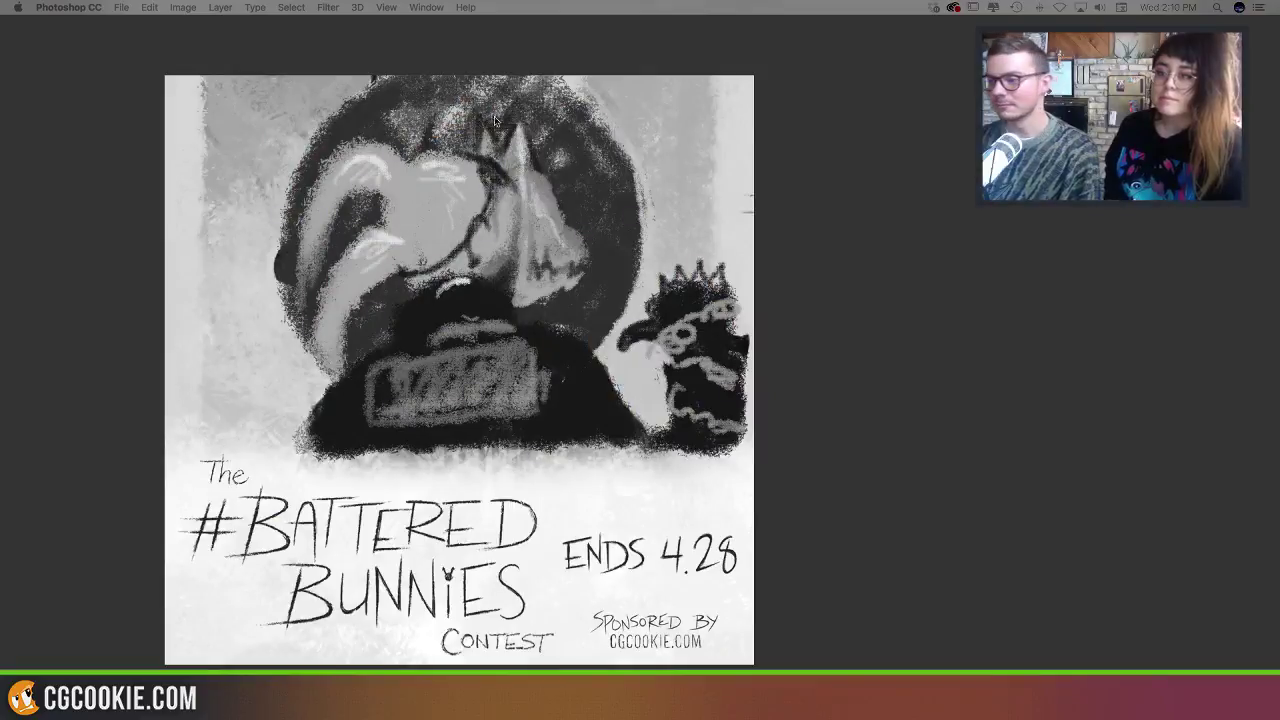
Step: Hide Layer 13 and Layer 12 to uncover the masked rabbit figure with the bat
key("Tab")
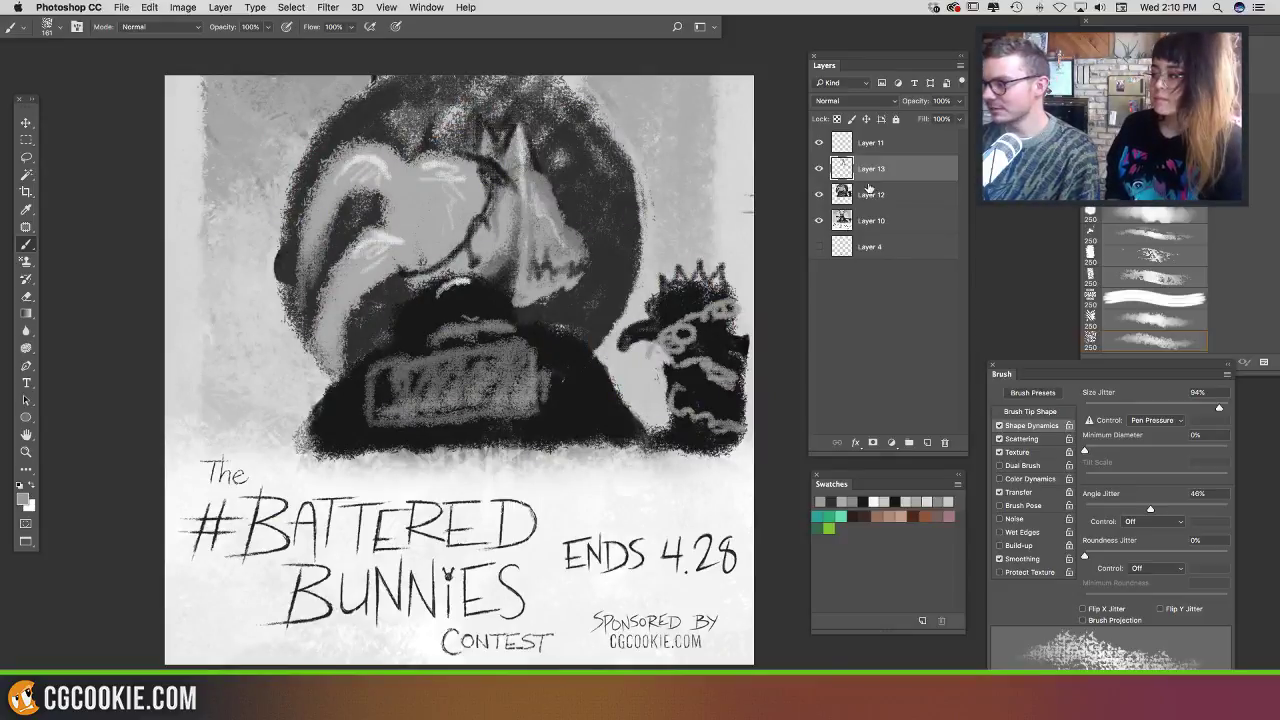
left_click(820, 170)
left_click(818, 195)
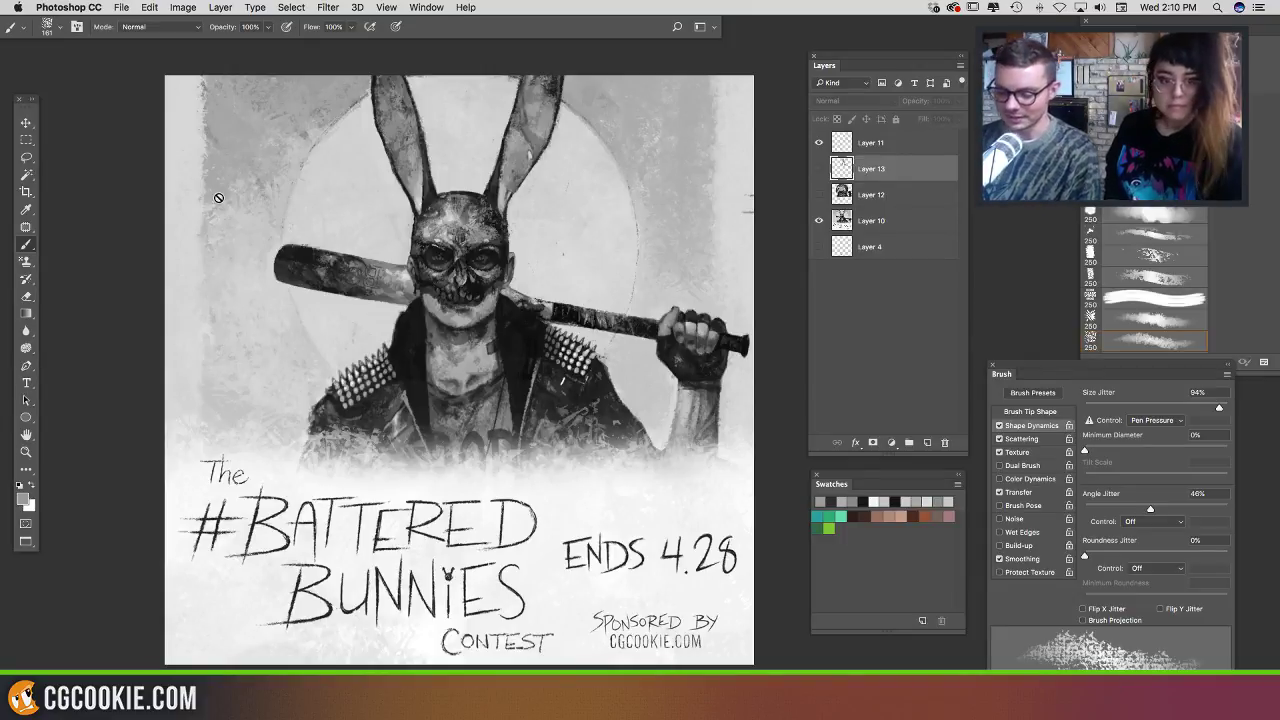
key("super+plus")
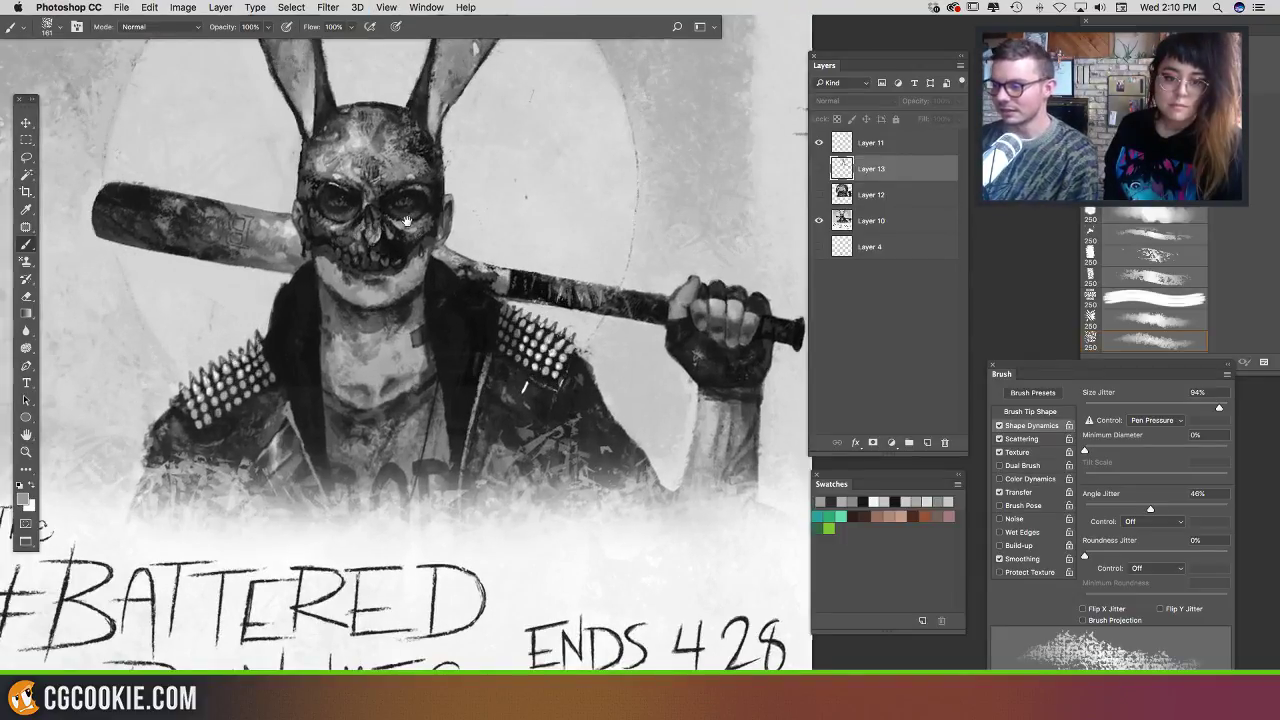
left_click_drag(407, 221, 522, 346)
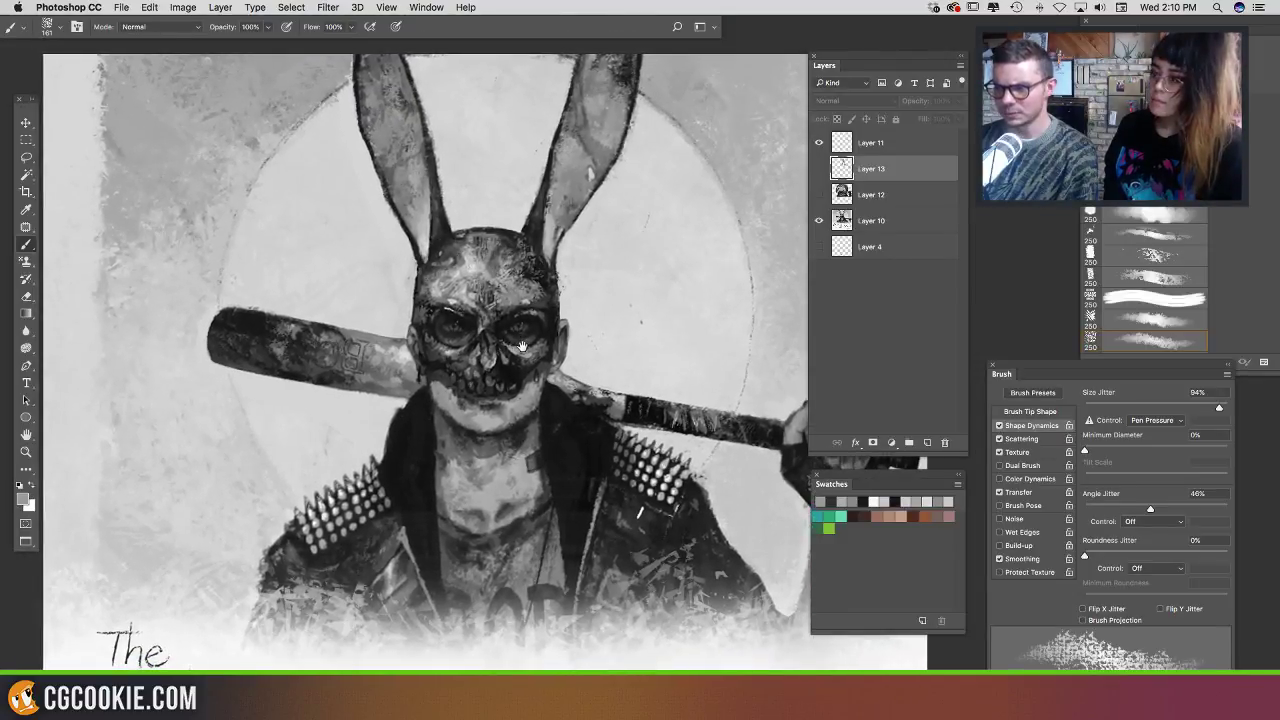
Step: Reposition the Layers, Swatches and Tools panels so that they cover less of the poster artwork
left_click_drag(846, 65, 922, 66)
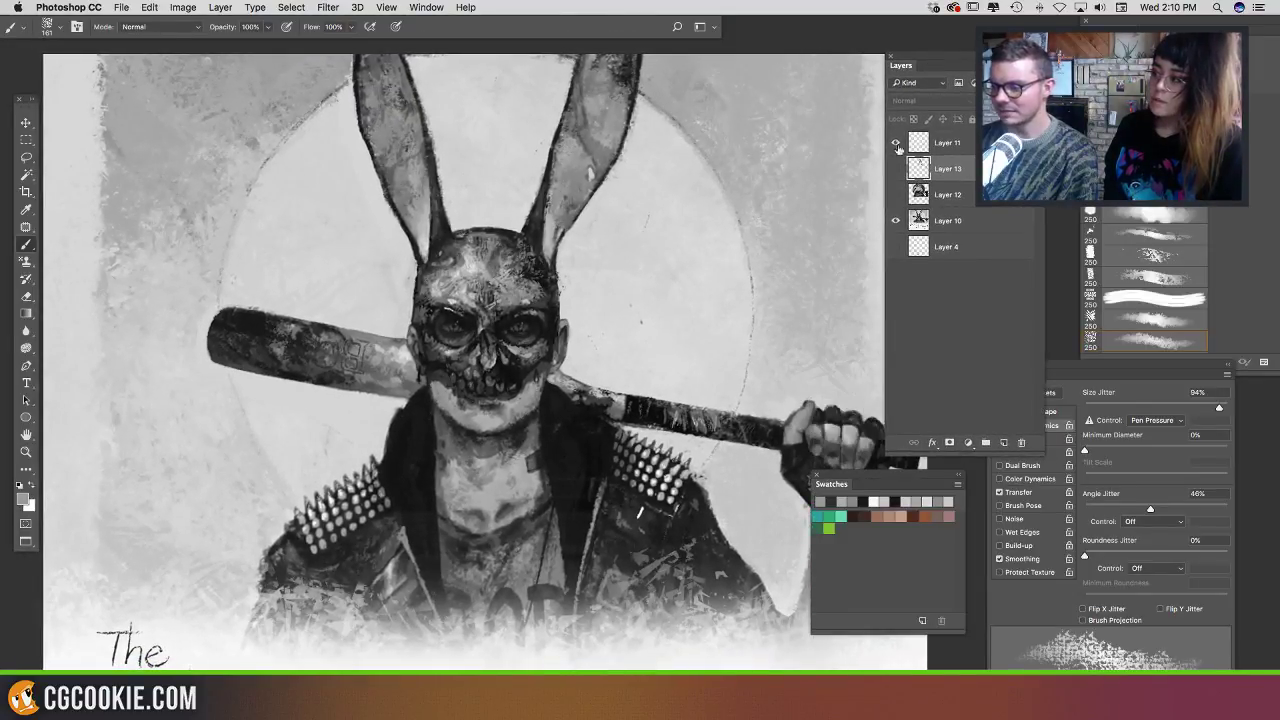
left_click_drag(874, 484, 952, 480)
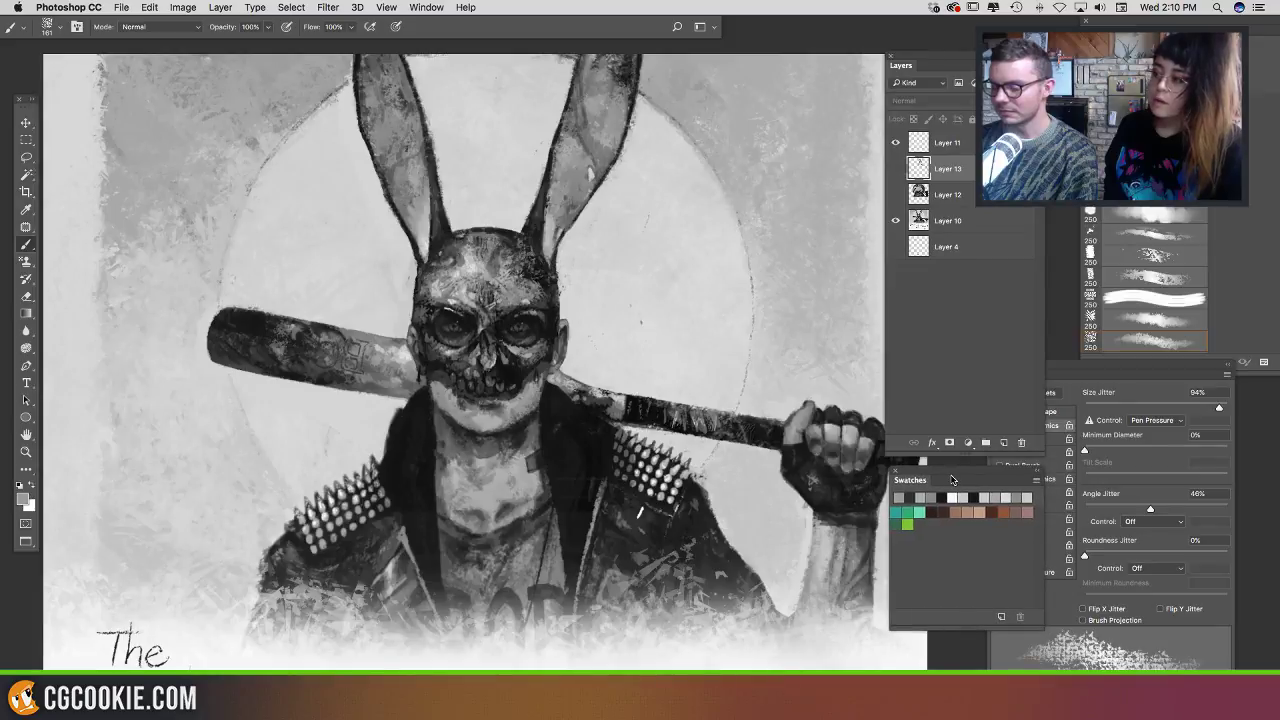
scroll(612, 445, "down", 5)
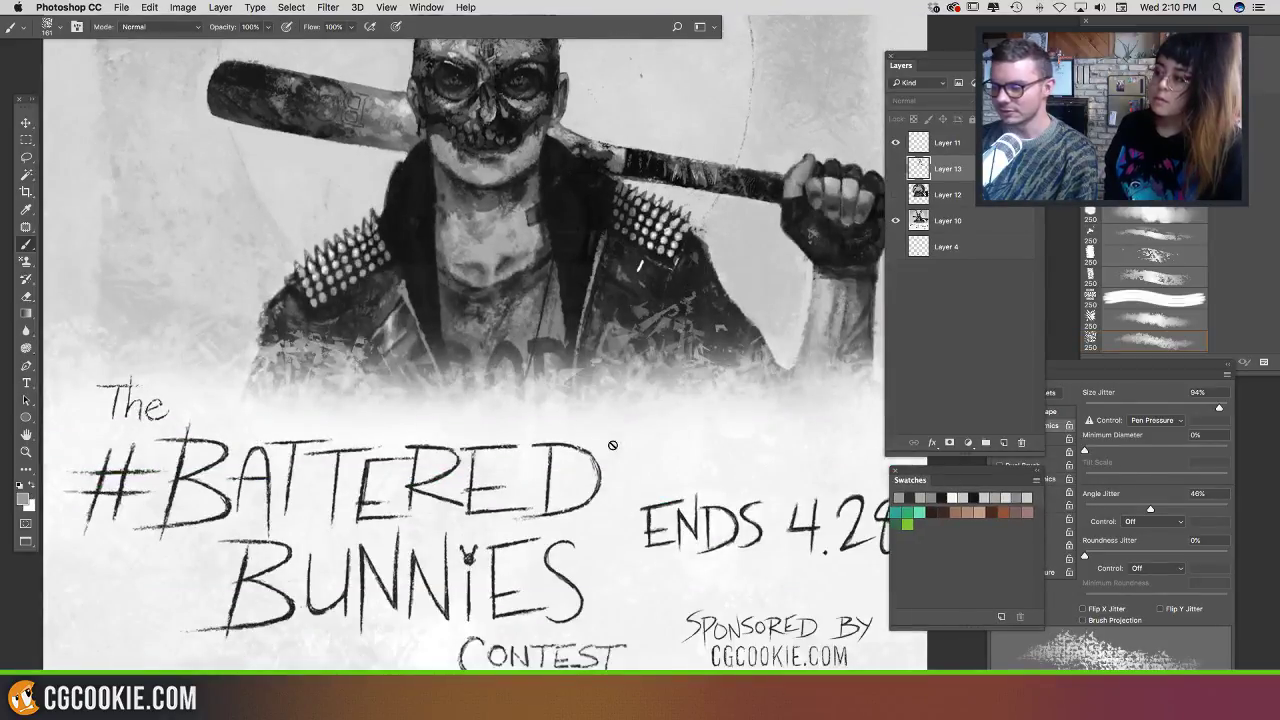
mouse_move(833, 543)
left_mouse_down()
mouse_move(792, 551)
mouse_move(827, 551)
left_mouse_up()
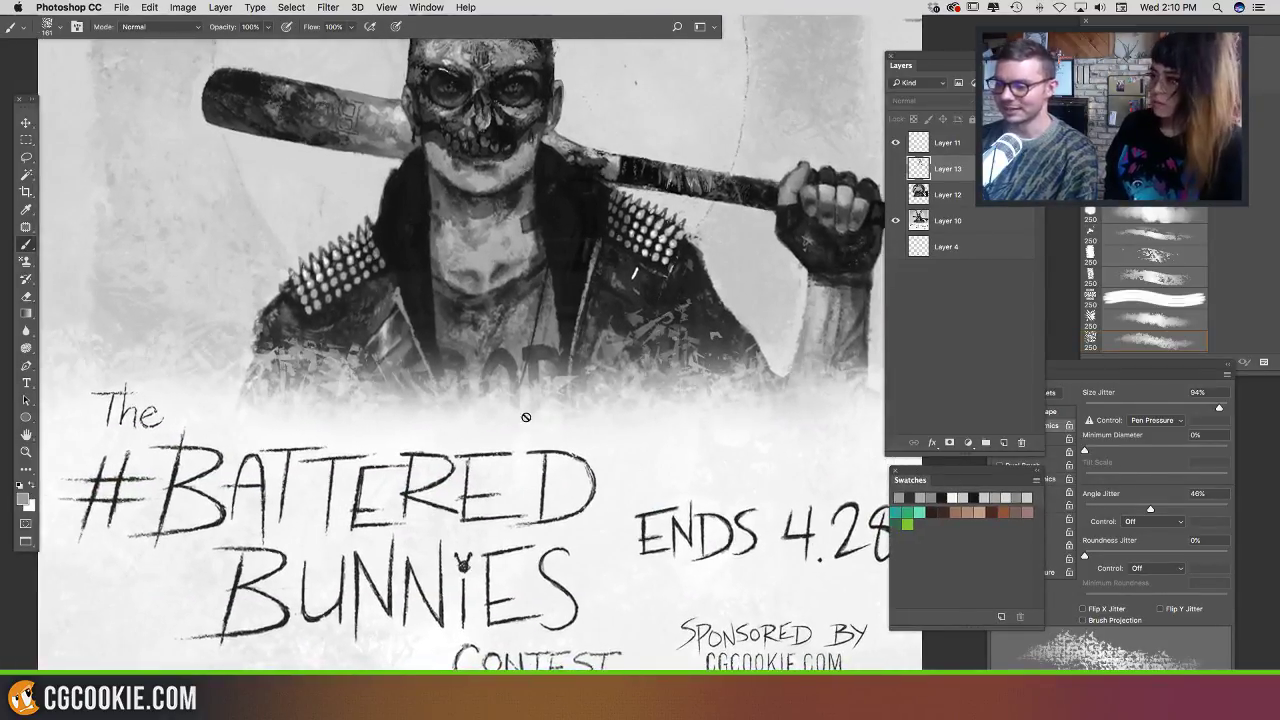
scroll(526, 417, "up", 5)
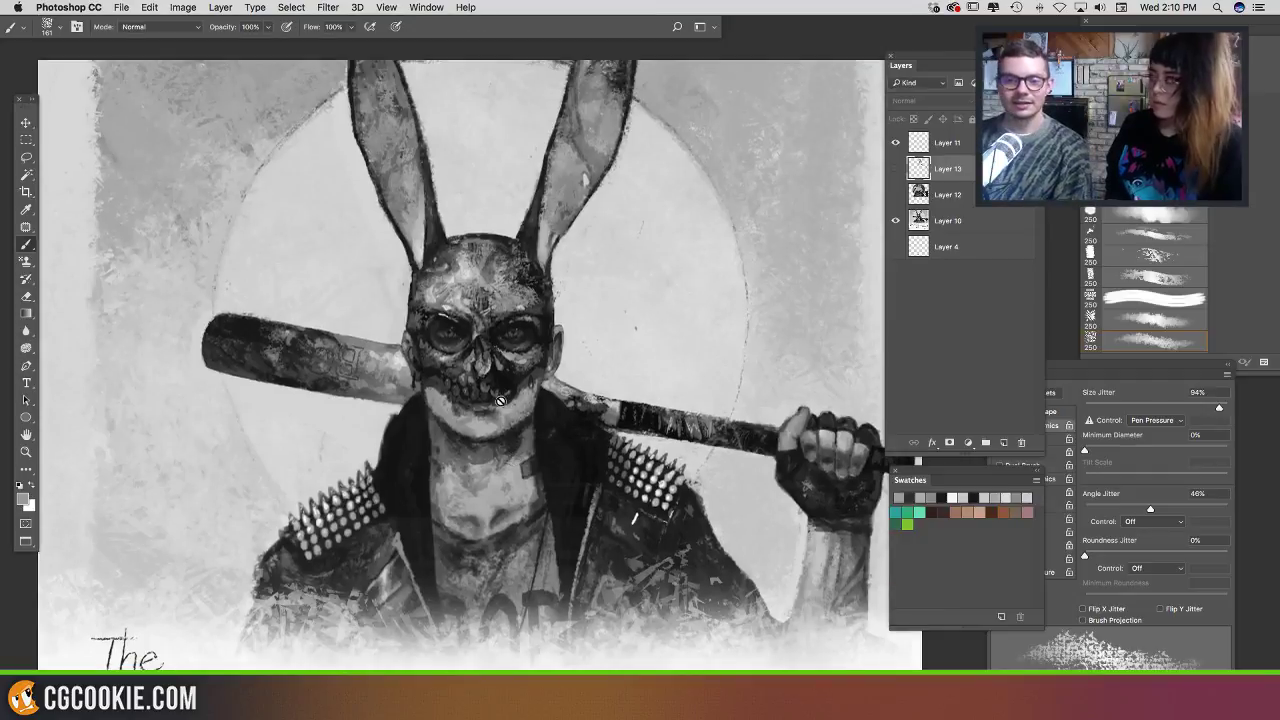
scroll(491, 395, "down", 1)
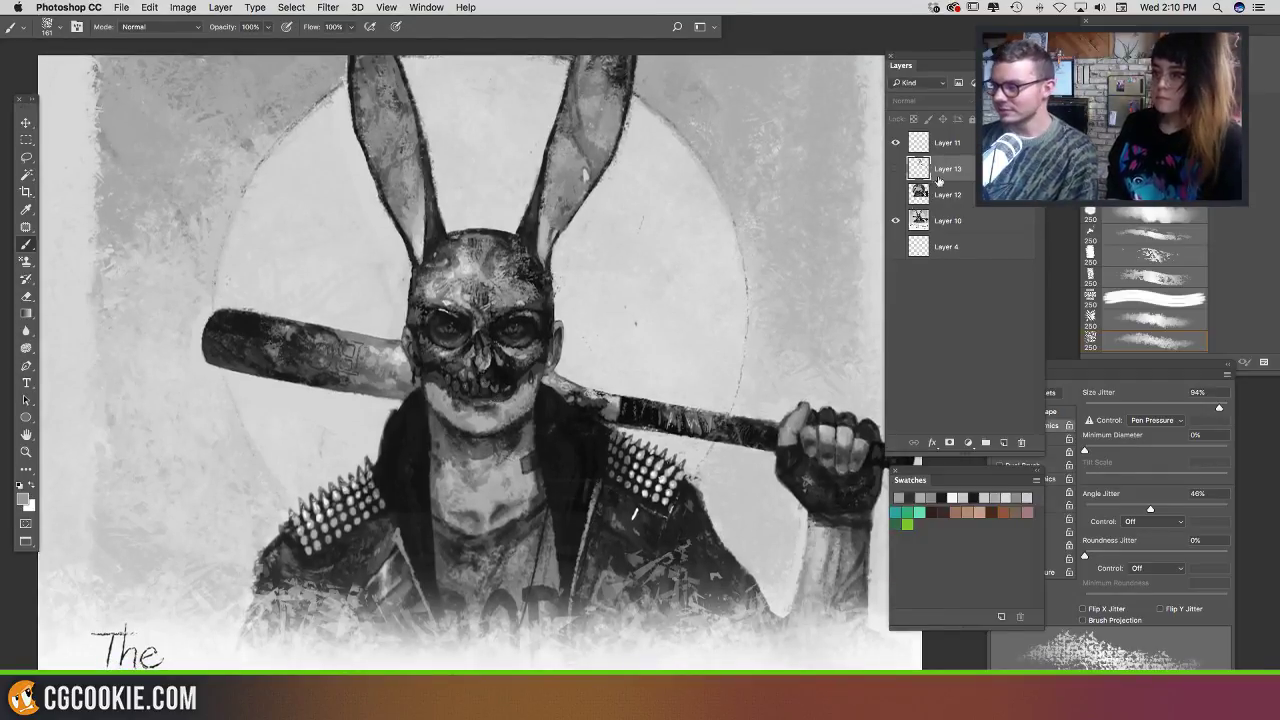
left_click_drag(702, 265, 705, 258)
left_click_drag(30, 106, 16, 54)
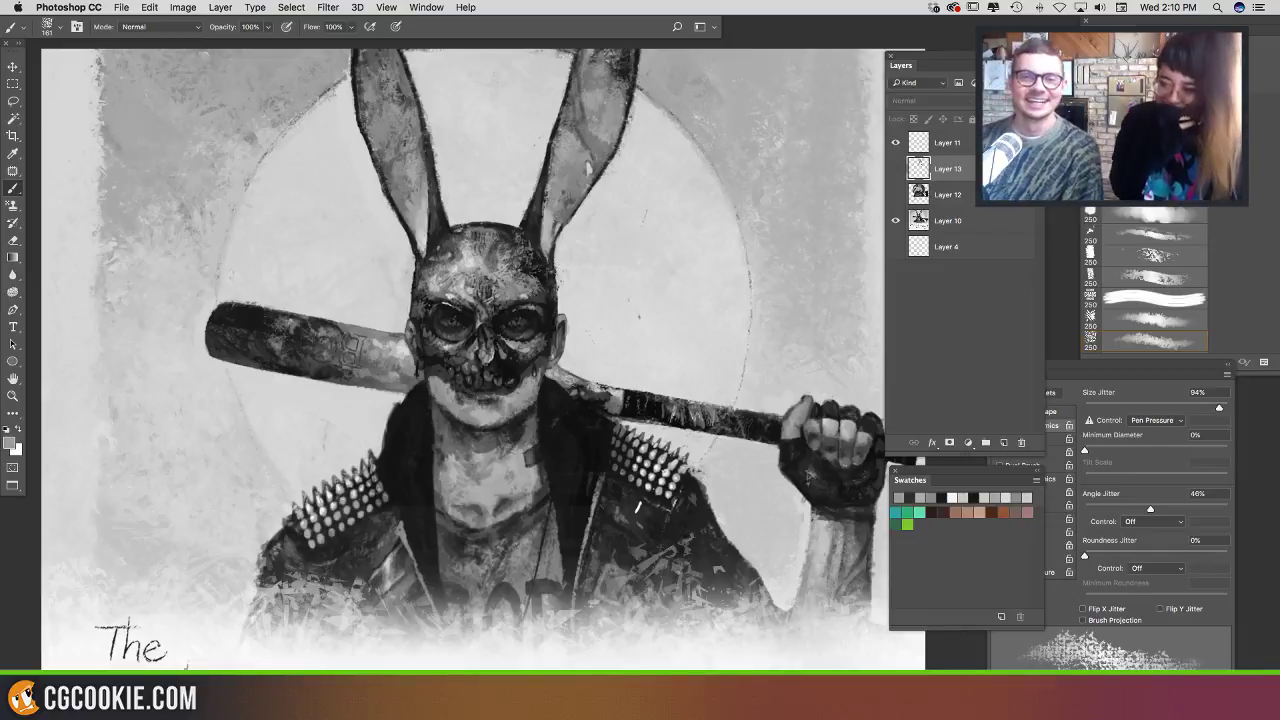
key("Tab")
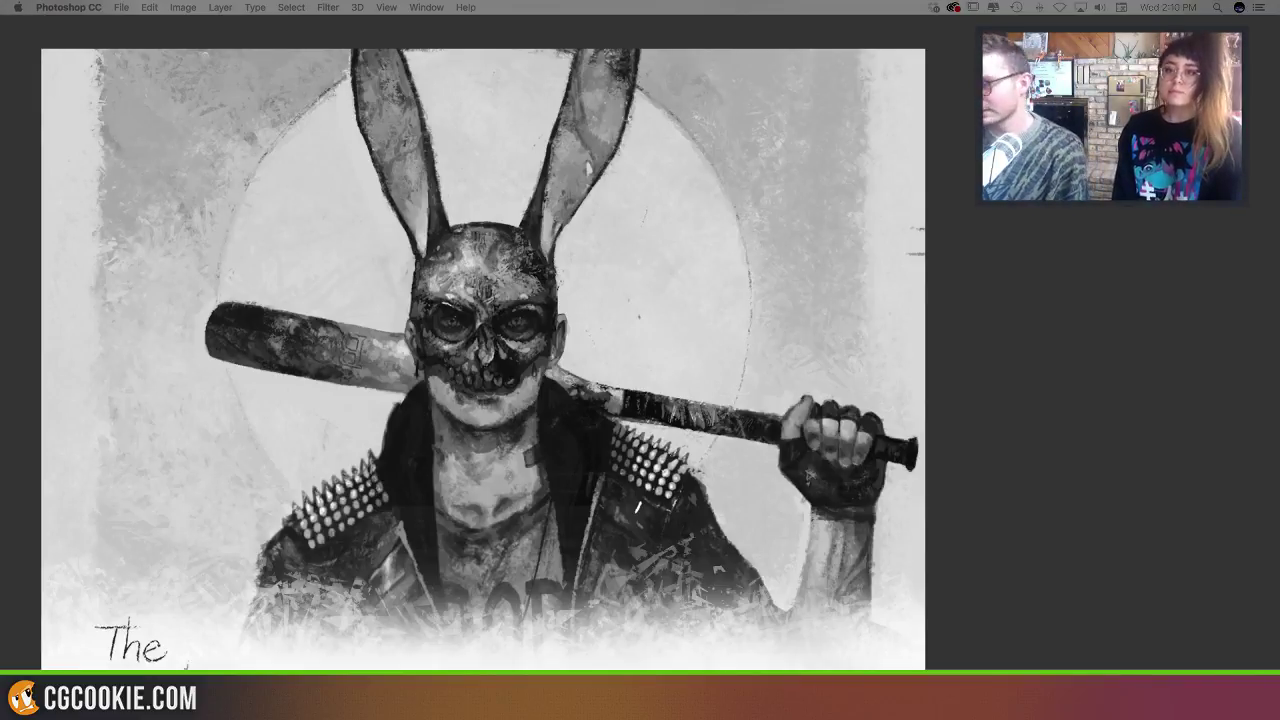
key("Tab")
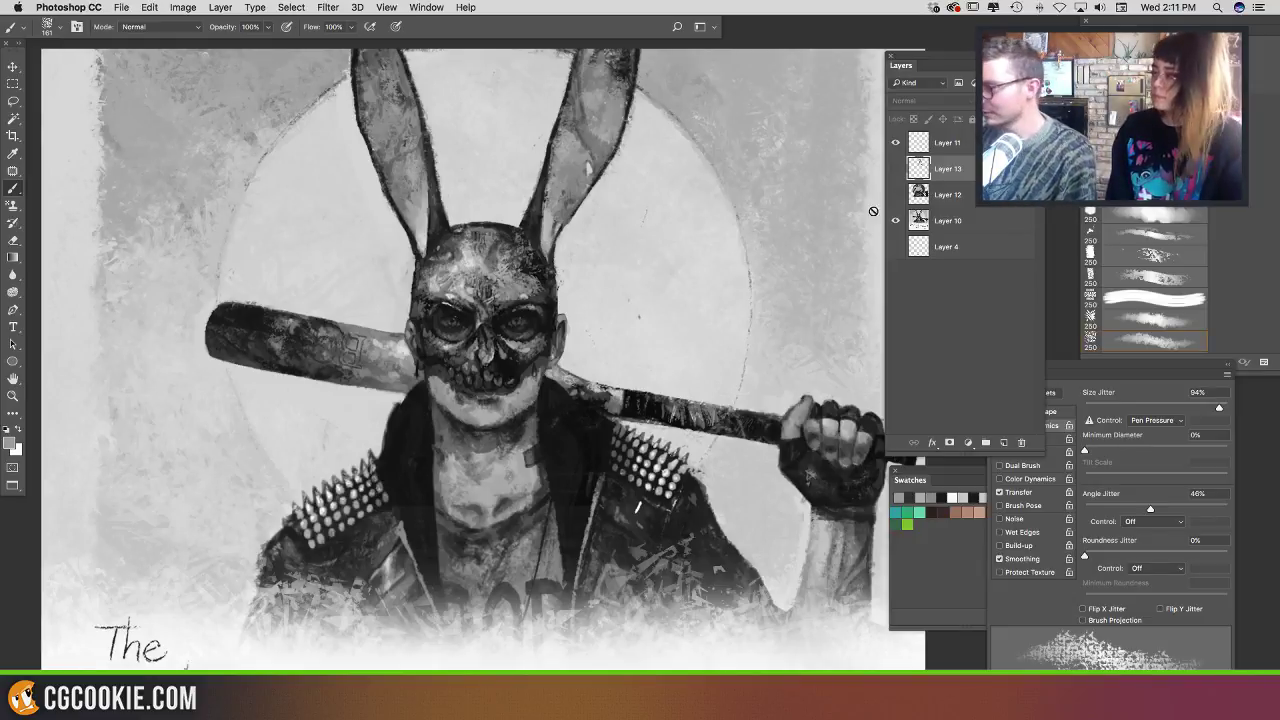
Step: Add a new layer directly above Layer 10 and rough in textured mid-grey strokes across the figure's head
left_click(942, 221)
left_click(1004, 442)
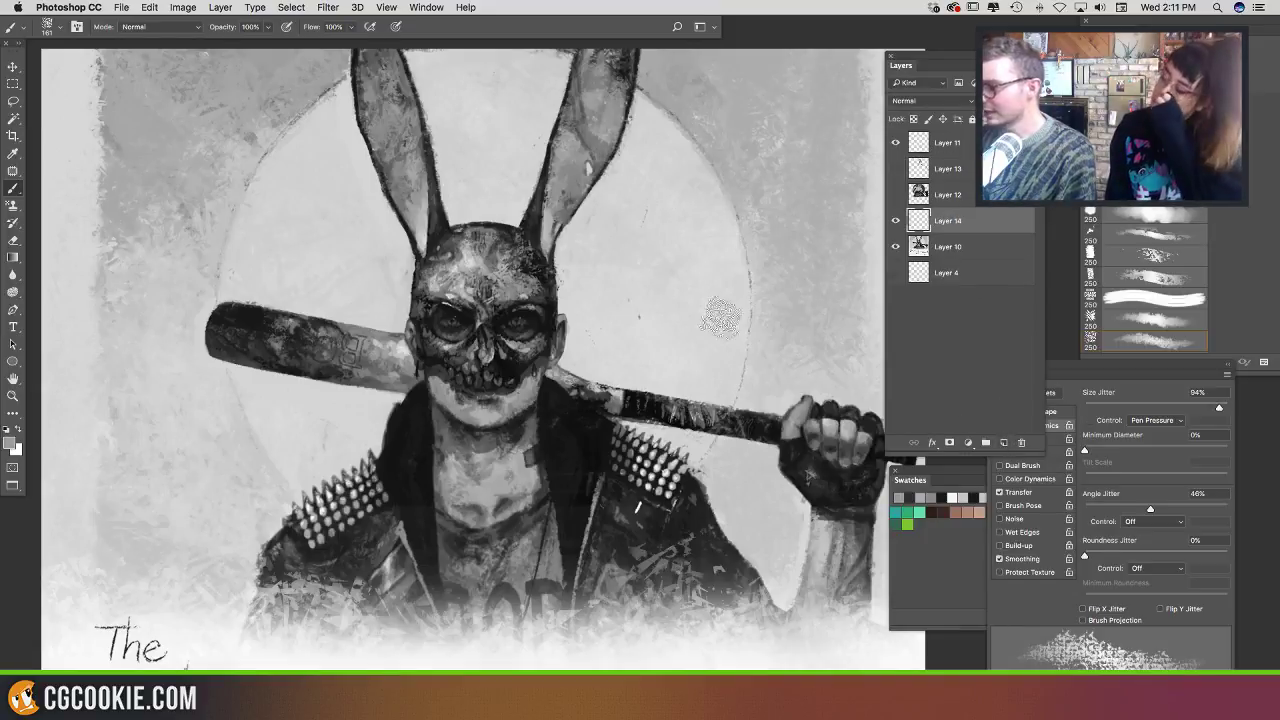
mouse_move(575, 242)
left_mouse_down()
mouse_move(571, 270)
mouse_move(571, 234)
mouse_move(556, 243)
left_mouse_up()
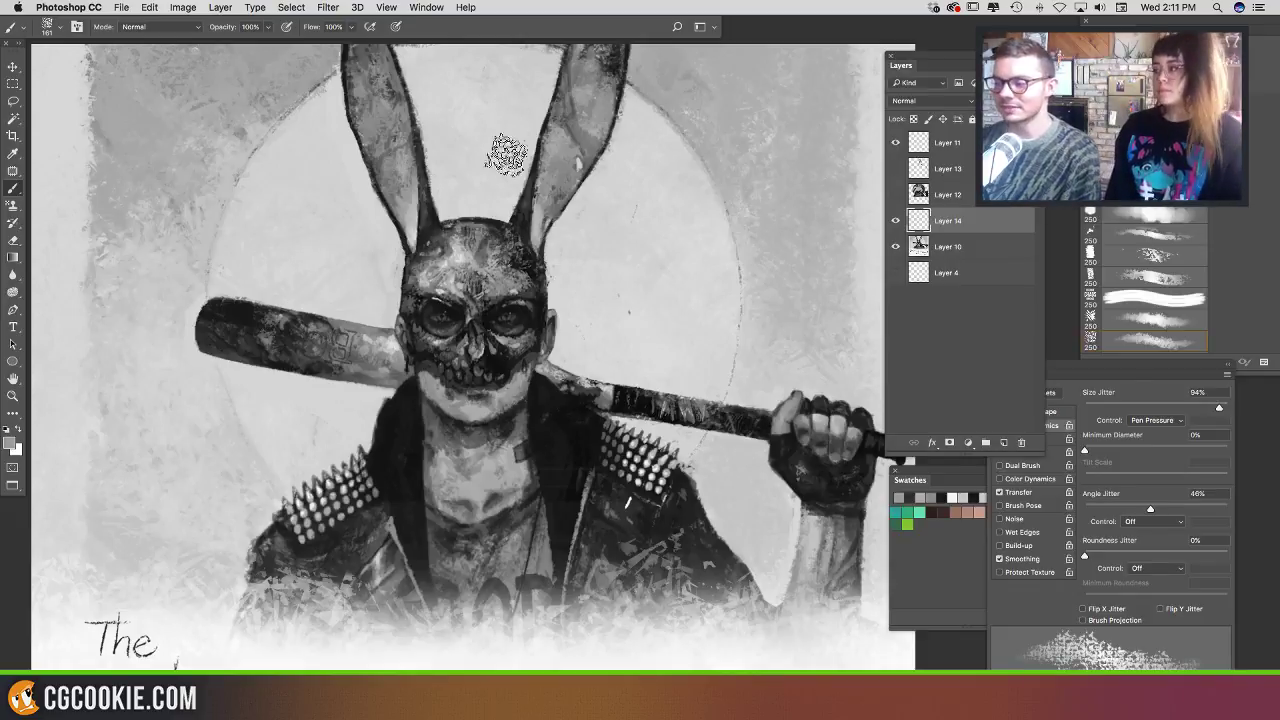
mouse_move(510, 150)
left_mouse_down()
mouse_move(432, 186)
mouse_move(524, 427)
left_mouse_up()
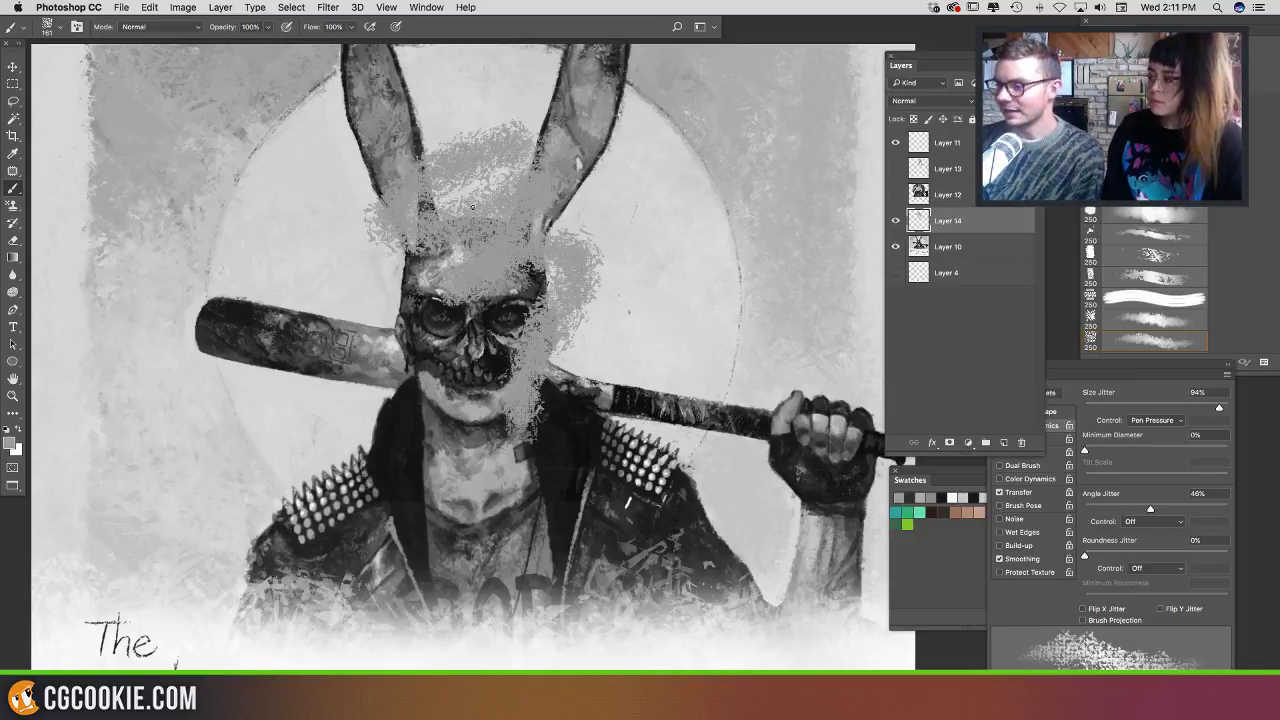
Step: Paint a large dark grey round mass over the pale circle, covering the rabbit ears and most of the mask
mouse_move(592, 203)
left_mouse_down()
mouse_move(565, 235)
mouse_move(680, 110)
mouse_move(725, 300)
mouse_move(700, 420)
mouse_move(660, 455)
mouse_move(670, 200)
mouse_move(647, 425)
mouse_move(595, 200)
mouse_move(550, 400)
mouse_move(625, 160)
mouse_move(567, 200)
mouse_move(569, 240)
left_mouse_up()
left_click_drag(597, 190, 597, 203)
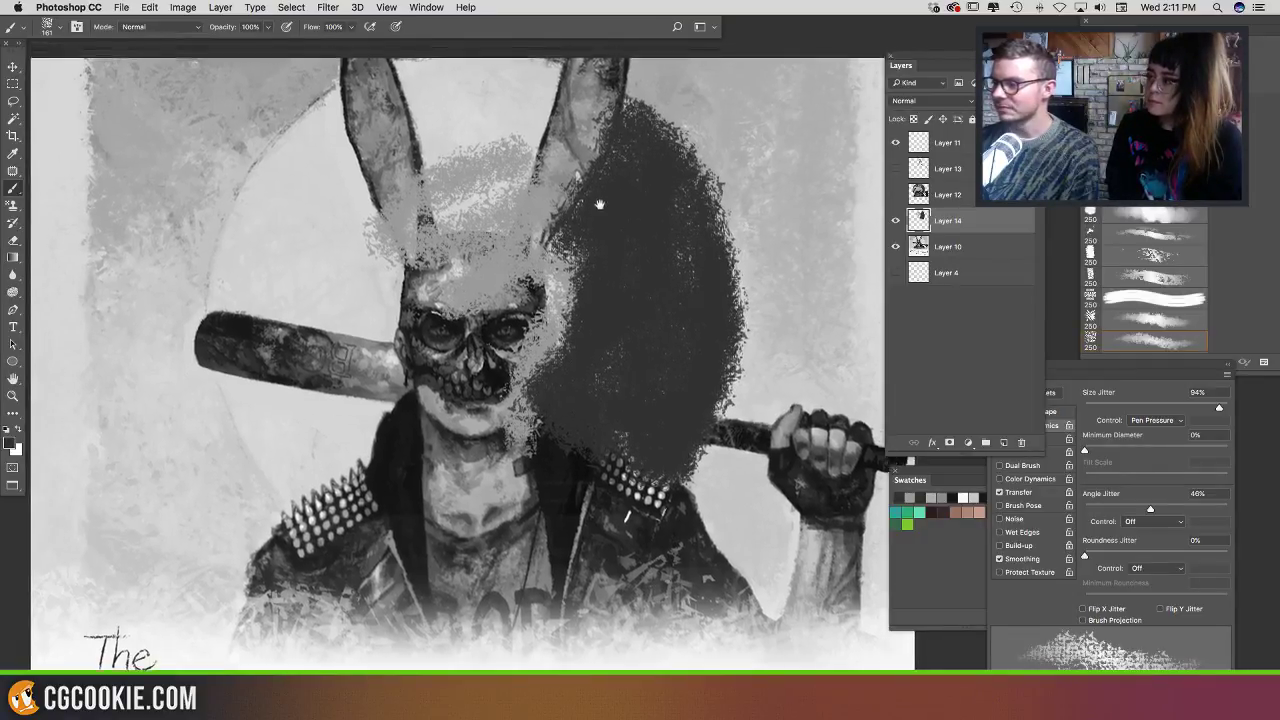
mouse_move(572, 98)
left_mouse_down()
mouse_move(541, 70)
mouse_move(335, 118)
mouse_move(383, 82)
mouse_move(288, 210)
mouse_move(246, 240)
mouse_move(258, 290)
mouse_move(262, 437)
left_mouse_up()
left_click_drag(267, 327, 291, 326)
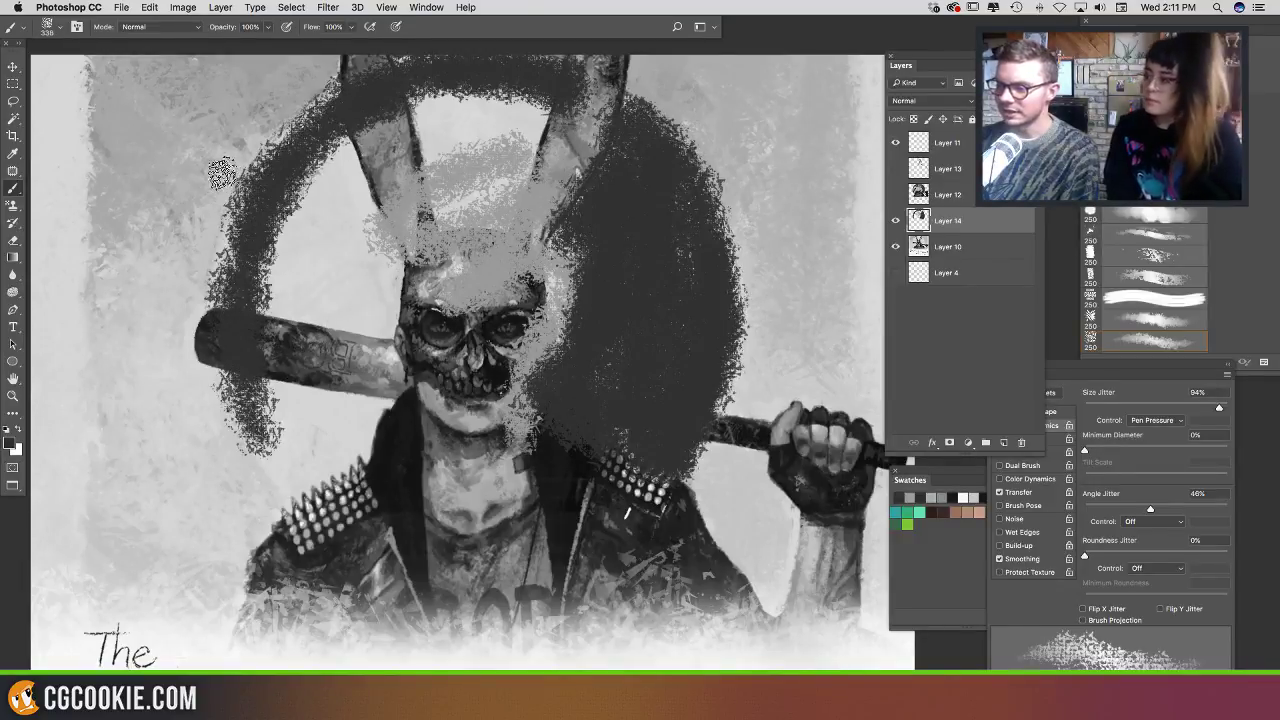
mouse_move(156, 302)
left_mouse_down()
mouse_move(258, 182)
mouse_move(284, 380)
left_mouse_up()
key("super+z")
mouse_move(280, 324)
left_mouse_down()
mouse_move(330, 465)
mouse_move(430, 145)
mouse_move(325, 410)
mouse_move(370, 470)
mouse_move(395, 385)
mouse_move(480, 250)
mouse_move(295, 310)
mouse_move(580, 150)
mouse_move(562, 320)
left_mouse_up()
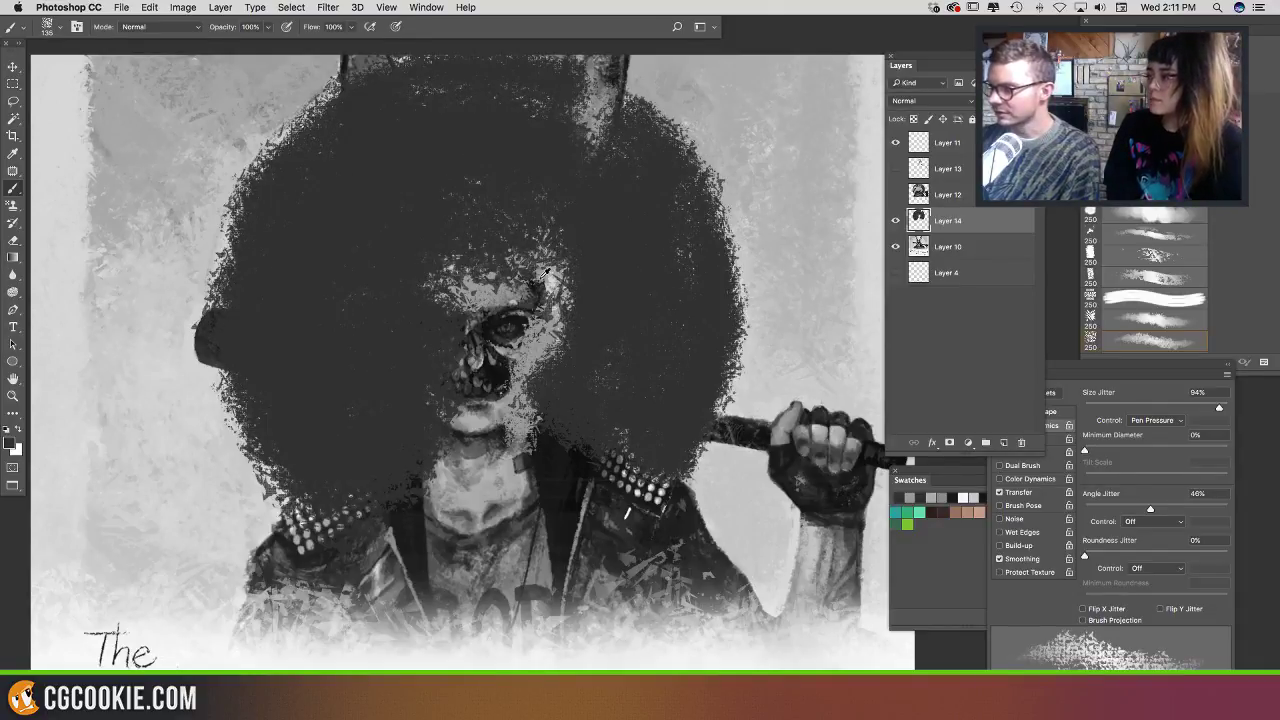
Step: Paint a mid-grey round face in the centre of the dark mass with two long drooping ear shapes beside it
mouse_move(414, 250)
left_mouse_down()
mouse_move(439, 193)
mouse_move(459, 229)
mouse_move(530, 284)
mouse_move(438, 193)
mouse_move(467, 327)
mouse_move(521, 228)
mouse_move(405, 238)
mouse_move(377, 279)
mouse_move(472, 348)
mouse_move(508, 318)
mouse_move(522, 270)
mouse_move(473, 293)
mouse_move(448, 281)
mouse_move(478, 246)
left_mouse_up()
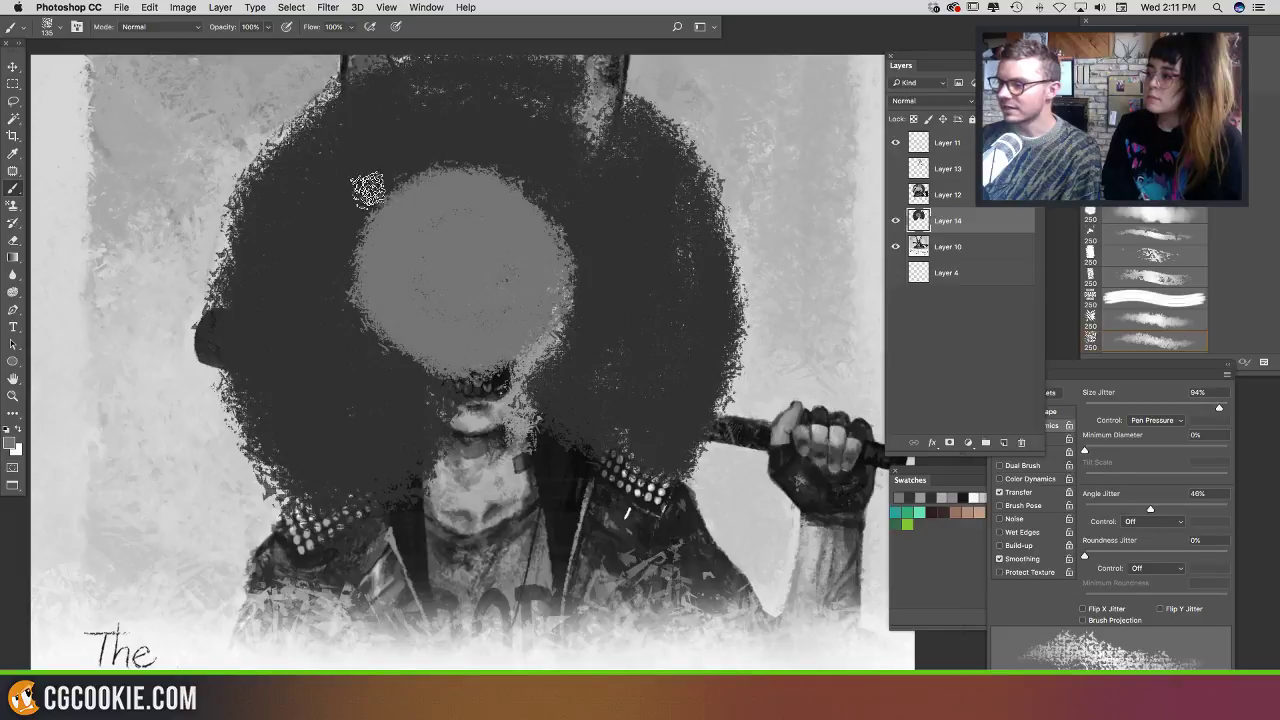
mouse_move(366, 189)
left_mouse_down()
mouse_move(398, 205)
mouse_move(339, 170)
mouse_move(315, 205)
mouse_move(296, 200)
mouse_move(330, 167)
mouse_move(292, 295)
mouse_move(276, 250)
mouse_move(279, 302)
mouse_move(286, 212)
mouse_move(272, 302)
mouse_move(309, 198)
mouse_move(266, 324)
mouse_move(293, 232)
mouse_move(380, 268)
mouse_move(318, 342)
mouse_move(314, 322)
mouse_move(325, 318)
mouse_move(325, 488)
mouse_move(311, 404)
mouse_move(342, 262)
mouse_move(350, 316)
mouse_move(328, 337)
mouse_move(306, 414)
mouse_move(319, 425)
mouse_move(310, 464)
left_mouse_up()
key("super+z")
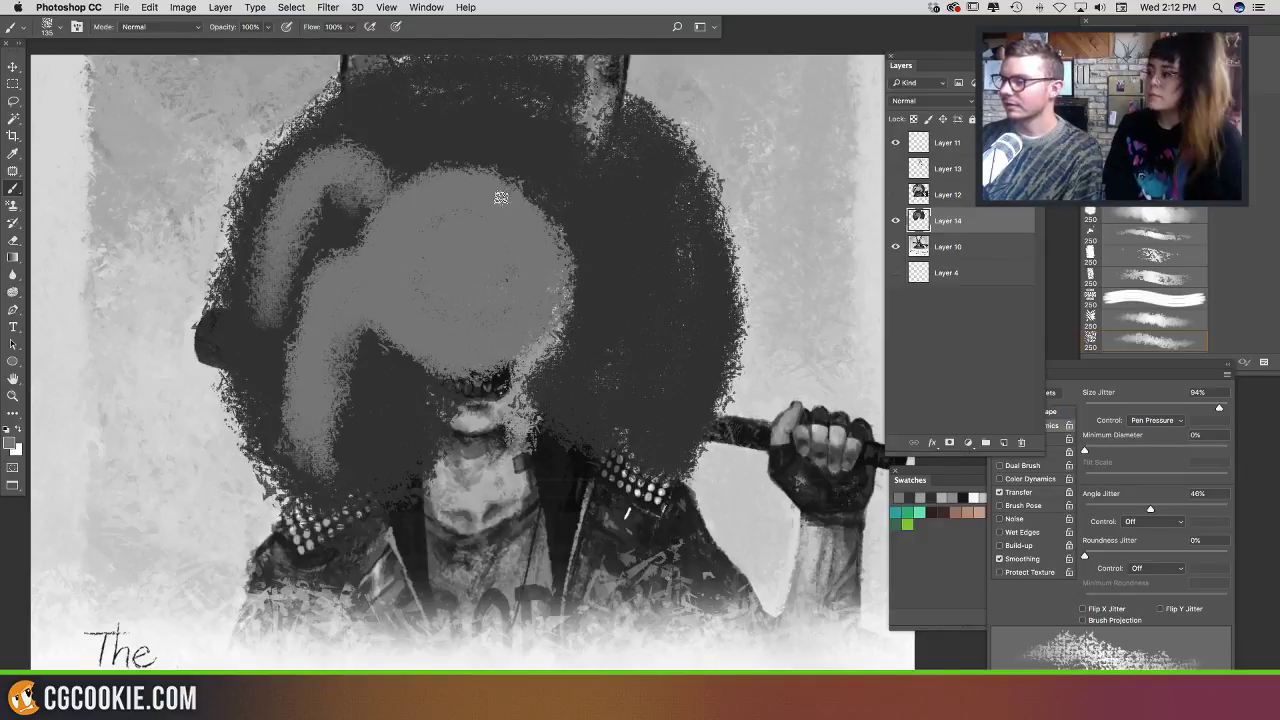
left_click_drag(501, 198, 546, 229)
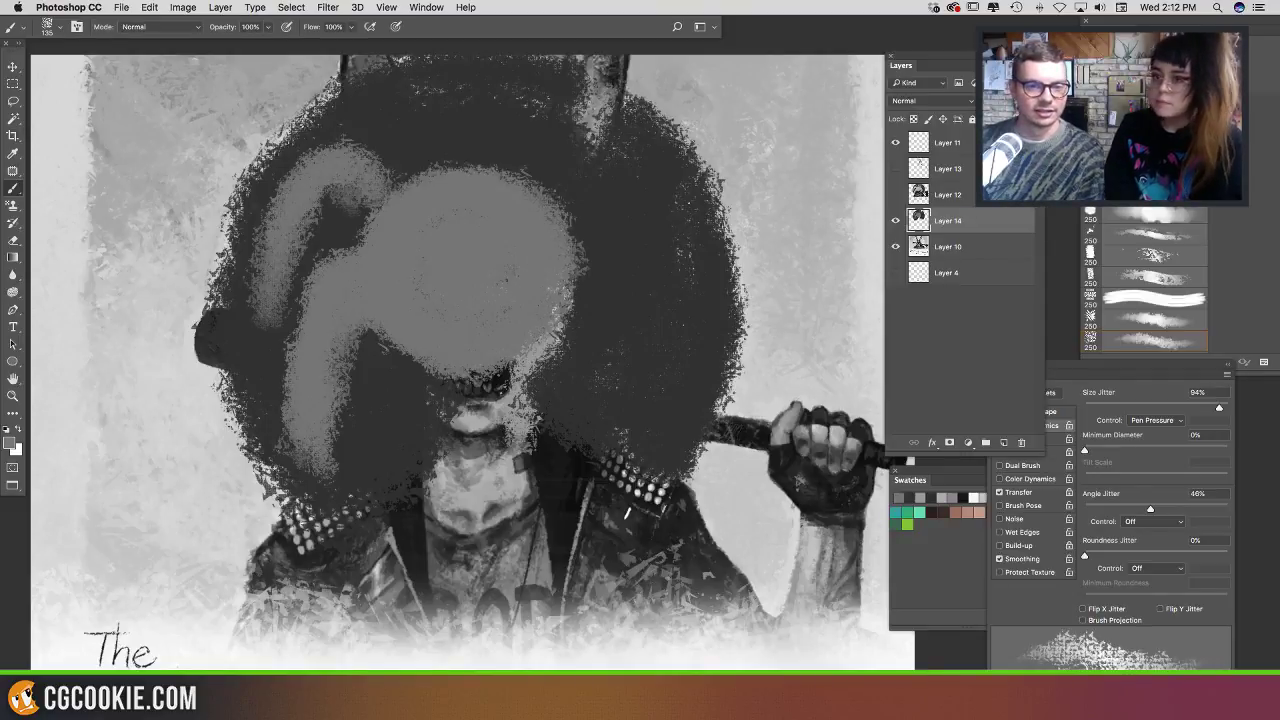
key("Tab")
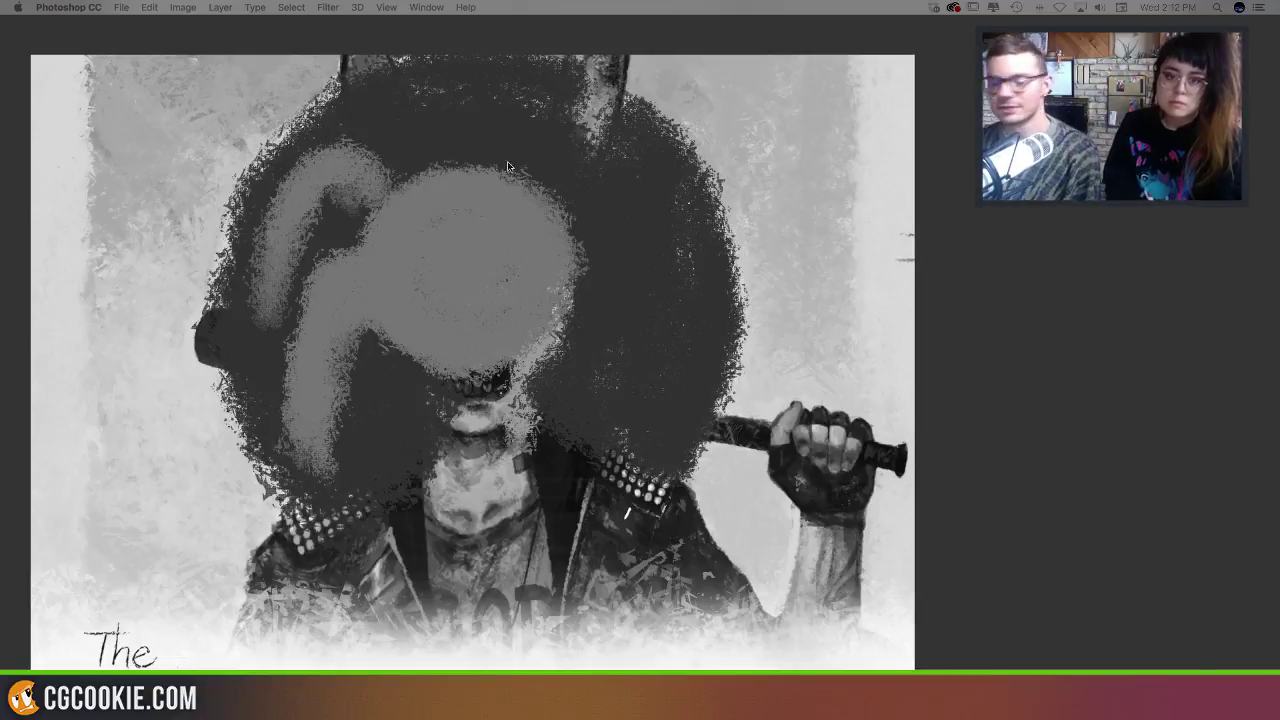
key("Tab")
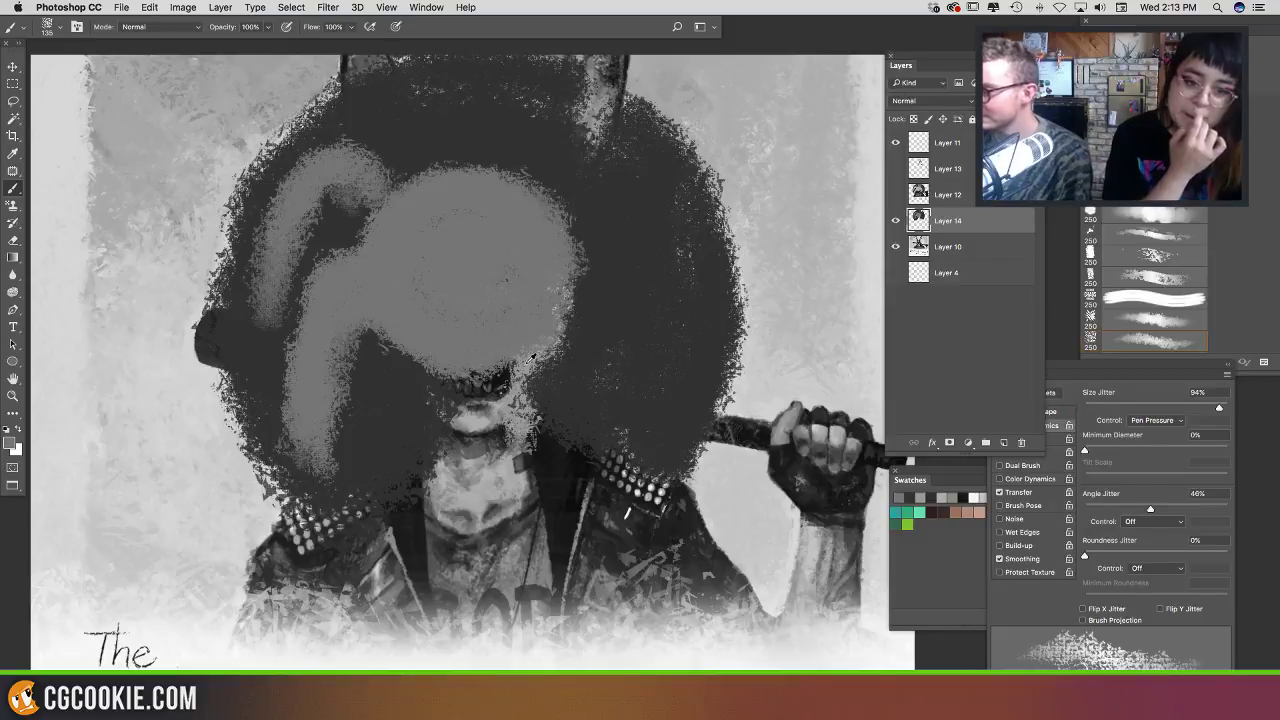
Step: Block in a white profile-like shape beside the grey face, with two small lighter grey pointed tufts above it
mouse_move(553, 200)
left_mouse_down()
mouse_move(539, 206)
mouse_move(541, 142)
mouse_move(552, 192)
mouse_move(575, 195)
mouse_move(595, 148)
mouse_move(612, 205)
mouse_move(538, 415)
mouse_move(545, 383)
left_mouse_up()
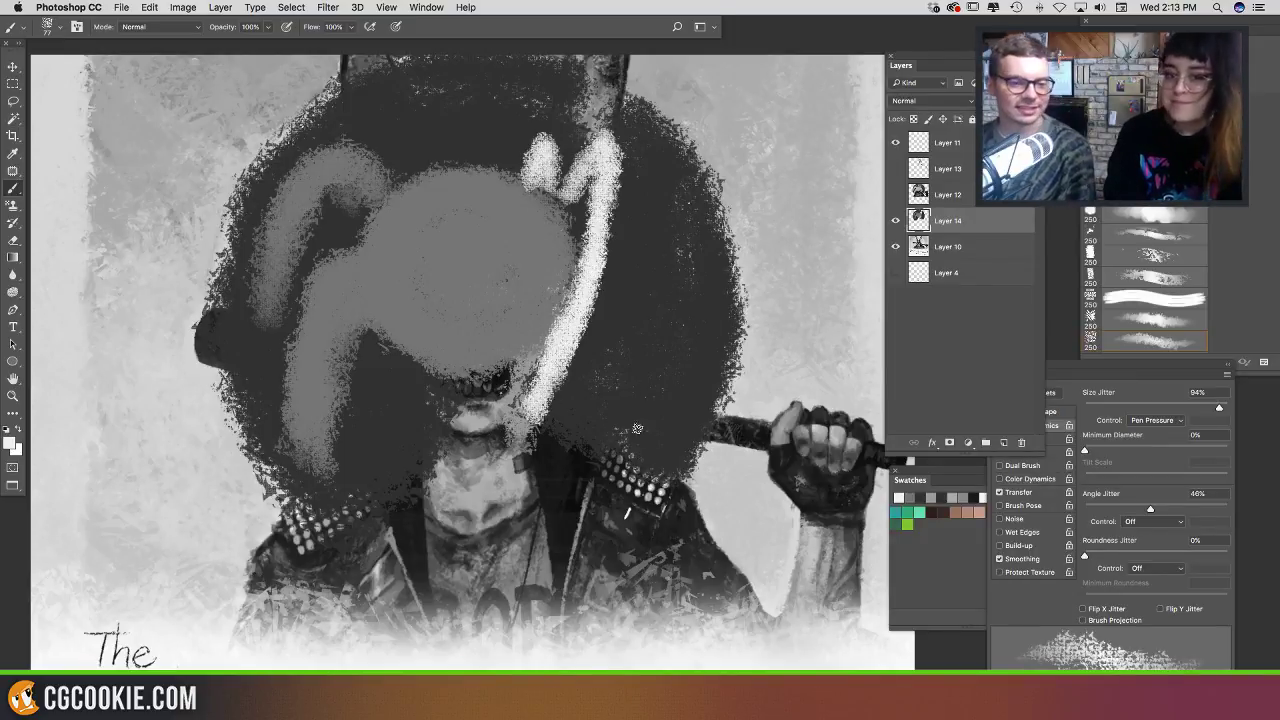
mouse_move(610, 155)
left_mouse_down()
mouse_move(618, 192)
mouse_move(609, 147)
mouse_move(633, 224)
mouse_move(612, 188)
mouse_move(637, 260)
mouse_move(632, 315)
mouse_move(628, 298)
mouse_move(690, 356)
mouse_move(660, 385)
mouse_move(640, 376)
mouse_move(614, 412)
mouse_move(647, 408)
mouse_move(567, 409)
mouse_move(522, 432)
mouse_move(525, 408)
mouse_move(571, 381)
mouse_move(667, 374)
mouse_move(652, 327)
mouse_move(605, 340)
mouse_move(600, 152)
mouse_move(558, 198)
left_mouse_up()
key("super+alt+z")
key("super+alt+z")
key("super+alt+z")
key("super+alt+z")
left_click(588, 174, "alt")
left_click_drag(552, 149, 538, 178)
left_click(611, 190, "alt")
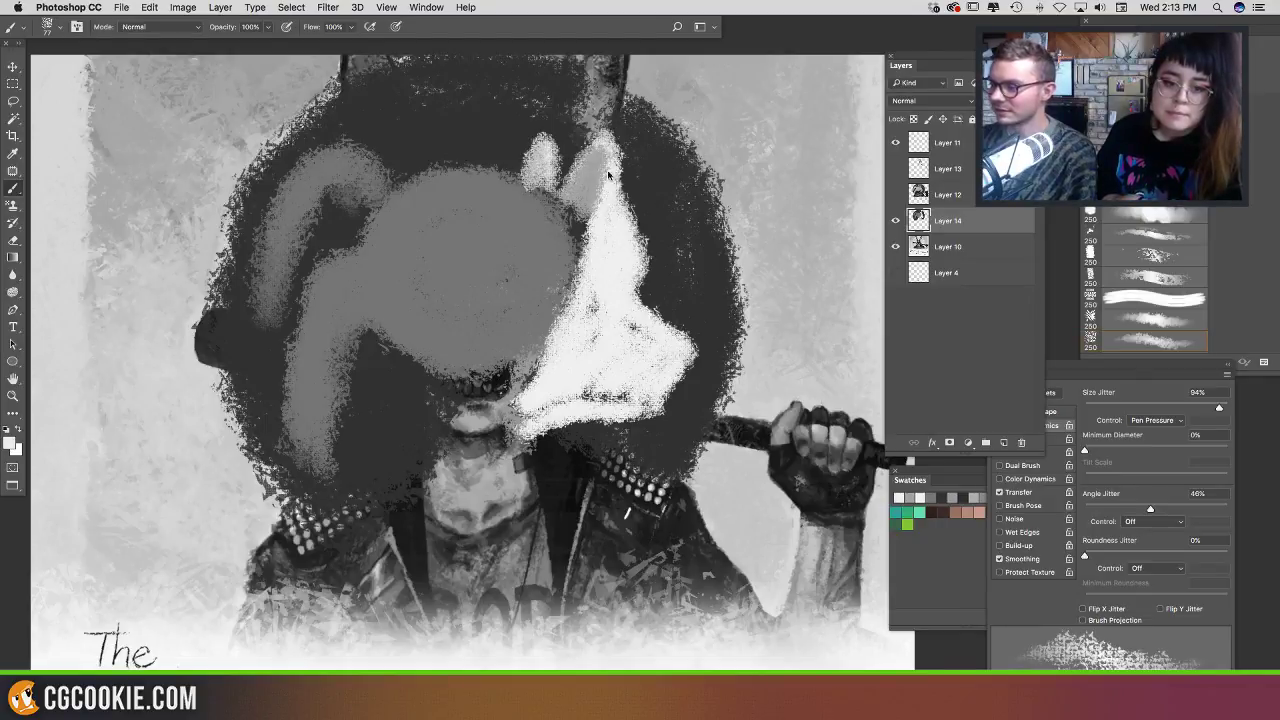
Step: Fill the speckled gaps inside the white shape with solid white, from its pointed tip down to the lower edge
left_click_drag(615, 166, 542, 384)
mouse_move(590, 294)
left_mouse_down()
mouse_move(580, 340)
mouse_move(597, 362)
mouse_move(678, 336)
left_mouse_up()
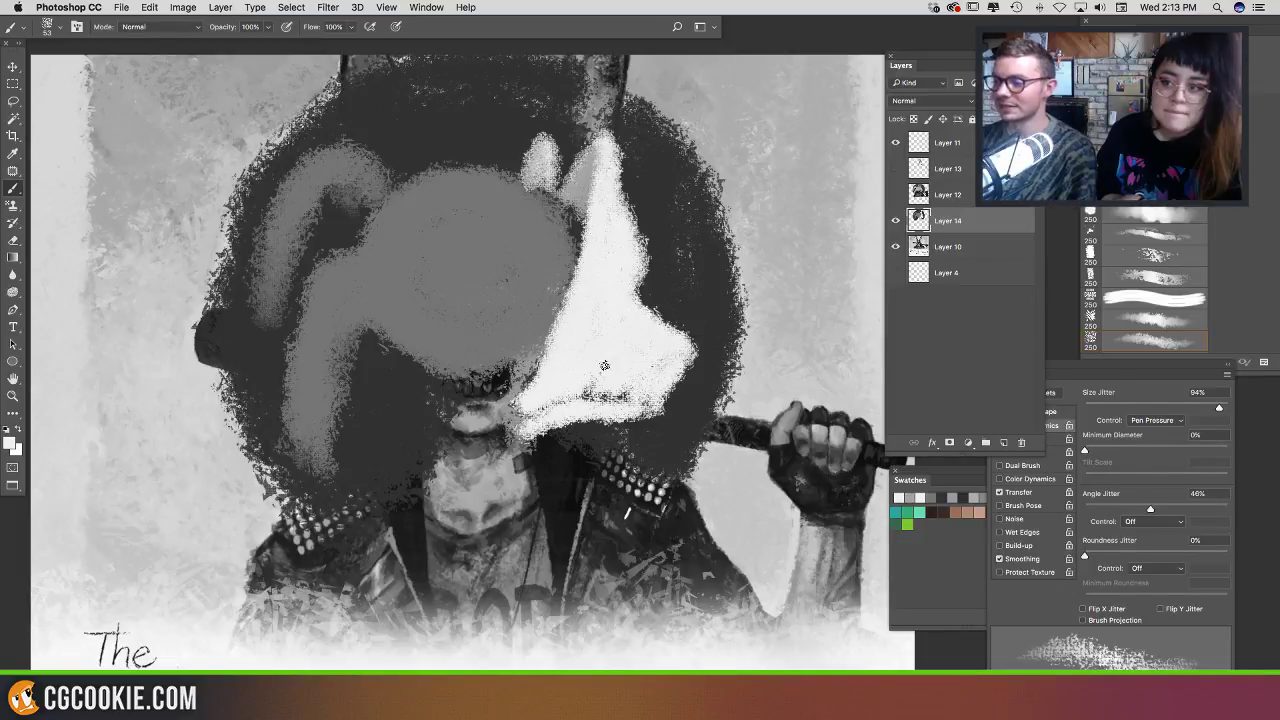
left_click_drag(603, 367, 585, 394)
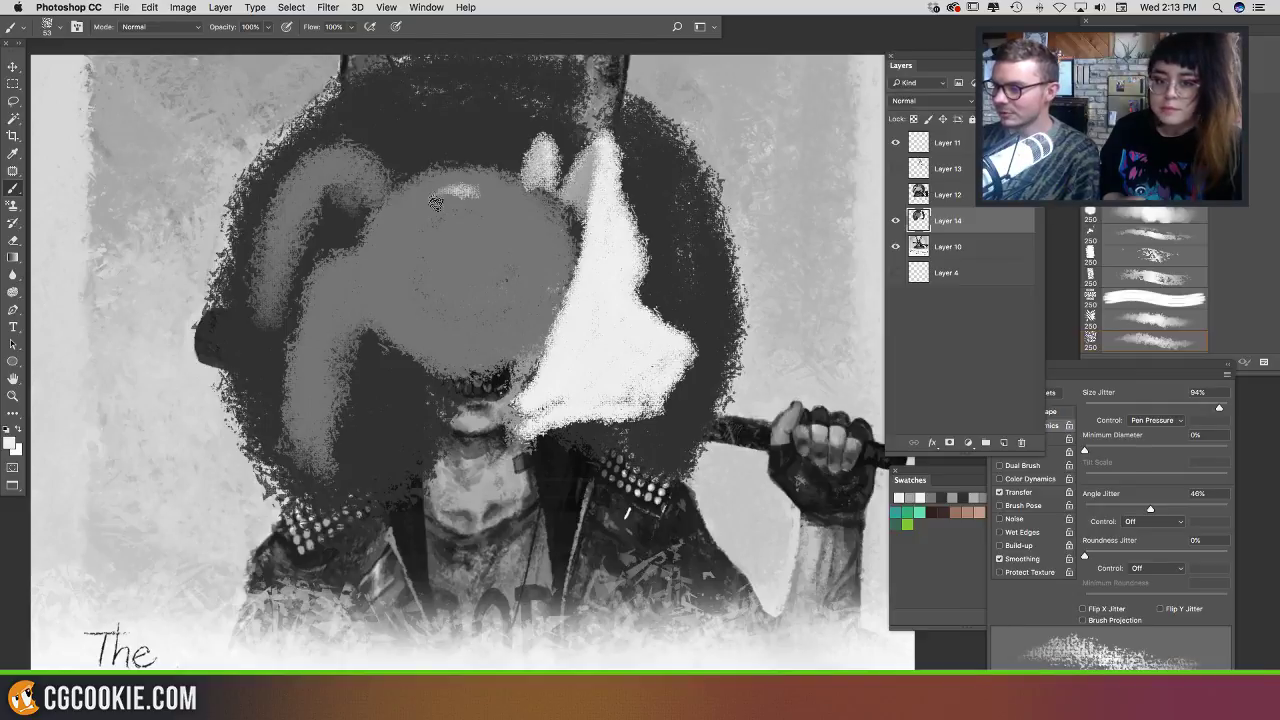
Step: Brush a textured light highlight onto the upper part of the grey face and blend it into the mid-grey below
left_click_drag(447, 217, 478, 206)
mouse_move(511, 213)
left_mouse_down()
mouse_move(408, 234)
mouse_move(530, 234)
left_mouse_up()
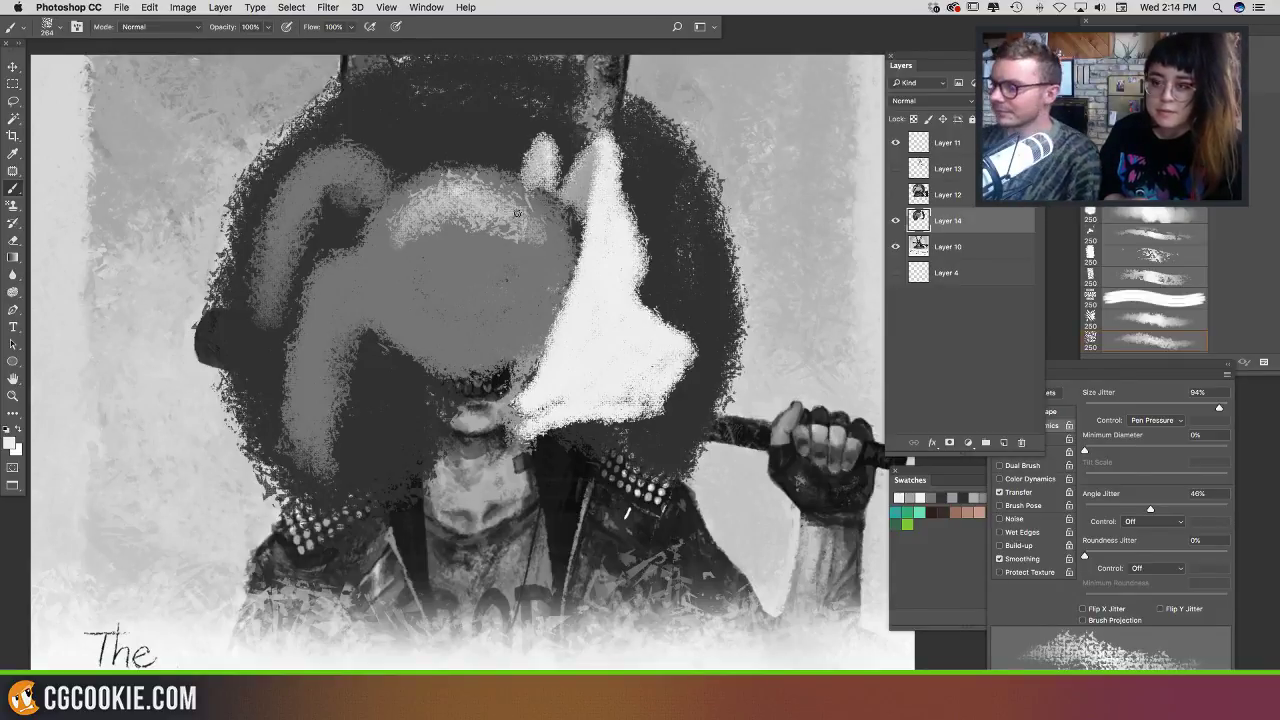
mouse_move(517, 213)
left_mouse_down()
mouse_move(410, 217)
mouse_move(516, 246)
left_mouse_up()
left_click(495, 231, "alt")
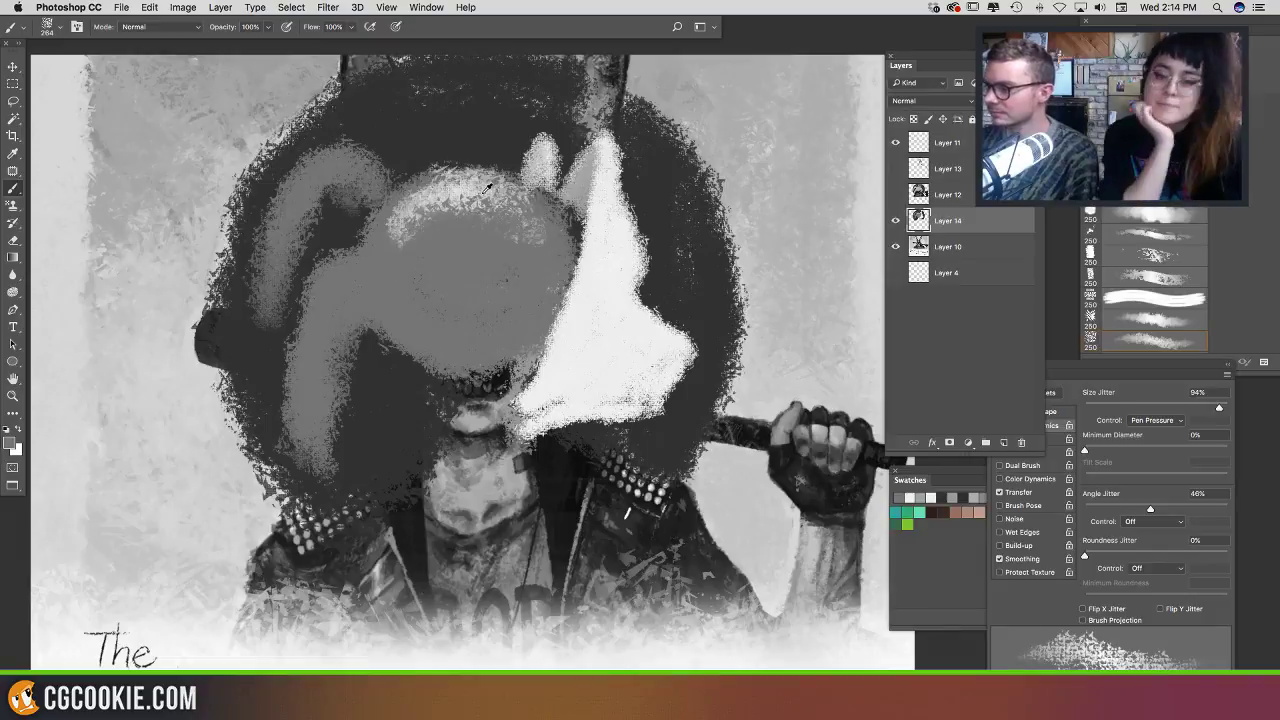
mouse_move(488, 188)
left_mouse_down()
mouse_move(414, 215)
mouse_move(480, 215)
mouse_move(447, 210)
mouse_move(407, 228)
mouse_move(542, 250)
mouse_move(412, 287)
left_mouse_up()
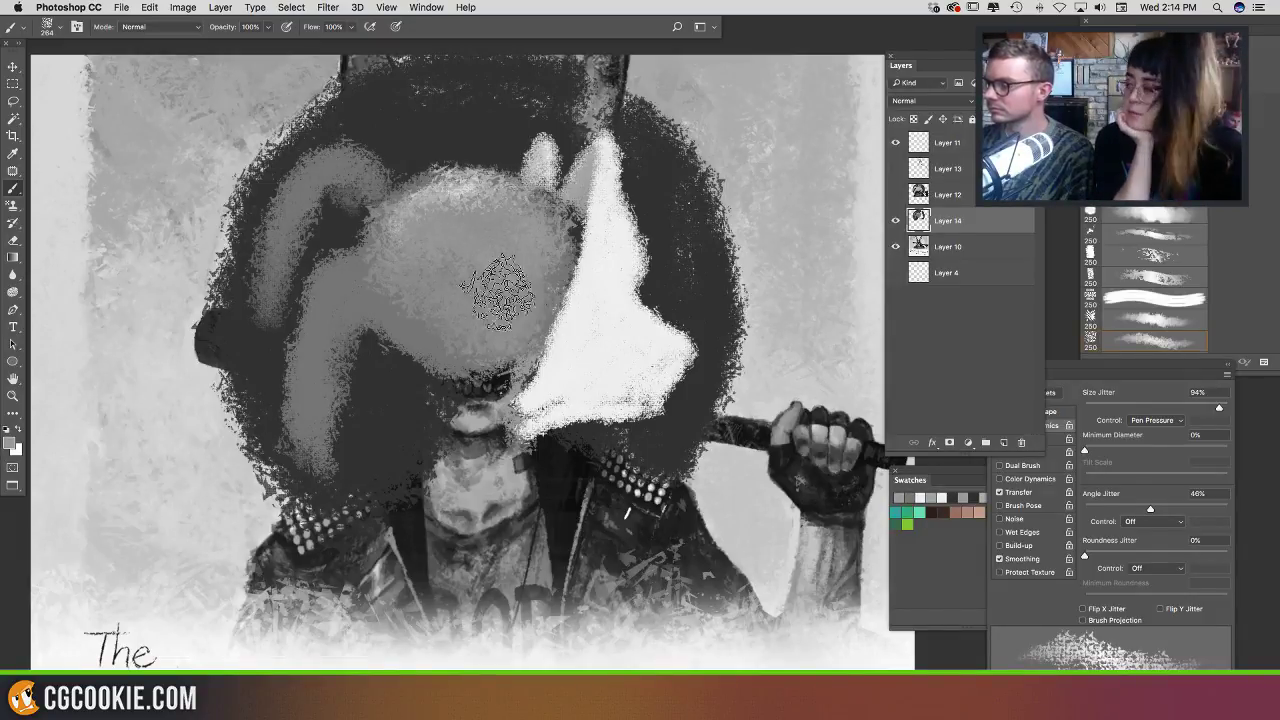
Step: Sample the dark grey, shade around the white shape and the tuft beside its tip, and undo the last stroke
left_click(660, 447, "alt")
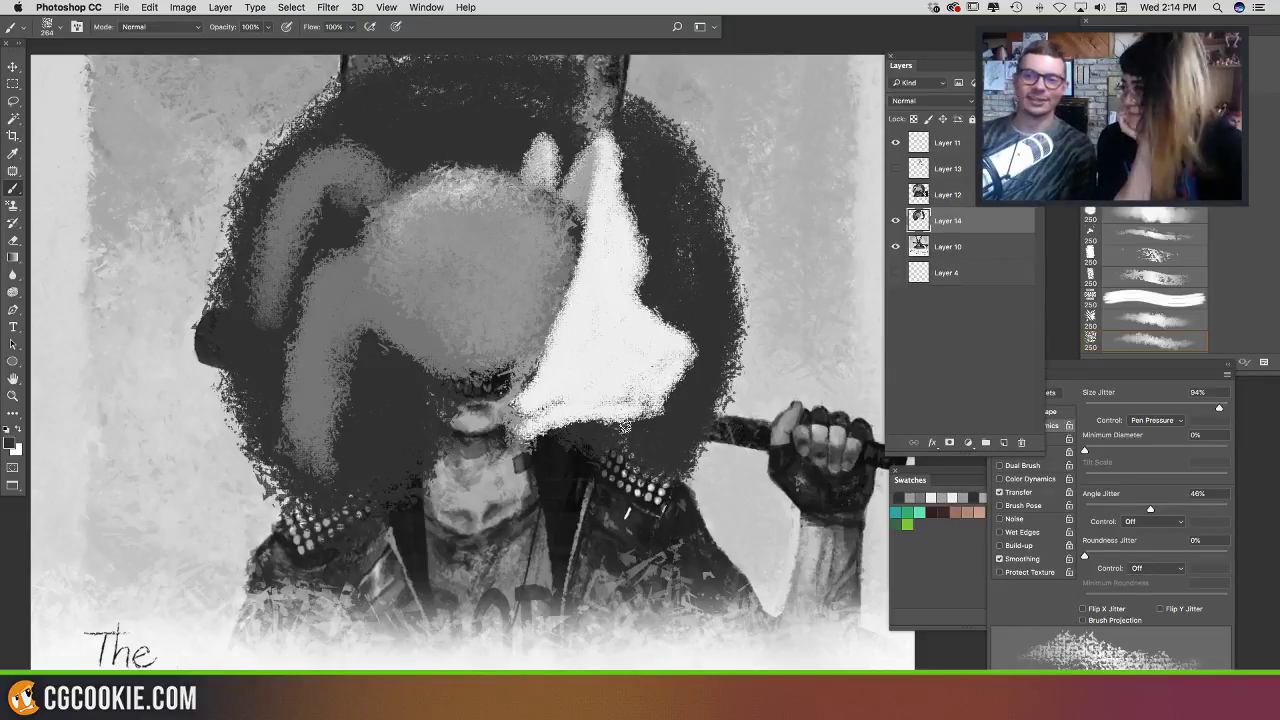
mouse_move(643, 275)
left_mouse_down()
mouse_move(608, 276)
mouse_move(592, 245)
left_mouse_up()
left_click_drag(597, 160, 580, 213)
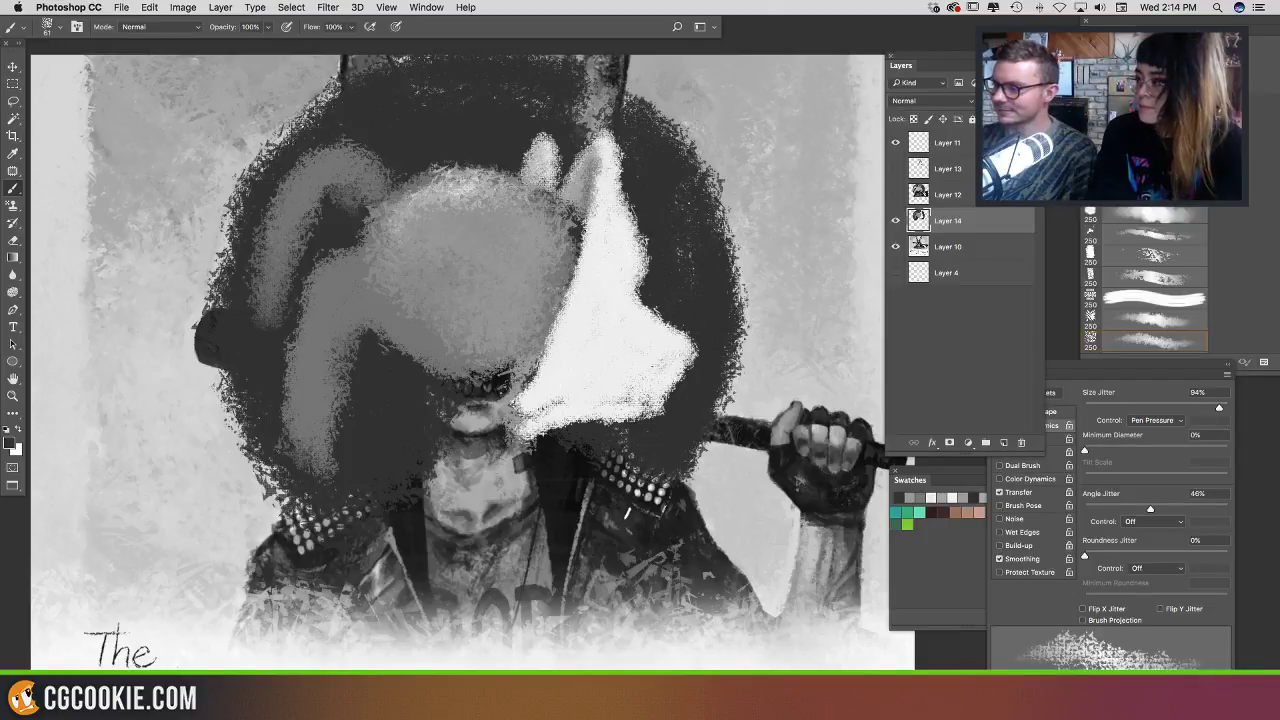
key("super+z")
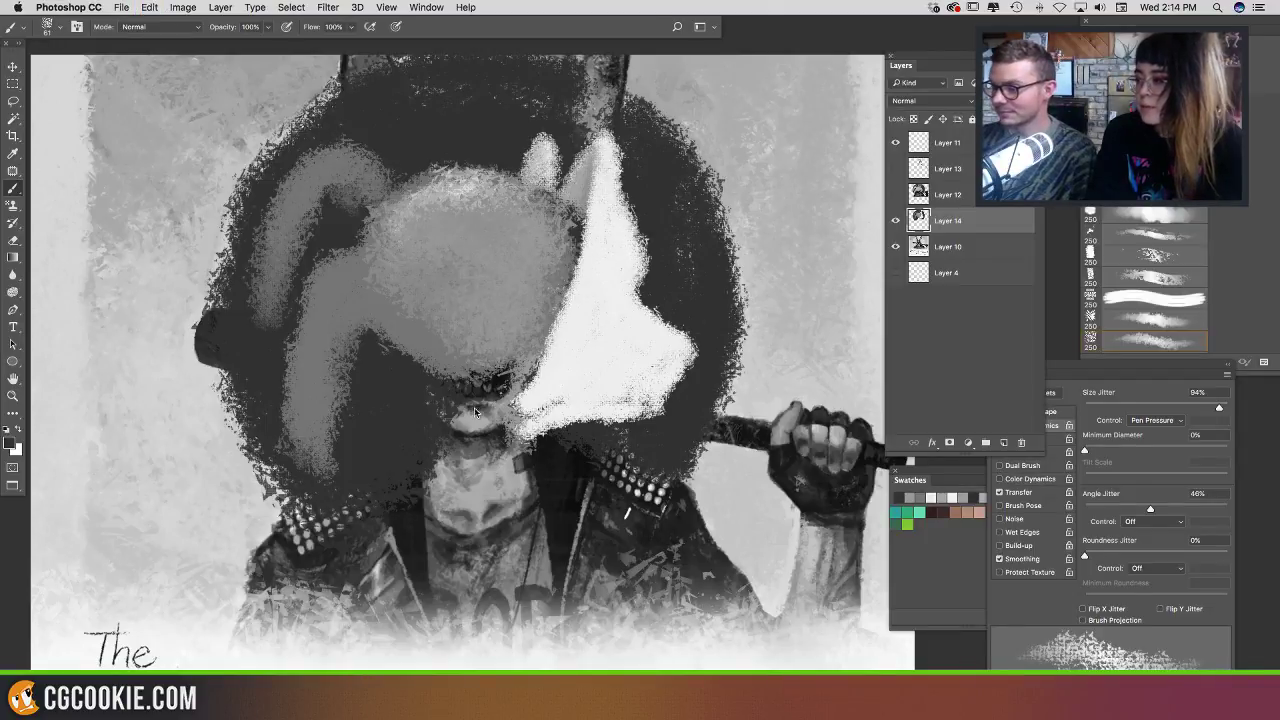
Step: Paint dark grey over the mouth and neck below the face, with a near-black band across the collar area
mouse_move(500, 393)
left_mouse_down()
mouse_move(452, 393)
mouse_move(514, 378)
mouse_move(486, 428)
mouse_move(516, 387)
mouse_move(472, 403)
mouse_move(458, 437)
mouse_move(447, 407)
mouse_move(469, 426)
mouse_move(434, 448)
mouse_move(445, 416)
mouse_move(431, 377)
mouse_move(420, 462)
mouse_move(416, 438)
mouse_move(399, 466)
left_mouse_up()
left_click(540, 493, "alt")
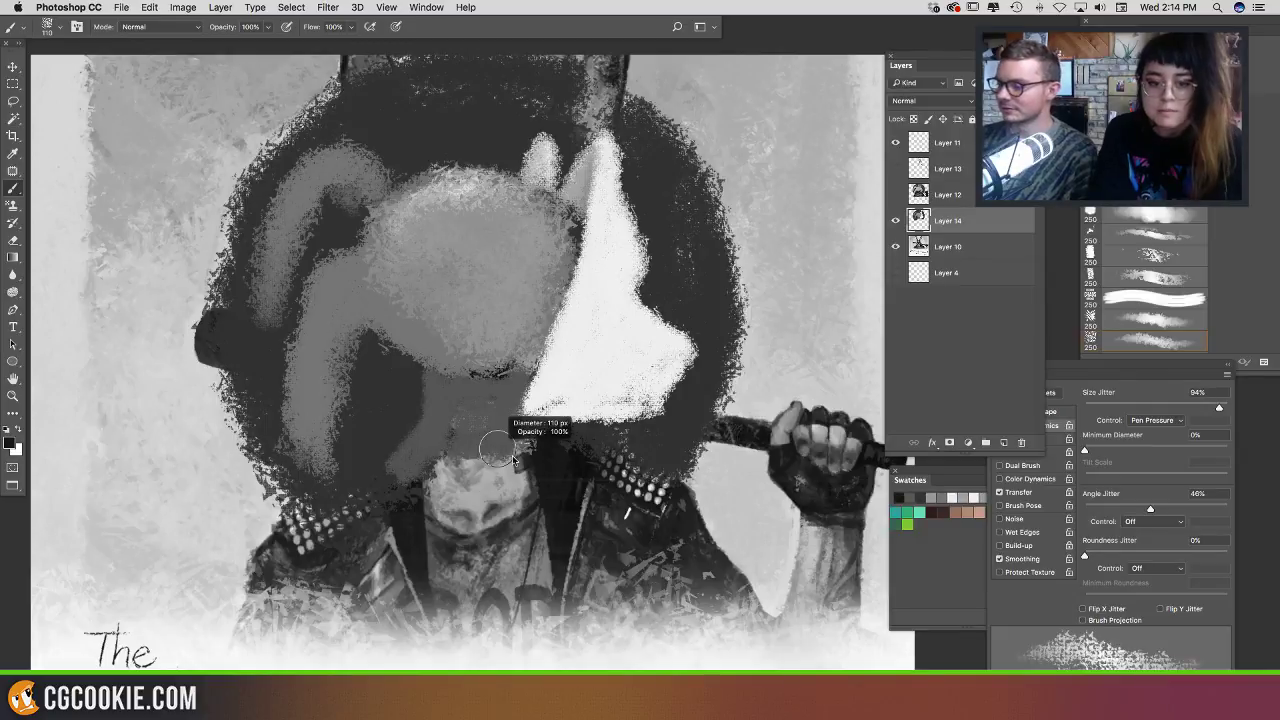
mouse_move(513, 458)
left_mouse_down()
mouse_move(453, 431)
mouse_move(424, 454)
mouse_move(522, 452)
mouse_move(440, 458)
left_mouse_up()
mouse_move(457, 369)
left_mouse_down()
mouse_move(468, 402)
mouse_move(512, 418)
left_mouse_up()
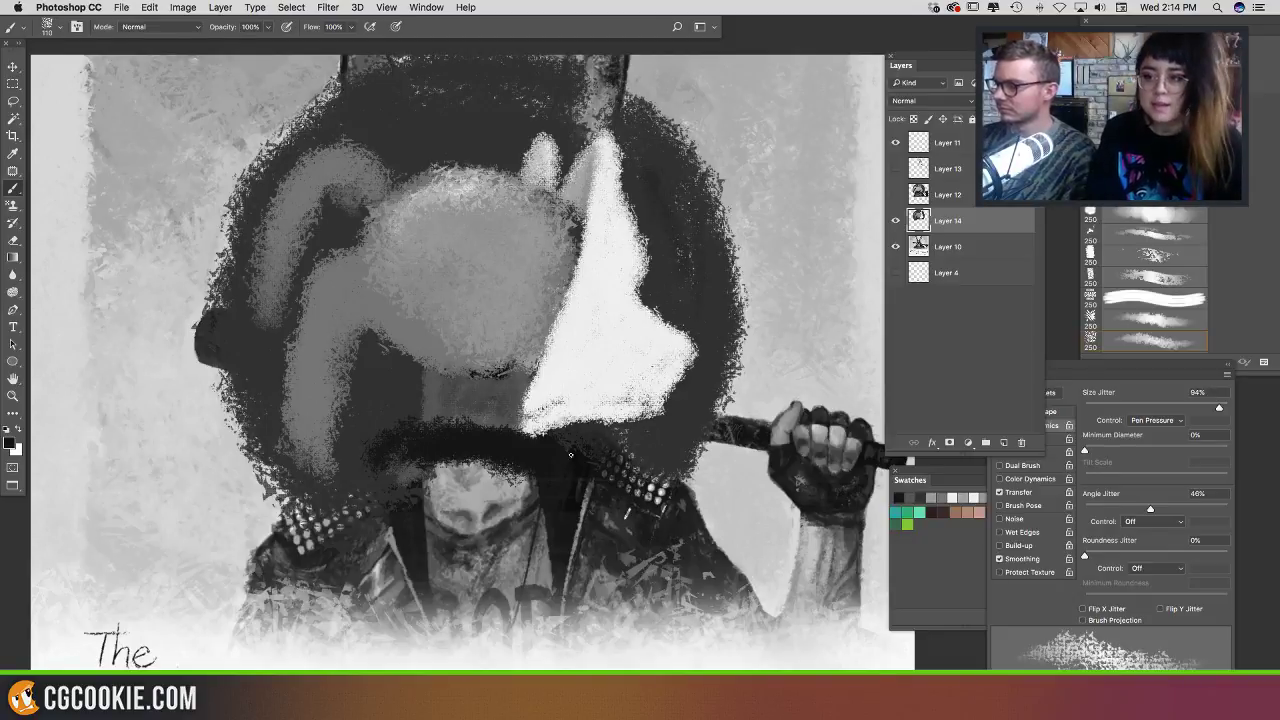
Step: Cover the jacket and shoulders with a solid near-black torso shape, brushed out roughly along the faded lower edge
mouse_move(545, 482)
left_mouse_down()
mouse_move(440, 502)
mouse_move(494, 467)
mouse_move(388, 462)
mouse_move(556, 470)
left_mouse_up()
left_click(432, 548, "alt")
left_click(540, 476, "alt")
mouse_move(398, 484)
left_mouse_down()
mouse_move(555, 479)
mouse_move(520, 460)
mouse_move(393, 462)
mouse_move(360, 500)
mouse_move(450, 482)
mouse_move(364, 483)
mouse_move(300, 510)
mouse_move(265, 550)
left_mouse_up()
mouse_move(543, 481)
left_mouse_down()
mouse_move(572, 443)
mouse_move(396, 444)
mouse_move(554, 433)
mouse_move(616, 482)
mouse_move(673, 473)
mouse_move(657, 433)
mouse_move(579, 439)
mouse_move(637, 466)
mouse_move(536, 442)
mouse_move(624, 485)
mouse_move(598, 469)
mouse_move(694, 591)
mouse_move(559, 487)
mouse_move(565, 581)
mouse_move(473, 512)
mouse_move(435, 563)
mouse_move(423, 473)
mouse_move(425, 502)
mouse_move(343, 573)
mouse_move(347, 616)
mouse_move(757, 643)
mouse_move(600, 595)
left_mouse_up()
key("super+z")
left_click_drag(540, 547, 553, 537)
mouse_move(557, 504)
left_mouse_down()
mouse_move(513, 477)
mouse_move(563, 514)
mouse_move(498, 506)
mouse_move(488, 479)
mouse_move(449, 468)
mouse_move(313, 550)
mouse_move(329, 573)
mouse_move(374, 558)
mouse_move(537, 563)
mouse_move(476, 545)
mouse_move(627, 559)
mouse_move(466, 557)
mouse_move(542, 567)
mouse_move(491, 570)
mouse_move(544, 552)
mouse_move(419, 577)
mouse_move(461, 586)
mouse_move(654, 592)
mouse_move(682, 574)
mouse_move(584, 507)
left_mouse_up()
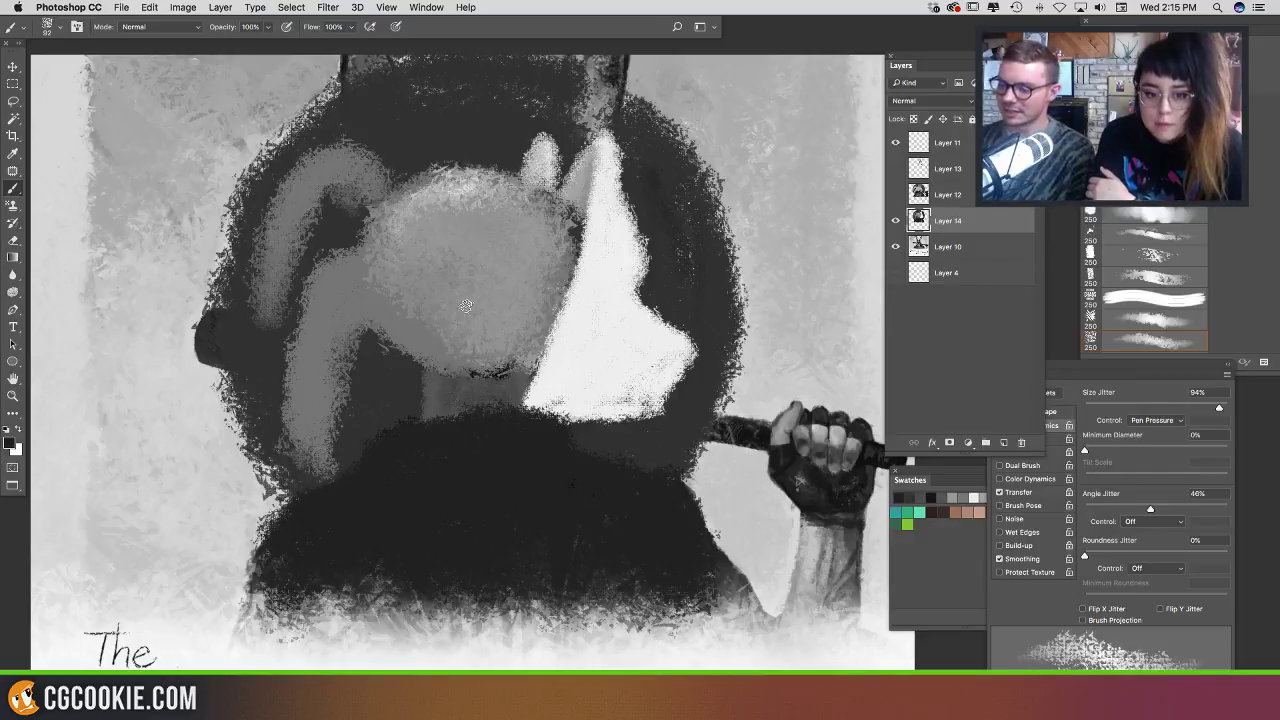
mouse_move(262, 552)
left_mouse_down()
mouse_move(277, 529)
mouse_move(277, 571)
mouse_move(500, 590)
left_mouse_up()
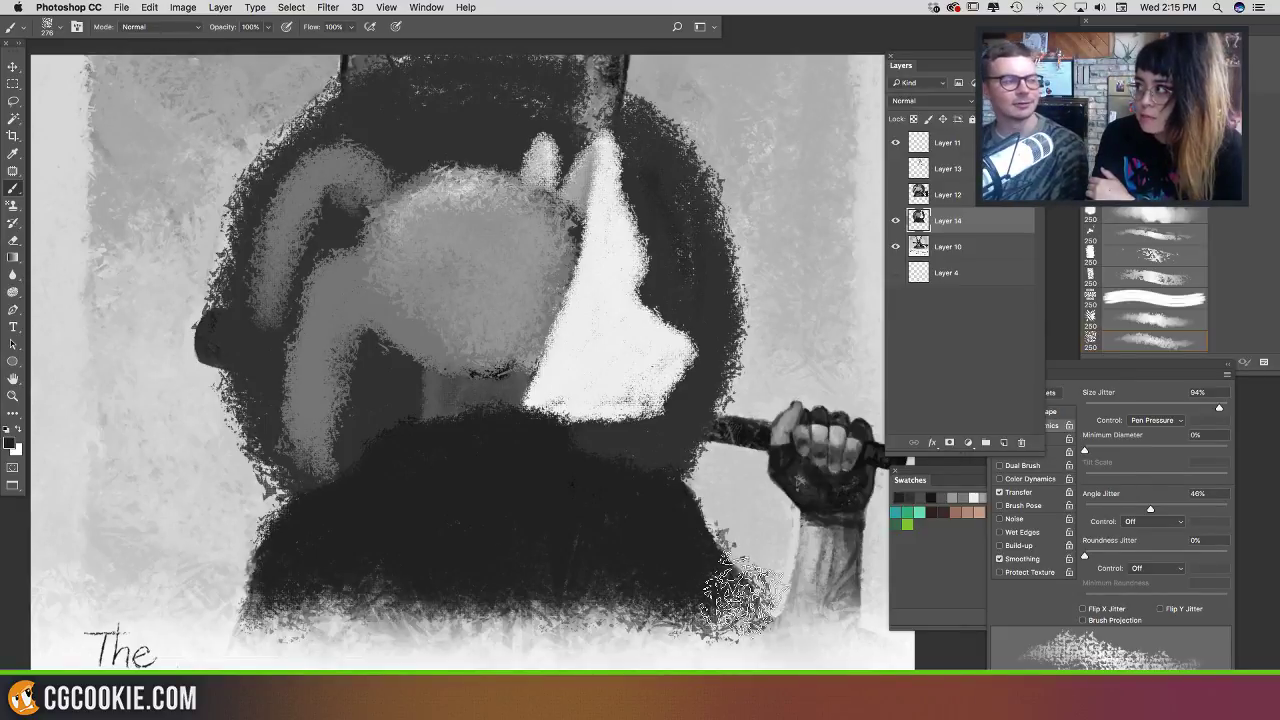
left_click_drag(697, 430, 650, 422)
Step: Fill the raised forearm with near-black down to the faded edge, moving the Swatches and Layers panels clear of the hand
left_click(721, 497, "alt")
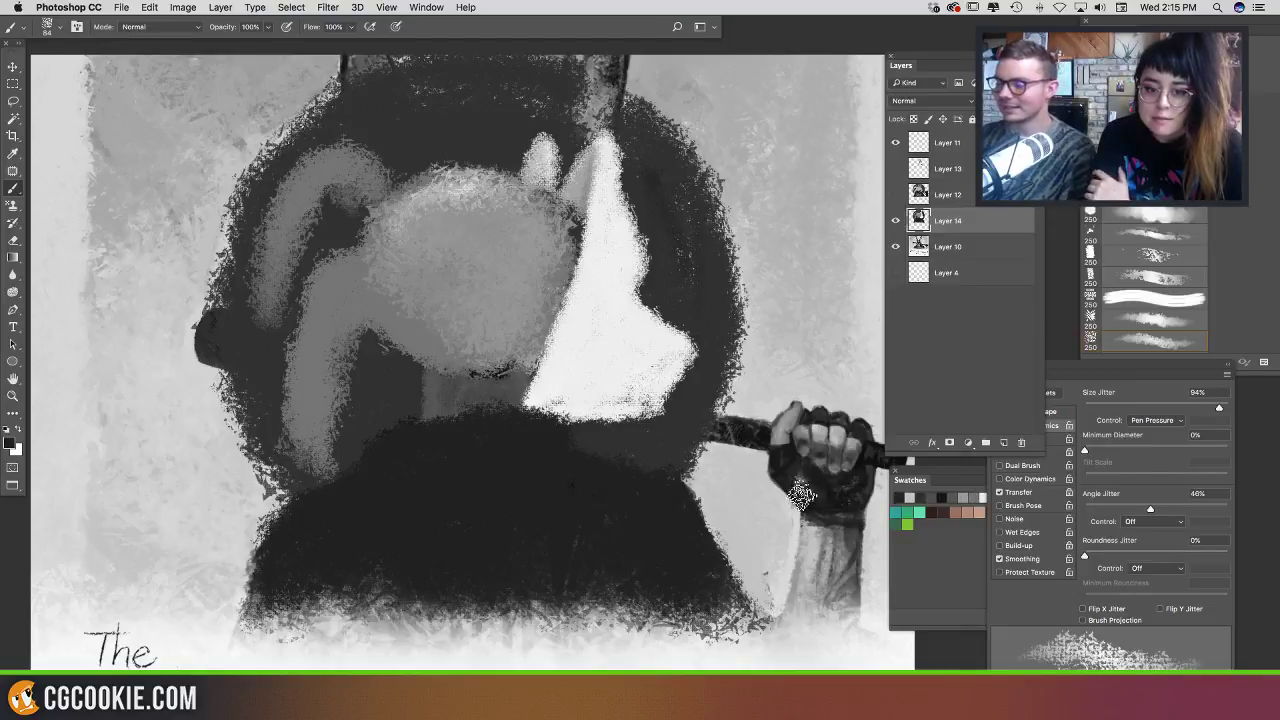
left_click_drag(805, 487, 784, 610)
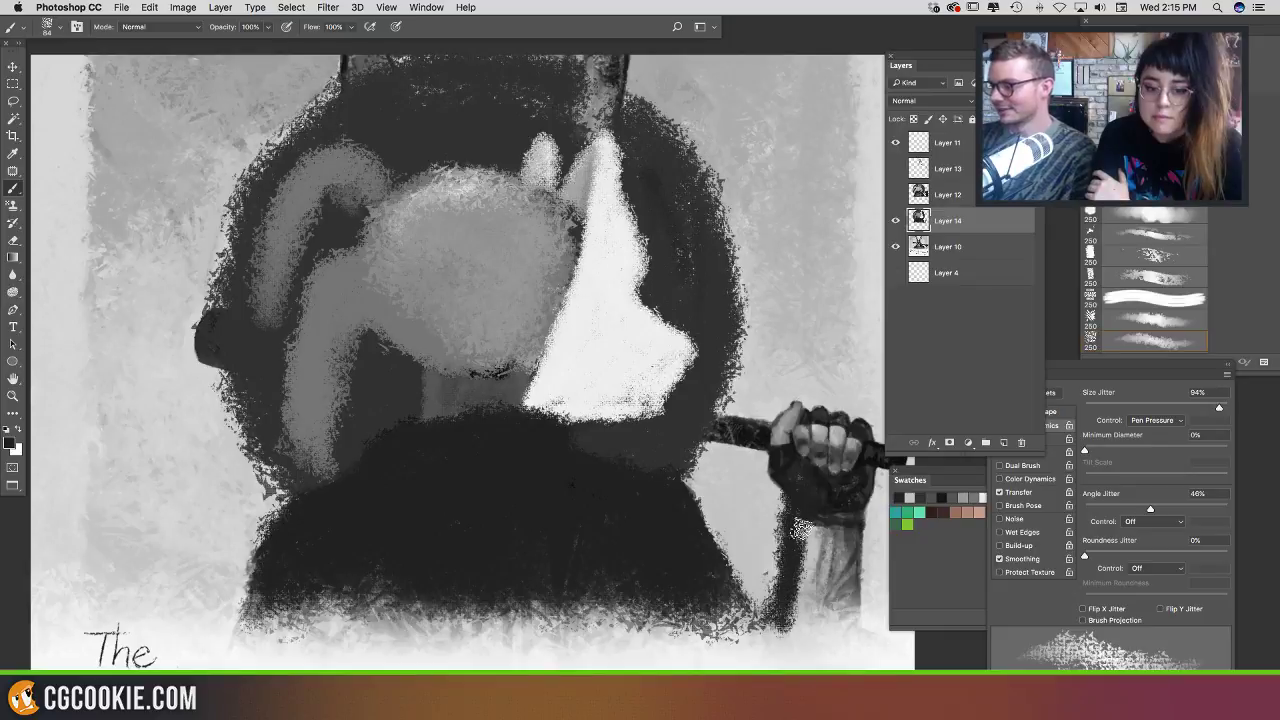
left_click_drag(922, 473, 953, 476)
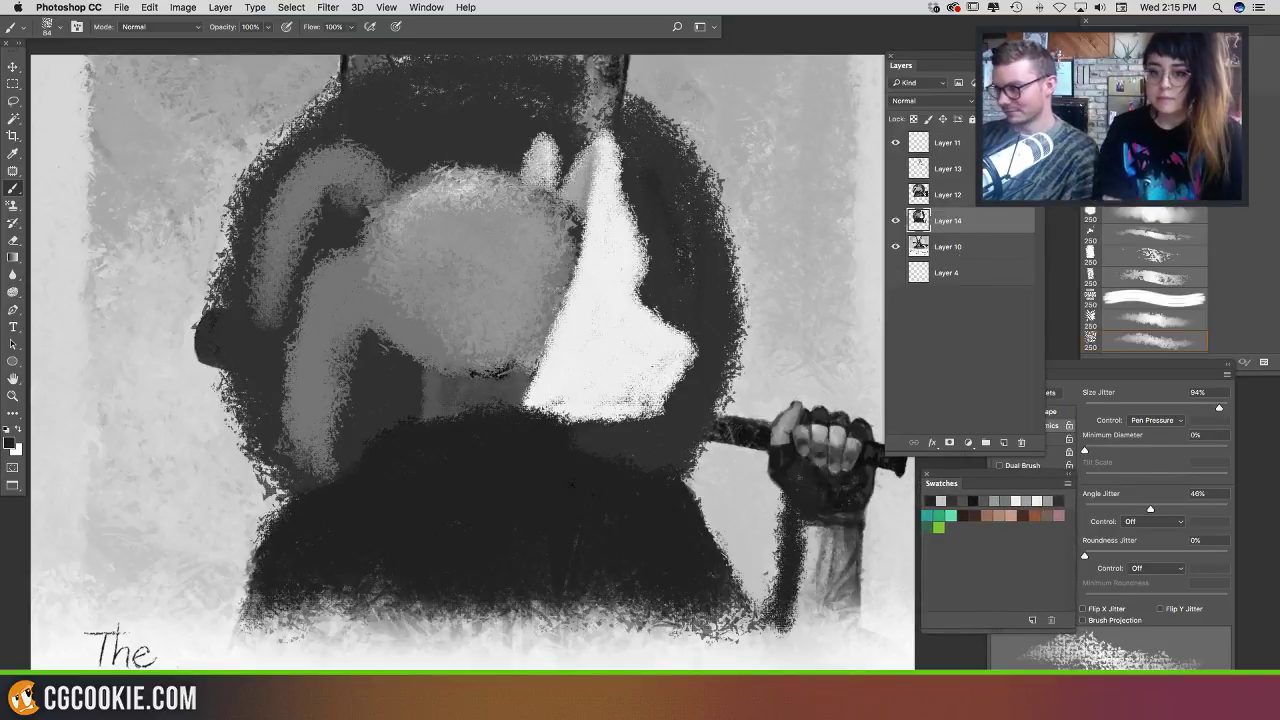
left_click_drag(947, 58, 981, 57)
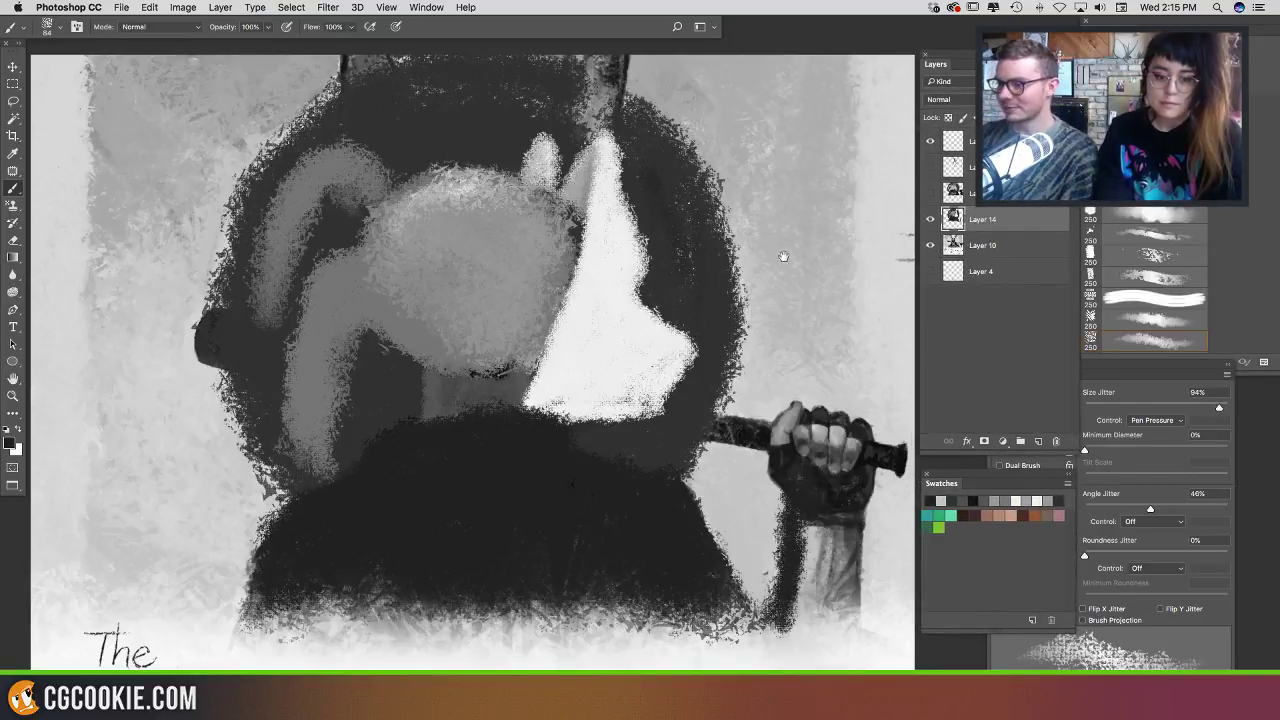
left_click_drag(784, 257, 781, 248)
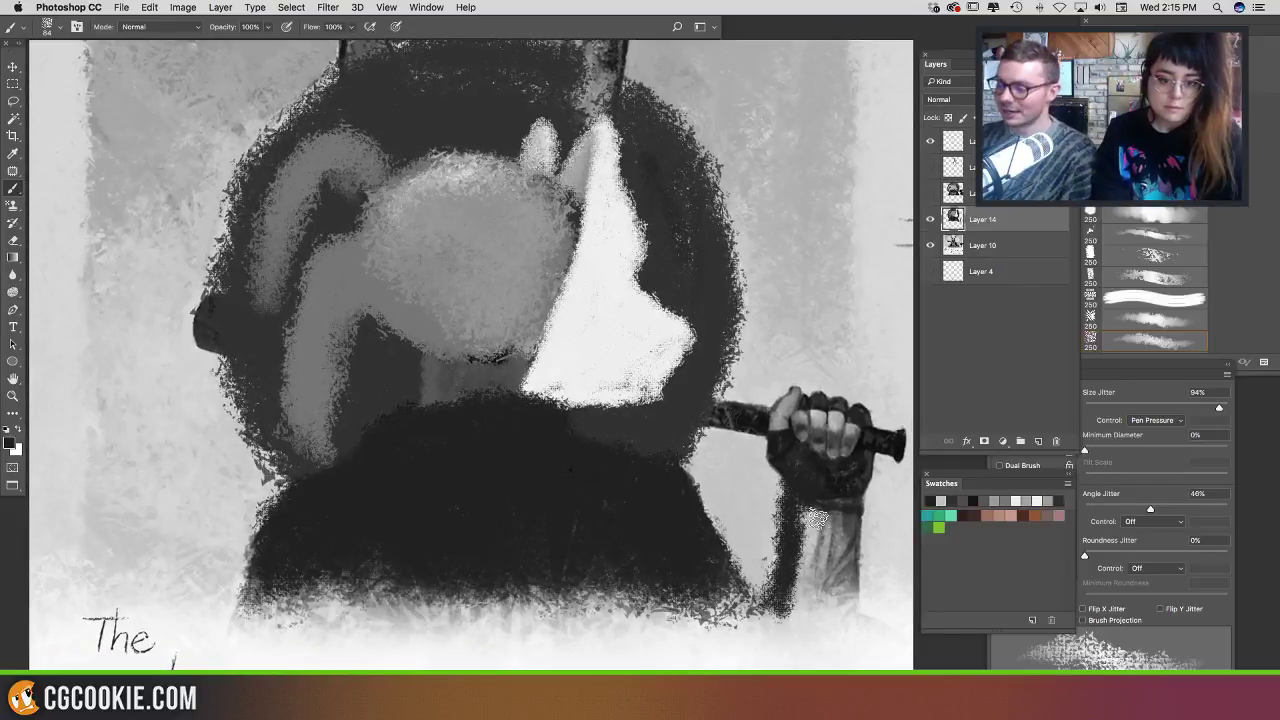
mouse_move(816, 518)
left_mouse_down()
mouse_move(852, 498)
mouse_move(820, 577)
mouse_move(803, 497)
mouse_move(818, 553)
mouse_move(806, 601)
mouse_move(770, 613)
mouse_move(830, 620)
left_mouse_up()
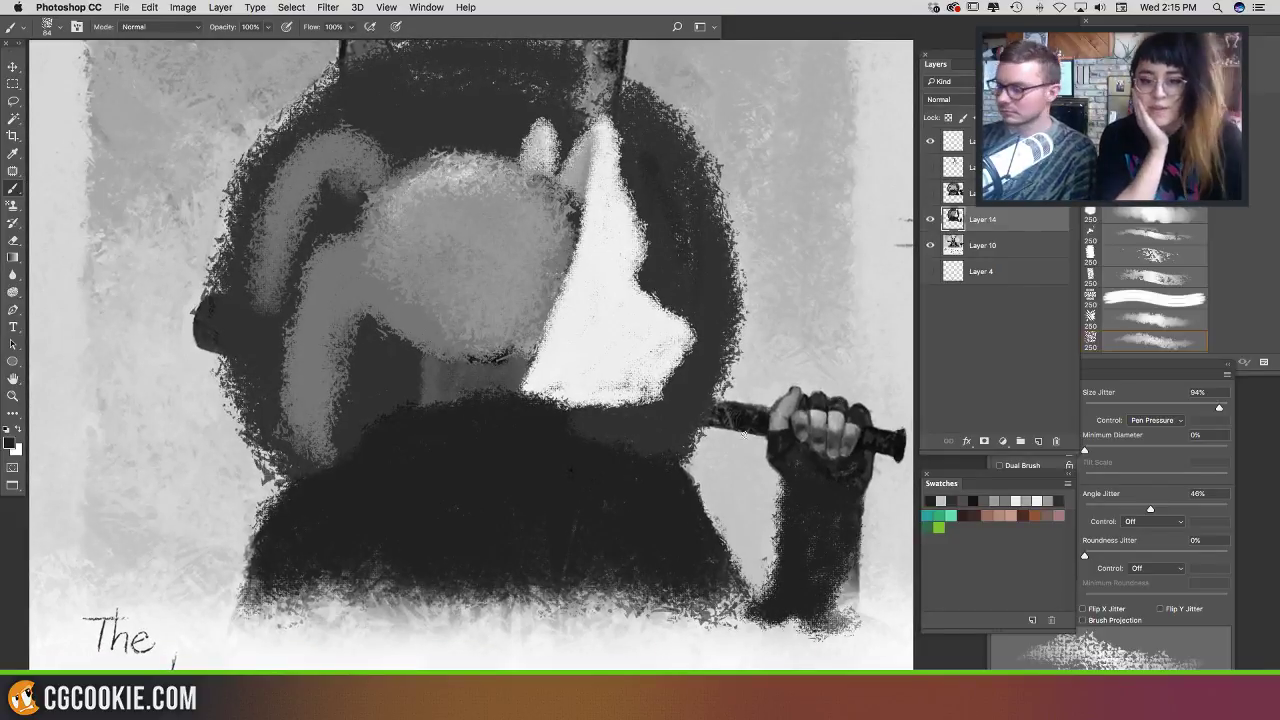
Step: Paint out the bat between the head and hand with the background grey, and cover the fist with a near-black block
left_click(757, 389, "alt")
mouse_move(748, 378)
left_mouse_down()
mouse_move(704, 447)
mouse_move(721, 409)
mouse_move(711, 443)
mouse_move(733, 461)
mouse_move(766, 387)
left_mouse_up()
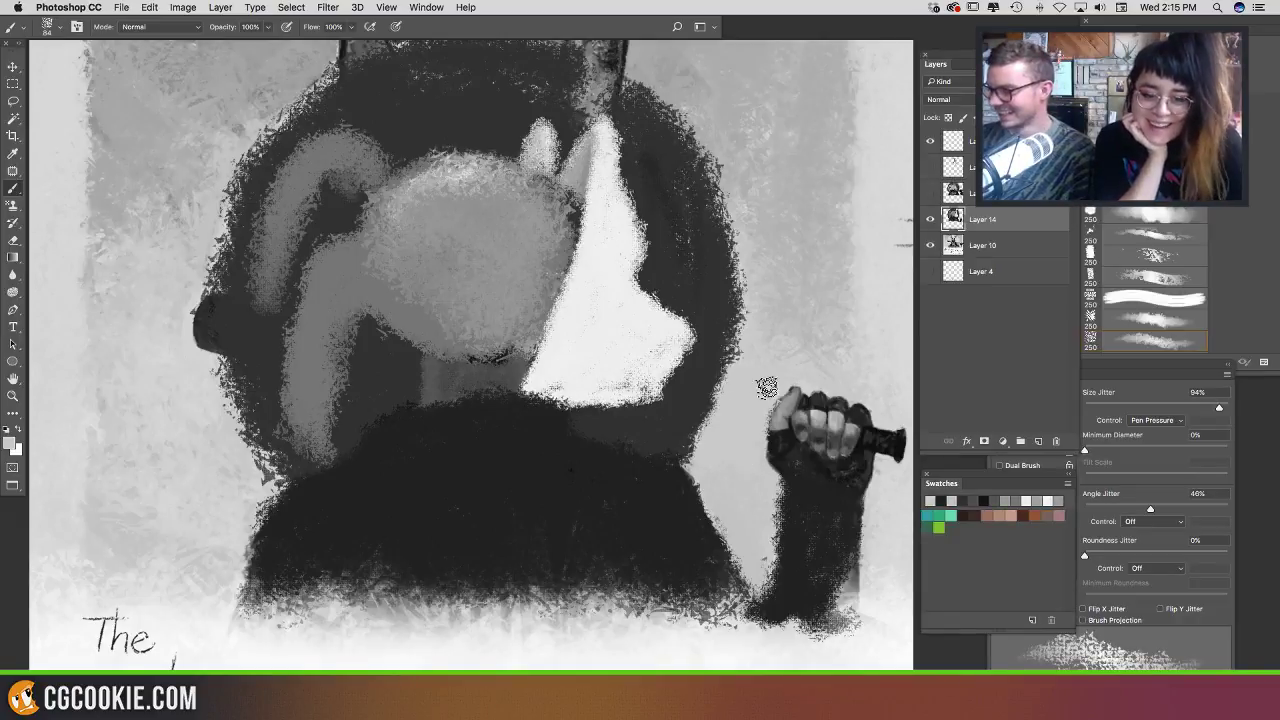
left_click(836, 443, "alt")
mouse_move(775, 447)
left_mouse_down()
mouse_move(823, 377)
mouse_move(812, 375)
mouse_move(867, 356)
mouse_move(875, 389)
mouse_move(874, 373)
mouse_move(803, 383)
mouse_move(790, 412)
mouse_move(791, 384)
mouse_move(823, 454)
mouse_move(860, 393)
mouse_move(835, 403)
mouse_move(826, 375)
mouse_move(792, 369)
mouse_move(851, 384)
mouse_move(834, 455)
left_mouse_up()
left_click(815, 382, "alt")
left_click(787, 375, "alt")
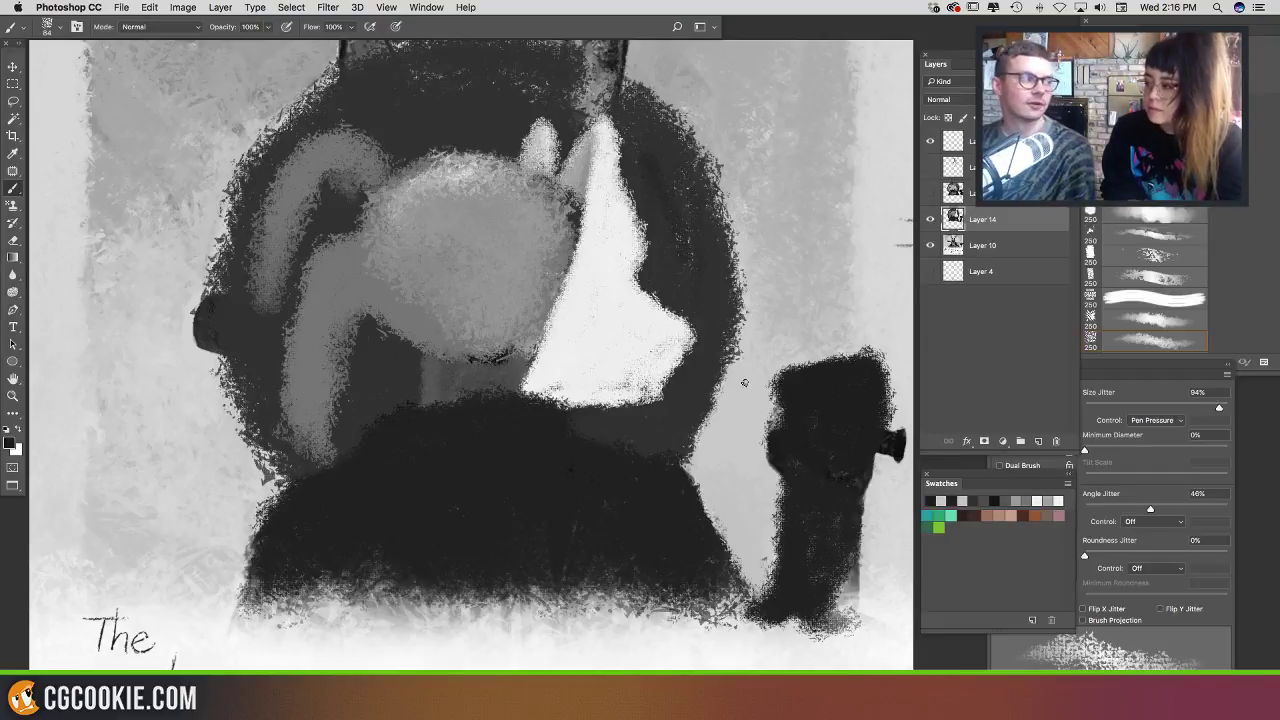
Step: Shade the front of the blocky fist with sampled greys, keeping a dark rim around its edge
left_click(782, 395, "alt")
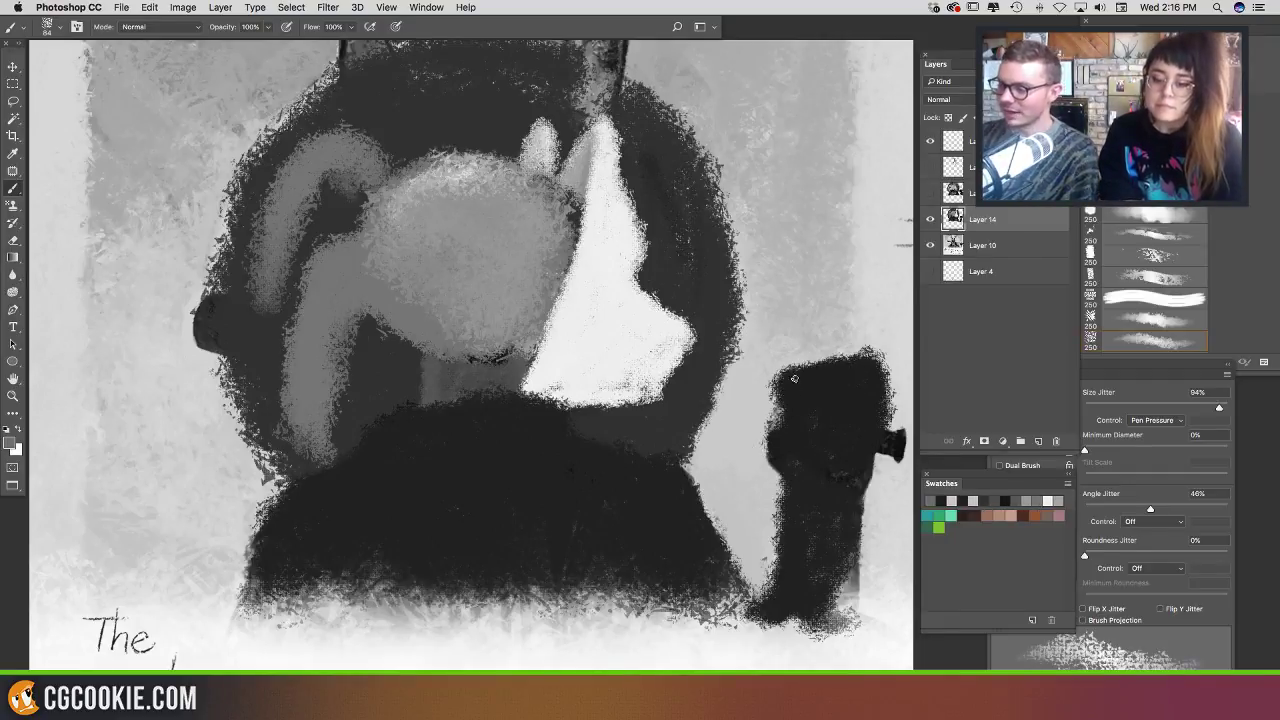
mouse_move(796, 381)
left_mouse_down()
mouse_move(787, 387)
mouse_move(868, 377)
mouse_move(798, 384)
mouse_move(800, 425)
mouse_move(829, 406)
mouse_move(832, 430)
mouse_move(780, 462)
mouse_move(800, 428)
mouse_move(871, 442)
mouse_move(897, 410)
mouse_move(888, 487)
left_mouse_up()
left_click(787, 356, "alt")
left_click(819, 387, "alt")
left_click(871, 400, "alt")
left_click(783, 441, "alt")
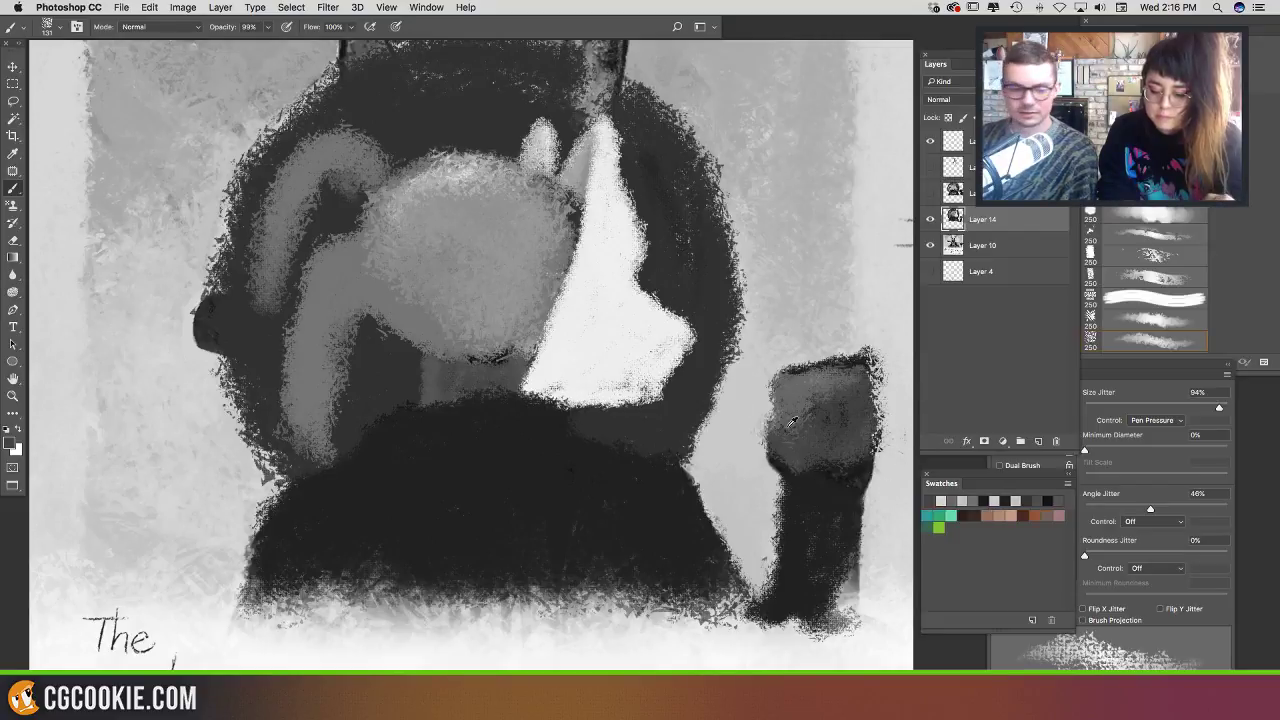
Step: Add a dark thumb-like stub pointing from the fist towards the body and trim it with the background grey
mouse_move(797, 415)
left_mouse_down()
mouse_move(759, 419)
mouse_move(802, 368)
mouse_move(777, 415)
mouse_move(727, 452)
mouse_move(775, 409)
left_mouse_up()
left_click(795, 378, "alt")
left_click(748, 409, "alt")
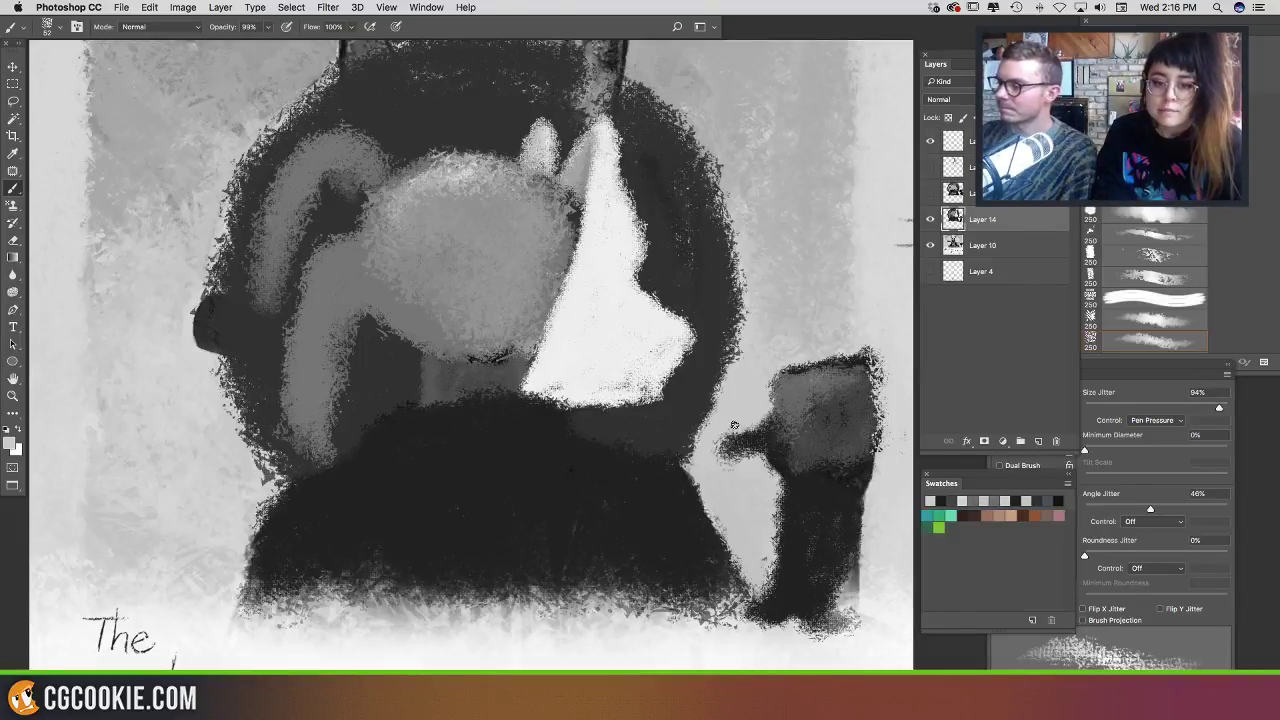
Step: Sketch a thin light arc across the chest and brush dark grey bands down from both of its ends
mouse_move(377, 518)
left_mouse_down()
mouse_move(411, 491)
mouse_move(538, 497)
left_mouse_up()
left_click_drag(464, 475, 562, 488)
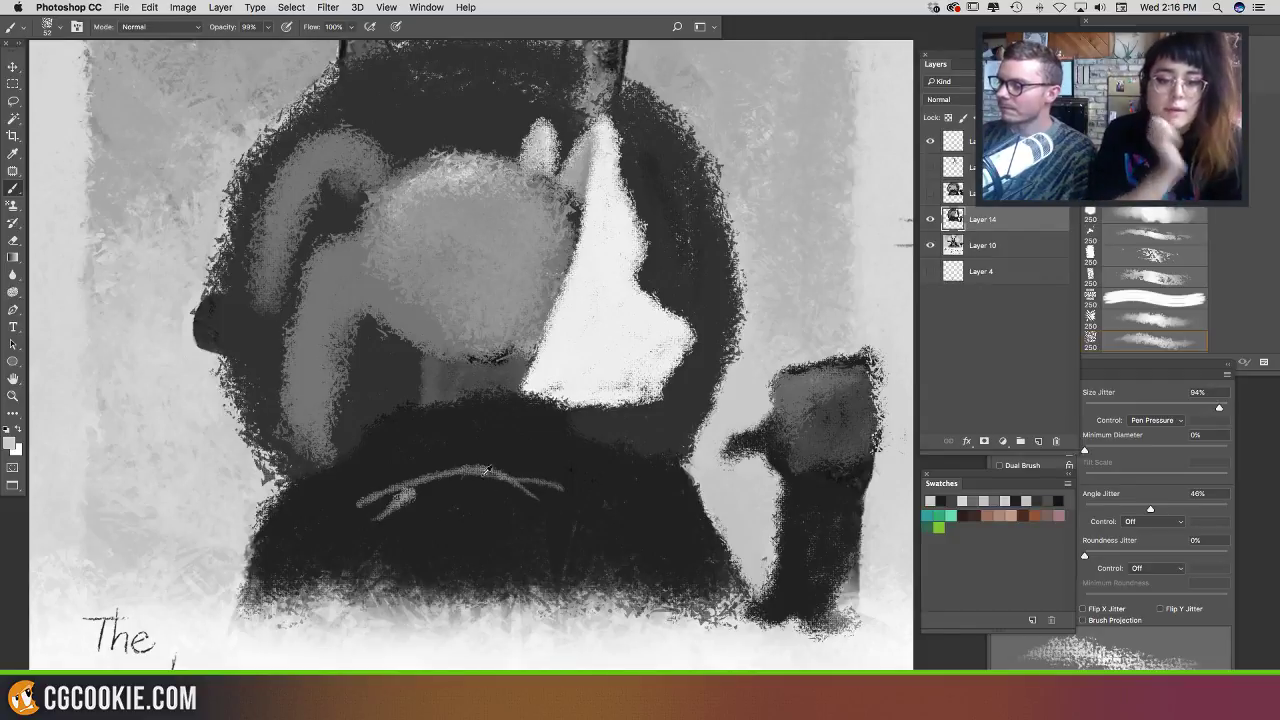
left_click(494, 476, "alt")
left_click_drag(476, 487, 490, 488)
mouse_move(382, 498)
left_mouse_down()
mouse_move(354, 511)
mouse_move(362, 533)
left_mouse_up()
left_click_drag(538, 476, 590, 540)
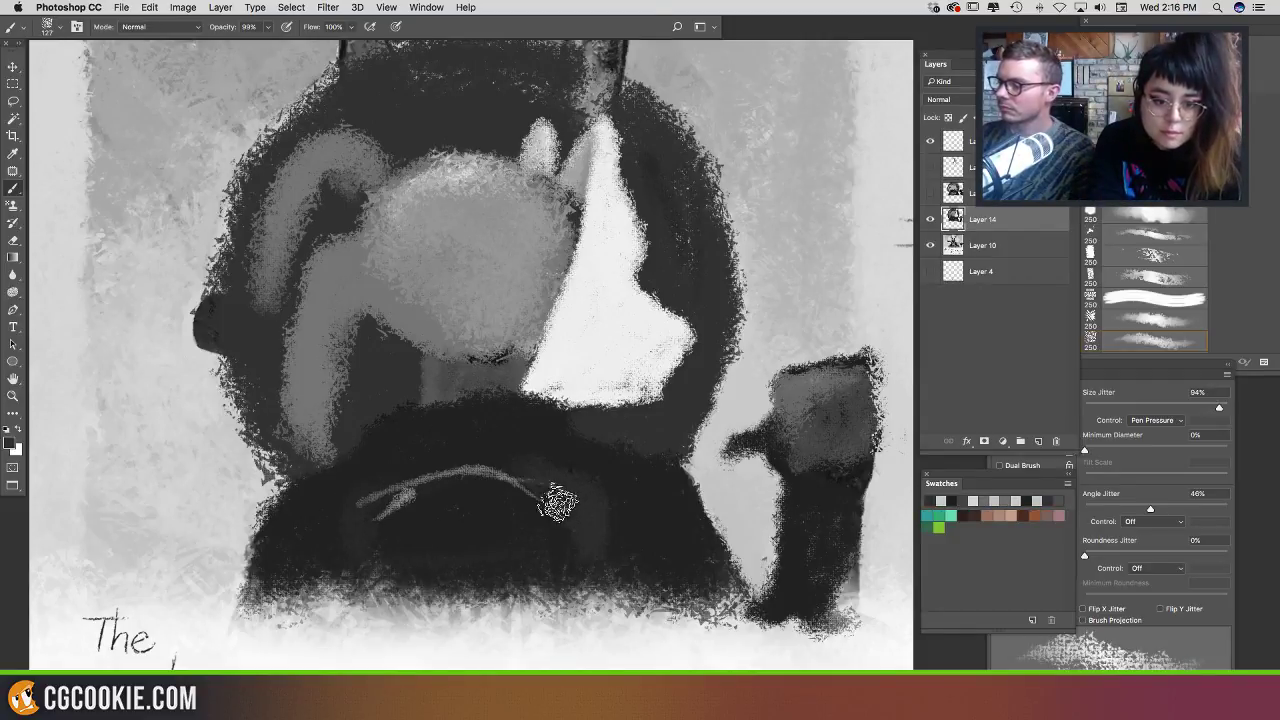
Step: Soften the chest arc with sampled greys and build the bands up into a rounded grey outline
left_click(508, 484, "alt")
left_click_drag(481, 472, 579, 483)
left_click(479, 468, "alt")
left_click_drag(482, 468, 572, 489)
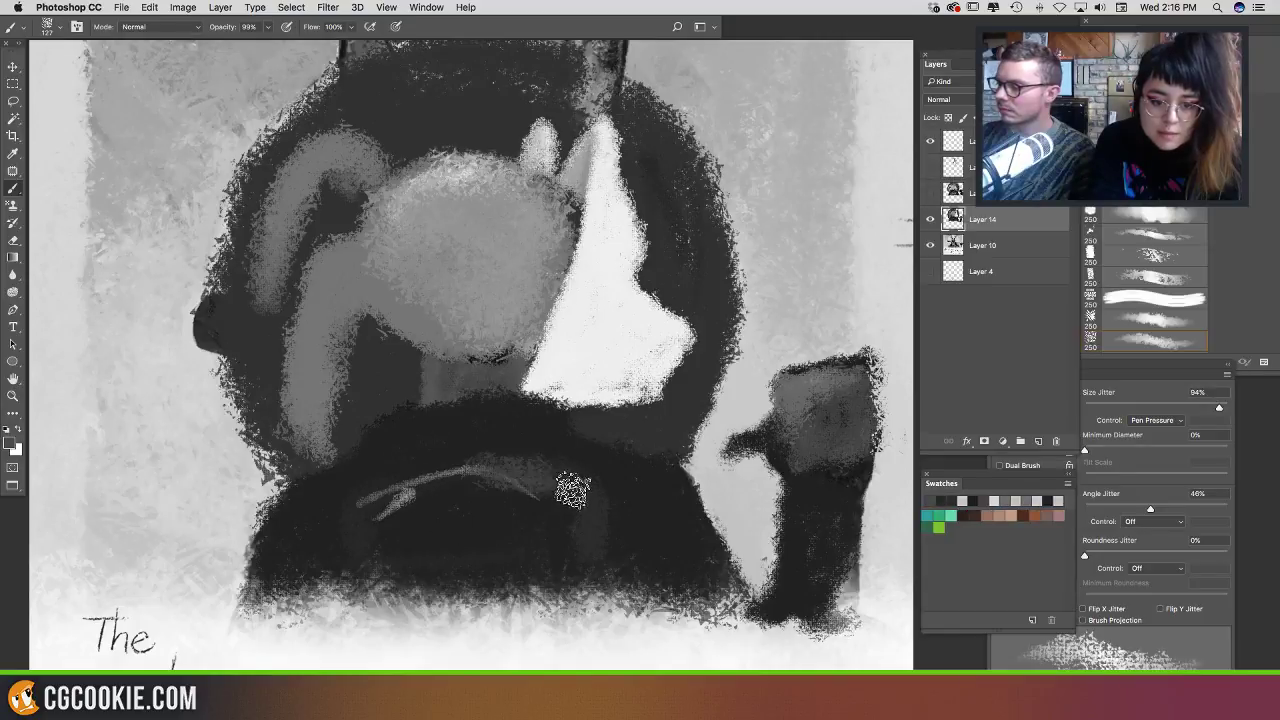
mouse_move(575, 543)
left_mouse_down()
mouse_move(449, 497)
mouse_move(362, 545)
mouse_move(585, 530)
left_mouse_up()
Step: Shade the collar area under the neck with a curved dark grey band over the near-black torso
left_click(531, 414, "alt")
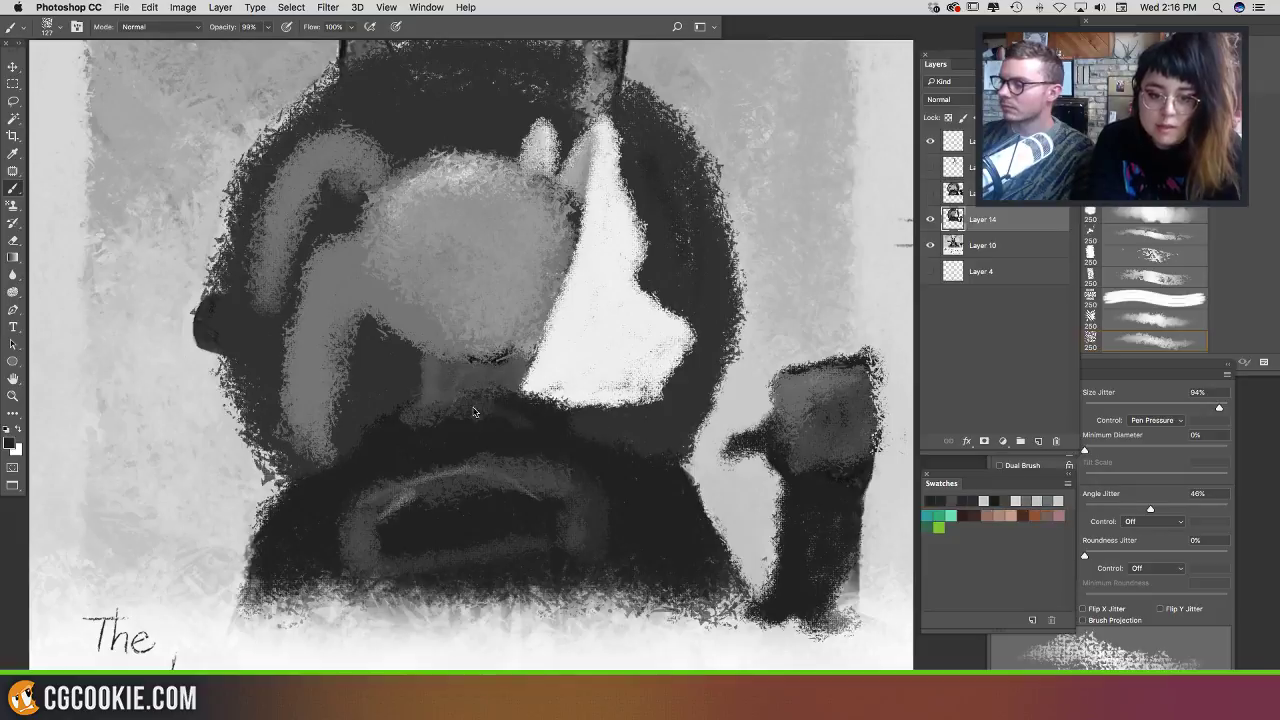
left_click(421, 420, "alt")
left_click(519, 413, "alt")
mouse_move(466, 413)
left_mouse_down()
mouse_move(500, 415)
mouse_move(470, 399)
mouse_move(402, 430)
left_mouse_up()
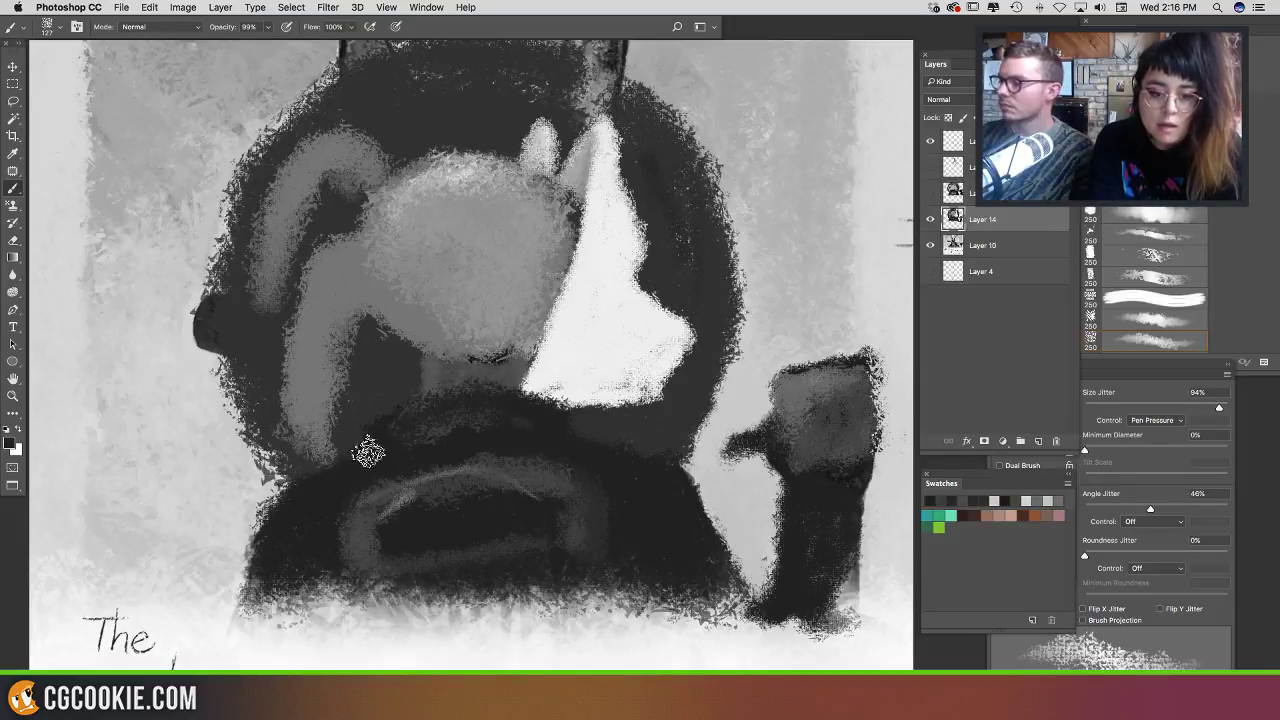
Step: Shade the notch in the white shape, then trim its pointed tip and cover the area above with dark grey
left_click_drag(620, 300, 616, 298)
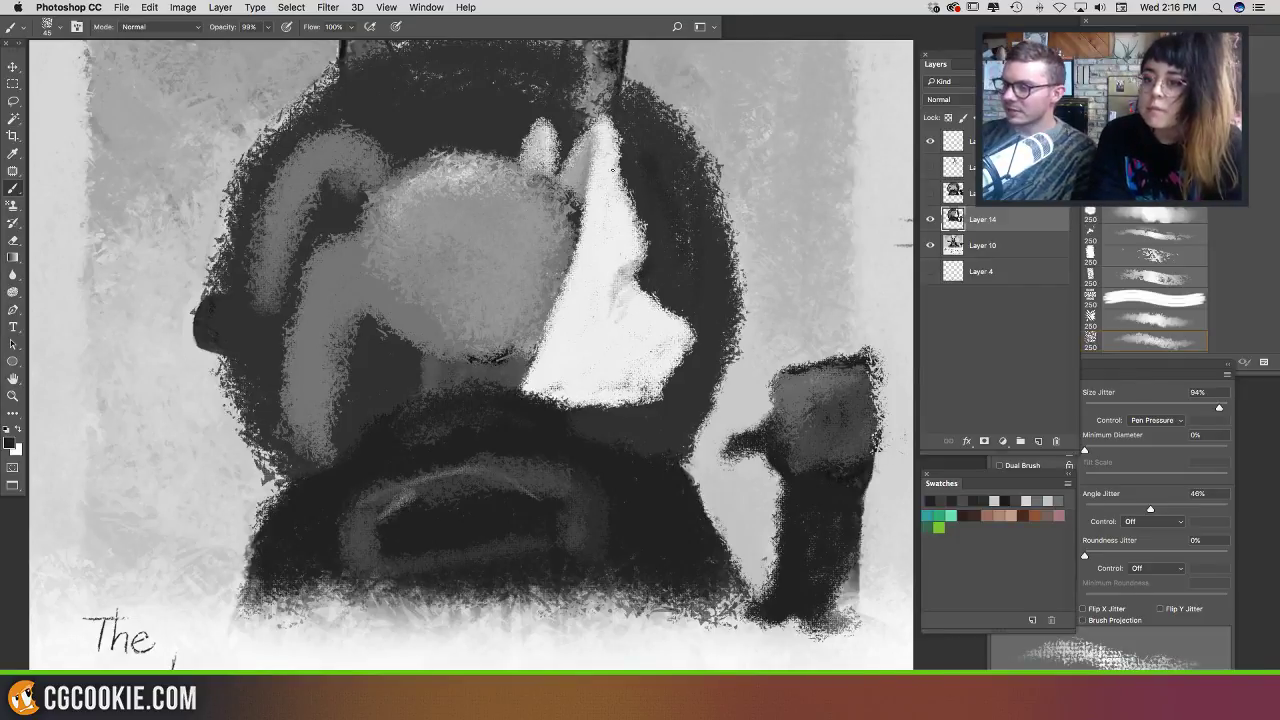
left_click(632, 158, "alt")
left_click_drag(609, 122, 622, 176)
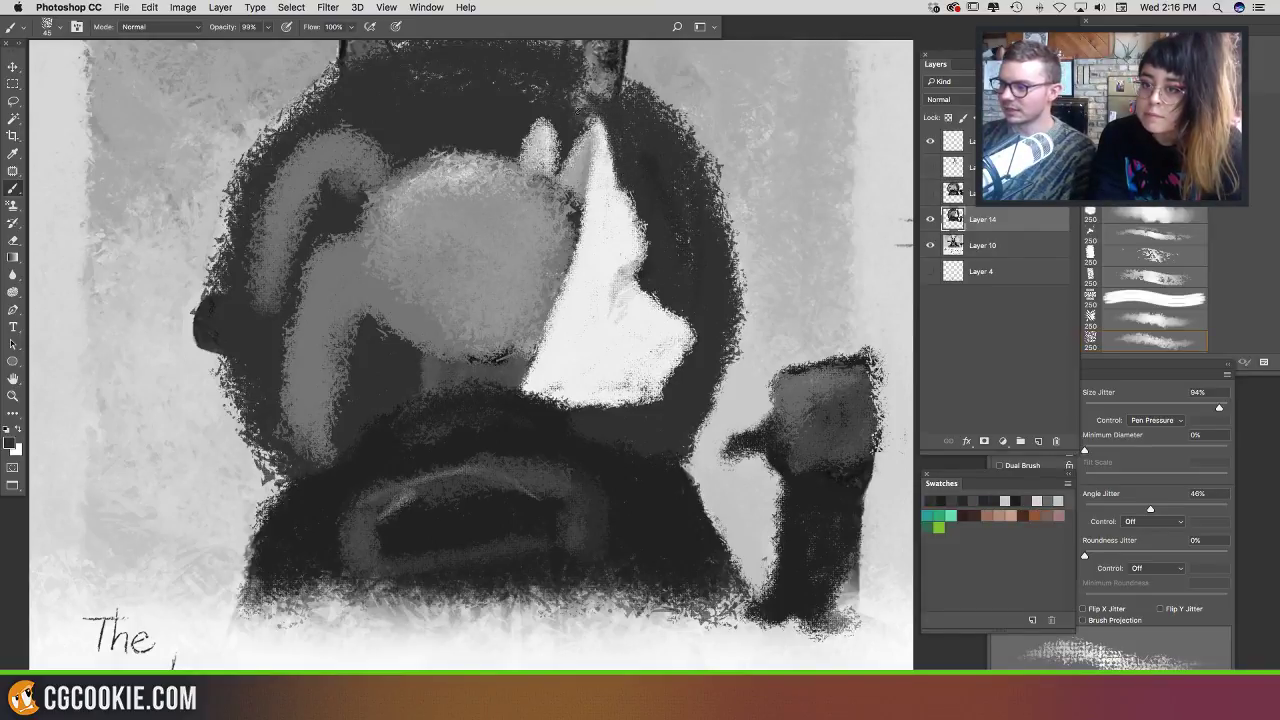
left_click_drag(583, 102, 589, 66)
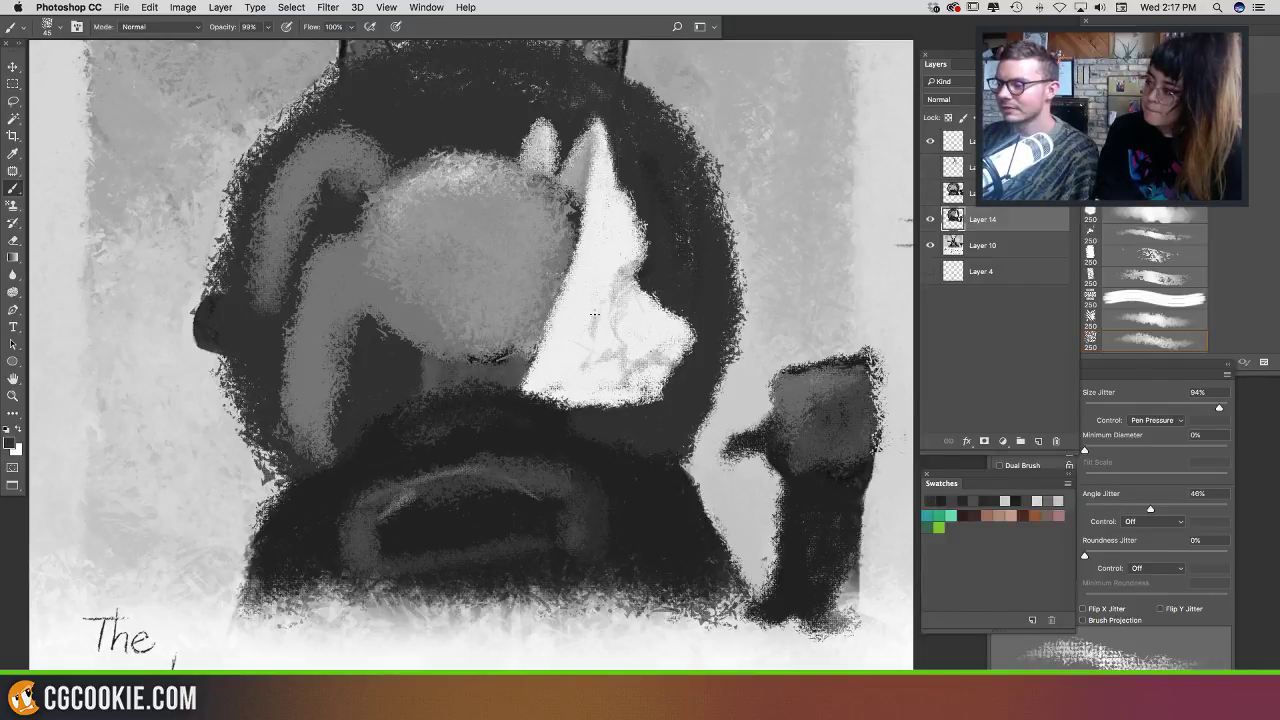
Step: Brush faint grey fold lines across the white shape and mid-grey wrinkles down the dark forearm
mouse_move(595, 314)
left_mouse_down()
mouse_move(566, 368)
mouse_move(590, 288)
left_mouse_up()
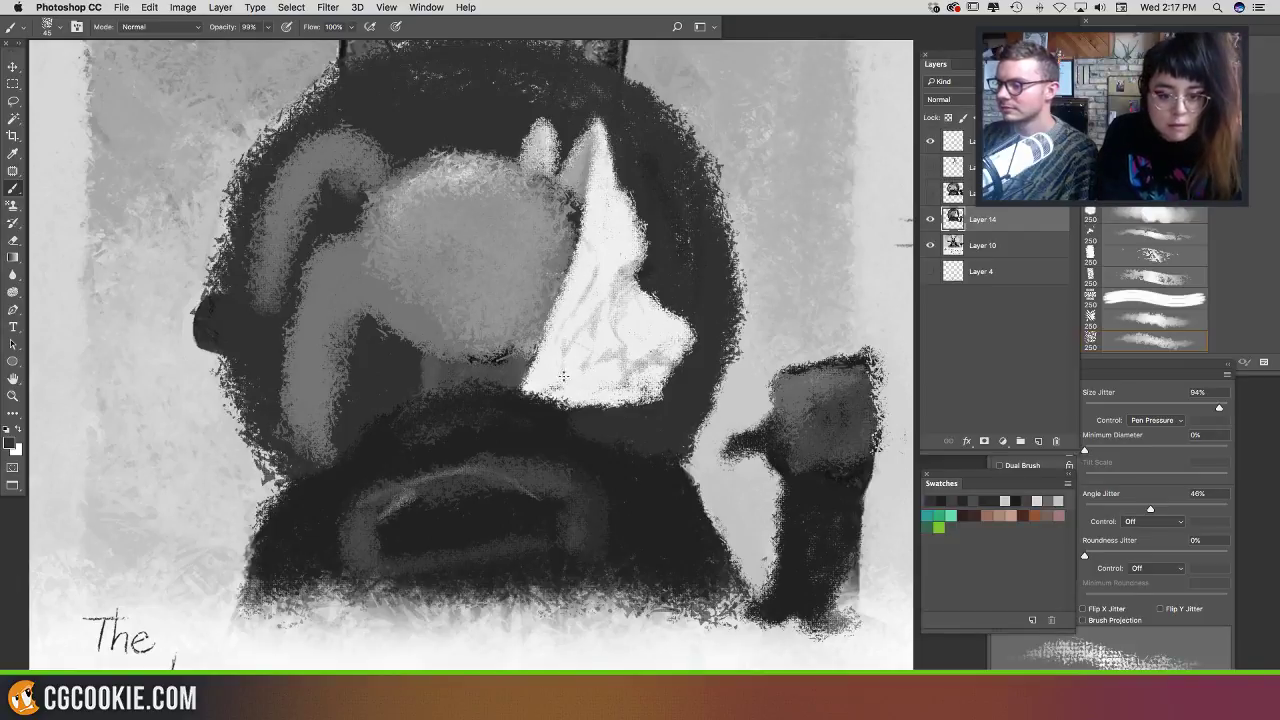
mouse_move(563, 375)
left_mouse_down()
mouse_move(562, 350)
mouse_move(594, 312)
left_mouse_up()
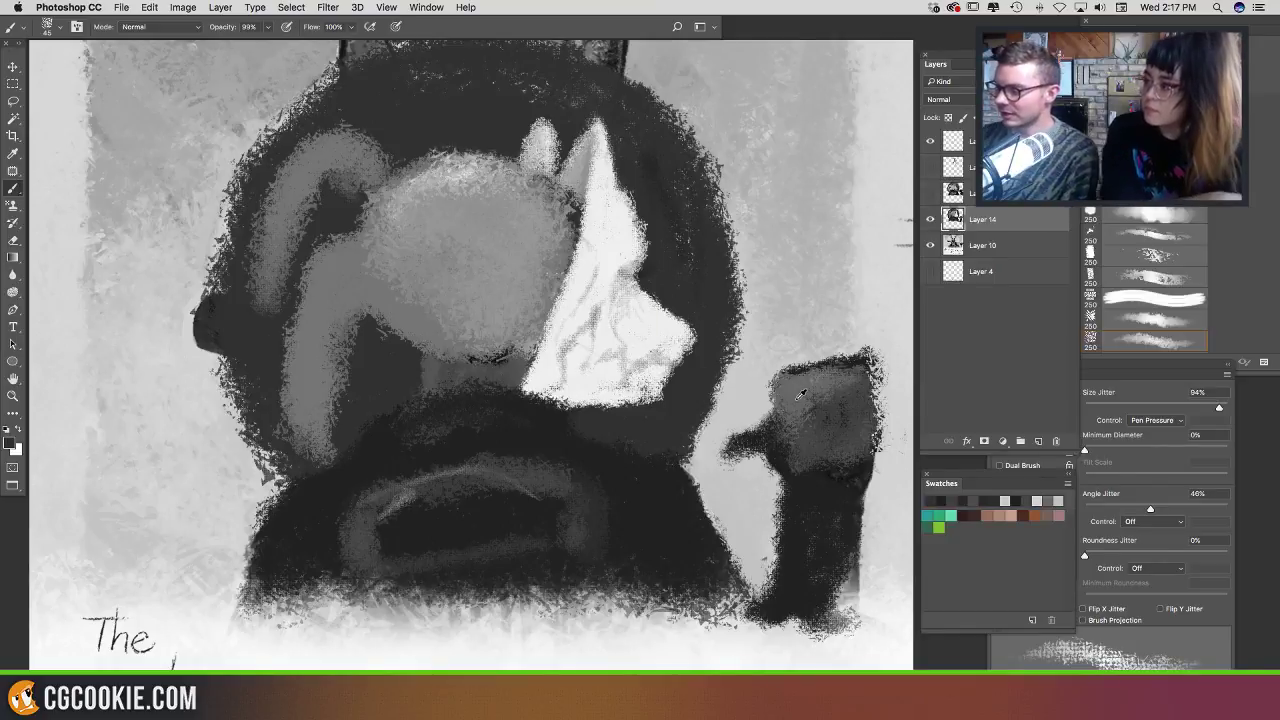
mouse_move(800, 395)
left_mouse_down()
mouse_move(806, 428)
mouse_move(779, 464)
mouse_move(872, 439)
mouse_move(810, 476)
mouse_move(814, 525)
mouse_move(841, 544)
mouse_move(818, 554)
mouse_move(805, 584)
mouse_move(854, 593)
mouse_move(823, 600)
left_mouse_up()
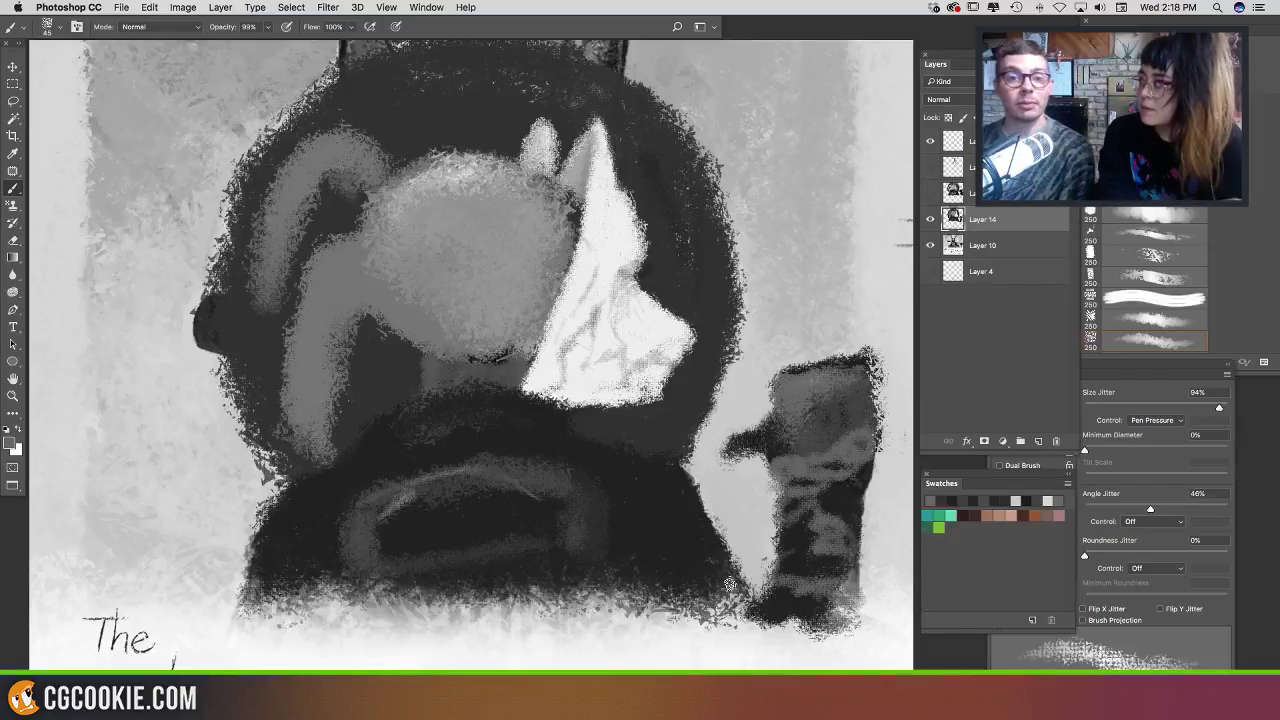
Step: Sample a light grey and brush highlight strokes along the upper edge of the grey face
left_click(571, 212, "alt")
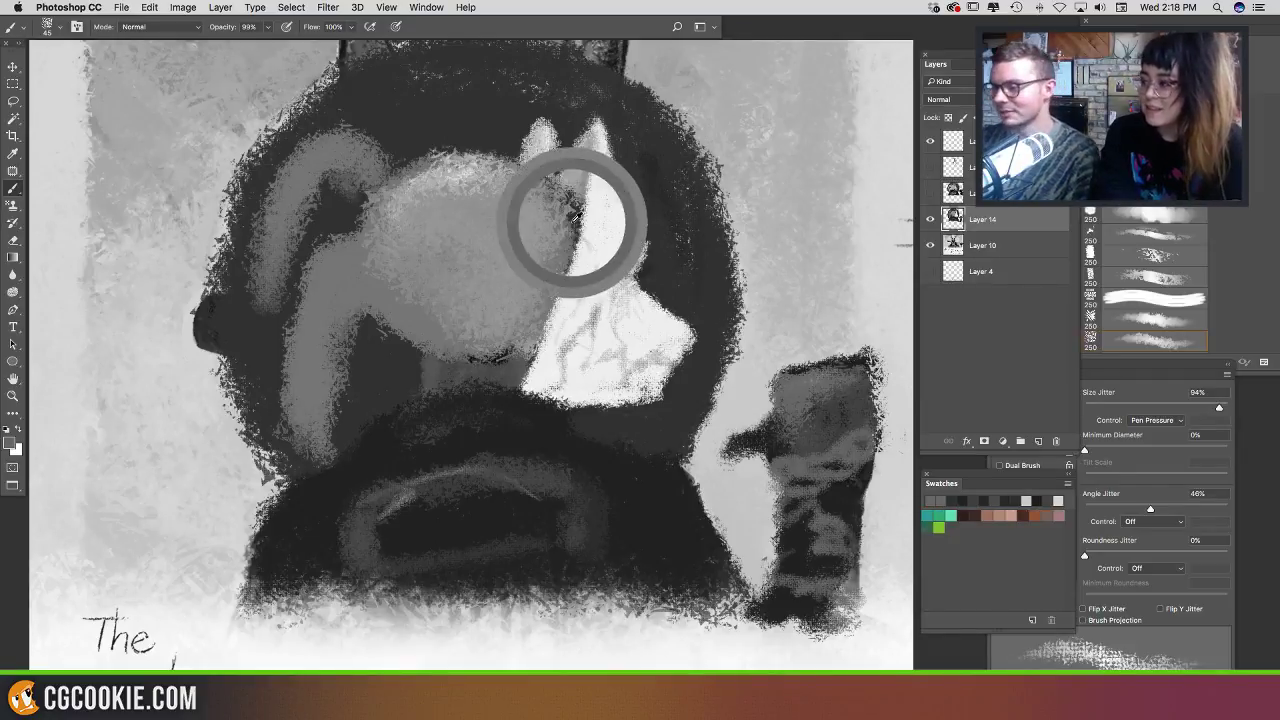
left_click(574, 218, "alt")
left_click(466, 174, "alt")
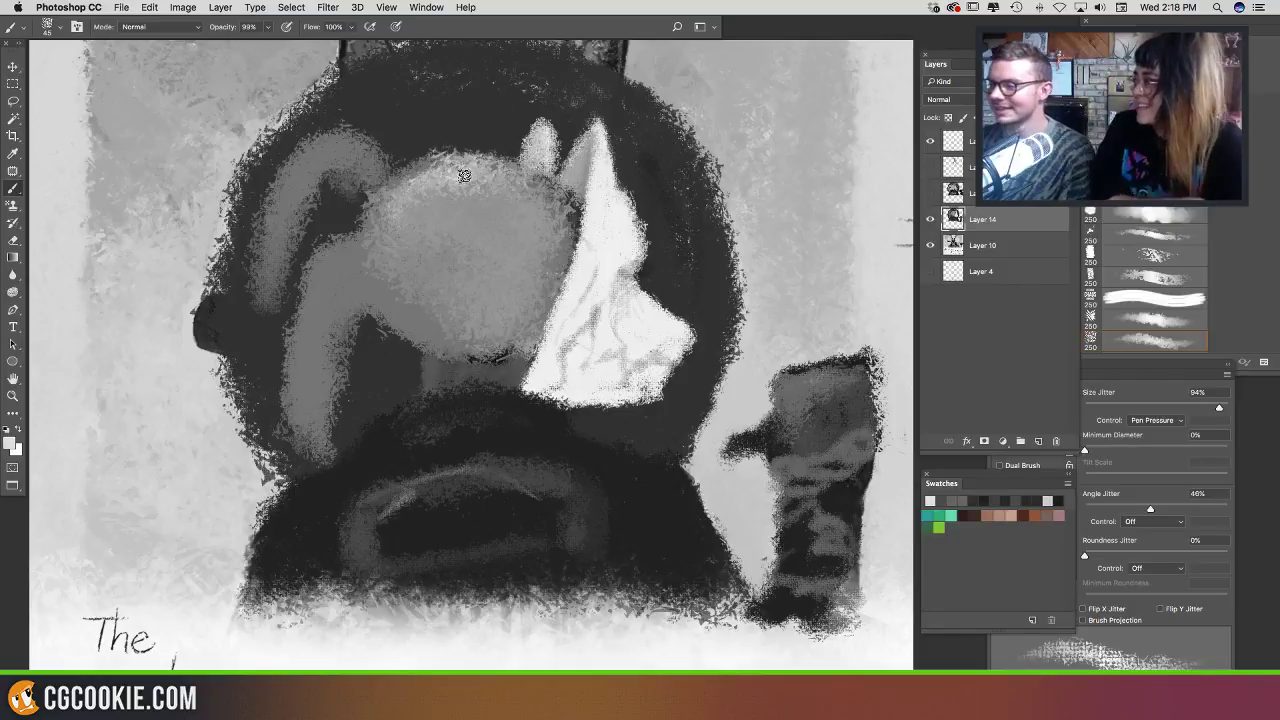
mouse_move(470, 172)
left_mouse_down()
mouse_move(430, 175)
mouse_move(454, 165)
mouse_move(426, 174)
mouse_move(487, 194)
mouse_move(458, 203)
mouse_move(483, 227)
mouse_move(457, 232)
mouse_move(433, 216)
mouse_move(429, 262)
left_mouse_up()
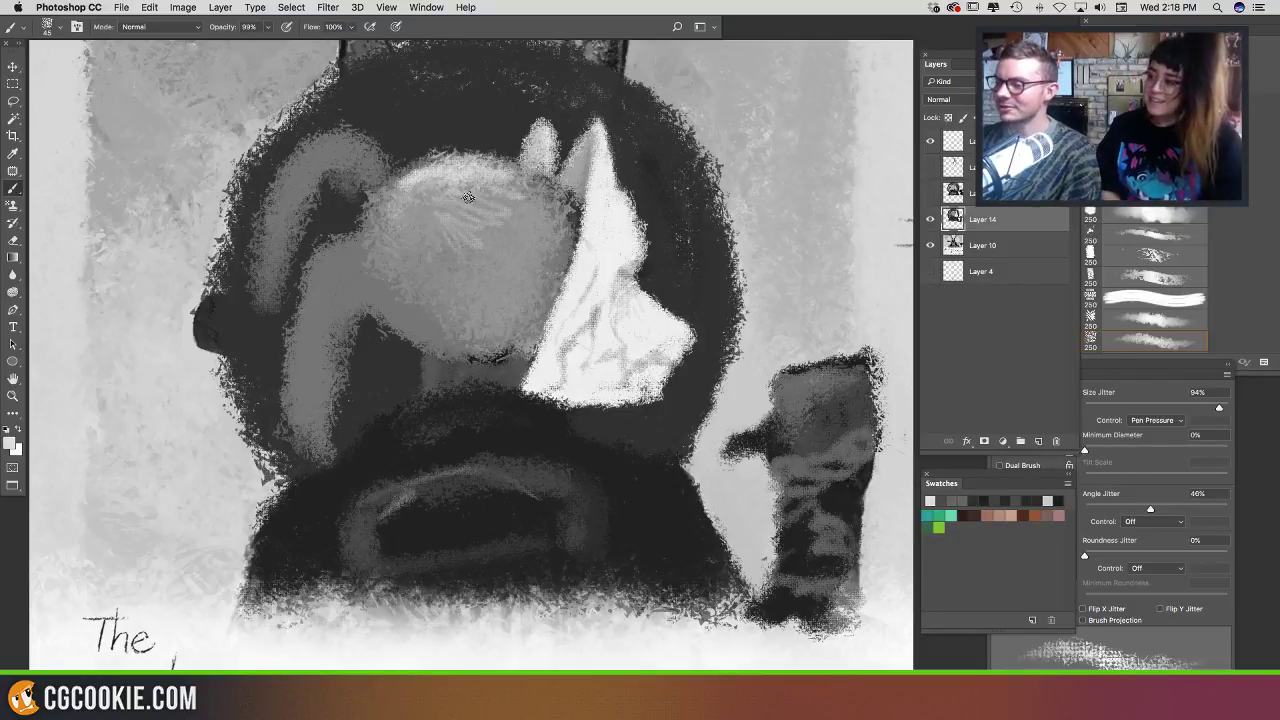
left_click_drag(468, 197, 492, 197)
Step: Highlight both grey locks hanging beside the face with light grey strokes along their upper curves and lengths
mouse_move(344, 168)
left_mouse_down()
mouse_move(346, 138)
mouse_move(268, 178)
mouse_move(252, 298)
left_mouse_up()
mouse_move(315, 173)
left_mouse_down()
mouse_move(338, 173)
mouse_move(318, 156)
mouse_move(368, 170)
mouse_move(284, 208)
mouse_move(271, 256)
left_mouse_up()
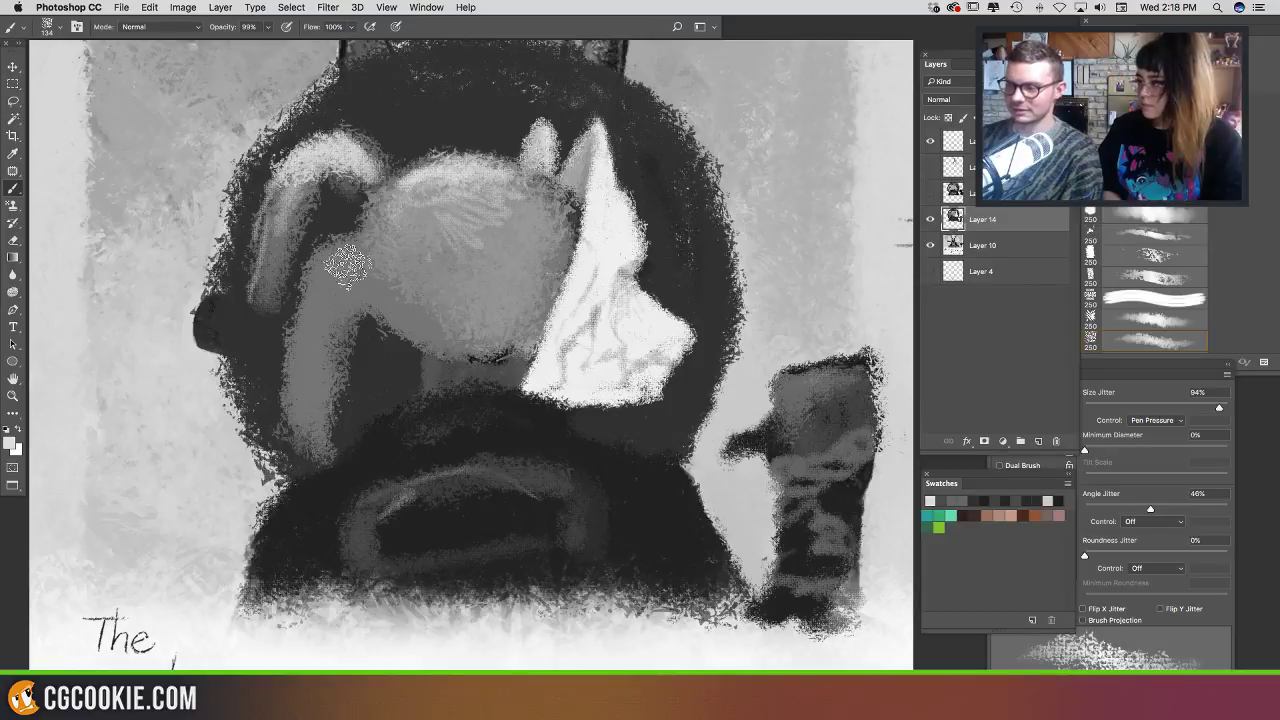
mouse_move(354, 252)
left_mouse_down()
mouse_move(320, 268)
mouse_move(328, 297)
mouse_move(372, 260)
mouse_move(316, 340)
left_mouse_up()
left_click_drag(316, 290, 314, 396)
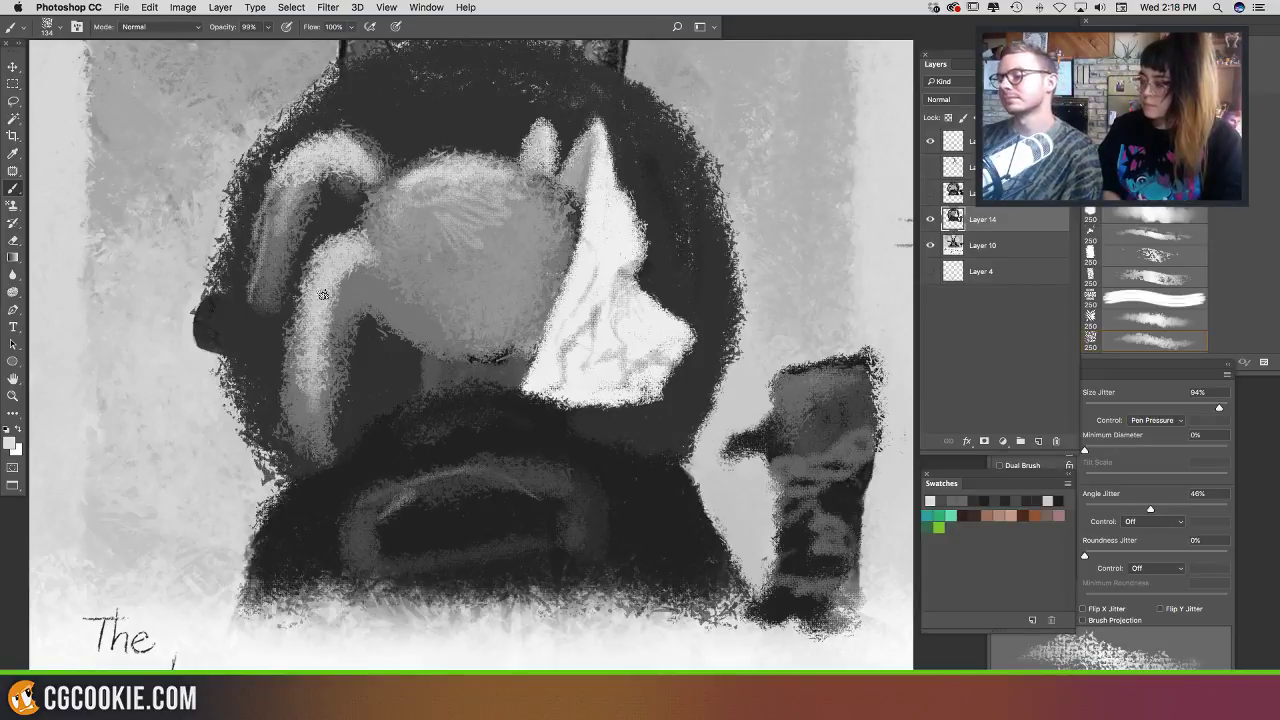
left_click_drag(314, 350, 311, 392)
Step: Taper the lower hanging lock with dark grey and brush a mid-grey strand down its inner side
left_click(276, 333, "alt")
mouse_move(290, 320)
left_mouse_down()
mouse_move(256, 324)
mouse_move(290, 332)
mouse_move(298, 440)
mouse_move(318, 437)
left_mouse_up()
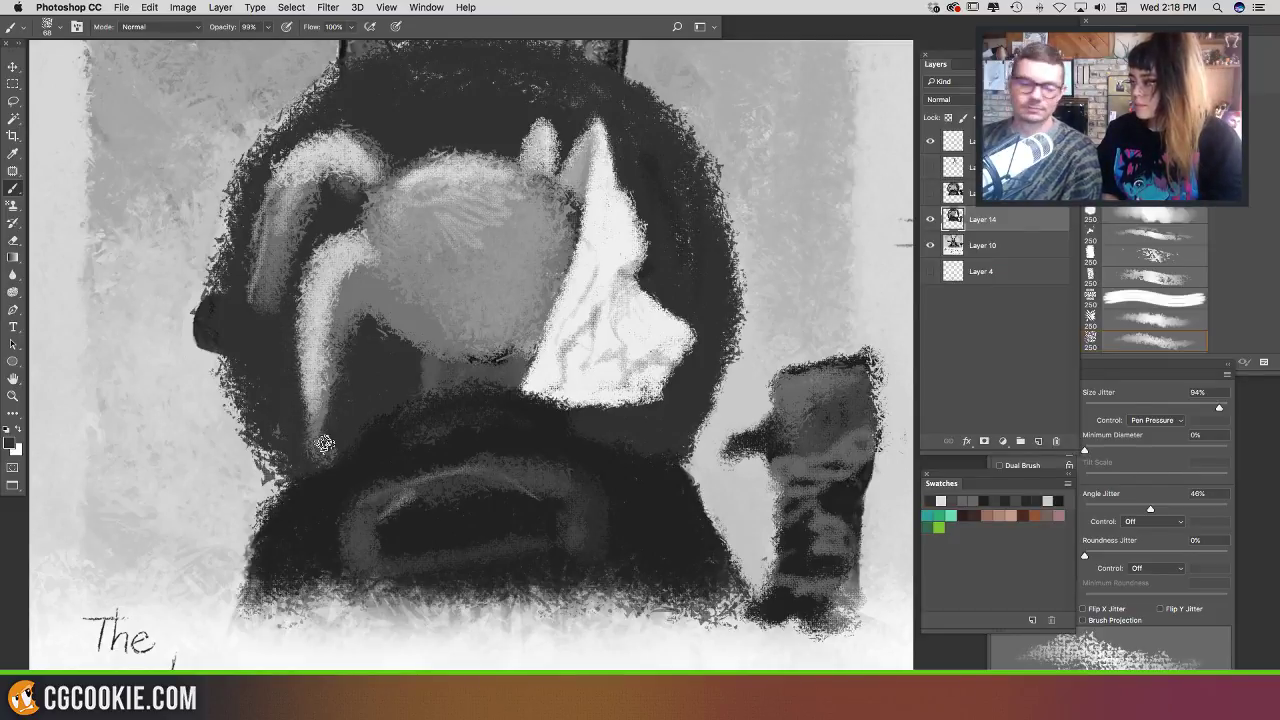
left_click(361, 298, "alt")
left_click(343, 268, "alt")
left_click_drag(343, 322, 343, 394)
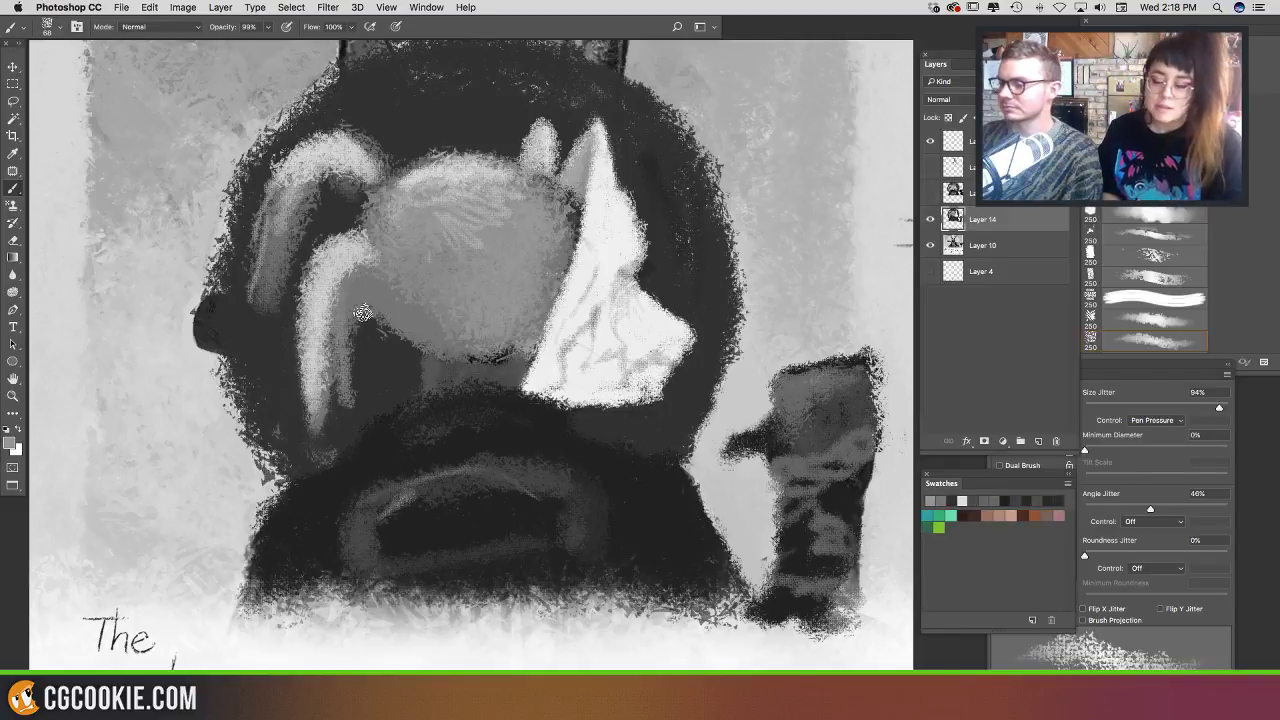
Step: Rework the lower lock's strands after undoing strokes, and extend the upper lock outward with grey strands and a dark accent beside the face
mouse_move(363, 316)
left_mouse_down()
mouse_move(348, 315)
mouse_move(318, 452)
mouse_move(332, 470)
left_mouse_up()
key("super+alt+z")
key("super+alt+z")
left_click_drag(309, 424, 309, 436)
mouse_move(302, 332)
left_mouse_down()
mouse_move(282, 388)
mouse_move(308, 430)
mouse_move(299, 410)
left_mouse_up()
mouse_move(362, 186)
left_mouse_down()
mouse_move(312, 194)
mouse_move(214, 284)
mouse_move(188, 288)
left_mouse_up()
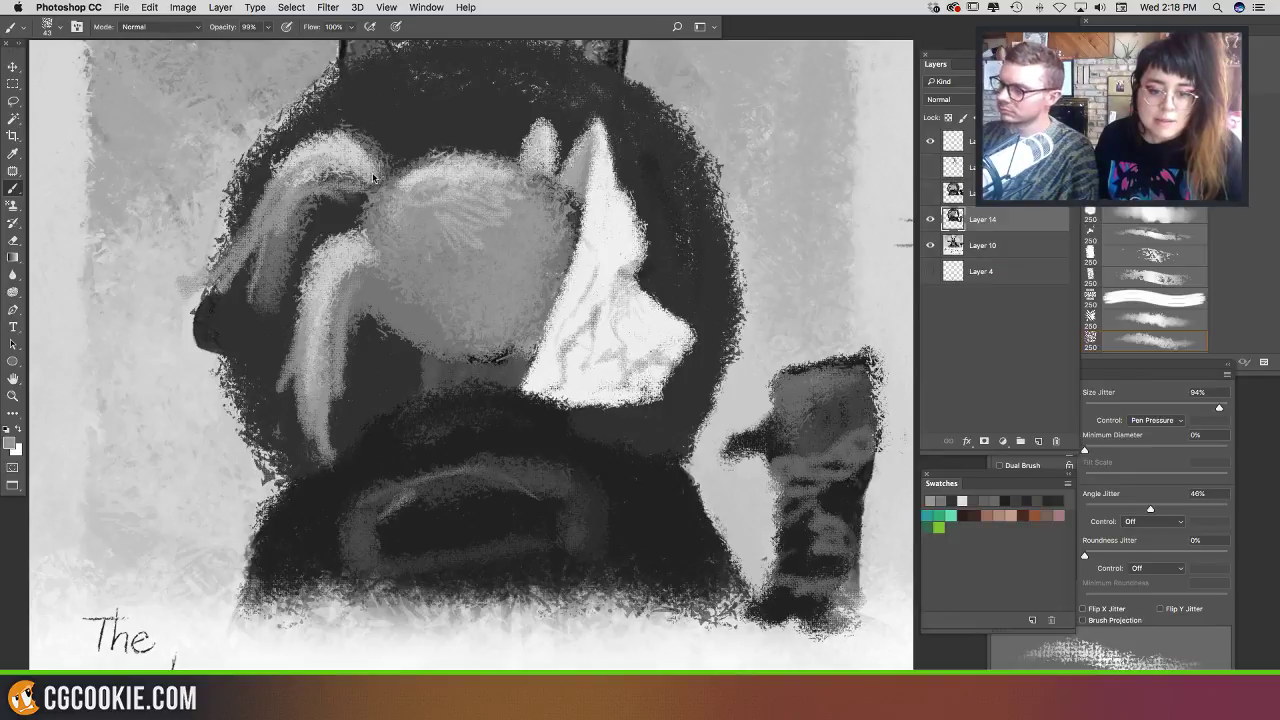
left_click_drag(393, 191, 388, 207)
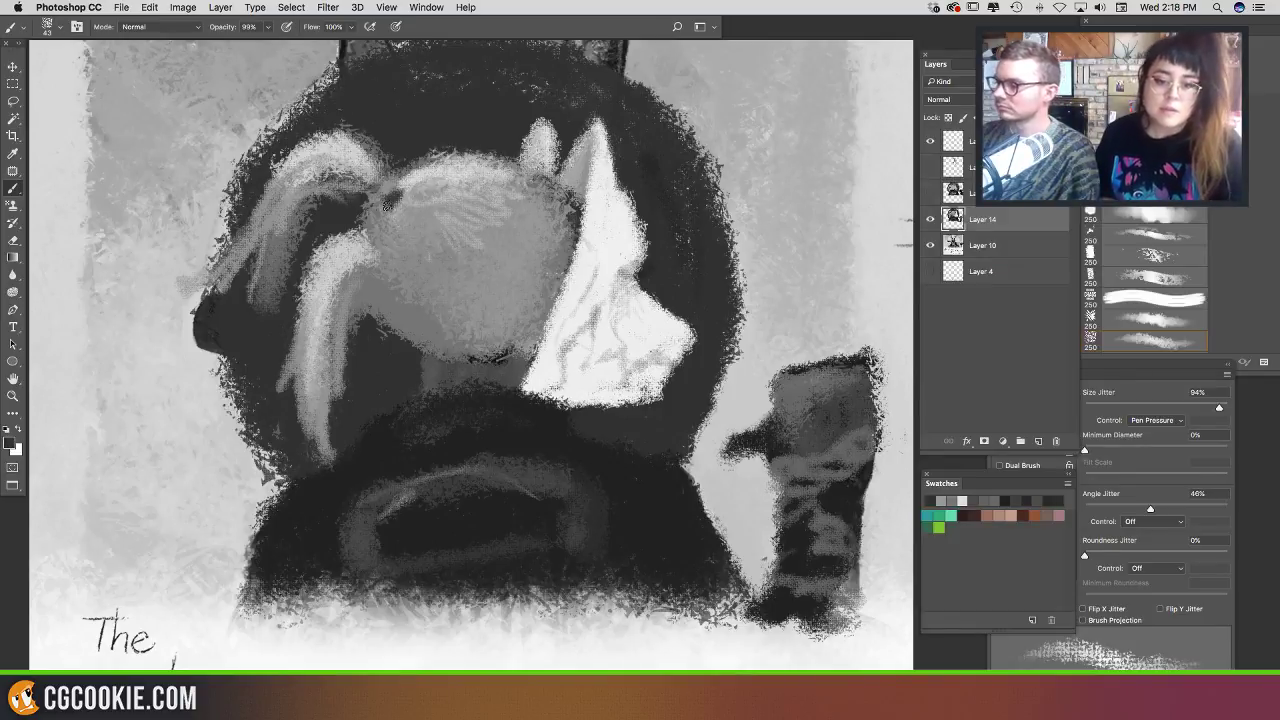
Step: Add a dark accent beside the lower lock and rework the underside of the face and neck with sampled greys
mouse_move(386, 282)
left_mouse_down()
mouse_move(397, 262)
mouse_move(406, 312)
left_mouse_up()
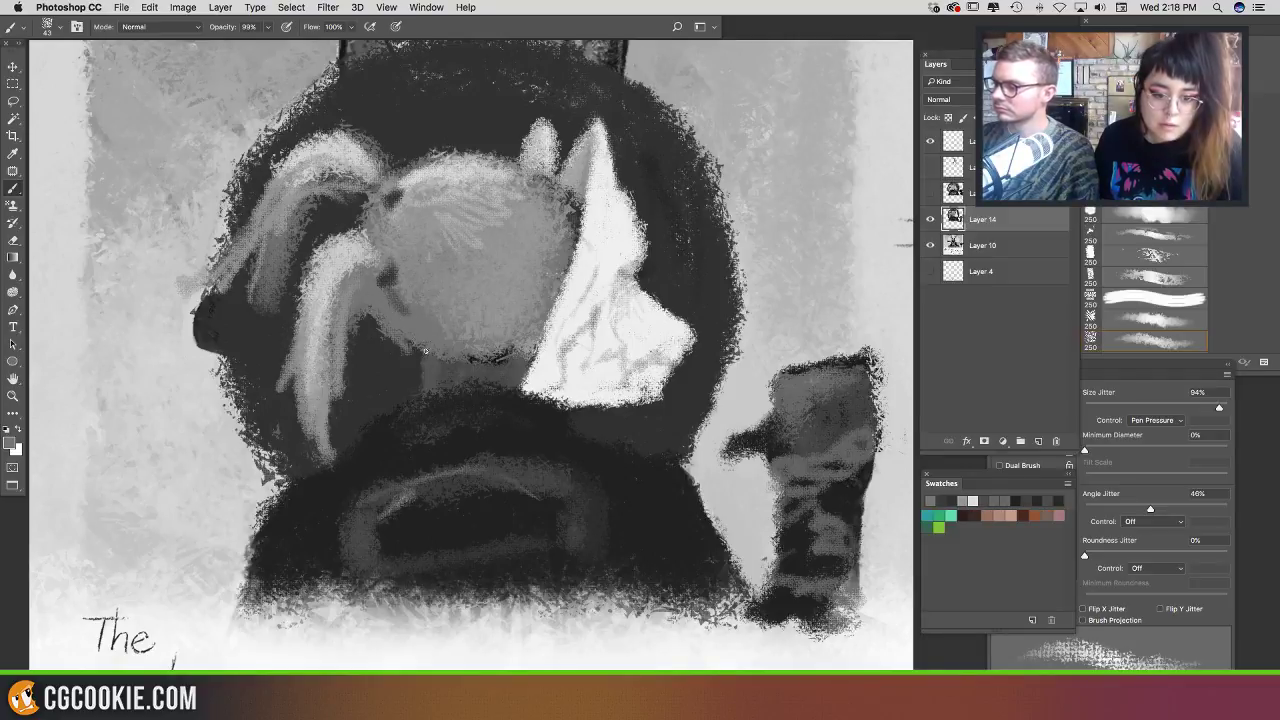
mouse_move(417, 356)
left_mouse_down()
mouse_move(402, 411)
mouse_move(484, 350)
mouse_move(435, 339)
mouse_move(520, 350)
left_mouse_up()
left_click(477, 358, "alt")
left_click(444, 355, "alt")
key("super+z")
left_click(429, 345, "alt")
left_click(500, 368, "alt")
Step: Paint a dark grey oval on the lower face beside the white cloth, redoing the first stroke
mouse_move(512, 275)
left_mouse_down()
mouse_move(497, 312)
mouse_move(518, 340)
left_mouse_up()
key("super+z")
mouse_move(512, 295)
left_mouse_down()
mouse_move(514, 327)
mouse_move(527, 325)
mouse_move(515, 279)
mouse_move(506, 290)
mouse_move(513, 321)
mouse_move(533, 297)
left_mouse_up()
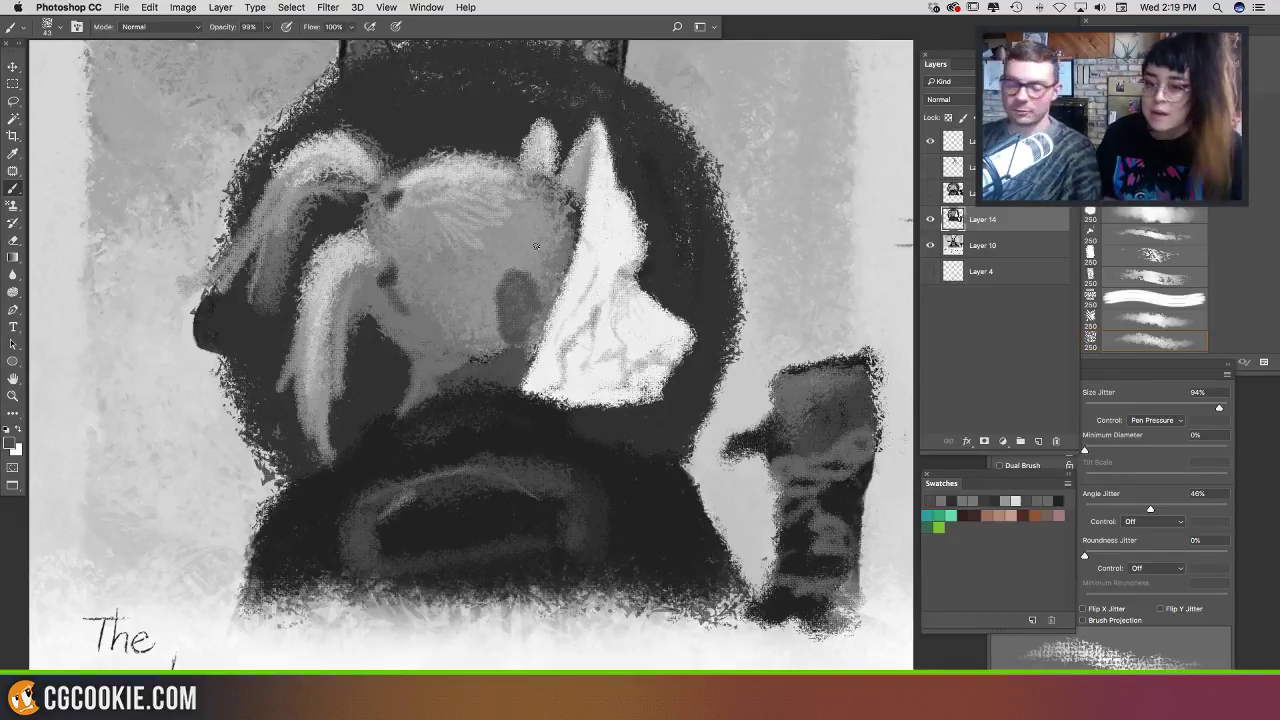
Step: Darken the face's edge beside the white cloth and rework the crown of the head with a light grey arc after undoing strokes
mouse_move(553, 240)
left_mouse_down()
mouse_move(562, 265)
mouse_move(568, 195)
mouse_move(500, 165)
mouse_move(503, 147)
mouse_move(432, 142)
mouse_move(410, 162)
left_mouse_up()
left_click(496, 169, "alt")
left_click_drag(410, 172, 446, 154)
key("super+z")
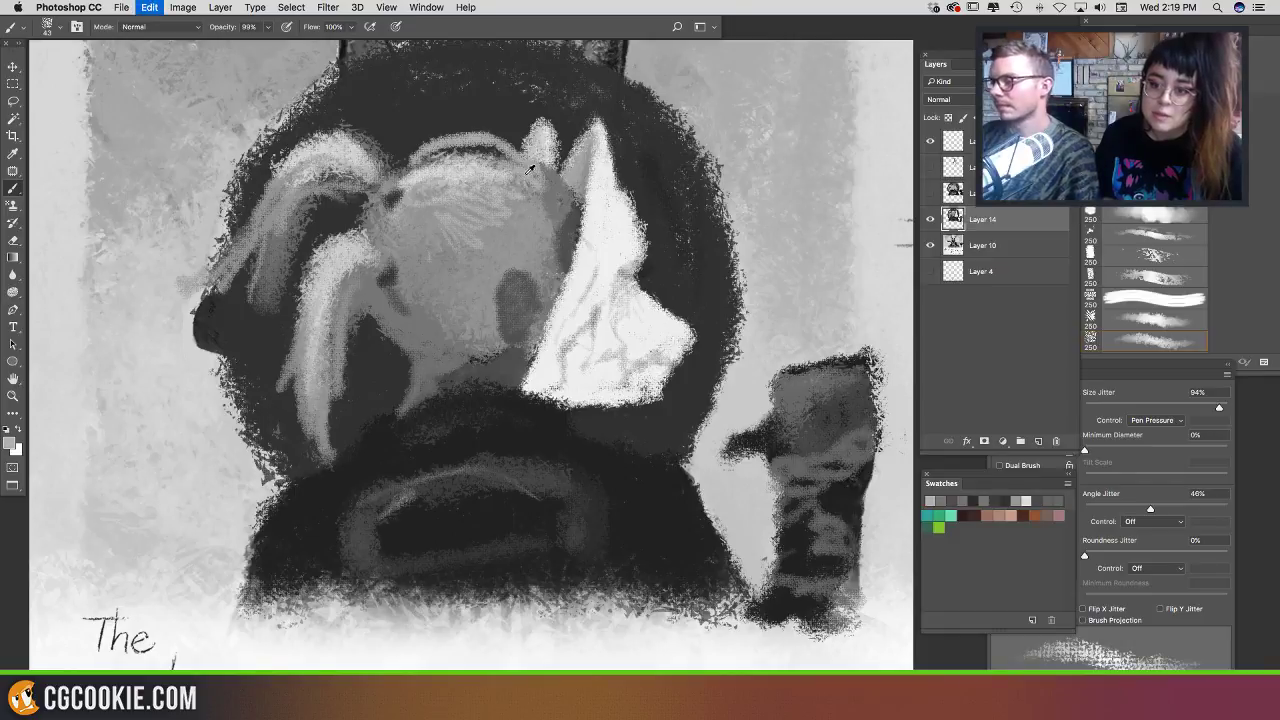
key("alt+super+z")
key("alt+super+z")
mouse_move(549, 182)
left_mouse_down()
mouse_move(402, 198)
mouse_move(471, 187)
mouse_move(476, 240)
mouse_move(447, 243)
mouse_move(447, 282)
left_mouse_up()
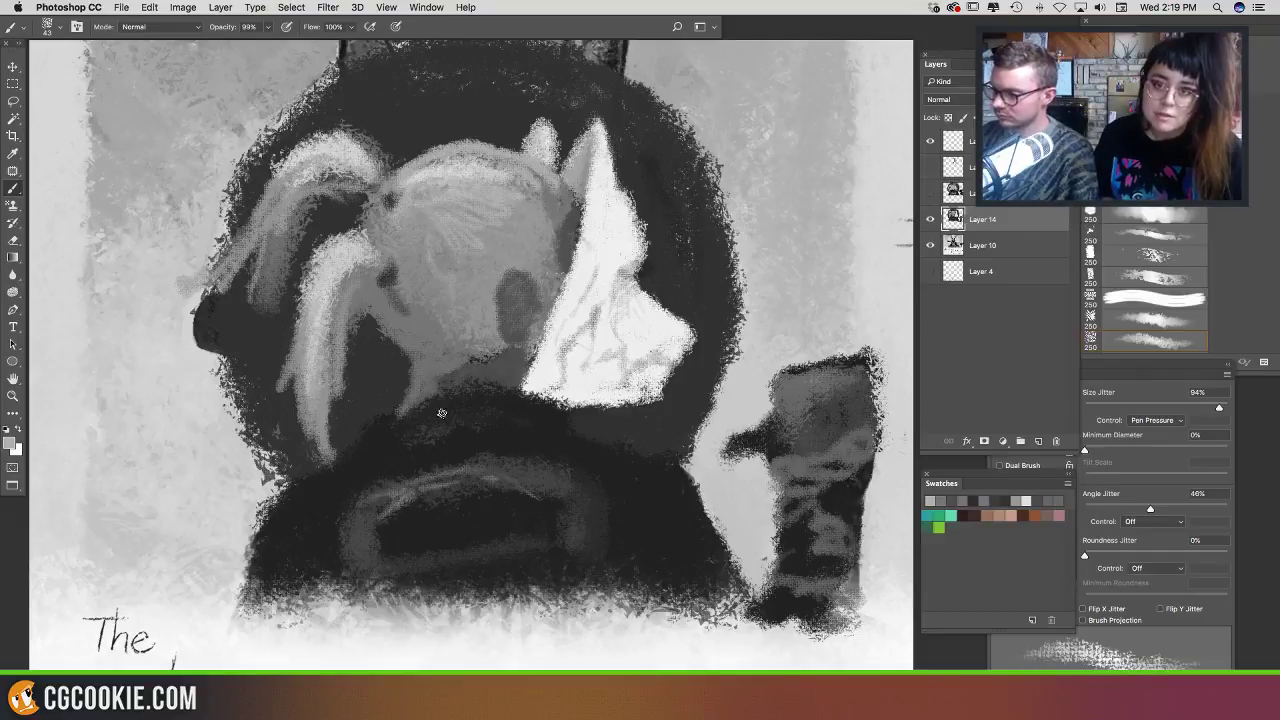
Step: Brush a dark collar across the neck and dab small white highlights on it, toning them with dark grey
mouse_move(463, 392)
left_mouse_down()
mouse_move(390, 412)
mouse_move(399, 424)
mouse_move(460, 372)
mouse_move(443, 380)
mouse_move(530, 385)
mouse_move(579, 410)
mouse_move(416, 371)
mouse_move(367, 401)
left_mouse_up()
key("super+z")
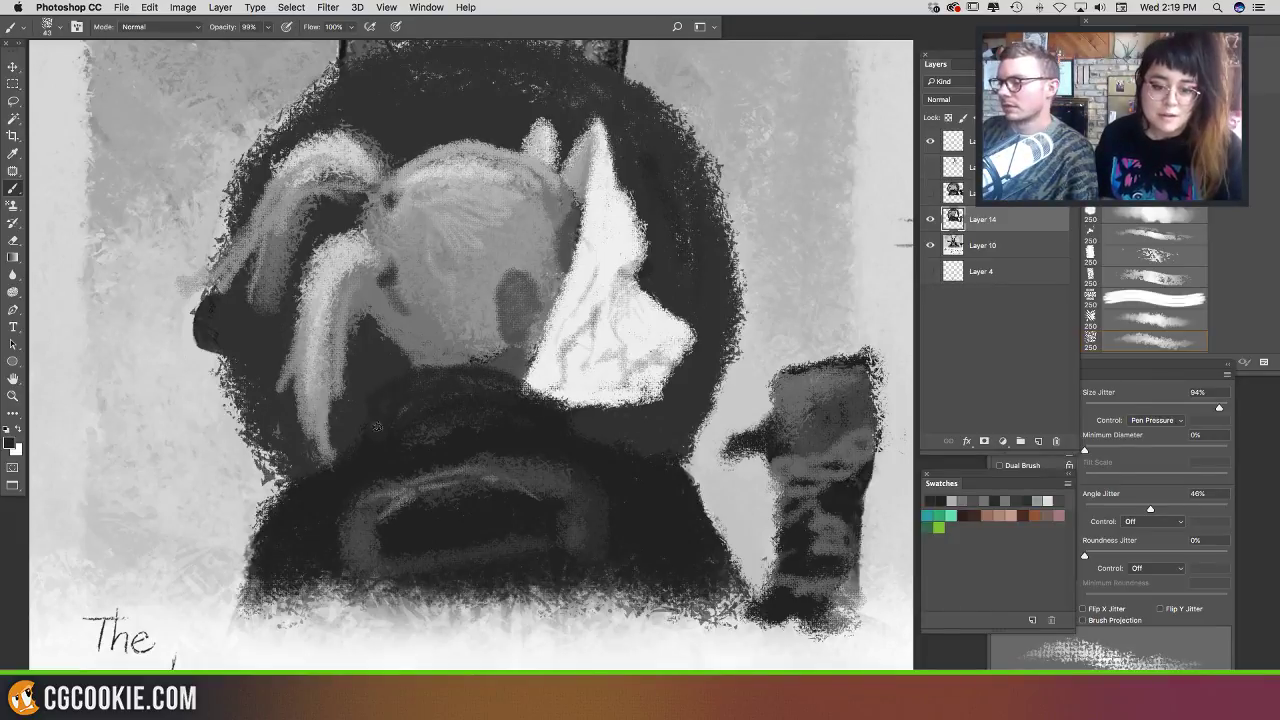
left_click(574, 308, "alt")
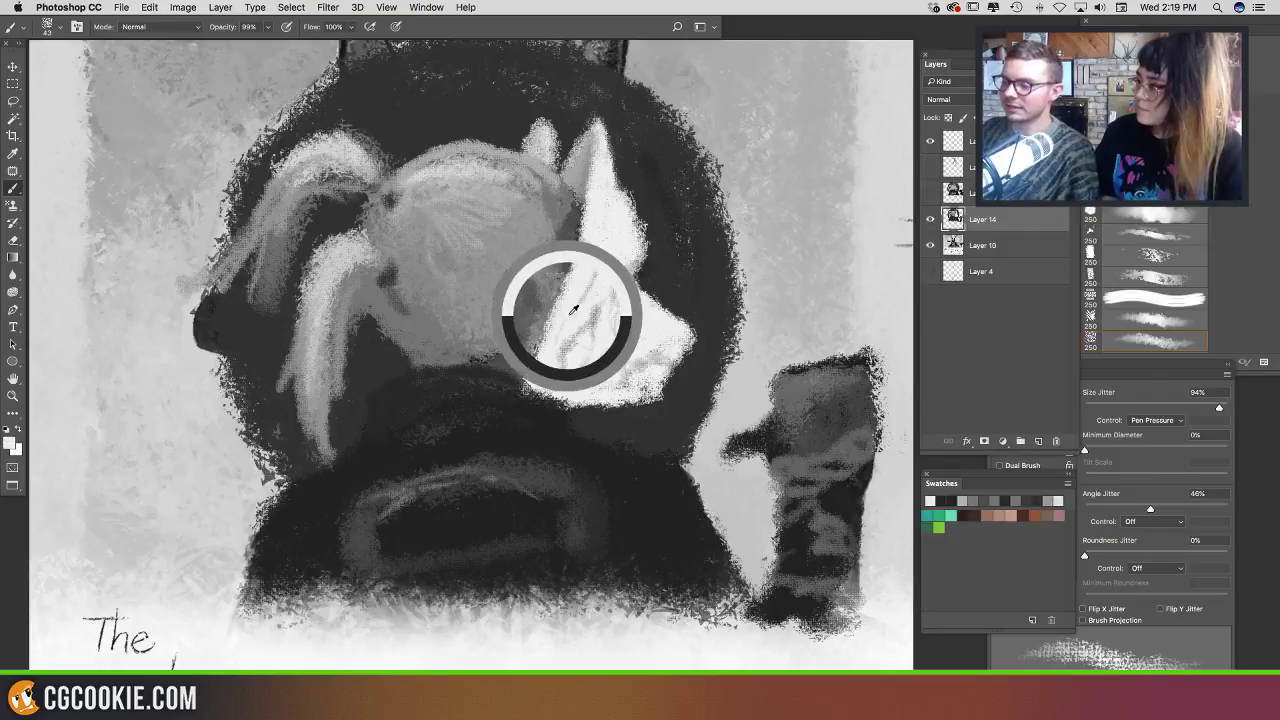
left_click_drag(437, 372, 421, 374)
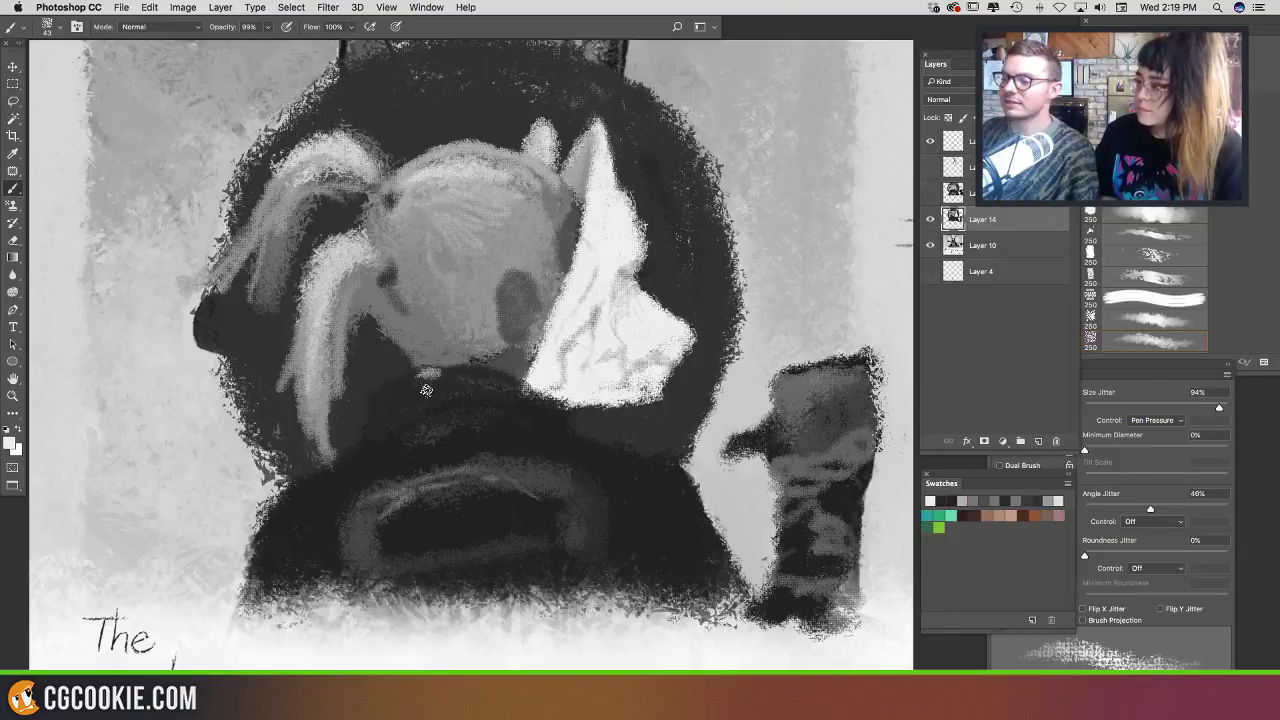
left_click(437, 421)
left_click(420, 421)
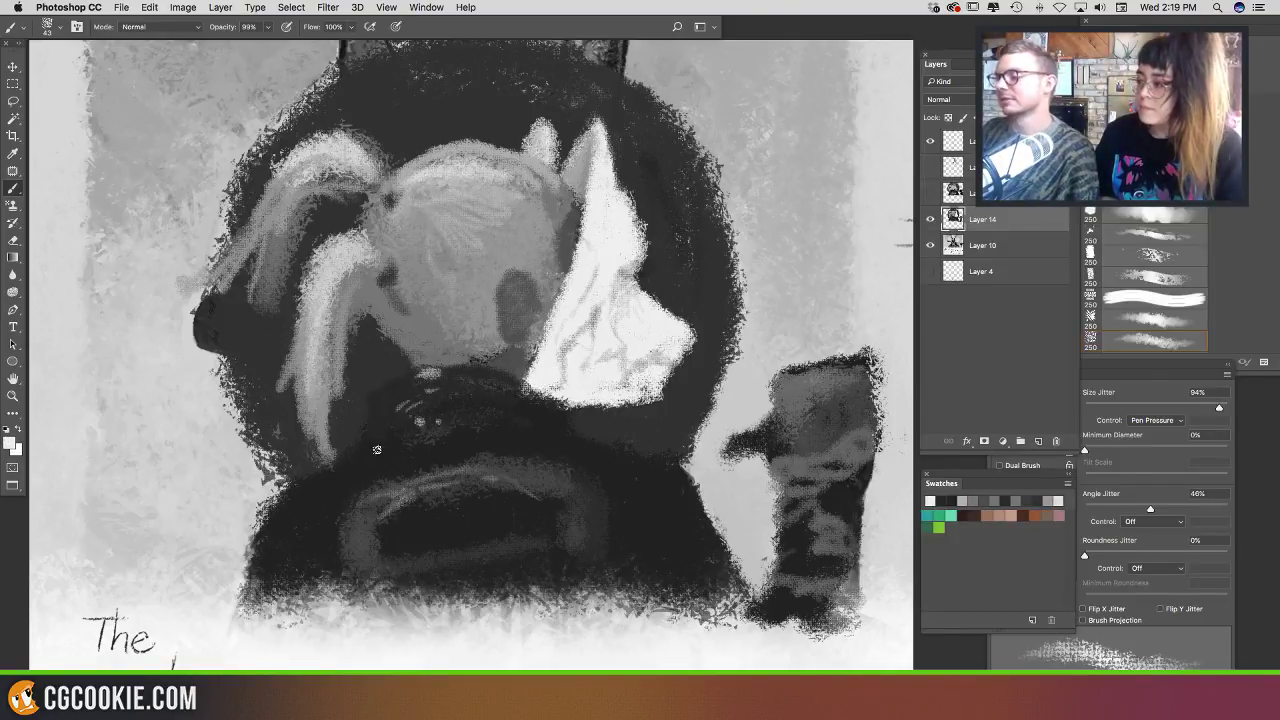
left_click_drag(336, 466, 332, 469)
left_click_drag(535, 427, 552, 427)
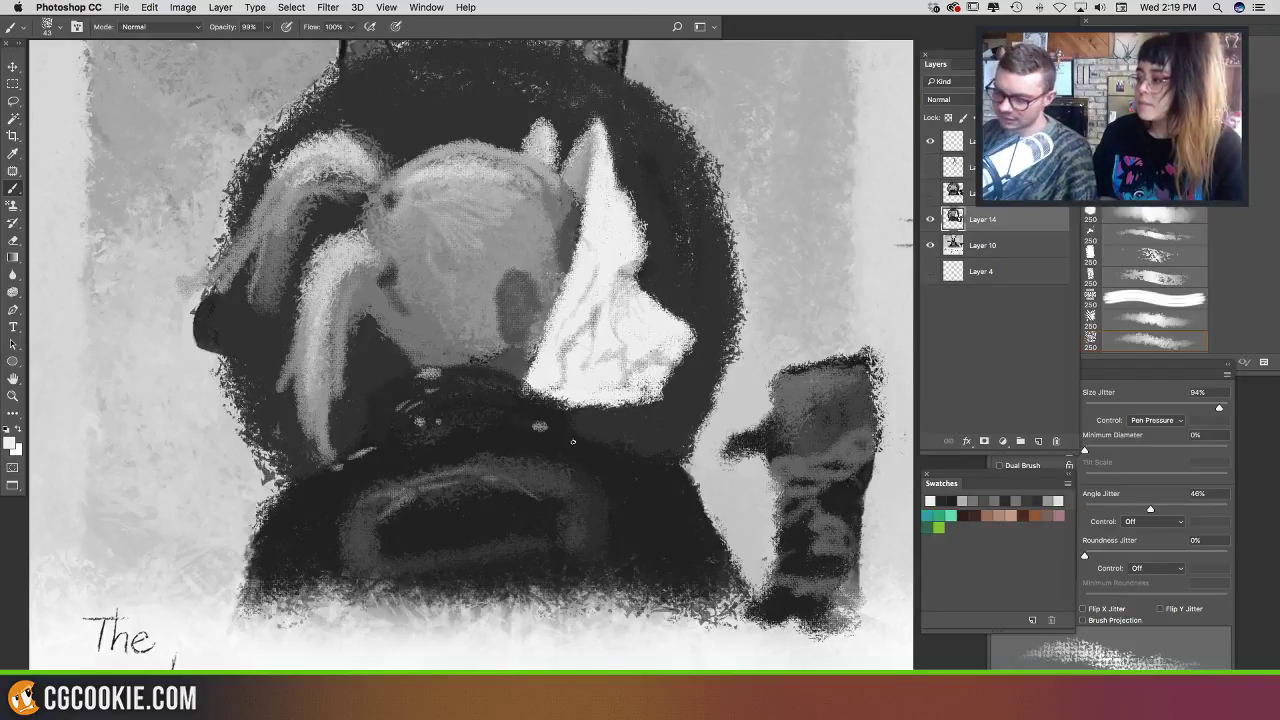
left_click(551, 428, "alt")
left_click(541, 425, "alt")
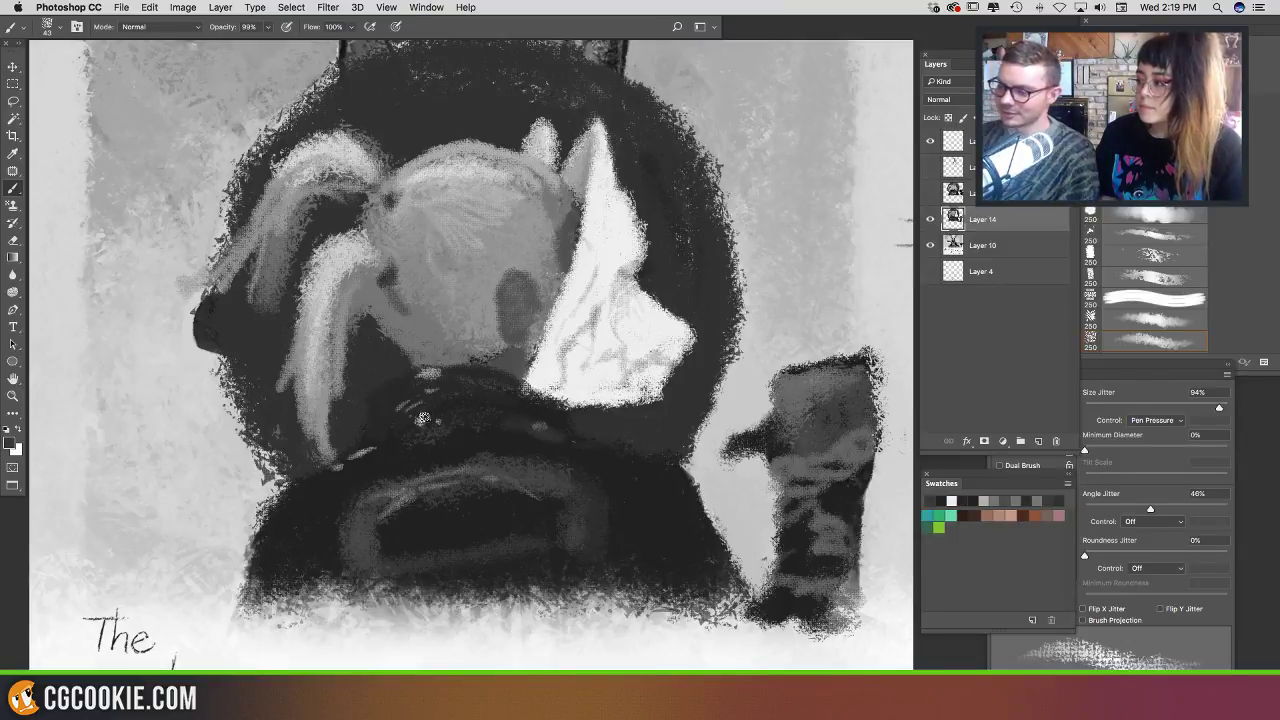
Step: Trim the lower lock's outer edge with dark grey and brush darker fold marks into the white cloth
left_click(290, 384, "alt")
mouse_move(285, 358)
left_mouse_down()
mouse_move(280, 391)
mouse_move(327, 452)
left_mouse_up()
left_click(665, 418, "alt")
mouse_move(600, 310)
left_mouse_down()
mouse_move(563, 365)
mouse_move(573, 377)
mouse_move(590, 331)
mouse_move(612, 358)
left_mouse_up()
left_click_drag(624, 346, 626, 379)
mouse_move(619, 280)
left_mouse_down()
mouse_move(630, 268)
mouse_move(622, 304)
mouse_move(618, 280)
mouse_move(624, 300)
mouse_move(685, 326)
mouse_move(692, 348)
left_mouse_up()
Step: Dab white highlights on the head and locks, and extend loose grey strands outward from both locks
left_click(637, 243, "alt")
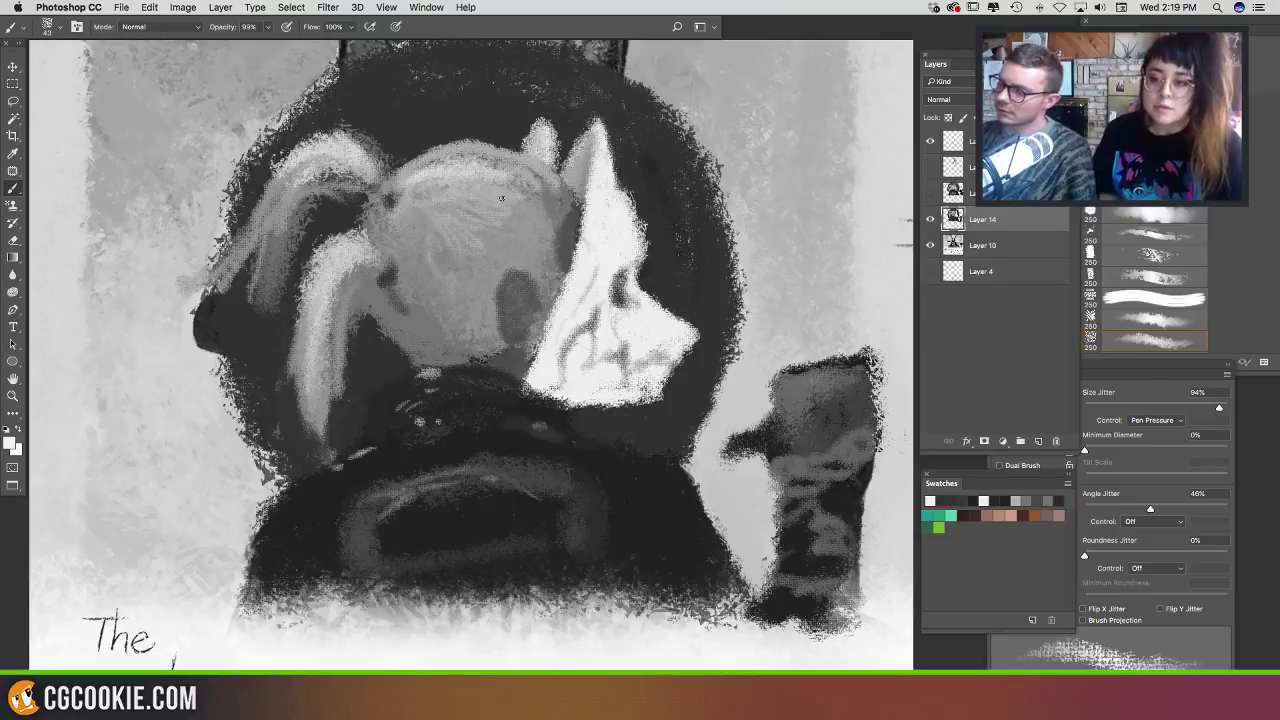
mouse_move(456, 181)
left_mouse_down()
mouse_move(467, 216)
mouse_move(442, 248)
mouse_move(447, 165)
left_mouse_up()
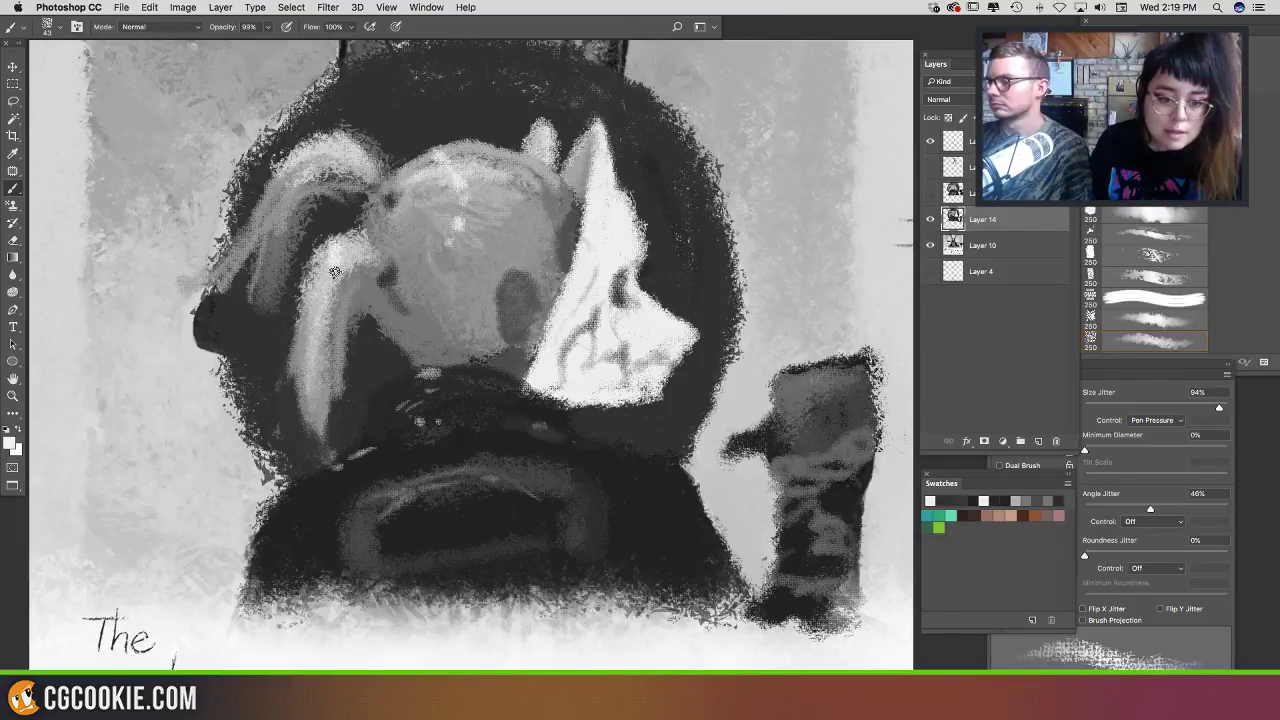
left_click_drag(270, 198, 241, 235)
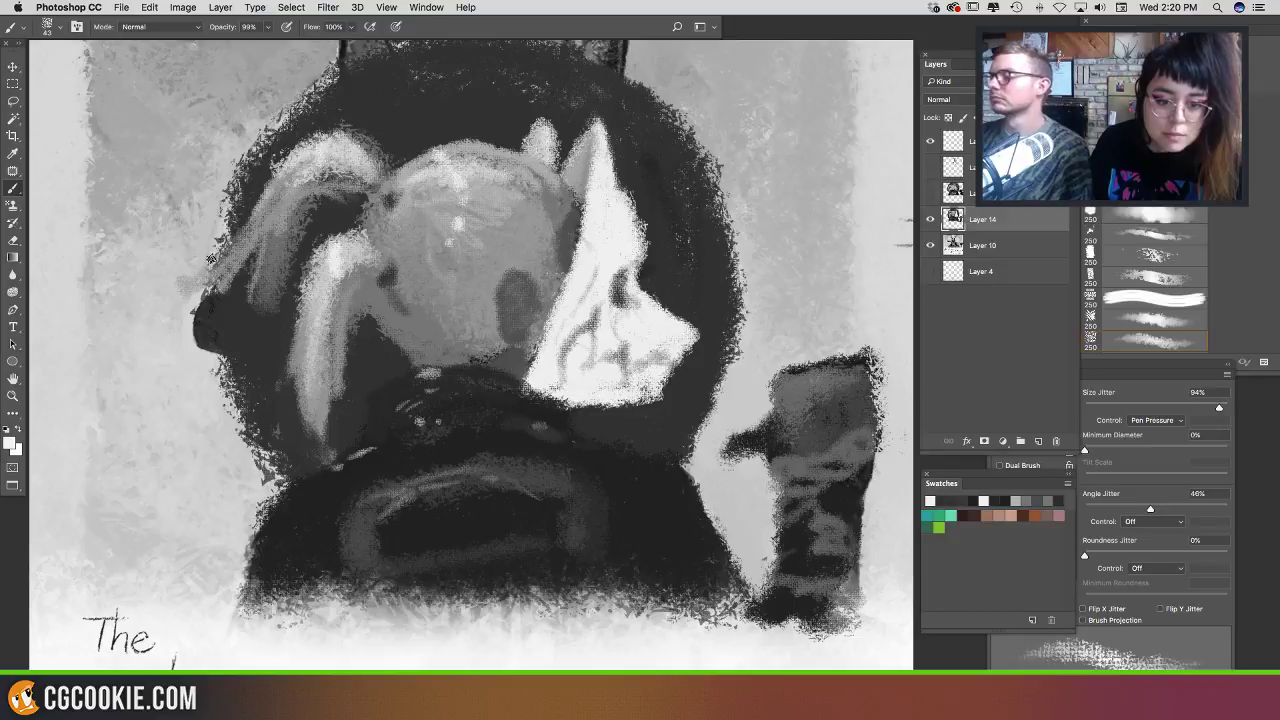
left_click(286, 188, "alt")
mouse_move(277, 184)
left_mouse_down()
mouse_move(206, 238)
mouse_move(178, 242)
mouse_move(185, 295)
mouse_move(125, 300)
mouse_move(103, 270)
mouse_move(145, 301)
left_mouse_up()
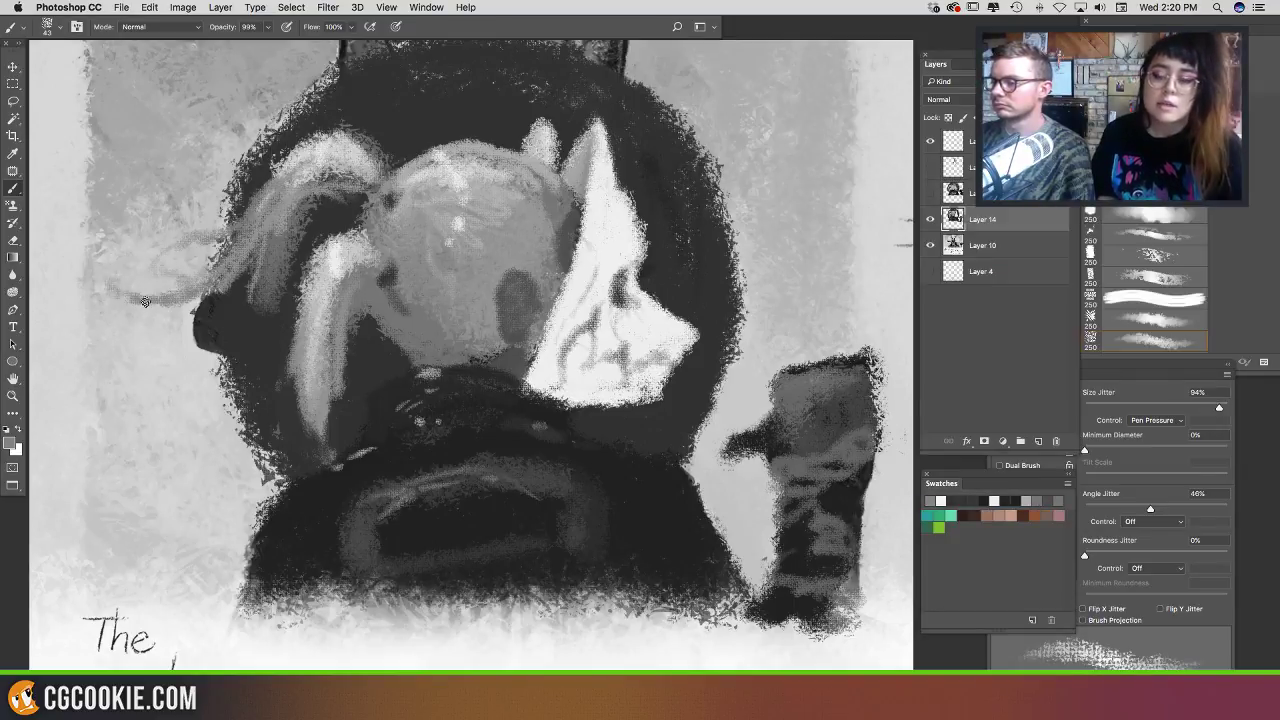
mouse_move(298, 322)
left_mouse_down()
mouse_move(255, 345)
mouse_move(304, 375)
mouse_move(248, 358)
mouse_move(318, 272)
mouse_move(266, 352)
mouse_move(328, 312)
mouse_move(305, 405)
left_mouse_up()
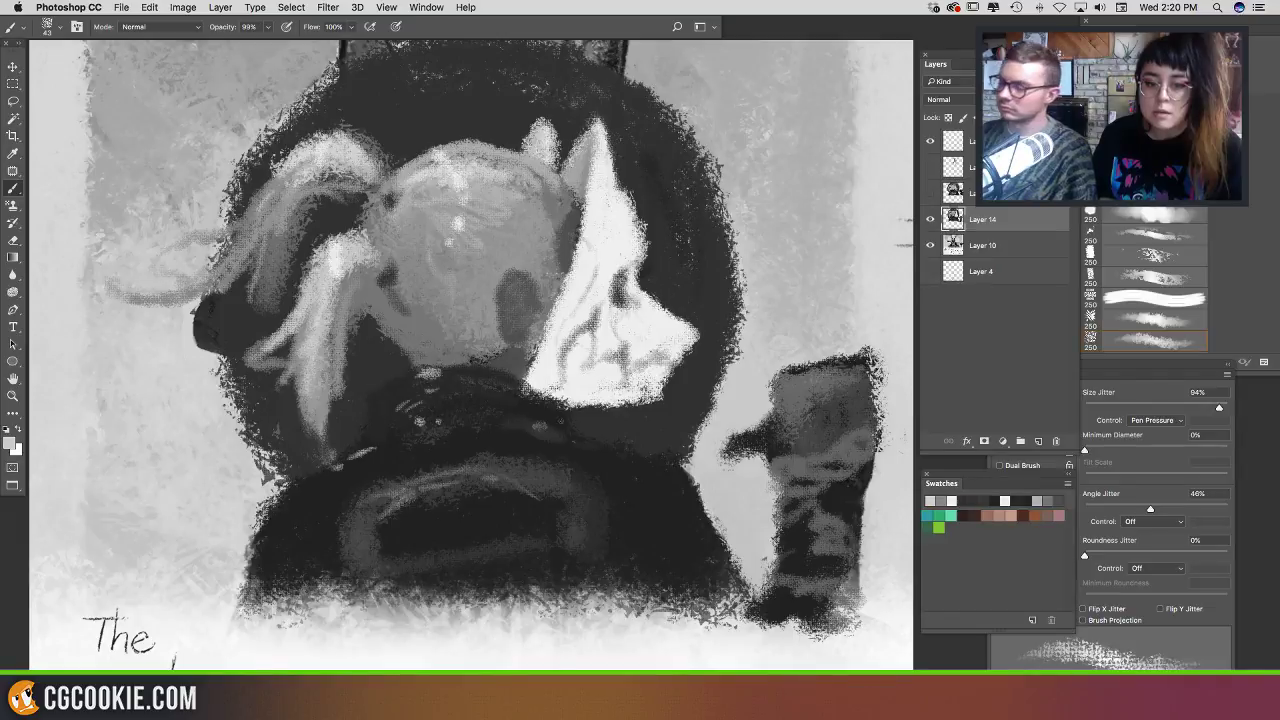
Step: Brush mid-grey folds across the lower white cloth and clean up its pointed tip and bottom edge with dark grey
left_click(627, 292, "alt")
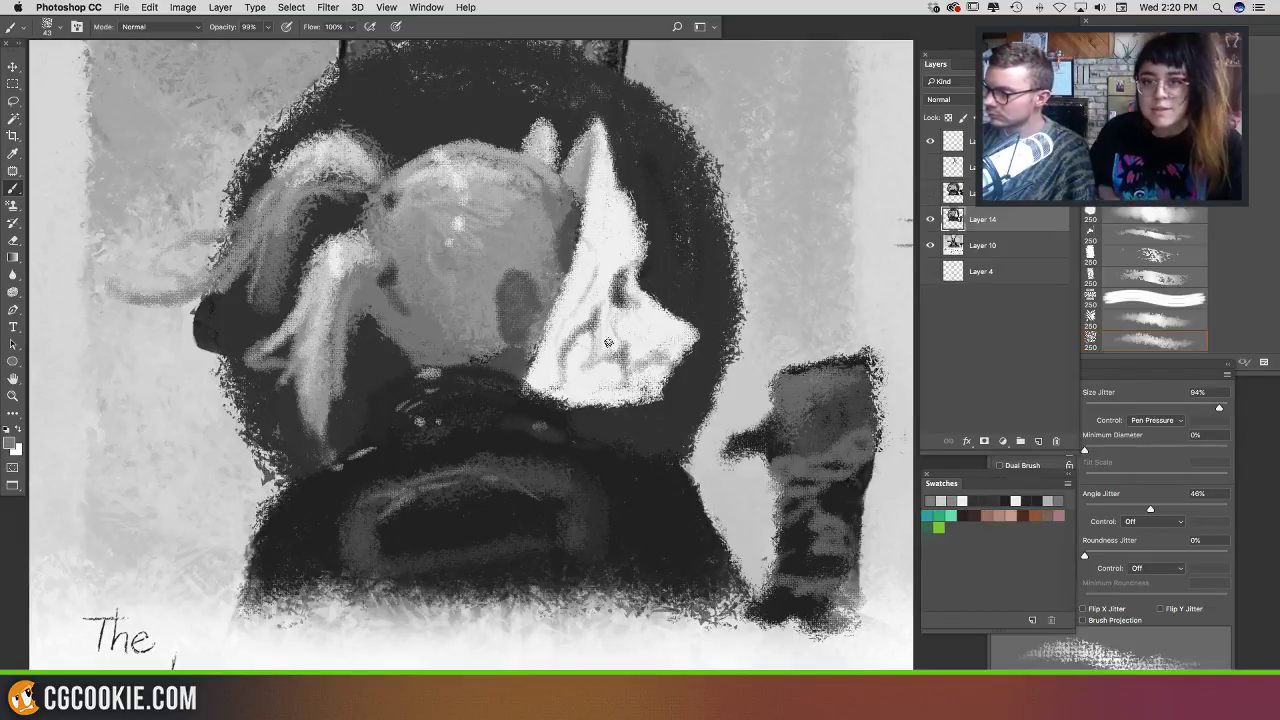
mouse_move(628, 345)
left_mouse_down()
mouse_move(627, 330)
mouse_move(632, 366)
mouse_move(685, 349)
left_mouse_up()
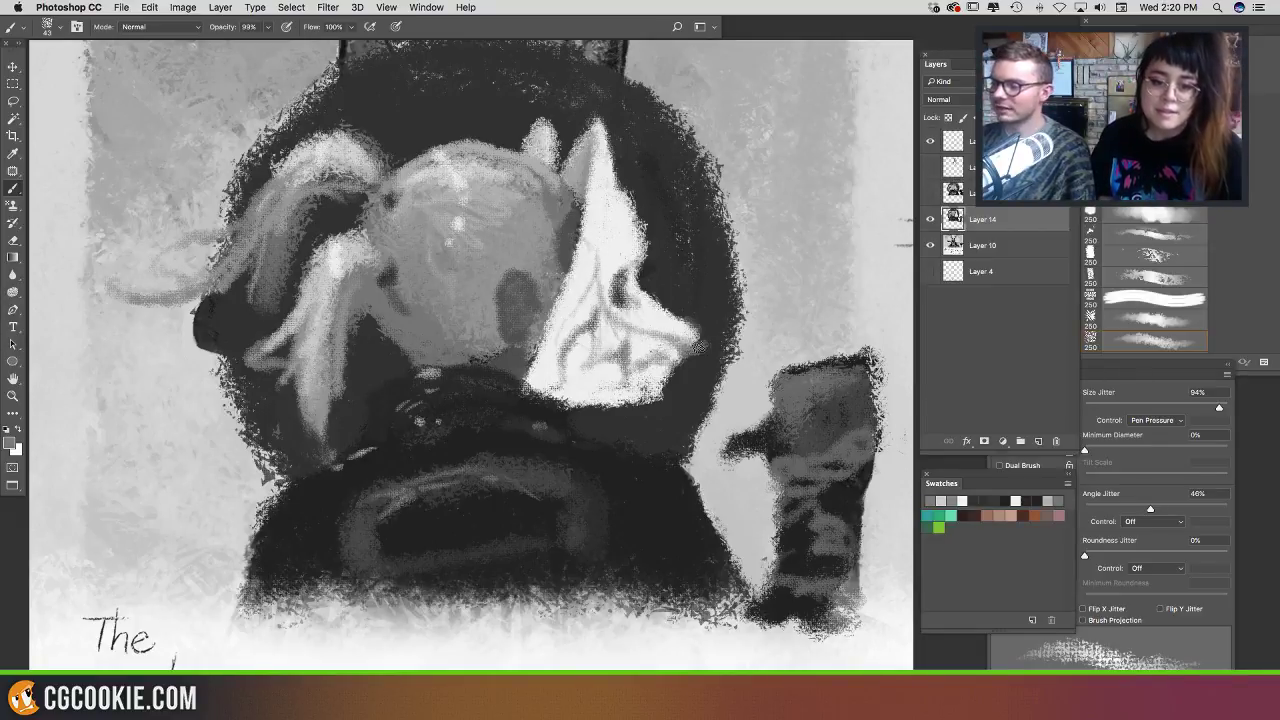
left_click(703, 338, "alt")
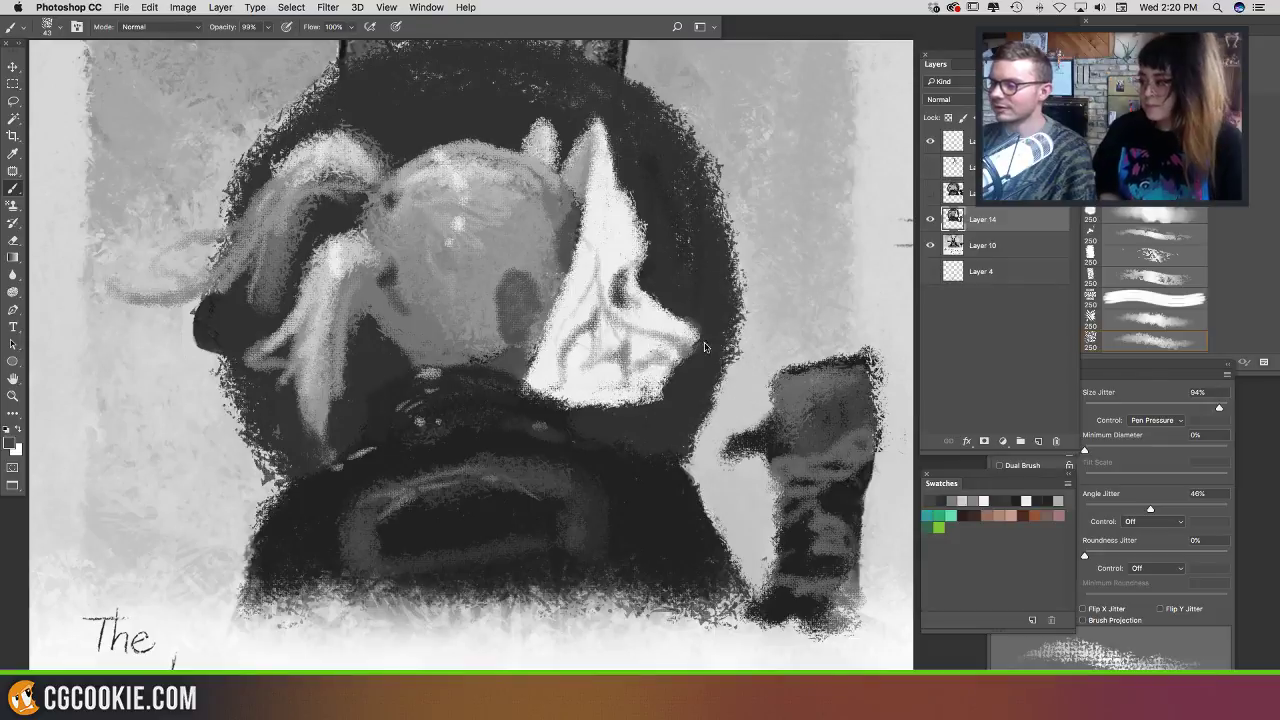
left_click(703, 338, "alt")
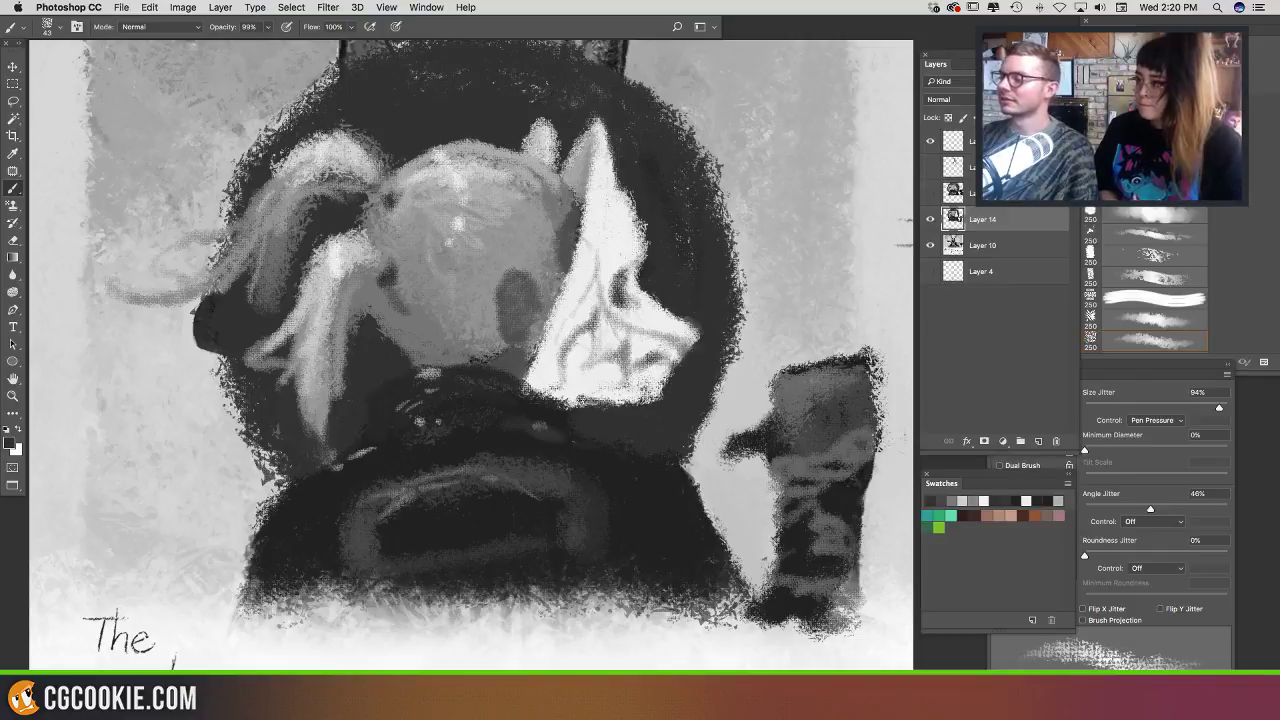
left_click_drag(600, 403, 573, 411)
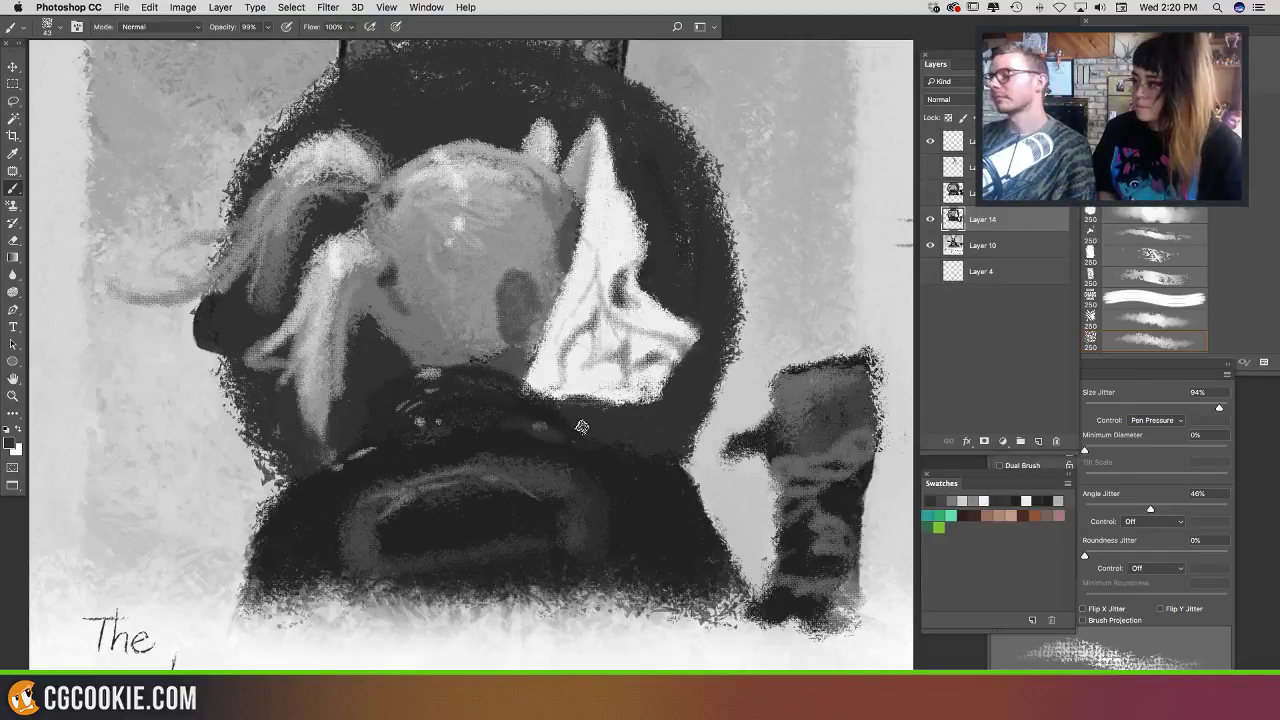
Step: Refine the dark oval on the face with sampled light and dark greys, reducing the brush size to 27 px
left_click(565, 303, "alt")
left_click_drag(509, 275, 508, 279)
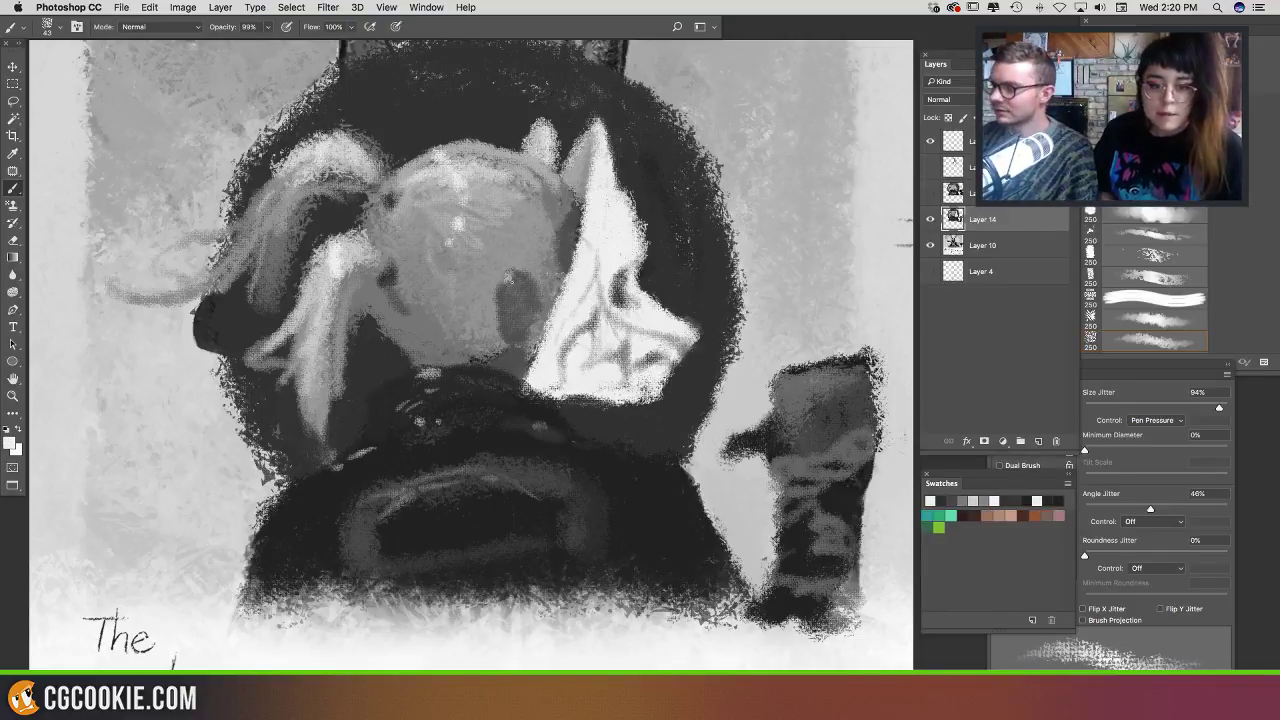
left_click(519, 277, "alt")
left_click(515, 281, "alt")
left_click(515, 281, "alt")
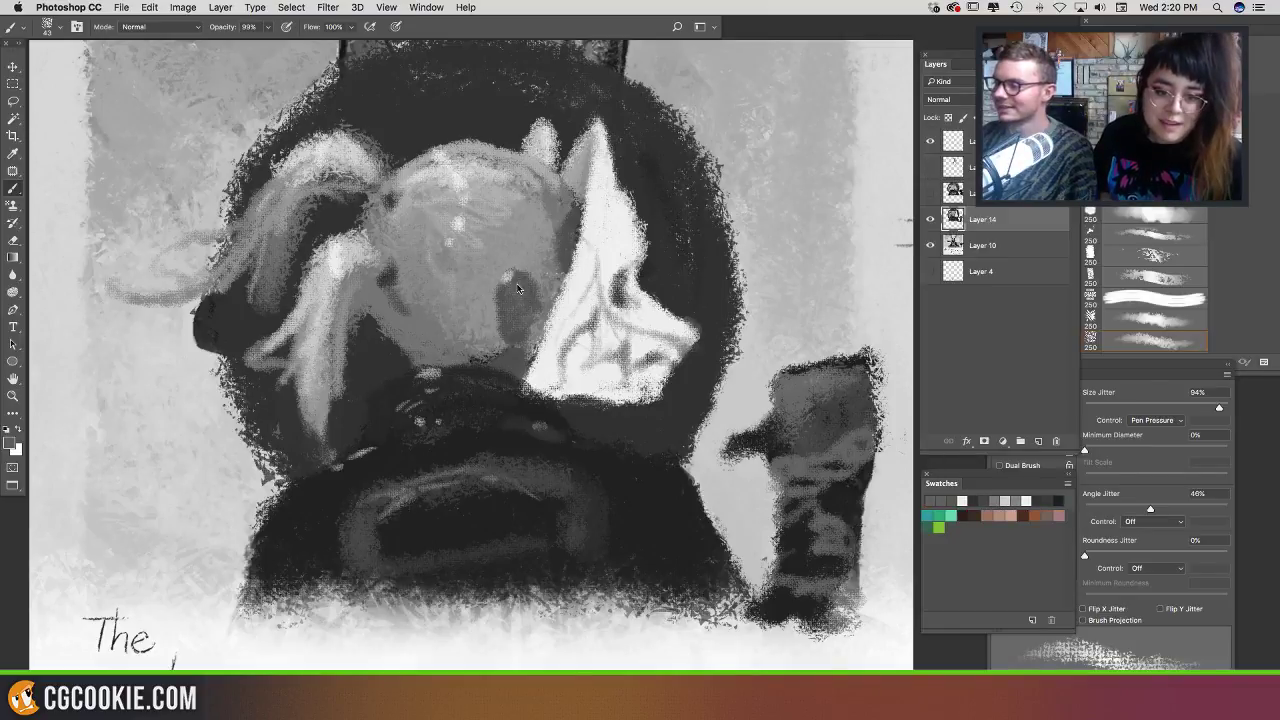
left_click_drag(527, 275, 522, 279)
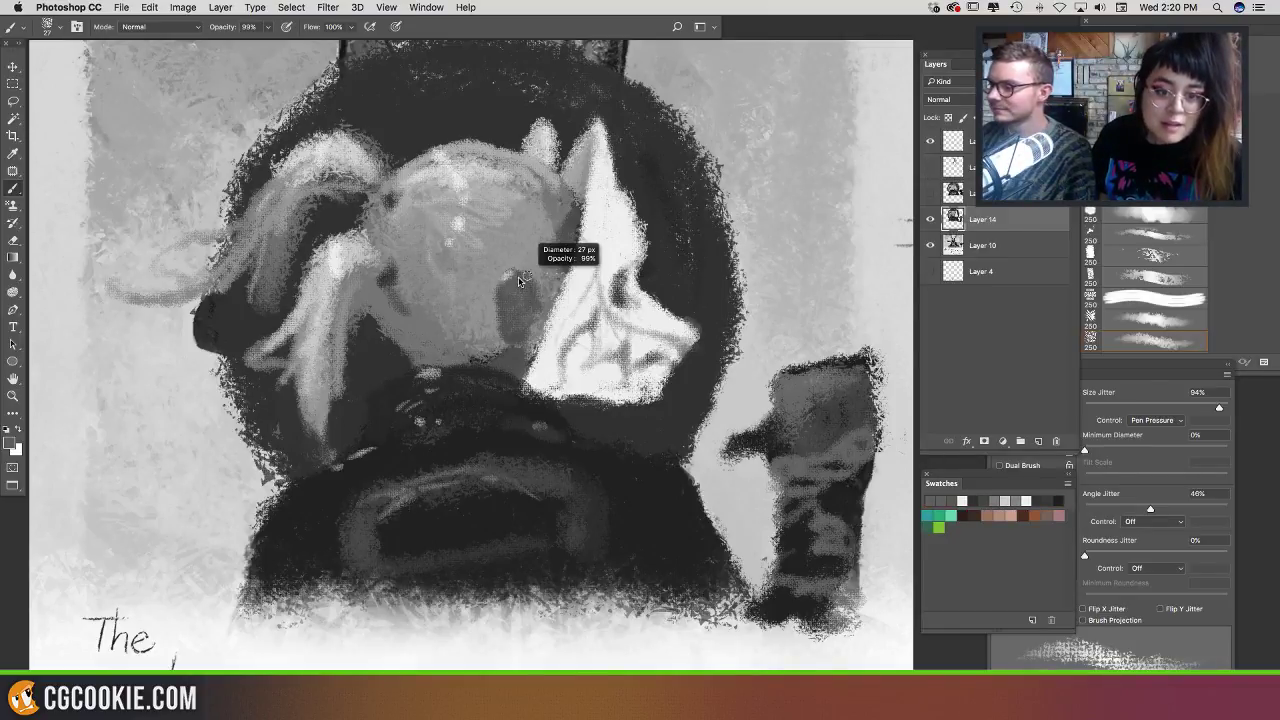
left_click(509, 276, "alt")
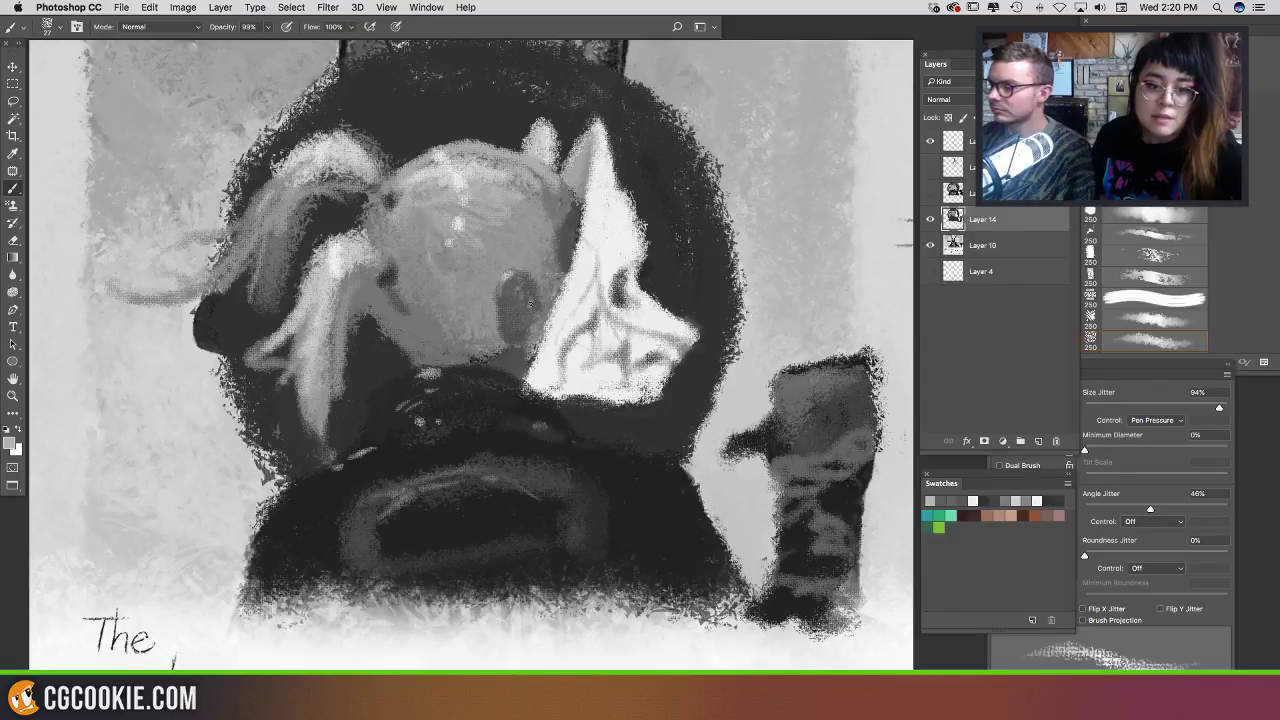
left_click(568, 251, "alt")
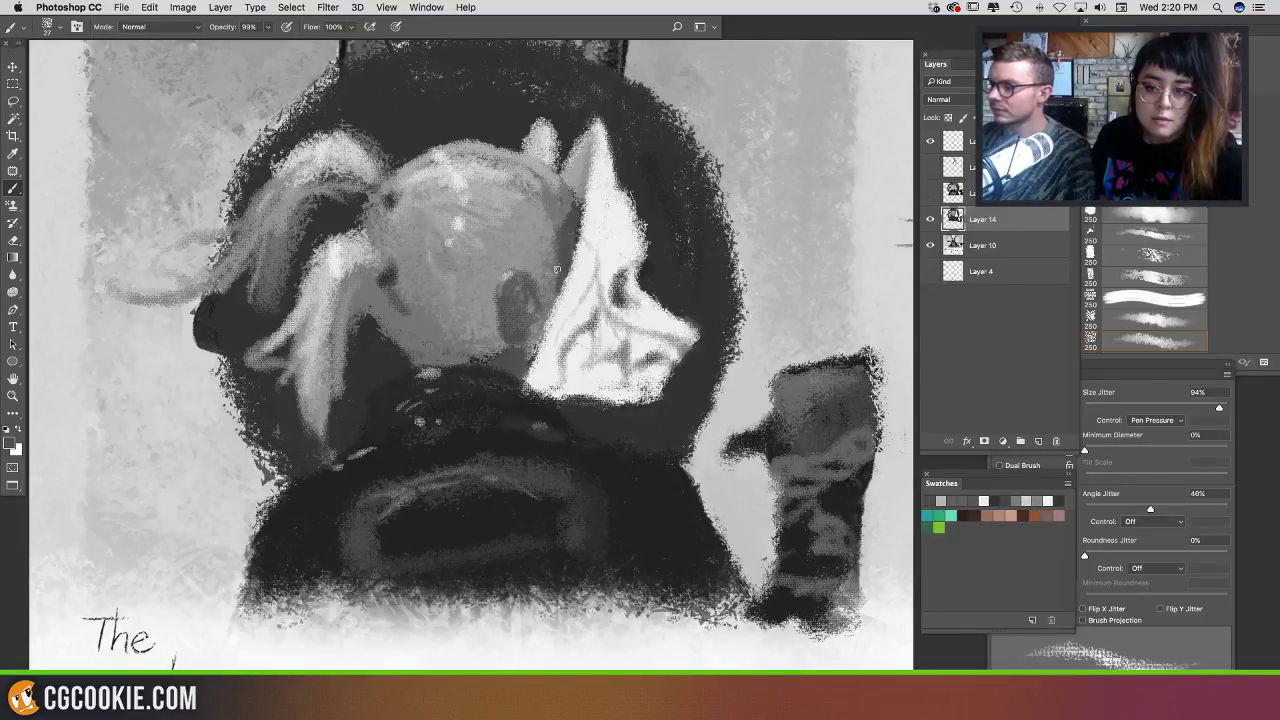
left_click(551, 222, "alt")
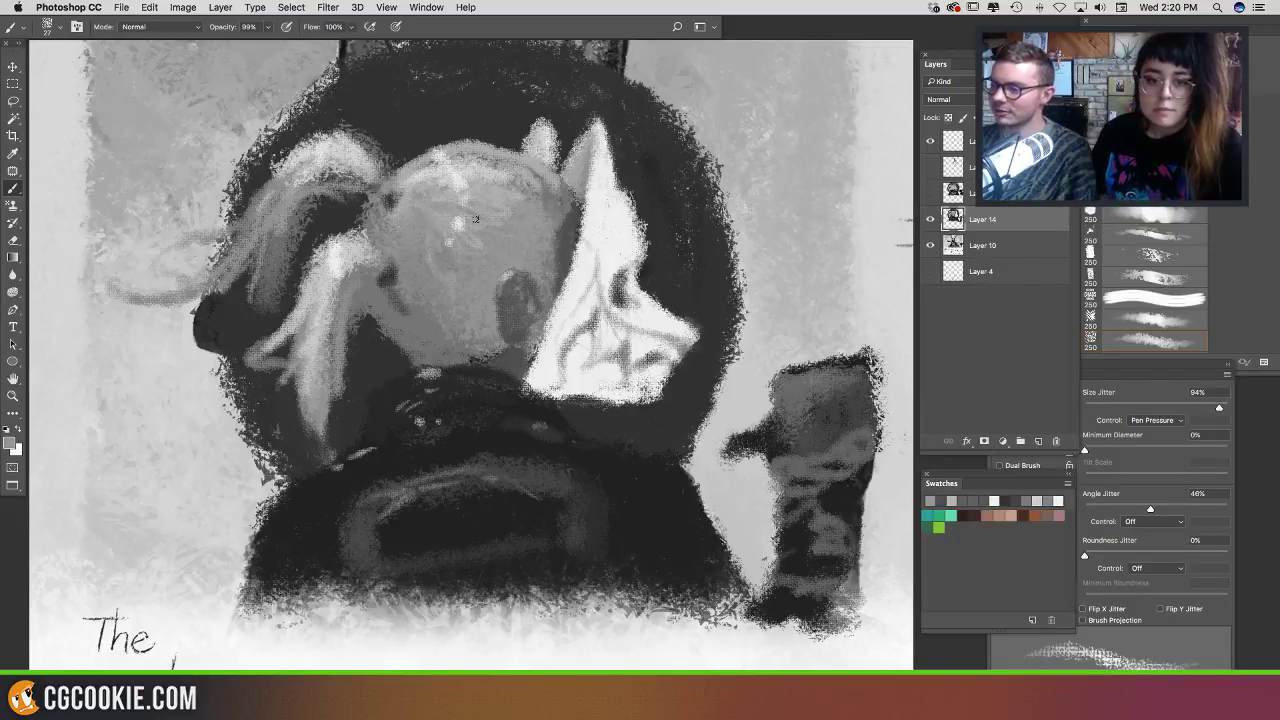
Step: Blend the dark accent at the upper lock's base and brush grey strand lines across the head
left_click(394, 197, "alt")
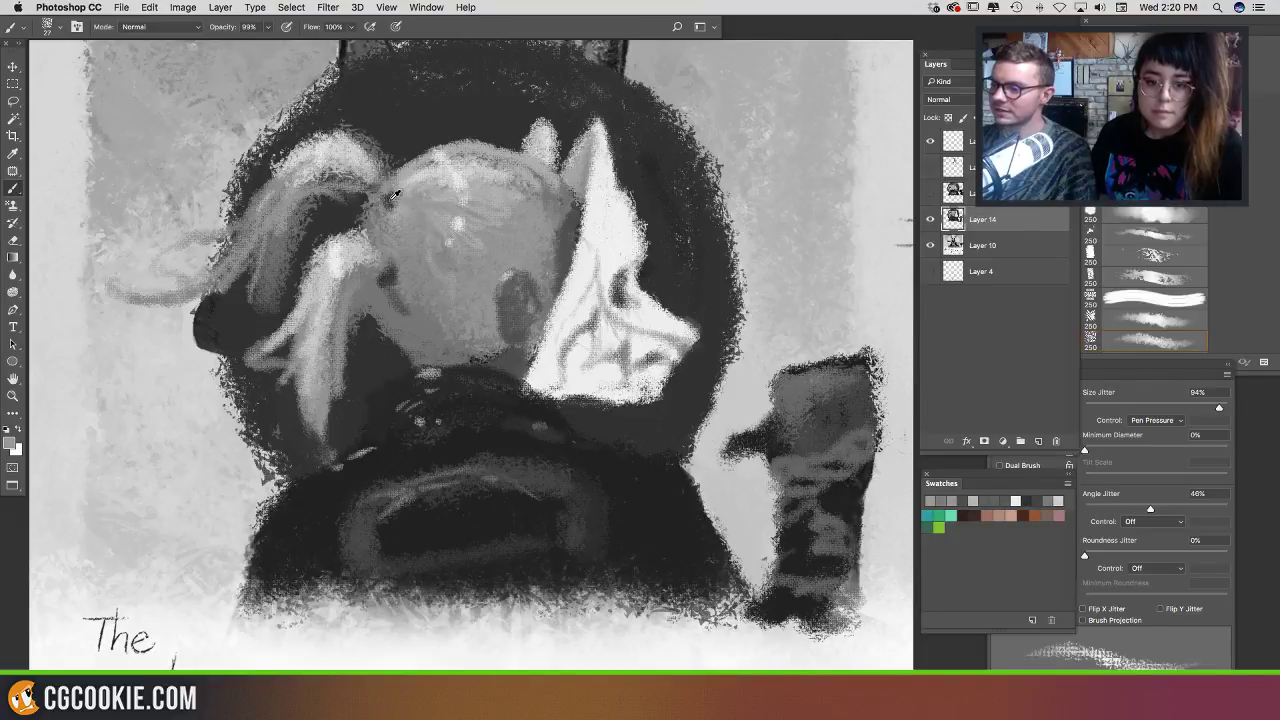
left_click(390, 197, "alt")
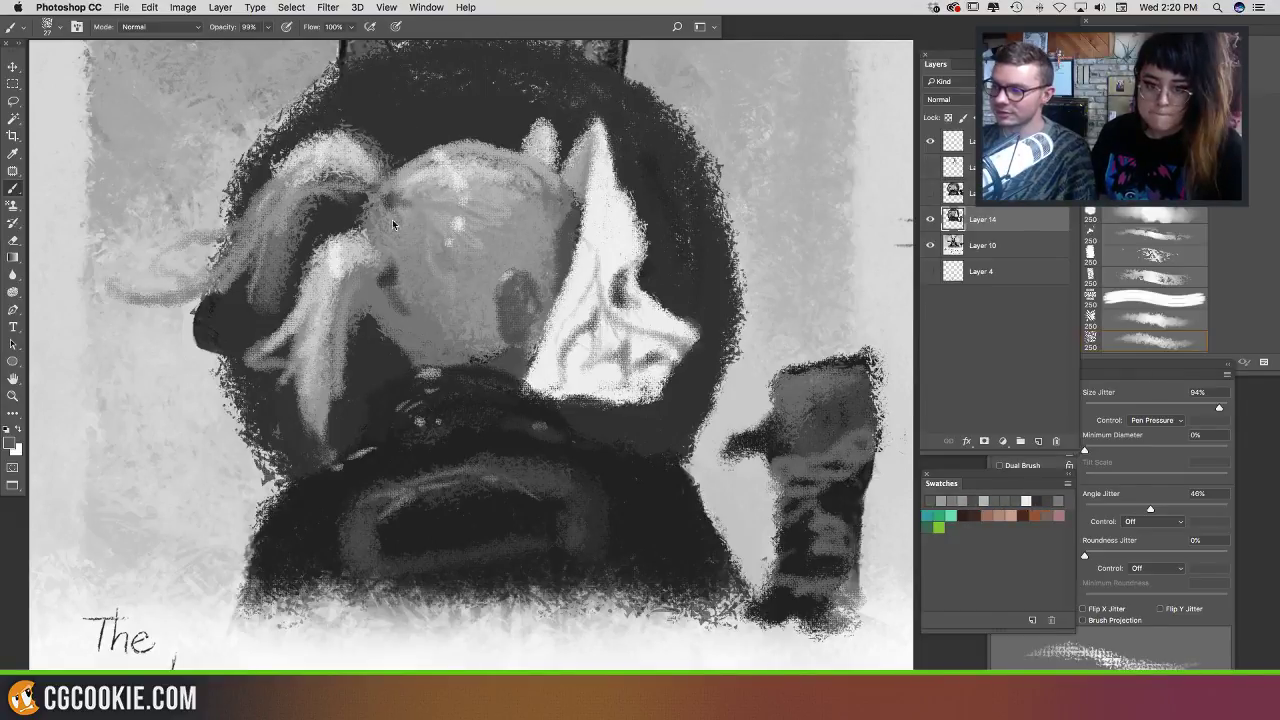
mouse_move(386, 206)
left_mouse_down()
mouse_move(381, 238)
mouse_move(366, 230)
left_mouse_up()
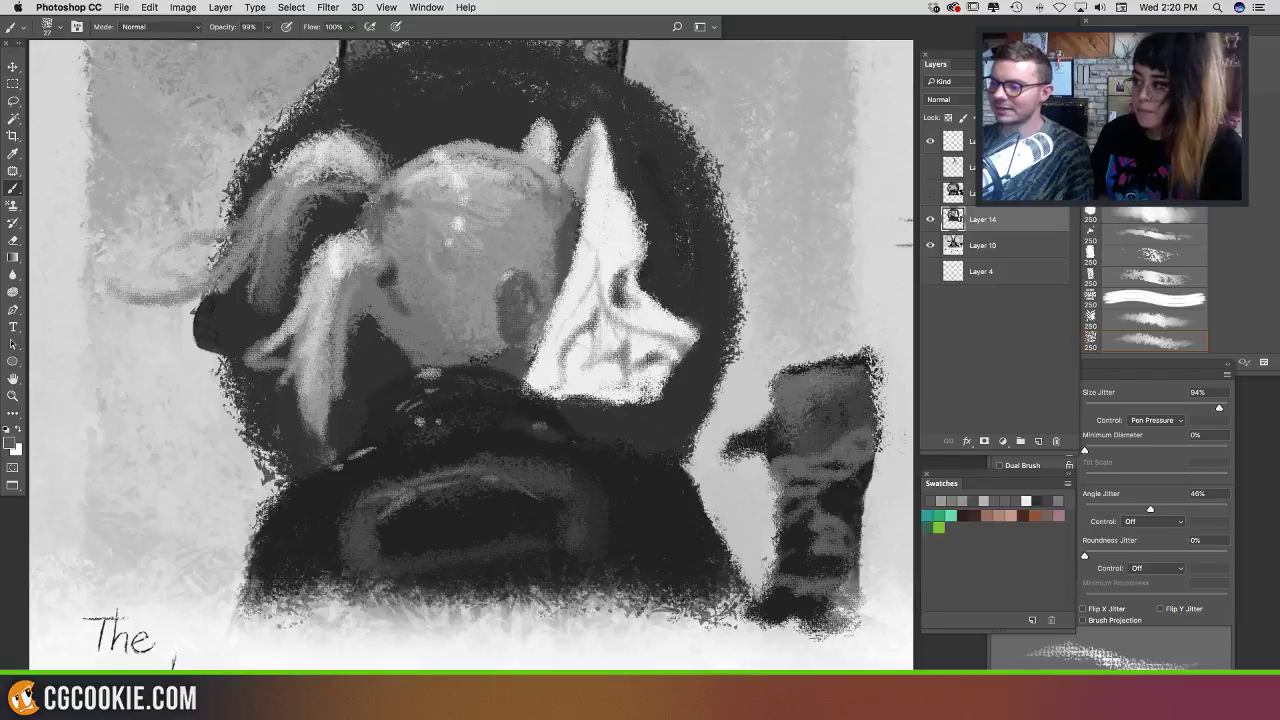
mouse_move(440, 160)
left_mouse_down()
mouse_move(404, 172)
mouse_move(511, 188)
left_mouse_up()
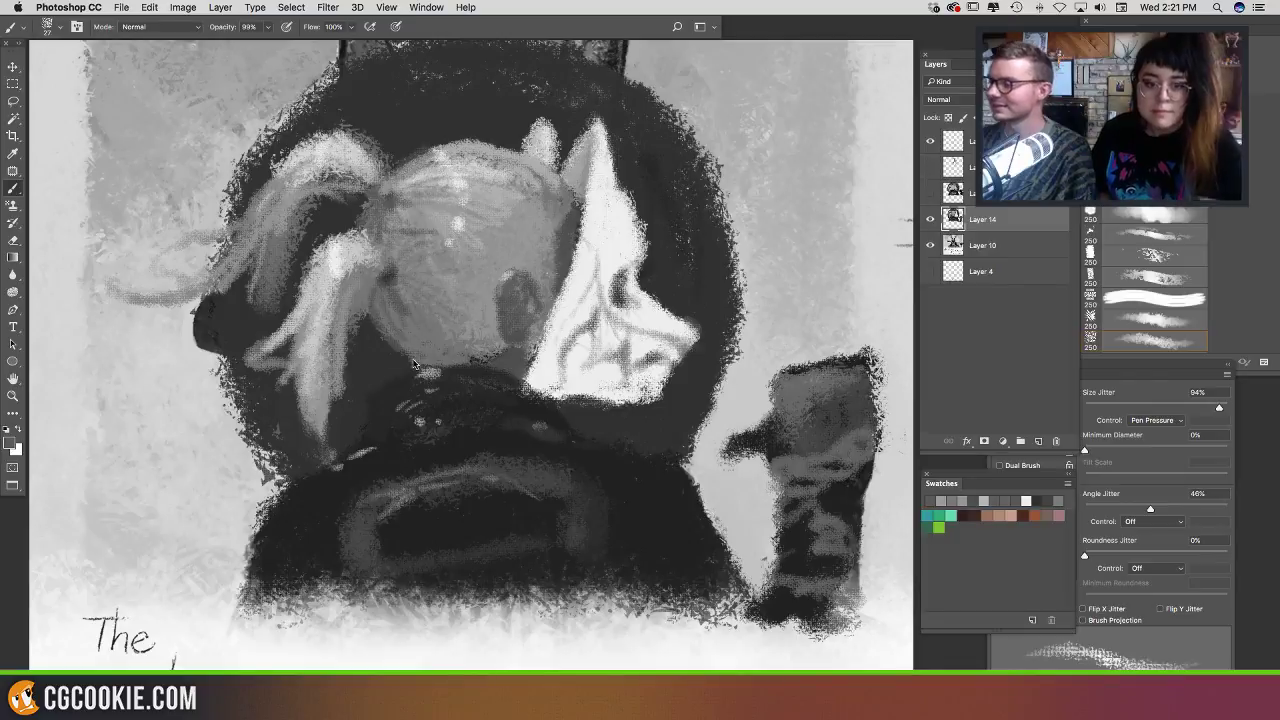
Step: Rework the face's lower edge with sampled greys and darken the area below the oval
left_click(436, 335, "alt")
left_click_drag(434, 355, 414, 351)
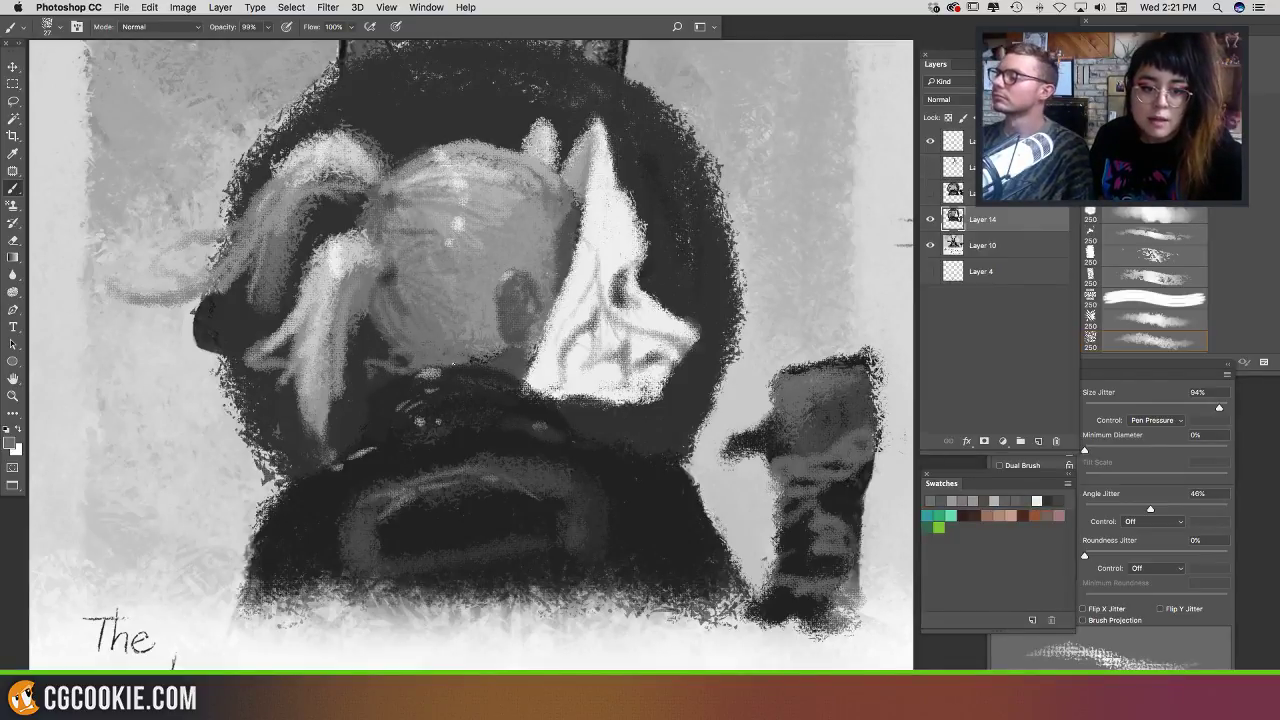
left_click(500, 361, "alt")
mouse_move(501, 346)
left_mouse_down()
mouse_move(494, 334)
mouse_move(475, 361)
mouse_move(506, 353)
left_mouse_up()
left_click(490, 350, "alt")
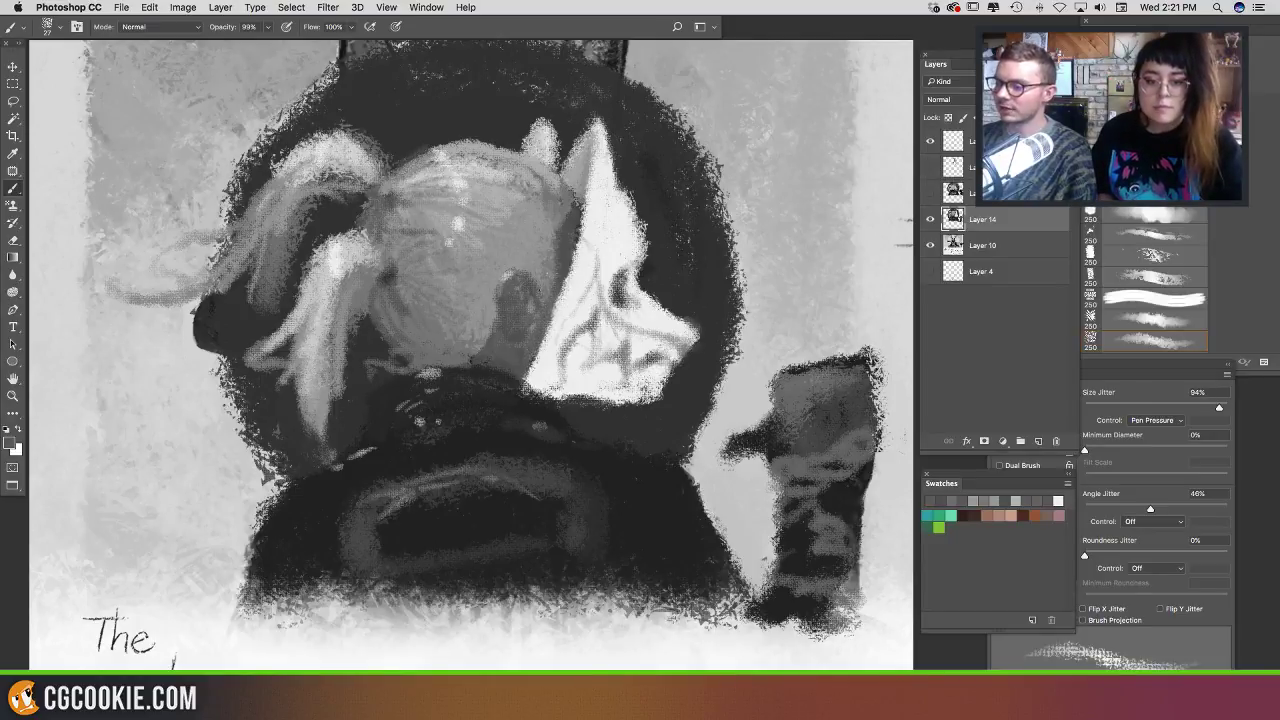
Step: Brush a mid-grey arc along the head's upper contour and lighten the upper lock's outer curve
left_click(536, 261, "alt")
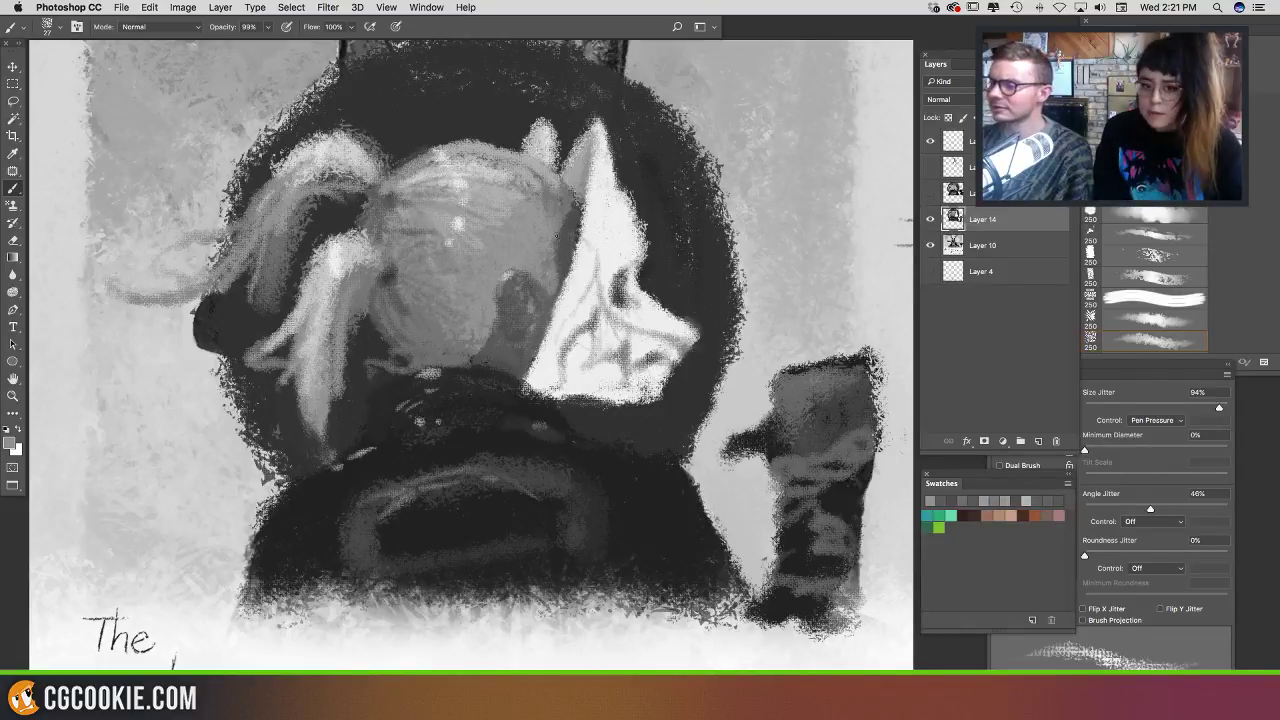
left_click_drag(557, 170, 477, 137)
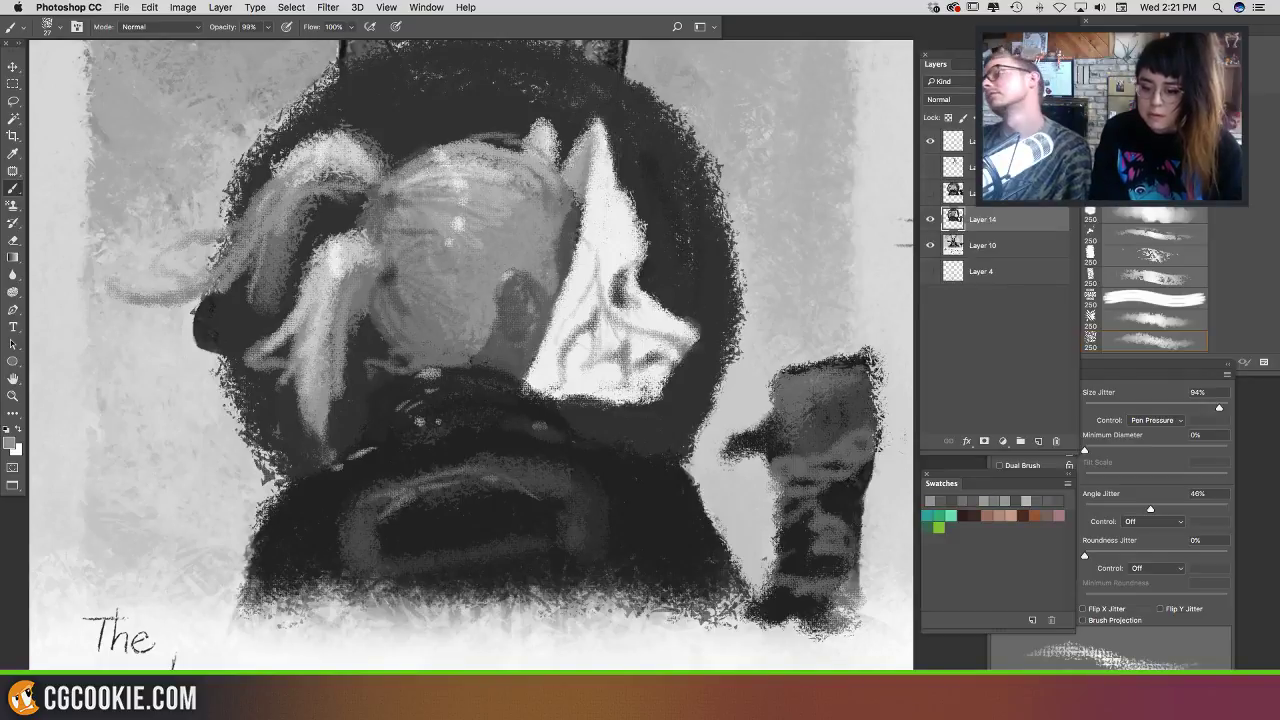
left_click(301, 162, "alt")
mouse_move(280, 178)
left_mouse_down()
mouse_move(214, 274)
mouse_move(277, 213)
mouse_move(261, 240)
mouse_move(256, 213)
left_mouse_up()
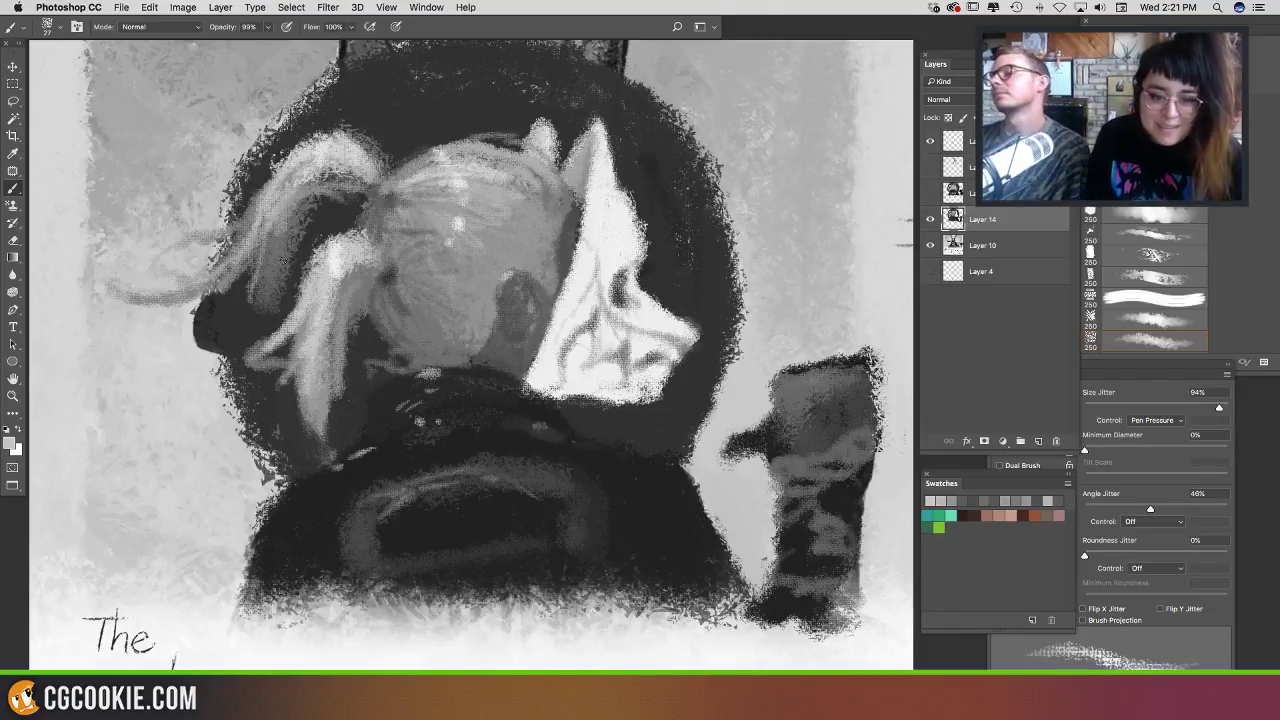
Step: Brush sampled greys over the lower lock and extend its thin tapering strands down onto the jacket's back
left_click(358, 288, "alt")
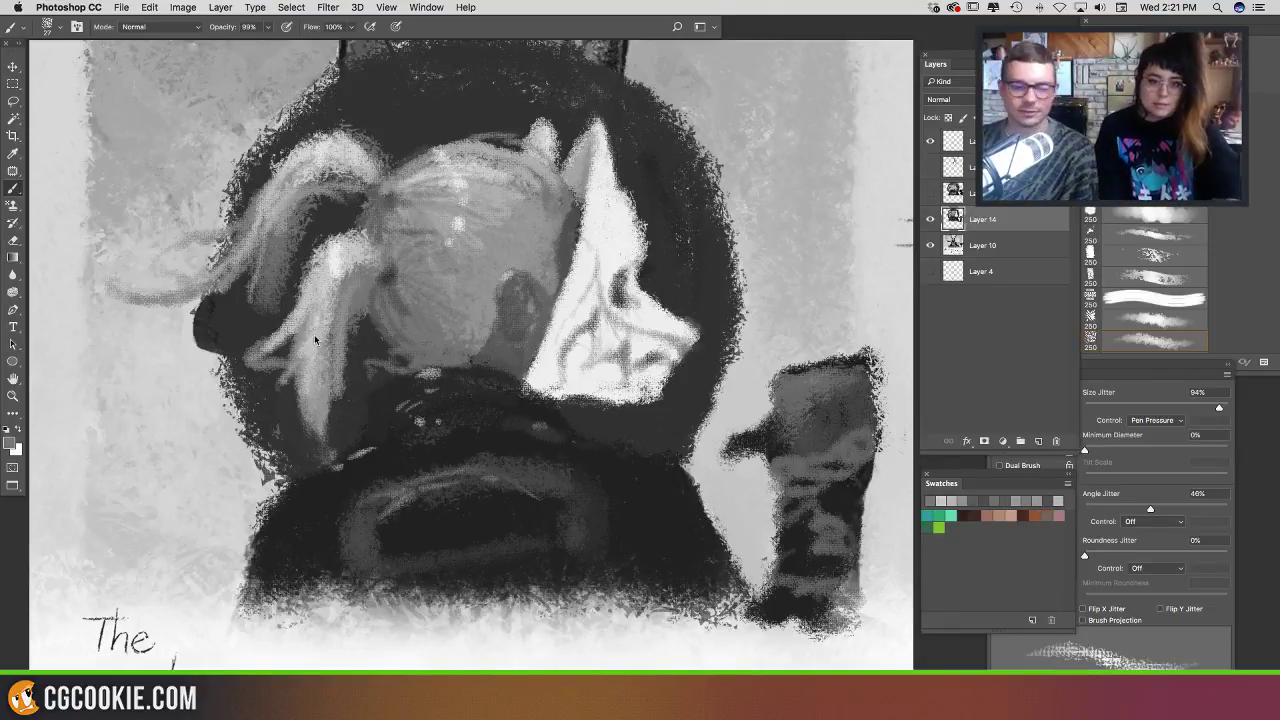
left_click_drag(320, 280, 369, 250)
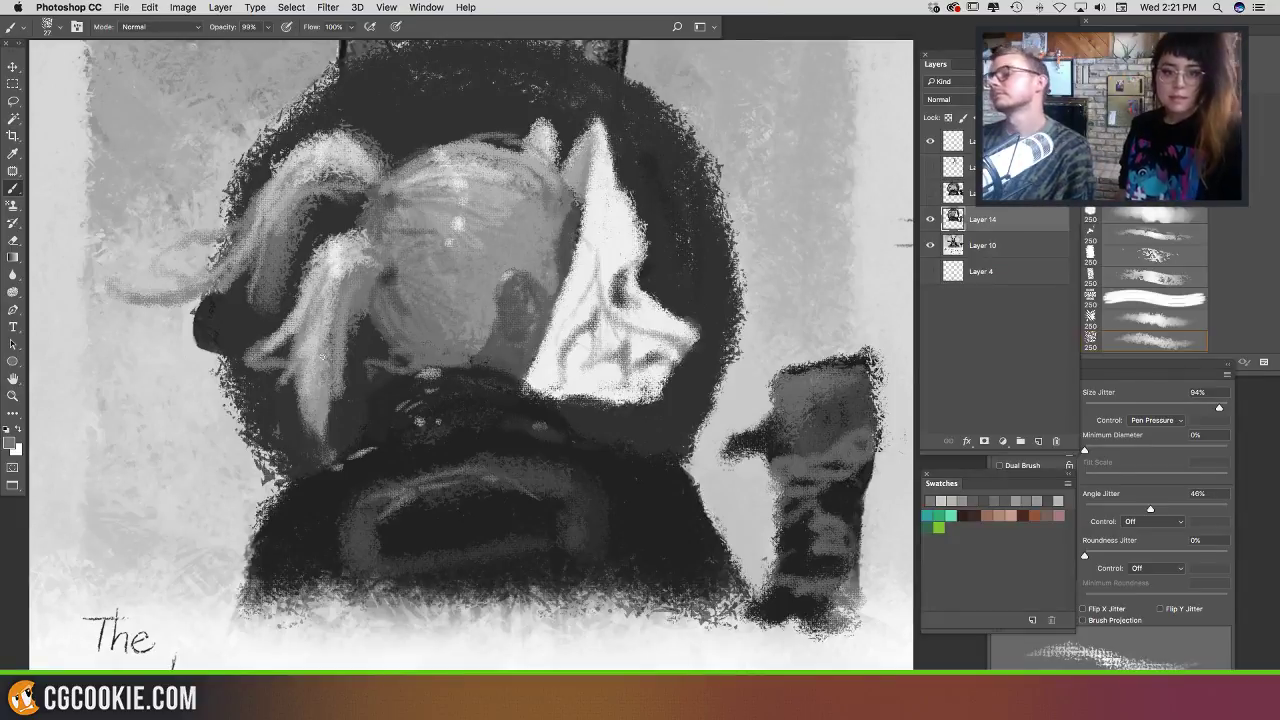
left_click(324, 372, "alt")
left_click_drag(314, 388, 338, 501)
left_click_drag(319, 436, 379, 527)
left_click_drag(328, 386, 342, 522)
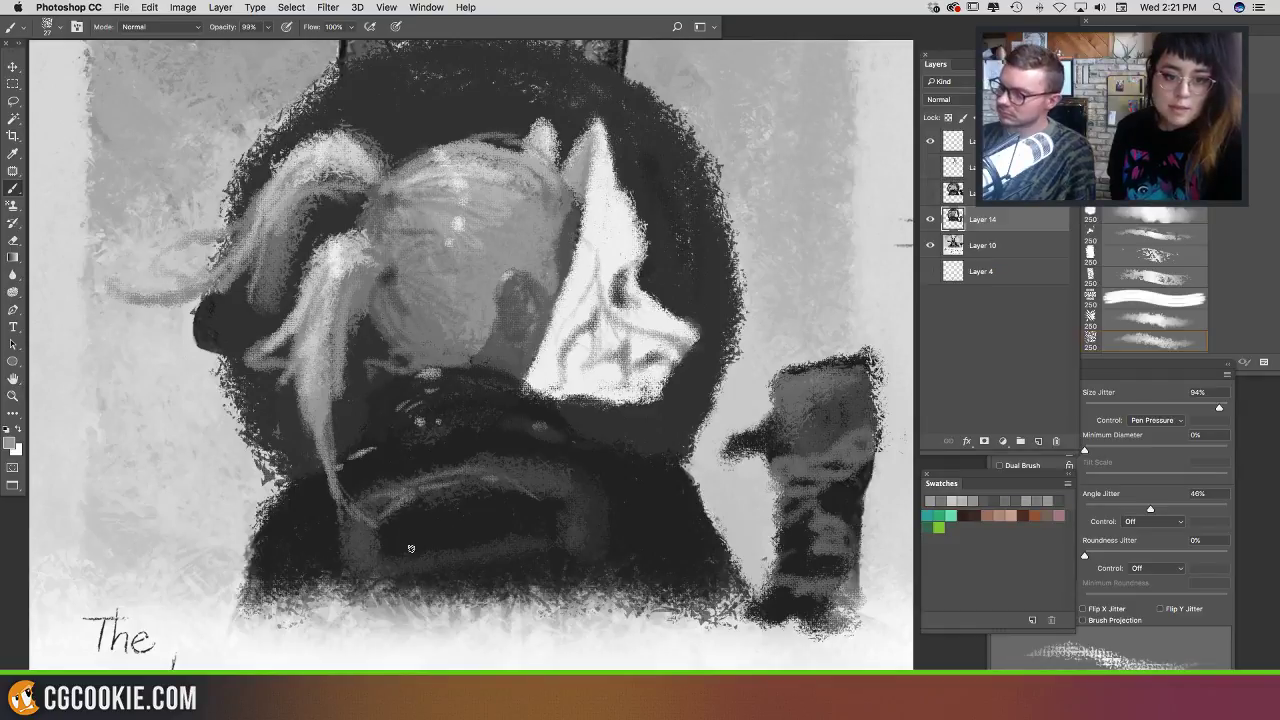
Step: Letter an outlined "KAY" in mid-grey across the patch on the jacket's back, redoing the first stroke
left_click_drag(411, 548, 410, 500)
key("super+z")
left_click_drag(391, 543, 389, 503)
mouse_move(389, 503)
left_mouse_down()
mouse_move(412, 554)
mouse_move(404, 492)
mouse_move(404, 529)
mouse_move(429, 489)
mouse_move(433, 508)
mouse_move(411, 519)
mouse_move(450, 548)
mouse_move(405, 529)
mouse_move(450, 551)
mouse_move(416, 524)
mouse_move(449, 545)
mouse_move(467, 484)
mouse_move(488, 550)
left_mouse_up()
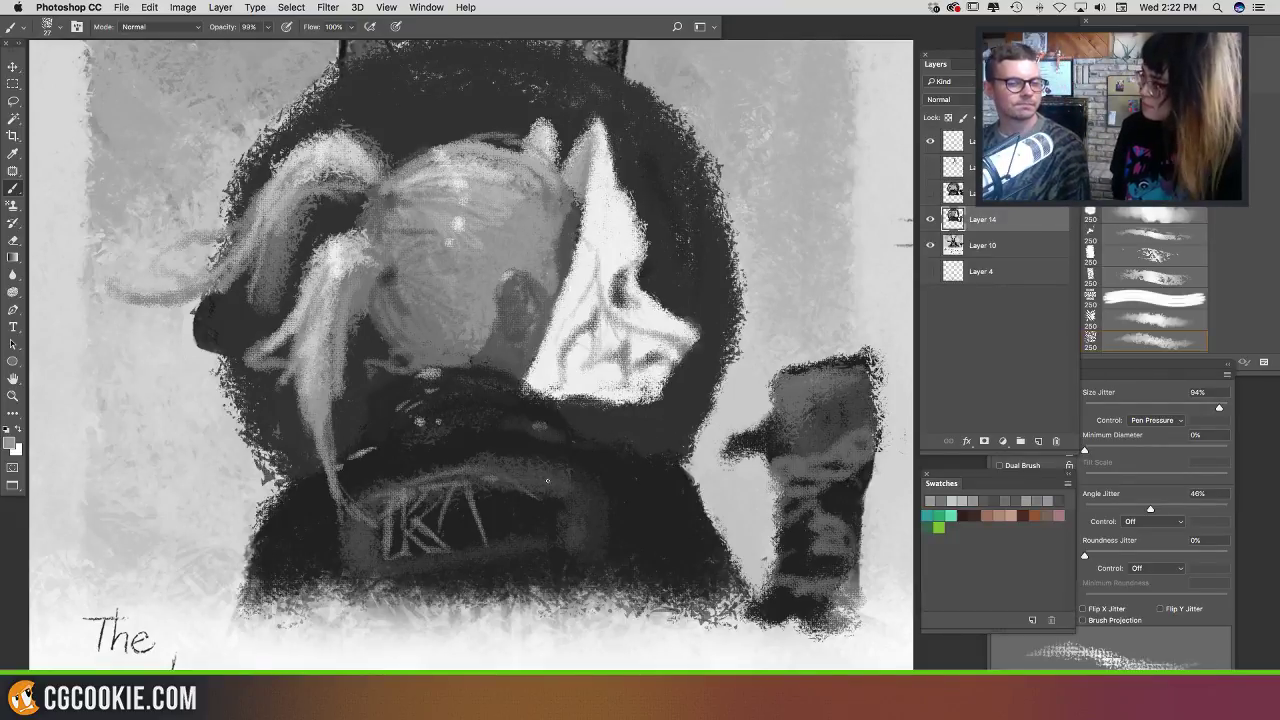
mouse_move(459, 545)
left_mouse_down()
mouse_move(472, 511)
mouse_move(453, 523)
left_mouse_up()
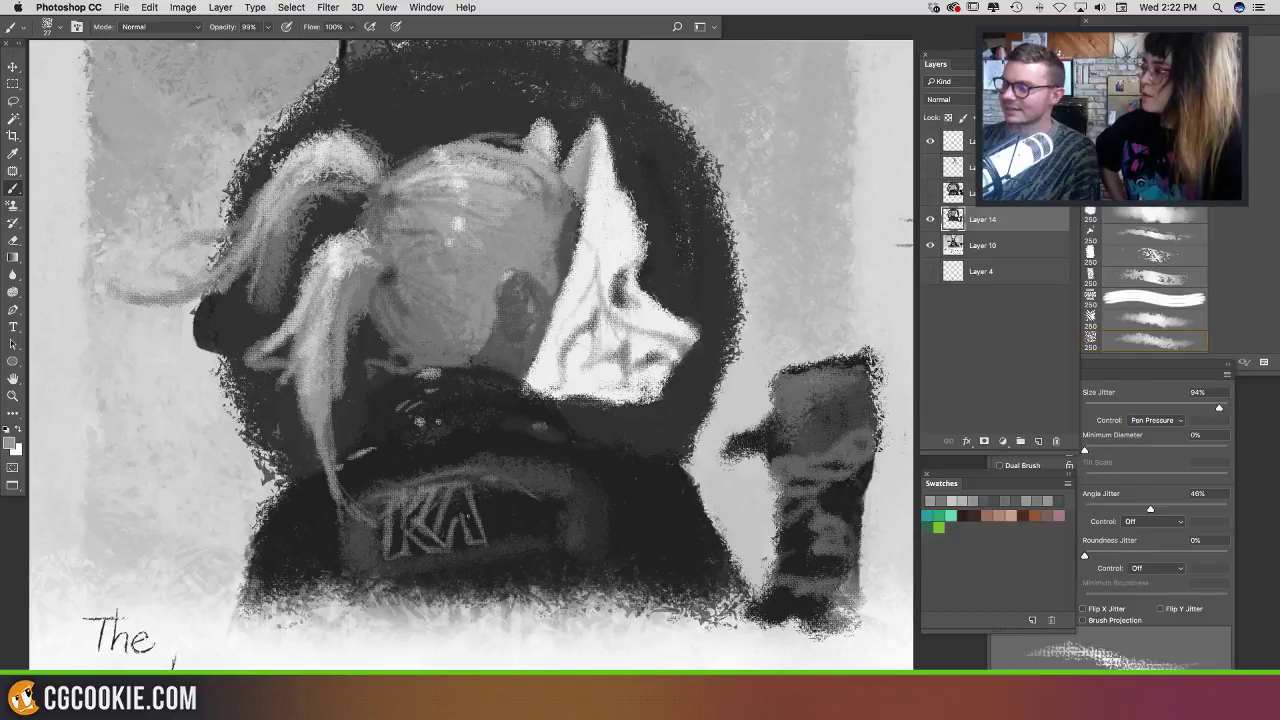
mouse_move(479, 484)
left_mouse_down()
mouse_move(502, 546)
mouse_move(522, 478)
mouse_move(508, 494)
mouse_move(482, 476)
left_mouse_up()
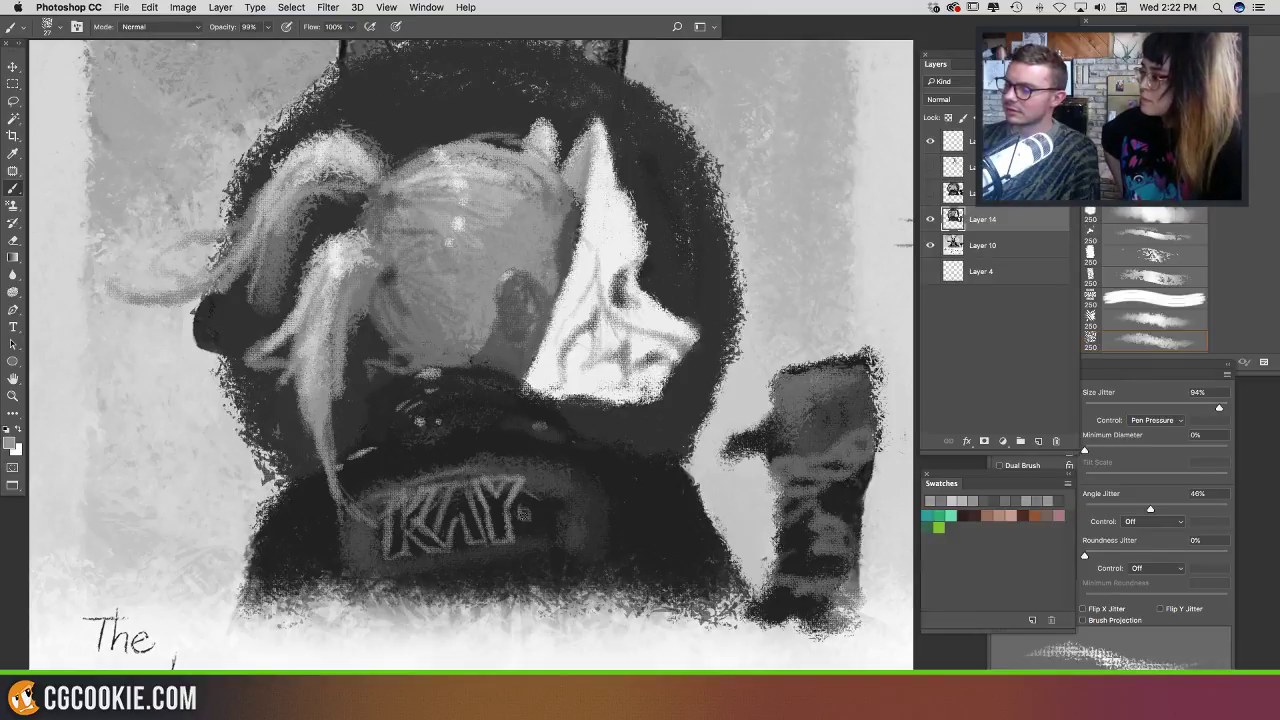
Step: Add an outlined "9" after the KAY lettering, undoing its misshapen lower curve and redrawing it
mouse_move(568, 484)
left_mouse_down()
mouse_move(540, 482)
mouse_move(540, 506)
left_mouse_up()
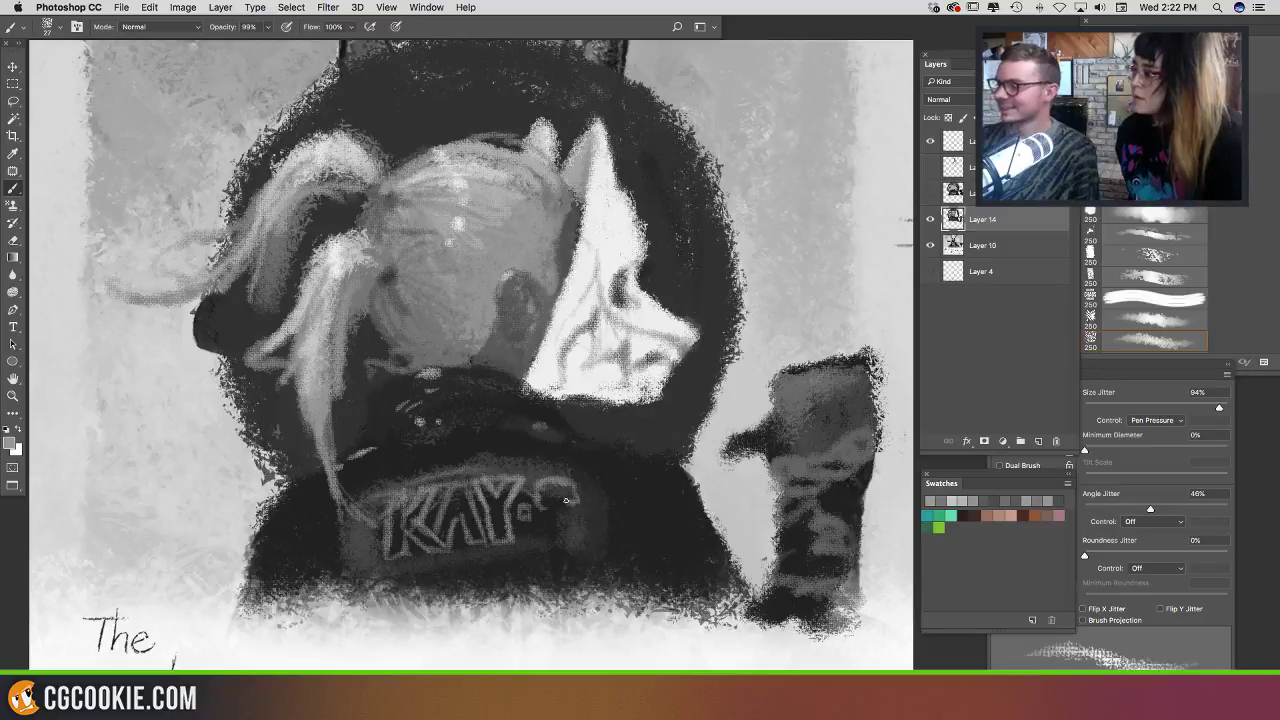
left_click_drag(564, 507, 572, 536)
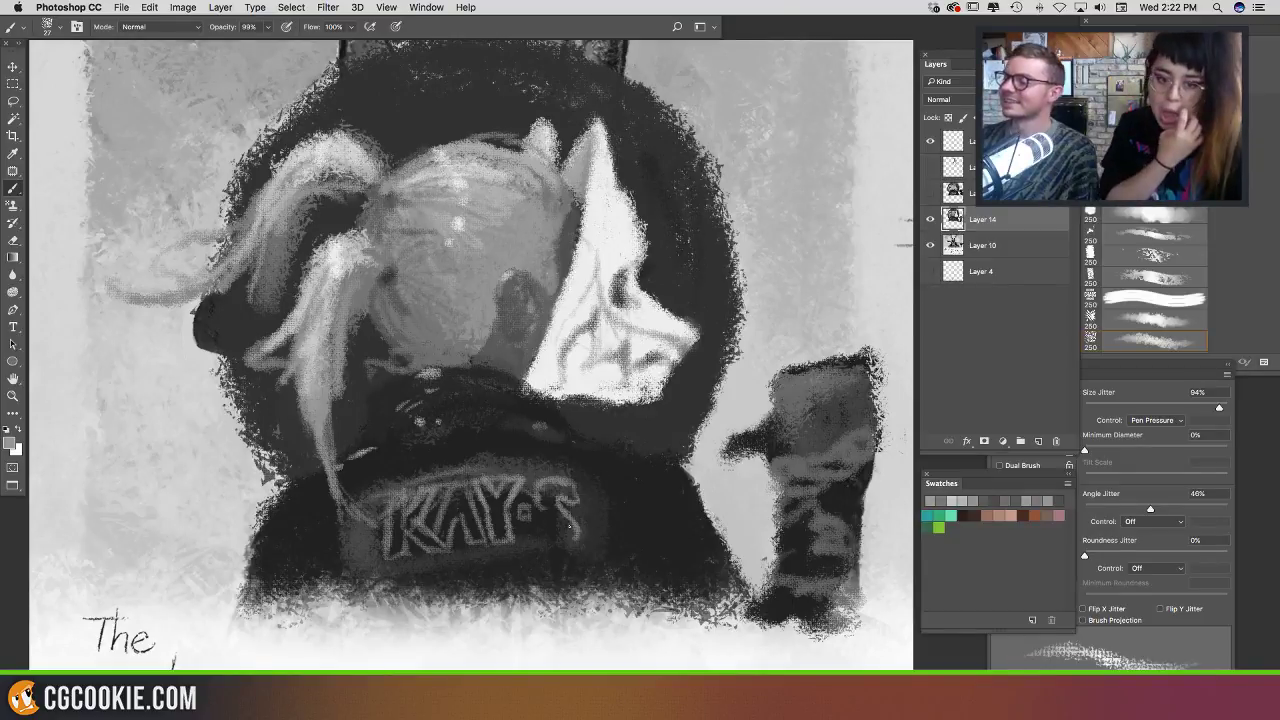
key("super+alt+z")
key("super+alt+z")
key("super+alt+z")
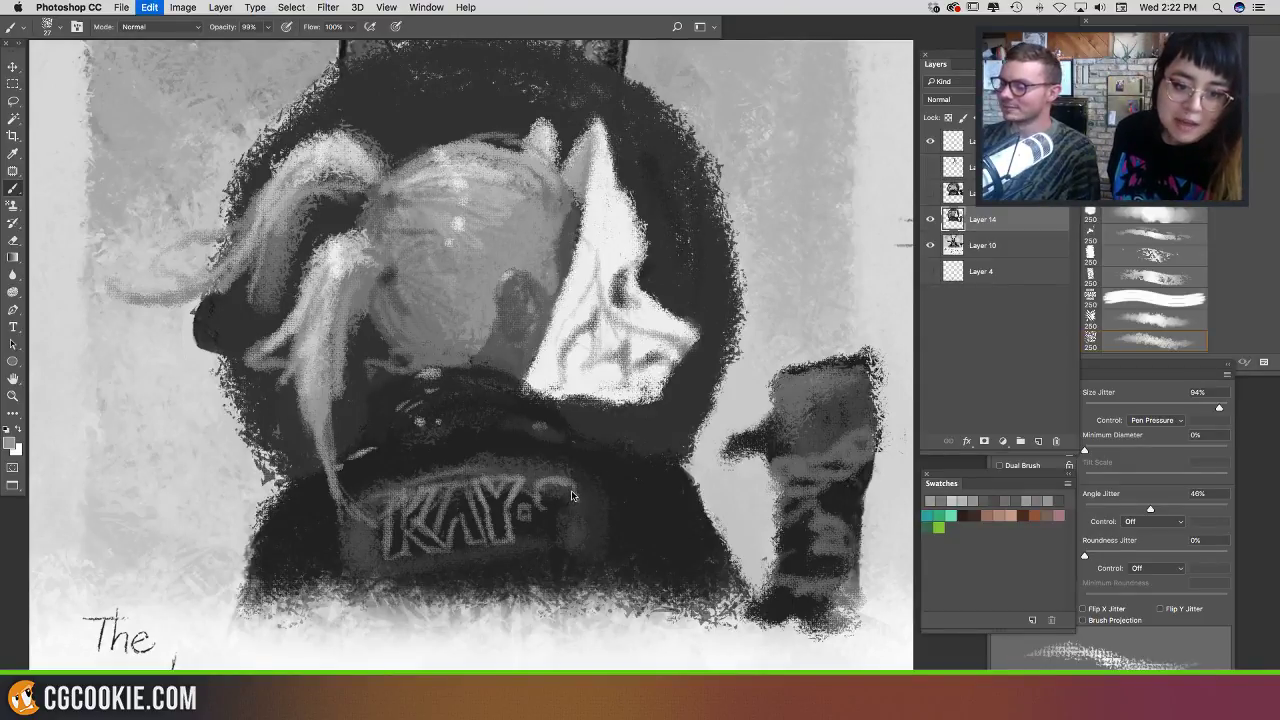
mouse_move(542, 502)
left_mouse_down()
mouse_move(556, 533)
mouse_move(544, 543)
mouse_move(574, 532)
mouse_move(586, 500)
mouse_move(578, 484)
mouse_move(555, 494)
left_mouse_up()
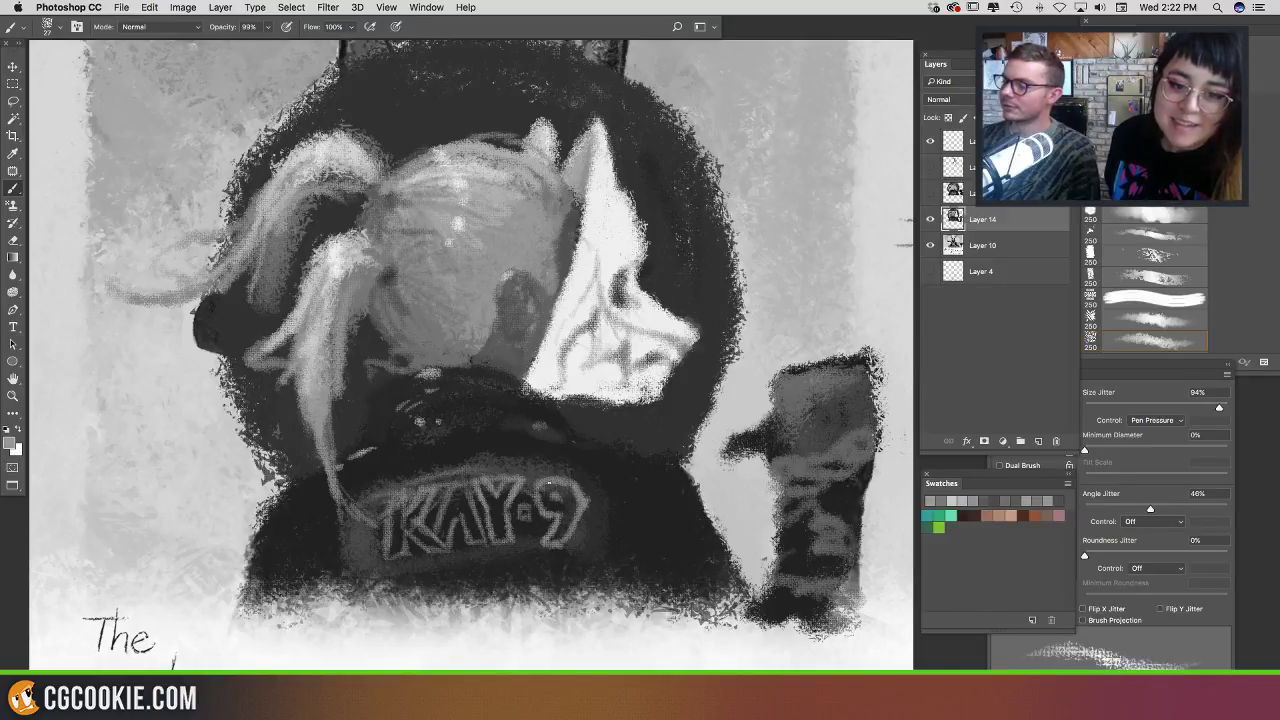
Step: Brush dashed stitching around the KAY-9 patch and fill the hood's lower edge beside the shoulder with dark grey
mouse_move(533, 458)
left_mouse_down()
mouse_move(597, 476)
mouse_move(607, 532)
left_mouse_up()
left_click_drag(607, 543, 606, 553)
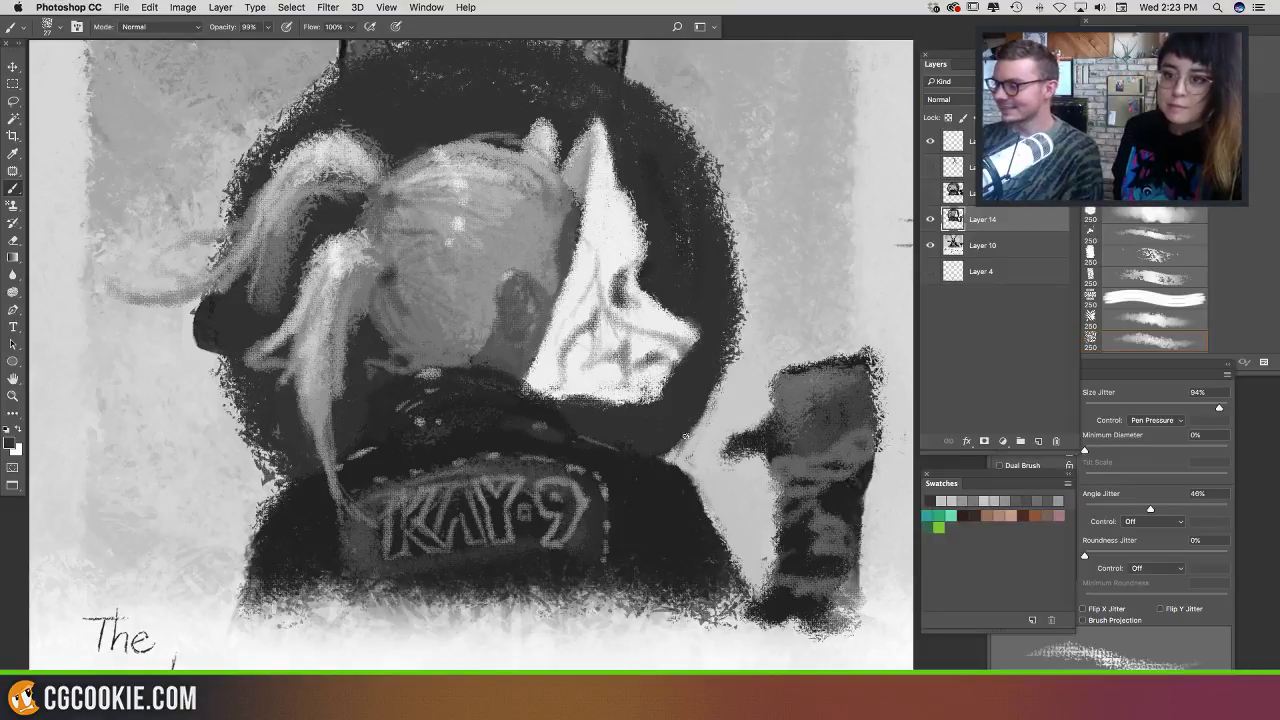
left_click_drag(686, 416, 710, 413)
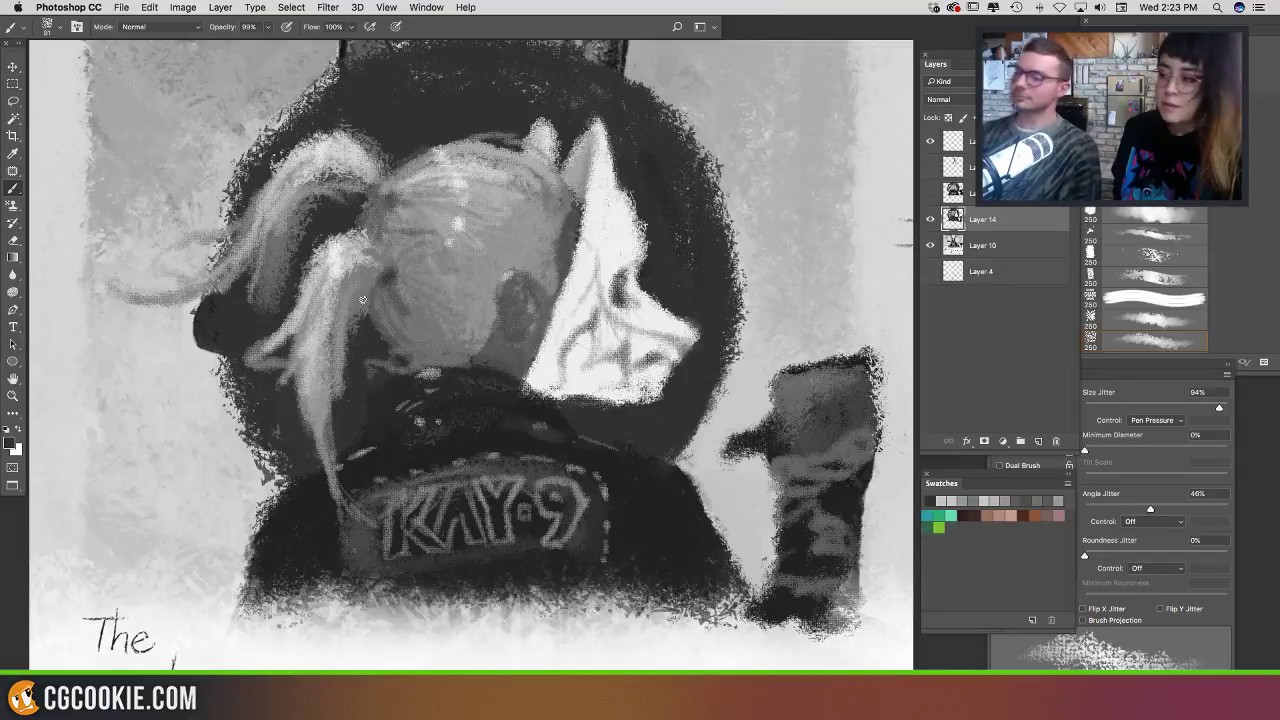
Step: Paint out the wispy tip of the upper lock outside the hood with sampled light background grey
left_click(168, 265, "alt")
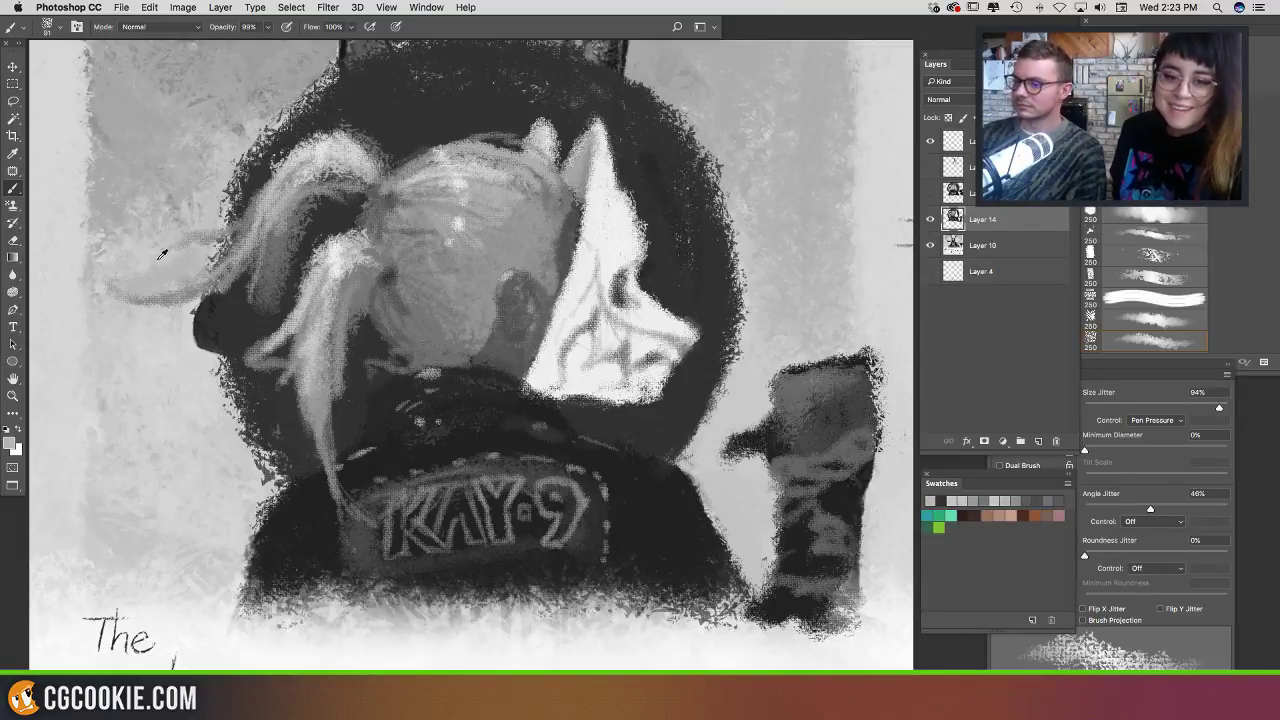
key("super+z")
left_click(152, 254, "alt")
mouse_move(176, 280)
left_mouse_down()
mouse_move(112, 276)
mouse_move(189, 262)
mouse_move(195, 249)
mouse_move(131, 290)
left_mouse_up()
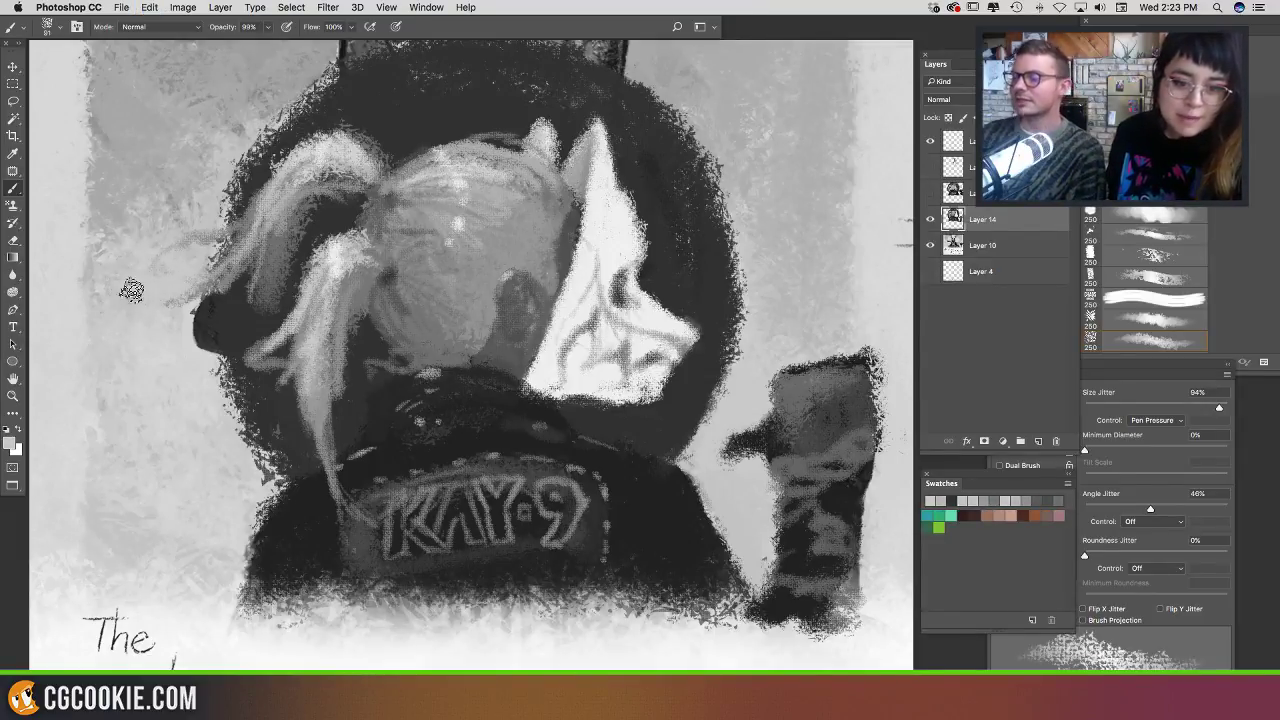
Step: Cover the protruding bat end and reshape the hood's outer edge with sampled light and dark greys
left_click(236, 279, "alt")
mouse_move(246, 283)
left_mouse_down()
mouse_move(187, 324)
mouse_move(209, 385)
mouse_move(200, 341)
mouse_move(229, 396)
mouse_move(204, 424)
left_mouse_up()
left_click(186, 328, "alt")
left_click(232, 350, "alt")
left_click_drag(207, 323, 206, 390)
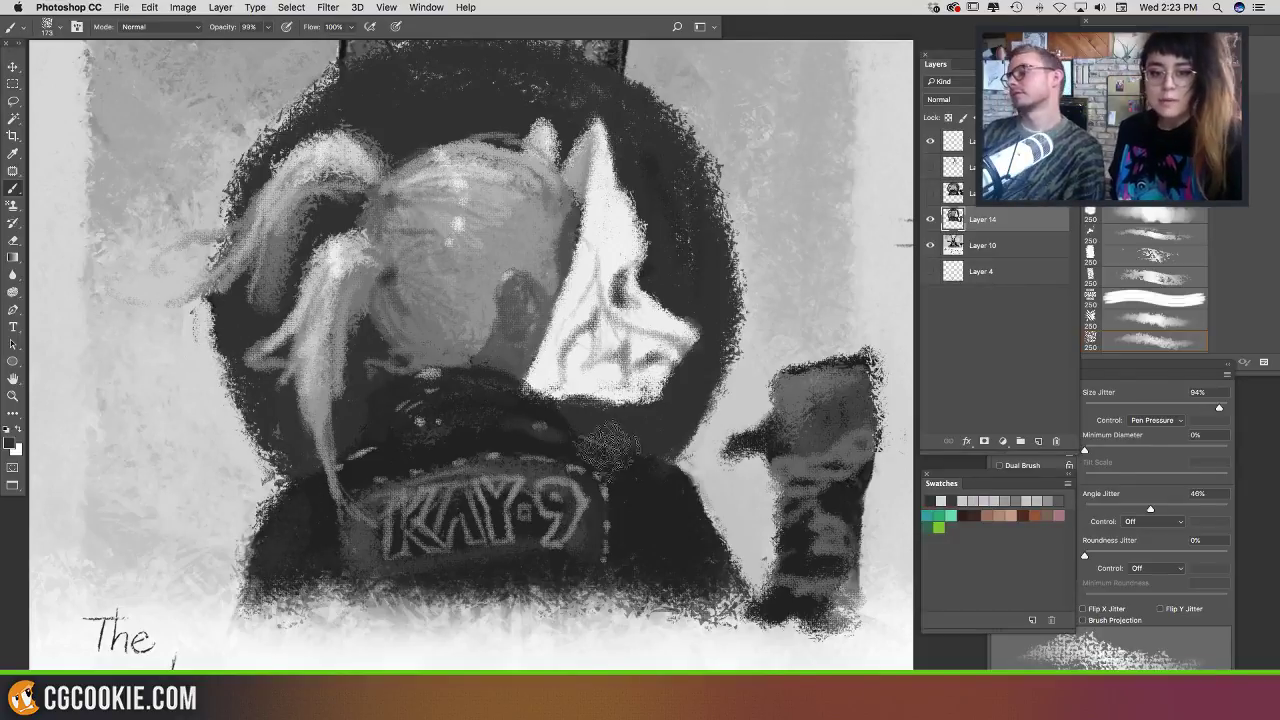
Step: Rework the jacket's shoulders with sampled dark greys and trim the outer shoulder edge with the light background grey
left_click(598, 450, "alt")
mouse_move(593, 447)
left_mouse_down()
mouse_move(651, 458)
mouse_move(673, 493)
left_mouse_up()
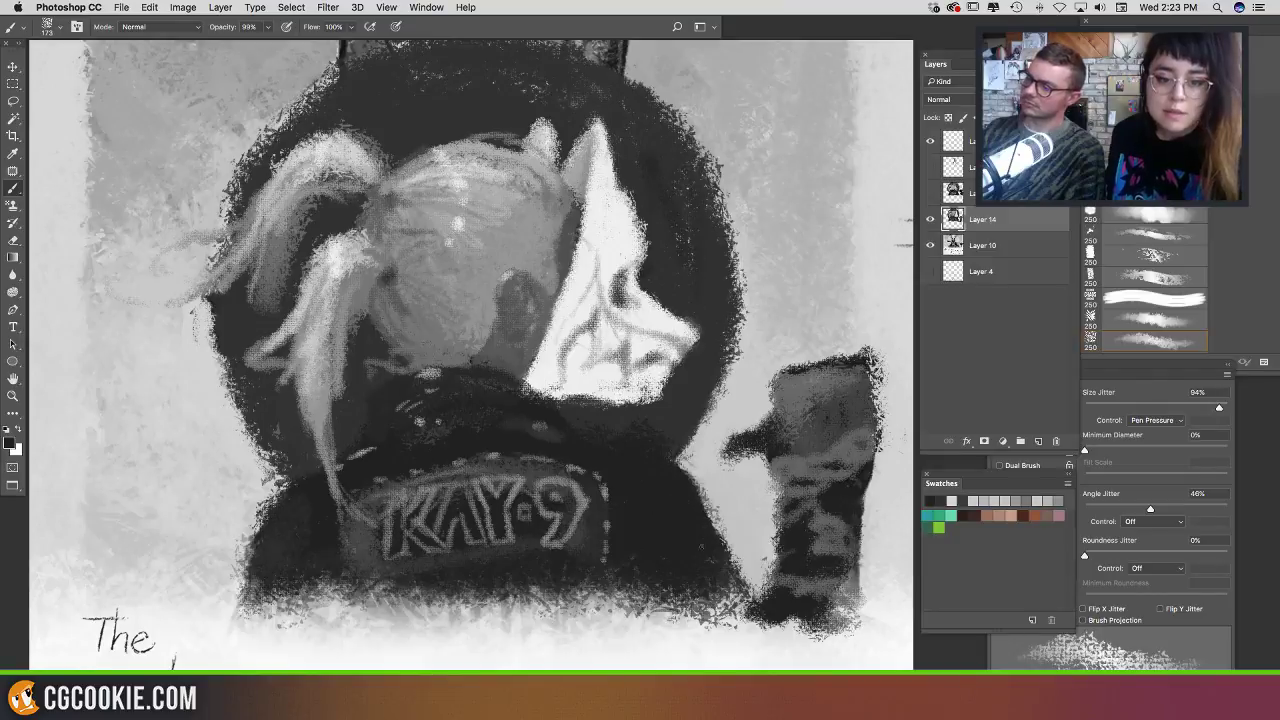
left_click(350, 440, "alt")
left_click_drag(363, 455, 340, 471)
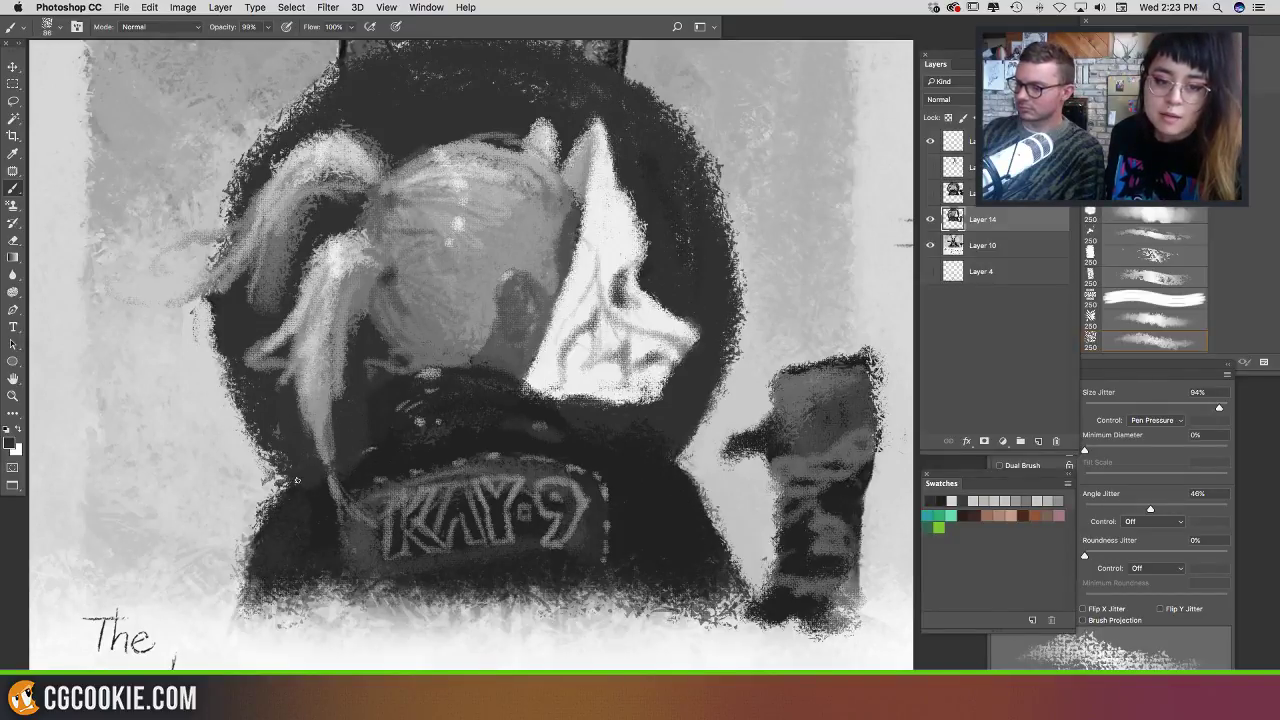
left_click(260, 479, "alt")
mouse_move(262, 472)
left_mouse_down()
mouse_move(284, 486)
mouse_move(228, 551)
left_mouse_up()
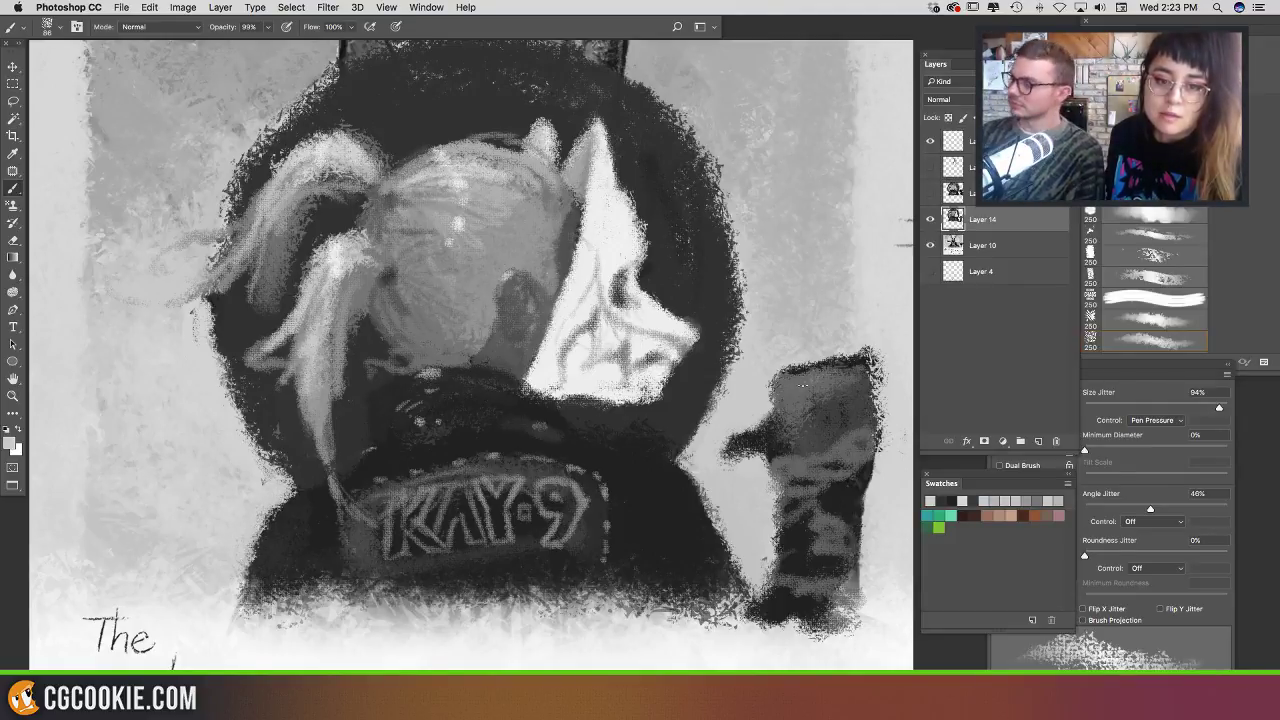
Step: Paint short pointed claws along the raised hand's upper edge with sampled light and dark greys
mouse_move(803, 384)
left_mouse_down()
mouse_move(784, 377)
mouse_move(806, 350)
mouse_move(826, 368)
mouse_move(876, 371)
left_mouse_up()
left_click(829, 362, "alt")
left_click(824, 364, "alt")
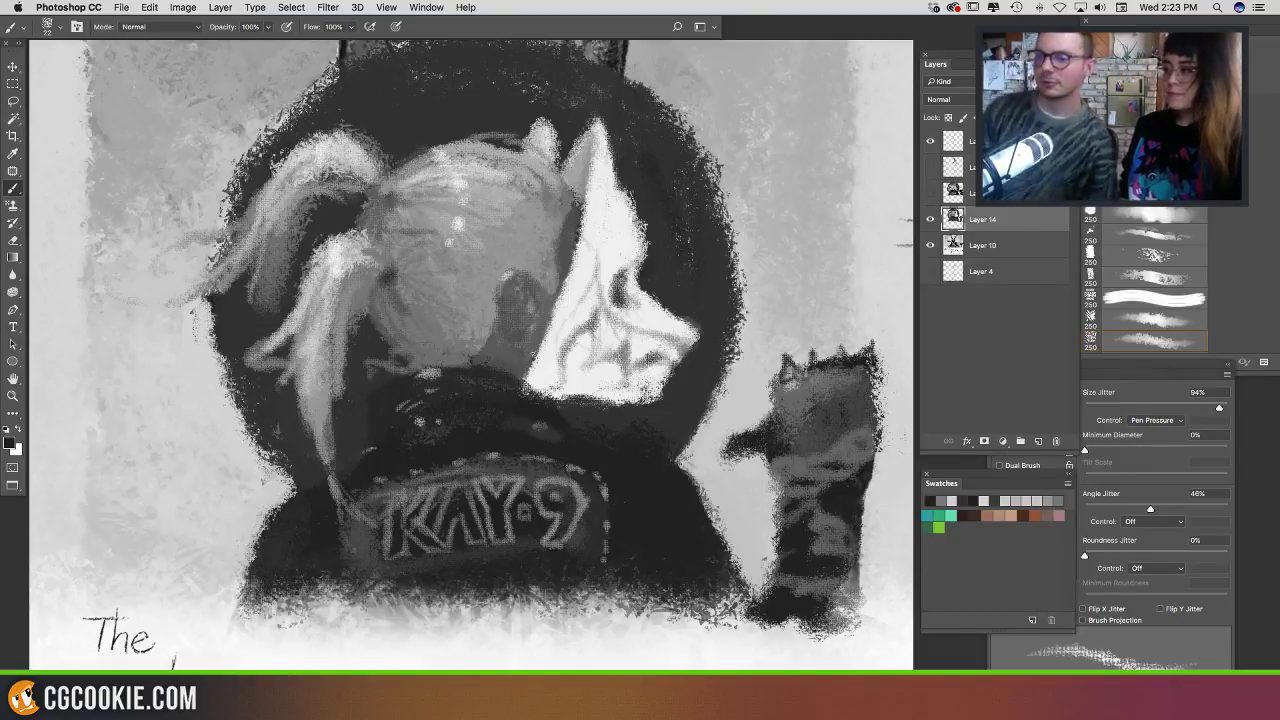
Step: Hide and reshow Layer 14 to compare with the original bunny, and add a new layer above it
left_click(930, 219)
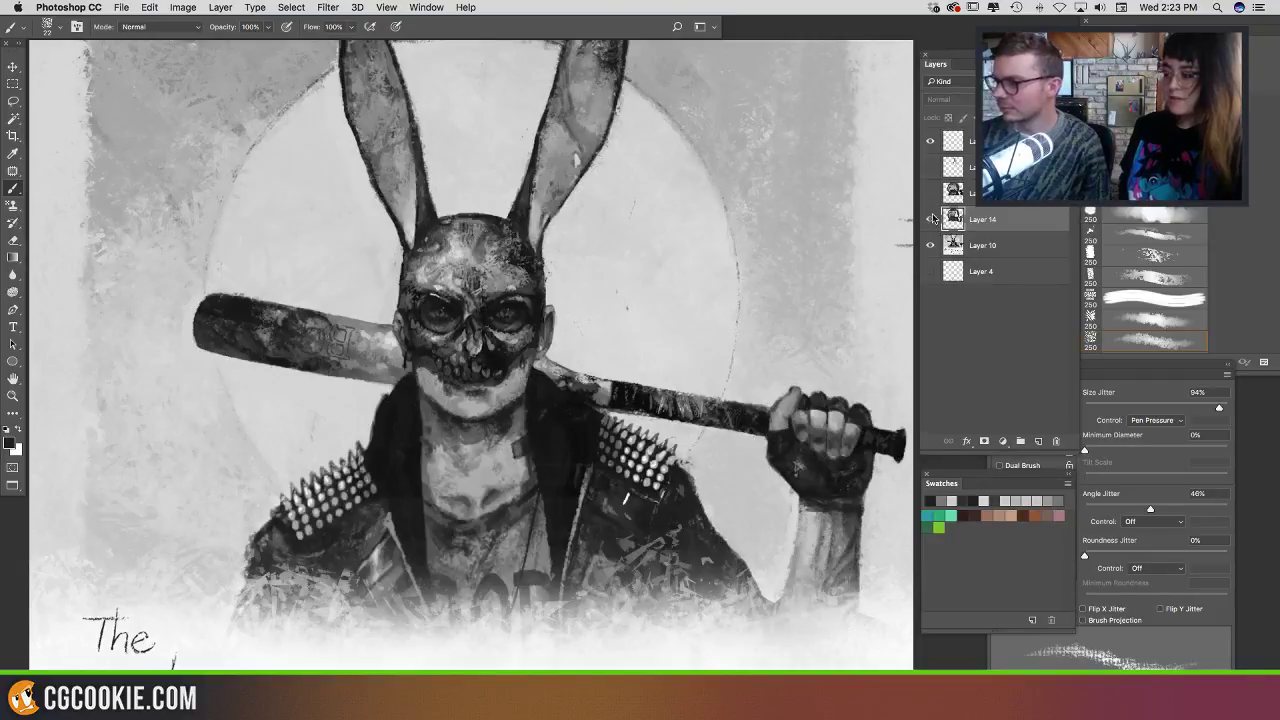
left_click(930, 219)
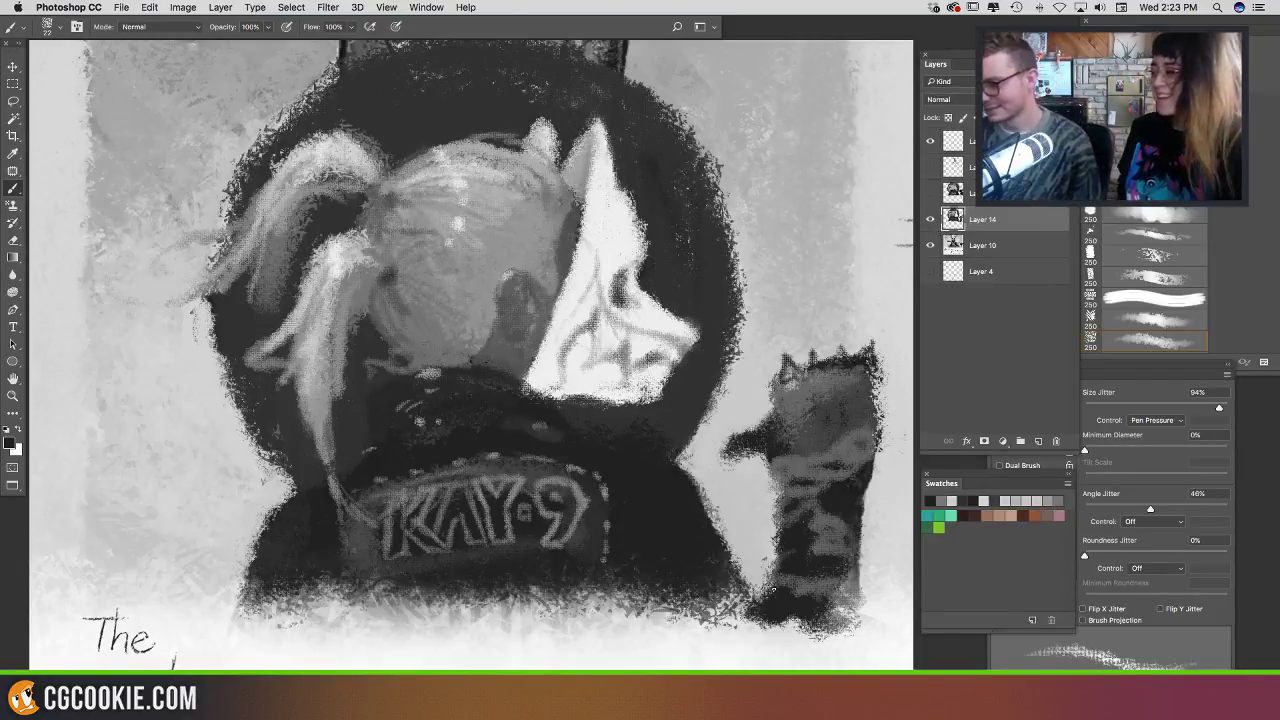
left_click(1038, 441)
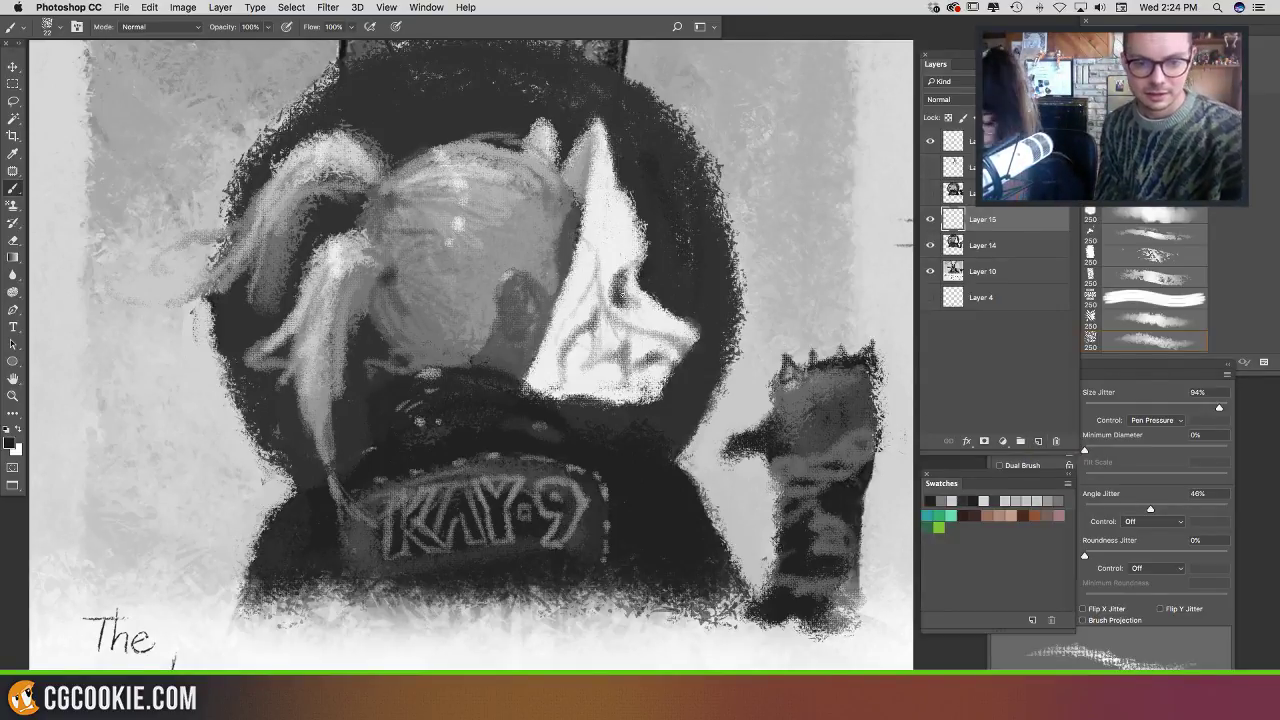
mouse_move(650, 280)
left_mouse_down()
mouse_move(668, 313)
mouse_move(629, 334)
left_mouse_up()
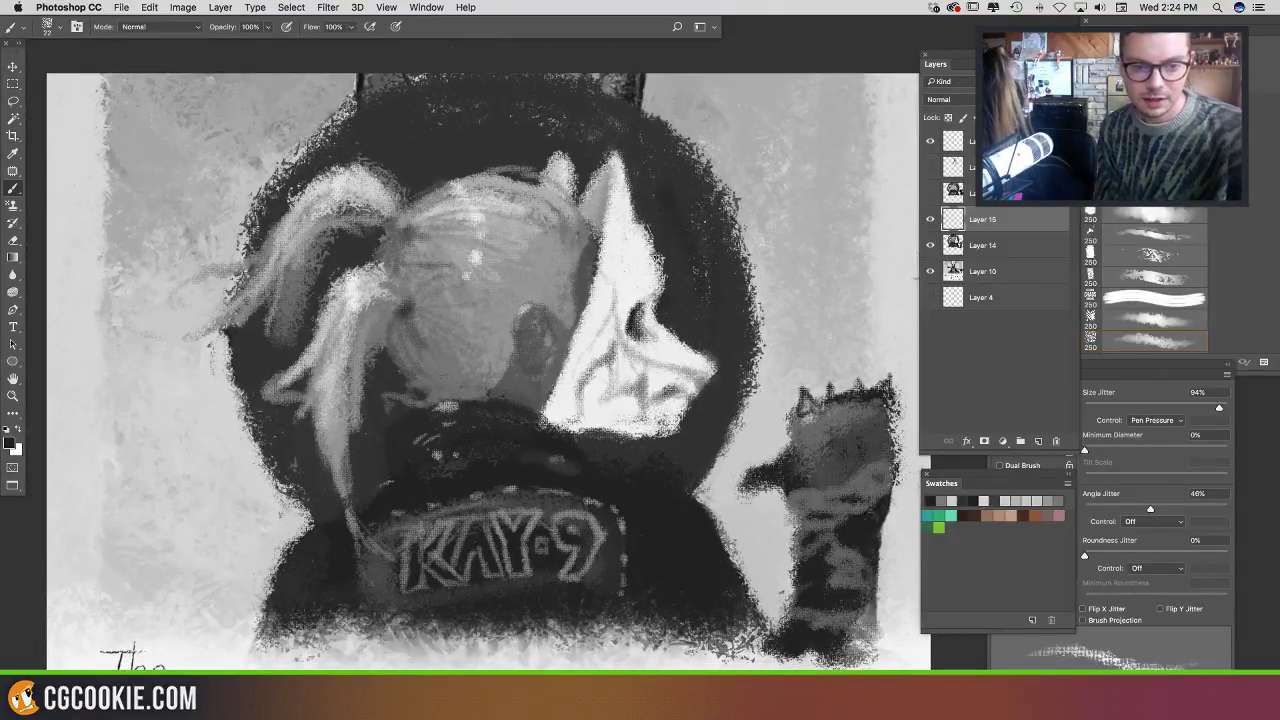
key("e")
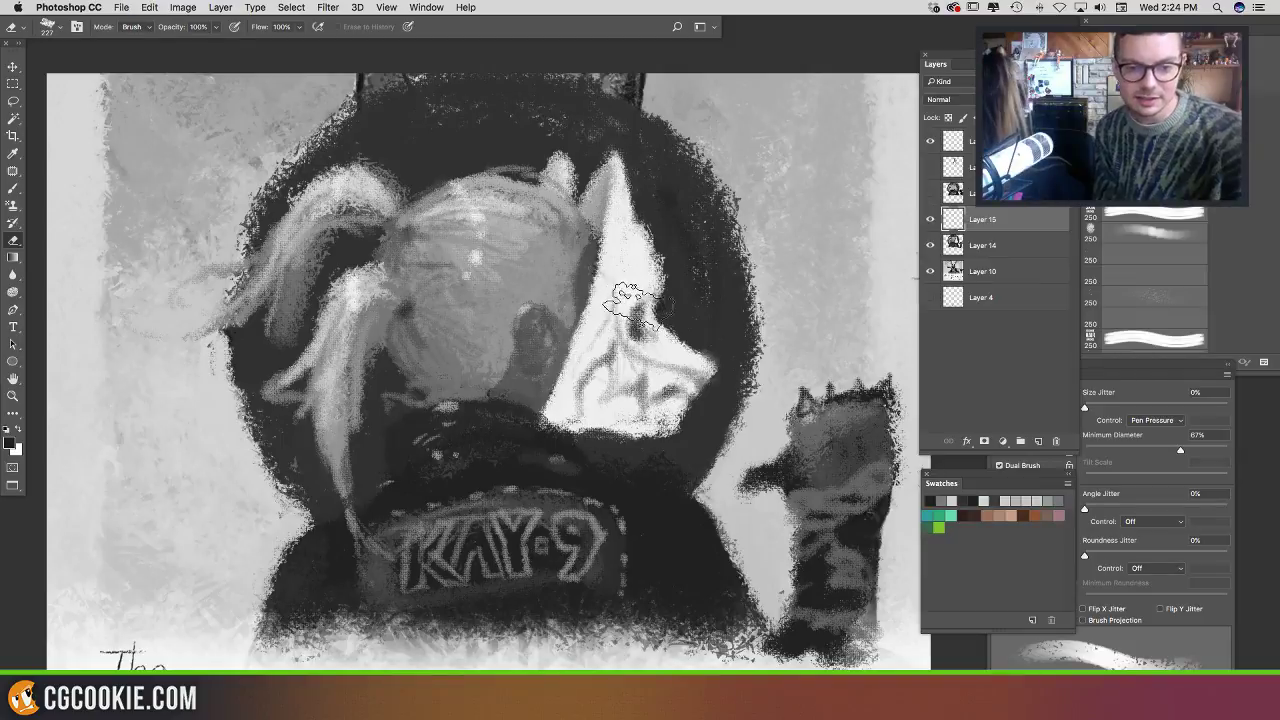
left_click_drag(654, 312, 644, 296)
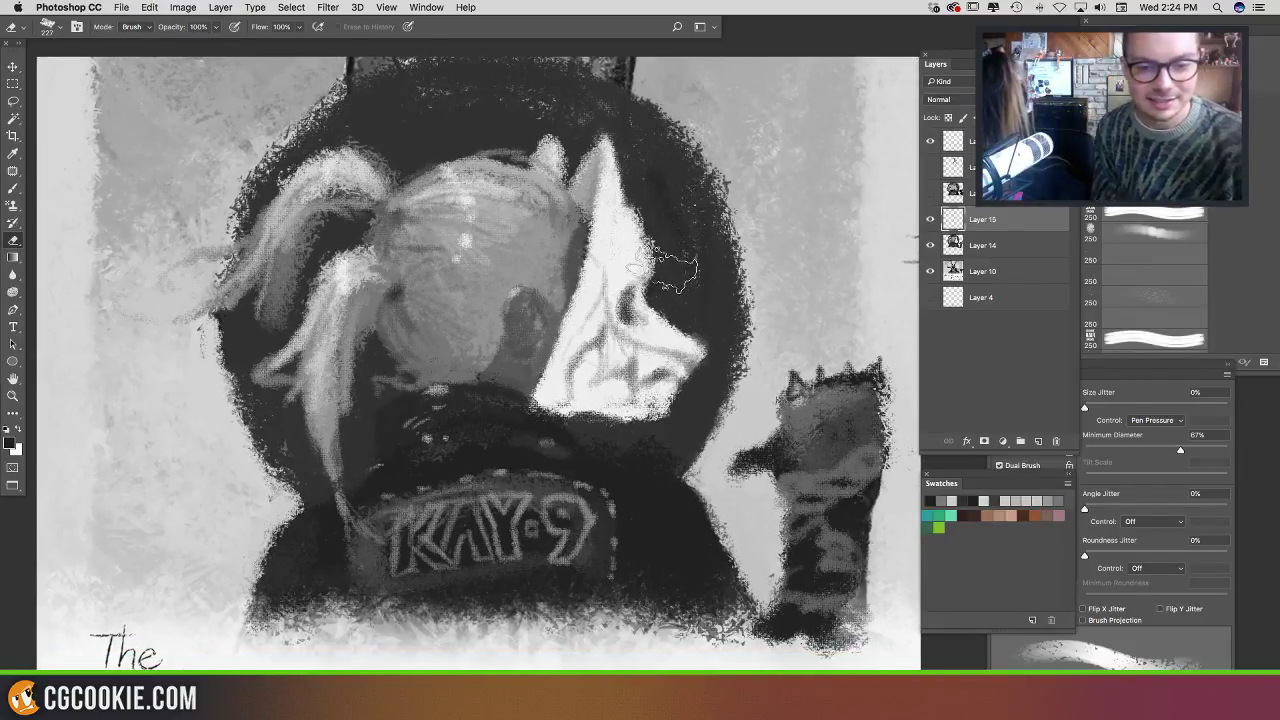
left_click_drag(665, 270, 625, 305)
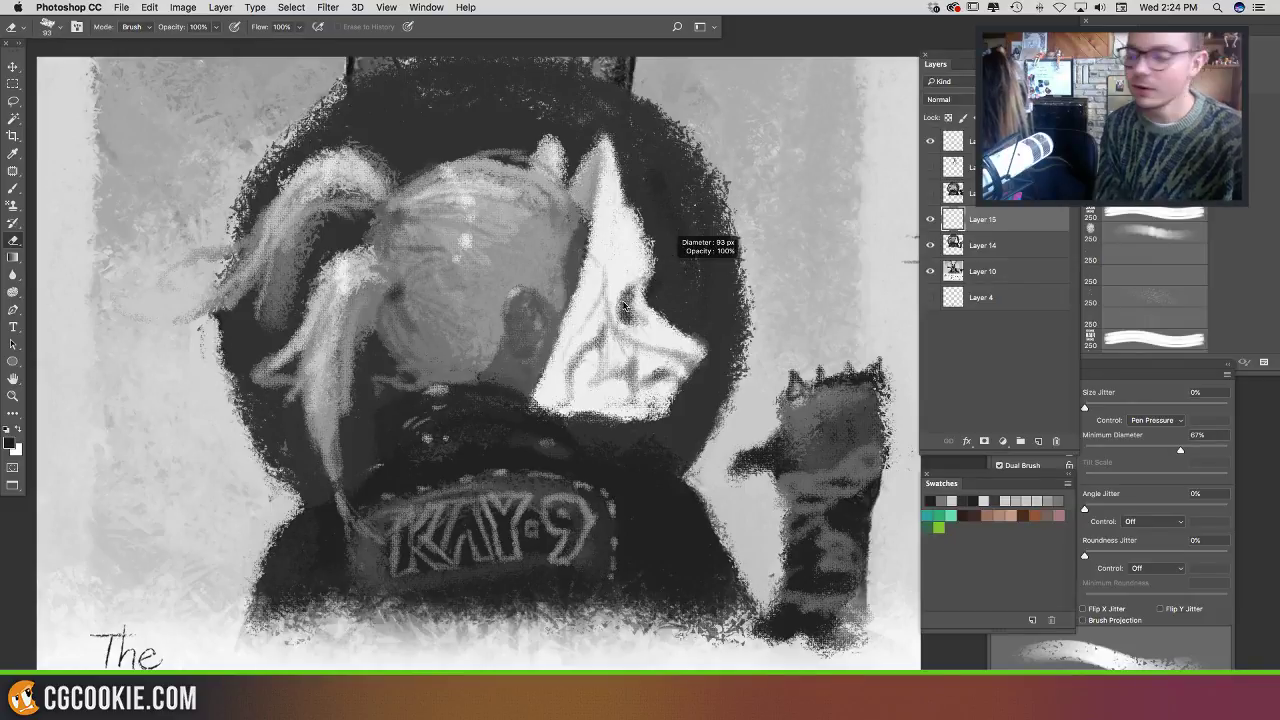
key("a")
scroll(570, 340, "down", 2)
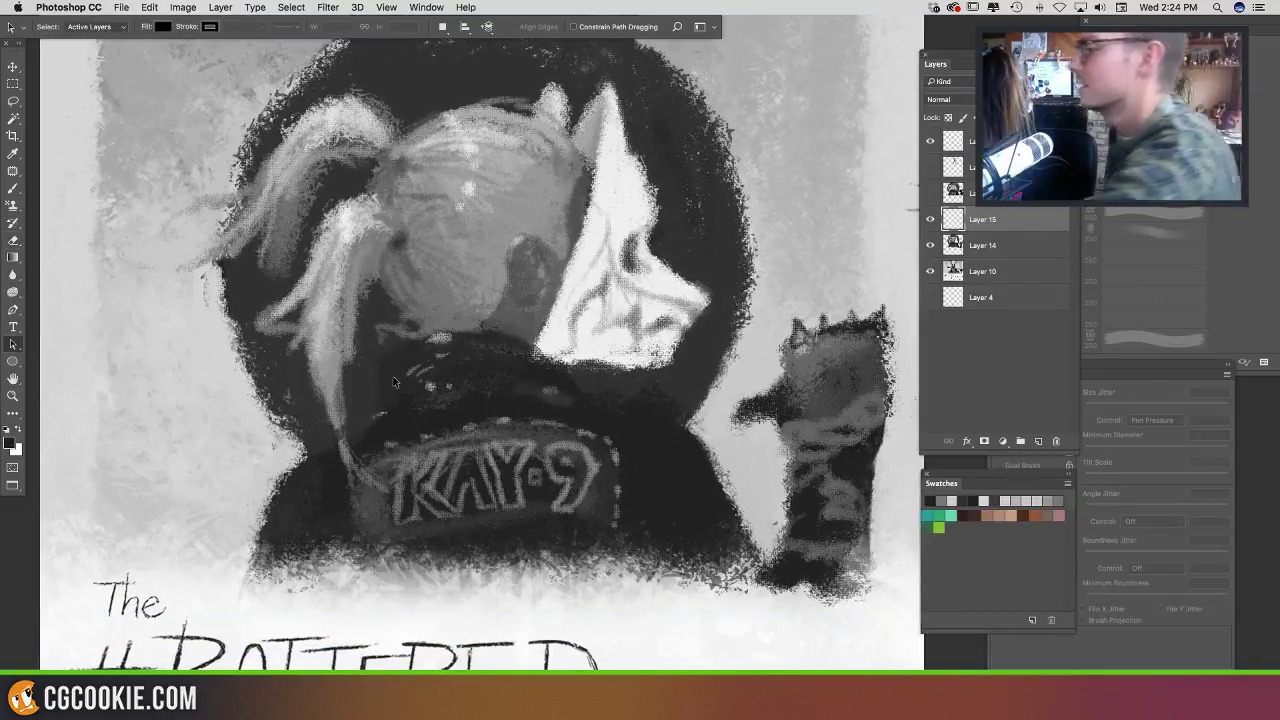
key("e")
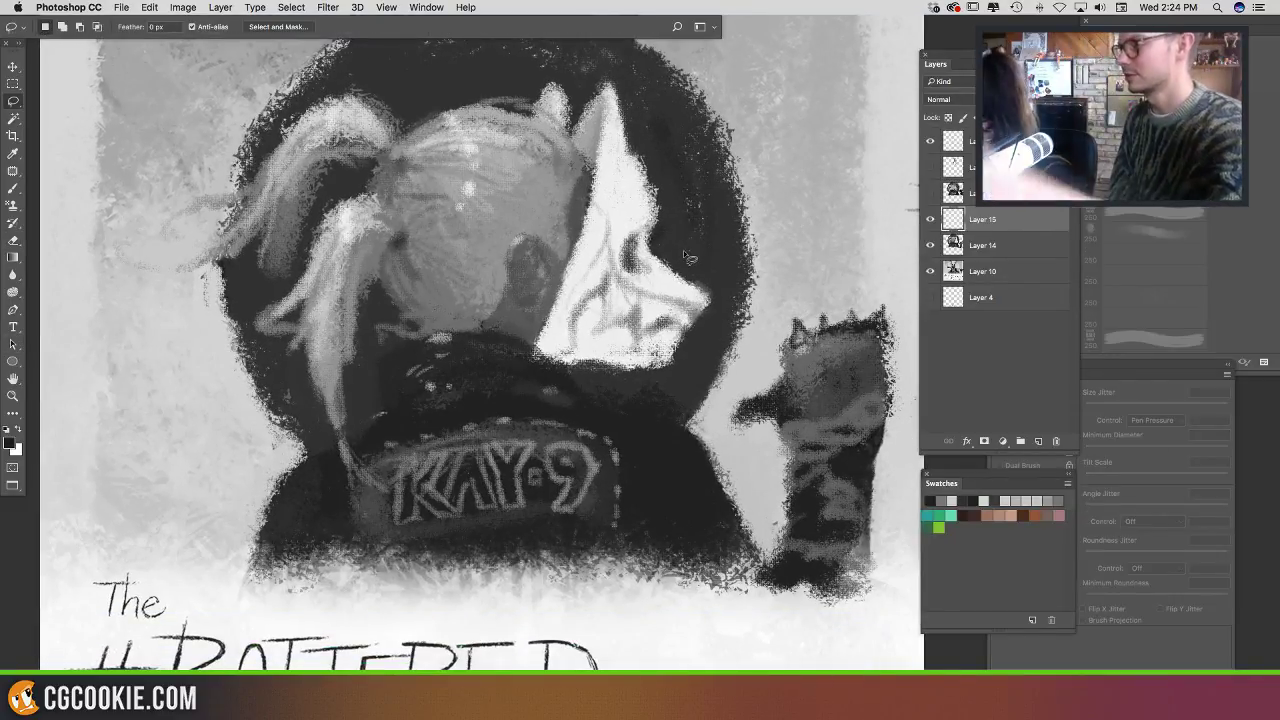
scroll(688, 297, "down", 1)
scroll(688, 297, "right", 2)
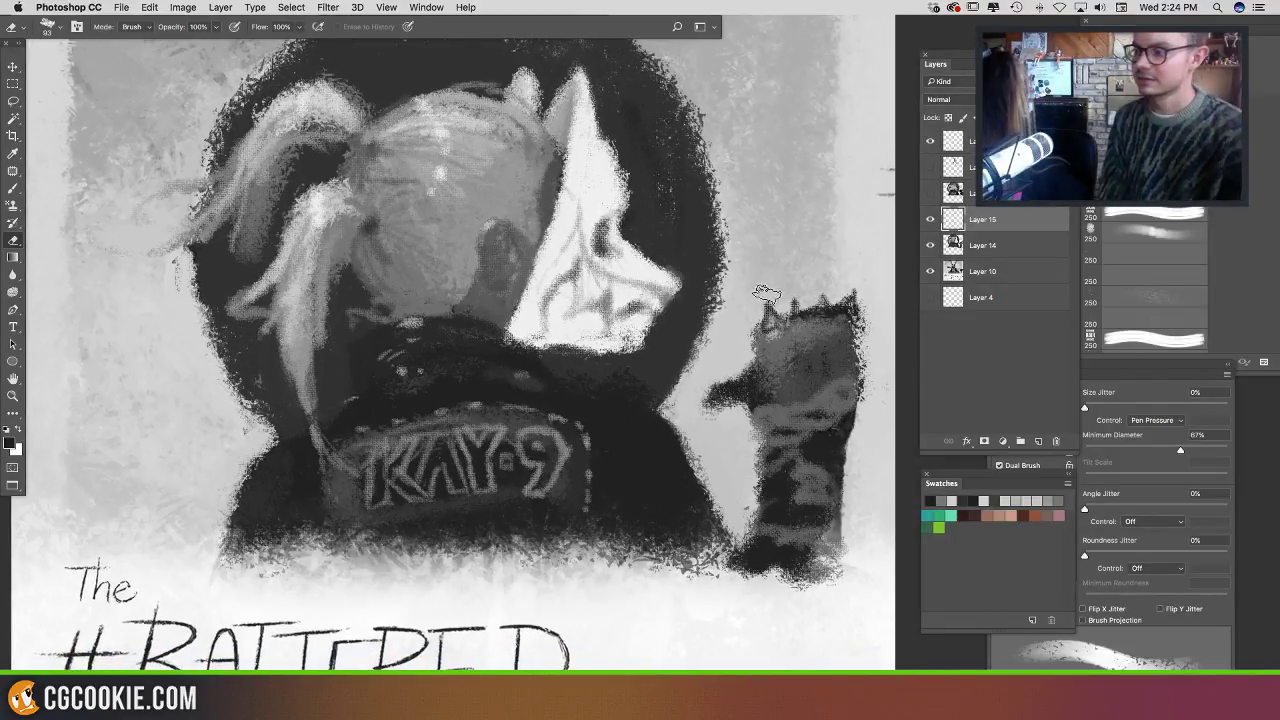
Step: Try long curved dark claws on the raised hand's upper edge and undo those strokes
key("b")
mouse_move(760, 326)
left_mouse_down()
mouse_move(772, 265)
mouse_move(772, 328)
mouse_move(812, 246)
mouse_move(802, 304)
mouse_move(790, 284)
left_mouse_up()
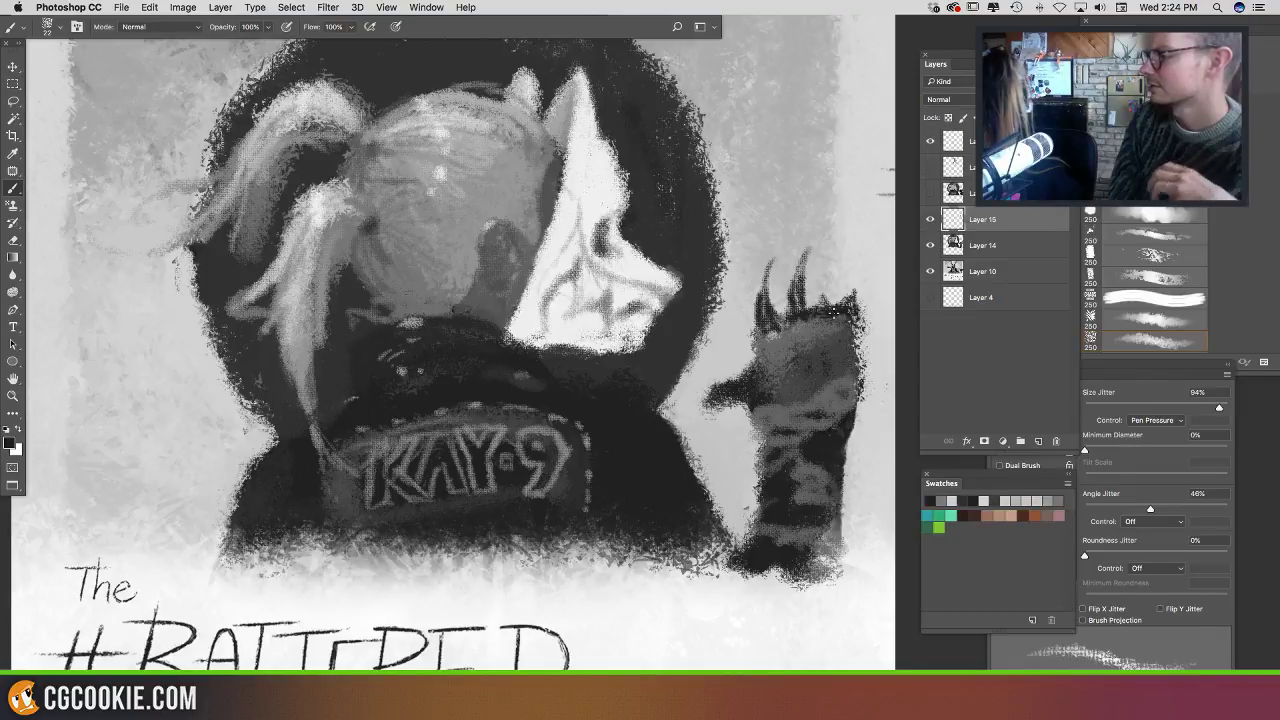
key("super+z")
key("super+z")
key("super+z")
key("super+z")
key("super+z")
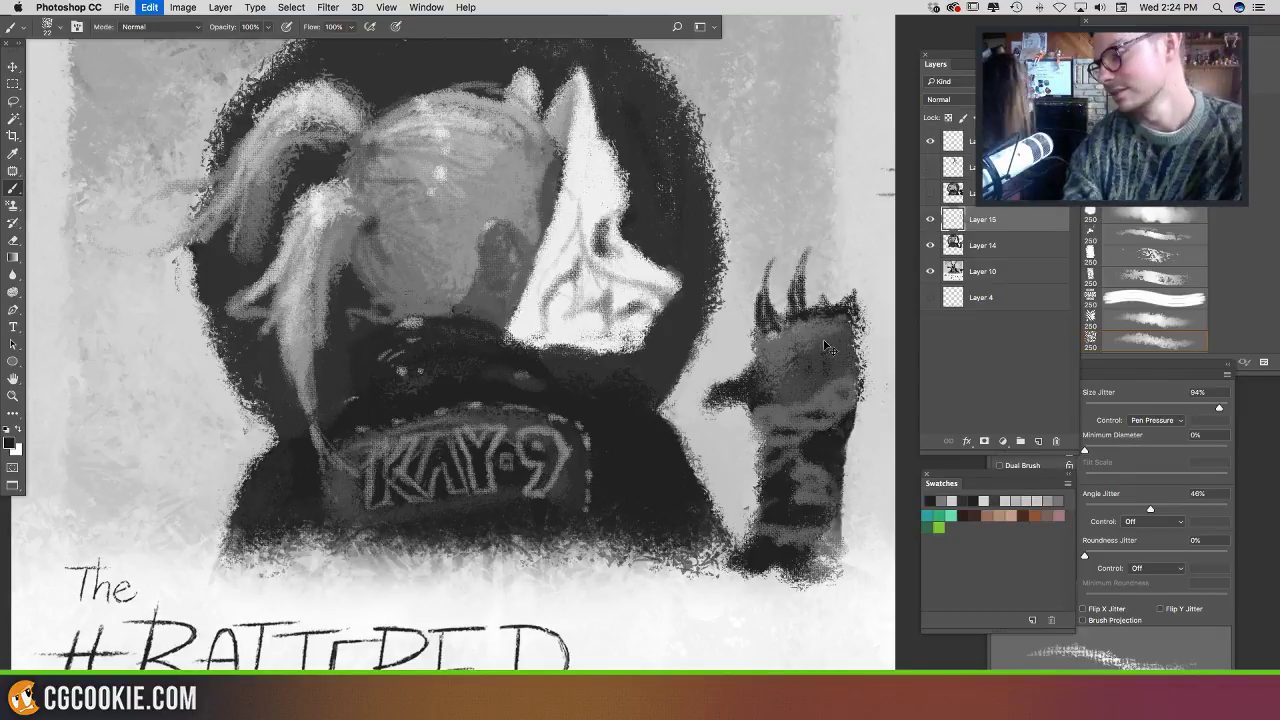
key("super+z")
key("super+z")
key("super+z")
key("super+z")
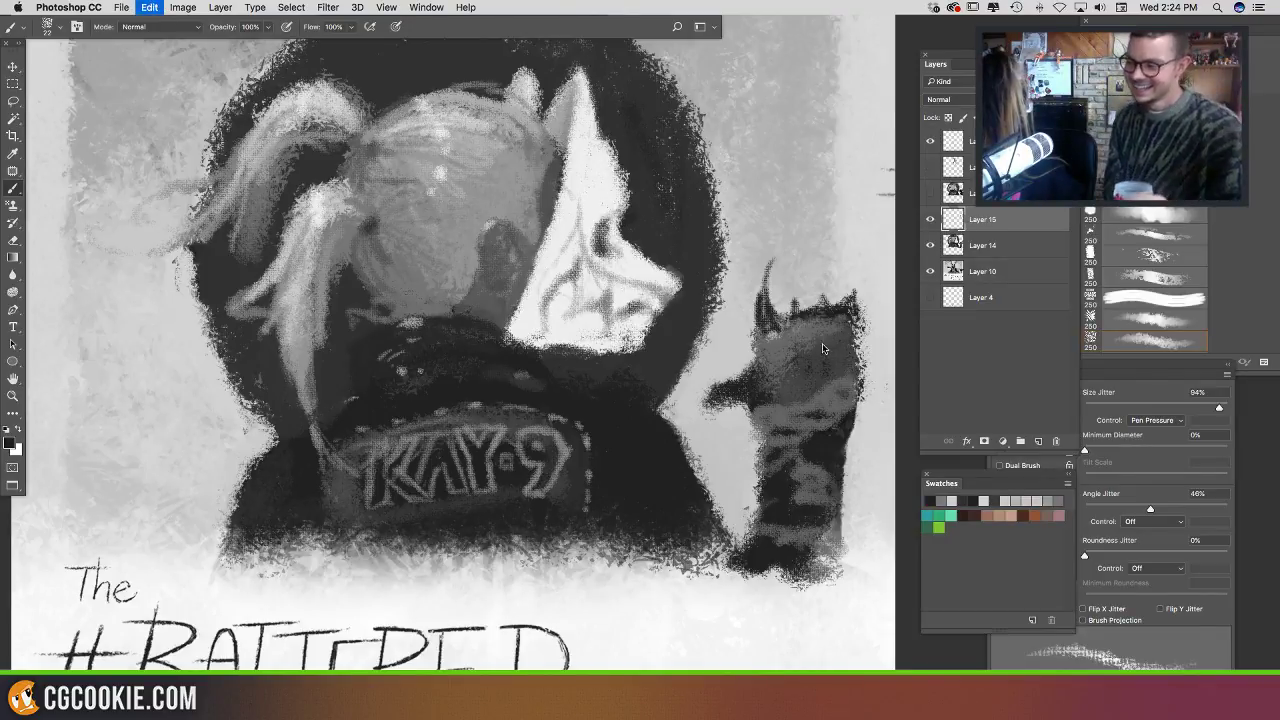
Step: Try a row of slanted, pointed dark claws along the raised hand's upper edge
left_click_drag(748, 284, 760, 334)
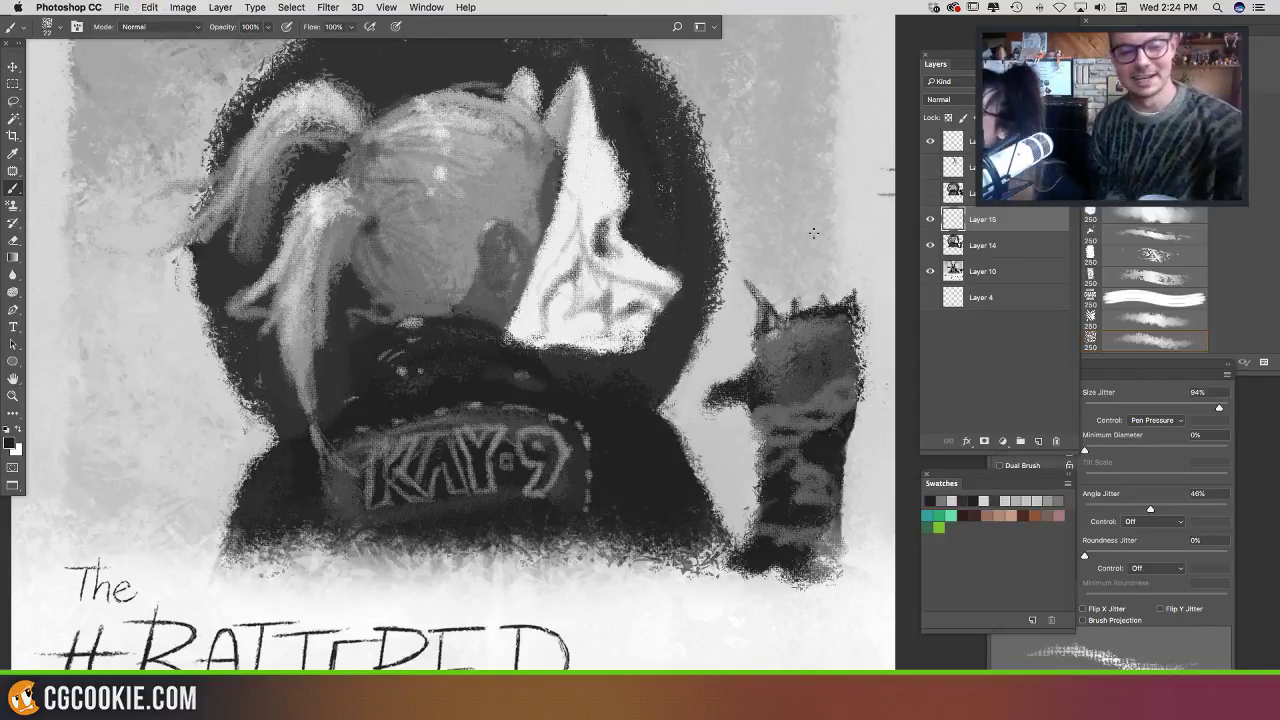
mouse_move(780, 269)
left_mouse_down()
mouse_move(797, 303)
mouse_move(789, 326)
mouse_move(799, 306)
left_mouse_up()
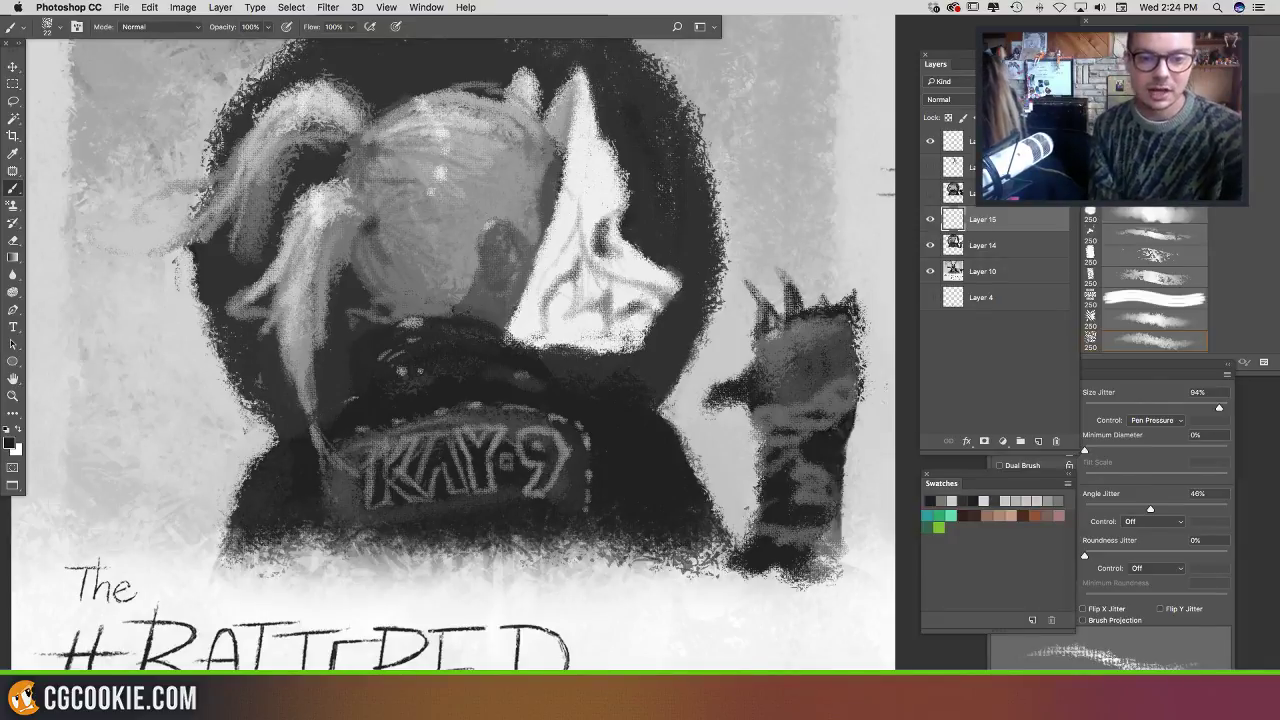
key("super+shift+z")
key("super+shift+z")
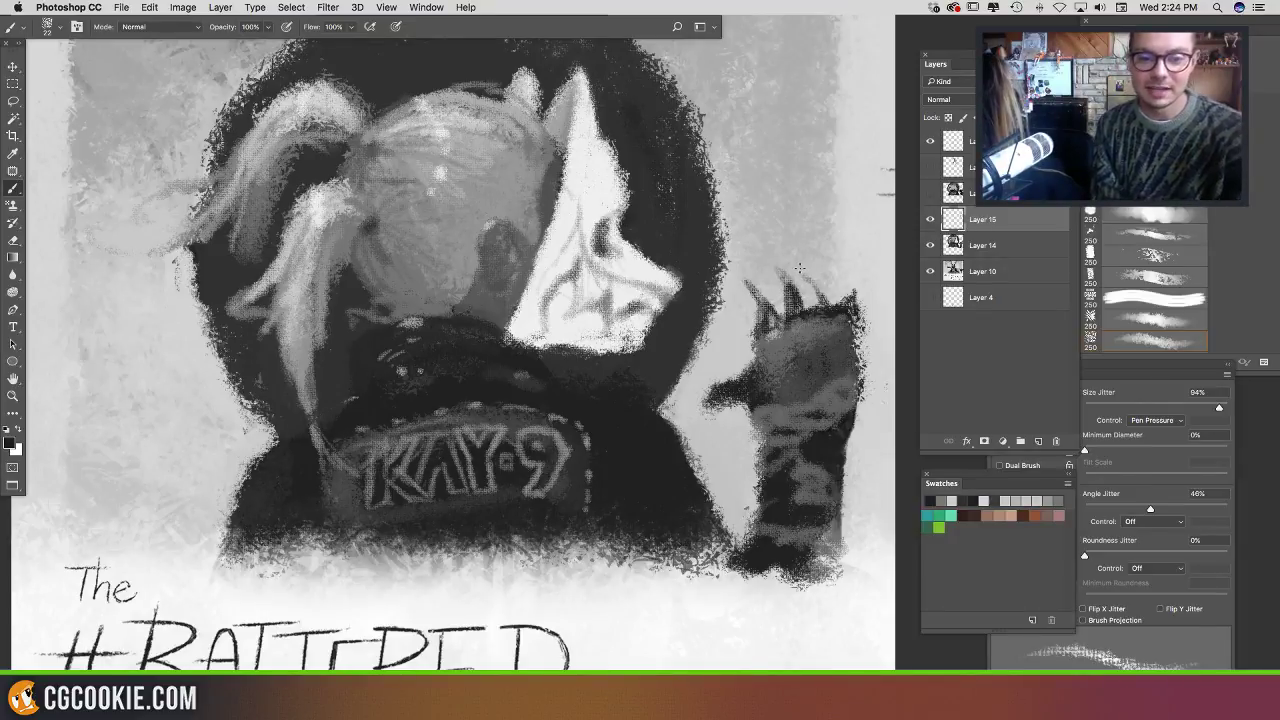
key("super+shift+z")
key("super+shift+z")
key("super+shift+z")
key("super+shift+z")
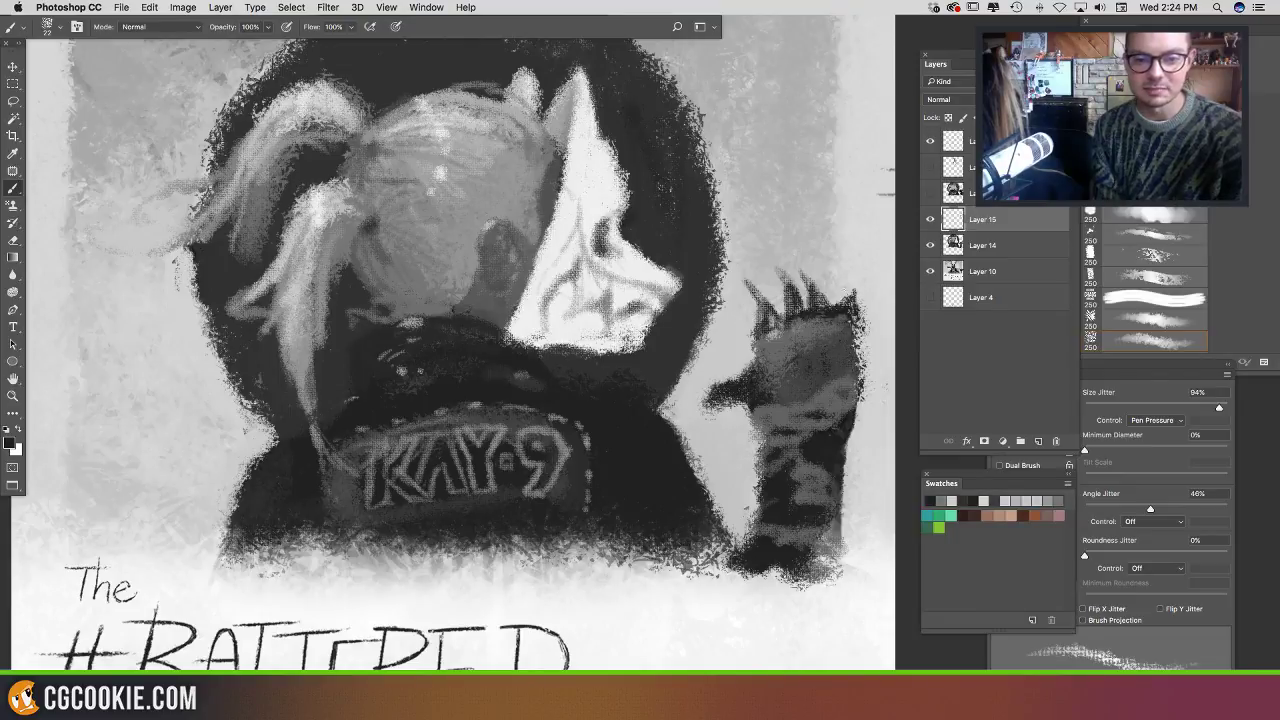
key("super+shift+z")
key("super+shift+z")
key("super+shift+z")
key("super+shift+z")
key("super+shift+z")
key("super+shift+z")
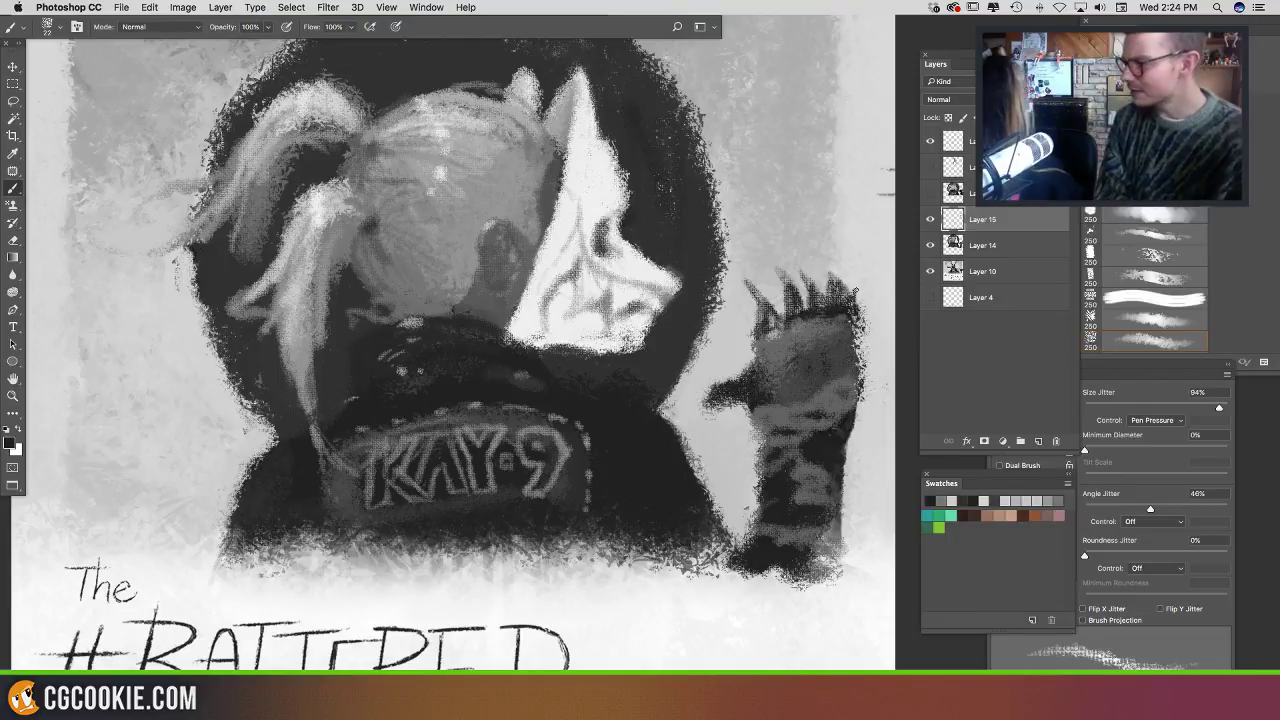
Step: Undo the slanted claw strokes on the raised hand
key("super+alt+z")
key("super+alt+z")
key("super+alt+z")
key("super+alt+z")
key("super+alt+z")
key("super+alt+z")
key("super+alt+z")
key("super+alt+z")
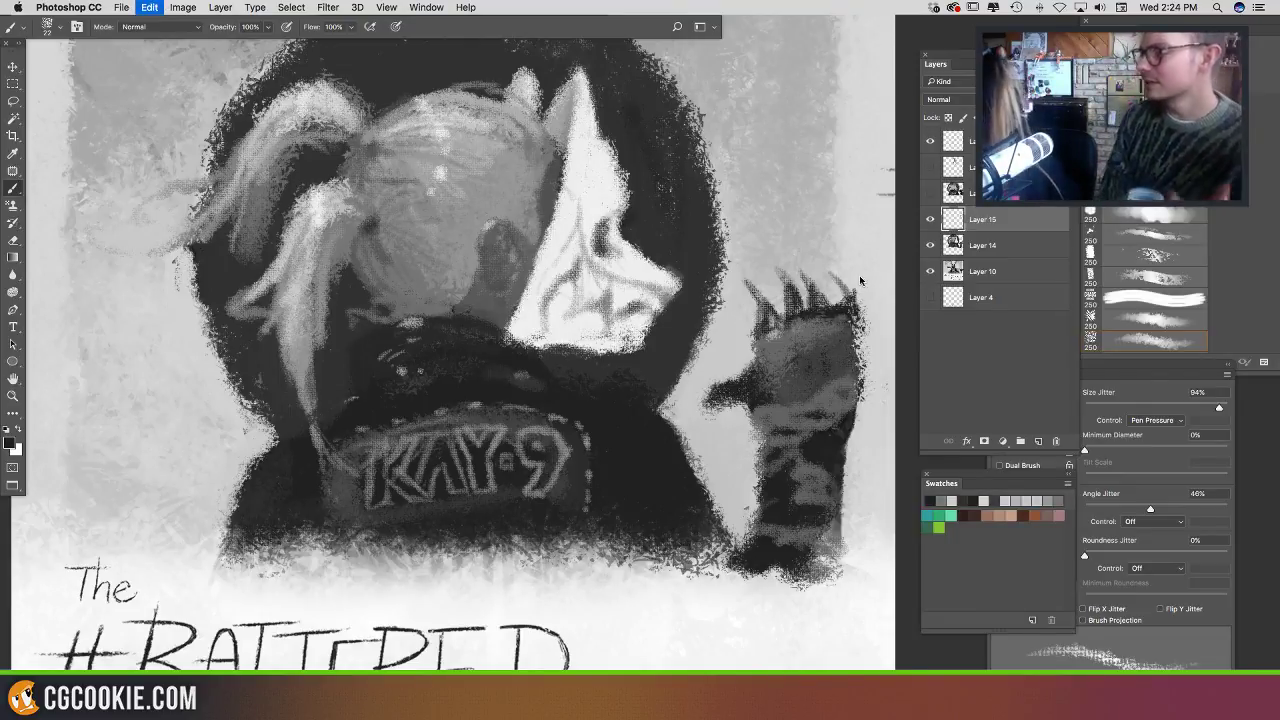
key("super+alt+z")
key("super+alt+z")
key("super+alt+z")
key("super+alt+z")
key("super+alt+z")
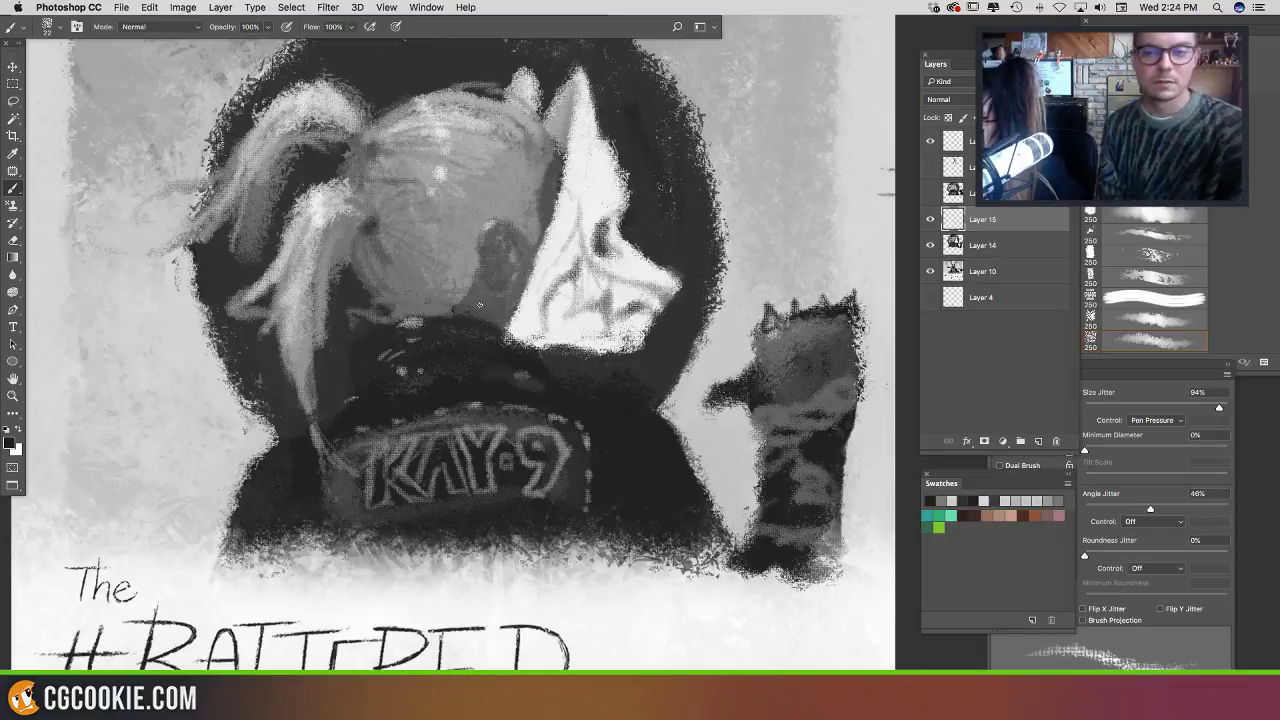
Step: Paint a mid-grey neck below the back of the head and shape its outer edge with sampled dark greys
mouse_move(471, 311)
left_mouse_down()
mouse_move(476, 343)
mouse_move(499, 320)
mouse_move(498, 345)
mouse_move(476, 351)
mouse_move(448, 344)
mouse_move(463, 334)
mouse_move(428, 332)
mouse_move(463, 320)
mouse_move(425, 325)
mouse_move(436, 333)
mouse_move(425, 343)
mouse_move(502, 362)
left_mouse_up()
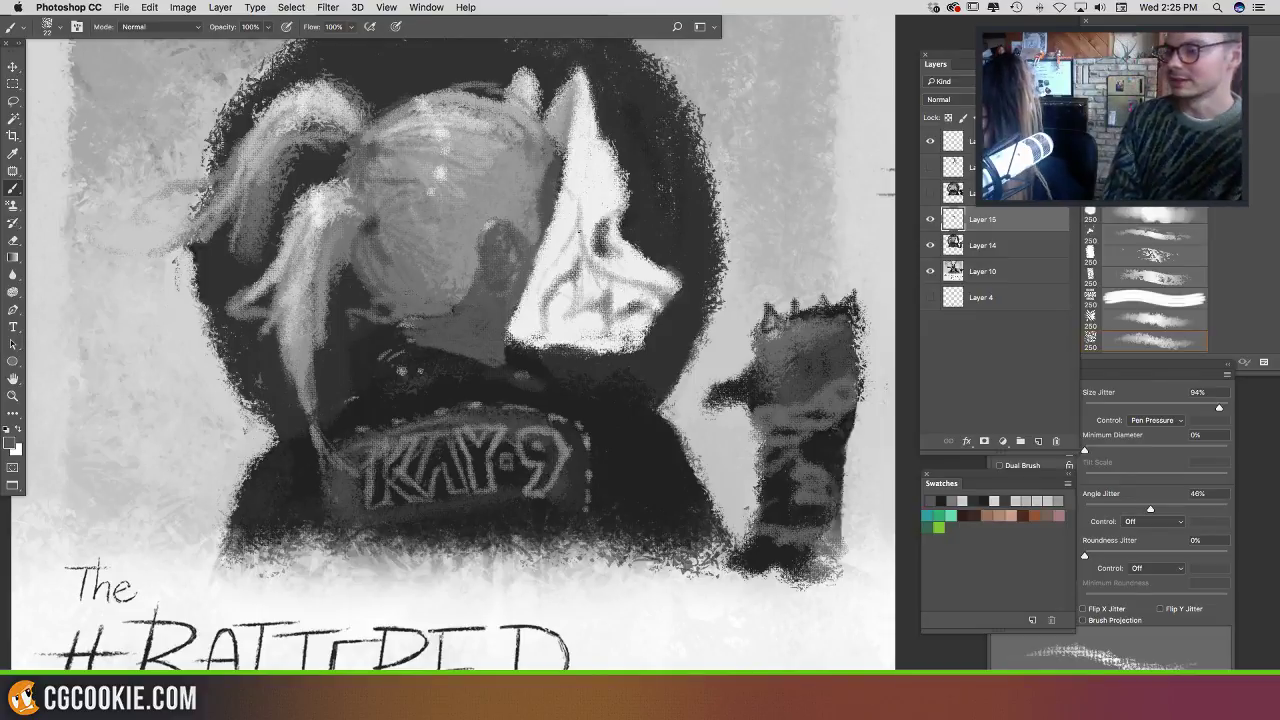
left_click_drag(379, 350, 346, 354)
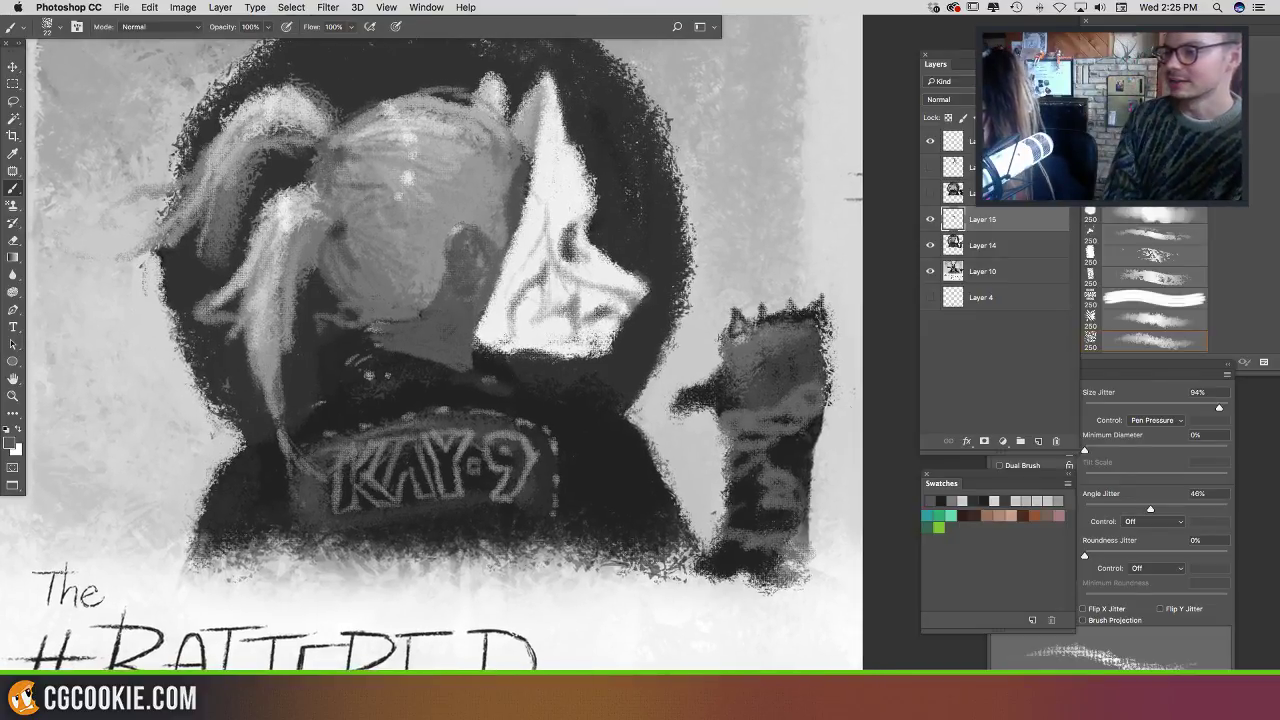
left_click(332, 340, "alt")
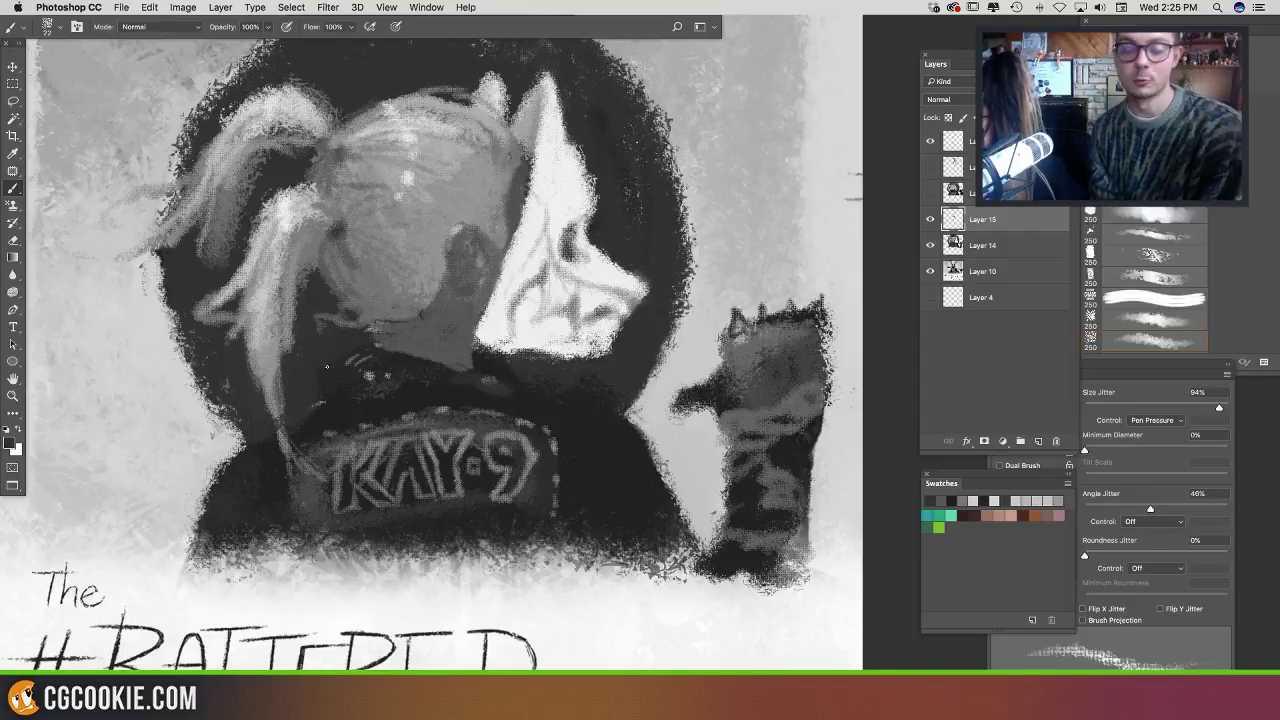
left_click(402, 342, "alt")
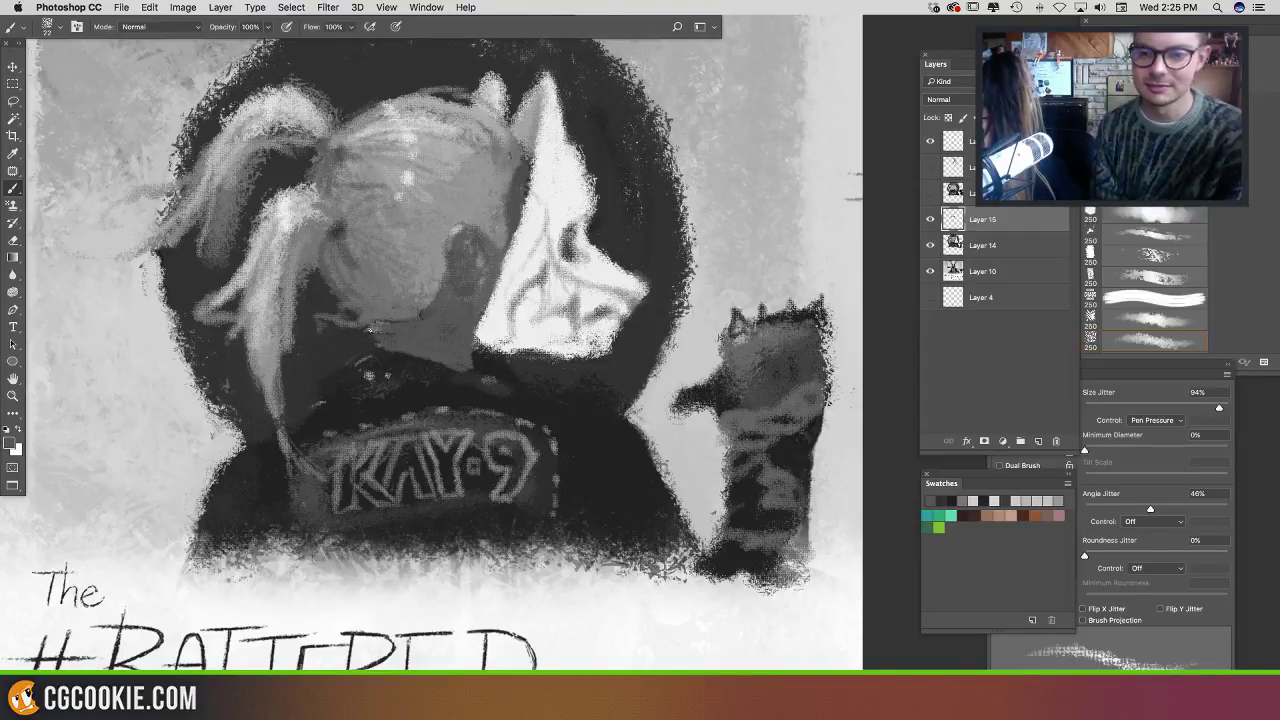
left_click(348, 343, "alt")
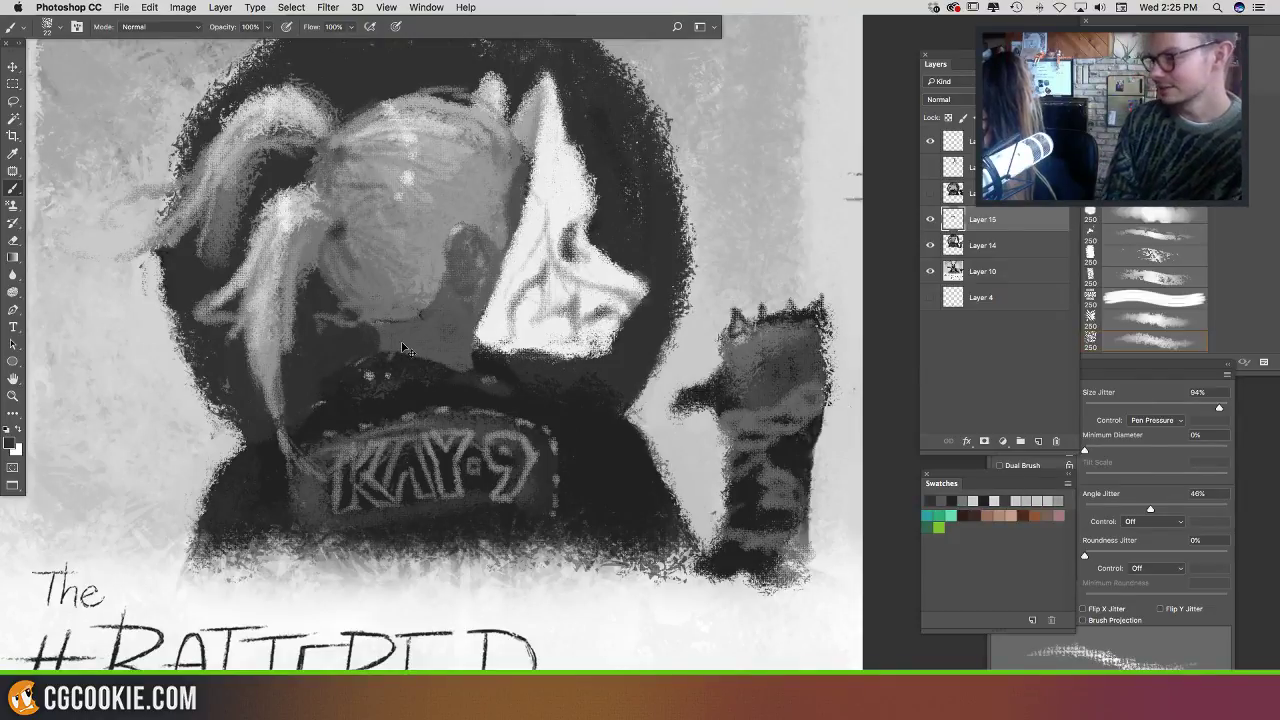
left_click(399, 337, "alt")
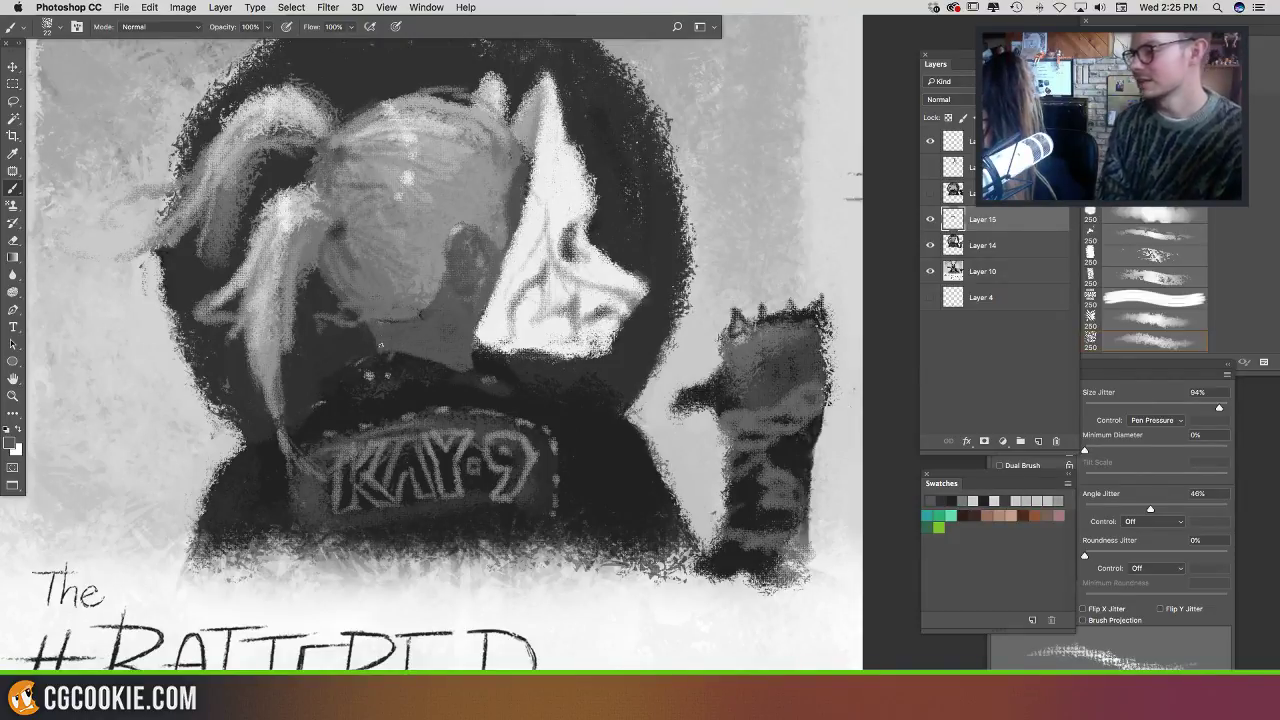
Step: Extend the grey neck down towards the jacket and repaint the dark collar across its base with sampled dark greys
mouse_move(380, 346)
left_mouse_down()
mouse_move(378, 370)
mouse_move(465, 373)
mouse_move(467, 387)
left_mouse_up()
left_click(480, 364, "alt")
left_click(471, 356, "alt")
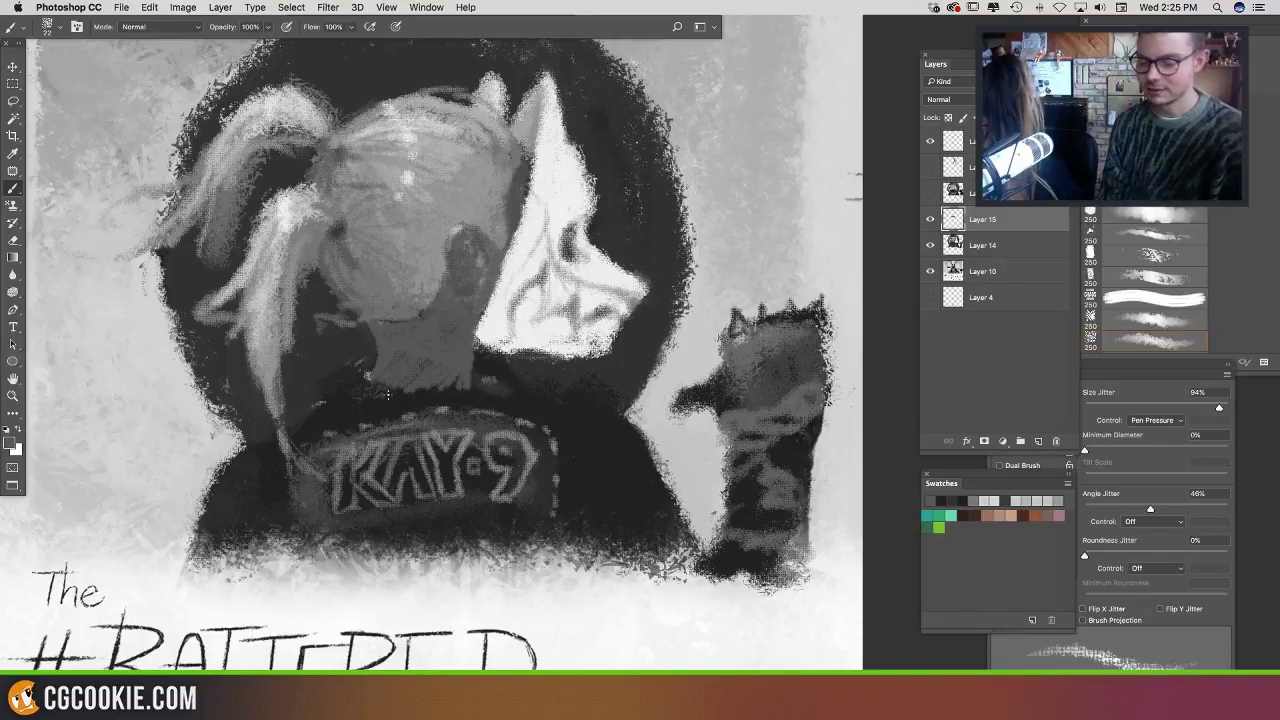
mouse_move(388, 393)
left_mouse_down()
mouse_move(472, 385)
mouse_move(450, 373)
mouse_move(482, 394)
mouse_move(392, 387)
mouse_move(456, 377)
mouse_move(439, 399)
mouse_move(484, 395)
mouse_move(381, 353)
mouse_move(361, 367)
mouse_move(452, 366)
left_mouse_up()
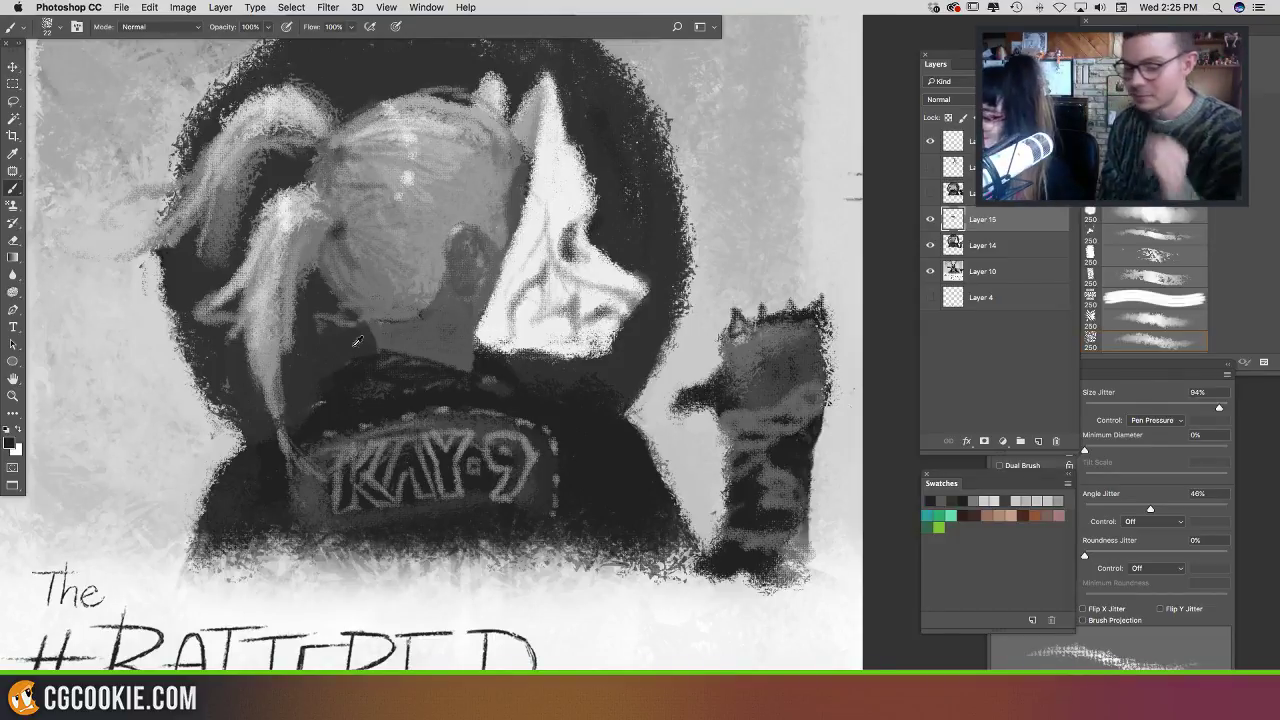
left_click(296, 371, "alt")
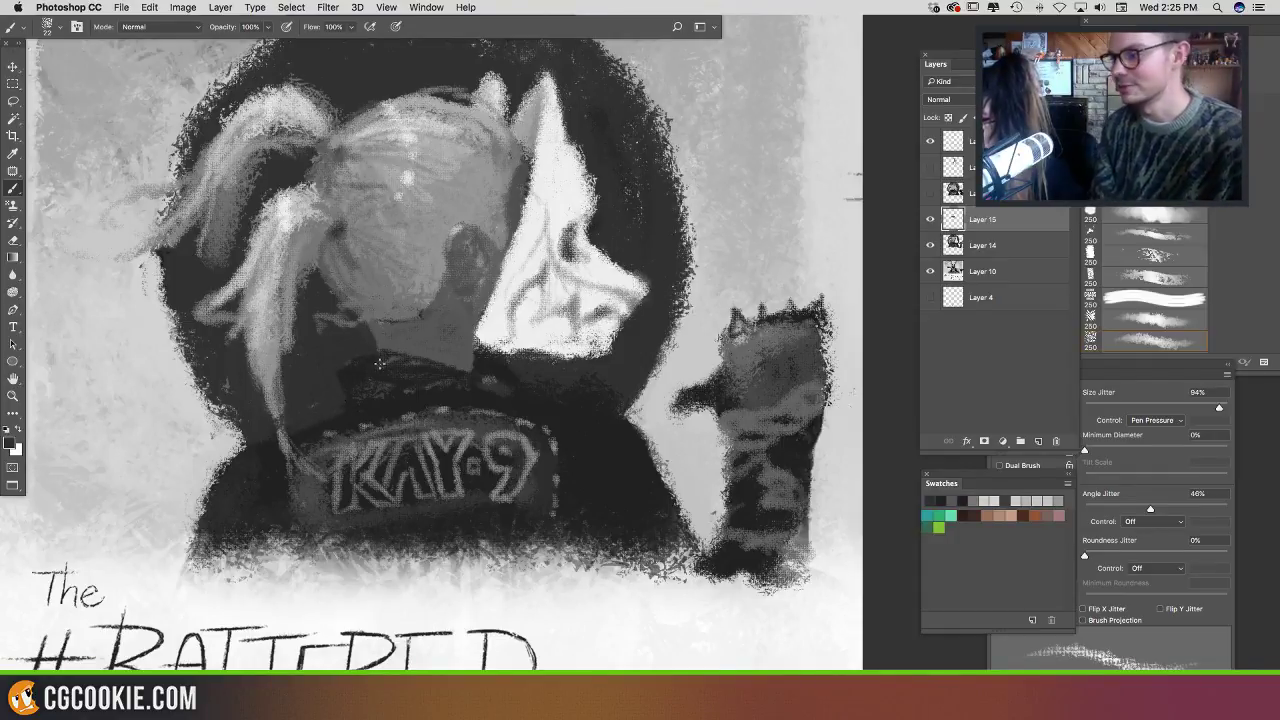
left_click(348, 379, "alt")
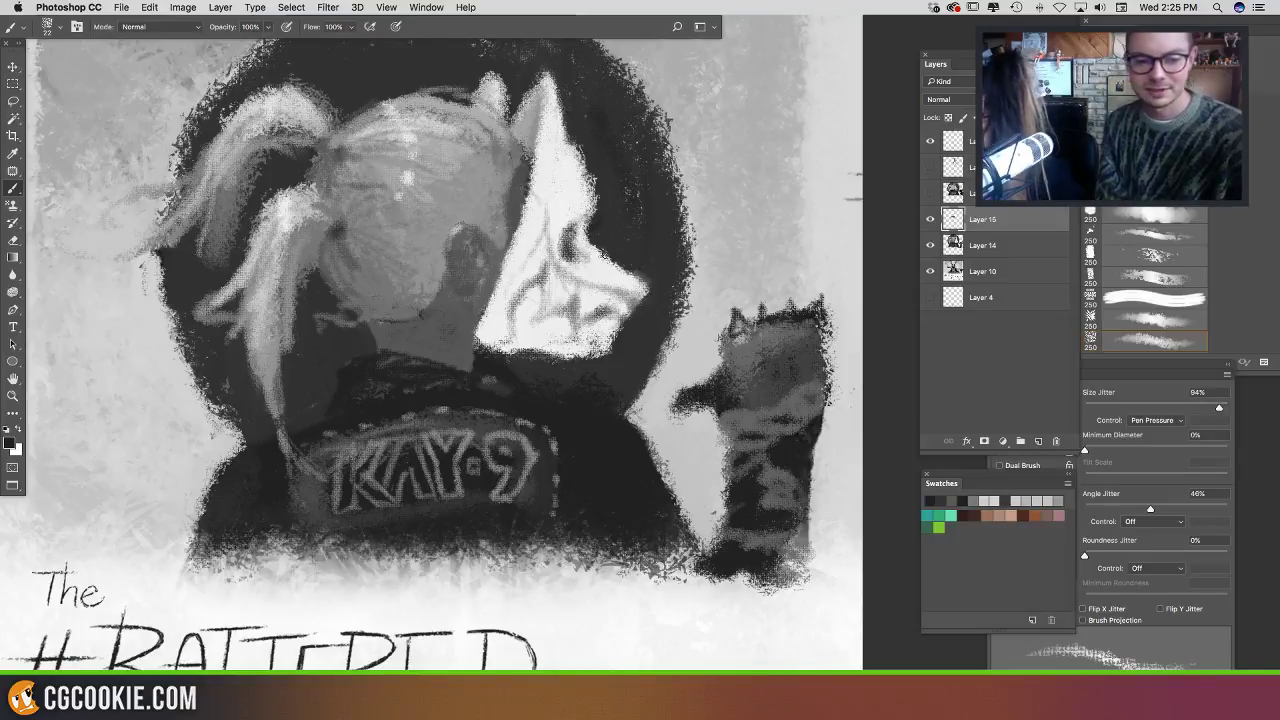
Step: Paint over the short claws on the raised hand with rounded dark fingertips, sampling greys from the hand and undoing stray strokes
left_click_drag(774, 280, 685, 286)
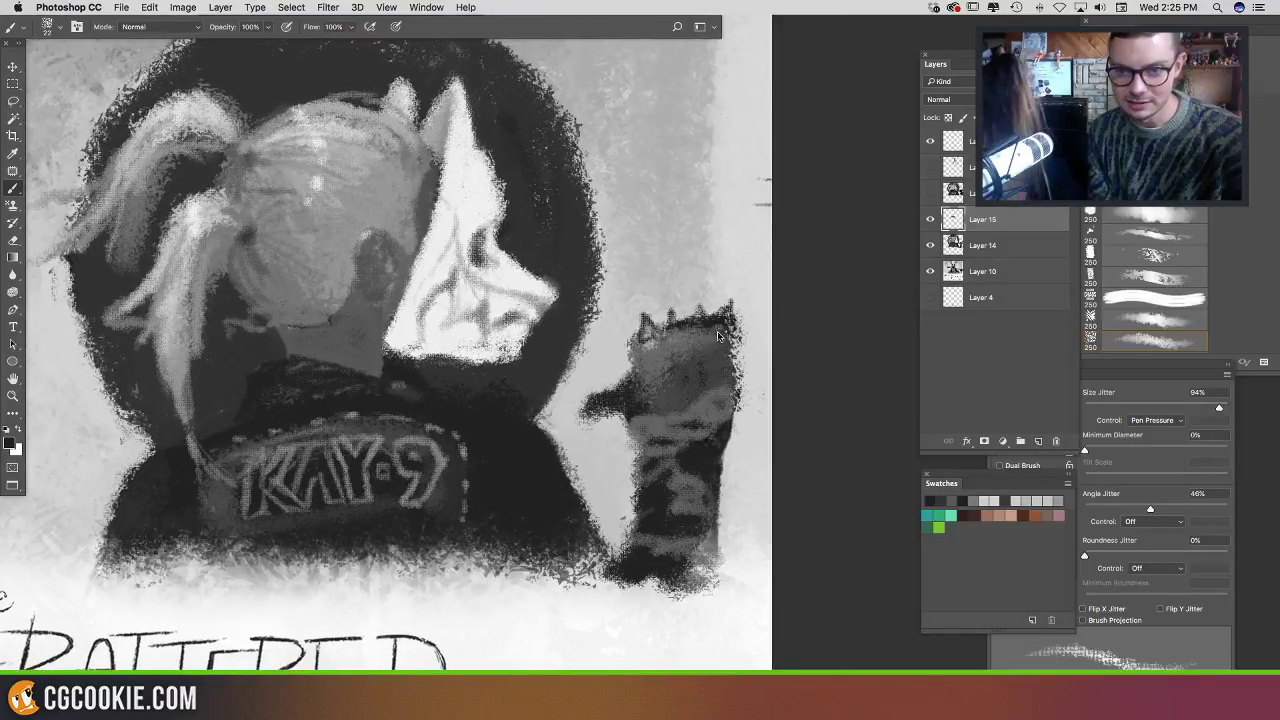
key("e")
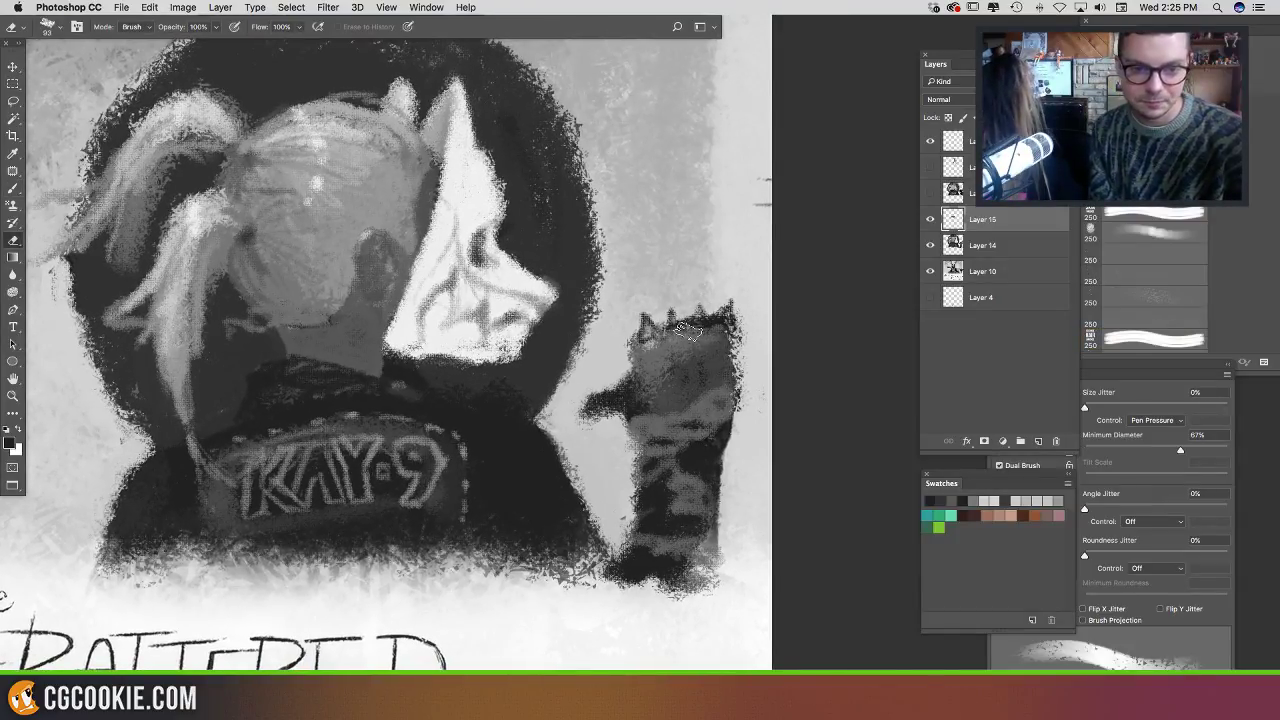
key("b")
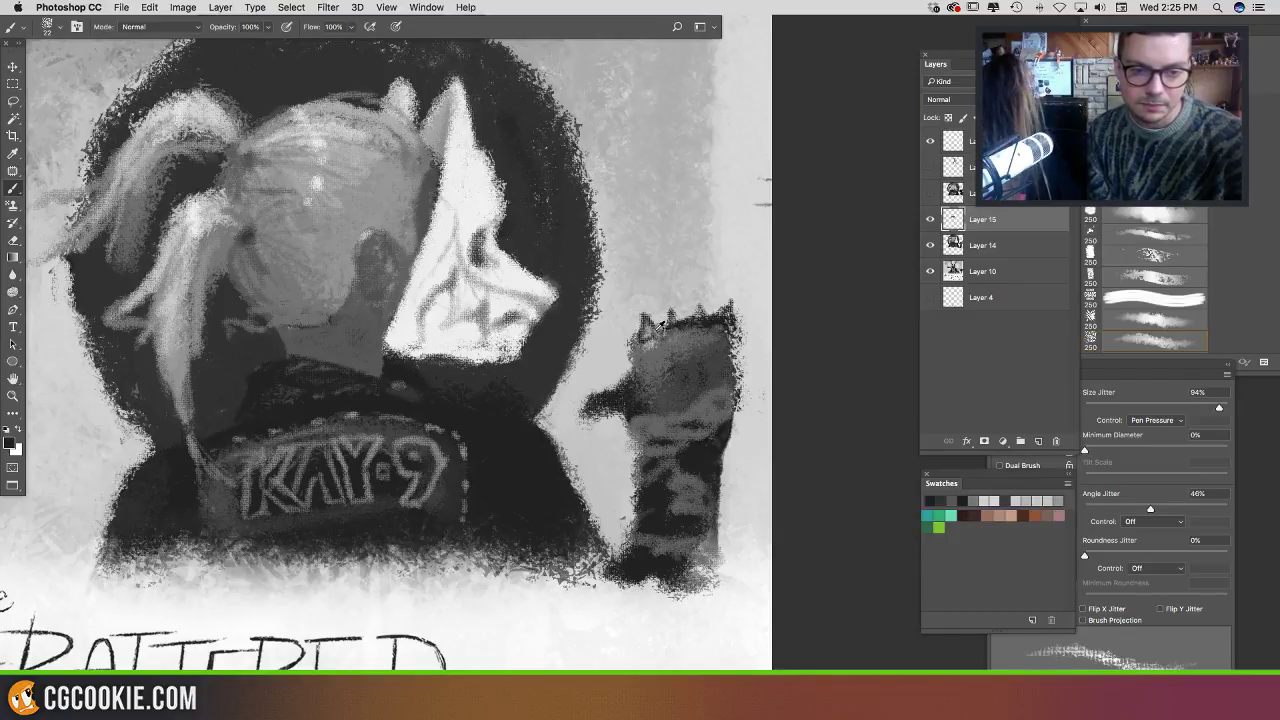
left_click(651, 318, "alt")
mouse_move(656, 328)
left_mouse_down()
mouse_move(630, 306)
mouse_move(634, 348)
mouse_move(655, 367)
mouse_move(662, 300)
mouse_move(656, 338)
mouse_move(684, 330)
mouse_move(671, 351)
mouse_move(694, 314)
mouse_move(622, 346)
mouse_move(628, 330)
left_mouse_up()
left_click(687, 321, "alt")
key("alt+super+z")
key("alt+super+z")
key("alt+super+z")
key("alt+super+z")
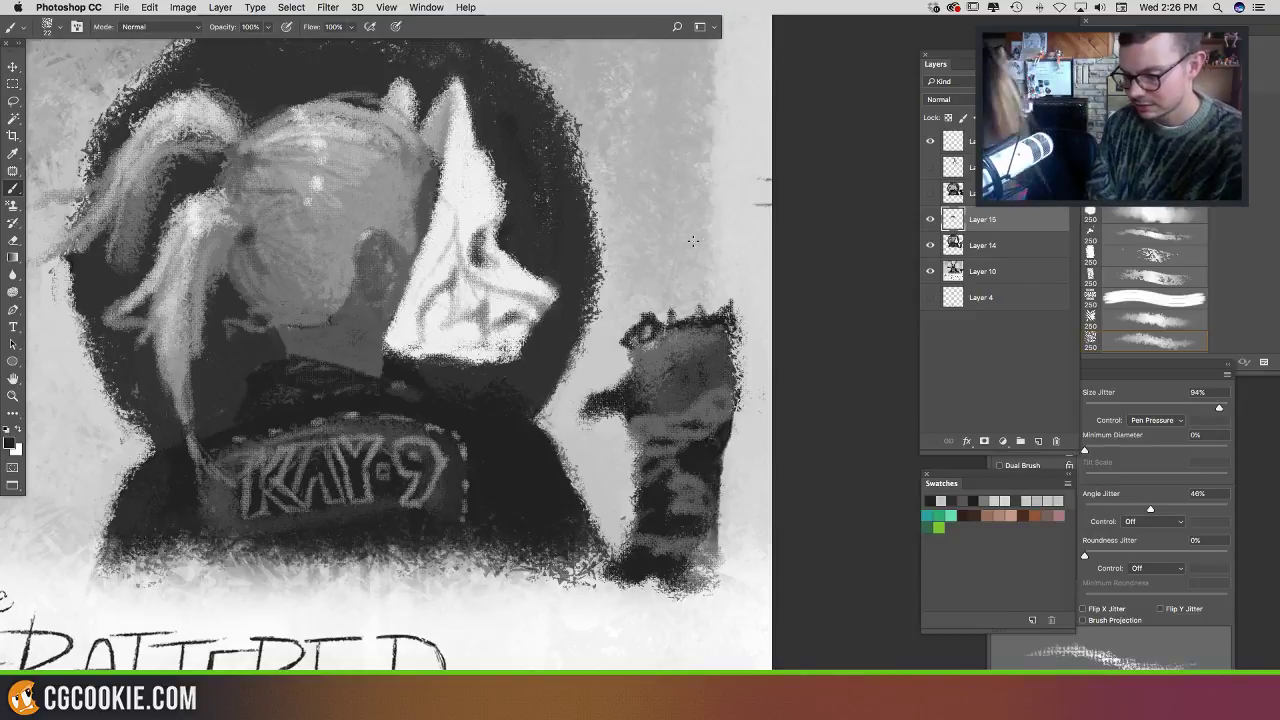
mouse_move(660, 332)
left_mouse_down()
mouse_move(670, 312)
mouse_move(652, 310)
mouse_move(686, 312)
left_mouse_up()
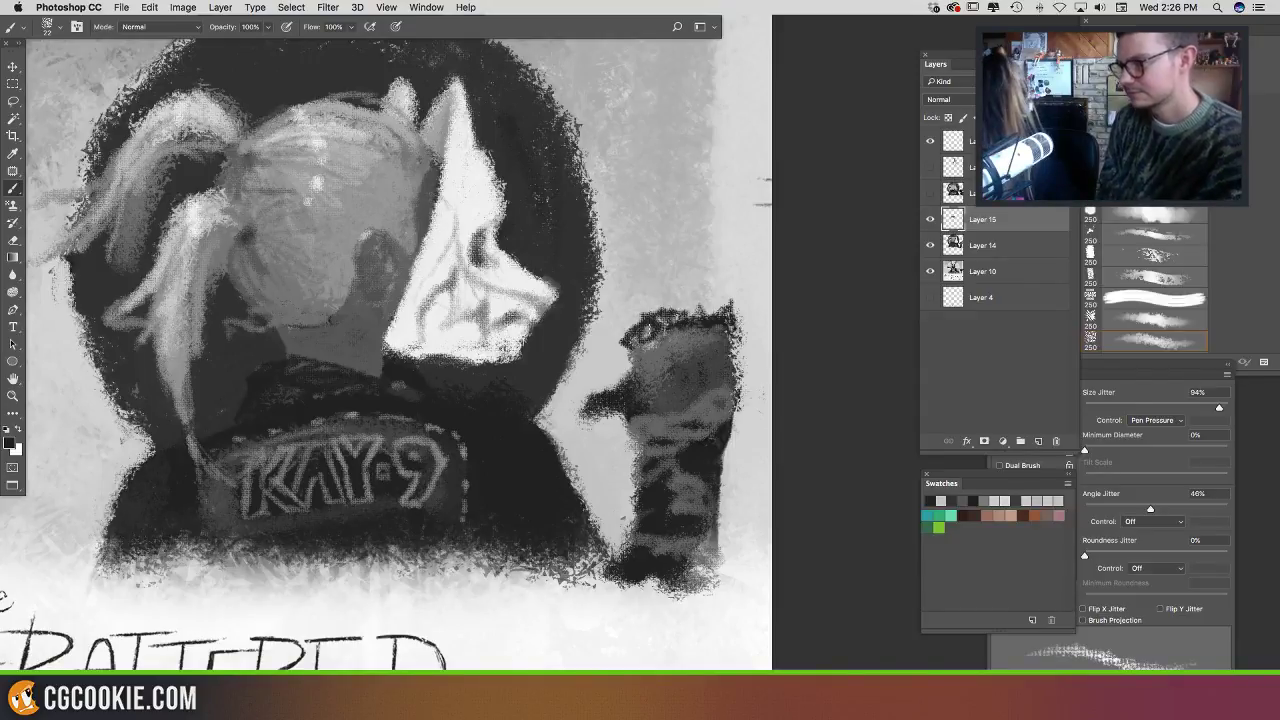
Step: Paint long, thin curved claws rising from the raised hand's fingertips and darken the knuckles along its upper edge
left_click_drag(652, 327, 626, 301)
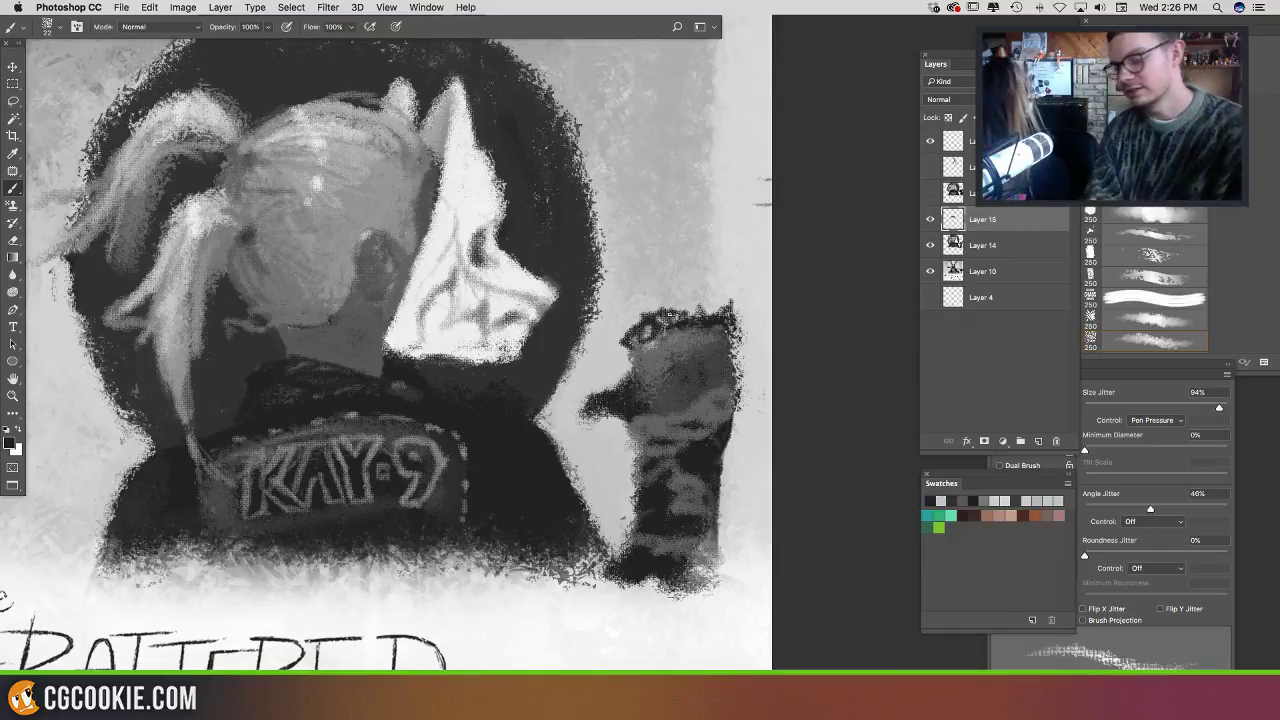
left_click_drag(657, 322, 640, 297)
mouse_move(648, 340)
left_mouse_down()
mouse_move(612, 232)
mouse_move(638, 380)
left_mouse_up()
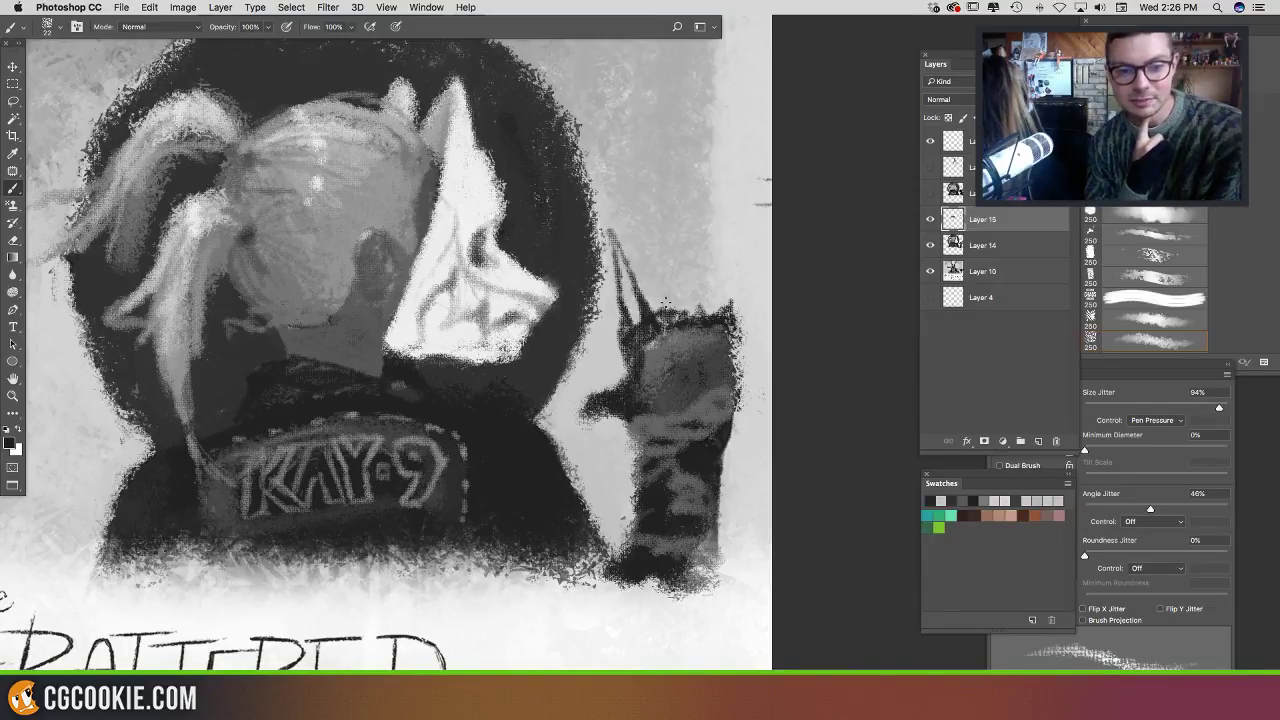
mouse_move(658, 316)
left_mouse_down()
mouse_move(620, 213)
mouse_move(650, 246)
mouse_move(642, 298)
mouse_move(655, 250)
mouse_move(682, 318)
left_mouse_up()
mouse_move(658, 262)
left_mouse_down()
mouse_move(640, 224)
mouse_move(639, 258)
left_mouse_up()
mouse_move(697, 363)
left_mouse_down()
mouse_move(648, 331)
mouse_move(647, 314)
left_mouse_up()
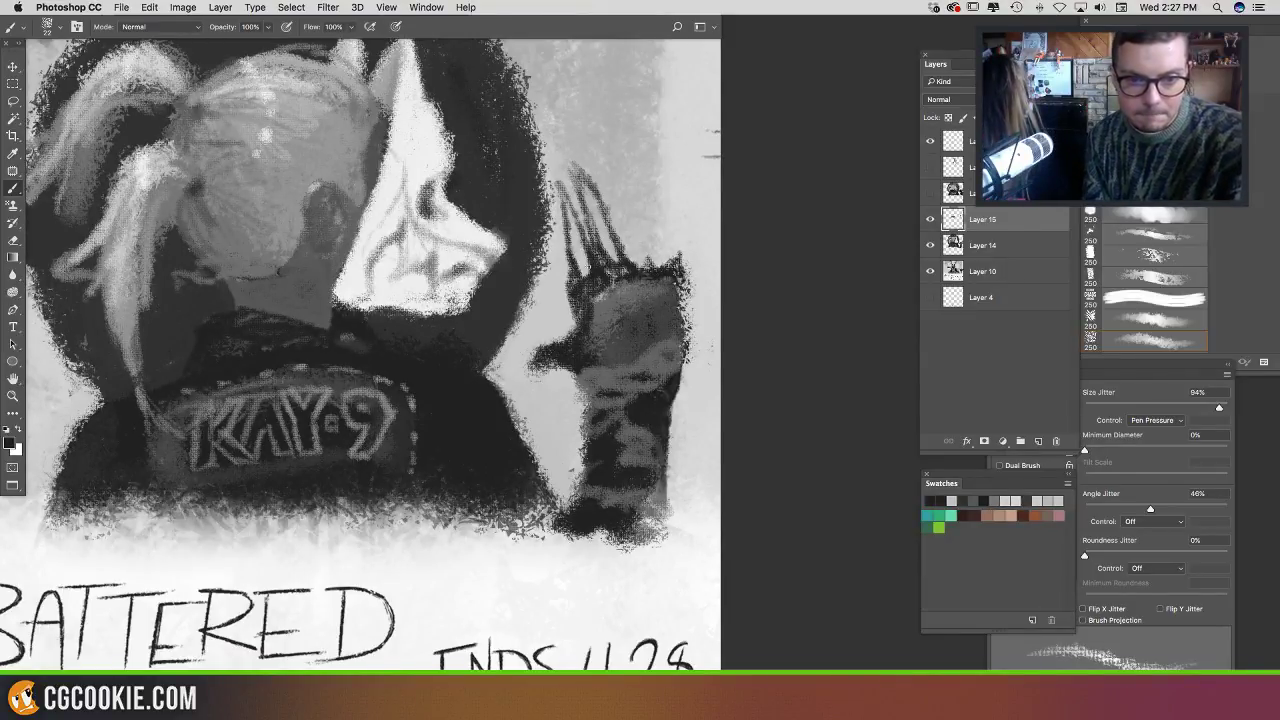
mouse_move(592, 257)
left_mouse_down()
mouse_move(573, 274)
mouse_move(608, 253)
mouse_move(654, 258)
left_mouse_up()
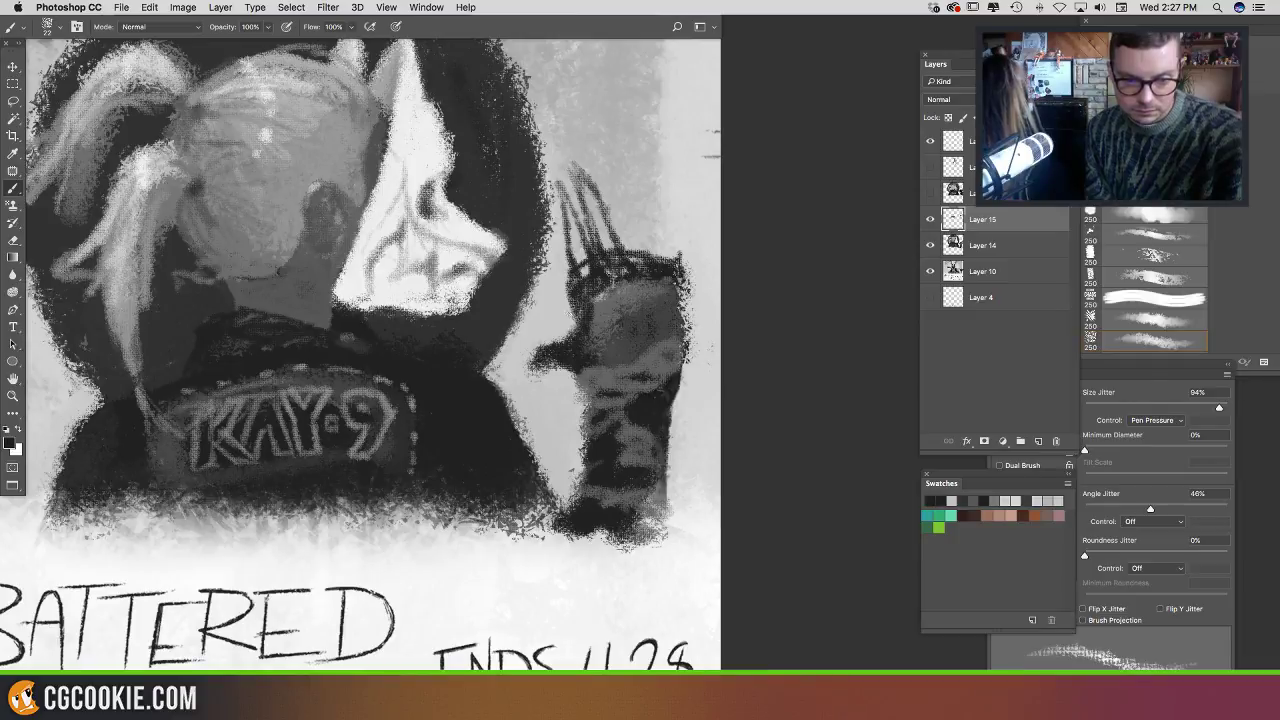
Step: Extend the raised hand's thumb into a long dark pointed claw and clear the gap beside its tip with sampled light grey
mouse_move(568, 345)
left_mouse_down()
mouse_move(506, 368)
mouse_move(524, 370)
left_mouse_up()
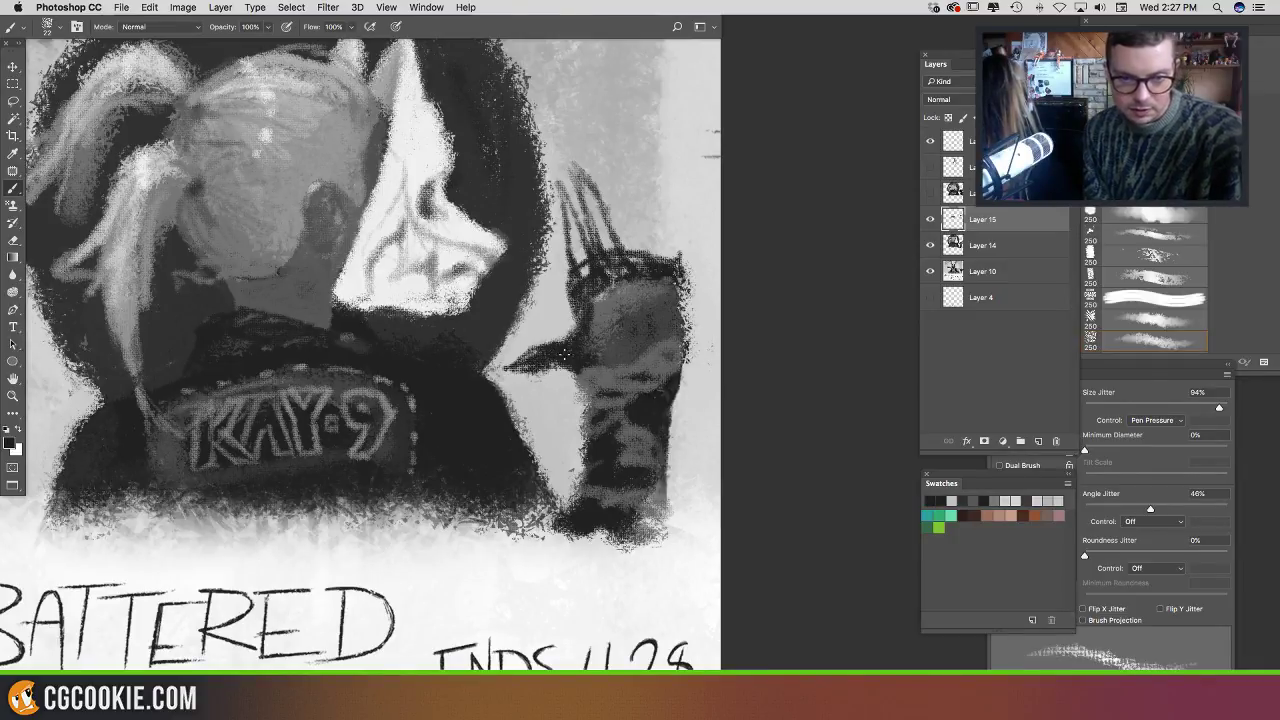
left_click_drag(642, 368, 668, 394)
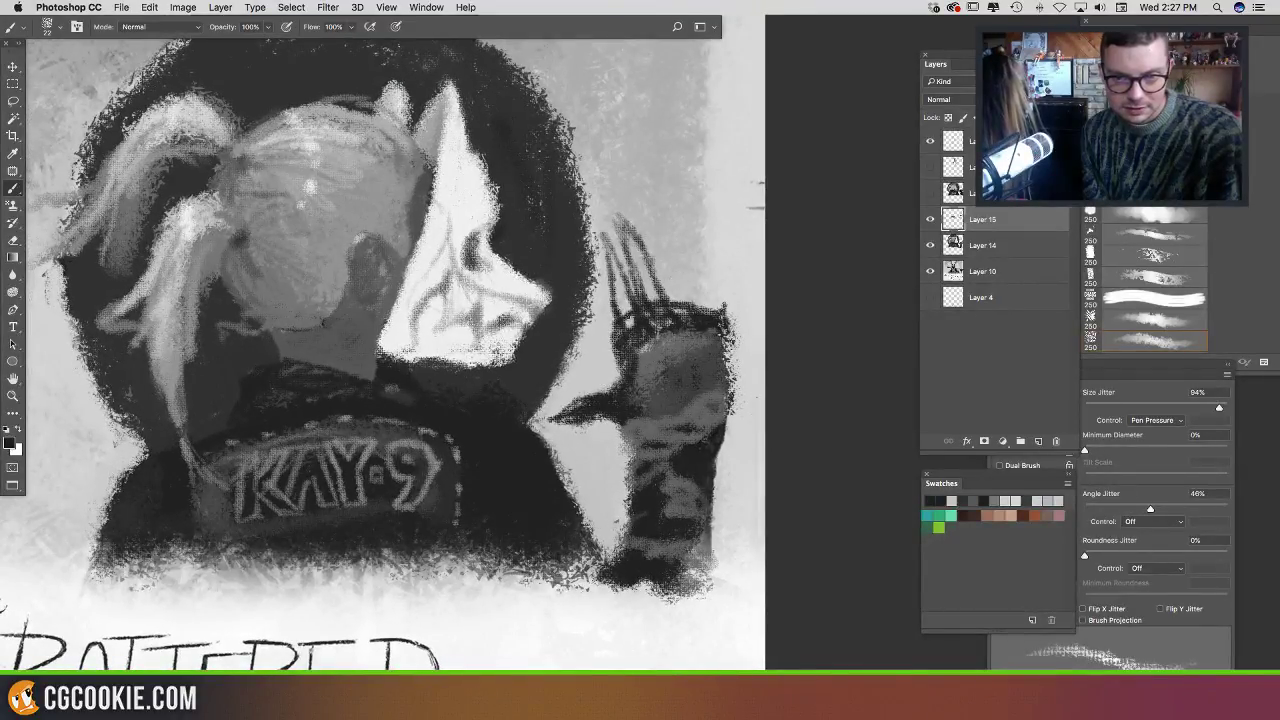
left_click_drag(552, 378, 624, 387)
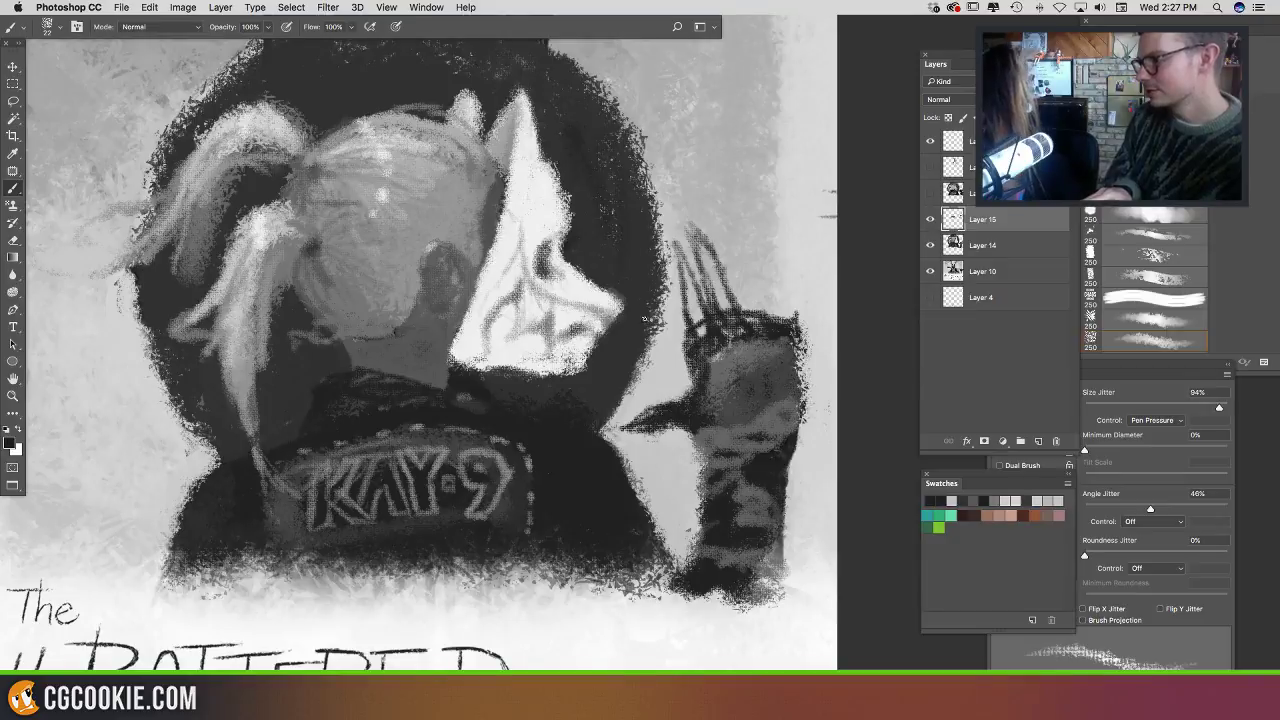
mouse_move(644, 318)
left_mouse_down()
mouse_move(671, 322)
mouse_move(659, 386)
mouse_move(632, 428)
left_mouse_up()
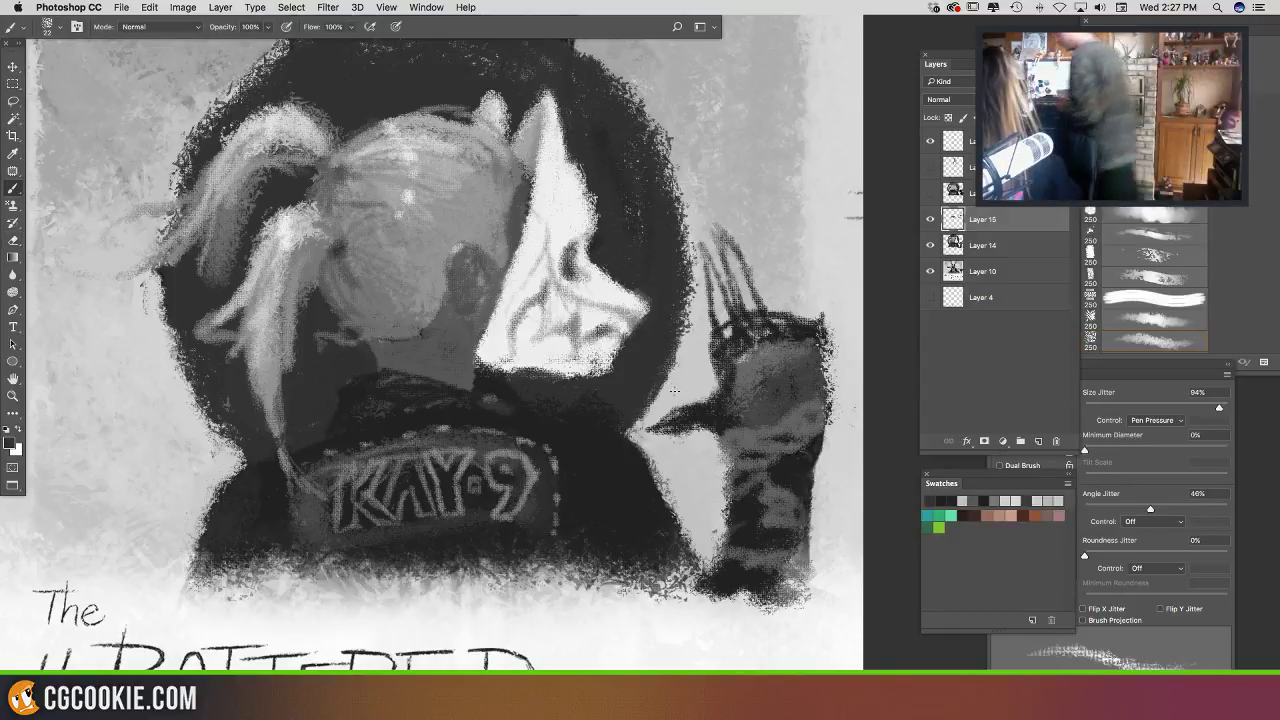
left_click(674, 391, "alt")
left_click_drag(676, 375, 650, 410)
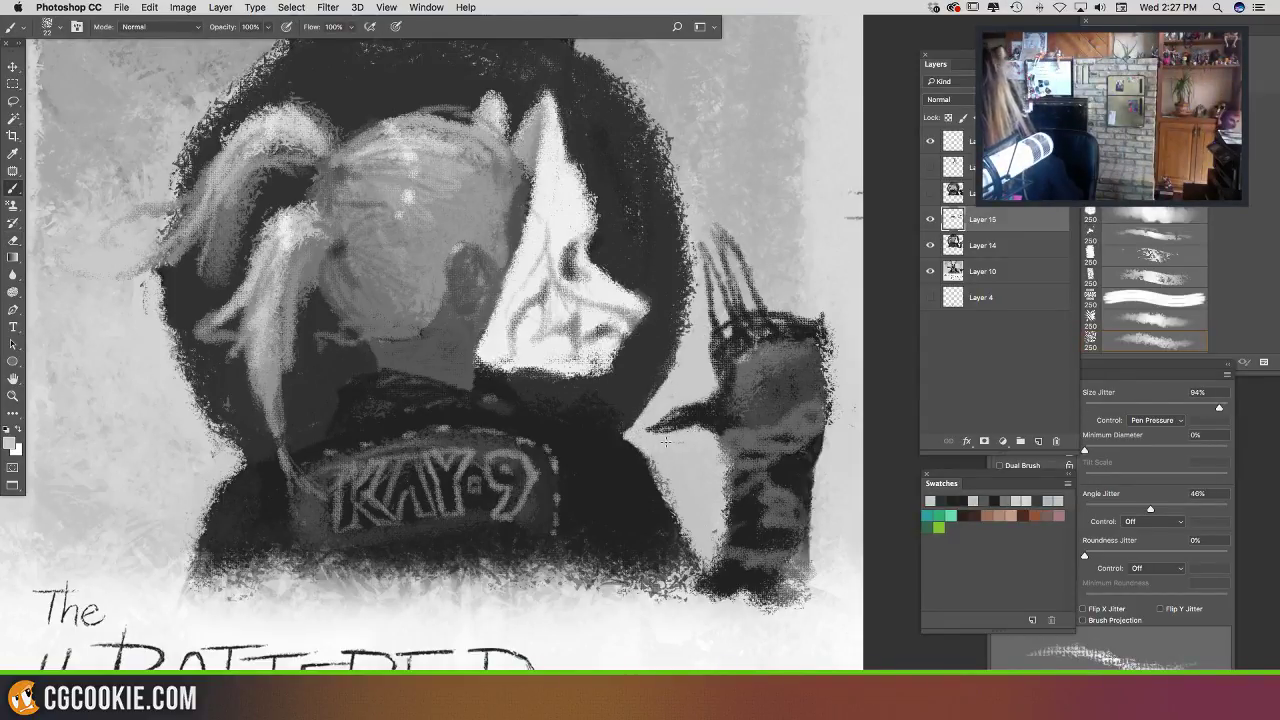
Step: Refine the front edge of the white mask's forehead with sampled white and the surrounding dark grey
left_click_drag(792, 396, 824, 412)
left_click_drag(648, 370, 716, 373)
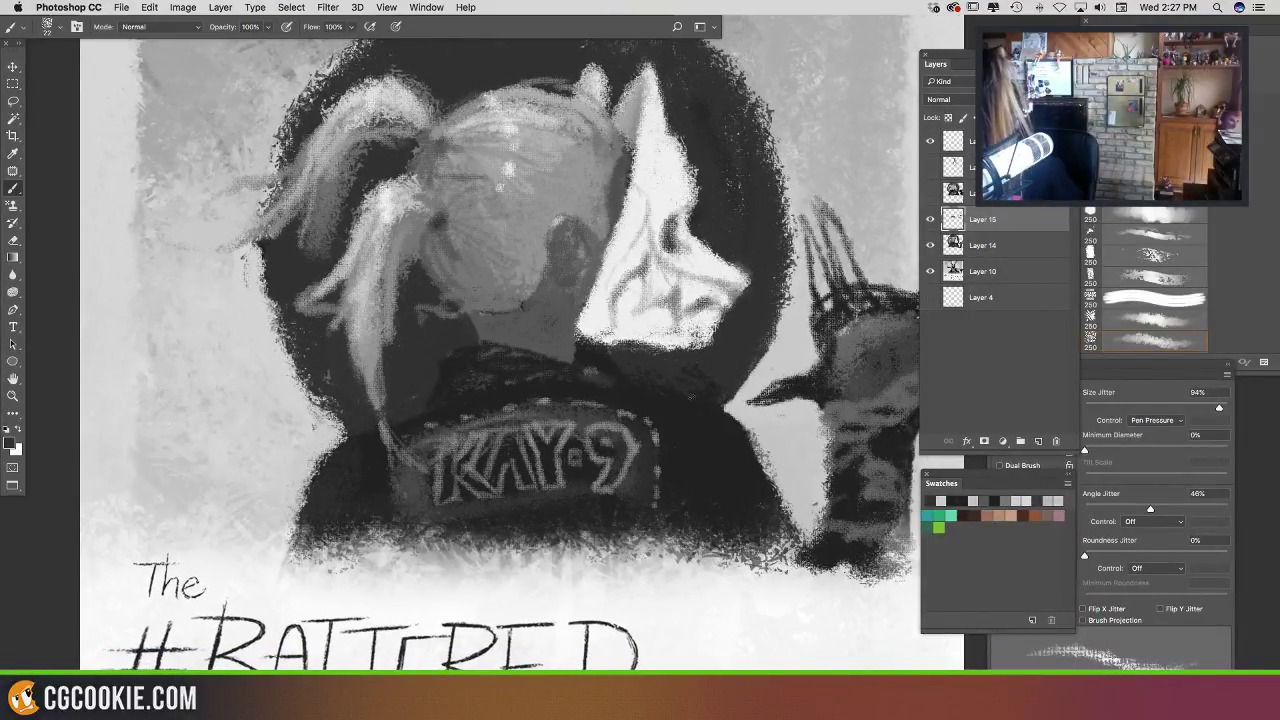
left_click_drag(802, 415, 732, 441)
left_click_drag(665, 300, 735, 316)
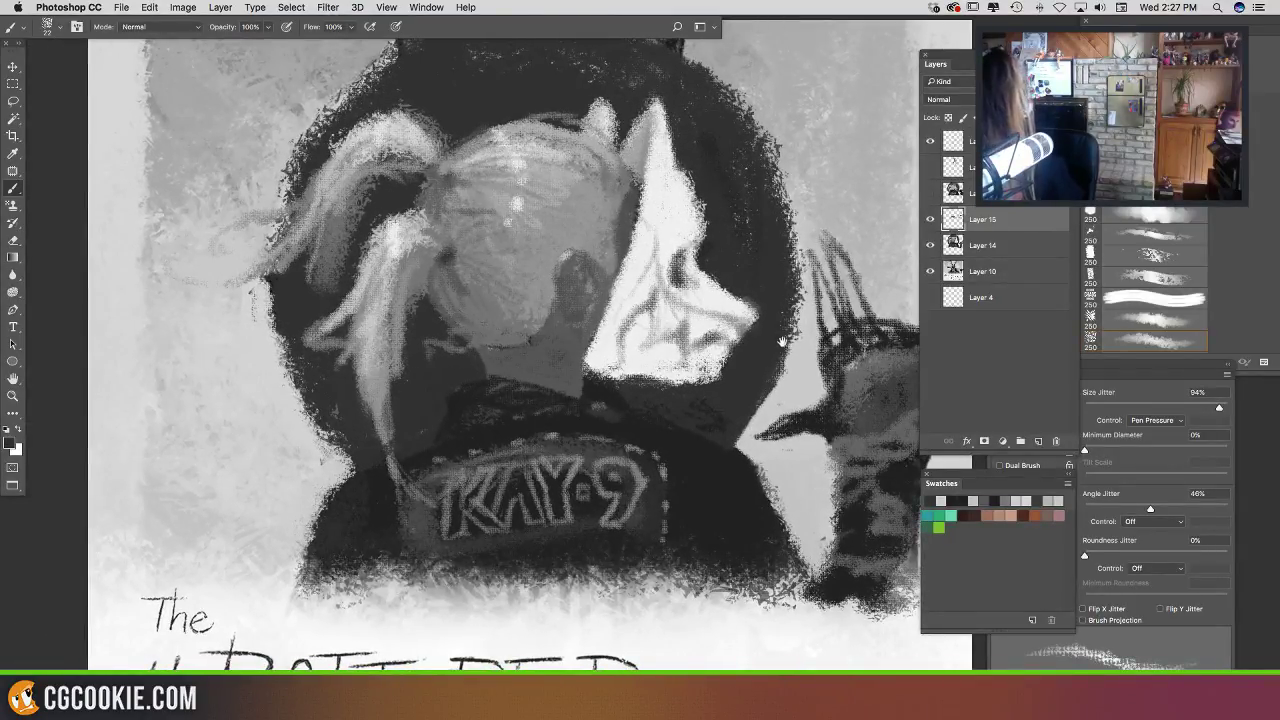
left_click_drag(540, 302, 573, 305)
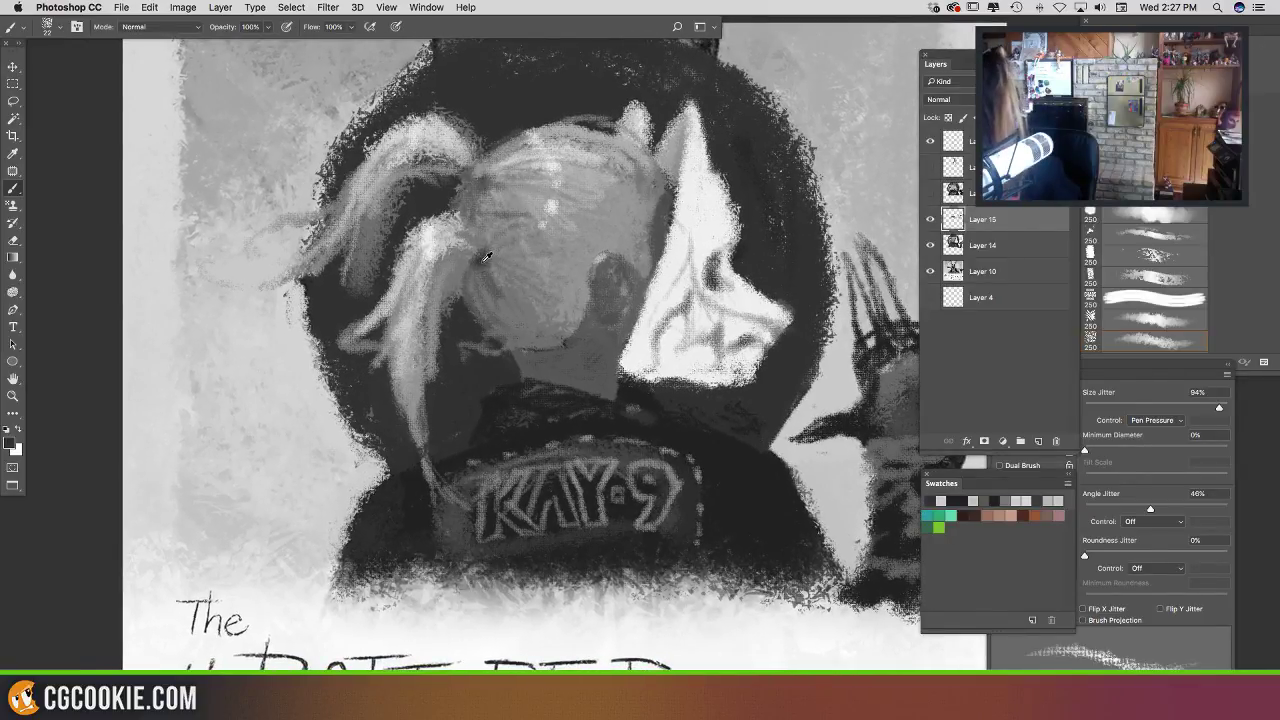
left_click(486, 256, "alt")
left_click(670, 212, "alt")
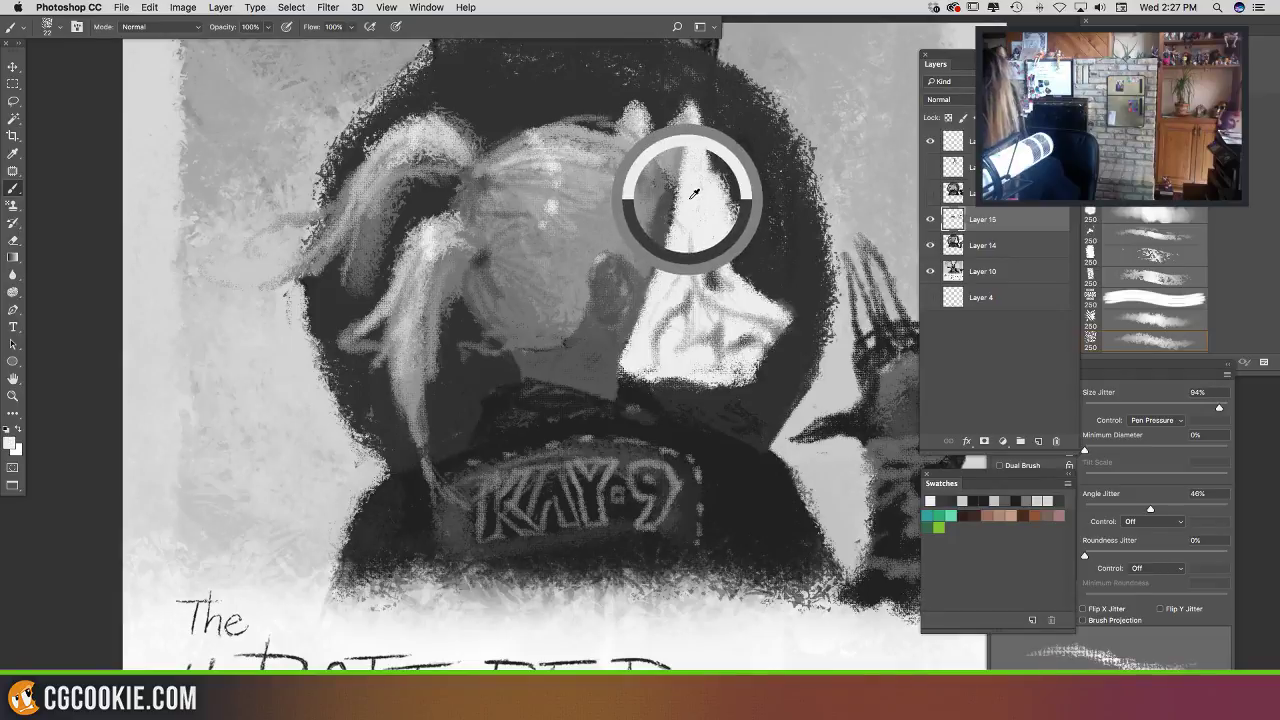
left_click_drag(752, 250, 694, 255)
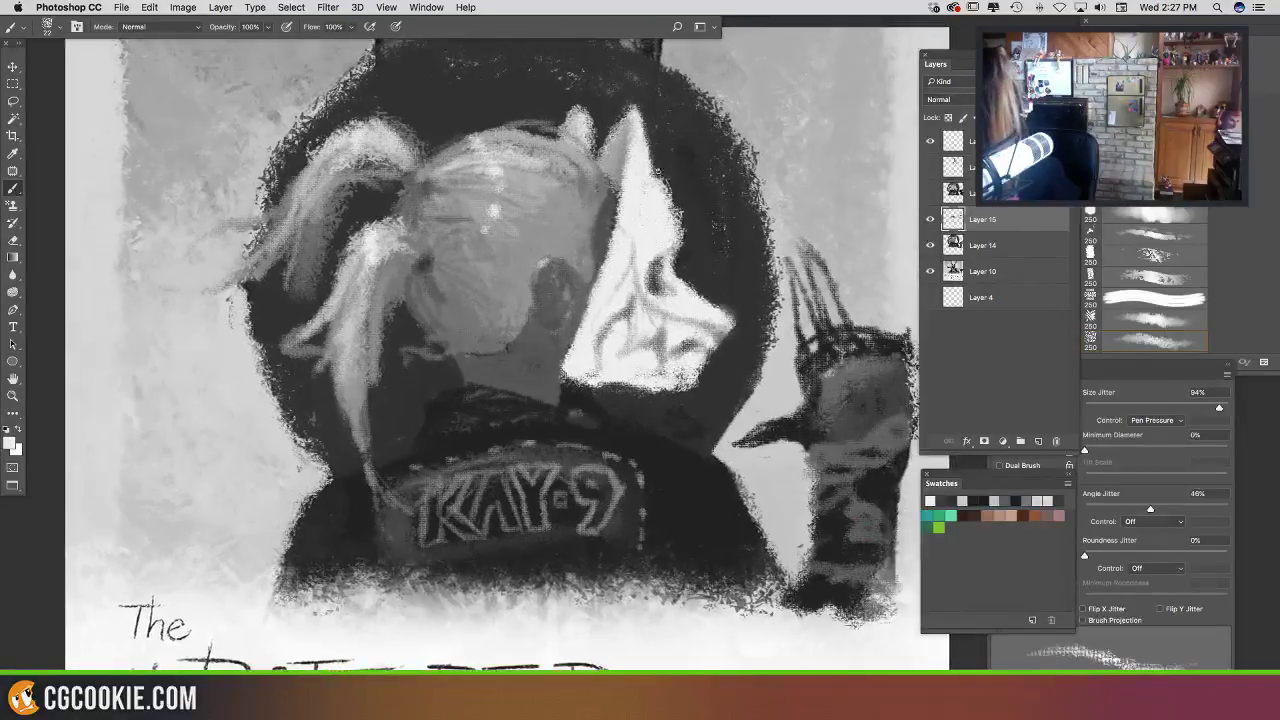
left_click(685, 190, "alt")
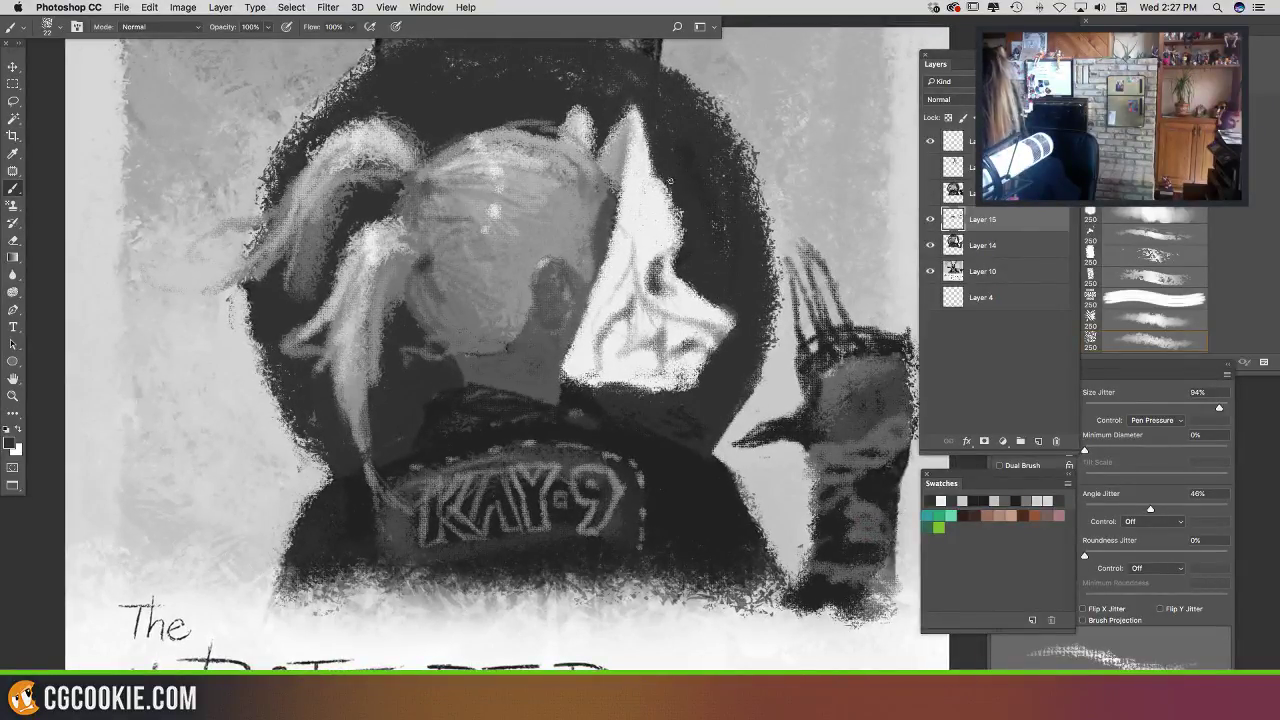
left_click_drag(683, 202, 682, 244)
Step: Touch up the jacket collar with sampled dark greys, trimming its outer end beside the hanging ponytail
mouse_move(757, 222)
left_mouse_down()
mouse_move(680, 179)
mouse_move(659, 143)
left_mouse_up()
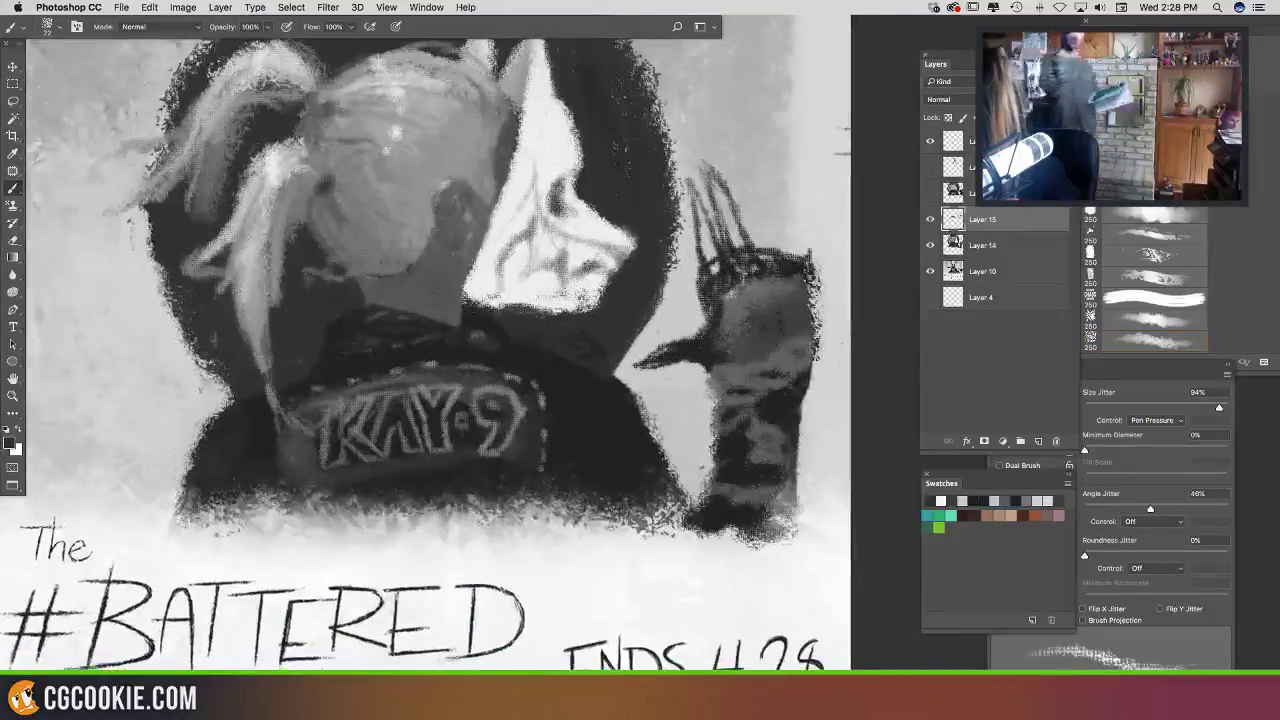
key("e")
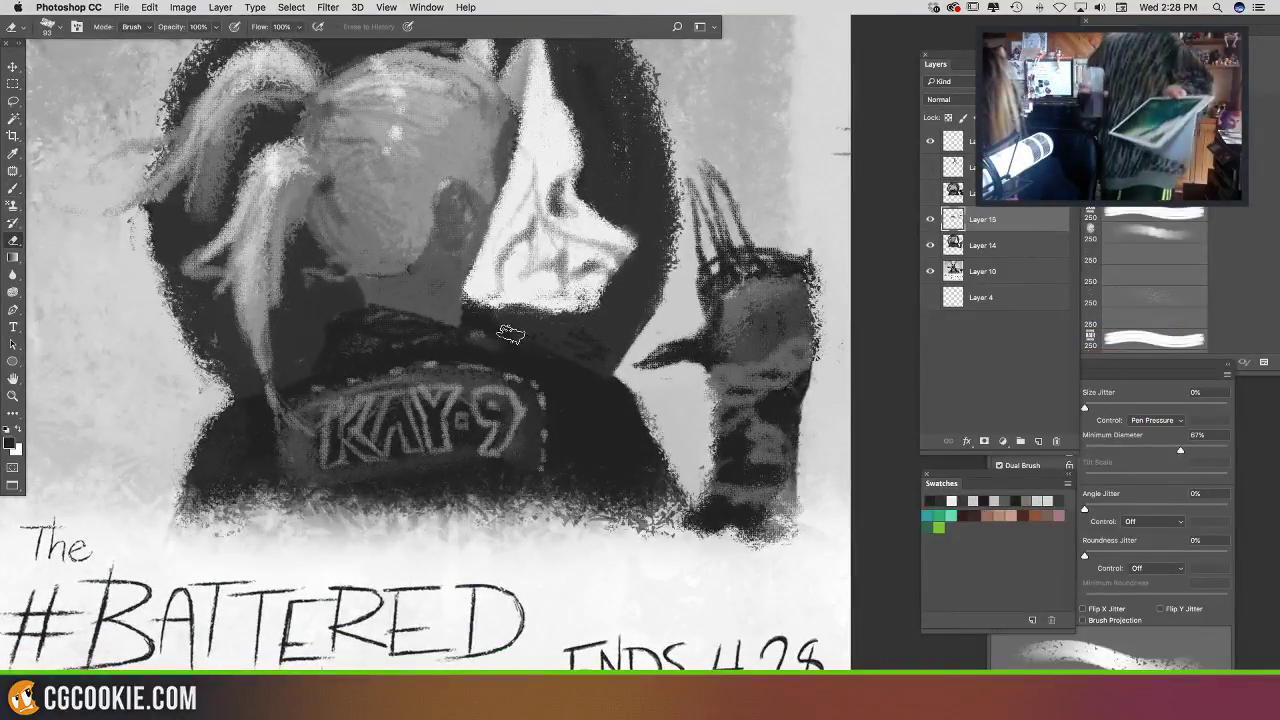
key("b")
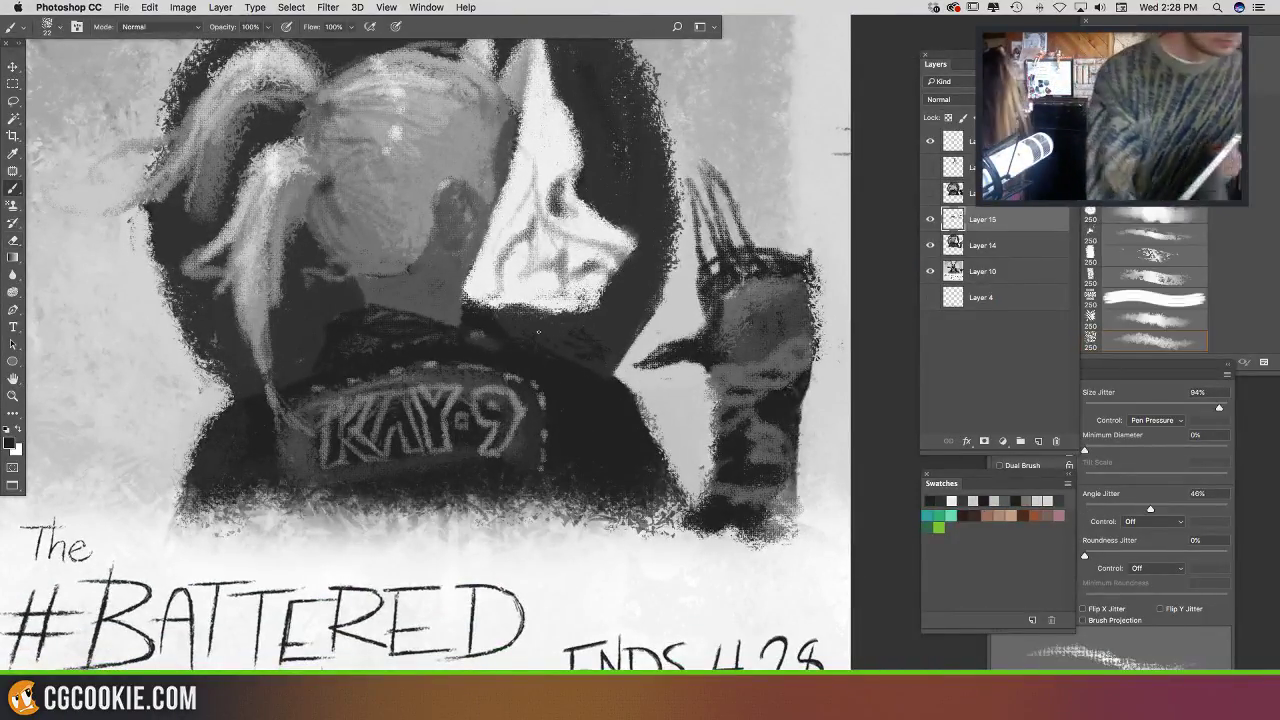
left_click_drag(552, 316, 614, 326)
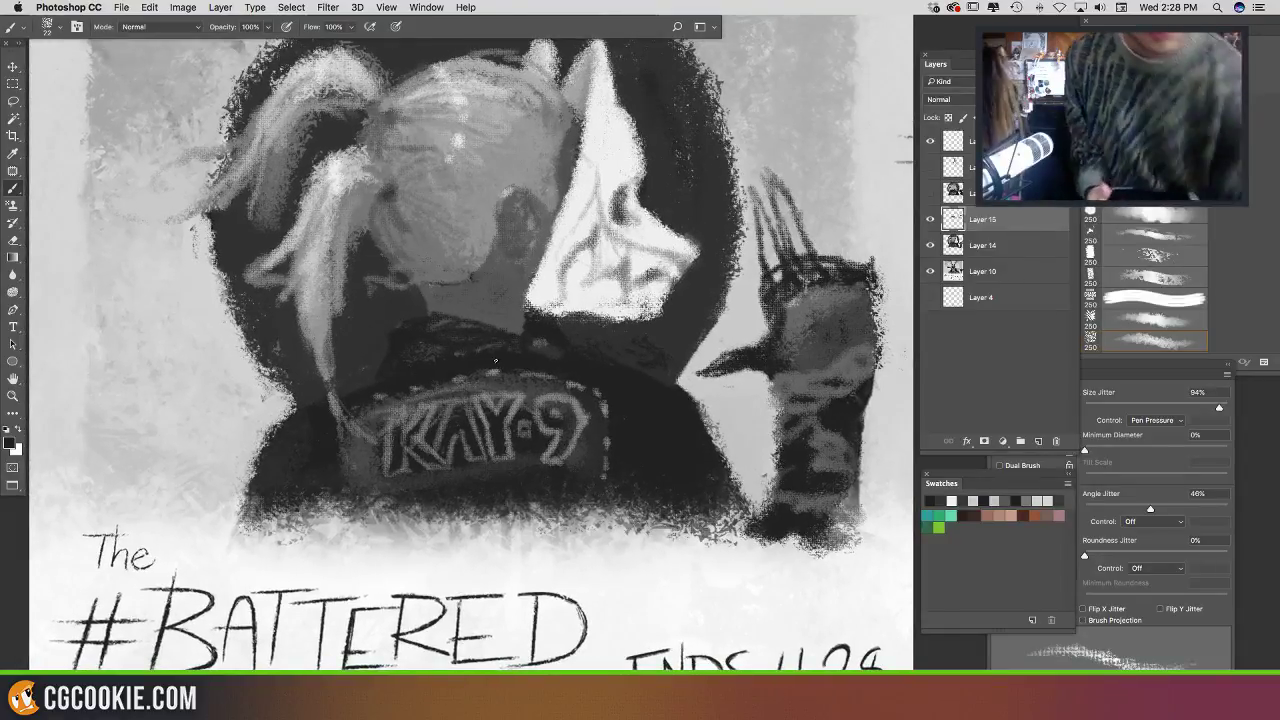
left_click(498, 360, "alt")
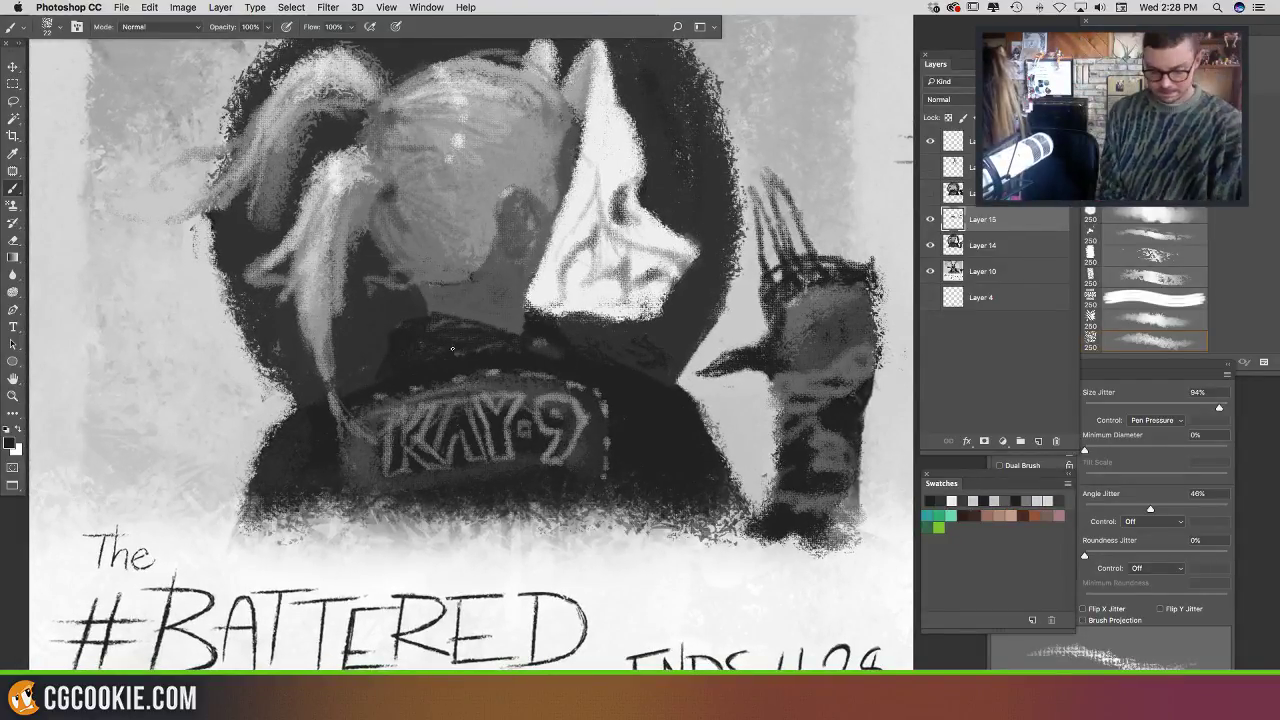
left_click(371, 333, "alt")
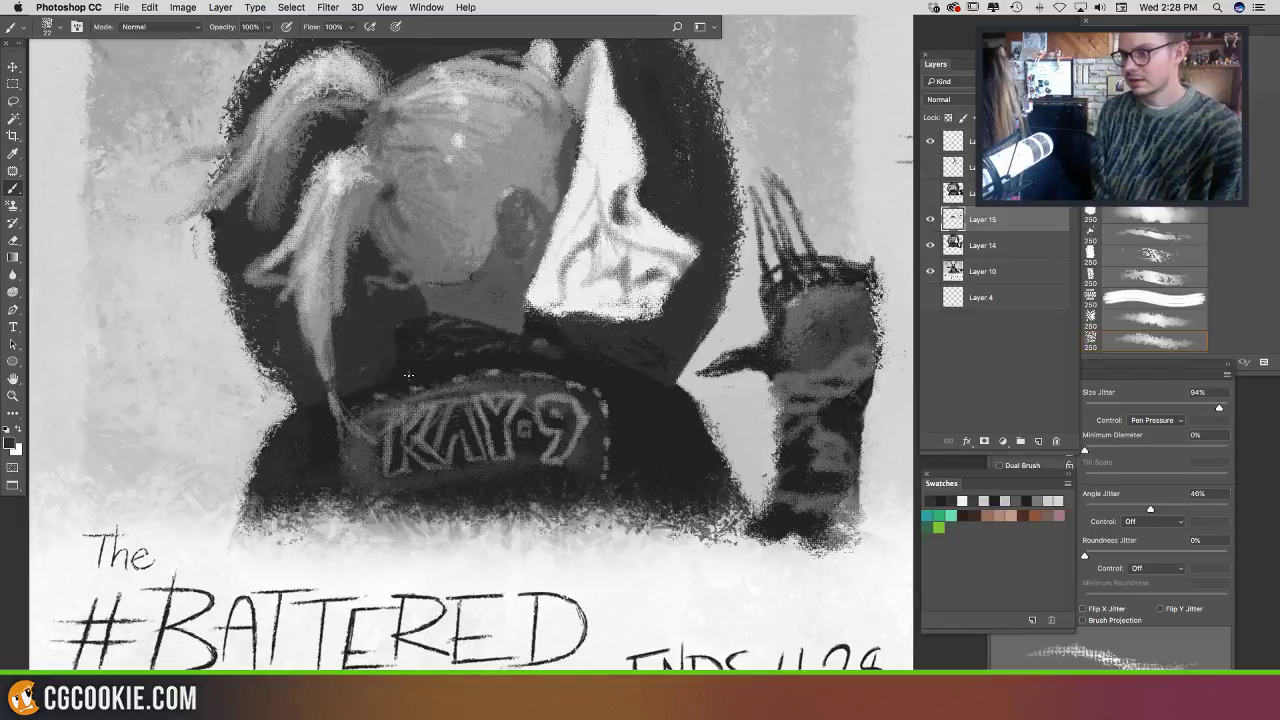
left_click(399, 379, "alt")
Step: Repaint the ear's rim and the area around it with greys sampled from the side of the head
left_click_drag(604, 377, 585, 430)
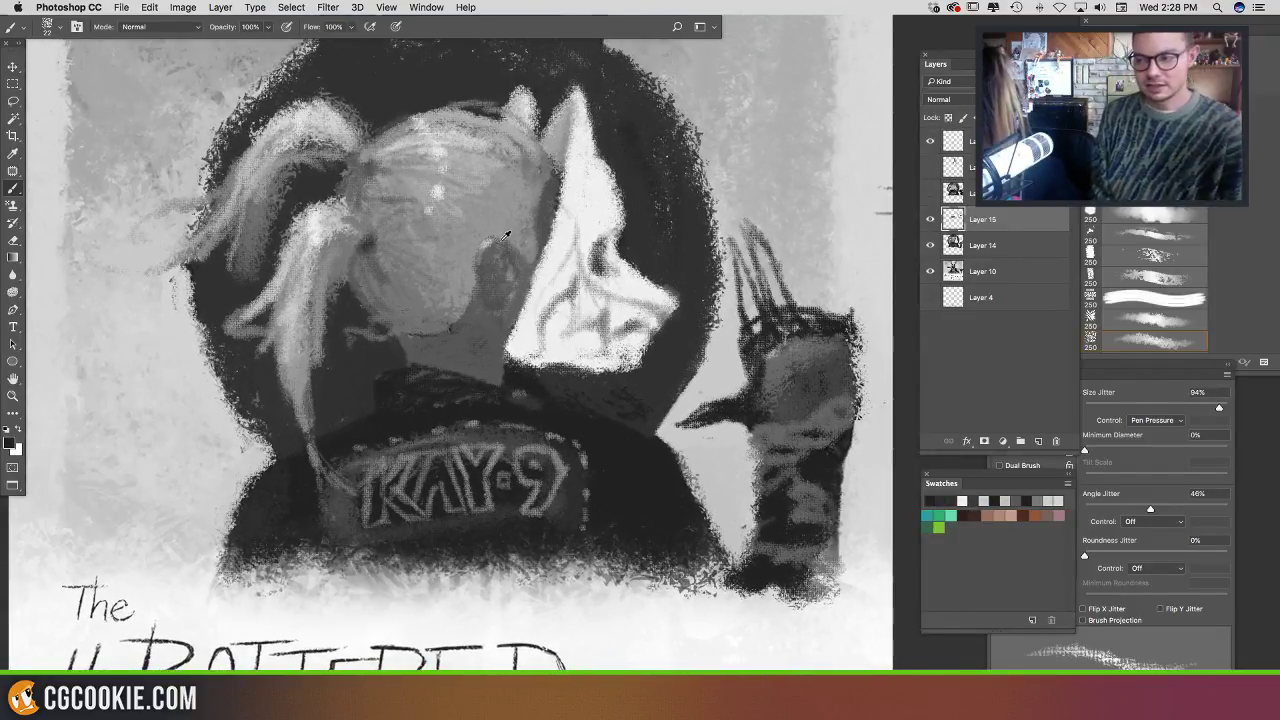
left_click(505, 236, "alt")
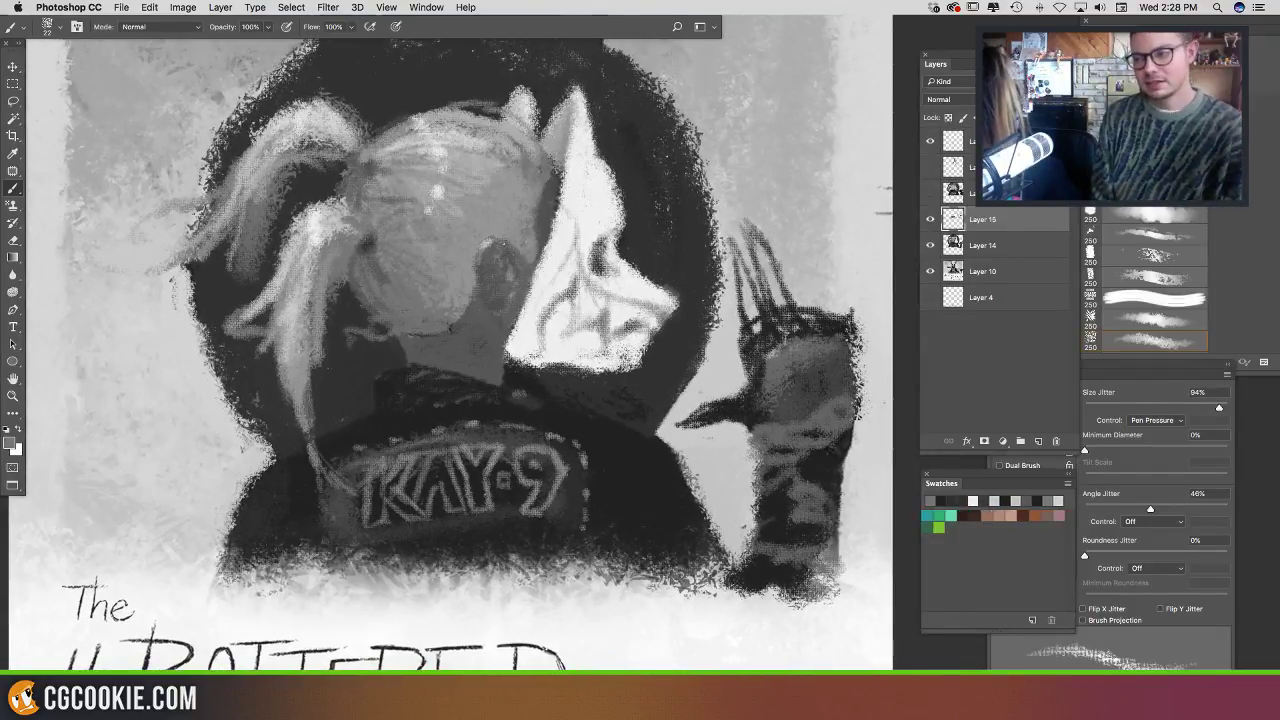
left_click(511, 226, "alt")
left_click(505, 243, "alt")
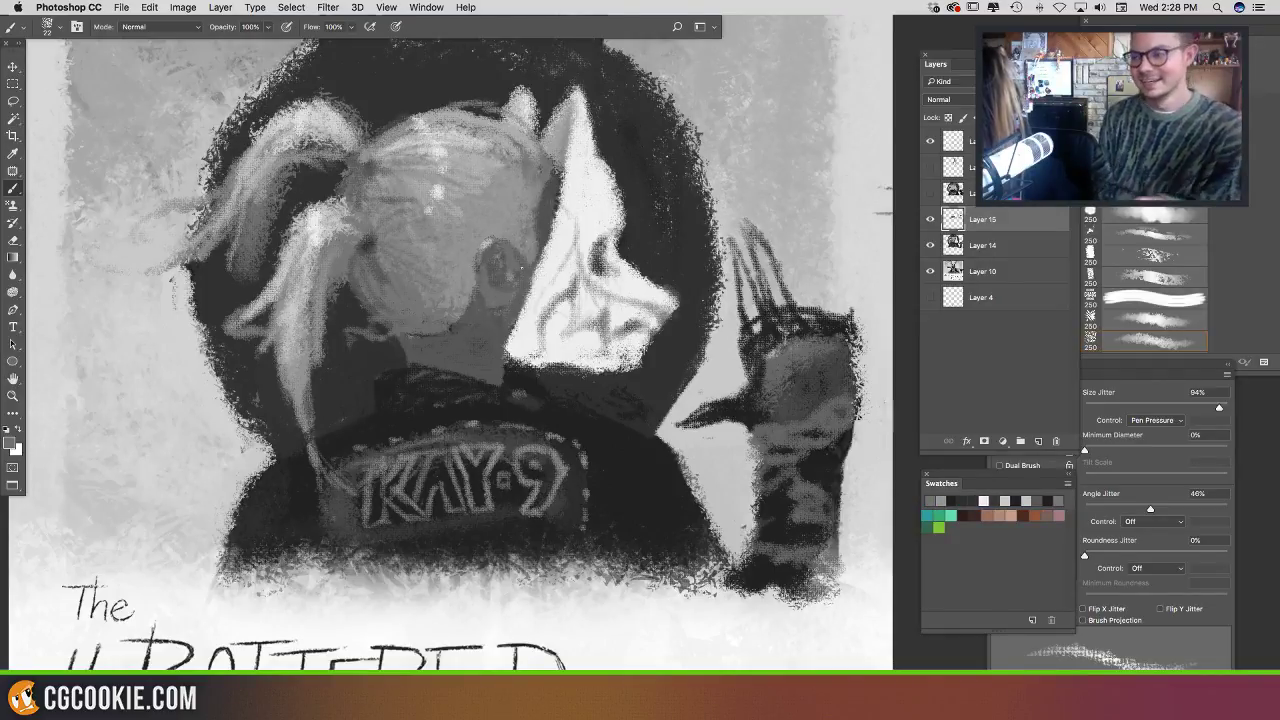
left_click(554, 187, "alt")
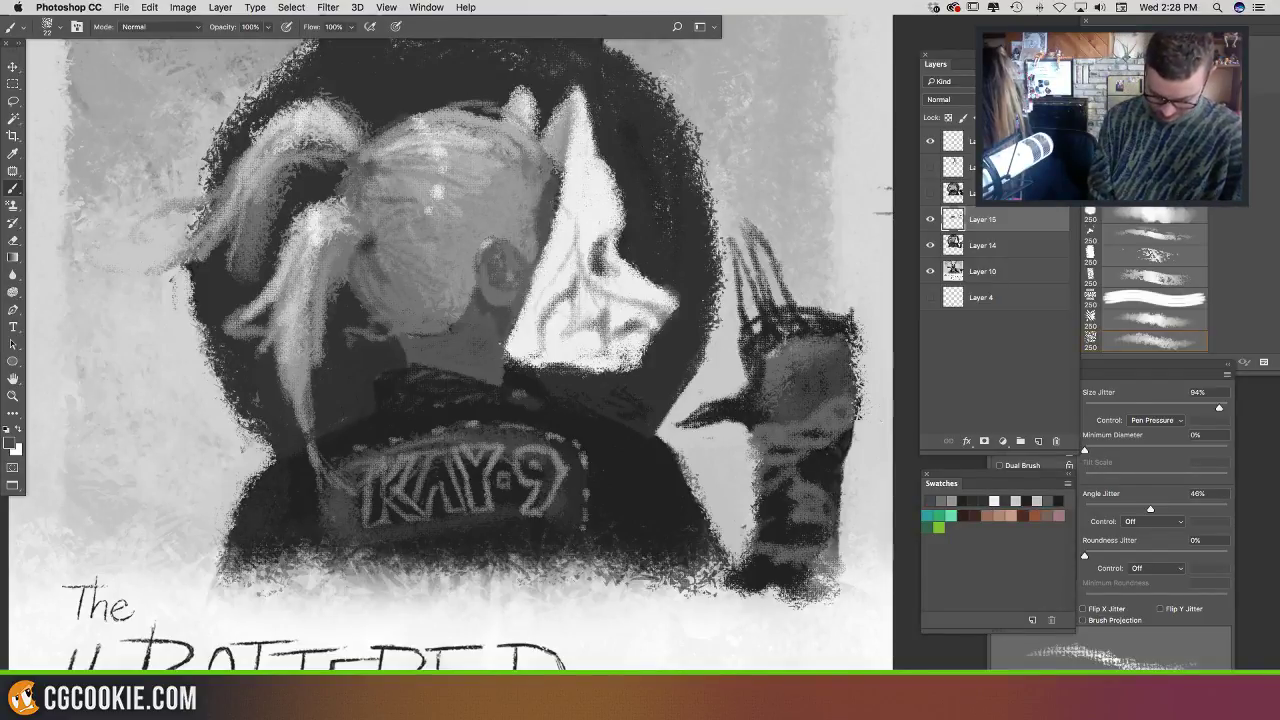
Step: Paint darker hairline strokes at the temple between the ear and the mask, blending with sampled mid greys
left_click_drag(593, 299, 643, 324)
left_click(595, 244, "alt")
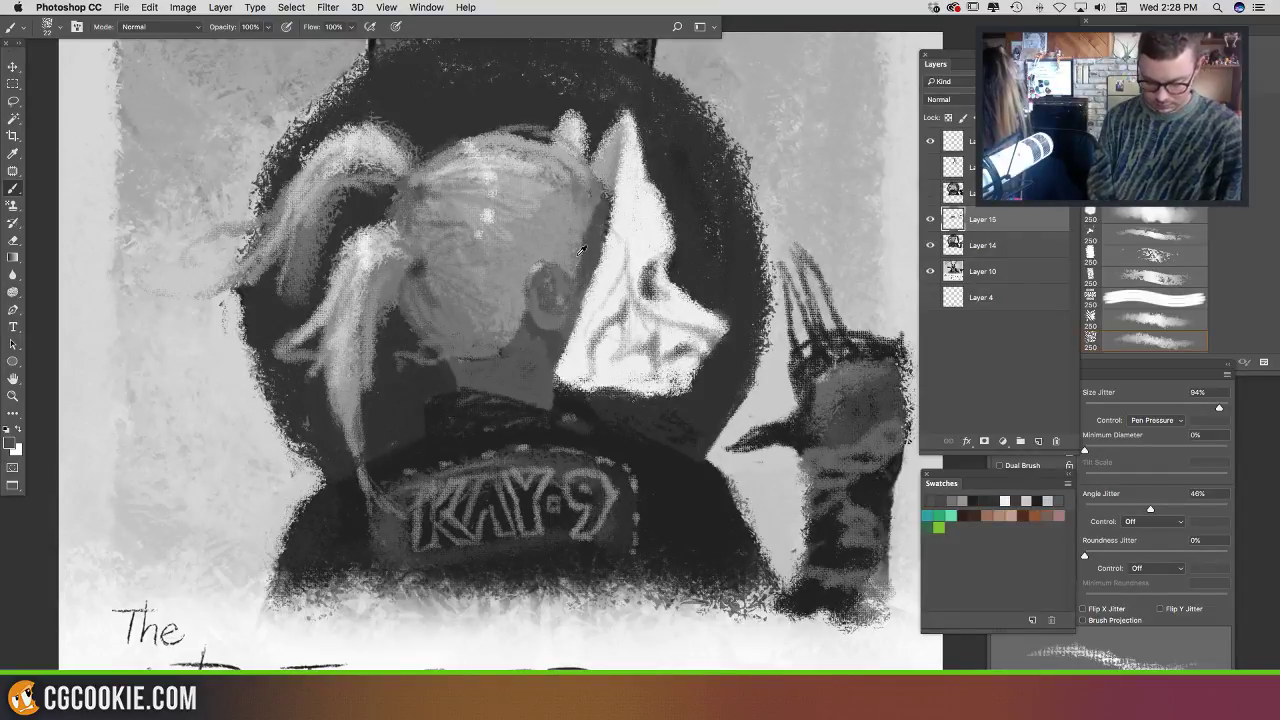
left_click(580, 250, "alt")
left_click(606, 240, "alt")
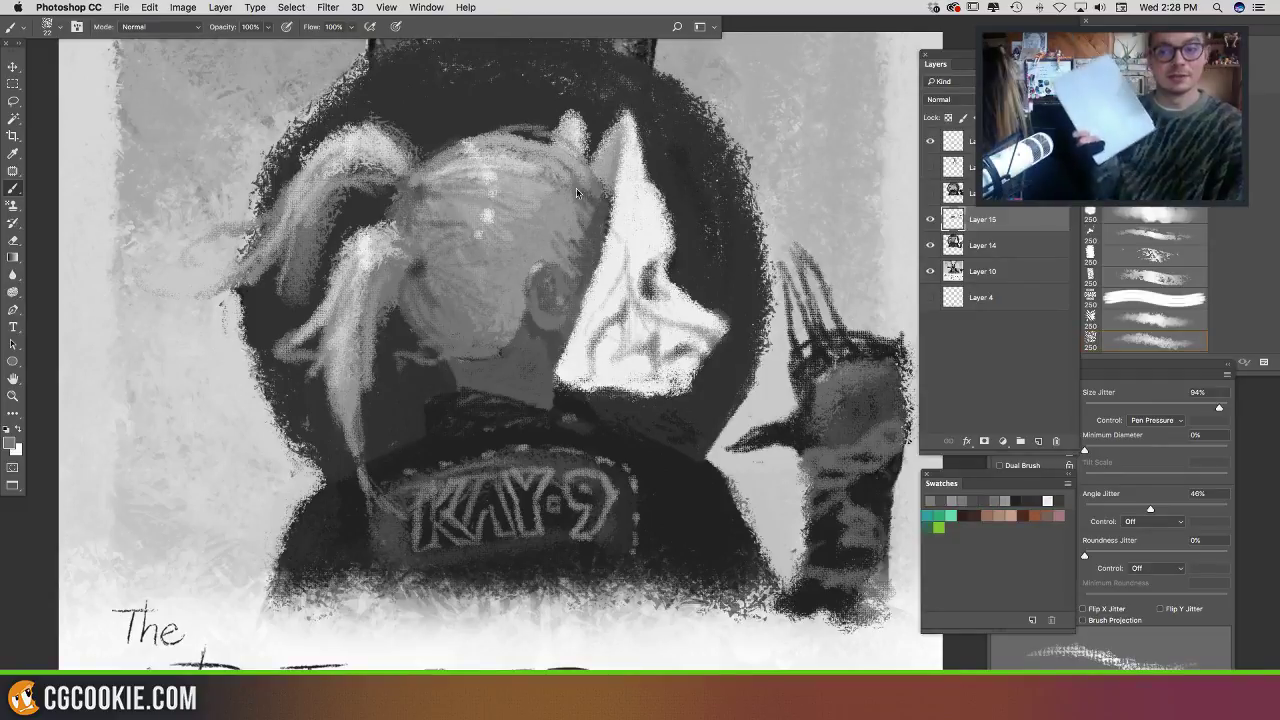
left_click(606, 200, "alt")
Step: Reshape the nape of the neck and paint the collar's upper edge over its base with sampled dark greys
mouse_move(657, 304)
left_mouse_down()
mouse_move(572, 287)
mouse_move(619, 301)
left_mouse_up()
scroll(618, 300, "down", 2)
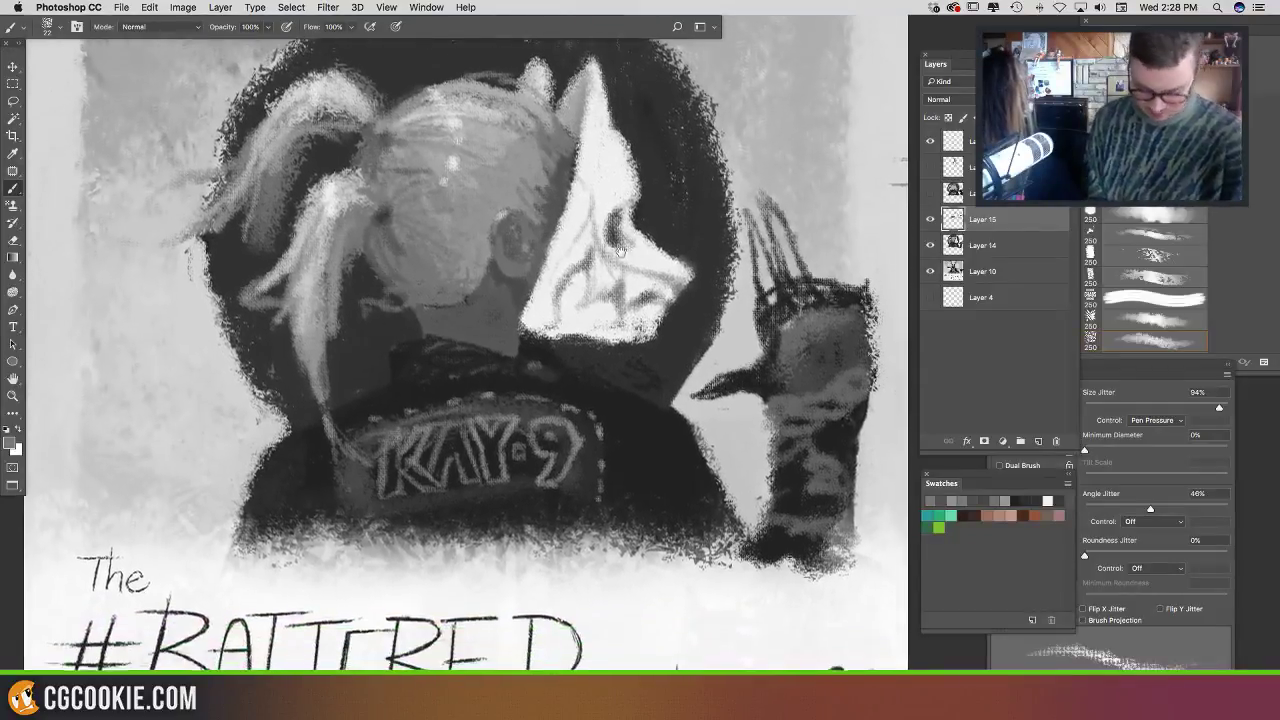
left_click(432, 314, "alt")
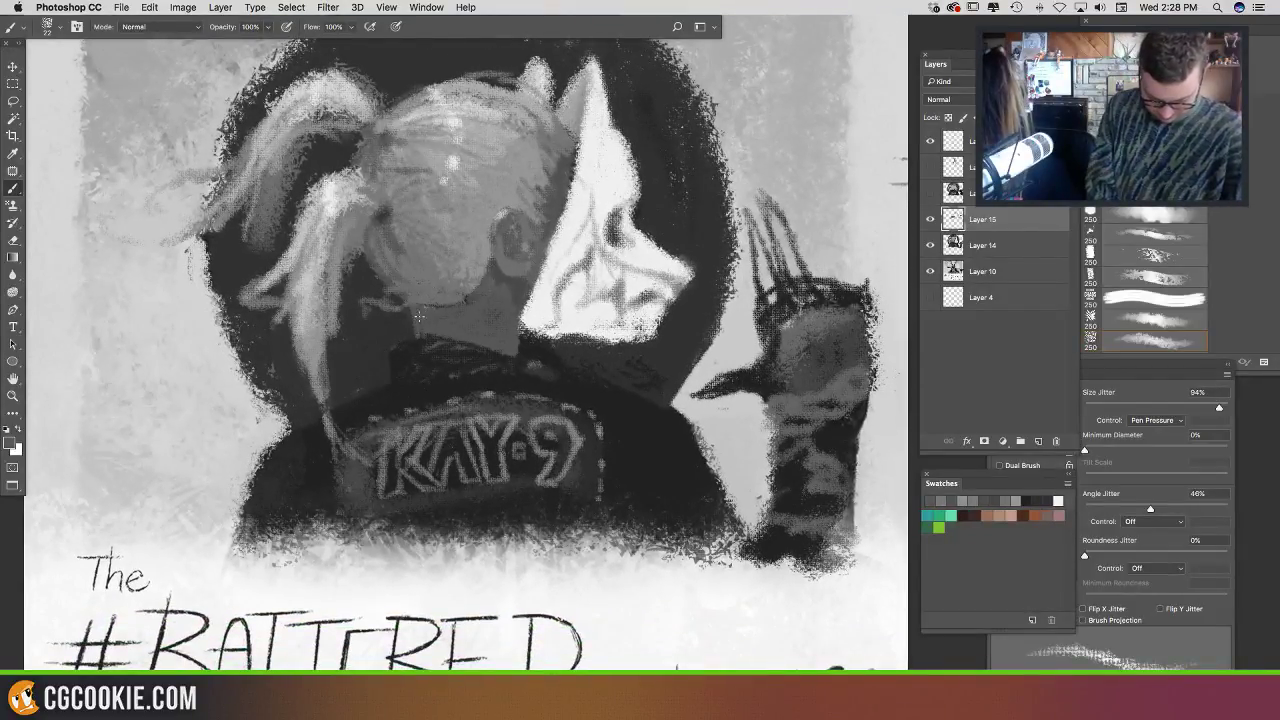
left_click(415, 355, "alt")
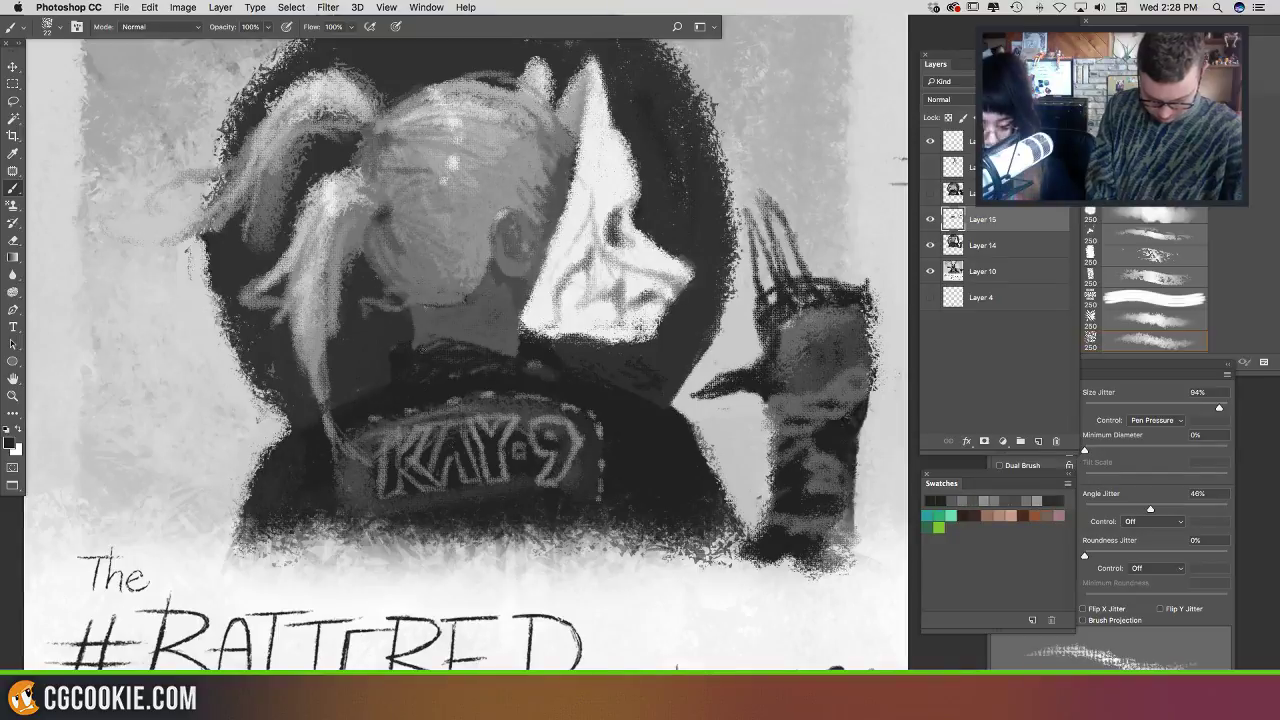
left_click_drag(410, 336, 438, 336)
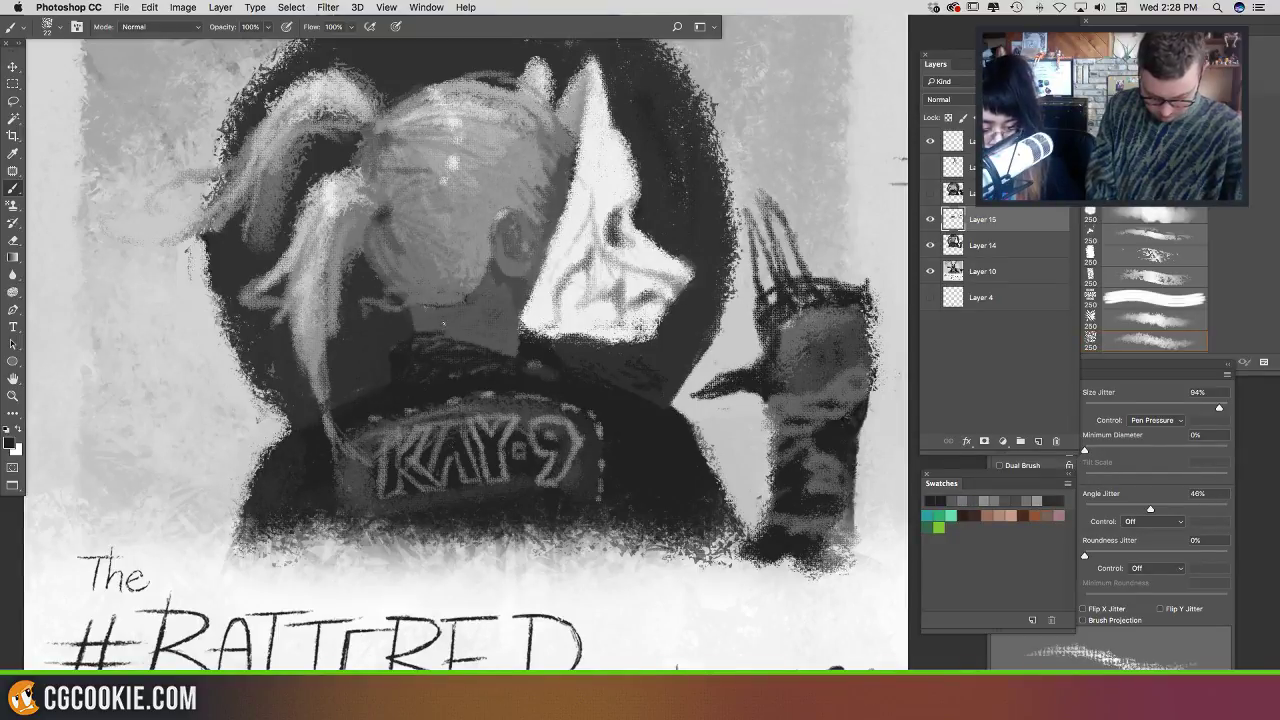
left_click(408, 354, "alt")
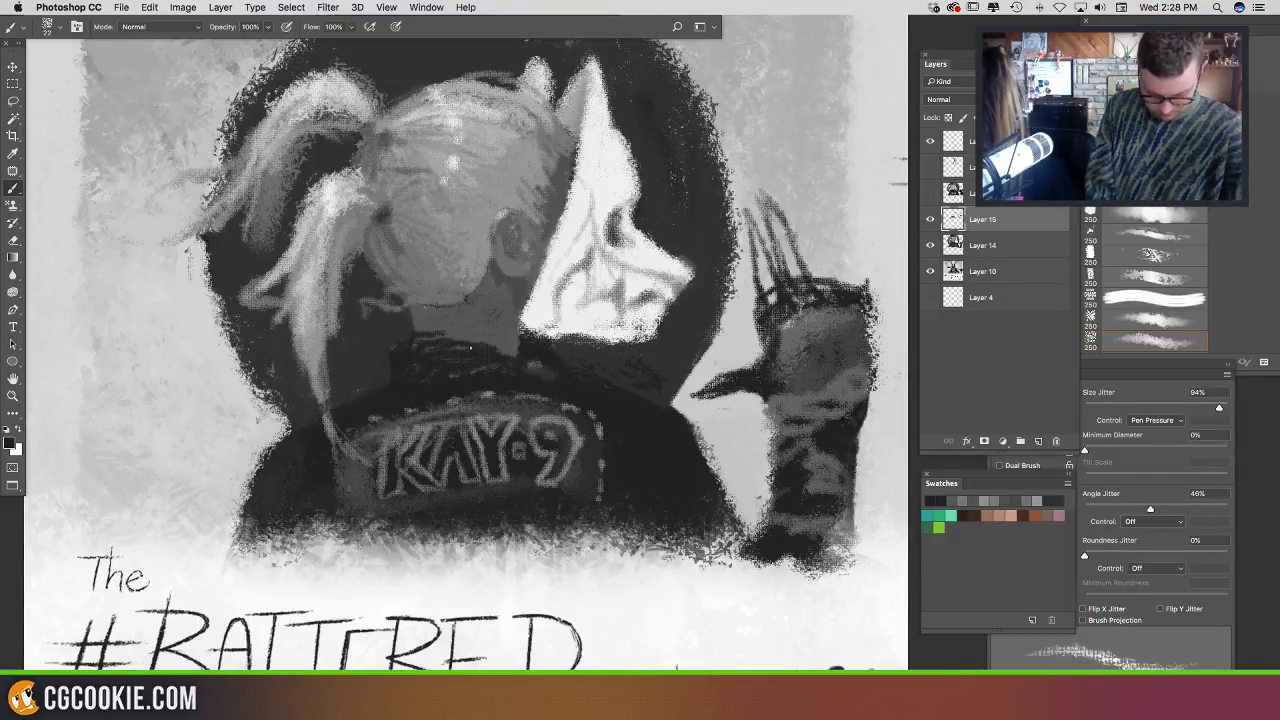
Step: Reduce the mask's dark eye hollow with sampled white and shade the bridge of the snout in light grey
left_click_drag(572, 358, 602, 432)
left_click_drag(635, 105, 607, 167)
scroll(607, 167, "down", 3)
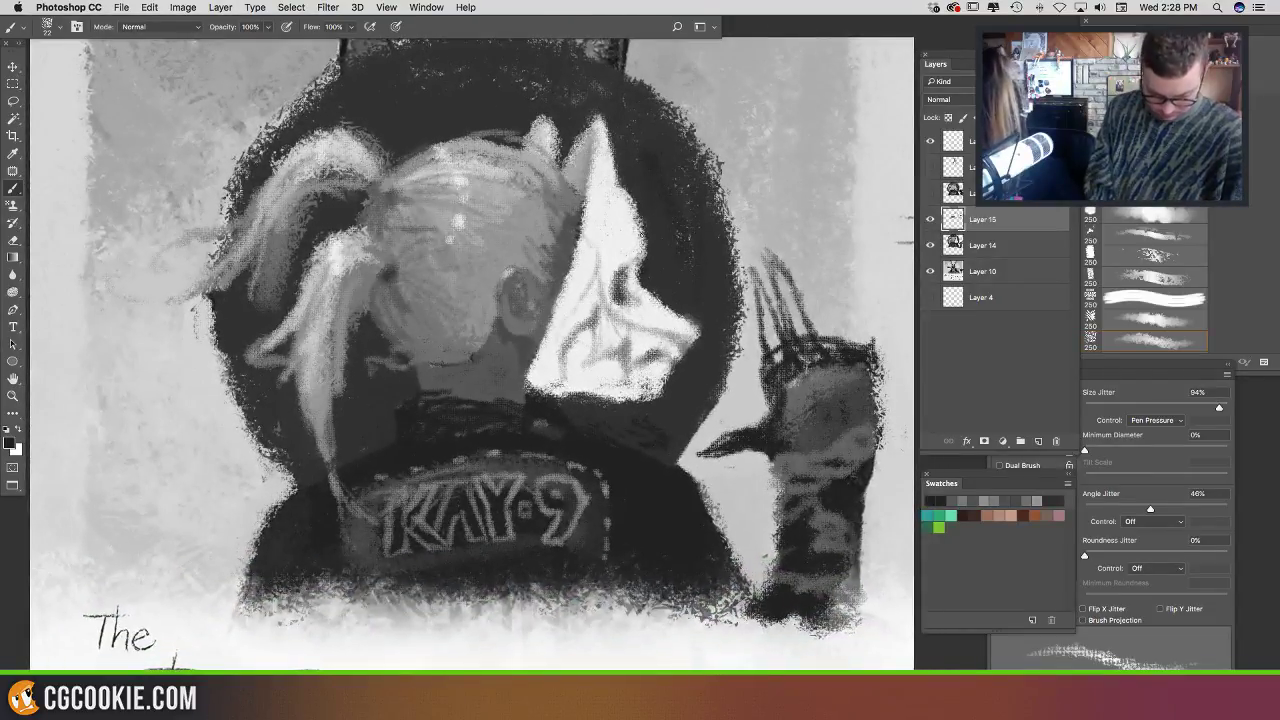
left_click(628, 252, "alt")
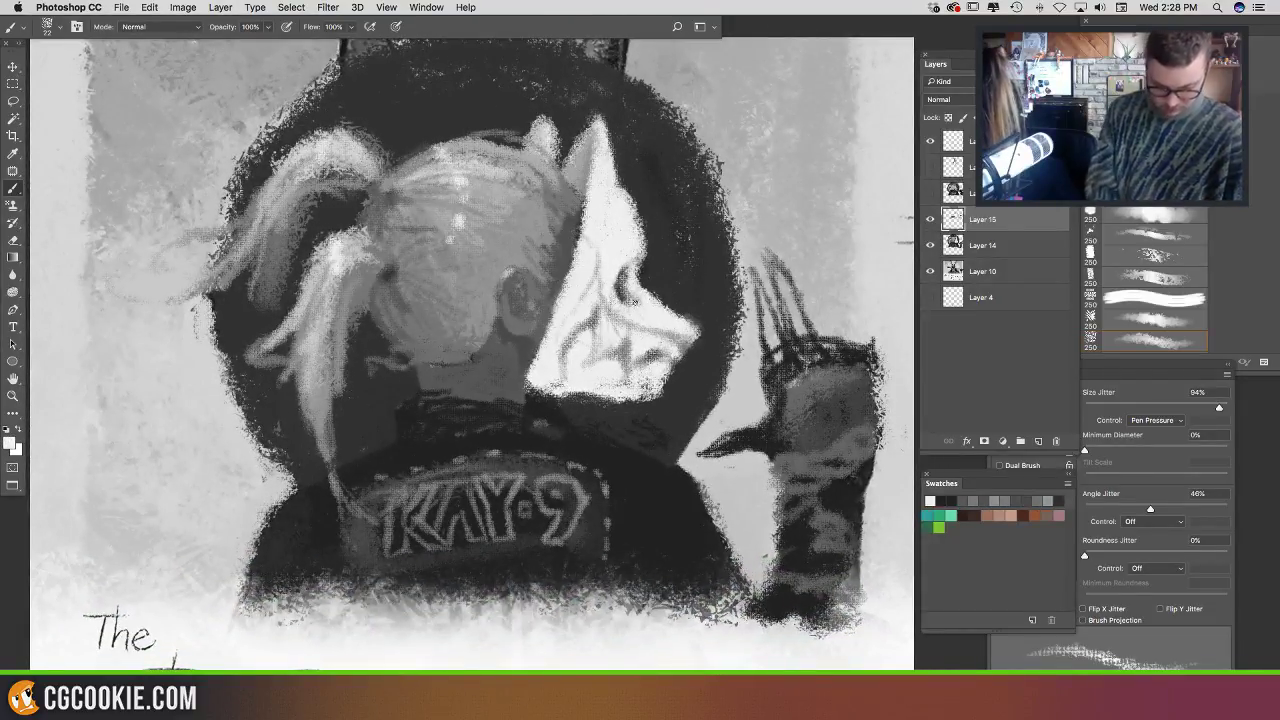
left_click(630, 296, "alt")
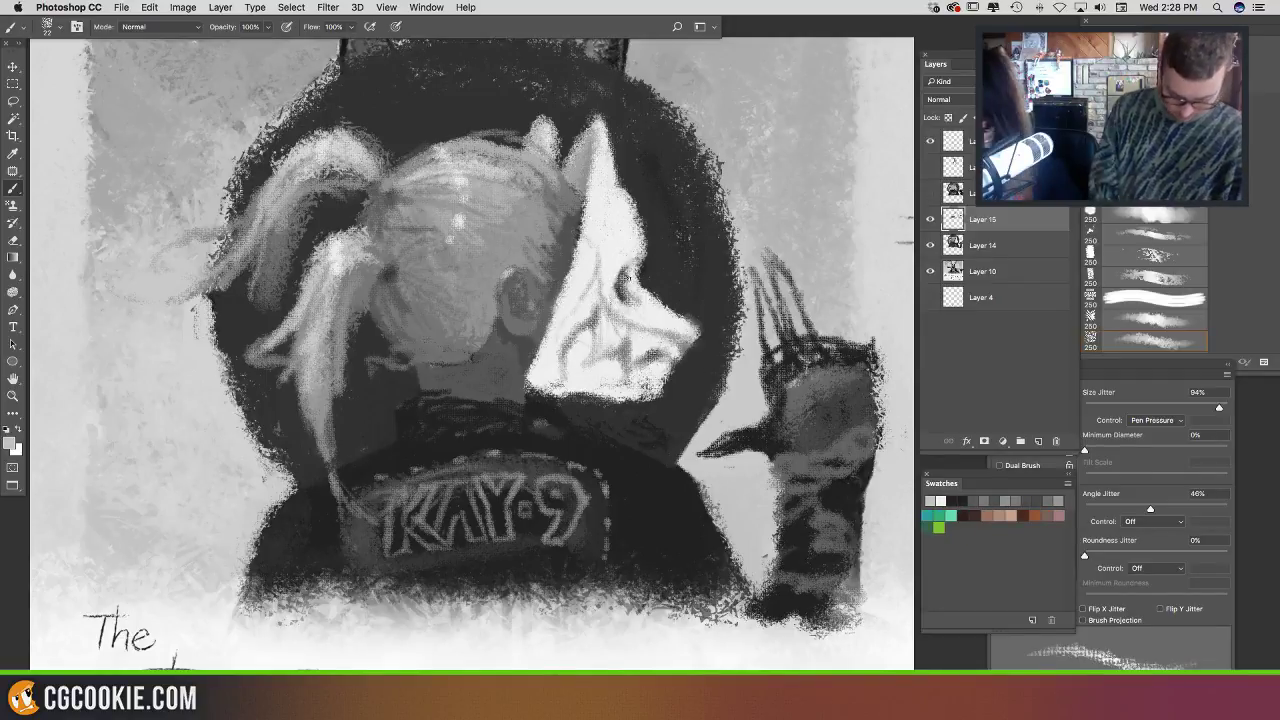
mouse_move(615, 279)
left_mouse_down()
mouse_move(633, 274)
mouse_move(661, 319)
mouse_move(633, 314)
mouse_move(661, 320)
left_mouse_up()
Step: Smooth the hair across the crown near the mask with broad strokes of sampled mid grey
left_click_drag(756, 241, 728, 218)
left_click(498, 188, "alt")
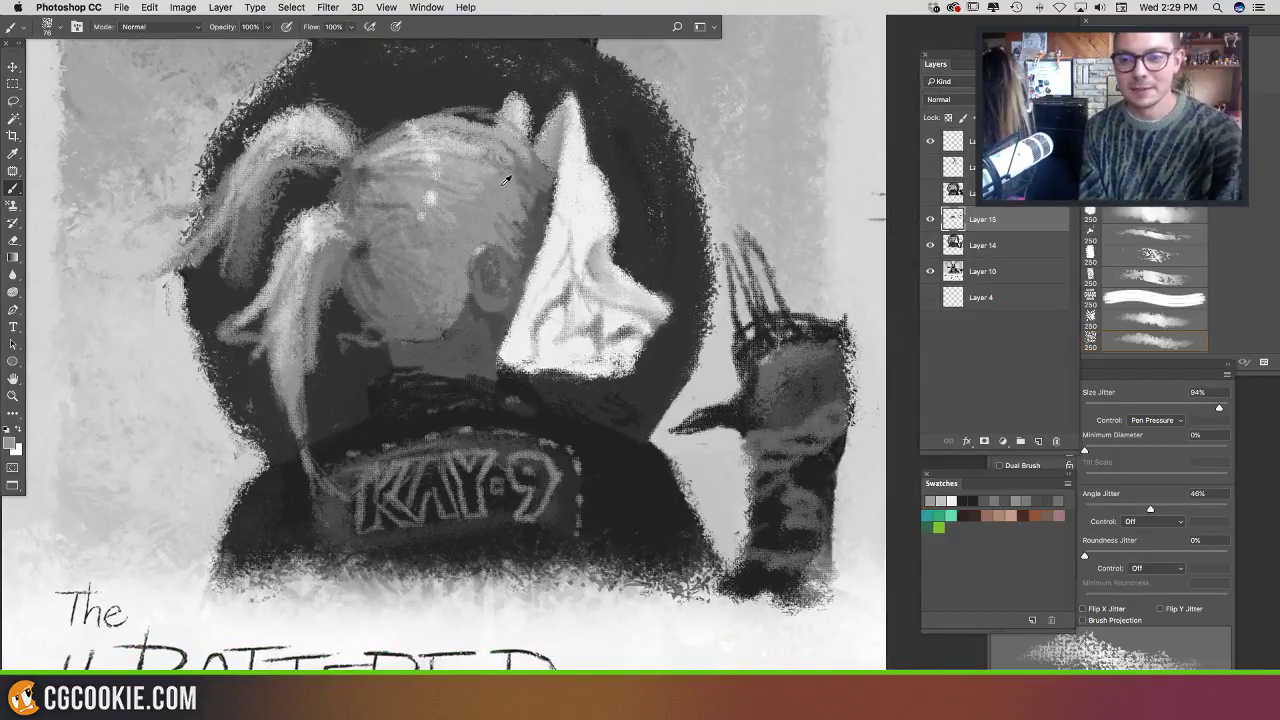
mouse_move(476, 168)
left_mouse_down()
mouse_move(451, 132)
mouse_move(532, 172)
mouse_move(512, 141)
mouse_move(534, 184)
left_mouse_up()
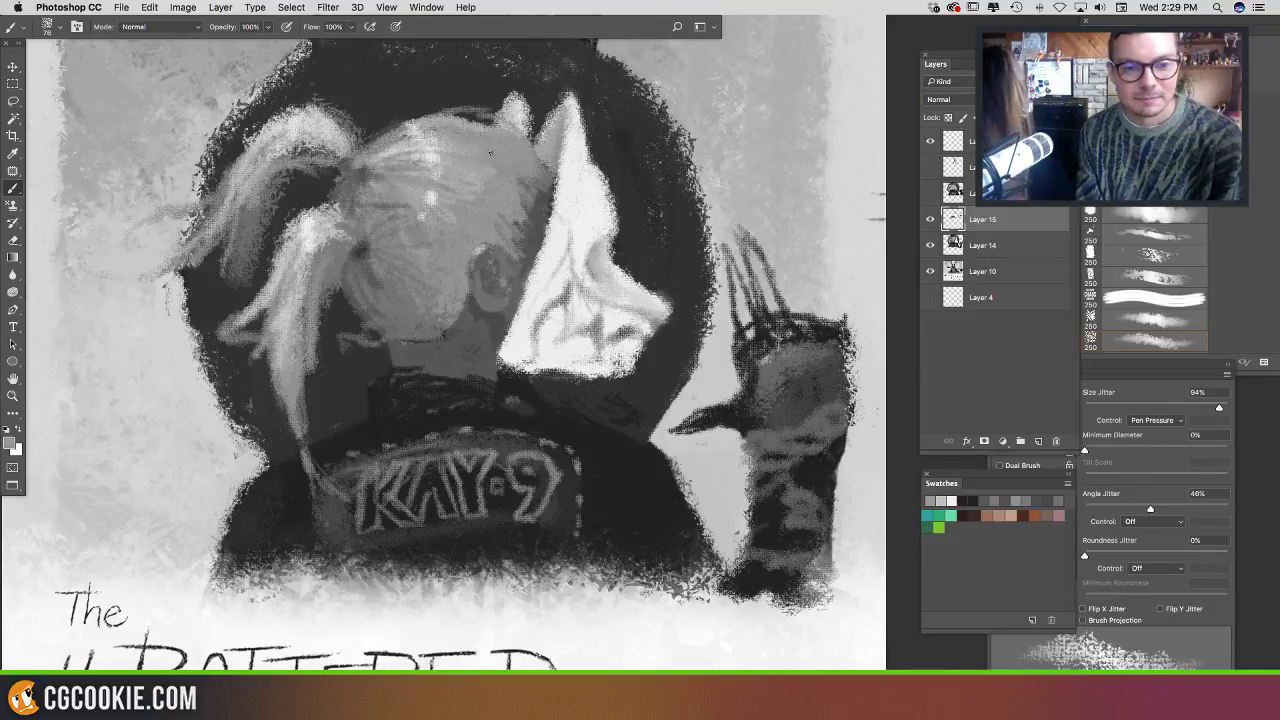
Step: Shade the mask's snout with light grey and trim its lower jaw edge with the dark grey behind it
left_click_drag(467, 249, 497, 153)
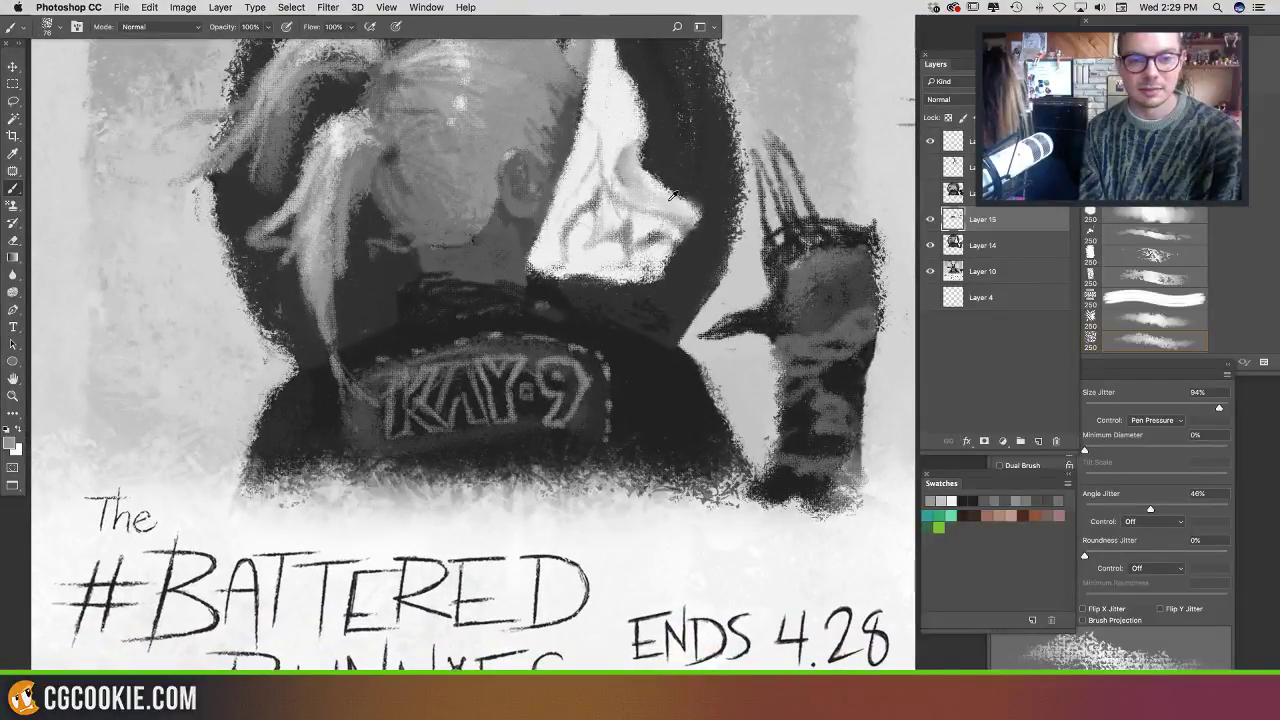
left_click_drag(616, 282, 668, 228)
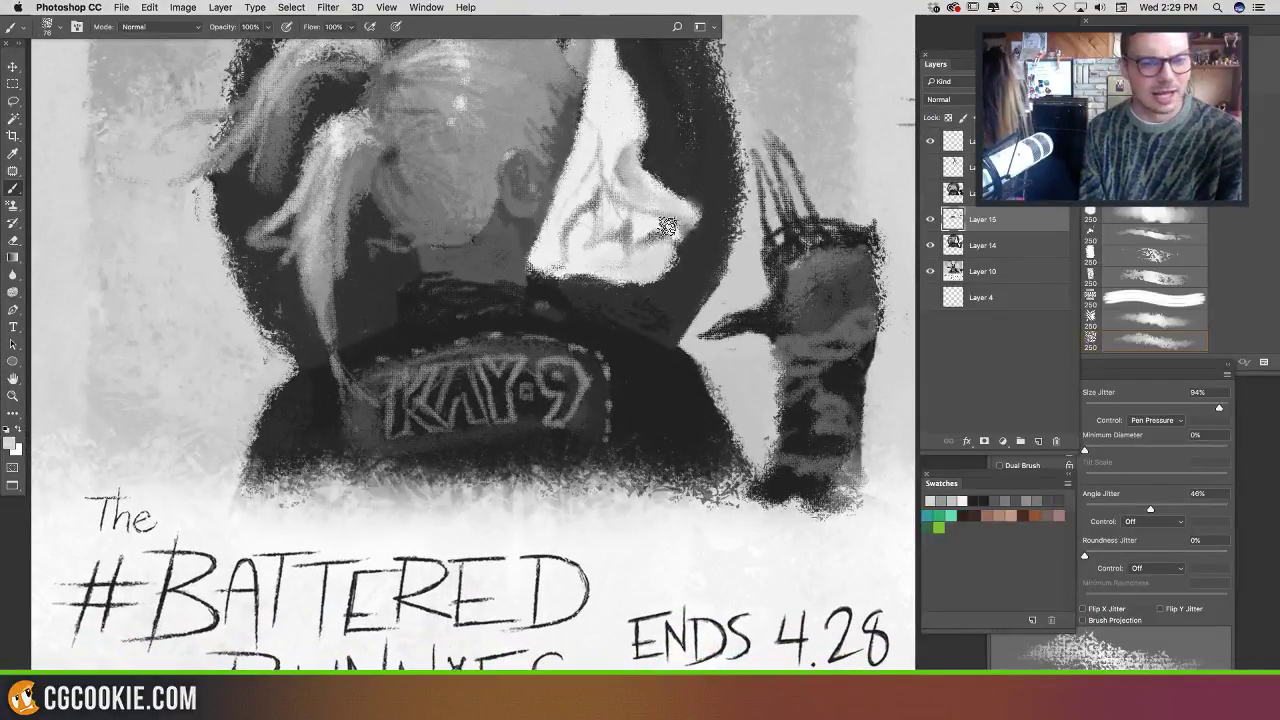
left_click_drag(622, 286, 643, 326)
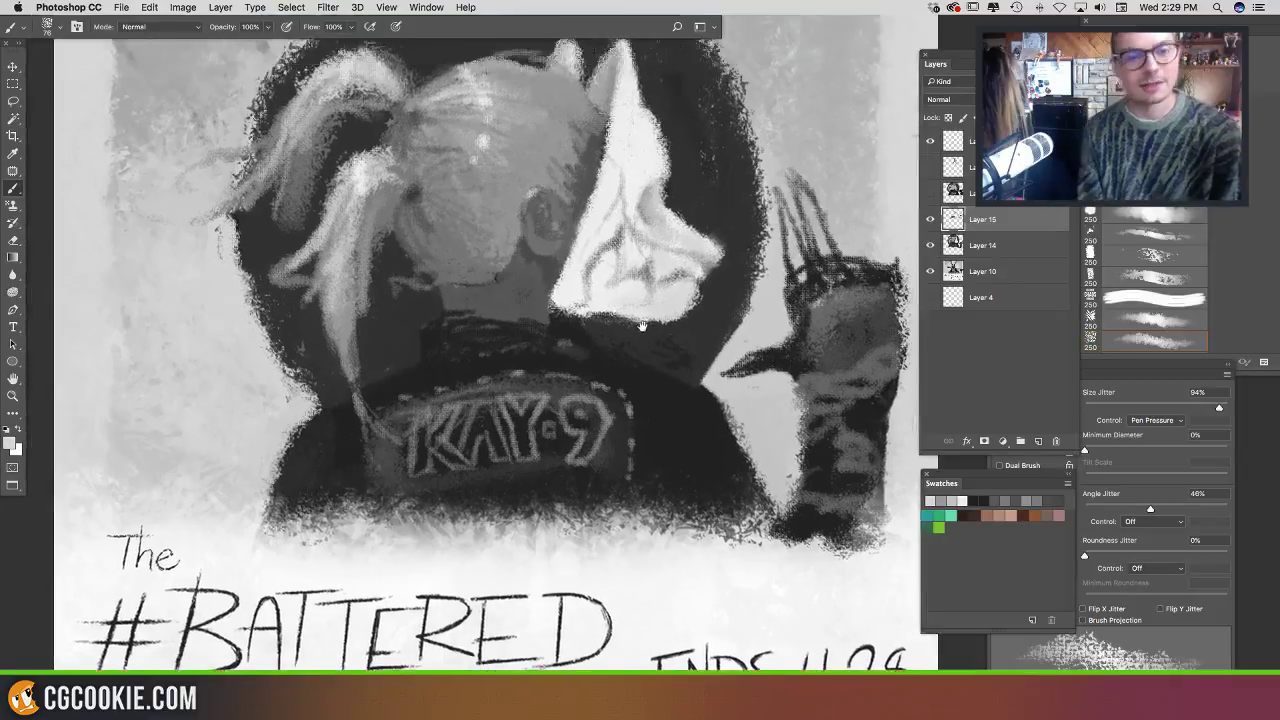
left_click(715, 298, "alt")
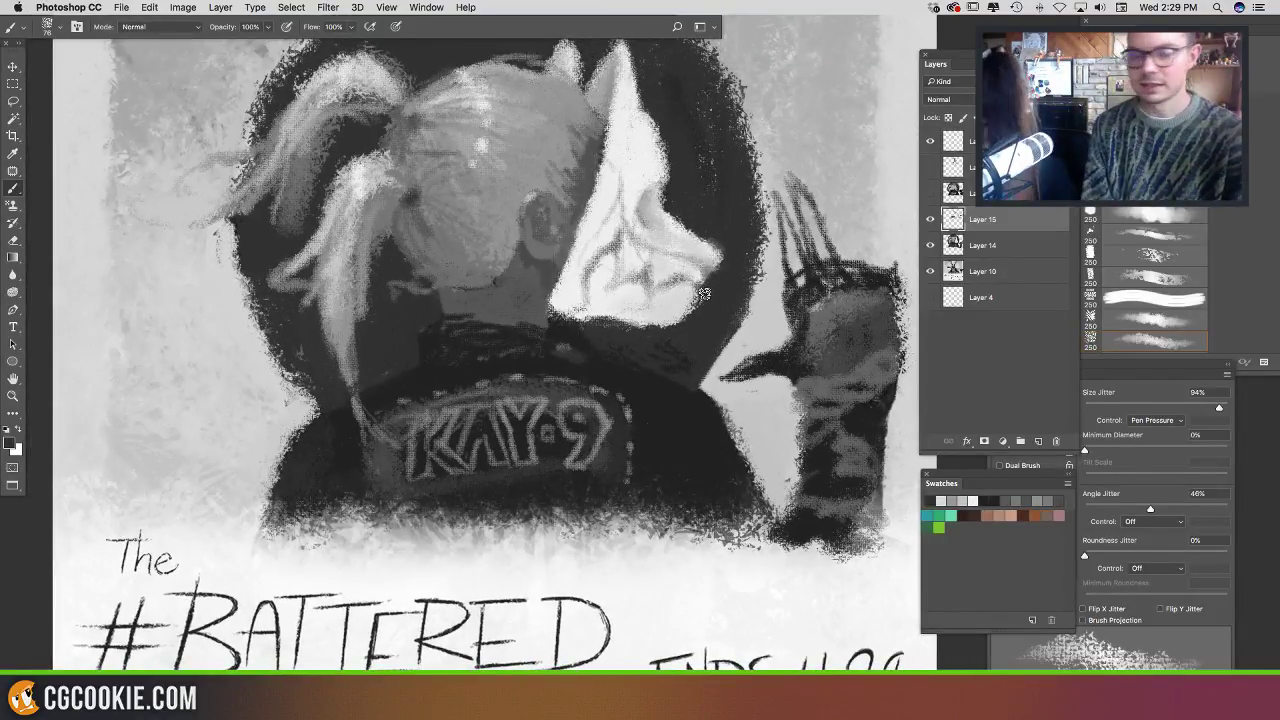
key("e")
key("b")
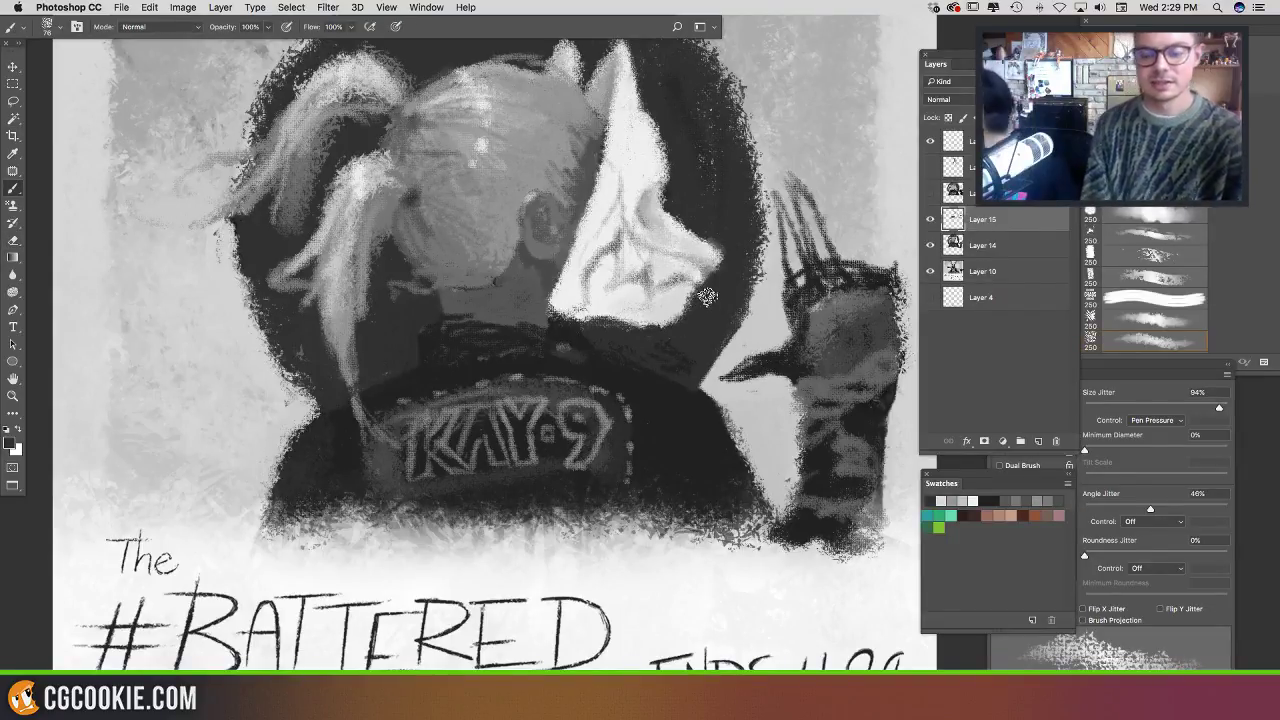
mouse_move(701, 292)
left_mouse_down()
mouse_move(669, 330)
mouse_move(621, 334)
mouse_move(637, 321)
mouse_move(686, 336)
mouse_move(706, 366)
left_mouse_up()
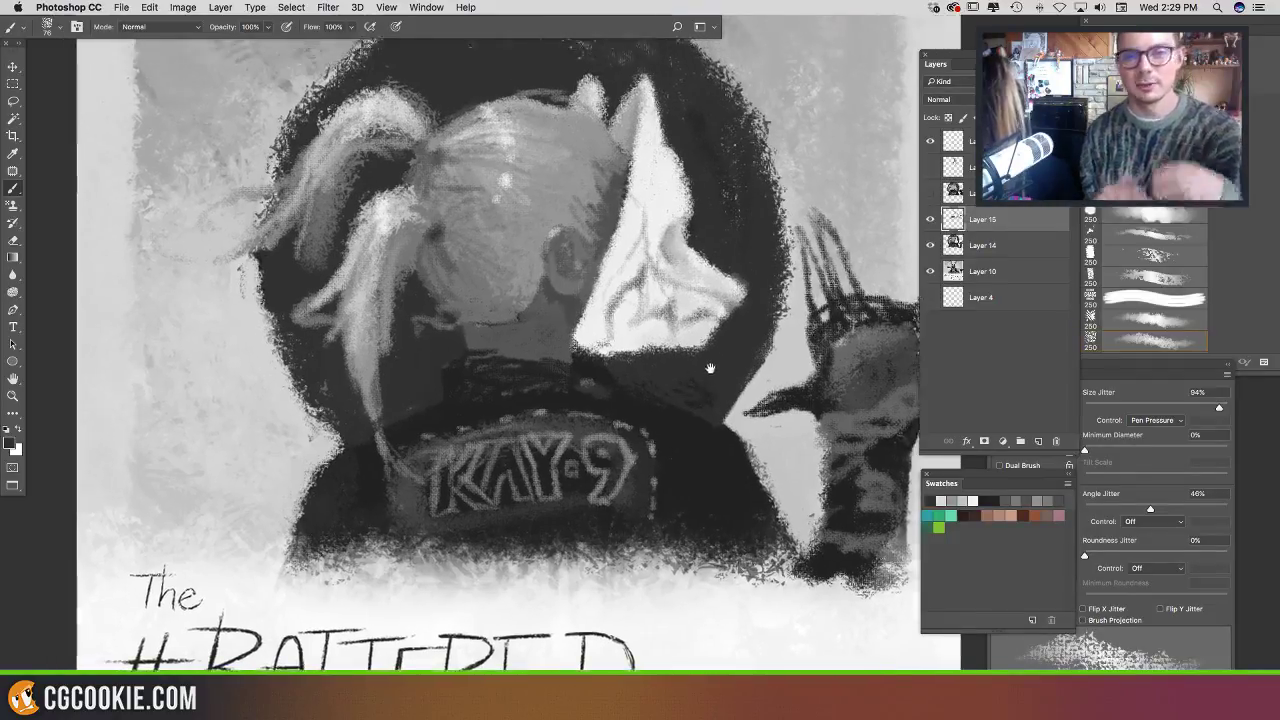
key("e")
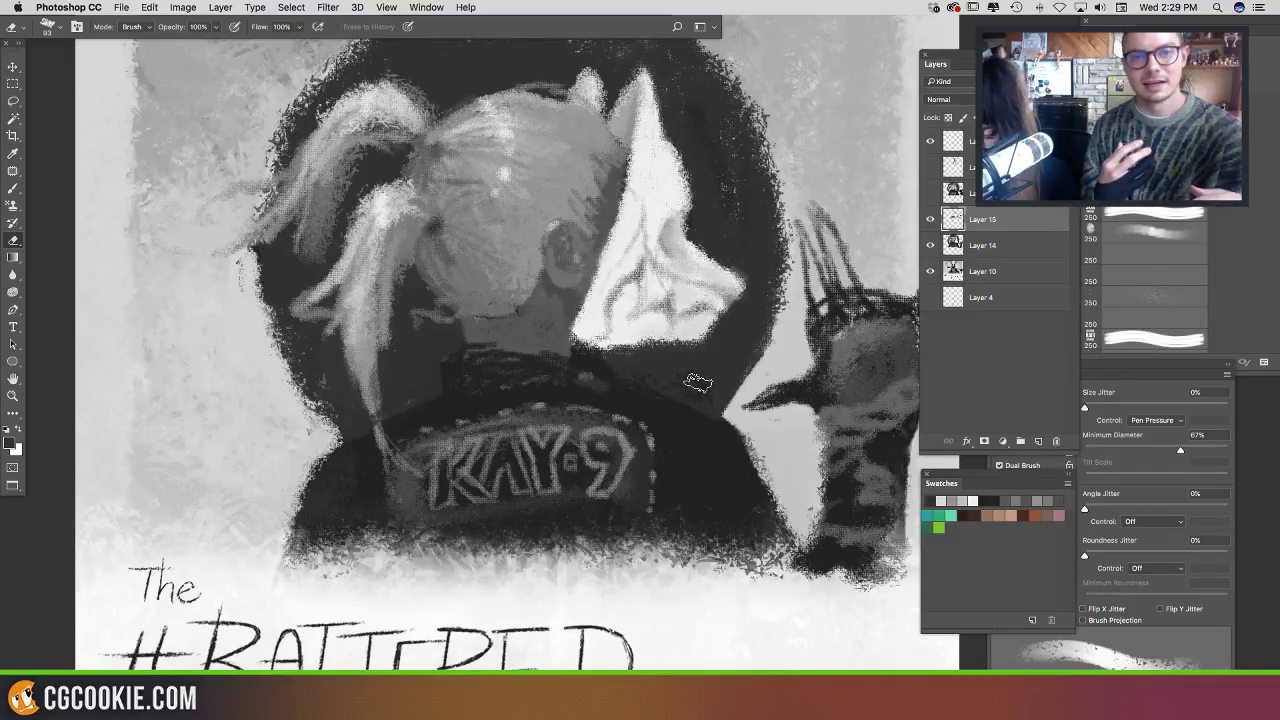
Step: Block in the jacket's shoulders and collar with the textured brush using mid grey sampled from the raised hand
key("b")
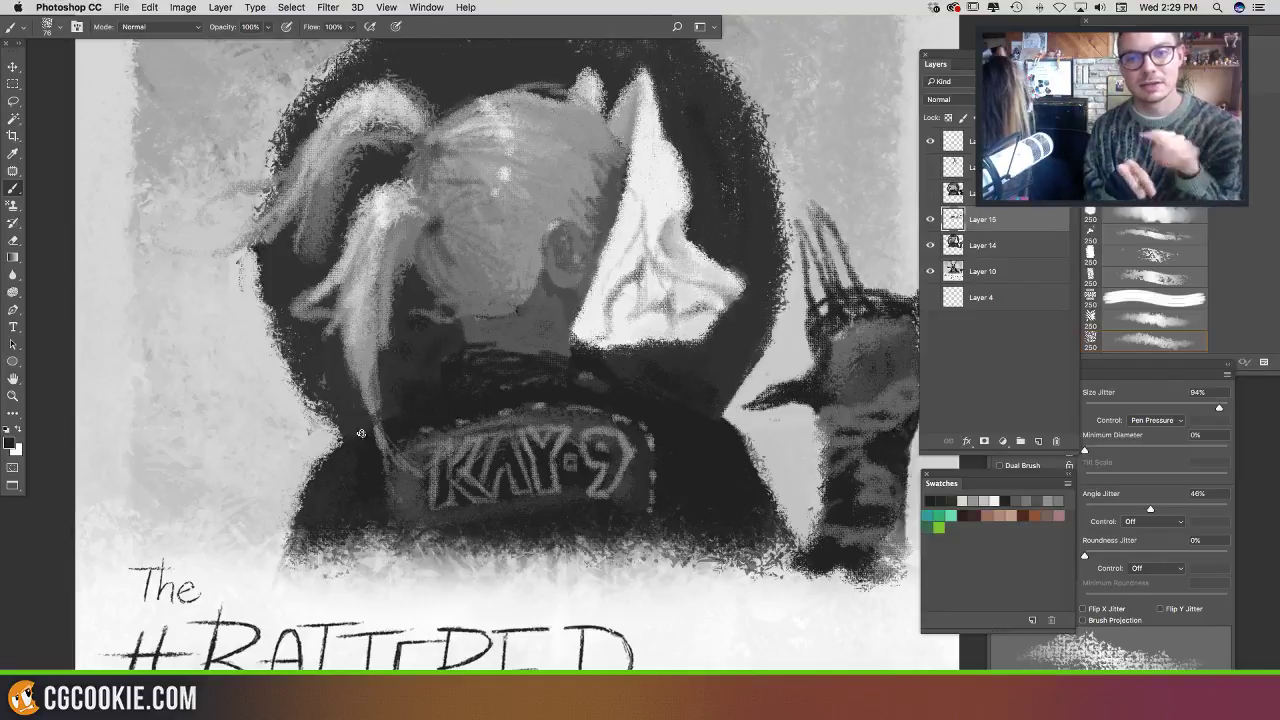
left_click_drag(334, 376, 354, 430)
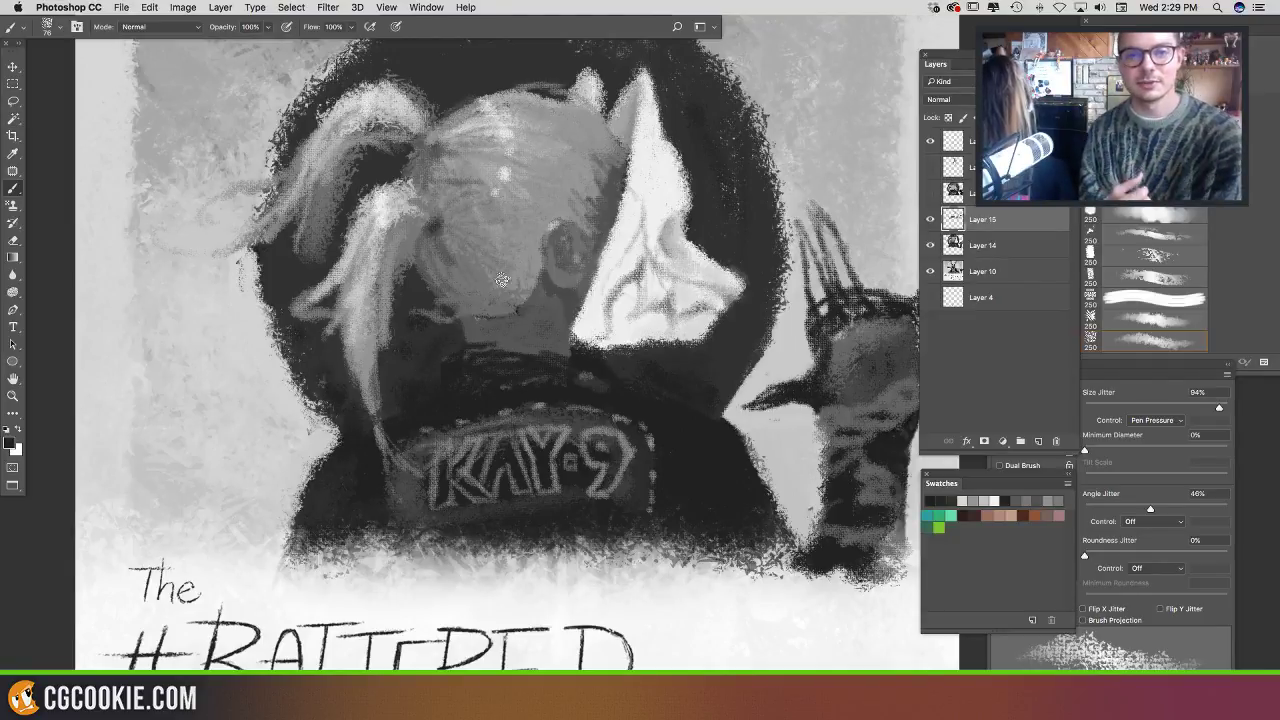
left_click_drag(640, 390, 613, 416)
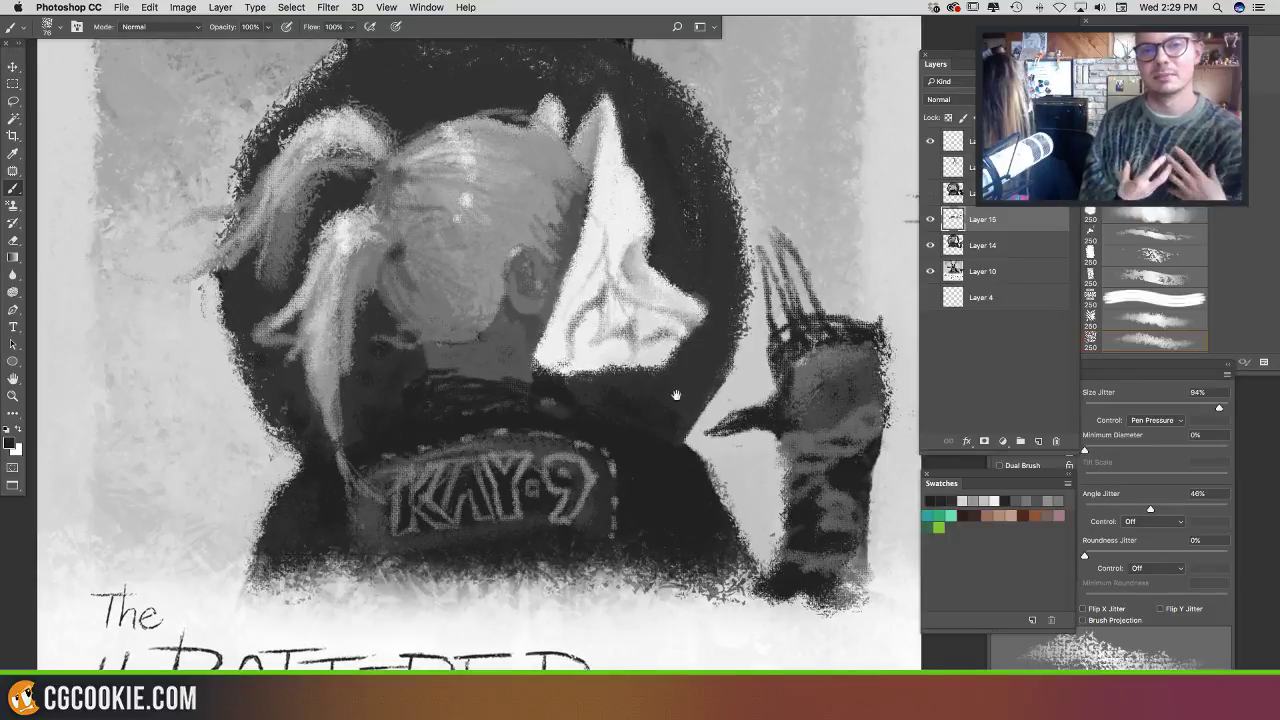
left_click(813, 367, "alt")
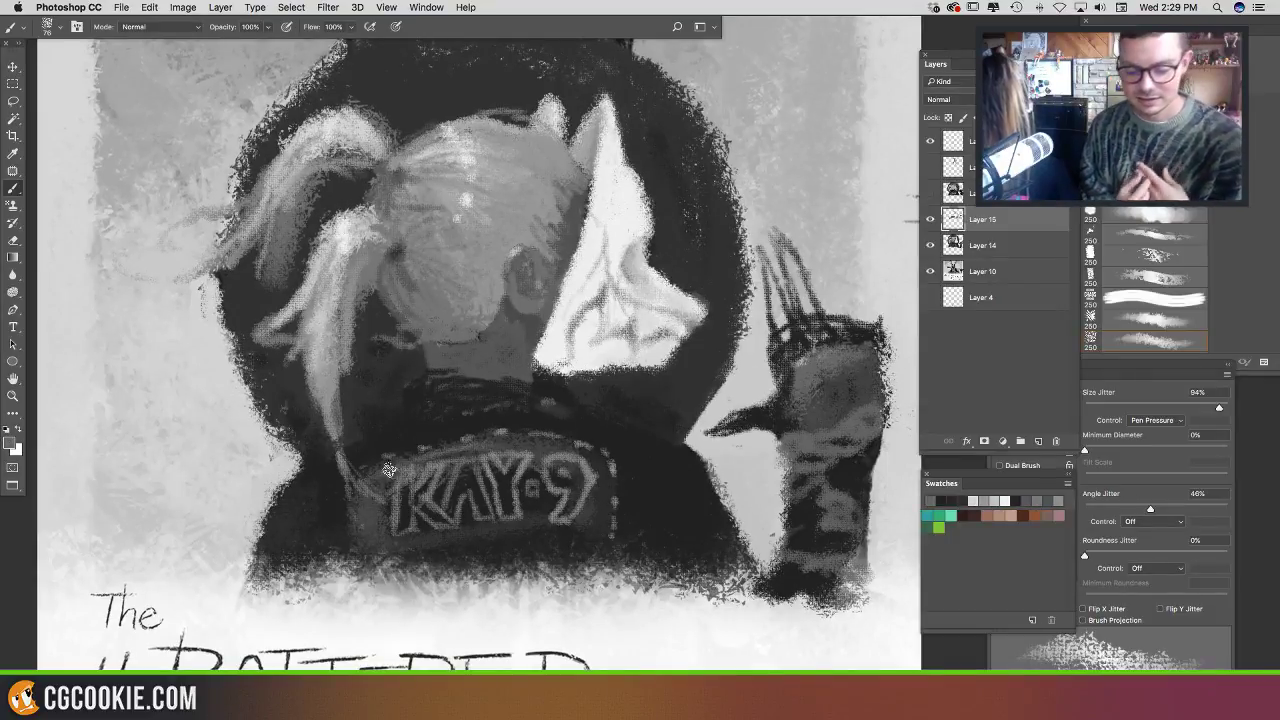
mouse_move(299, 507)
left_mouse_down()
mouse_move(300, 539)
mouse_move(327, 531)
mouse_move(346, 556)
left_mouse_up()
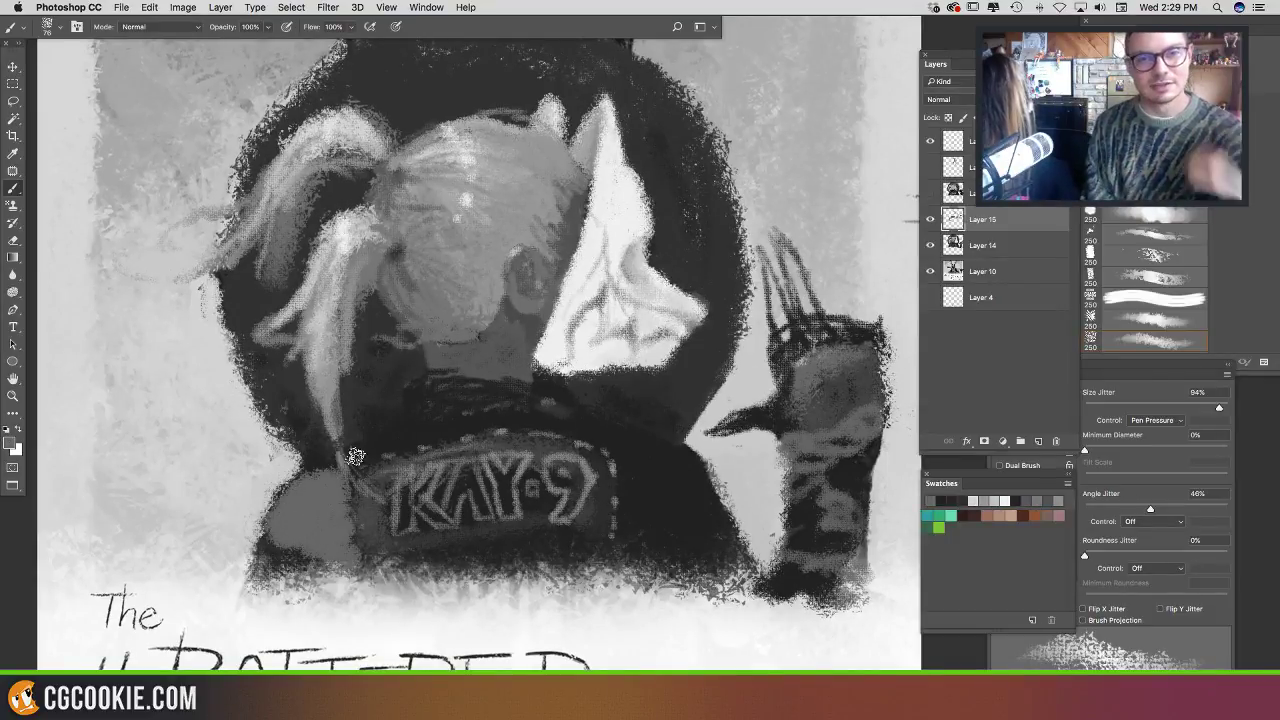
mouse_move(355, 456)
left_mouse_down()
mouse_move(414, 445)
mouse_move(464, 409)
mouse_move(426, 391)
mouse_move(419, 413)
mouse_move(466, 405)
left_mouse_up()
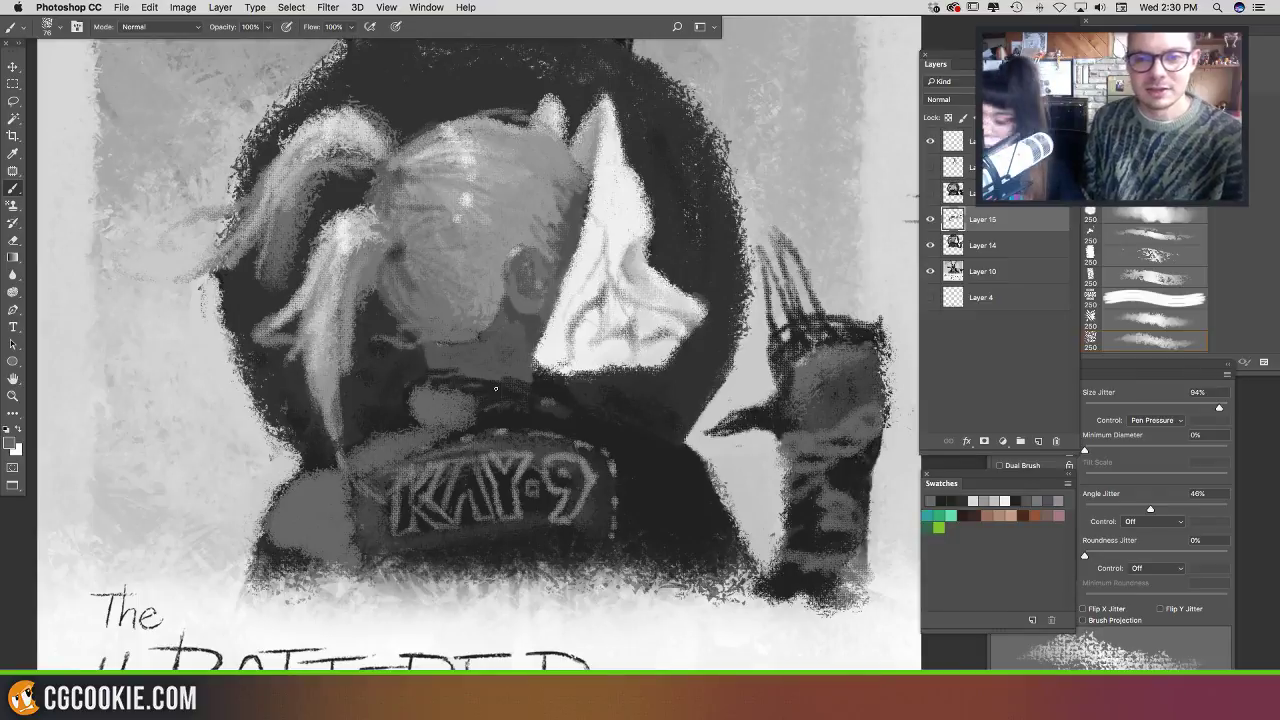
mouse_move(492, 403)
left_mouse_down()
mouse_move(572, 409)
mouse_move(490, 437)
mouse_move(550, 422)
mouse_move(641, 456)
mouse_move(618, 458)
mouse_move(628, 549)
mouse_move(646, 433)
mouse_move(626, 453)
mouse_move(701, 522)
mouse_move(690, 482)
mouse_move(710, 534)
mouse_move(688, 487)
mouse_move(674, 542)
left_mouse_up()
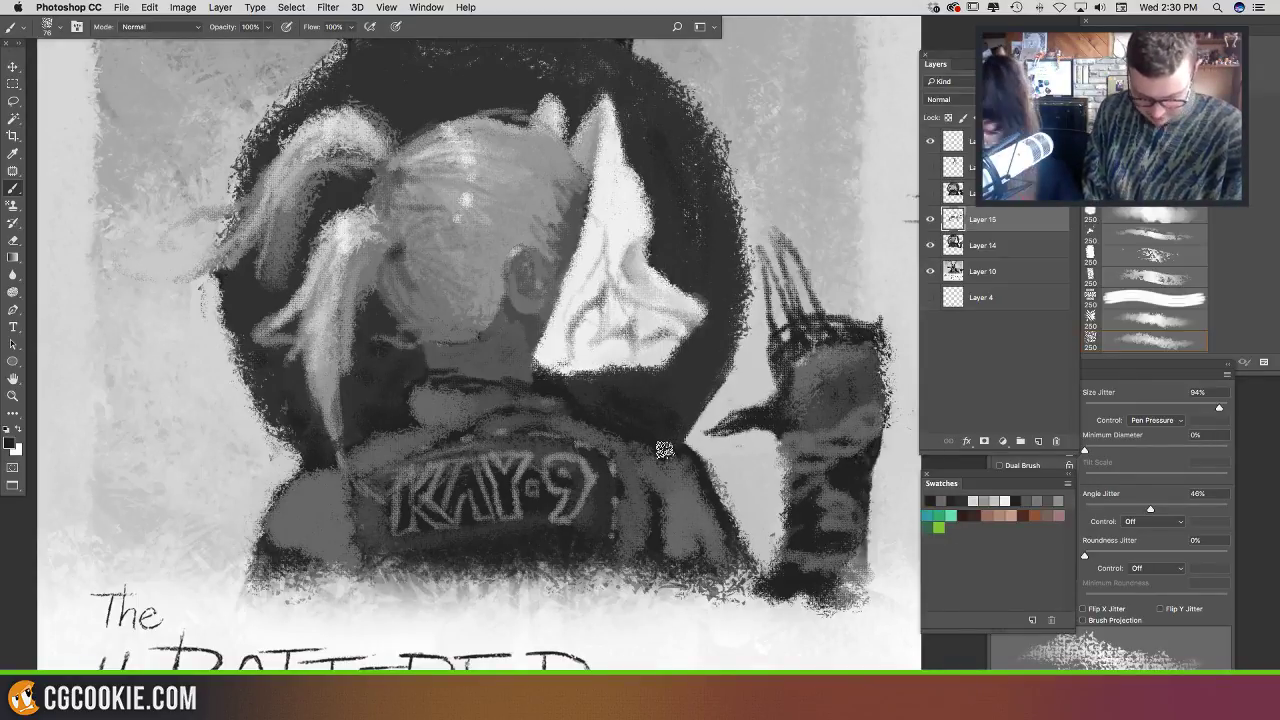
Step: Outline the sleeve seams at both shoulders of the jacket with sampled dark greys and adjust the sleeve edges
mouse_move(656, 397)
left_mouse_down()
mouse_move(640, 398)
mouse_move(648, 408)
left_mouse_up()
mouse_move(657, 464)
left_mouse_down()
mouse_move(685, 504)
mouse_move(674, 455)
mouse_move(662, 531)
mouse_move(671, 456)
mouse_move(702, 476)
mouse_move(695, 464)
mouse_move(727, 560)
left_mouse_up()
left_click(680, 505, "alt")
left_click(396, 412, "alt")
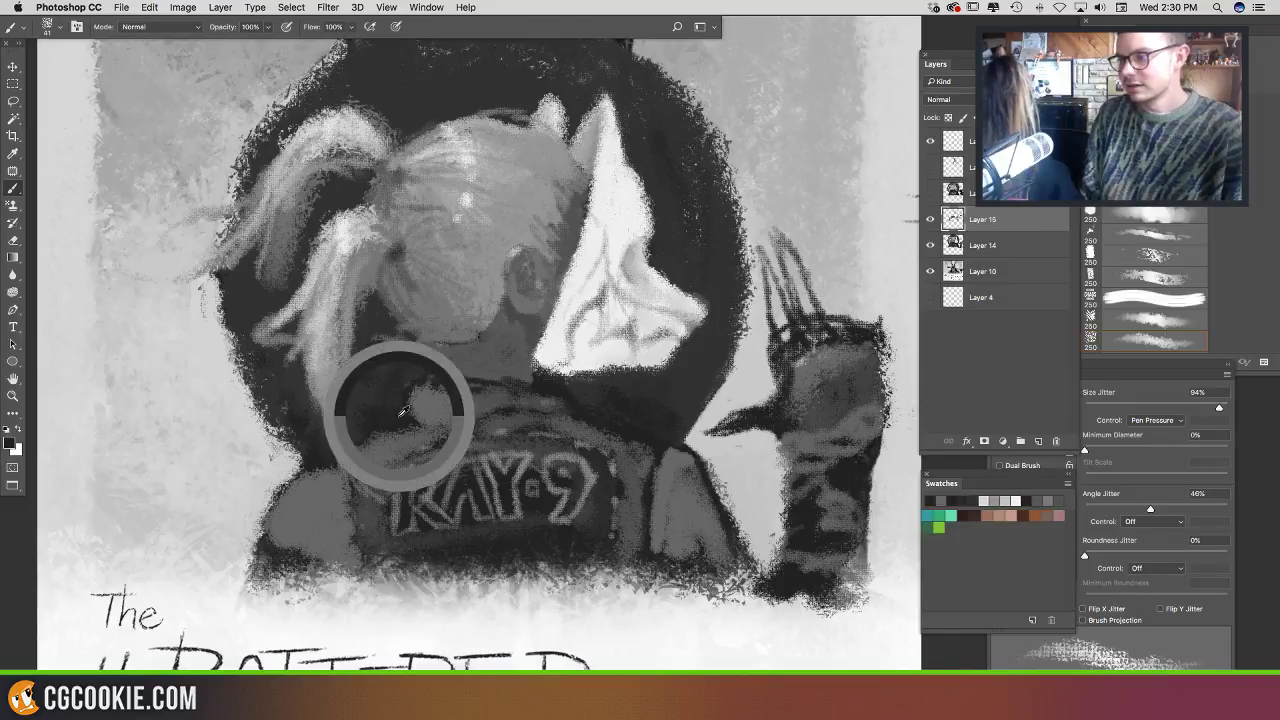
mouse_move(338, 466)
left_mouse_down()
mouse_move(345, 528)
mouse_move(332, 480)
mouse_move(330, 558)
left_mouse_up()
left_click_drag(334, 474, 328, 545)
left_click(319, 505, "alt")
left_click_drag(341, 490, 345, 562)
Step: Extend the lower ponytail over the jacket in sampled light grey and define its dark hair tie
left_click(343, 243, "alt")
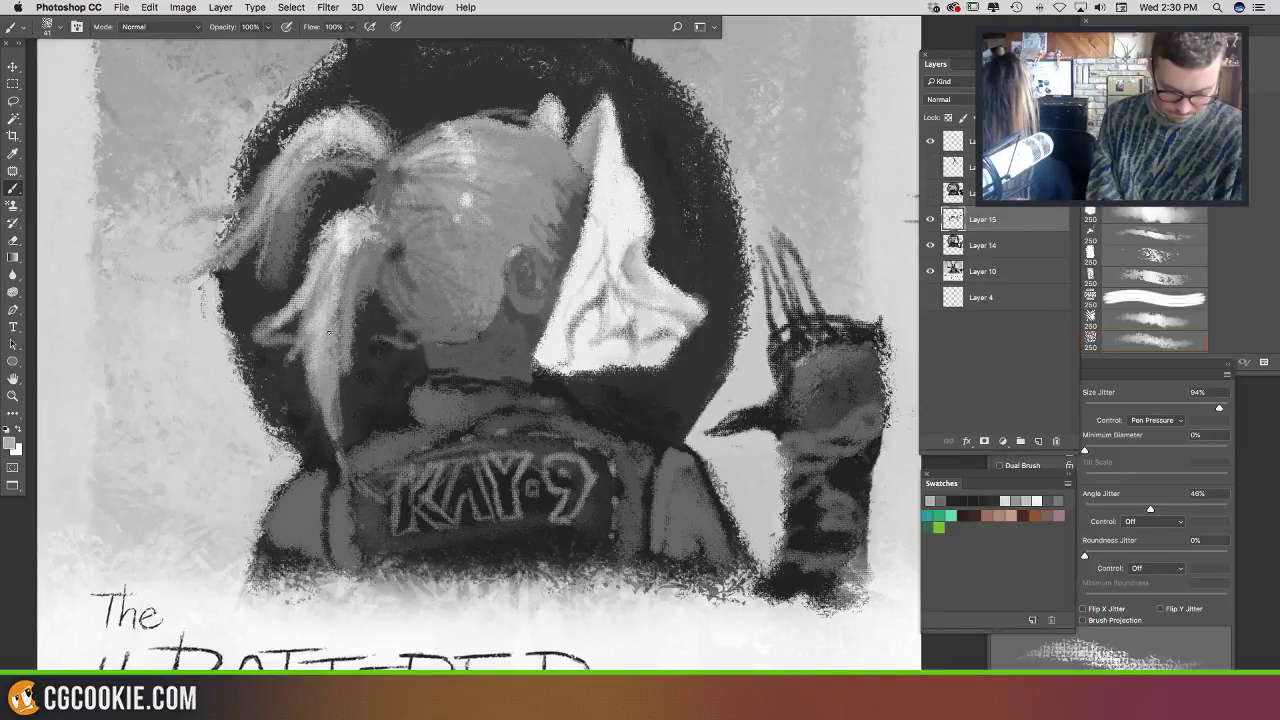
mouse_move(323, 312)
left_mouse_down()
mouse_move(368, 484)
mouse_move(330, 335)
mouse_move(376, 228)
left_mouse_up()
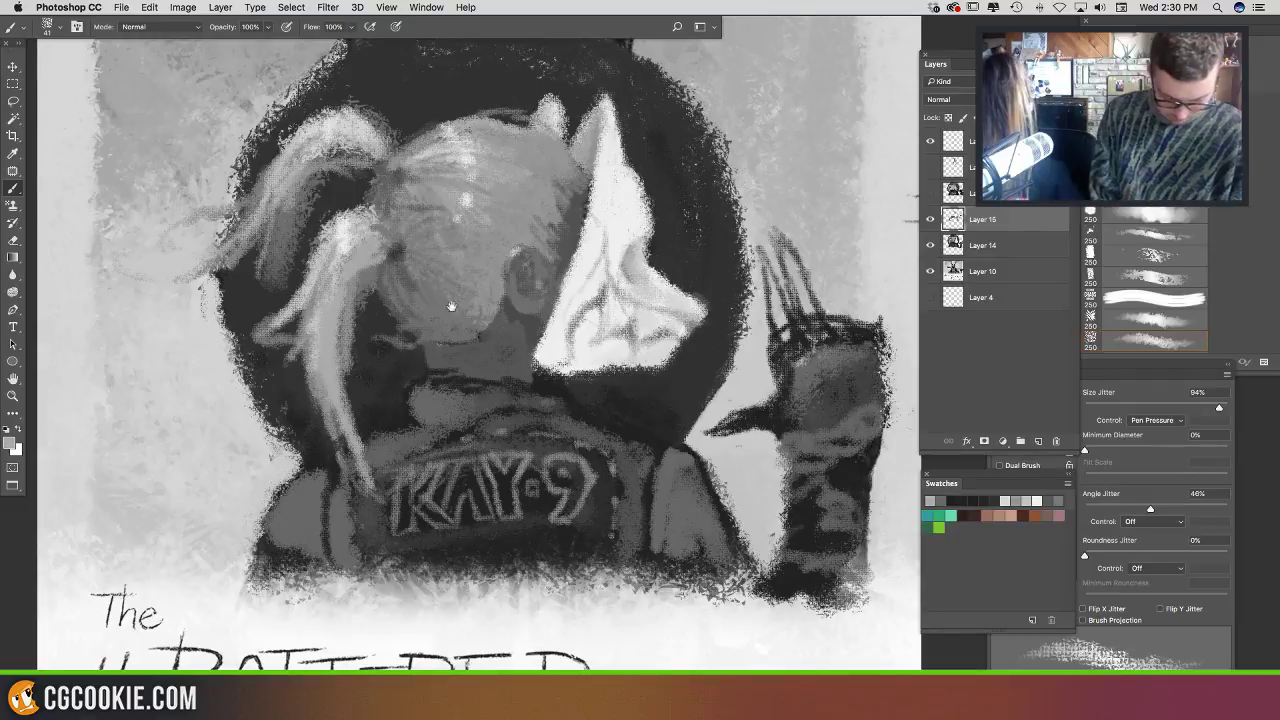
scroll(372, 260, "up", 2)
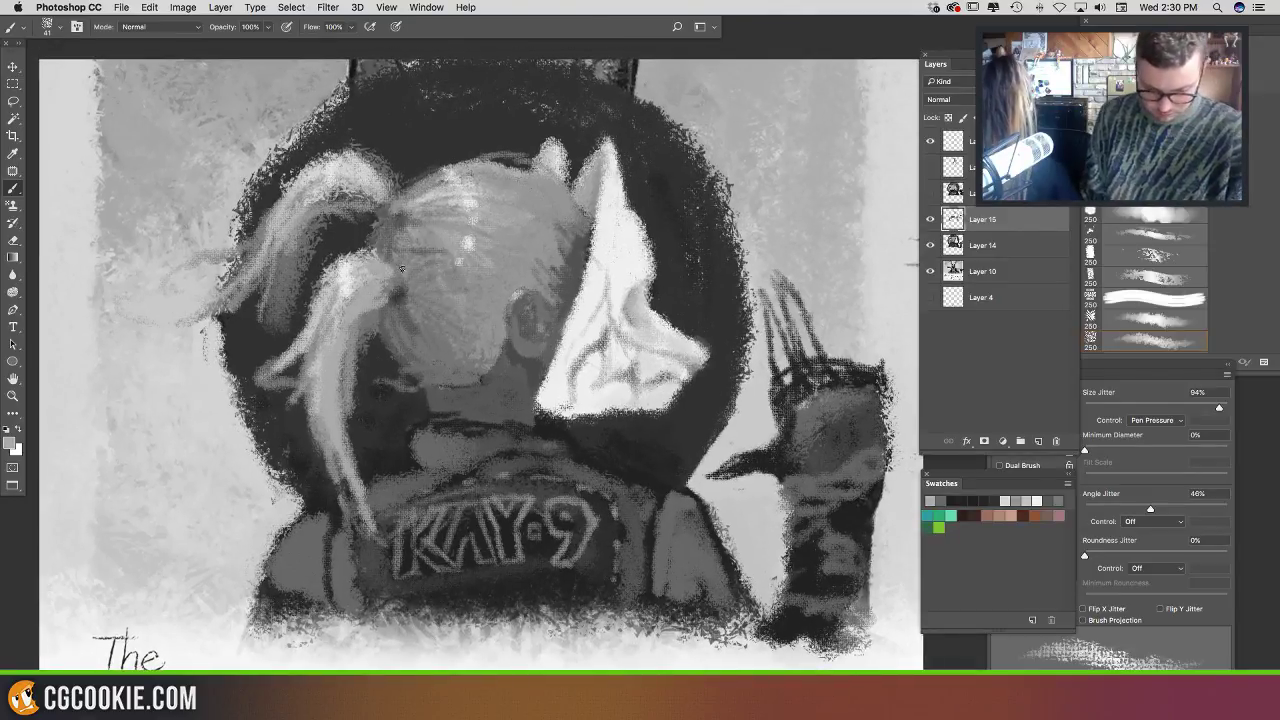
left_click(399, 284, "alt")
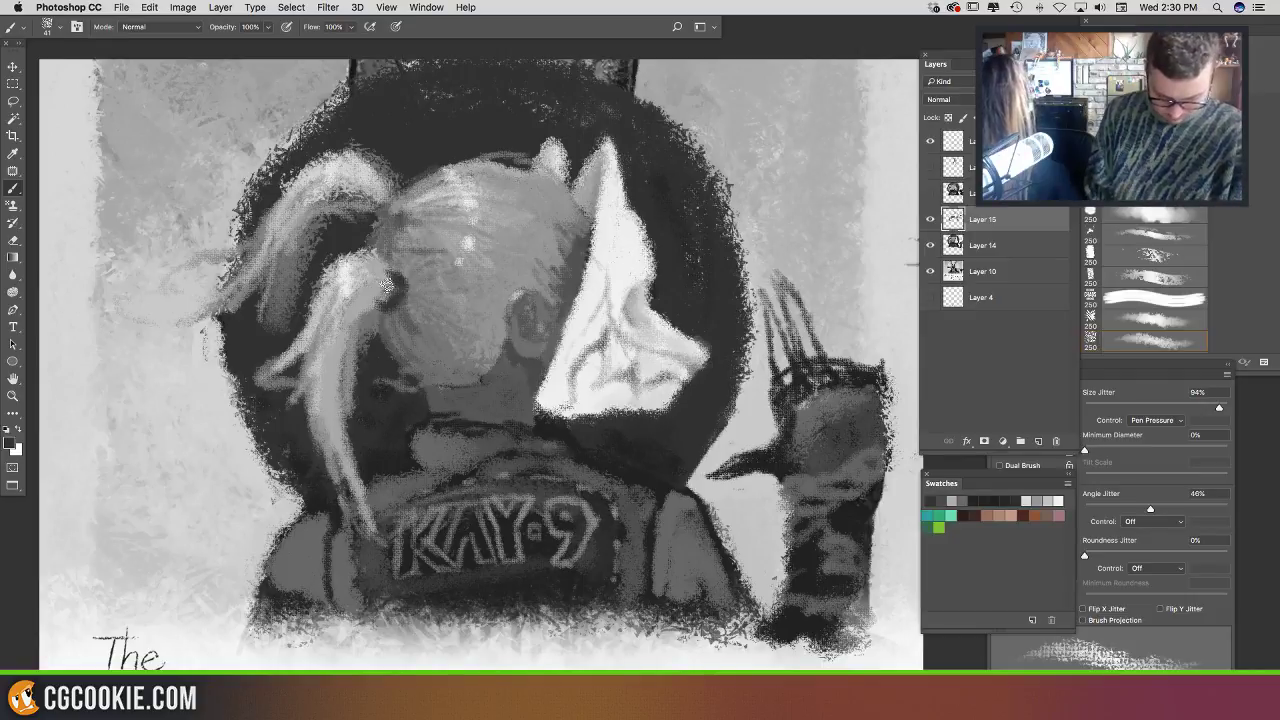
Step: Paint directional hair strands across the crown and back of the head with sampled light grey
left_click(385, 266, "alt")
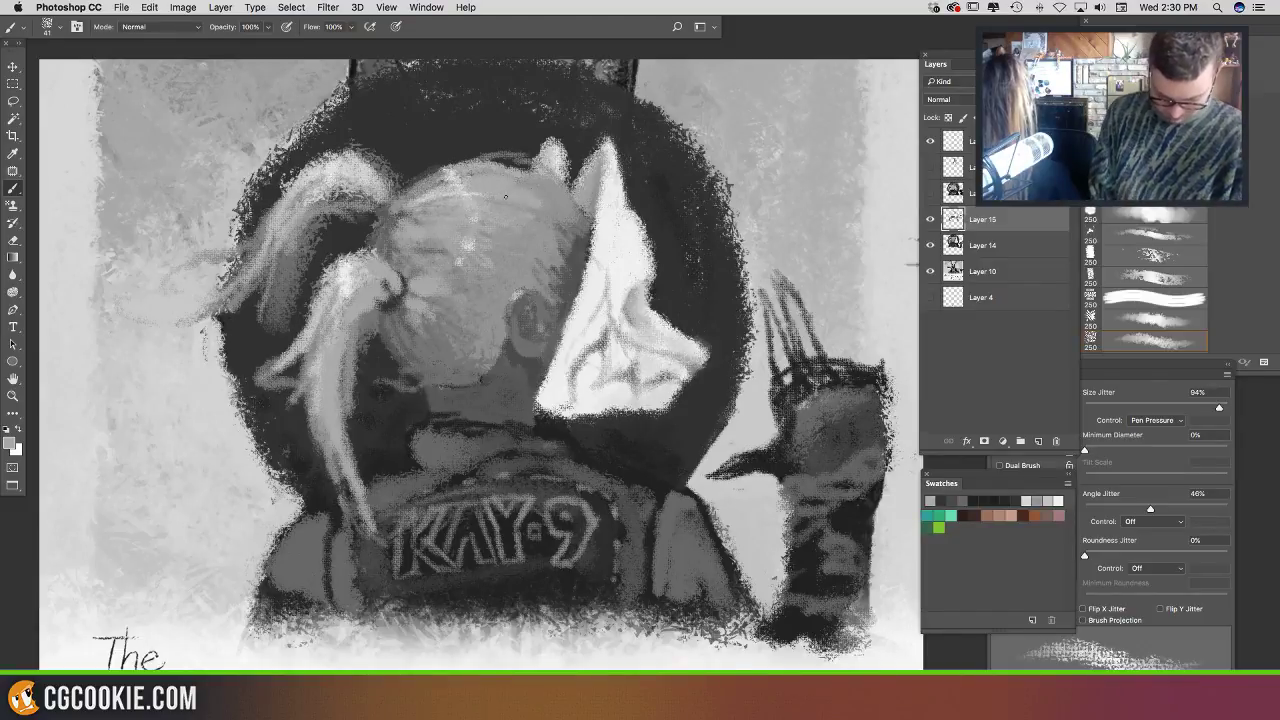
left_click_drag(512, 335, 454, 331)
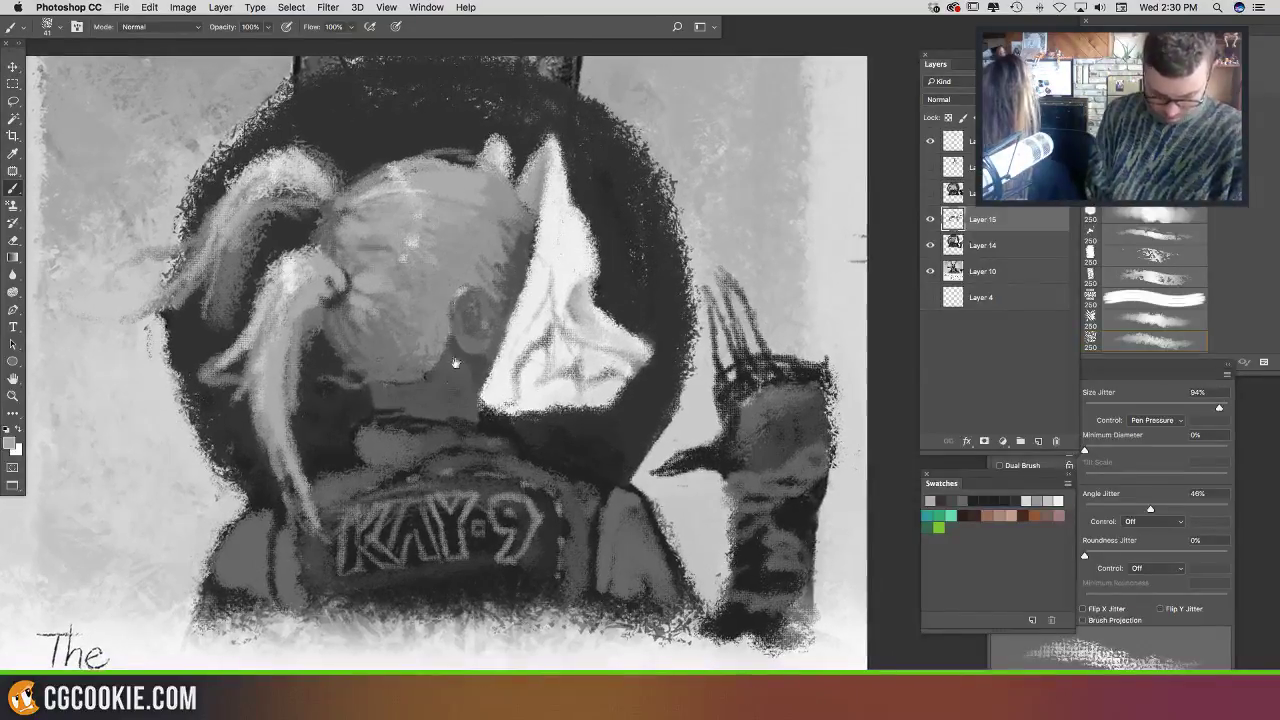
left_click_drag(446, 400, 484, 435)
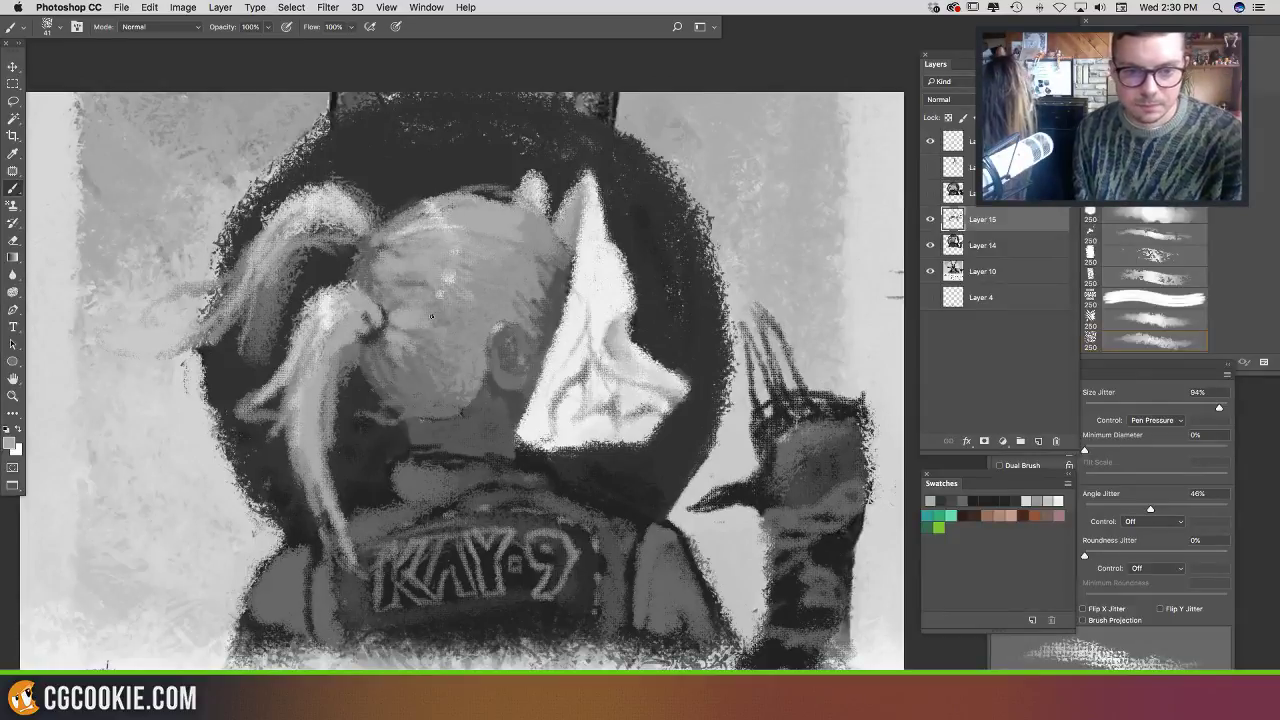
left_click_drag(432, 319, 470, 308)
left_click_drag(535, 220, 554, 230)
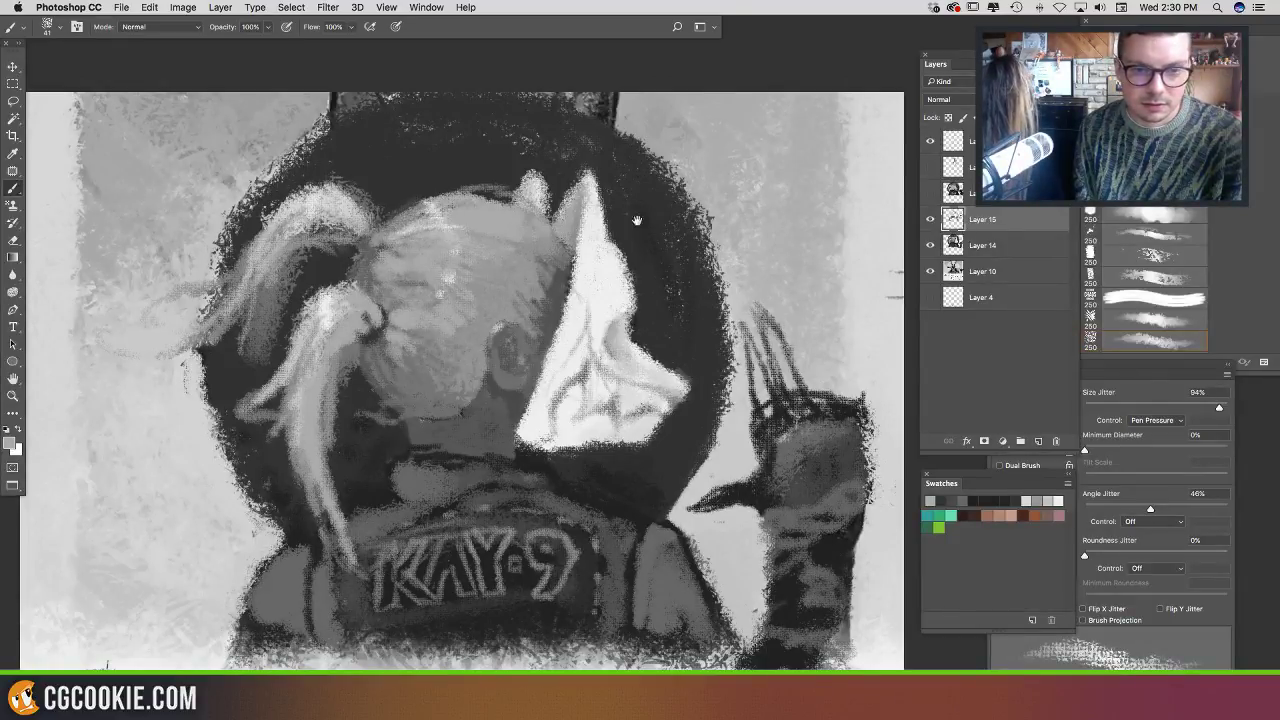
Step: Fill the sketched raised fingers with sampled dark grey and shade where they join the hand
left_click_drag(643, 218, 556, 194)
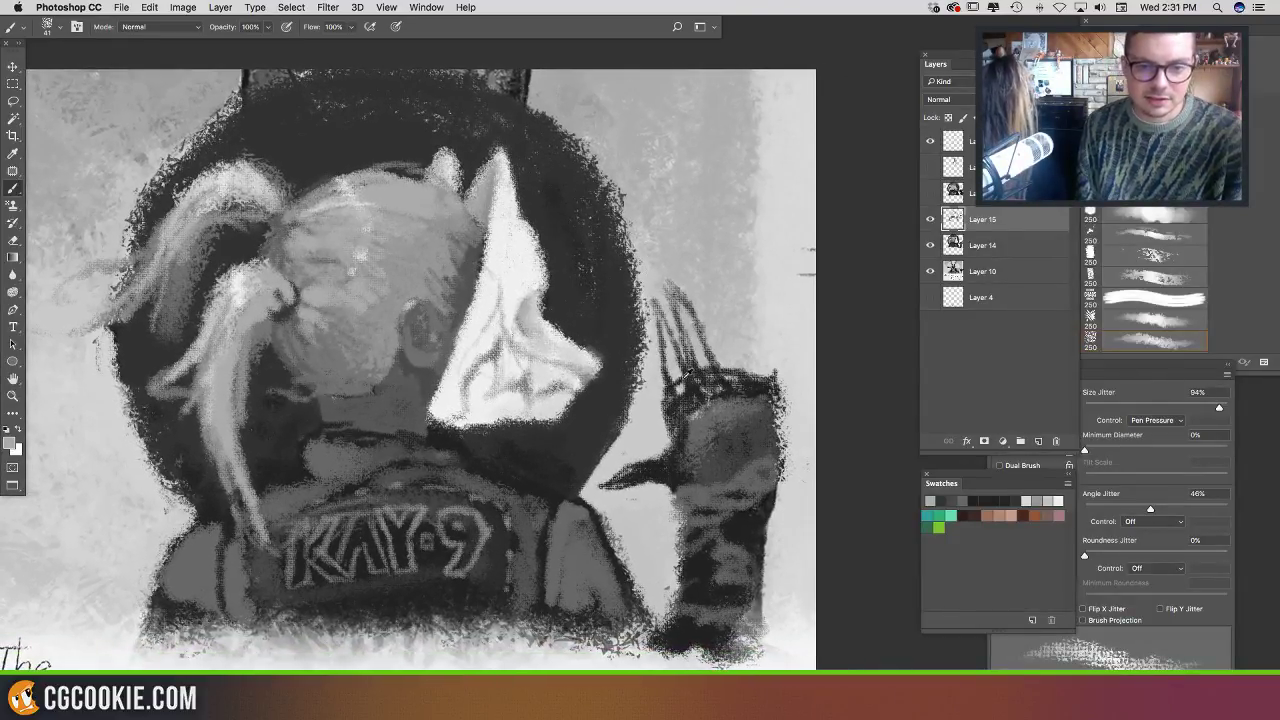
left_click(692, 386, "alt")
mouse_move(686, 384)
left_mouse_down()
mouse_move(662, 313)
mouse_move(672, 396)
mouse_move(676, 322)
mouse_move(686, 398)
mouse_move(696, 328)
mouse_move(682, 308)
mouse_move(697, 338)
left_mouse_up()
left_click(727, 389, "alt")
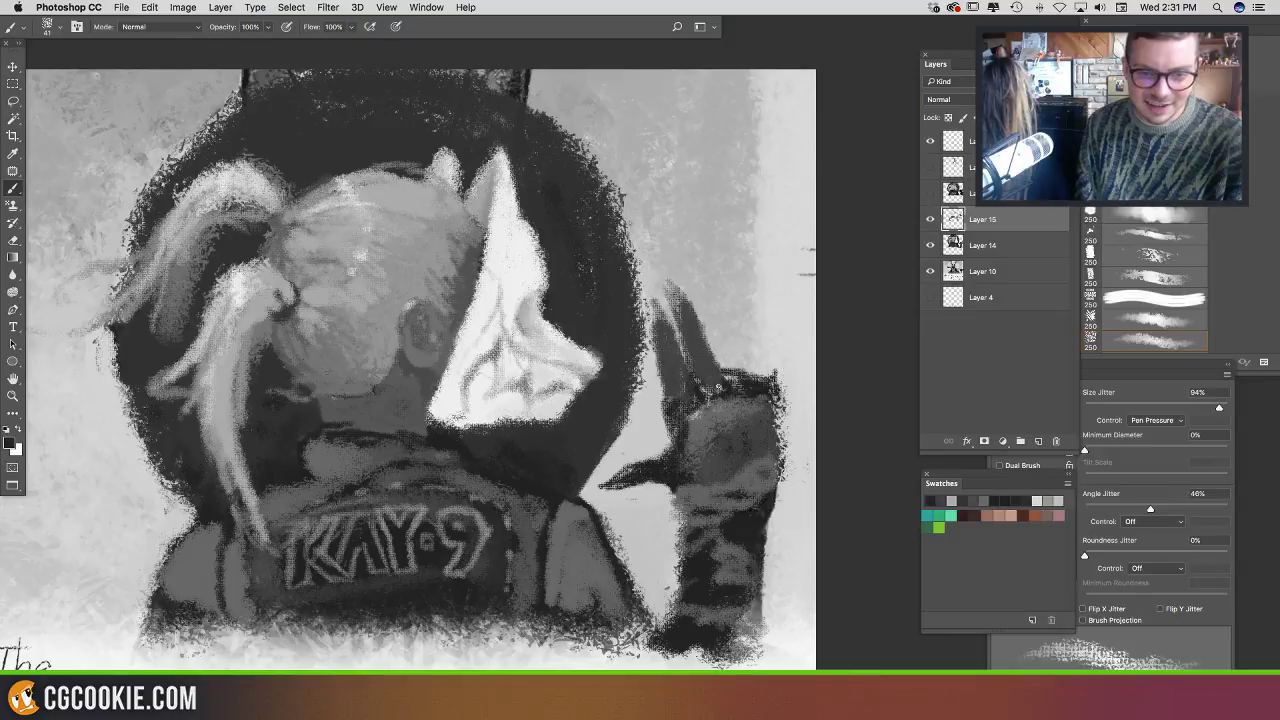
mouse_move(712, 388)
left_mouse_down()
mouse_move(690, 325)
mouse_move(708, 410)
left_mouse_up()
Step: Carve the background around the claws and outer edge of the raised hand with sampled light greys
left_click(713, 296, "alt")
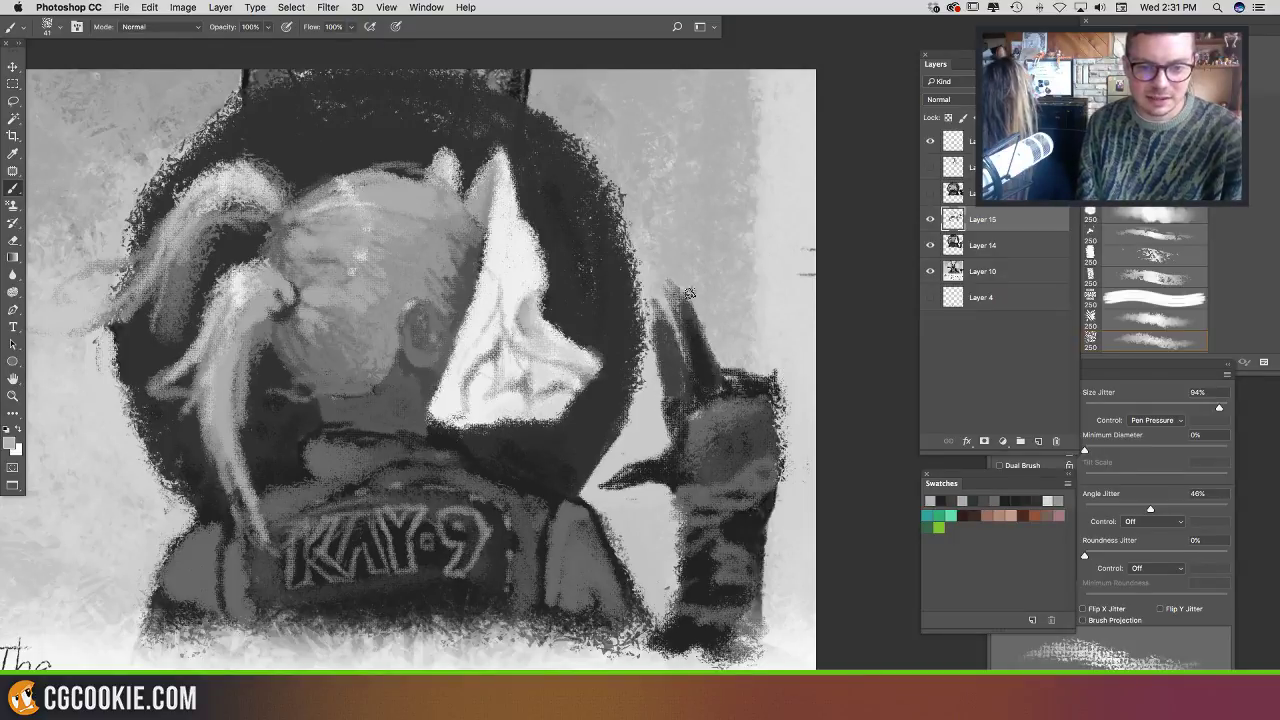
mouse_move(688, 296)
left_mouse_down()
mouse_move(672, 304)
mouse_move(668, 284)
mouse_move(683, 360)
mouse_move(656, 308)
mouse_move(690, 384)
mouse_move(686, 413)
mouse_move(754, 396)
mouse_move(750, 377)
mouse_move(784, 394)
mouse_move(778, 453)
mouse_move(794, 461)
left_mouse_up()
left_click(711, 370, "alt")
left_click(739, 349, "alt")
left_click(776, 367, "alt")
left_click(782, 359, "alt")
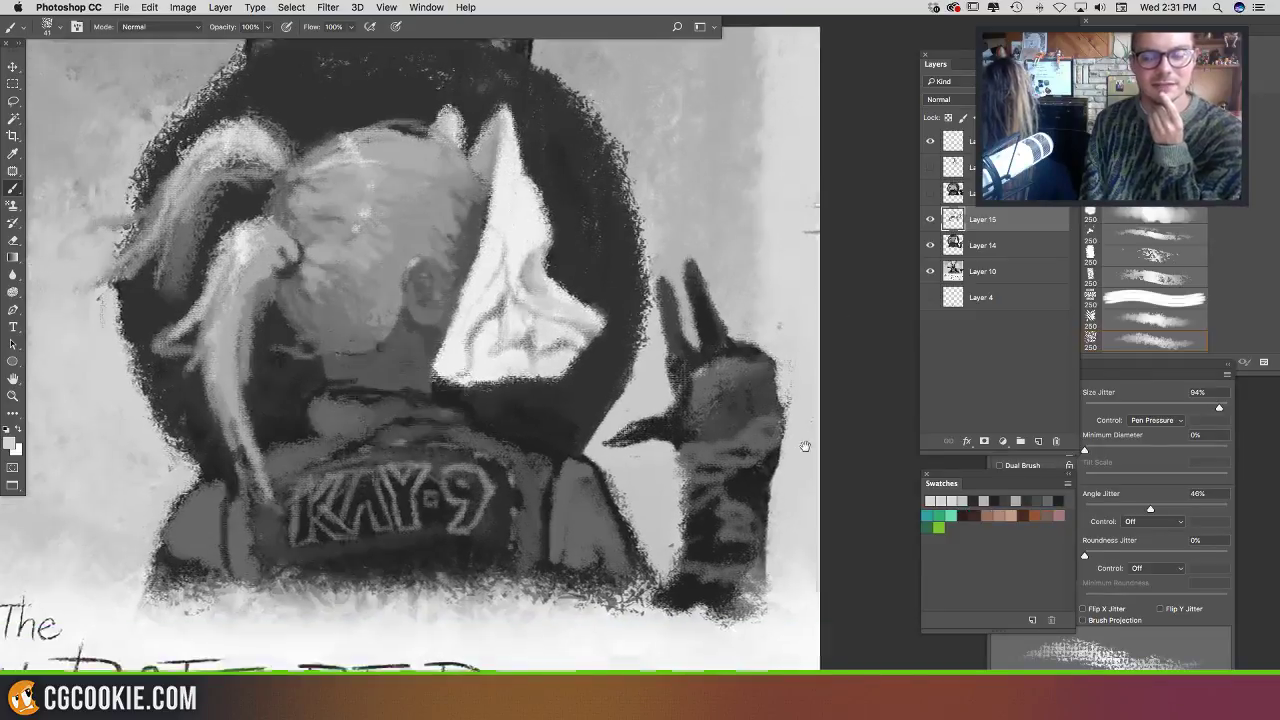
Step: Sharpen the two raised claws with sampled dark grey and trim their tips with the background grey
scroll(804, 495, "down", 2)
left_click(660, 430, "alt")
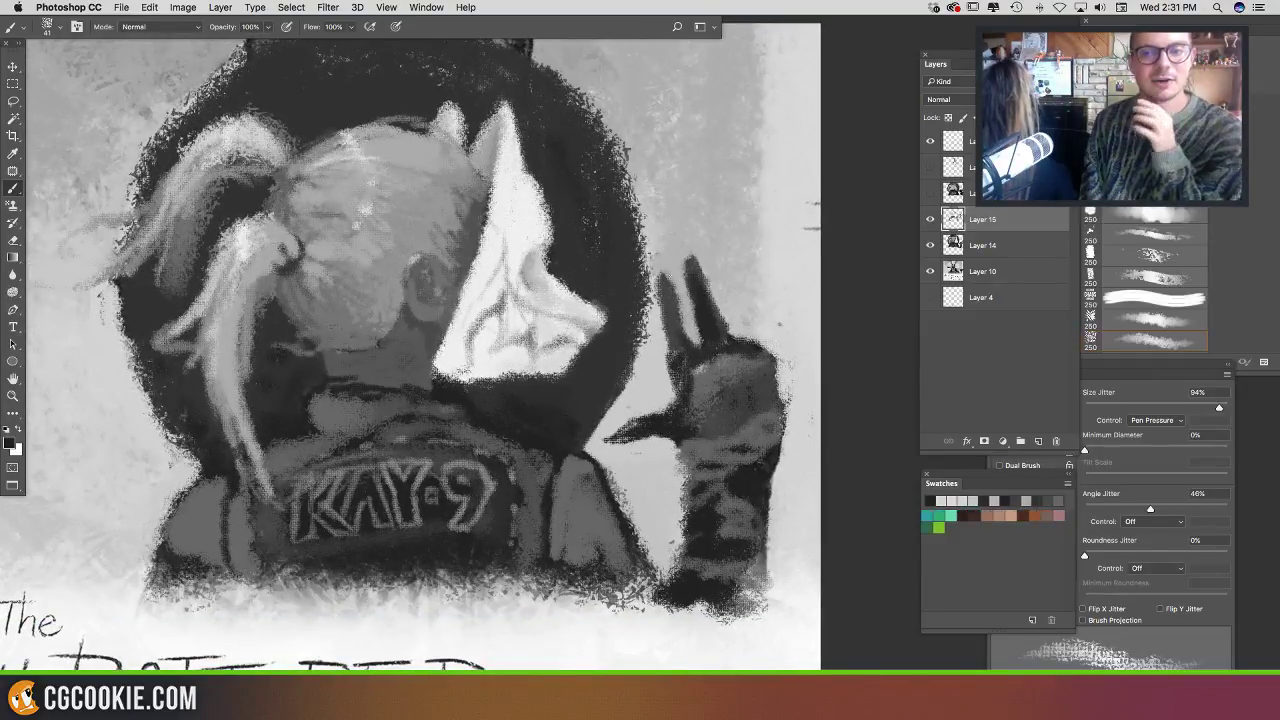
mouse_move(665, 292)
left_mouse_down()
mouse_move(656, 232)
mouse_move(687, 253)
mouse_move(681, 235)
mouse_move(695, 271)
mouse_move(686, 243)
mouse_move(668, 279)
left_mouse_up()
left_click_drag(757, 332, 733, 326)
left_click(648, 249, "alt")
left_click_drag(643, 242, 647, 262)
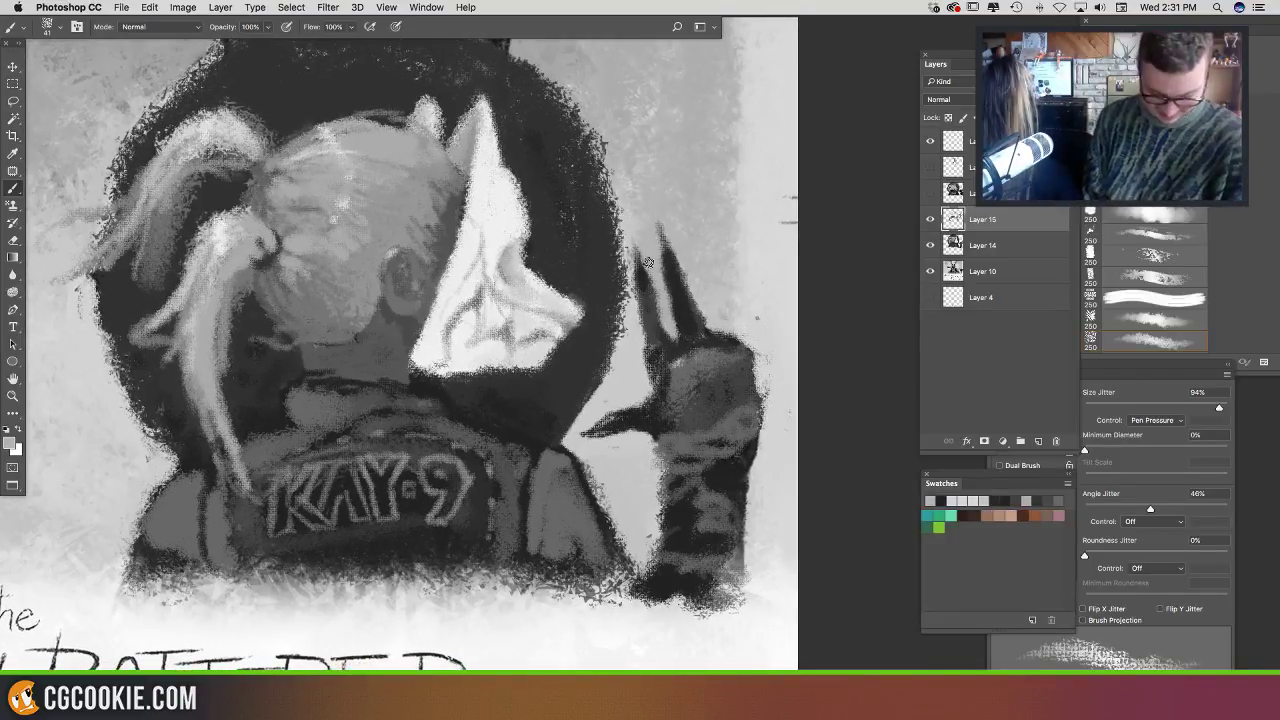
Step: Narrow the claws and block in the knuckles at their base with mid grey
scroll(730, 270, "up", 2)
scroll(730, 270, "left", 2)
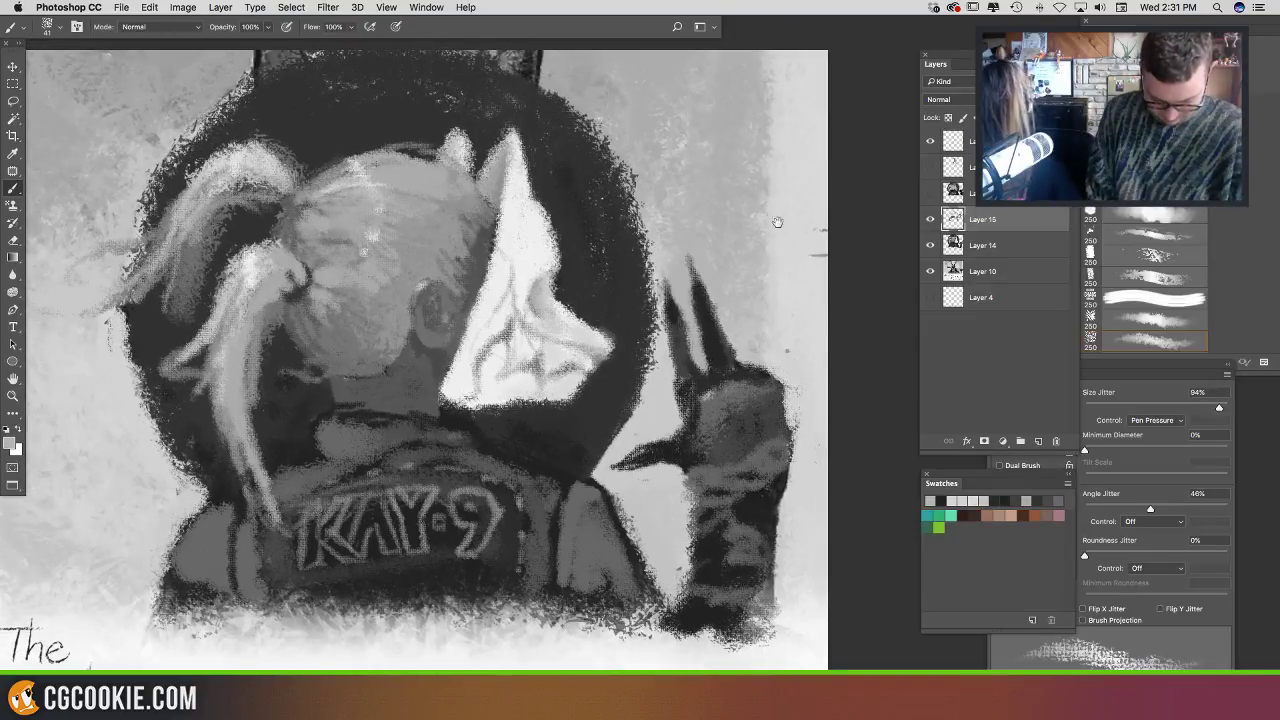
scroll(772, 290, "down", 2)
scroll(772, 290, "left", 2)
mouse_move(721, 348)
left_mouse_down()
mouse_move(720, 322)
mouse_move(732, 358)
mouse_move(747, 352)
mouse_move(755, 318)
left_mouse_up()
scroll(787, 350, "down", 2)
scroll(787, 350, "right", 2)
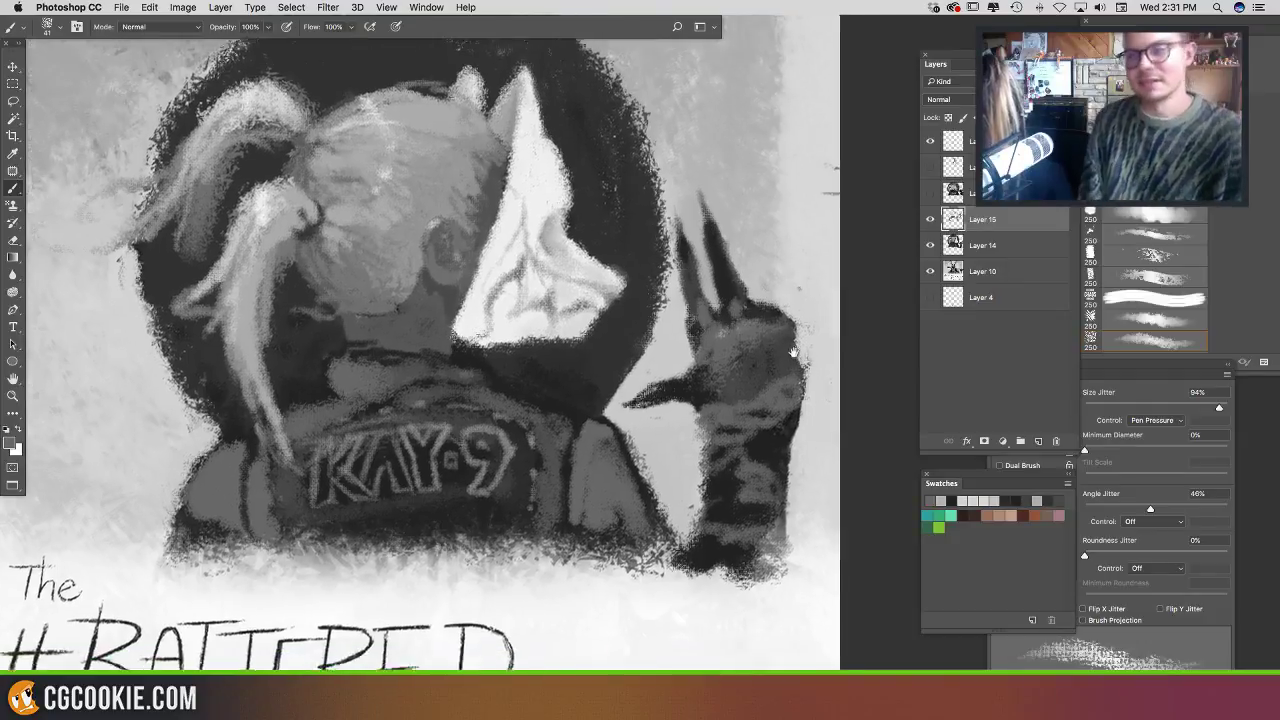
Step: Round the top of the raised hand with sampled dark grey and shade creases across its back and wrist
left_click(761, 304, "alt")
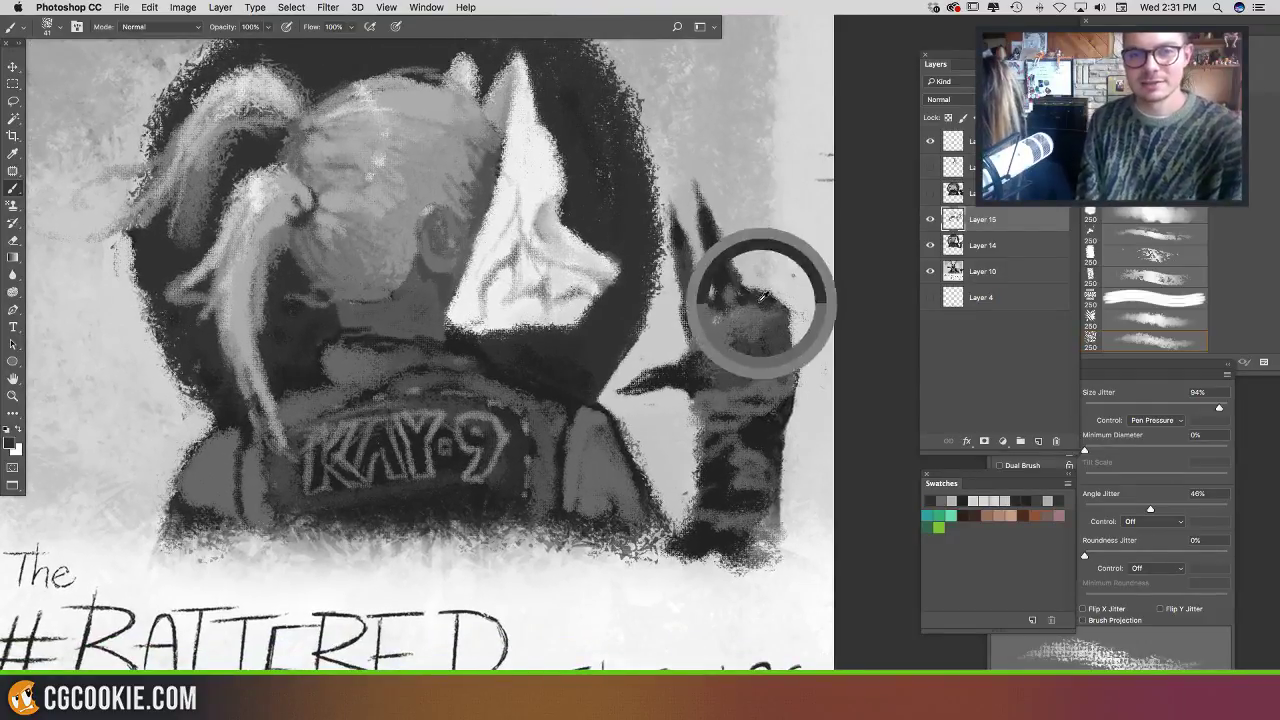
mouse_move(763, 296)
left_mouse_down()
mouse_move(783, 335)
mouse_move(783, 312)
left_mouse_up()
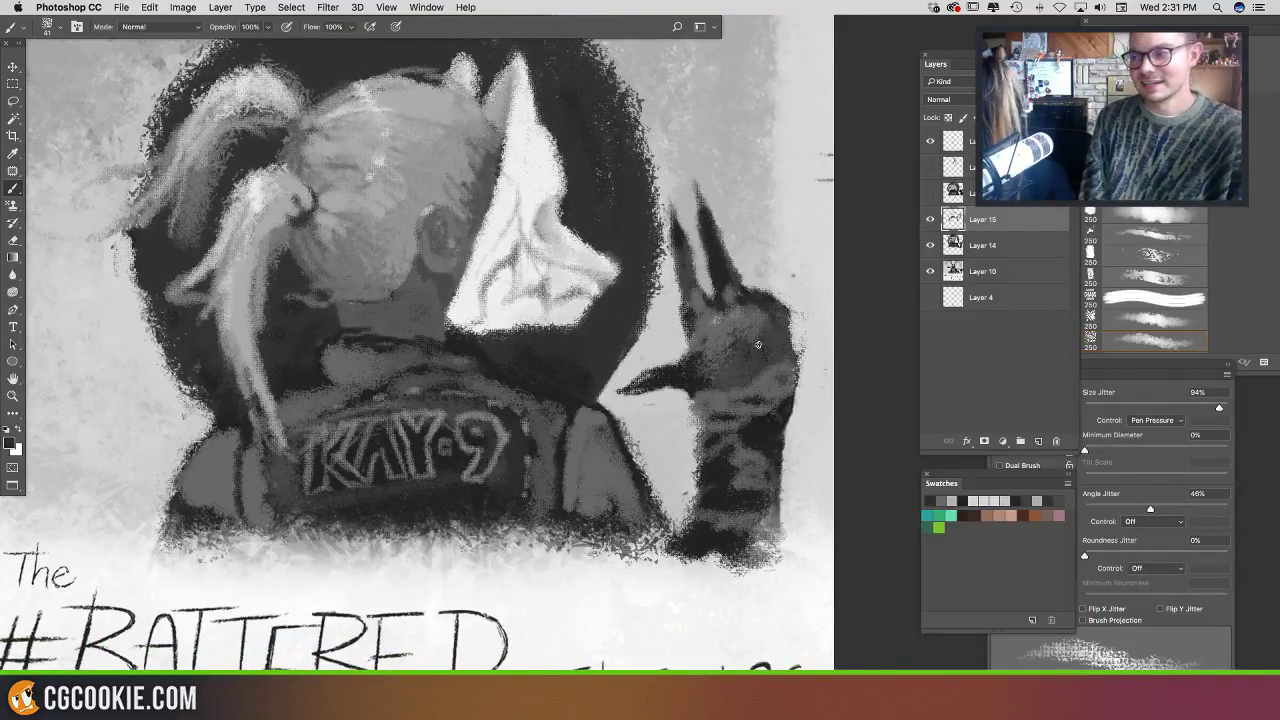
scroll(757, 344, "down", 3)
scroll(757, 344, "right", 1)
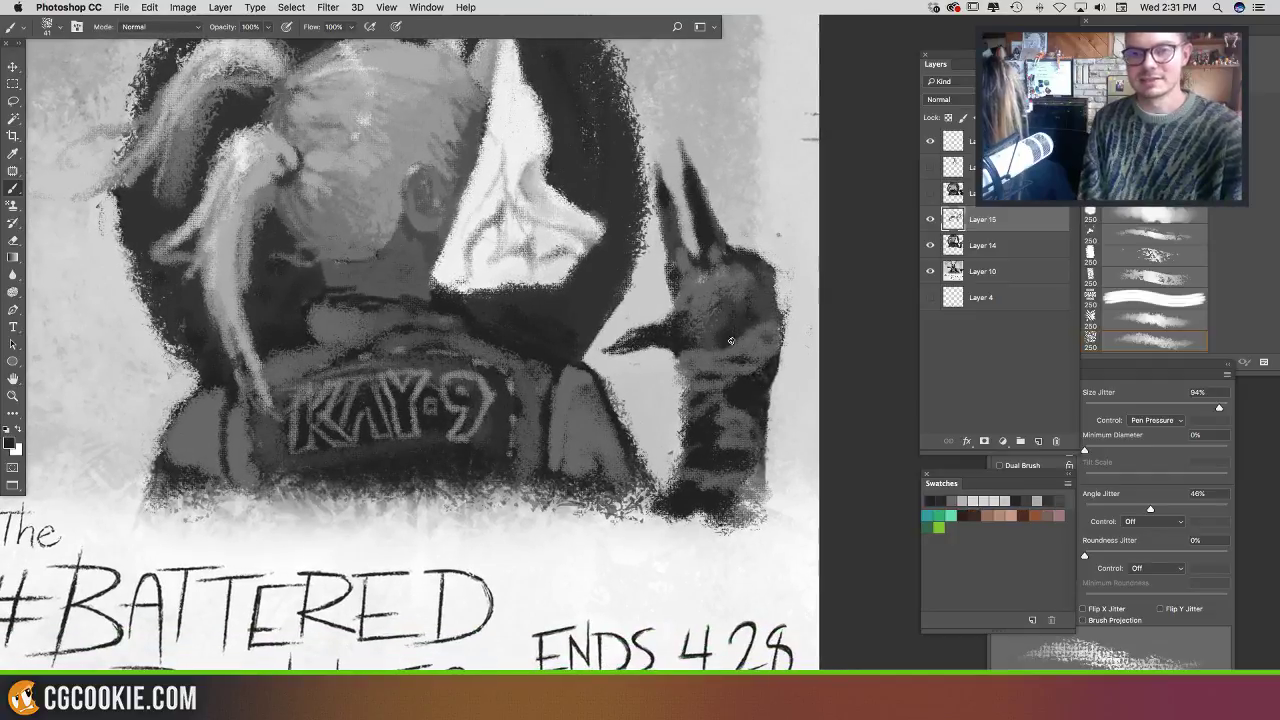
mouse_move(733, 340)
left_mouse_down()
mouse_move(775, 314)
mouse_move(758, 325)
left_mouse_up()
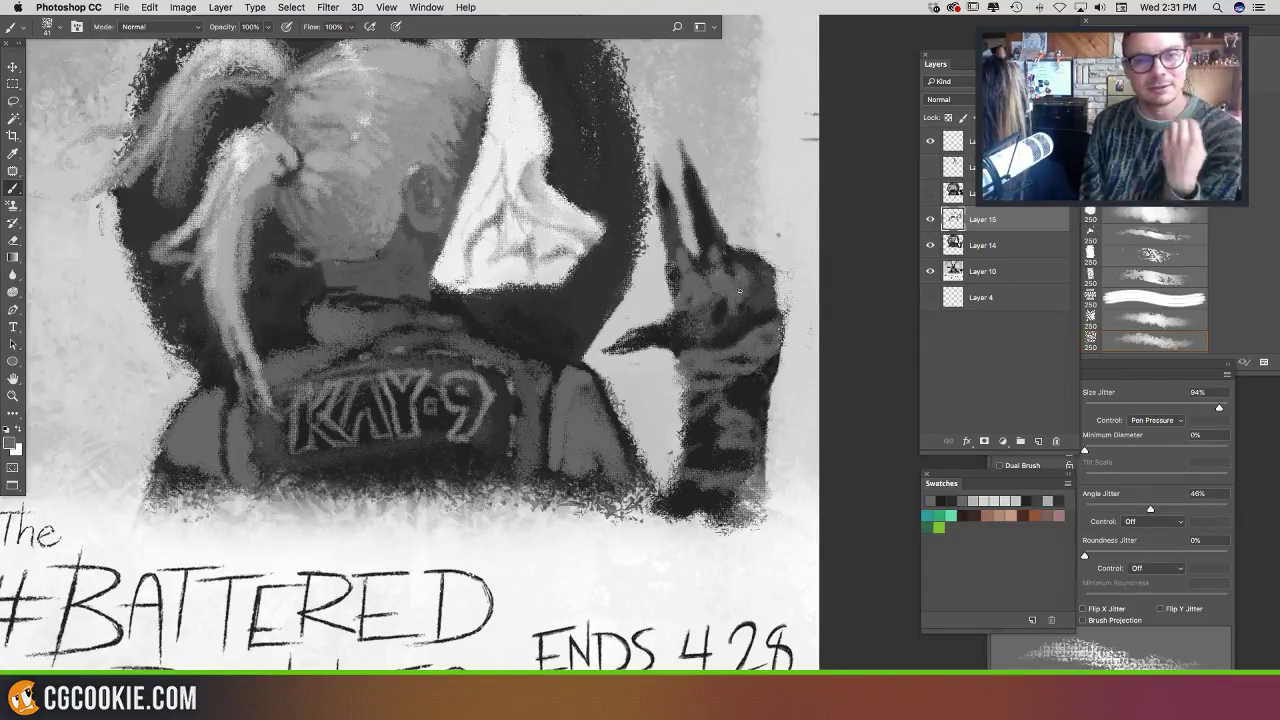
Step: Blend the hair and neck around the ear and nape with sampled mid greys
key("space")
mouse_move(746, 374)
left_mouse_down()
mouse_move(766, 443)
mouse_move(809, 495)
left_mouse_up()
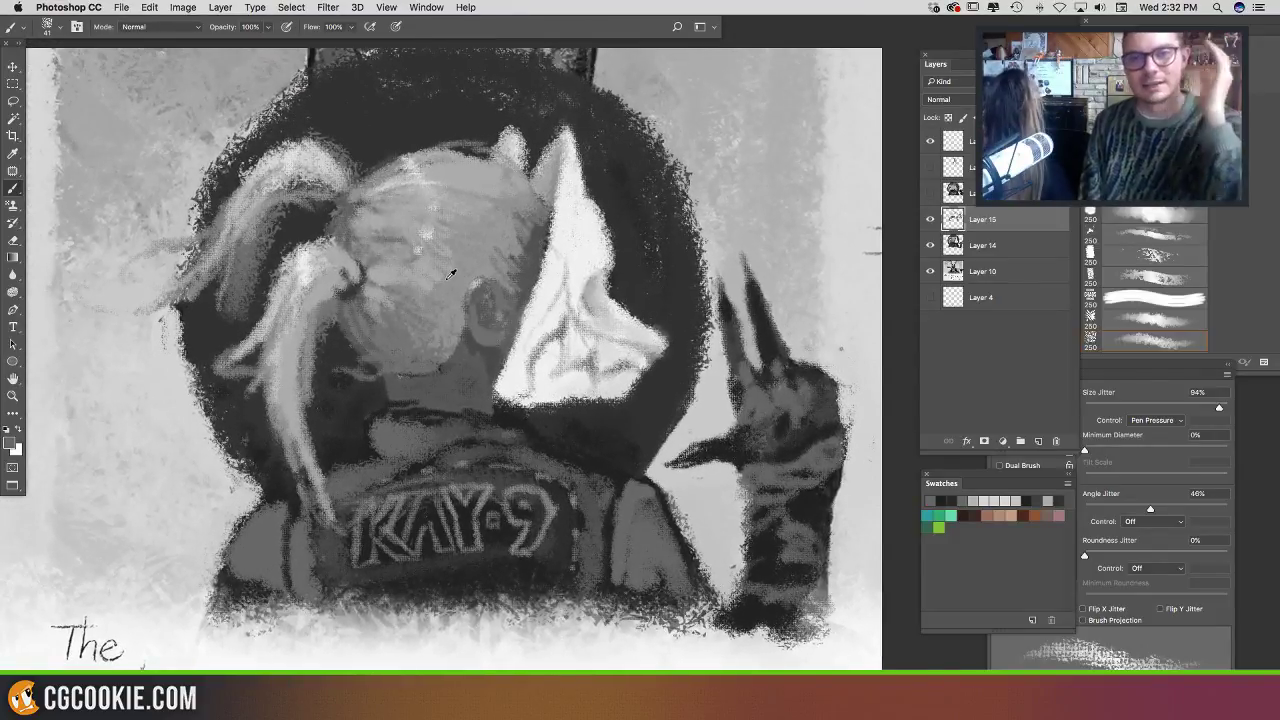
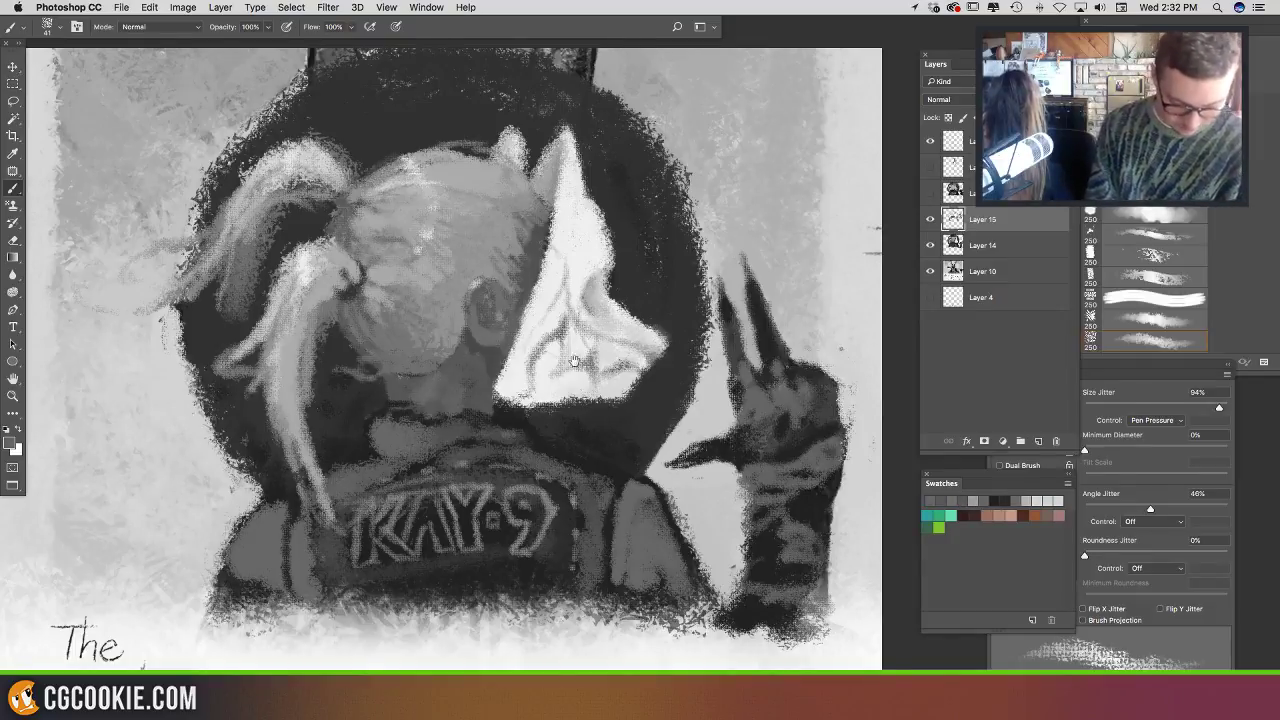
left_click_drag(541, 443, 516, 435)
Step: Clean up the dark circle's outer edge between the mask and raised hand with sampled light background greys
left_click(633, 452, "alt")
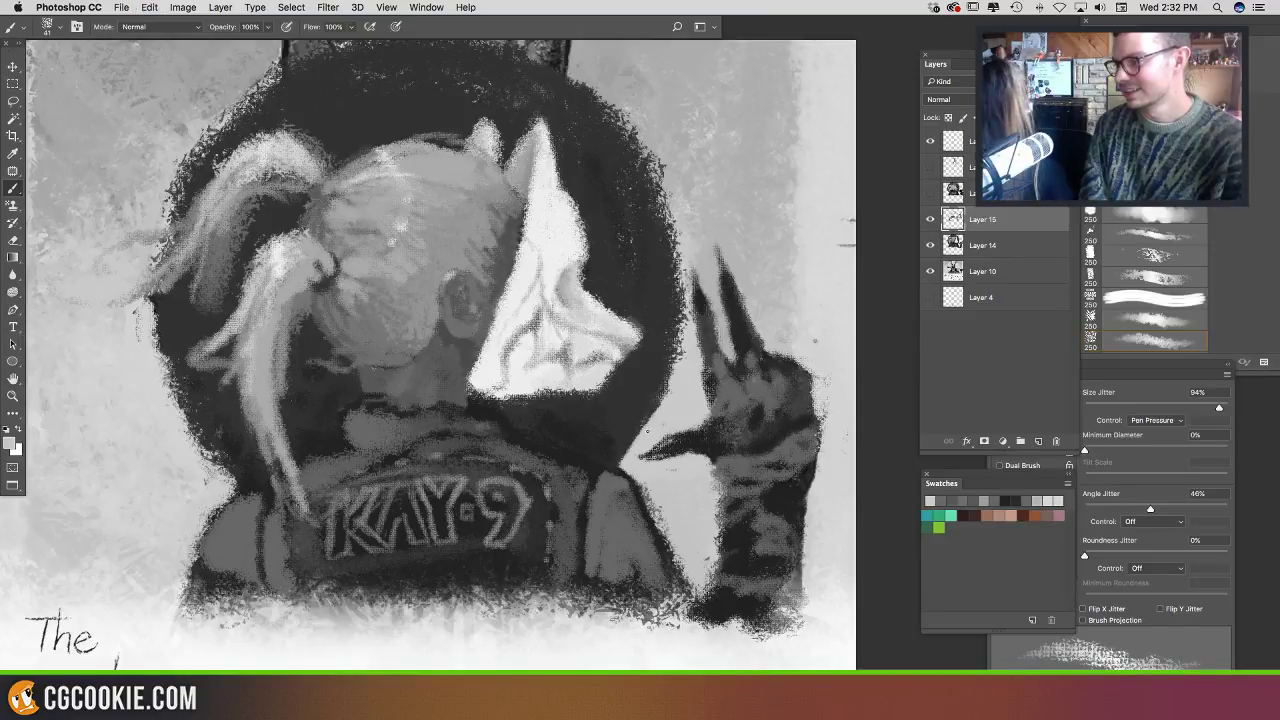
left_click(668, 419, "alt")
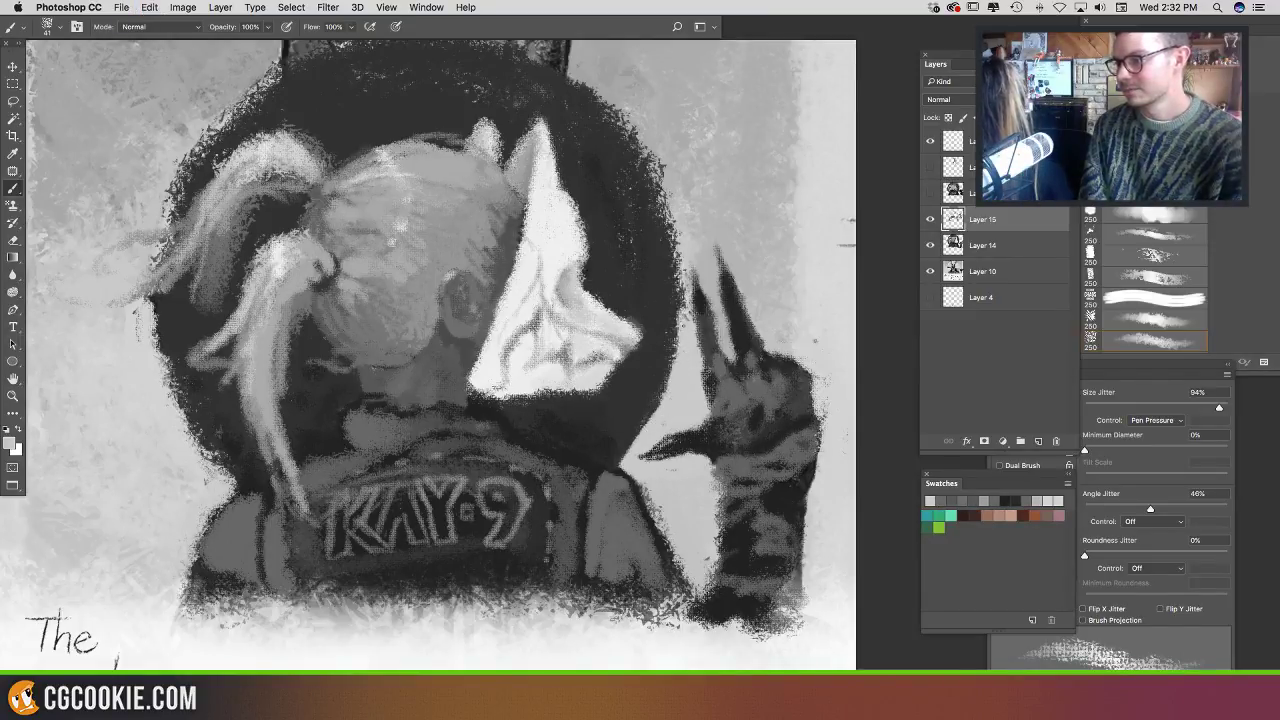
scroll(680, 290, "up", 3)
left_click(681, 305, "alt")
mouse_move(681, 305)
left_mouse_down()
mouse_move(656, 241)
mouse_move(674, 289)
mouse_move(604, 186)
left_mouse_up()
left_click(837, 199, "alt")
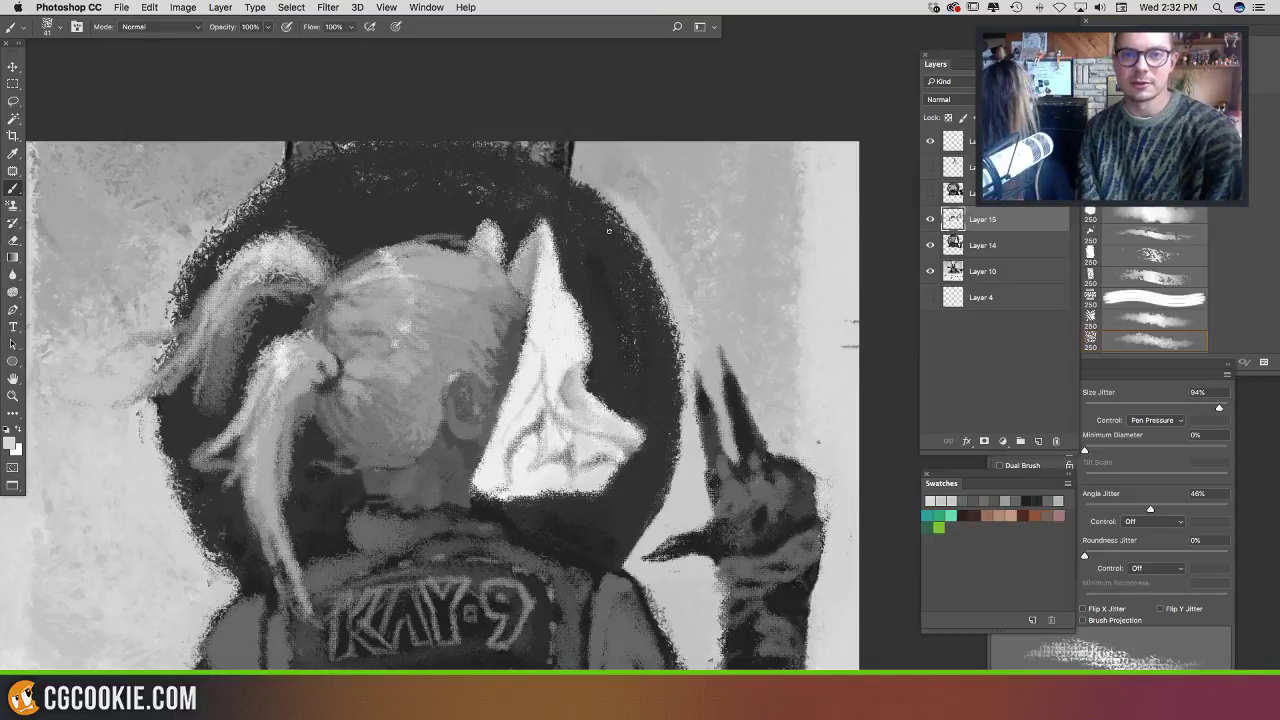
Step: Sharpen the dark circle's upper edges on both sides with light background grey, using a 20 px brush
left_click_drag(596, 224, 603, 226, "ctrl+alt")
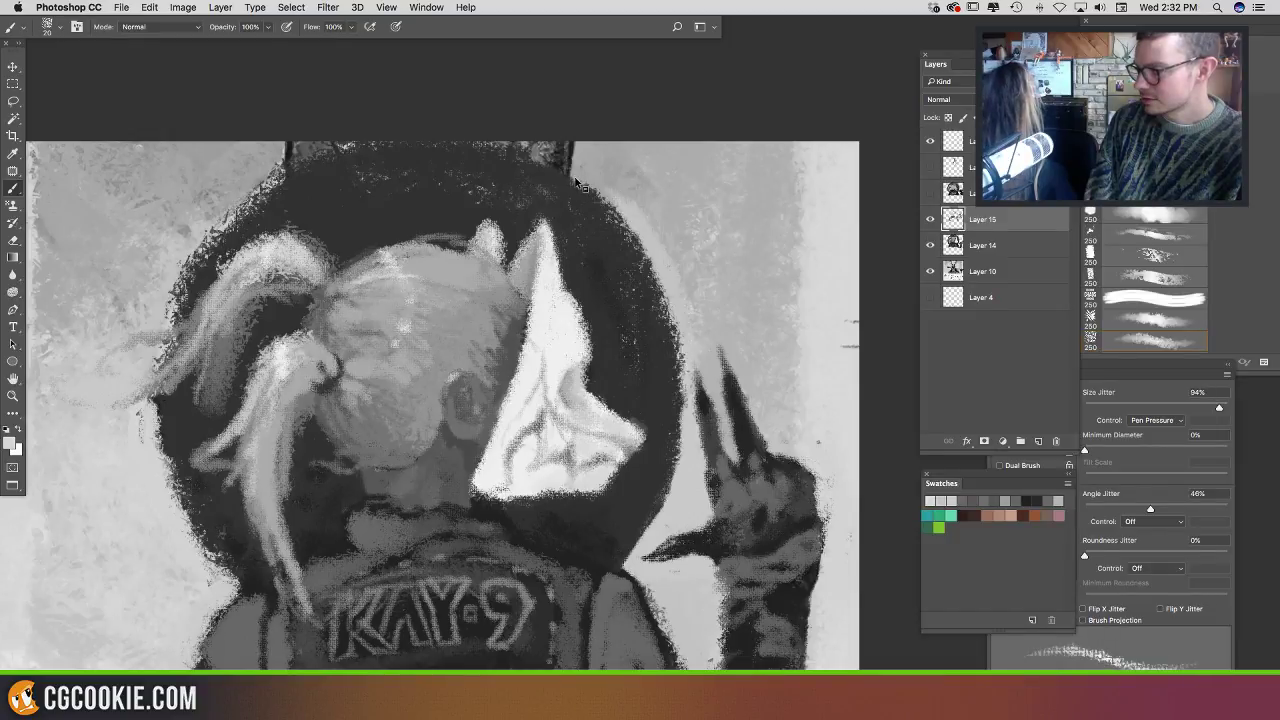
right_click(585, 202)
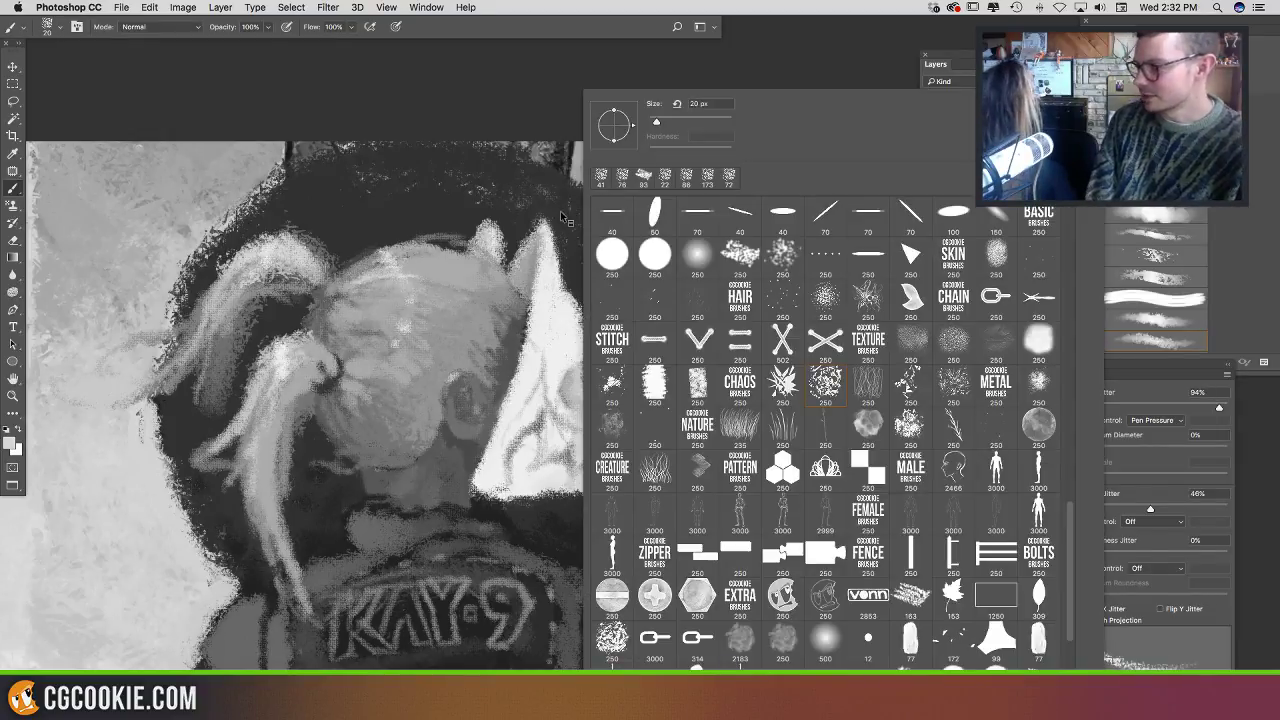
key("Escape")
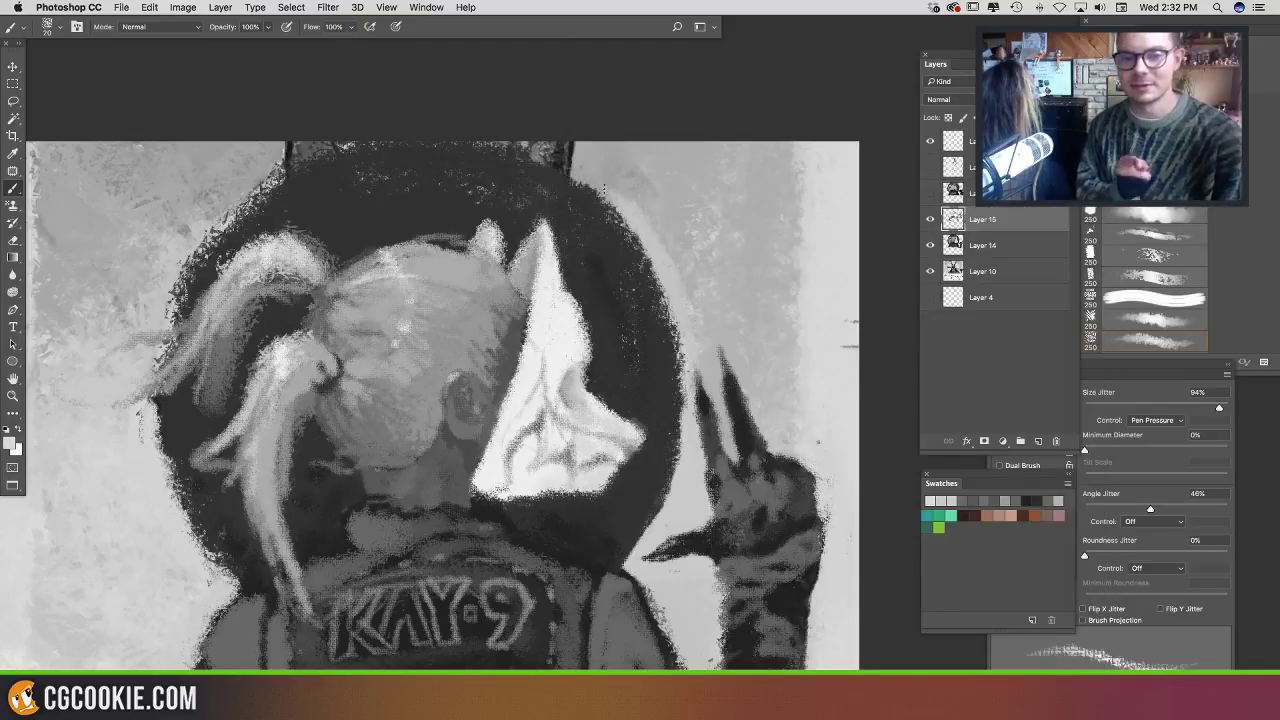
mouse_move(578, 179)
left_mouse_down()
mouse_move(606, 197)
mouse_move(668, 304)
left_mouse_up()
left_click_drag(704, 254, 751, 206)
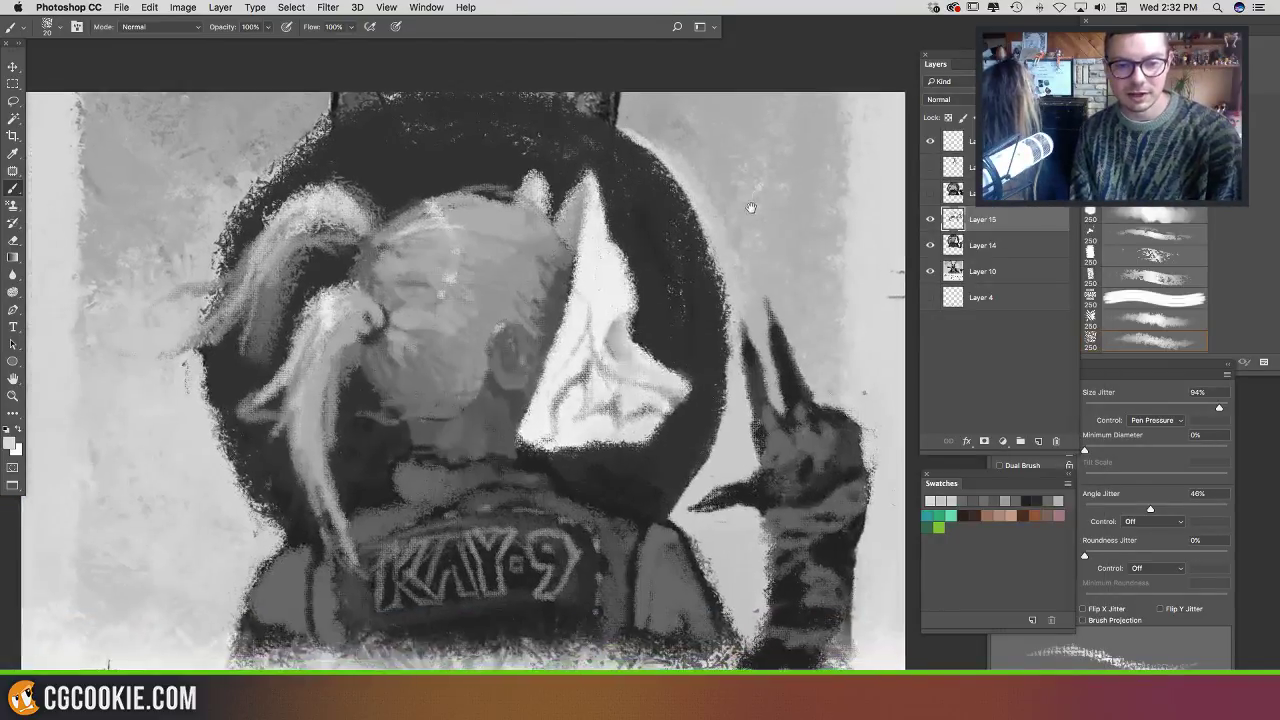
mouse_move(324, 142)
left_mouse_down()
mouse_move(262, 182)
mouse_move(214, 266)
left_mouse_up()
left_click_drag(361, 264, 333, 216)
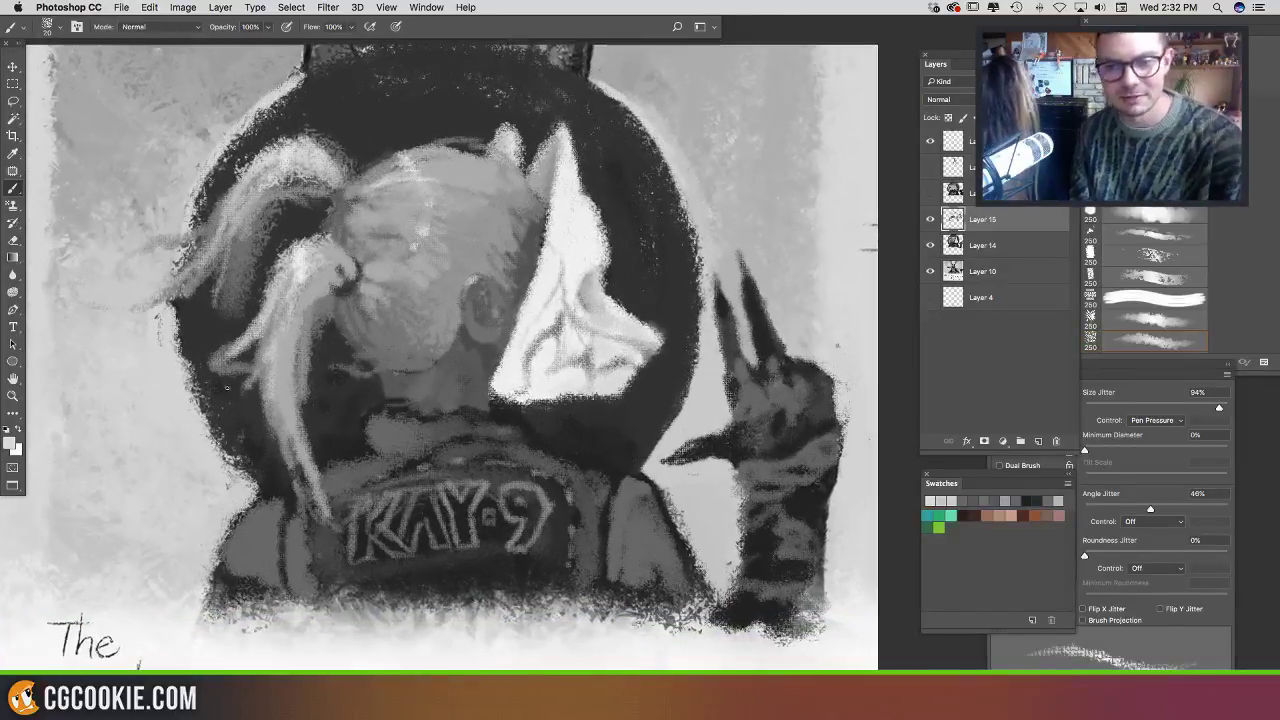
Step: Clean up the circle's lower left edge and the adjoining jacket shoulder with light background grey
left_click_drag(206, 436, 258, 496)
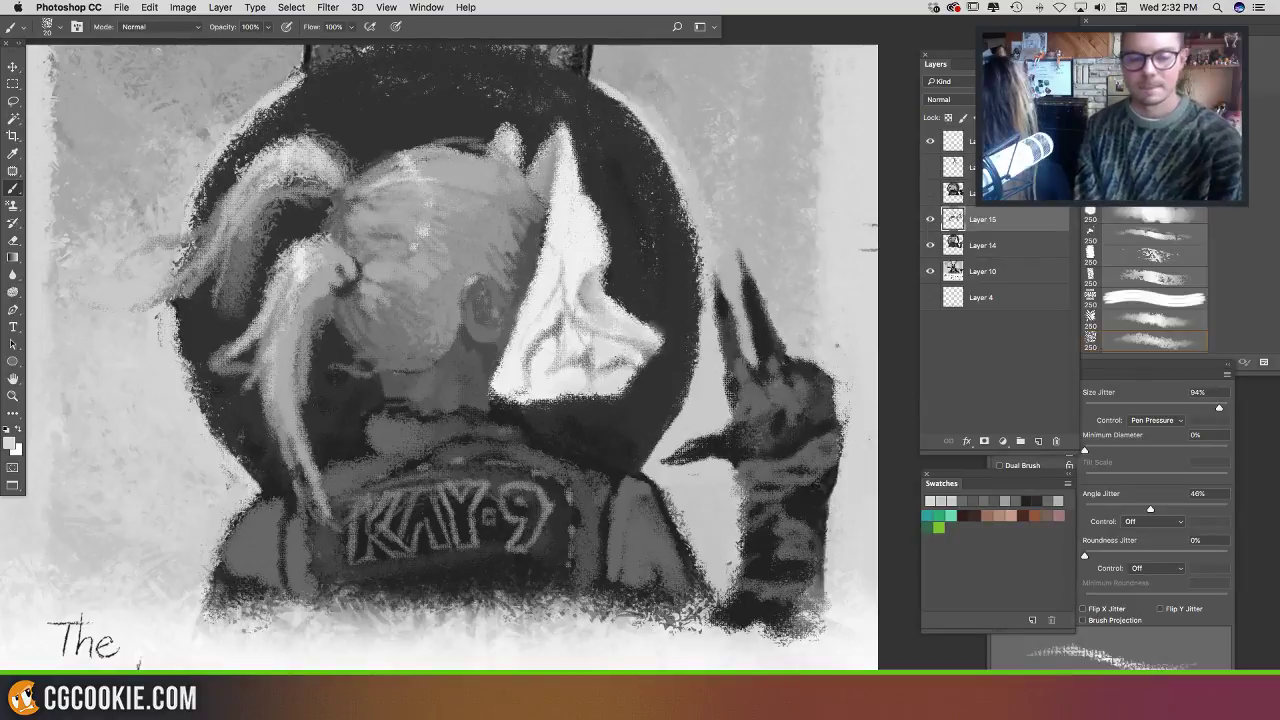
left_click_drag(535, 414, 529, 330)
left_click_drag(192, 336, 210, 358)
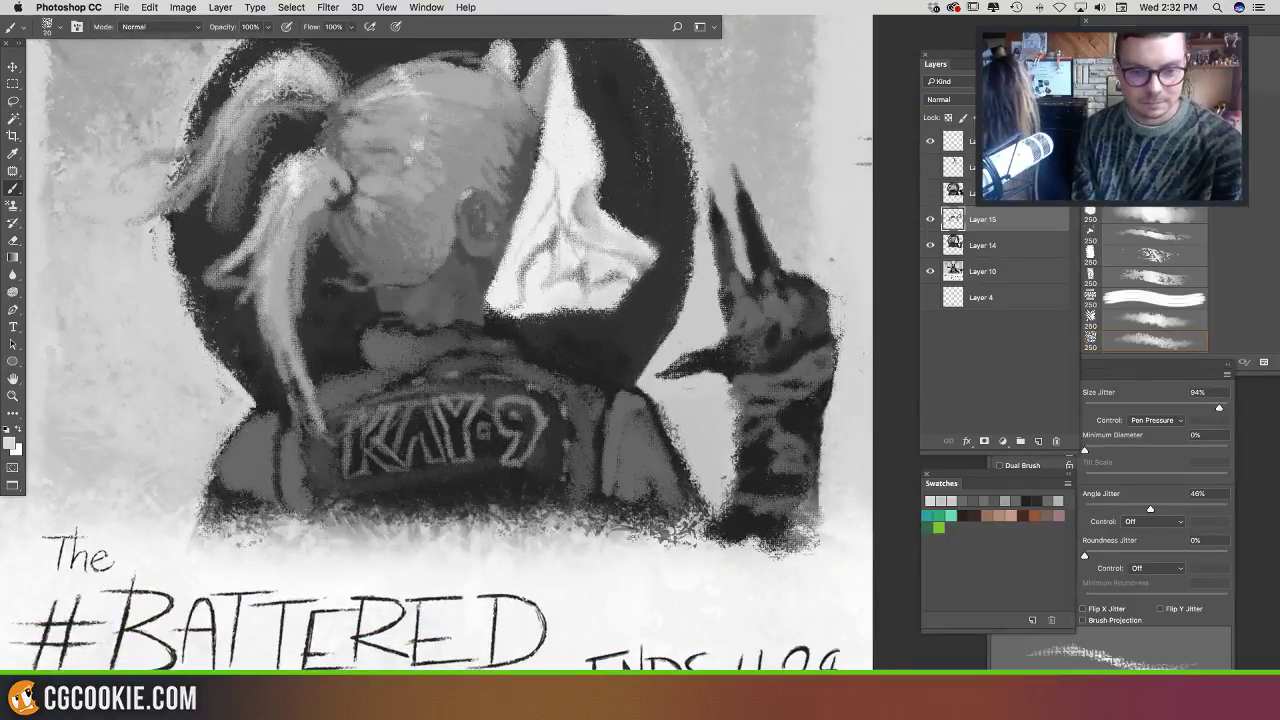
mouse_move(188, 304)
left_mouse_down()
mouse_move(258, 396)
mouse_move(215, 460)
left_mouse_up()
left_click_drag(657, 305, 659, 394)
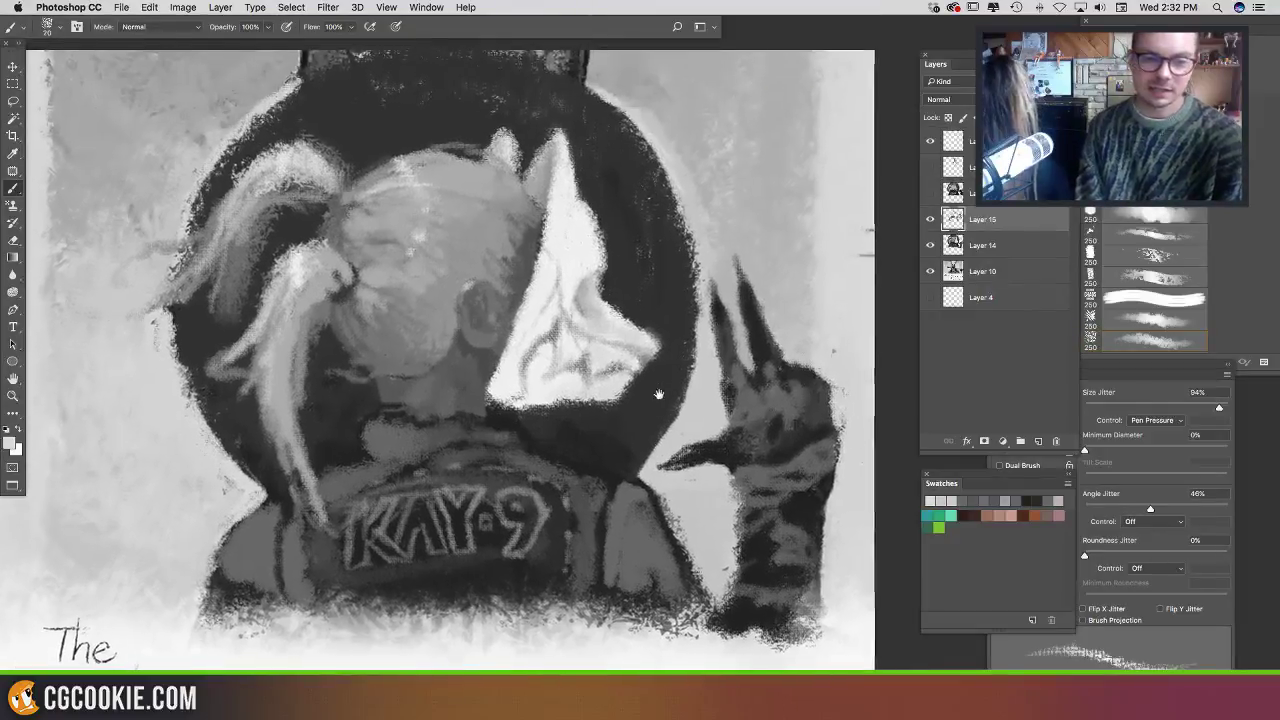
Step: Refine the mask's brow and the notch above its snout with sampled off-white and dark circle grey
left_click(586, 252, "alt")
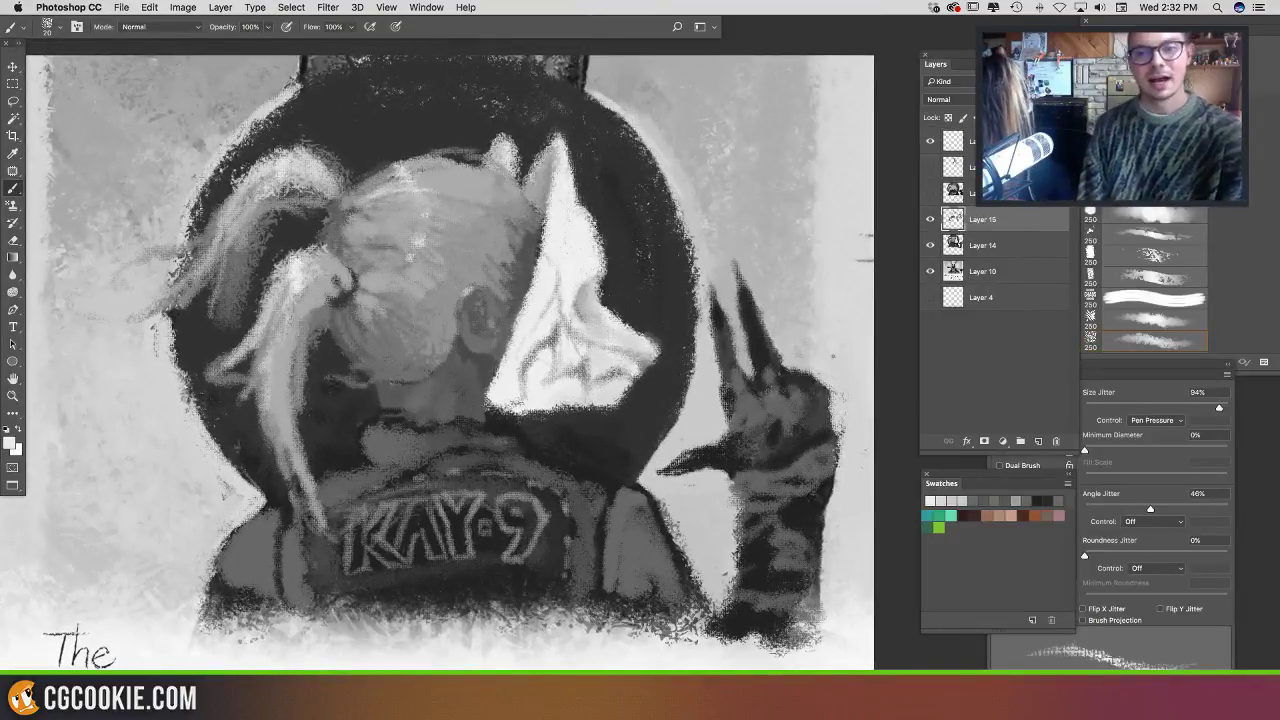
left_click_drag(588, 210, 605, 279)
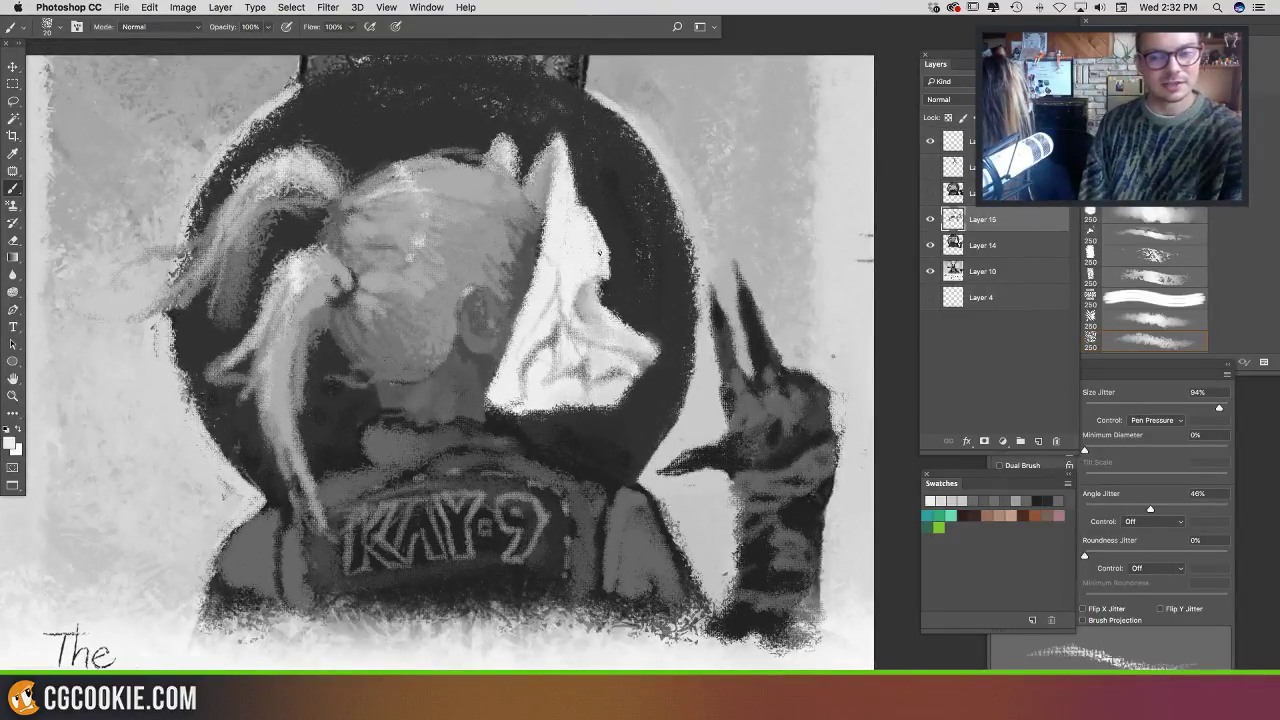
left_click(615, 280, "alt")
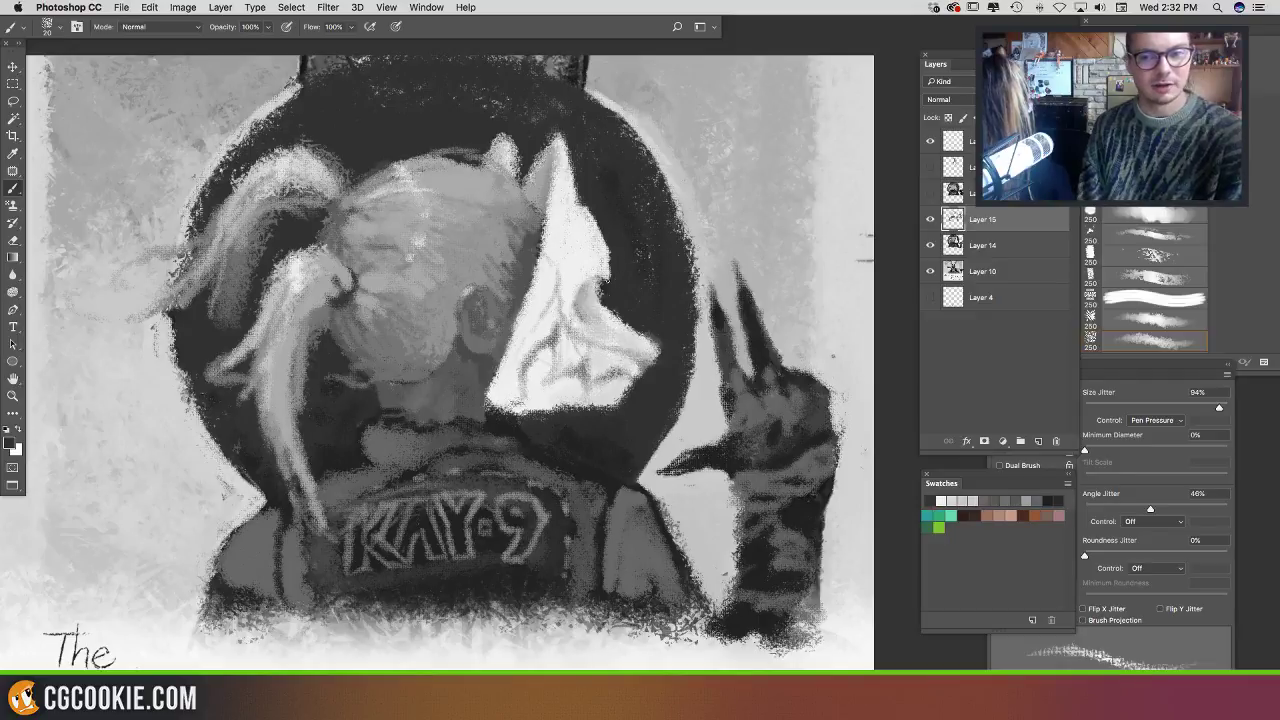
left_click(604, 254, "alt")
left_click_drag(607, 250, 610, 276)
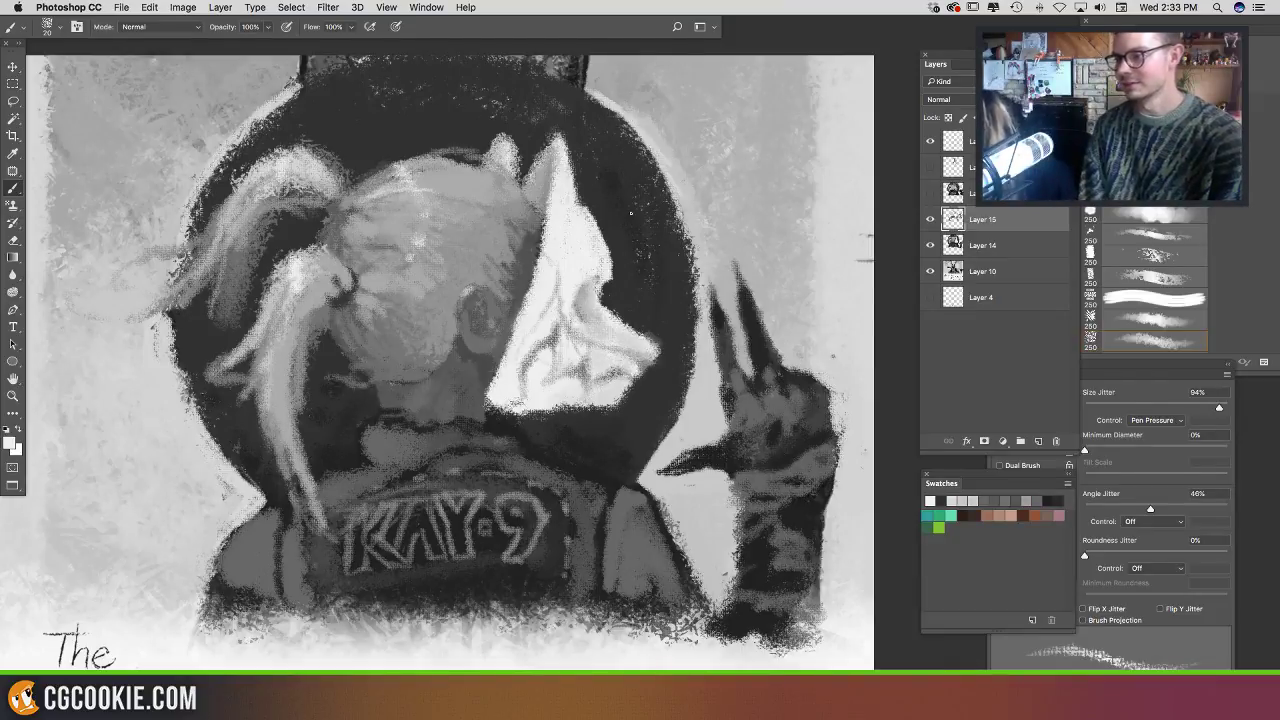
Step: Extend both of the mask's ears upward into tall sharp points with sampled off-white
left_click(560, 187, "alt")
mouse_move(562, 146)
left_mouse_down()
mouse_move(576, 112)
mouse_move(577, 196)
left_mouse_up()
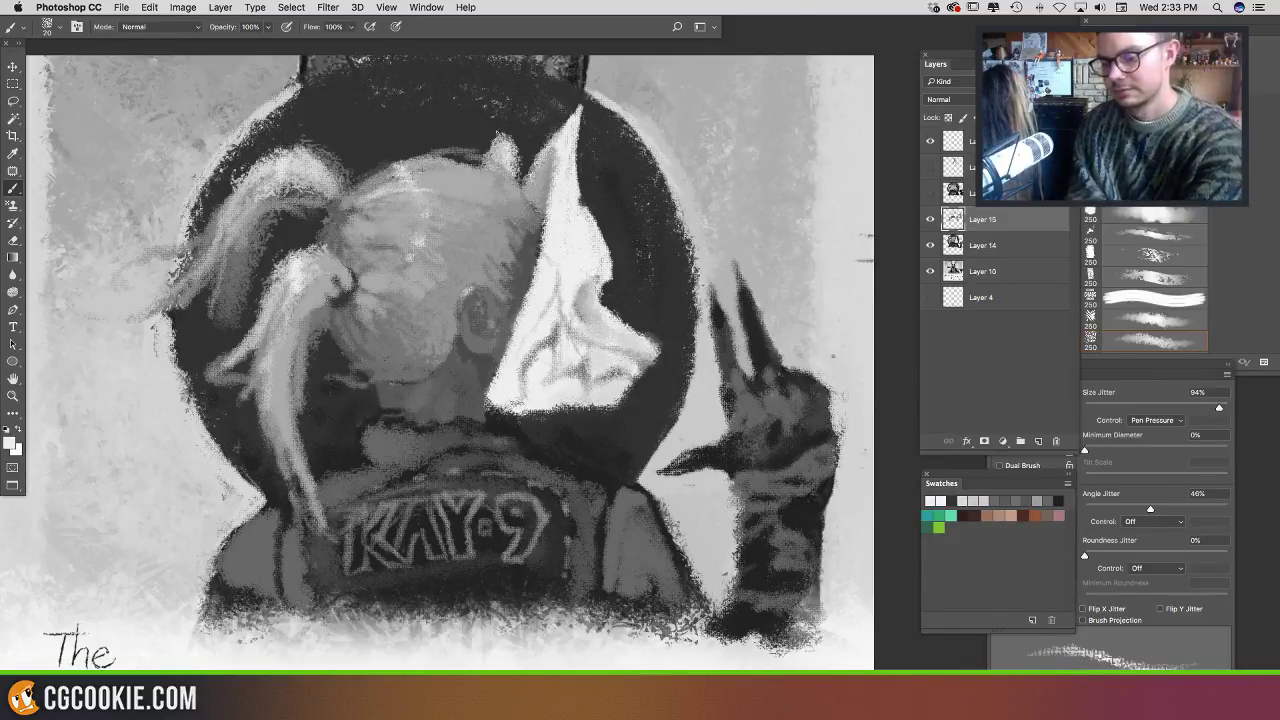
left_click_drag(494, 158, 512, 102)
left_click_drag(510, 164, 514, 112)
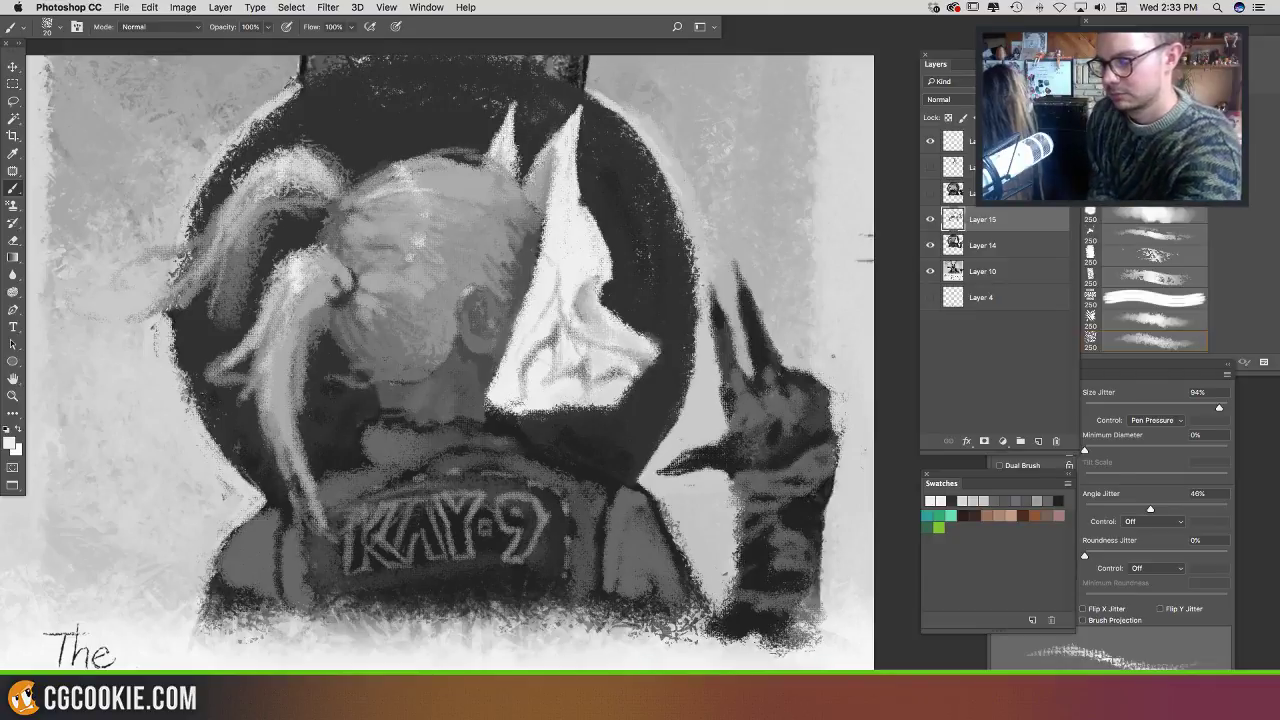
Step: Shade the mask's far ear with sampled mid grey so it sits behind the near ear
left_click(514, 137, "alt")
left_click(523, 177, "alt")
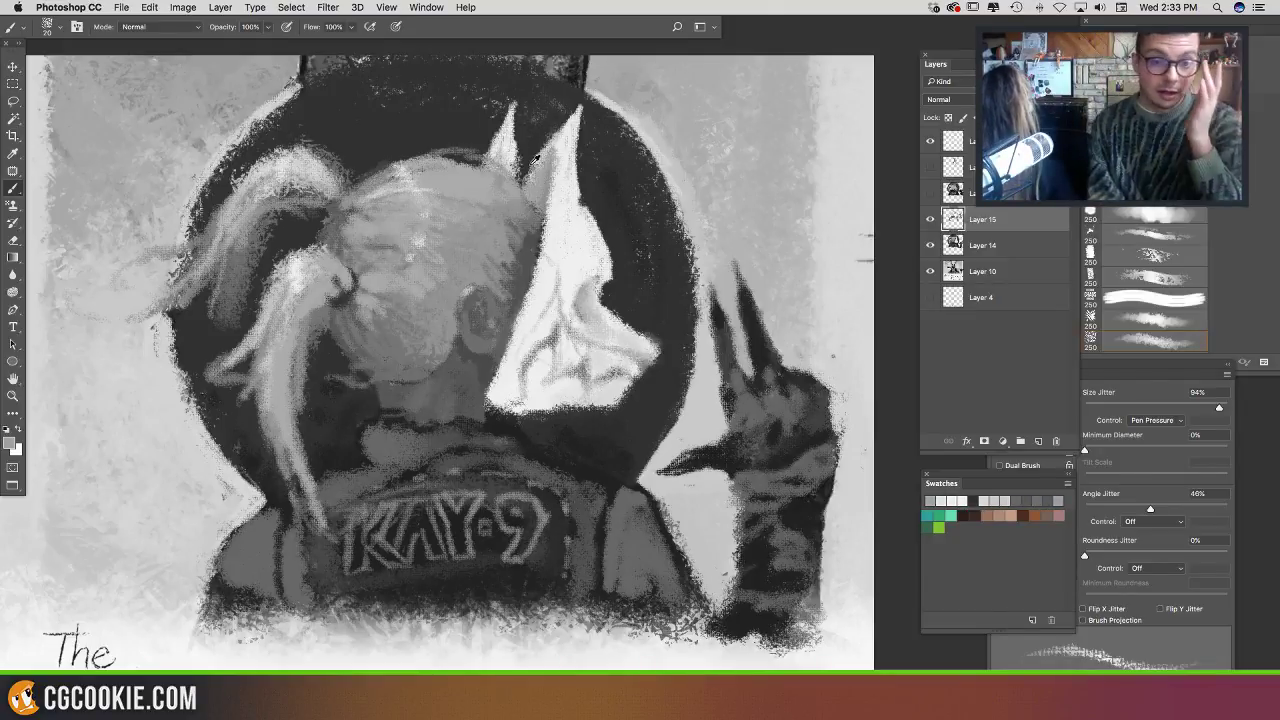
left_click_drag(498, 156, 512, 114)
mouse_move(508, 178)
left_mouse_down()
mouse_move(514, 120)
mouse_move(514, 148)
left_mouse_up()
mouse_move(688, 210)
left_mouse_down()
mouse_move(656, 268)
mouse_move(652, 228)
mouse_move(680, 251)
left_mouse_up()
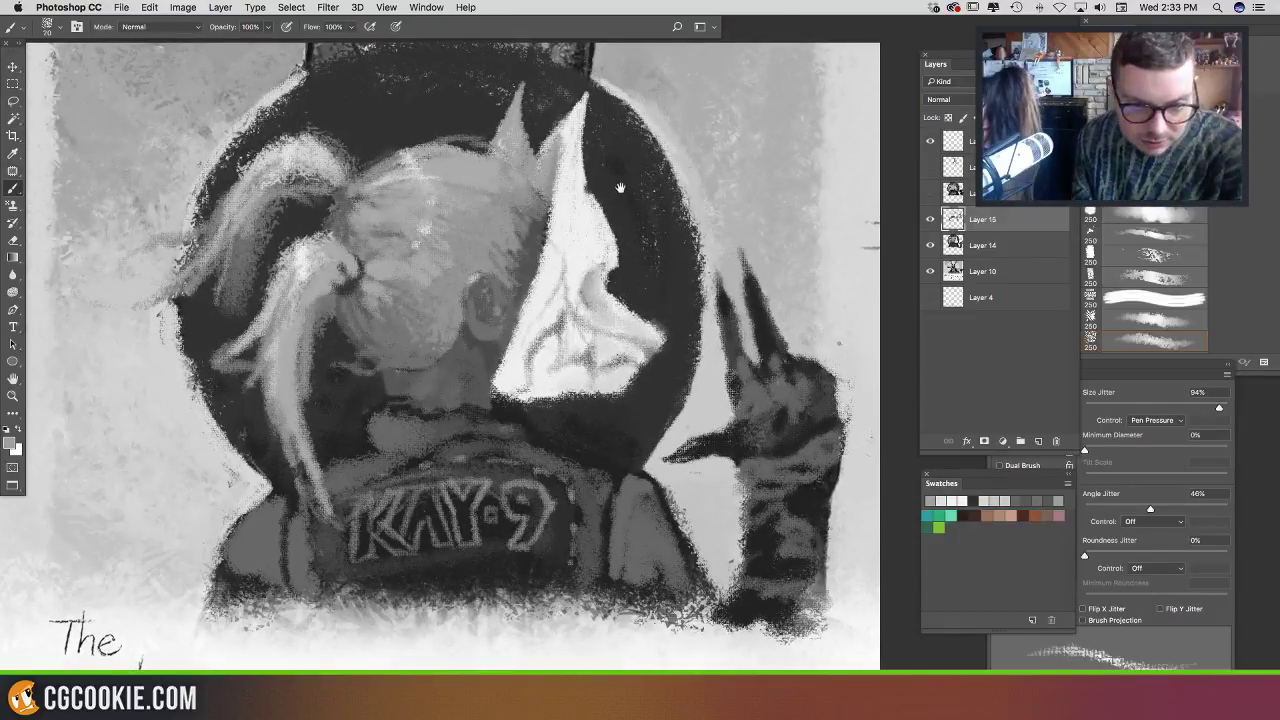
left_click_drag(620, 188, 625, 186)
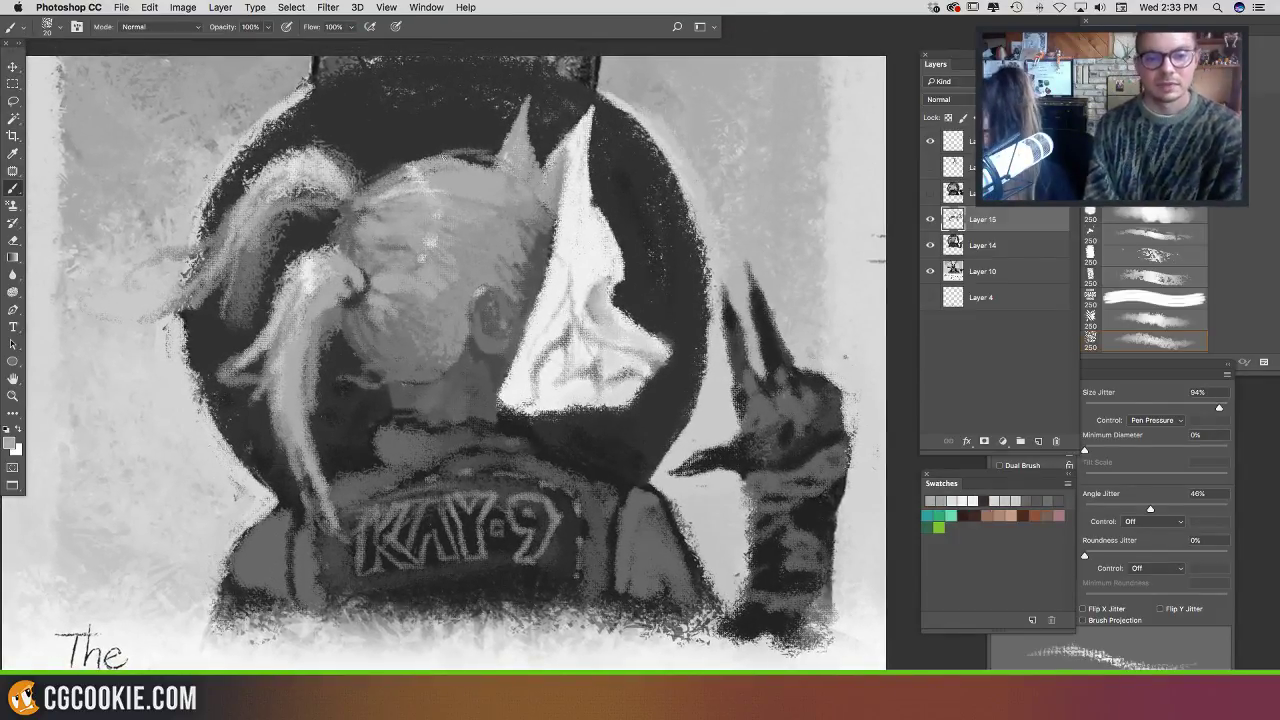
Step: Paint loose hair strands over the crown of the head with mid grey and sampled light grey
mouse_move(424, 157)
left_mouse_down()
mouse_move(475, 152)
mouse_move(458, 151)
mouse_move(509, 177)
mouse_move(494, 173)
mouse_move(482, 195)
mouse_move(503, 168)
mouse_move(390, 184)
left_mouse_up()
left_click(414, 178, "alt")
left_click_drag(413, 153, 391, 168)
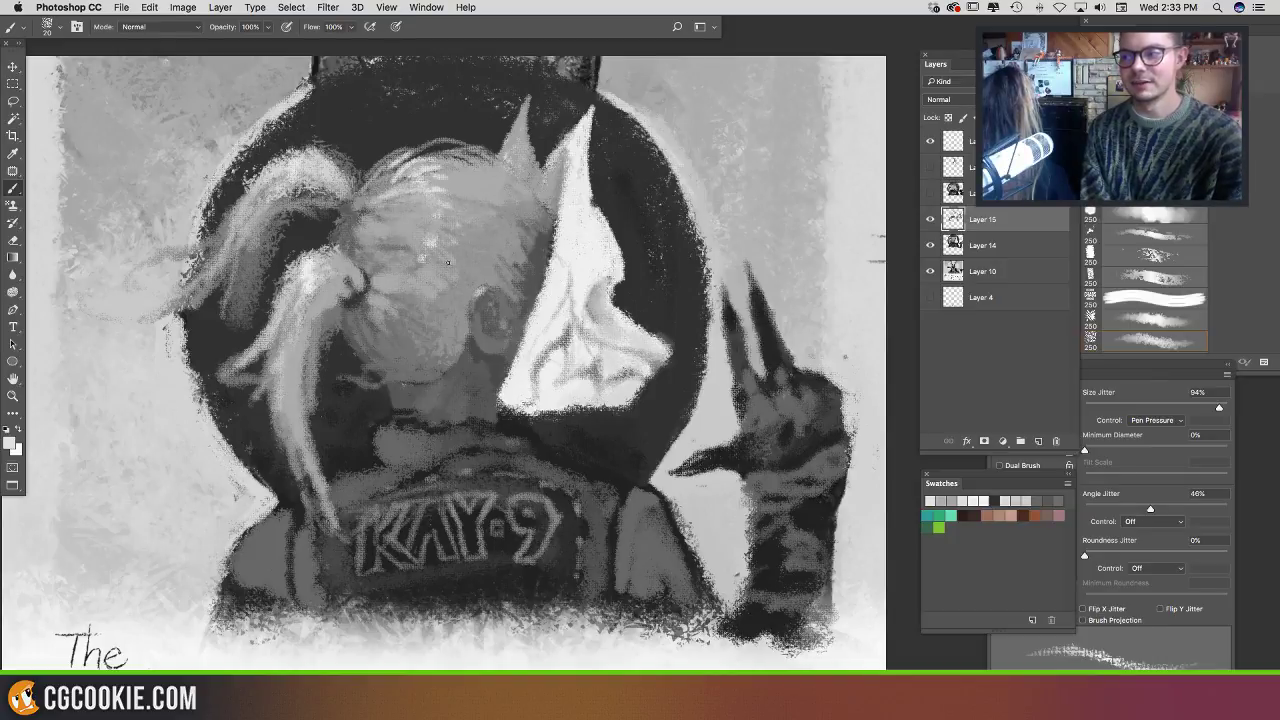
left_click(508, 156, "alt")
left_click_drag(503, 149, 529, 179)
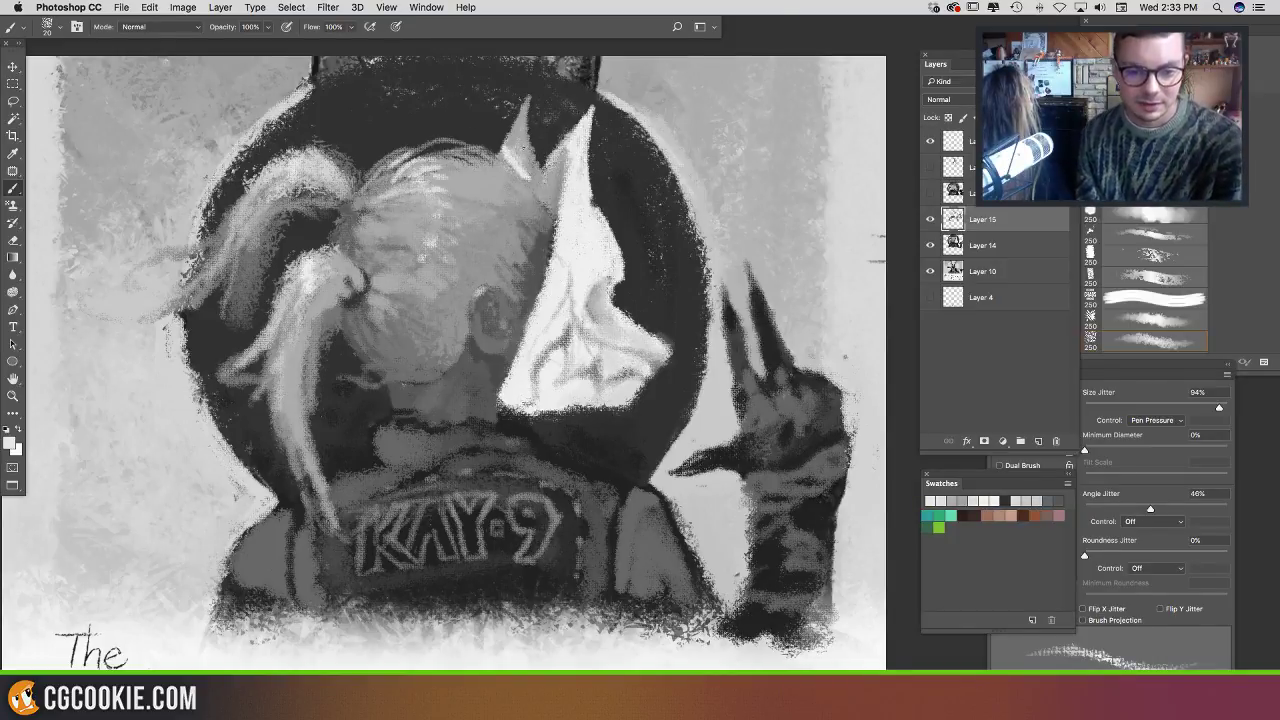
key("super+z")
Step: Paint a thin light band from the base of the mask's far ear down to the mask's edge
left_click(565, 165, "alt")
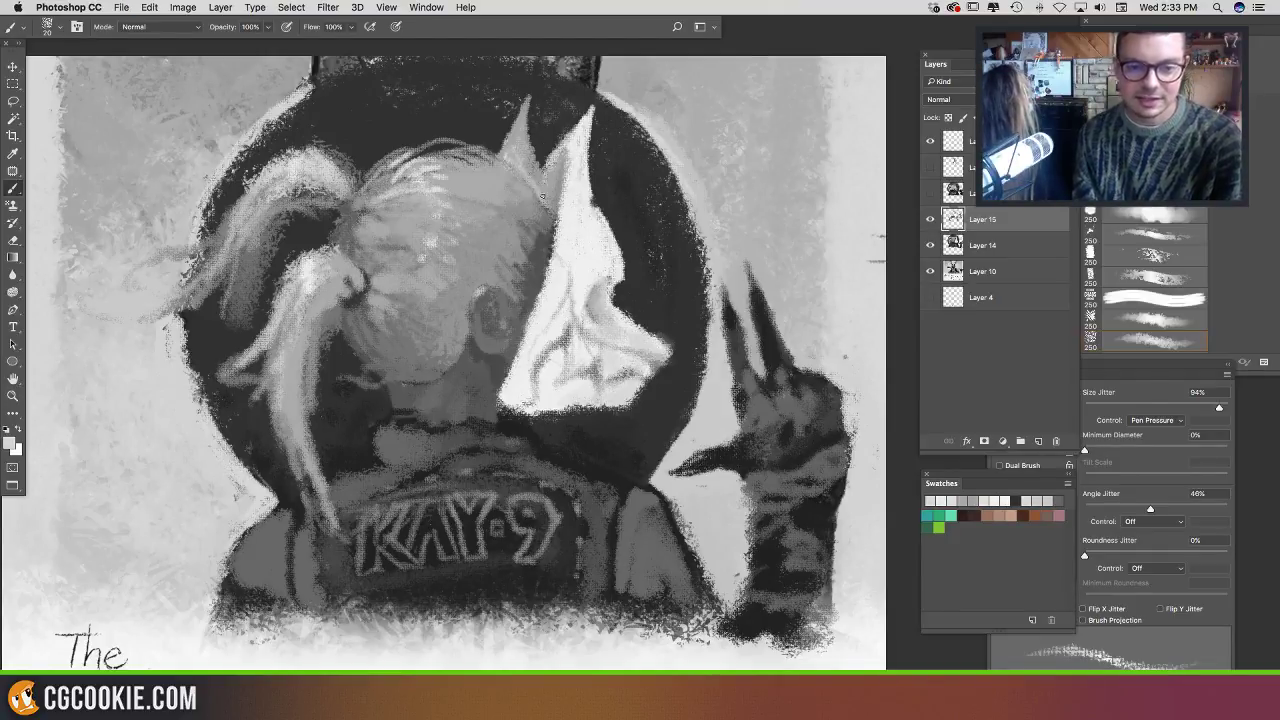
mouse_move(615, 252)
left_mouse_down()
mouse_move(597, 250)
mouse_move(634, 267)
left_mouse_up()
left_click(512, 199, "alt")
left_click(546, 215, "alt")
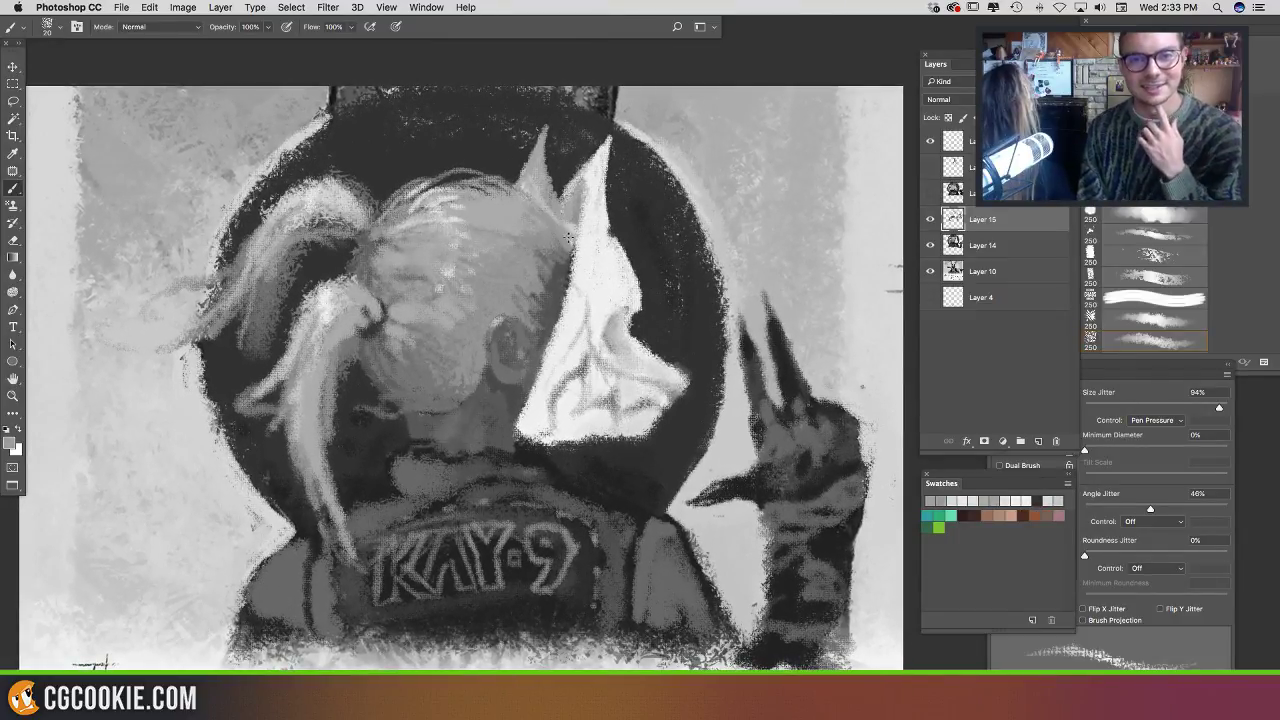
left_click(563, 190, "alt")
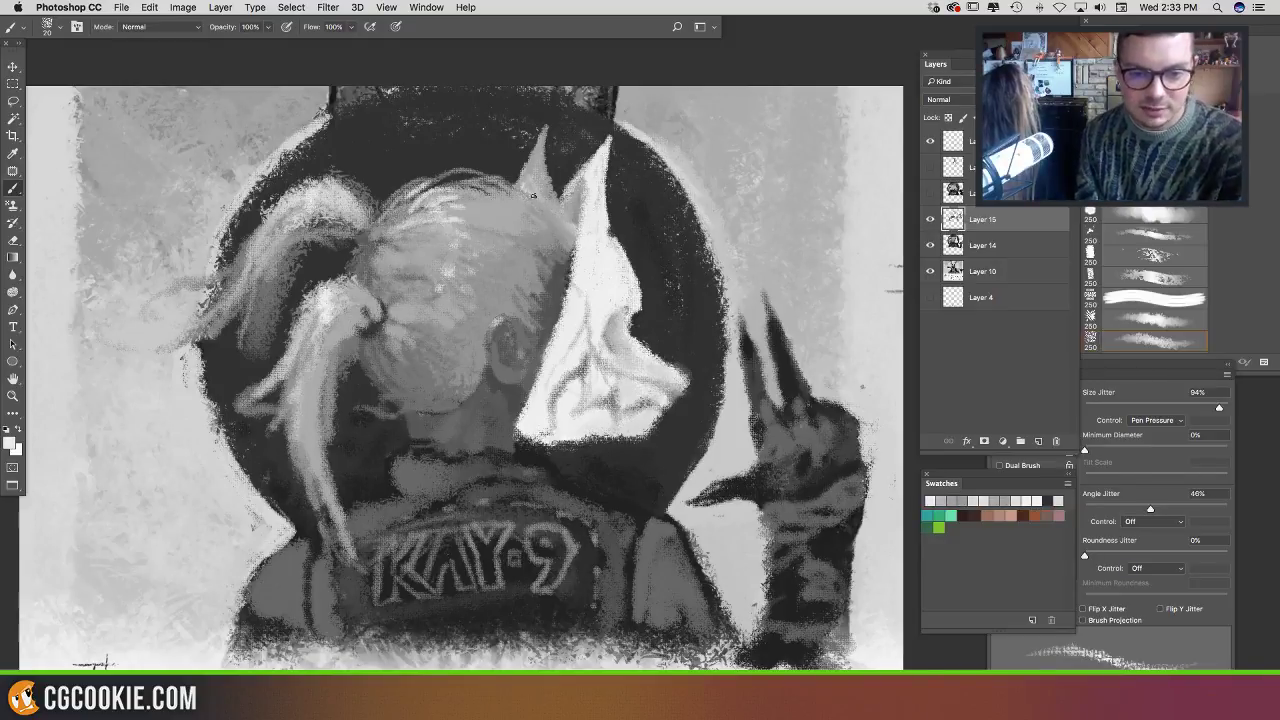
left_click_drag(534, 196, 571, 224)
mouse_move(614, 283)
left_mouse_down()
mouse_move(634, 258)
mouse_move(638, 308)
left_mouse_up()
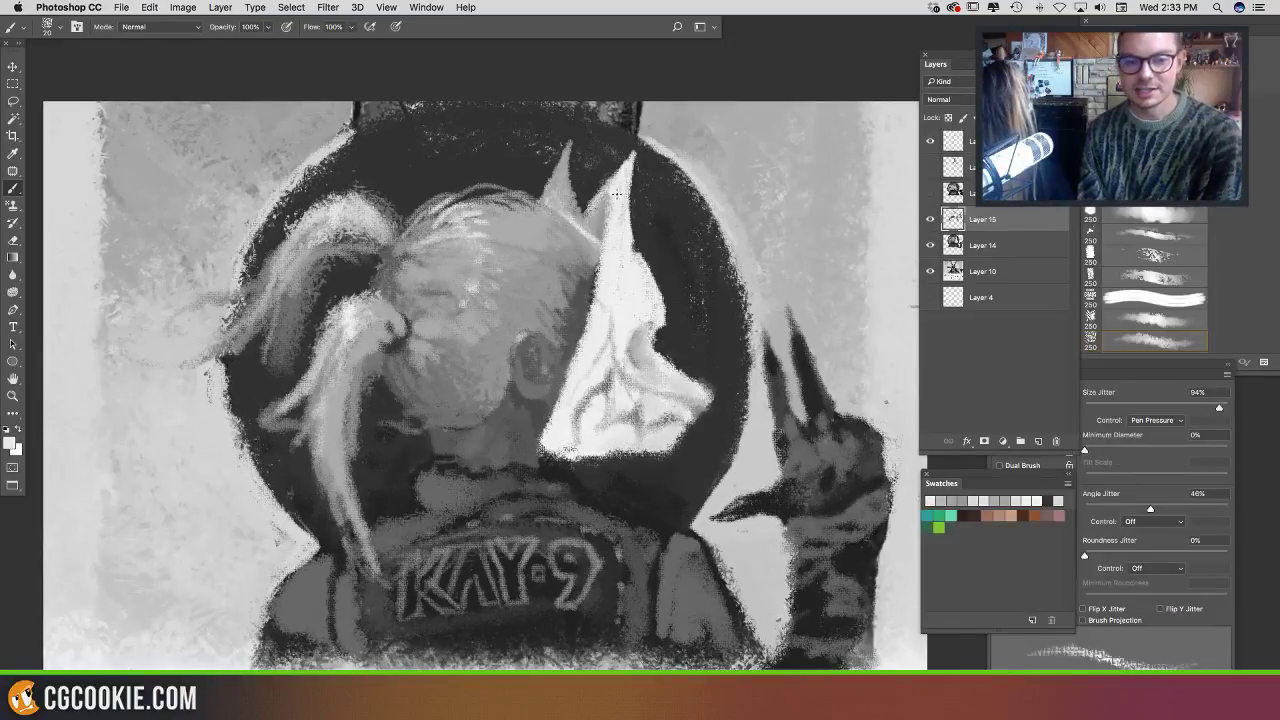
Step: Paint a row of jagged teeth along the mask's snout with sampled greys and off-white
scroll(600, 210, "down", 3)
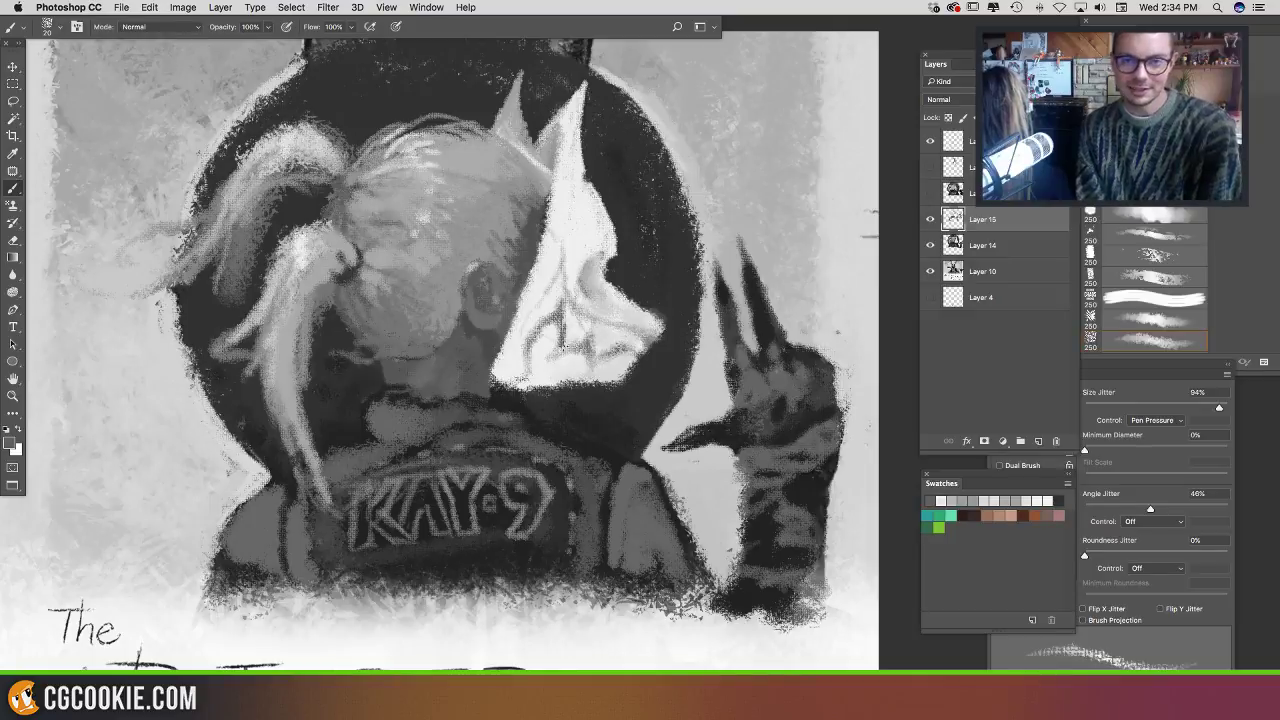
left_click(571, 272, "alt")
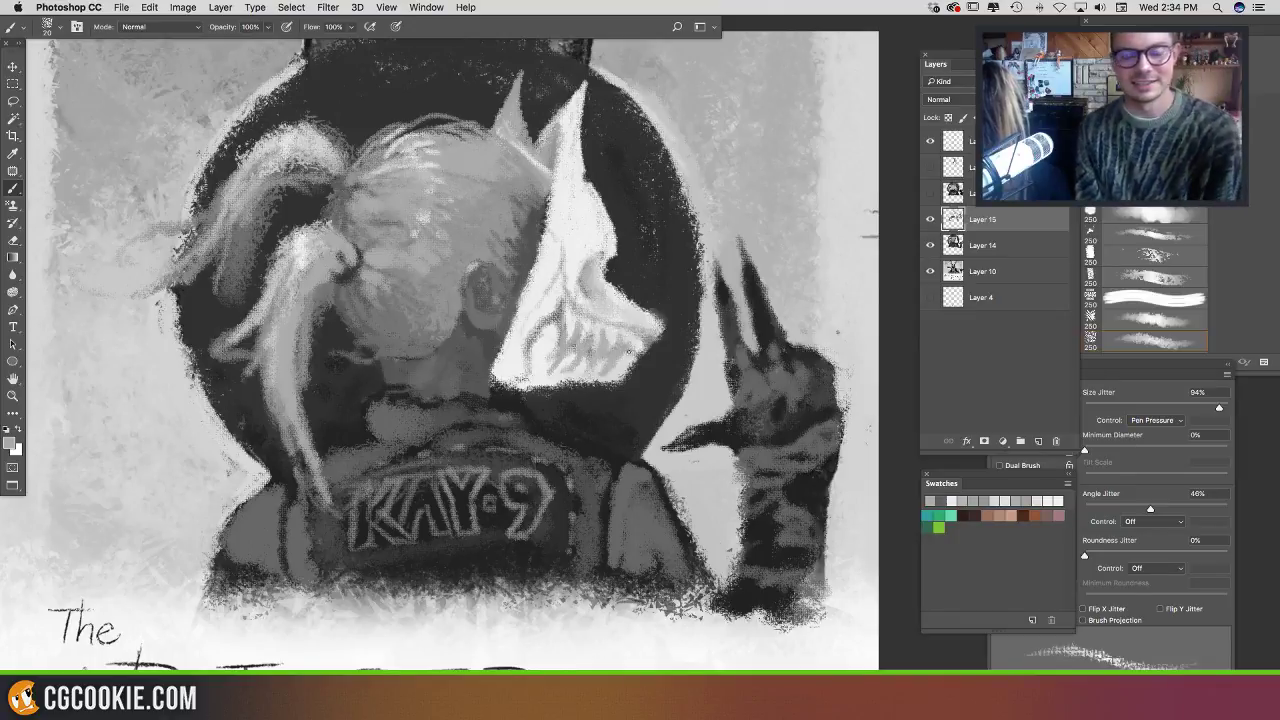
left_click(616, 342, "alt")
left_click(620, 371, "alt")
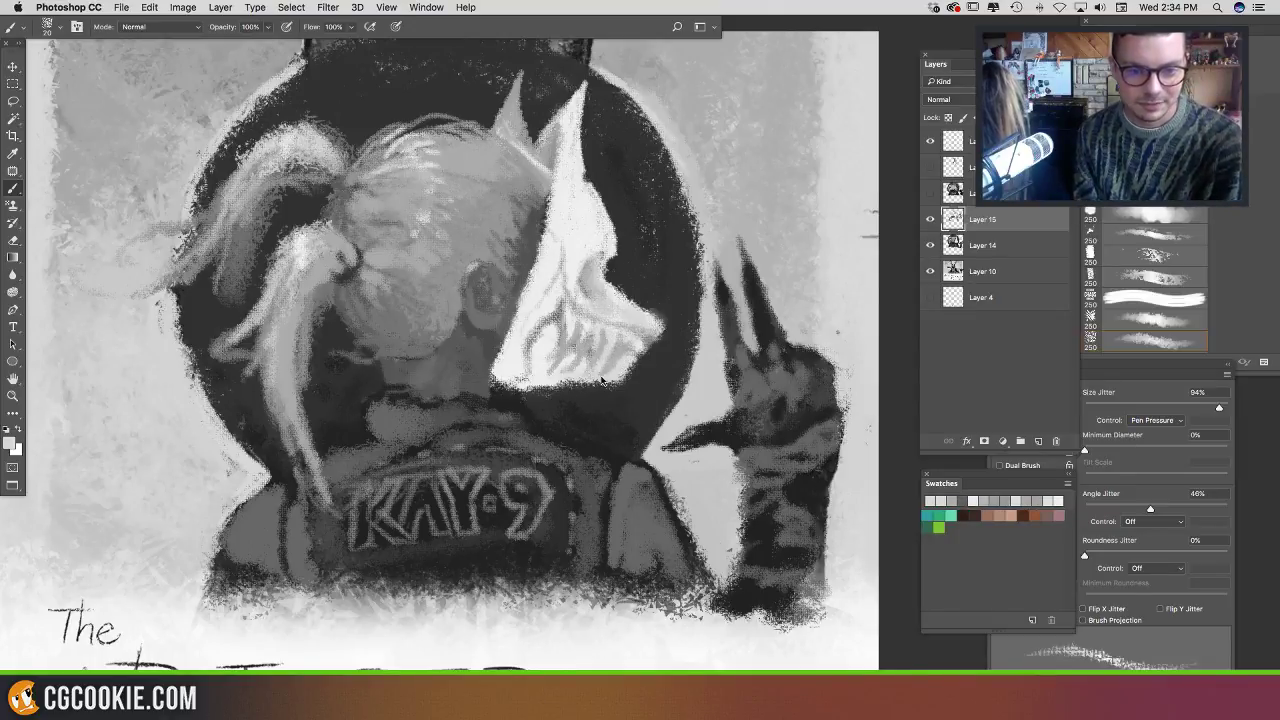
left_click(615, 342, "alt")
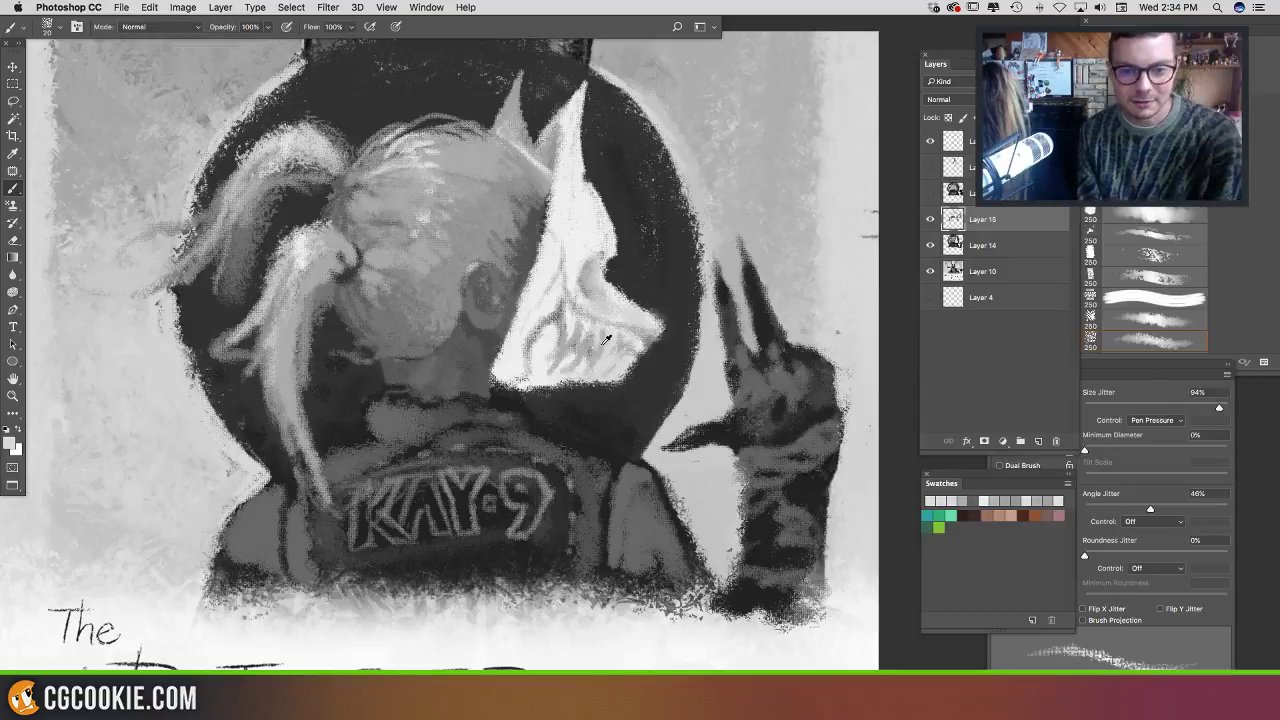
left_click(606, 340, "alt")
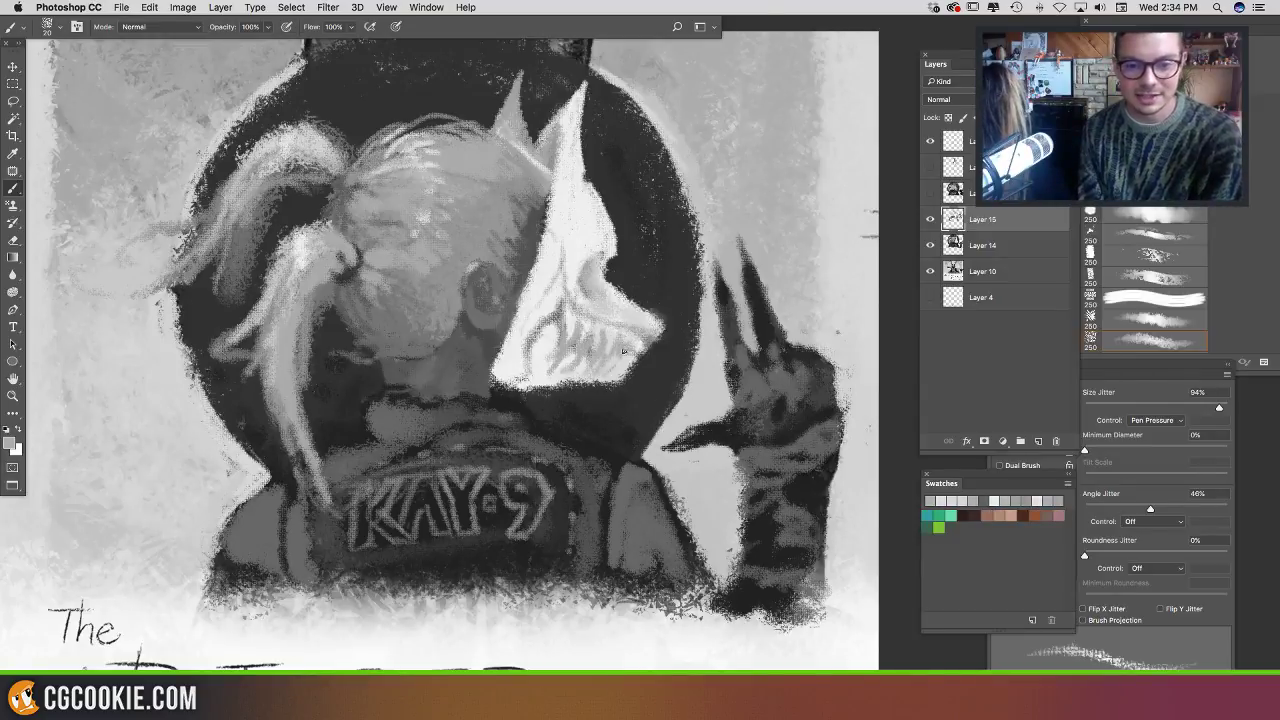
Step: Paint over the KAY-9 lettering and seams on the jacket's back with sampled dark grey, enlarging the brush for broad coverage
left_click_drag(666, 421, 582, 389)
left_click(591, 414, "alt")
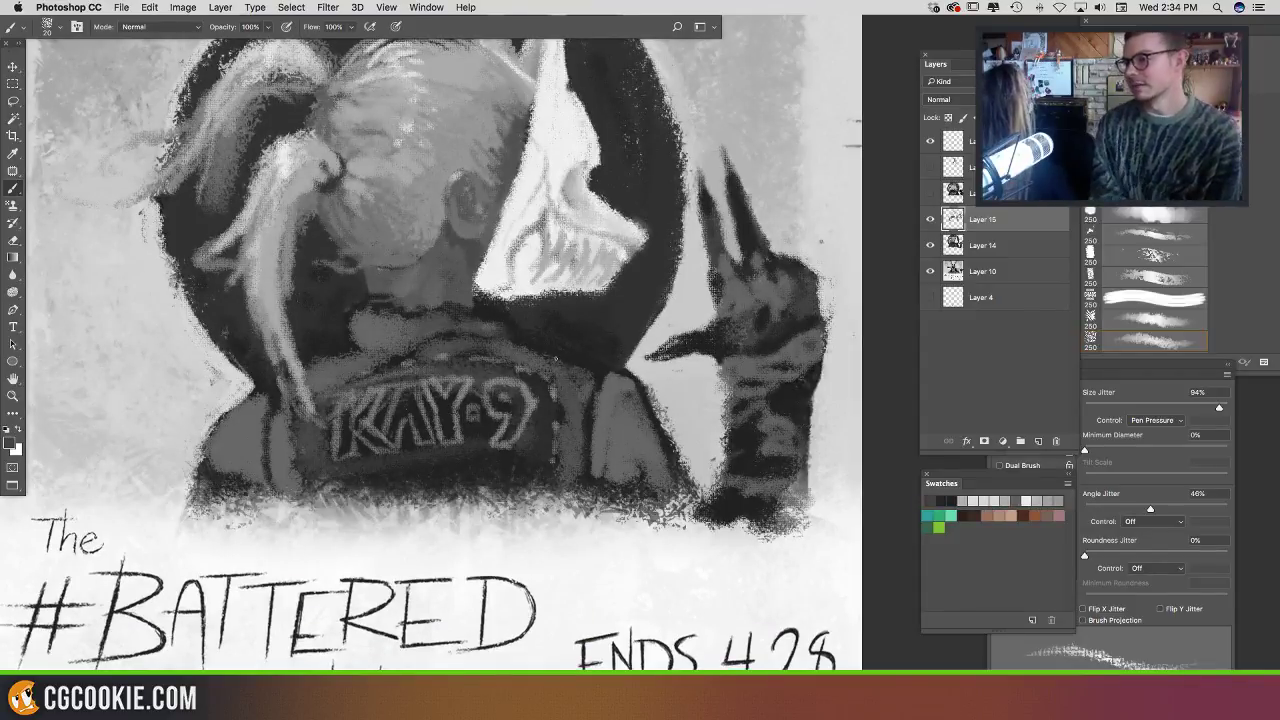
left_click(374, 354, "alt")
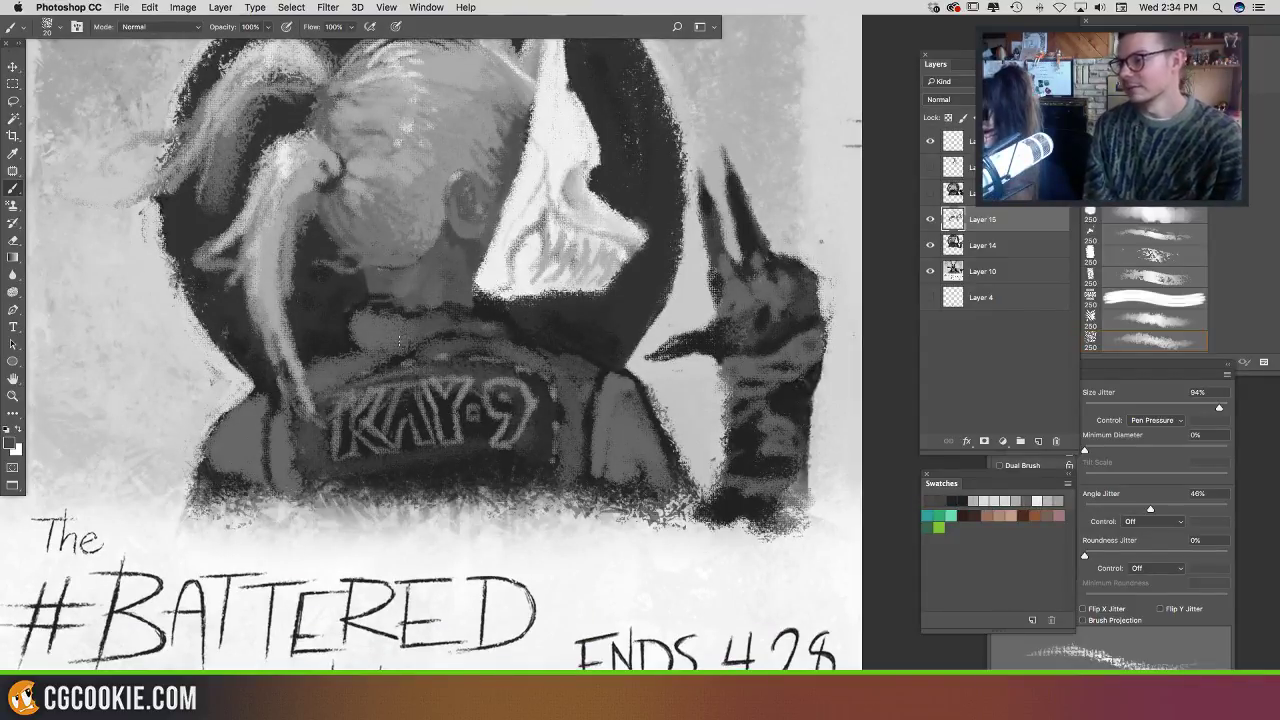
mouse_move(404, 356)
left_mouse_down()
mouse_move(379, 382)
mouse_move(416, 348)
mouse_move(392, 440)
left_mouse_up()
left_click_drag(446, 392, 406, 440)
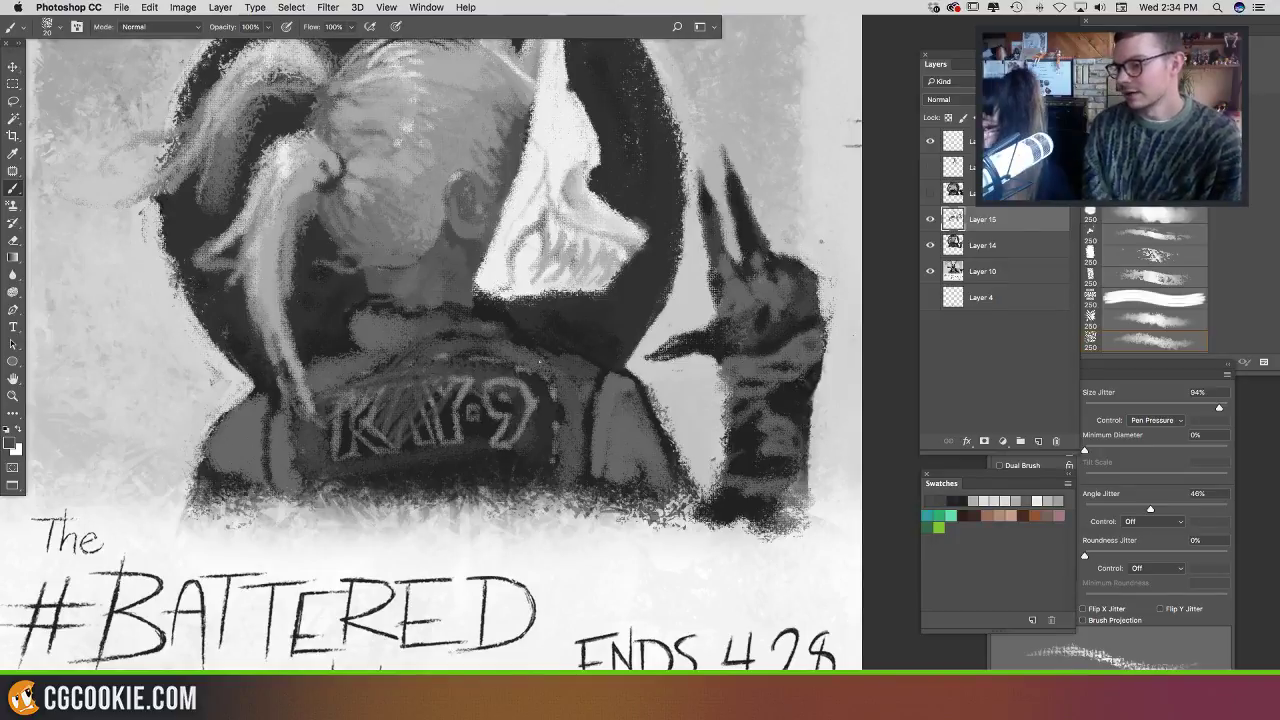
left_click_drag(435, 369, 480, 370)
mouse_move(577, 407)
left_mouse_down()
mouse_move(446, 437)
mouse_move(415, 425)
mouse_move(417, 397)
mouse_move(314, 460)
mouse_move(413, 454)
mouse_move(425, 465)
mouse_move(560, 445)
left_mouse_up()
left_click_drag(342, 402, 456, 424)
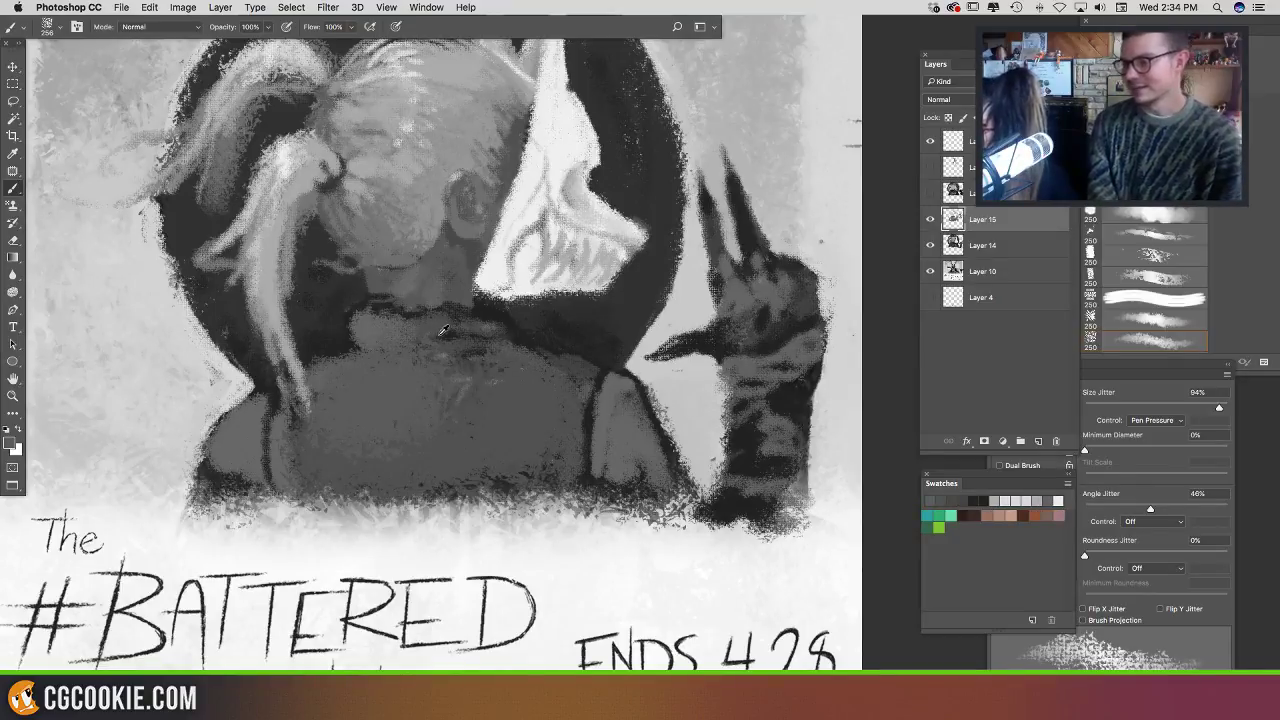
Step: Reshape the jacket's collar below the nape with sampled dark greys, filling out its left side
left_click(484, 313, "alt")
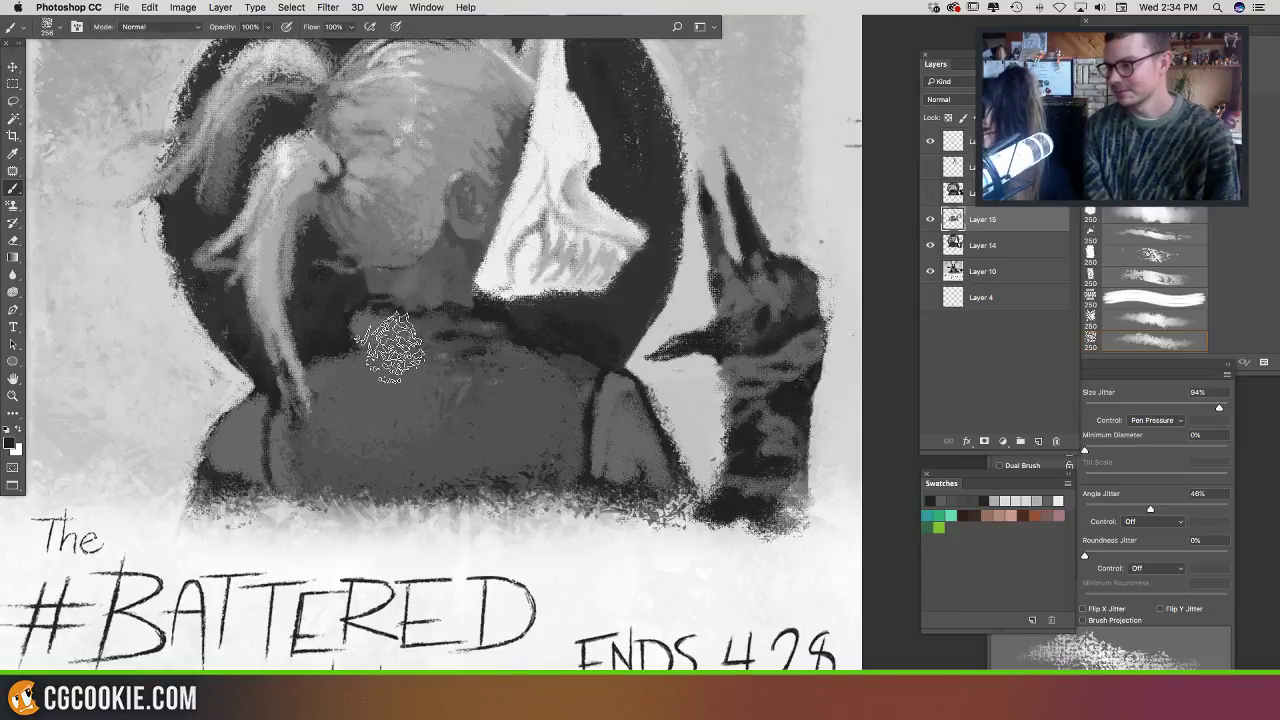
mouse_move(435, 335)
left_mouse_down()
mouse_move(445, 363)
mouse_move(402, 368)
left_mouse_up()
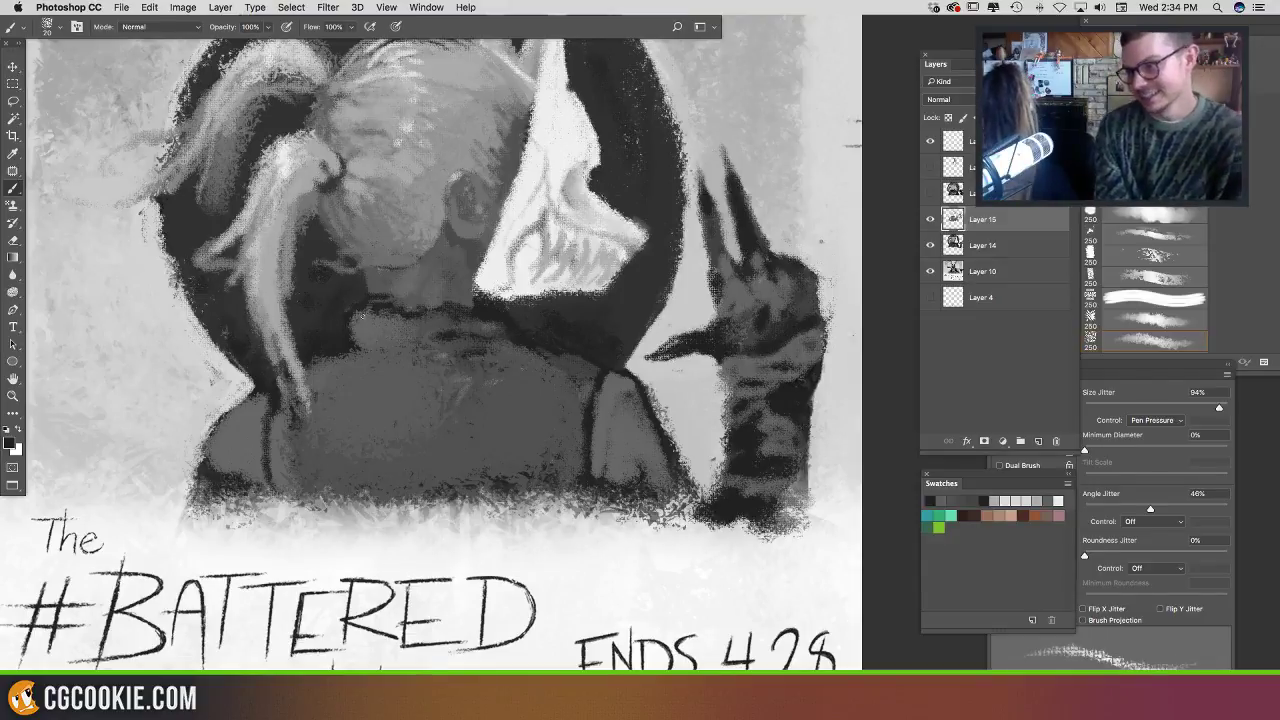
left_click(371, 329, "alt")
left_click_drag(362, 317, 347, 348)
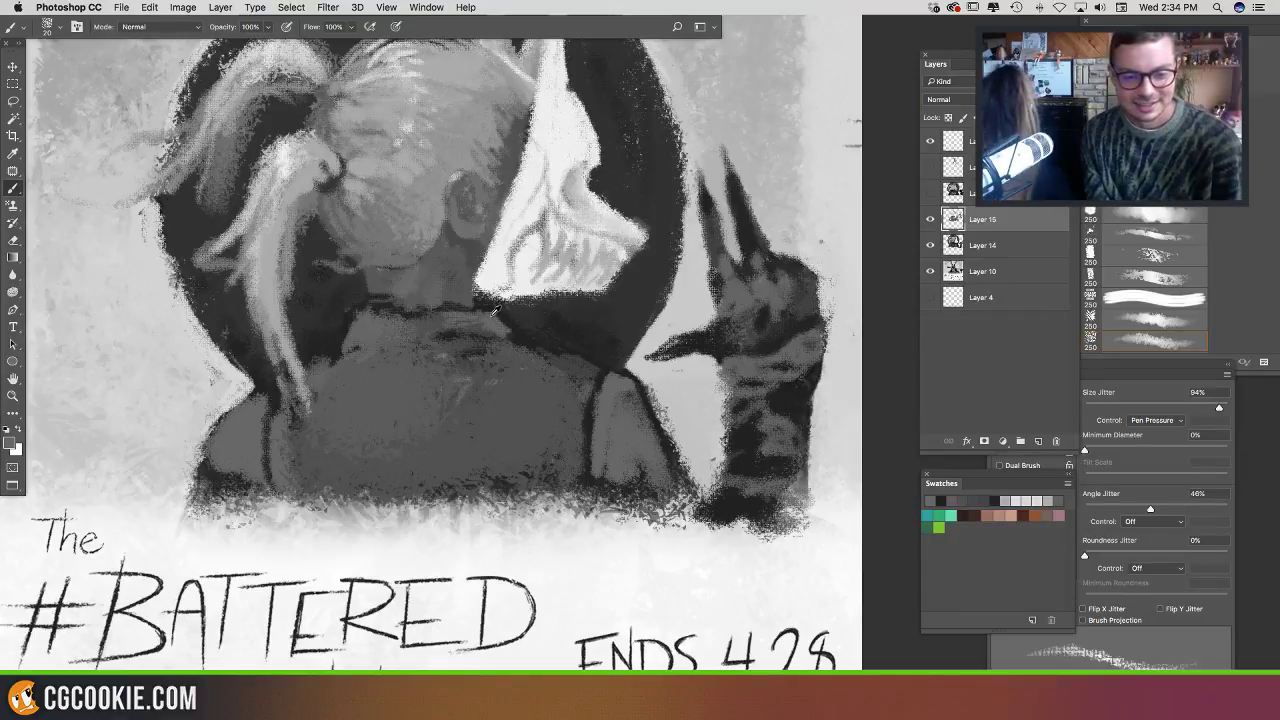
Step: Paint a light band along the jacket's collar below the nape and clean its lower edge with sampled dark greys
left_click(578, 203, "alt")
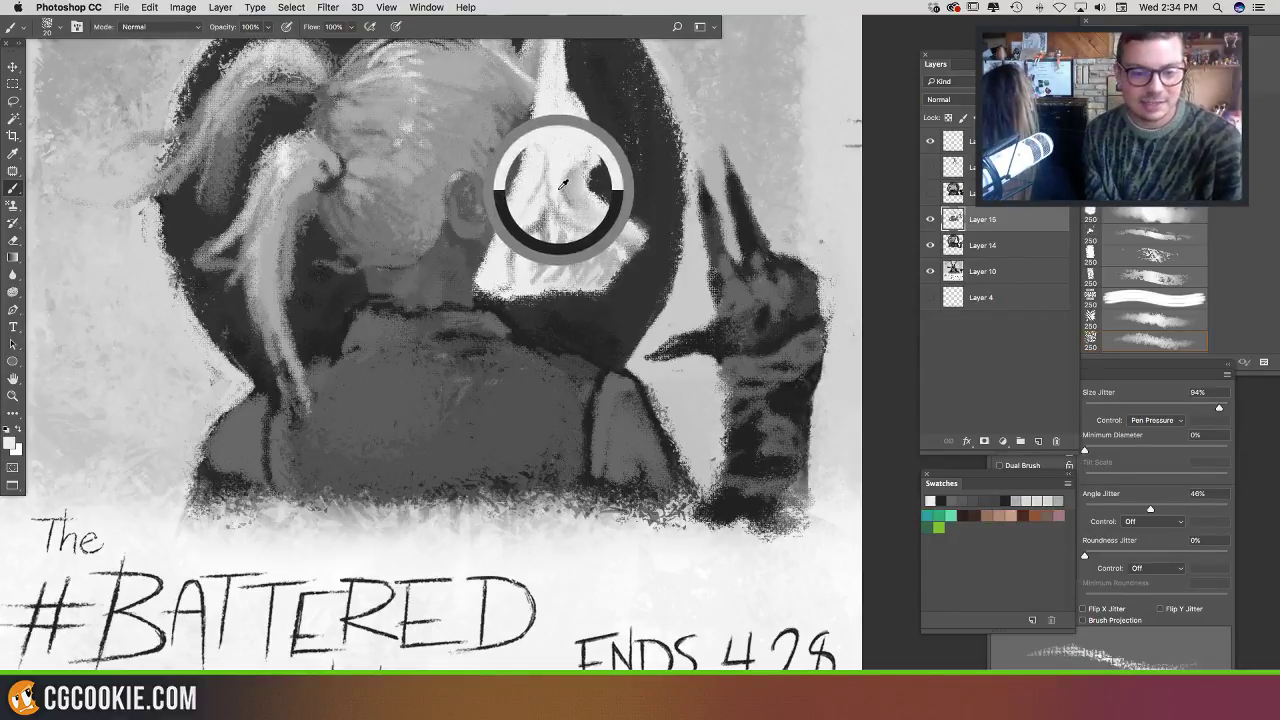
mouse_move(370, 314)
left_mouse_down()
mouse_move(406, 316)
mouse_move(383, 302)
mouse_move(444, 305)
mouse_move(484, 320)
mouse_move(408, 300)
mouse_move(352, 332)
mouse_move(368, 312)
left_mouse_up()
left_click(504, 314, "alt")
mouse_move(490, 313)
left_mouse_down()
mouse_move(409, 318)
mouse_move(426, 321)
mouse_move(416, 345)
mouse_move(404, 317)
mouse_move(417, 371)
mouse_move(404, 318)
mouse_move(342, 339)
left_mouse_up()
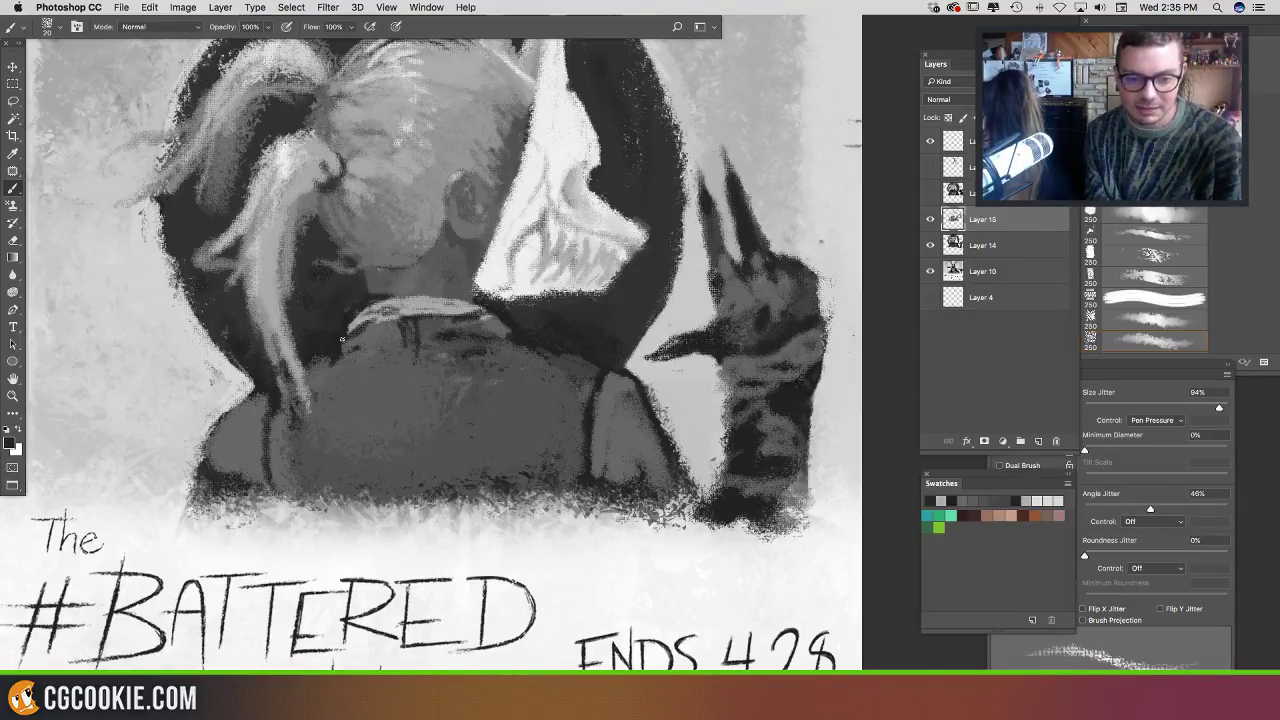
left_click(430, 320, "alt")
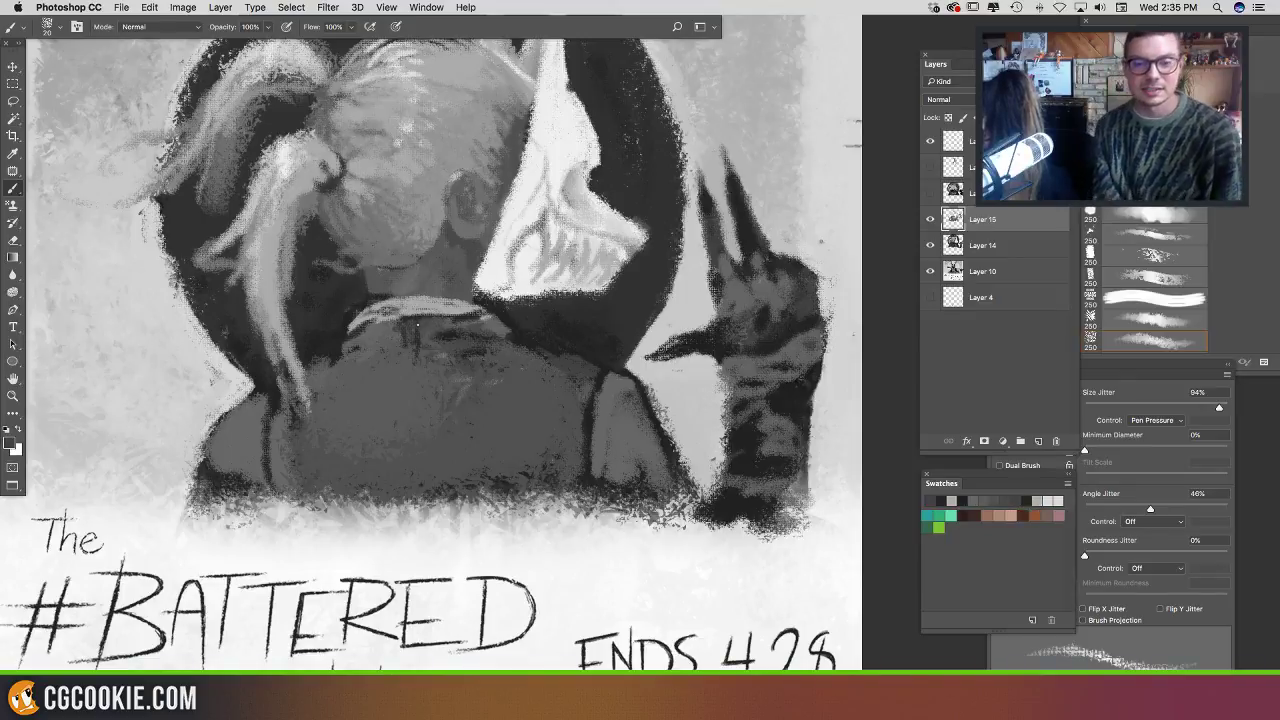
left_click(493, 324, "alt")
left_click_drag(431, 325, 411, 324)
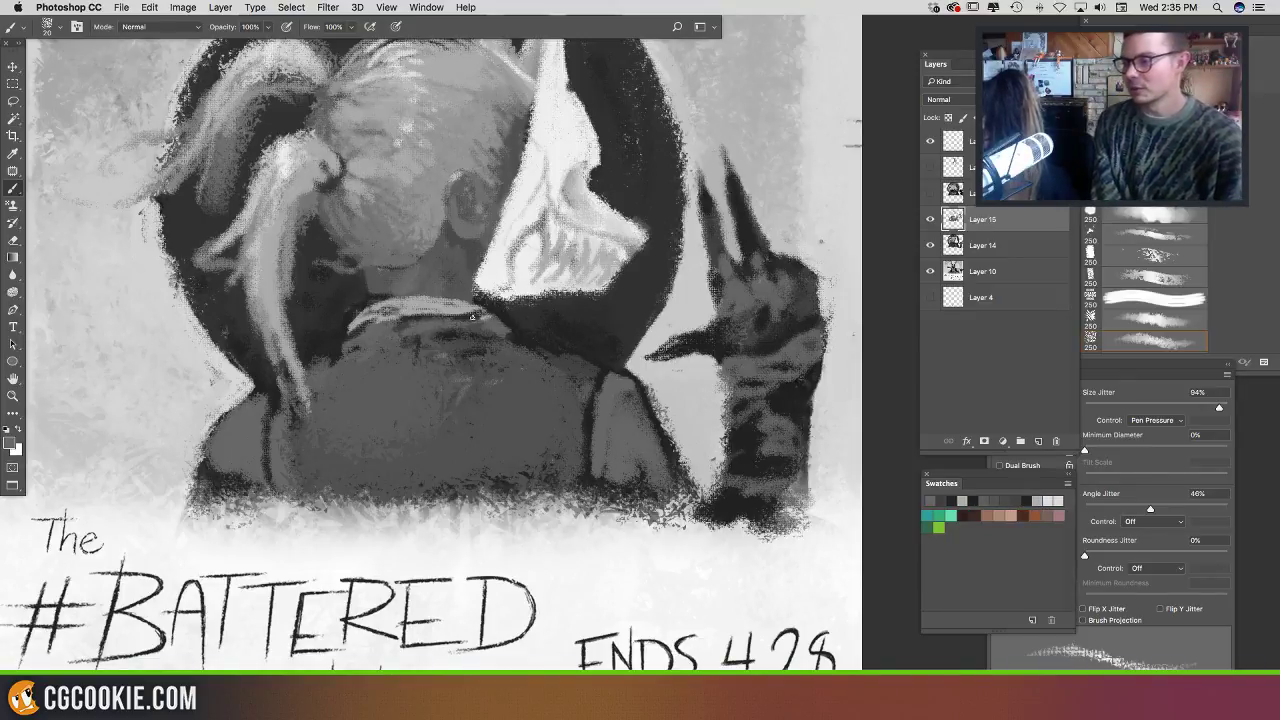
left_click(476, 317, "alt")
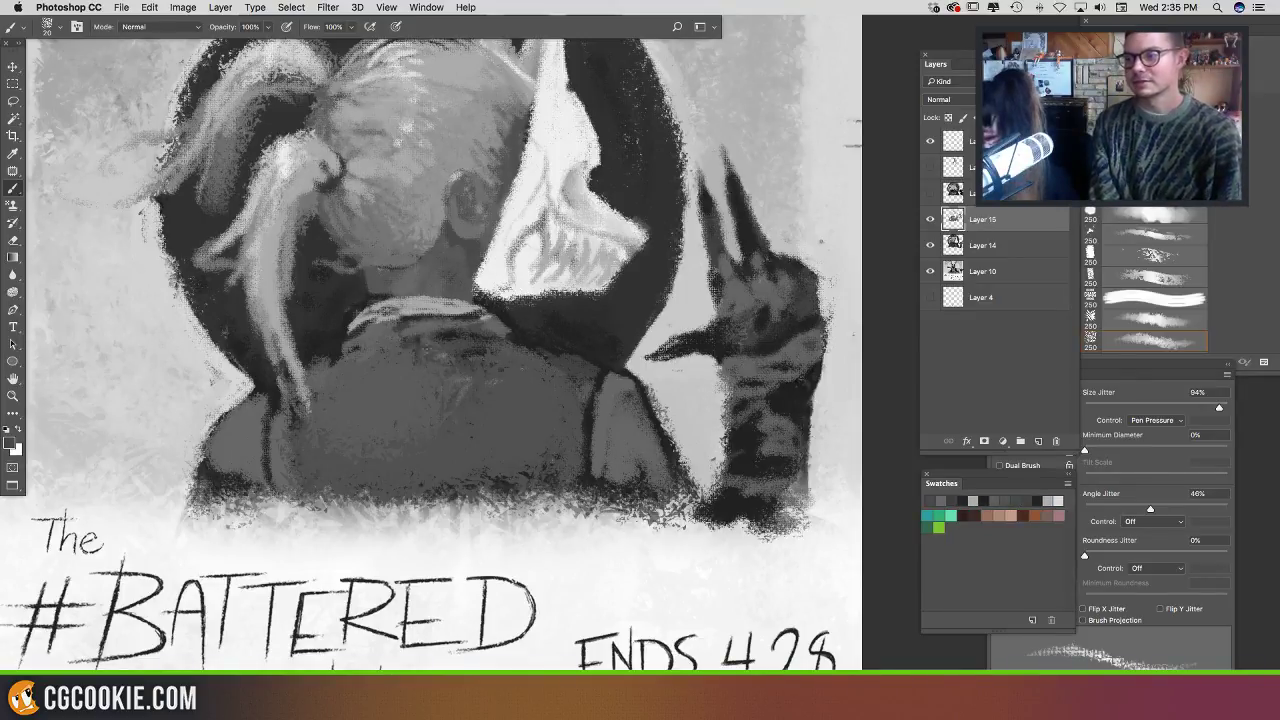
Step: Paint a dark centre seam down the jacket's back and accent it with a sampled light grey
left_click(453, 338, "alt")
left_click_drag(417, 343, 416, 500)
mouse_move(449, 394)
left_mouse_down()
mouse_move(491, 471)
mouse_move(471, 395)
mouse_move(415, 480)
mouse_move(419, 494)
mouse_move(422, 470)
mouse_move(422, 503)
mouse_move(426, 378)
mouse_move(432, 507)
left_mouse_up()
left_click(425, 384, "alt")
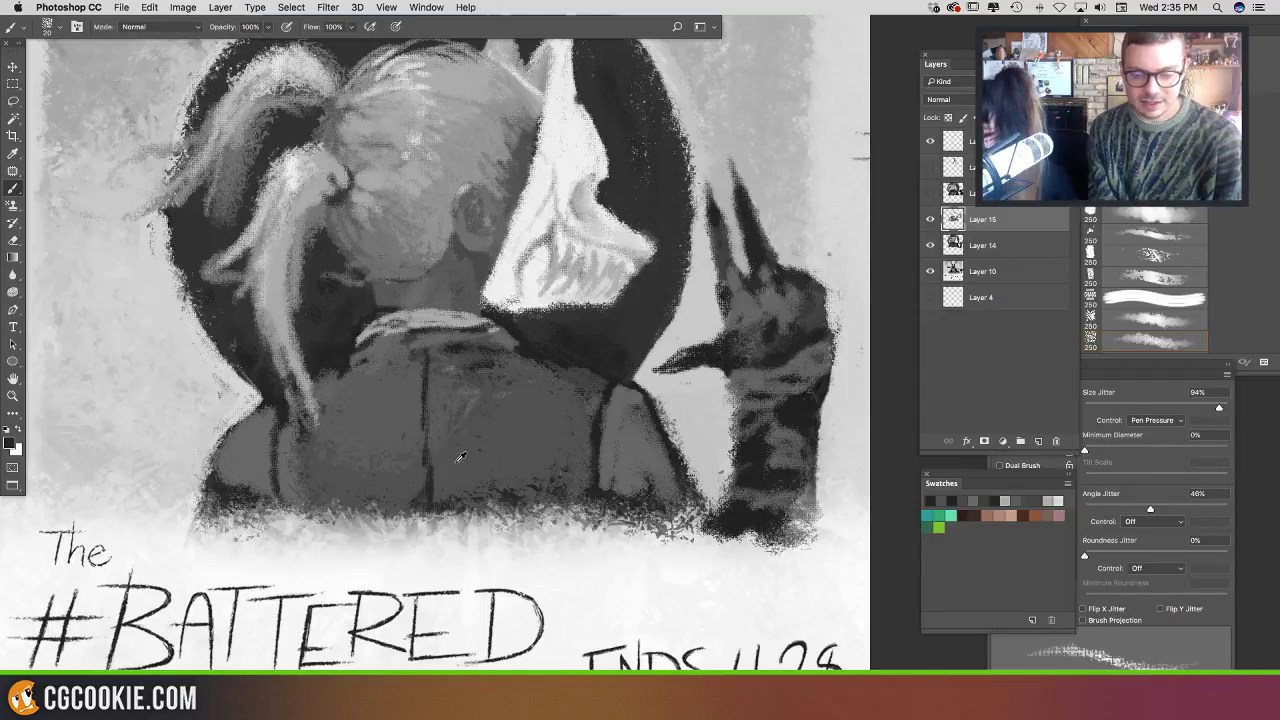
left_click(443, 311, "alt")
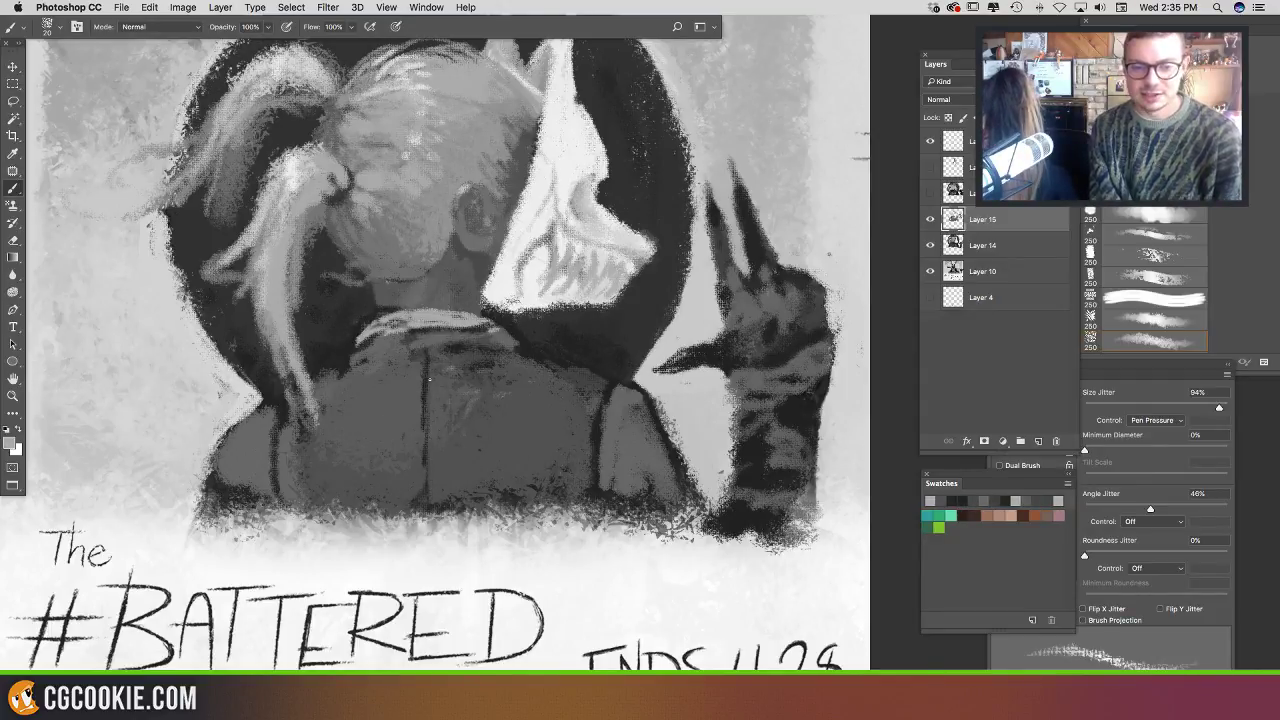
left_click_drag(430, 356, 431, 466)
key("super+z")
Step: Add short light and dark fold strokes beside the jacket's sleeve seams, on the left sleeve and across the lower left back
mouse_move(592, 409)
left_mouse_down()
mouse_move(585, 374)
mouse_move(599, 389)
mouse_move(589, 423)
left_mouse_up()
left_click(582, 378, "alt")
left_click(577, 405, "alt")
mouse_move(589, 402)
left_mouse_down()
mouse_move(594, 428)
mouse_move(601, 399)
mouse_move(609, 463)
left_mouse_up()
left_click(594, 379, "alt")
left_click(611, 392, "alt")
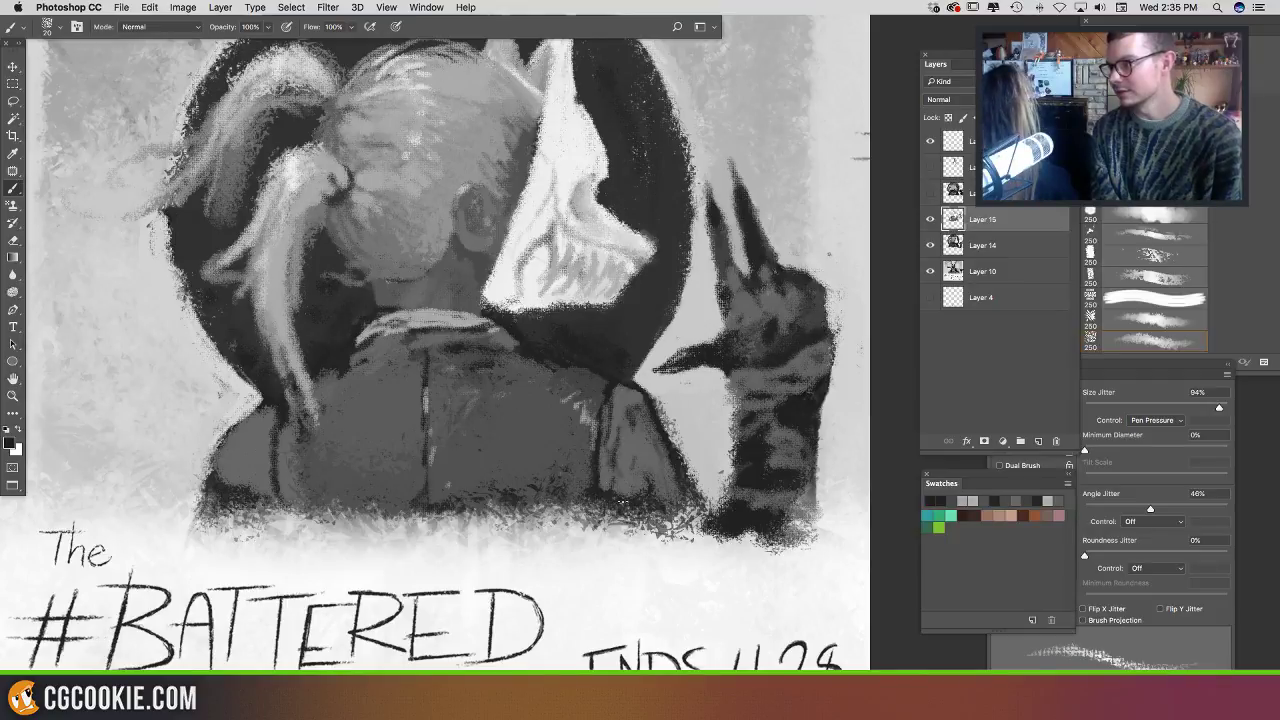
mouse_move(499, 431)
left_mouse_down()
mouse_move(479, 426)
mouse_move(509, 426)
left_mouse_up()
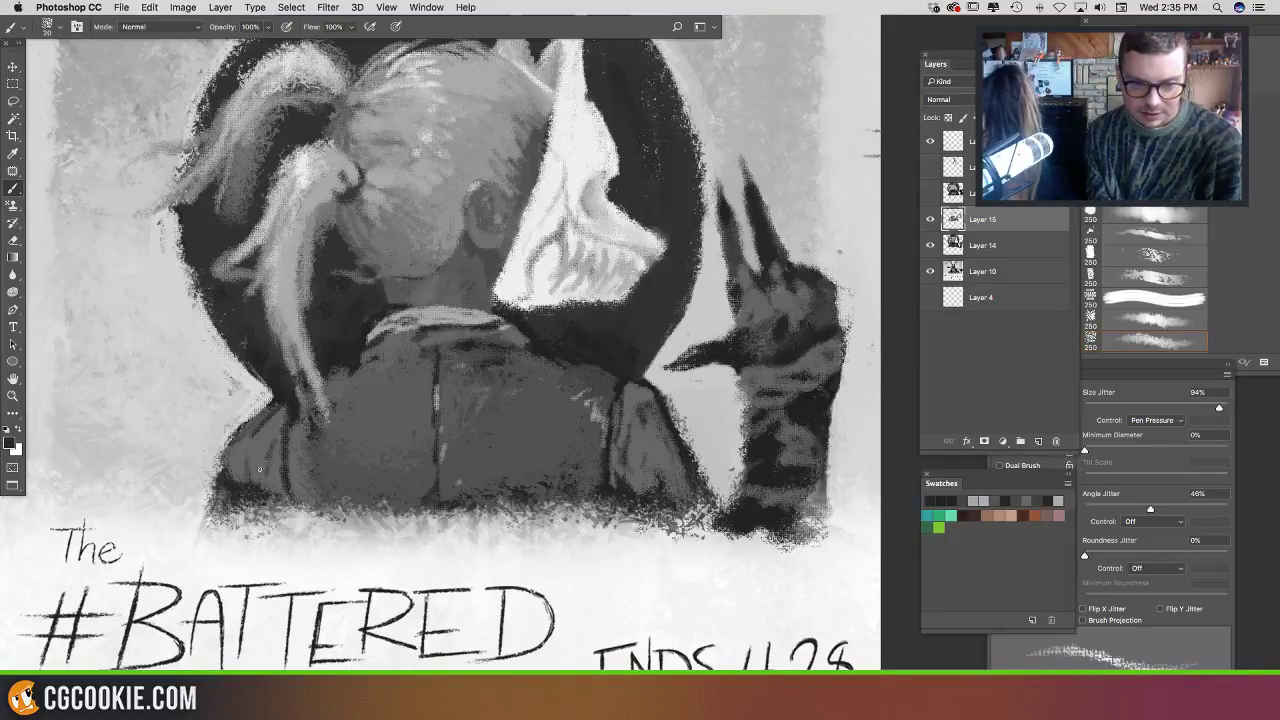
mouse_move(259, 469)
left_mouse_down()
mouse_move(266, 489)
mouse_move(312, 507)
left_mouse_up()
mouse_move(333, 457)
left_mouse_down()
mouse_move(424, 500)
mouse_move(354, 507)
left_mouse_up()
left_click_drag(530, 481, 526, 556)
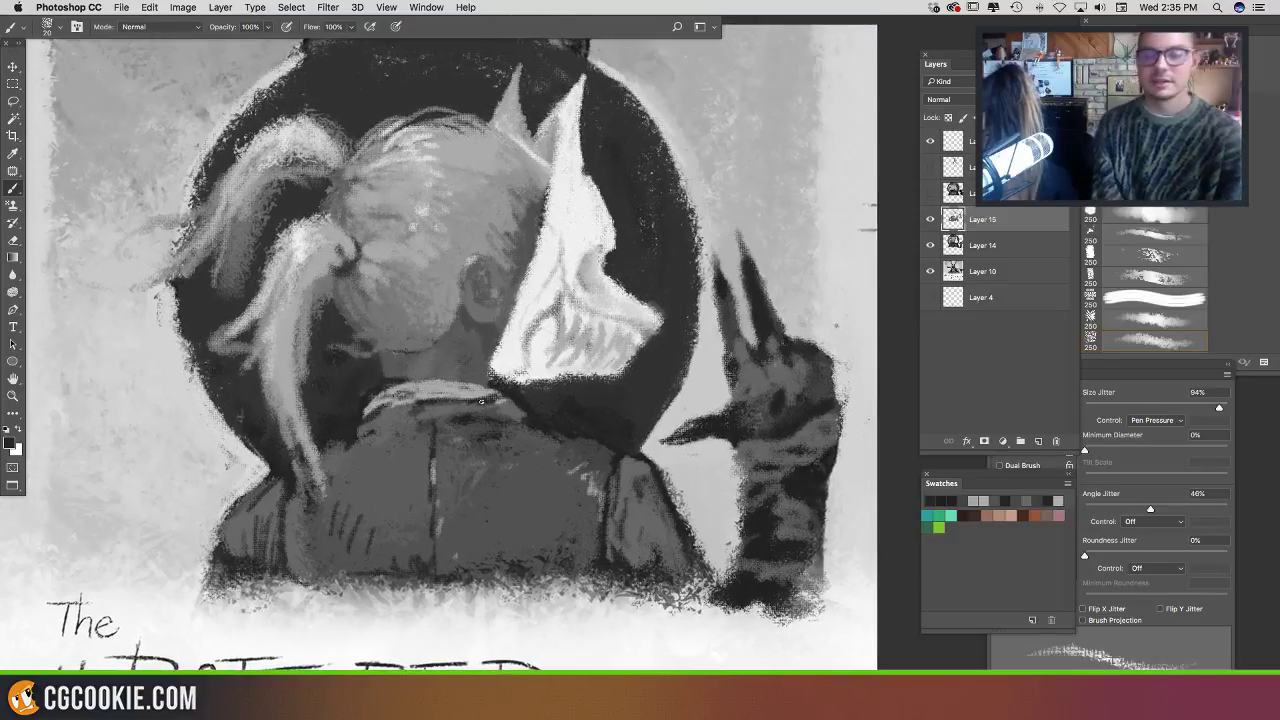
Step: Paint out the stray wisps beside the neck and soften the hairline at the nape with sampled greys
left_click(398, 363, "alt")
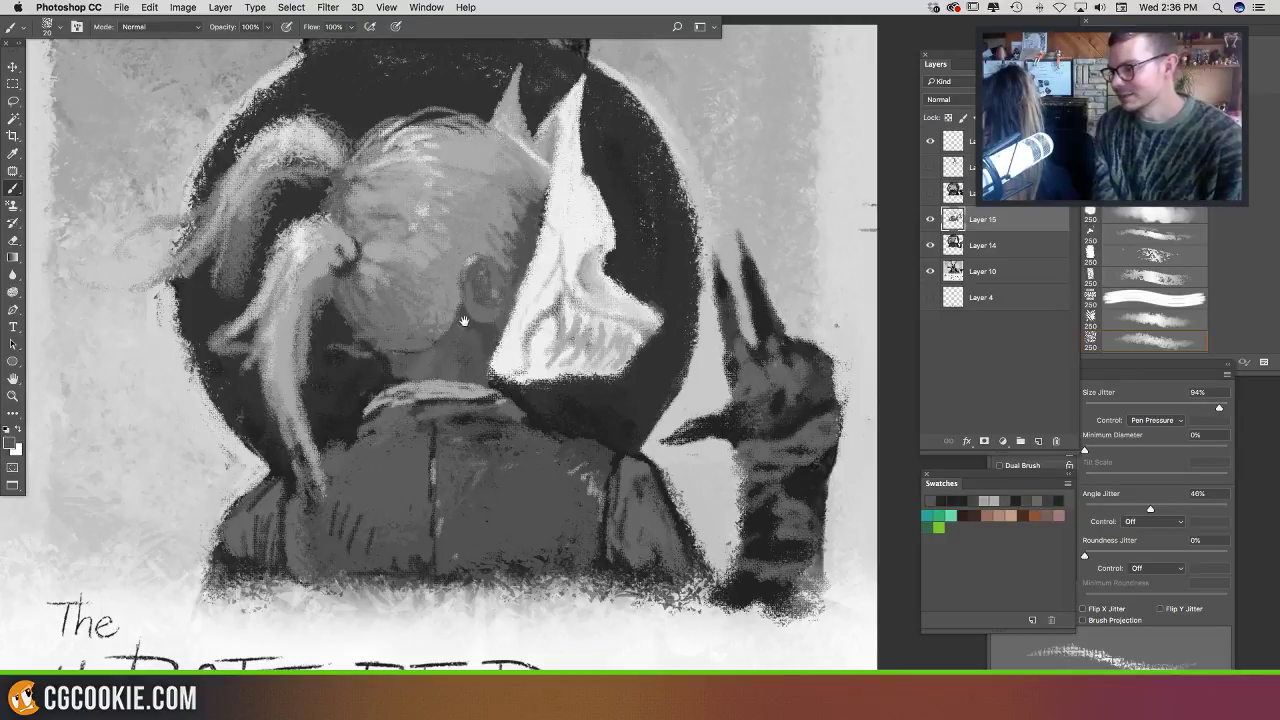
mouse_move(463, 320)
left_mouse_down()
mouse_move(484, 368)
mouse_move(480, 356)
left_mouse_up()
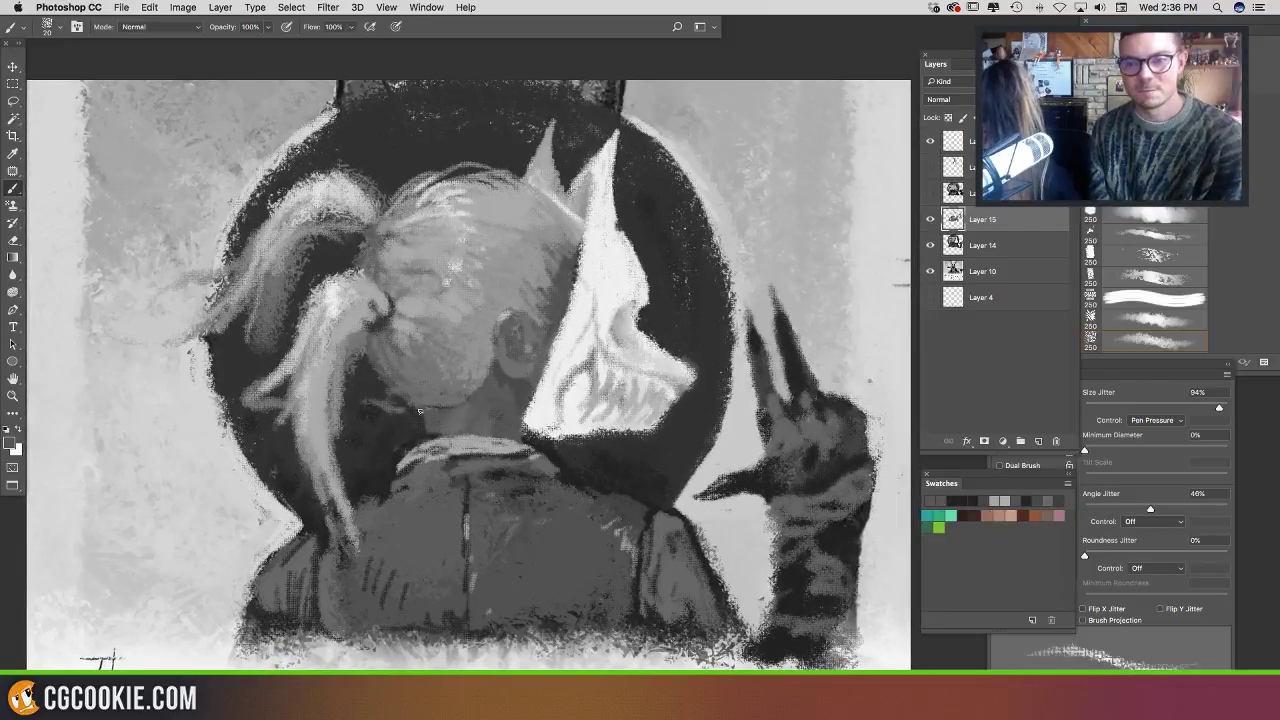
left_click(412, 412, "alt")
left_click(414, 412, "alt")
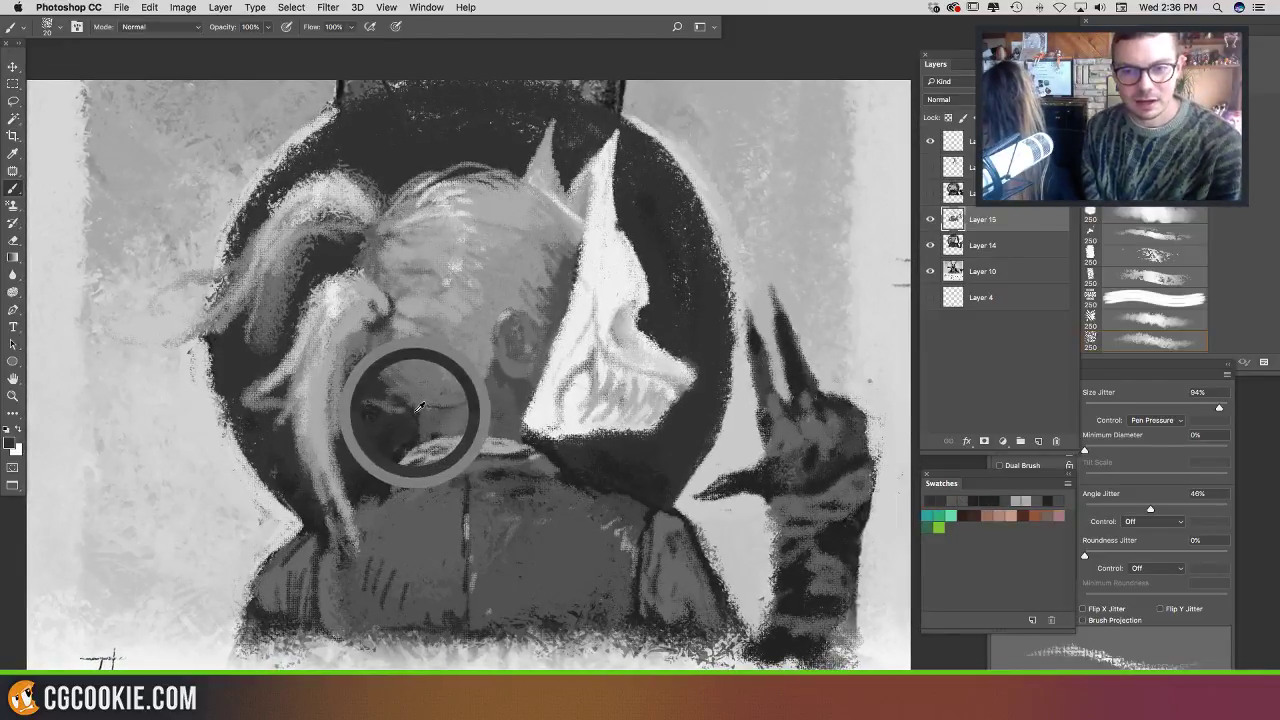
left_click(397, 418, "alt")
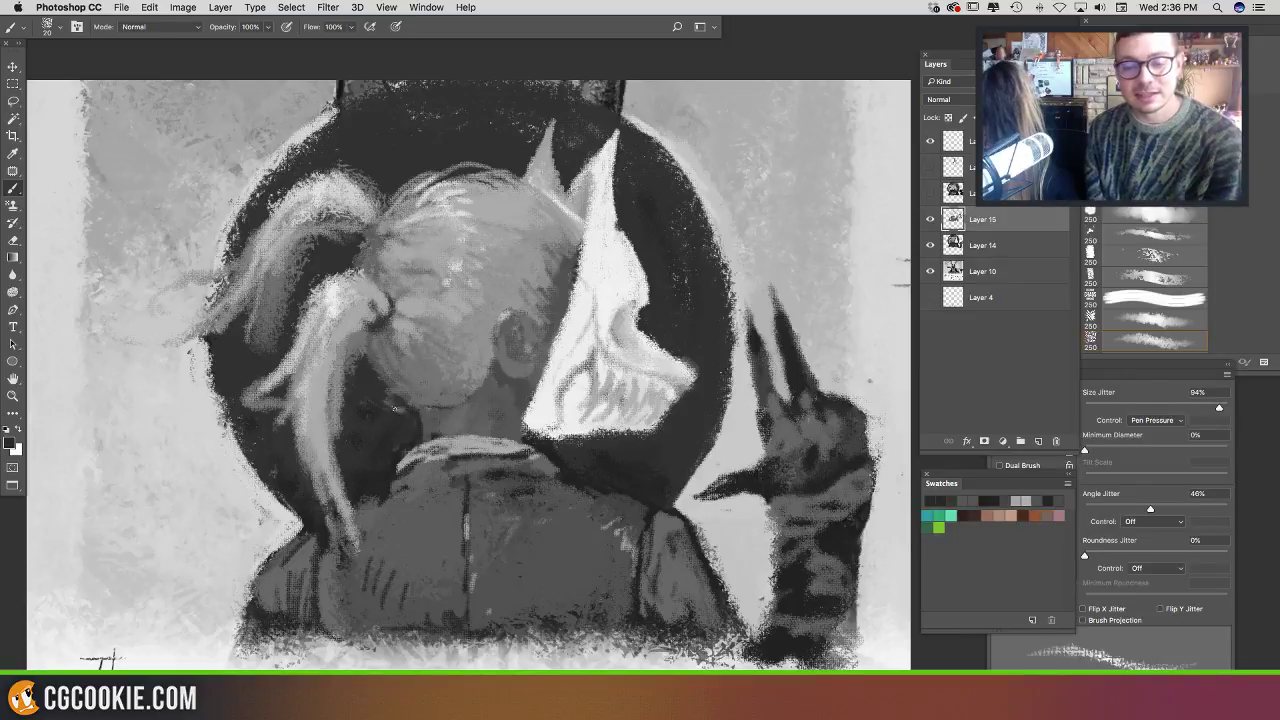
left_click(424, 394, "alt")
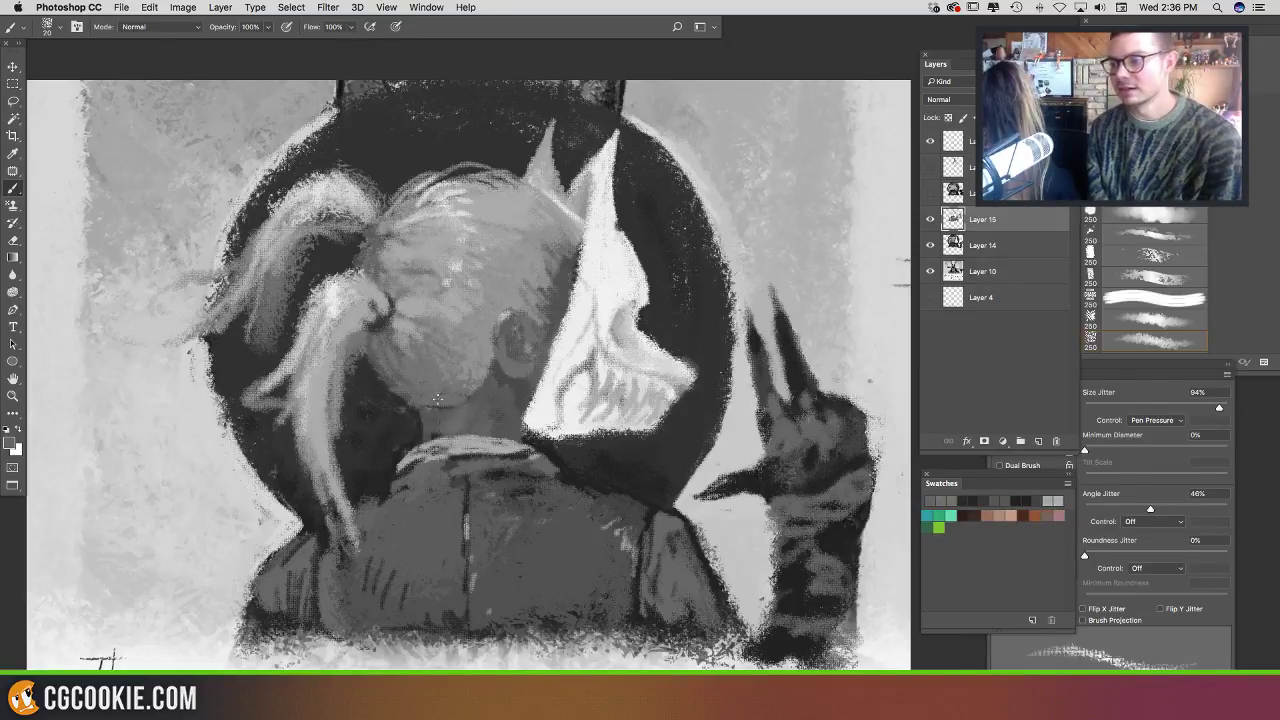
left_click(470, 410, "alt")
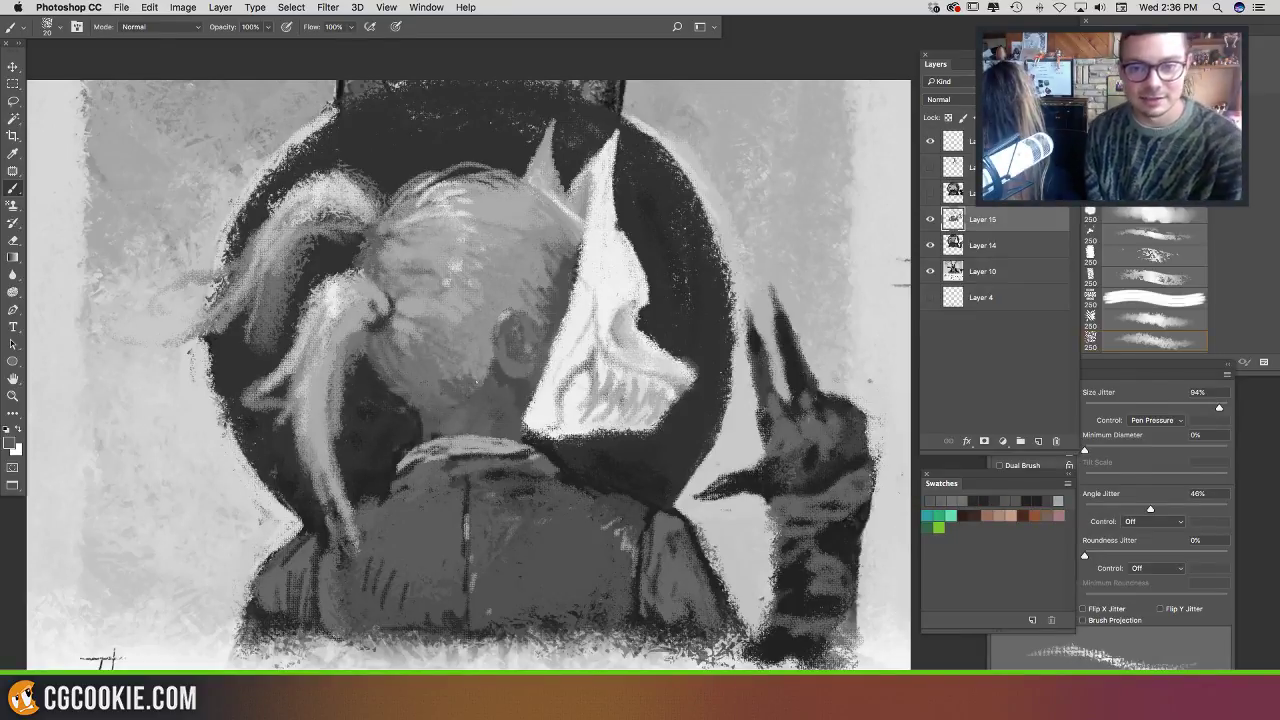
left_click(450, 360, "alt")
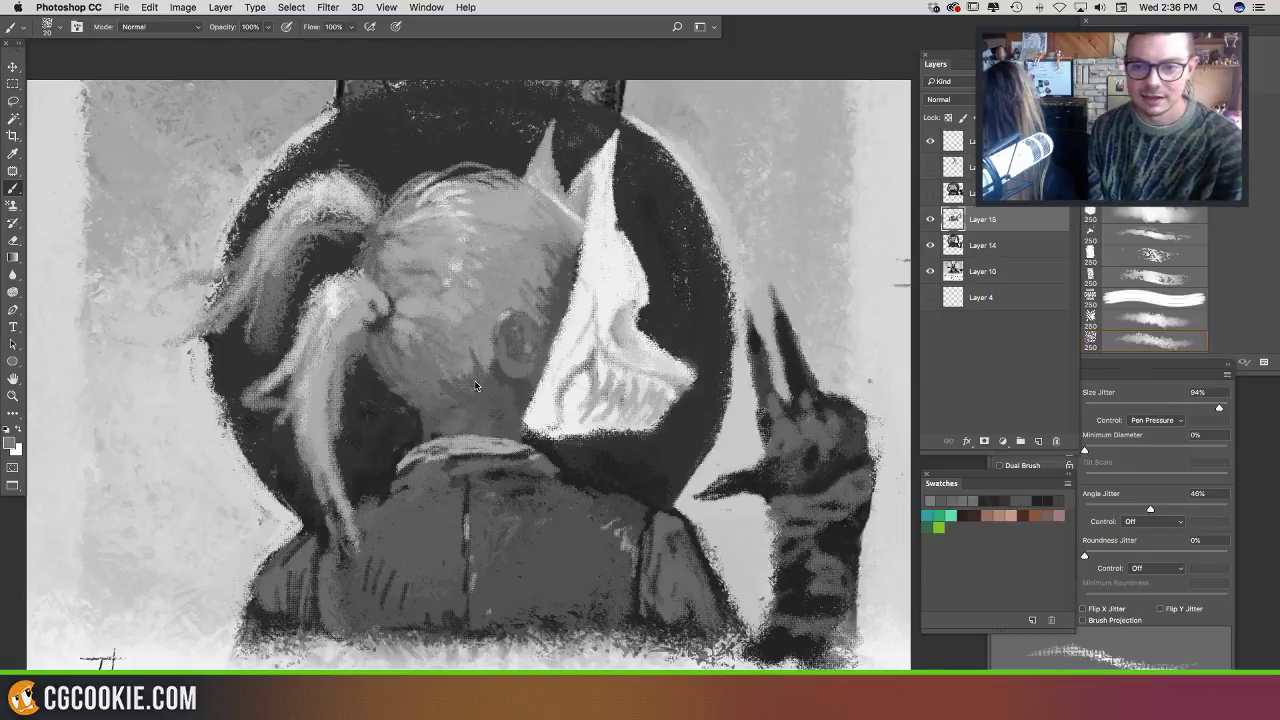
Step: Paint curved light grey hair strands across the lower back of the head, sweeping toward the near ponytail's tie
left_click(453, 299, "alt")
left_click_drag(411, 339, 473, 388)
mouse_move(415, 340)
left_mouse_down()
mouse_move(445, 386)
mouse_move(408, 393)
left_mouse_up()
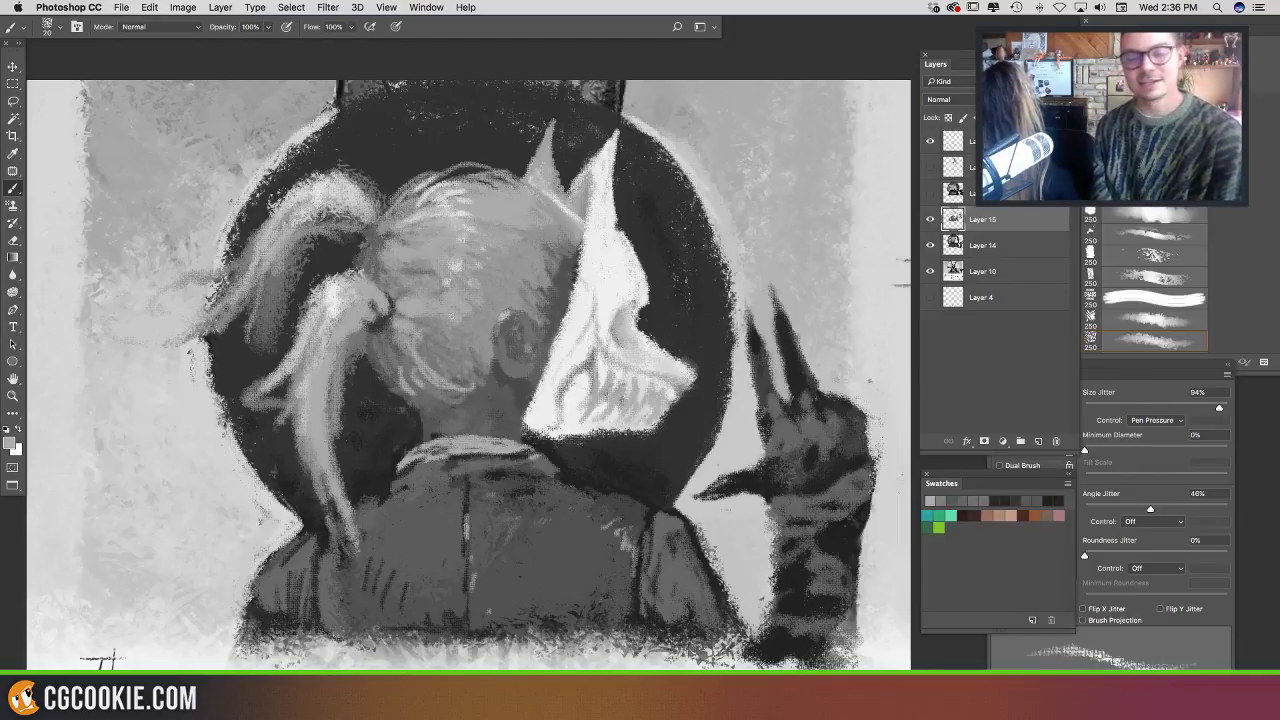
left_click(452, 316, "alt")
mouse_move(388, 348)
left_mouse_down()
mouse_move(434, 402)
mouse_move(410, 400)
left_mouse_up()
left_click_drag(371, 360, 390, 386)
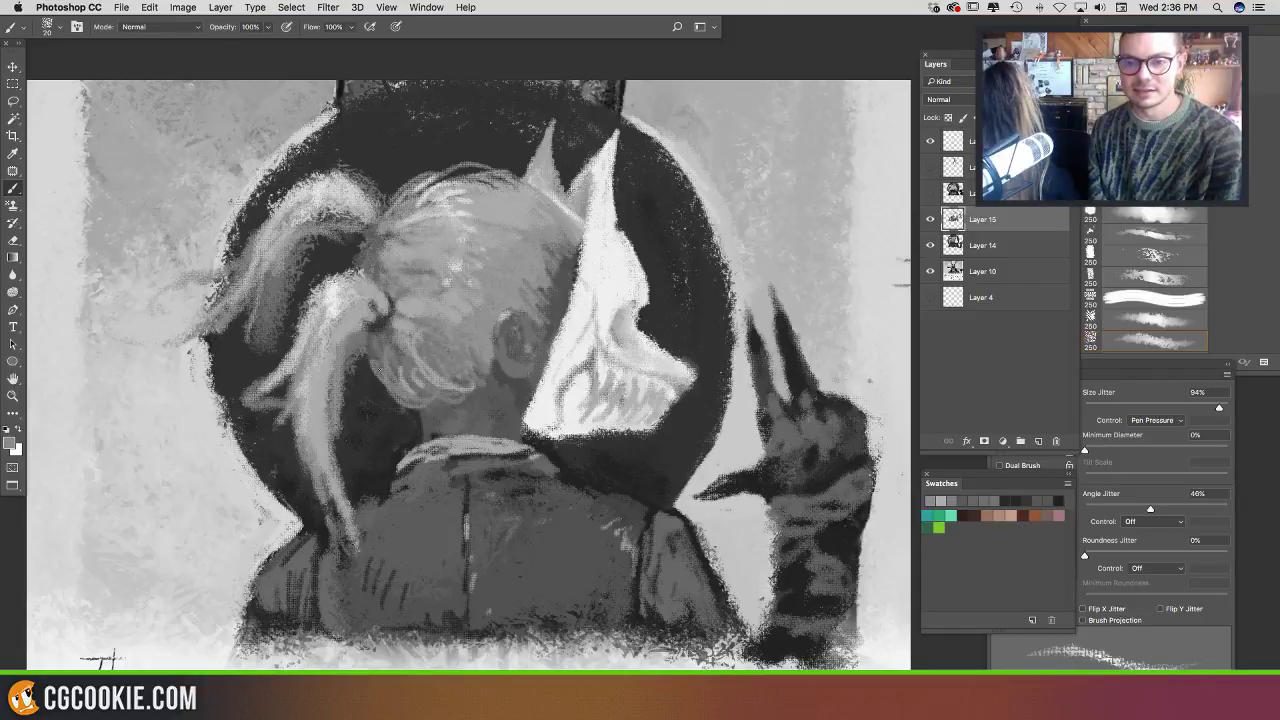
left_click_drag(563, 363, 527, 347)
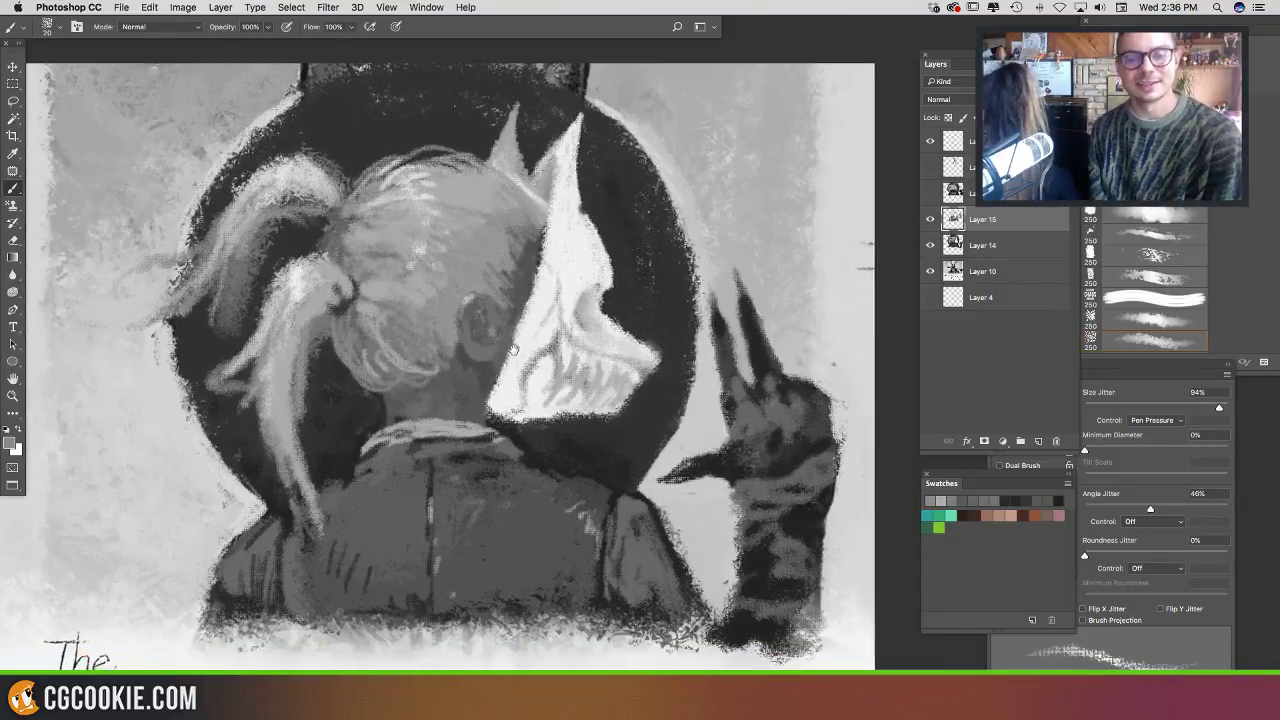
Step: Rework the base of the near ponytail with sampled greys, adding curved strands around the hair tie
left_click(325, 336, "alt")
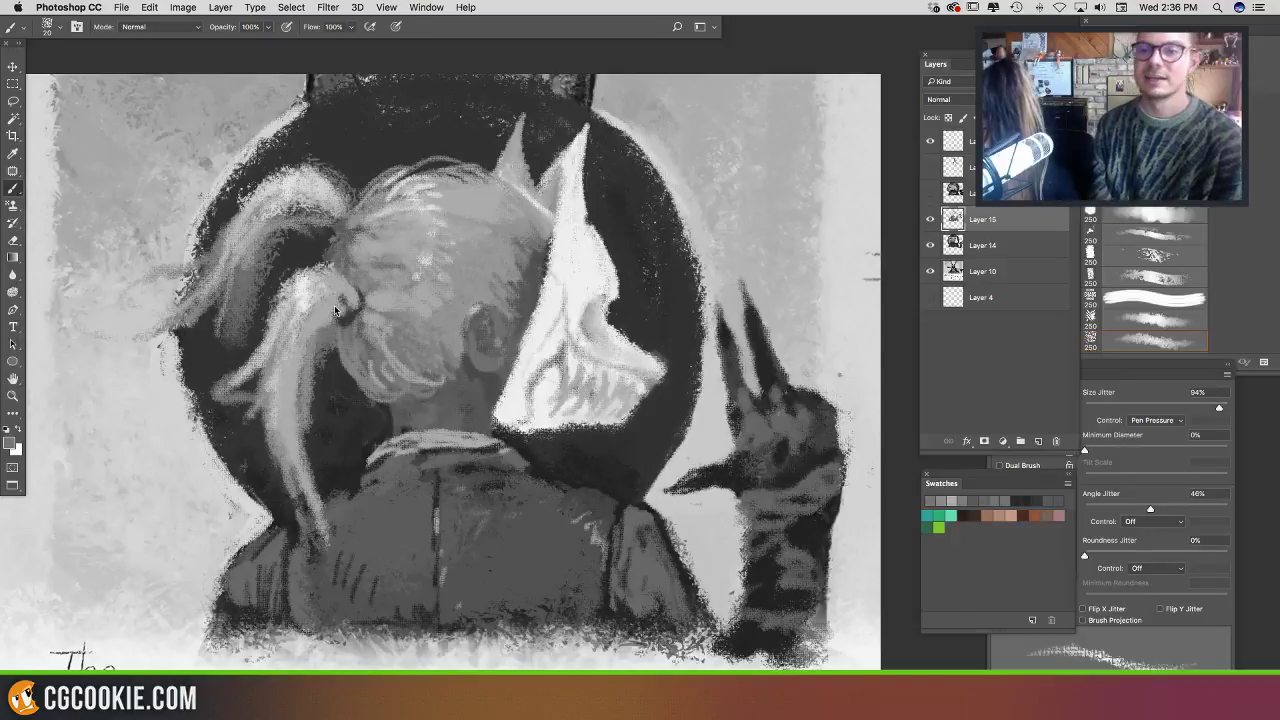
left_click_drag(338, 300, 327, 324)
left_click_drag(334, 303, 307, 386)
left_click(331, 291, "alt")
mouse_move(336, 300)
left_mouse_down()
mouse_move(312, 324)
mouse_move(342, 279)
mouse_move(351, 300)
left_mouse_up()
left_click(350, 310, "alt")
left_click(328, 288, "alt")
mouse_move(351, 291)
left_mouse_down()
mouse_move(383, 291)
mouse_move(311, 293)
mouse_move(288, 332)
left_mouse_up()
left_click(374, 292, "alt")
left_click(359, 298, "alt")
left_click_drag(308, 280, 291, 348)
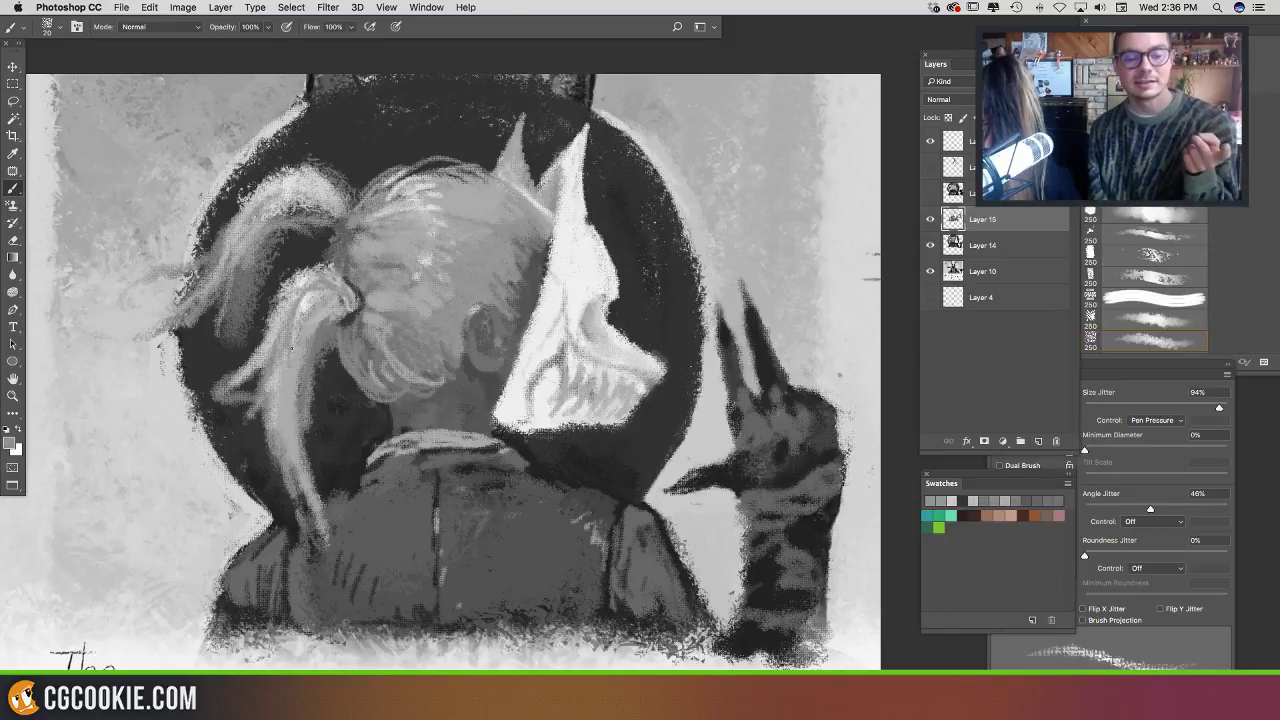
Step: Paint long light strands down the near ponytail, extending its tip over the jacket's back
left_click(336, 291, "alt")
left_click(326, 290, "alt")
mouse_move(328, 290)
left_mouse_down()
mouse_move(290, 374)
mouse_move(294, 354)
mouse_move(284, 402)
left_mouse_up()
mouse_move(302, 350)
left_mouse_down()
mouse_move(288, 424)
mouse_move(340, 574)
left_mouse_up()
left_click(308, 336, "alt")
left_click_drag(308, 370, 308, 474)
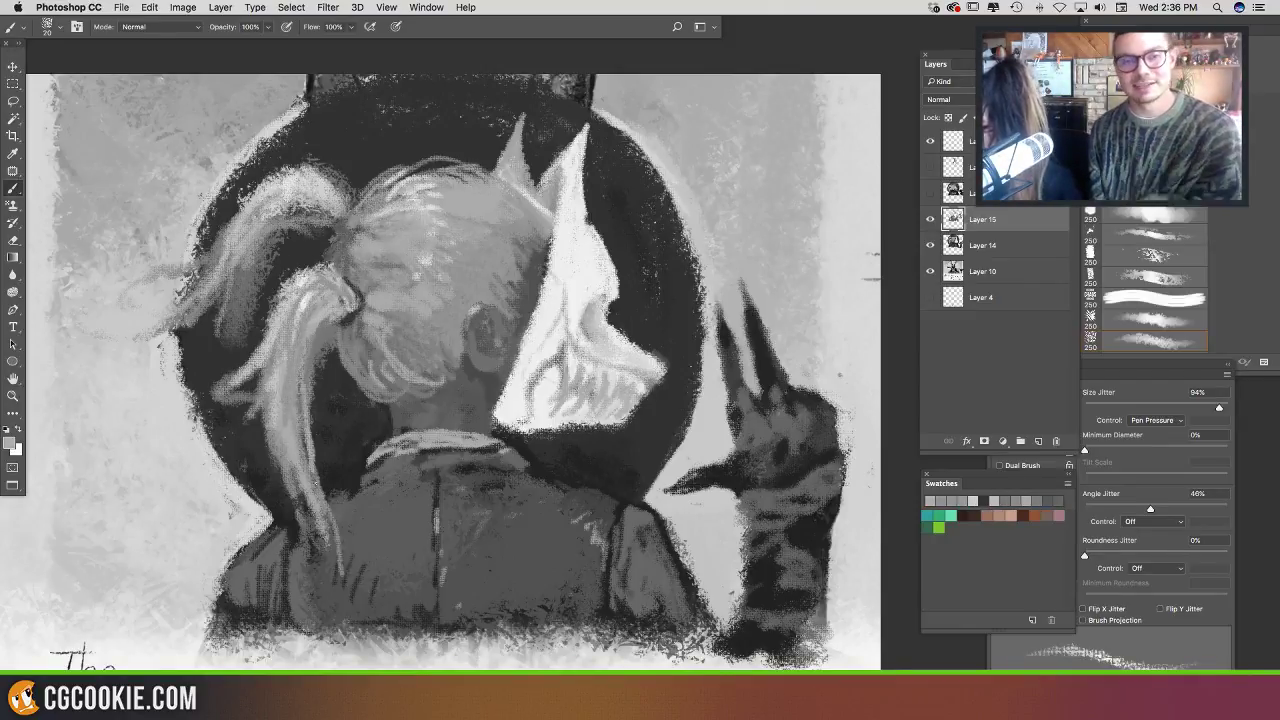
left_click_drag(306, 416, 314, 484)
left_click_drag(304, 436, 340, 577)
Step: Refine the outline of the mask's nose bridge and snout with sampled off-white and dark grey
left_click_drag(459, 485, 431, 517)
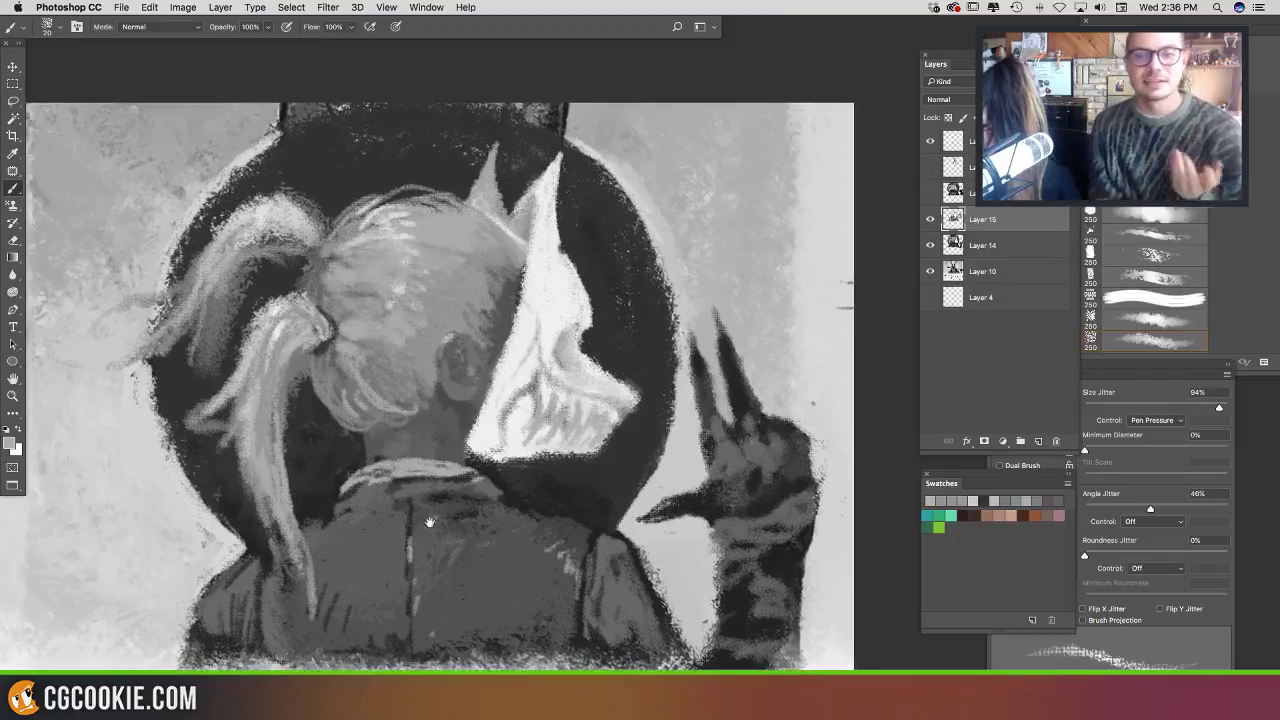
left_click_drag(462, 238, 432, 265)
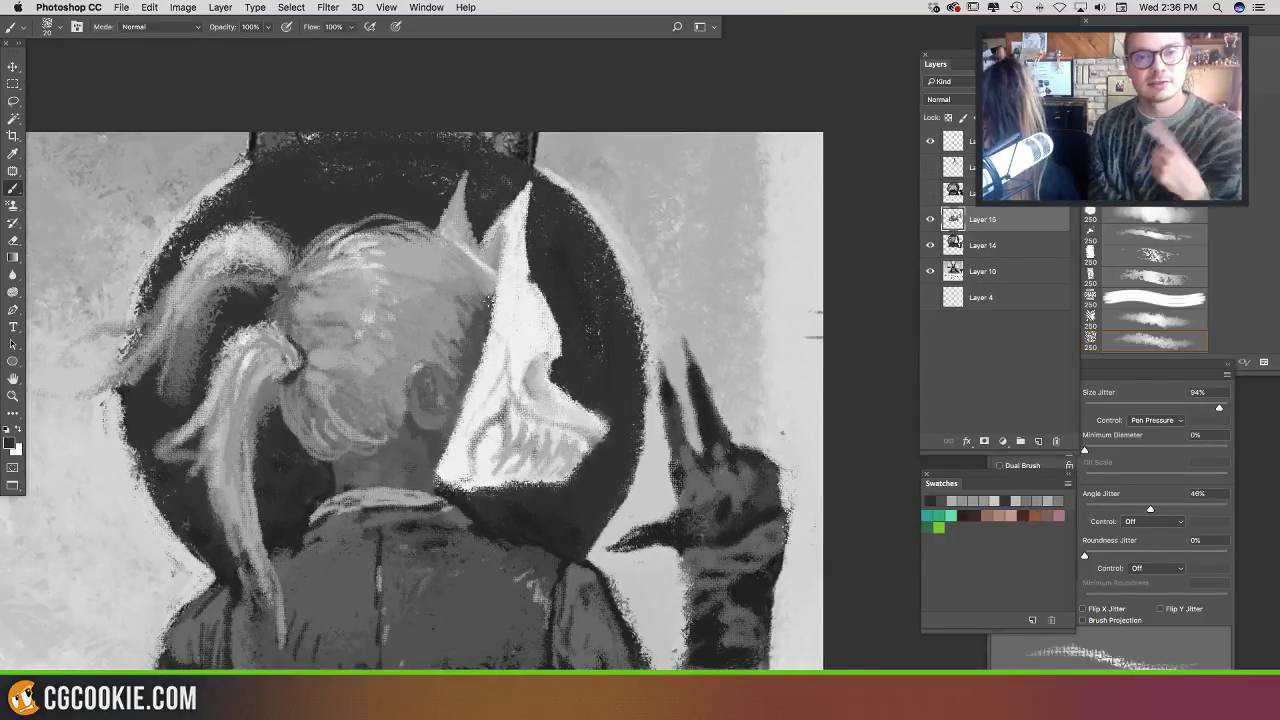
left_click_drag(488, 316, 490, 288)
left_click_drag(576, 371, 563, 261)
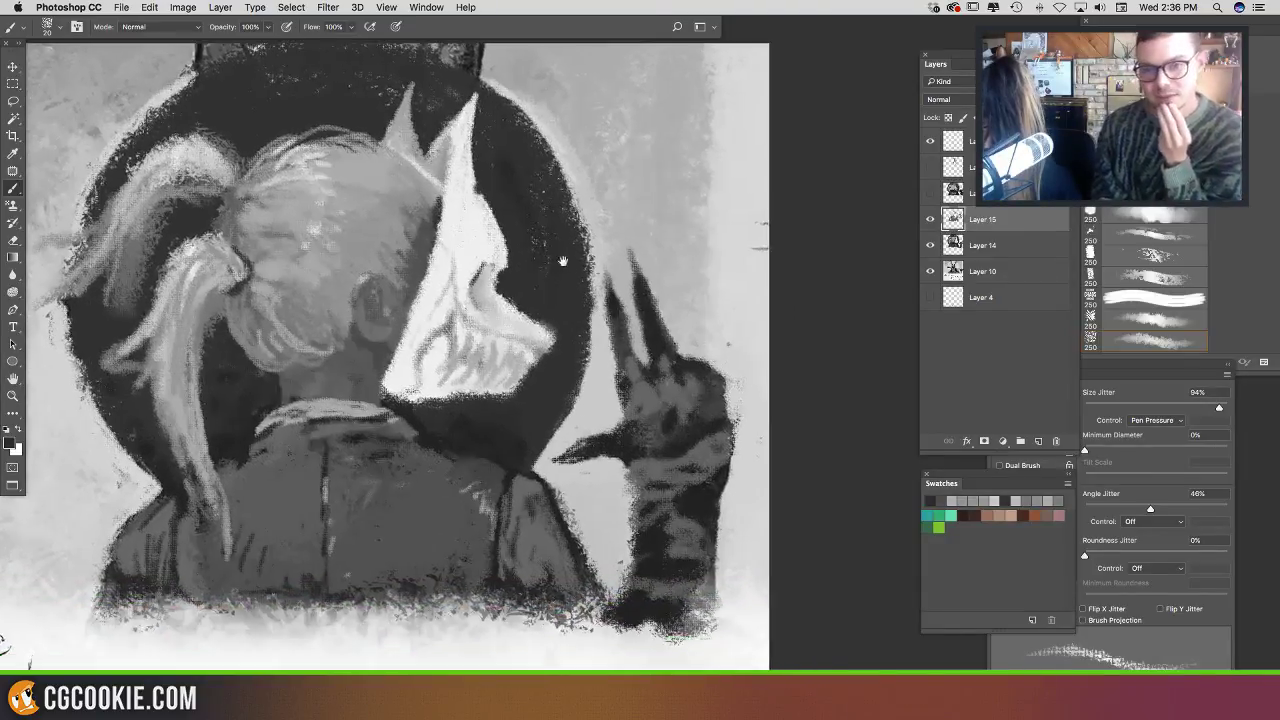
left_click(507, 309, "alt")
mouse_move(507, 309)
left_mouse_down()
mouse_move(508, 294)
mouse_move(524, 313)
left_mouse_up()
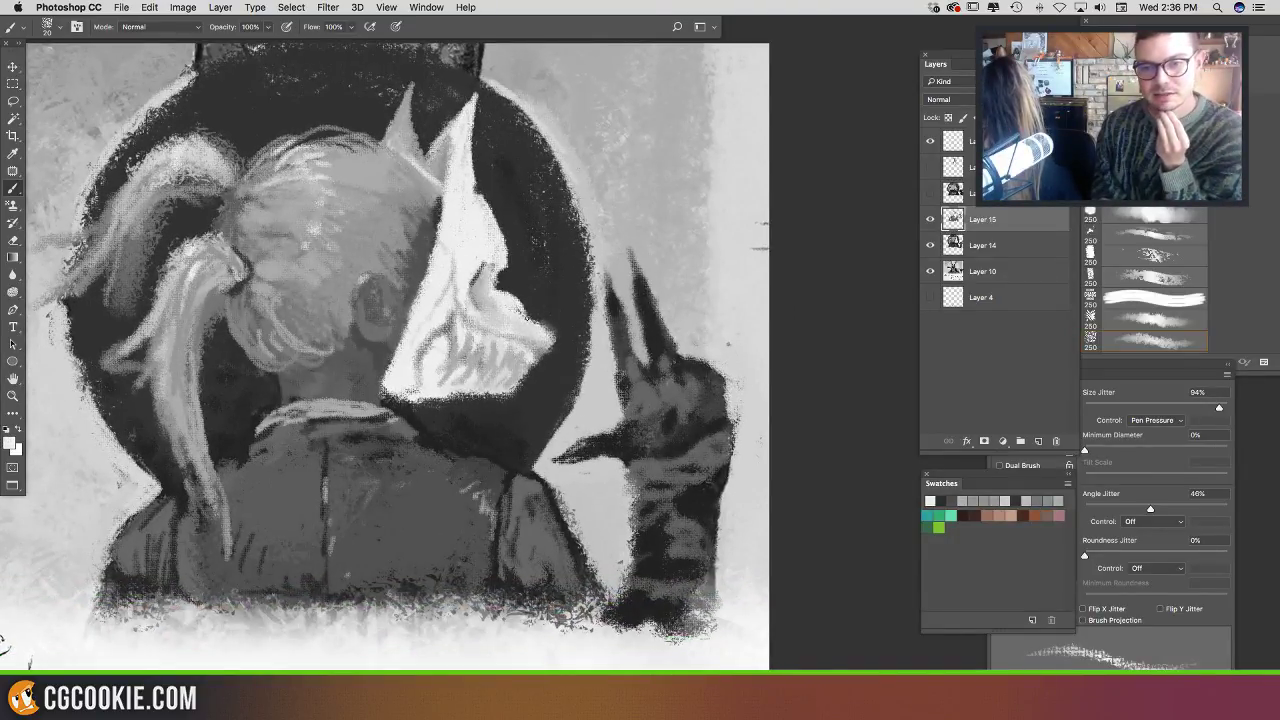
key("x")
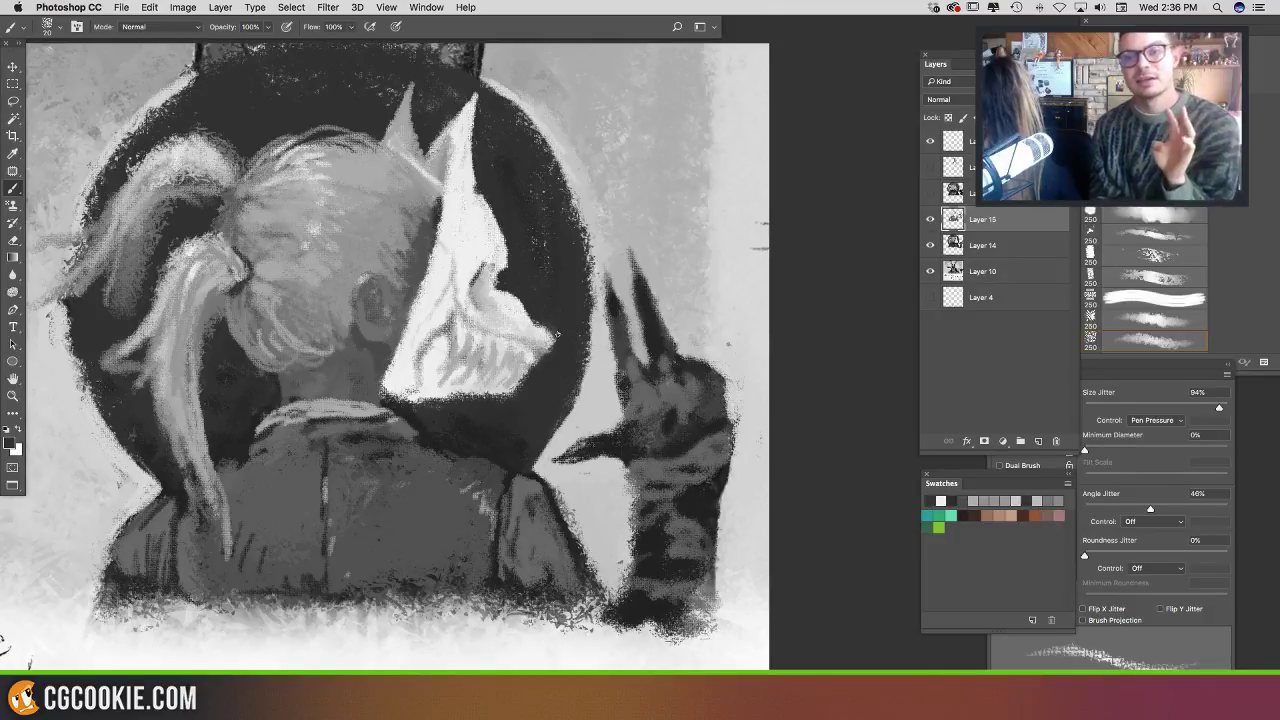
left_click_drag(521, 411, 535, 425)
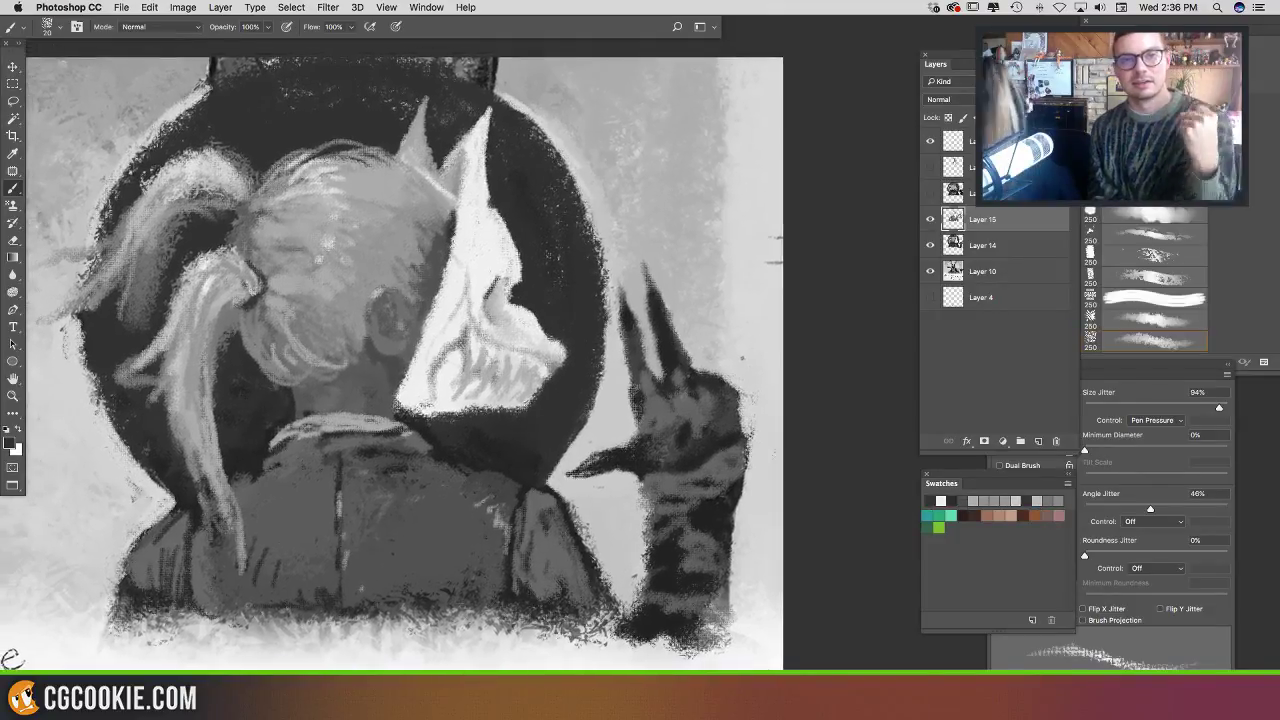
left_click(528, 330, "alt")
left_click_drag(531, 319, 549, 339)
scroll(566, 315, "up", 3)
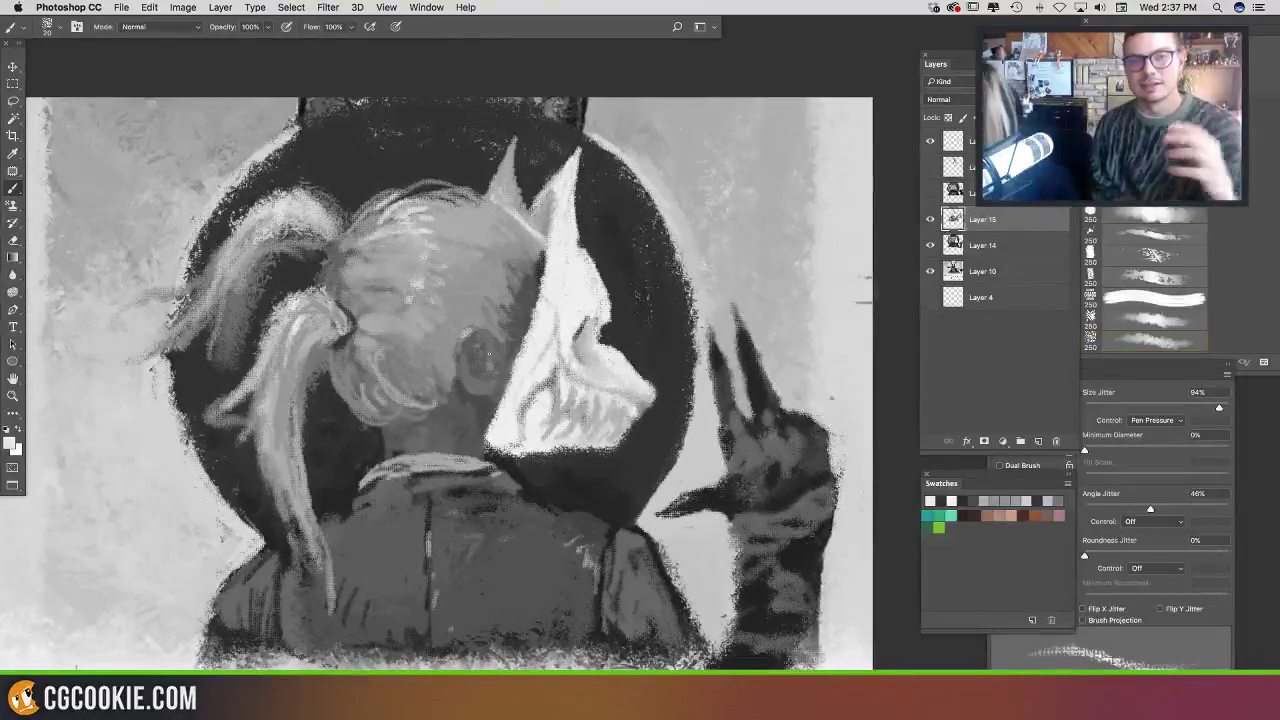
Step: Refine the fold lines on the mask's rear cheek with sampled off-white and grey tones
left_click(552, 382, "alt")
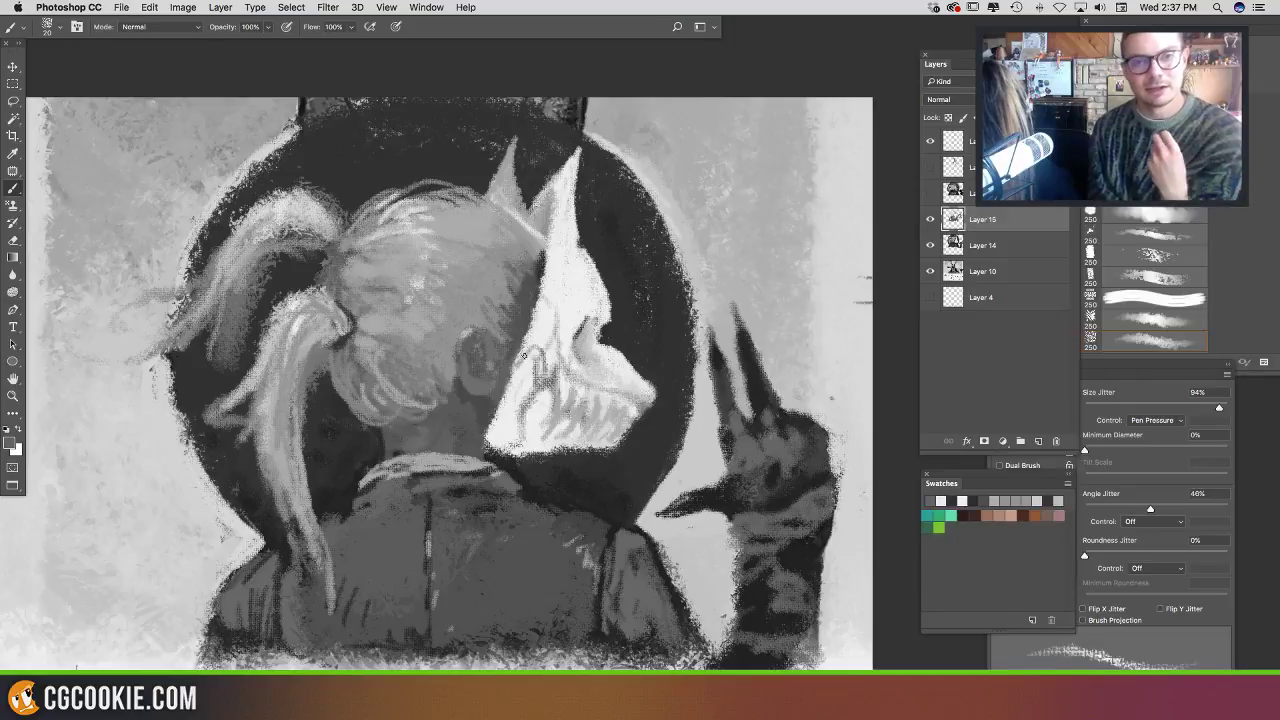
left_click(525, 382, "alt")
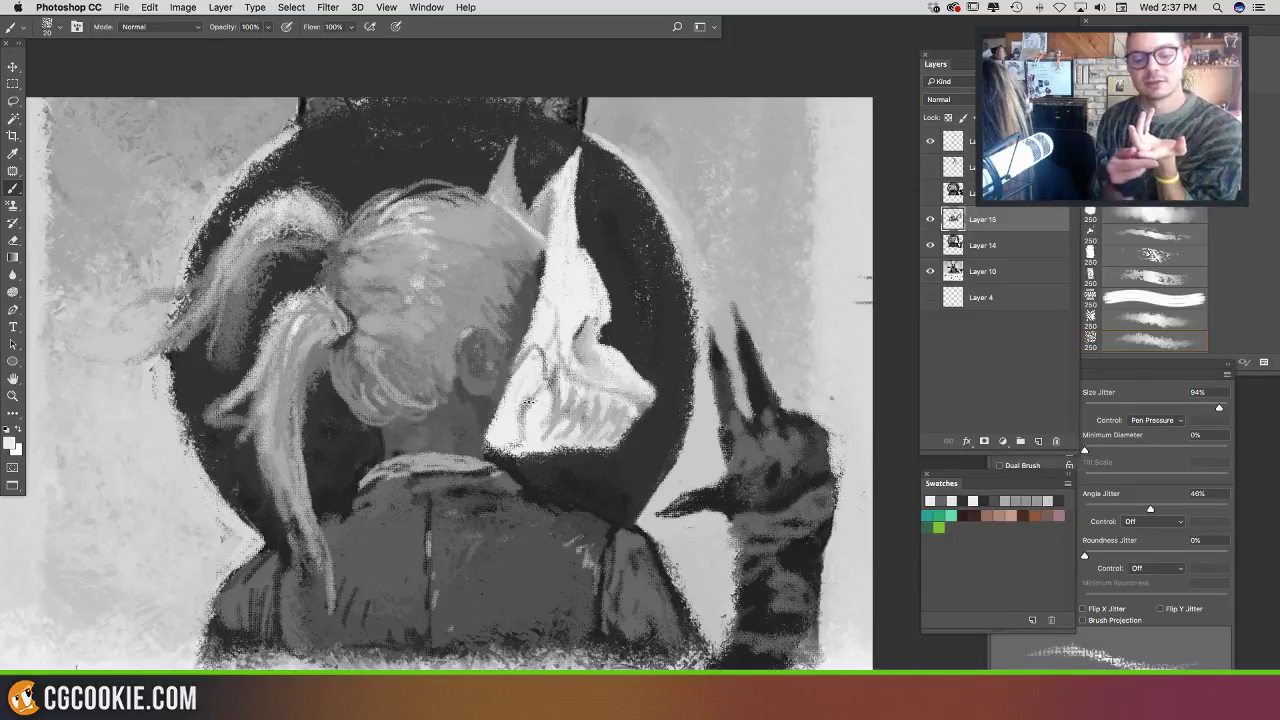
left_click(510, 420, "alt")
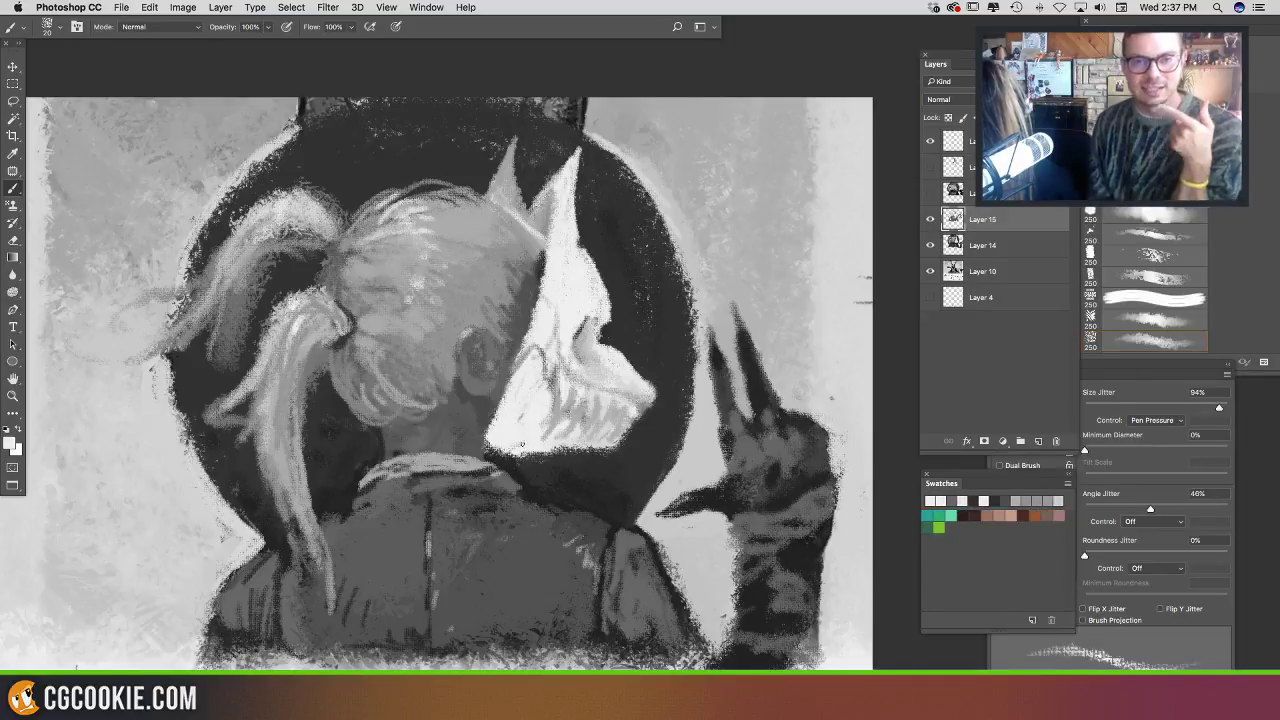
left_click(600, 295, "alt")
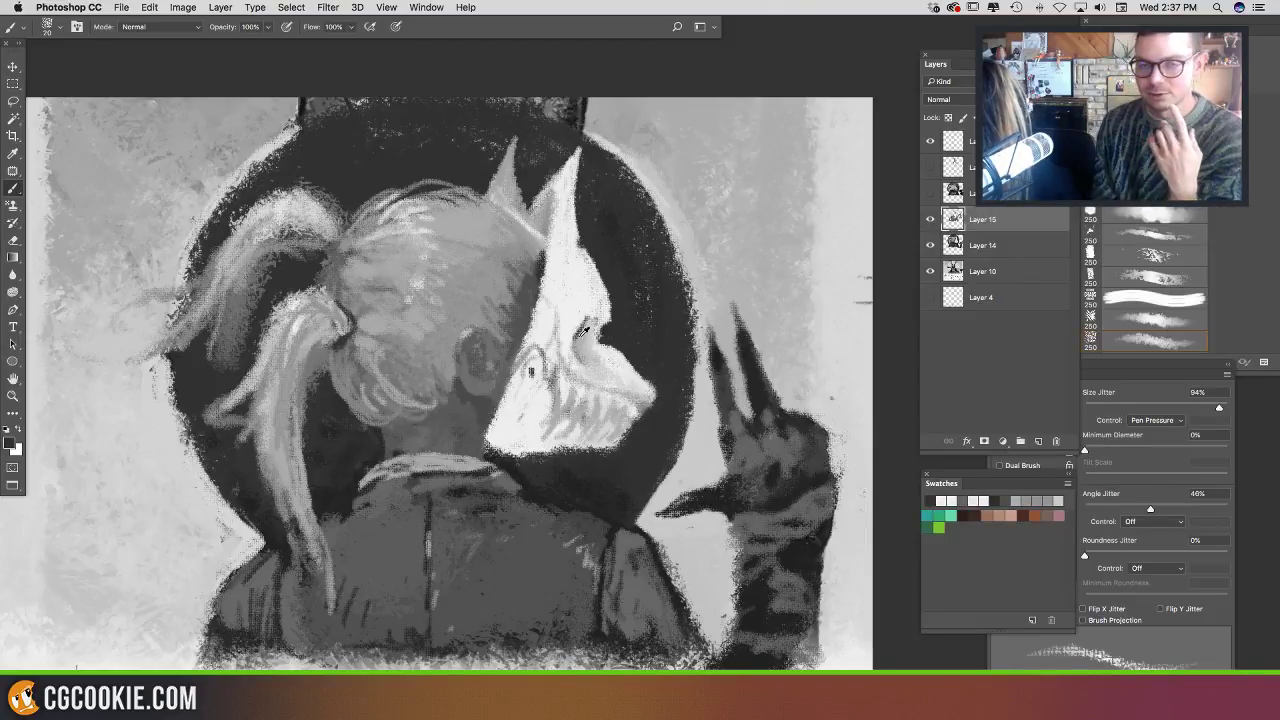
left_click(588, 305, "alt")
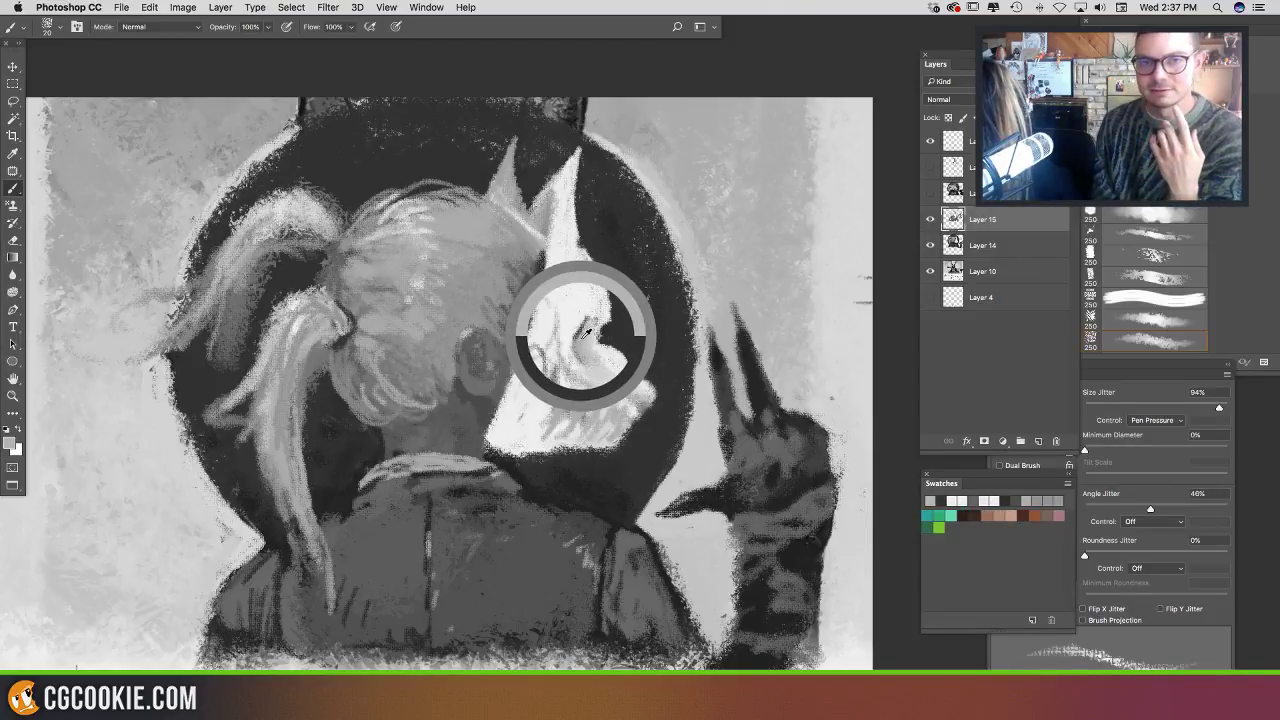
left_click(541, 363, "alt")
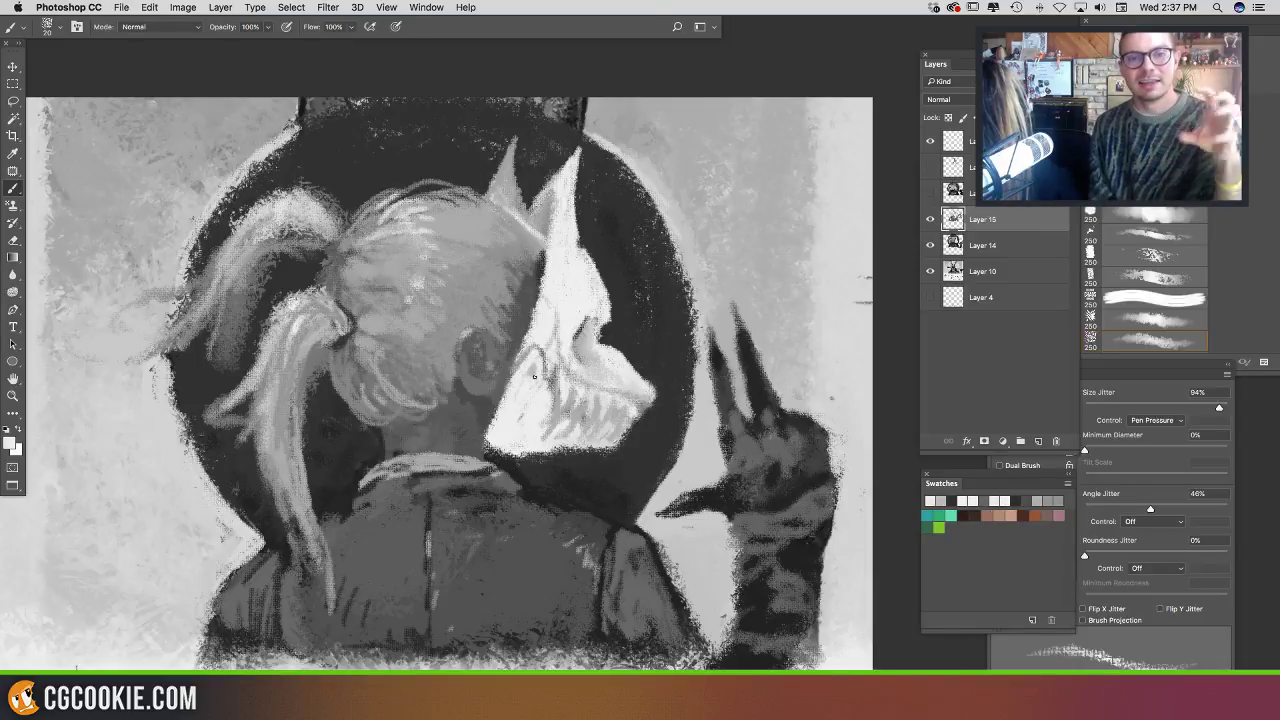
Step: Paint a small dark hole in the mask's rear cheek and clean its surroundings with sampled light greys
left_click(582, 328, "alt")
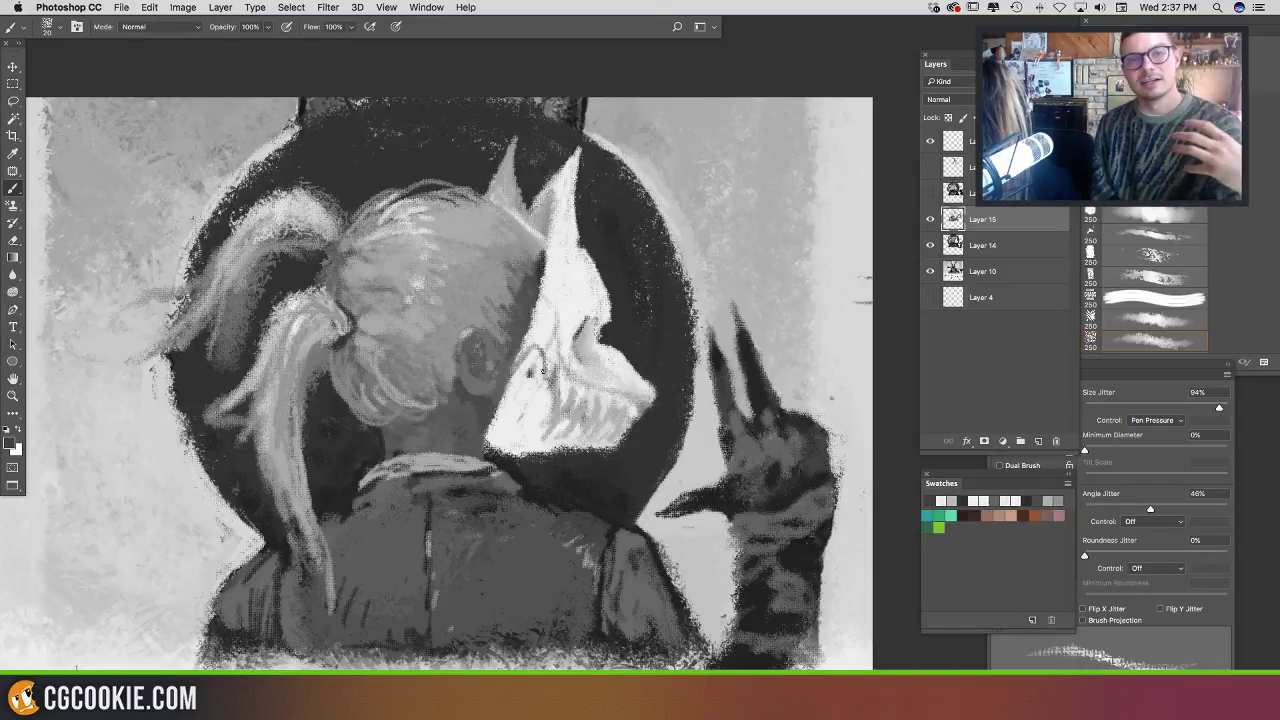
left_click(531, 383)
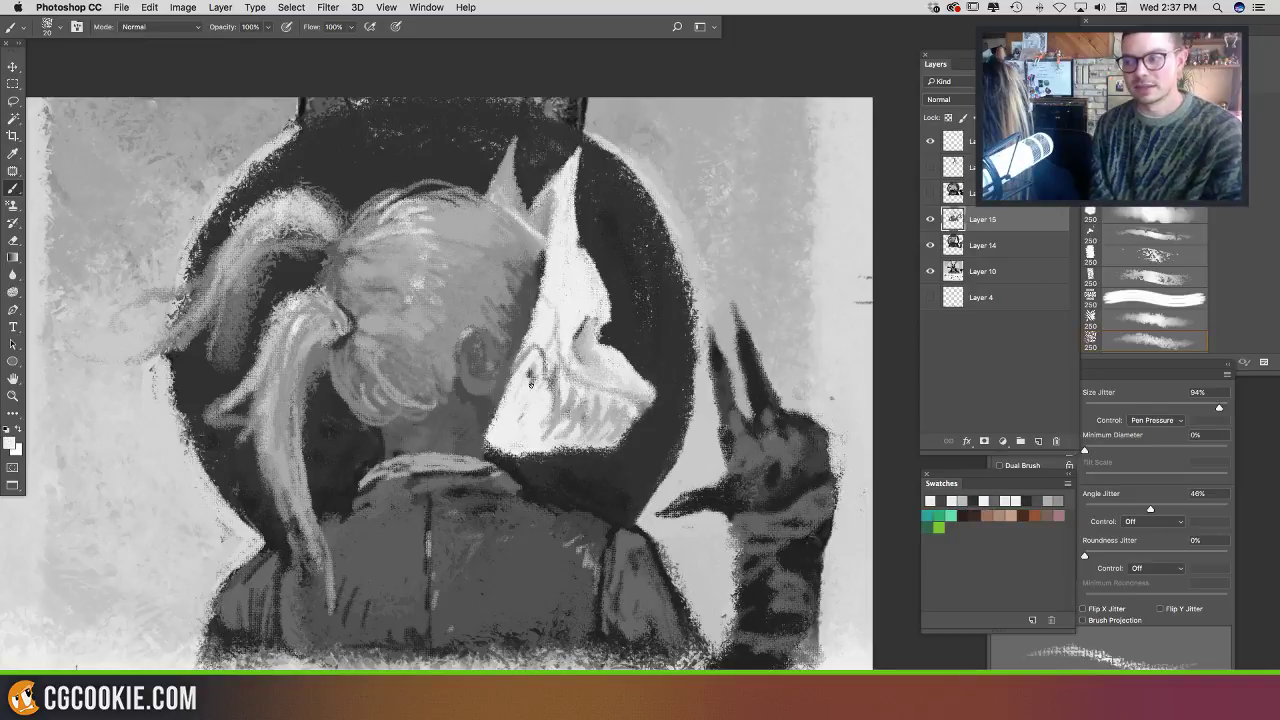
left_click(523, 366, "alt")
left_click(523, 360, "alt")
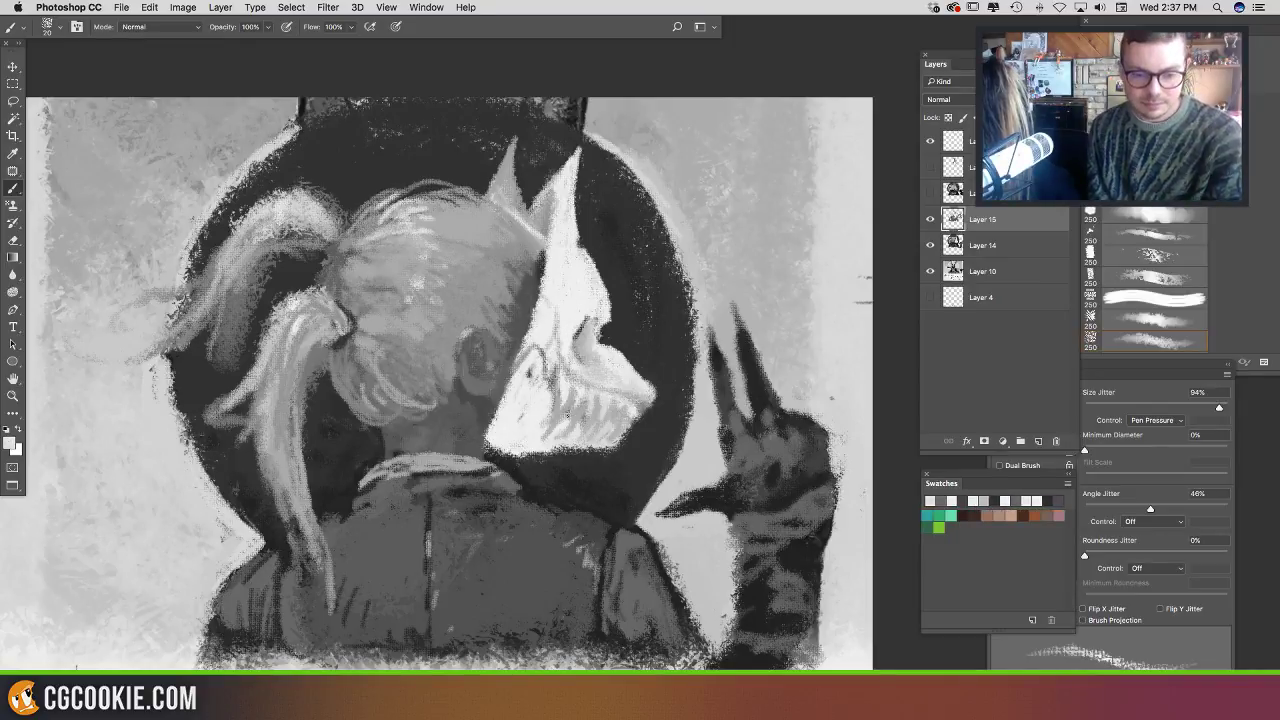
left_click(549, 370, "alt")
left_click(530, 374, "alt")
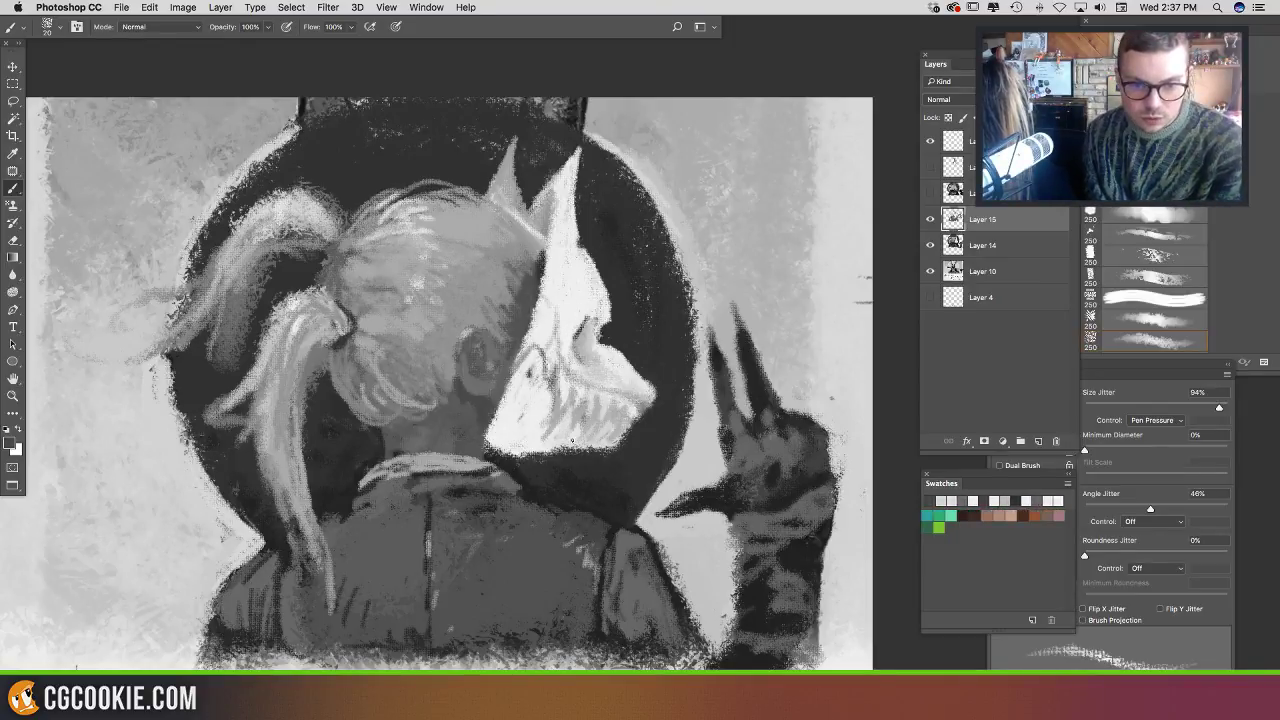
Step: Shade the mask's lower teeth and jaw with diagonal dark grey strokes toward the snout's tip
left_click_drag(573, 420, 567, 444)
mouse_move(569, 414)
left_mouse_down()
mouse_move(559, 440)
mouse_move(622, 432)
mouse_move(624, 448)
left_mouse_up()
mouse_move(636, 410)
left_mouse_down()
mouse_move(614, 444)
mouse_move(596, 442)
left_mouse_up()
left_click_drag(602, 424, 578, 444)
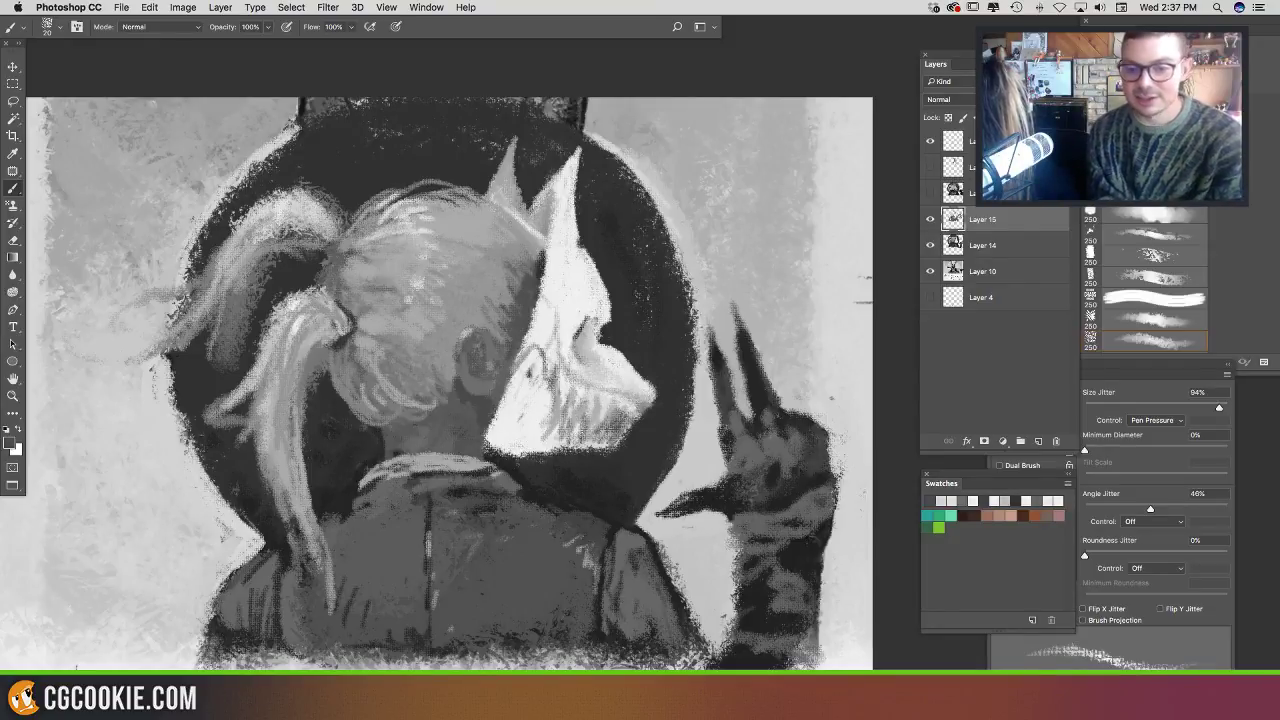
left_click_drag(630, 402, 625, 418)
Step: Blend the shading of the jaw and neck between the ear, mask and collar with sampled dark greys
mouse_move(693, 465)
left_mouse_down()
mouse_move(636, 386)
mouse_move(661, 406)
mouse_move(630, 388)
mouse_move(662, 413)
left_mouse_up()
left_click(470, 357, "alt")
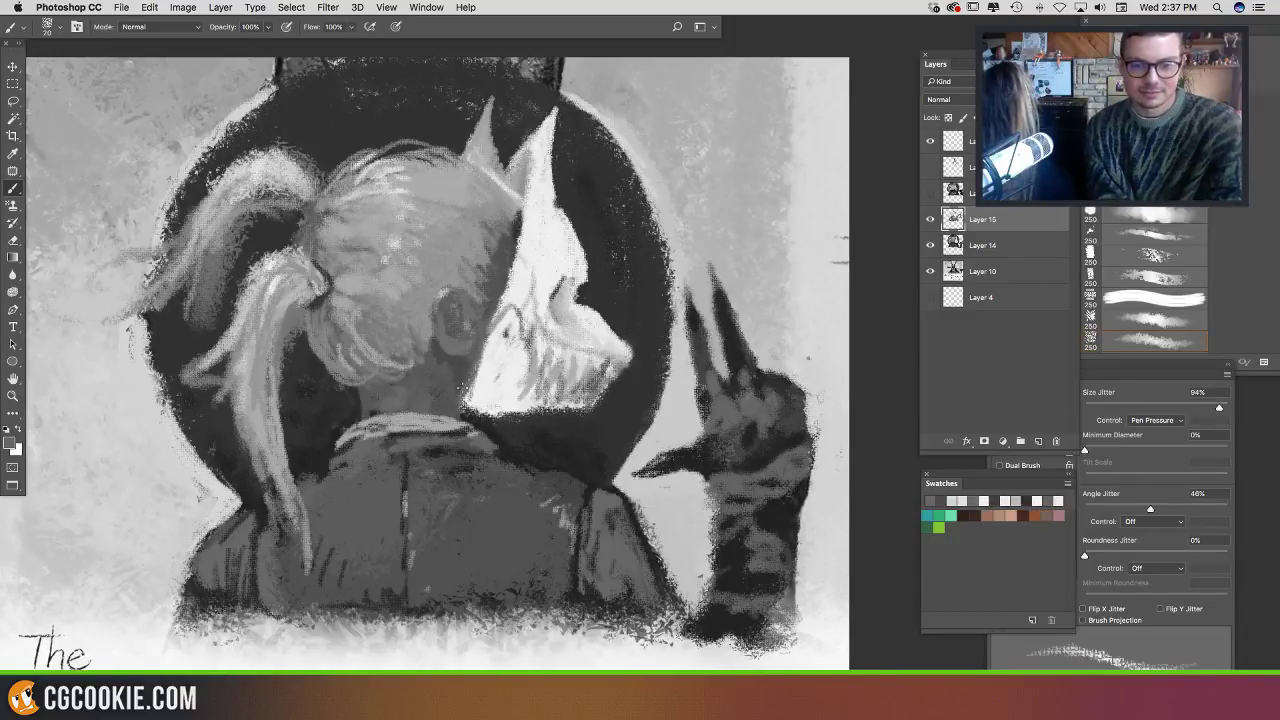
left_click(462, 372, "alt")
left_click(474, 350, "alt")
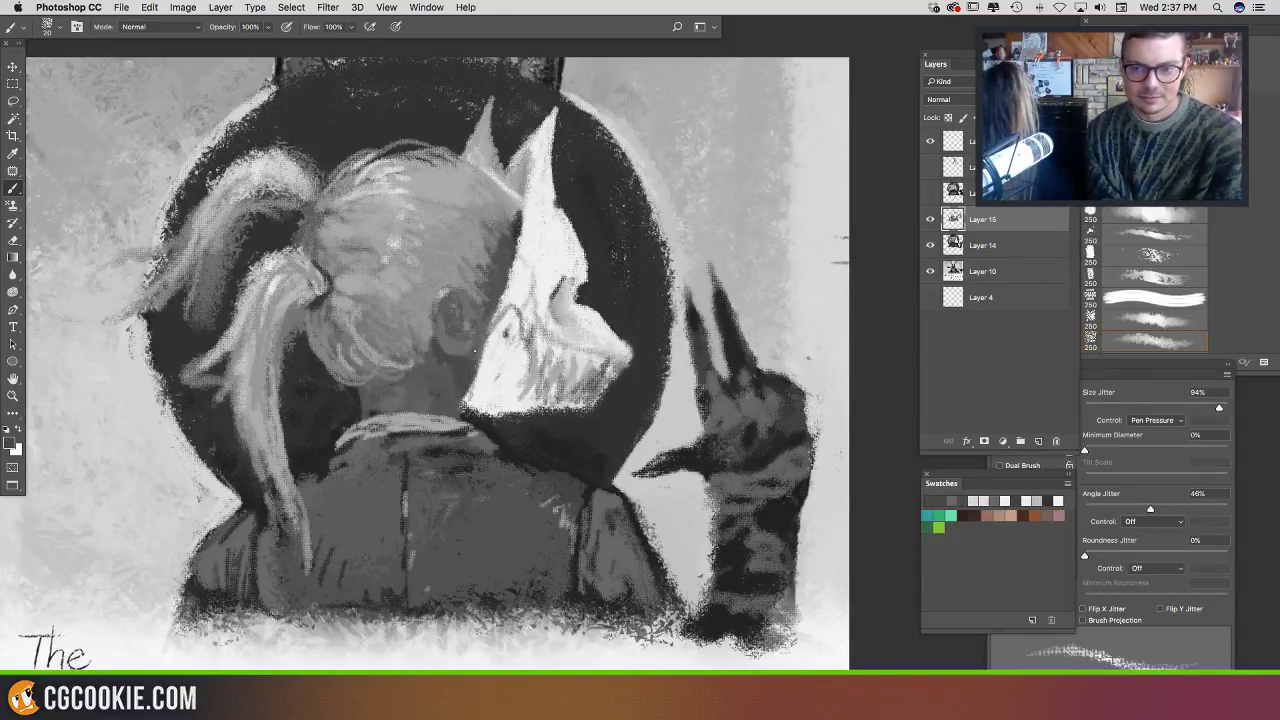
left_click(484, 324, "alt")
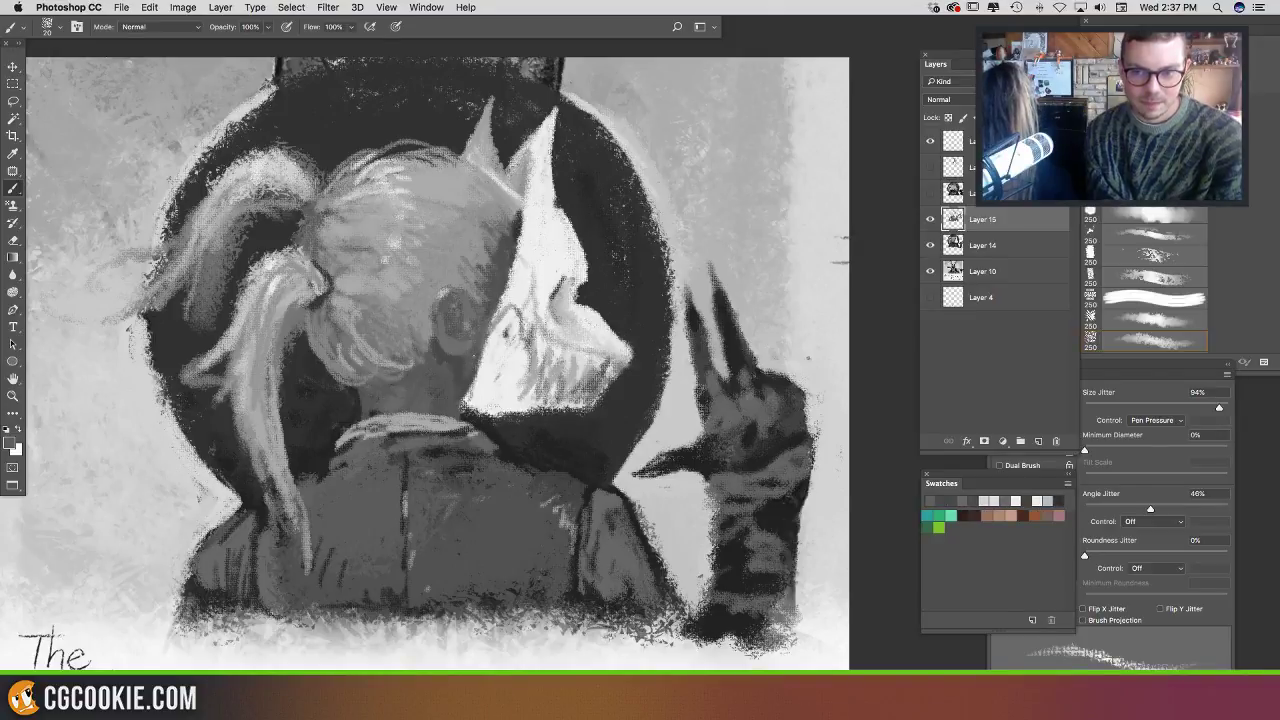
left_click(457, 392, "alt")
left_click(461, 356, "alt")
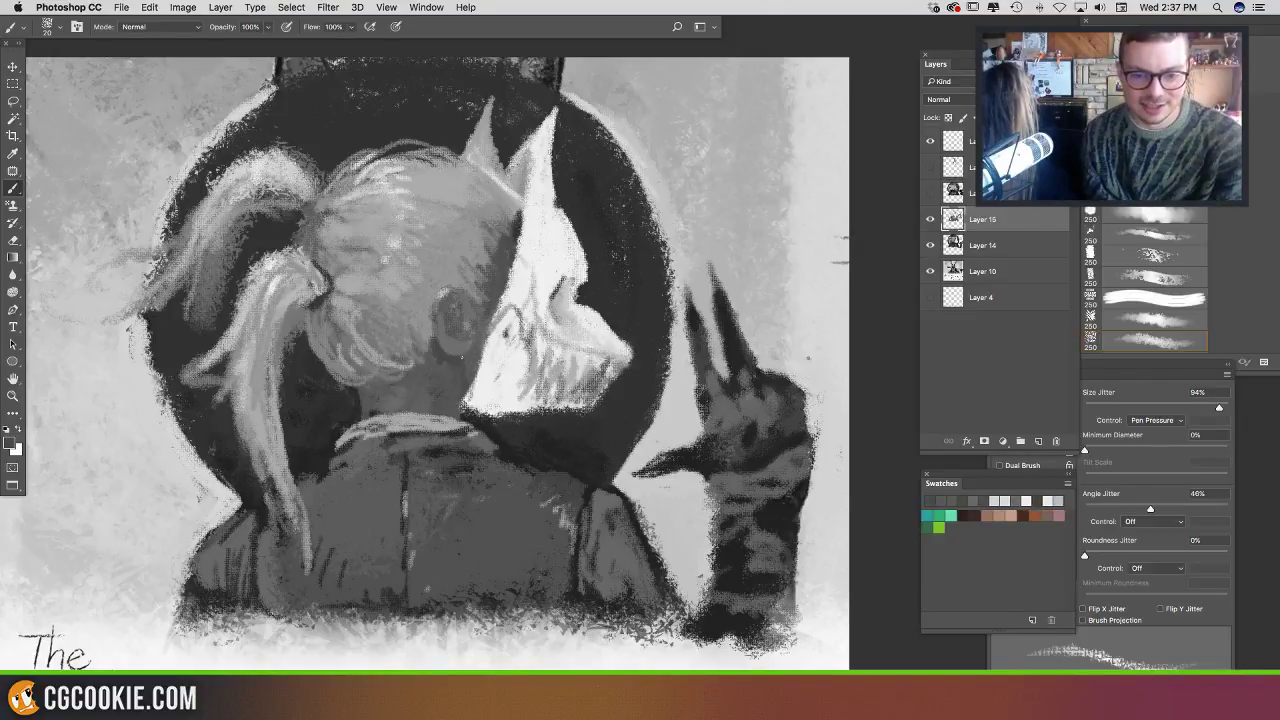
left_click(450, 376, "alt")
left_click(455, 400, "alt")
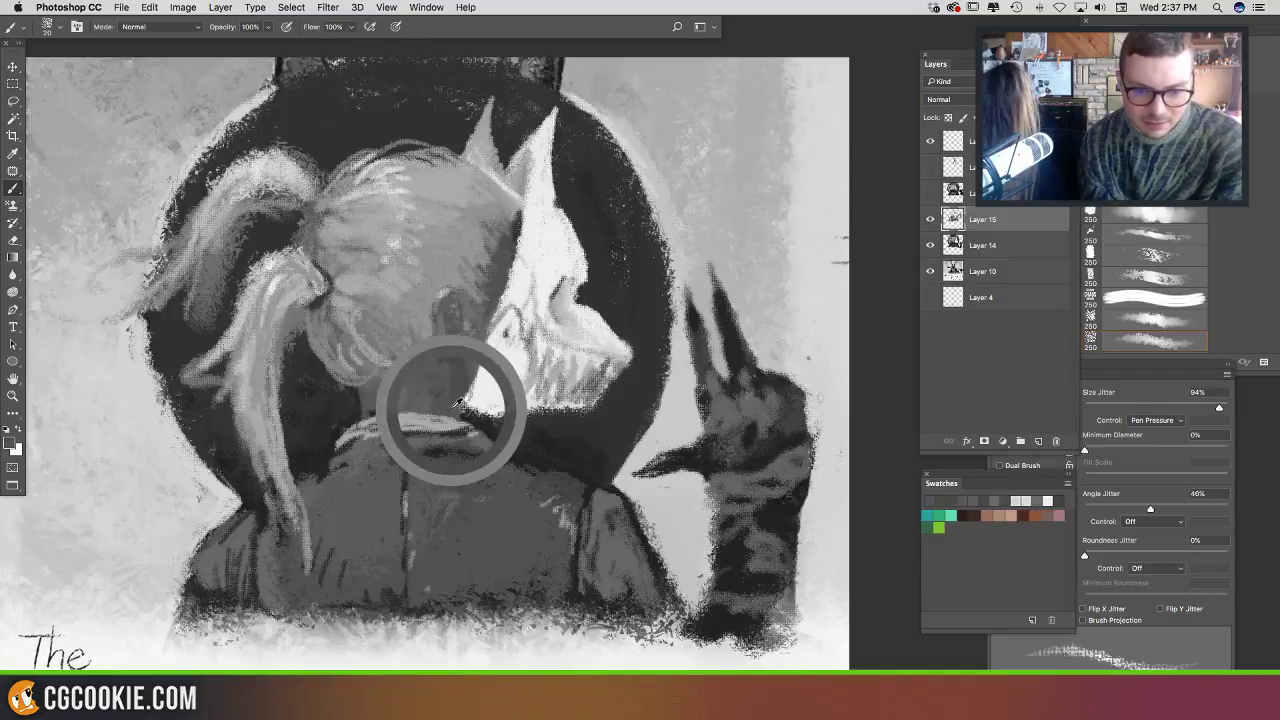
left_click(470, 412, "alt")
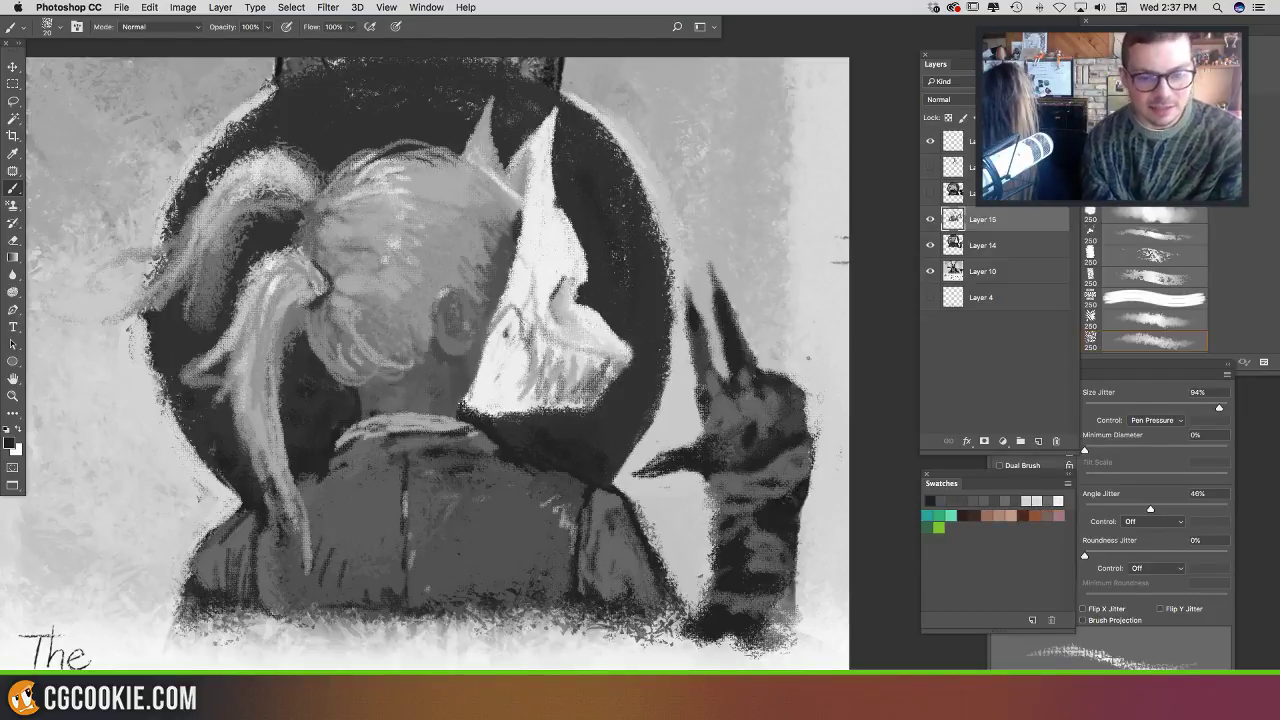
left_click(459, 392, "alt")
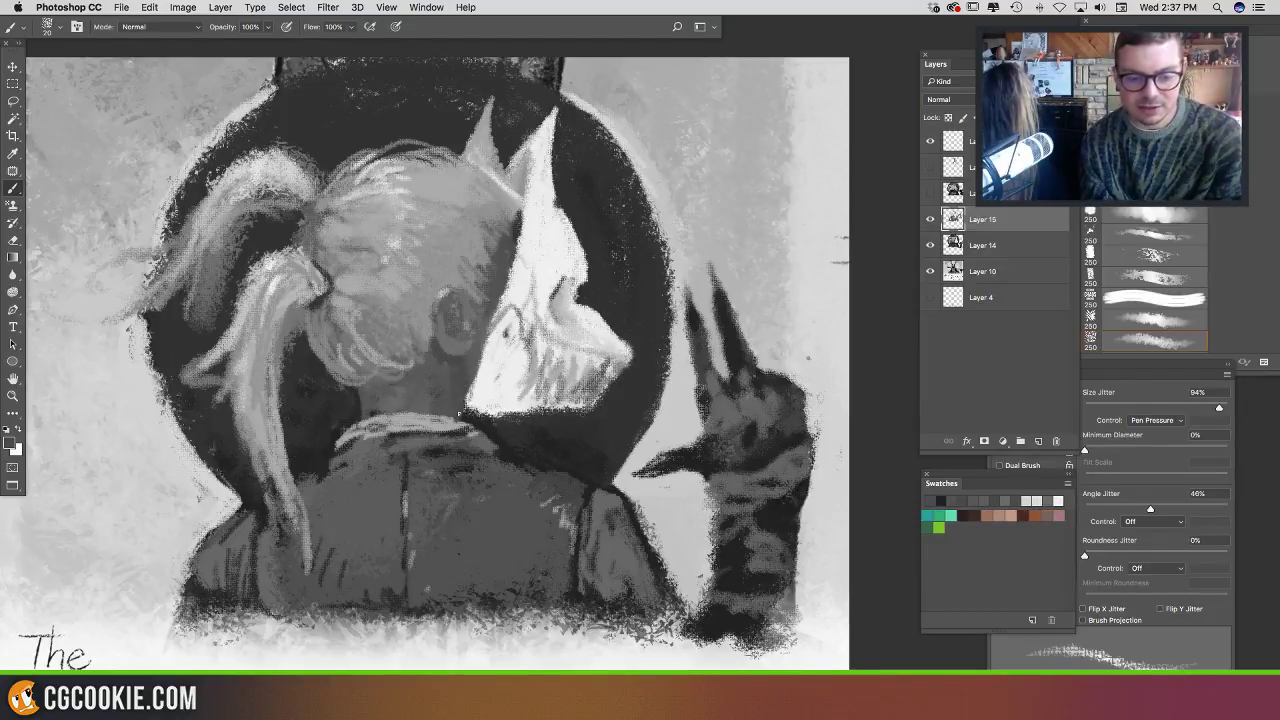
Step: Rework the upper arch of the far ponytail with sampled greys, painting curved strands and a shaped outer edge
left_click_drag(475, 388, 553, 469)
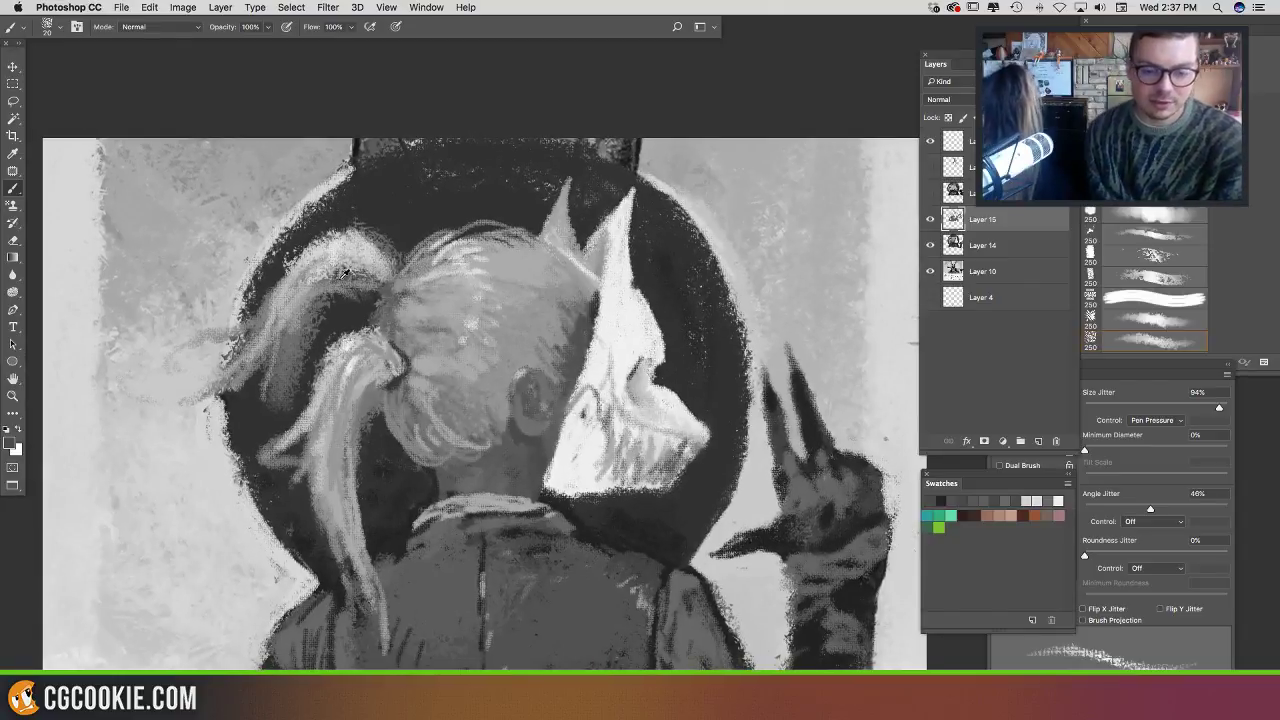
left_click(383, 279, "alt")
left_click(366, 271, "alt")
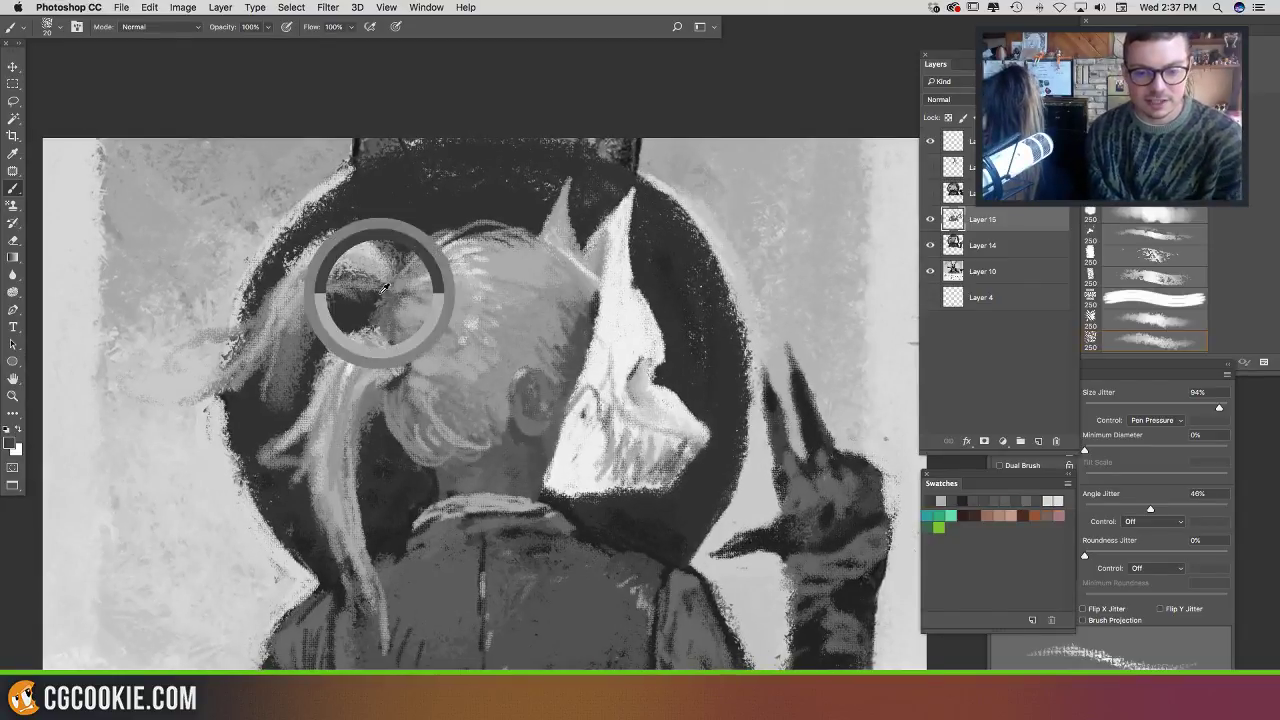
mouse_move(378, 266)
left_mouse_down()
mouse_move(340, 248)
mouse_move(300, 312)
left_mouse_up()
mouse_move(328, 258)
left_mouse_down()
mouse_move(366, 246)
mouse_move(386, 268)
mouse_move(372, 282)
mouse_move(340, 258)
mouse_move(320, 275)
mouse_move(382, 276)
mouse_move(356, 256)
left_mouse_up()
left_click(405, 231, "alt")
left_click(385, 255, "alt")
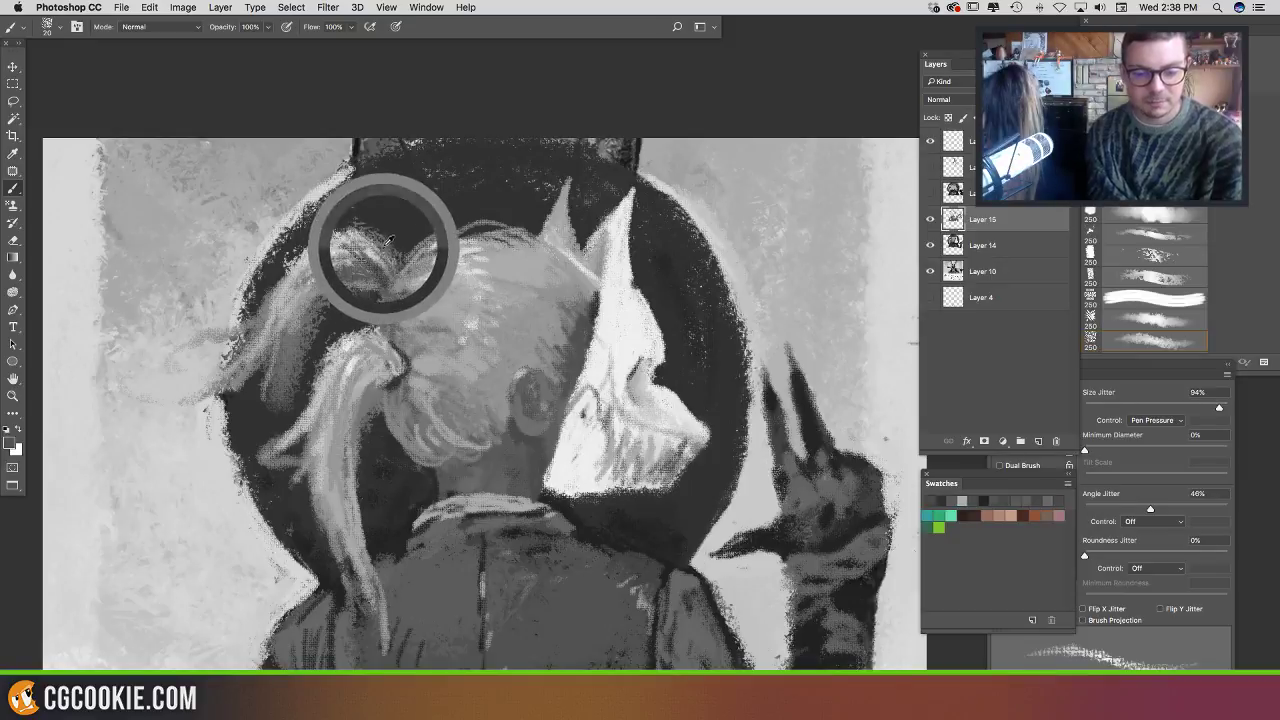
left_click(387, 248, "alt")
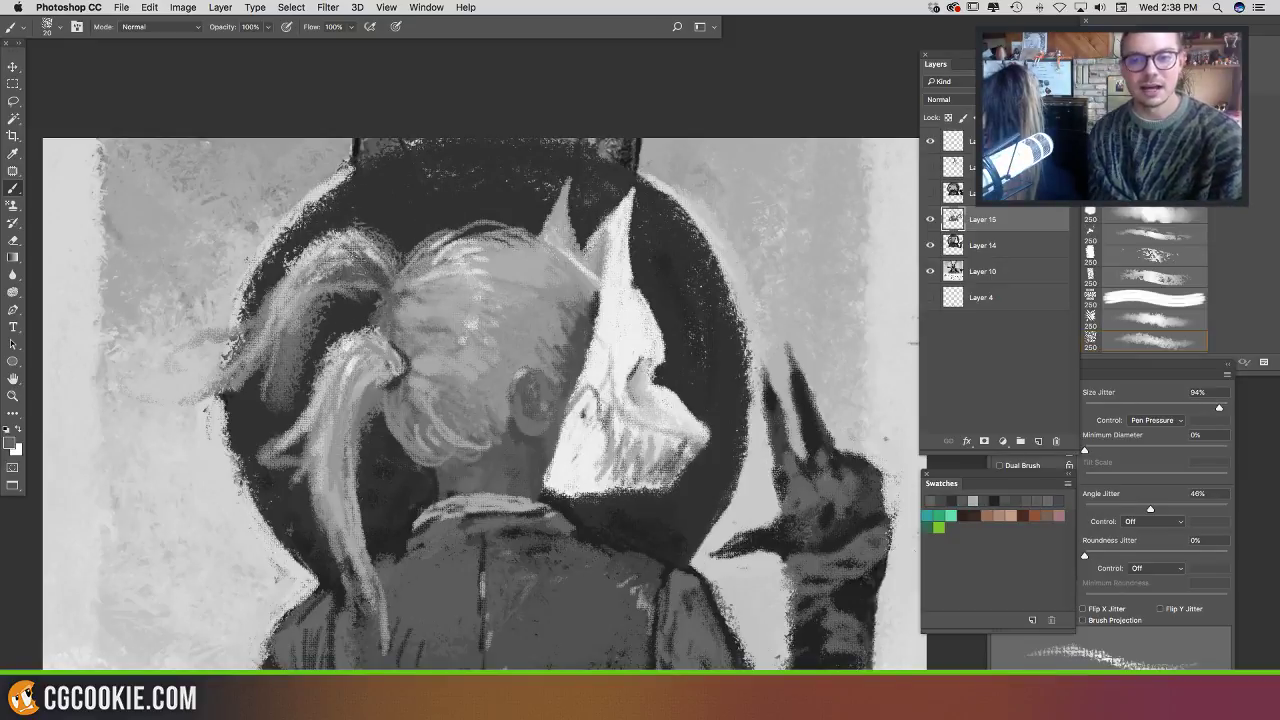
Step: Paint a dark hair tie at the base of the far ponytail where it meets the head
mouse_move(380, 280)
left_mouse_down()
mouse_move(360, 260)
mouse_move(390, 284)
mouse_move(378, 288)
mouse_move(403, 290)
left_mouse_up()
left_click(412, 238, "alt")
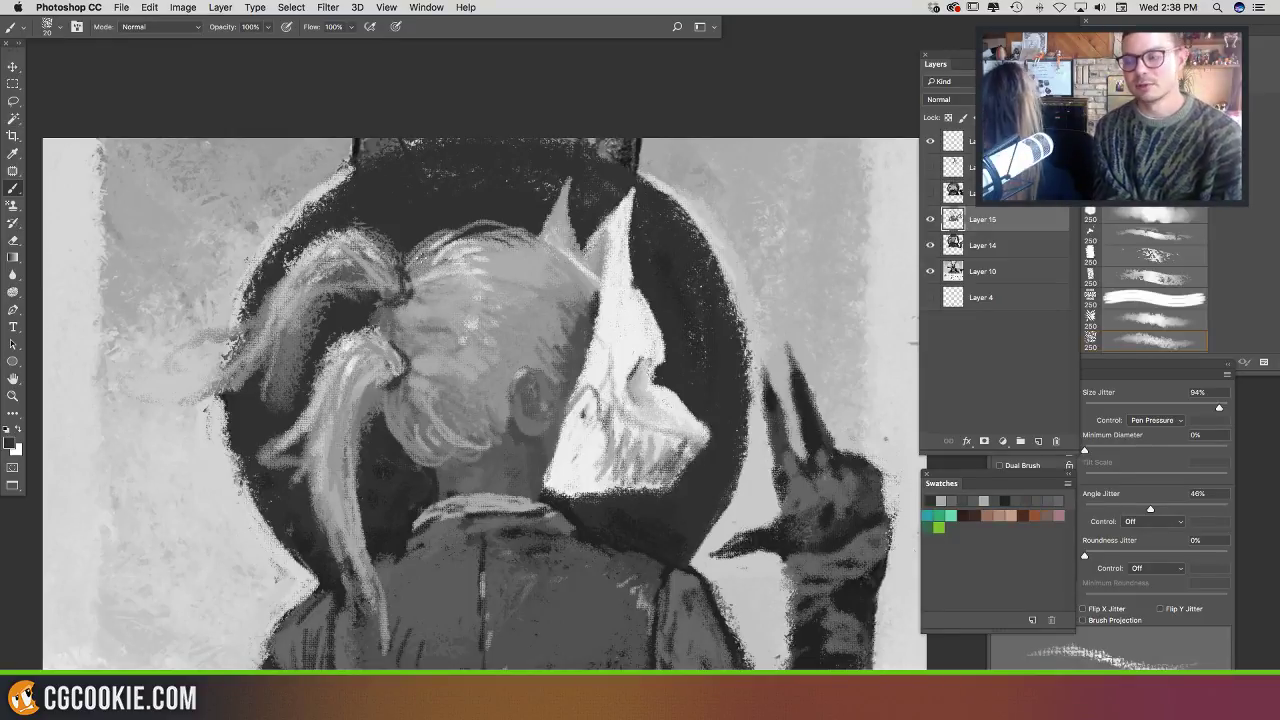
mouse_move(467, 353)
left_mouse_down()
mouse_move(445, 347)
mouse_move(451, 363)
left_mouse_up()
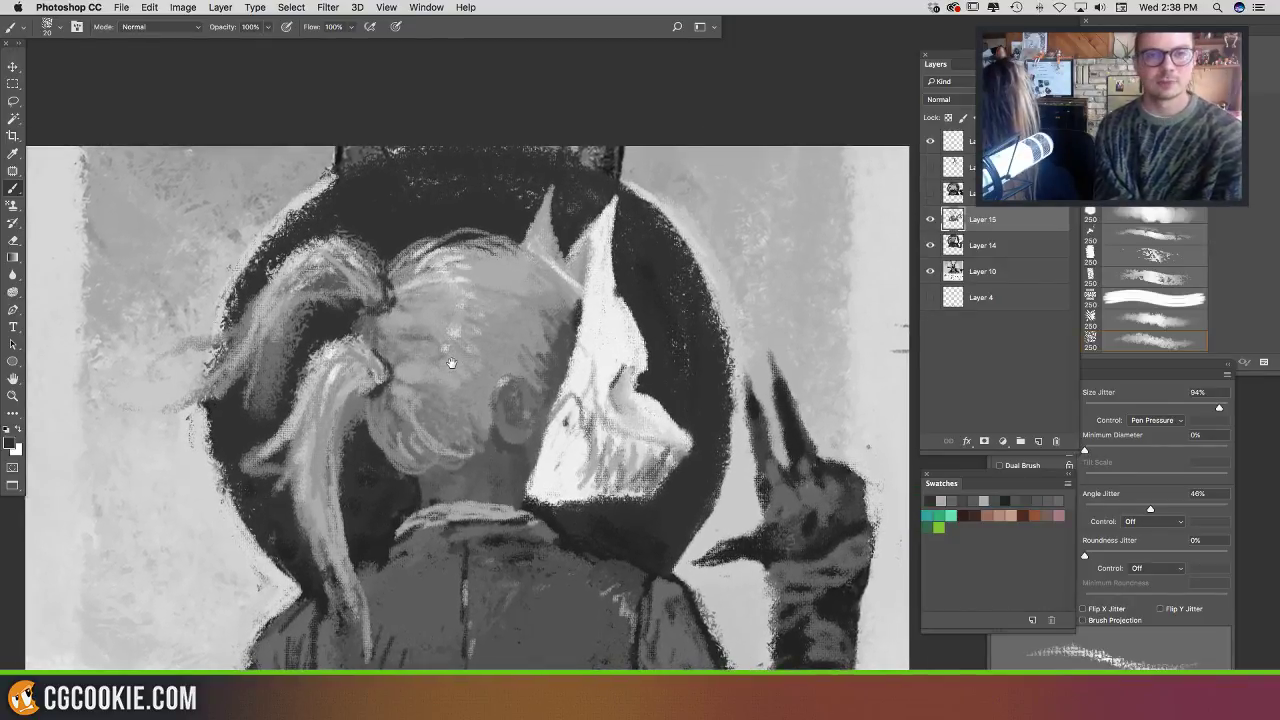
Step: Touch up the far ponytail's upper edge and the hair above the ear with sampled greys
left_click(364, 248, "alt")
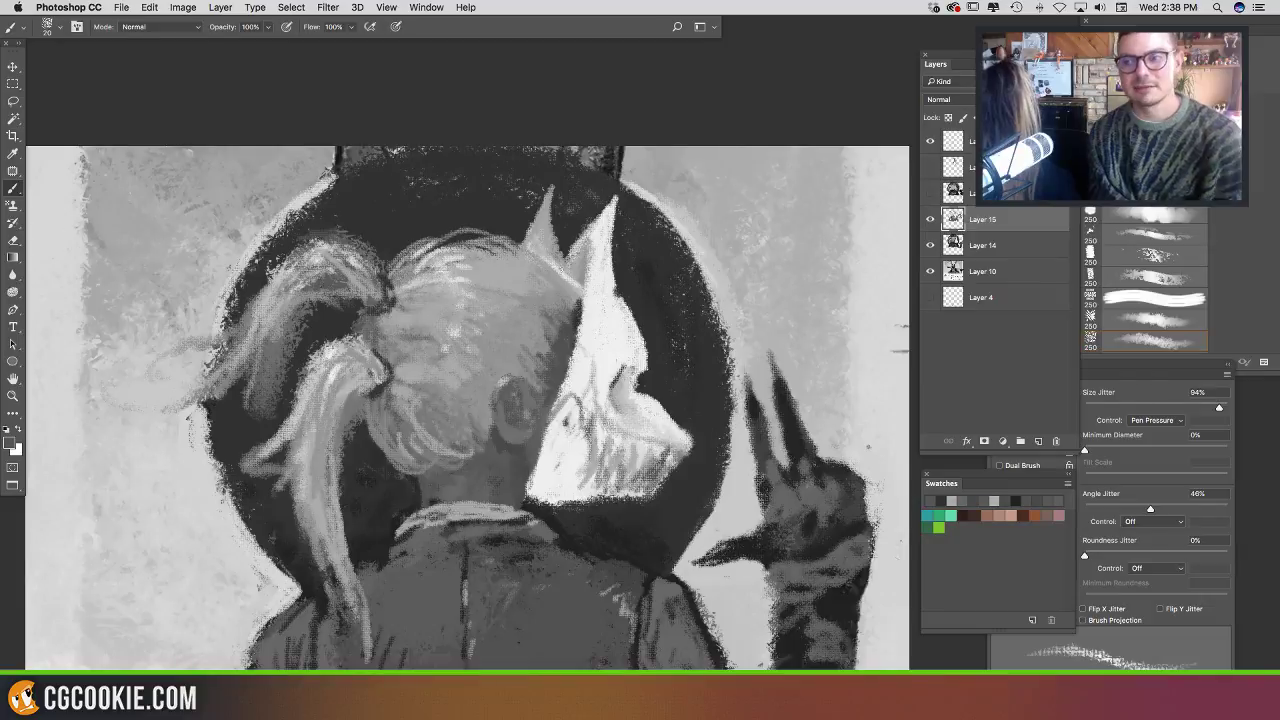
left_click(556, 325, "alt")
left_click(531, 303, "alt")
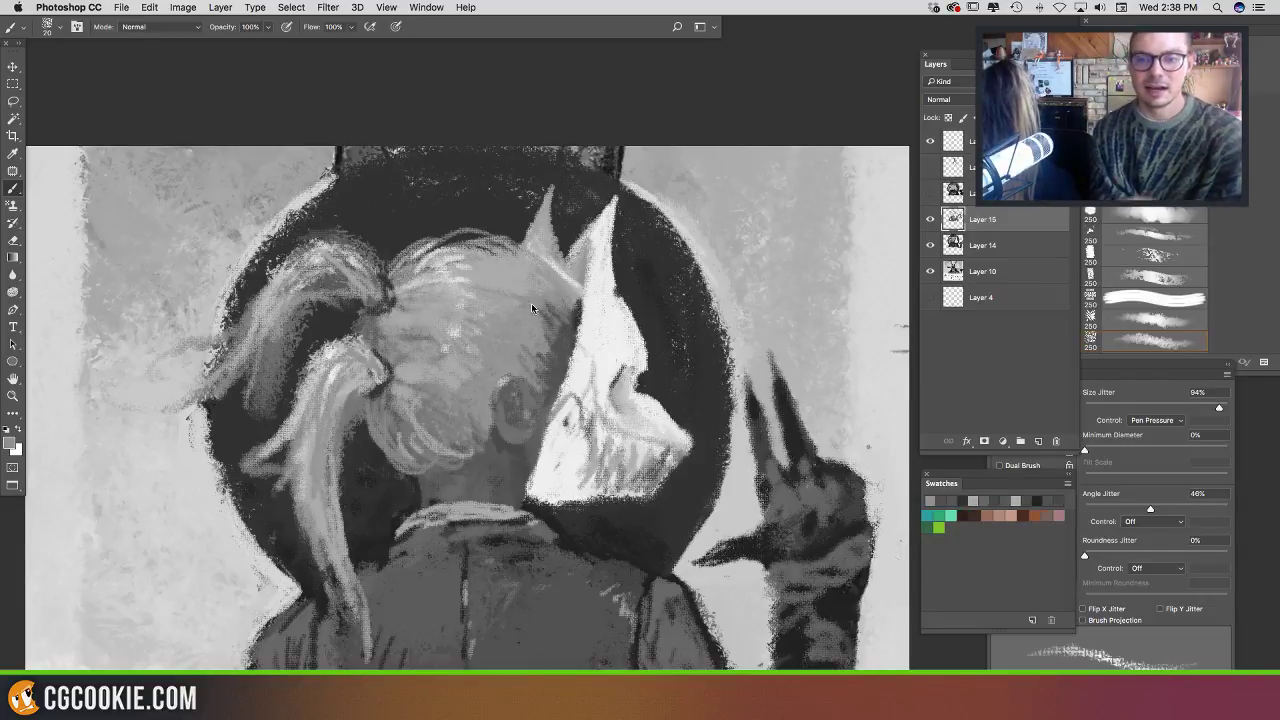
Step: Layer curved strands of sampled light and mid grey over the far ponytail's arch, sweeping down from the hair tie
left_click_drag(488, 337, 530, 304)
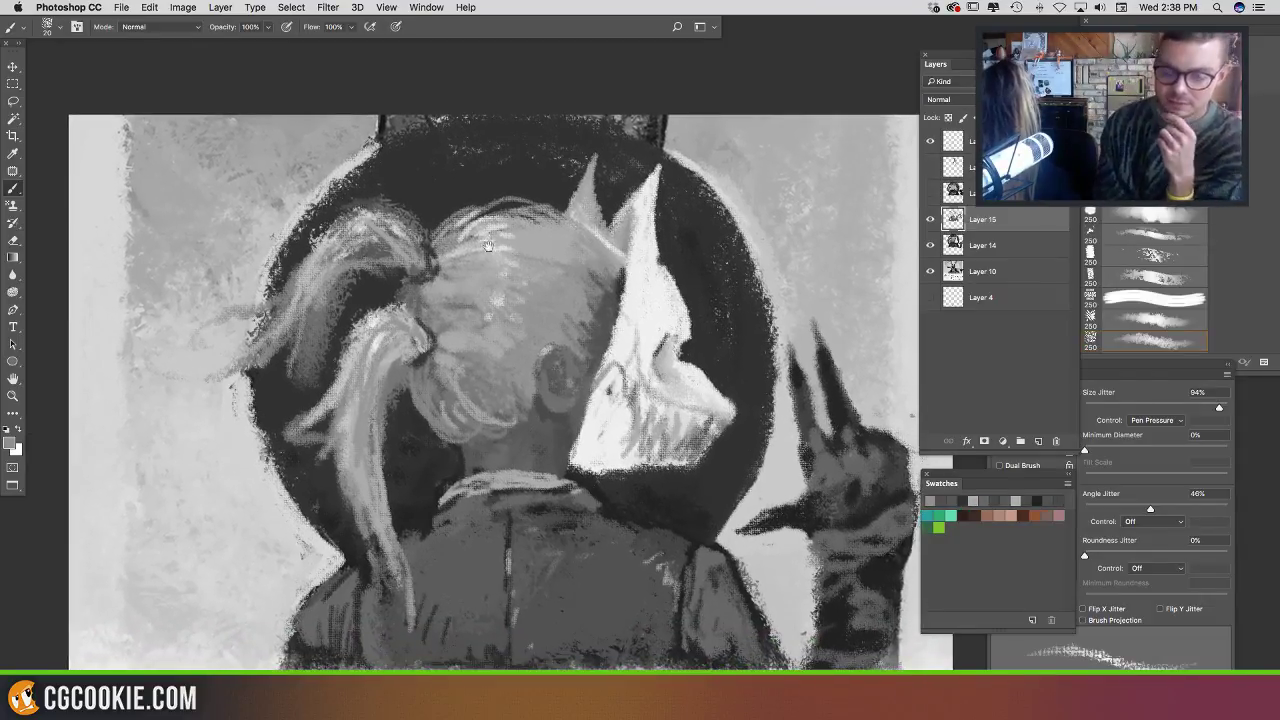
left_click(395, 231, "alt")
mouse_move(370, 229)
left_mouse_down()
mouse_move(348, 241)
mouse_move(366, 244)
mouse_move(326, 256)
mouse_move(350, 220)
mouse_move(326, 254)
left_mouse_up()
left_click(391, 226, "alt")
left_click(386, 211, "alt")
left_click(348, 246, "alt")
mouse_move(352, 226)
left_mouse_down()
mouse_move(323, 257)
mouse_move(334, 232)
left_mouse_up()
mouse_move(386, 210)
left_mouse_down()
mouse_move(354, 214)
mouse_move(413, 220)
mouse_move(304, 322)
mouse_move(301, 384)
left_mouse_up()
left_click(387, 209, "alt")
left_click(320, 331, "alt")
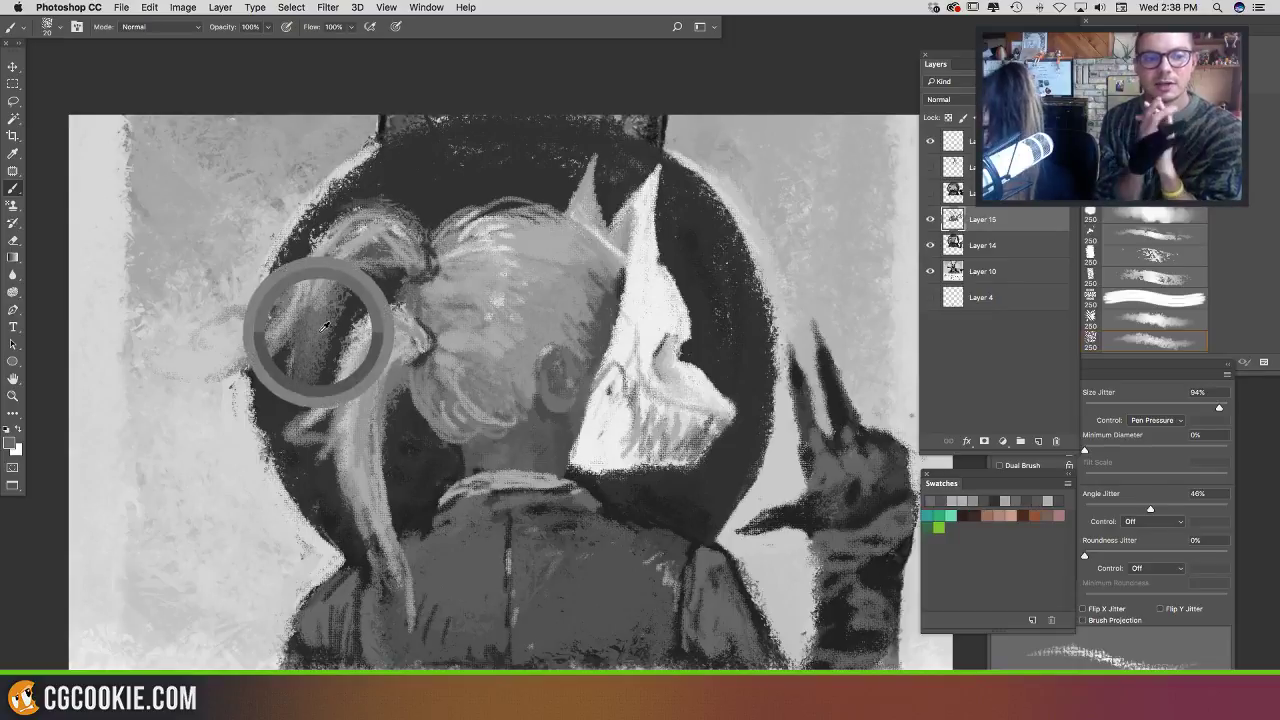
Step: Extend the far ponytail downward with long dark grey strands behind the near ponytail, ending in a thin tip over the shoulder
mouse_move(292, 340)
left_mouse_down()
mouse_move(282, 404)
mouse_move(278, 356)
mouse_move(292, 416)
left_mouse_up()
mouse_move(300, 370)
left_mouse_down()
mouse_move(298, 415)
mouse_move(322, 494)
left_mouse_up()
left_click_drag(322, 416, 344, 498)
mouse_move(300, 448)
left_mouse_down()
mouse_move(328, 504)
mouse_move(312, 506)
mouse_move(282, 604)
left_mouse_up()
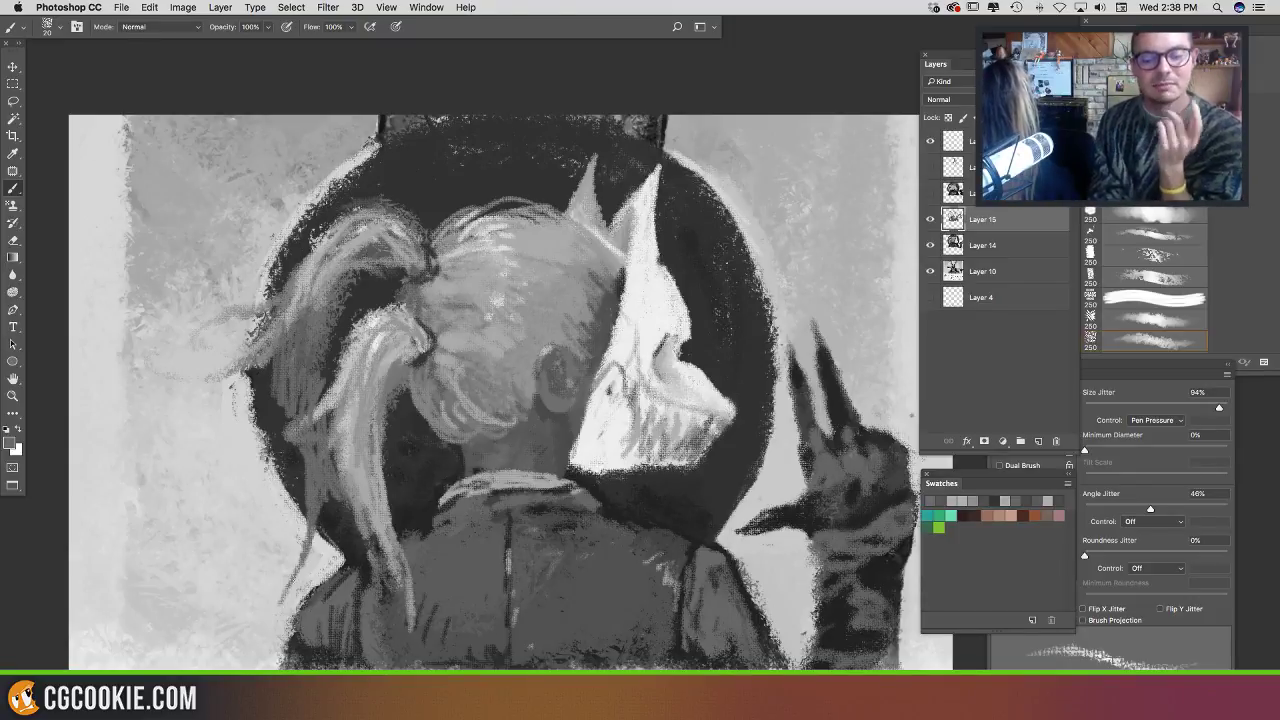
Step: Add loose wisps flaring from the far ponytail's outer side and short strands along its middle with sampled greys
left_click_drag(286, 451, 292, 518)
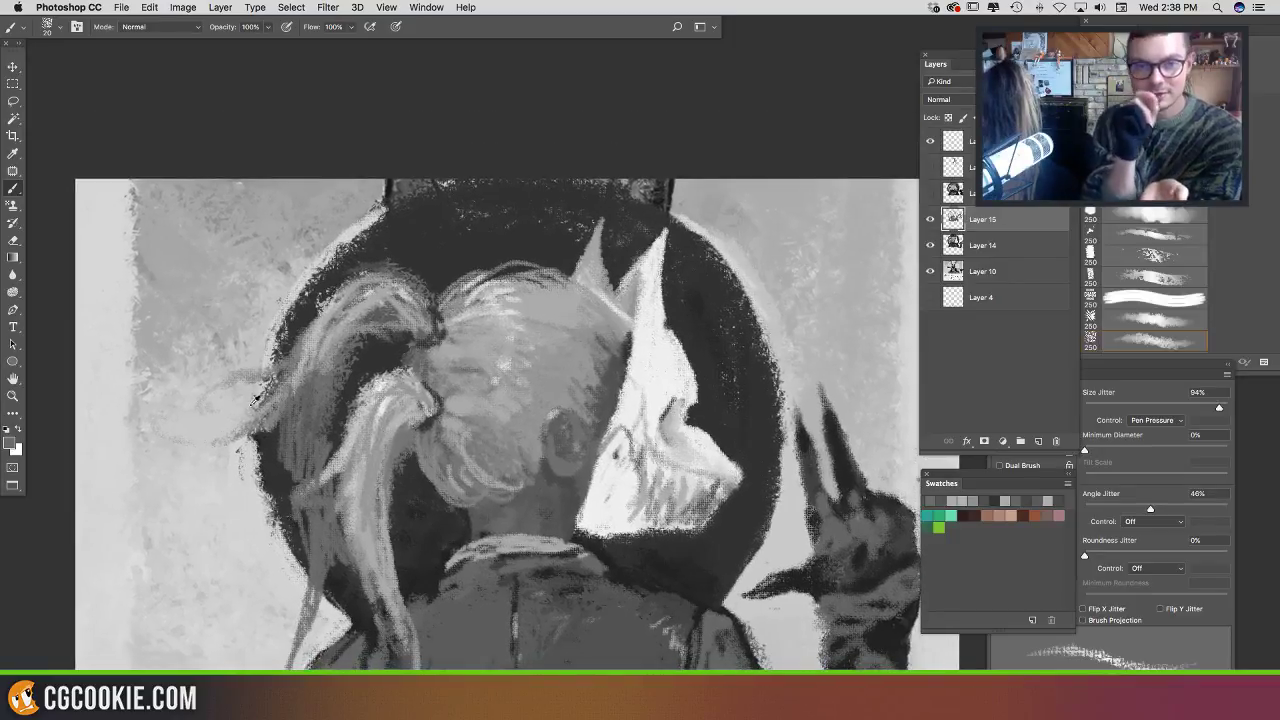
left_click(293, 368, "alt")
mouse_move(291, 374)
left_mouse_down()
mouse_move(256, 436)
mouse_move(212, 457)
left_mouse_up()
left_click_drag(287, 400, 302, 450)
left_click(320, 318, "alt")
mouse_move(308, 358)
left_mouse_down()
mouse_move(303, 420)
mouse_move(311, 402)
left_mouse_up()
Step: Paint sampled mid-grey strands along the underside and upper arch of the far ponytail near the hair tie
mouse_move(396, 307)
left_mouse_down()
mouse_move(361, 318)
mouse_move(327, 394)
left_mouse_up()
left_click(388, 320, "alt")
left_click(335, 318, "alt")
left_click_drag(355, 312, 387, 306)
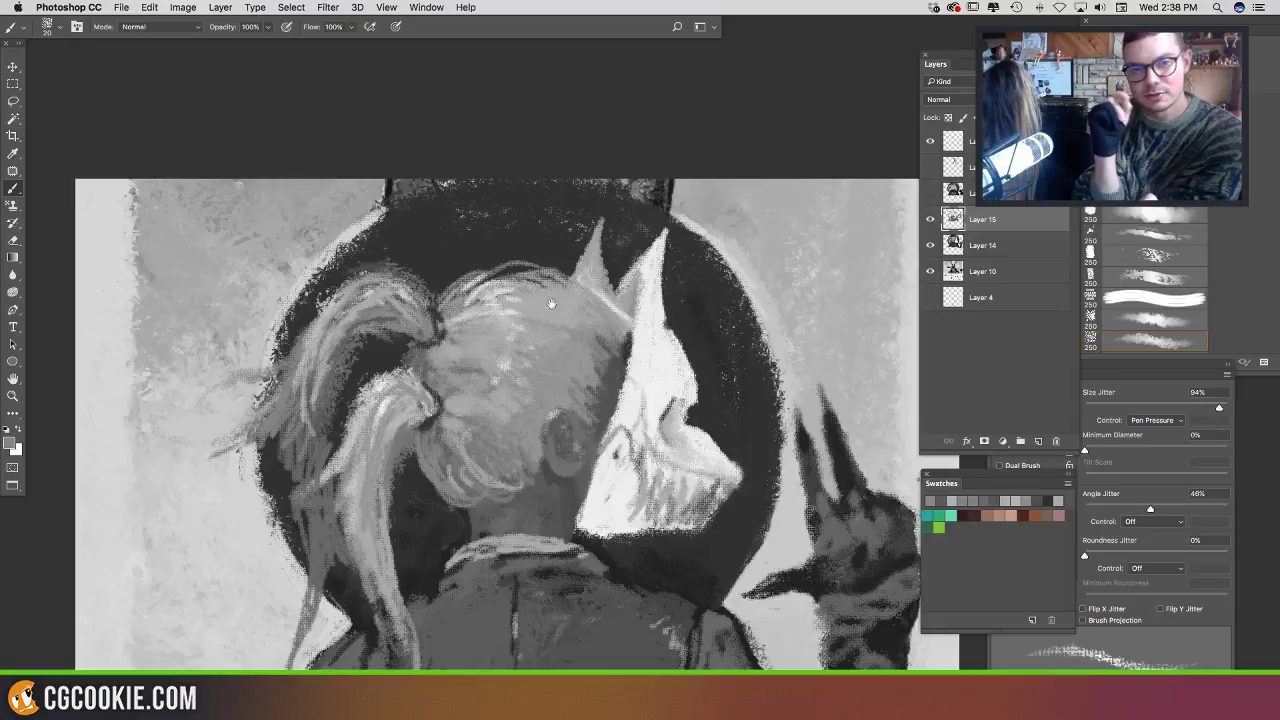
Step: Add light highlight strokes to the hair on the crown using a pale grey sampled from the mask
left_click_drag(568, 315, 490, 313)
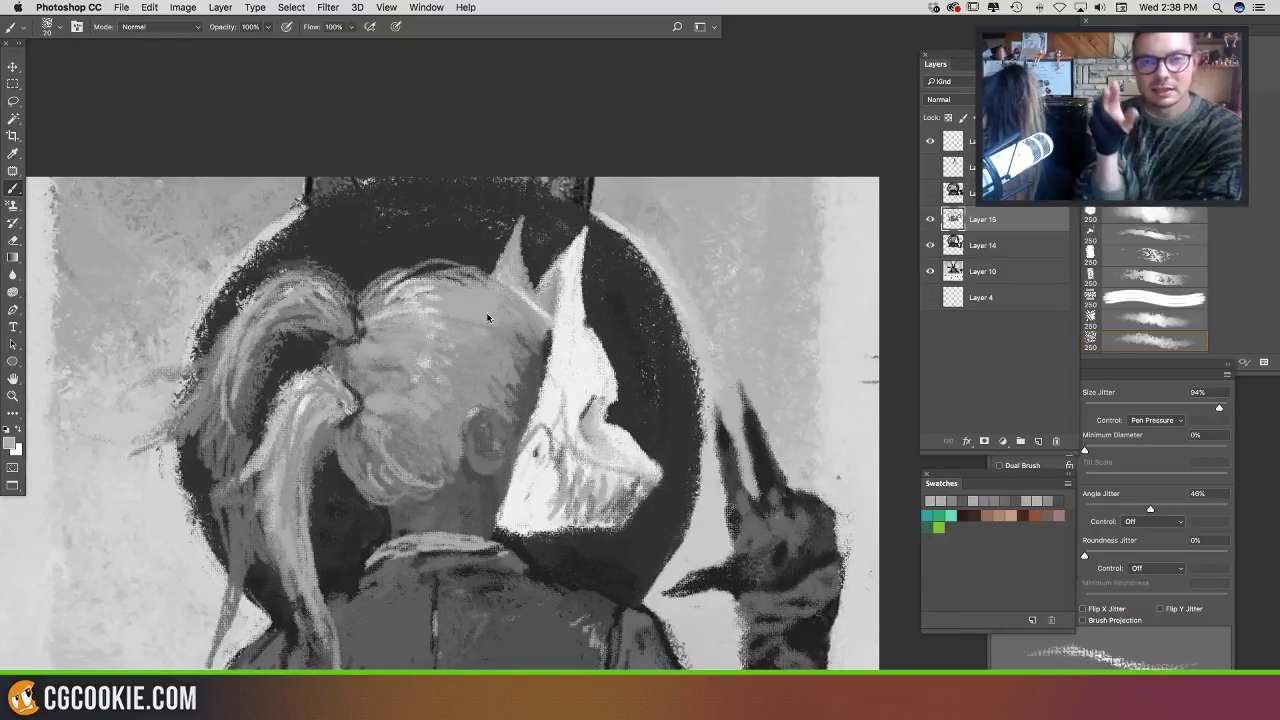
left_click(573, 297, "alt")
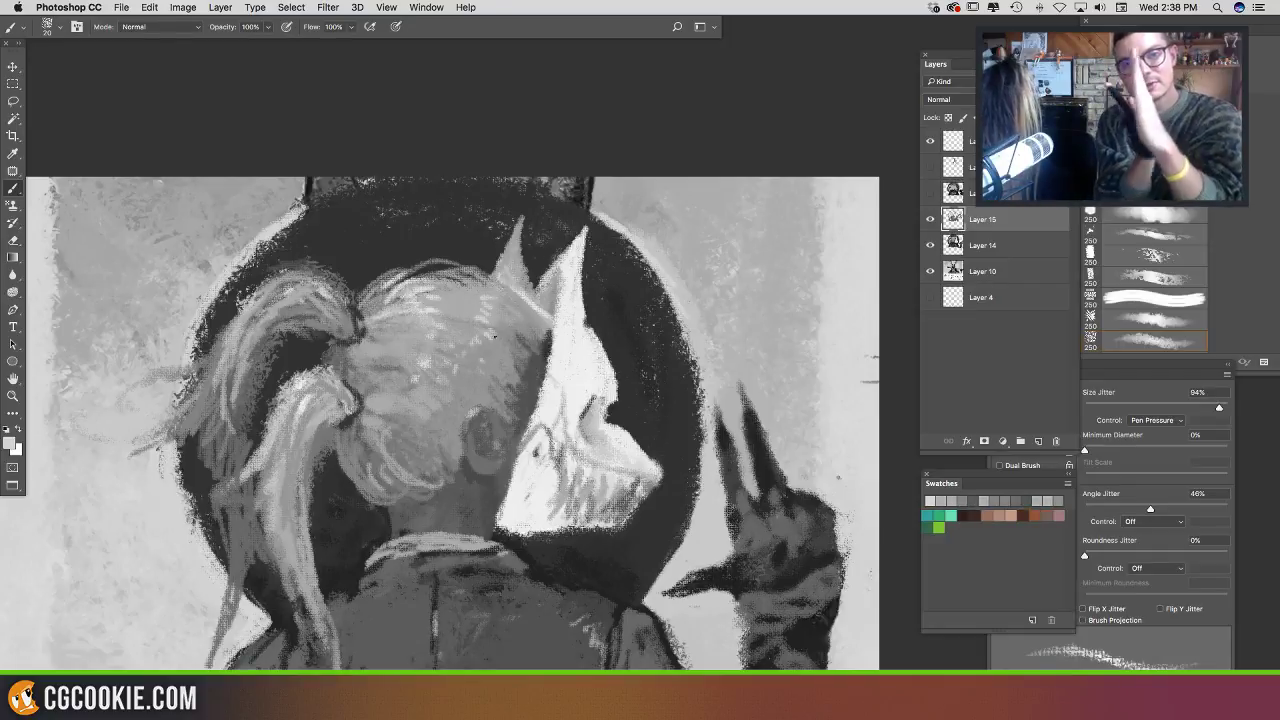
left_click_drag(476, 392, 510, 349)
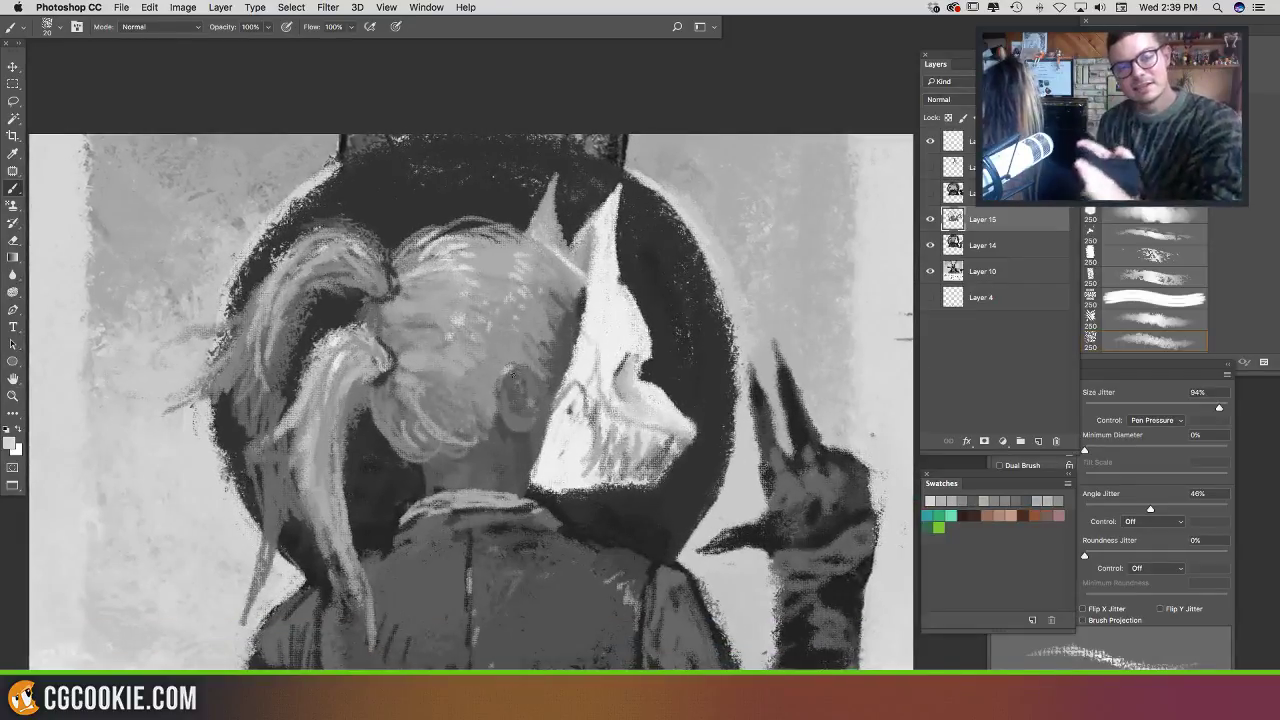
scroll(514, 428, "down", 2)
scroll(514, 428, "right", 2)
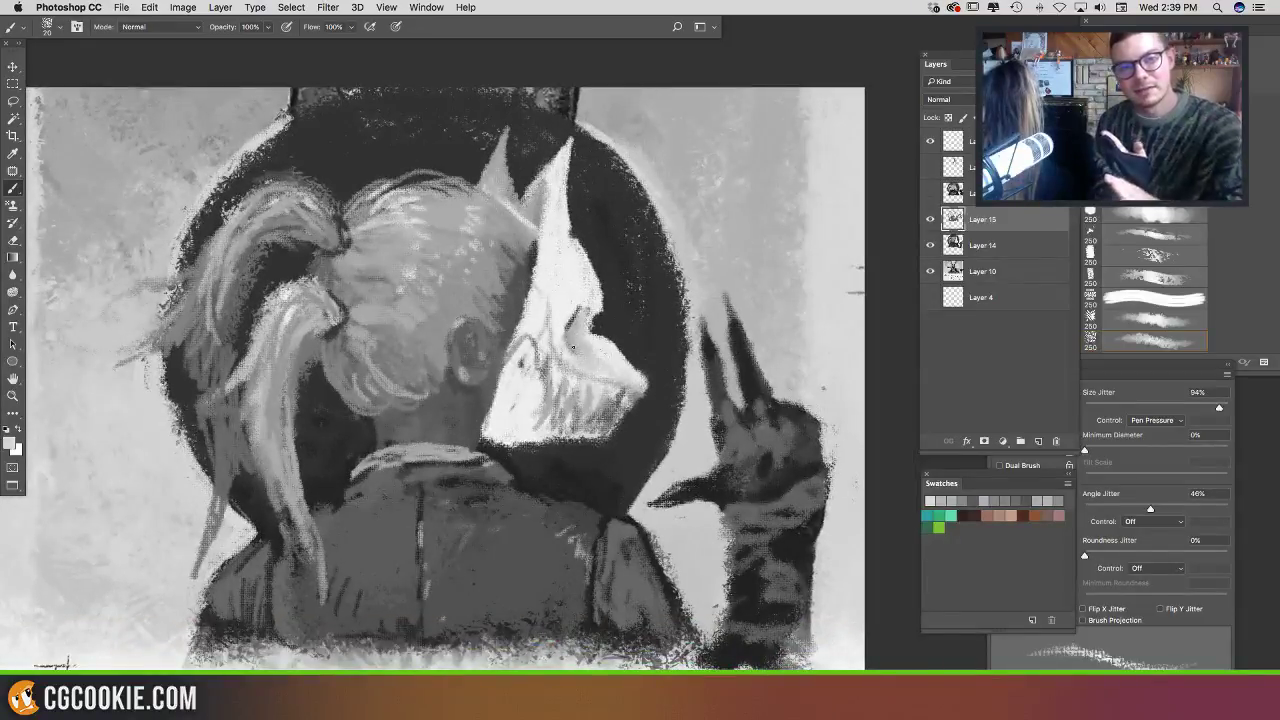
key("super+space")
key("Escape")
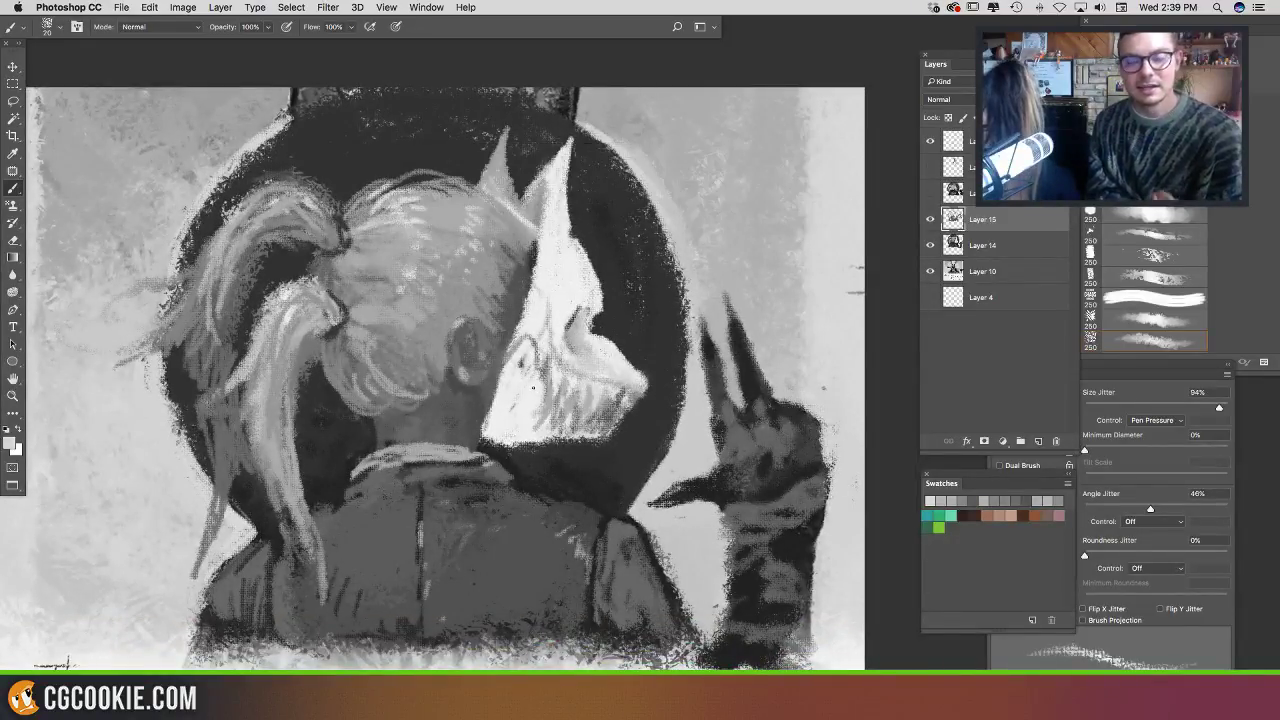
scroll(533, 387, "up", 2)
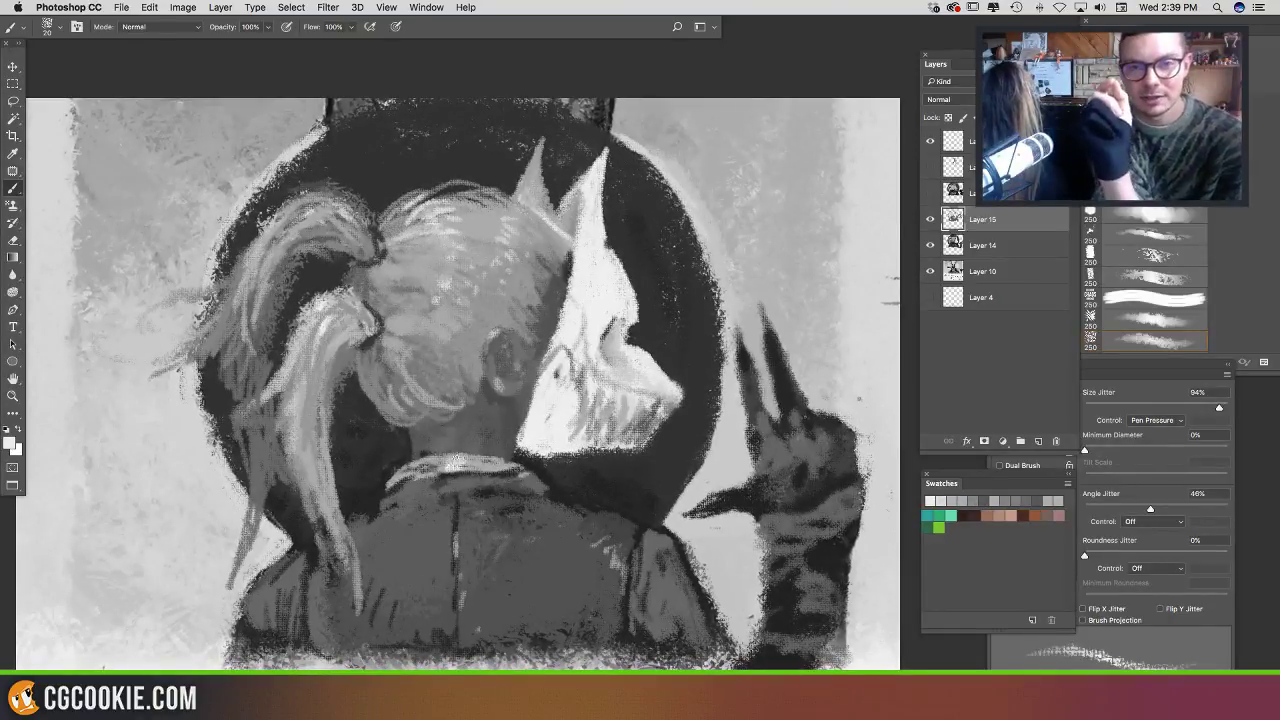
left_click_drag(462, 460, 478, 457)
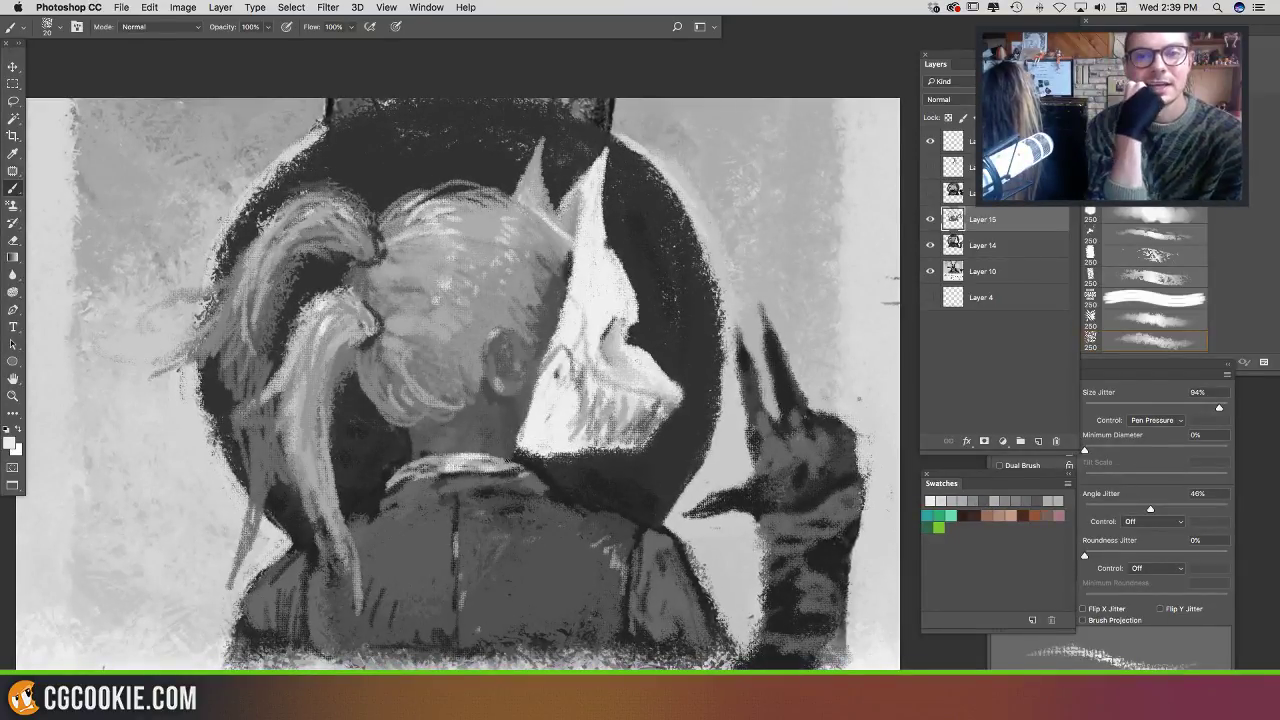
mouse_move(612, 464)
left_mouse_down()
mouse_move(637, 471)
mouse_move(609, 491)
left_mouse_up()
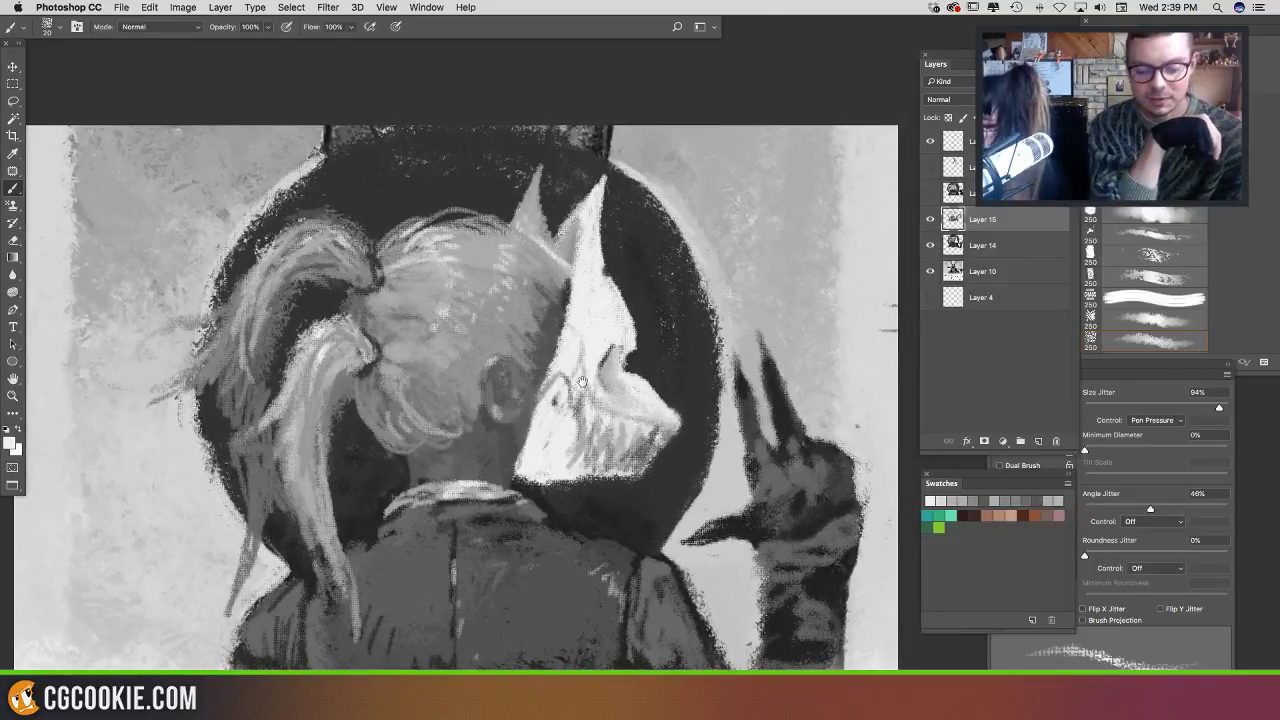
Step: Trim the outer contour of the figure's left shoulder by painting over it with sampled light background greys
left_click_drag(582, 381, 573, 279)
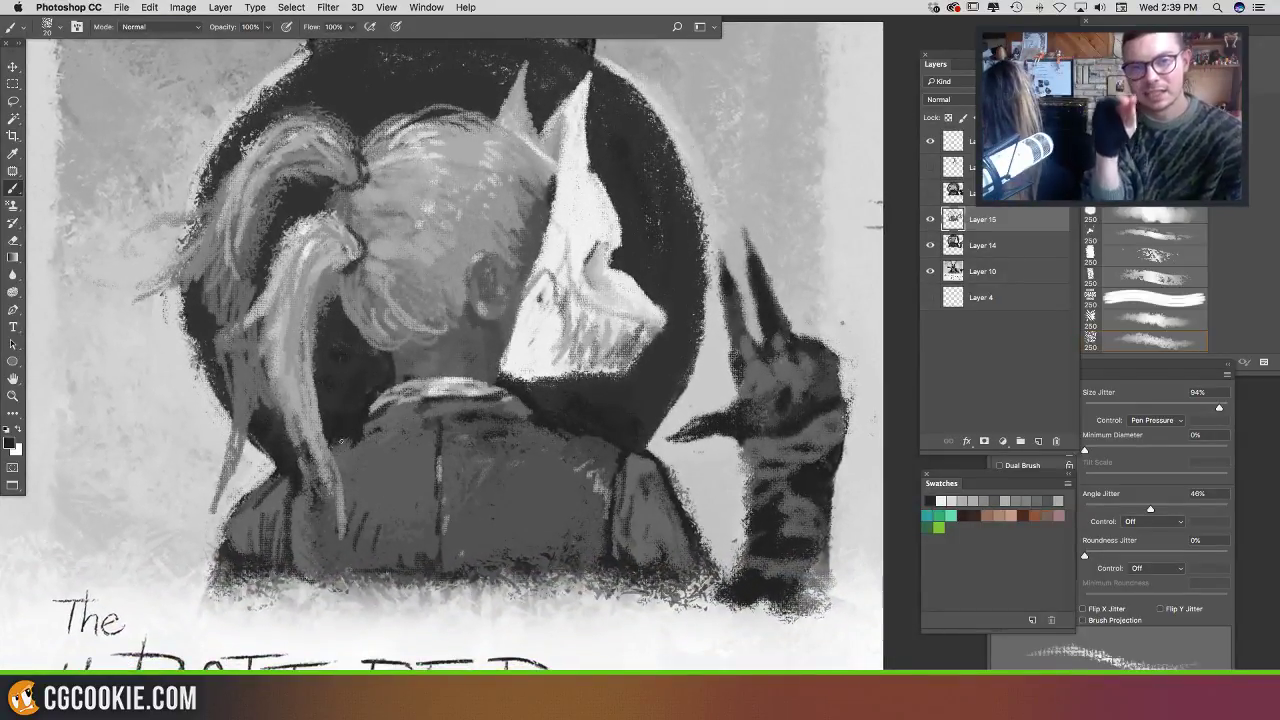
left_click_drag(341, 441, 354, 442)
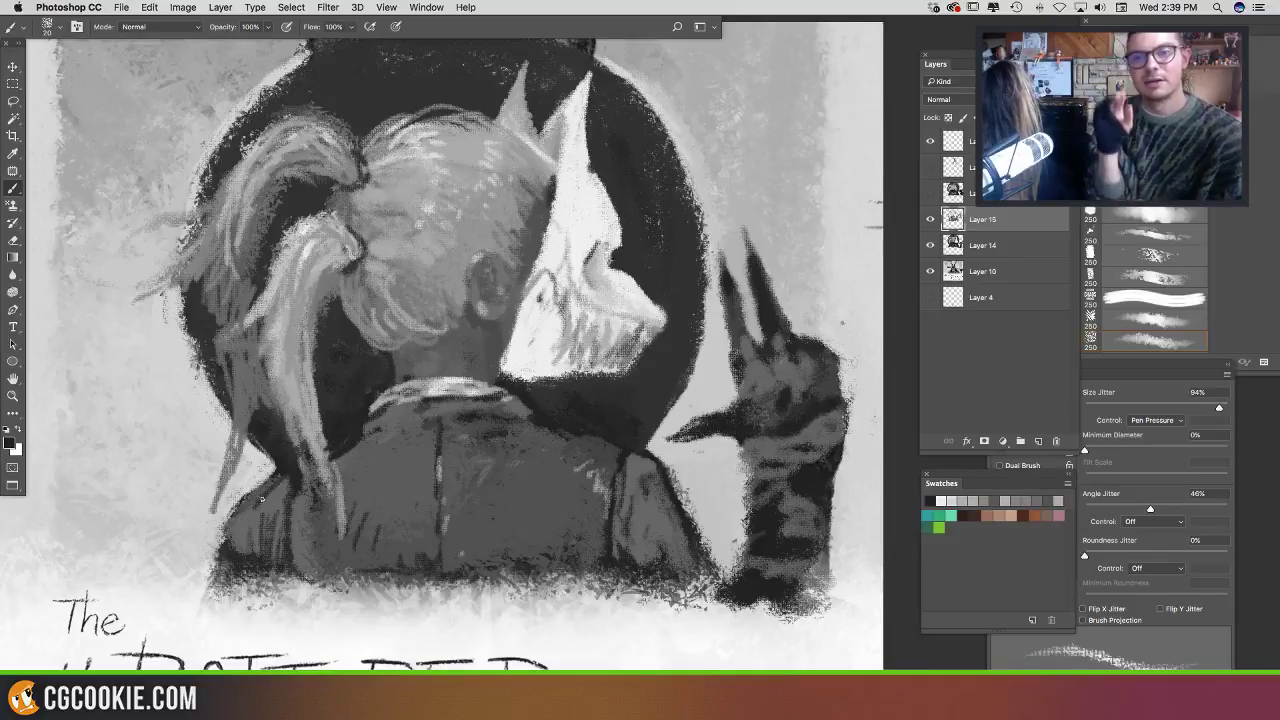
left_click(268, 472, "alt")
mouse_move(287, 468)
left_mouse_down()
mouse_move(248, 493)
mouse_move(224, 533)
left_mouse_up()
left_click(248, 468, "alt")
left_click_drag(262, 478, 228, 520)
left_click_drag(270, 478, 214, 576)
left_click_drag(234, 518, 210, 586)
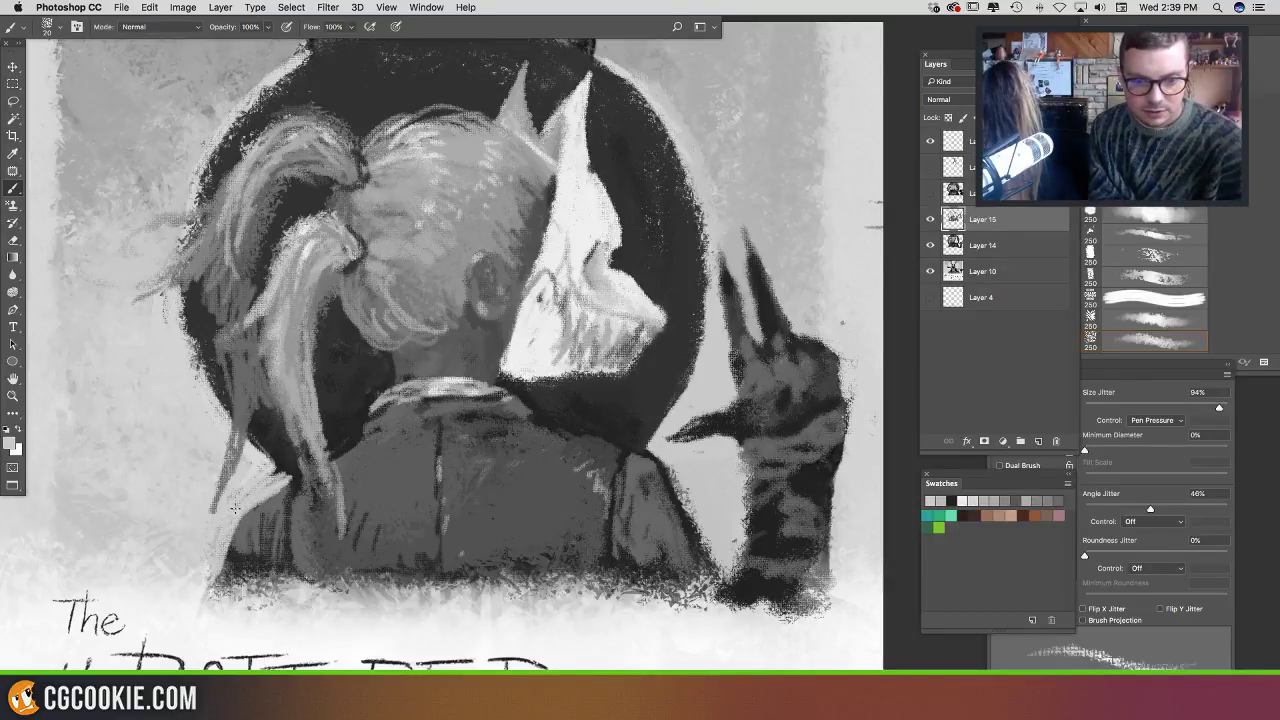
left_click_drag(246, 492, 205, 572)
left_click_drag(245, 470, 223, 516)
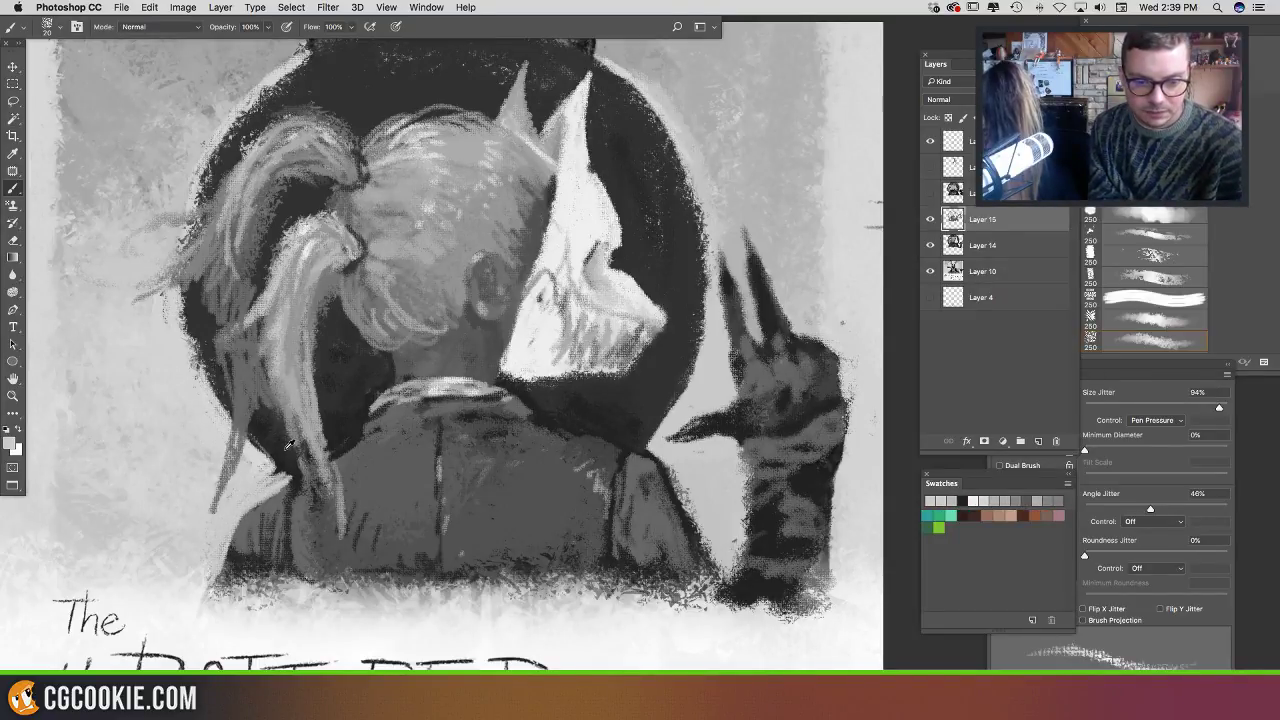
Step: Touch up the neck between the hair, ear and collar with sampled dark and mid greys
left_click(290, 445, "alt")
left_click_drag(441, 491, 400, 485)
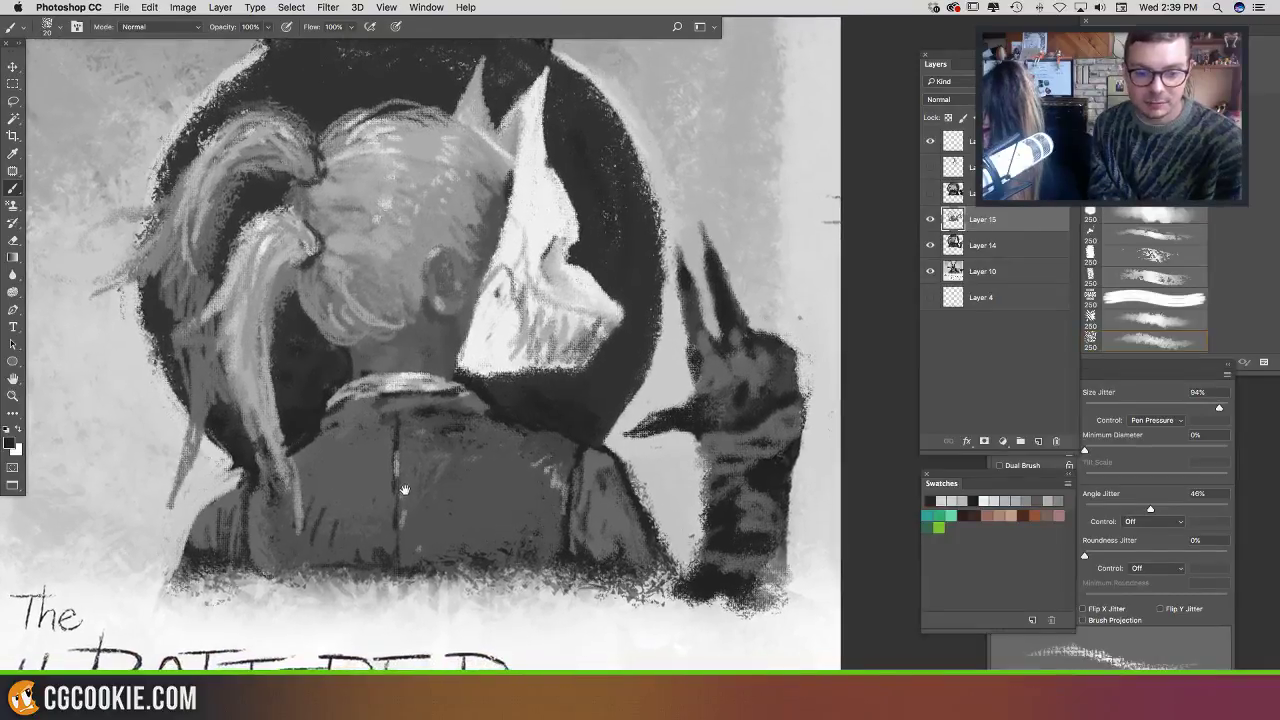
left_click(500, 372, "alt")
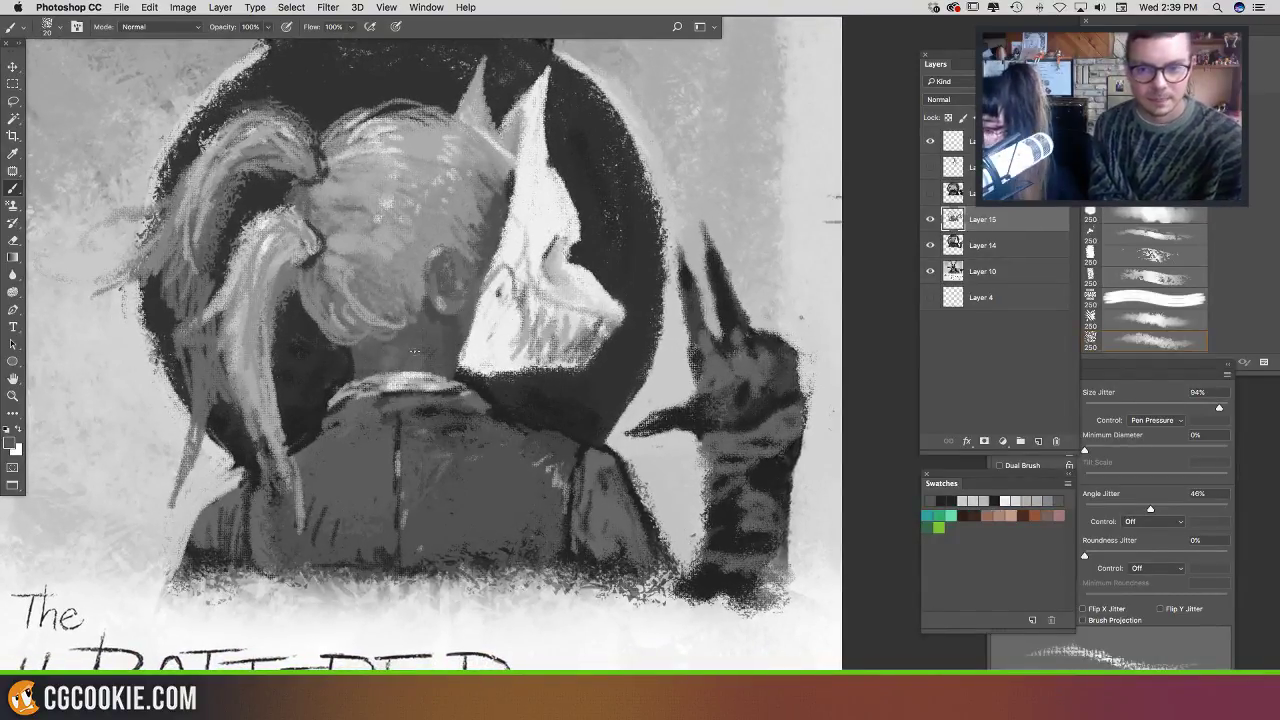
left_click(396, 360, "alt")
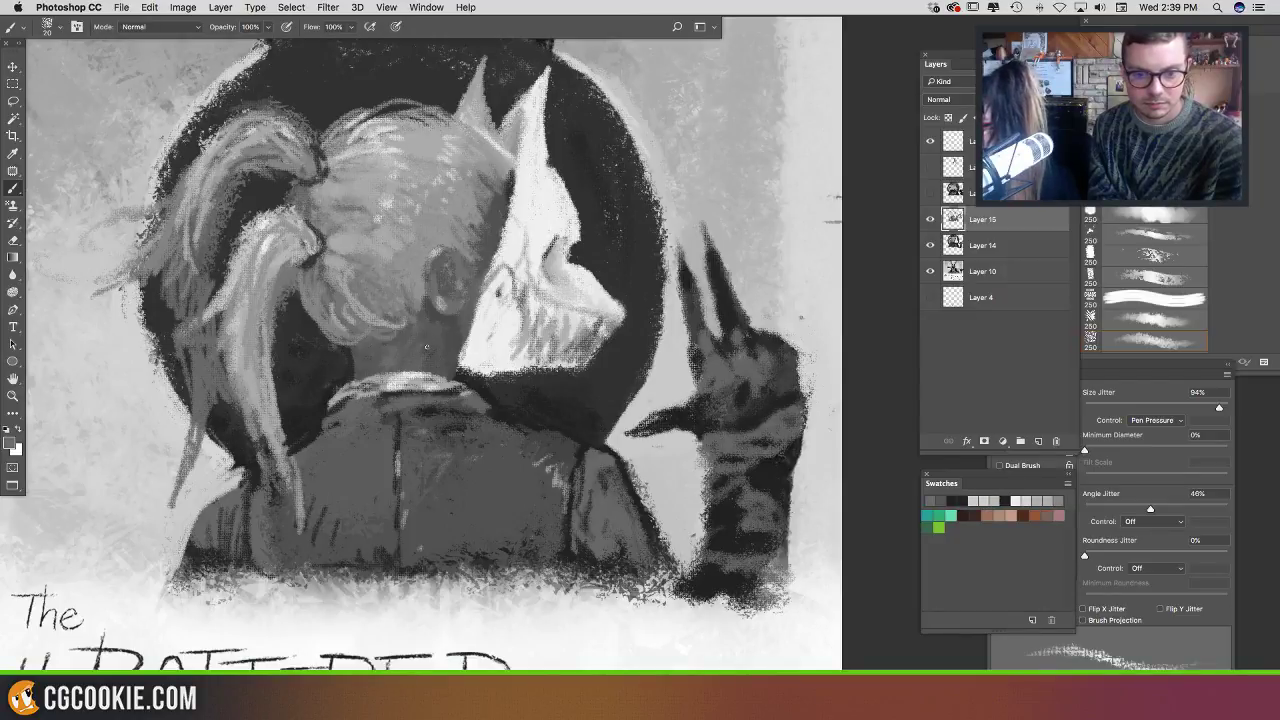
left_click(449, 318, "alt")
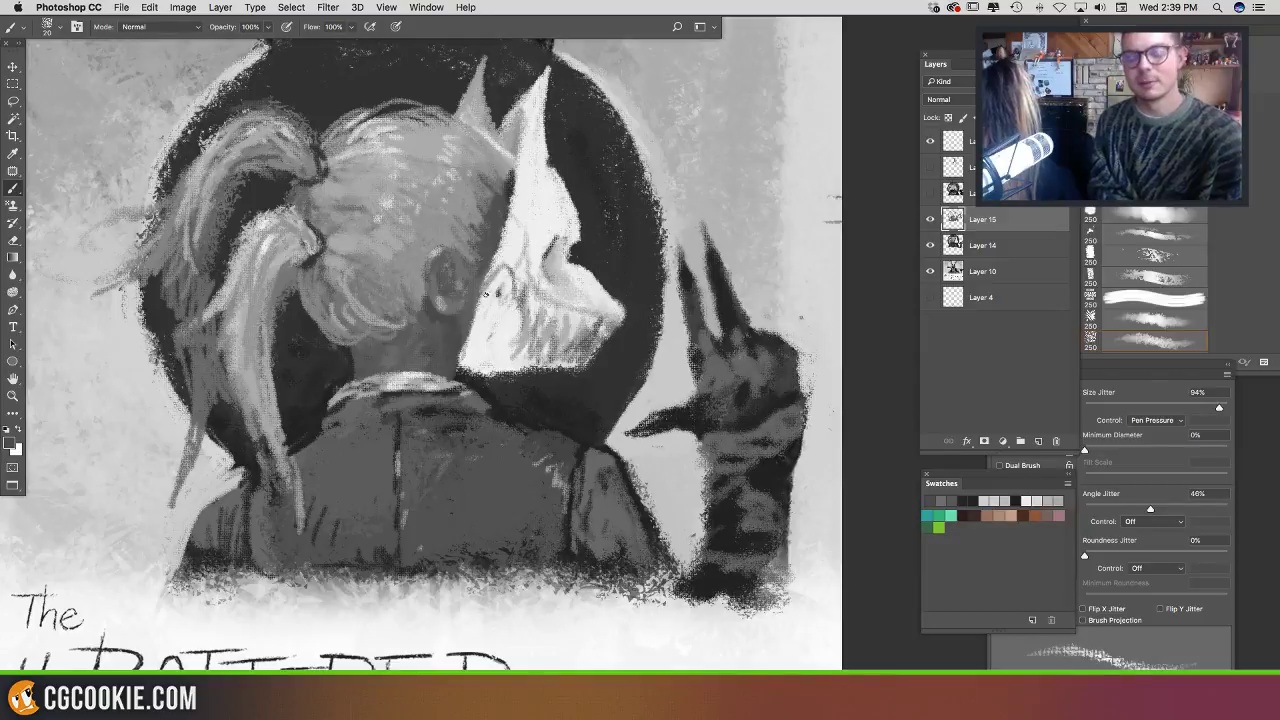
Step: Refine the light collar and the jacket's right neckline below the mask with sampled white, grey and near-black tones
left_click_drag(484, 370, 520, 412)
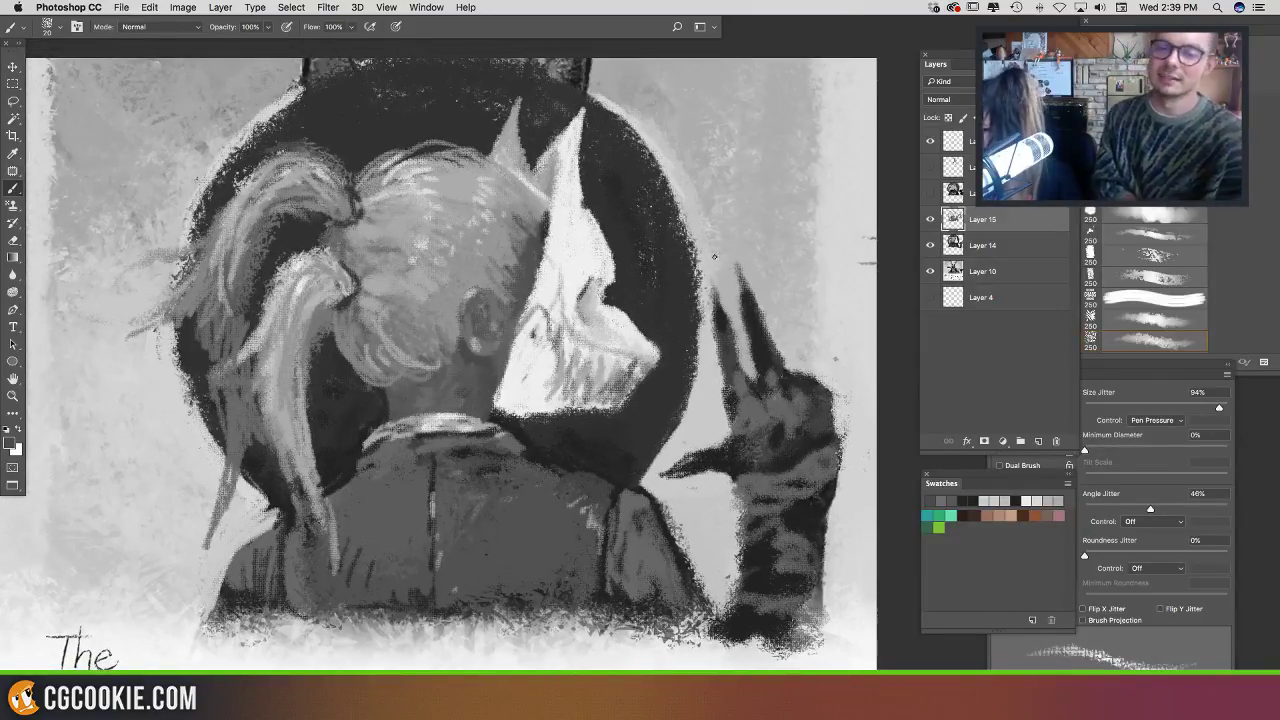
left_click_drag(605, 456, 614, 403)
left_click(460, 371, "alt")
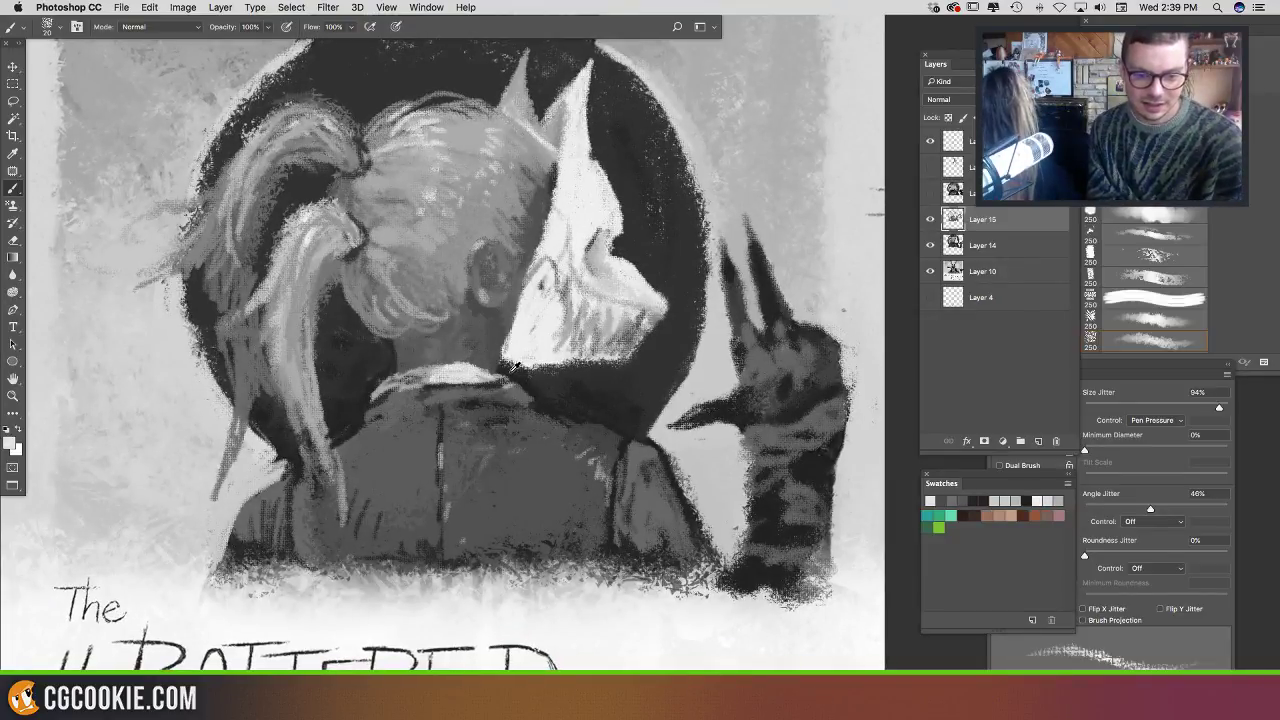
left_click(501, 379, "alt")
left_click(488, 376, "alt")
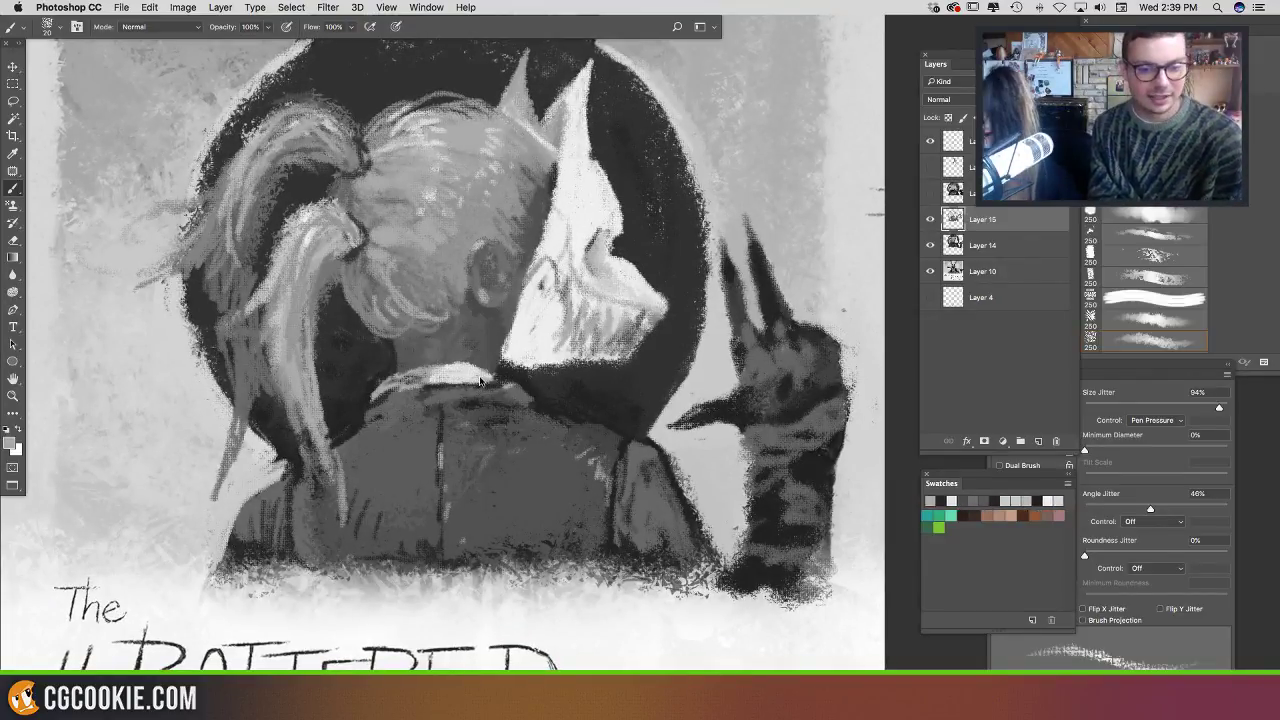
left_click(524, 376, "alt")
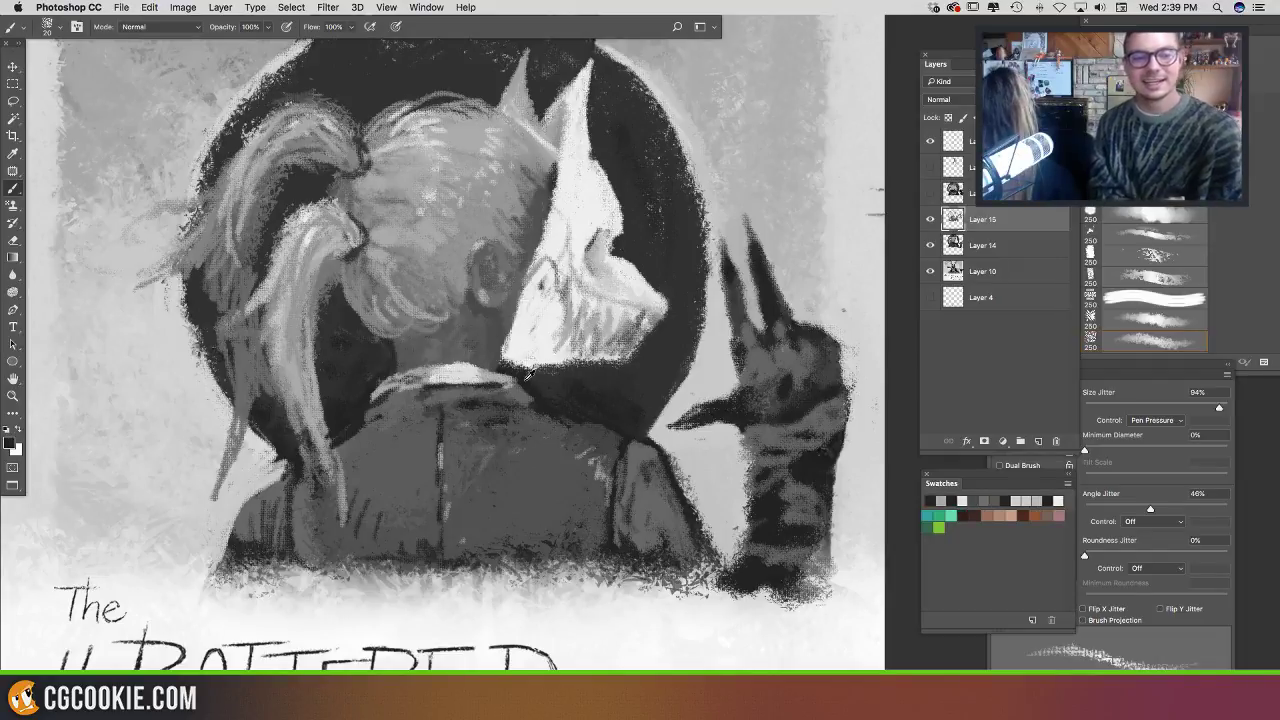
left_click(516, 386, "alt")
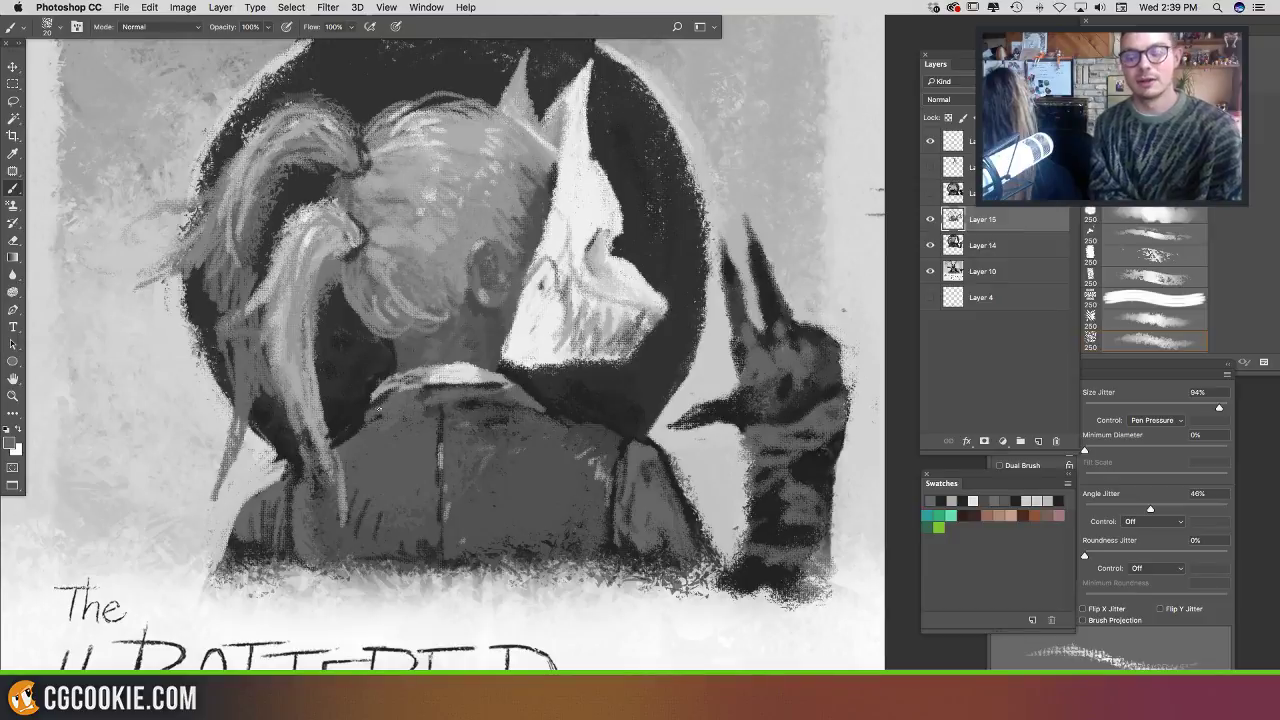
Step: Repaint the jacket's left shoulder slope between the collar and the ponytail with sampled greys
left_click_drag(352, 431, 368, 410)
left_click_drag(529, 429, 537, 411)
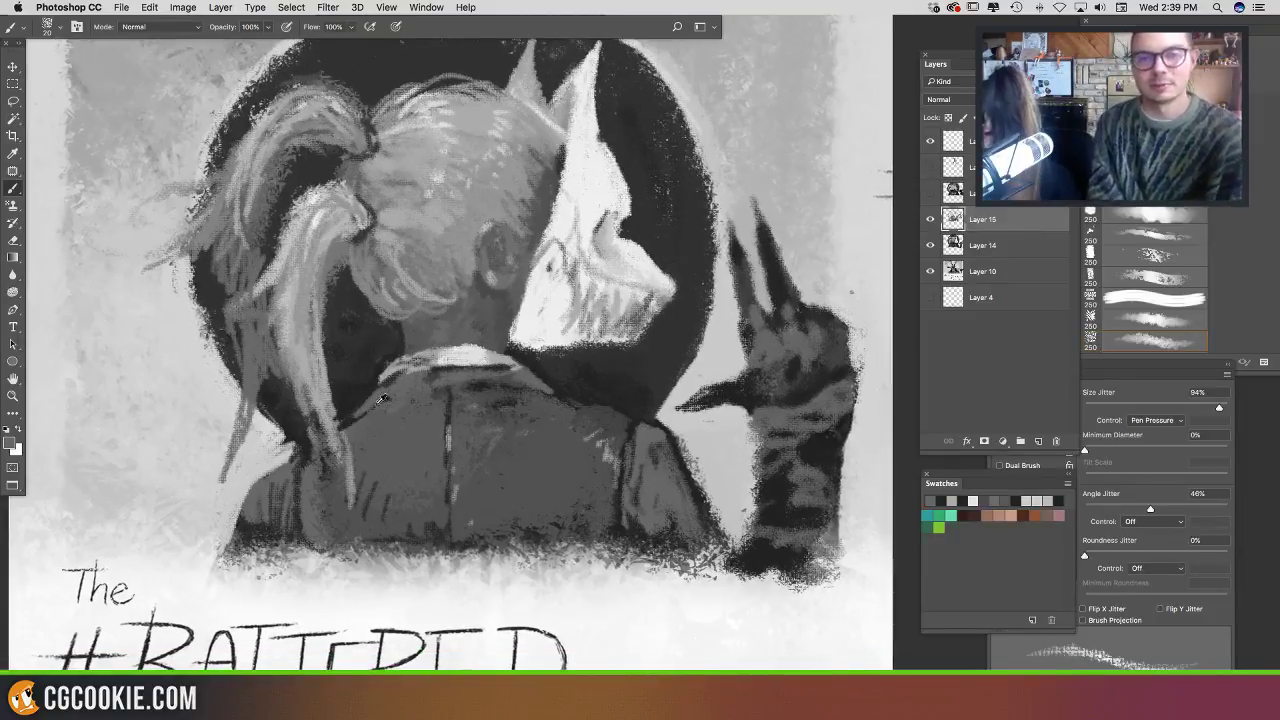
left_click(369, 385, "alt")
mouse_move(368, 388)
left_mouse_down()
mouse_move(340, 440)
mouse_move(348, 482)
left_mouse_up()
left_click(324, 405, "alt")
left_click_drag(510, 390, 494, 436)
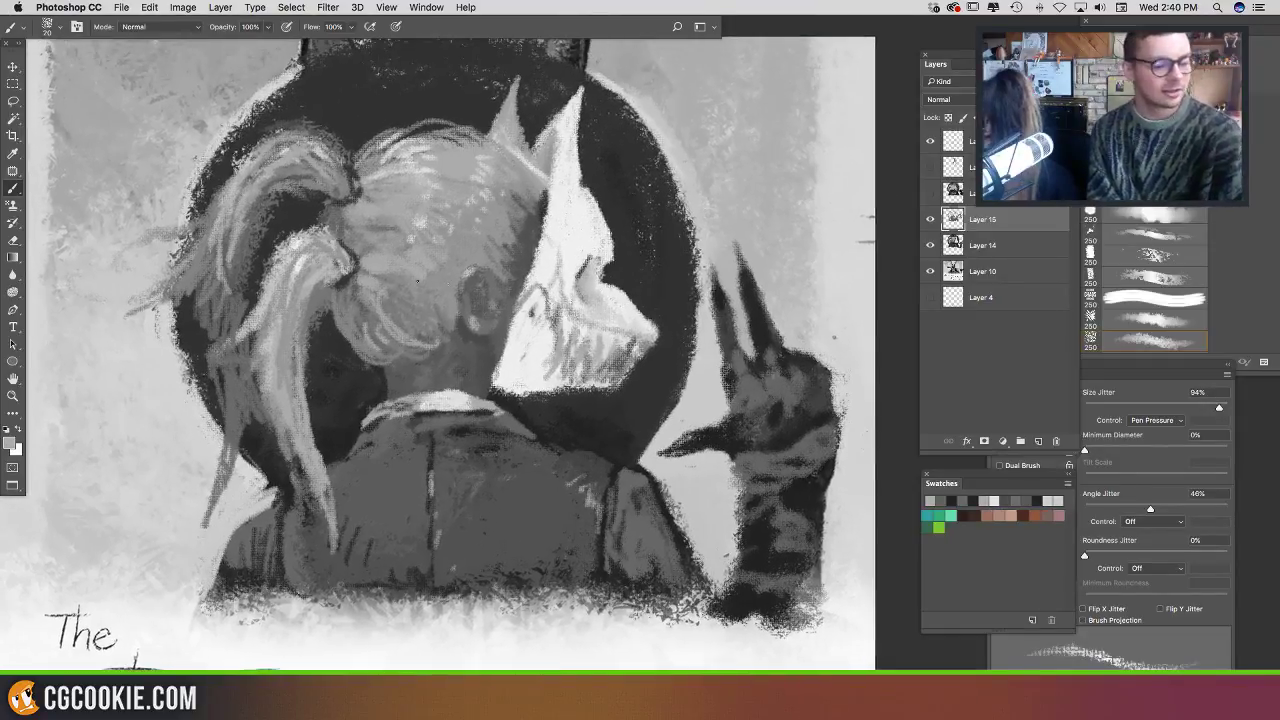
Step: Blend the lower hairline into the nape using greys sampled from the hair and neck
left_click(421, 362, "alt")
left_click_drag(432, 352, 418, 366)
left_click(406, 368, "alt")
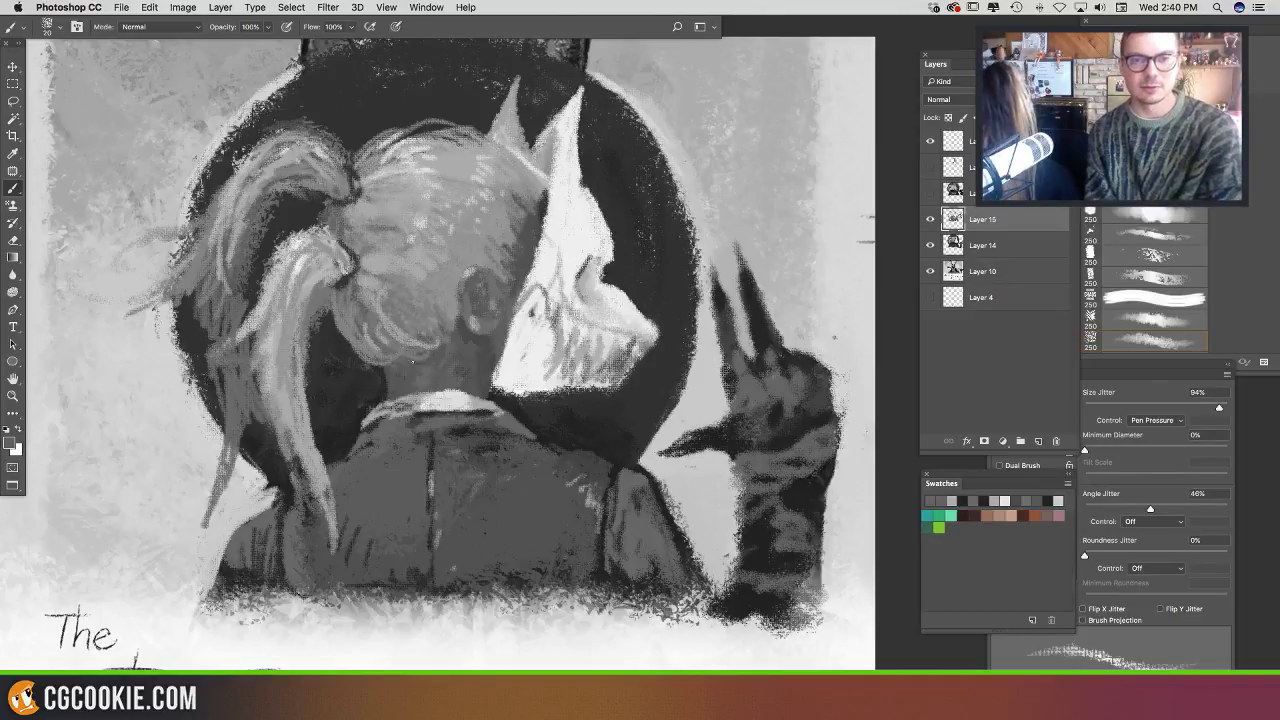
left_click(360, 368)
Step: Clean up the left edge of the neck above the collar with the sampled neck grey and dark circle tone
mouse_move(485, 363)
left_mouse_down()
mouse_move(462, 379)
mouse_move(483, 383)
mouse_move(467, 381)
left_mouse_up()
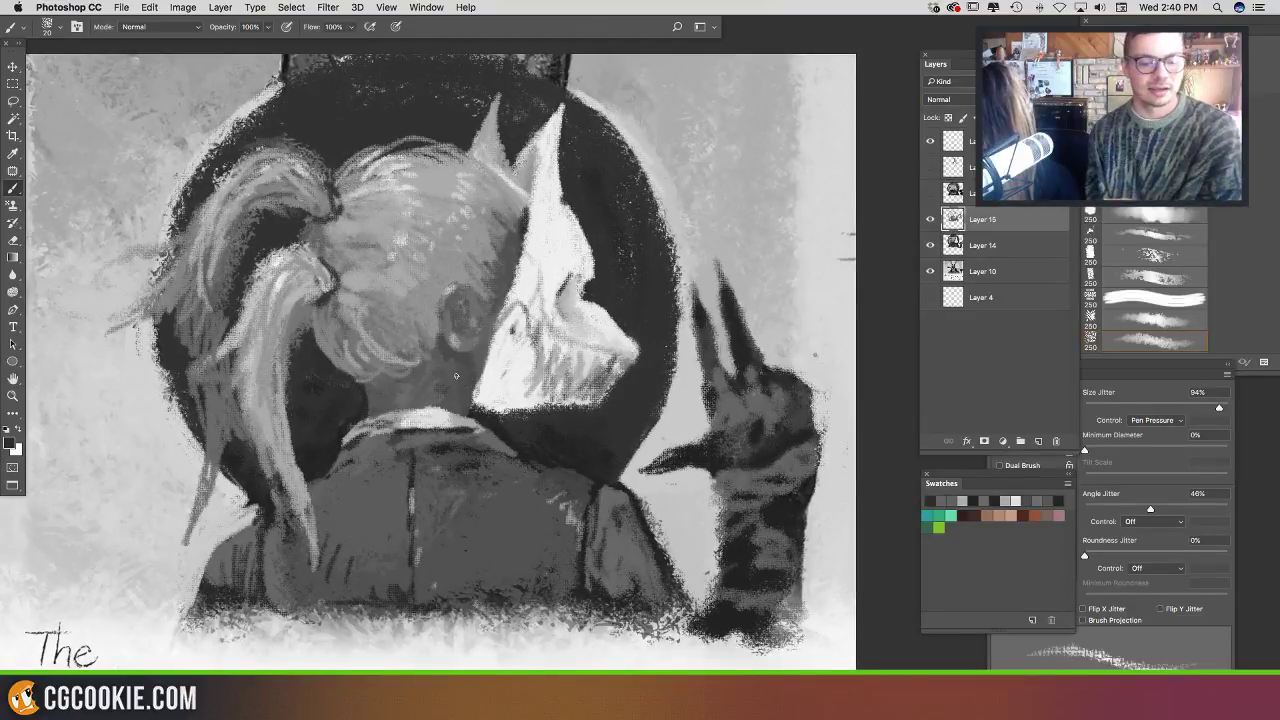
left_click(373, 400, "alt")
left_click(374, 402, "alt")
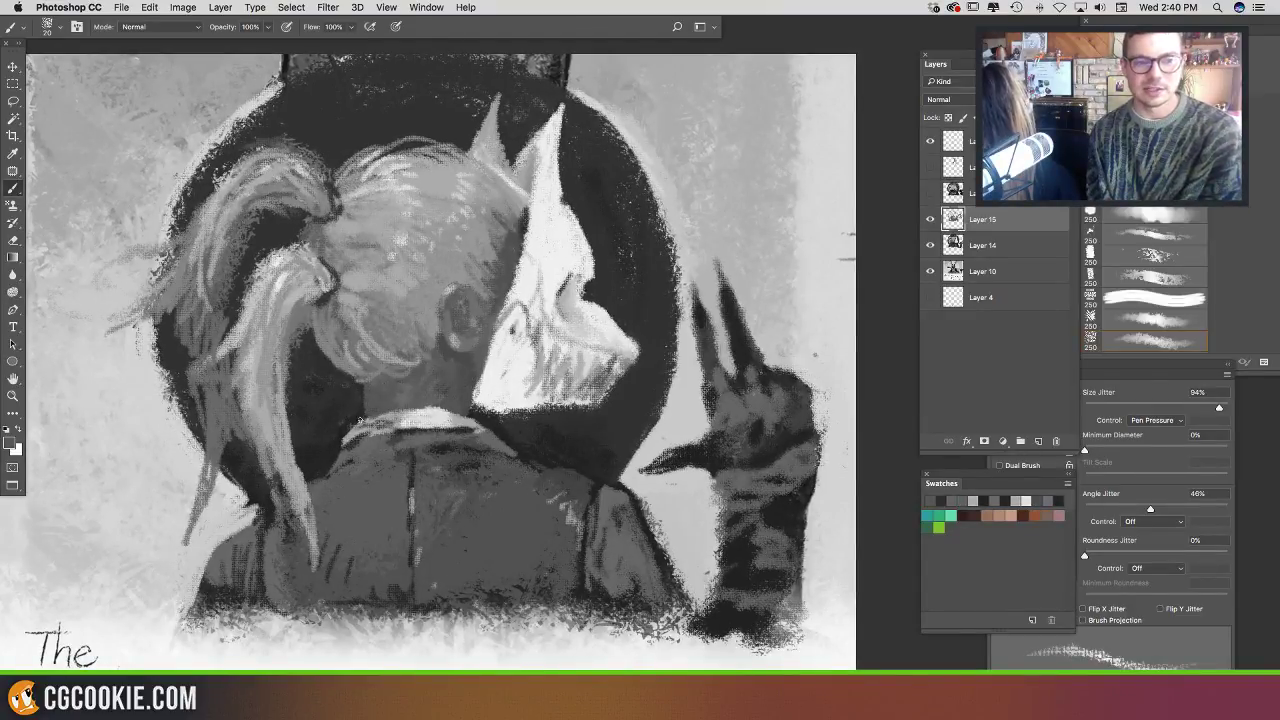
left_click(358, 415, "alt")
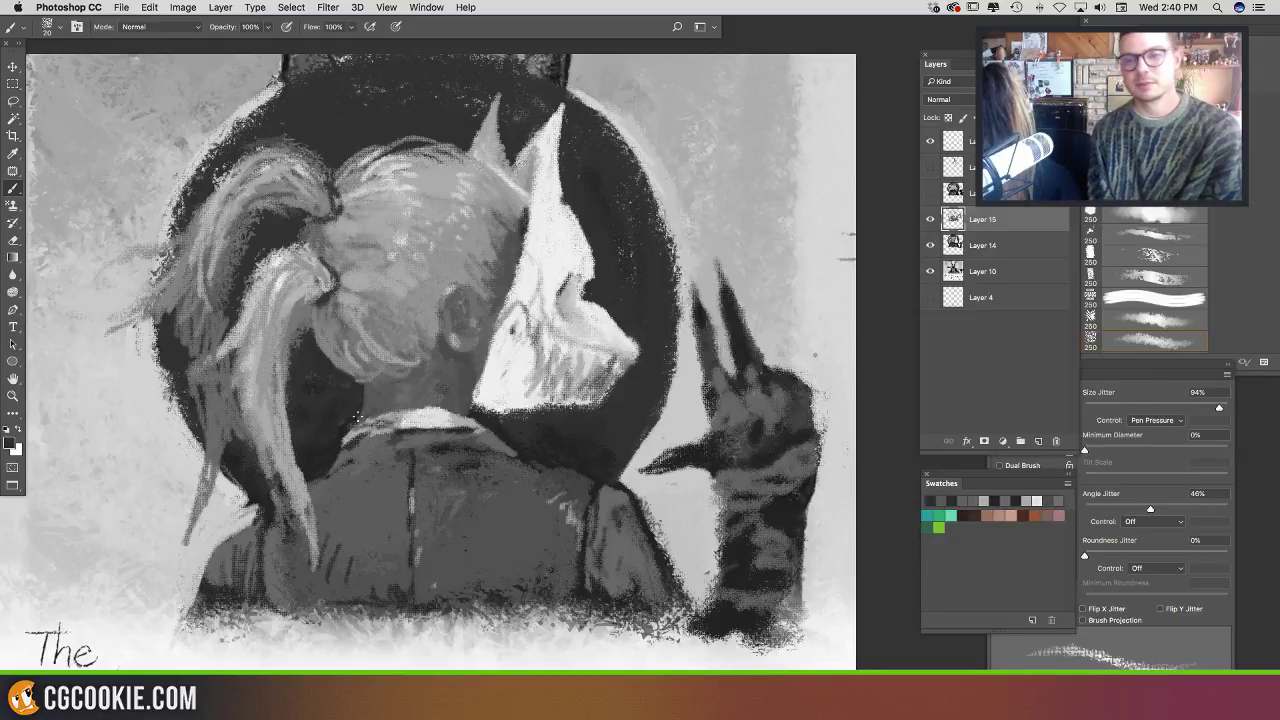
left_click_drag(496, 400, 501, 360)
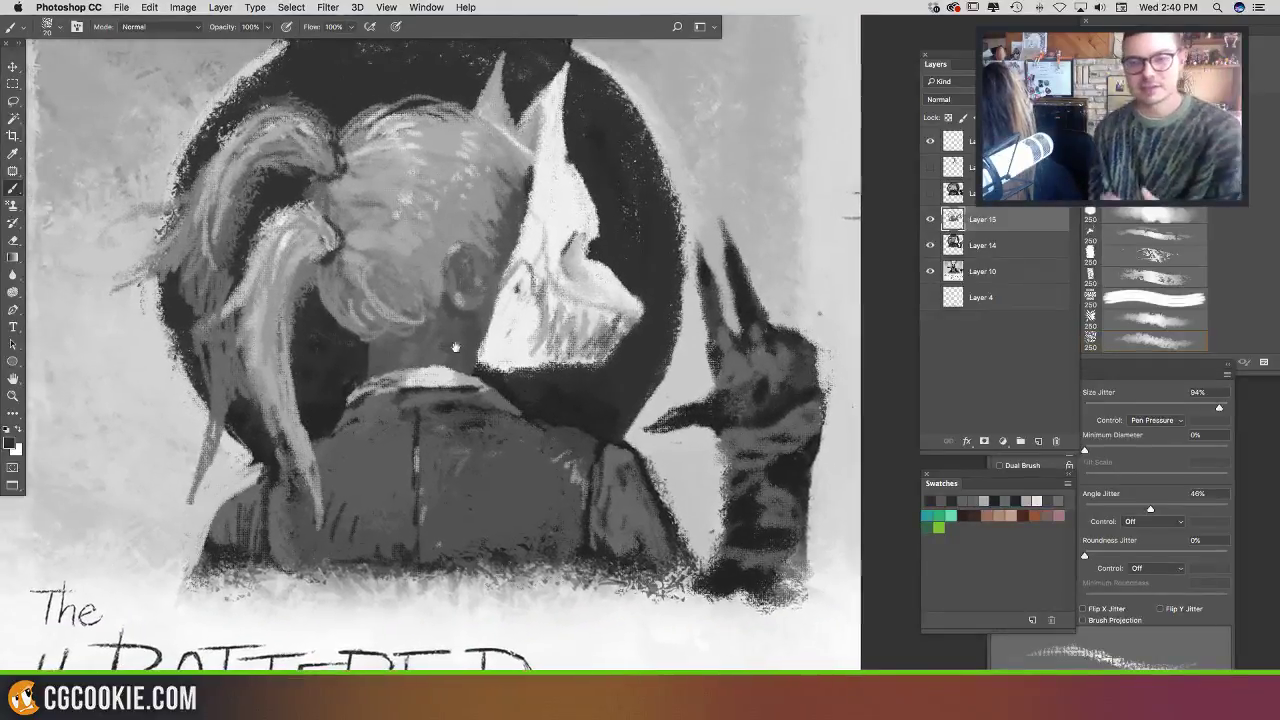
left_click(361, 365, "alt")
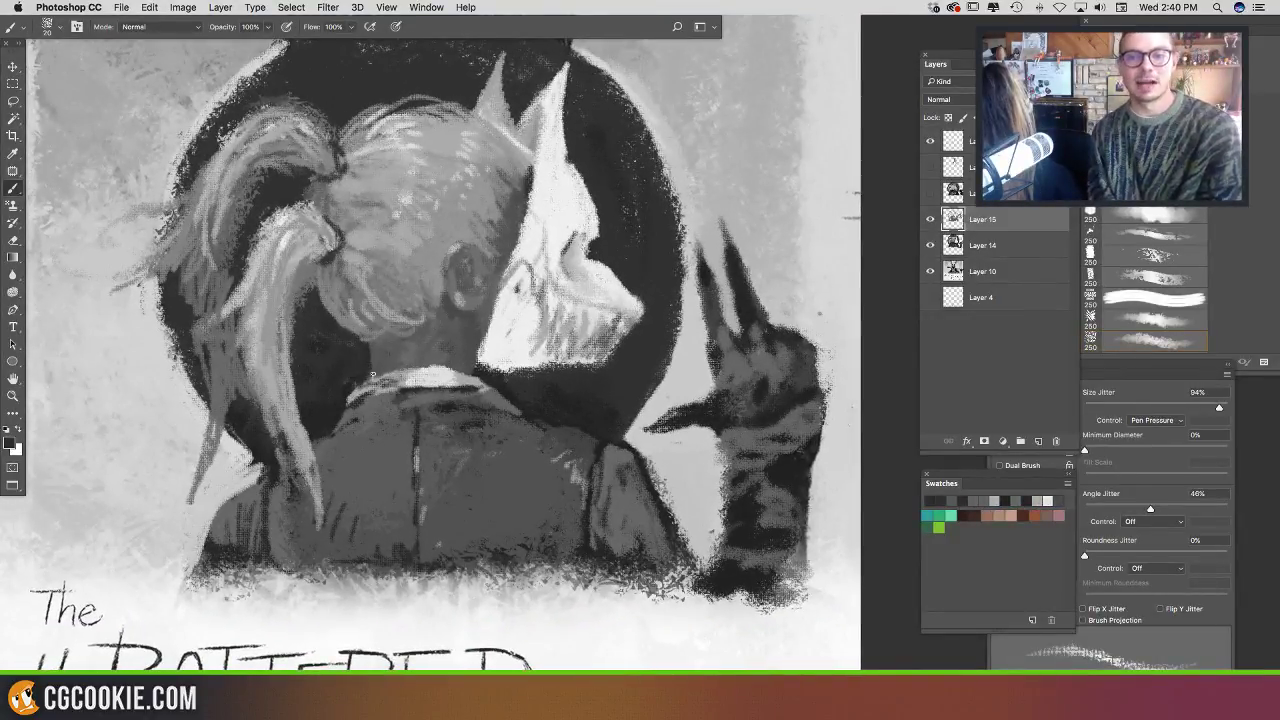
Step: Set the brush size to 22 px and sample the mid grey of the neck as the painting colour
scroll(497, 329, "down", 2)
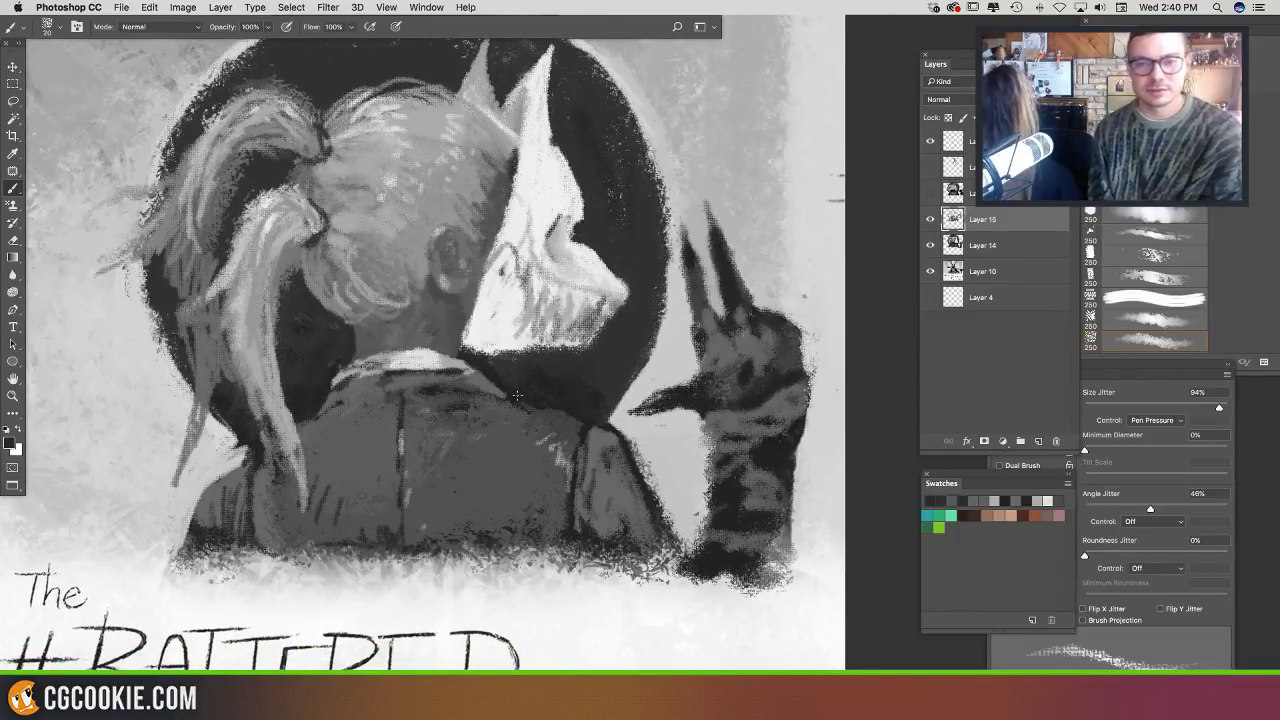
mouse_move(456, 329)
left_mouse_down()
mouse_move(508, 403)
mouse_move(528, 389)
left_mouse_up()
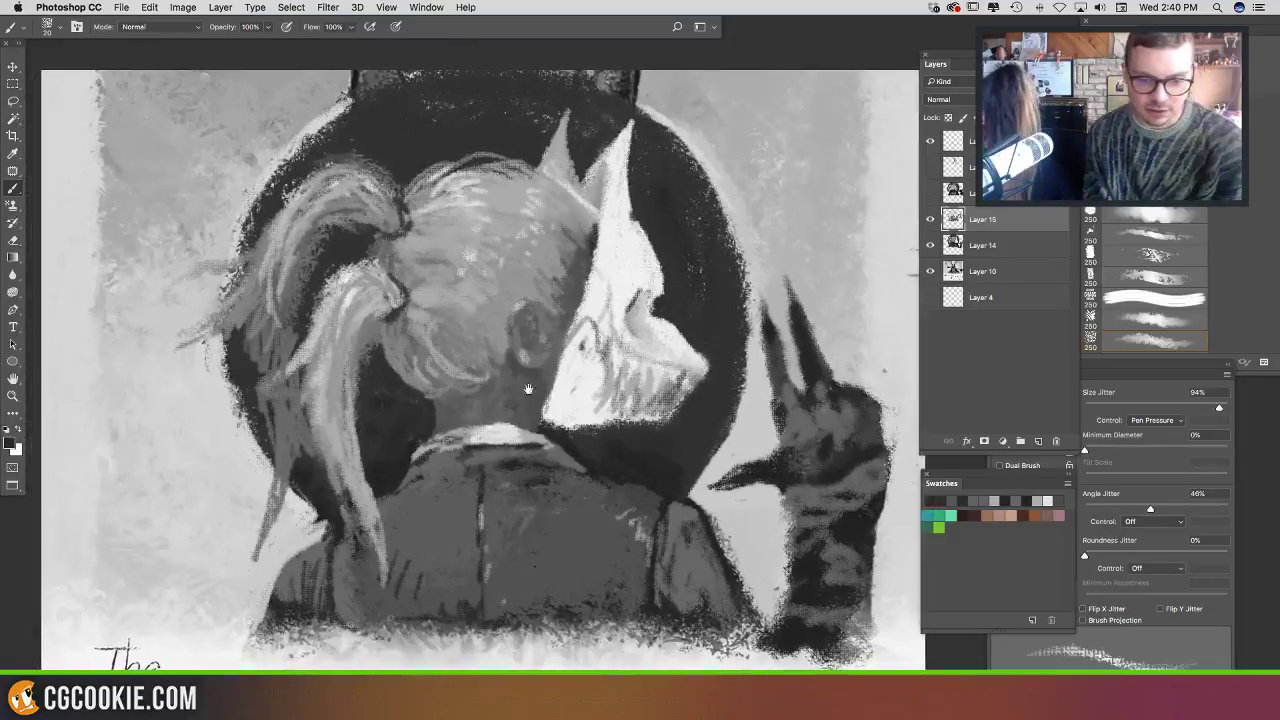
left_click_drag(617, 325, 611, 324)
scroll(610, 323, "right", 2)
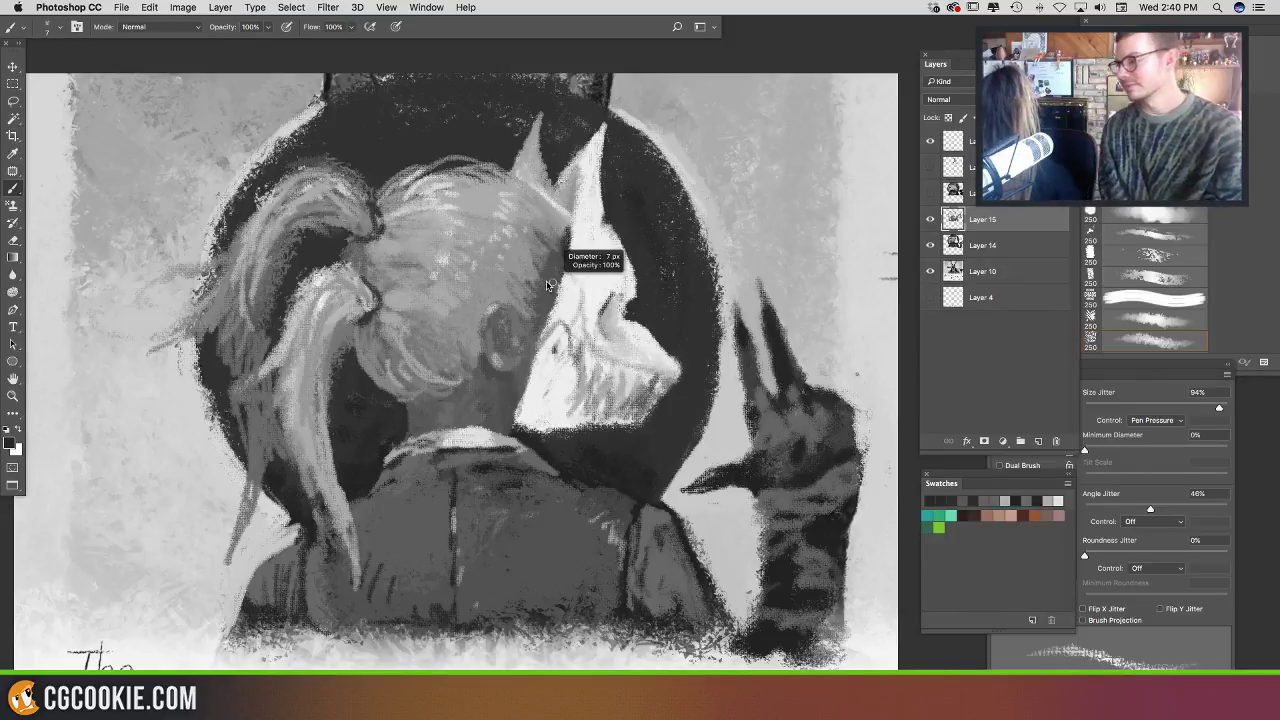
left_click_drag(547, 282, 550, 279)
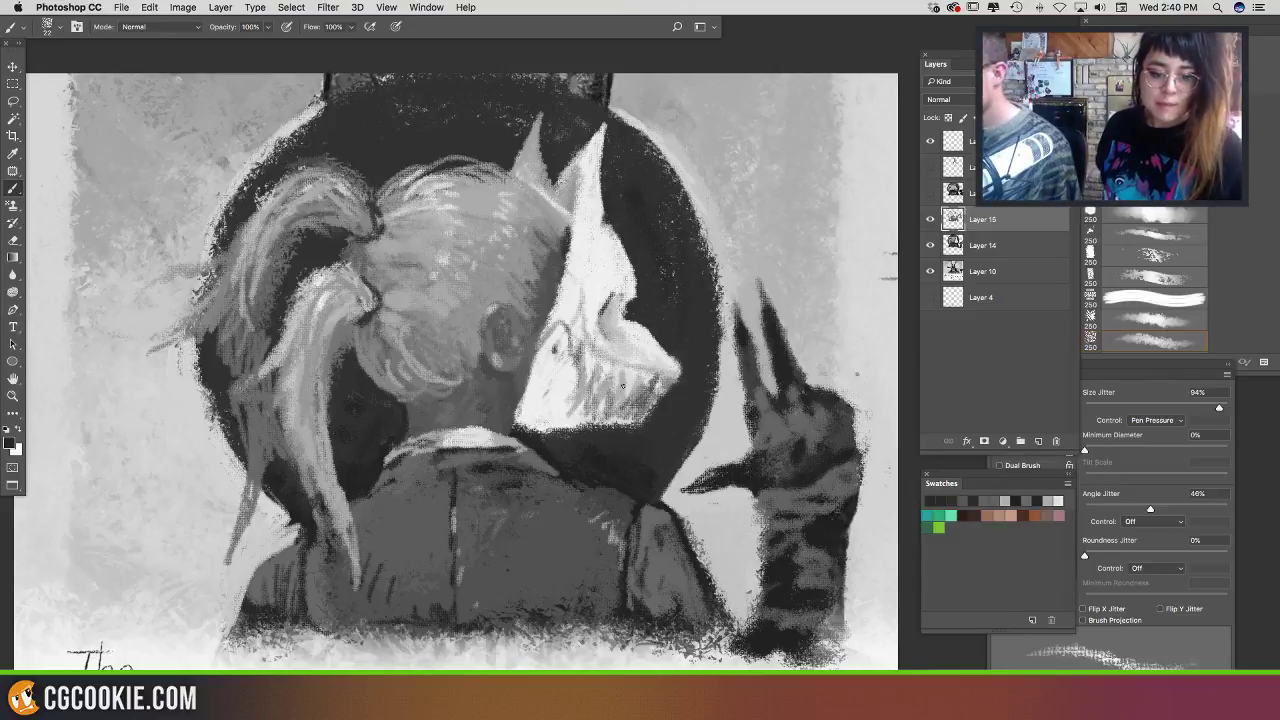
left_click(443, 400, "alt")
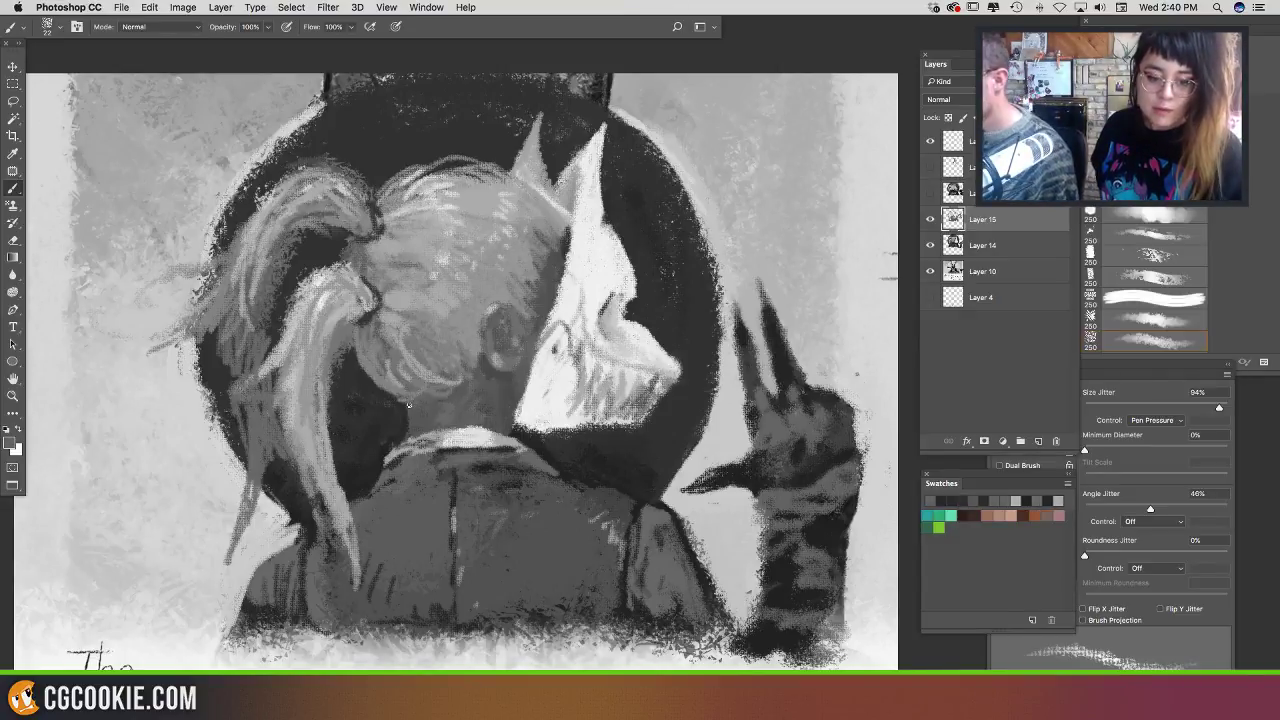
Step: Compare the painting with Layer 15 hidden and shown, and add a new empty layer above Layer 15
left_click(931, 219)
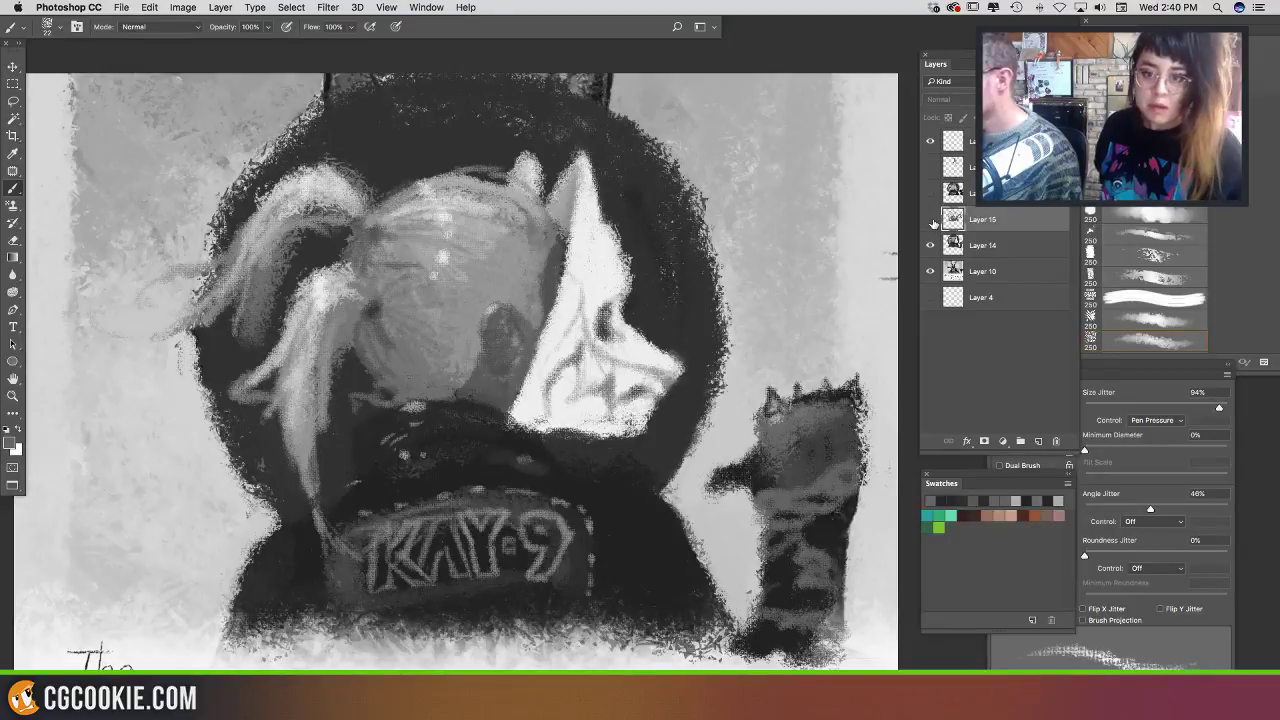
left_click(931, 219)
left_click(931, 219)
left_click(931, 219)
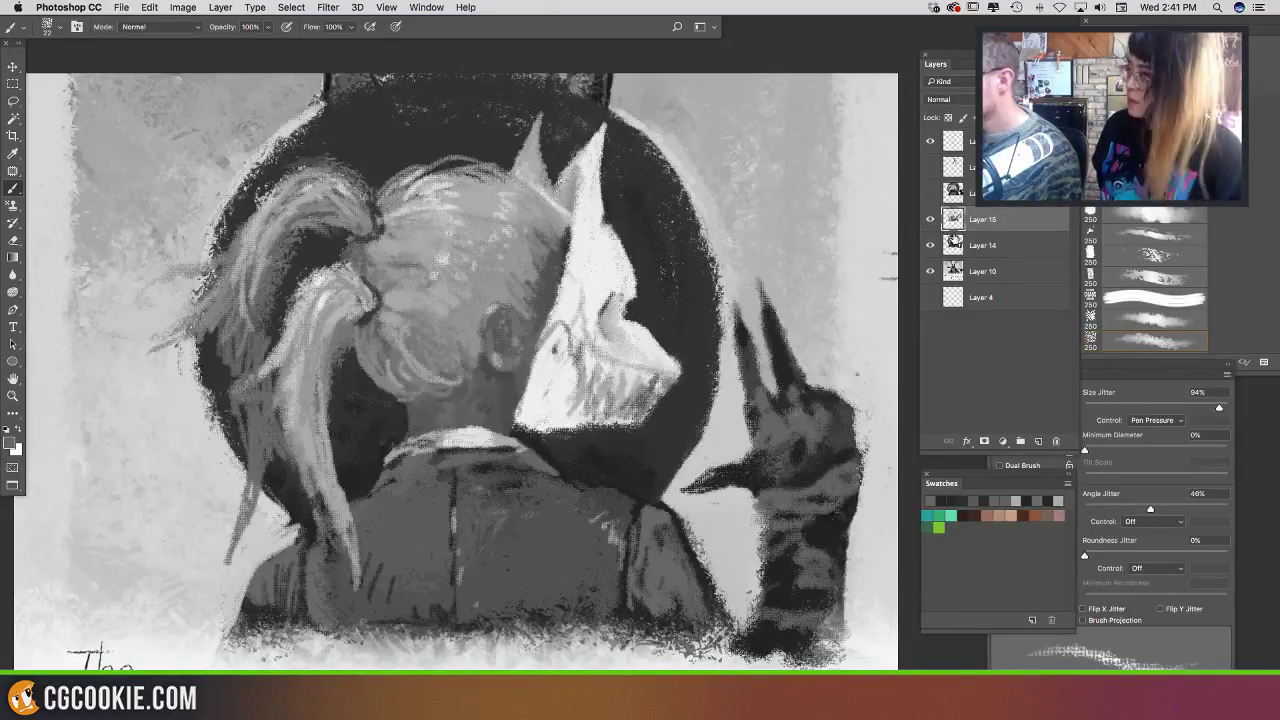
left_click(1035, 441)
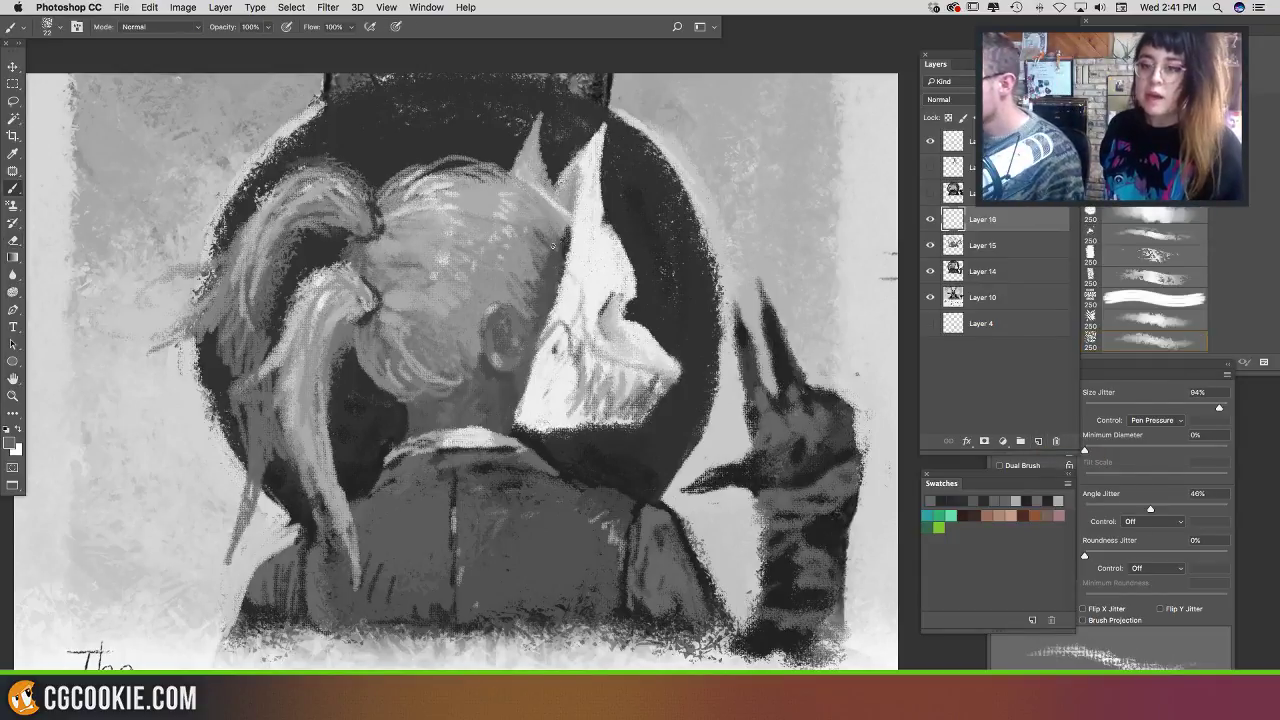
Step: Touch up the edge where the neck meets the back of the mask with sampled greys
left_click(567, 241, "alt")
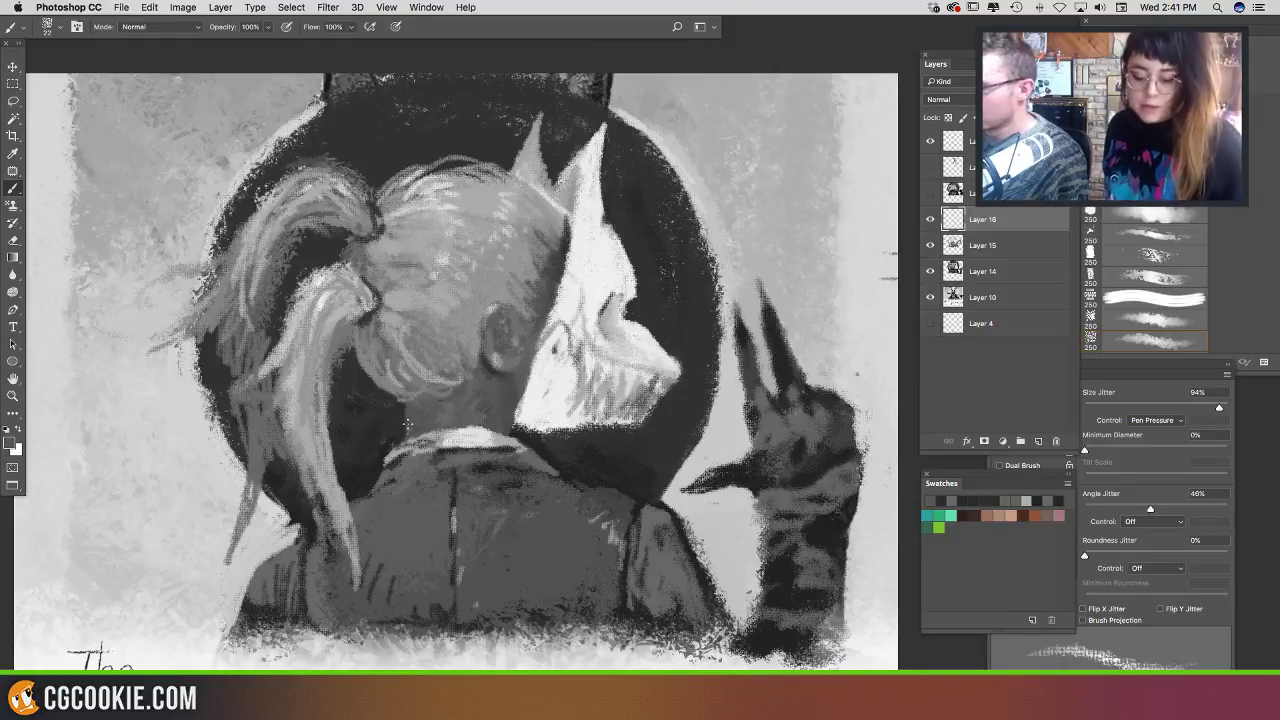
mouse_move(519, 379)
left_mouse_down()
mouse_move(553, 310)
mouse_move(534, 366)
left_mouse_up()
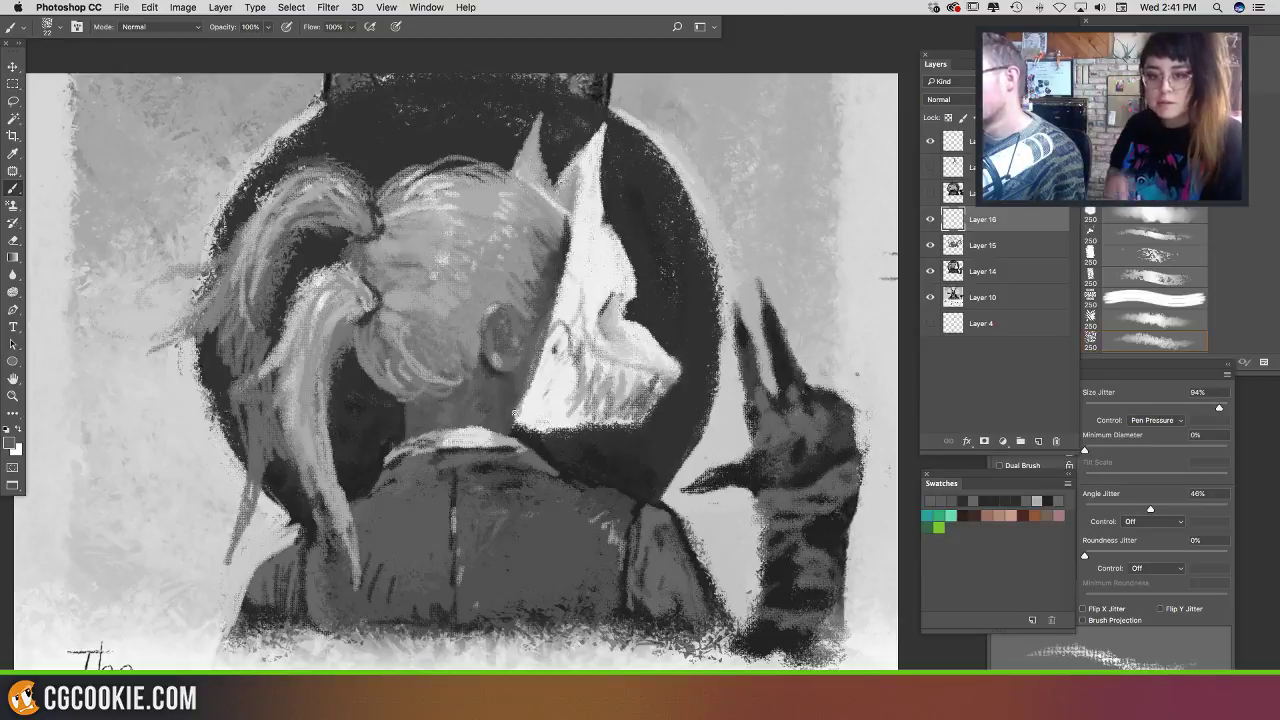
left_click(520, 400, "alt")
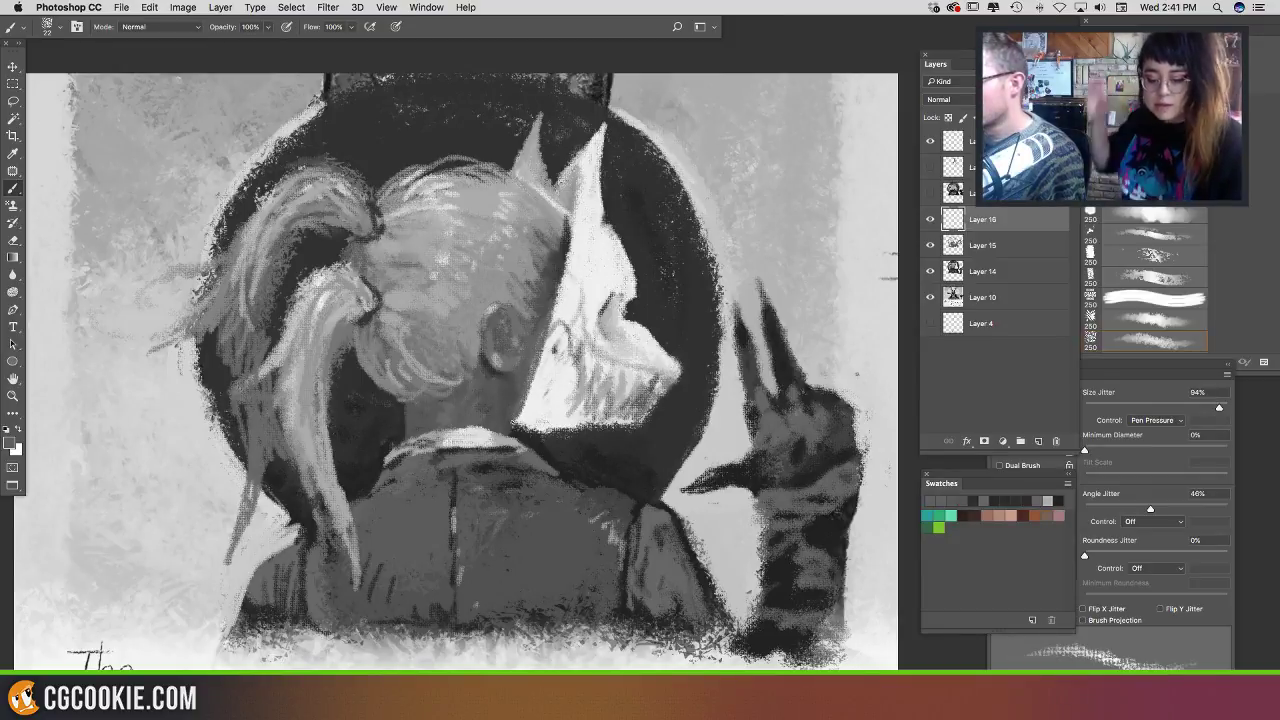
Step: Reshape and brighten the left end of the collar with the sampled collar white, blending its edge with nearby greys
left_click(455, 436, "alt")
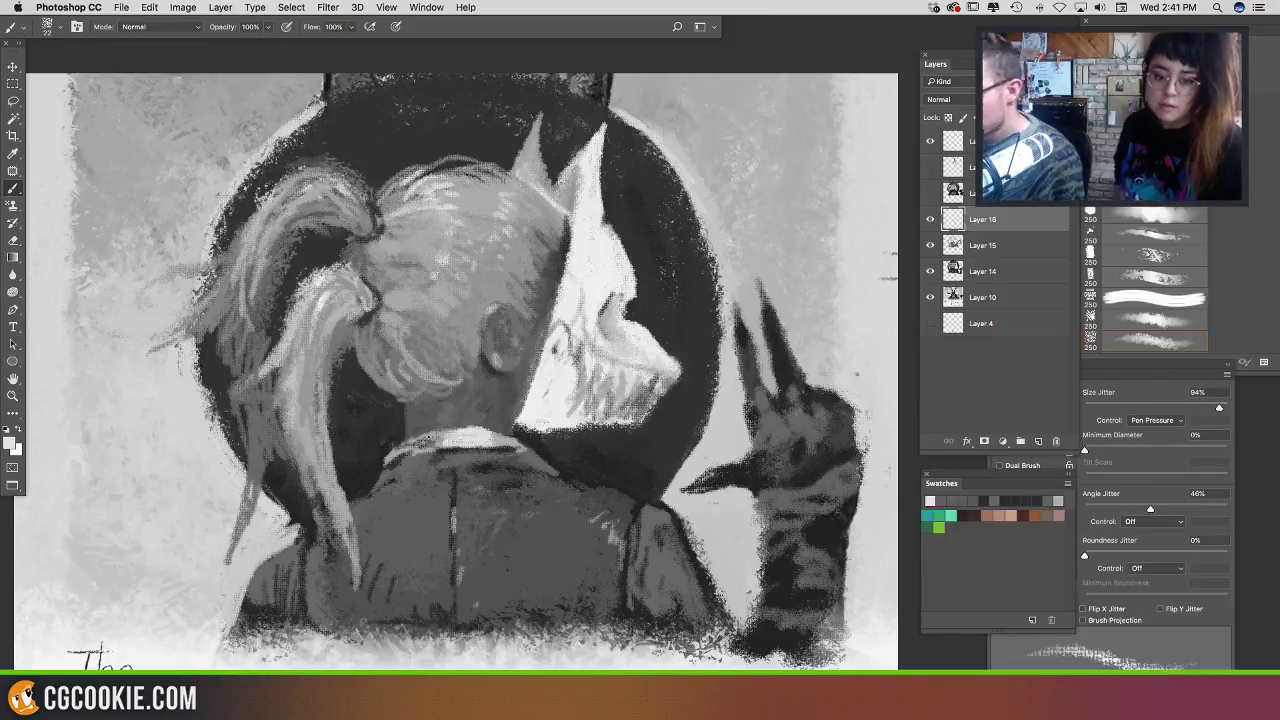
mouse_move(429, 438)
left_mouse_down()
mouse_move(456, 430)
mouse_move(445, 445)
mouse_move(407, 446)
left_mouse_up()
left_click(422, 440, "alt")
left_click_drag(430, 439, 408, 453)
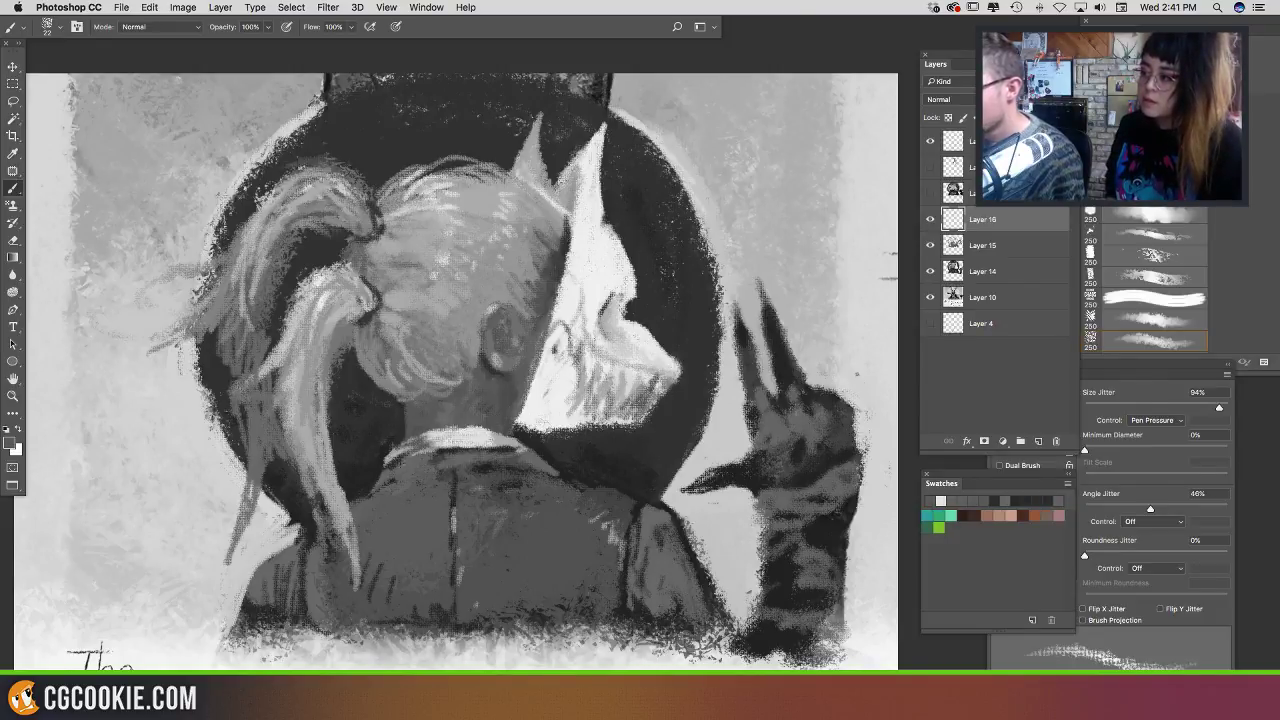
left_click(398, 458, "alt")
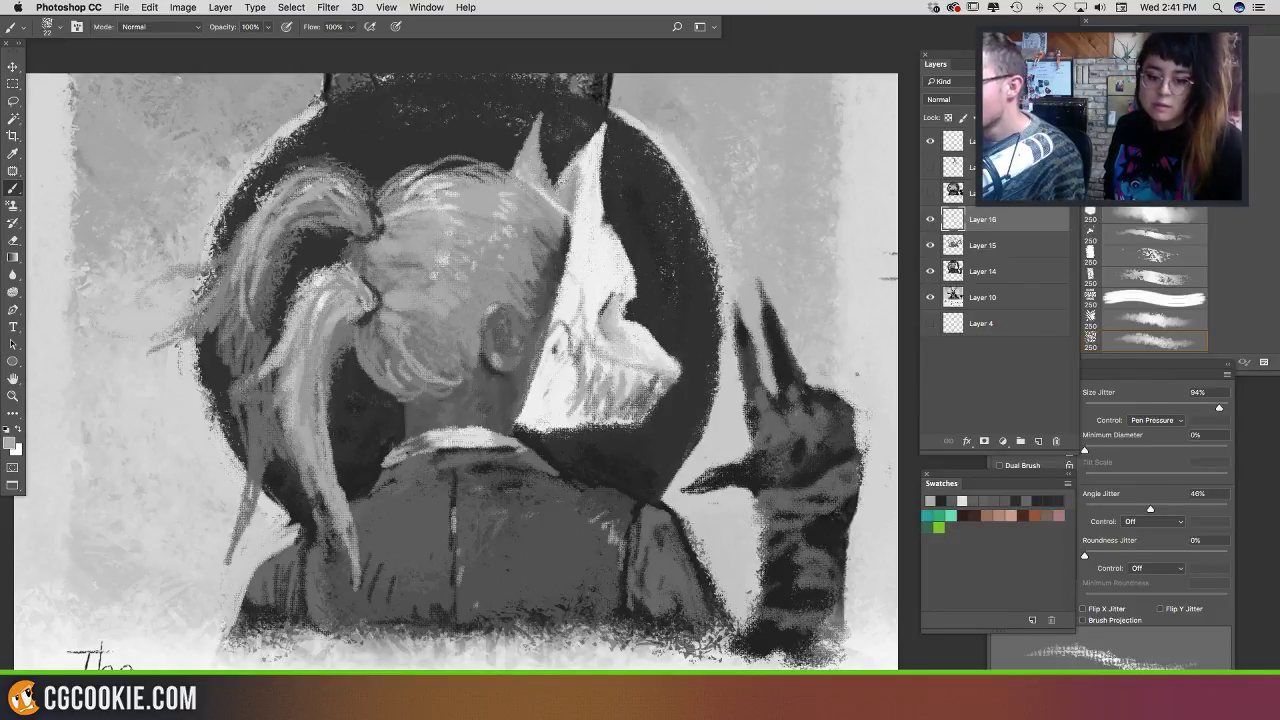
left_click(392, 467, "alt")
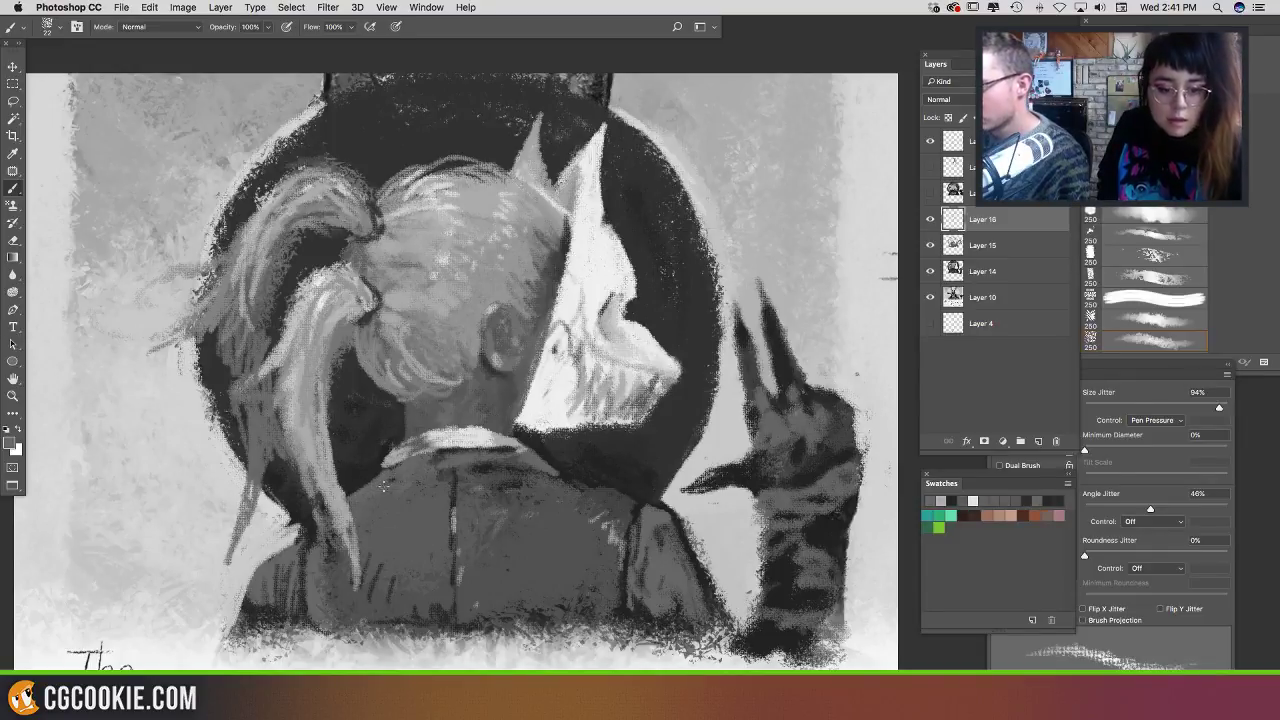
Step: Paint the centre seam and fabric folds across the back of the jacket with sampled dark and mid greys
left_click(460, 484, "alt")
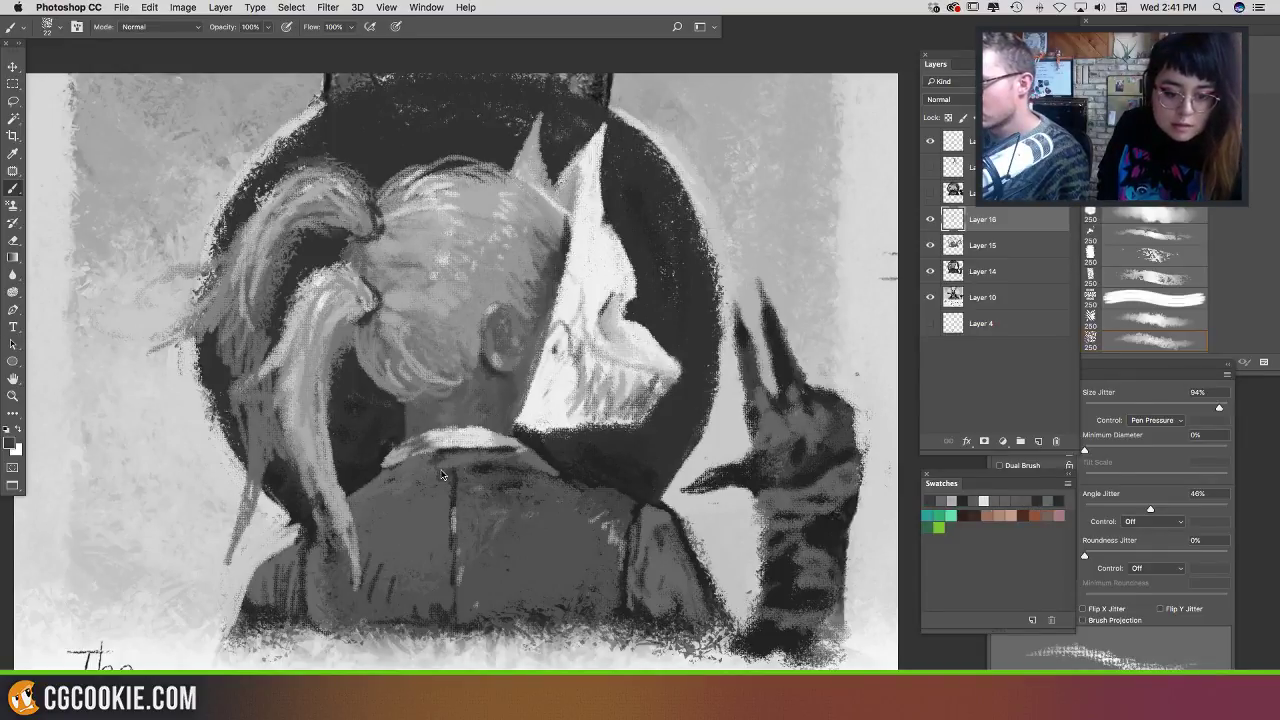
left_click(444, 543, "alt")
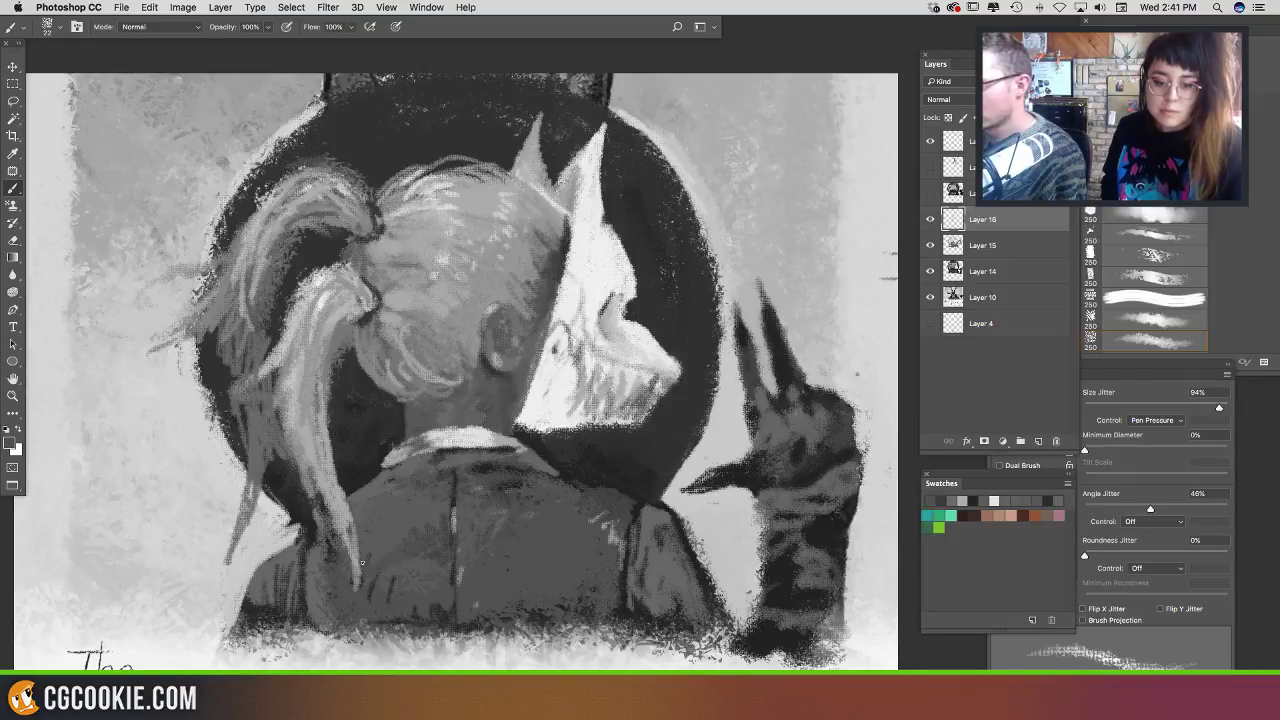
left_click(375, 586, "alt")
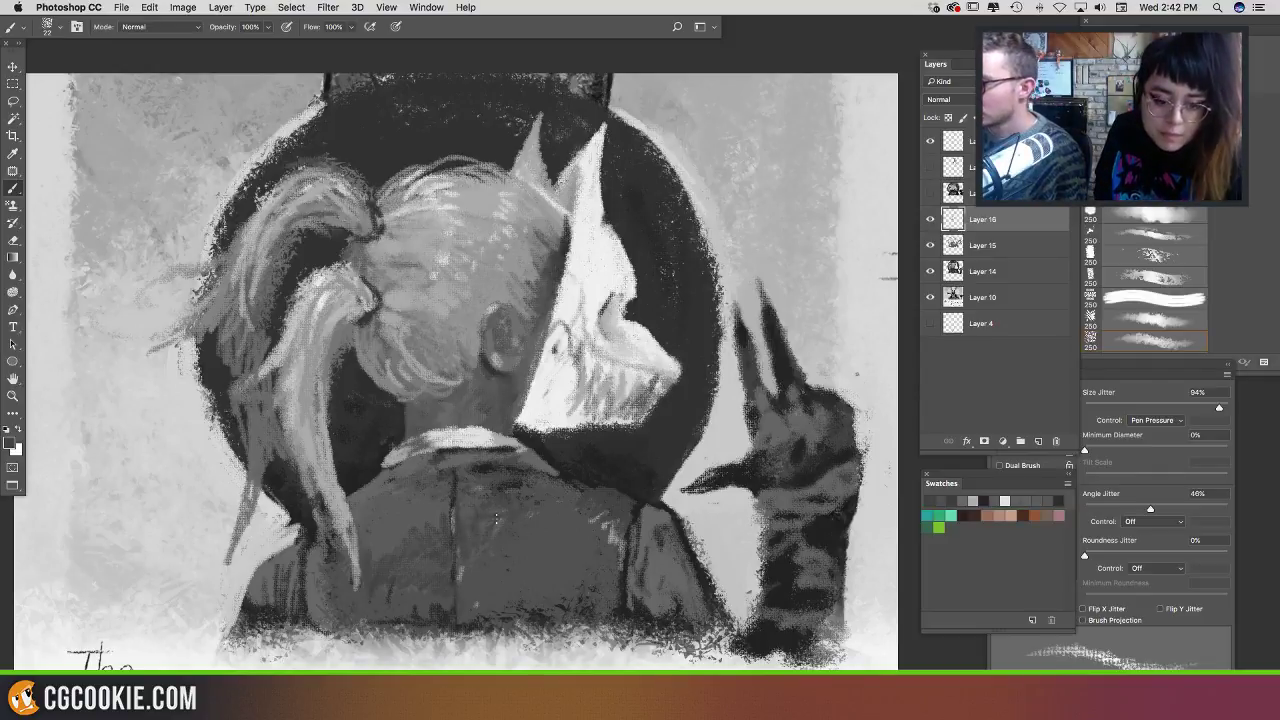
left_click(519, 483, "alt")
left_click(512, 482, "alt")
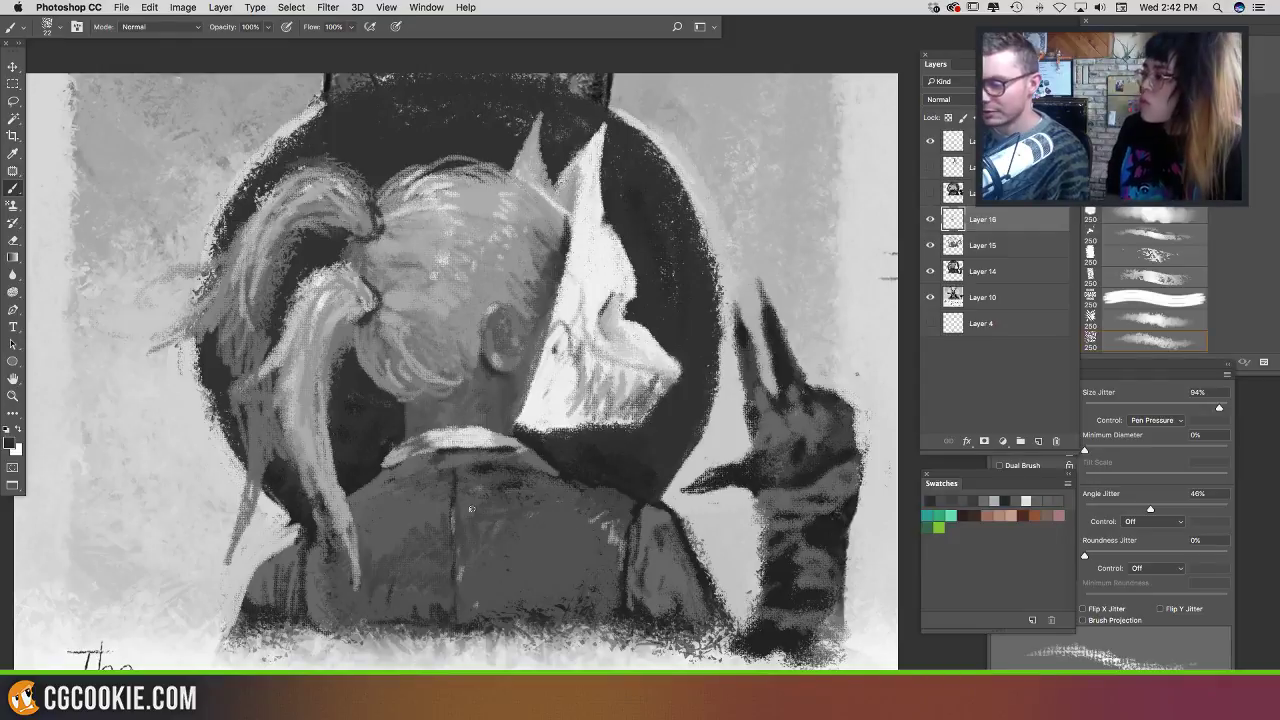
left_click(488, 465, "alt")
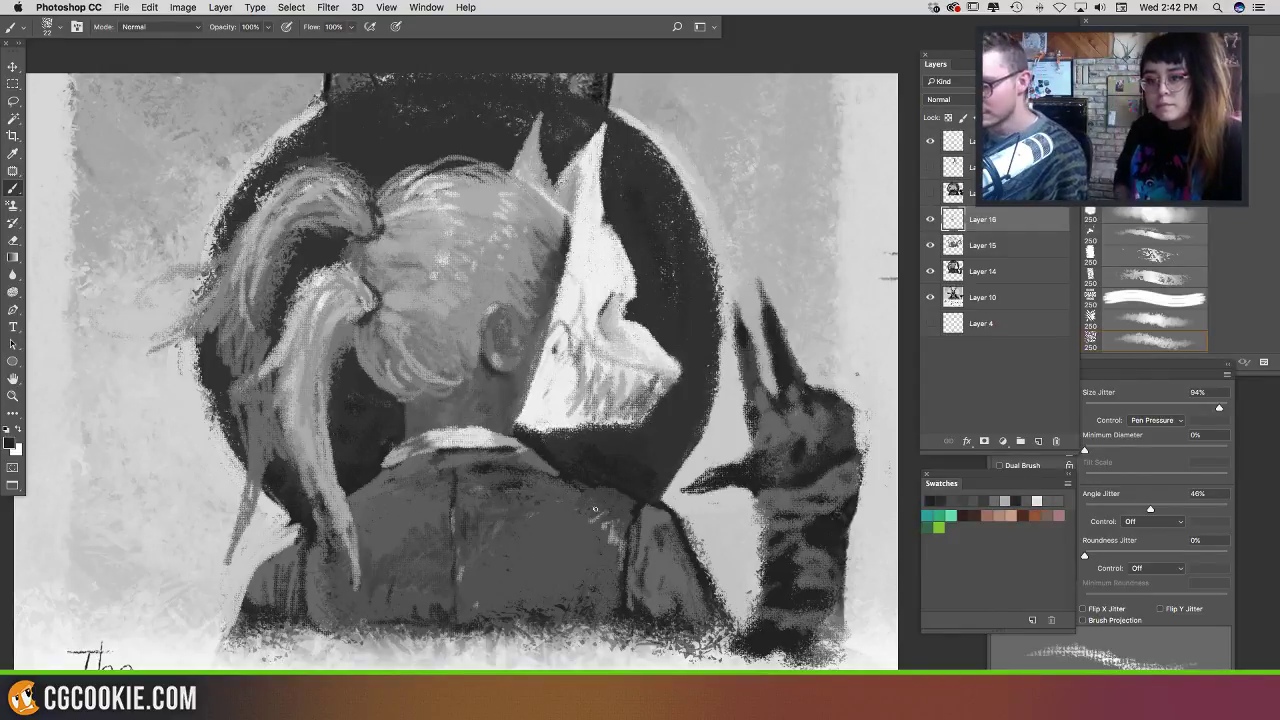
left_click(563, 511, "alt")
Step: Darken the shadow under the right side of the collar and paint the seam running along the right shoulder
left_click(518, 462, "alt")
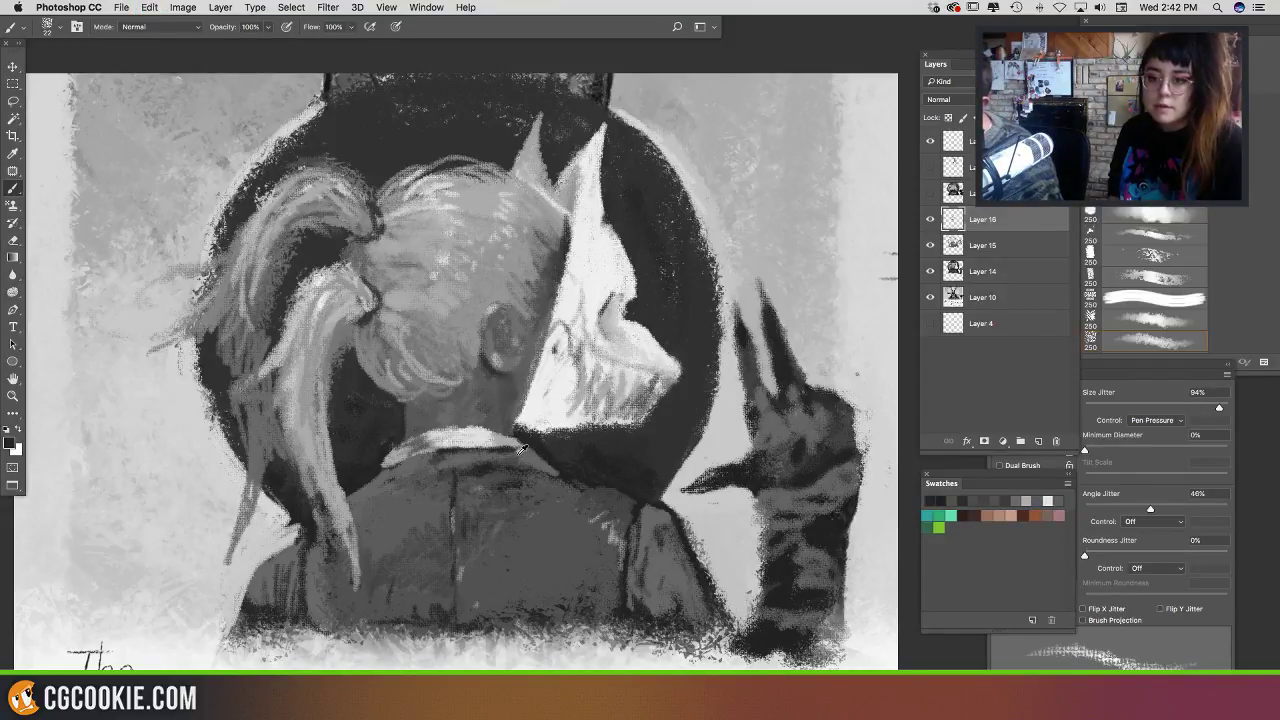
left_click(514, 450, "alt")
left_click_drag(480, 445, 520, 450)
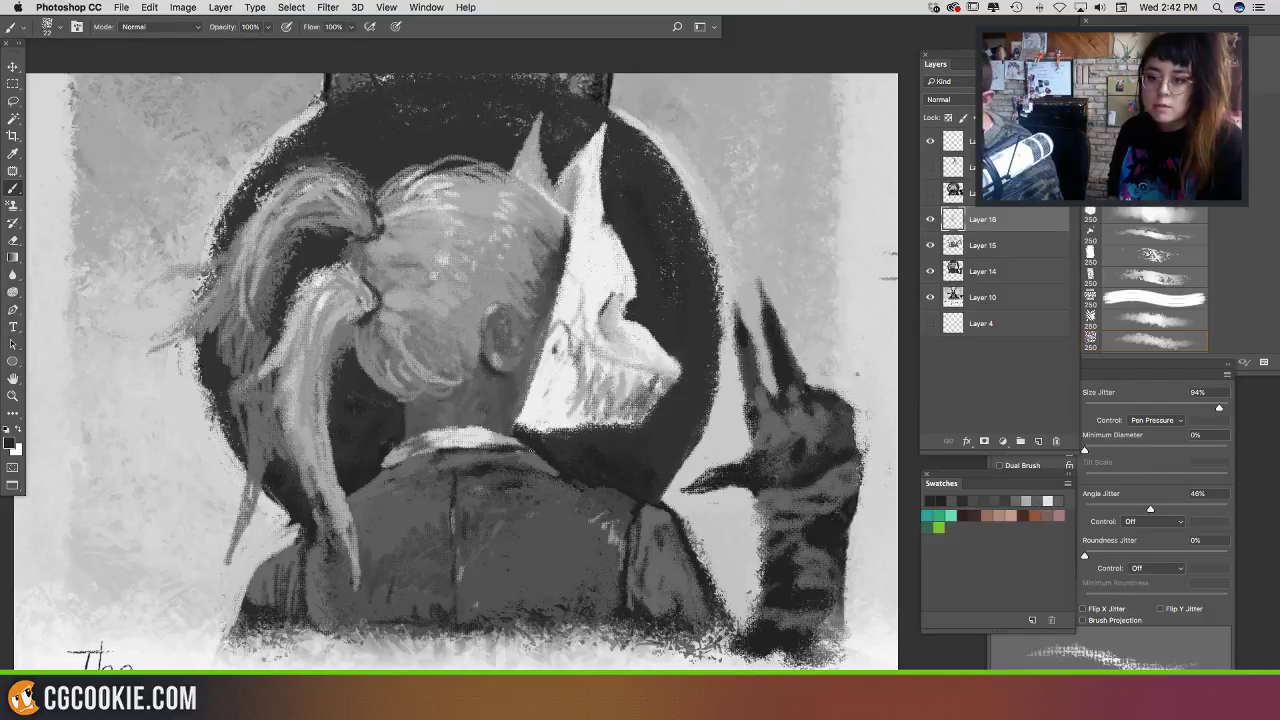
left_click(545, 457, "alt")
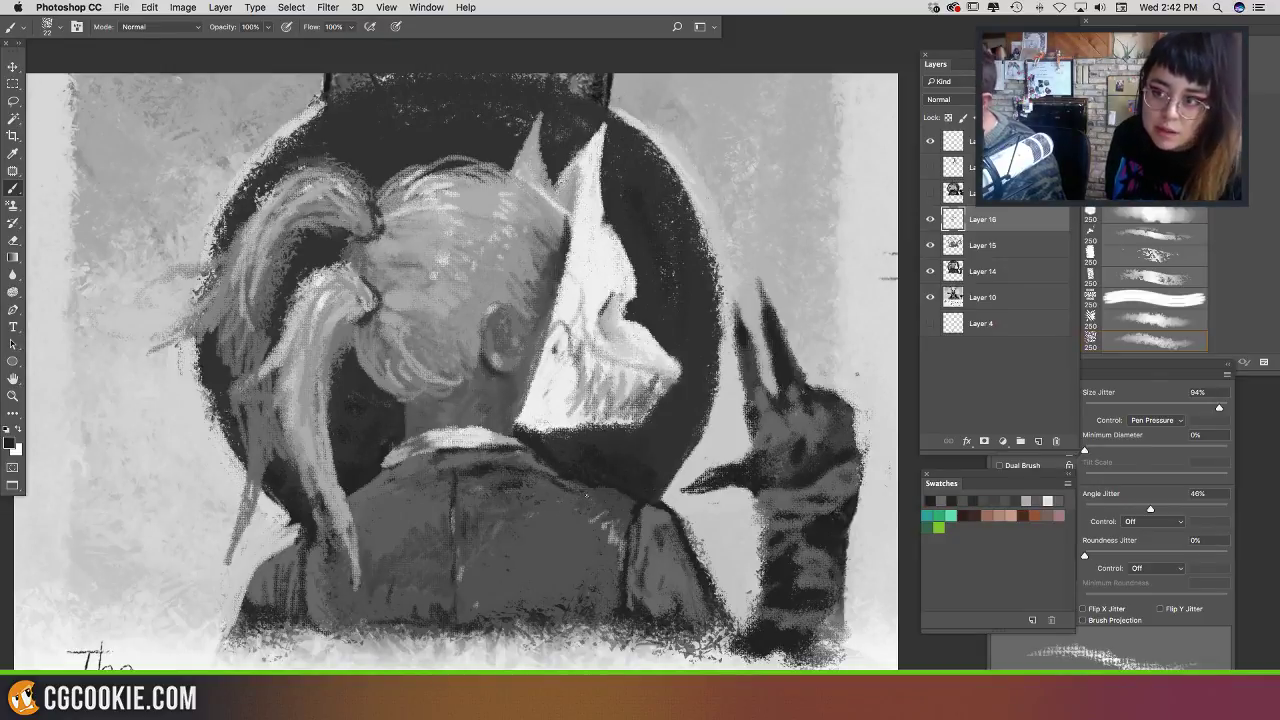
left_click(618, 516, "alt")
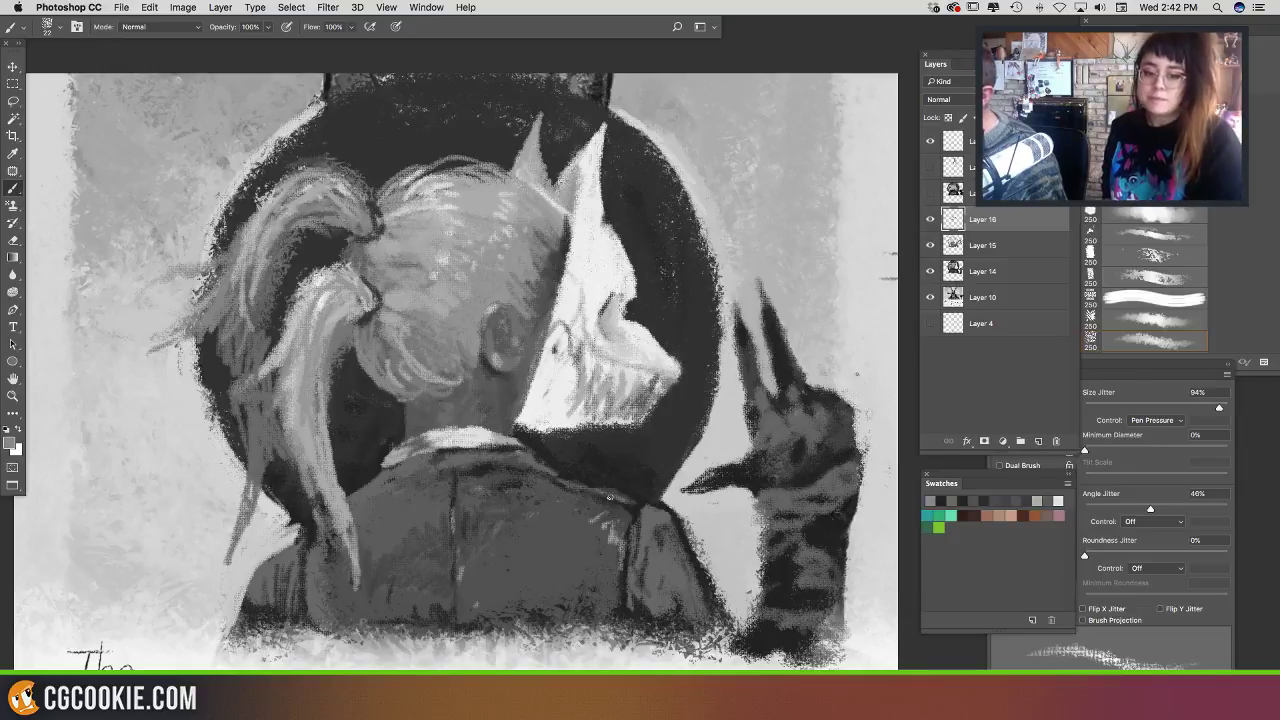
Step: Redraw the curved ear and cheek lines on the mask in a sampled dark grey
left_click(585, 472, "alt")
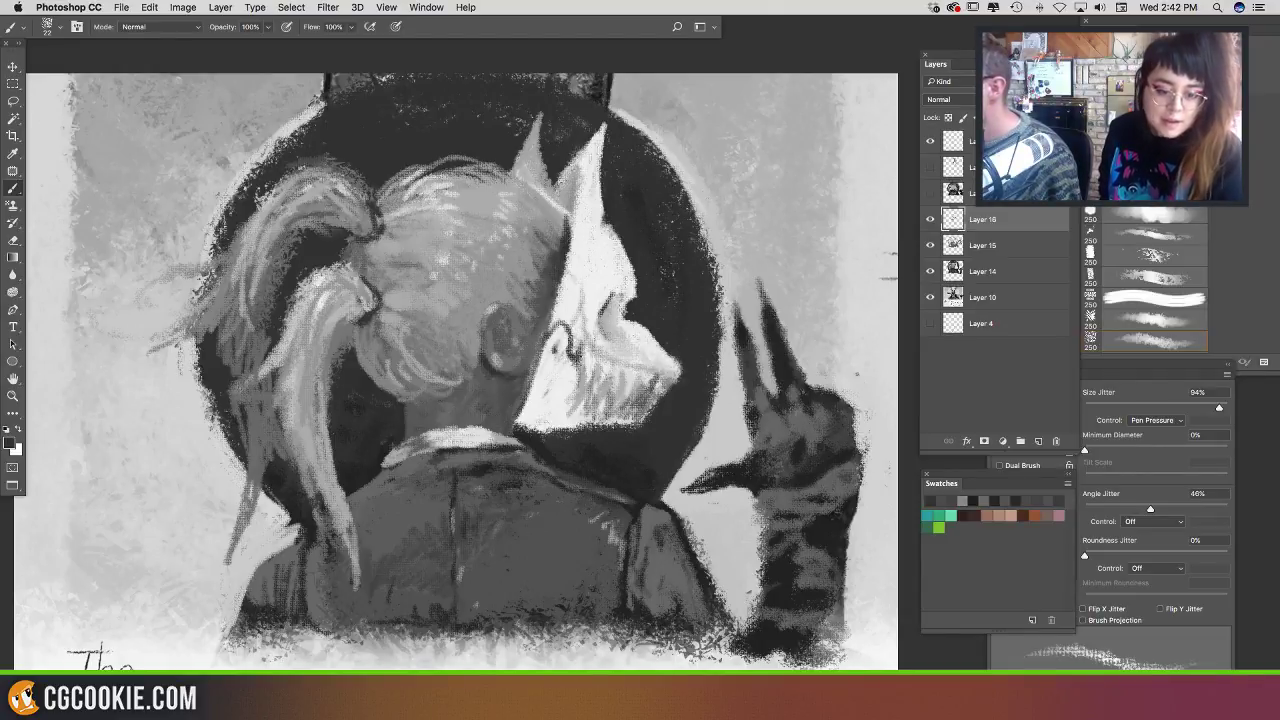
mouse_move(584, 351)
left_mouse_down()
mouse_move(568, 414)
mouse_move(601, 365)
mouse_move(588, 397)
left_mouse_up()
left_click(577, 359, "alt")
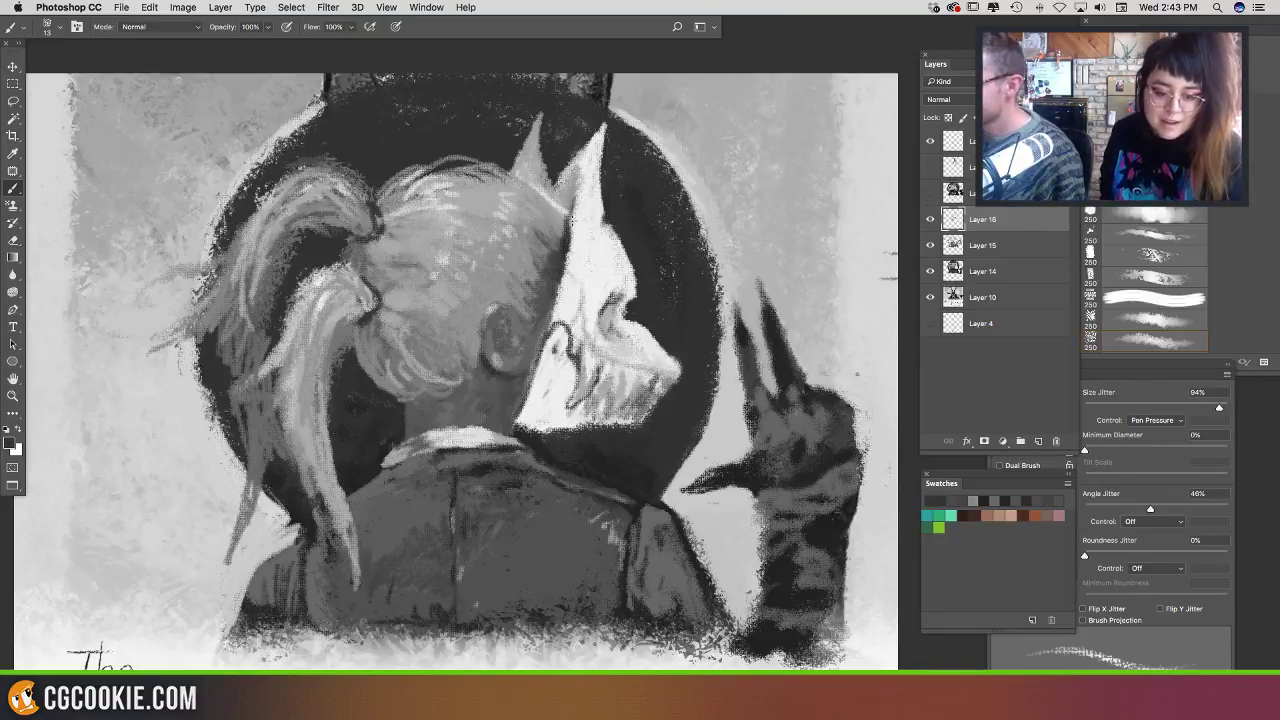
Step: With a 13 px brush, define the mask's far horn with a dark centre line and sampled light highlights along its right side
mouse_move(580, 184)
left_mouse_down()
mouse_move(600, 137)
mouse_move(566, 192)
mouse_move(536, 152)
mouse_move(535, 172)
mouse_move(540, 135)
mouse_move(535, 151)
left_mouse_up()
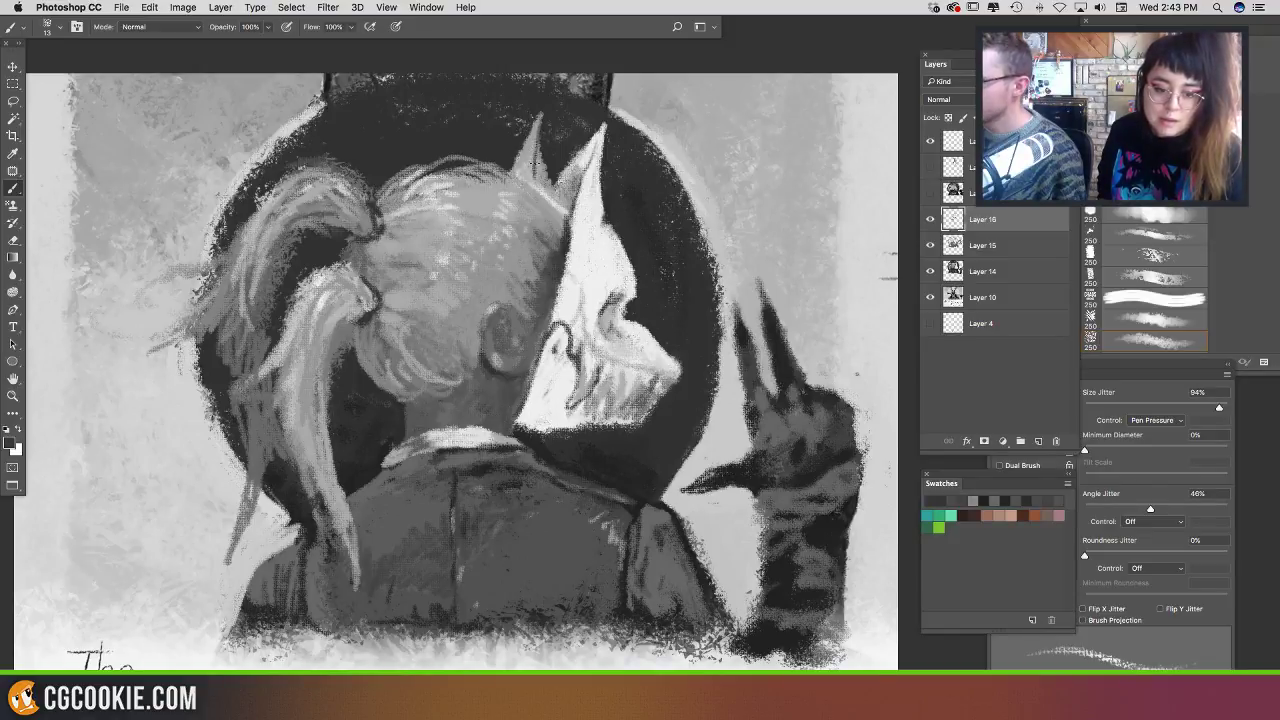
left_click(597, 172, "alt")
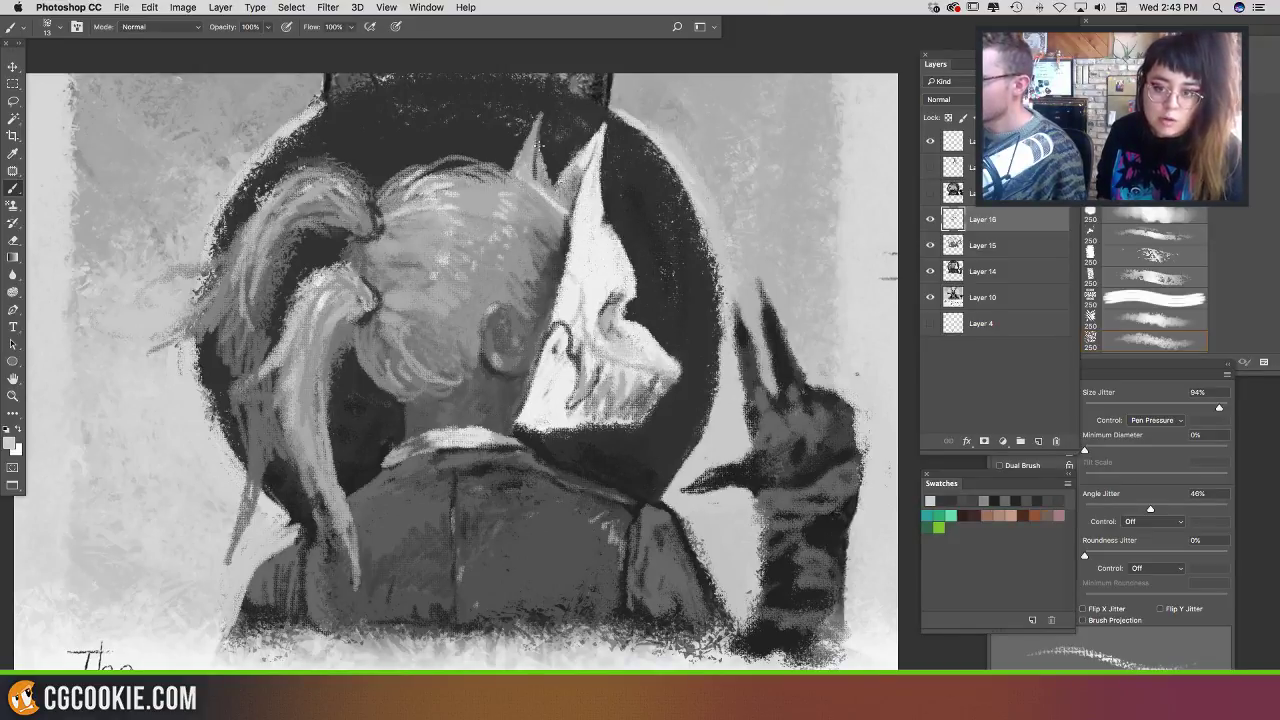
mouse_move(538, 148)
left_mouse_down()
mouse_move(545, 115)
mouse_move(541, 137)
mouse_move(541, 125)
left_mouse_up()
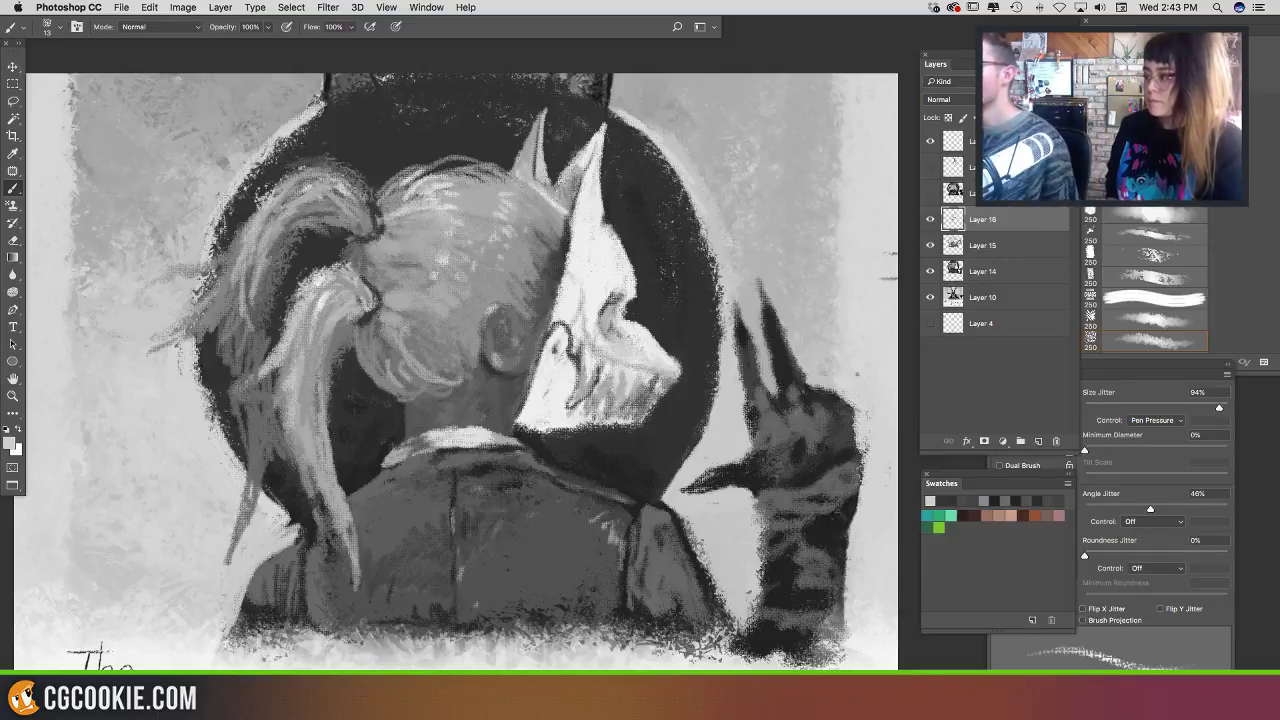
left_click(595, 142, "alt")
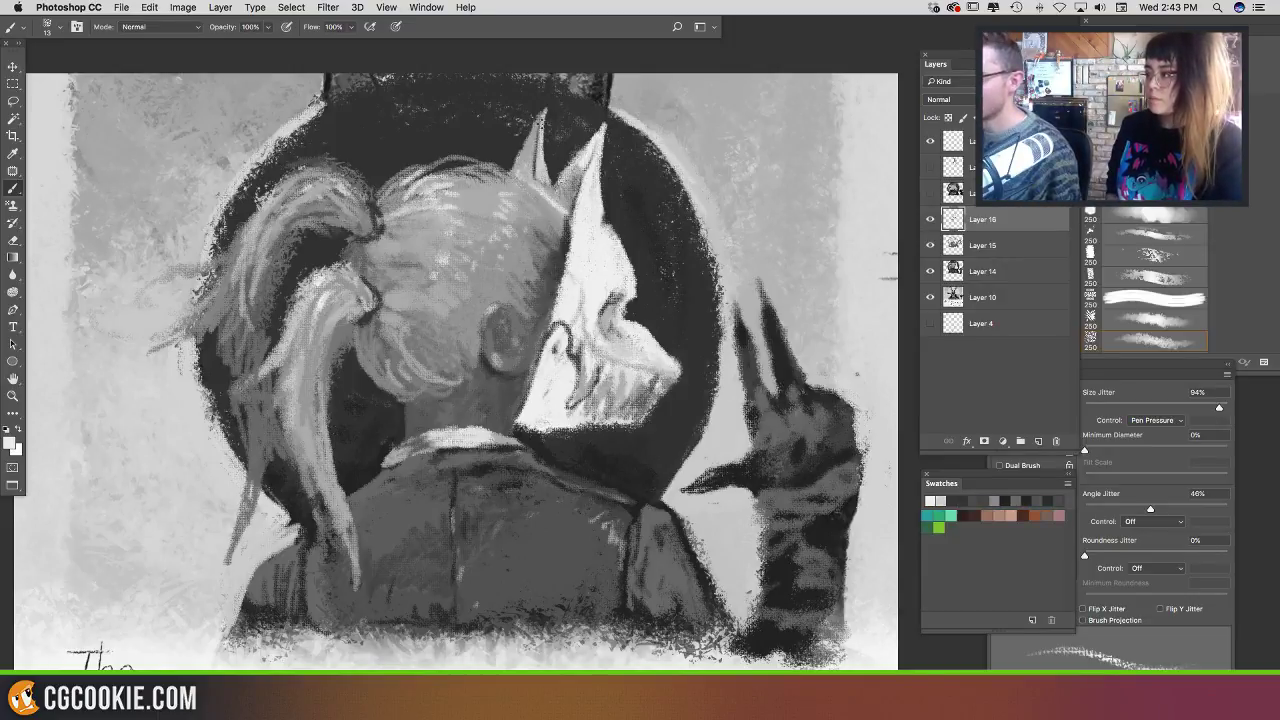
left_click_drag(541, 125, 541, 173)
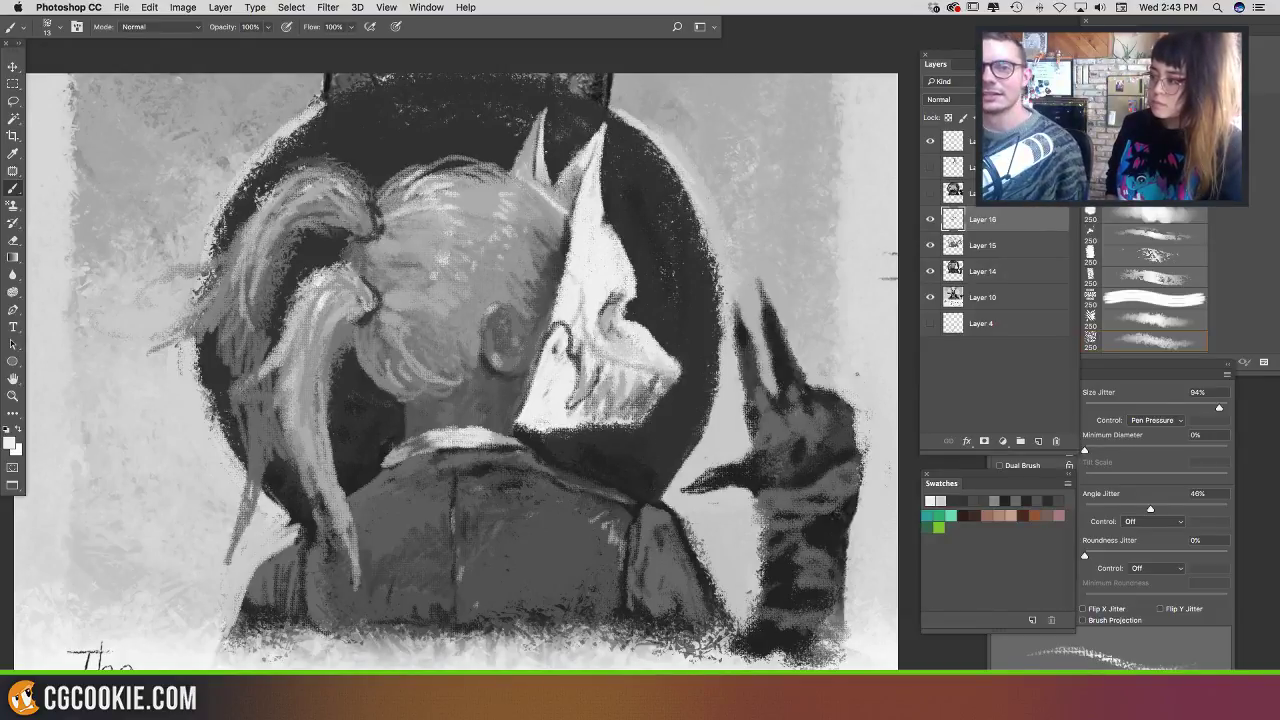
Step: Darken the hair beside the mask and the lower hair strands with a 25 px brush and the sampled circle tone
left_click(495, 110, "alt")
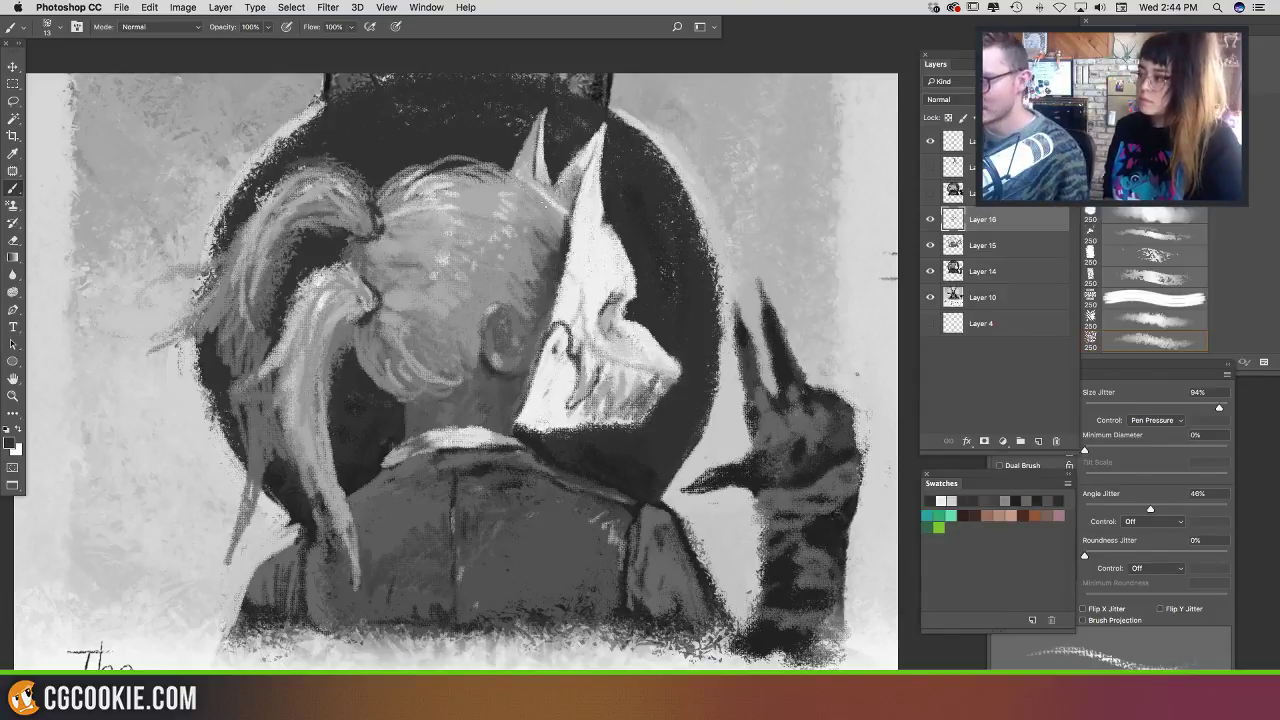
mouse_move(560, 201)
left_mouse_down()
mouse_move(554, 236)
mouse_move(558, 224)
left_mouse_up()
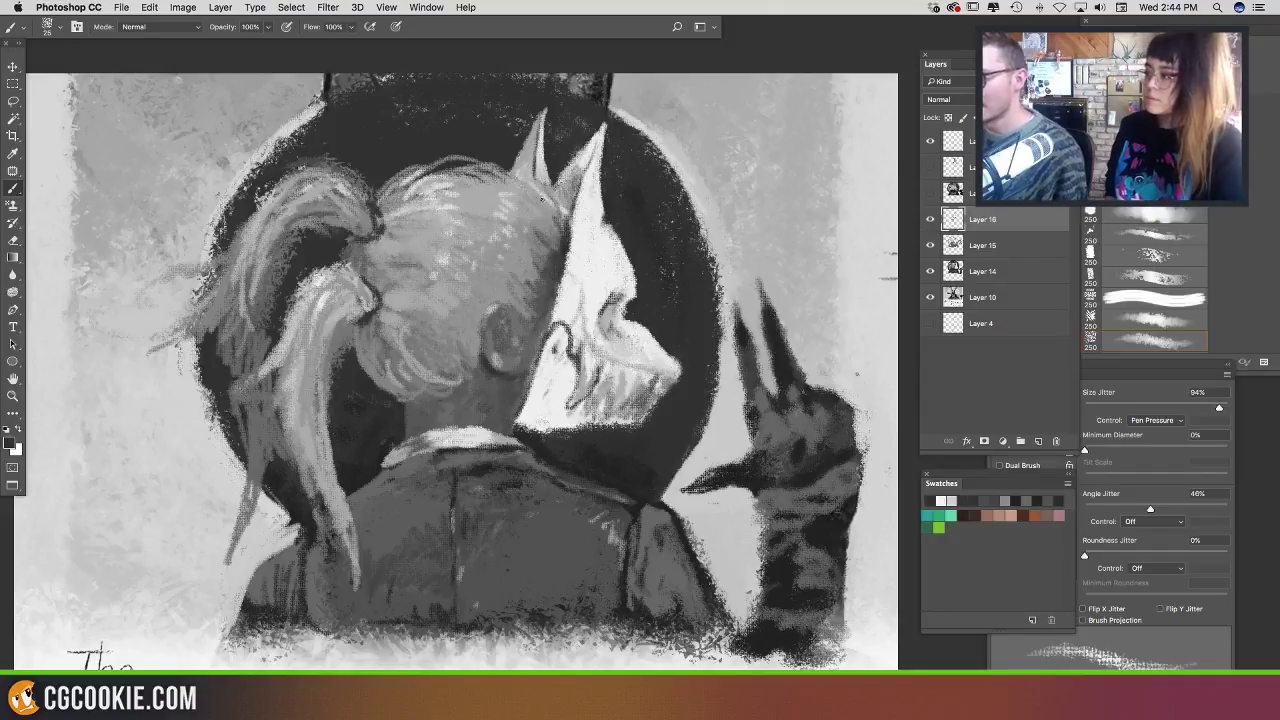
mouse_move(417, 340)
left_mouse_down()
mouse_move(437, 376)
mouse_move(359, 338)
left_mouse_up()
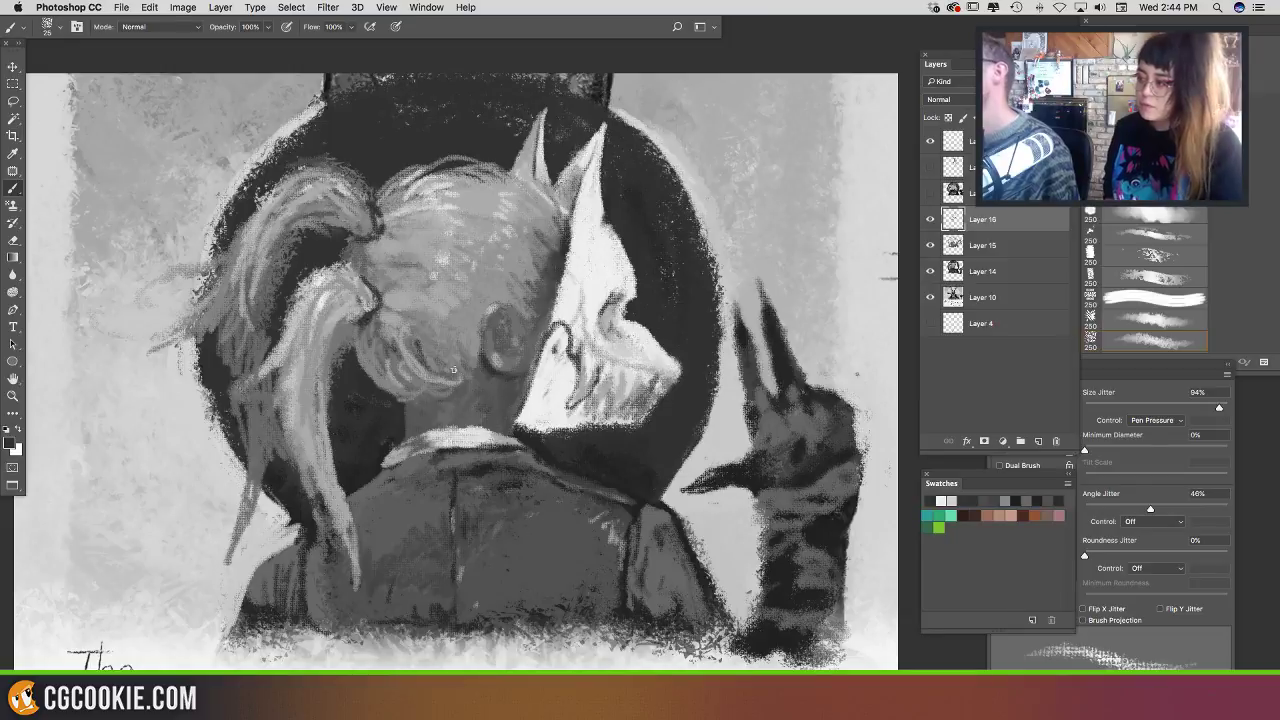
Step: Clean up the left edge of the neck and the left tip of the collar with sampled greys
left_click(409, 421, "alt")
left_click_drag(404, 423, 383, 470)
left_click(397, 449, "alt")
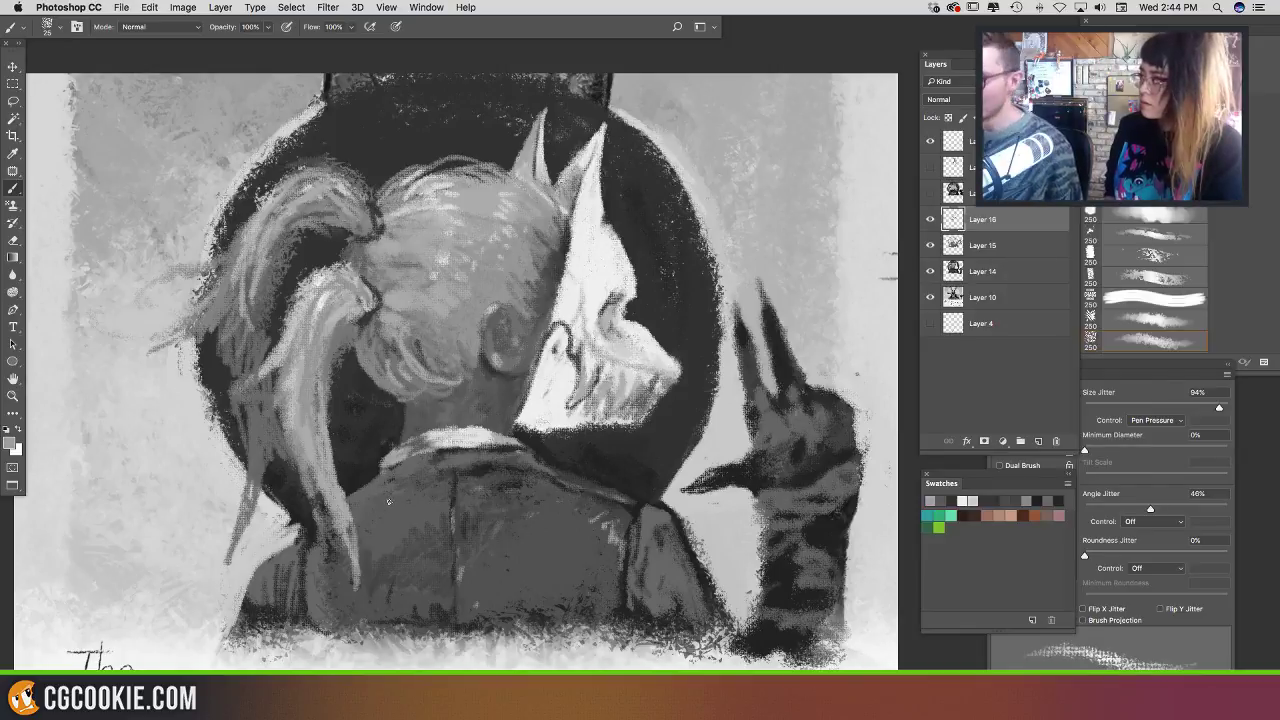
Step: Extend and smooth the left shoulder outline behind the pigtails with the sampled jacket grey
left_click(388, 472, "alt")
mouse_move(378, 473)
left_mouse_down()
mouse_move(348, 489)
mouse_move(365, 487)
left_mouse_up()
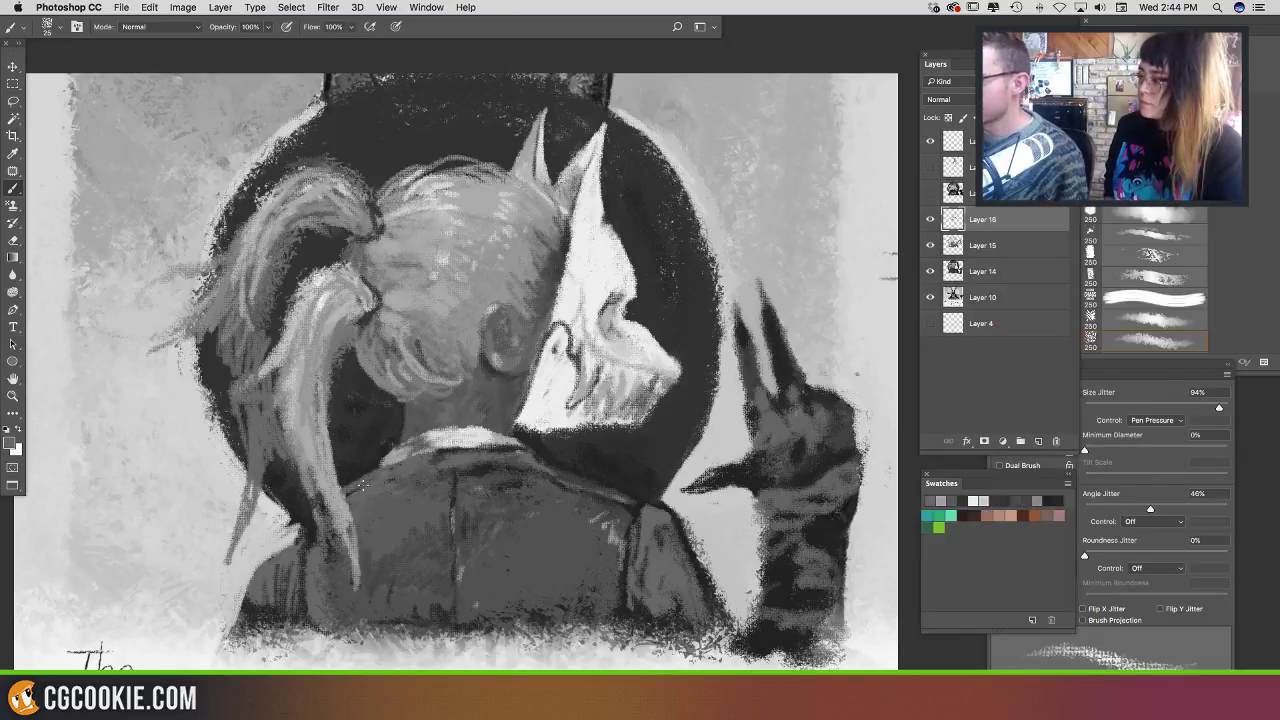
mouse_move(300, 524)
left_mouse_down()
mouse_move(246, 568)
mouse_move(277, 560)
mouse_move(310, 520)
left_mouse_up()
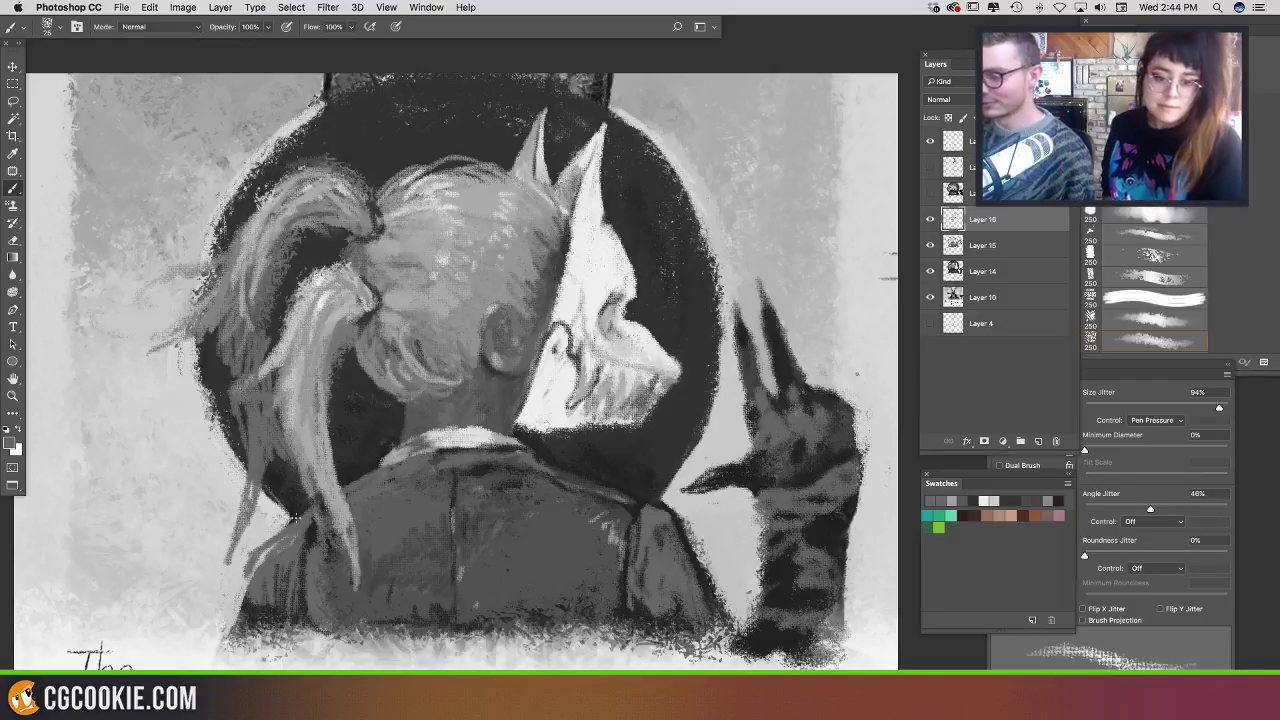
mouse_move(256, 536)
left_mouse_down()
mouse_move(244, 596)
mouse_move(268, 532)
mouse_move(287, 544)
mouse_move(319, 514)
mouse_move(314, 498)
mouse_move(284, 508)
left_mouse_up()
Step: Paint dark shading on the neck below the ear and along the back edge of the mask
left_click(309, 538, "alt")
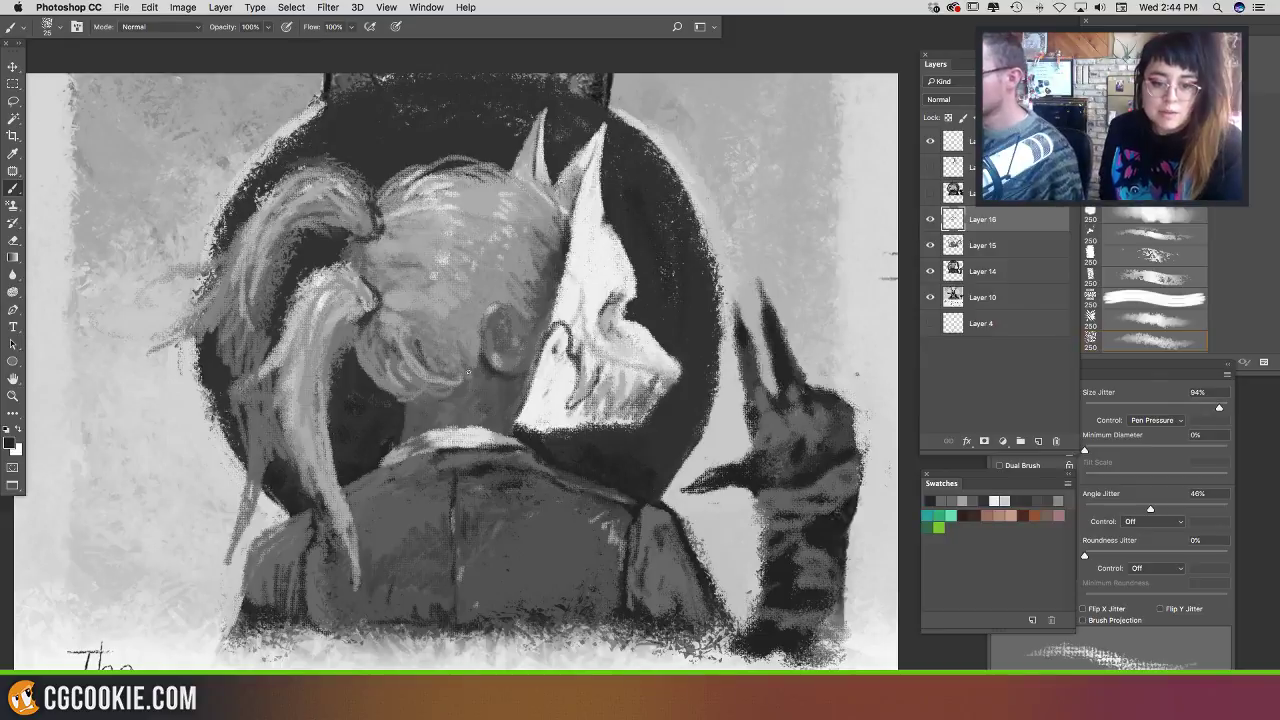
mouse_move(489, 382)
left_mouse_down()
mouse_move(503, 386)
mouse_move(492, 388)
left_mouse_up()
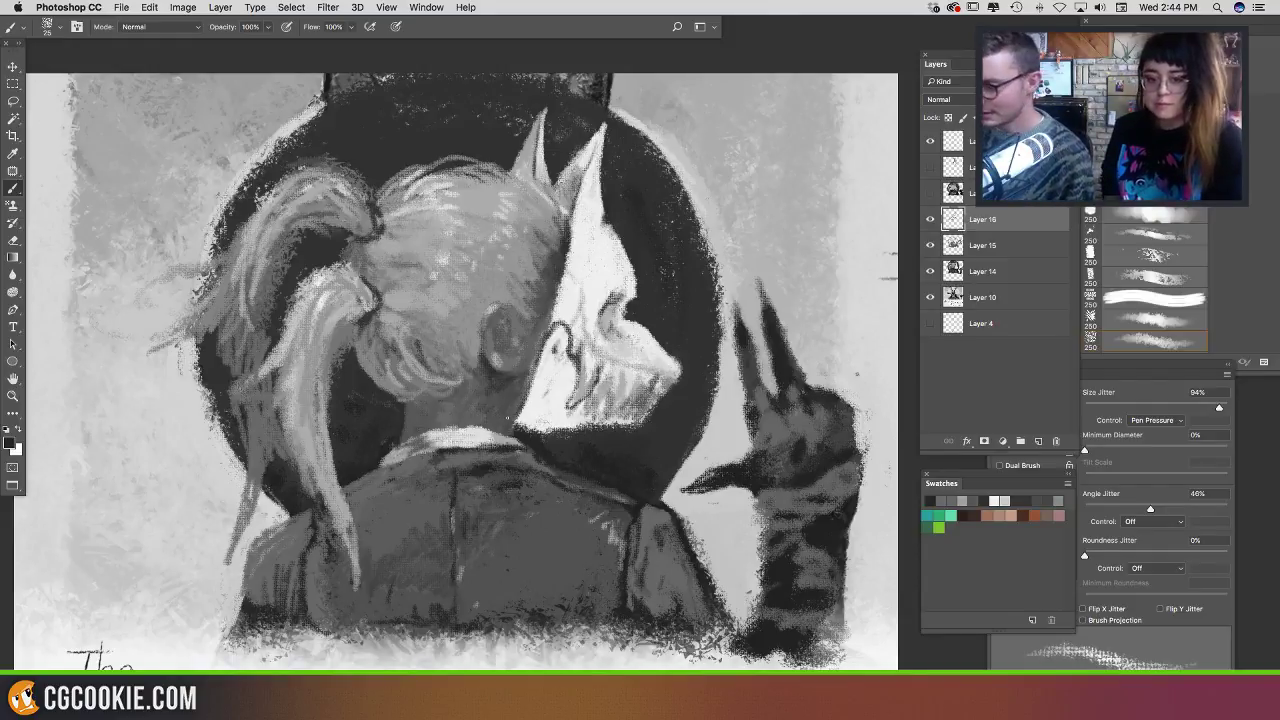
mouse_move(515, 421)
left_mouse_down()
mouse_move(567, 411)
mouse_move(550, 355)
mouse_move(524, 374)
mouse_move(543, 364)
mouse_move(554, 410)
mouse_move(570, 403)
mouse_move(558, 352)
mouse_move(543, 384)
left_mouse_up()
Step: Shade the mask's face lightly with sampled neck grey using a 95 px brush
left_click(519, 381, "alt")
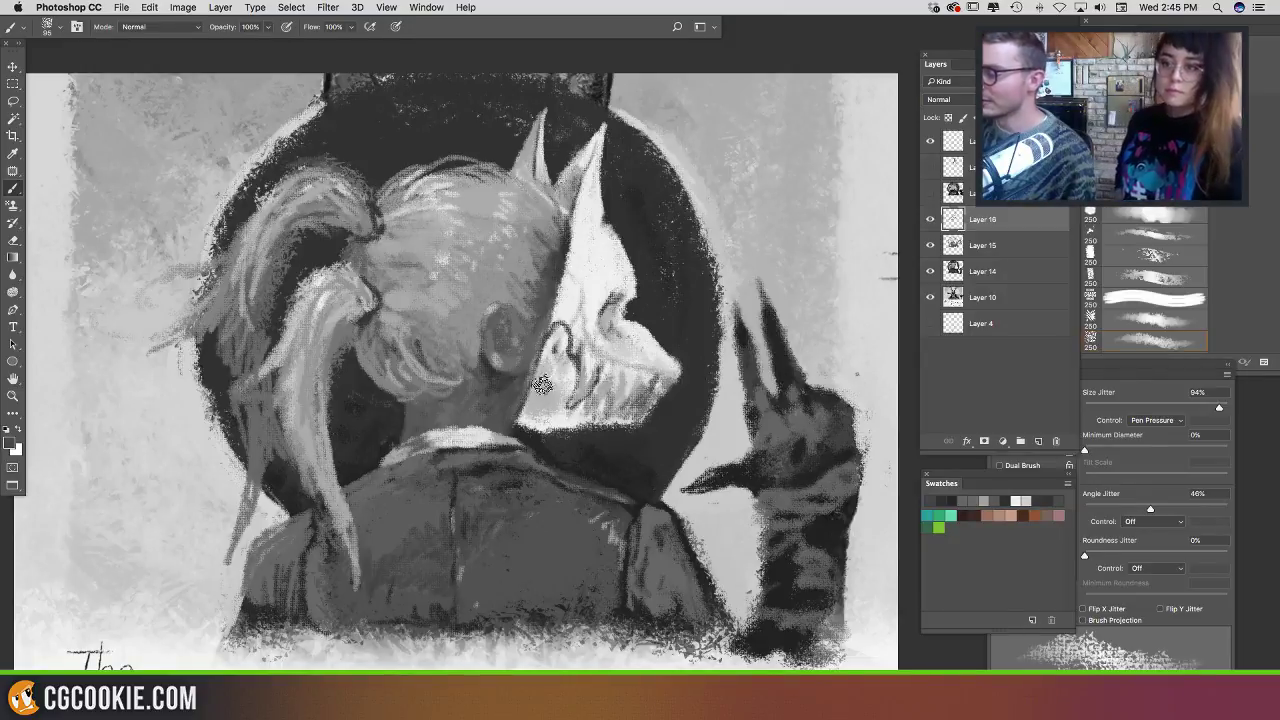
left_click_drag(592, 303, 596, 334)
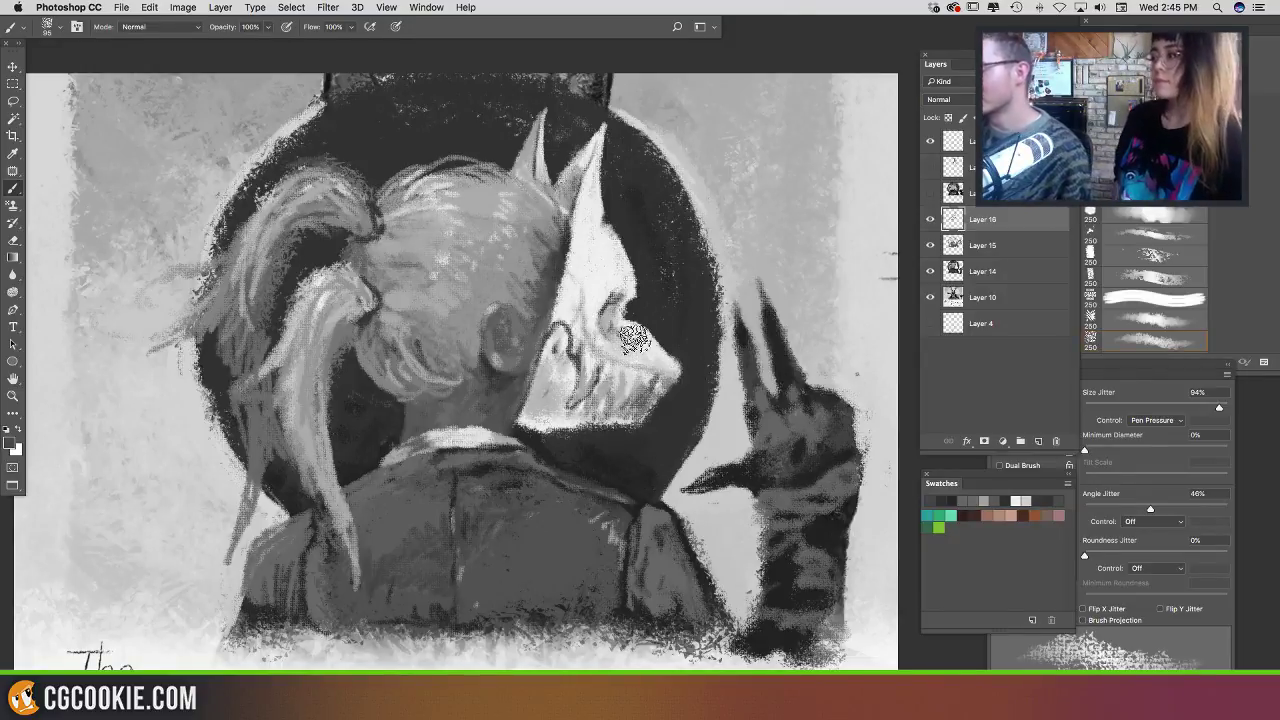
left_click_drag(684, 320, 664, 330)
Step: Deepen the shadow at the upper pigtail's base and paint background grey over the stray strands outside the circle
left_click(387, 158, "alt")
mouse_move(379, 214)
left_mouse_down()
mouse_move(374, 240)
mouse_move(315, 205)
left_mouse_up()
left_click(361, 218, "alt")
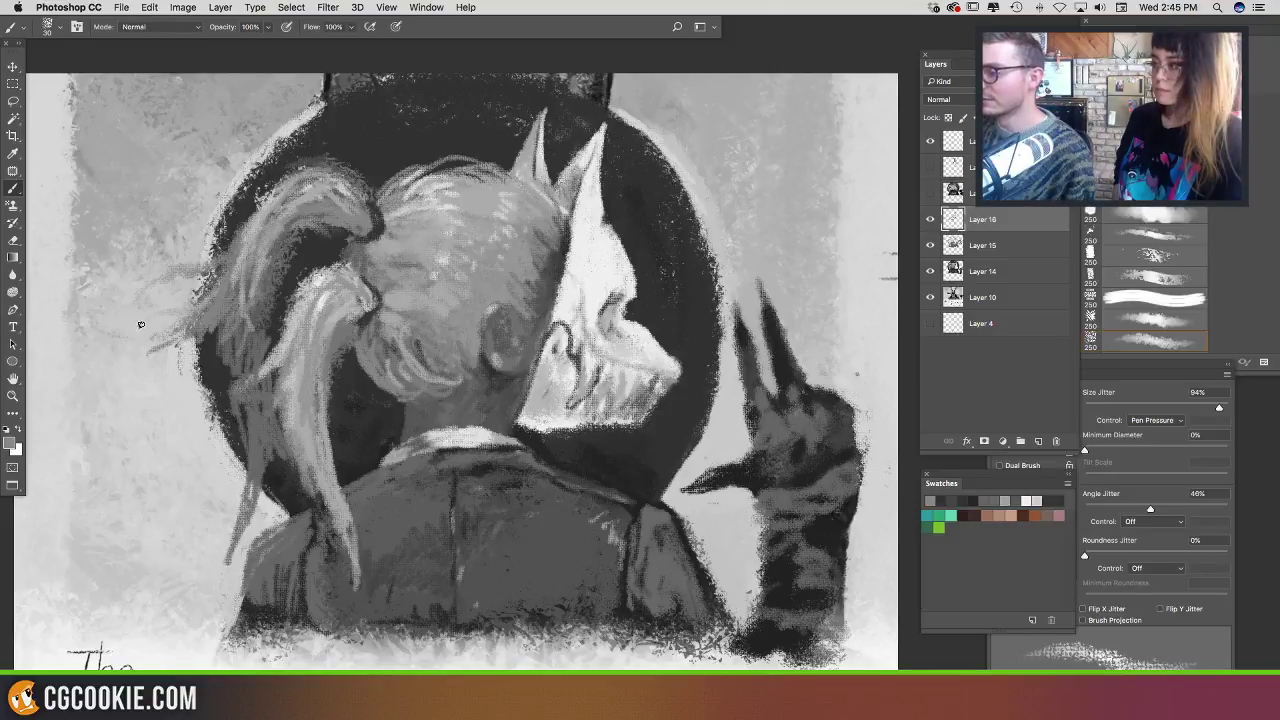
mouse_move(192, 252)
left_mouse_down()
mouse_move(178, 400)
mouse_move(198, 384)
left_mouse_up()
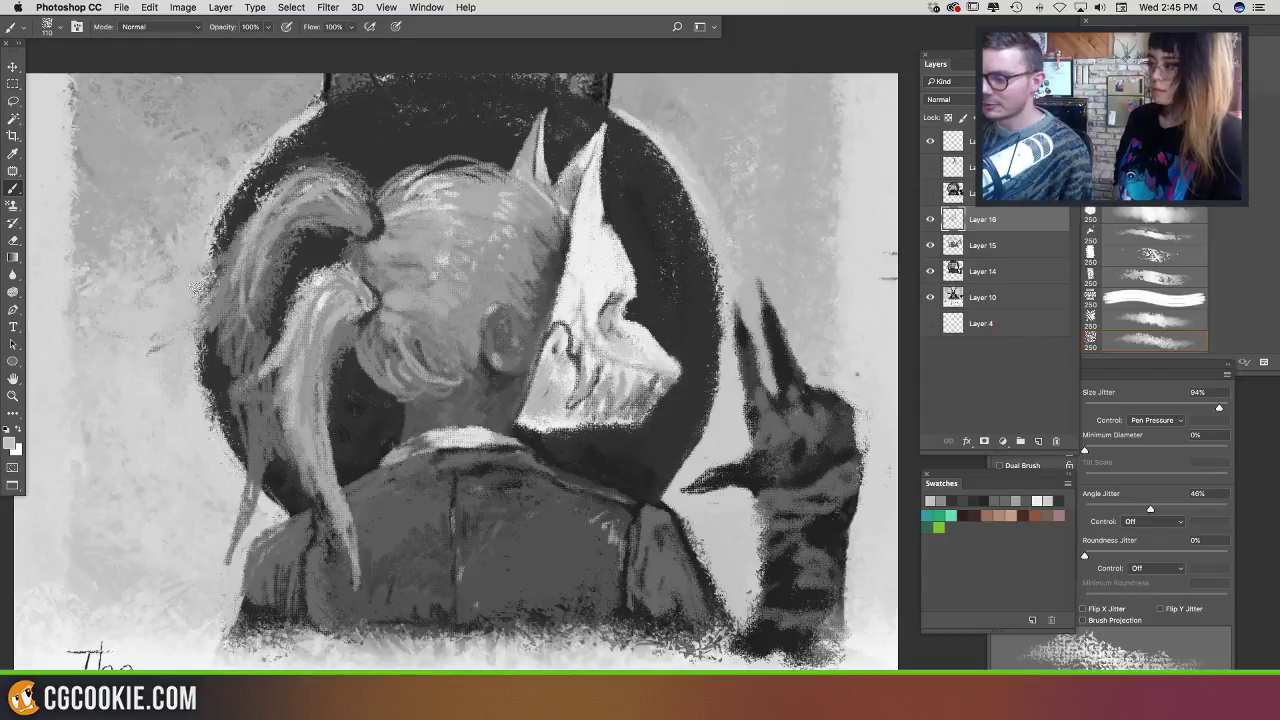
Step: Clean up the background along the circle's left edge and rebuild its upper-left rim with the sampled circle dark
left_click_drag(193, 302, 213, 446)
left_click_drag(186, 331, 208, 430)
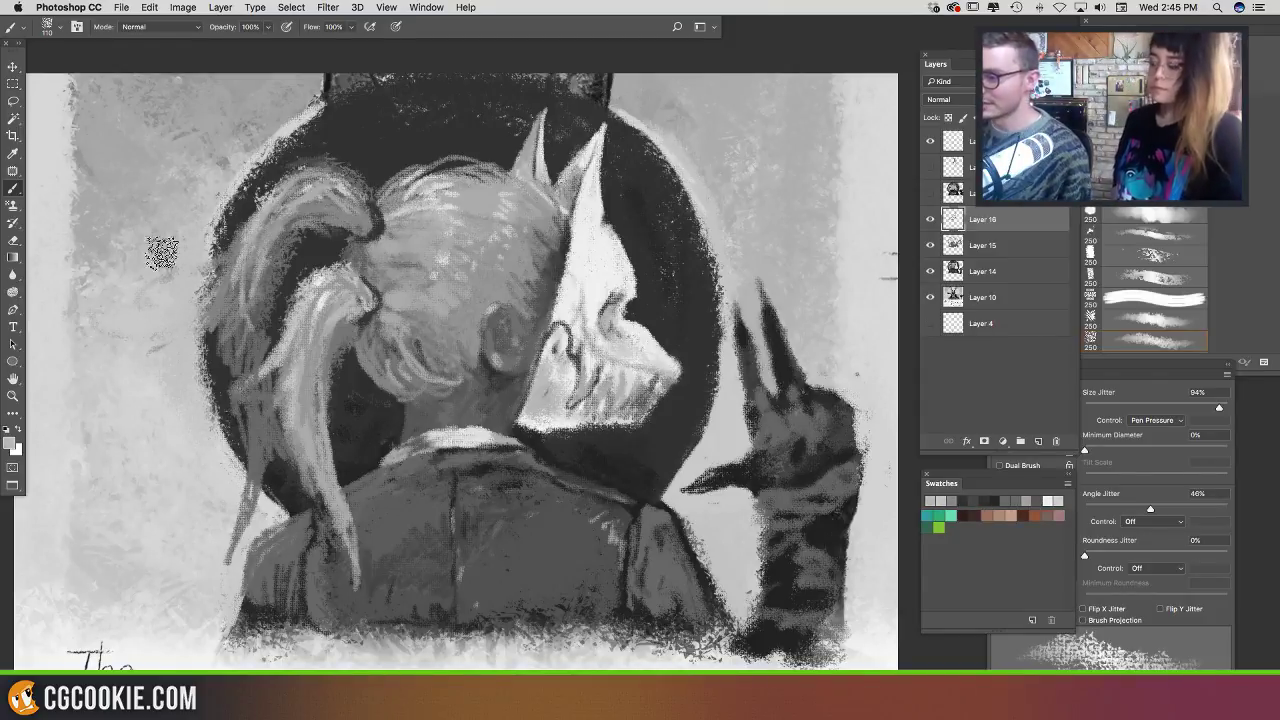
left_click_drag(189, 322, 203, 366)
left_click(317, 129, "alt")
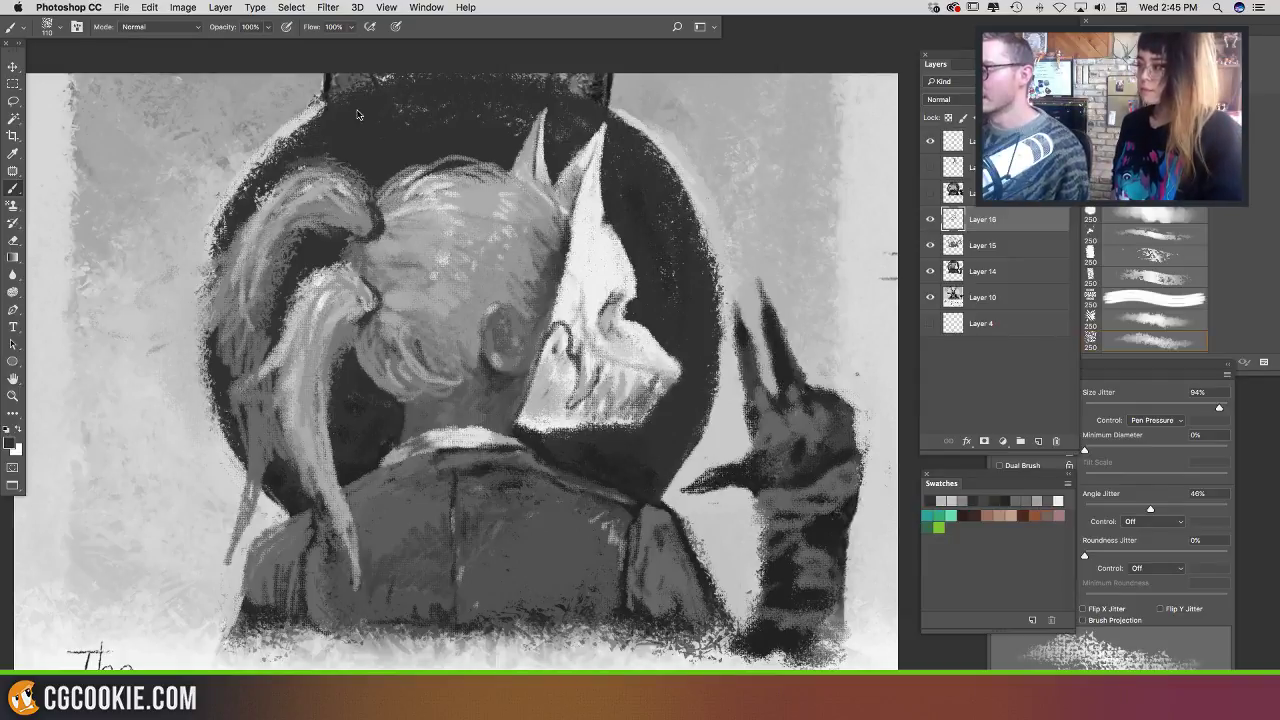
mouse_move(321, 108)
left_mouse_down()
mouse_move(229, 203)
mouse_move(212, 298)
left_mouse_up()
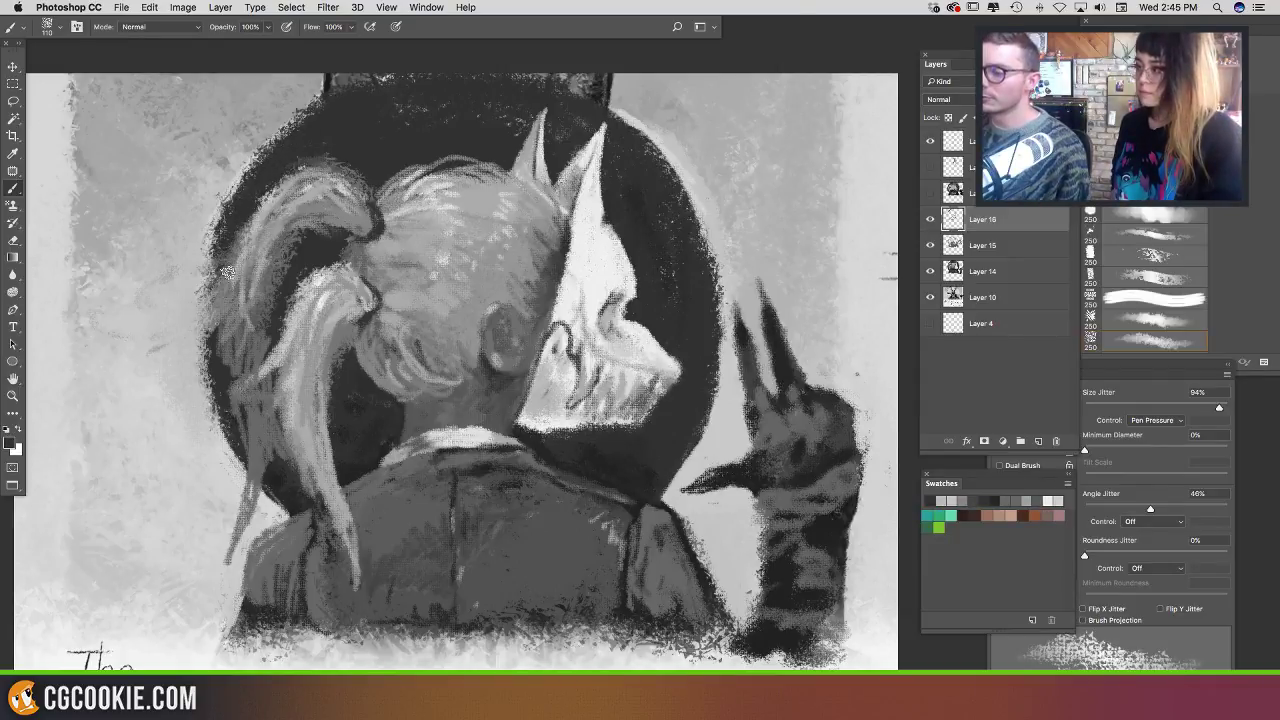
left_click_drag(453, 99, 404, 109)
Step: Paint sampled background grey over the dark block above the circle, rounding off its top and upper-right edge
left_click(306, 101, "alt")
left_click_drag(300, 110, 391, 64)
mouse_move(545, 68)
left_mouse_down()
mouse_move(584, 66)
mouse_move(529, 58)
mouse_move(630, 90)
mouse_move(540, 67)
mouse_move(642, 122)
left_mouse_up()
left_click_drag(592, 74, 688, 164)
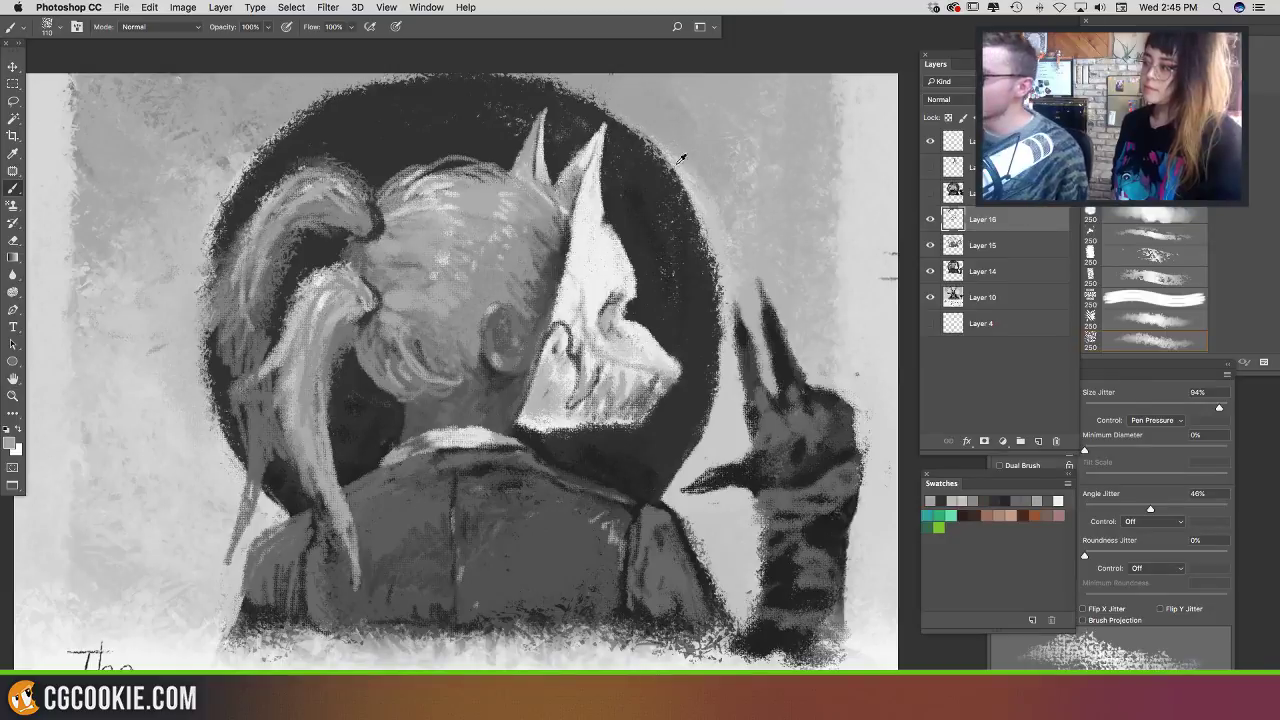
left_click(685, 169, "alt")
mouse_move(653, 118)
left_mouse_down()
mouse_move(716, 197)
mouse_move(766, 152)
mouse_move(674, 62)
left_mouse_up()
left_click(678, 156, "alt")
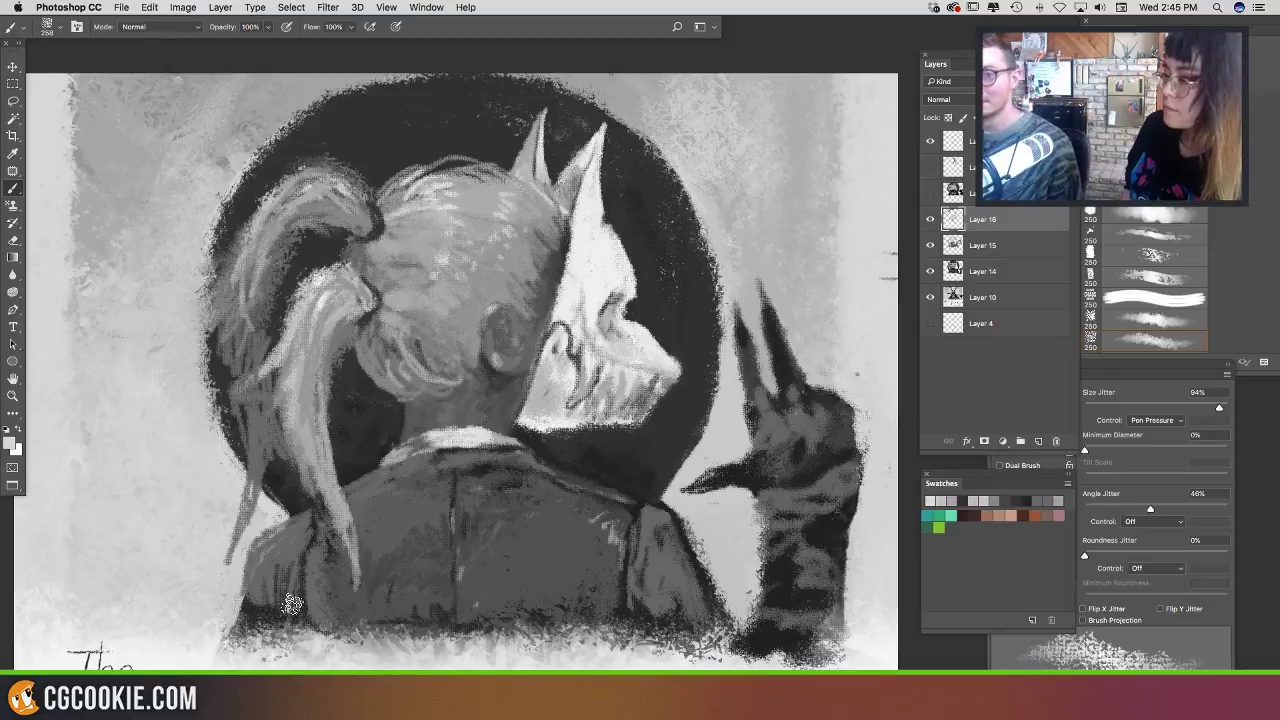
Step: Darken the gap between the lower pigtail and the head with sampled dark, and reduce the brush to 18 px
left_click(356, 360, "alt")
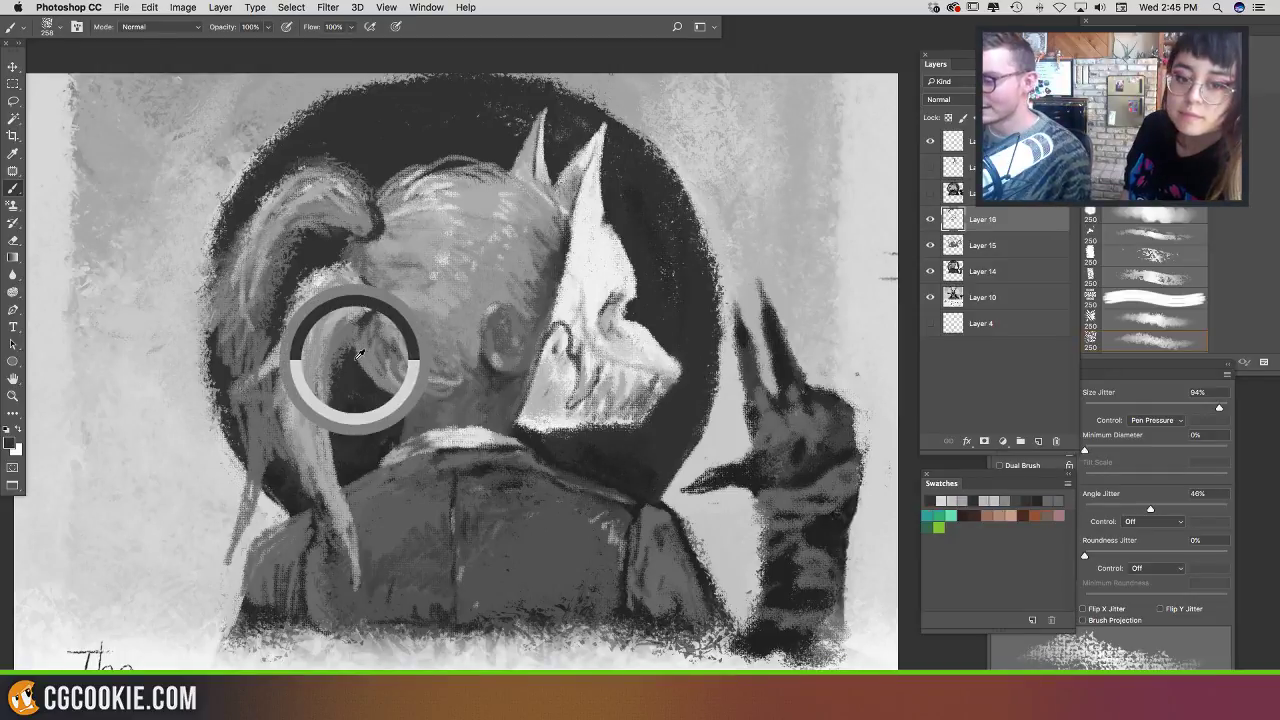
left_click_drag(366, 350, 349, 346)
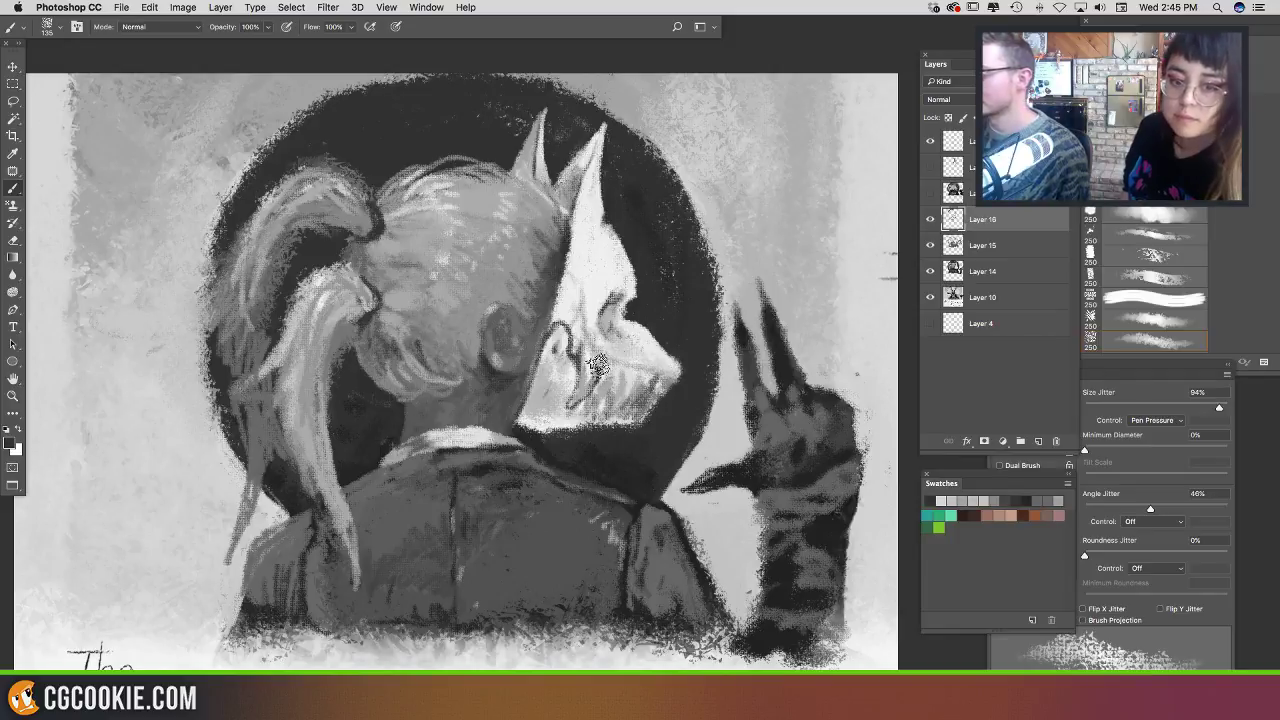
left_click_drag(655, 402, 658, 402)
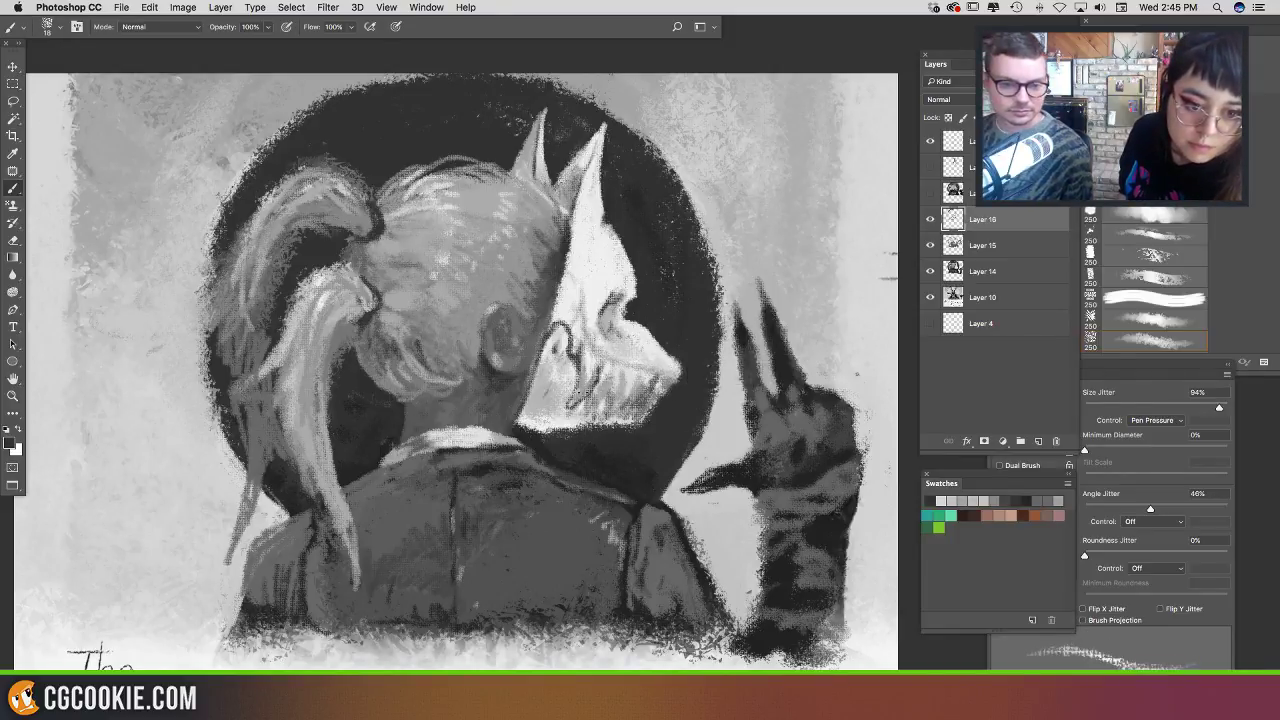
Step: Dab small highlights on the clawed hand's knuckles with light grey sampled from the mask
left_click(652, 350, "alt")
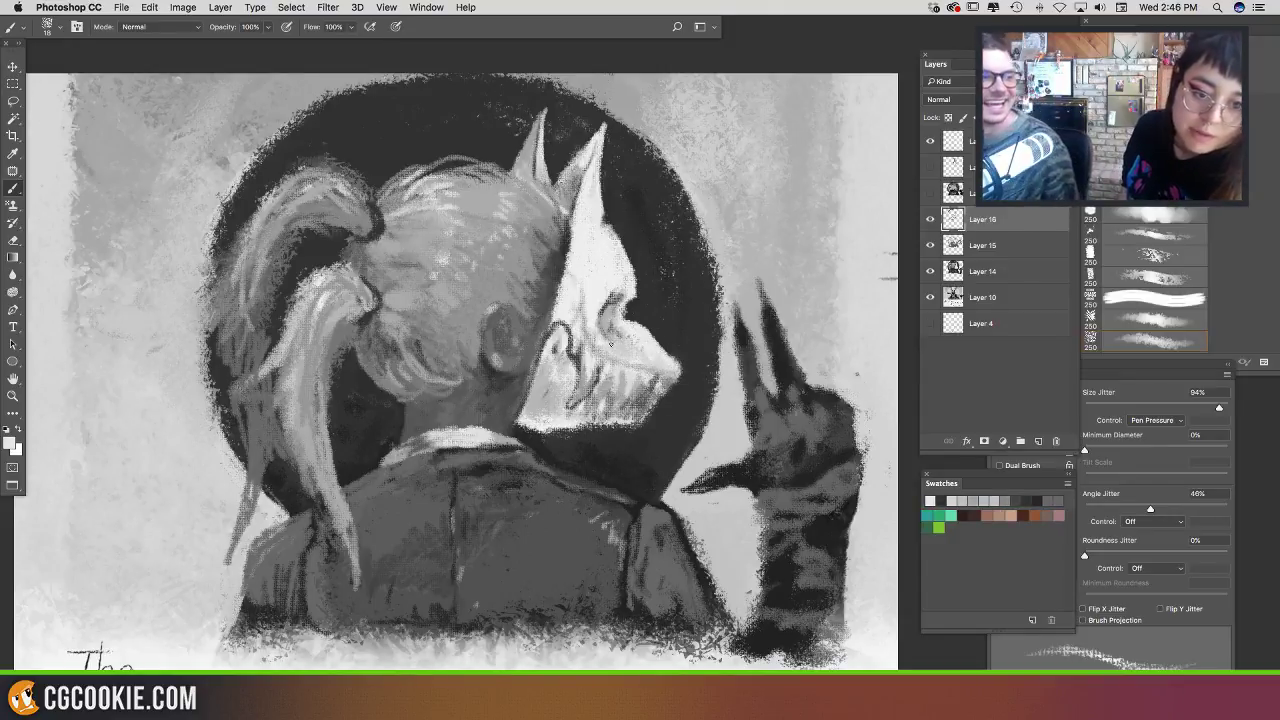
left_click_drag(625, 305, 633, 322)
key("super+z")
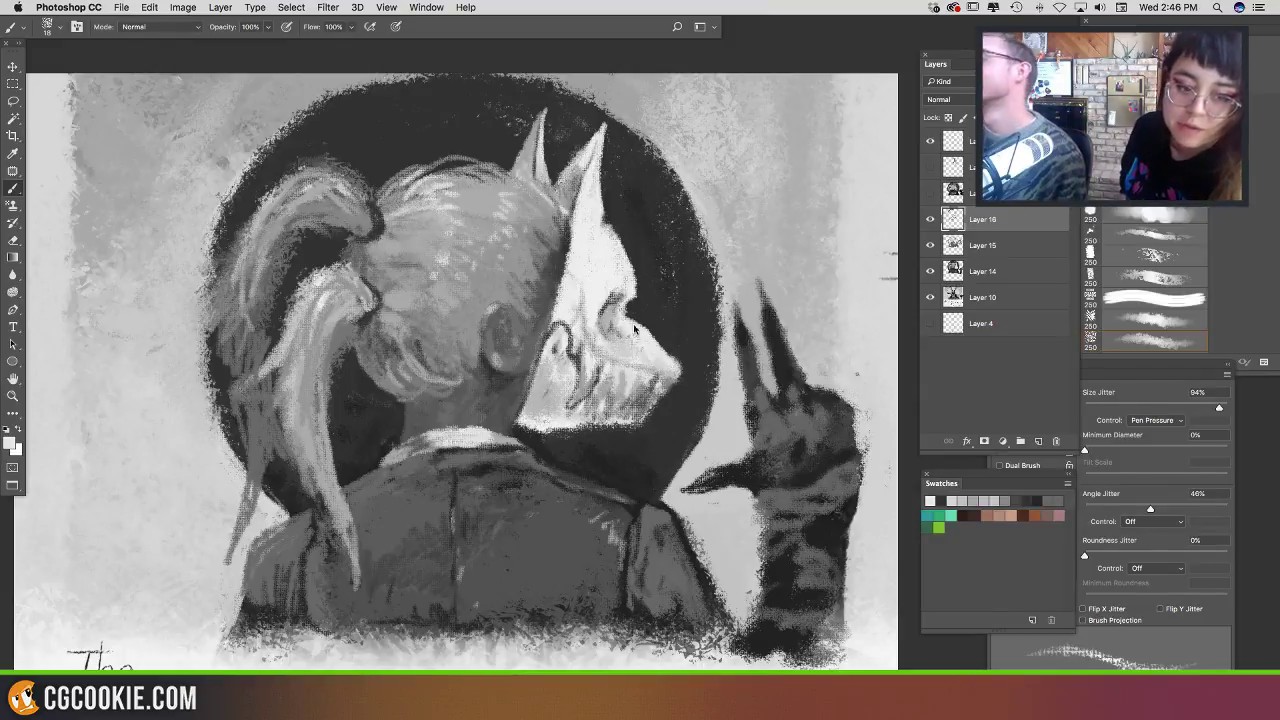
left_click_drag(765, 428, 772, 425)
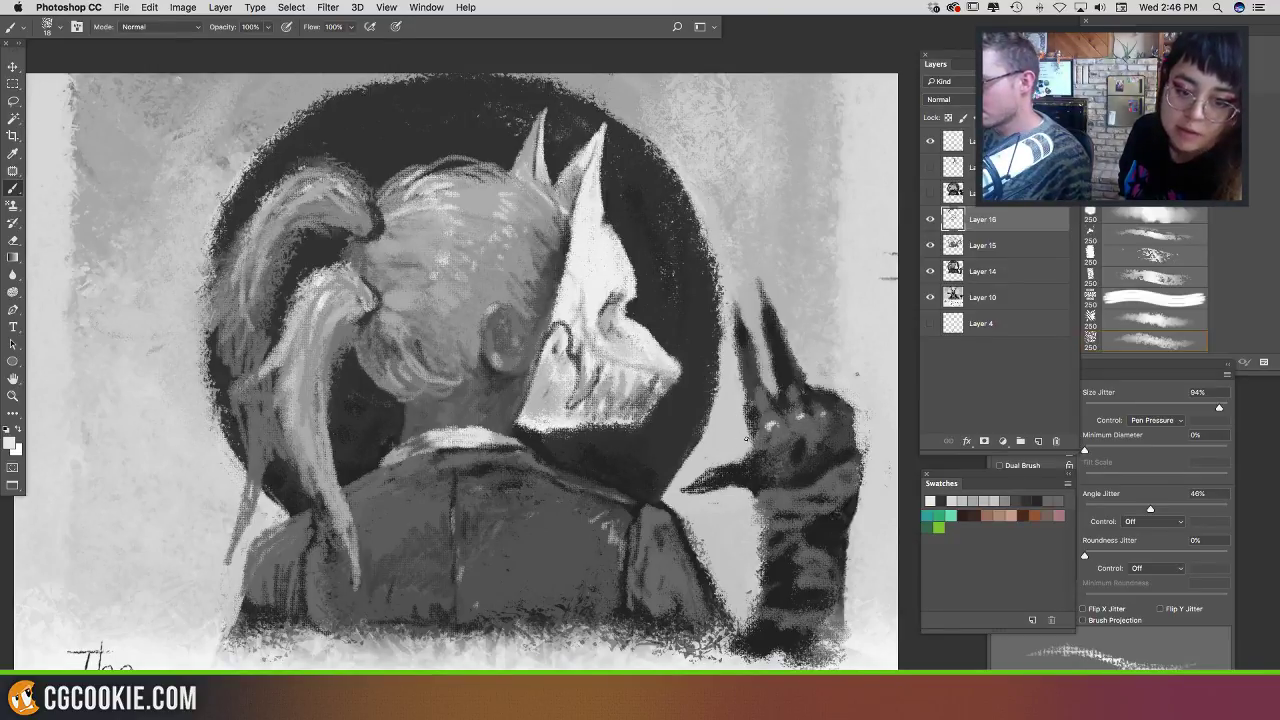
left_click(754, 412, "alt")
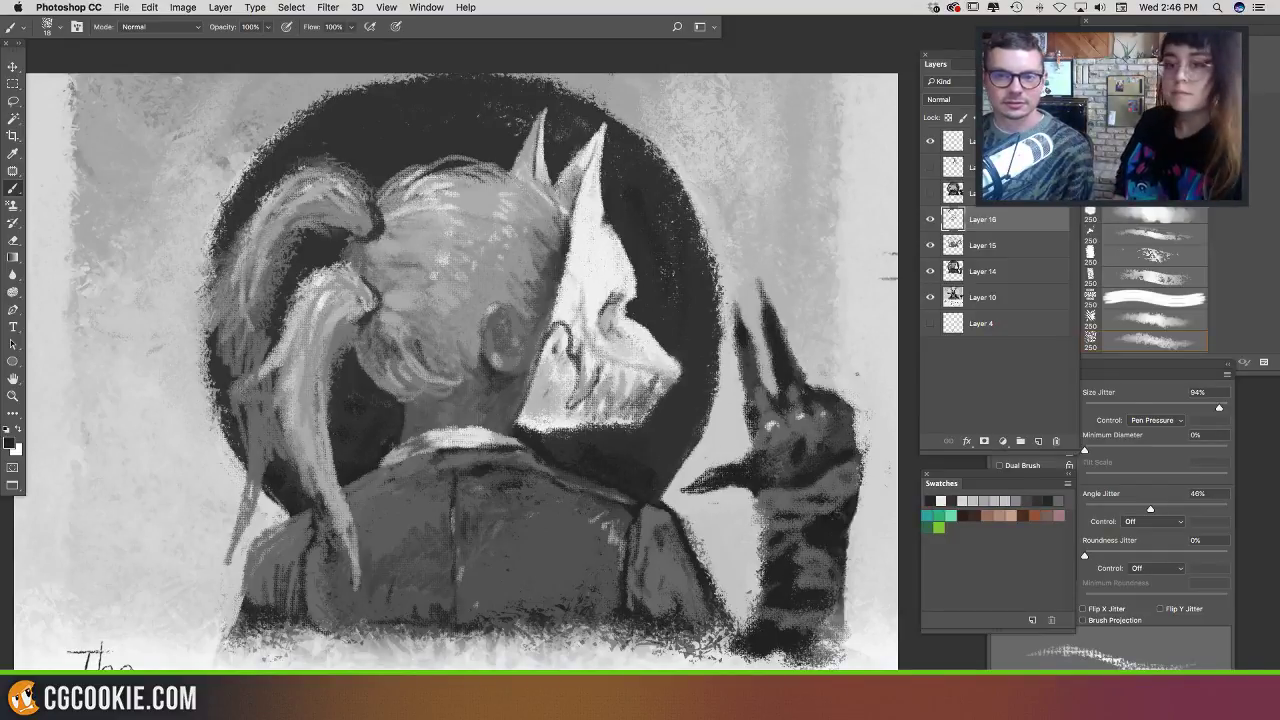
key("Tab")
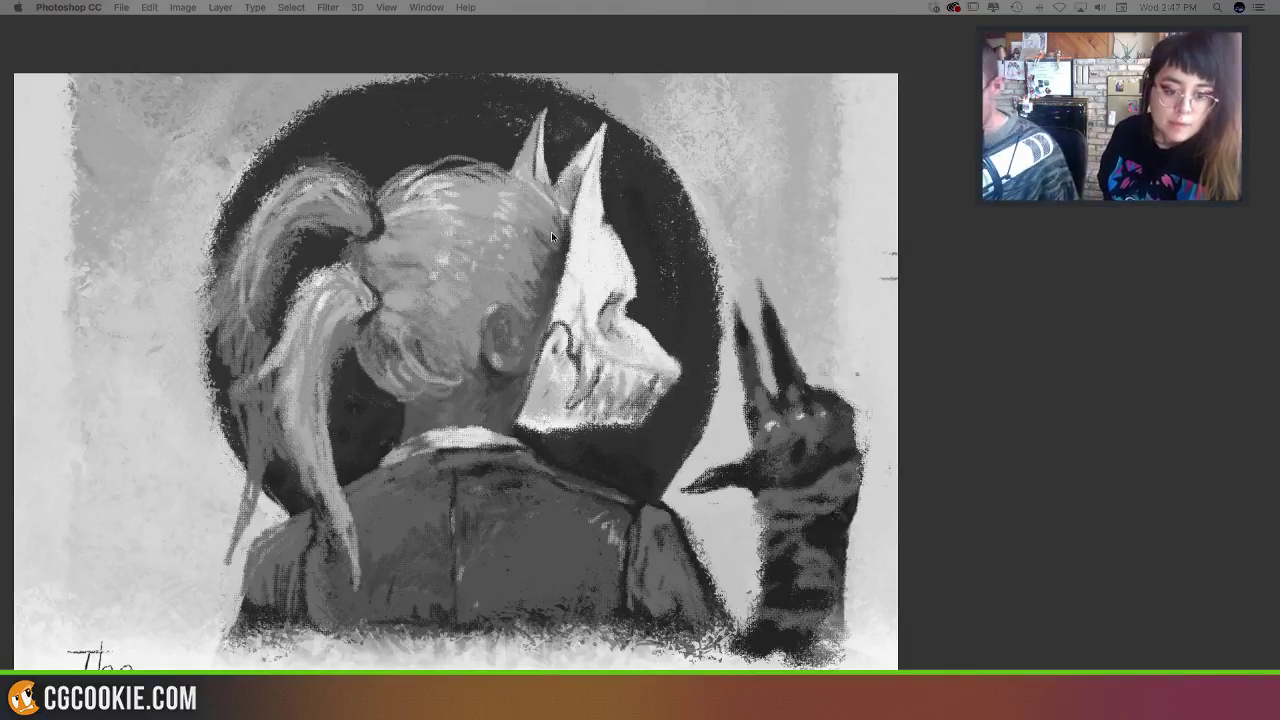
key("Tab")
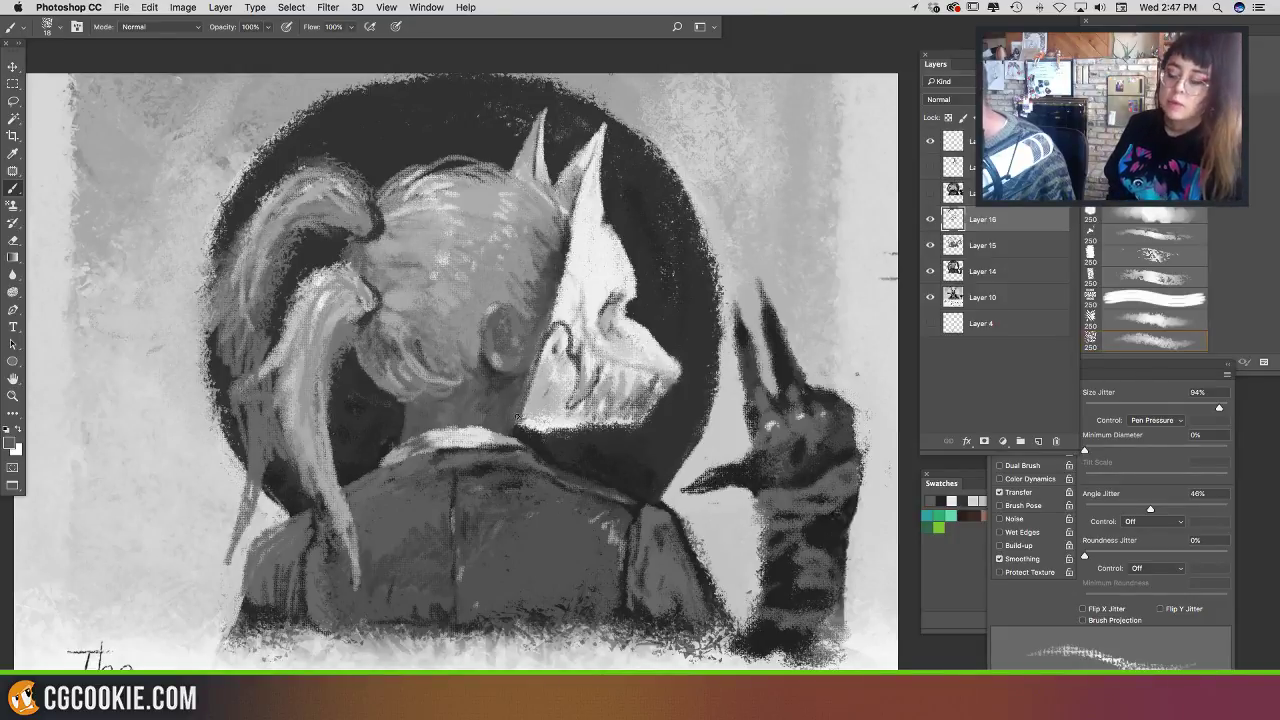
Step: Sharpen the mask's lower edge with the sampled background dark and draw tooth outlines along its jaw
left_click(540, 444, "alt")
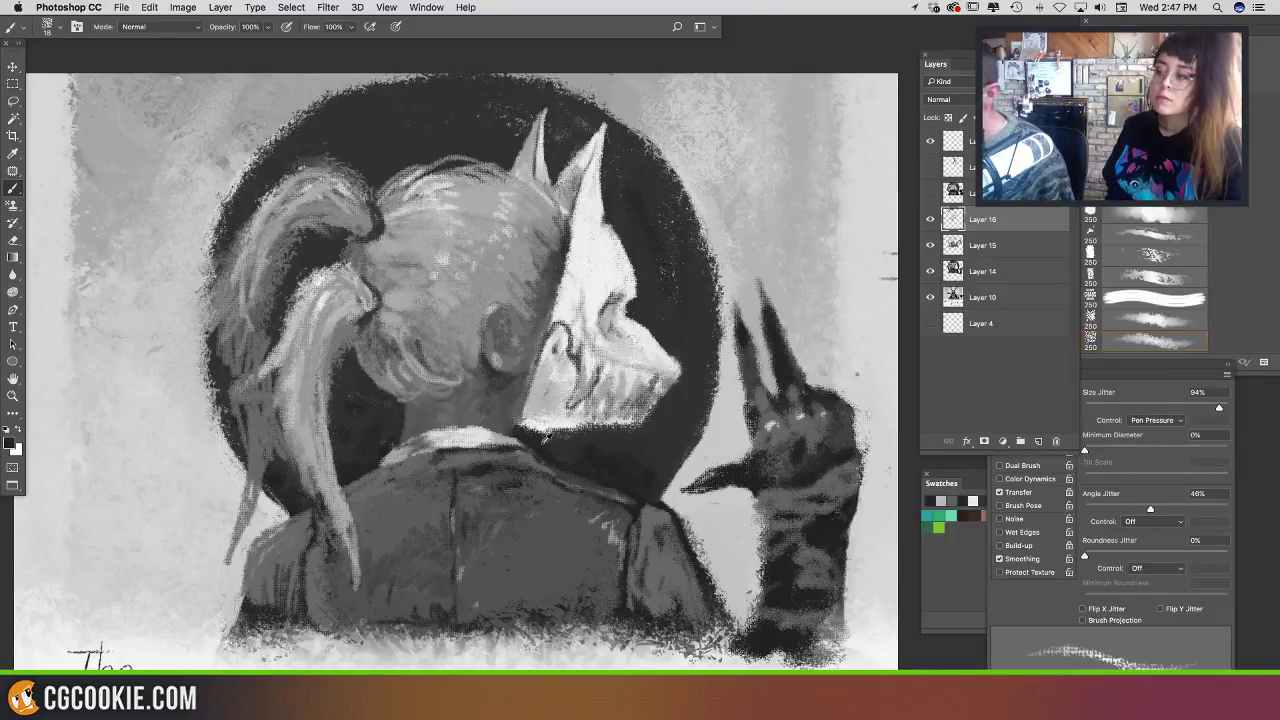
left_click_drag(540, 433, 556, 432)
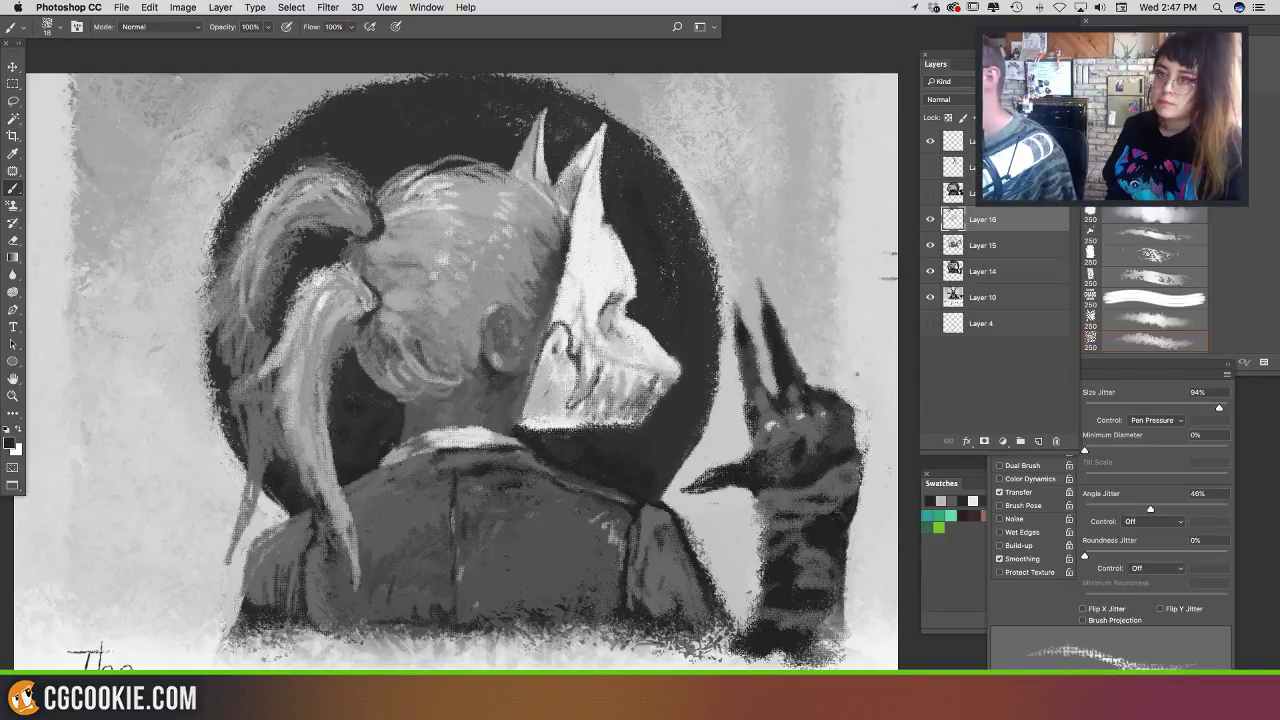
left_click_drag(572, 323, 566, 337)
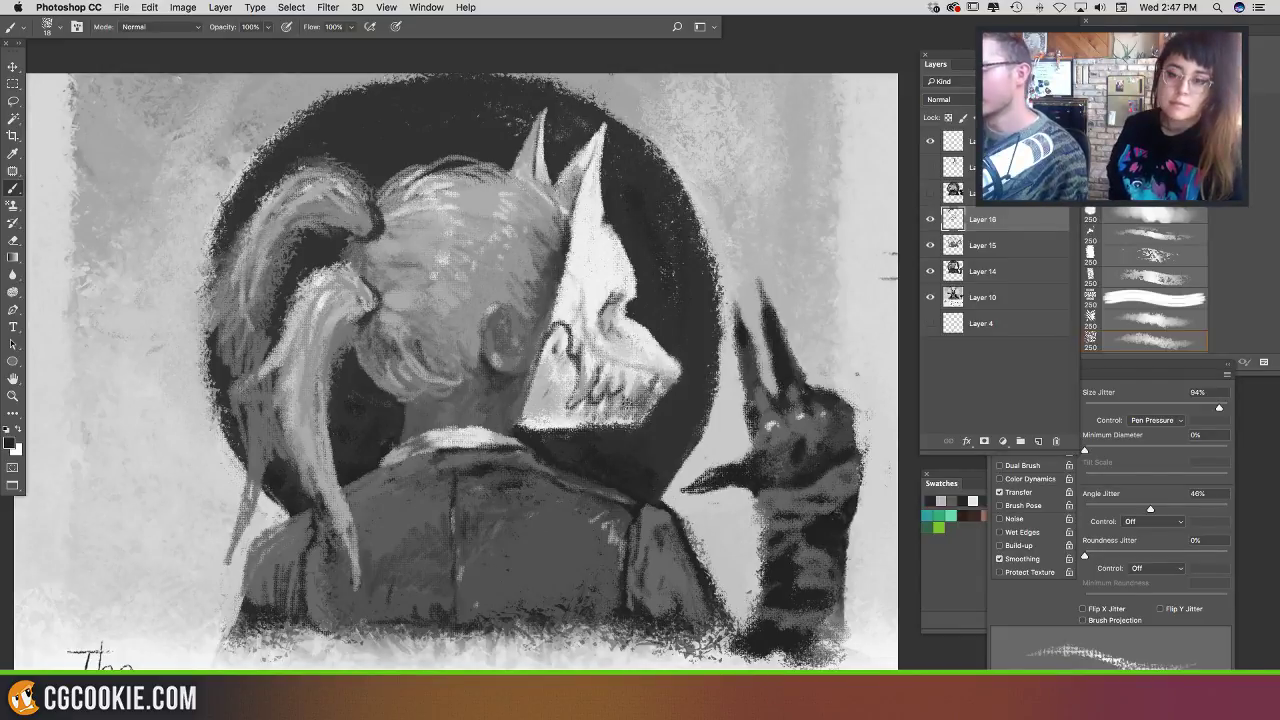
Step: Add loose hair strands at the nape with sampled greys, and soften the jacket's right shoulder seam with a much larger brush
left_click(621, 386, "alt")
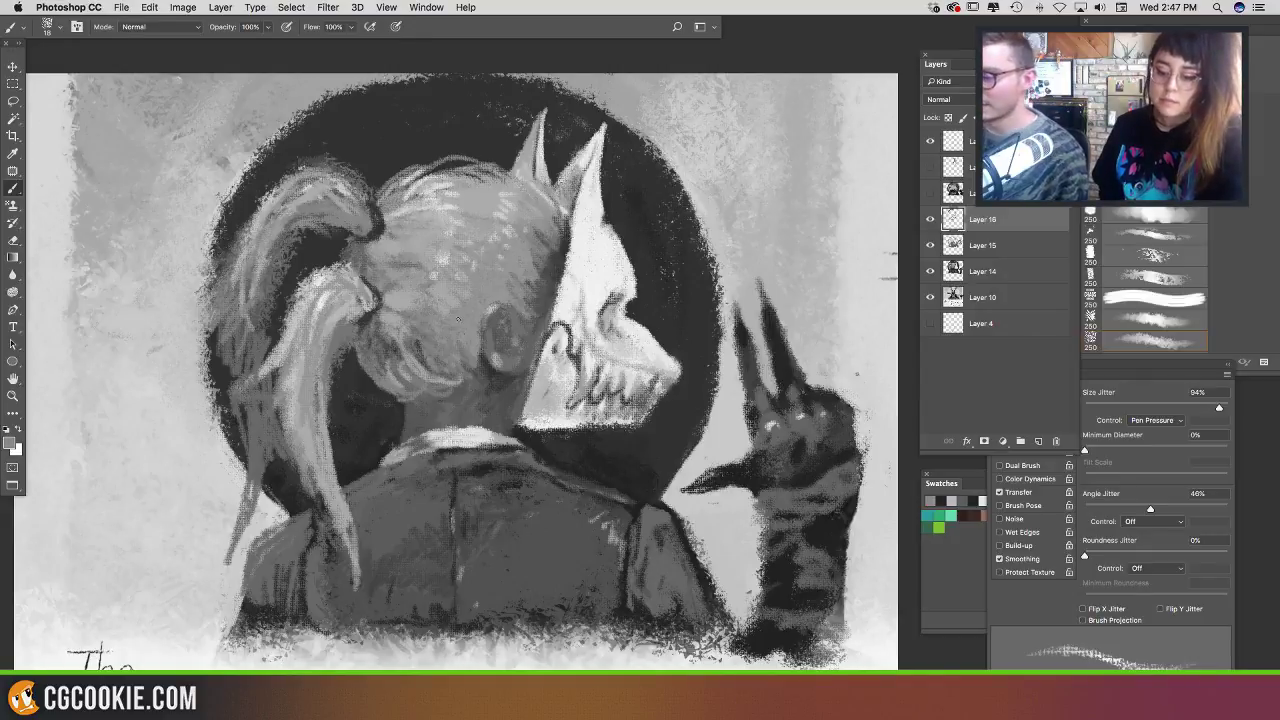
left_click(409, 420, "alt")
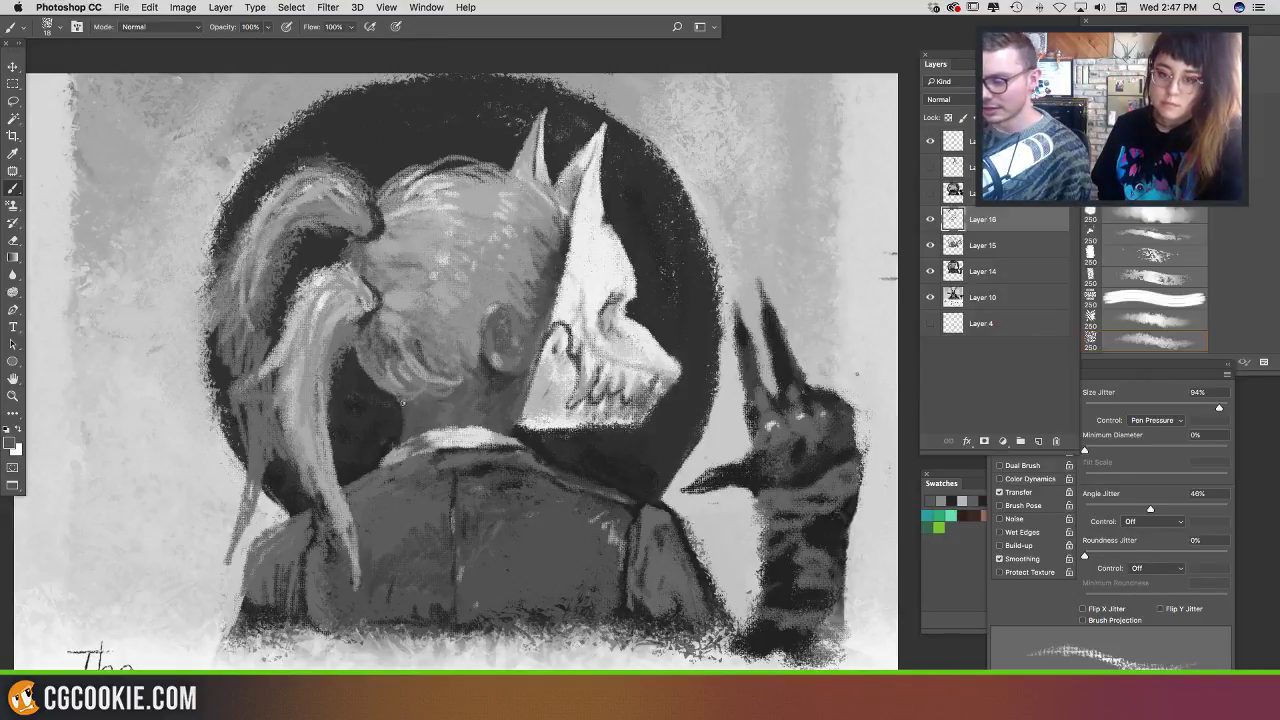
left_click(408, 392, "alt")
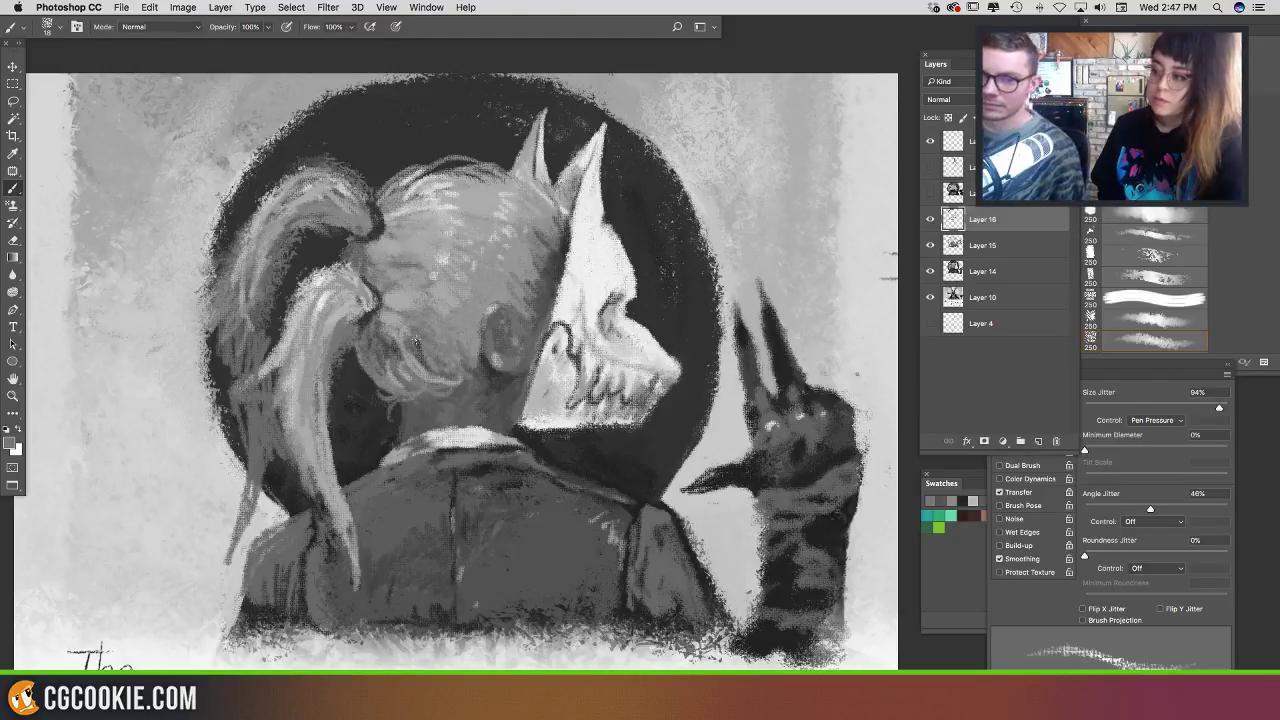
left_click_drag(418, 342, 500, 350, "ctrl+alt")
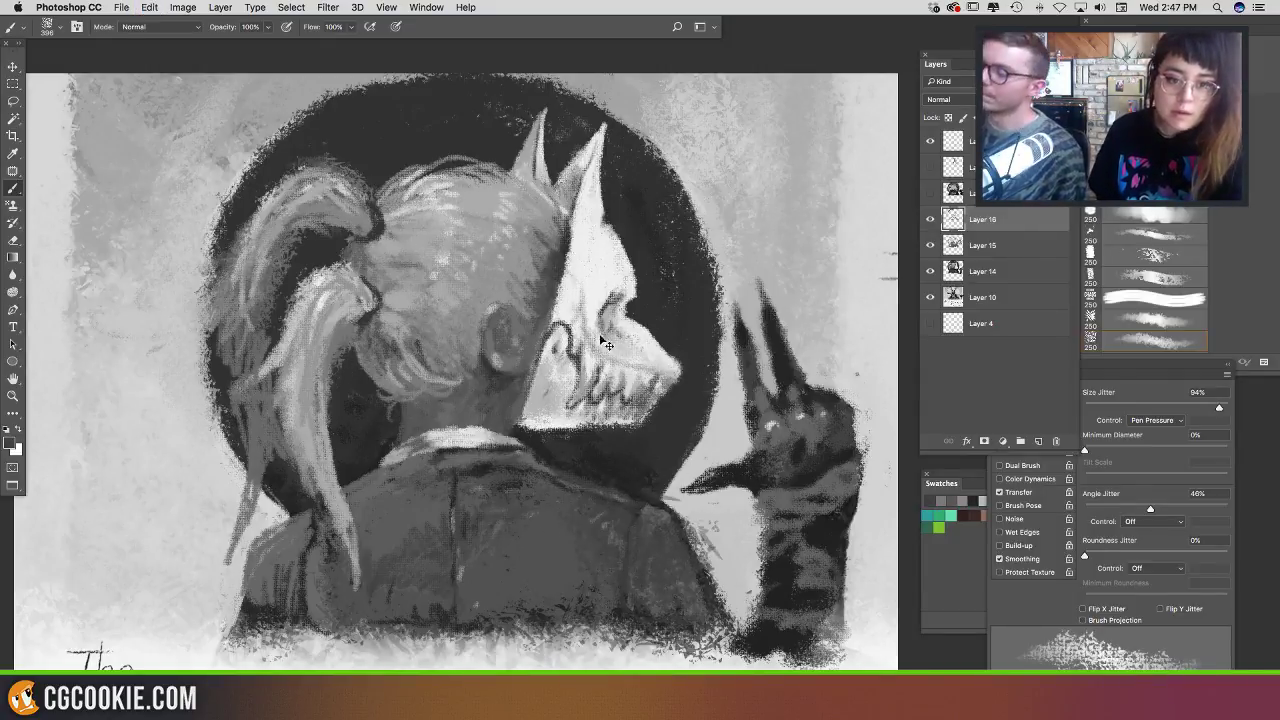
left_click_drag(750, 396, 680, 392, "ctrl+alt")
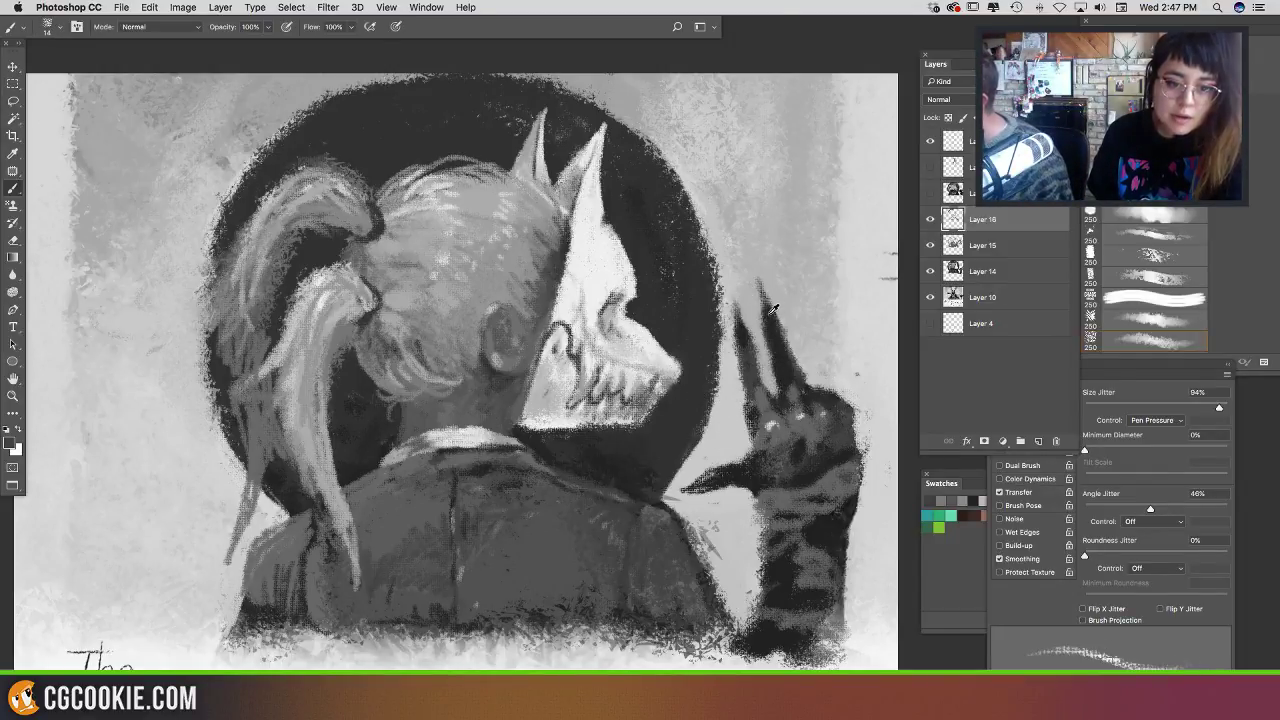
left_click(774, 310, "alt")
mouse_move(764, 297)
left_mouse_down()
mouse_move(768, 317)
mouse_move(758, 276)
mouse_move(762, 308)
left_mouse_up()
left_click(748, 289, "alt")
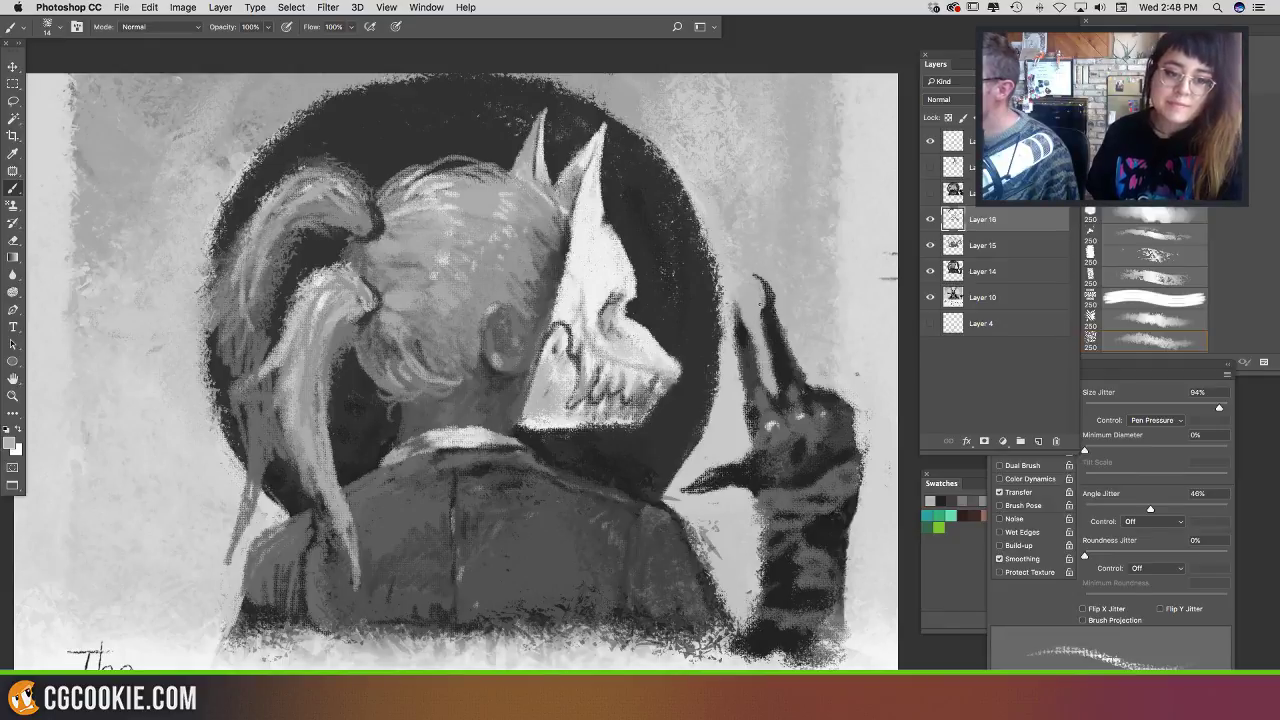
left_click(751, 286, "alt")
mouse_move(772, 318)
left_mouse_down()
mouse_move(768, 296)
mouse_move(753, 303)
left_mouse_up()
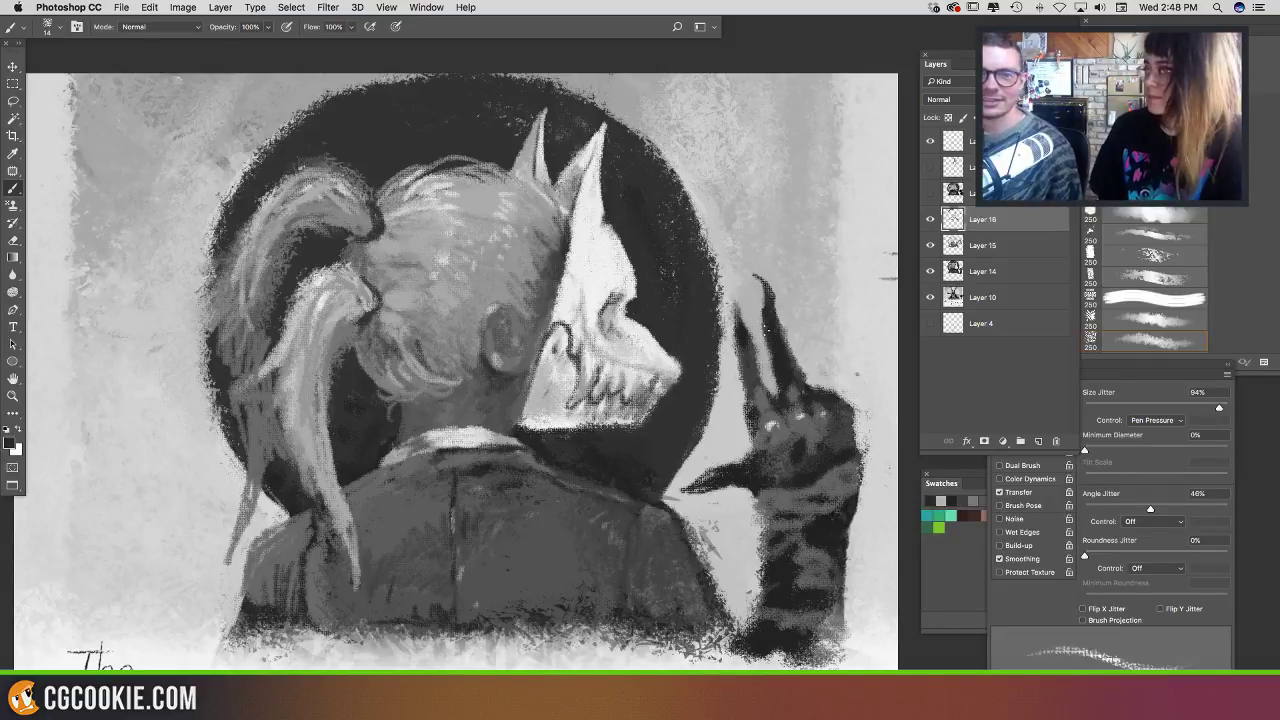
left_click(761, 307, "alt")
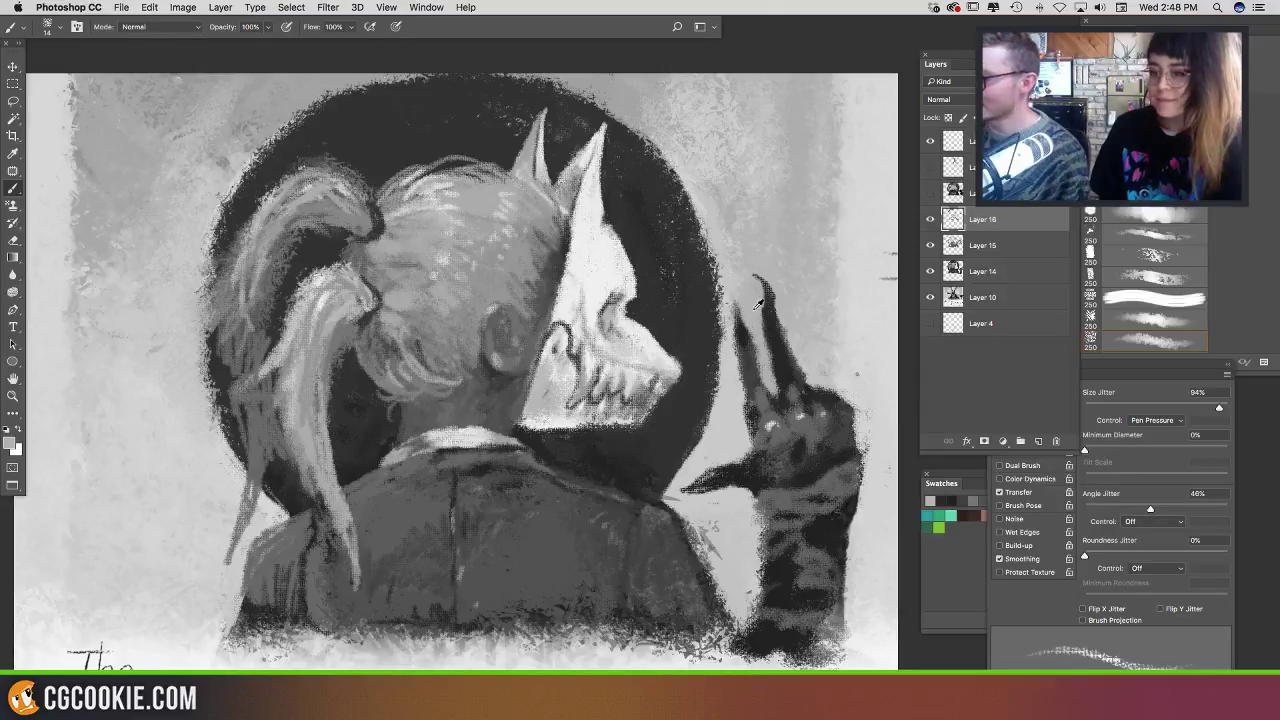
key("super+z")
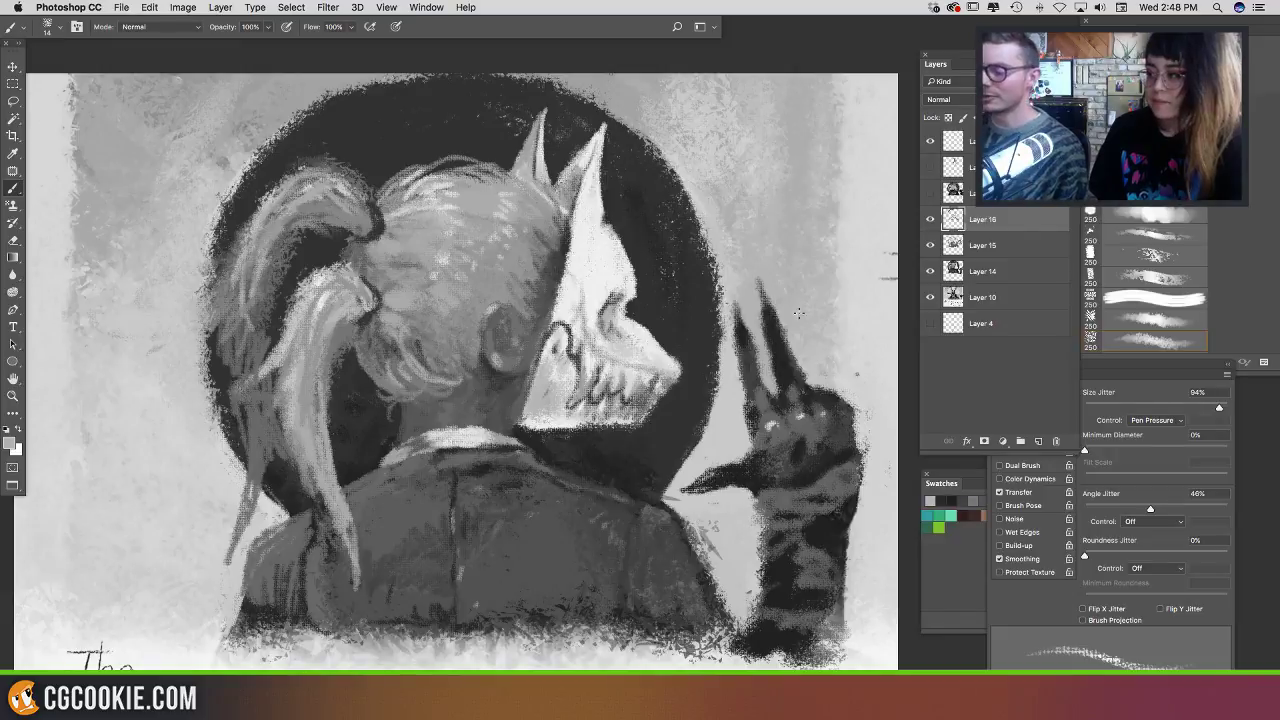
Step: Touch up the tip of the clawed hand's outer finger with the sampled finger dark
left_click(776, 314, "alt")
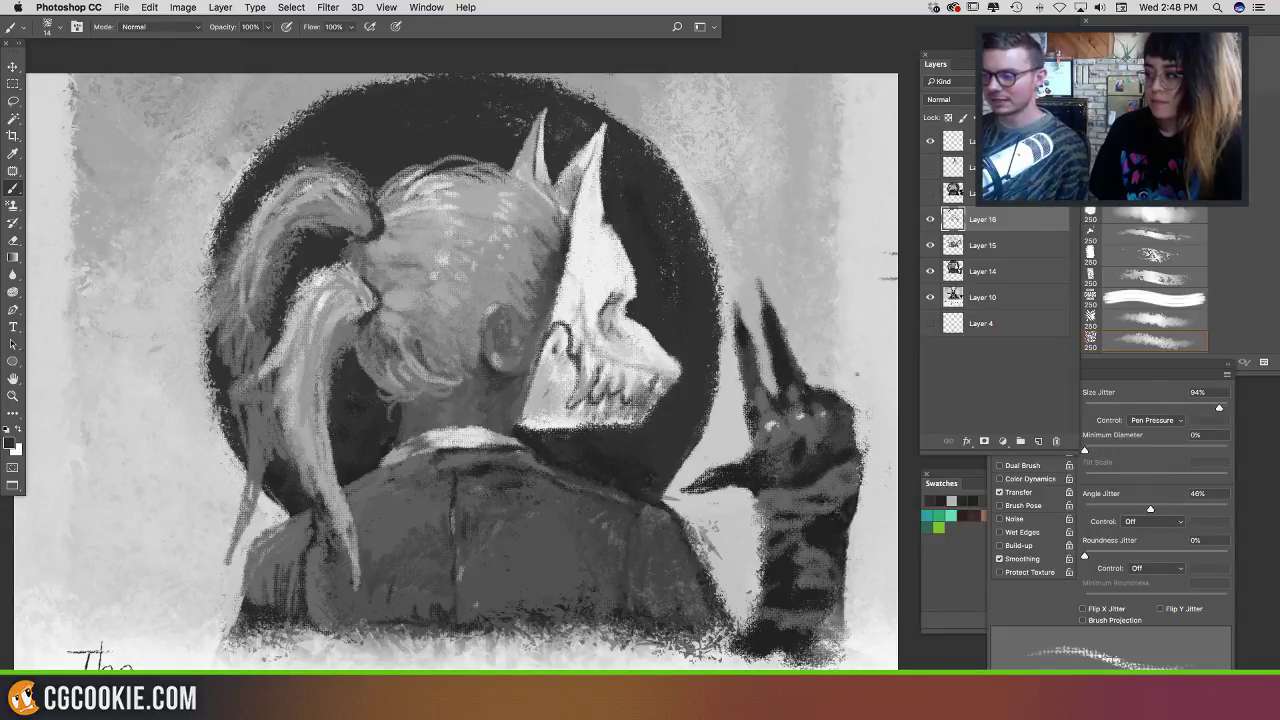
left_click_drag(731, 291, 738, 297)
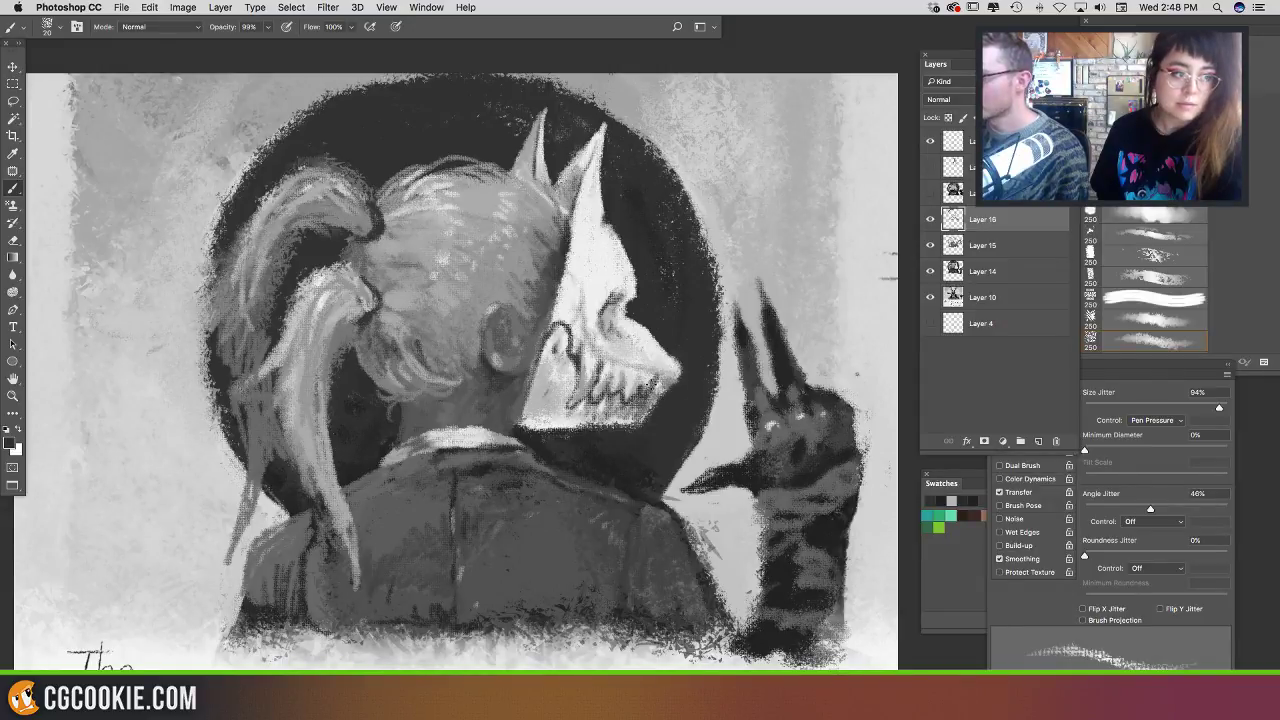
Step: Define the front teeth of the mask's jaw with a 20 px brush, alternating sampled light and dark greys
left_click(645, 372, "alt")
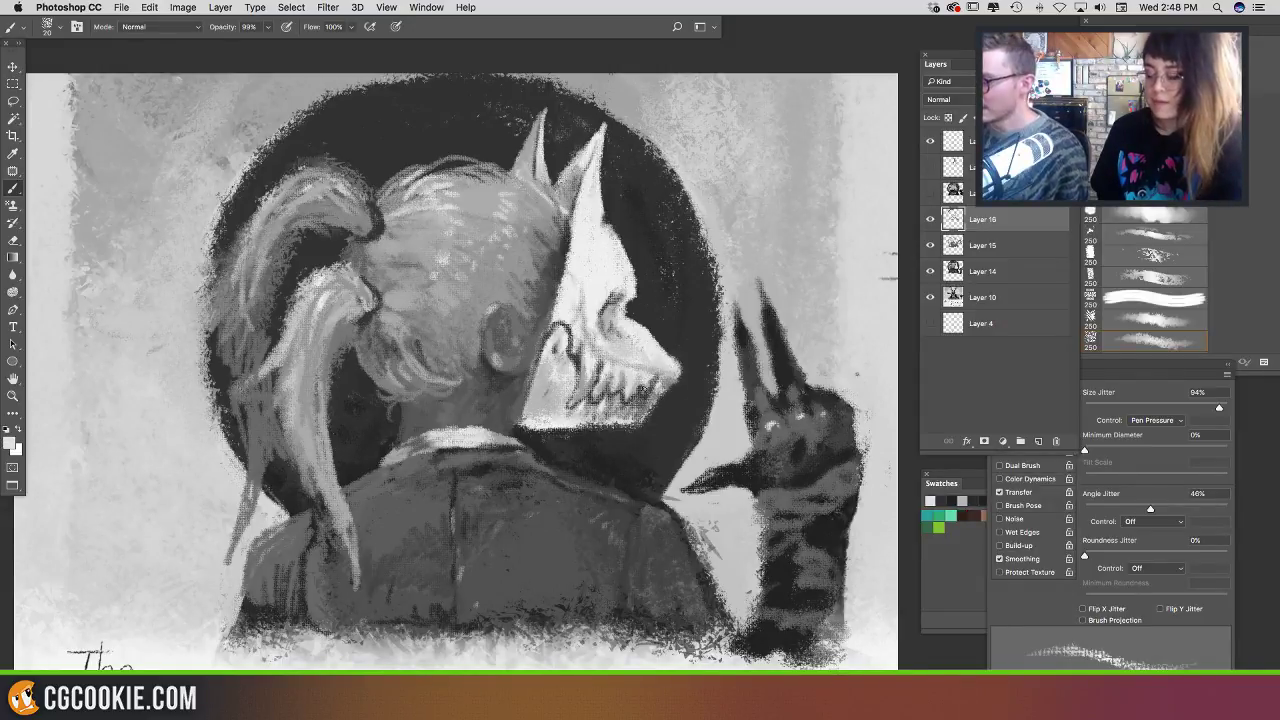
mouse_move(643, 394)
left_mouse_down()
mouse_move(651, 379)
mouse_move(651, 404)
mouse_move(653, 370)
mouse_move(655, 400)
mouse_move(662, 380)
left_mouse_up()
left_click(652, 387, "alt")
left_click(657, 372, "alt")
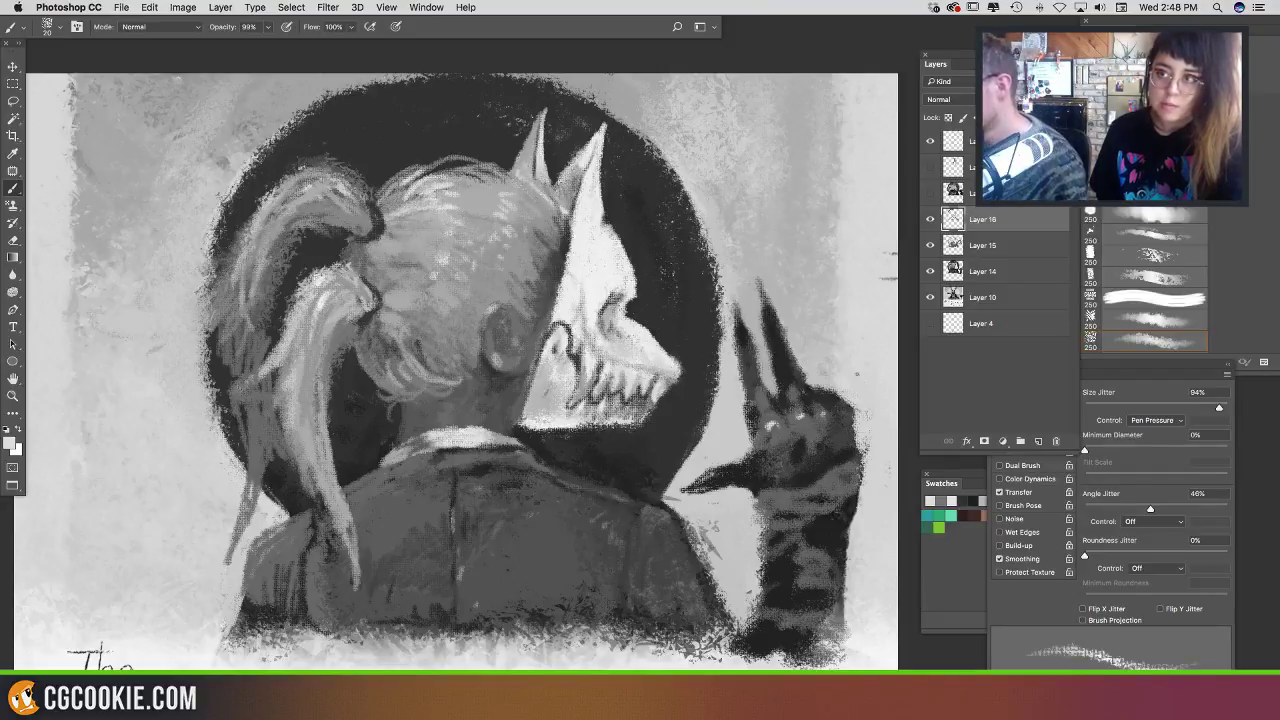
mouse_move(613, 397)
left_mouse_down()
mouse_move(612, 408)
mouse_move(638, 394)
mouse_move(628, 404)
mouse_move(646, 404)
mouse_move(641, 415)
left_mouse_up()
left_click(660, 422, "alt")
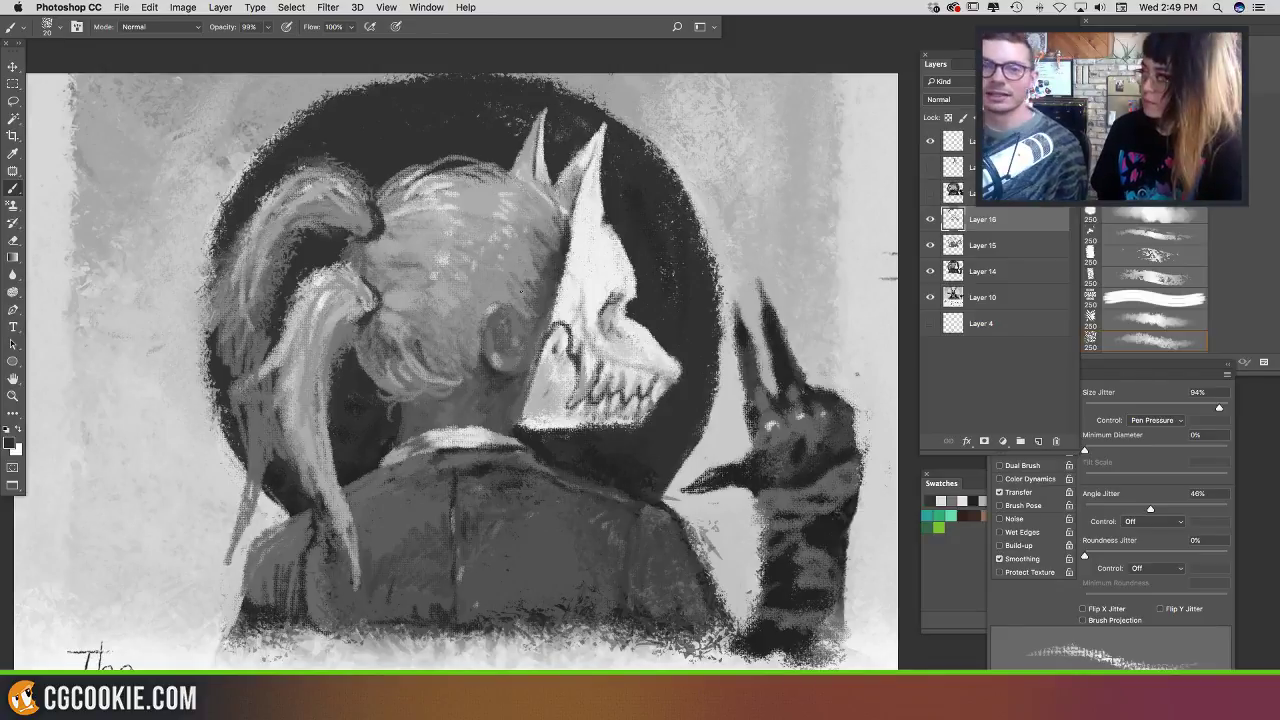
left_click(608, 406, "alt")
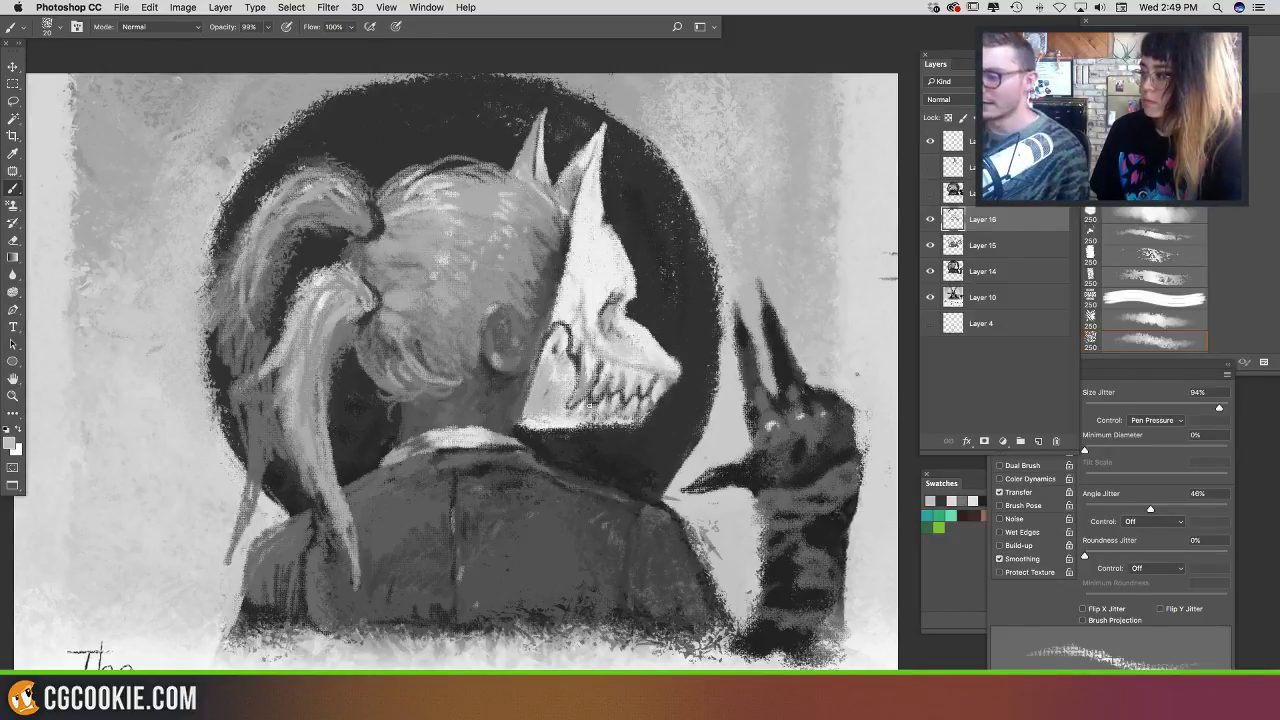
Step: Fill the gap between the two pigtails with sampled dark and define the upper pigtail's inner edge
left_click(327, 253, "alt")
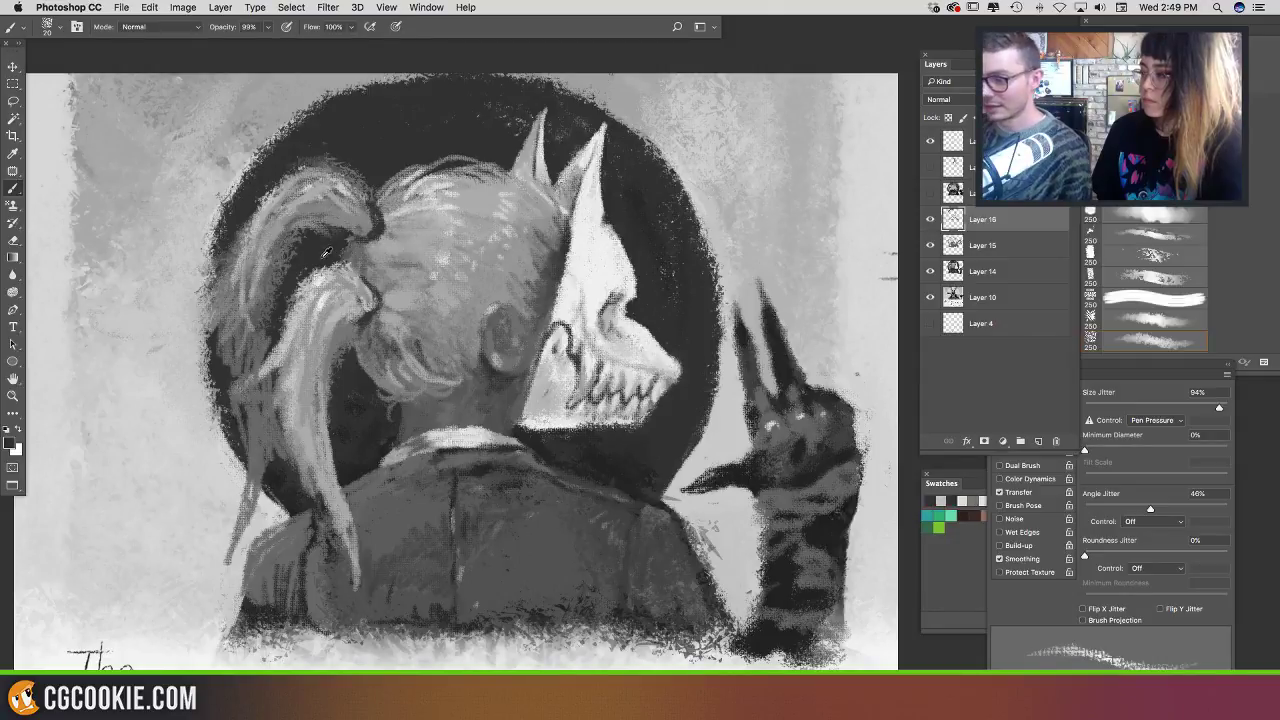
left_click_drag(344, 239, 314, 234)
left_click_drag(272, 316, 289, 262)
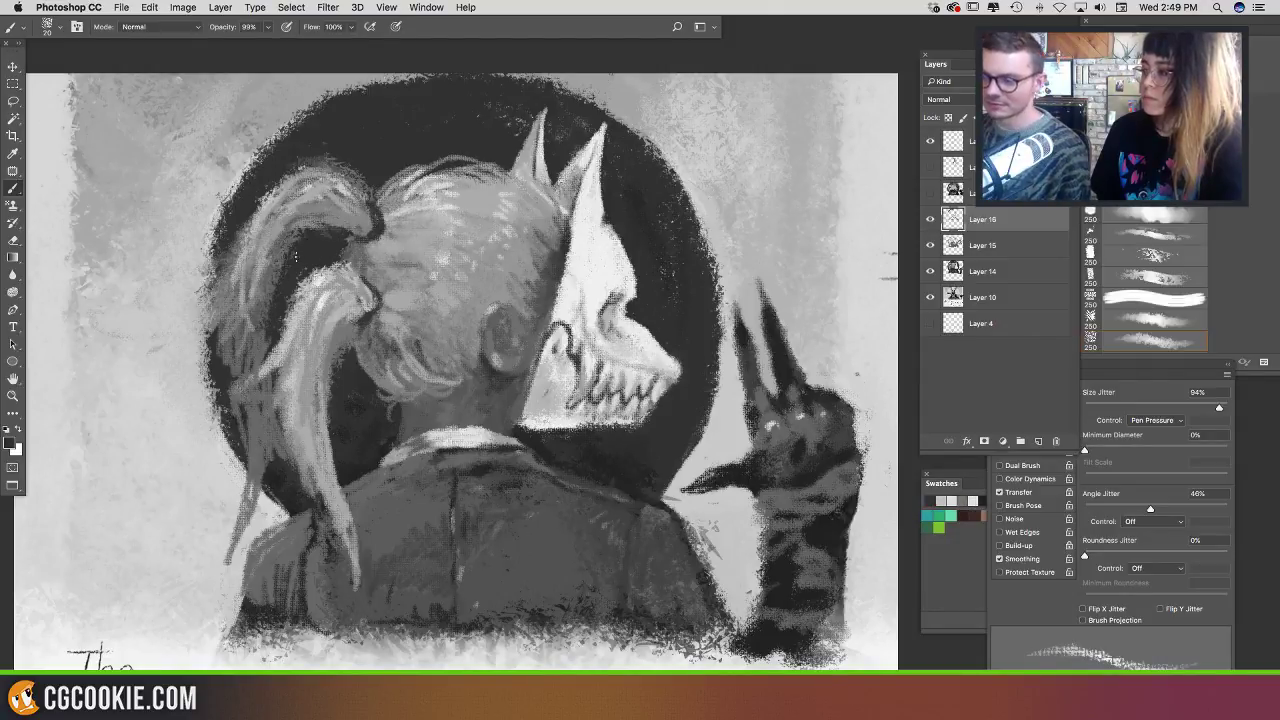
left_click_drag(268, 342, 248, 358)
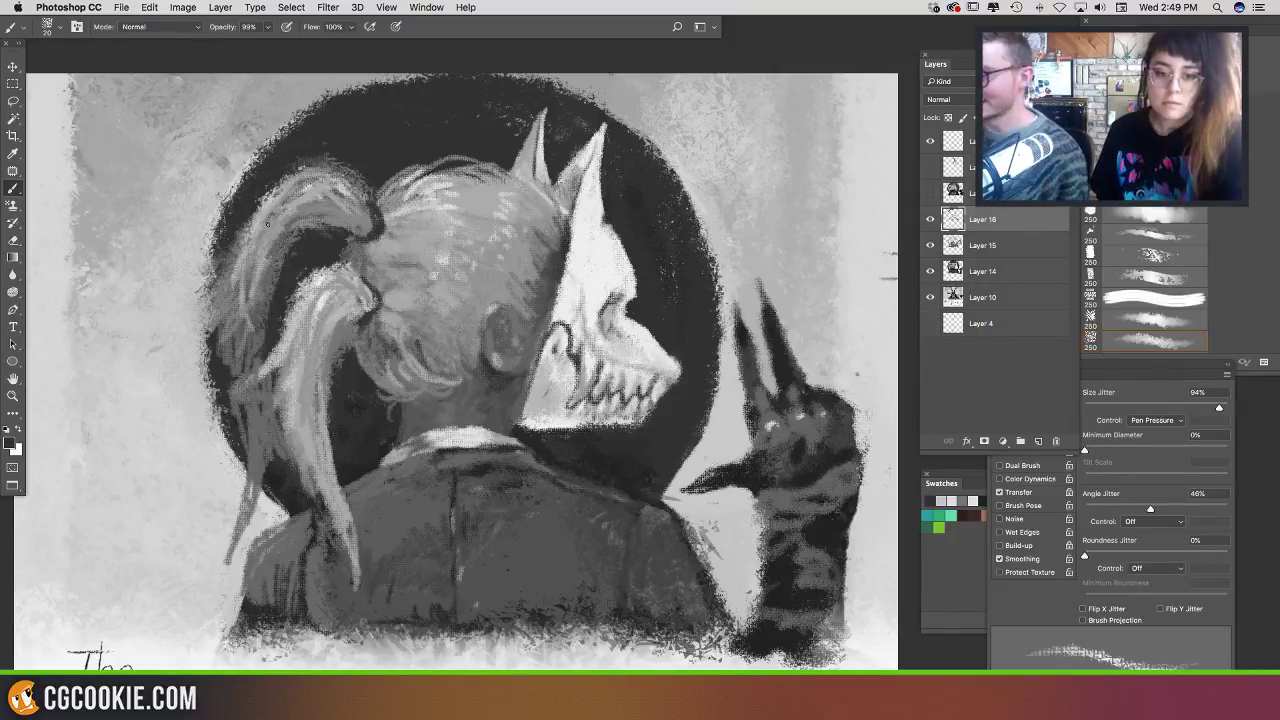
Step: Add sampled light grey strands to the pigtails and the back of the head, and compare the painting with and without the active layer
left_click(266, 214, "alt")
left_click(323, 301, "alt")
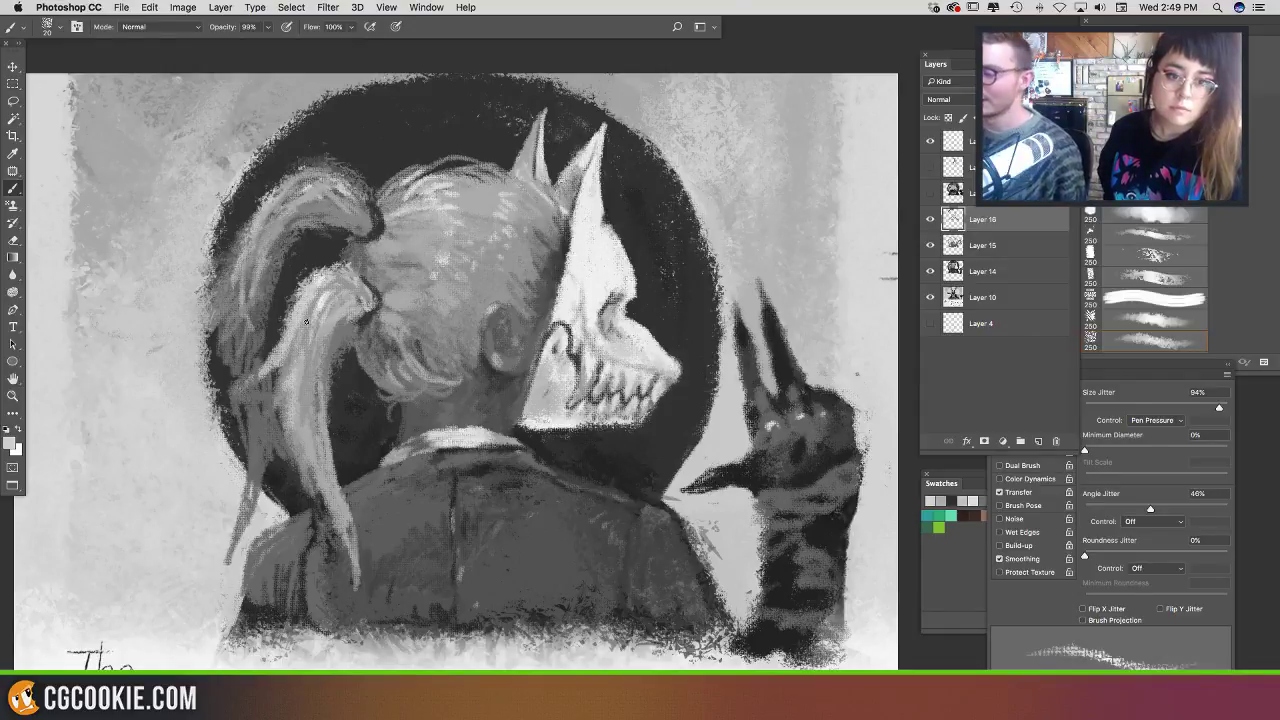
mouse_move(408, 257)
left_mouse_down()
mouse_move(452, 287)
mouse_move(413, 258)
mouse_move(451, 279)
mouse_move(418, 251)
mouse_move(455, 242)
left_mouse_up()
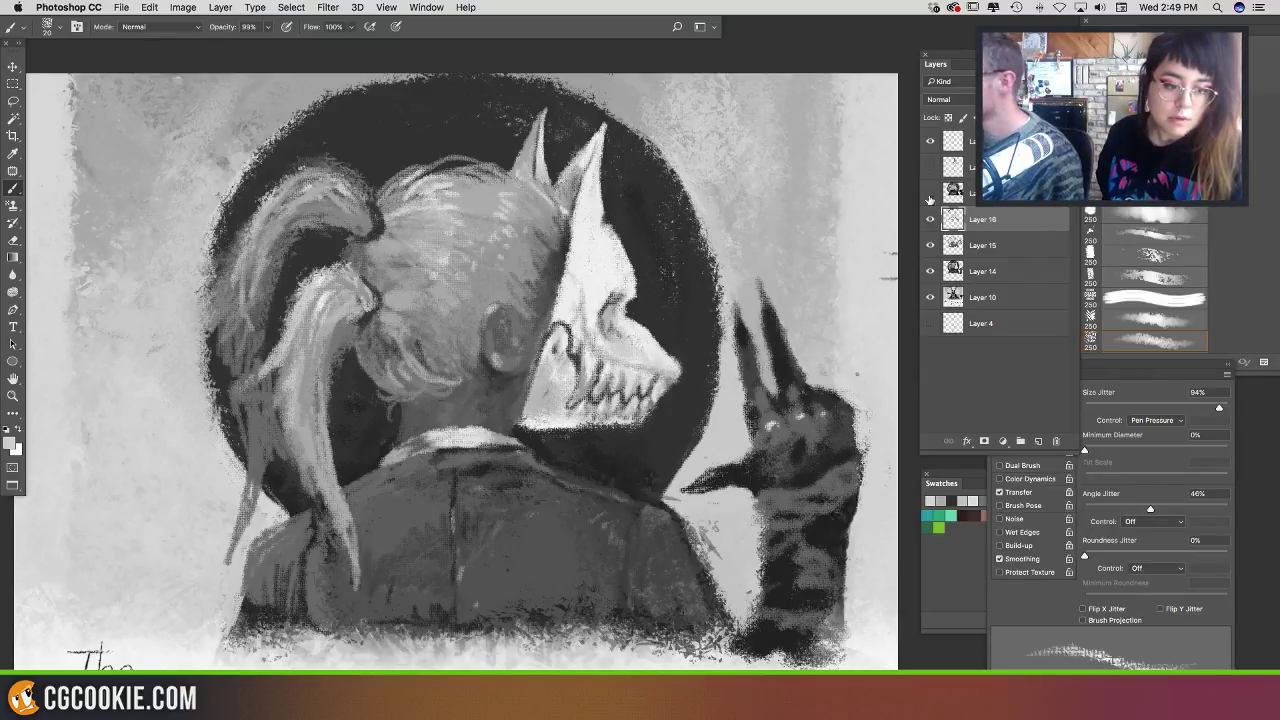
left_click(931, 220)
left_click(931, 220)
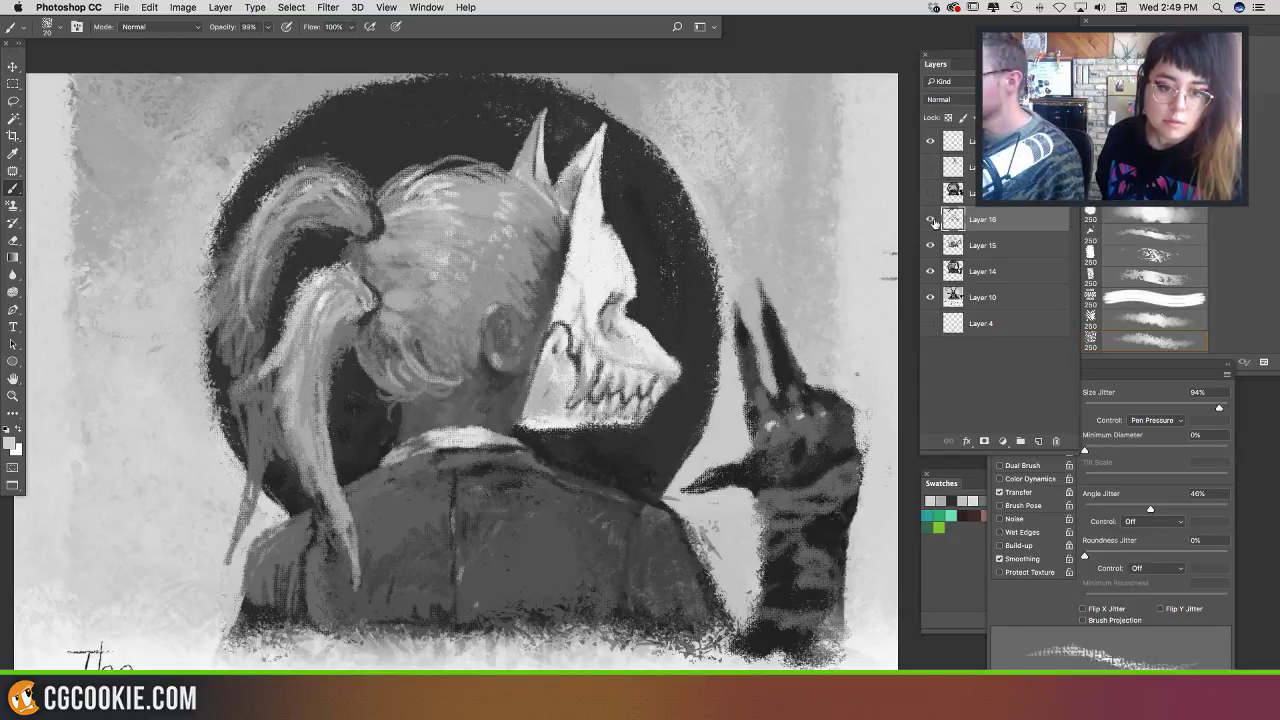
Step: Mirror the canvas horizontally and paint lighter strands along the inner side of the upper pigtail with sampled hair greys
left_click(656, 286, "alt")
key("super+shift+h")
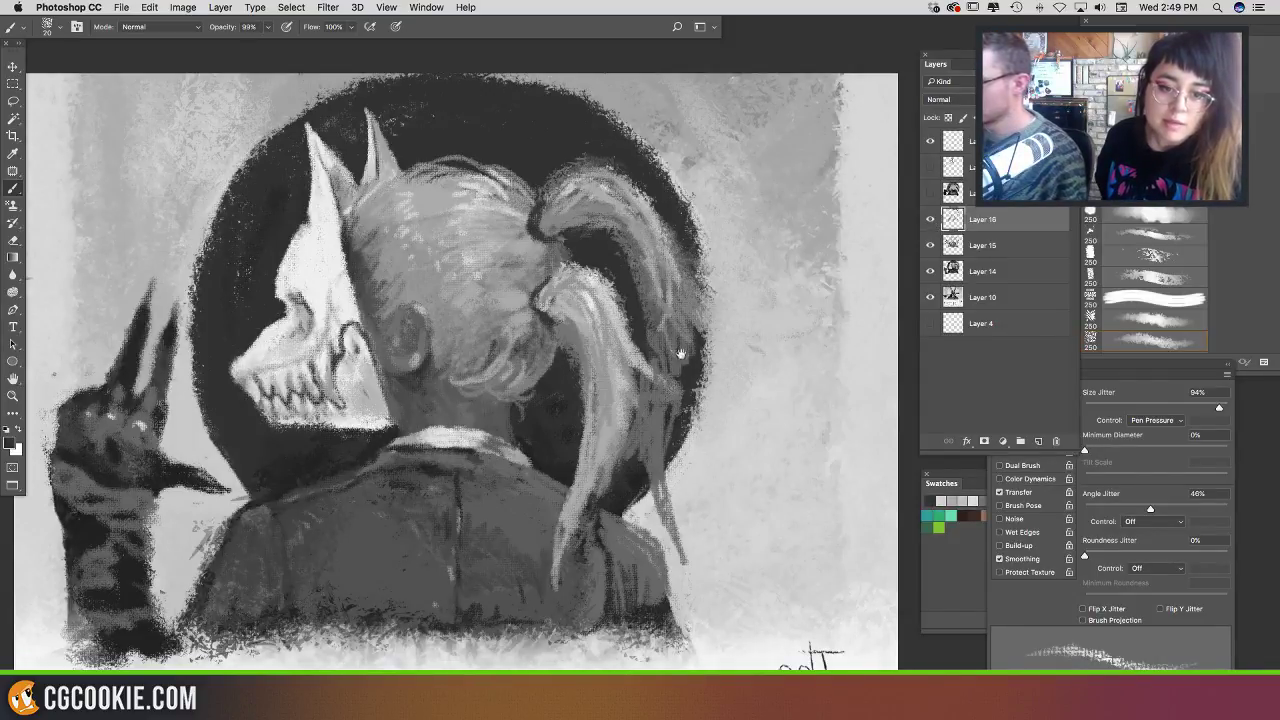
left_click_drag(682, 354, 711, 346)
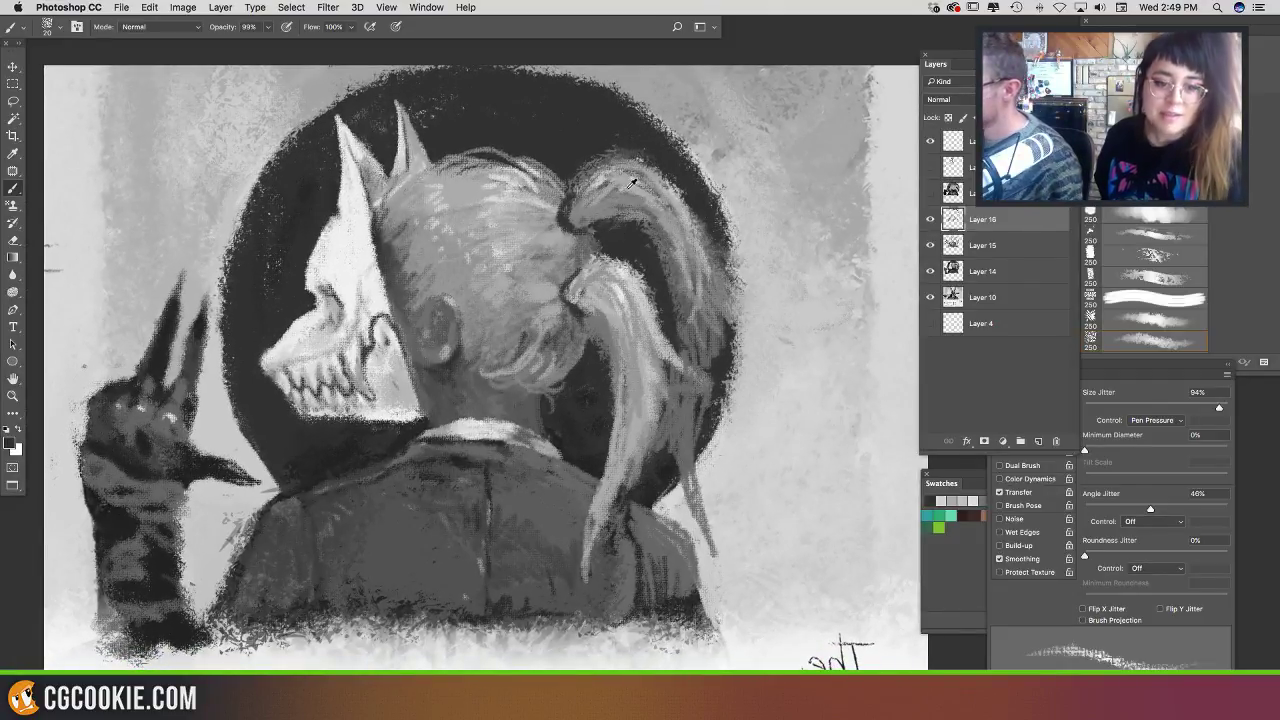
left_click(628, 194, "alt")
left_click(603, 195, "alt")
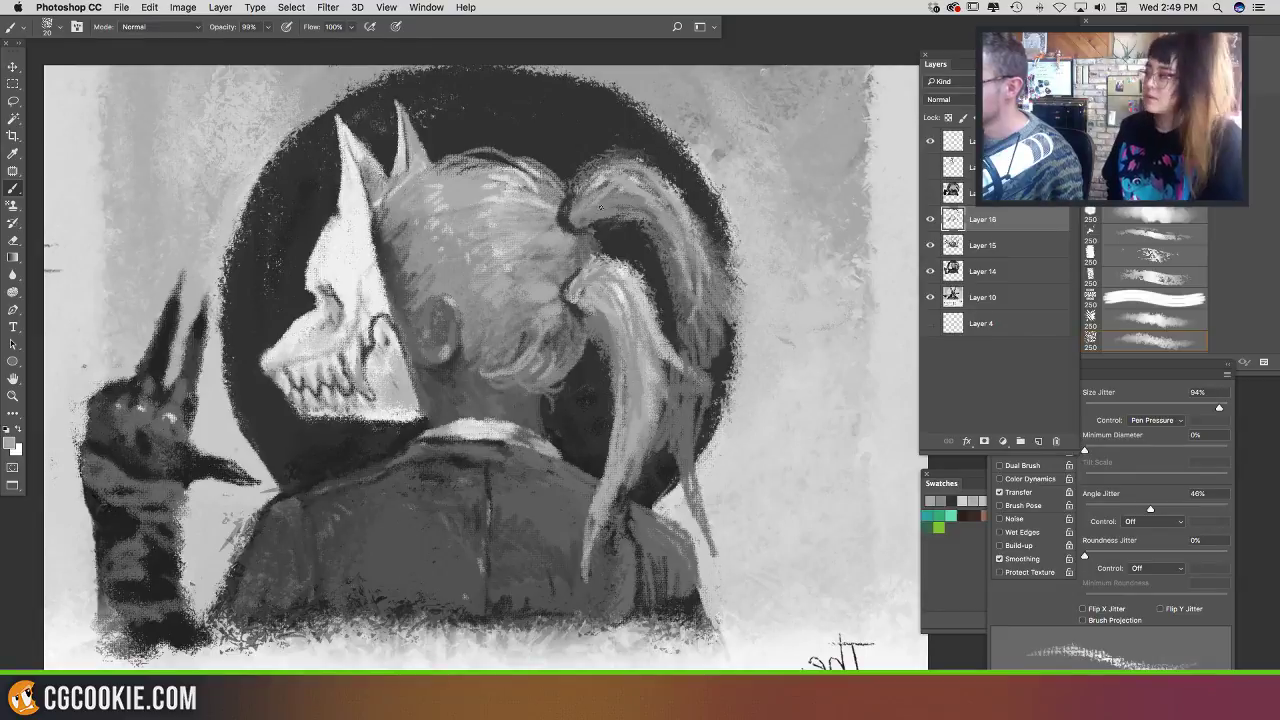
mouse_move(625, 207)
left_mouse_down()
mouse_move(595, 208)
mouse_move(620, 205)
mouse_move(672, 258)
mouse_move(680, 350)
left_mouse_up()
mouse_move(679, 265)
left_mouse_down()
mouse_move(686, 480)
mouse_move(692, 262)
mouse_move(690, 358)
mouse_move(686, 348)
left_mouse_up()
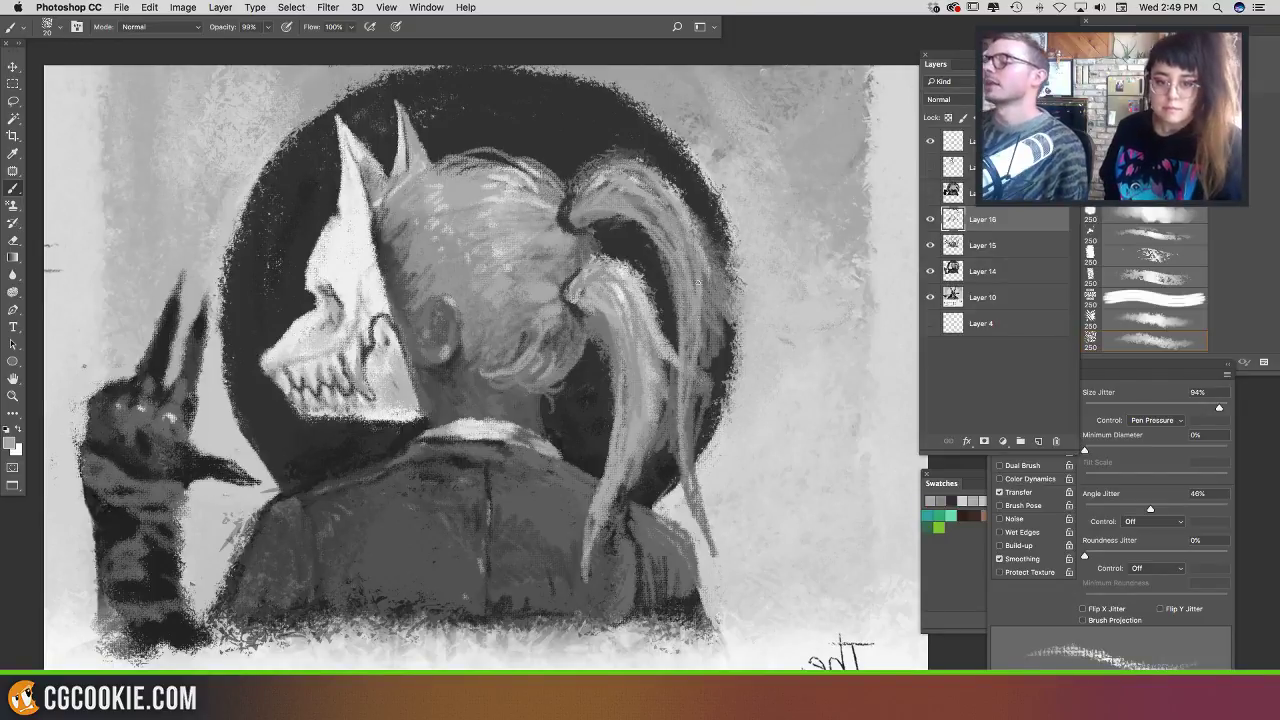
Step: Paint flyaway strands from the upper pigtail out past the black circle's edge, using a sampled dark grey
left_click_drag(710, 268, 760, 314)
left_click(721, 216, "alt")
mouse_move(724, 280)
left_mouse_down()
mouse_move(777, 333)
mouse_move(735, 360)
mouse_move(762, 359)
left_mouse_up()
mouse_move(748, 298)
left_mouse_down()
mouse_move(784, 350)
mouse_move(770, 334)
left_mouse_up()
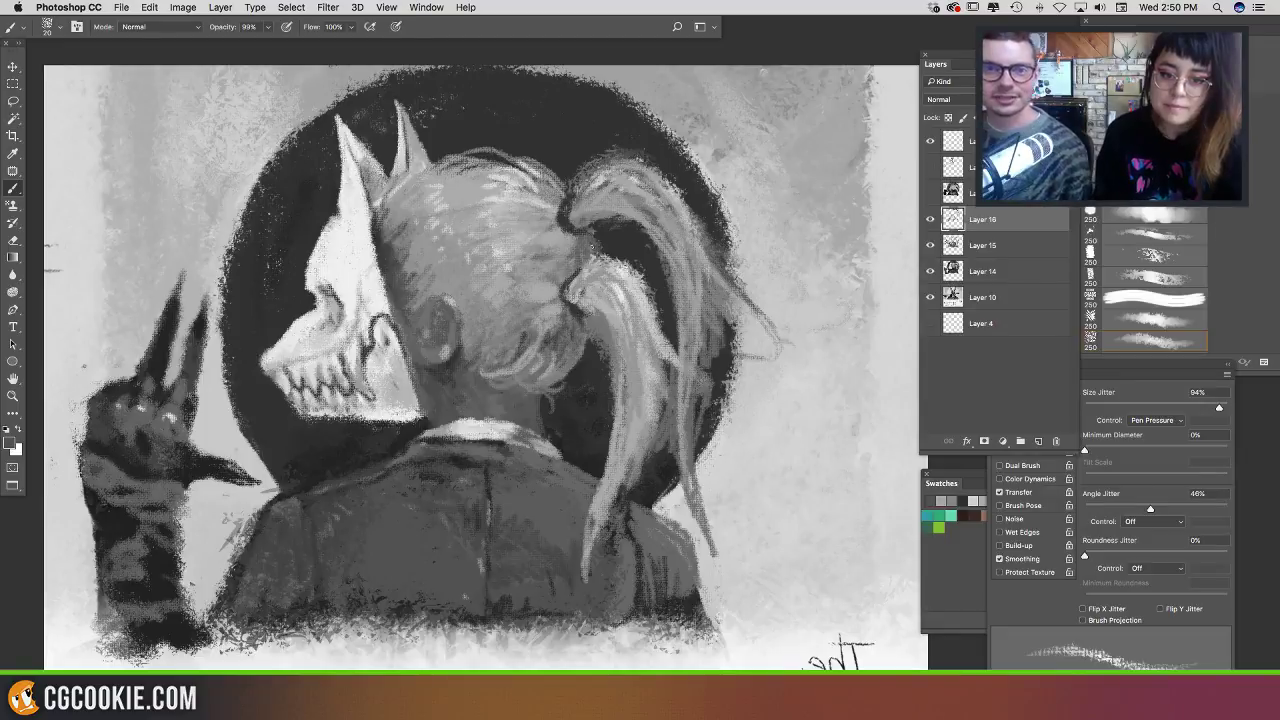
left_click_drag(764, 470, 758, 496)
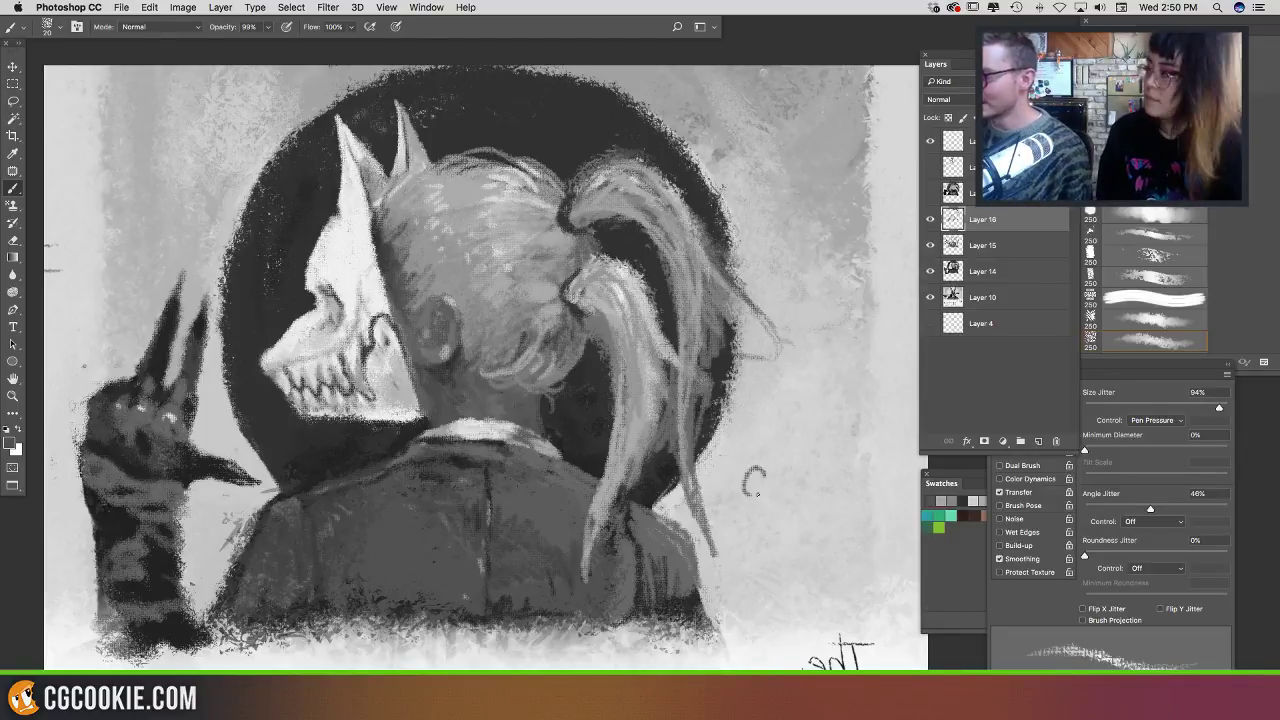
mouse_move(762, 438)
left_mouse_down()
mouse_move(763, 494)
mouse_move(782, 469)
mouse_move(801, 475)
mouse_move(789, 493)
mouse_move(808, 473)
mouse_move(831, 494)
left_mouse_up()
mouse_move(836, 444)
left_mouse_down()
mouse_move(838, 494)
mouse_move(846, 467)
left_mouse_up()
left_click_drag(849, 470, 866, 488)
mouse_move(866, 444)
left_mouse_down()
mouse_move(866, 488)
mouse_move(882, 490)
left_mouse_up()
key("l")
left_click_drag(788, 408, 884, 456)
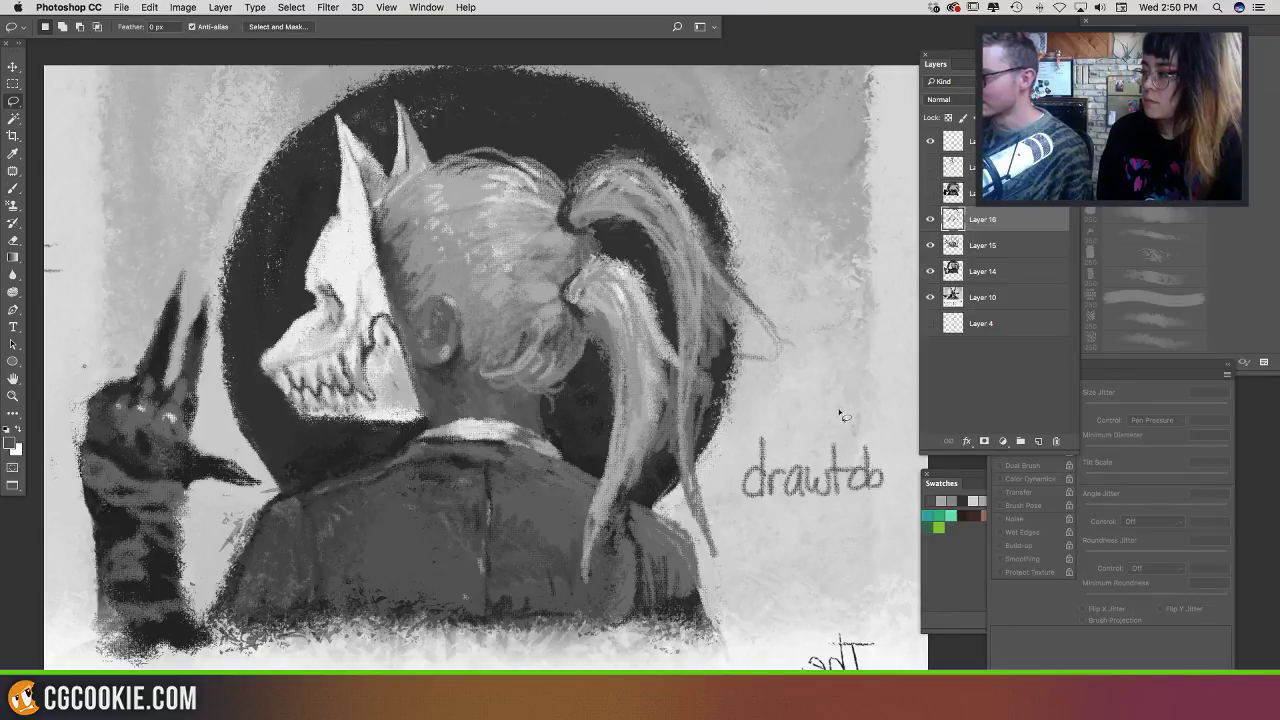
mouse_move(845, 408)
left_mouse_down()
mouse_move(736, 434)
mouse_move(731, 510)
mouse_move(859, 515)
mouse_move(901, 479)
mouse_move(866, 432)
left_mouse_up()
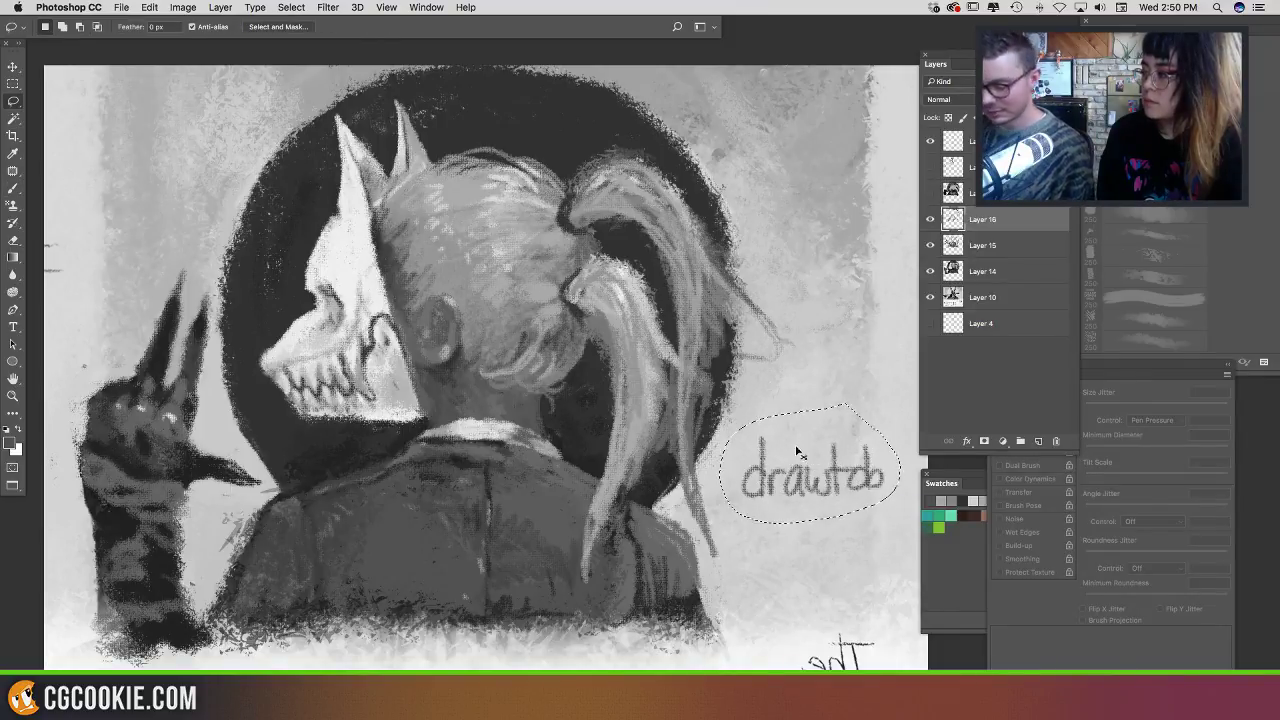
key("v")
mouse_move(848, 489)
left_mouse_down()
mouse_move(867, 480)
mouse_move(877, 496)
mouse_move(900, 474)
left_mouse_up()
key("super+d")
key("b")
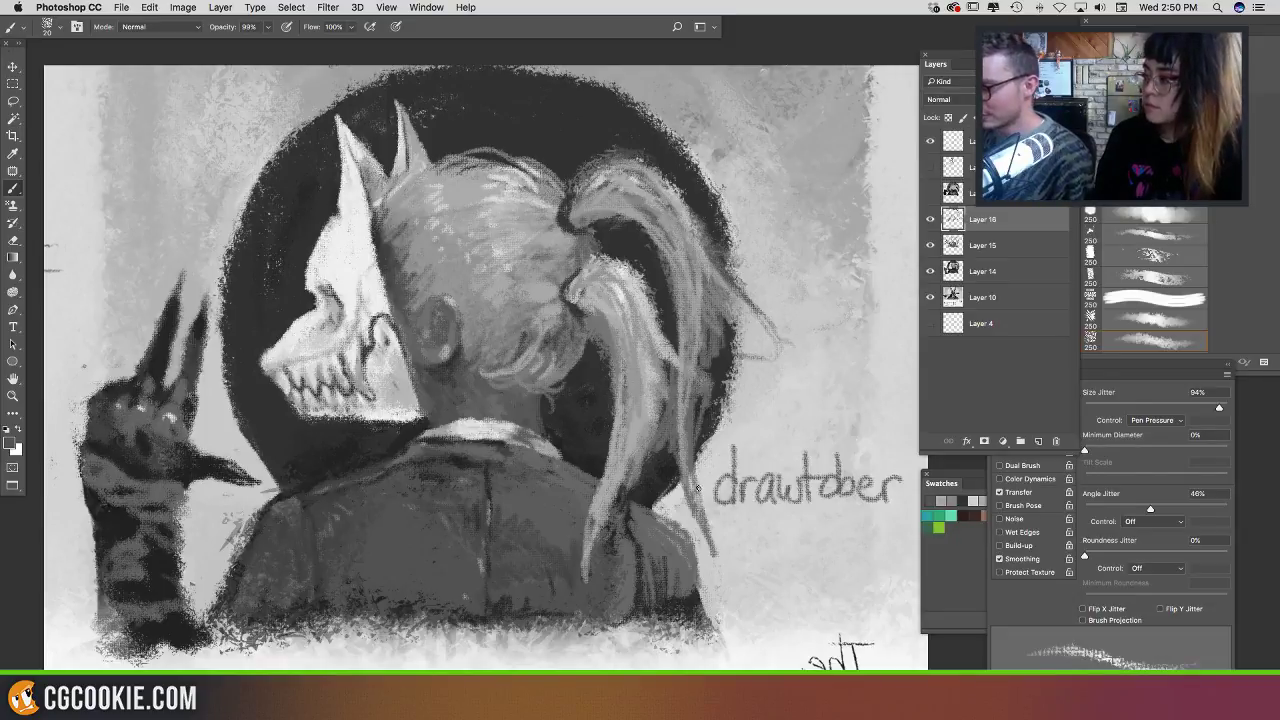
mouse_move(699, 478)
left_mouse_down()
mouse_move(694, 512)
mouse_move(716, 507)
left_mouse_up()
key("super+t")
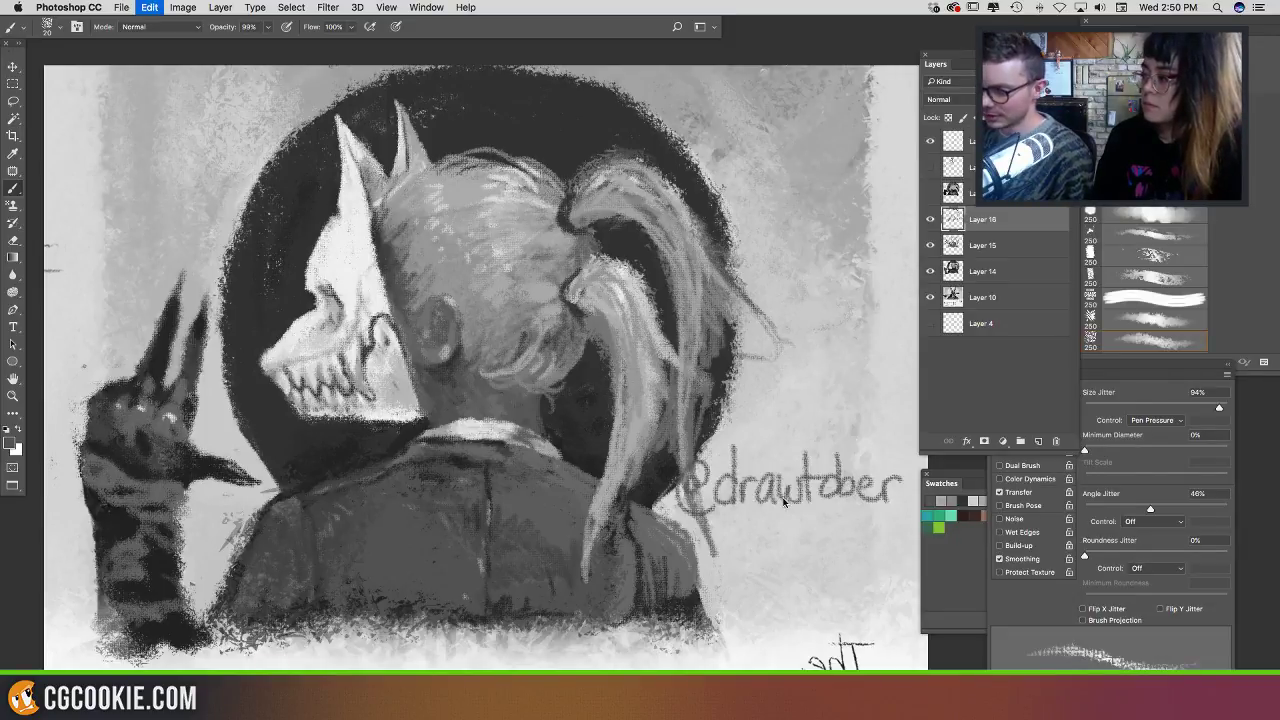
key("super+z")
mouse_move(870, 436)
left_mouse_down()
mouse_move(832, 416)
mouse_move(725, 411)
left_mouse_up()
key("super+z")
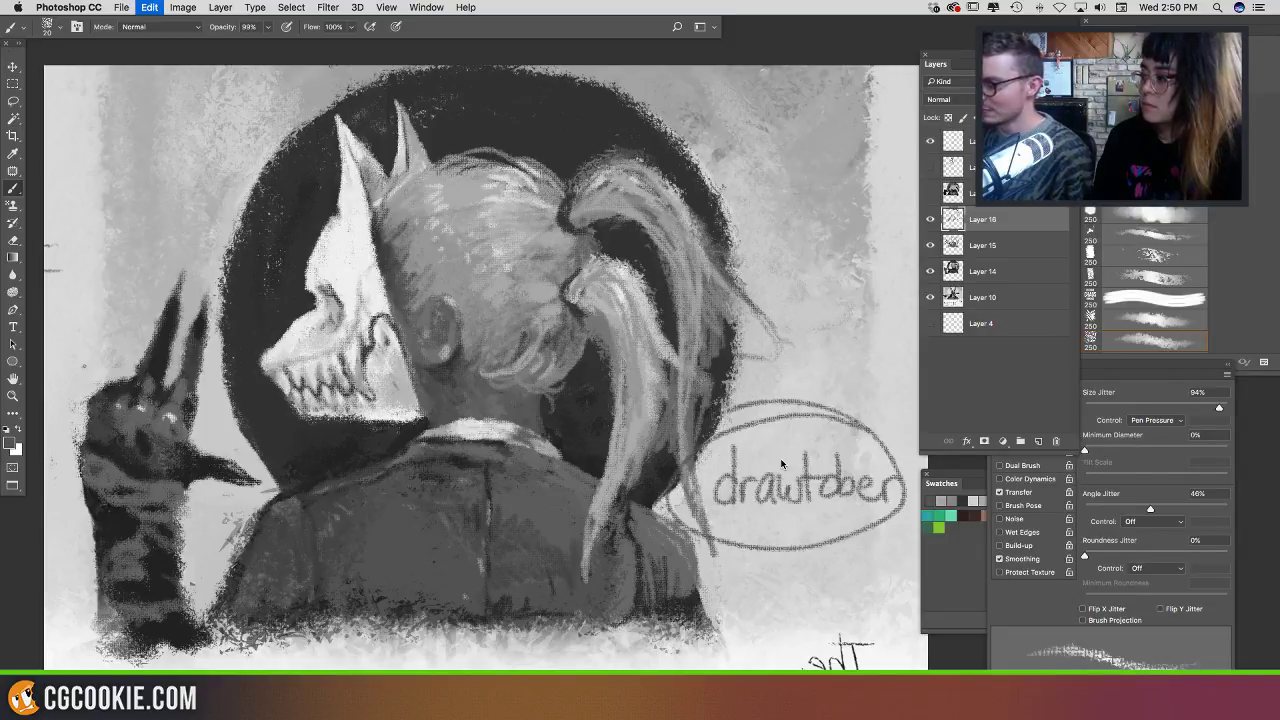
key("super+z")
key("super+z")
key("super+z")
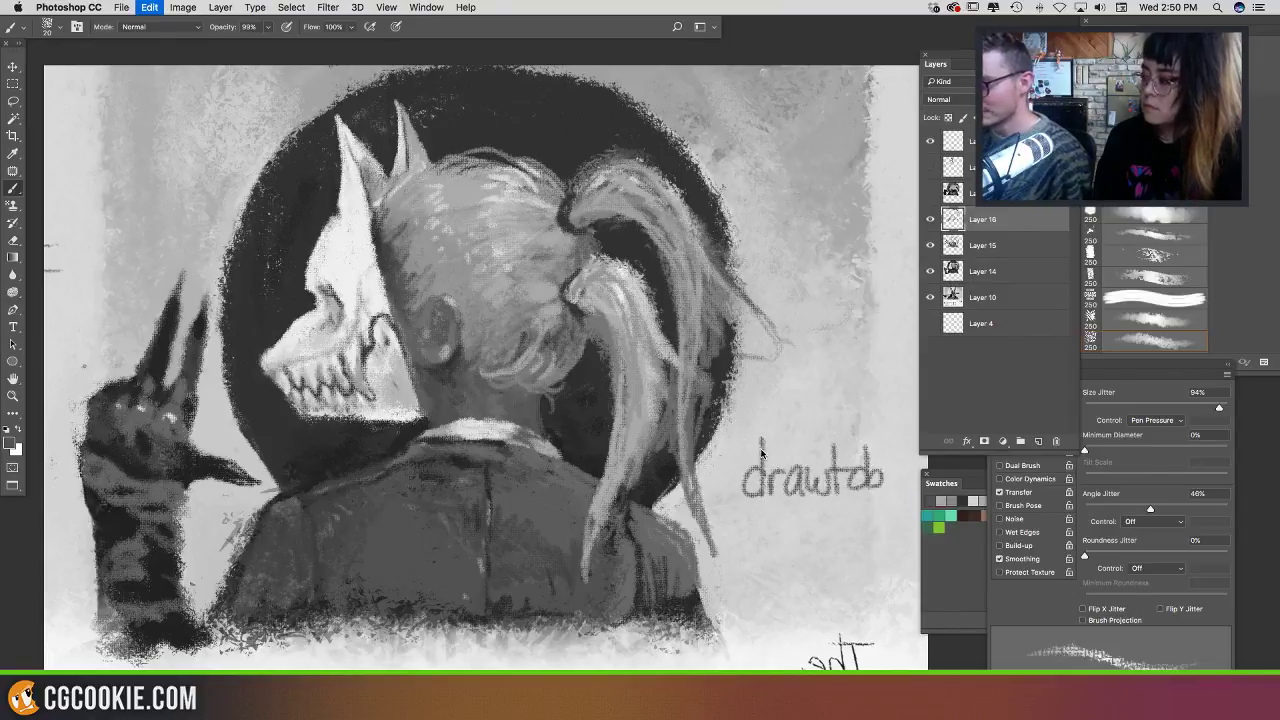
key("e")
mouse_move(748, 485)
left_mouse_down()
mouse_move(778, 463)
mouse_move(775, 428)
mouse_move(825, 445)
mouse_move(822, 487)
left_mouse_up()
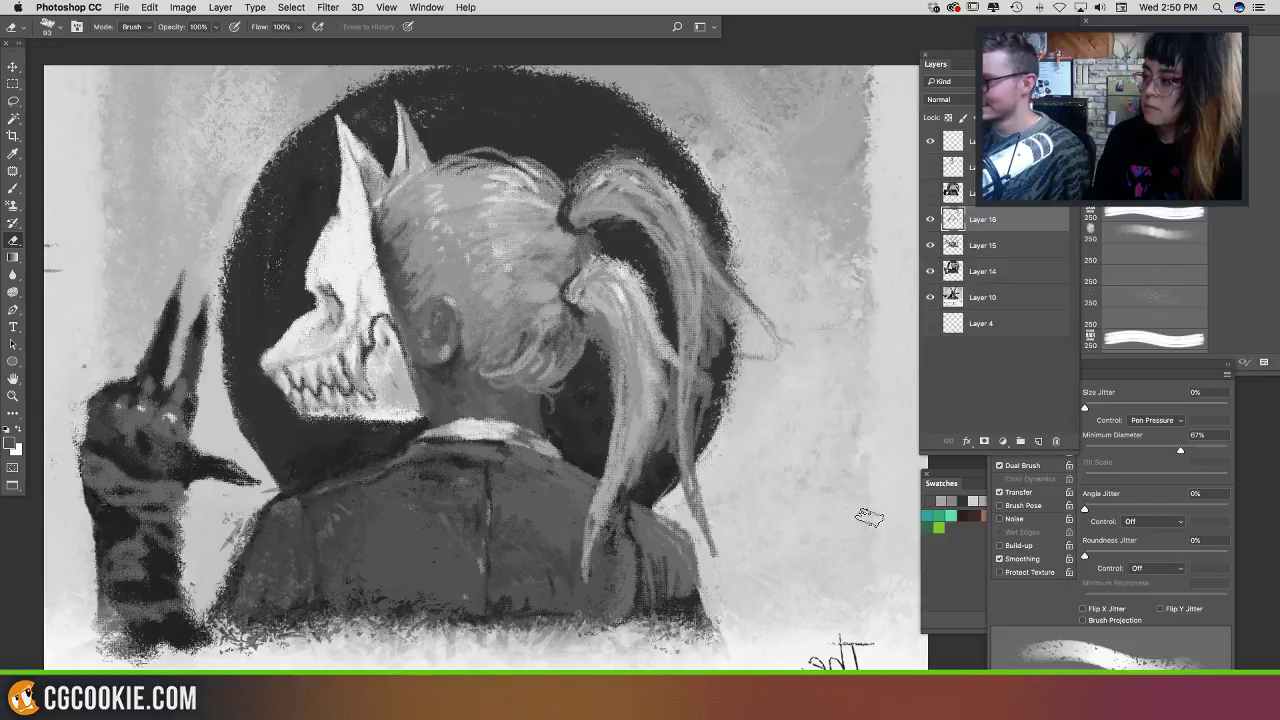
Step: Paint a thin curved flyaway strand from the upper pigtail down across the circle's edge, undoing the first attempt
key("b")
left_click_drag(724, 378, 784, 418)
key("super+z")
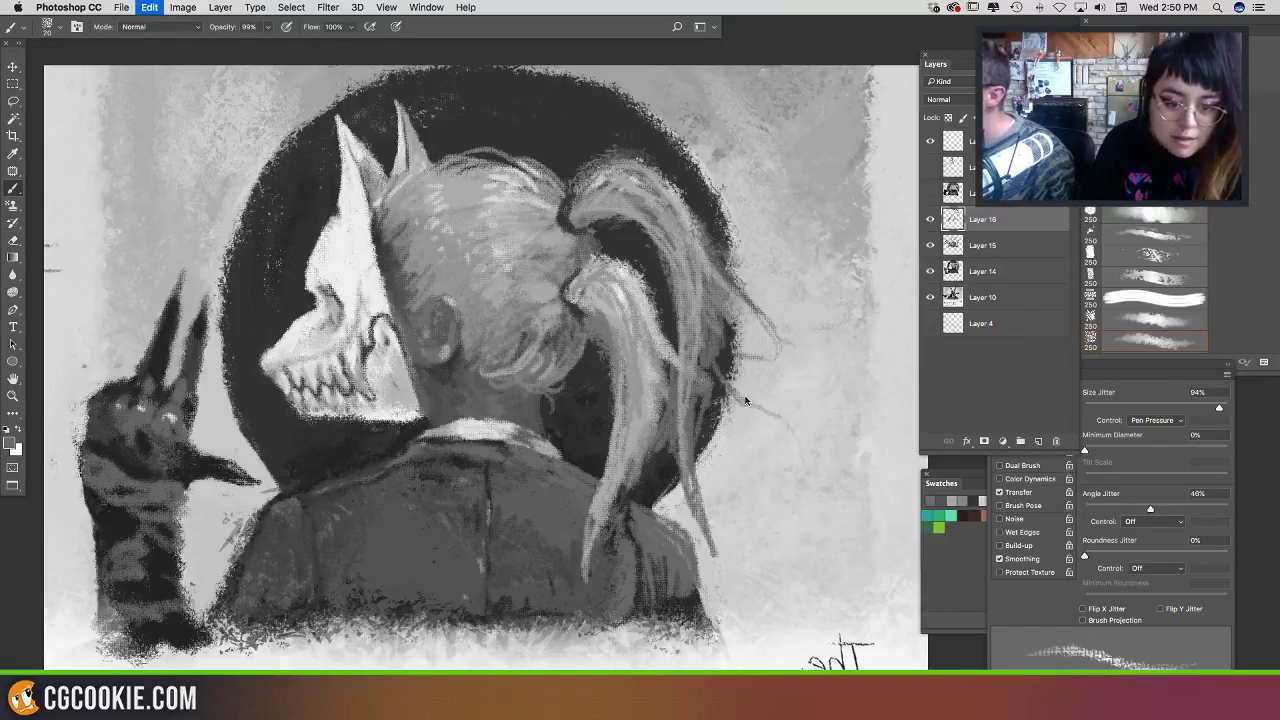
mouse_move(729, 372)
left_mouse_down()
mouse_move(754, 444)
mouse_move(777, 459)
left_mouse_up()
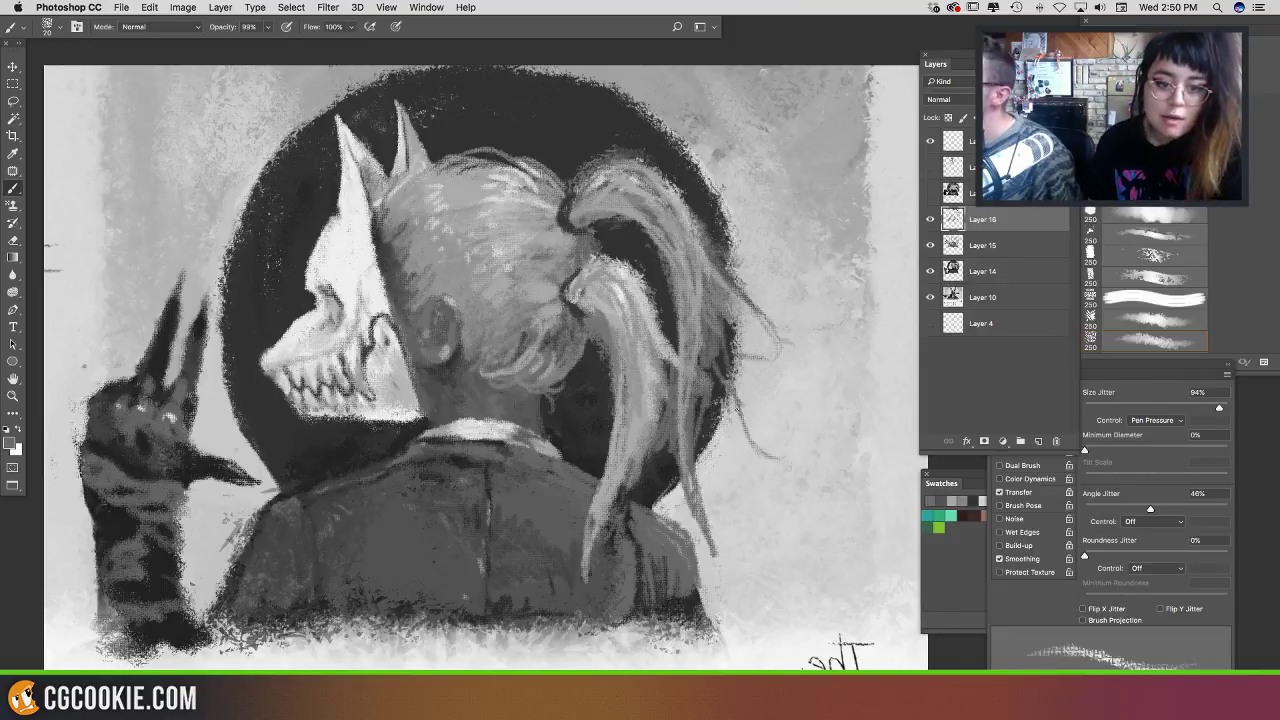
Step: Extend the lower pigtail's ends over the jacket with loose wispy strands in a sampled light hair grey
left_click(637, 427, "alt")
mouse_move(641, 449)
left_mouse_down()
mouse_move(641, 494)
mouse_move(621, 528)
mouse_move(572, 556)
left_mouse_up()
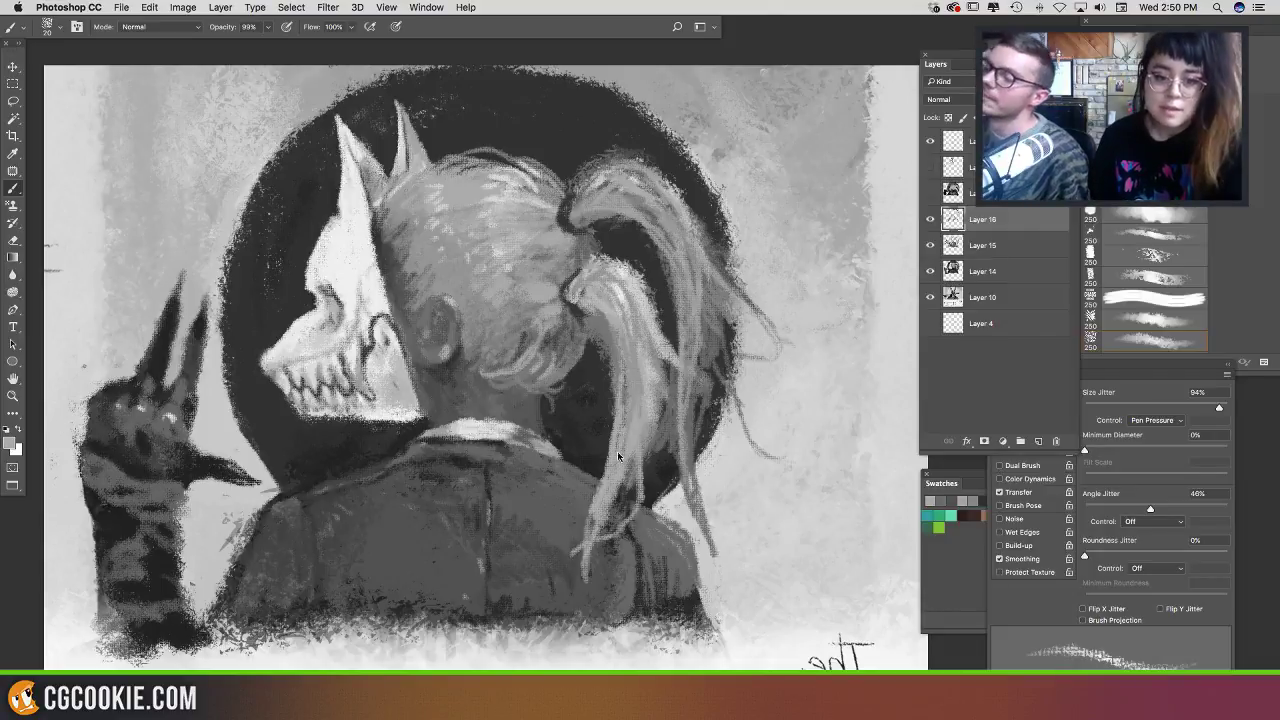
mouse_move(618, 456)
left_mouse_down()
mouse_move(612, 594)
mouse_move(588, 610)
left_mouse_up()
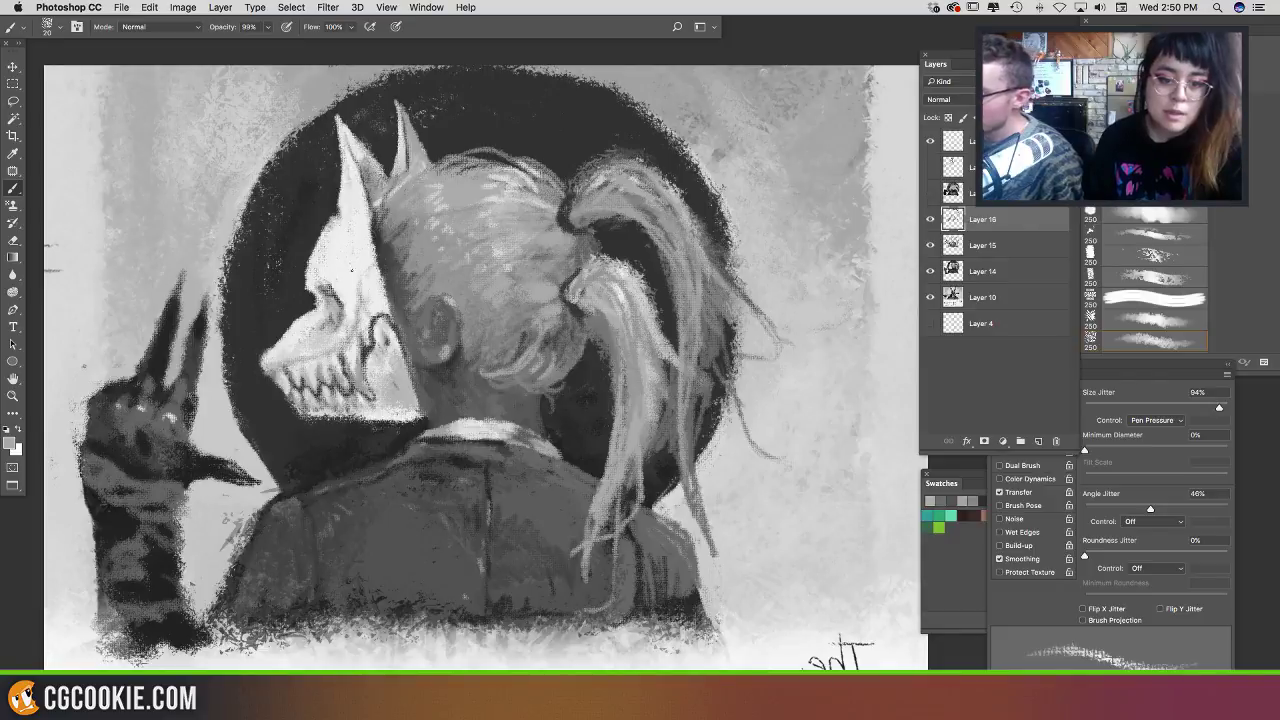
Step: Darken the mask's back edge beside the jaw hinge with a sampled dark grey
left_click(381, 260, "alt")
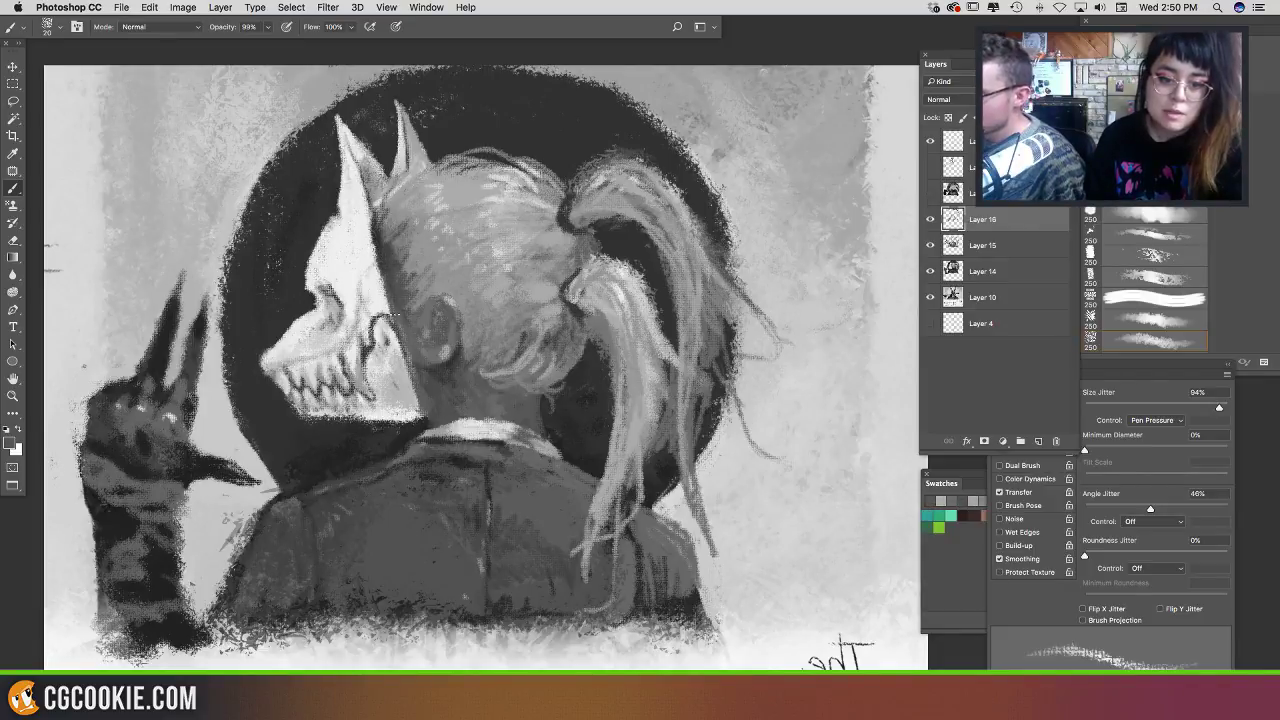
left_click_drag(400, 325, 409, 370)
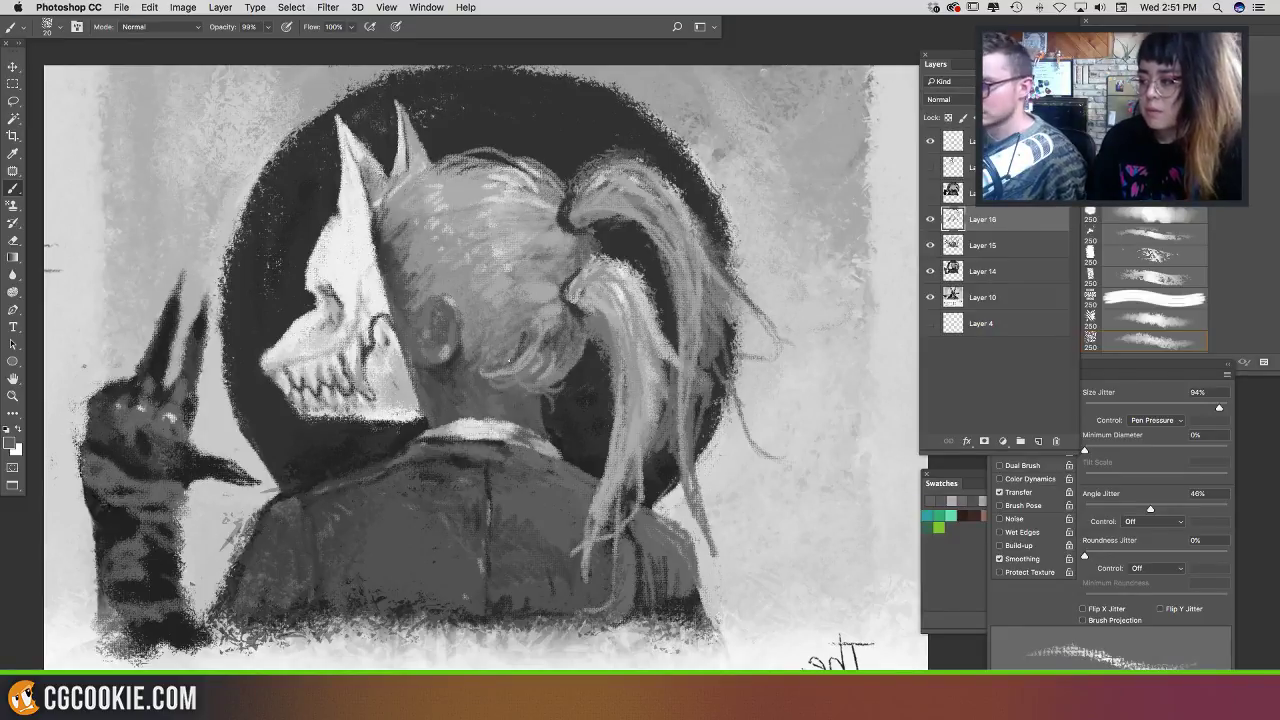
Step: Touch up the hair curls at the nape with sampled greys and undo the last dark stroke there
left_click(521, 374, "alt")
left_click(546, 350, "alt")
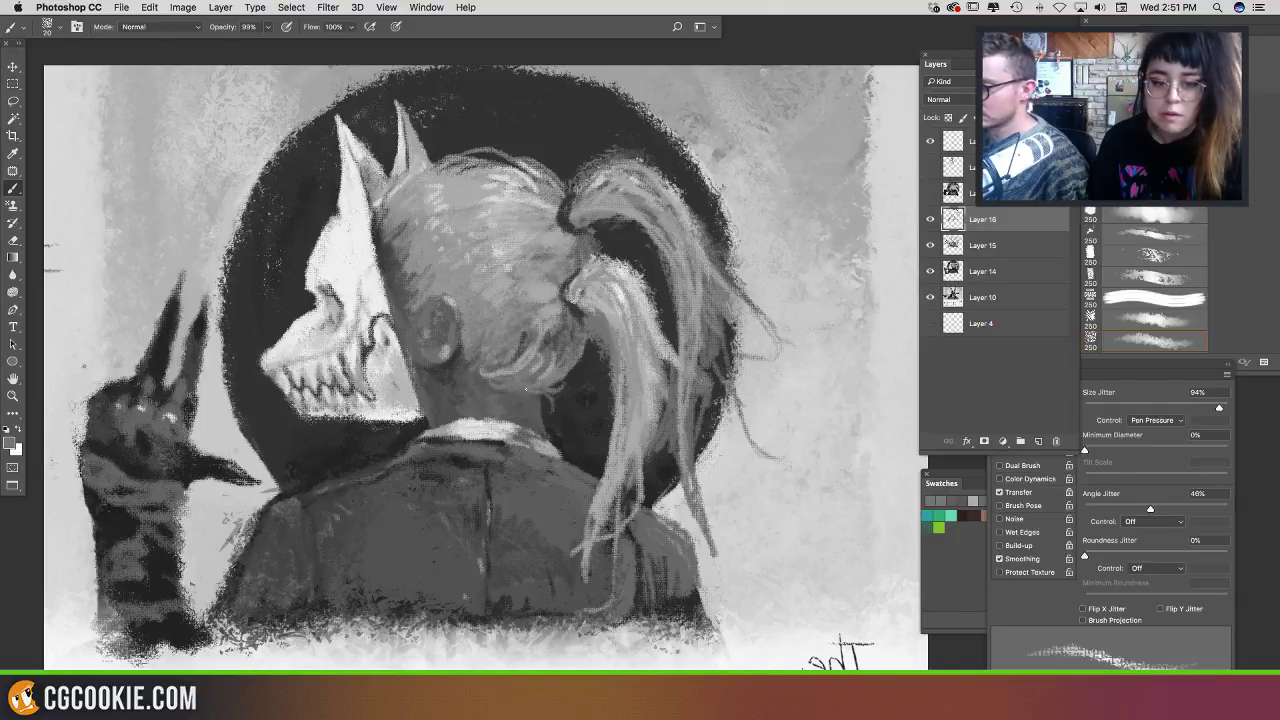
left_click(528, 338, "alt")
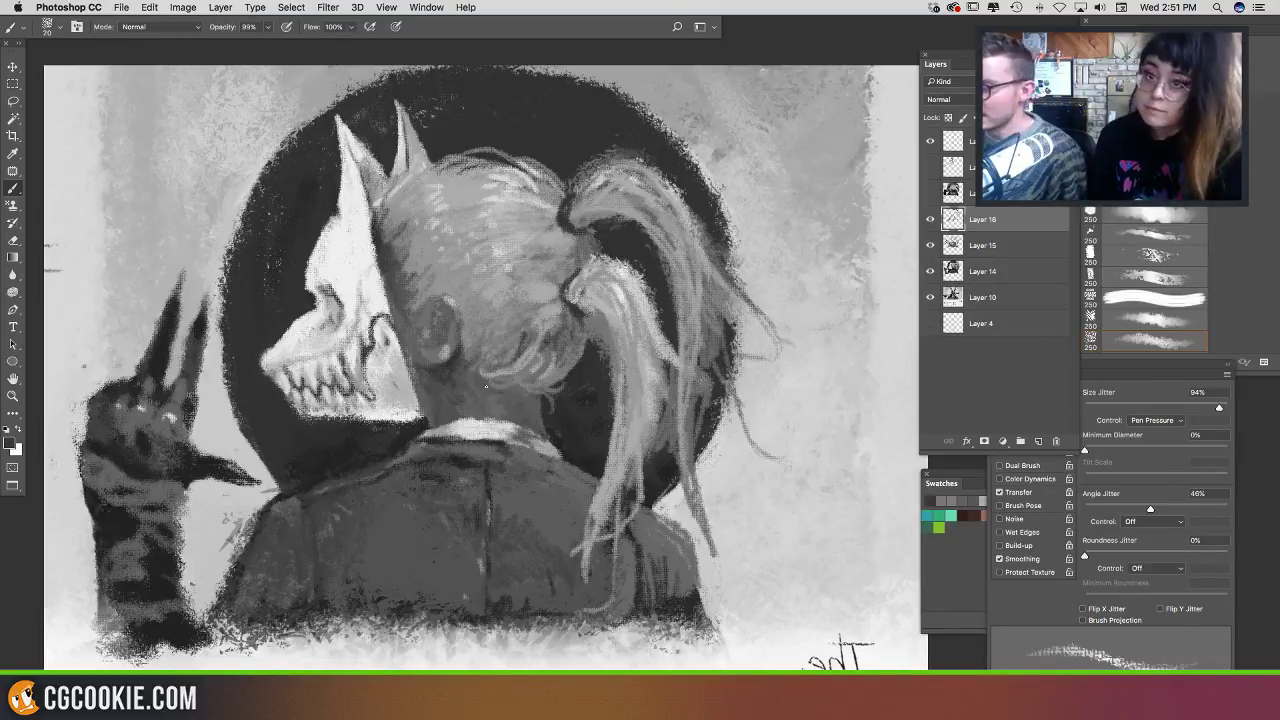
left_click_drag(521, 380, 537, 399)
key("super+z")
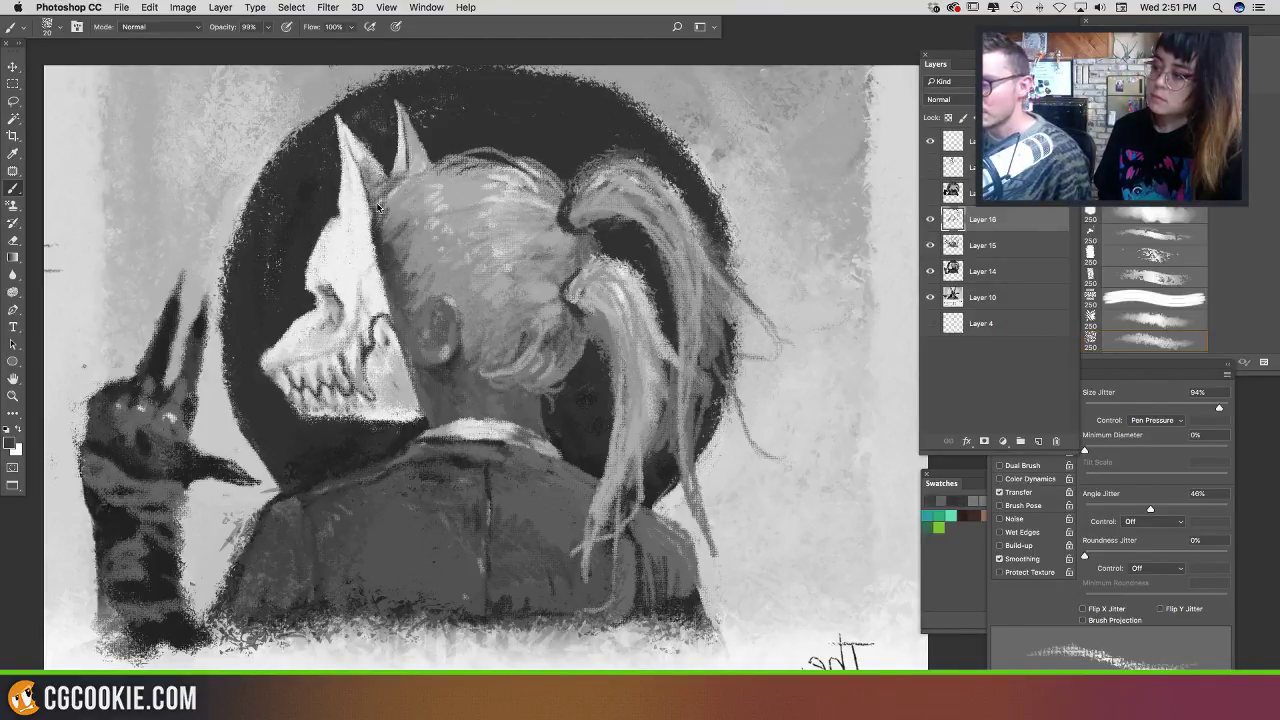
Step: Shade the mask's front horn down to the brow with sampled greys
left_click(363, 152, "alt")
mouse_move(366, 156)
left_mouse_down()
mouse_move(364, 184)
mouse_move(384, 190)
mouse_move(380, 178)
mouse_move(372, 214)
mouse_move(343, 131)
mouse_move(366, 222)
mouse_move(337, 224)
mouse_move(356, 230)
mouse_move(371, 265)
left_mouse_up()
left_click(374, 223, "alt")
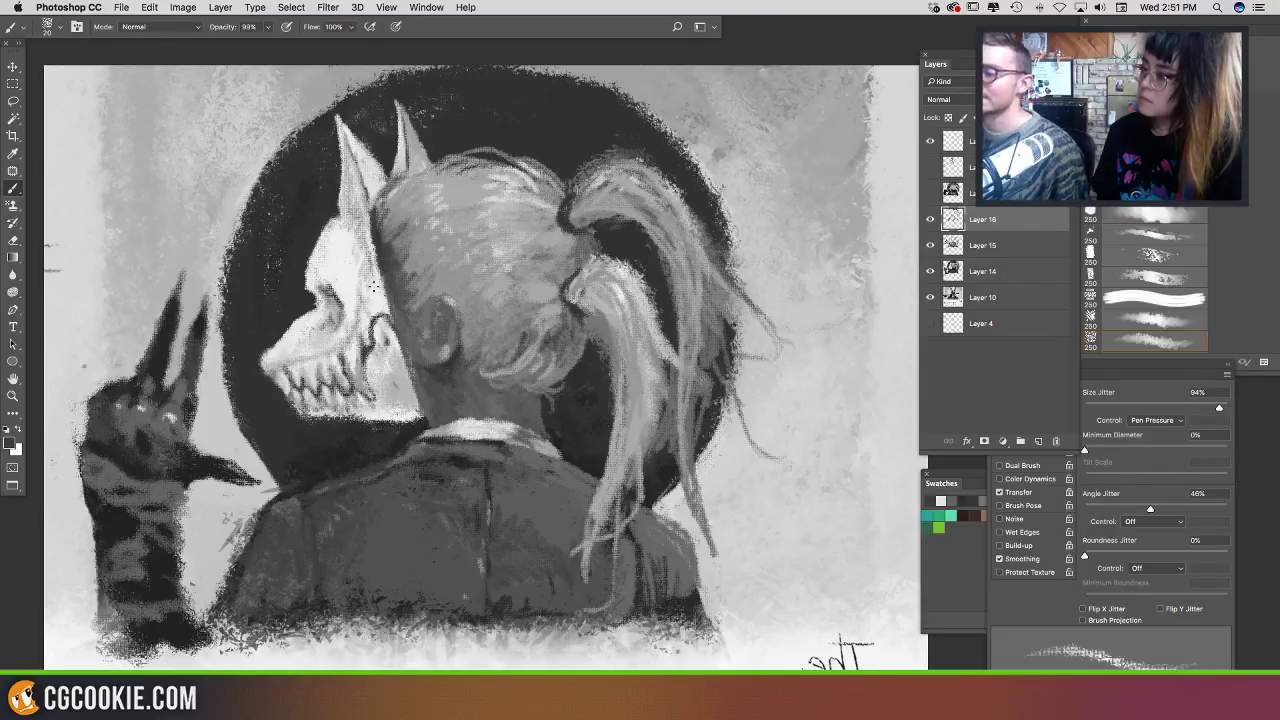
left_click(380, 262, "alt")
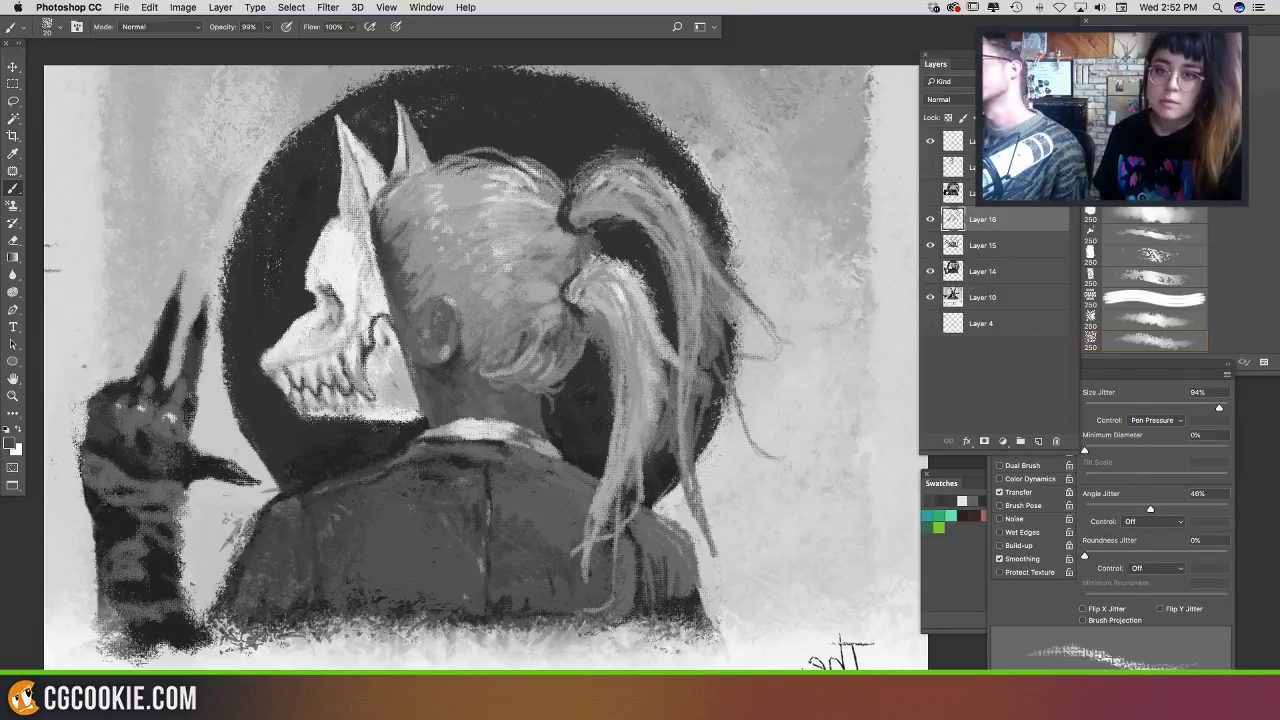
Step: Redefine the mask's back edge against the hair, from the horn's base down to the jaw, with sampled greys
left_click(429, 268, "alt")
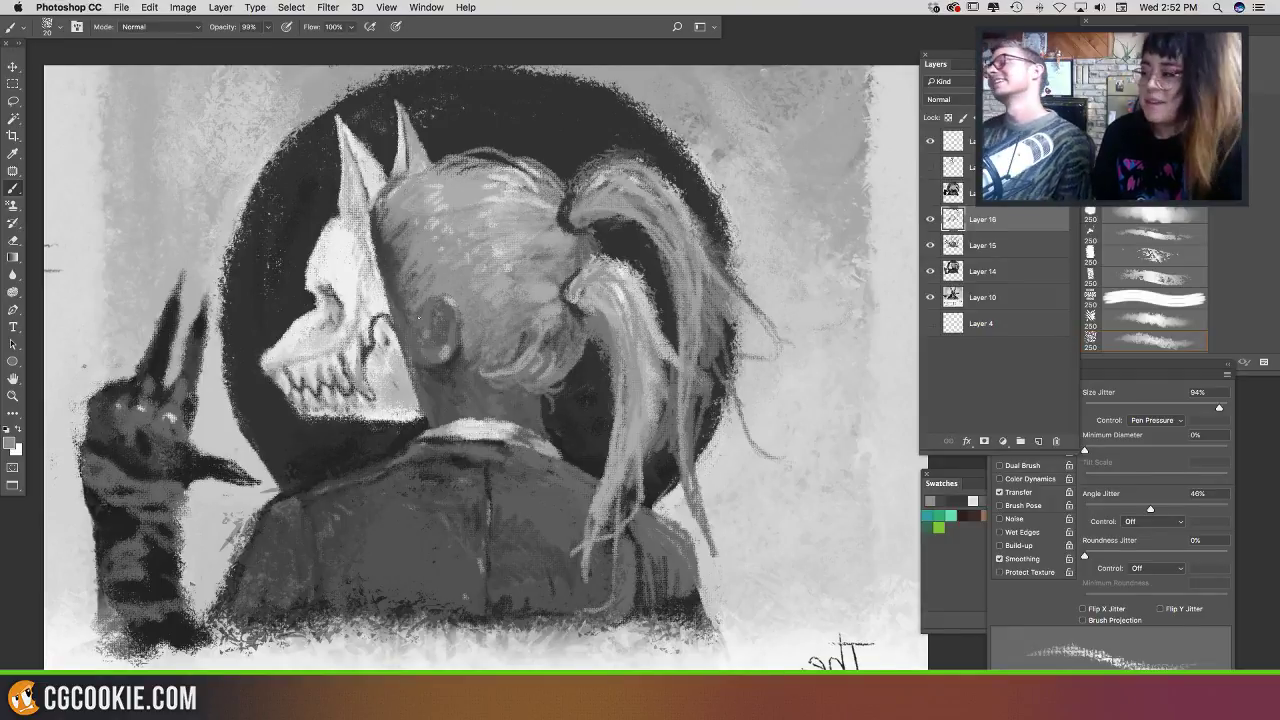
left_click(385, 266, "alt")
left_click_drag(376, 246, 396, 331)
left_click_drag(379, 284, 418, 402)
left_click(419, 376, "alt")
left_click(404, 364, "alt")
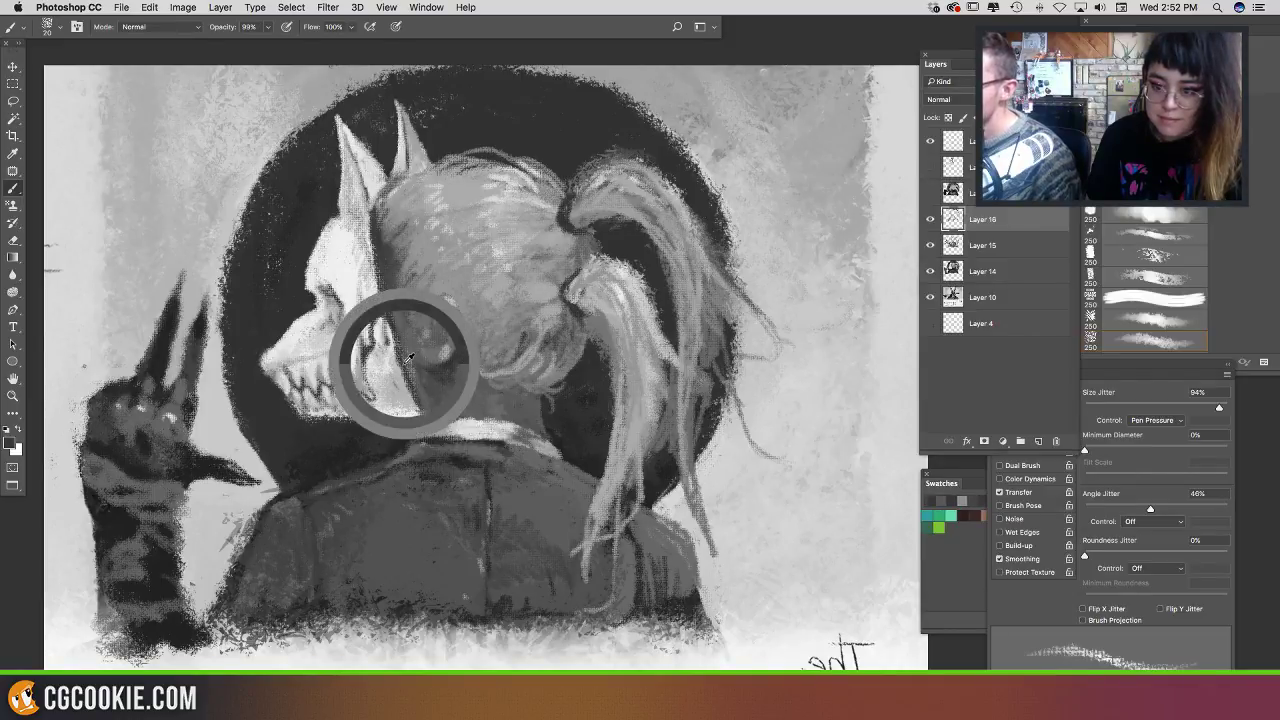
left_click(381, 284, "alt")
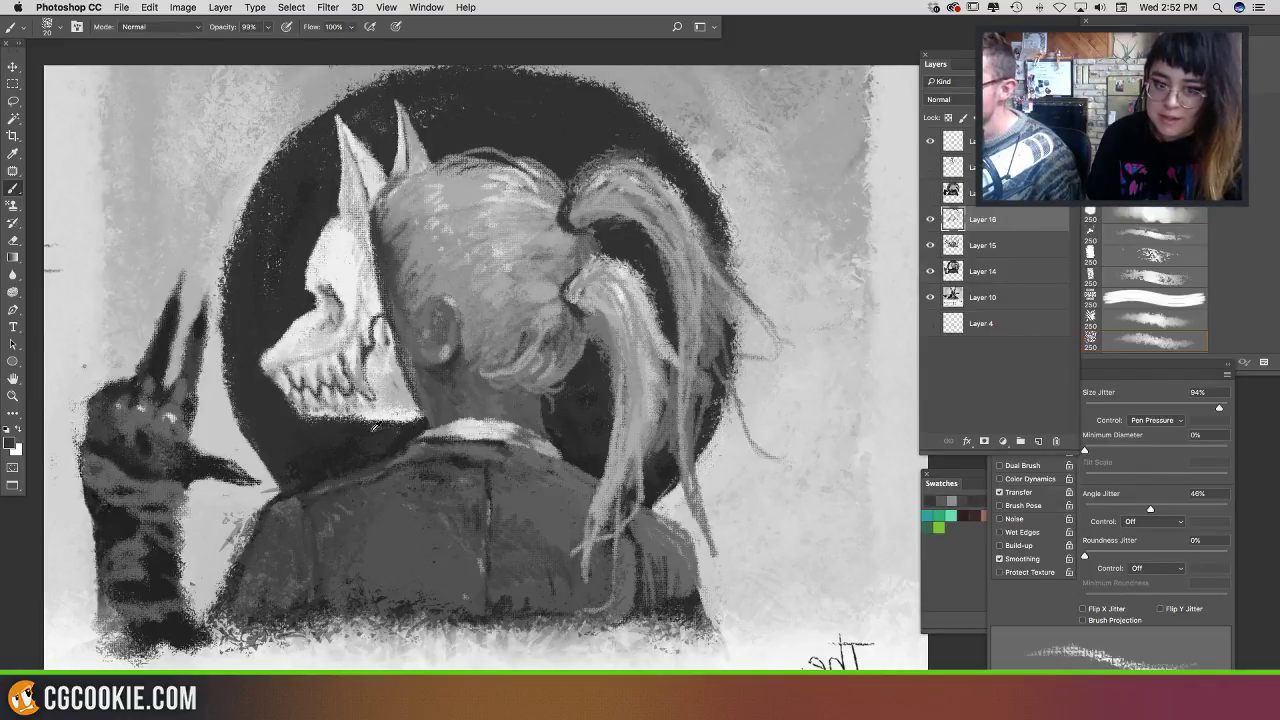
Step: Paint the shadow between the mask's jaw and the earlobe, alternating sampled darks and skin greys
left_click(398, 433, "alt")
mouse_move(406, 354)
left_mouse_down()
mouse_move(411, 387)
mouse_move(421, 390)
mouse_move(409, 370)
mouse_move(415, 383)
mouse_move(425, 370)
left_mouse_up()
left_click(419, 346, "alt")
left_click(429, 370, "alt")
left_click(421, 364, "alt")
left_click(423, 366, "alt")
left_click_drag(421, 362, 420, 392)
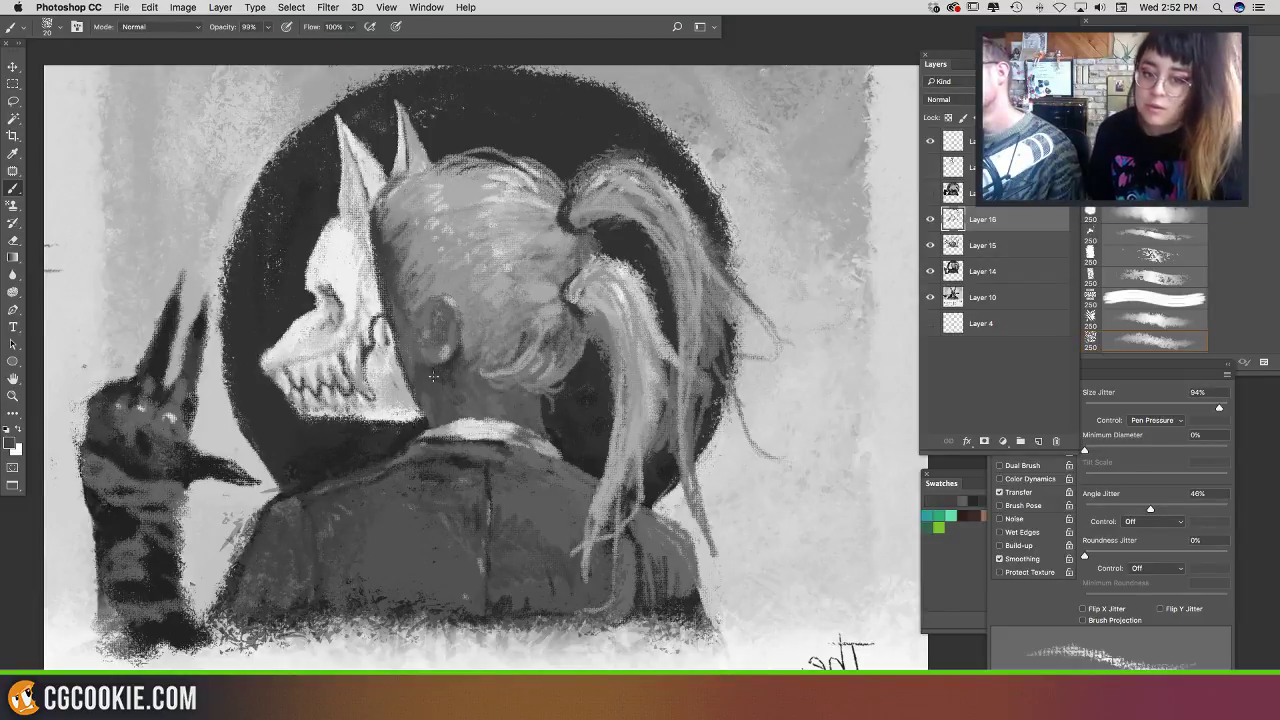
Step: Blend the skin below the ear into the dark edge behind the mask with sampled greys
left_click(413, 356, "alt")
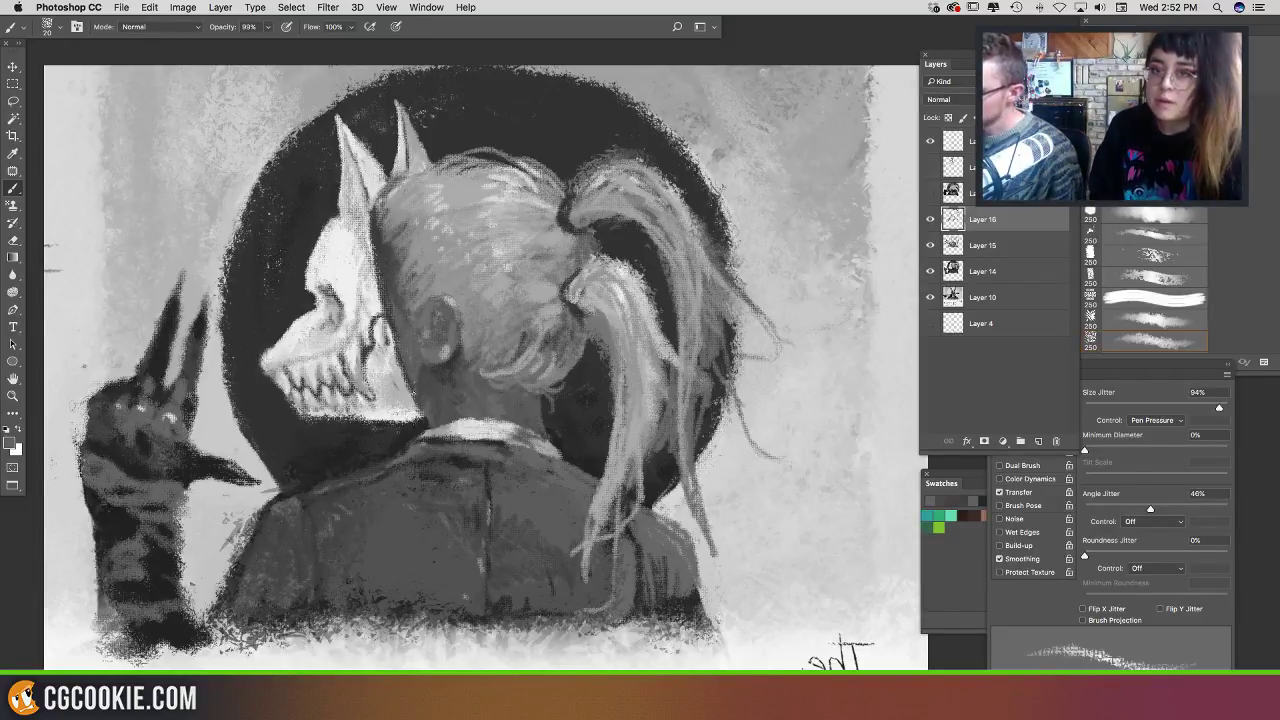
left_click(438, 368, "alt")
left_click(444, 368, "alt")
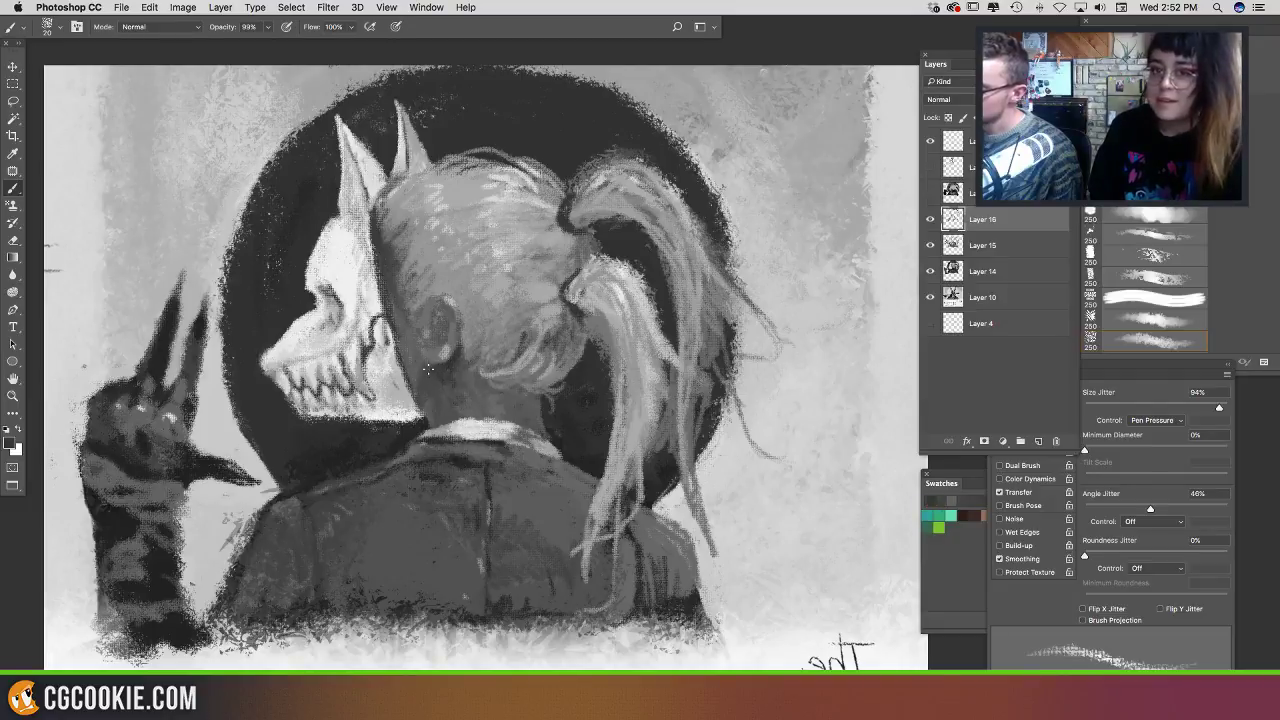
left_click_drag(418, 366, 419, 374)
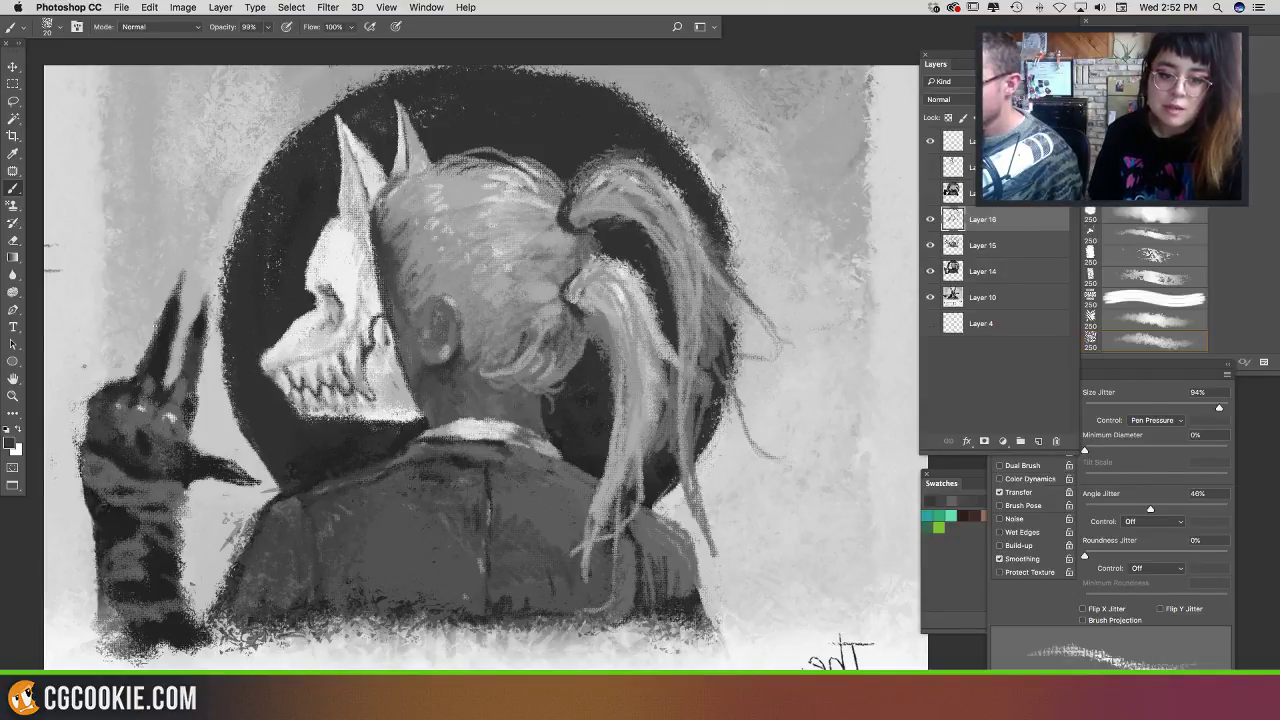
Step: Mirror the canvas horizontally and deepen the shadows around the ear with sampled dark greys
left_click(177, 294, "alt")
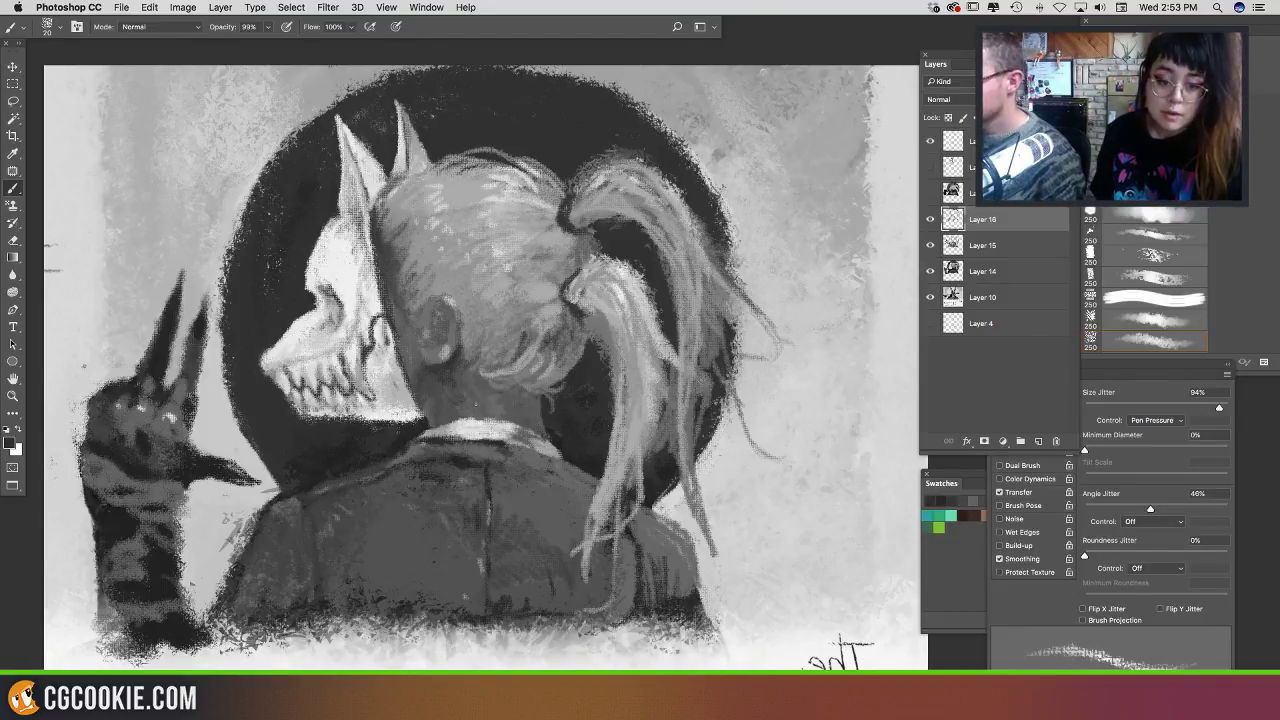
key("super+shift+h")
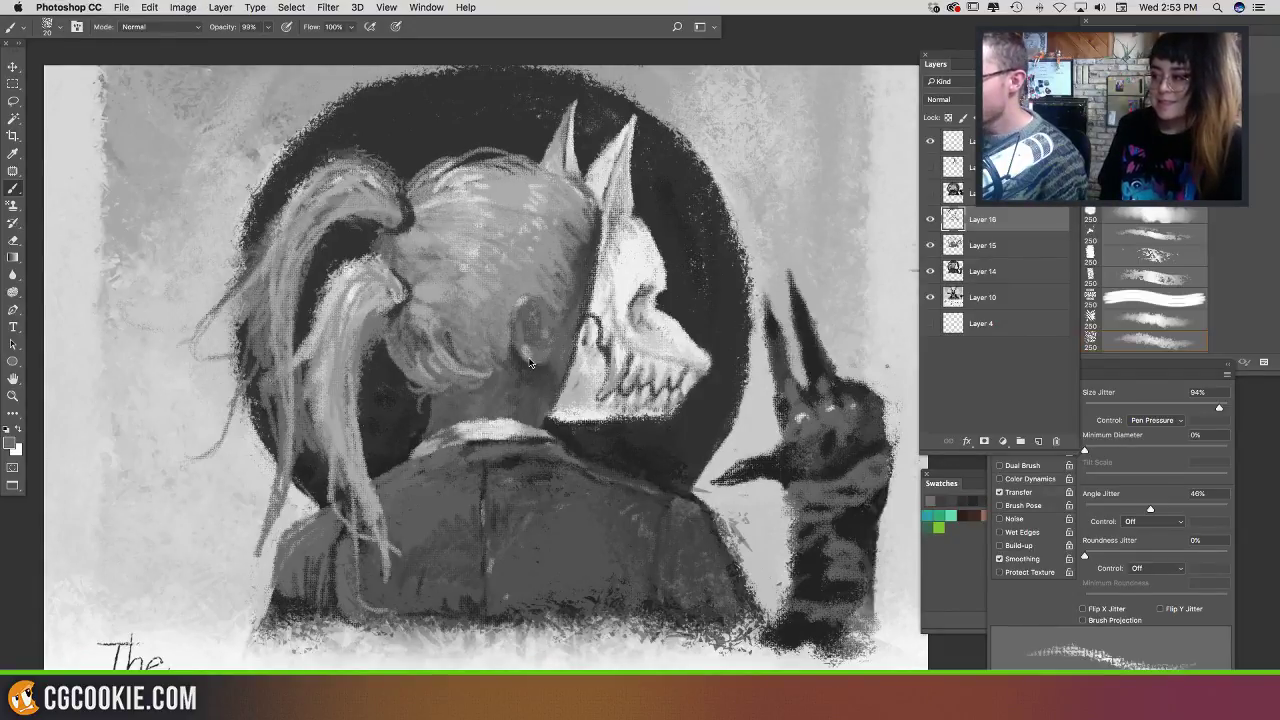
left_click(542, 380, "alt")
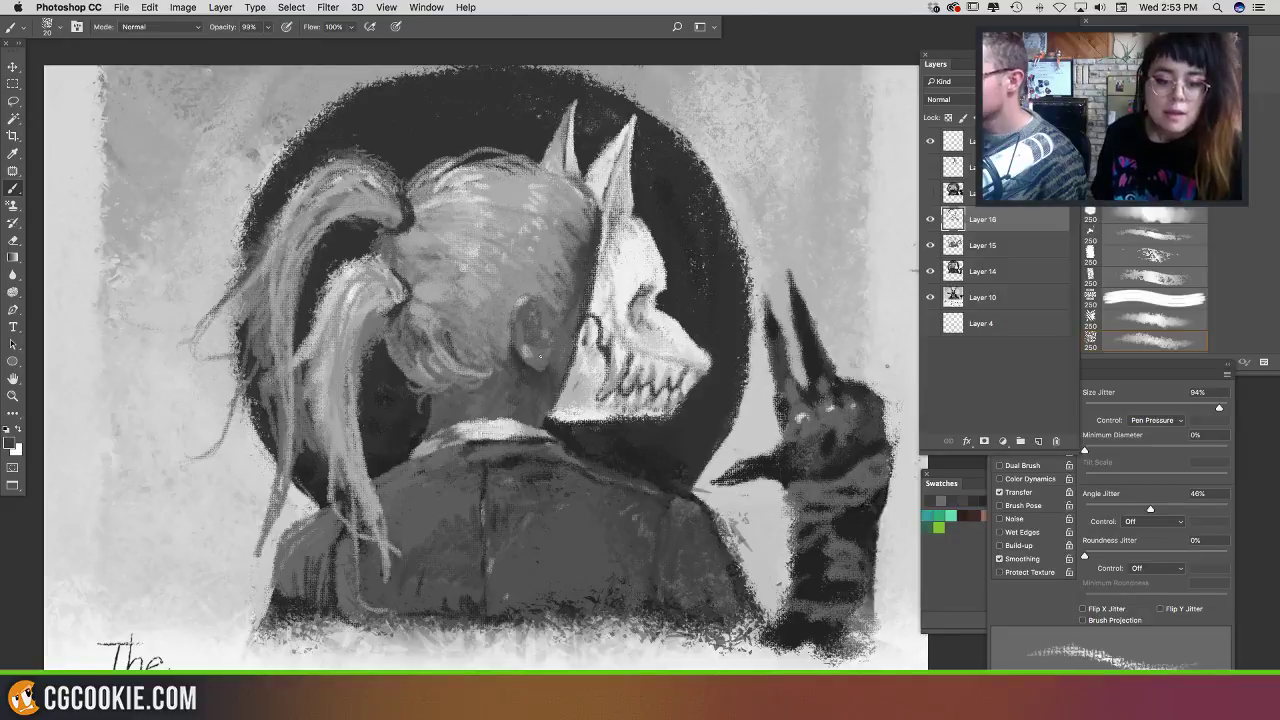
left_click(612, 448, "alt")
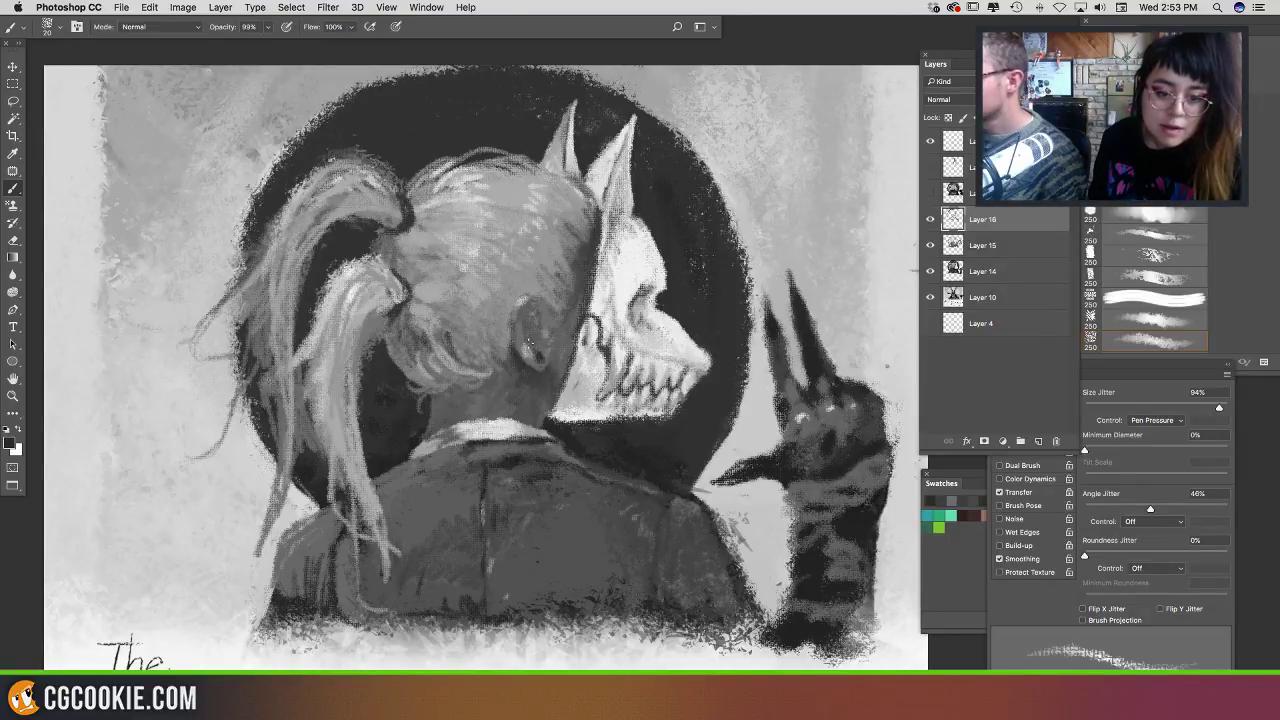
left_click_drag(528, 307, 525, 304)
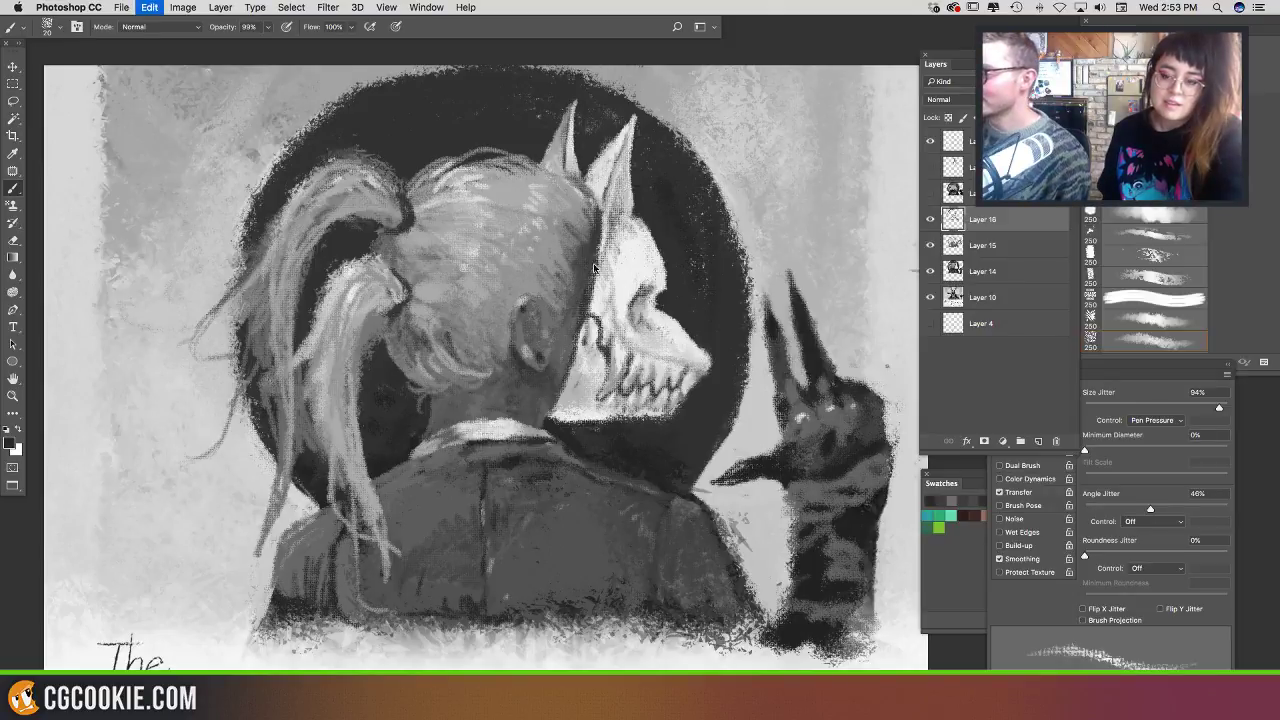
Step: Touch up the hairline along the mask's back edge, below the front horn, with sampled greys
left_click(580, 304, "alt")
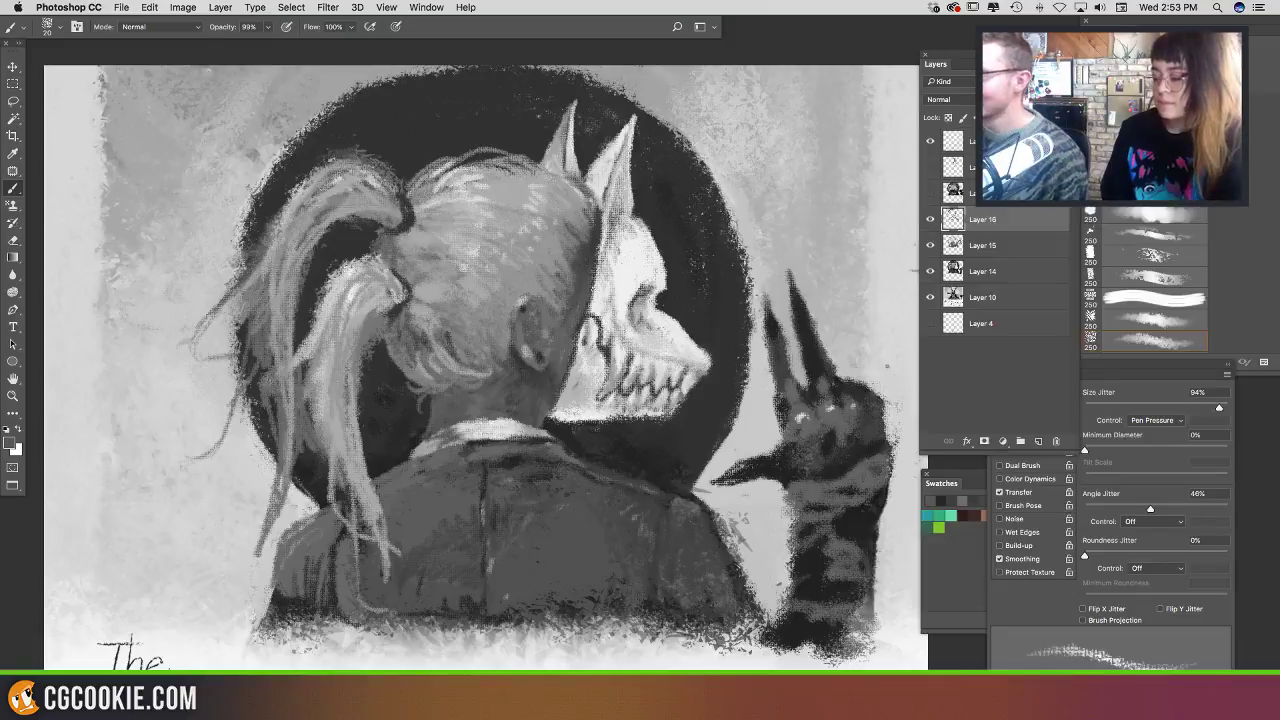
left_click(601, 238, "alt")
mouse_move(600, 228)
left_mouse_down()
mouse_move(595, 197)
mouse_move(591, 242)
left_mouse_up()
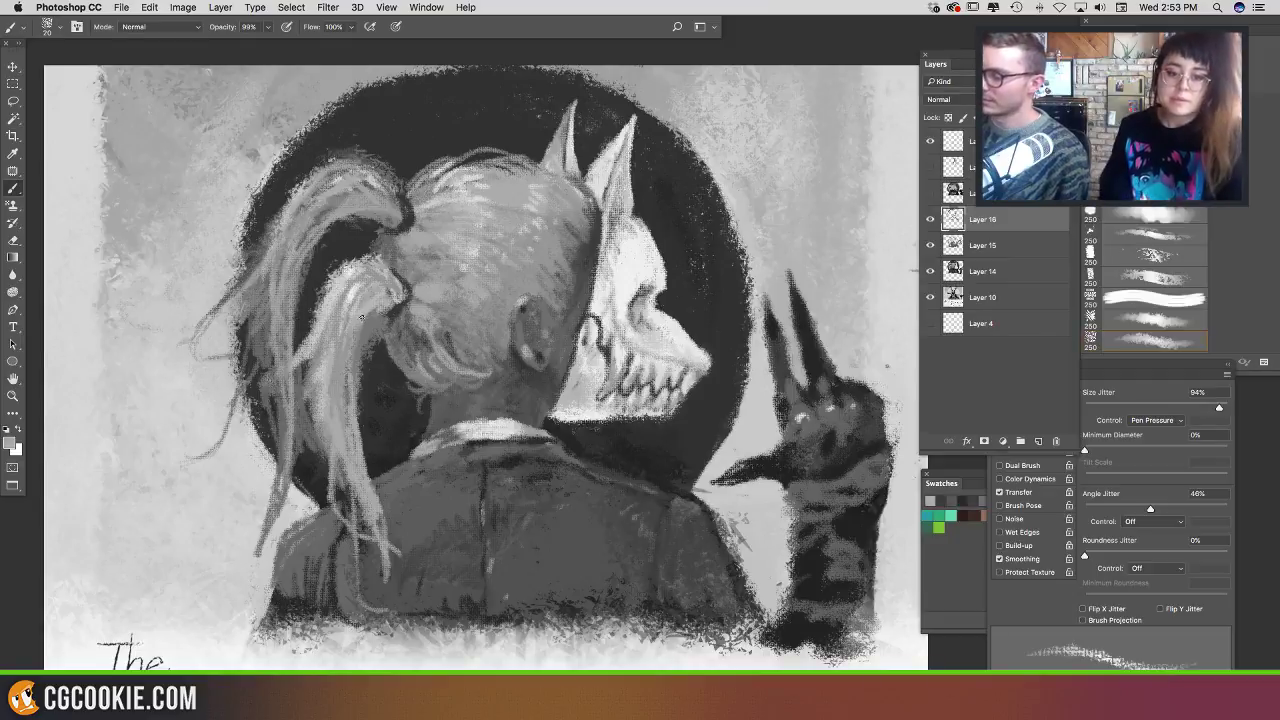
mouse_move(354, 321)
left_mouse_down()
mouse_move(391, 453)
mouse_move(466, 538)
left_mouse_up()
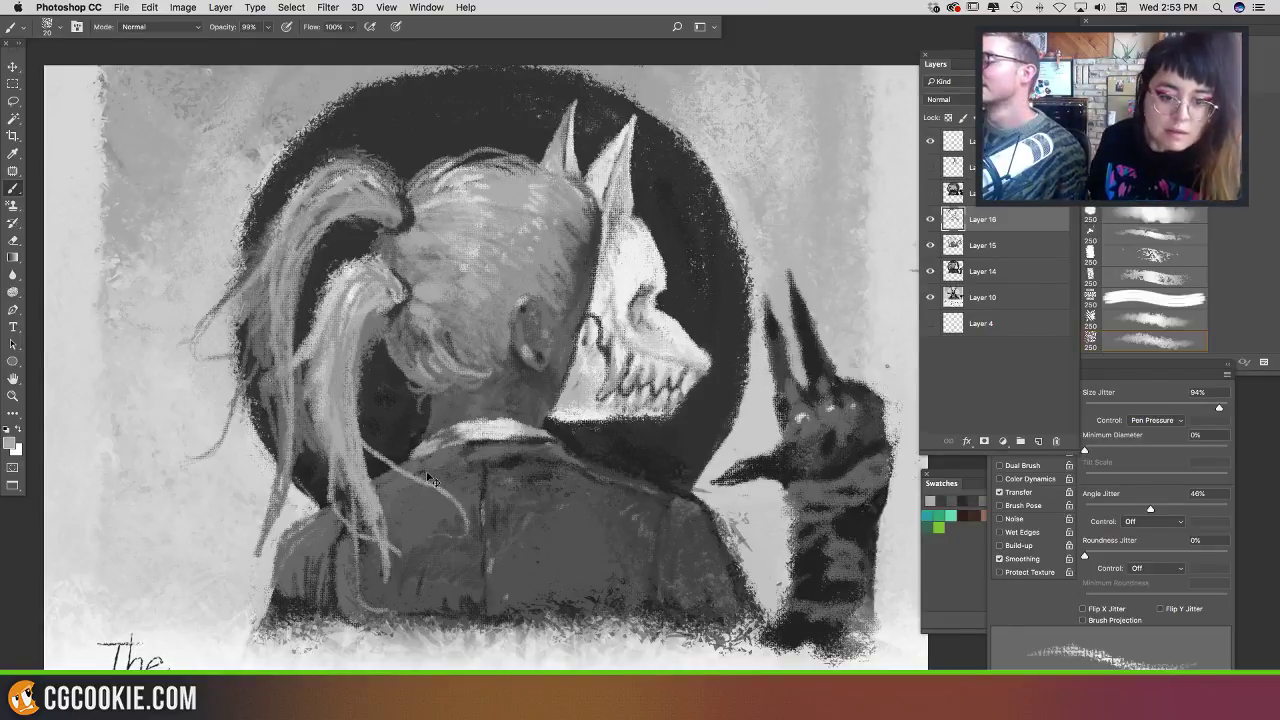
key("super+z")
mouse_move(364, 315)
left_mouse_down()
mouse_move(348, 408)
mouse_move(433, 521)
left_mouse_up()
key("super+z")
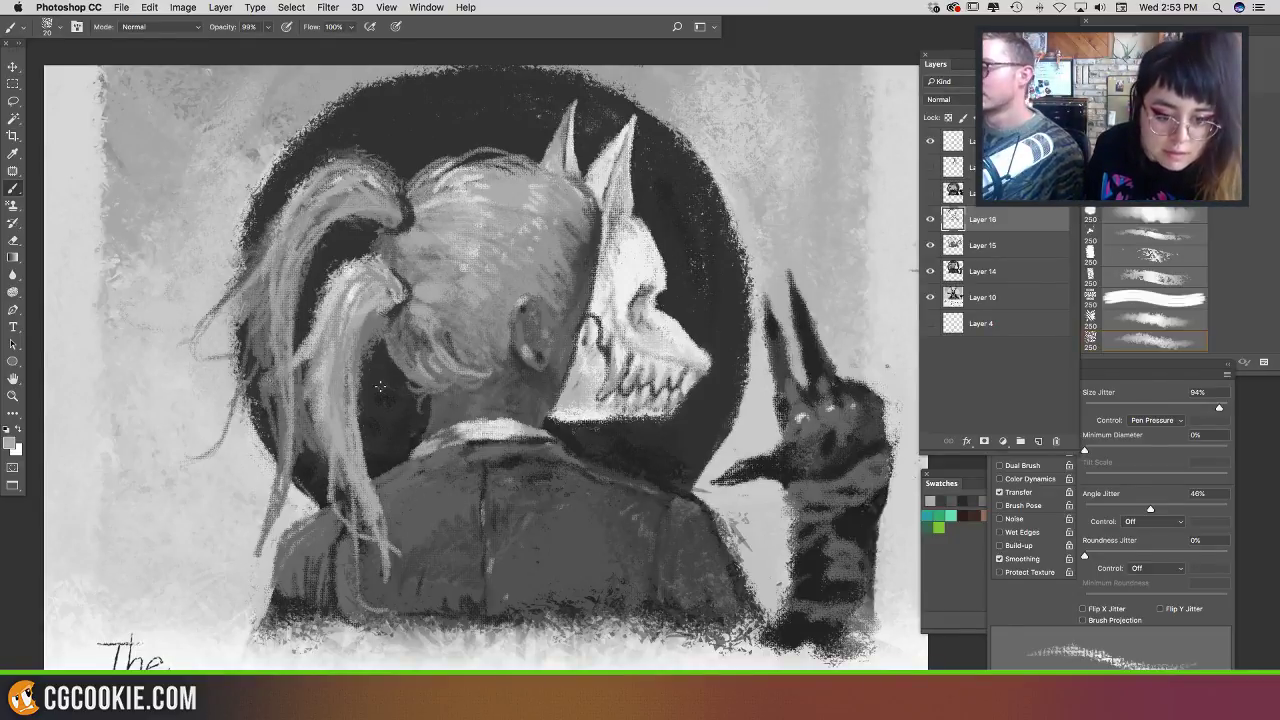
left_click(297, 227, "alt")
mouse_move(358, 183)
left_mouse_down()
mouse_move(284, 182)
mouse_move(250, 197)
left_mouse_up()
key("super+z")
Step: Paint long flyaway strands arching up and outward from the top of the upper pigtail, using a sampled grey
left_click(375, 180, "alt")
left_click_drag(392, 178, 284, 125)
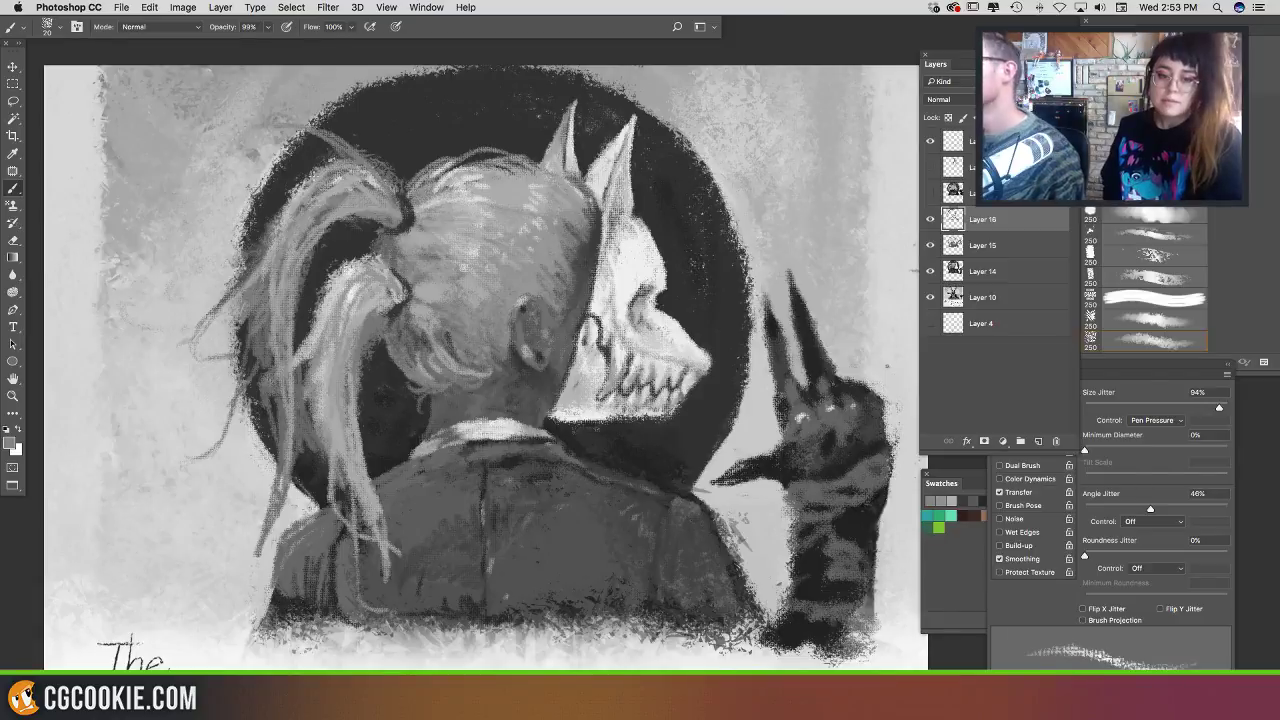
mouse_move(336, 146)
left_mouse_down()
mouse_move(258, 130)
mouse_move(236, 143)
left_mouse_up()
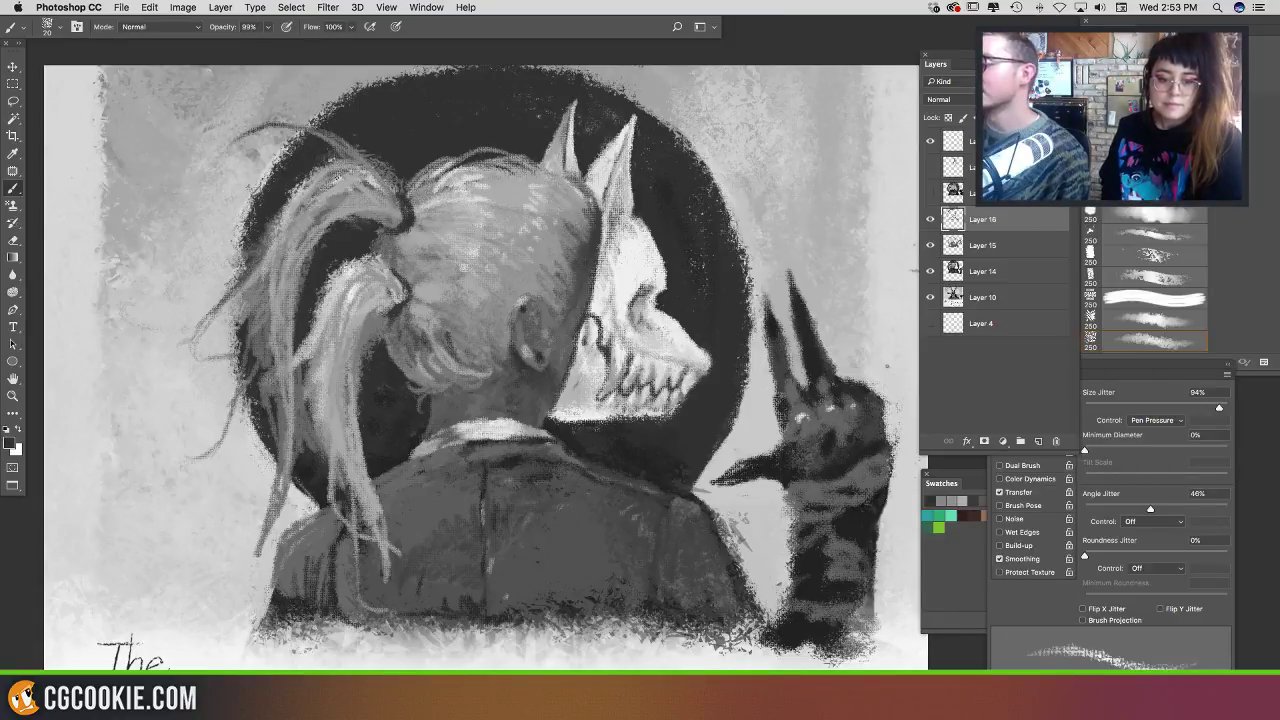
left_click_drag(336, 172, 196, 244)
key("super+z")
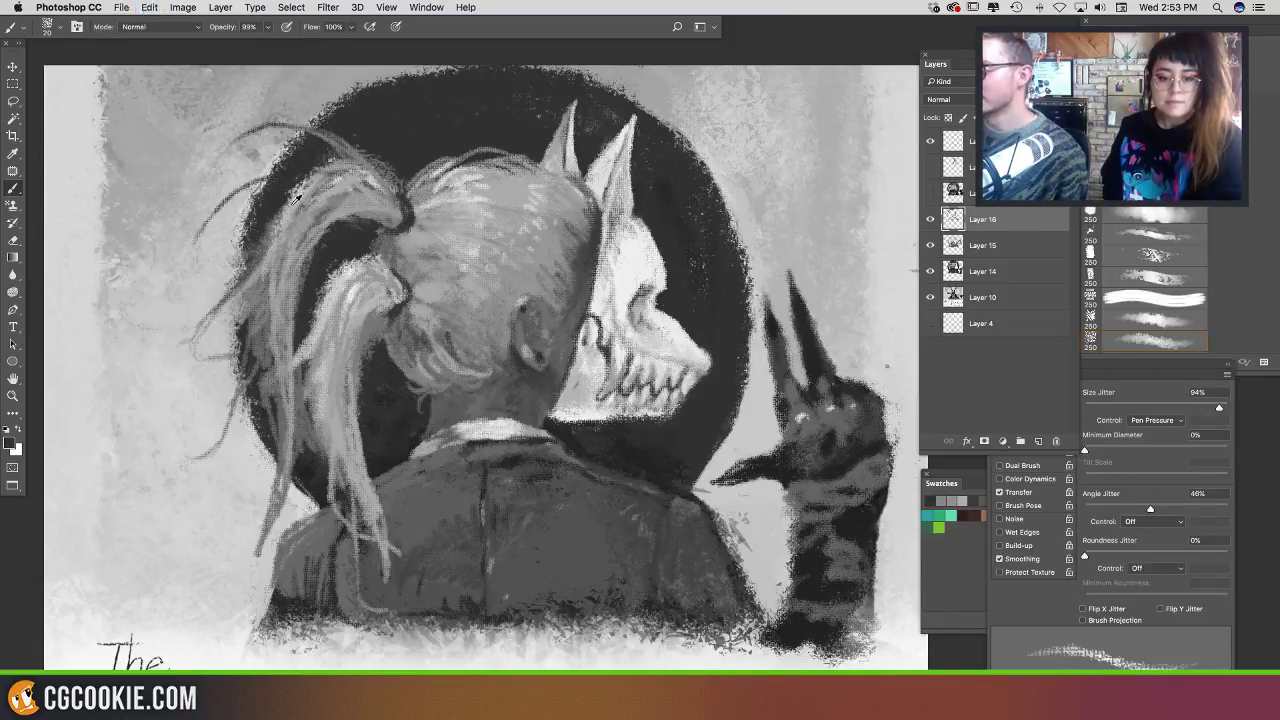
key("super+z")
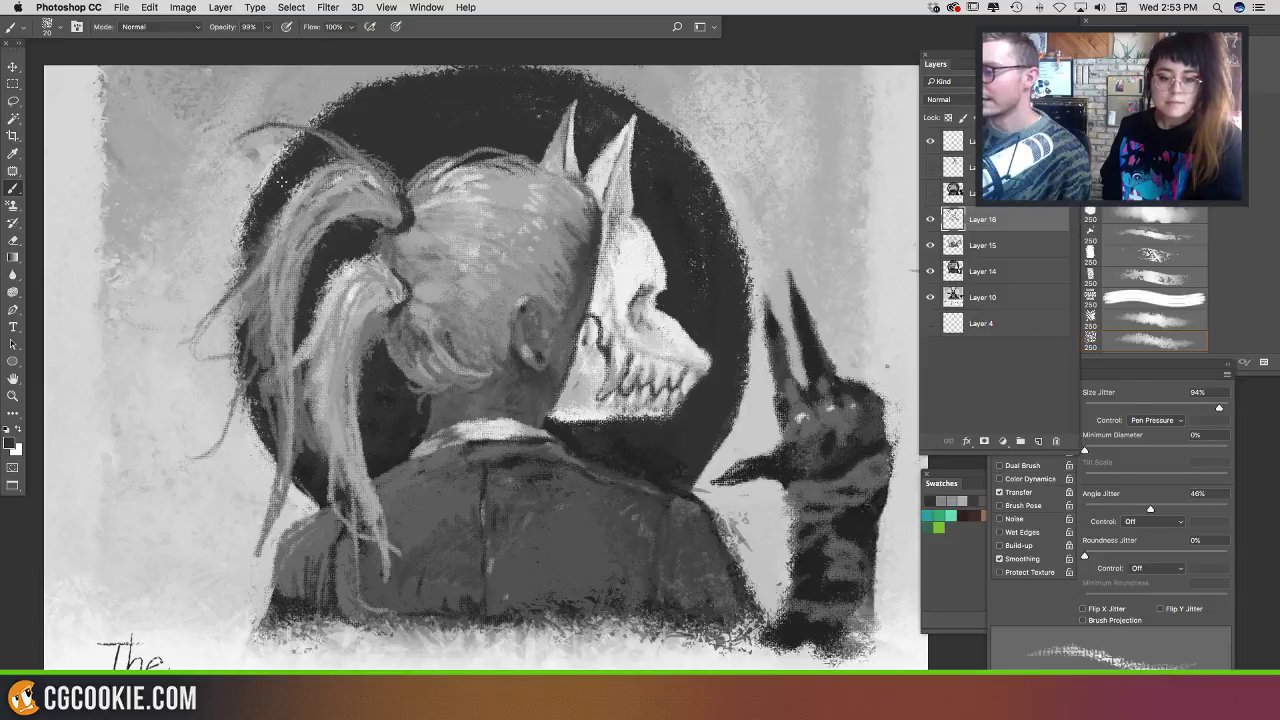
left_click_drag(282, 182, 207, 284)
left_click_drag(241, 219, 200, 302)
key("super+z")
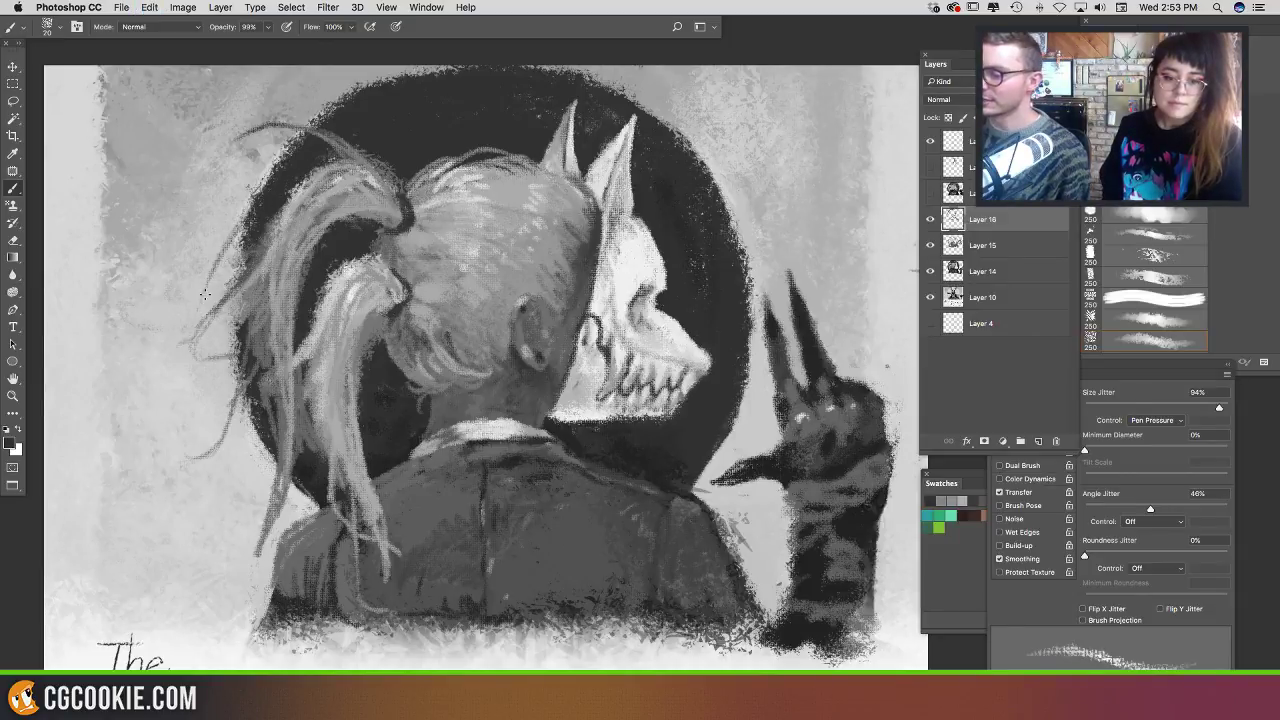
Step: Add fine flyaway strands along the upper pigtail's outer edge with dark and sampled light greys
mouse_move(243, 229)
left_mouse_down()
mouse_move(201, 305)
mouse_move(226, 250)
left_mouse_up()
left_click(314, 184, "alt")
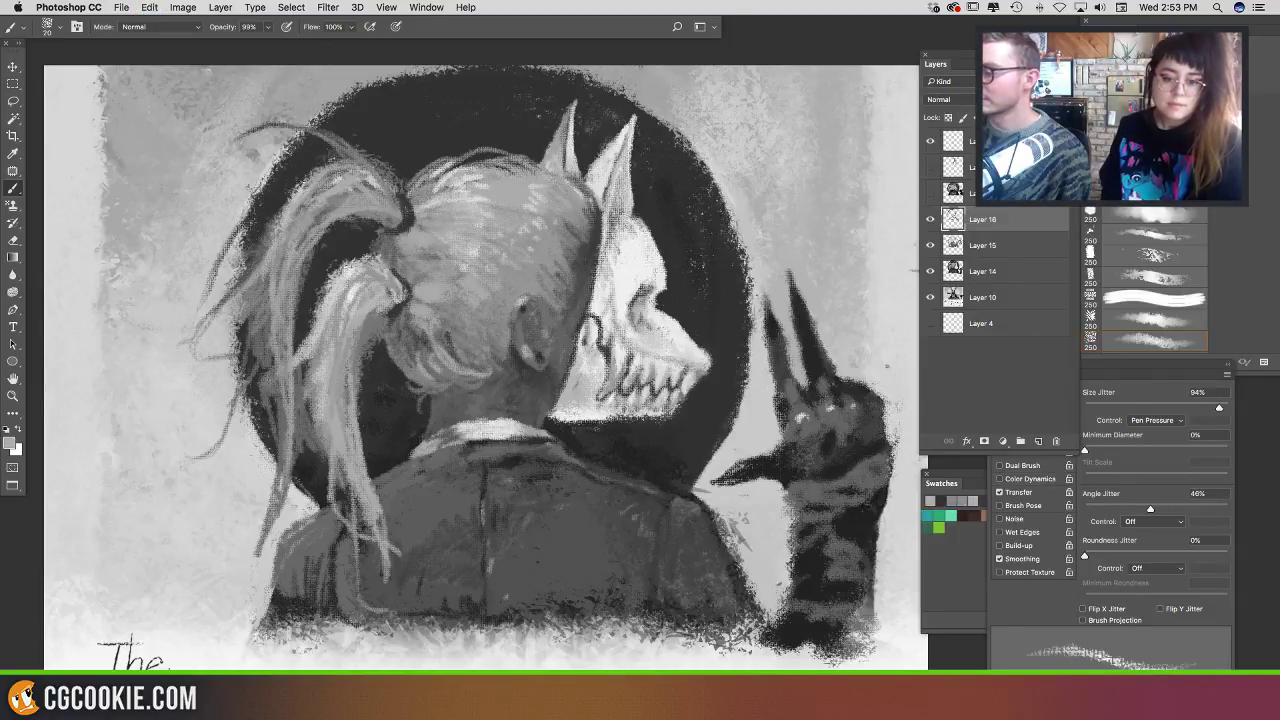
left_click_drag(313, 178, 230, 234)
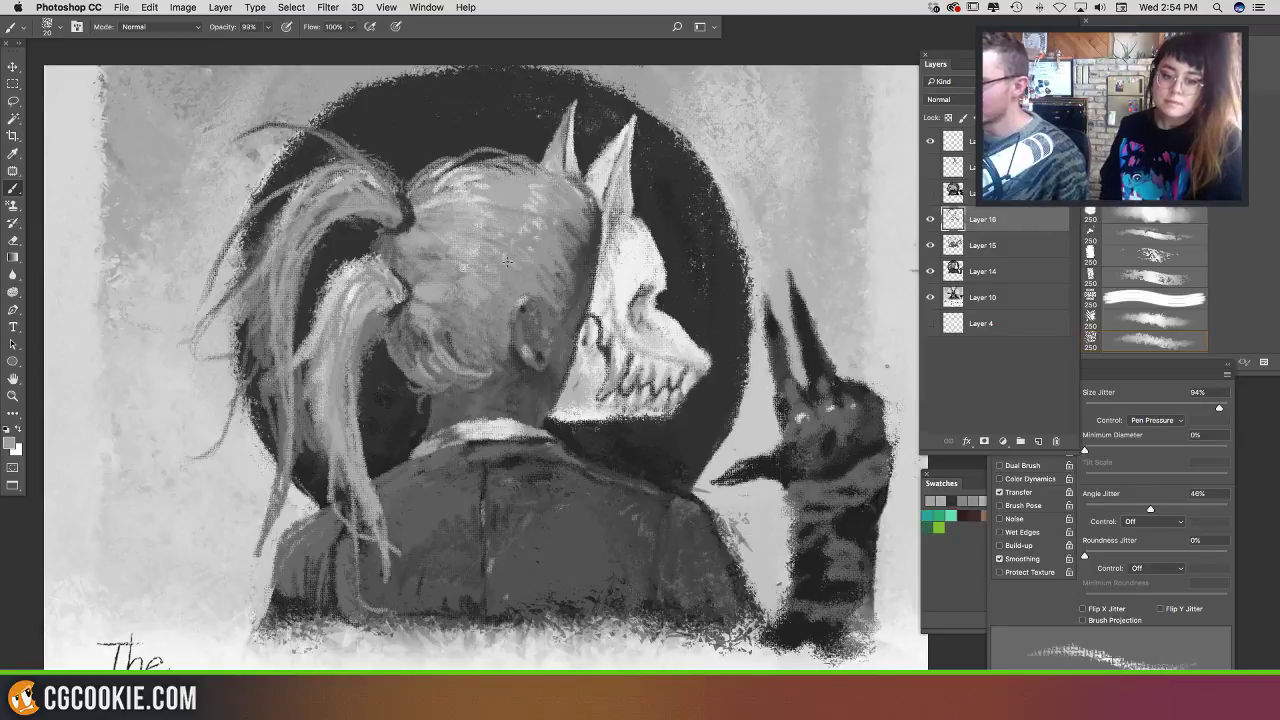
Step: Paint a dark parting line across the back of the head from between the pigtails and define the surrounding hair with sampled greys
left_click(484, 226, "alt")
left_click(480, 227, "alt")
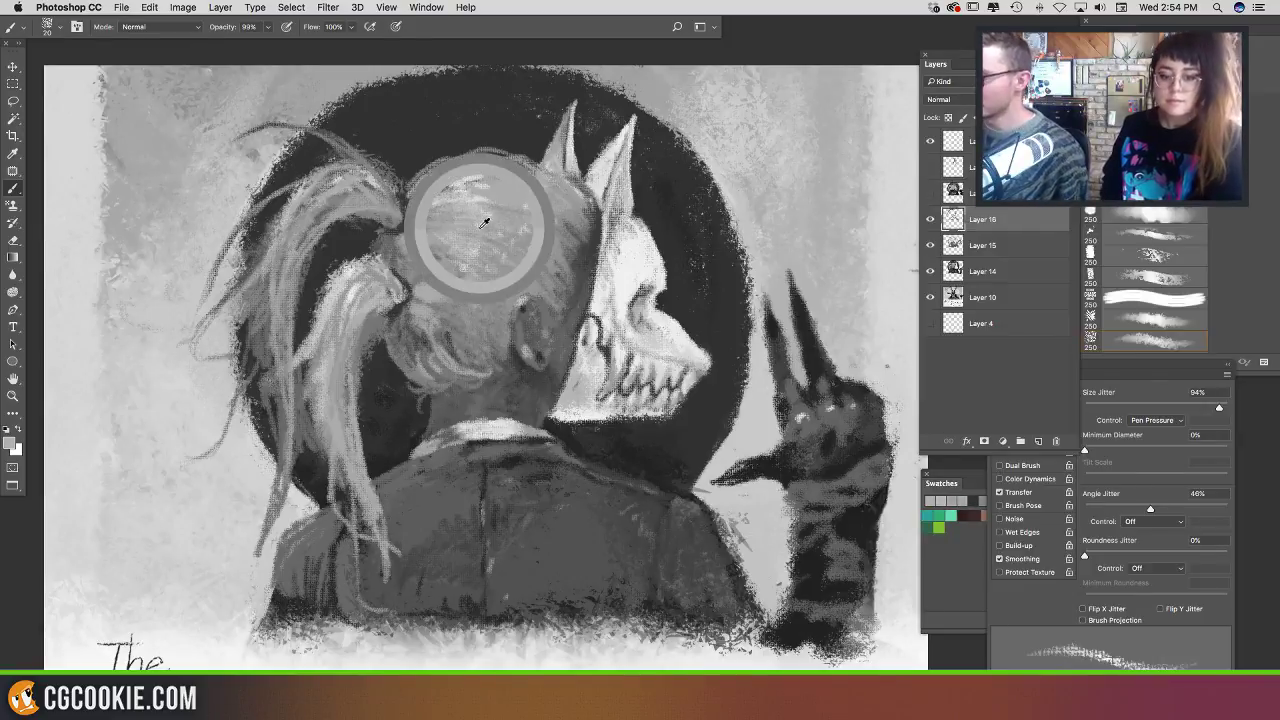
left_click(482, 193, "alt")
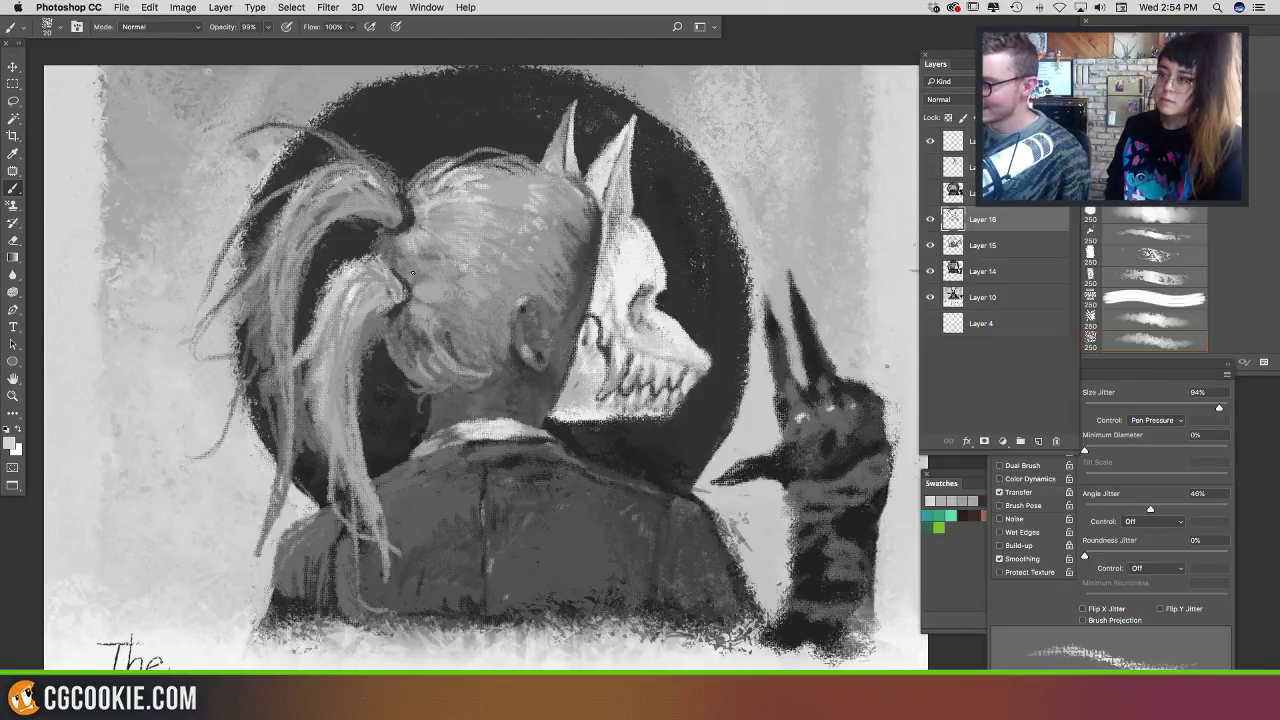
left_click(586, 288, "alt")
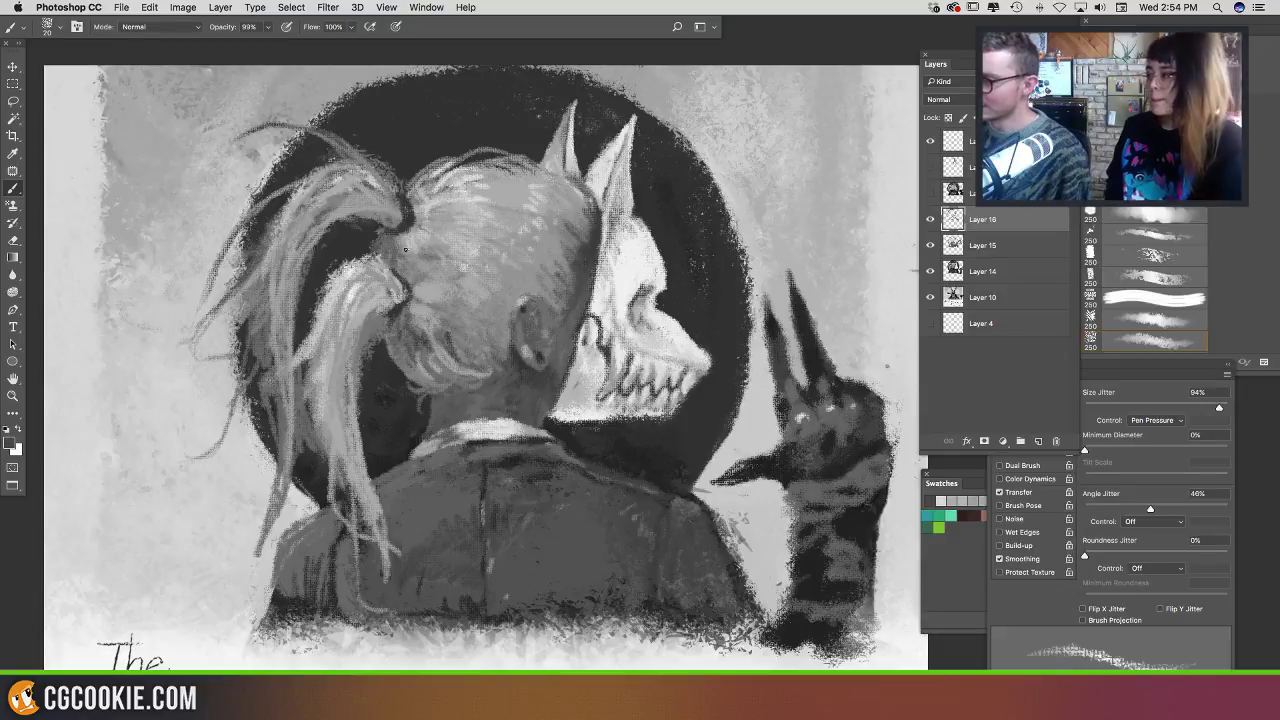
mouse_move(406, 252)
left_mouse_down()
mouse_move(390, 254)
mouse_move(472, 260)
left_mouse_up()
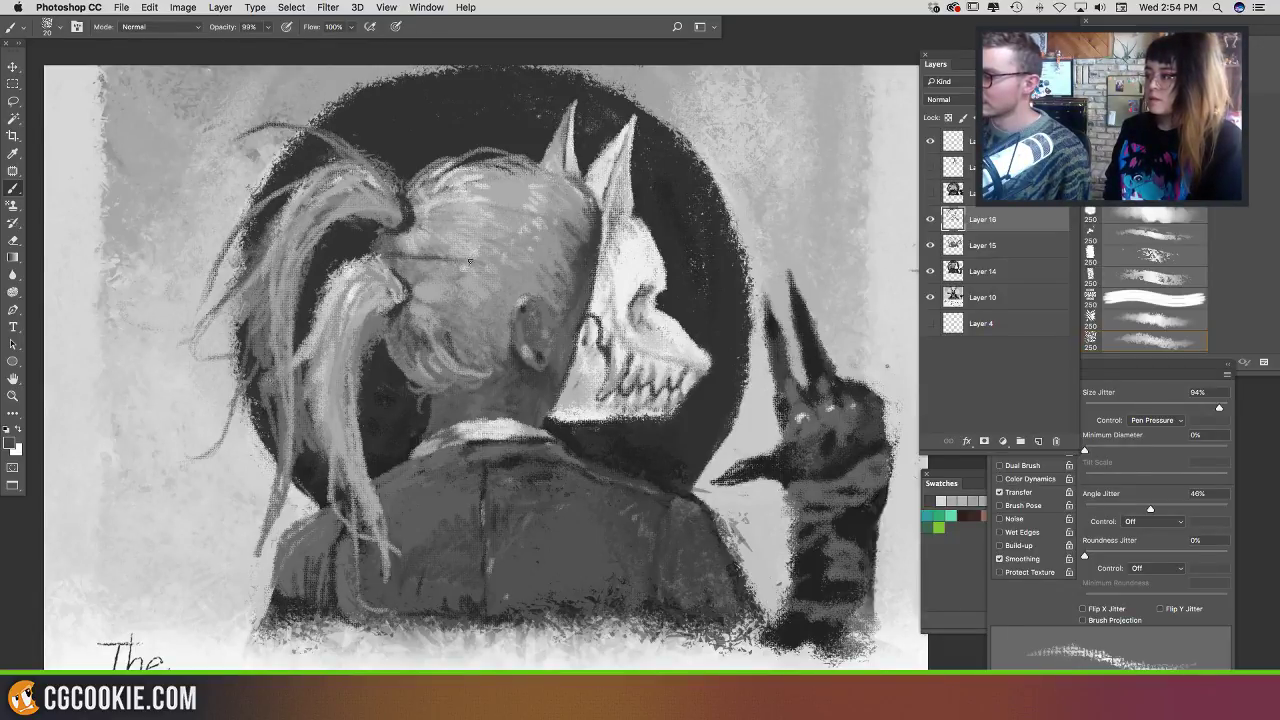
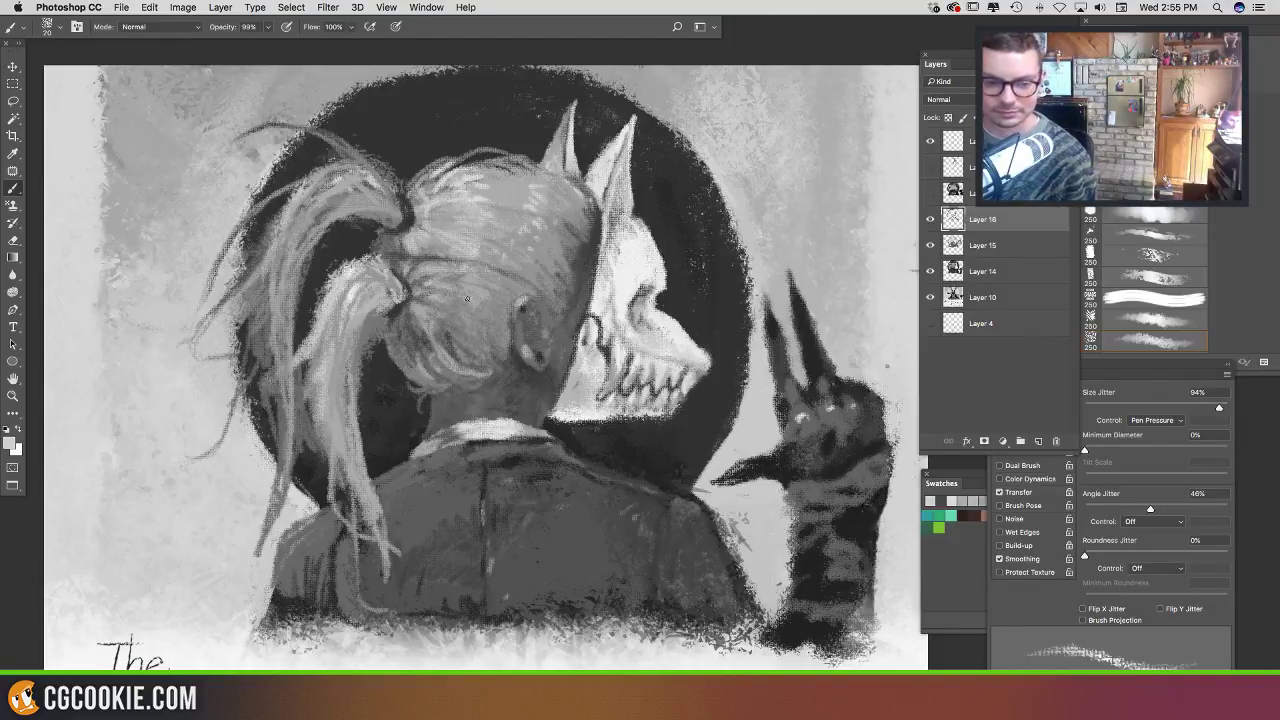
left_click(586, 276, "alt")
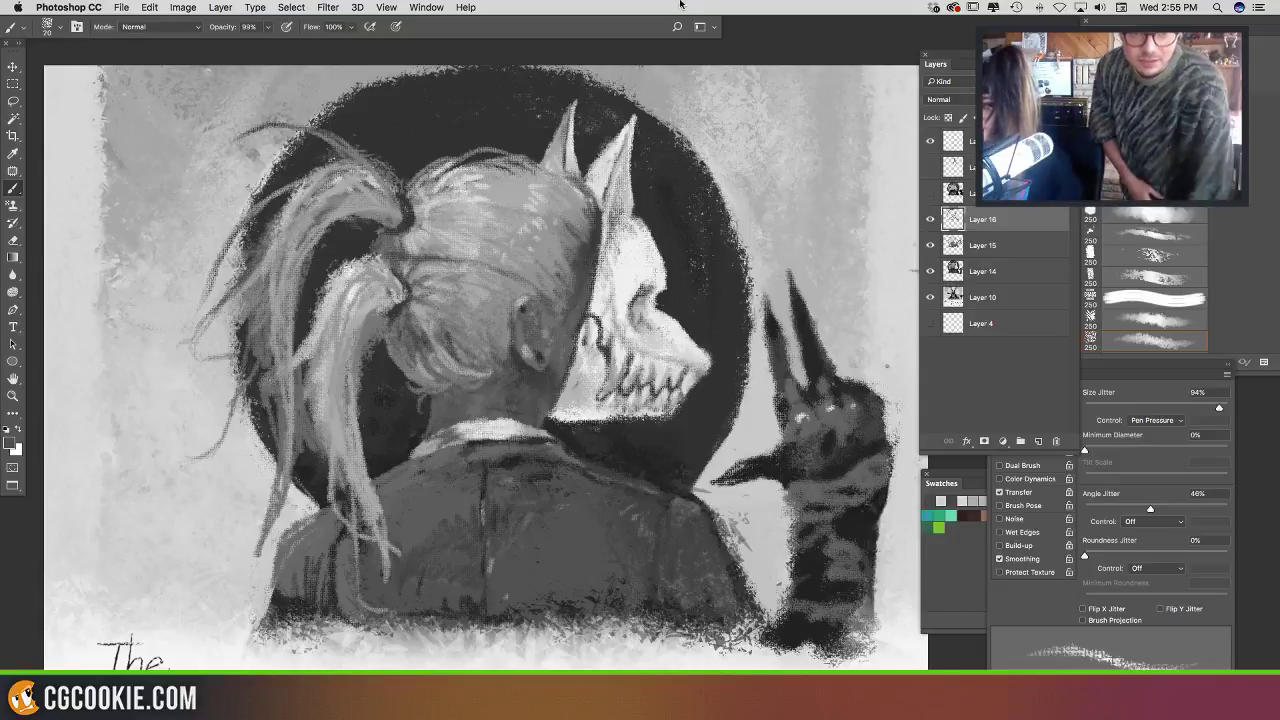
Step: Flip the whole canvas horizontally to mirror the painting
scroll(518, 252, "down", 4)
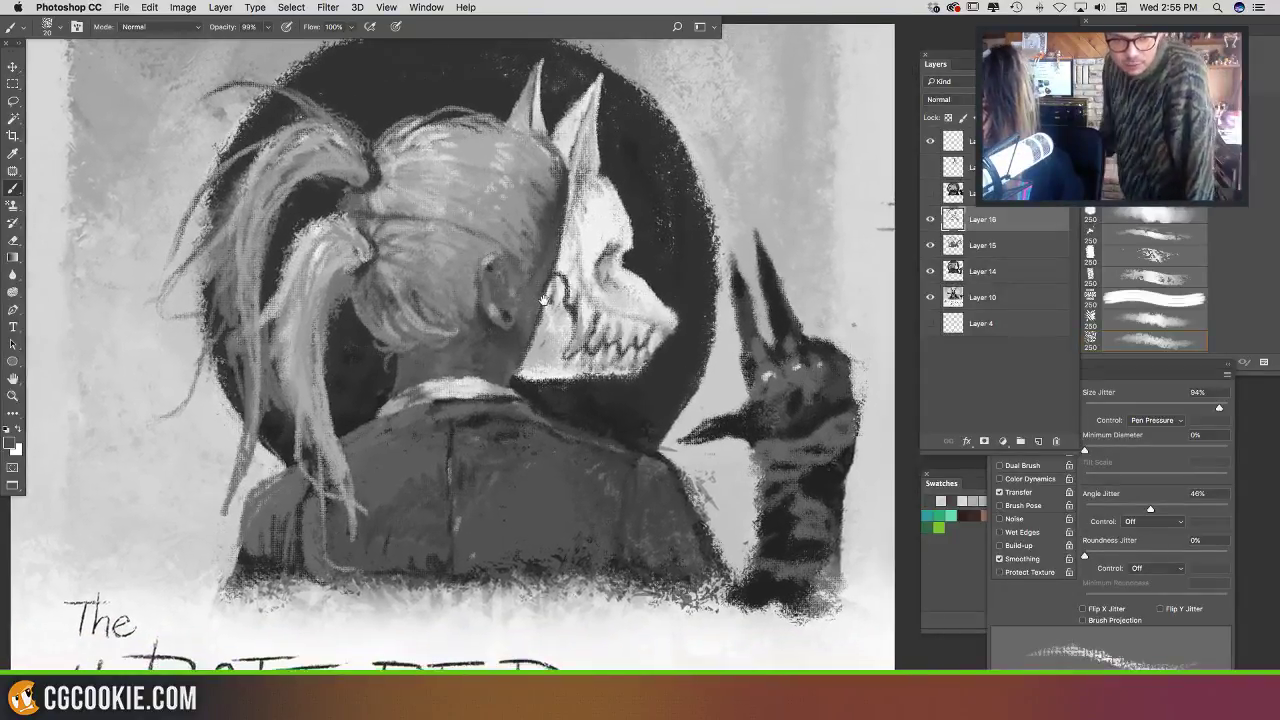
left_click_drag(543, 300, 587, 342)
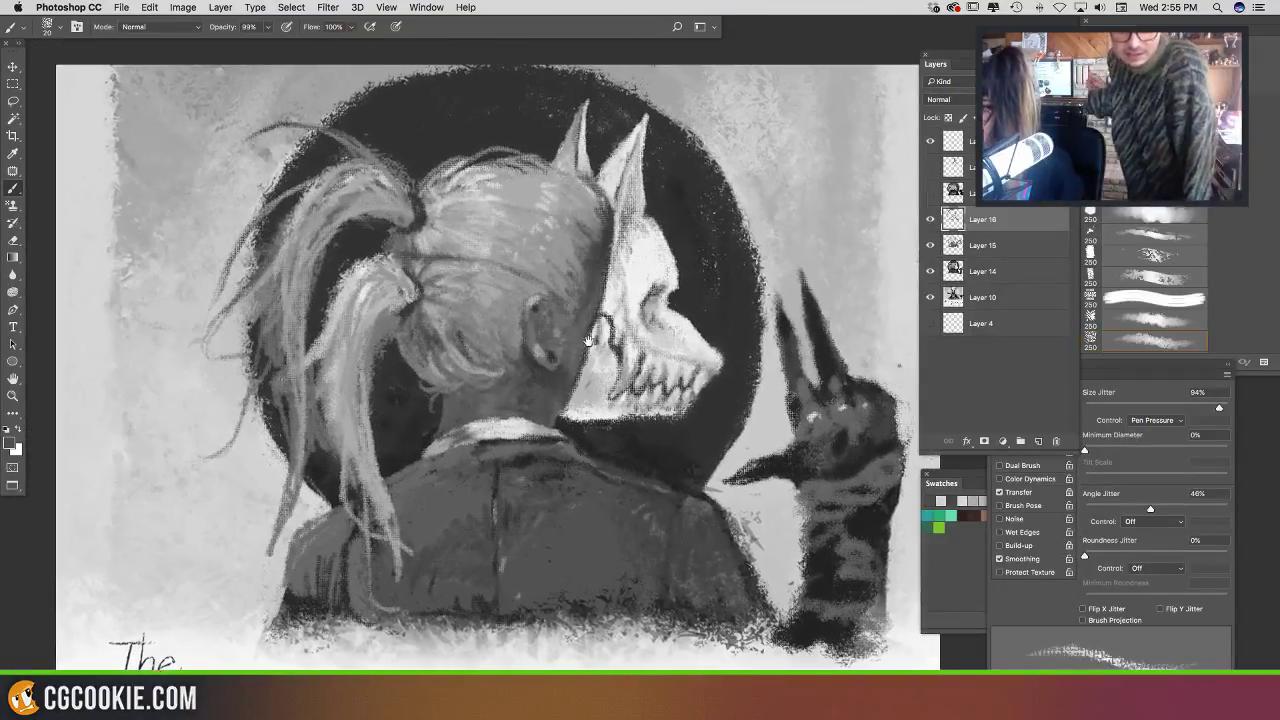
left_click(184, 10)
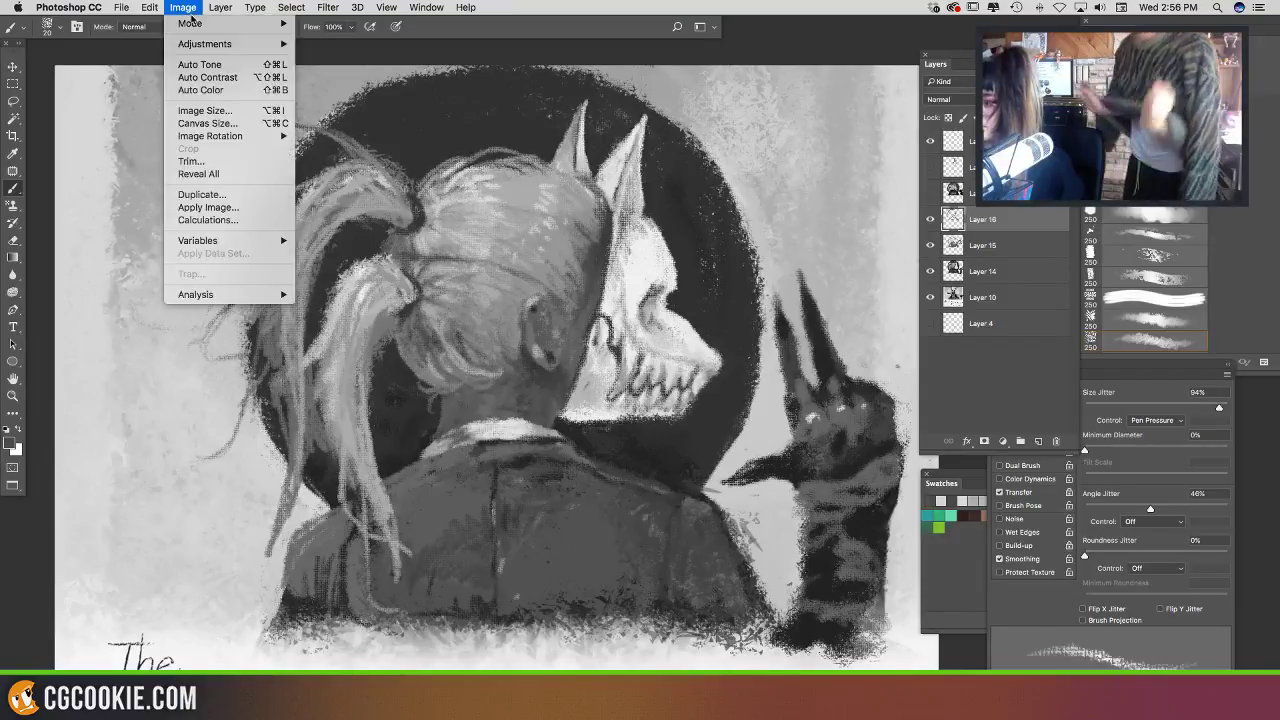
mouse_move(278, 135)
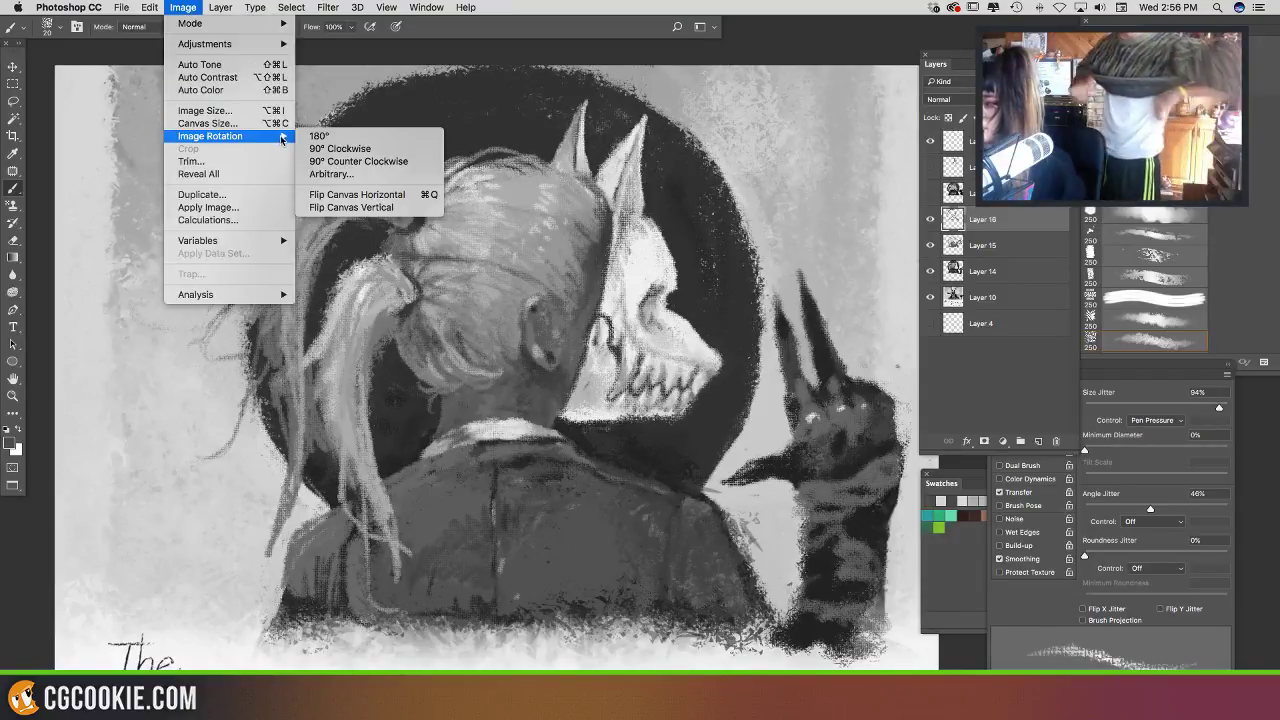
left_click(352, 196)
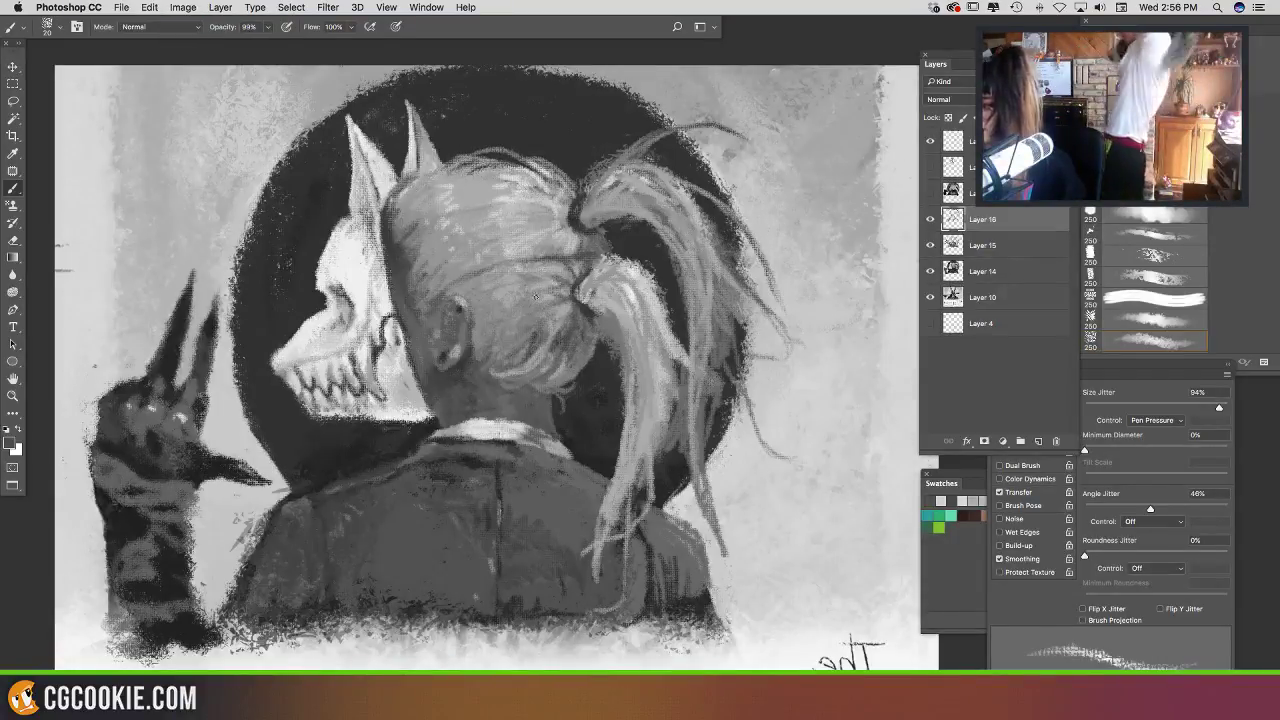
mouse_move(508, 329)
left_mouse_down()
mouse_move(549, 346)
mouse_move(506, 282)
left_mouse_up()
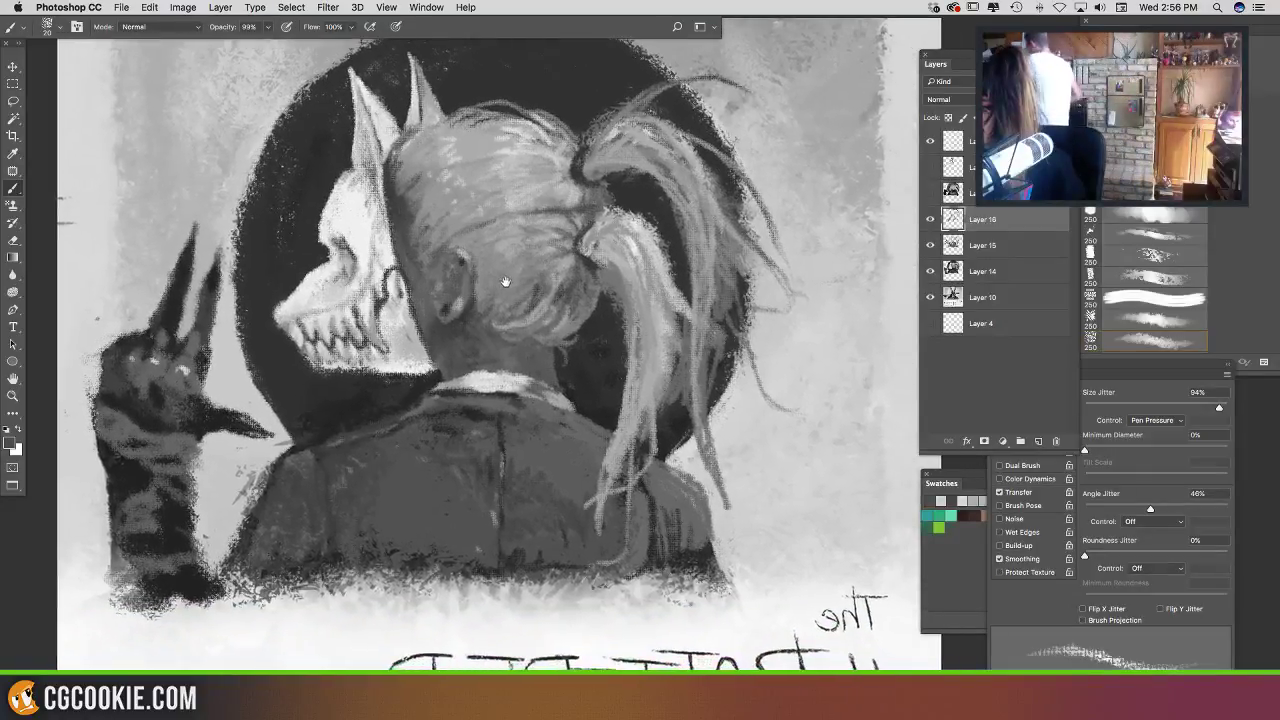
Step: Outline the mask, its horns, the neck and the lower pigtail with a polygonal lasso selection
key("e")
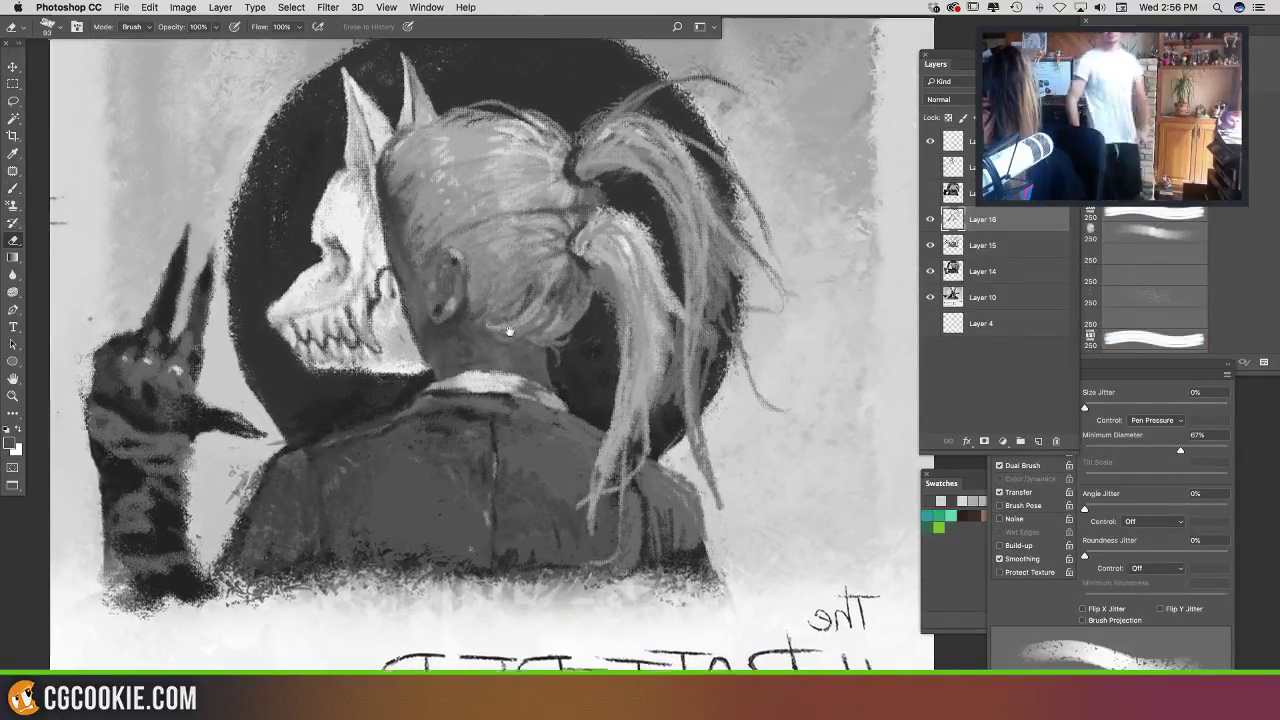
mouse_move(509, 331)
left_mouse_down()
mouse_move(513, 365)
mouse_move(517, 350)
left_mouse_up()
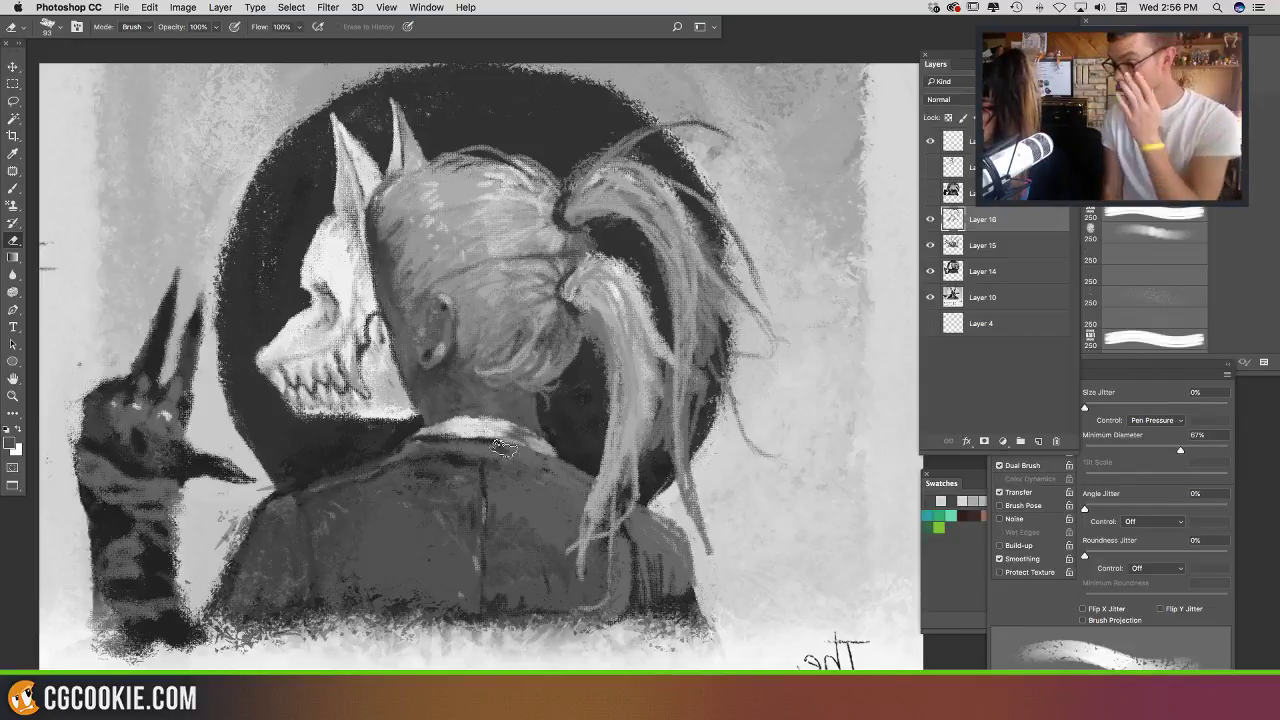
left_click_drag(448, 485, 446, 501)
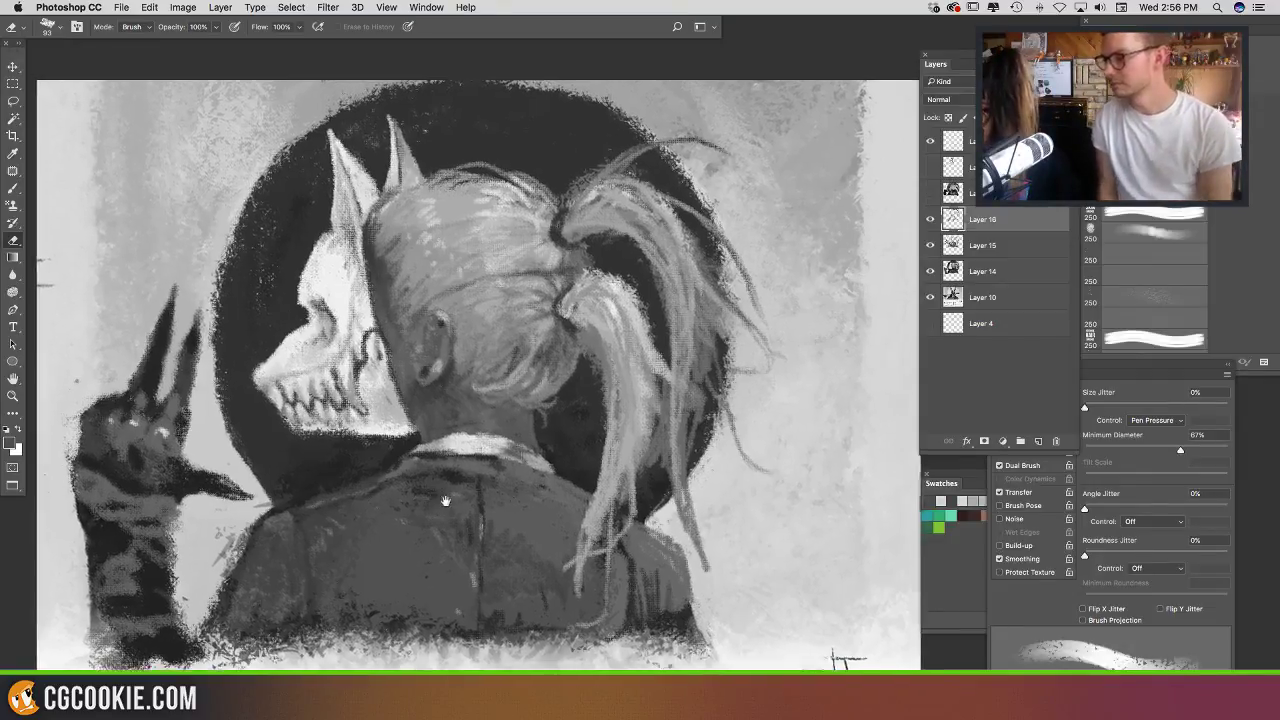
key("l")
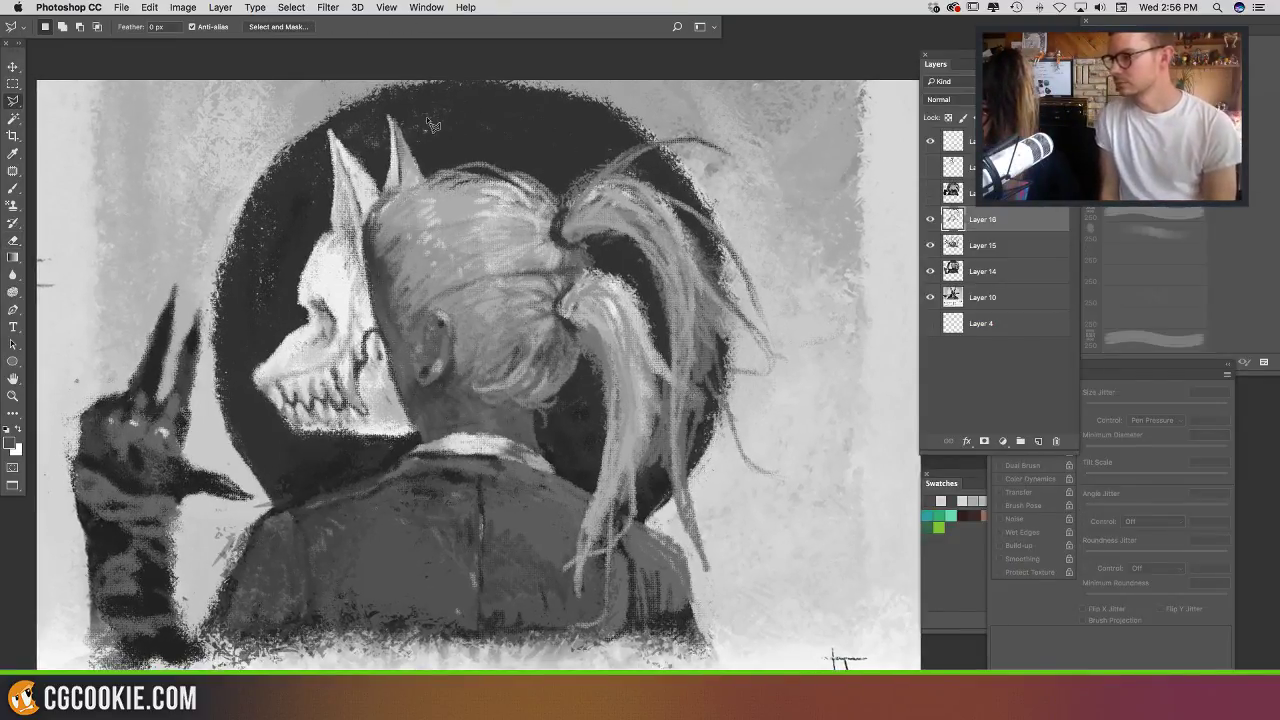
left_click(425, 167)
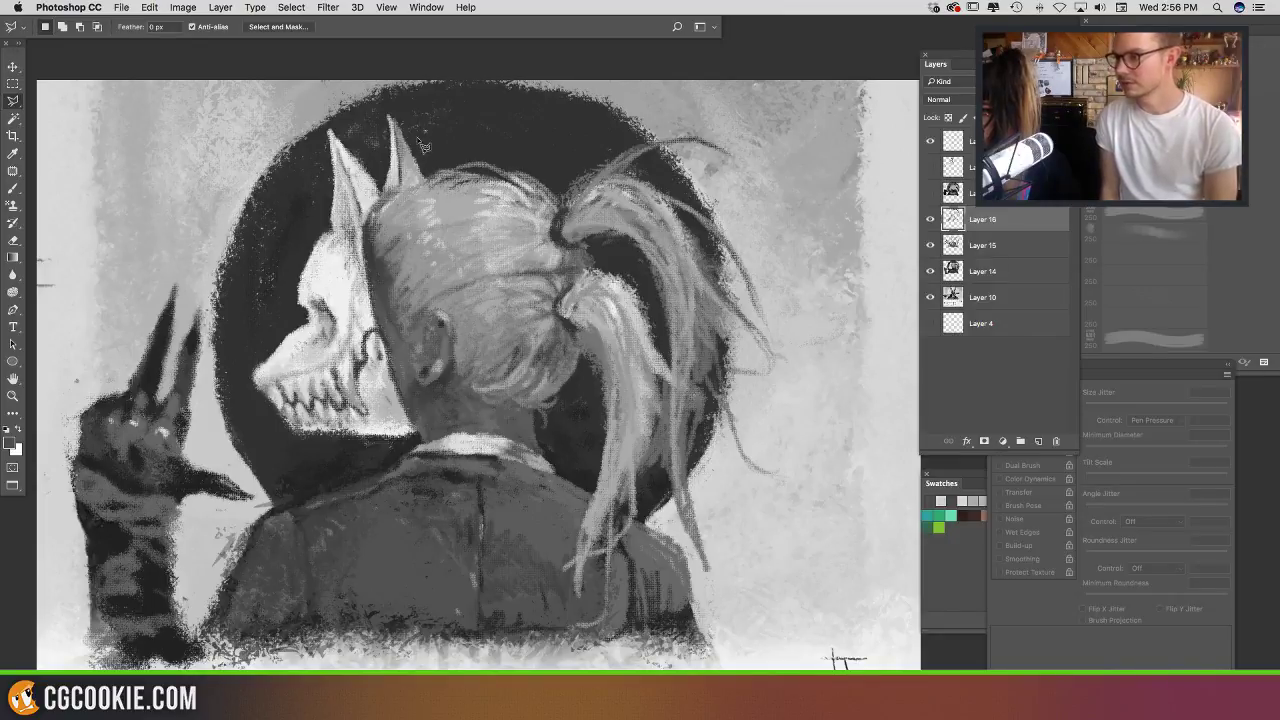
left_click(388, 107)
mouse_move(386, 128)
left_mouse_down()
mouse_move(379, 185)
mouse_move(377, 158)
mouse_move(343, 125)
mouse_move(318, 140)
mouse_move(325, 178)
mouse_move(270, 287)
mouse_move(263, 332)
mouse_move(296, 324)
mouse_move(240, 381)
mouse_move(279, 439)
mouse_move(314, 455)
mouse_move(294, 446)
mouse_move(388, 455)
mouse_move(460, 432)
mouse_move(516, 440)
mouse_move(594, 496)
mouse_move(565, 557)
mouse_move(573, 568)
mouse_move(580, 545)
mouse_move(576, 603)
mouse_move(632, 633)
mouse_move(575, 620)
mouse_move(574, 592)
mouse_move(582, 602)
mouse_move(608, 533)
mouse_move(612, 574)
mouse_move(630, 543)
mouse_move(642, 474)
left_mouse_up()
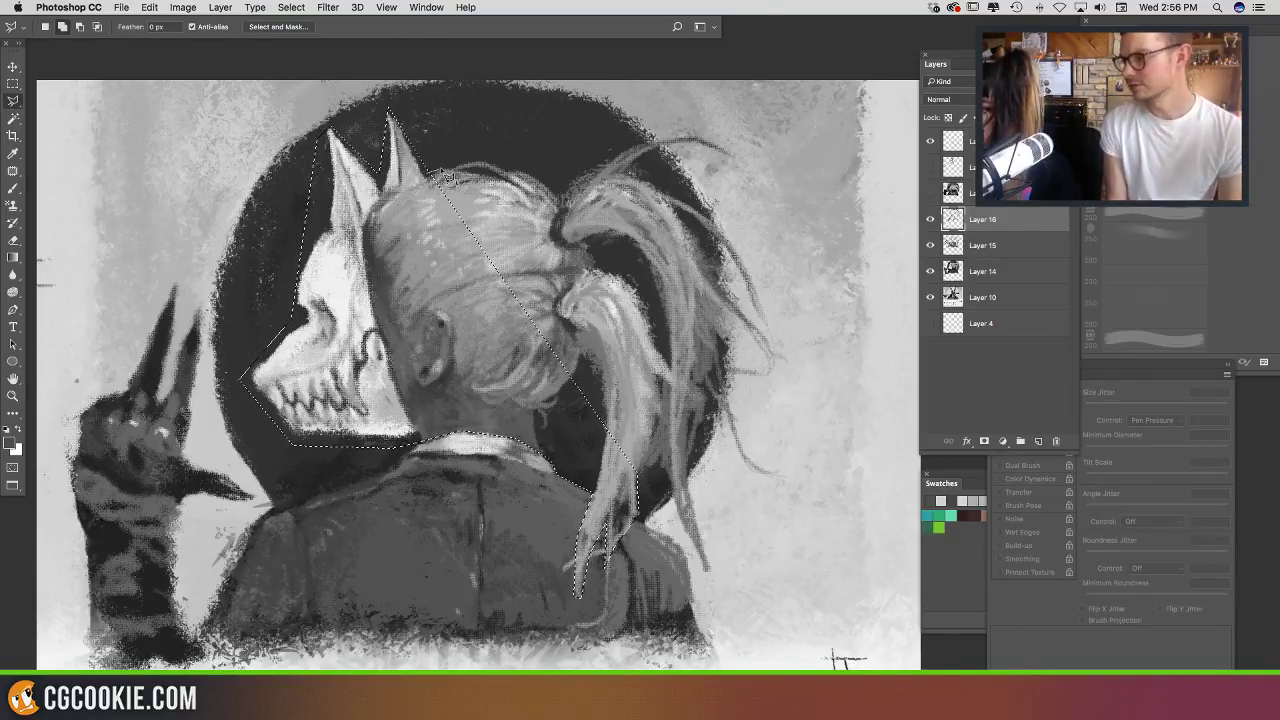
Step: Extend the selection along the top of the head and the upper pigtail's outer edge with the polygonal lasso
left_click(486, 161)
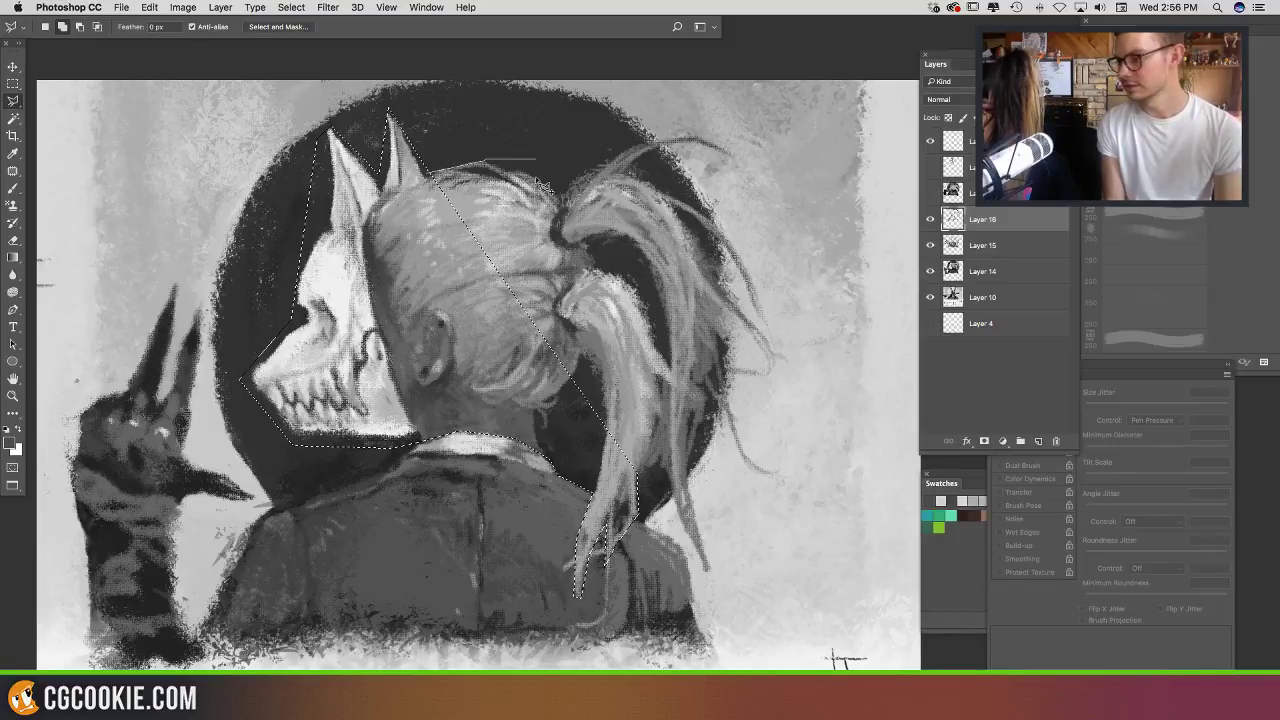
mouse_move(550, 190)
left_mouse_down()
mouse_move(651, 141)
mouse_move(733, 155)
mouse_move(673, 143)
mouse_move(631, 173)
mouse_move(536, 157)
left_mouse_up()
key("super+z")
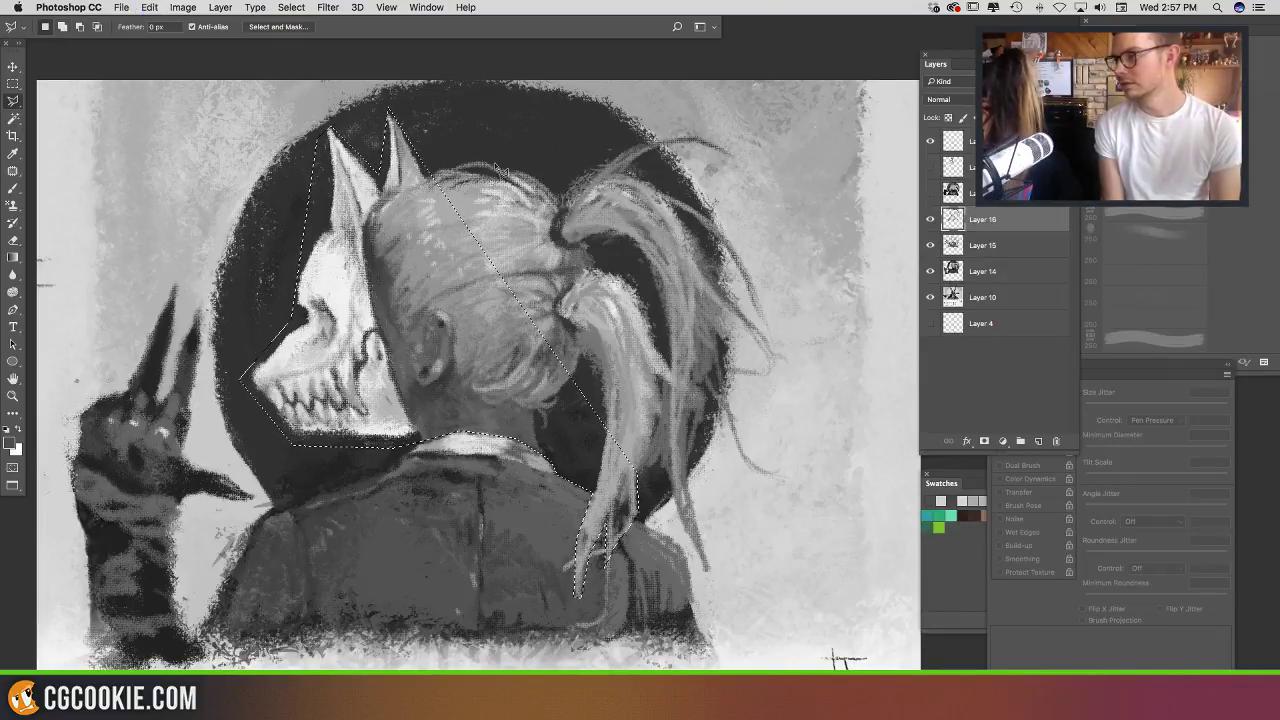
mouse_move(436, 180)
left_mouse_down()
mouse_move(471, 177)
mouse_move(476, 160)
mouse_move(520, 178)
left_mouse_up()
left_click(538, 179)
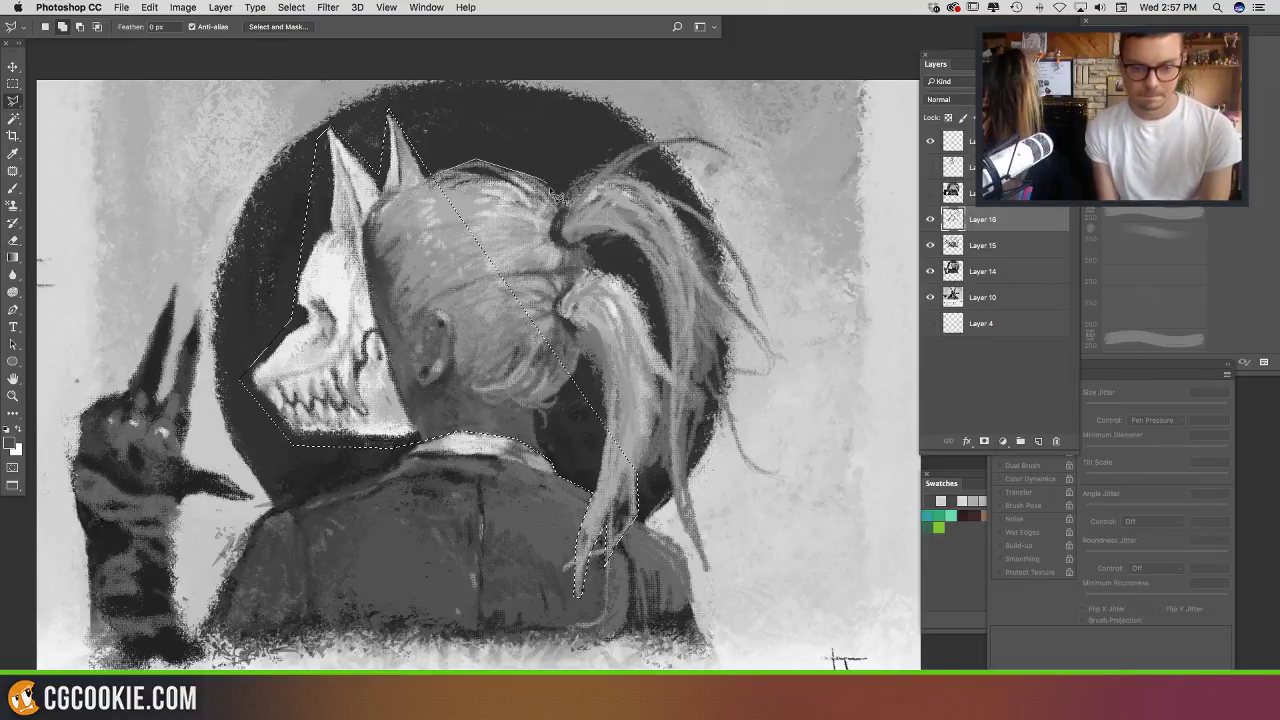
left_click(562, 196)
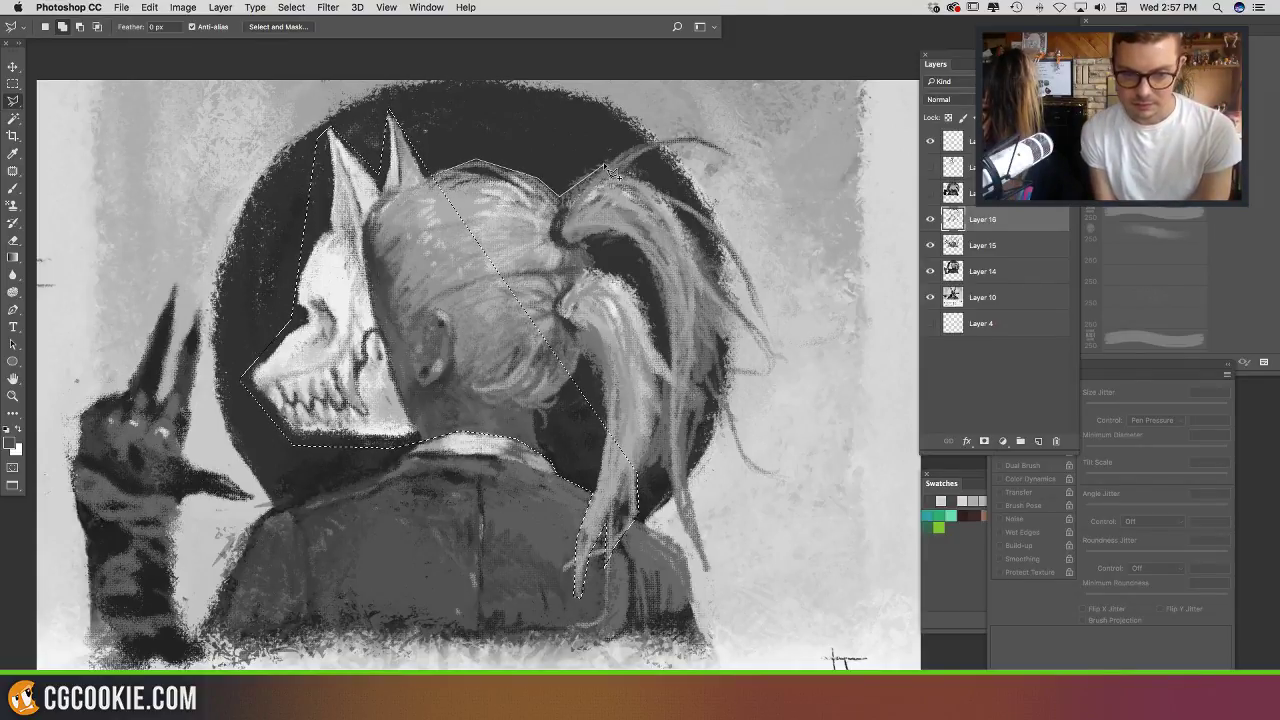
left_click_drag(612, 170, 630, 158)
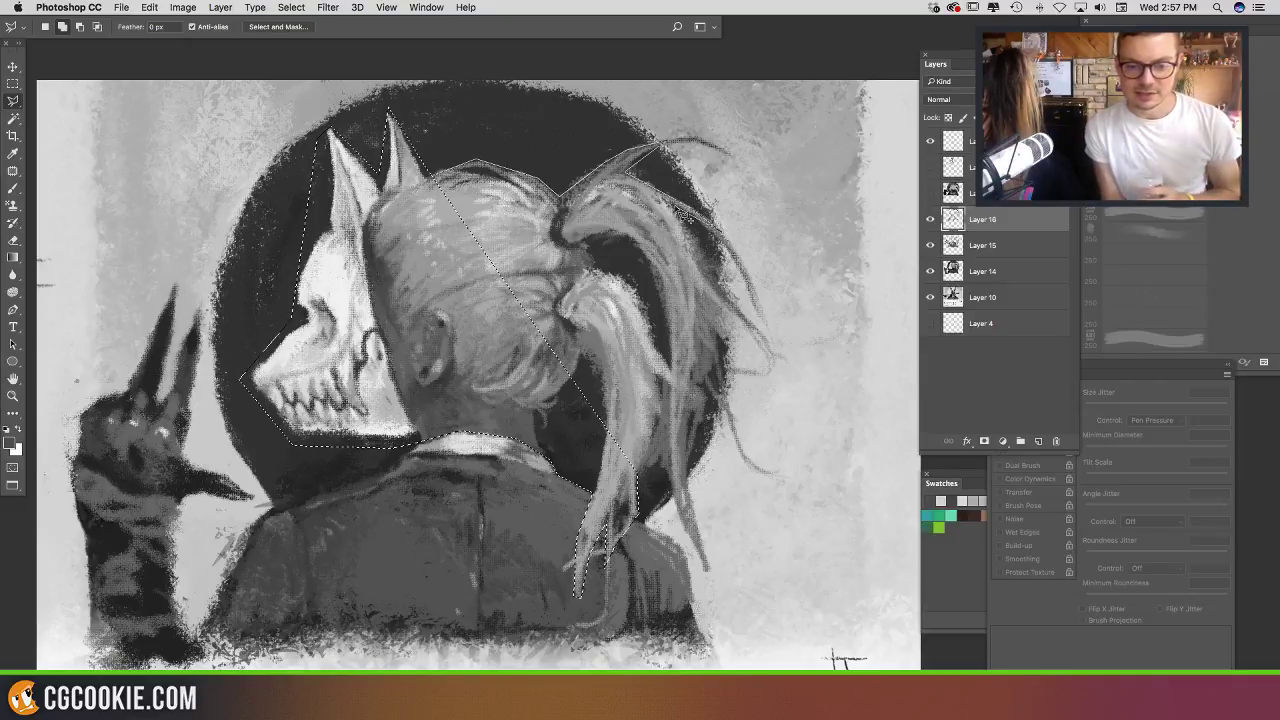
double_click(740, 259)
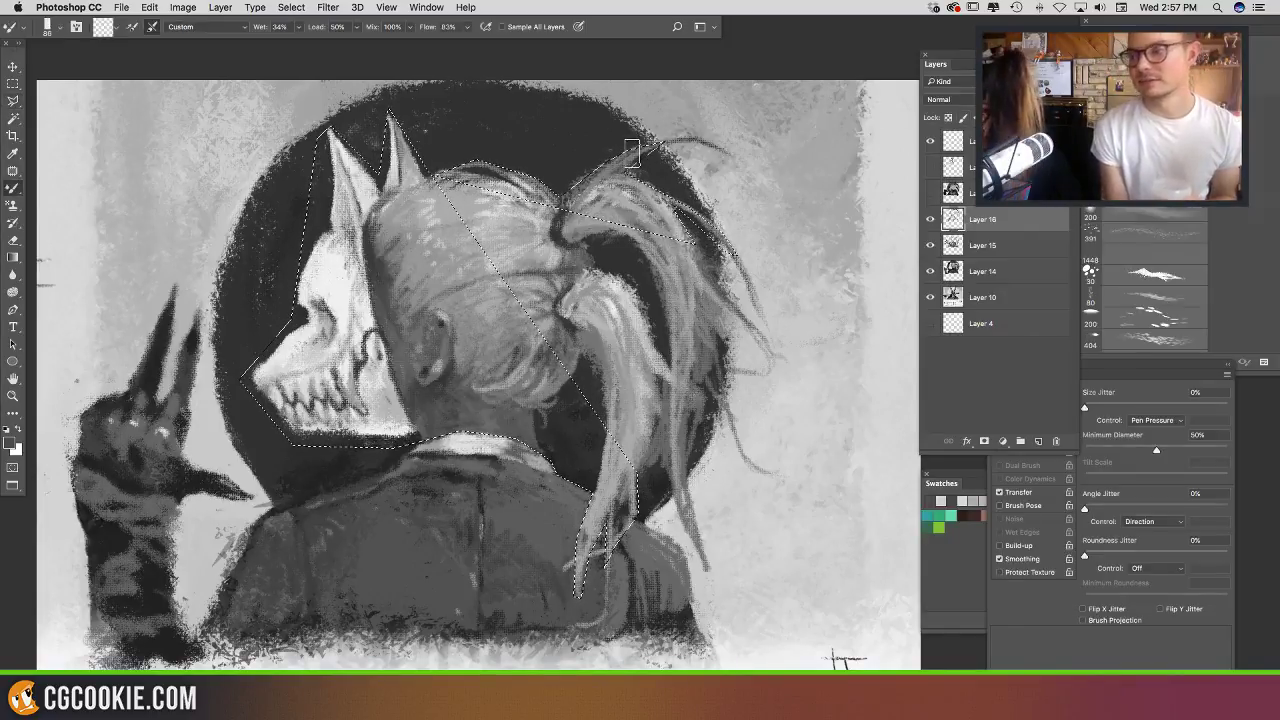
Step: Add the rest of the head and the hanging upper pigtail strands to the selection with a freehand lasso
key("v")
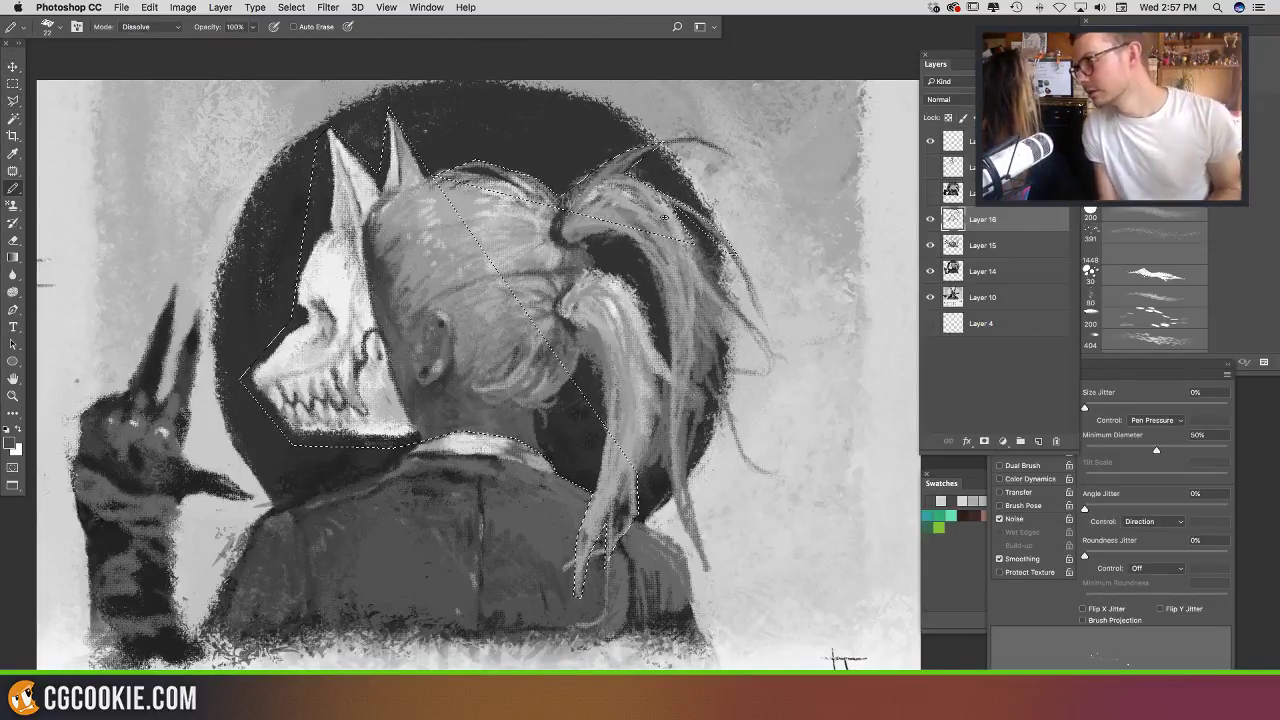
key("a")
key("l")
key("d")
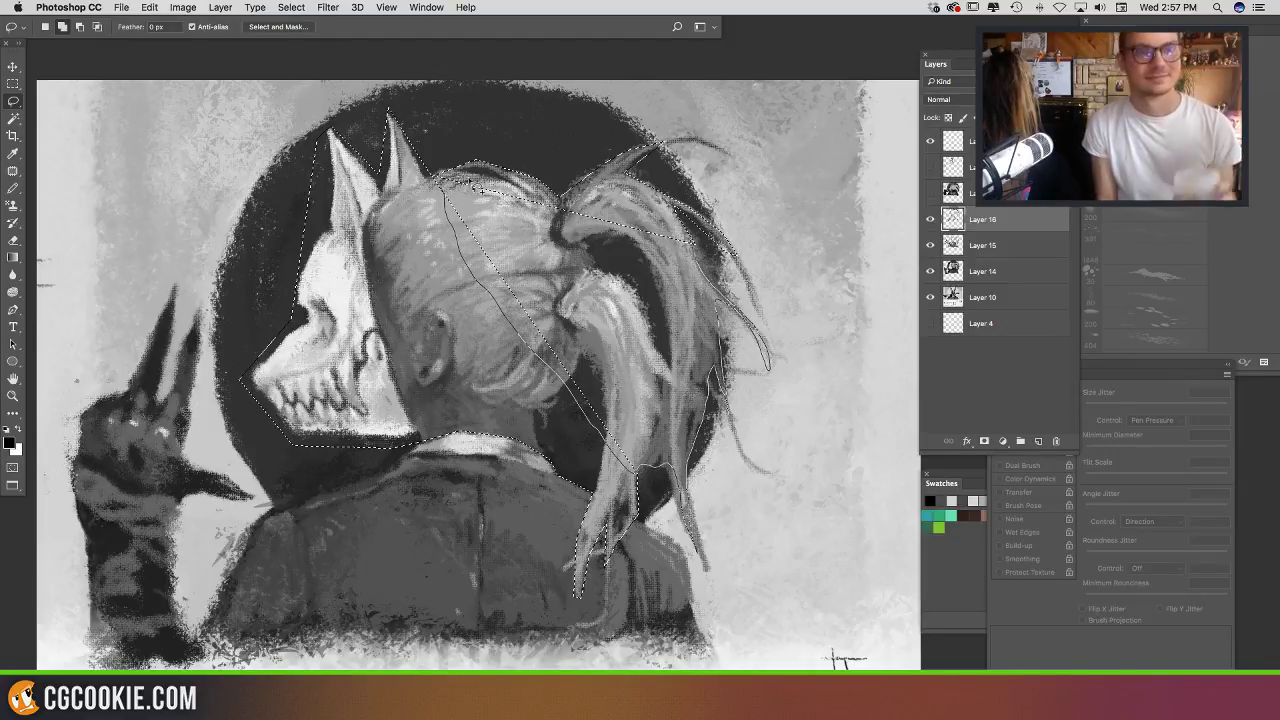
left_click_drag(490, 185, 475, 186)
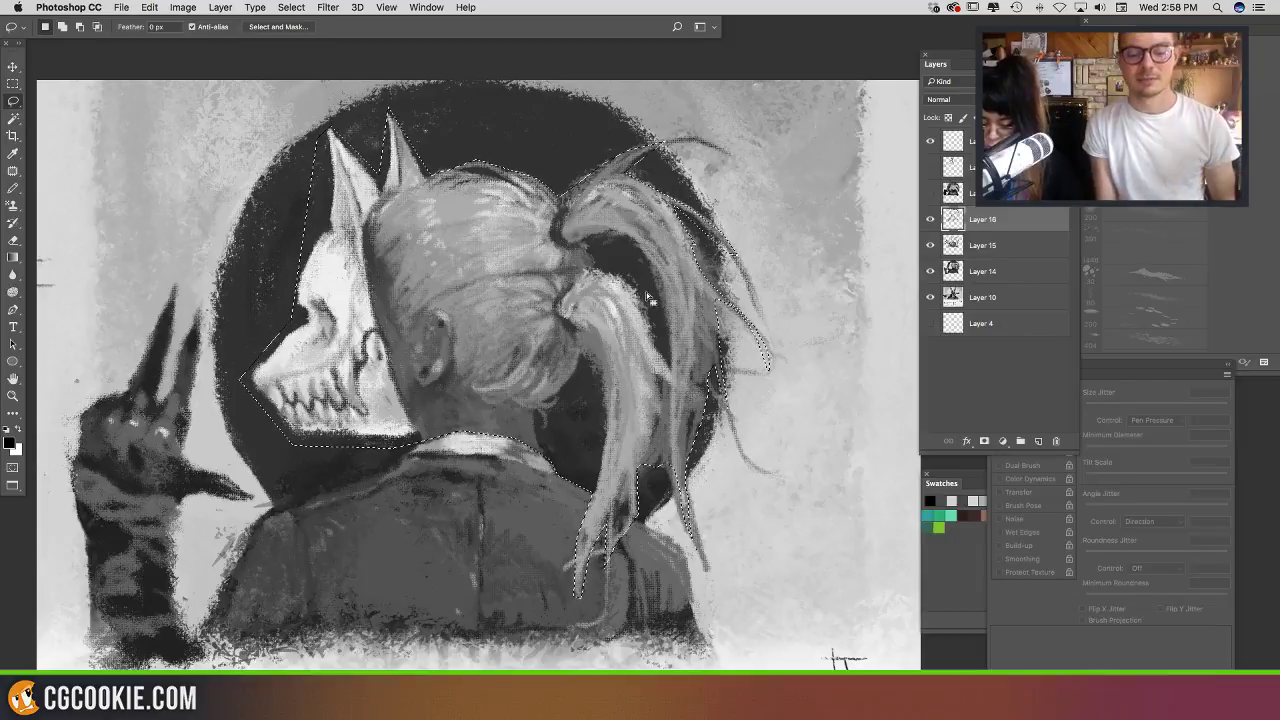
key("super+alt+c")
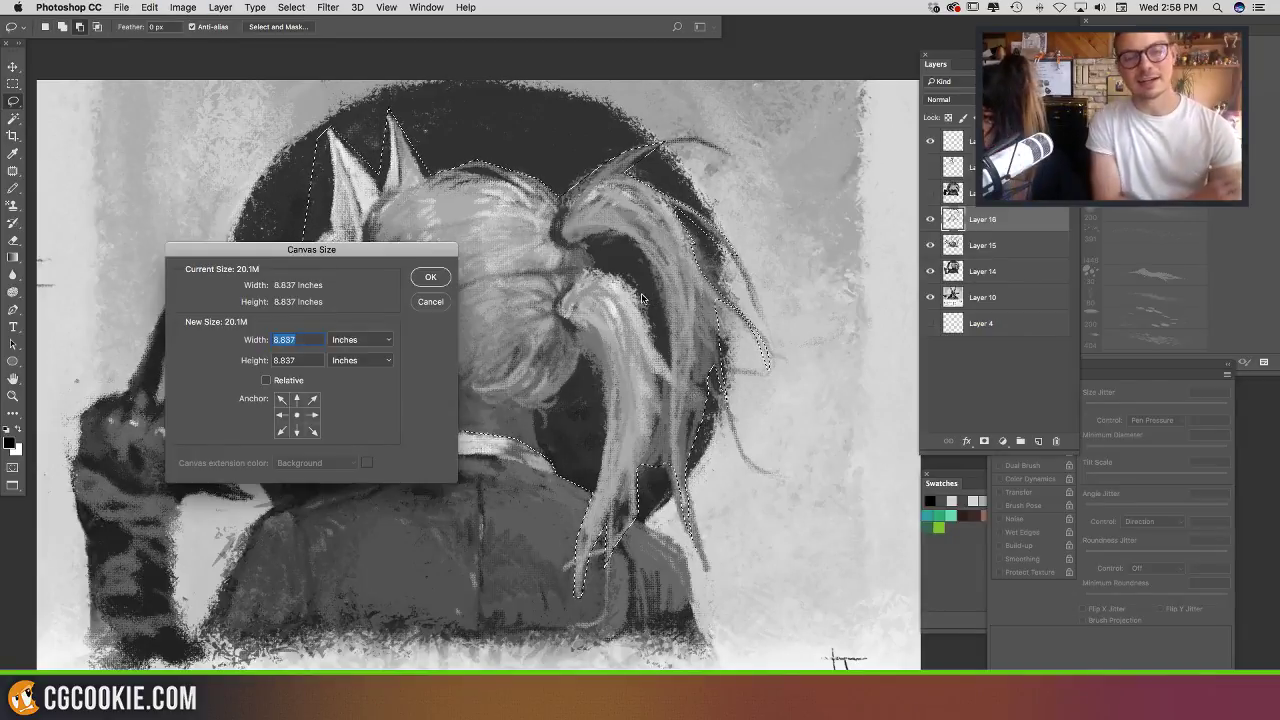
key("Escape")
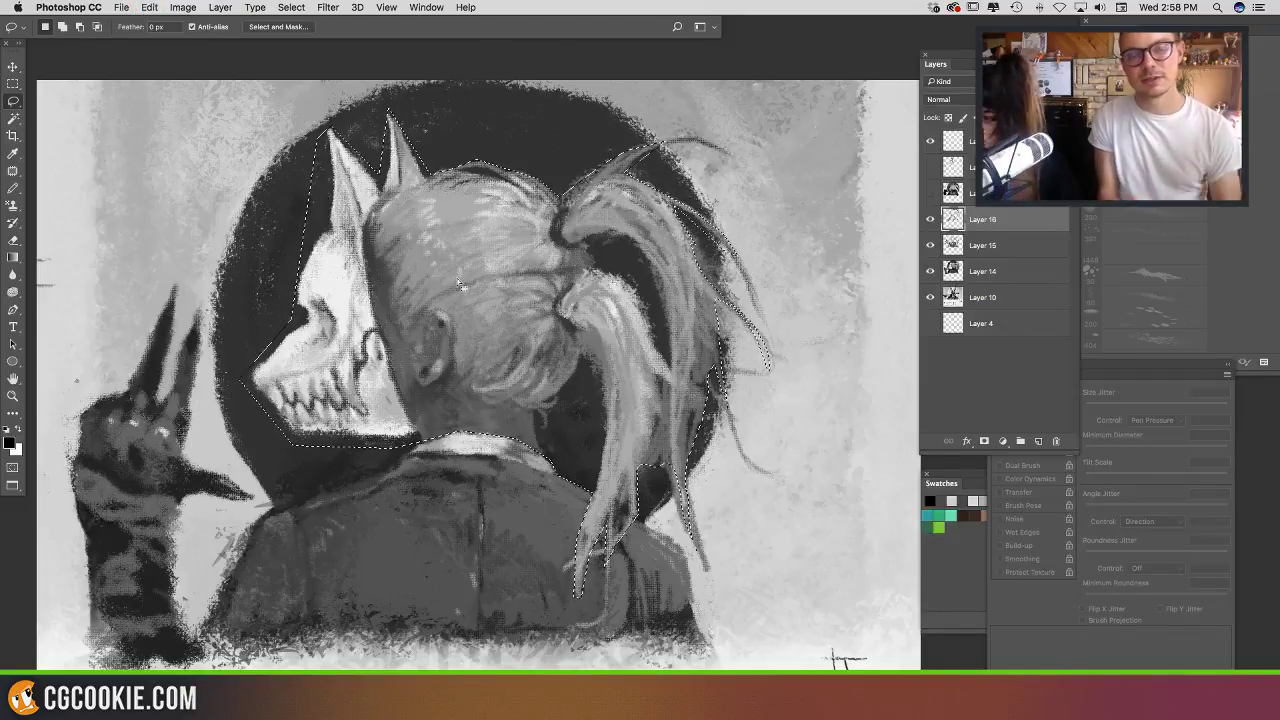
key("v")
mouse_move(490, 318)
left_mouse_down()
mouse_move(465, 315)
mouse_move(480, 303)
left_mouse_up()
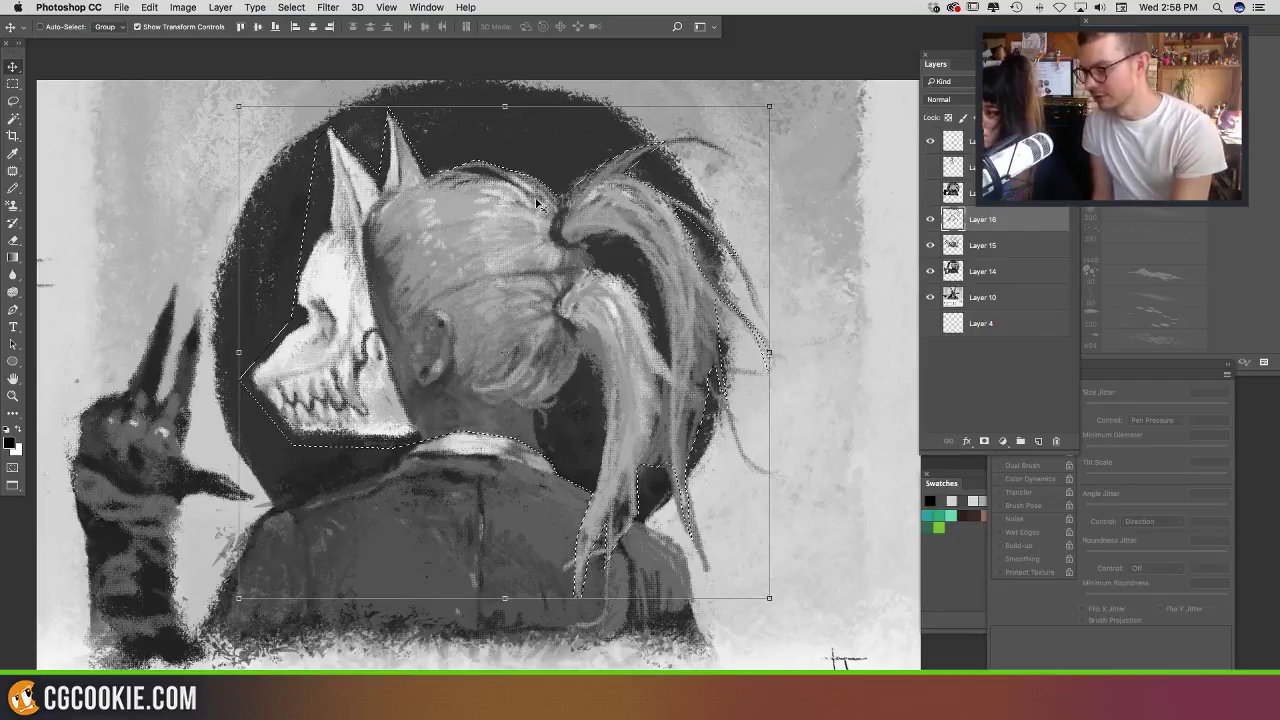
left_click(152, 10)
left_click(505, 231)
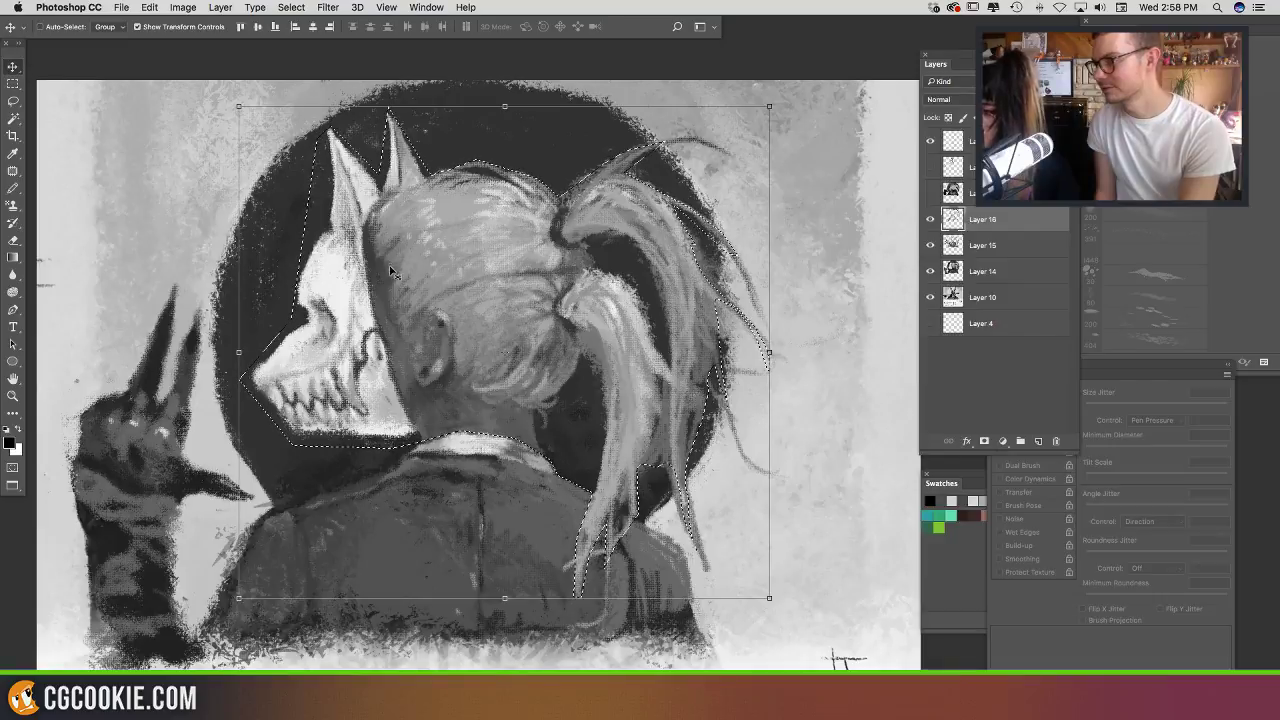
key("ctrl+d")
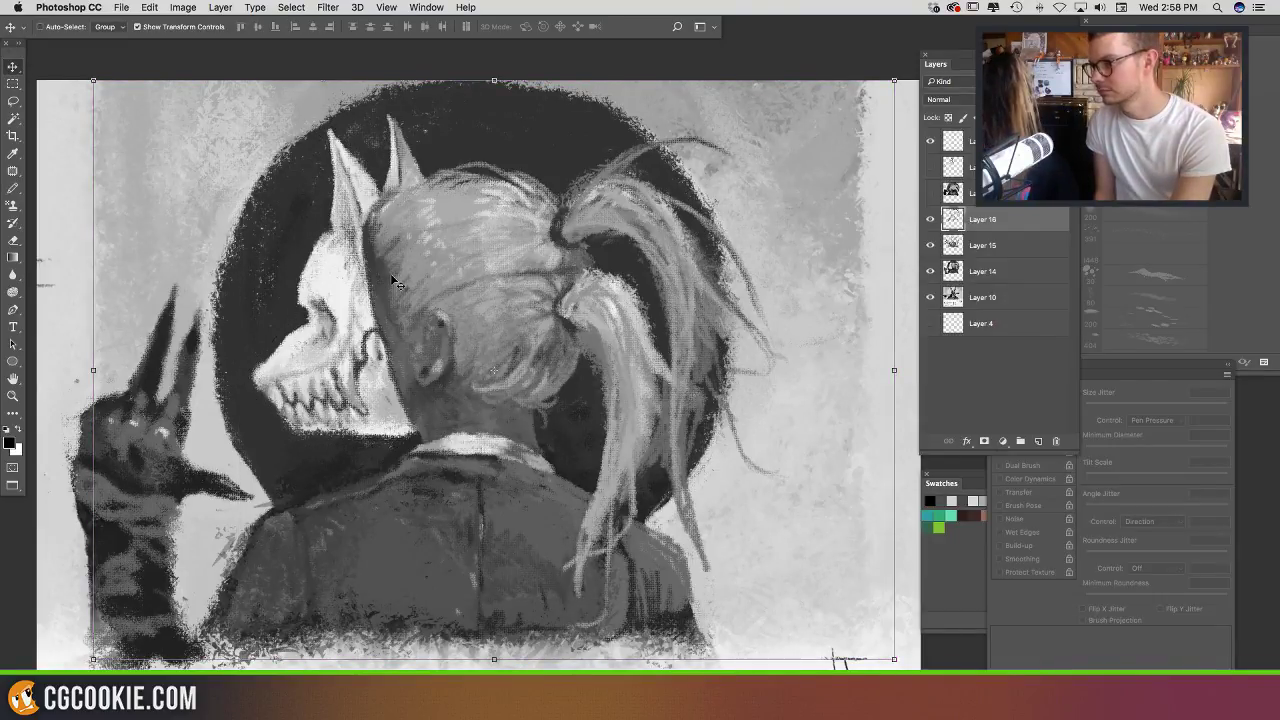
key("ctrl+shift+d")
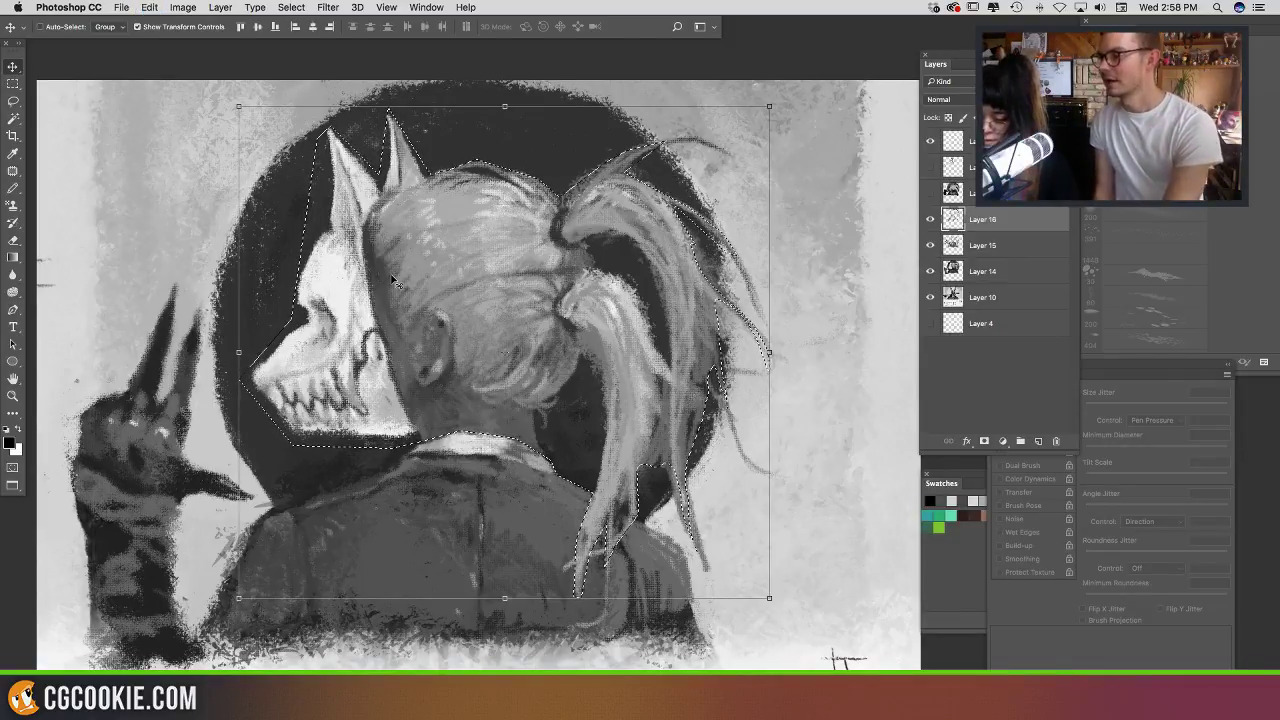
Step: Copy the selected head merged from all visible layers, paste it as a new layer and move it slightly up and left
key("b")
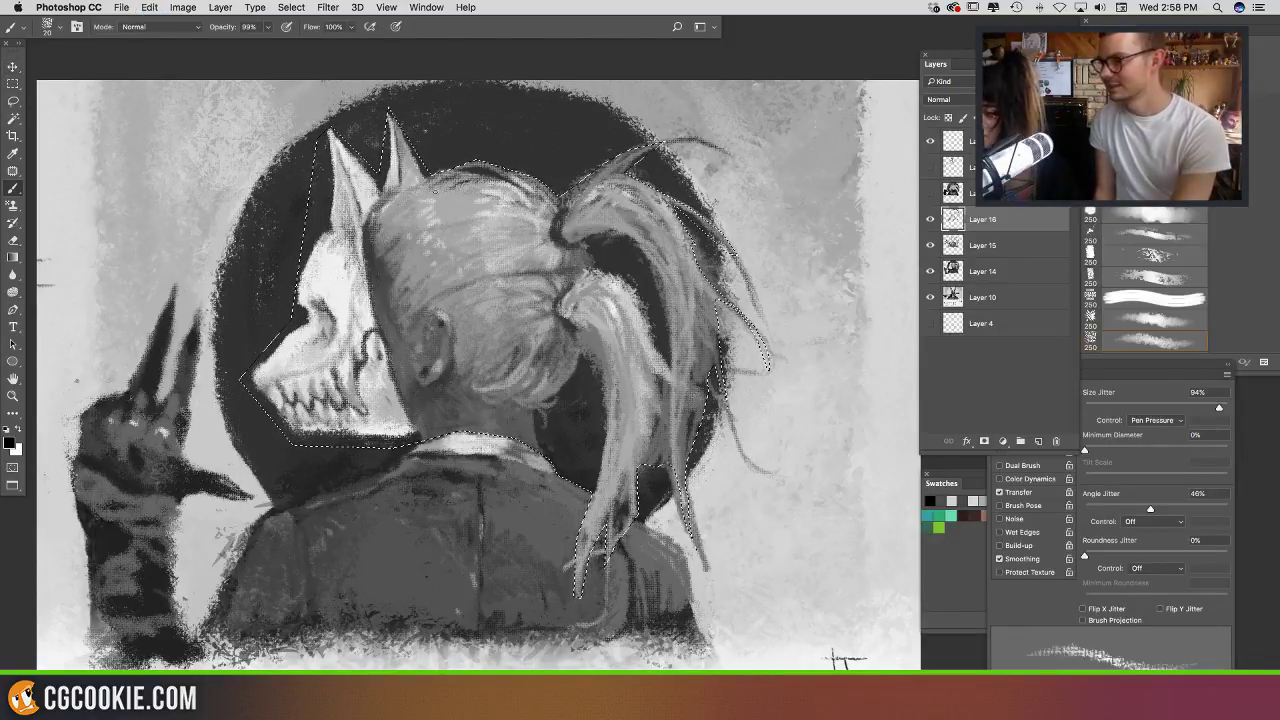
left_click(185, 8)
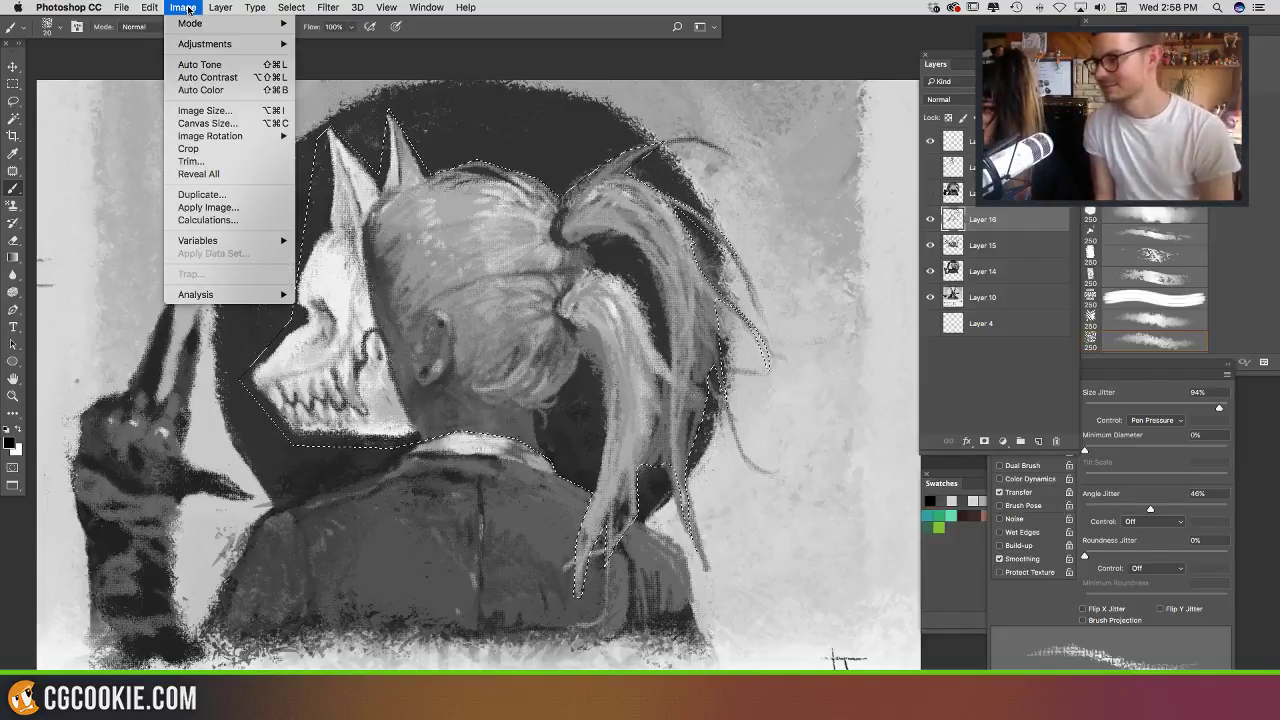
mouse_move(145, 7)
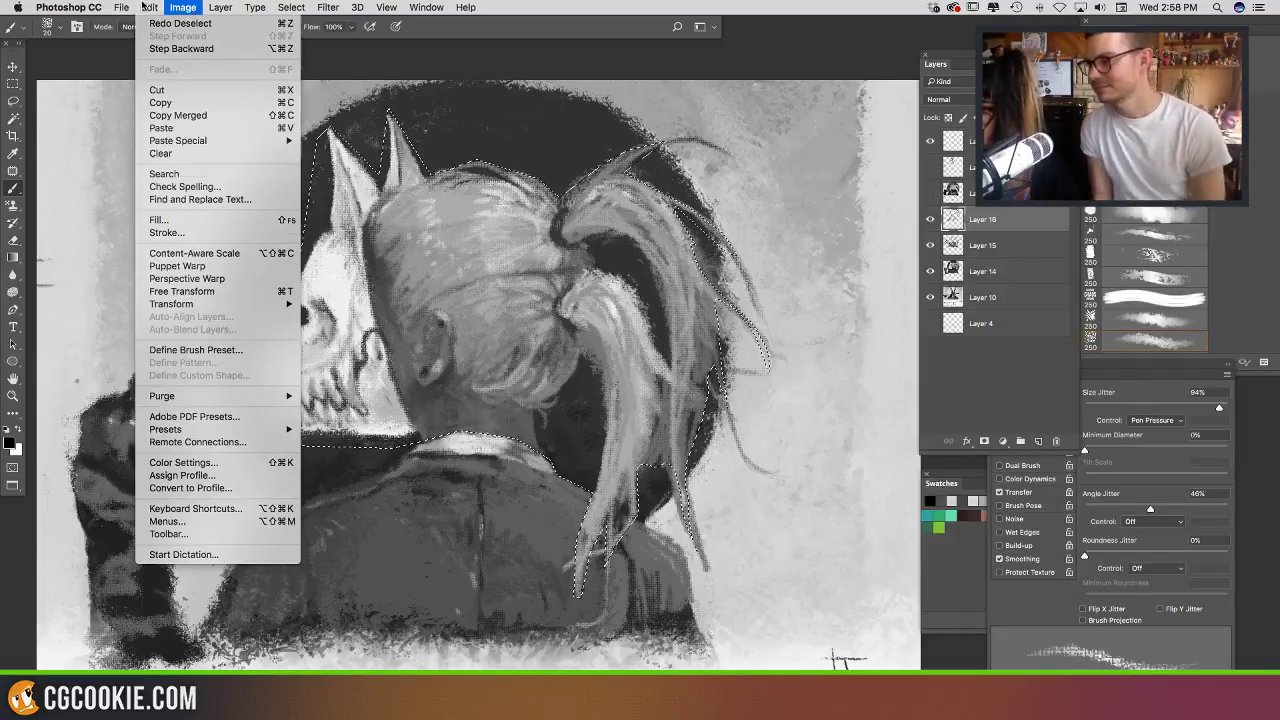
left_click(214, 116)
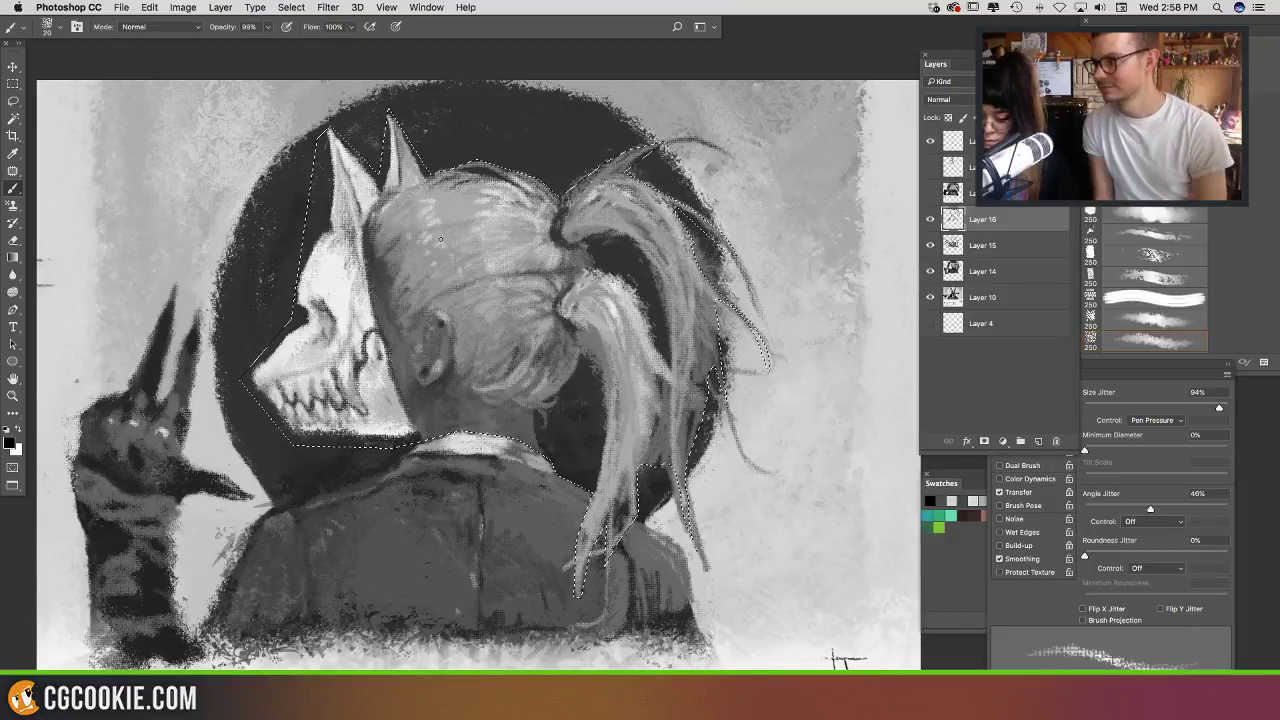
key("super+v")
key("v")
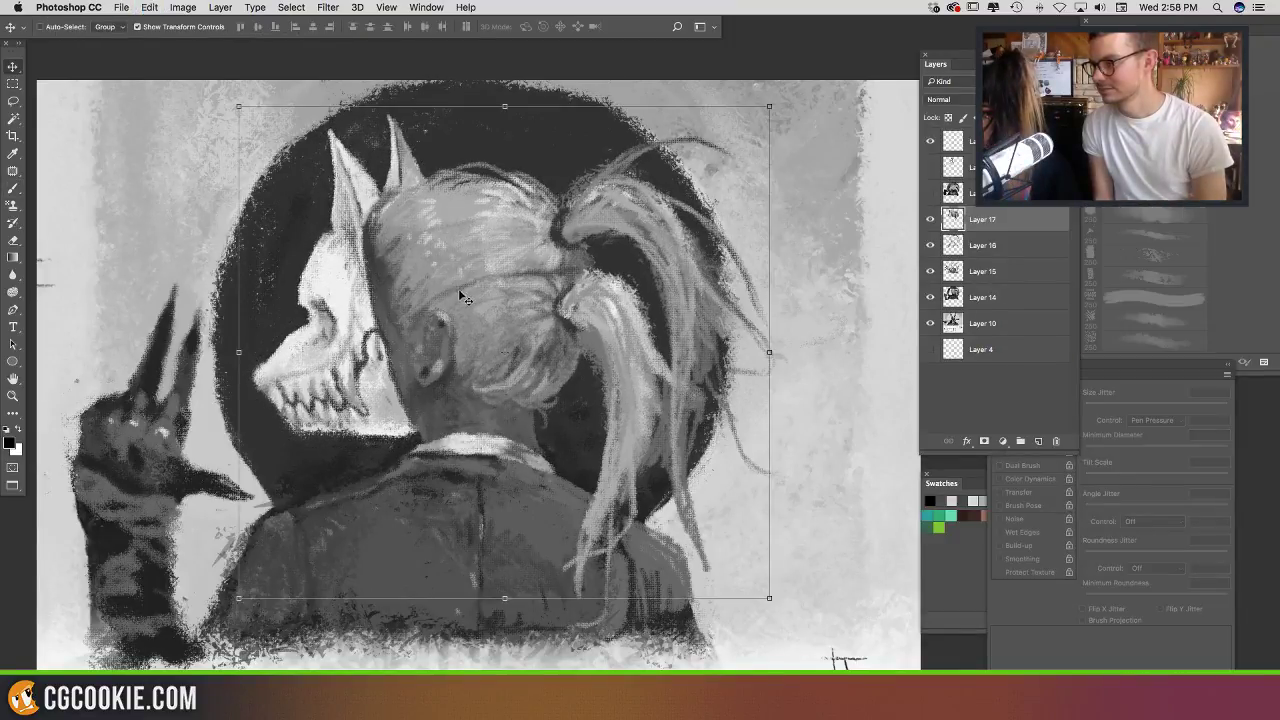
mouse_move(457, 291)
left_mouse_down()
mouse_move(439, 287)
mouse_move(450, 286)
left_mouse_up()
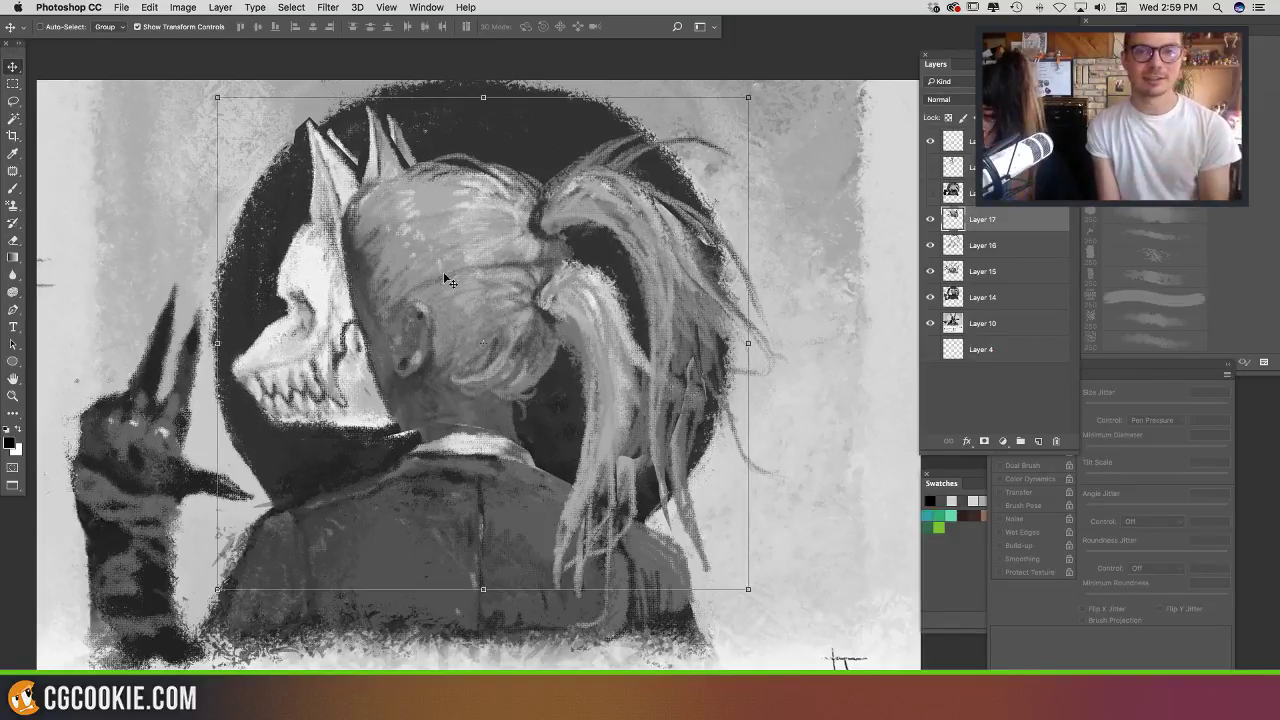
Step: Paint over the seam between the moved head, neck and collar under the mask's jaw with sampled dark greys
key("e")
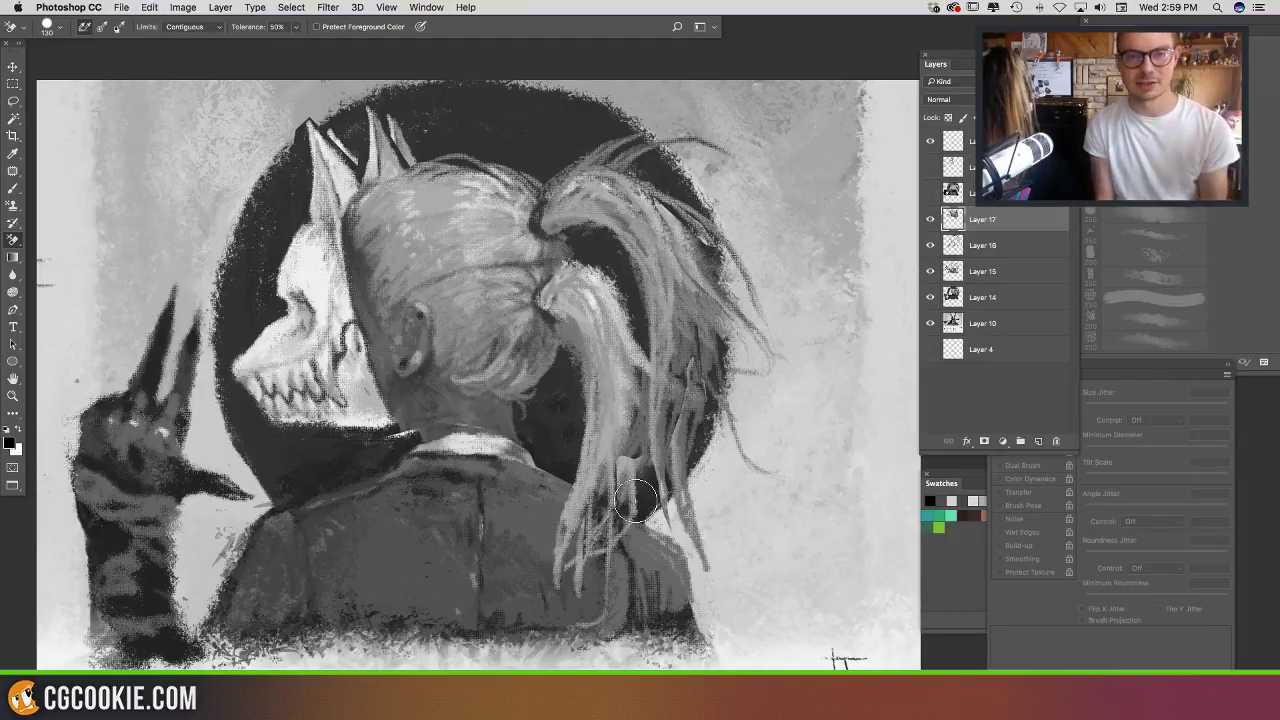
key("b")
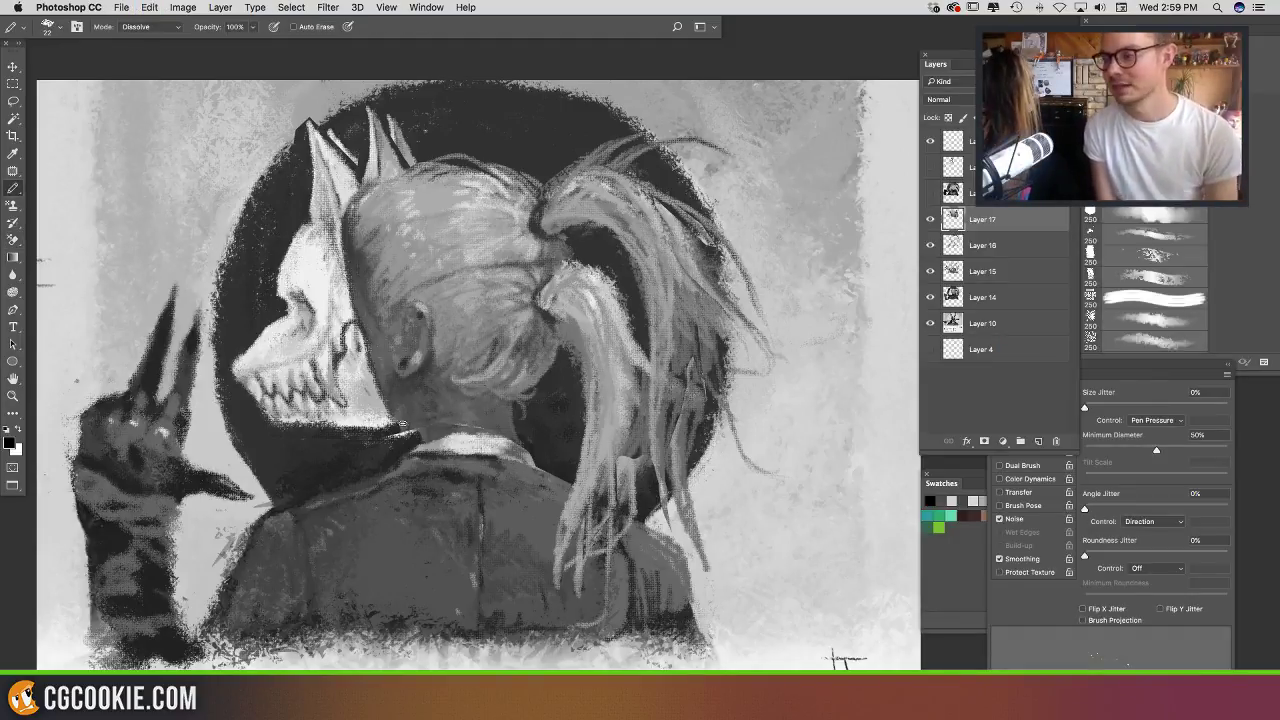
left_click(400, 443, "alt")
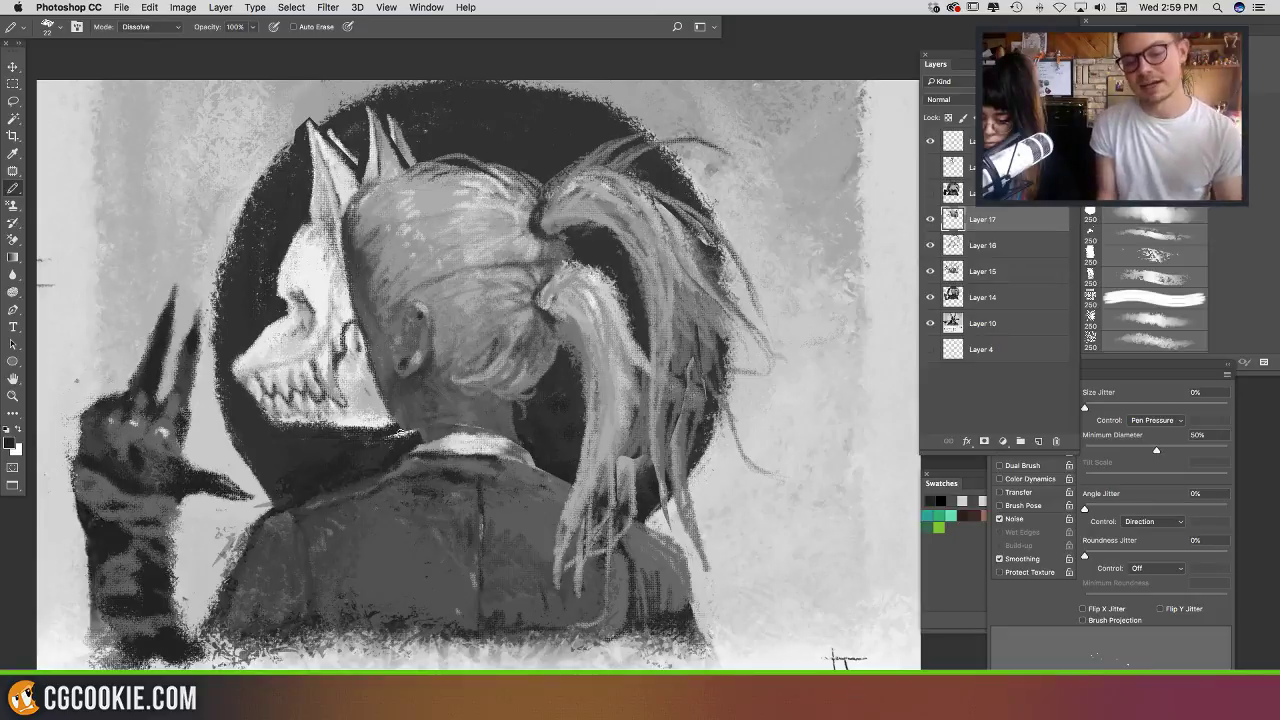
key("shift+b")
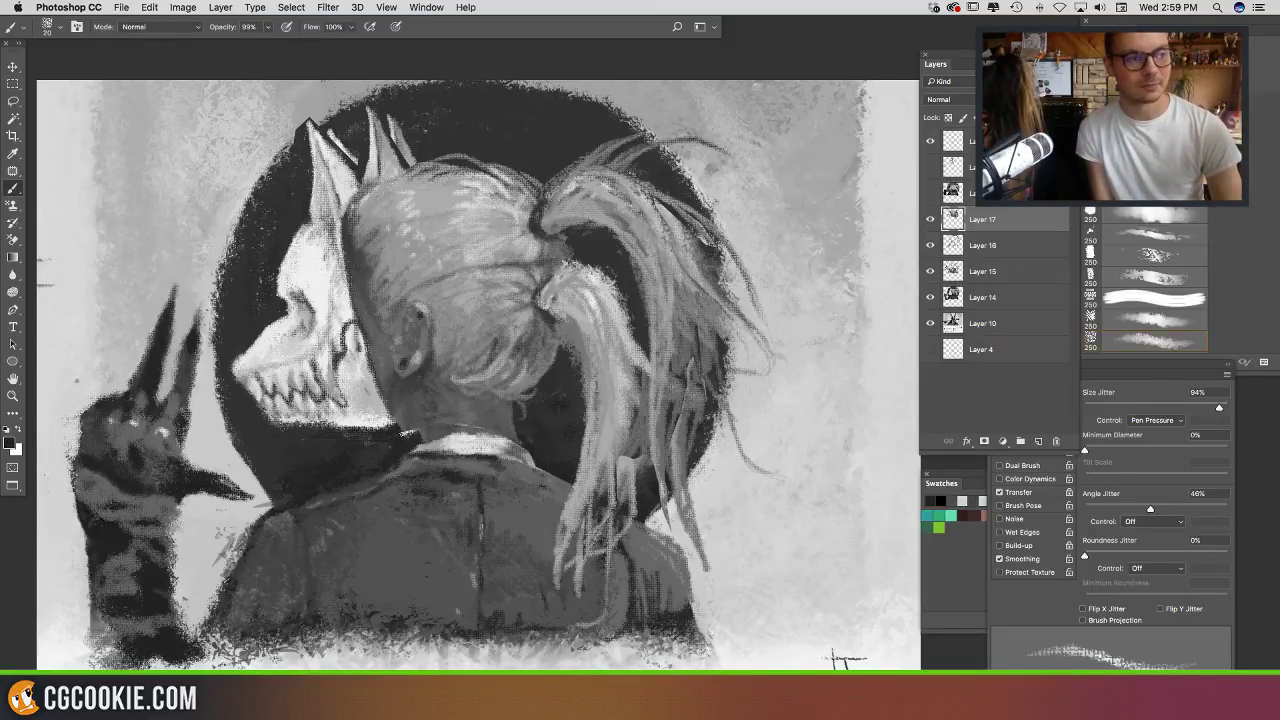
left_click(405, 420, "alt")
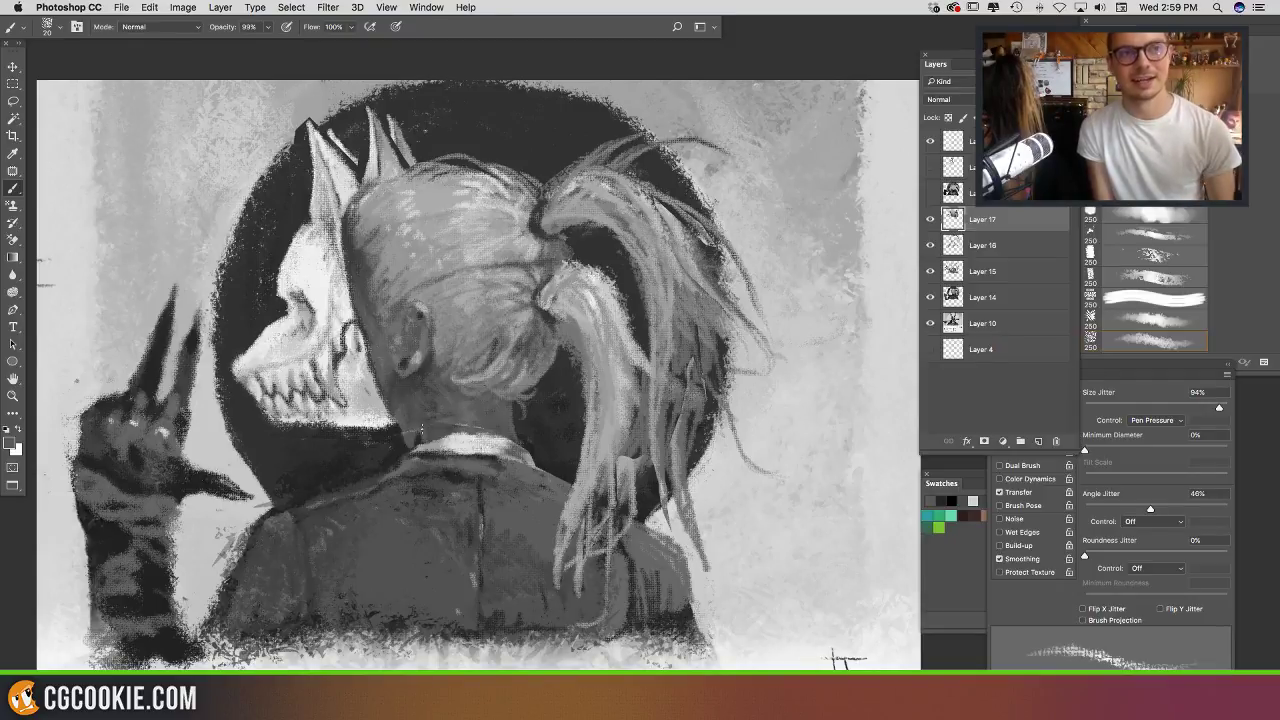
left_click(419, 409, "alt")
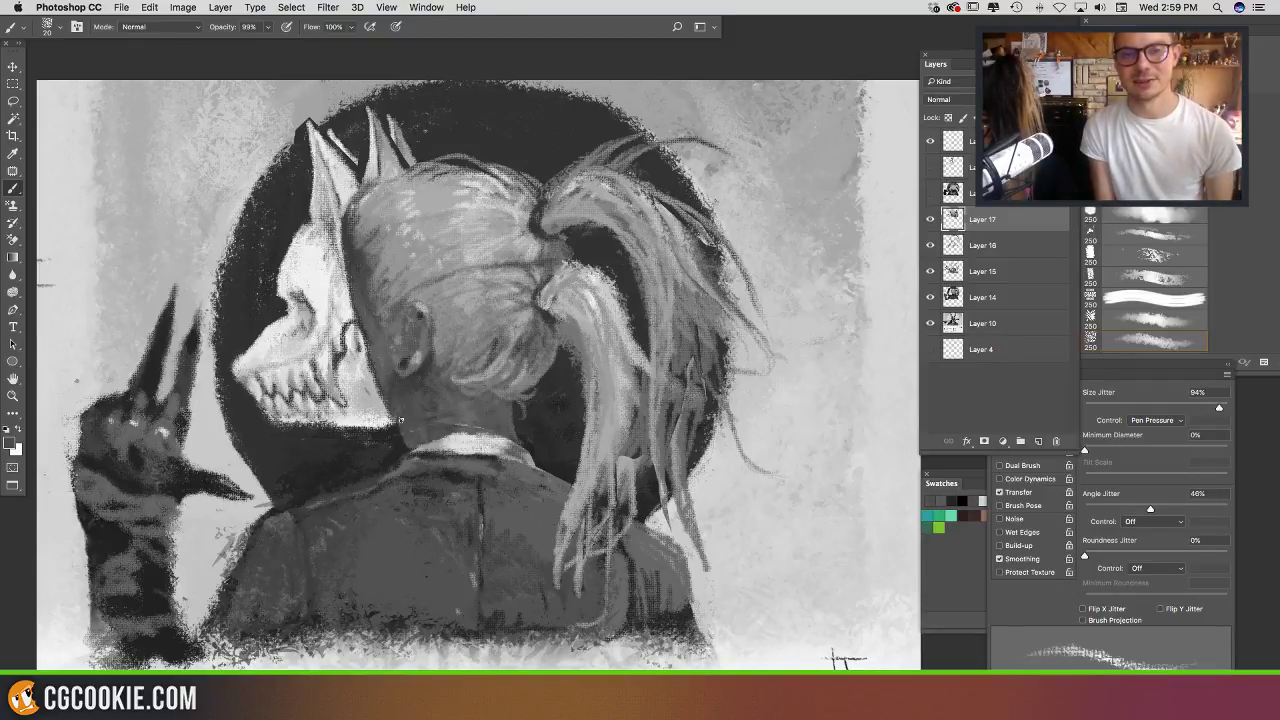
left_click(391, 438, "alt")
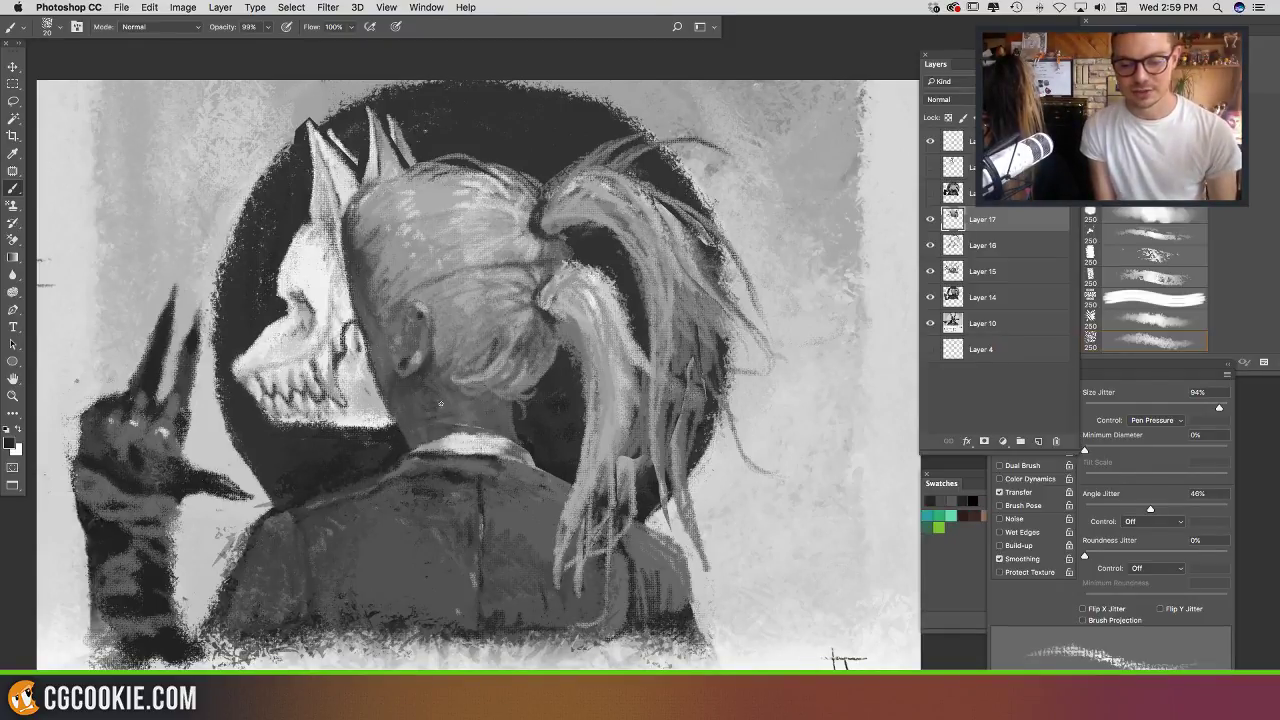
left_click(413, 428, "alt")
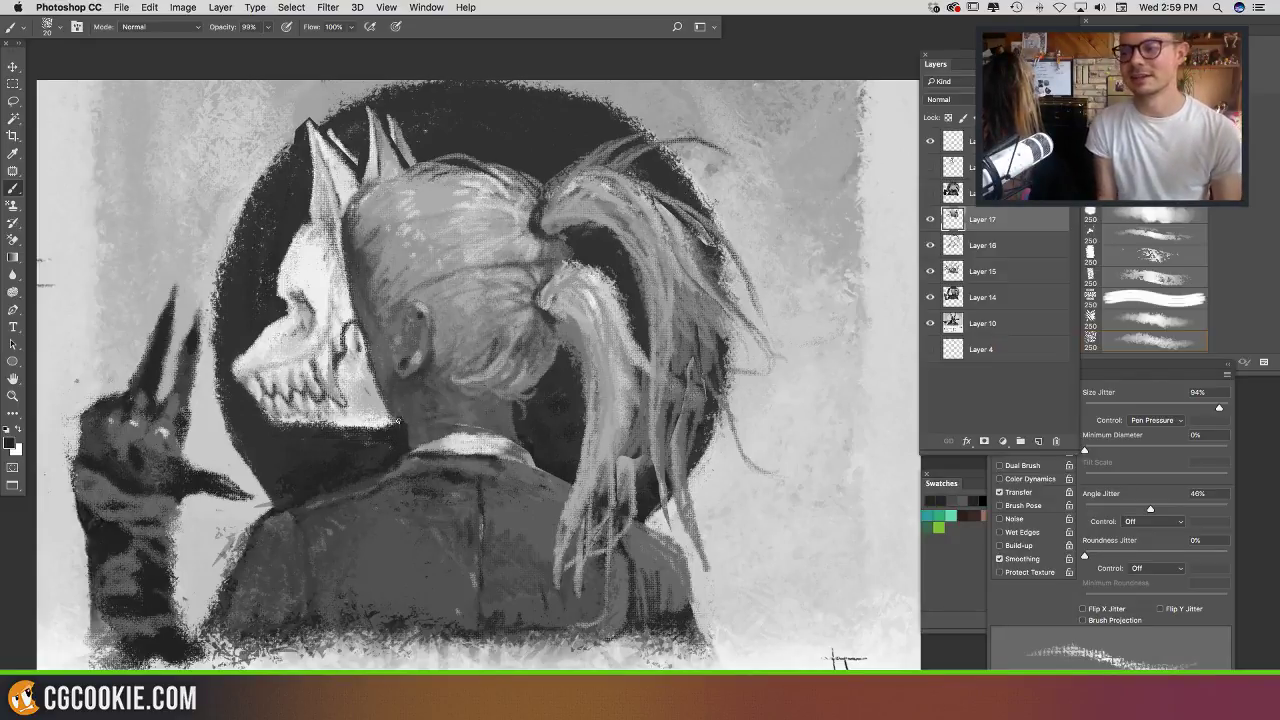
Step: Blend the nape between the hairline and the white collar with sampled mid and dark greys
left_click(398, 418, "alt")
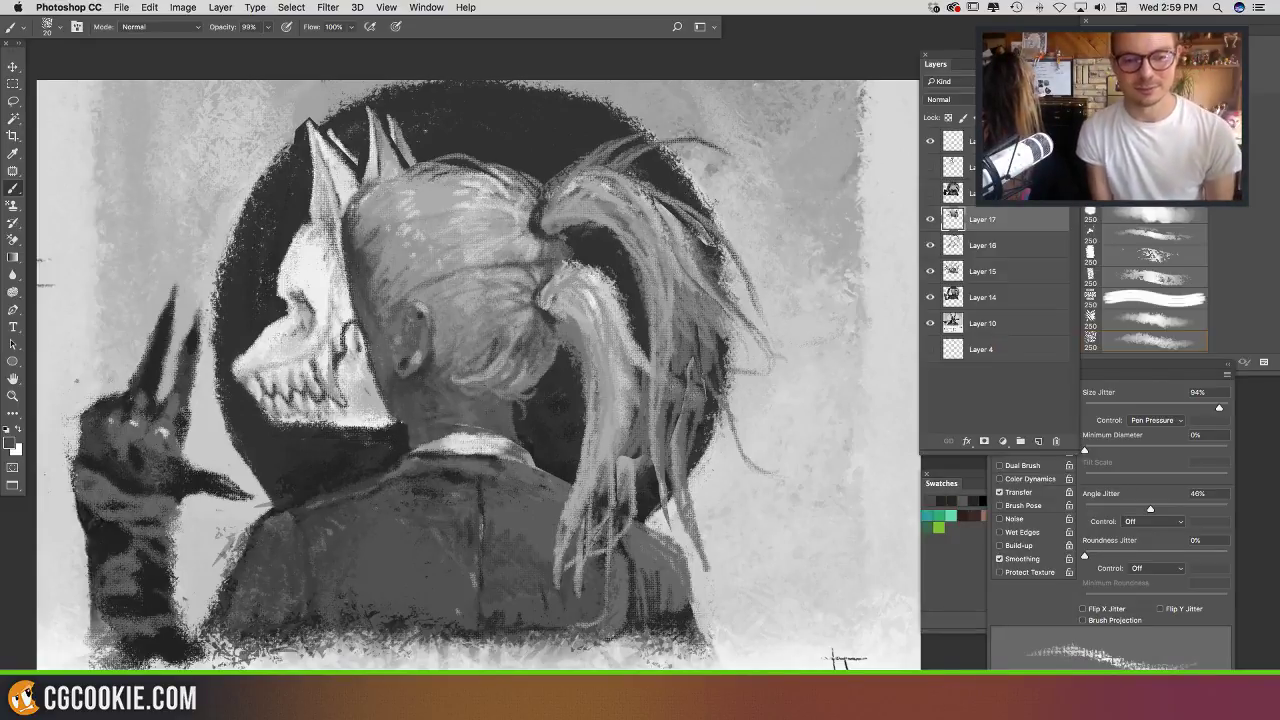
left_click_drag(501, 434, 447, 432)
left_click(405, 420, "alt")
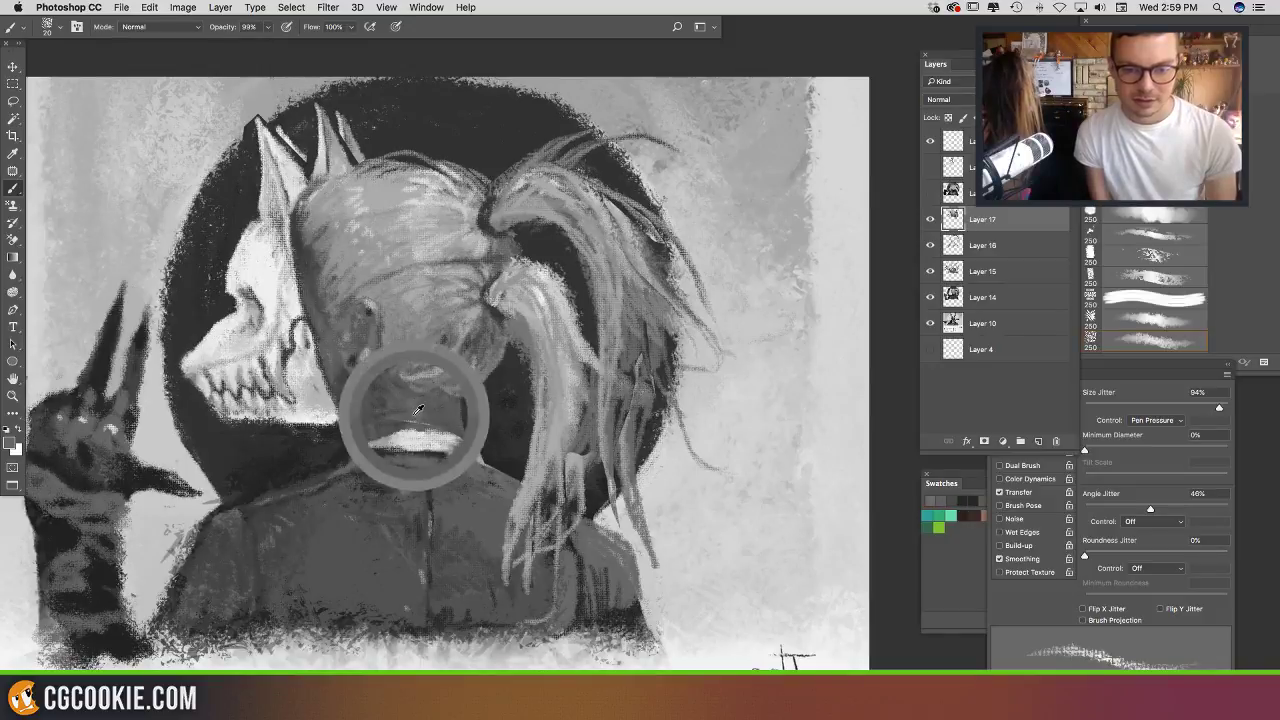
left_click(449, 406, "alt")
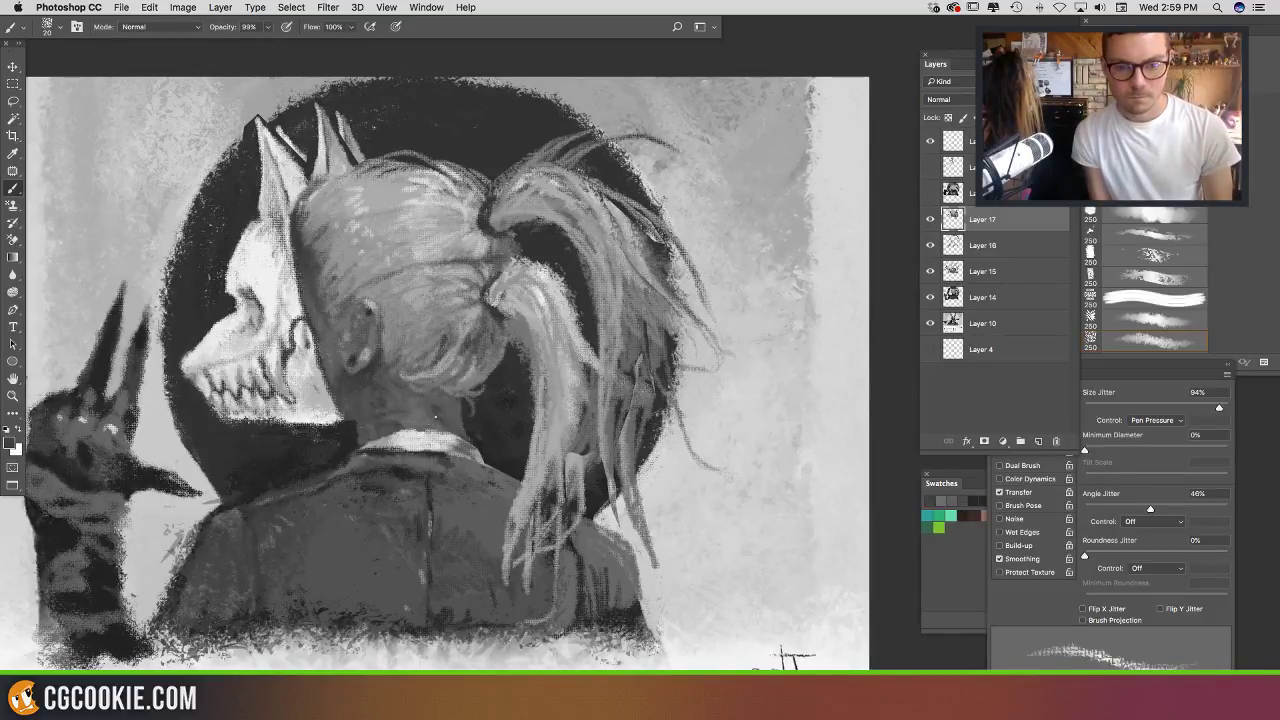
left_click(433, 405, "alt")
left_click_drag(519, 422, 485, 434)
Step: Refine the neck shading just above the collar using greys sampled from the neck
left_click(379, 426, "alt")
left_click(410, 425, "alt")
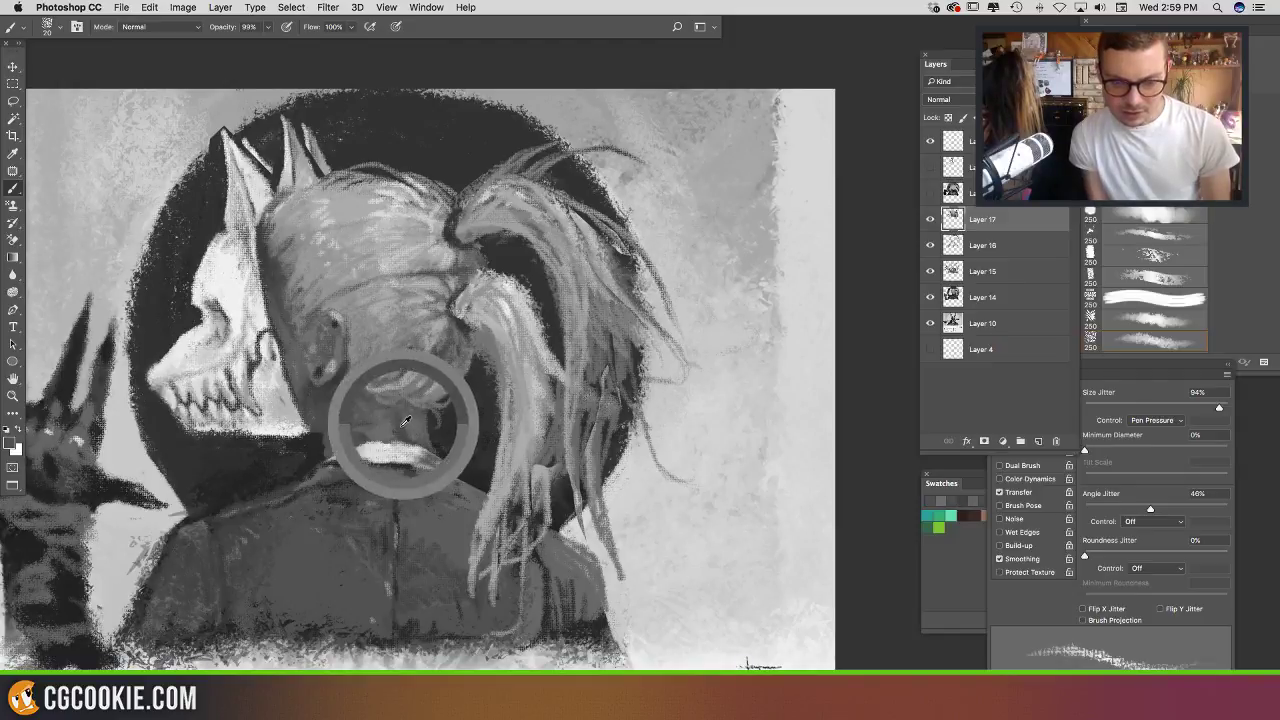
left_click(394, 430, "alt")
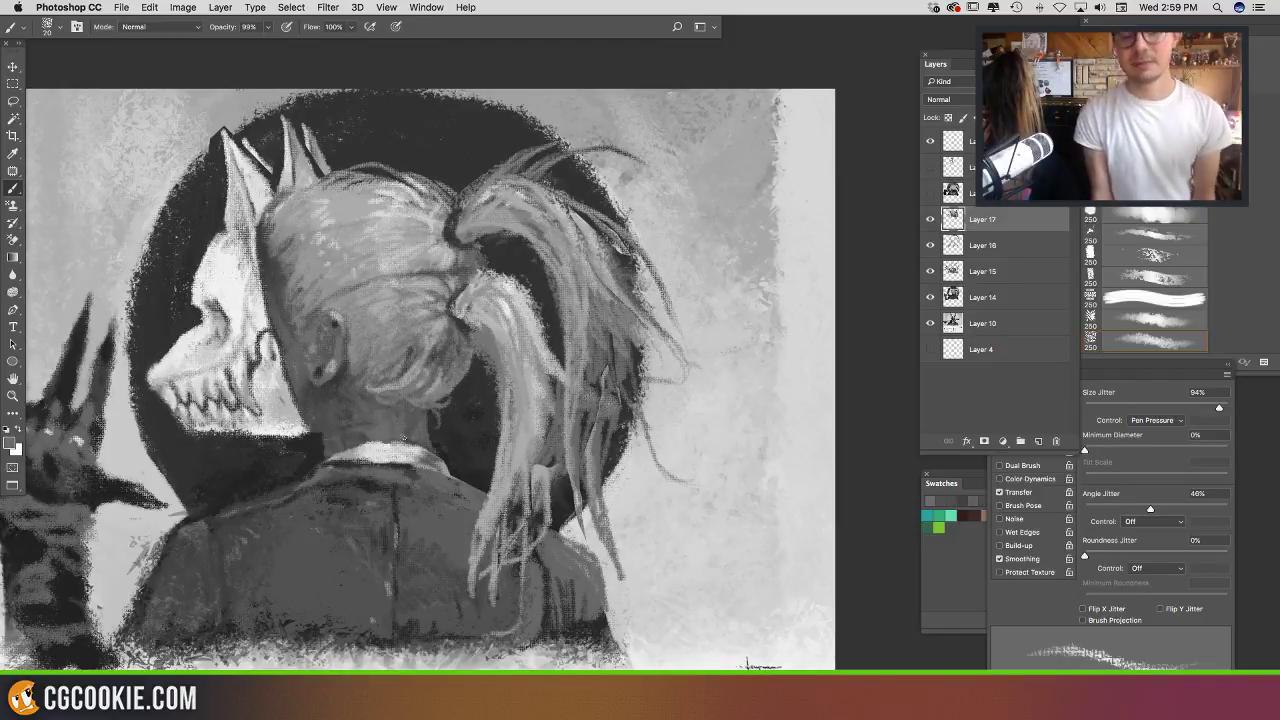
left_click(417, 412, "alt")
mouse_move(466, 430)
left_mouse_down()
mouse_move(449, 443)
mouse_move(474, 471)
mouse_move(574, 406)
mouse_move(551, 439)
left_mouse_up()
Step: Touch up the pulled-back hair near the pigtail roots with greys sampled from the head
left_click(452, 403, "alt")
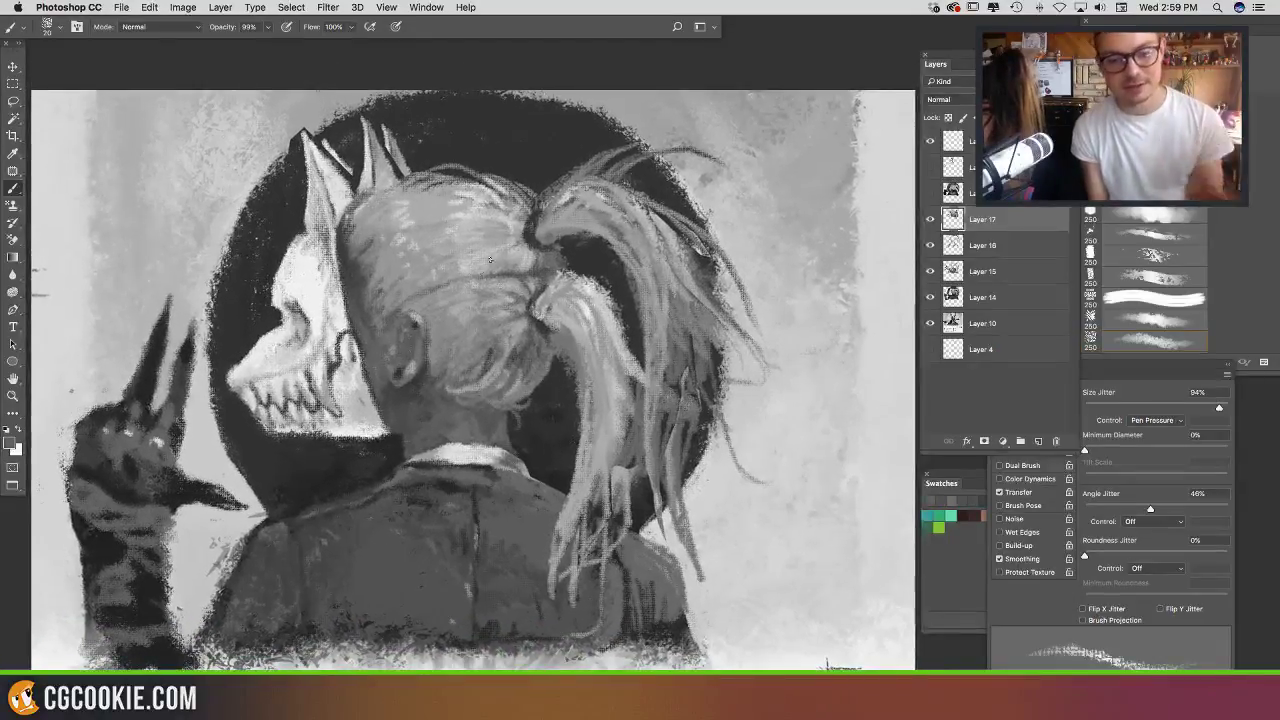
left_click(504, 281, "alt")
left_click(530, 254, "alt")
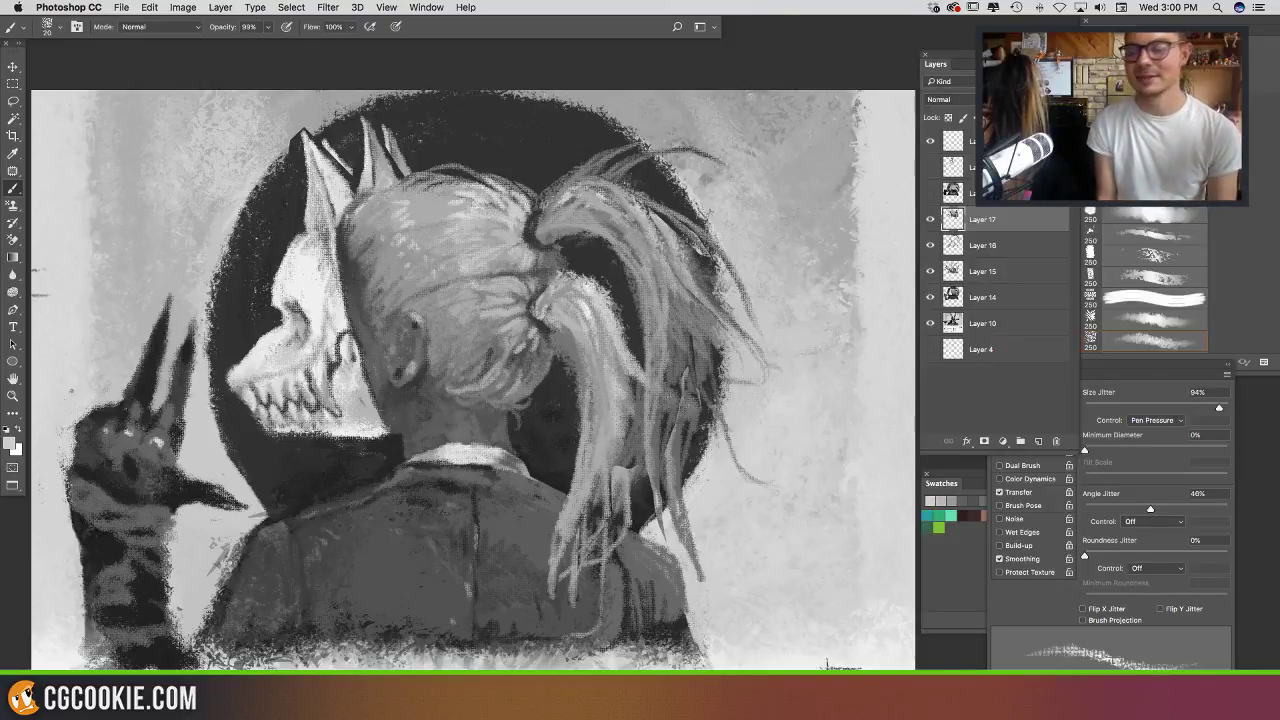
mouse_move(559, 290)
left_mouse_down()
mouse_move(541, 266)
mouse_move(577, 305)
left_mouse_up()
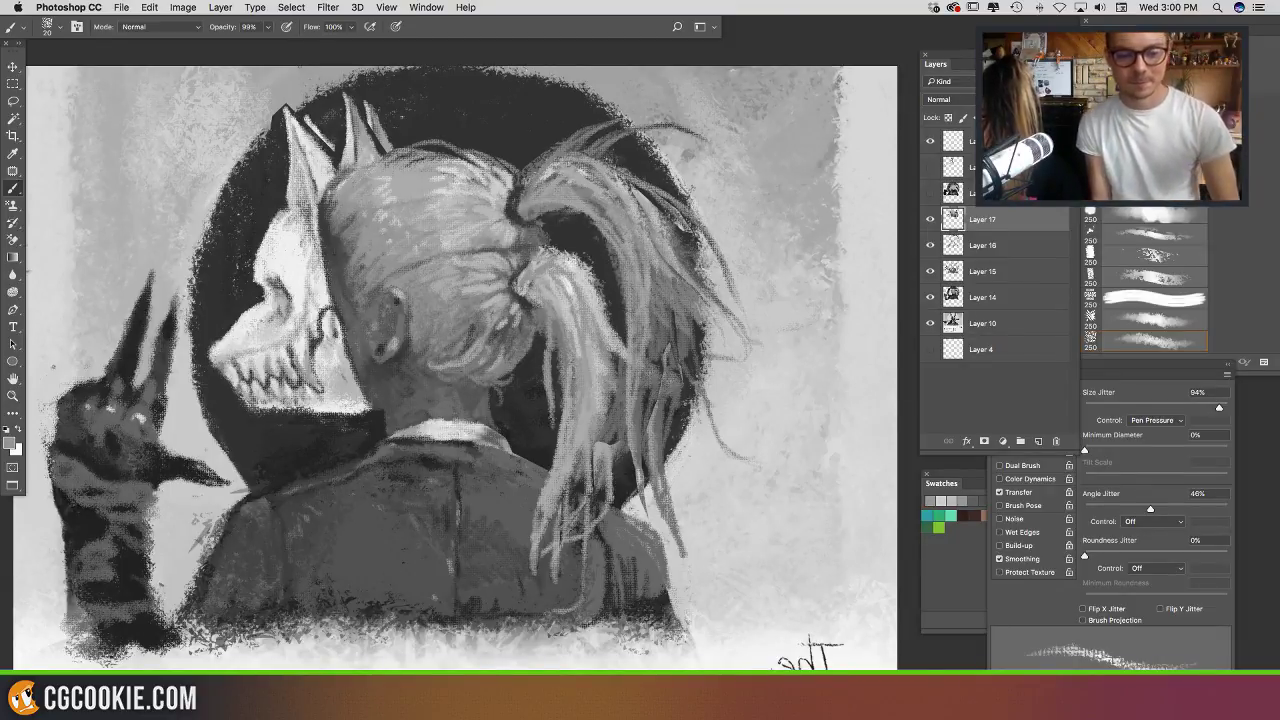
Step: Paint the gap between the two pigtail roots with sampled dark greys
left_click(564, 199, "alt")
left_click(541, 236, "alt")
left_click(552, 240, "alt")
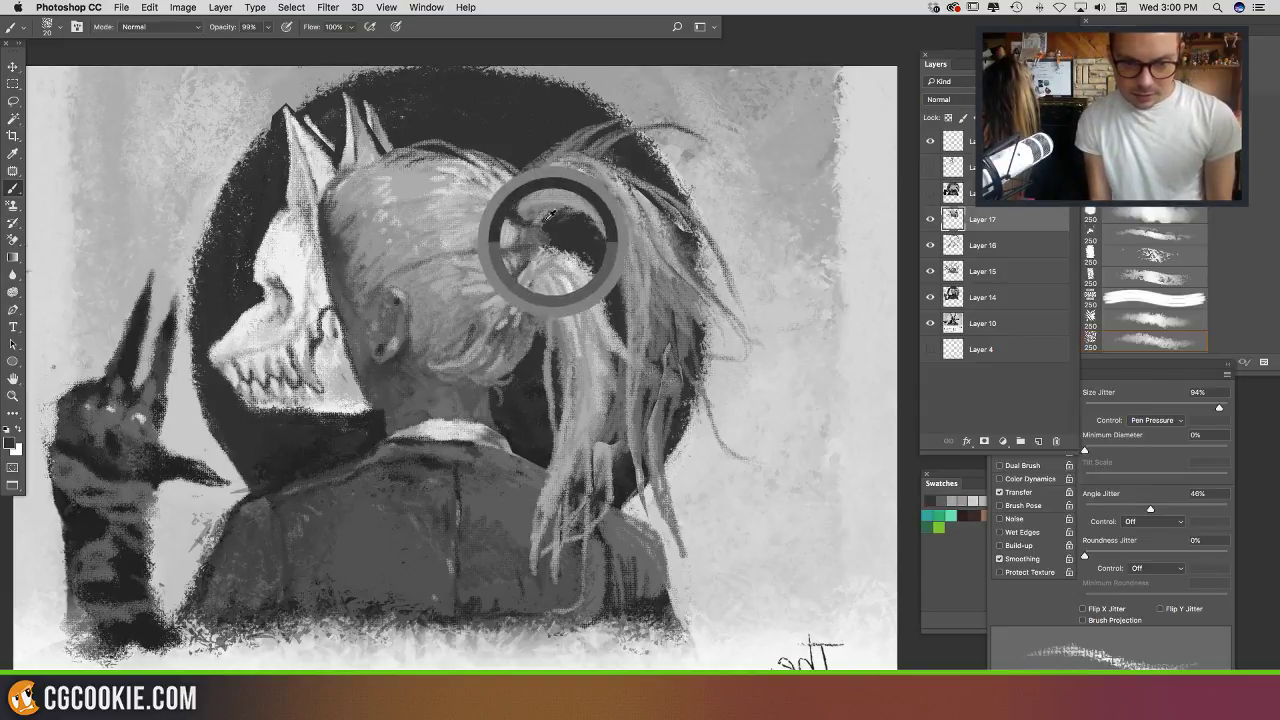
left_click(541, 232, "alt")
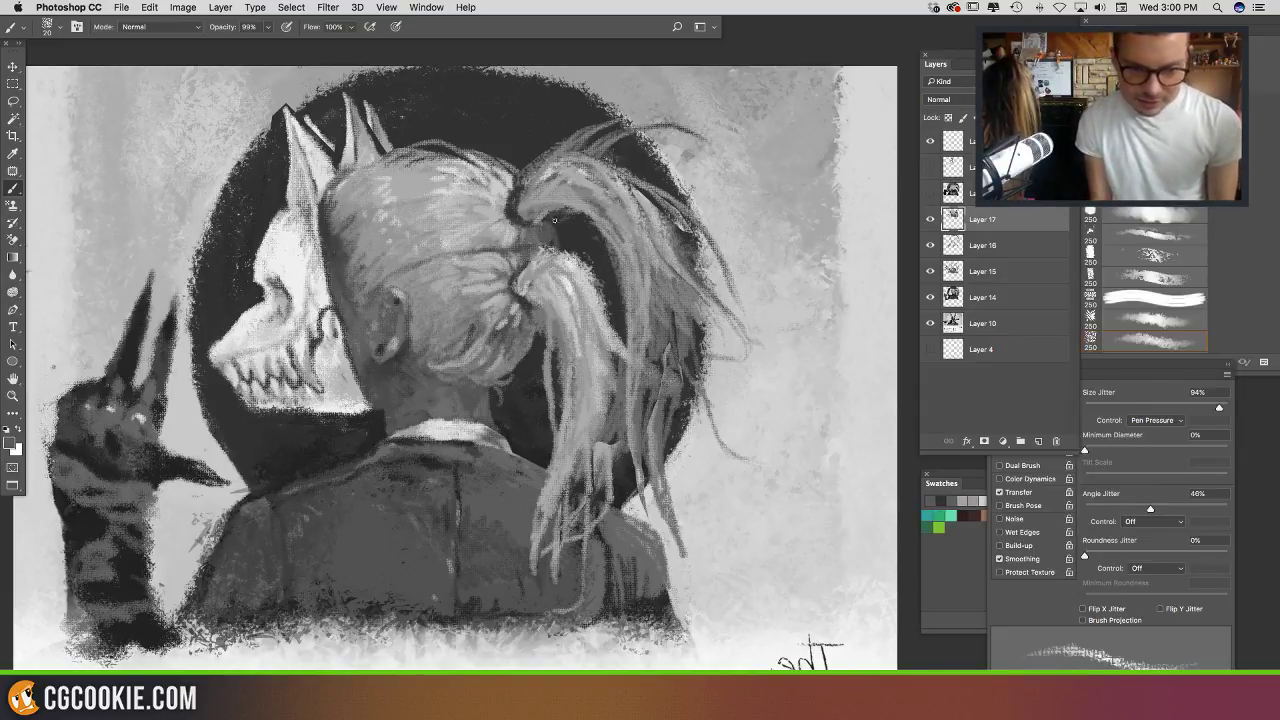
left_click_drag(586, 285, 570, 309)
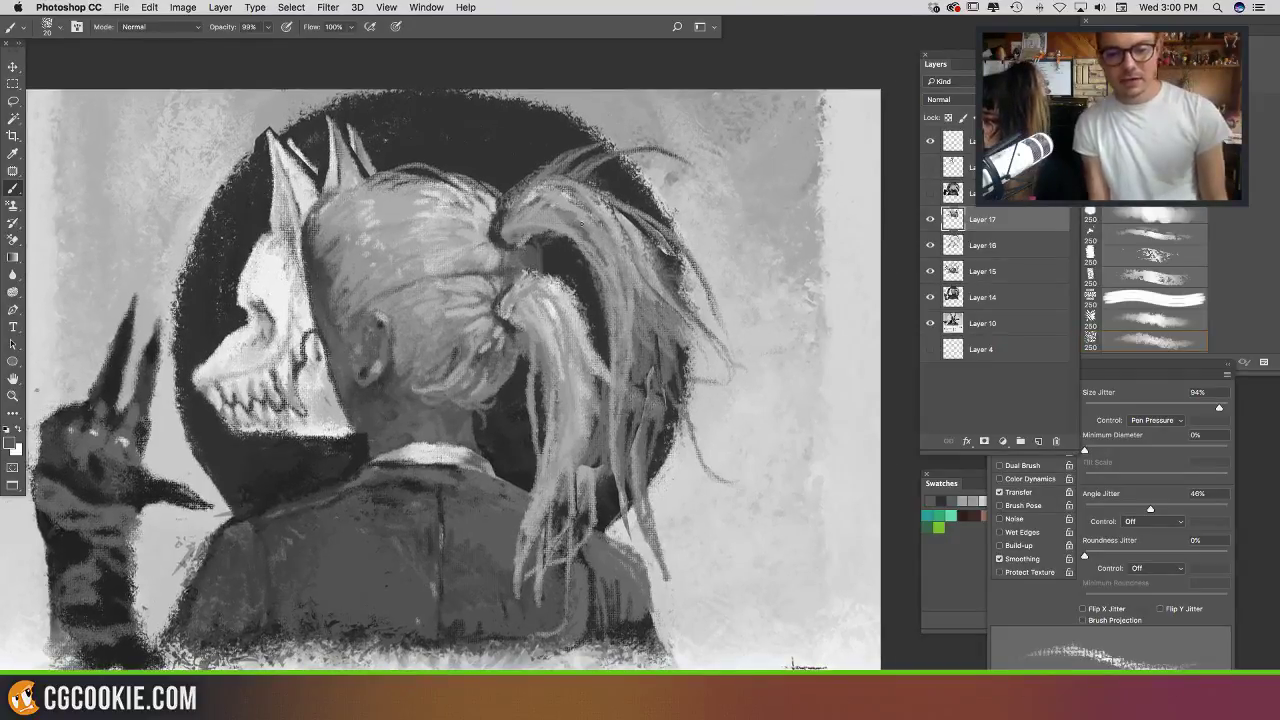
Step: Paint light strands from the underside of the upper pigtail down toward its hanging ends
left_click(547, 216, "alt")
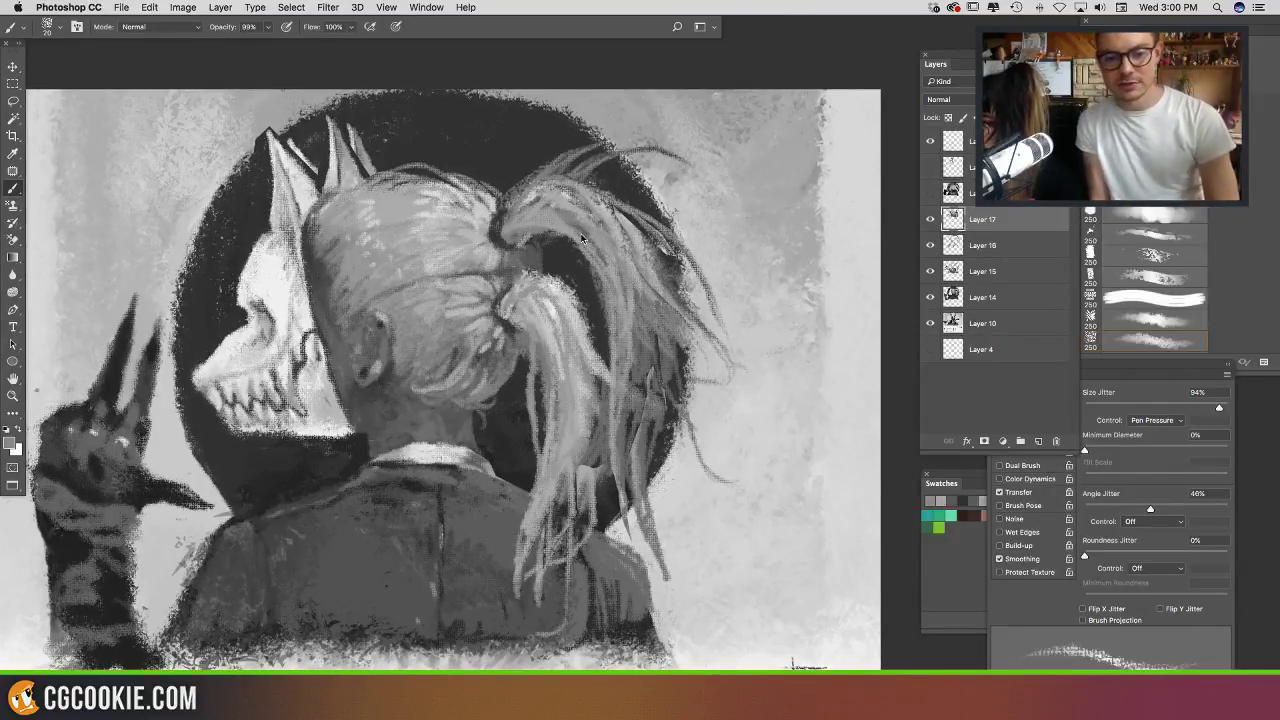
left_click(585, 229, "alt")
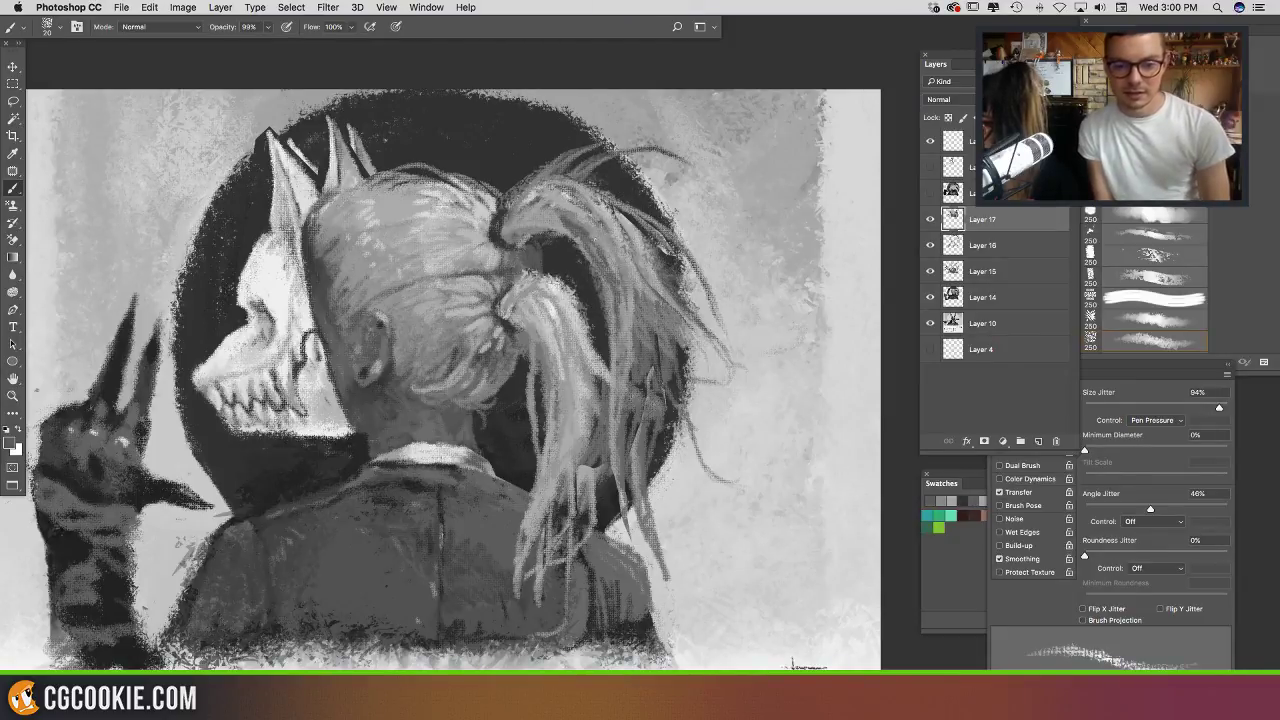
left_click(564, 206, "alt")
left_click(559, 217, "alt")
left_click_drag(560, 234, 596, 303)
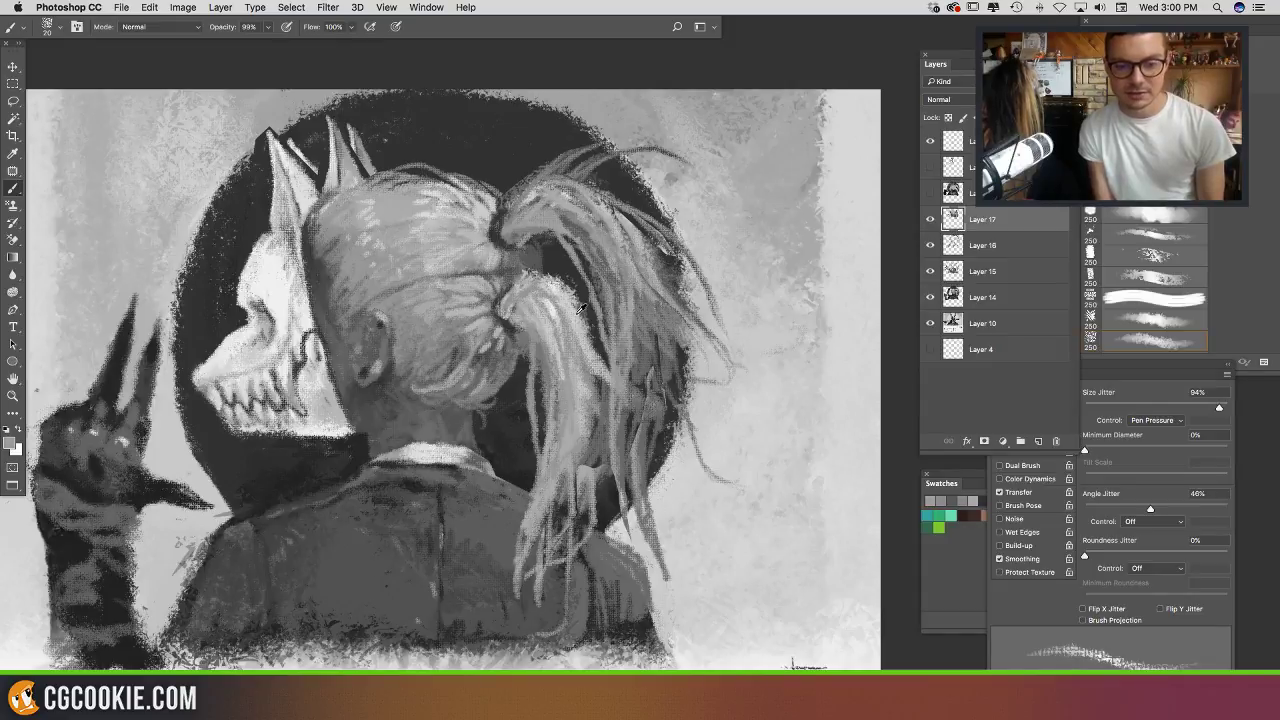
left_click_drag(606, 294, 614, 350)
left_click_drag(621, 393, 649, 465)
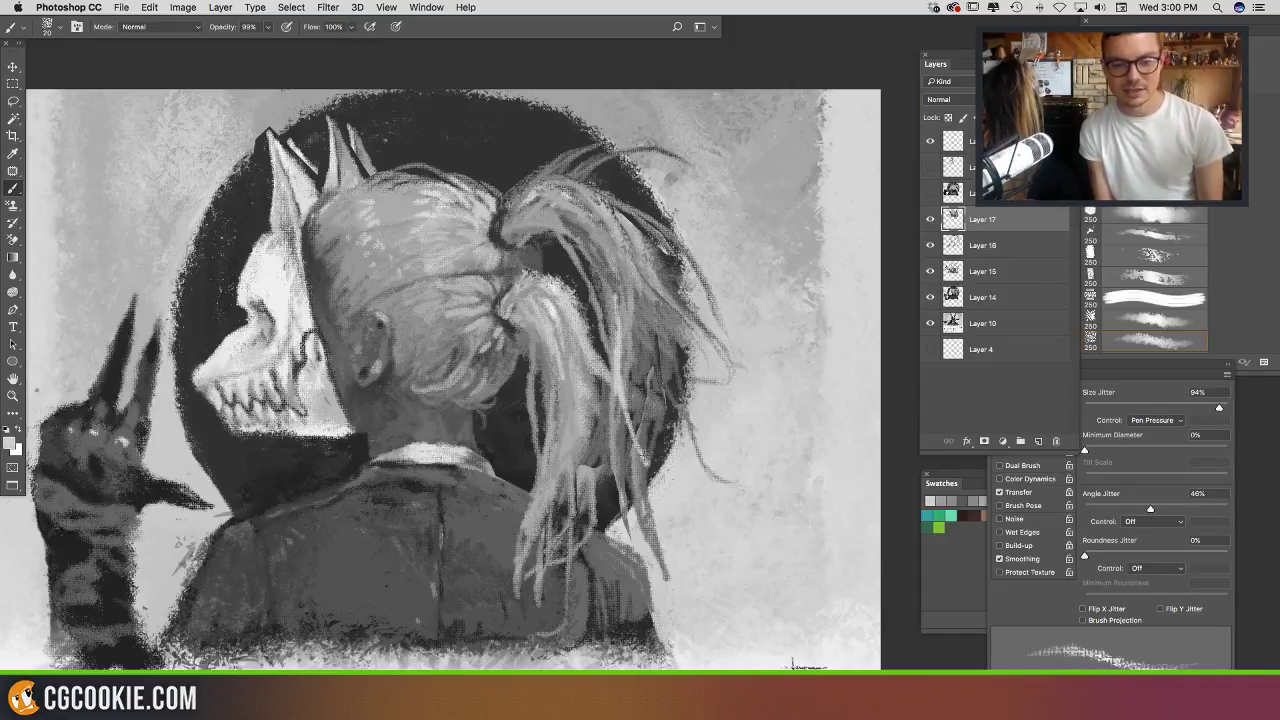
mouse_move(629, 382)
left_mouse_down()
mouse_move(627, 270)
mouse_move(623, 323)
left_mouse_up()
Step: Vary the middle of the upper pigtail with strands in greys sampled from the surrounding hair
left_click(622, 258, "alt")
left_click(642, 239, "alt")
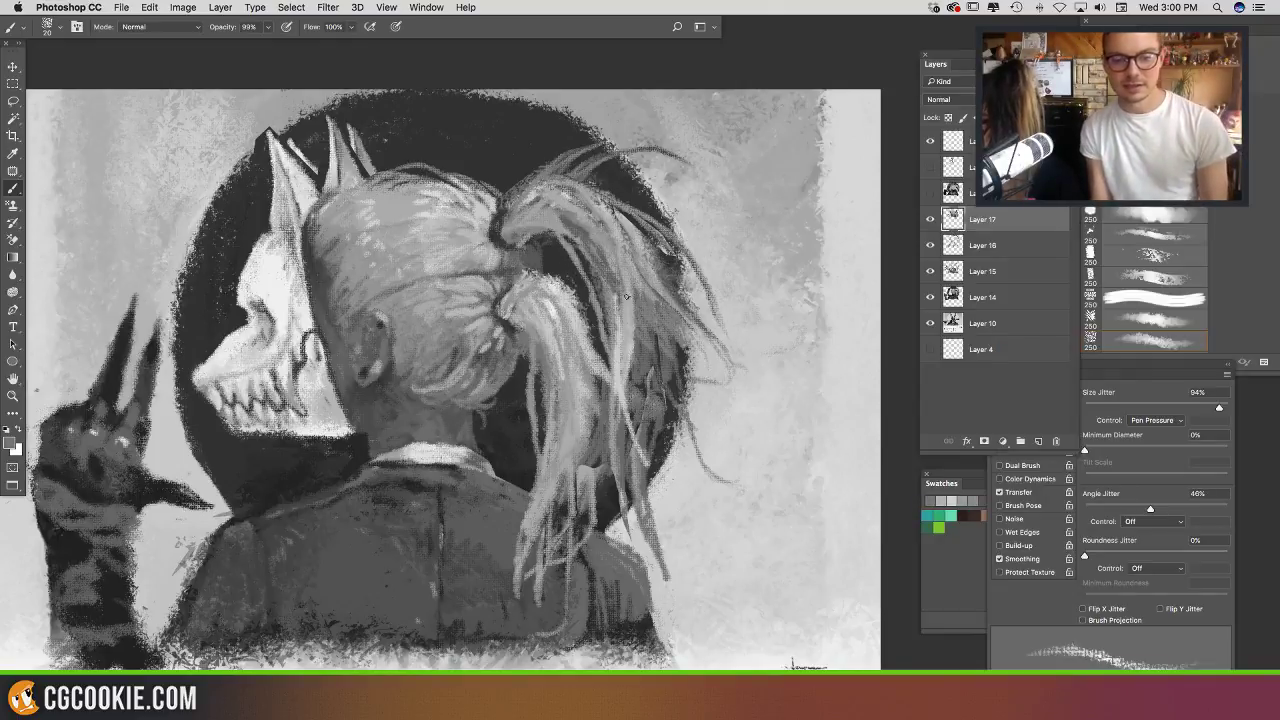
left_click_drag(621, 263, 628, 339)
left_click(621, 231, "alt")
mouse_move(609, 228)
left_mouse_down()
mouse_move(629, 331)
mouse_move(633, 280)
left_mouse_up()
left_click(634, 231, "alt")
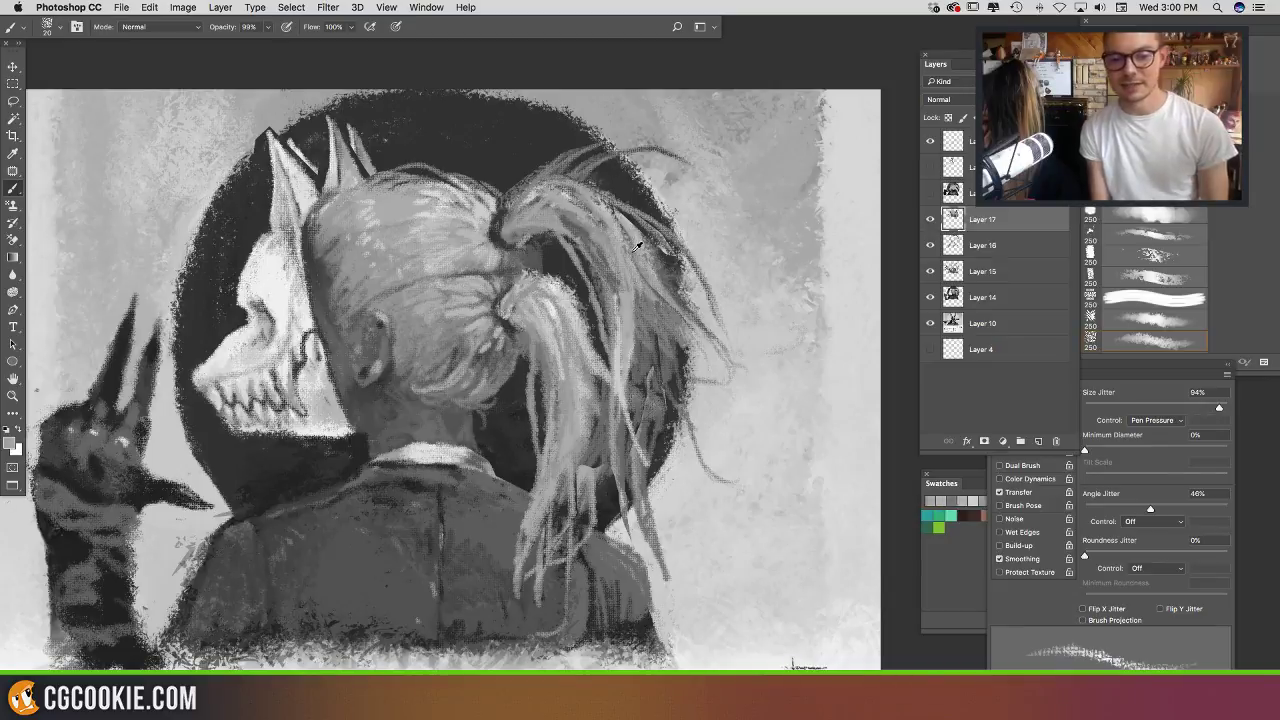
left_click(632, 249, "alt")
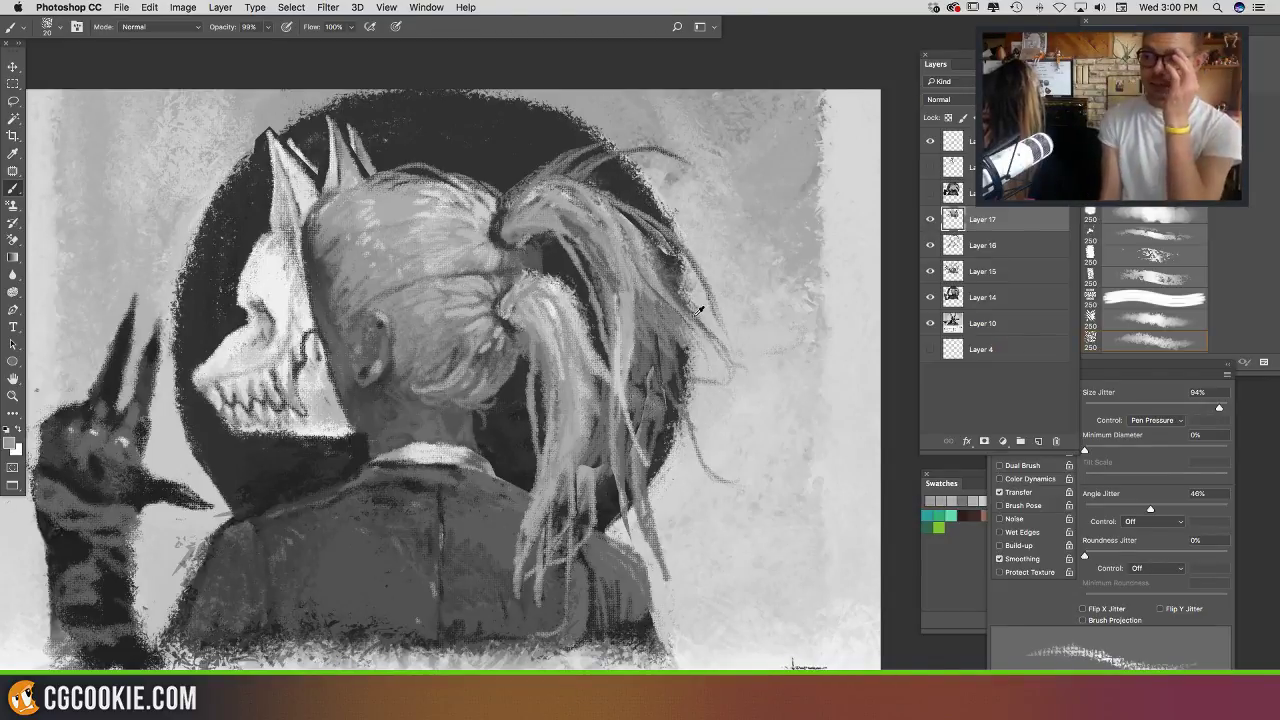
Step: Brush lighter strands upward along the inner half of the upper pigtail using sampled greys
left_click(696, 315, "alt")
left_click(622, 277, "alt")
mouse_move(618, 283)
left_mouse_down()
mouse_move(624, 320)
mouse_move(629, 300)
mouse_move(612, 338)
mouse_move(614, 228)
left_mouse_up()
left_click_drag(630, 322, 623, 224)
left_click(643, 297, "alt")
left_click_drag(668, 314, 650, 296)
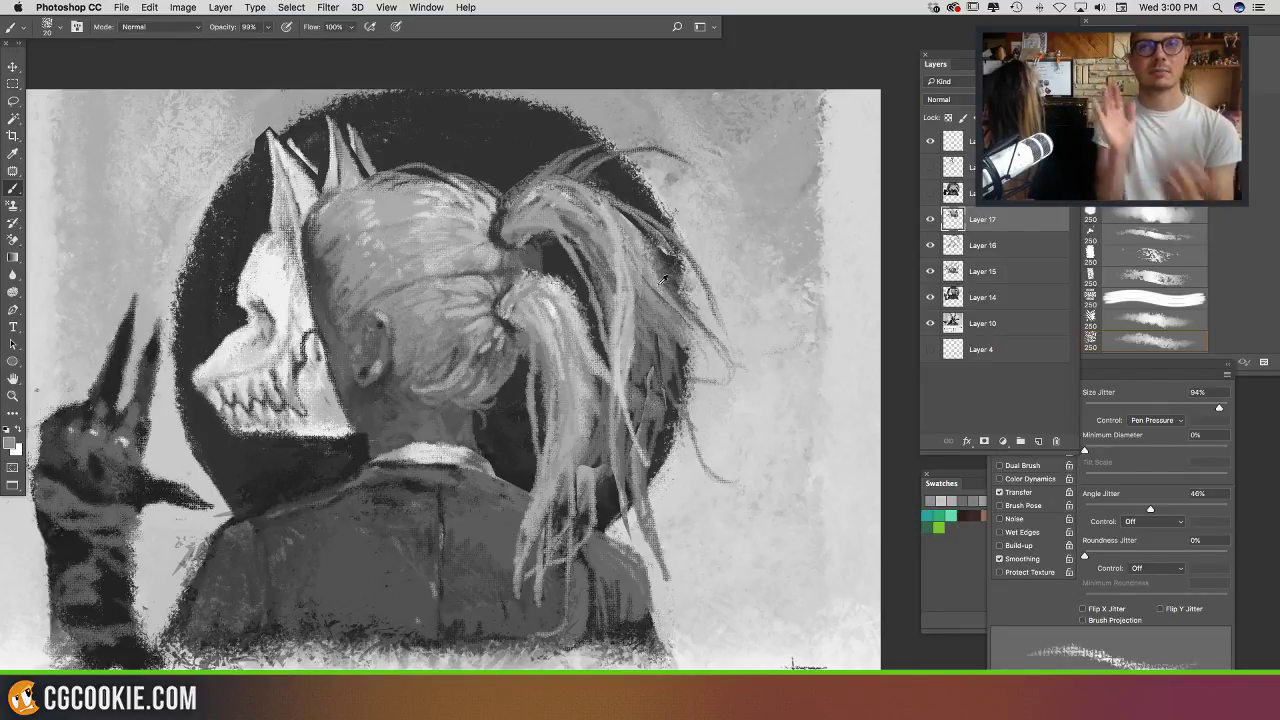
Step: Add stray strands falling along the outer edge of the upper pigtail over the light background
left_click_drag(636, 234, 682, 375)
left_click(670, 365, "alt")
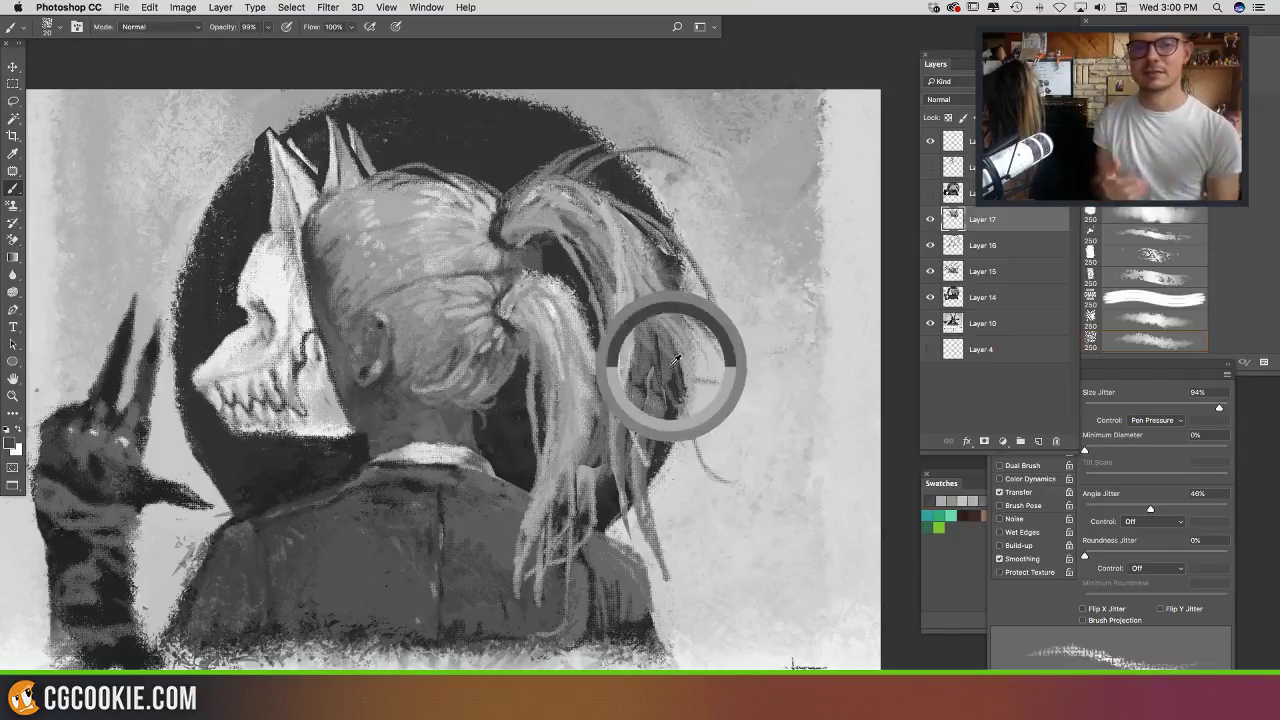
mouse_move(672, 300)
left_mouse_down()
mouse_move(691, 412)
mouse_move(711, 434)
left_mouse_up()
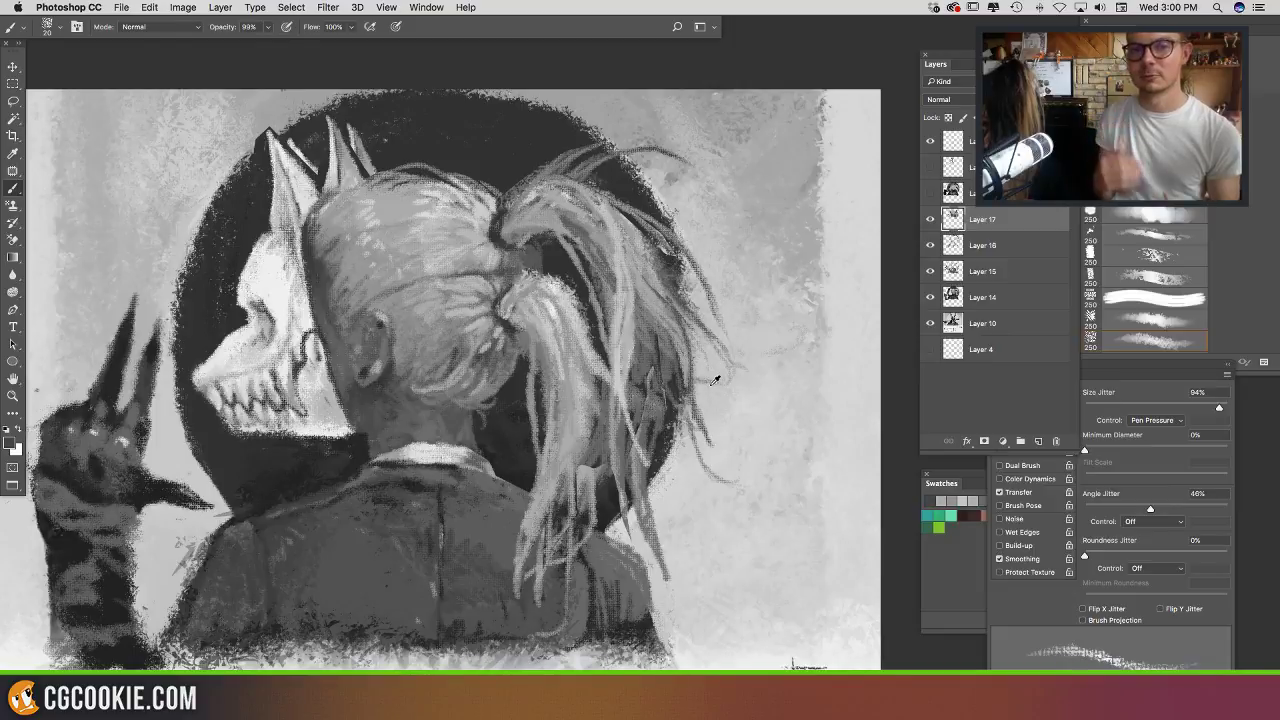
left_click_drag(687, 346, 694, 416)
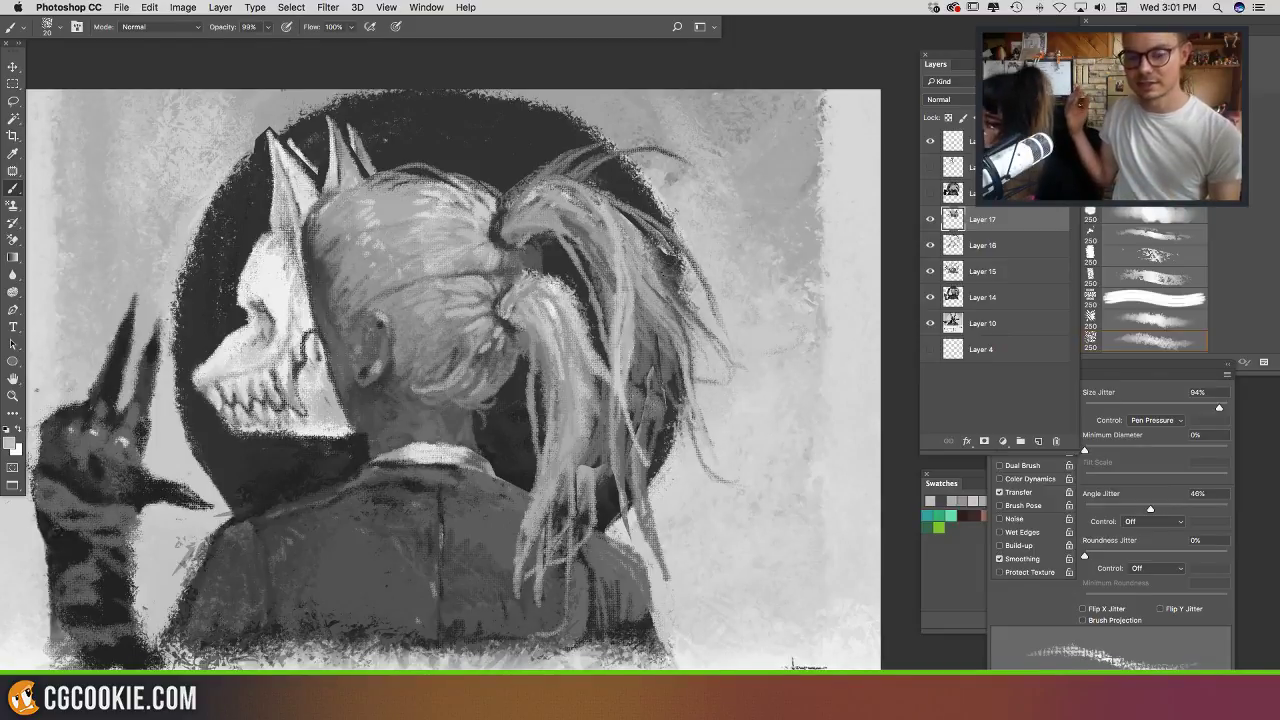
left_click_drag(600, 396, 612, 448)
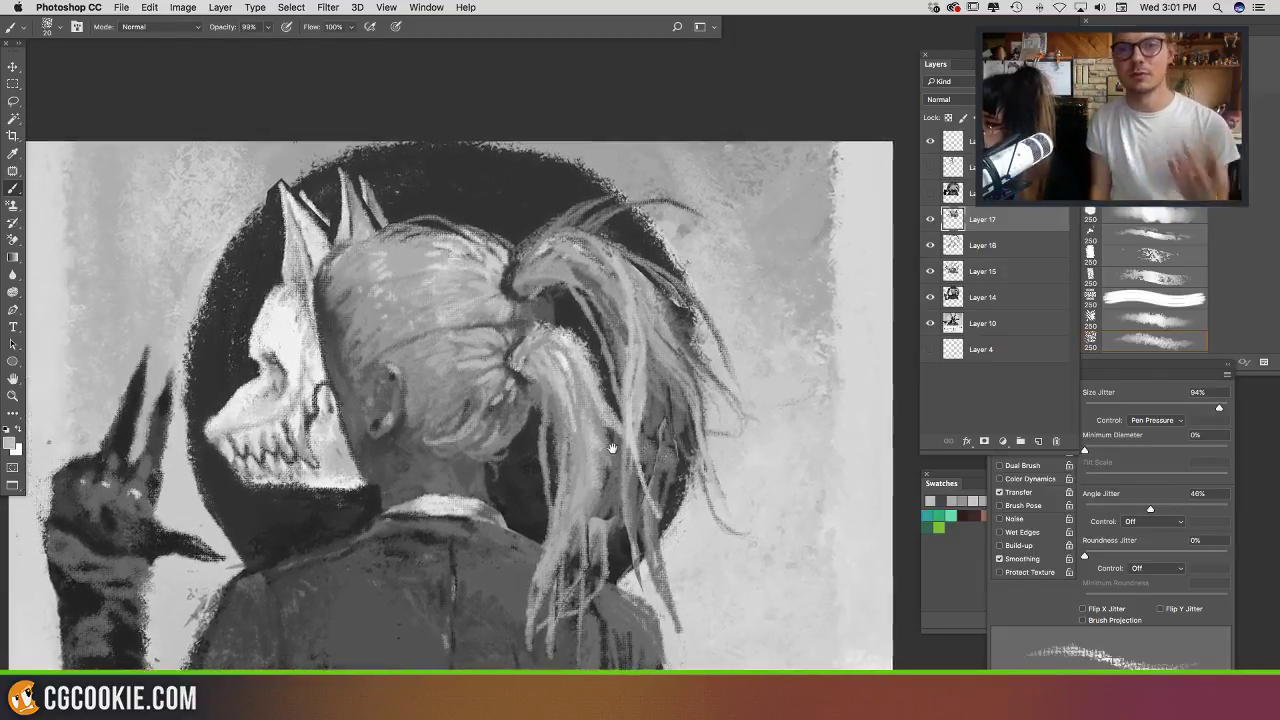
Step: Rework the underside of the upper pigtail near its root with sampled hair greys
left_click(565, 272, "alt")
left_click_drag(545, 290, 572, 289)
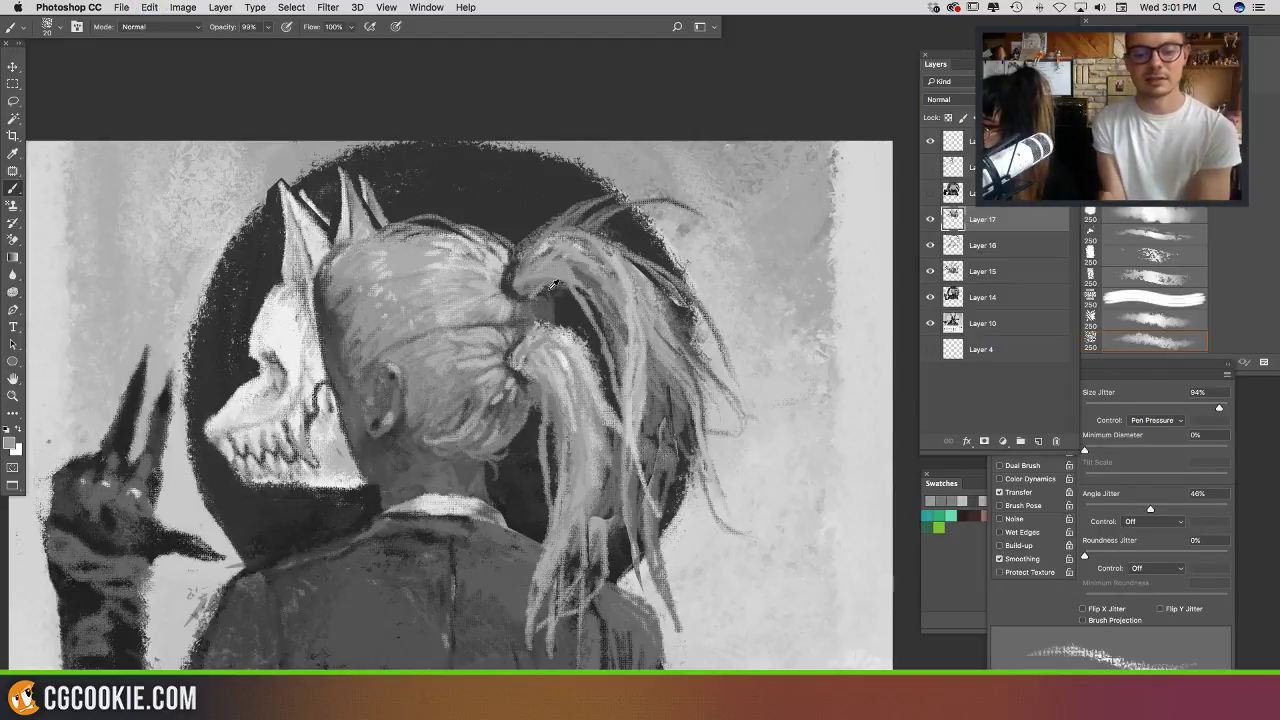
left_click(553, 283, "alt")
left_click(598, 268, "alt")
left_click(592, 264, "alt")
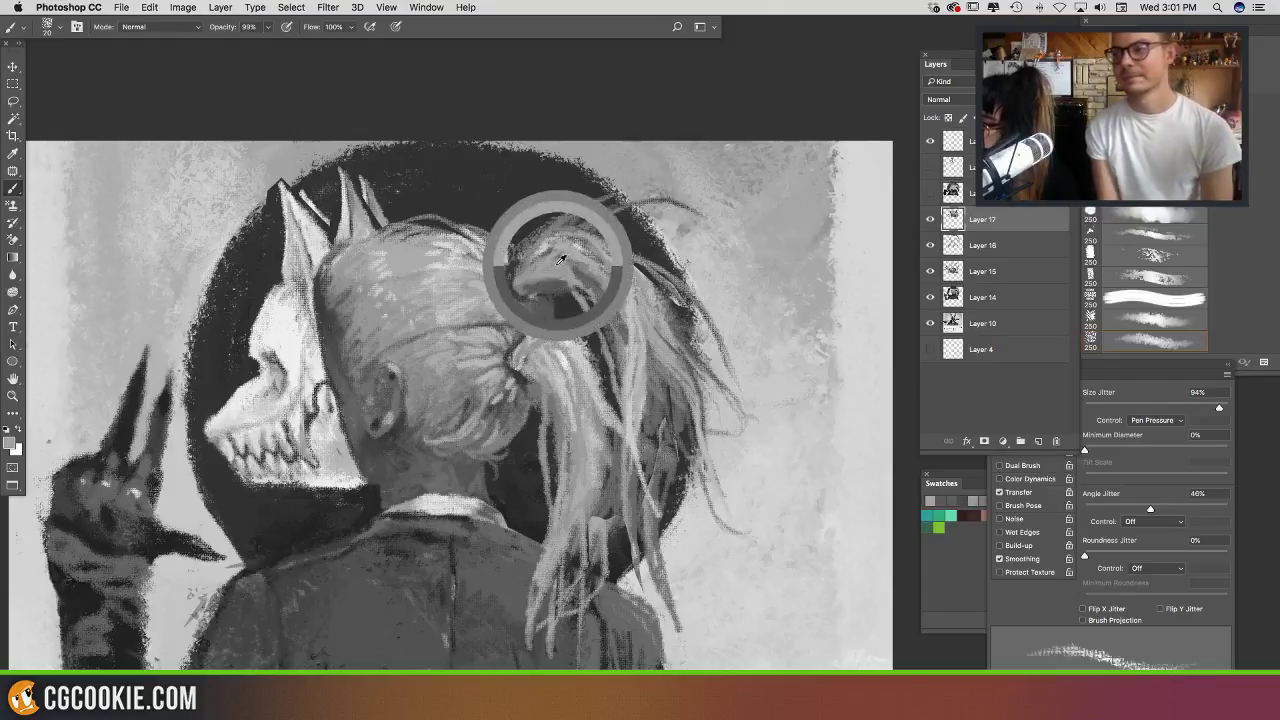
left_click(557, 265, "alt")
mouse_move(568, 293)
left_mouse_down()
mouse_move(547, 288)
mouse_move(594, 298)
mouse_move(593, 340)
left_mouse_up()
left_click(587, 271, "alt")
Step: Paint wisps sweeping up and over the top of the upper pigtail, undoing one stroke along the way
left_click_drag(551, 244, 590, 211)
left_click_drag(563, 226, 609, 208)
left_click(557, 215, "alt")
mouse_move(571, 233)
left_mouse_down()
mouse_move(616, 206)
mouse_move(568, 236)
mouse_move(676, 246)
left_mouse_up()
left_click(558, 236, "alt")
left_click(578, 213, "alt")
key("super+z")
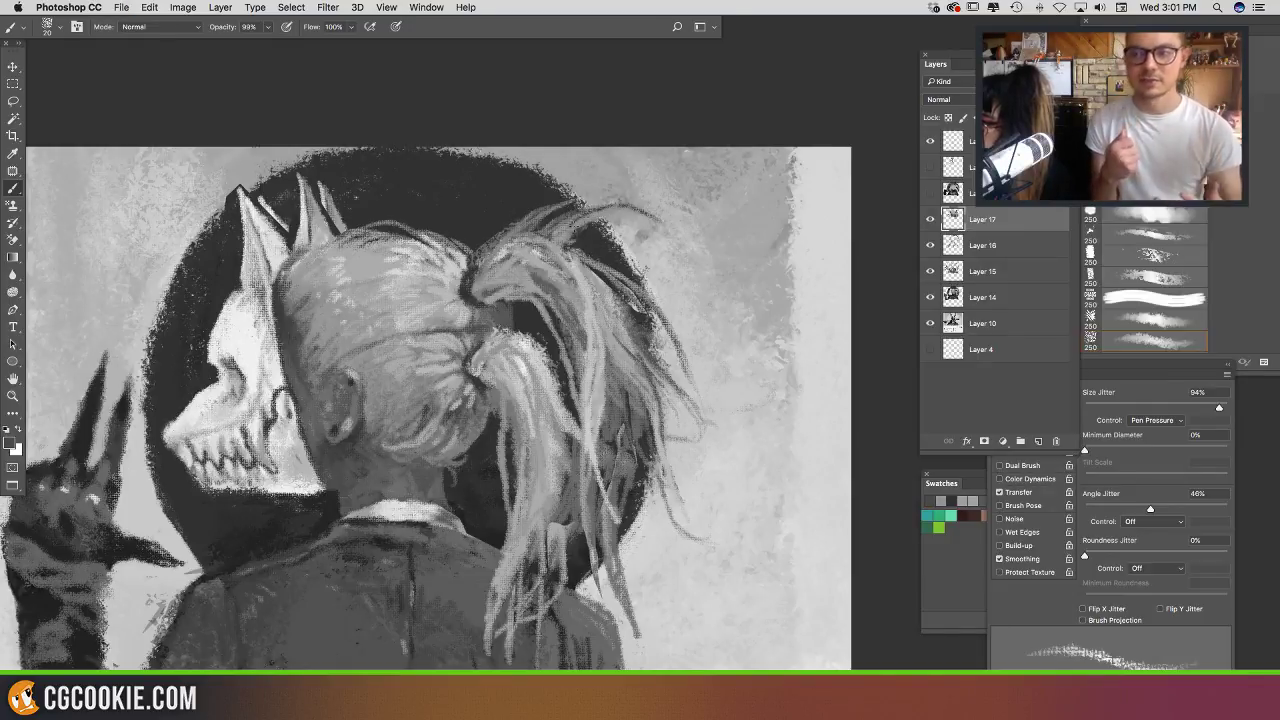
mouse_move(570, 230)
left_mouse_down()
mouse_move(609, 212)
mouse_move(673, 247)
left_mouse_up()
left_click_drag(688, 290, 667, 268)
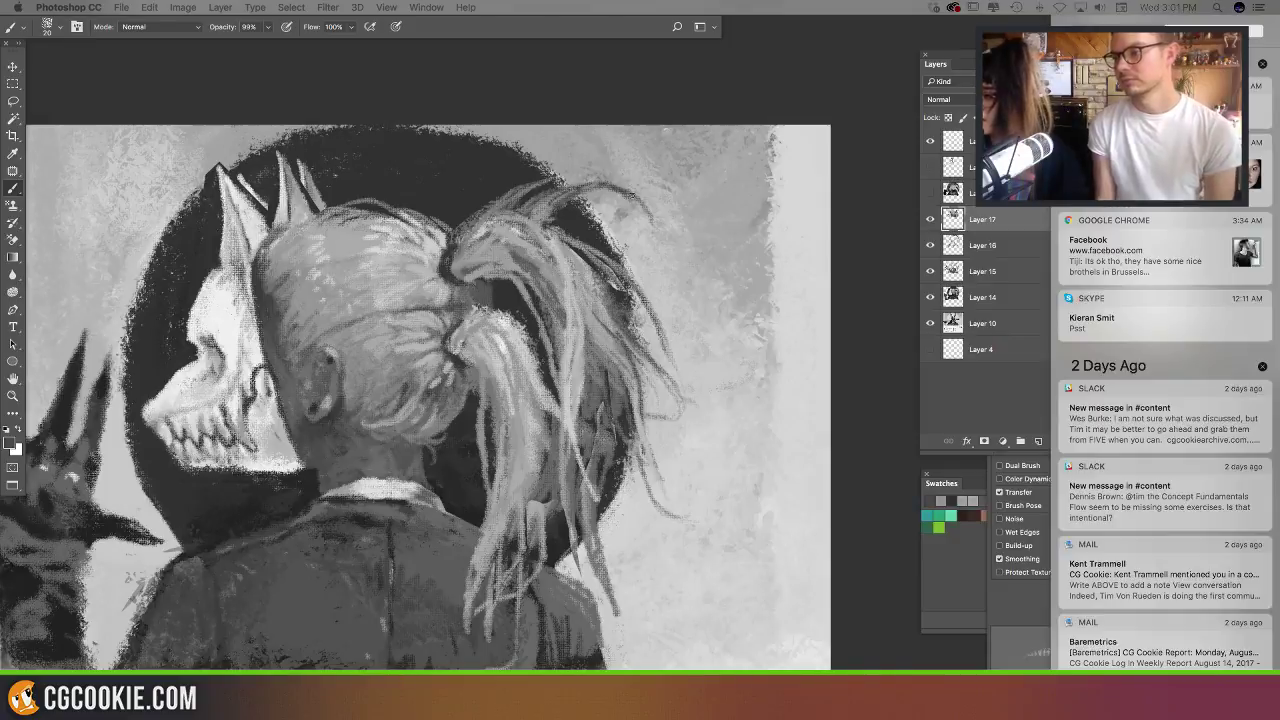
left_click_drag(632, 244, 708, 204)
scroll(707, 204, "down", 3)
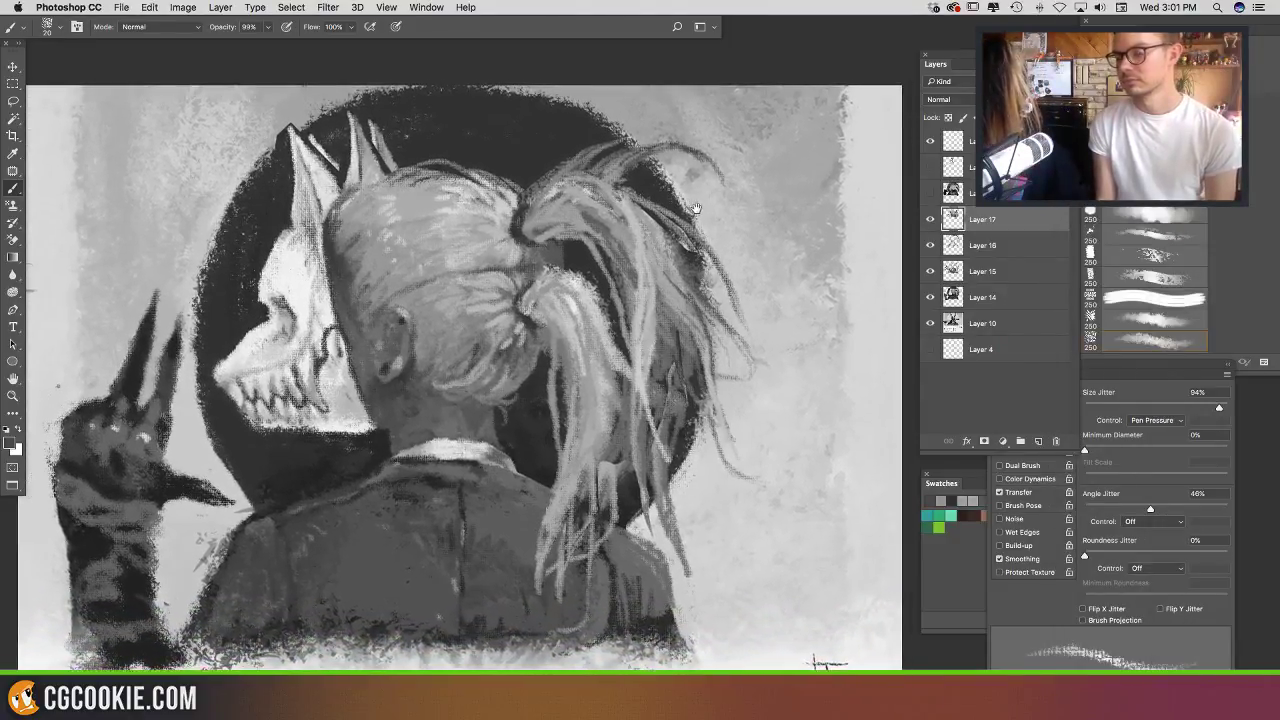
scroll(712, 204, "up", 3)
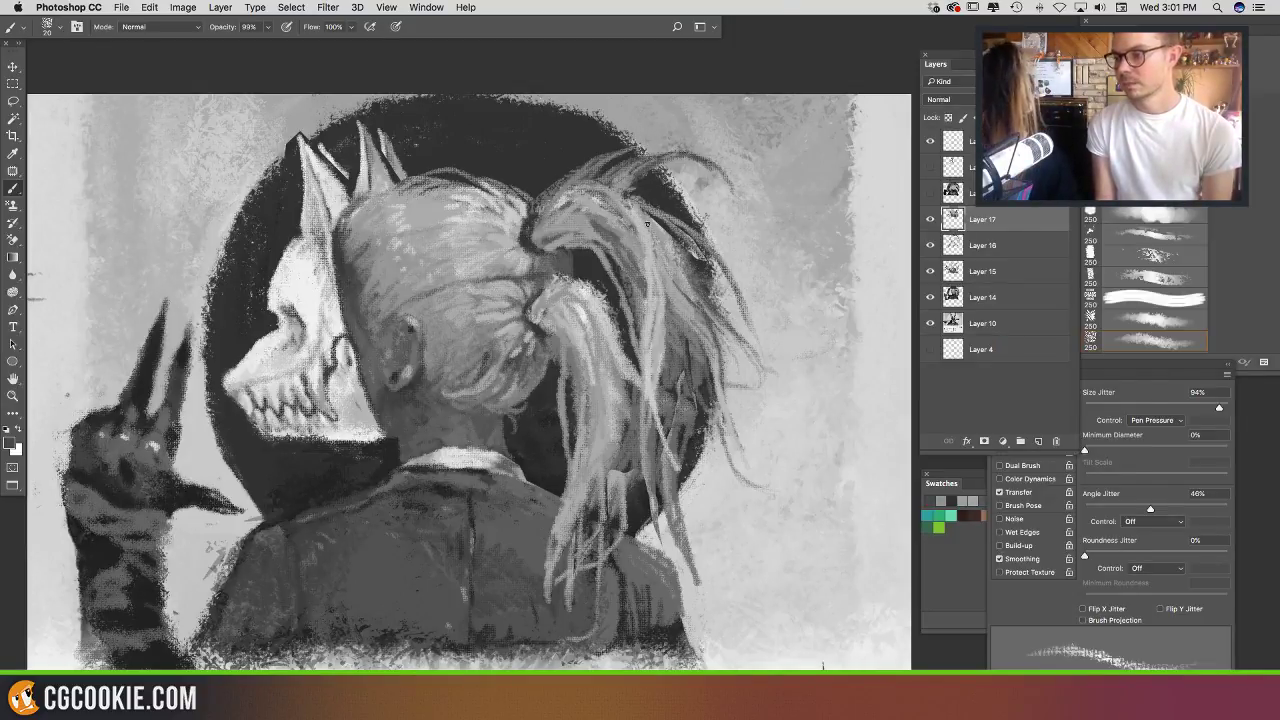
left_click(637, 223, "alt")
left_click_drag(654, 164, 607, 190)
key("super+z")
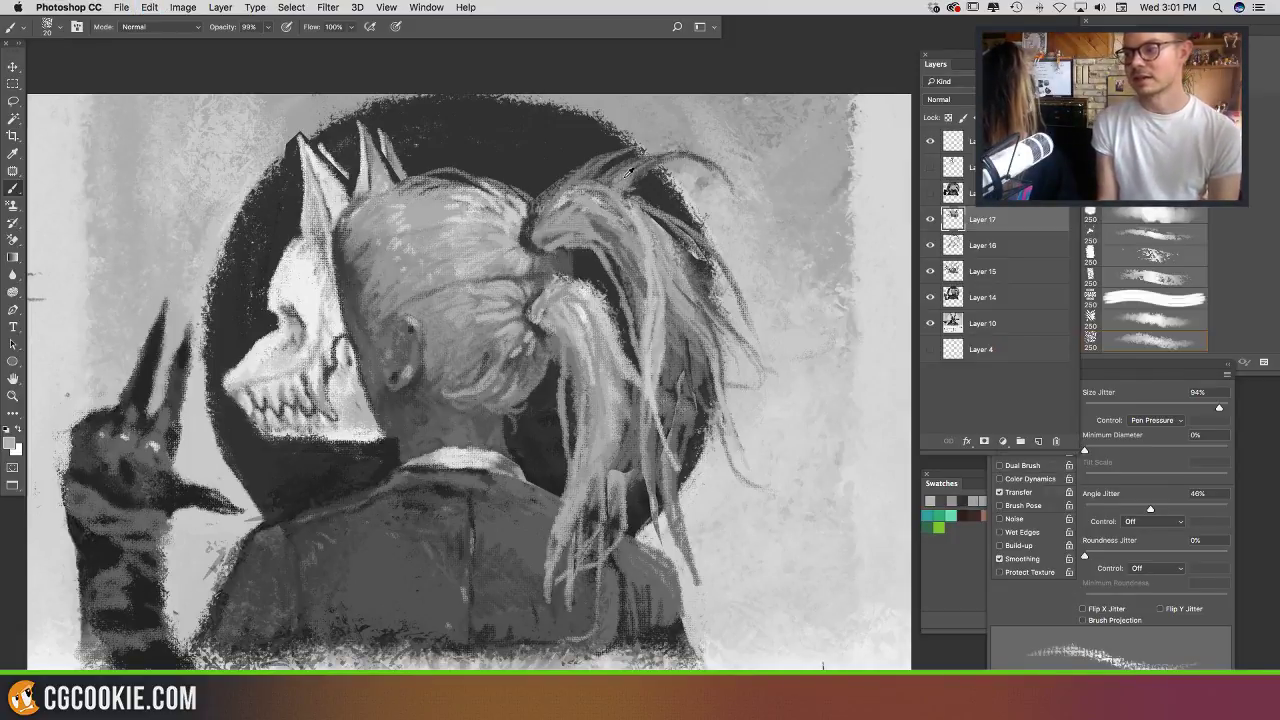
Step: Add sampled-grey strokes among the arching wisps at the top of the upper pigtail, undoing the last one
left_click(626, 176, "alt")
left_click(630, 160, "alt")
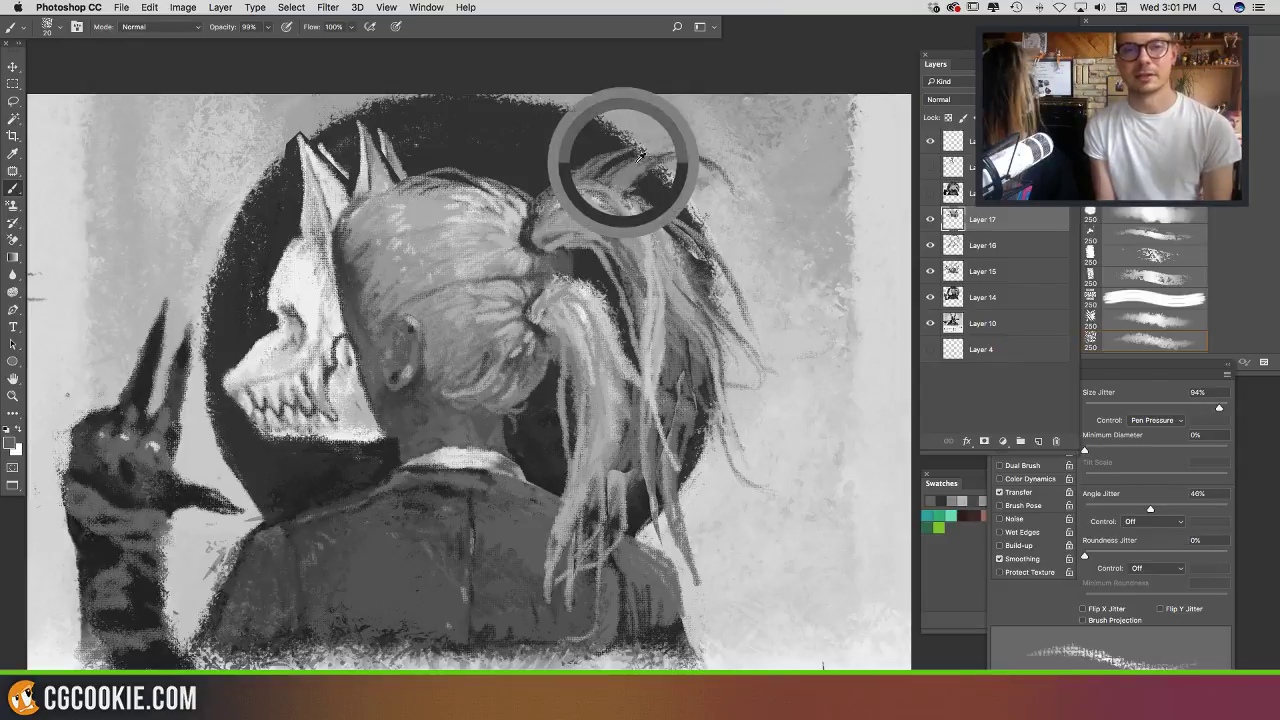
left_click(613, 197, "alt")
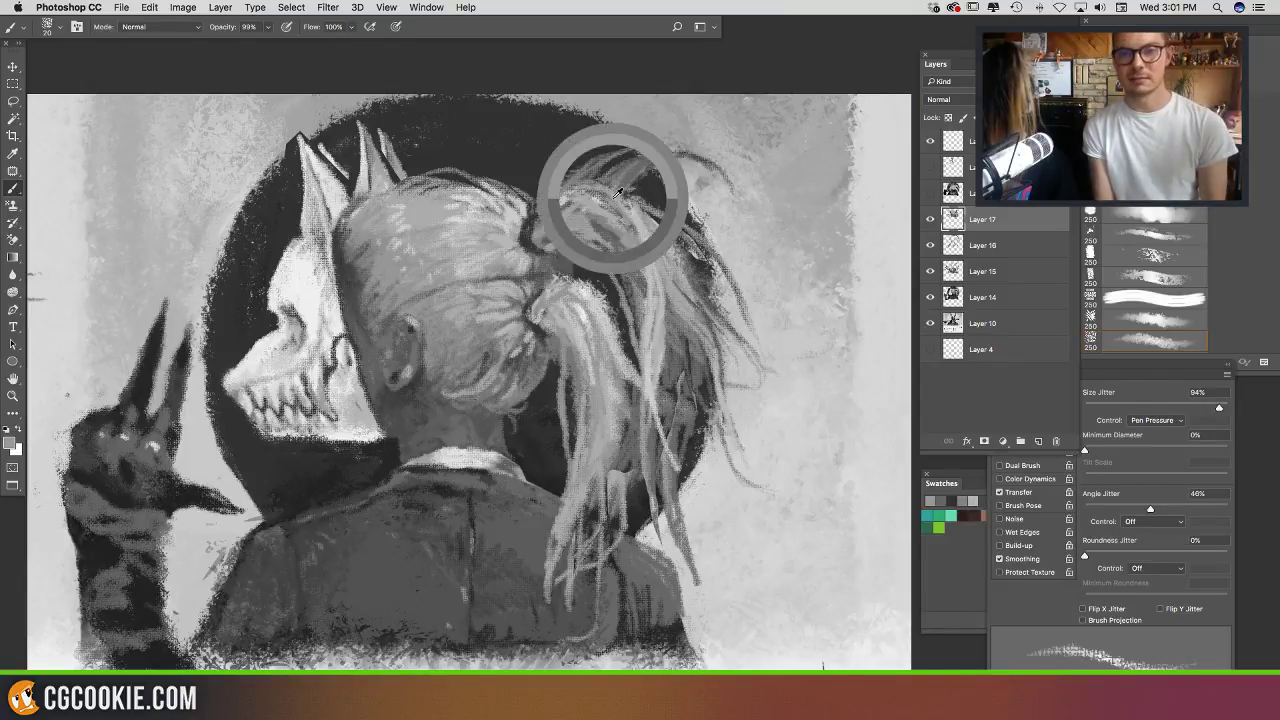
left_click_drag(616, 196, 658, 159)
left_click_drag(658, 208, 629, 192)
key("super+z")
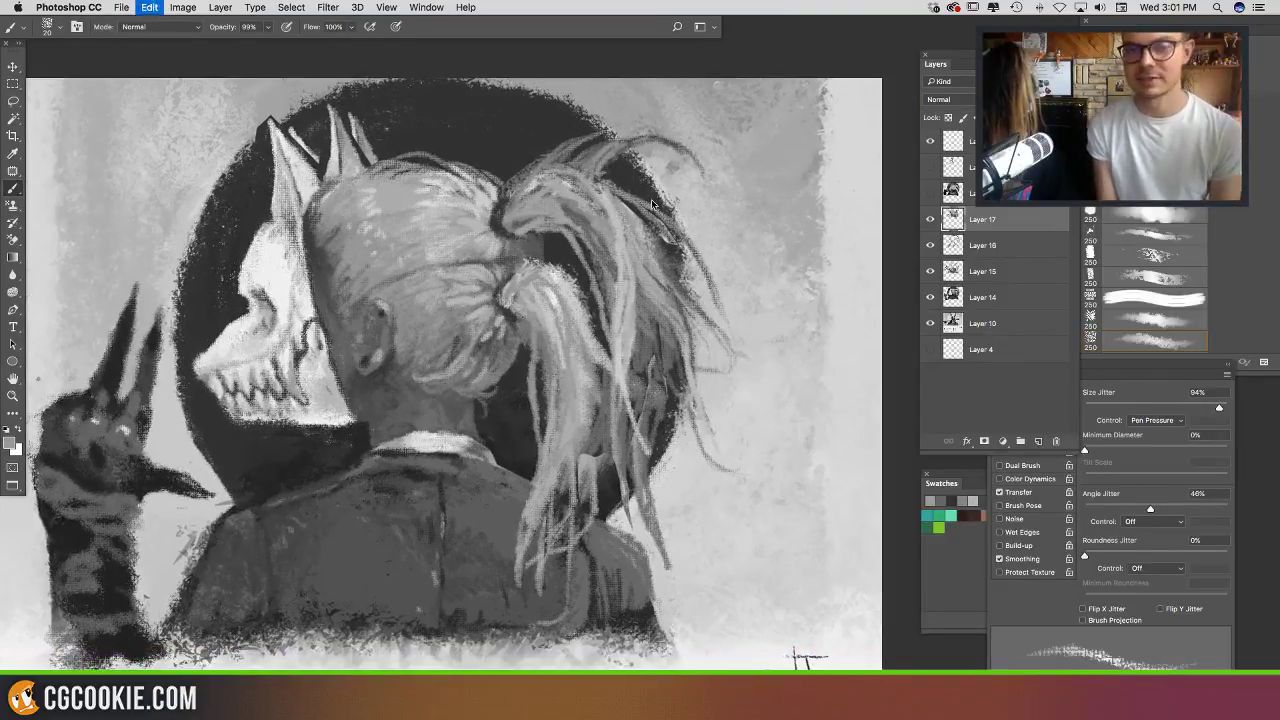
key("super+z")
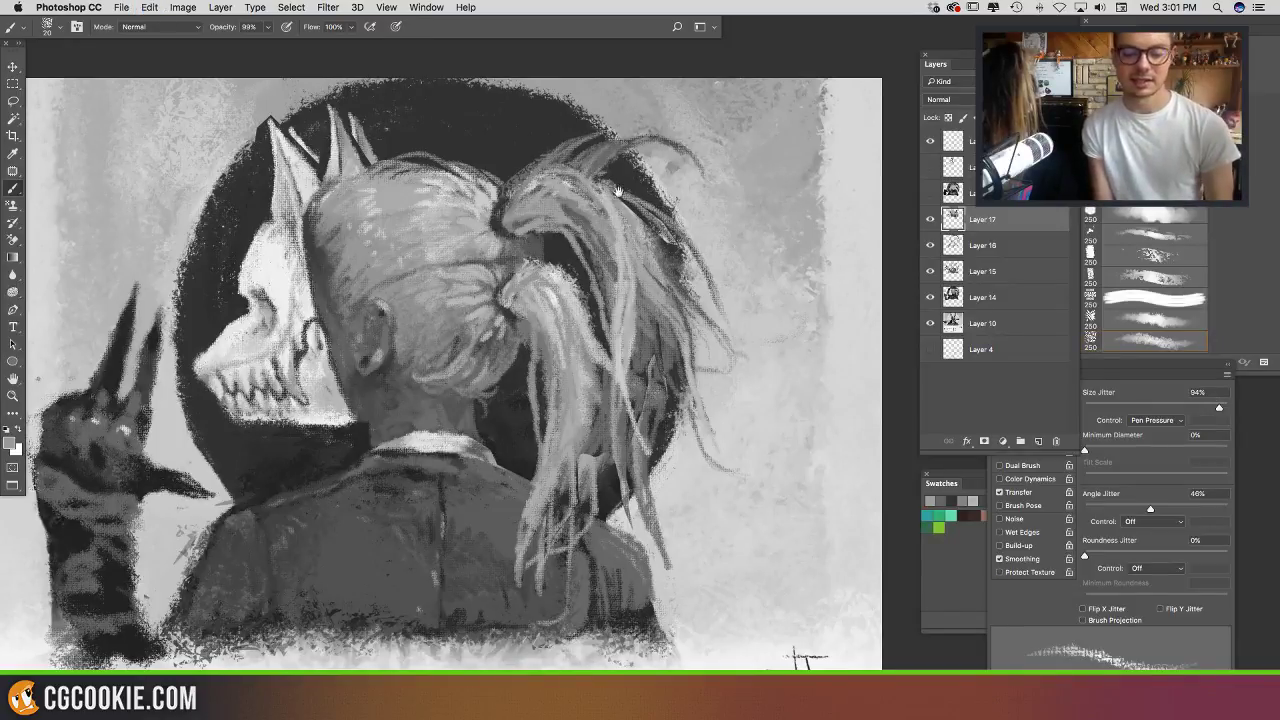
Step: Paint light strands curving over the crest and down the middle of the upper pigtail using sampled hair greys
left_click(605, 195, "alt")
left_click(614, 207, "alt")
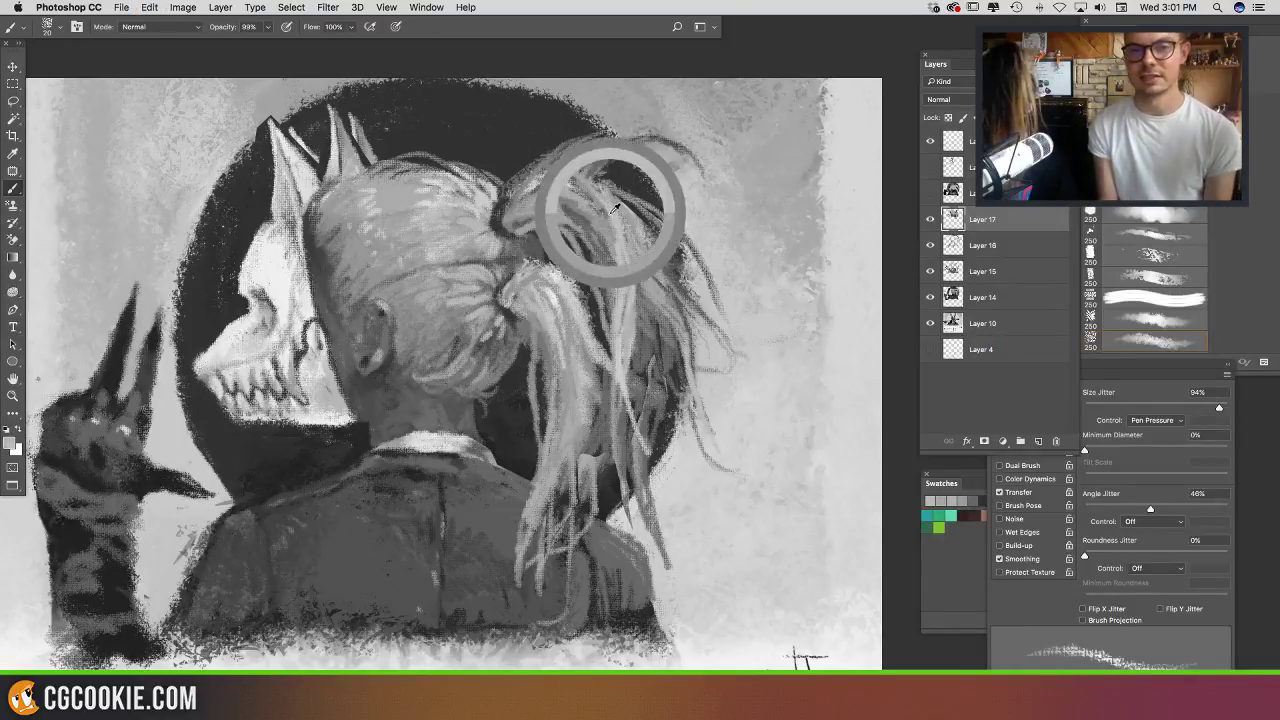
mouse_move(577, 174)
left_mouse_down()
mouse_move(621, 207)
mouse_move(634, 263)
left_mouse_up()
left_click_drag(614, 199, 634, 271)
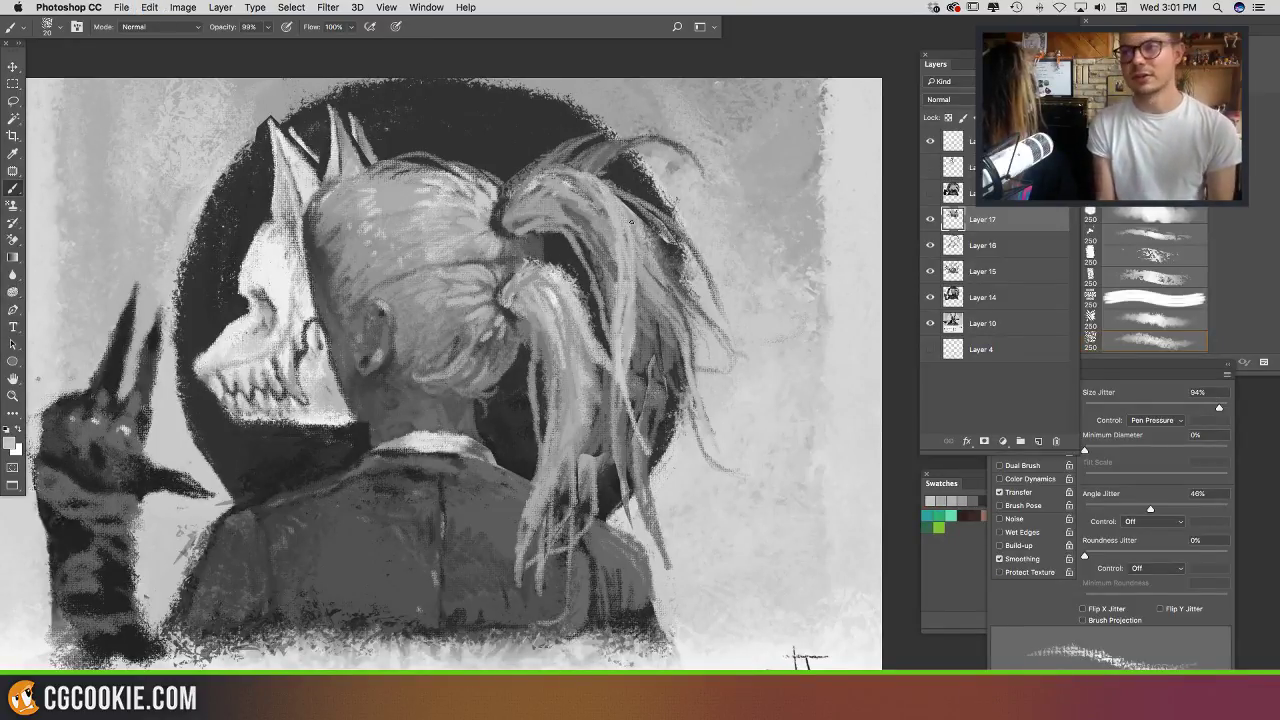
Step: Separate the falling strands on the outer side of the upper pigtail with sampled dark and light grey strokes
left_click(630, 216, "alt")
left_click_drag(632, 204, 640, 260)
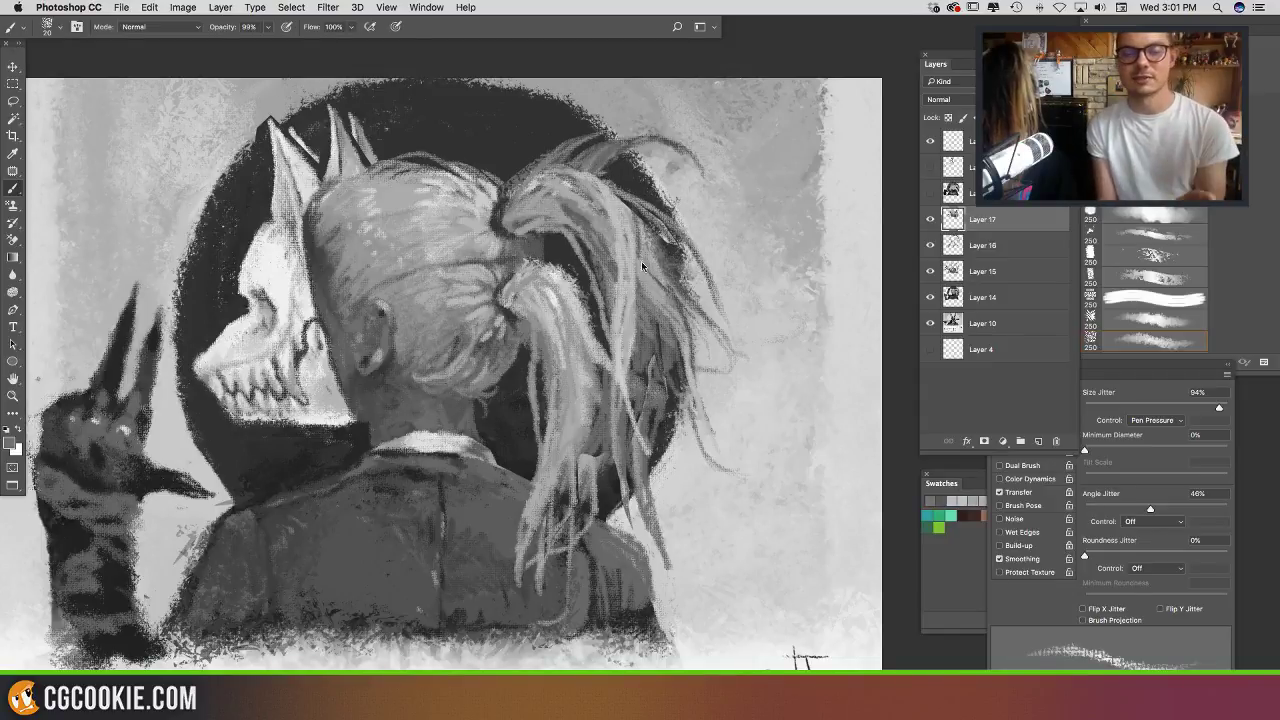
left_click_drag(638, 216, 648, 280)
left_click(620, 223, "alt")
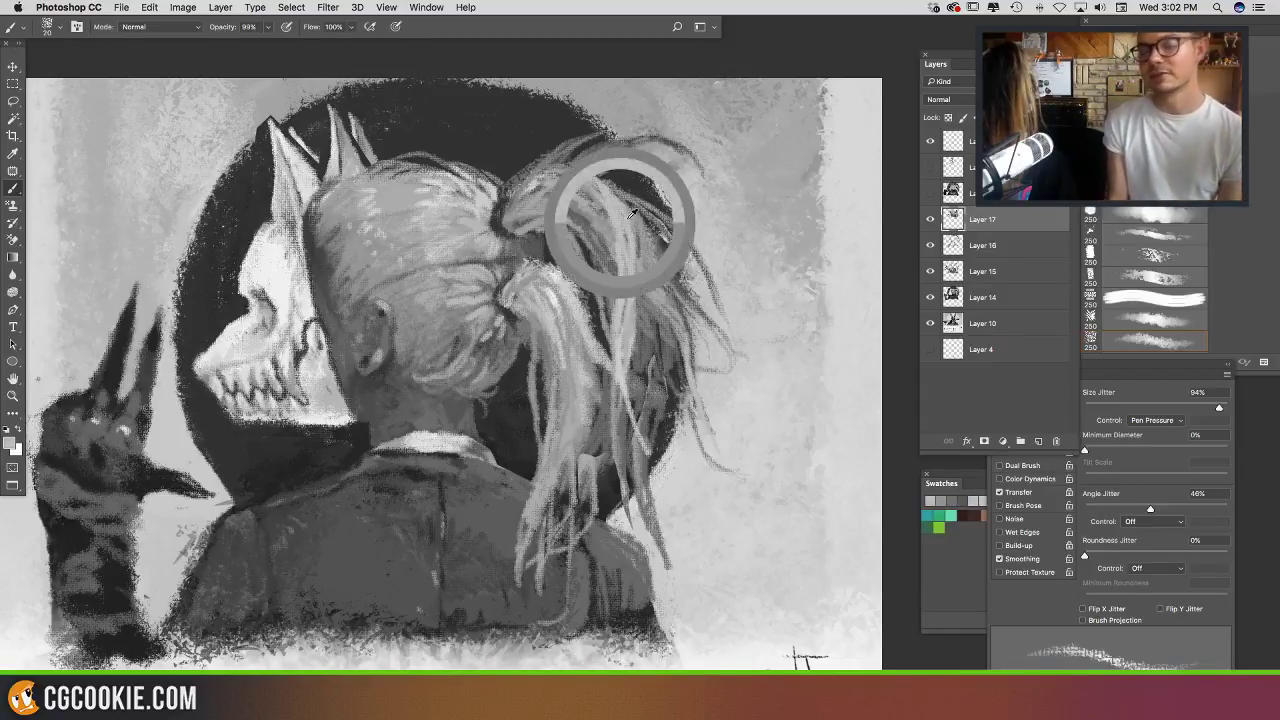
mouse_move(630, 206)
left_mouse_down()
mouse_move(649, 280)
mouse_move(672, 296)
left_mouse_up()
Step: Brush light grey over the upper pigtail's root and touch up the dark gap between the two pigtails
mouse_move(730, 280)
left_mouse_down()
mouse_move(730, 231)
mouse_move(744, 244)
left_mouse_up()
left_click(544, 148, "alt")
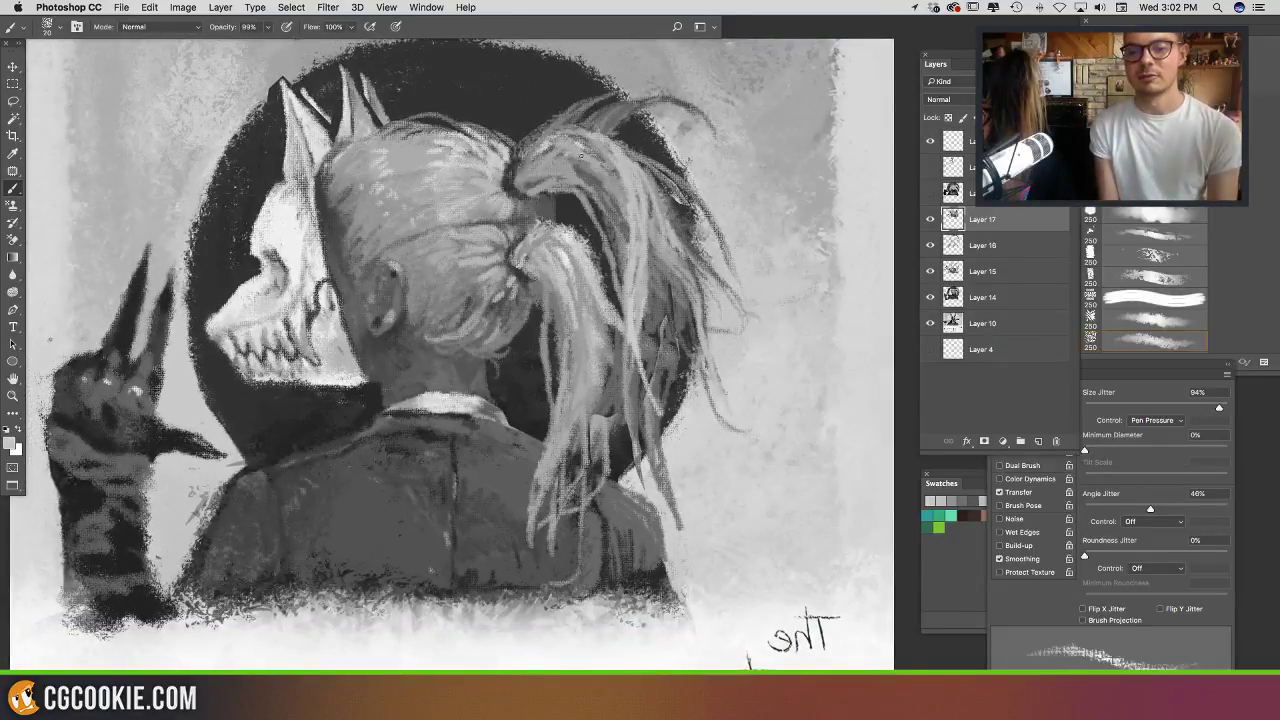
left_click_drag(562, 140, 590, 166)
left_click_drag(677, 183, 757, 228)
left_click(645, 261, "alt")
left_click_drag(652, 270, 674, 302)
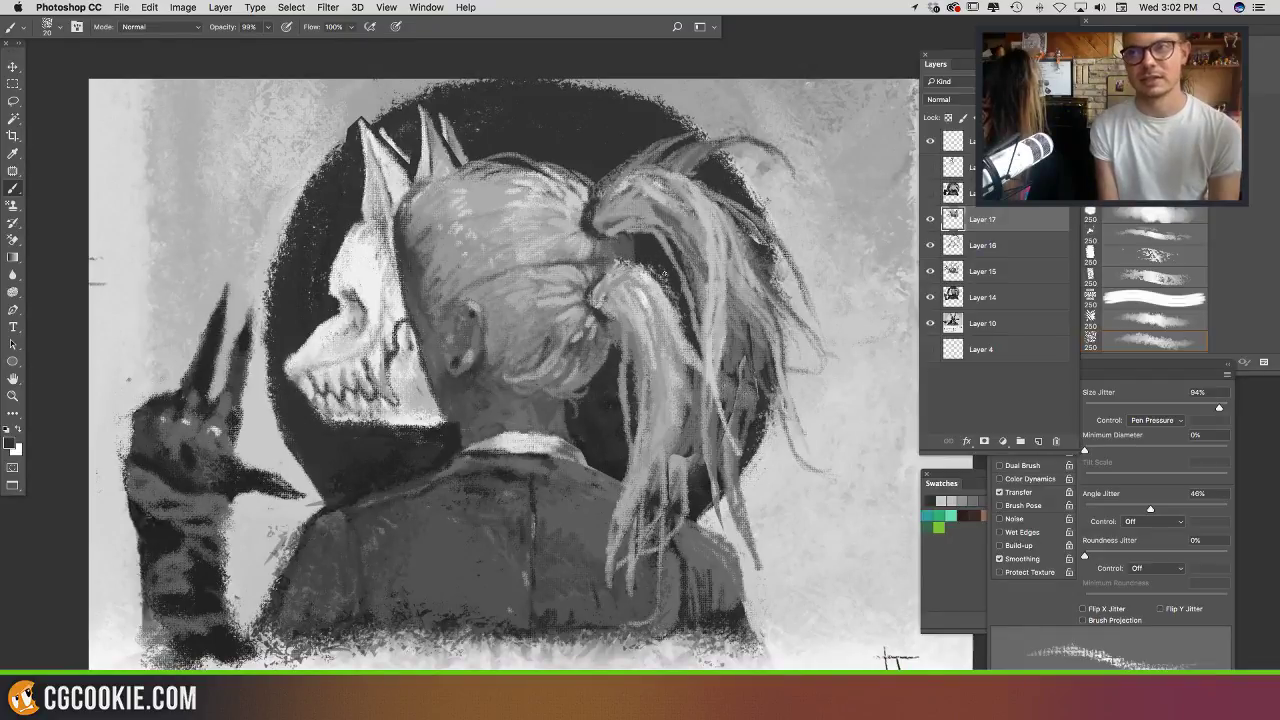
left_click_drag(737, 242, 794, 203)
left_click_drag(642, 244, 603, 190)
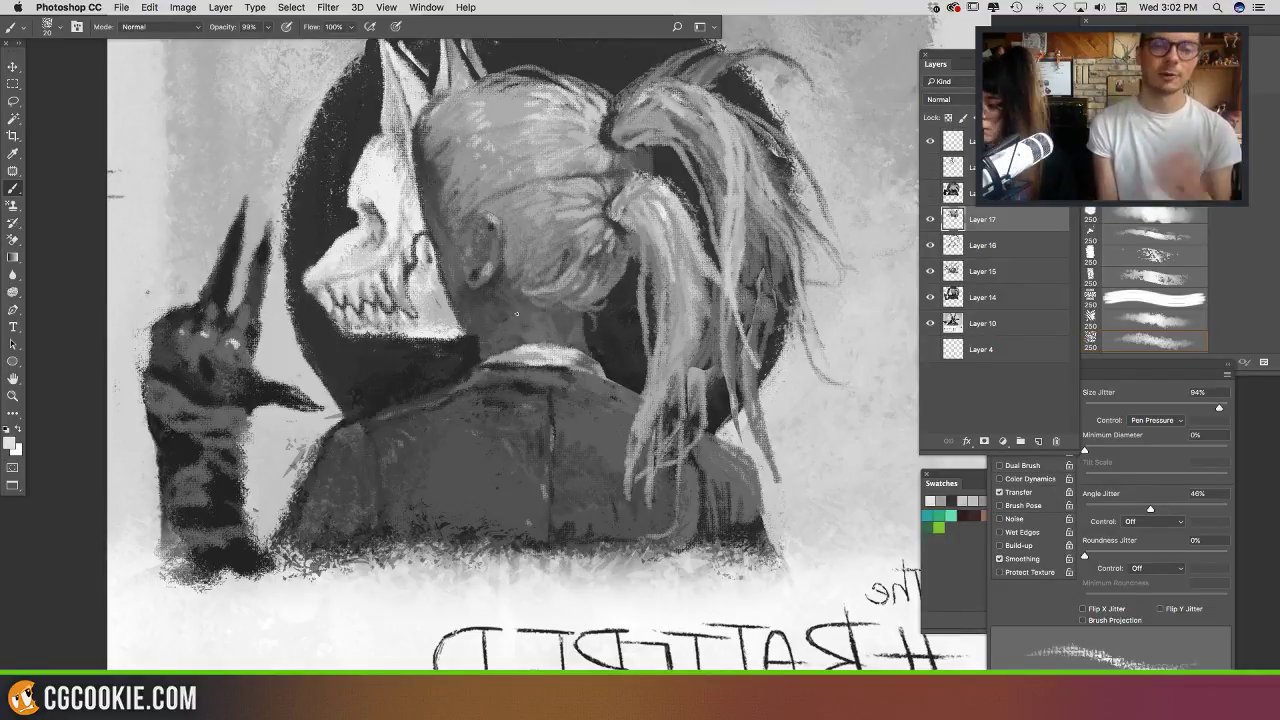
scroll(517, 314, "up", 5)
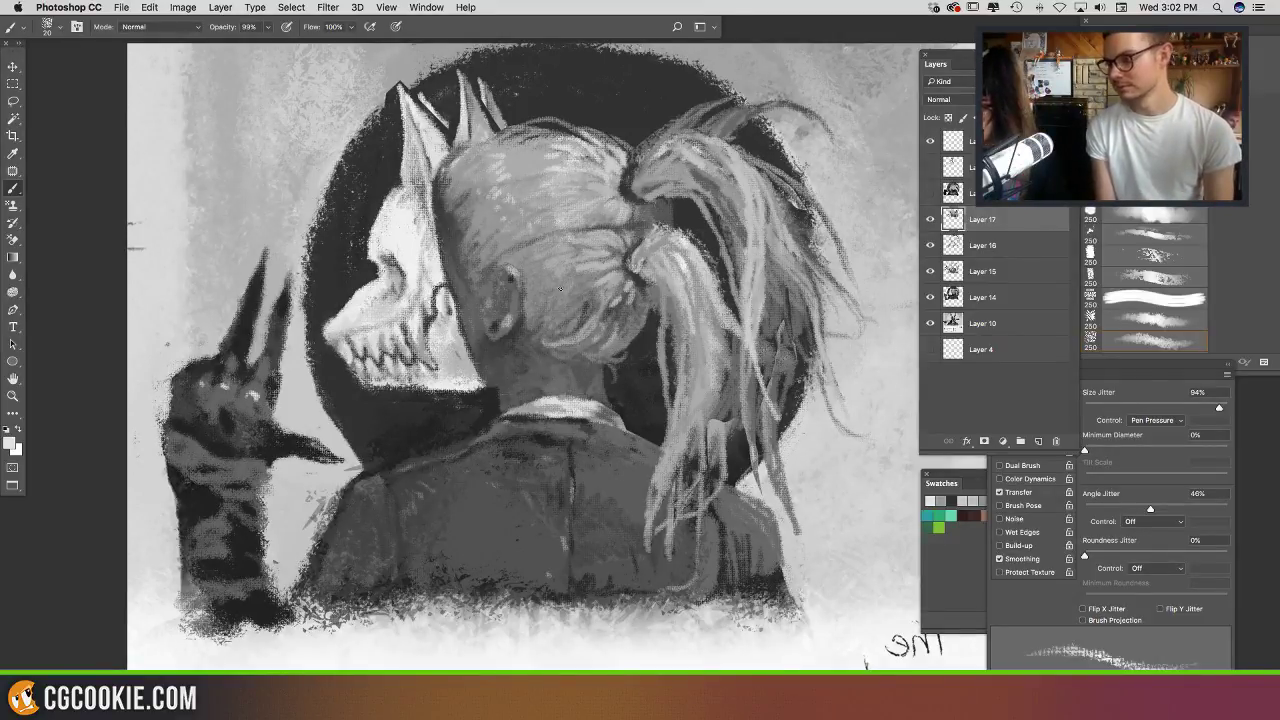
left_click_drag(558, 355, 576, 377)
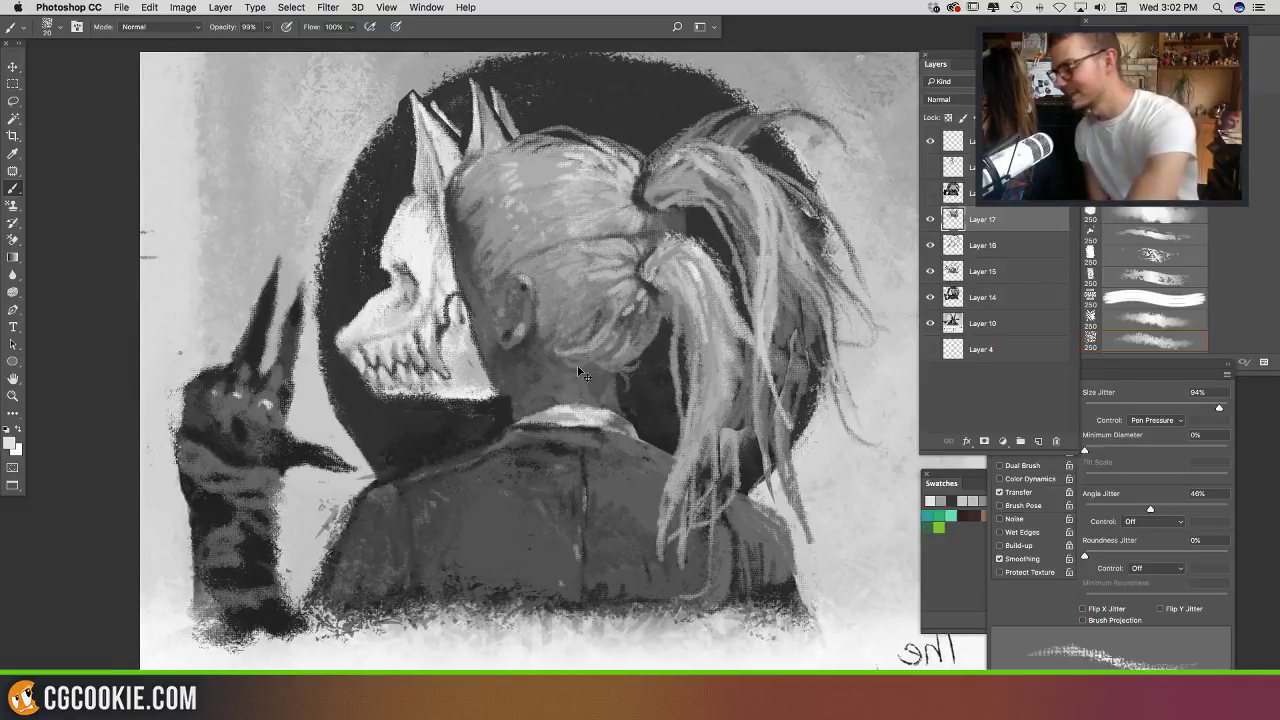
Step: Enable Brush Projection, switch off the brush texture, and set Minimum Diameter and Angle Jitter to 0%
scroll(577, 365, "up", 5)
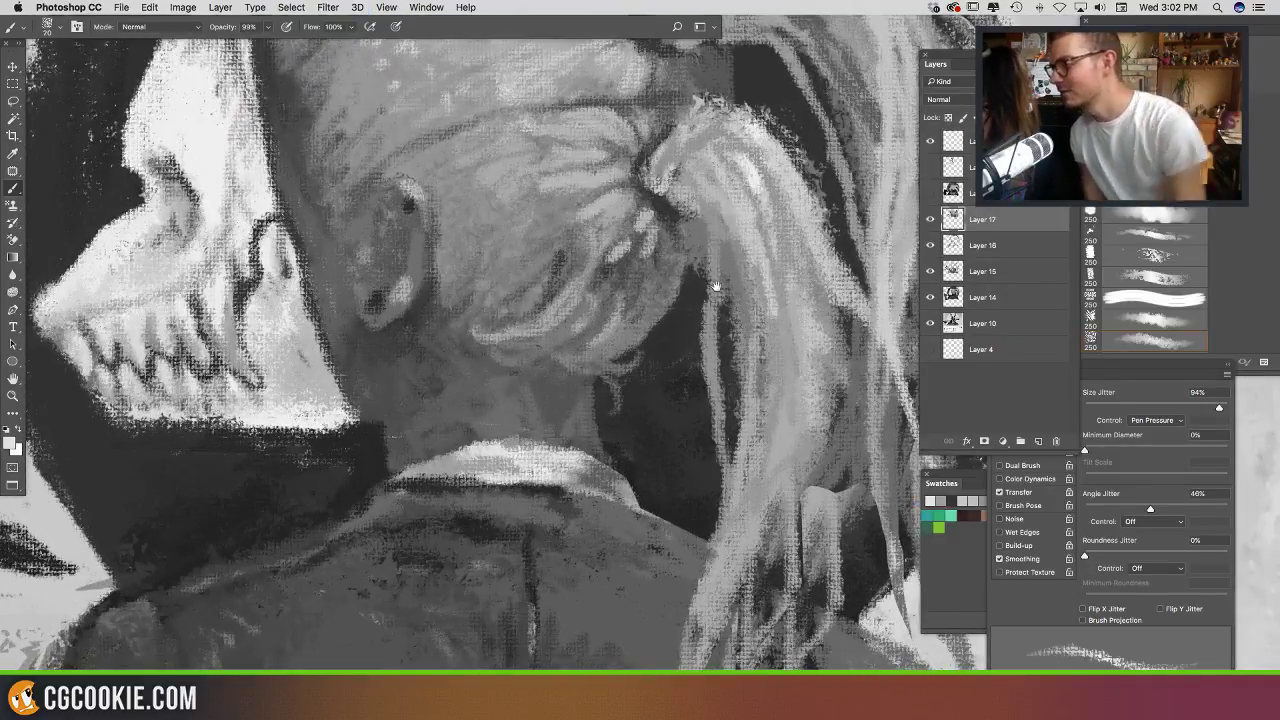
scroll(720, 420, "up", 3)
scroll(720, 420, "left", 3)
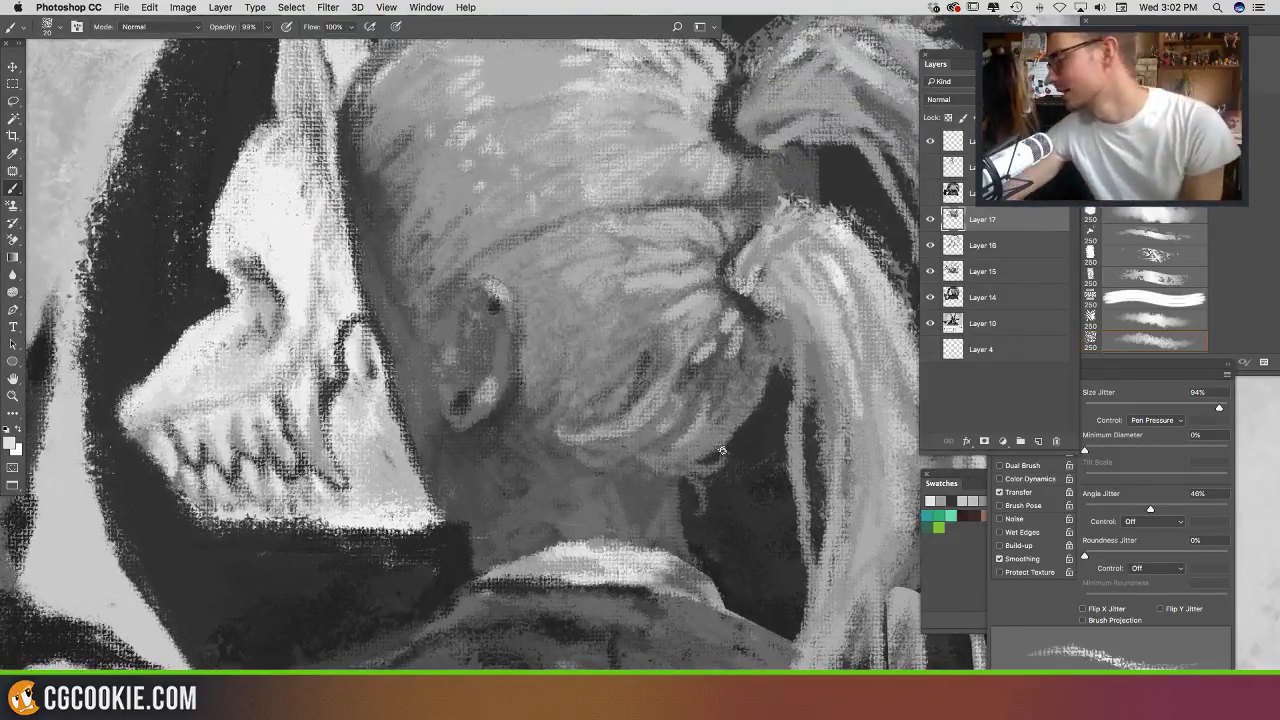
left_click(1095, 620)
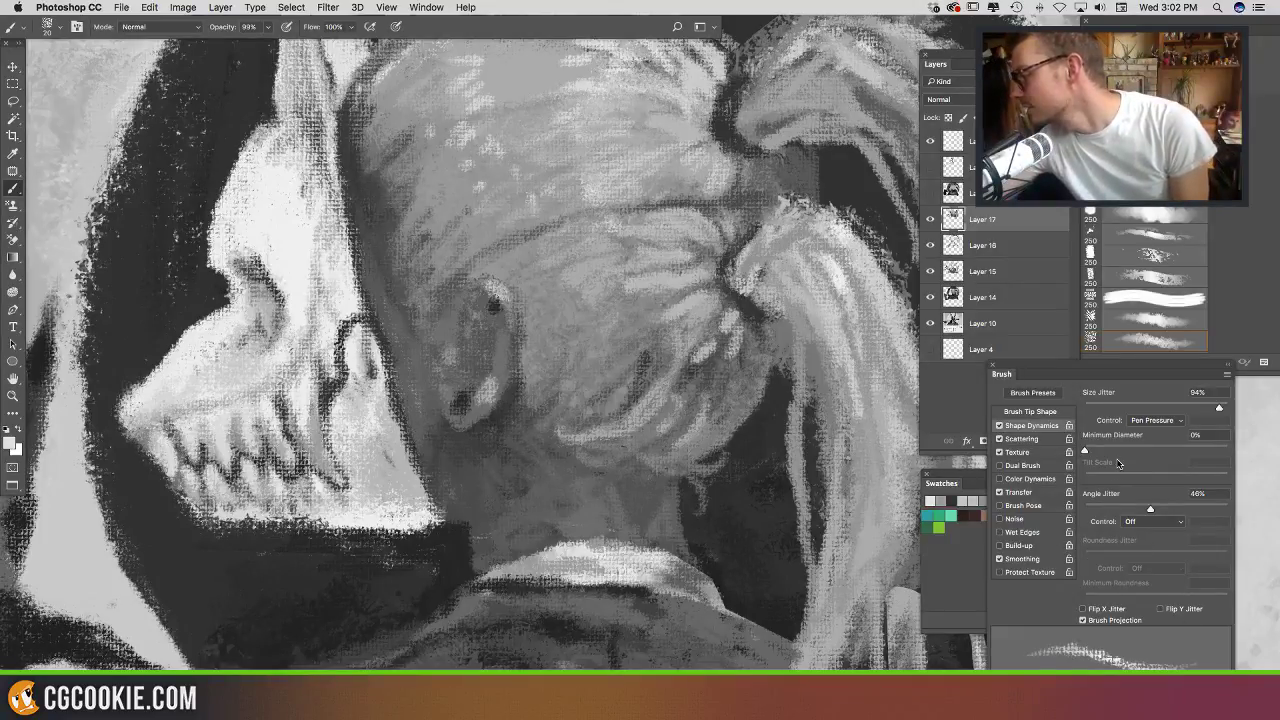
left_click(1000, 453)
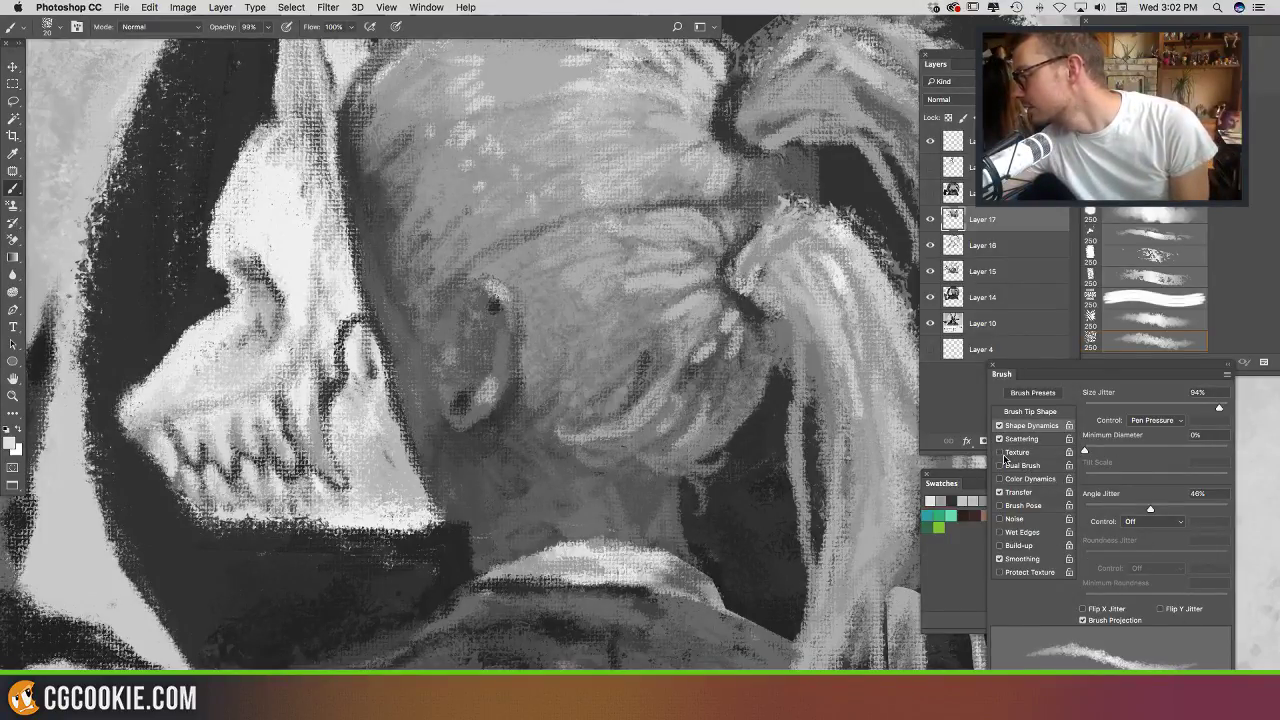
left_click(1088, 452)
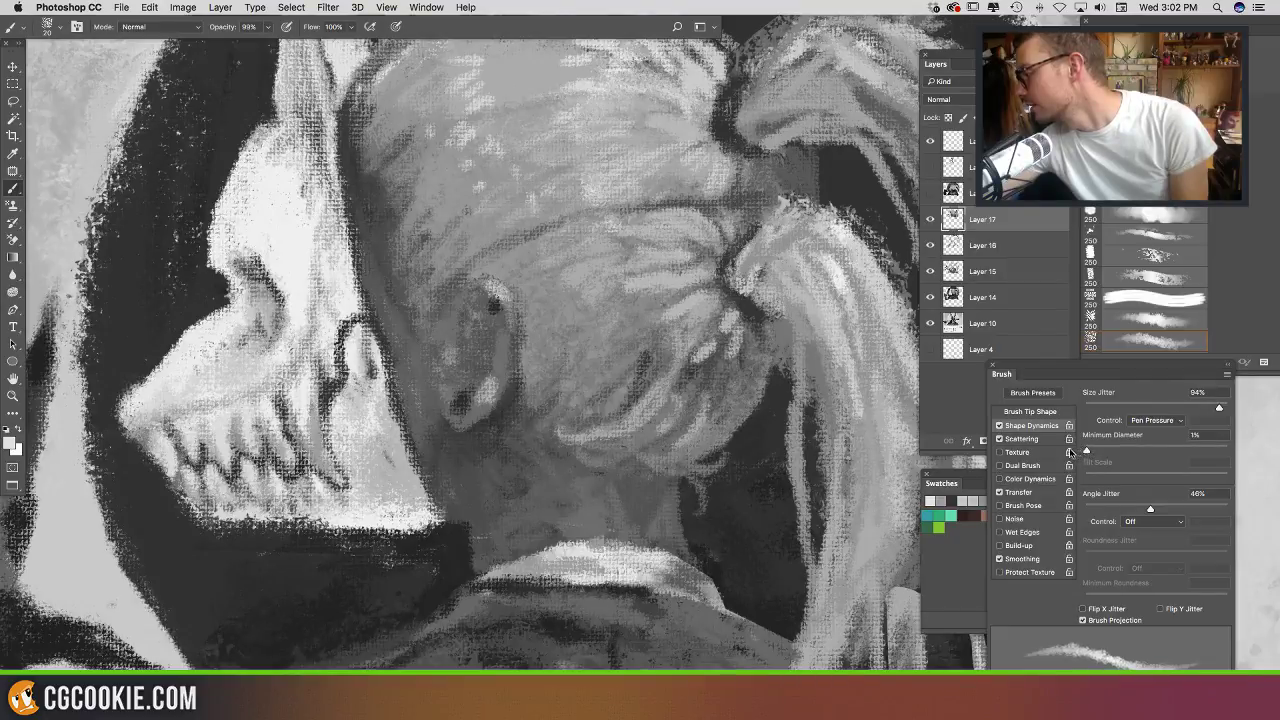
left_click(1070, 453)
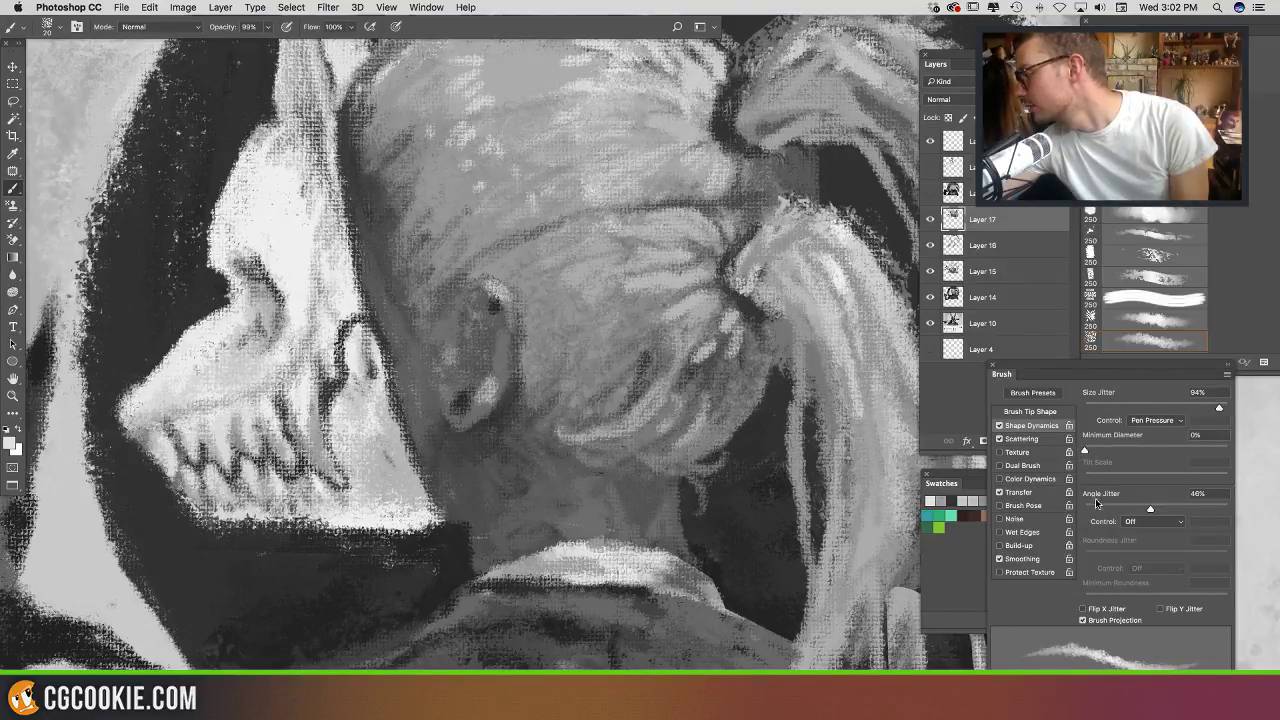
left_click_drag(1148, 509, 1080, 512)
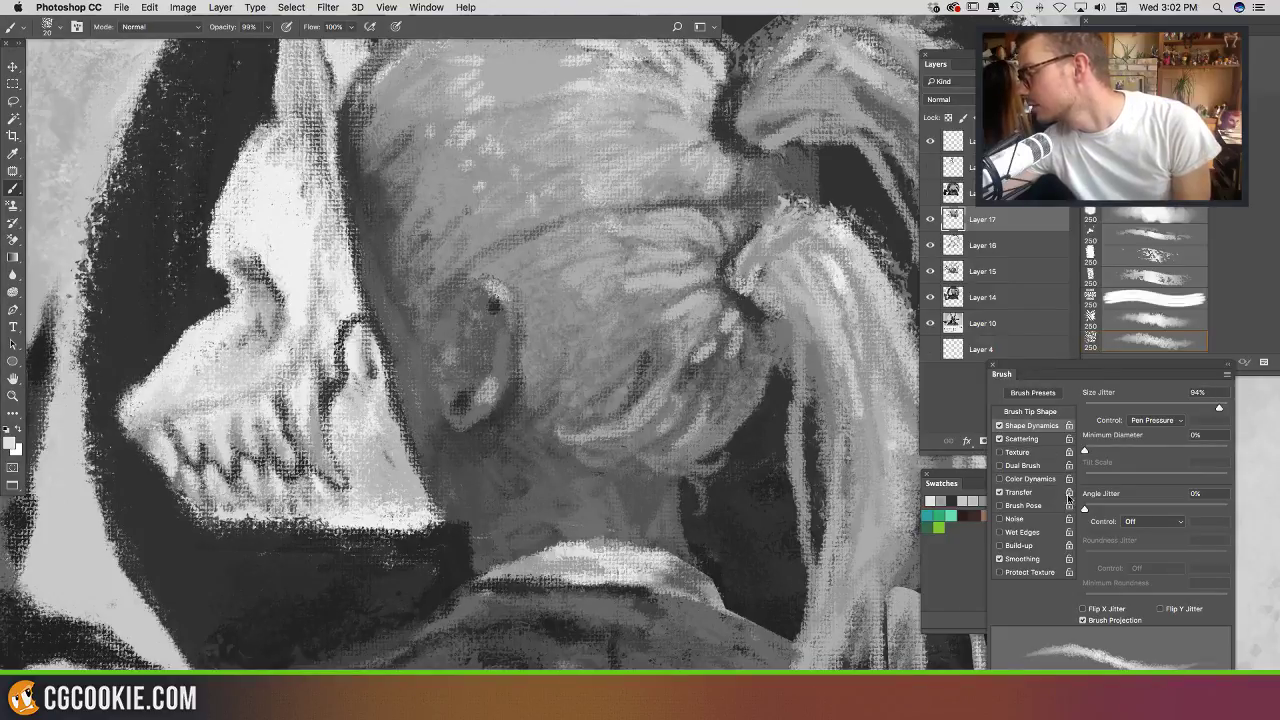
Step: Switch the brush texture back on with a contrast of -18 and a scale of 33%
left_click(1016, 453)
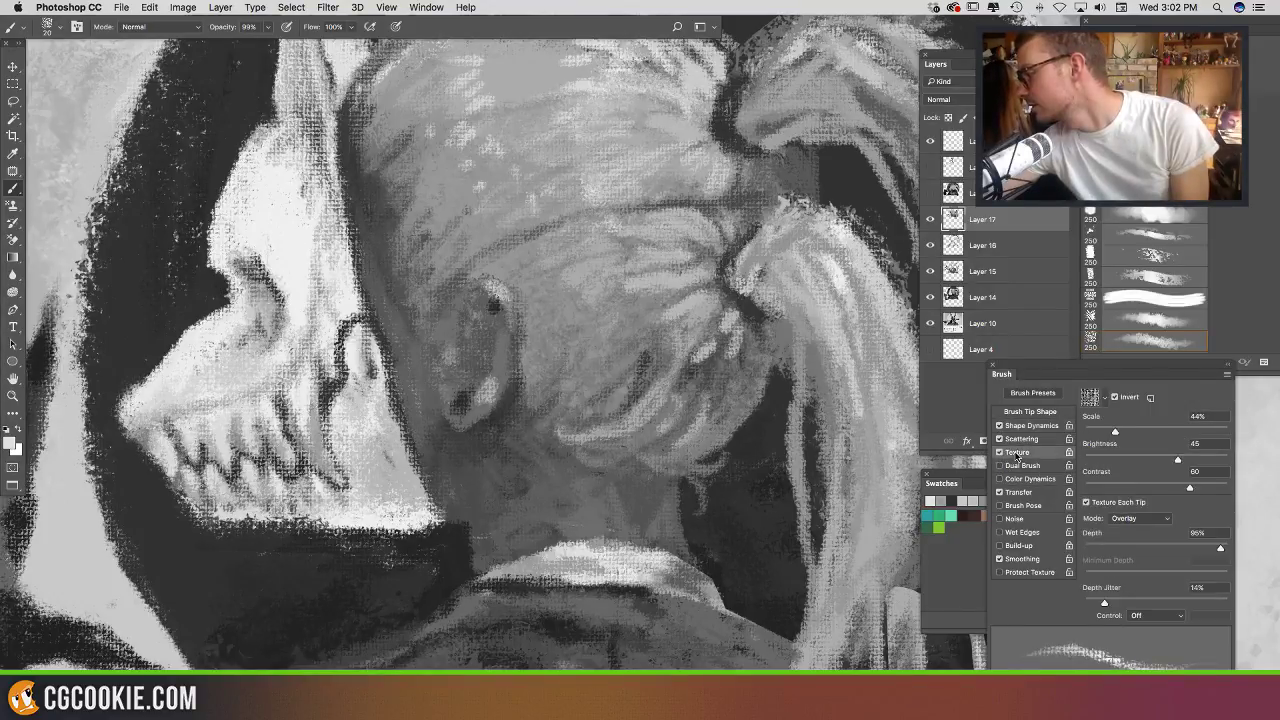
mouse_move(1173, 489)
left_mouse_down()
mouse_move(1088, 492)
mouse_move(1118, 492)
left_mouse_up()
left_click_drag(1115, 432, 1116, 434)
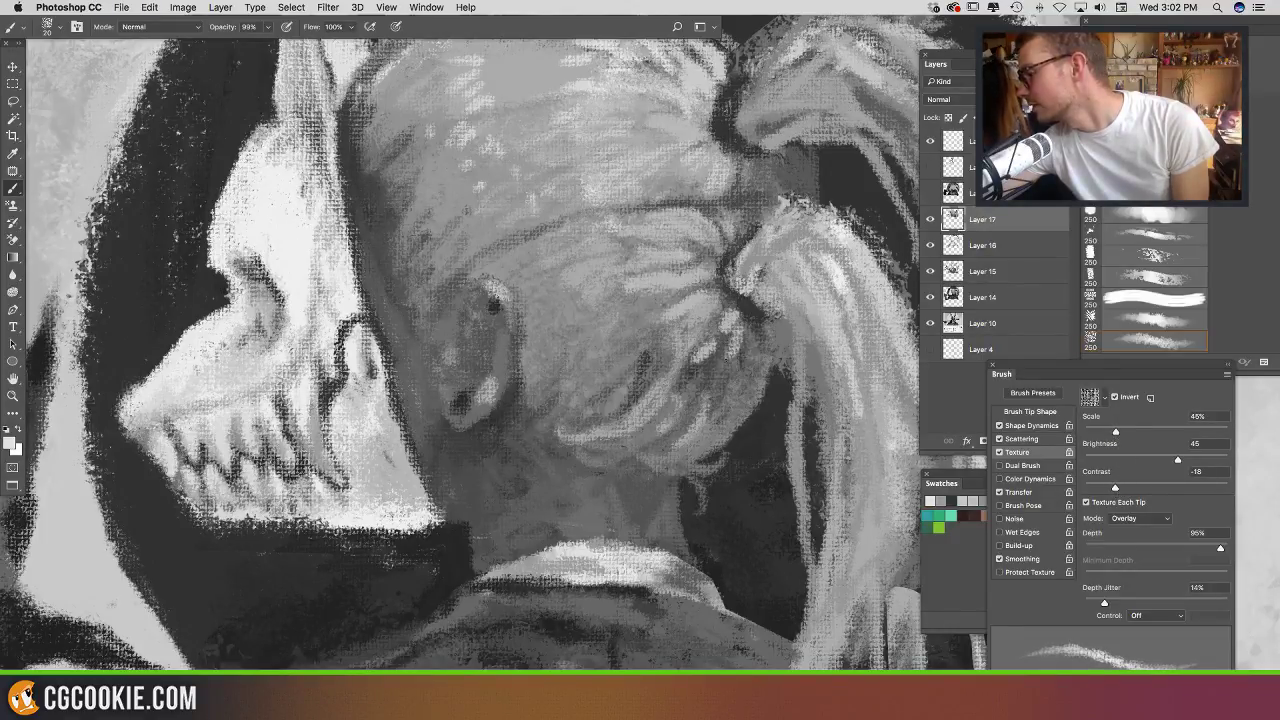
left_click_drag(1116, 433, 1107, 435)
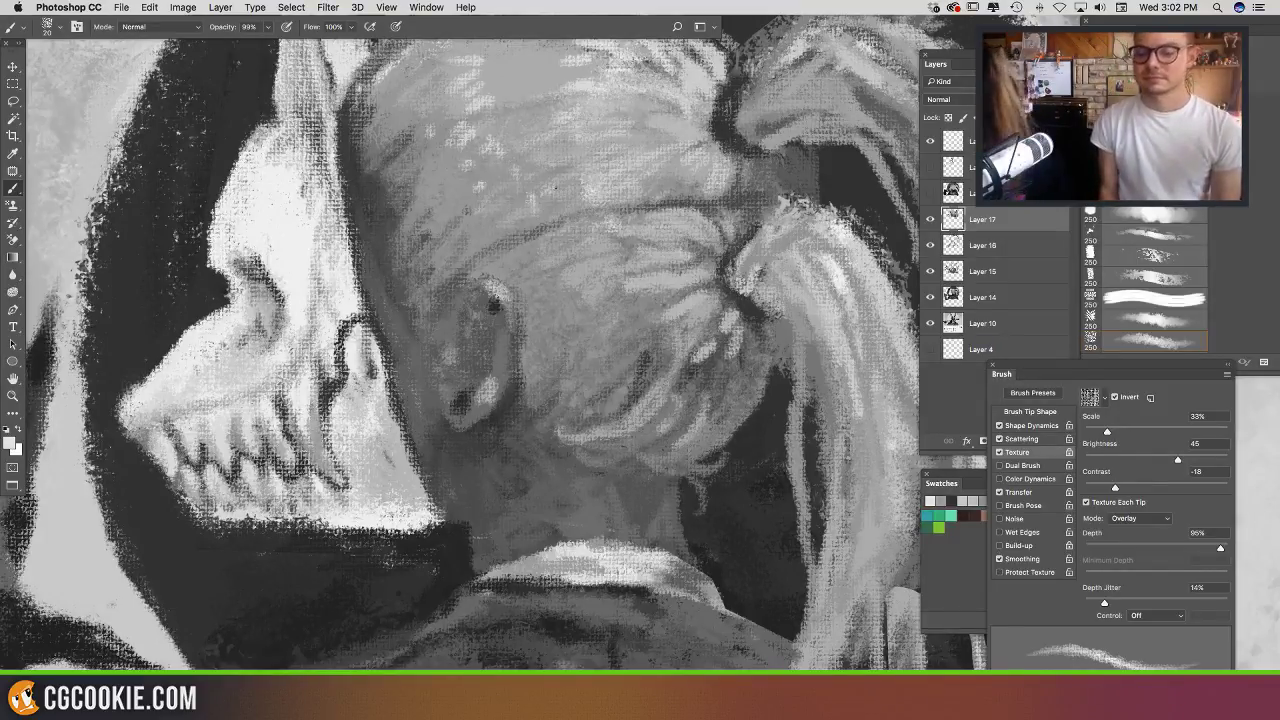
Step: Redefine the dark edge between the skull mask and the hairline in front of the ear with sampled dark greys
left_click_drag(442, 280, 471, 294)
left_click_drag(385, 258, 389, 307)
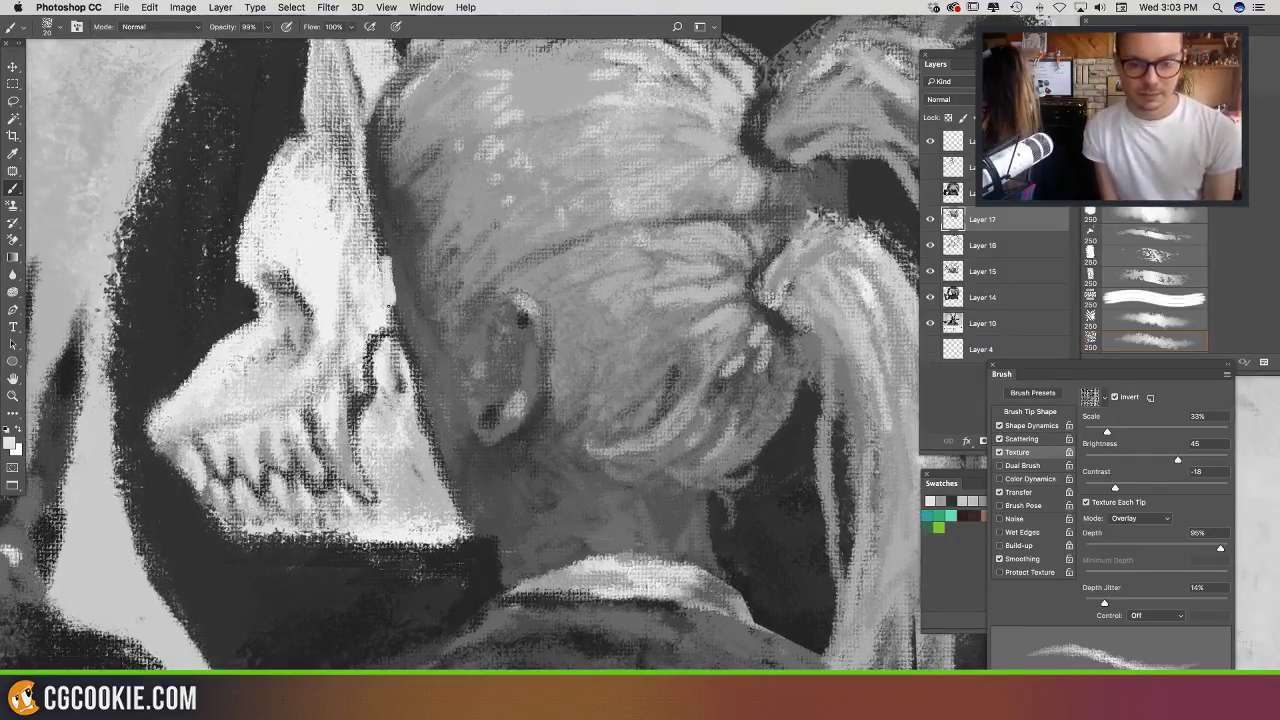
left_click(383, 220, "alt")
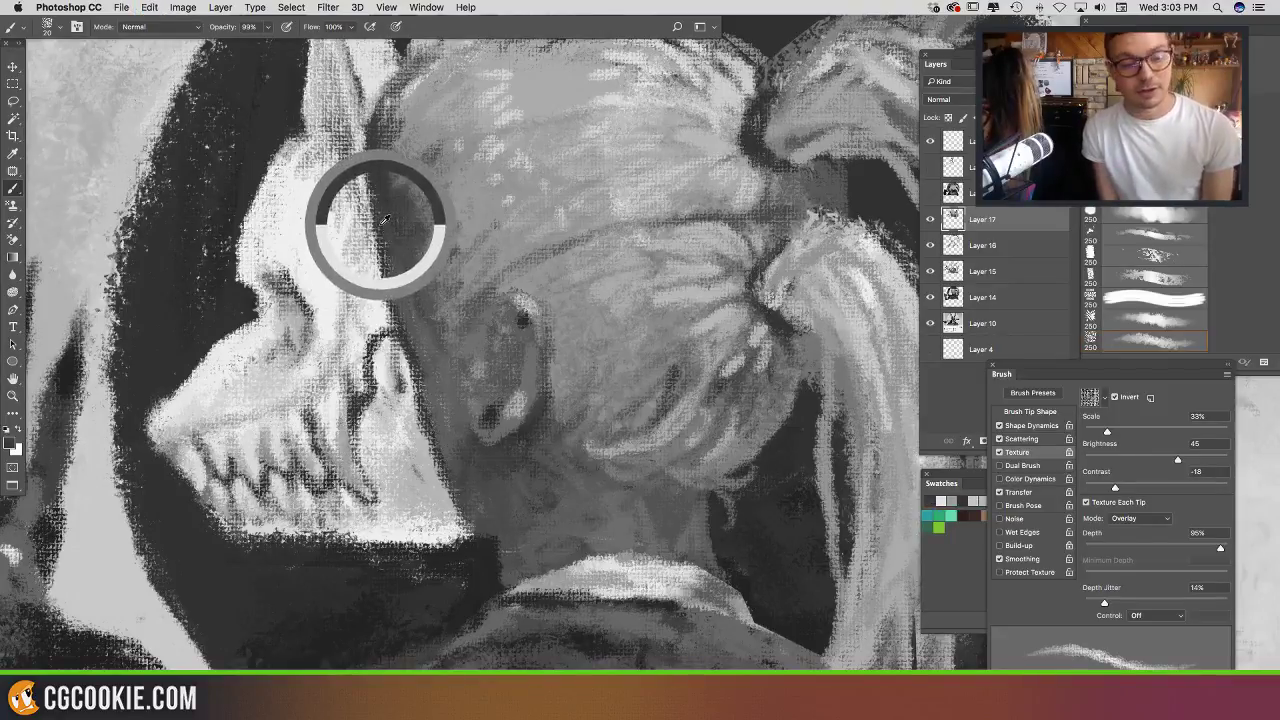
mouse_move(385, 254)
left_mouse_down()
mouse_move(391, 322)
mouse_move(416, 366)
left_mouse_up()
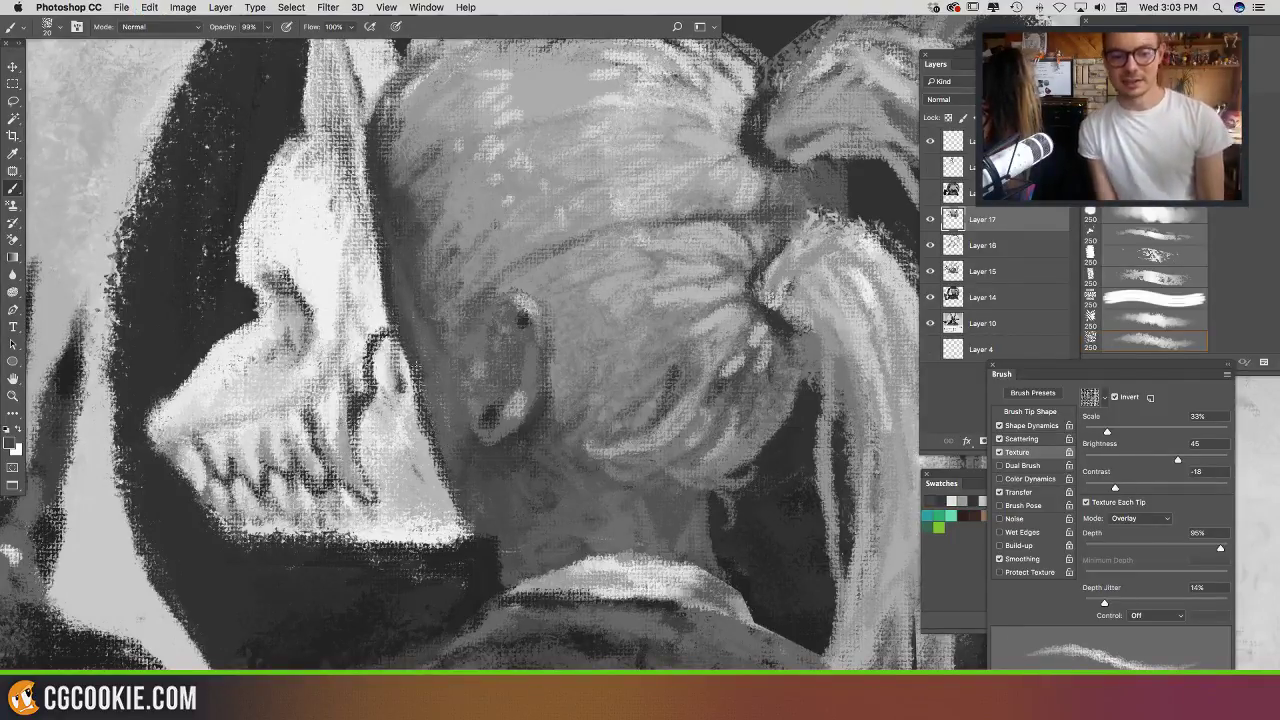
left_click(440, 343, "alt")
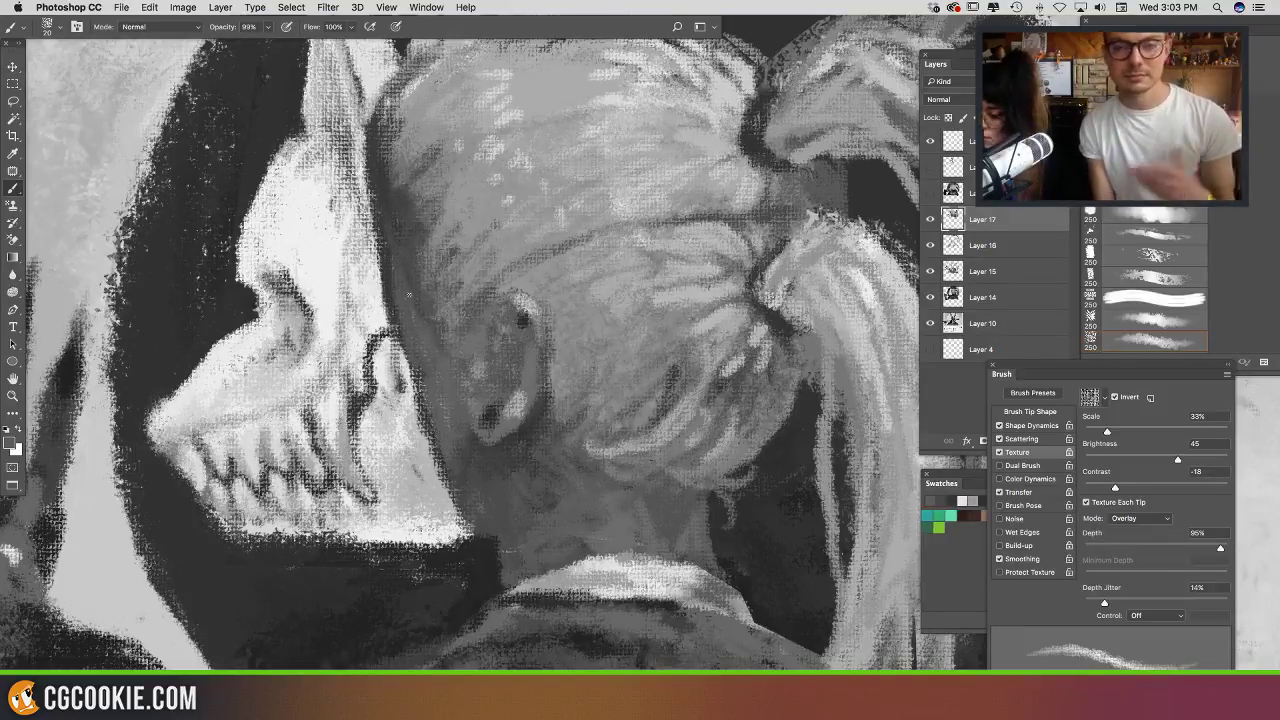
mouse_move(414, 285)
left_mouse_down()
mouse_move(423, 277)
mouse_move(418, 294)
mouse_move(427, 289)
mouse_move(458, 353)
left_mouse_up()
left_click(404, 232, "alt")
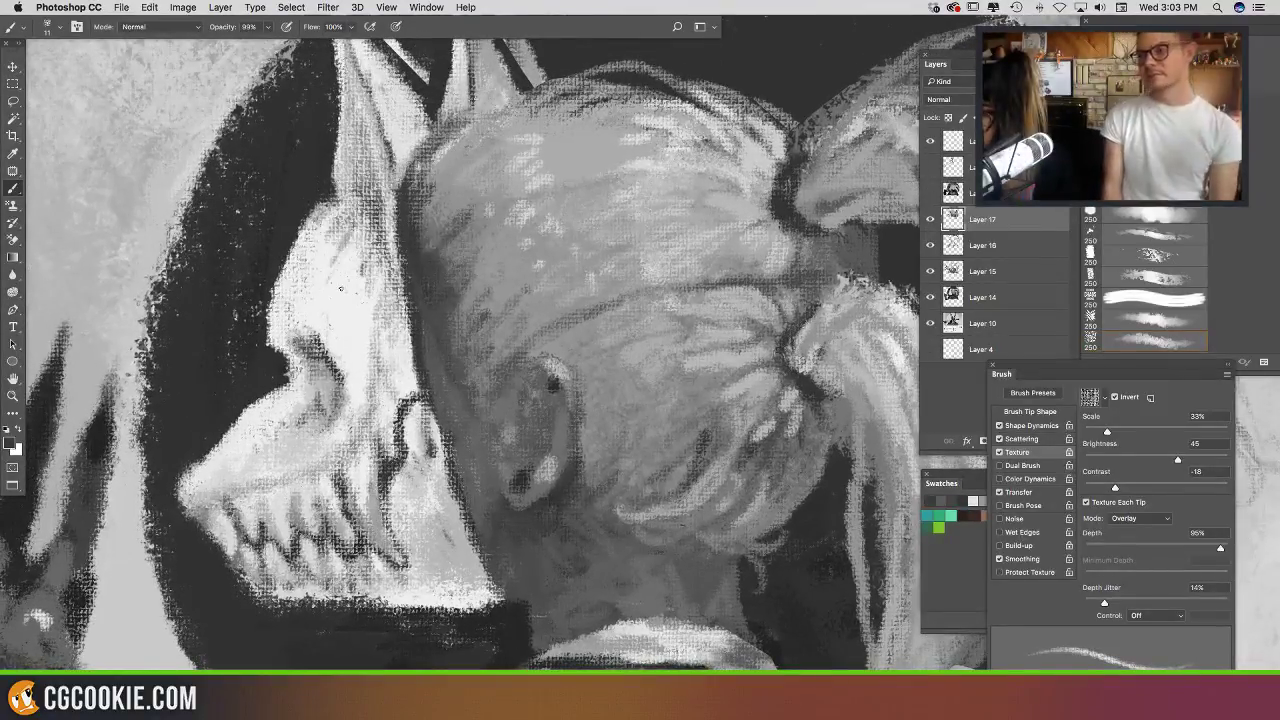
Step: Paint fine crack and shading lines on the mask's brow and cheekbone, alternating sampled light and dark greys
left_click(345, 296, "alt")
left_click_drag(358, 219, 347, 295)
left_click(380, 205, "alt")
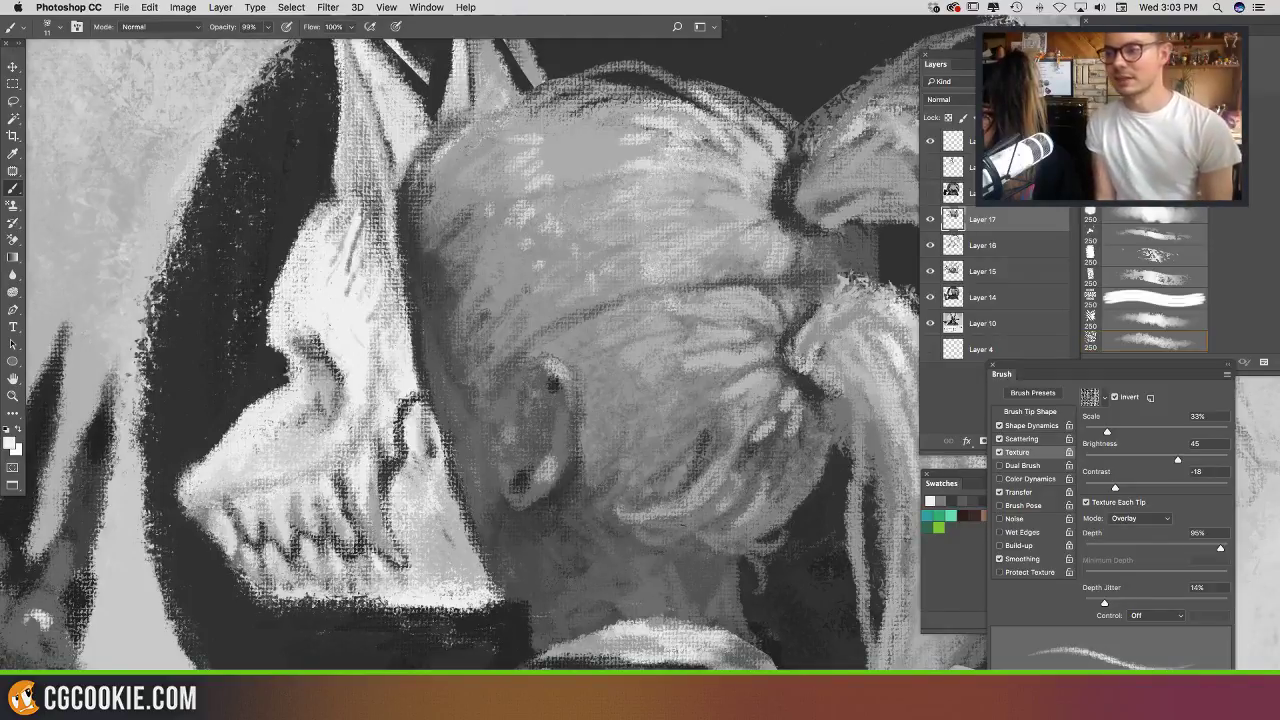
left_click(384, 205, "alt")
left_click(402, 246, "alt")
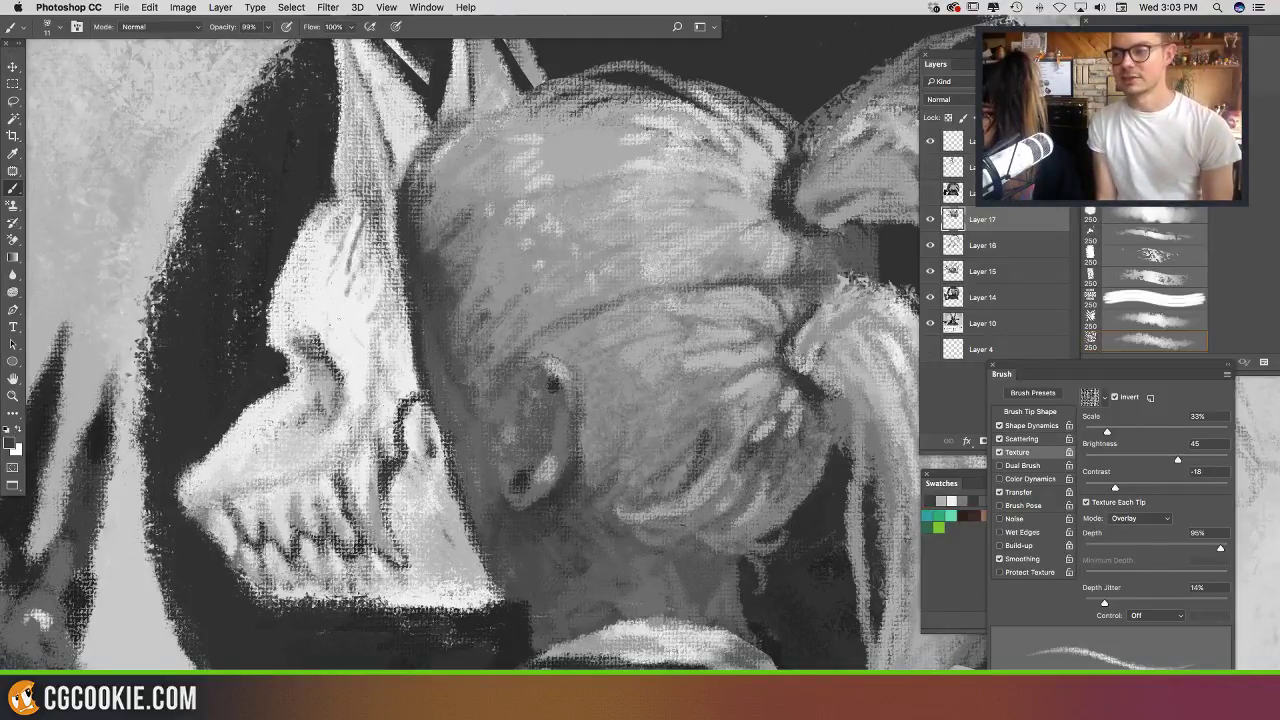
mouse_move(350, 305)
left_mouse_down()
mouse_move(351, 366)
mouse_move(354, 345)
mouse_move(398, 354)
left_mouse_up()
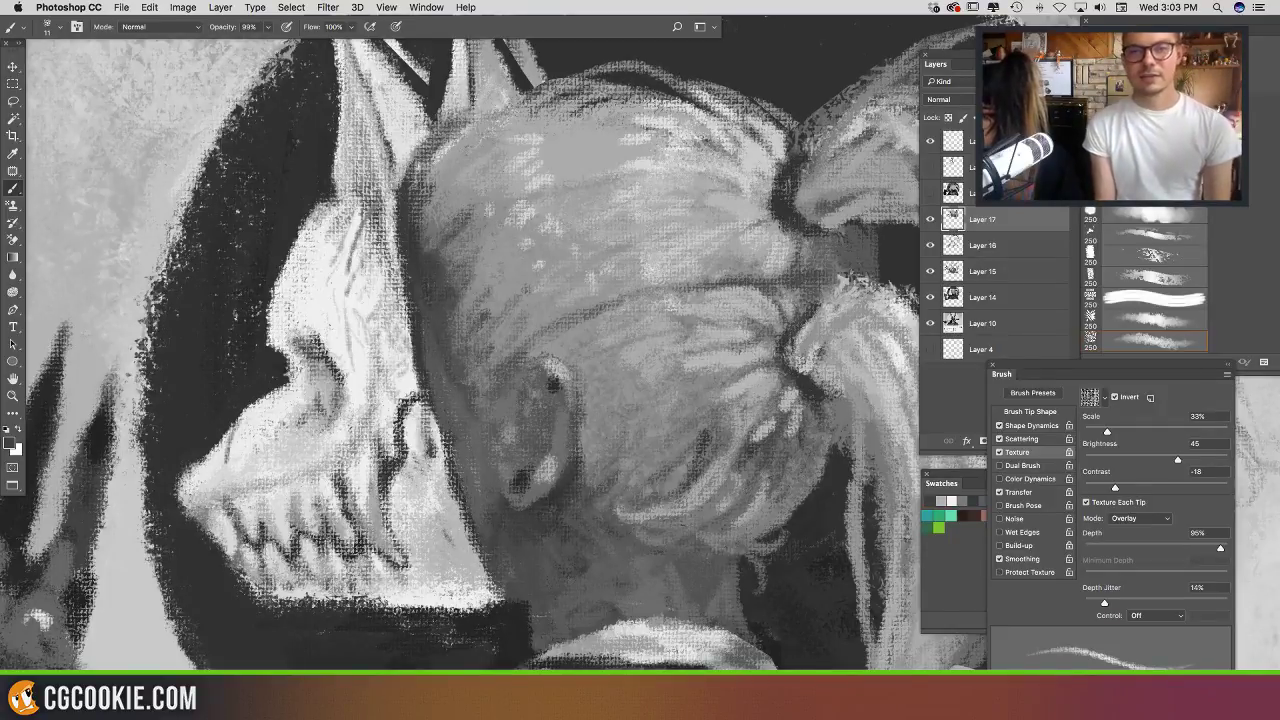
Step: Add small dark marks along the mask's upper jaw and refine the tooth roots with sampled greys
key("x")
left_click_drag(234, 444, 258, 432)
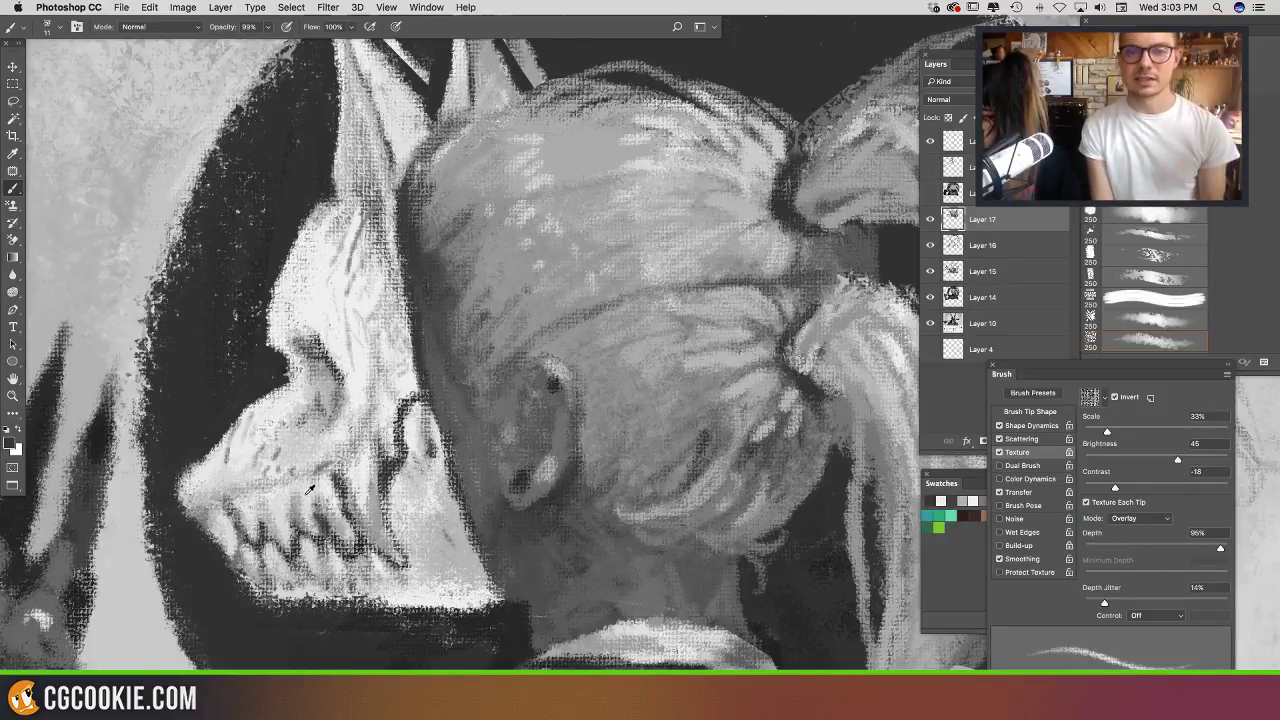
left_click(309, 488, "alt")
left_click_drag(305, 492, 296, 500)
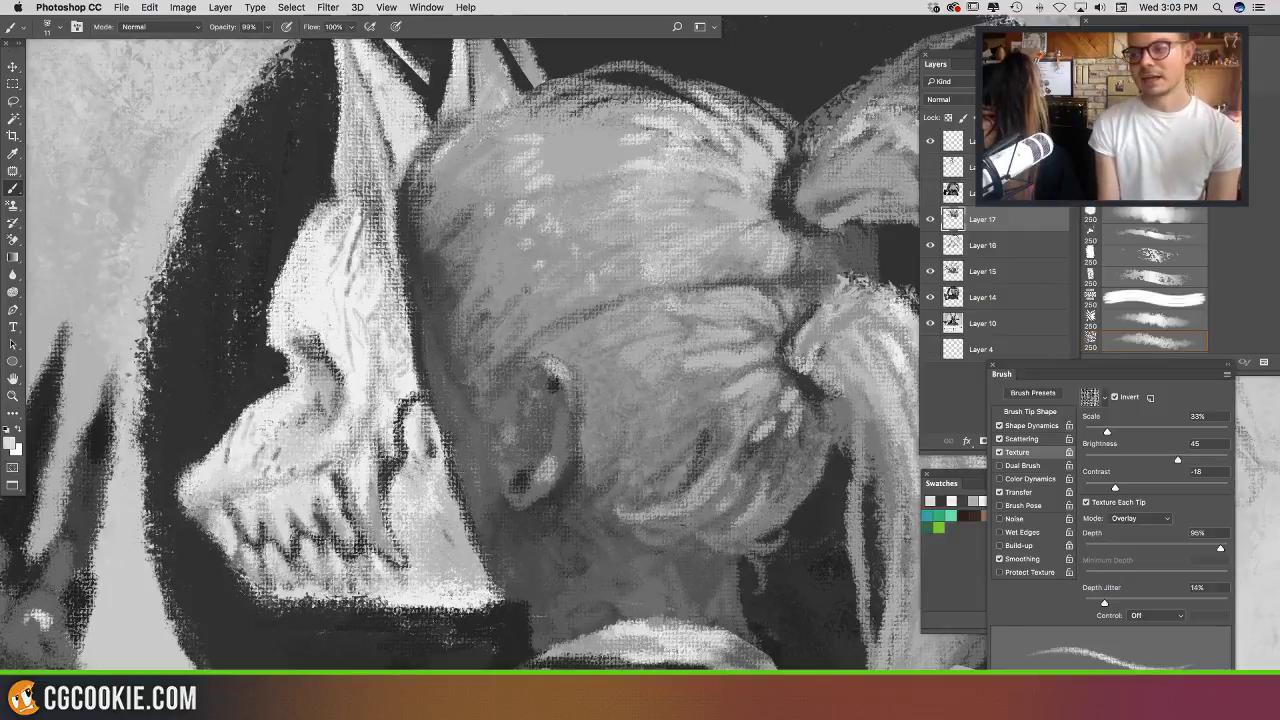
left_click(326, 517, "alt")
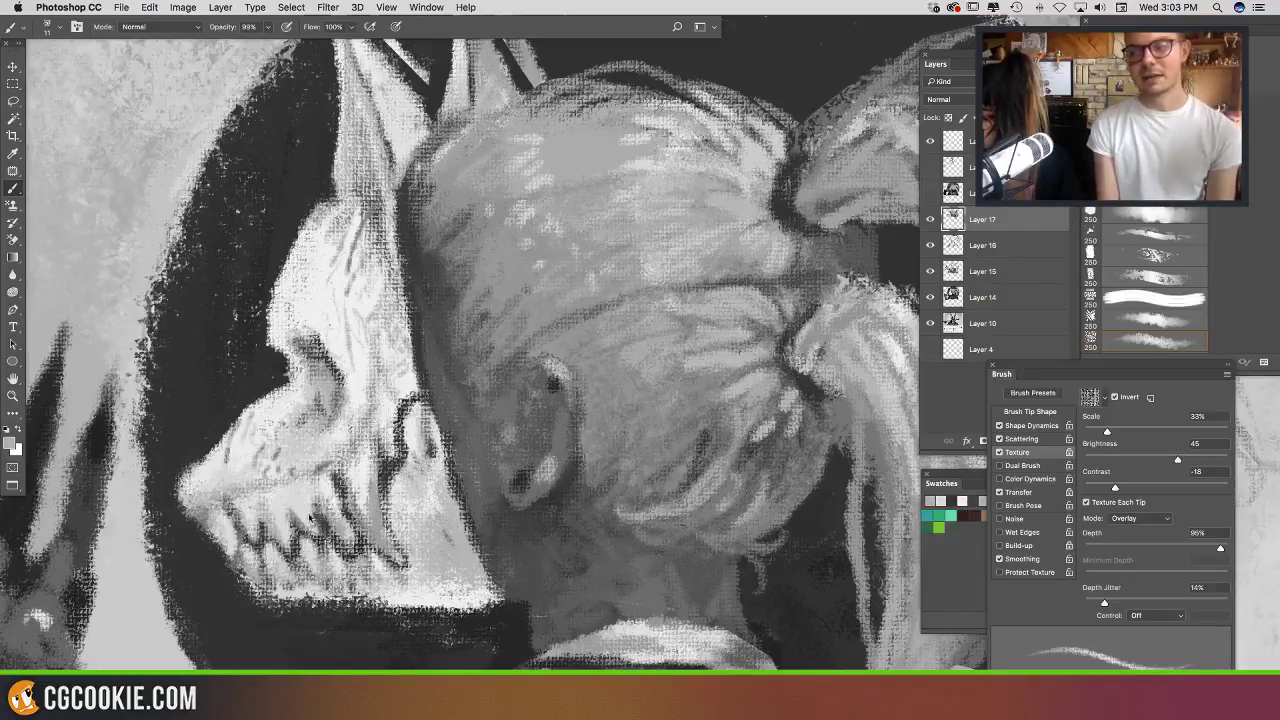
left_click(295, 519, "alt")
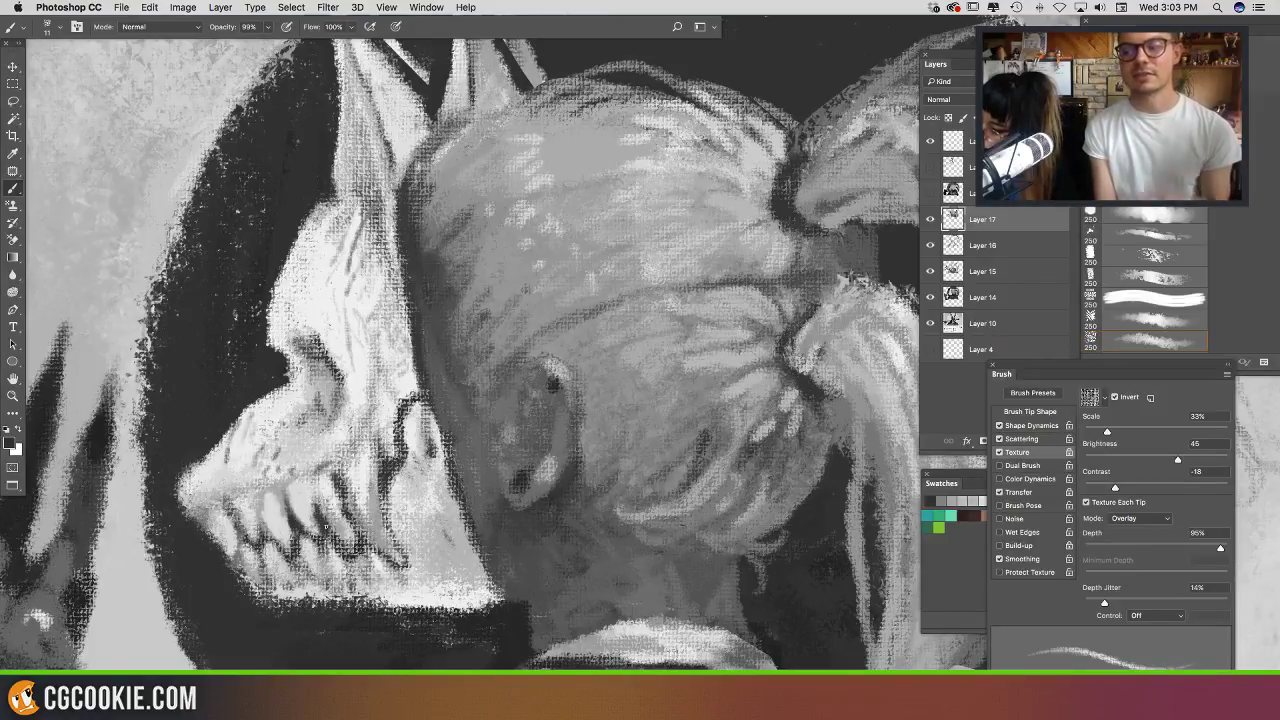
Step: Sharpen the skull mask's rear upper teeth and the gaps between them, alternating sampled light and dark greys
left_click(335, 482, "alt")
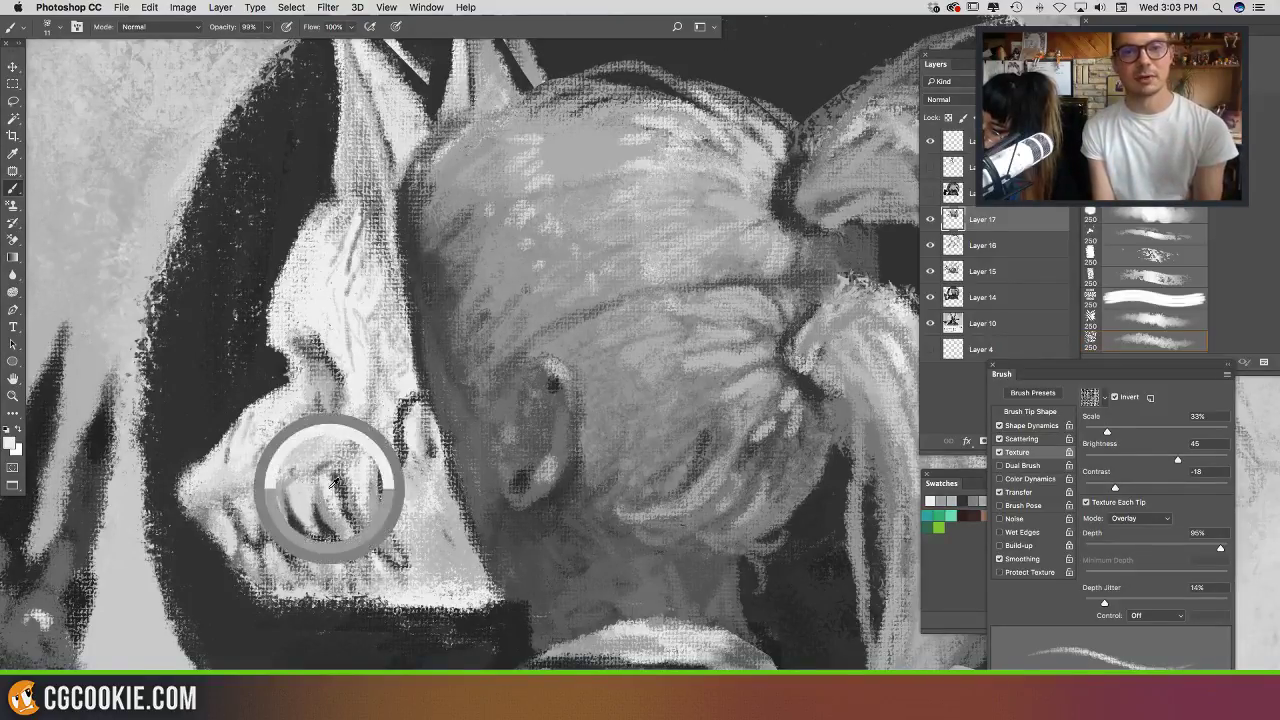
left_click_drag(328, 516, 320, 481)
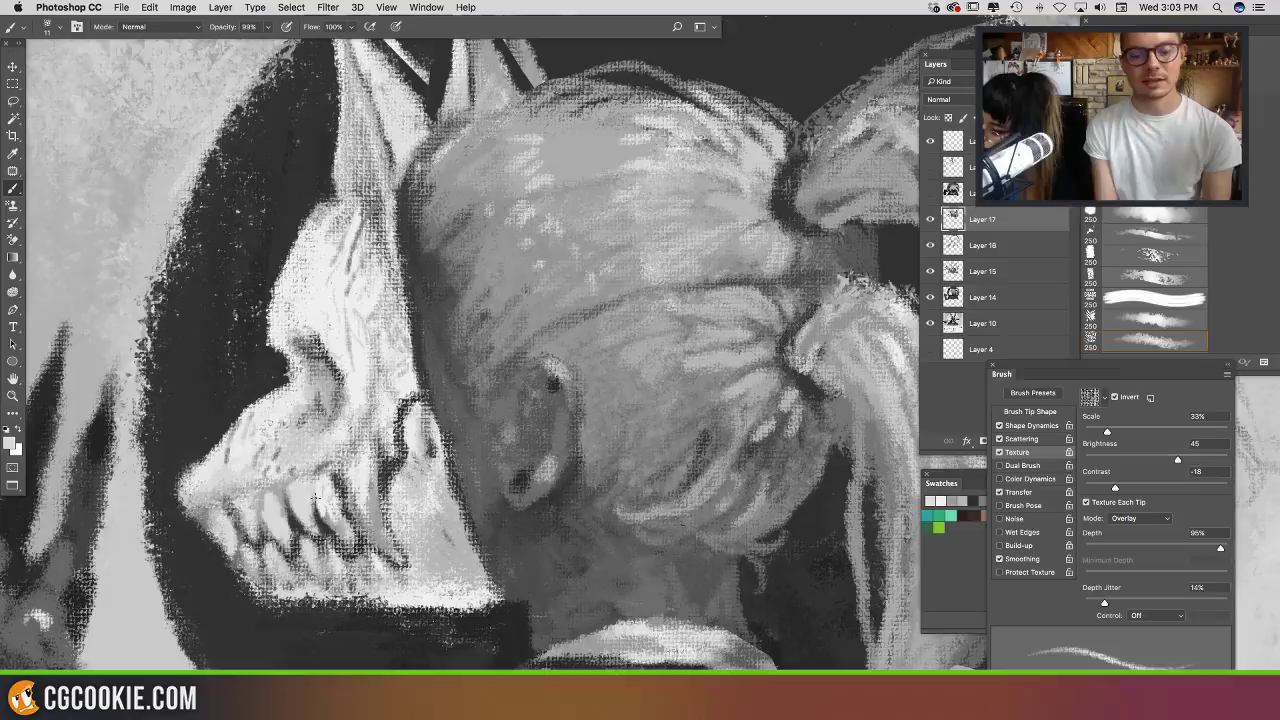
left_click_drag(315, 498, 352, 540)
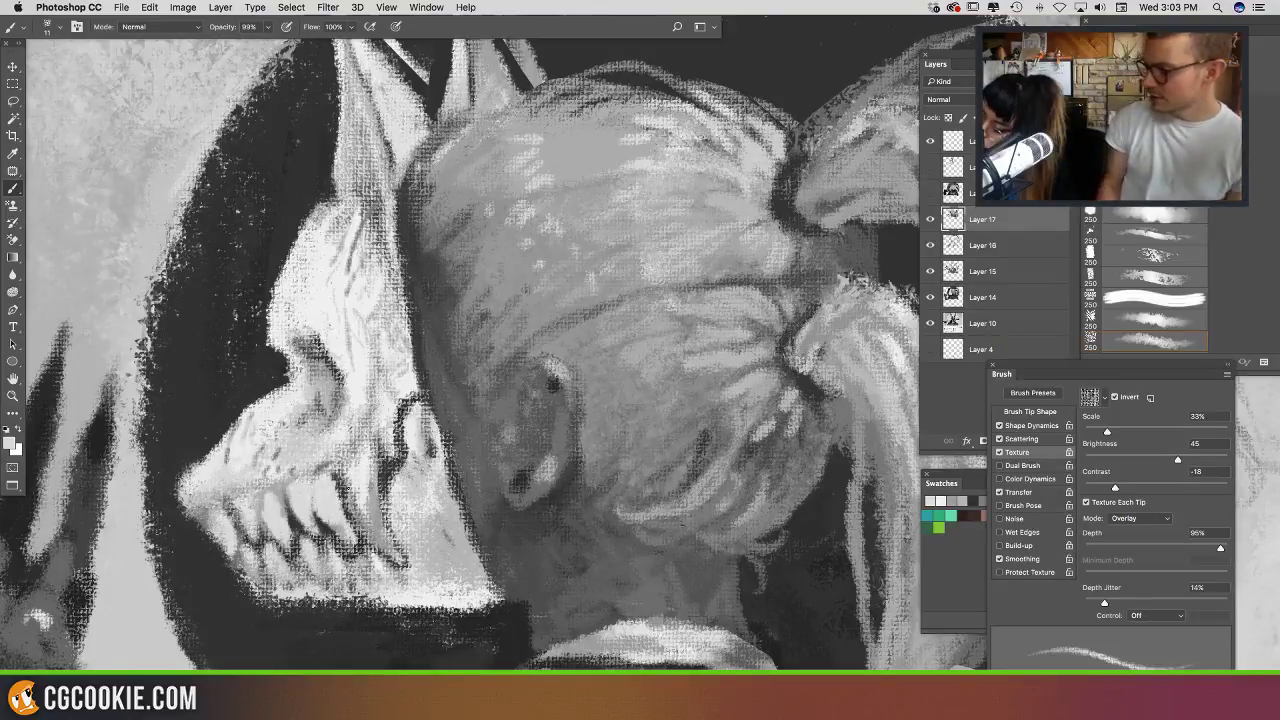
left_click(339, 529, "alt")
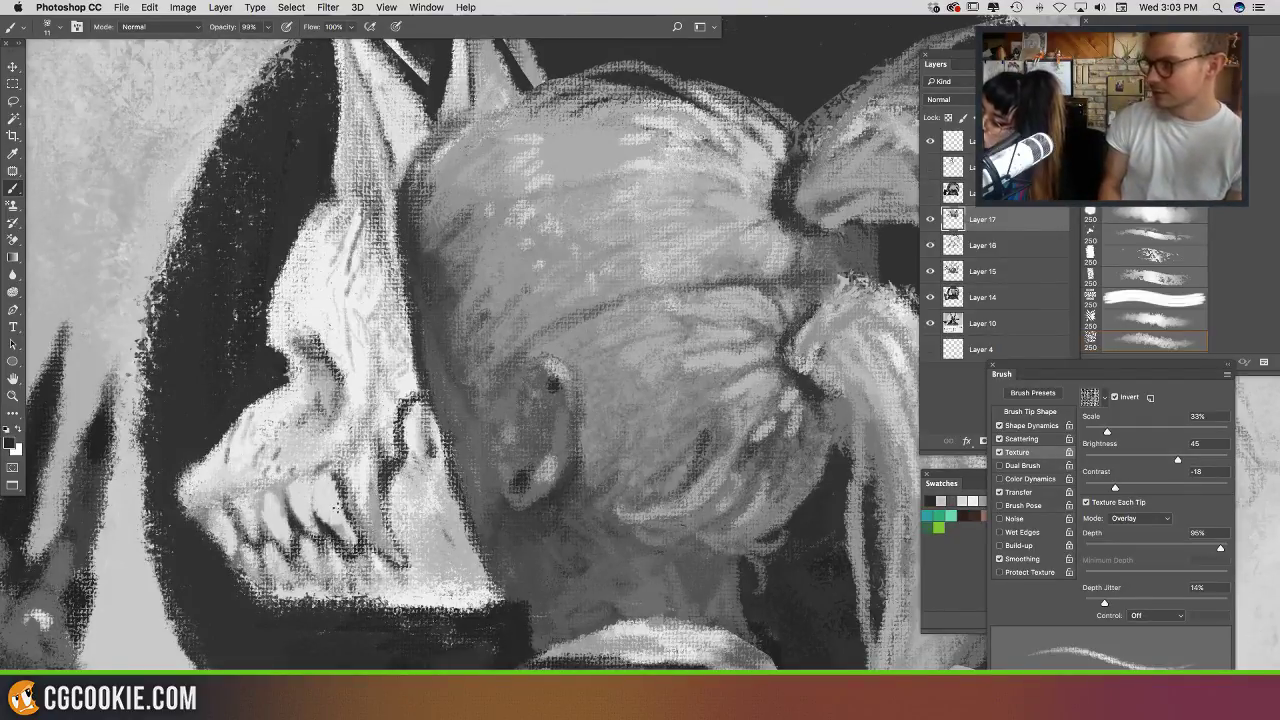
left_click(340, 514, "alt")
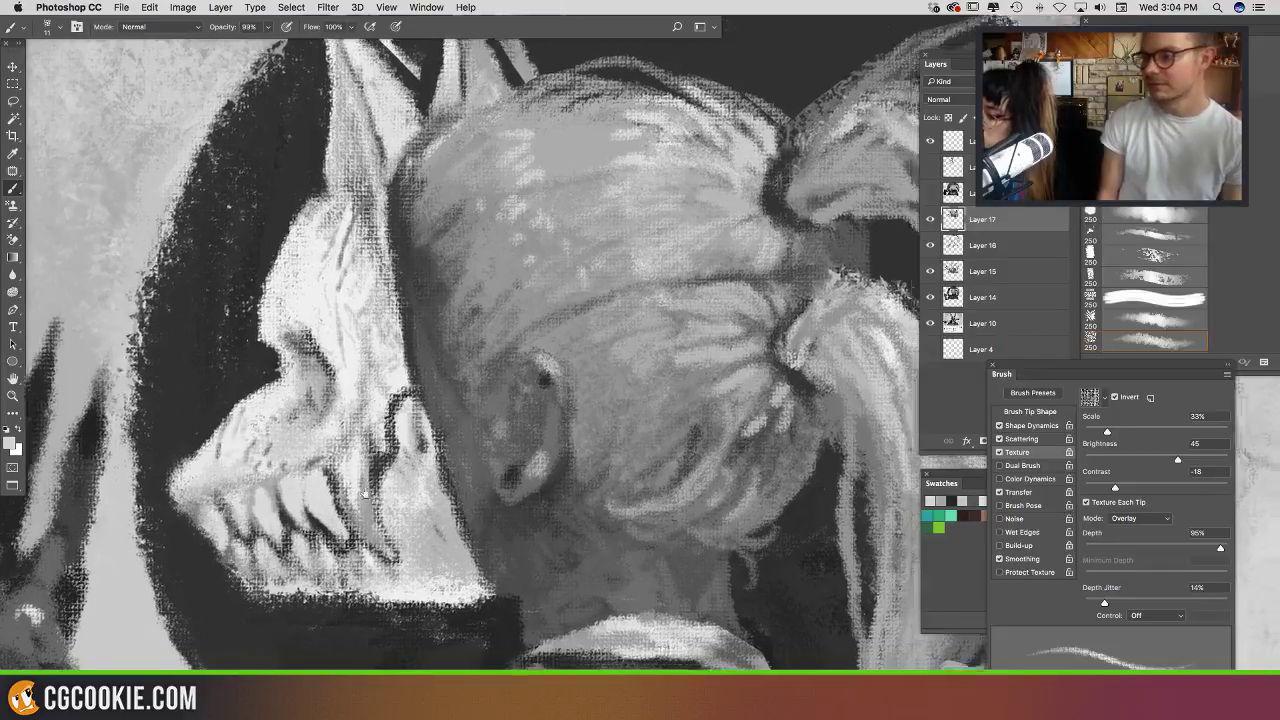
Step: Refine the roots and edges of the rearmost upper teeth with sampled light and mid greys
mouse_move(365, 493)
left_mouse_down()
mouse_move(353, 463)
mouse_move(372, 480)
mouse_move(389, 471)
mouse_move(386, 489)
mouse_move(488, 434)
mouse_move(505, 411)
mouse_move(482, 406)
mouse_move(504, 407)
mouse_move(507, 442)
left_mouse_up()
left_click(386, 424, "alt")
left_click(395, 433, "alt")
left_click(348, 461, "alt")
left_click(476, 382, "alt")
left_click(504, 376, "alt")
left_click(520, 416, "alt")
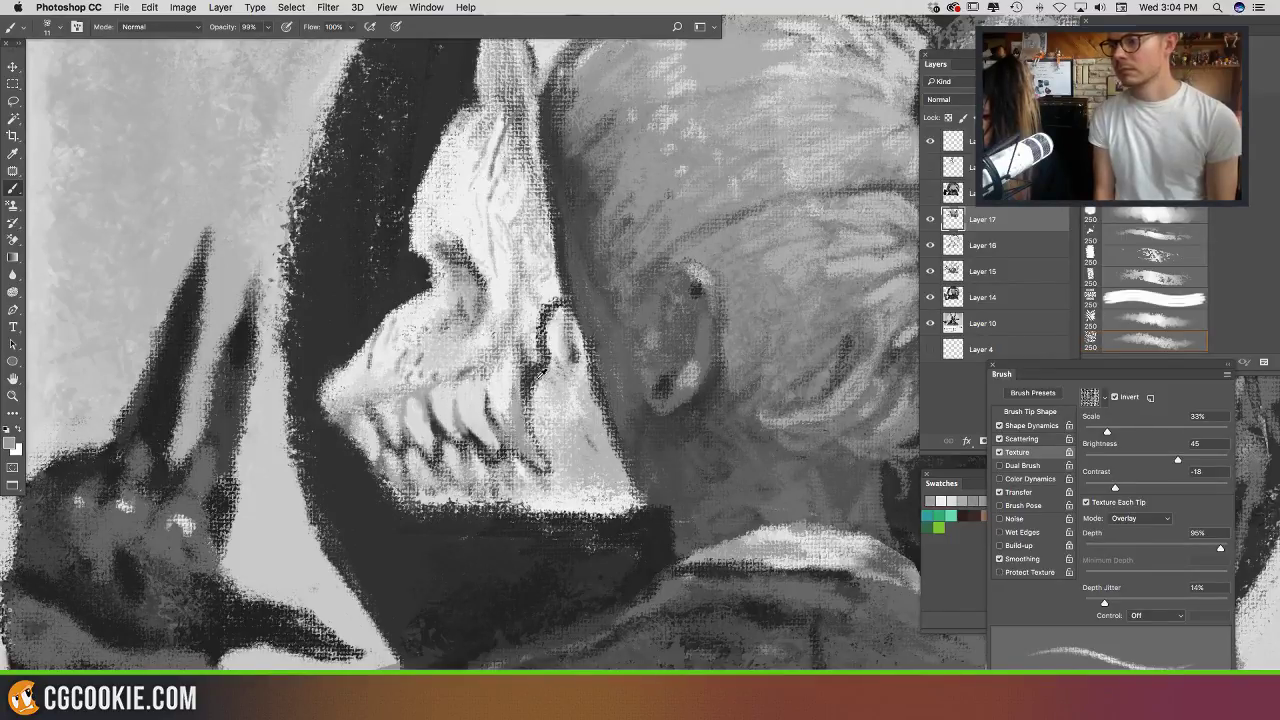
left_click(523, 357, "alt")
left_click(495, 423)
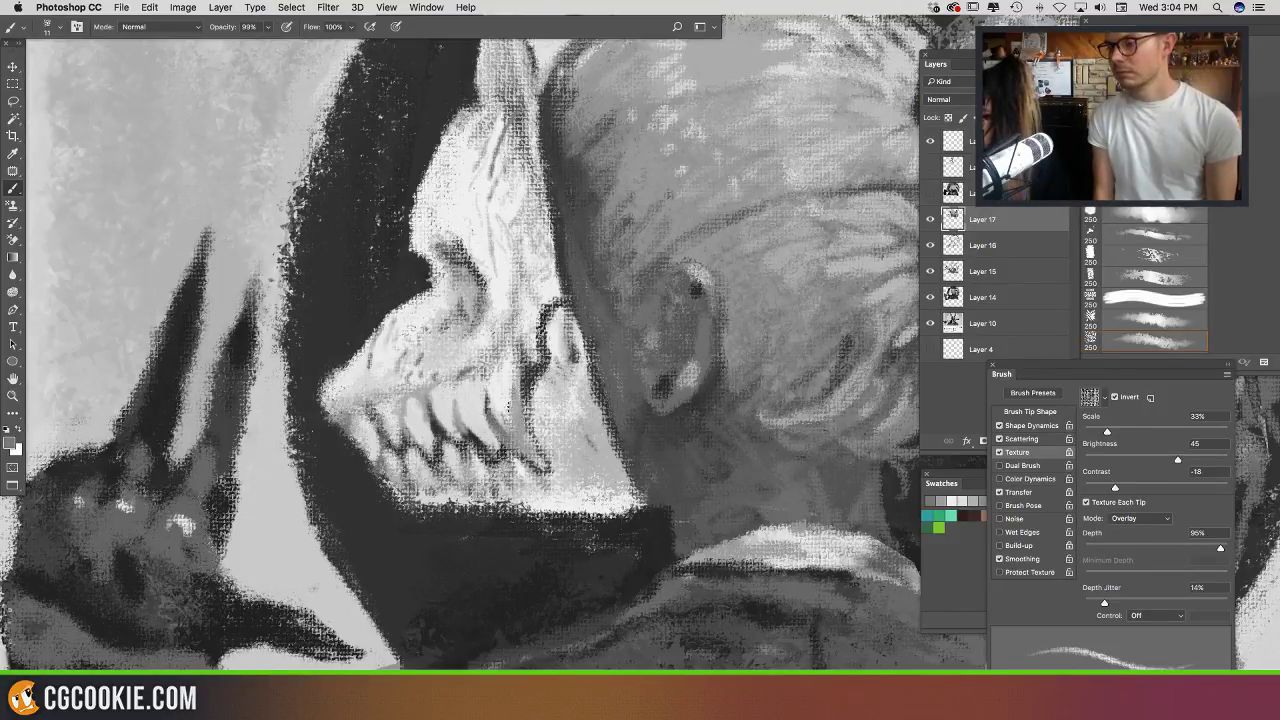
left_click(488, 404, "alt")
left_click(487, 403)
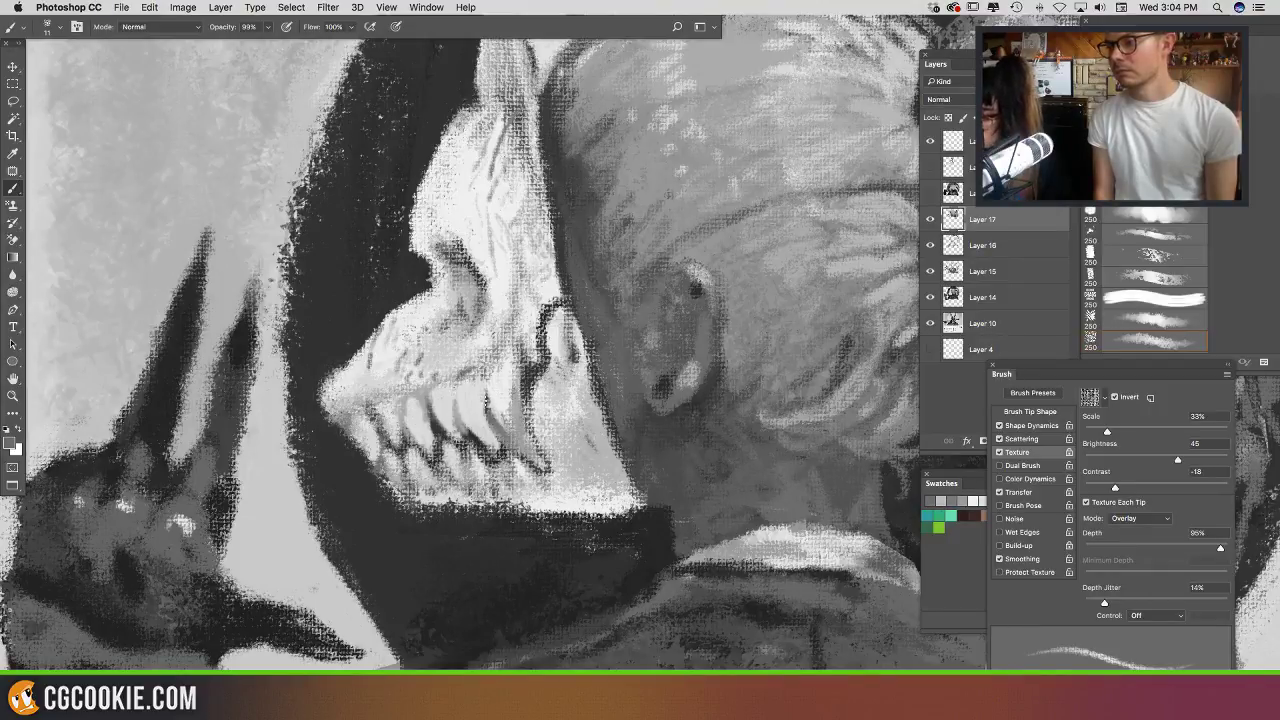
Step: Collapse the brush settings and add a sampled light grey stroke to the last upper tooth
key("F5")
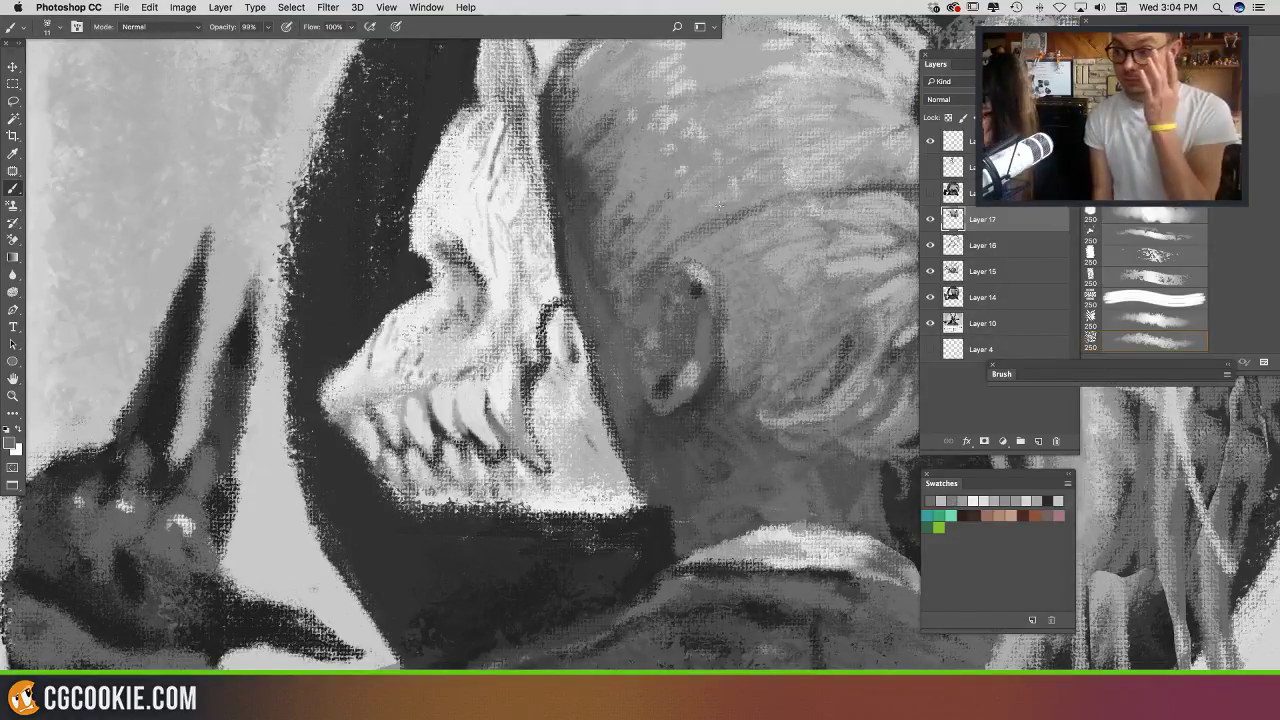
left_click_drag(603, 365, 655, 328)
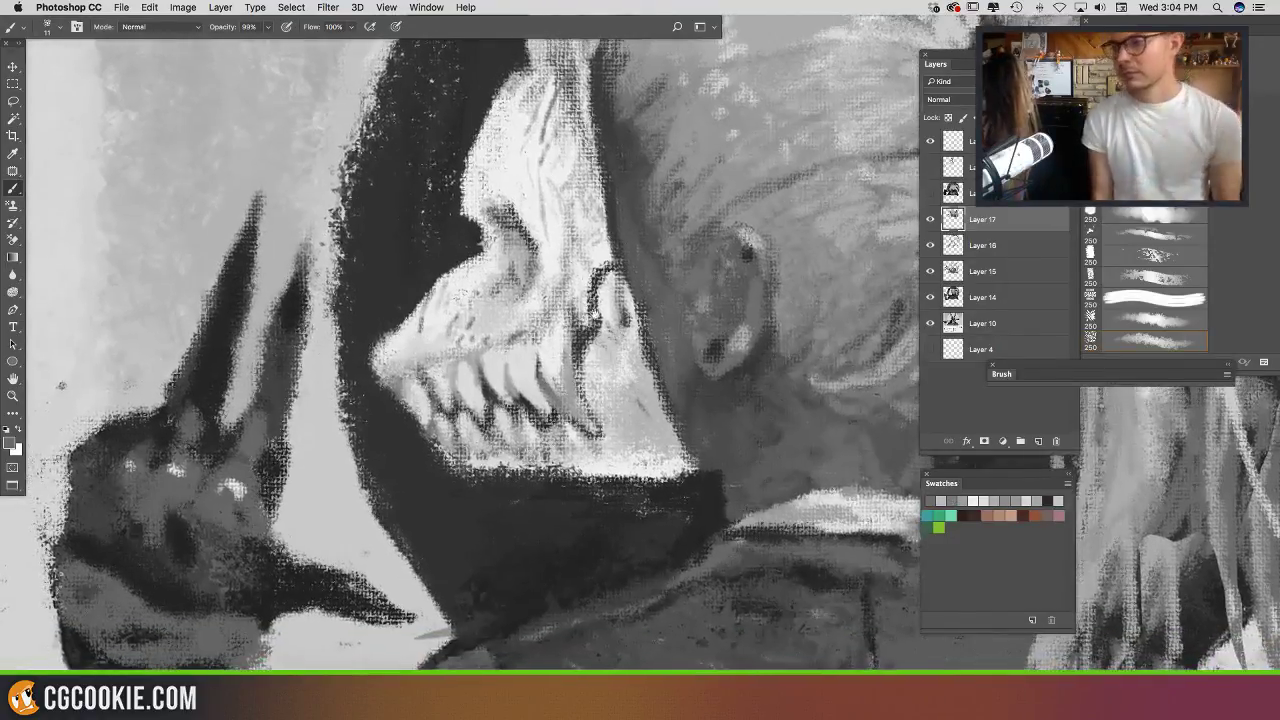
left_click(559, 355, "alt")
mouse_move(559, 349)
left_mouse_down()
mouse_move(564, 382)
mouse_move(564, 370)
left_mouse_up()
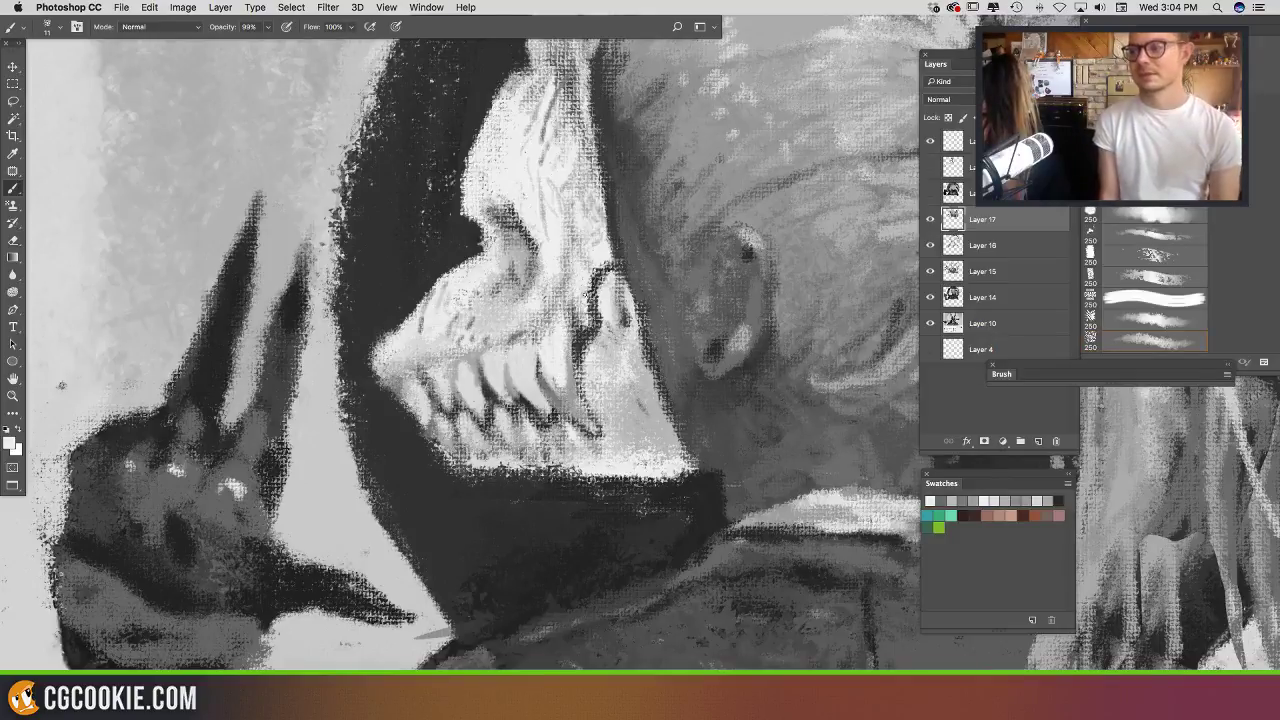
Step: Paint diagonal light and mid grey strokes across the mask's cheekbone above the jaw joint
left_click(575, 285, "alt")
left_click_drag(582, 280, 567, 318)
left_click(587, 269, "alt")
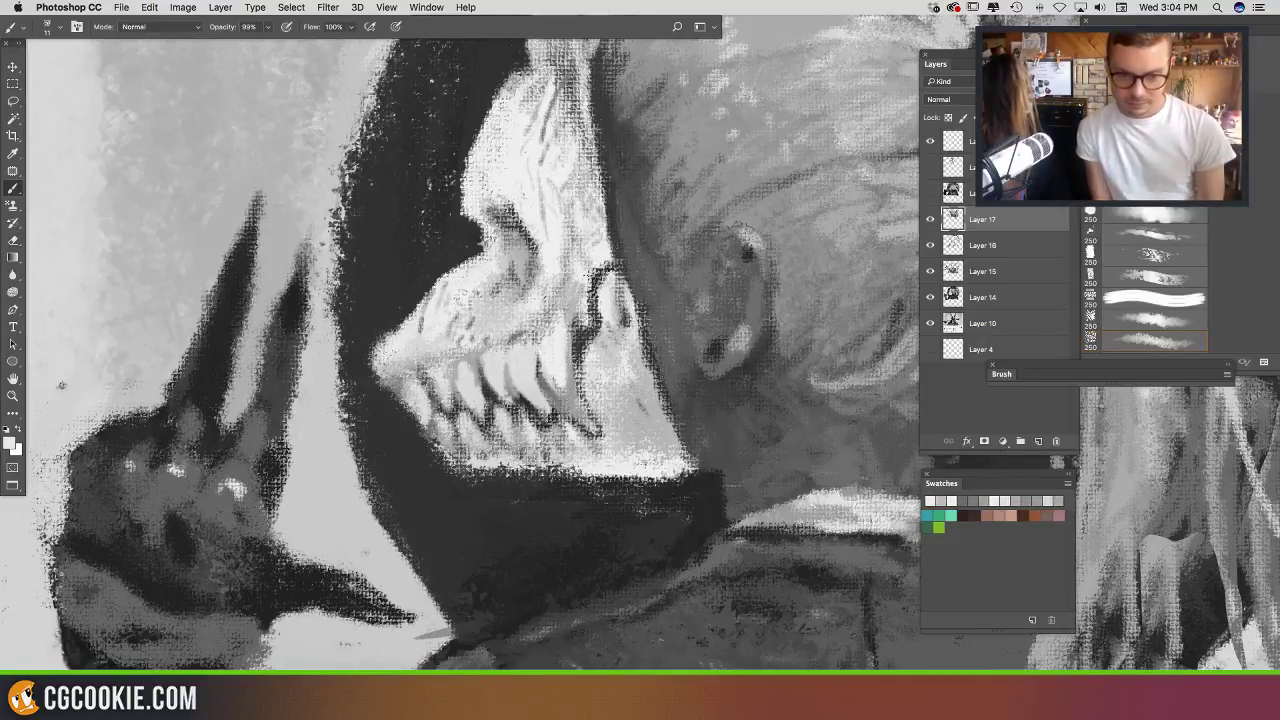
left_click_drag(588, 272, 577, 310)
left_click(605, 248, "alt")
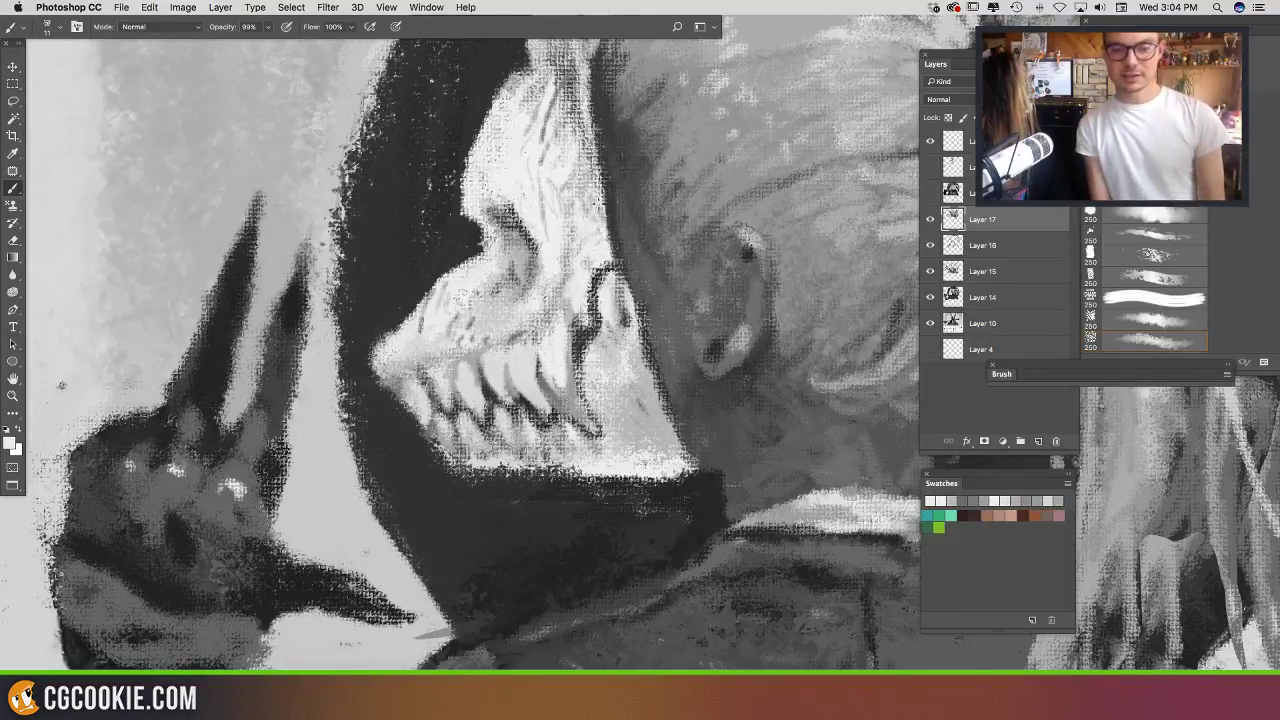
left_click(584, 177, "alt")
mouse_move(602, 235)
left_mouse_down()
mouse_move(560, 264)
mouse_move(618, 266)
left_mouse_up()
left_click(603, 240, "alt")
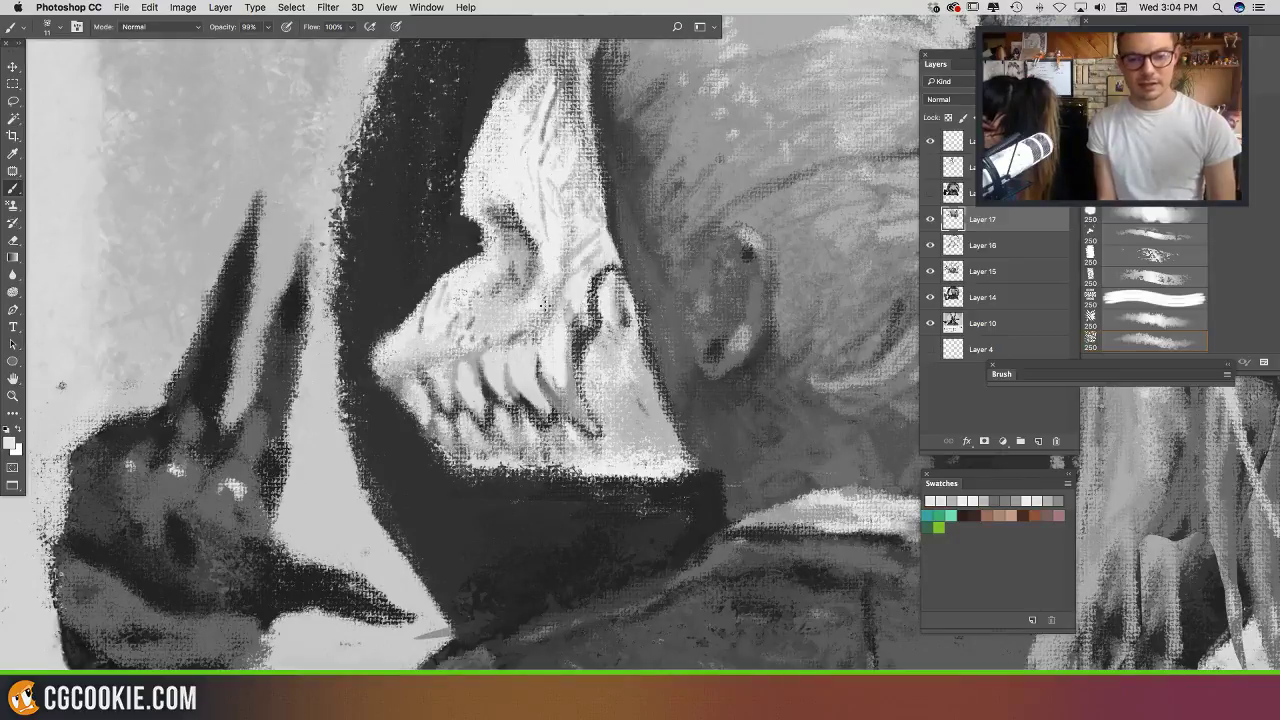
Step: Shade the upper jaw between the cheekbone and the rear tooth roots with sampled grey strokes
left_click(545, 300, "alt")
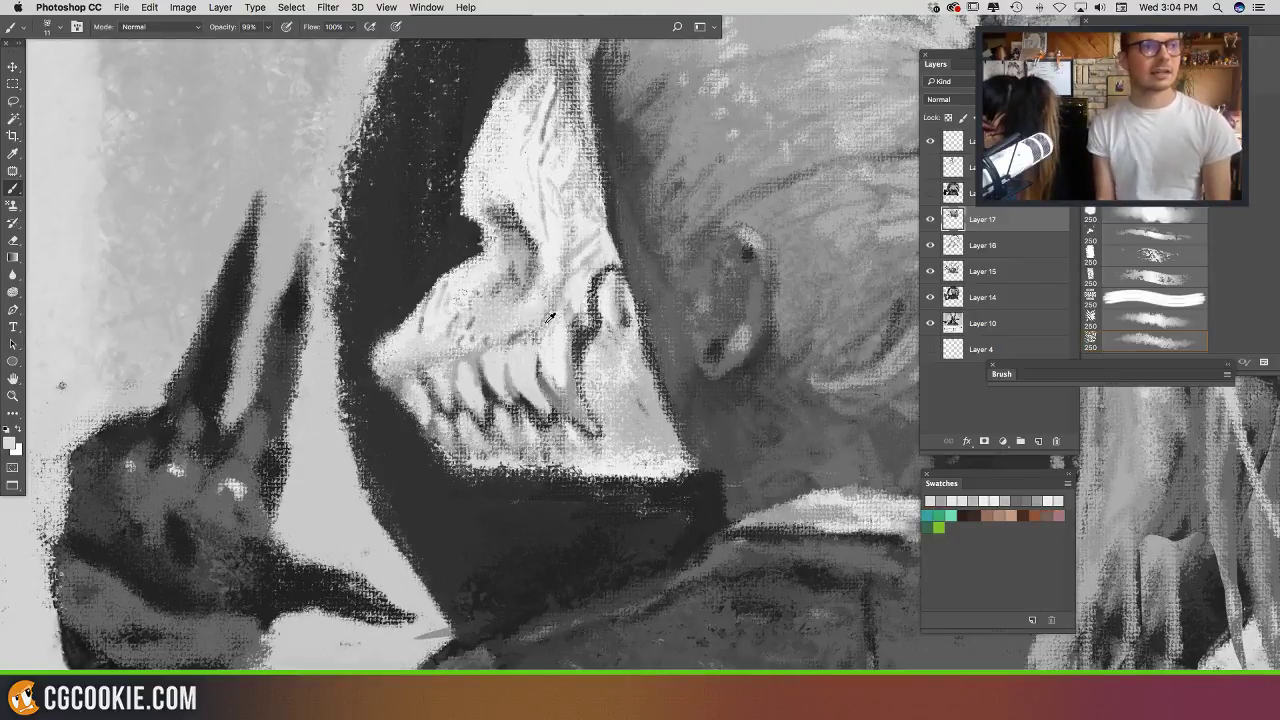
left_click(547, 321, "alt")
left_click_drag(547, 309, 527, 335)
mouse_move(531, 313)
left_mouse_down()
mouse_move(477, 323)
mouse_move(509, 319)
mouse_move(526, 350)
mouse_move(551, 335)
mouse_move(543, 344)
mouse_move(560, 315)
left_mouse_up()
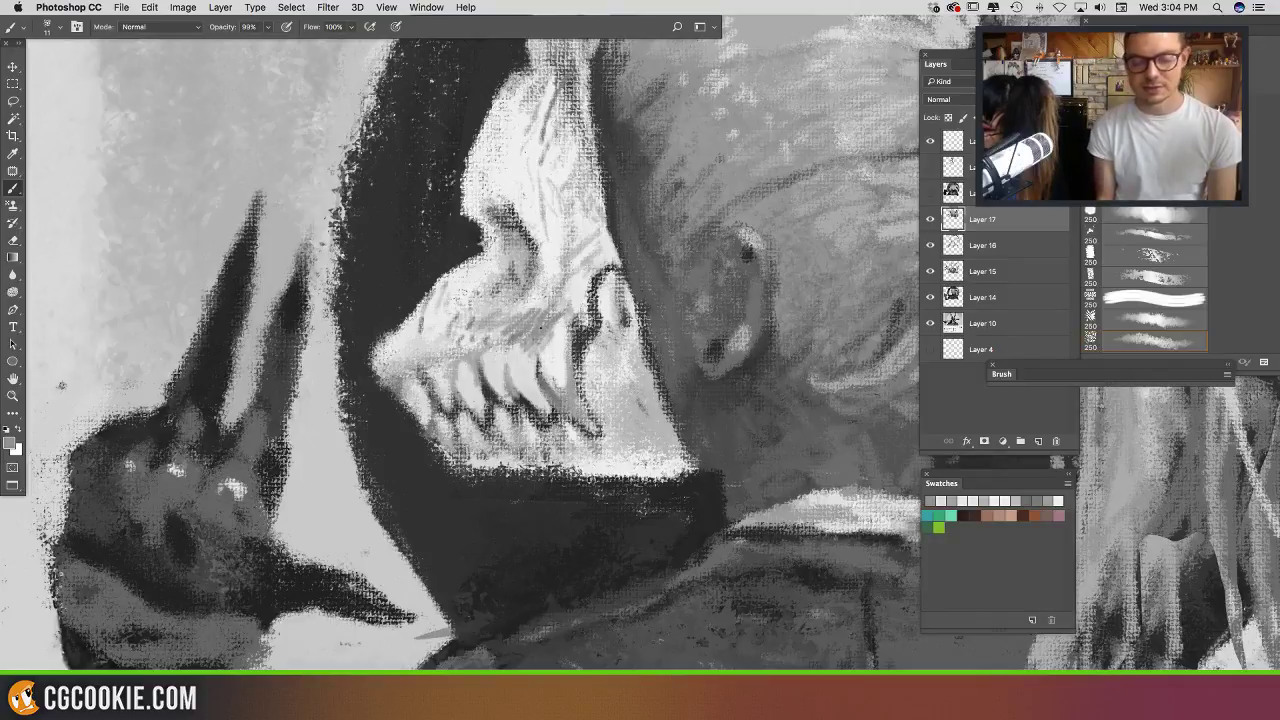
Step: Paint sampled light grey over the dark crack running down behind the last upper tooth
left_click_drag(593, 386, 471, 452)
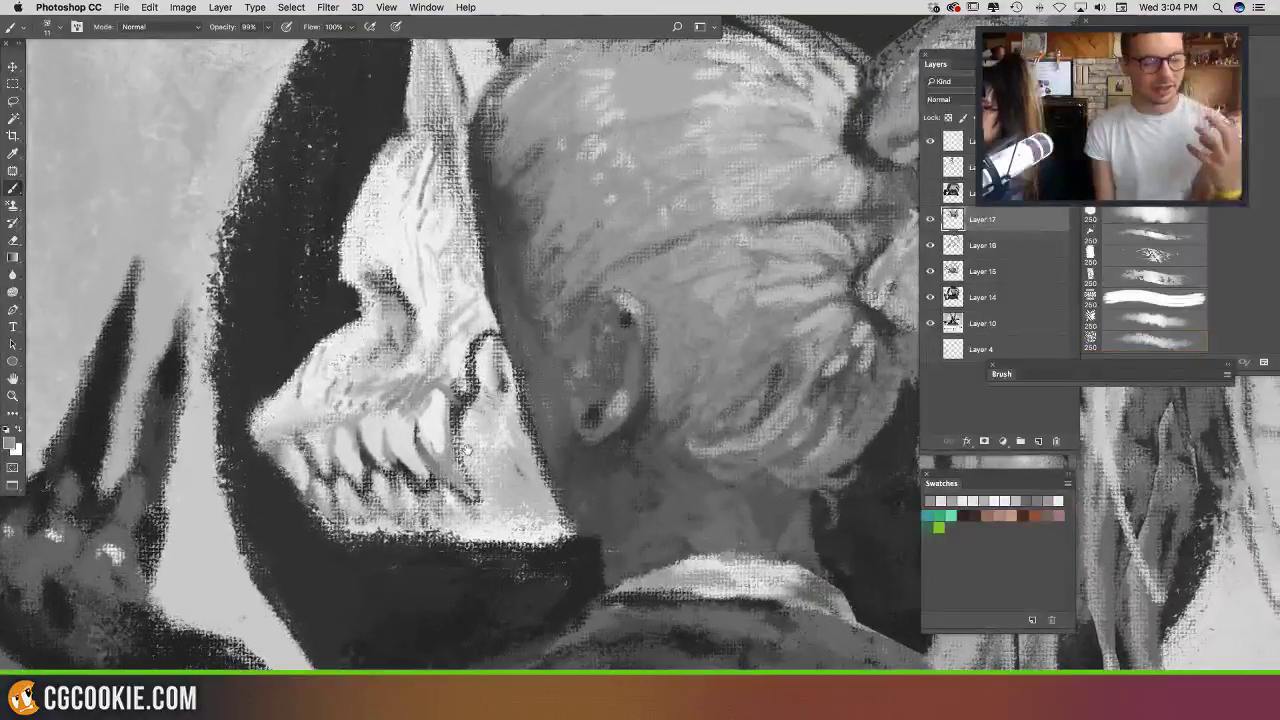
left_click(462, 422, "alt")
left_click(474, 418, "alt")
left_click_drag(464, 404, 459, 429)
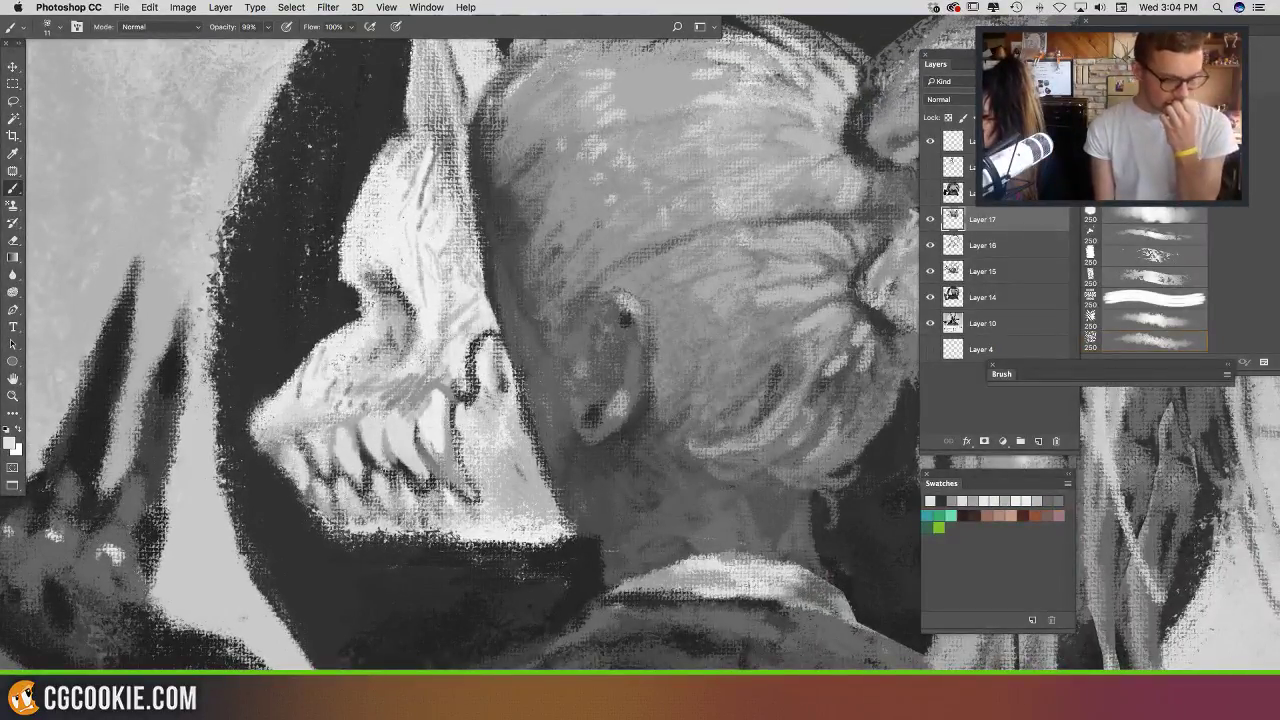
Step: Paint an additional long pointed tooth at the back of the jaw with a light body and grey outline
left_click(459, 400, "alt")
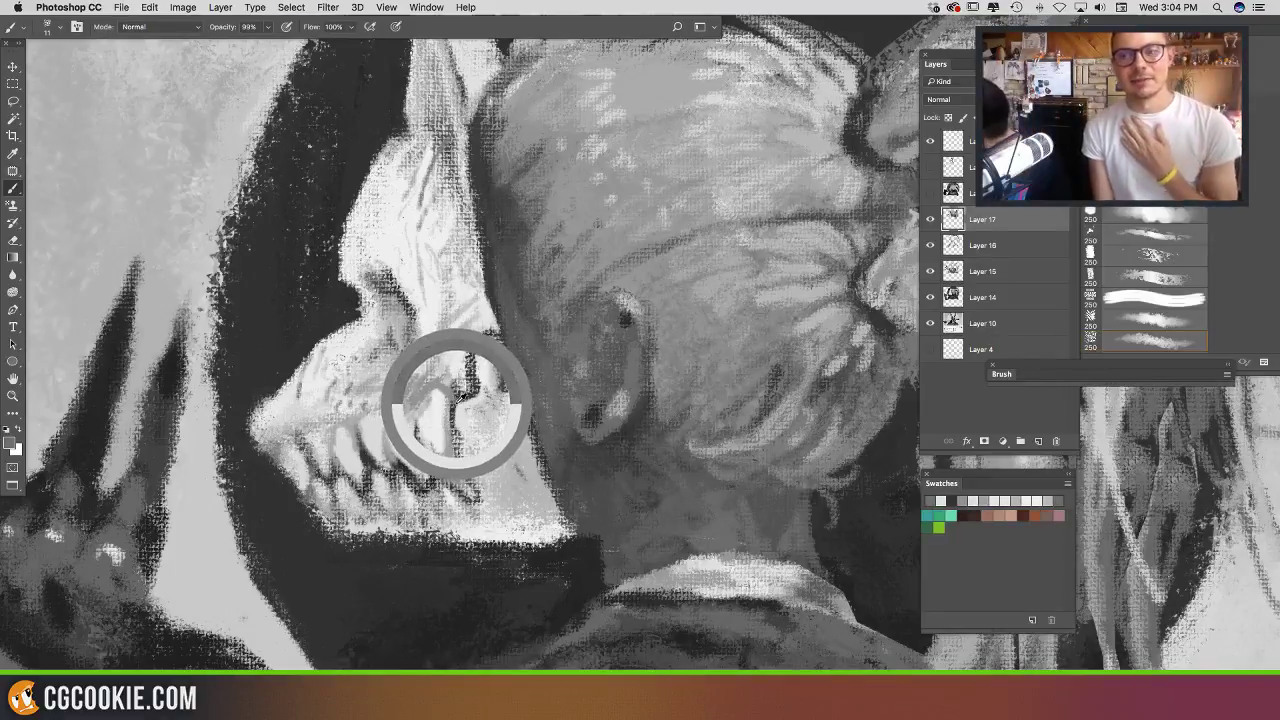
left_click(460, 411, "alt")
left_click_drag(454, 407, 481, 489)
left_click(447, 448, "alt")
left_click(440, 430, "alt")
left_click_drag(450, 438, 469, 497)
left_click(465, 423, "alt")
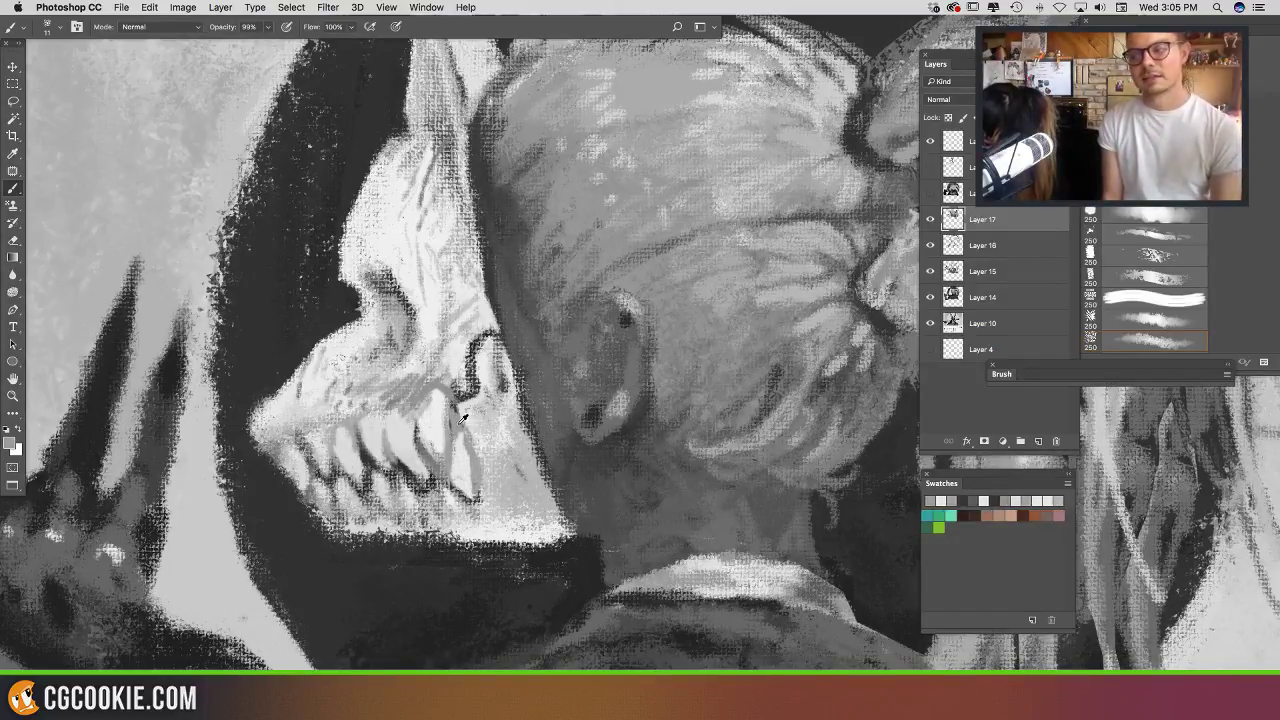
left_click_drag(454, 436, 472, 497)
Step: Refine the long rear tooth's shading and darken the lines around the lower teeth with sampled greys
left_click(458, 400, "alt")
left_click(468, 398, "alt")
left_click(476, 480, "alt")
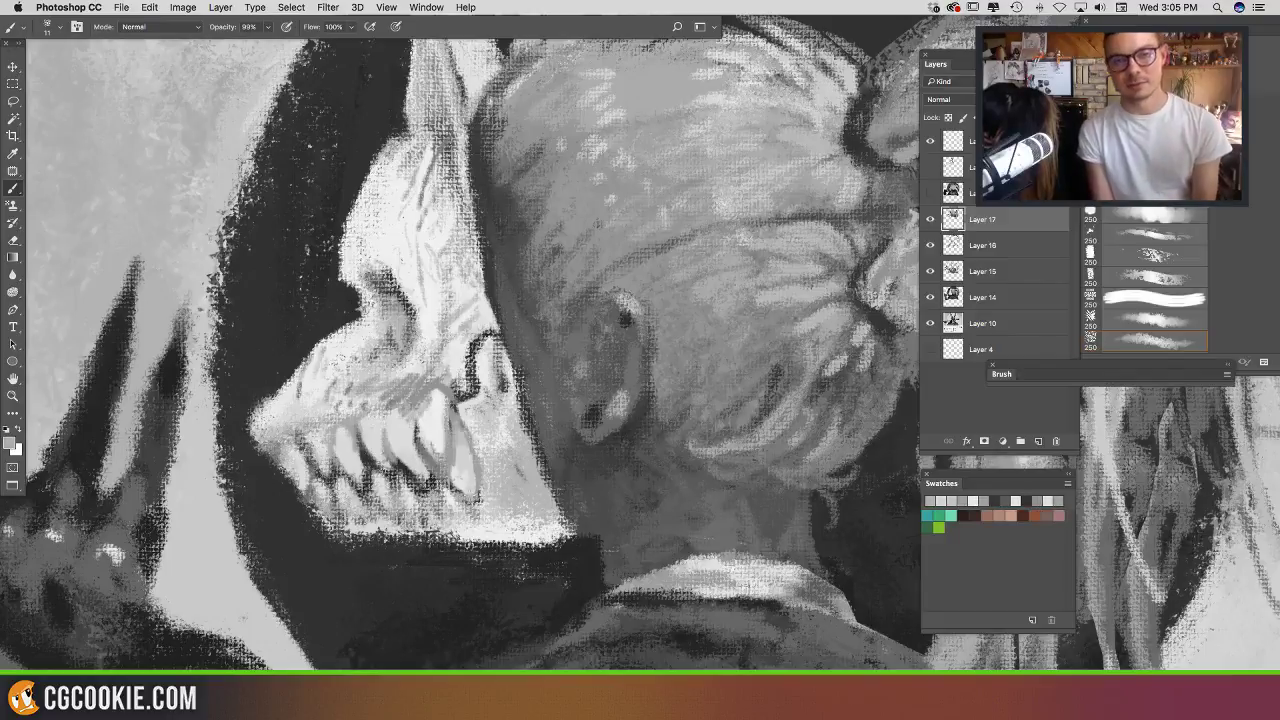
left_click(477, 385, "alt")
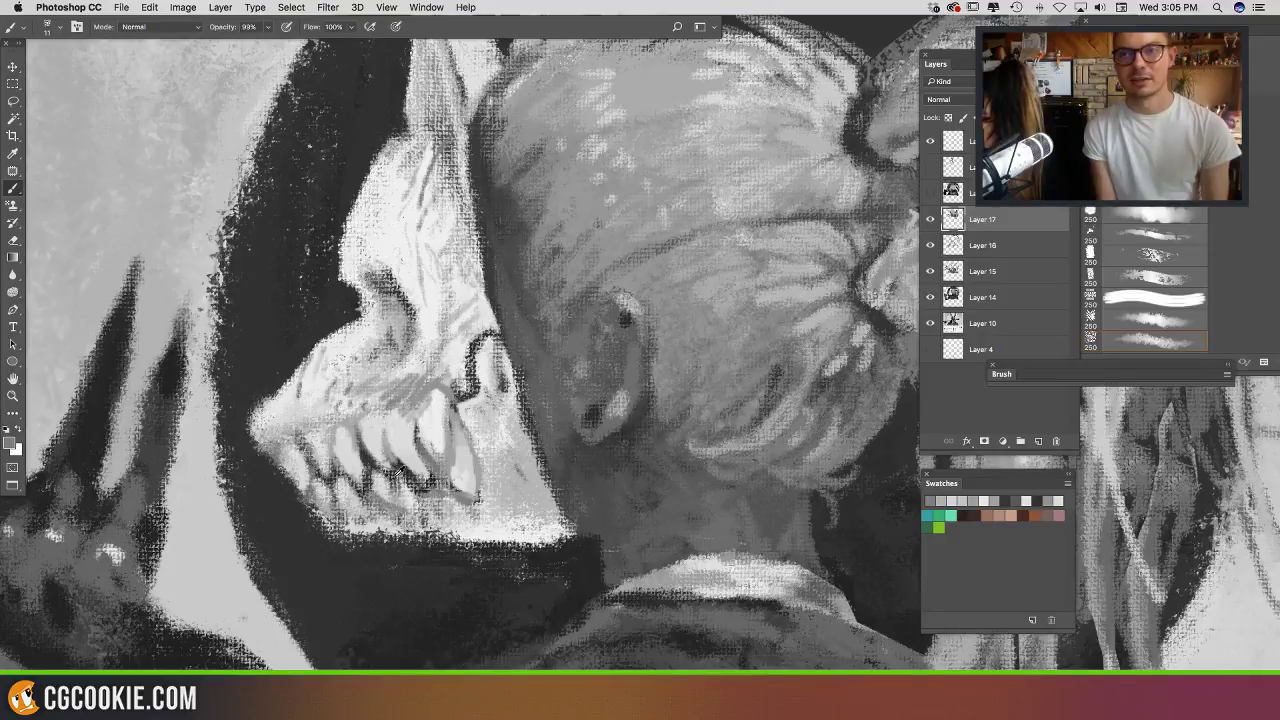
left_click(400, 466, "alt")
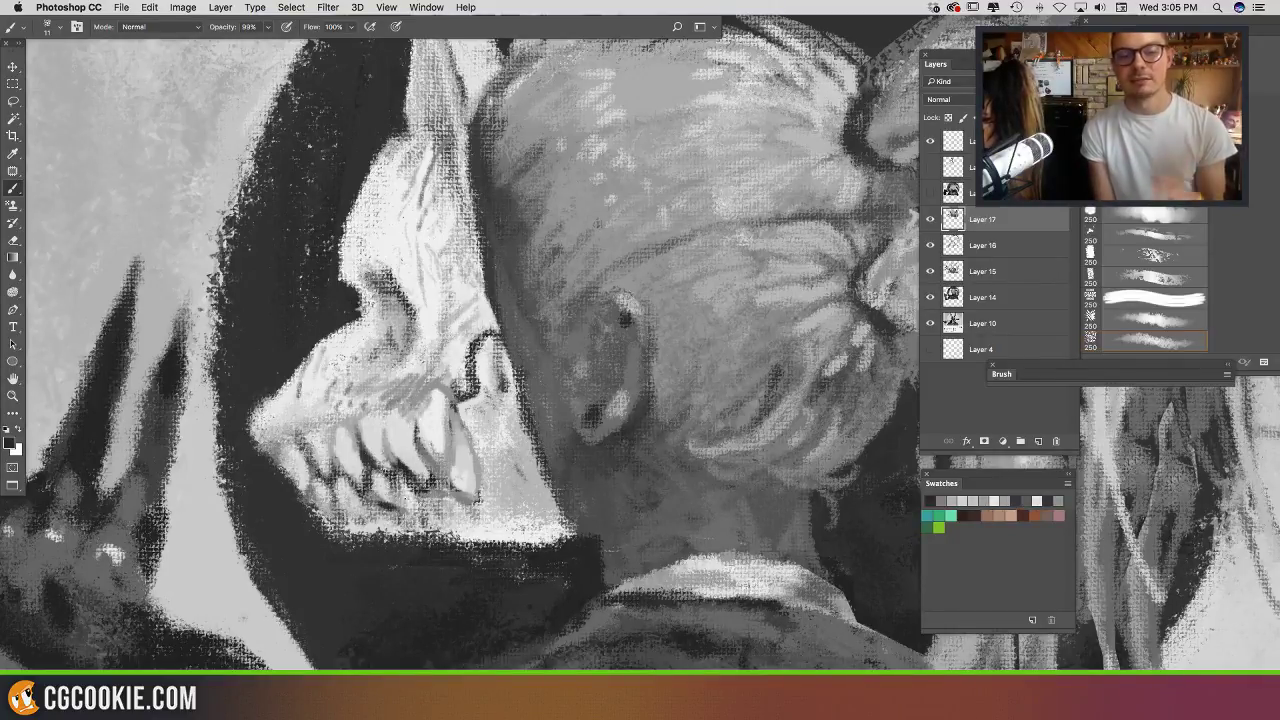
Step: Rework the edges and dark gaps of the rear lower teeth with sampled light and dark greys
left_click(457, 505, "alt")
mouse_move(438, 455)
left_mouse_down()
mouse_move(445, 491)
mouse_move(482, 498)
mouse_move(476, 508)
mouse_move(502, 441)
left_mouse_up()
key("super+z")
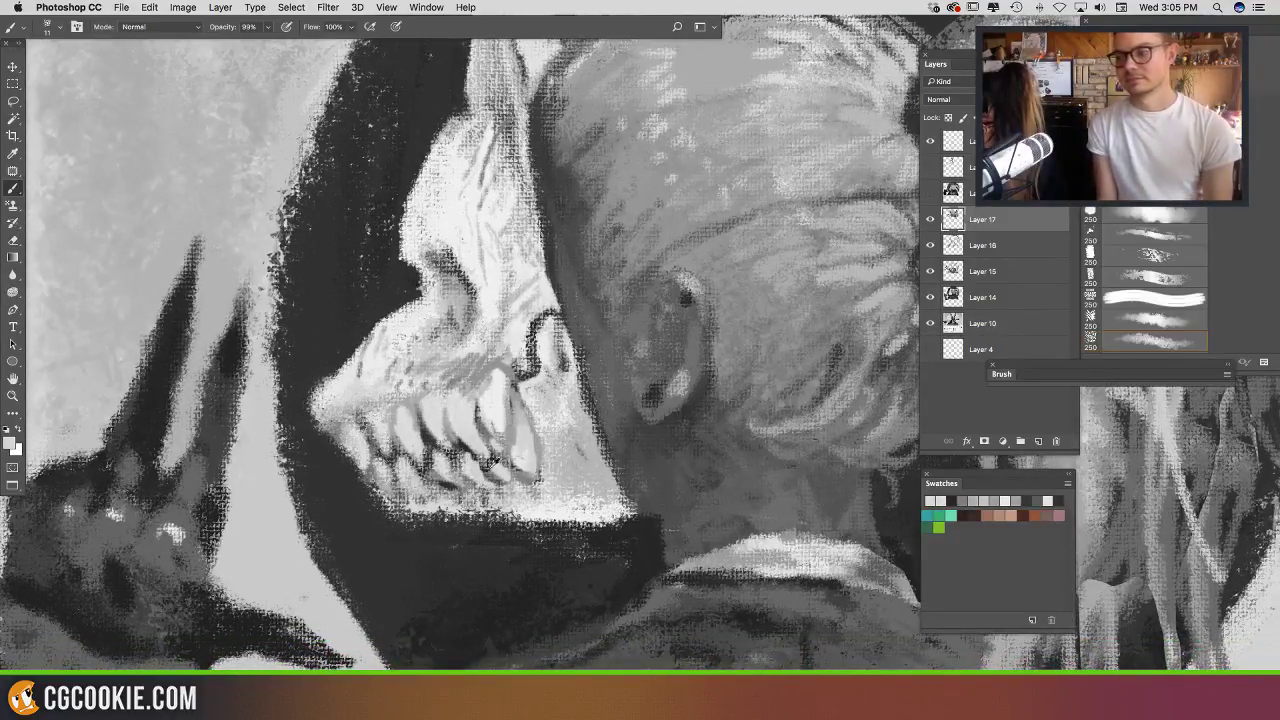
left_click(488, 469, "alt")
left_click_drag(476, 487, 516, 510)
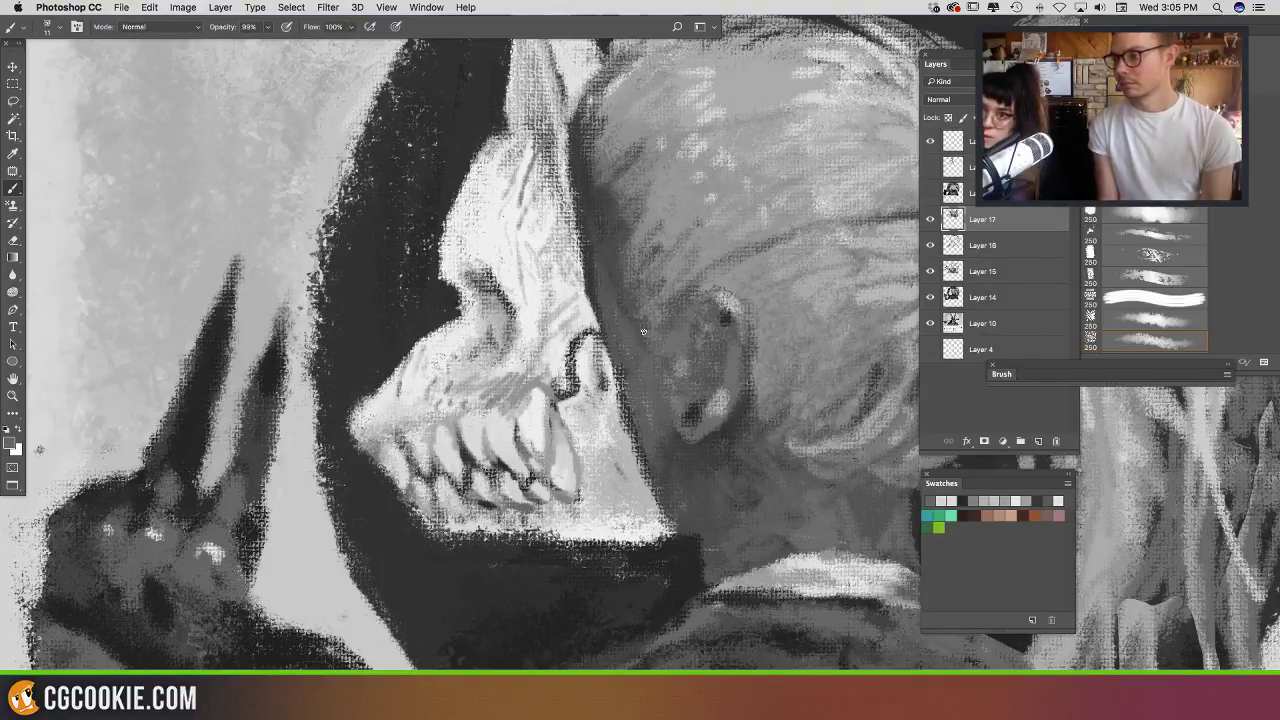
Step: Thin the dark crack around the mask's jaw joint with a sampled light grey
left_click_drag(660, 384, 627, 342)
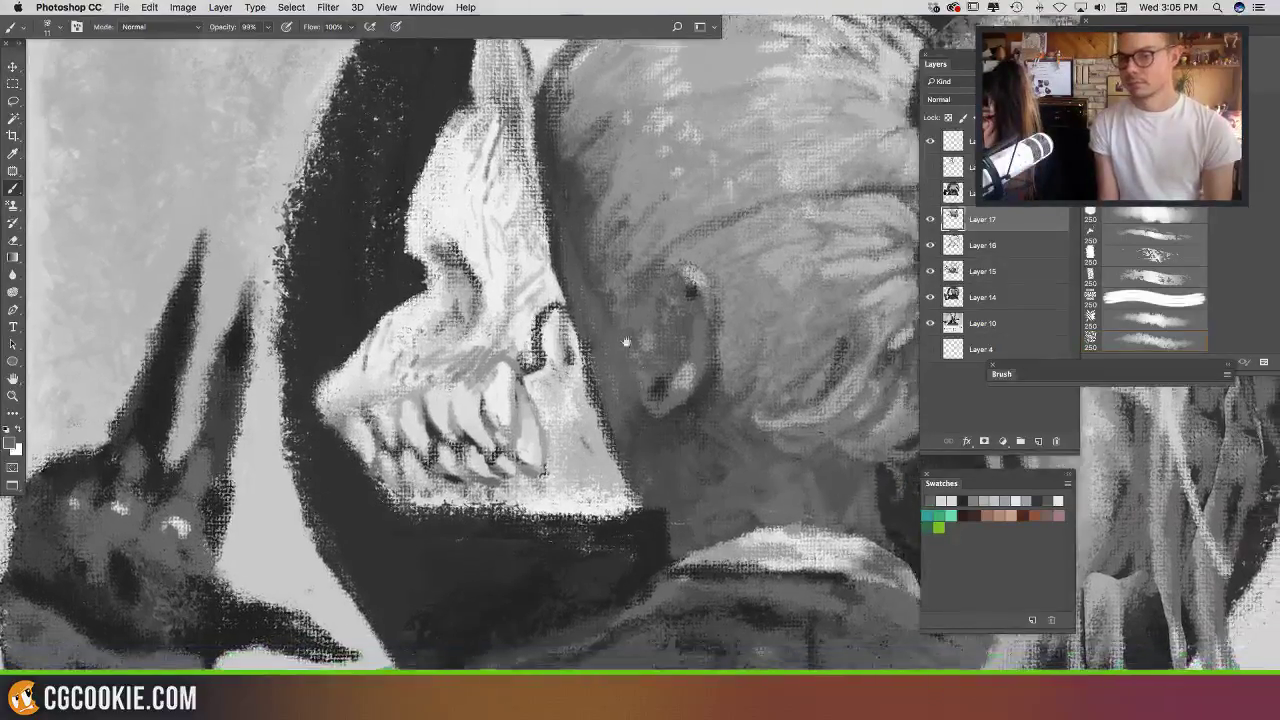
left_click(552, 337, "alt")
mouse_move(556, 325)
left_mouse_down()
mouse_move(538, 316)
mouse_move(540, 343)
left_mouse_up()
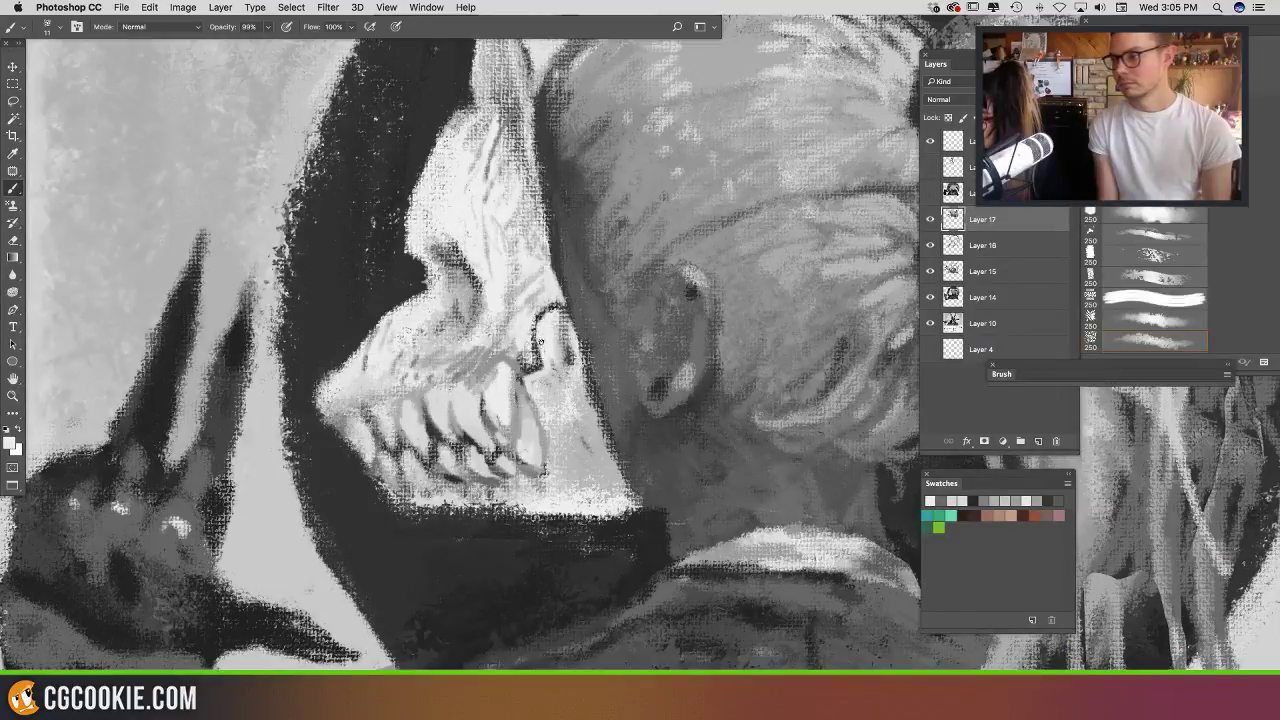
left_click(527, 312, "alt")
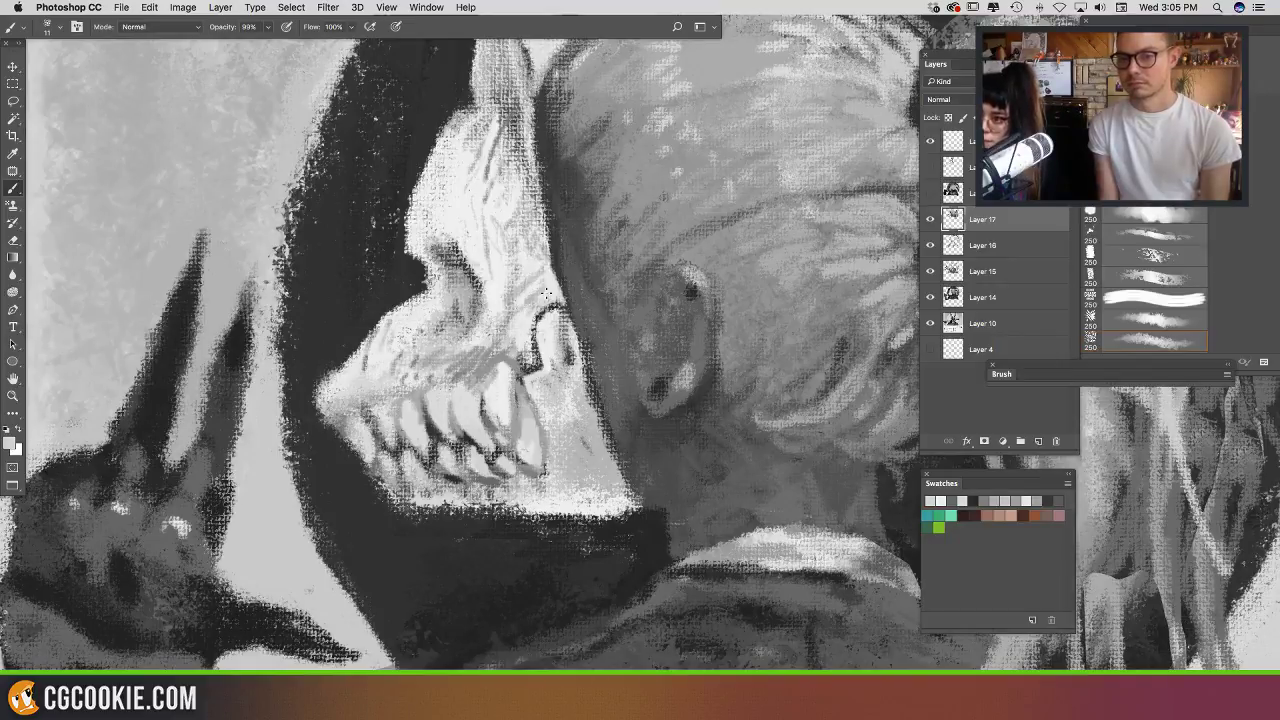
Step: Reshape the jaw joint into a rounded light knob with a small dark hollow, using sampled greys
left_click_drag(613, 293, 610, 273)
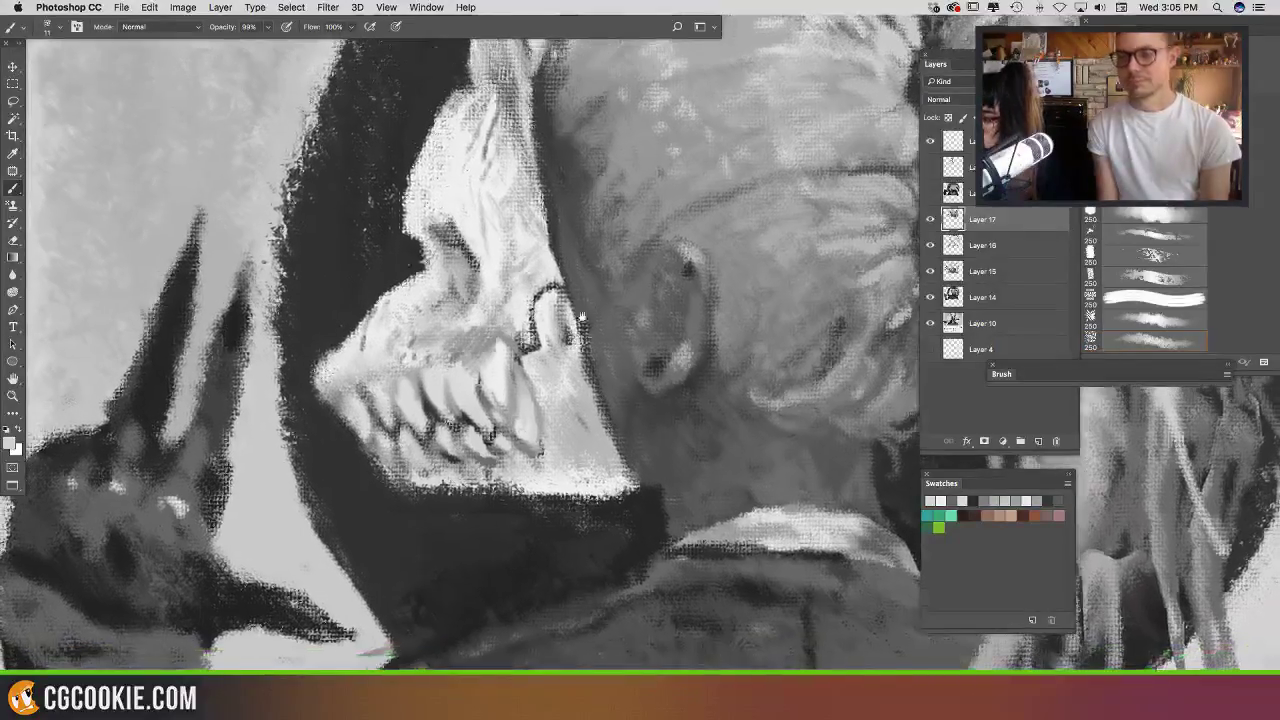
left_click(566, 314, "alt")
mouse_move(566, 313)
left_mouse_down()
mouse_move(557, 296)
mouse_move(568, 342)
left_mouse_up()
left_click(568, 337, "alt")
left_click(564, 336, "alt")
mouse_move(556, 317)
left_mouse_down()
mouse_move(569, 340)
mouse_move(549, 328)
mouse_move(559, 317)
mouse_move(573, 328)
mouse_move(571, 346)
mouse_move(579, 310)
mouse_move(533, 325)
left_mouse_up()
left_click(555, 303, "alt")
left_click(563, 356, "alt")
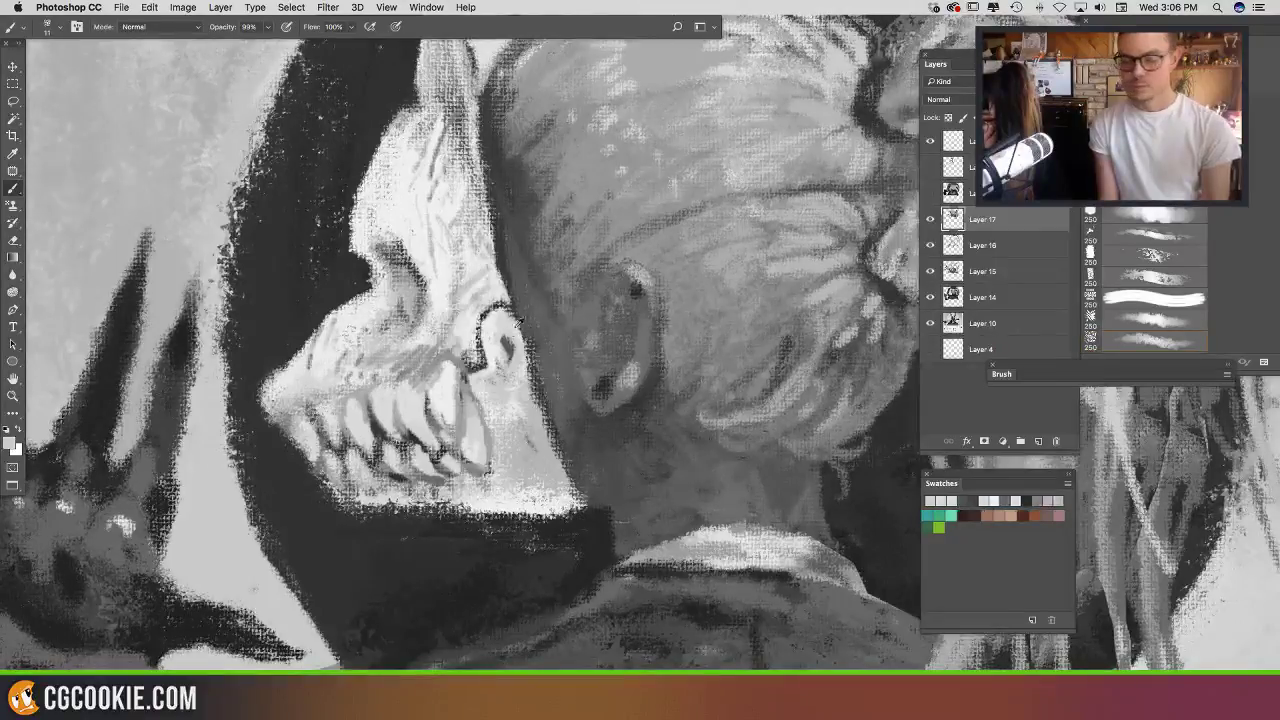
Step: Extend the cheekbone's rear tip past the mask's back edge in light grey and define it with sampled darks
left_click(499, 273, "alt")
left_click(504, 280)
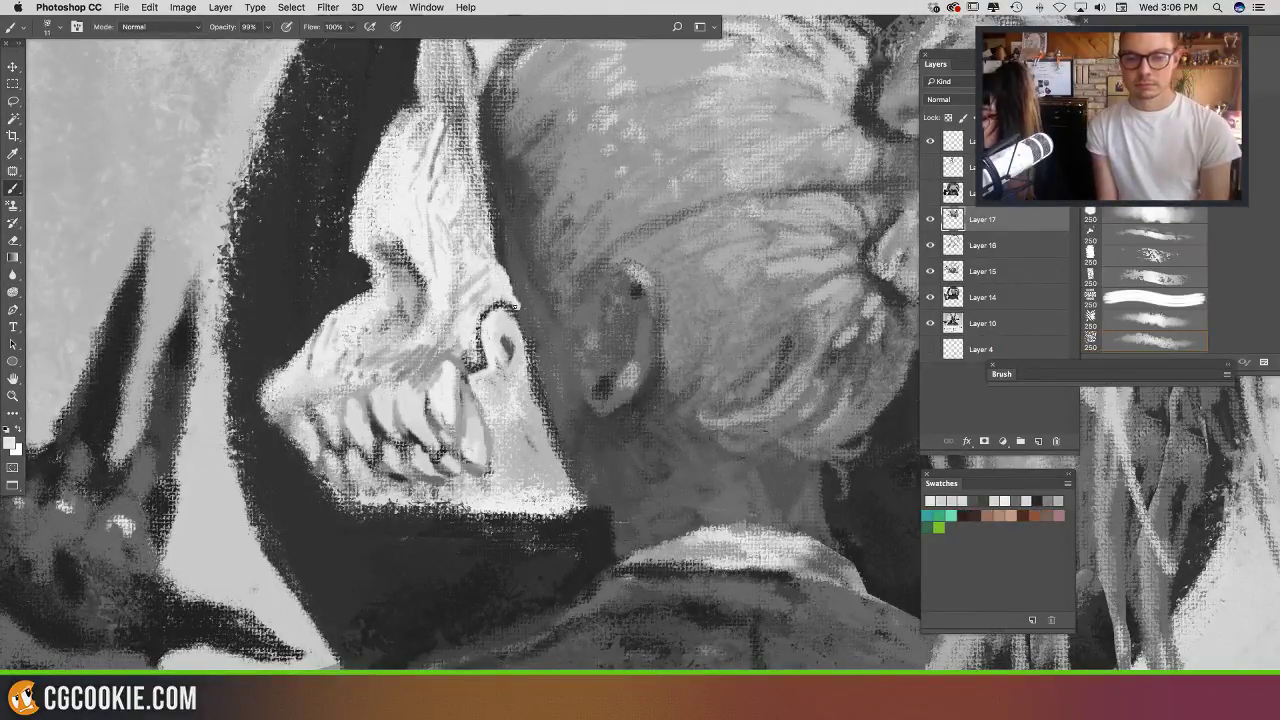
mouse_move(549, 298)
left_mouse_down()
mouse_move(532, 354)
mouse_move(506, 352)
mouse_move(508, 374)
left_mouse_up()
left_click(484, 306, "alt")
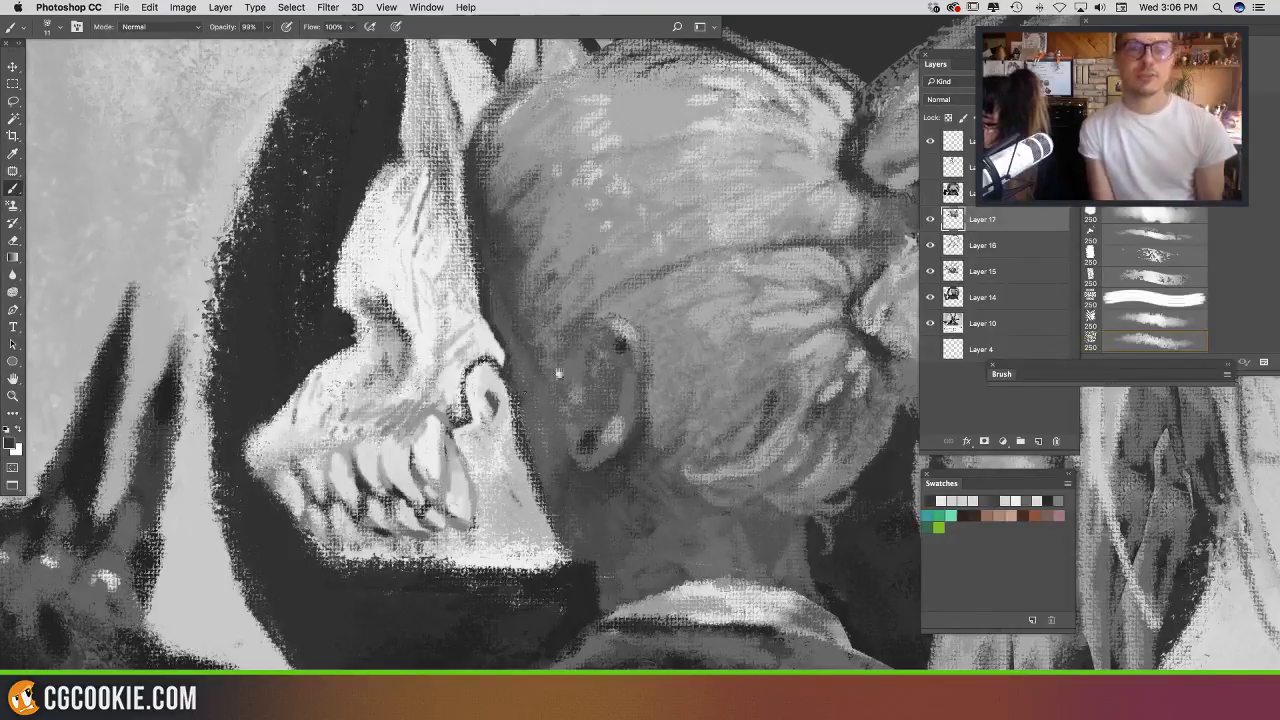
scroll(558, 374, "down", 3)
left_click(488, 323, "alt")
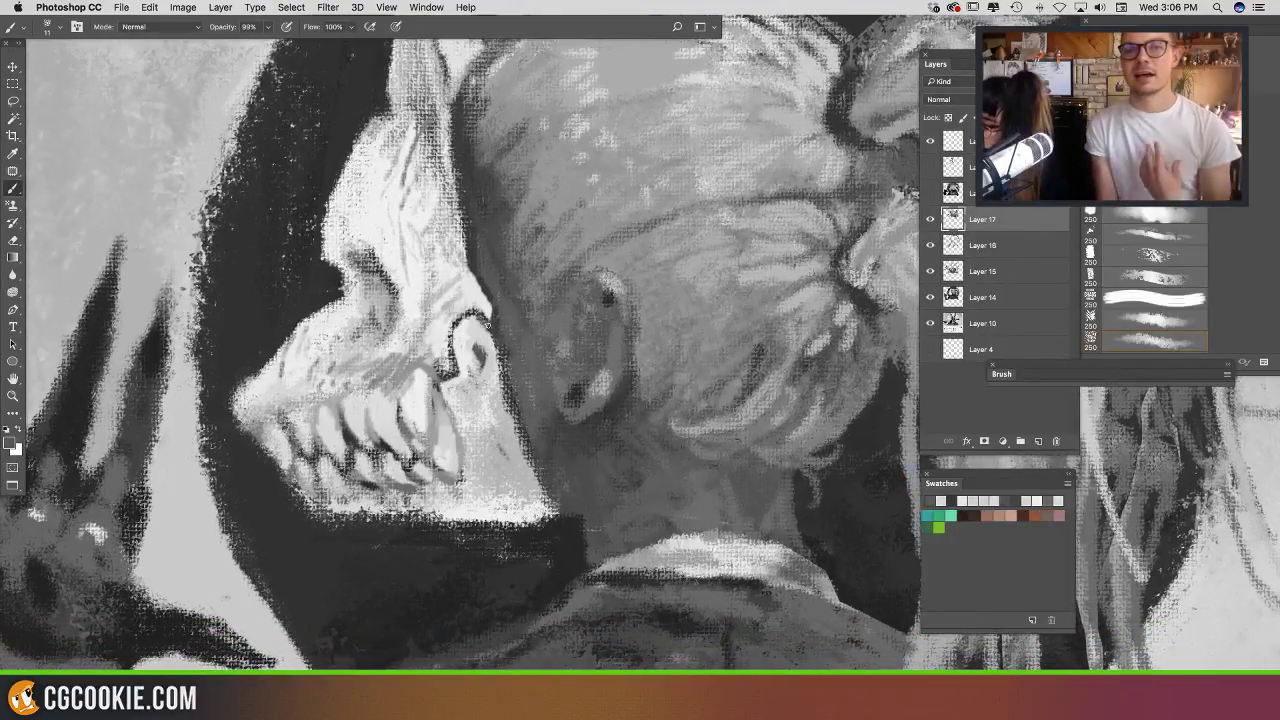
Step: Soften the dark outline around the jaw joint by painting over it with sampled lighter greys
left_click(480, 300, "alt")
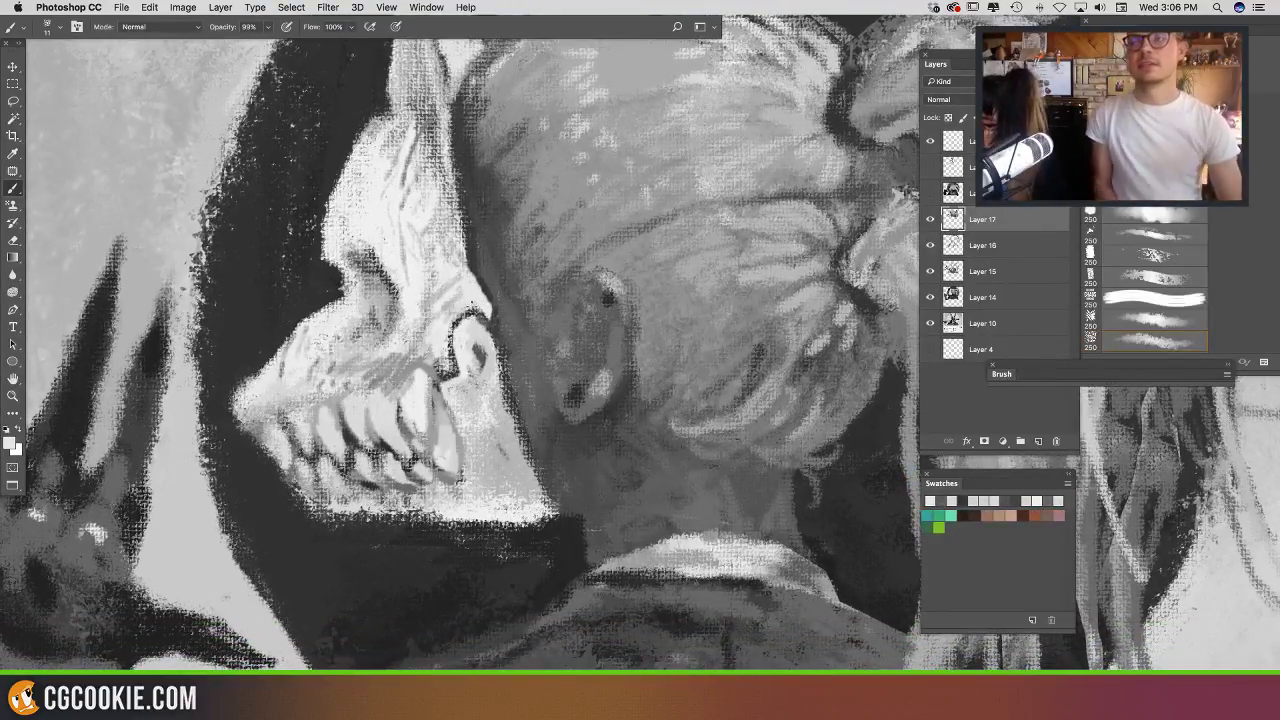
mouse_move(473, 303)
left_mouse_down()
mouse_move(452, 337)
mouse_move(472, 340)
mouse_move(456, 376)
mouse_move(446, 362)
mouse_move(440, 382)
mouse_move(435, 370)
mouse_move(443, 329)
mouse_move(465, 316)
mouse_move(450, 355)
mouse_move(460, 375)
mouse_move(487, 342)
mouse_move(481, 372)
left_mouse_up()
left_click(477, 336, "alt")
left_click(516, 321, "alt")
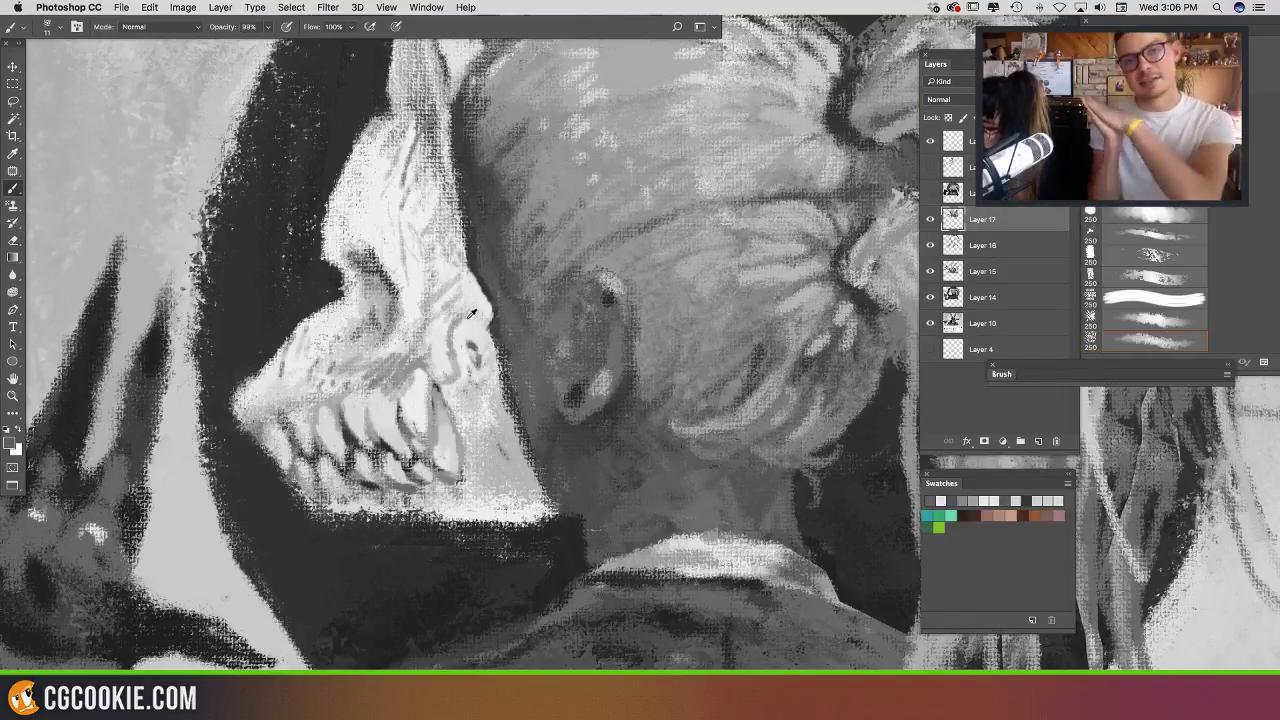
Step: Refine the shading around the jaw joint and the bone just in front of it with sampled light and mid greys
left_click(467, 317, "alt")
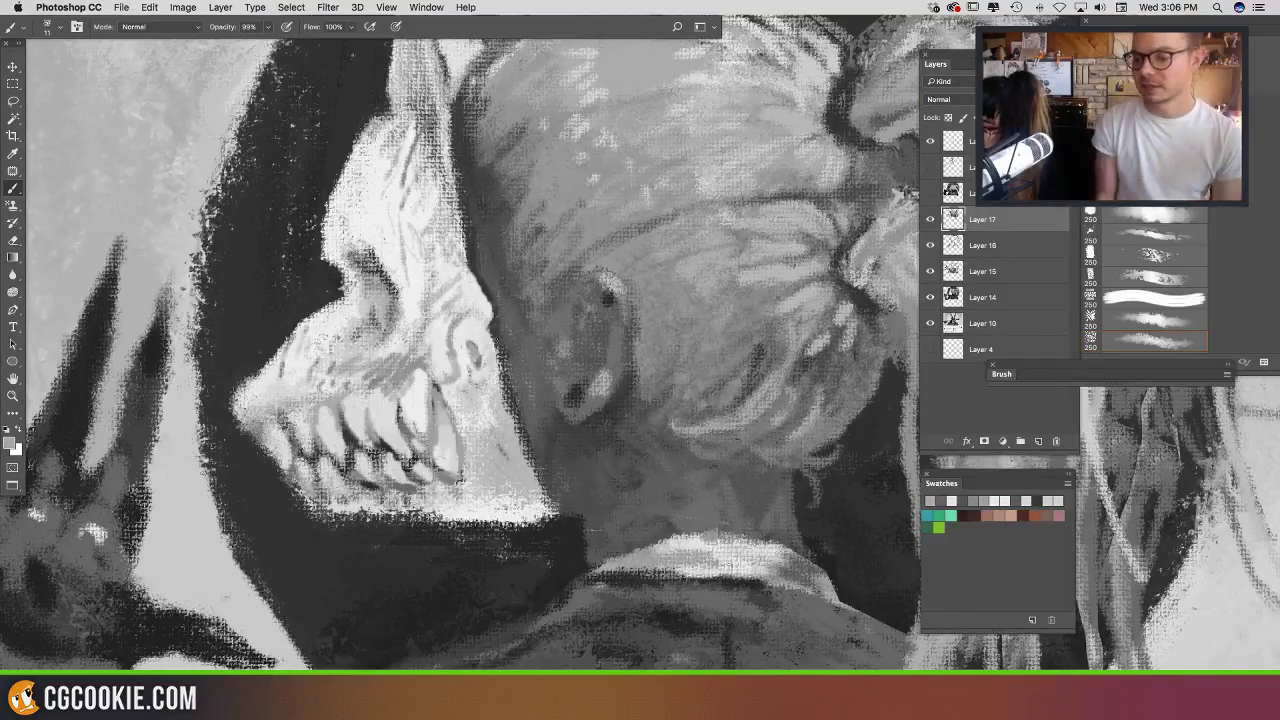
left_click_drag(509, 387, 481, 395)
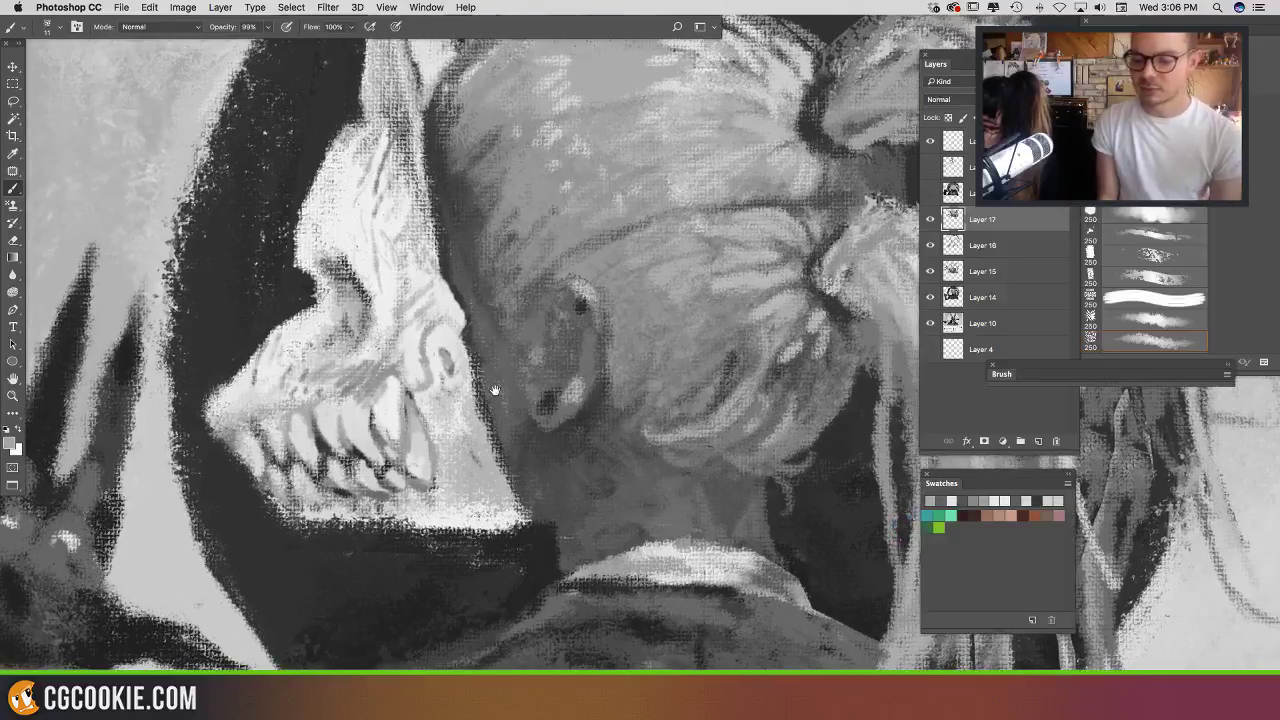
left_click(430, 333, "alt")
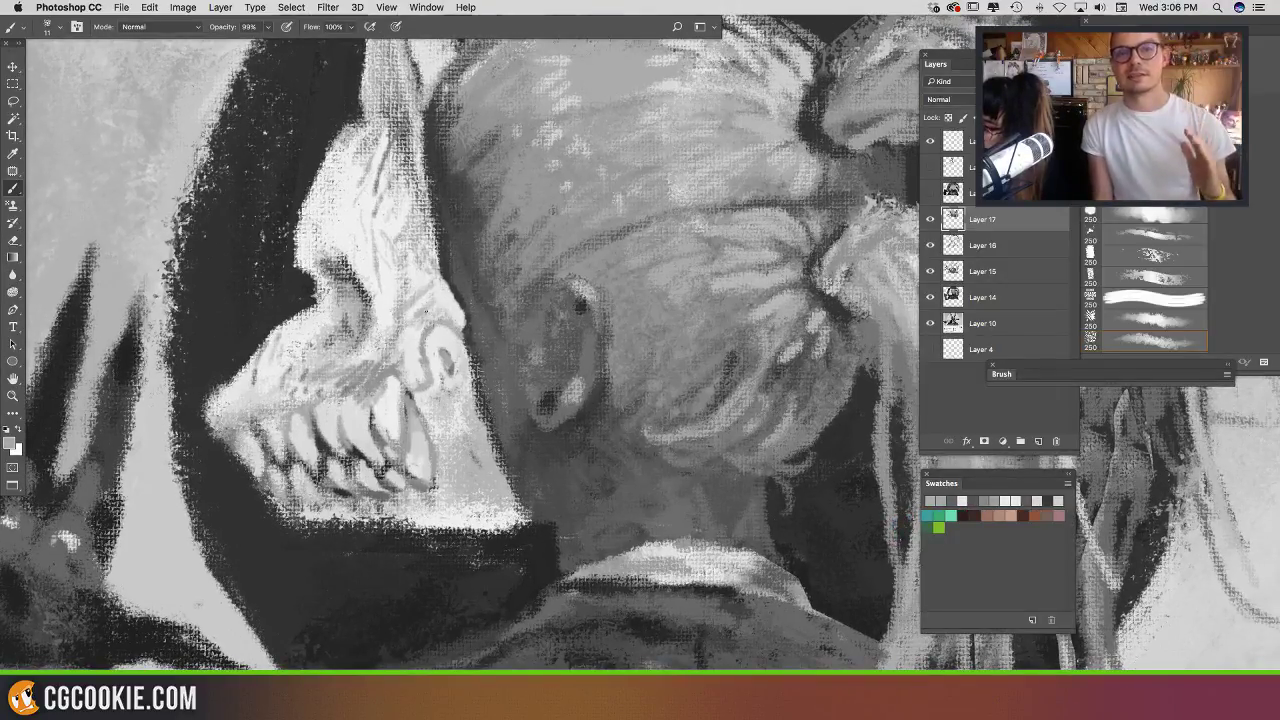
left_click_drag(407, 362, 418, 388)
mouse_move(506, 394)
left_mouse_down()
mouse_move(580, 431)
mouse_move(570, 590)
mouse_move(411, 358)
left_mouse_up()
Step: Paint a narrow dark gap behind the mask's rearmost fang, using sampled darks and greys to shape its edges
mouse_move(362, 416)
left_mouse_down()
mouse_move(384, 414)
mouse_move(372, 476)
mouse_move(389, 440)
mouse_move(500, 456)
mouse_move(448, 426)
mouse_move(458, 460)
left_mouse_up()
left_click(343, 431, "alt")
left_click(366, 464, "alt")
left_click(355, 462, "alt")
left_click(458, 448, "alt")
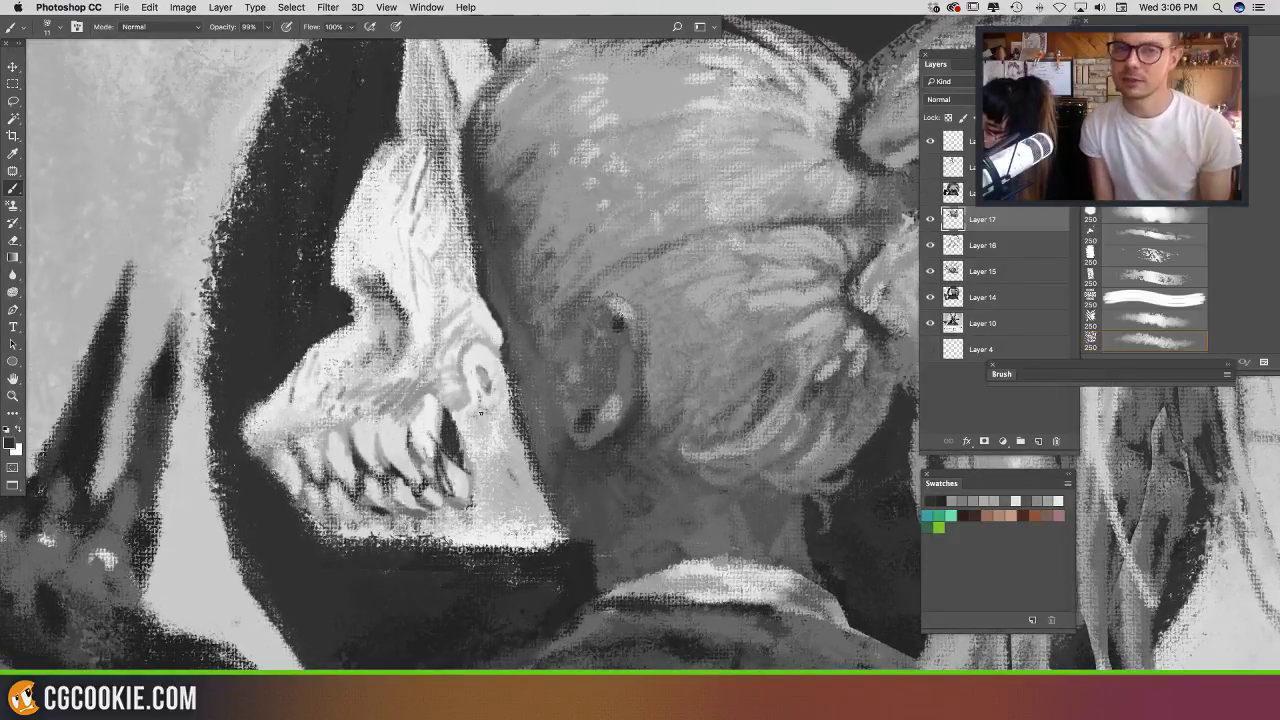
left_click_drag(552, 413, 501, 409)
left_click(404, 339, "alt")
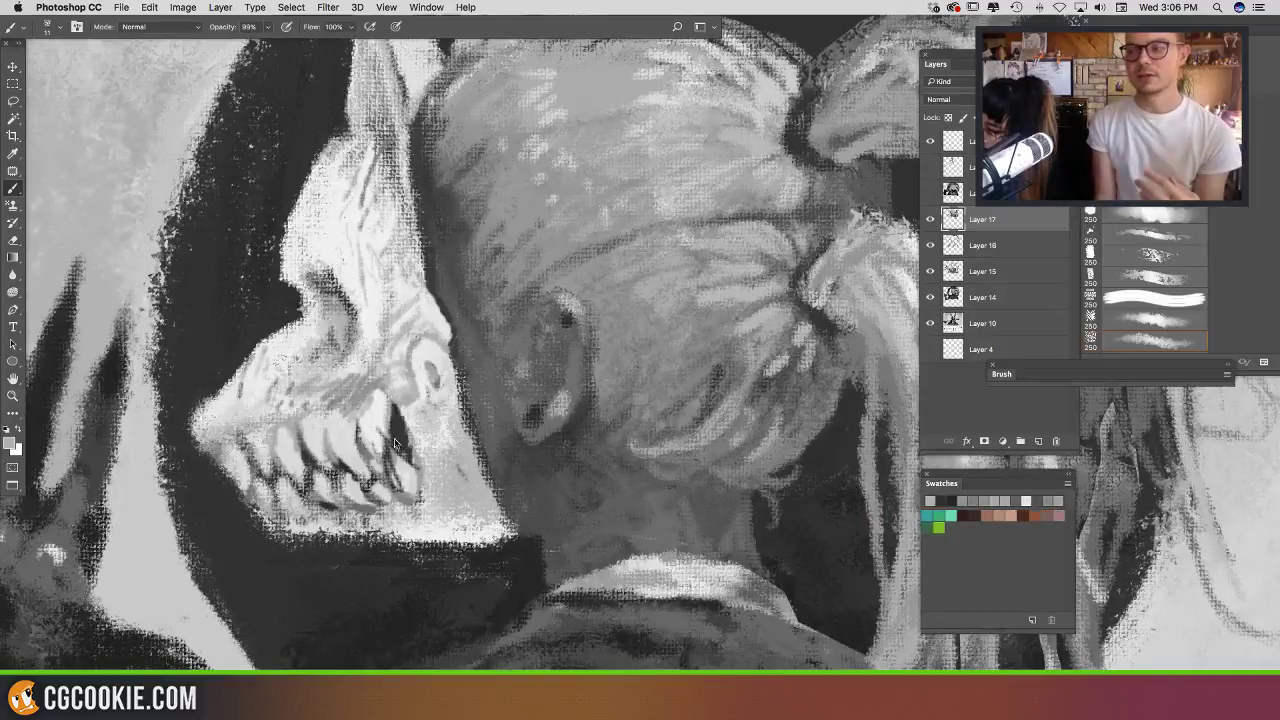
mouse_move(396, 444)
left_mouse_down()
mouse_move(402, 416)
mouse_move(404, 450)
mouse_move(394, 446)
mouse_move(407, 456)
mouse_move(449, 455)
mouse_move(485, 478)
left_mouse_up()
key("super+z")
left_click(386, 381, "alt")
key("super+z")
key("super+z")
Step: Break up the dark gap behind the rear fang with thin sinew-like strands in sampled greys
left_click(415, 435, "alt")
mouse_move(411, 420)
left_mouse_down()
mouse_move(420, 464)
mouse_move(391, 457)
mouse_move(422, 485)
left_mouse_up()
left_click(416, 406, "alt")
left_click(421, 432, "alt")
left_click(407, 427, "alt")
left_click(412, 459, "alt")
left_click(399, 420, "alt")
left_click_drag(389, 444, 425, 487)
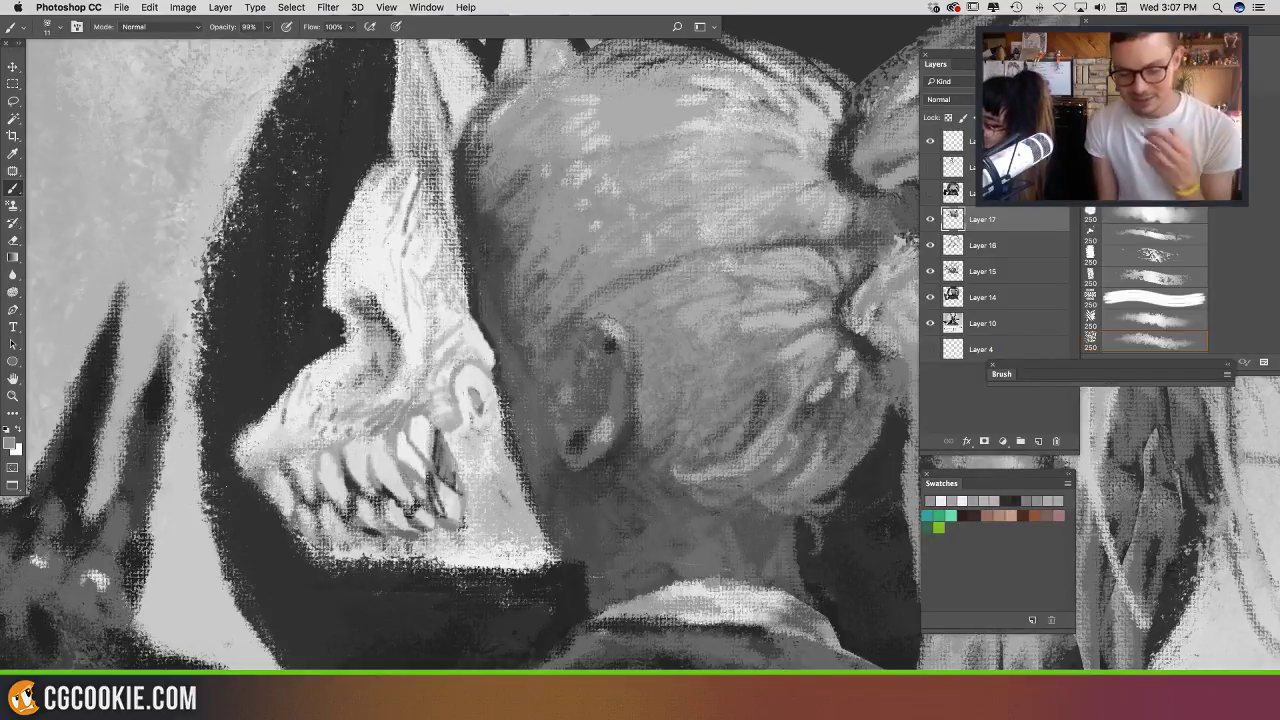
Step: Paint out the dark corner around the front horn's tip with background grey and sharpen the tip in sampled light grey
mouse_move(488, 460)
left_mouse_down()
mouse_move(474, 406)
mouse_move(445, 406)
mouse_move(488, 406)
mouse_move(516, 386)
mouse_move(516, 430)
mouse_move(470, 560)
mouse_move(380, 600)
mouse_move(281, 587)
left_mouse_up()
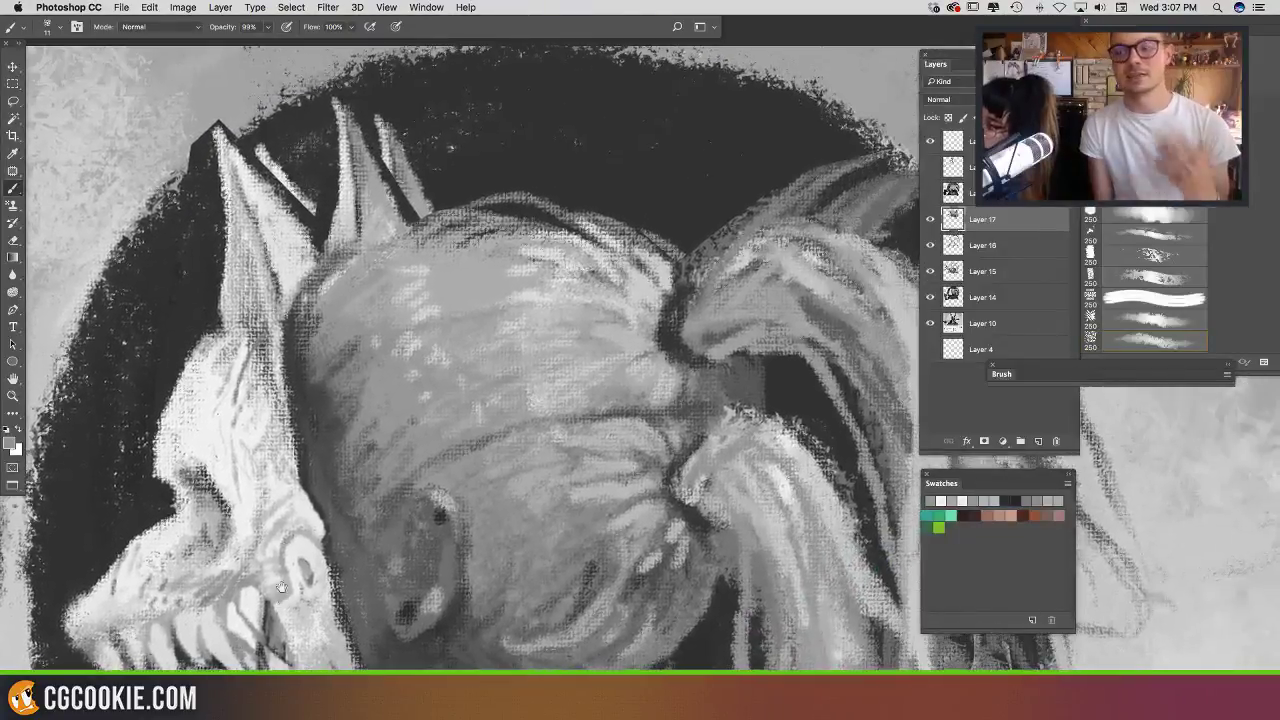
left_click_drag(194, 118, 198, 127)
left_click_drag(188, 166, 204, 132)
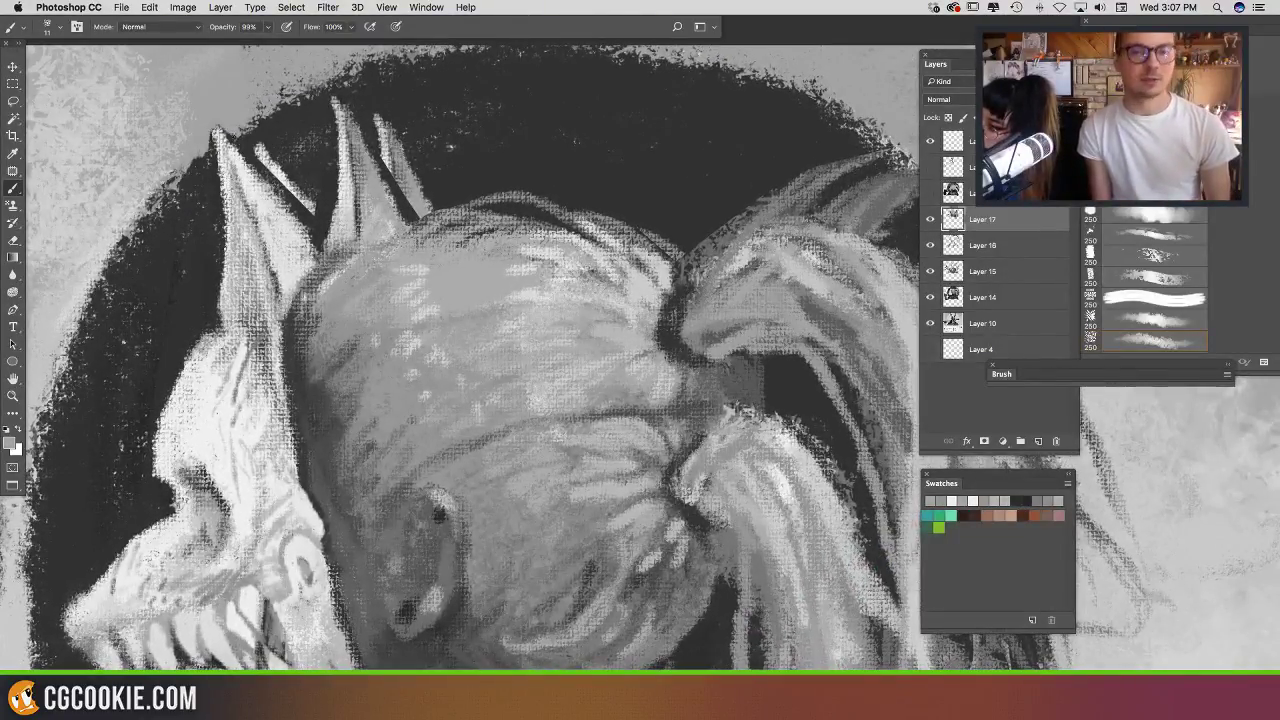
left_click(258, 186, "alt")
left_click_drag(230, 147, 213, 122)
Step: Paint over the two thin stray spikes behind the horns with the dark circle colour
left_click_drag(370, 225, 336, 257)
left_click(248, 186, "alt")
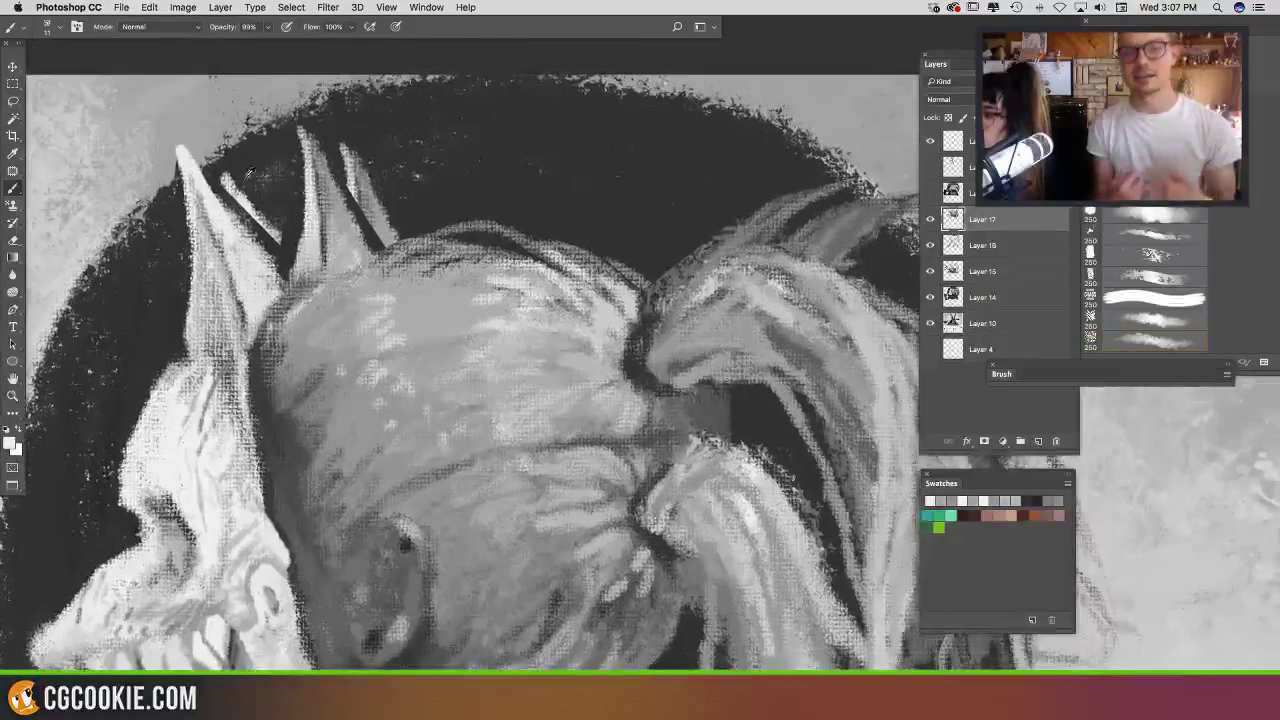
left_click_drag(308, 152, 312, 196)
left_click_drag(224, 174, 262, 234)
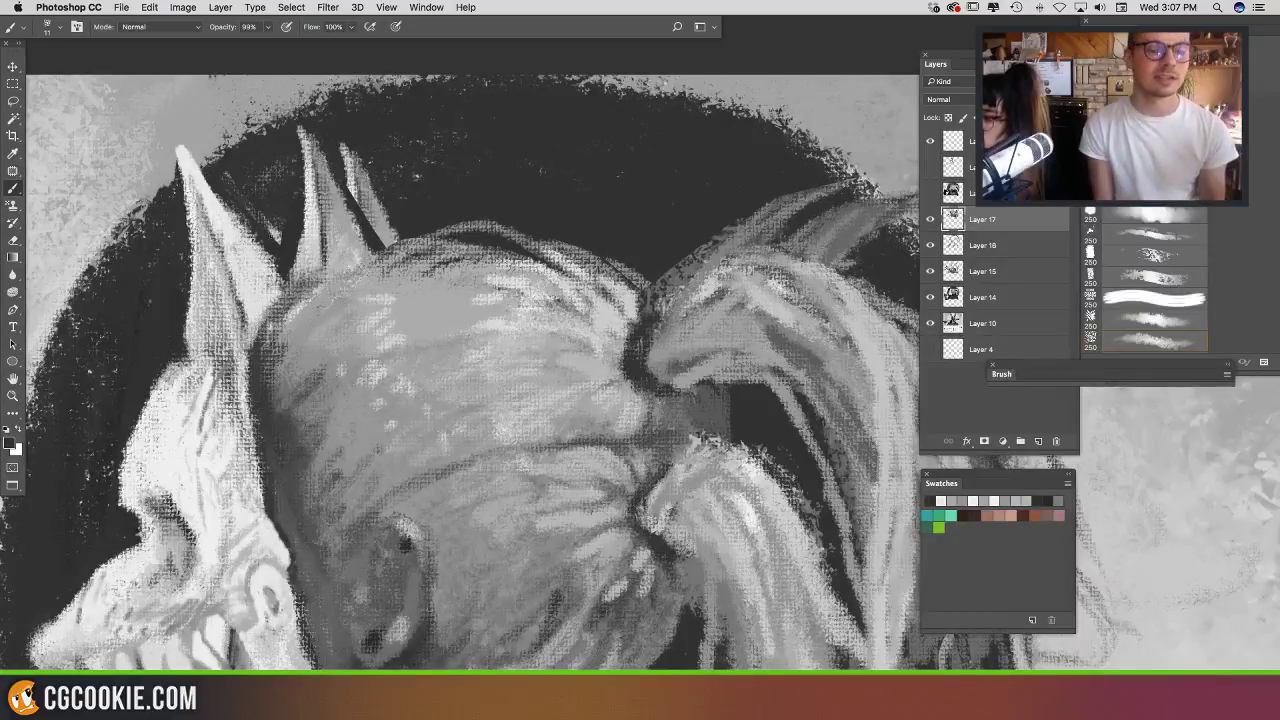
mouse_move(350, 168)
left_mouse_down()
mouse_move(378, 222)
mouse_move(352, 200)
mouse_move(385, 245)
mouse_move(345, 150)
mouse_move(366, 172)
left_mouse_up()
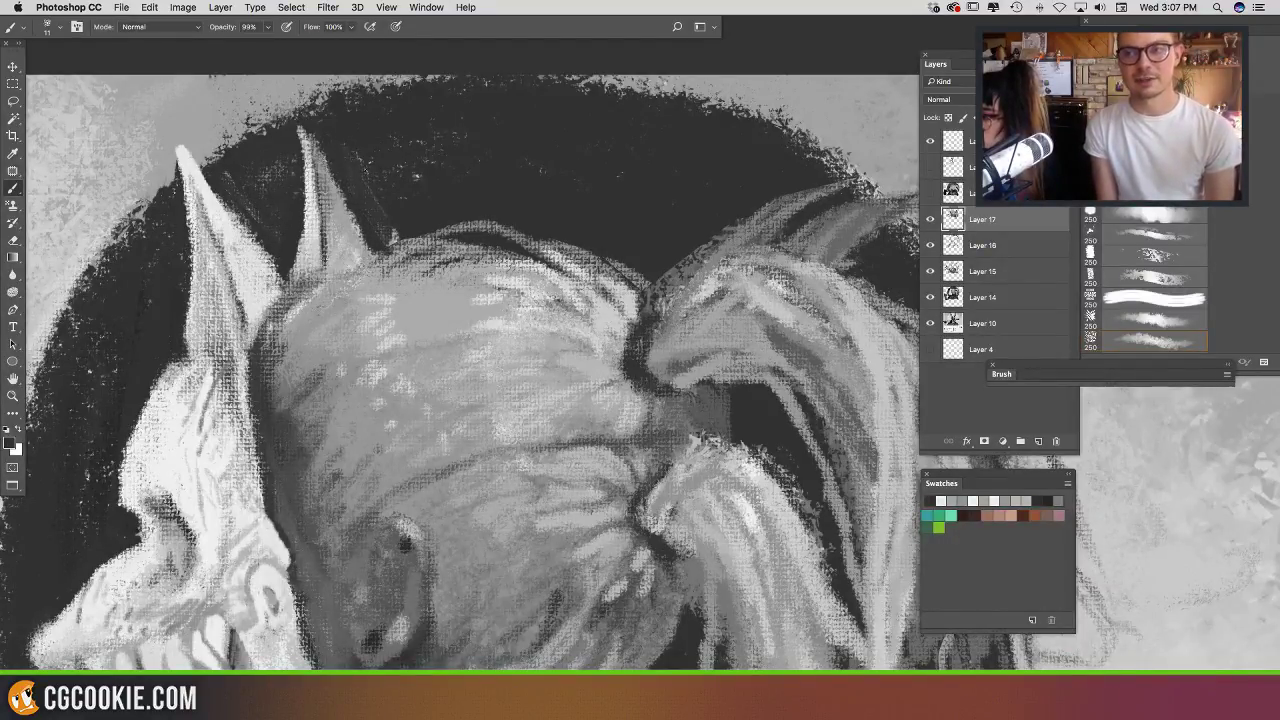
Step: Tidy the second horn's base where it meets the head, using sampled light and dark tones
left_click(312, 237, "alt")
mouse_move(320, 229)
left_mouse_down()
mouse_move(324, 265)
mouse_move(301, 273)
left_mouse_up()
left_click(308, 224, "alt")
left_click_drag(424, 274, 446, 228)
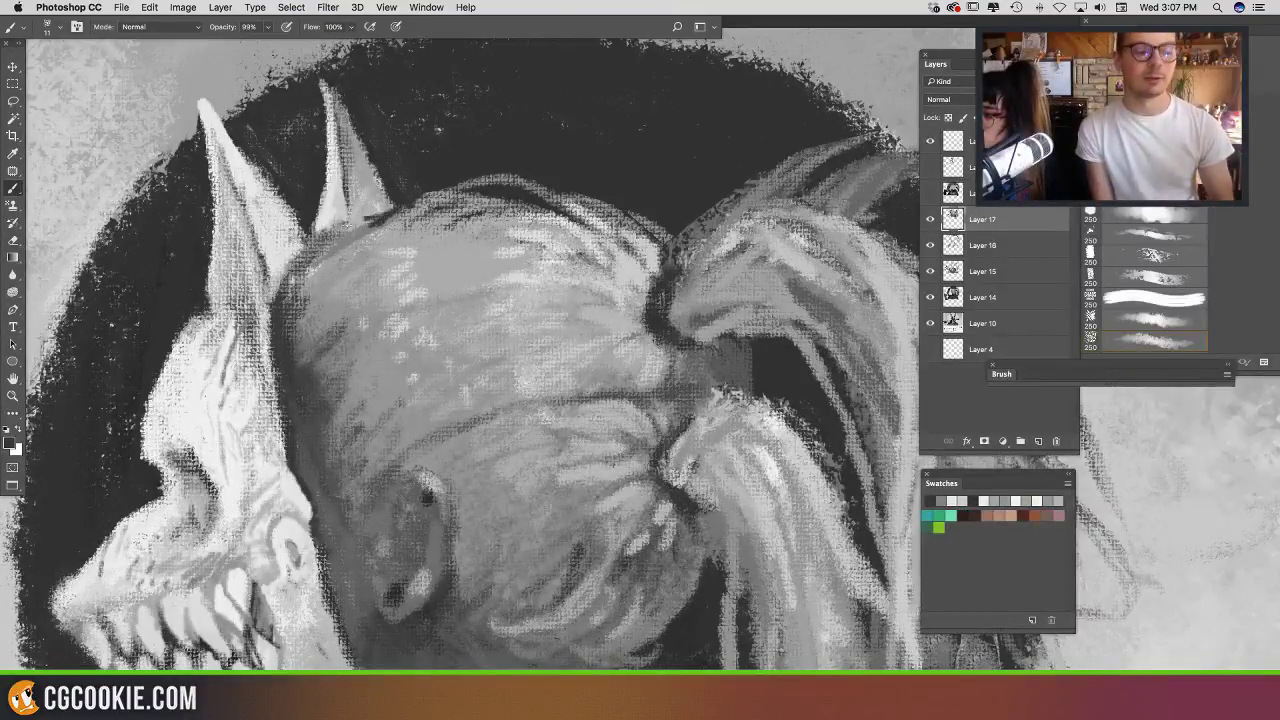
Step: Carve a ragged notch into the second horn's rear edge with the sampled dark background colour
mouse_move(480, 308)
left_mouse_down()
mouse_move(409, 227)
mouse_move(465, 191)
mouse_move(520, 254)
left_mouse_up()
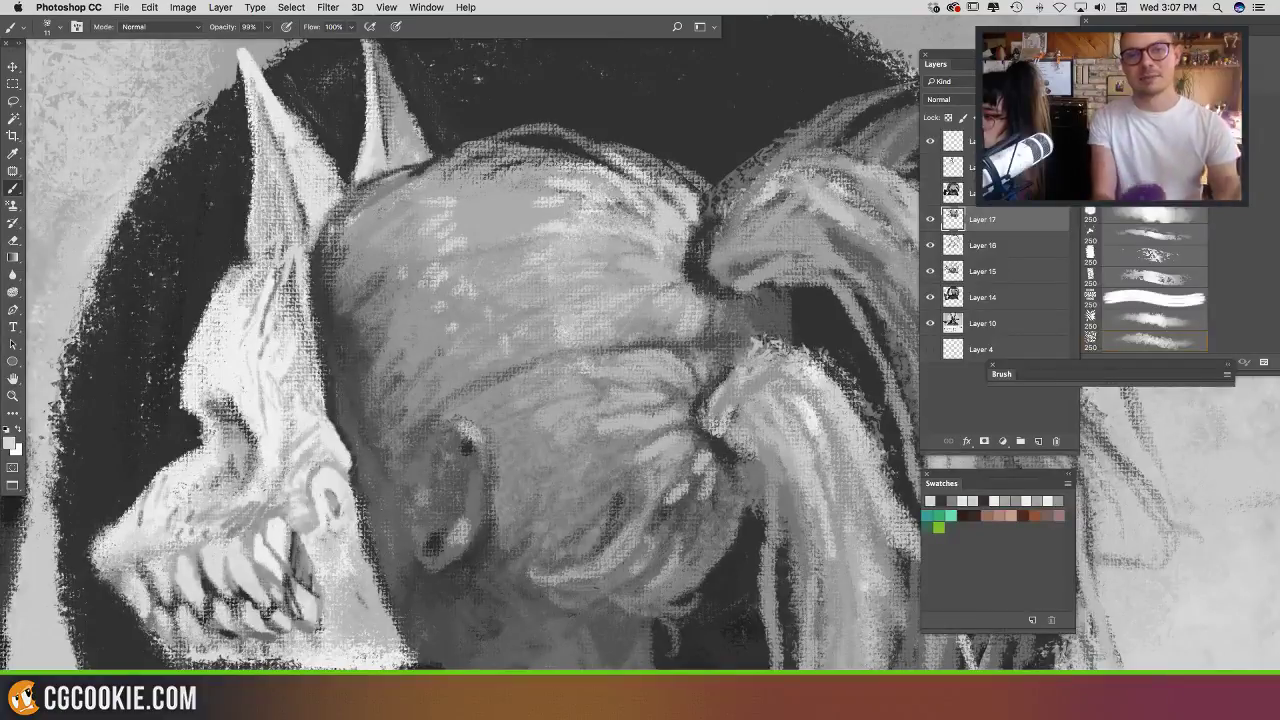
left_click_drag(375, 245, 440, 337)
left_click_drag(446, 394, 428, 272)
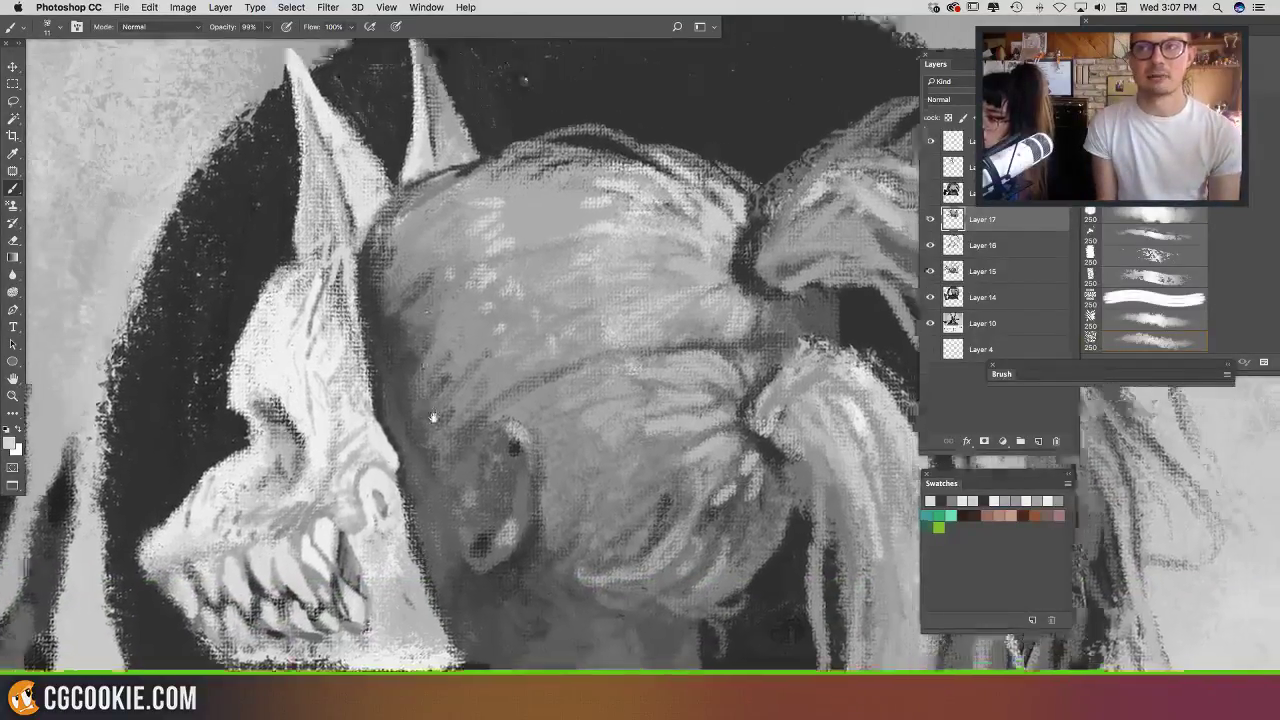
left_click_drag(434, 420, 442, 550)
left_click(454, 145, "alt")
left_click_drag(449, 173, 454, 203)
left_click(451, 218, "alt")
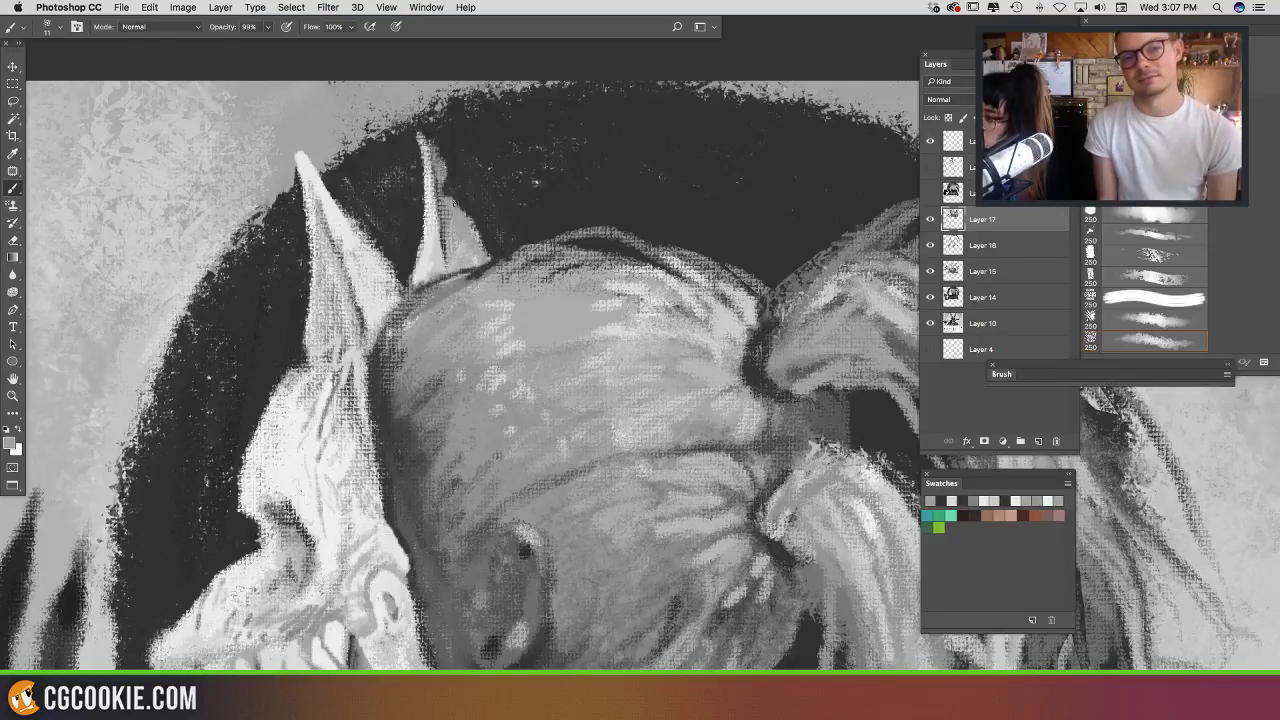
Step: Reshape the front tip of the mask's upper jaw into a rounded light knob with sampled darks and light greys
left_click_drag(498, 239, 500, 73)
left_click_drag(443, 229, 586, 106)
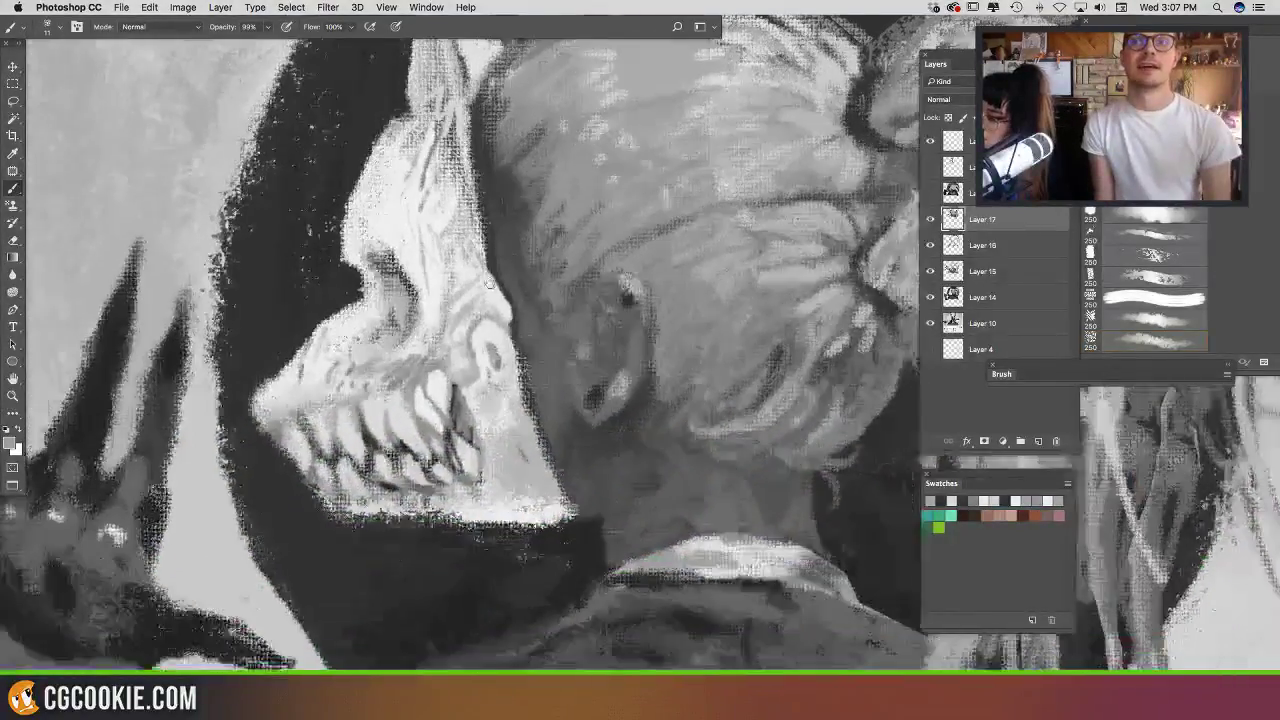
left_click(261, 406, "alt")
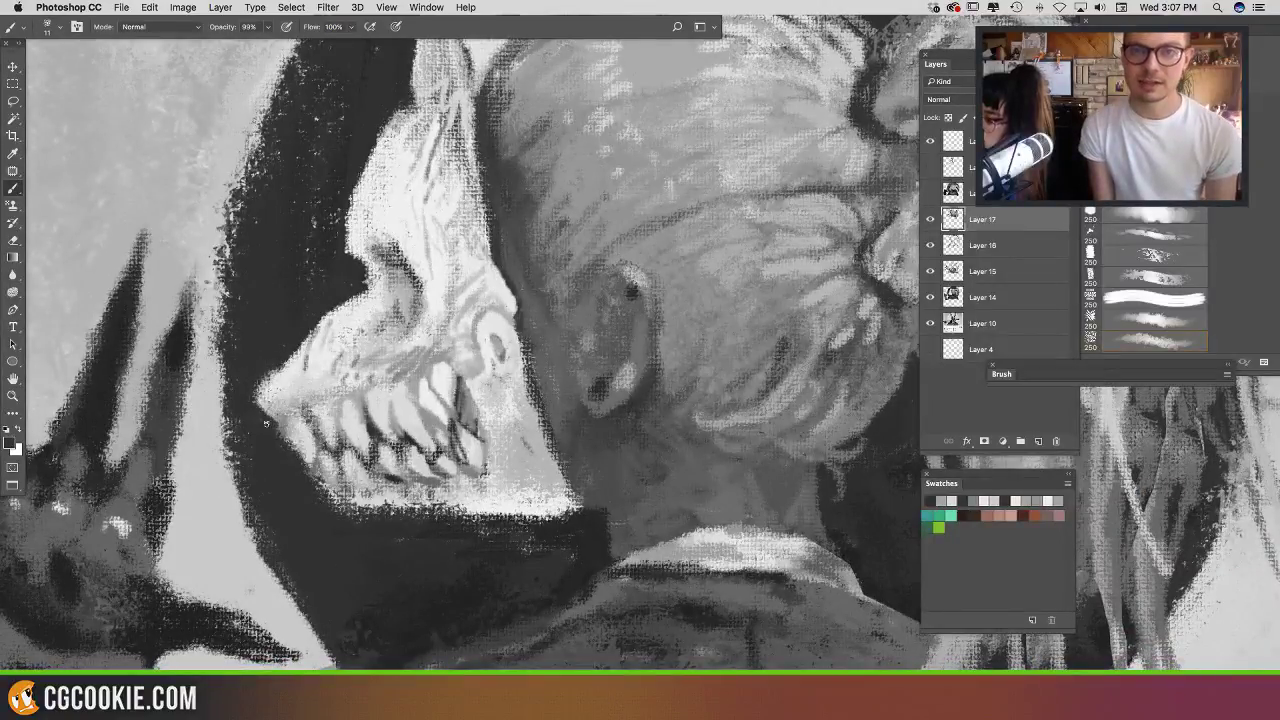
left_click(288, 399, "alt")
left_click(289, 374, "alt")
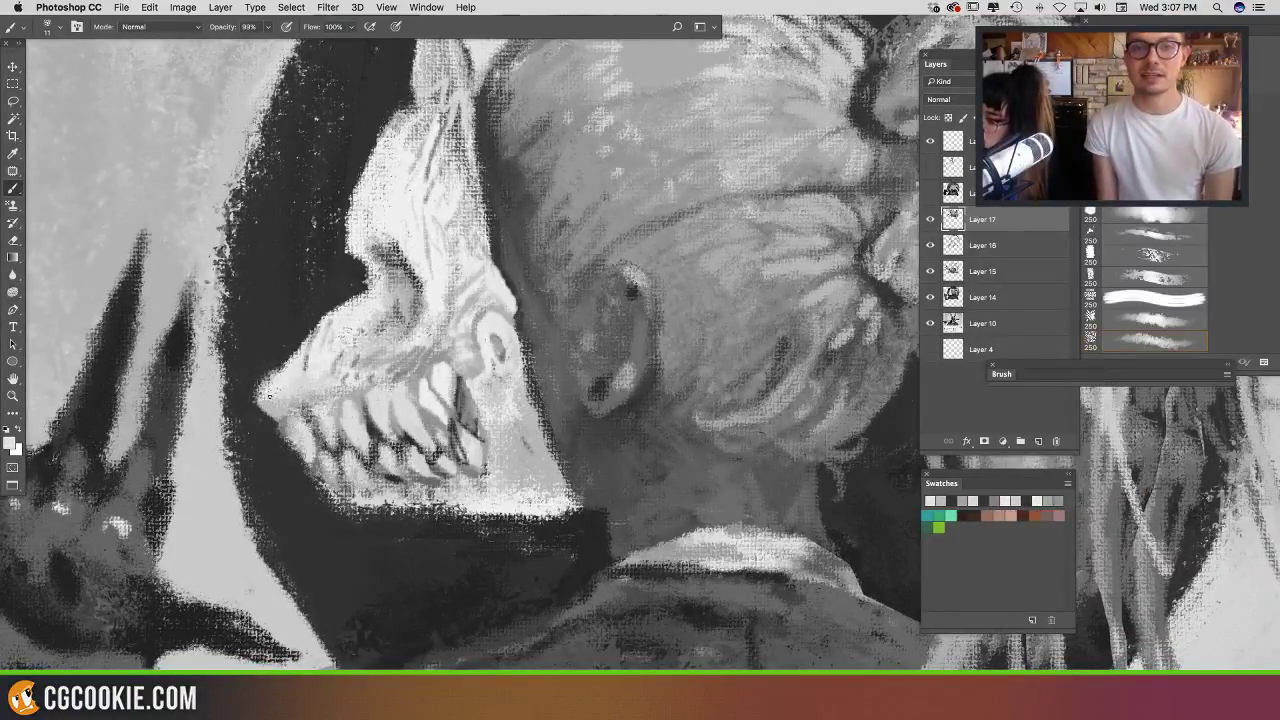
mouse_move(284, 376)
left_mouse_down()
mouse_move(257, 405)
mouse_move(278, 361)
mouse_move(264, 375)
mouse_move(361, 332)
left_mouse_up()
left_click(260, 367, "alt")
left_click(290, 358, "alt")
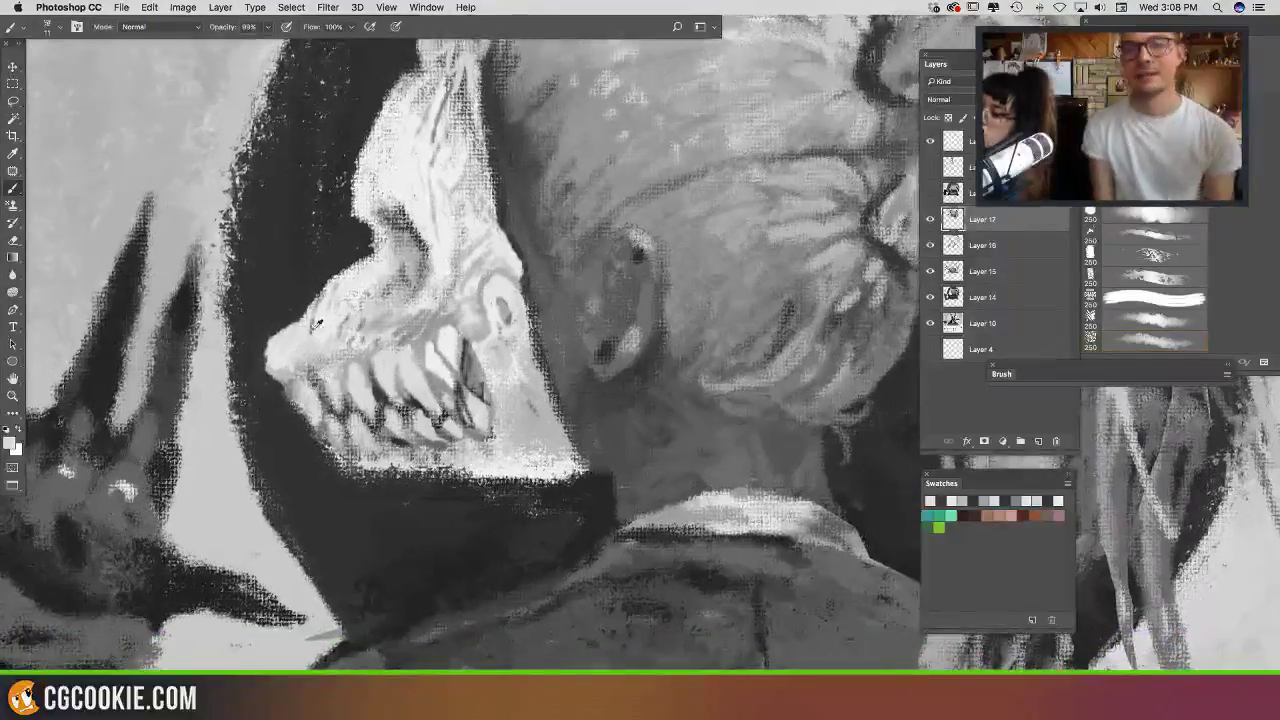
Step: Texture the upper jaw's bone between the front tip and the teeth with sampled mid and light greys
left_click(336, 306, "alt")
left_click(336, 357, "alt")
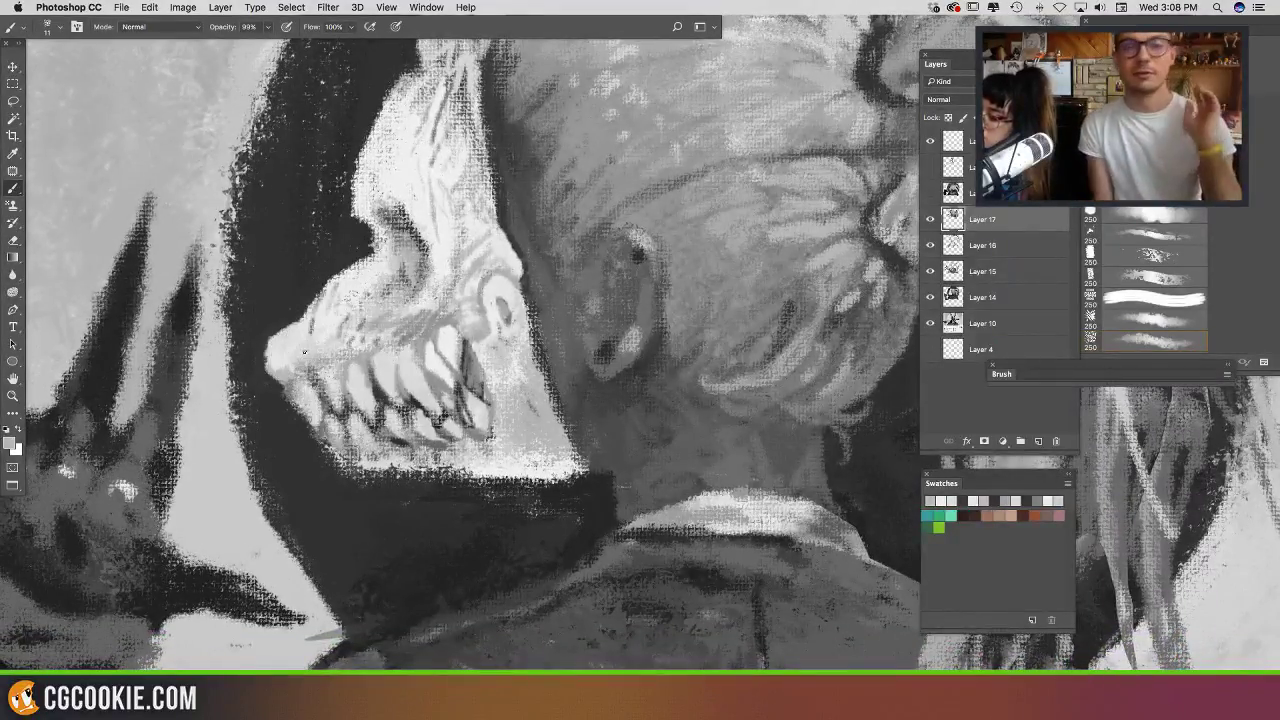
left_click(392, 313, "alt")
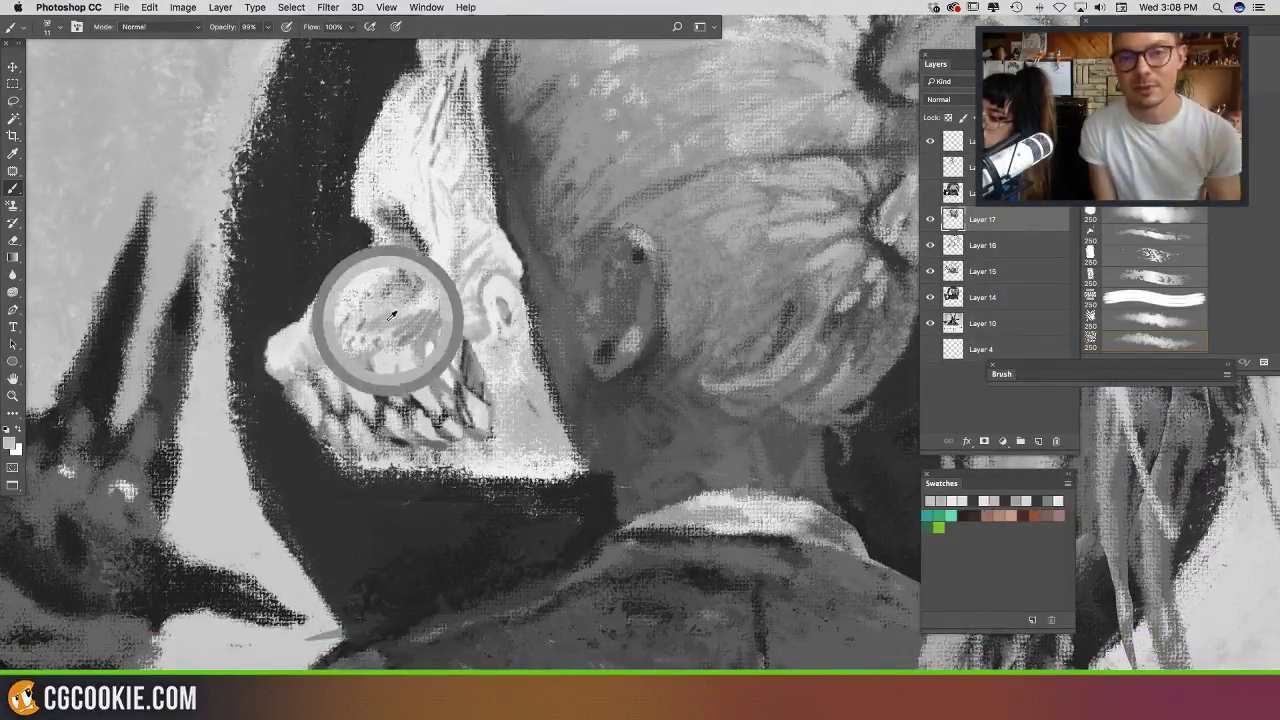
left_click(318, 320, "alt")
mouse_move(328, 336)
left_mouse_down()
mouse_move(307, 348)
mouse_move(334, 360)
left_mouse_up()
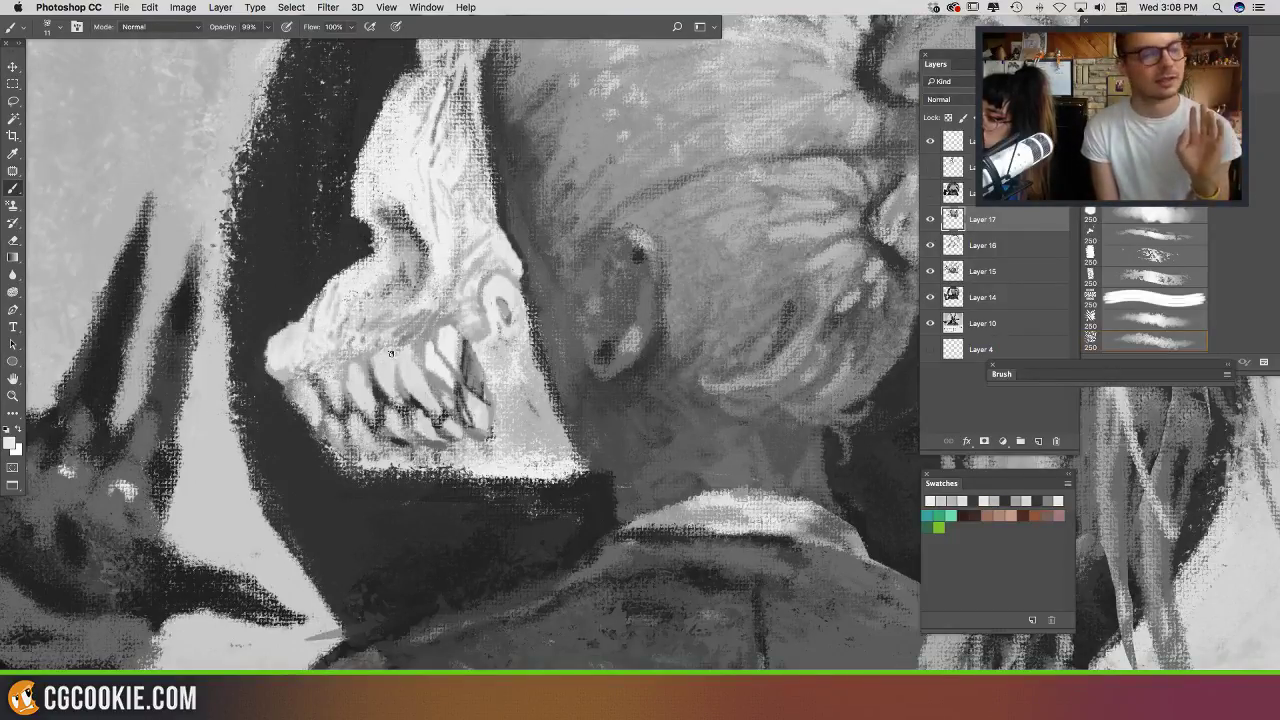
Step: Deepen the gaps between the upper teeth along the gum line with a sampled dark
left_click_drag(437, 370, 411, 418)
left_click(389, 370, "alt")
left_click(416, 296, "alt")
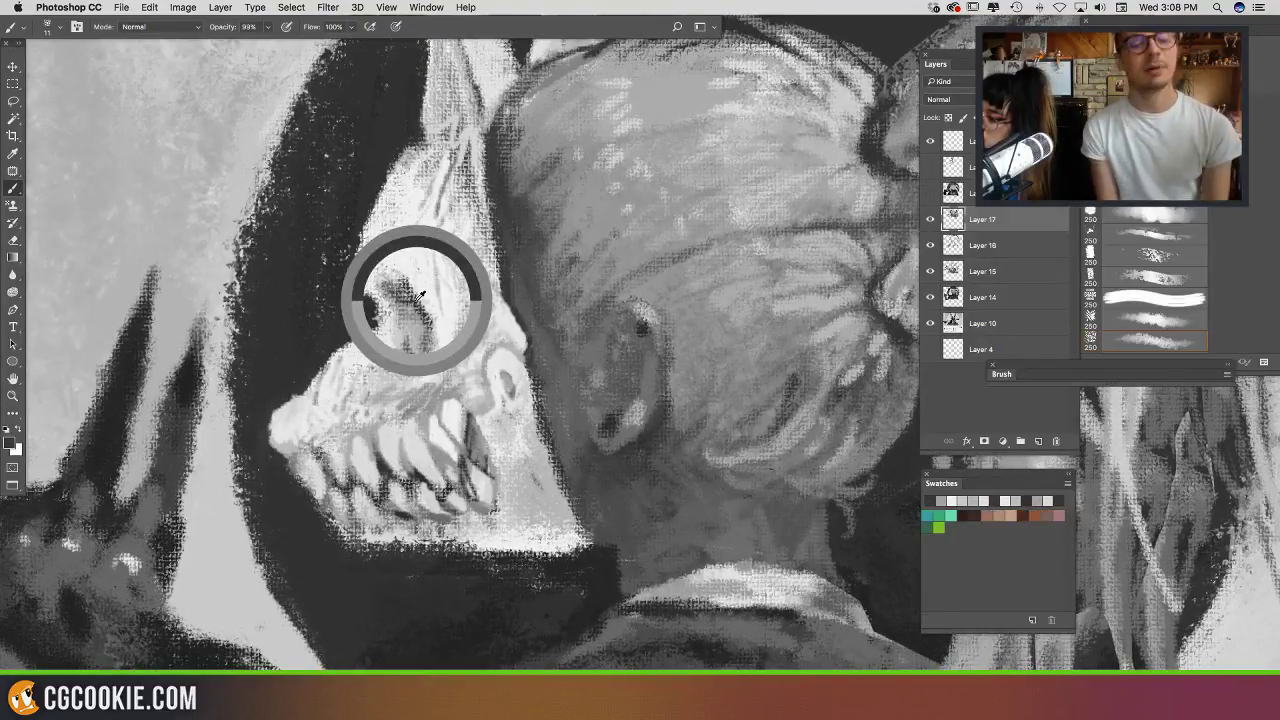
left_click_drag(458, 310, 410, 254)
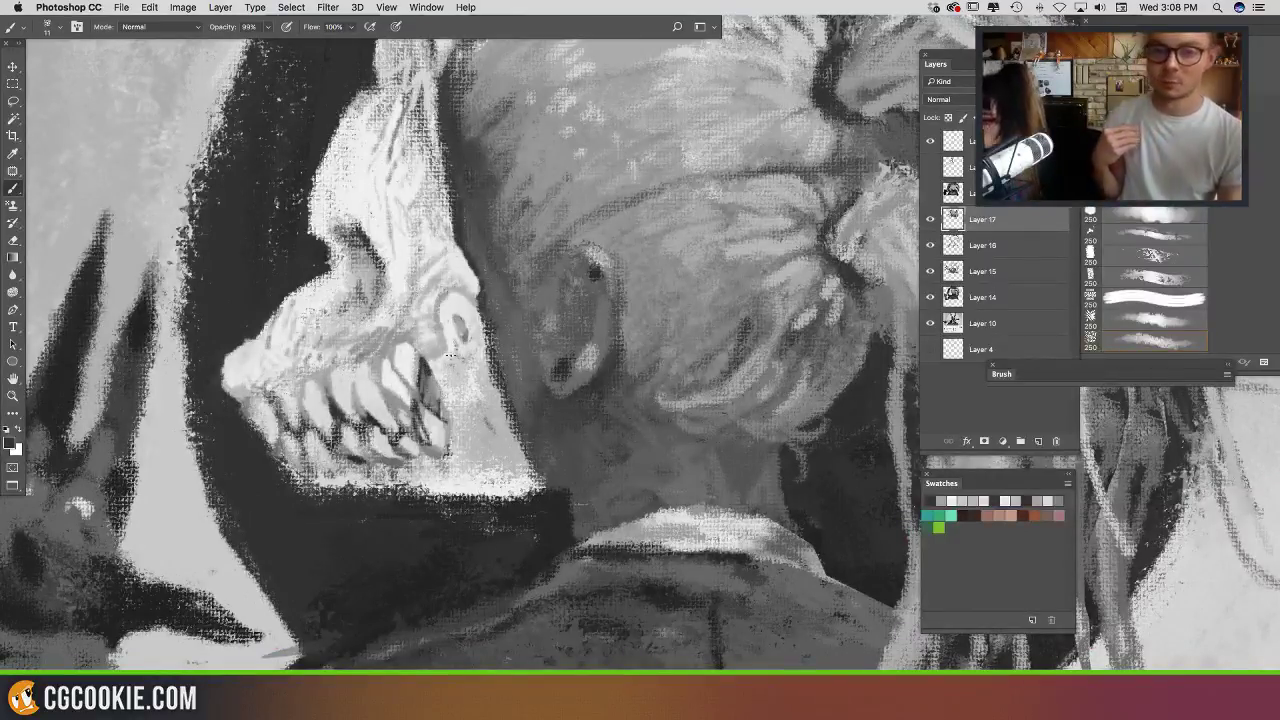
left_click_drag(487, 391, 489, 386)
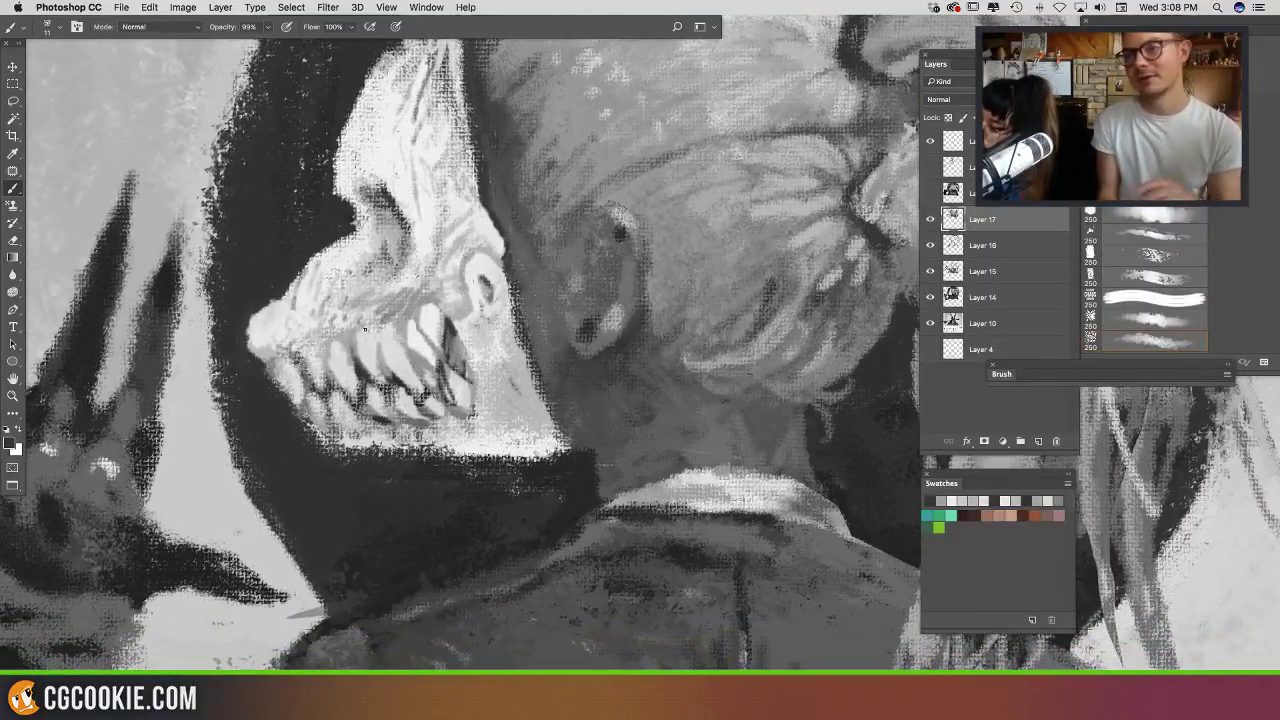
left_click_drag(411, 354, 437, 354)
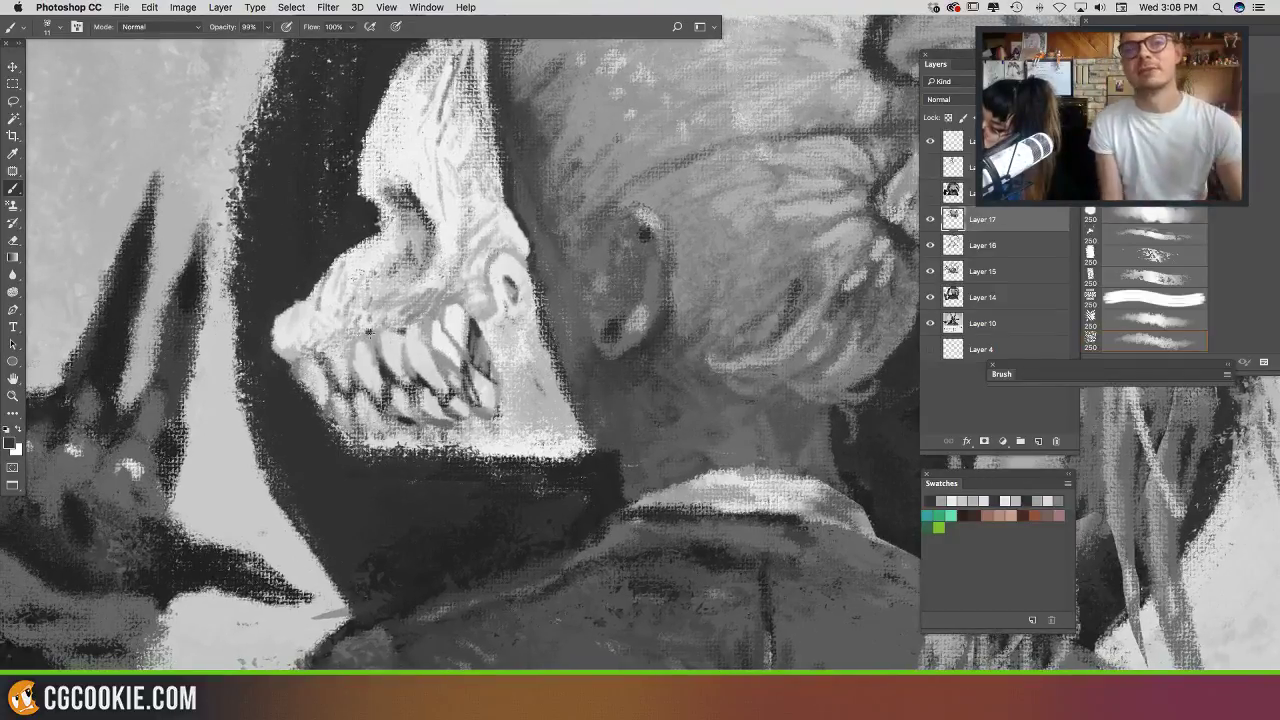
Step: Refine the lower rim of the mask's nose cavity with sampled greys
left_click(413, 253, "alt")
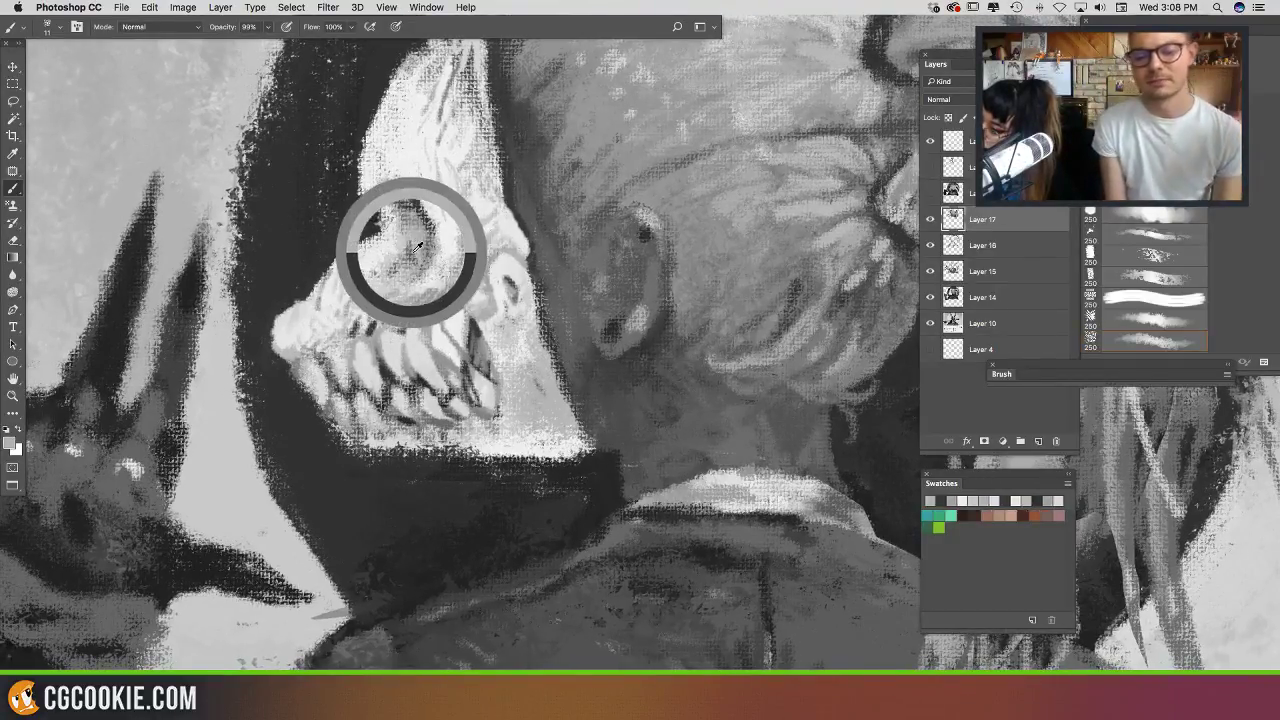
mouse_move(374, 250)
left_mouse_down()
mouse_move(357, 270)
mouse_move(373, 271)
mouse_move(377, 254)
mouse_move(357, 266)
left_mouse_up()
left_click(376, 249, "alt")
left_click(392, 250, "alt")
Step: Clean up the front half of the lower jaw's bottom edge into an uneven contour with sampled greys and darks
left_click_drag(525, 350, 419, 344)
left_click(271, 433, "alt")
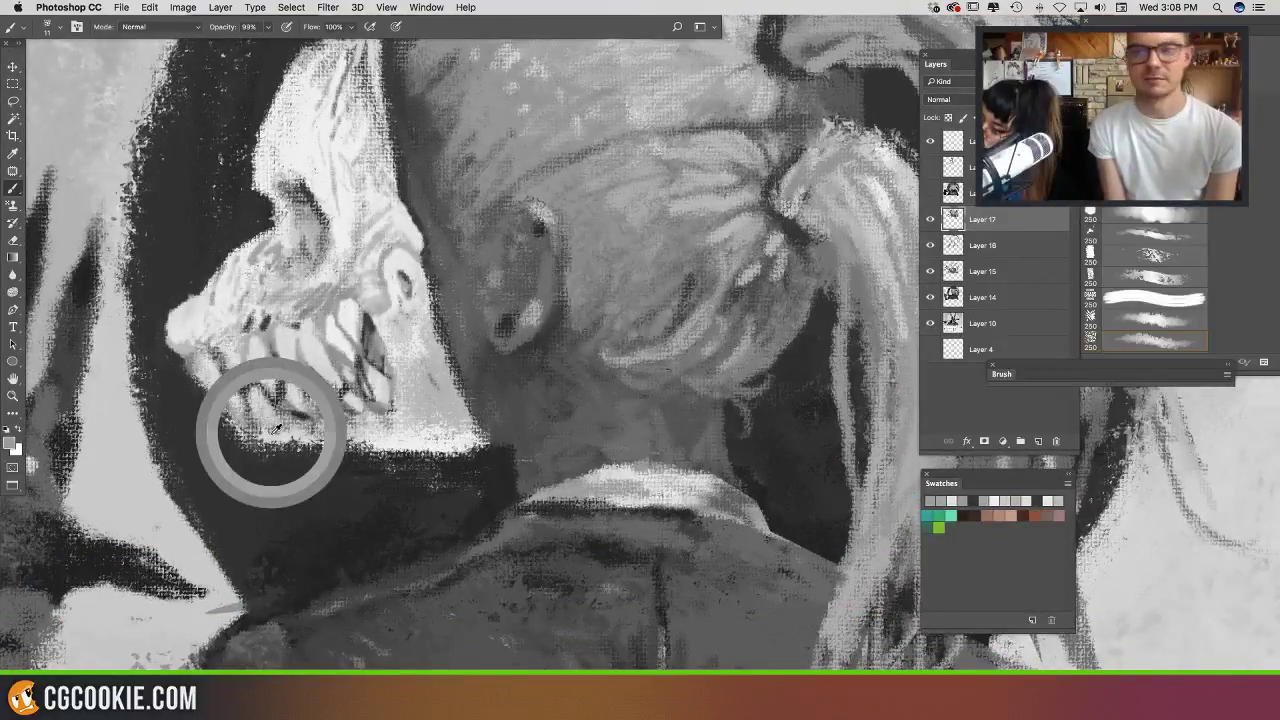
left_click_drag(265, 431, 244, 449)
mouse_move(259, 428)
left_mouse_down()
mouse_move(240, 450)
mouse_move(400, 443)
mouse_move(353, 442)
mouse_move(374, 455)
left_mouse_up()
left_click(396, 452, "alt")
left_click(394, 442, "alt")
left_click(348, 463, "alt")
Step: Continue the clean contour along the lower jaw's bottom edge to its pointed rear corner with sampled lights and darks
left_click_drag(430, 500, 454, 496)
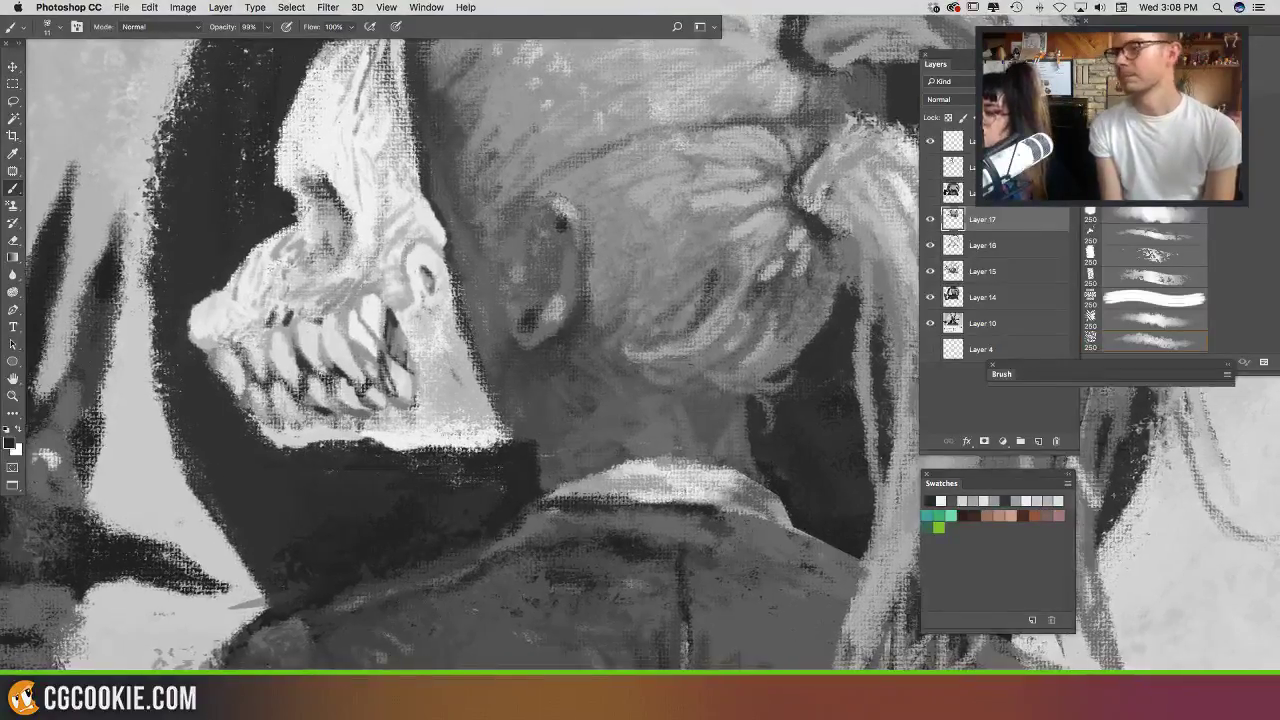
left_click(428, 443, "alt")
mouse_move(420, 448)
left_mouse_down()
mouse_move(502, 446)
mouse_move(492, 453)
mouse_move(510, 428)
mouse_move(518, 442)
mouse_move(482, 460)
left_mouse_up()
left_click(487, 407, "alt")
left_click(524, 458, "alt")
mouse_move(514, 447)
left_mouse_down()
mouse_move(466, 457)
mouse_move(505, 492)
left_mouse_up()
Step: Sharpen the mask's rear edge below the jaw joint by painting along it with sampled dark greys
left_click(468, 287, "alt")
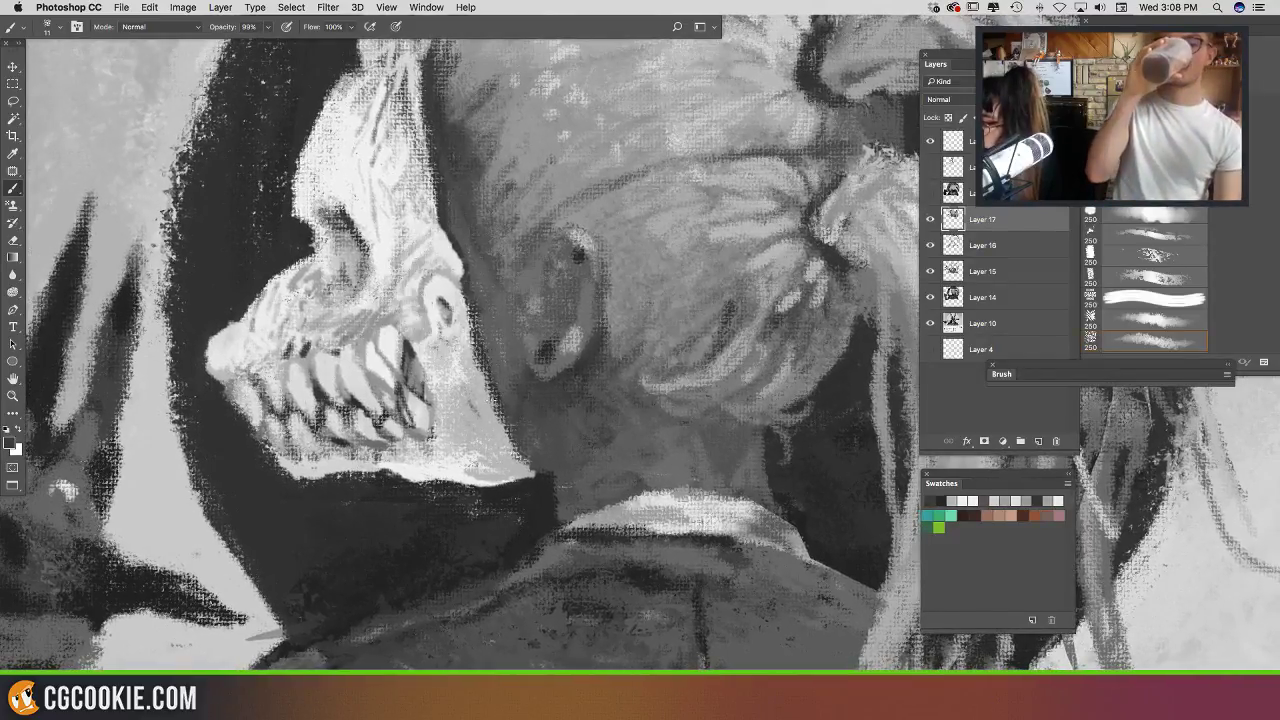
left_click_drag(479, 358, 494, 406)
left_click_drag(477, 355, 497, 415)
left_click(507, 371, "alt")
left_click_drag(480, 336, 498, 404)
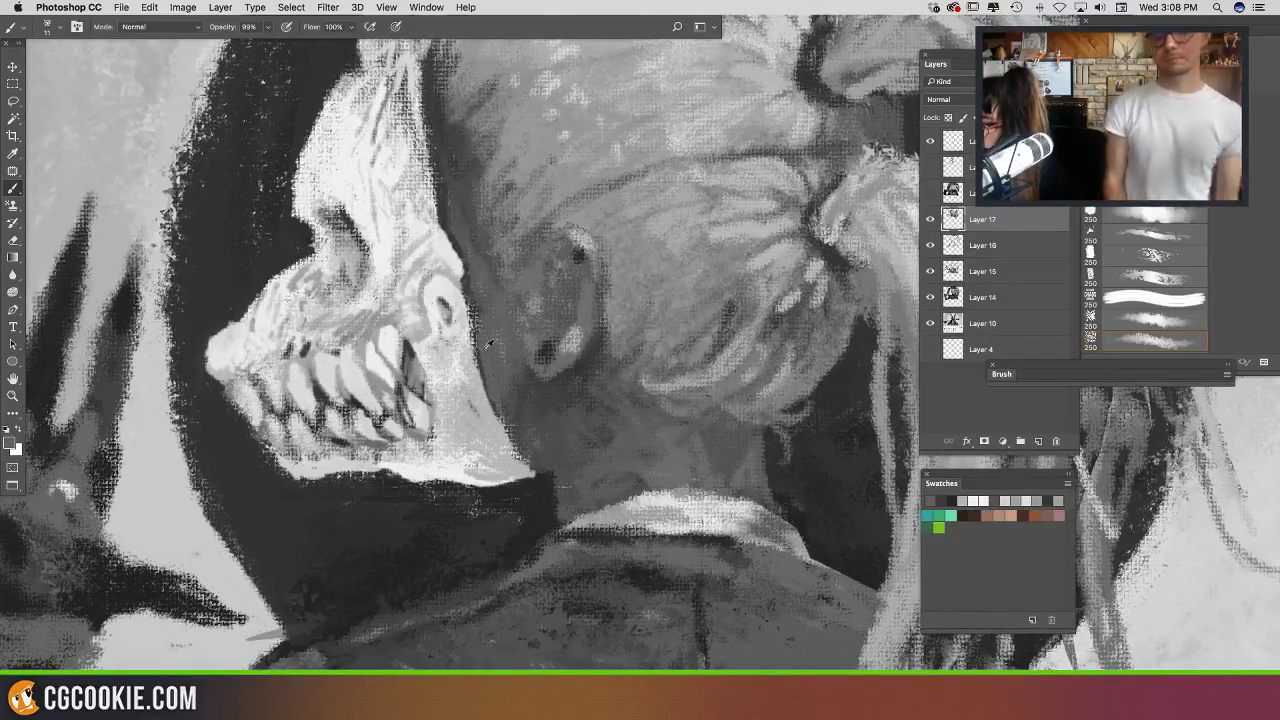
Step: Shade the side of the head and neck behind the skull mask's jaw with a sampled dark gray
left_click(472, 301, "alt")
mouse_move(475, 296)
left_mouse_down()
mouse_move(502, 434)
mouse_move(531, 471)
left_mouse_up()
mouse_move(577, 413)
left_mouse_down()
mouse_move(634, 460)
mouse_move(646, 490)
left_mouse_up()
left_click_drag(350, 450, 310, 454)
left_click_drag(515, 376, 362, 279)
Step: Paint light gray hair strands radiating from the lower ponytail's tie across the lower hair section
left_click(658, 243, "alt")
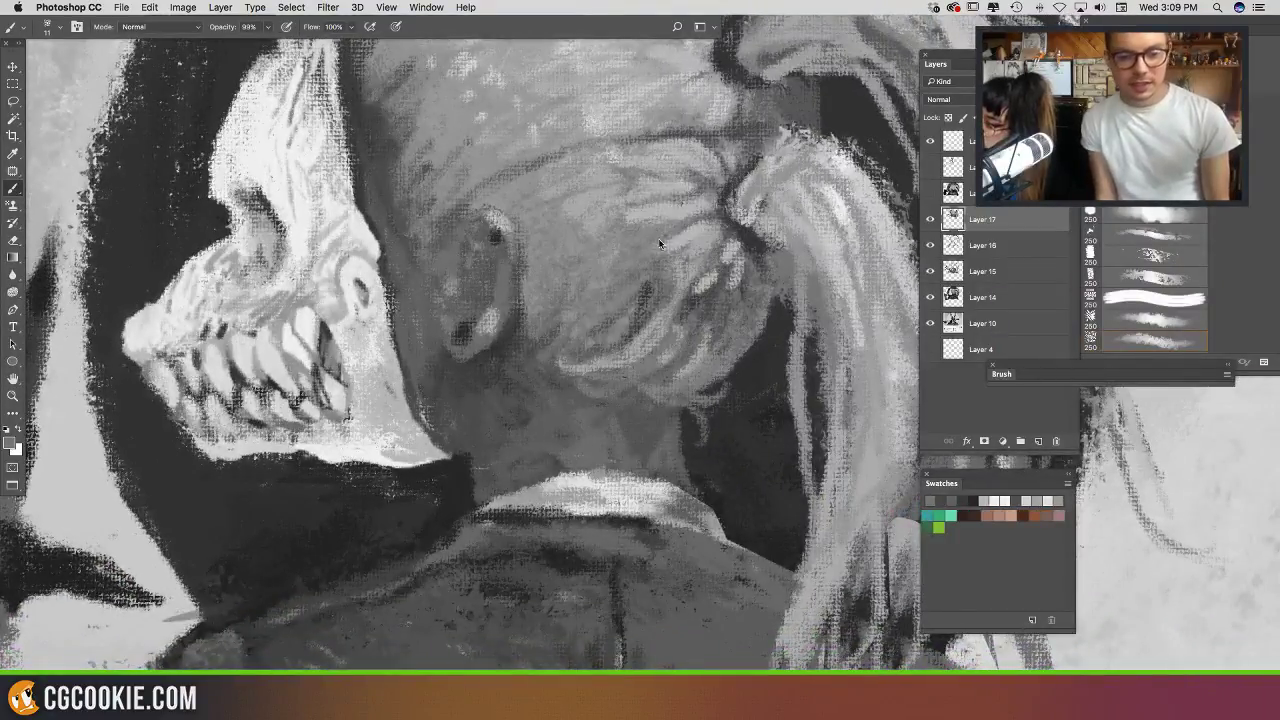
left_click(702, 224, "alt")
mouse_move(686, 222)
left_mouse_down()
mouse_move(620, 250)
mouse_move(664, 310)
mouse_move(624, 320)
left_mouse_up()
left_click_drag(720, 280, 706, 303)
mouse_move(722, 256)
left_mouse_down()
mouse_move(716, 324)
mouse_move(742, 300)
left_mouse_up()
left_click_drag(743, 185, 712, 328)
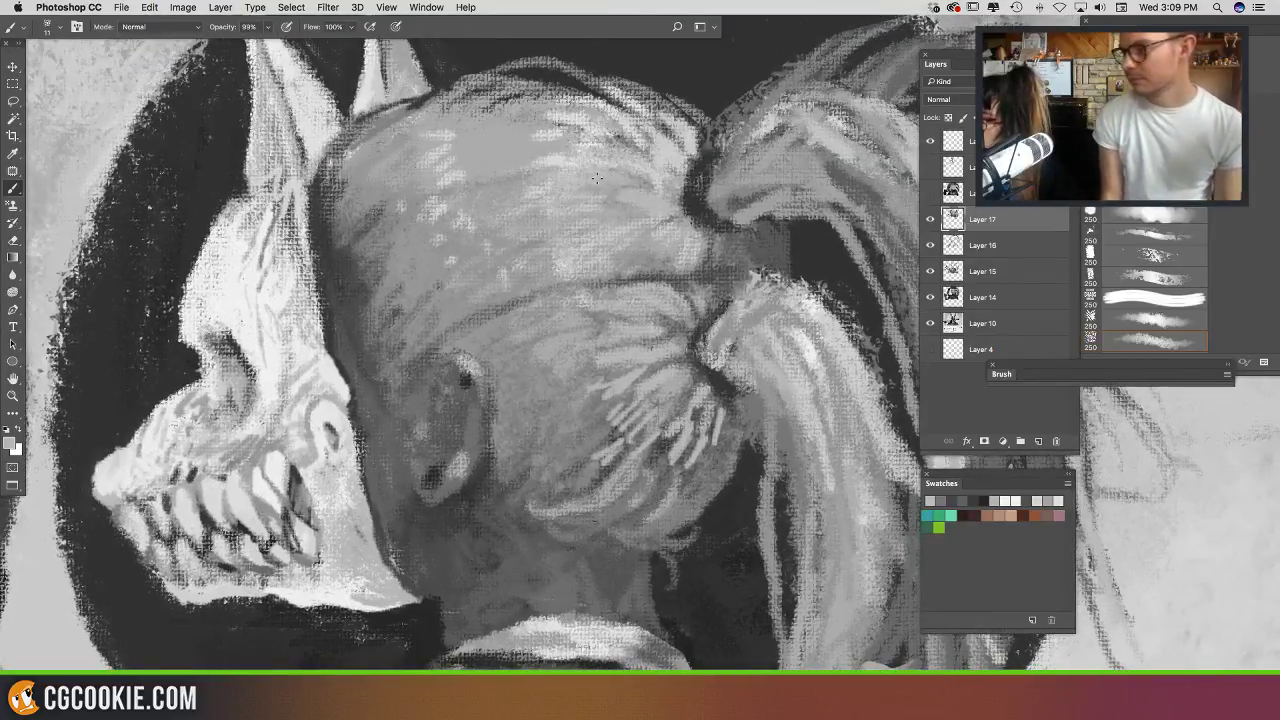
Step: Paint sampled light gray strands across the upper hair section leading into the upper ponytail's tie
left_click(679, 142, "alt")
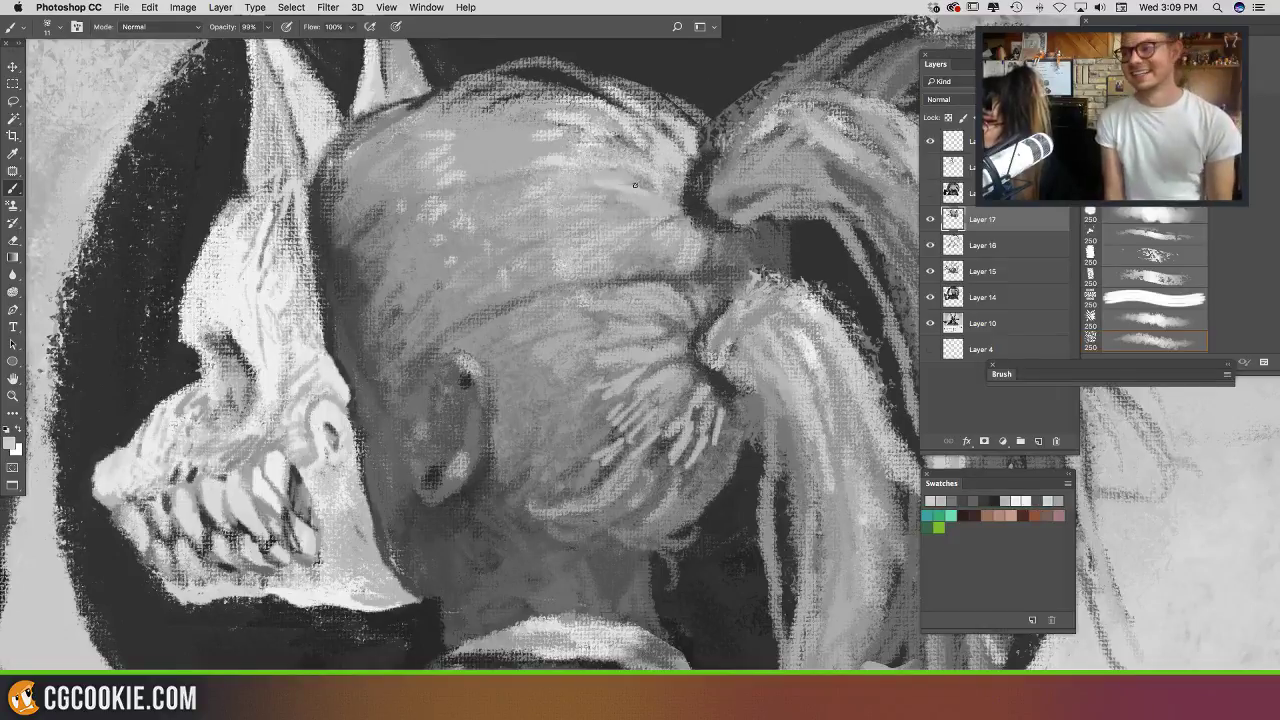
left_click_drag(582, 174, 662, 208)
mouse_move(620, 212)
left_mouse_down()
mouse_move(660, 202)
mouse_move(680, 222)
mouse_move(606, 221)
mouse_move(592, 203)
mouse_move(556, 219)
left_mouse_up()
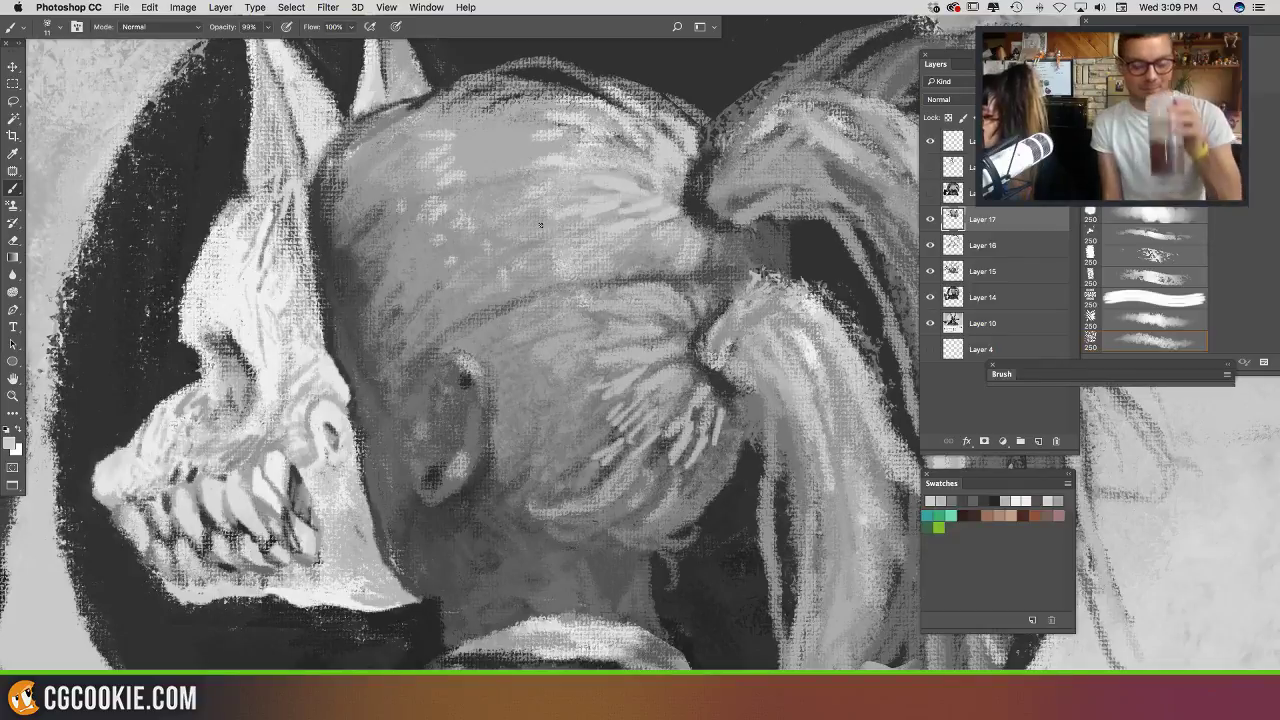
left_click_drag(651, 239, 594, 303)
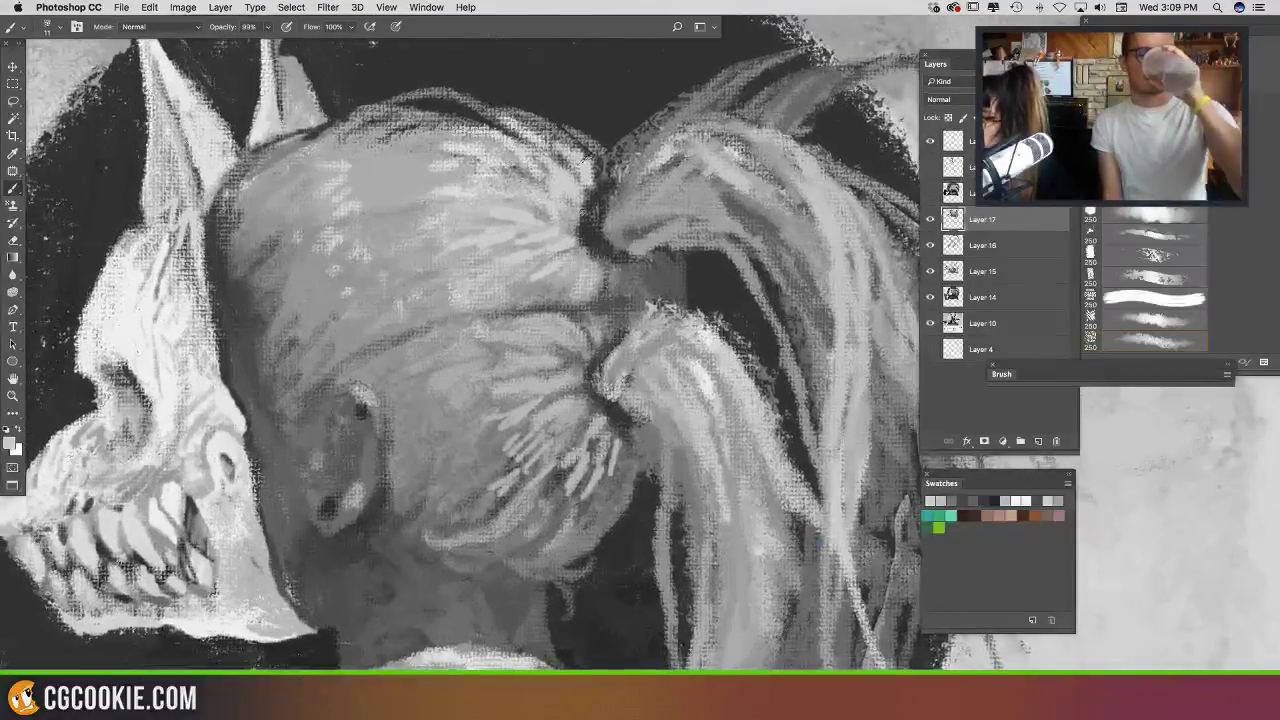
Step: Add brighter highlight strokes to the upper hair section beside its tie, using light tones sampled from the hair
left_click(584, 163, "alt")
left_click(677, 154, "alt")
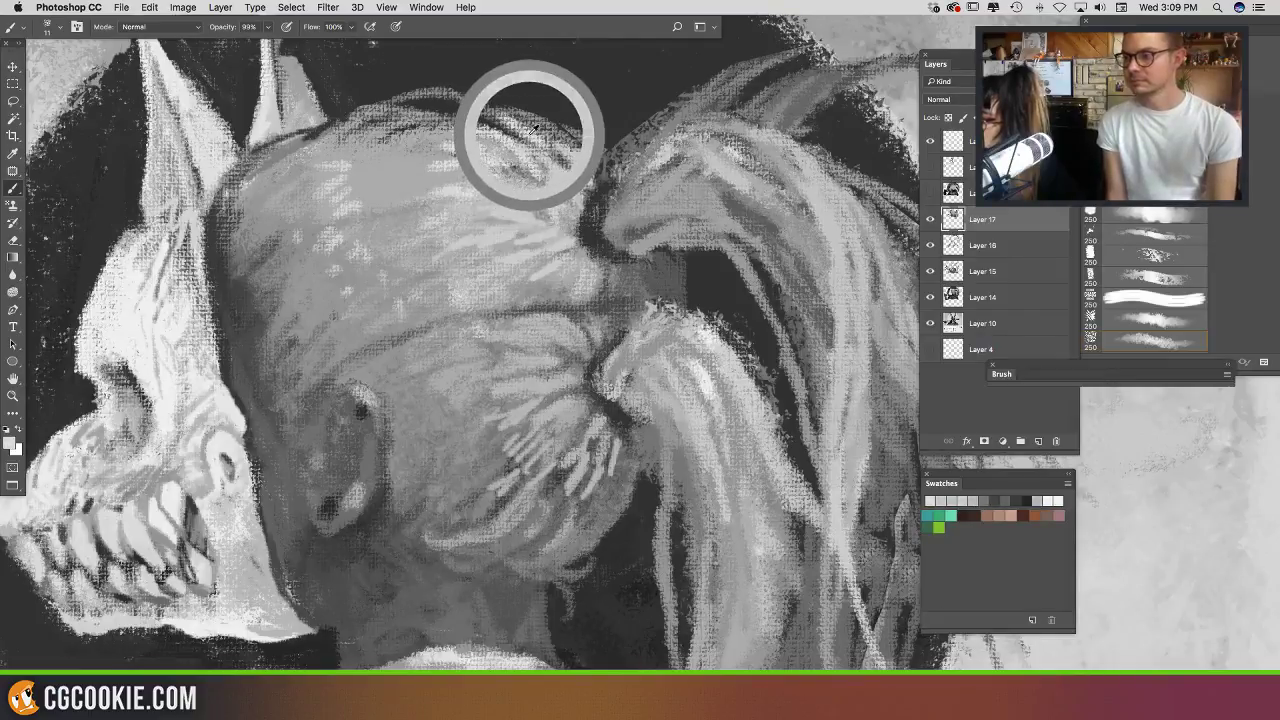
scroll(591, 200, "up", 3)
scroll(591, 200, "left", 3)
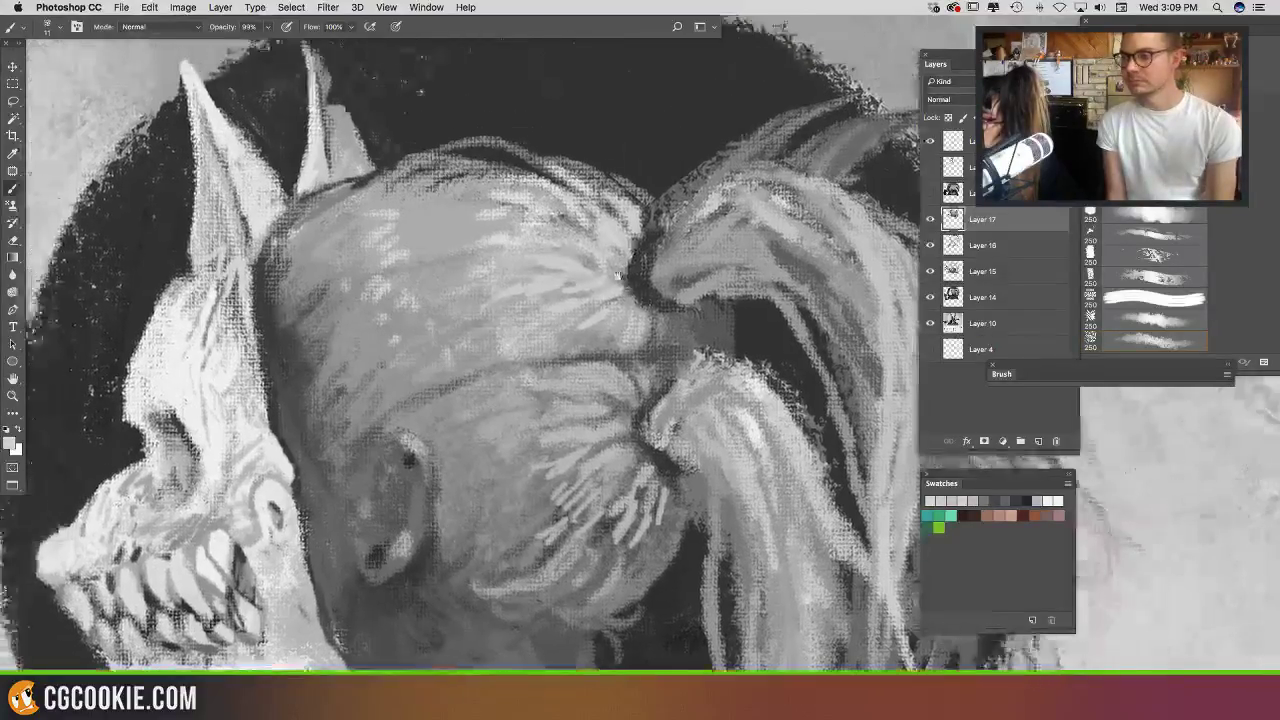
left_click(524, 195, "alt")
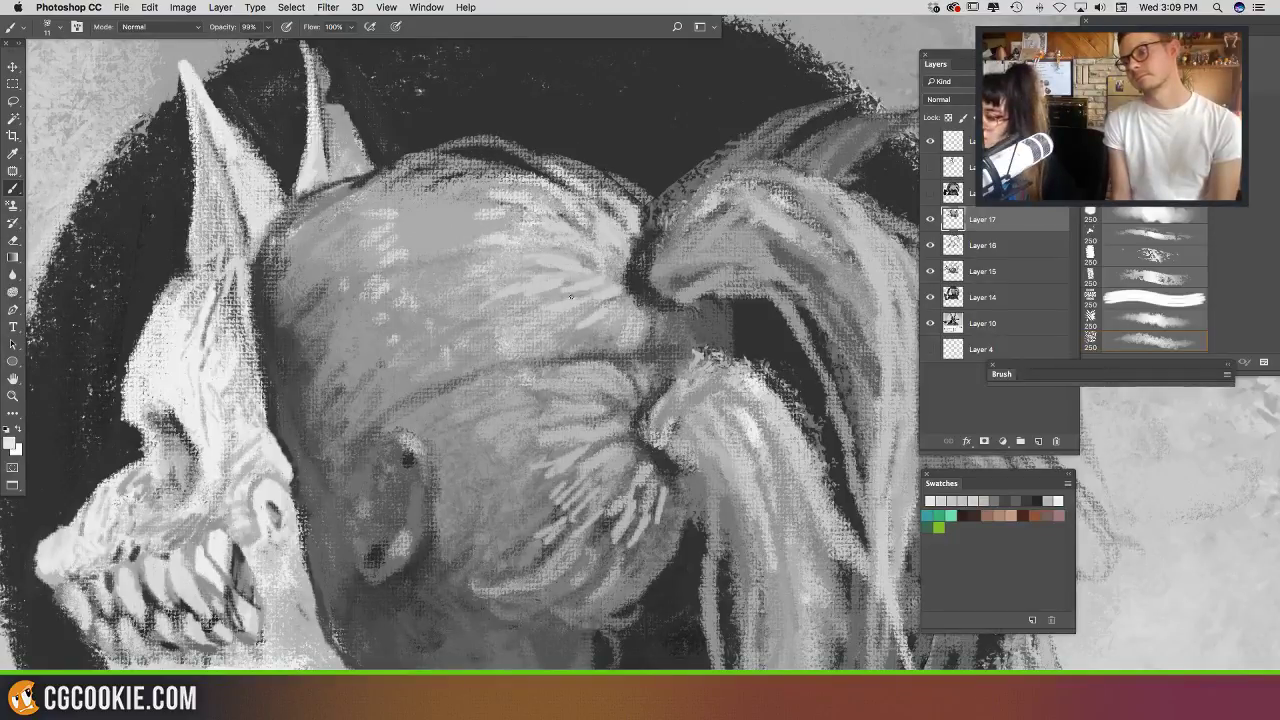
scroll(571, 297, "up", 2)
scroll(571, 297, "left", 1)
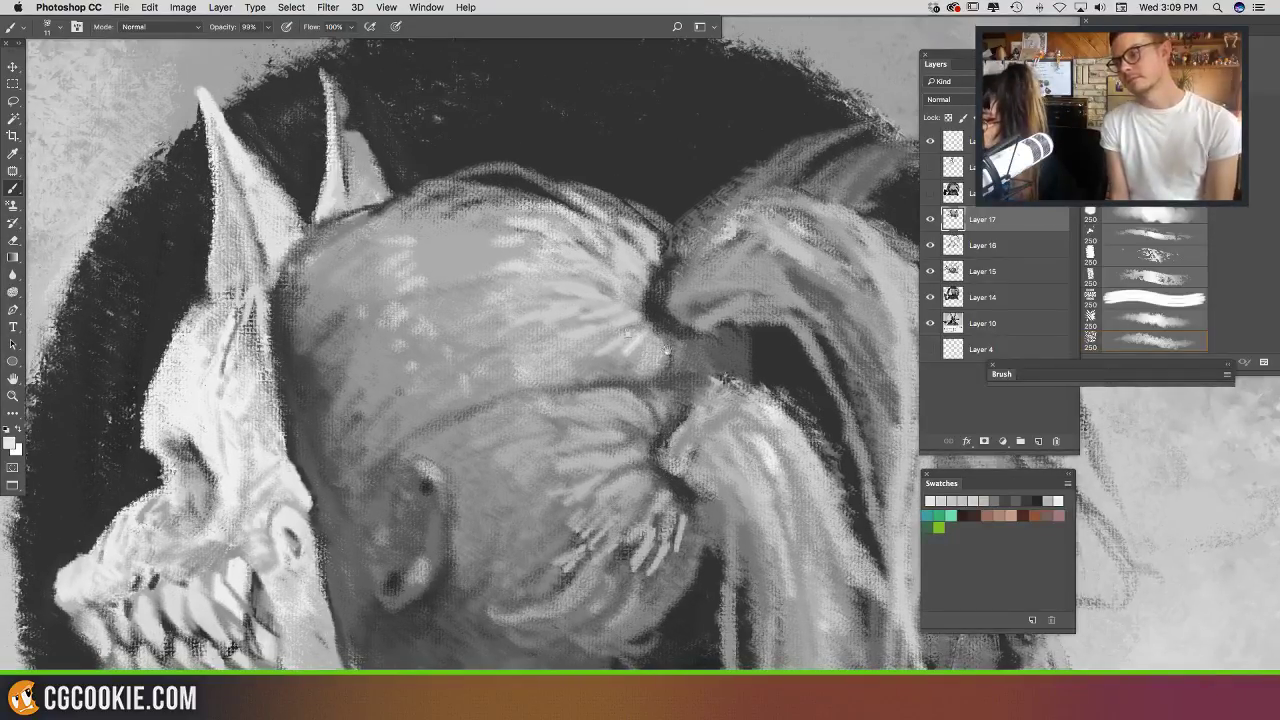
scroll(643, 334, "down", 5)
scroll(643, 334, "right", 2)
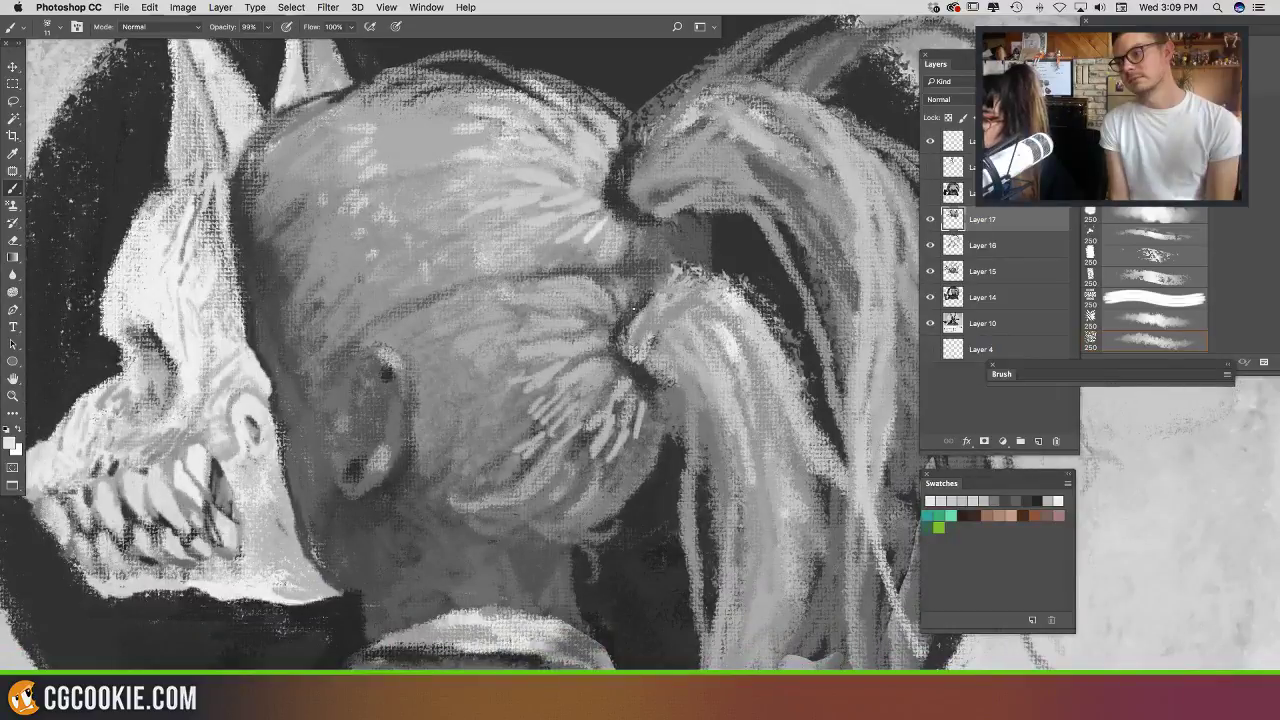
Step: Add short near-white highlights to the lower hair section just below its tie
scroll(645, 229, "up", 1)
scroll(645, 229, "left", 1)
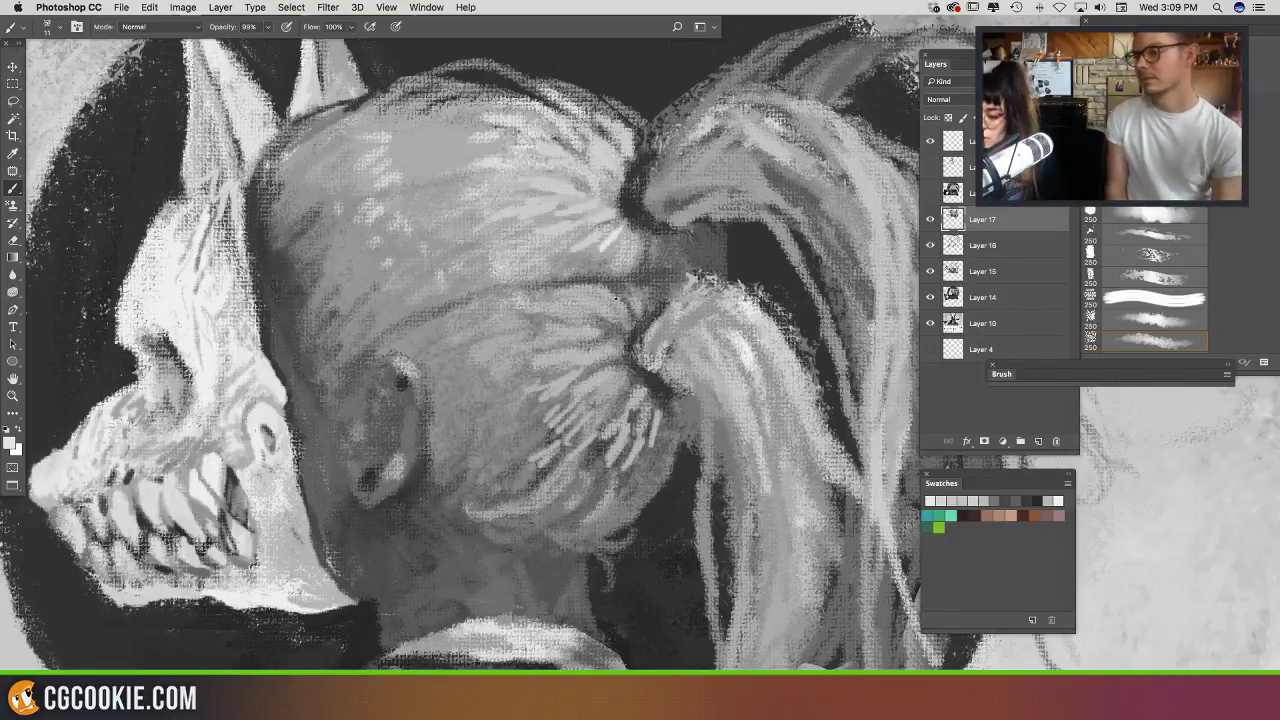
scroll(800, 262, "right", 2)
scroll(800, 262, "down", 1)
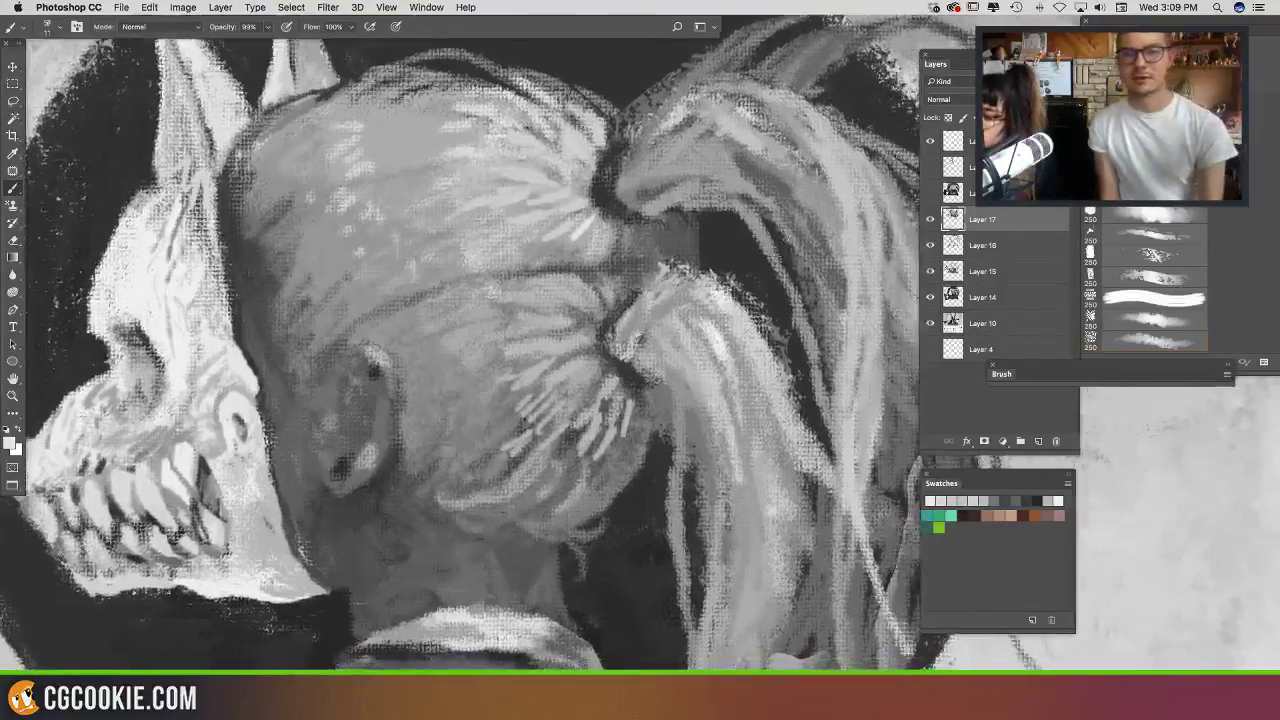
mouse_move(552, 386)
left_mouse_down()
mouse_move(590, 358)
mouse_move(585, 386)
left_mouse_up()
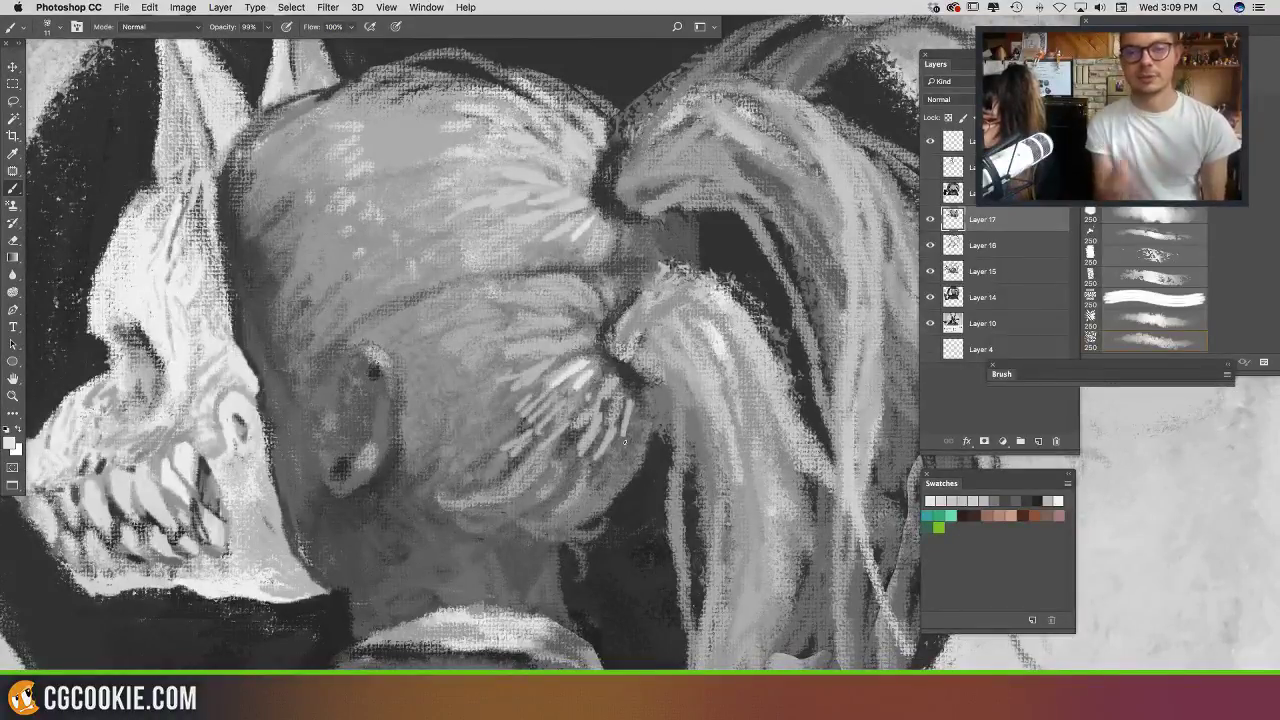
mouse_move(625, 442)
left_mouse_down()
mouse_move(576, 568)
mouse_move(648, 584)
mouse_move(674, 388)
left_mouse_up()
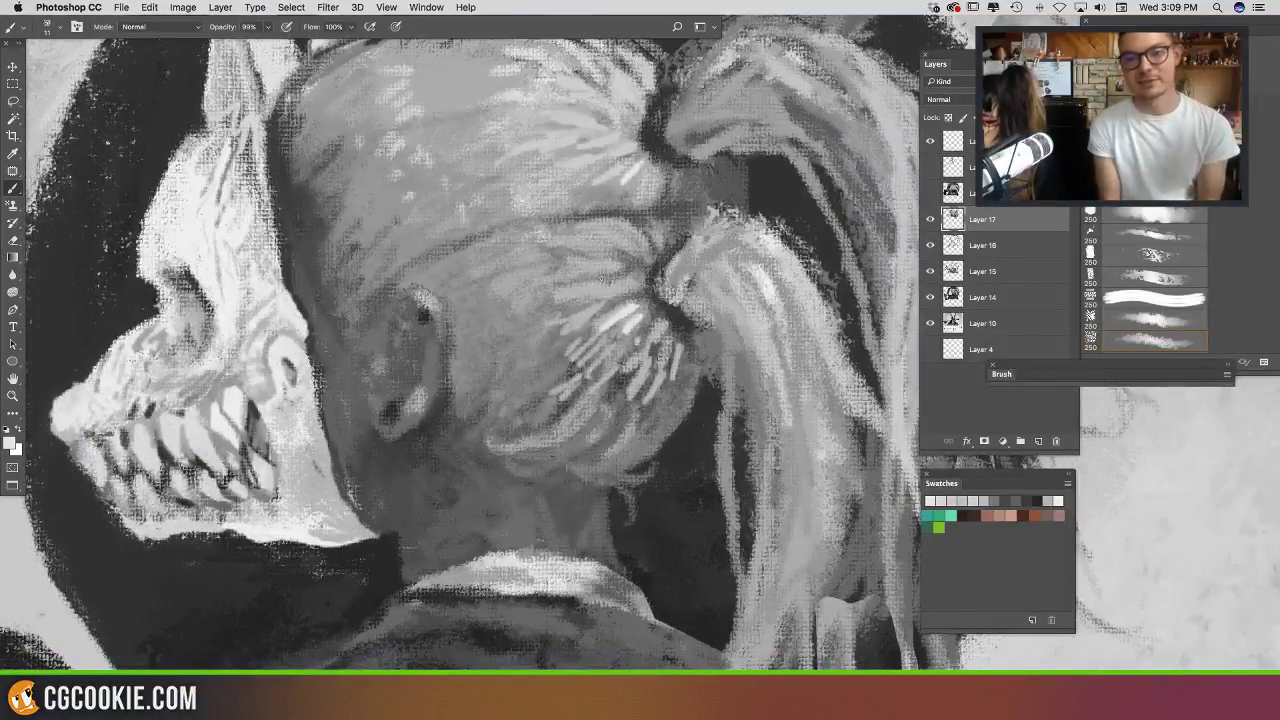
Step: Paint near-white strands above the lower ponytail's tie and along the upper hair section
left_click_drag(564, 279, 619, 279)
mouse_move(545, 249)
left_mouse_down()
mouse_move(613, 252)
mouse_move(660, 374)
left_mouse_up()
mouse_move(630, 190)
left_mouse_down()
mouse_move(681, 202)
mouse_move(646, 191)
left_mouse_up()
left_click_drag(626, 216, 662, 207)
mouse_move(550, 230)
left_mouse_down()
mouse_move(616, 213)
mouse_move(650, 230)
left_mouse_up()
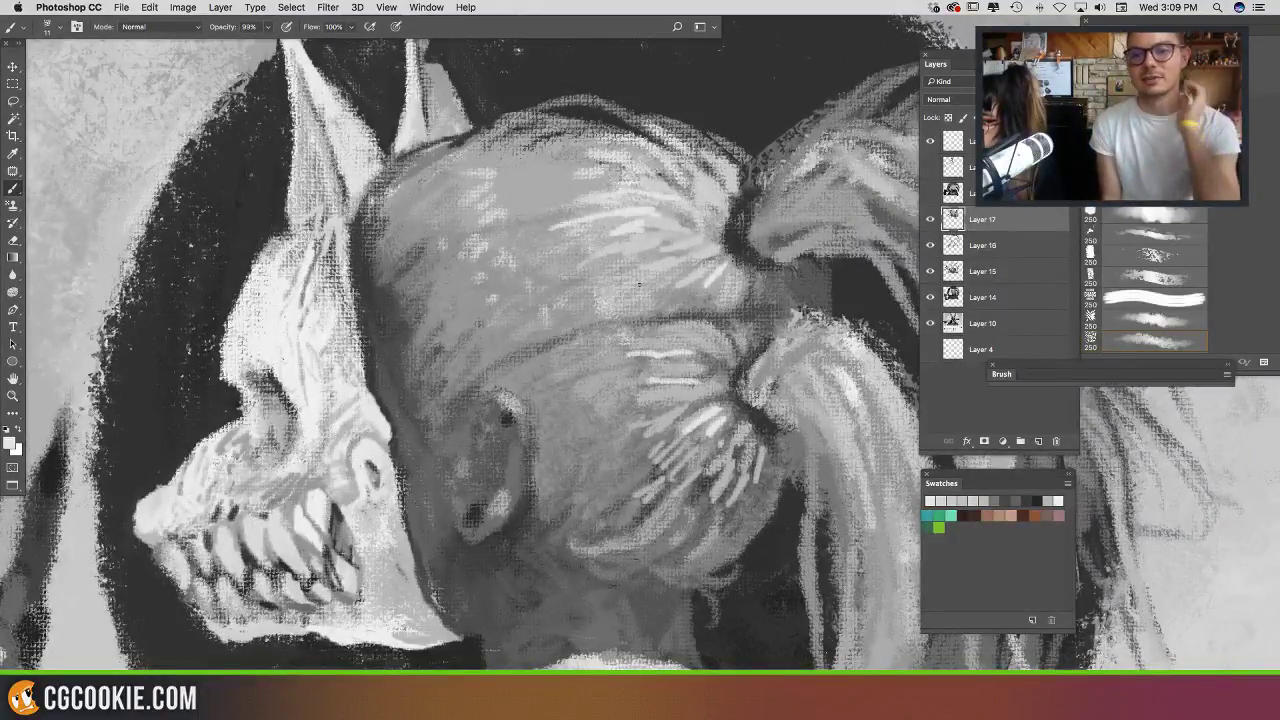
Step: Extend the upper hair section's highlights with a few more fine light strokes
left_click_drag(640, 285, 622, 297)
left_click_drag(618, 275, 644, 260)
left_click_drag(700, 187, 671, 167)
mouse_move(666, 351)
left_mouse_down()
mouse_move(692, 311)
mouse_move(680, 234)
left_mouse_up()
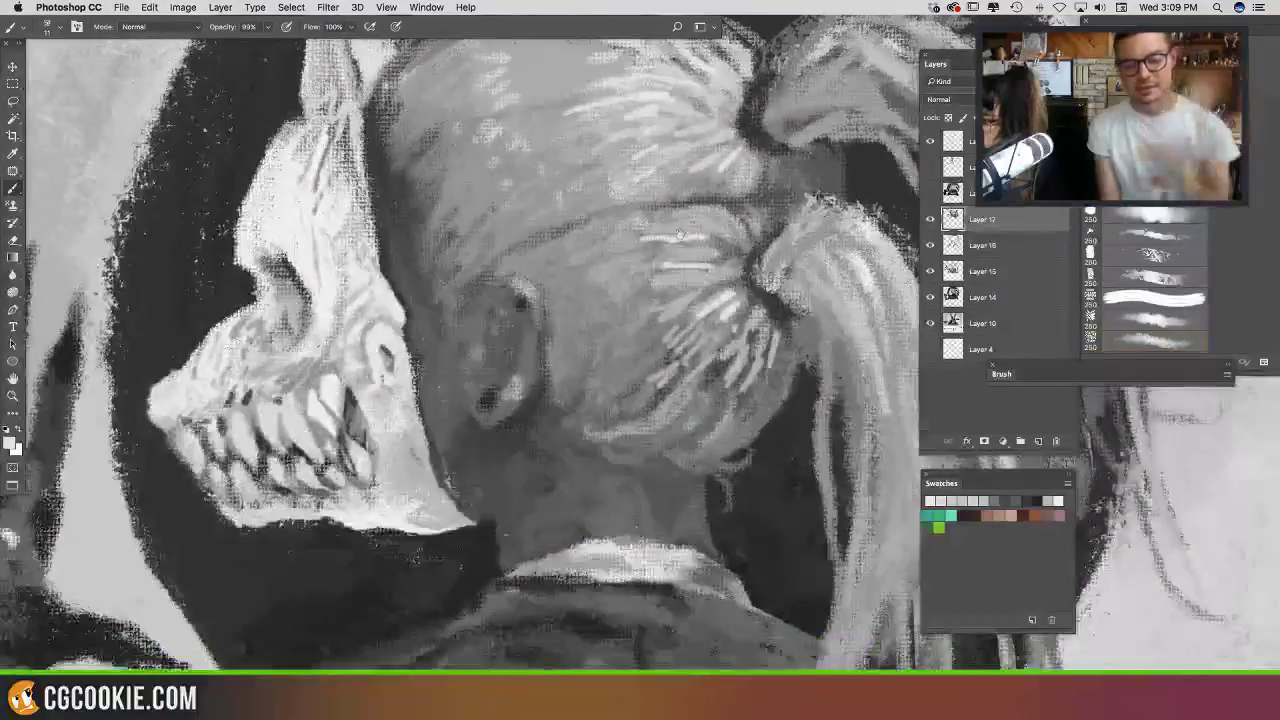
Step: Soften the paint around the ear and its lobe with the Eraser, and return to the Brush
key("e")
mouse_move(522, 366)
left_mouse_down()
mouse_move(566, 408)
mouse_move(502, 402)
left_mouse_up()
left_click_drag(563, 348, 584, 331)
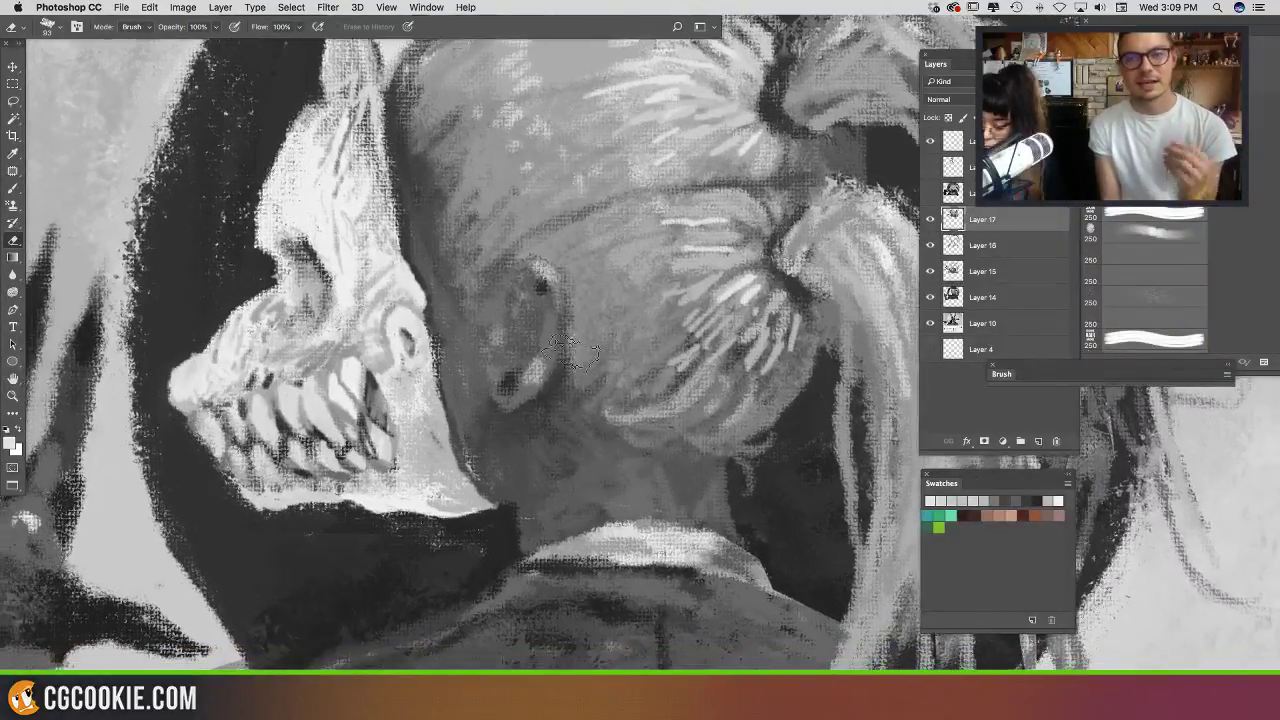
key("b")
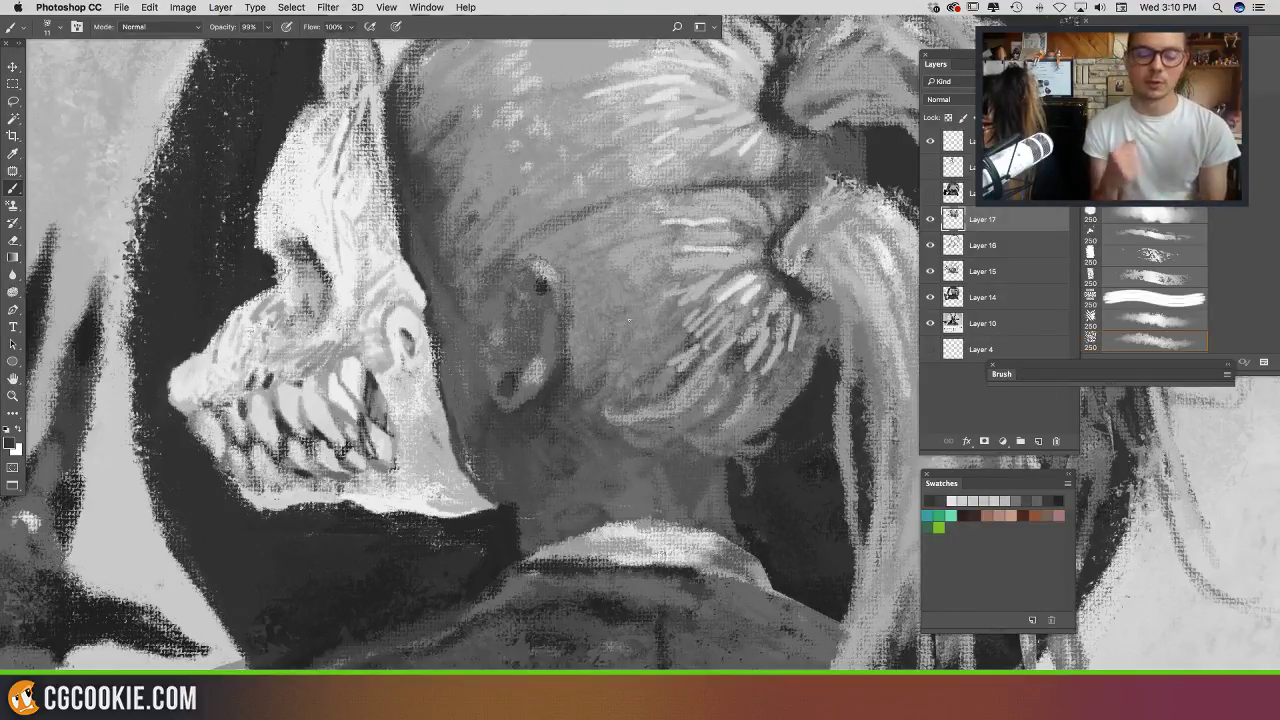
Step: Paint soft gray shading beneath the earlobe with tones sampled from the neck, undoing the unwanted stroke
left_click(641, 477, "alt")
mouse_move(553, 384)
left_mouse_down()
mouse_move(530, 433)
mouse_move(509, 424)
left_mouse_up()
key("super+z")
left_click(601, 479, "alt")
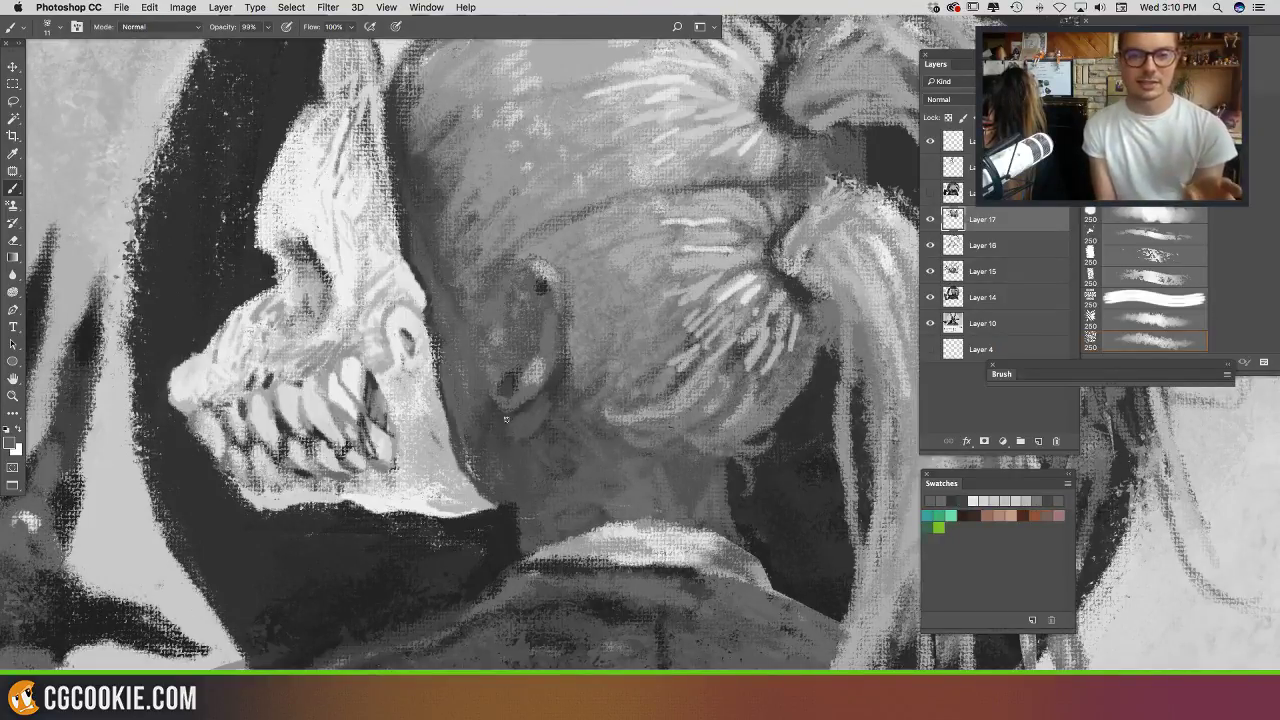
mouse_move(636, 451)
left_mouse_down()
mouse_move(589, 466)
mouse_move(561, 406)
left_mouse_up()
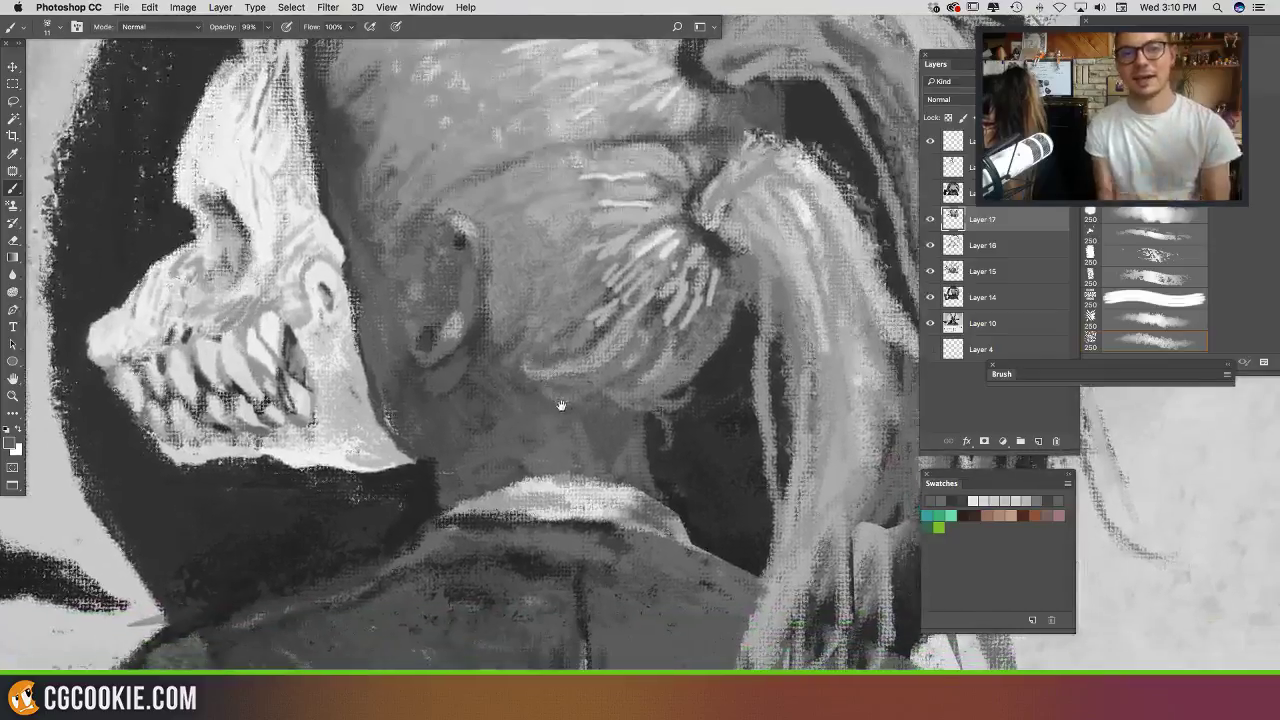
Step: Paint sampled dark gray strands curving around the underside and back edge of the lower hair section
left_click(589, 446, "alt")
left_click(611, 421, "alt")
left_click(664, 311, "alt")
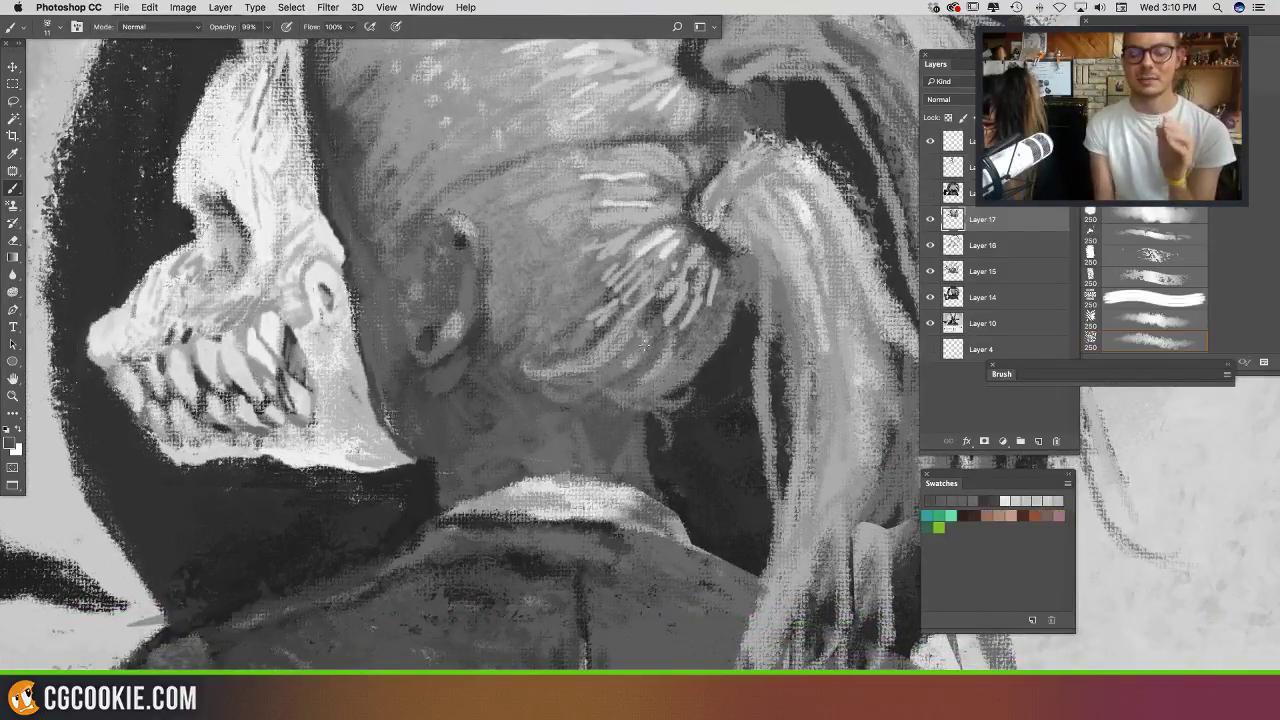
mouse_move(648, 332)
left_mouse_down()
mouse_move(607, 395)
mouse_move(564, 397)
mouse_move(606, 373)
mouse_move(569, 390)
mouse_move(660, 369)
mouse_move(637, 391)
left_mouse_up()
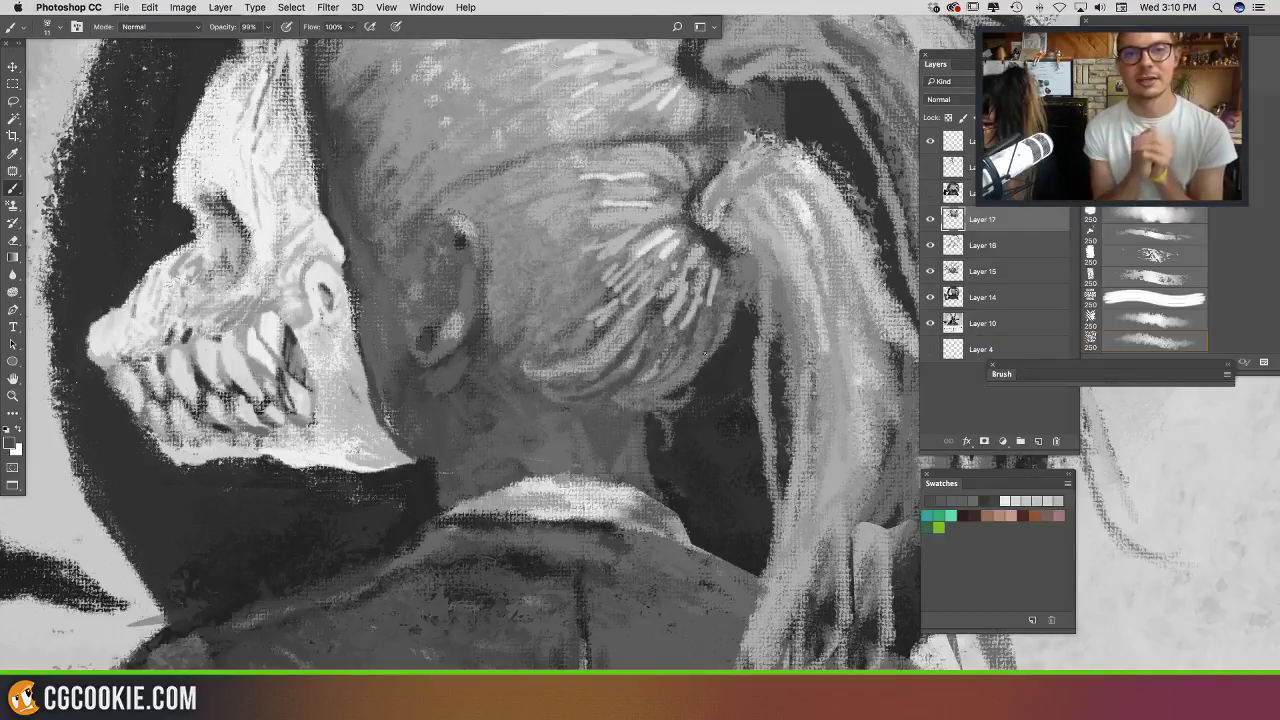
left_click_drag(705, 354, 725, 307)
left_click_drag(687, 418, 568, 461)
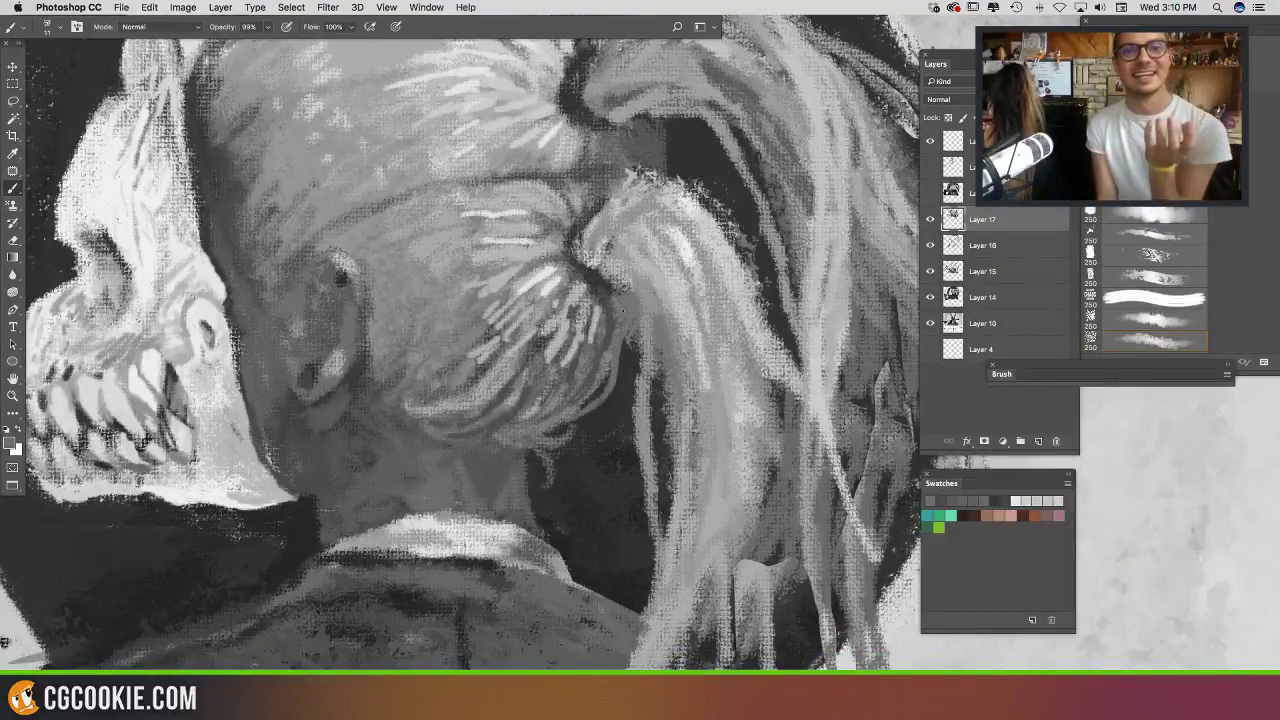
left_click_drag(586, 406, 648, 460)
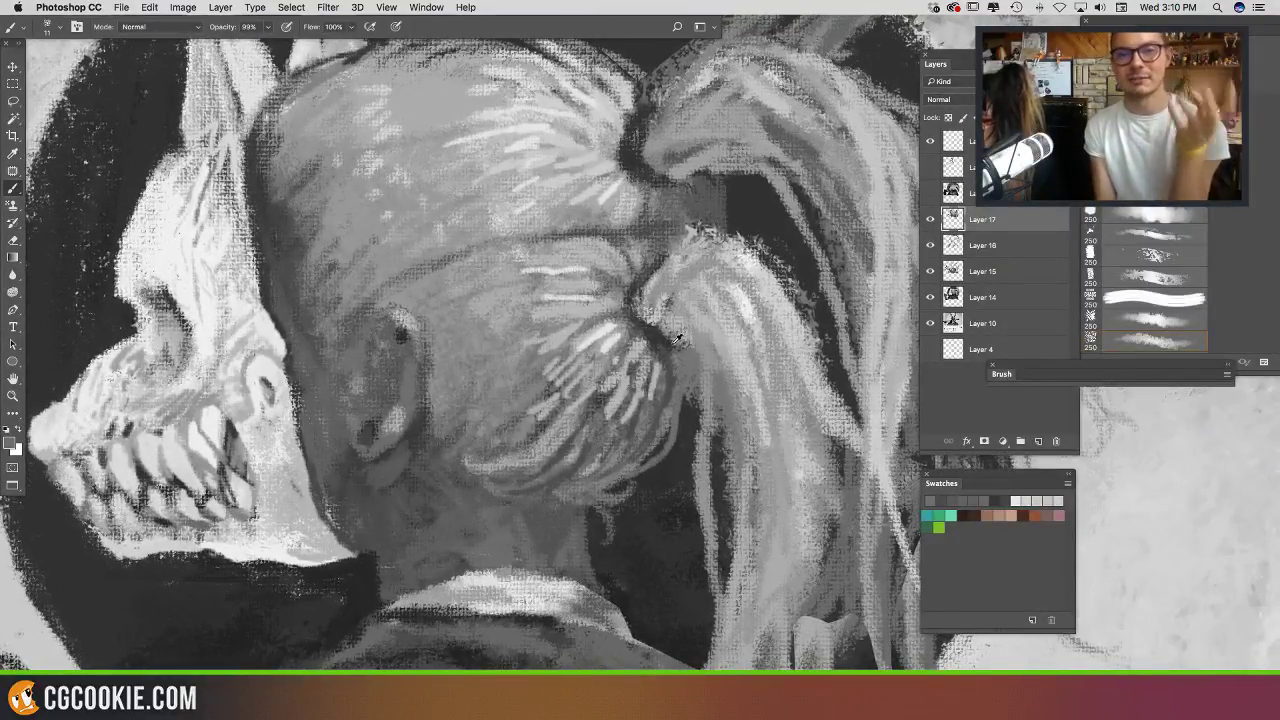
Step: Paint thin gray strands hanging from the lower ponytail's tie, using tones sampled around it
left_click(685, 342, "alt")
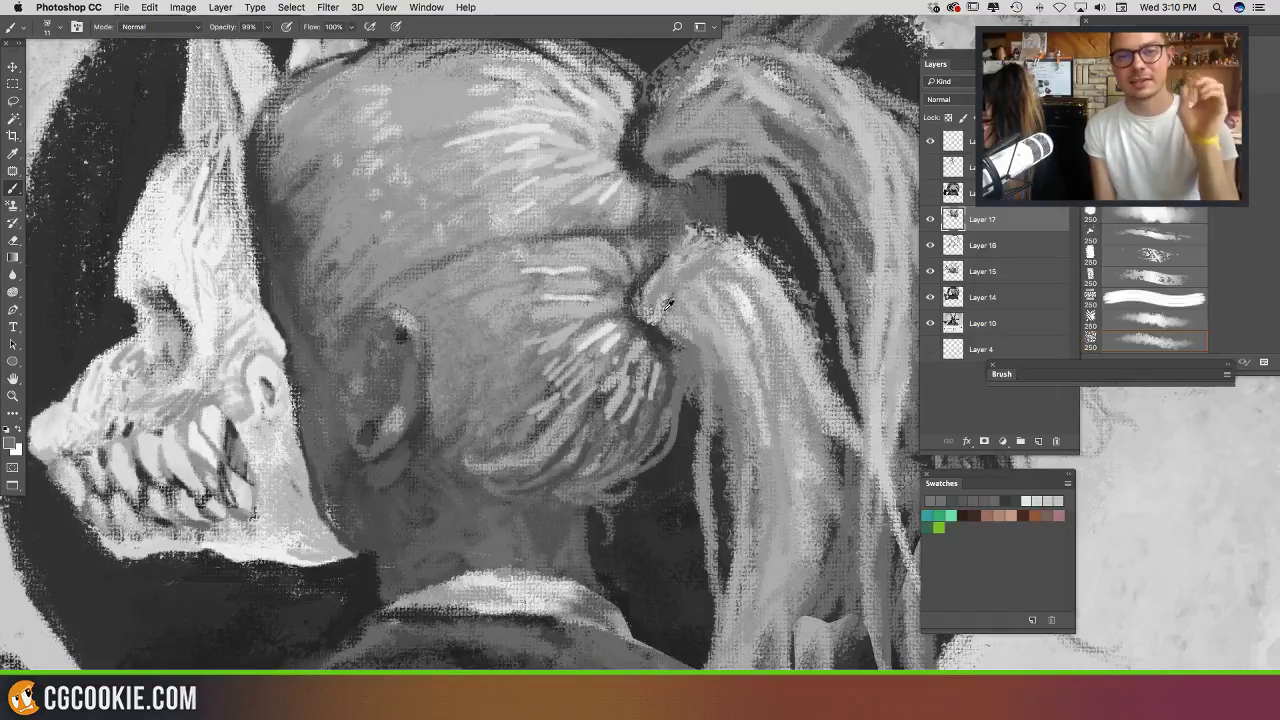
left_click(667, 305, "alt")
mouse_move(673, 344)
left_mouse_down()
mouse_move(704, 378)
mouse_move(696, 444)
left_mouse_up()
left_click(764, 143, "alt")
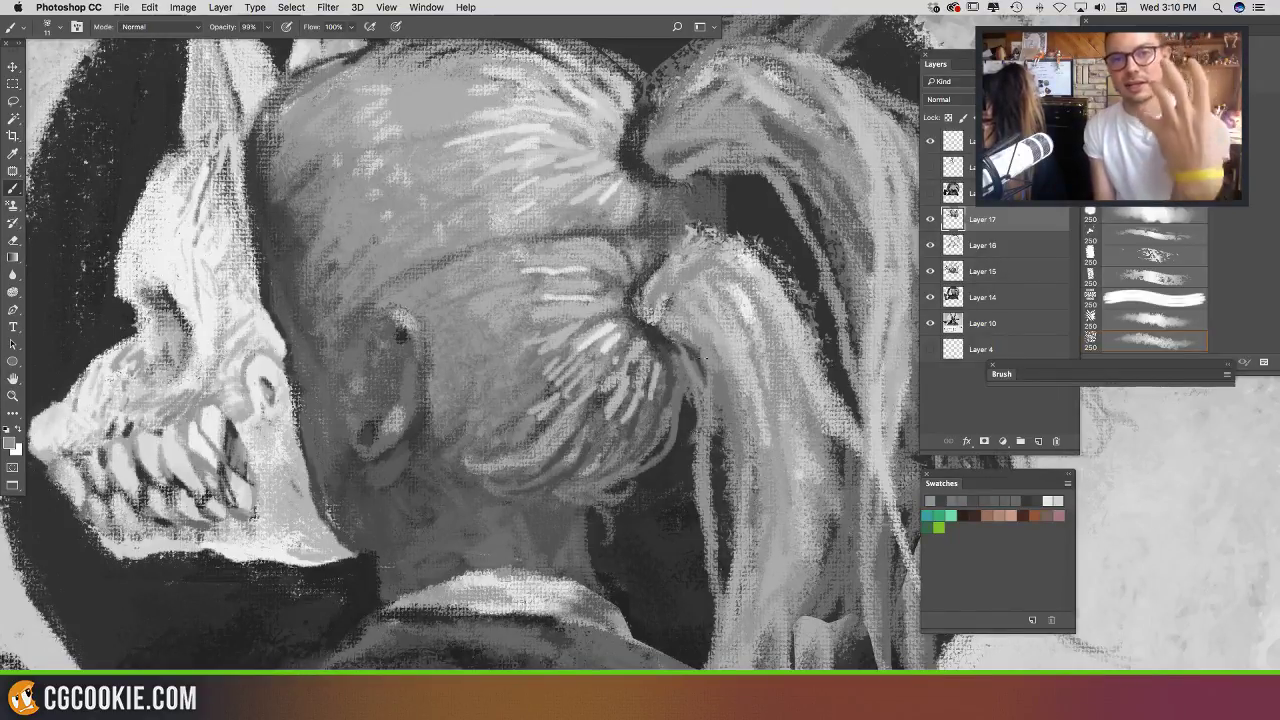
left_click(671, 343, "alt")
left_click_drag(680, 352, 700, 472)
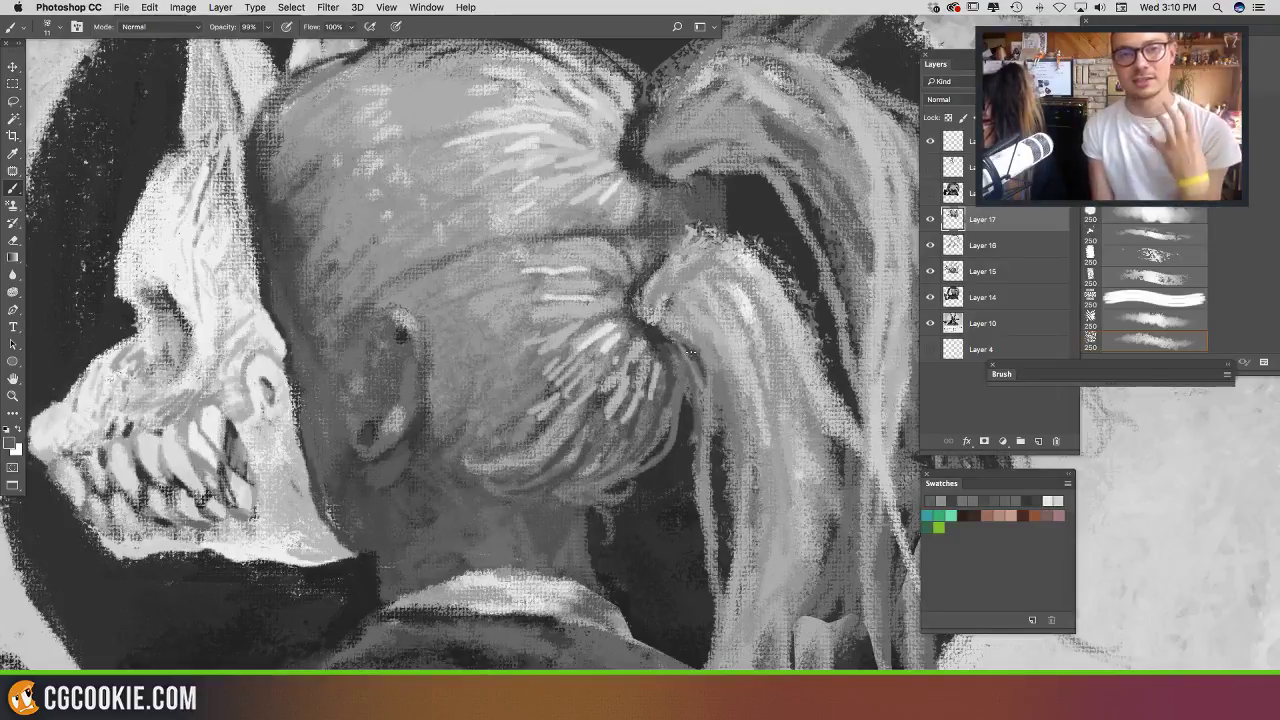
Step: Paint long flowing strands down the length of the lower ponytail with sampled mid and light grays
left_click(690, 350, "alt")
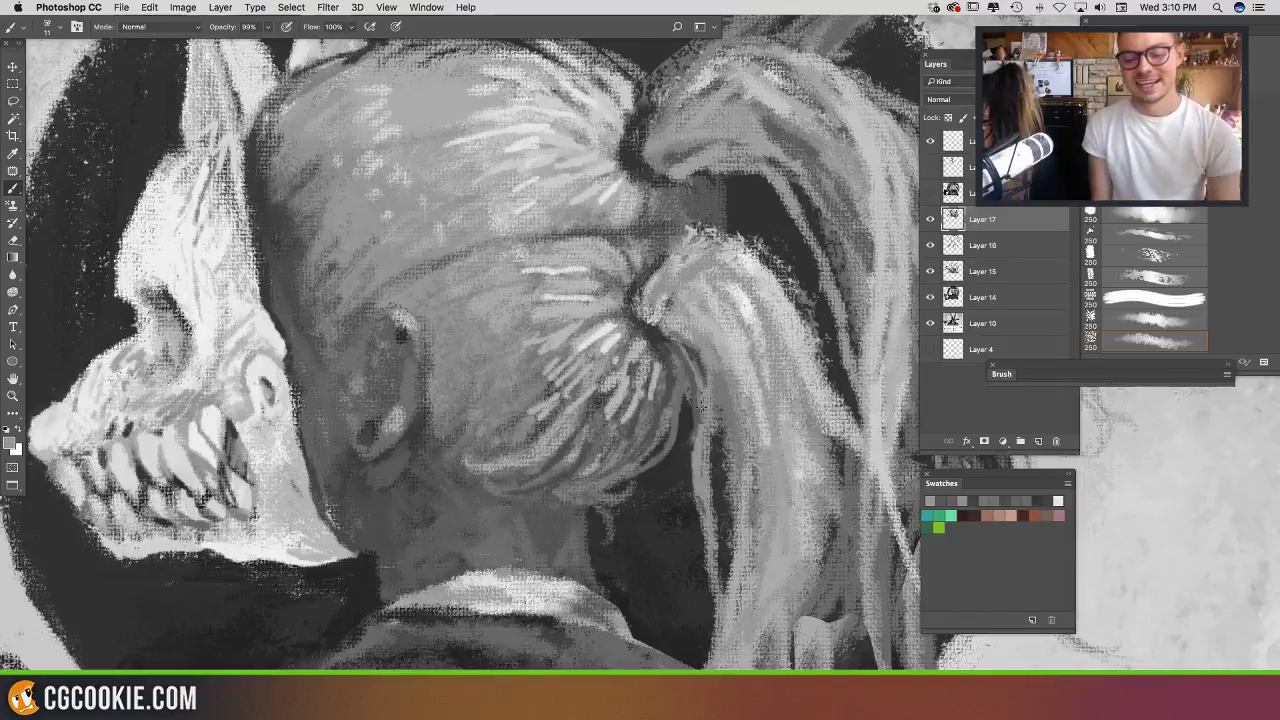
left_click(692, 345, "alt")
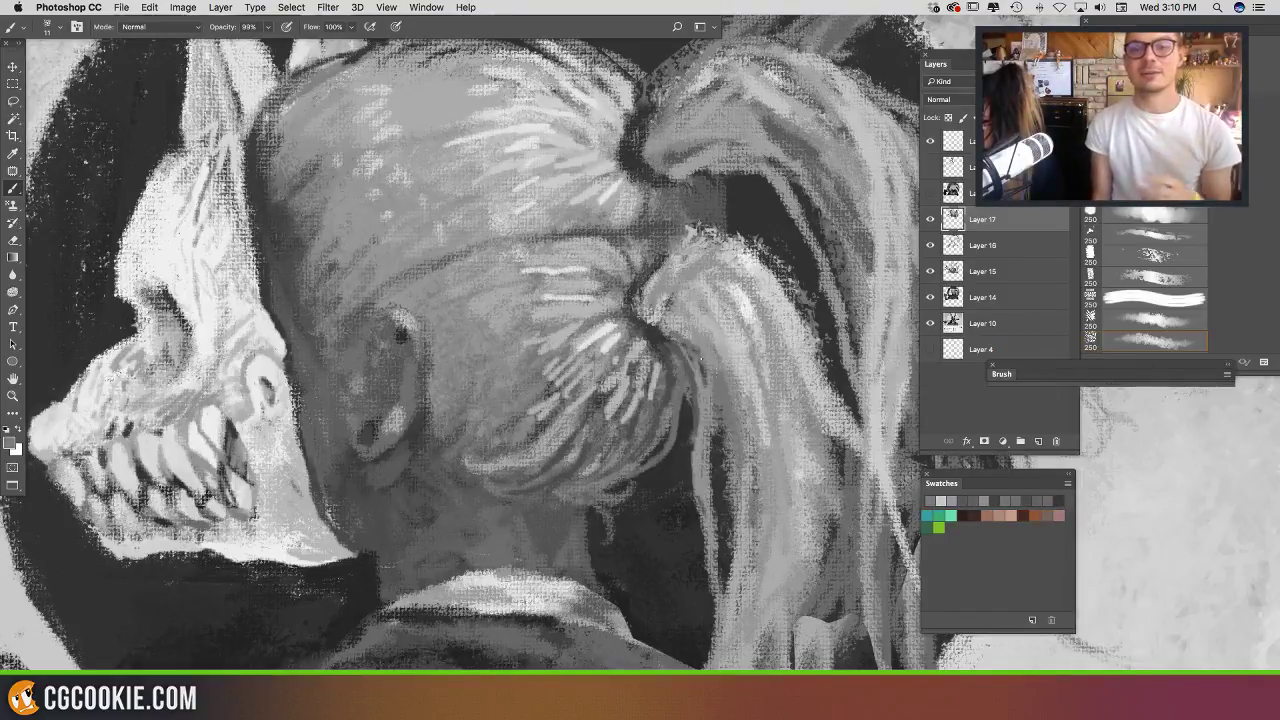
left_click(703, 372, "alt")
mouse_move(690, 342)
left_mouse_down()
mouse_move(721, 354)
mouse_move(761, 439)
left_mouse_up()
mouse_move(794, 395)
left_mouse_down()
mouse_move(757, 428)
mouse_move(733, 363)
mouse_move(708, 504)
left_mouse_up()
mouse_move(694, 349)
left_mouse_down()
mouse_move(689, 386)
mouse_move(720, 476)
mouse_move(709, 628)
left_mouse_up()
left_click_drag(798, 474, 760, 443)
left_click(688, 461, "alt")
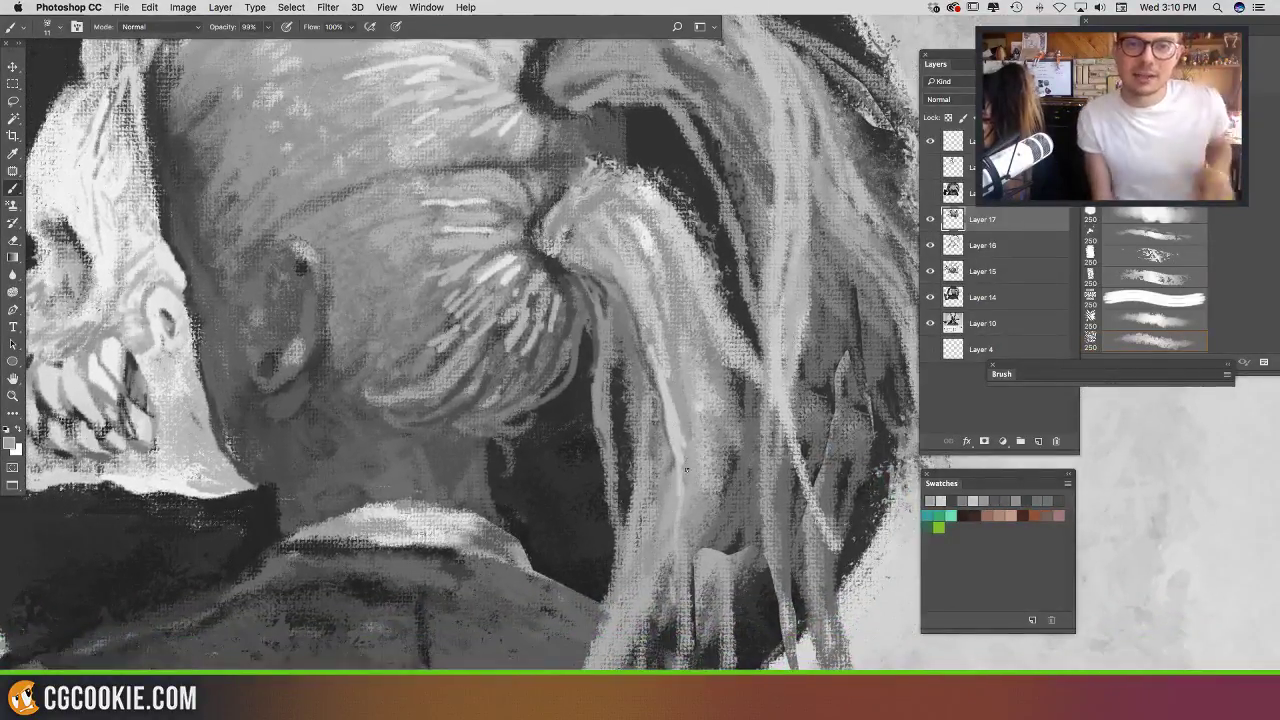
Step: Add a lighter strand along the middle of the lower ponytail with a sampled light gray
left_click(673, 397, "alt")
mouse_move(663, 330)
left_mouse_down()
mouse_move(682, 394)
mouse_move(687, 510)
left_mouse_up()
left_click_drag(694, 372, 667, 250)
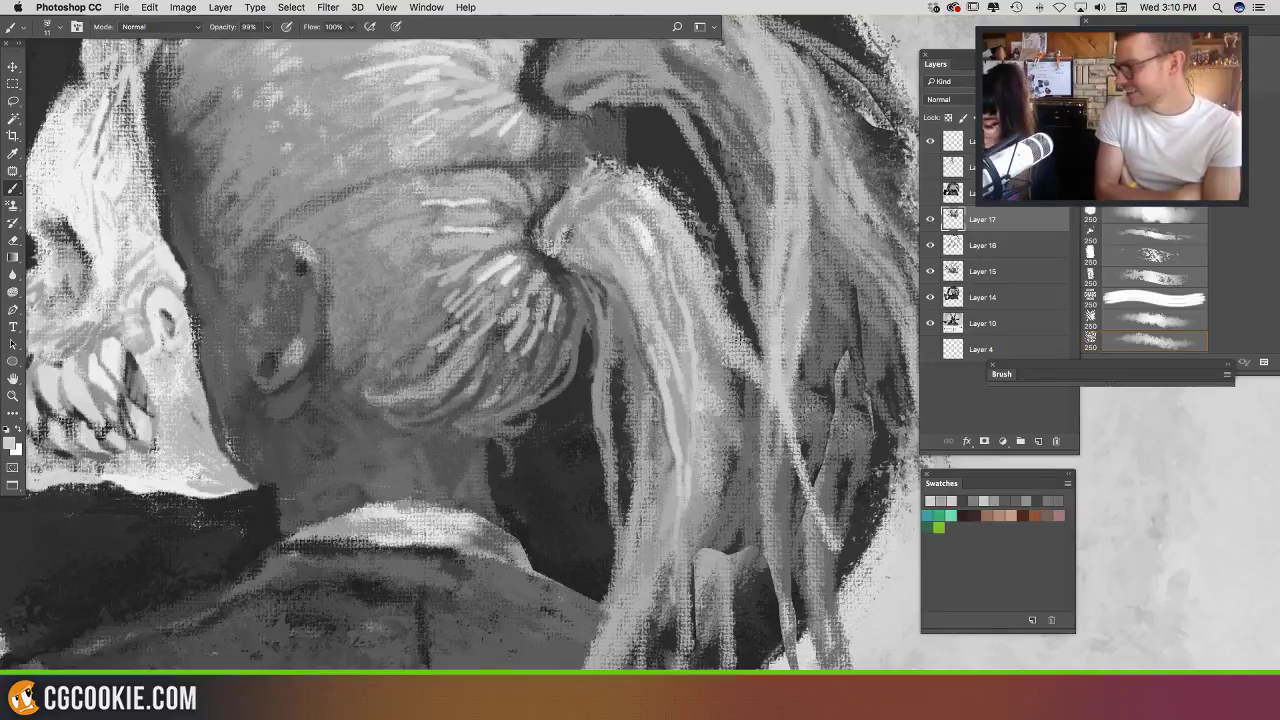
left_click_drag(706, 281, 718, 446)
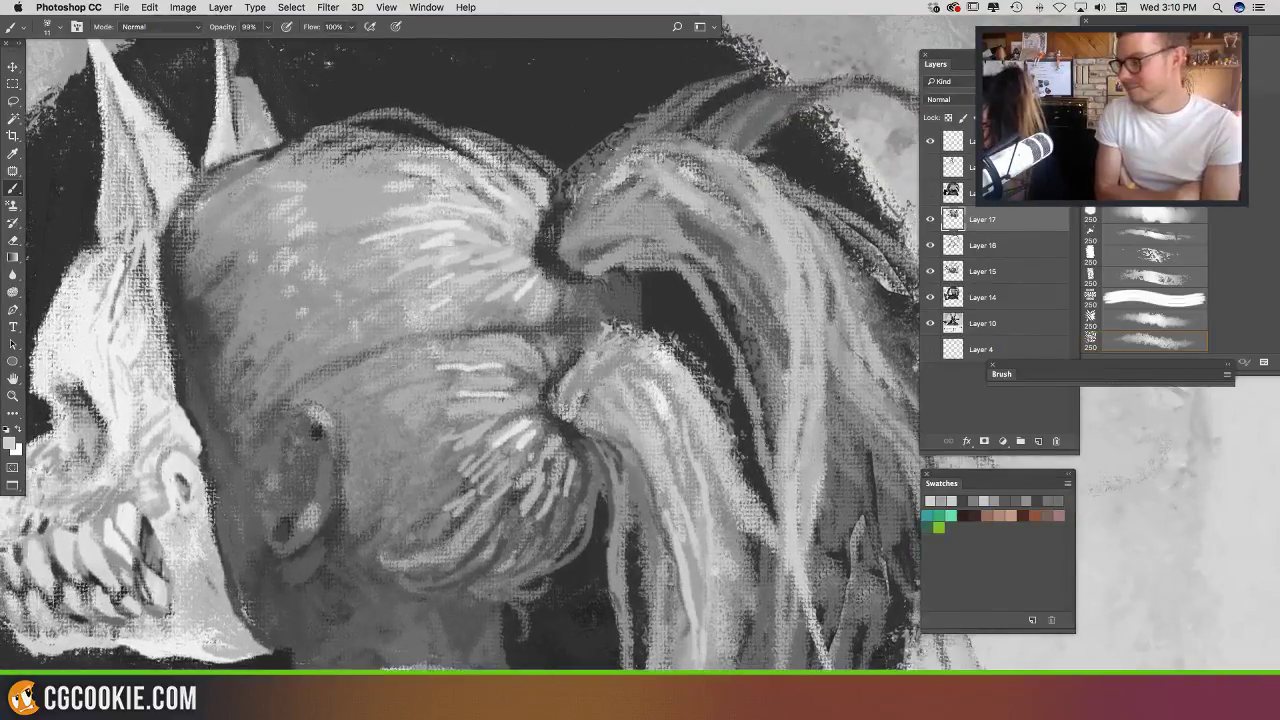
Step: Paint light gray strands along the curve of the upper ponytail with a tone sampled from its crest
left_click(629, 165, "alt")
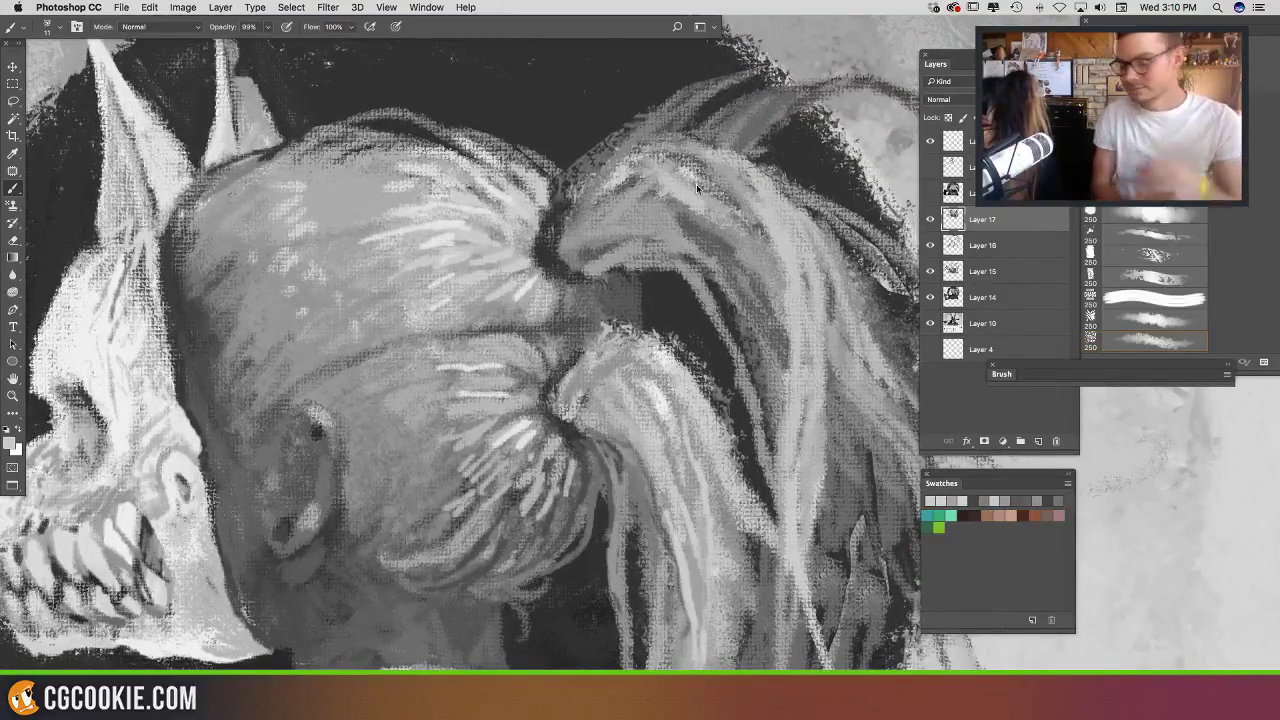
mouse_move(696, 184)
left_mouse_down()
mouse_move(791, 286)
mouse_move(795, 372)
left_mouse_up()
left_click_drag(768, 309, 596, 212)
Step: Paint bright highlight strands on the lower ponytail's crest and outer edge, and a light strand down the upper ponytail
left_click(489, 261, "alt")
mouse_move(463, 261)
left_mouse_down()
mouse_move(482, 277)
mouse_move(468, 316)
mouse_move(509, 293)
mouse_move(551, 361)
left_mouse_up()
left_click(490, 297, "alt")
key("e")
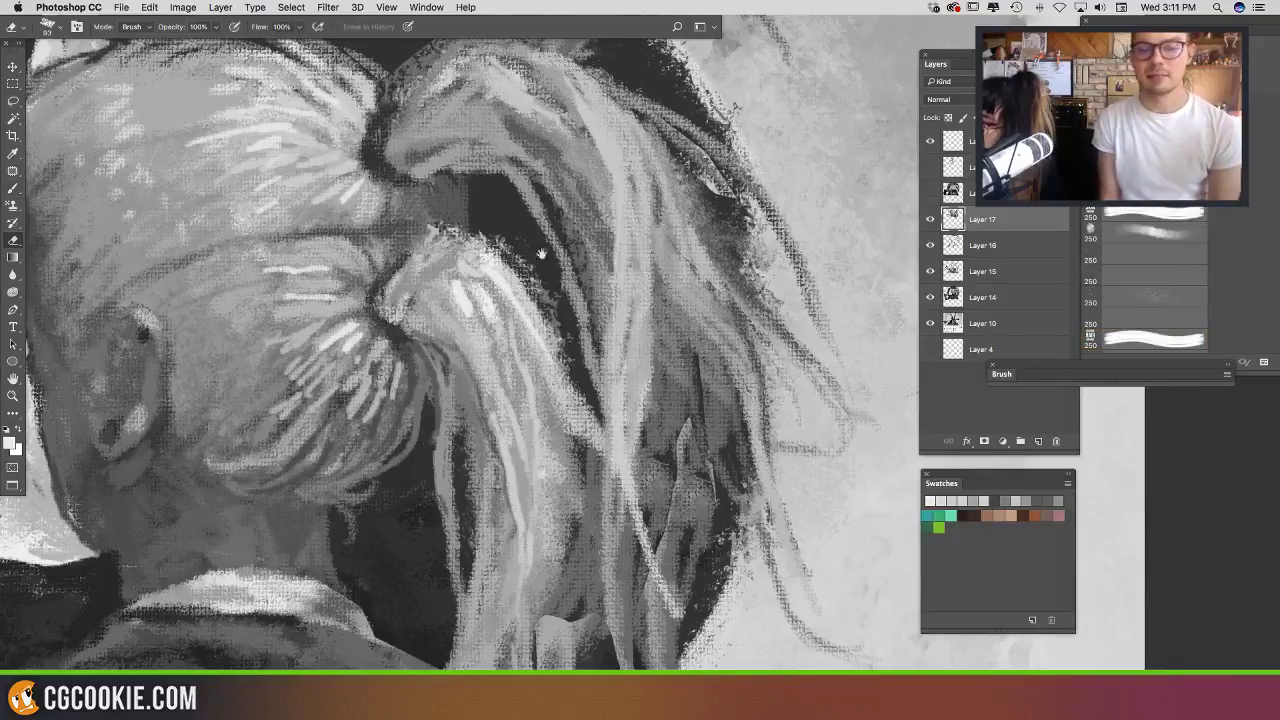
left_click_drag(540, 253, 618, 322)
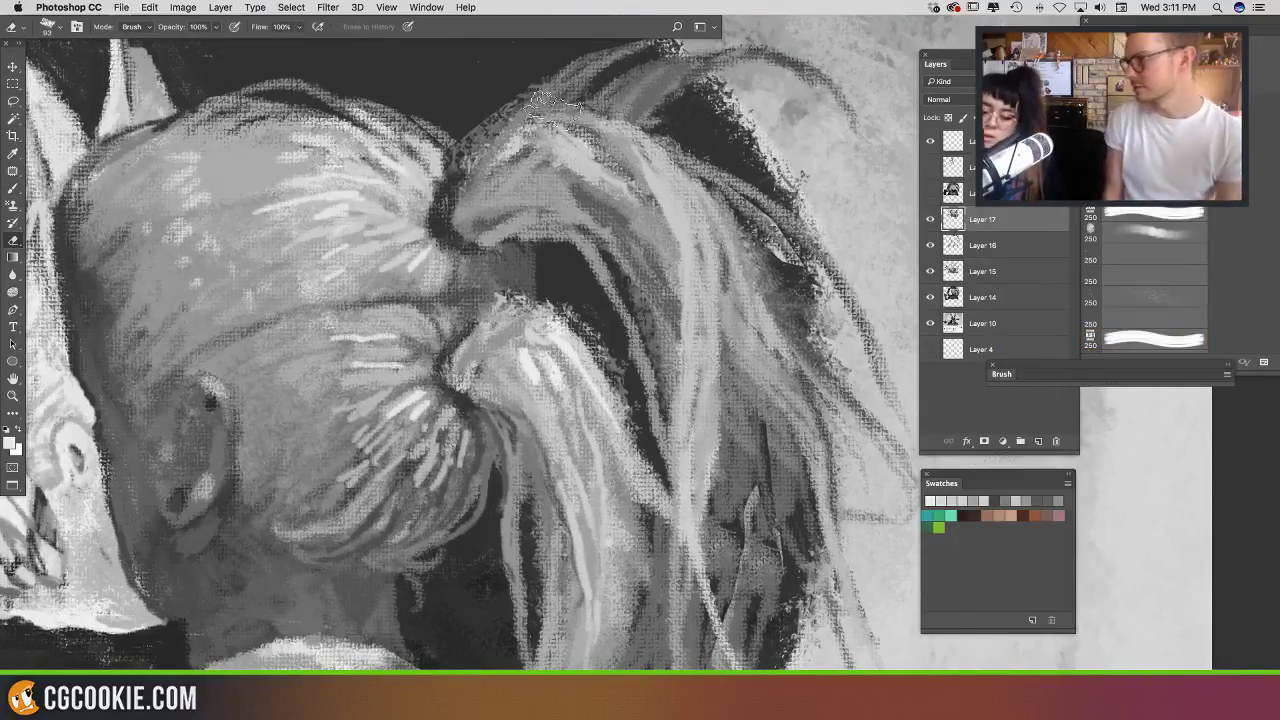
left_click_drag(558, 148, 560, 190)
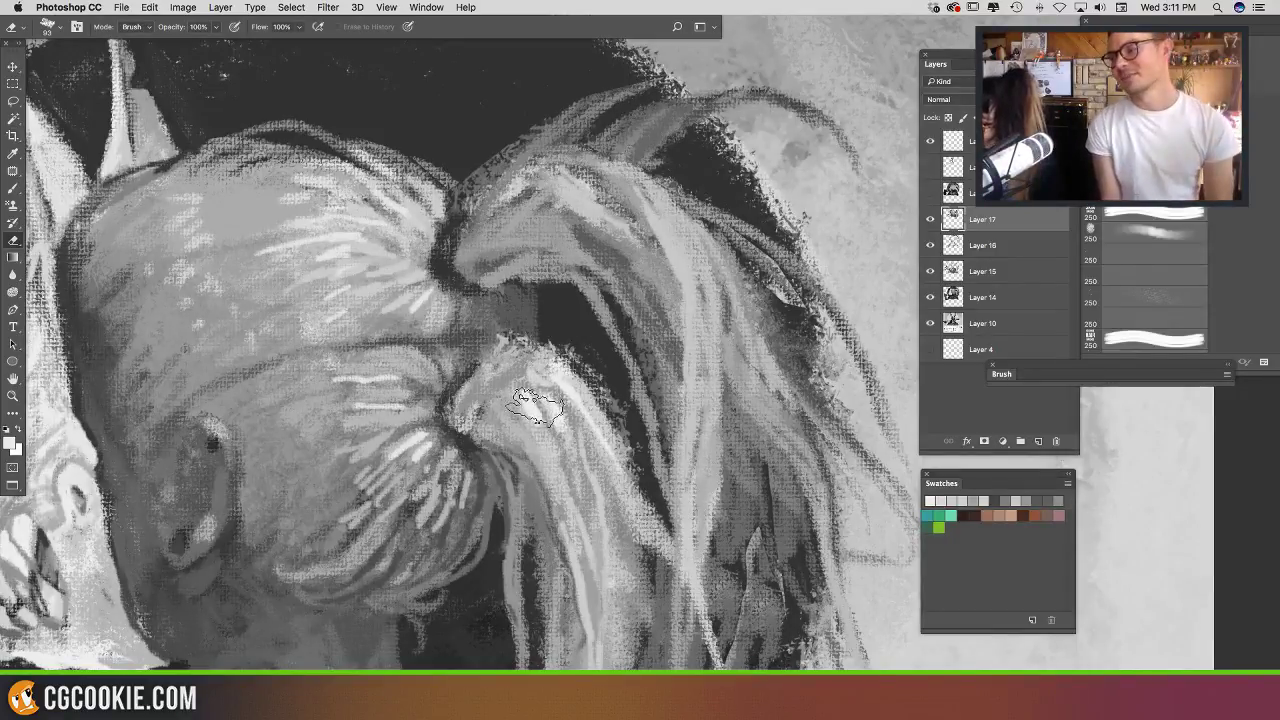
key("b")
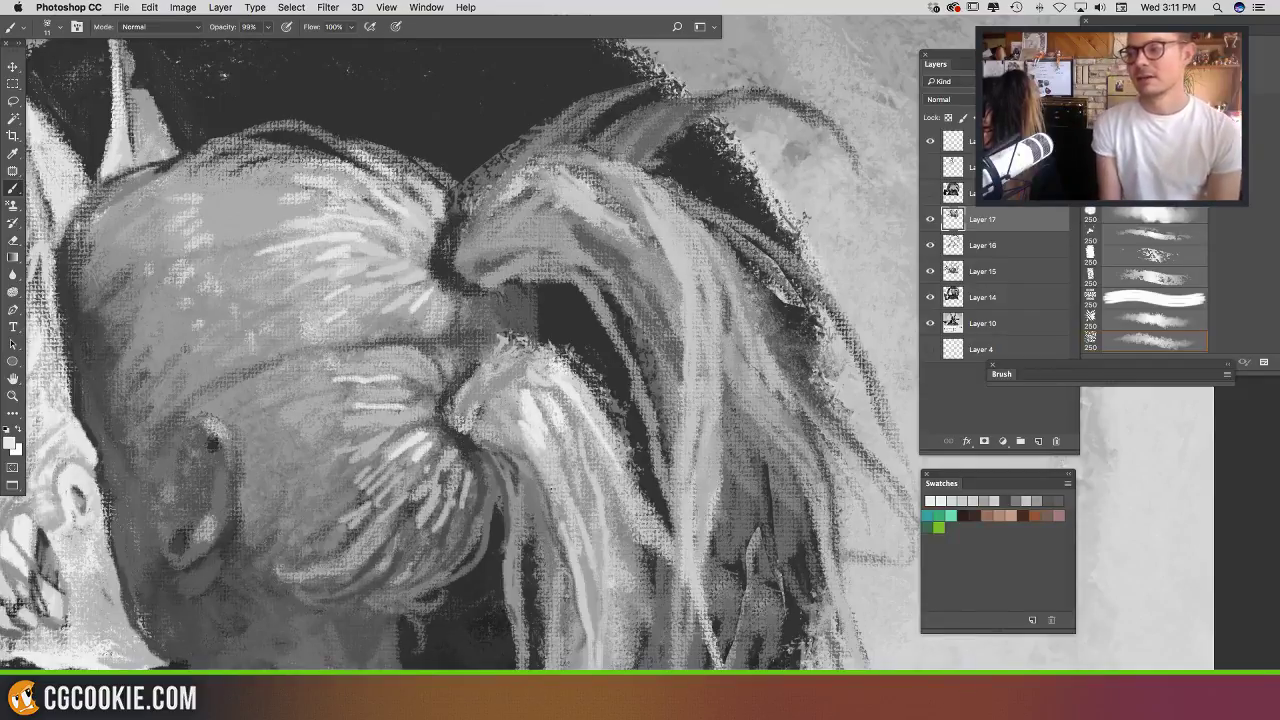
scroll(544, 416, "right", 5)
scroll(544, 416, "down", 3)
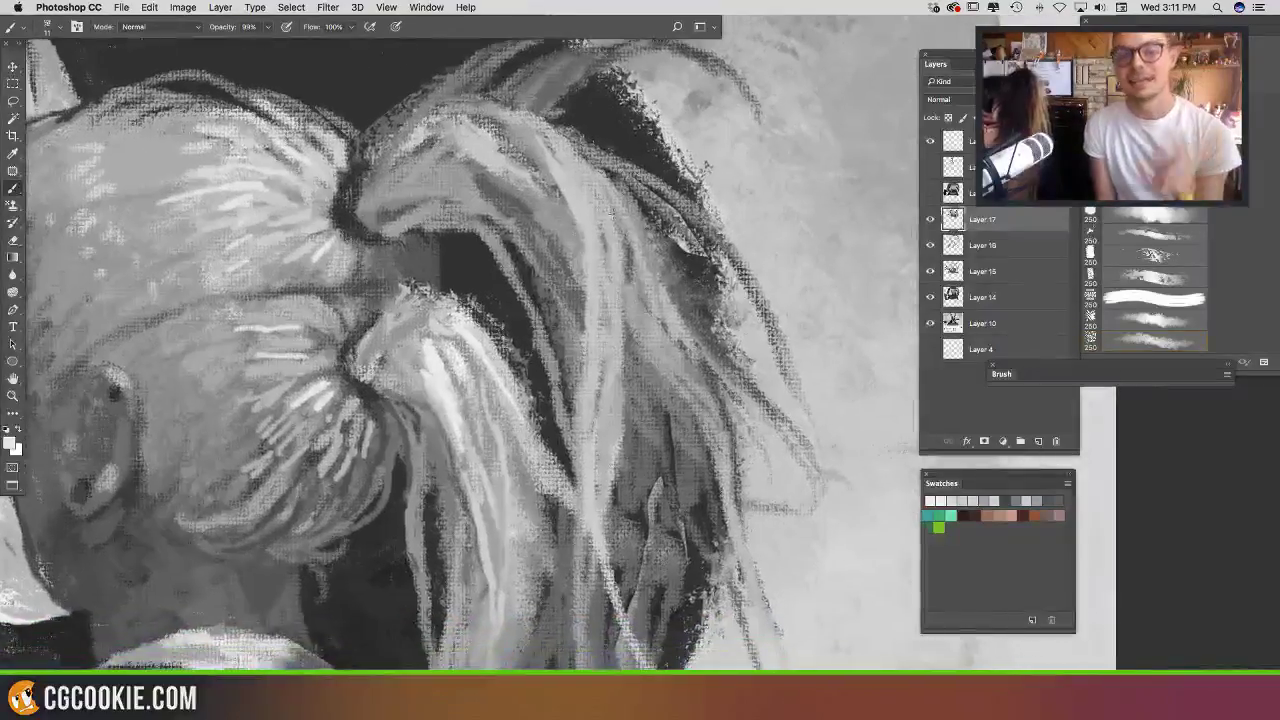
mouse_move(552, 172)
left_mouse_down()
mouse_move(570, 313)
mouse_move(572, 243)
mouse_move(574, 256)
mouse_move(588, 452)
left_mouse_up()
Step: Break up the lower ponytail's highlights with short sampled mid-gray strokes and paint a long light gray strand down its length
left_click_drag(641, 348, 719, 238)
left_click(546, 337, "alt")
left_click_drag(548, 352, 554, 404)
left_click_drag(541, 348, 548, 390)
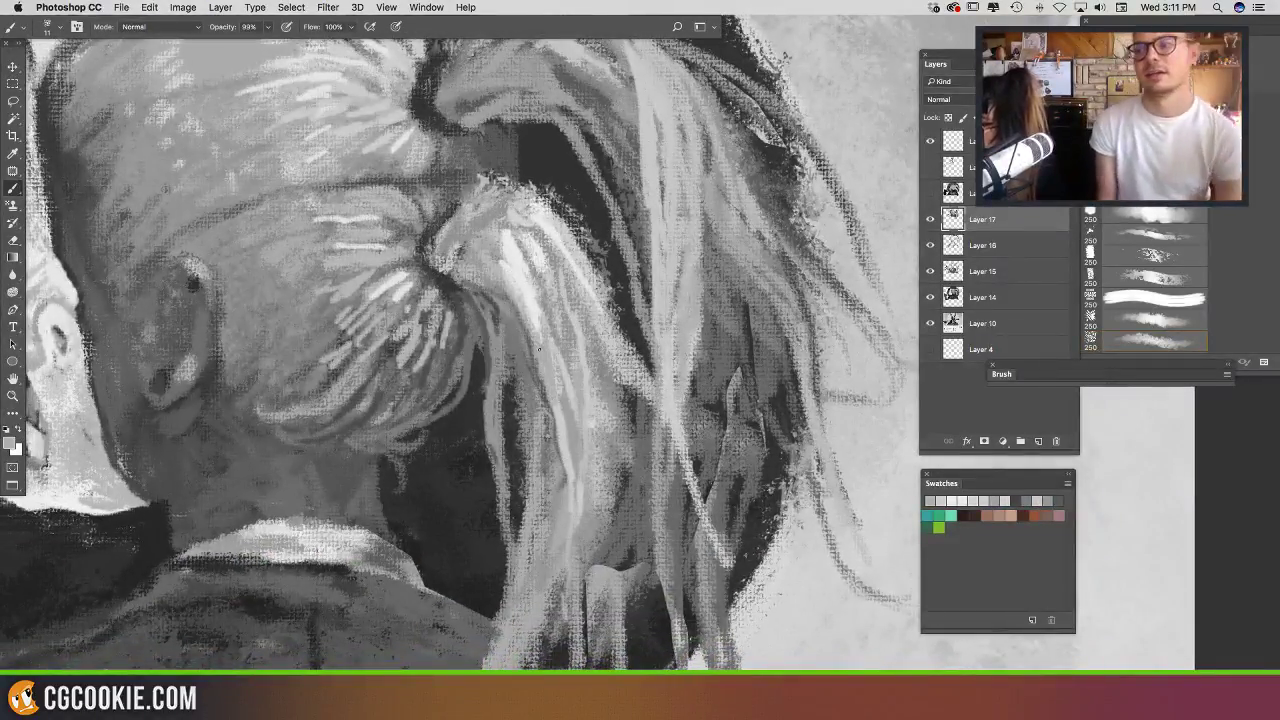
mouse_move(678, 419)
left_mouse_down()
mouse_move(735, 486)
mouse_move(612, 344)
mouse_move(539, 484)
left_mouse_up()
left_click(537, 328, "alt")
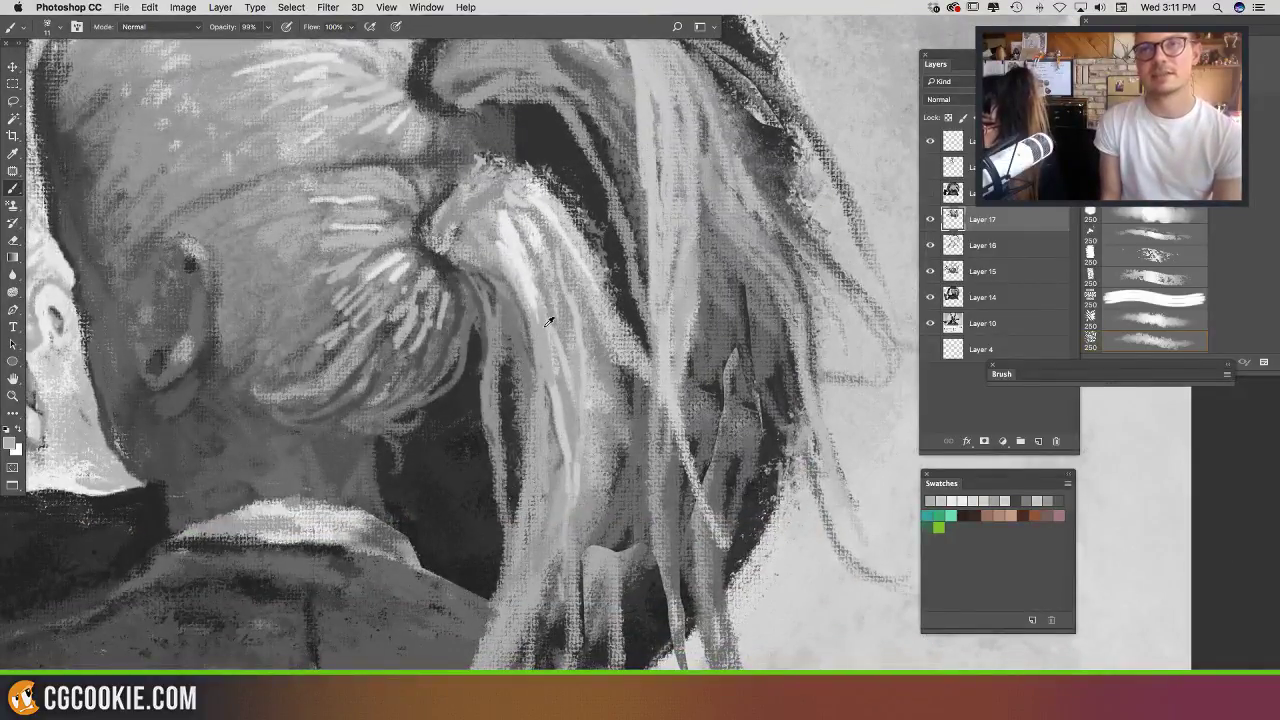
left_click_drag(541, 330, 534, 592)
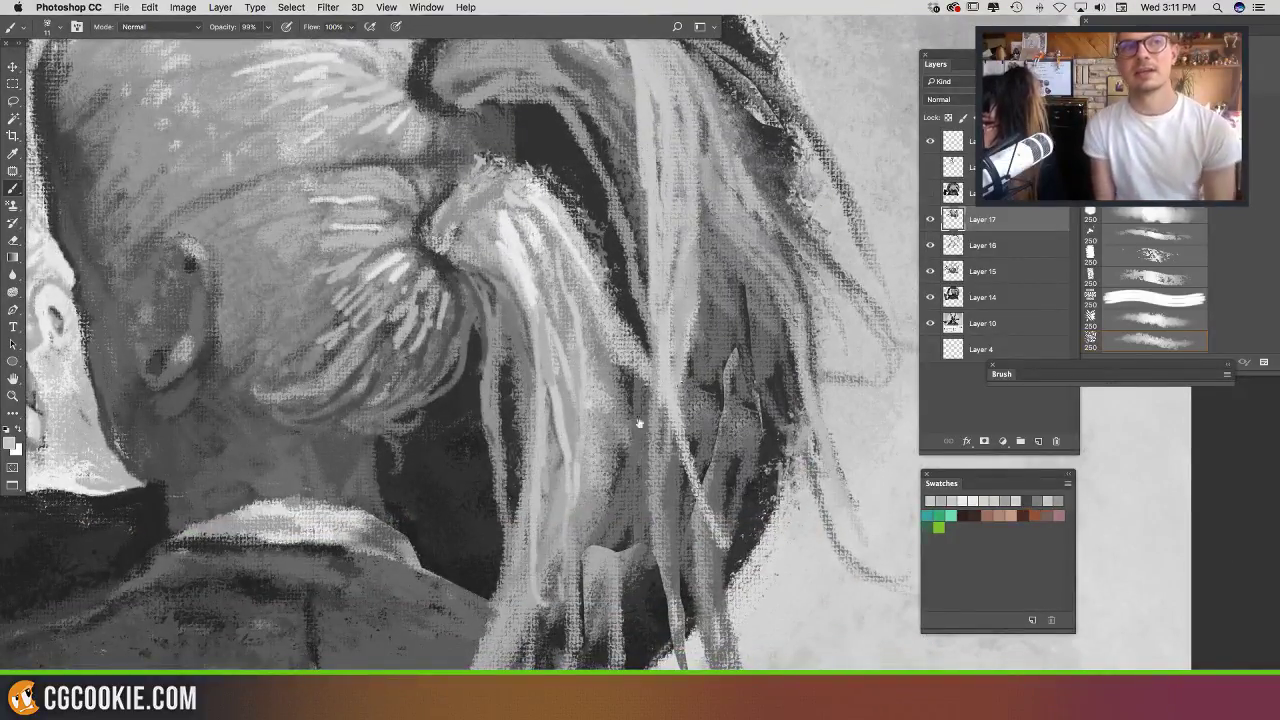
Step: Paint short hair strokes behind the ear along the hairline with dark and mid grays sampled around it
left_click_drag(640, 420, 942, 543)
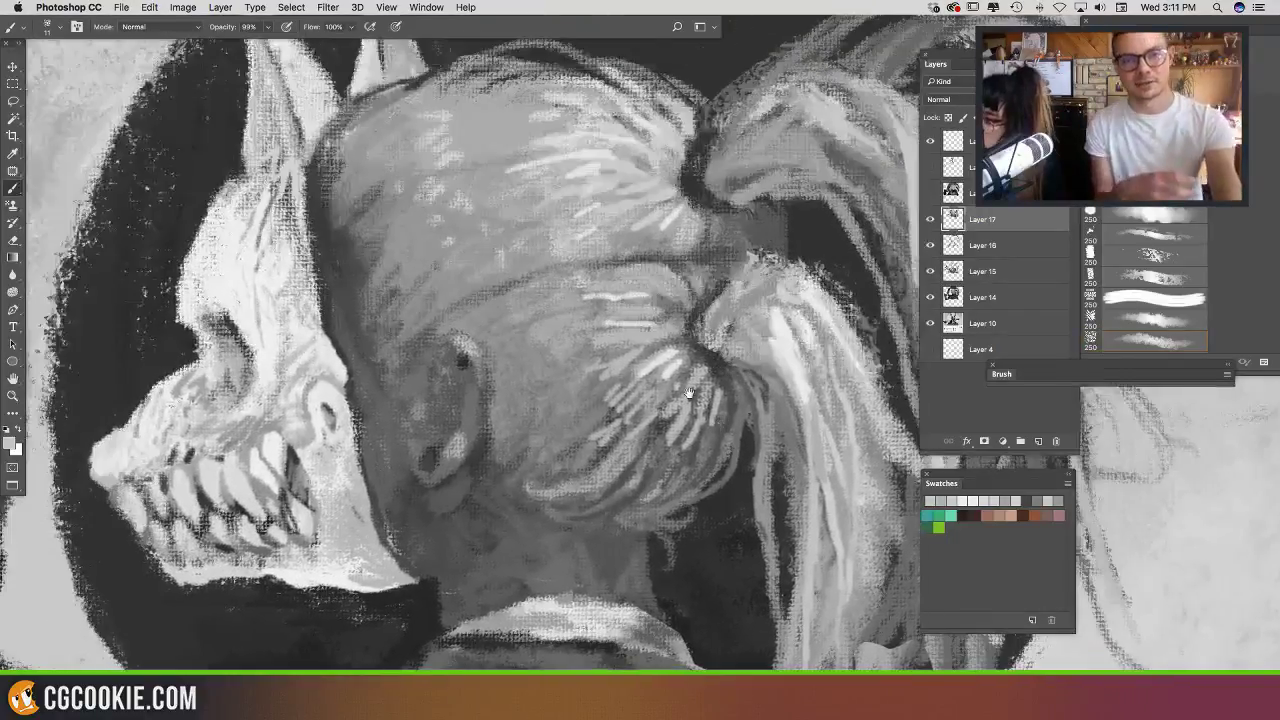
left_click(499, 468, "alt")
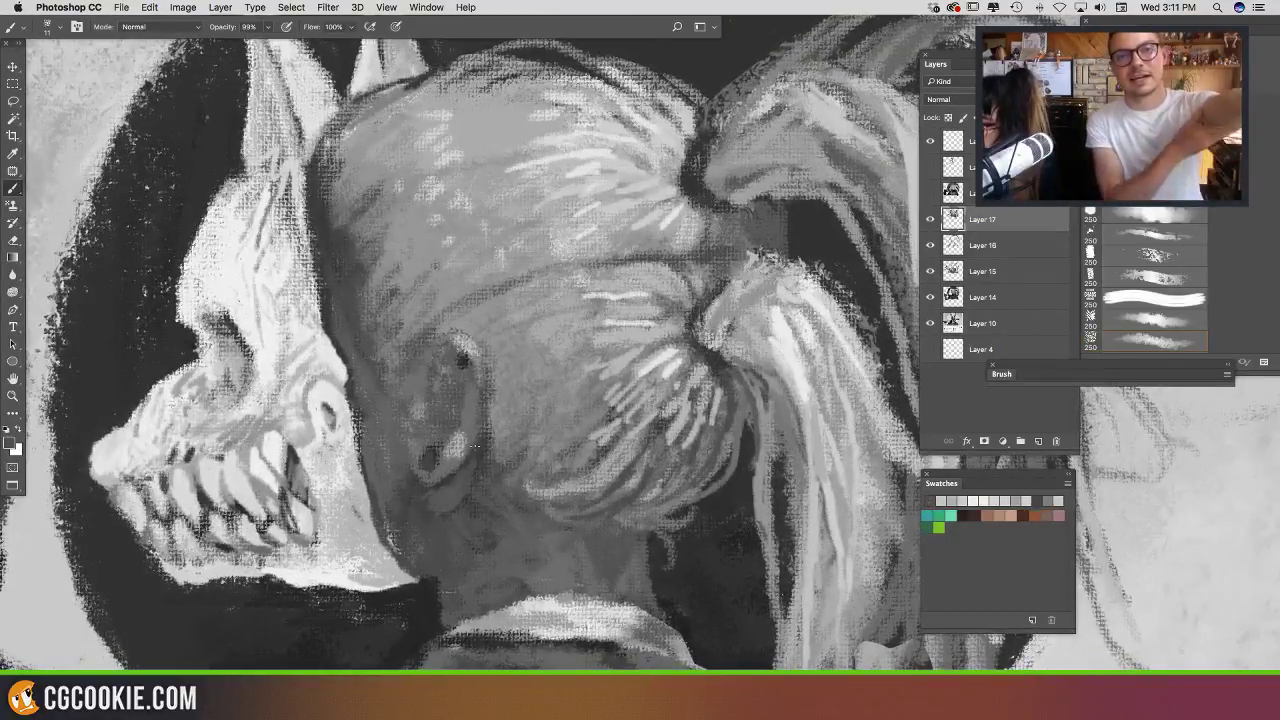
left_click(490, 424, "alt")
left_click(489, 449, "alt")
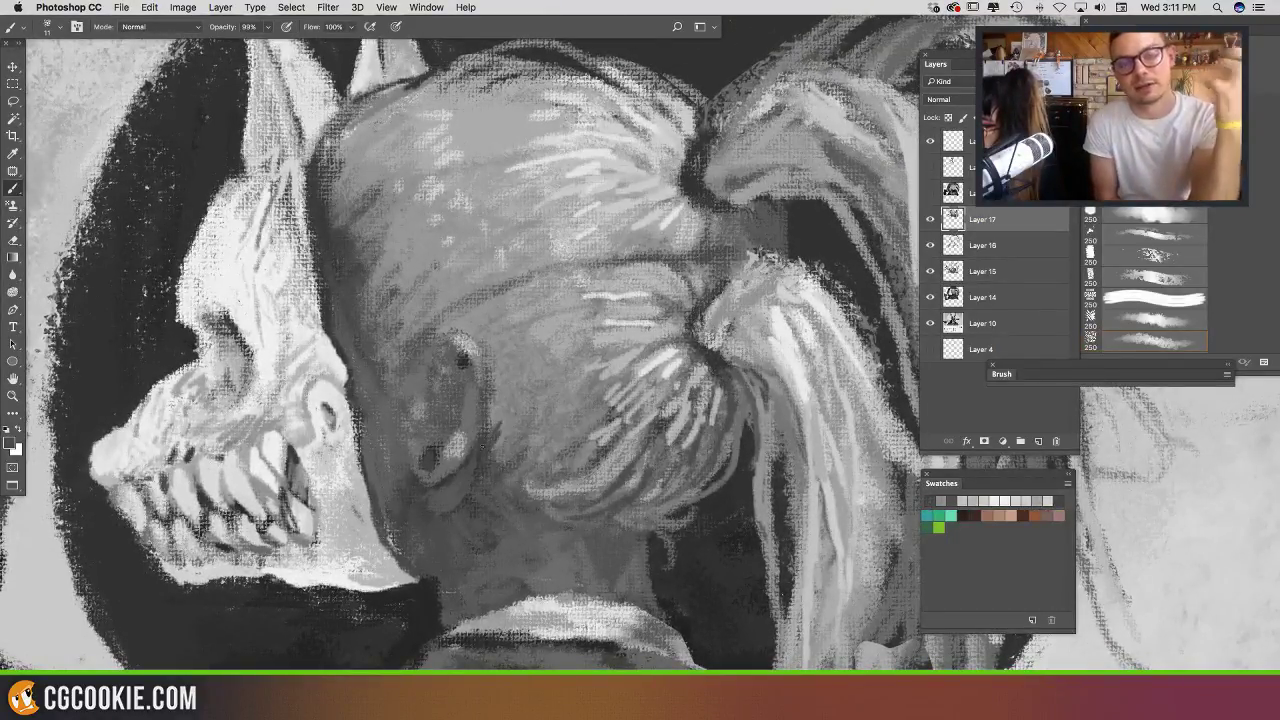
mouse_move(491, 459)
left_mouse_down()
mouse_move(534, 388)
mouse_move(512, 457)
mouse_move(529, 465)
mouse_move(568, 430)
mouse_move(557, 412)
mouse_move(498, 456)
left_mouse_up()
left_click(491, 485, "alt")
left_click(561, 420, "alt")
left_click(557, 413, "alt")
left_click_drag(530, 422, 508, 446)
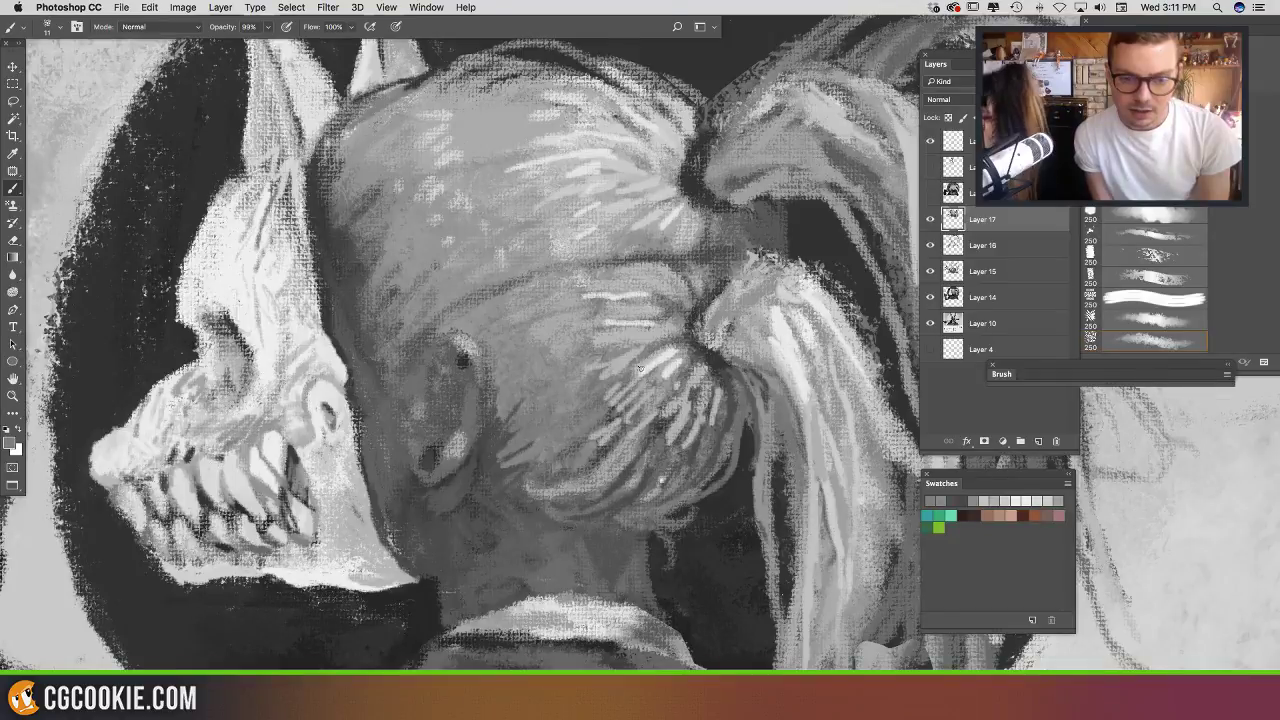
Step: Repaint the white collar with light and mid grays sampled from it, cleaning up its upper edge and shaded end
scroll(639, 369, "down", 5)
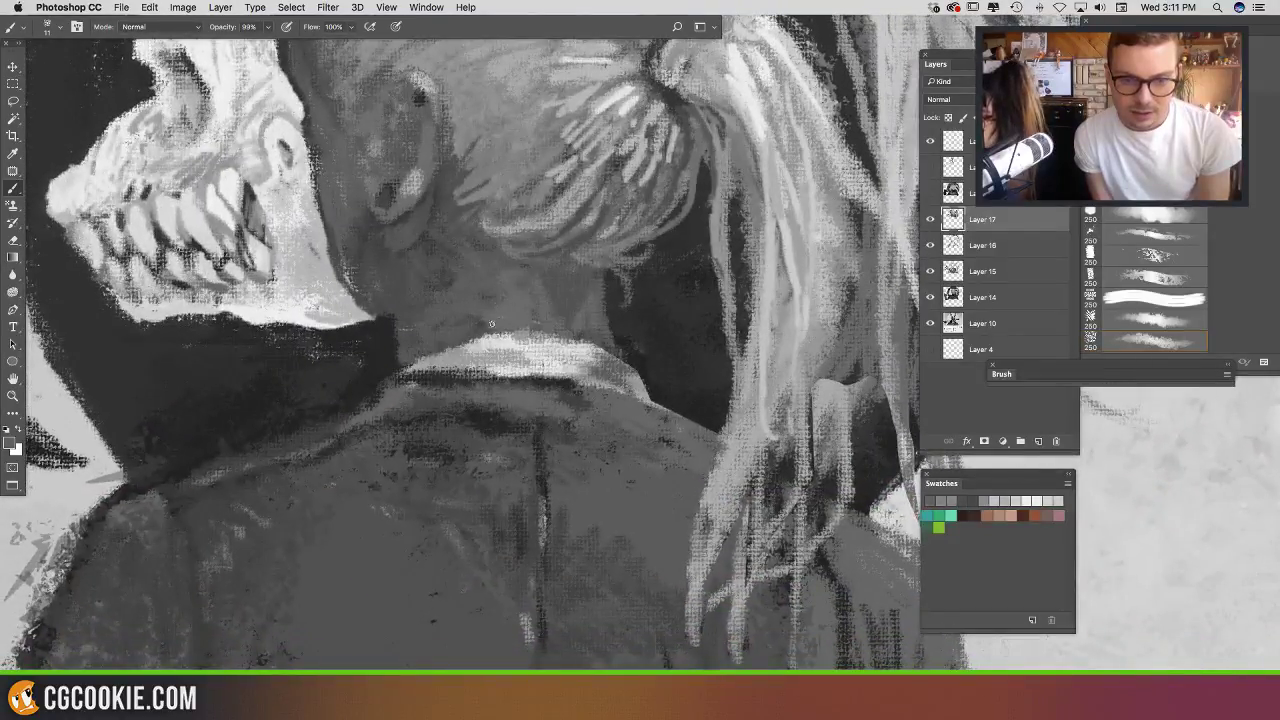
left_click_drag(595, 333, 543, 222)
left_click(421, 240, "alt")
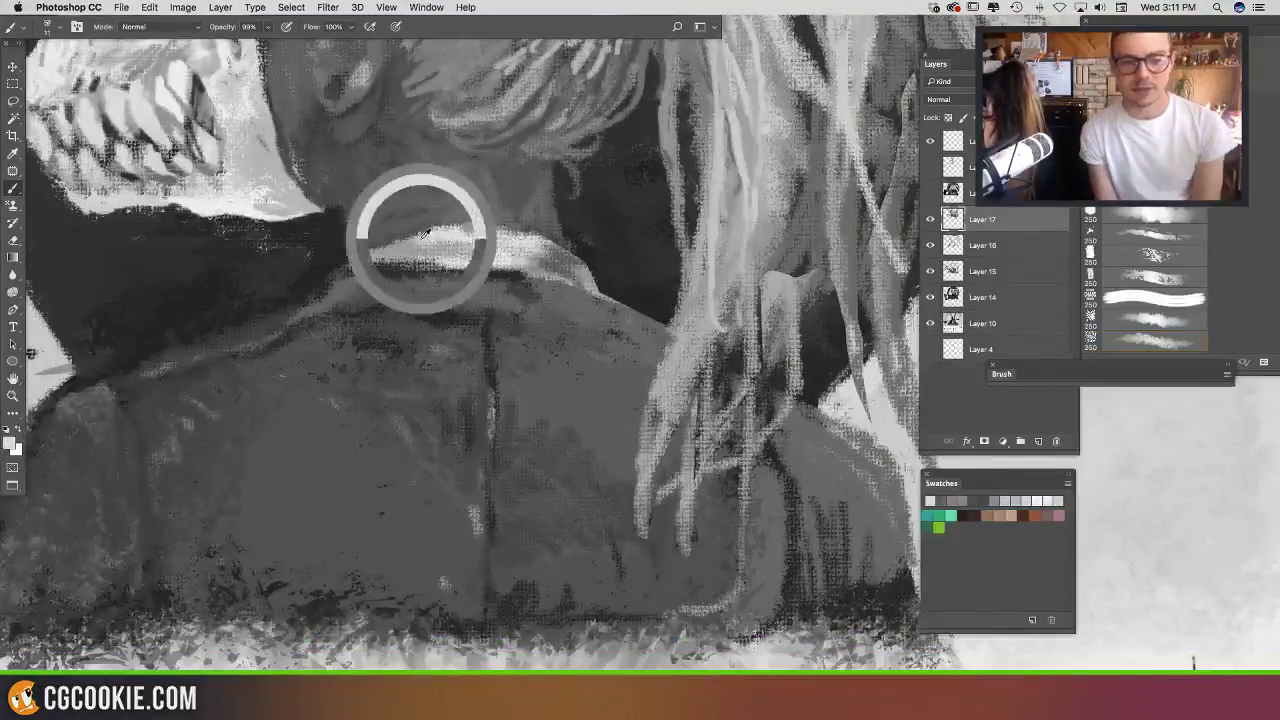
mouse_move(447, 226)
left_mouse_down()
mouse_move(529, 249)
mouse_move(467, 232)
mouse_move(452, 254)
mouse_move(477, 251)
mouse_move(418, 254)
mouse_move(546, 242)
mouse_move(577, 279)
mouse_move(592, 273)
mouse_move(580, 286)
mouse_move(547, 262)
mouse_move(580, 268)
left_mouse_up()
left_click(461, 238, "alt")
left_click(417, 251, "alt")
left_click(519, 252, "alt")
left_click(590, 284, "alt")
left_click(600, 260, "alt")
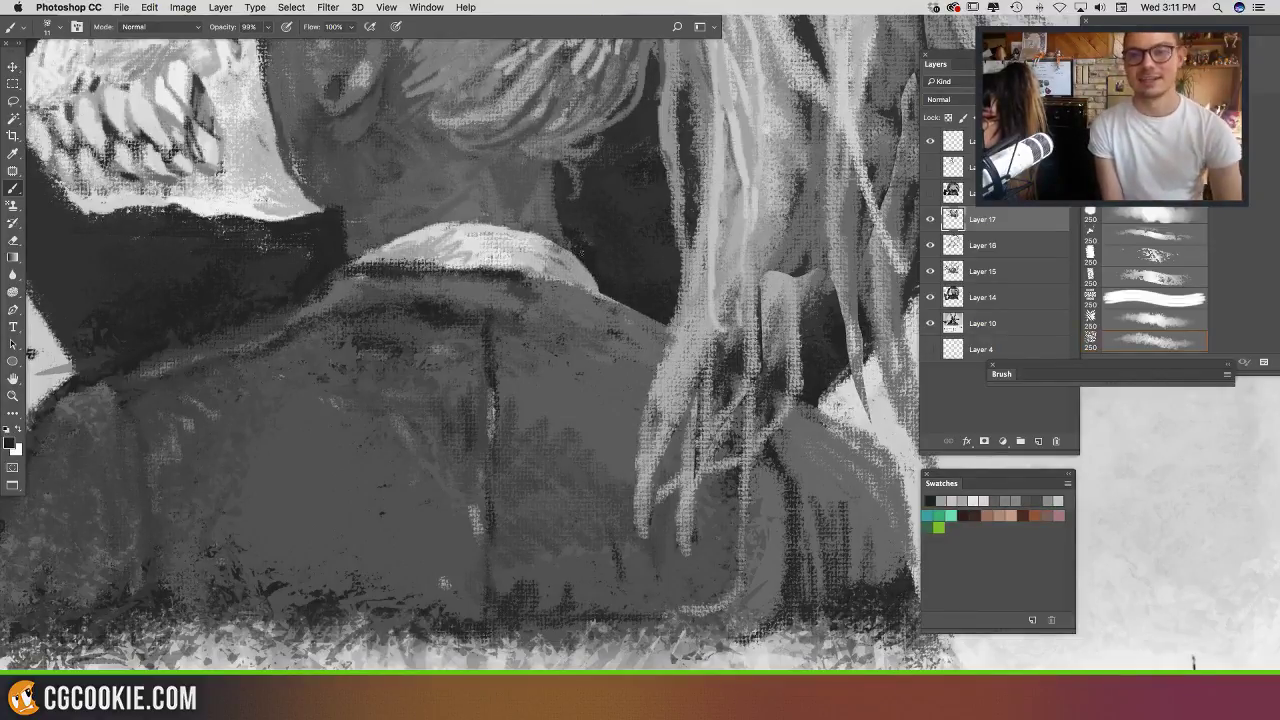
Step: Paint a lighter gray plane on the neck below the earlobe with tones sampled from the surrounding skin
left_click_drag(513, 114, 643, 297)
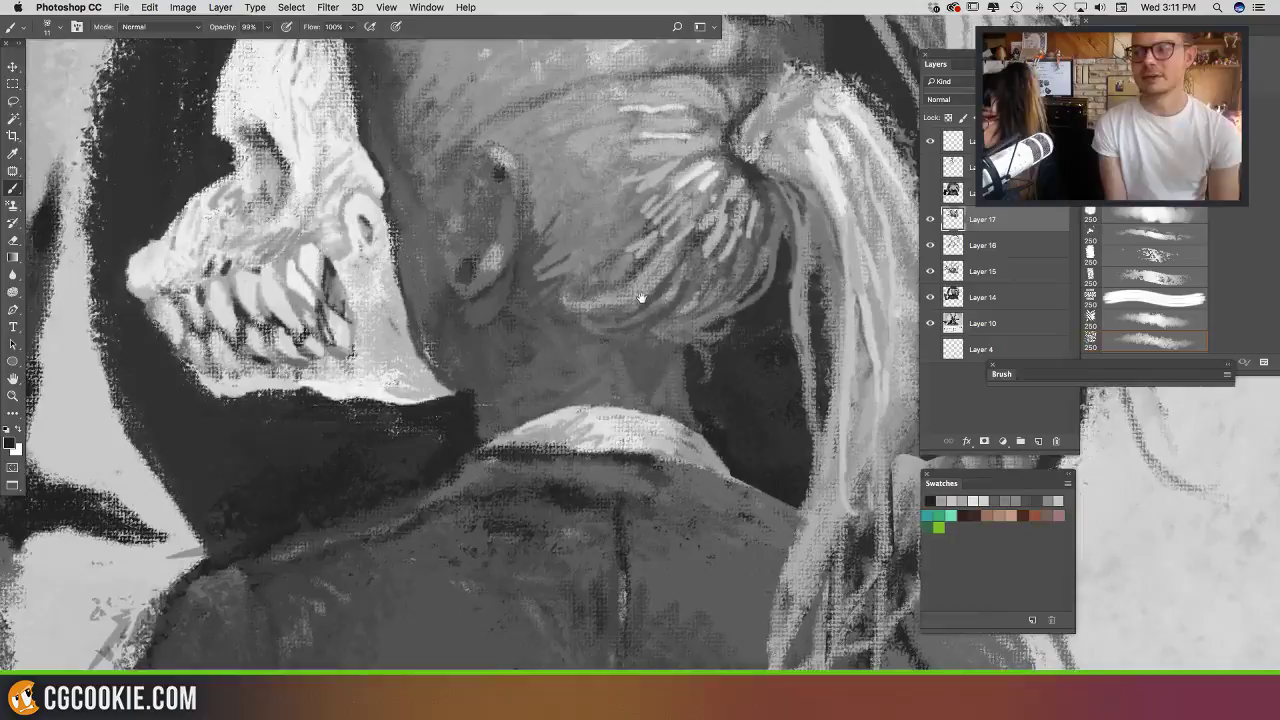
left_click(472, 407, "alt")
left_click(496, 386, "alt")
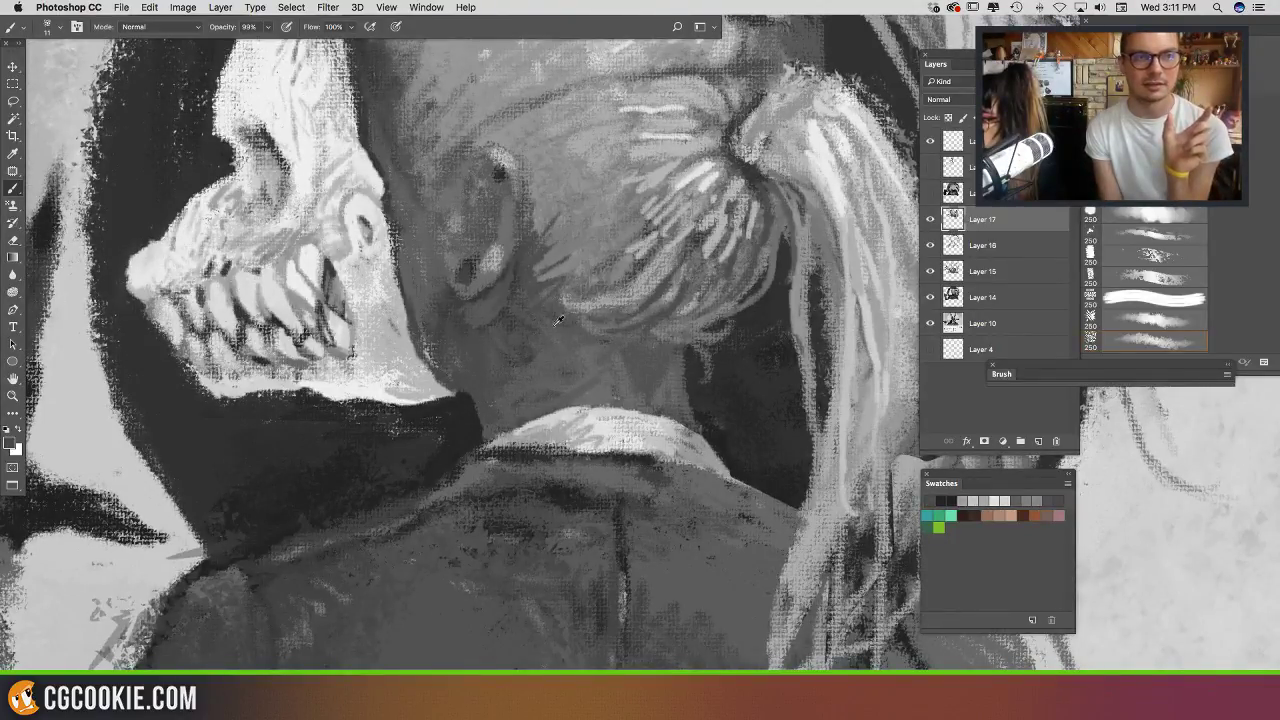
left_click(565, 368, "alt")
mouse_move(474, 380)
left_mouse_down()
mouse_move(510, 356)
mouse_move(486, 381)
mouse_move(478, 353)
mouse_move(512, 306)
mouse_move(474, 341)
mouse_move(480, 316)
mouse_move(460, 327)
mouse_move(490, 293)
mouse_move(475, 326)
left_mouse_up()
left_click(510, 313, "alt")
left_click(487, 301, "alt")
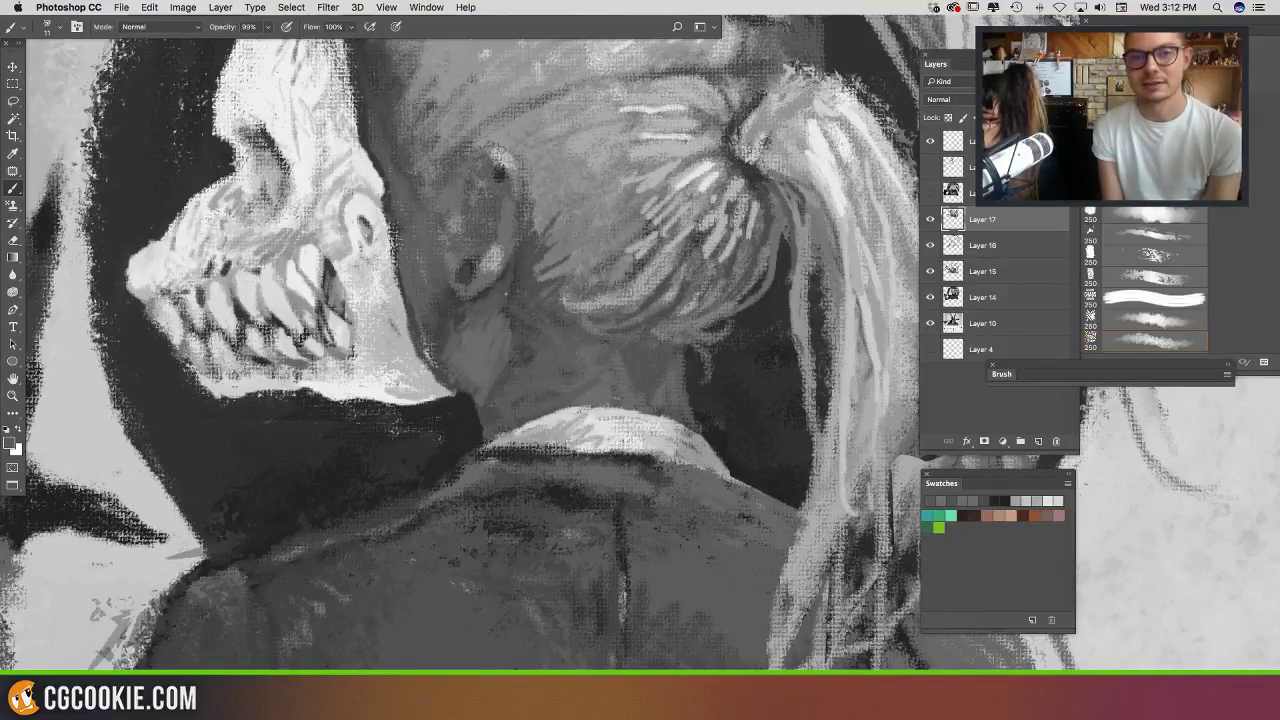
Step: Tone down the lighter neck plane below the ear with short strokes of sampled darker grays
left_click_drag(604, 358, 558, 426)
left_click(463, 413, "alt")
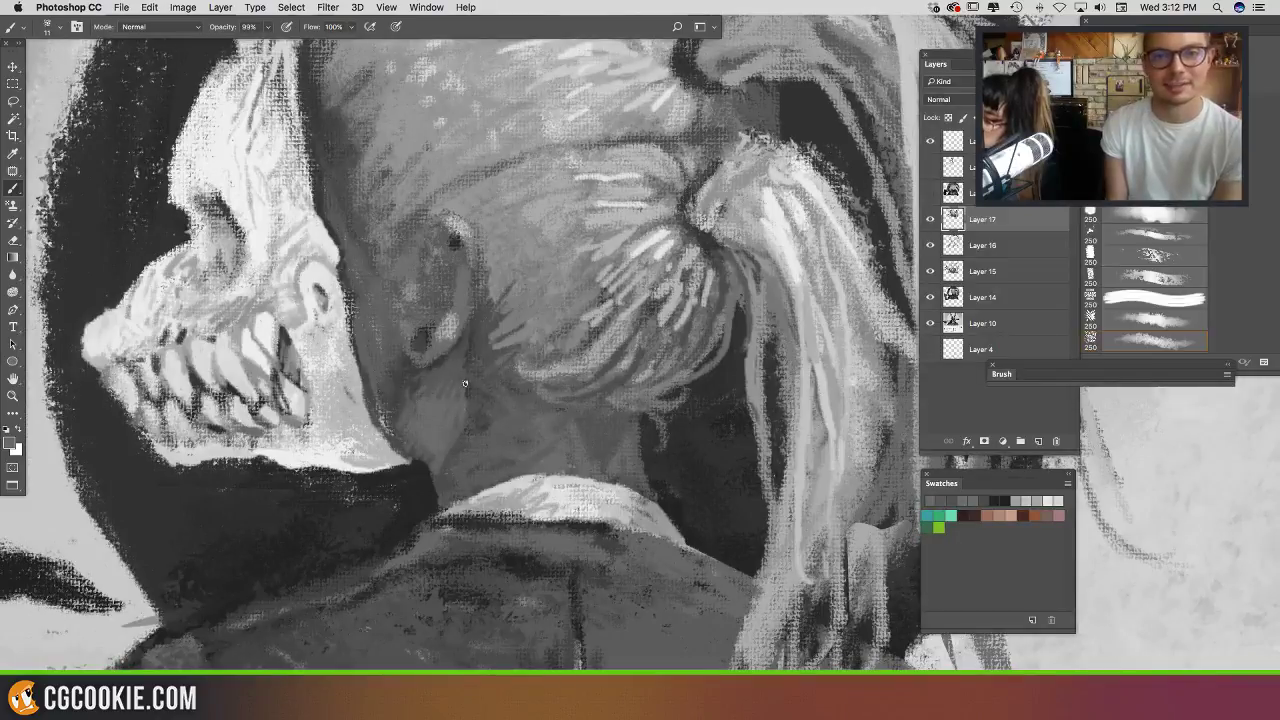
left_click_drag(467, 383, 472, 404)
left_click(459, 416, "alt")
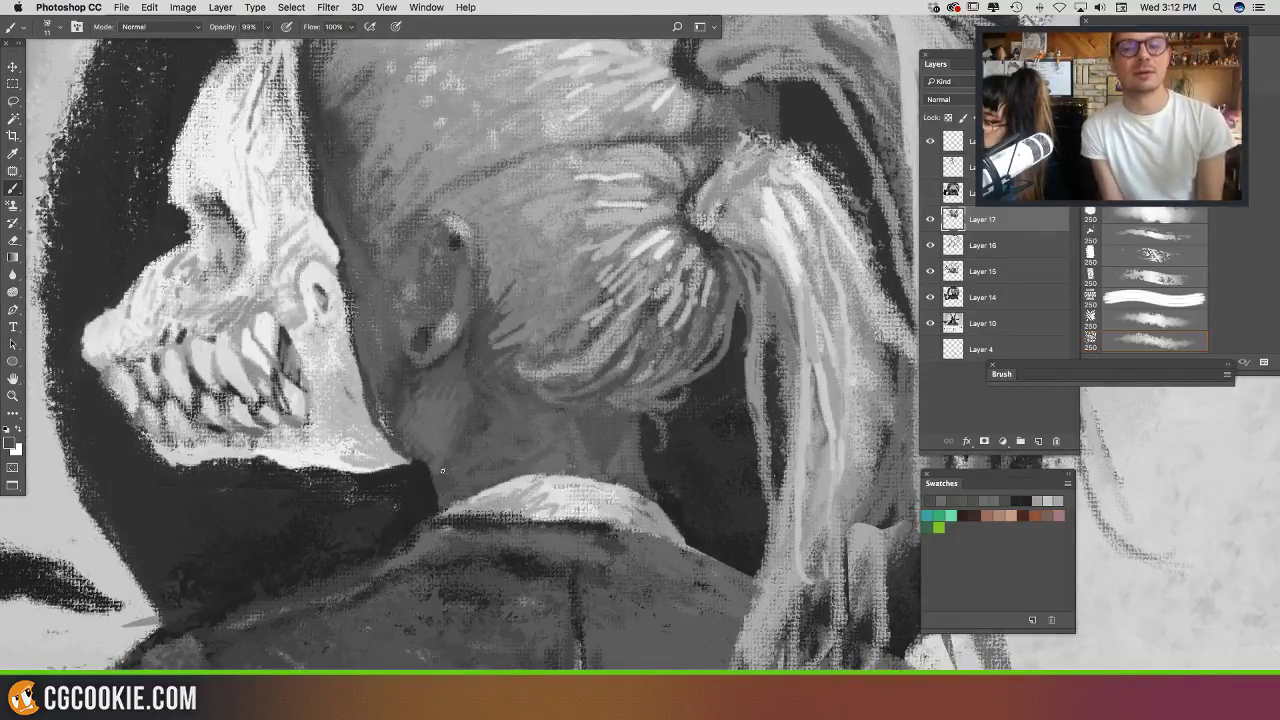
left_click_drag(530, 388, 514, 308)
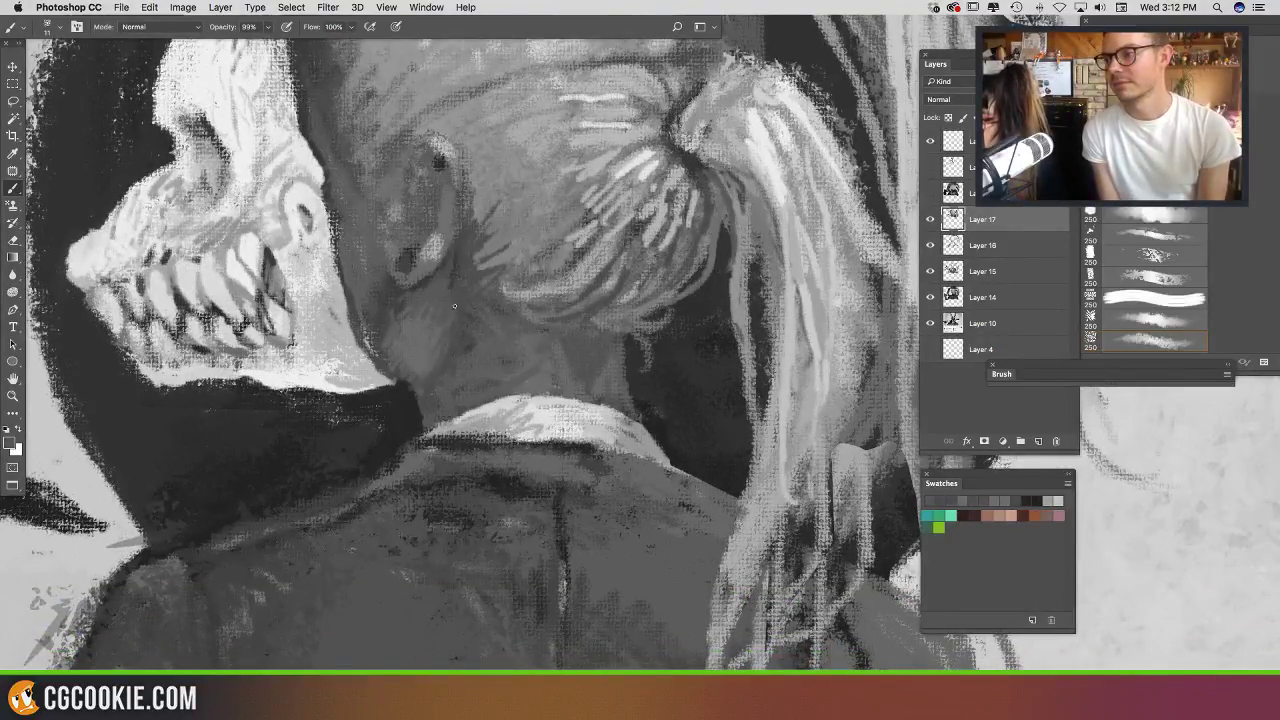
Step: Blend the shading between the earlobe, hairline and side of the neck with repeatedly sampled dark and mid grays
left_click(488, 335, "alt")
left_click(515, 316, "alt")
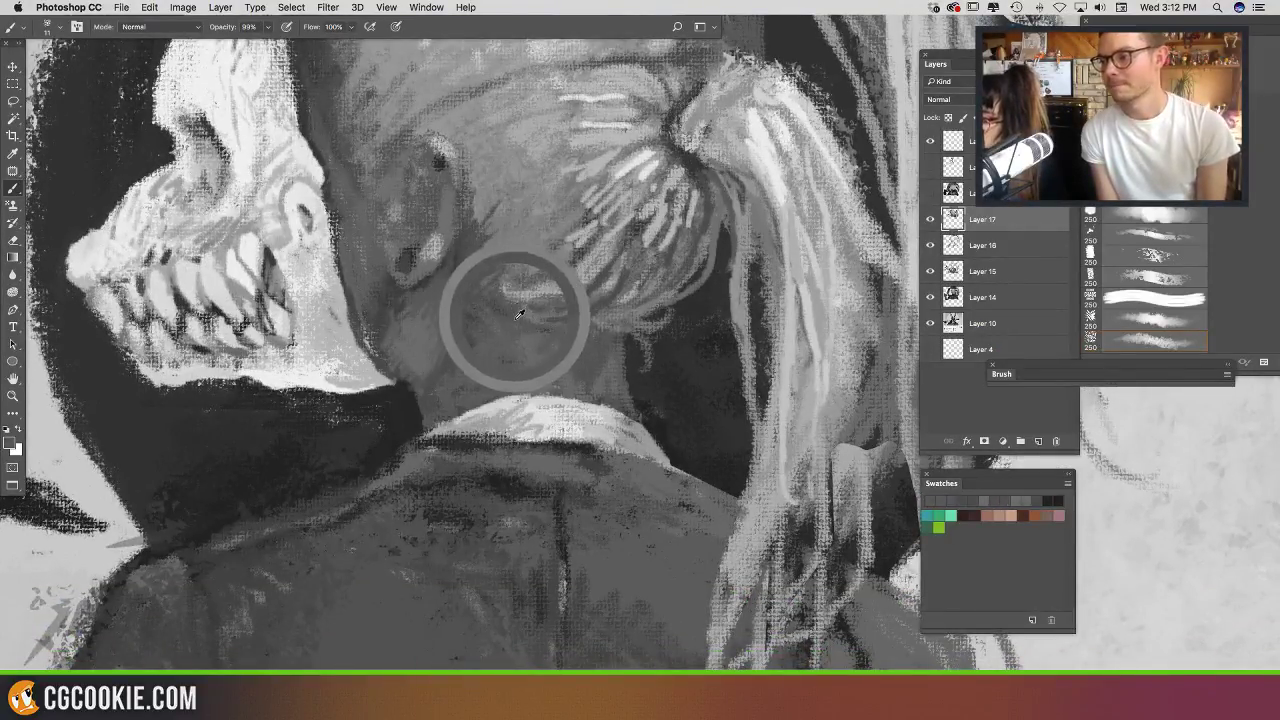
left_click(457, 270, "alt")
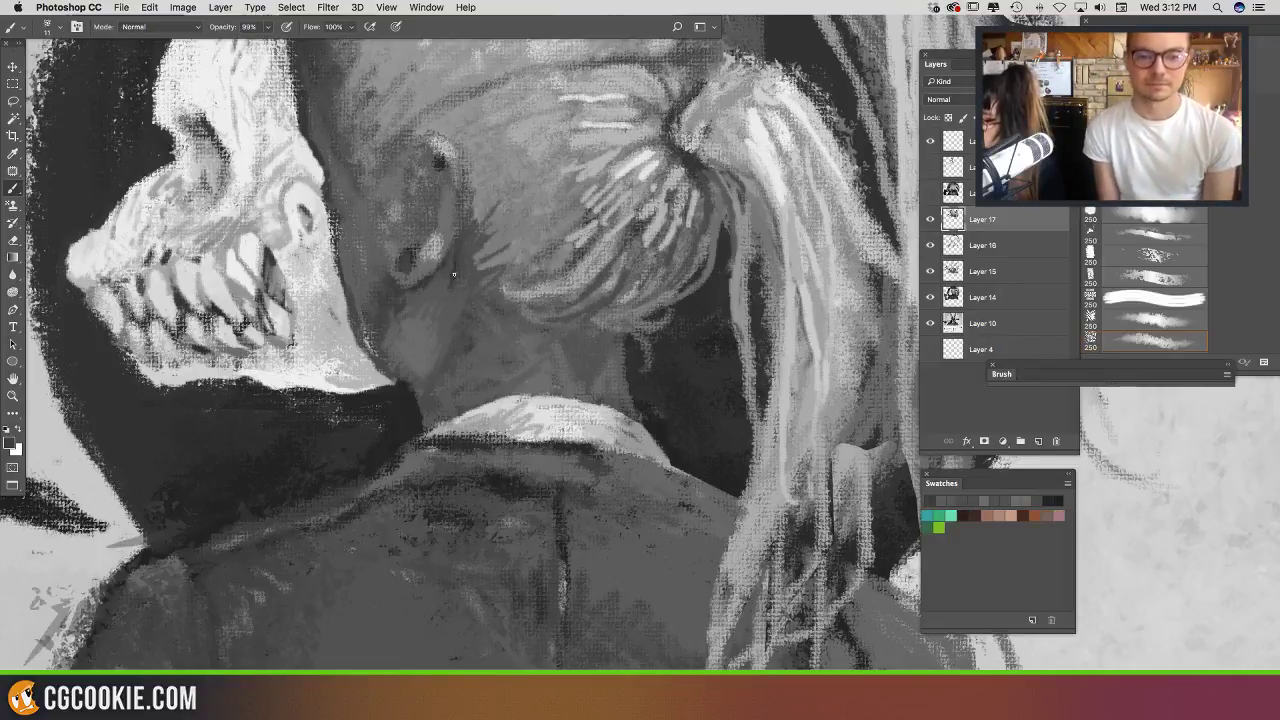
mouse_move(446, 306)
left_mouse_down()
mouse_move(454, 339)
mouse_move(472, 265)
mouse_move(472, 297)
mouse_move(461, 303)
mouse_move(459, 279)
mouse_move(441, 327)
left_mouse_up()
left_click(470, 267, "alt")
left_click(457, 283, "alt")
left_click(473, 288, "alt")
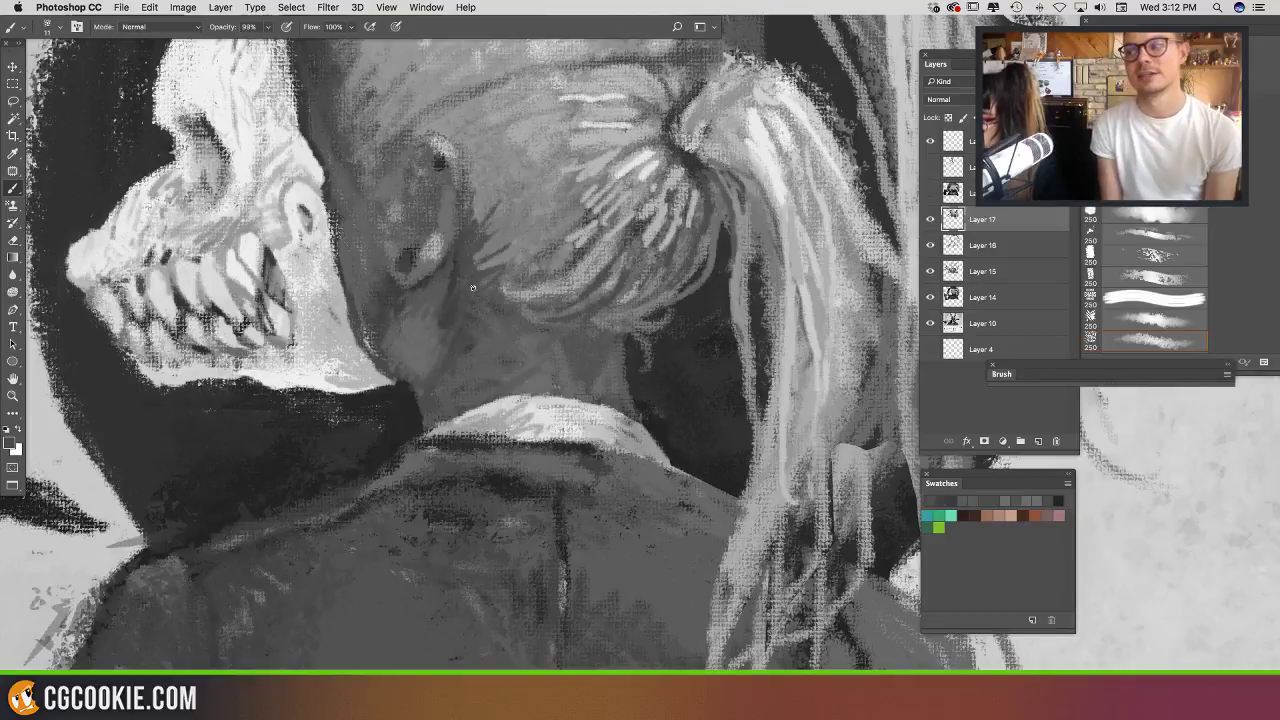
mouse_move(498, 369)
left_mouse_down()
mouse_move(509, 335)
mouse_move(438, 372)
mouse_move(447, 325)
mouse_move(443, 336)
mouse_move(429, 325)
mouse_move(460, 313)
mouse_move(452, 350)
mouse_move(414, 364)
mouse_move(439, 311)
mouse_move(442, 327)
mouse_move(399, 297)
left_mouse_up()
Step: Model the neck muscle below the ear with lighter and darker strokes sampled from the neck
left_click(461, 315, "alt")
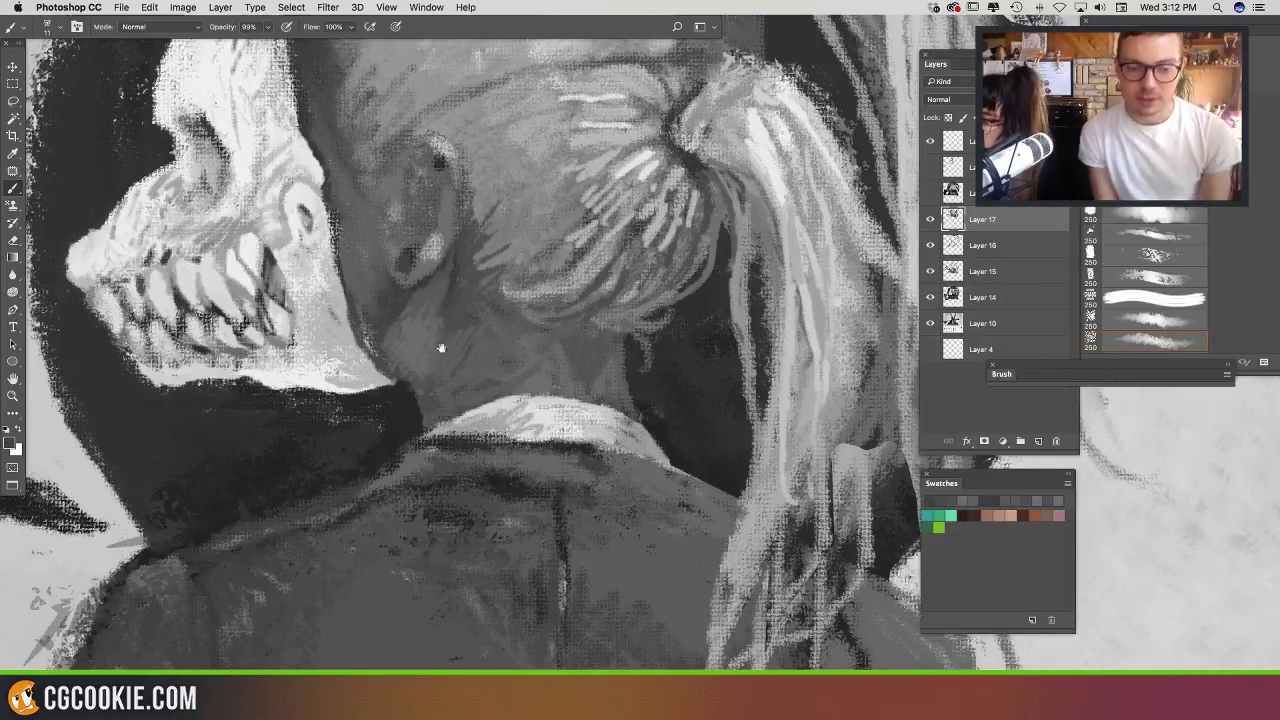
mouse_move(441, 350)
left_mouse_down()
mouse_move(497, 420)
mouse_move(388, 406)
mouse_move(486, 337)
mouse_move(418, 300)
mouse_move(388, 311)
mouse_move(426, 325)
mouse_move(392, 317)
mouse_move(400, 335)
left_mouse_up()
left_click(417, 338, "alt")
left_click(405, 275, "alt")
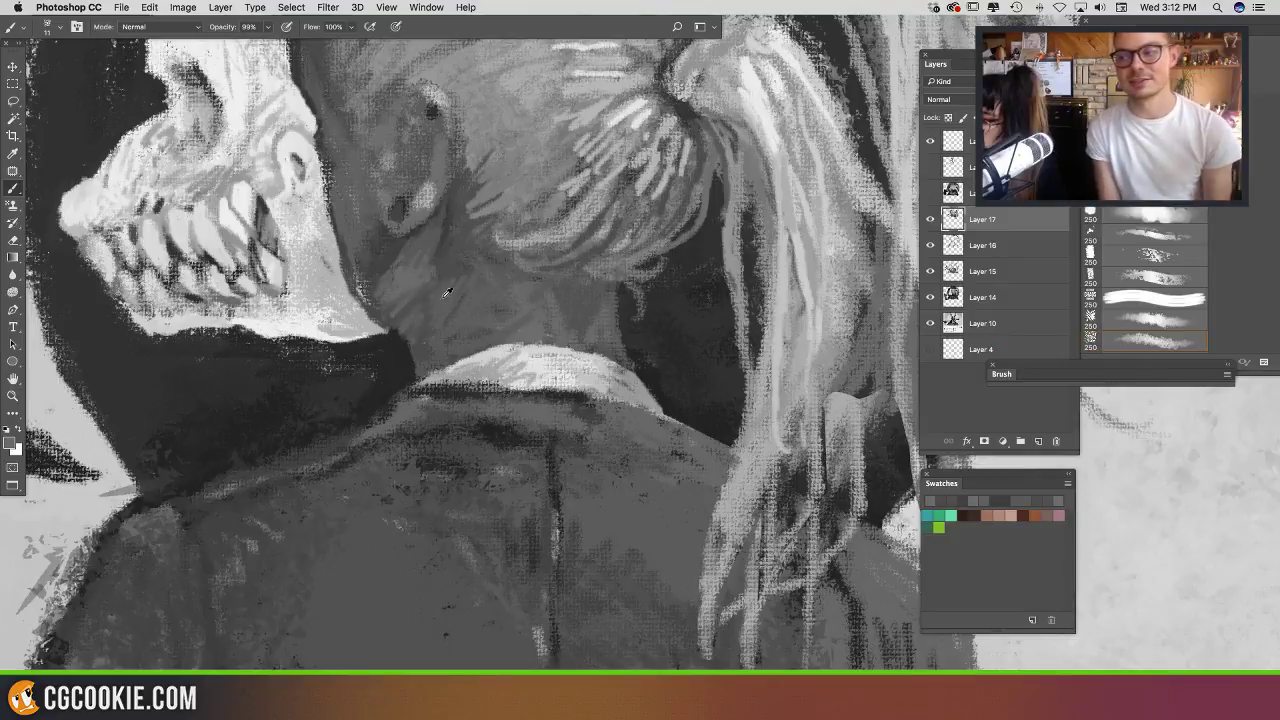
left_click(446, 275, "alt")
left_click(443, 252, "alt")
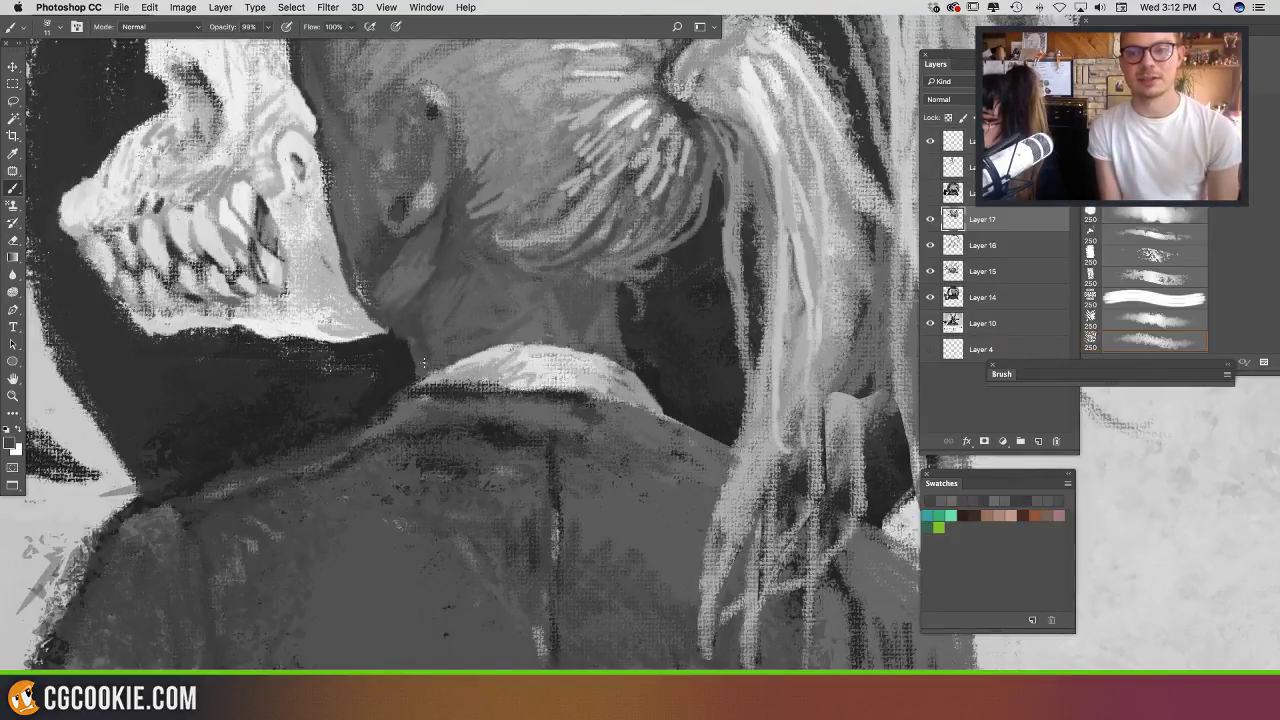
Step: Shade the base of the neck between the mask's jaw and the white collar with sampled dark grays
left_click(443, 337, "alt")
left_click_drag(408, 324, 424, 361)
left_click(416, 306, "alt")
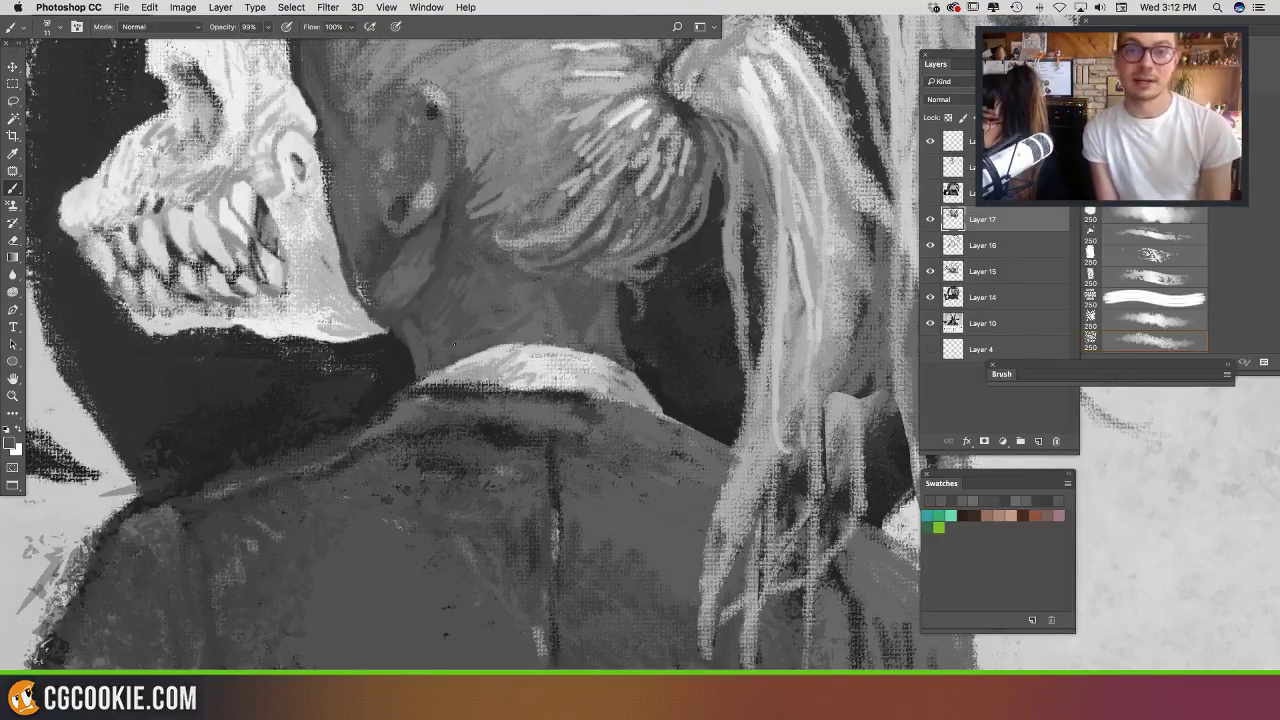
left_click_drag(447, 343, 439, 353)
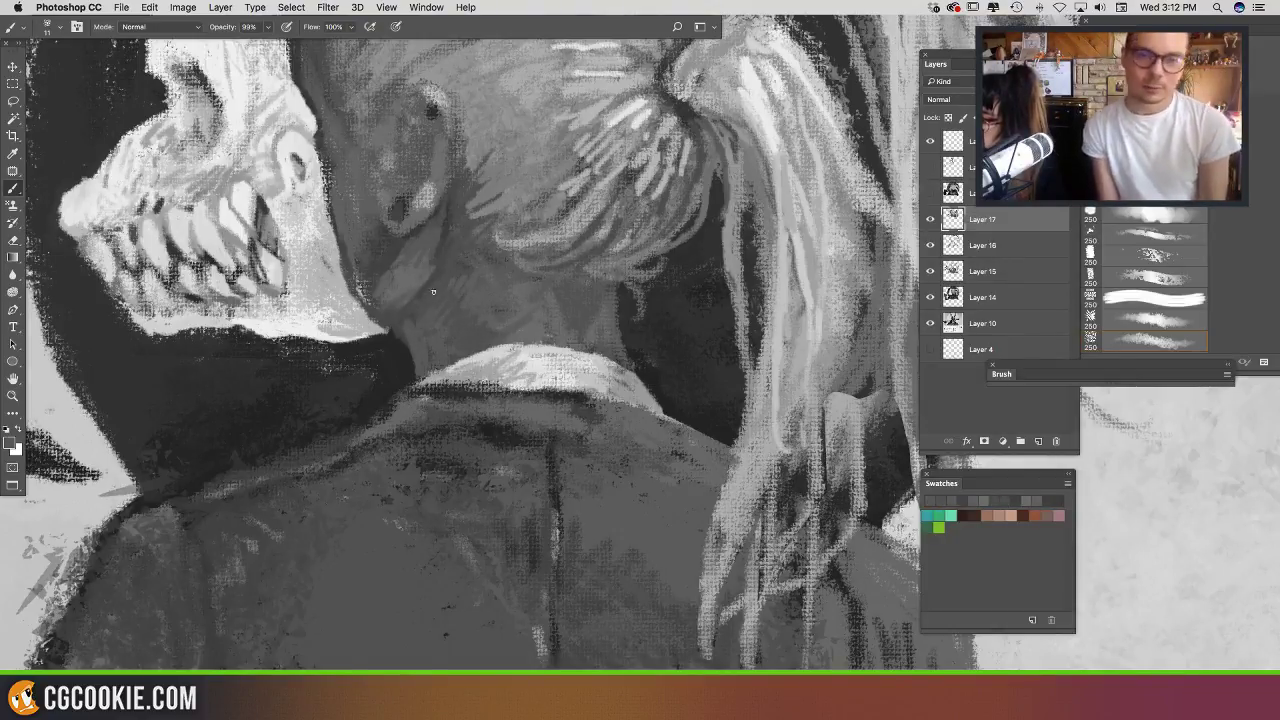
left_click_drag(506, 282, 506, 343)
left_click(452, 316, "alt")
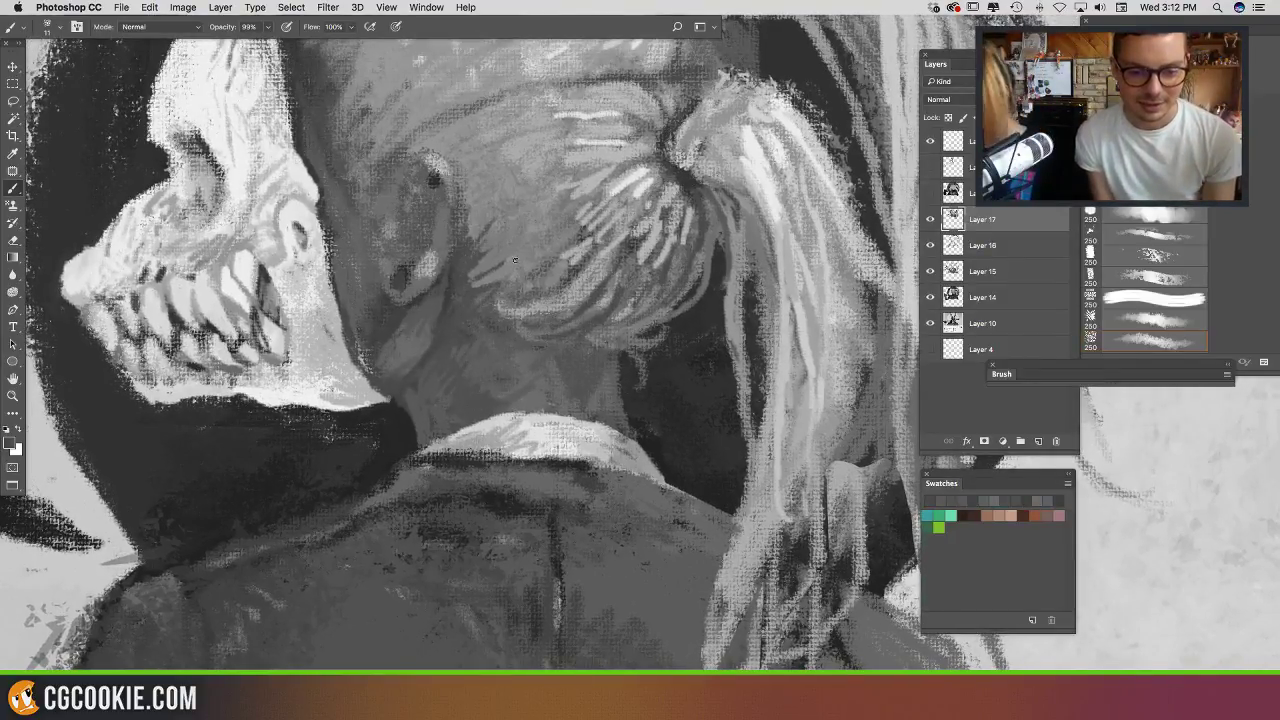
left_click_drag(530, 352, 460, 420)
left_click_drag(415, 300, 437, 332)
Step: Reinforce the jacket's central back seam and paint the crease below the collar with sampled dark and mid grays
scroll(437, 331, "down", 5)
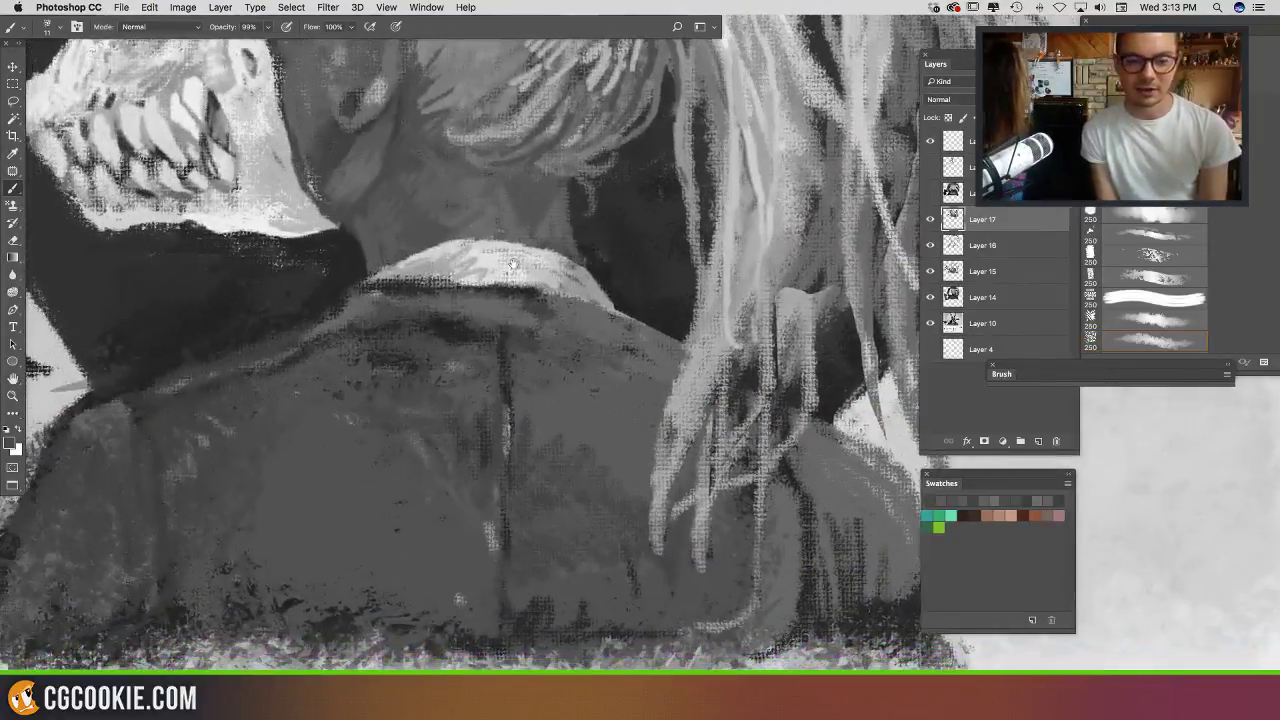
left_click(500, 365, "alt")
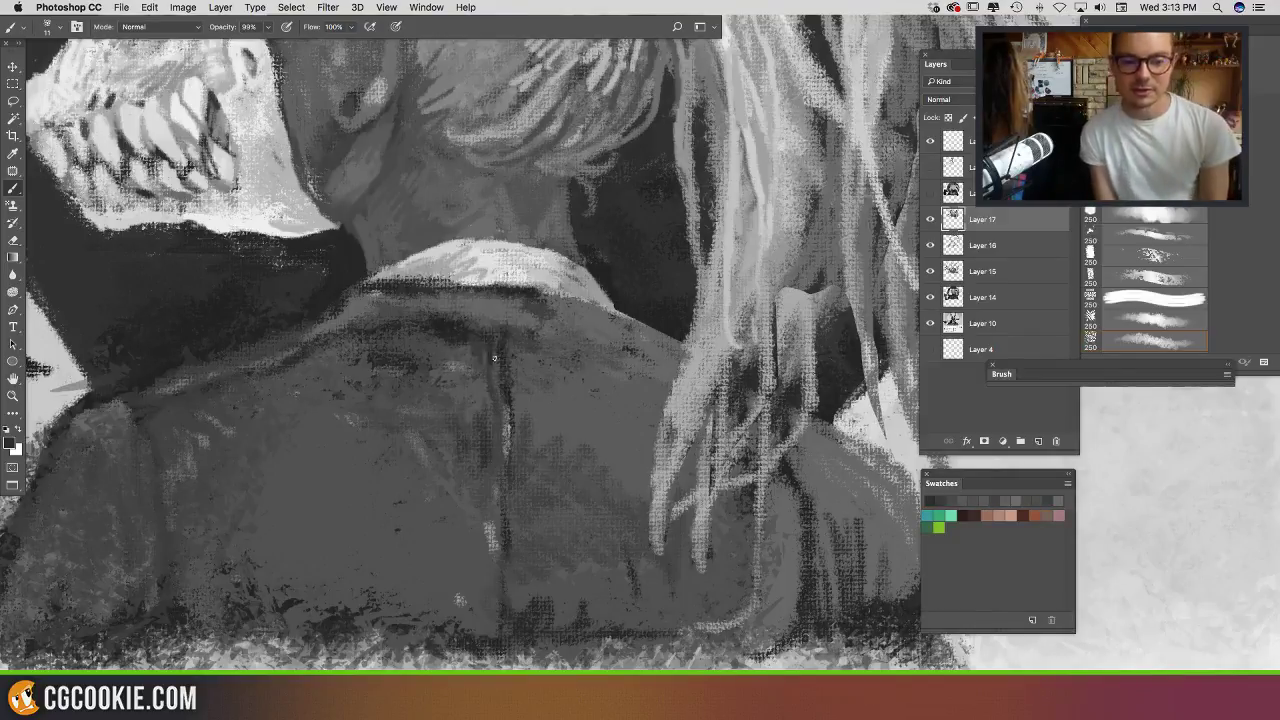
mouse_move(520, 322)
left_mouse_down()
mouse_move(640, 344)
mouse_move(594, 345)
mouse_move(642, 339)
mouse_move(704, 273)
left_mouse_up()
left_click(654, 352, "alt")
left_click(576, 340, "alt")
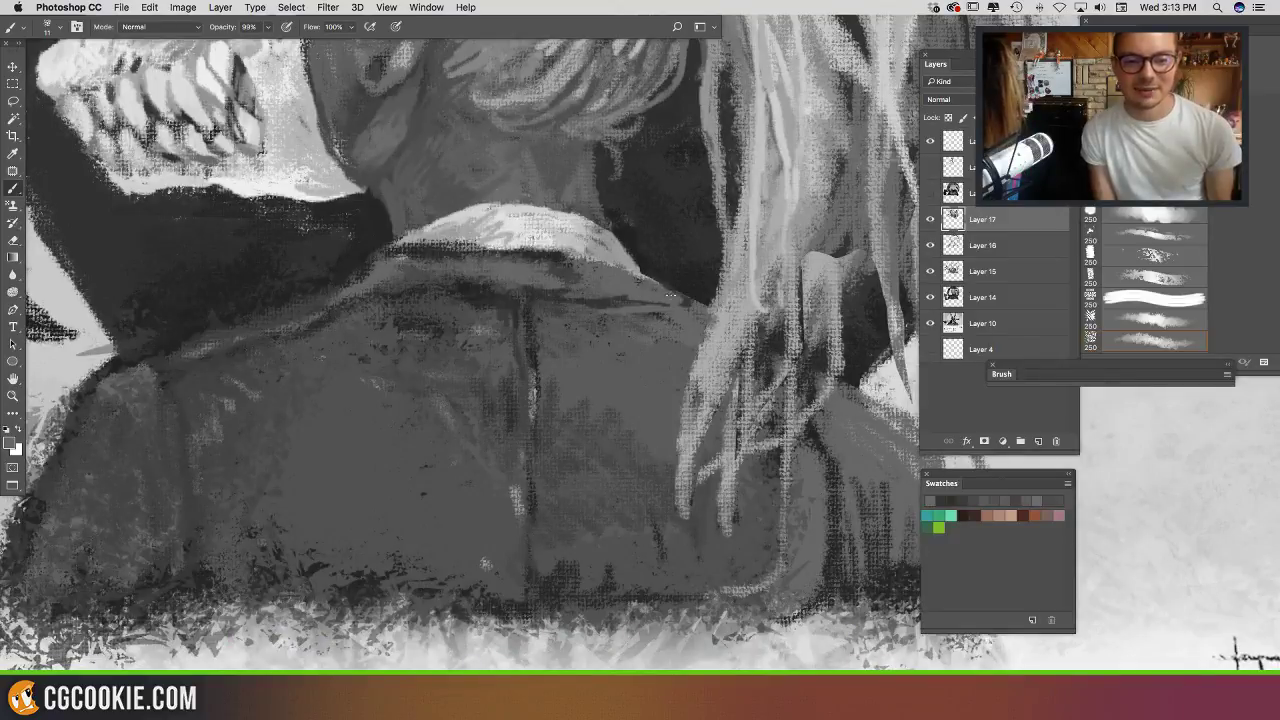
Step: Clean up the jacket collar's edge on the ponytail side, next to the dark background, with a sampled dark gray
mouse_move(632, 298)
left_mouse_down()
mouse_move(684, 312)
mouse_move(575, 254)
mouse_move(648, 280)
left_mouse_up()
left_click(615, 287, "alt")
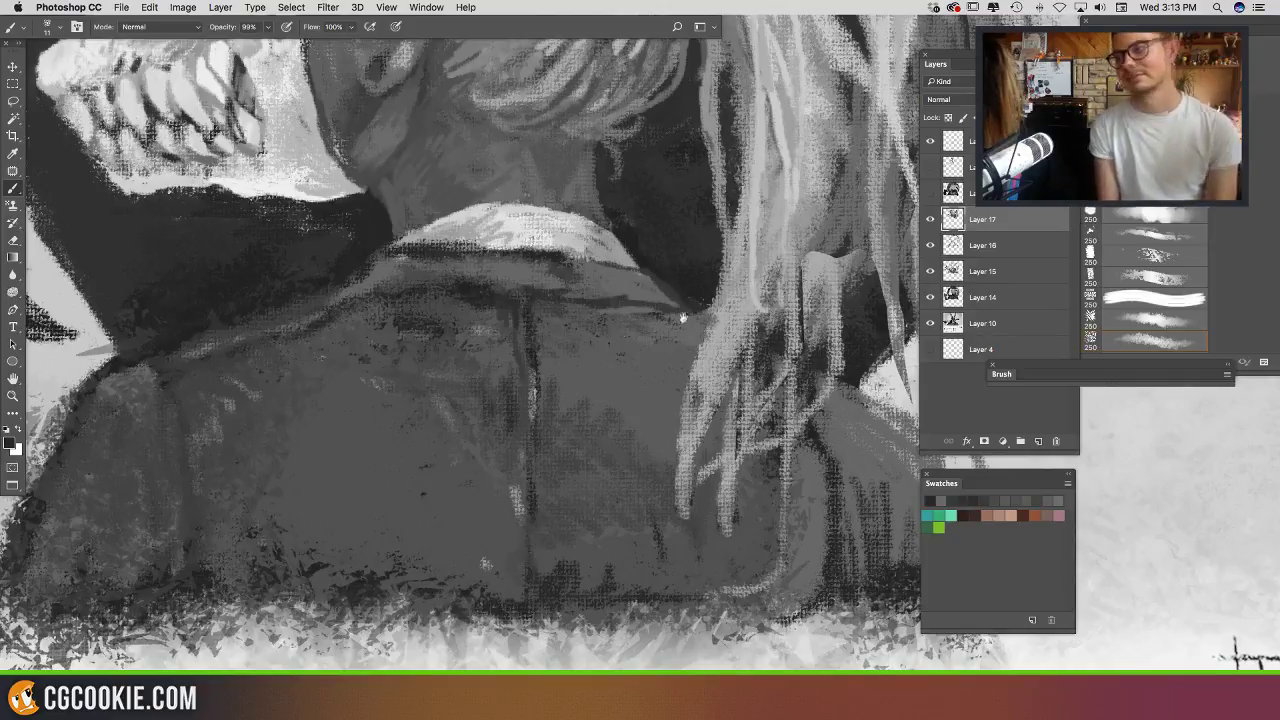
left_click_drag(562, 349, 676, 371)
left_click(532, 264, "alt")
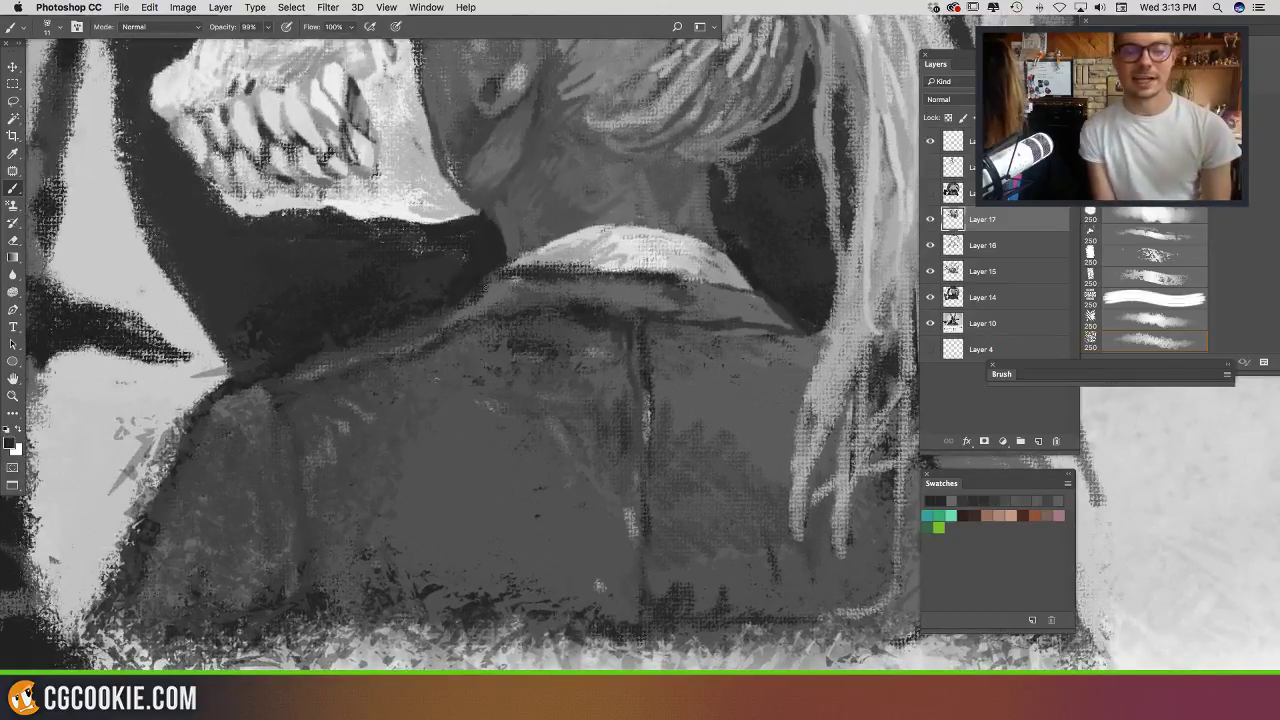
Step: Sharpen the collar's end on the mask side and soften the adjoining shoulder line with sampled dark and mid grays
left_click(502, 288, "alt")
mouse_move(520, 275)
left_mouse_down()
mouse_move(455, 312)
mouse_move(486, 310)
left_mouse_up()
left_click(537, 294, "alt")
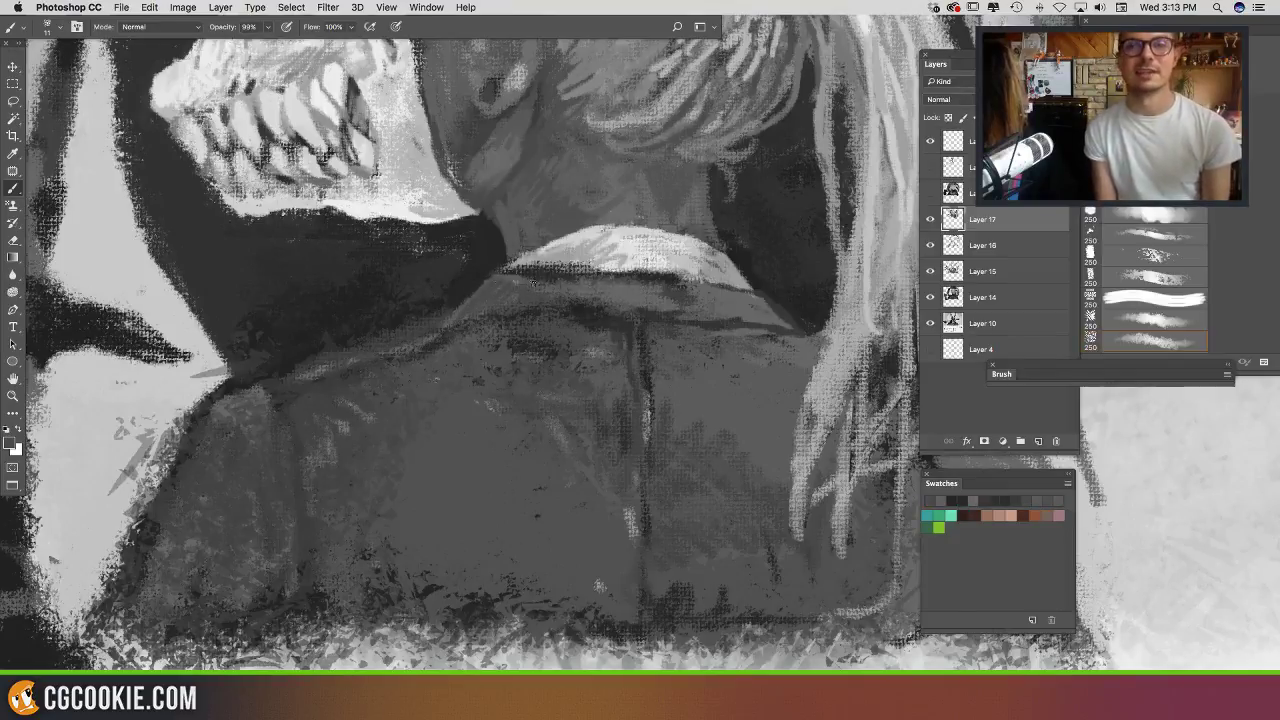
left_click(515, 277)
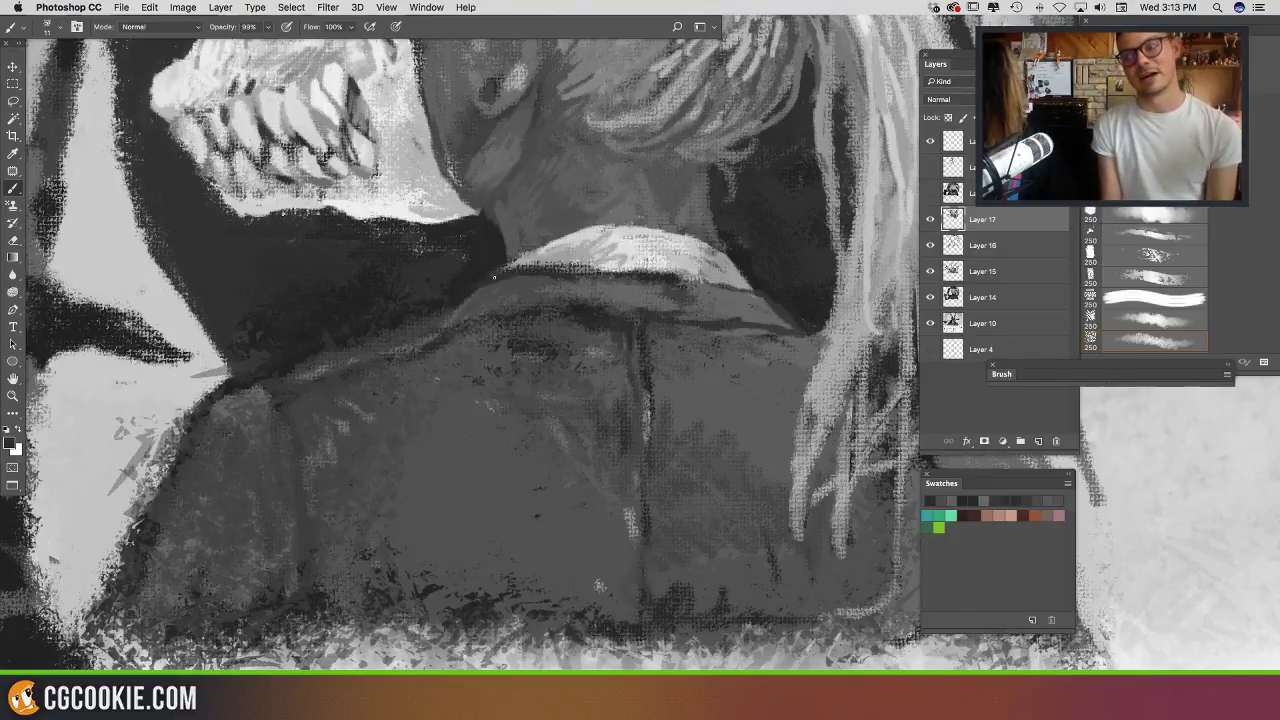
left_click_drag(595, 324, 599, 284)
left_click(438, 310)
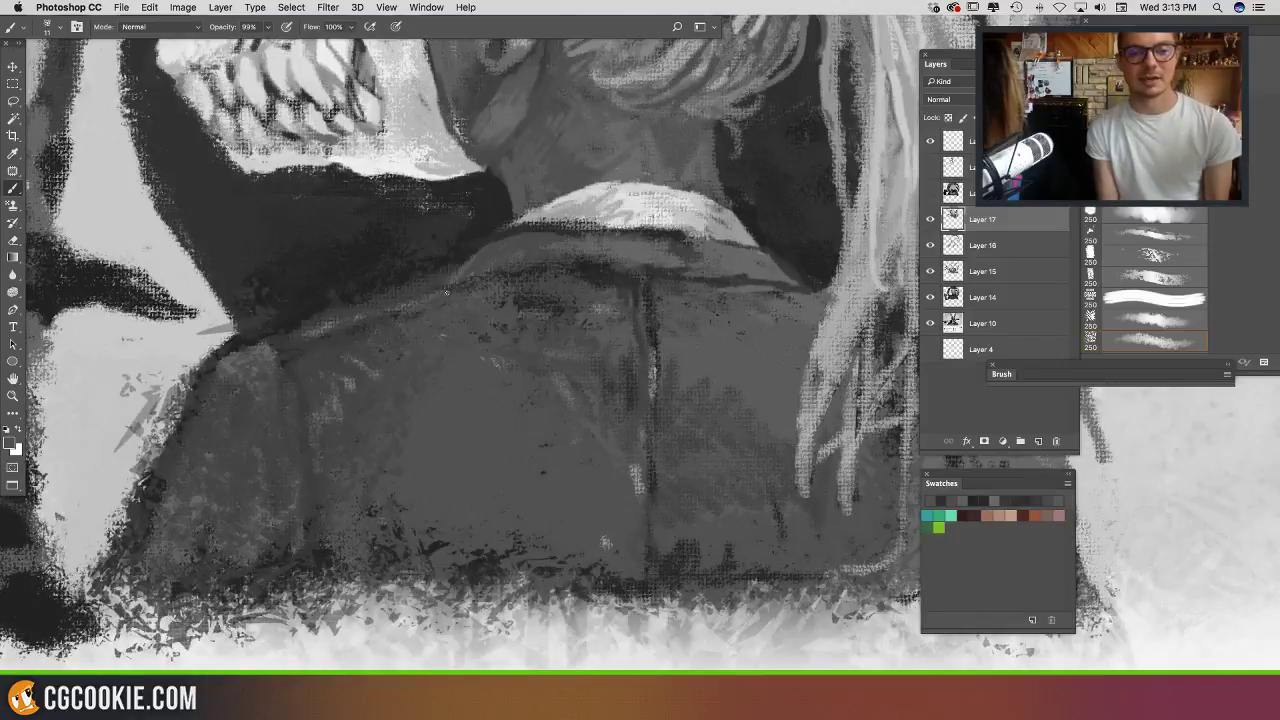
left_click(475, 282)
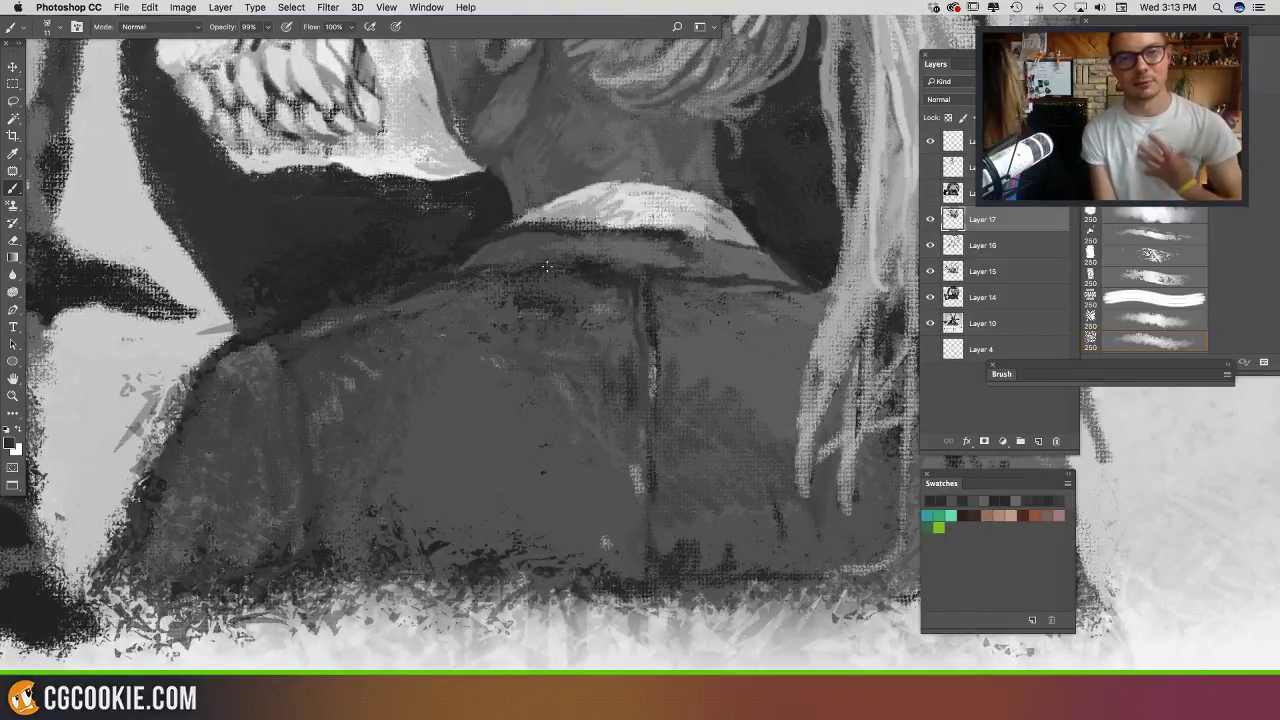
Step: Paint vertical fold strokes along the jacket's central back seam with sampled grays
scroll(500, 285, "right", 5)
left_click_drag(535, 304, 532, 418)
left_click_drag(545, 352, 547, 408)
left_click_drag(626, 403, 600, 365)
left_click(497, 285)
left_click_drag(505, 284, 507, 417)
left_click(562, 288, "alt")
mouse_move(573, 346)
left_mouse_down()
mouse_move(537, 252)
mouse_move(487, 292)
mouse_move(485, 389)
mouse_move(476, 356)
mouse_move(491, 268)
left_mouse_up()
Step: Extend the dark lines of the central back seam down to the jacket's lower edge
left_click(479, 173, "alt")
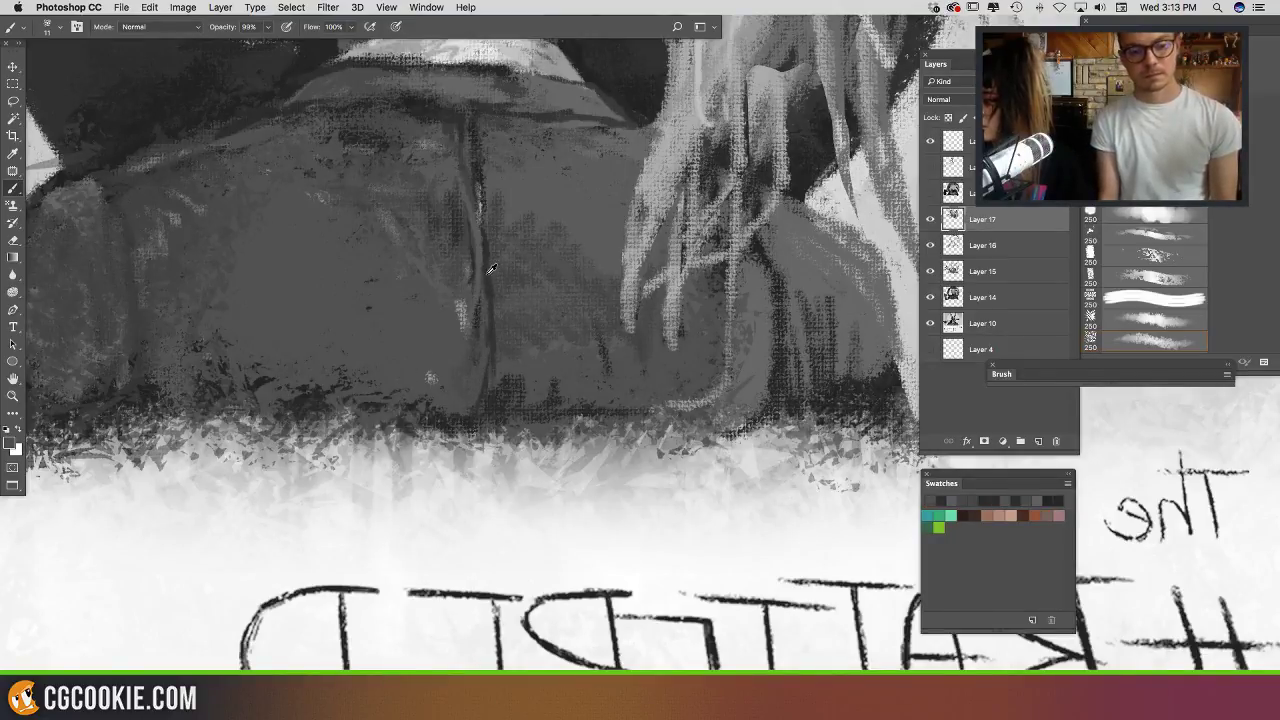
left_click(458, 420, "alt")
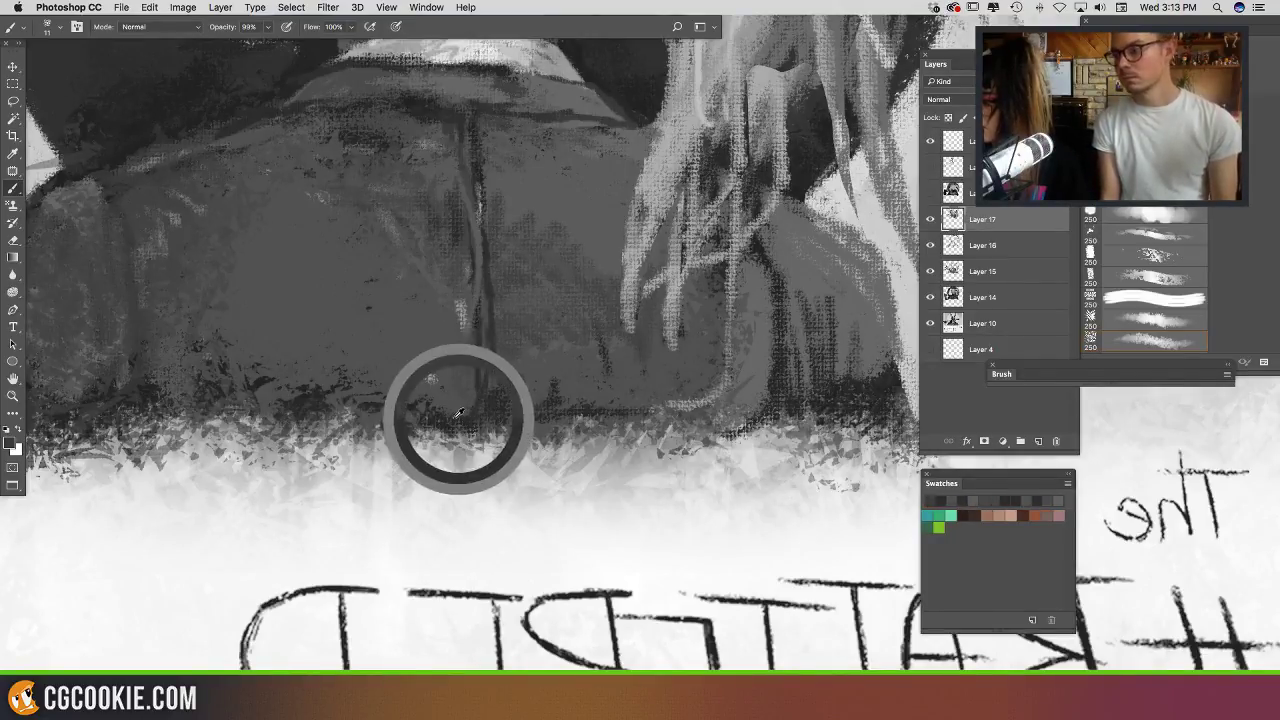
left_click_drag(488, 377, 481, 412)
left_click_drag(490, 348, 491, 389)
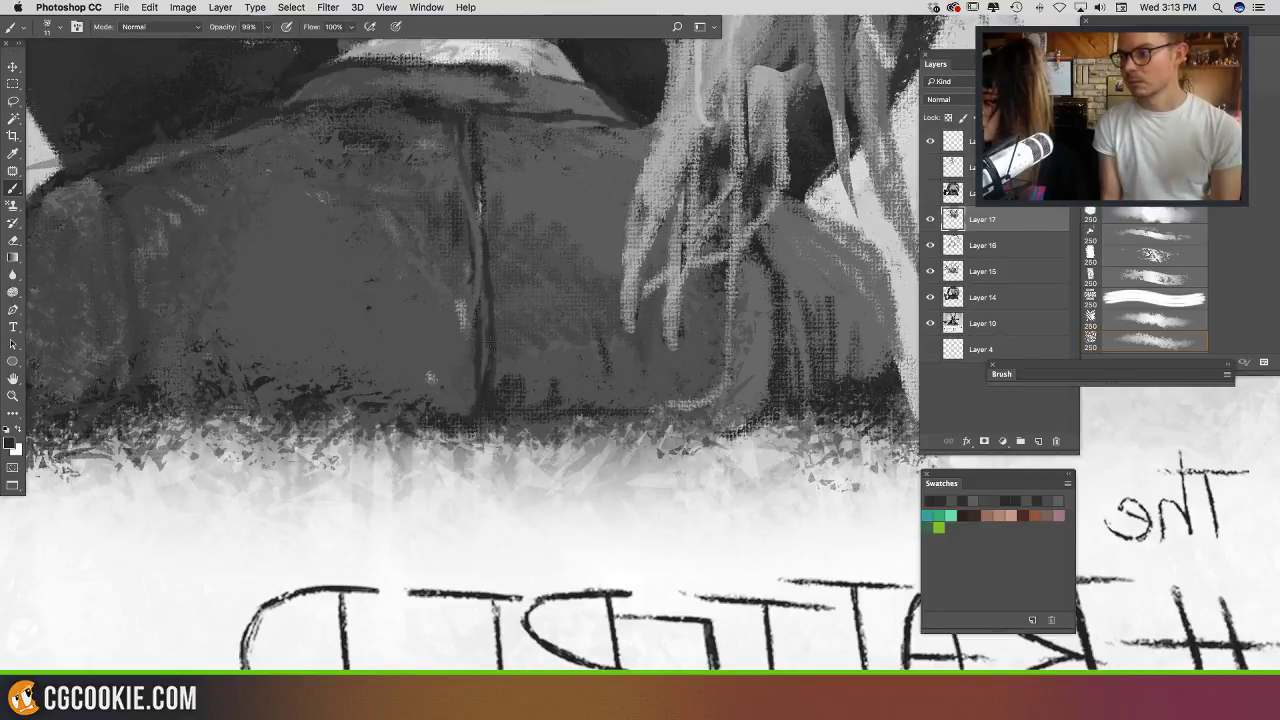
left_click_drag(491, 391, 486, 419)
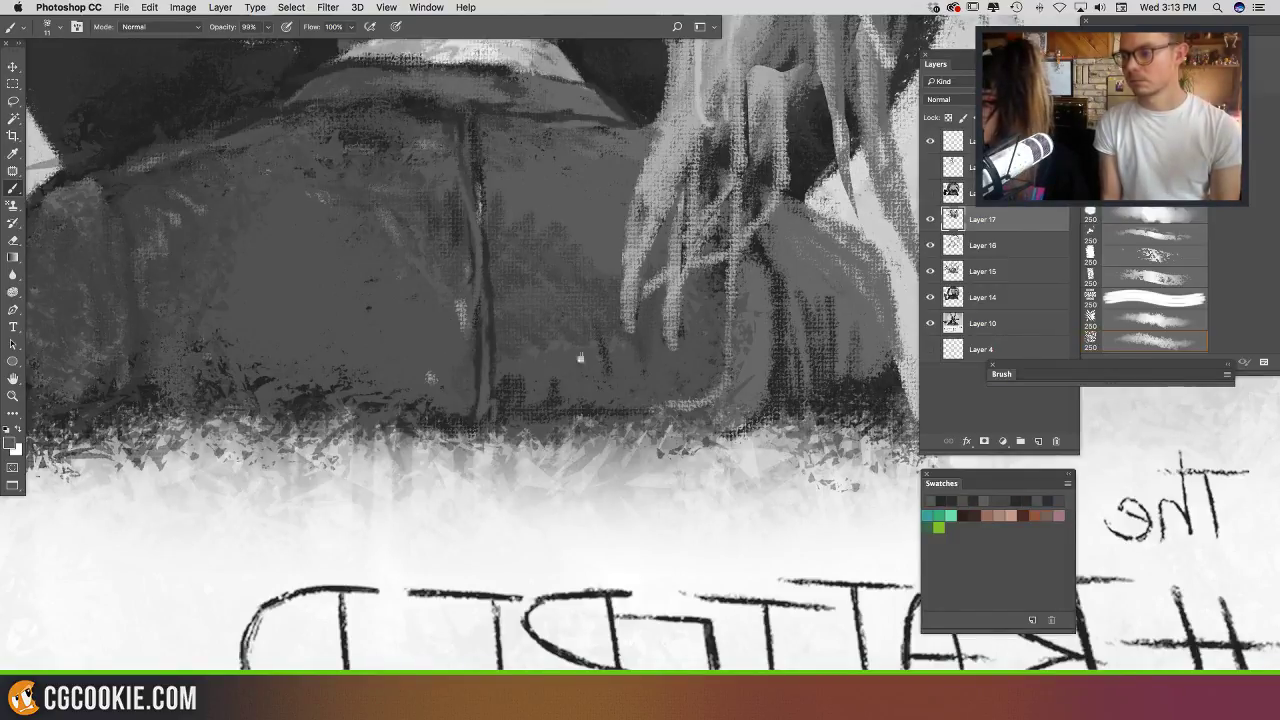
Step: Smooth the collar band and redefine the crease beneath it around the back seam with sampled dark and mid grays
left_click_drag(580, 357, 614, 395)
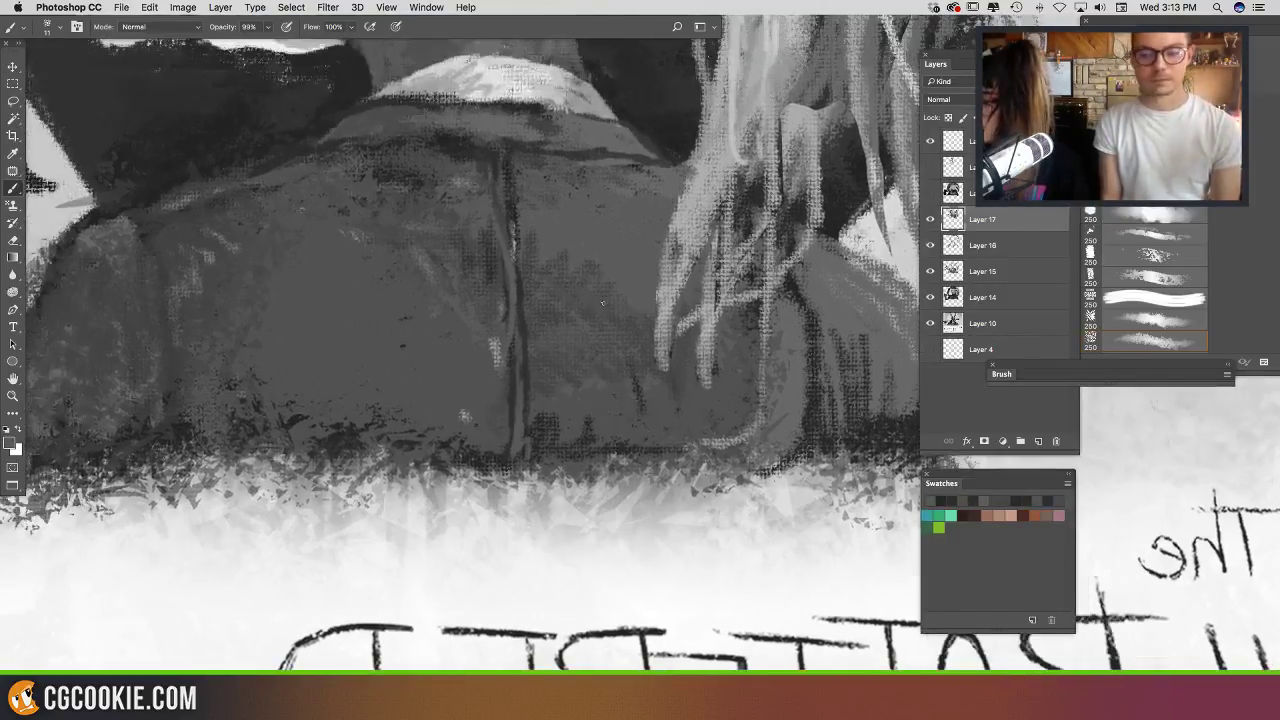
left_click(548, 123, "alt")
mouse_move(450, 149)
left_mouse_down()
mouse_move(472, 150)
mouse_move(490, 177)
left_mouse_up()
left_click_drag(557, 175, 578, 274)
left_click(462, 237, "alt")
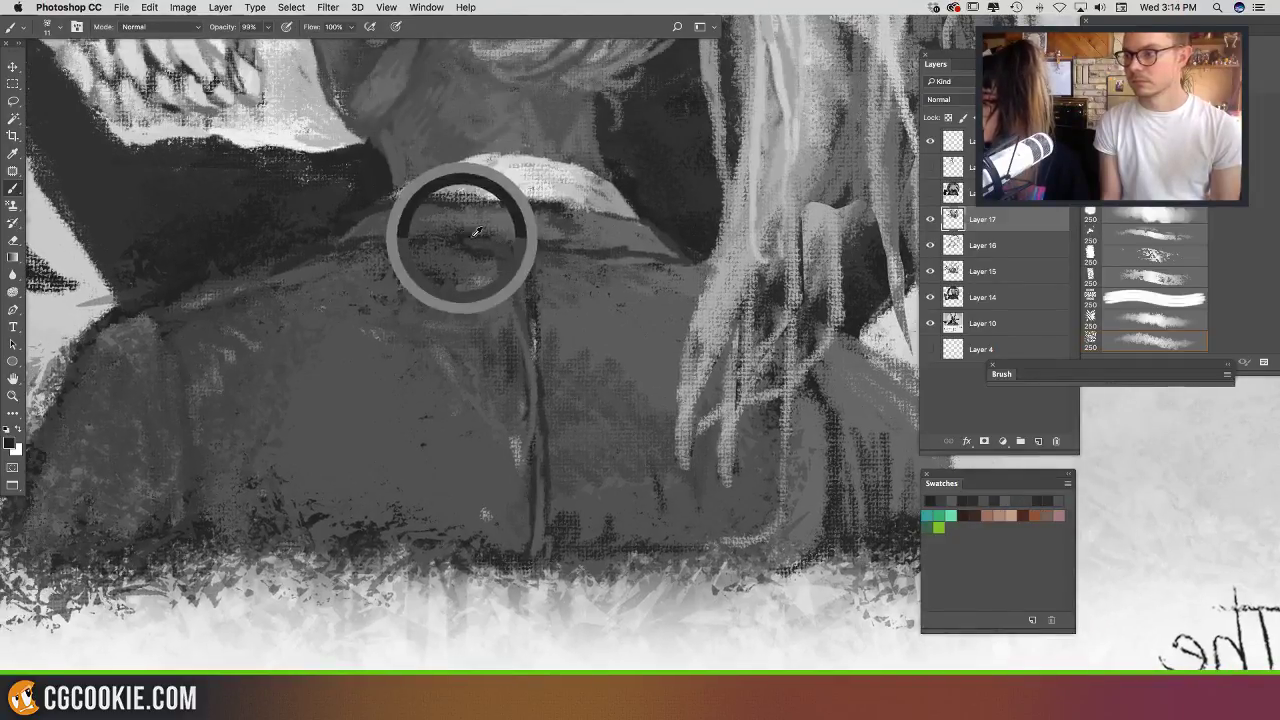
mouse_move(479, 244)
left_mouse_down()
mouse_move(403, 242)
mouse_move(548, 234)
left_mouse_up()
left_click(469, 229, "alt")
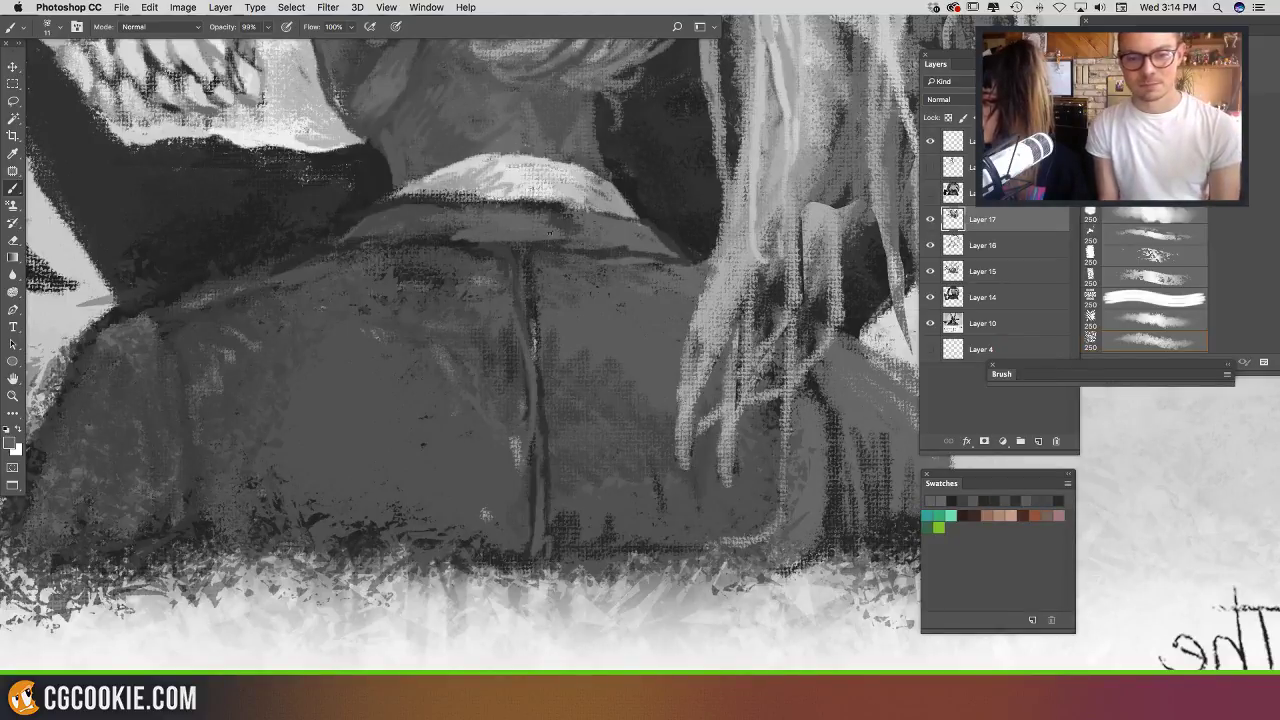
left_click(441, 223, "alt")
left_click_drag(440, 234, 486, 238)
mouse_move(566, 268)
left_mouse_down()
mouse_move(521, 240)
mouse_move(506, 192)
mouse_move(554, 294)
mouse_move(545, 323)
left_mouse_up()
left_click(554, 196, "alt")
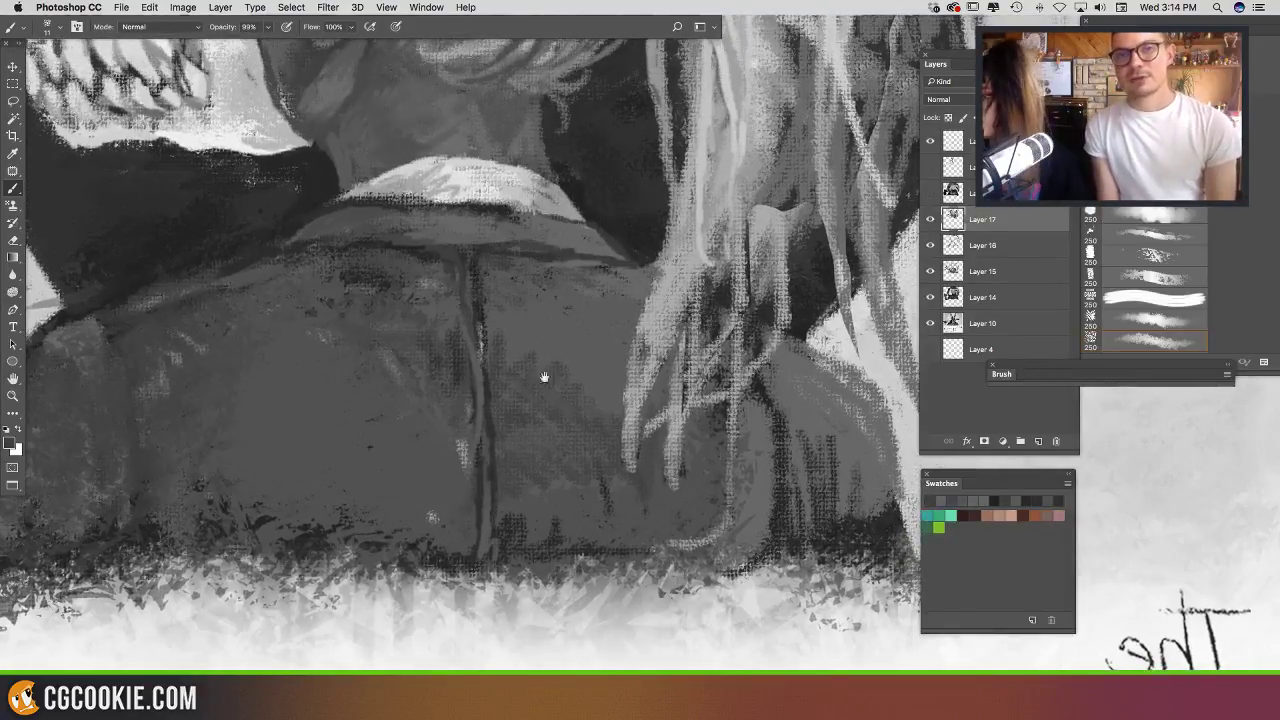
Step: Fill in the collar band's ponytail-side half with a mid gray sampled from the collar
left_click_drag(544, 377, 580, 349)
left_click(606, 196, "alt")
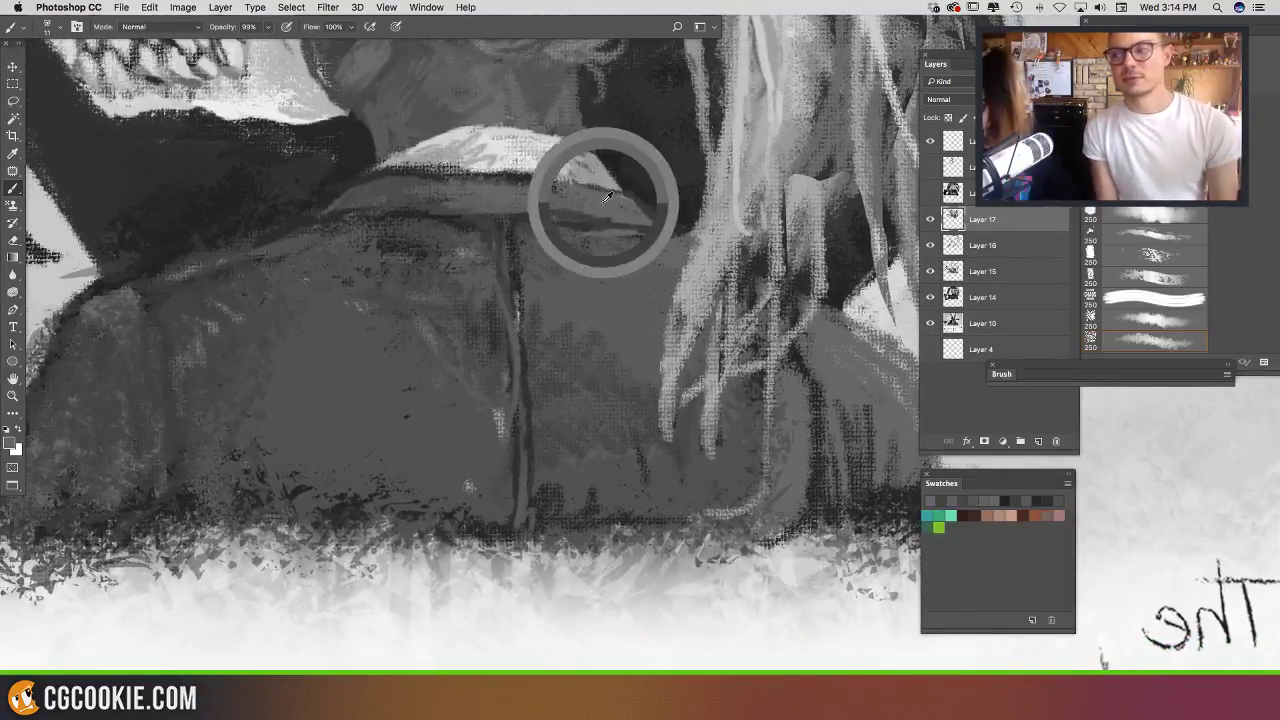
left_click_drag(550, 212, 608, 219)
Step: Rework the upper part of the central back seam with sampled mid-gray and dark strokes below the collar
left_click_drag(579, 301, 591, 272)
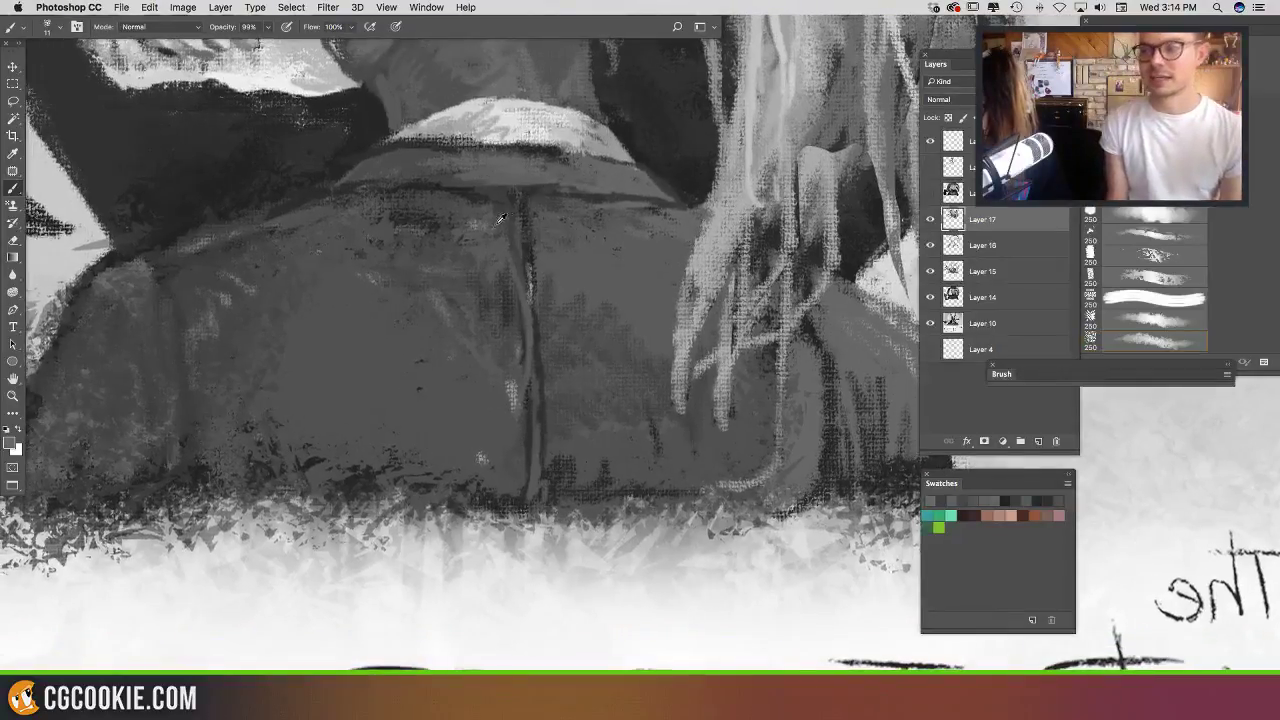
left_click(486, 222, "alt")
left_click(489, 212, "alt")
mouse_move(502, 204)
left_mouse_down()
mouse_move(527, 262)
mouse_move(525, 324)
left_mouse_up()
mouse_move(532, 274)
left_mouse_down()
mouse_move(527, 203)
mouse_move(544, 316)
mouse_move(536, 400)
left_mouse_up()
left_click(531, 189, "alt")
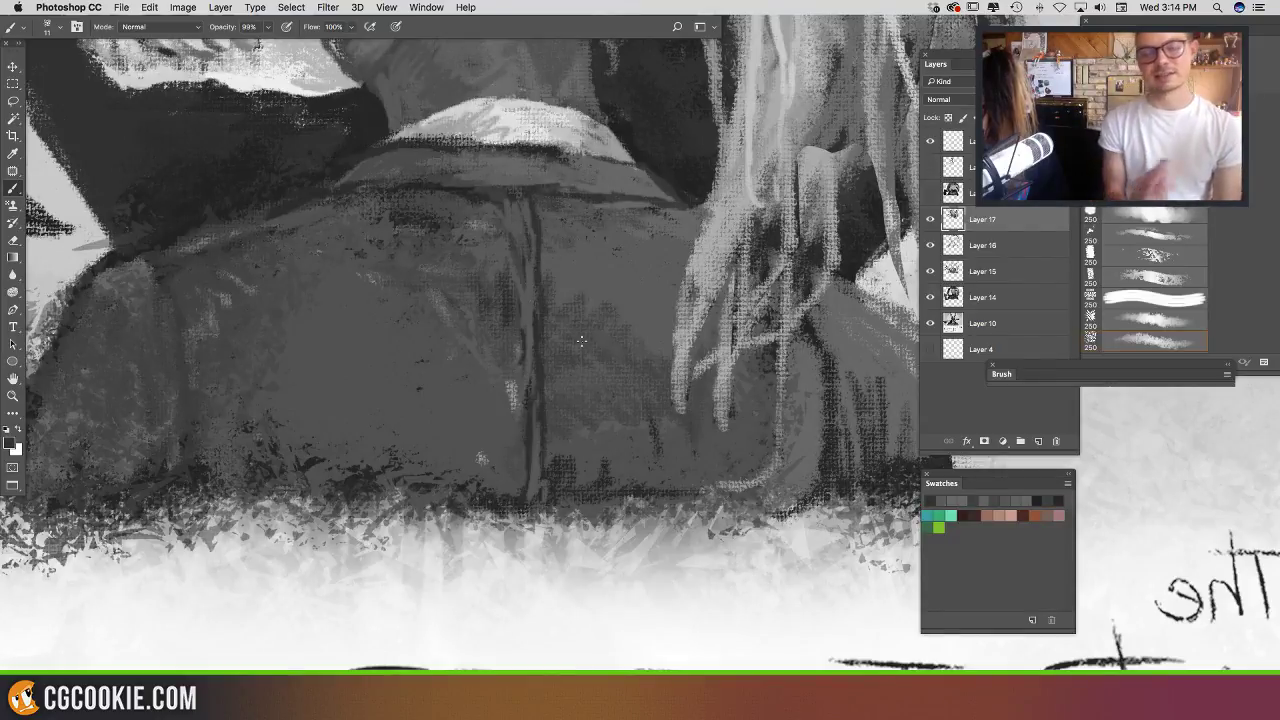
Step: Paint a second dark vertical seam line beside the central seam, running from the collar to the jacket's lower edge
left_click_drag(581, 341, 591, 274)
left_click(509, 187, "alt")
left_click(502, 119, "alt")
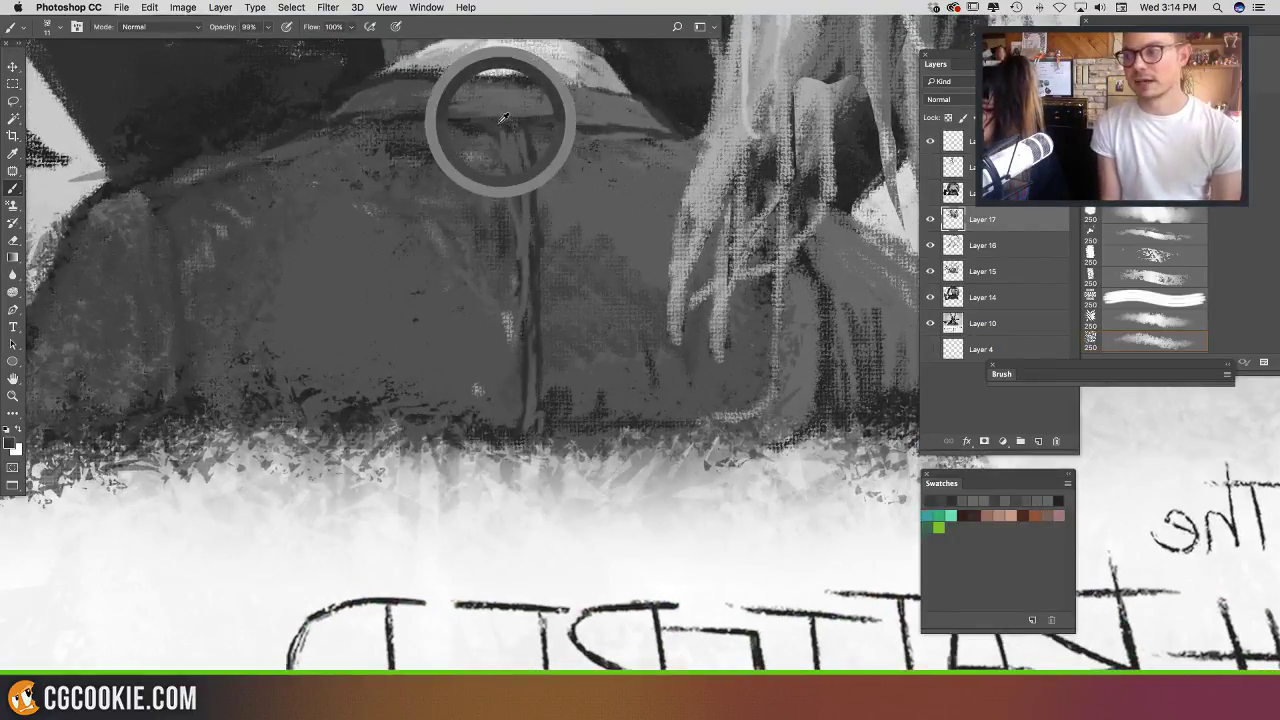
left_click_drag(512, 133, 525, 223)
mouse_move(568, 263)
left_mouse_down()
mouse_move(566, 325)
mouse_move(583, 275)
mouse_move(607, 411)
mouse_move(584, 367)
mouse_move(554, 353)
mouse_move(576, 351)
mouse_move(589, 468)
mouse_move(586, 630)
left_mouse_up()
Step: Add dark strokes along the mask-side shoulder seam and short wrinkles just below it
left_click_drag(688, 458, 697, 370)
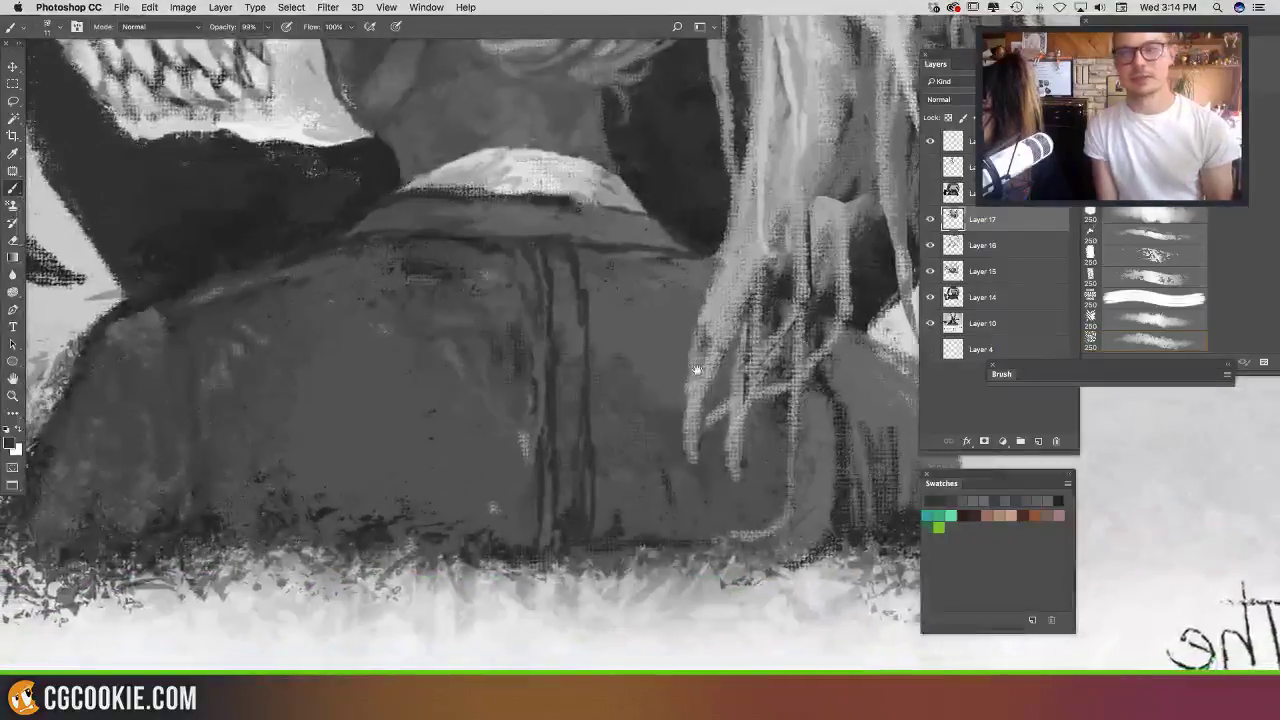
left_click_drag(400, 300, 537, 334)
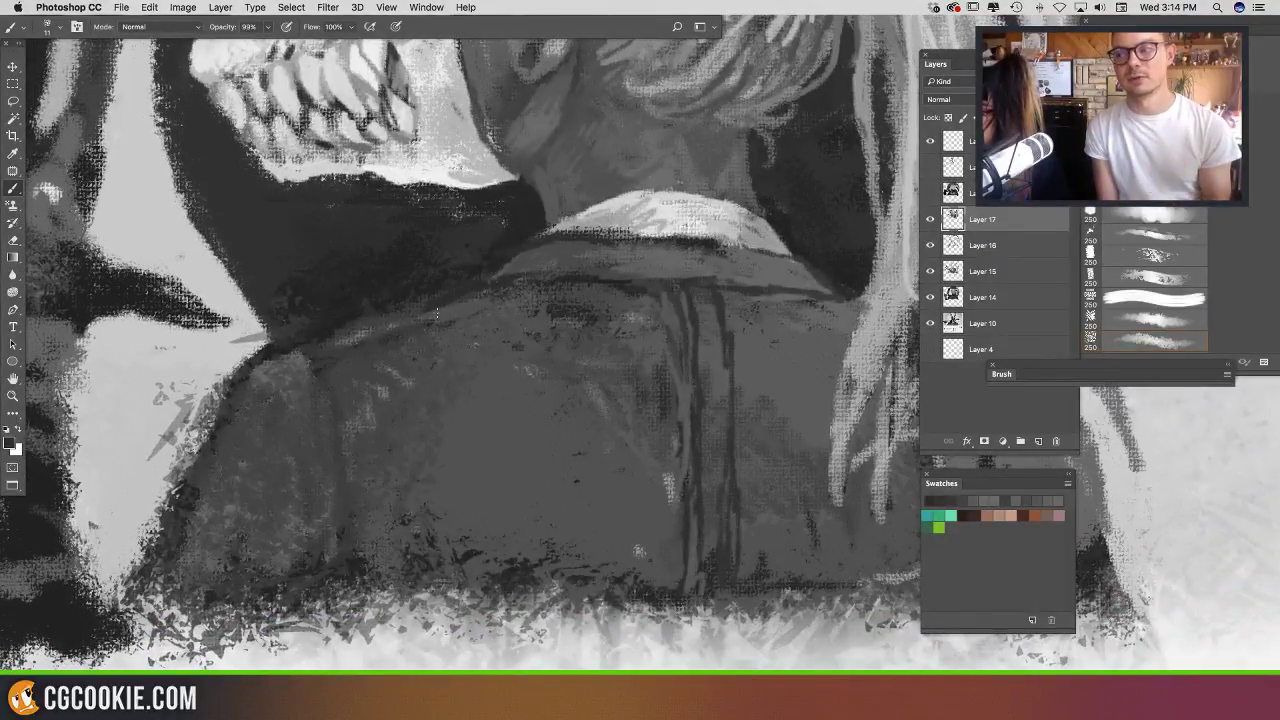
left_click_drag(440, 312, 366, 355)
mouse_move(438, 318)
left_mouse_down()
mouse_move(487, 331)
mouse_move(493, 355)
left_mouse_up()
left_click_drag(482, 360, 442, 393)
left_click_drag(446, 409, 444, 421)
Step: Add short dark creases to the lower back of the jacket on the mask side of the seams
mouse_move(480, 510)
left_mouse_down()
mouse_move(462, 537)
mouse_move(486, 554)
left_mouse_up()
mouse_move(517, 538)
left_mouse_down()
mouse_move(501, 560)
mouse_move(522, 560)
left_mouse_up()
mouse_move(554, 568)
left_mouse_down()
mouse_move(540, 582)
mouse_move(586, 596)
left_mouse_up()
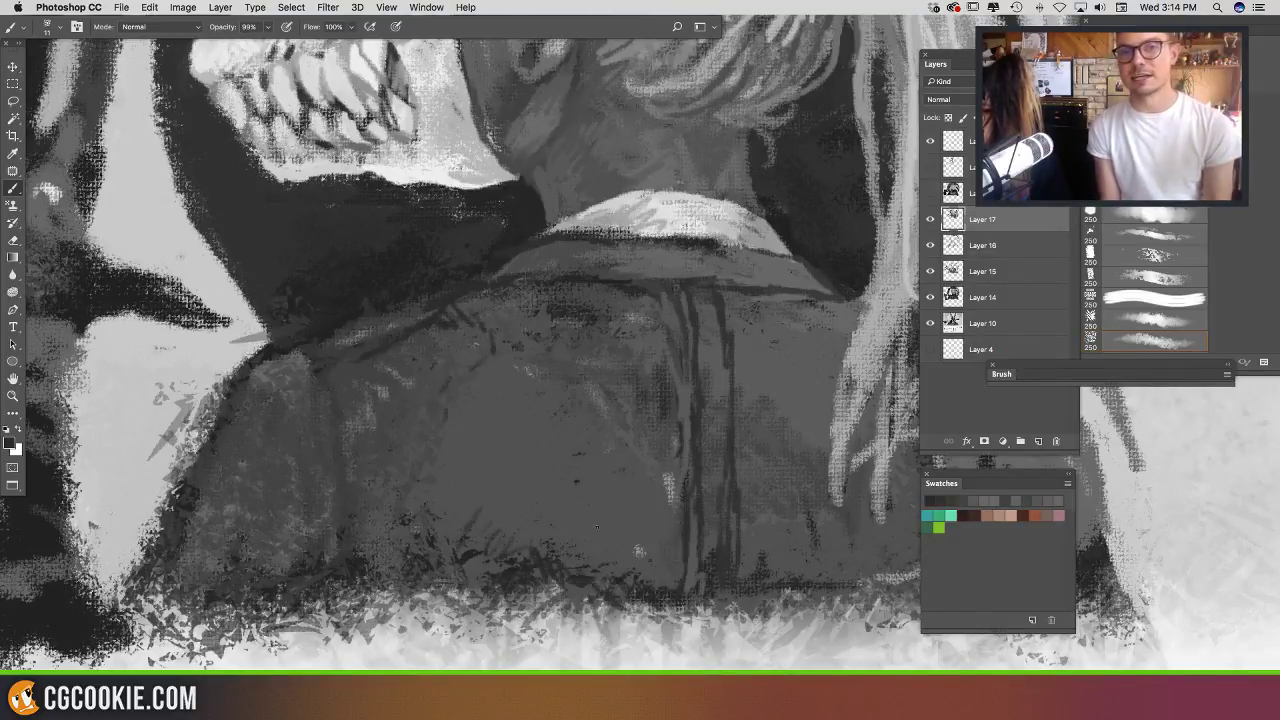
left_click_drag(608, 545, 599, 561)
mouse_move(591, 483)
left_mouse_down()
mouse_move(583, 490)
mouse_move(608, 495)
mouse_move(627, 539)
left_mouse_up()
Step: Darken the jacket's lower edge around the seams and add short dark creases to the sleeve beyond the ponytail
left_click_drag(554, 366, 540, 504)
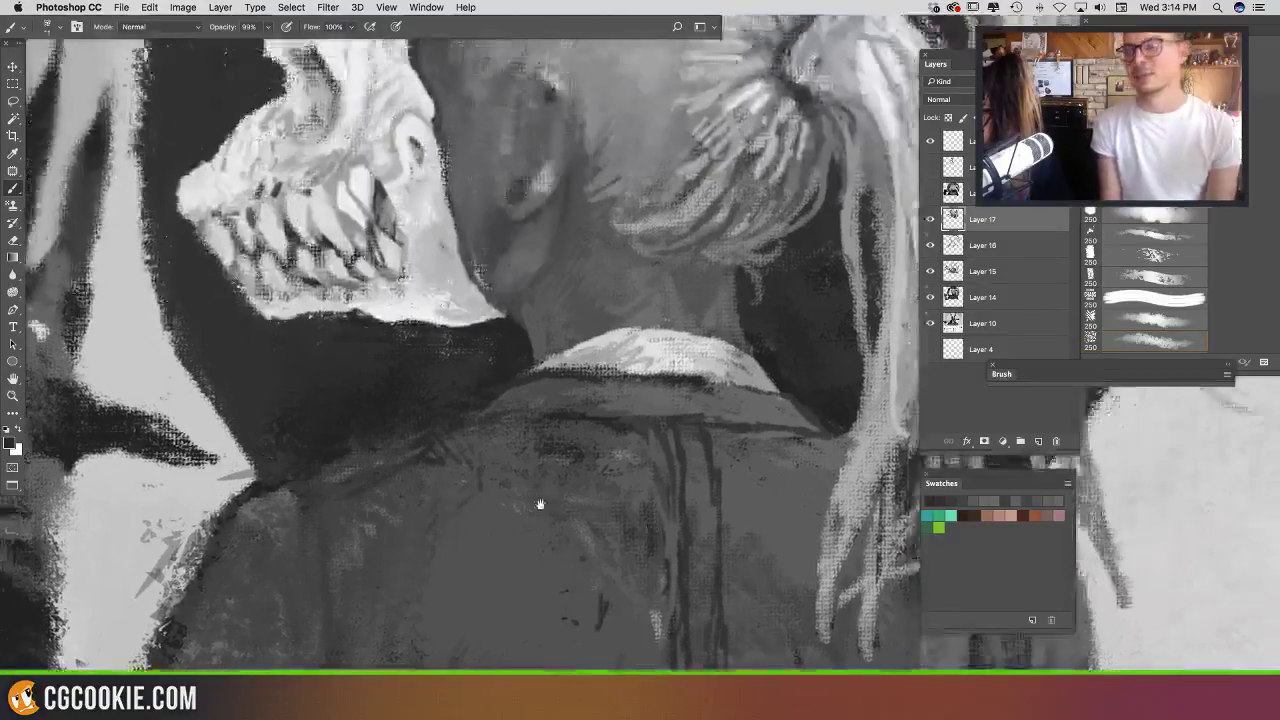
left_click_drag(730, 520, 538, 344)
left_click_drag(525, 474, 516, 558)
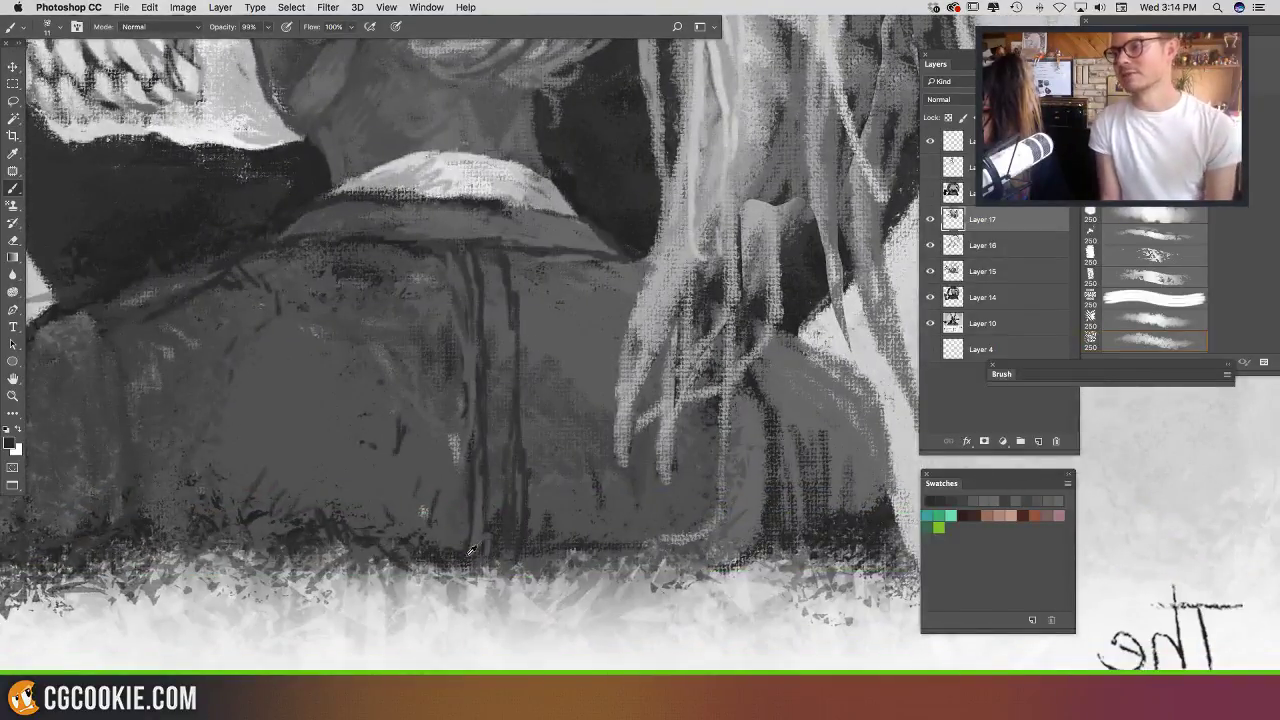
left_click(442, 556, "alt")
left_click_drag(537, 485, 530, 546)
left_click_drag(544, 558, 573, 556)
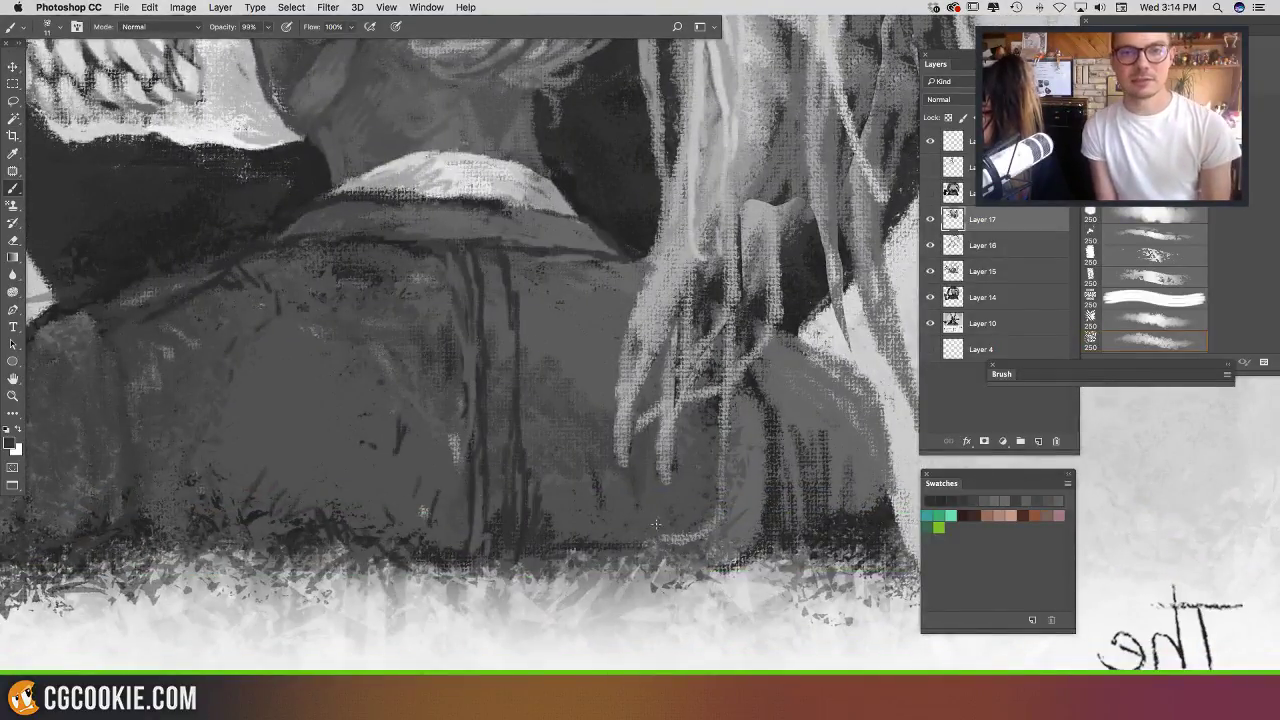
mouse_move(782, 455)
left_mouse_down()
mouse_move(799, 490)
mouse_move(784, 491)
mouse_move(800, 546)
left_mouse_up()
left_click_drag(856, 464, 830, 498)
left_click_drag(872, 464, 872, 496)
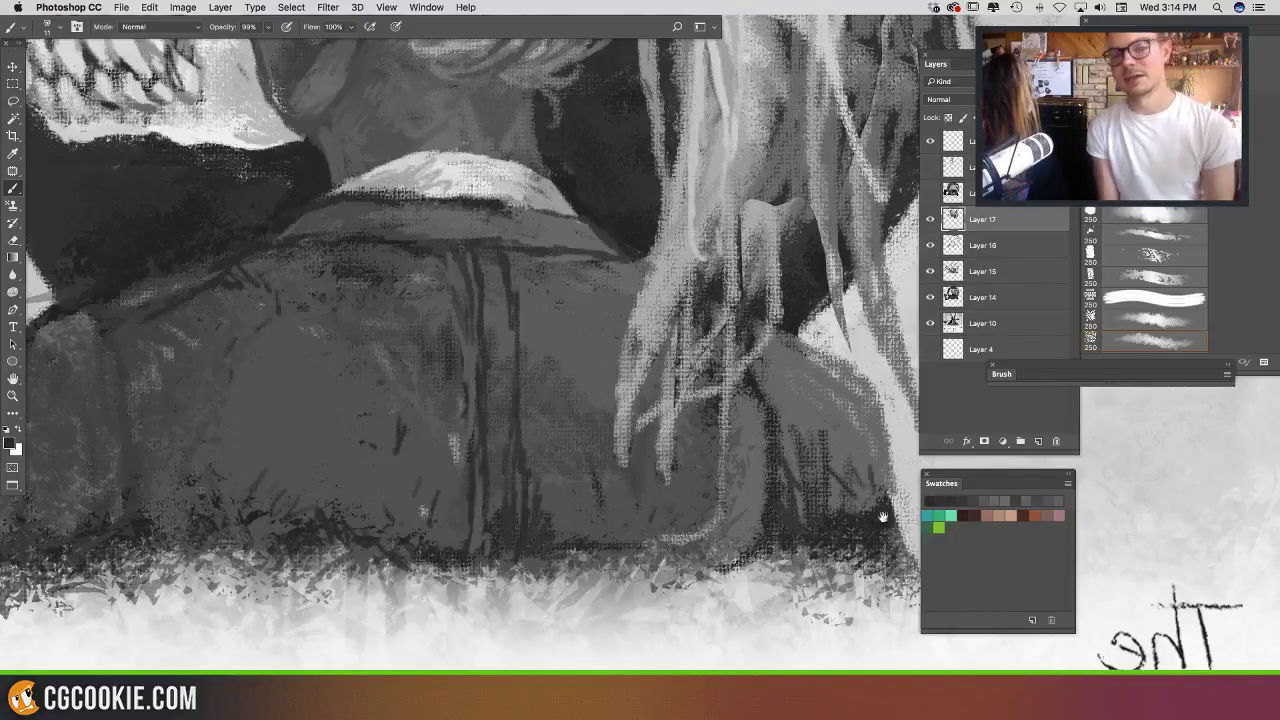
Step: Tone down the light curled tip of the ponytail lock above the sleeve with a sampled mid gray
left_click_drag(896, 253, 772, 333)
left_click(641, 255, "alt")
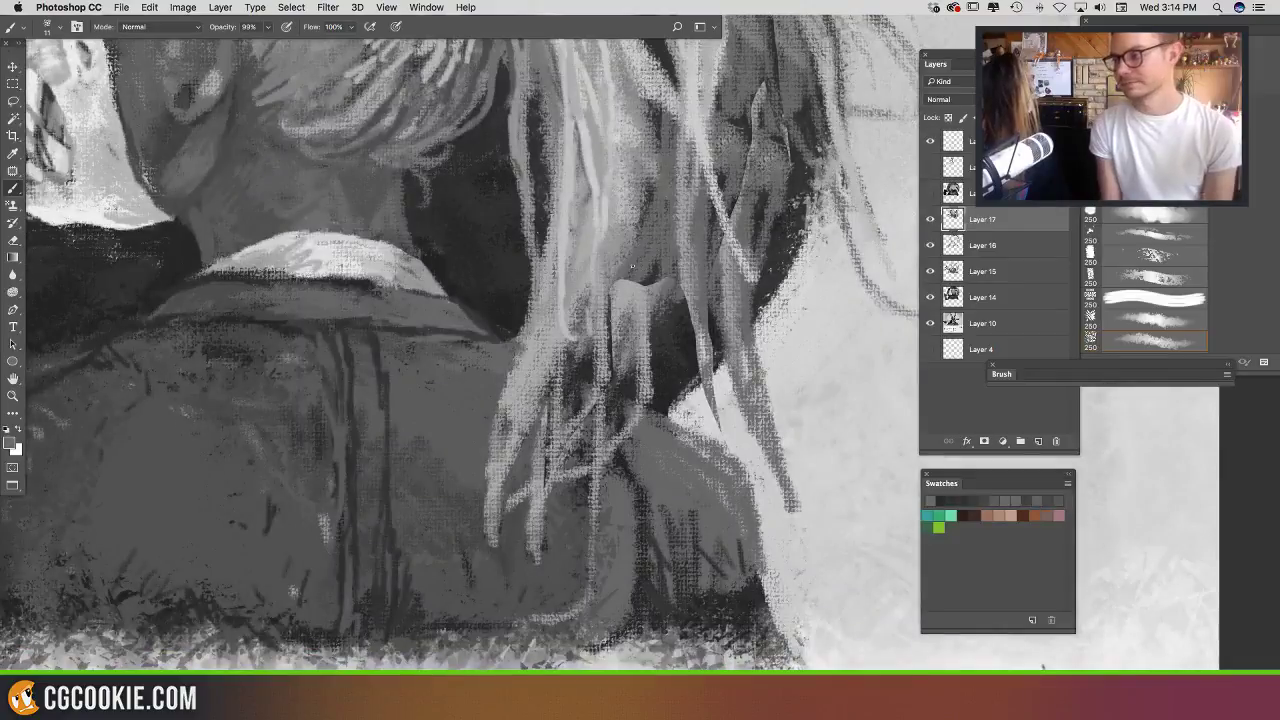
left_click_drag(630, 278, 600, 346)
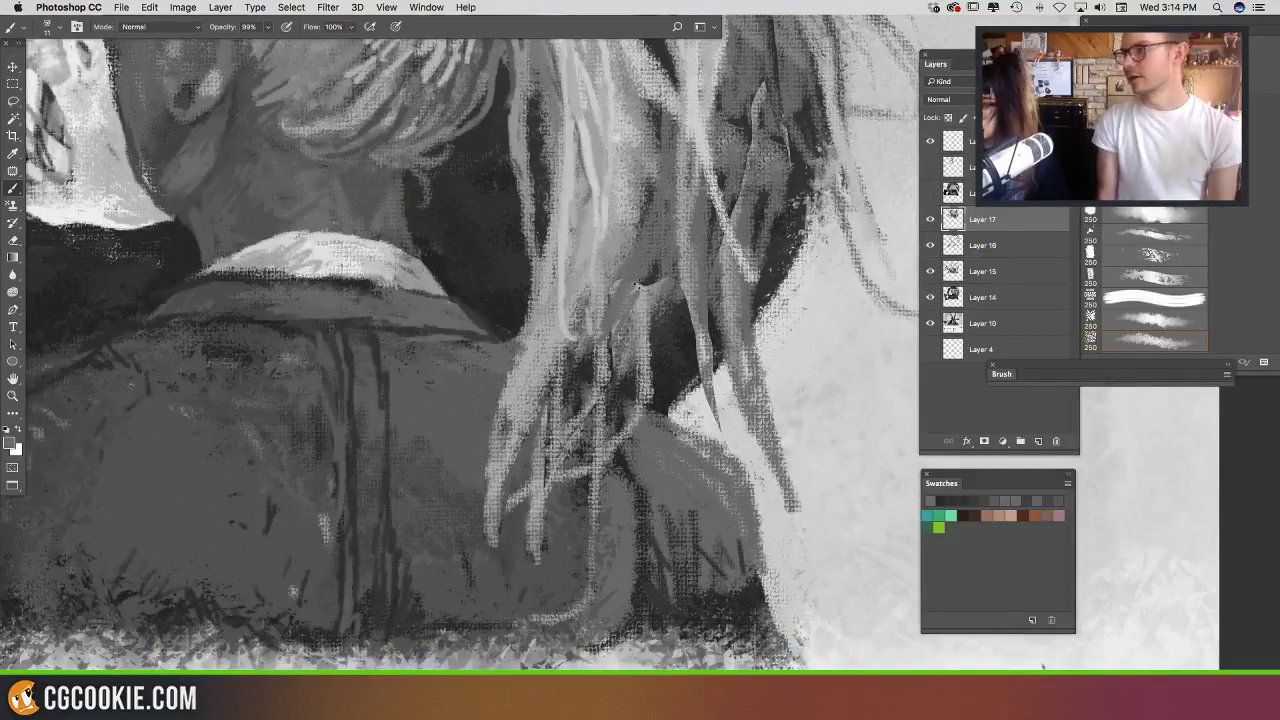
Step: Review the whole painting and compare it with Layer 17 hidden and shown
left_click_drag(584, 252, 738, 393)
left_click_drag(578, 340, 651, 374)
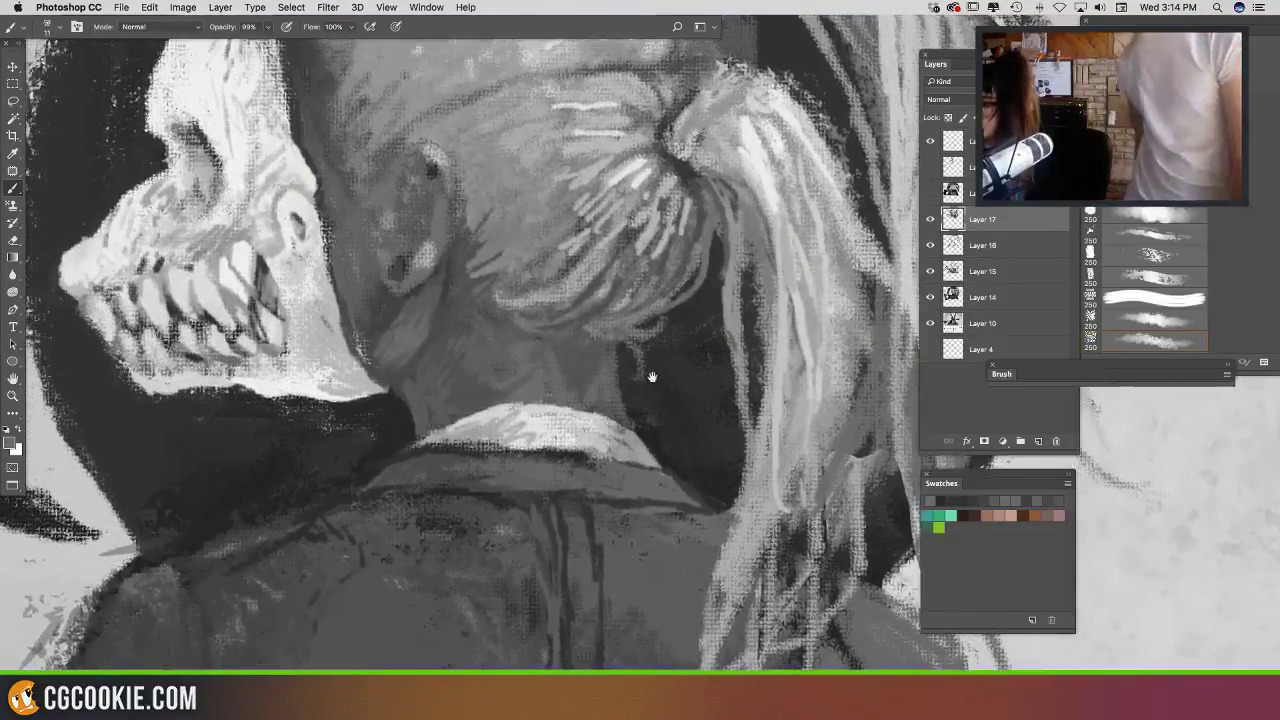
left_click_drag(655, 279, 675, 392)
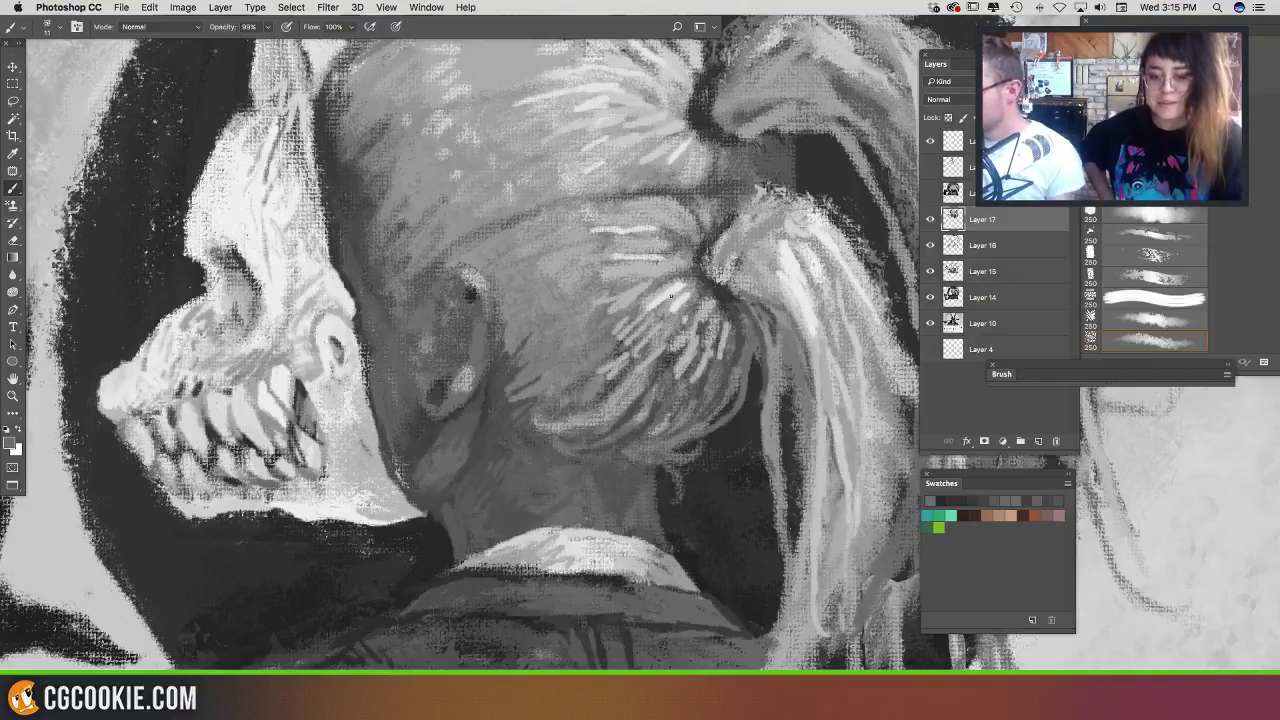
key("super+minus")
key("super+minus")
key("super+minus")
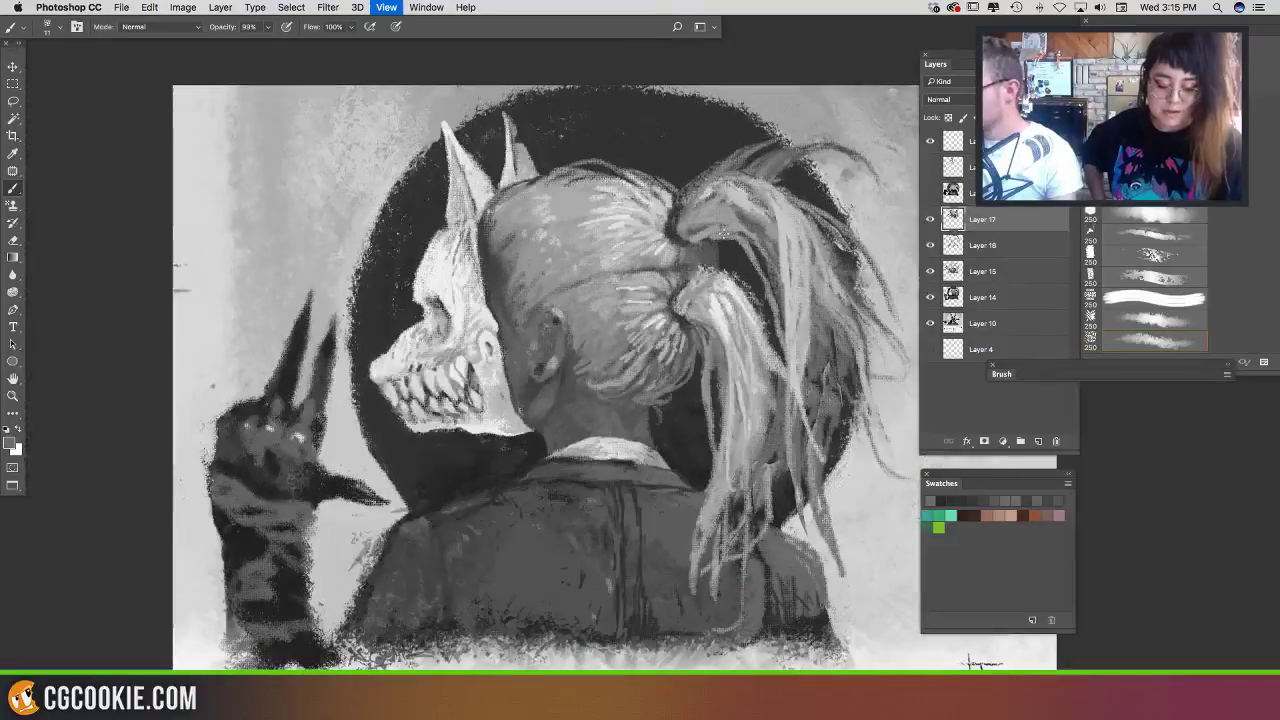
left_click(931, 222)
left_click(931, 222)
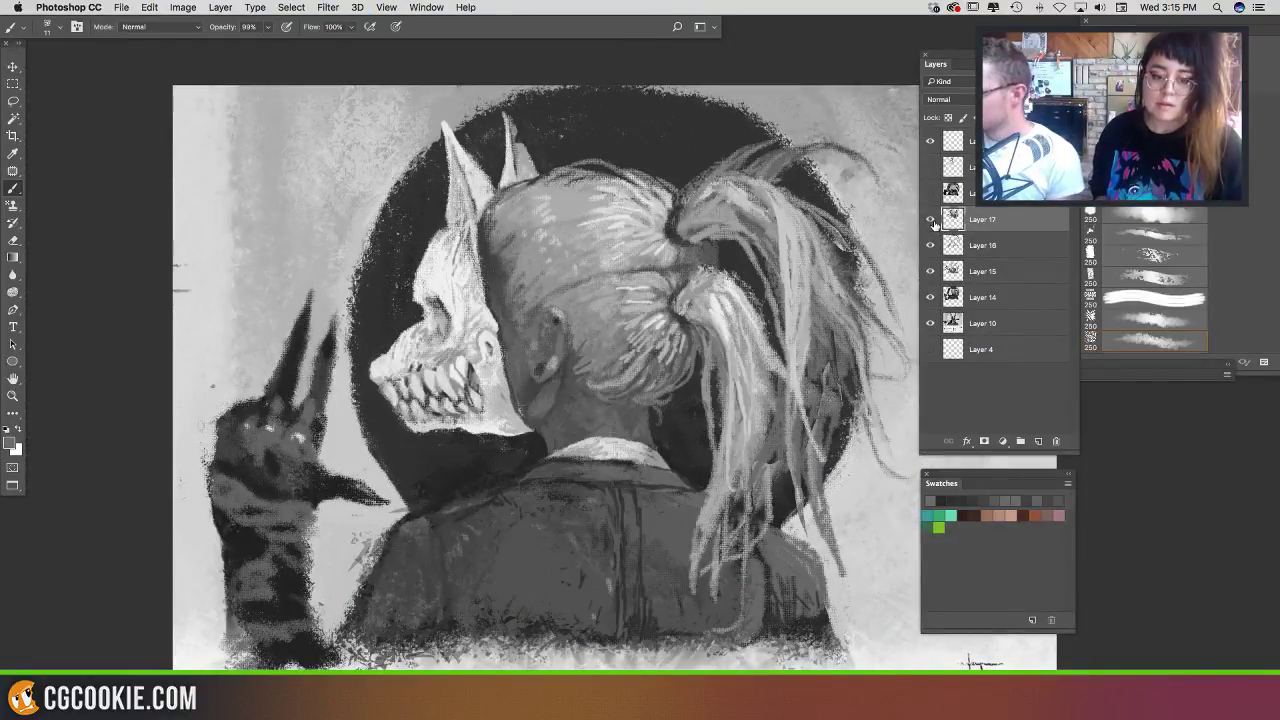
Step: Create a new layer and touch up the mask's rear edge and the clawed hand's thumb with sampled light and dark grays
left_click(1038, 441)
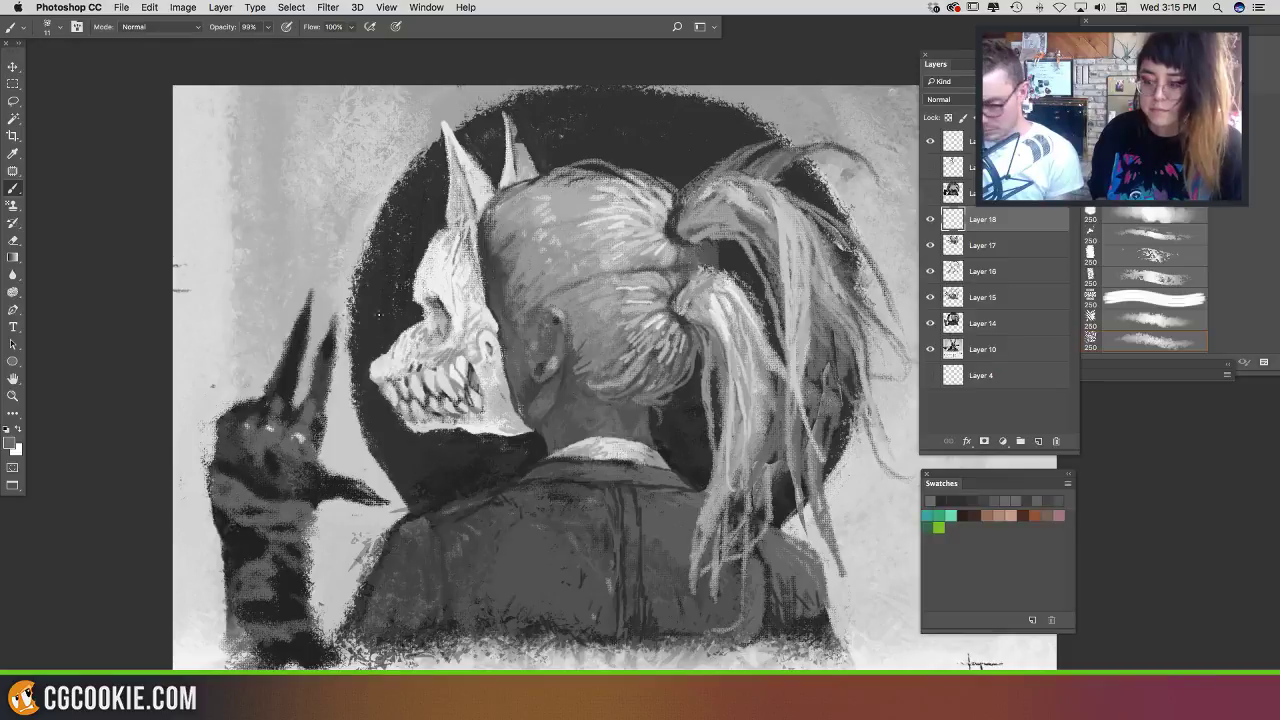
left_click(484, 319, "alt")
left_click_drag(491, 309, 498, 321)
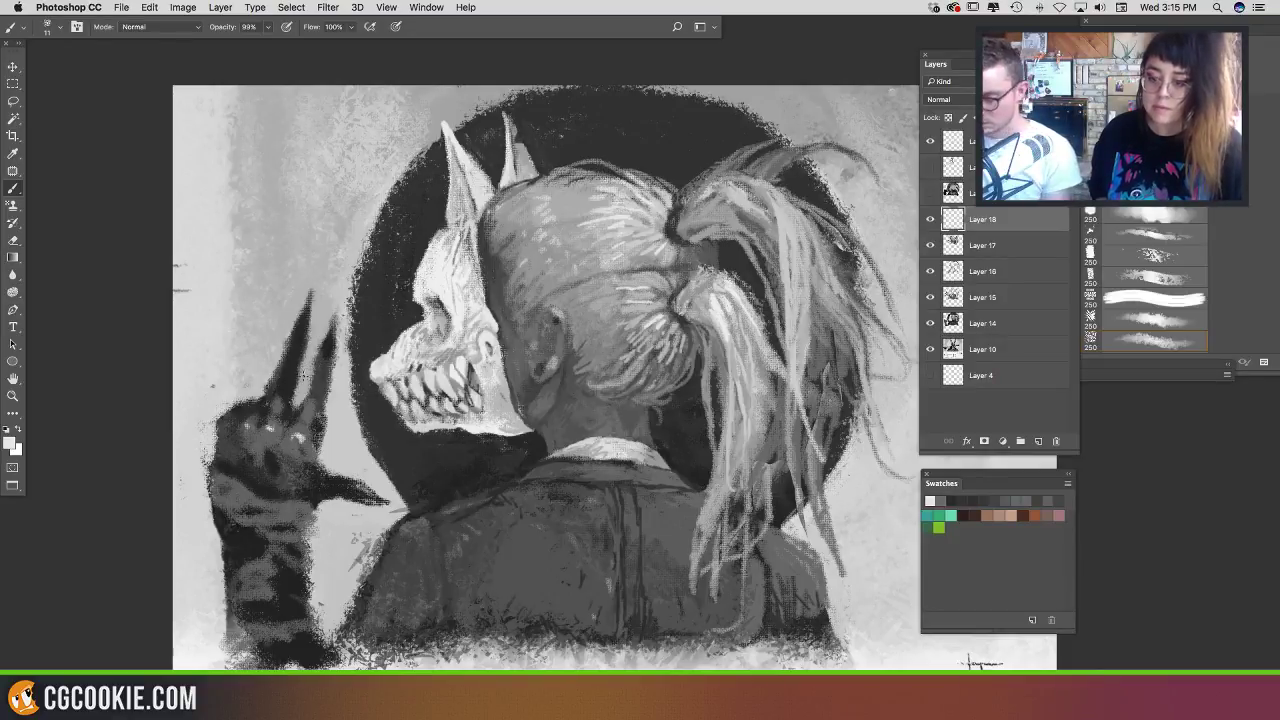
left_click(333, 478, "alt")
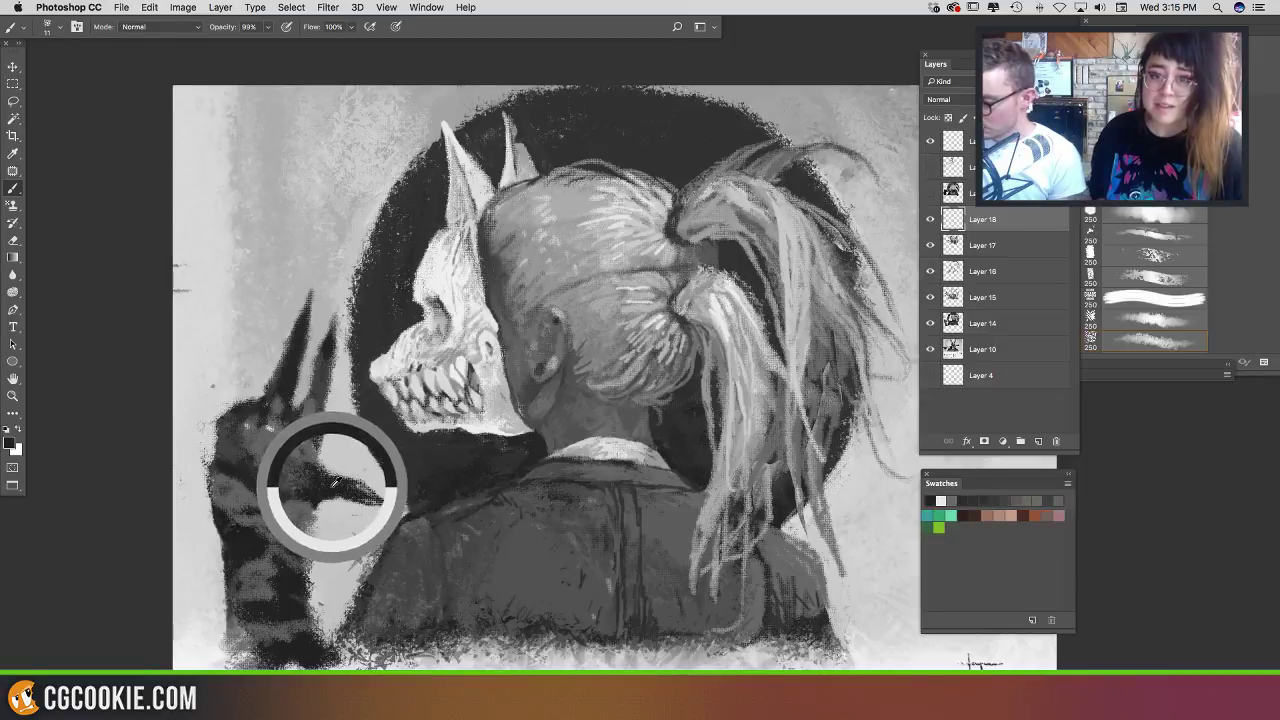
mouse_move(330, 505)
left_mouse_down()
mouse_move(300, 527)
mouse_move(320, 506)
mouse_move(306, 516)
left_mouse_up()
left_click_drag(340, 447, 388, 433)
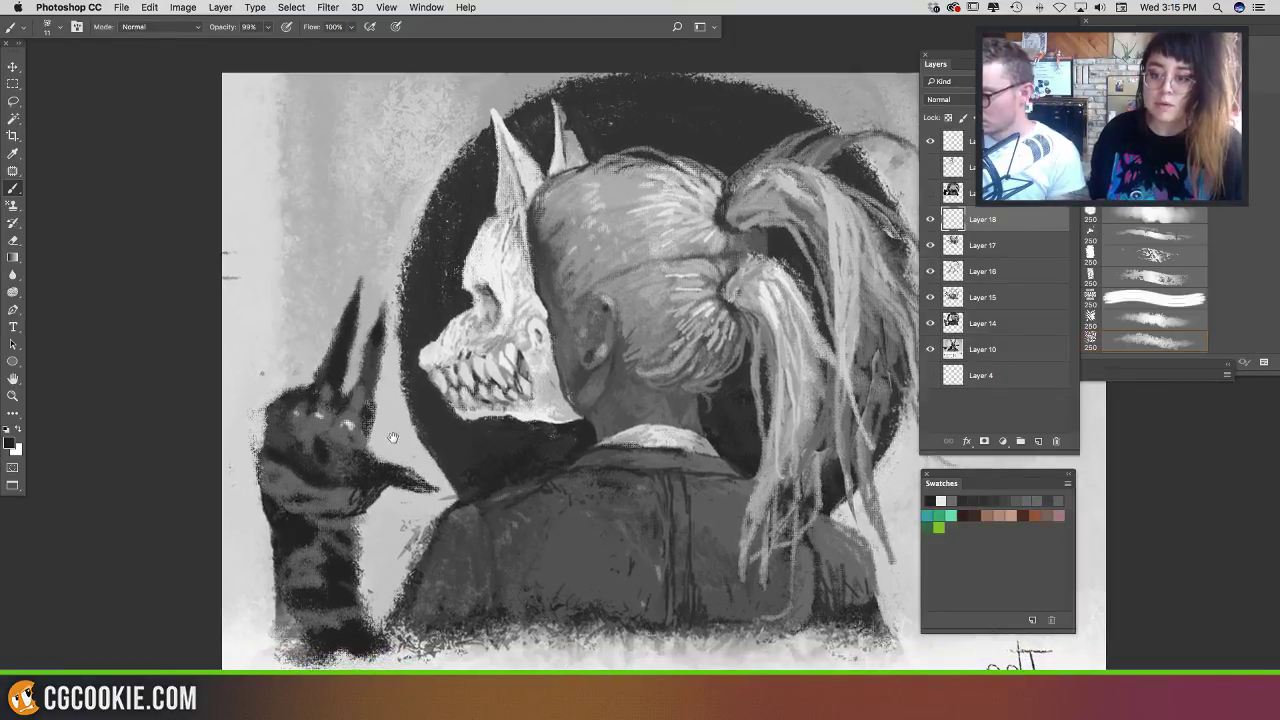
Step: Flip the canvas horizontally for a mirrored view of the figure and shift the Layers panel slightly lower
key("super+plus")
key("super+shift+f")
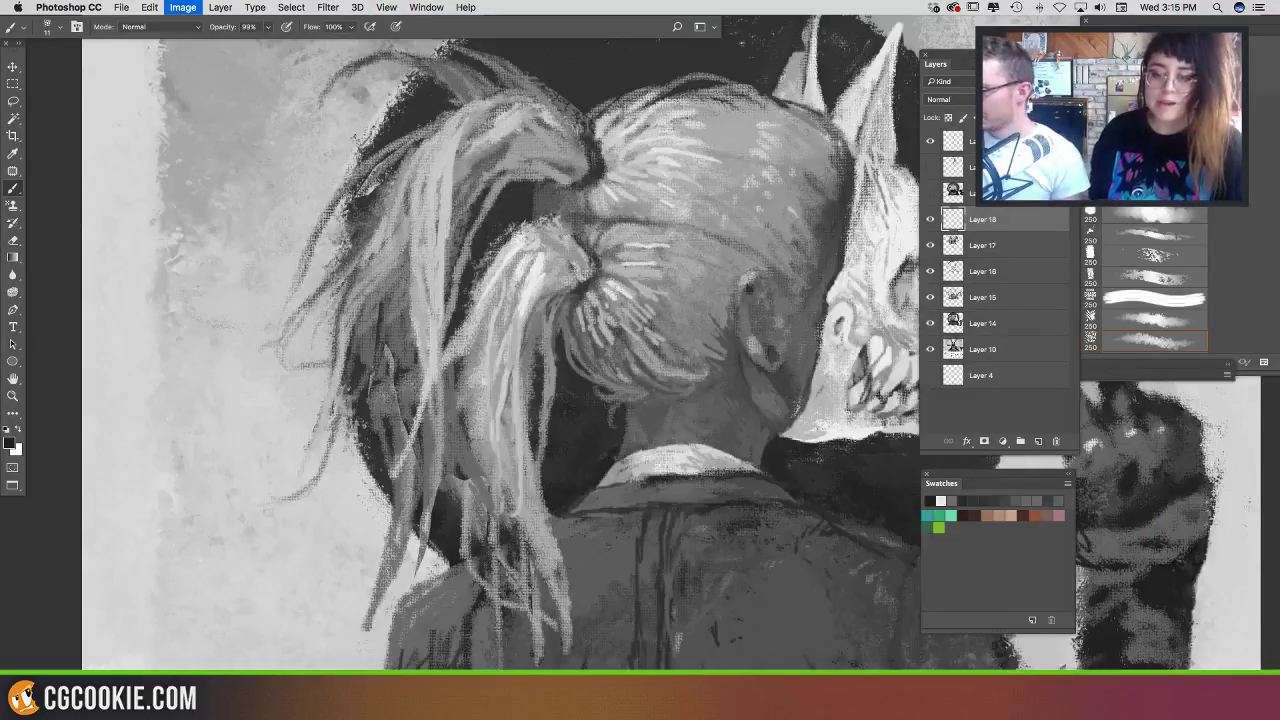
left_click_drag(700, 332, 416, 302)
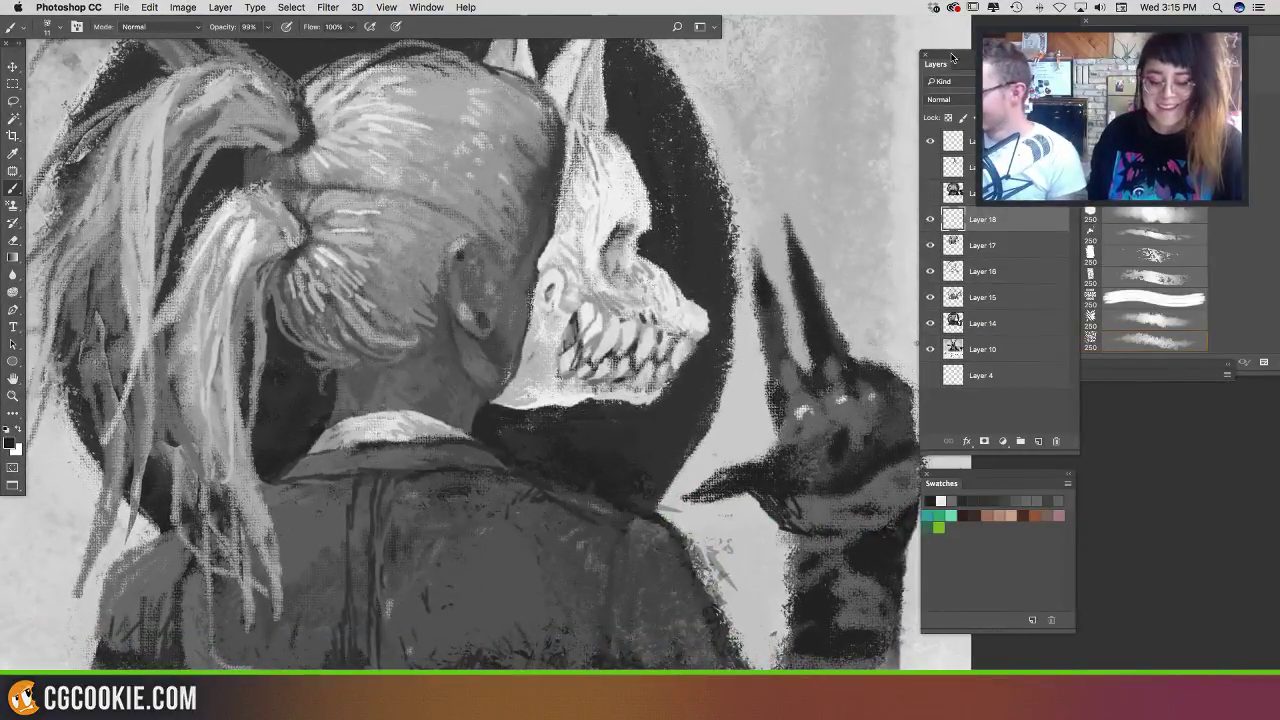
mouse_move(952, 58)
left_mouse_down()
mouse_move(967, 59)
mouse_move(953, 71)
left_mouse_up()
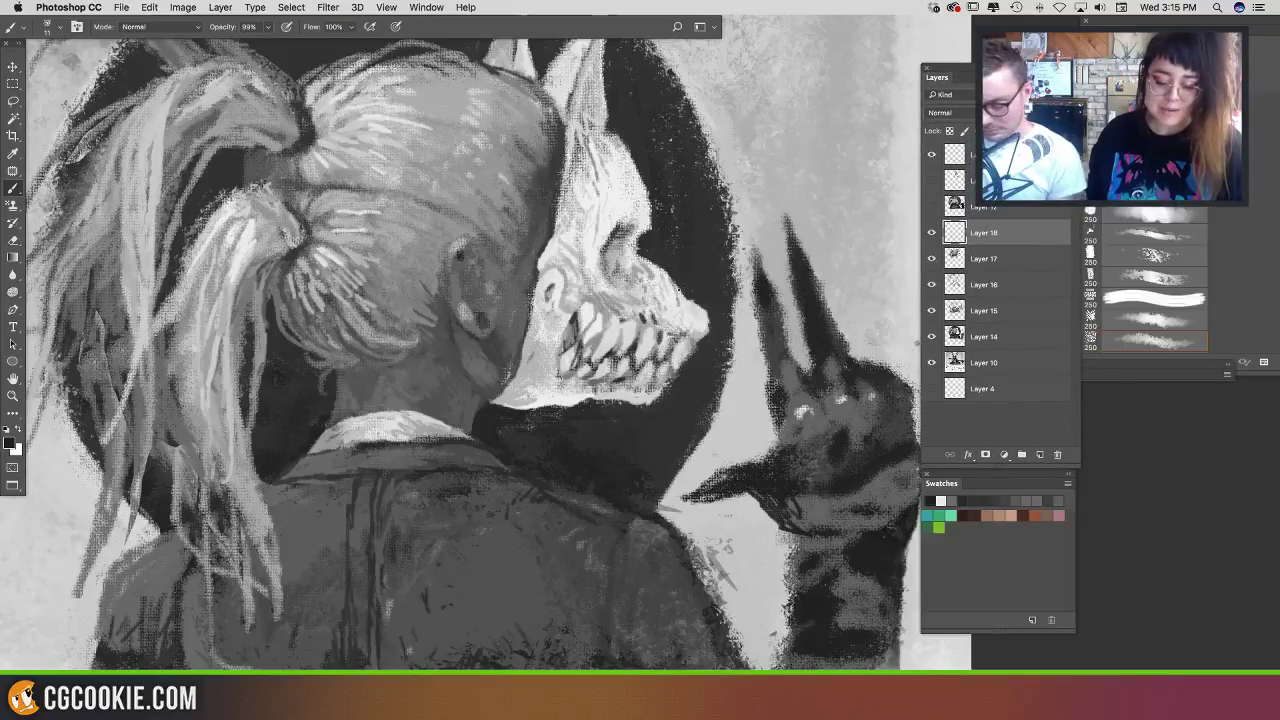
mouse_move(718, 462)
left_mouse_down()
mouse_move(680, 495)
mouse_move(670, 488)
mouse_move(722, 496)
left_mouse_up()
left_click(741, 495, "alt")
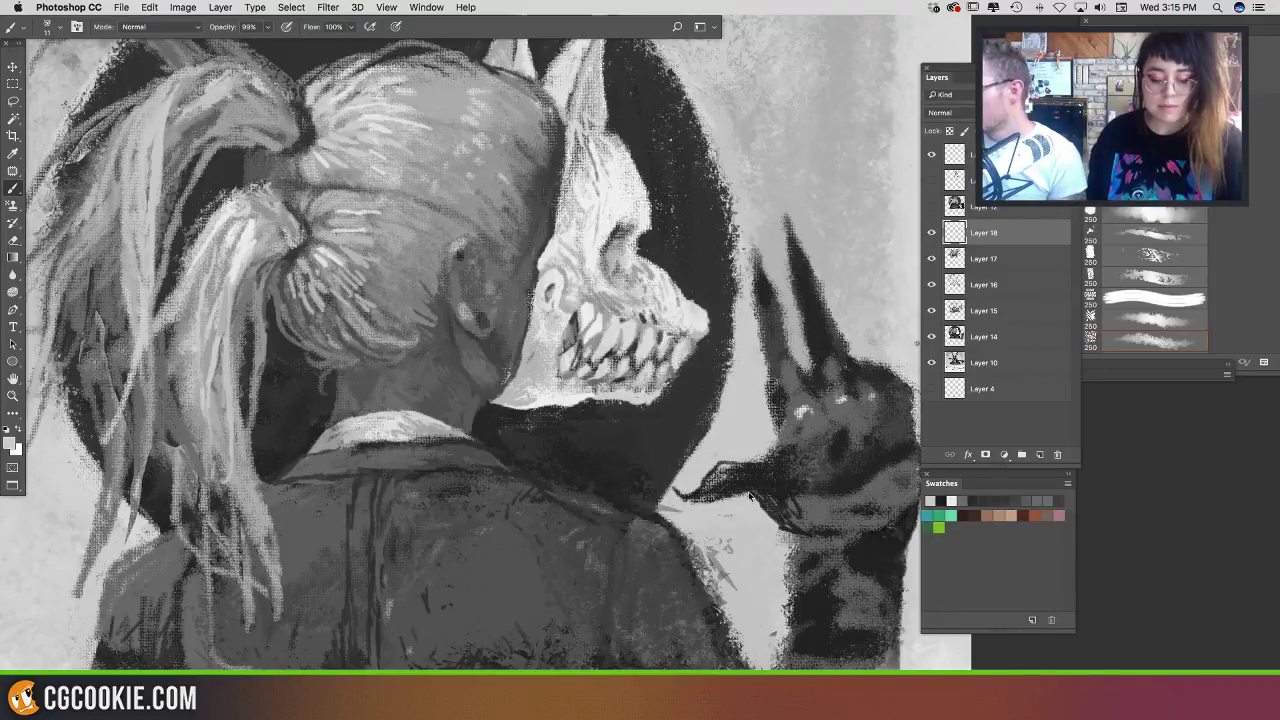
left_click_drag(754, 496, 778, 522)
mouse_move(745, 478)
left_mouse_down()
mouse_move(768, 487)
mouse_move(714, 468)
mouse_move(704, 488)
mouse_move(750, 462)
left_mouse_up()
left_click(760, 487, "alt")
key("super+alt+z")
key("super+alt+z")
key("super+alt+z")
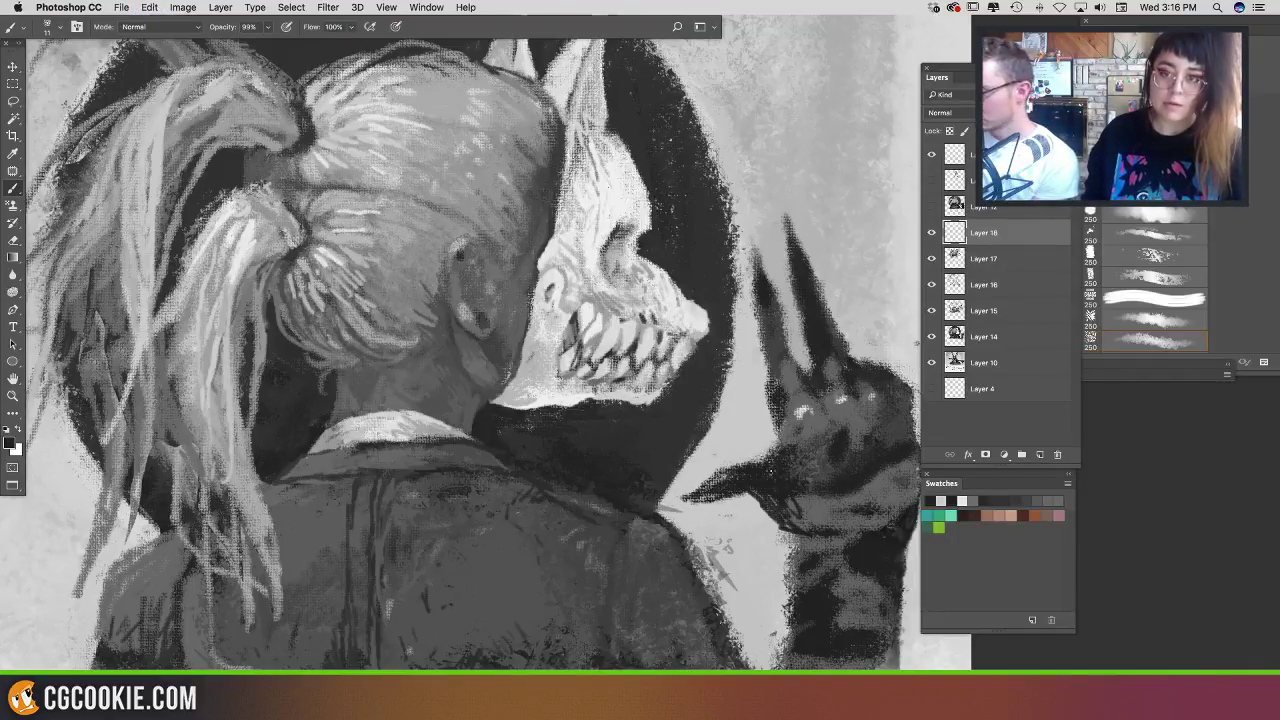
Step: Shape the thumb into a hooked claw and sharpen and lengthen the two raised fingertips with dark gray strokes
left_click_drag(735, 467, 688, 500)
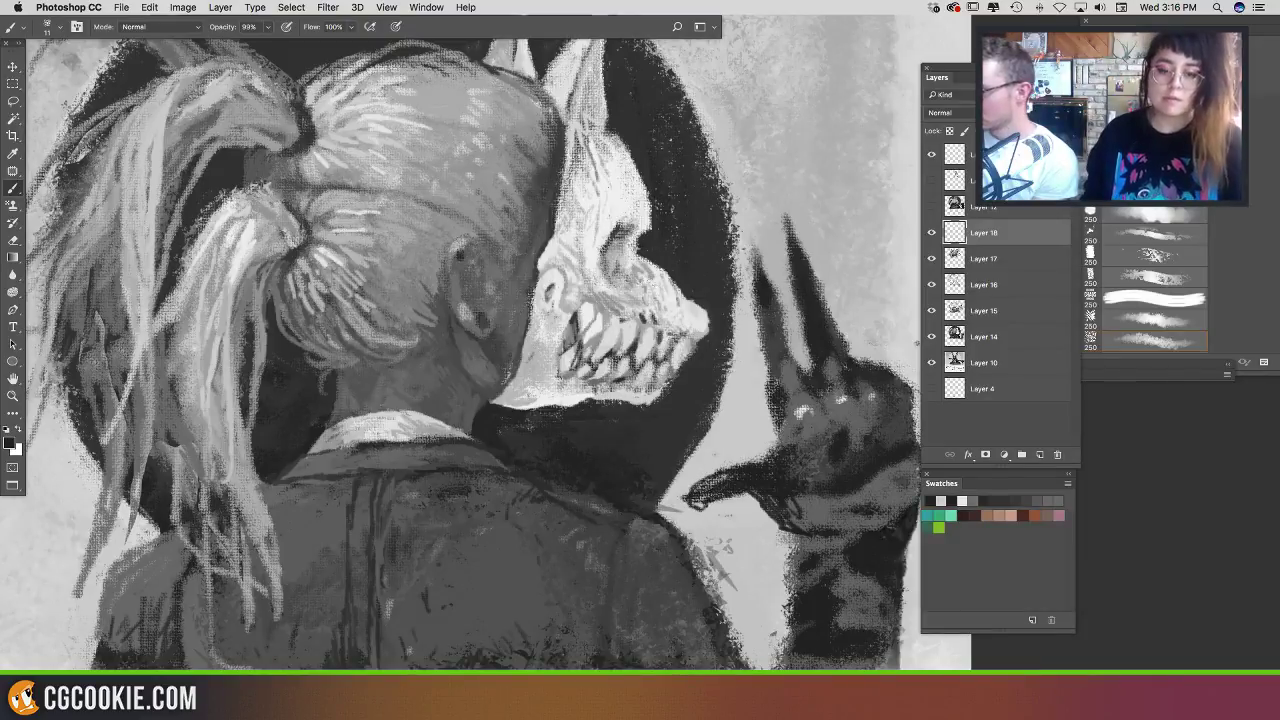
mouse_move(721, 491)
left_mouse_down()
mouse_move(702, 519)
mouse_move(710, 506)
left_mouse_up()
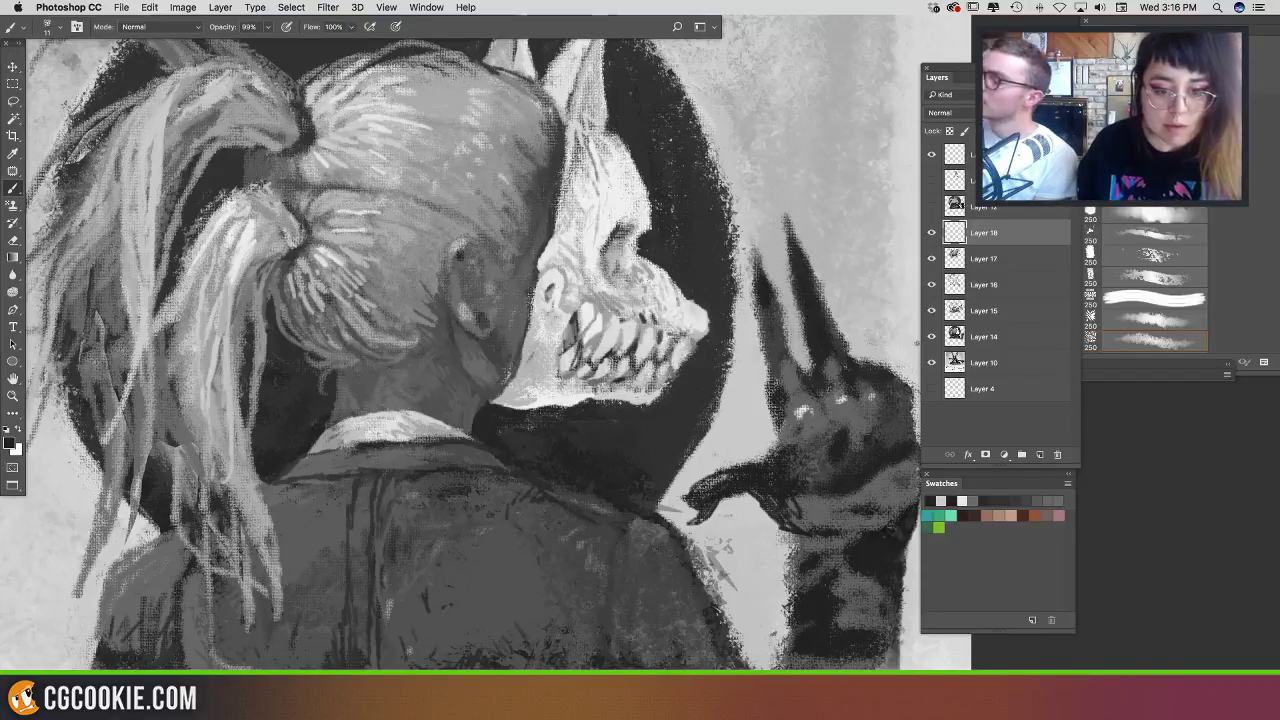
left_click_drag(757, 318, 760, 370)
key("super+z")
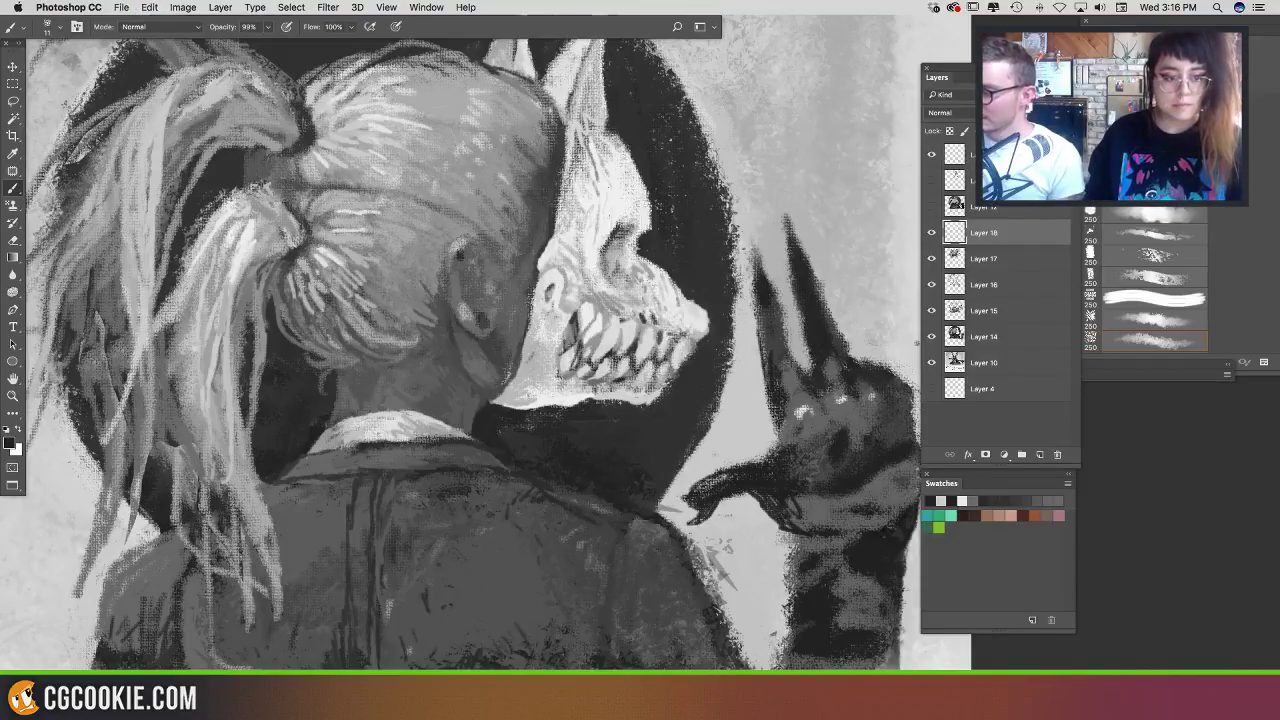
left_click_drag(794, 351, 797, 365)
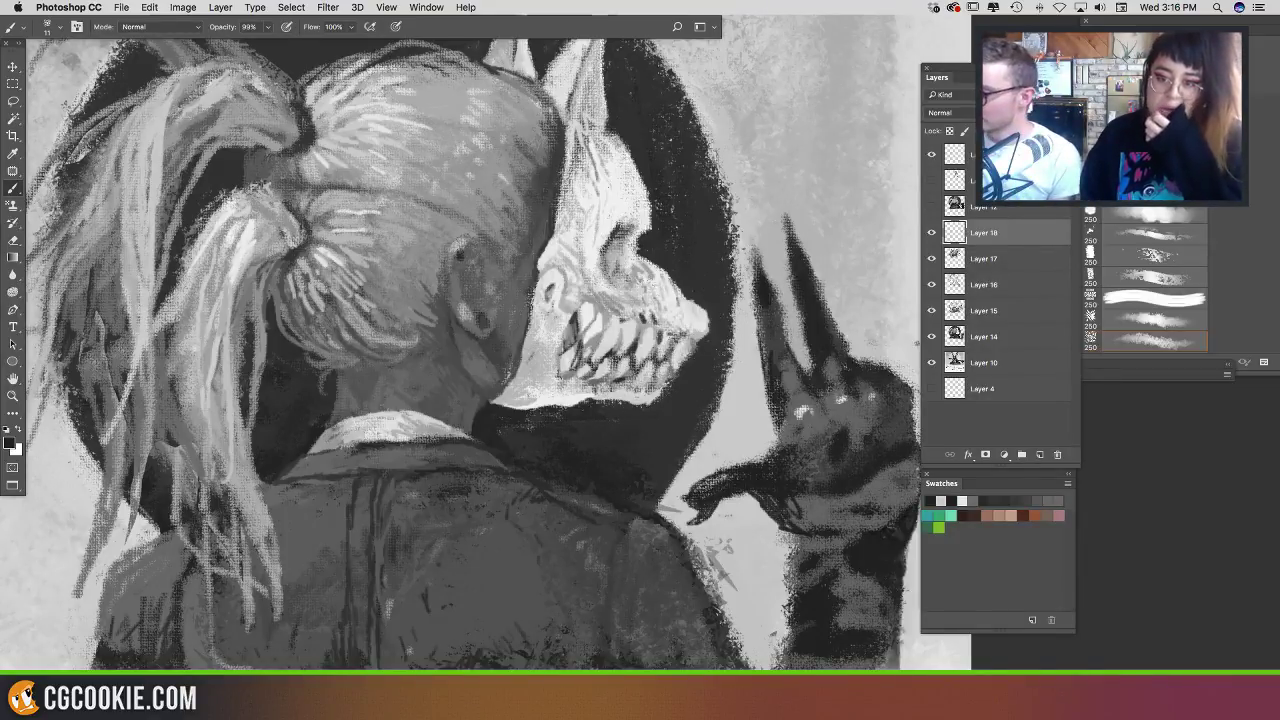
mouse_move(756, 304)
left_mouse_down()
mouse_move(750, 224)
mouse_move(768, 283)
left_mouse_up()
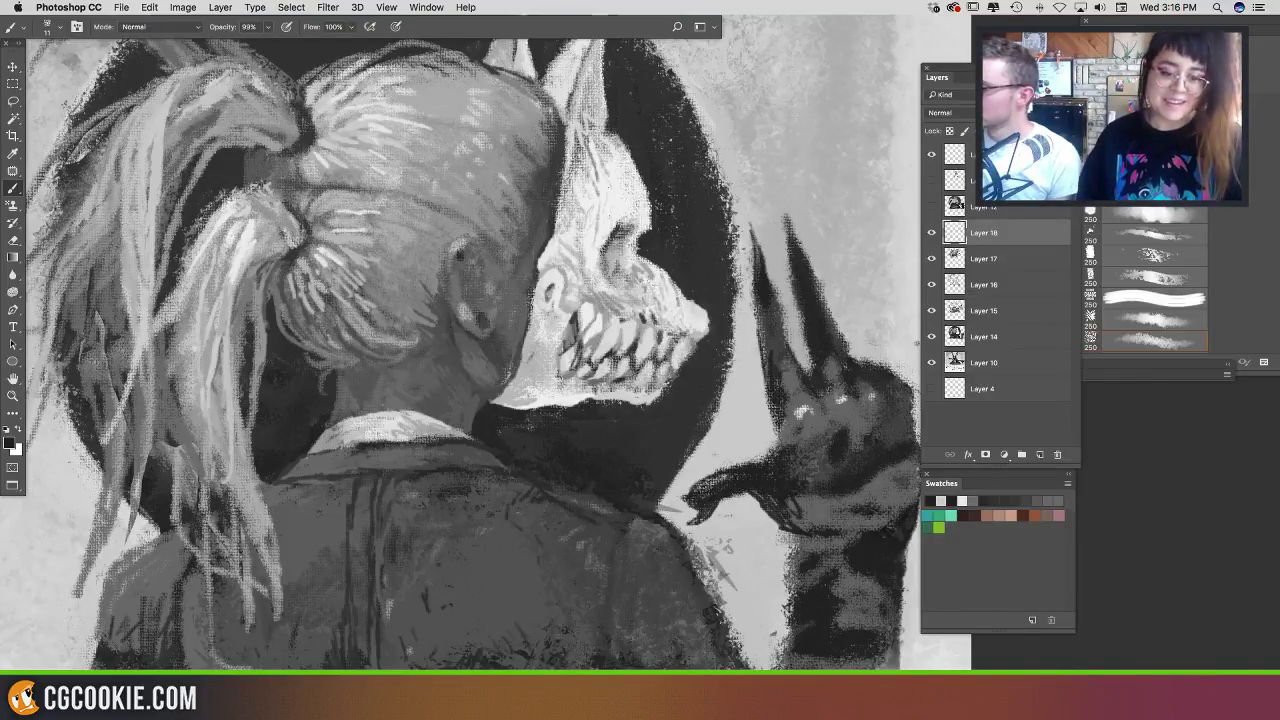
mouse_move(789, 228)
left_mouse_down()
mouse_move(783, 193)
mouse_move(797, 246)
left_mouse_up()
key("super+z")
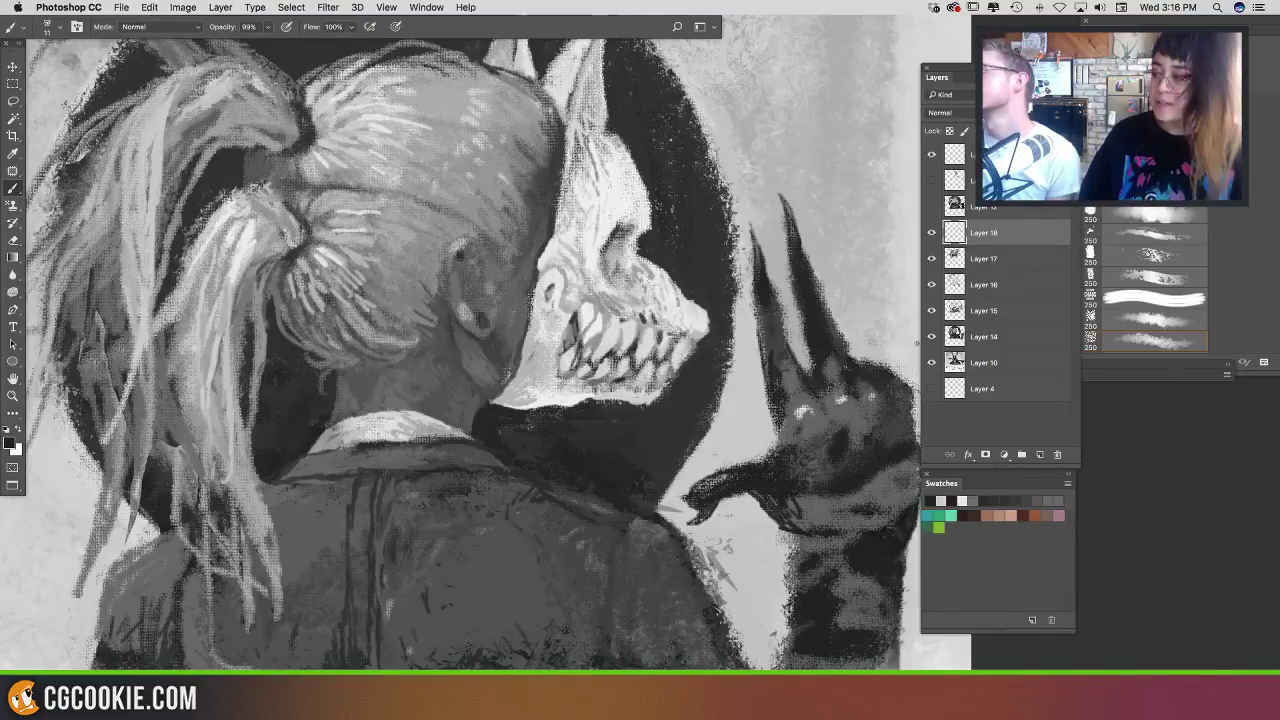
Step: Add sampled mid-gray texture marks to the longer raised finger and touch up the thumb's claw tip with sampled dark gray
left_click(838, 378, "alt")
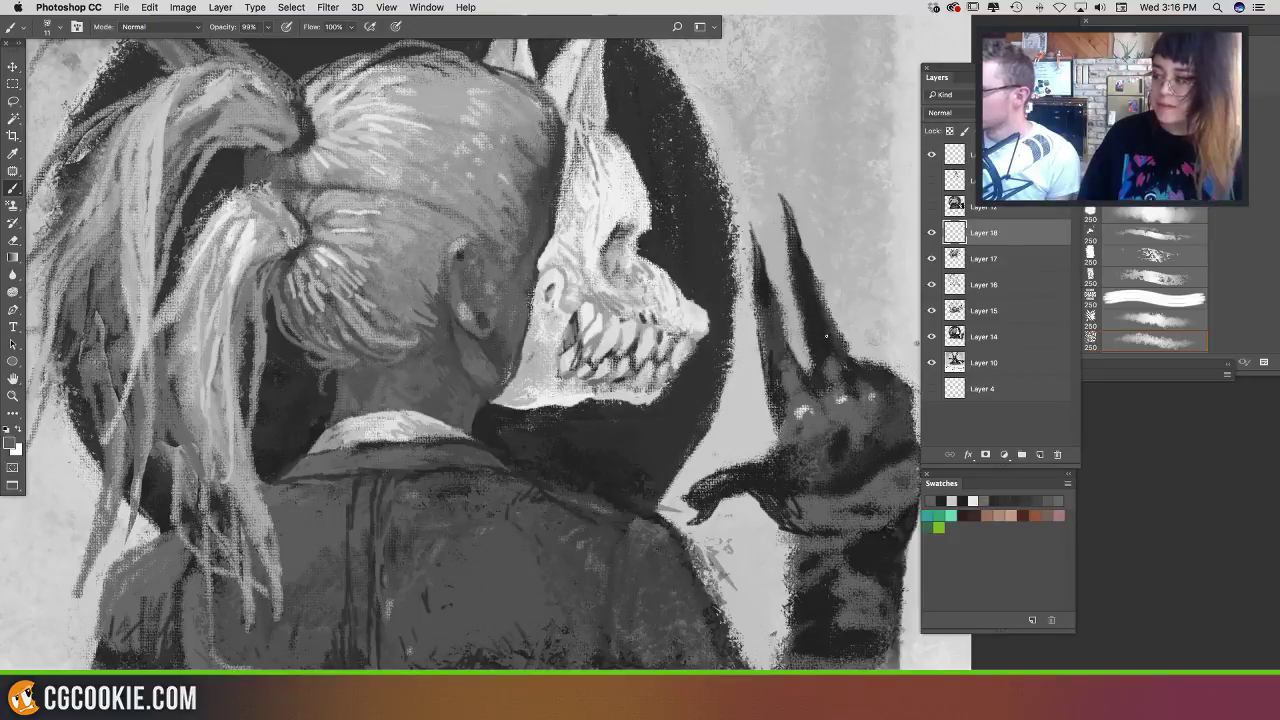
left_click_drag(822, 326, 808, 290)
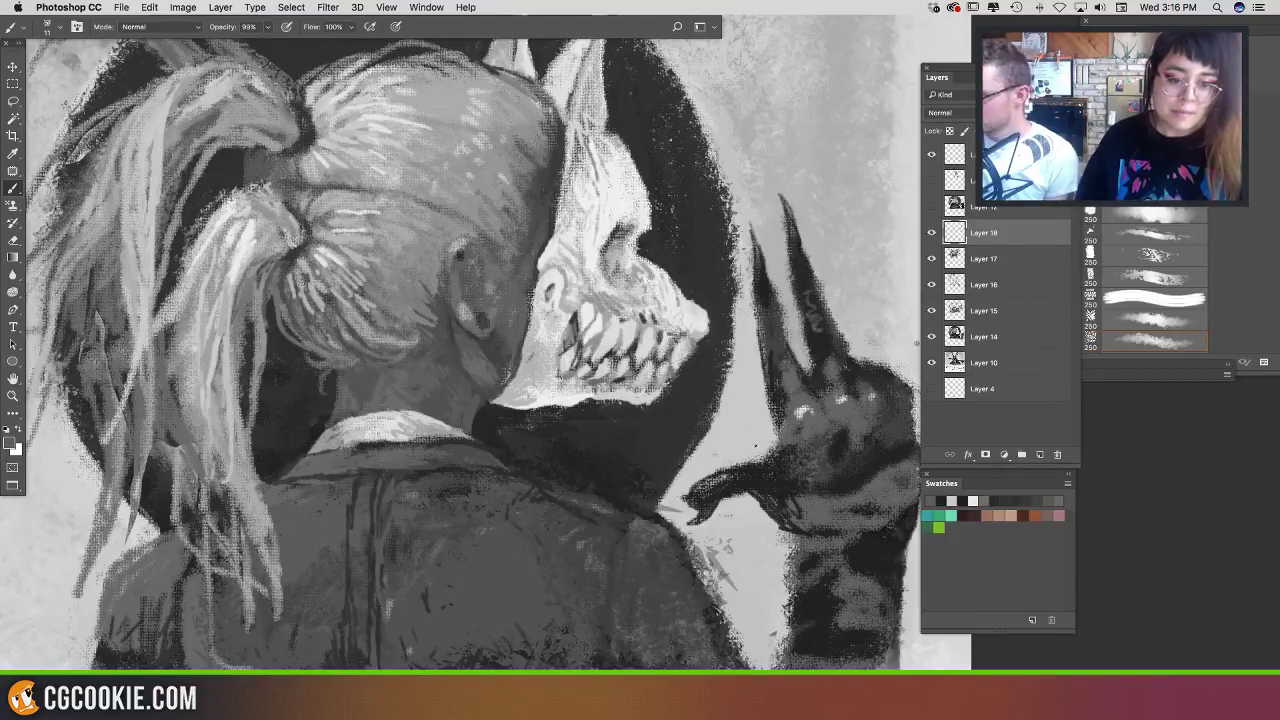
left_click(732, 490, "alt")
left_click_drag(694, 514, 672, 522)
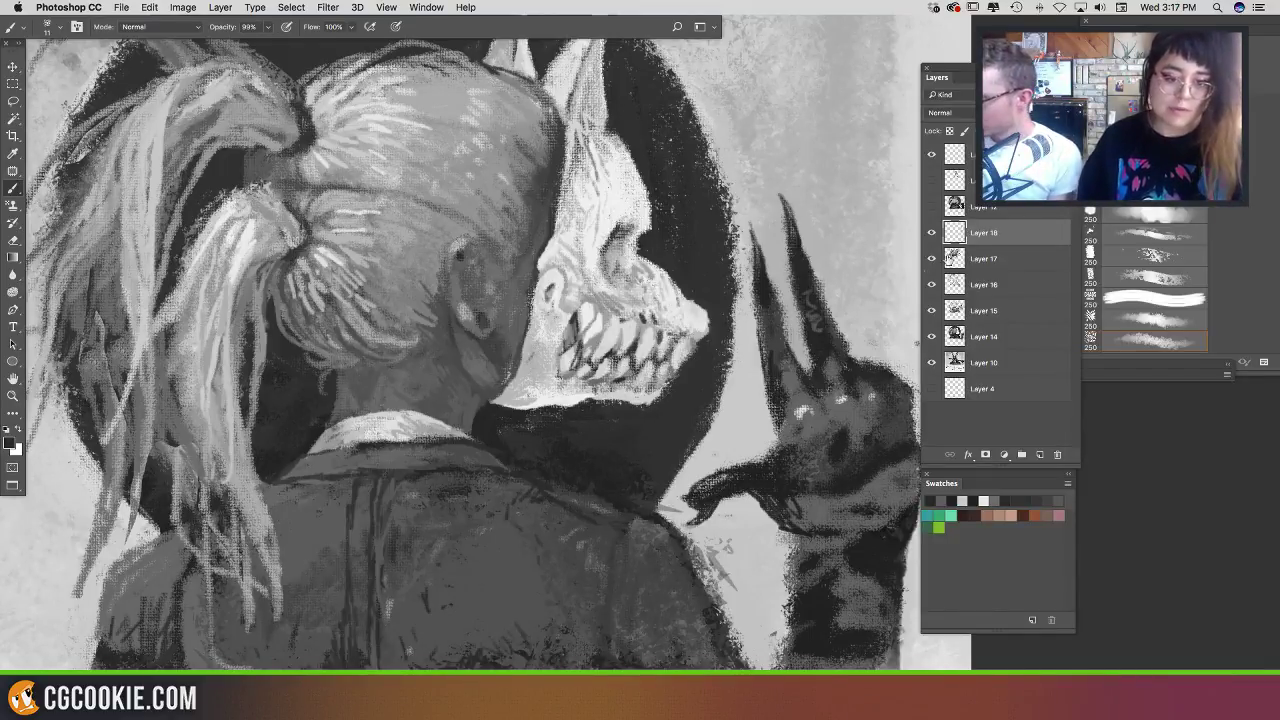
Step: Paint out the thumb entirely with the sampled light background gray, using an enlarged brush
left_click_drag(799, 247, 758, 245)
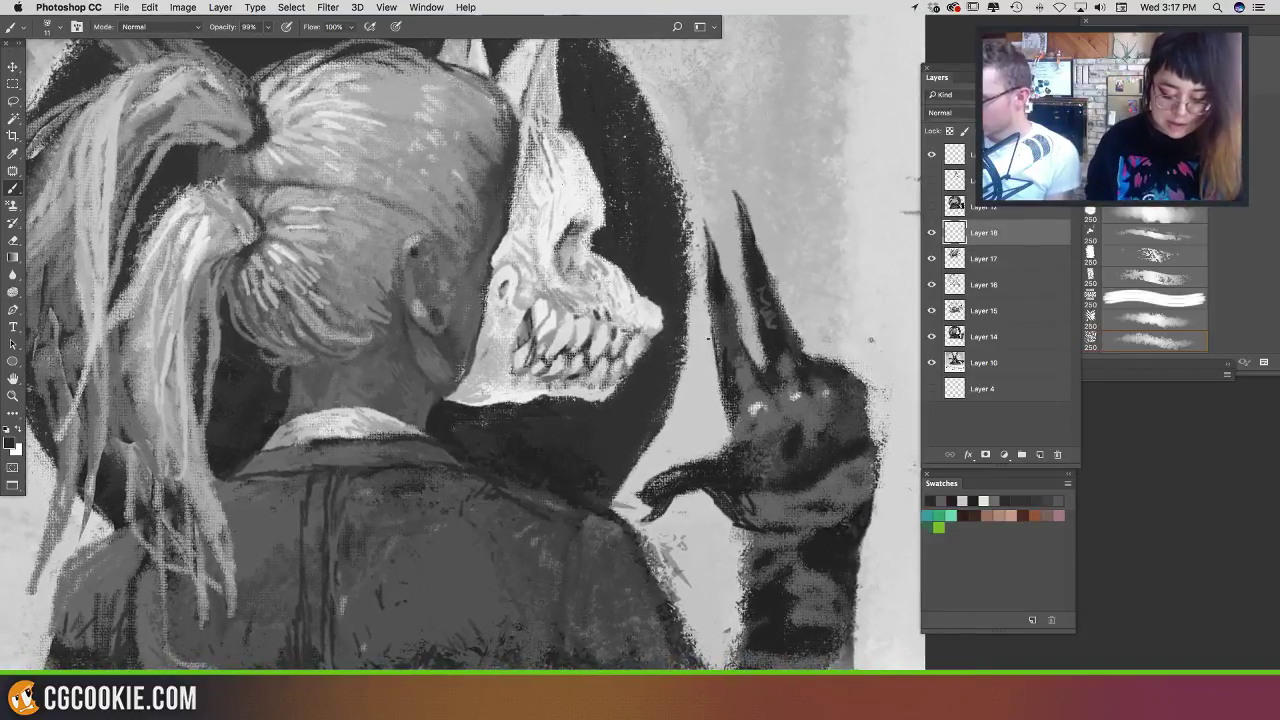
left_click(737, 400, "alt")
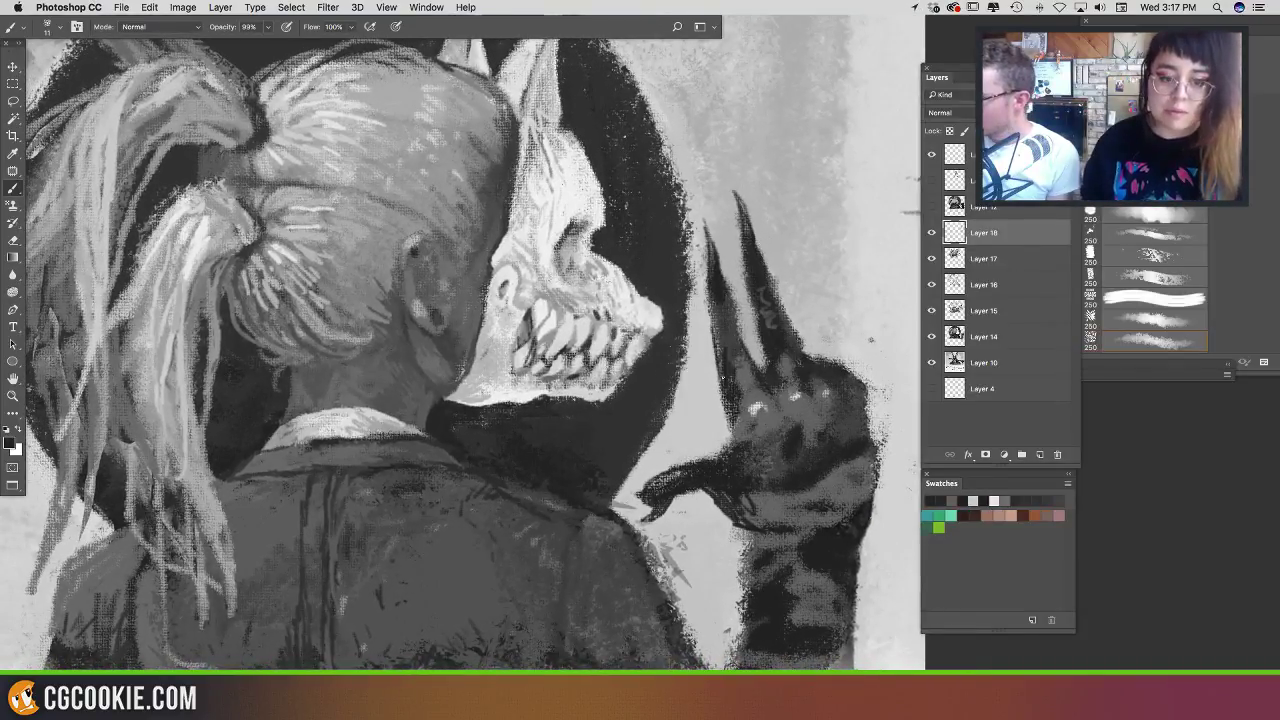
left_click_drag(725, 387, 735, 499)
left_click(724, 433, "alt")
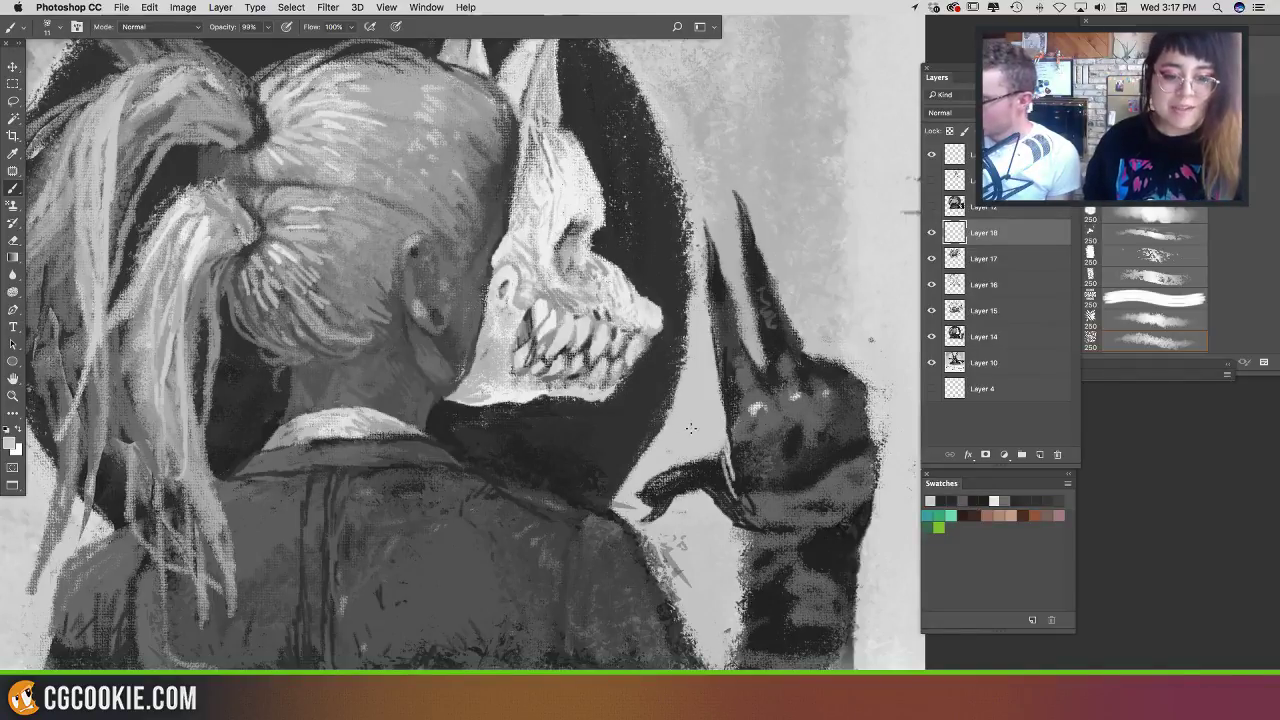
left_click_drag(697, 415, 699, 430)
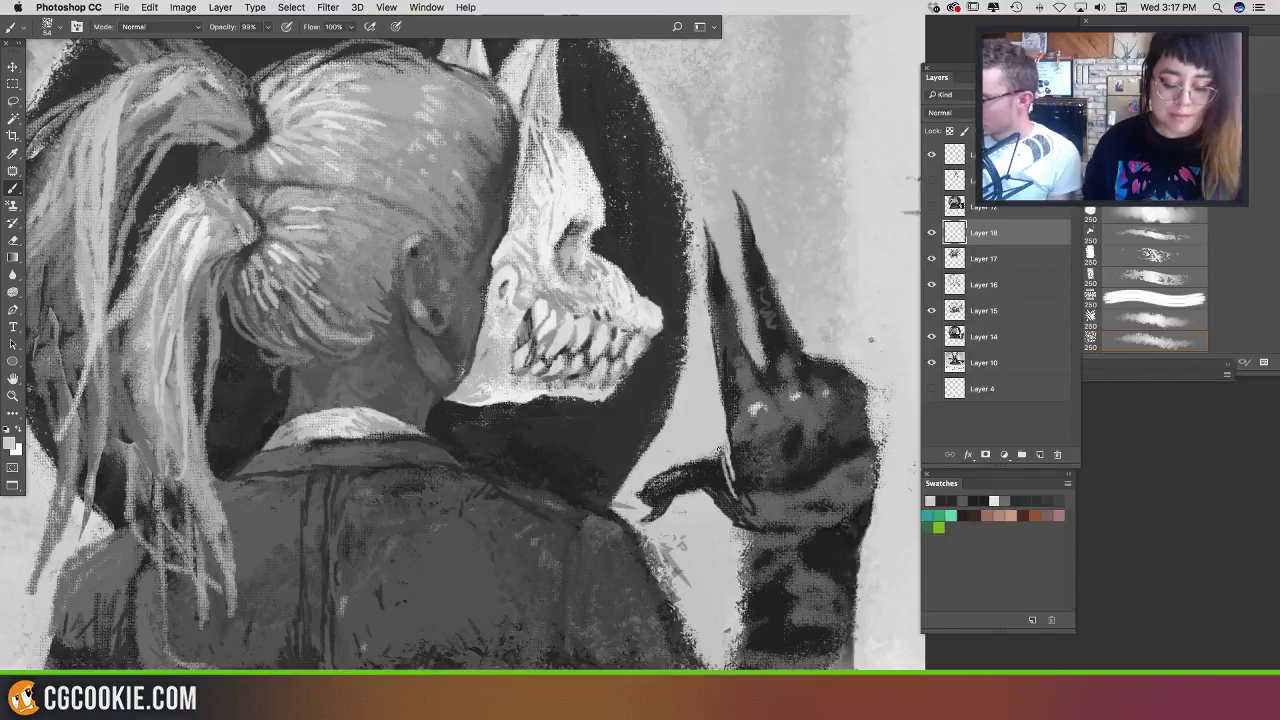
mouse_move(706, 438)
left_mouse_down()
mouse_move(719, 508)
mouse_move(700, 493)
mouse_move(674, 508)
mouse_move(665, 473)
mouse_move(659, 518)
mouse_move(650, 511)
mouse_move(688, 484)
left_mouse_up()
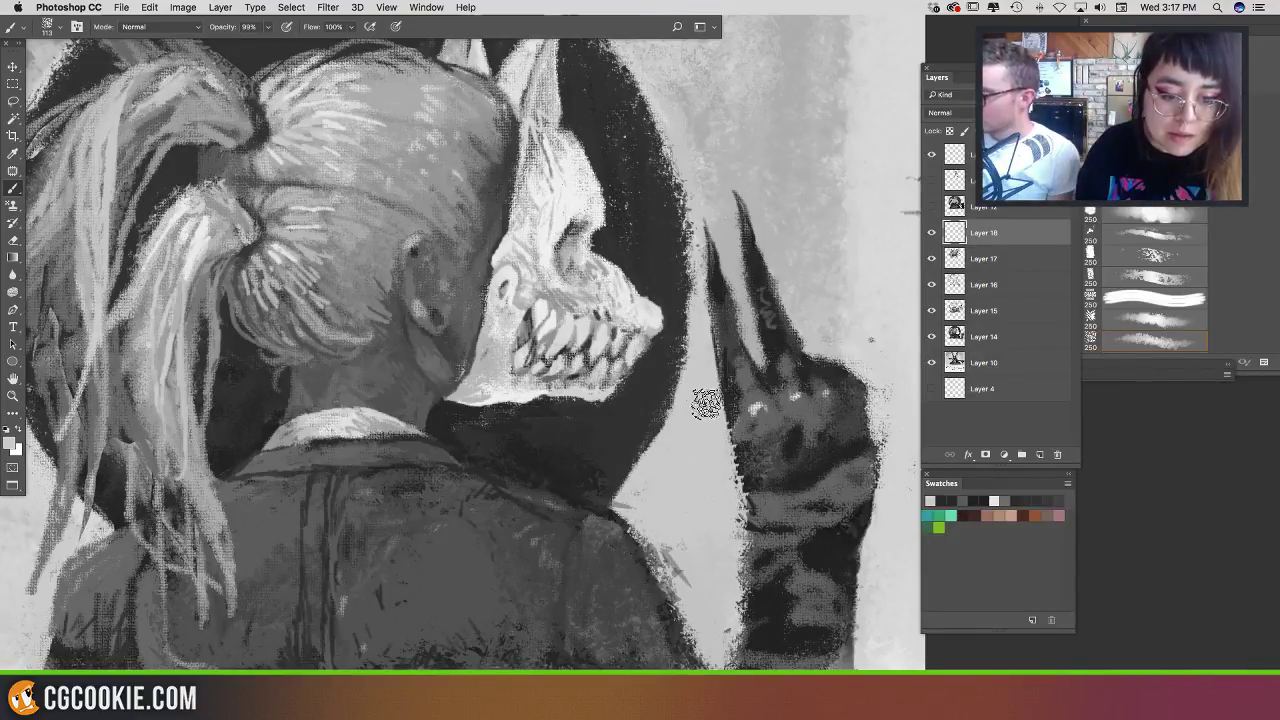
Step: Reshape the hand's upper edge into curled fingers with sampled background and dark grays, using a brush of about 37 px
left_click_drag(781, 367, 763, 370, "ctrl+alt")
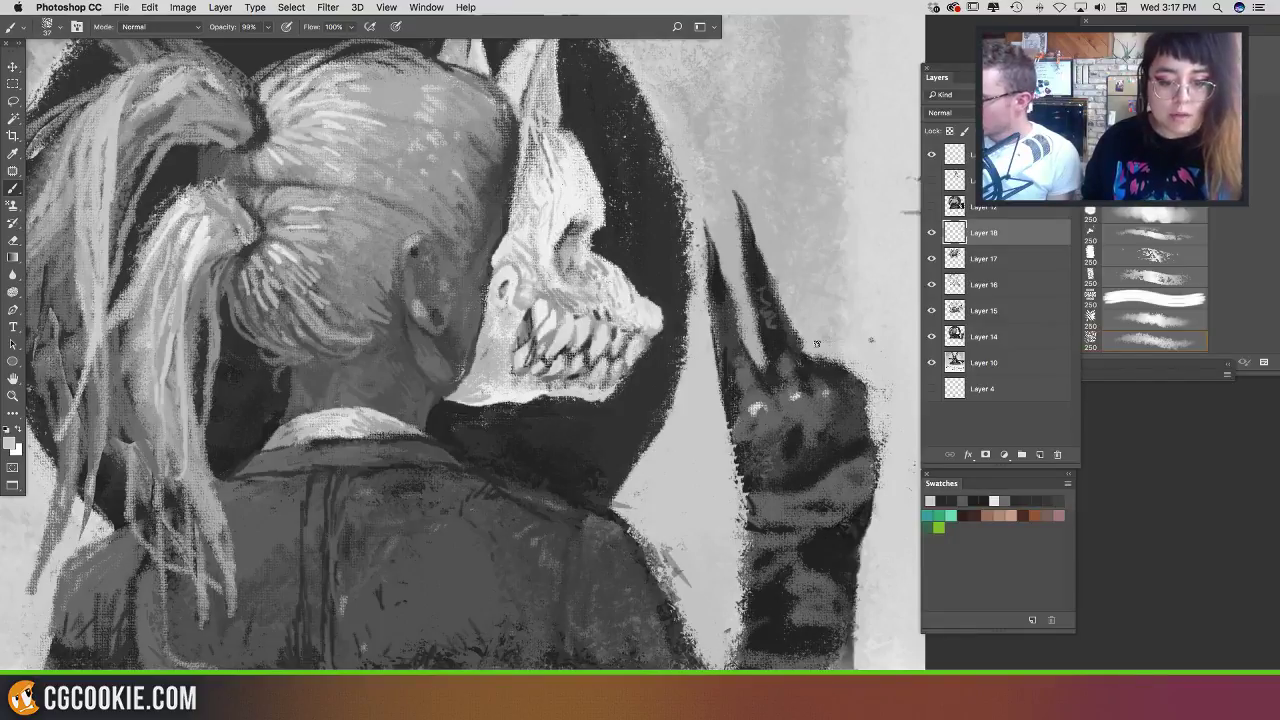
left_click(816, 343, "alt")
mouse_move(796, 318)
left_mouse_down()
mouse_move(816, 369)
mouse_move(838, 367)
mouse_move(818, 360)
mouse_move(814, 380)
mouse_move(821, 355)
mouse_move(871, 349)
mouse_move(871, 419)
mouse_move(856, 343)
left_mouse_up()
left_click(834, 372, "alt")
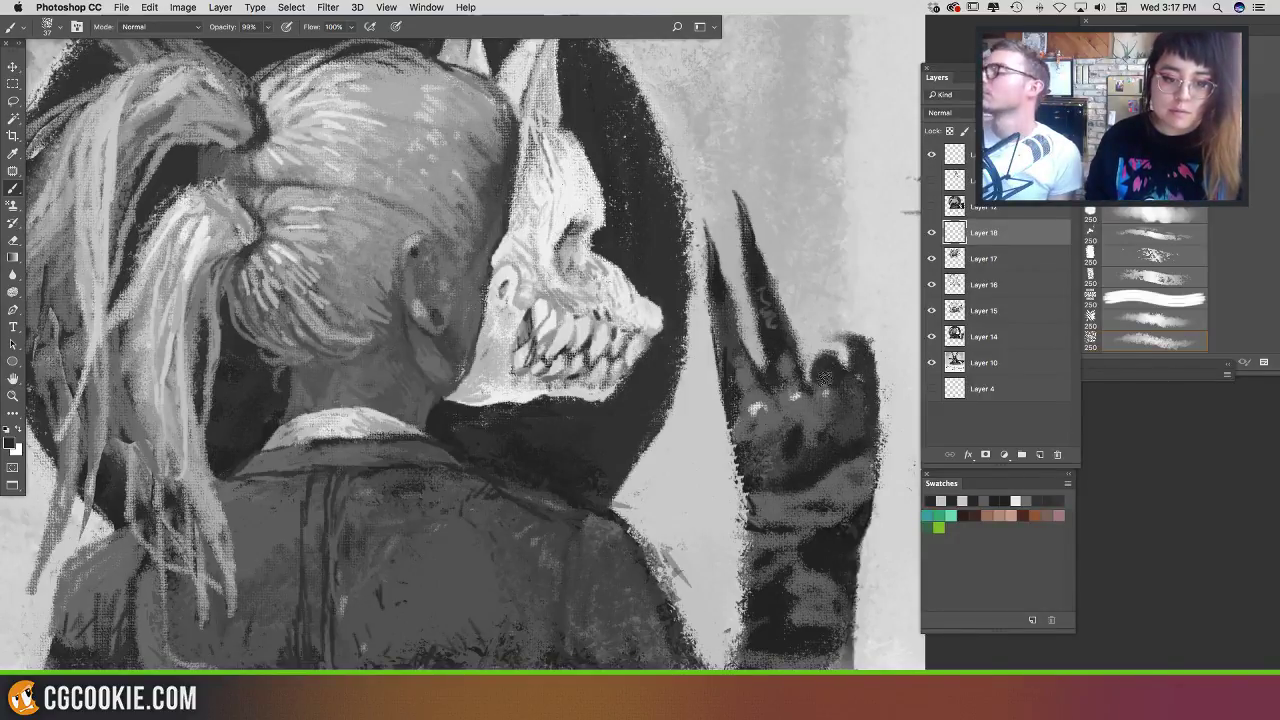
key("super+z")
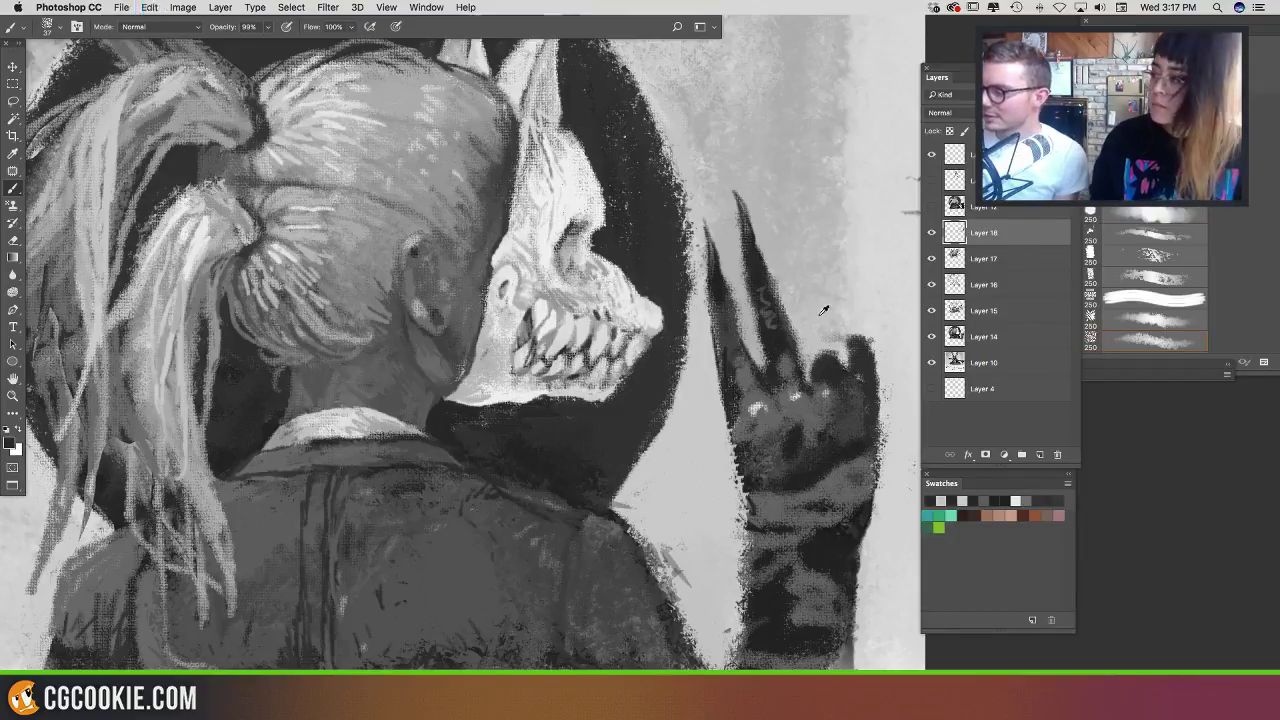
mouse_move(866, 342)
left_mouse_down()
mouse_move(860, 371)
mouse_move(796, 377)
mouse_move(793, 362)
left_mouse_up()
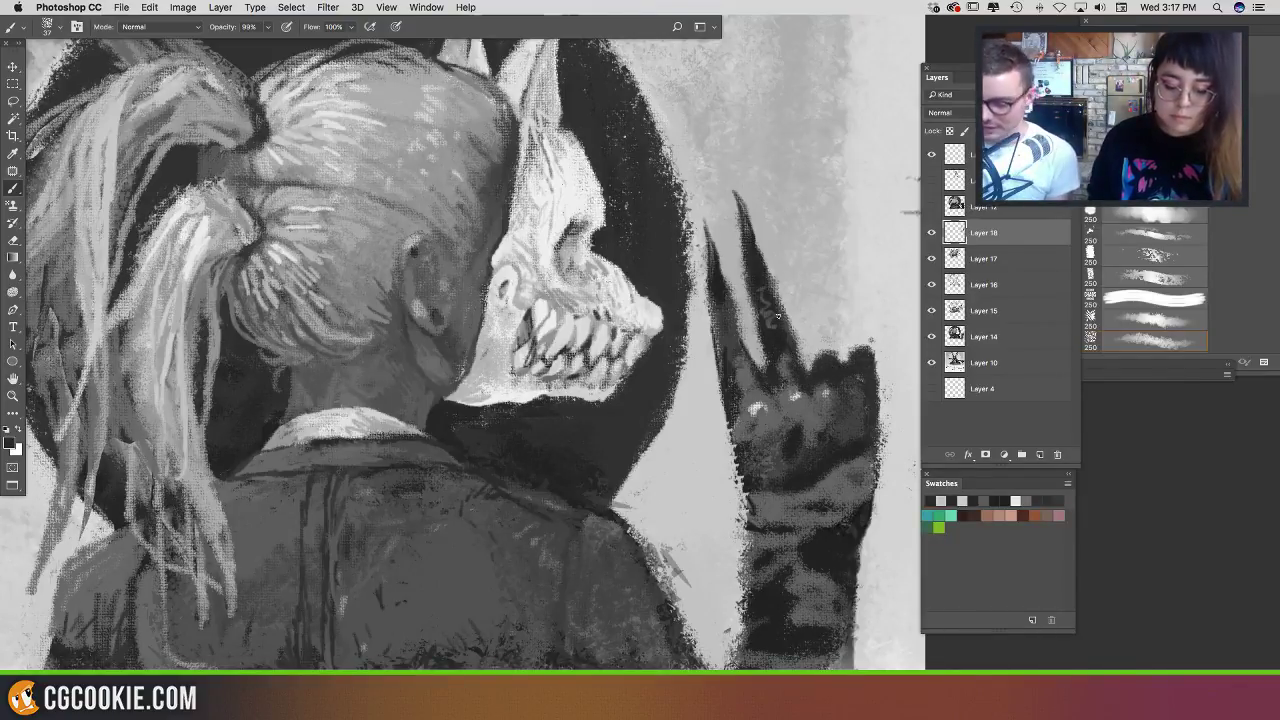
left_click_drag(812, 337, 810, 336)
Step: Trim the edge of the palm and wrist facing the mask with sampled light background gray
left_click_drag(755, 271, 736, 345)
key("super+z")
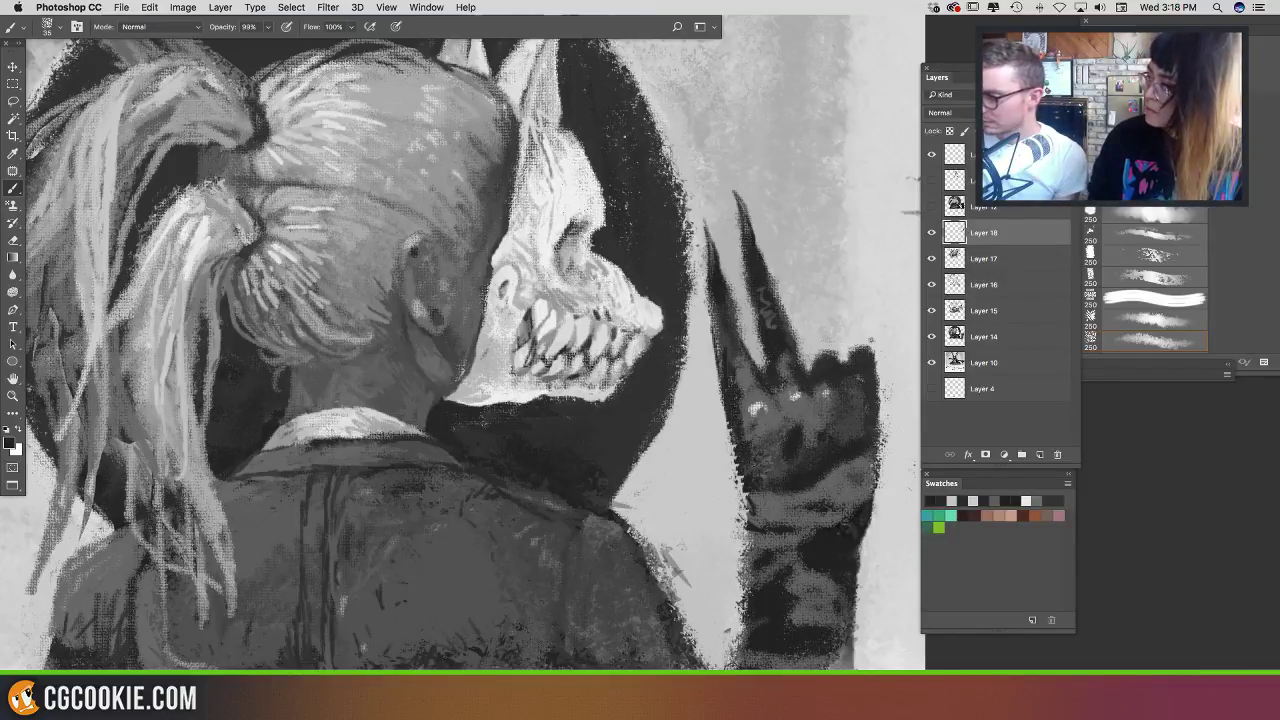
left_click(722, 450, "alt")
mouse_move(715, 420)
left_mouse_down()
mouse_move(746, 527)
mouse_move(726, 583)
mouse_move(732, 521)
mouse_move(723, 613)
left_mouse_up()
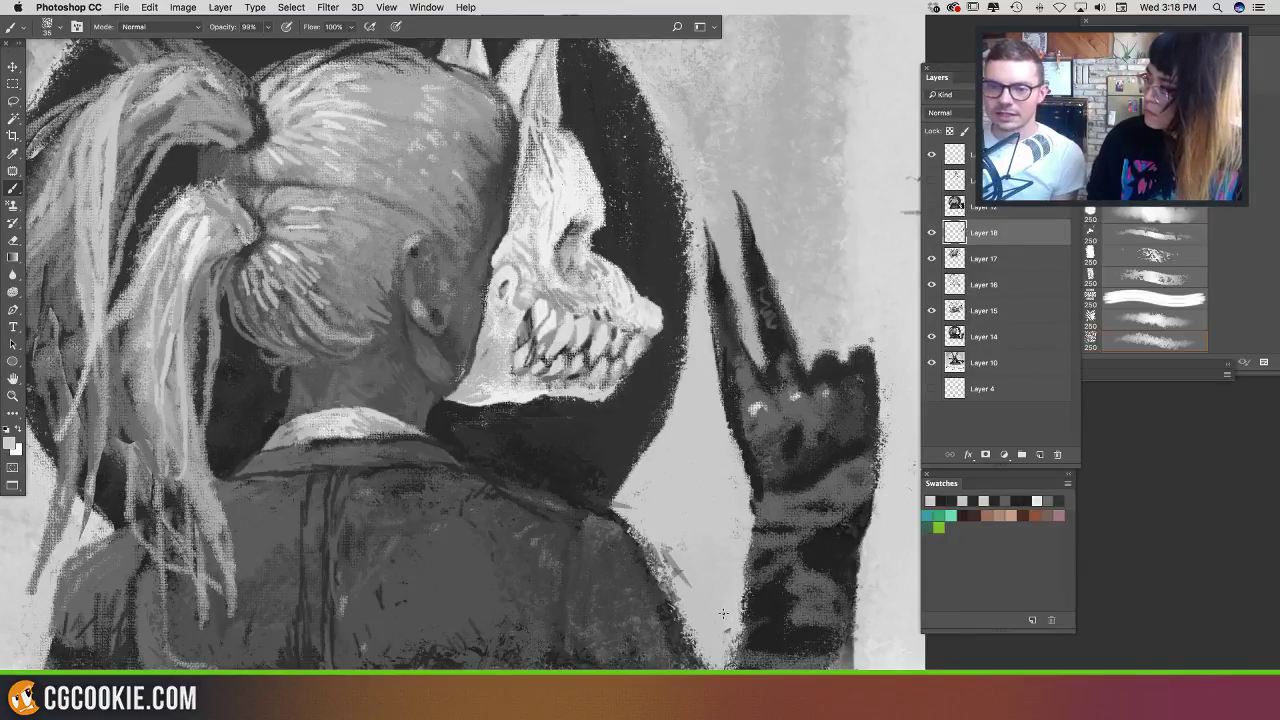
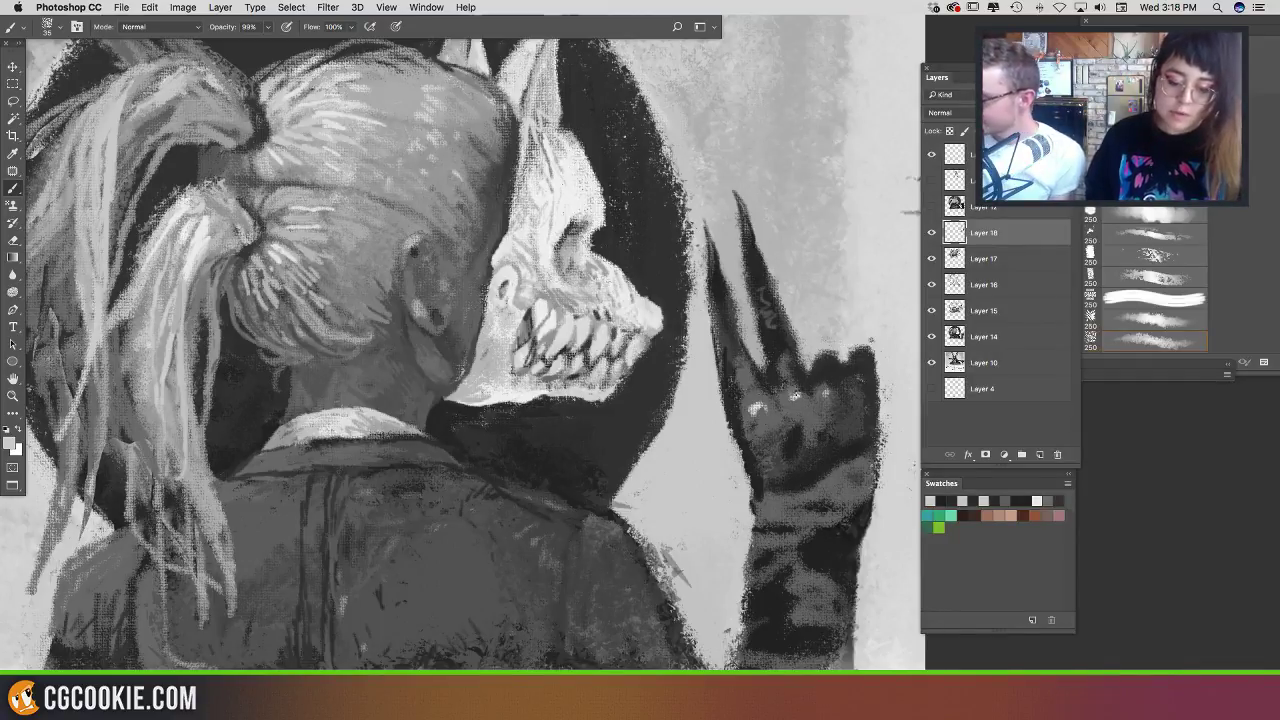
Step: Redraw the thumb as a bent claw reaching toward the shoulder in sampled dark gray, and set the brush opacity to 100%
left_click(733, 418, "alt")
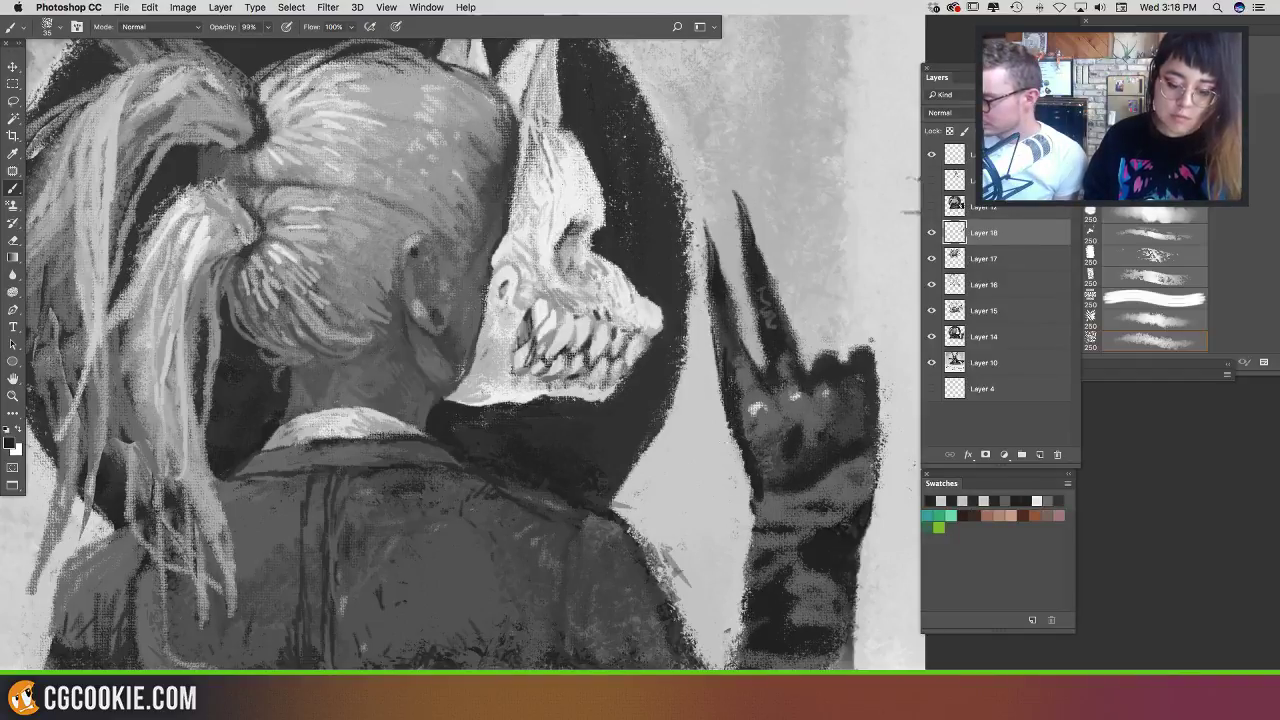
mouse_move(737, 436)
left_mouse_down()
mouse_move(665, 455)
mouse_move(651, 481)
mouse_move(733, 470)
mouse_move(707, 471)
mouse_move(718, 474)
left_mouse_up()
key("super+alt+z")
key("super+alt+z")
key("super+alt+z")
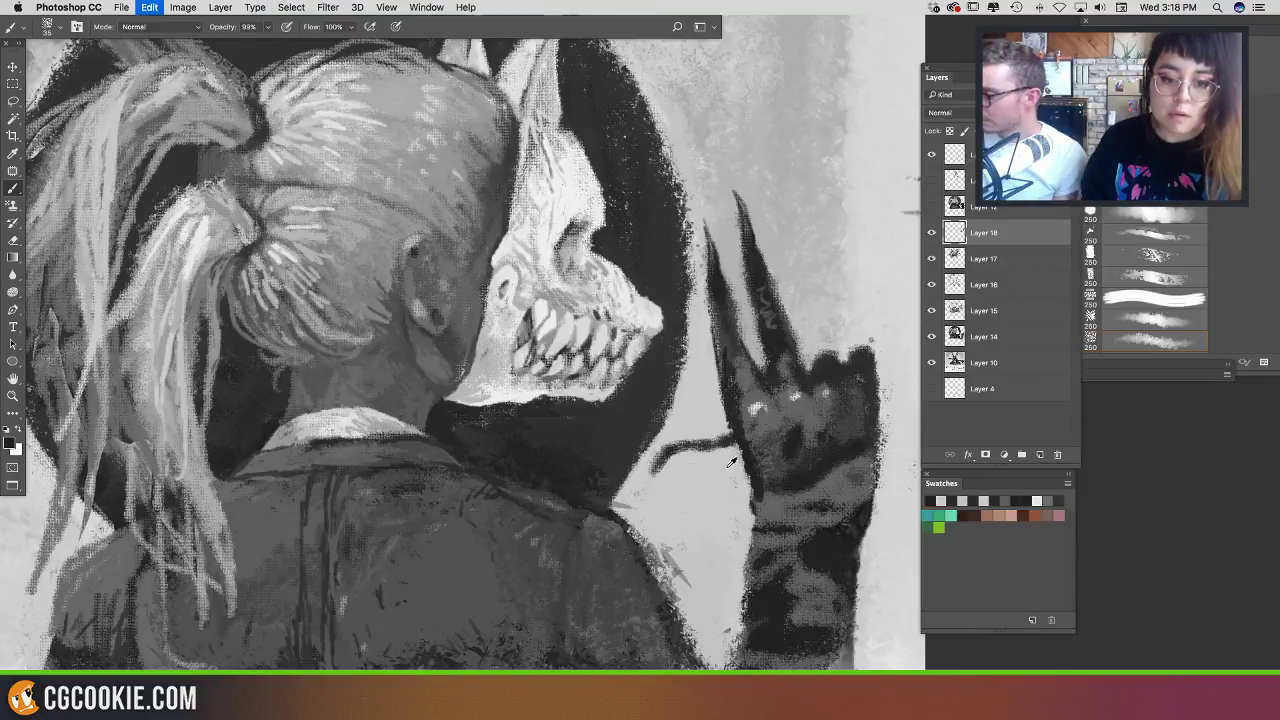
mouse_move(738, 432)
left_mouse_down()
mouse_move(740, 466)
mouse_move(668, 472)
mouse_move(645, 492)
mouse_move(658, 508)
mouse_move(758, 508)
mouse_move(745, 490)
mouse_move(658, 488)
mouse_move(645, 496)
mouse_move(660, 510)
mouse_move(605, 535)
mouse_move(666, 502)
mouse_move(738, 522)
mouse_move(771, 538)
mouse_move(776, 612)
left_mouse_up()
key("0")
Step: Carve the underside of the thumb and the forearm's inner edge with sampled light background grays
left_click(679, 516, "alt")
left_click(711, 500, "alt")
left_click(718, 543, "alt")
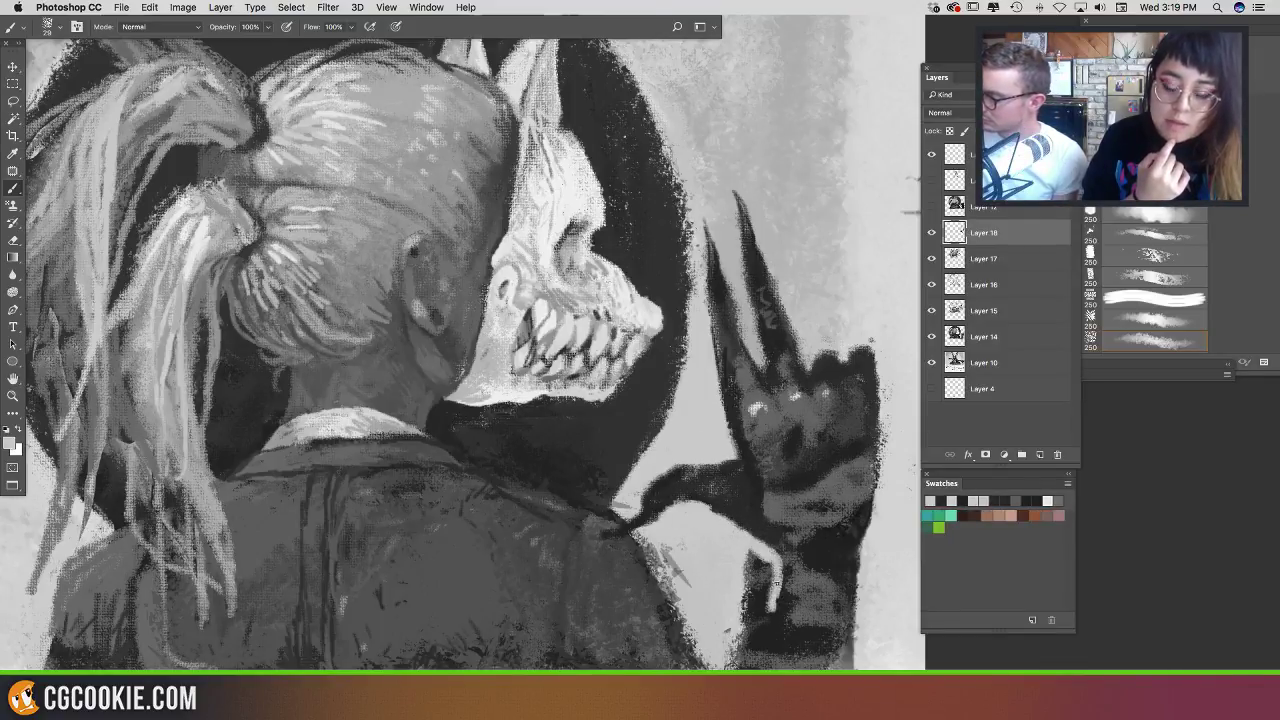
mouse_move(780, 566)
left_mouse_down()
mouse_move(760, 665)
mouse_move(750, 610)
mouse_move(740, 636)
left_mouse_up()
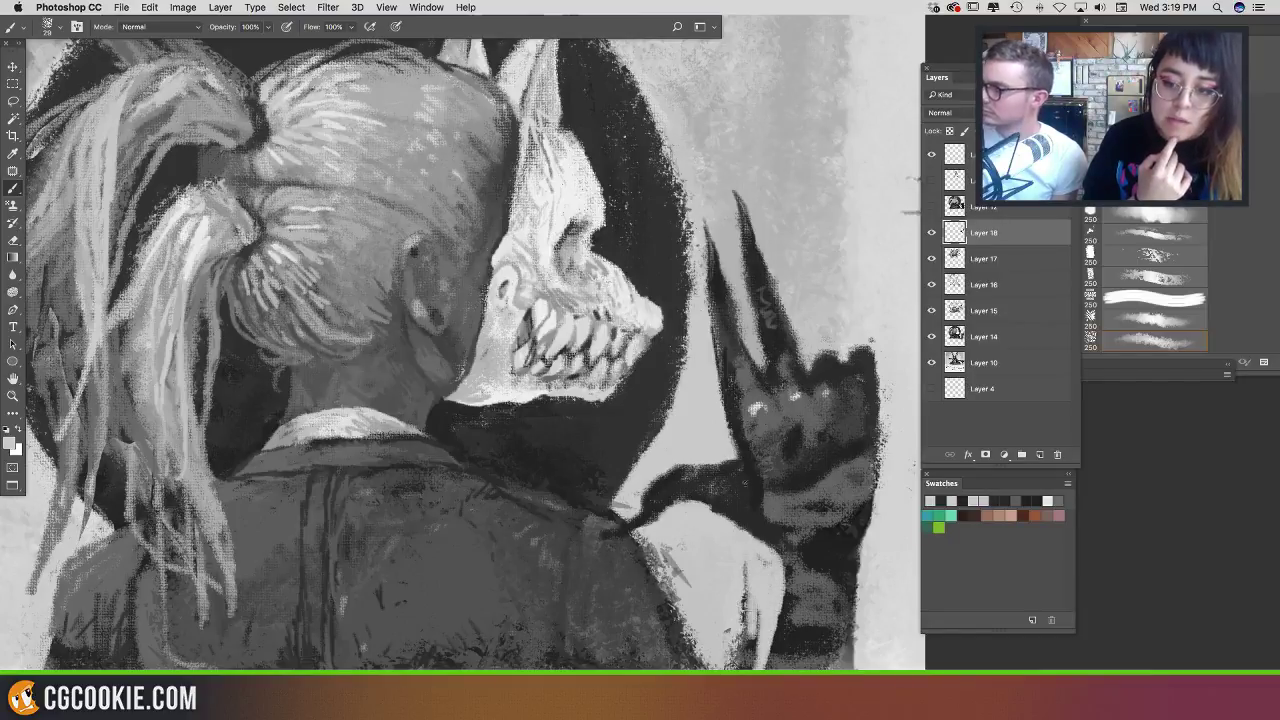
left_click_drag(755, 540, 727, 486)
left_click(710, 502, "alt")
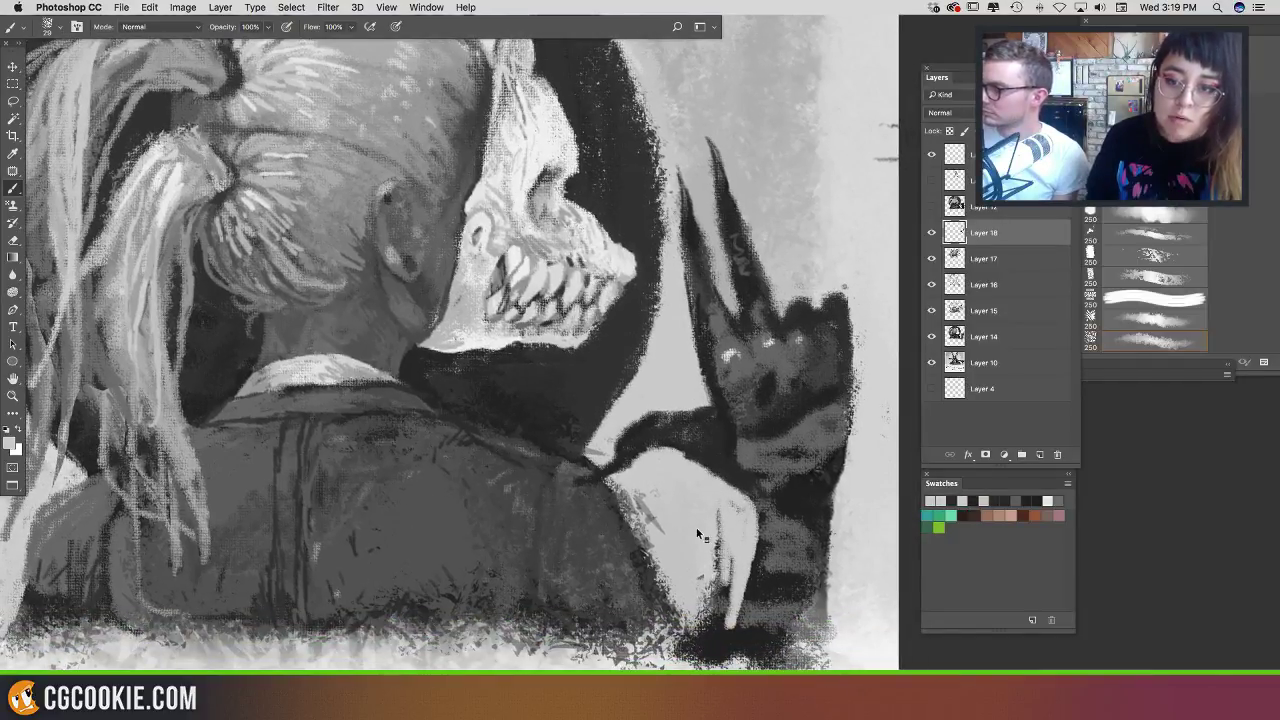
Step: Scatter light gray strand texture over the background on both sides of the forearm with a 40 px brush
key("F2")
mouse_move(698, 508)
left_mouse_down()
mouse_move(718, 564)
mouse_move(733, 543)
mouse_move(692, 548)
left_mouse_up()
mouse_move(648, 480)
left_mouse_down()
mouse_move(664, 602)
mouse_move(722, 642)
left_mouse_up()
left_click_drag(870, 478, 846, 642)
left_click_drag(880, 416, 884, 298)
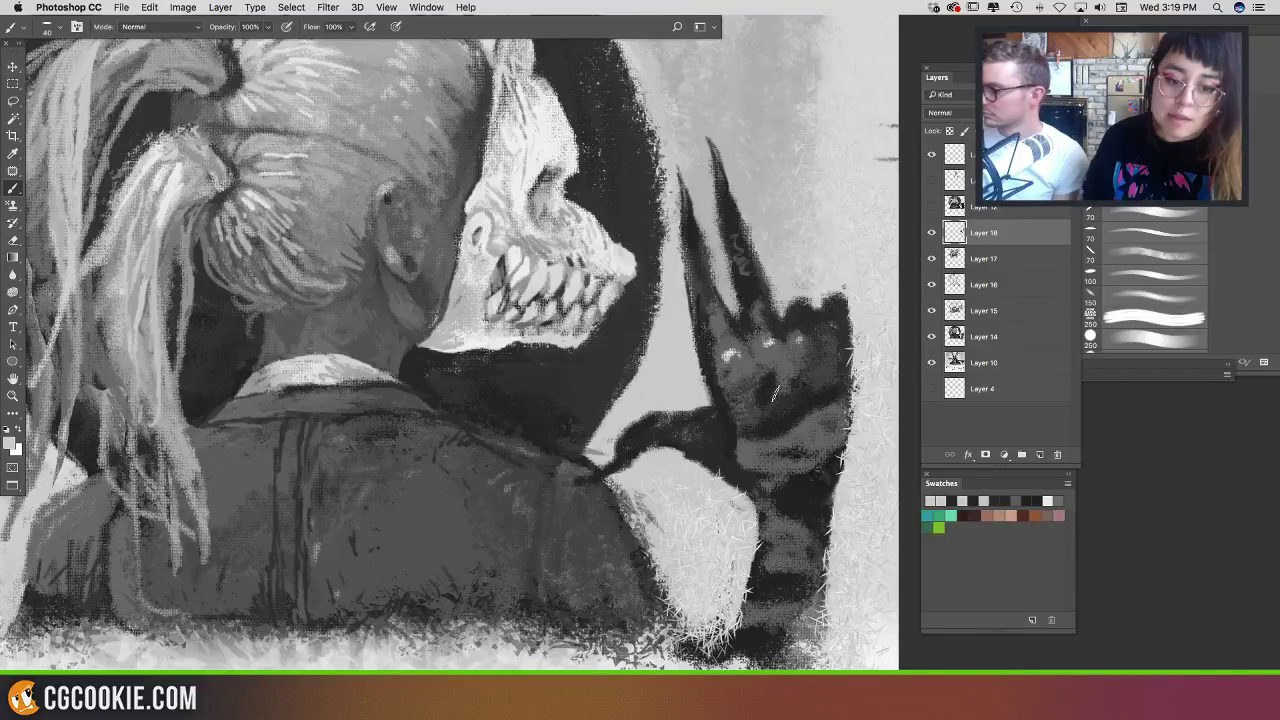
Step: Choose a 250 px textured brush and stroke light gray texture over the palm and wrist
right_click(773, 393)
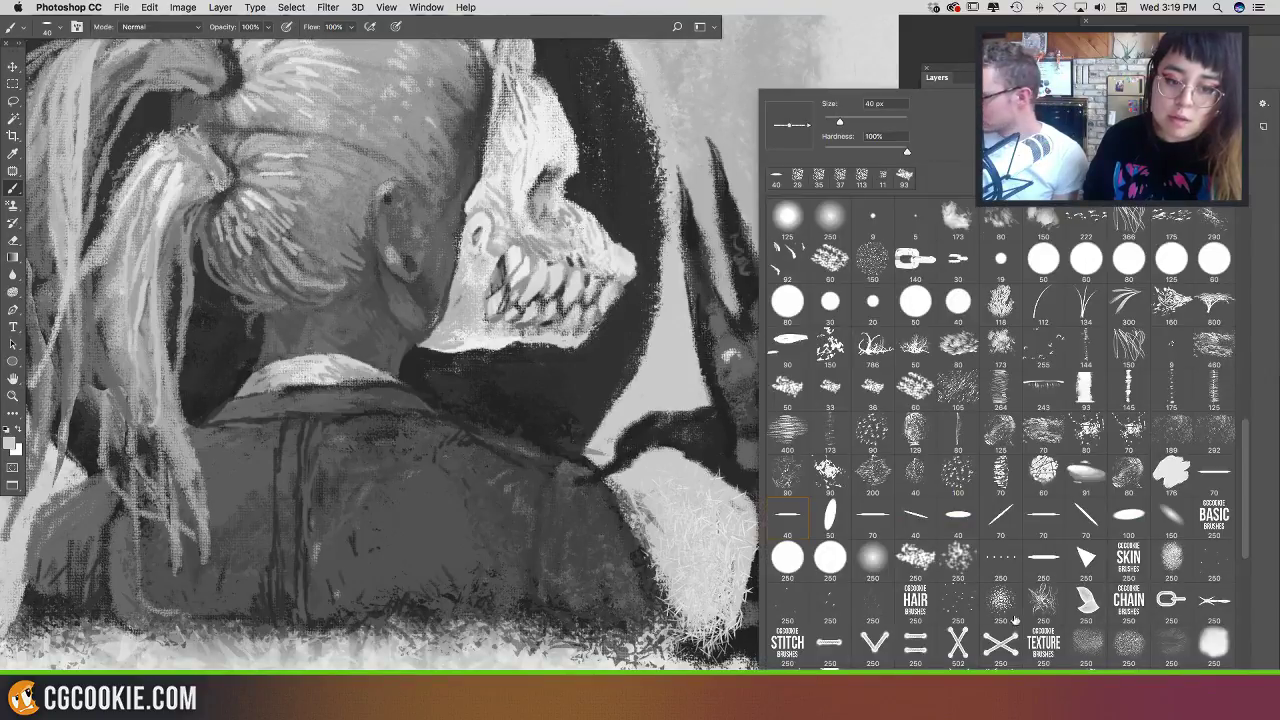
left_click(1000, 684)
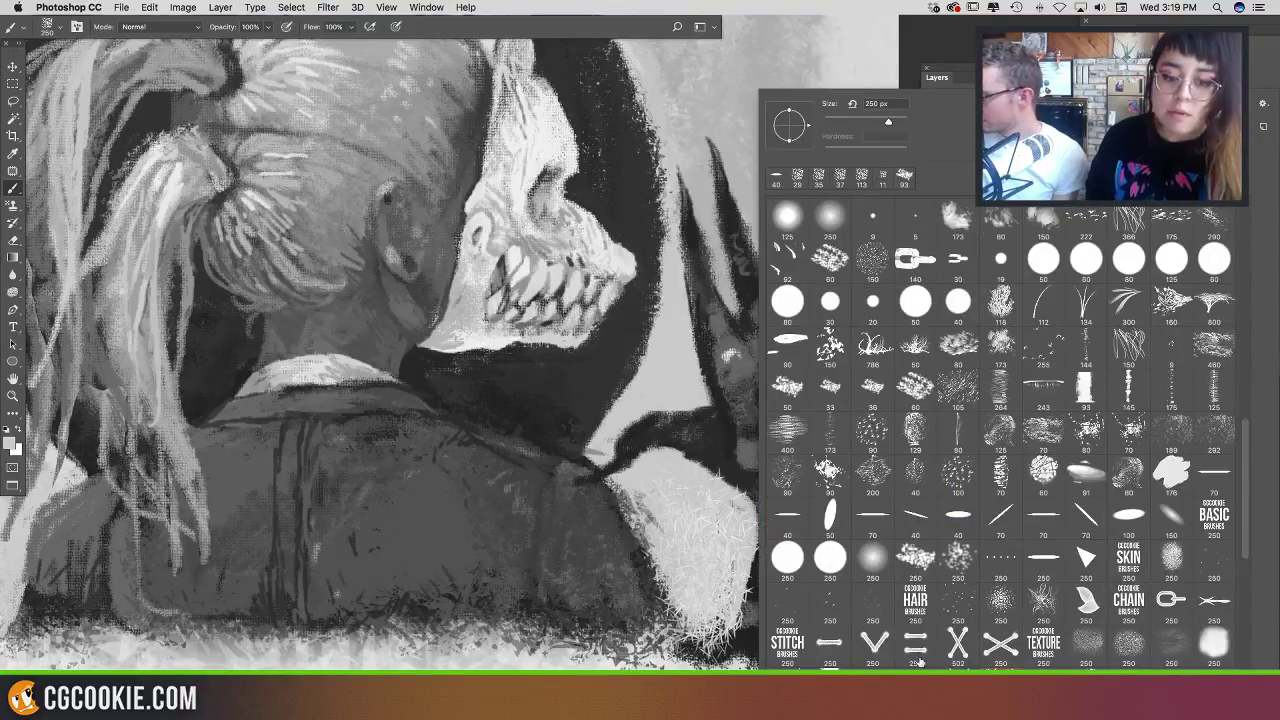
left_click(875, 684)
left_click_drag(716, 538, 783, 472)
key("super+z")
left_click_drag(793, 412, 788, 530)
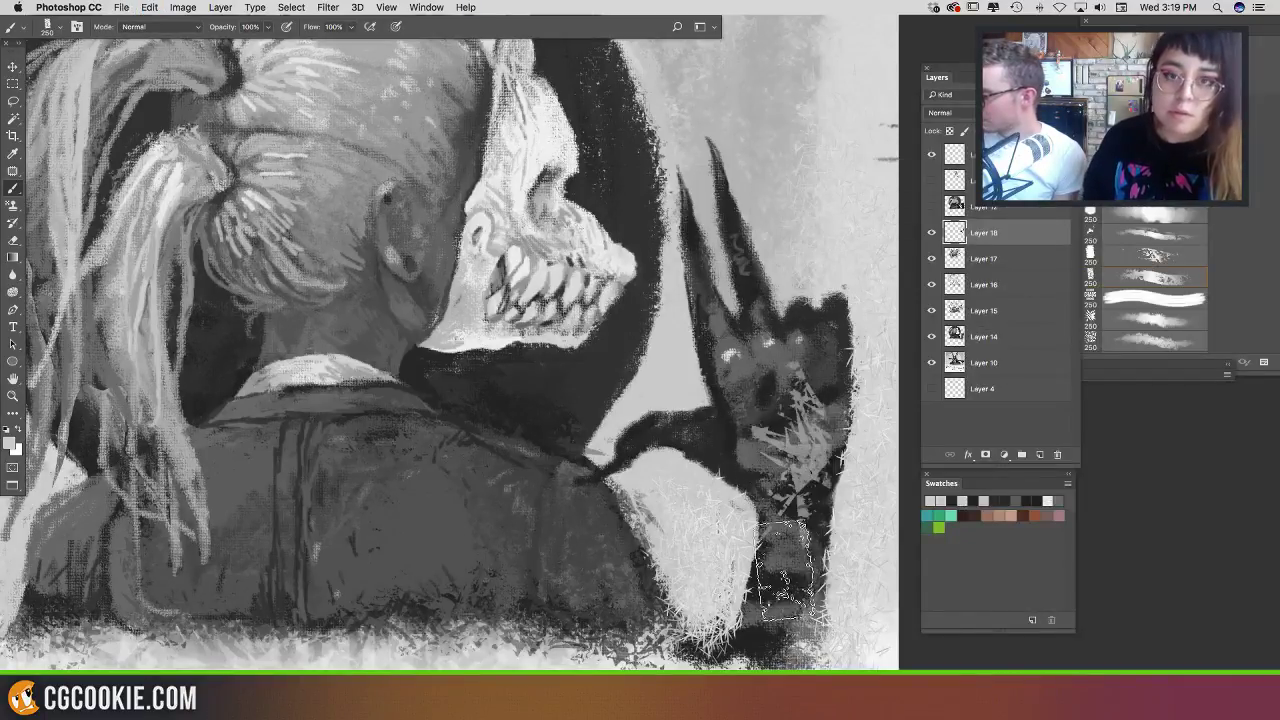
Step: Undo the light texture over the palm and wrist, and widen the outer edge of the hand and forearm with sampled dark gray
key("super+z")
left_click_drag(788, 458, 769, 458)
left_click_drag(778, 462, 840, 437)
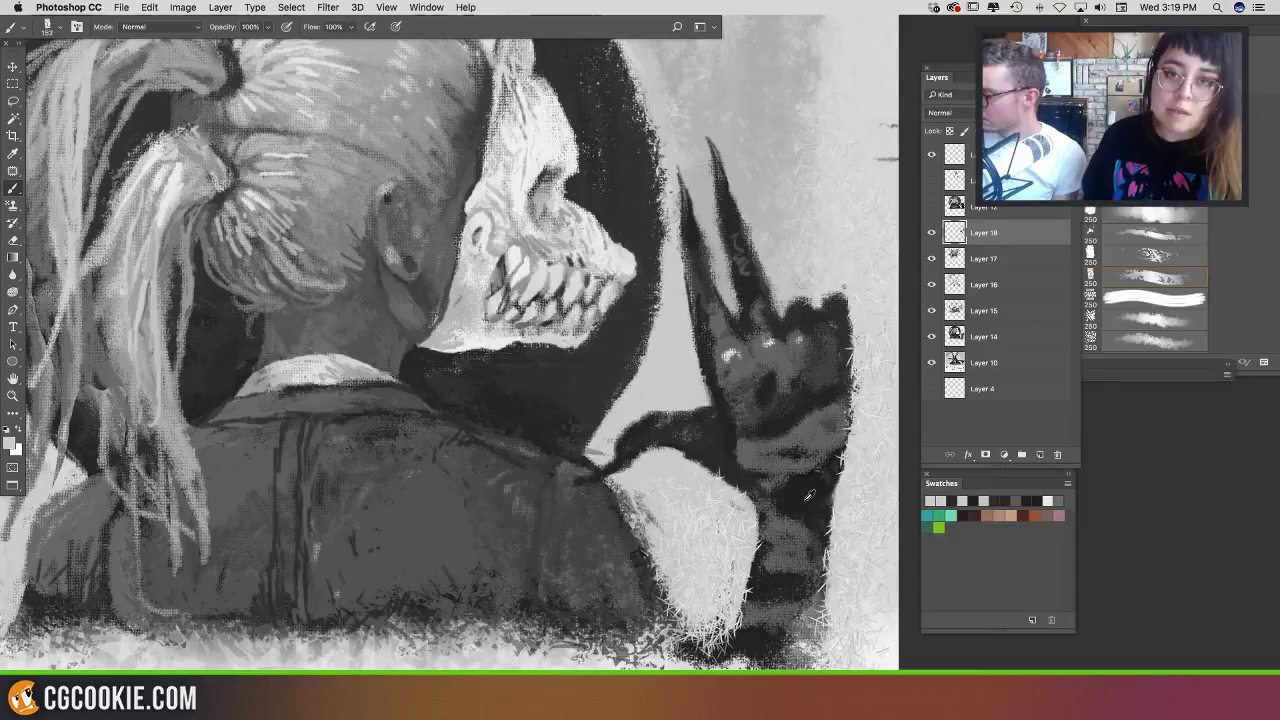
left_click(814, 496, "alt")
left_click_drag(838, 489, 818, 490)
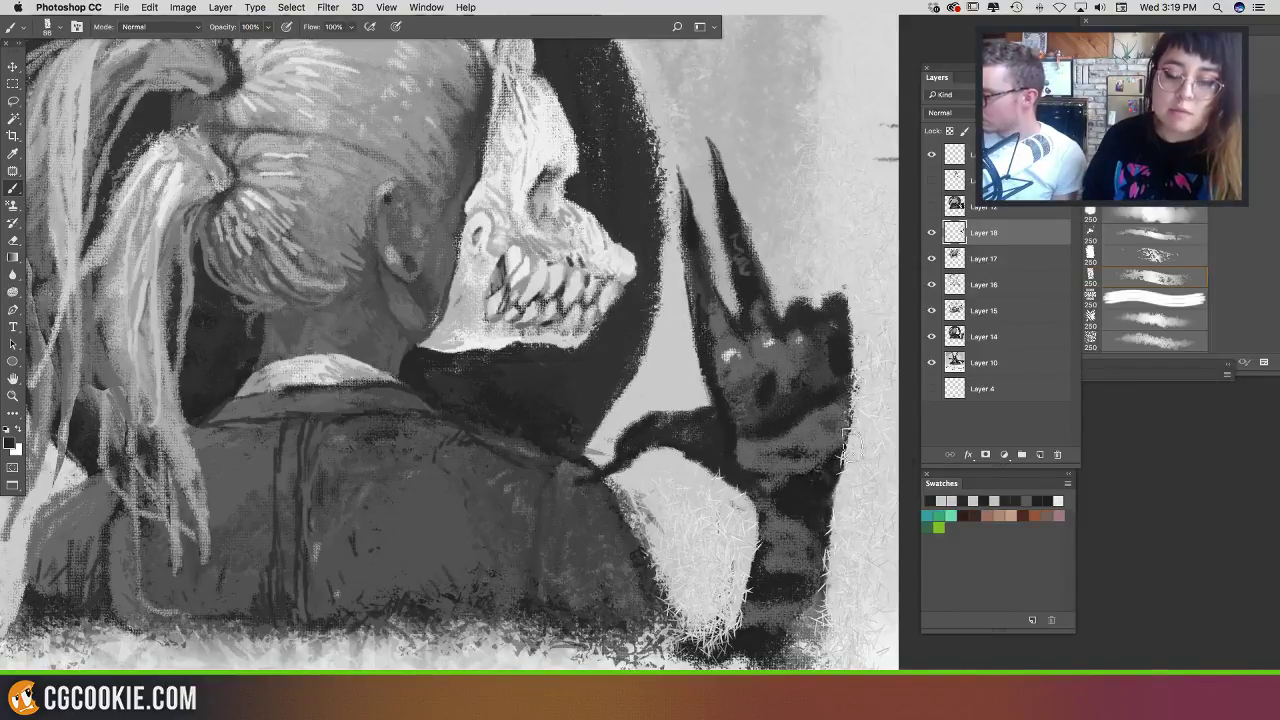
mouse_move(853, 450)
left_mouse_down()
mouse_move(847, 366)
mouse_move(858, 470)
left_mouse_up()
key("super+z")
mouse_move(842, 340)
left_mouse_down()
mouse_move(858, 445)
mouse_move(841, 492)
mouse_move(866, 462)
mouse_move(839, 488)
mouse_move(856, 495)
mouse_move(854, 475)
mouse_move(838, 645)
mouse_move(841, 500)
mouse_move(806, 565)
left_mouse_up()
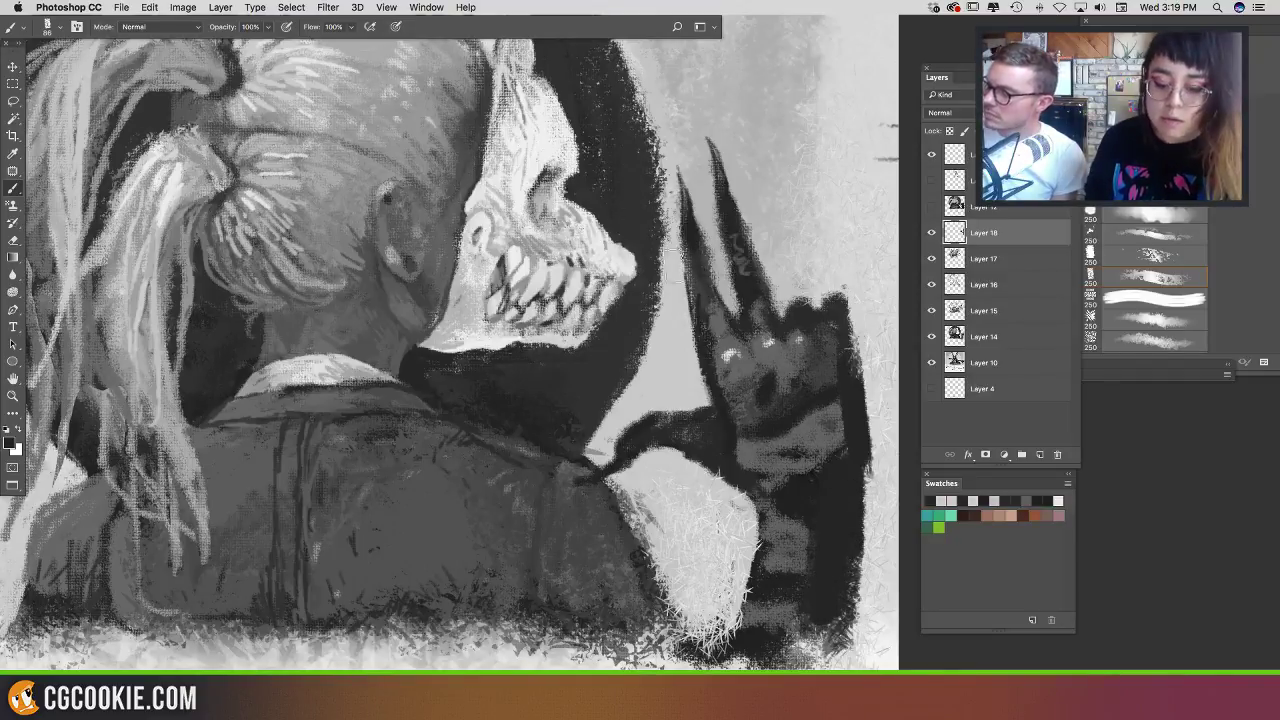
Step: Try to paint out the two long raised claws with sampled background gray, and undo it
left_click(775, 275, "alt")
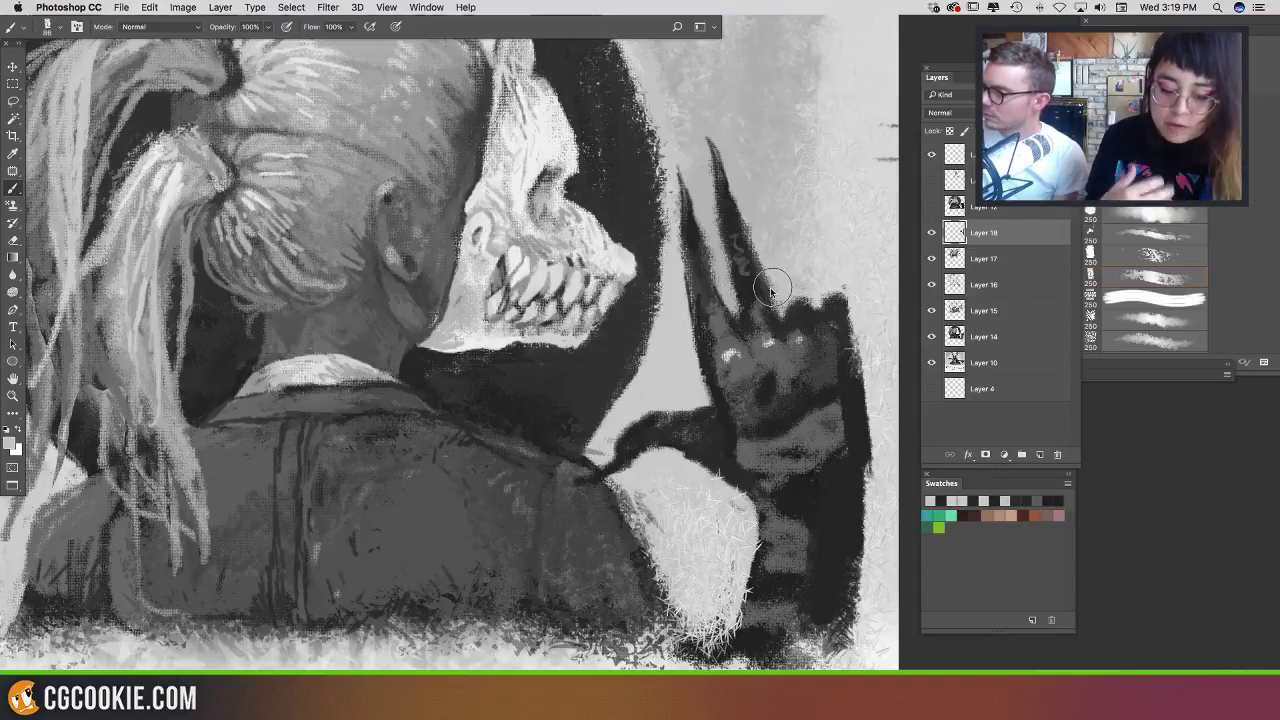
mouse_move(775, 289)
left_mouse_down()
mouse_move(733, 308)
mouse_move(710, 302)
mouse_move(684, 352)
mouse_move(688, 165)
mouse_move(717, 282)
mouse_move(759, 237)
mouse_move(738, 285)
mouse_move(790, 249)
left_mouse_up()
key("super+minus")
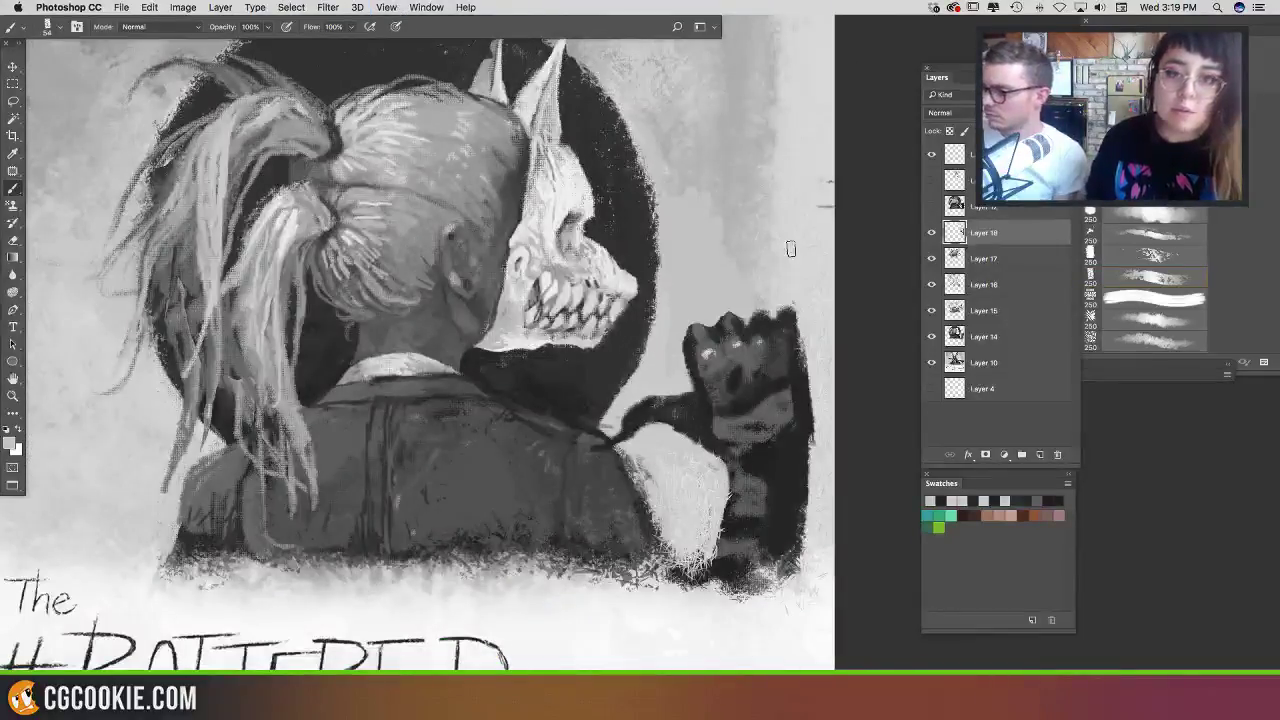
key("super+minus")
key("super+z")
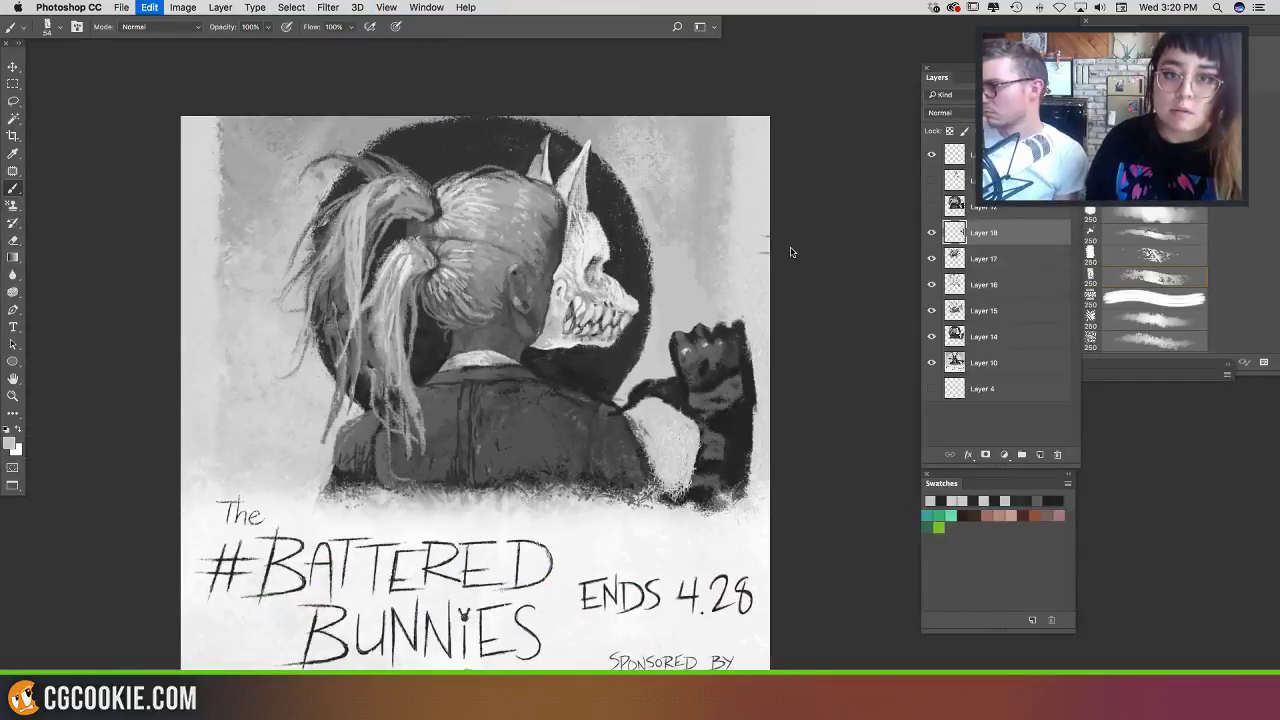
Step: Fill the forearm below the wrist with sampled dark gray and trim its inner edge with sampled light background gray
scroll(791, 248, "right", 2)
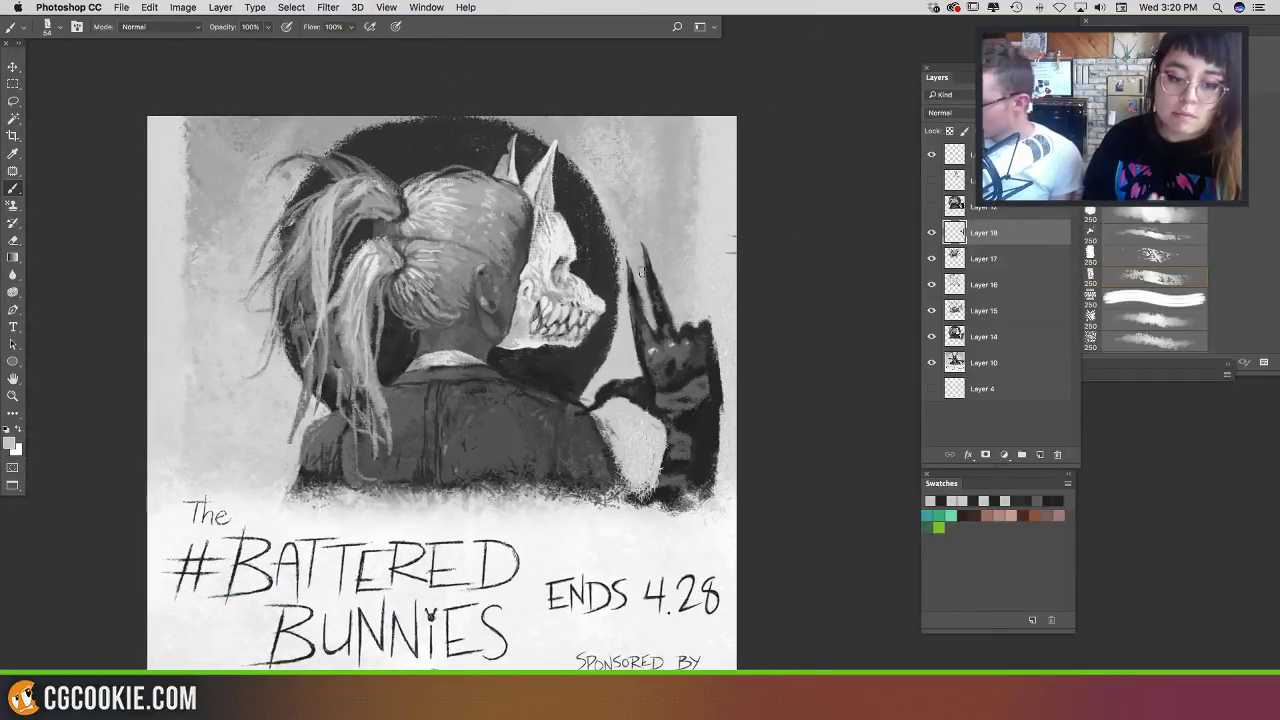
left_click(676, 279, "alt")
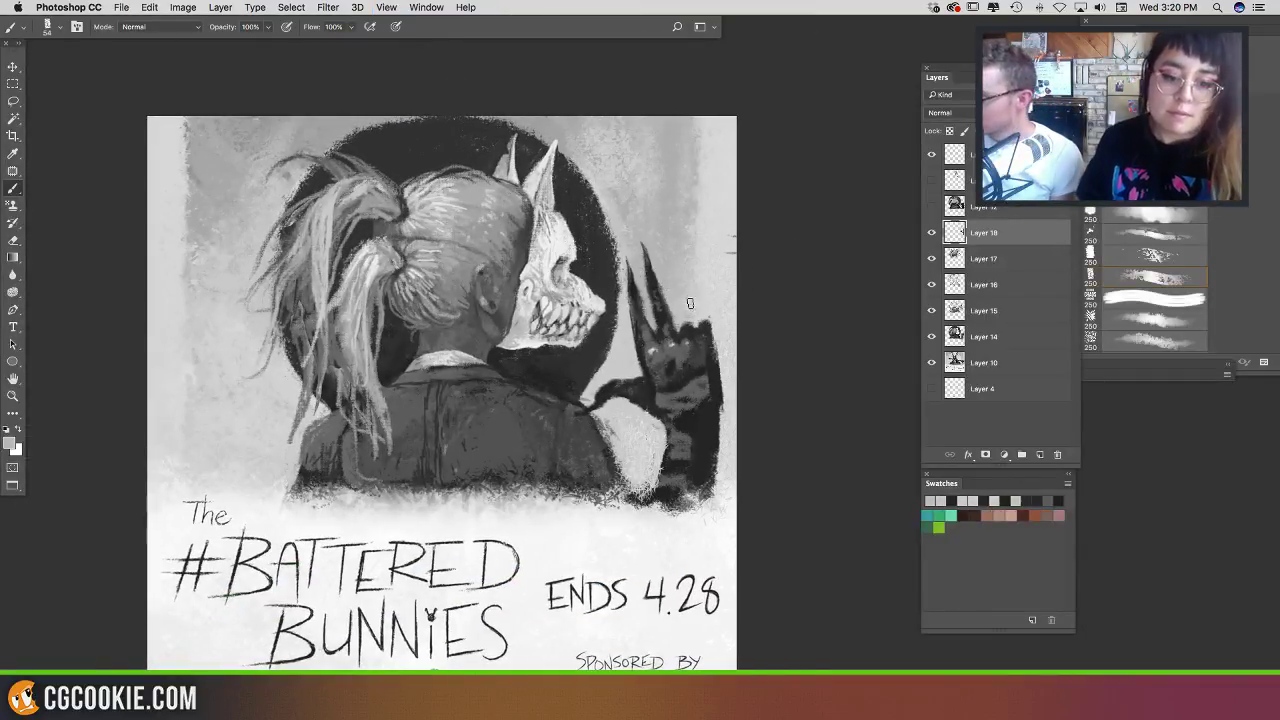
left_click(699, 456, "alt")
left_click_drag(709, 447, 713, 501)
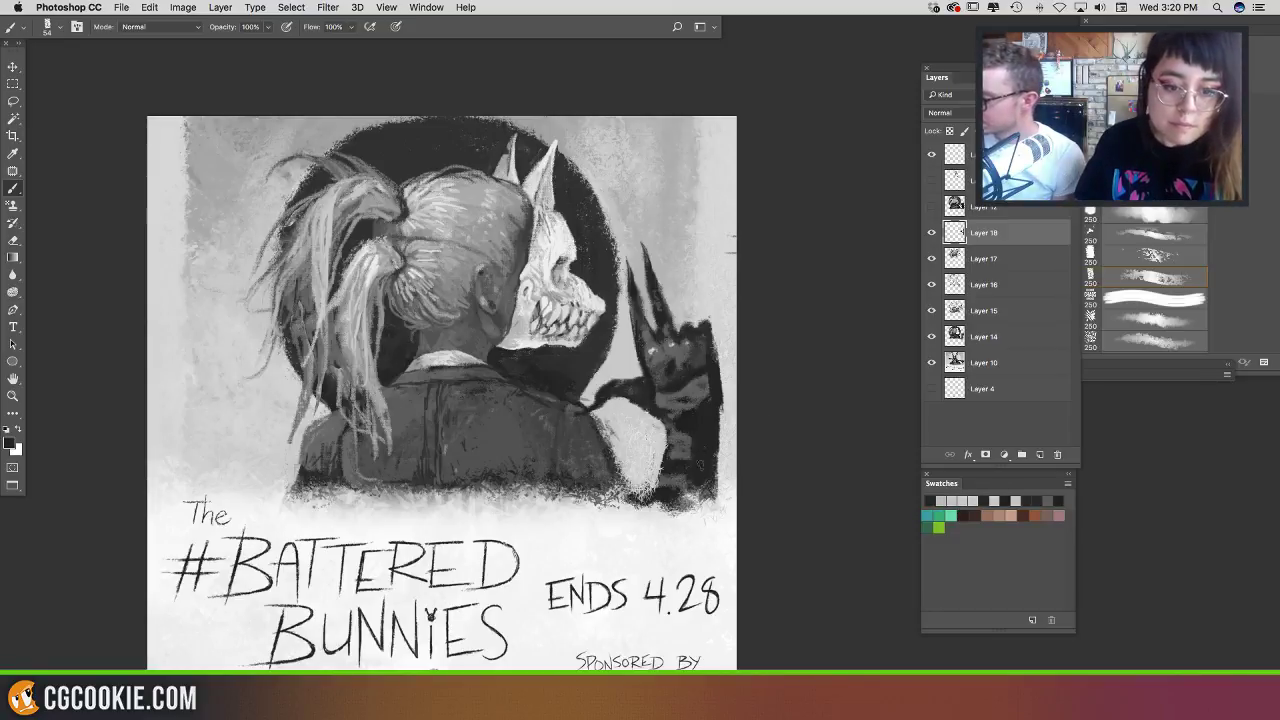
left_click(702, 428, "alt")
mouse_move(702, 431)
left_mouse_down()
mouse_move(661, 444)
mouse_move(659, 472)
mouse_move(670, 452)
mouse_move(676, 476)
mouse_move(672, 426)
left_mouse_up()
left_click(652, 438, "alt")
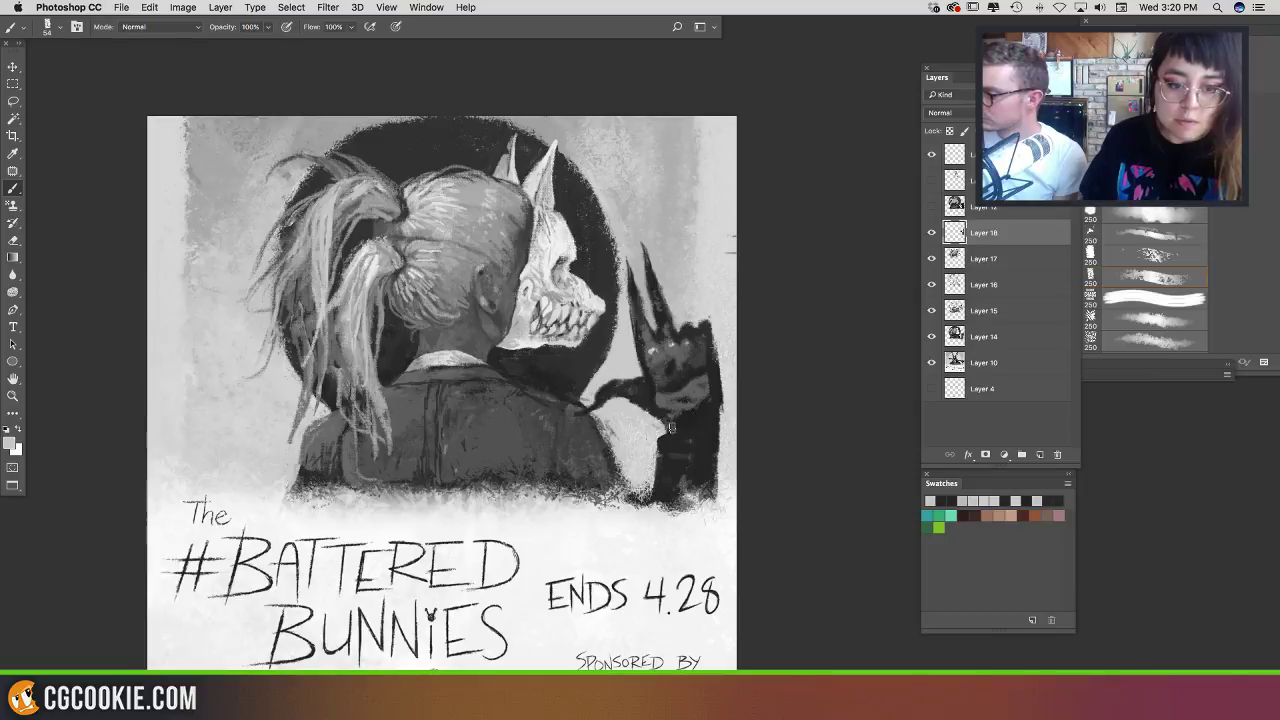
Step: Choose another textured brush, reduce it to 124 px, and stroke gray sampled from the jacket over the upper forearm
left_click(580, 438, "alt")
right_click(648, 394)
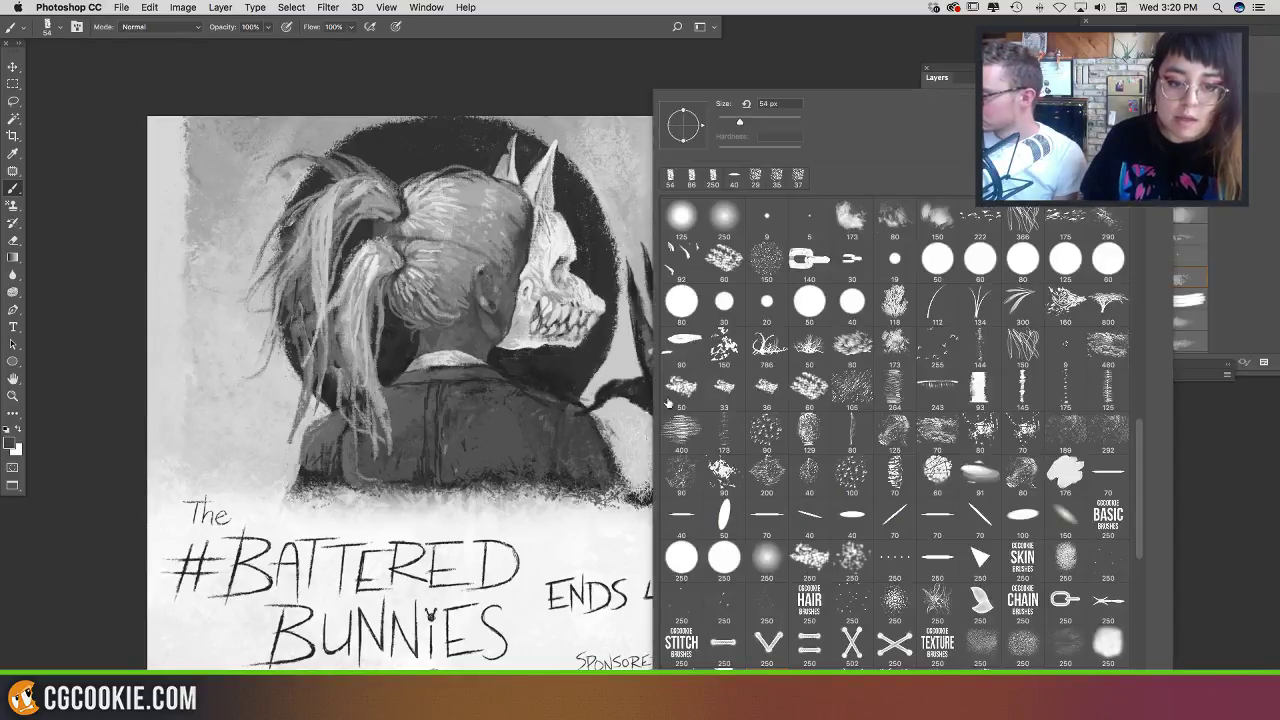
left_click(922, 684)
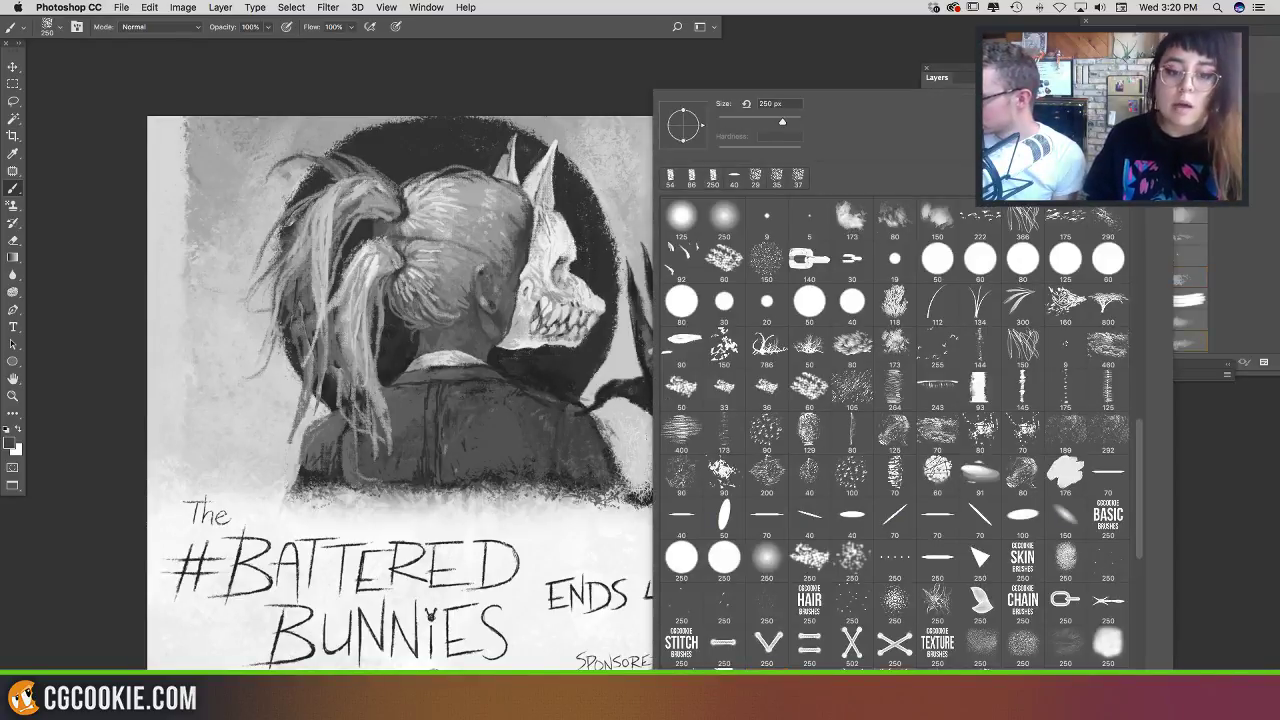
left_click_drag(560, 428, 674, 489)
key("super+z")
left_click_drag(683, 433, 656, 437)
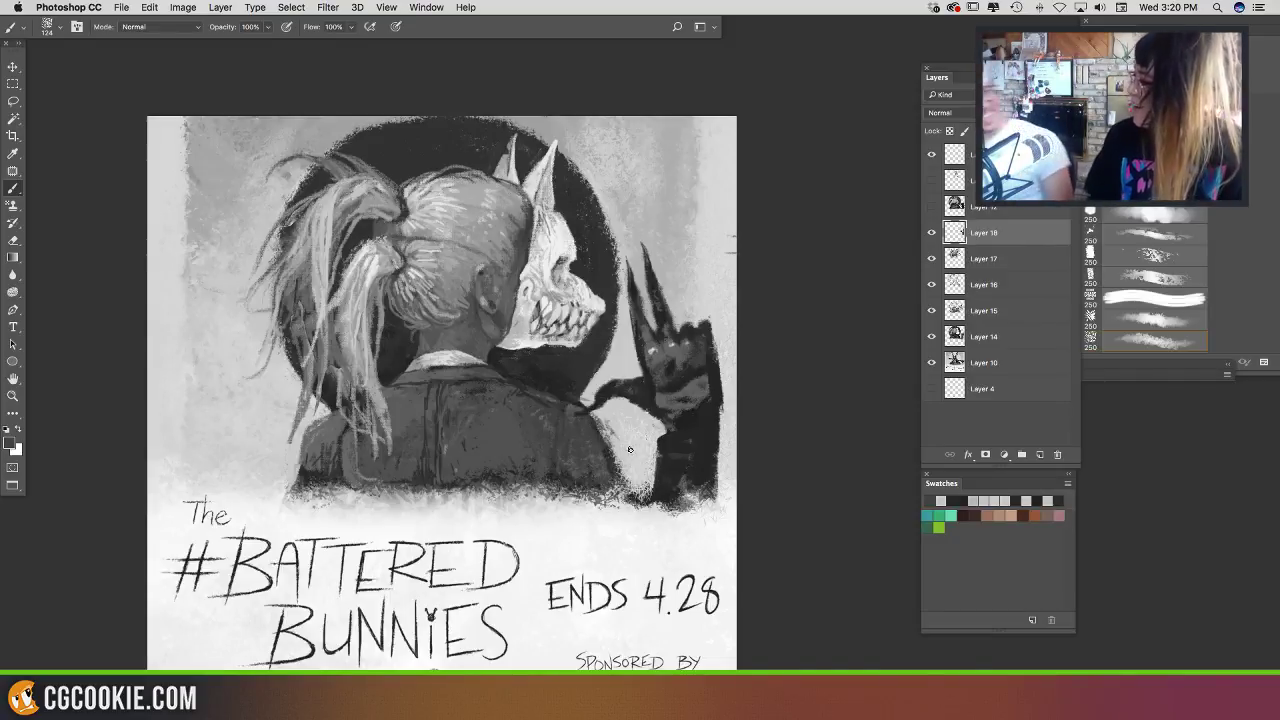
Step: Paint a light shirt cuff around the wrist with grays sampled from the collar, and define the hand's lower edge in sampled dark gray
left_click(451, 364, "alt")
left_click(419, 366, "alt")
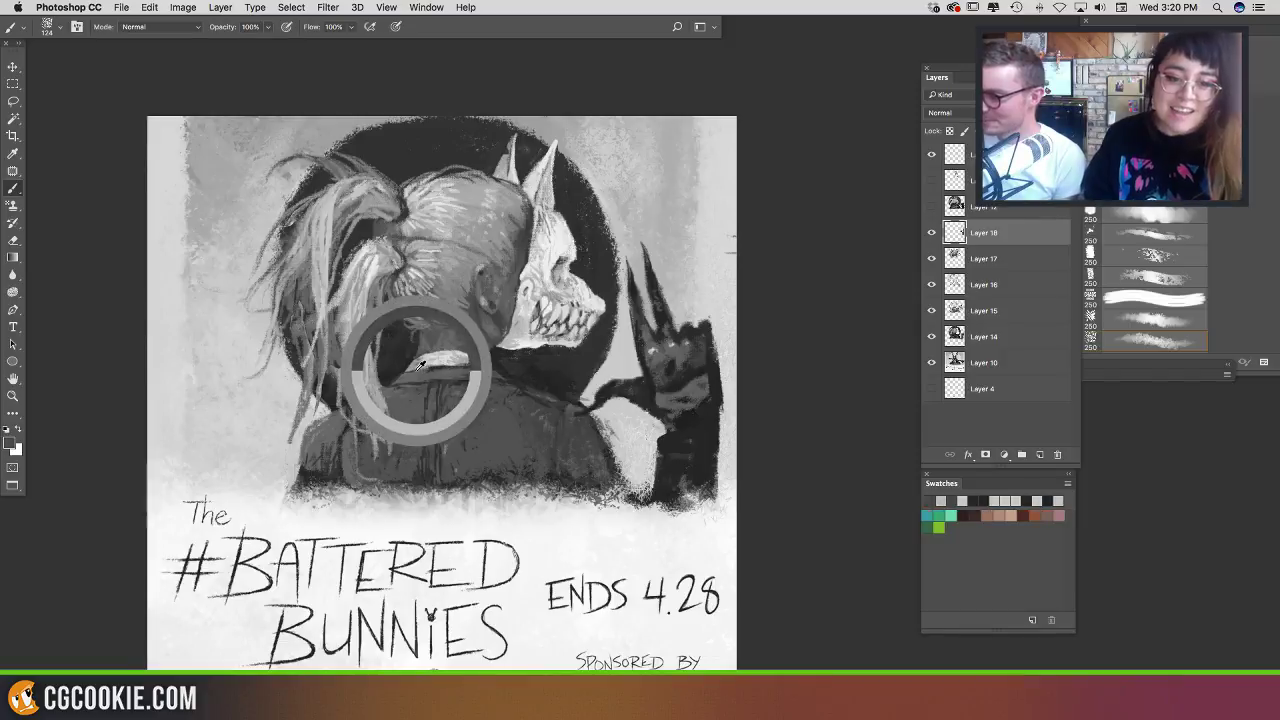
mouse_move(700, 413)
left_mouse_down()
mouse_move(689, 427)
mouse_move(694, 402)
mouse_move(718, 405)
mouse_move(693, 398)
left_mouse_up()
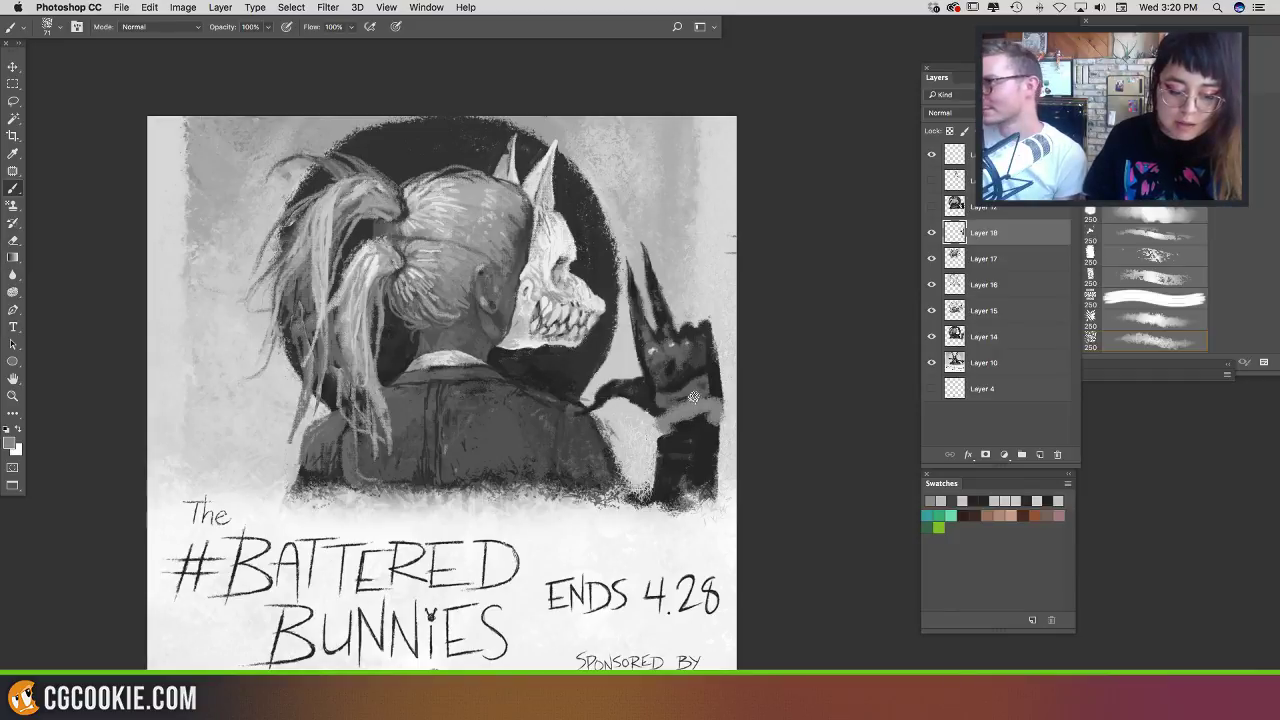
mouse_move(681, 416)
left_mouse_down()
mouse_move(450, 356)
mouse_move(700, 420)
mouse_move(672, 416)
mouse_move(690, 409)
mouse_move(672, 419)
mouse_move(699, 408)
mouse_move(690, 425)
mouse_move(665, 418)
mouse_move(661, 429)
mouse_move(697, 411)
mouse_move(701, 422)
mouse_move(718, 386)
mouse_move(669, 397)
left_mouse_up()
left_click(445, 361, "alt")
left_click(717, 391, "alt")
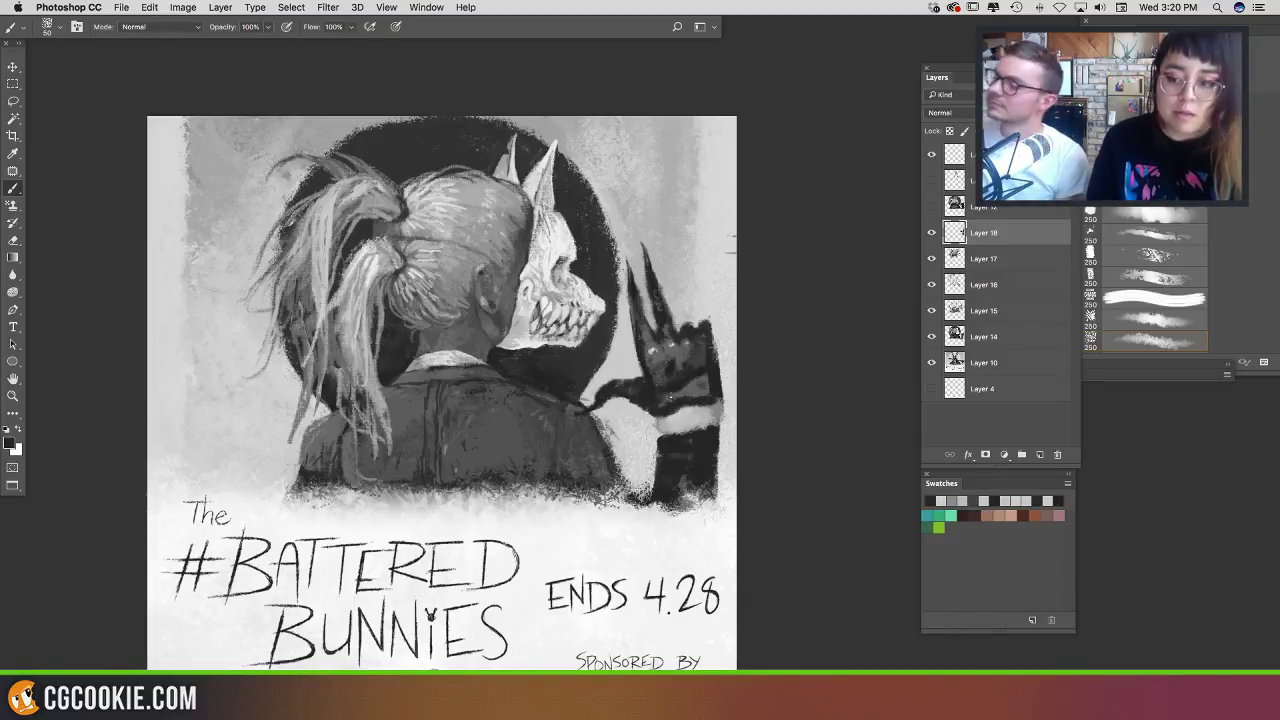
Step: Paint the forearm below the cuff as a jacket sleeve, using dark and medium grays sampled from the jacket
left_click(554, 428, "alt")
left_click_drag(682, 436, 690, 433)
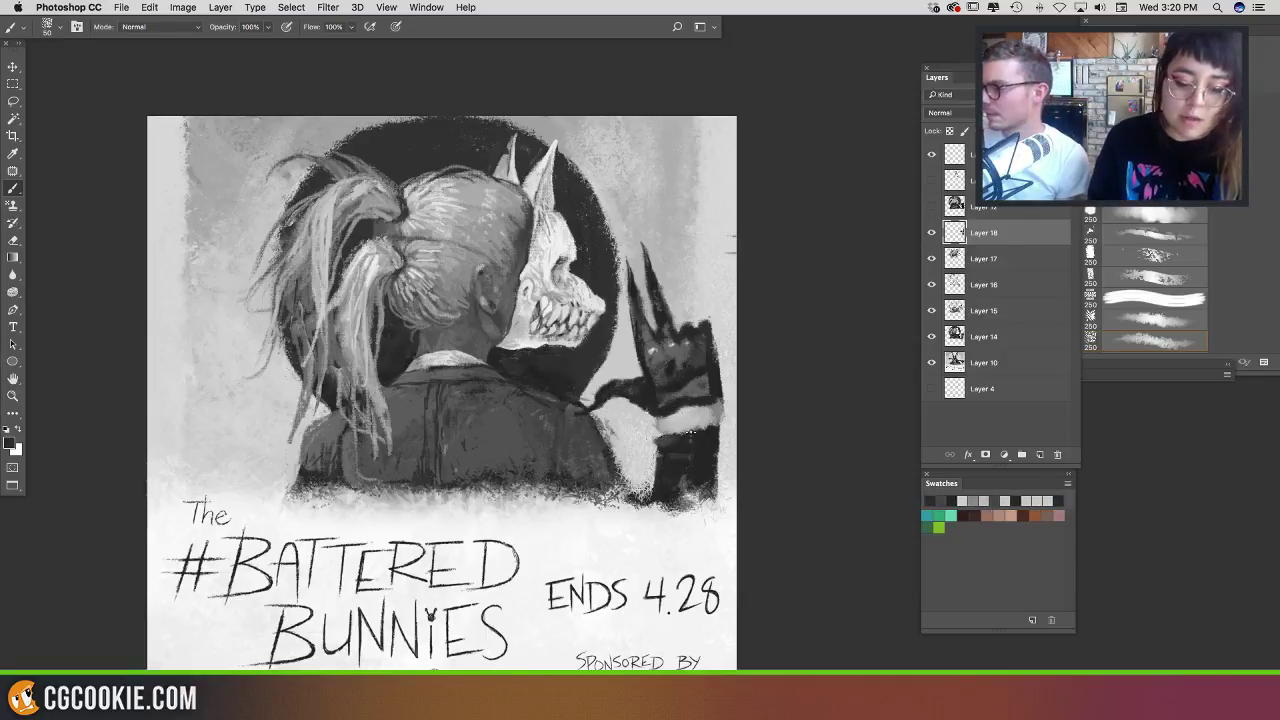
left_click(678, 434, "alt")
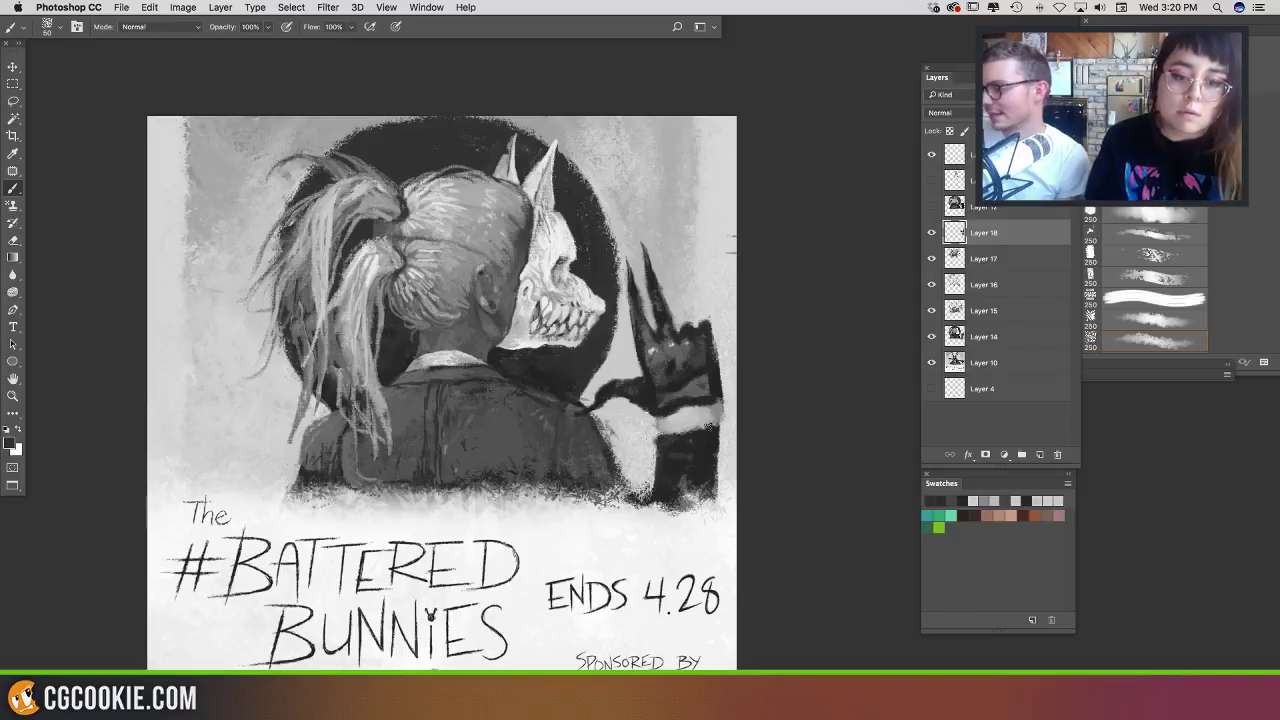
mouse_move(708, 427)
left_mouse_down()
mouse_move(724, 483)
mouse_move(720, 432)
mouse_move(499, 430)
mouse_move(485, 414)
mouse_move(695, 438)
mouse_move(671, 447)
mouse_move(713, 433)
mouse_move(688, 444)
mouse_move(713, 440)
mouse_move(708, 459)
mouse_move(669, 446)
mouse_move(670, 496)
mouse_move(716, 489)
left_mouse_up()
left_click(501, 436, "alt")
left_click(432, 370, "alt")
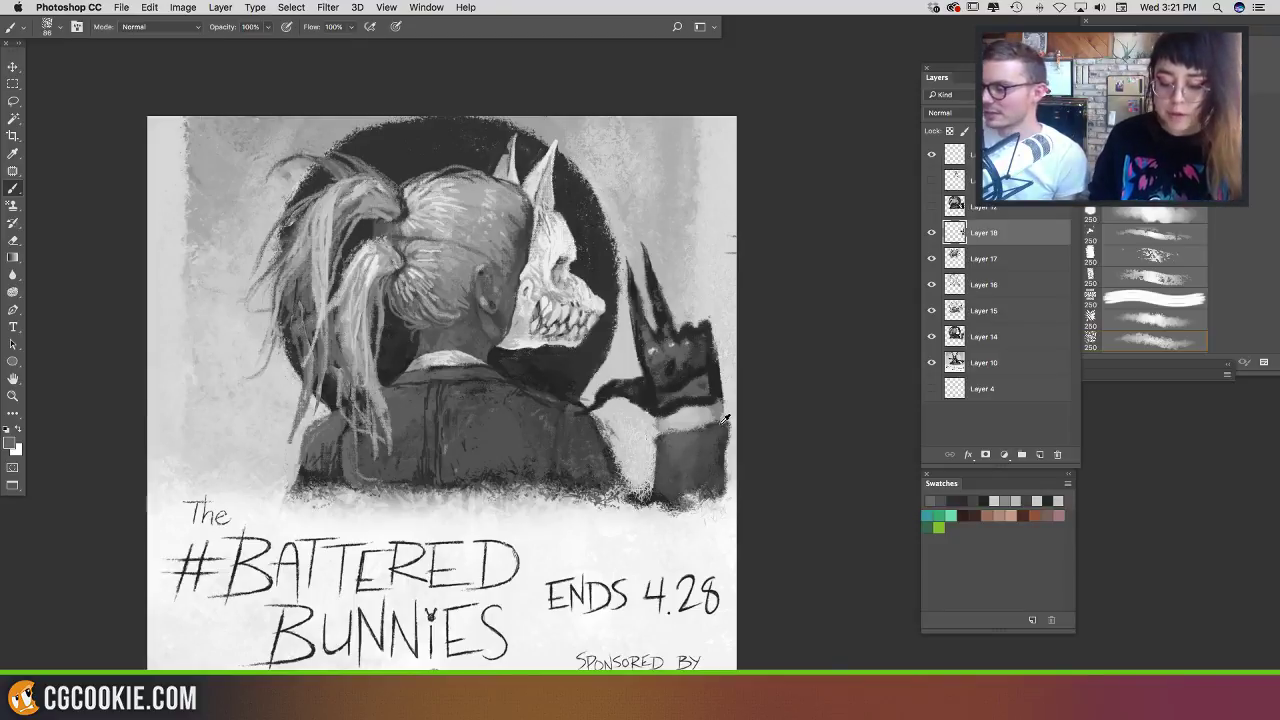
Step: Darken the palm and heel of the hand above the cuff with sampled dark gray
left_click(720, 425, "alt")
left_click(696, 399, "alt")
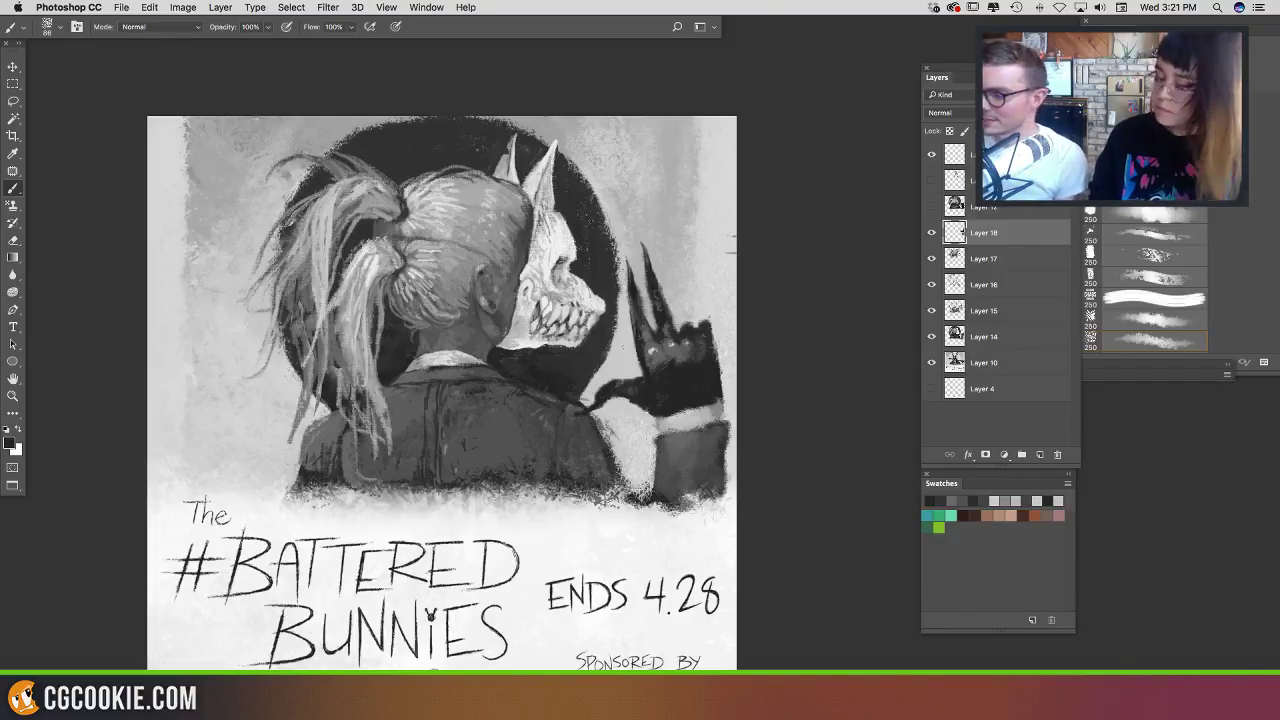
left_click_drag(609, 348, 598, 348)
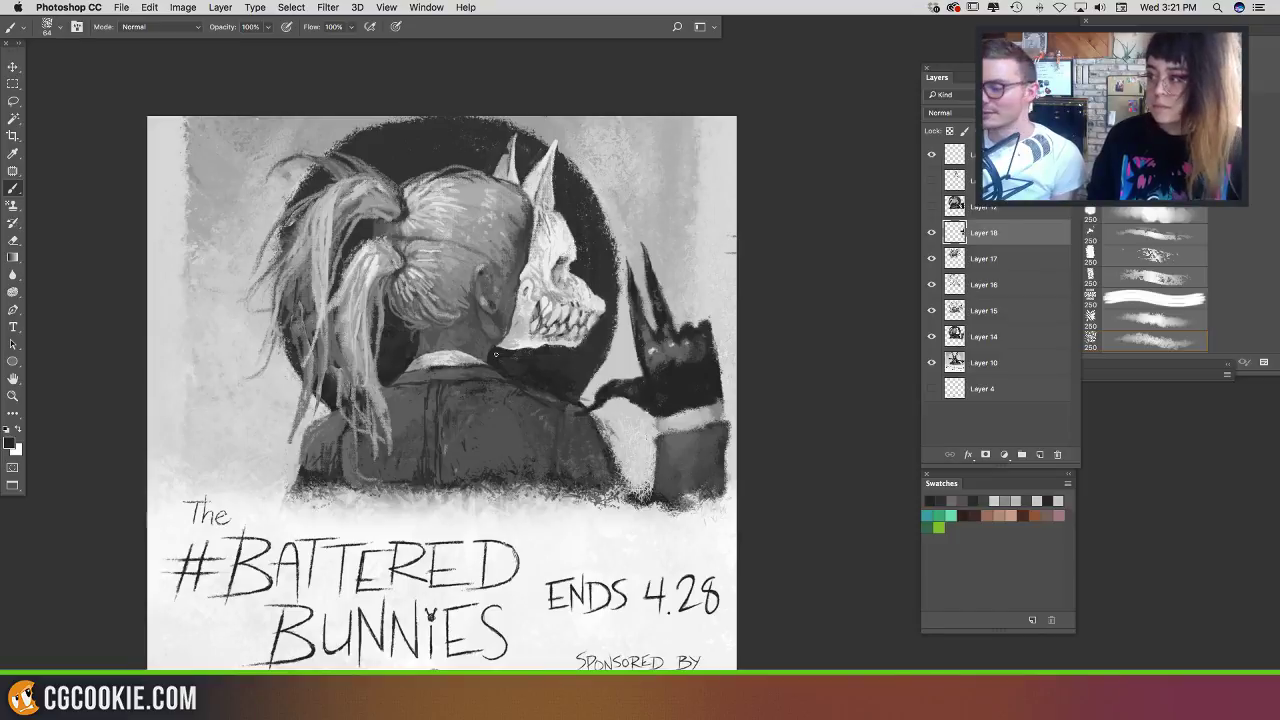
Step: Refine the shirt collar, nape and jacket neckline with a 64 px brush, using grays sampled from the hair, collar and shadow
left_click(424, 368, "alt")
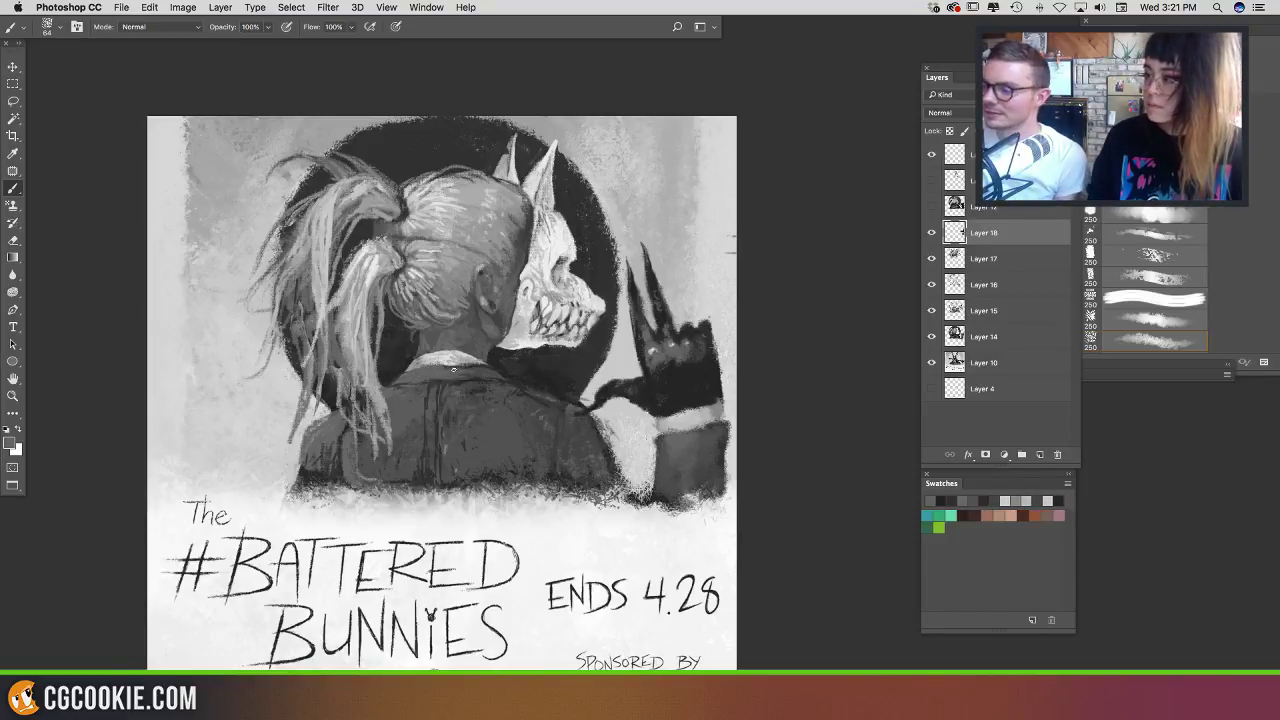
left_click(458, 283, "alt")
left_click(436, 268, "alt")
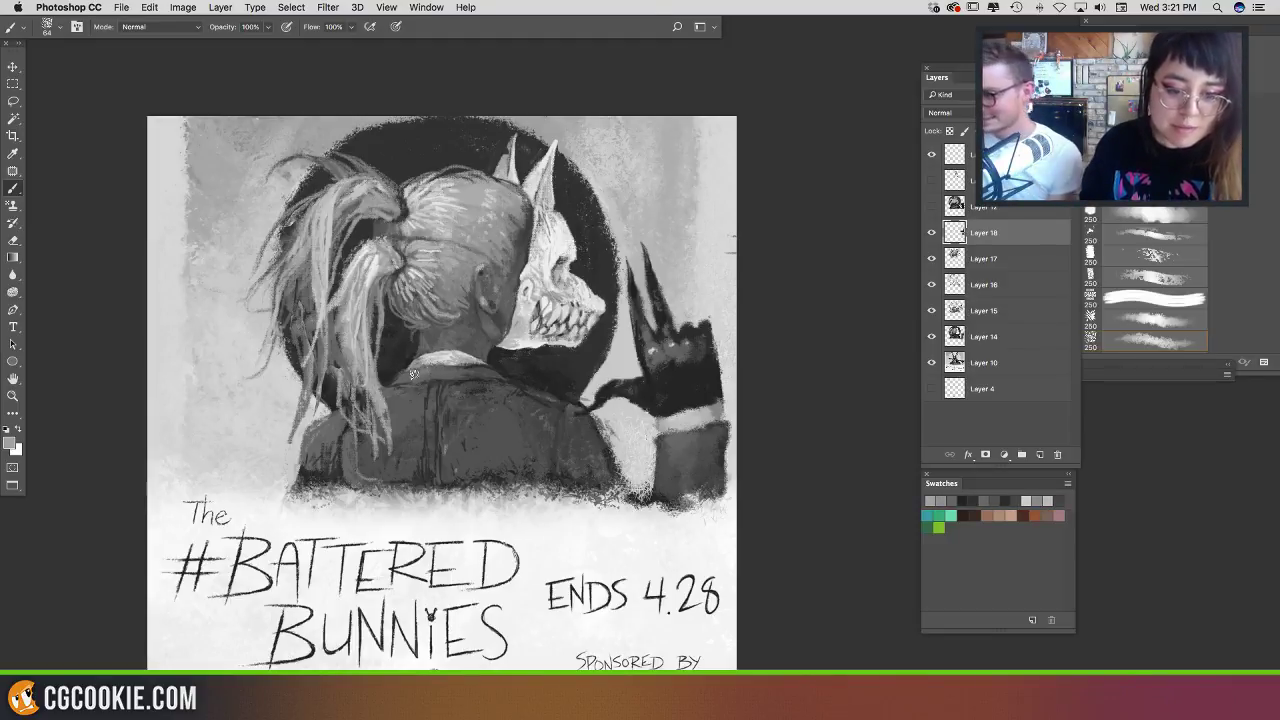
left_click(431, 366, "alt")
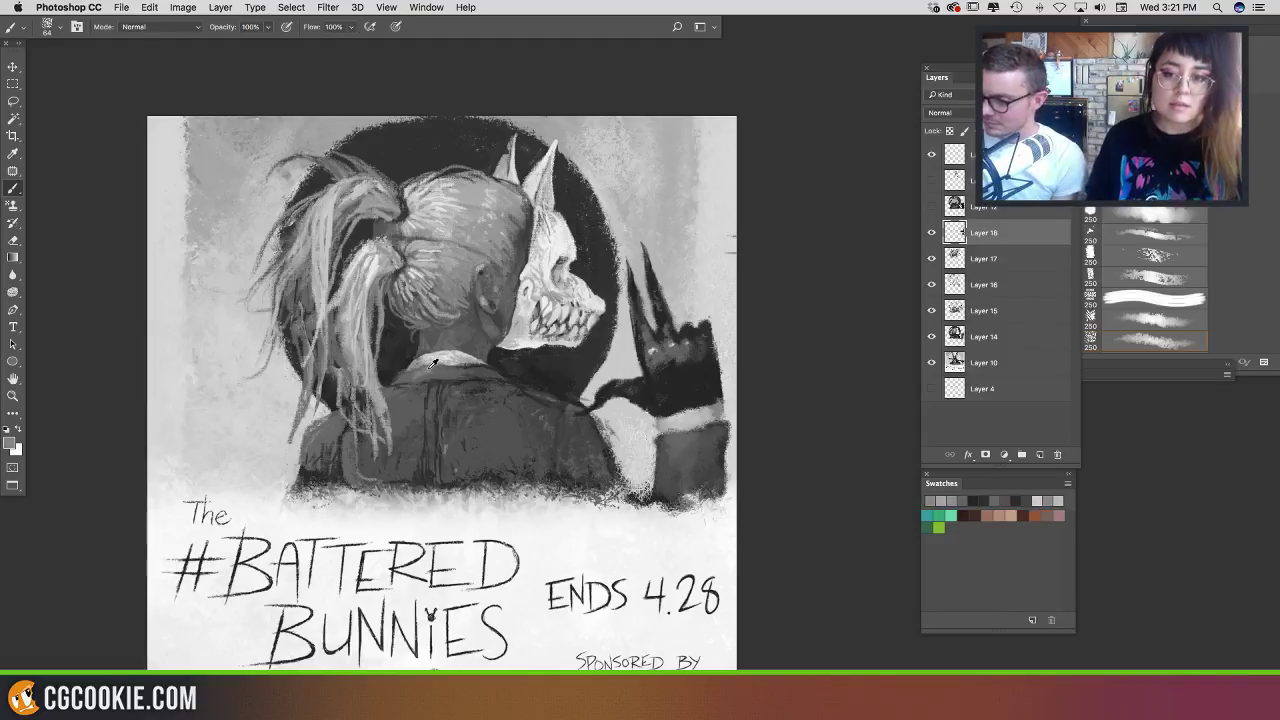
left_click(431, 368, "alt")
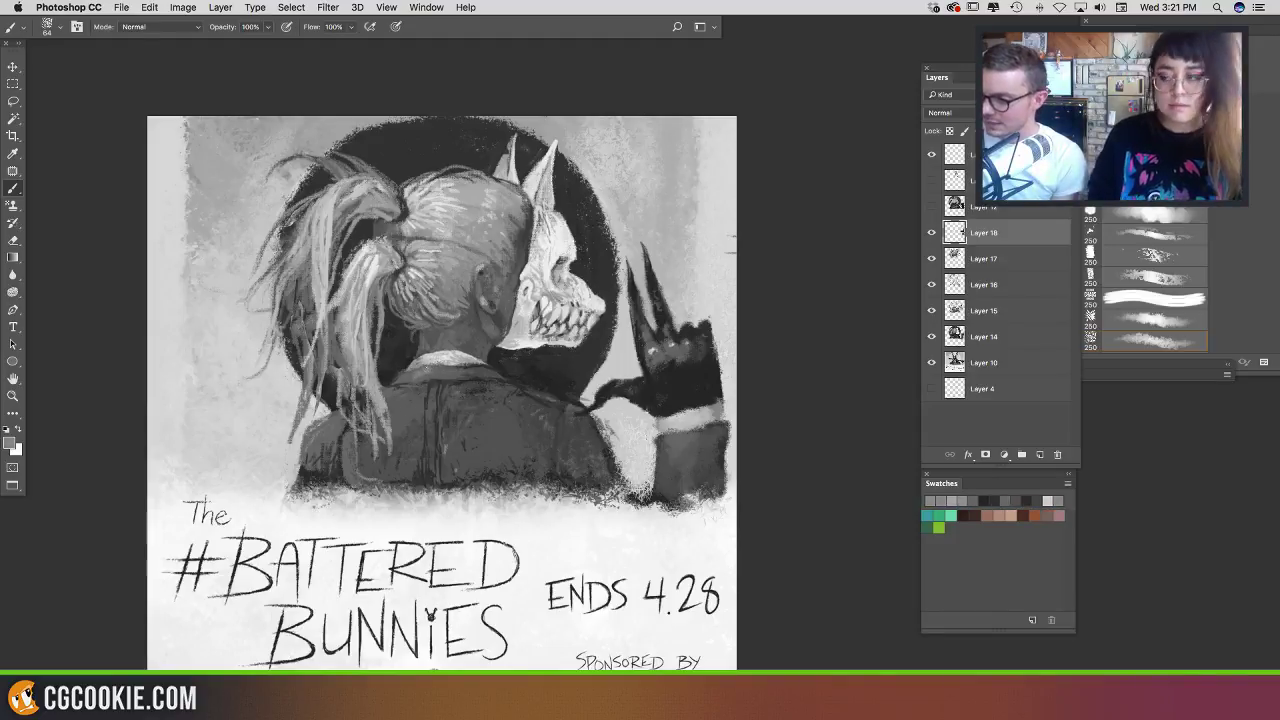
left_click(434, 379, "alt")
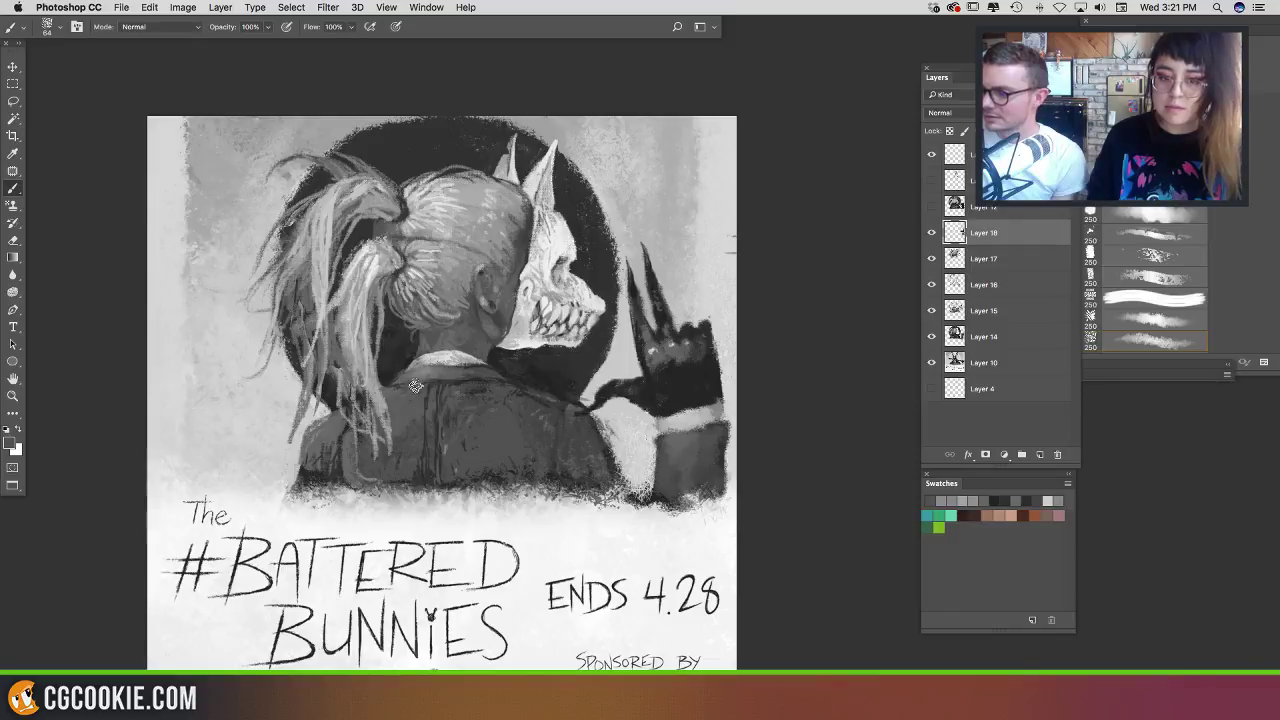
left_click(494, 362, "alt")
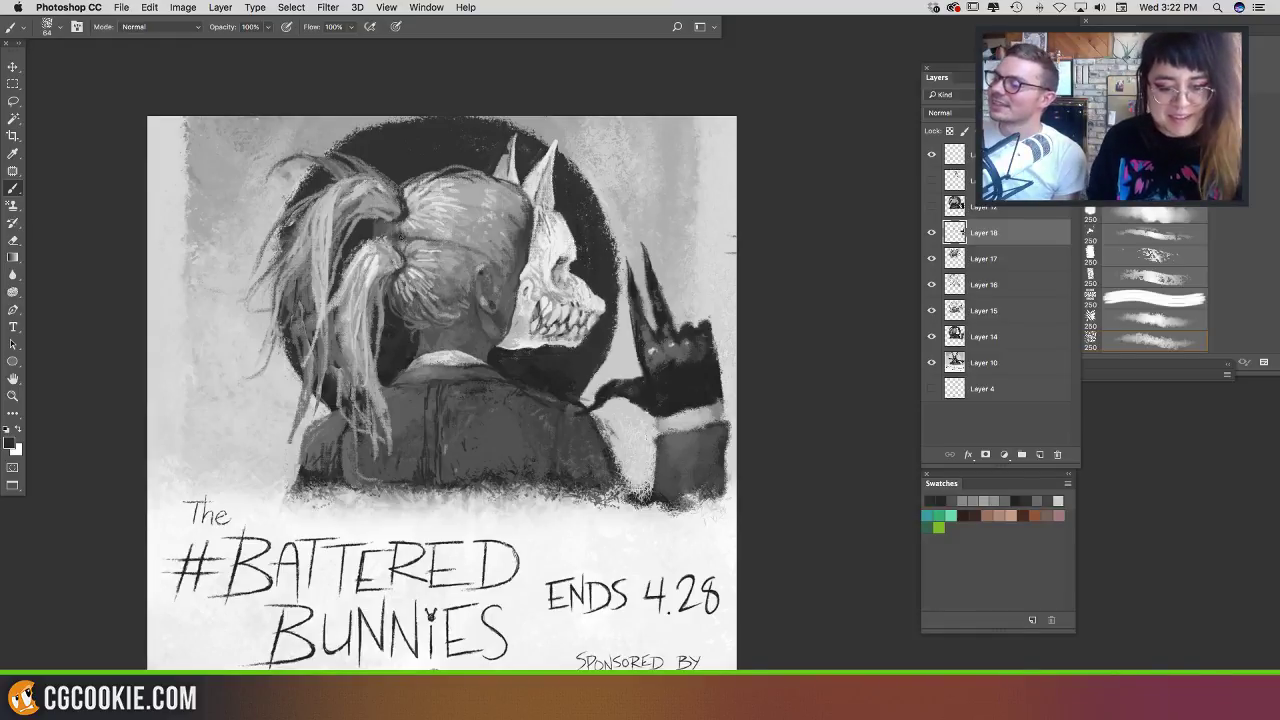
Step: Shade the hair around the bases of both pigtails with a 30 px brush in sampled dark and medium grays
left_click(378, 222, "alt")
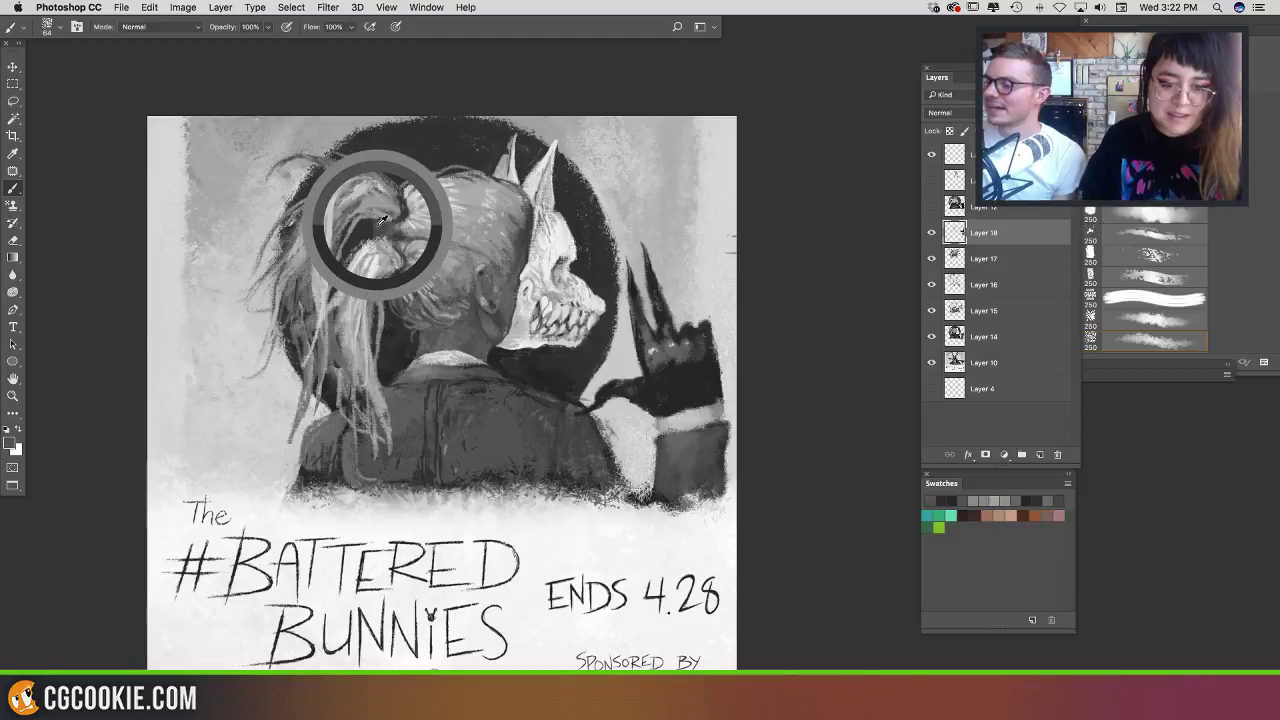
left_click_drag(388, 219, 377, 227)
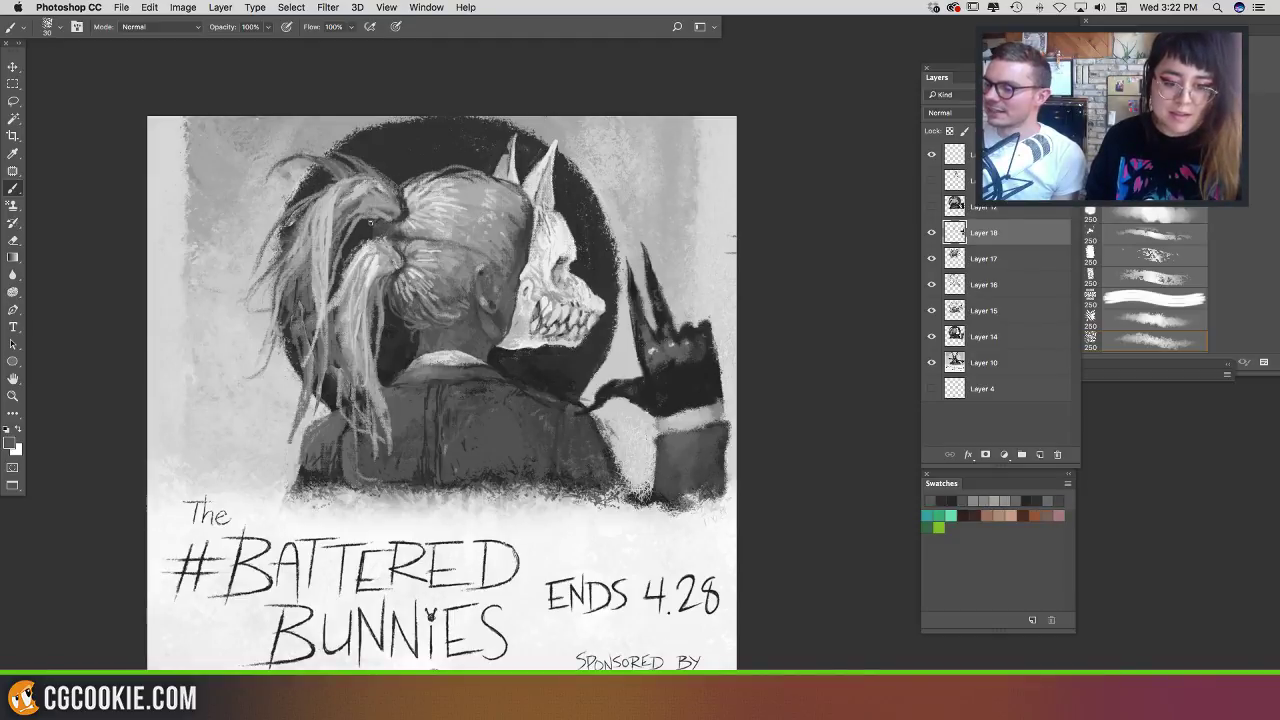
left_click(393, 297, "alt")
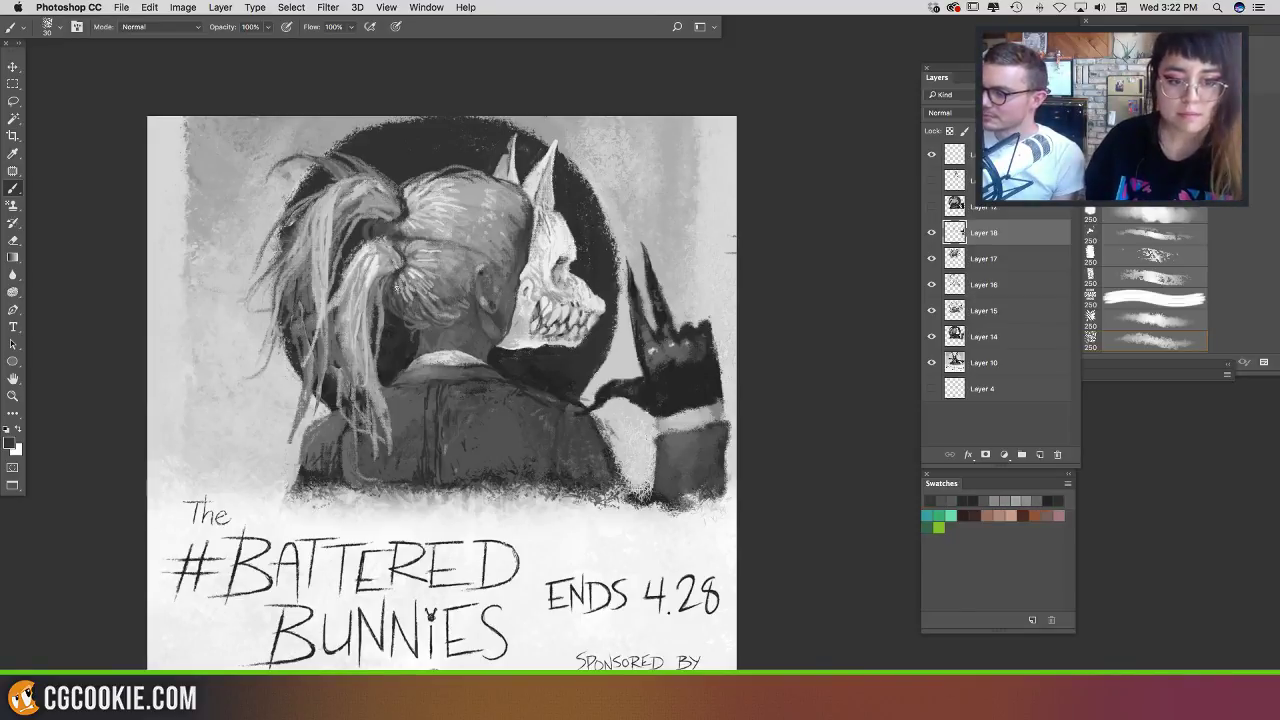
left_click(402, 220, "alt")
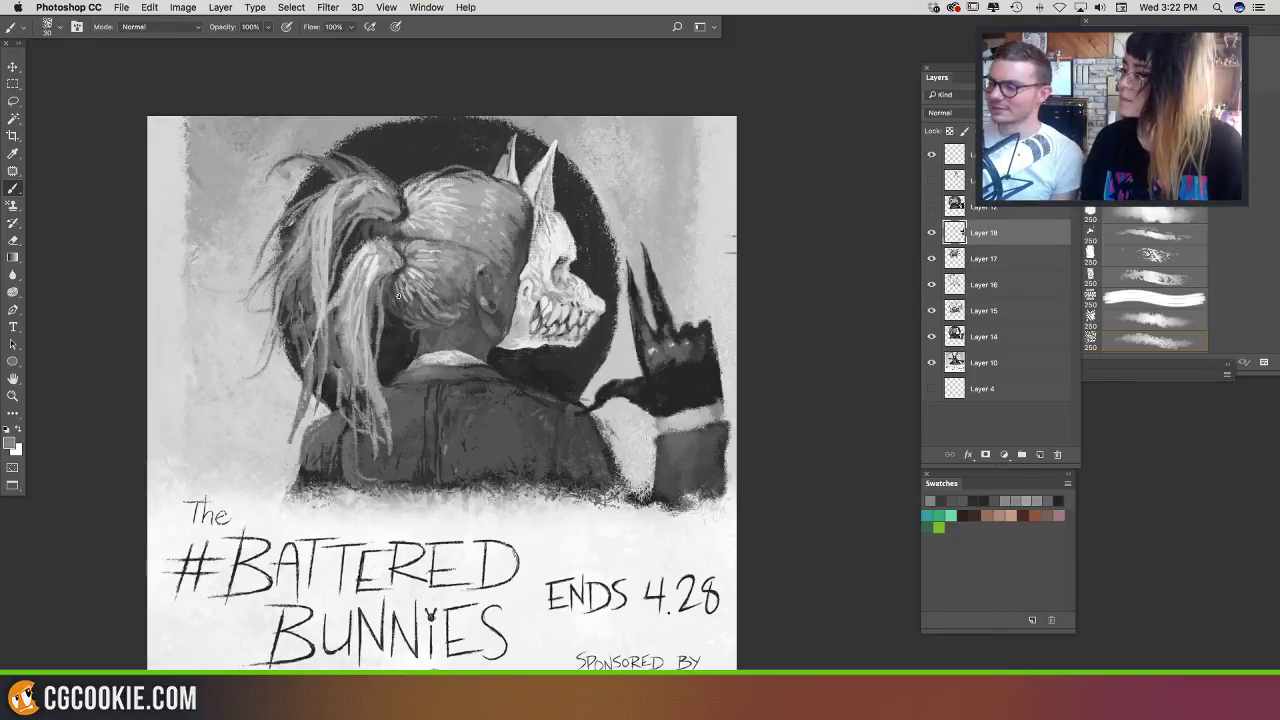
left_click(380, 222, "alt")
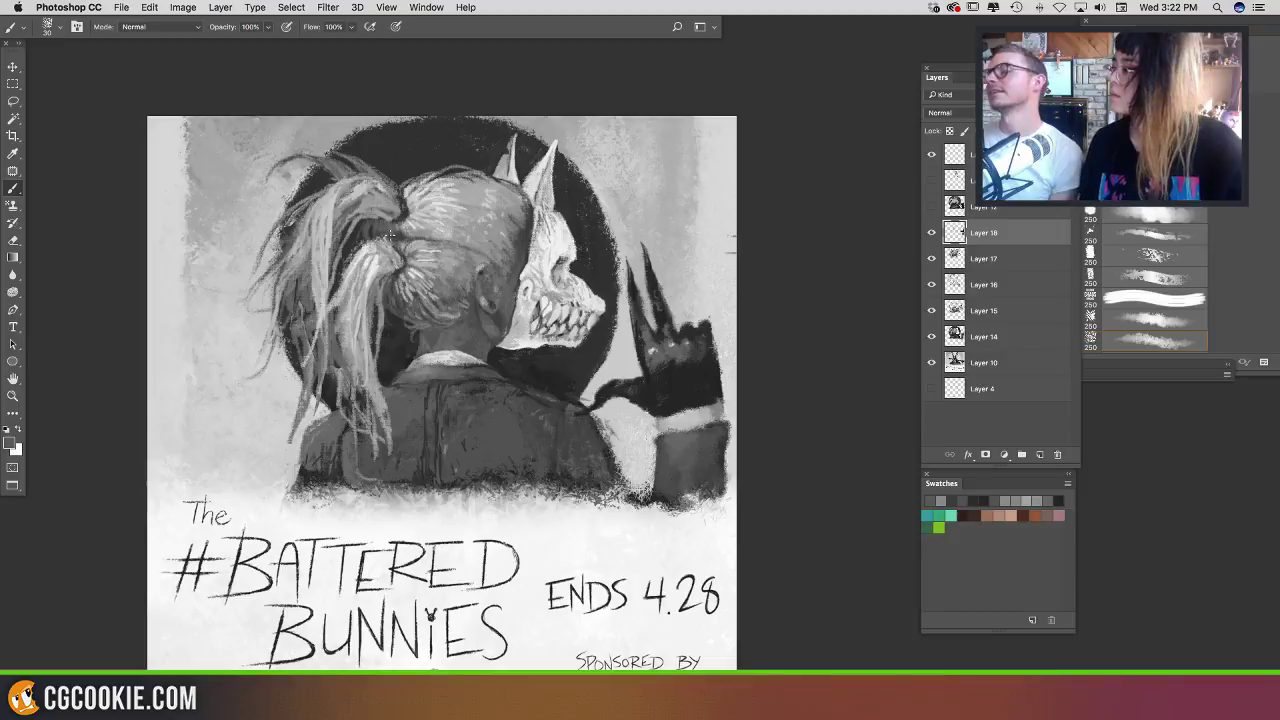
Step: Touch up the far pigtail and the hair above the ear with a 30 px brush in light, medium and dark grays sampled nearby
left_click(365, 188, "alt")
left_click(363, 192, "alt")
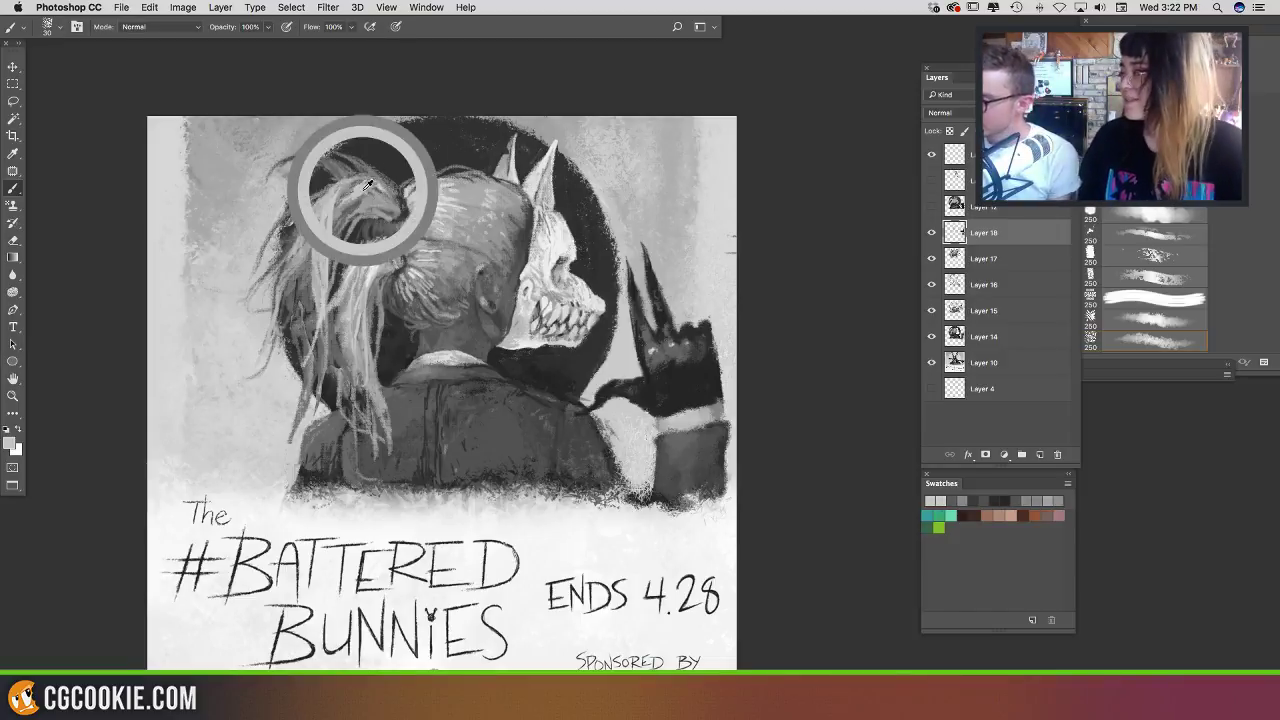
left_click(386, 165, "alt")
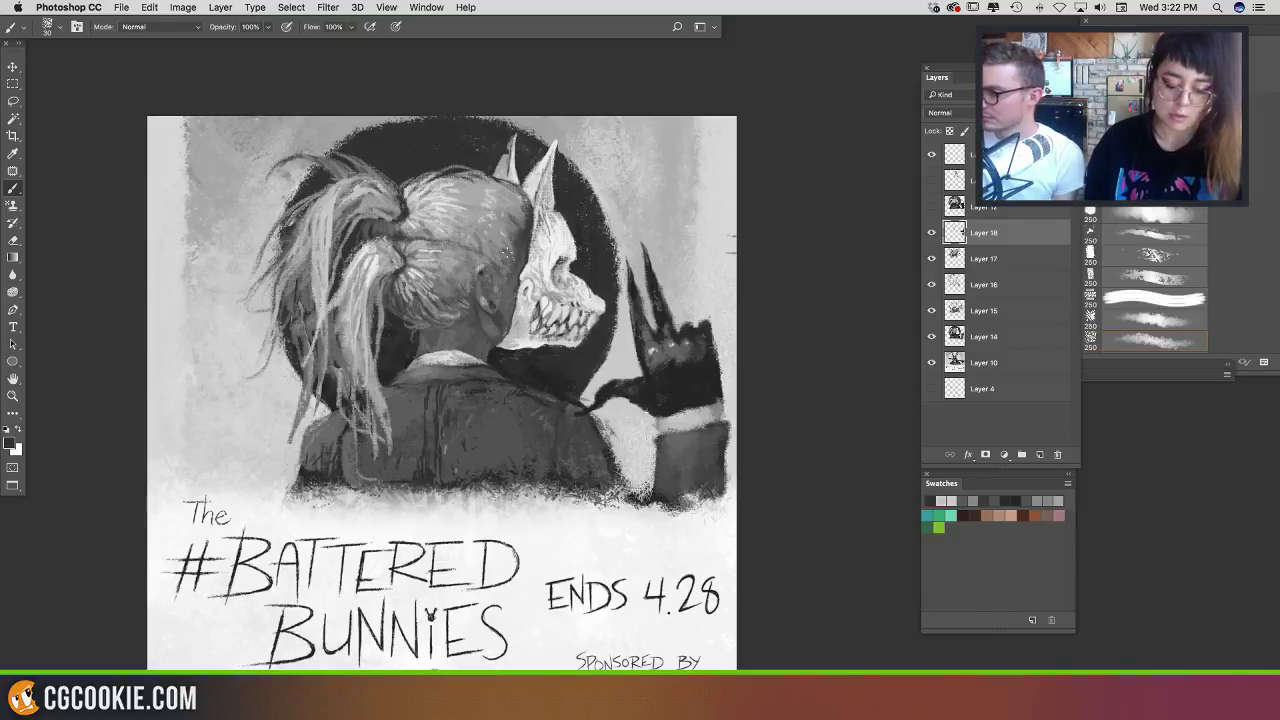
left_click(508, 245, "alt")
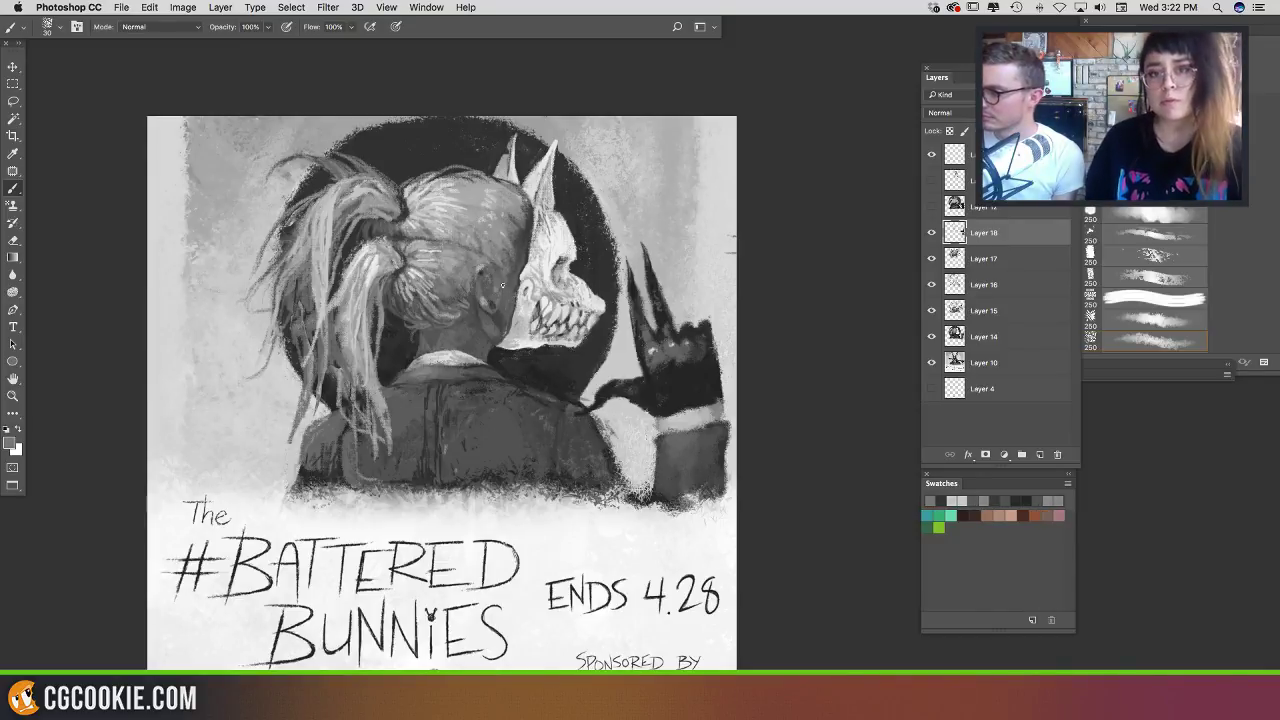
left_click(489, 249, "alt")
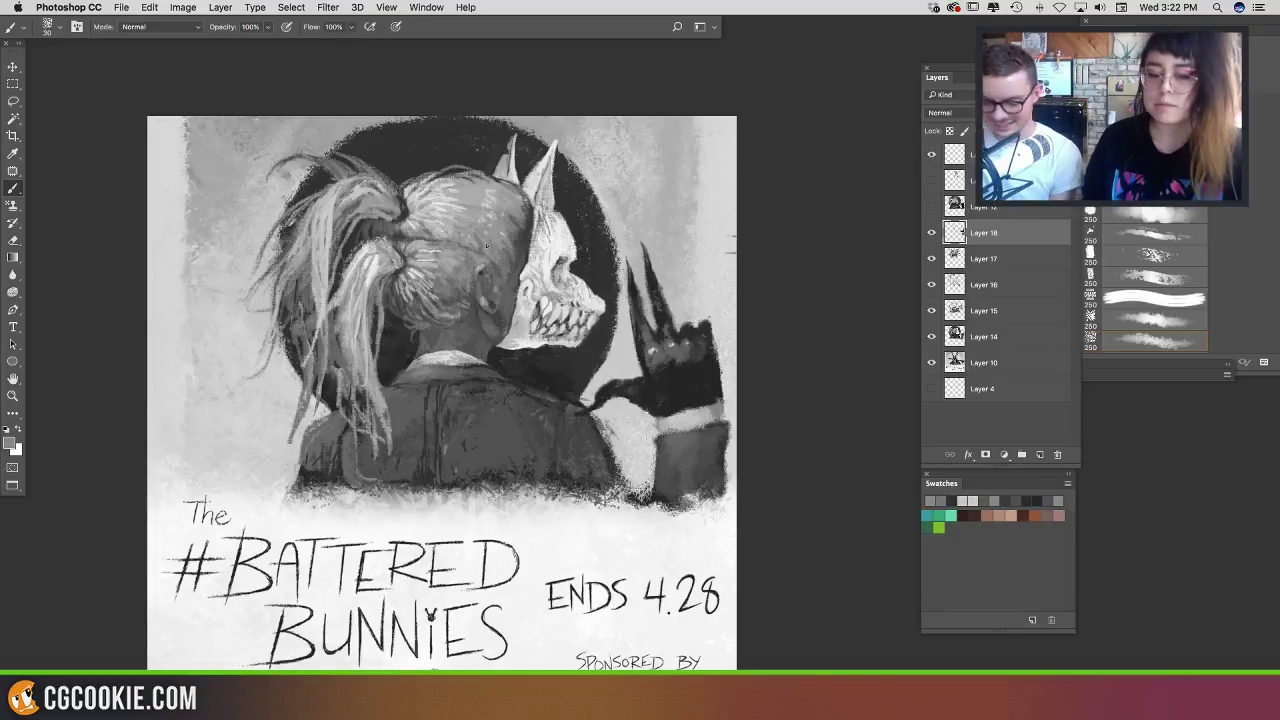
left_click(488, 246, "alt")
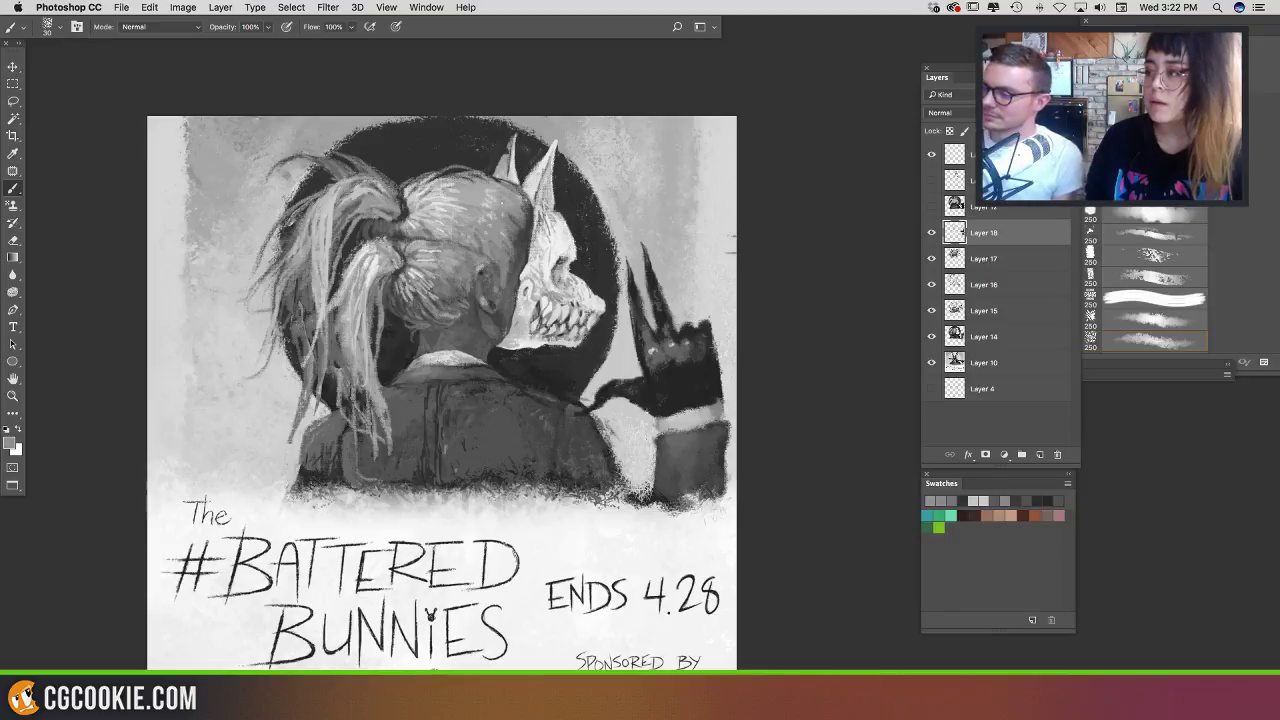
Step: Shade the skull mask around its nose socket and cheek with a 211 px textured brush in dark gray sampled beside the mask
left_click(530, 250, "alt")
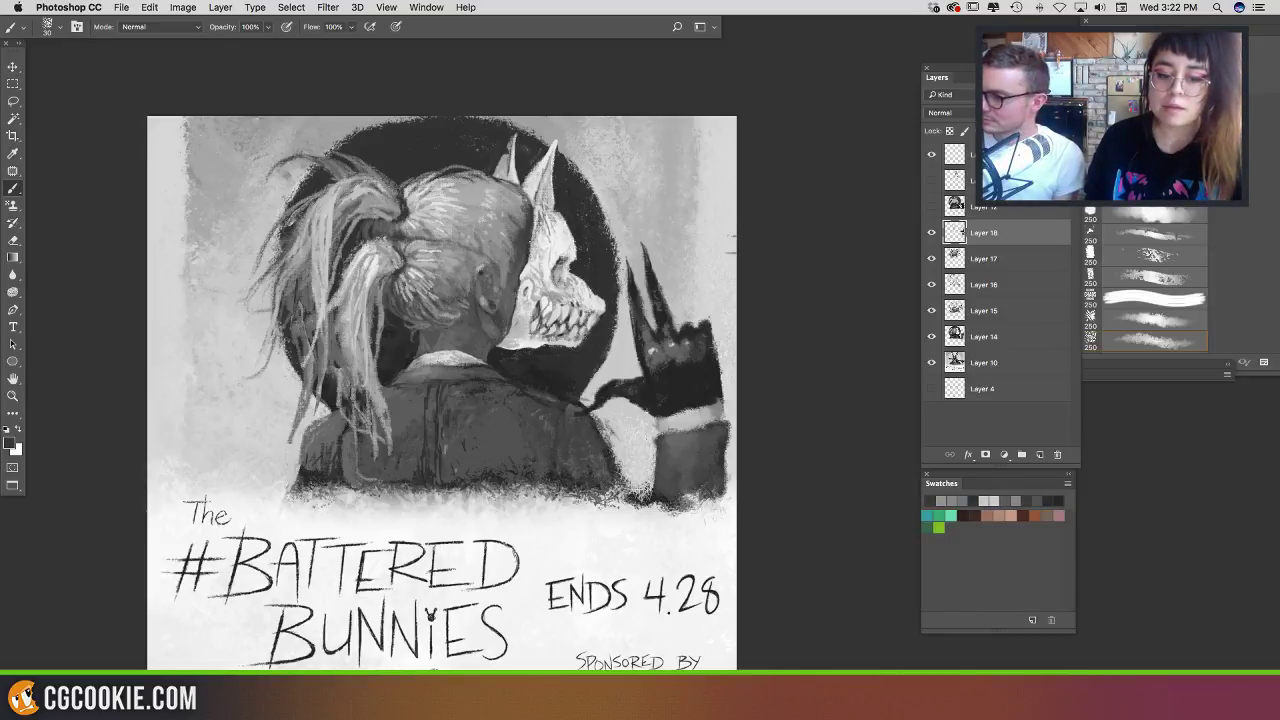
left_click_drag(541, 216, 562, 216)
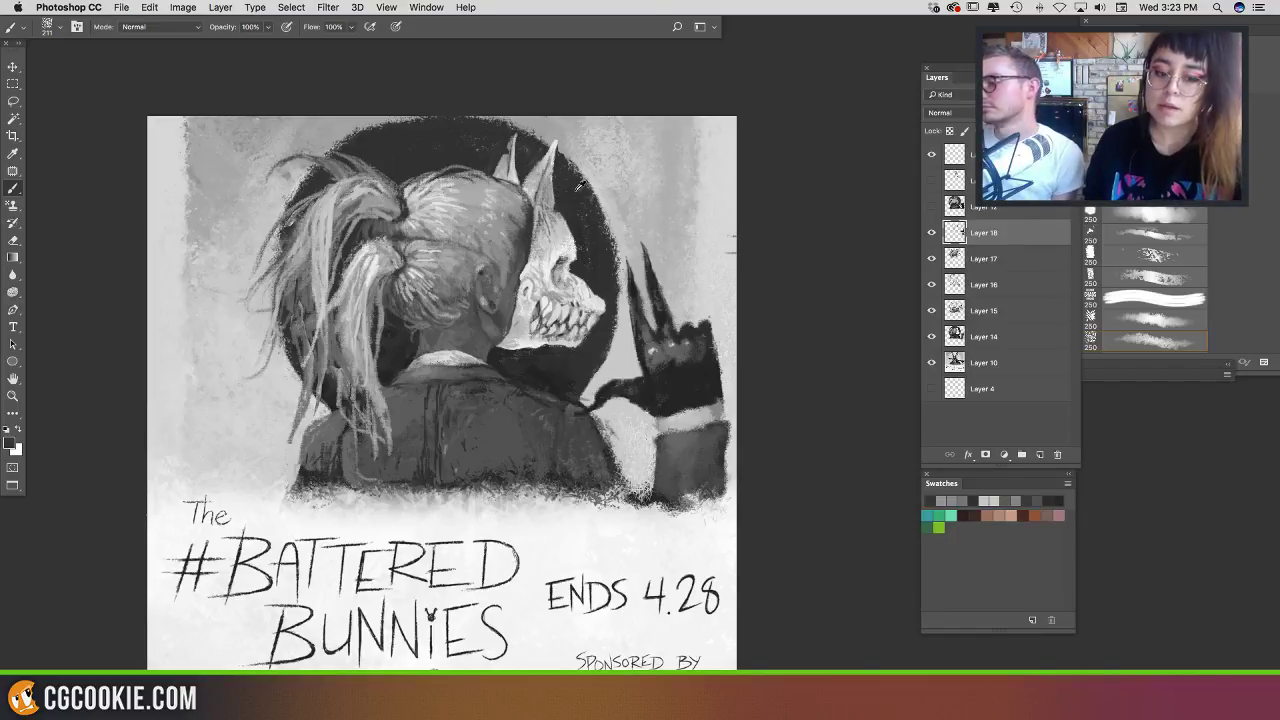
key("alt+super+z")
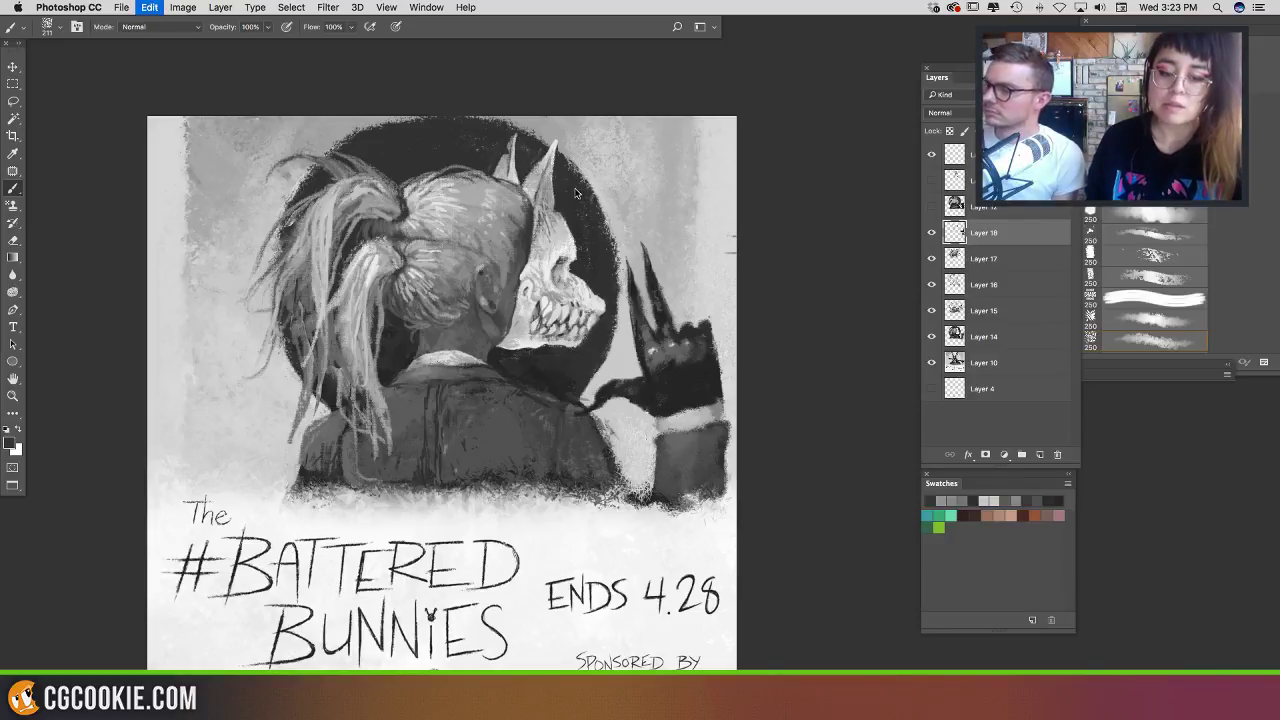
key("alt+super+z")
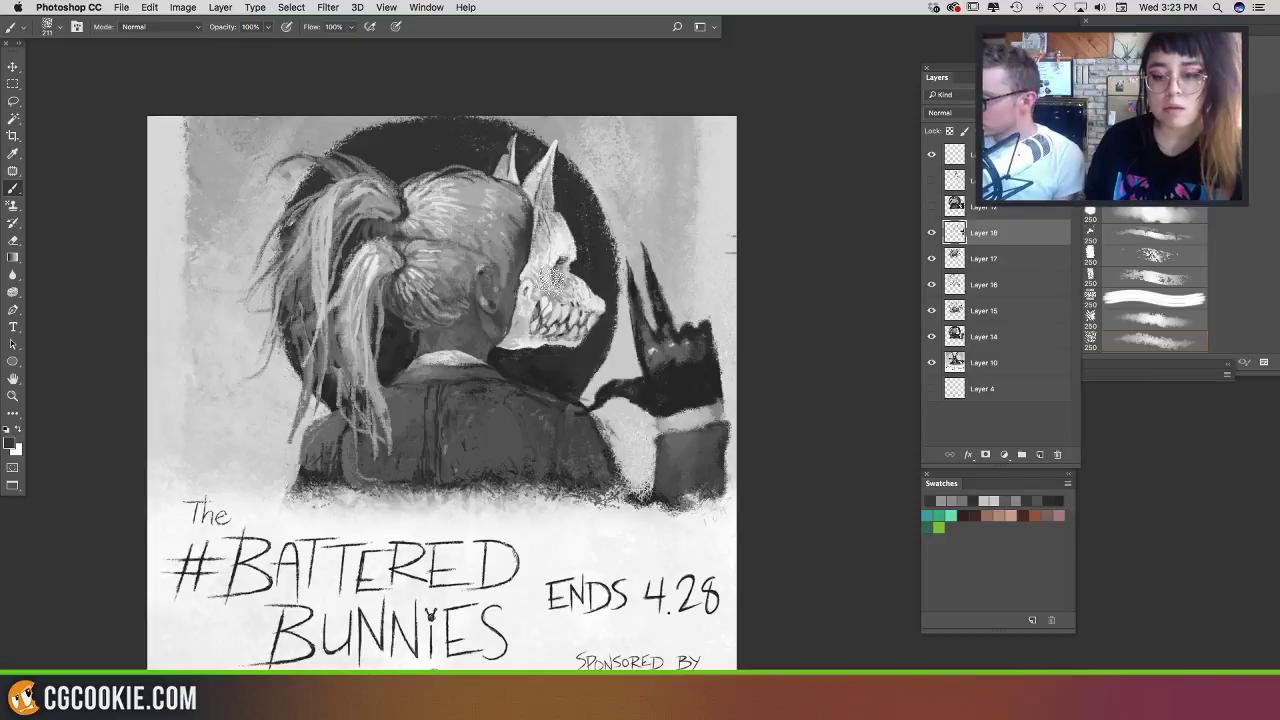
key("super+z")
key("super+z")
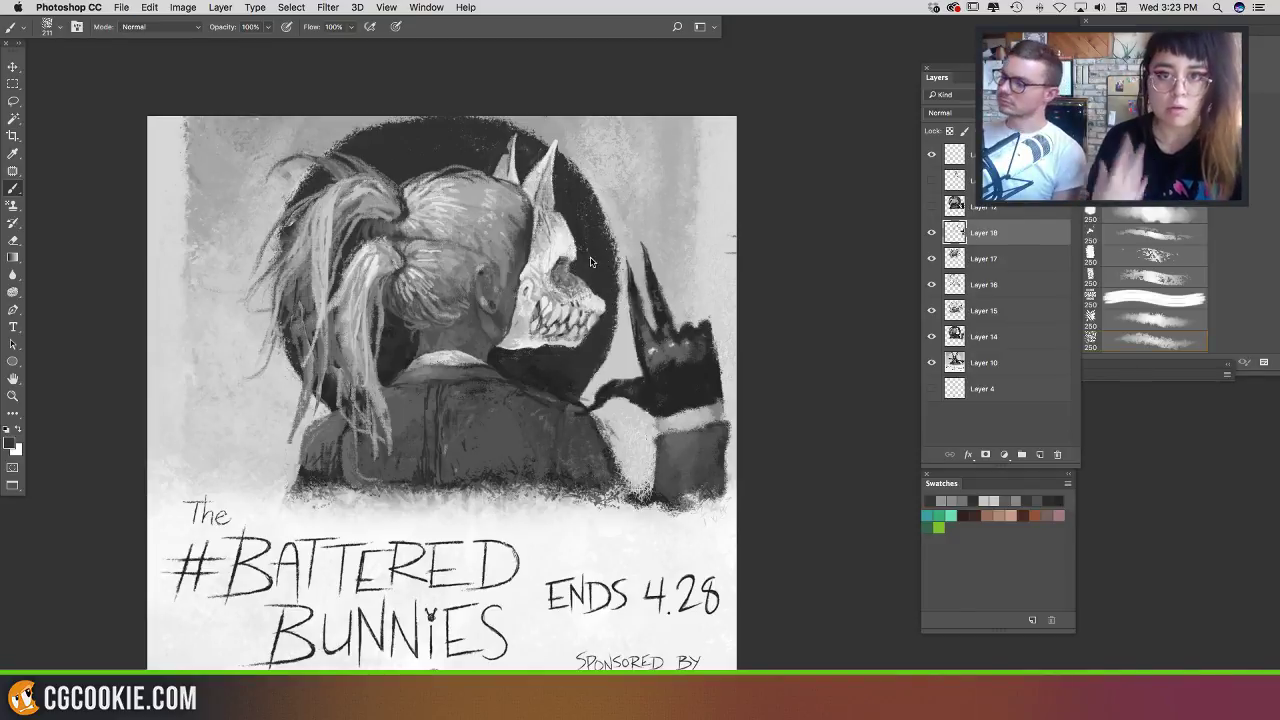
left_click_drag(585, 257, 566, 272)
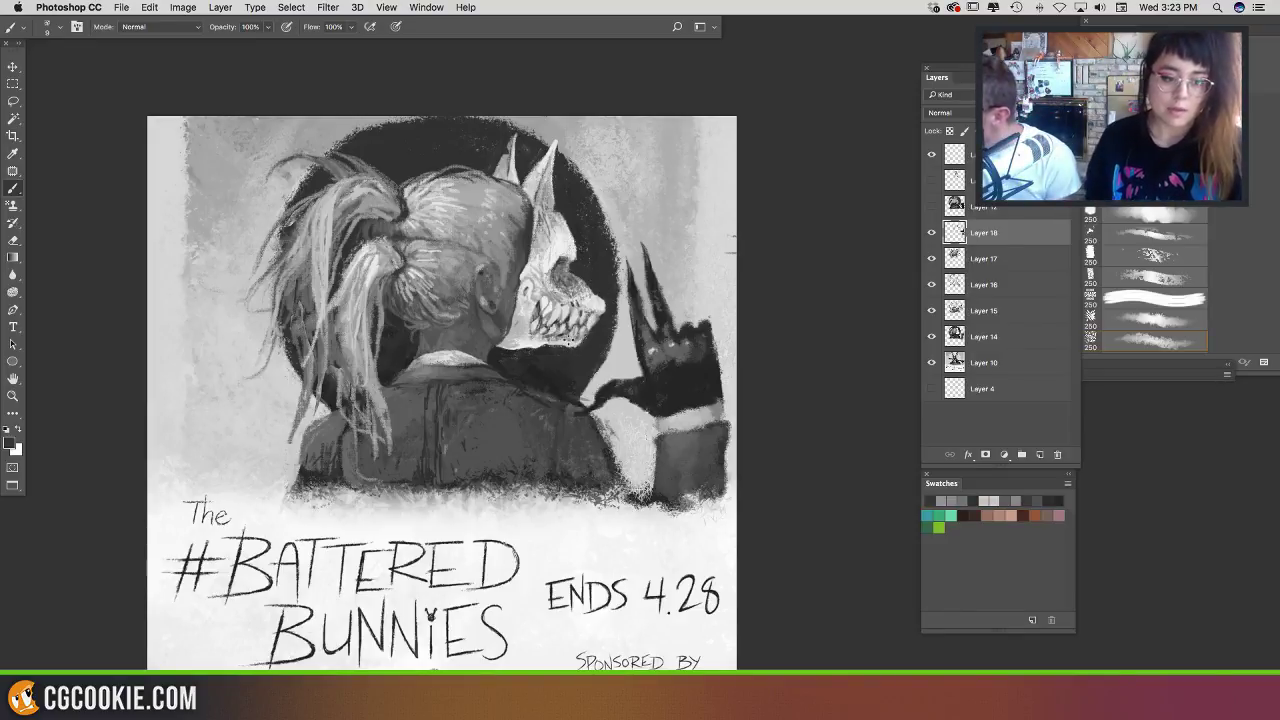
Step: Paint gray knuckle and tendon tones on the clawed hand with a 37 px brush, and touch up the surrounding background with sampled light gray
left_click_drag(597, 421, 613, 421)
left_click(650, 314, "alt")
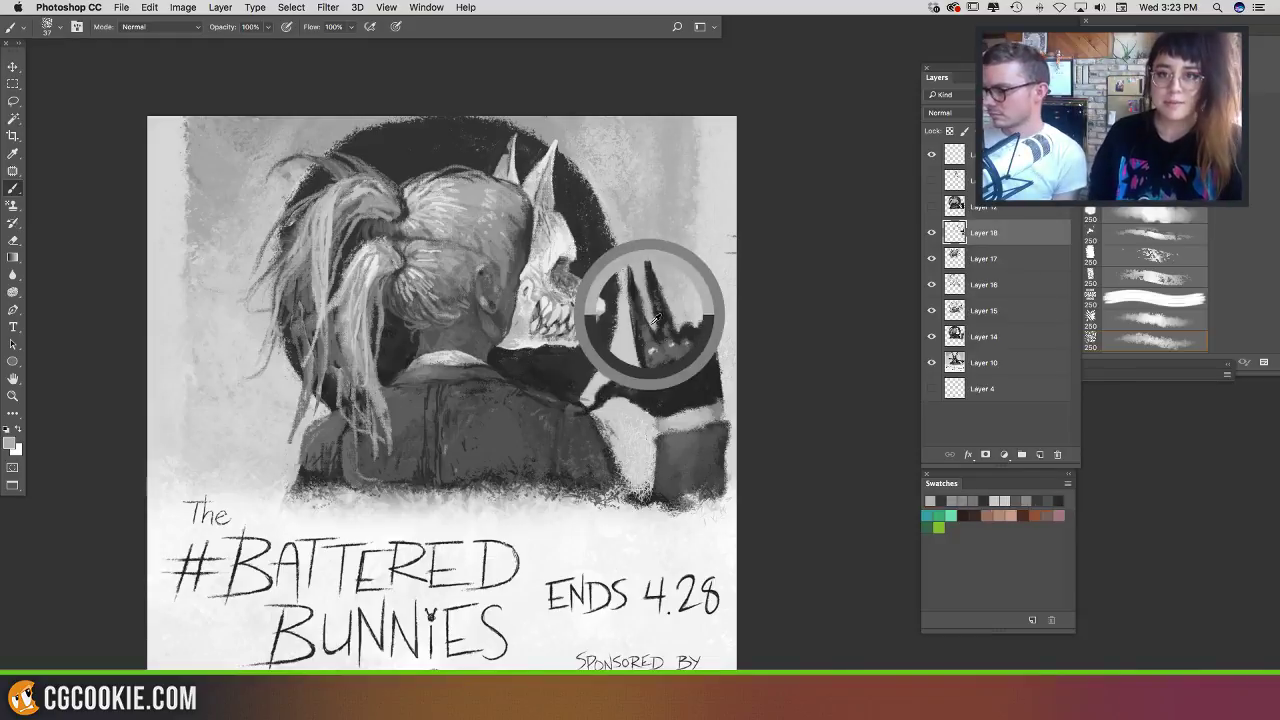
mouse_move(651, 321)
left_mouse_down()
mouse_move(674, 345)
mouse_move(655, 378)
left_mouse_up()
left_click(661, 360, "alt")
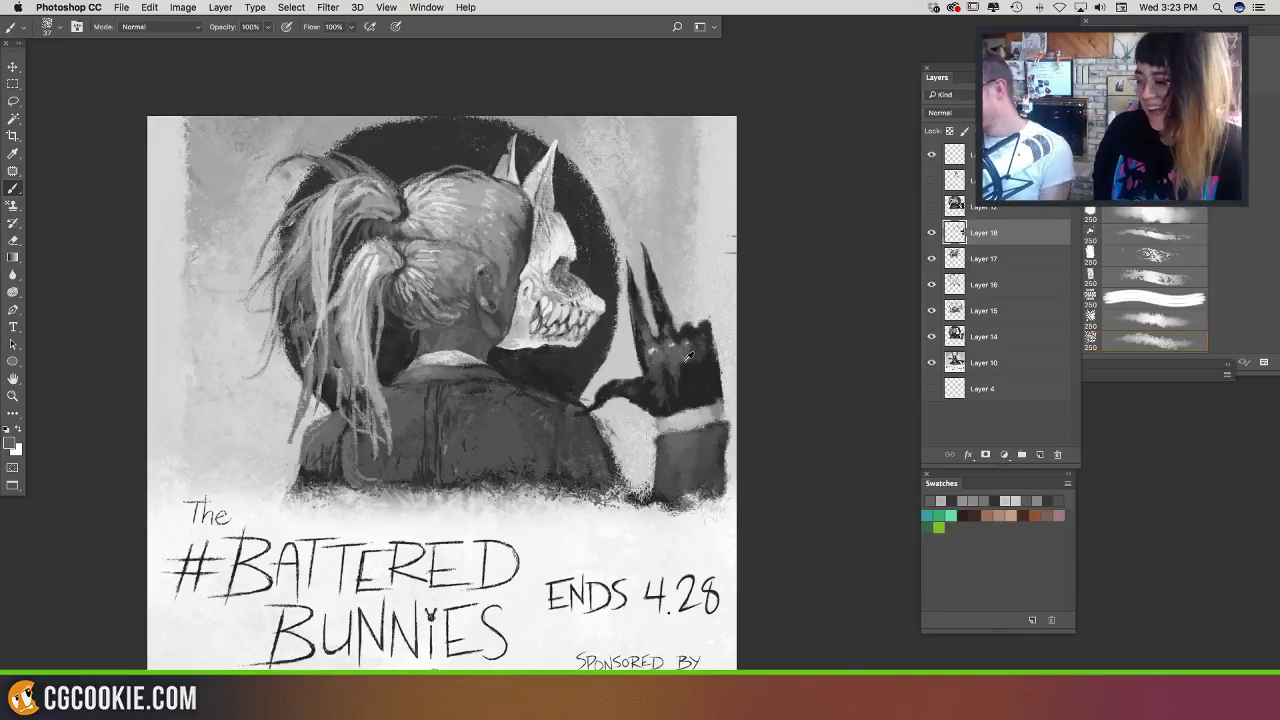
left_click(682, 351, "alt")
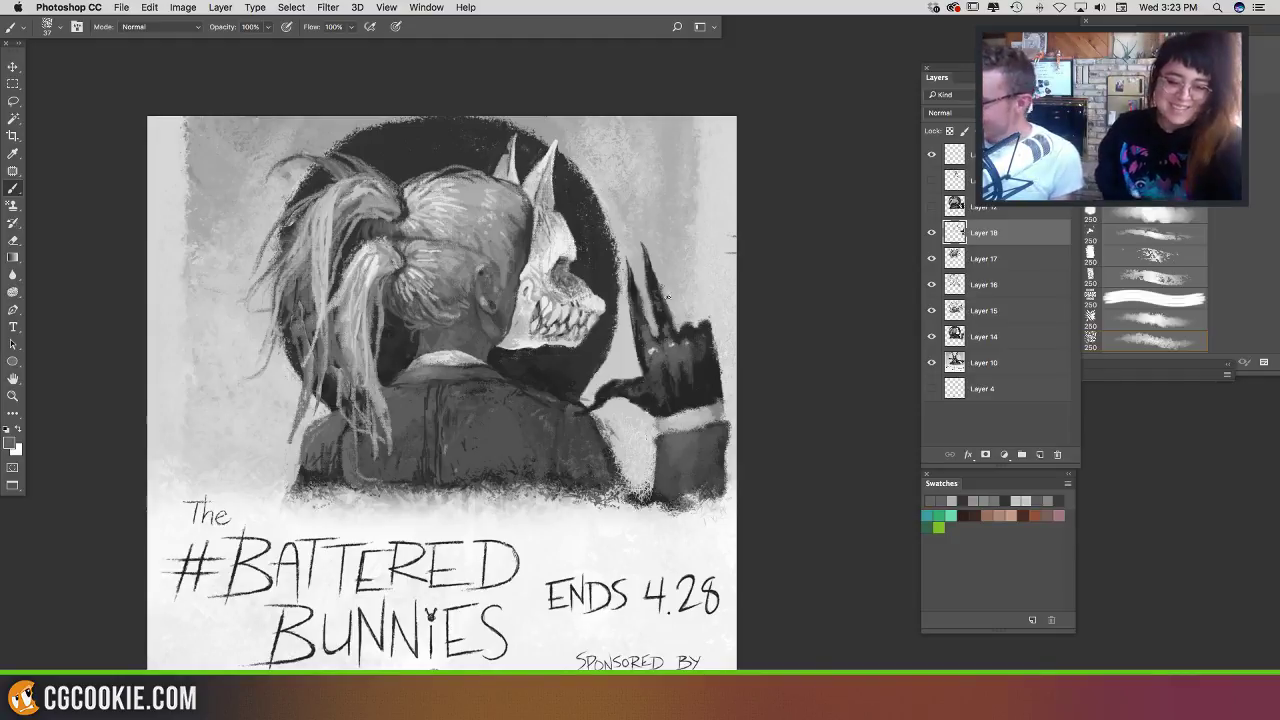
left_click(624, 240, "alt")
mouse_move(618, 265)
left_mouse_down()
mouse_move(640, 338)
mouse_move(675, 338)
left_mouse_up()
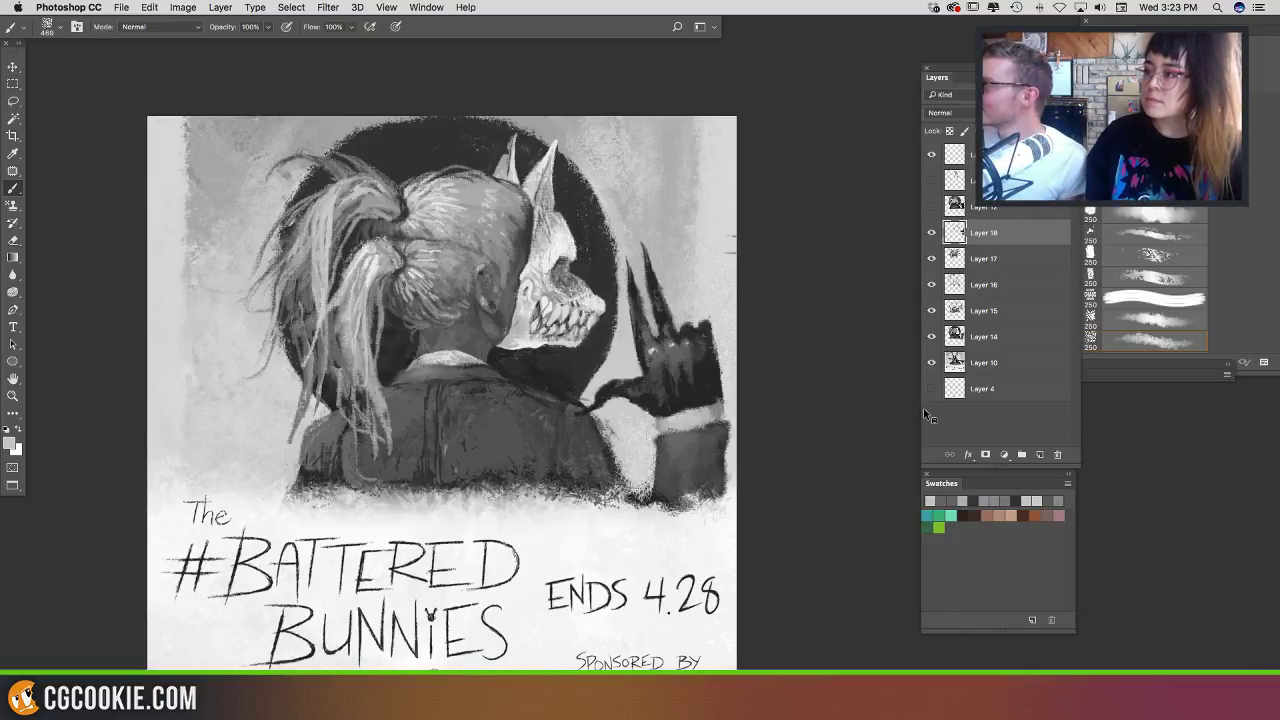
Step: Add a new layer above the current one, set its blending mode to Multiply, and enlarge the textured brush to 796 px
left_click(1039, 455)
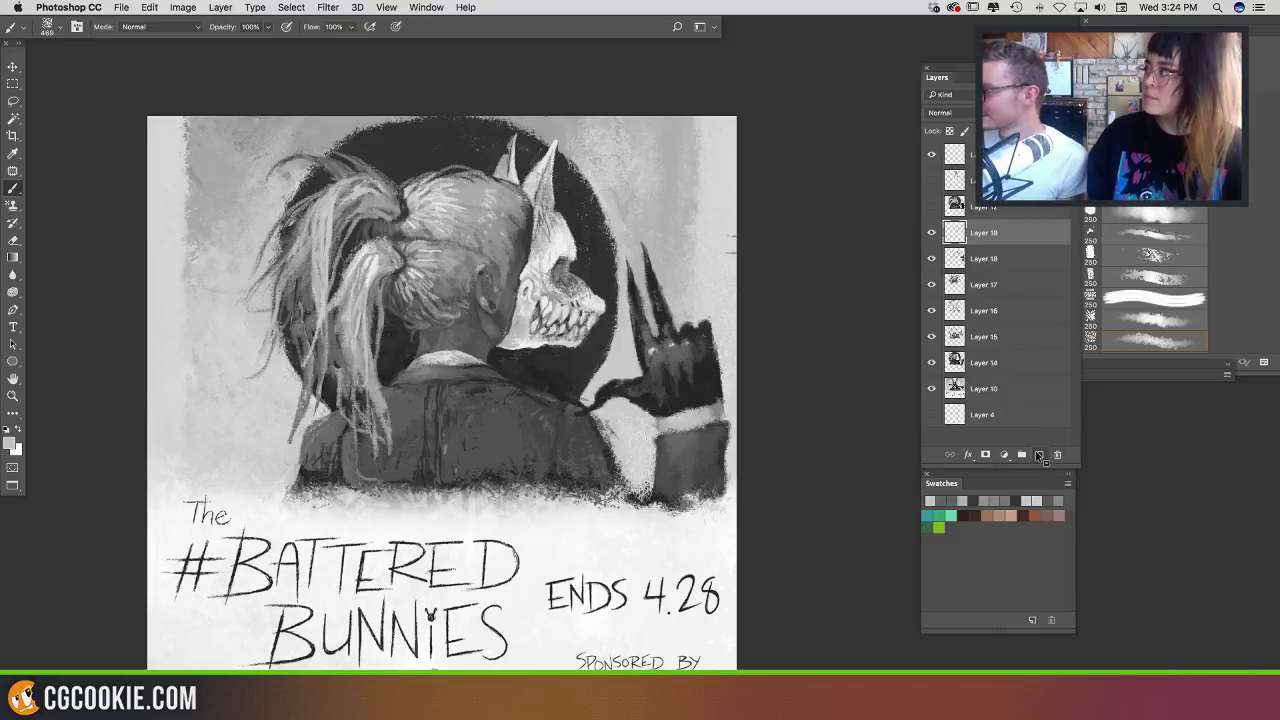
right_click(573, 203)
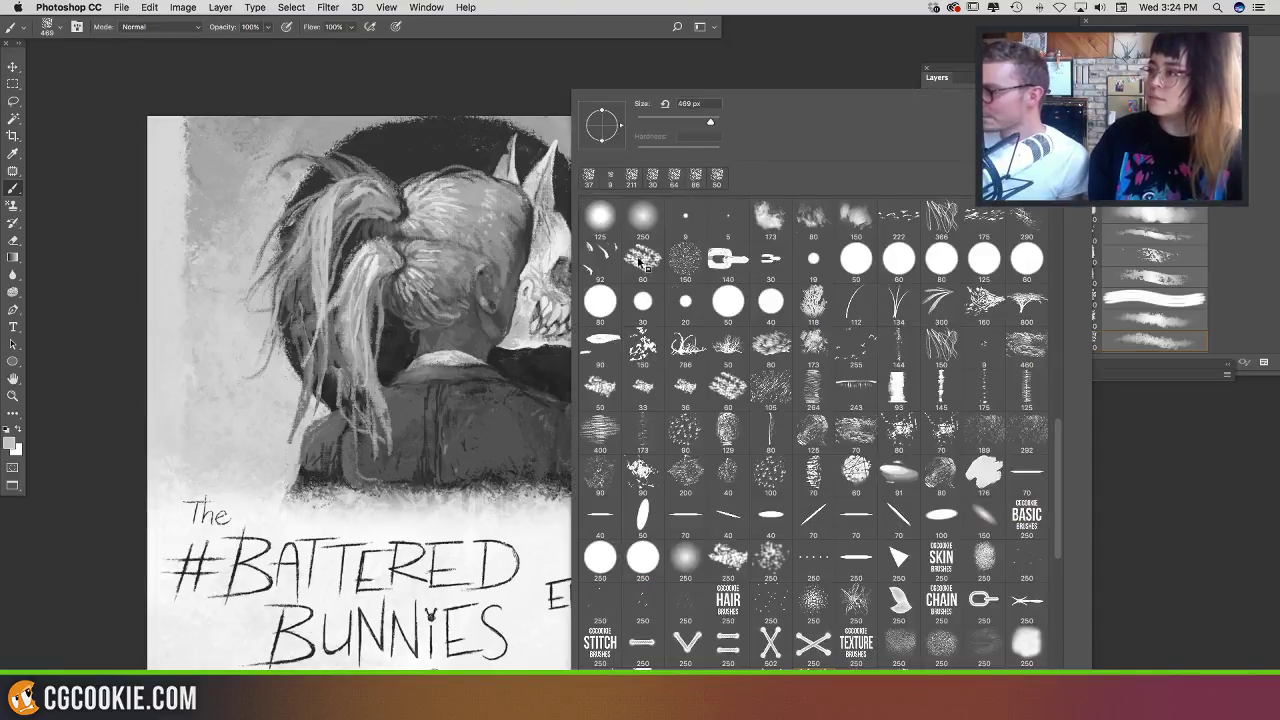
scroll(1054, 436, "down", 3)
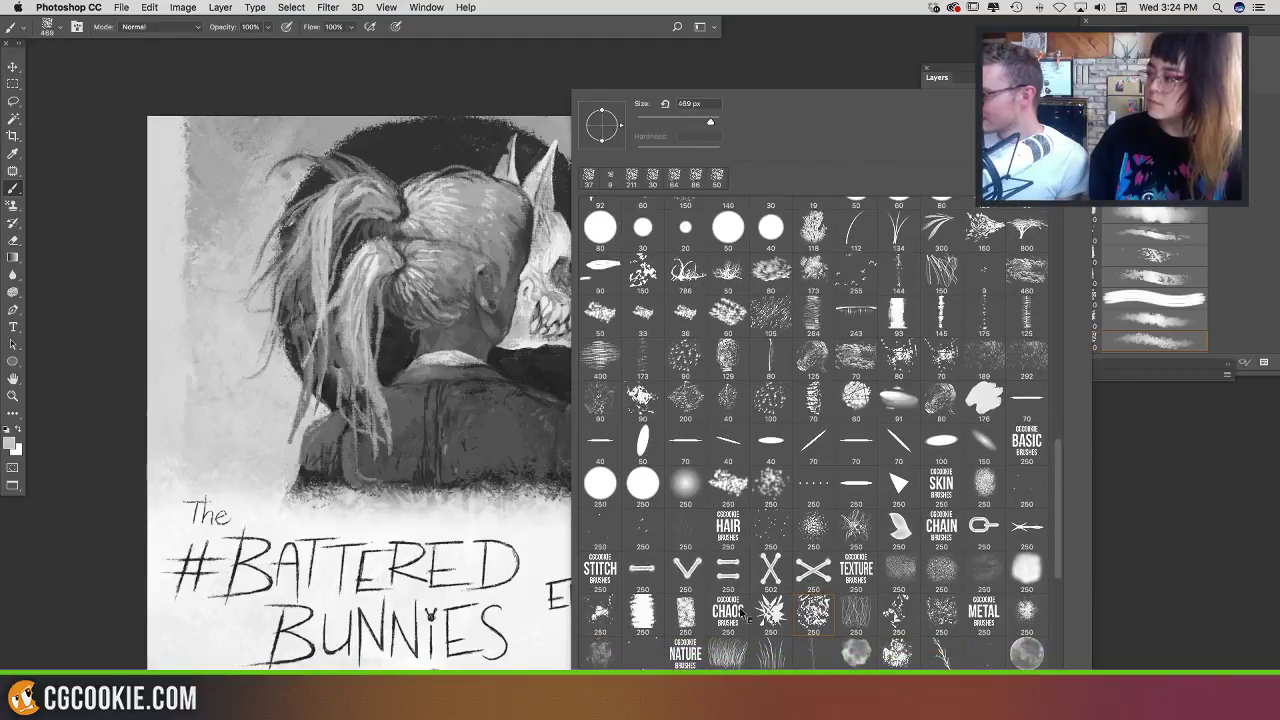
right_click(601, 649)
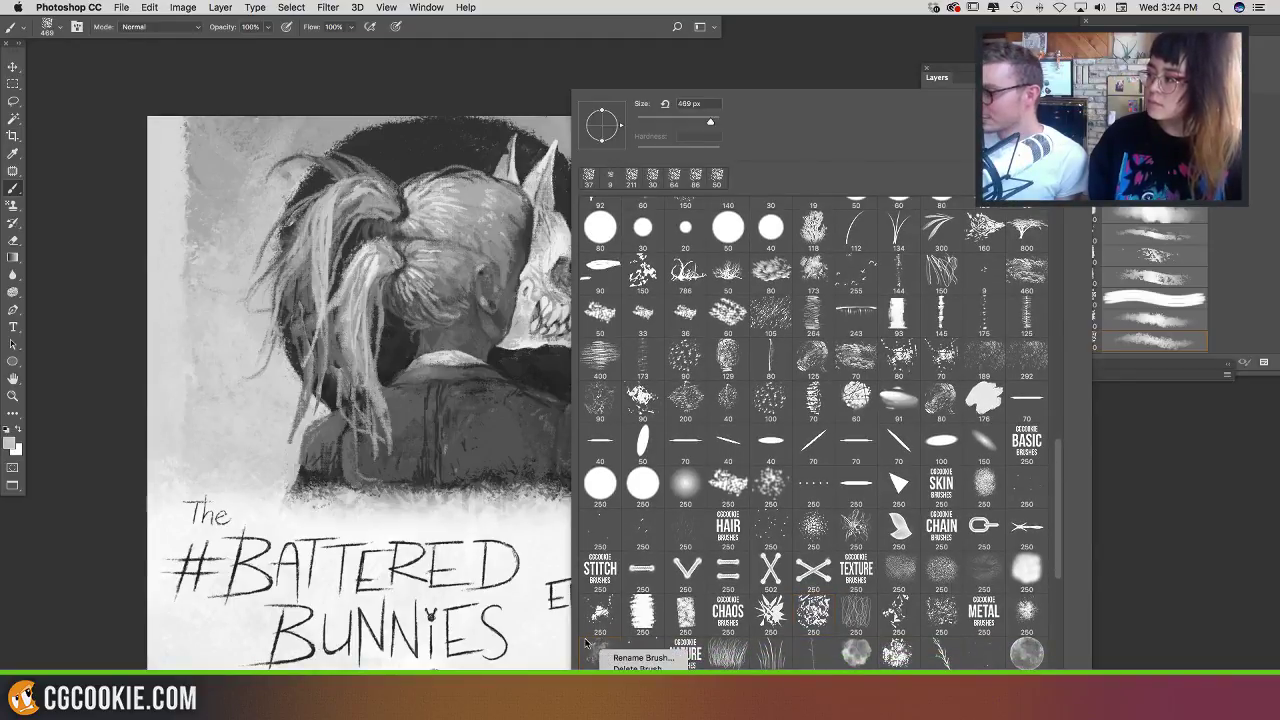
left_click(586, 643)
double_click(598, 655)
left_click_drag(502, 326, 537, 326)
left_click(952, 112)
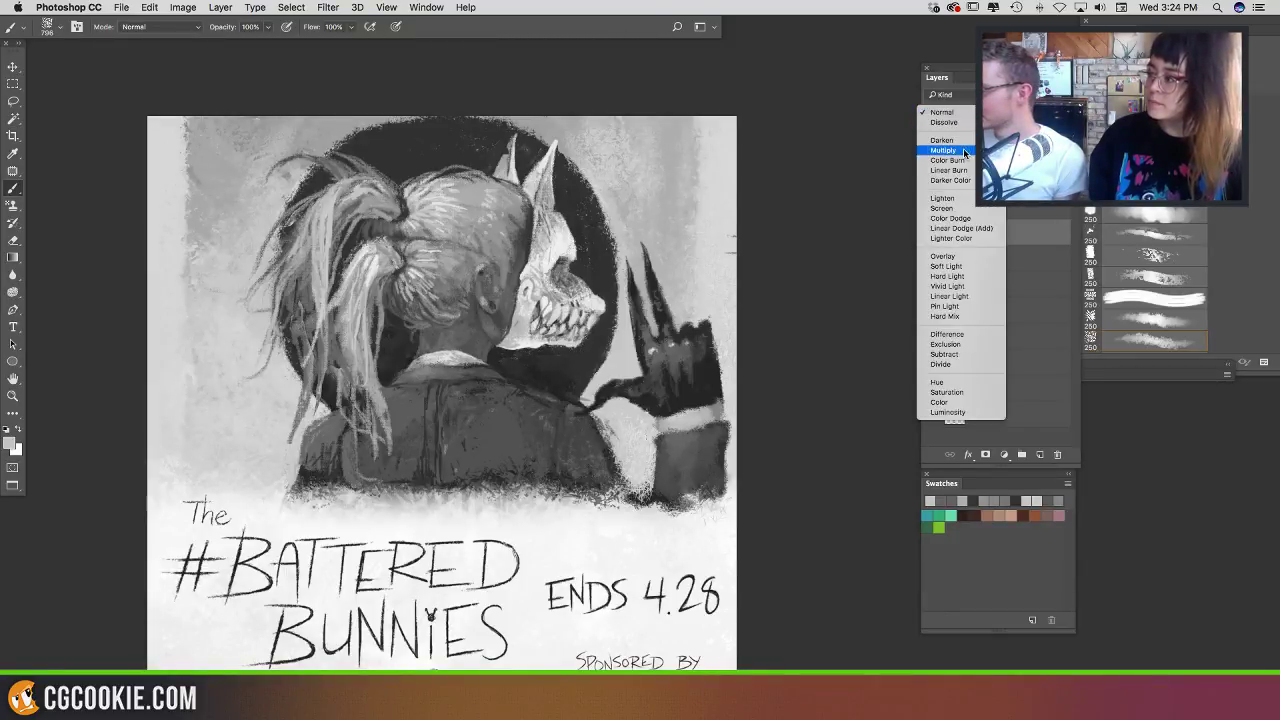
left_click(950, 151)
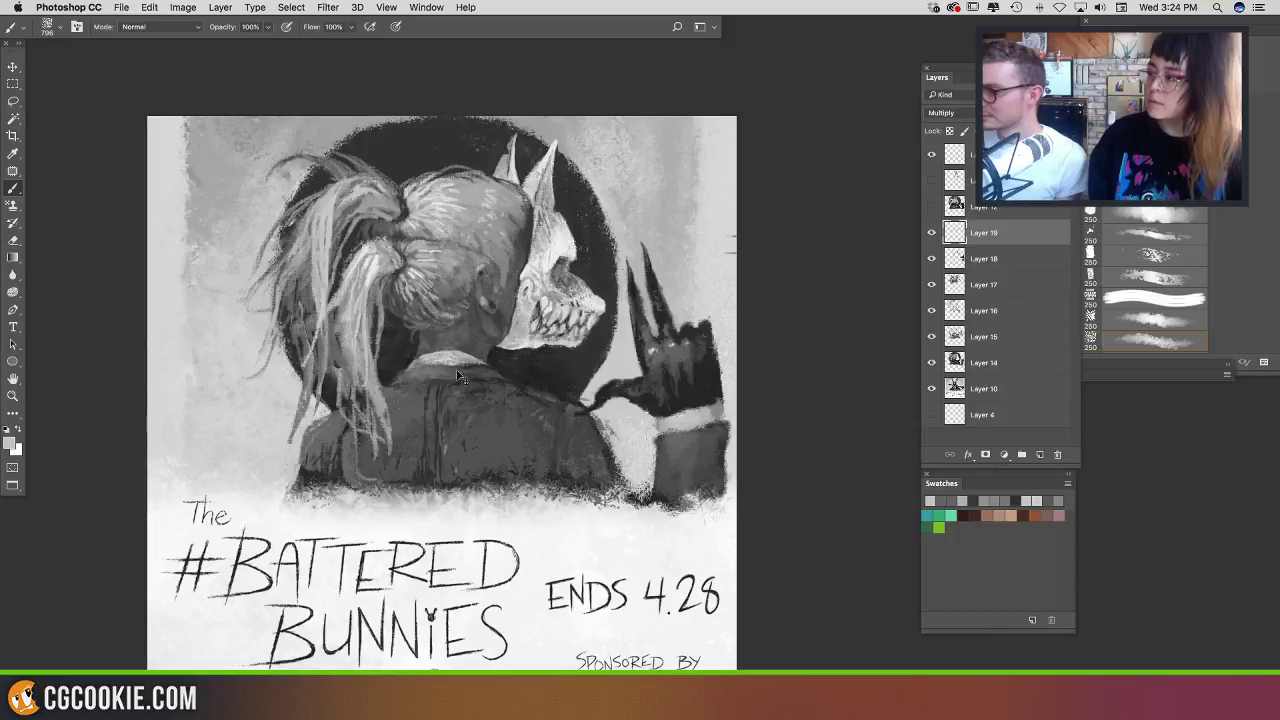
Step: Brush subtle light-gray Multiply shading over the neck, jaw and the dark circle's edge beside the skull, varying the size of the large textured brush
left_click_drag(533, 360, 437, 354)
mouse_move(495, 308)
left_mouse_down()
mouse_move(455, 346)
mouse_move(491, 306)
mouse_move(387, 298)
left_mouse_up()
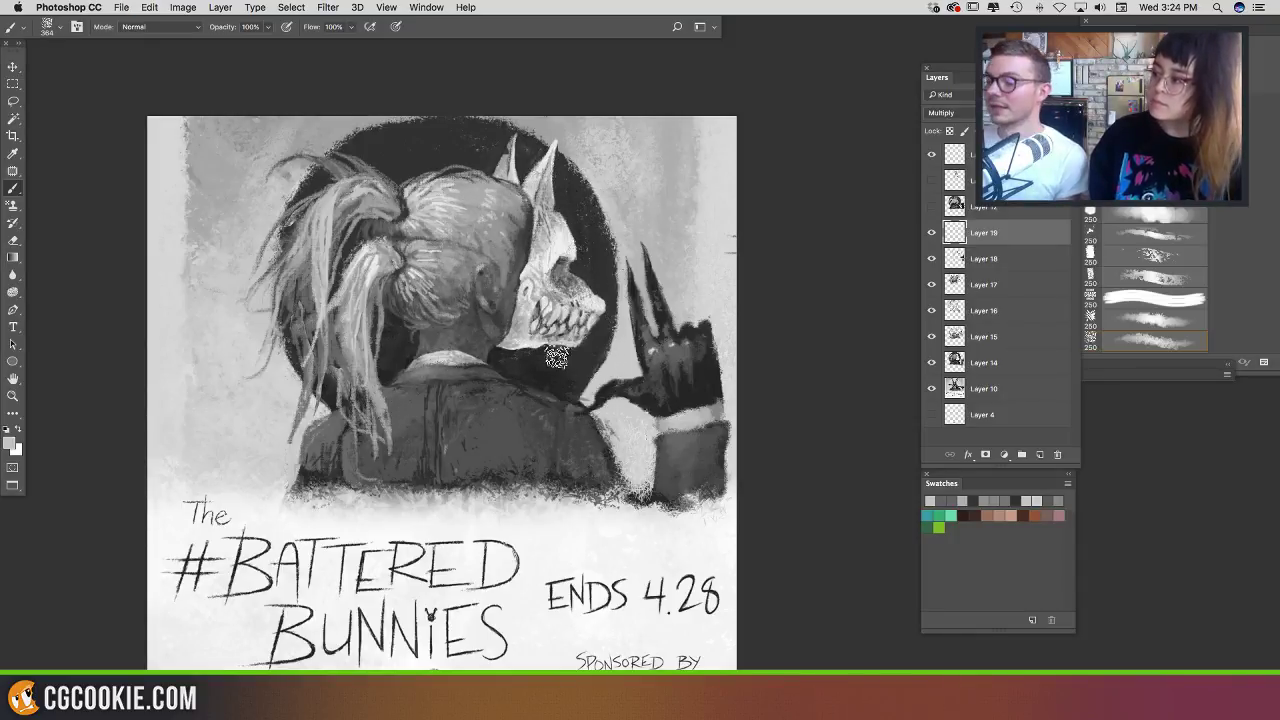
left_click_drag(620, 294, 599, 288)
left_click_drag(629, 224, 606, 228)
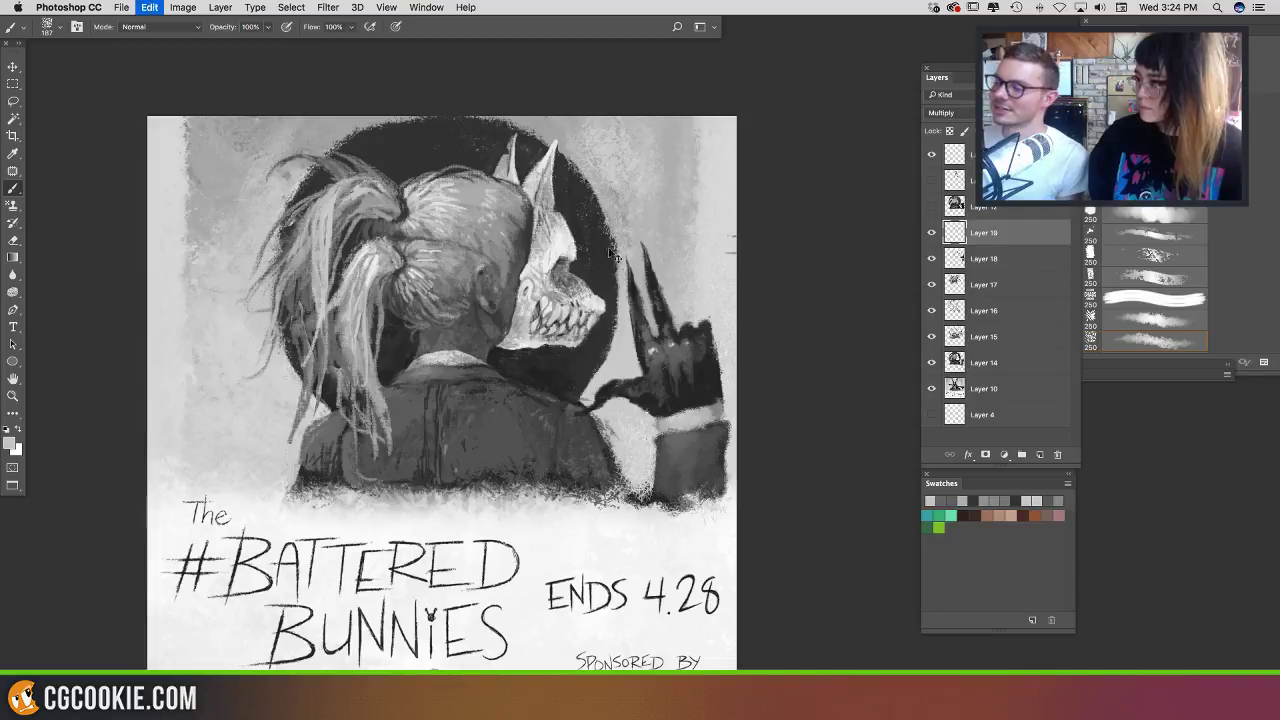
left_click_drag(611, 309, 636, 306)
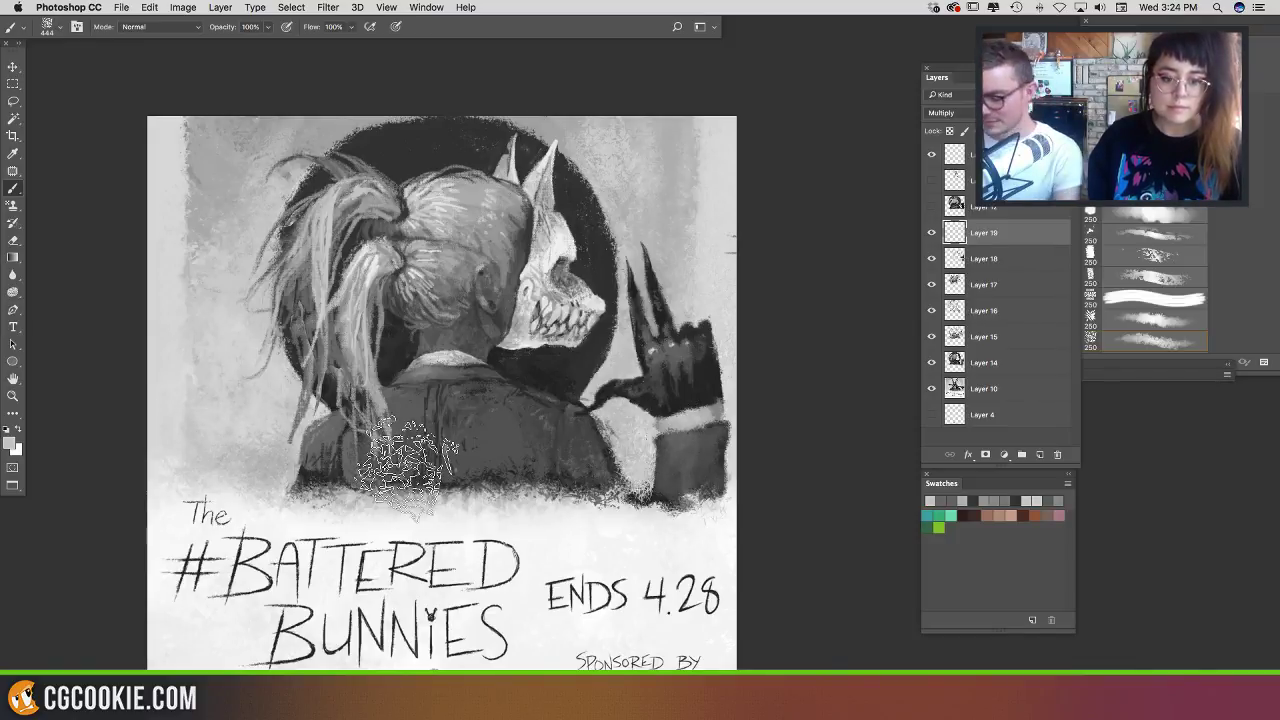
Step: Deepen the shadows along the thumb and the heel of the clawed hand with a 38 px brush in sampled dark gray
key("super+equal")
key("super+equal")
key("super+equal")
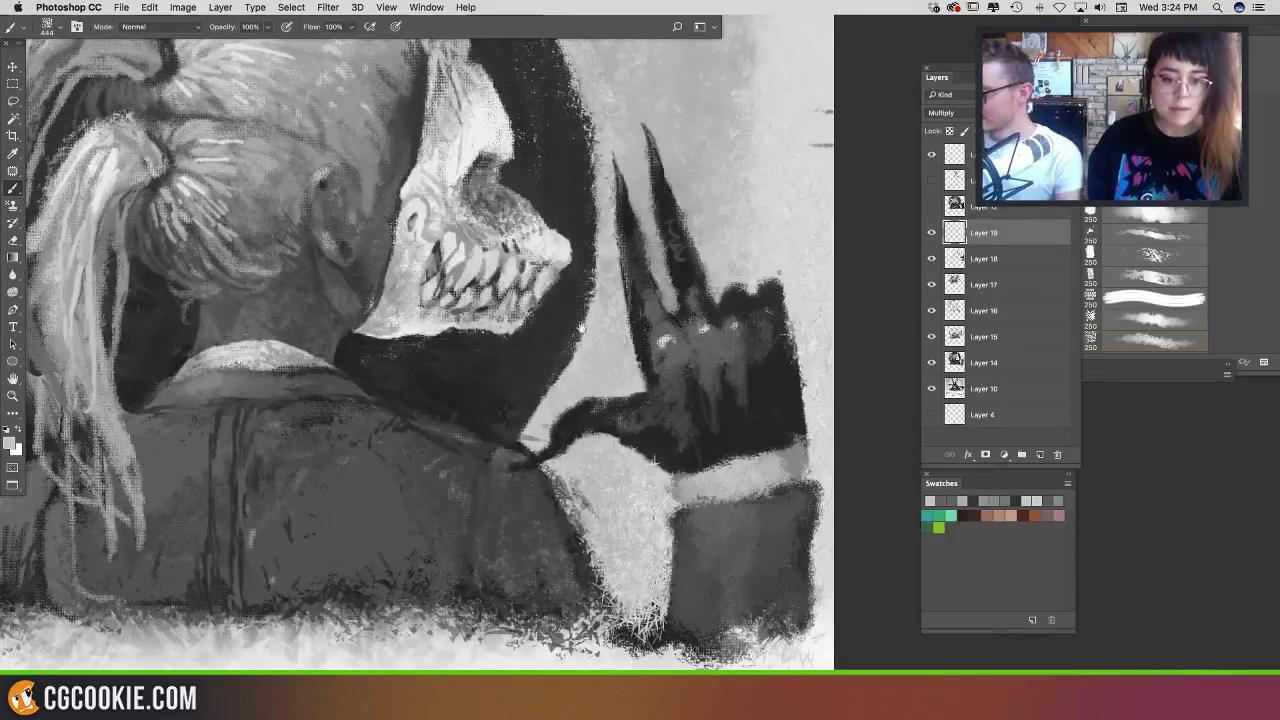
key("super+equal")
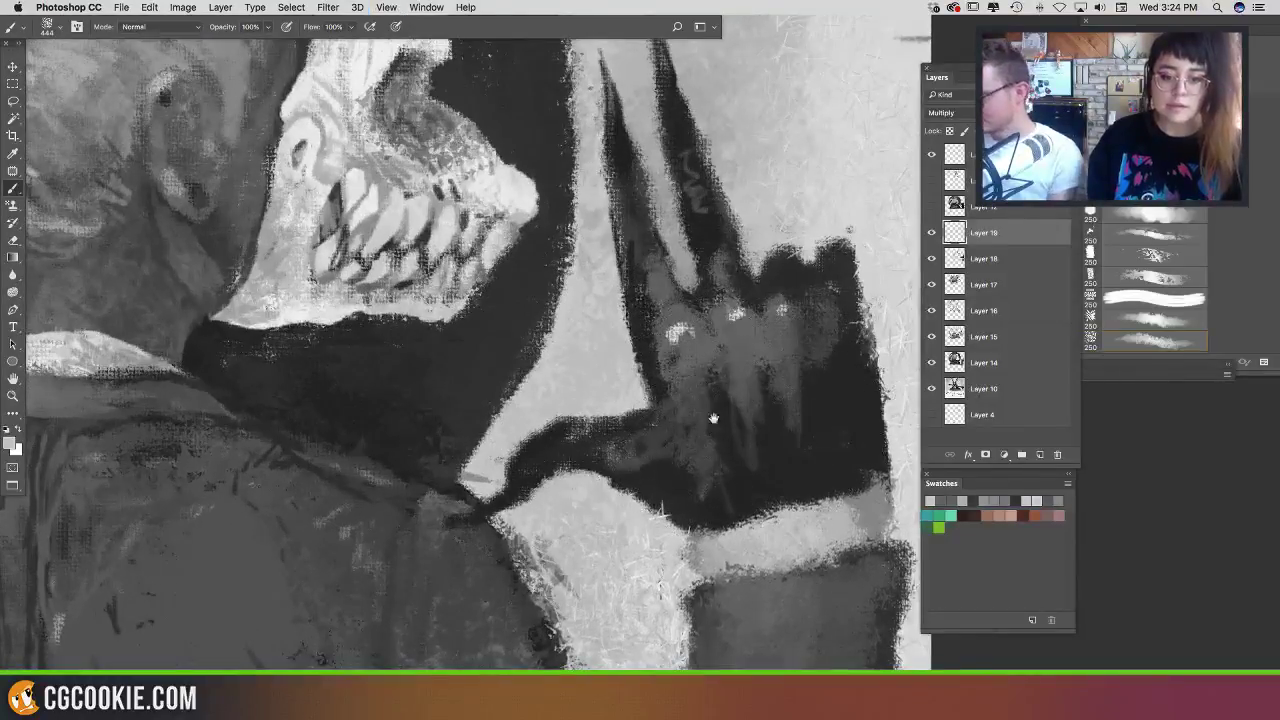
key("super+equal")
mouse_move(574, 416)
left_mouse_down()
mouse_move(469, 408)
mouse_move(465, 425)
mouse_move(481, 399)
left_mouse_up()
left_click(502, 402, "alt")
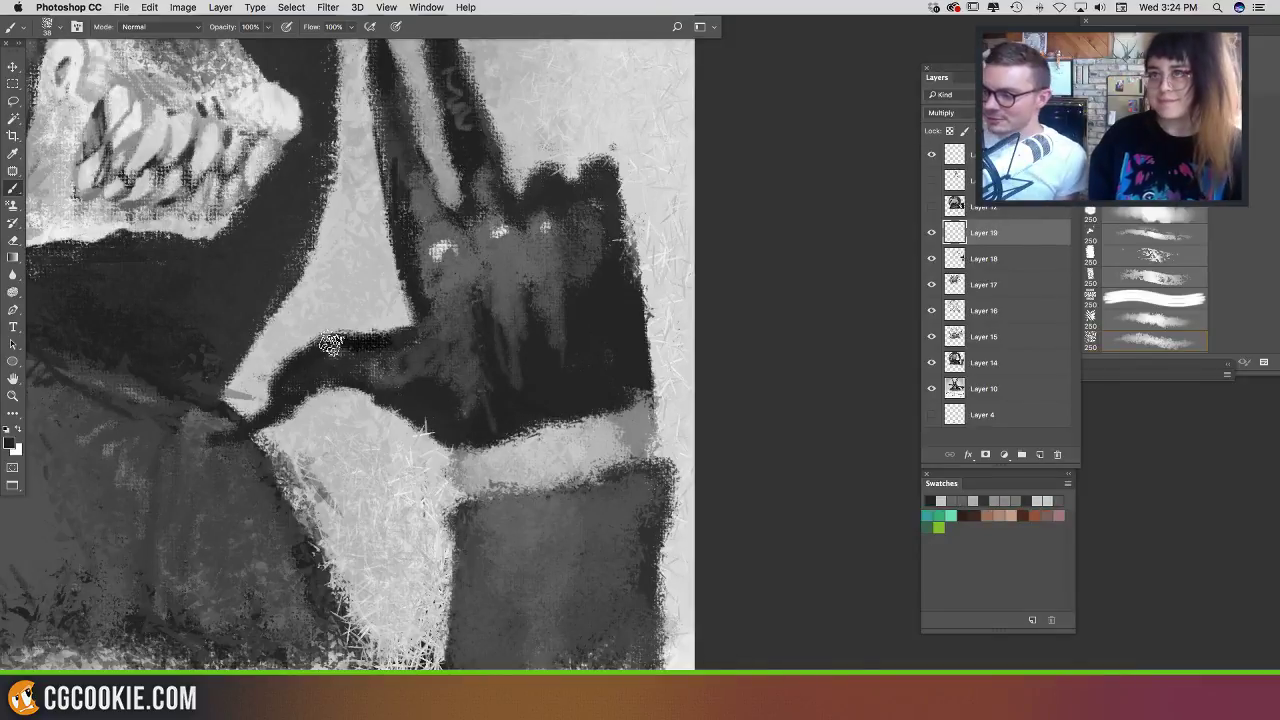
mouse_move(357, 355)
left_mouse_down()
mouse_move(327, 354)
mouse_move(374, 339)
mouse_move(396, 358)
mouse_move(334, 356)
mouse_move(359, 346)
mouse_move(327, 360)
mouse_move(365, 359)
mouse_move(337, 345)
mouse_move(406, 335)
mouse_move(413, 291)
mouse_move(439, 394)
mouse_move(421, 318)
mouse_move(433, 371)
left_mouse_up()
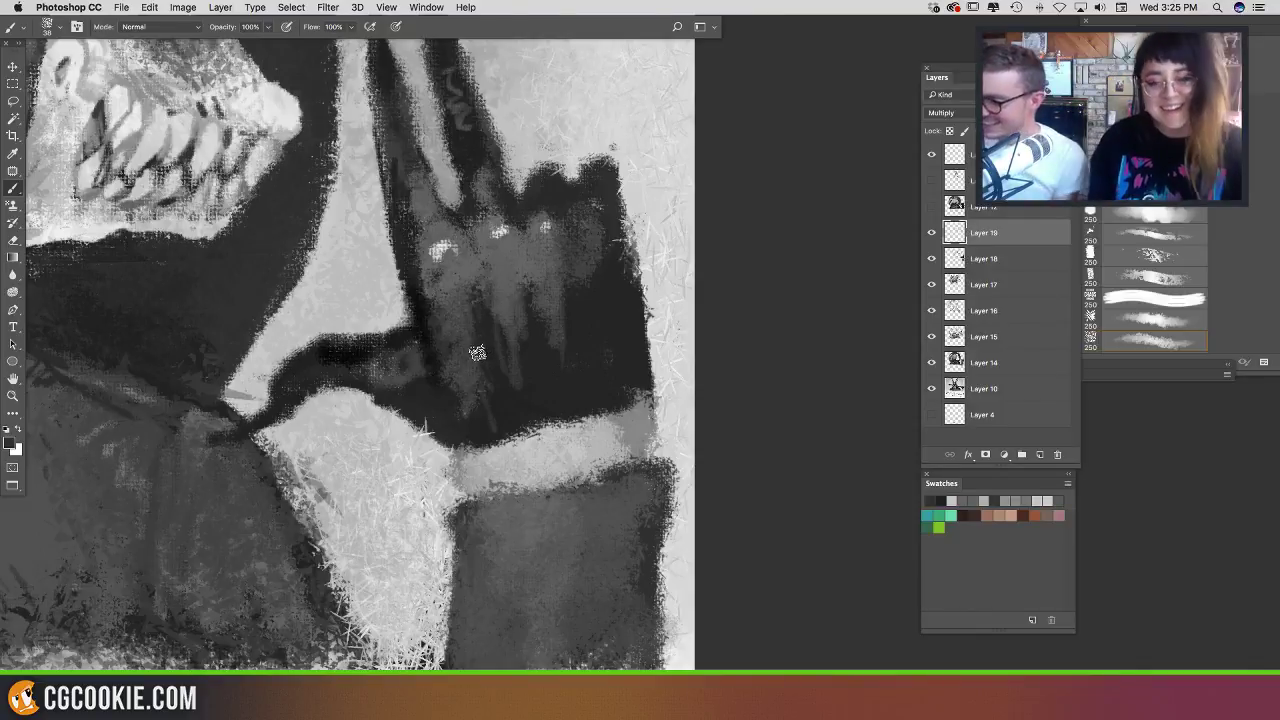
left_click_drag(422, 422, 465, 427)
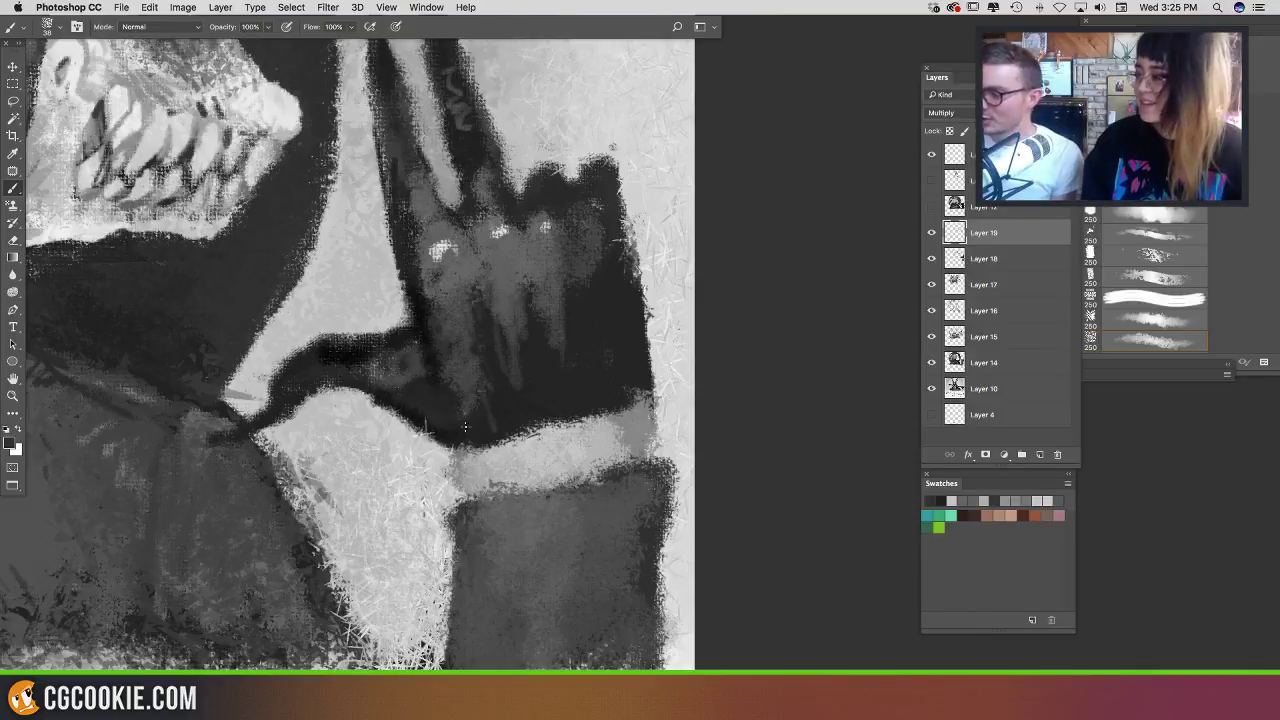
Step: Darken the back of the hand with a 148 px textured brush, and outline the cuff's inner edge with a thin dark brush
left_click_drag(455, 298, 479, 313)
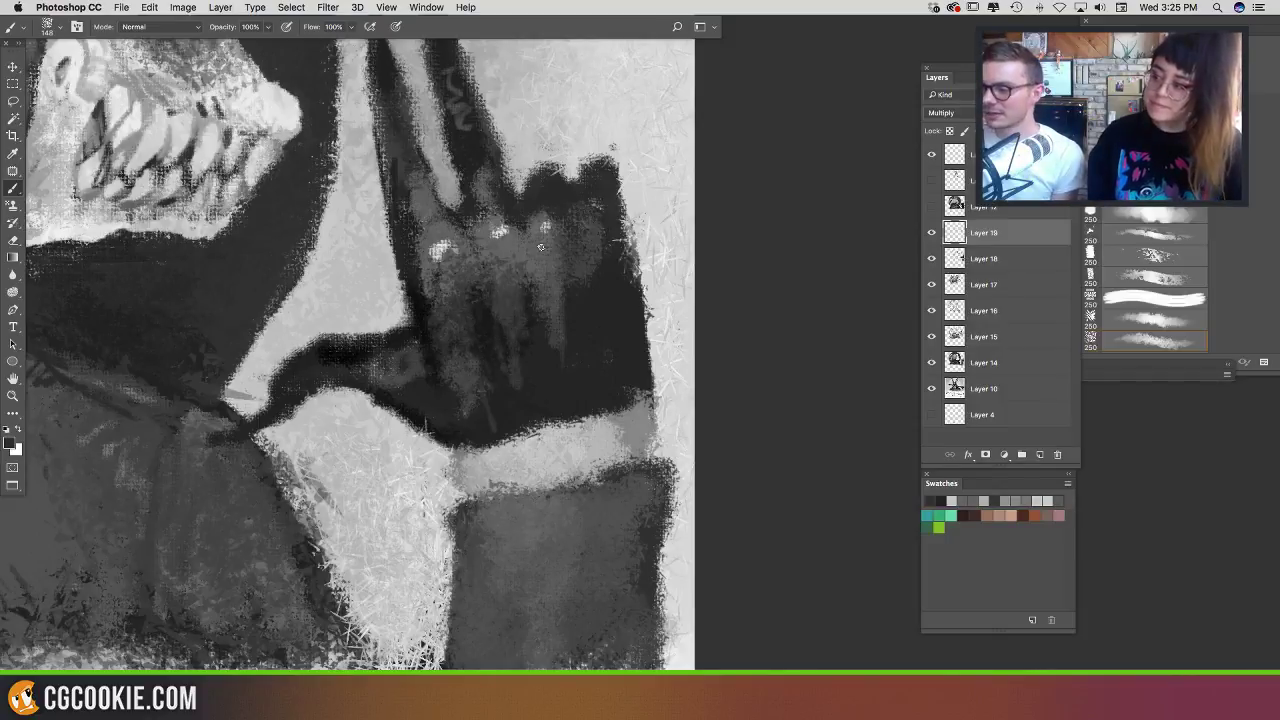
left_click_drag(477, 385, 424, 404)
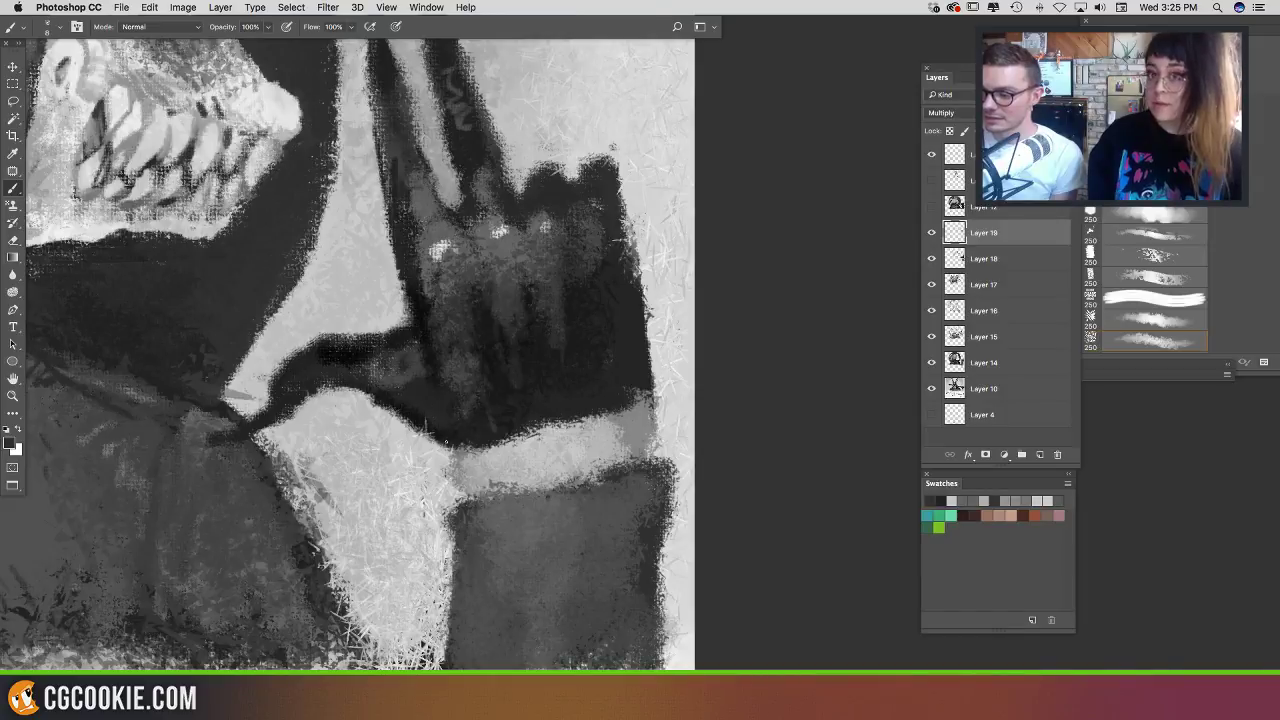
left_click_drag(450, 478, 457, 446)
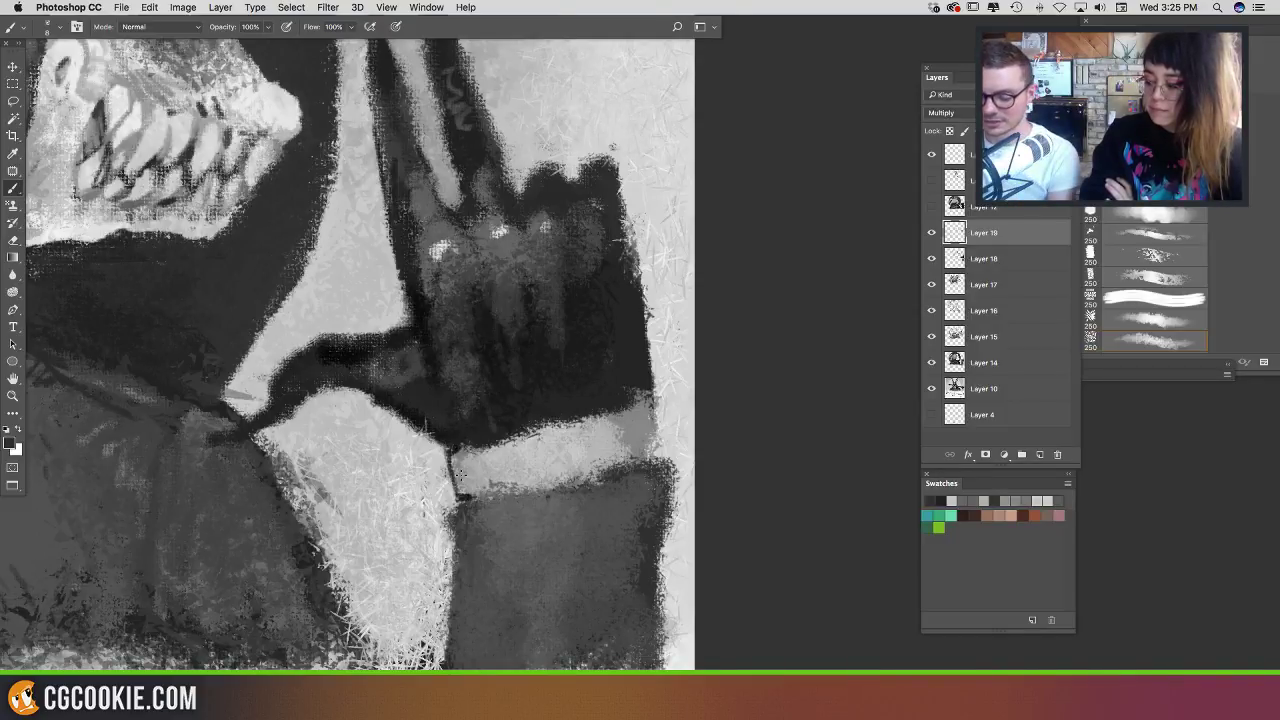
Step: Shade the inner side of the forearm sleeve and the jacket's shoulder and lower edge with a 54 px brush in dark gray
key("super+minus")
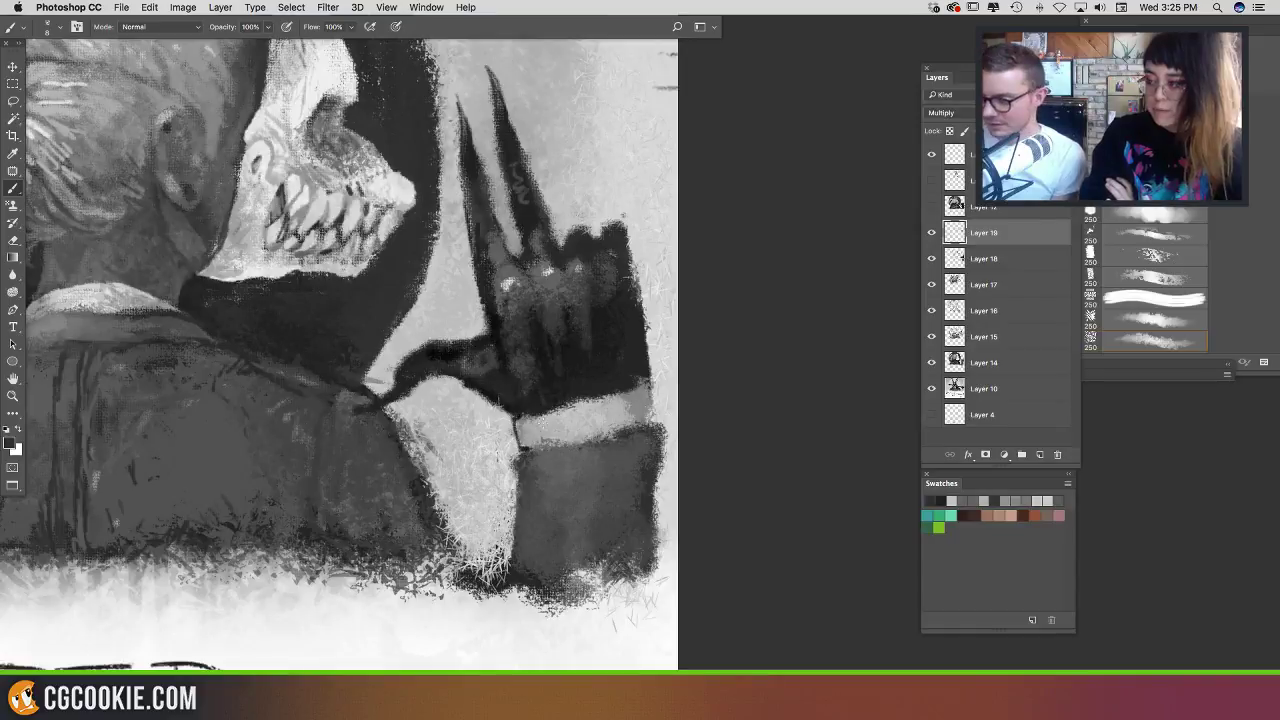
mouse_move(541, 421)
left_mouse_down()
mouse_move(552, 422)
mouse_move(528, 467)
mouse_move(531, 544)
mouse_move(529, 518)
left_mouse_up()
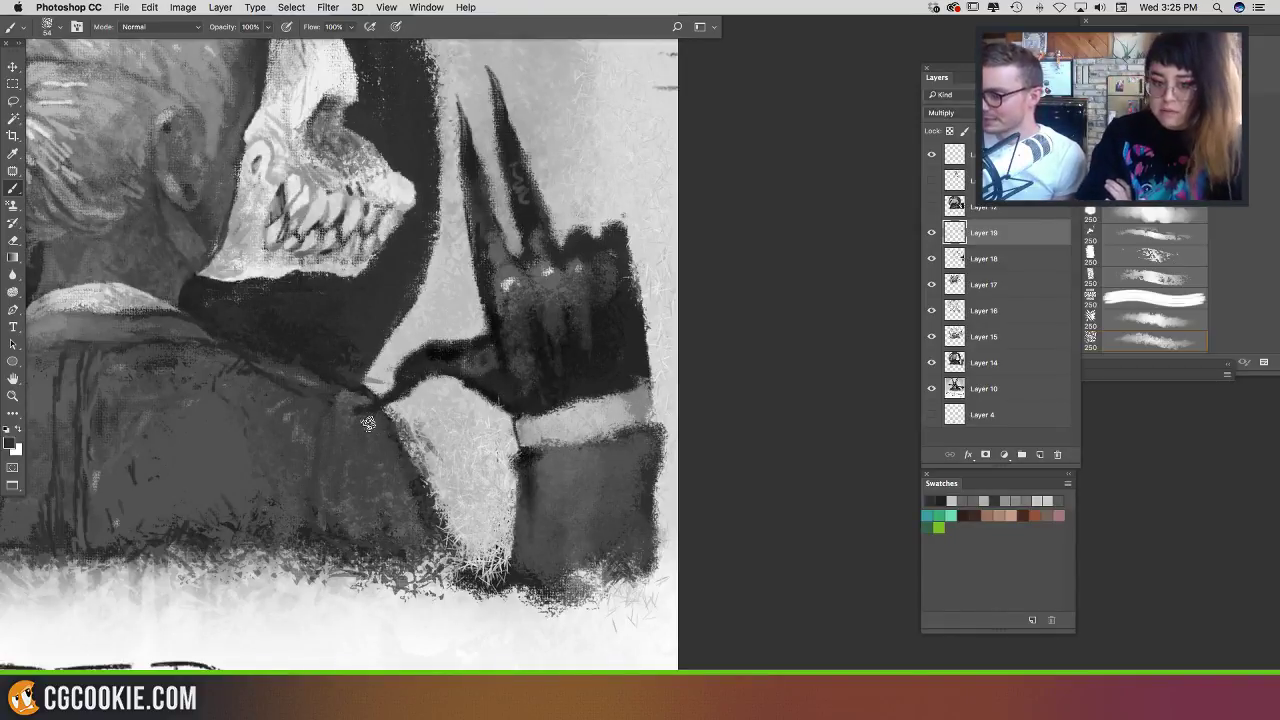
mouse_move(368, 423)
left_mouse_down()
mouse_move(447, 553)
mouse_move(385, 552)
mouse_move(442, 555)
mouse_move(399, 463)
mouse_move(377, 527)
left_mouse_up()
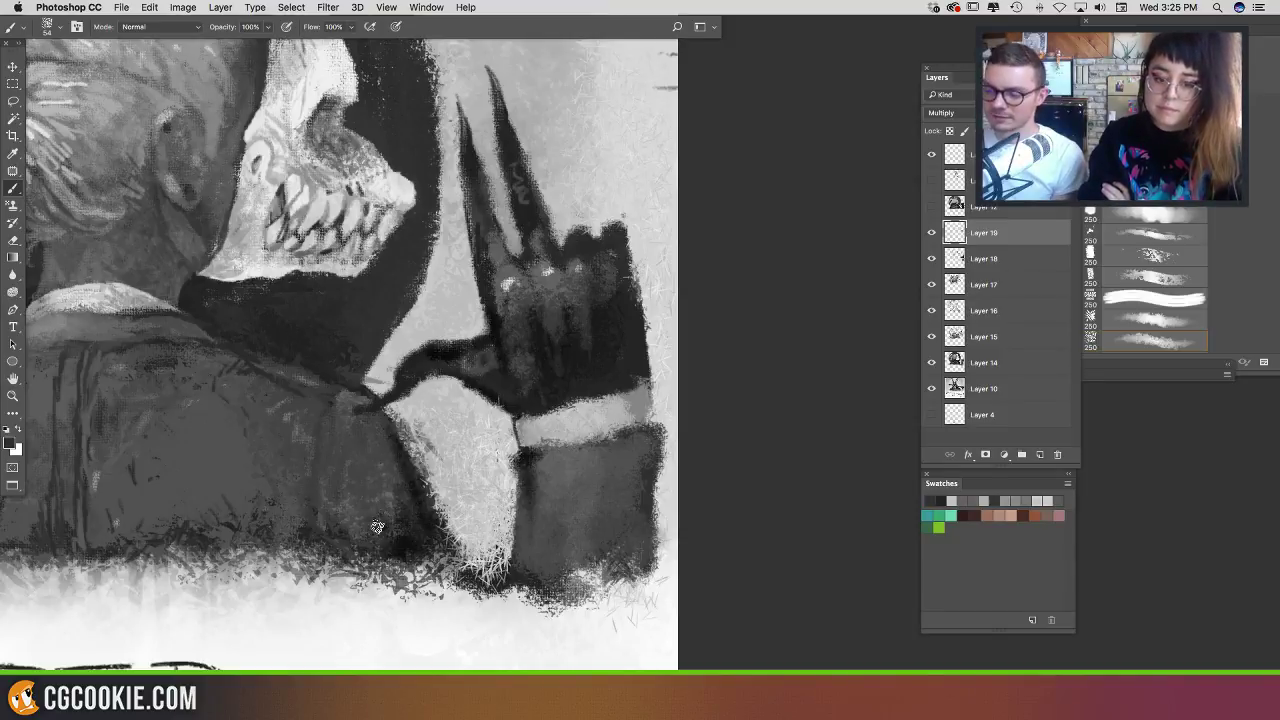
Step: Add a dark stroke to the jacket's lower back and darken the ear's contours with a 32 px brush in sampled grays
mouse_move(304, 545)
left_mouse_down()
mouse_move(299, 487)
mouse_move(294, 522)
left_mouse_up()
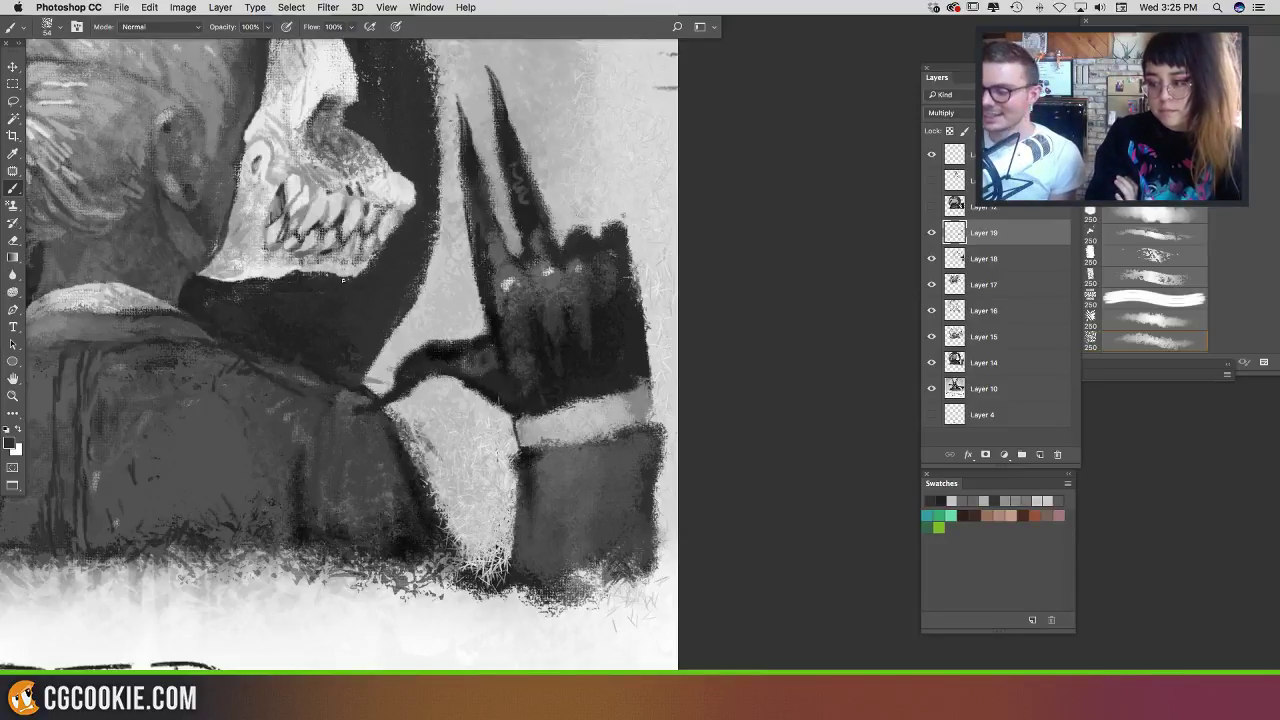
left_click_drag(257, 390, 604, 498)
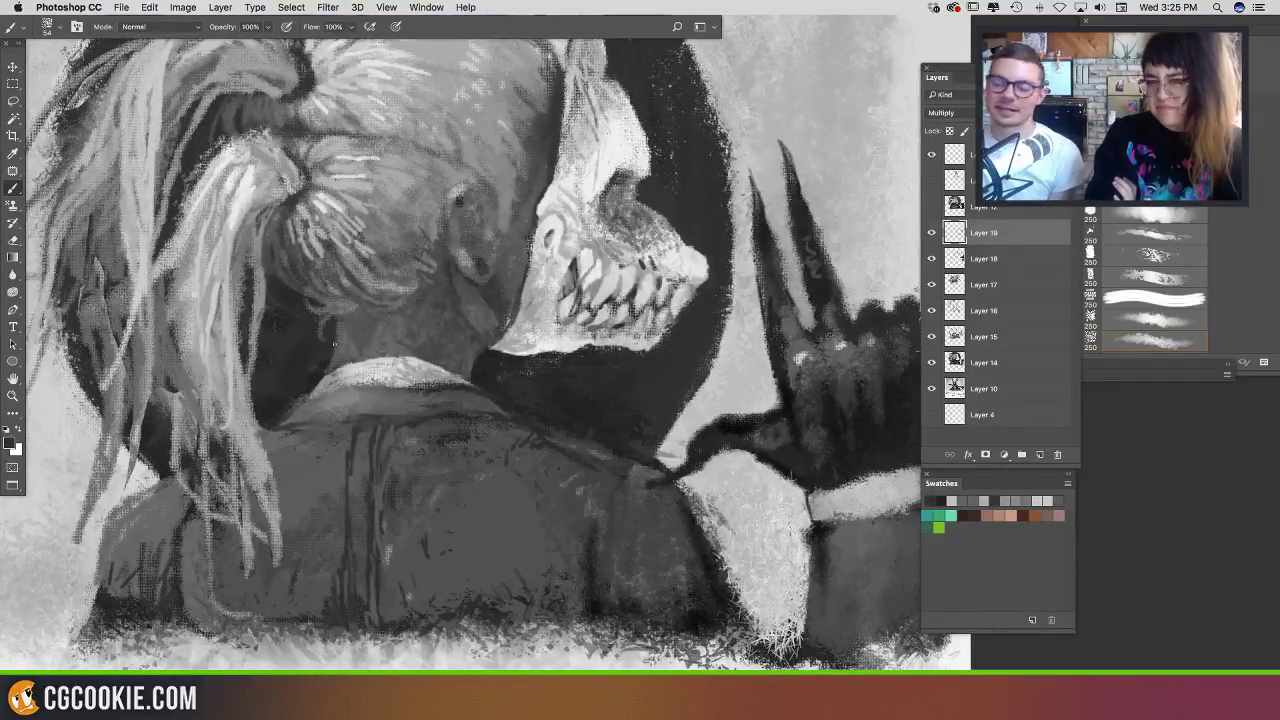
left_click_drag(357, 355, 335, 355, "ctrl+alt")
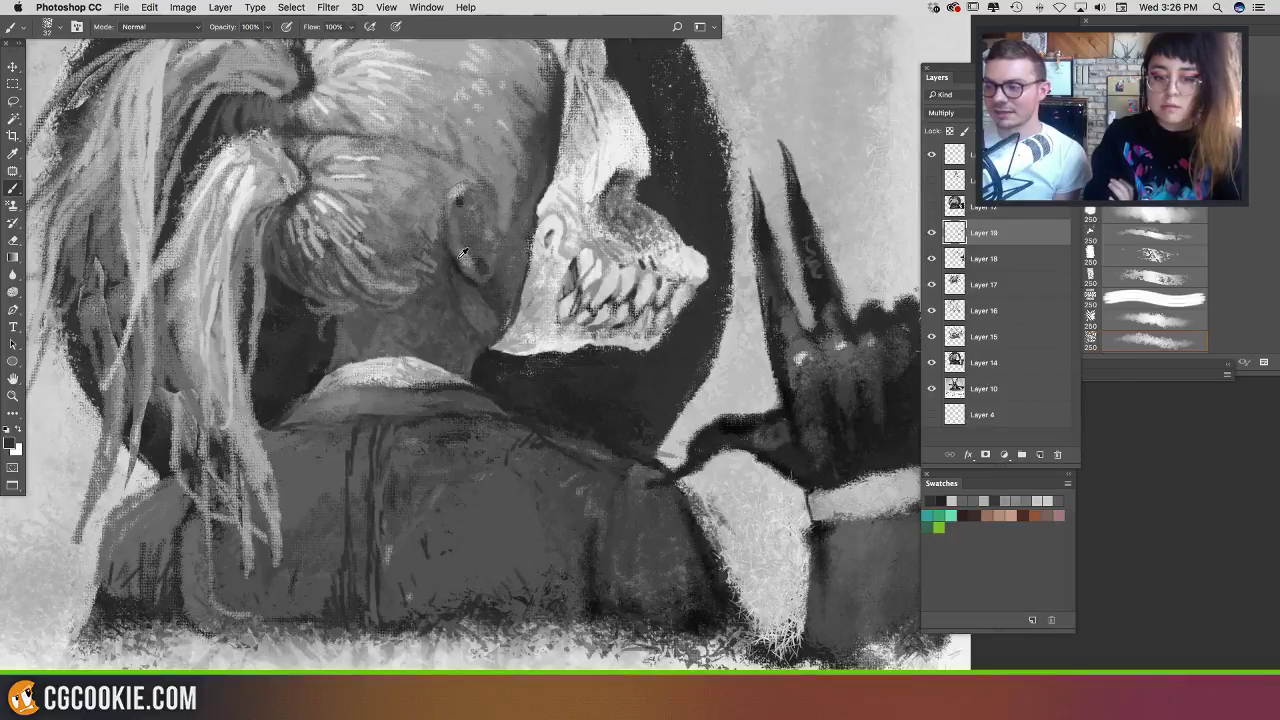
left_click(459, 260, "alt")
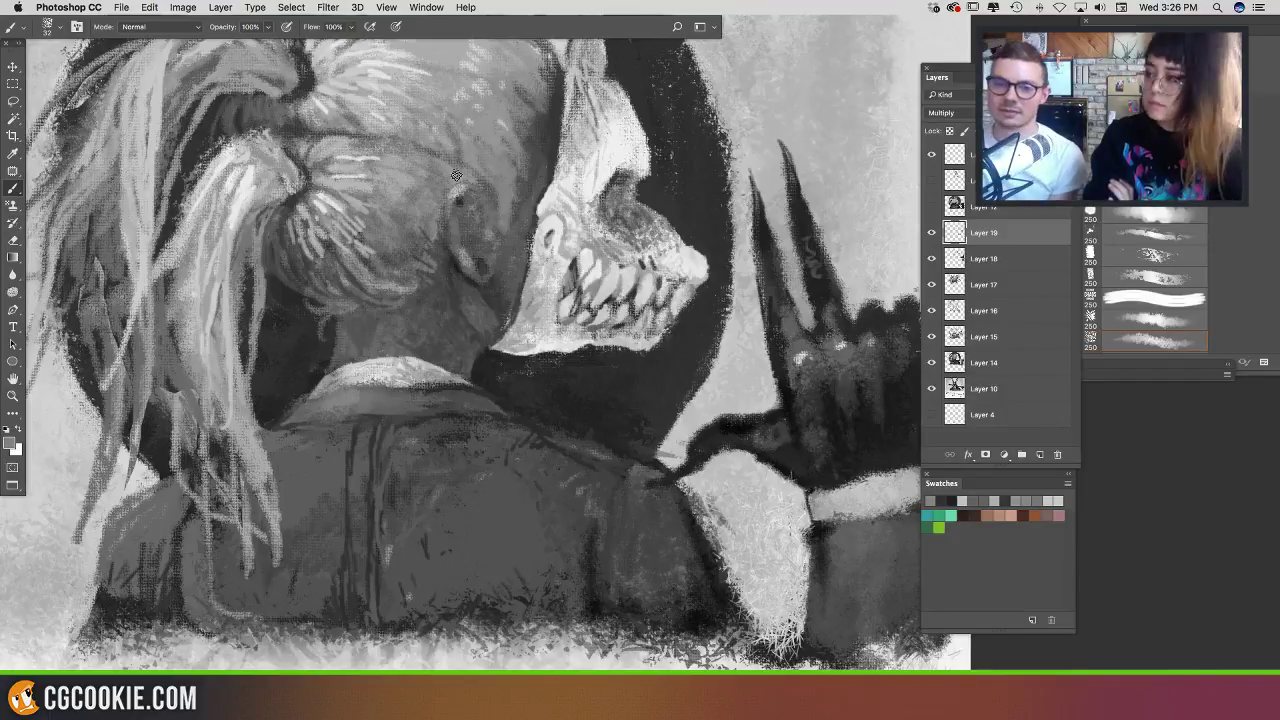
left_click(333, 319, "alt")
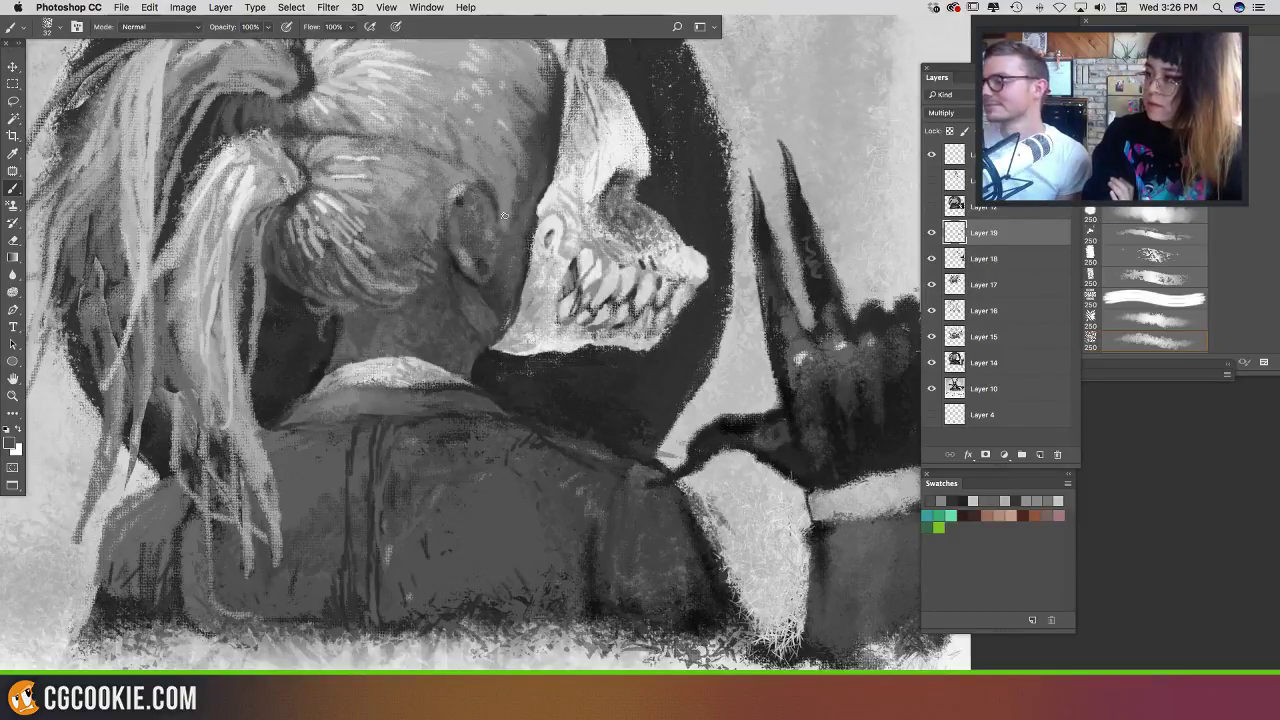
Step: Shade the jacket's shoulder and upper back with dark gray, using a large textured brush of over 300 px
mouse_move(560, 390)
left_mouse_down()
mouse_move(574, 429)
mouse_move(589, 429)
left_mouse_up()
mouse_move(590, 508)
left_mouse_down()
mouse_move(643, 506)
mouse_move(597, 531)
mouse_move(655, 553)
mouse_move(572, 481)
mouse_move(667, 580)
mouse_move(492, 502)
left_mouse_up()
left_click(620, 530)
key("alt+super+z")
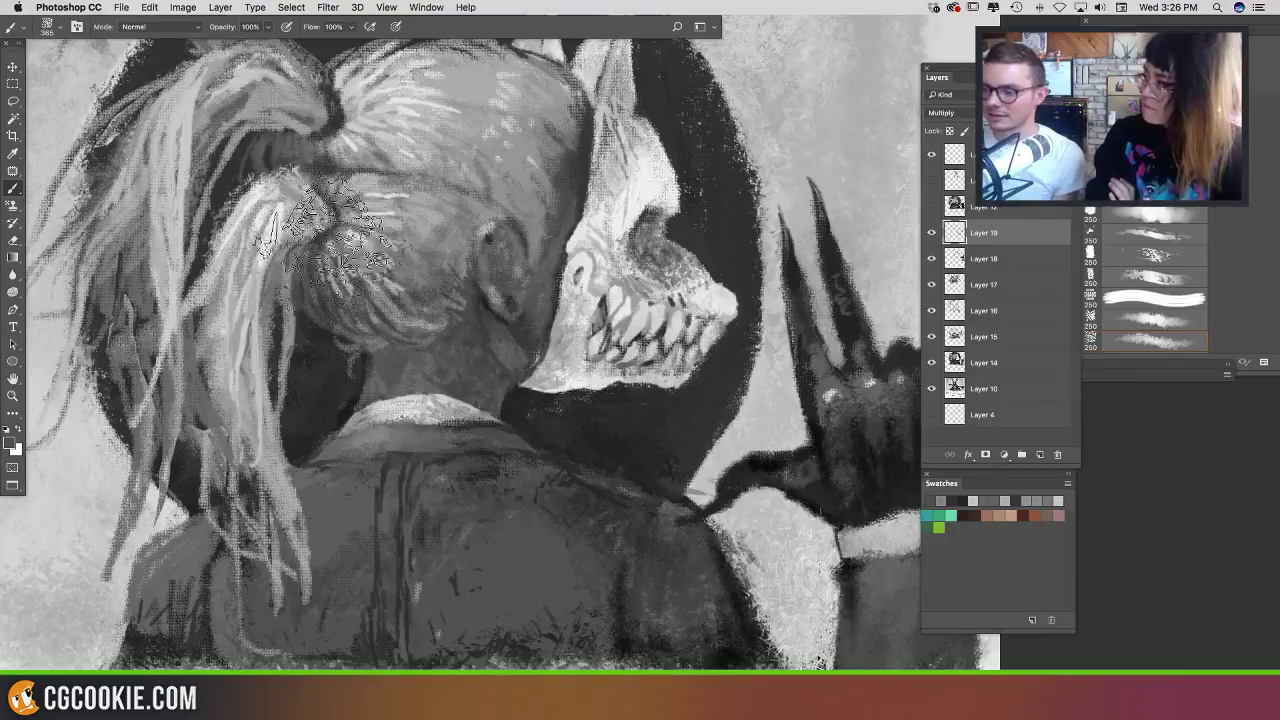
left_click_drag(340, 258, 373, 325)
left_click_drag(318, 482, 350, 598)
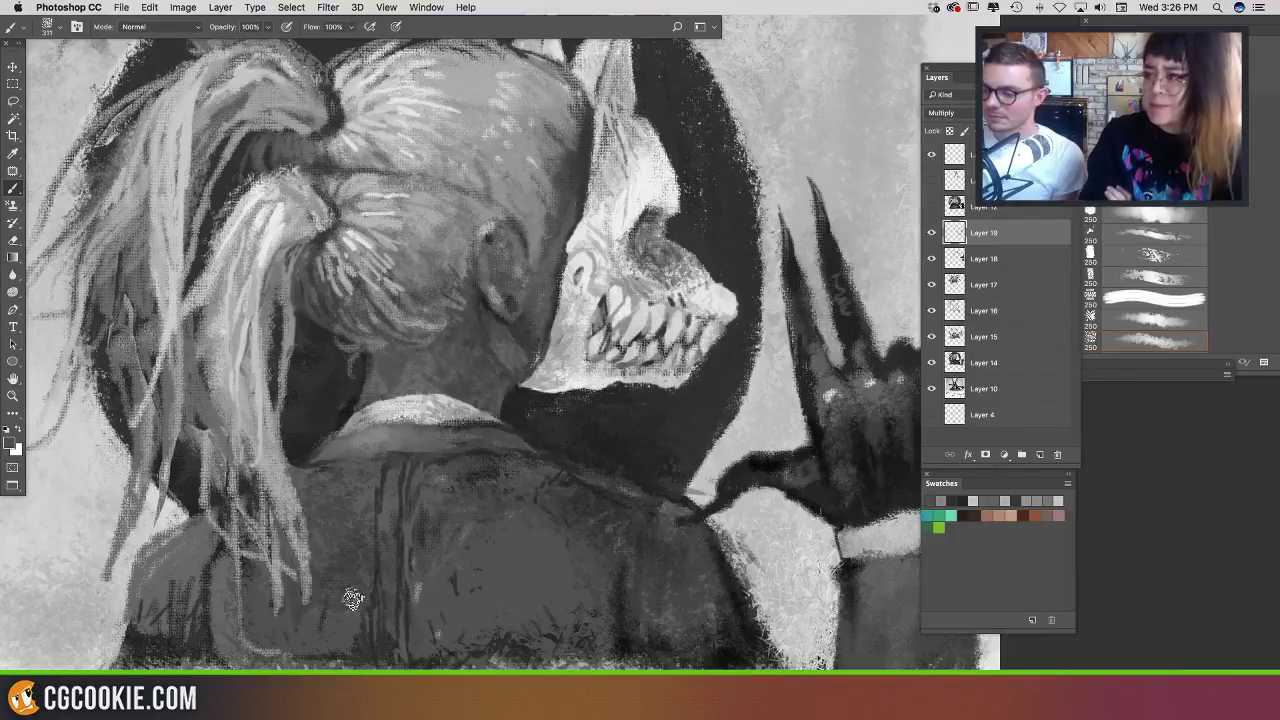
key("super+z")
mouse_move(335, 507)
left_mouse_down()
mouse_move(281, 514)
mouse_move(317, 566)
left_mouse_up()
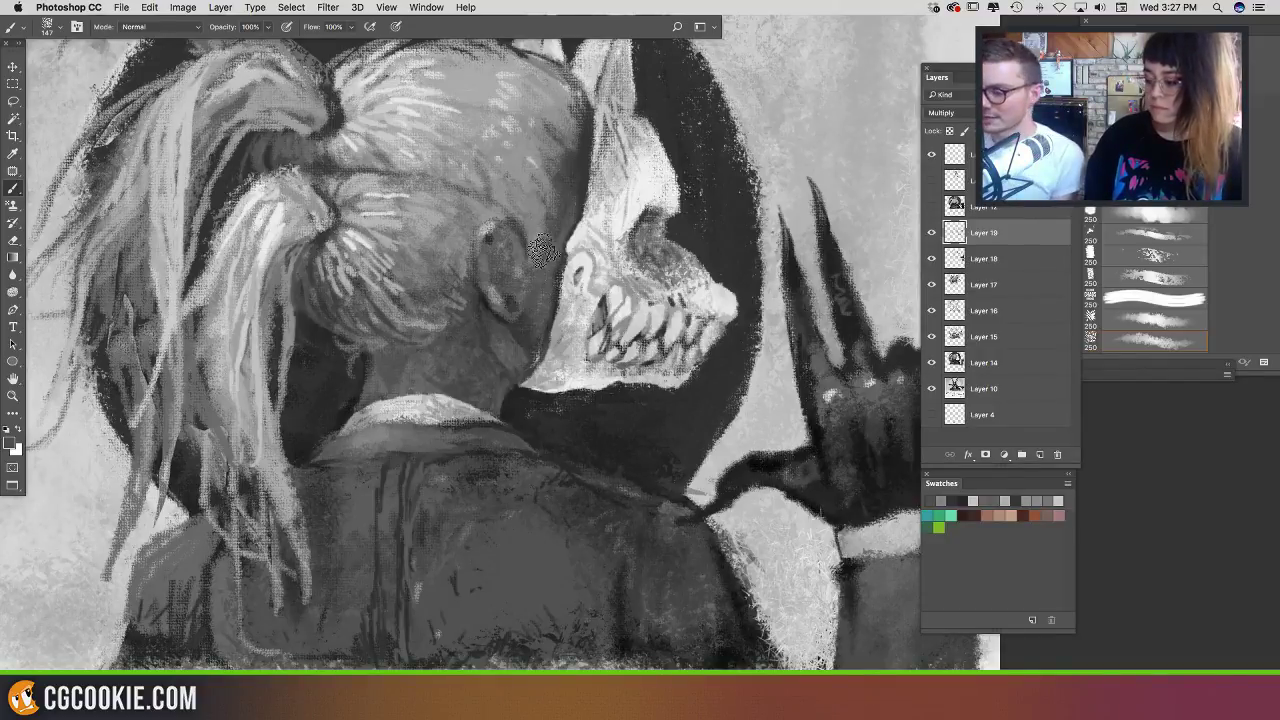
Step: Darken the inner edge of the upper ponytail's strands with a 34 px brush in a dark gray sampled from the painting
mouse_move(442, 352)
left_mouse_down()
mouse_move(430, 340)
mouse_move(460, 350)
mouse_move(441, 362)
left_mouse_up()
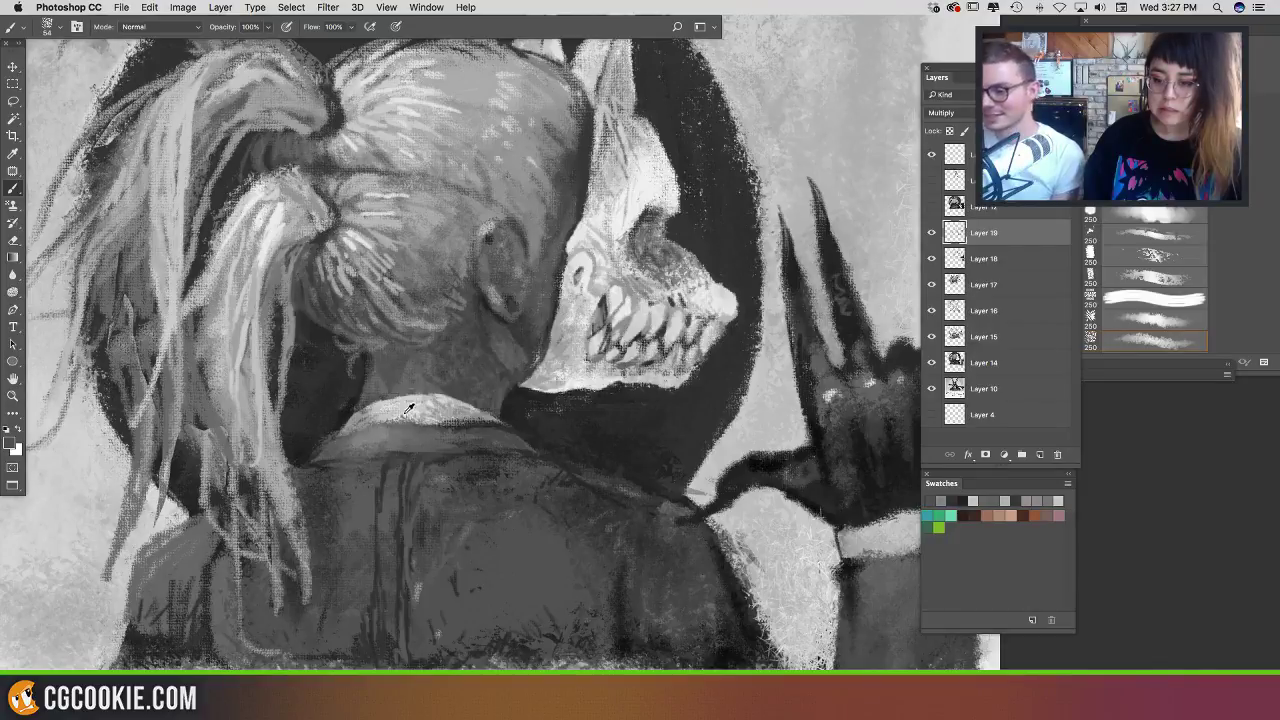
left_click(414, 406, "alt")
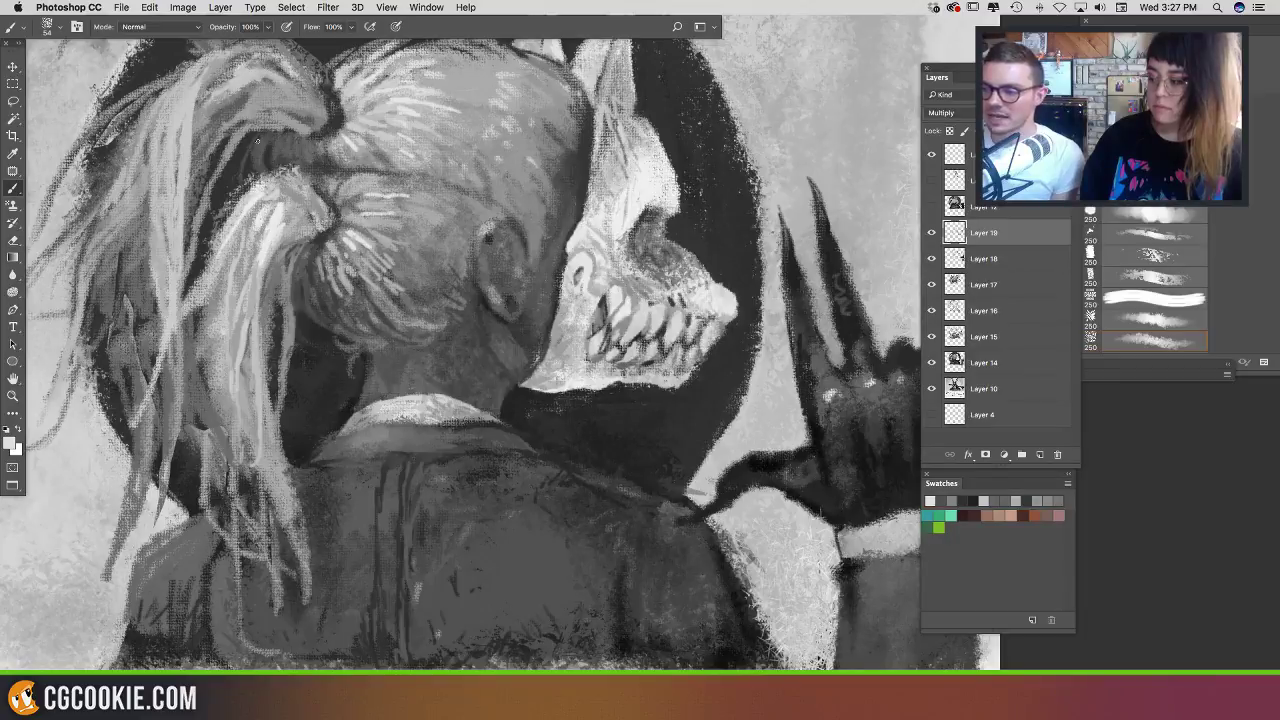
left_click_drag(345, 151, 330, 151)
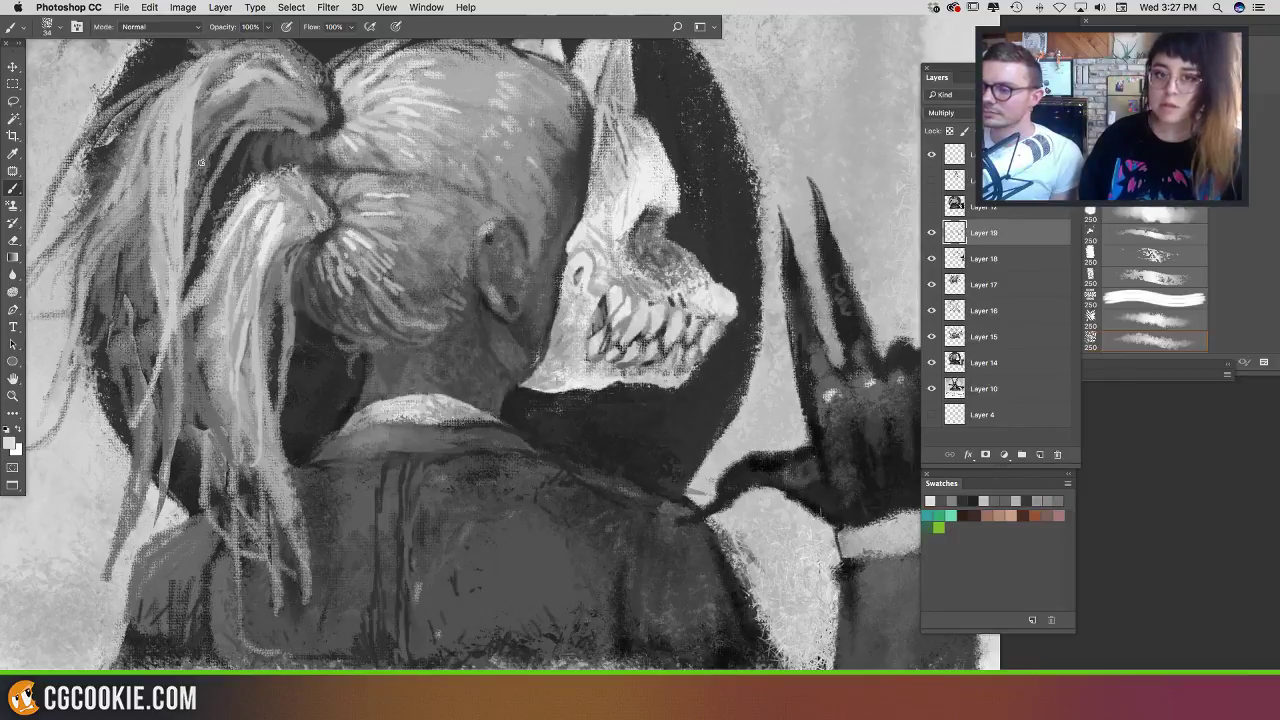
left_click(203, 103, "alt")
left_click_drag(204, 92, 191, 190)
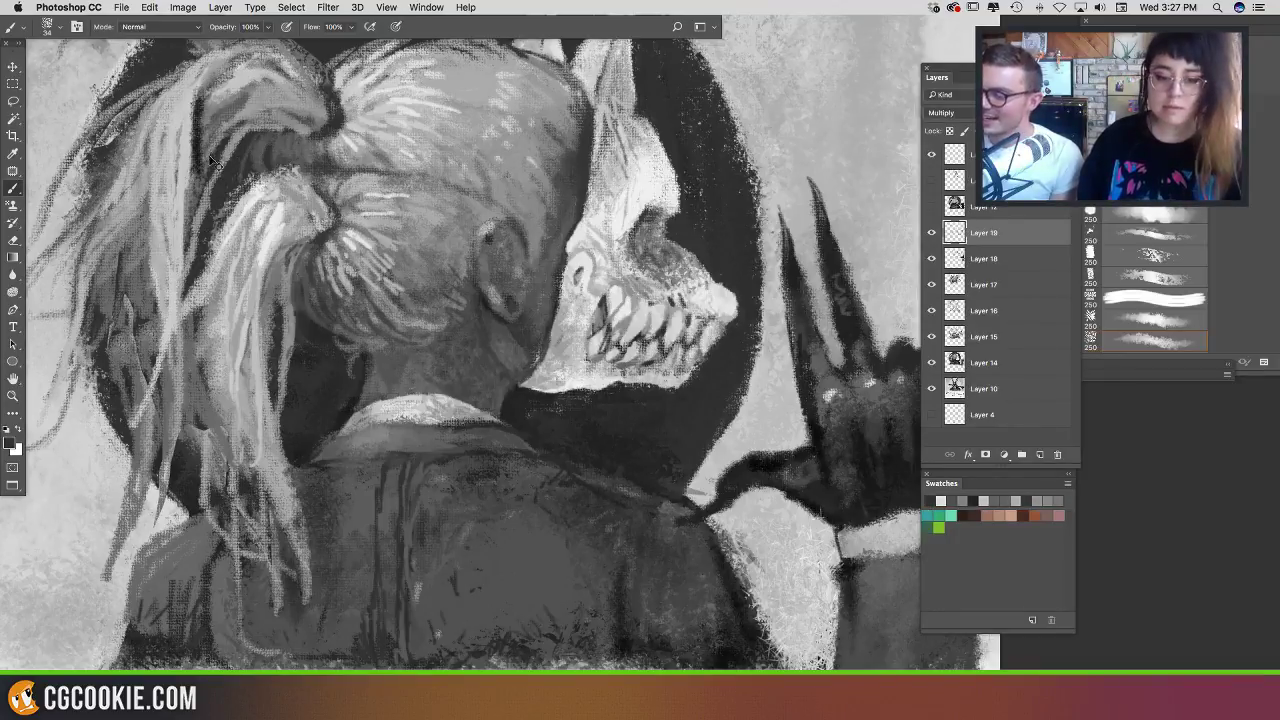
key("alt+super+z")
key("alt+super+z")
left_click_drag(203, 110, 196, 189)
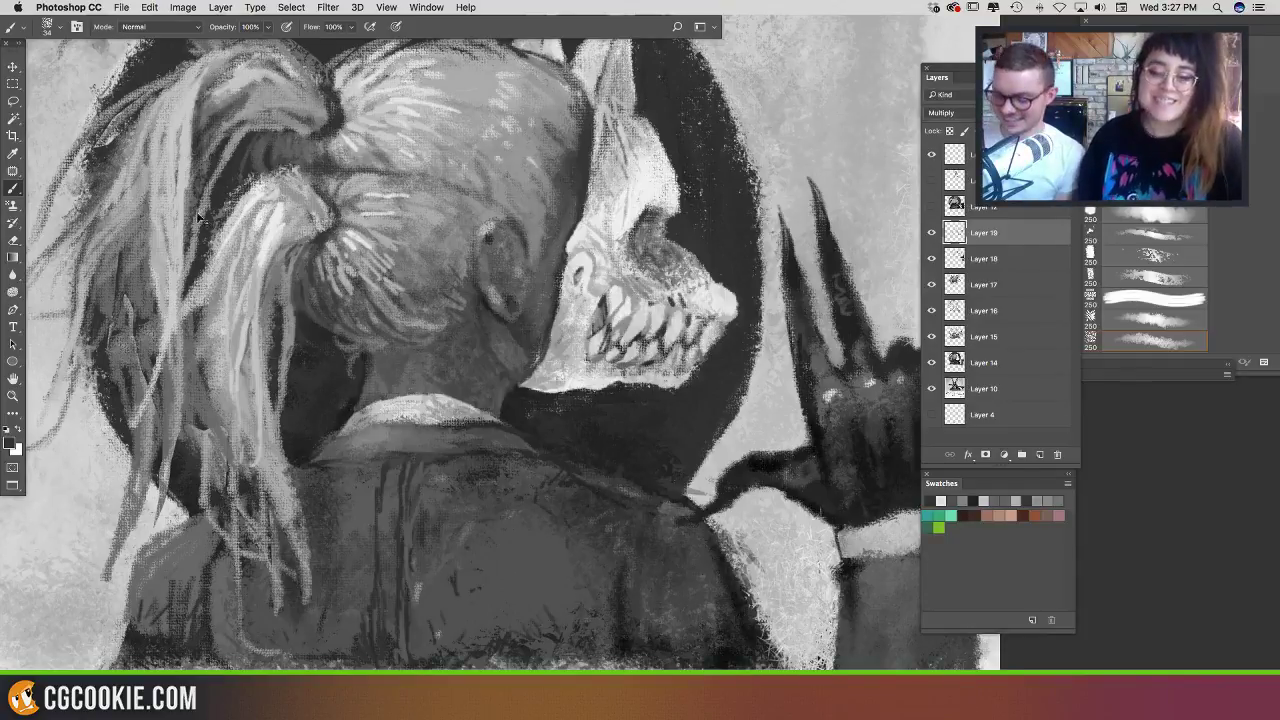
Step: Shade the hanging strands of both ponytails and the hair below the lower tie with a sampled dark gray
key("super+minus")
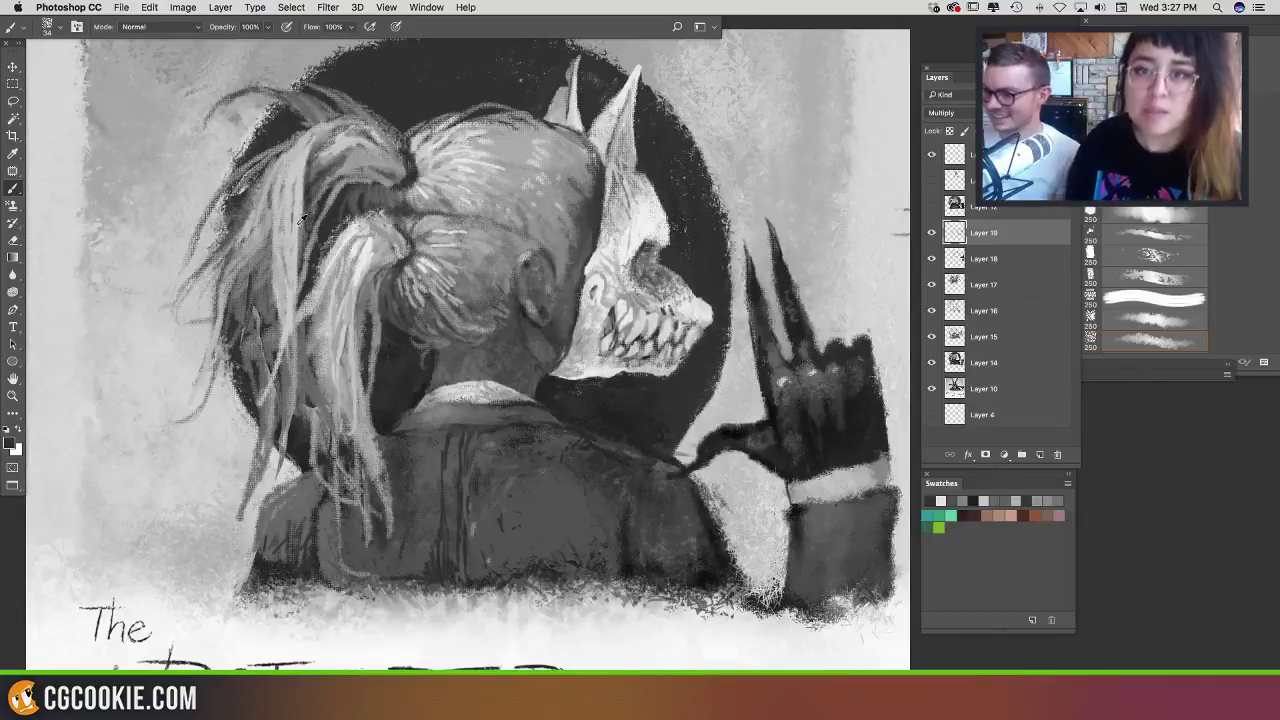
left_click(308, 195, "alt")
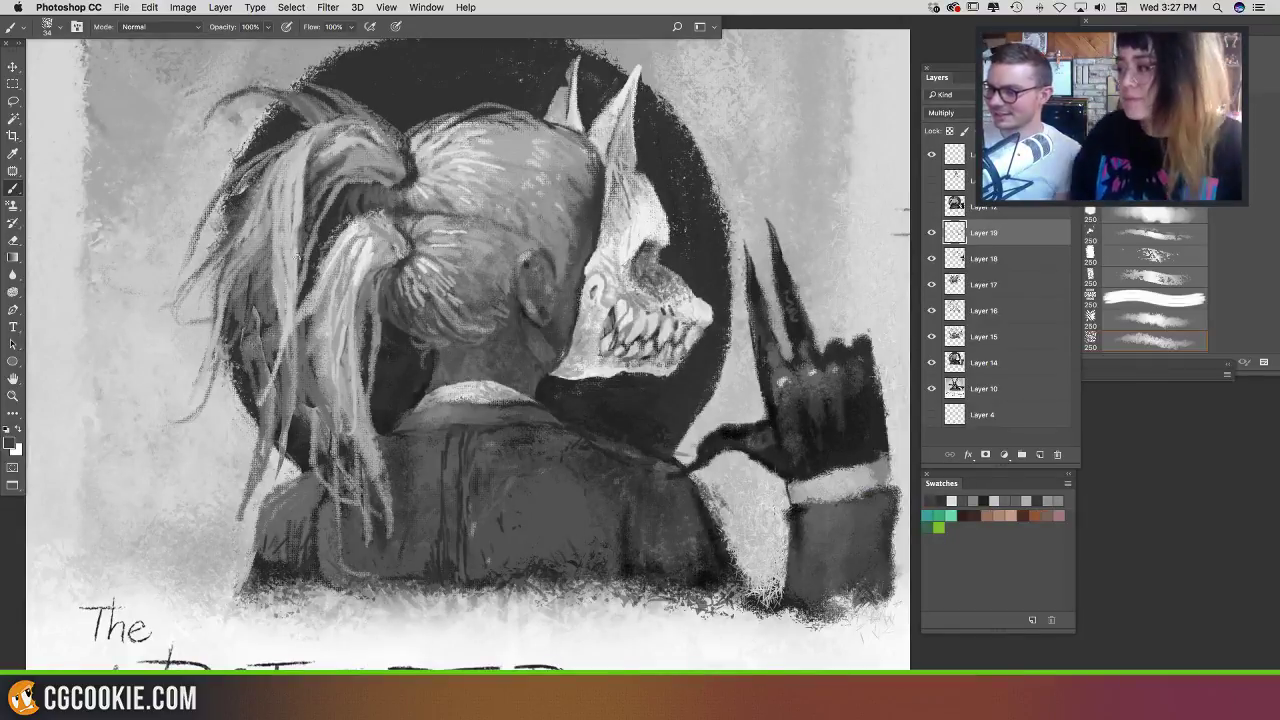
left_click_drag(304, 311, 279, 400)
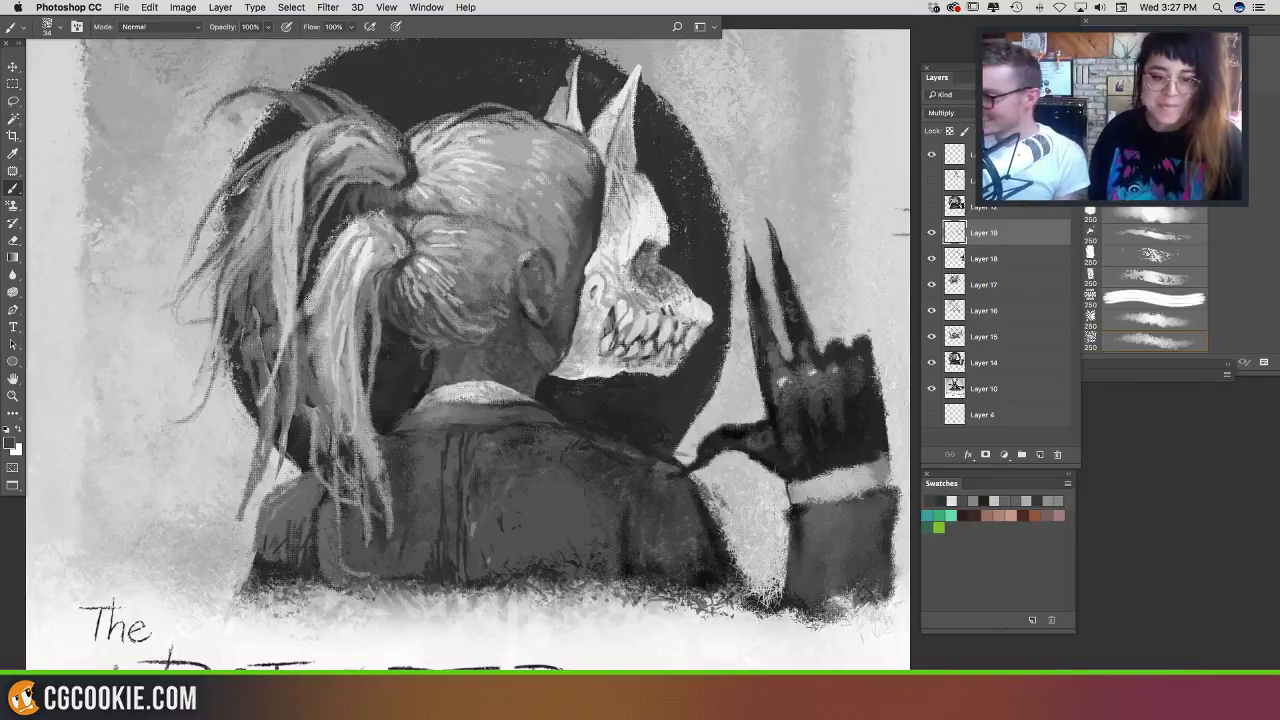
mouse_move(370, 270)
left_mouse_down()
mouse_move(358, 306)
mouse_move(396, 257)
mouse_move(362, 254)
mouse_move(396, 251)
mouse_move(382, 295)
mouse_move(434, 331)
mouse_move(420, 301)
left_mouse_up()
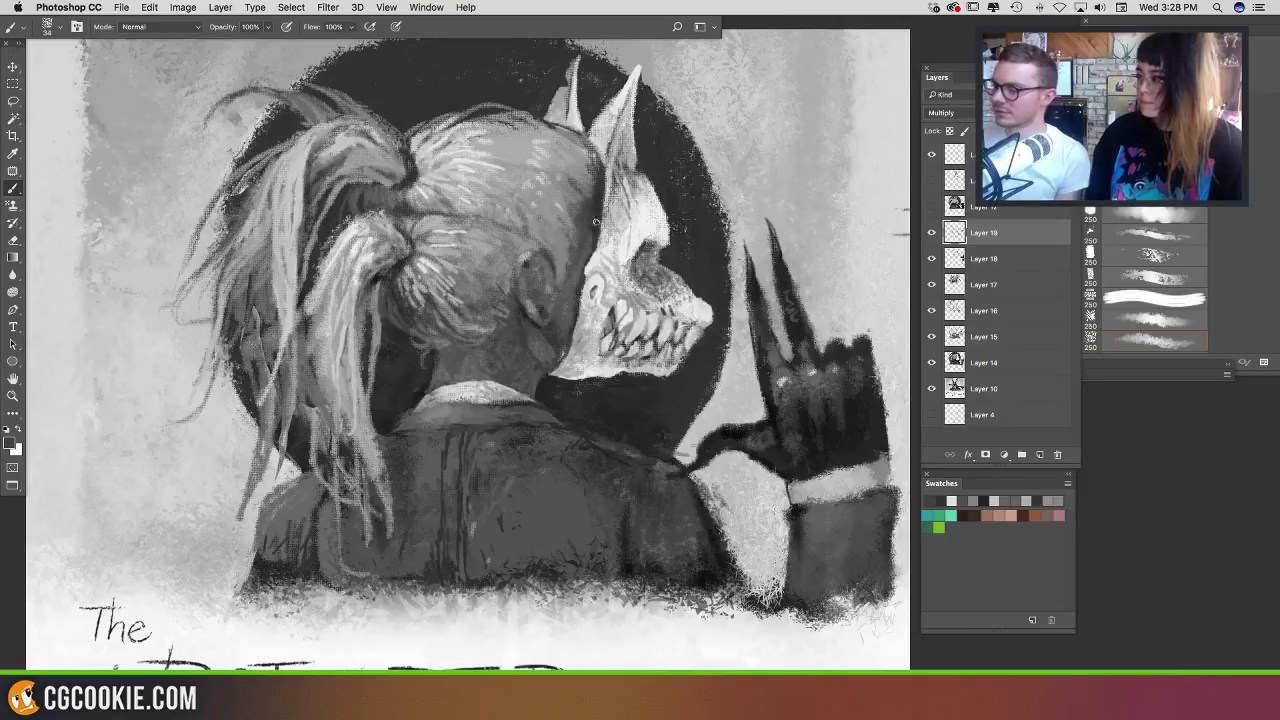
Step: Sample a mid gray at the head's edge and texture the jacket's back and shoulder with it, using a brush enlarged to 753 px
left_click(583, 180, "alt")
left_click_drag(593, 213, 592, 252)
key("alt+super+z")
key("alt+super+z")
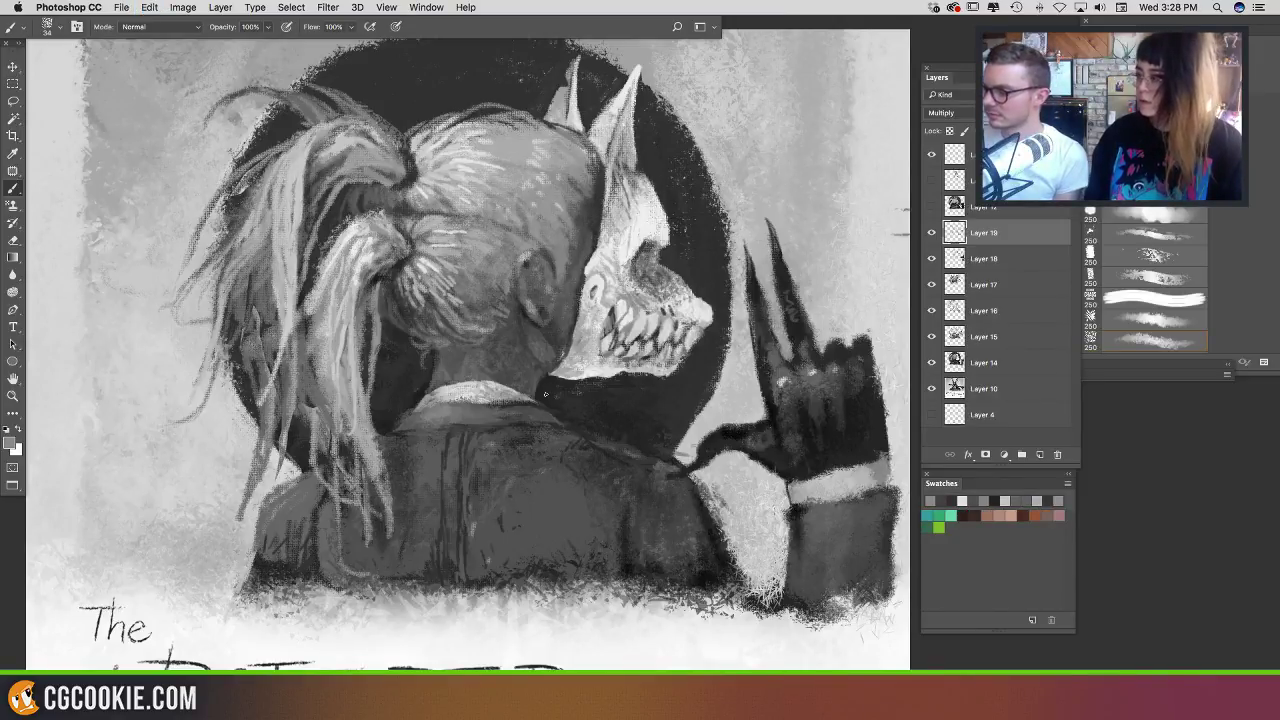
mouse_move(553, 386)
left_mouse_down()
mouse_move(620, 420)
mouse_move(586, 451)
left_mouse_up()
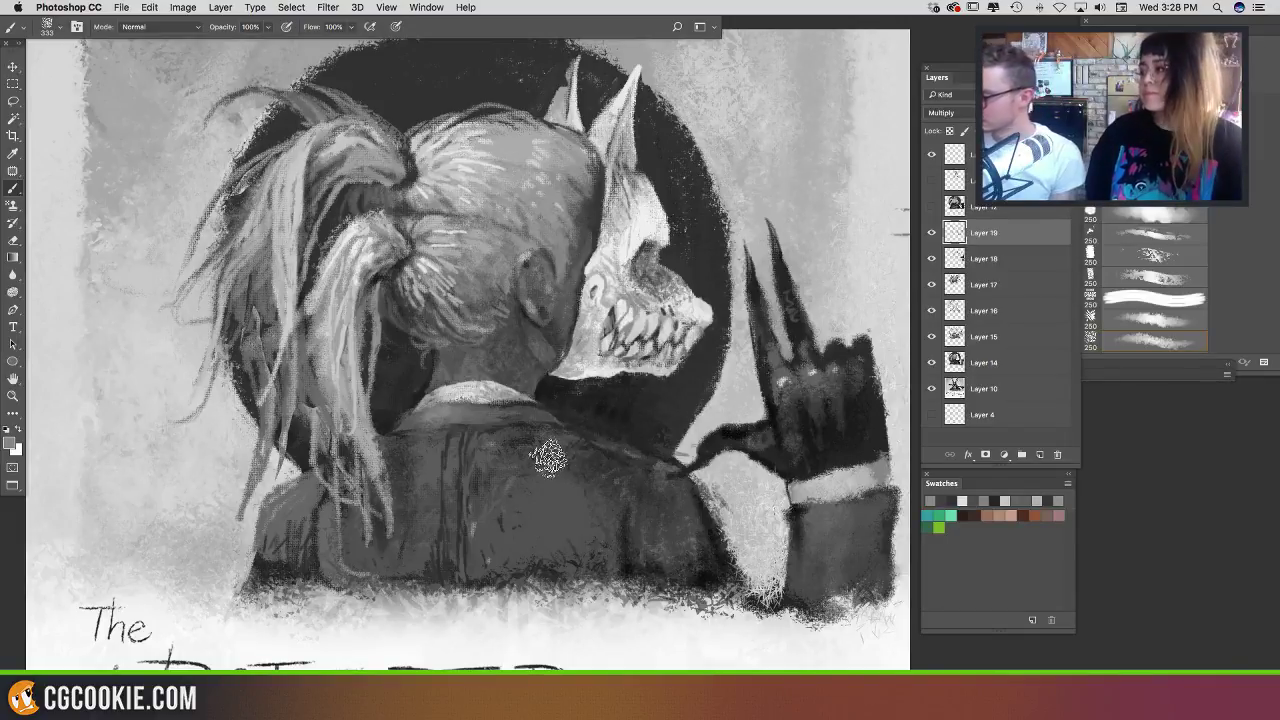
left_click_drag(464, 508, 506, 510)
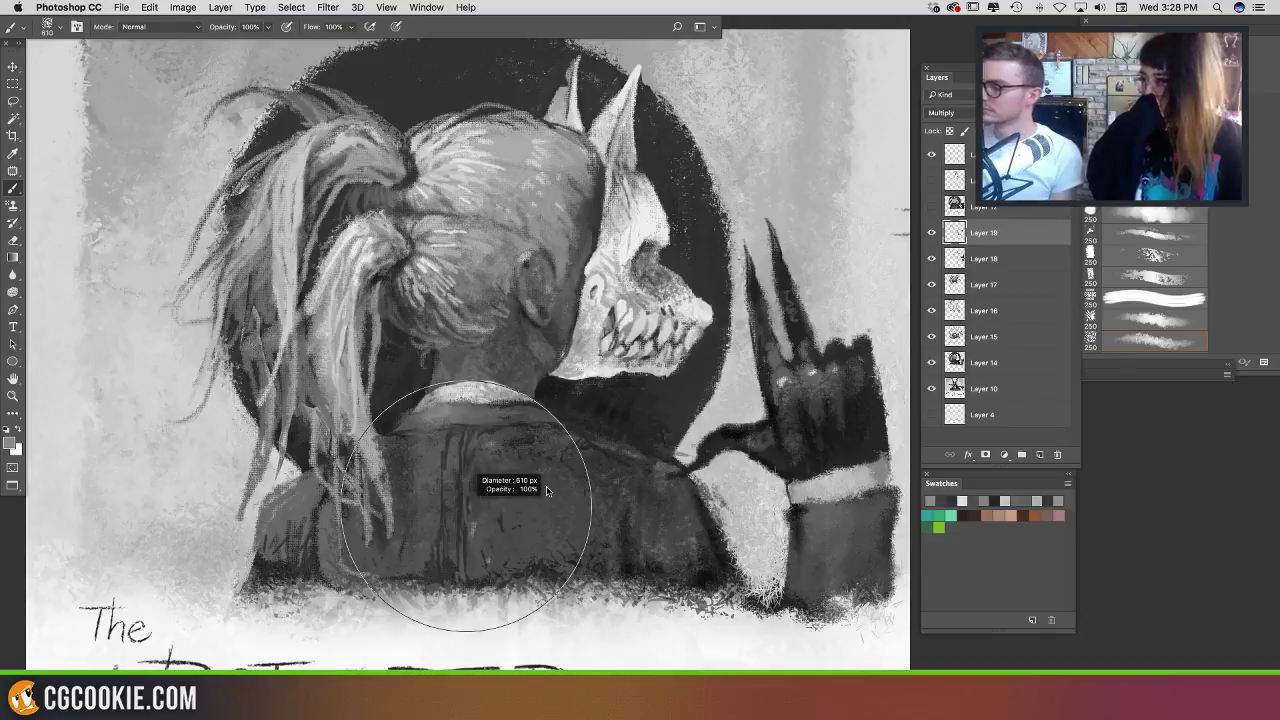
left_click_drag(443, 482, 638, 522)
key("super+z")
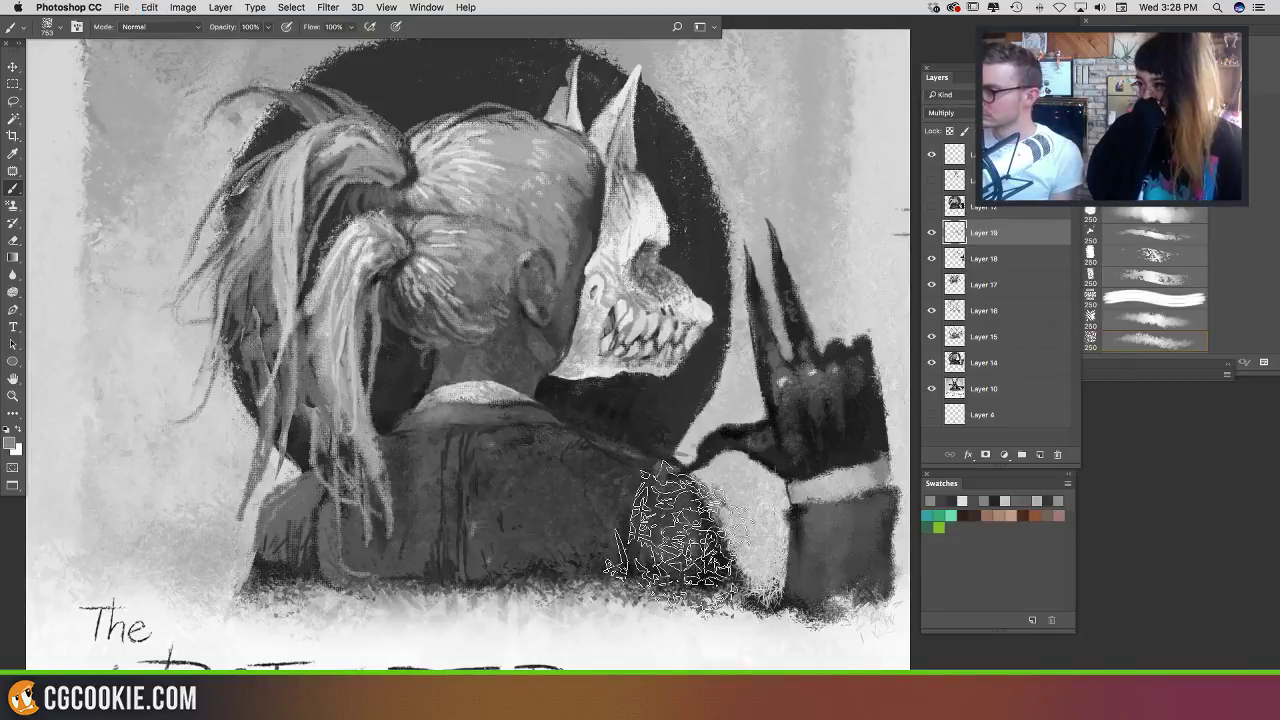
Step: Darken the skull mask's eye socket and the ear's contours with a 28 px brush in dark gray
mouse_move(645, 218)
left_mouse_down()
mouse_move(505, 205)
mouse_move(486, 181)
left_mouse_up()
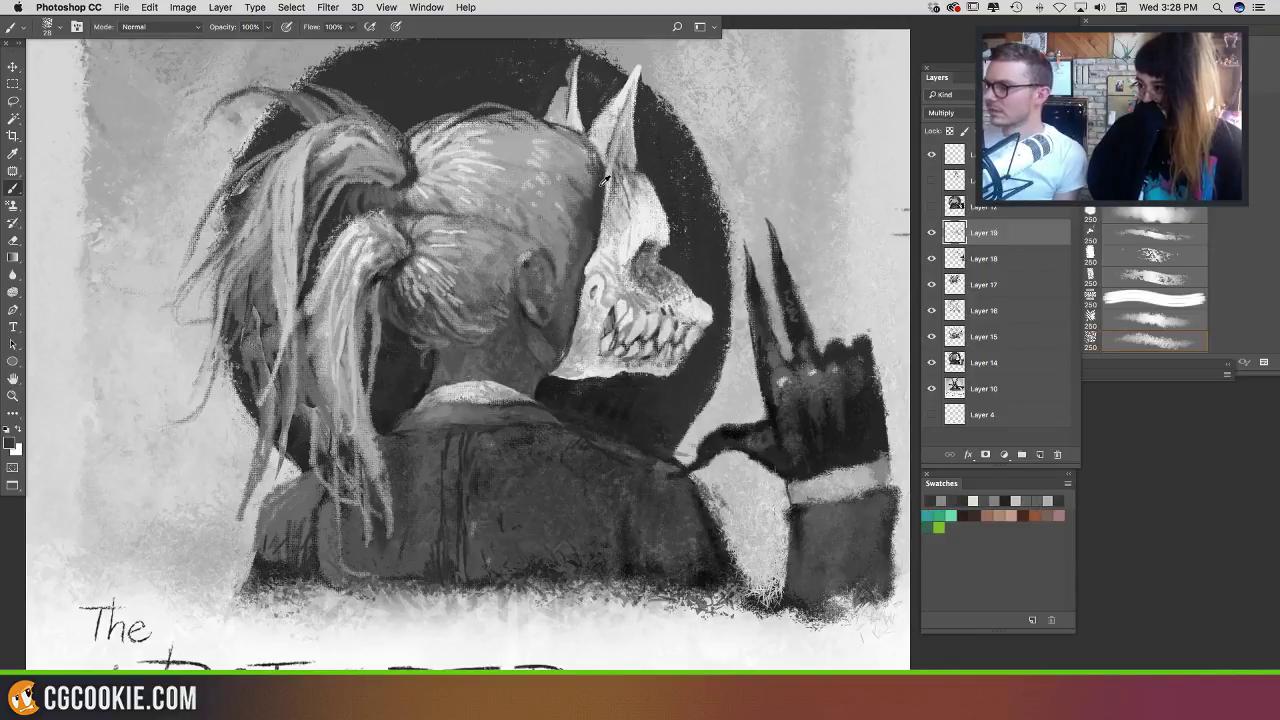
left_click_drag(600, 178, 574, 308)
key("super+z")
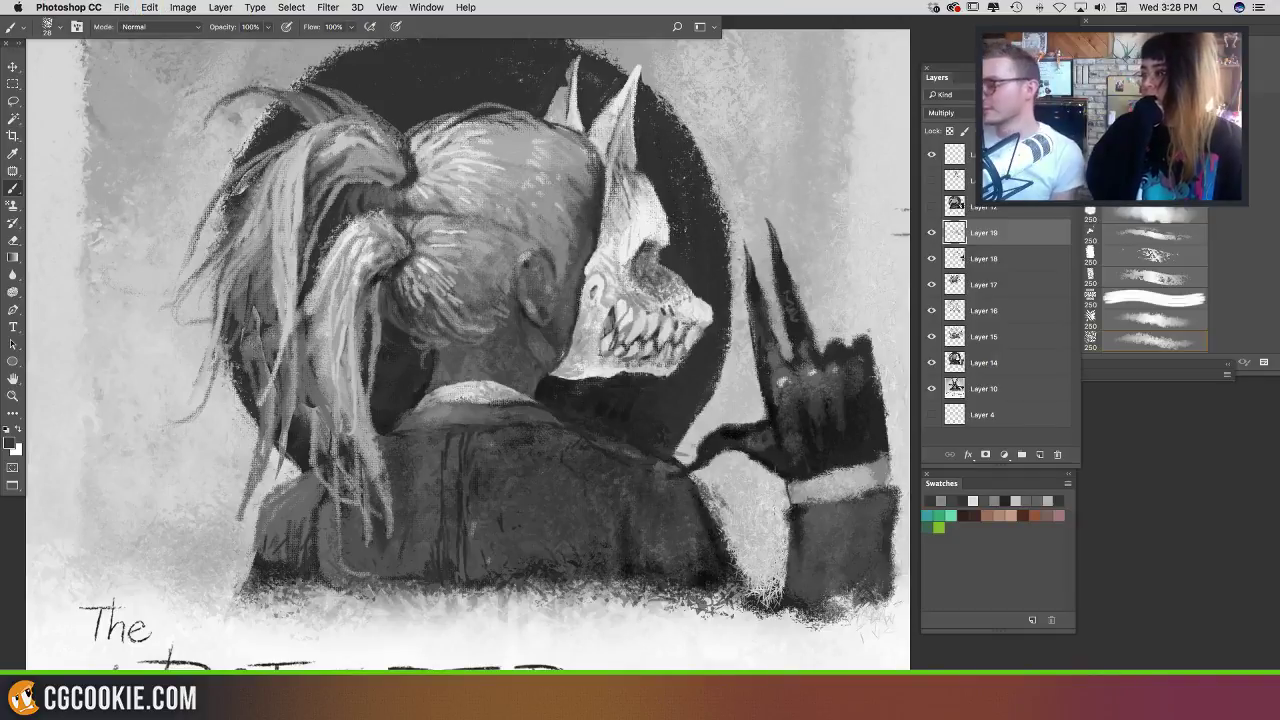
left_click_drag(636, 258, 646, 246)
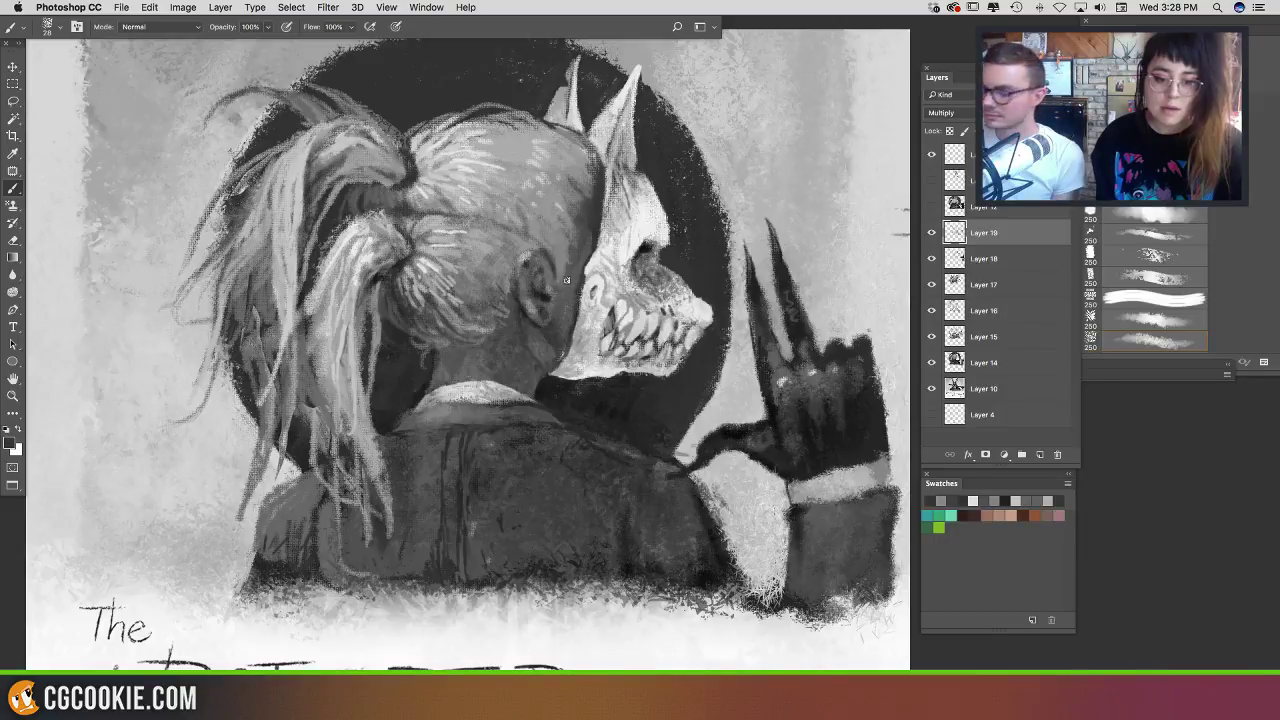
Step: Create a new Normal layer and redefine the back edge of the neck with a 28 px brush in a sampled gray
left_click(1040, 455)
left_click(440, 365, "alt")
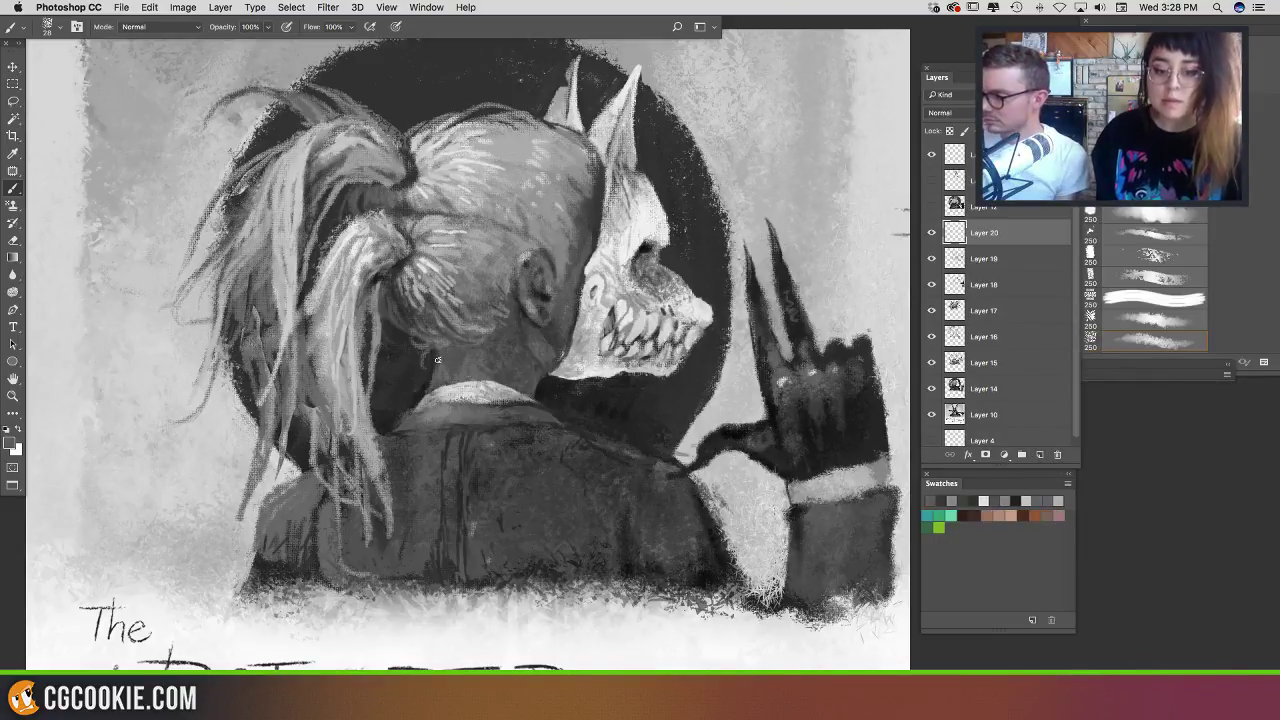
left_click_drag(437, 357, 424, 397)
key("super+z")
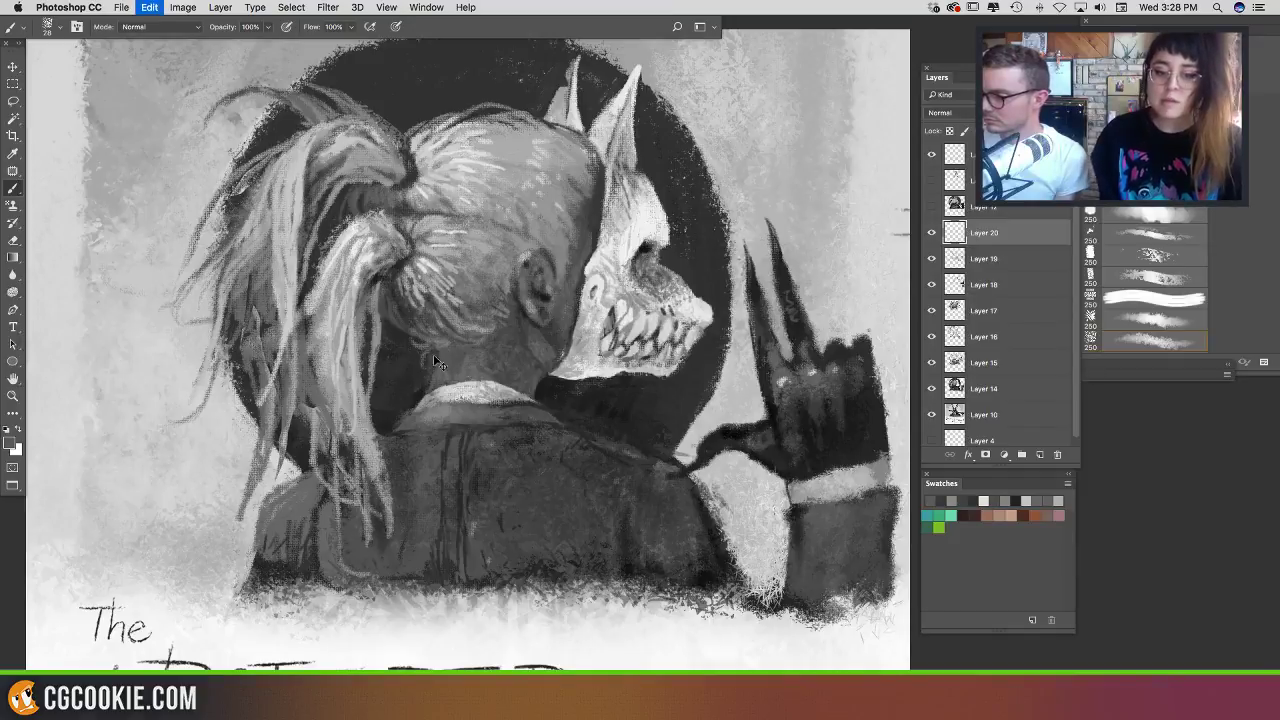
left_click_drag(433, 354, 423, 395)
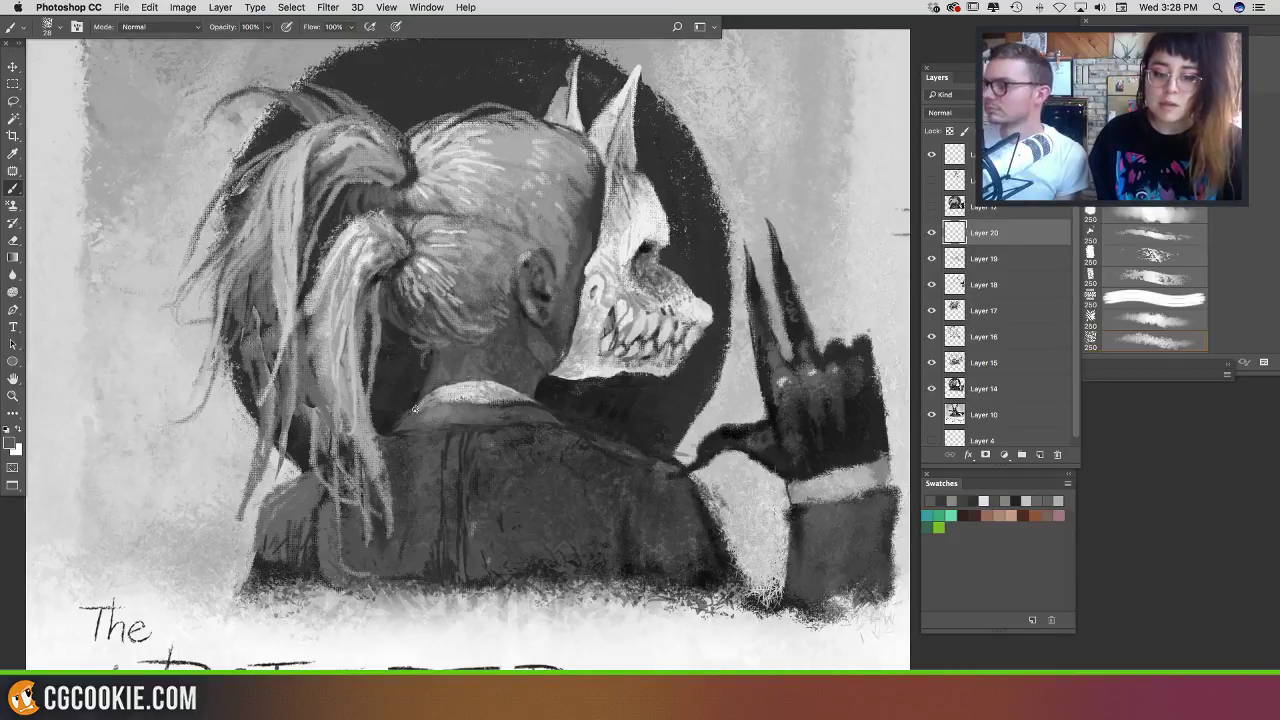
Step: Extend the shirt collar's edge in sampled light gray and lighten the jacket collar beneath it, varying the brush size
left_click(453, 378, "alt")
left_click(447, 387, "alt")
left_click_drag(455, 381, 413, 407)
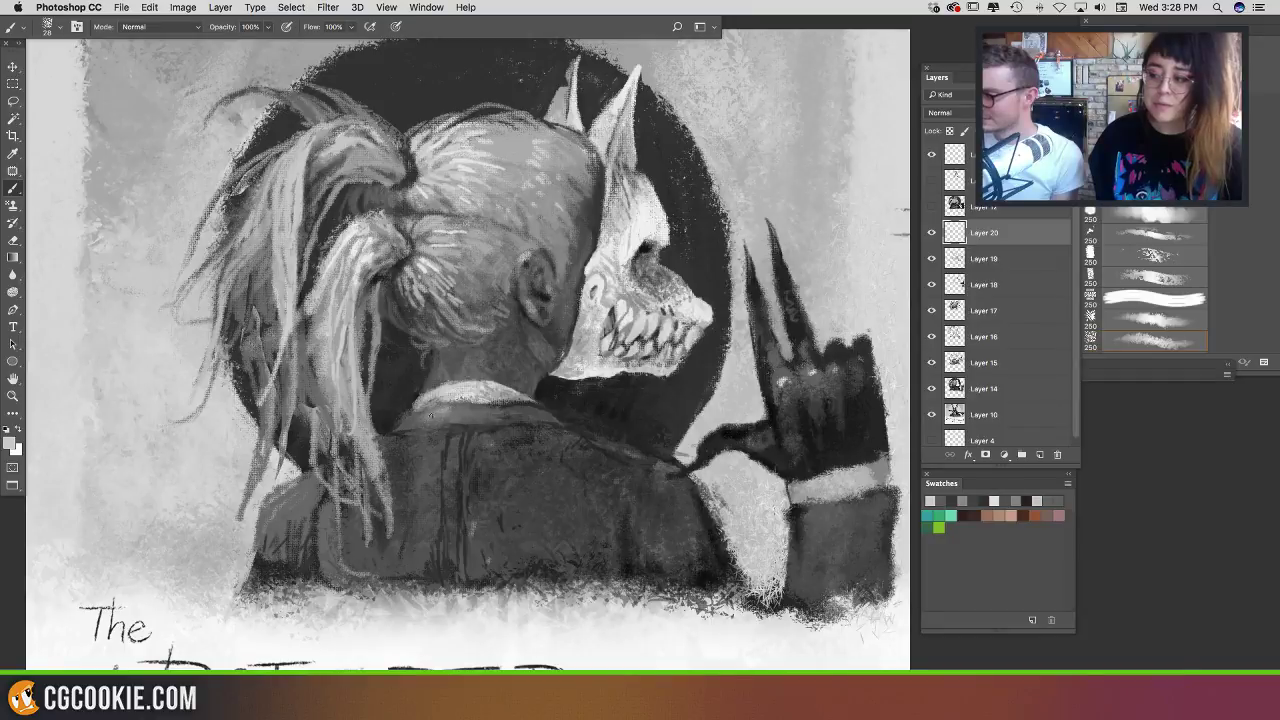
mouse_move(470, 432)
left_mouse_down()
mouse_move(462, 460)
mouse_move(466, 447)
left_mouse_up()
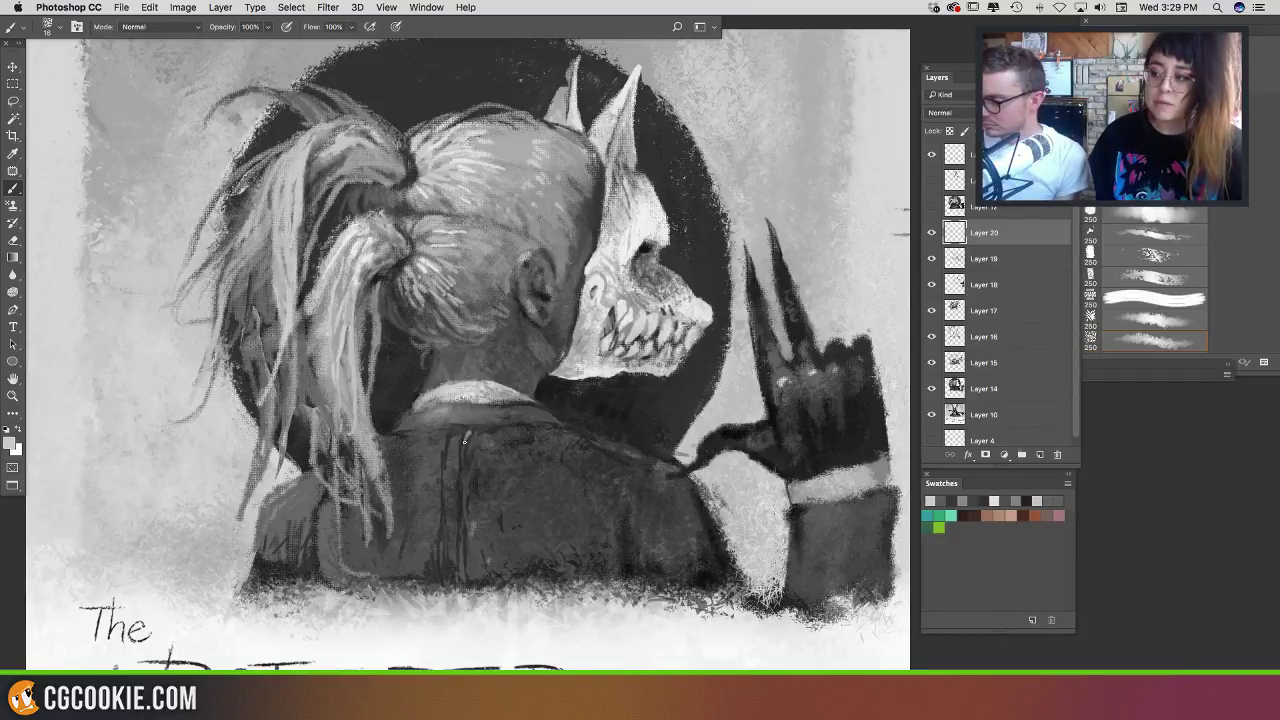
key("super+z")
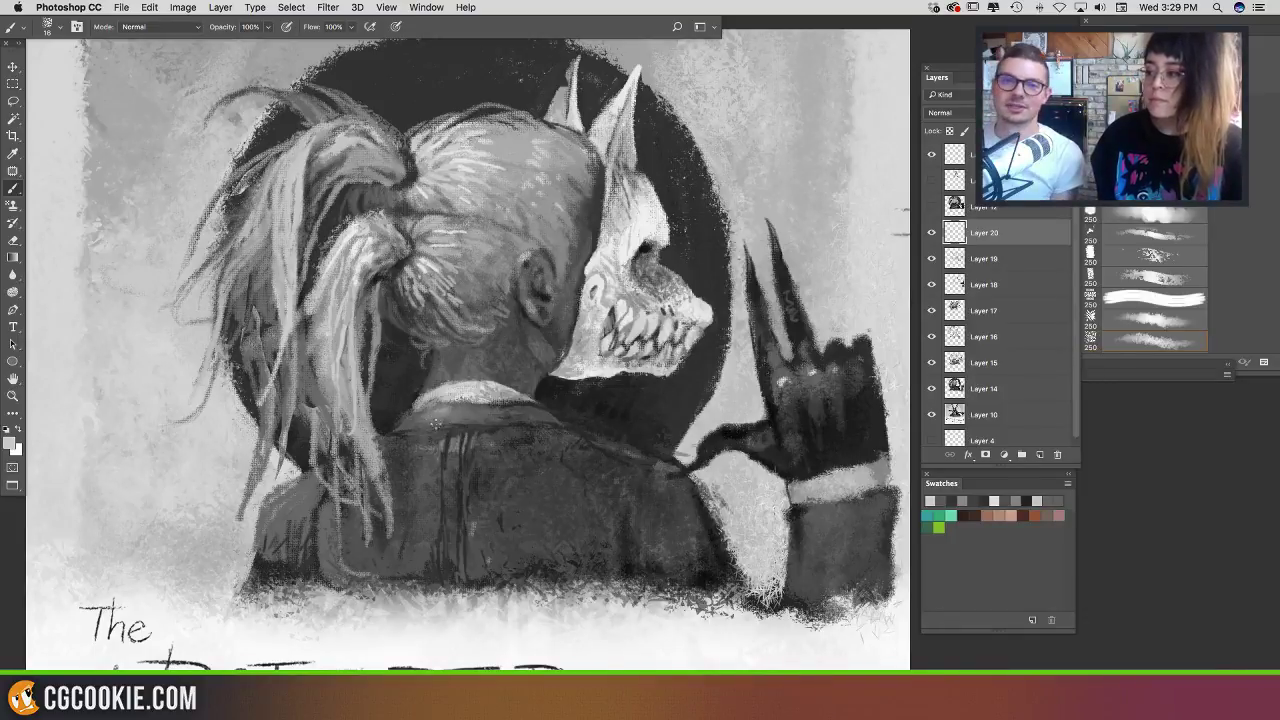
left_click_drag(477, 444, 500, 453)
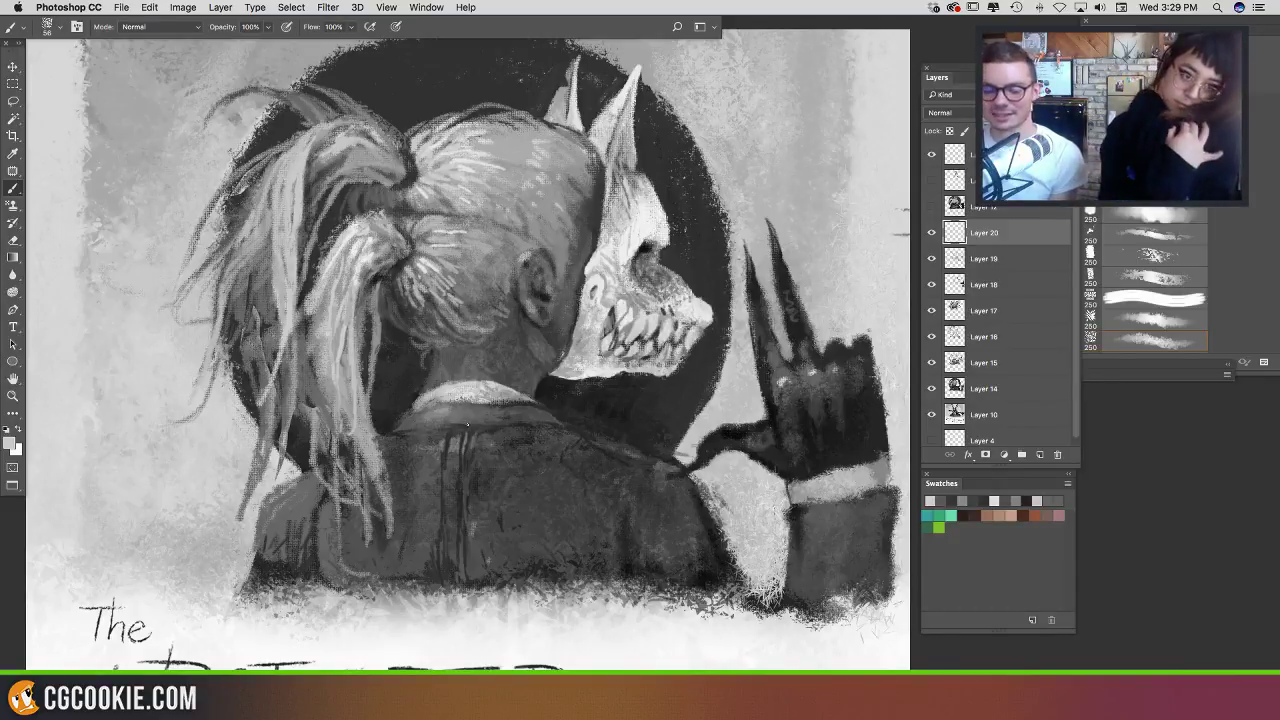
left_click_drag(454, 422, 440, 420)
left_click(460, 395, "alt")
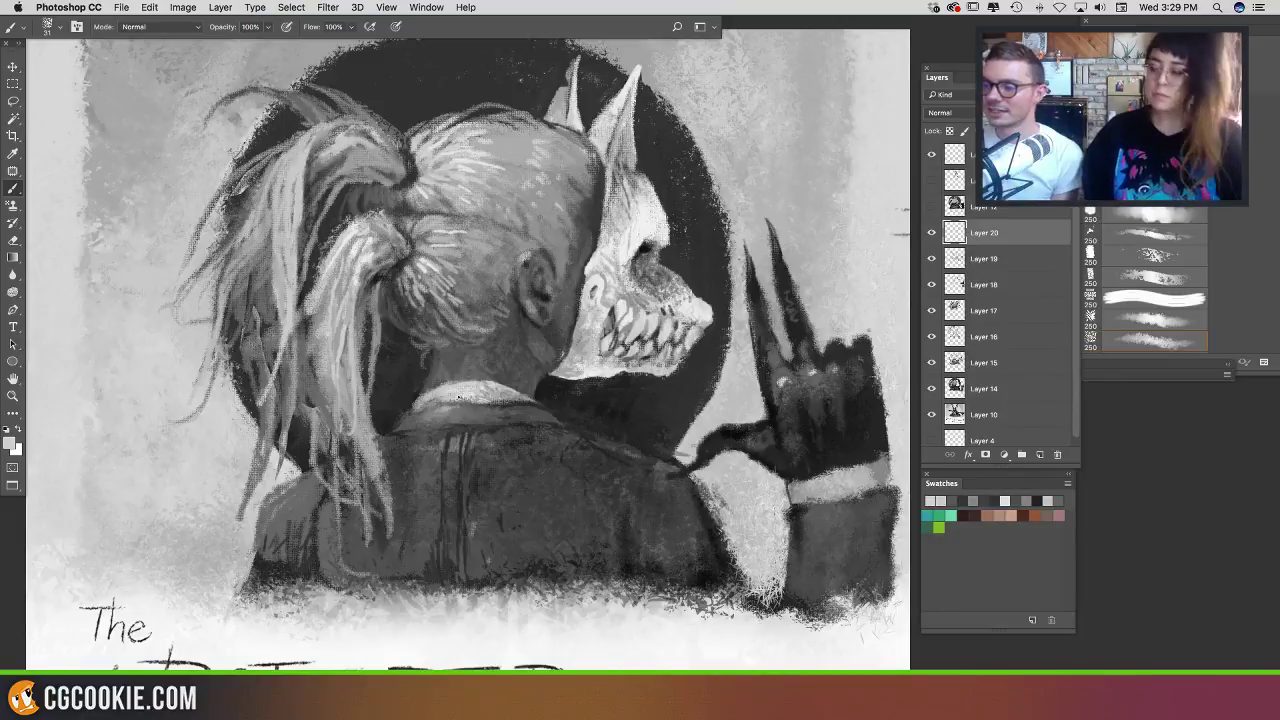
Step: Paint near-white highlights on the lower and upper ponytail strands with a 19 px brush
left_click(360, 252, "alt")
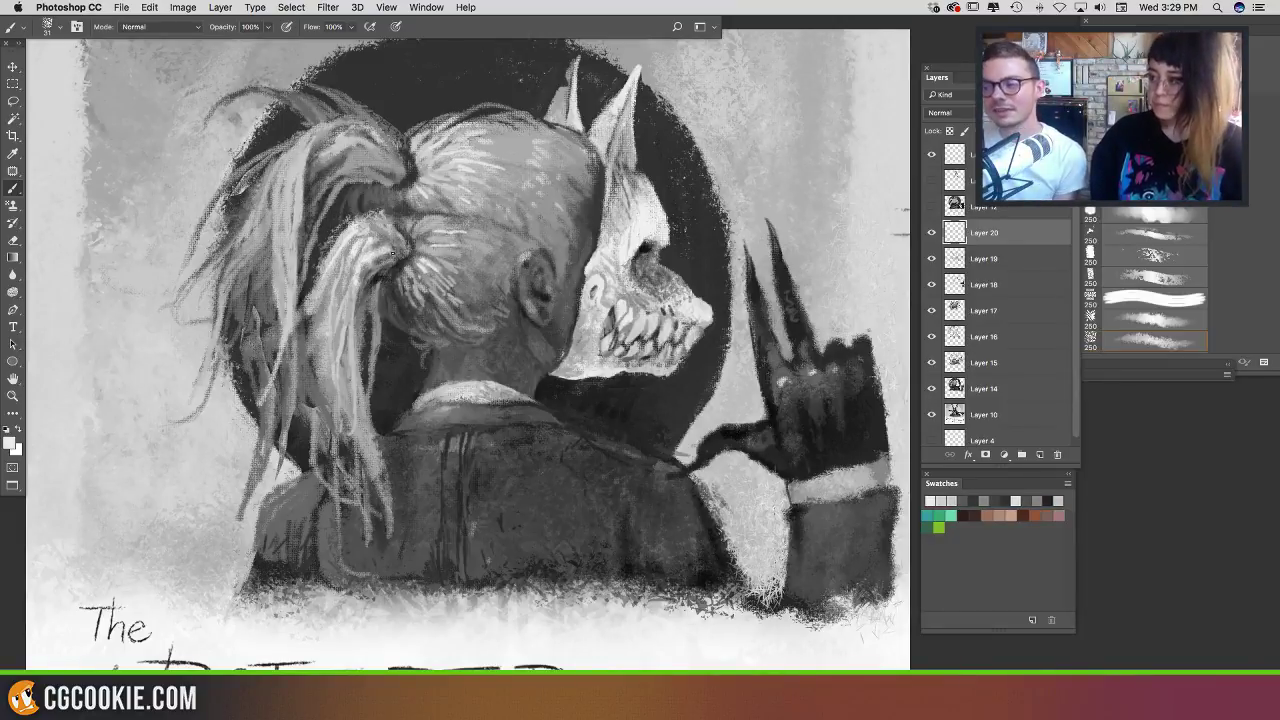
left_click_drag(392, 236, 376, 240)
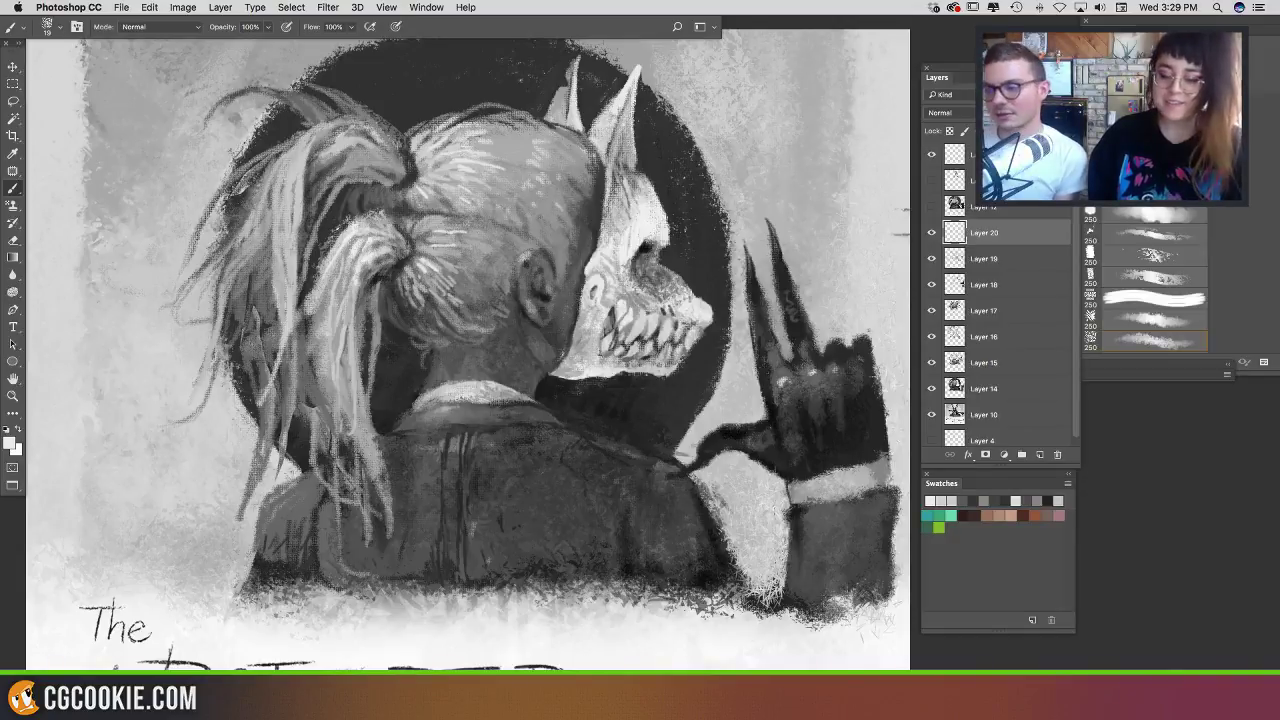
left_click_drag(308, 153, 302, 213)
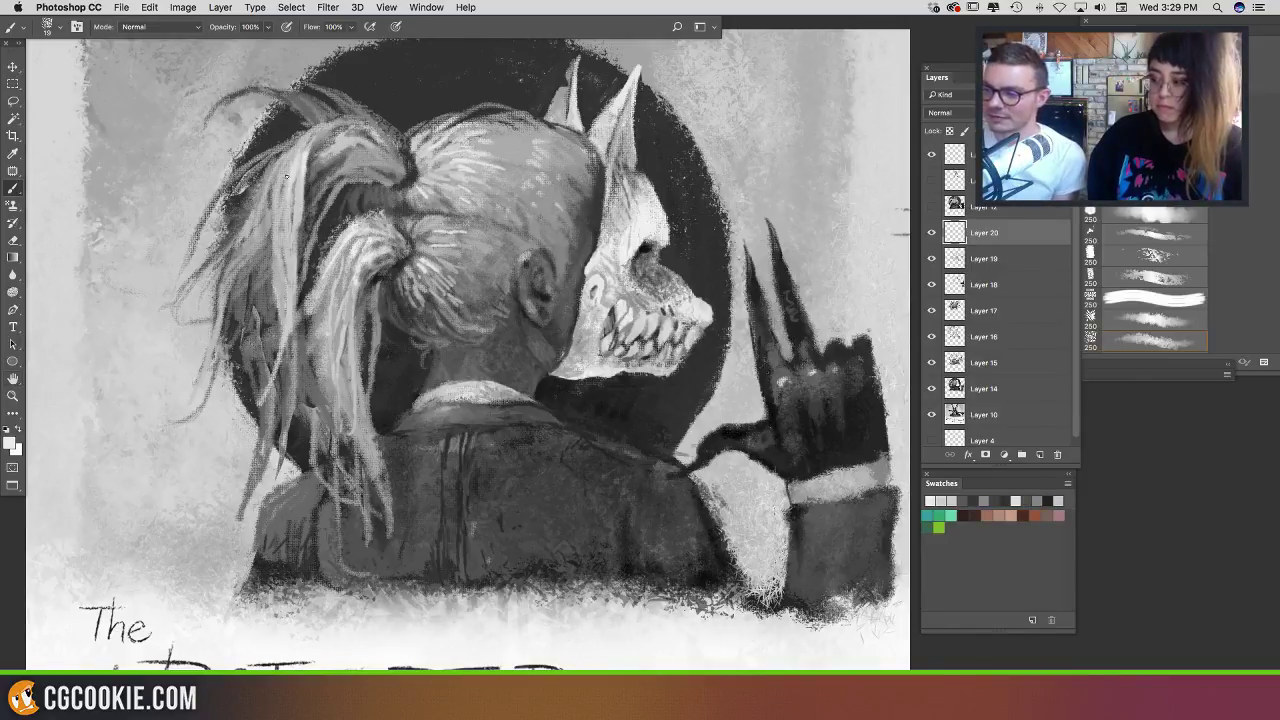
Step: Paint near-white highlights along the upper ponytail and its loose outer strands with the 19 px brush
mouse_move(354, 138)
left_mouse_down()
mouse_move(389, 161)
mouse_move(382, 153)
left_mouse_up()
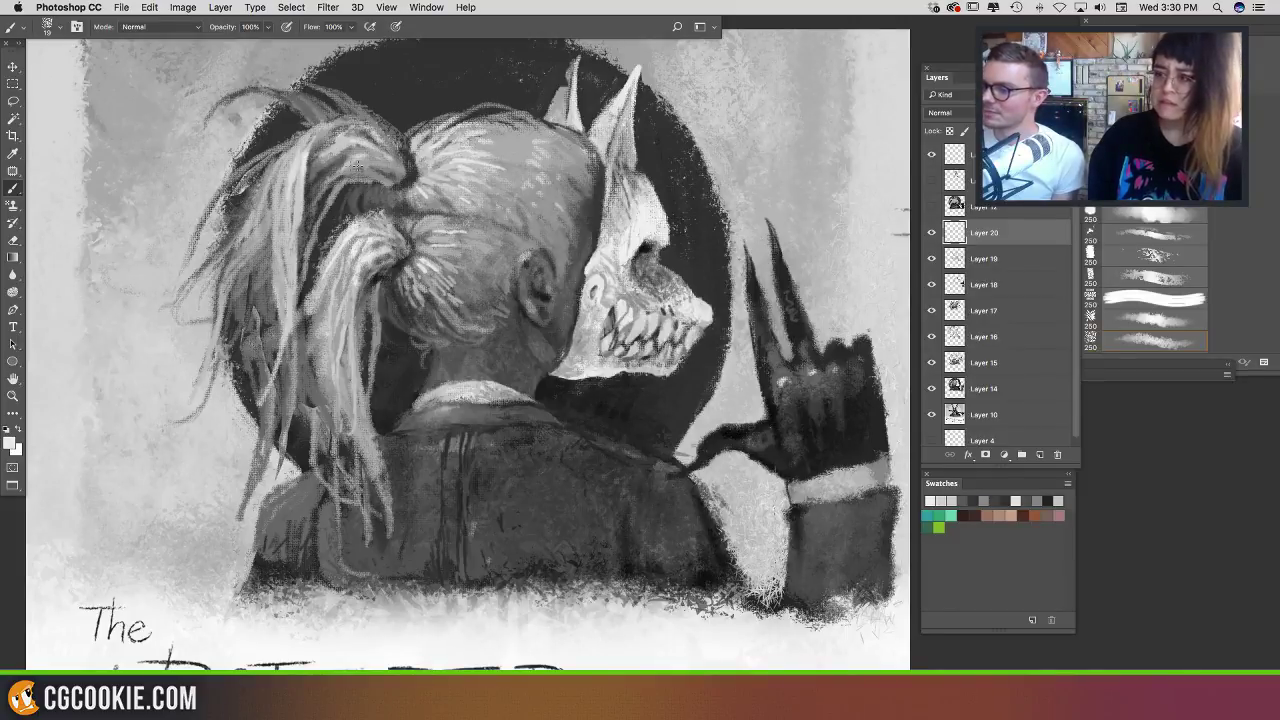
left_click_drag(349, 166, 393, 171)
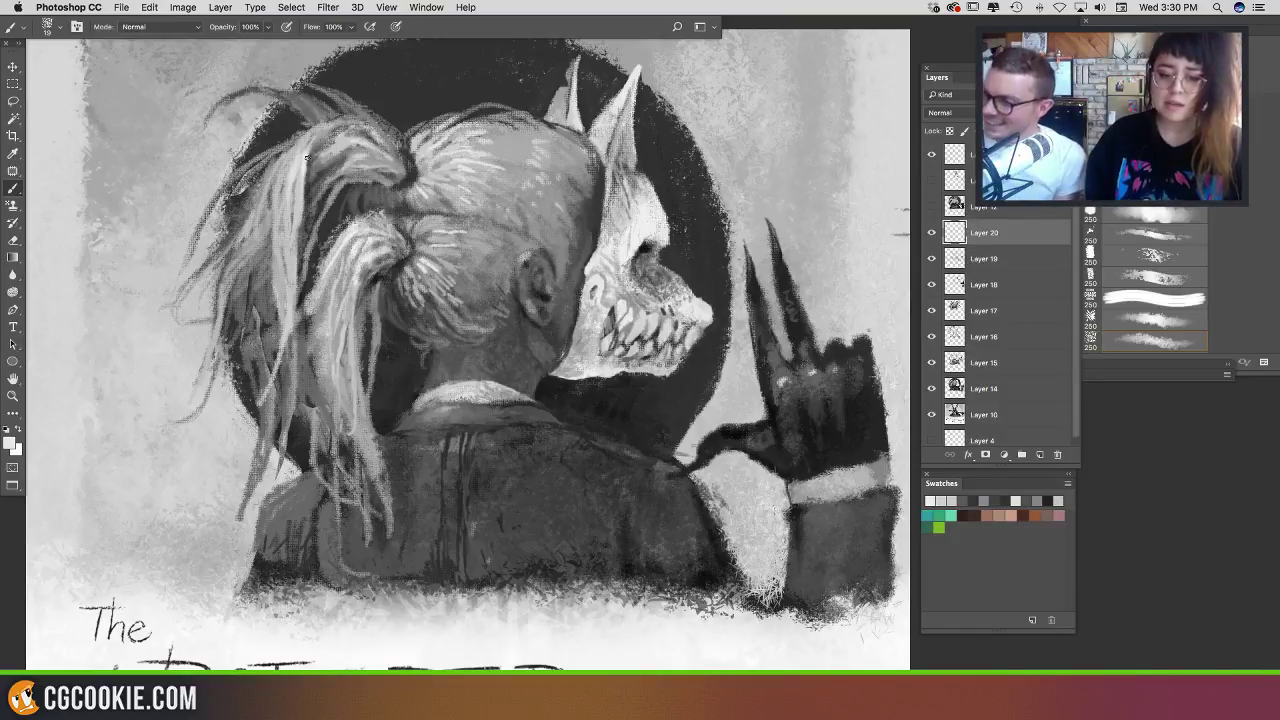
left_click_drag(308, 157, 305, 179)
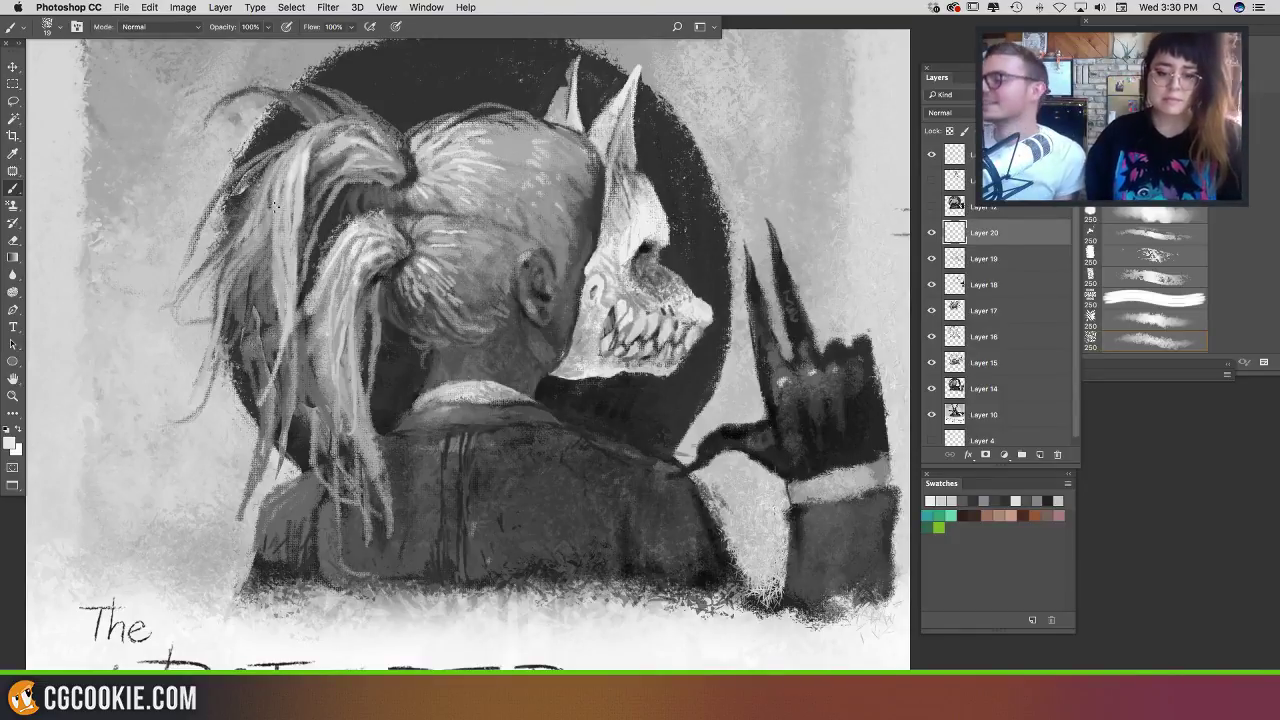
left_click_drag(265, 229, 199, 312)
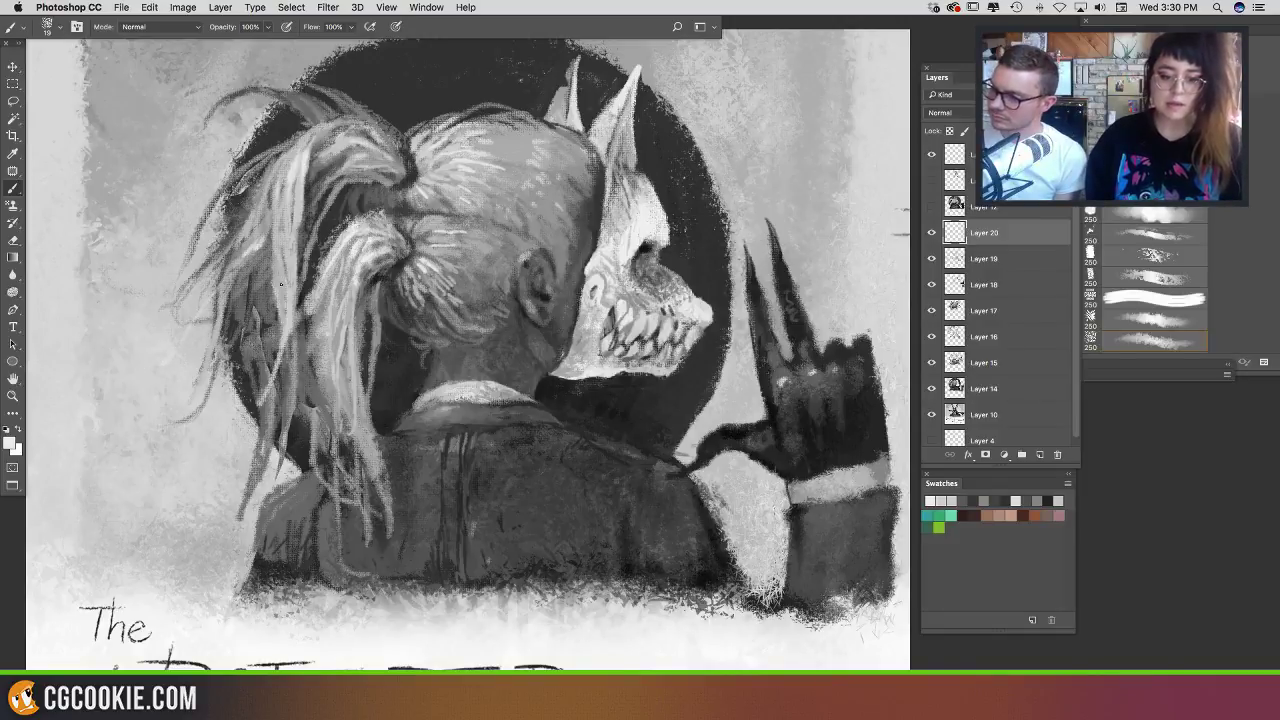
mouse_move(281, 284)
left_mouse_down()
mouse_move(284, 337)
mouse_move(232, 457)
left_mouse_up()
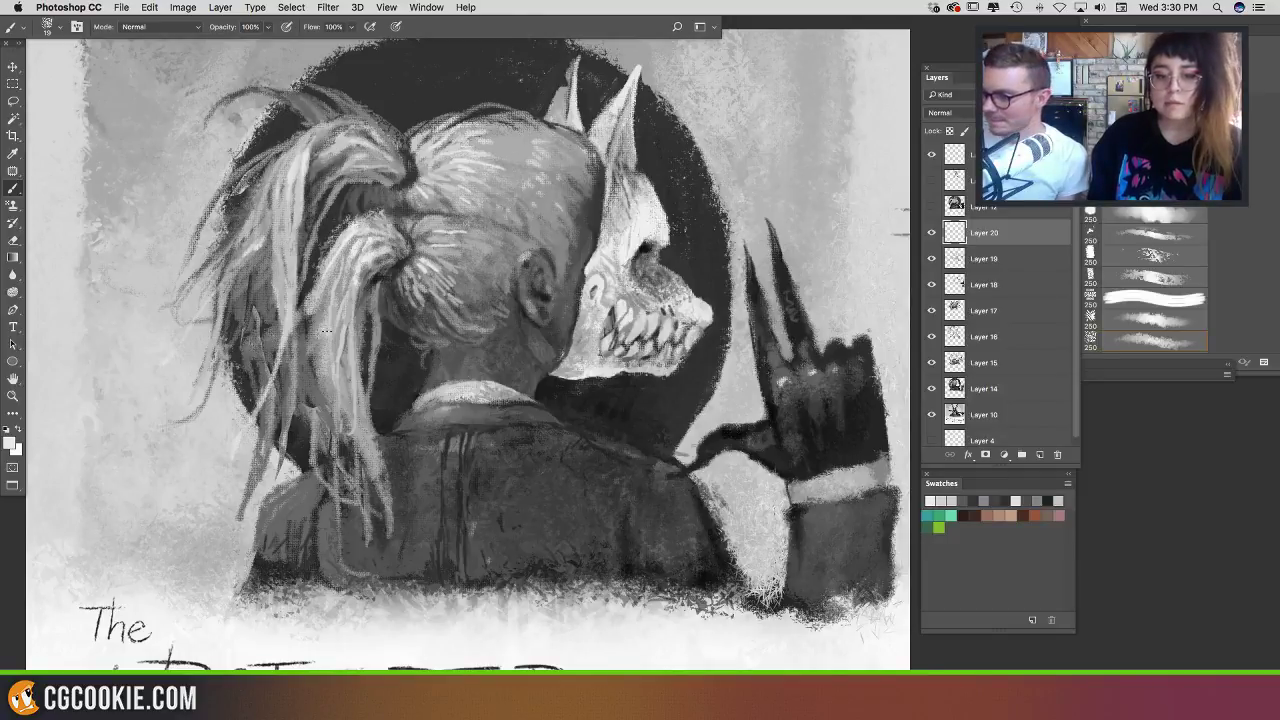
Step: Extend the hanging ponytail strands with near-white strokes, then brighten the upper ponytail's crest and the hair on the crown
left_click_drag(374, 350, 385, 462)
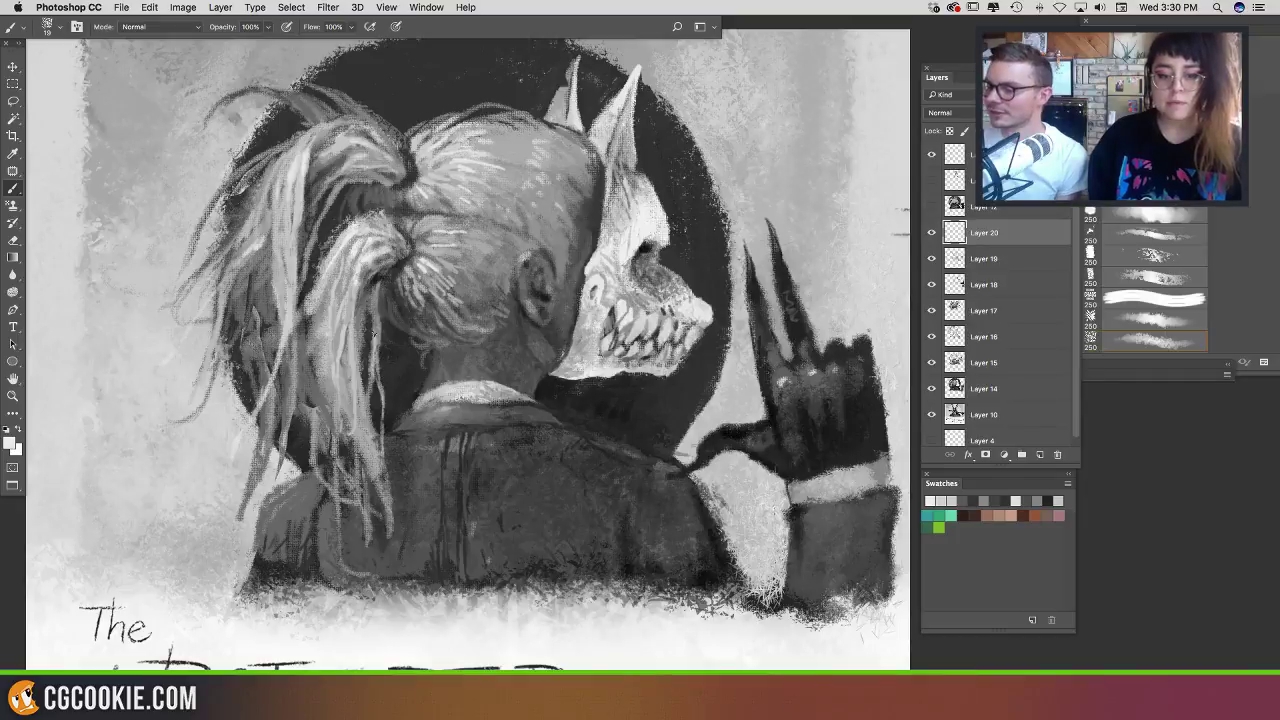
mouse_move(384, 409)
left_mouse_down()
mouse_move(413, 497)
mouse_move(405, 482)
mouse_move(390, 571)
left_mouse_up()
left_click_drag(369, 472, 380, 497)
left_click_drag(354, 443, 362, 460)
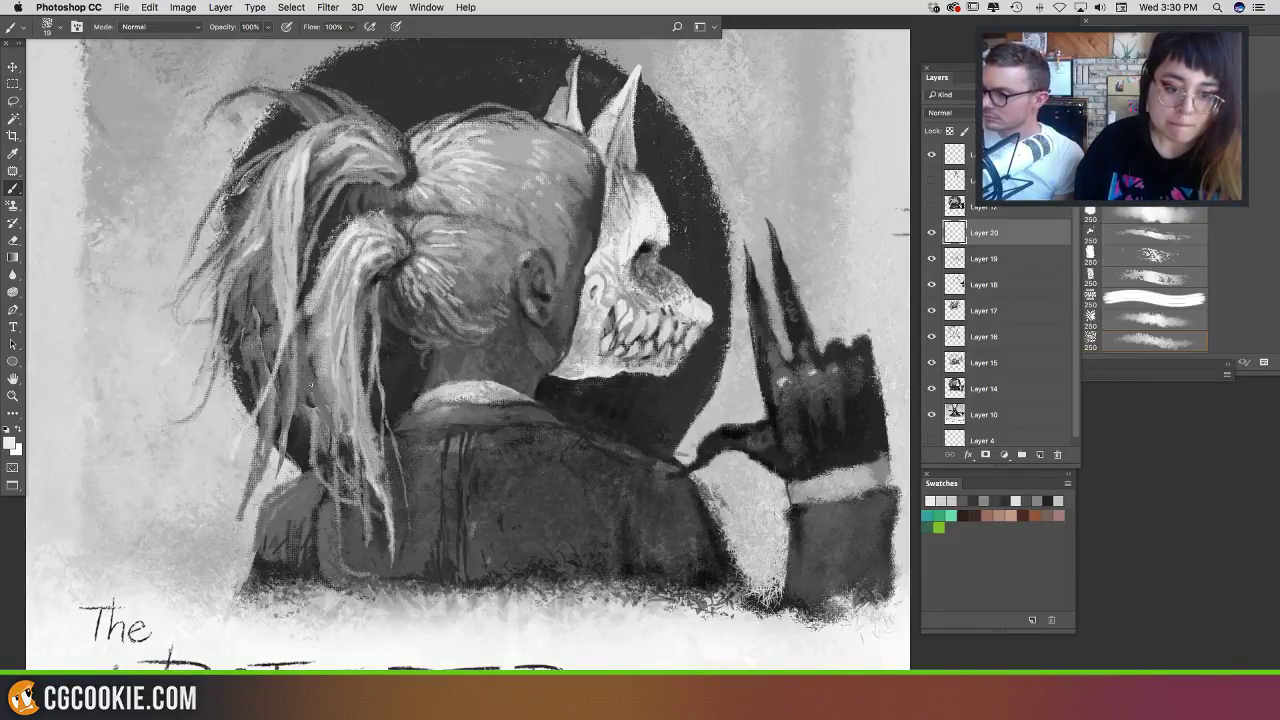
left_click_drag(298, 330, 324, 412)
left_click_drag(280, 368, 288, 376)
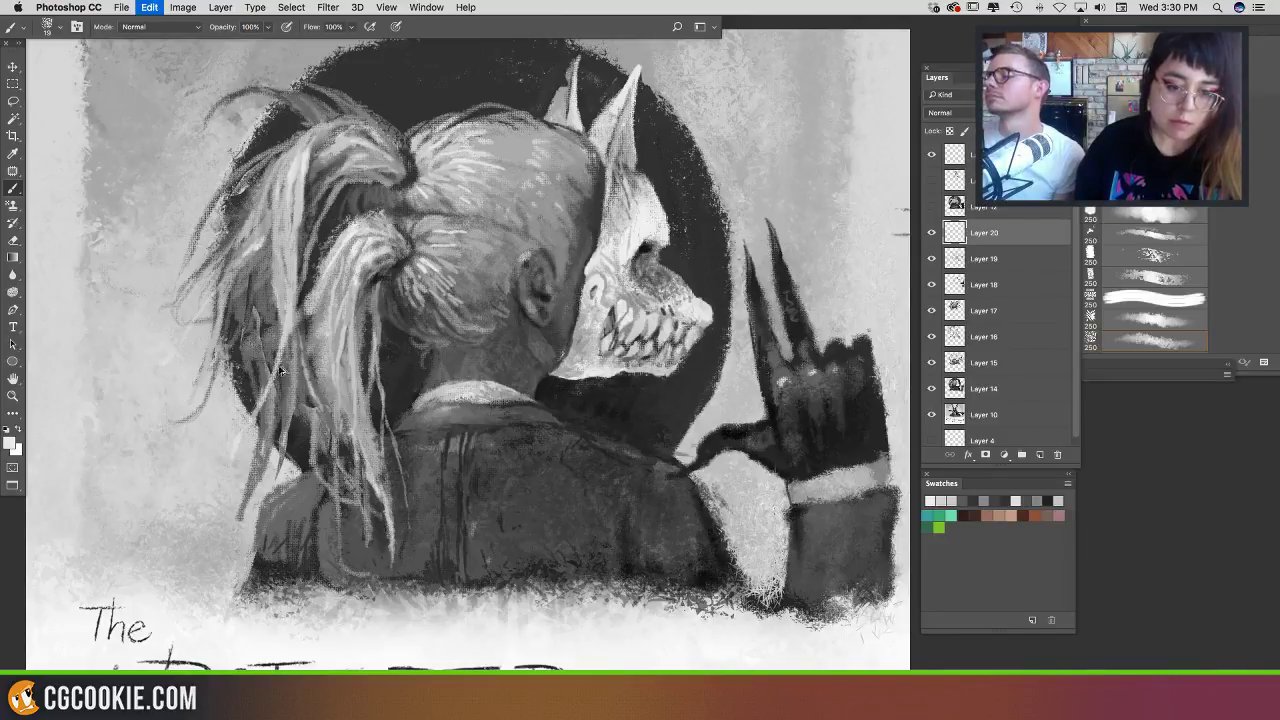
left_click_drag(287, 314, 292, 254)
left_click_drag(314, 142, 350, 121)
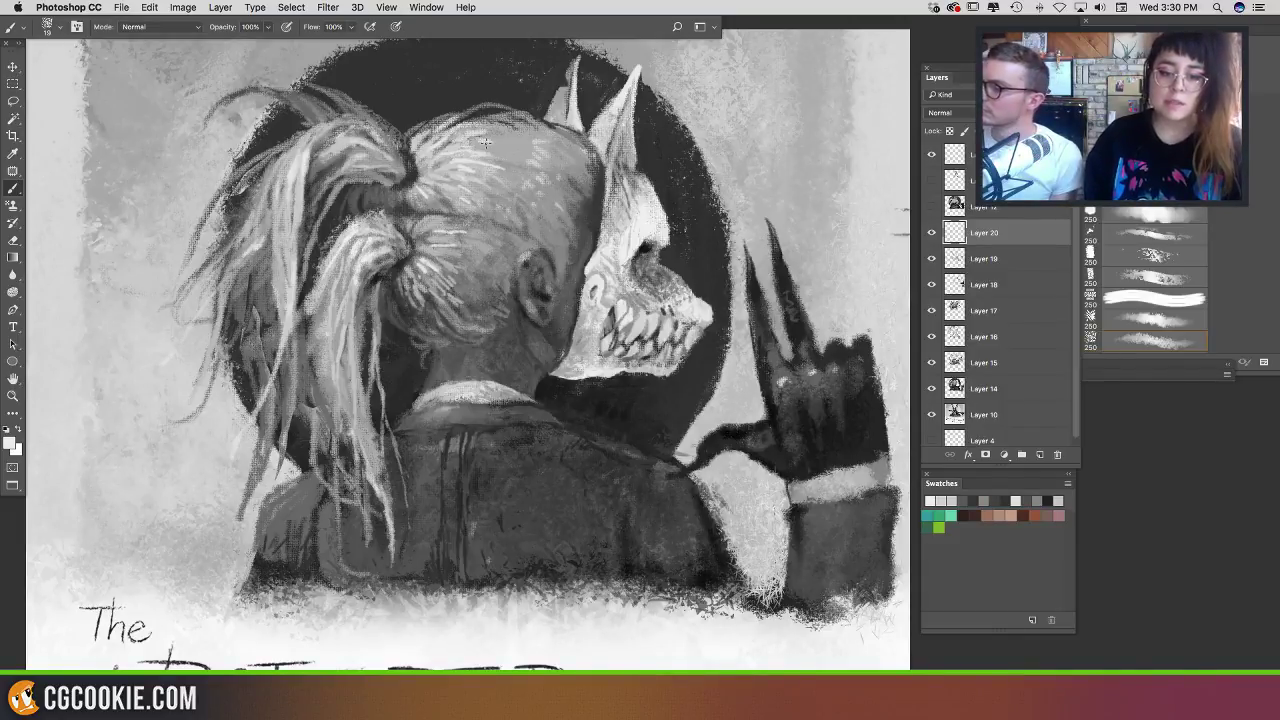
left_click_drag(470, 126, 506, 126)
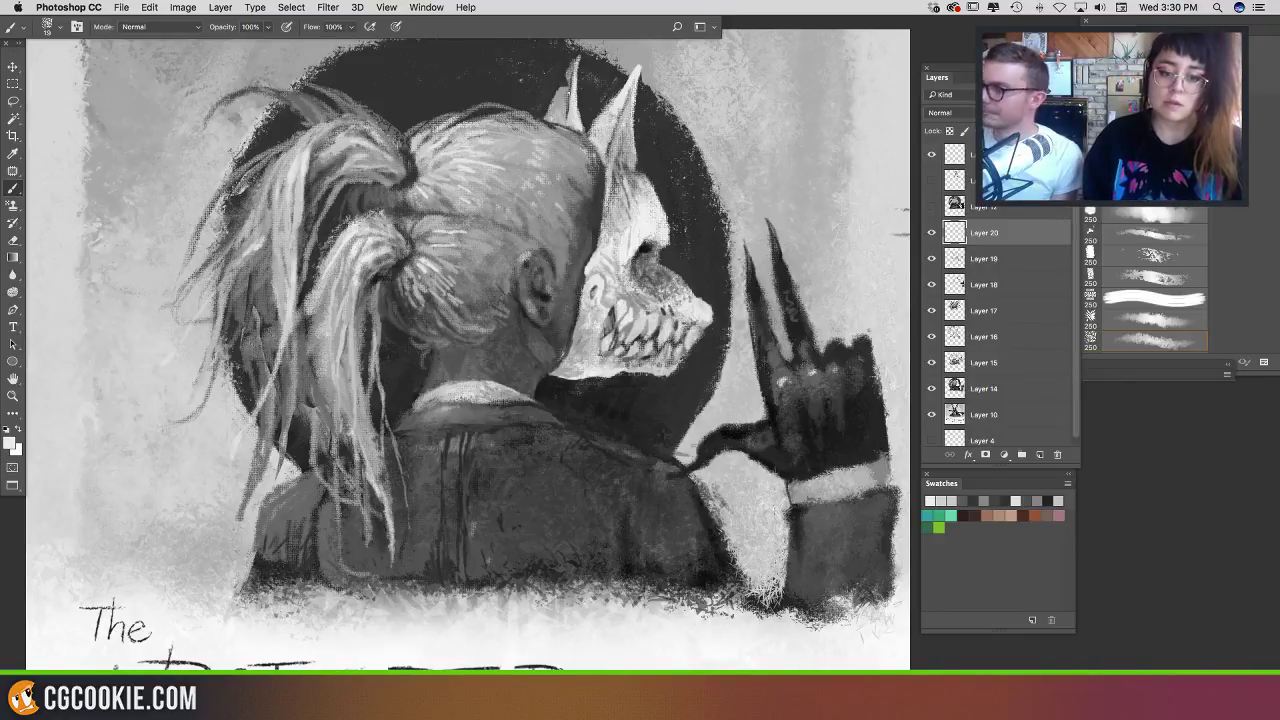
Step: Refine the edges of the mask's two pointed ears with the 19 px brush, alternating sampled light and dark grays
left_click_drag(576, 80, 586, 129)
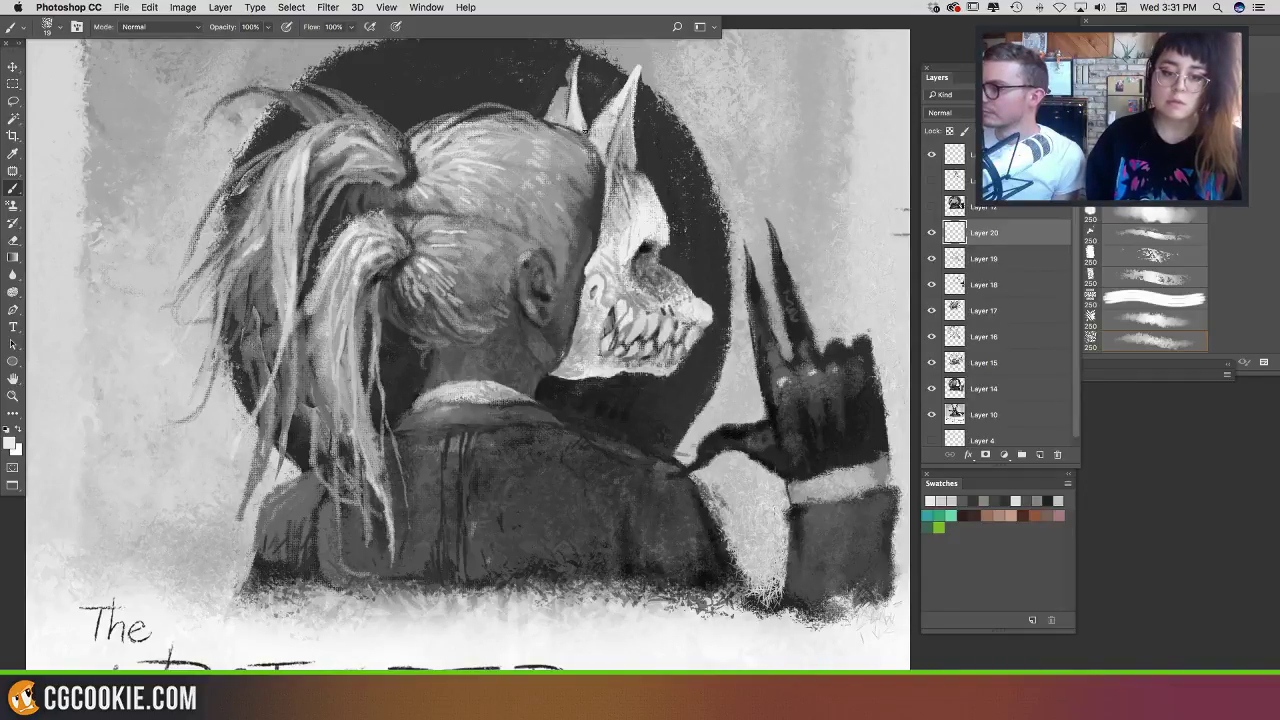
left_click(554, 82, "alt")
left_click(552, 79, "alt")
mouse_move(555, 73)
left_mouse_down()
mouse_move(565, 120)
mouse_move(570, 85)
mouse_move(551, 118)
mouse_move(564, 101)
mouse_move(566, 114)
mouse_move(635, 100)
mouse_move(631, 90)
mouse_move(614, 132)
mouse_move(605, 200)
left_mouse_up()
left_click(565, 92, "alt")
left_click(640, 120, "alt")
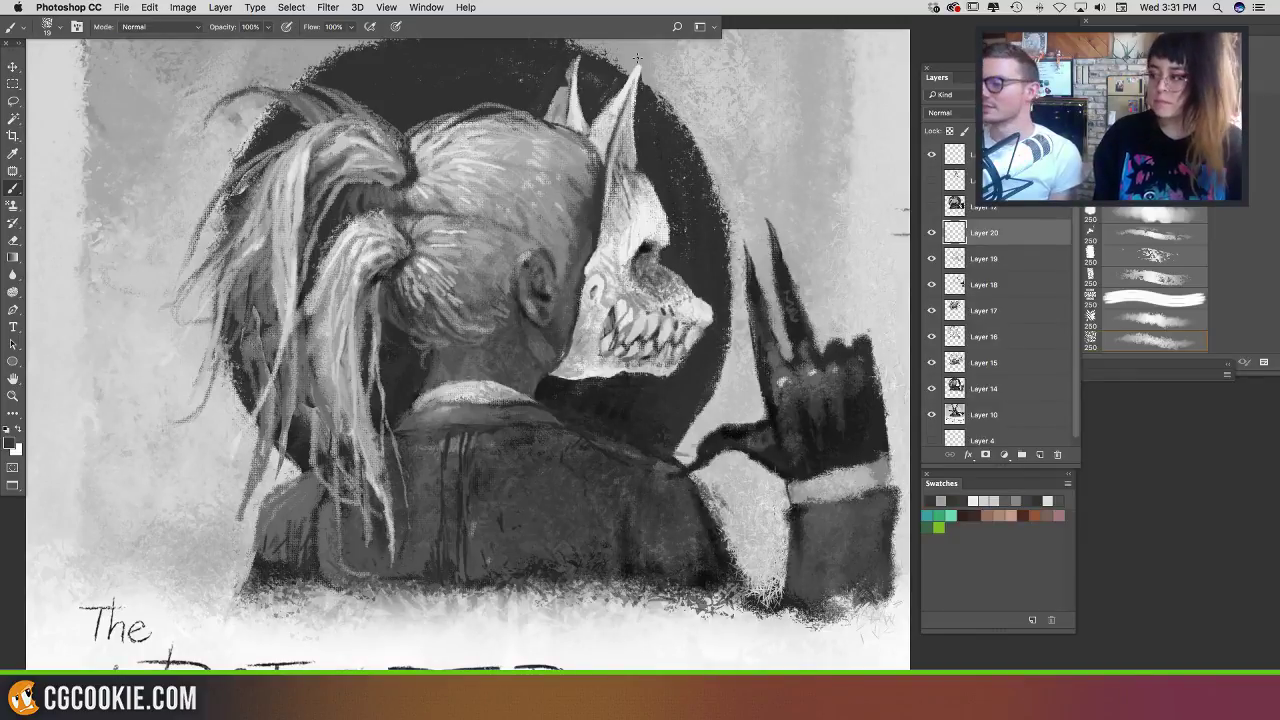
Step: Add fine hair strokes across the back of the head and above the ear in sampled mid and light grays
left_click(570, 226, "alt")
left_click(560, 208, "alt")
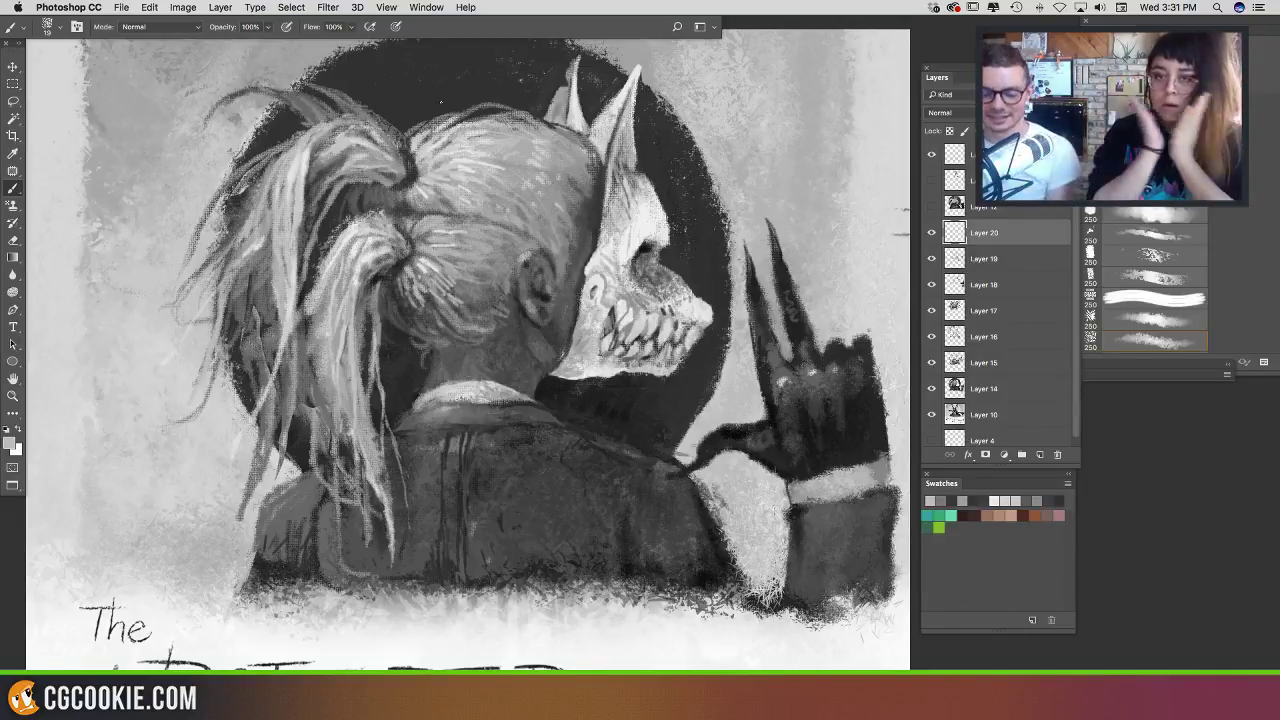
left_click(456, 272, "alt")
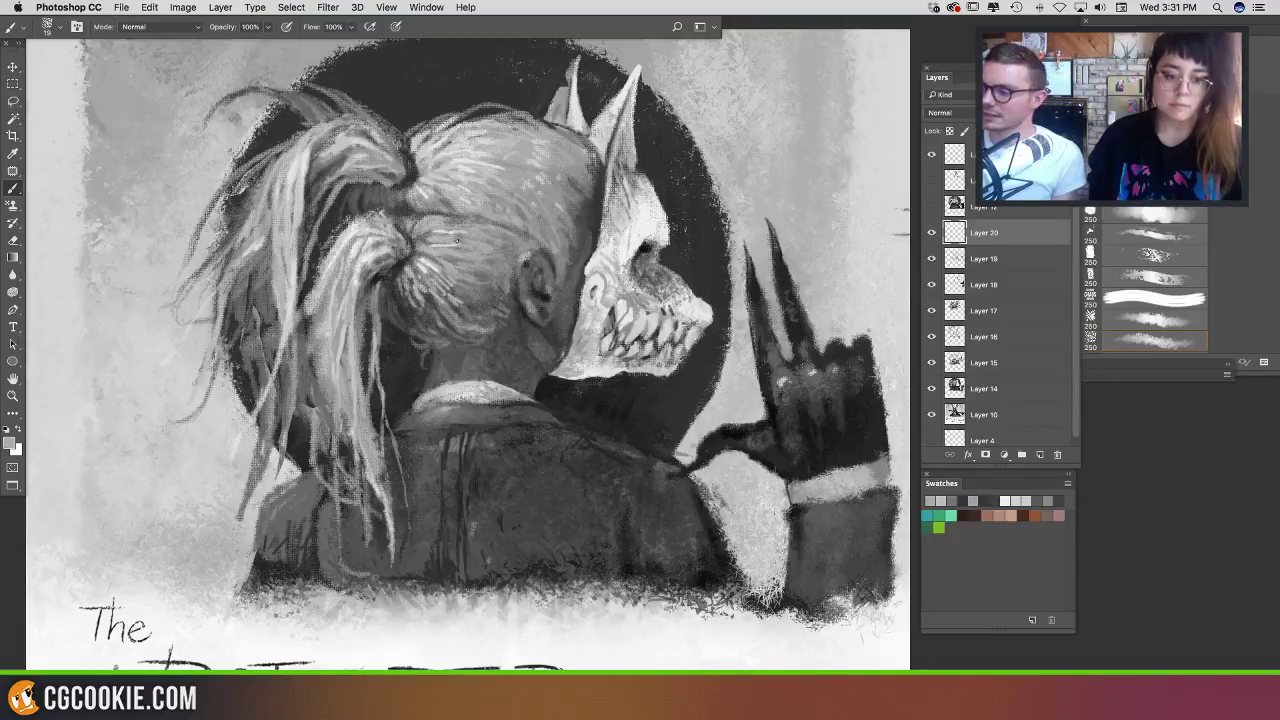
left_click(450, 228, "alt")
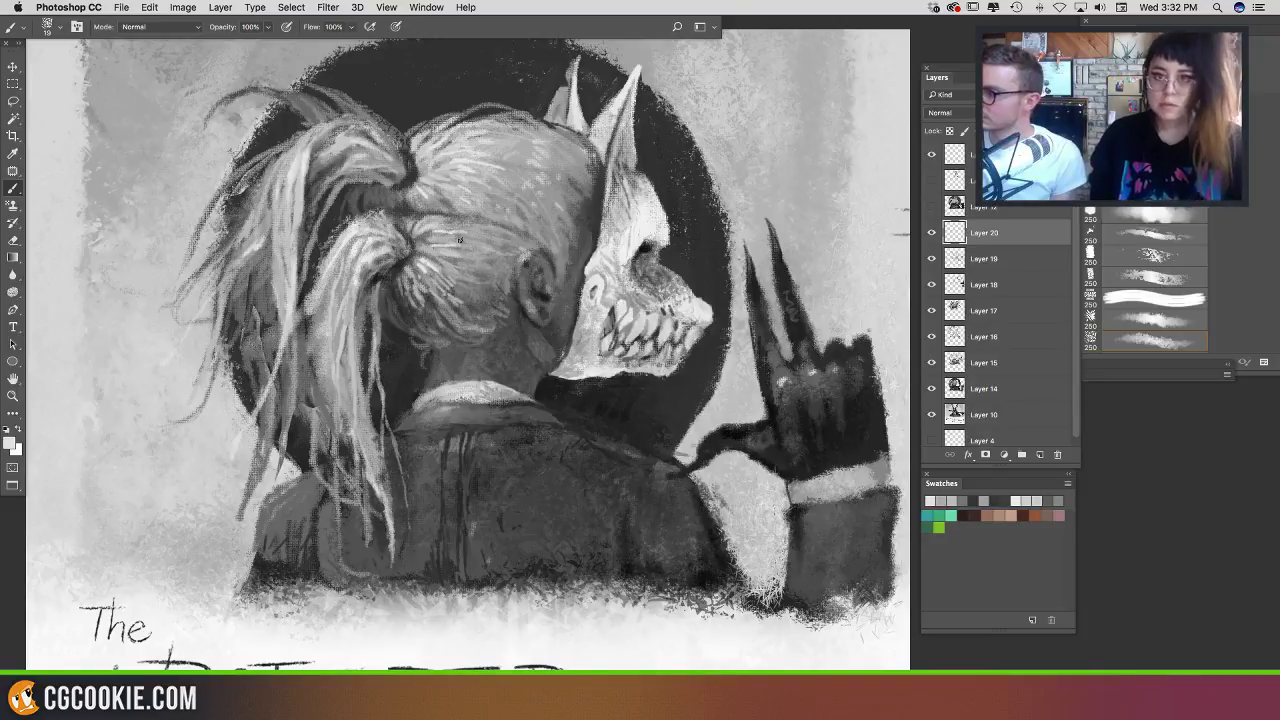
Step: Paint a small curved marking on the mask's brow in a sampled dark gray, undoing the unsatisfactory strokes first
left_click(617, 197, "alt")
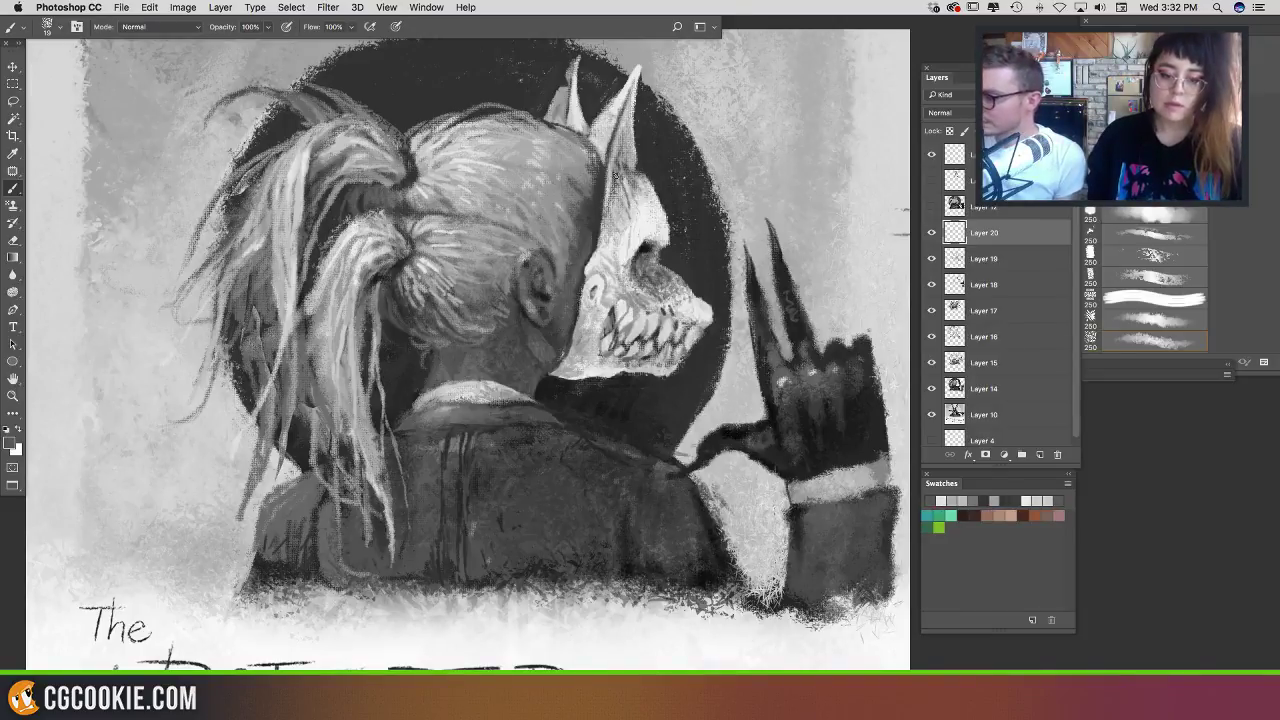
mouse_move(618, 179)
left_mouse_down()
mouse_move(611, 210)
mouse_move(615, 191)
mouse_move(651, 226)
left_mouse_up()
key("super+z")
key("super+z")
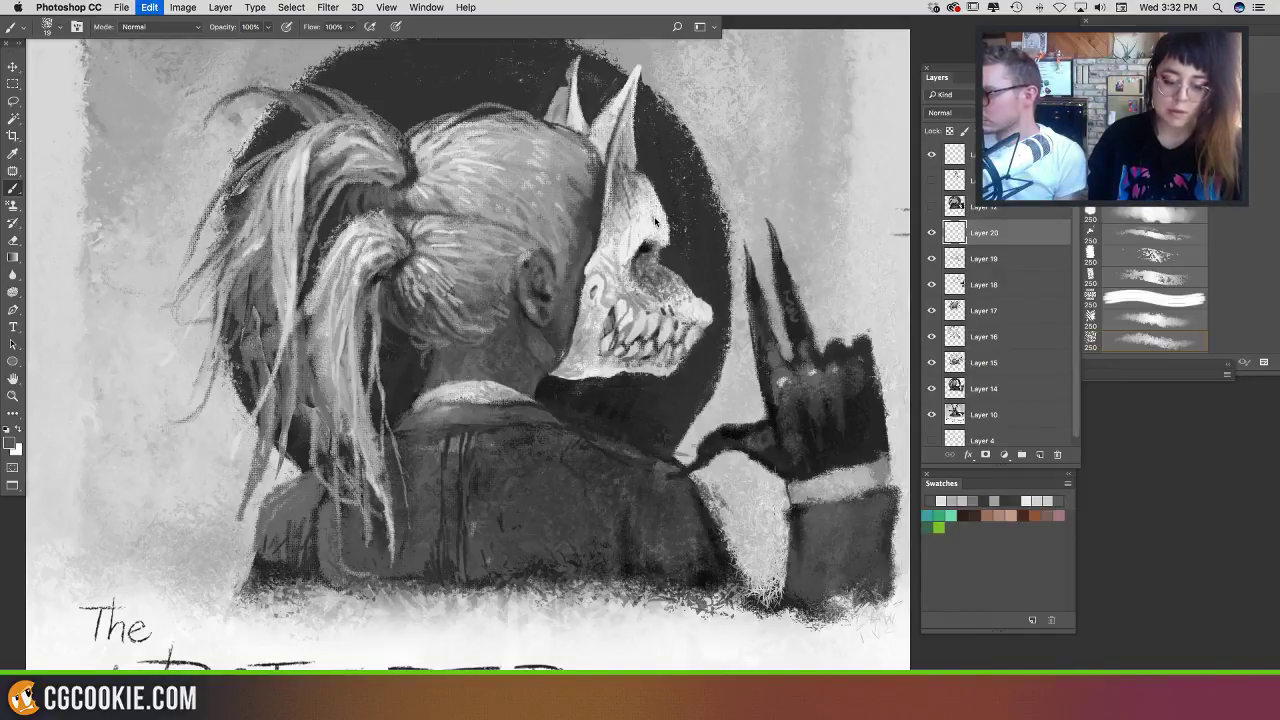
key("super+z")
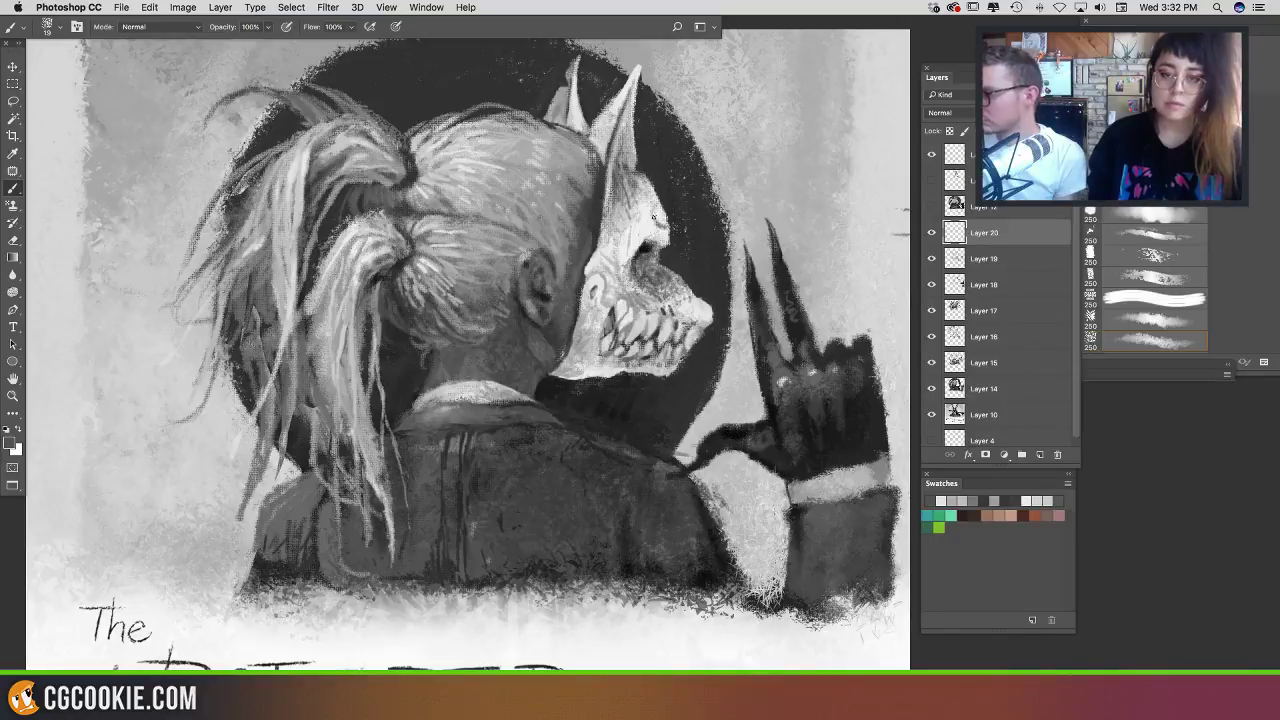
mouse_move(657, 202)
left_mouse_down()
mouse_move(660, 228)
mouse_move(660, 216)
left_mouse_up()
Step: Touch up the mask's brow and the base of its front ear in a sampled near-white
left_click(659, 206, "alt")
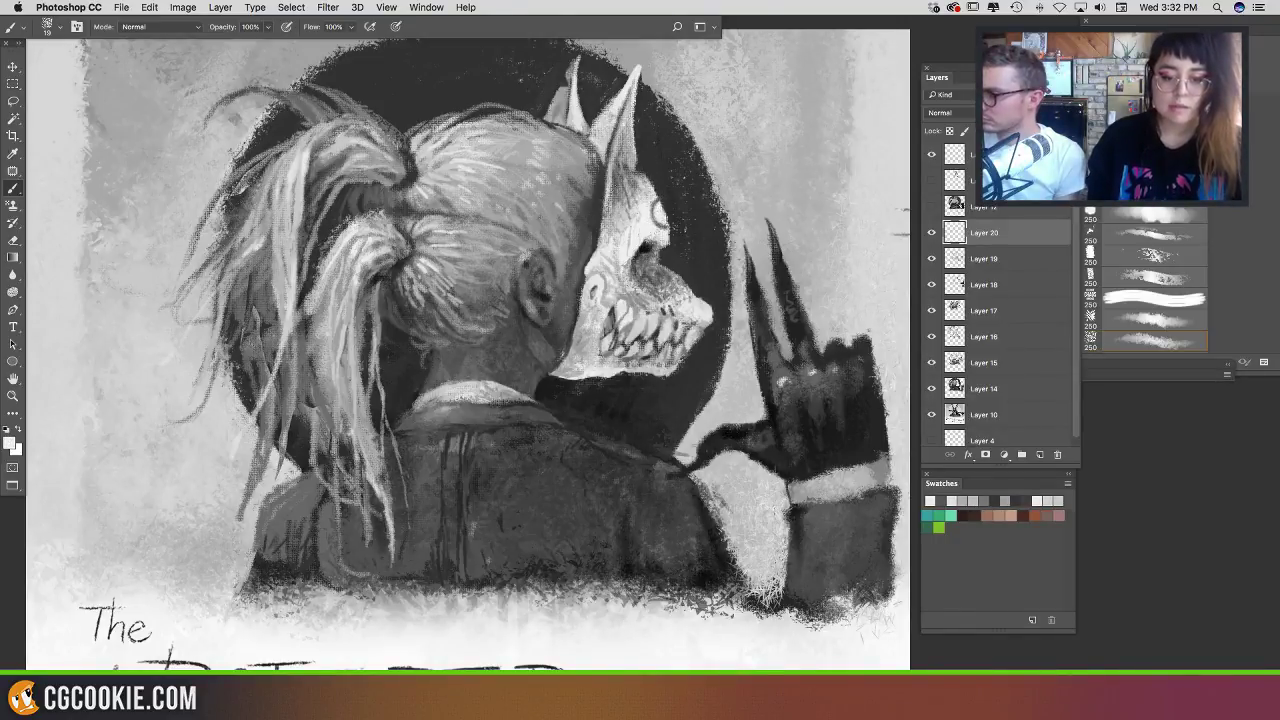
left_click_drag(610, 160, 608, 198)
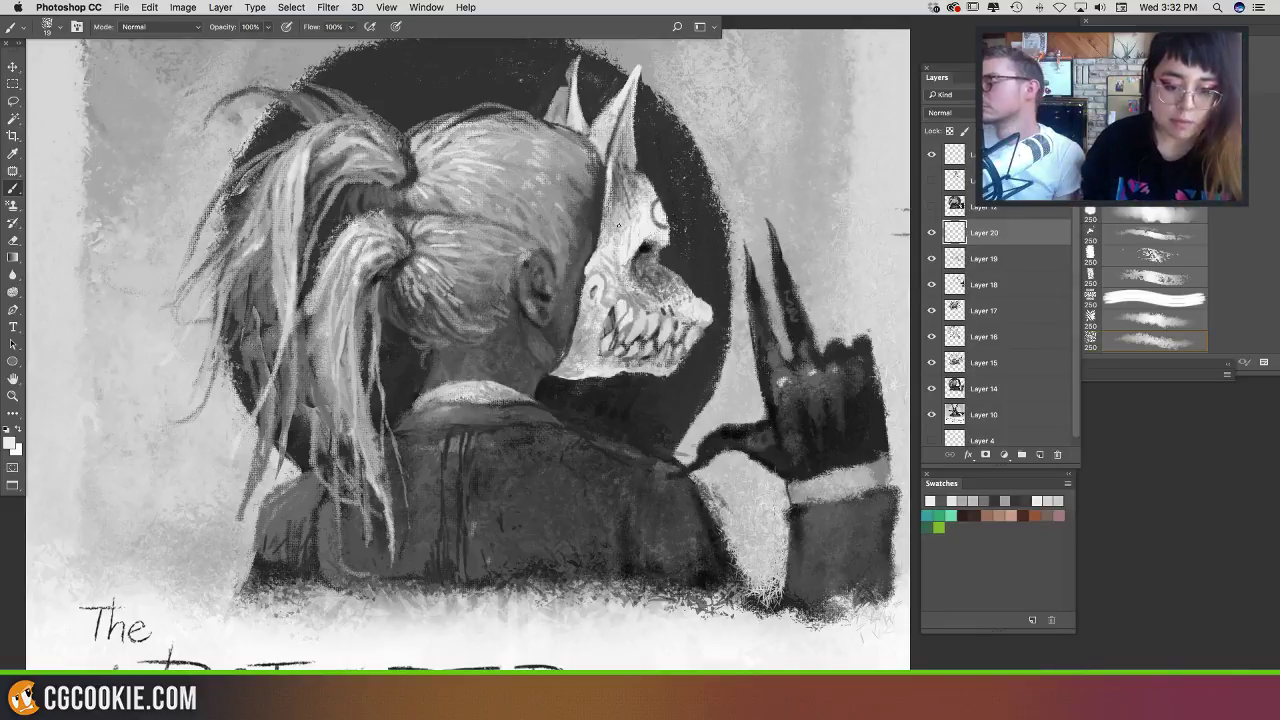
left_click(17, 430)
left_click(17, 430)
left_click_drag(627, 160, 625, 162)
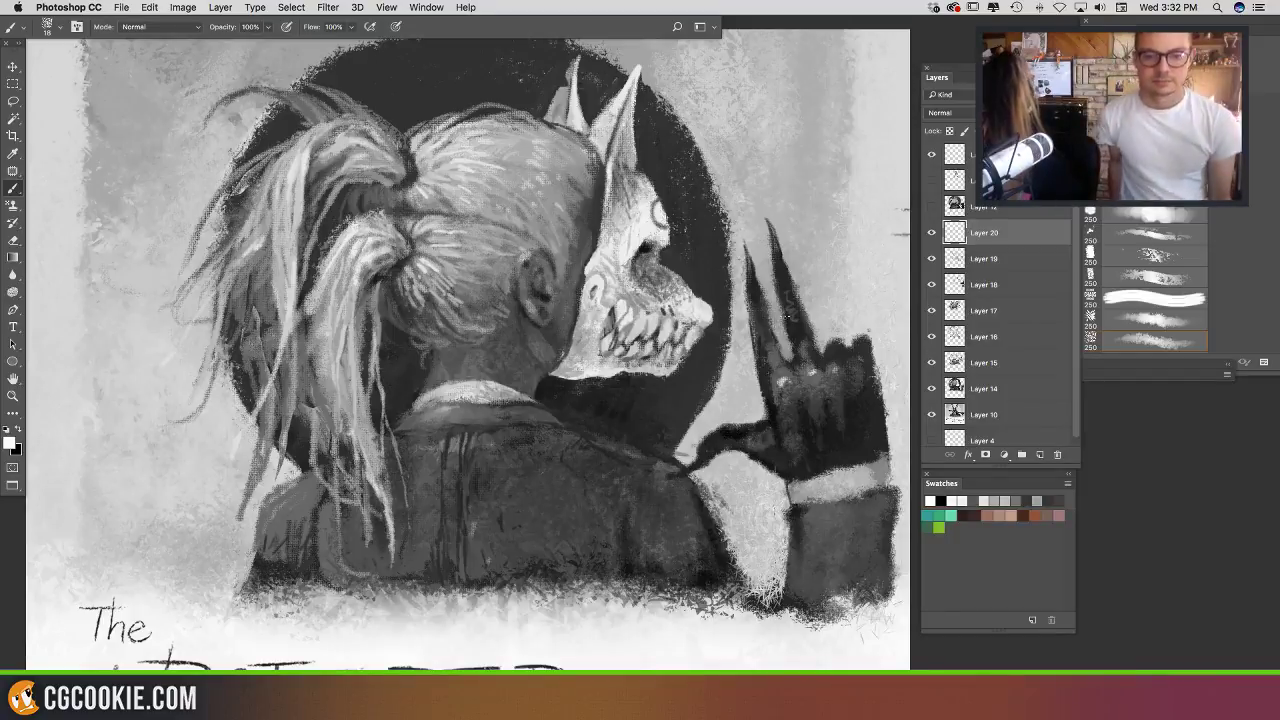
Step: Smooth the outline of the hand's folded fingers and reshape the thumb claw with an 18 px brush in sampled light and dark grays
mouse_move(853, 323)
left_mouse_down()
mouse_move(822, 301)
mouse_move(805, 324)
mouse_move(840, 330)
mouse_move(811, 309)
mouse_move(808, 276)
left_mouse_up()
left_click(817, 314, "alt")
key("super+z")
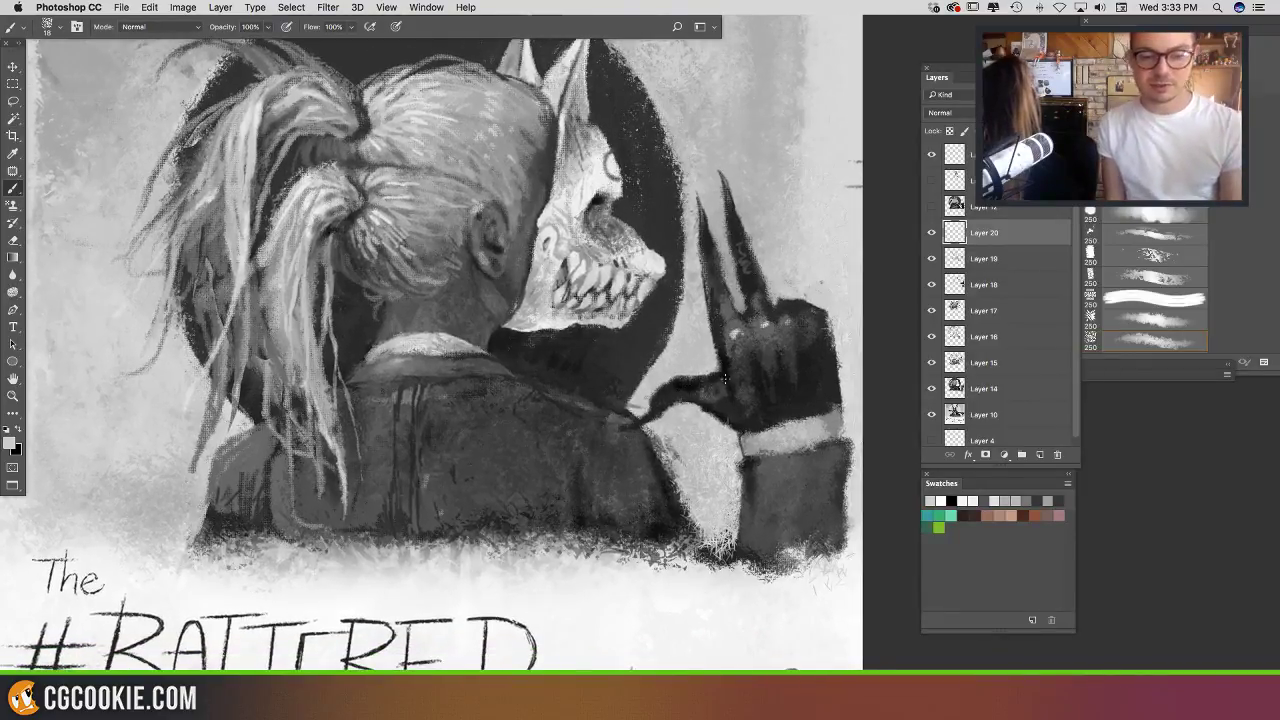
left_click(686, 395, "alt")
mouse_move(660, 412)
left_mouse_down()
mouse_move(624, 428)
mouse_move(656, 402)
left_mouse_up()
left_click(648, 398, "alt")
left_click(620, 420, "alt")
left_click(644, 394, "alt")
left_click(657, 400, "alt")
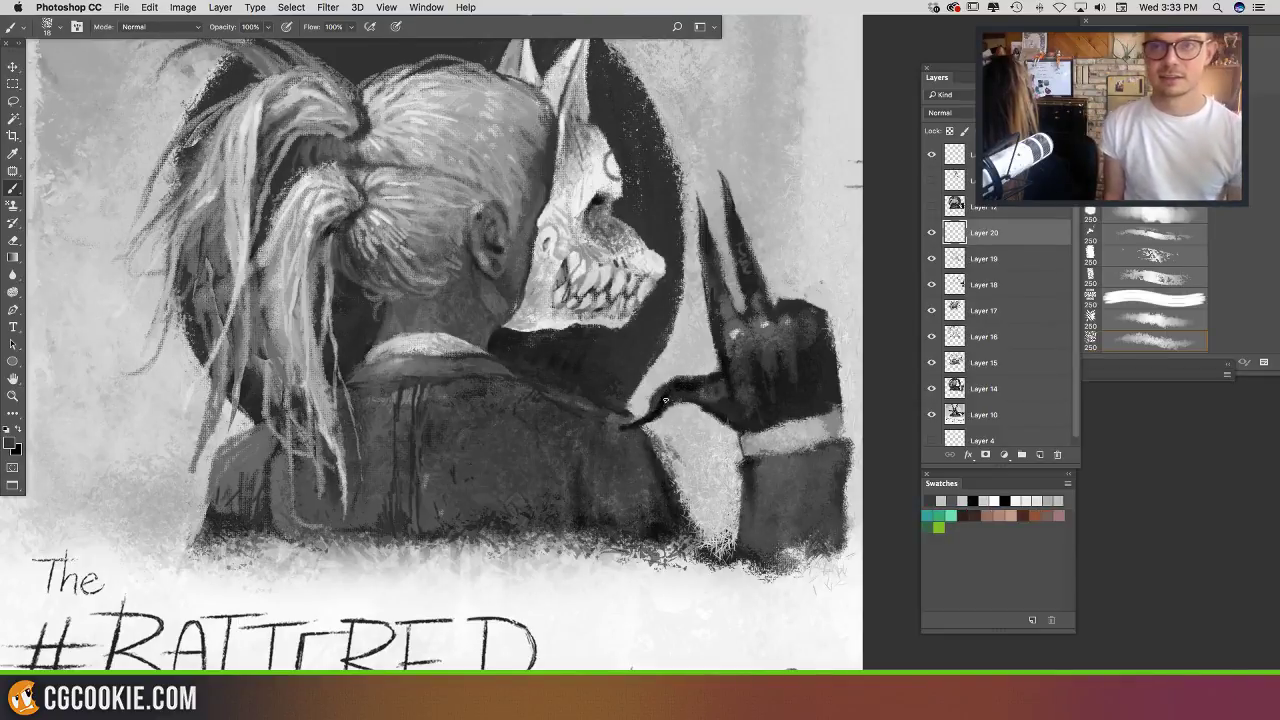
left_click(658, 413, "alt")
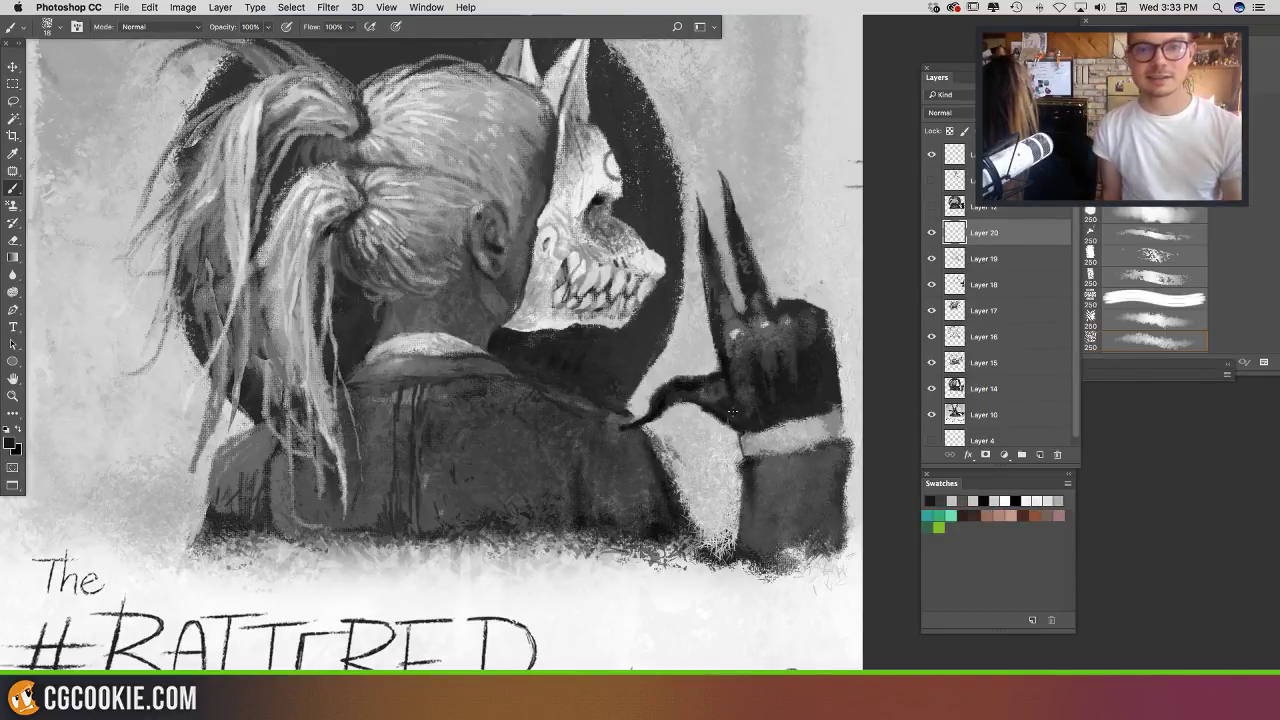
Step: Define the bases and edges of the two raised fingers with the 18 px brush in sampled dark grays
left_click(728, 323, "alt")
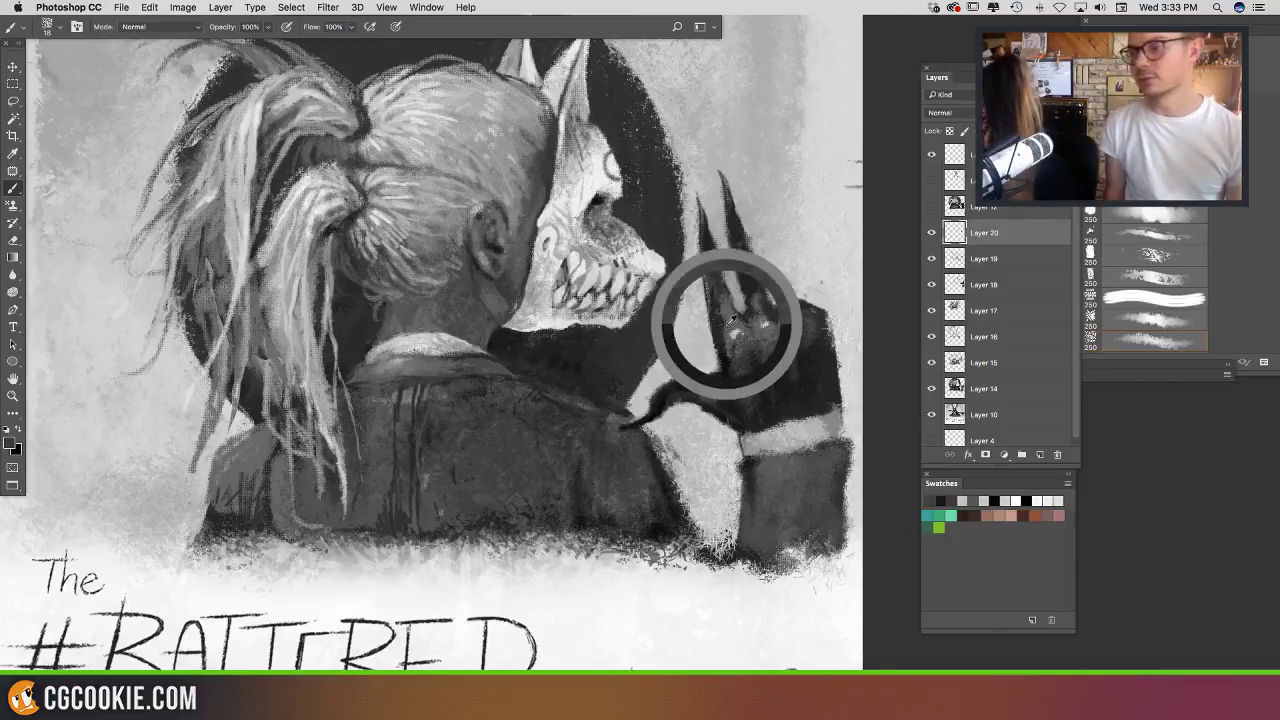
left_click_drag(728, 316, 730, 359)
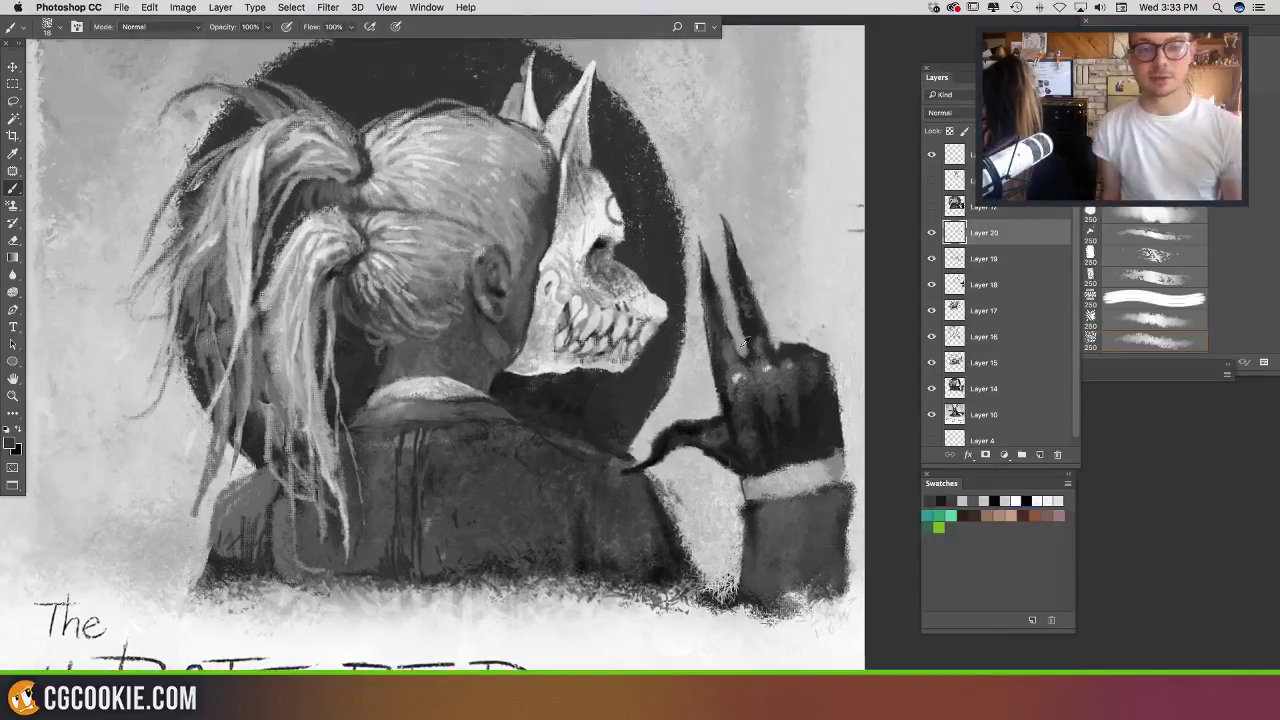
left_click(740, 343, "alt")
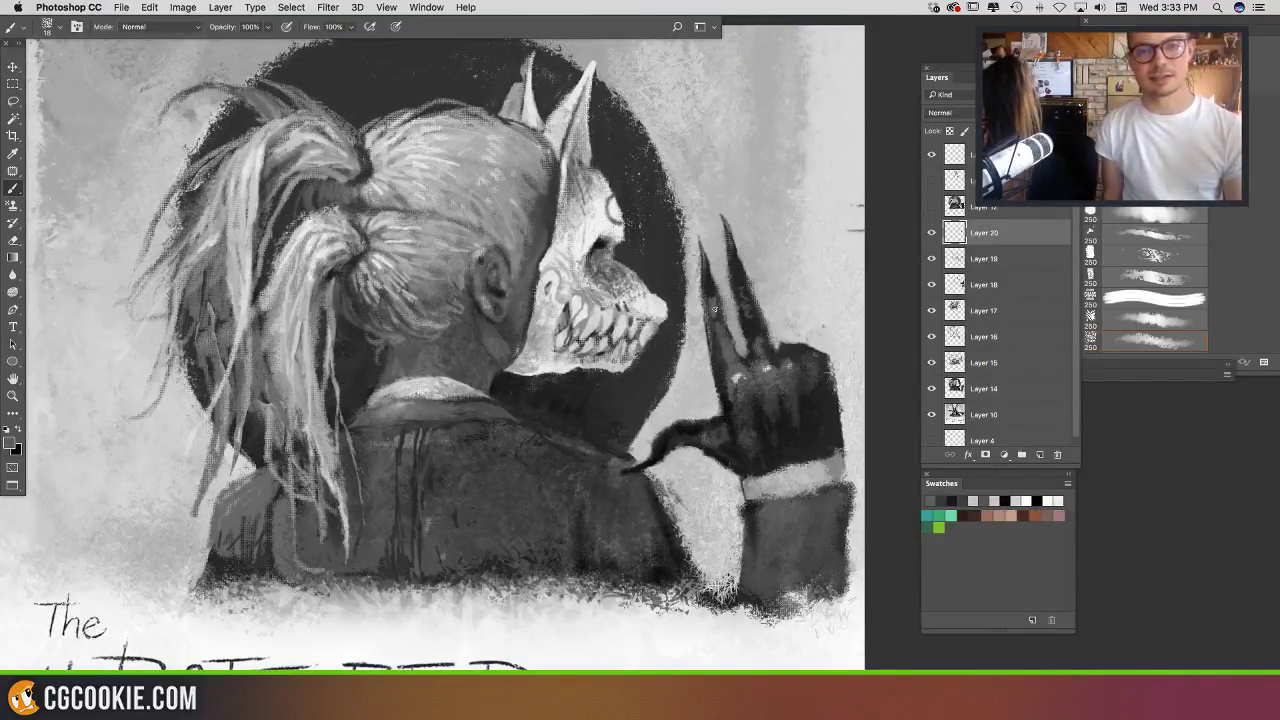
left_click(719, 338, "alt")
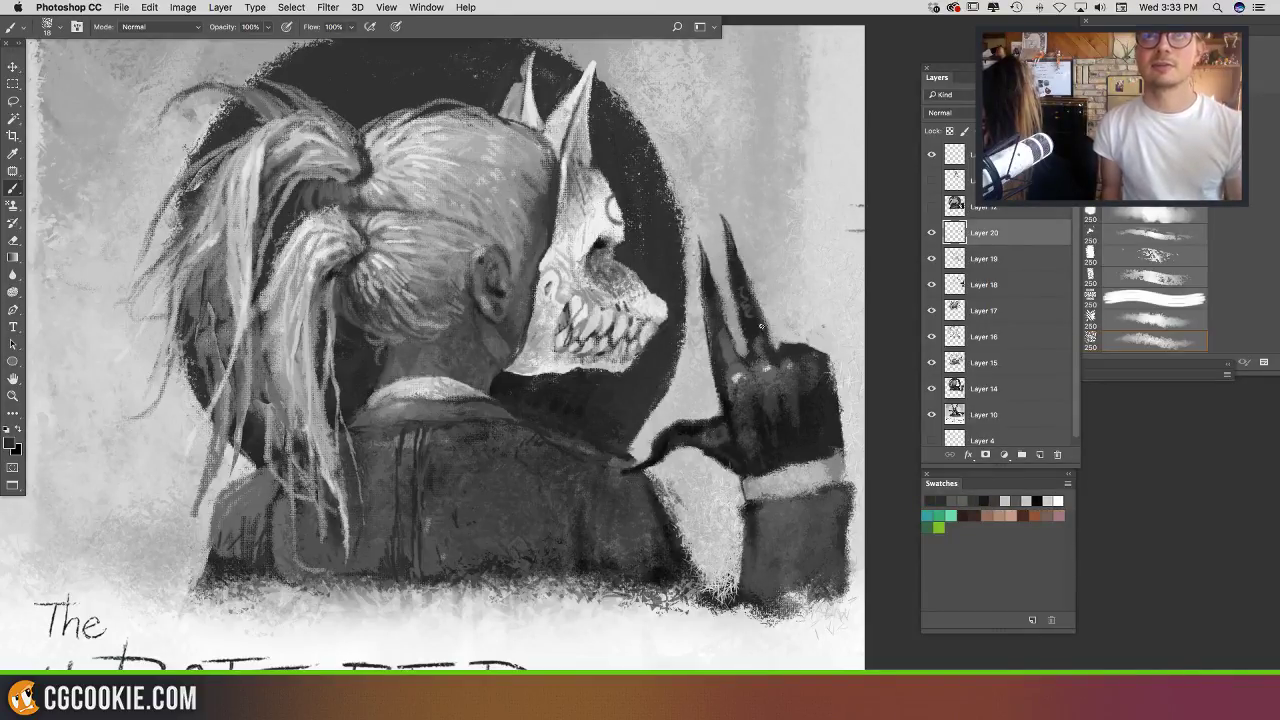
left_click(755, 346, "alt")
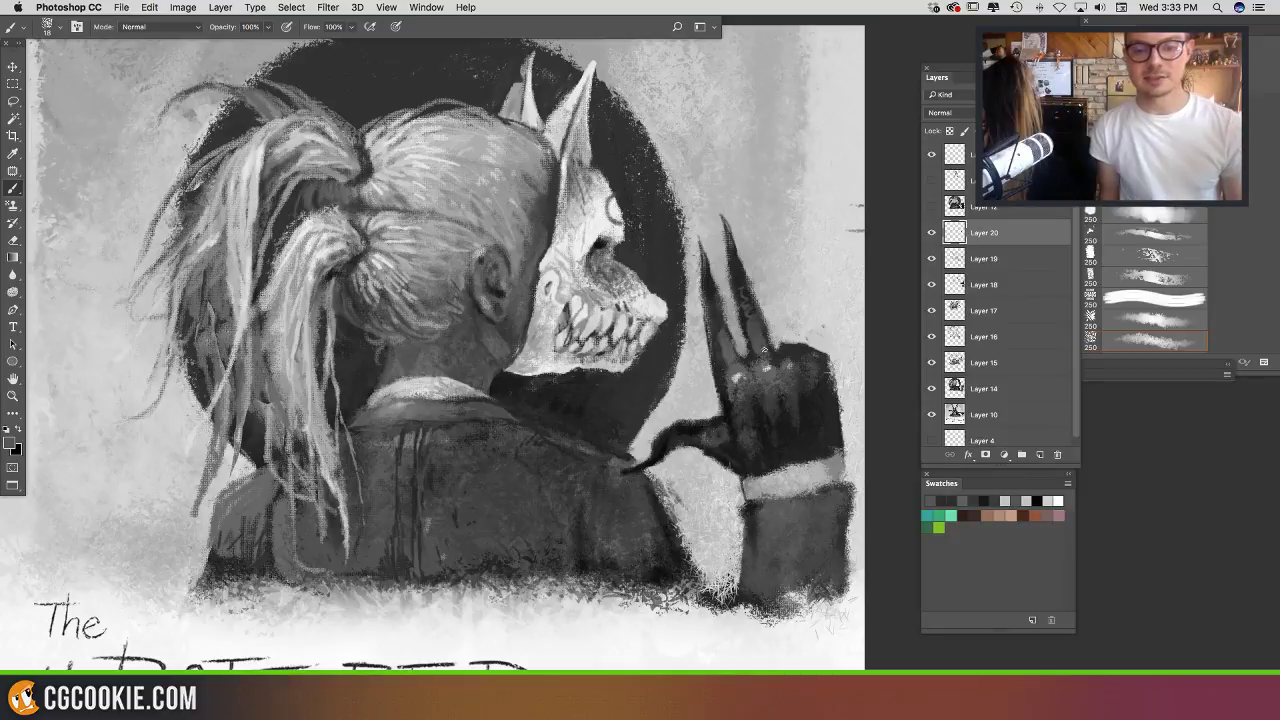
Step: Shade the folded fingers and the outer side of the hand with the 18 px brush in sampled dark grays
left_click_drag(785, 399, 738, 392)
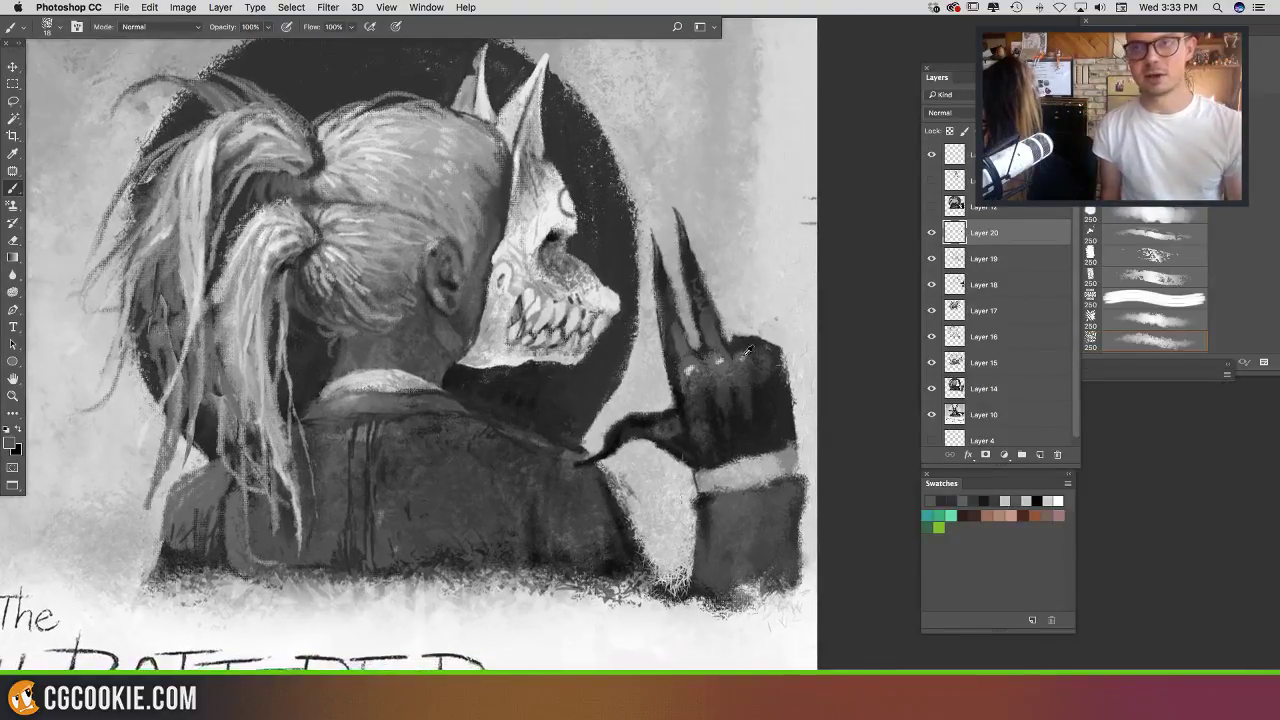
left_click(727, 365, "alt")
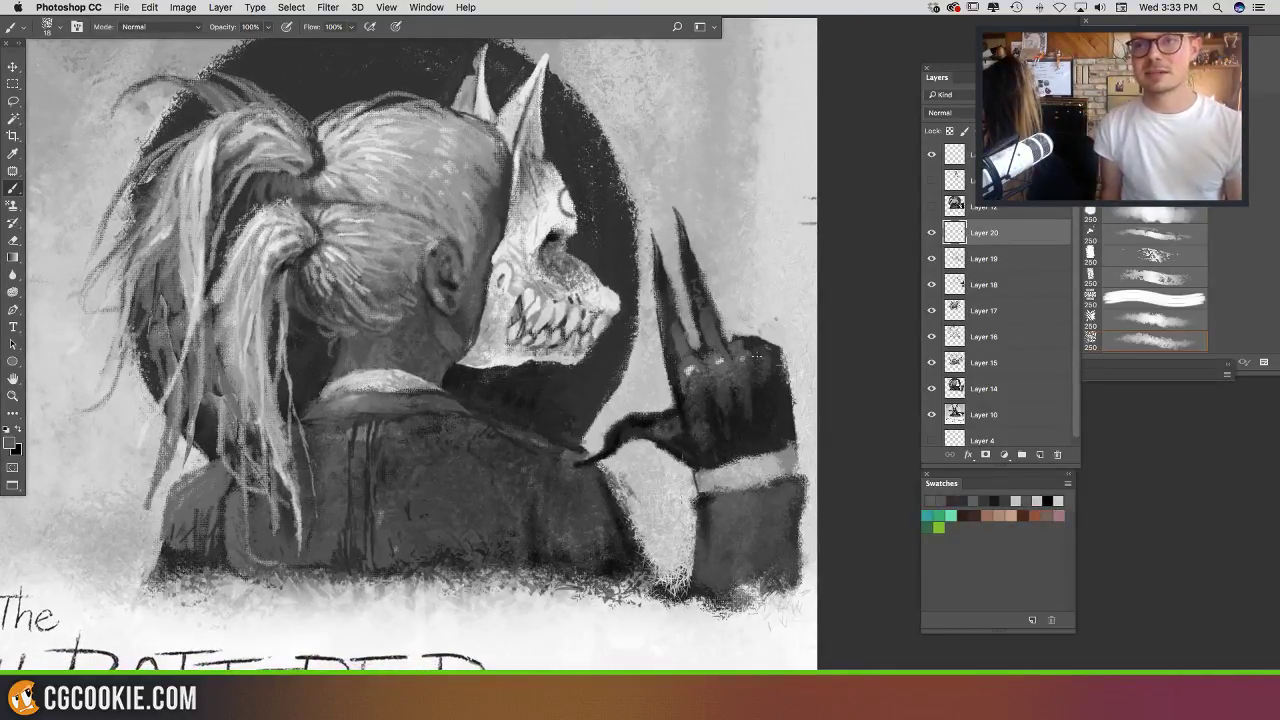
left_click(740, 342, "alt")
left_click(742, 345, "alt")
mouse_move(746, 342)
left_mouse_down()
mouse_move(773, 350)
mouse_move(747, 384)
left_mouse_up()
left_click(758, 341, "alt")
left_click(735, 366, "alt")
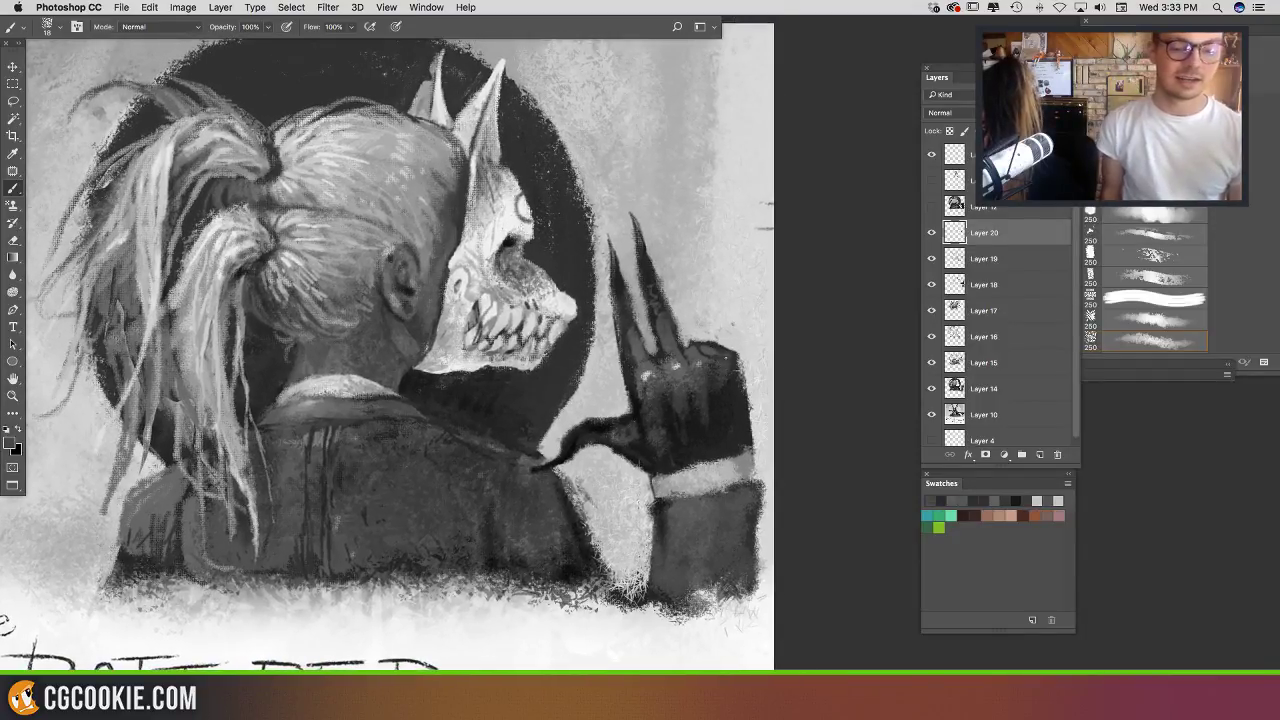
left_click(737, 401, "alt")
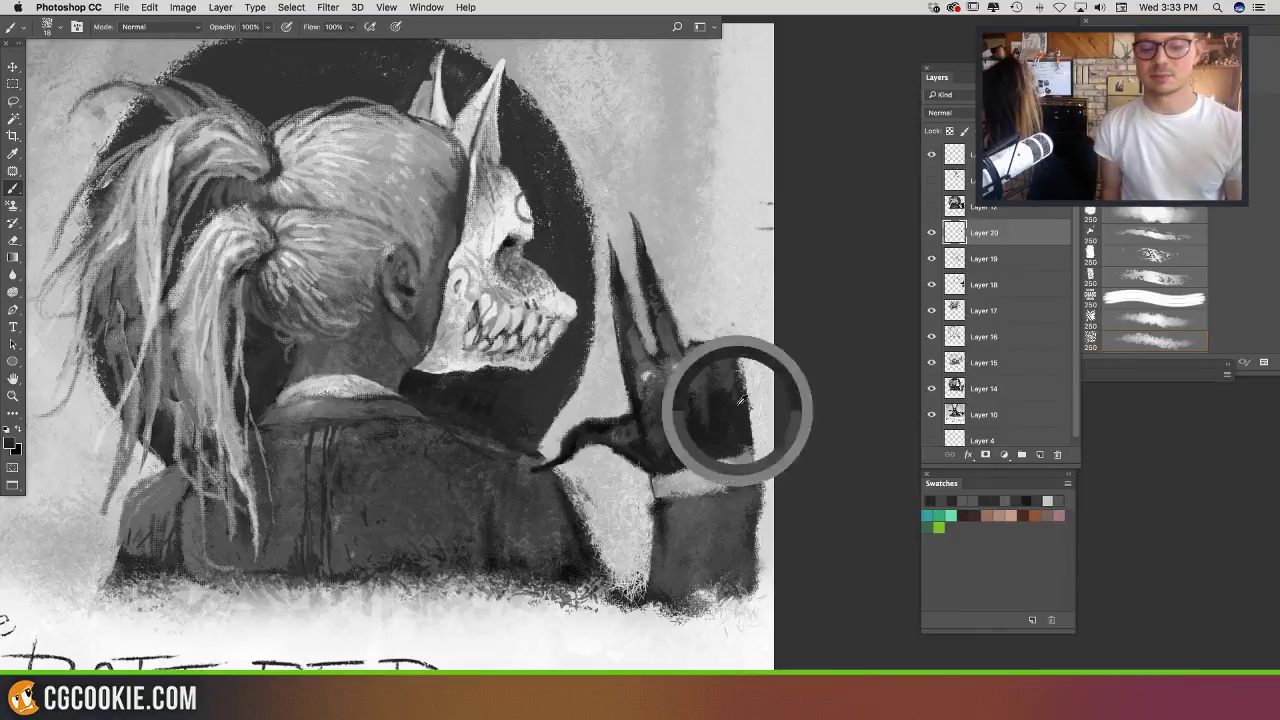
Step: Clean up the upper and lower edges of the thumb and its base in sampled light and dark grays
left_click(728, 342, "alt")
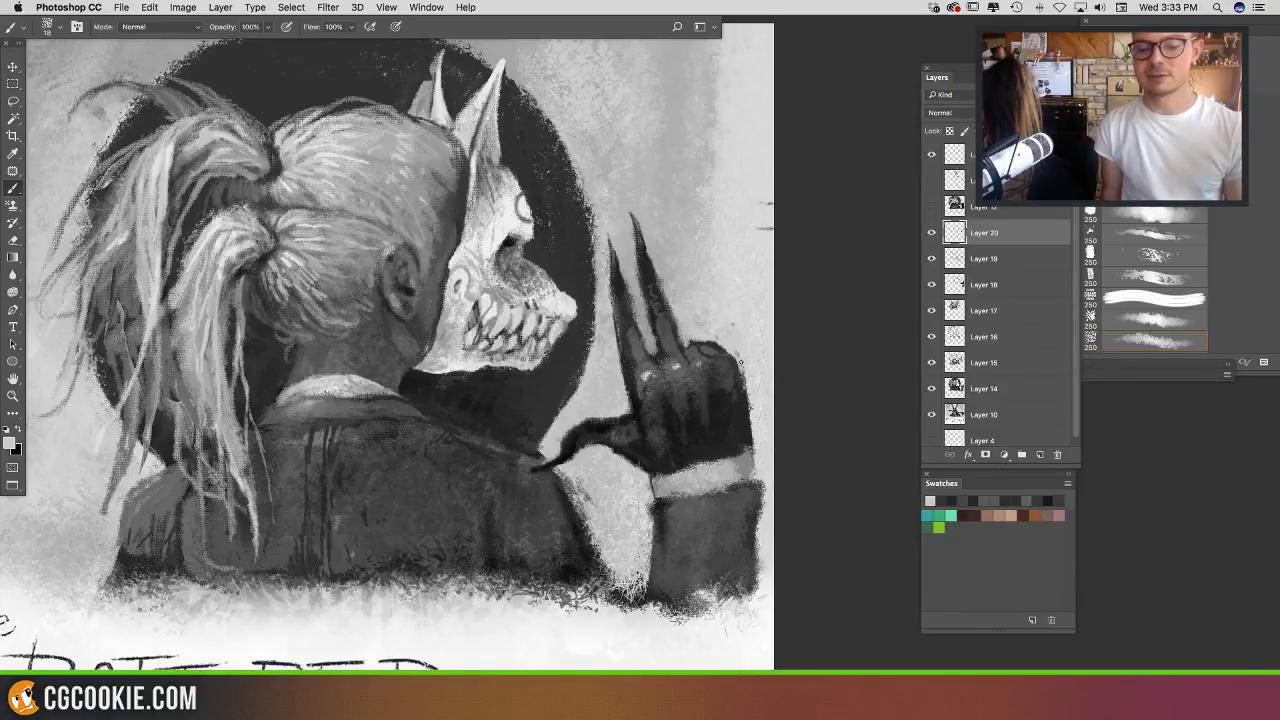
left_click(625, 473, "alt")
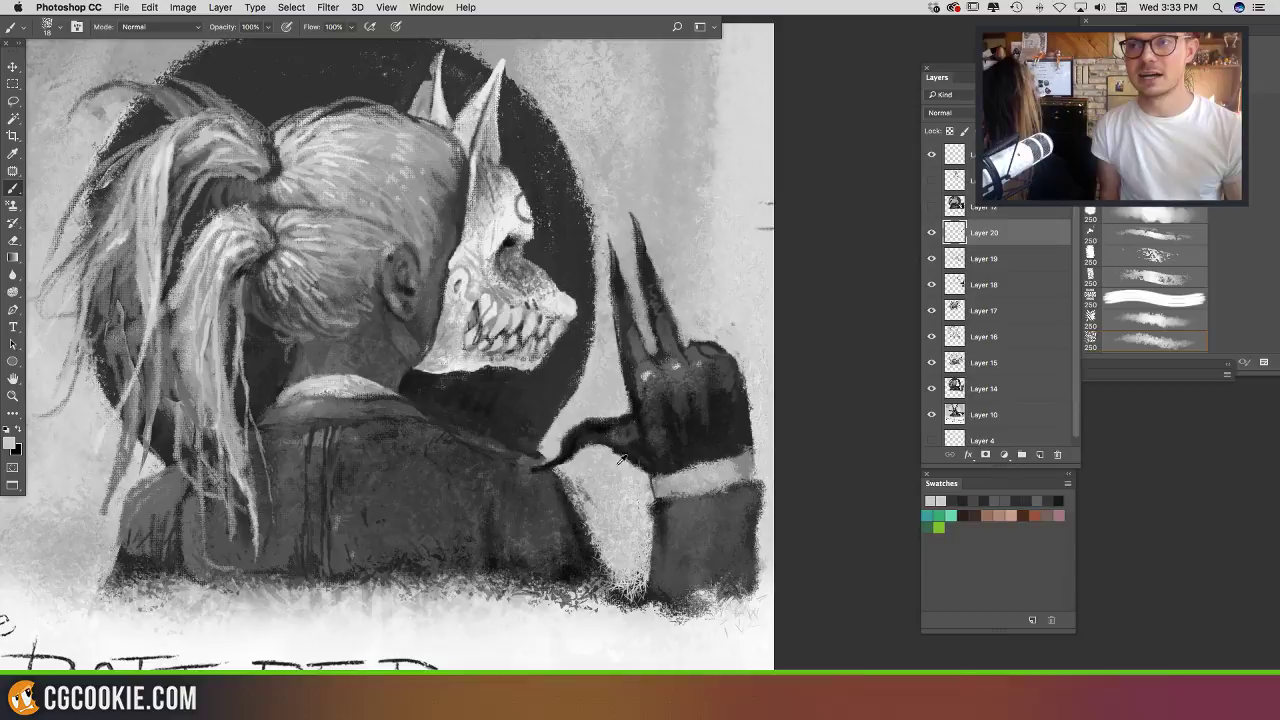
left_click(618, 414, "alt")
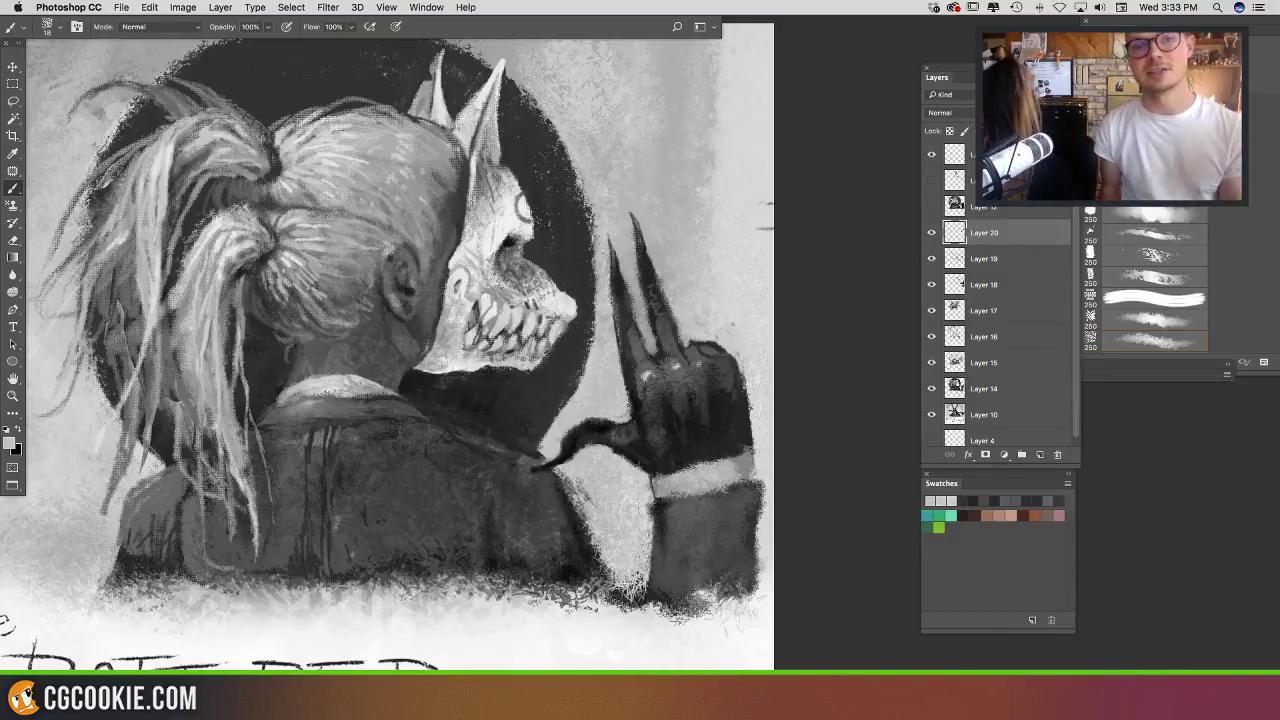
left_click(639, 407, "alt")
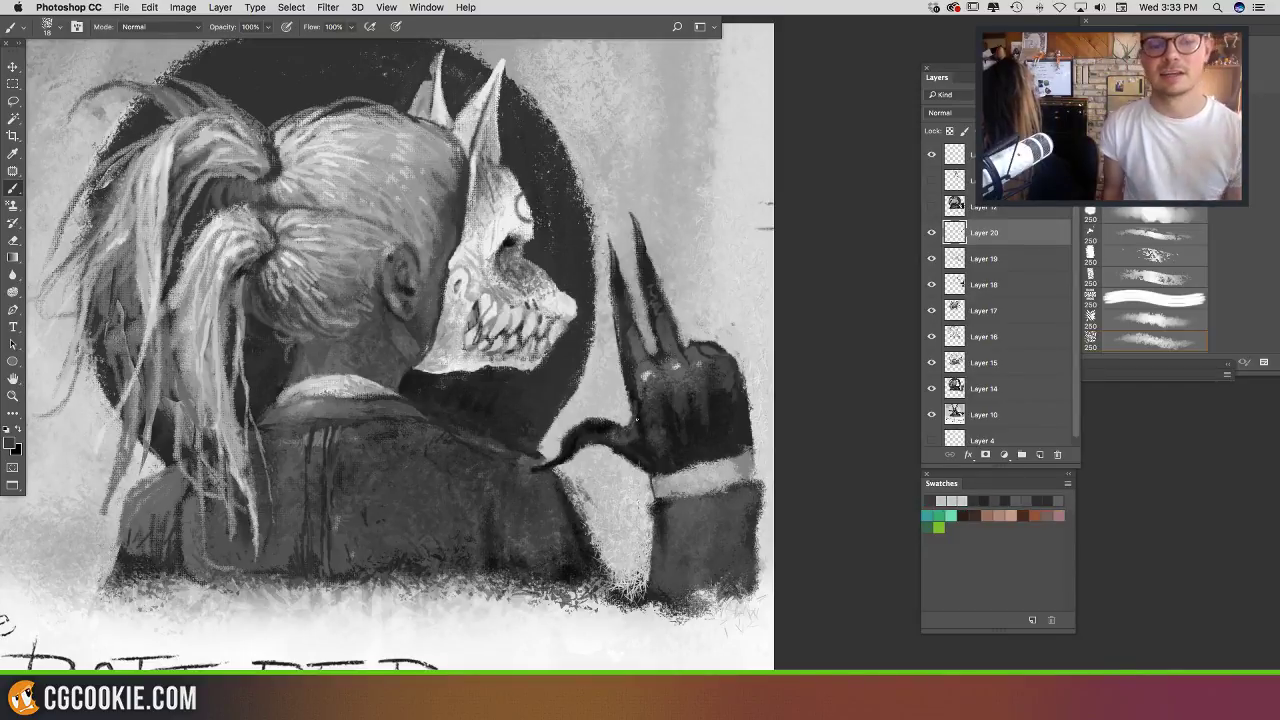
left_click(628, 391, "alt")
left_click(627, 408, "alt")
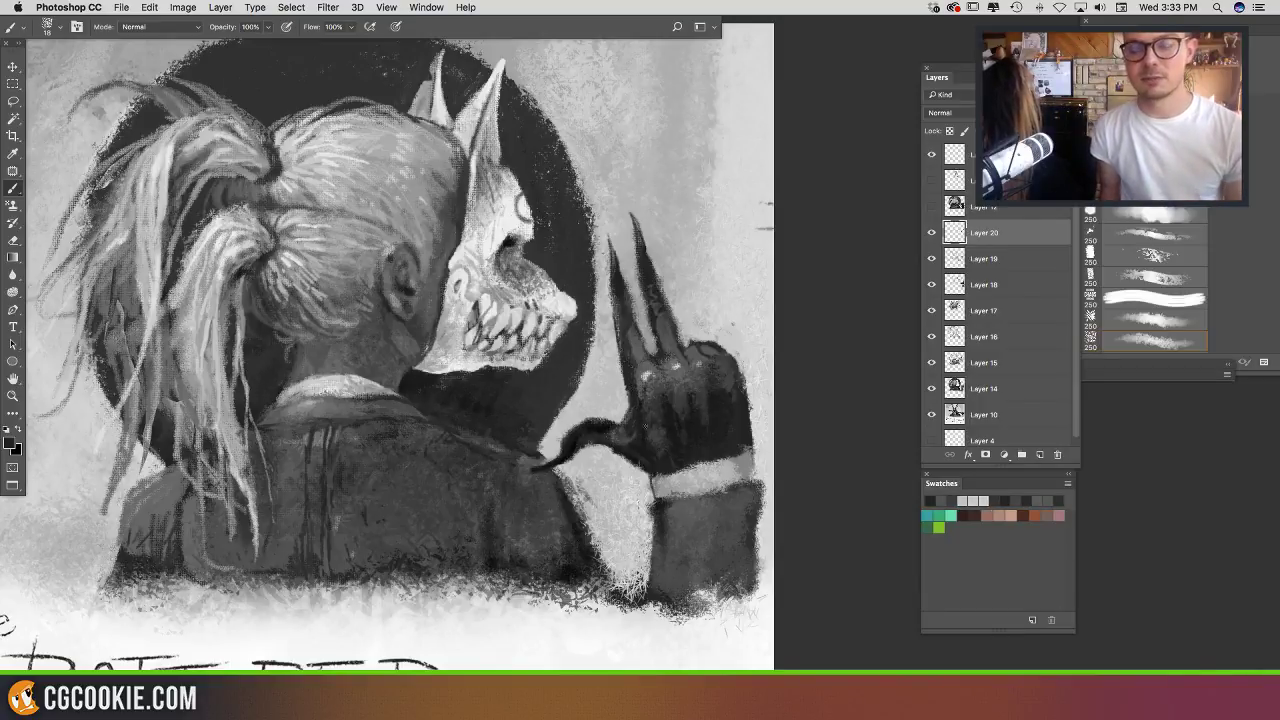
left_click(620, 410, "alt")
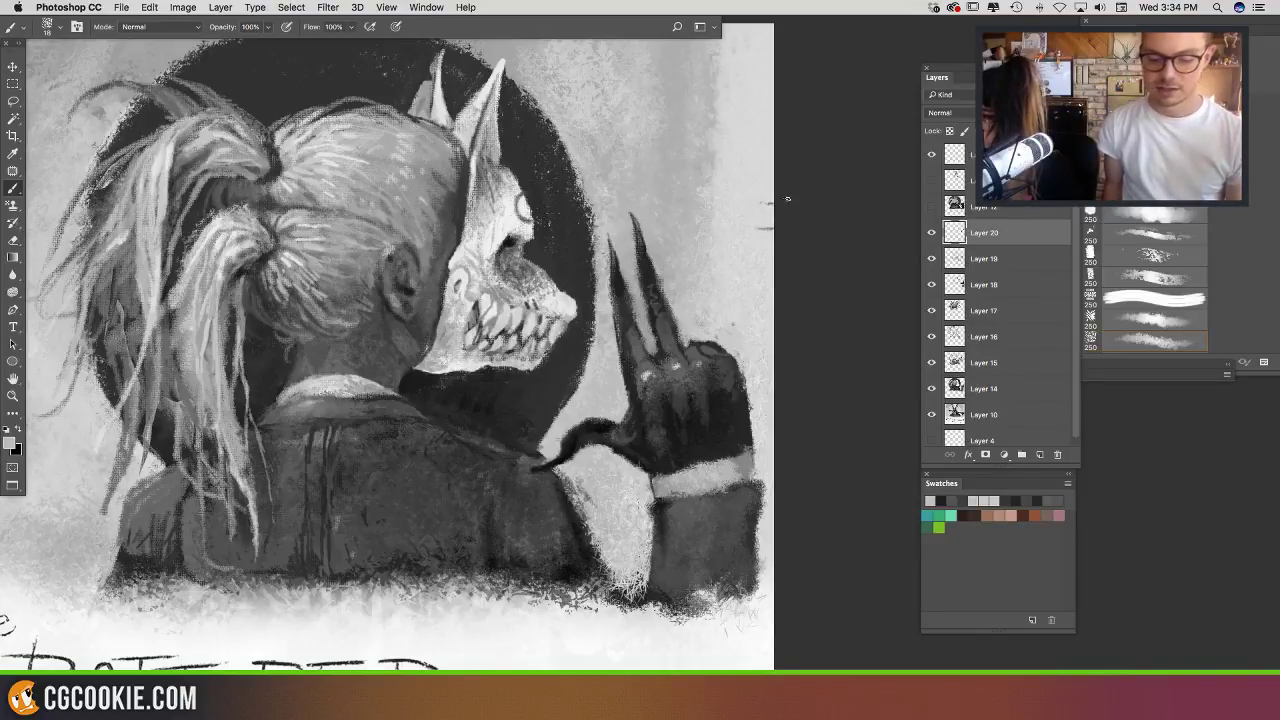
left_click_drag(663, 307, 626, 308)
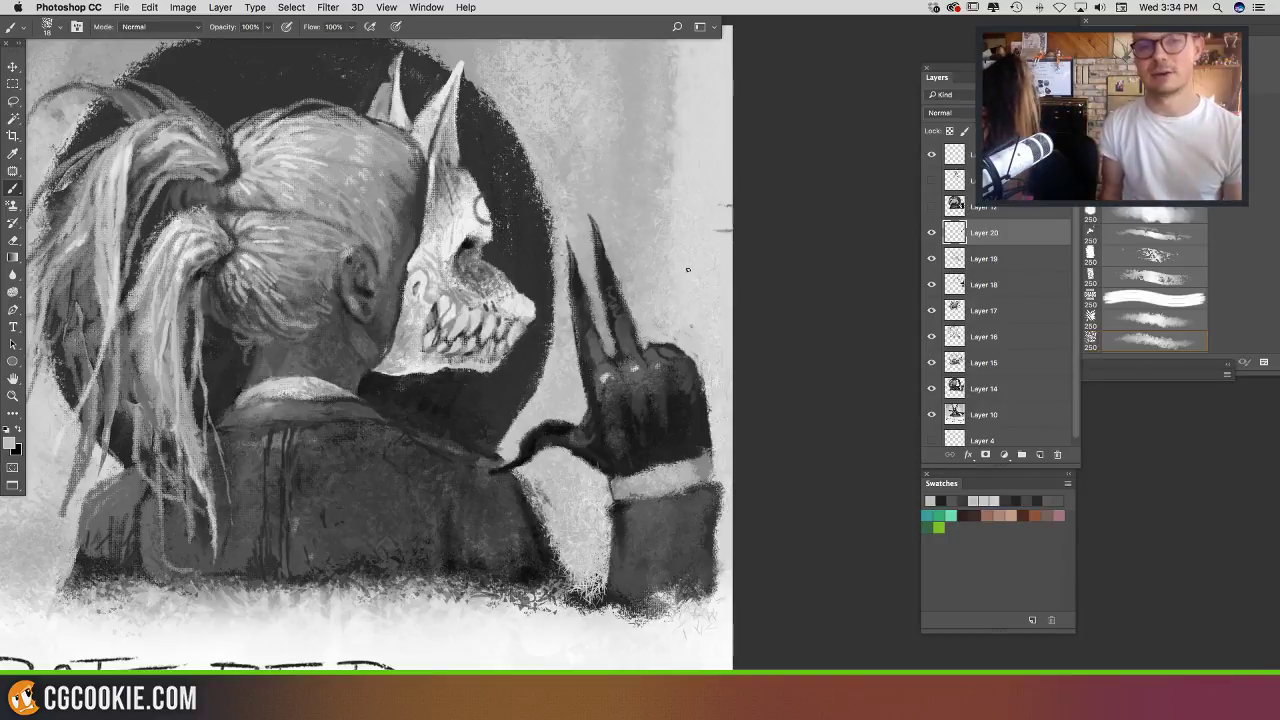
key("e")
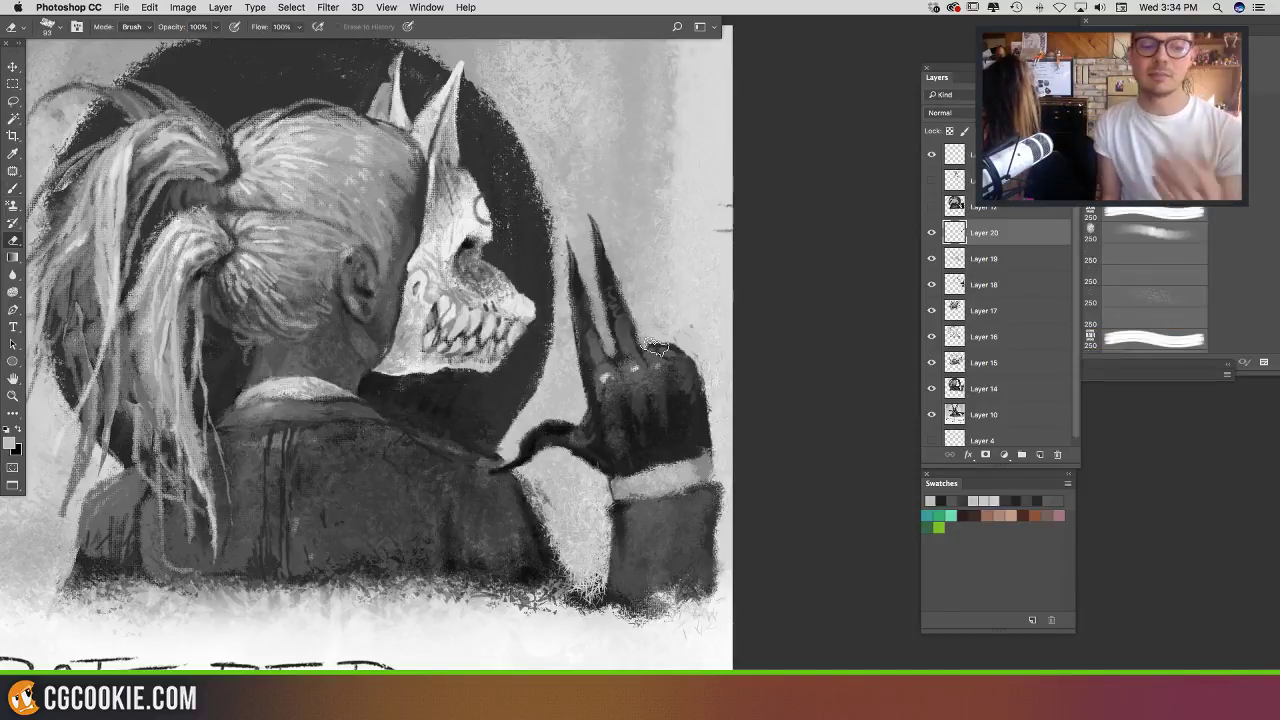
left_click_drag(659, 342, 667, 365)
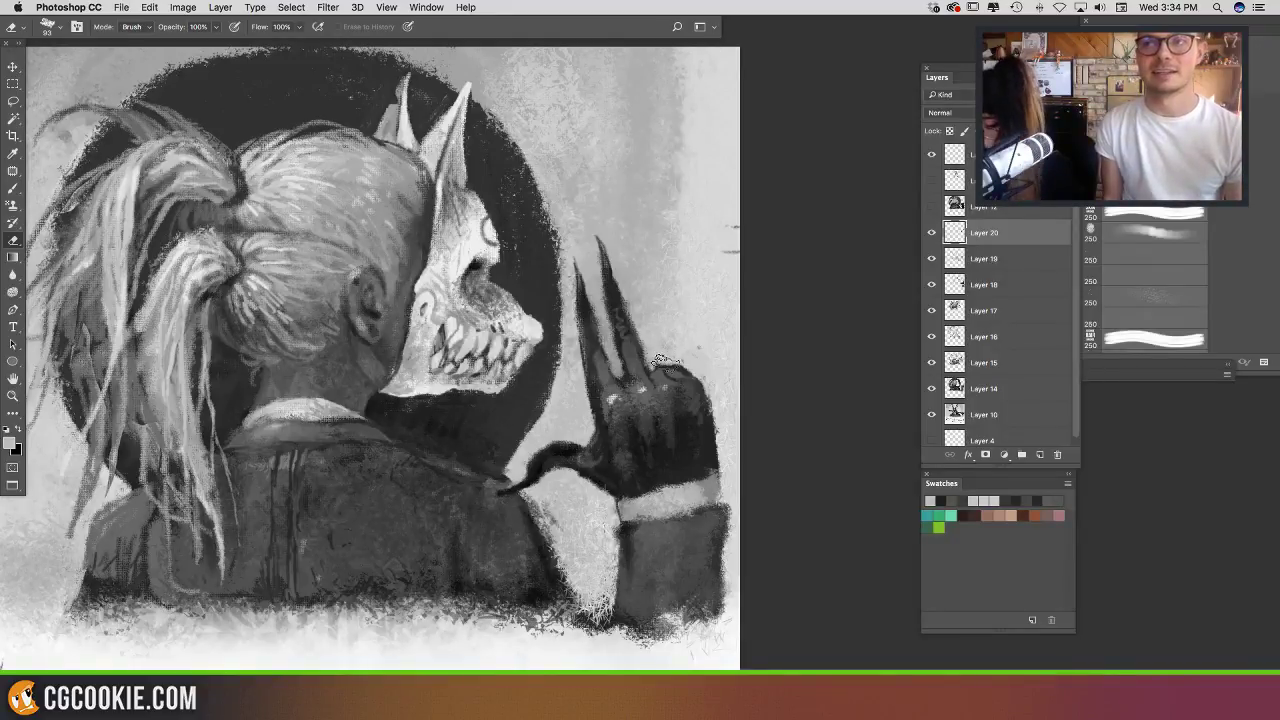
scroll(665, 362, "up", 2)
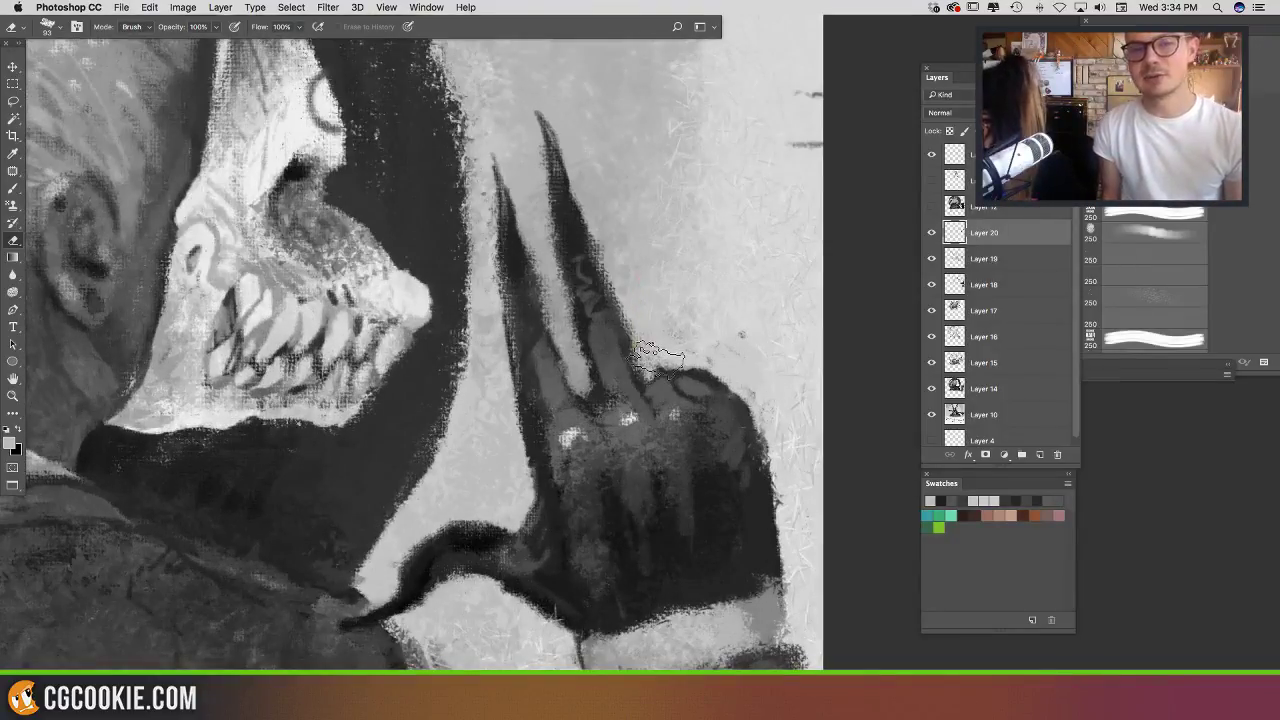
left_click_drag(669, 356, 715, 352)
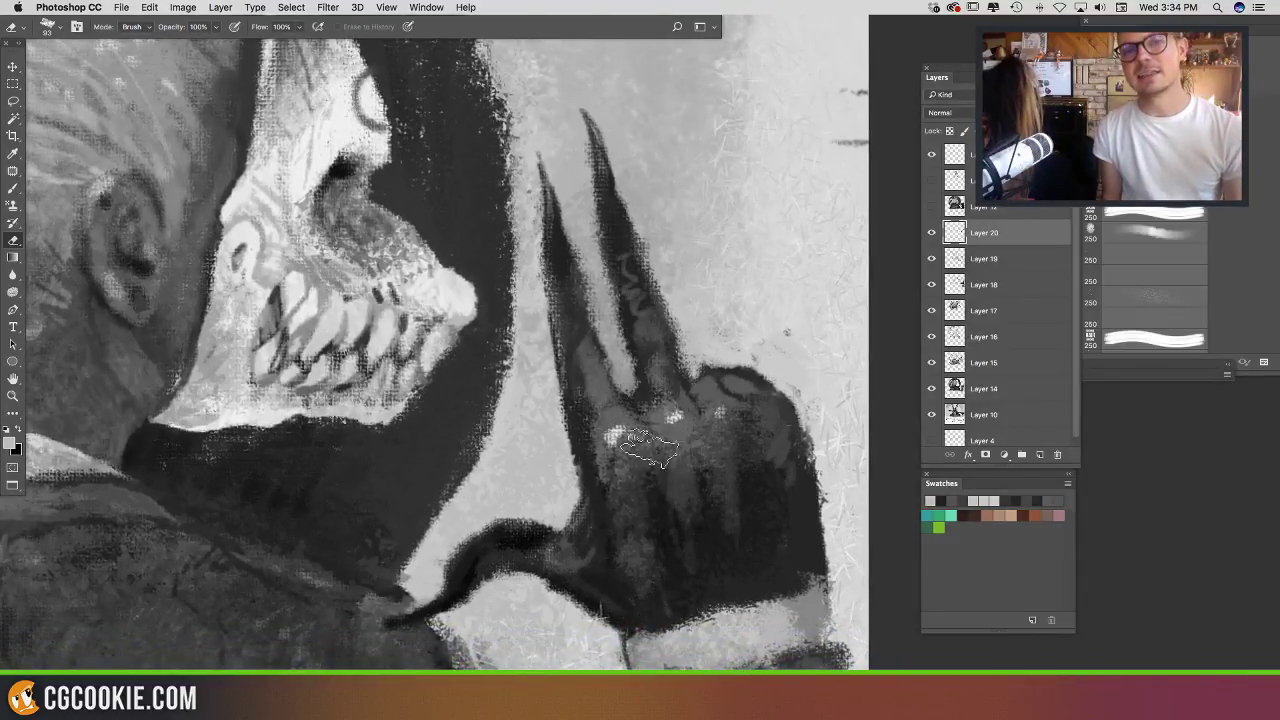
key("b")
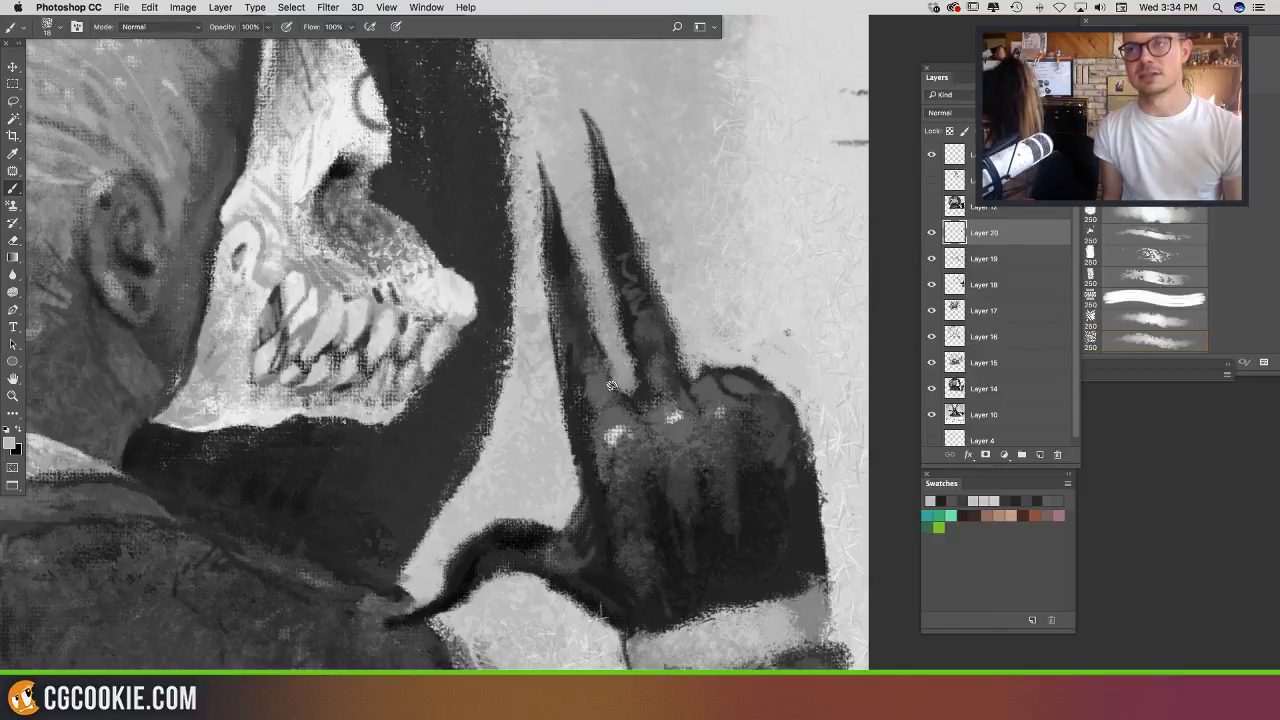
key("e")
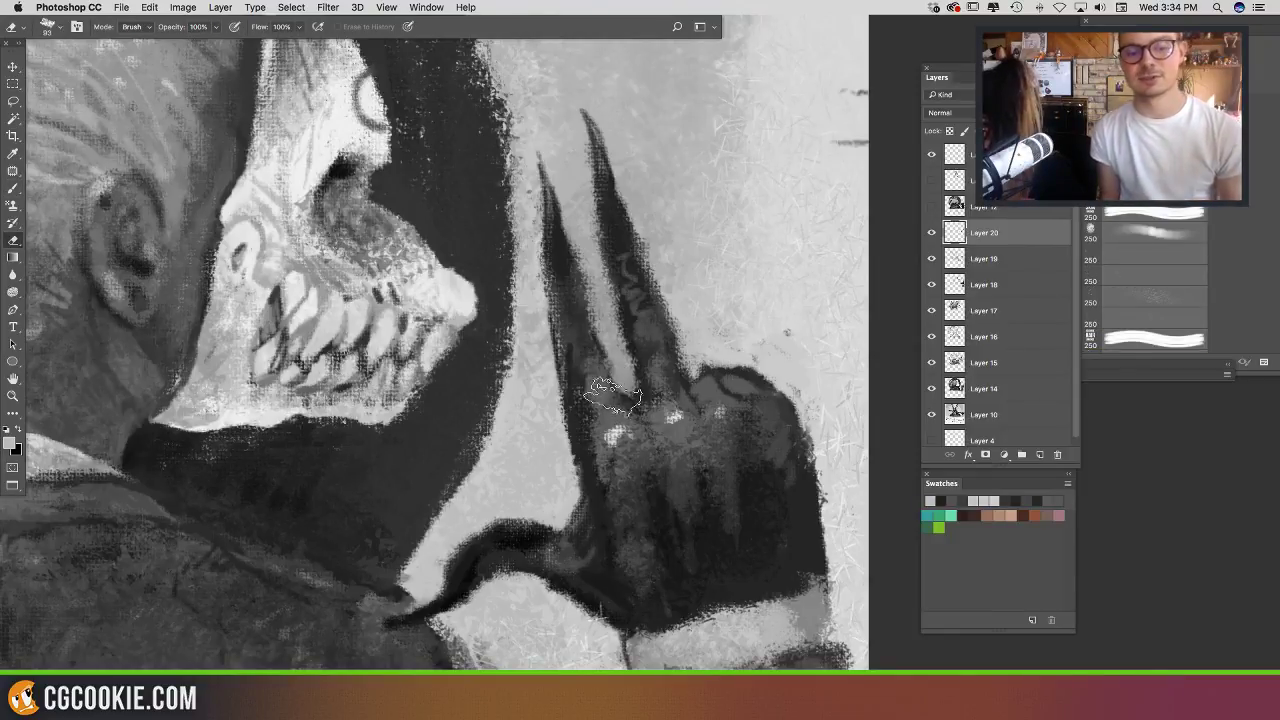
Step: Darken the base of the gap between the two raised fingers with the 18 px brush in a sampled near-black
key("b")
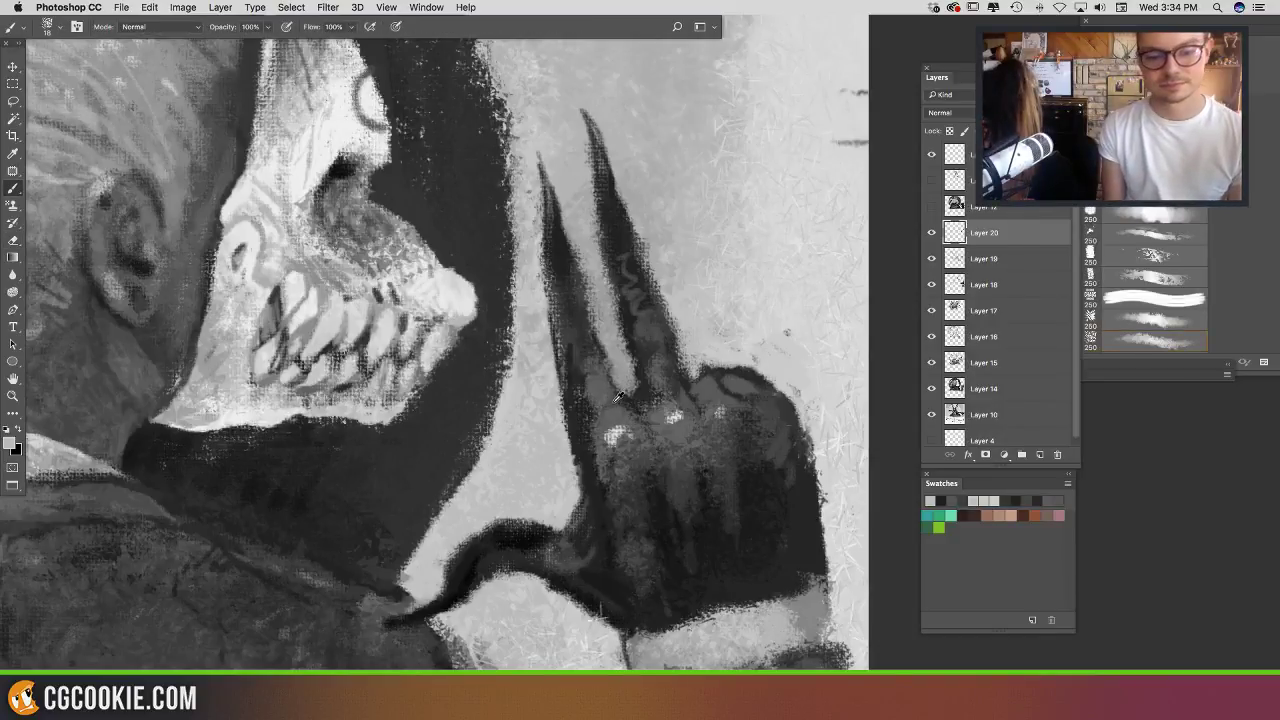
left_click(635, 397, "alt")
left_click_drag(633, 402, 574, 316)
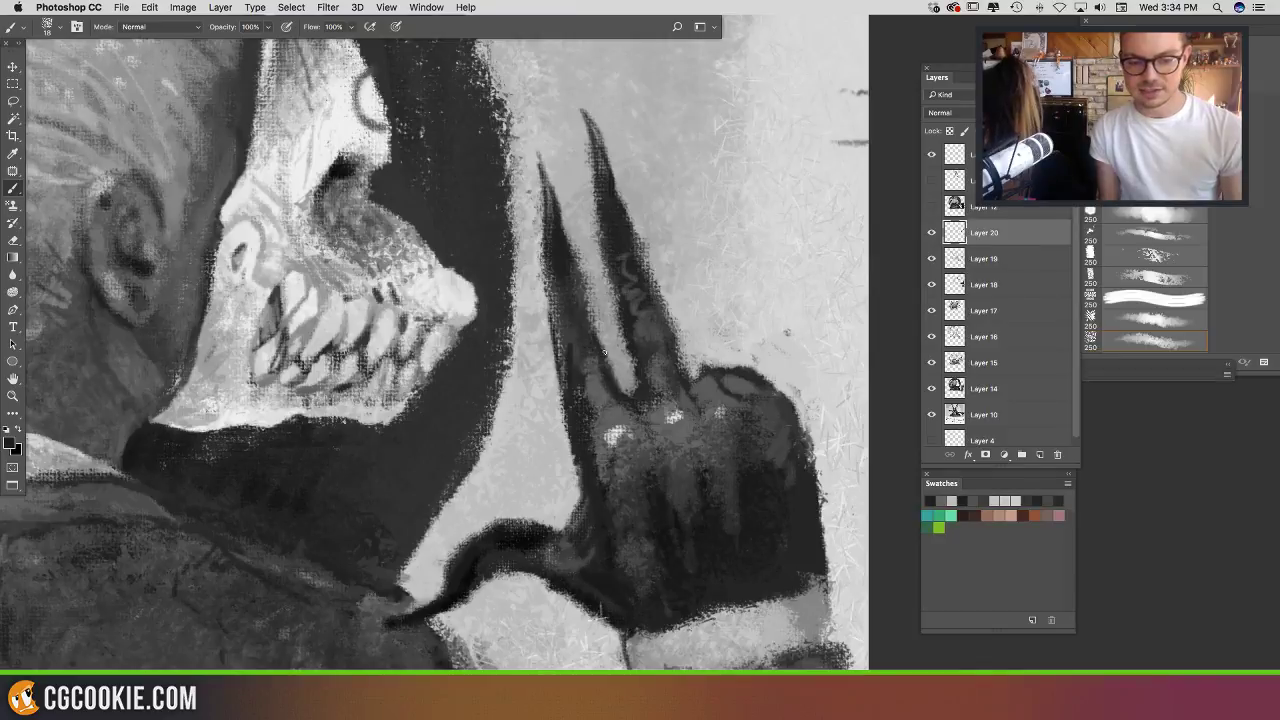
Step: Lighten the top of the folded finger beside the raised ones with a sampled medium-dark gray
left_click_drag(707, 296, 714, 269)
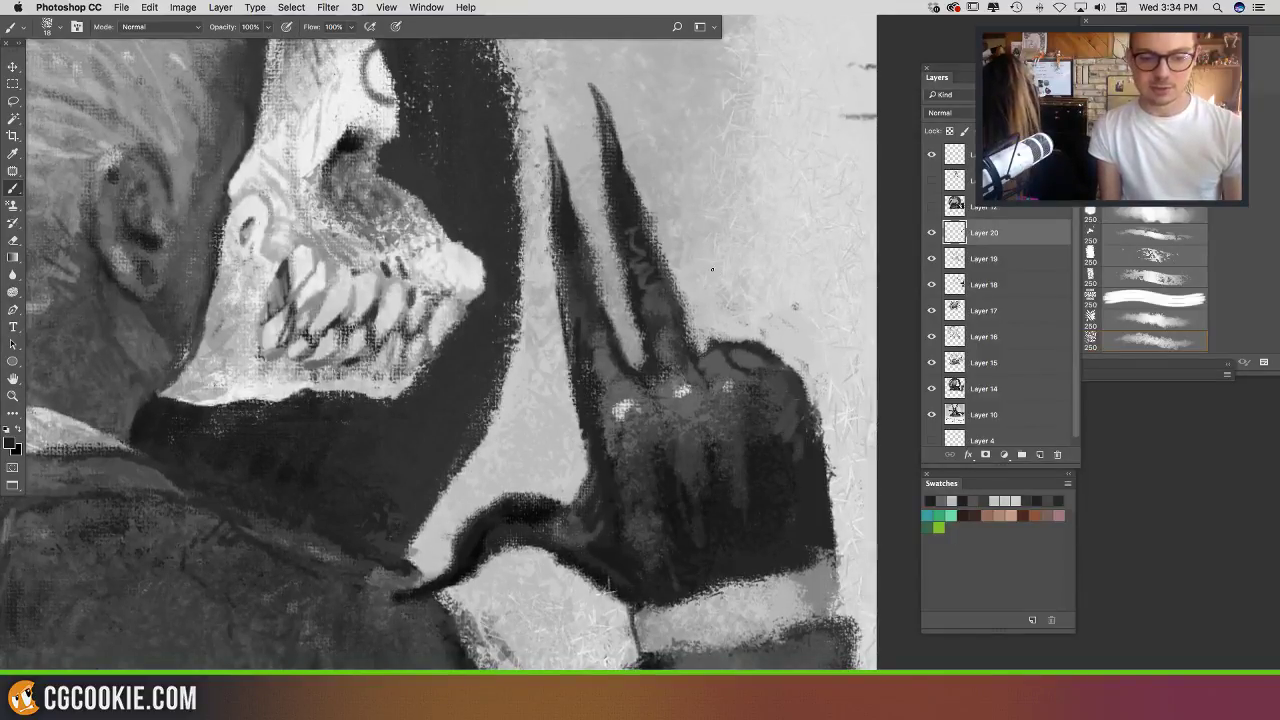
left_click(714, 358, "alt")
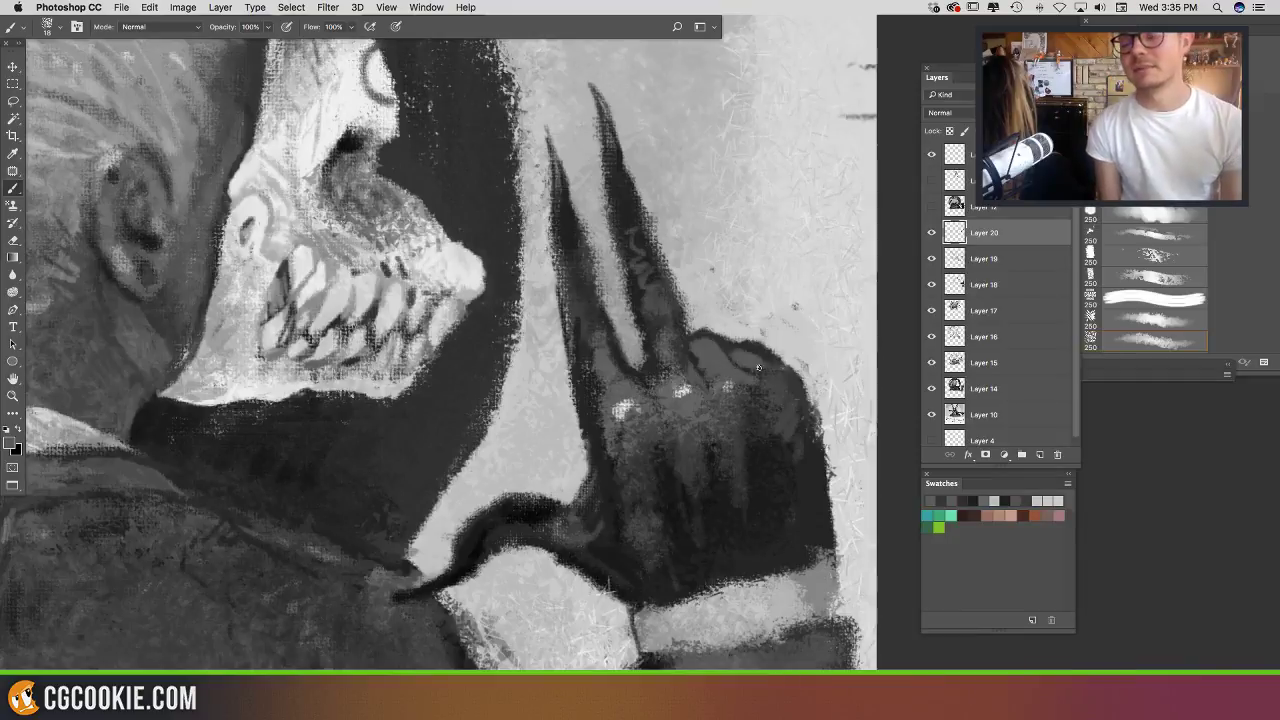
left_click_drag(774, 419, 755, 438)
left_click(671, 399, "alt")
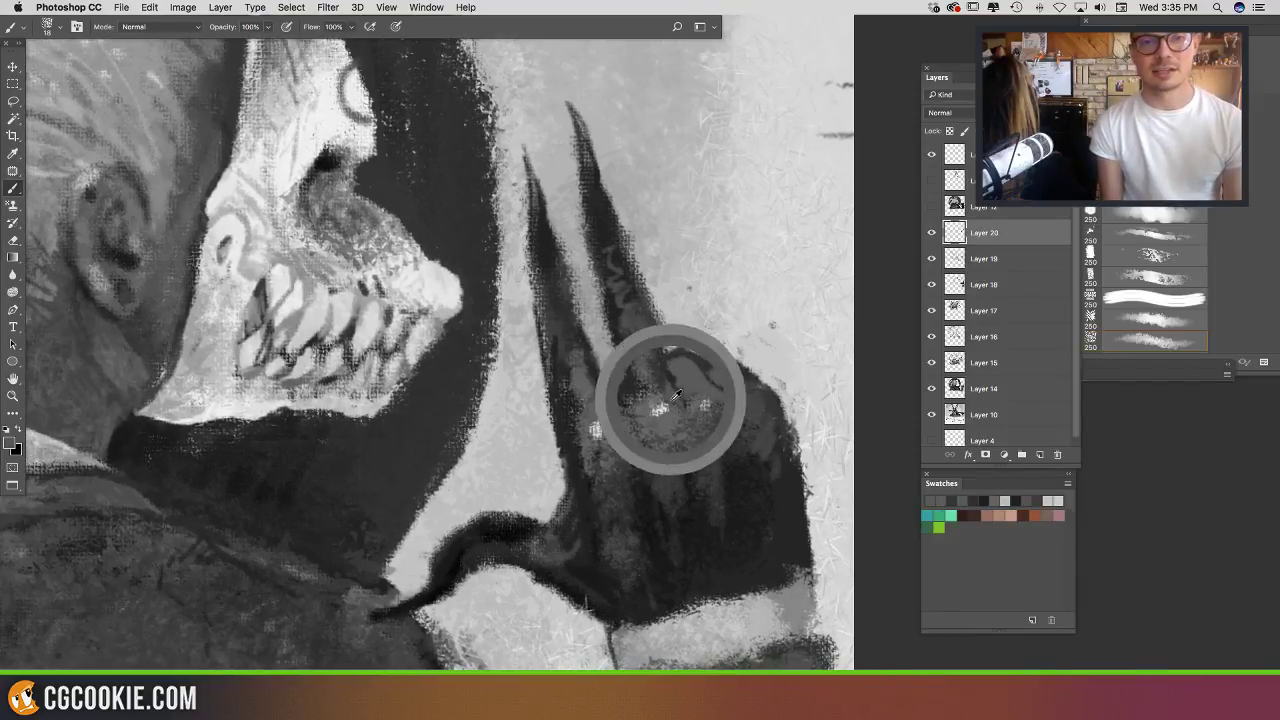
Step: Reshape the lower inner edge of the longer raised finger and its knuckle in sampled dark grays
left_click(632, 348, "alt")
left_click(620, 335, "alt")
left_click_drag(613, 343, 621, 376)
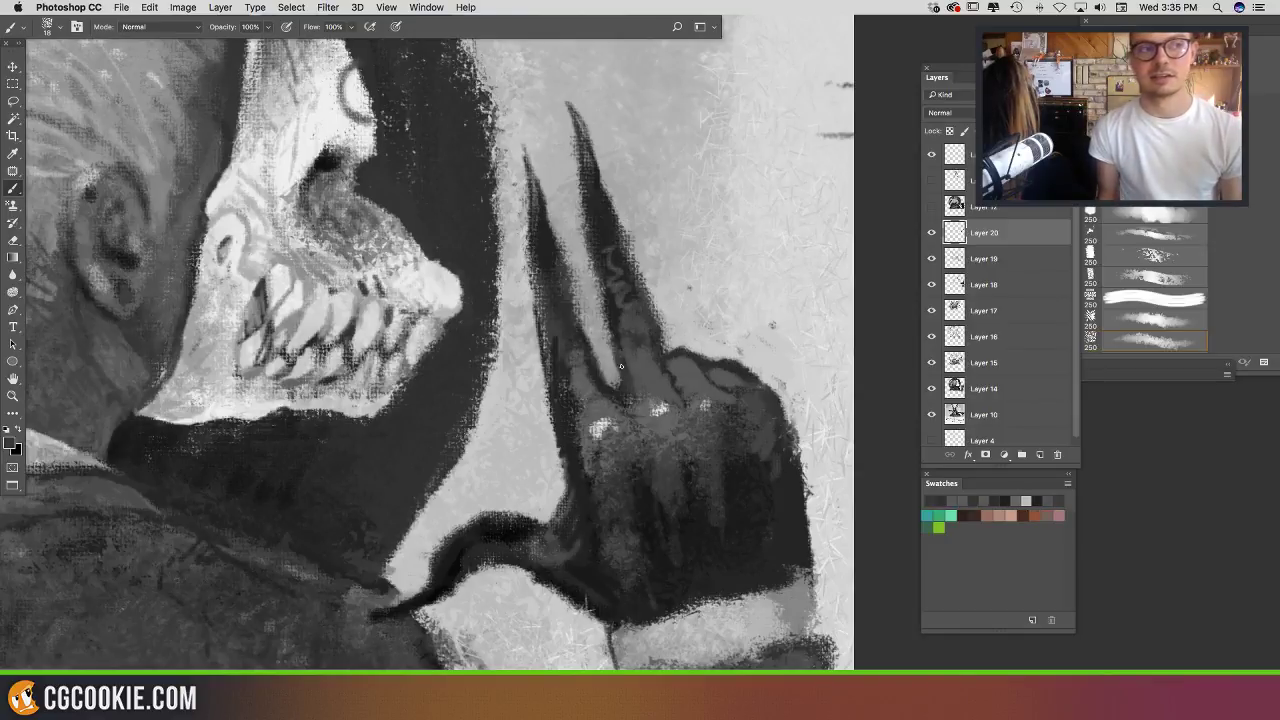
left_click(620, 316, "alt")
left_click_drag(614, 328, 620, 407)
left_click(640, 383, "alt")
left_click(622, 395, "alt")
left_click(657, 394, "alt")
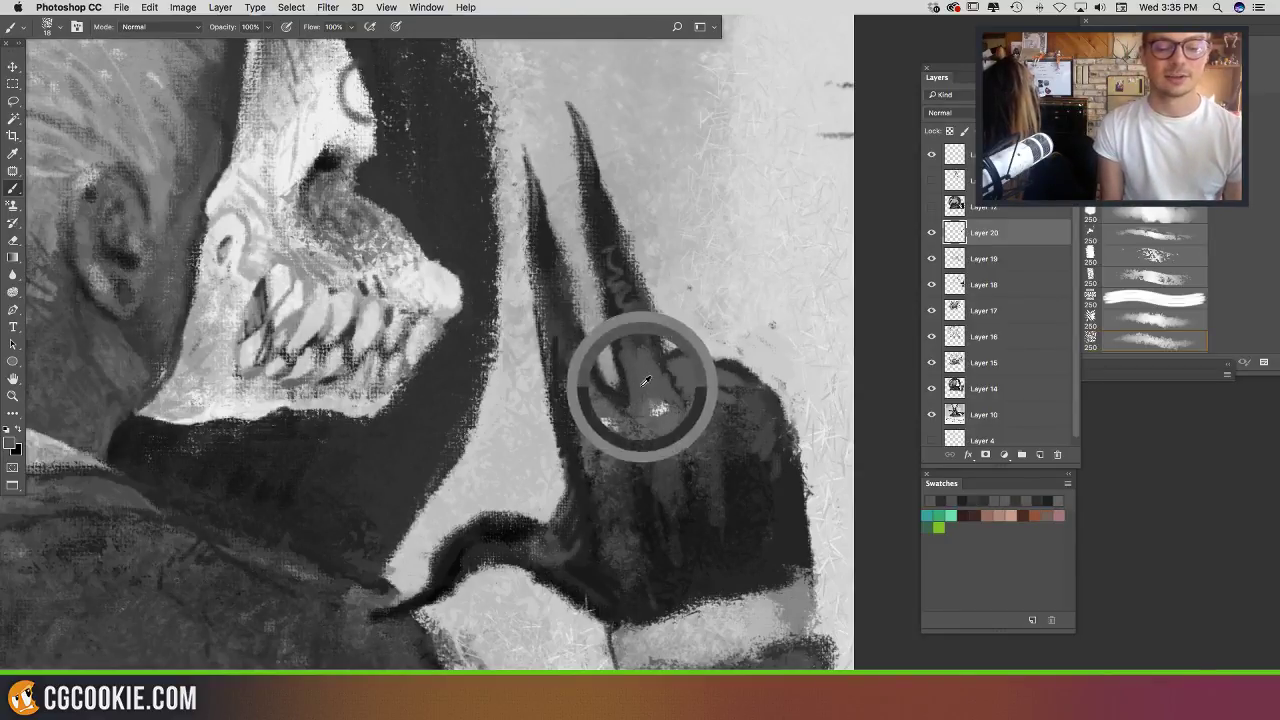
left_click(621, 379, "alt")
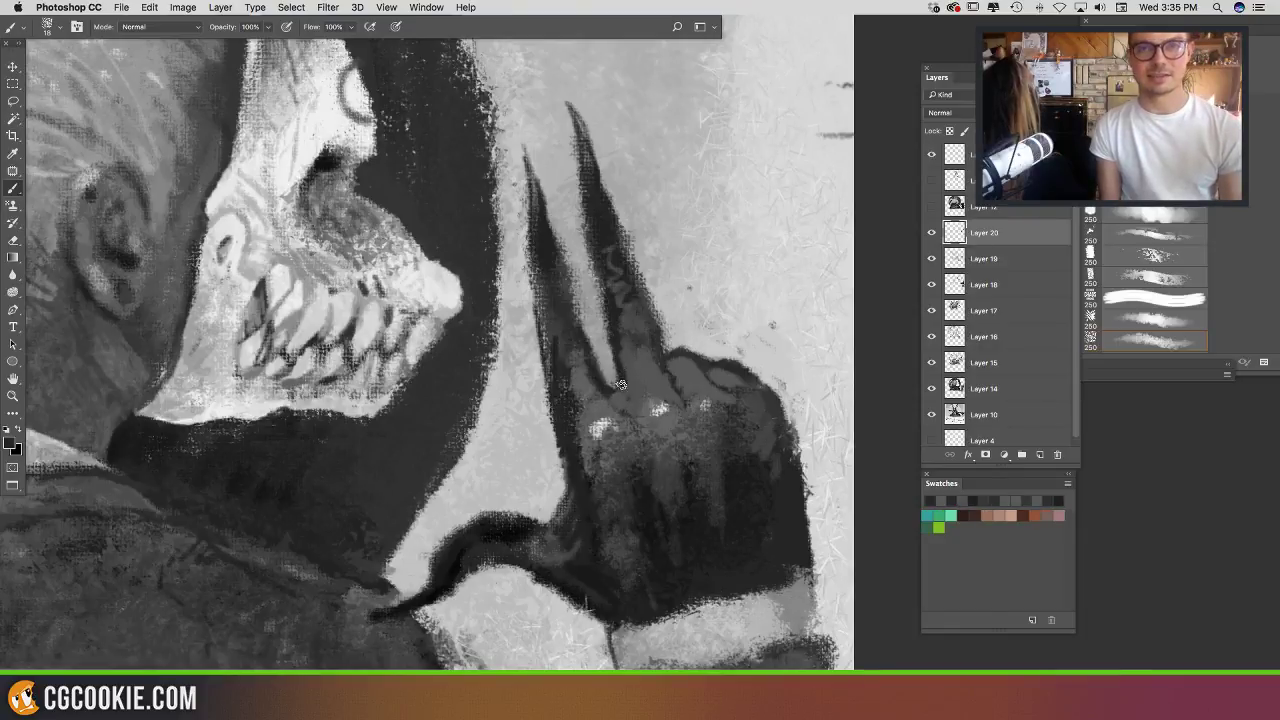
left_click_drag(620, 382, 605, 404)
Step: Round off the web between the two raised fingers with short strokes in sampled near-blacks and dark grays
left_click_drag(720, 400, 696, 388)
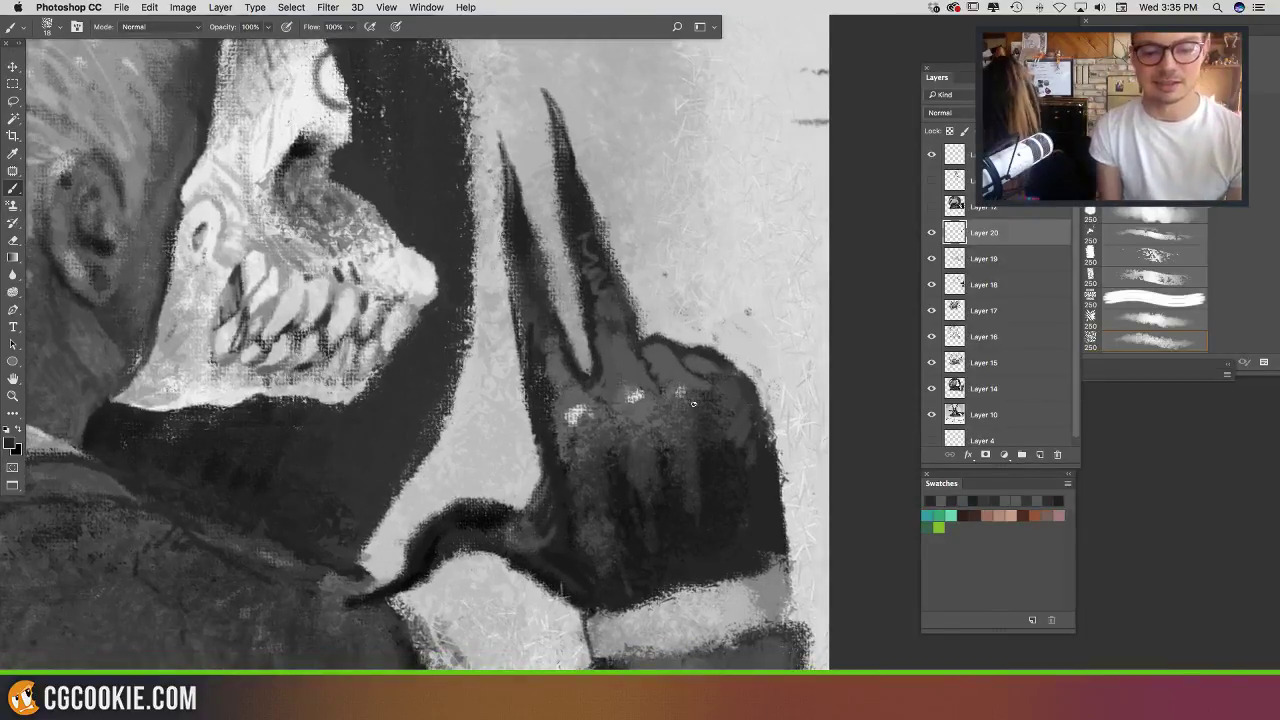
left_click(597, 391, "alt")
mouse_move(604, 372)
left_mouse_down()
mouse_move(594, 380)
mouse_move(599, 355)
left_mouse_up()
left_click(600, 355, "alt")
left_click(605, 361, "alt")
left_click(592, 367, "alt")
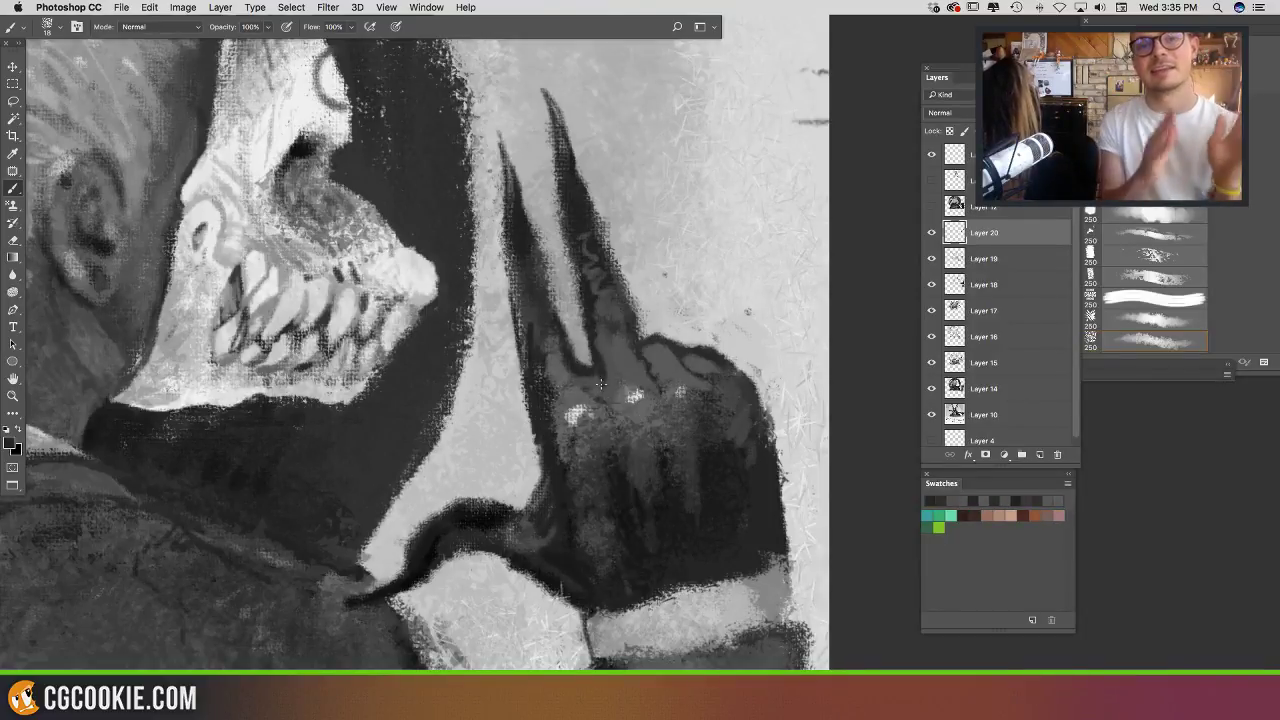
Step: Blend the knuckles at the base of both raised fingers in sampled mid and dark grays
left_click(572, 376, "alt")
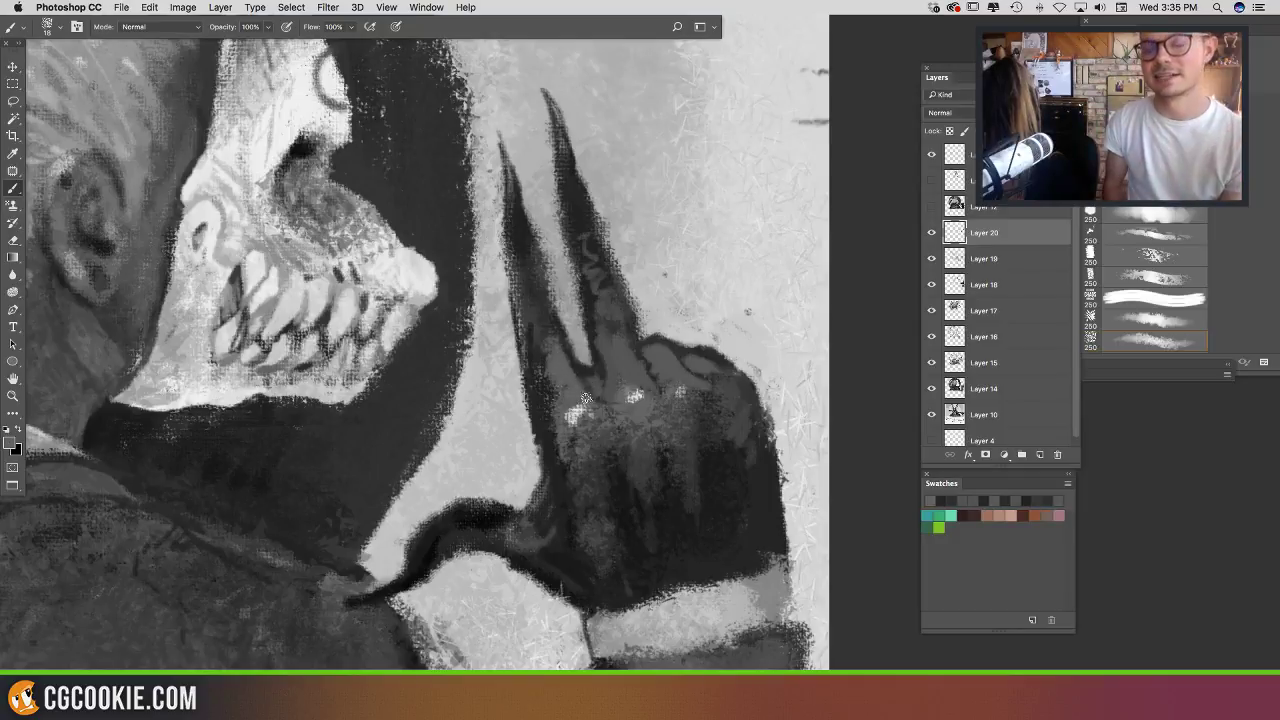
left_click(597, 338, "alt")
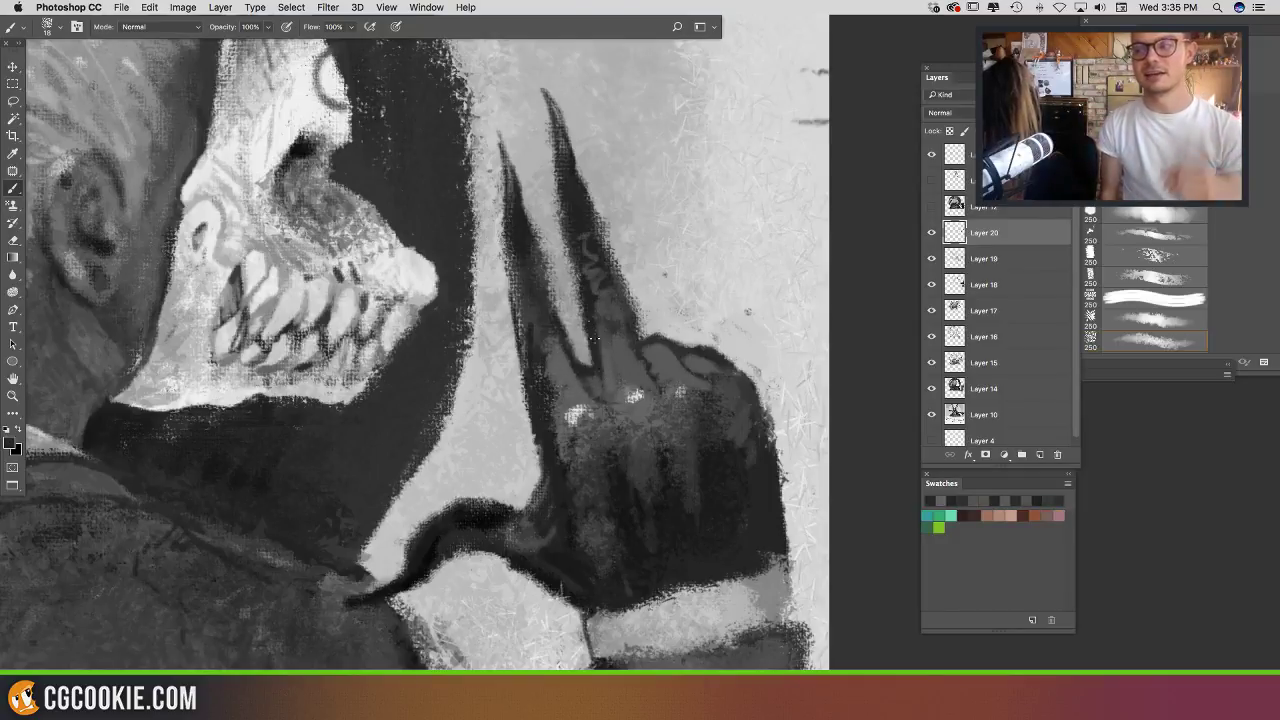
left_click(613, 358, "alt")
mouse_move(609, 360)
left_mouse_down()
mouse_move(605, 388)
mouse_move(601, 325)
left_mouse_up()
left_click_drag(663, 388, 681, 410)
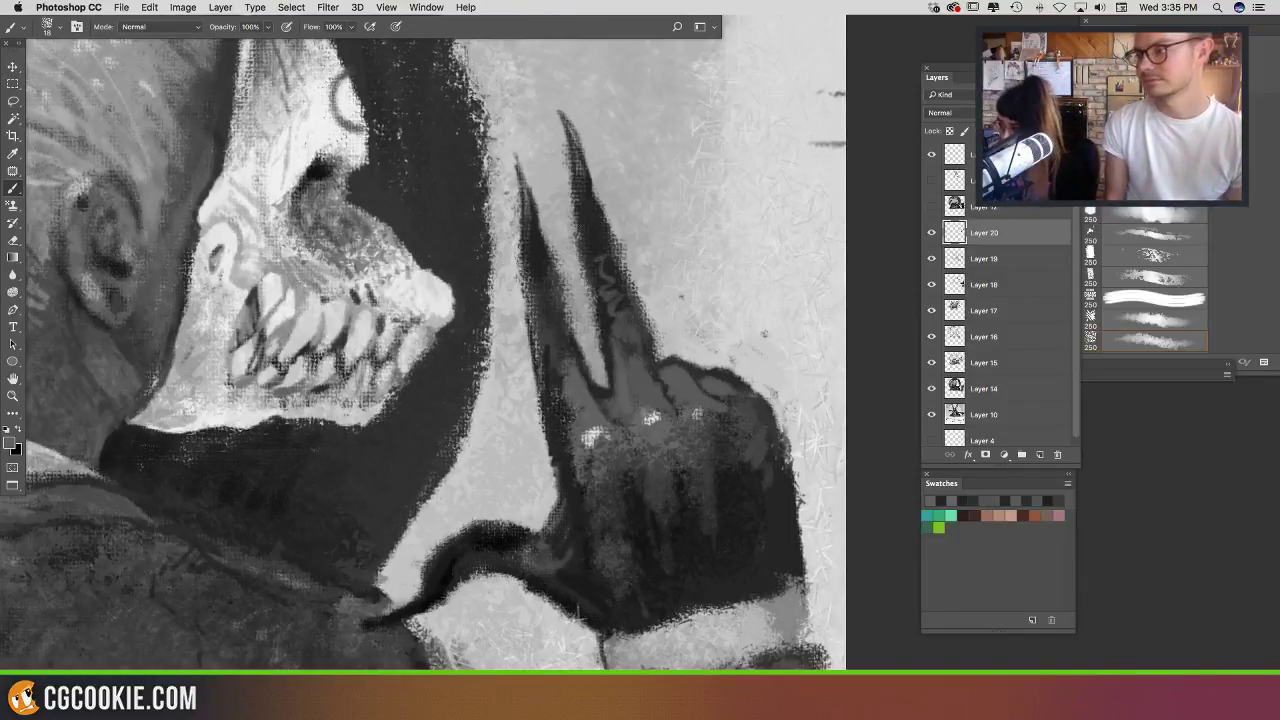
Step: Refine the edges of the shorter raised finger with the sampled background light gray and dark grays
left_click(547, 181, "alt")
left_click_drag(549, 240, 572, 319)
left_click(556, 290, "alt")
left_click(580, 362, "alt")
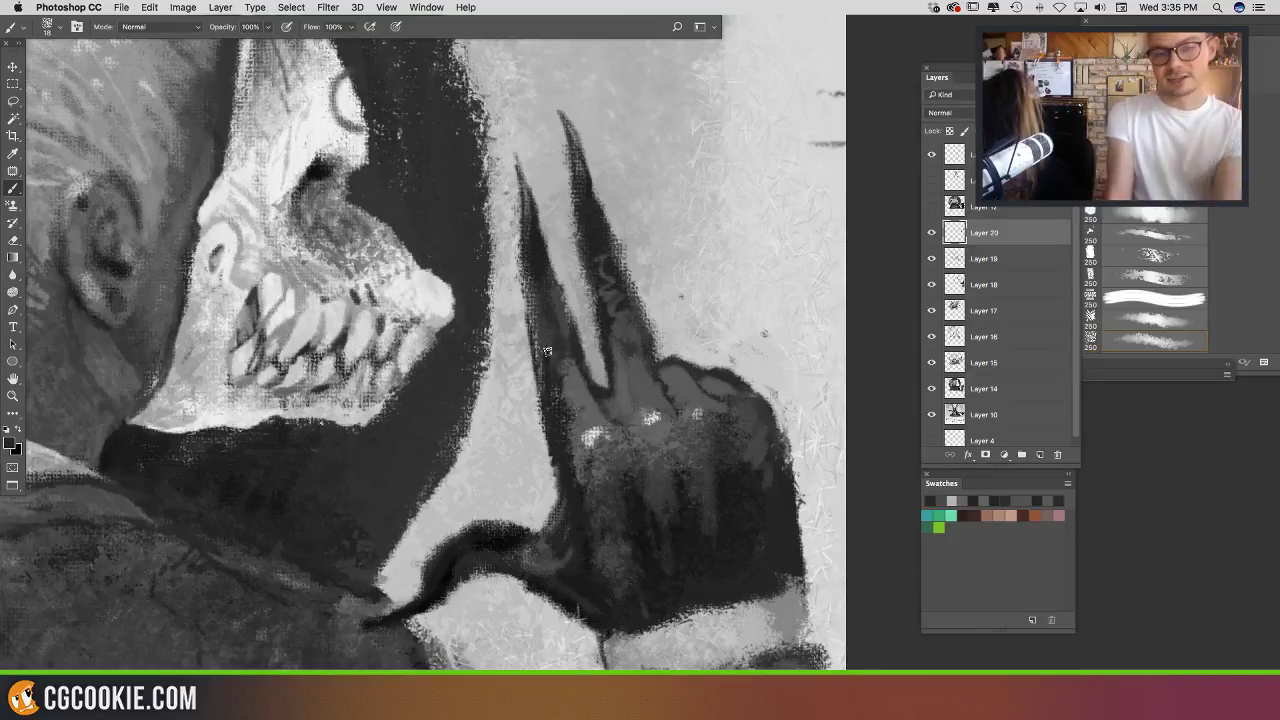
Step: Paint over the wavy marks at the longer raised finger's joint in sampled dark grays and clean its outer edge in light gray
left_click(630, 310, "alt")
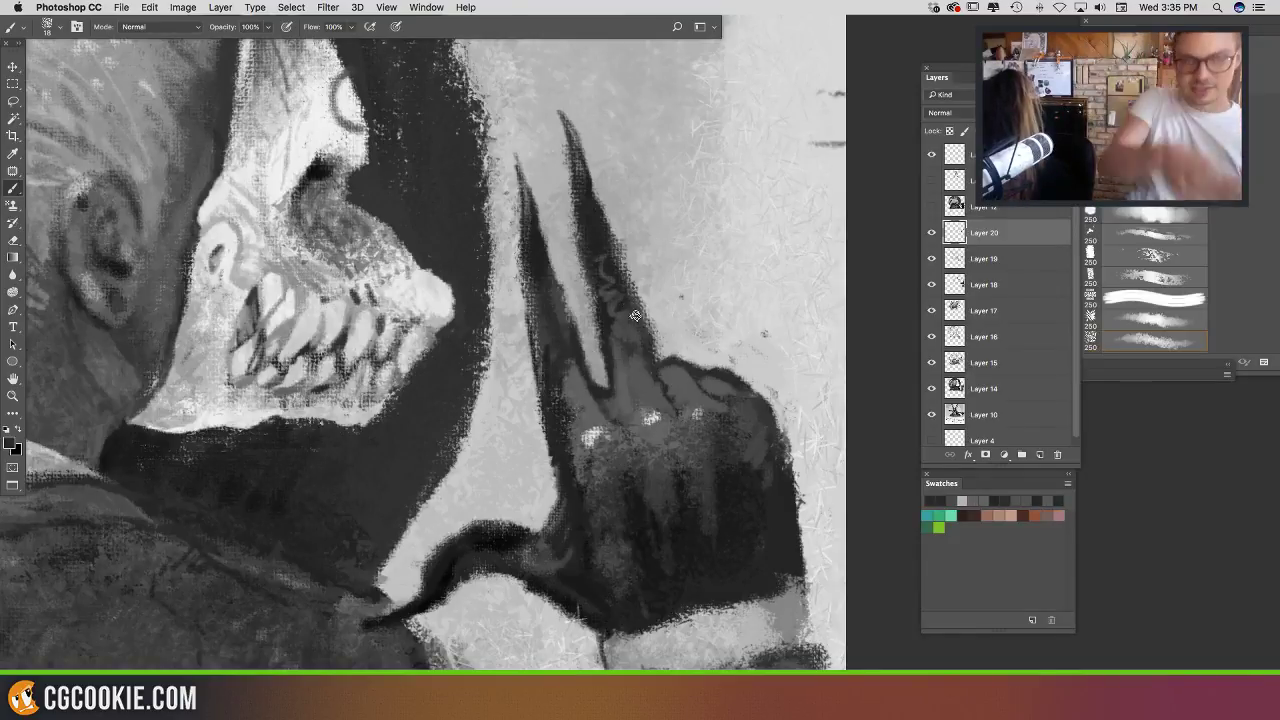
left_click(604, 293, "alt")
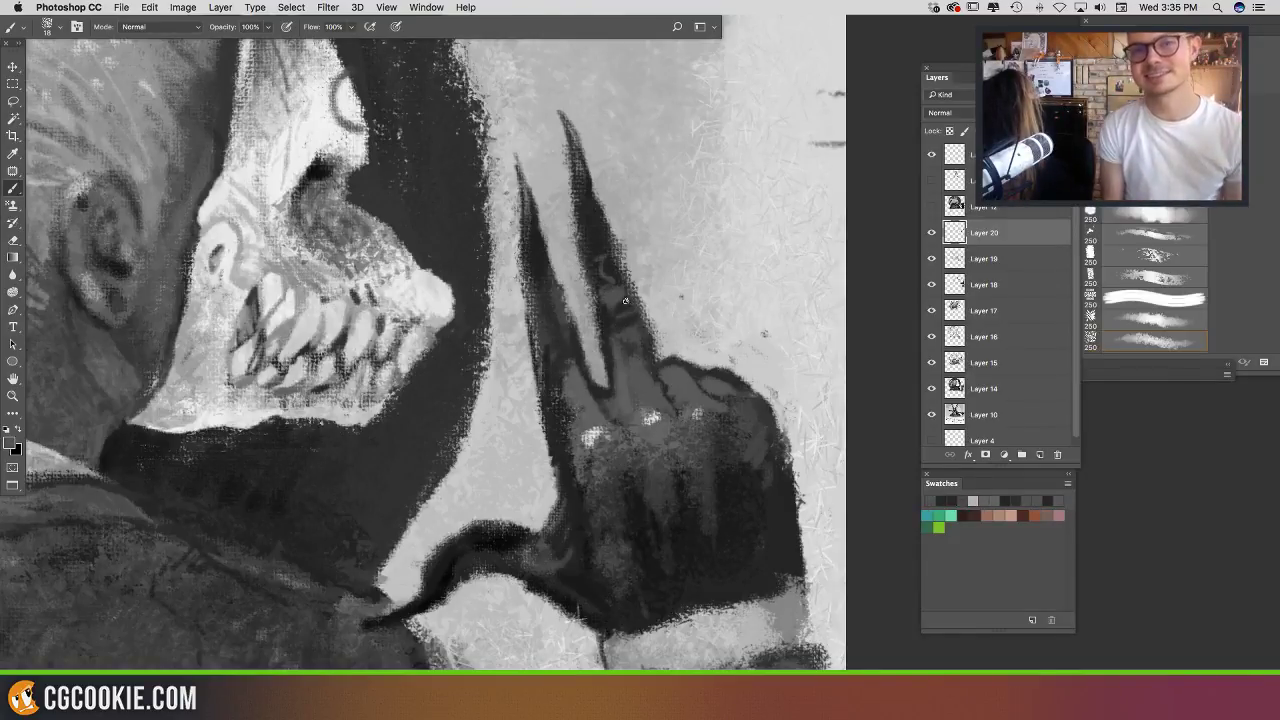
left_click(627, 316, "alt")
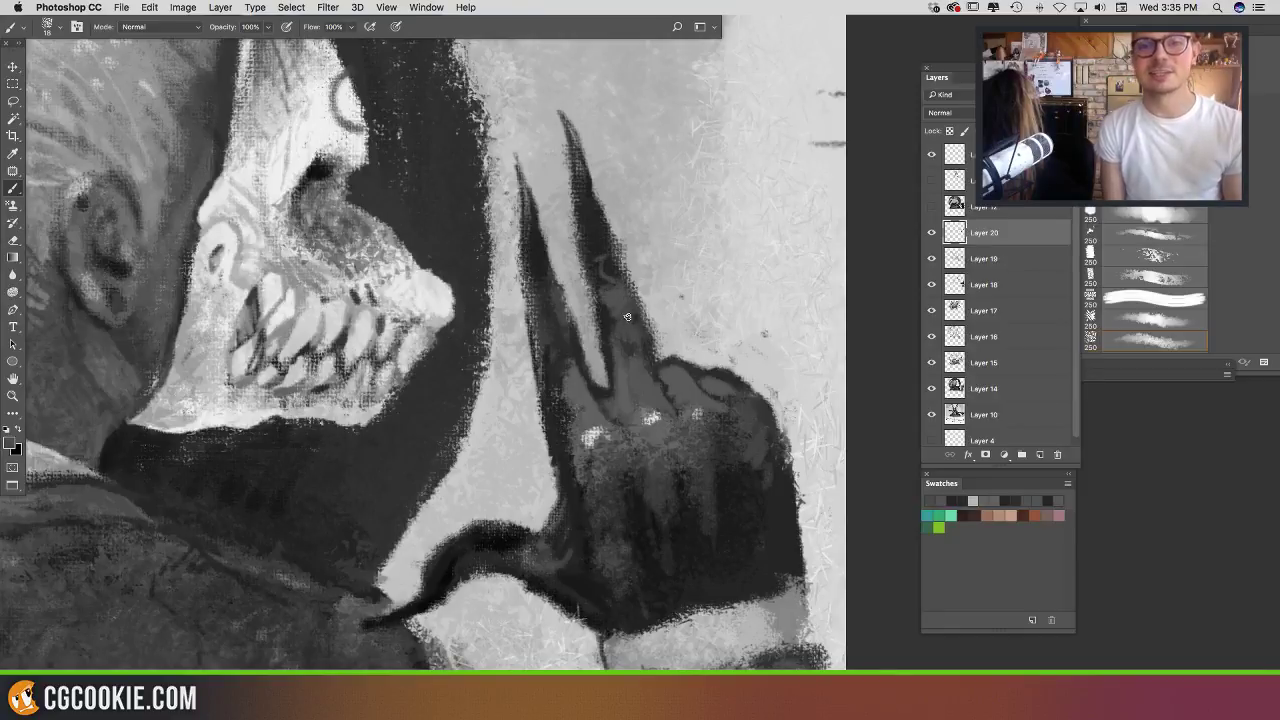
left_click(653, 308, "alt")
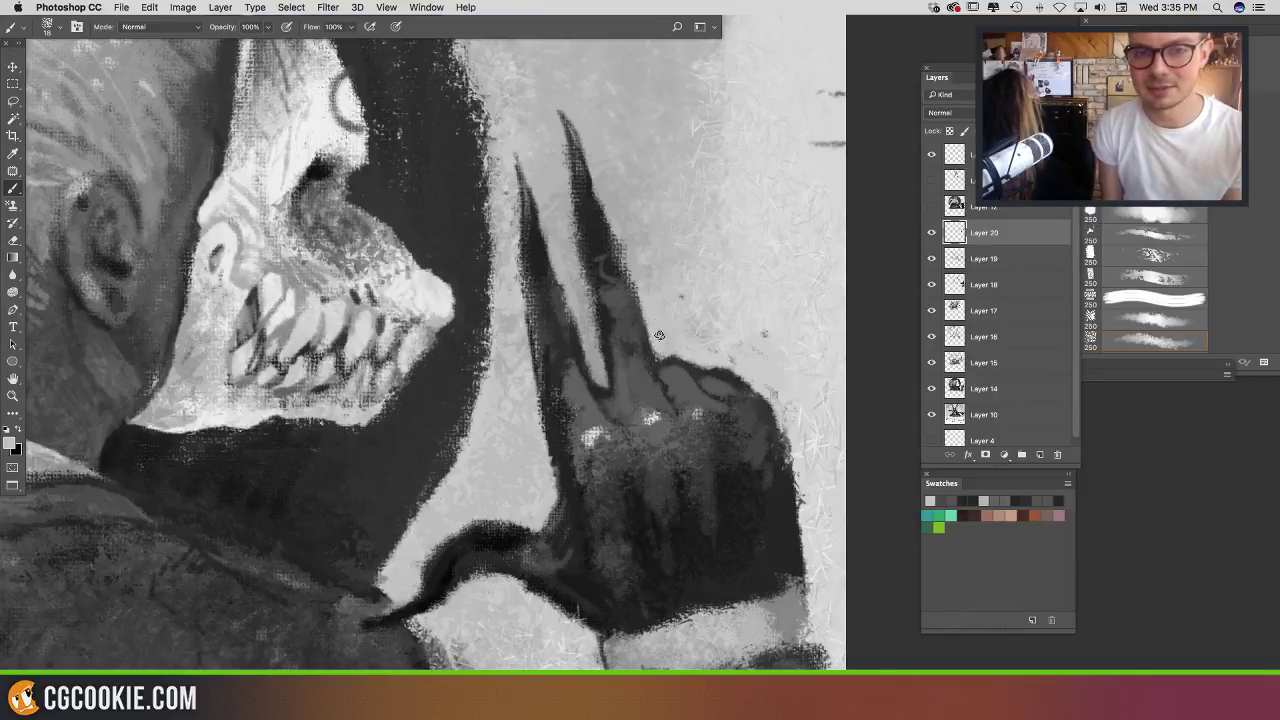
Step: Repaint the shorter raised finger in sampled dark grays and define a darker pointed claw at its tip
mouse_move(699, 340)
left_mouse_down()
mouse_move(620, 332)
mouse_move(685, 220)
mouse_move(721, 190)
left_mouse_up()
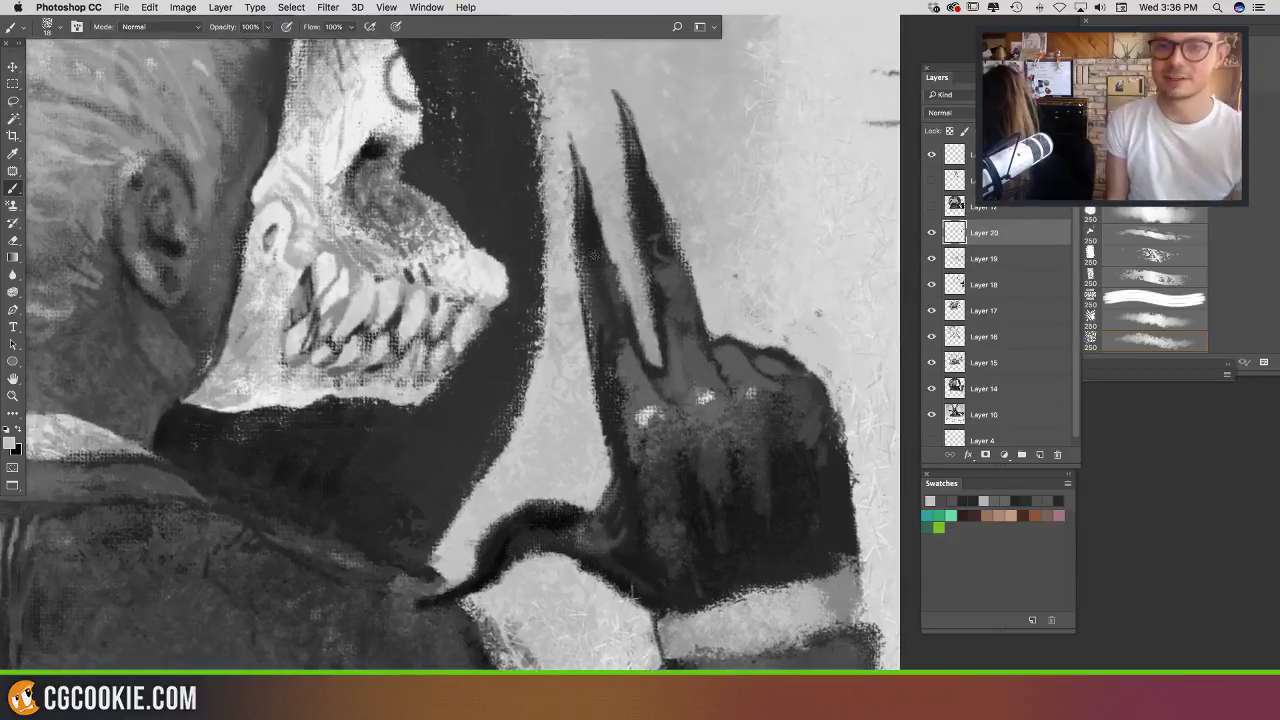
left_click(594, 232, "alt")
mouse_move(576, 274)
left_mouse_down()
mouse_move(616, 284)
mouse_move(590, 302)
mouse_move(582, 289)
mouse_move(568, 249)
mouse_move(583, 229)
mouse_move(583, 269)
mouse_move(600, 261)
mouse_move(610, 283)
mouse_move(586, 205)
mouse_move(596, 185)
mouse_move(584, 210)
mouse_move(572, 183)
mouse_move(643, 182)
mouse_move(633, 172)
mouse_move(584, 217)
mouse_move(565, 157)
mouse_move(576, 217)
left_mouse_up()
left_click(608, 283, "alt")
left_click(613, 287, "alt")
left_click(592, 194, "alt")
left_click(586, 179, "alt")
left_click(598, 190, "alt")
mouse_move(581, 166)
left_mouse_down()
mouse_move(589, 197)
mouse_move(574, 148)
left_mouse_up()
left_click_drag(571, 138, 567, 160)
Step: Paint out the middle of the longer raised finger's claw with the sampled background light gray
left_click_drag(641, 225, 591, 267)
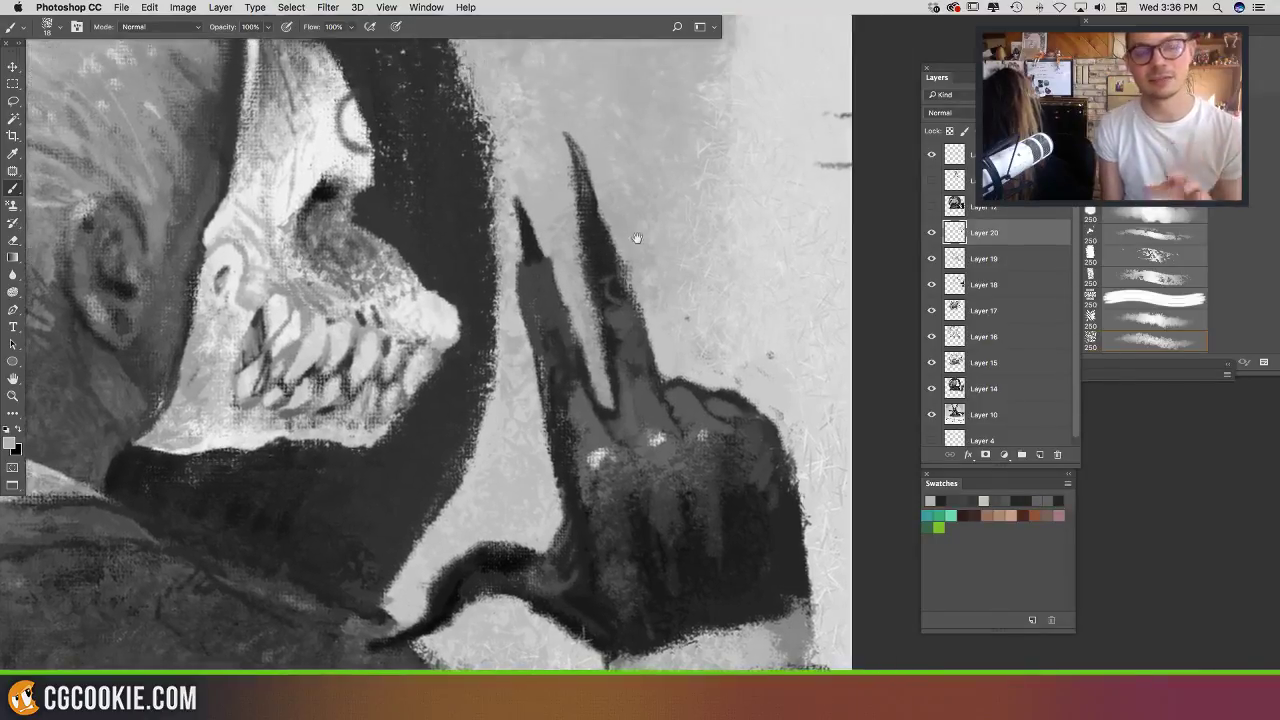
left_click(554, 206, "alt")
left_click_drag(564, 186, 574, 178)
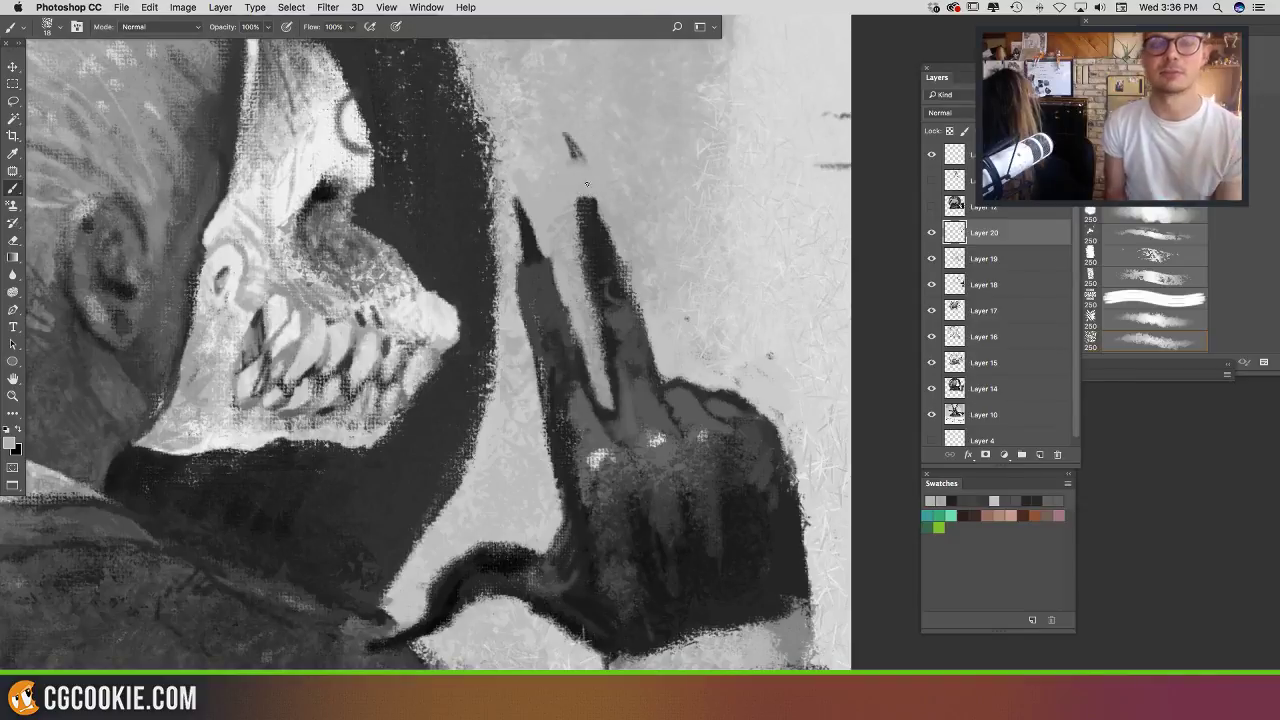
Step: Fill the longer raised finger down to its knuckle with sampled dark and mid grays
mouse_move(594, 250)
left_mouse_down()
mouse_move(582, 268)
mouse_move(584, 232)
mouse_move(608, 220)
mouse_move(644, 336)
mouse_move(588, 236)
mouse_move(621, 283)
mouse_move(616, 370)
mouse_move(633, 408)
left_mouse_up()
left_click(633, 331, "alt")
left_click(606, 273, "alt")
left_click_drag(687, 315, 663, 261)
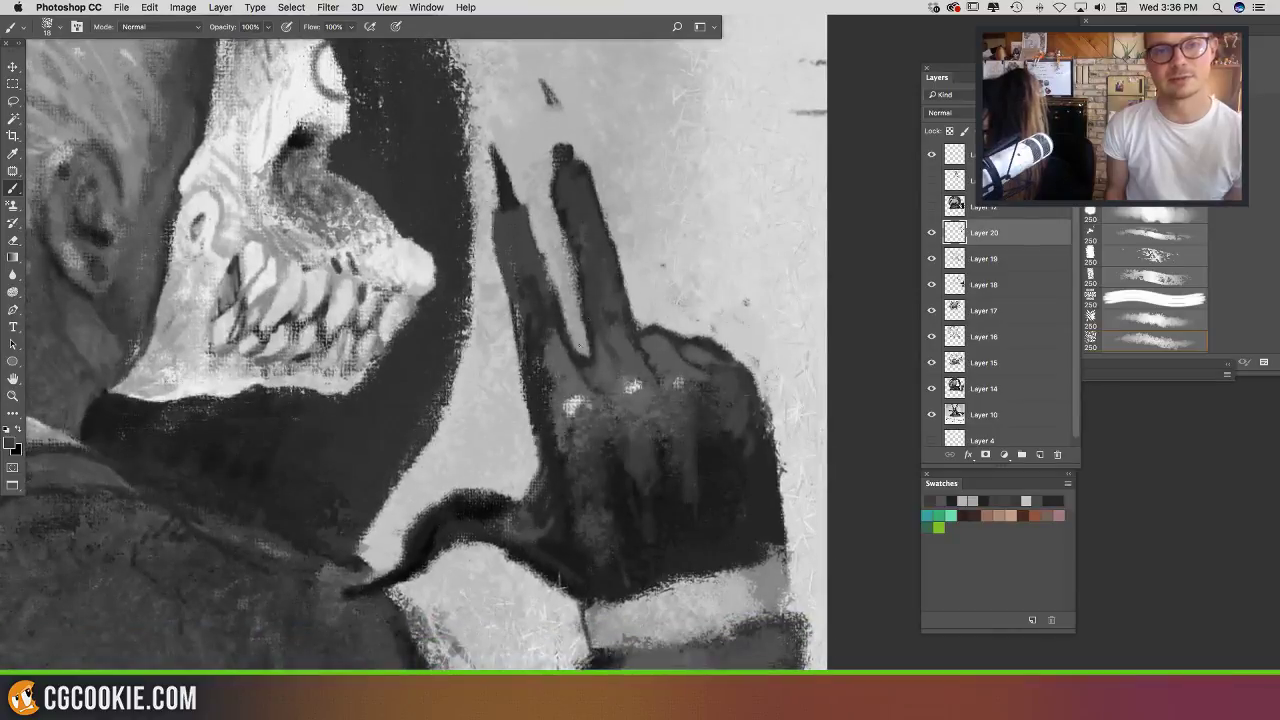
left_click(586, 357, "alt")
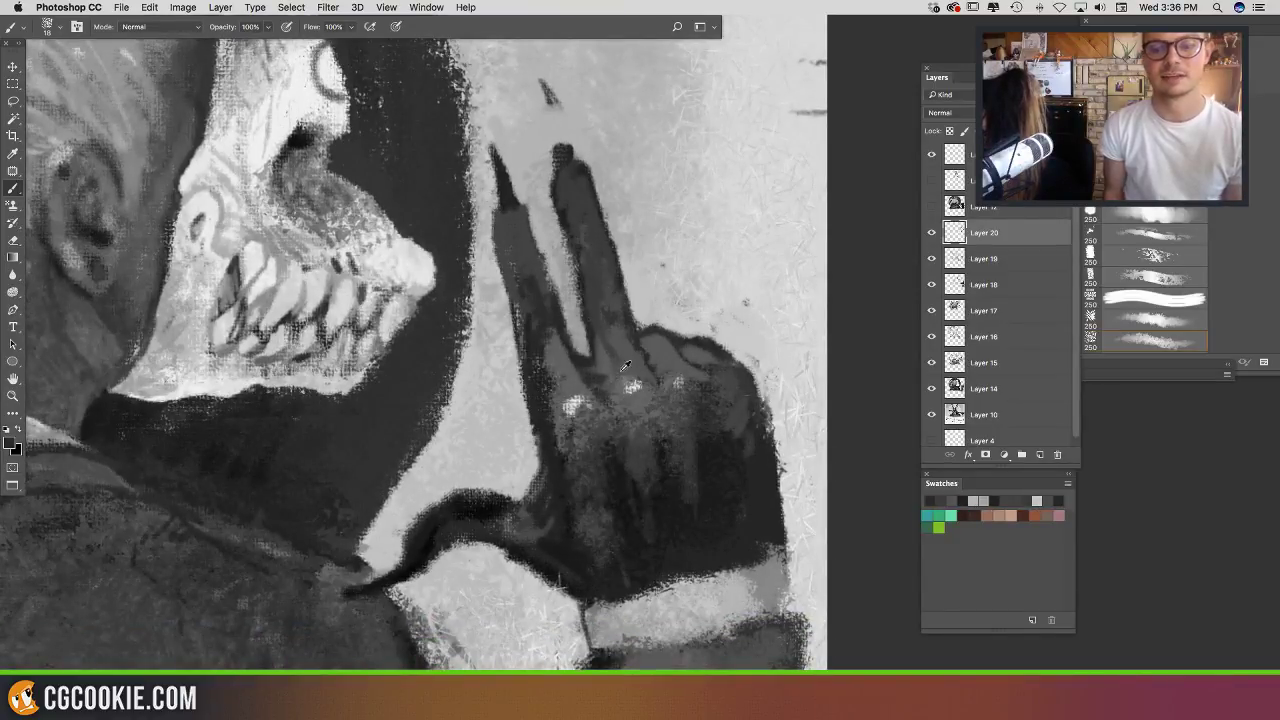
left_click(600, 388, "alt")
Step: Add dark joint creases to the middle of the longer raised finger in sampled grays
scroll(627, 343, "up", 3)
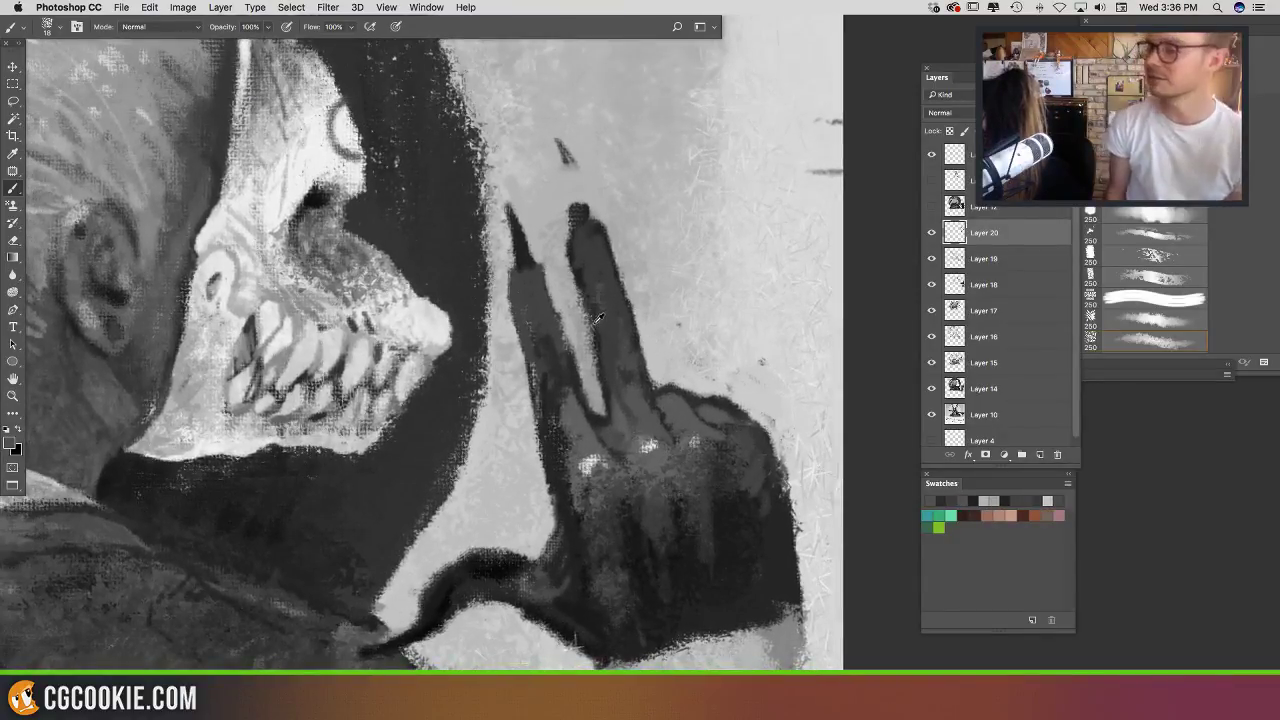
left_click(600, 340, "alt")
mouse_move(621, 337)
left_mouse_down()
mouse_move(607, 227)
mouse_move(605, 289)
mouse_move(622, 307)
mouse_move(613, 343)
mouse_move(615, 282)
left_mouse_up()
left_click(608, 240, "alt")
left_click(606, 287, "alt")
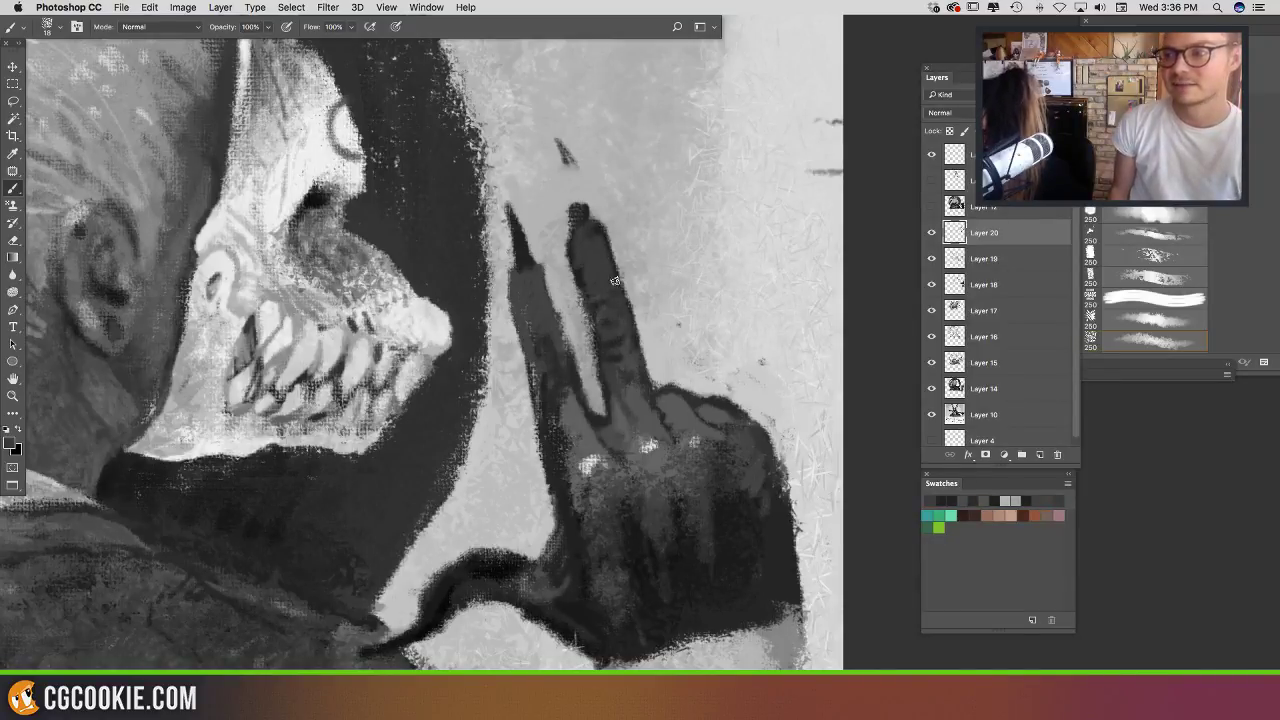
Step: Paint a shorter dark pointed claw on the longer finger and clean around it in background light gray
left_click(577, 211, "alt")
mouse_move(580, 207)
left_mouse_down()
mouse_move(590, 215)
mouse_move(566, 163)
mouse_move(572, 212)
mouse_move(576, 166)
mouse_move(558, 142)
mouse_move(574, 176)
left_mouse_up()
left_click(597, 188, "alt")
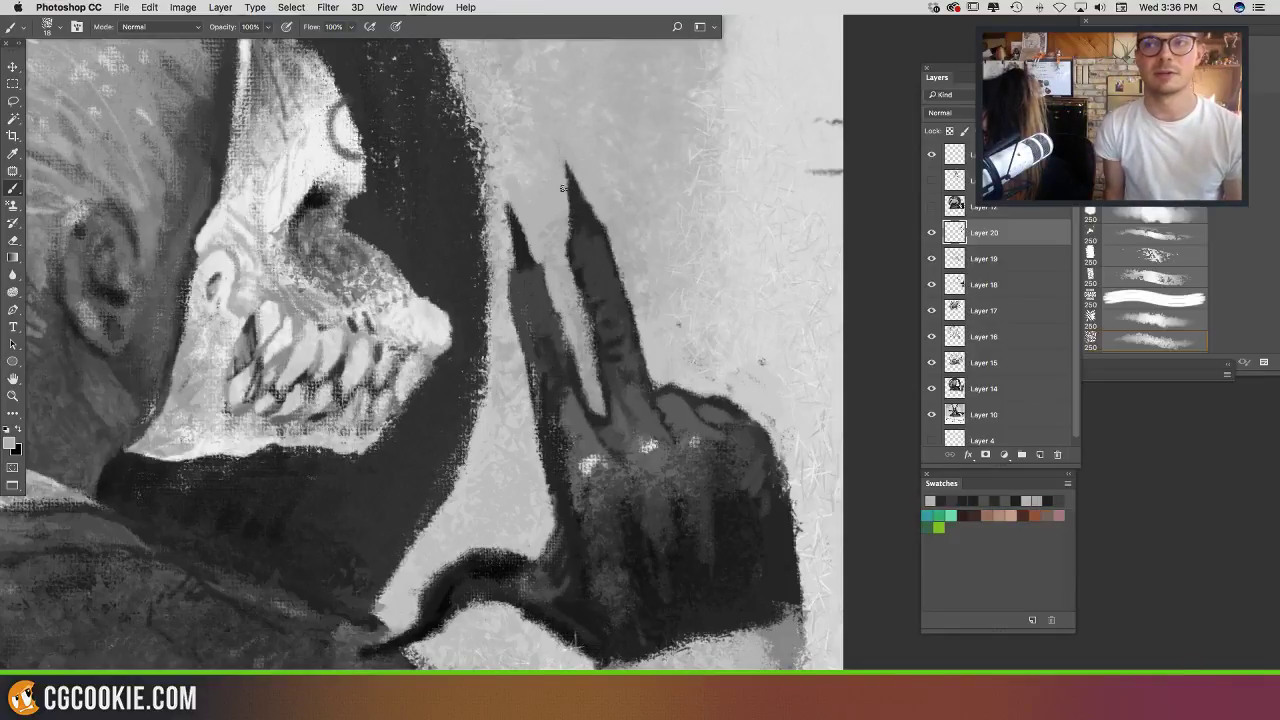
Step: Mark the base of the longer finger's claw with a dark line and darken the claw in sampled near-blacks
left_click_drag(662, 279, 728, 382)
left_click(600, 273, "alt")
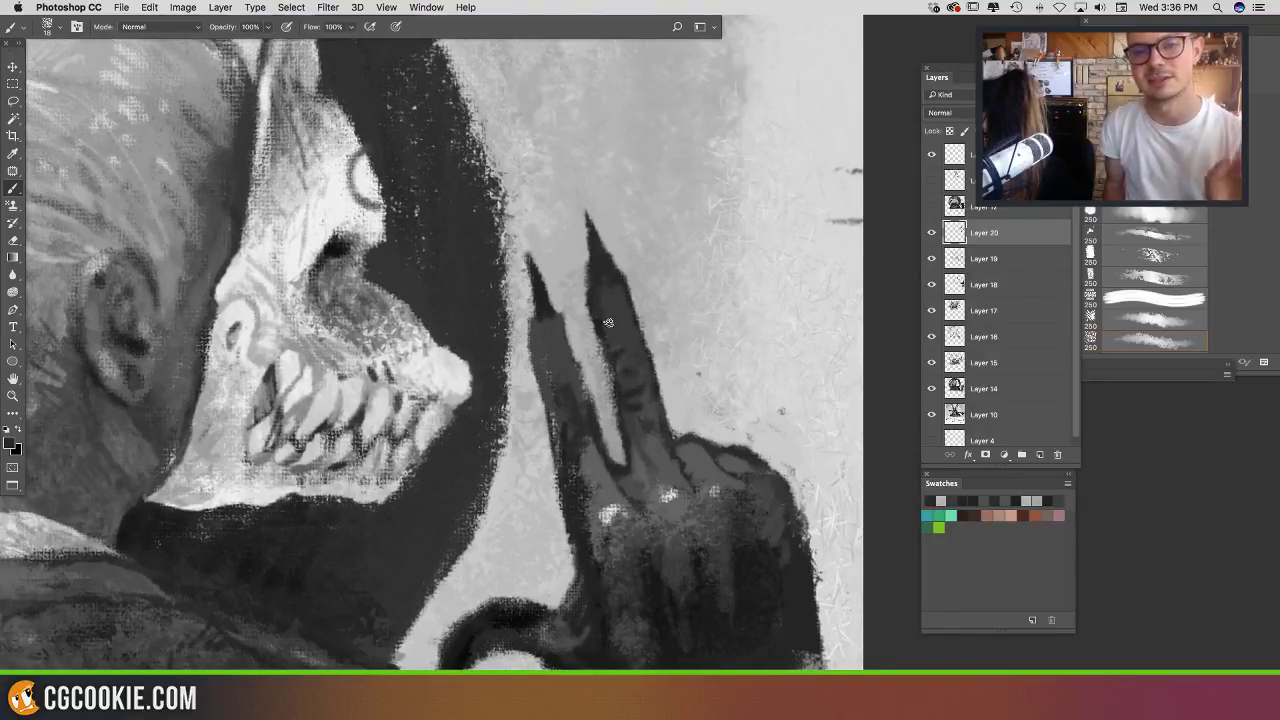
left_click(605, 265, "alt")
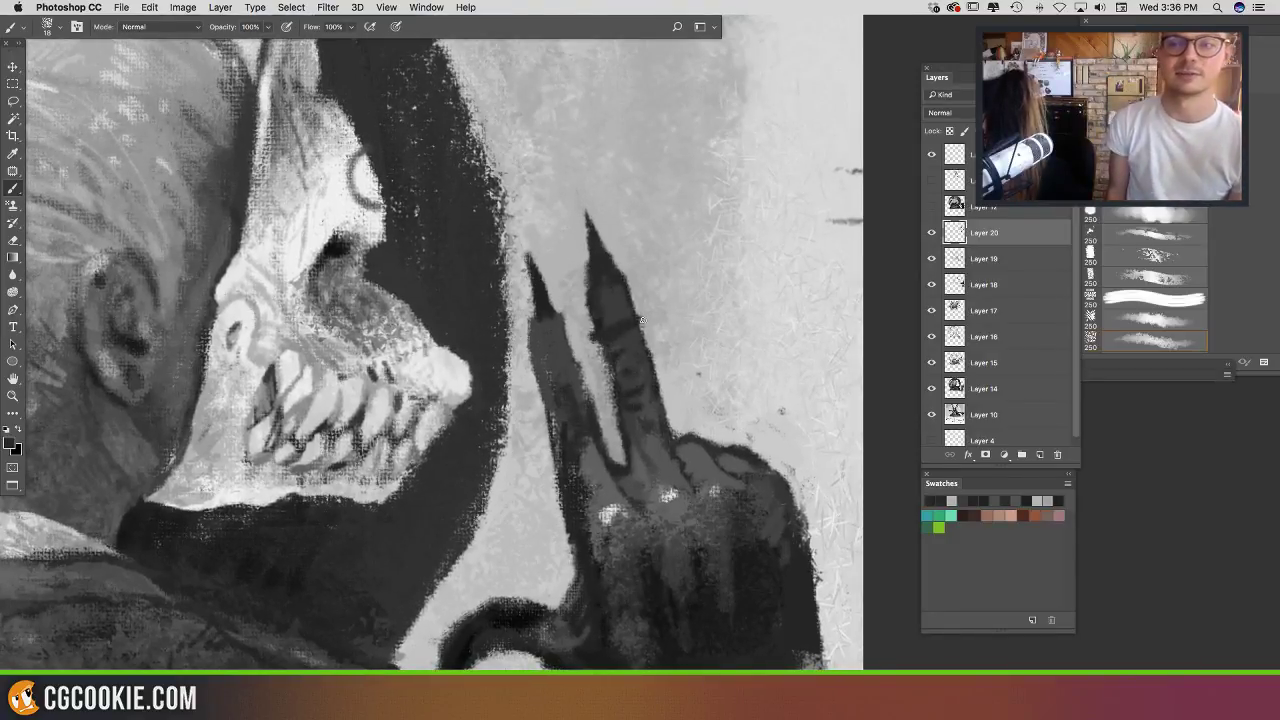
mouse_move(636, 314)
left_mouse_down()
mouse_move(594, 282)
mouse_move(602, 340)
left_mouse_up()
left_click(750, 592, "alt")
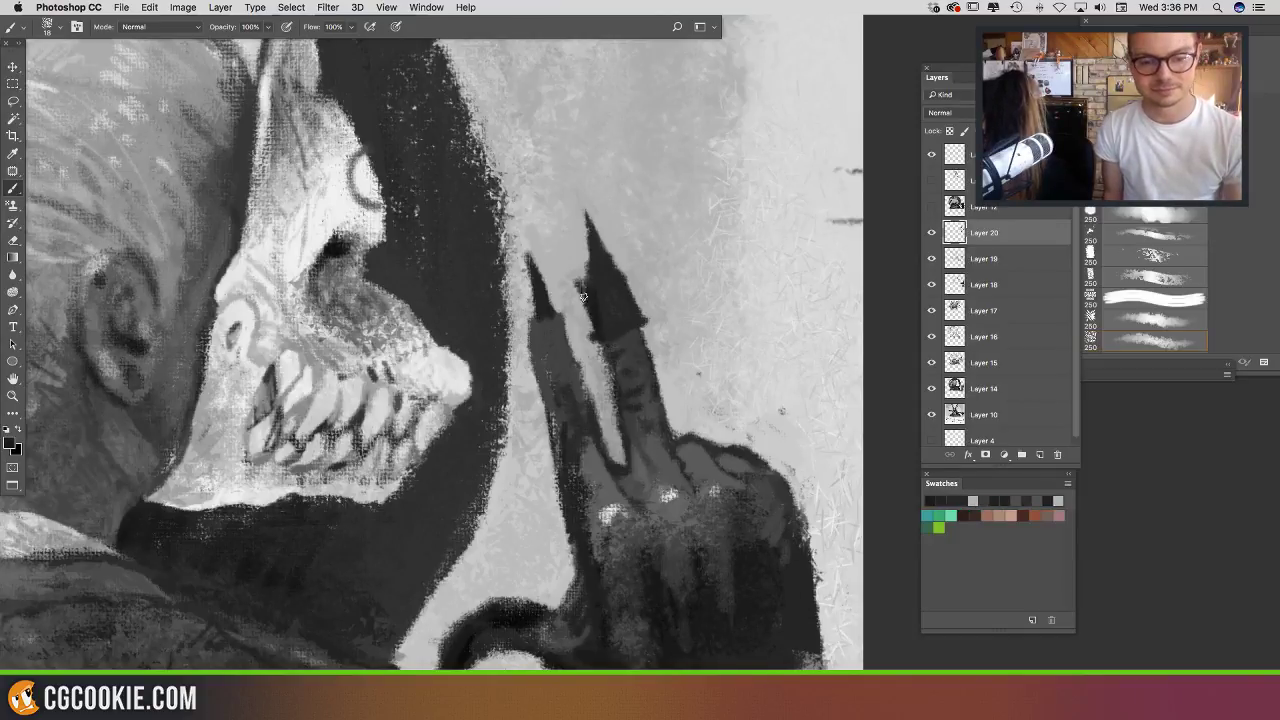
Step: Reshape the longer finger's claw into a longer curved point with a flared base, using sampled dark and light grays
mouse_move(582, 296)
left_mouse_down()
mouse_move(588, 248)
mouse_move(554, 164)
mouse_move(642, 316)
left_mouse_up()
left_click(590, 292, "alt")
left_click(612, 236, "alt")
mouse_move(621, 270)
left_mouse_down()
mouse_move(643, 322)
mouse_move(633, 311)
left_mouse_up()
left_click(628, 301, "alt")
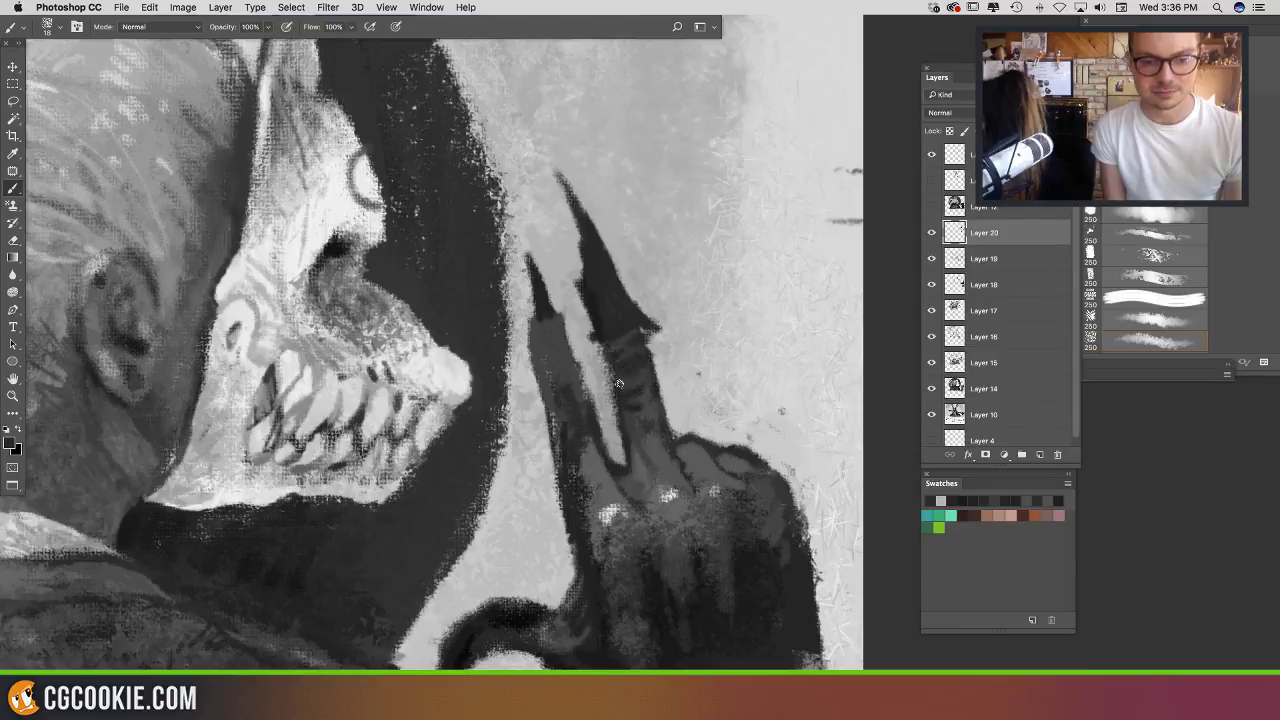
Step: Widen and darken the shorter finger's claw down to its joint in sampled near-black
mouse_move(695, 410)
left_mouse_down()
mouse_move(671, 352)
mouse_move(694, 310)
mouse_move(730, 386)
left_mouse_up()
mouse_move(555, 233)
left_mouse_down()
mouse_move(617, 362)
mouse_move(570, 400)
left_mouse_up()
mouse_move(565, 305)
left_mouse_down()
mouse_move(575, 360)
mouse_move(592, 335)
mouse_move(608, 349)
left_mouse_up()
left_click(560, 395, "alt")
left_click_drag(570, 394, 578, 400)
left_click(579, 368, "alt")
Step: Add gray joint creases below the shorter finger's claw and refine the claw edges in sampled grays
left_click_drag(686, 365, 608, 279)
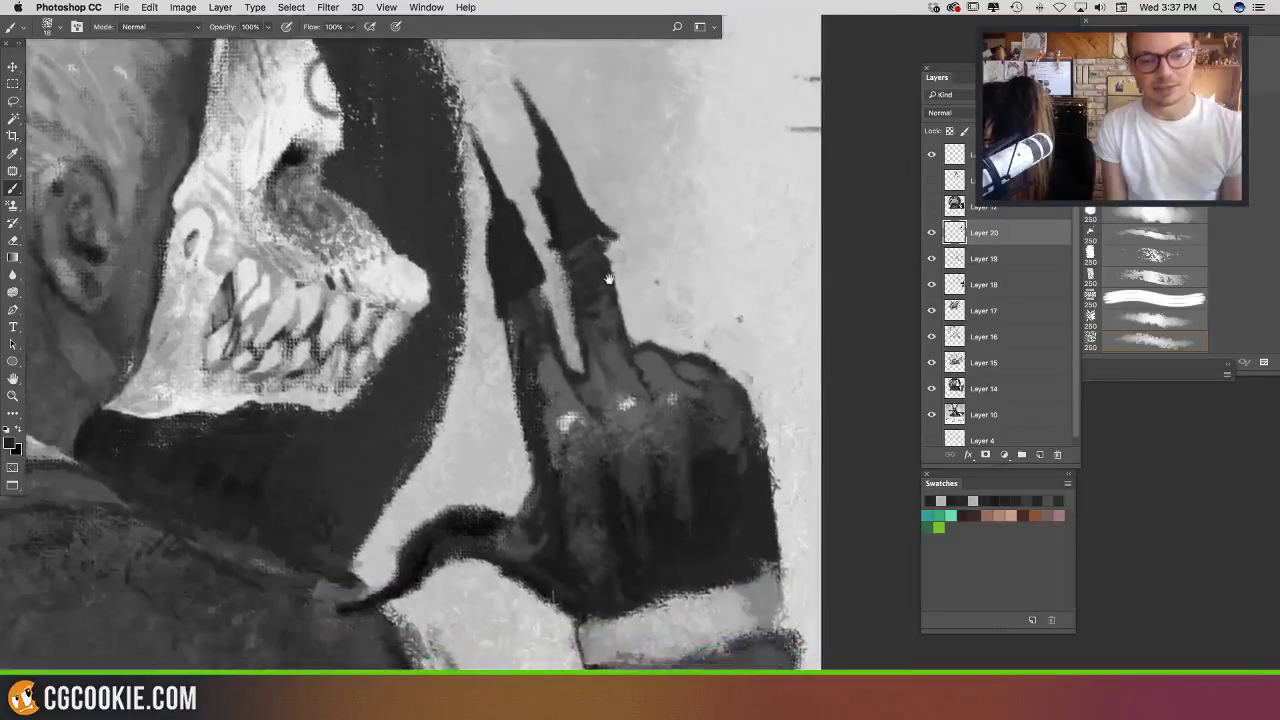
left_click(546, 311, "alt")
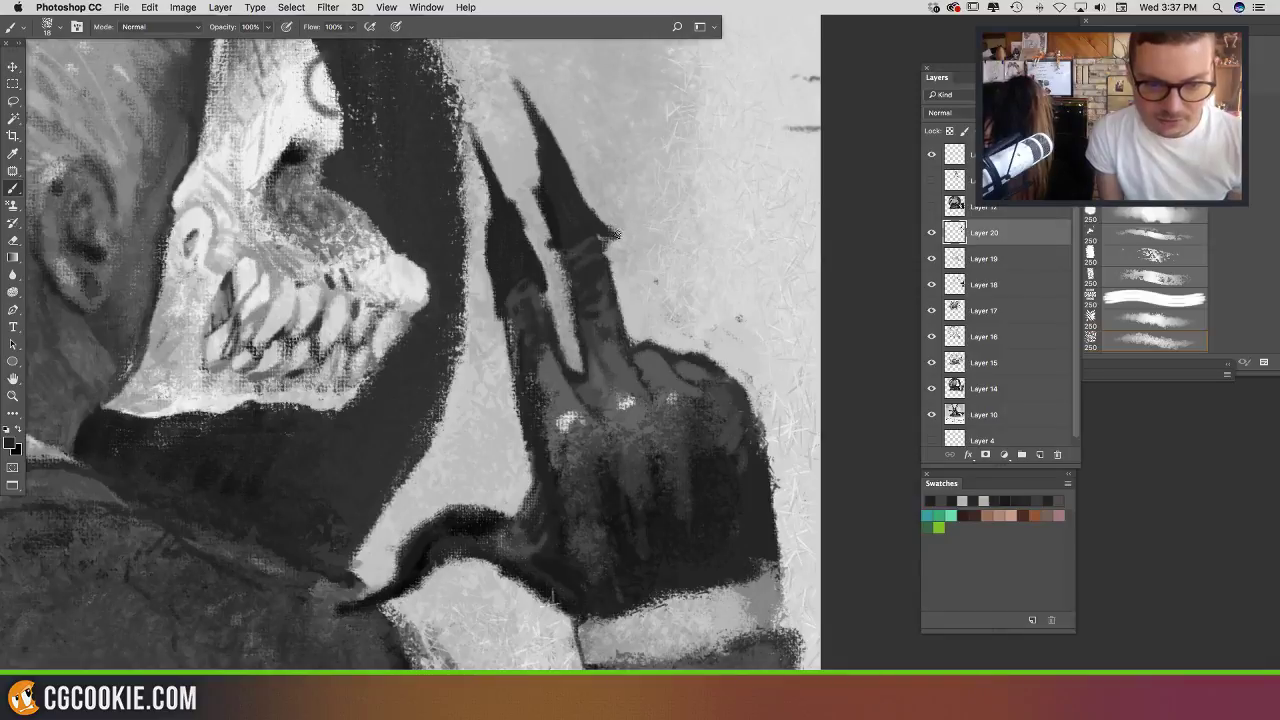
left_click(617, 281, "alt")
left_click_drag(541, 241, 621, 335)
left_click(617, 258, "alt")
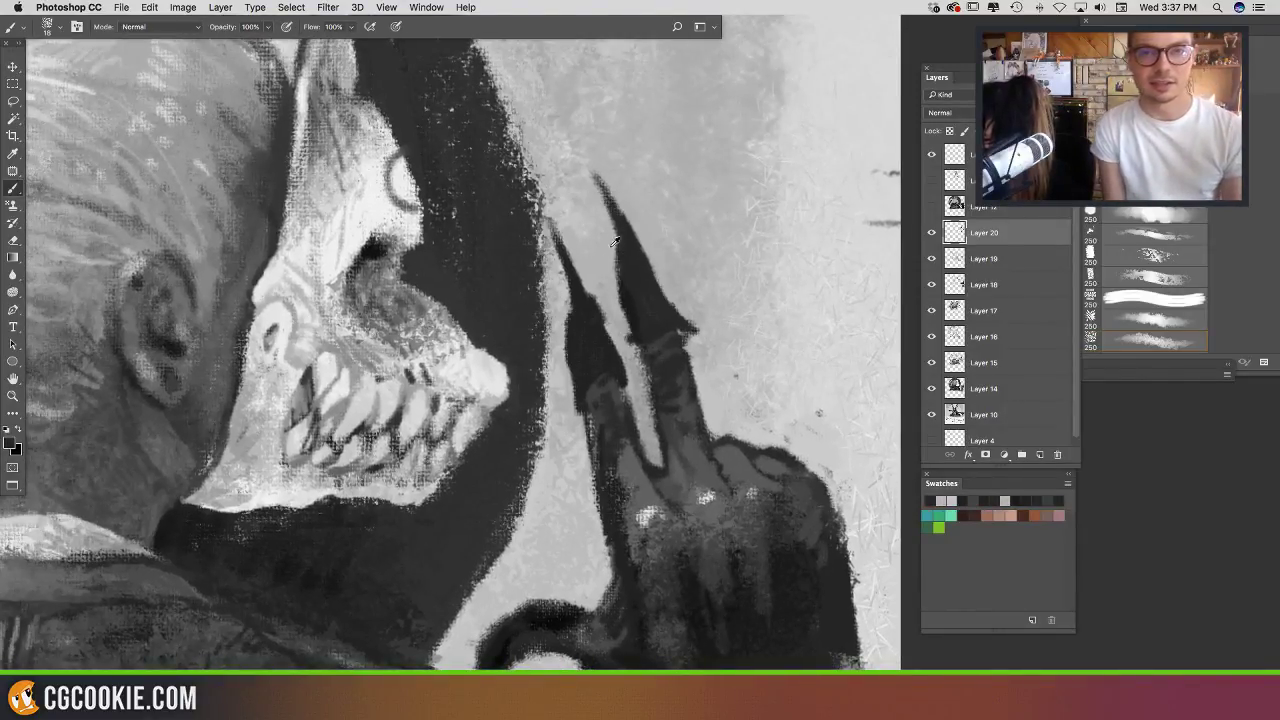
left_click_drag(627, 256, 650, 232)
left_click(642, 277, "alt")
left_click(662, 283, "alt")
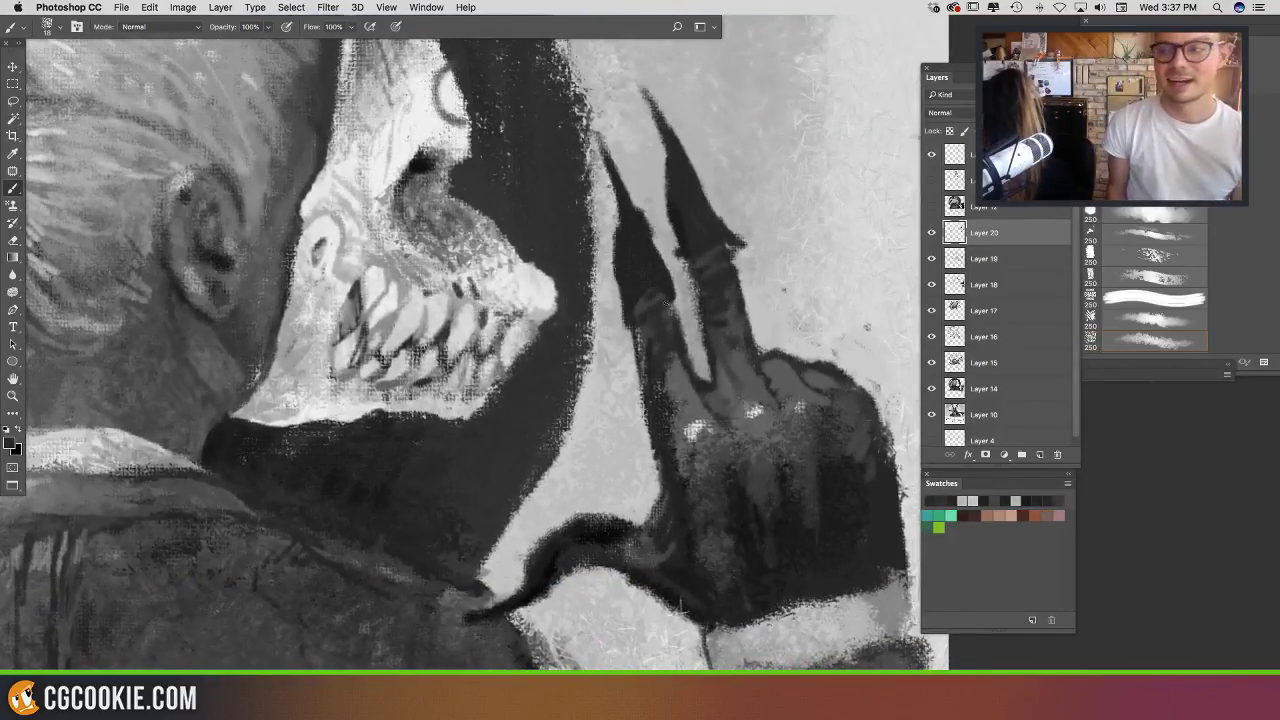
Step: Clean the fist's outer edge in background light gray and touch up the hand's inner side in dark gray
left_click_drag(760, 244, 623, 185)
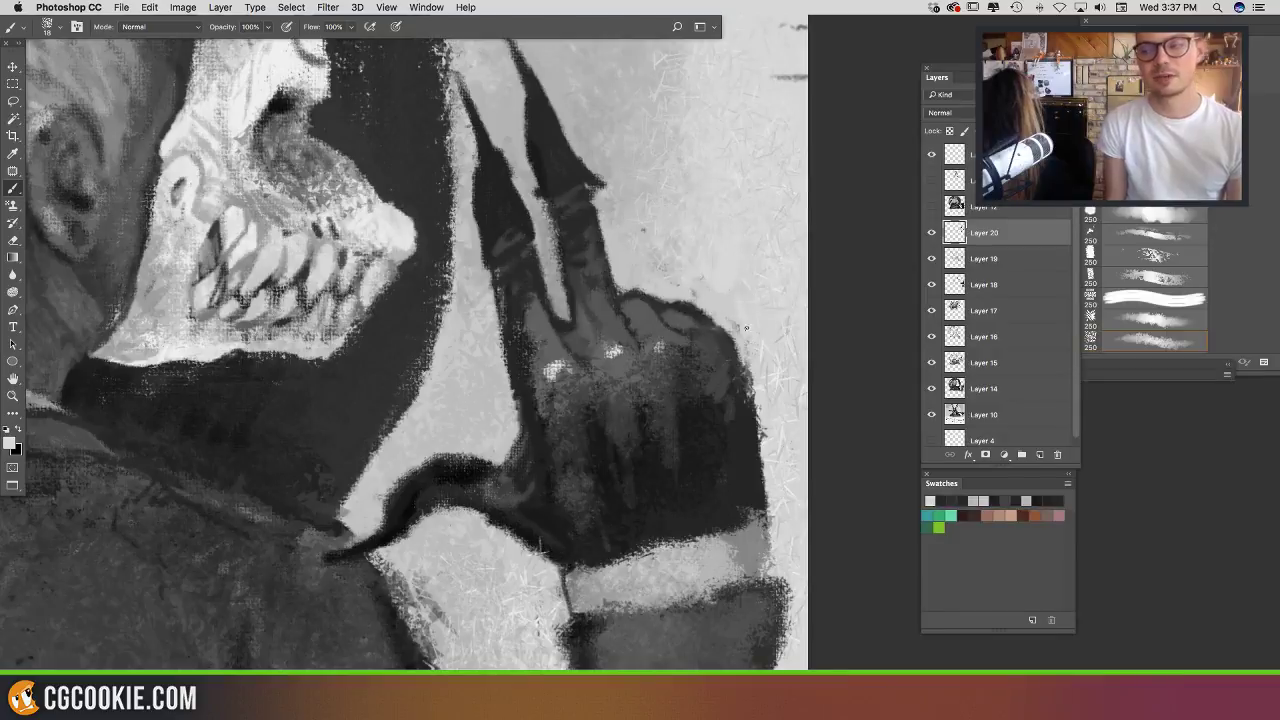
scroll(755, 376, "down", 3)
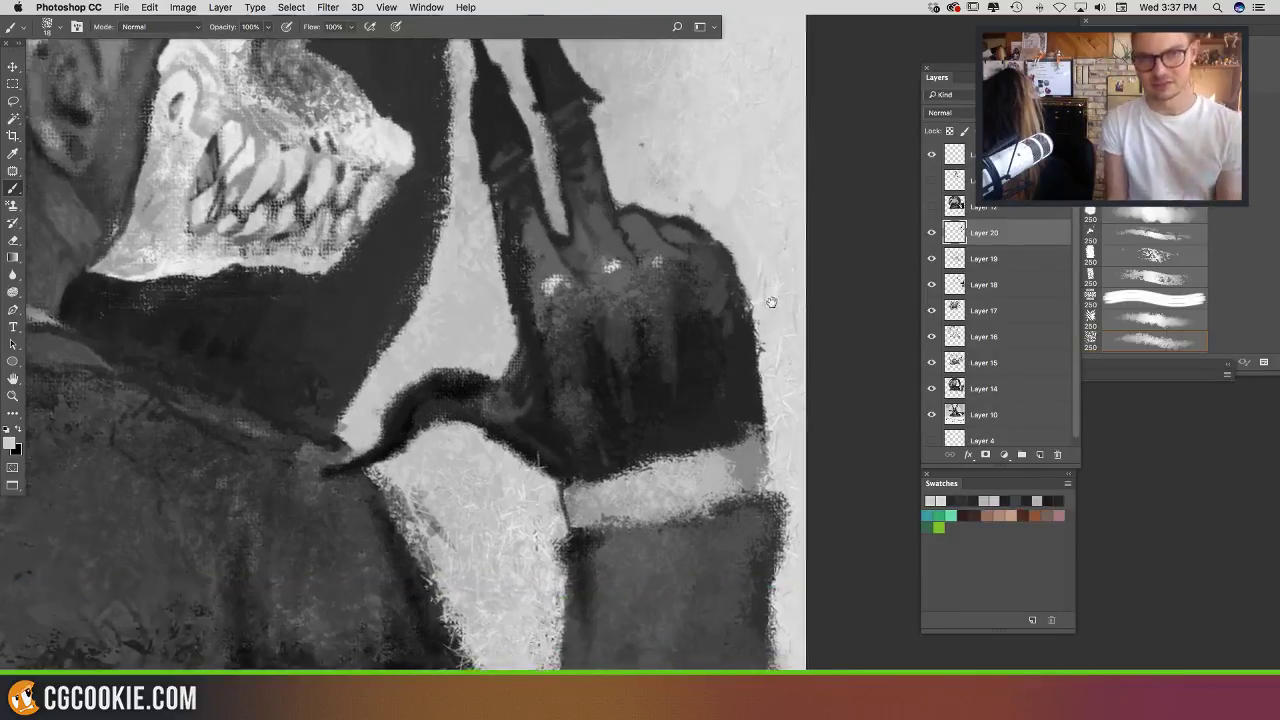
scroll(750, 315, "up", 3)
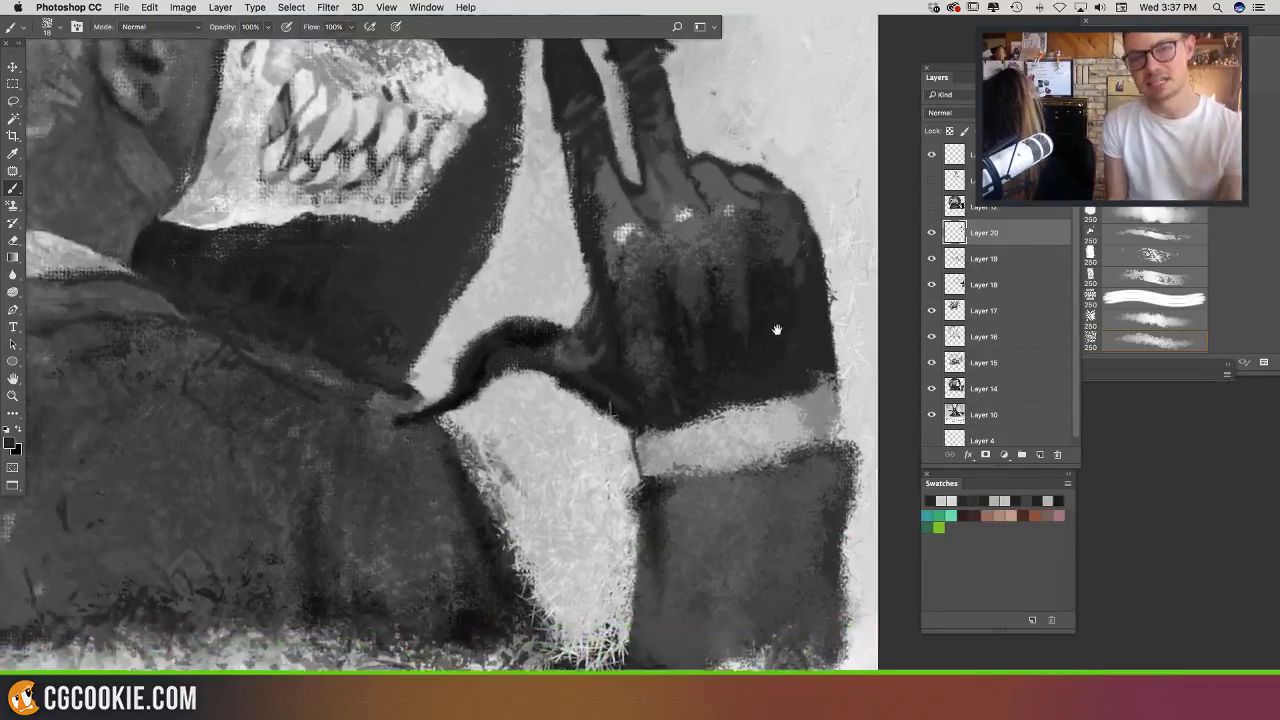
left_click_drag(590, 208, 636, 246)
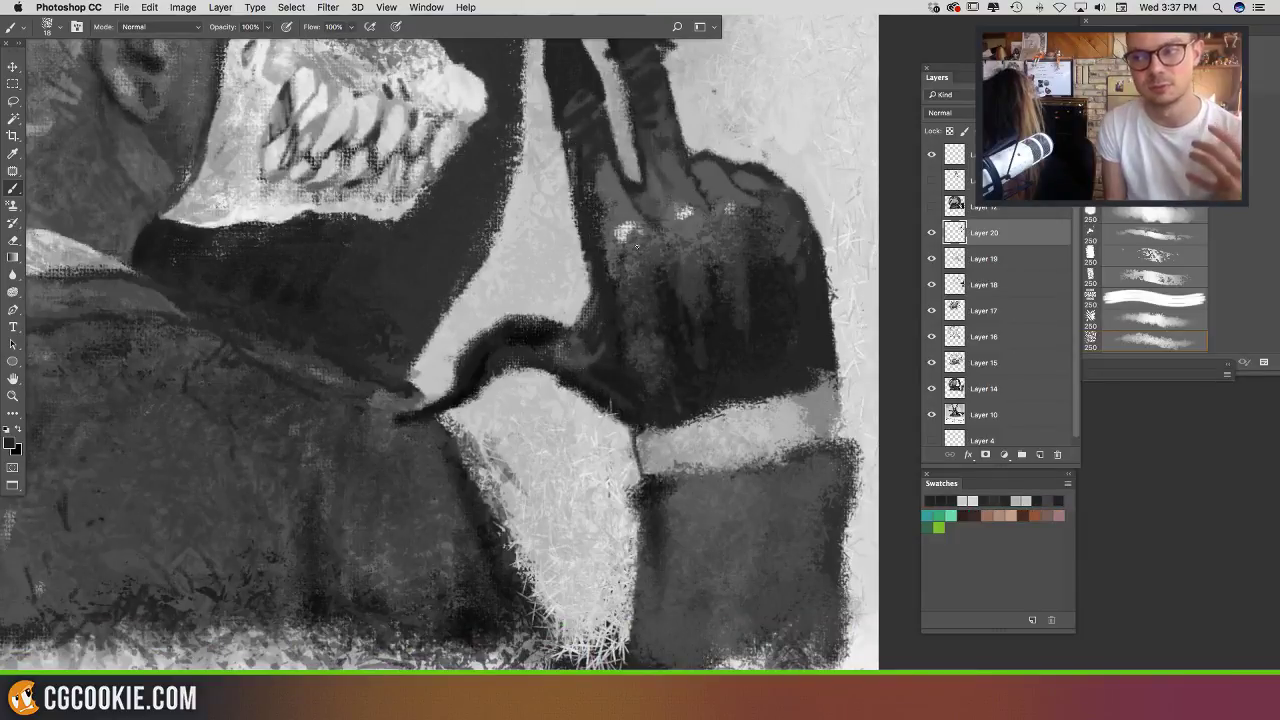
Step: Texture the knuckles and back of the hand in dark gray with a 250 px textured brush
scroll(744, 334, "down", 3)
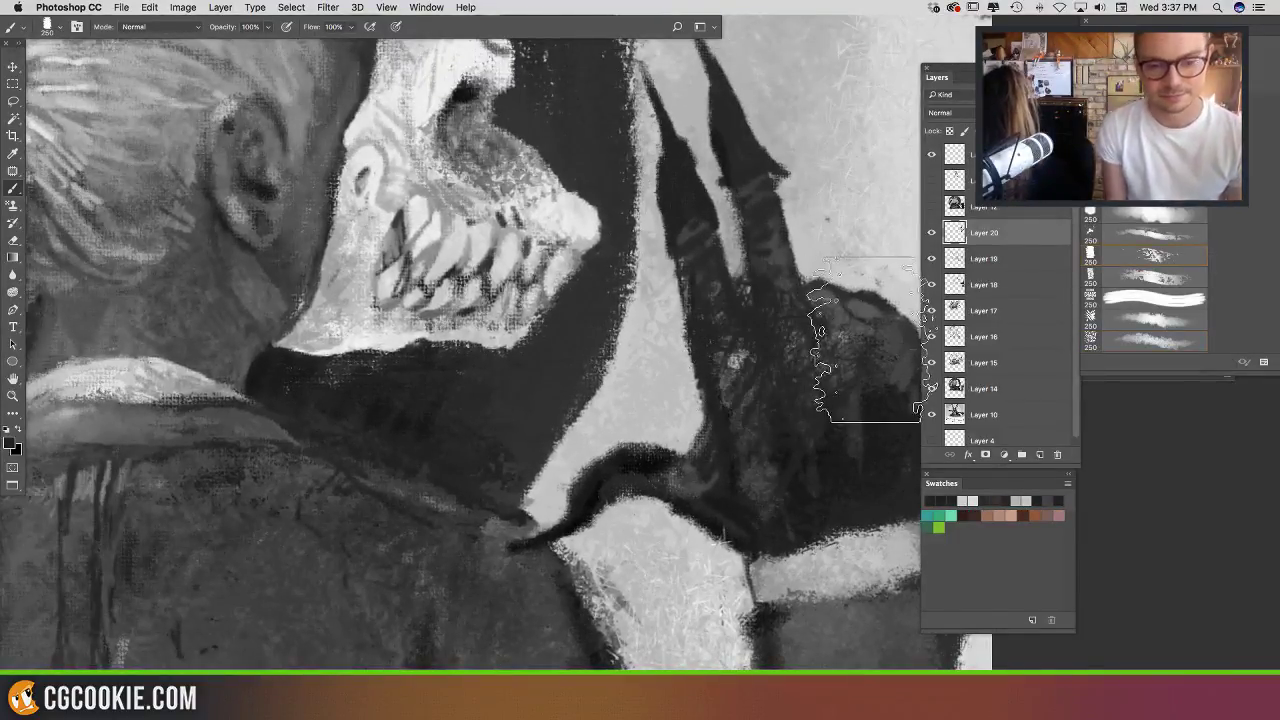
left_click_drag(807, 380, 713, 360)
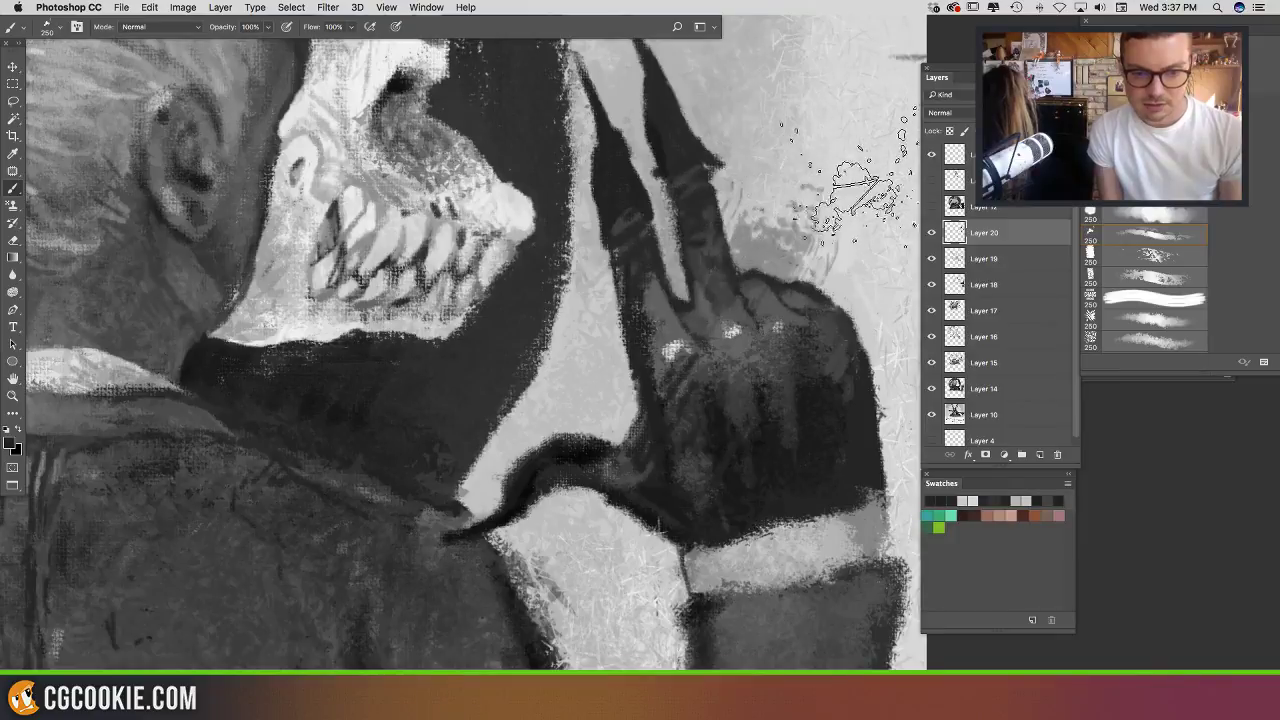
left_click_drag(826, 432, 764, 356)
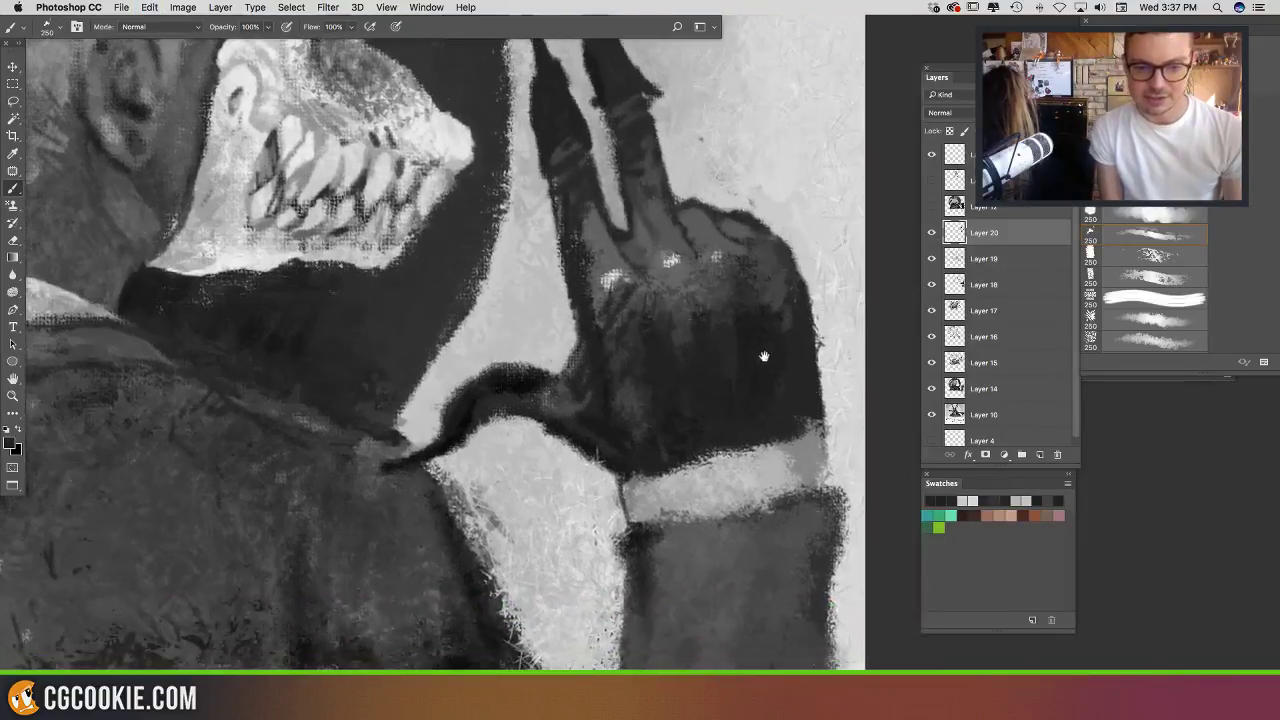
Step: Break up the glove's lower edge with 250 px splatter brush strokes in the cuff's sampled gray, undoing the first attempt
left_click(738, 486, "alt")
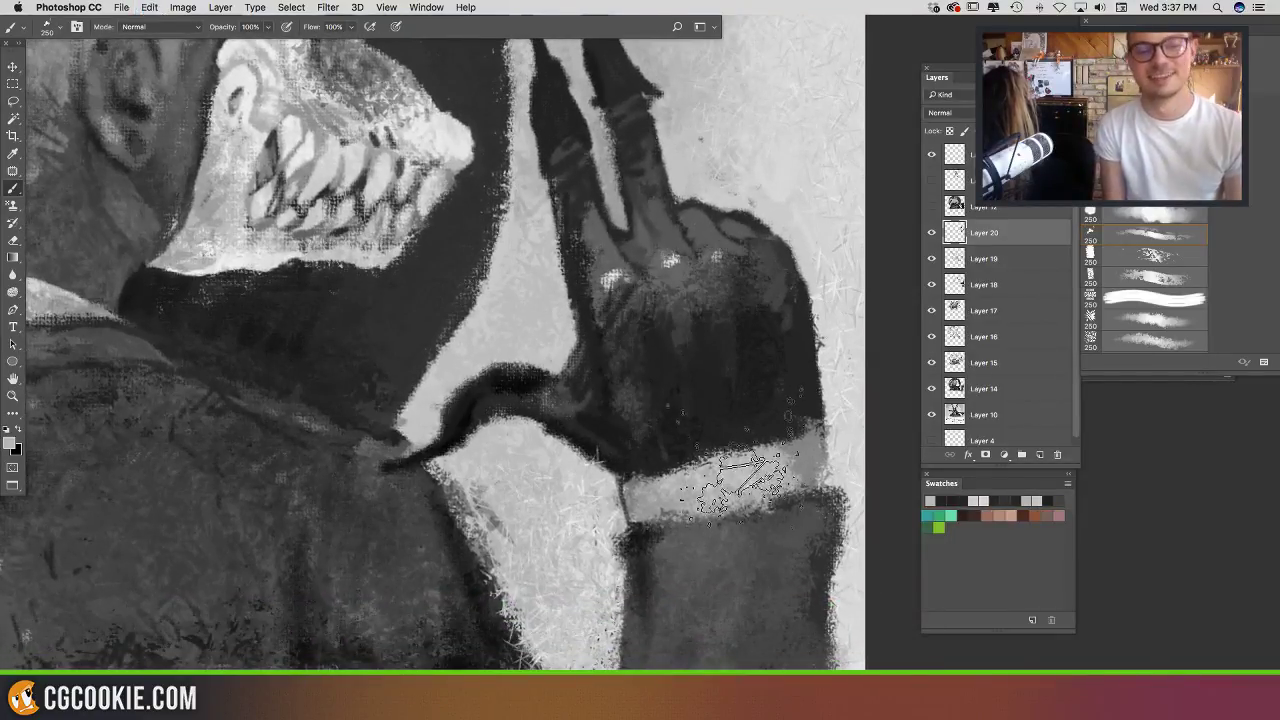
left_click_drag(735, 488, 758, 440)
left_click_drag(760, 541, 751, 431)
key("super+z")
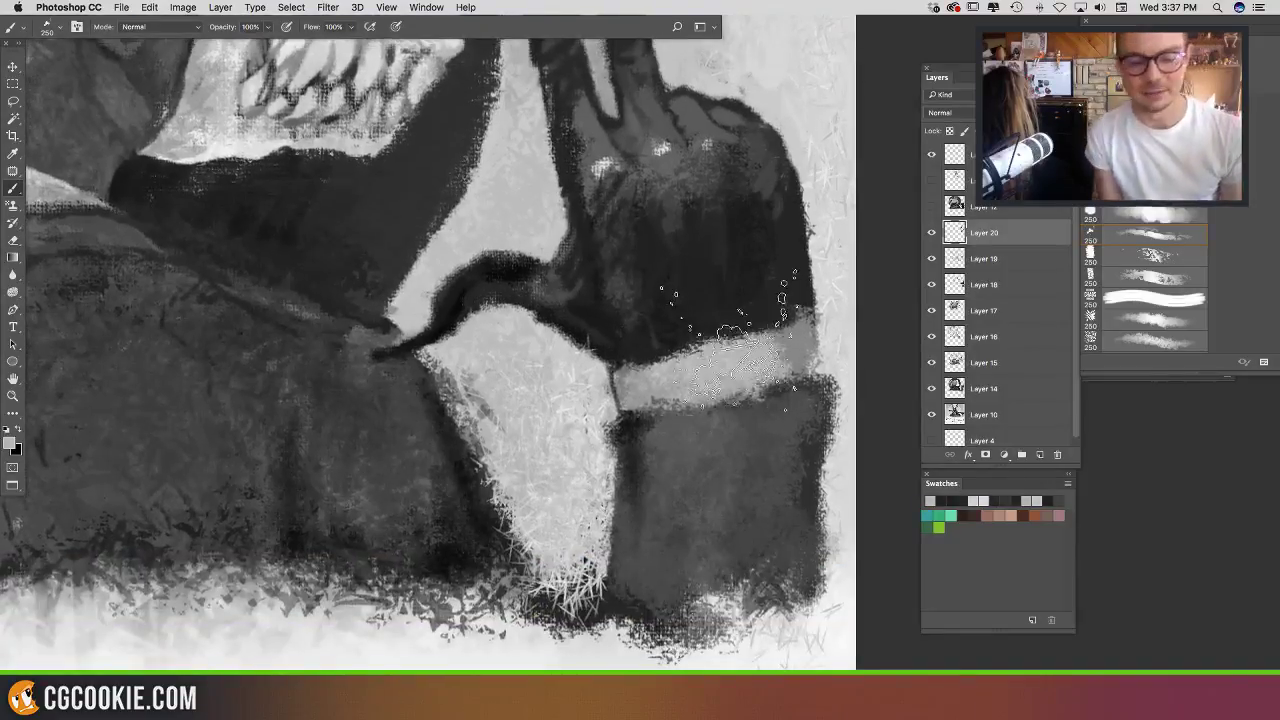
left_click_drag(708, 352, 734, 288)
scroll(730, 330, "down", 2)
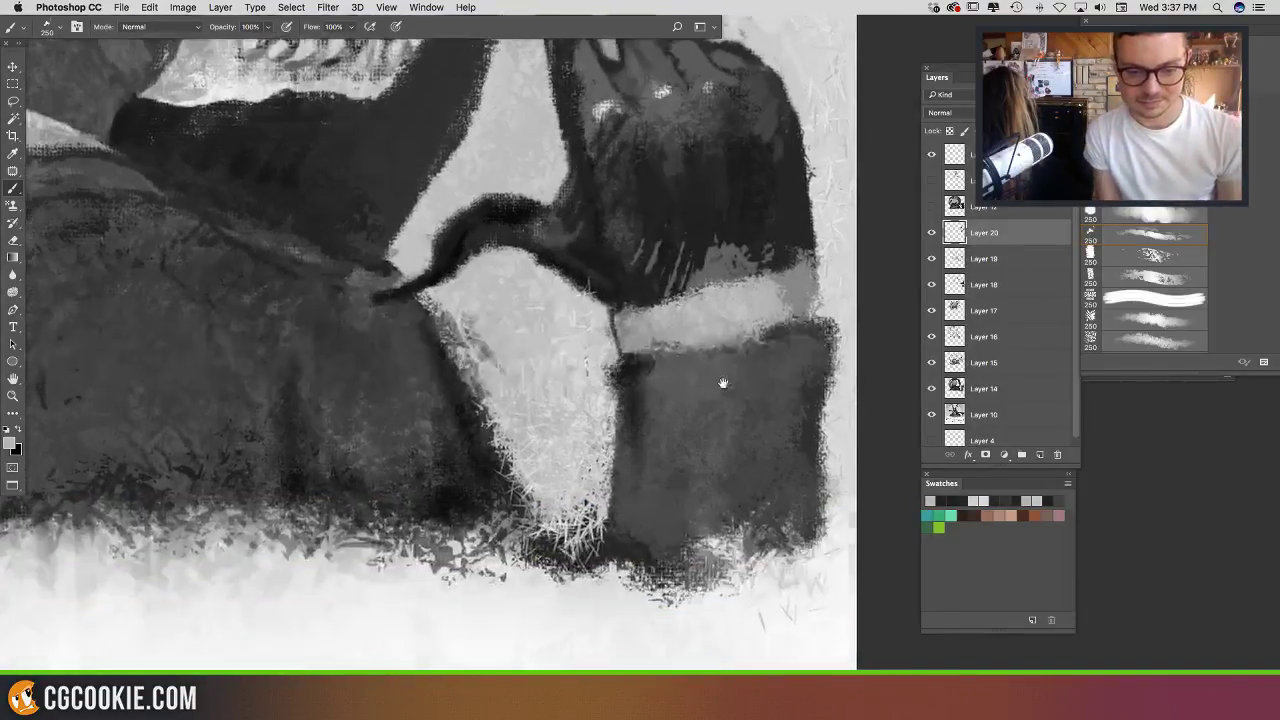
Step: Texture the sleeve below the cuff with splatter brush strokes in sampled dark grays, undoing the first attempt
left_click(796, 324, "alt")
left_click_drag(700, 358, 690, 458)
key("super+z")
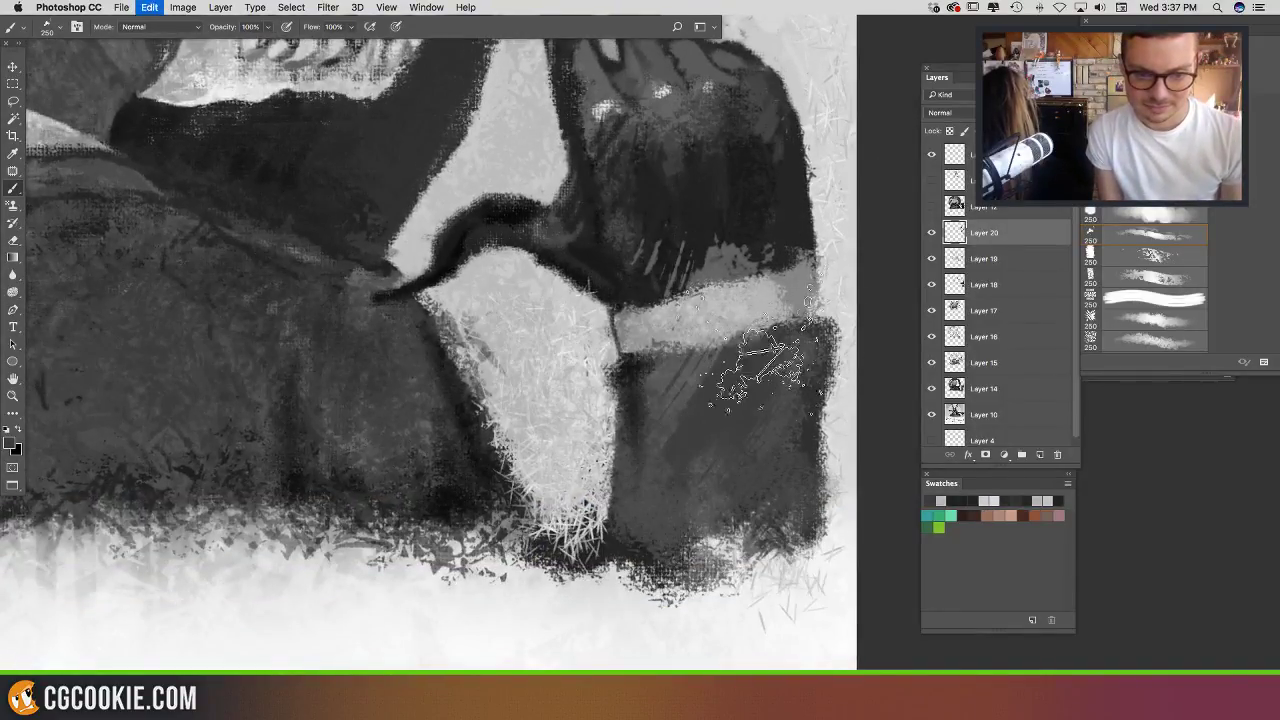
mouse_move(764, 362)
left_mouse_down()
mouse_move(735, 470)
mouse_move(740, 510)
left_mouse_up()
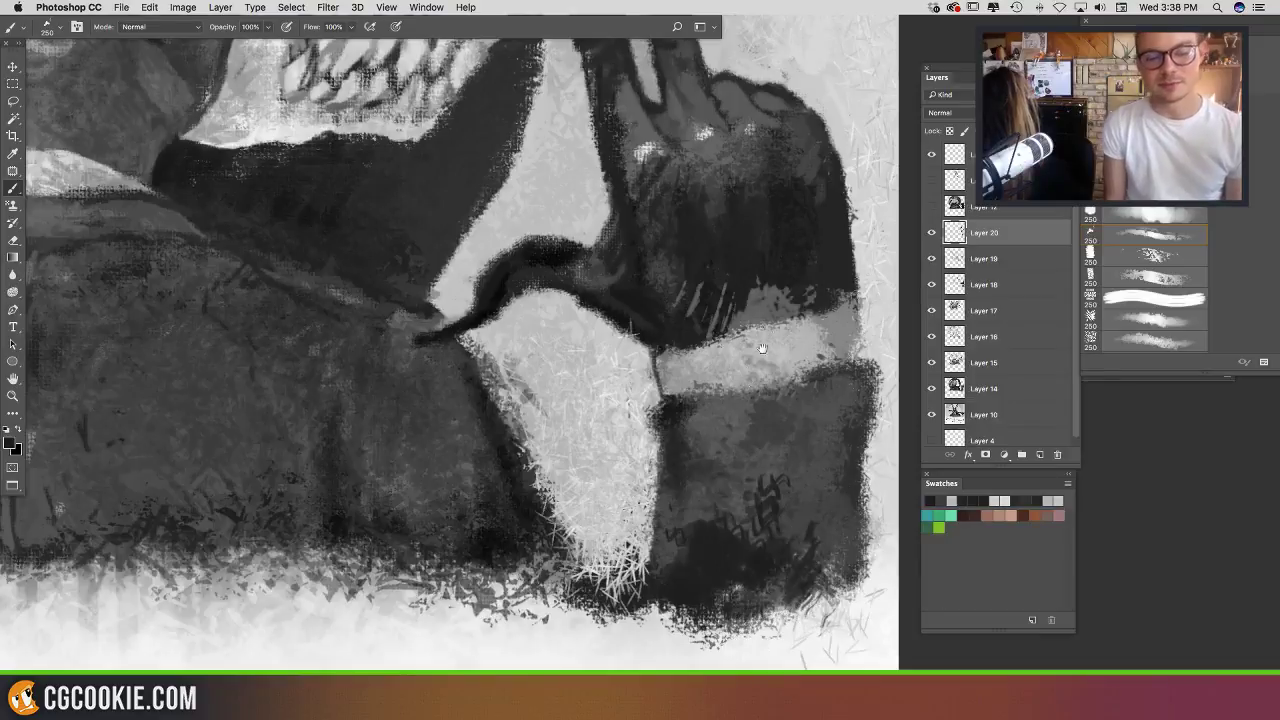
Step: Try a dark splatter brush stroke across the back of the jacket and undo it
mouse_move(605, 441)
left_mouse_down()
mouse_move(755, 463)
mouse_move(701, 423)
left_mouse_up()
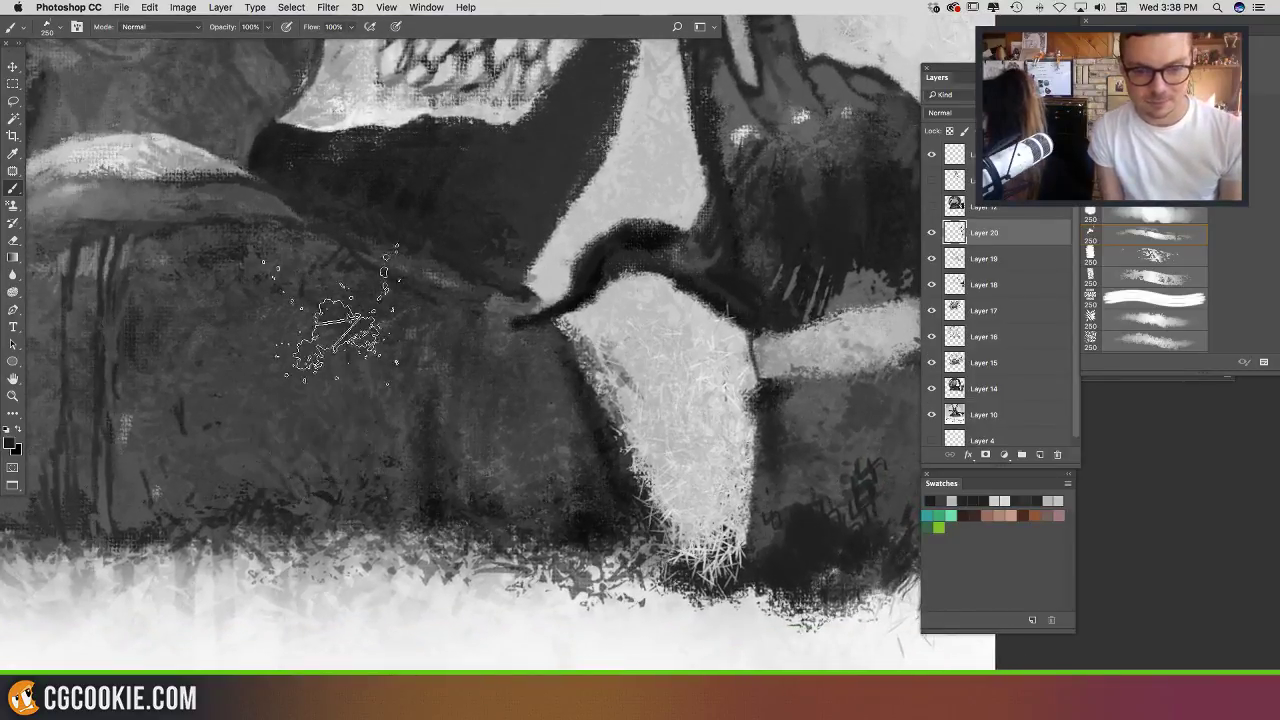
mouse_move(304, 408)
left_mouse_down()
mouse_move(296, 475)
mouse_move(303, 402)
mouse_move(595, 441)
mouse_move(654, 491)
left_mouse_up()
key("super+z")
left_click_drag(600, 363, 534, 580)
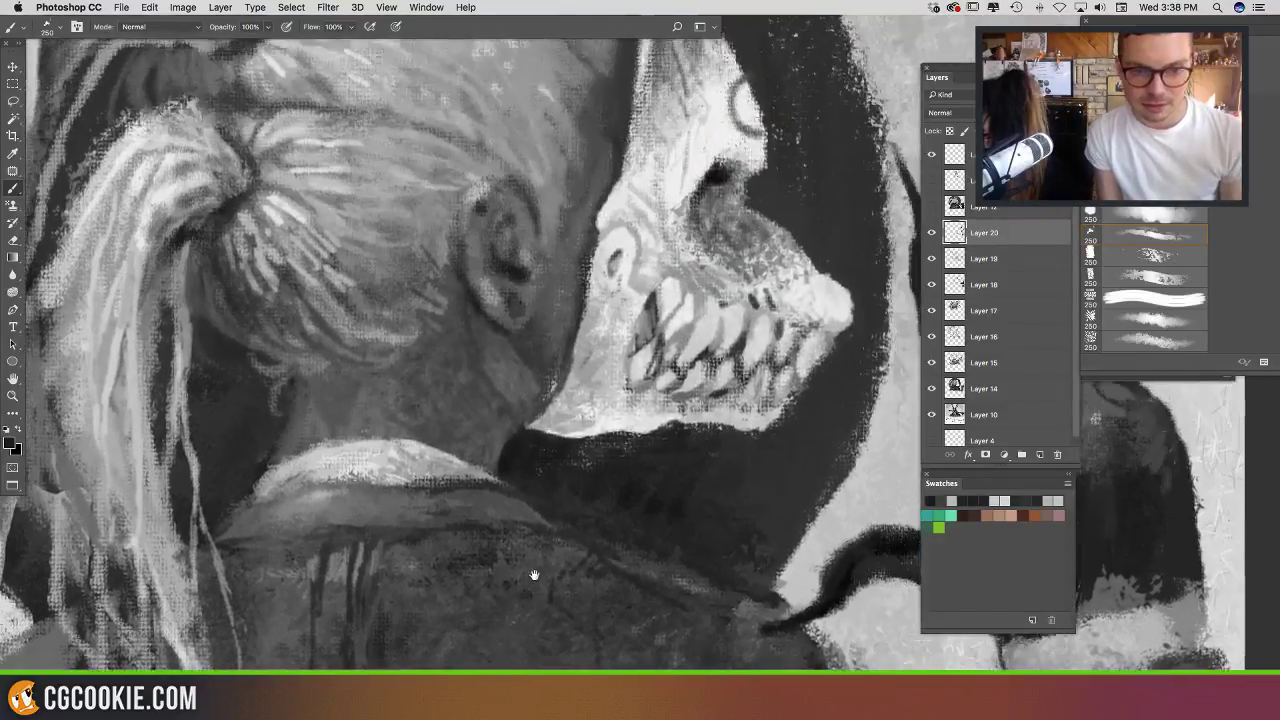
left_click_drag(716, 260, 668, 287)
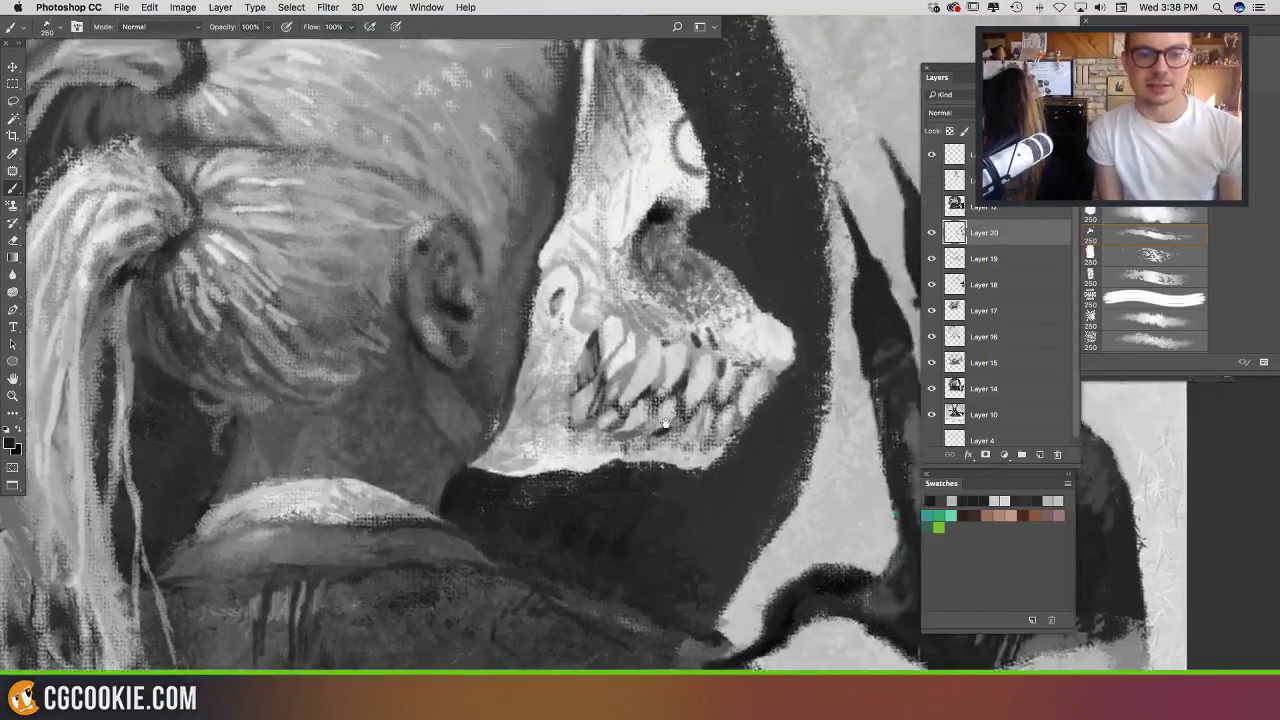
left_click_drag(650, 237, 691, 419)
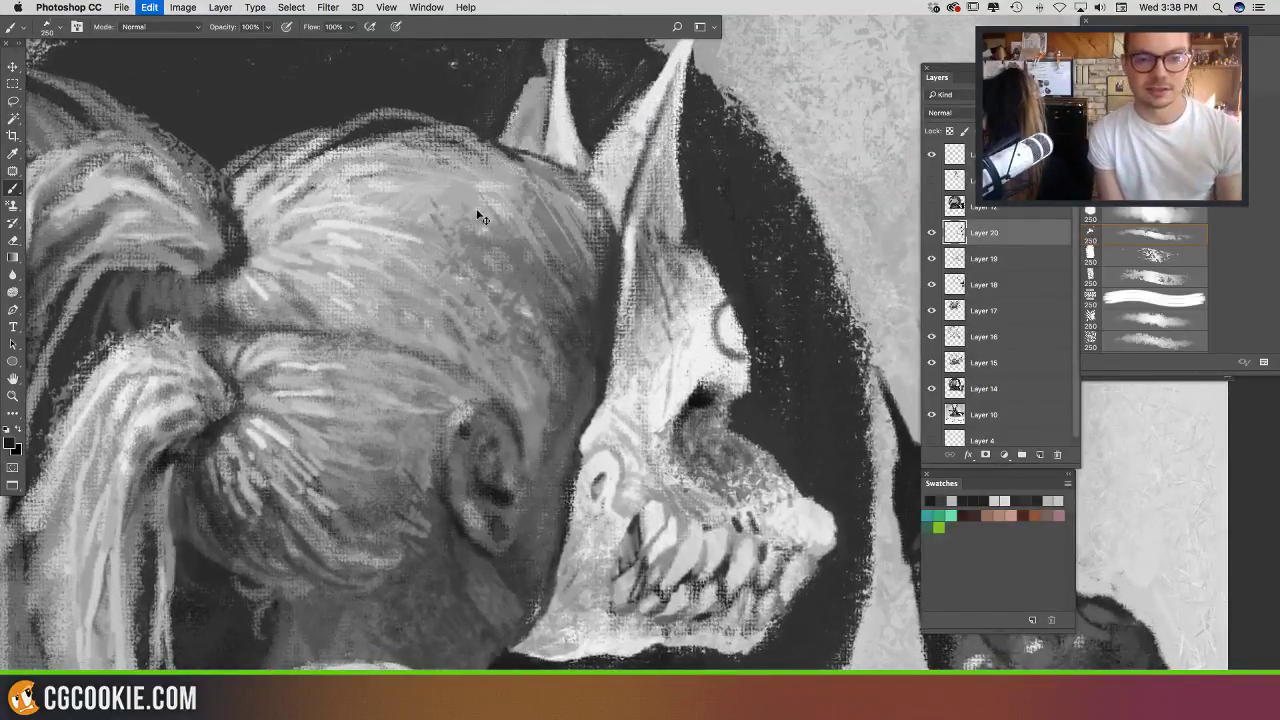
Step: Brush dark texture over the hanging strands of the lower ponytail on Layer 20
mouse_move(571, 366)
left_mouse_down()
mouse_move(551, 420)
mouse_move(780, 290)
mouse_move(853, 273)
left_mouse_up()
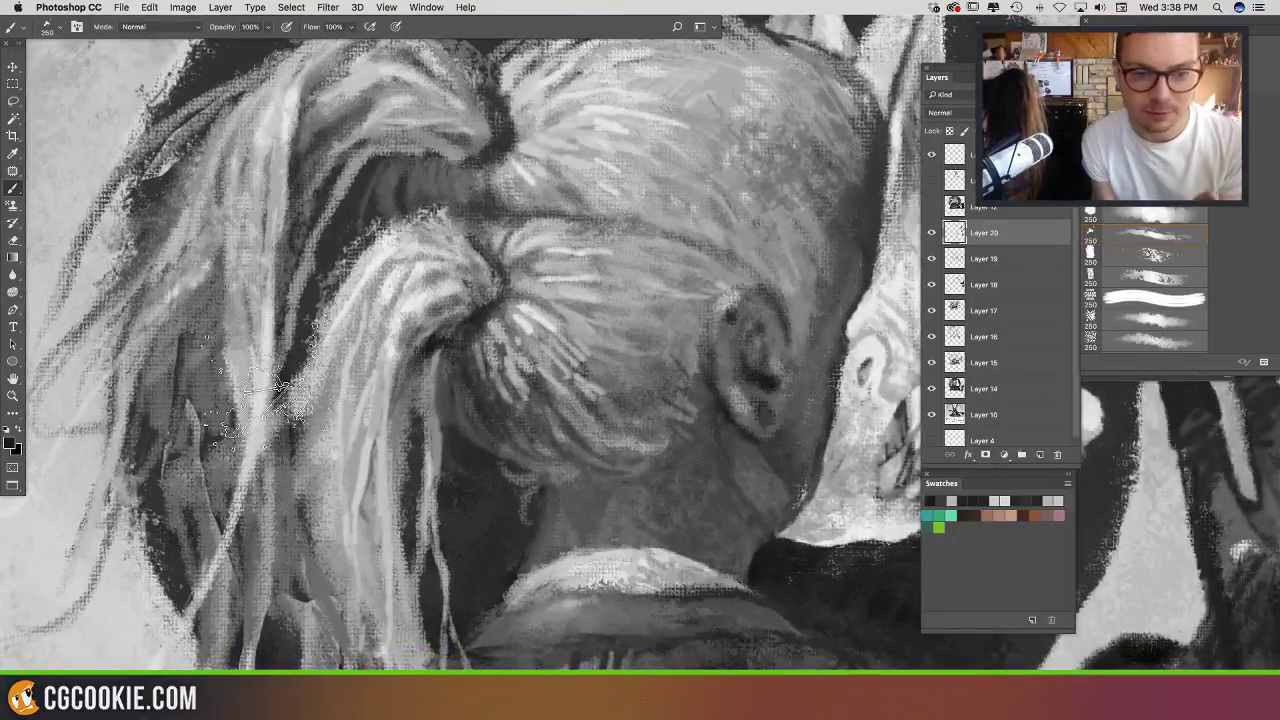
key("e")
key("super+z")
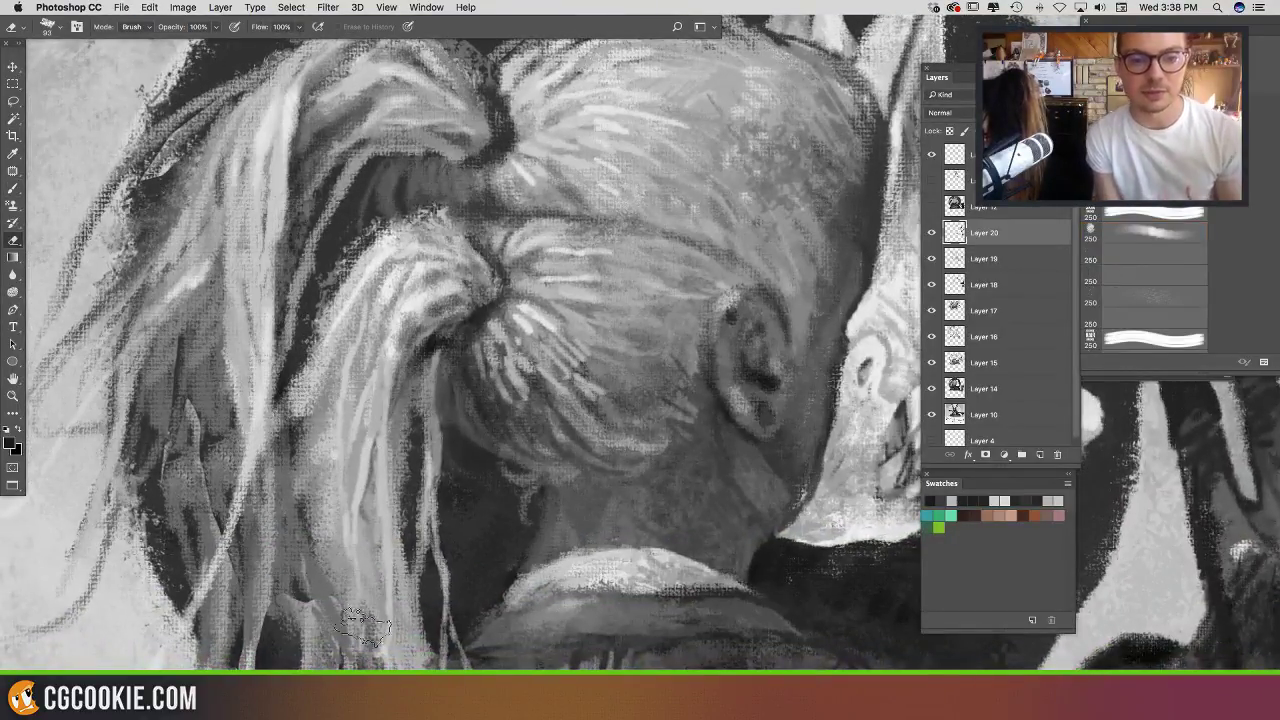
left_click_drag(439, 422, 464, 393)
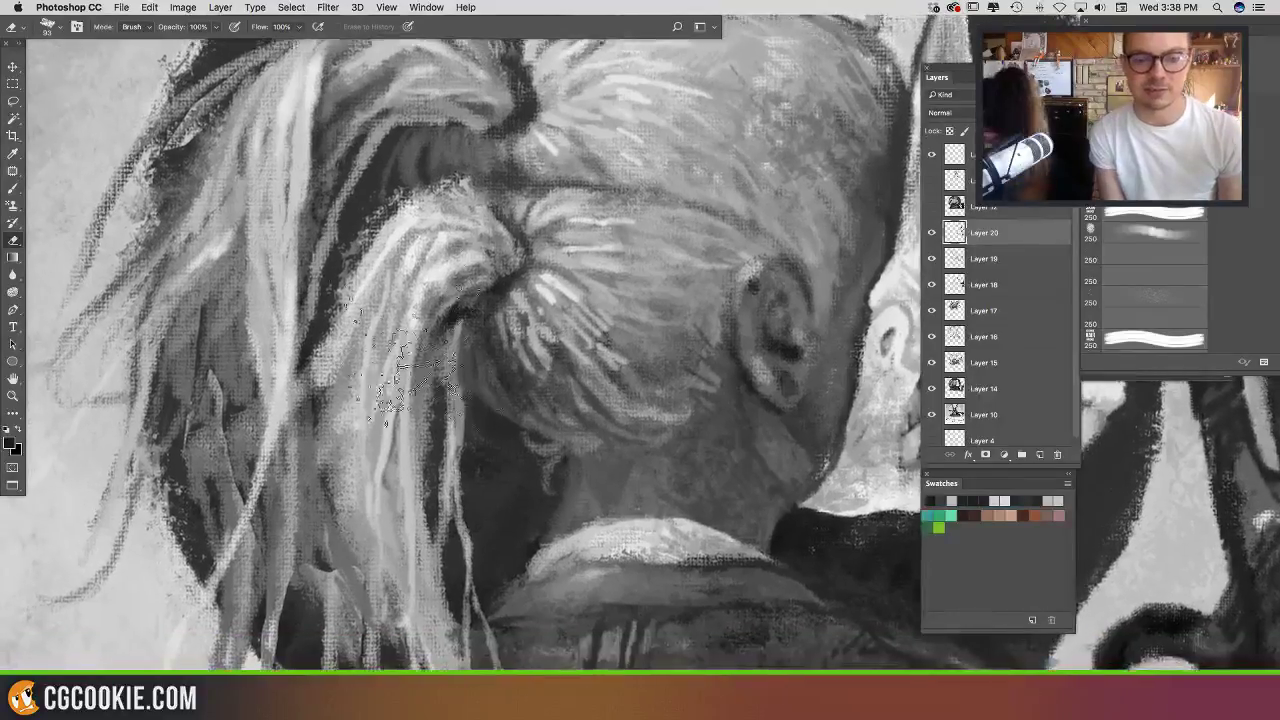
key("b")
mouse_move(390, 302)
left_mouse_down()
mouse_move(358, 515)
mouse_move(372, 530)
left_mouse_up()
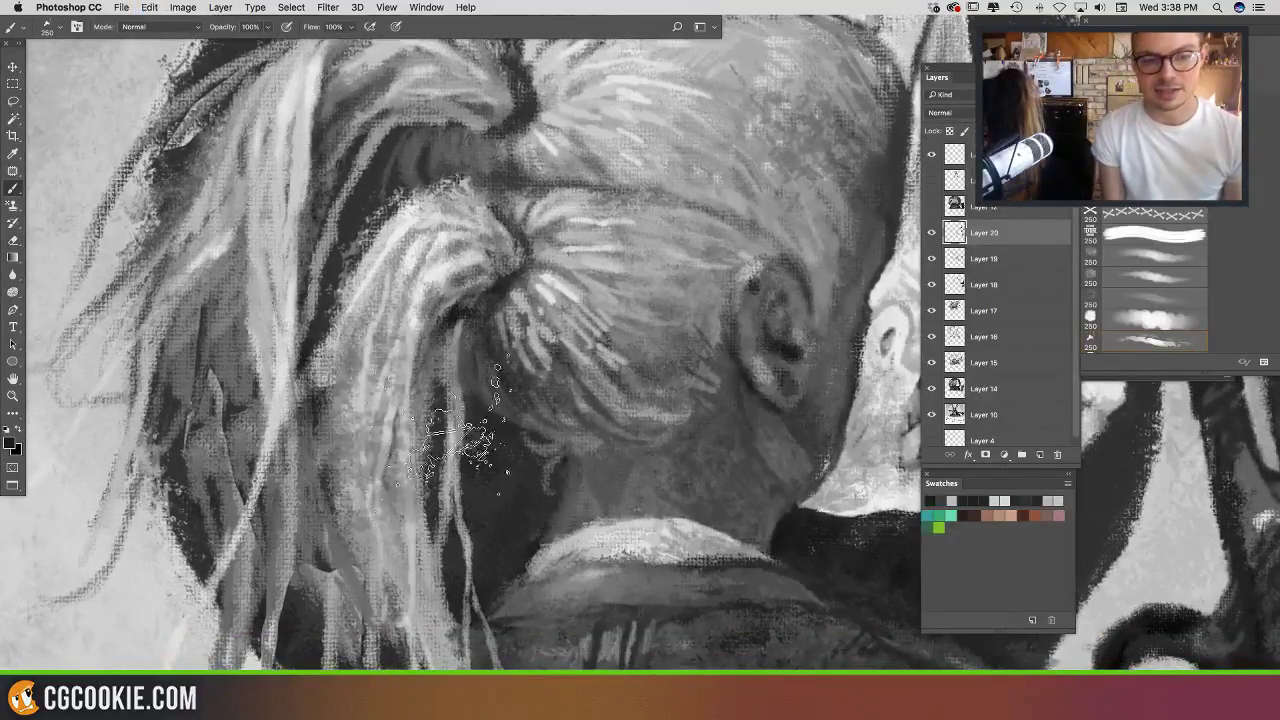
left_click_drag(520, 422, 450, 567)
mouse_move(671, 212)
left_mouse_down()
mouse_move(750, 362)
mouse_move(540, 490)
mouse_move(578, 436)
left_mouse_up()
key("super+z")
left_click_drag(706, 276, 640, 160)
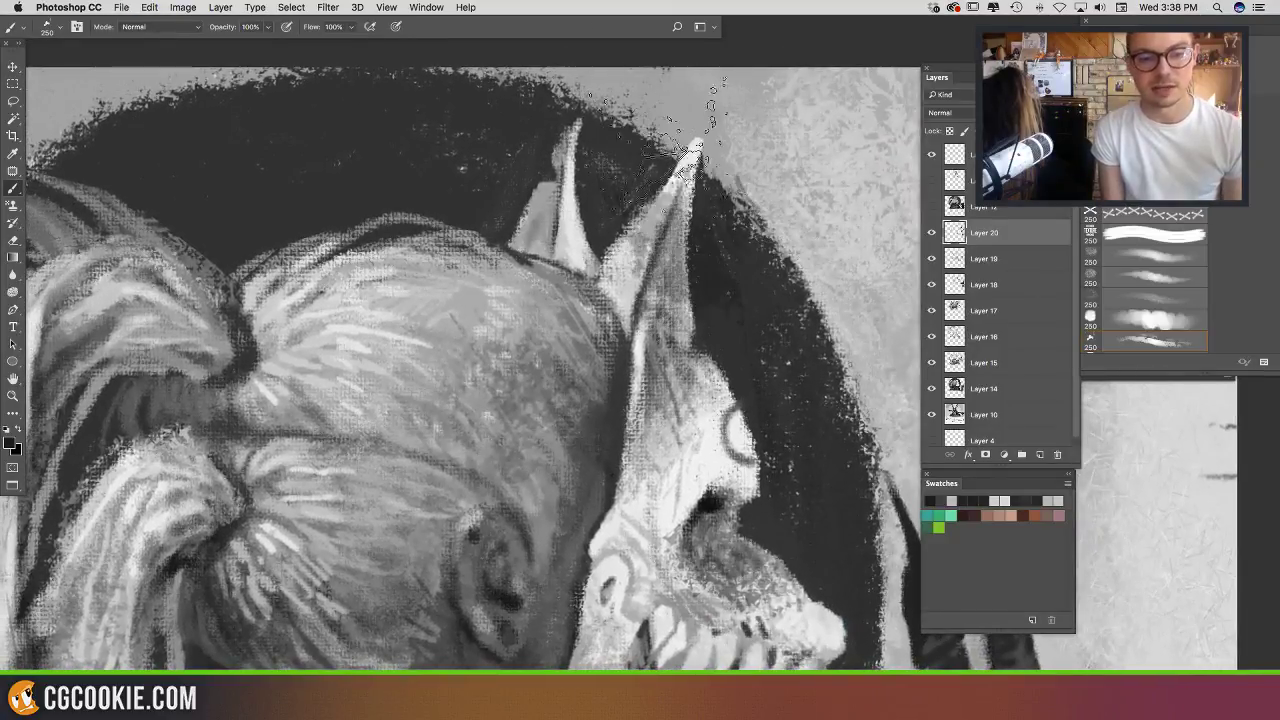
left_click_drag(748, 320, 544, 138)
key("super+z")
left_click_drag(595, 243, 705, 133)
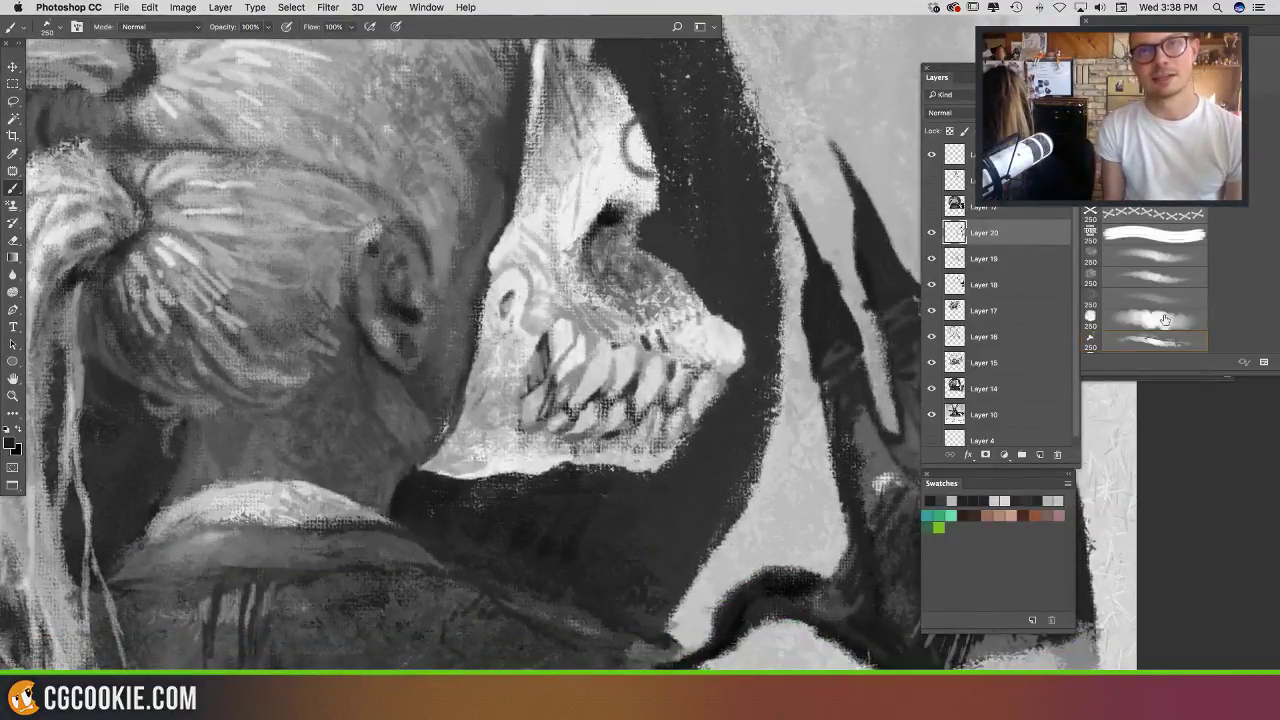
Step: Sample the light background grey and paint it at the shoulder notch and along the dark shape's edge beside the jaw with a smaller brush
mouse_move(711, 319)
left_mouse_down()
mouse_move(737, 219)
mouse_move(659, 53)
left_mouse_up()
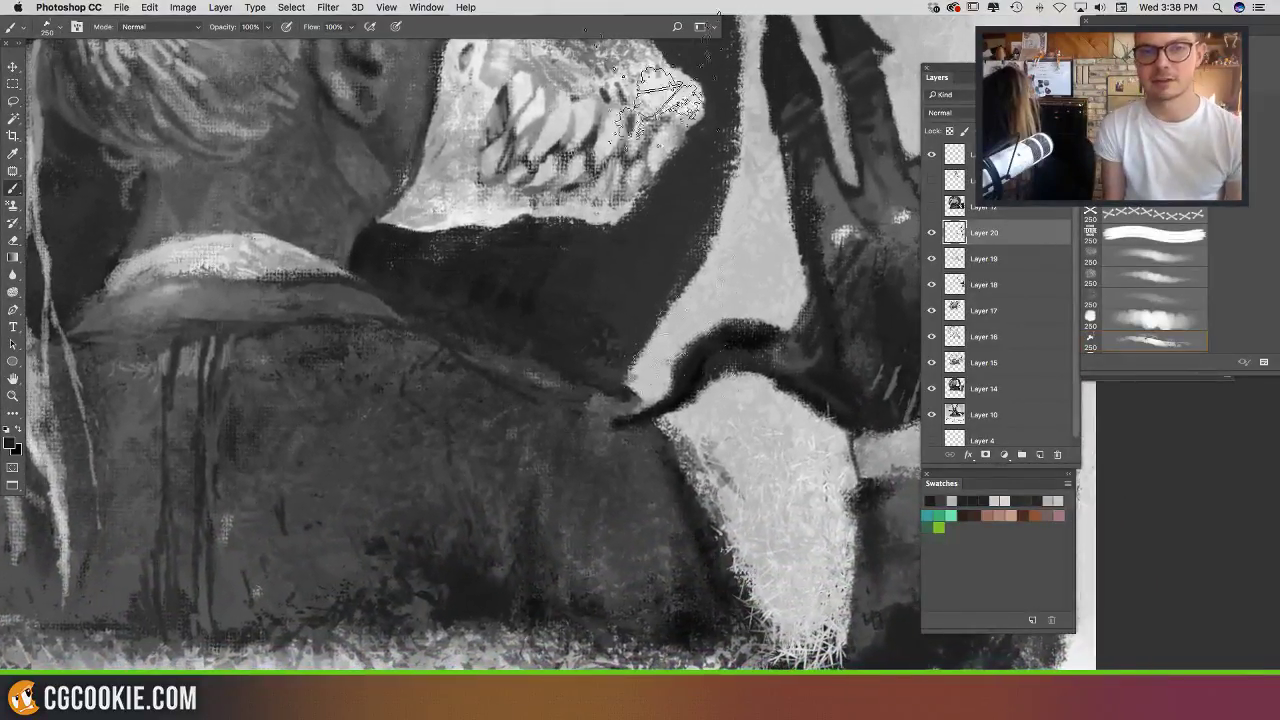
key("e")
key("b")
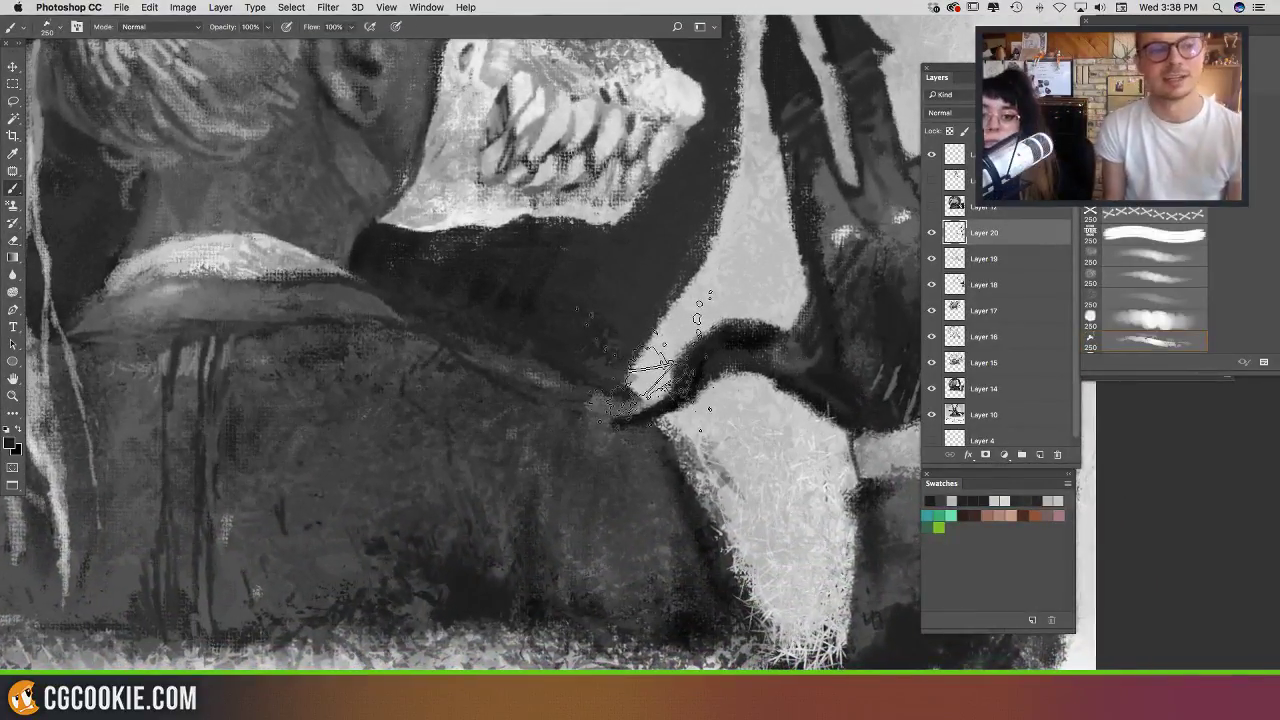
left_click(656, 361, "alt")
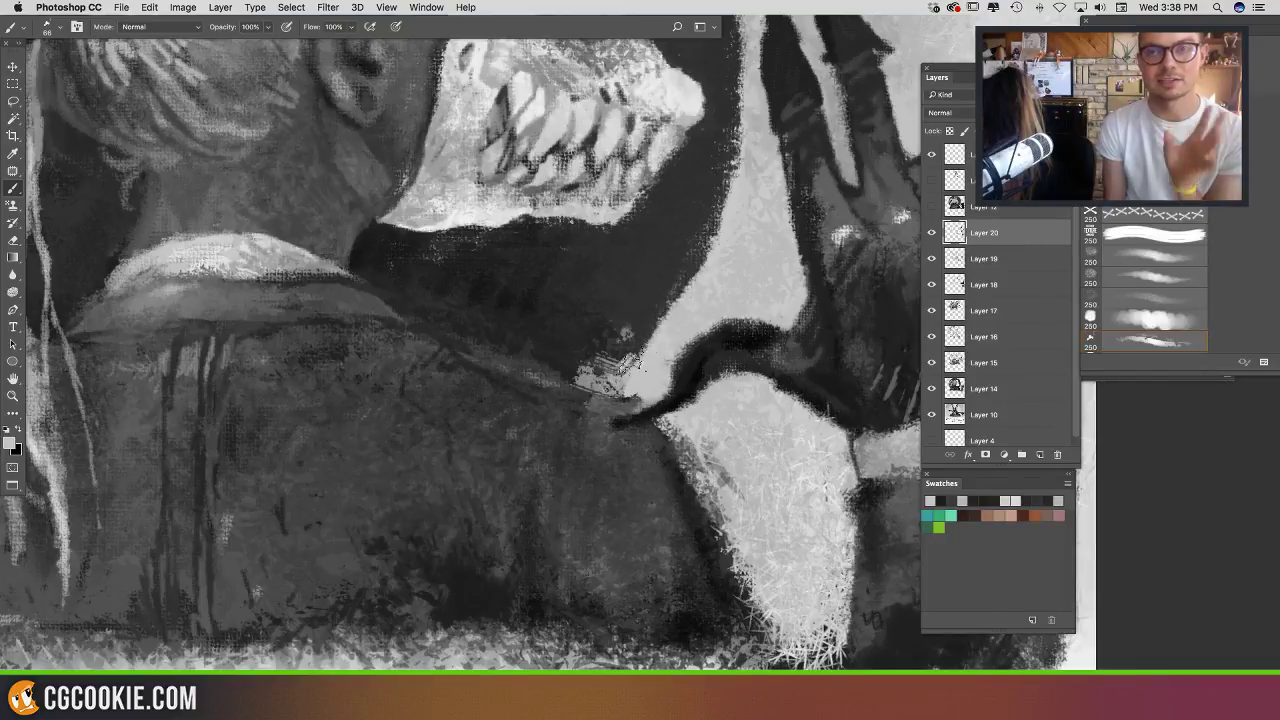
scroll(713, 260, "up", 5)
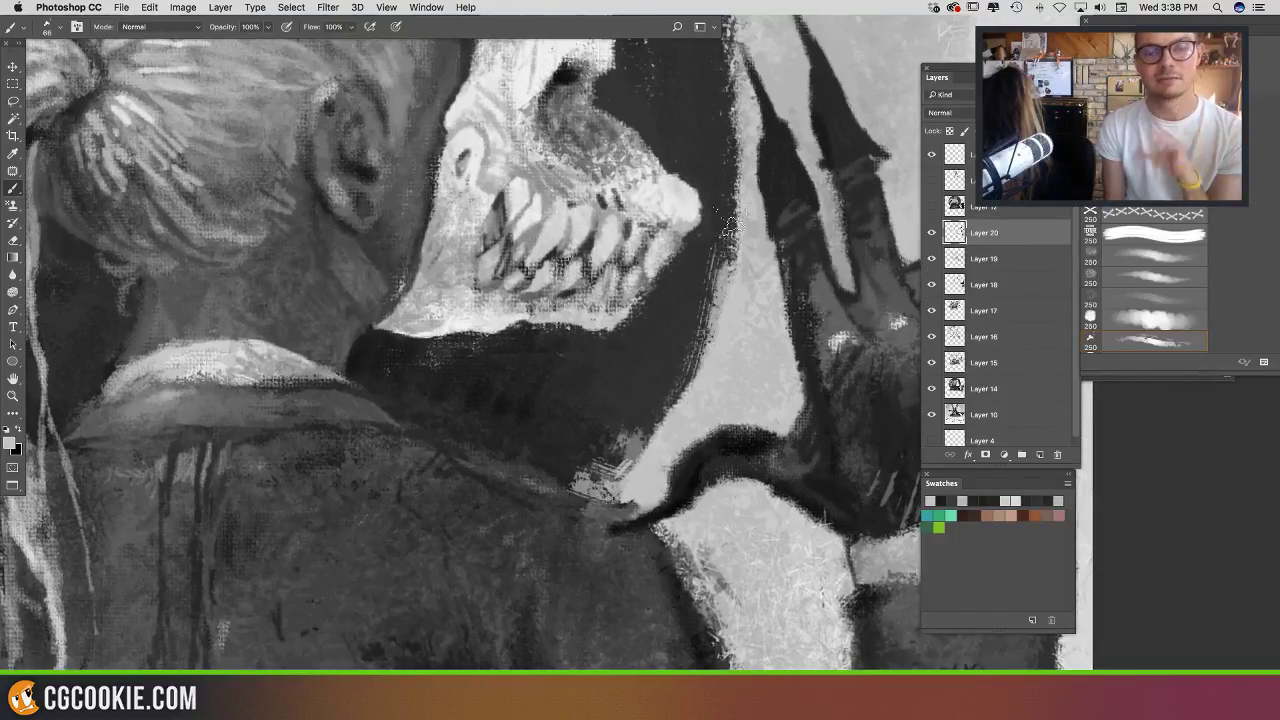
left_click_drag(730, 215, 706, 378)
left_click_drag(710, 280, 712, 324)
left_click_drag(712, 328, 681, 422)
Step: Resample the background grey and paint along the dark shape's upper outer edge beside the mask's brow and horn
left_click(700, 463, "alt")
mouse_move(664, 468)
left_mouse_down()
mouse_move(714, 332)
mouse_move(662, 272)
left_mouse_up()
scroll(713, 335, "up", 5)
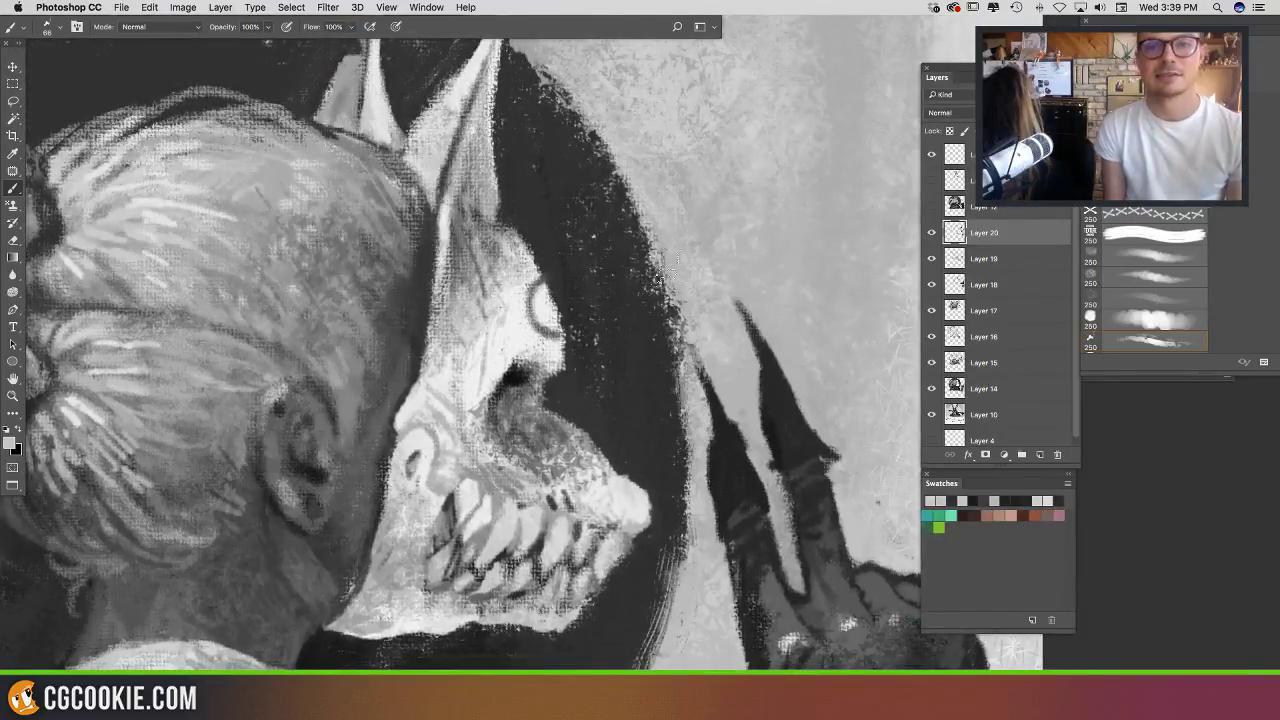
scroll(691, 263, "up", 4)
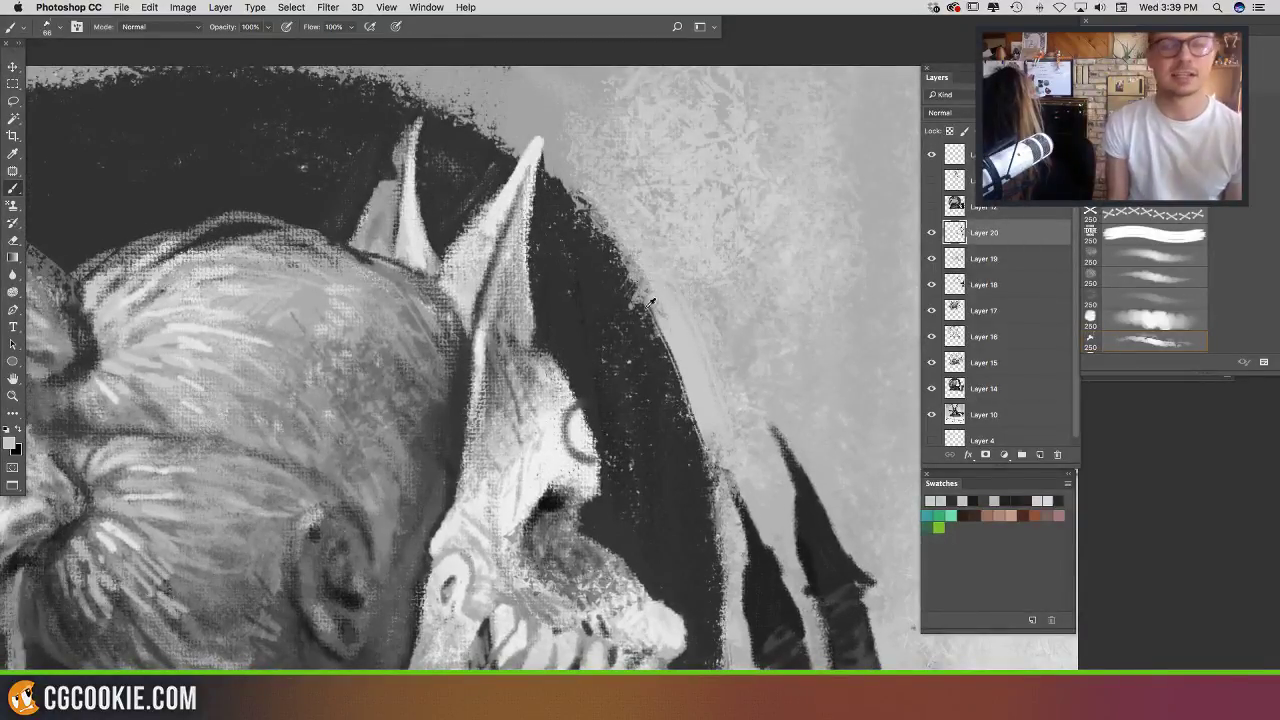
left_click_drag(650, 300, 680, 410)
Step: Paint sampled light grey strokes in the narrow gap between the dark shape and the claw tips
left_click_drag(748, 389, 760, 174)
left_click(756, 253, "alt")
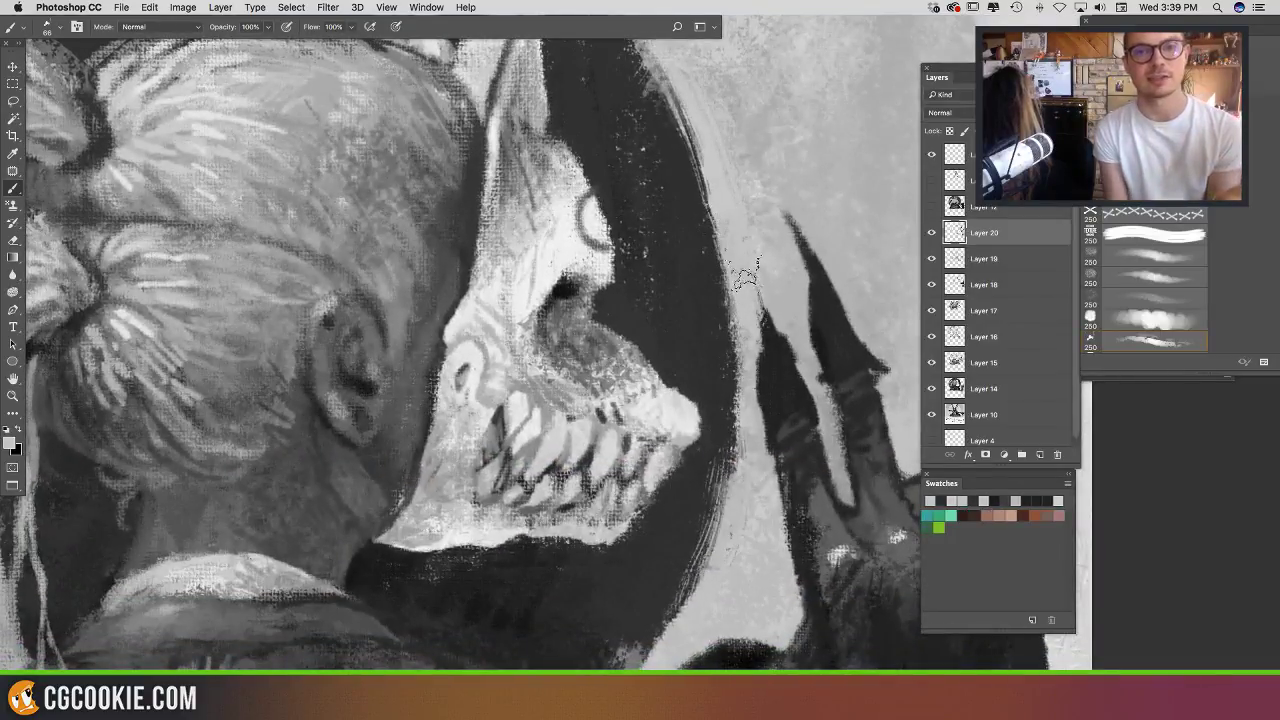
left_click_drag(740, 255, 748, 333)
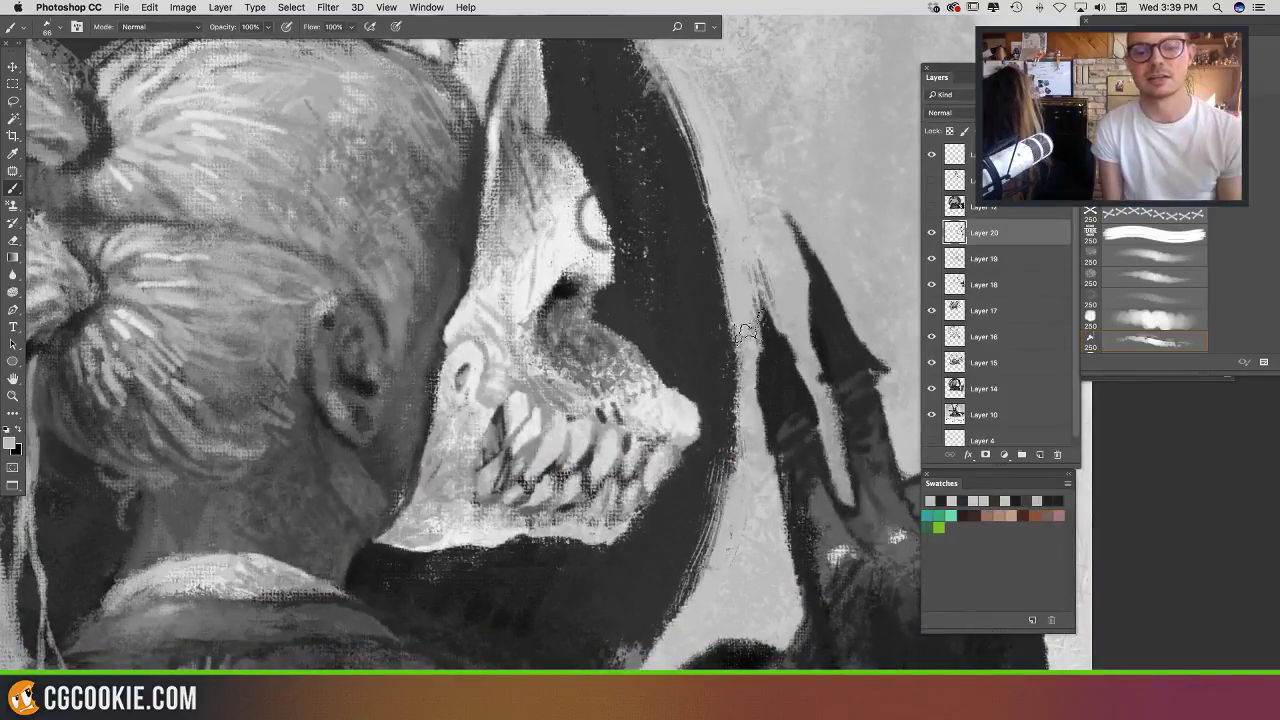
left_click(700, 270, "alt")
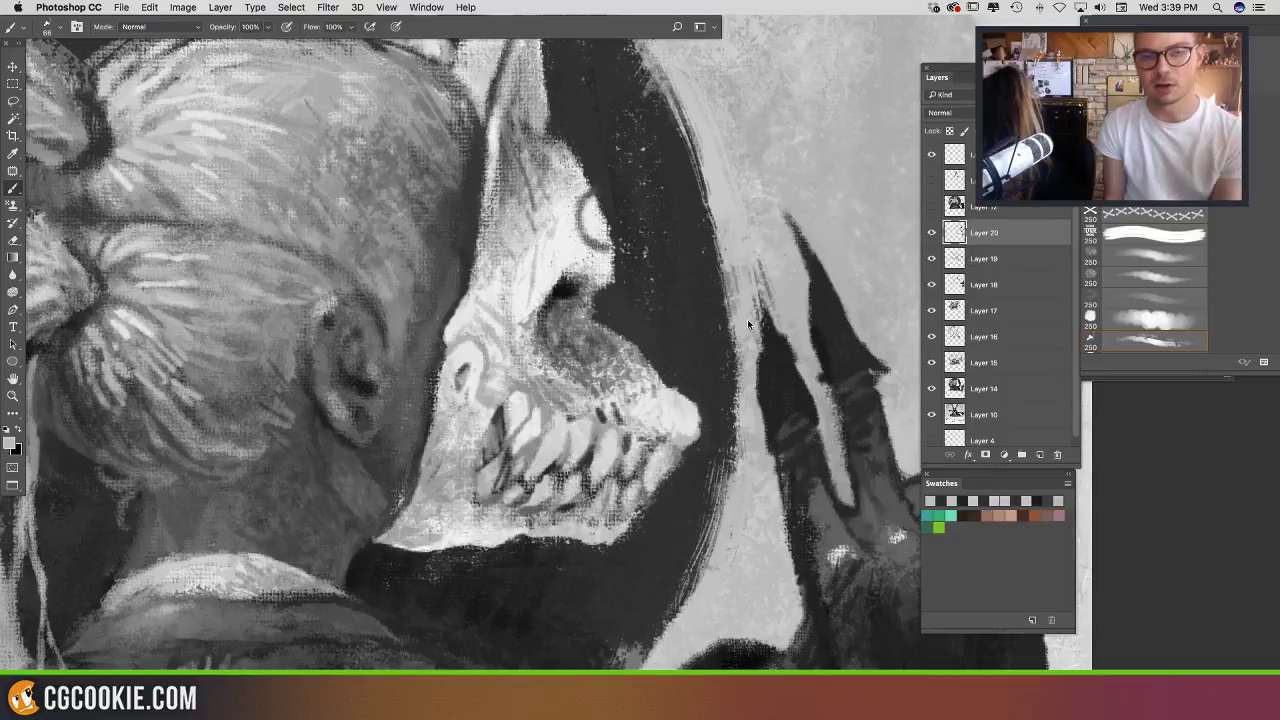
Step: Sample nearby greys and touch up the background edge beside the loose strands of the hanging ponytails
left_click_drag(792, 379, 814, 178)
left_click_drag(318, 345, 796, 374)
left_click(241, 408, "alt")
mouse_move(276, 408)
left_mouse_down()
mouse_move(268, 337)
mouse_move(291, 405)
left_mouse_up()
left_click(264, 339, "alt")
left_click(255, 397, "alt")
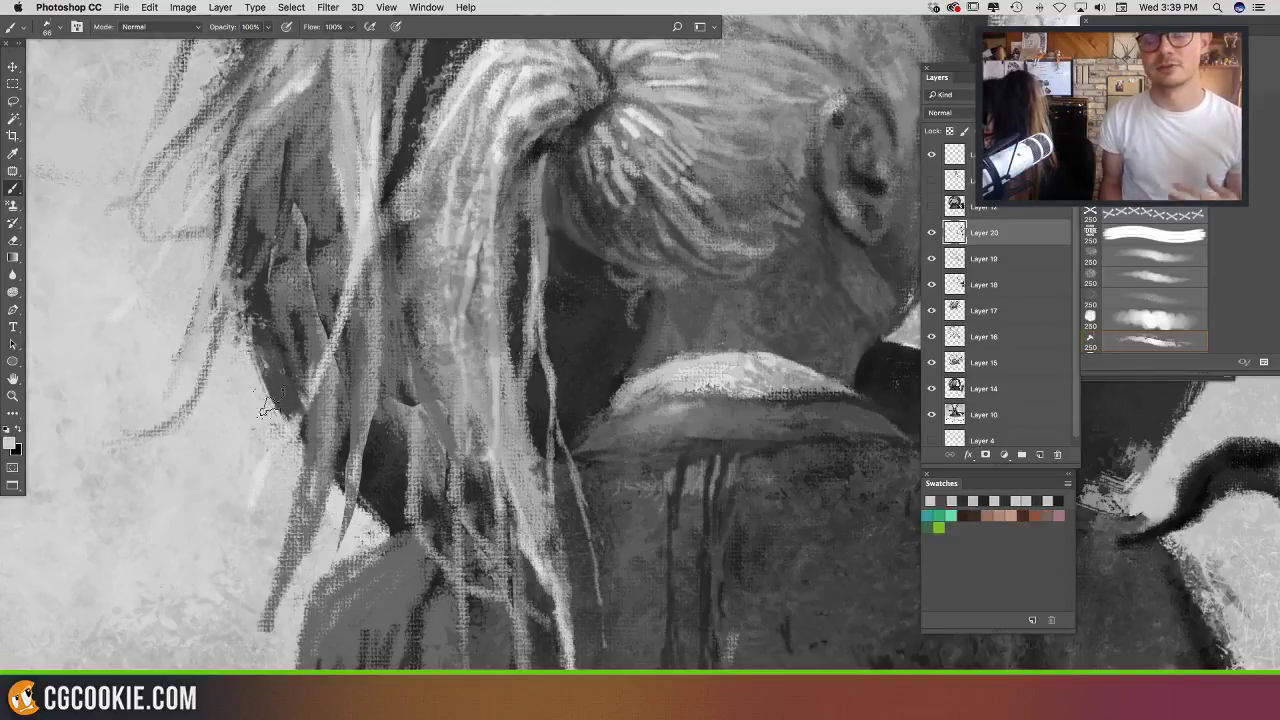
scroll(290, 420, "down", 5)
left_click_drag(302, 440, 328, 418)
left_click(293, 458, "alt")
left_click(314, 385, "alt")
Step: Sample light and dark greys and rework the dark shape's outer edge behind the upper ponytail
left_click_drag(355, 228, 400, 600)
left_click_drag(430, 90, 307, 351)
left_click(97, 431, "alt")
mouse_move(96, 464)
left_mouse_down()
mouse_move(170, 358)
mouse_move(180, 401)
mouse_move(127, 440)
left_mouse_up()
left_click(174, 406, "alt")
left_click(248, 262, "alt")
Step: Define the top edge of the dark shape above the head and horns with dark strokes and sampled light grey background strokes
mouse_move(212, 318)
left_mouse_down()
mouse_move(287, 263)
mouse_move(358, 240)
mouse_move(515, 230)
left_mouse_up()
mouse_move(580, 284)
left_mouse_down()
mouse_move(309, 293)
mouse_move(317, 282)
left_mouse_up()
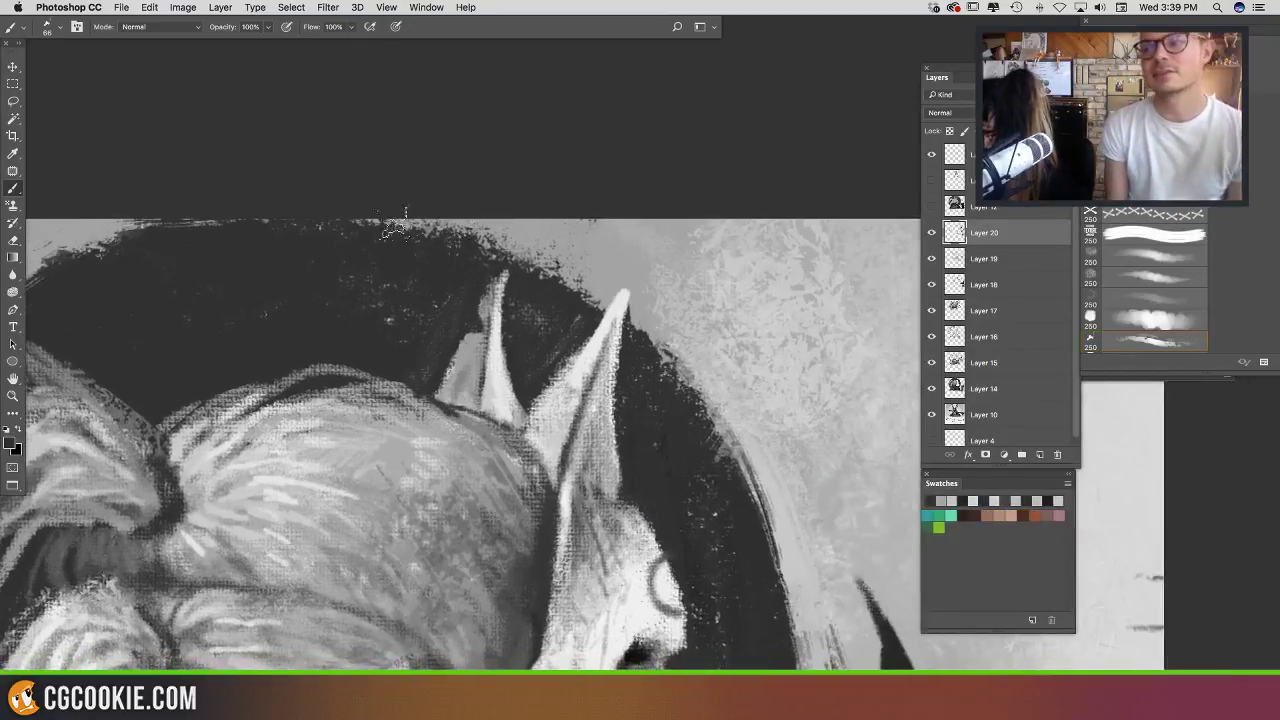
mouse_move(525, 287)
left_mouse_down()
mouse_move(445, 231)
mouse_move(490, 238)
mouse_move(440, 187)
mouse_move(510, 224)
mouse_move(392, 156)
left_mouse_up()
left_click(515, 221, "alt")
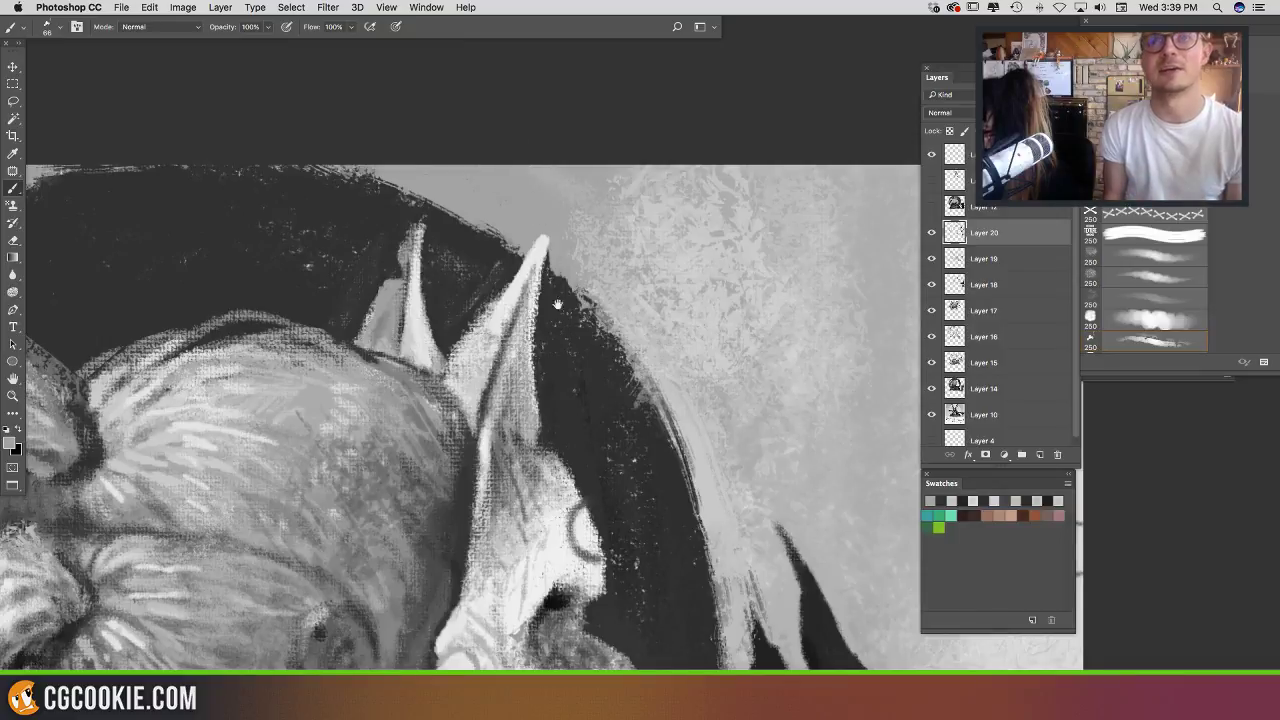
left_click_drag(557, 304, 520, 248)
left_click_drag(465, 158, 353, 107)
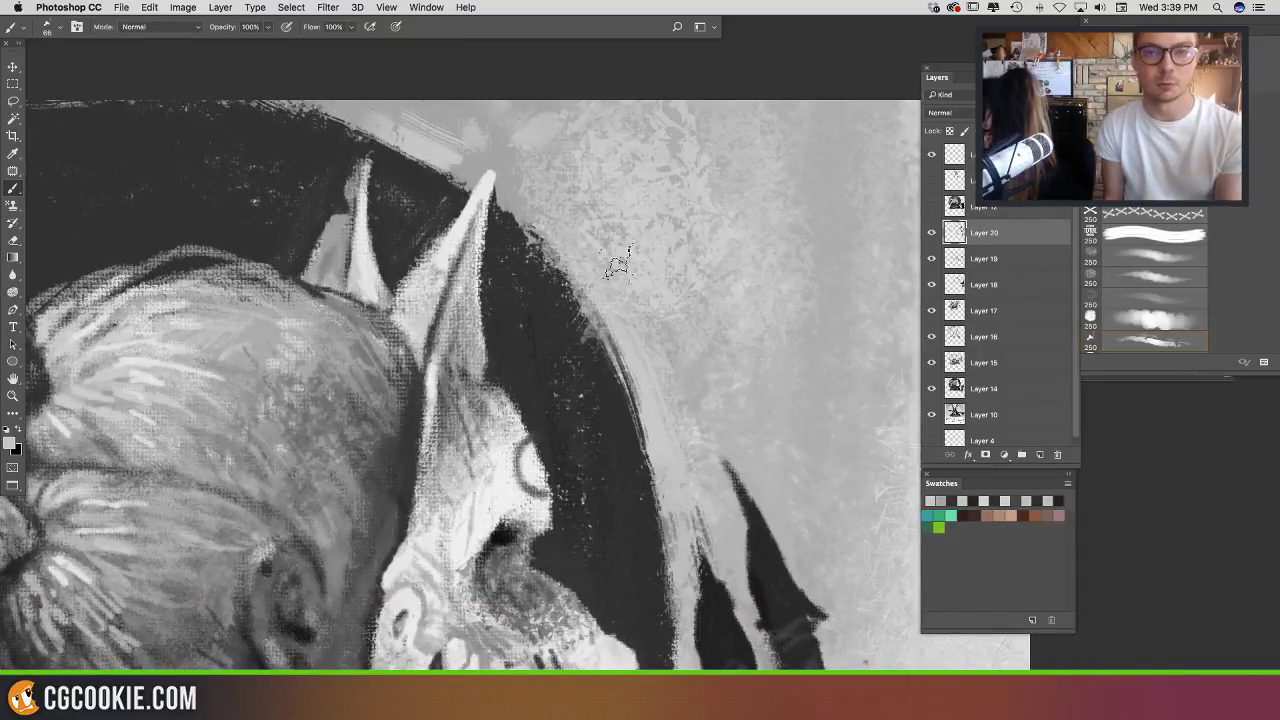
Step: Sample the dark grey of the claw and paint strokes along the outer side of its longest tip
mouse_move(393, 581)
left_mouse_down()
mouse_move(258, 351)
mouse_move(387, 345)
mouse_move(375, 280)
left_mouse_up()
left_click(752, 283, "alt")
left_click_drag(750, 206, 772, 252)
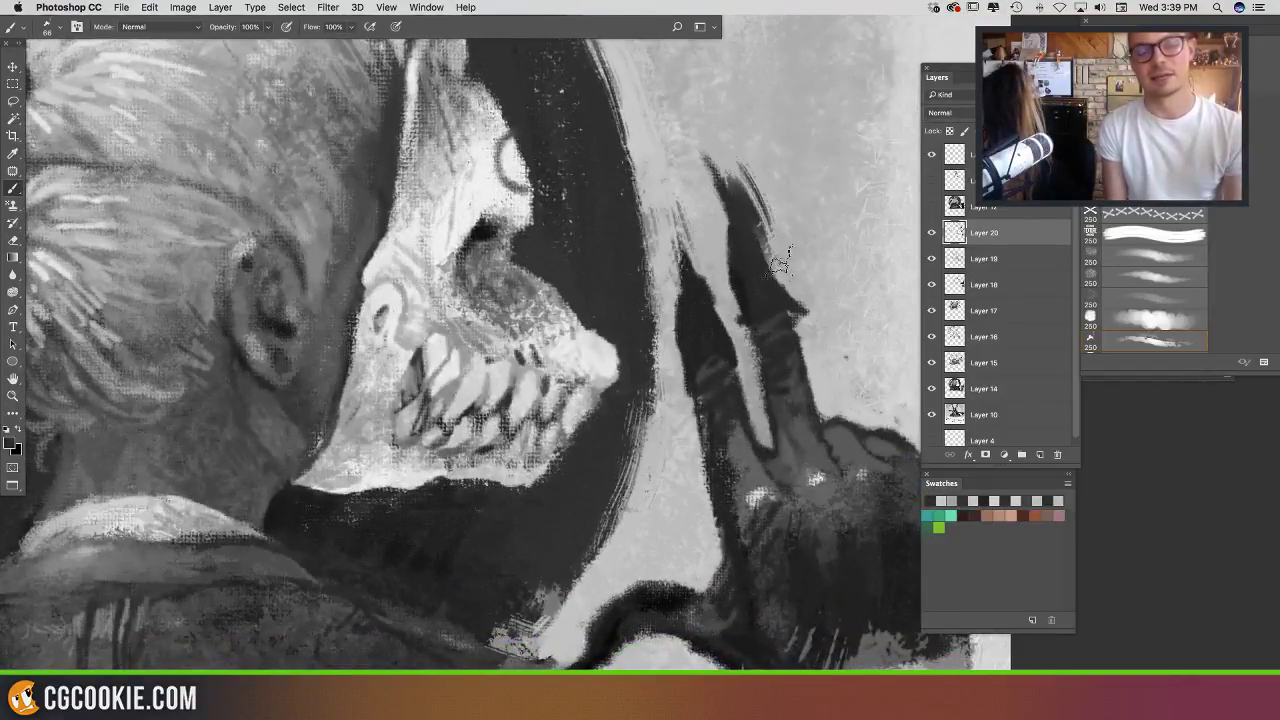
Step: Paint bright highlights and sampled light grey strands down the lower ponytail with a finer brush
left_click_drag(636, 352, 800, 236)
left_click_drag(430, 286, 675, 374)
left_click(286, 171, "alt")
mouse_move(300, 165)
left_mouse_down()
mouse_move(255, 262)
mouse_move(291, 295)
mouse_move(322, 267)
left_mouse_up()
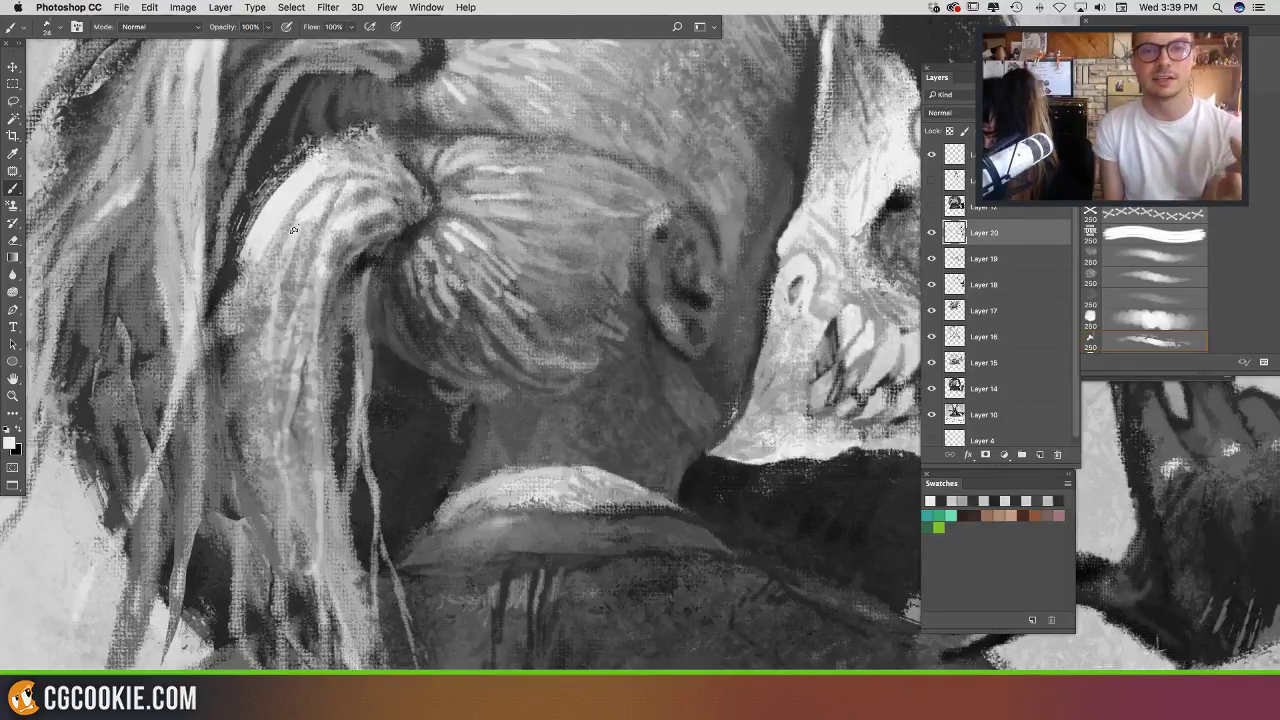
left_click(324, 280, "alt")
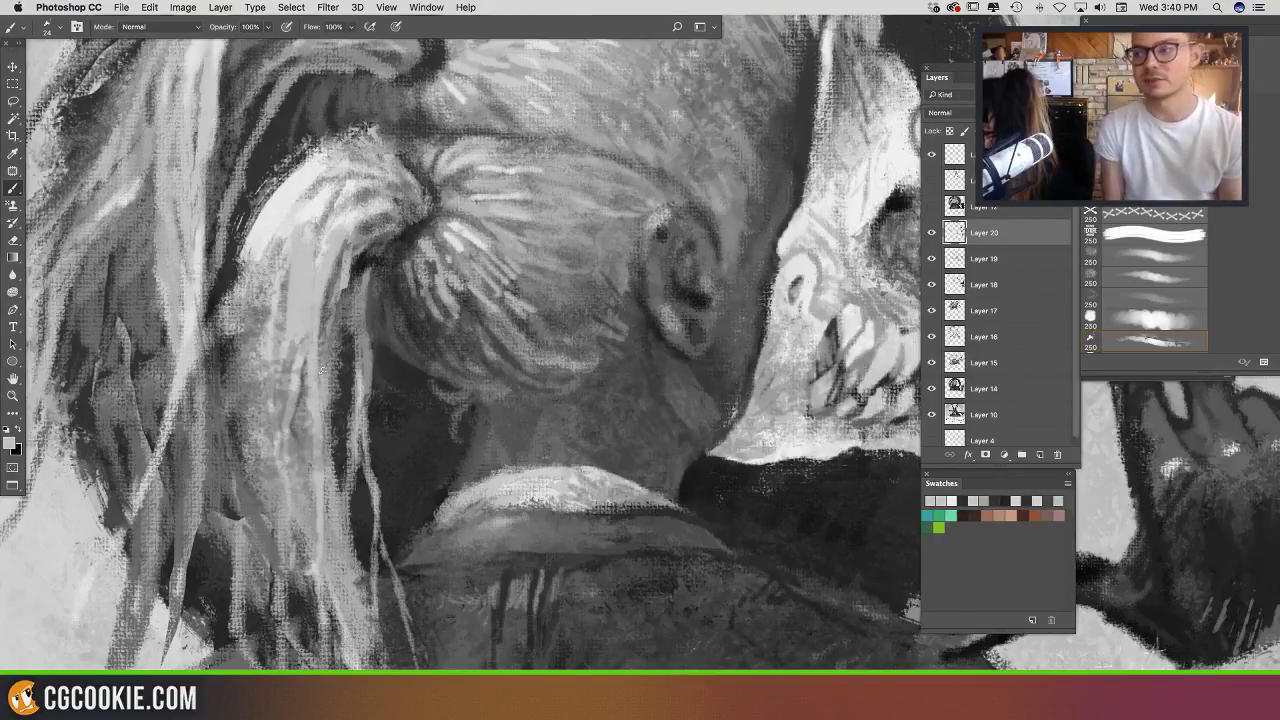
left_click_drag(370, 272, 331, 225)
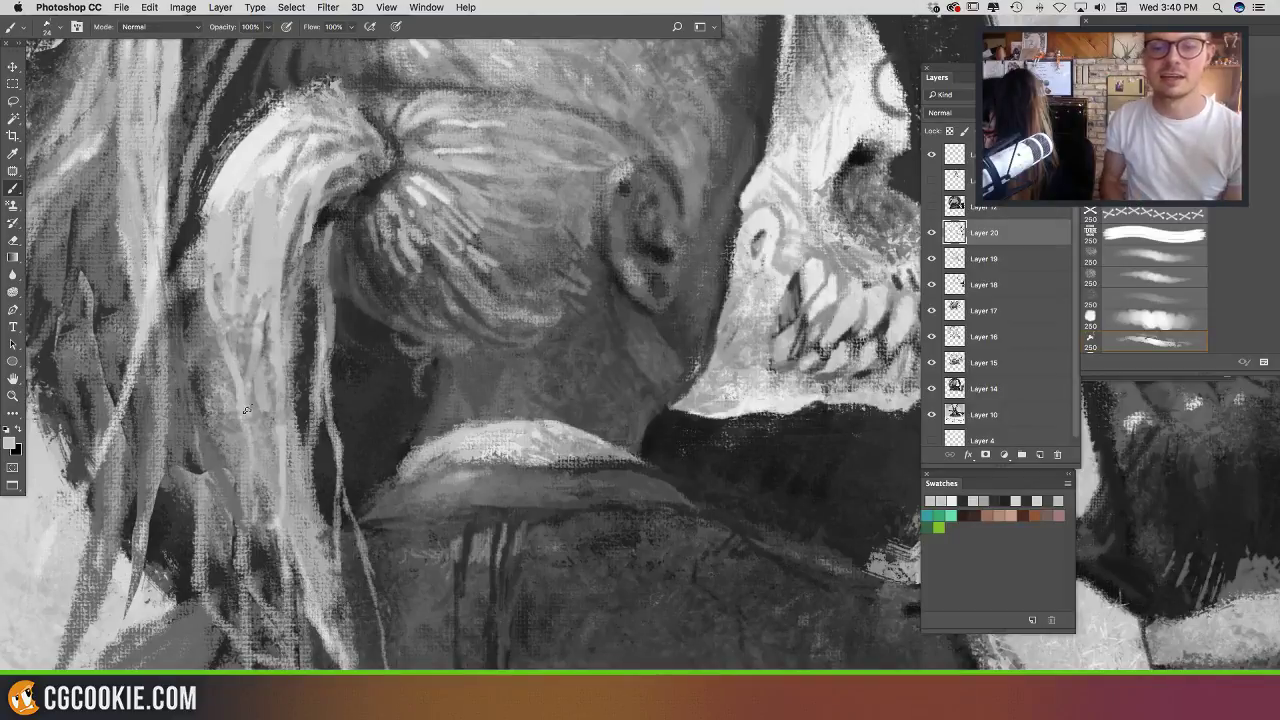
Step: Sample greys from the upper ponytail and paint light and mid-grey strokes over its outer strands
scroll(307, 295, "up", 5)
scroll(307, 295, "left", 5)
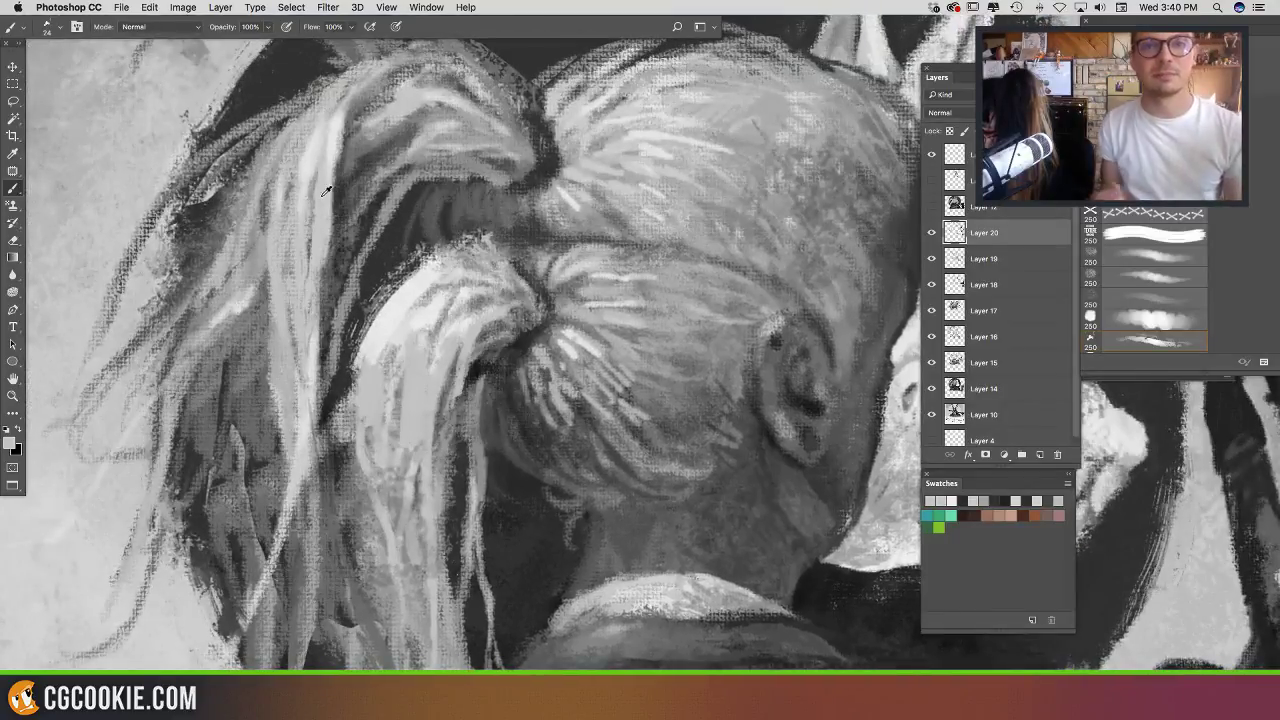
left_click(323, 193, "alt")
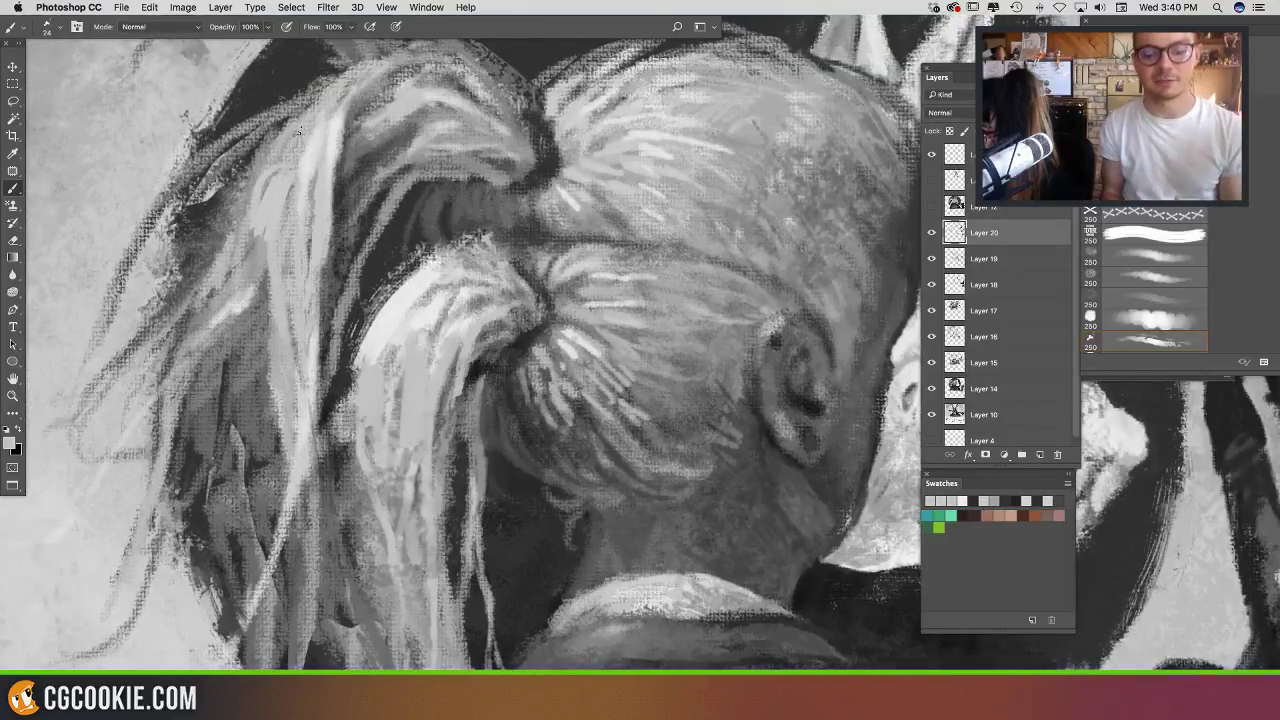
left_click_drag(238, 216, 252, 194)
left_click(278, 148, "alt")
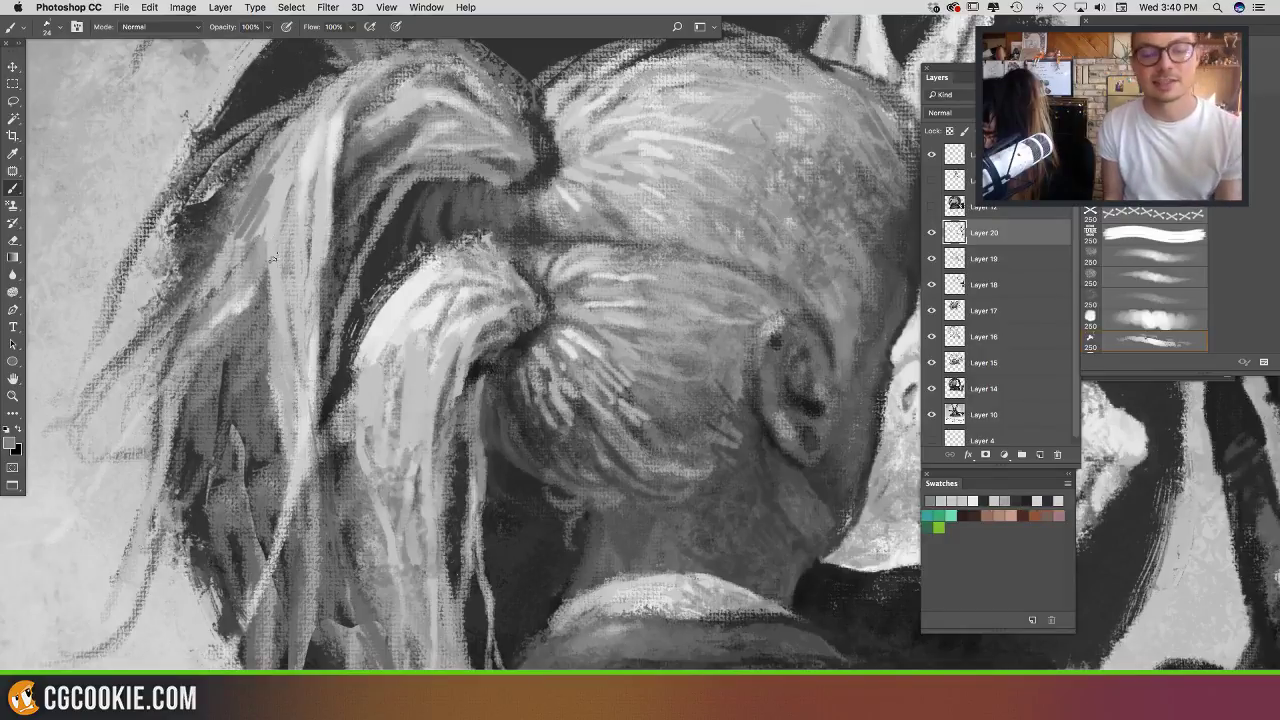
Step: Add small near-white highlight strokes to the bend of the lower ponytail
left_click_drag(367, 259, 208, 262)
left_click_drag(311, 425, 308, 227)
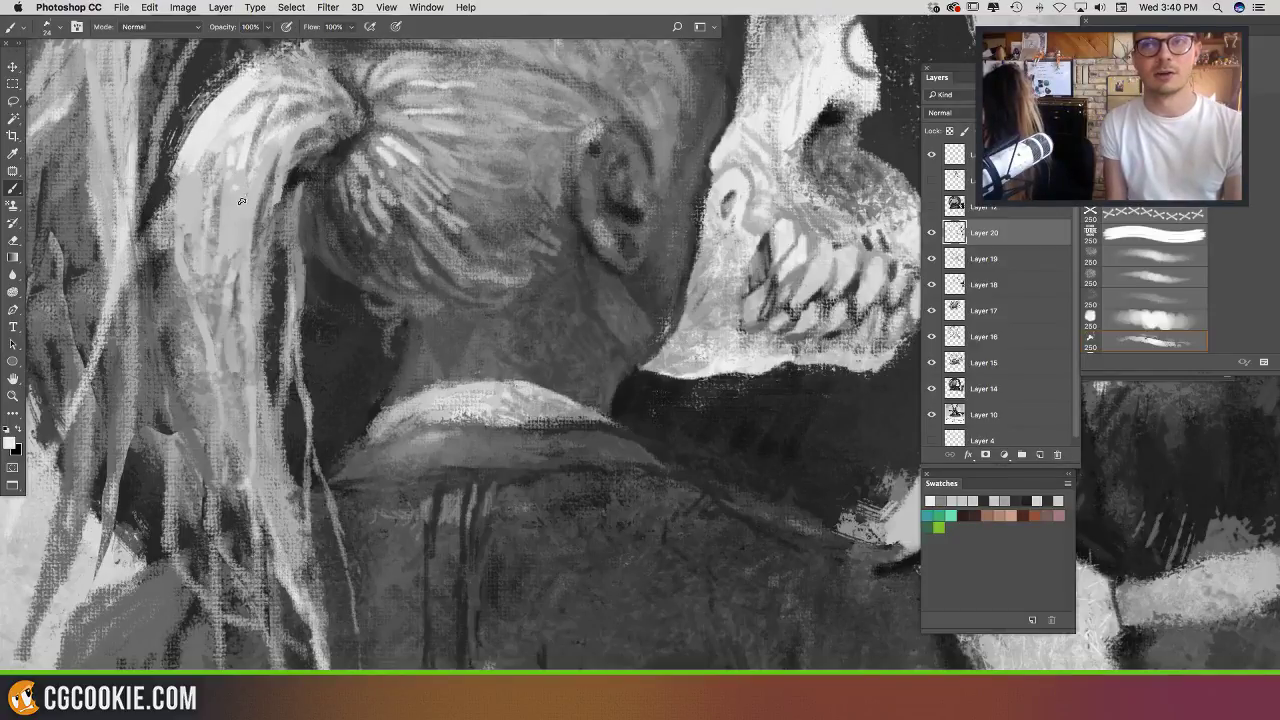
left_click_drag(293, 246, 216, 288)
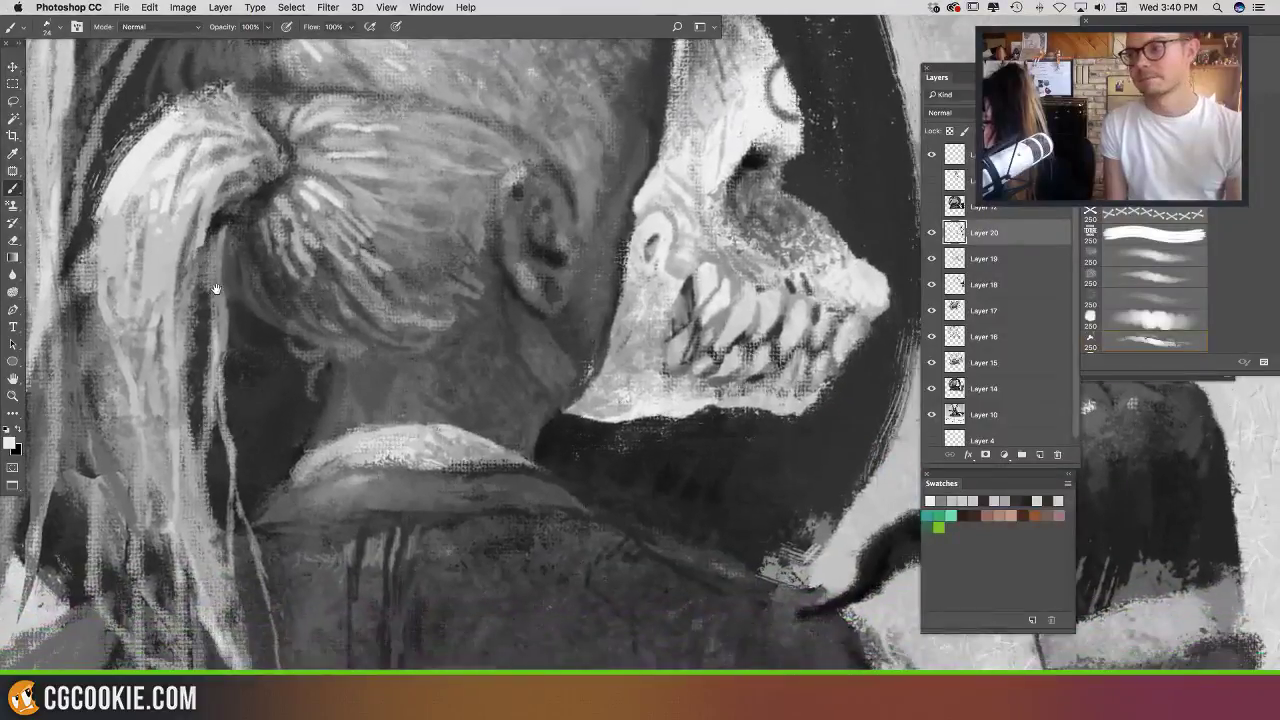
Step: Sample a light grey and paint highlights on the gathered hair behind the ear and on the ear's outer rim
left_click(337, 195, "alt")
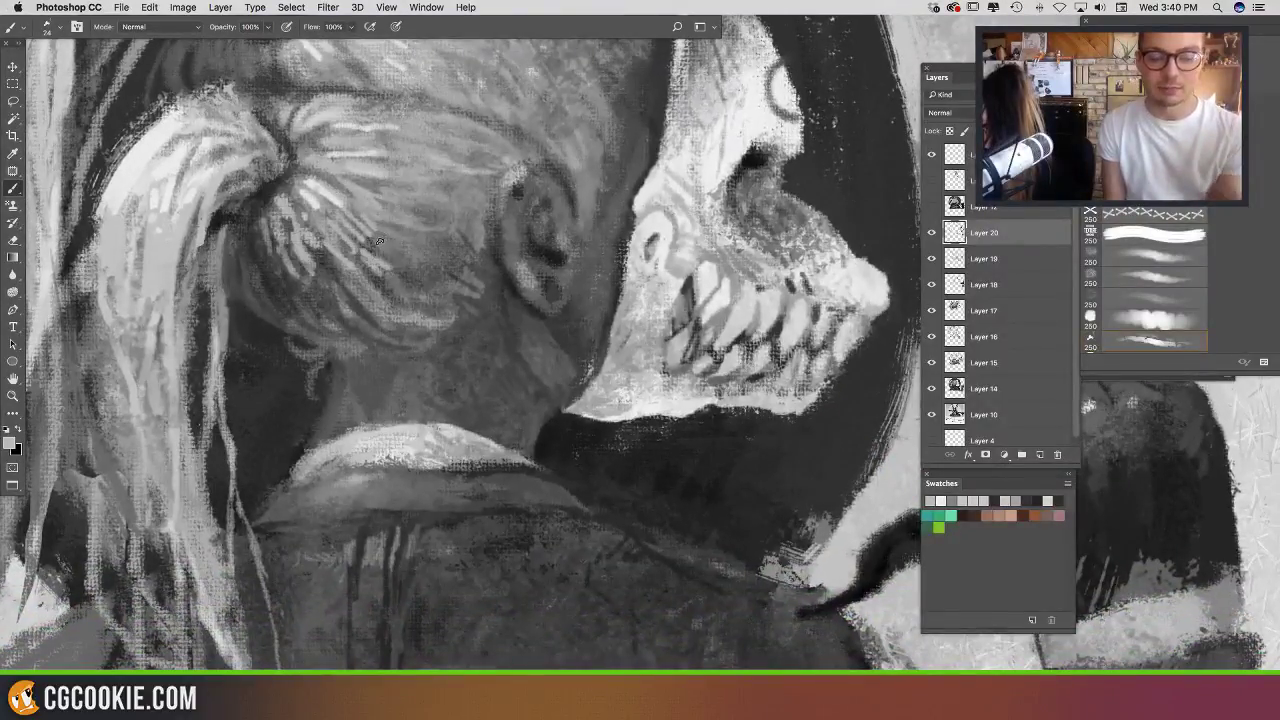
left_click_drag(455, 310, 435, 372)
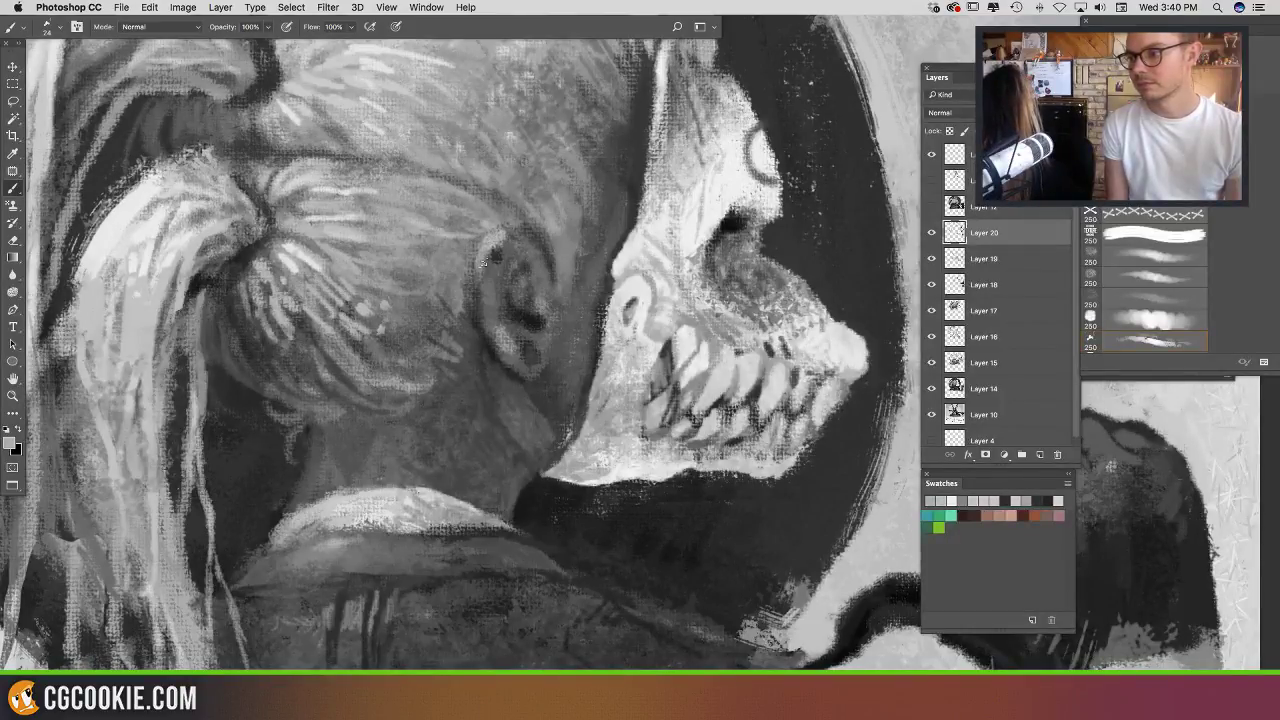
mouse_move(486, 251)
left_mouse_down()
mouse_move(484, 285)
mouse_move(514, 316)
left_mouse_up()
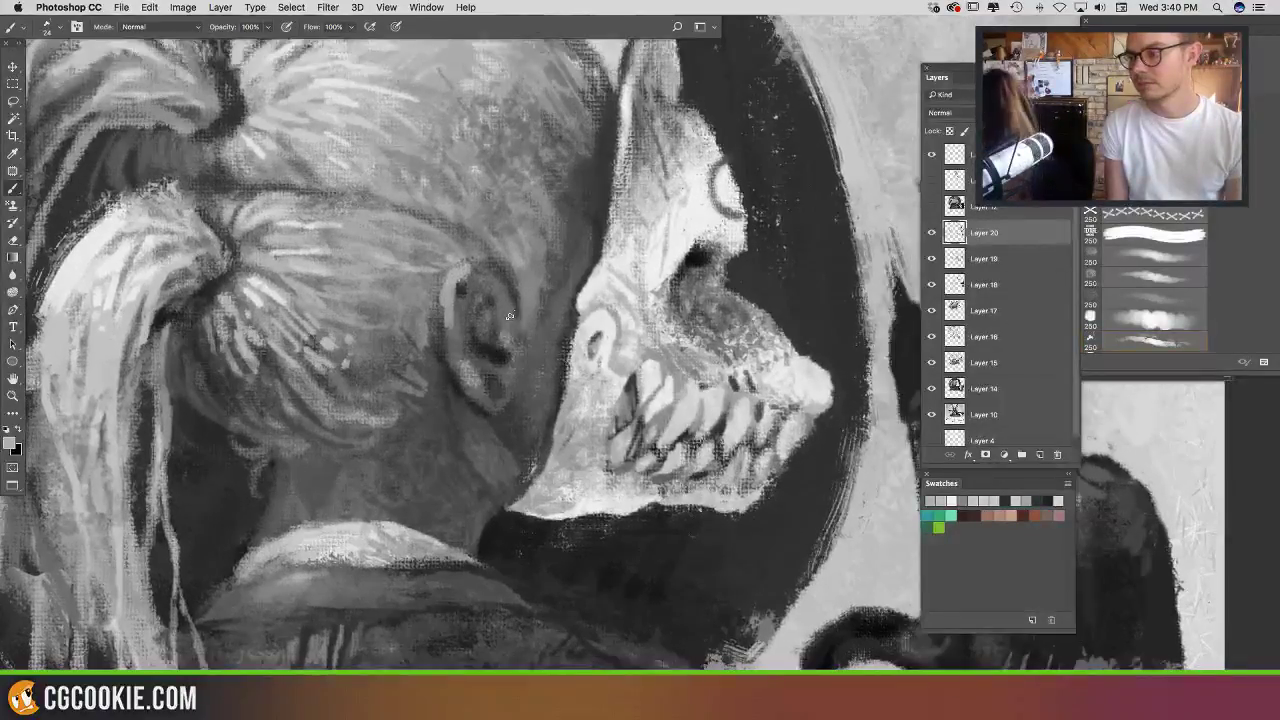
Step: Sample tones from the mask and fill the hollow above its teeth with smooth mid-grey strokes
left_click_drag(729, 241, 687, 310)
left_click(718, 242, "alt")
left_click(770, 338, "alt")
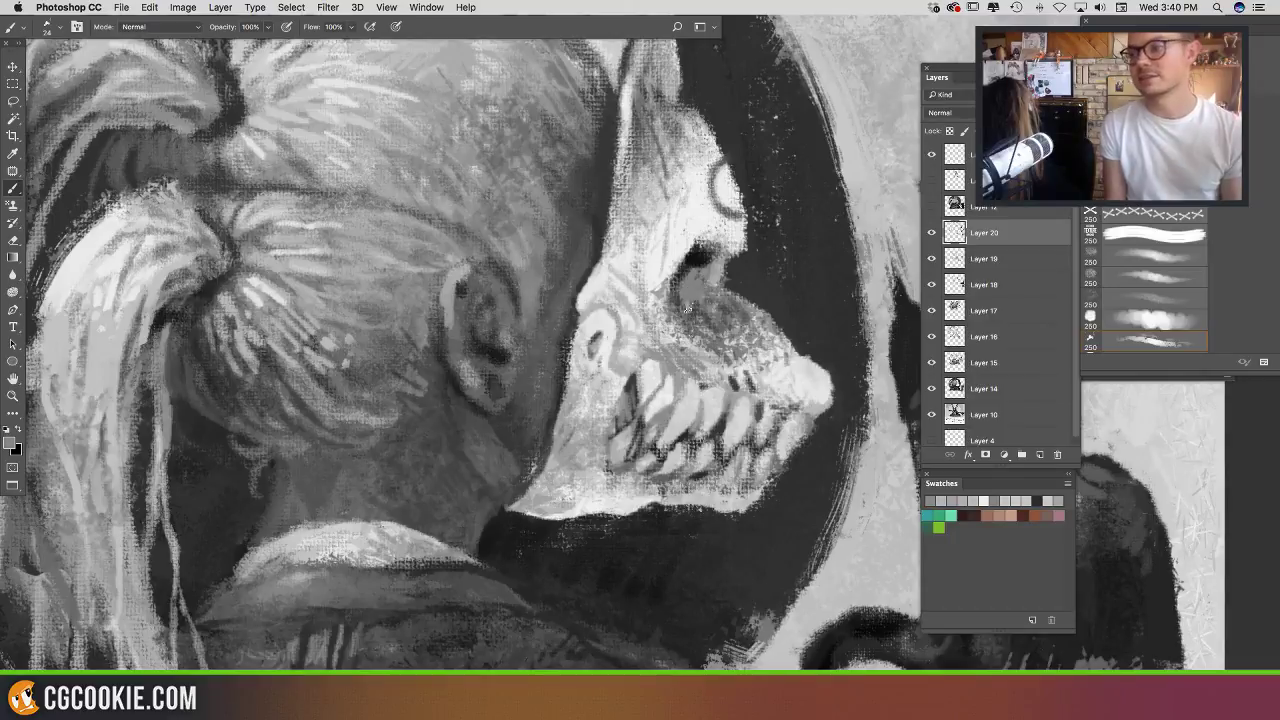
left_click(704, 273, "alt")
left_click_drag(706, 264, 682, 284)
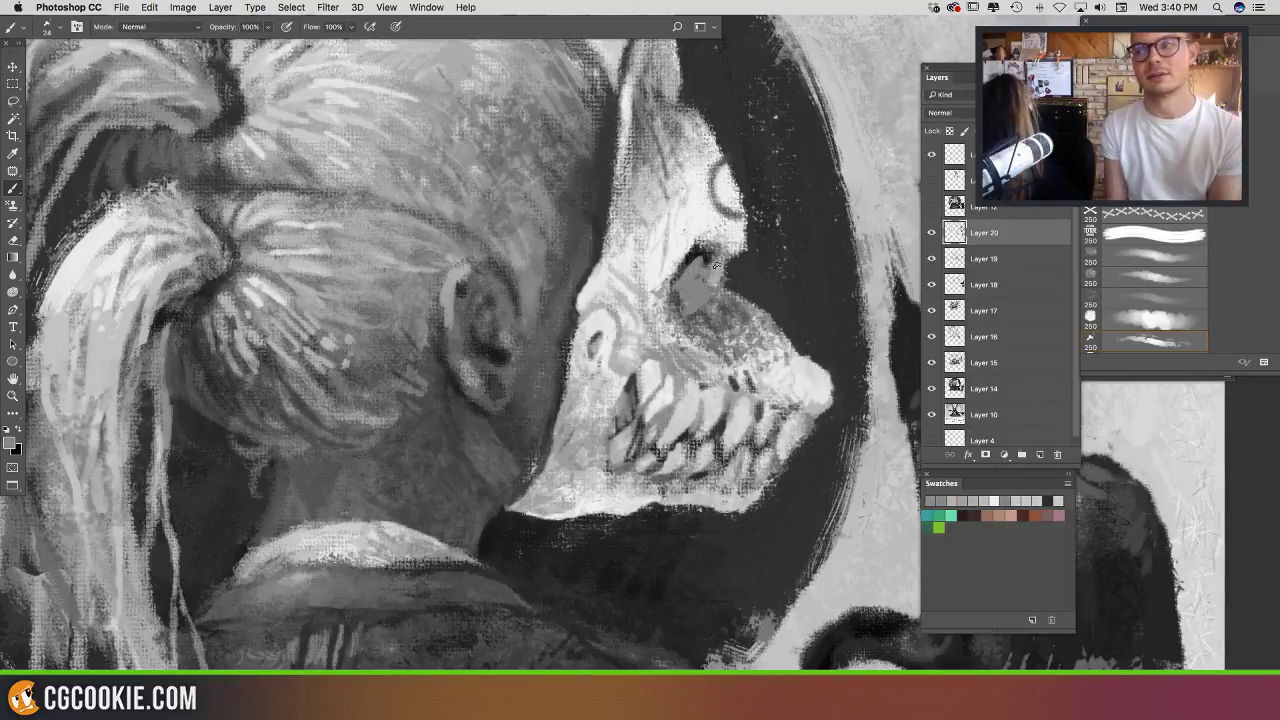
Step: Sample dark and mid-greys around the mask's nose cavity and paint a dark accent and soft shading inside it
left_click(696, 250, "alt")
scroll(700, 320, "up", 2)
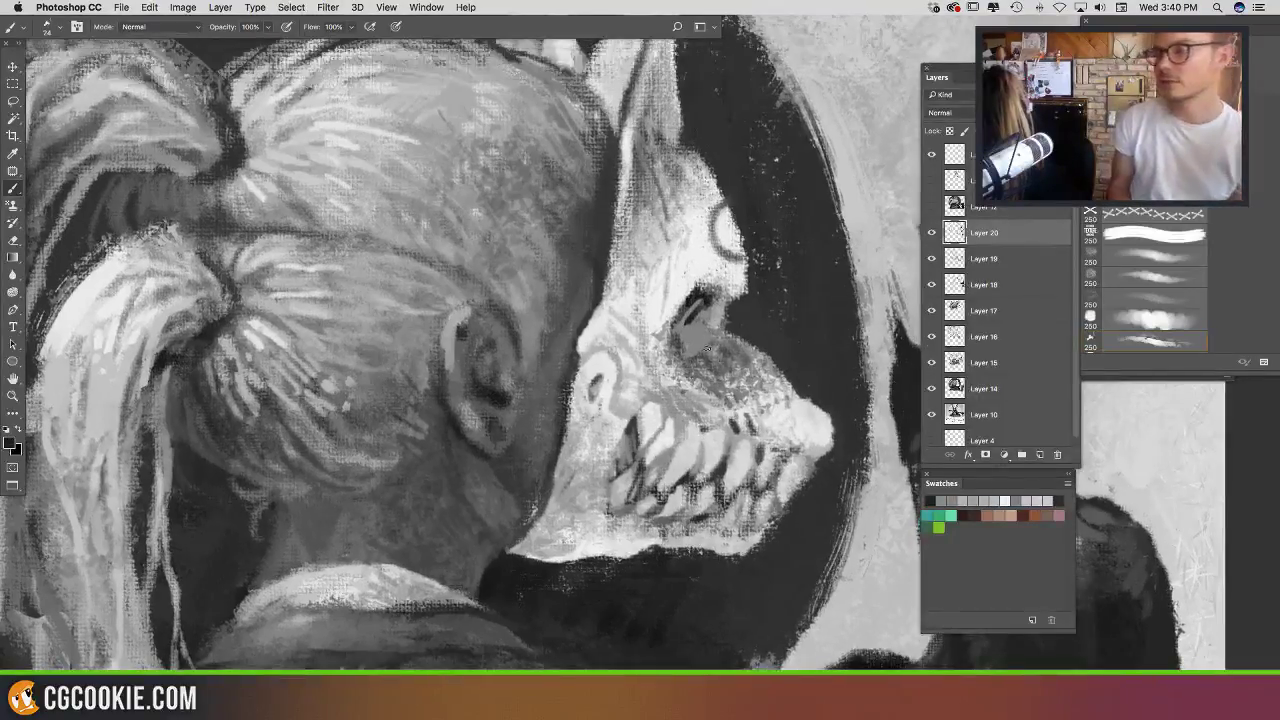
left_click(718, 291, "alt")
scroll(715, 345, "right", 3)
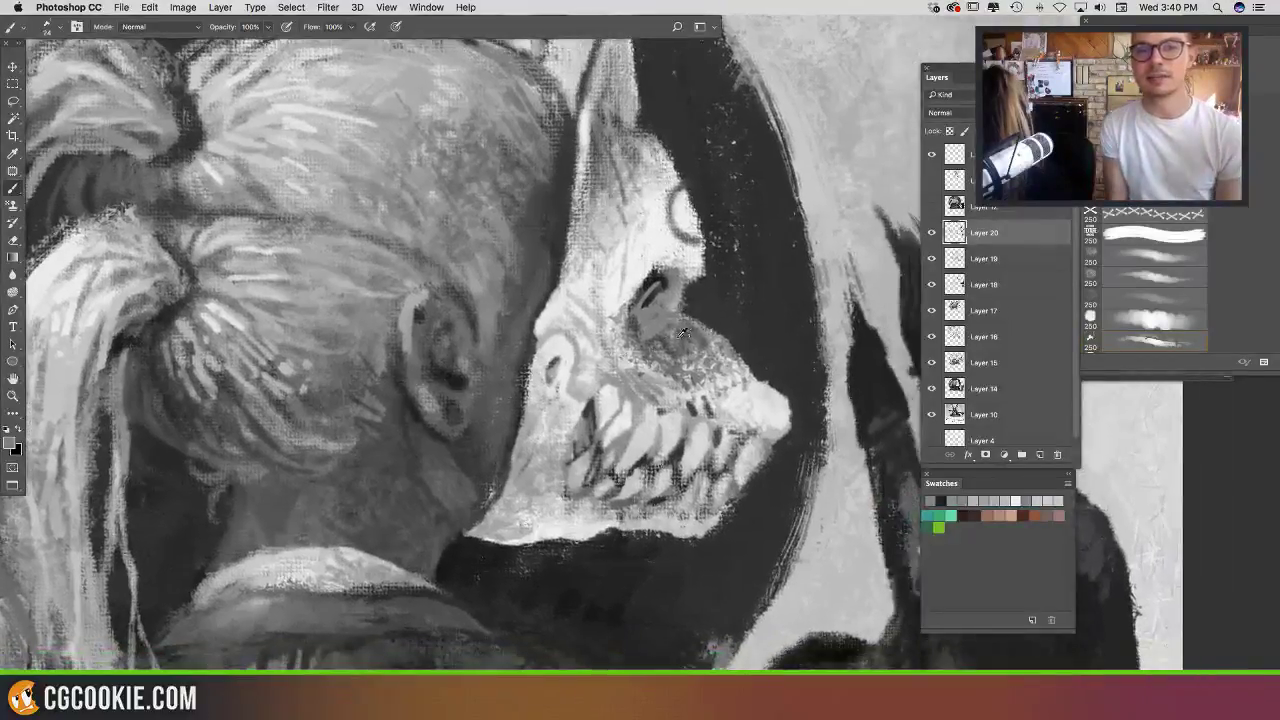
left_click(657, 329, "alt")
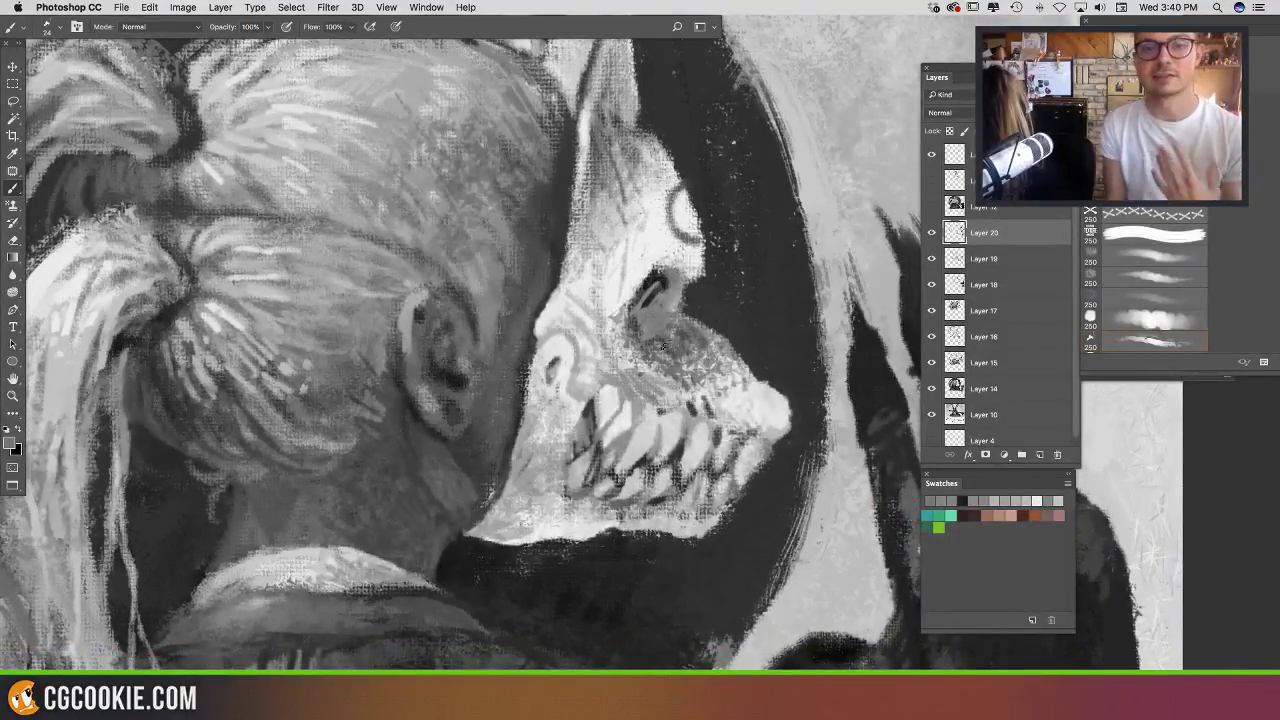
left_click(658, 348, "alt")
left_click(650, 340, "alt")
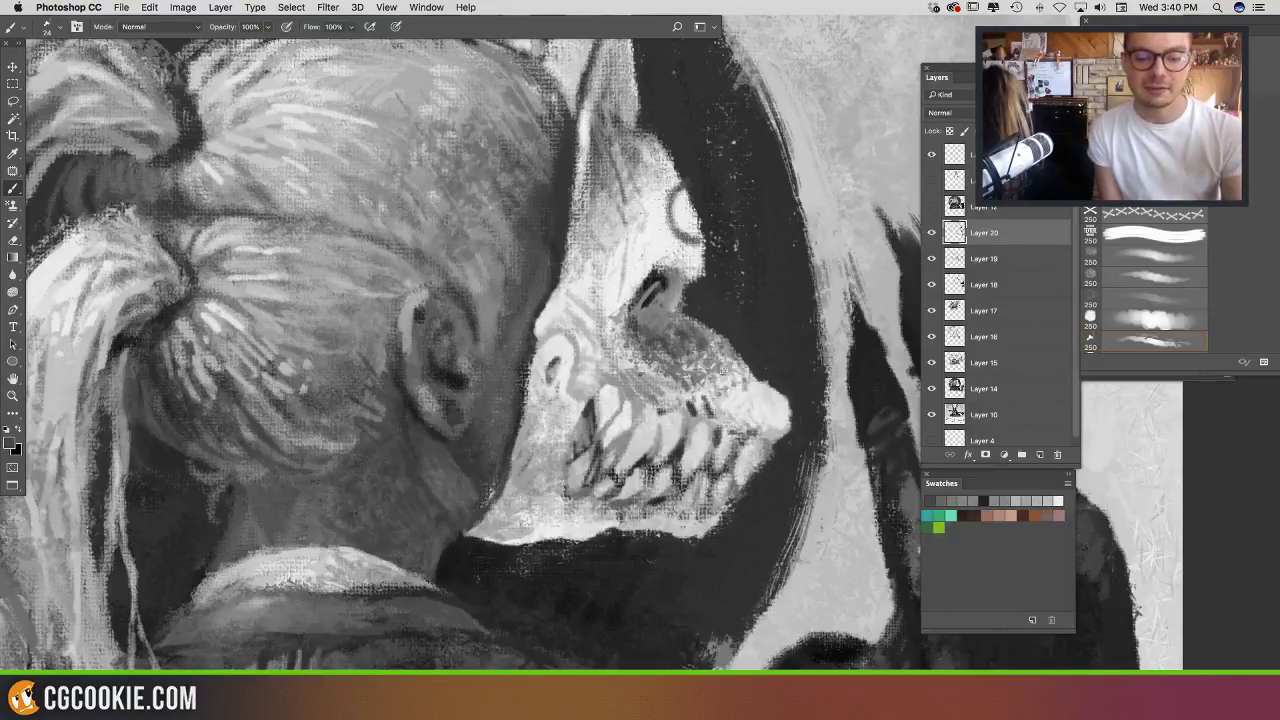
Step: Sample tones near the nose cavity and paint broken light strokes along its lower edge on the mask's snout
left_click_drag(762, 398, 696, 326)
left_click(667, 318, "alt")
mouse_move(648, 280)
left_mouse_down()
mouse_move(623, 261)
mouse_move(603, 265)
mouse_move(627, 251)
mouse_move(669, 291)
mouse_move(653, 304)
mouse_move(662, 314)
mouse_move(647, 304)
mouse_move(635, 344)
mouse_move(656, 322)
mouse_move(674, 330)
mouse_move(648, 344)
mouse_move(676, 324)
mouse_move(751, 427)
left_mouse_up()
scroll(645, 290, "up", 5)
left_click(637, 383, "alt")
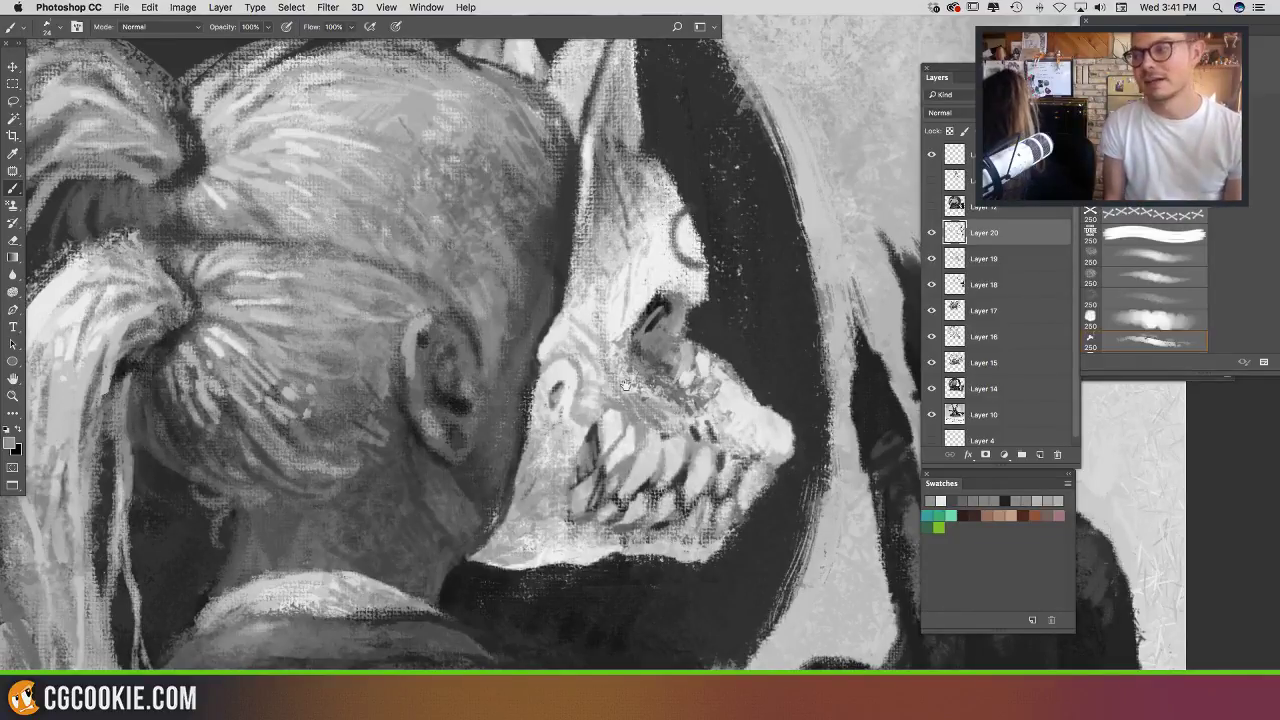
Step: Sample light and mid-greys from the mask and refine the rearmost upper teeth and the gum above them
left_click_drag(575, 416, 673, 210)
left_click(665, 230, "alt")
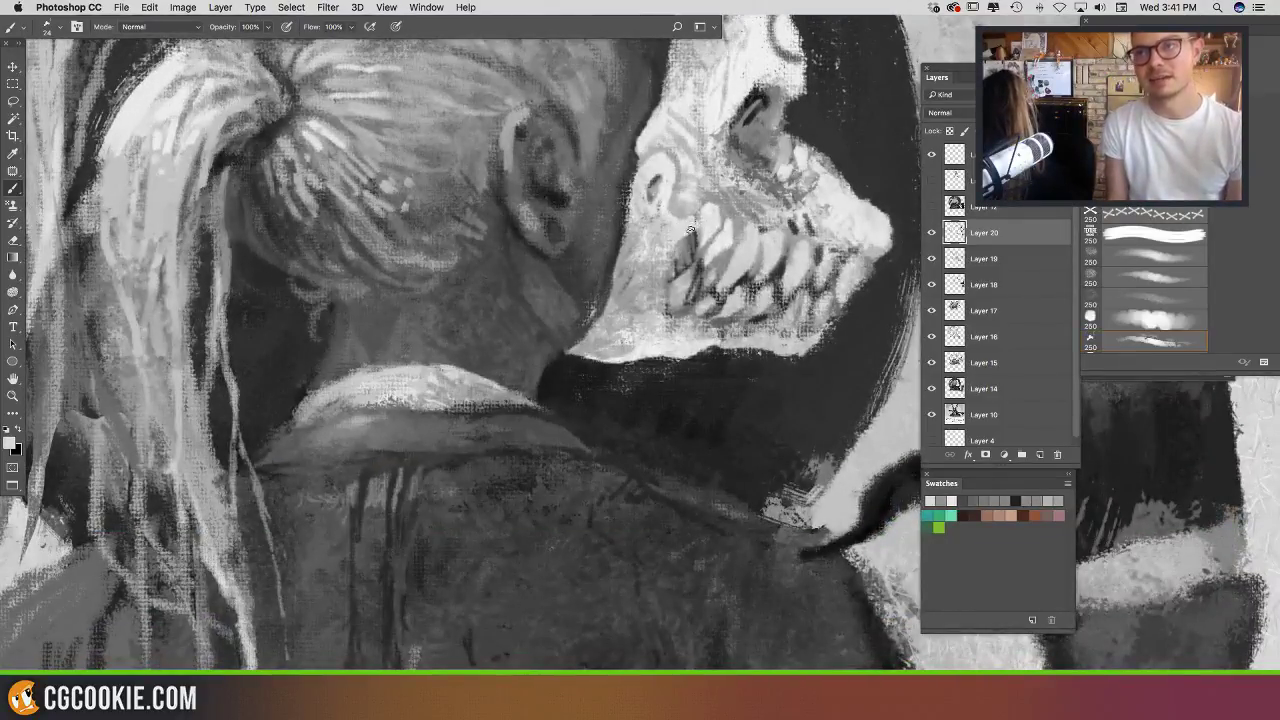
left_click(713, 188, "alt")
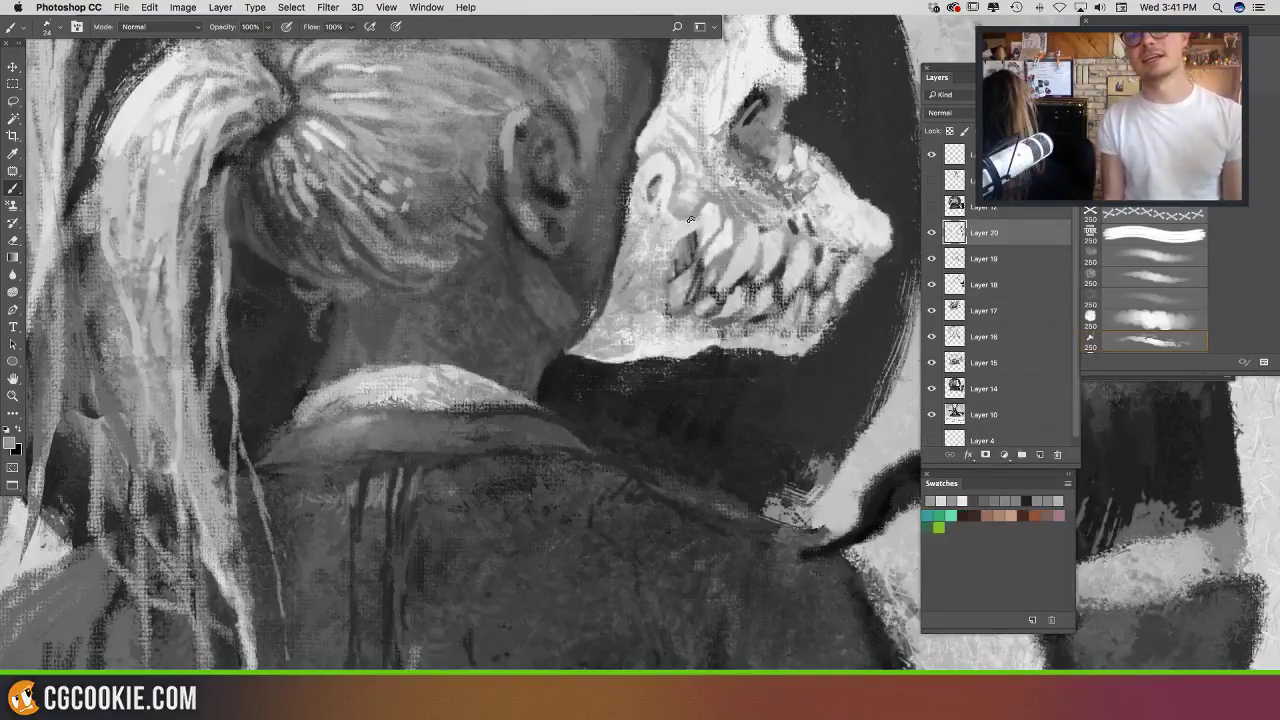
left_click(680, 234, "alt")
scroll(706, 210, "right", 3)
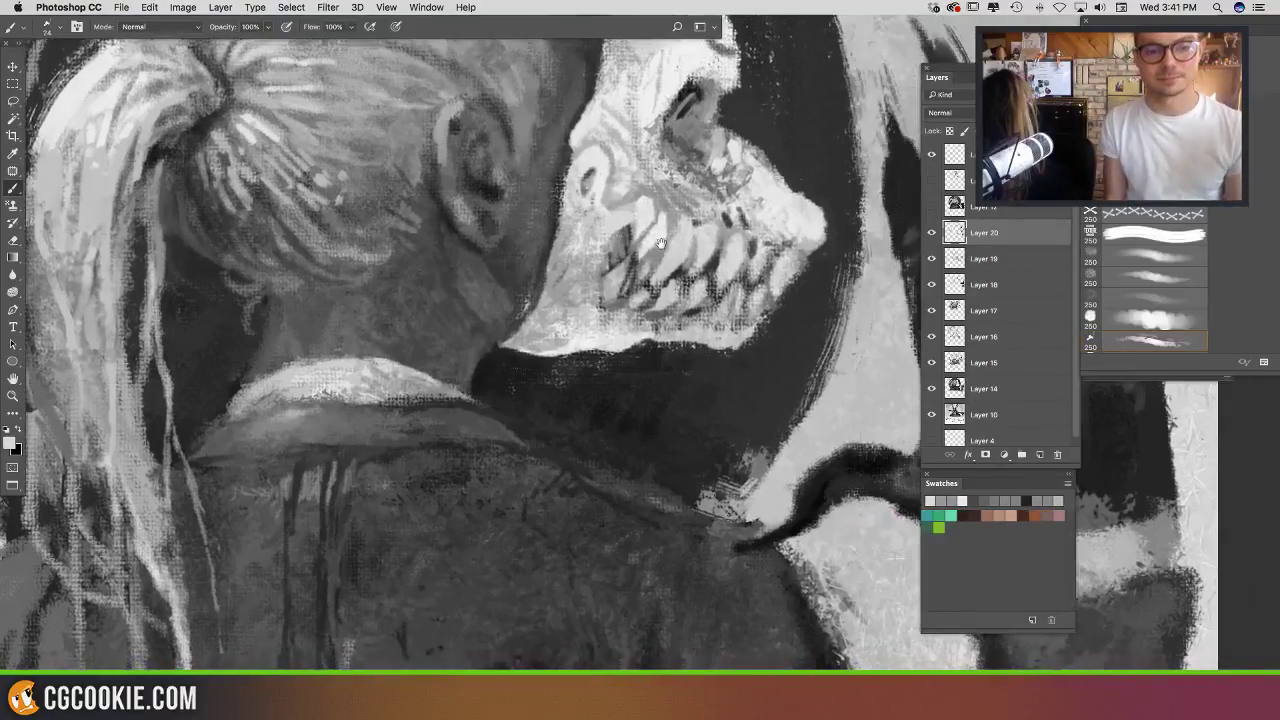
Step: Sample tones along the mask's upper gum and add small light strokes above the roots of the upper teeth
left_click(652, 190, "alt")
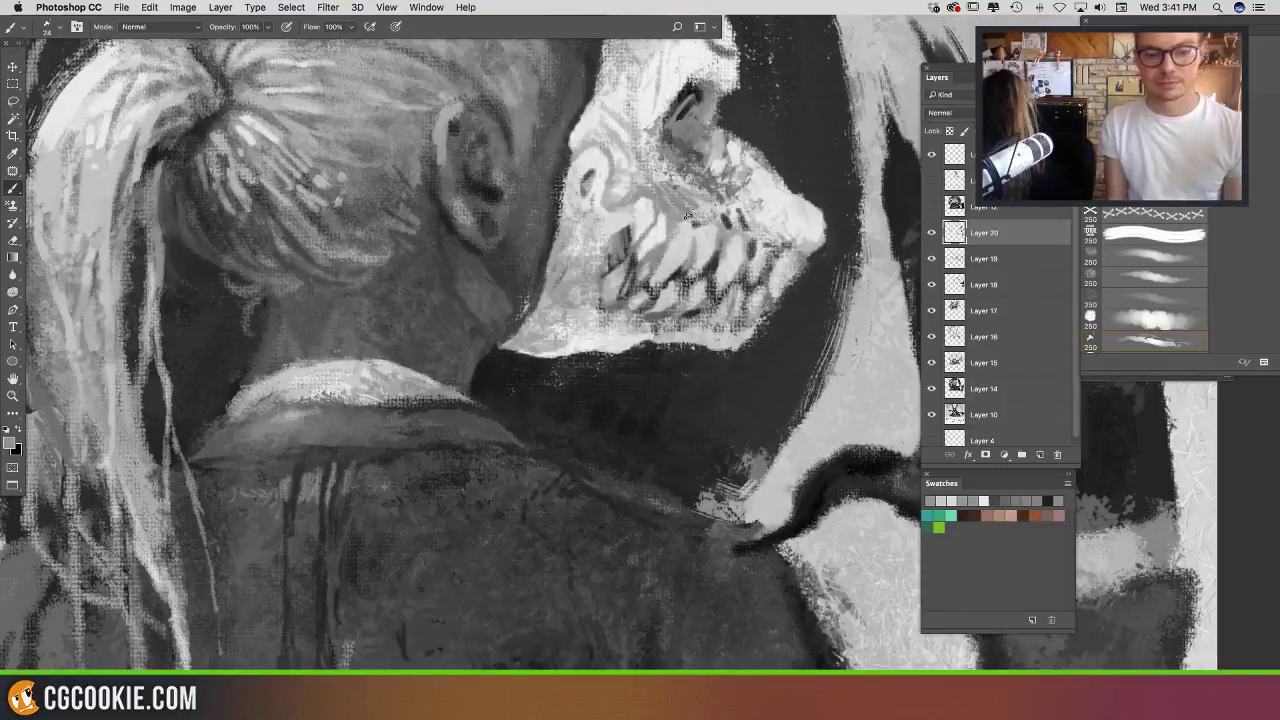
left_click(688, 236, "alt")
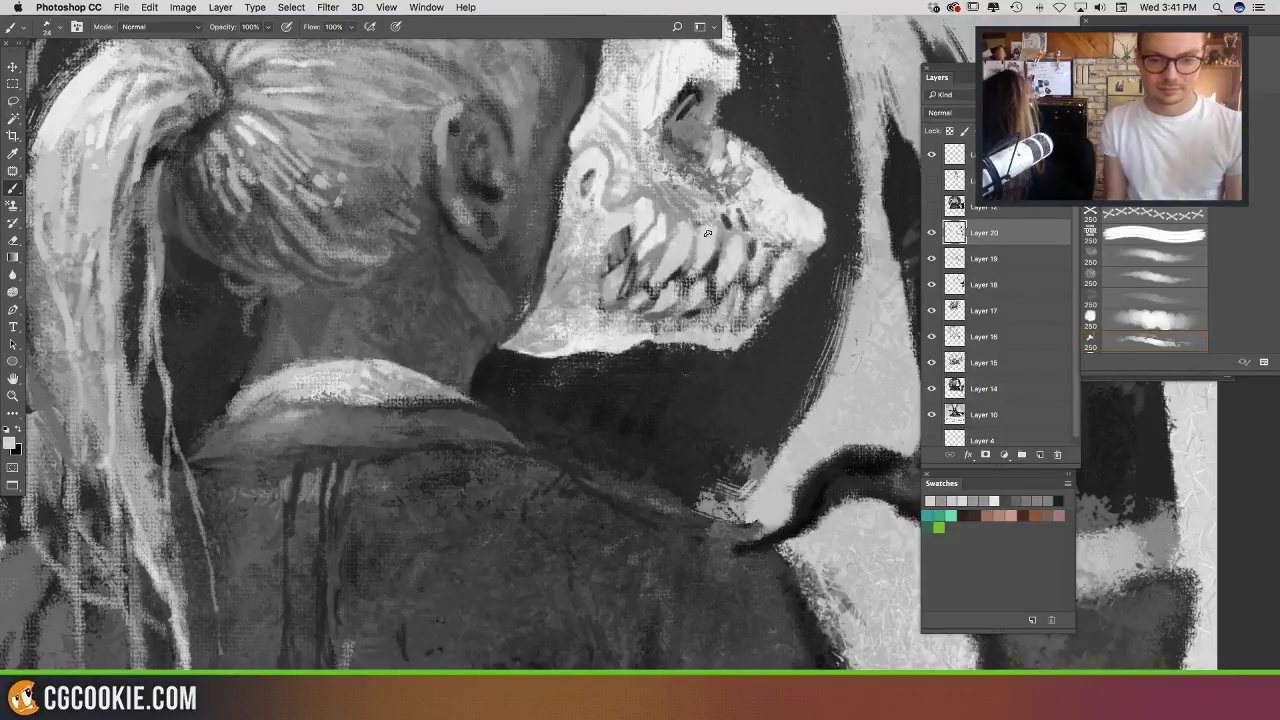
left_click(697, 202, "alt")
left_click_drag(704, 200, 706, 220)
left_click(682, 178, "alt")
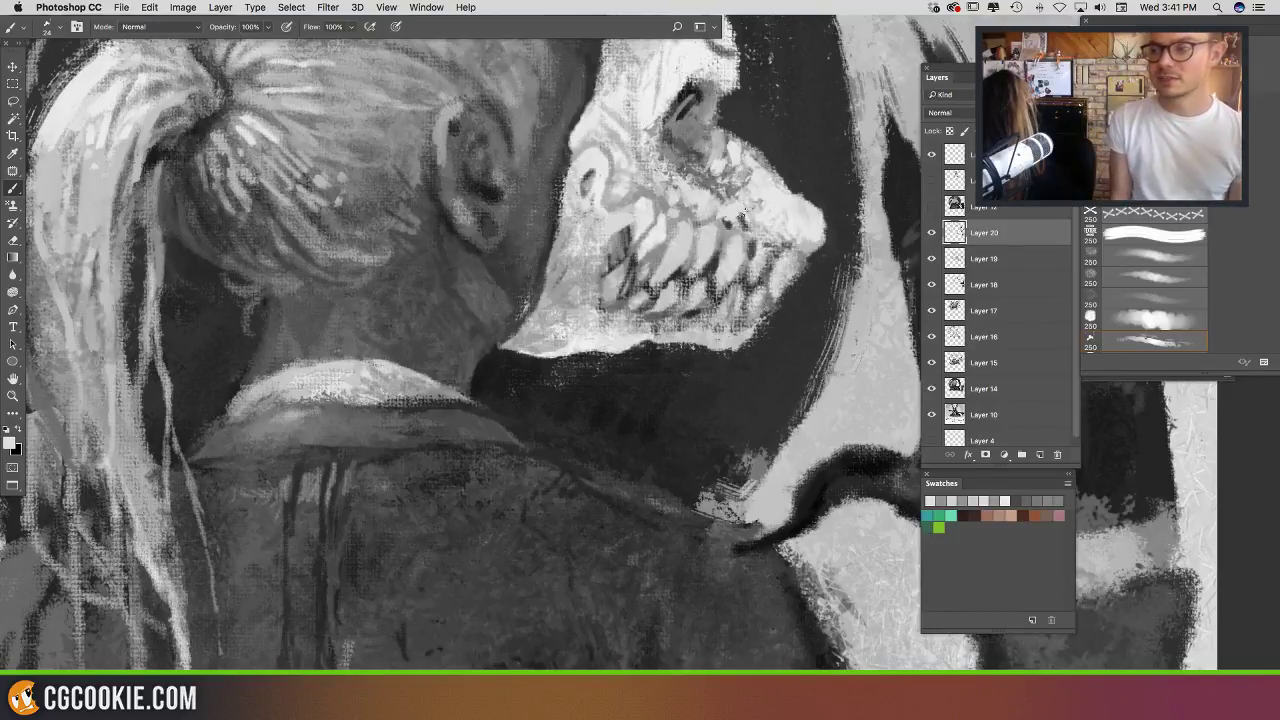
Step: Paint a near-white plane and a light grey shadow shape on the rear corner of the mask's lower jaw
left_click_drag(697, 278, 723, 215)
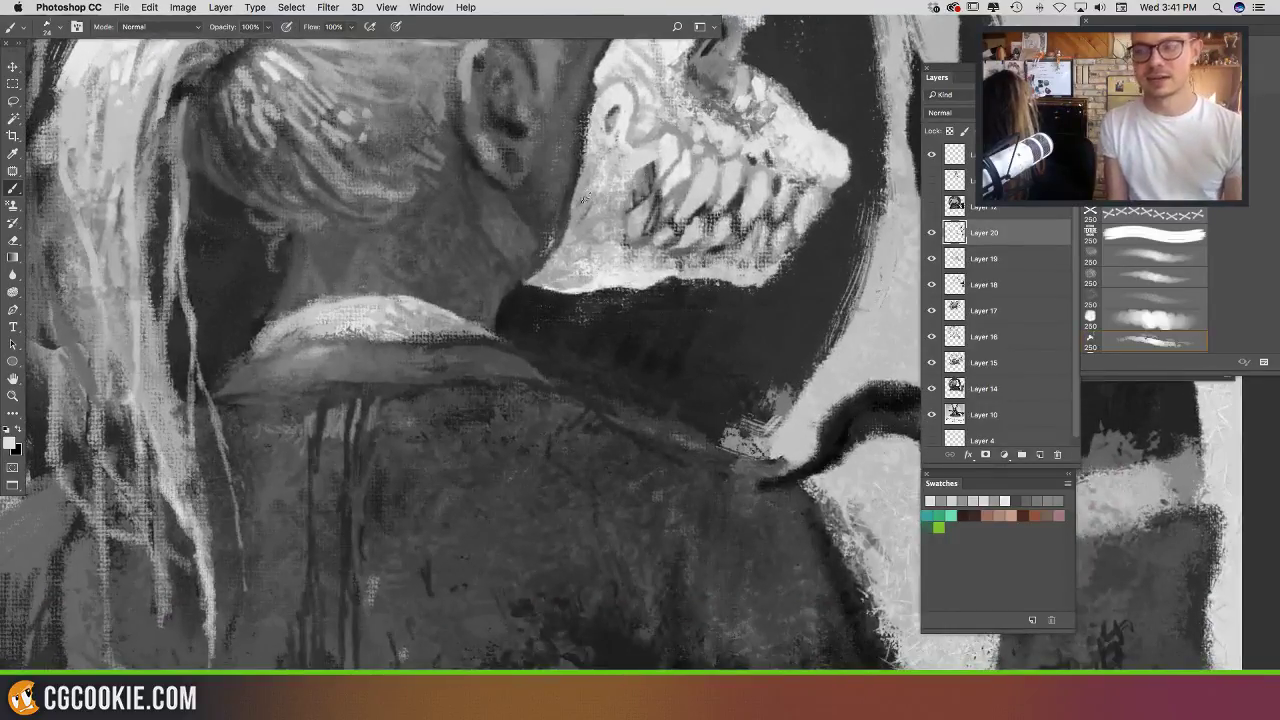
mouse_move(595, 181)
left_mouse_down()
mouse_move(584, 246)
mouse_move(606, 225)
mouse_move(593, 254)
mouse_move(619, 250)
mouse_move(581, 281)
mouse_move(613, 272)
left_mouse_up()
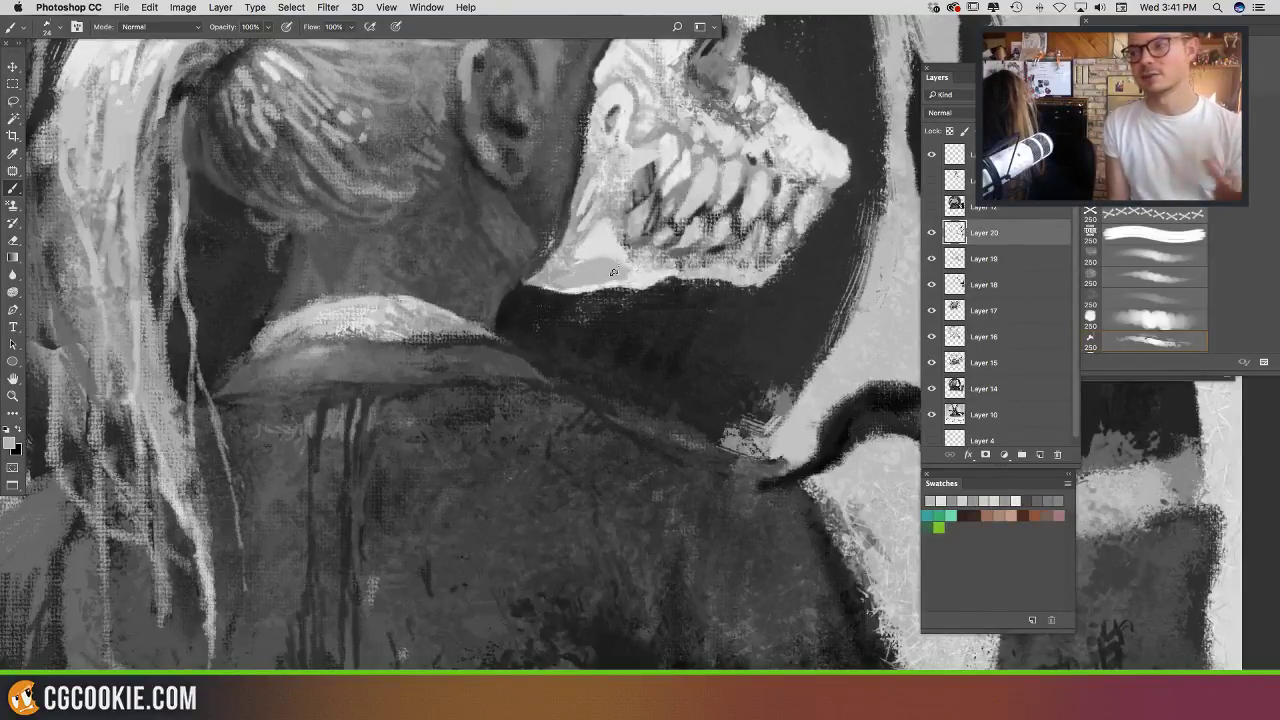
left_click_drag(700, 314, 717, 411)
left_click(812, 241, "alt")
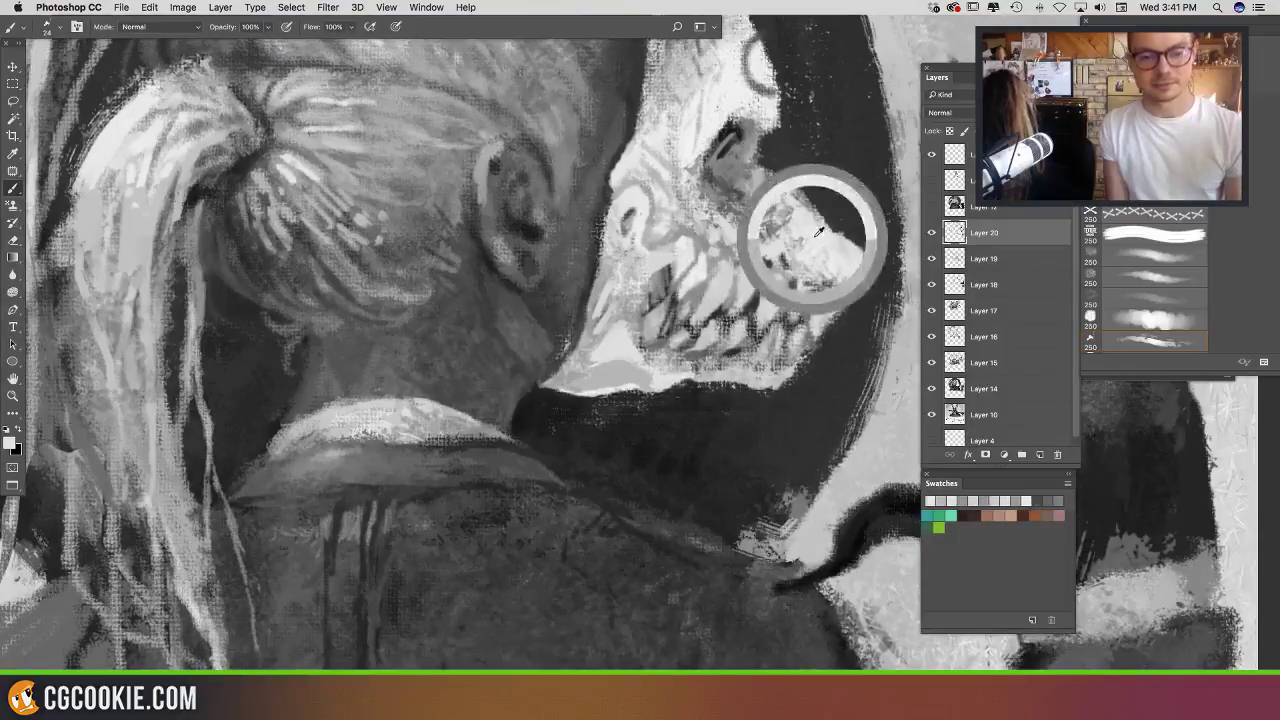
mouse_move(560, 386)
left_mouse_down()
mouse_move(615, 381)
mouse_move(627, 356)
mouse_move(588, 376)
left_mouse_up()
left_click(627, 363, "alt")
Step: Sample a near-white from the mask and paint highlights across the top of the jacket's pale collar
mouse_move(721, 354)
left_mouse_down()
mouse_move(606, 460)
mouse_move(631, 491)
mouse_move(653, 503)
mouse_move(715, 316)
left_mouse_up()
left_click(775, 131, "alt")
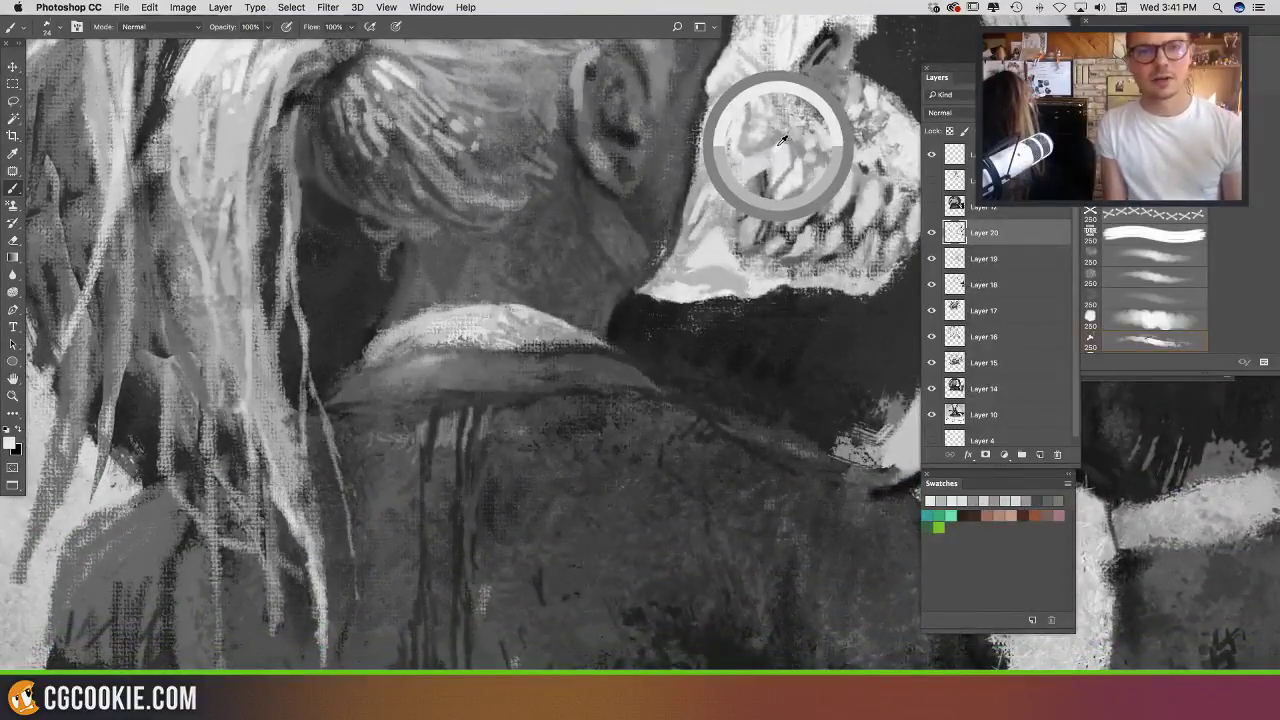
mouse_move(484, 336)
left_mouse_down()
mouse_move(466, 323)
mouse_move(534, 328)
mouse_move(512, 314)
mouse_move(551, 343)
mouse_move(471, 319)
left_mouse_up()
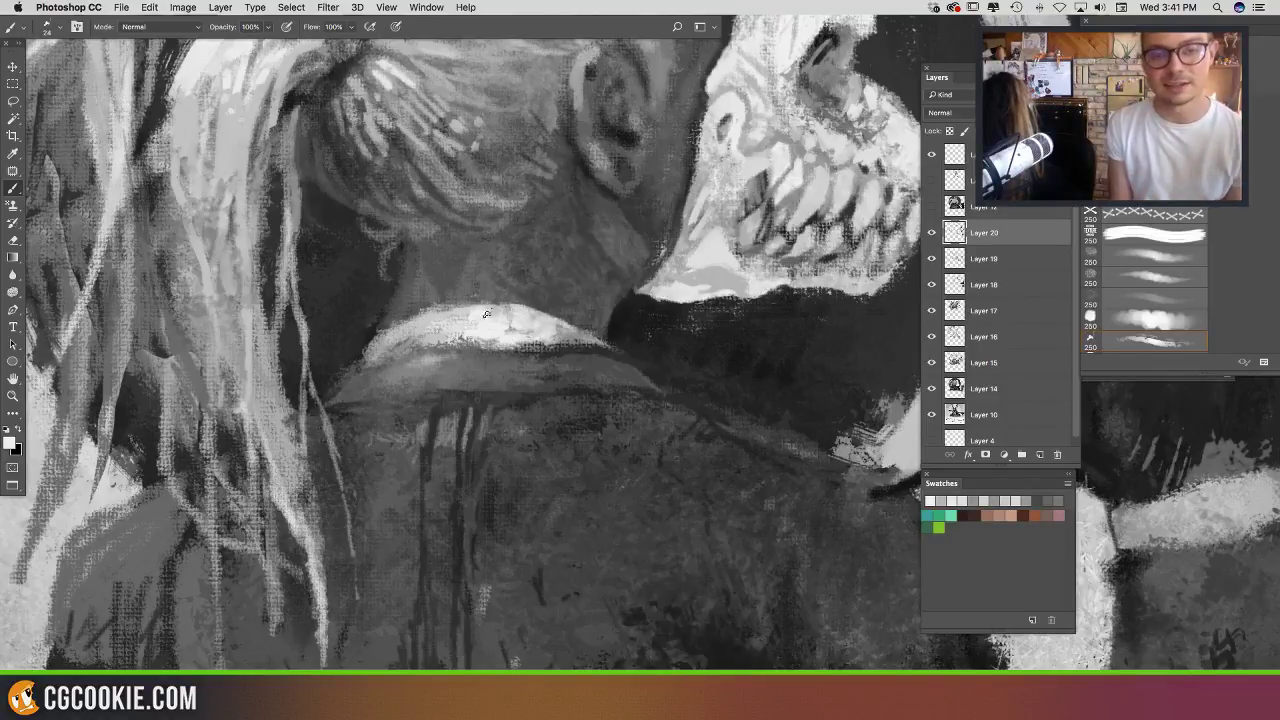
left_click_drag(450, 338, 422, 338)
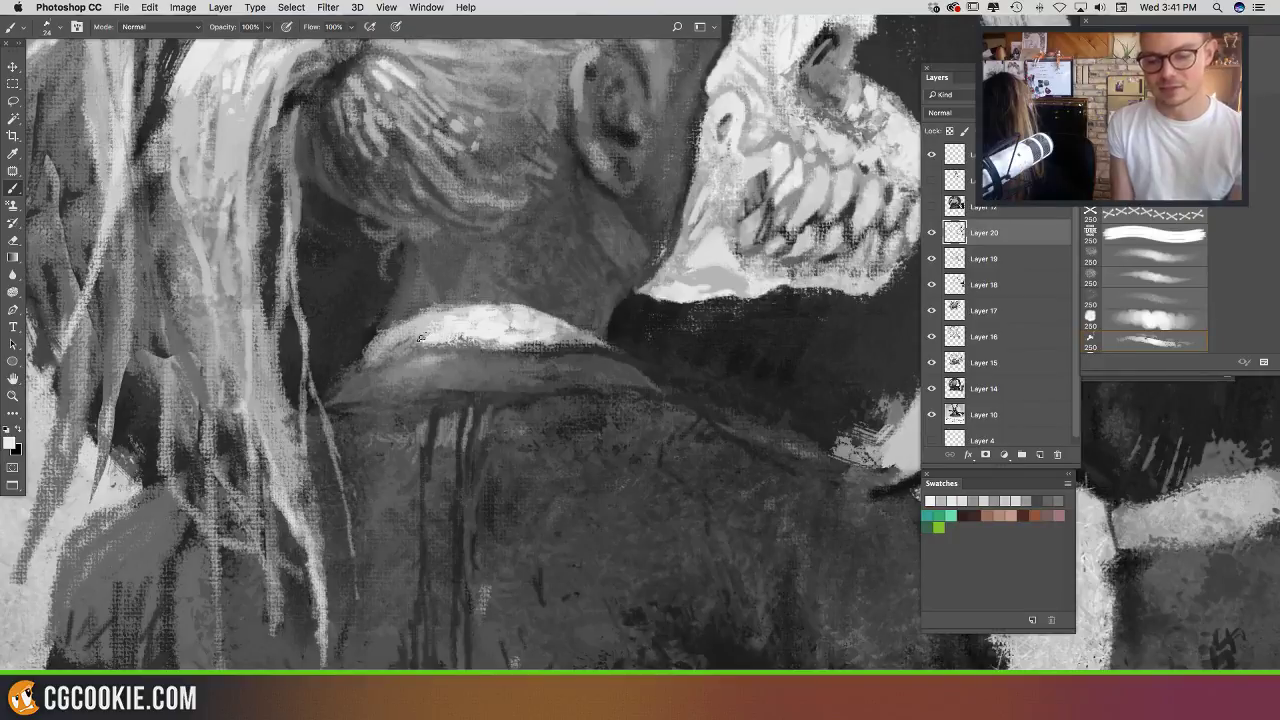
Step: Sample dark greys from the collar and paint a smoother shadow under its bright upper band
left_click_drag(537, 402, 497, 383)
left_click(434, 336, "alt")
left_click(532, 332, "alt")
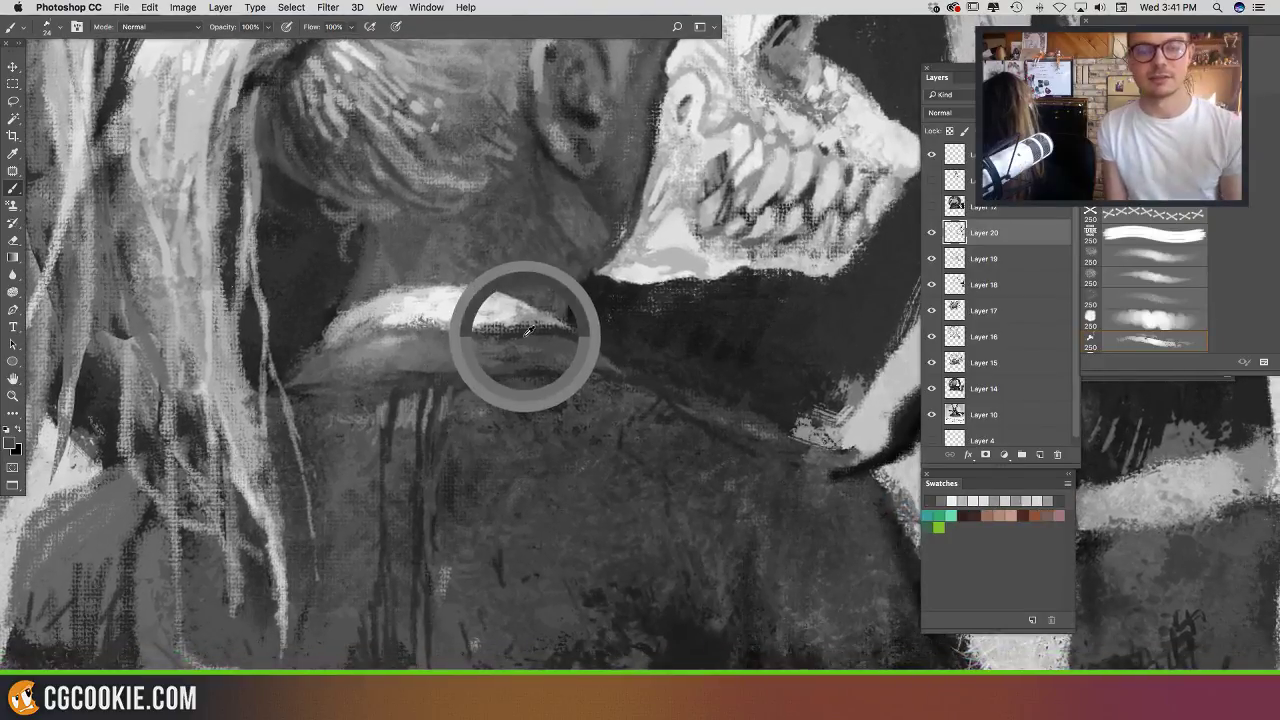
mouse_move(466, 326)
left_mouse_down()
mouse_move(404, 322)
mouse_move(338, 343)
mouse_move(426, 326)
mouse_move(505, 352)
left_mouse_up()
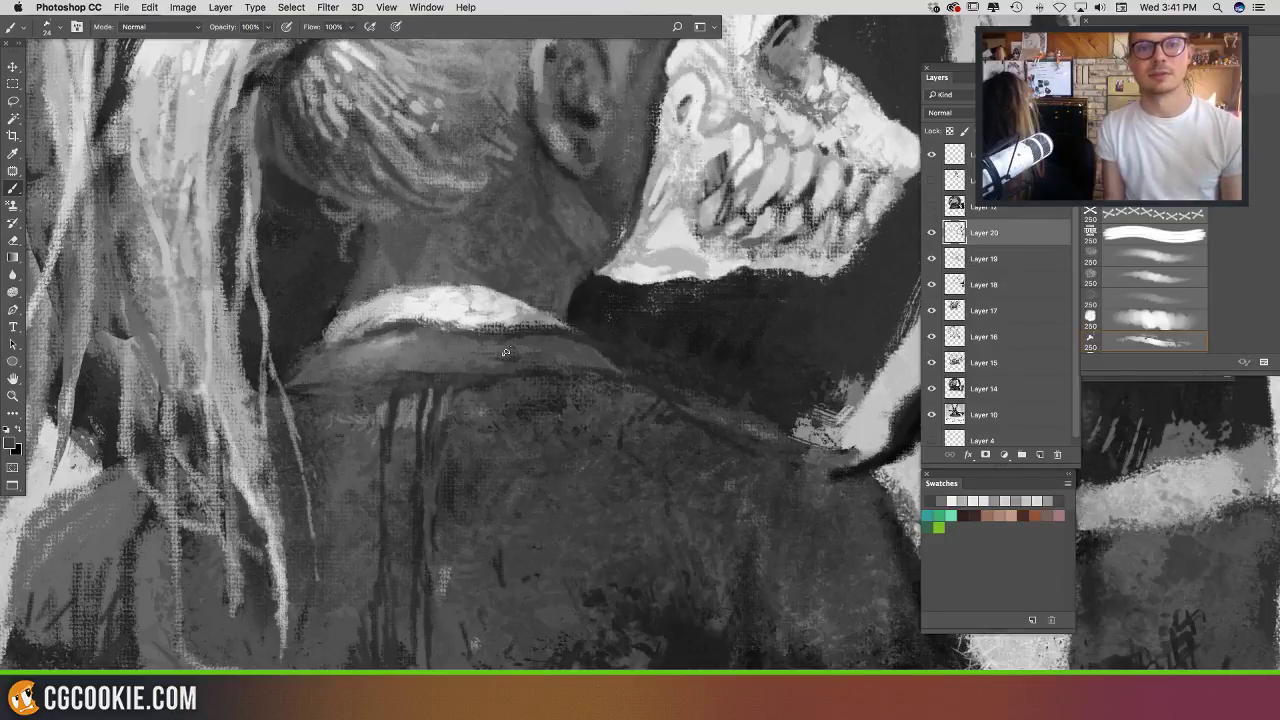
Step: Sample the dark hood tone and nearby grey, and sharpen the collar's end below the mask's jaw
left_click(626, 322, "alt")
mouse_move(585, 306)
left_mouse_down()
mouse_move(615, 366)
mouse_move(622, 307)
left_mouse_up()
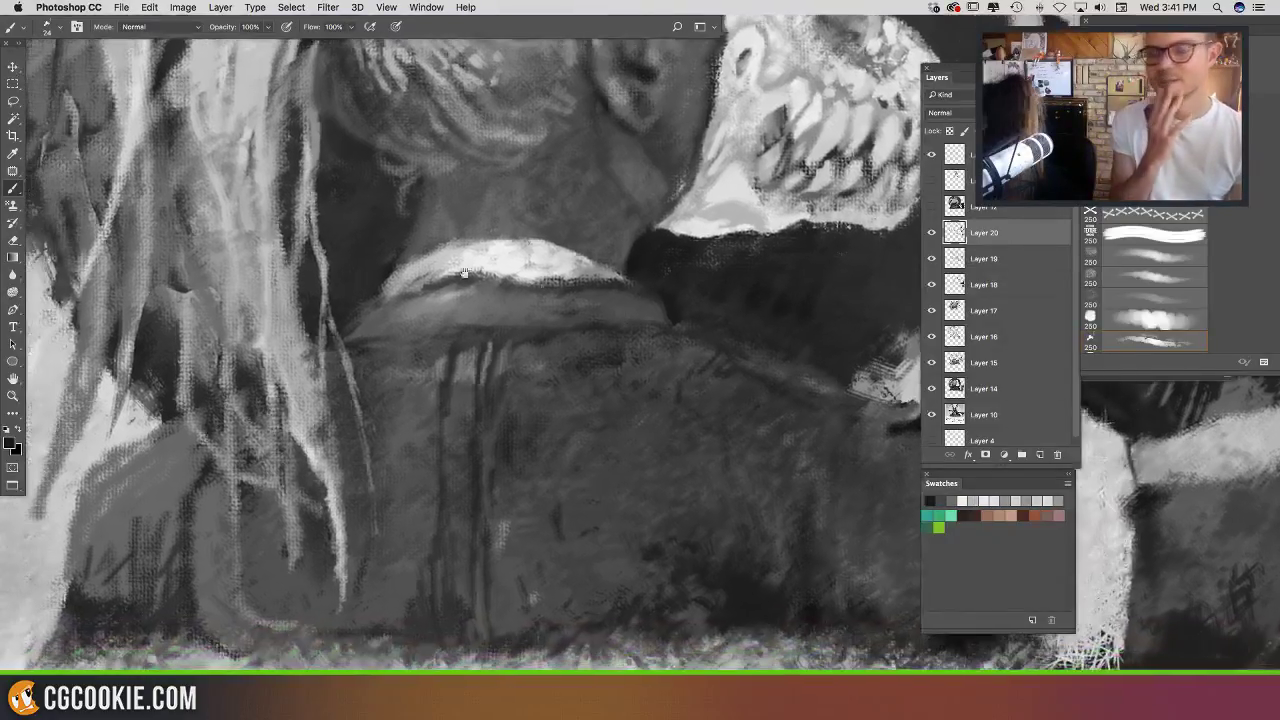
left_click_drag(502, 364, 407, 353)
left_click(565, 297, "alt")
left_click_drag(575, 291, 587, 303)
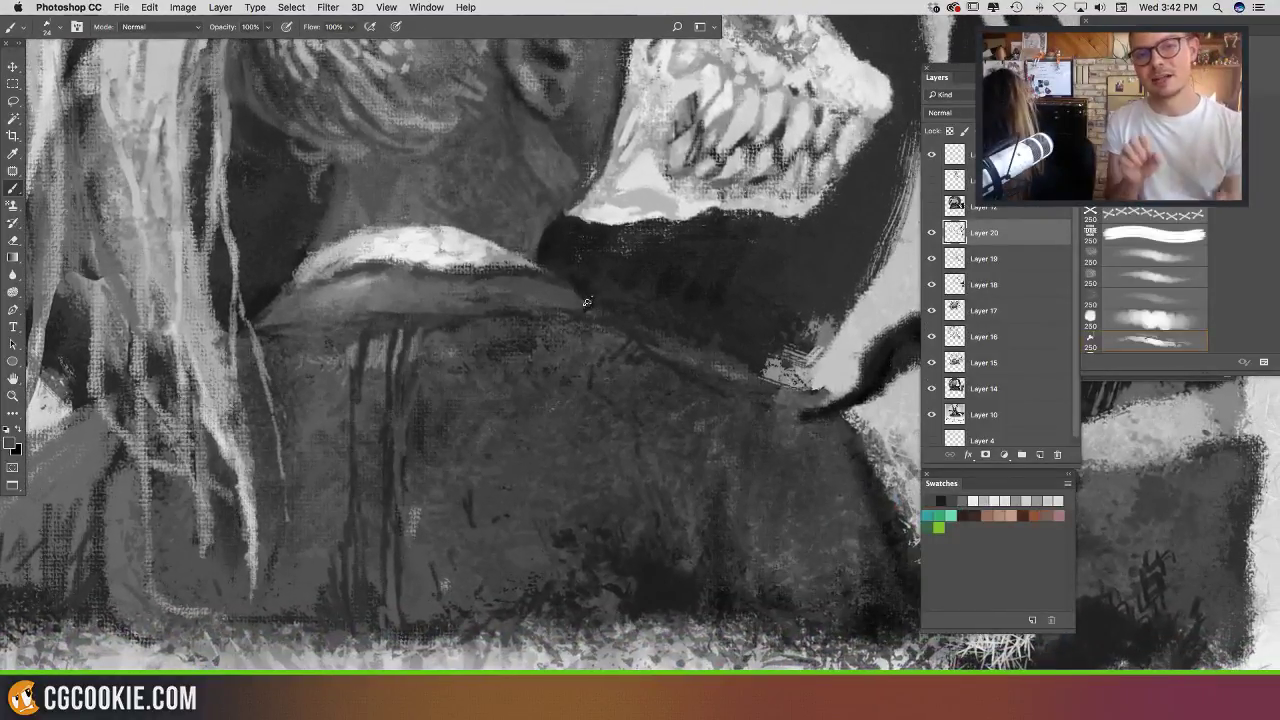
left_click(582, 284, "alt")
Step: Add grey strokes to the hood's lower edge and clean the torso's side with sampled light background grey
scroll(590, 305, "right", 9)
scroll(590, 305, "down", 3)
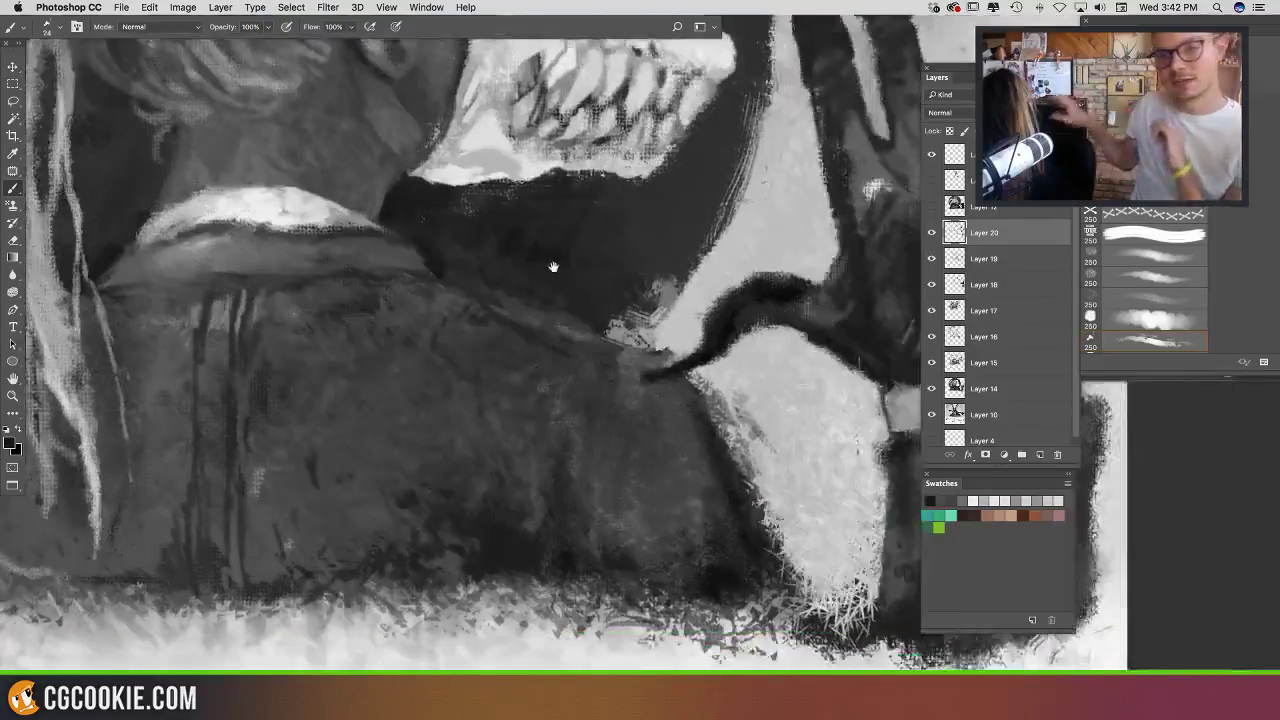
mouse_move(643, 226)
left_mouse_down()
mouse_move(618, 252)
mouse_move(663, 277)
mouse_move(632, 334)
mouse_move(564, 243)
left_mouse_up()
left_click(686, 281, "alt")
left_click(576, 271, "alt")
left_click_drag(584, 308, 602, 338)
left_click_drag(582, 304, 616, 392)
left_click(686, 382, "alt")
mouse_move(578, 312)
left_mouse_down()
mouse_move(611, 404)
mouse_move(604, 384)
left_mouse_up()
Step: Paint mid-grey over the outer end of the raised arm's cuff and a dark outline on the sleeve below
scroll(766, 289, "right", 14)
scroll(766, 289, "up", 5)
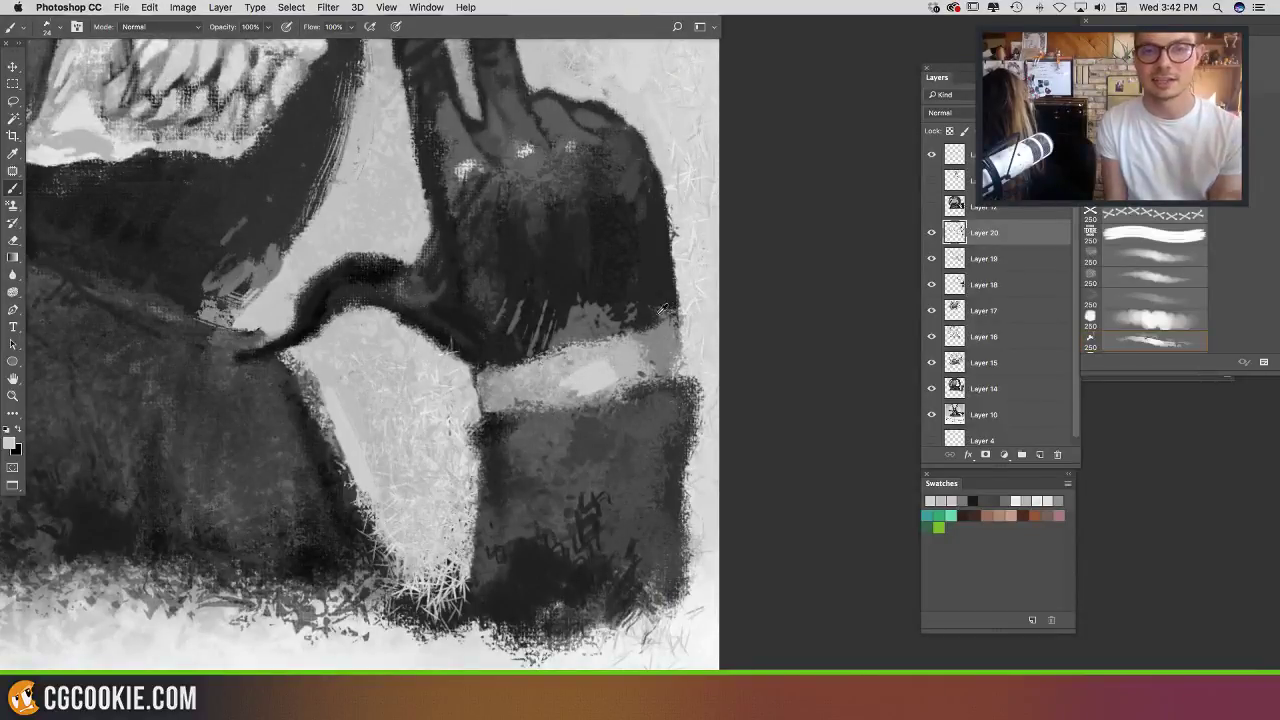
mouse_move(662, 310)
left_mouse_down()
mouse_move(630, 307)
mouse_move(681, 336)
mouse_move(675, 322)
mouse_move(665, 379)
mouse_move(682, 373)
mouse_move(690, 387)
mouse_move(665, 270)
mouse_move(637, 396)
mouse_move(684, 382)
left_mouse_up()
left_click(666, 276, "alt")
left_click_drag(682, 380, 681, 460)
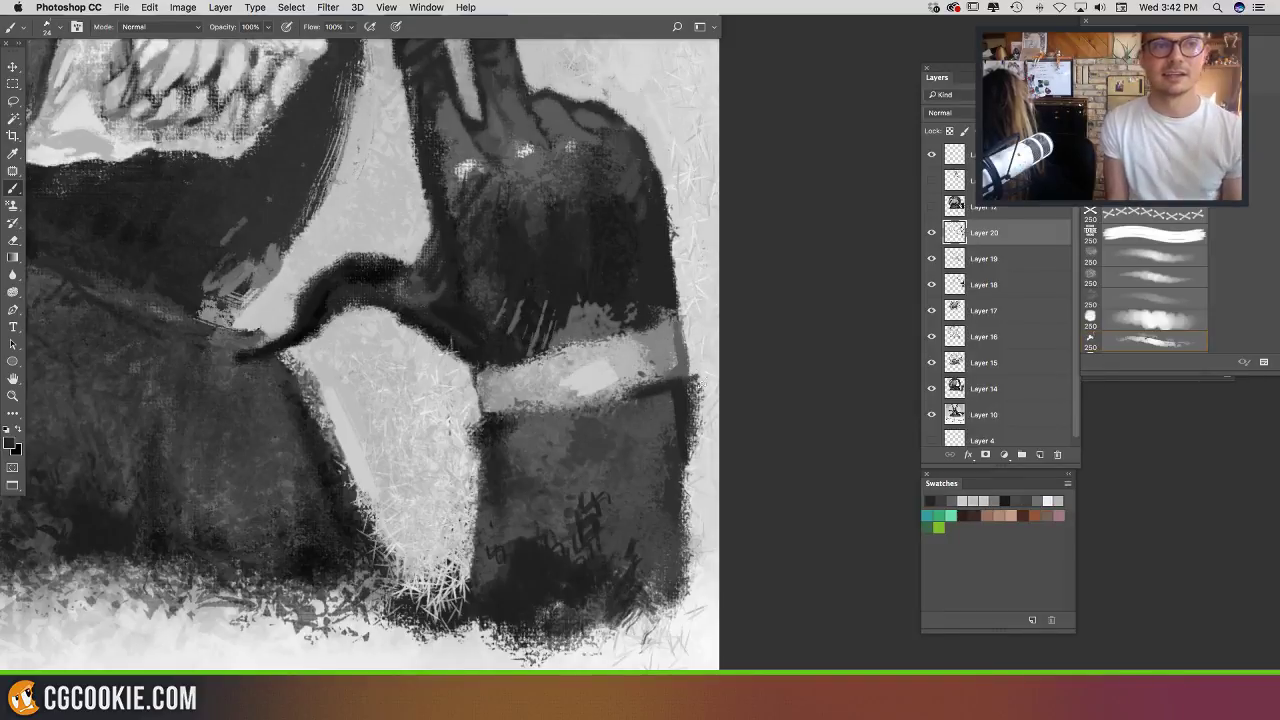
Step: Sample the light background and dark sleeve tones and trim the outer silhouette of the cuff and sleeve
left_click(702, 365, "alt")
left_click_drag(699, 376, 692, 418)
left_click(694, 354, "alt")
mouse_move(684, 336)
left_mouse_down()
mouse_move(686, 371)
mouse_move(685, 345)
left_mouse_up()
left_click(677, 388, "alt")
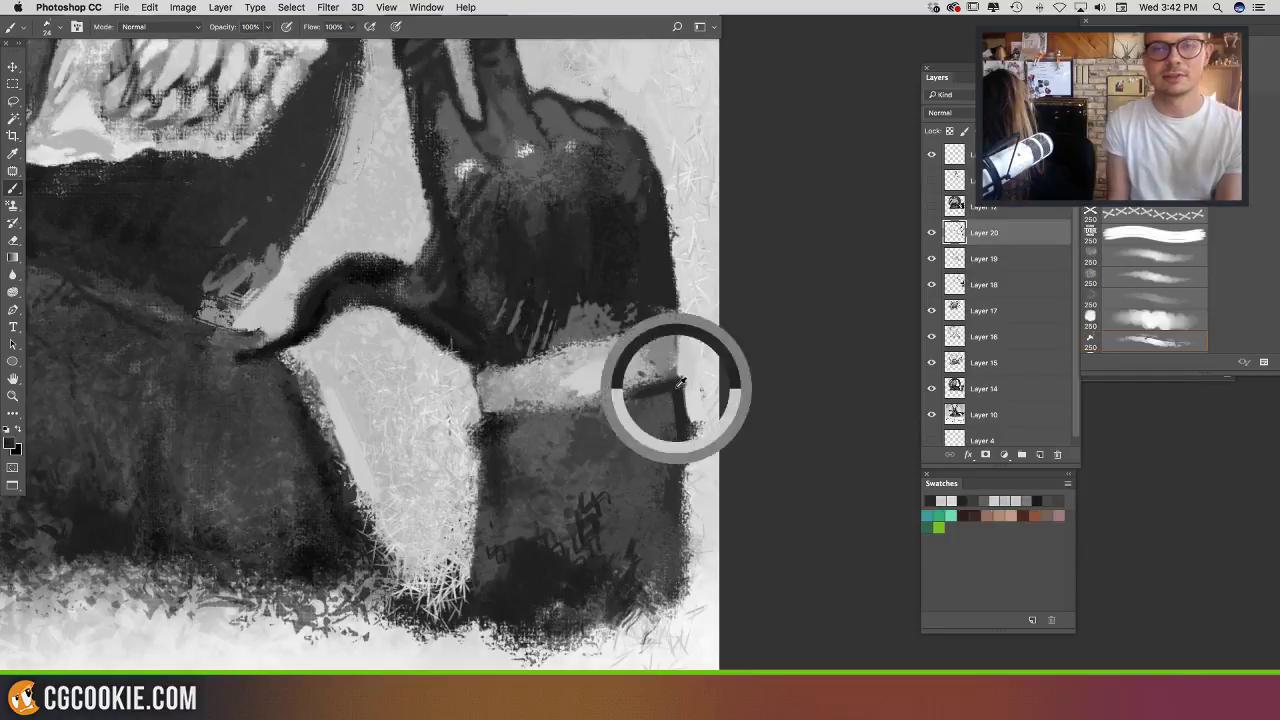
left_click(679, 456, "alt")
left_click_drag(682, 397, 677, 457)
Step: Sample greys from the mask and shade around the rear lower teeth and the jaw below them
left_click_drag(537, 360, 830, 490)
left_click_drag(473, 337, 694, 491)
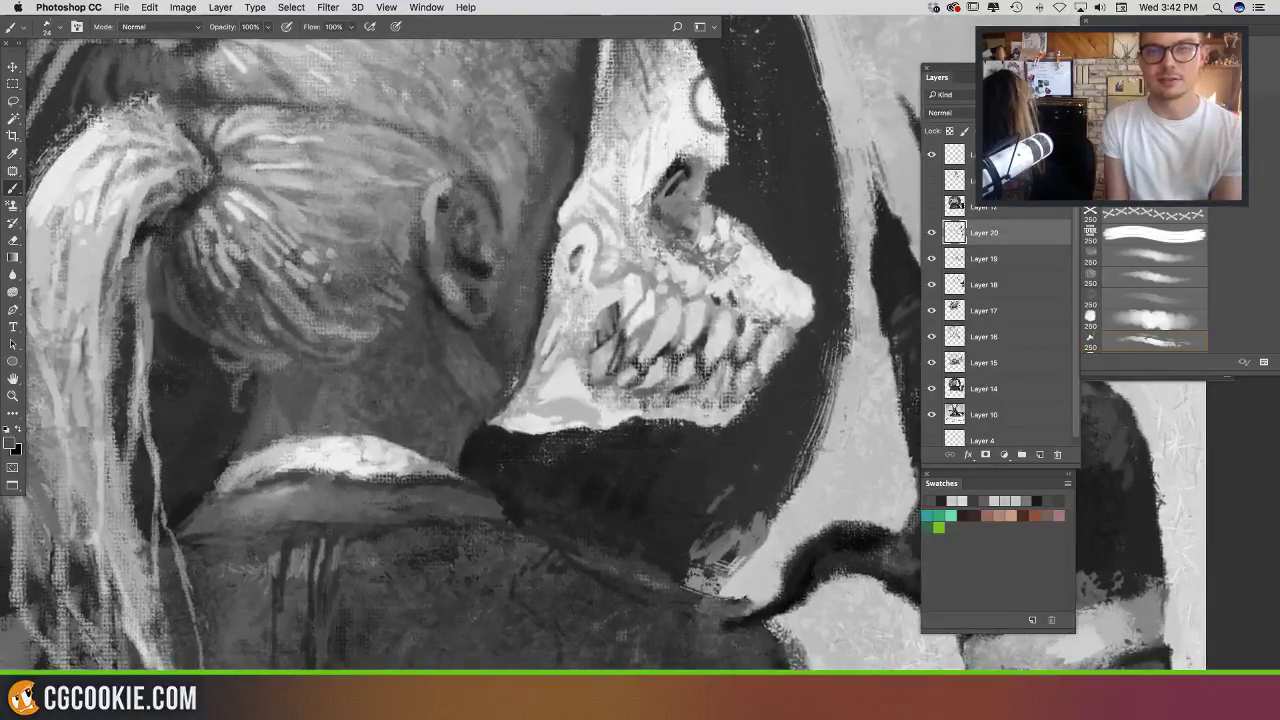
left_click(606, 408, "alt")
mouse_move(617, 389)
left_mouse_down()
mouse_move(604, 396)
mouse_move(632, 354)
mouse_move(629, 383)
left_mouse_up()
left_click(662, 340, "alt")
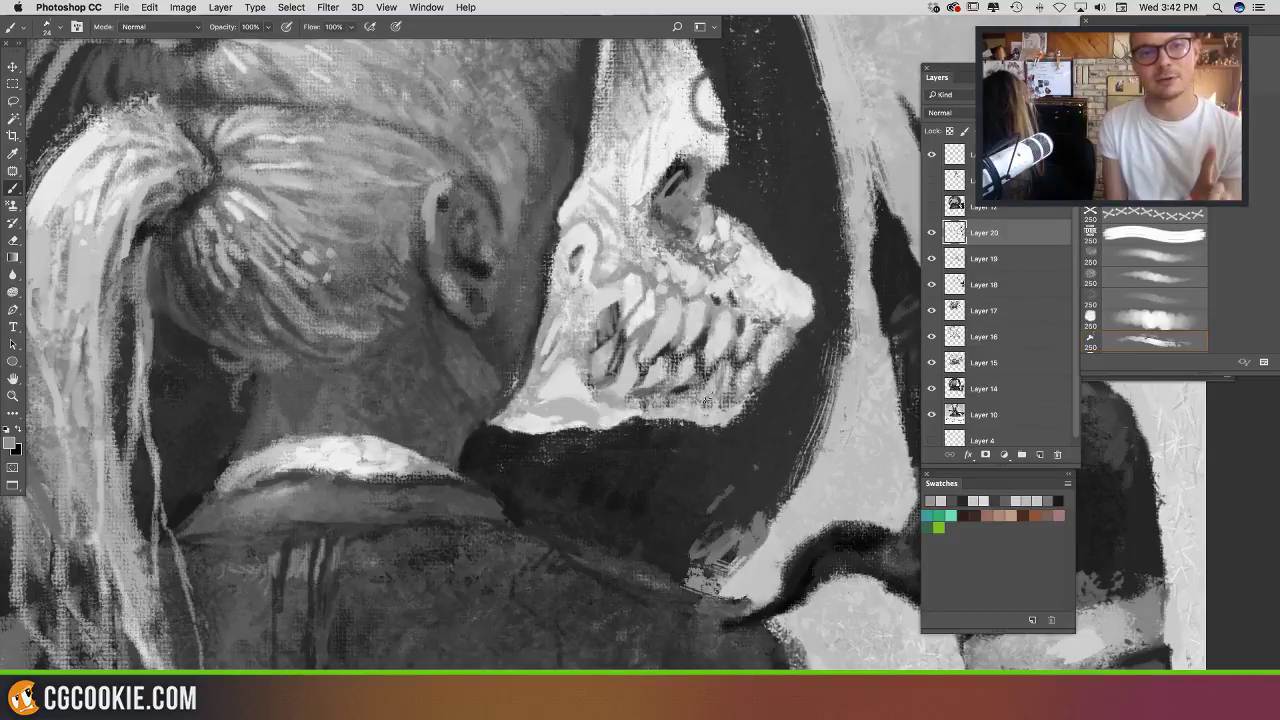
left_click(684, 388, "alt")
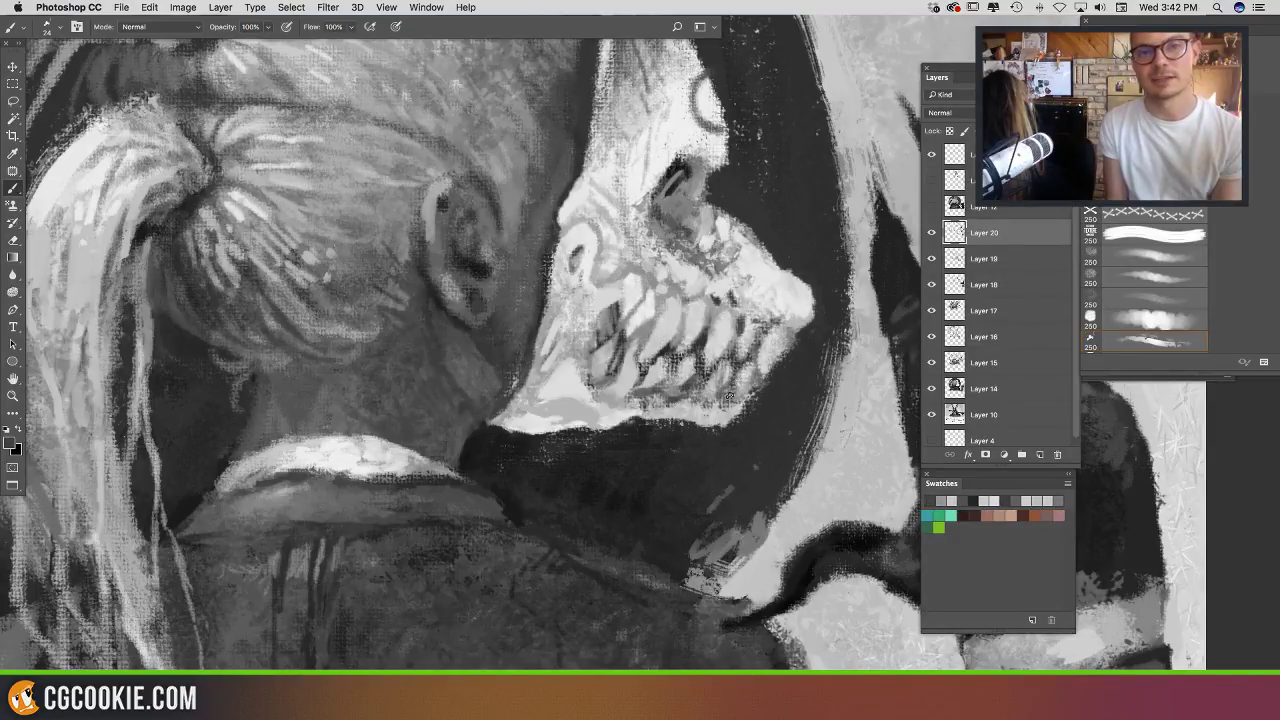
Step: Sample dark and mid-greys at the front of the mask's mouth and refine the shading of the front teeth
scroll(735, 385, "right", 3)
scroll(735, 385, "up", 2)
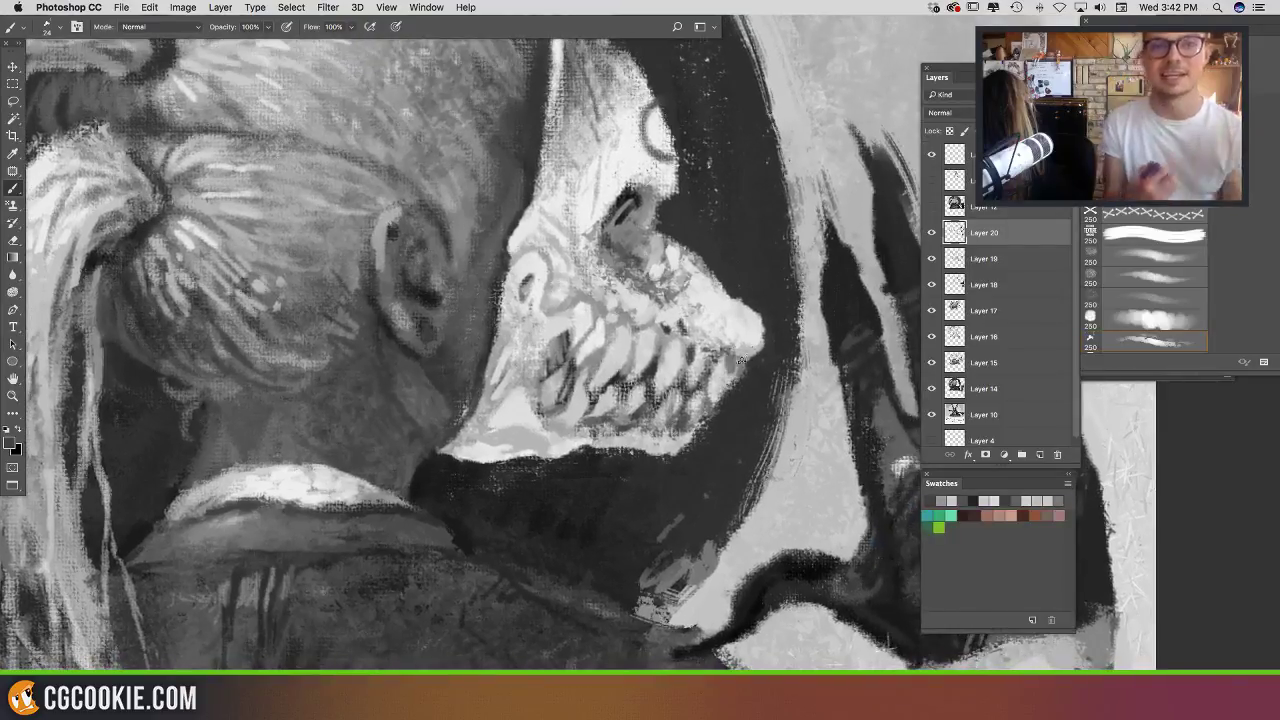
left_click(740, 358, "alt")
left_click(680, 332, "alt")
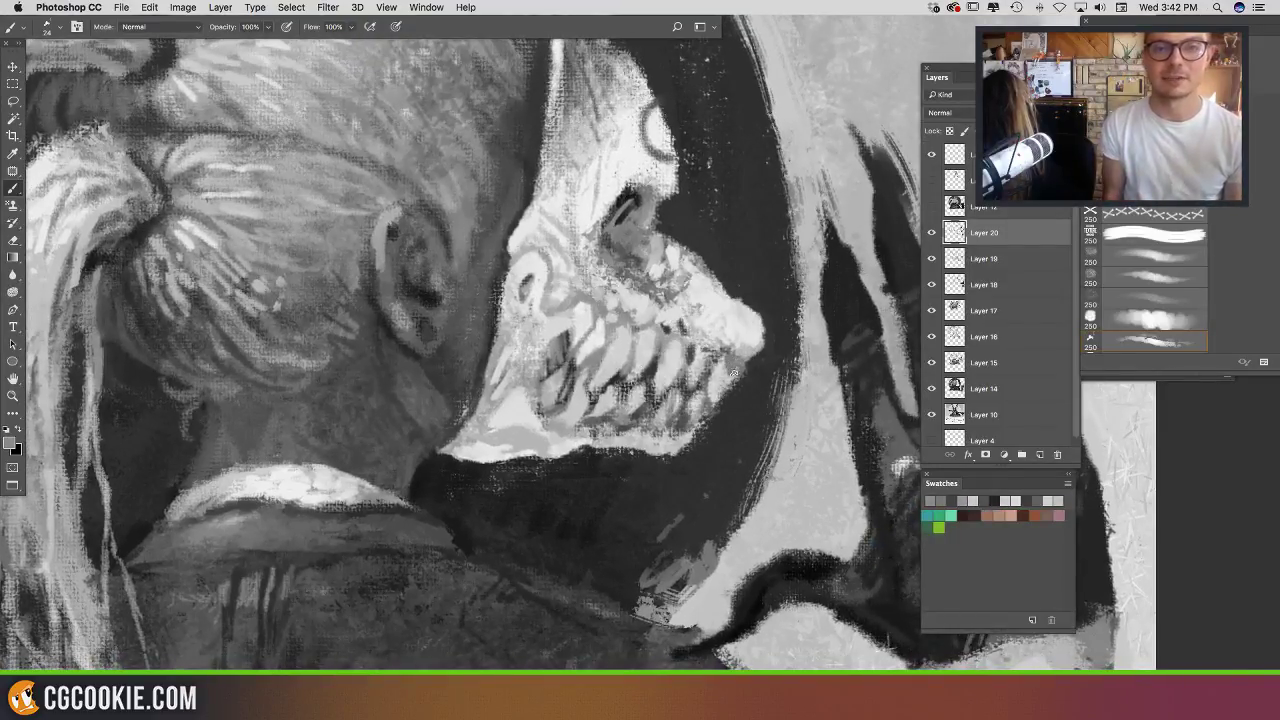
left_click(686, 337, "alt")
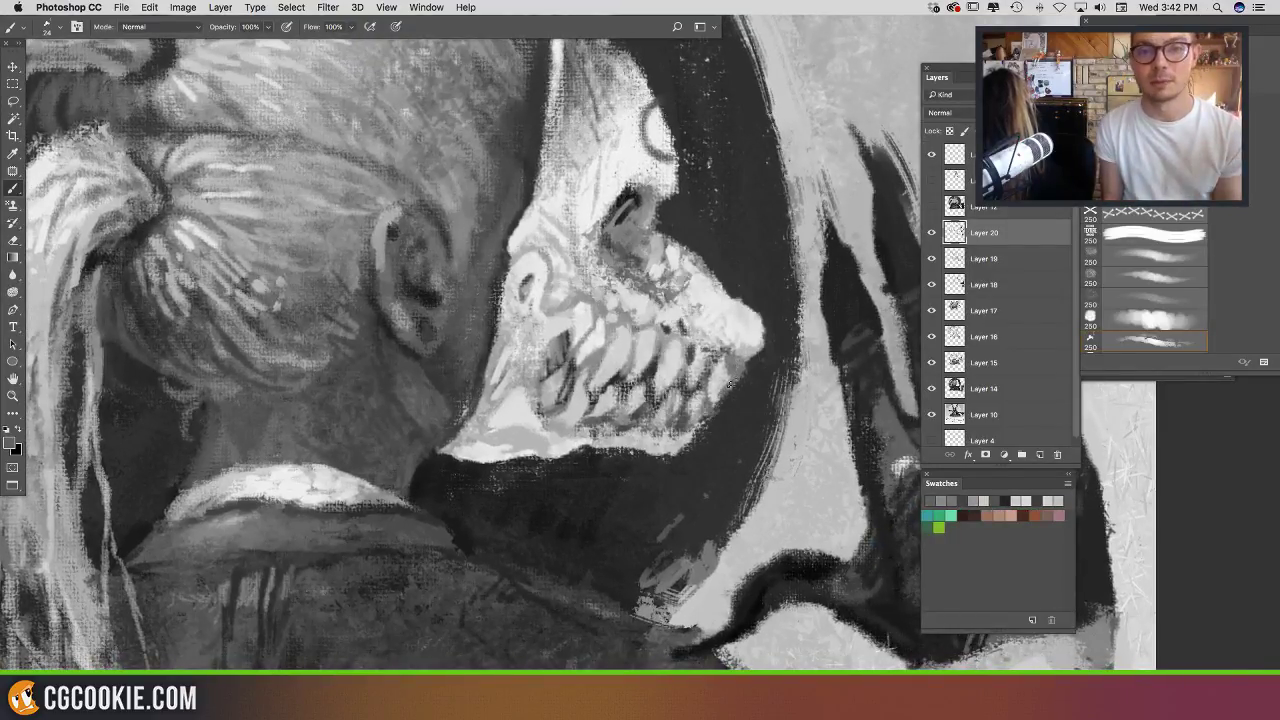
left_click(736, 360, "alt")
left_click(739, 366, "alt")
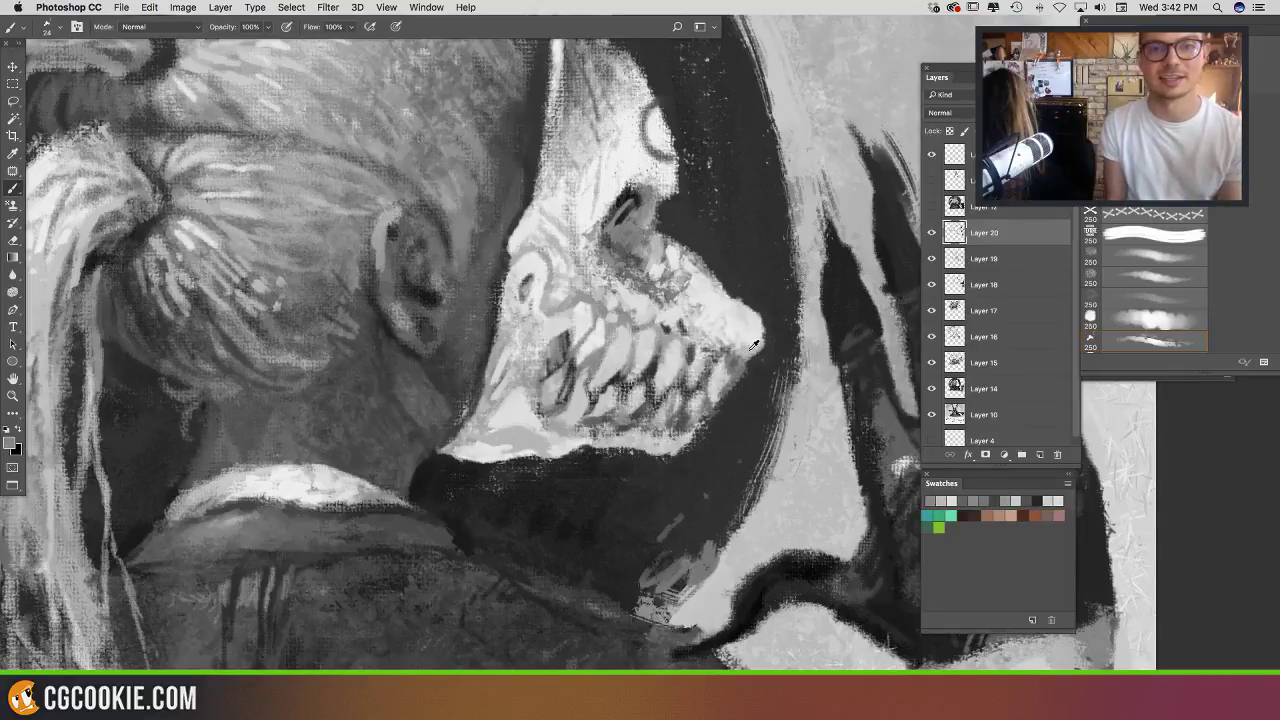
Step: Sample light and dark greys and add short grey strokes to the top of the mask's snout tip
left_click(747, 348, "alt")
left_click_drag(768, 357, 735, 441)
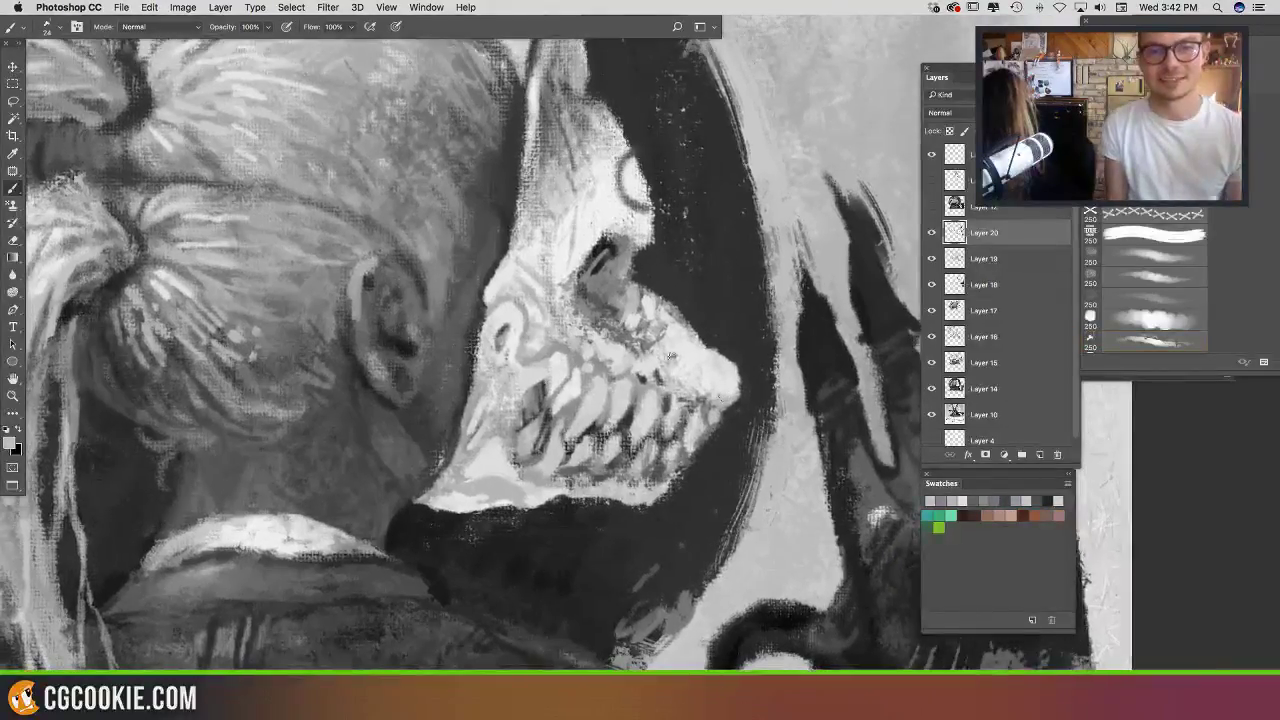
left_click(686, 361, "alt")
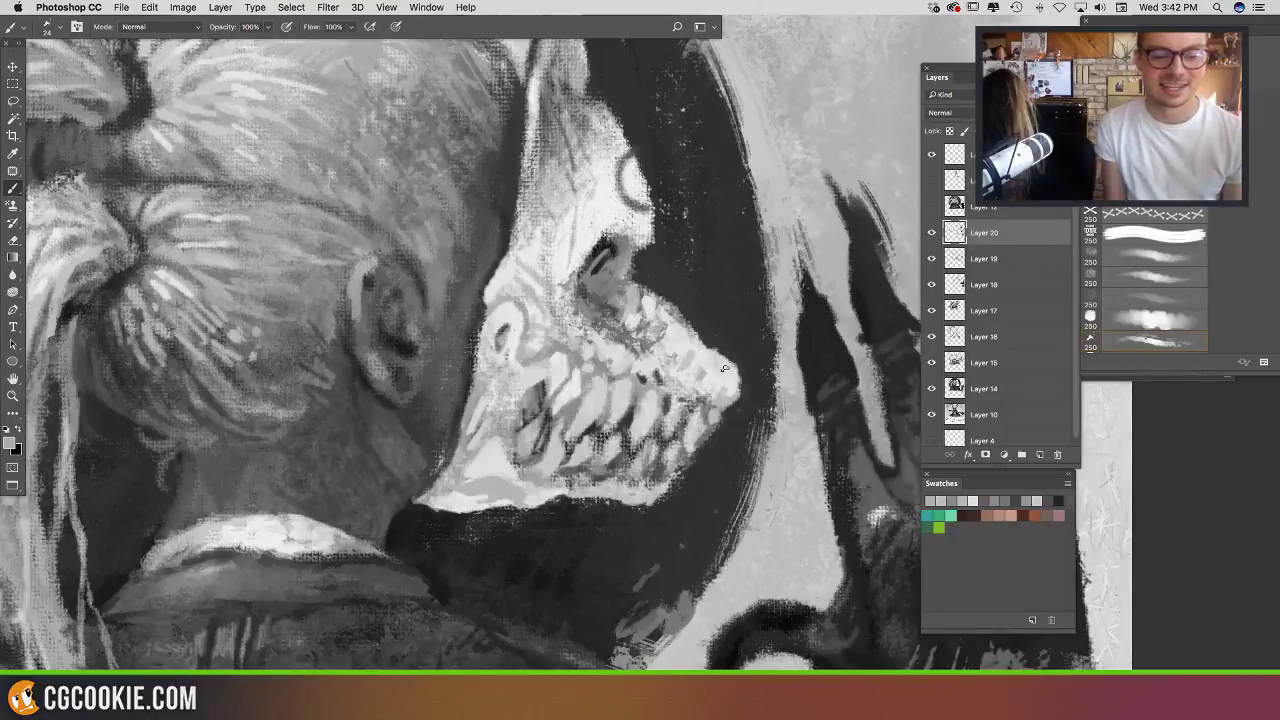
left_click(710, 339, "alt")
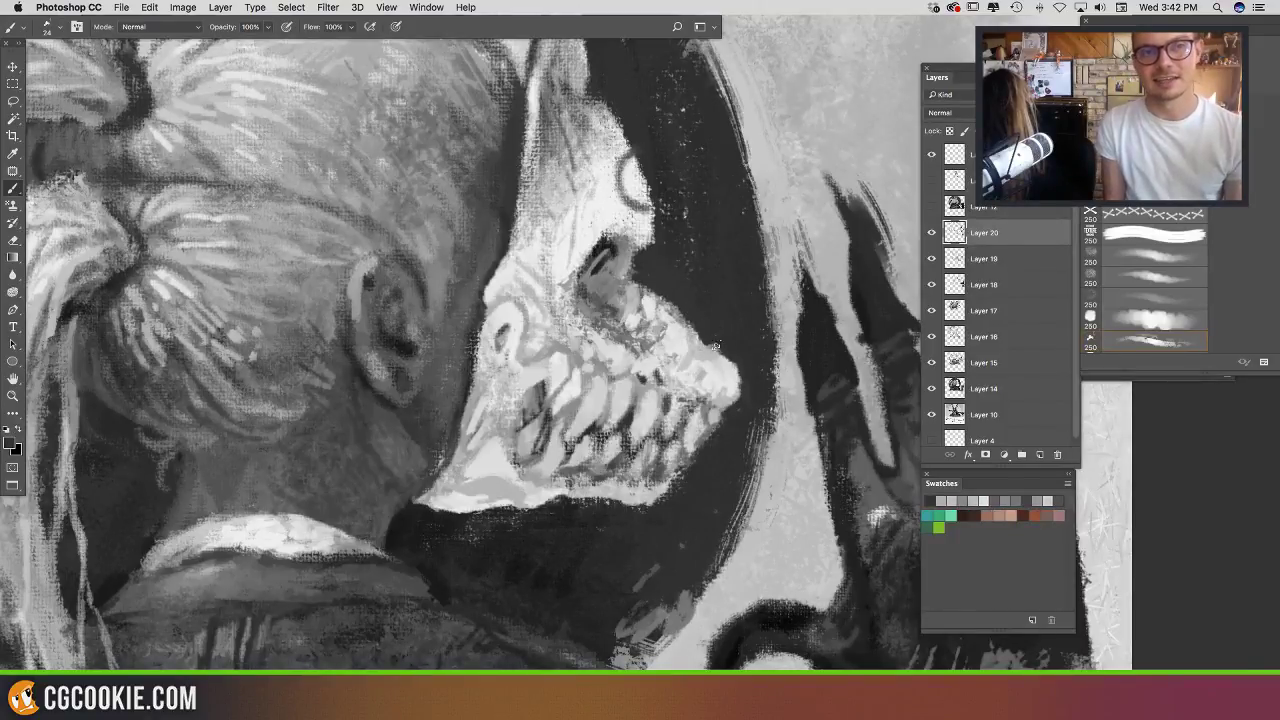
Step: Sample a dark tone and add a short dark stroke at the notch in front of the mask's nose socket
left_click(823, 306, "alt")
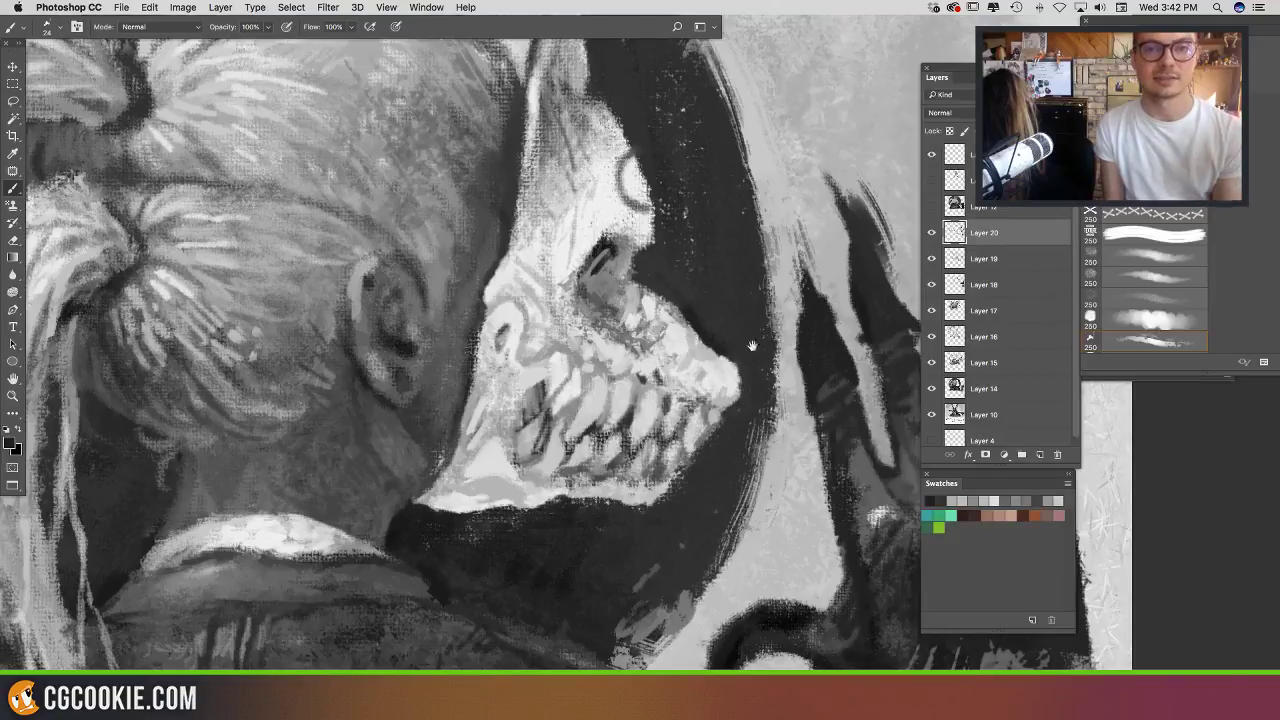
left_click_drag(752, 346, 732, 416)
left_click_drag(632, 325, 638, 314)
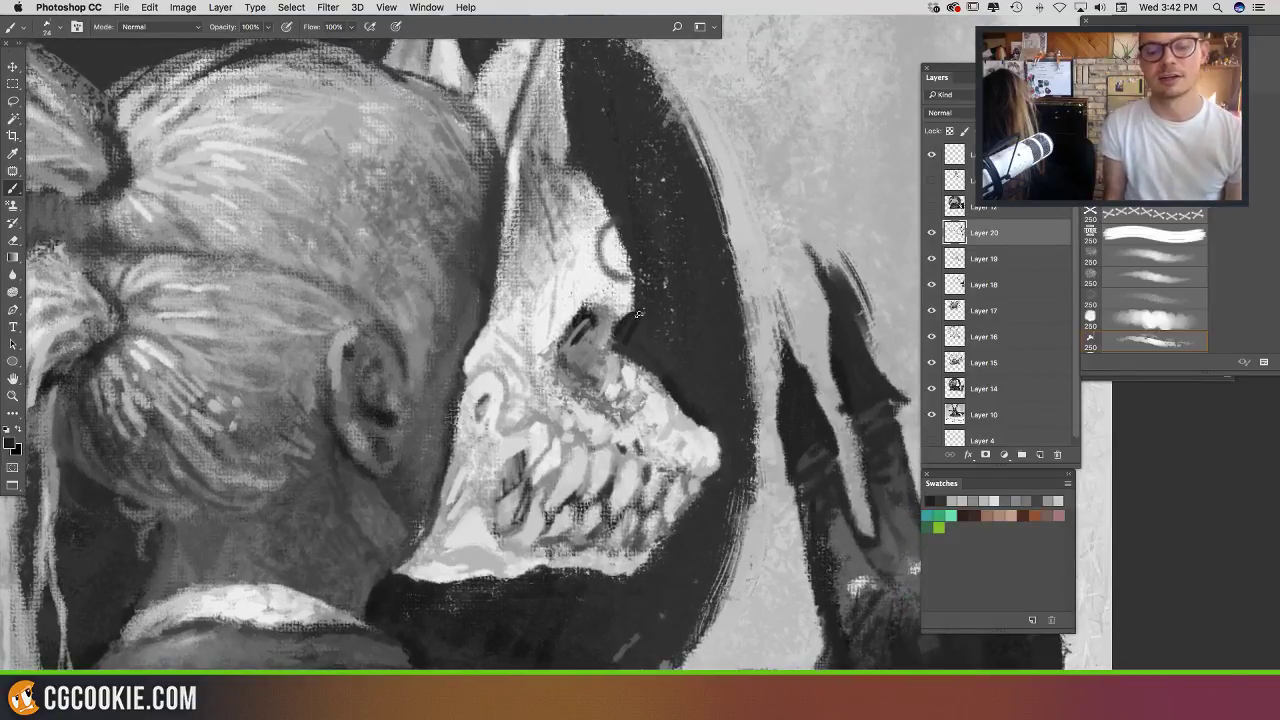
Step: Deepen the shadows at the nape under the hair and in the gap between the two pigtails with short dark strokes
left_click_drag(653, 407, 700, 320)
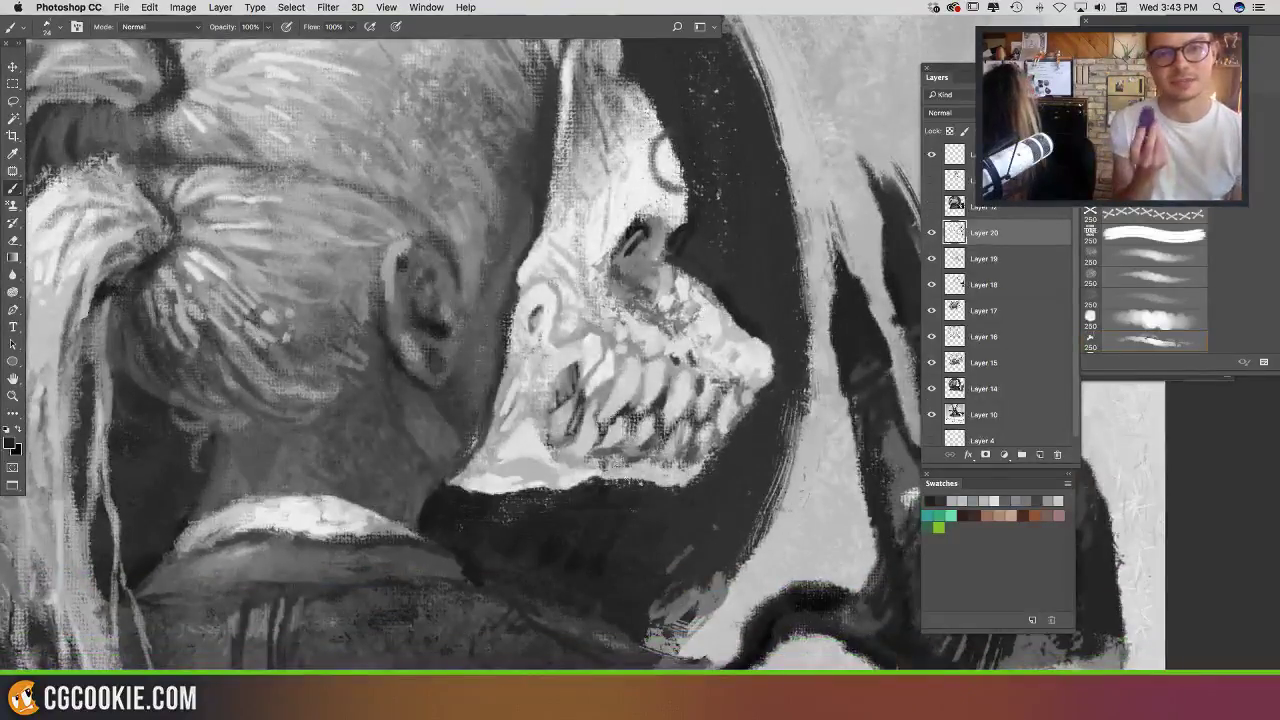
mouse_move(590, 488)
left_mouse_down()
mouse_move(632, 484)
mouse_move(723, 534)
mouse_move(783, 534)
left_mouse_up()
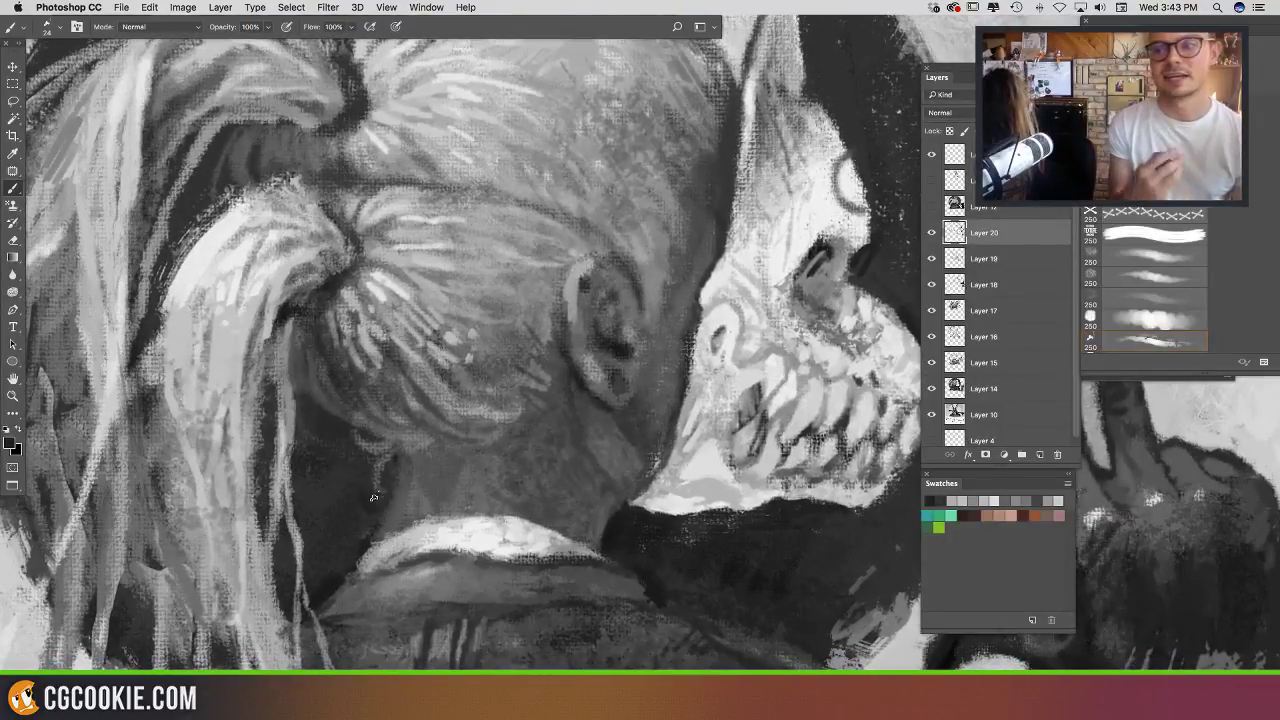
left_click_drag(413, 440, 466, 496)
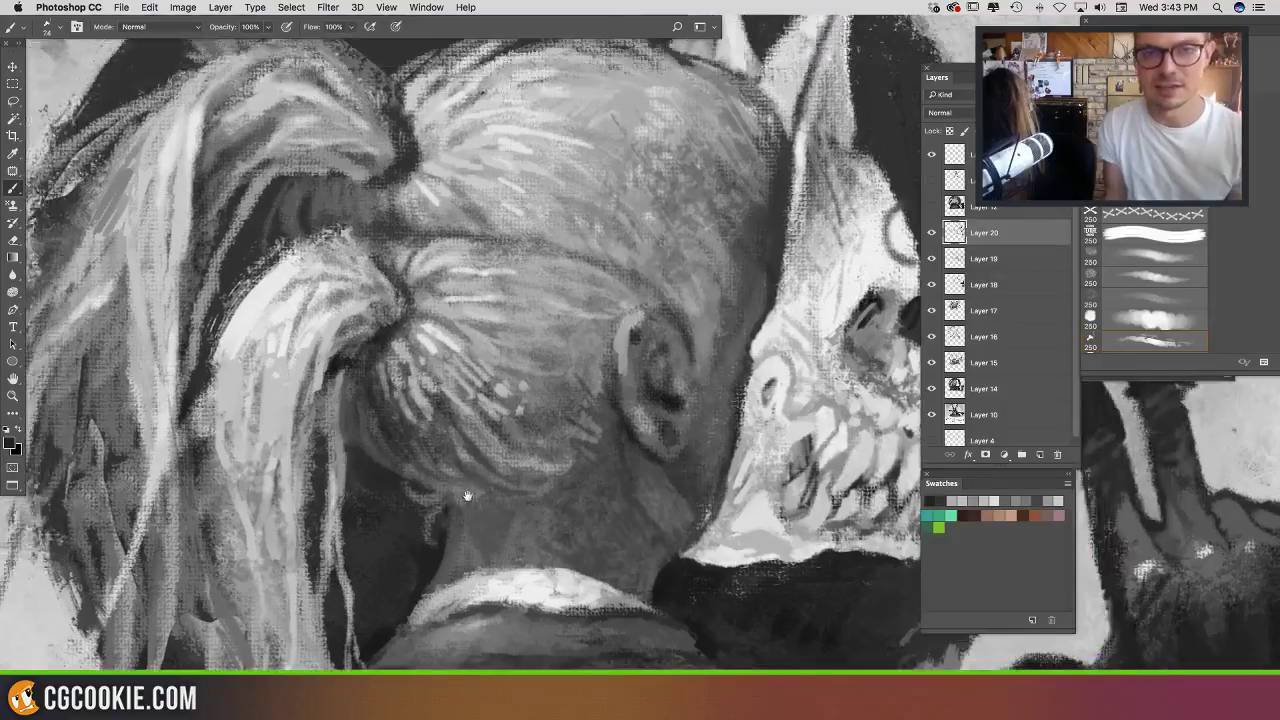
left_click_drag(403, 460, 480, 612)
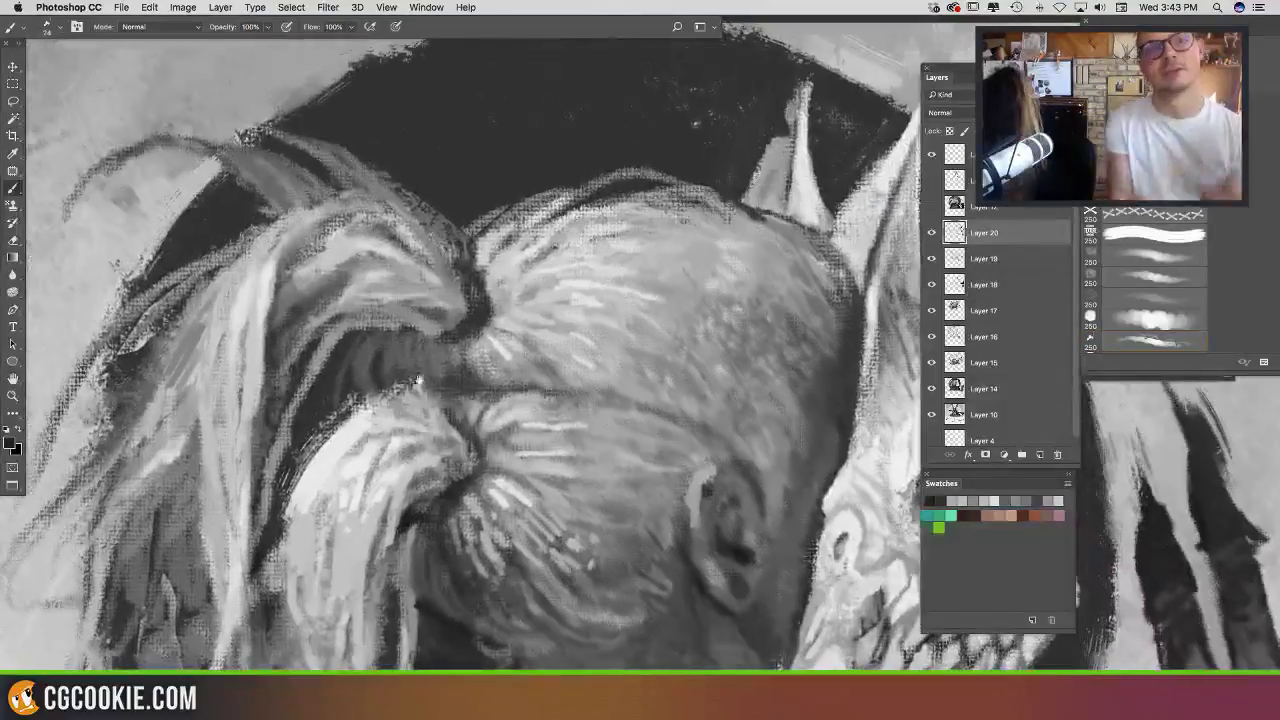
left_click_drag(338, 362, 316, 421)
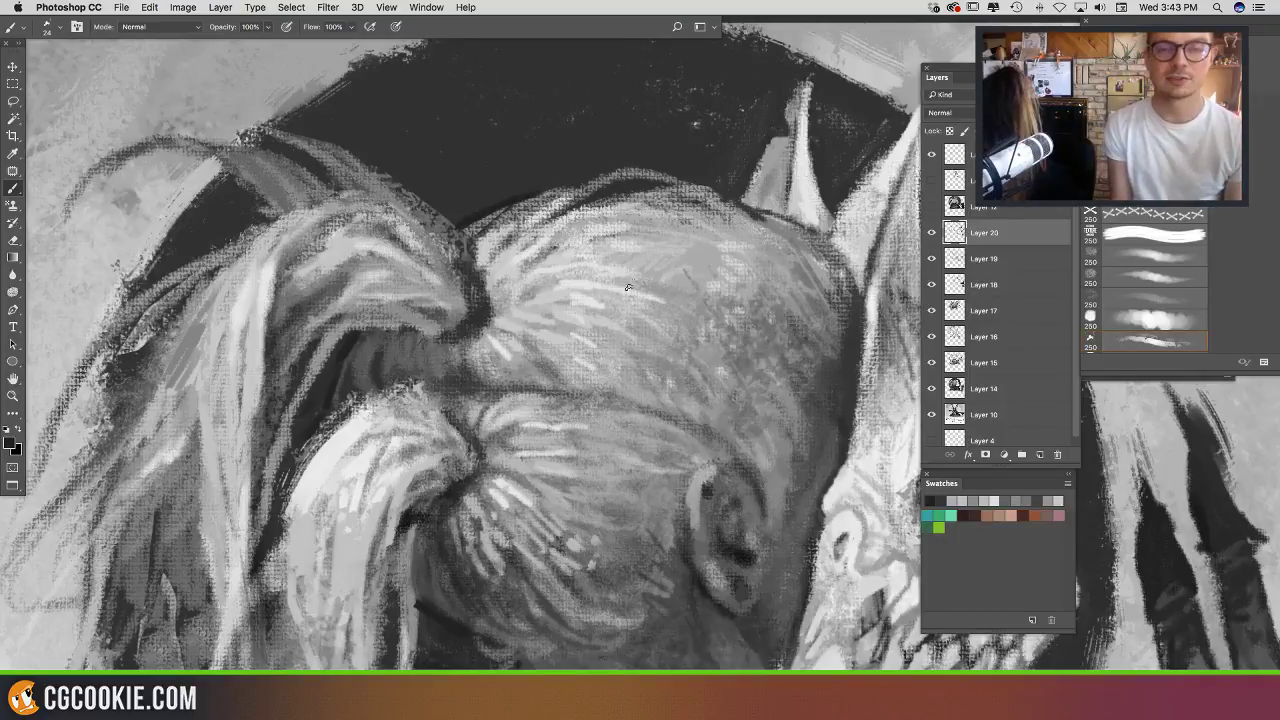
Step: Sample greys around the ear and refine the shading of its inner folds and front rim
mouse_move(606, 318)
left_mouse_down()
mouse_move(480, 300)
mouse_move(463, 215)
left_mouse_up()
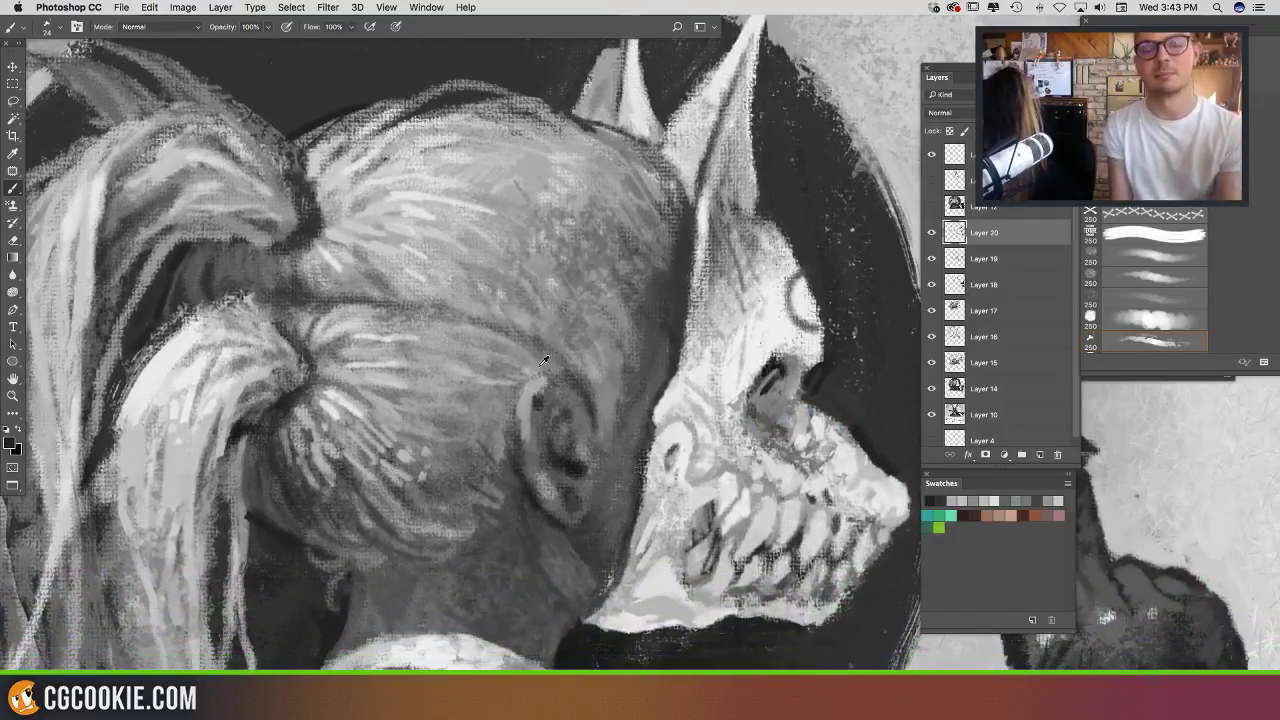
left_click_drag(647, 385, 641, 273)
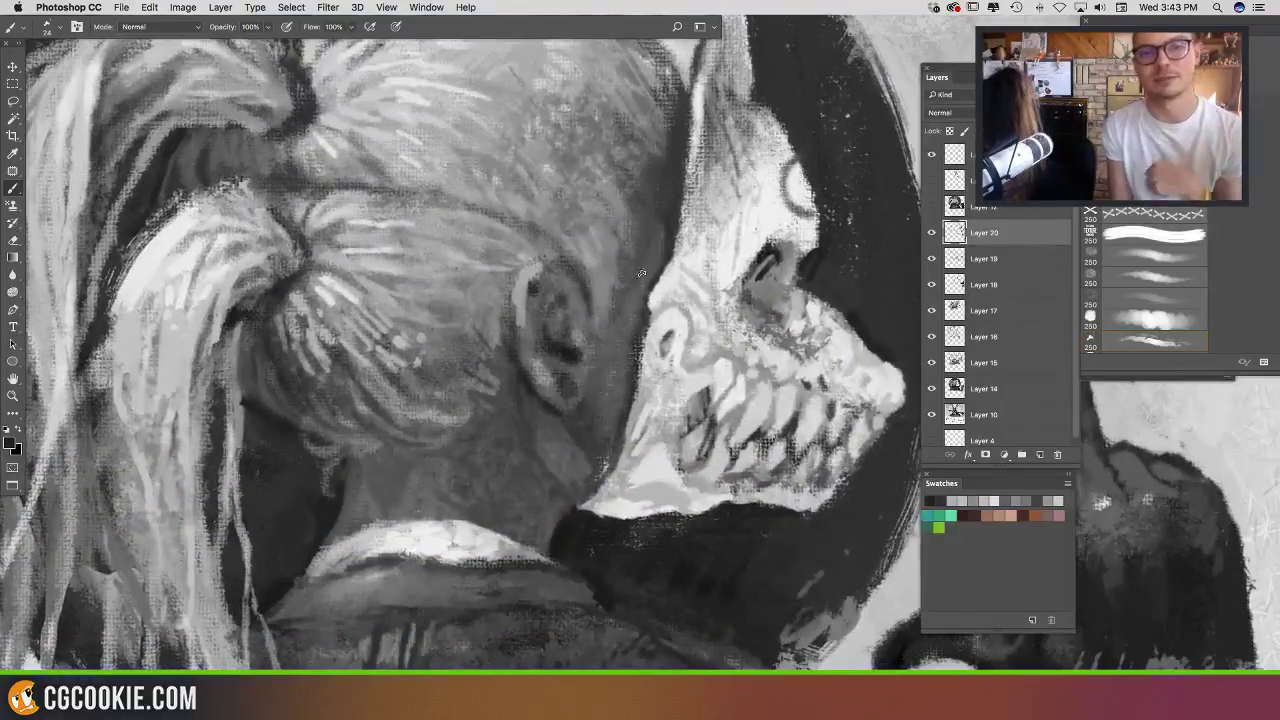
left_click(584, 264, "alt")
mouse_move(551, 272)
left_mouse_down()
mouse_move(569, 287)
mouse_move(522, 345)
mouse_move(587, 355)
left_mouse_up()
left_click(537, 270, "alt")
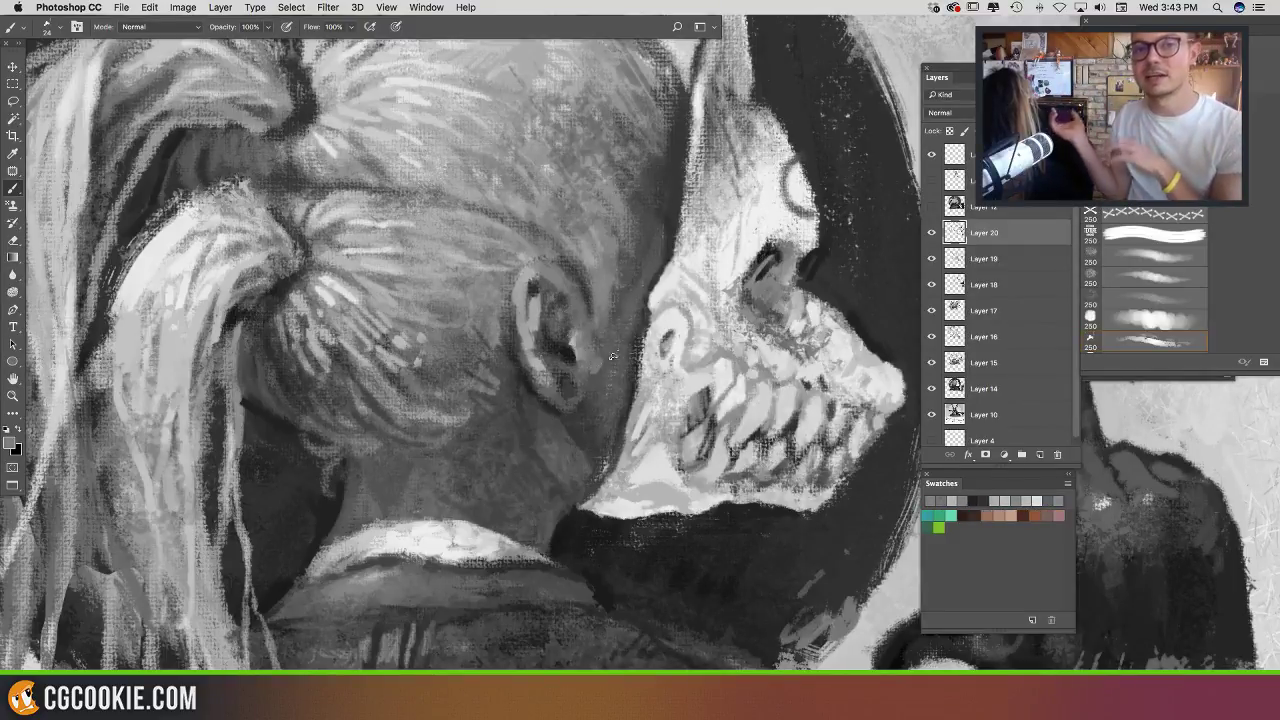
Step: Paint a sampled mid-grey strip along the back edge of the mask, from the horn base down towards the jaw
left_click_drag(637, 316, 617, 430)
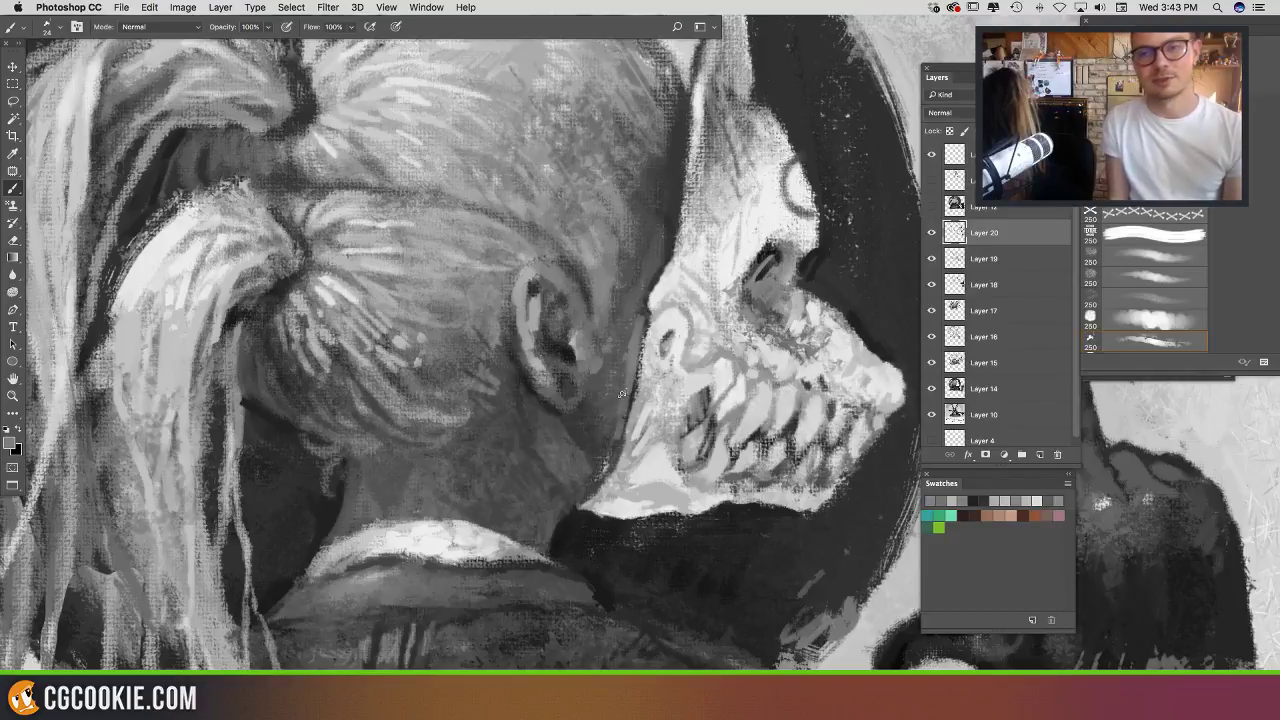
left_click_drag(661, 264, 671, 232)
left_click_drag(716, 166, 686, 264)
left_click_drag(651, 213, 630, 340)
mouse_move(646, 254)
left_mouse_down()
mouse_move(633, 280)
mouse_move(648, 206)
mouse_move(653, 221)
mouse_move(613, 272)
left_mouse_up()
left_click(640, 190, "alt")
left_click(644, 269, "alt")
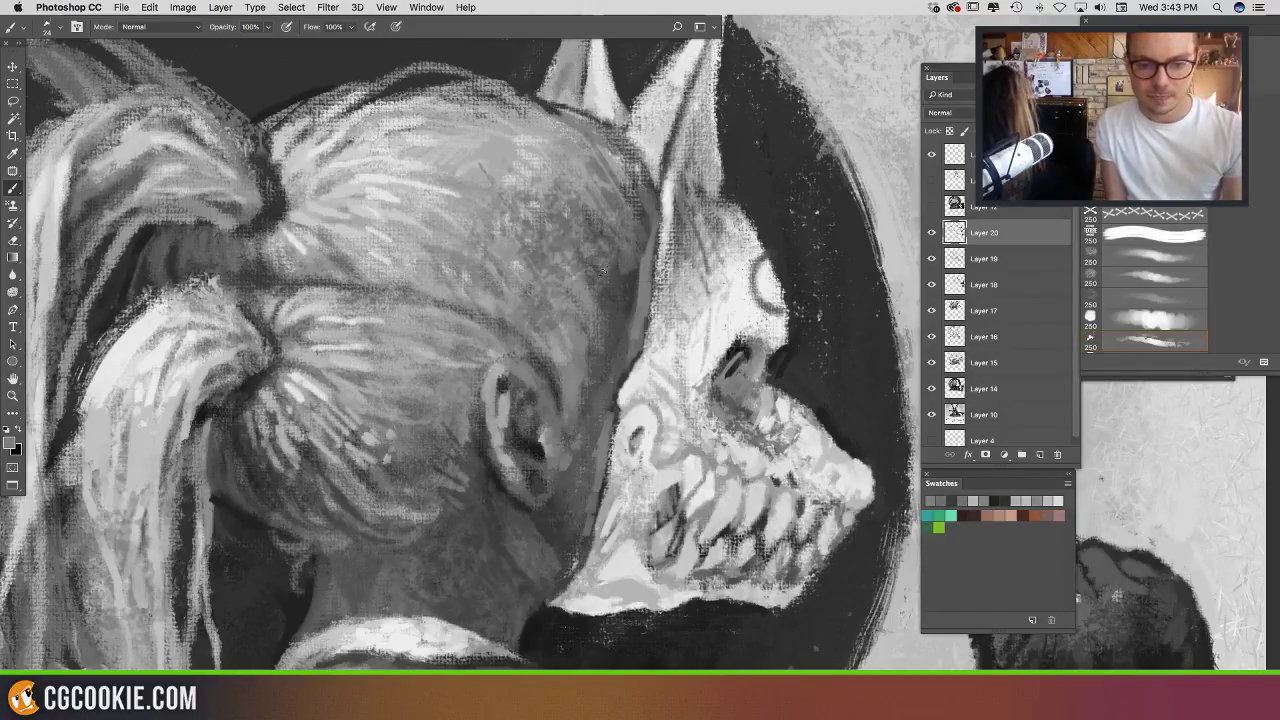
mouse_move(548, 366)
left_mouse_down()
mouse_move(611, 340)
mouse_move(480, 292)
left_mouse_up()
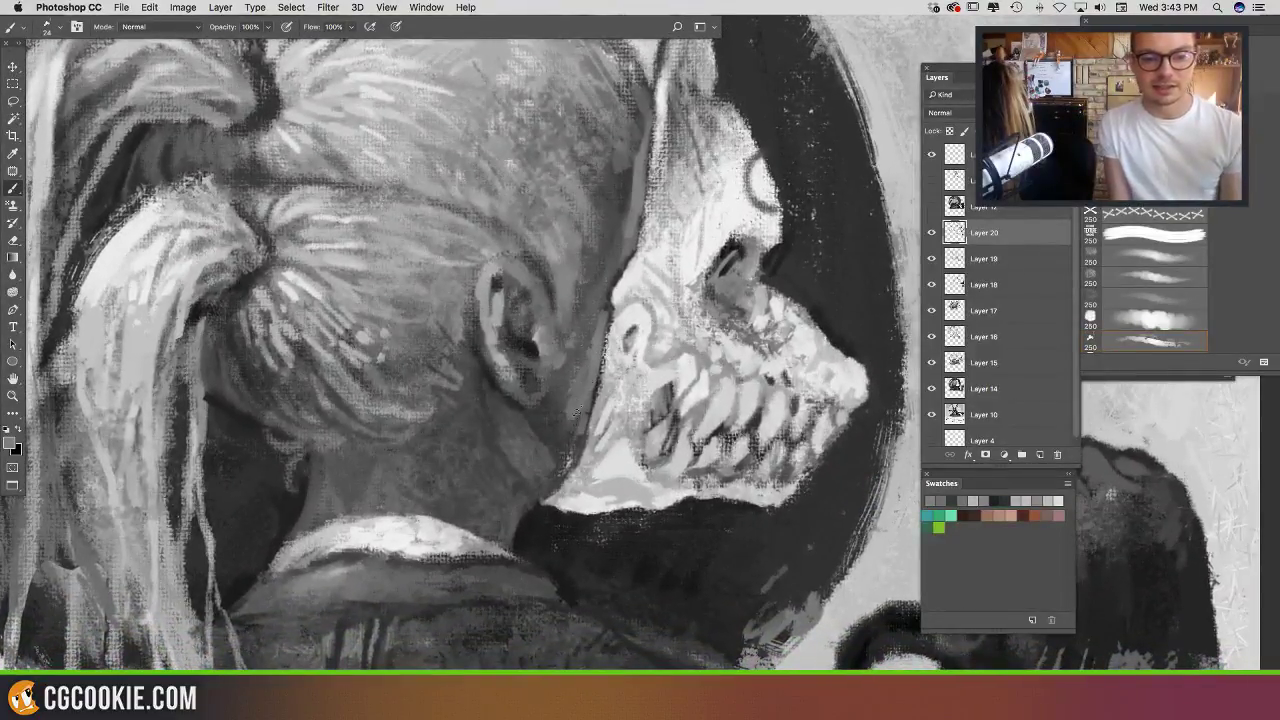
left_click_drag(593, 455, 619, 369)
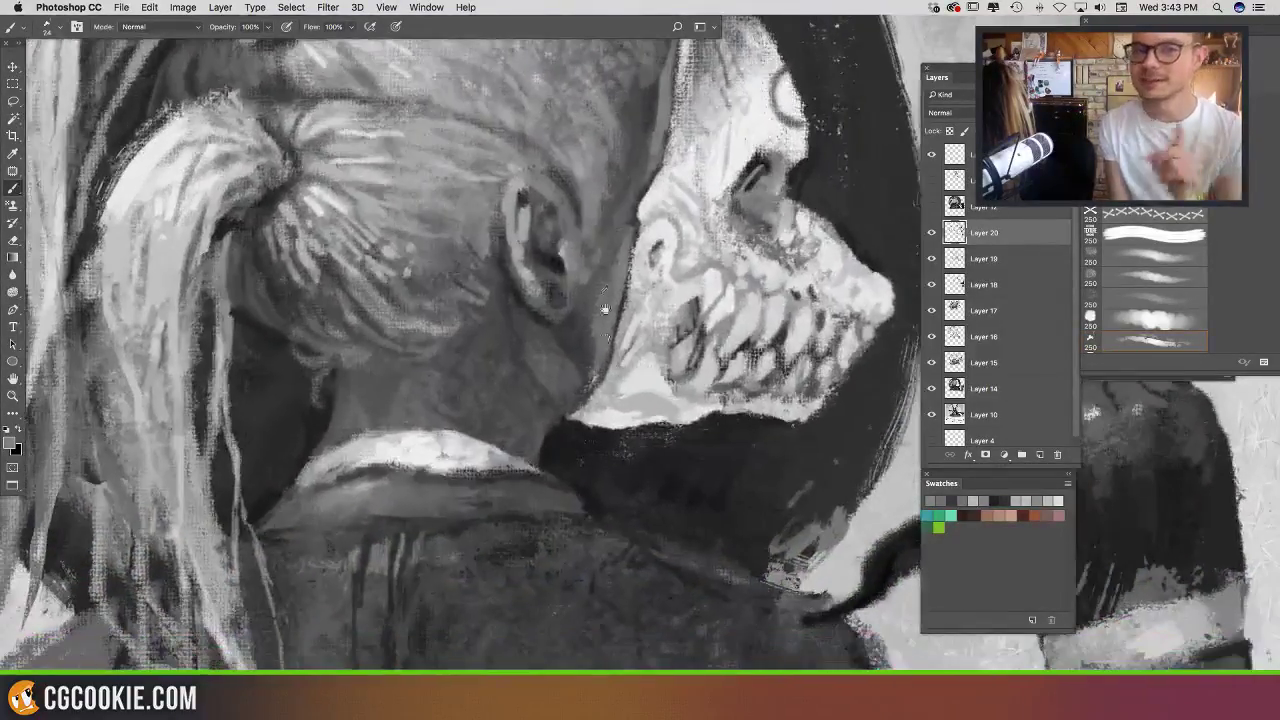
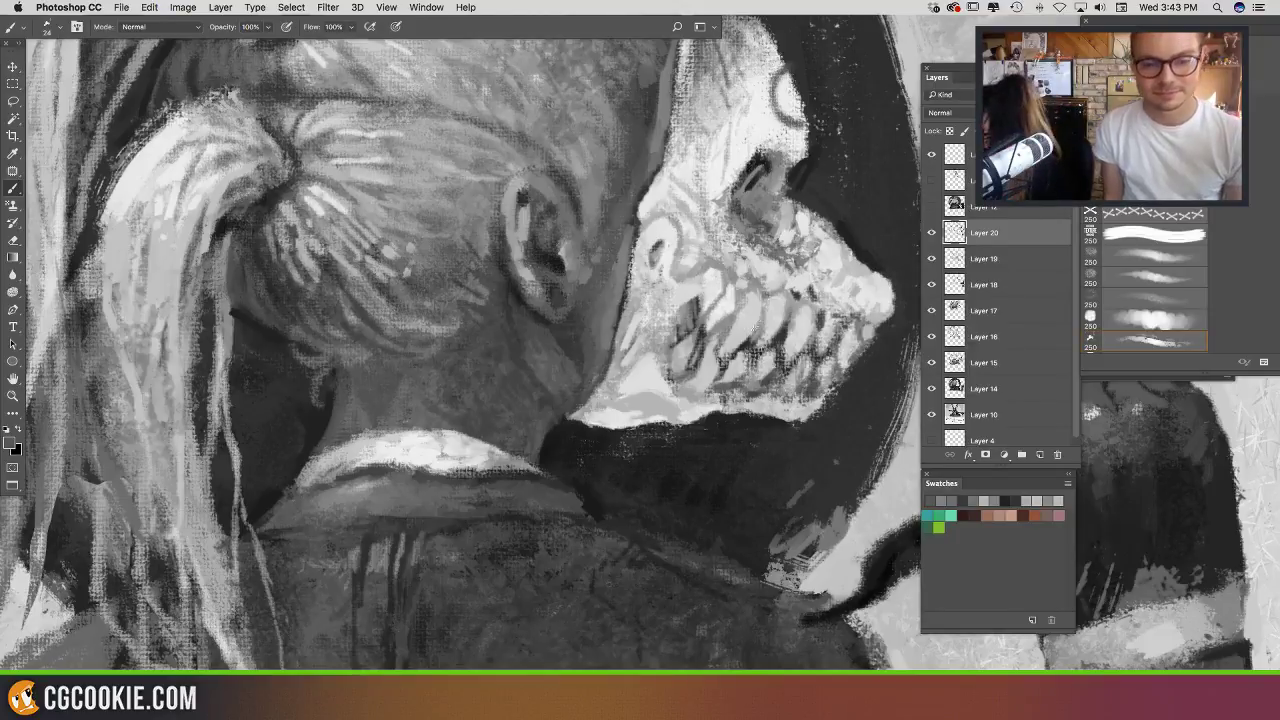
Step: Brush grey strokes onto the neck below the ear, towards the rear corner of the mask's jaw
left_click_drag(601, 303, 680, 307)
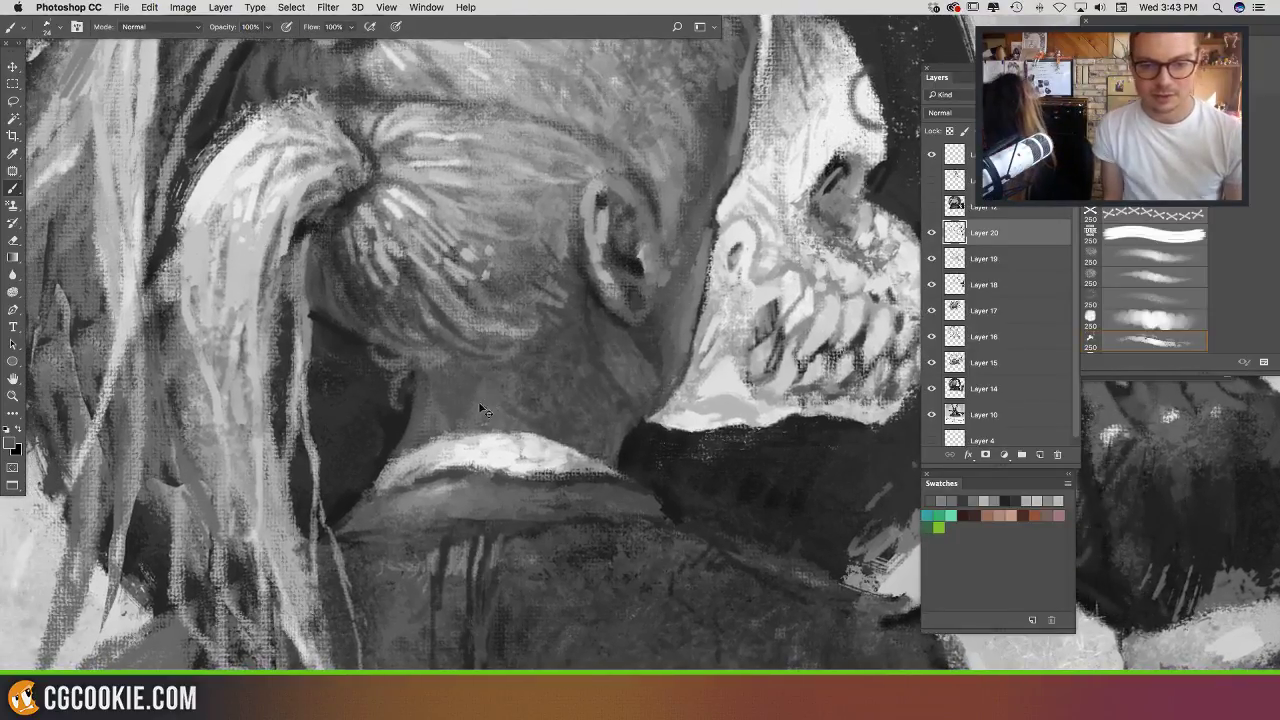
key("e")
key("b")
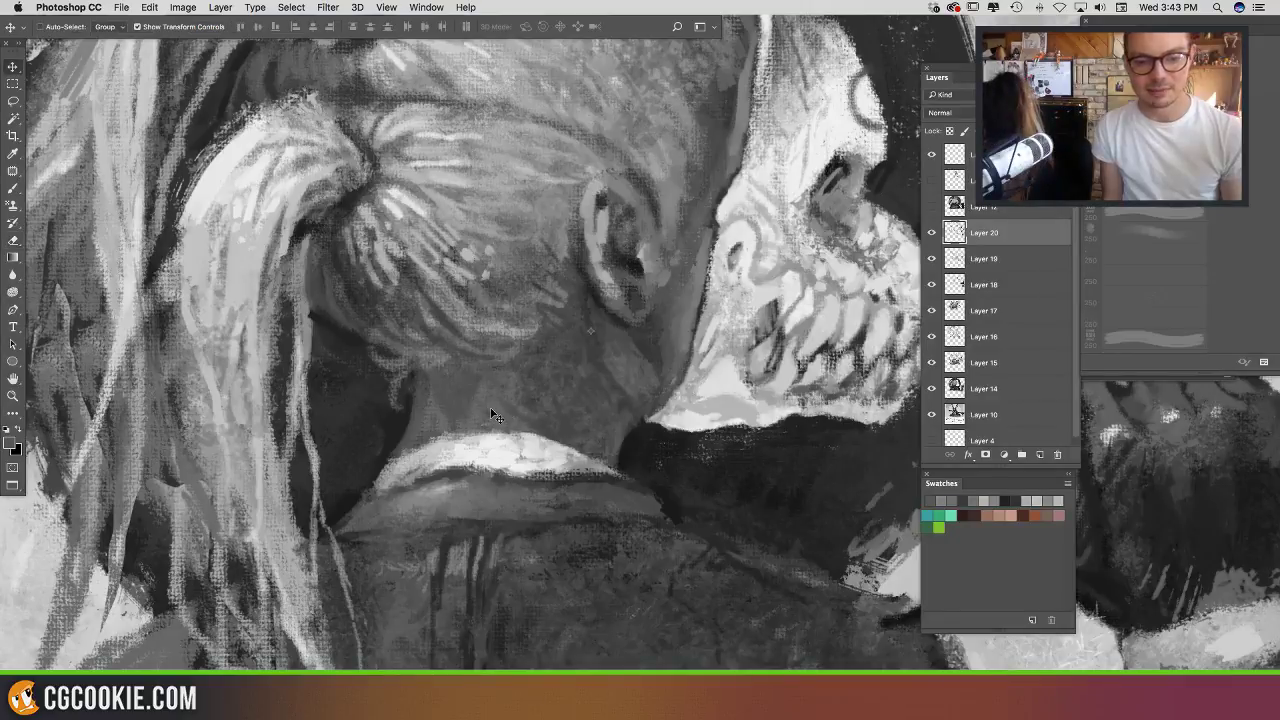
key("shift+b")
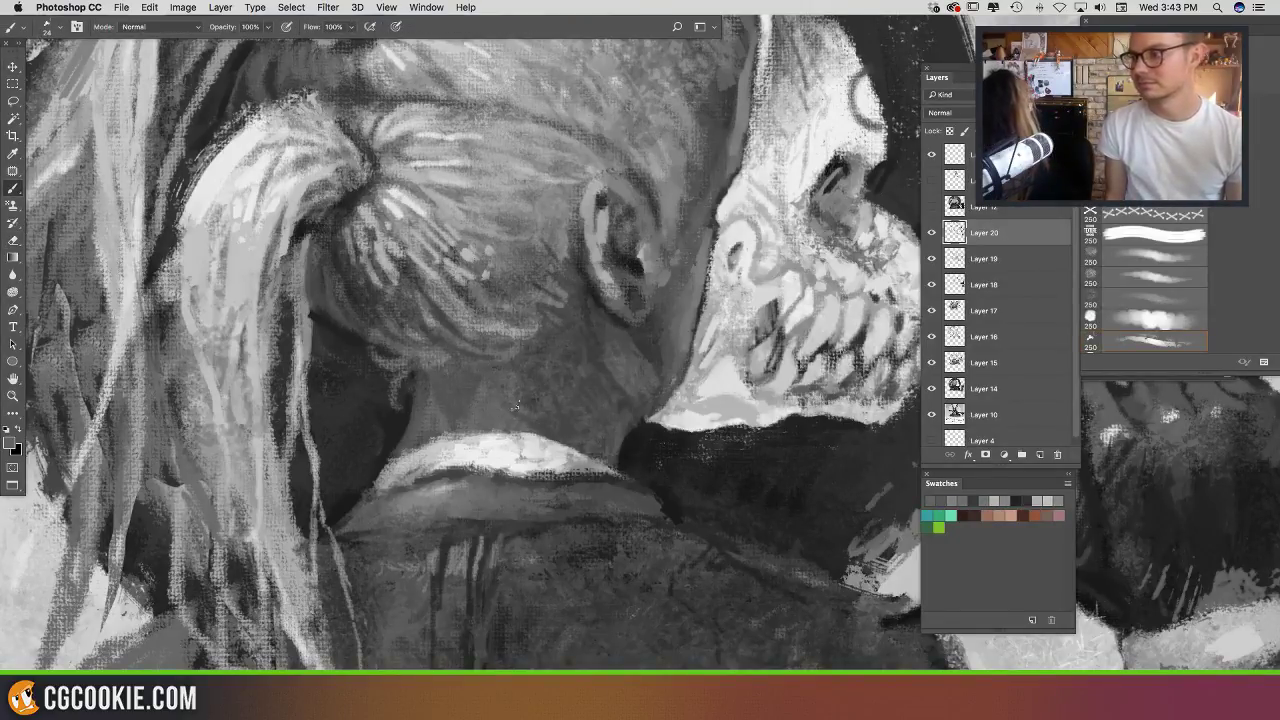
left_click_drag(637, 412, 587, 402)
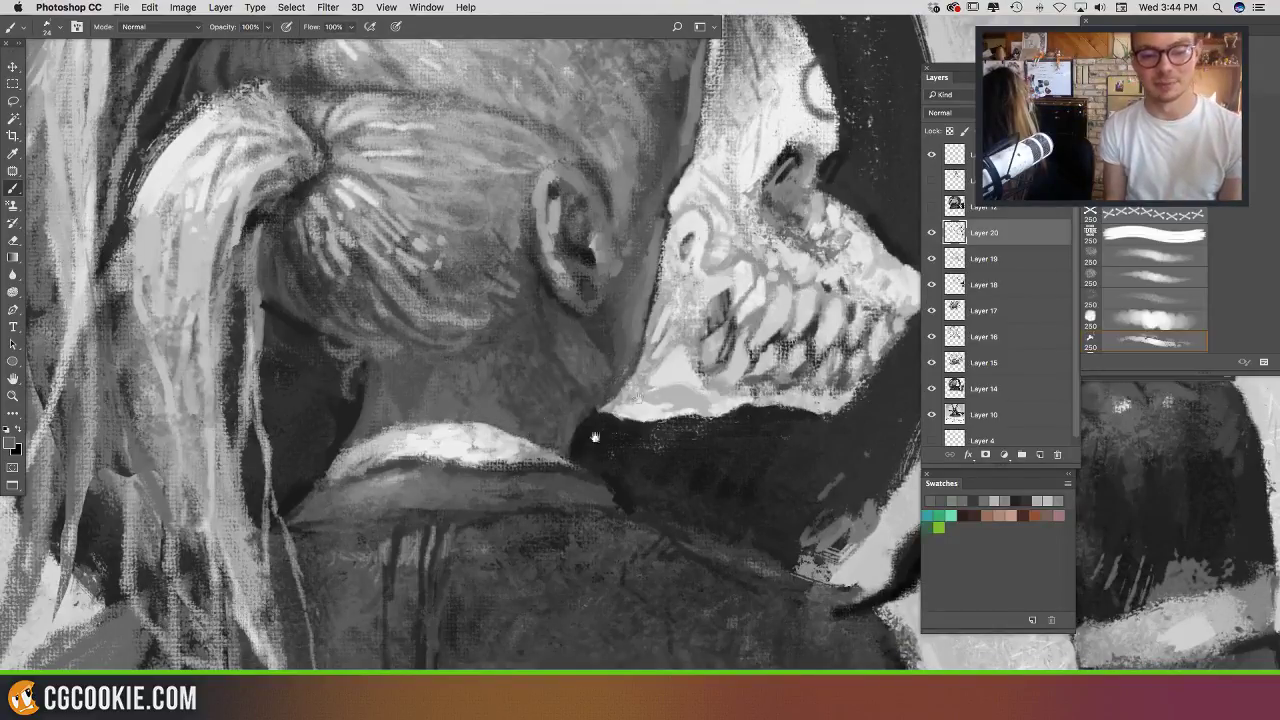
left_click_drag(595, 437, 557, 465)
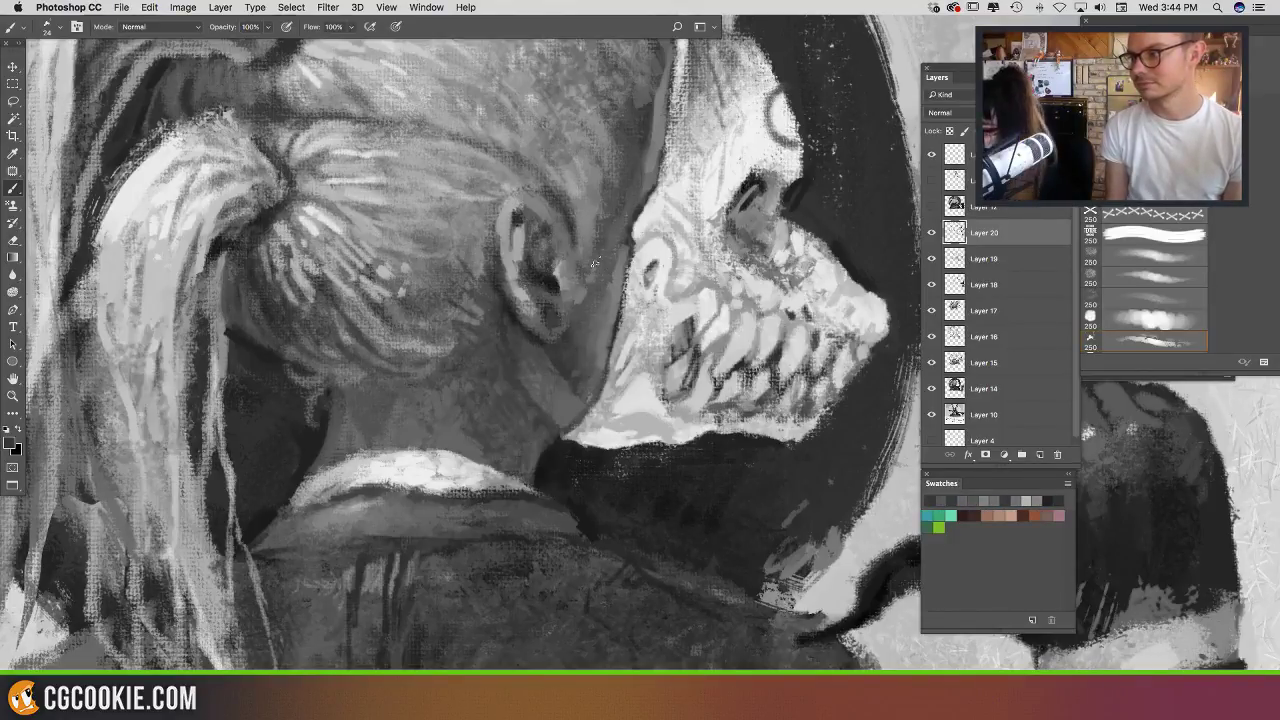
Step: Sample neighbouring greys and blend short strokes into the hairline and skin between the ear and the mask
left_click_drag(626, 256, 606, 286)
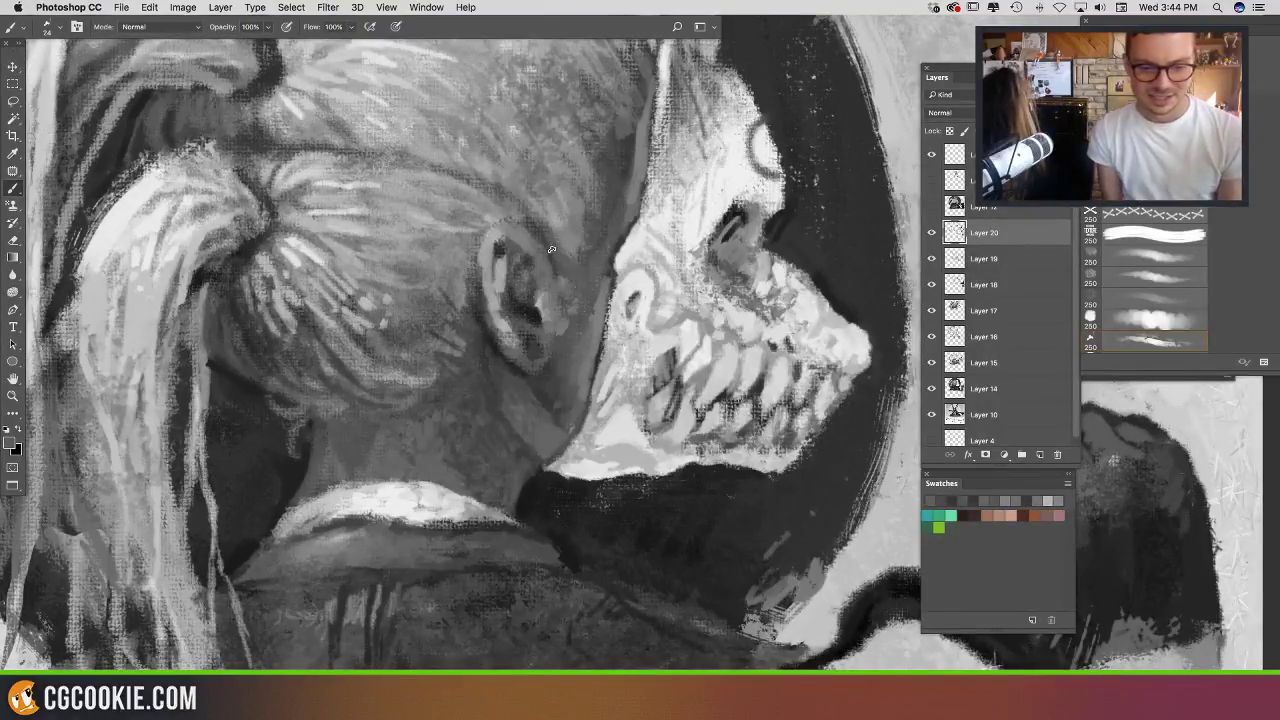
left_click_drag(562, 270, 573, 307)
left_click(594, 324, "alt")
left_click(585, 334, "alt")
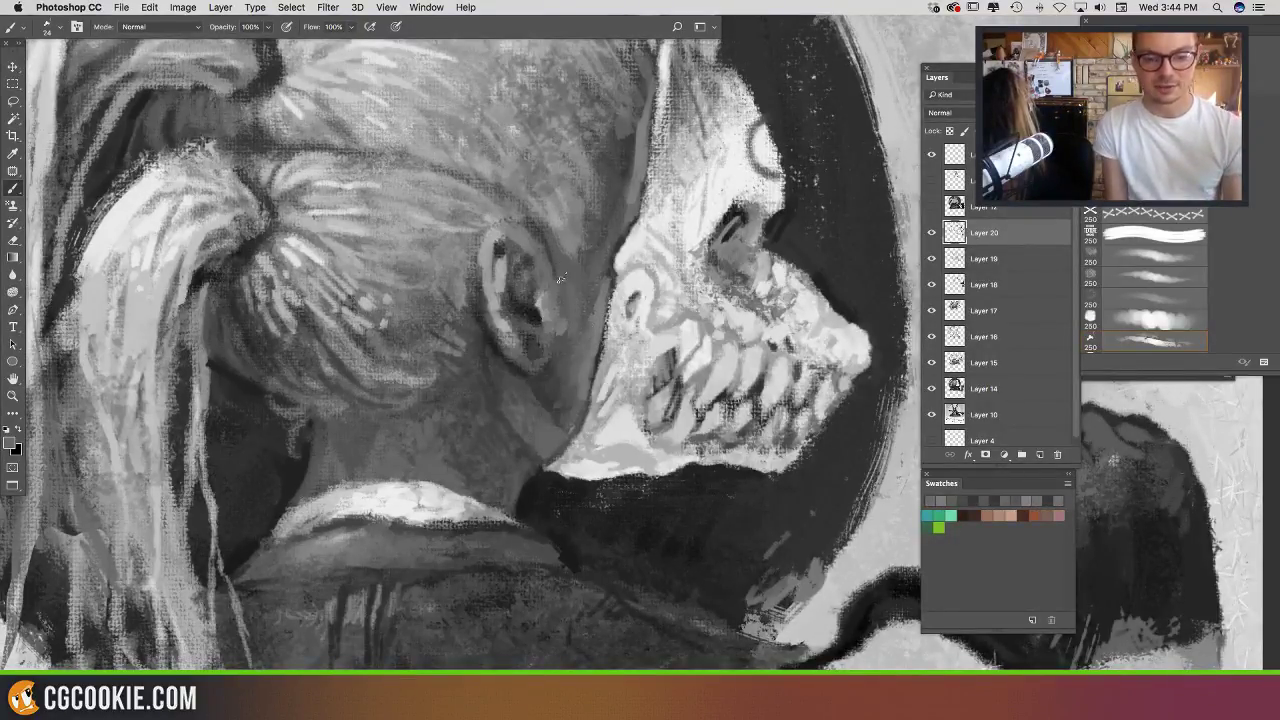
left_click(591, 270, "alt")
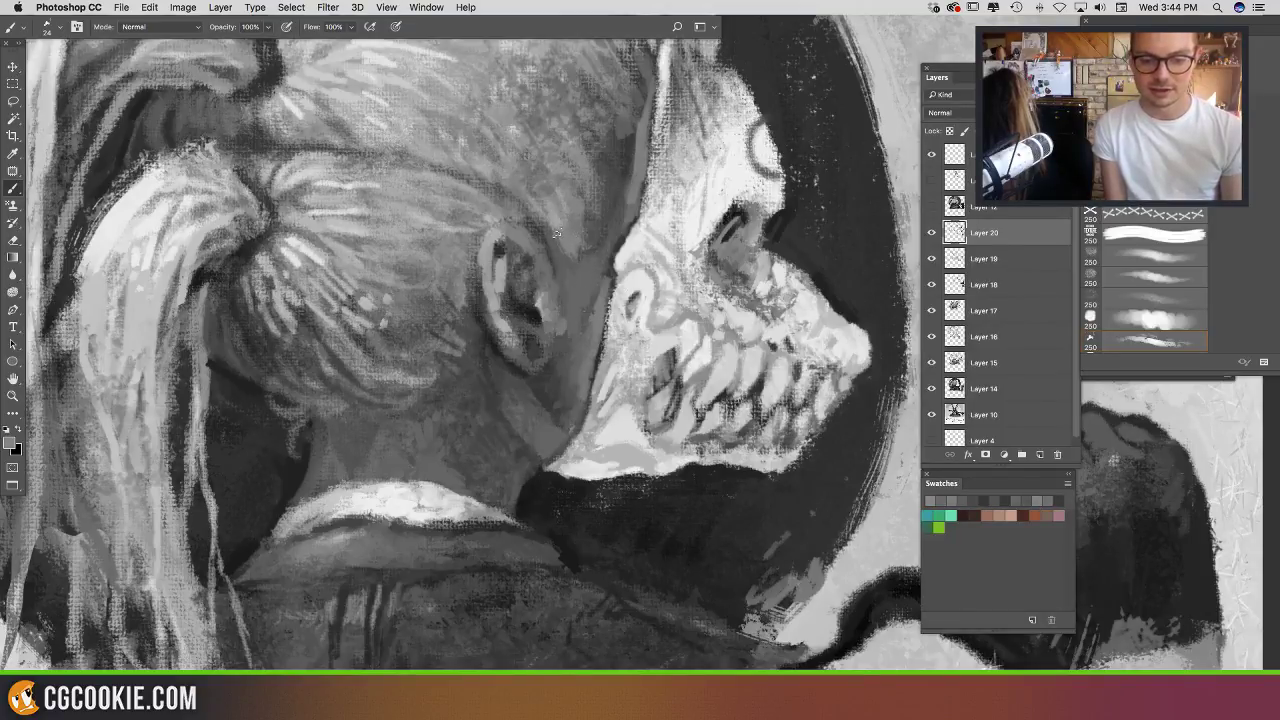
left_click_drag(546, 236, 565, 260)
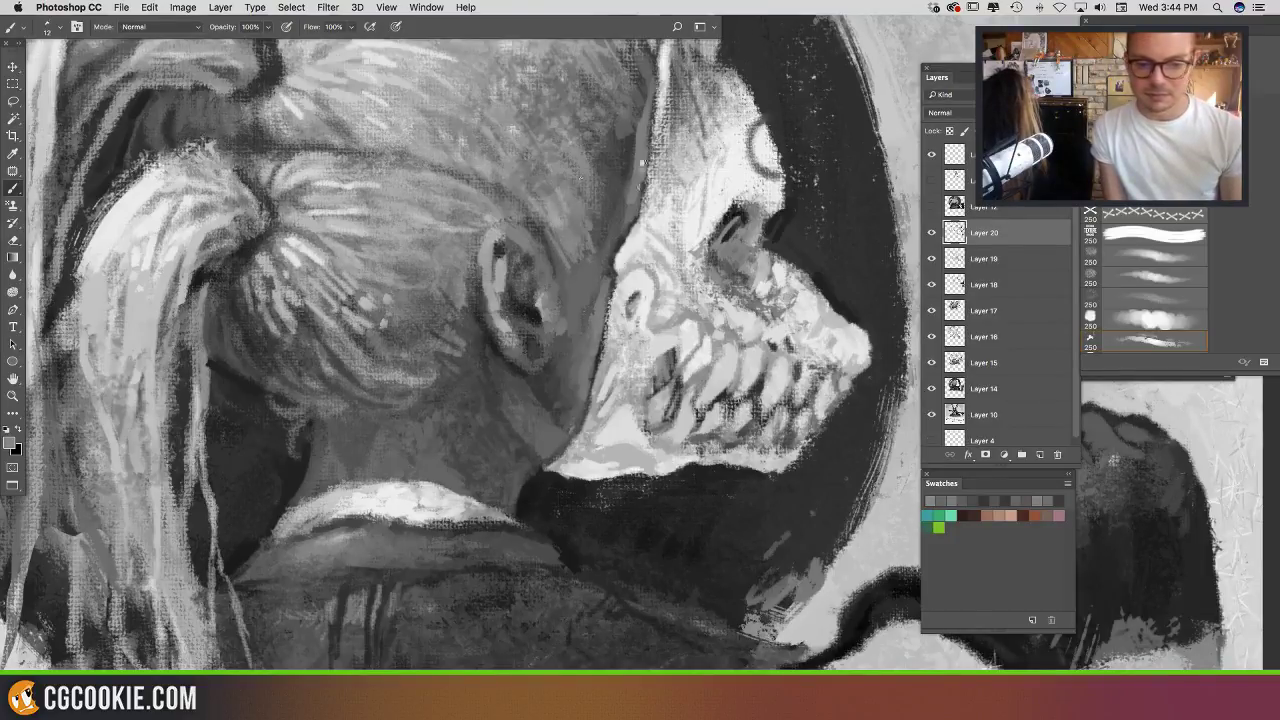
Step: Add short fine grey hair strokes near the front of the head beside the mask, using a size 12 brush
scroll(641, 160, "up", 3)
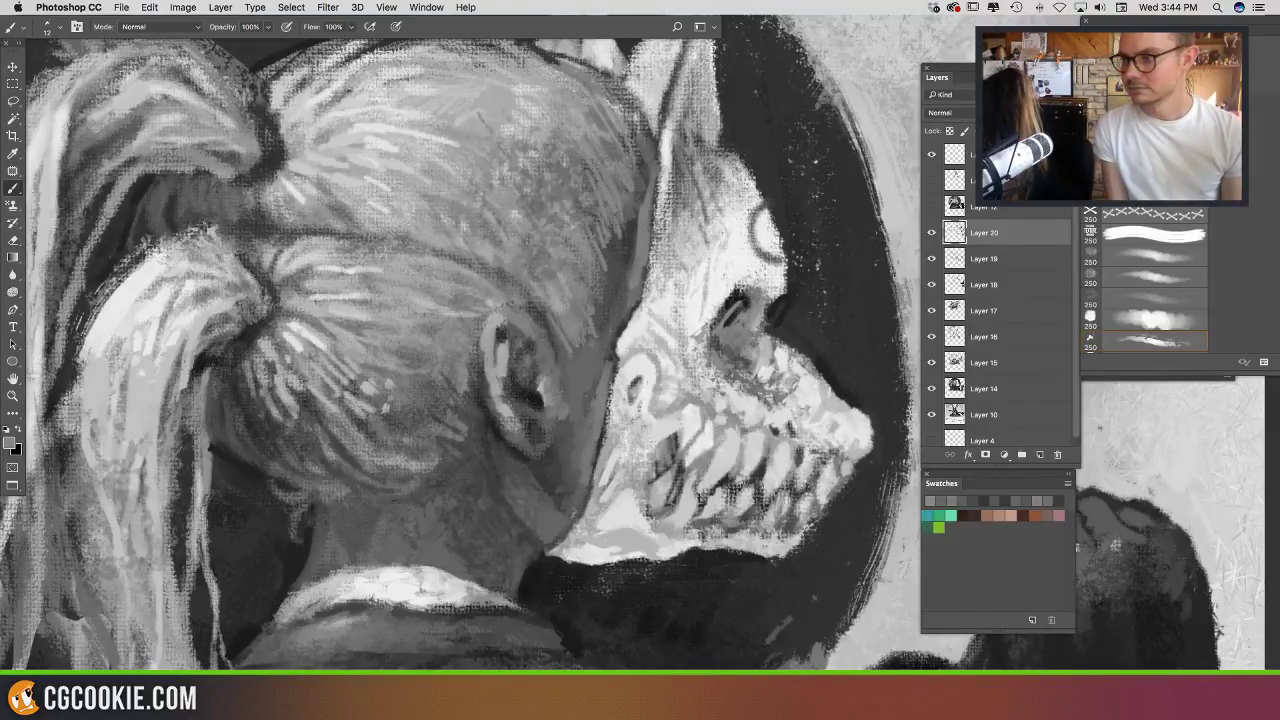
left_click_drag(624, 130, 636, 154)
left_click_drag(620, 99, 642, 146)
left_click_drag(553, 234, 618, 294)
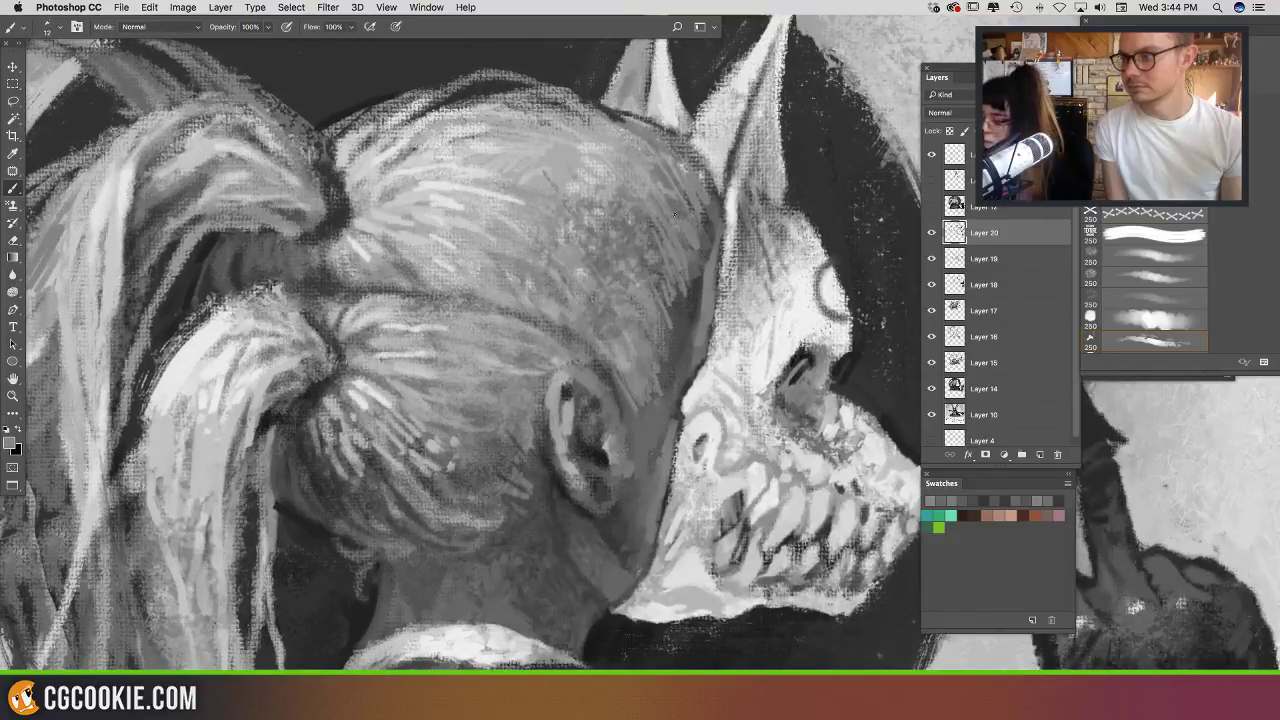
Step: Paint light highlight strands on the upper hair section, radiating from the root of the upper pigtail
scroll(675, 214, "down", 2)
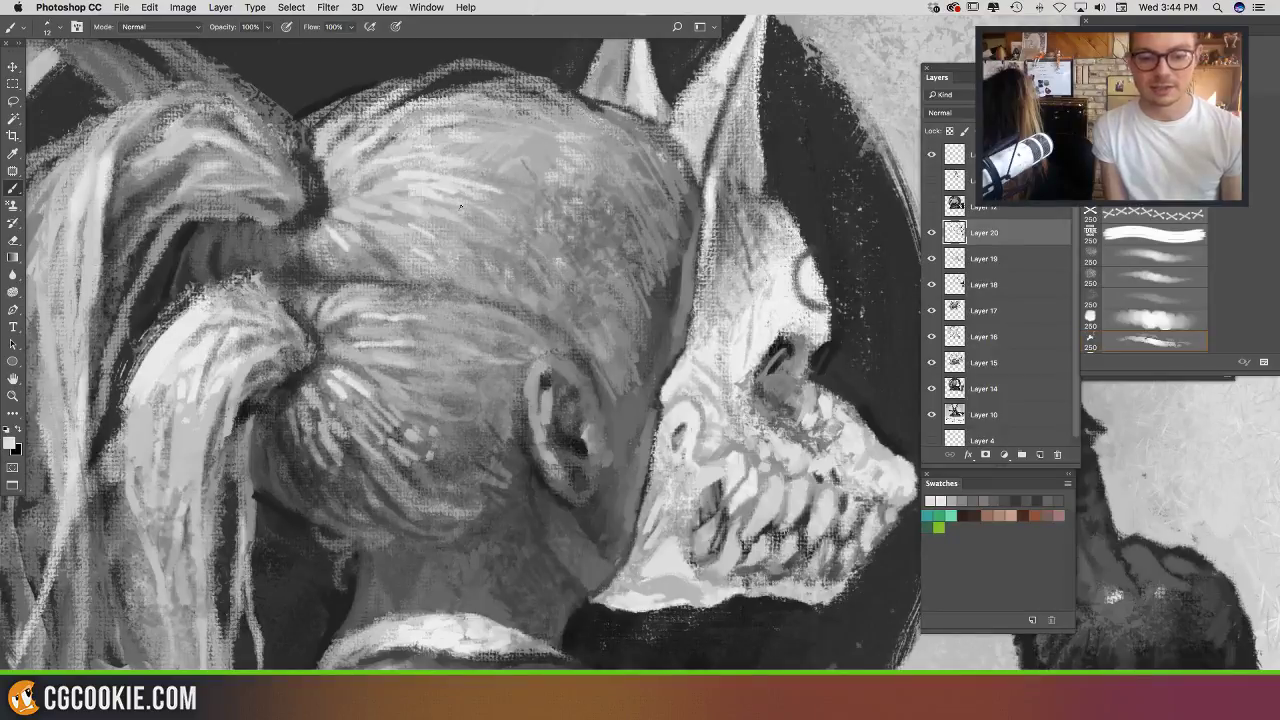
left_click_drag(431, 201, 471, 233)
mouse_move(438, 155)
left_mouse_down()
mouse_move(479, 158)
mouse_move(462, 128)
mouse_move(512, 114)
left_mouse_up()
left_click_drag(403, 142, 442, 124)
left_click_drag(392, 157, 411, 147)
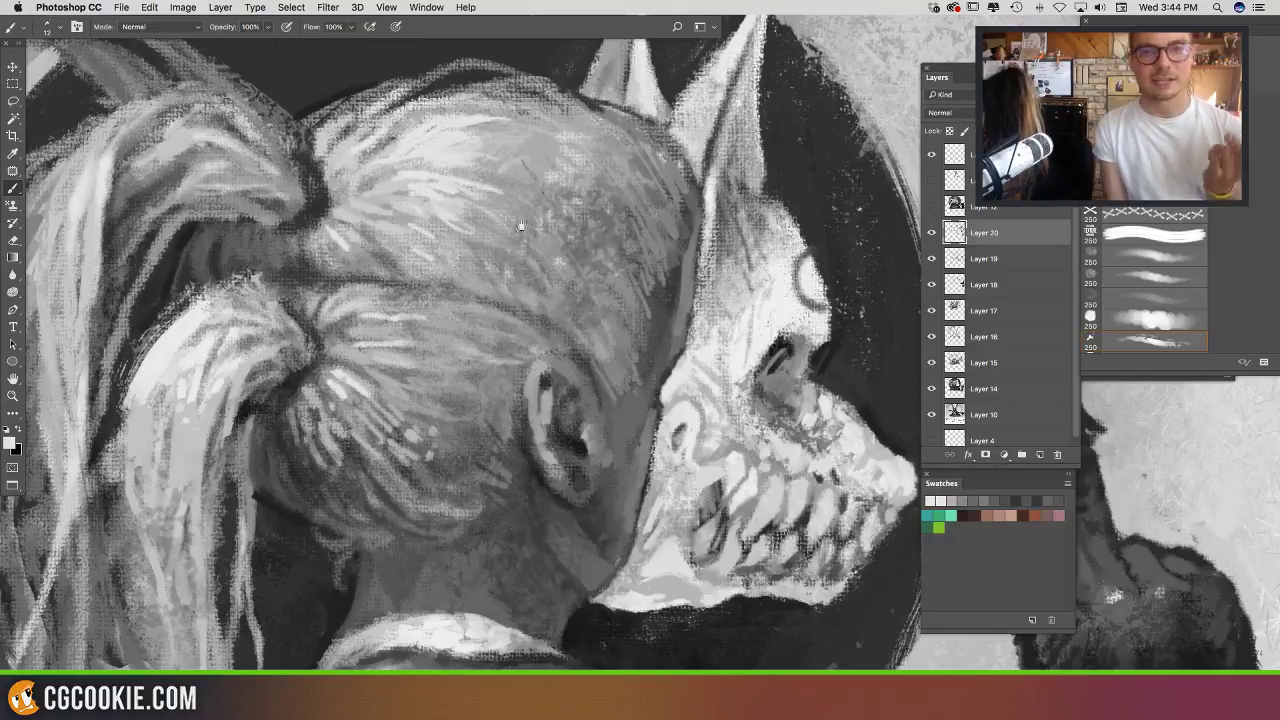
Step: Add short light highlight strokes to the lower hair section between the lower pigtail's root and the ear
left_click_drag(521, 226, 609, 263)
left_click_drag(461, 380, 489, 370)
mouse_move(472, 374)
left_mouse_down()
mouse_move(538, 367)
mouse_move(492, 384)
left_mouse_up()
mouse_move(462, 410)
left_mouse_down()
mouse_move(494, 396)
mouse_move(457, 407)
left_mouse_up()
left_click_drag(478, 430, 448, 416)
mouse_move(472, 436)
left_mouse_down()
mouse_move(442, 414)
mouse_move(448, 432)
left_mouse_up()
left_click_drag(466, 458, 442, 444)
mouse_move(567, 434)
left_mouse_down()
mouse_move(593, 417)
mouse_move(521, 278)
mouse_move(543, 328)
left_mouse_up()
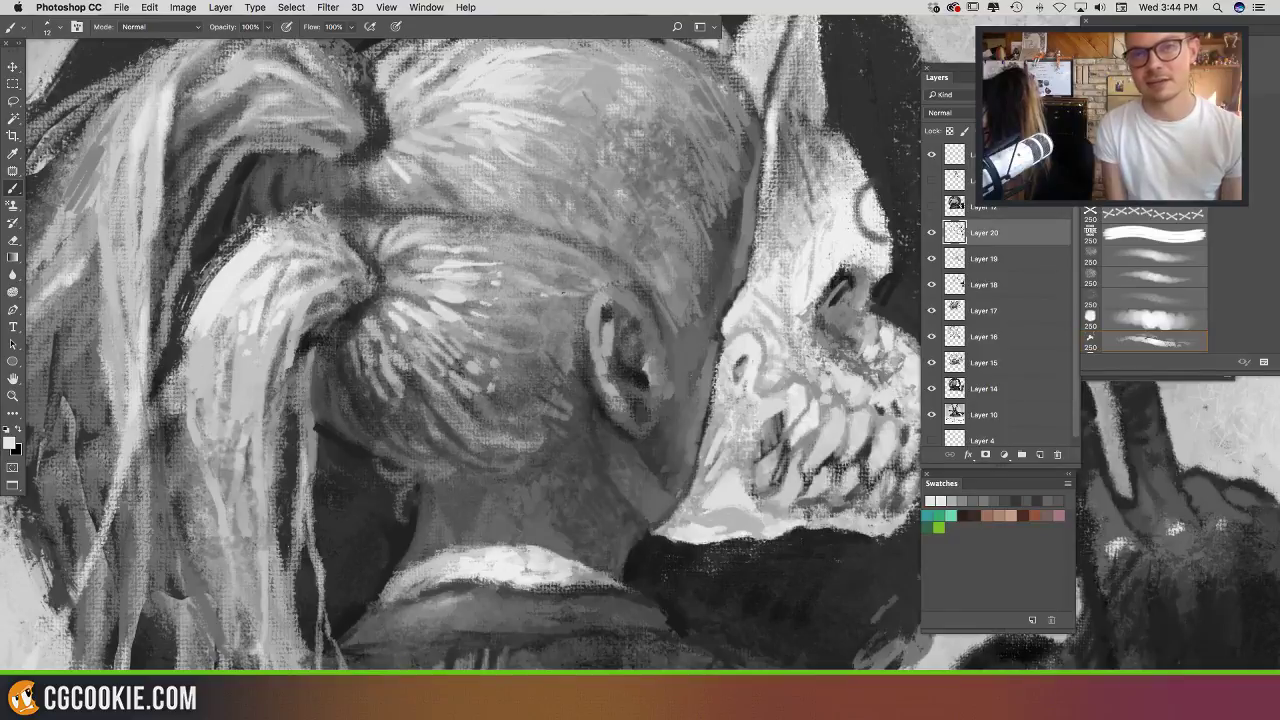
left_click_drag(556, 259, 567, 258)
Step: Dab small light hair marks onto the darker mottled patch at the upper front of the head
left_click_drag(625, 281, 620, 353)
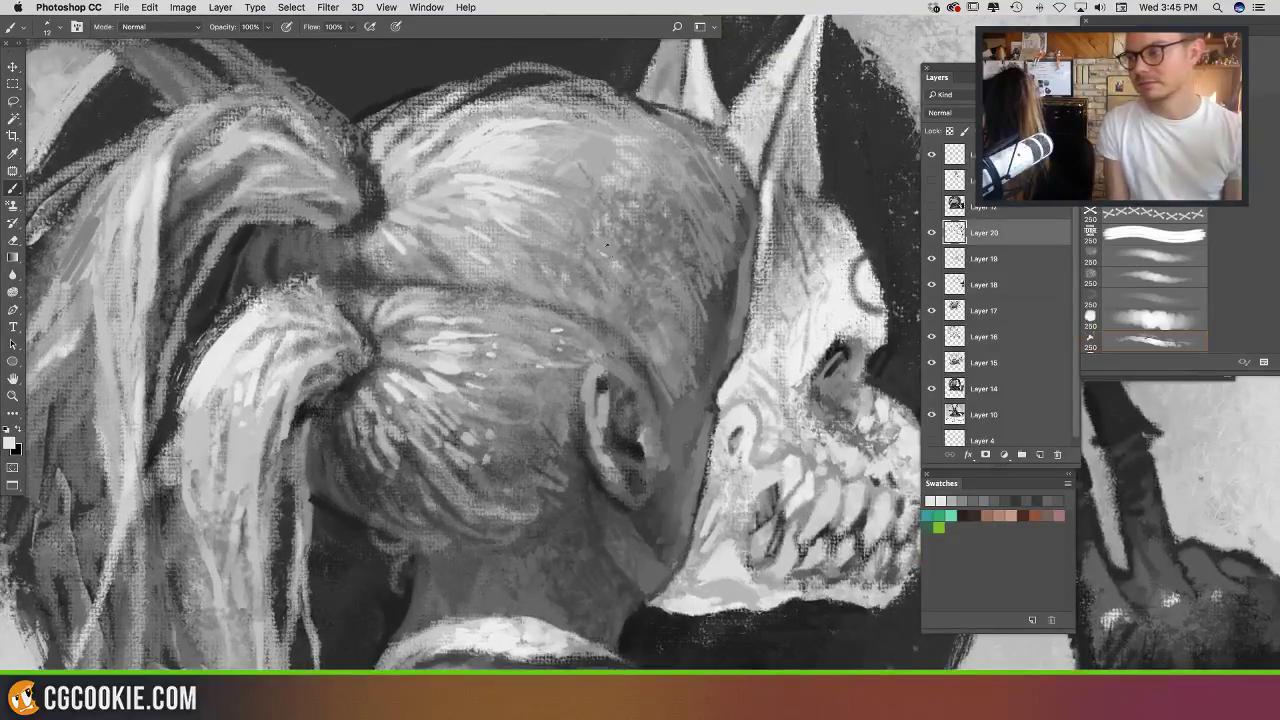
left_click_drag(631, 220, 612, 252)
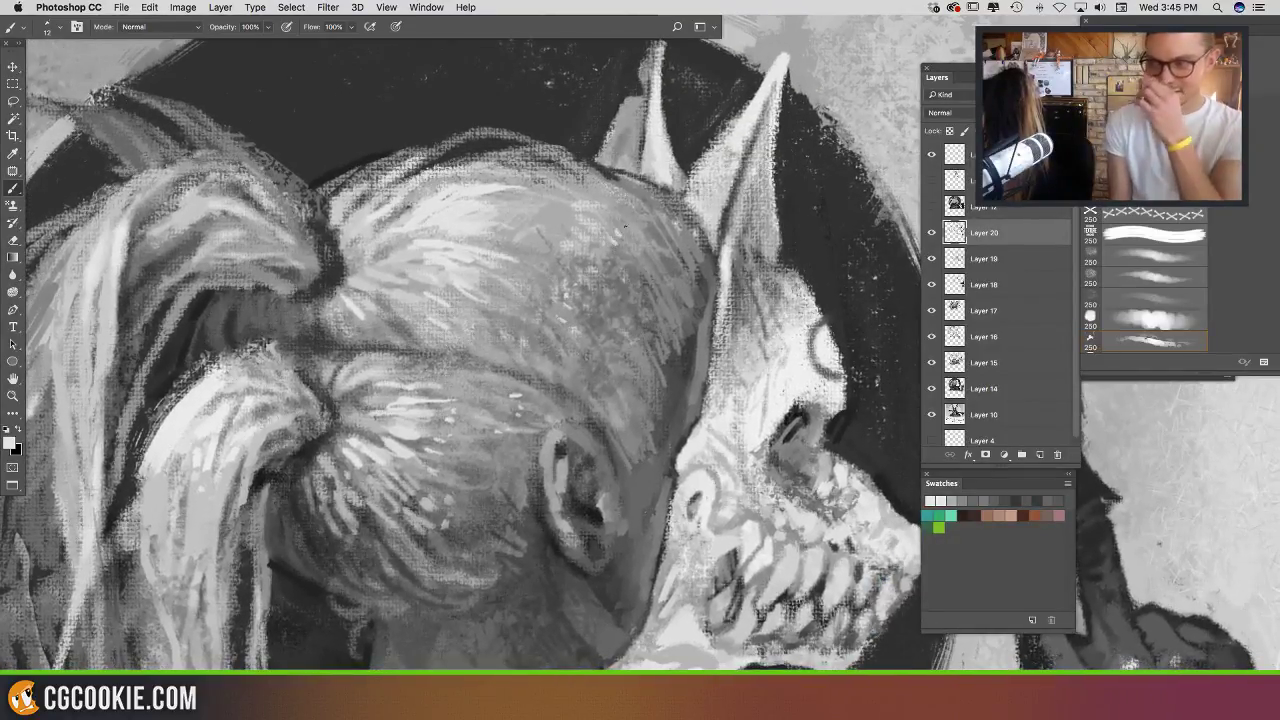
left_click_drag(649, 337, 612, 254)
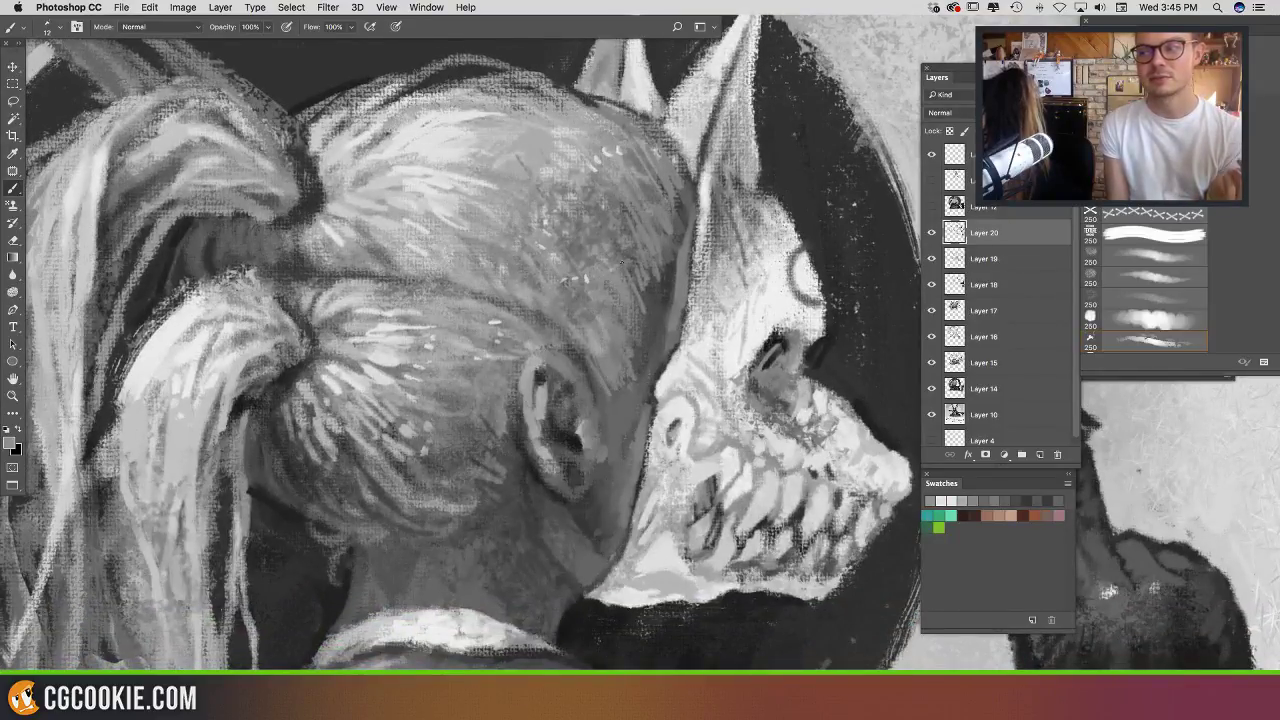
Step: Sample mid-greys from the head and soften the shading above and inside the ear
left_click_drag(615, 310, 548, 339)
left_click(540, 151, "alt")
left_click(531, 154, "alt")
mouse_move(537, 315)
left_mouse_down()
mouse_move(556, 355)
mouse_move(564, 341)
left_mouse_up()
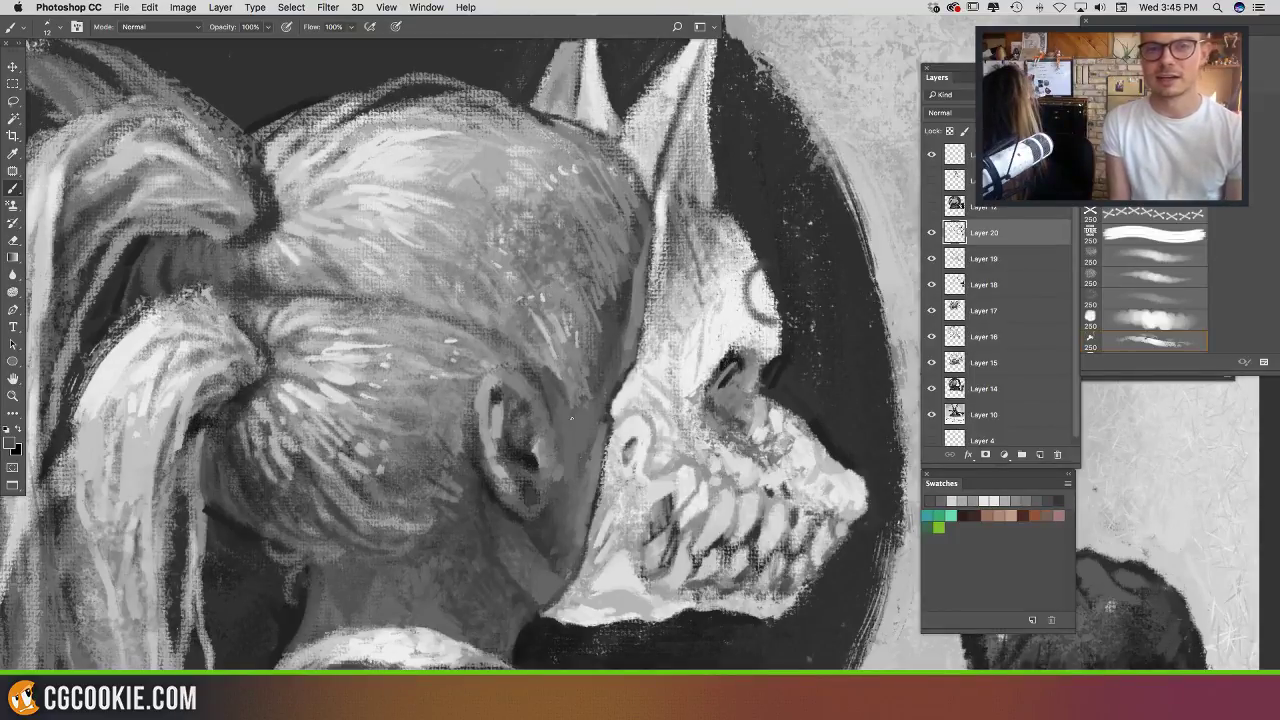
left_click(527, 390, "alt")
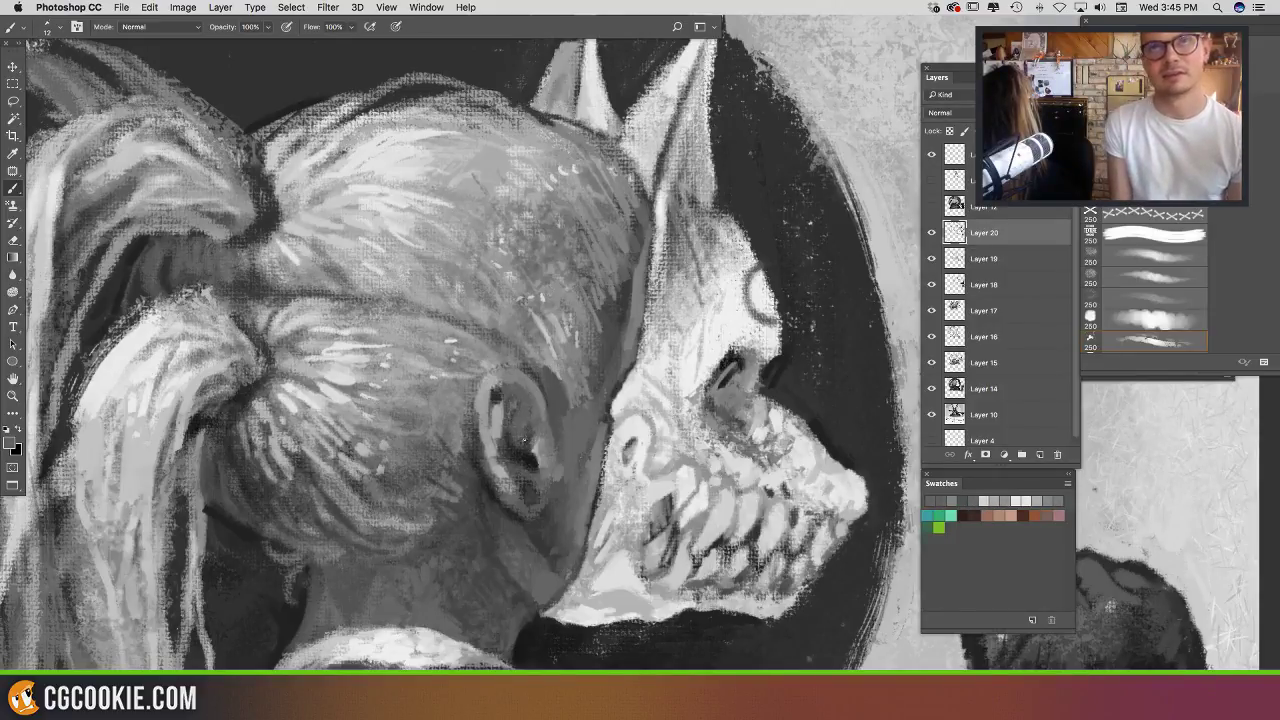
left_click_drag(545, 400, 614, 271)
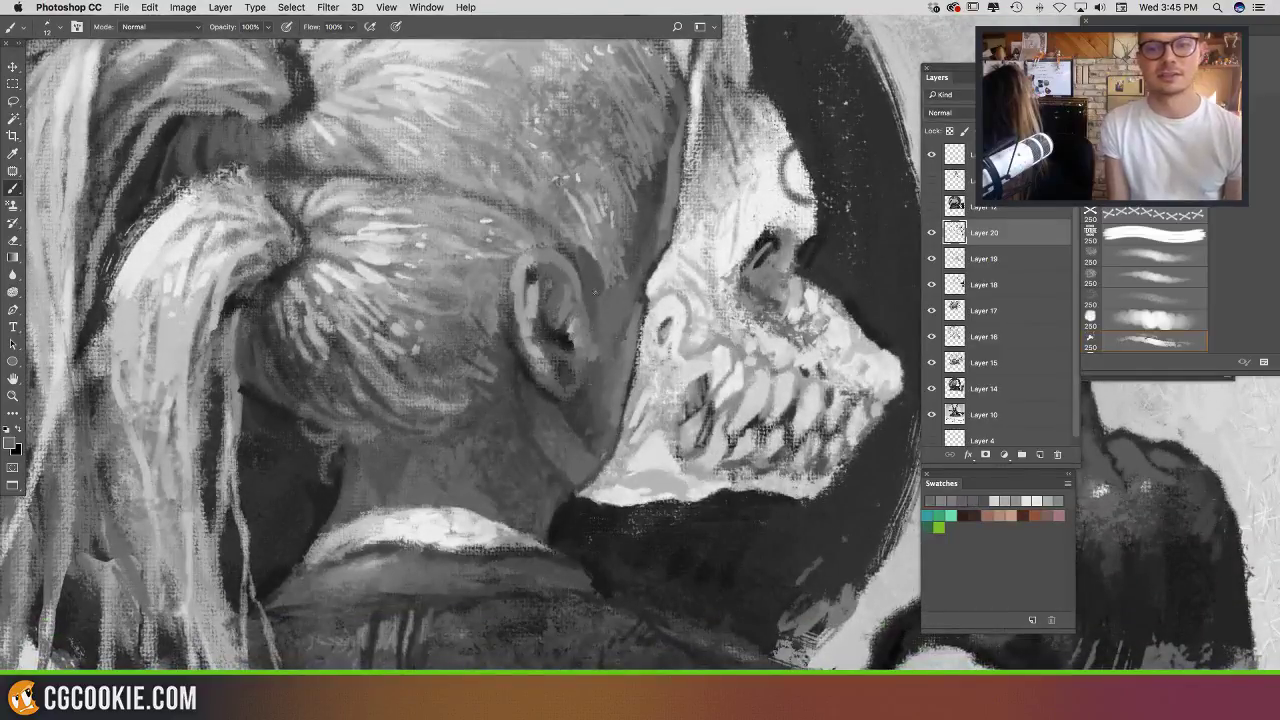
Step: Sample greys around the ear and neck and darken the shading along the jawline below the ear
left_click(581, 307, "alt")
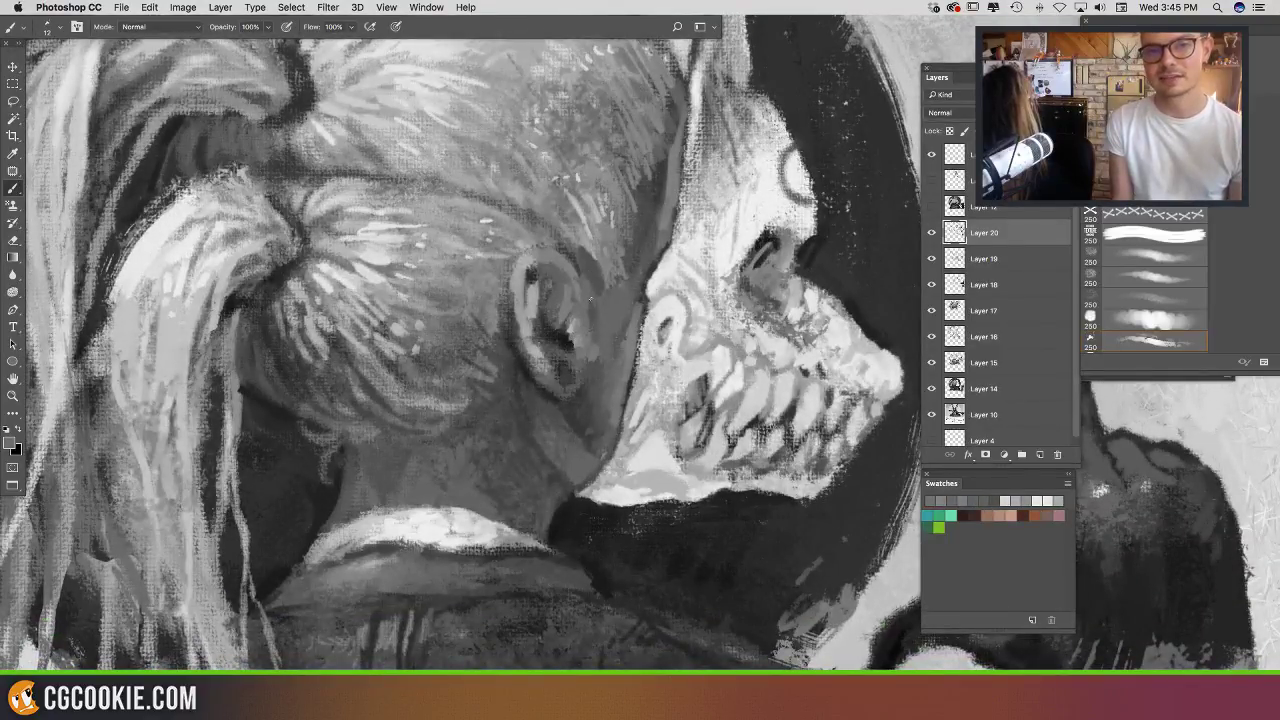
left_click_drag(605, 373, 538, 242)
left_click(628, 345, "alt")
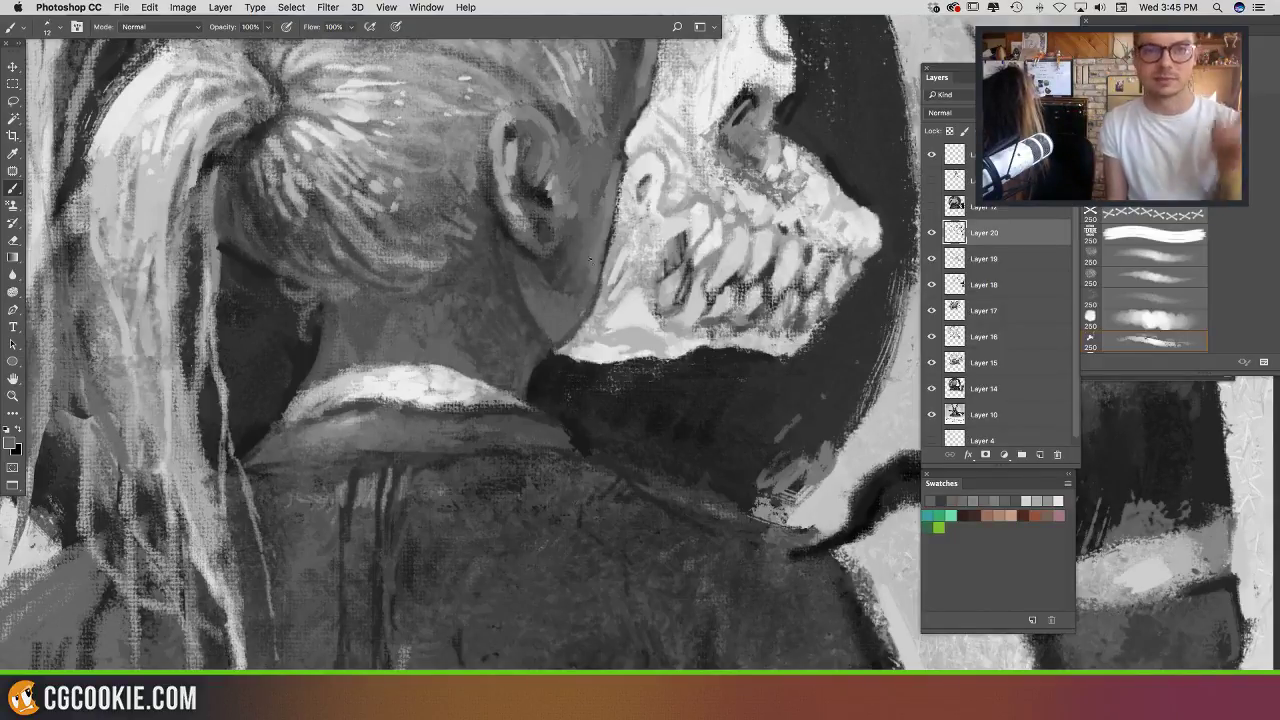
scroll(565, 309, "down", 5)
scroll(565, 309, "right", 3)
left_click_drag(495, 184, 631, 443)
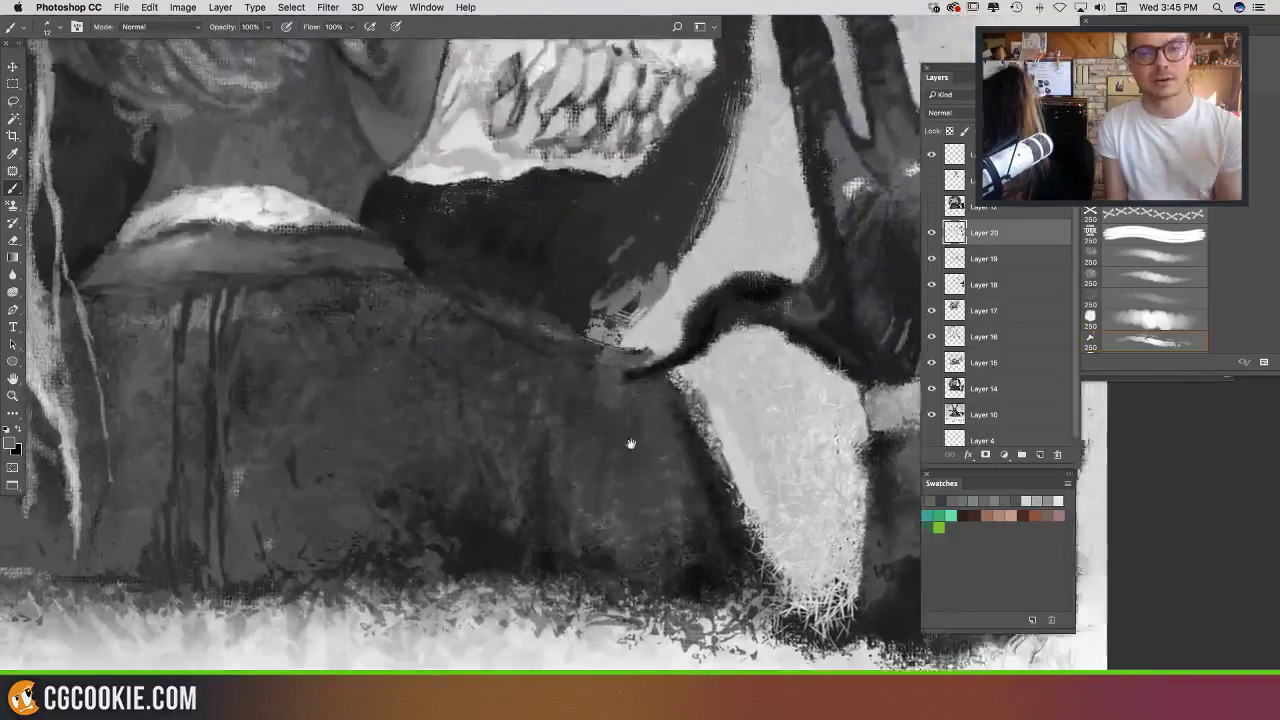
left_click_drag(485, 212, 660, 449)
left_click(537, 375, "alt")
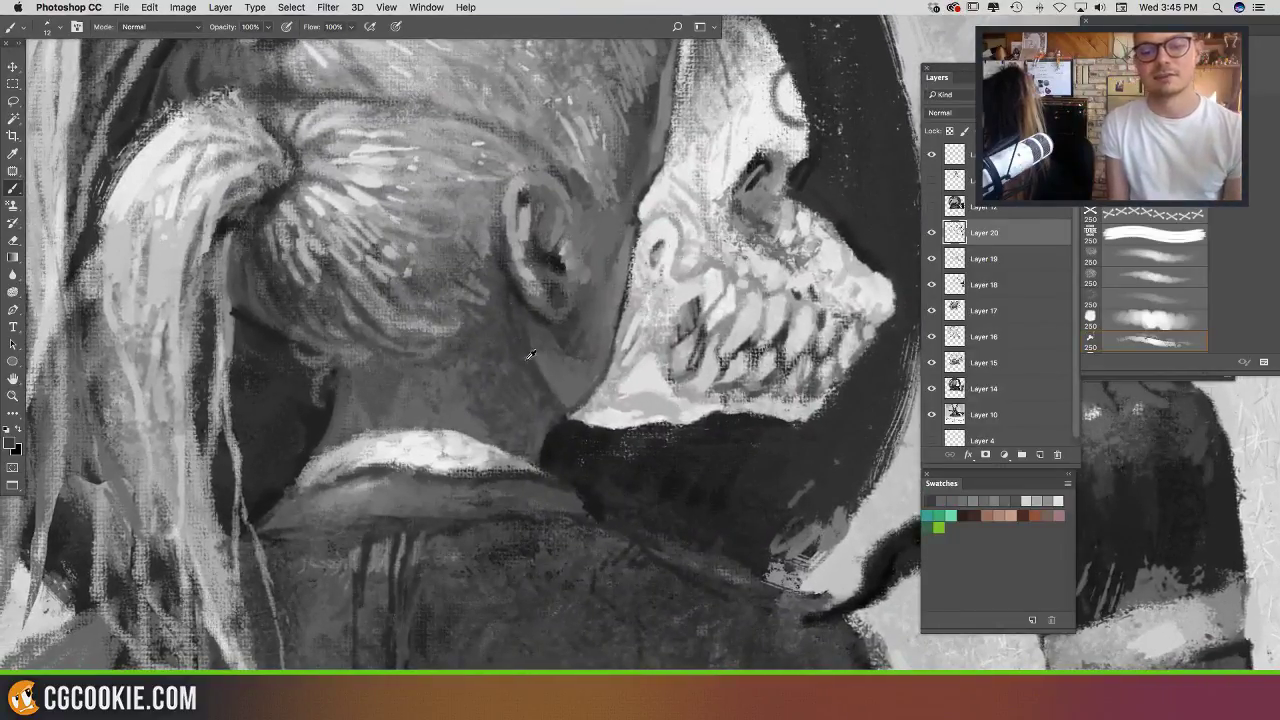
left_click_drag(531, 339, 558, 396)
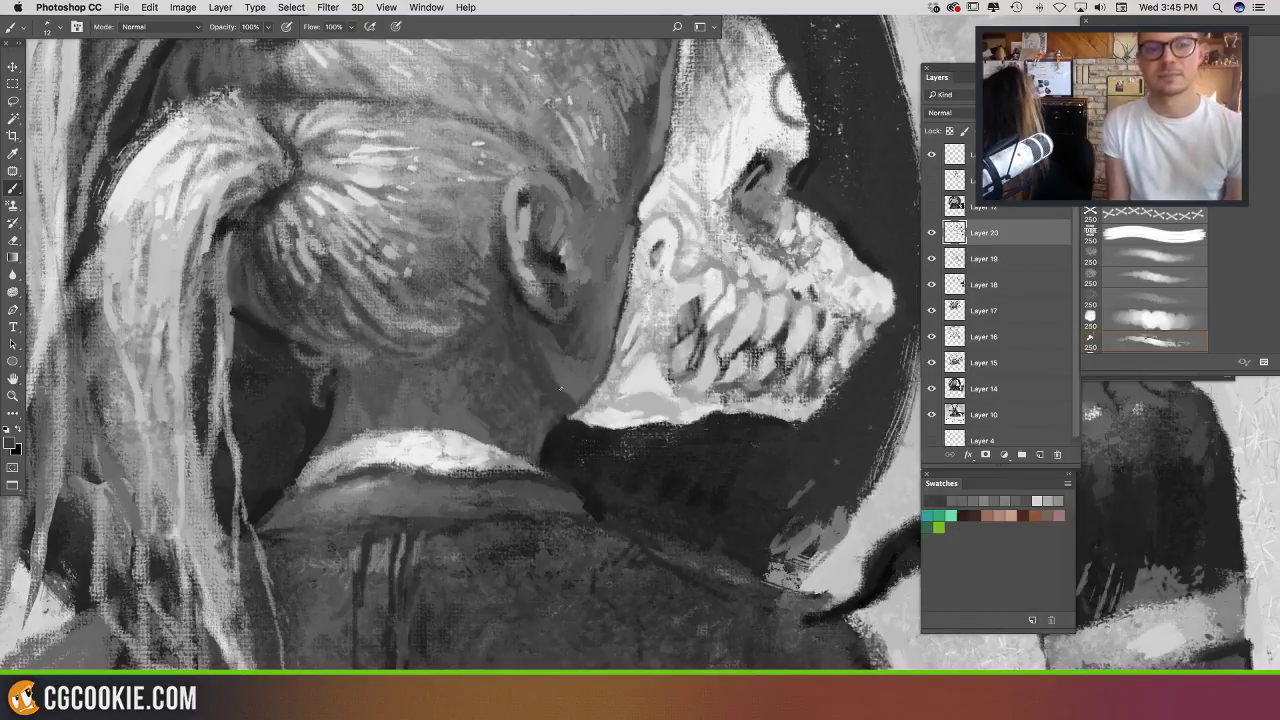
Step: Blend sampled dark and mid greys into the neck where it meets the lower corner of the jaw
left_click(547, 419, "alt")
mouse_move(540, 412)
left_mouse_down()
mouse_move(535, 385)
mouse_move(550, 403)
left_mouse_up()
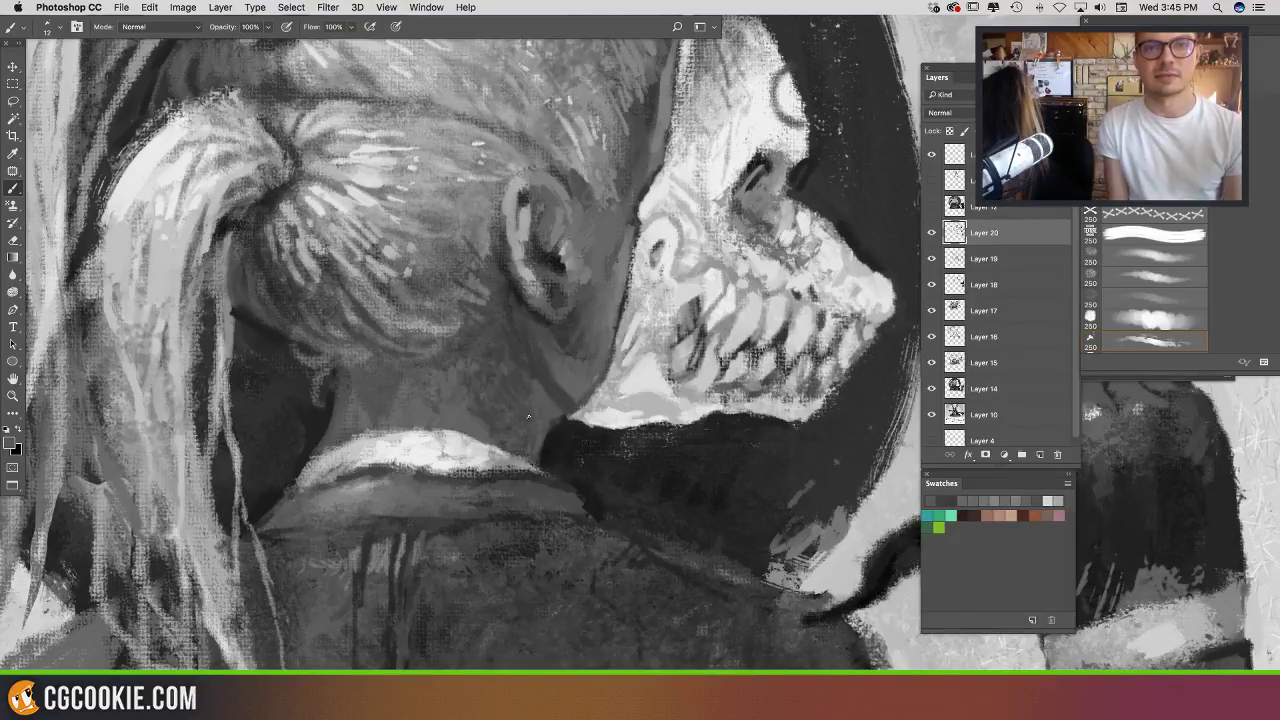
left_click(533, 378, "alt")
left_click(558, 388, "alt")
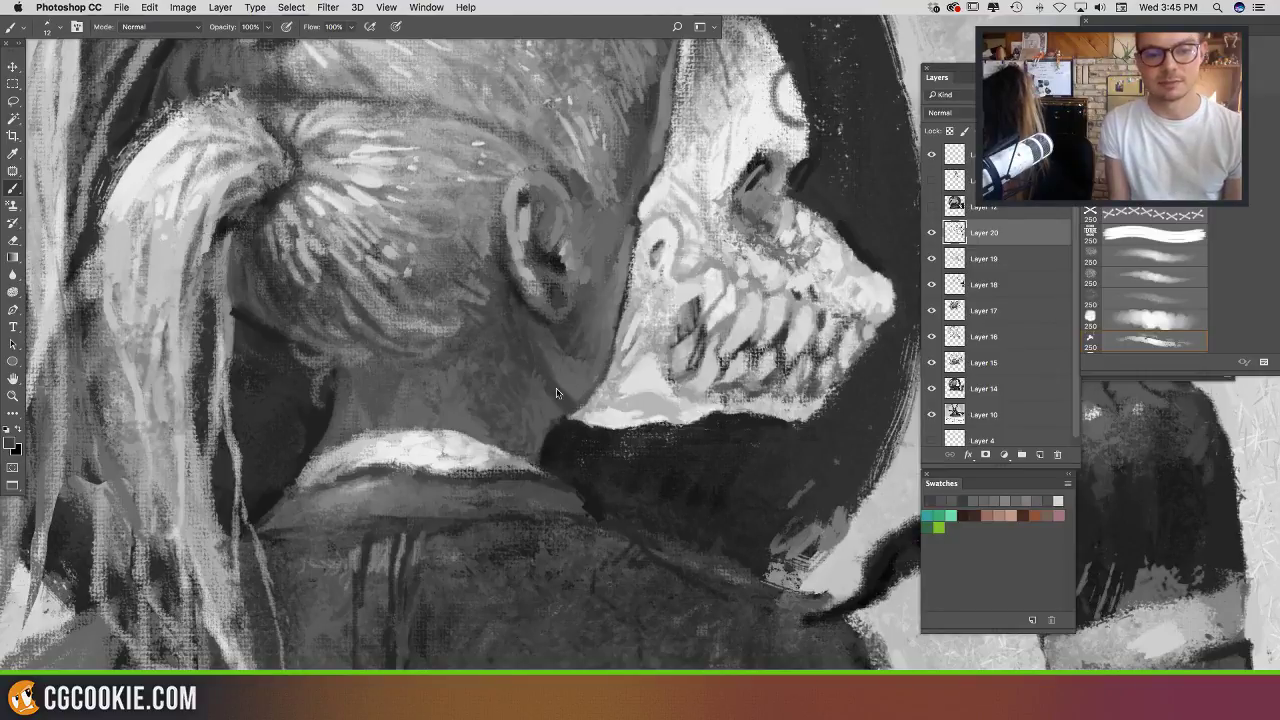
left_click_drag(572, 374, 615, 433)
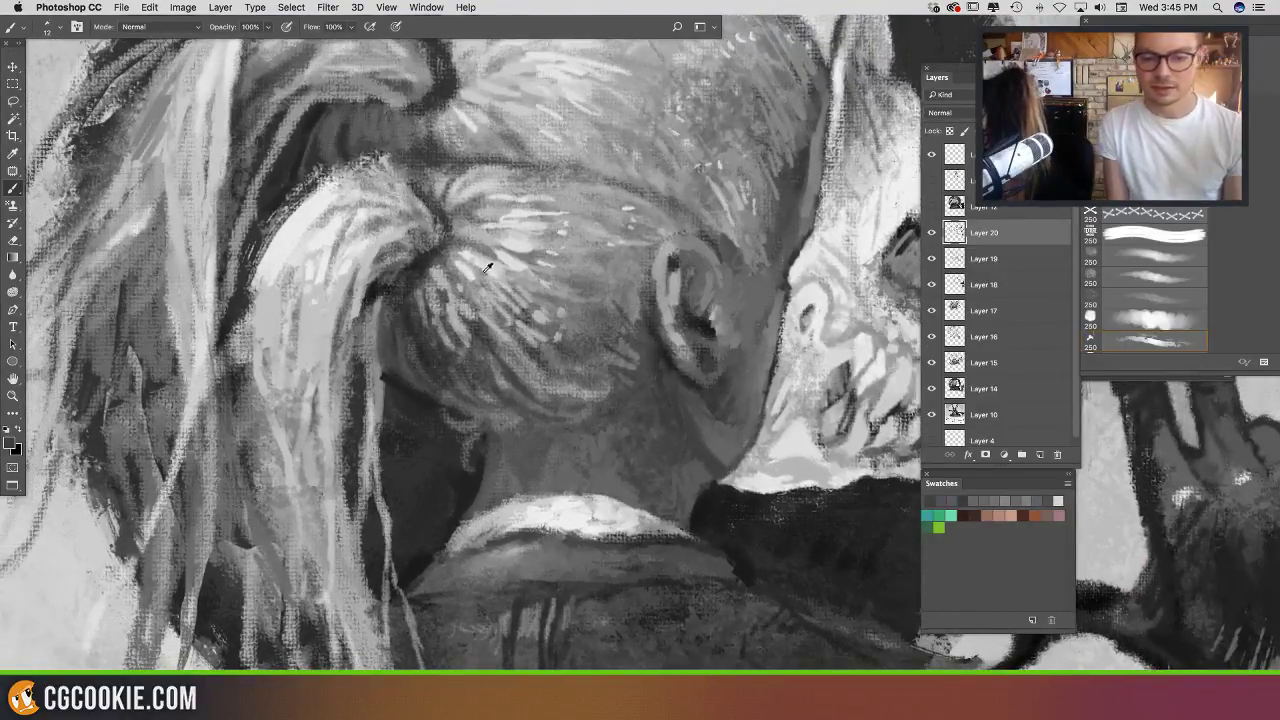
left_click(481, 275, "alt")
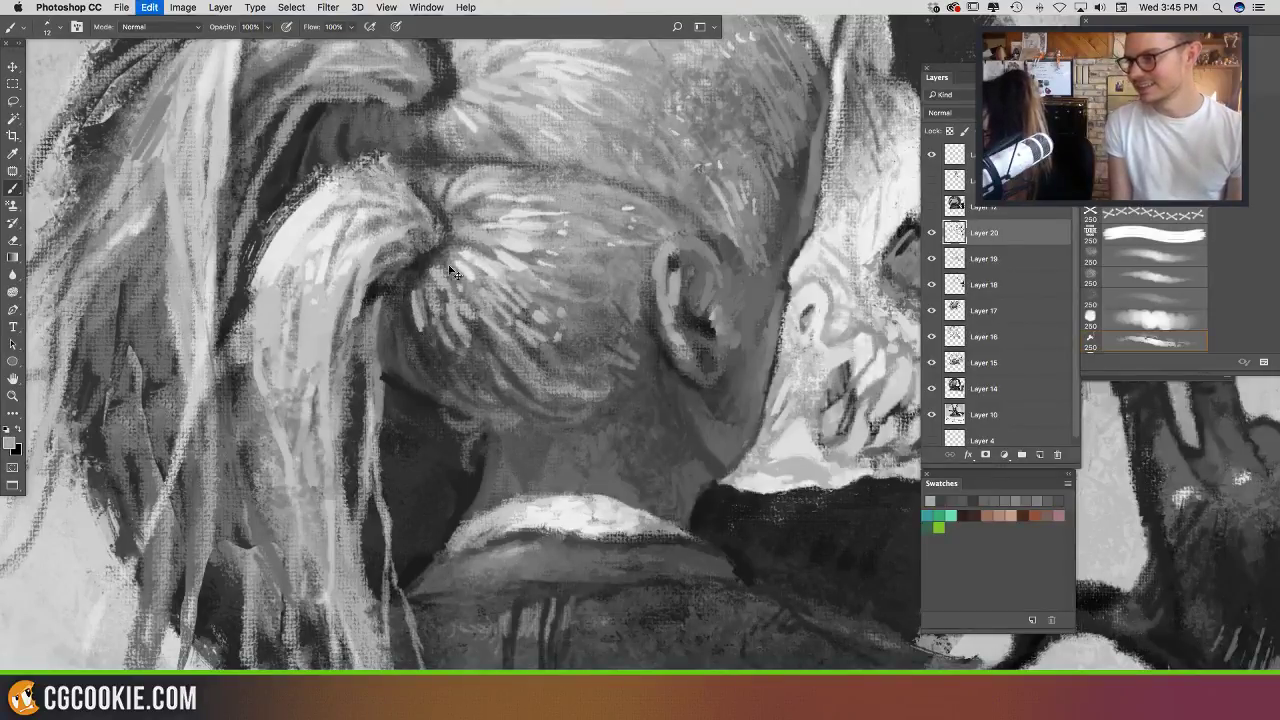
left_click(455, 252, "alt")
mouse_move(418, 290)
left_mouse_down()
mouse_move(414, 330)
mouse_move(429, 355)
mouse_move(439, 348)
left_mouse_up()
key("super+z")
key("super+alt+z")
key("super+alt+z")
key("super+alt+z")
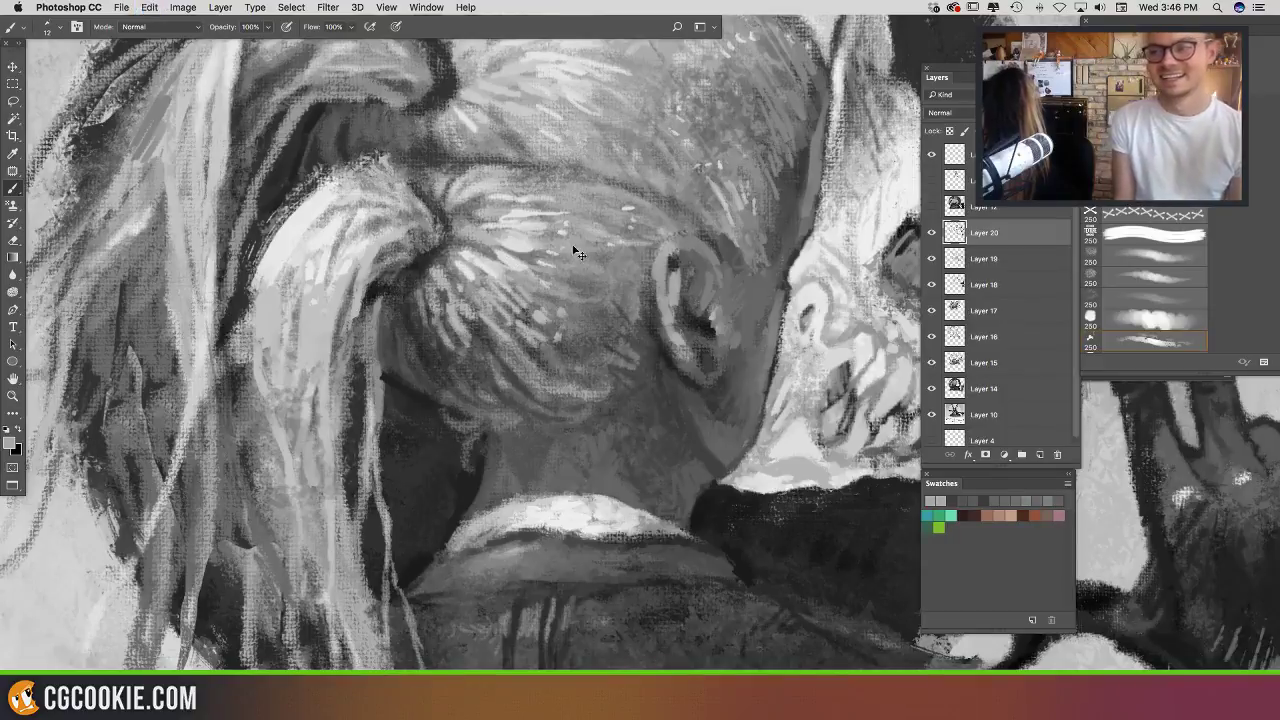
left_click(575, 250, "alt")
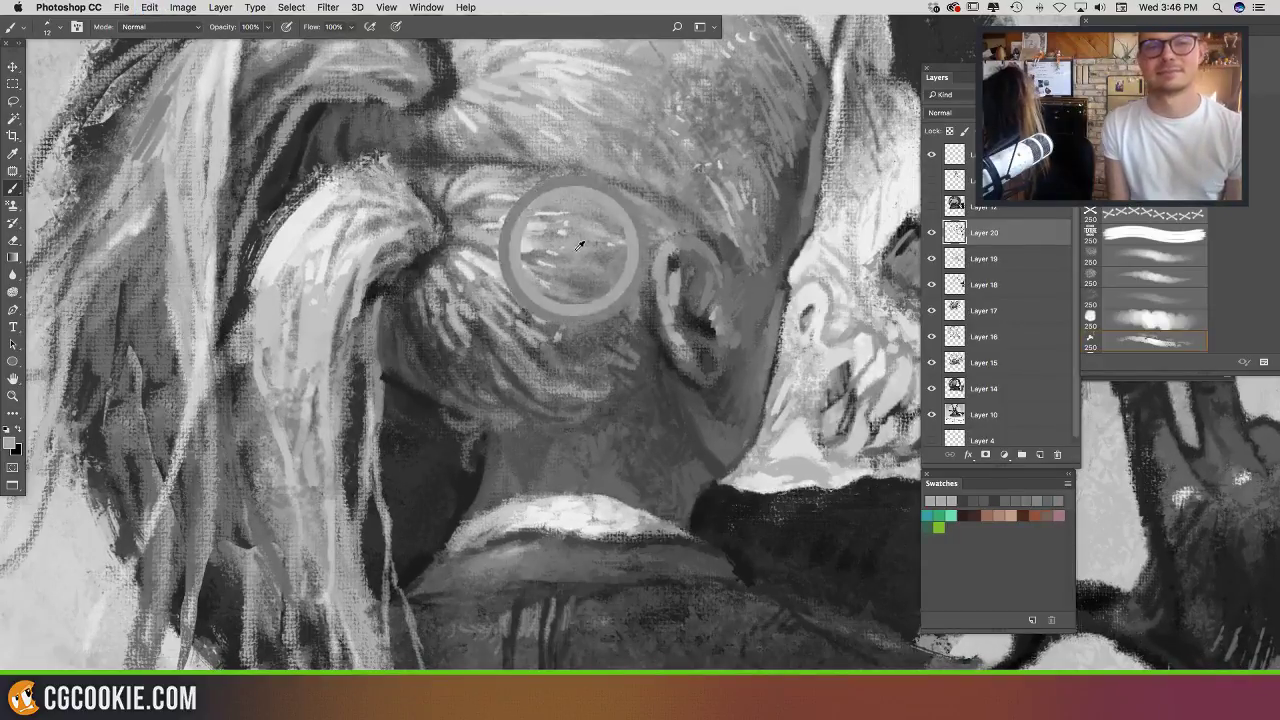
key("super+z")
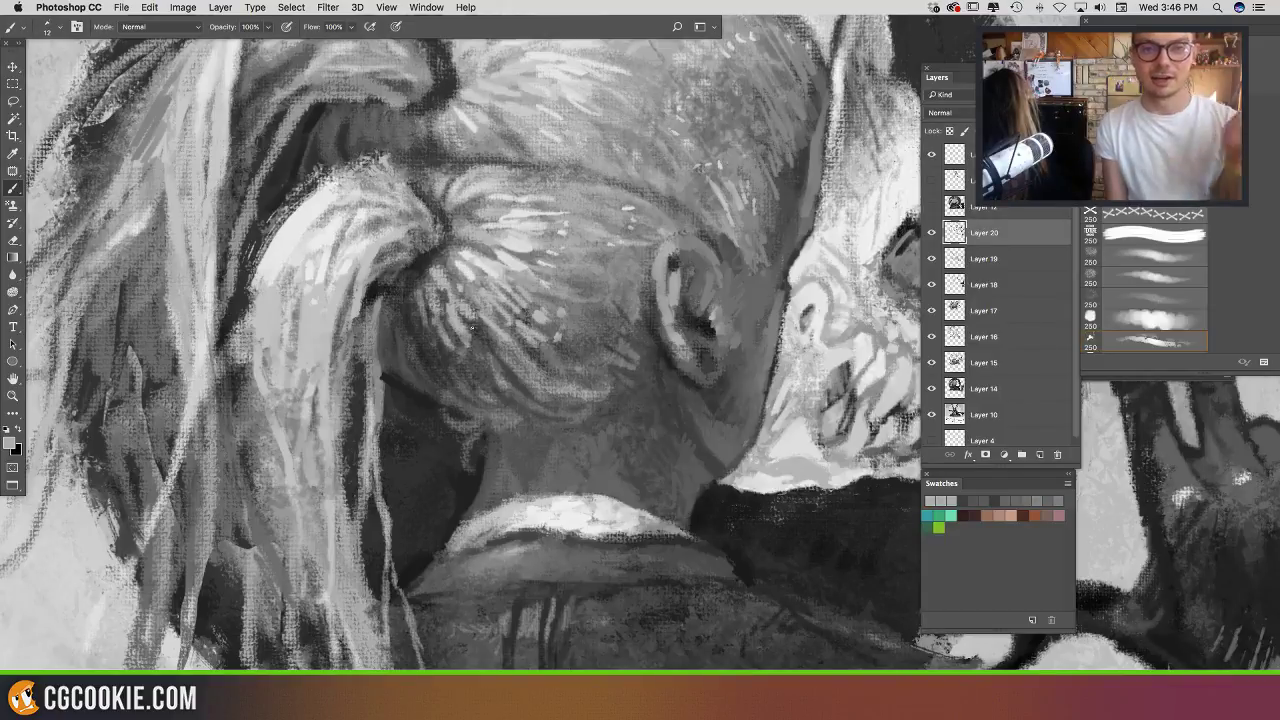
Step: Add short light strands below the lower pigtail's root with greys sampled from the surrounding hair
left_click_drag(473, 327, 488, 330)
left_click(470, 286, "alt")
left_click_drag(439, 289, 445, 324)
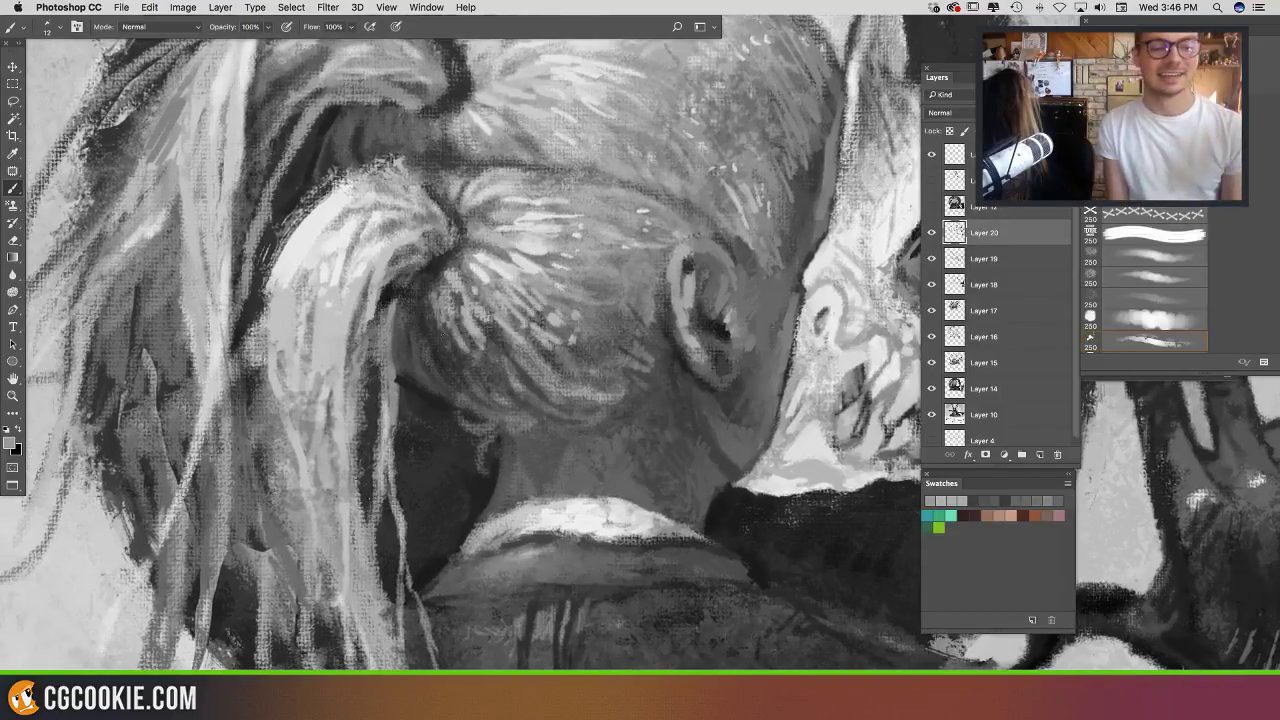
left_click(498, 303, "alt")
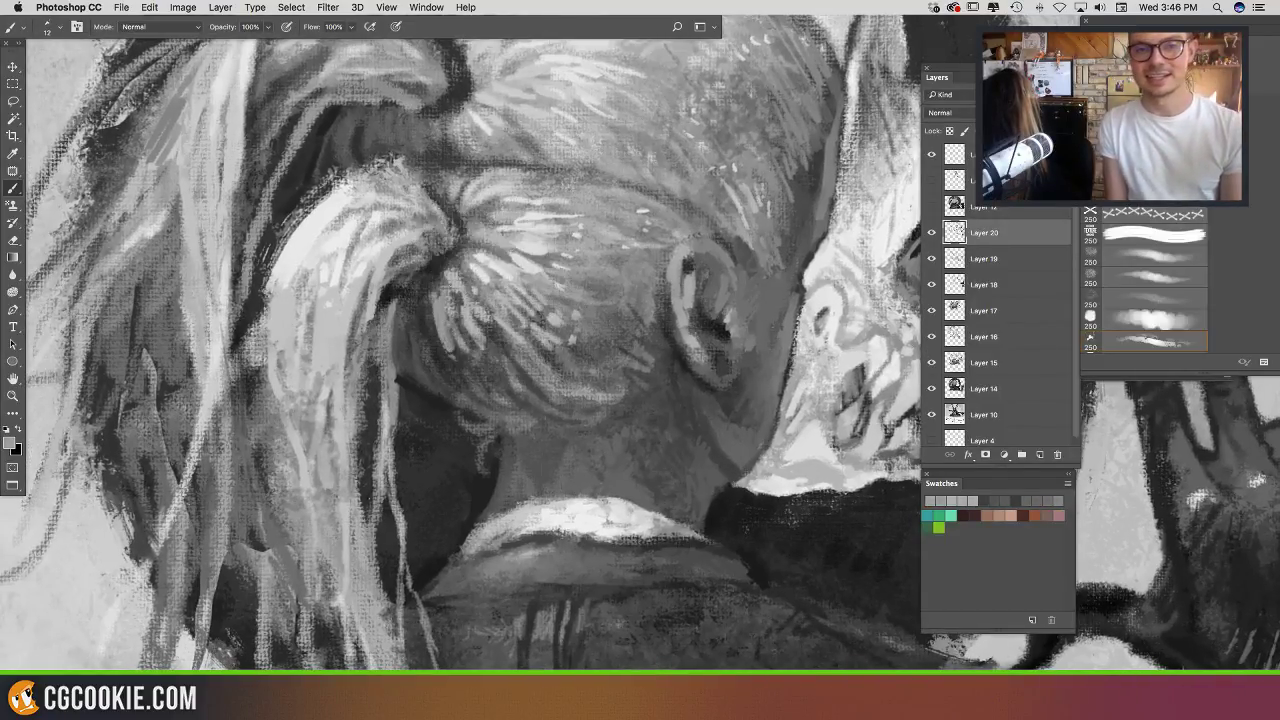
left_click(605, 245, "alt")
left_click(644, 267, "alt")
Step: Sample a dark grey and paint dark strands between the highlights fanning down from the lower pigtail's root
left_click(425, 359, "alt")
left_click_drag(438, 298, 443, 341)
left_click_drag(441, 293, 457, 366)
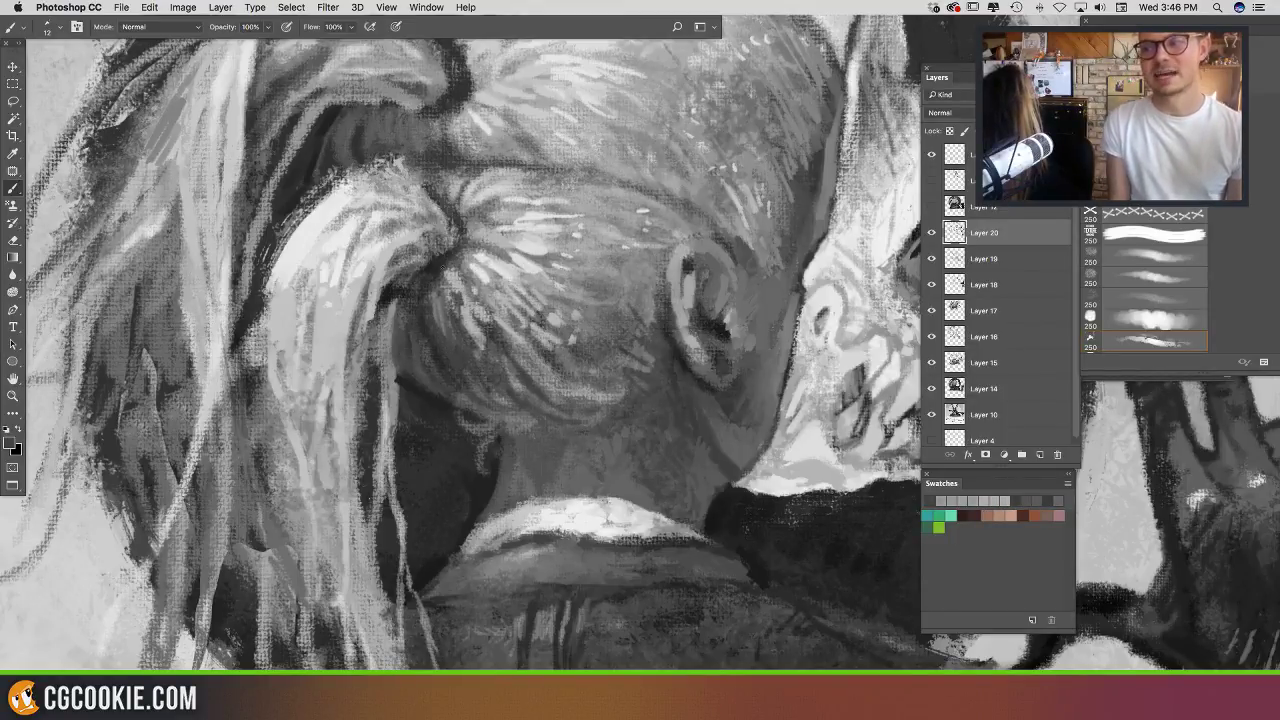
left_click_drag(466, 298, 482, 332)
mouse_move(452, 262)
left_mouse_down()
mouse_move(458, 294)
mouse_move(474, 290)
mouse_move(472, 272)
left_mouse_up()
Step: Sample light greys and refine the highlight strands radiating above and beside the lower pigtail's root, undoing the last stroke
left_click_drag(547, 226, 569, 284)
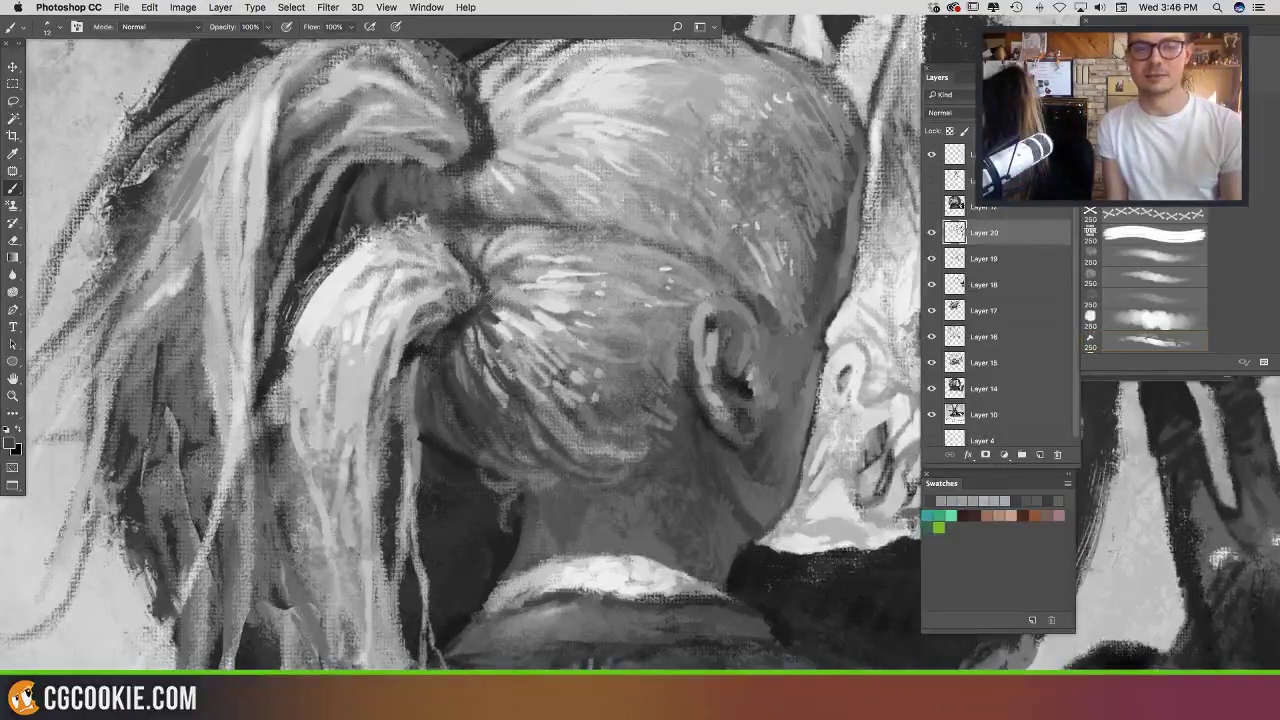
left_click(510, 290, "alt")
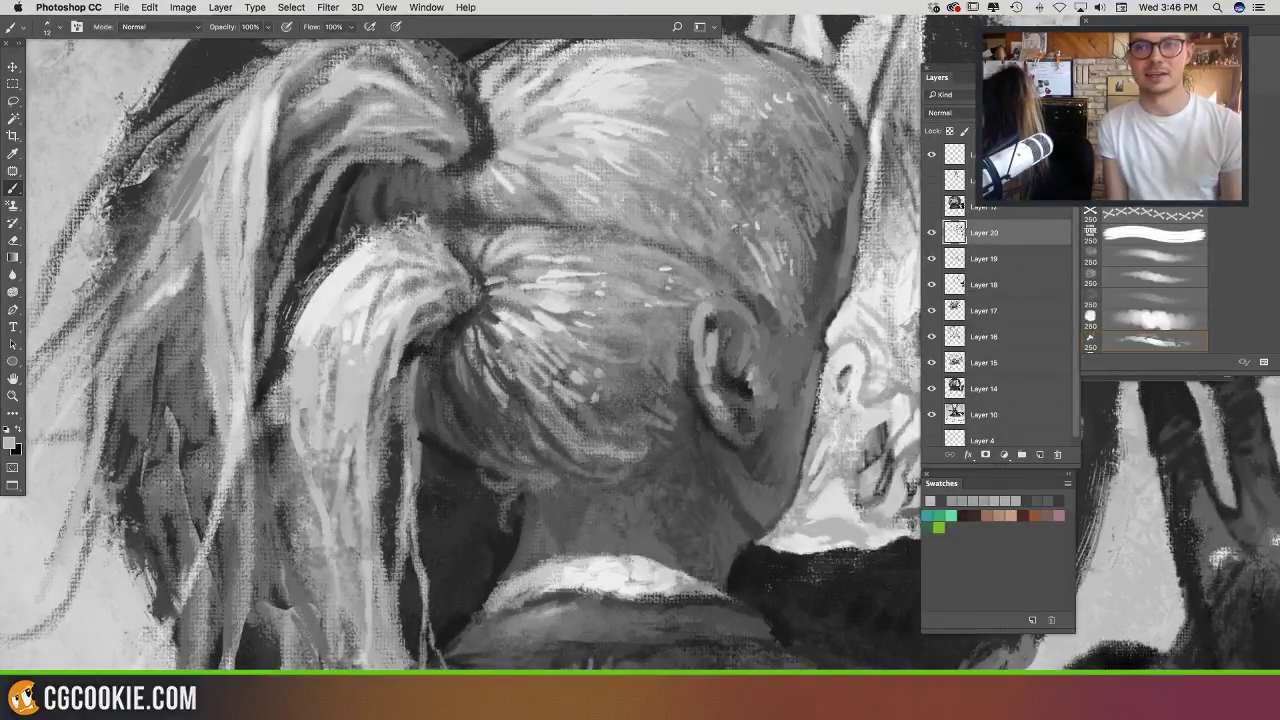
left_click(531, 271, "alt")
left_click_drag(482, 273, 505, 260)
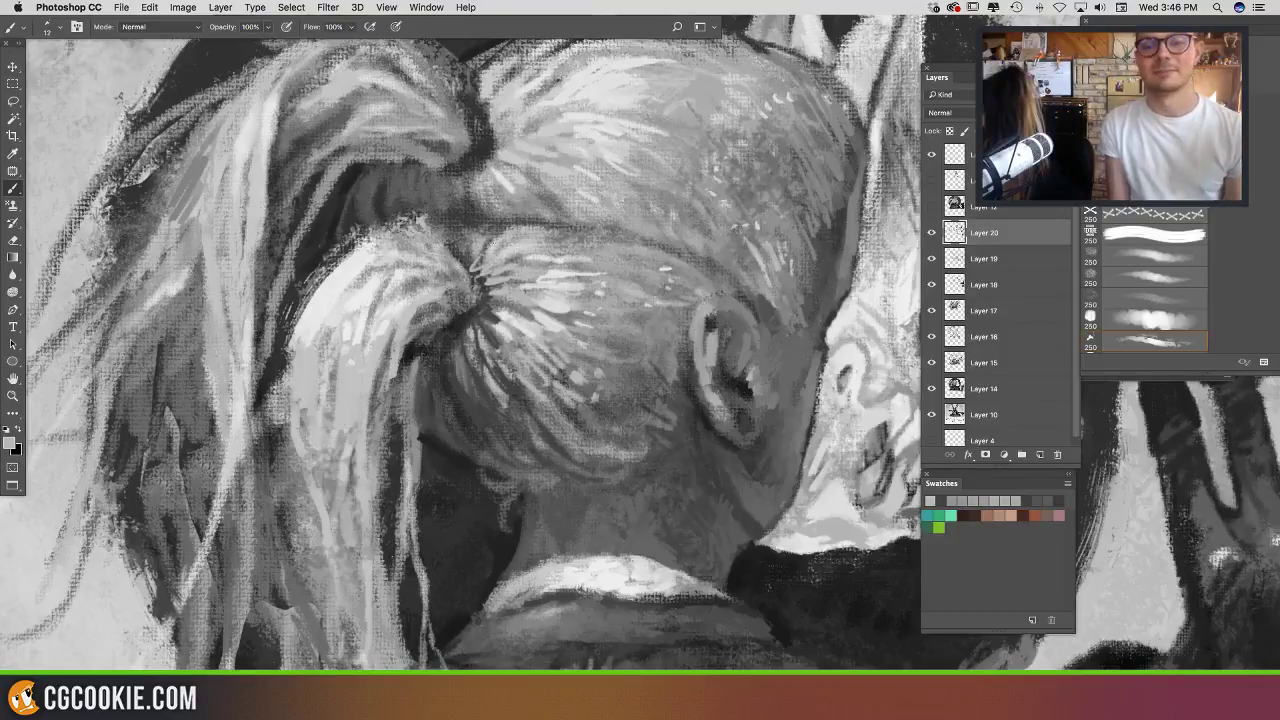
left_click_drag(543, 327, 511, 315)
key("super+z")
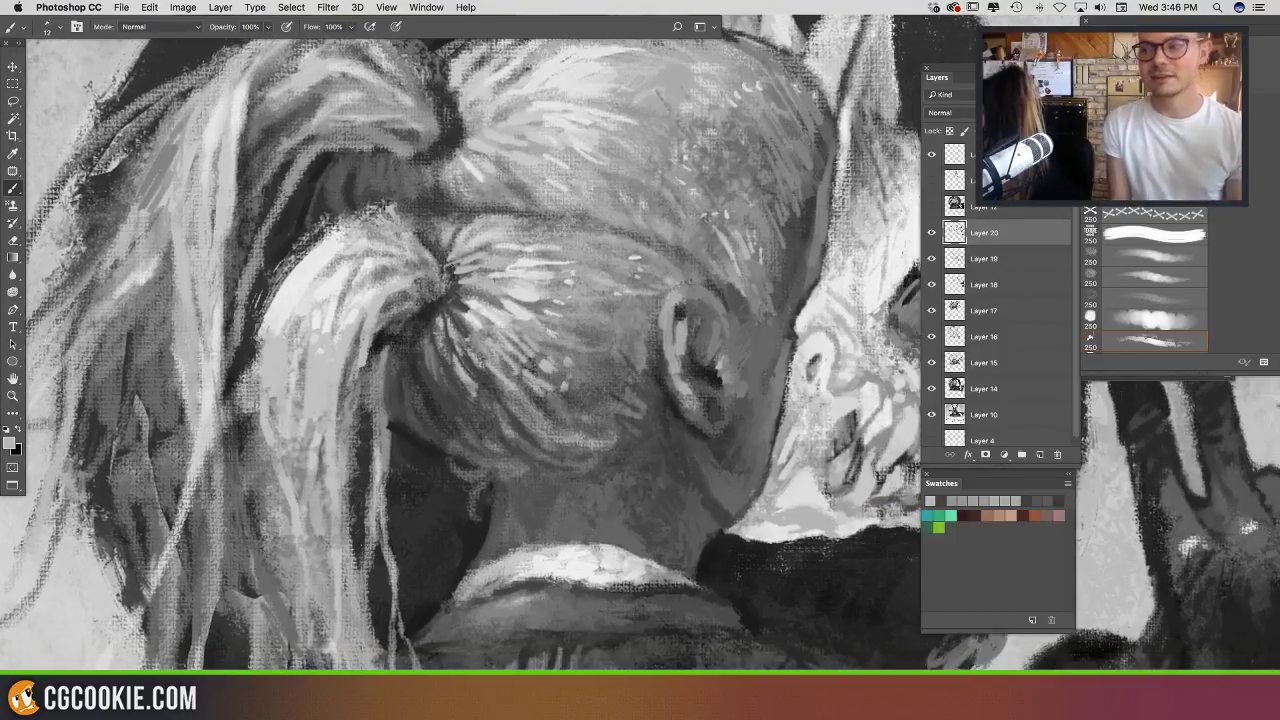
Step: Sample a dark tone from the hair and paint a curved dark band around the lower pigtail's root
left_click(458, 260, "alt")
left_click_drag(486, 180, 489, 240)
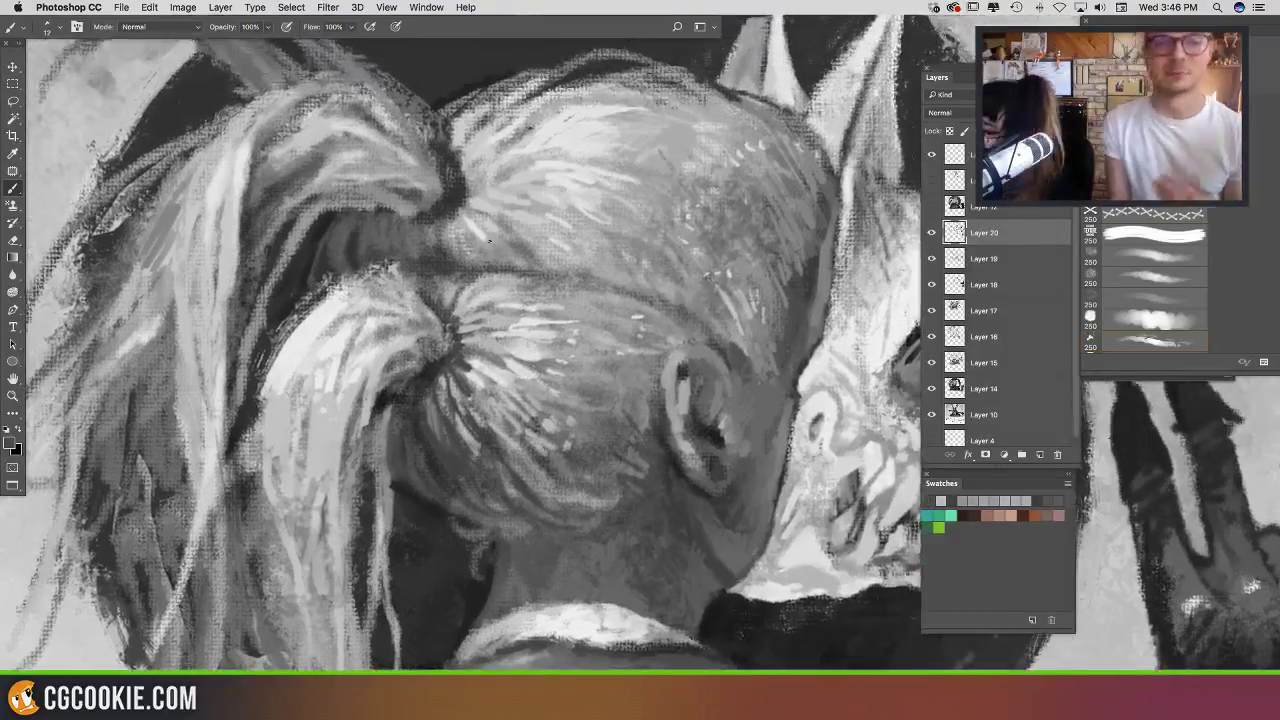
left_click(472, 100, "alt")
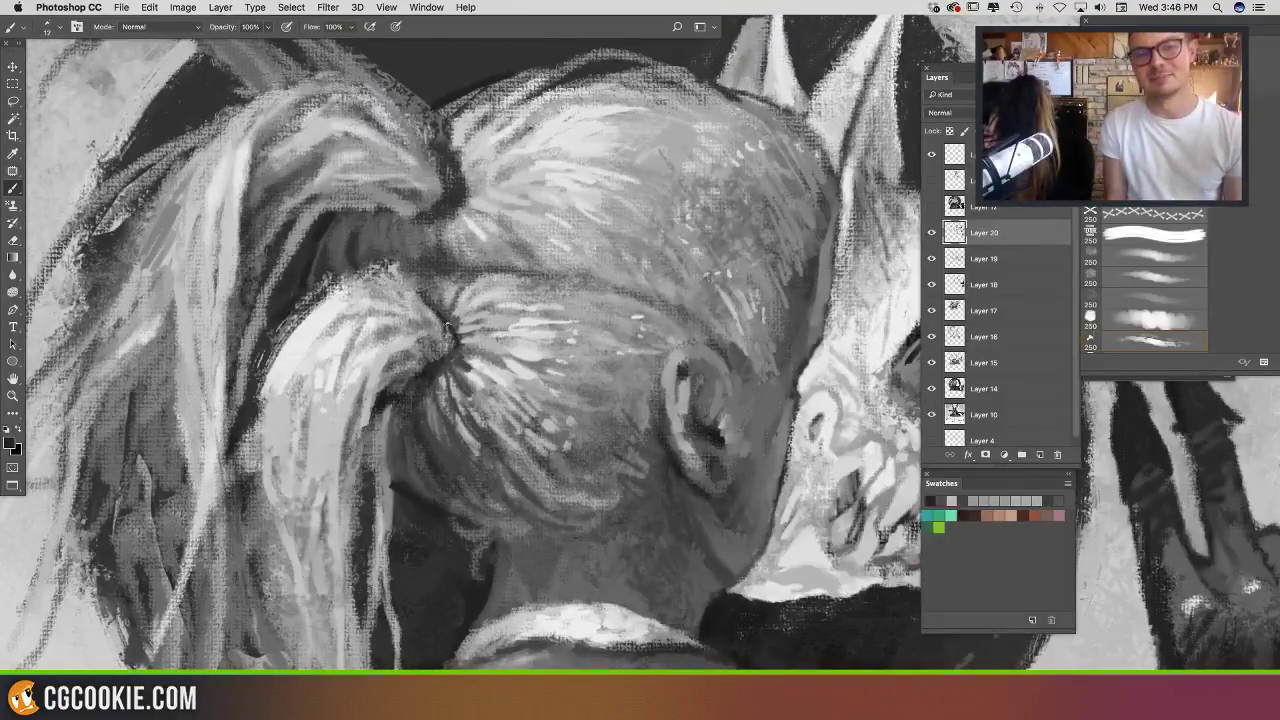
left_click_drag(457, 343, 449, 362)
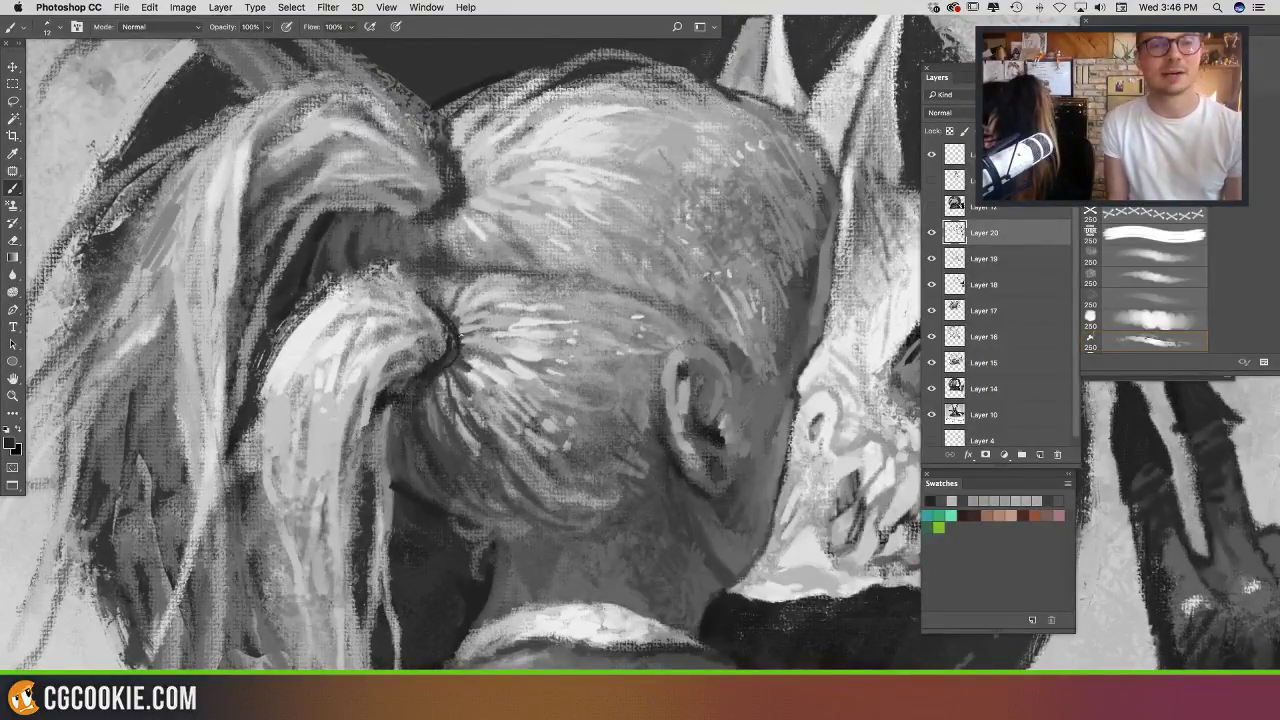
Step: Paint light grey hair-tie highlights curving around the roots of the lower and upper pigtails
left_click(585, 300, "alt")
left_click_drag(447, 310, 452, 340)
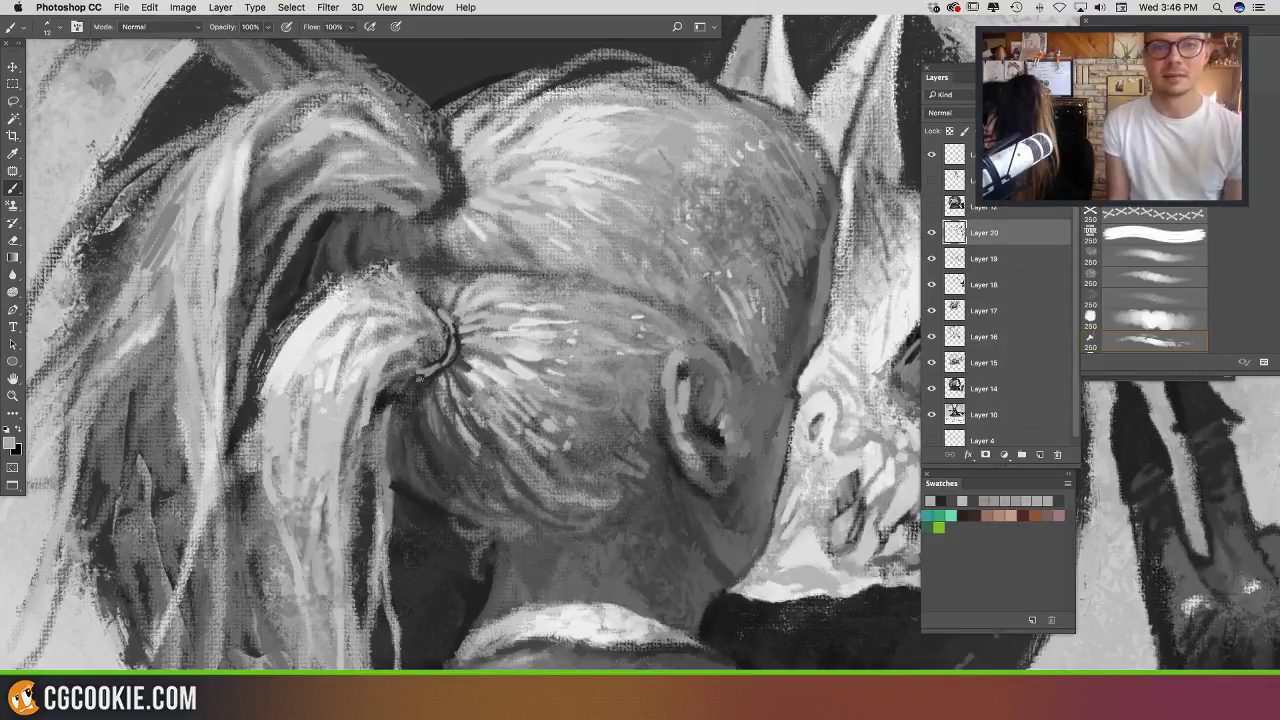
scroll(451, 366, "up", 3)
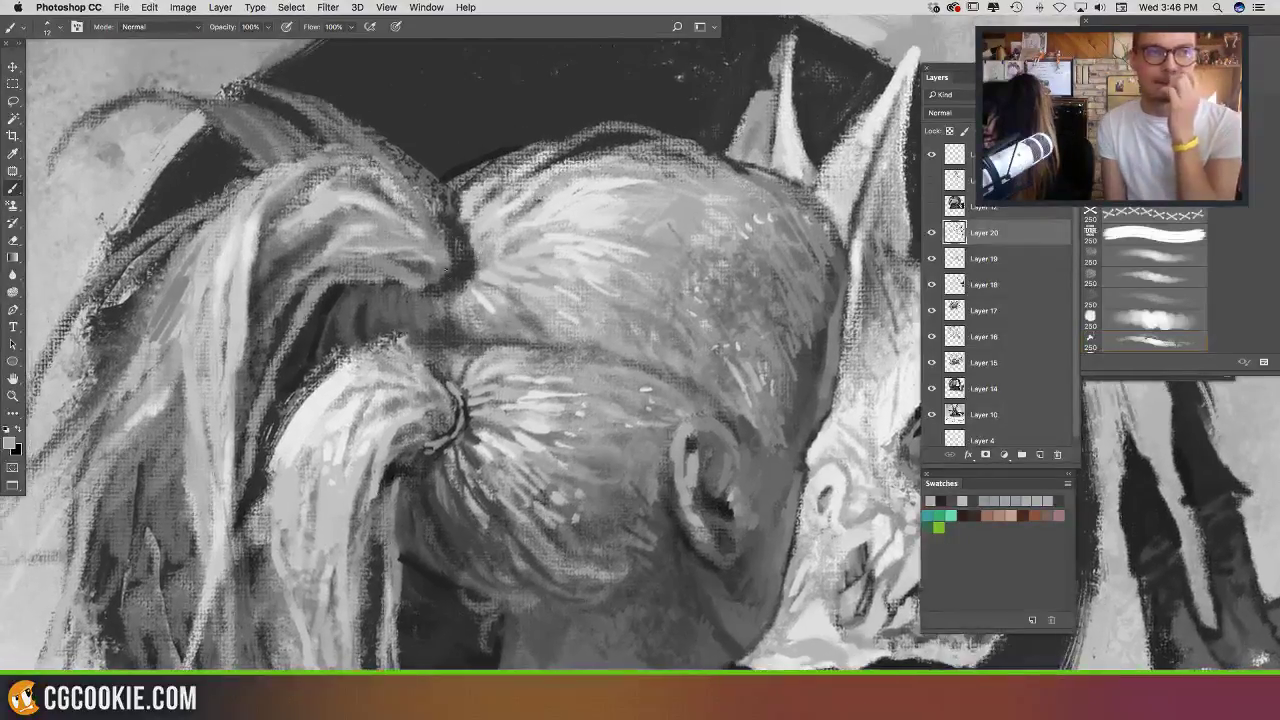
left_click_drag(463, 278, 456, 256)
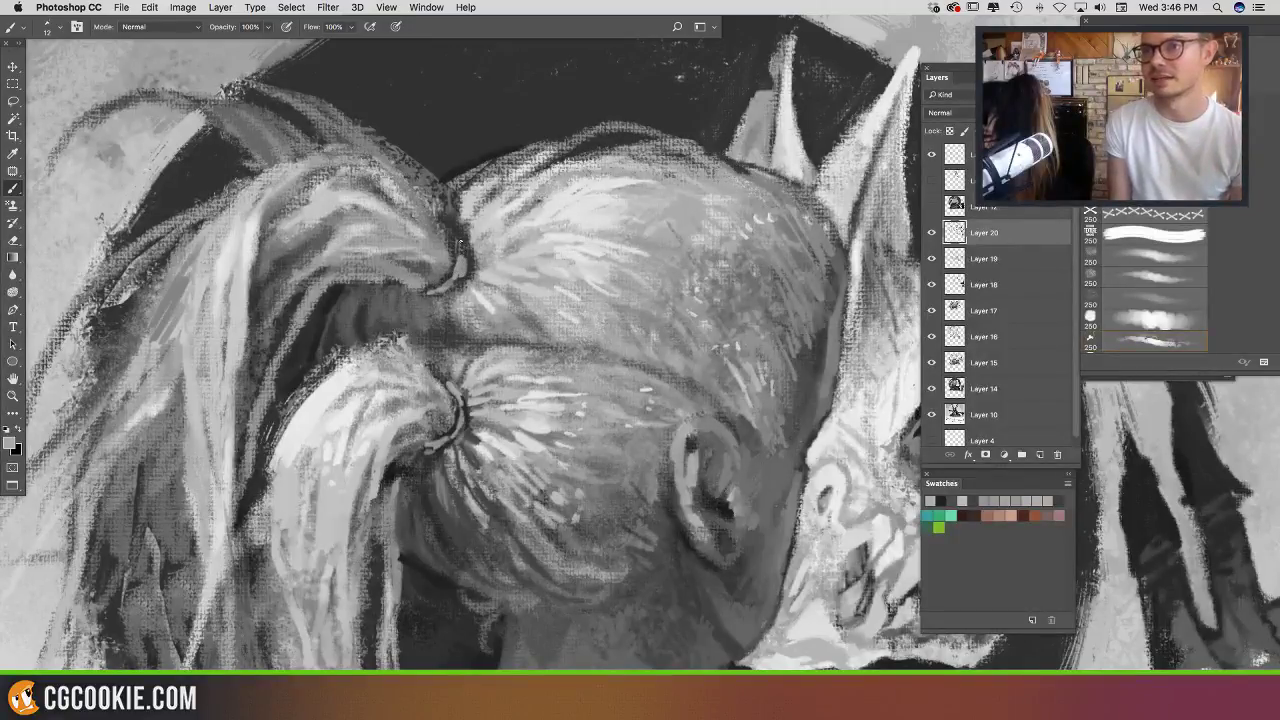
Step: Paint sampled greys into the notch between the upper pigtail's root and the top of the head
left_click_drag(577, 326, 488, 283)
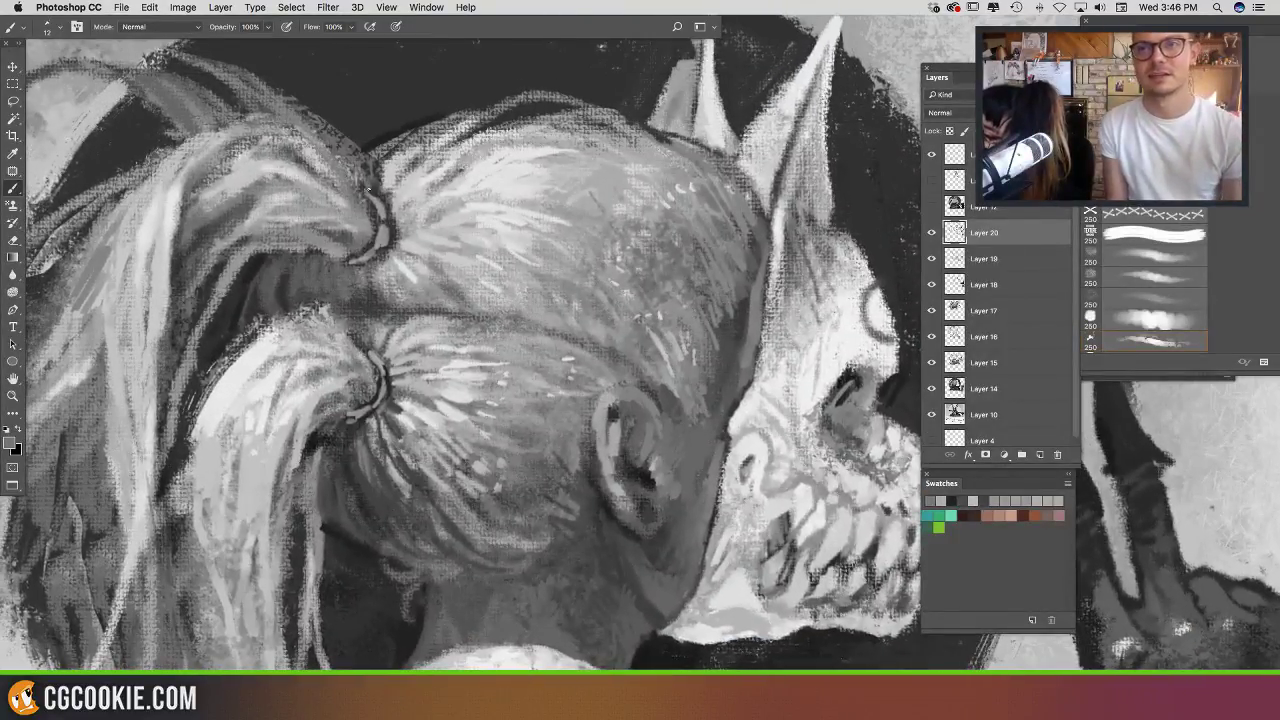
left_click(395, 177, "alt")
mouse_move(373, 166)
left_mouse_down()
mouse_move(375, 188)
mouse_move(380, 152)
mouse_move(414, 132)
left_mouse_up()
left_click(384, 151, "alt")
left_click(402, 152, "alt")
left_click(421, 137, "alt")
left_click(419, 140, "alt")
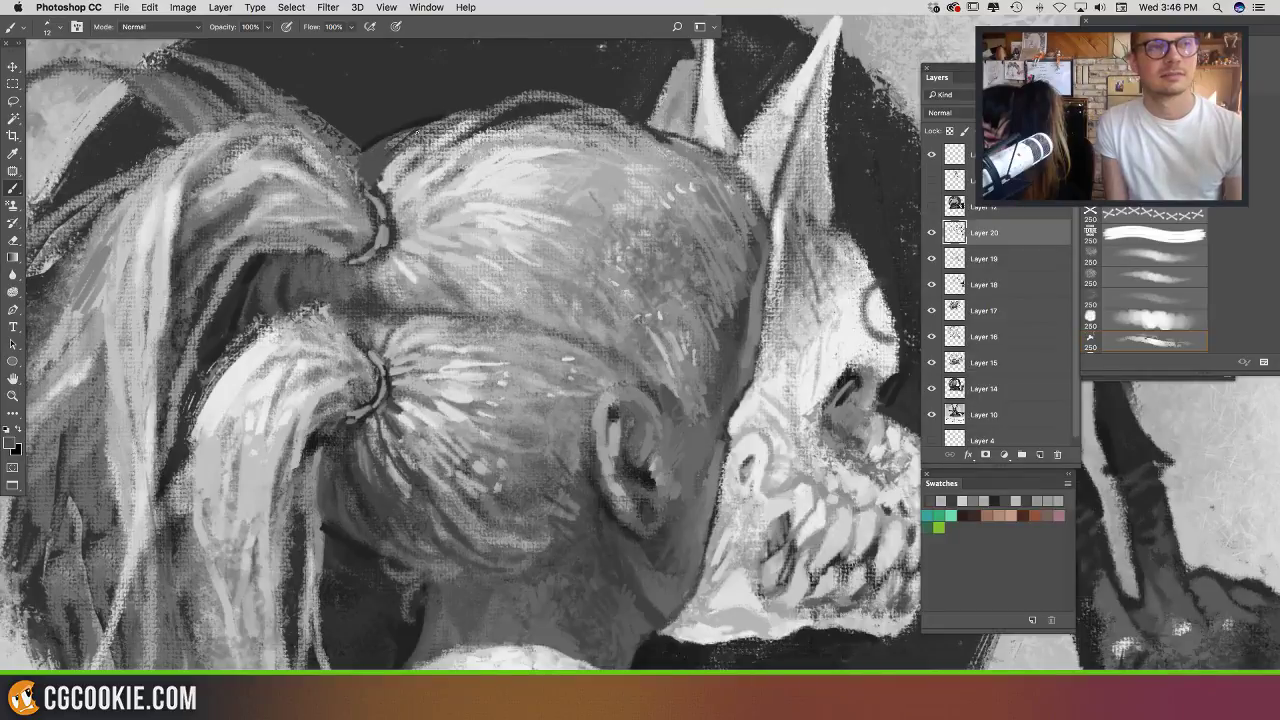
Step: Add light strands at the top hairline beside the upper pigtail and sharpen the dark edge between them
left_click(396, 175, "alt")
left_click_drag(376, 172, 388, 158)
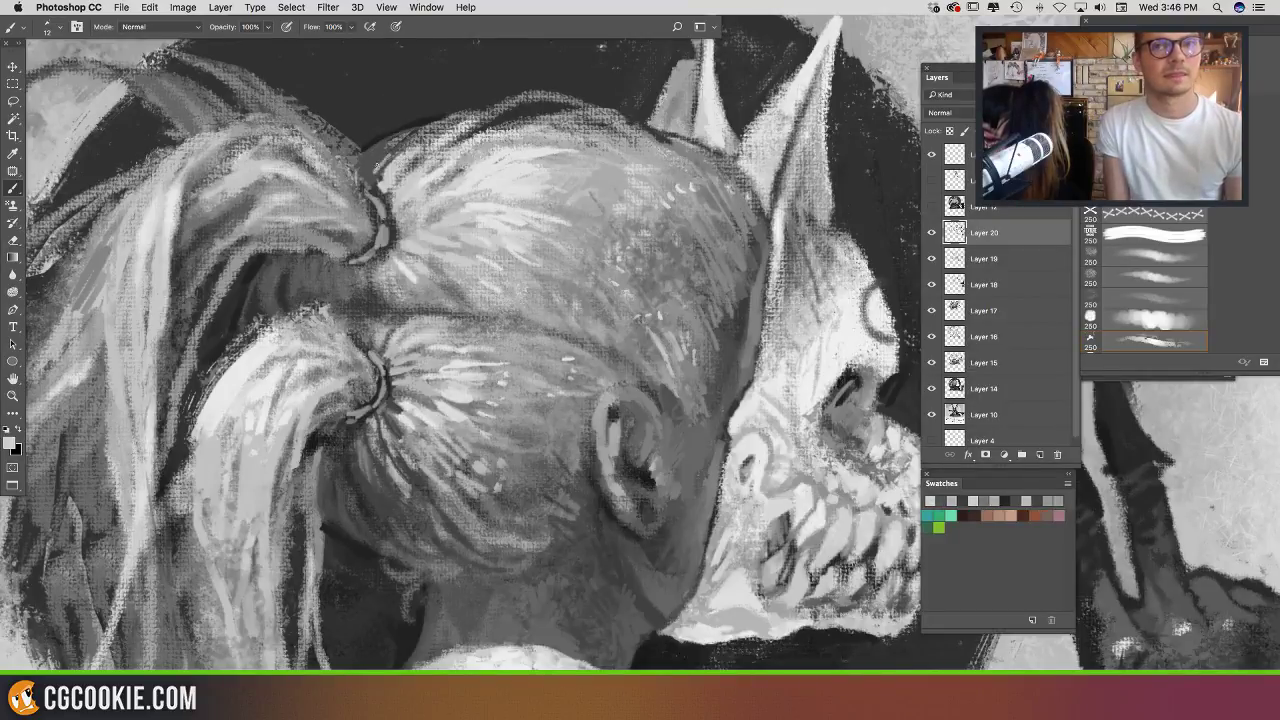
left_click(450, 121, "alt")
left_click(352, 148, "alt")
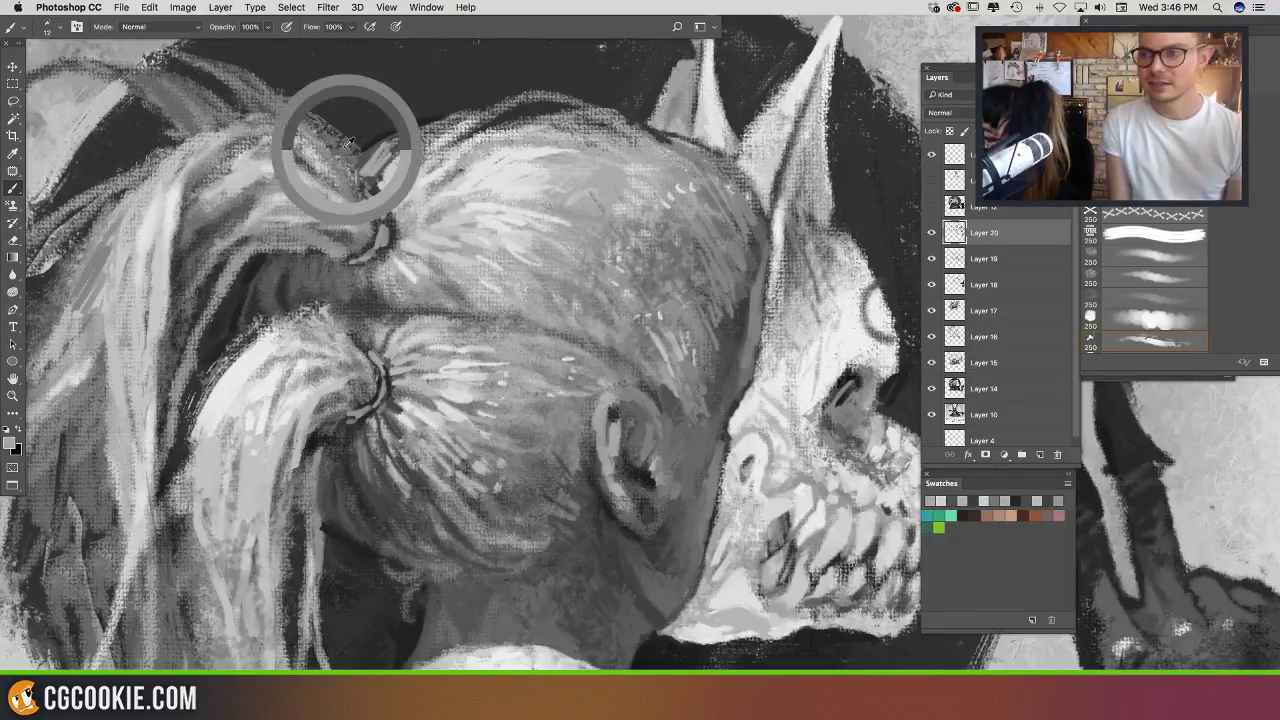
left_click(380, 180, "alt")
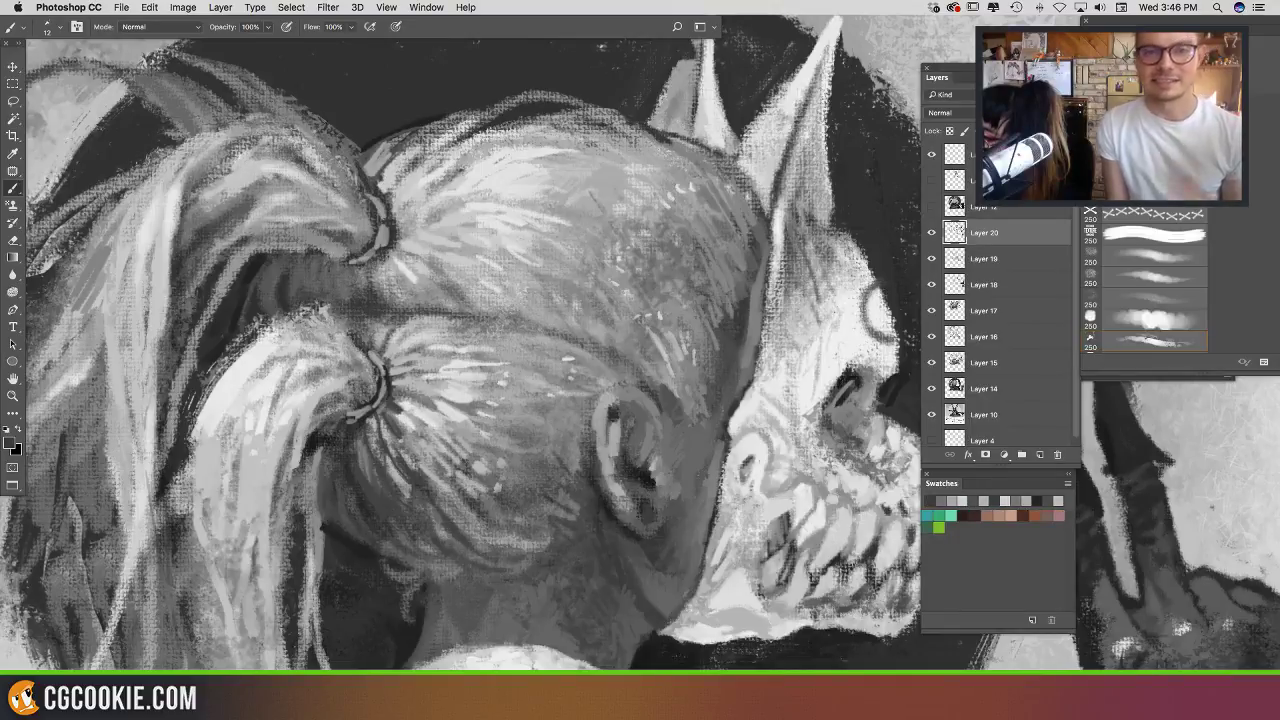
Step: Darken the hair near the pigtail roots and define the lower pigtail's upper edge with a dark contour
left_click_drag(423, 199, 415, 197)
left_click_drag(278, 251, 318, 247)
scroll(422, 177, "down", 3)
scroll(422, 177, "left", 3)
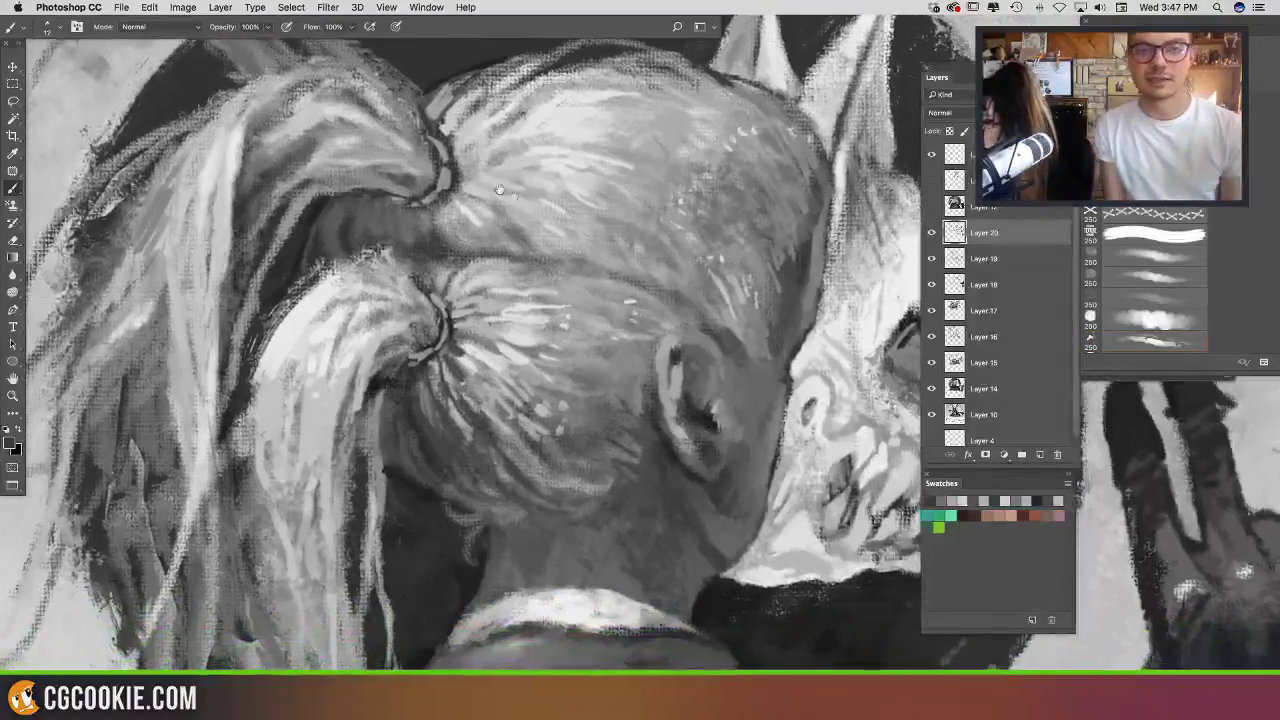
left_click(384, 250, "alt")
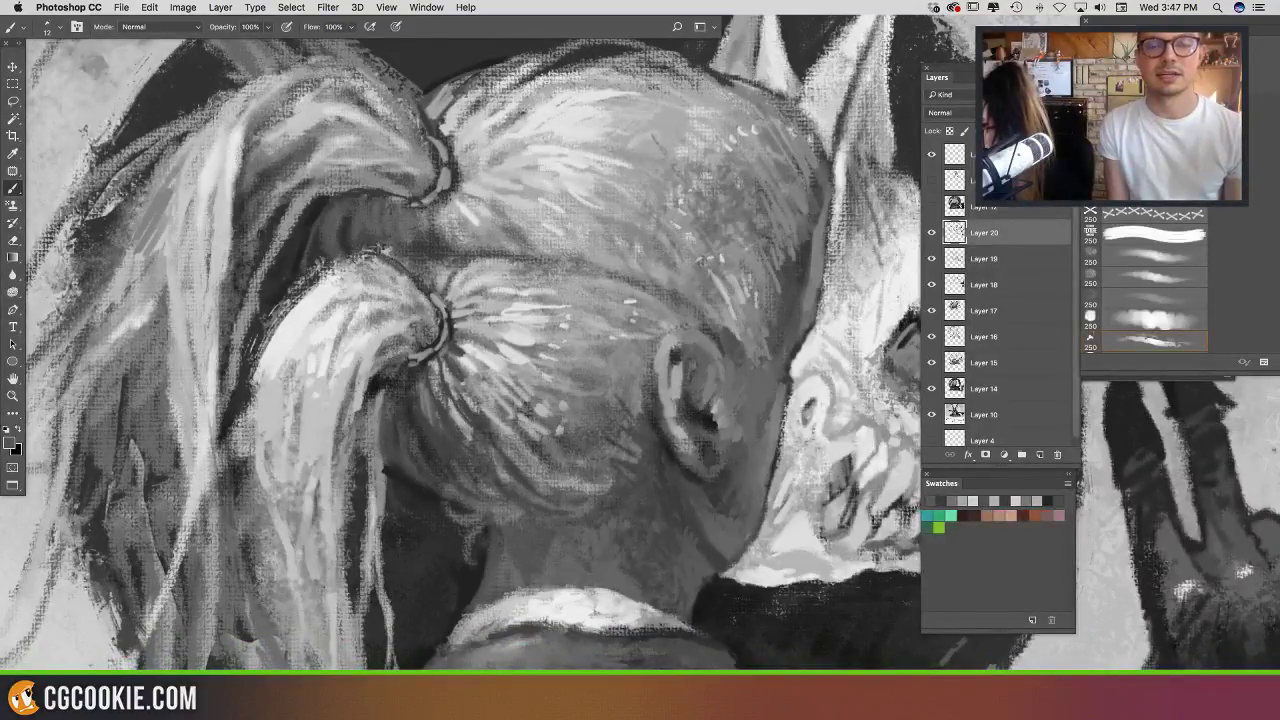
Step: Retouch the shading inside the upper part of the ear with a mid-grey
scroll(411, 241, "down", 6)
scroll(411, 241, "right", 1)
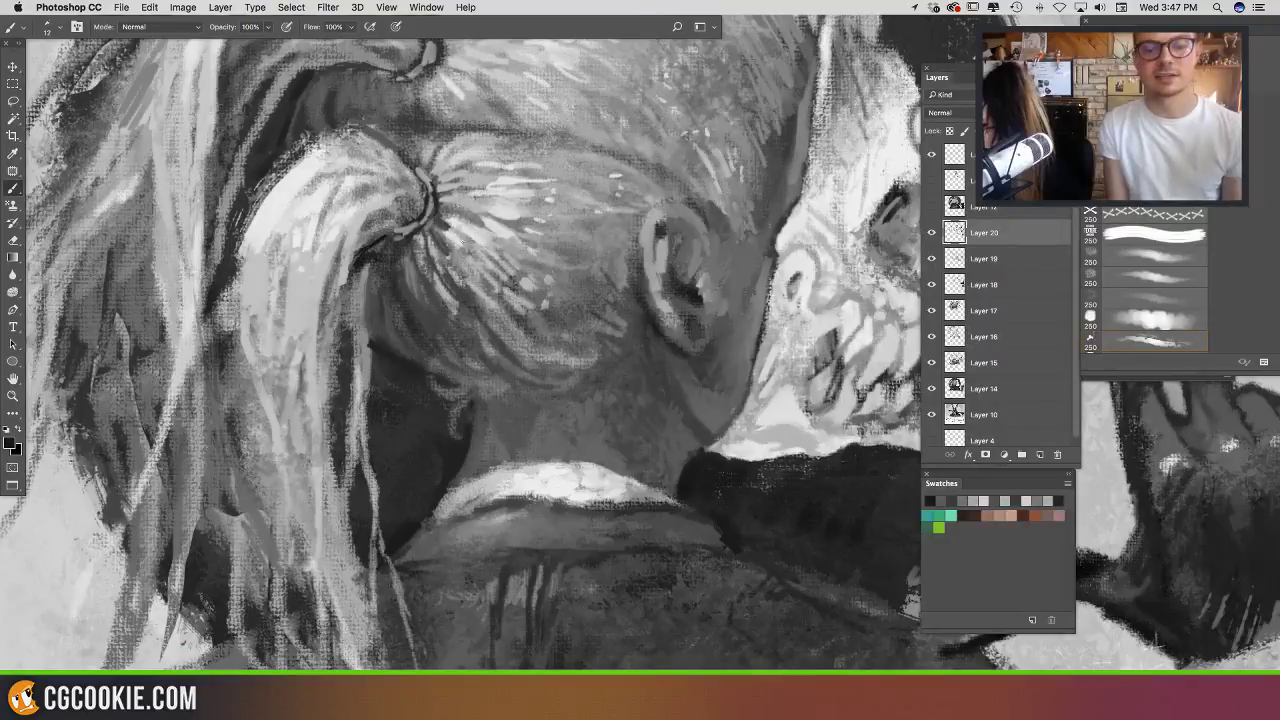
scroll(498, 380, "up", 9)
scroll(498, 380, "left", 2)
mouse_move(498, 380)
left_mouse_down()
mouse_move(341, 279)
mouse_move(330, 210)
mouse_move(349, 174)
left_mouse_up()
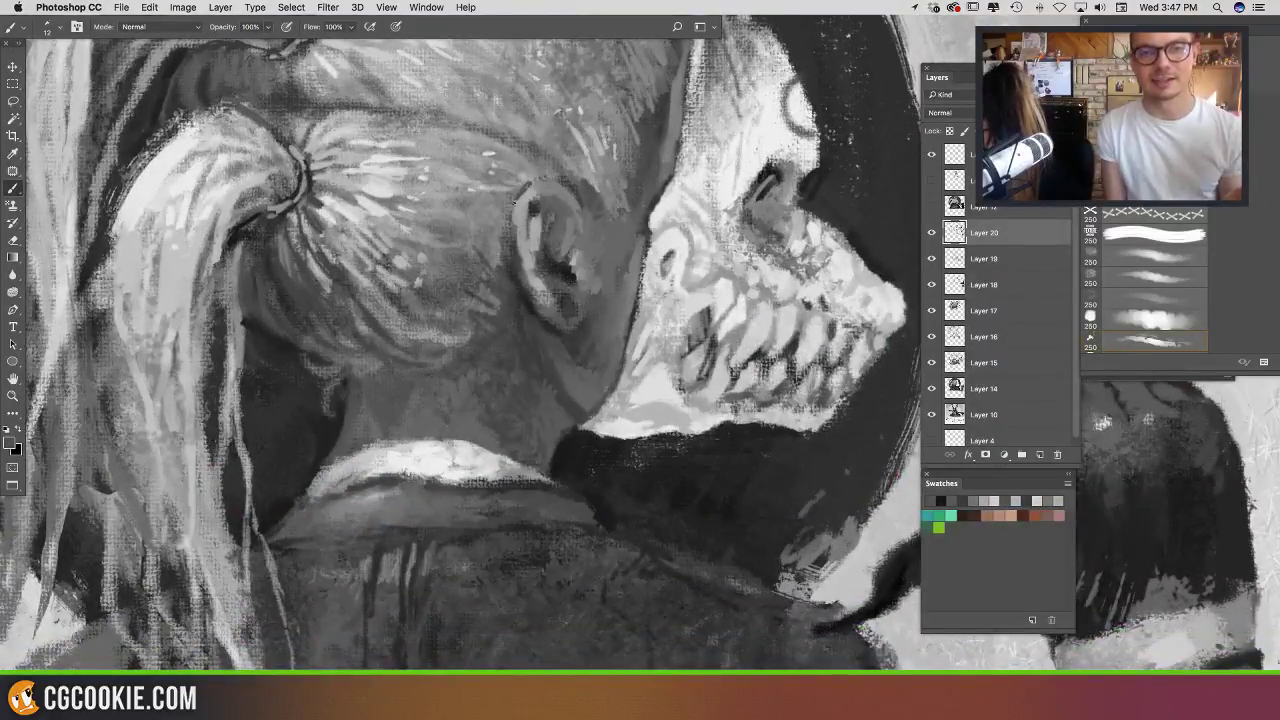
left_click_drag(548, 204, 546, 208)
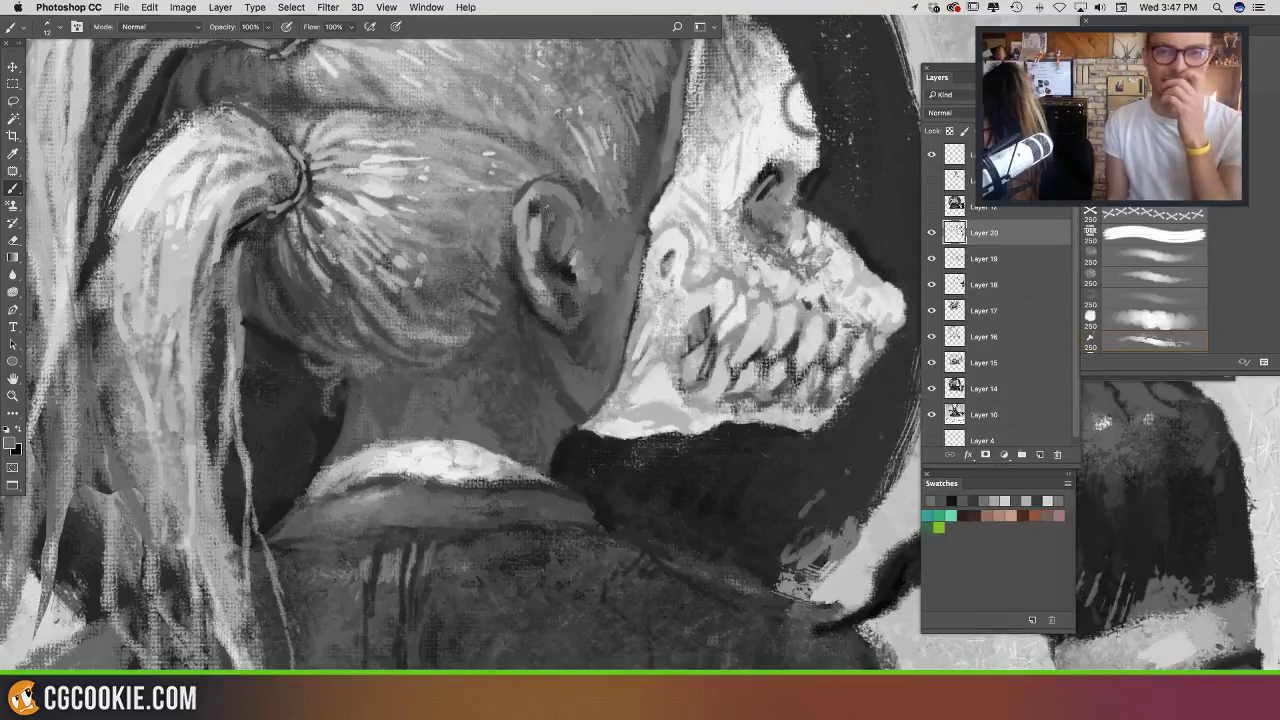
Step: Retouch the ear's upper rim and back edge with light and mid greys sampled from the surrounding ear
left_click(556, 202, "alt")
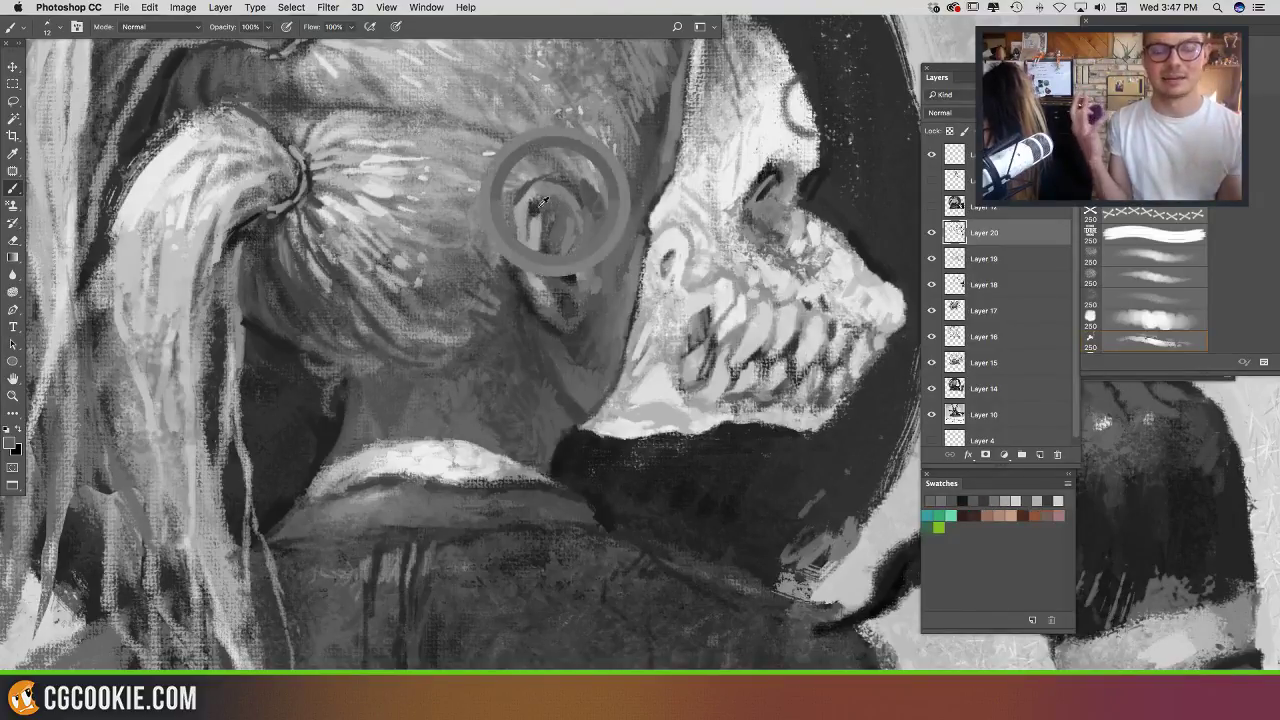
left_click(524, 214, "alt")
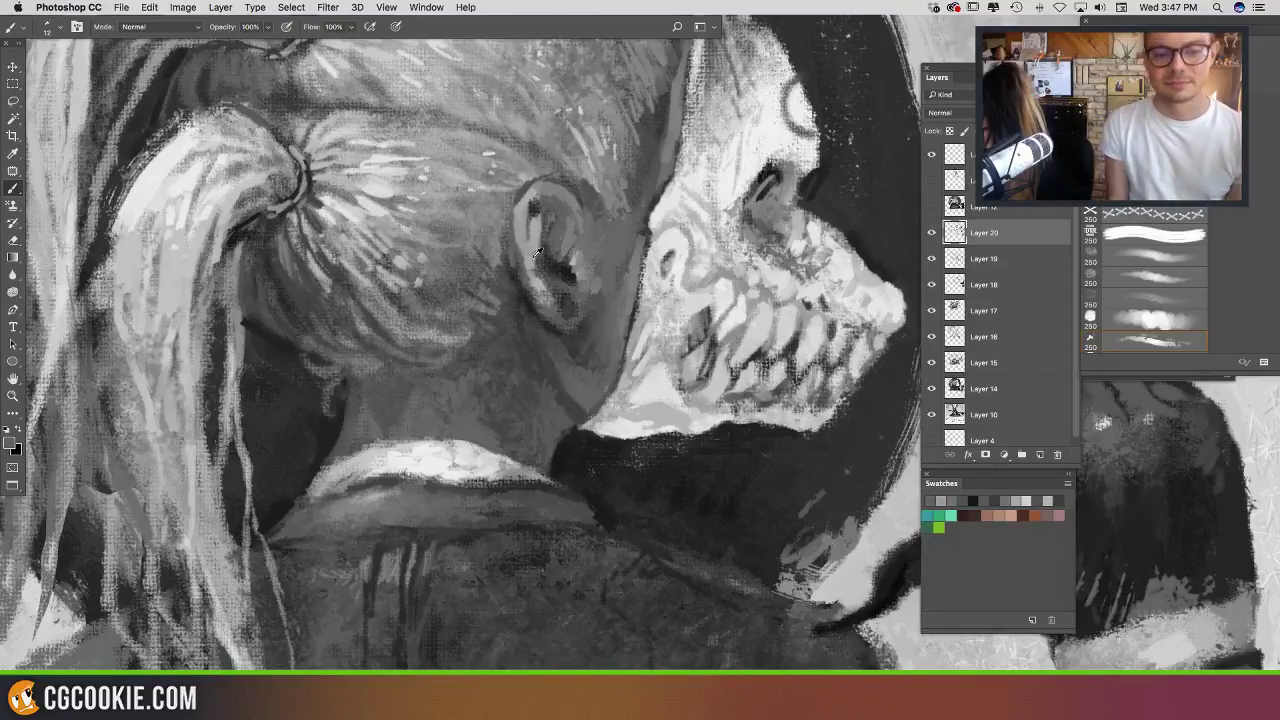
left_click(540, 250, "alt")
left_click(522, 222, "alt")
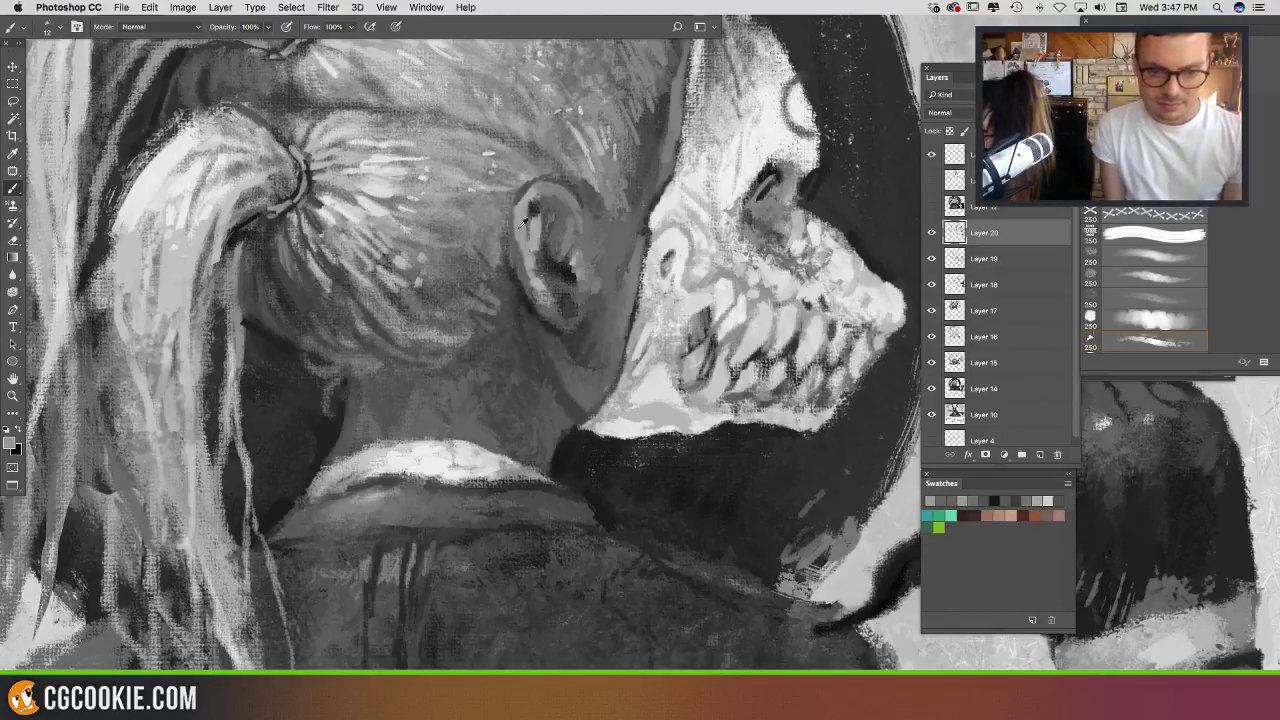
left_click_drag(518, 266, 537, 286)
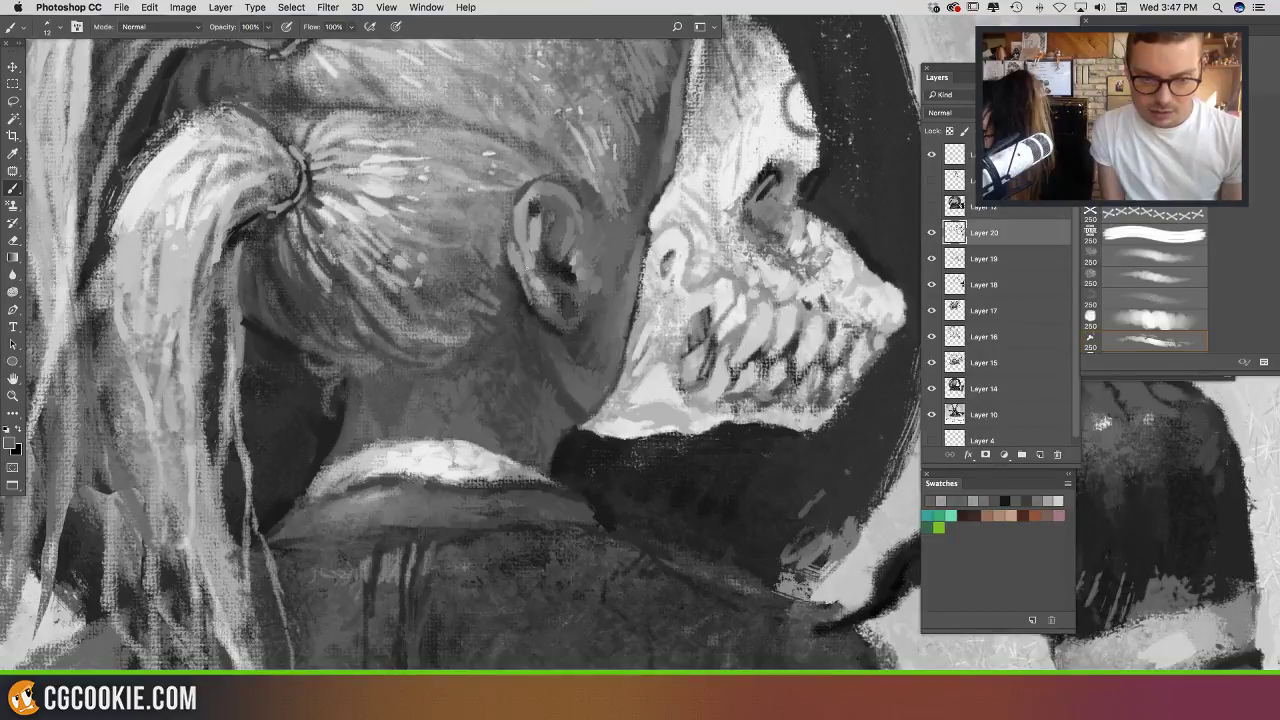
Step: Define the ear's outer back edge with dark grey strokes sampled from the hair and the neck shadow
left_click(514, 200, "alt")
left_click(520, 209, "alt")
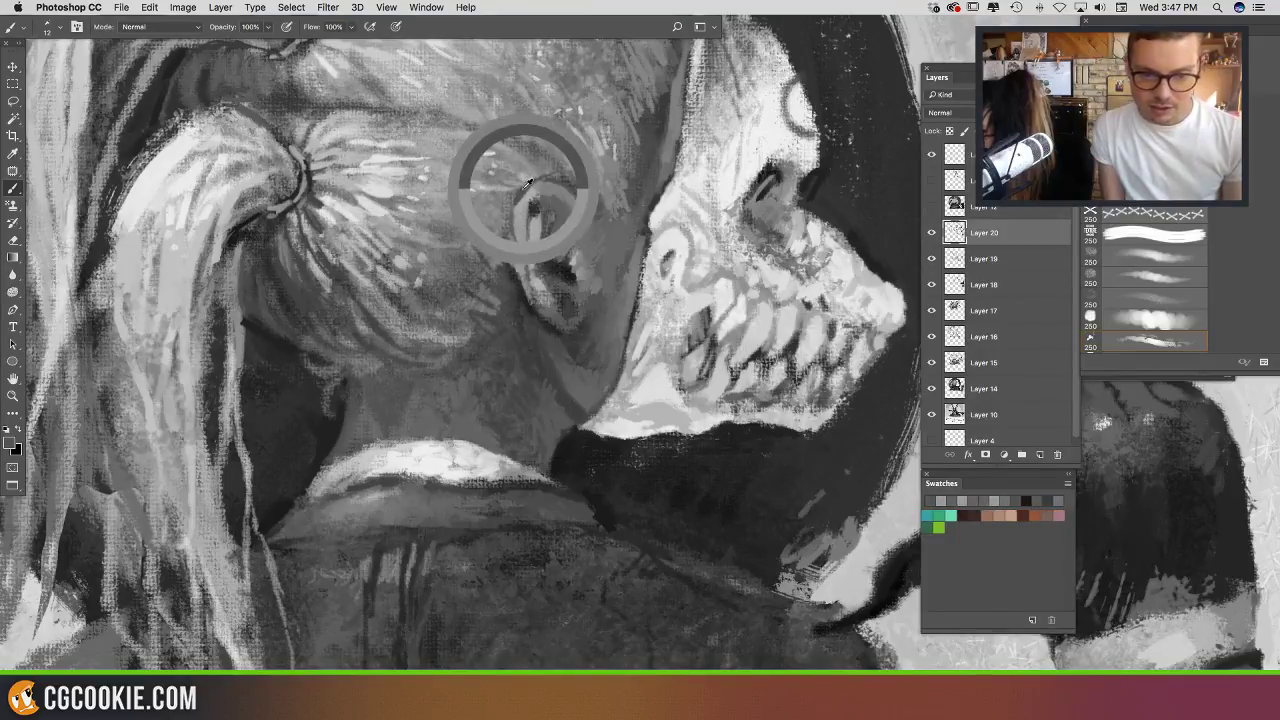
left_click_drag(508, 234, 528, 292)
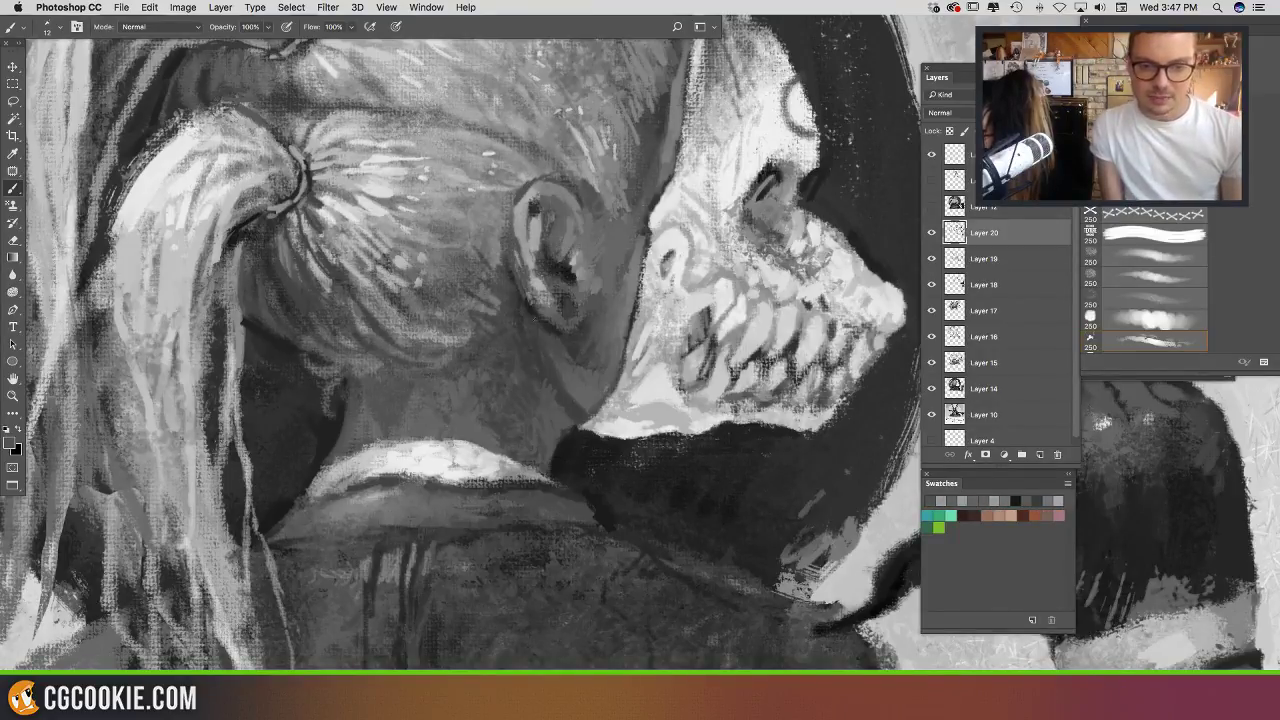
scroll(592, 263, "down", 5)
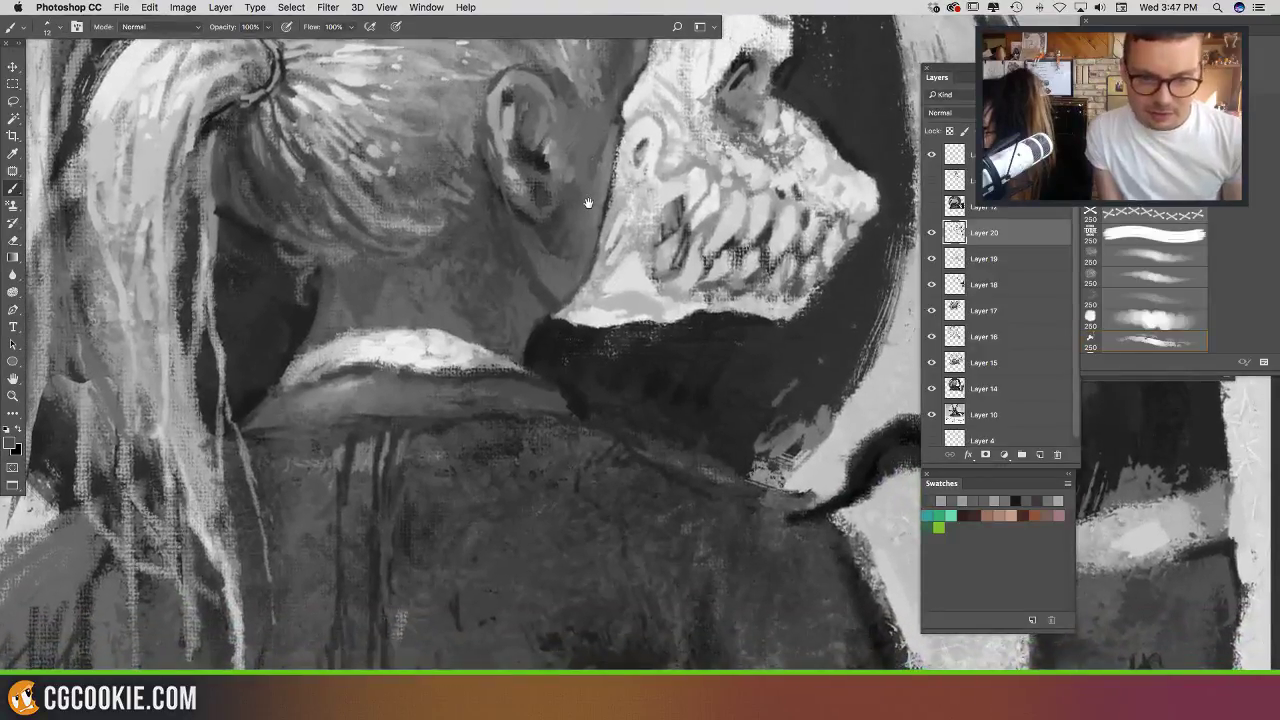
left_click(533, 243, "alt")
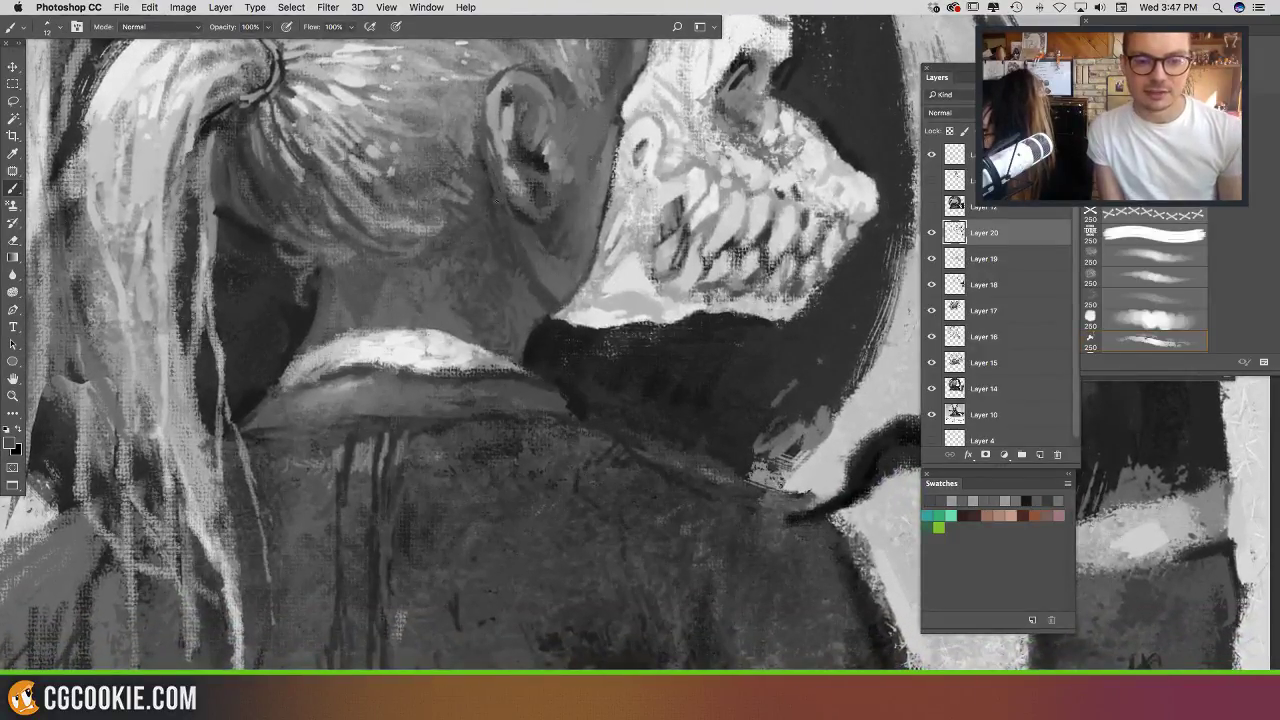
left_click(530, 224, "alt")
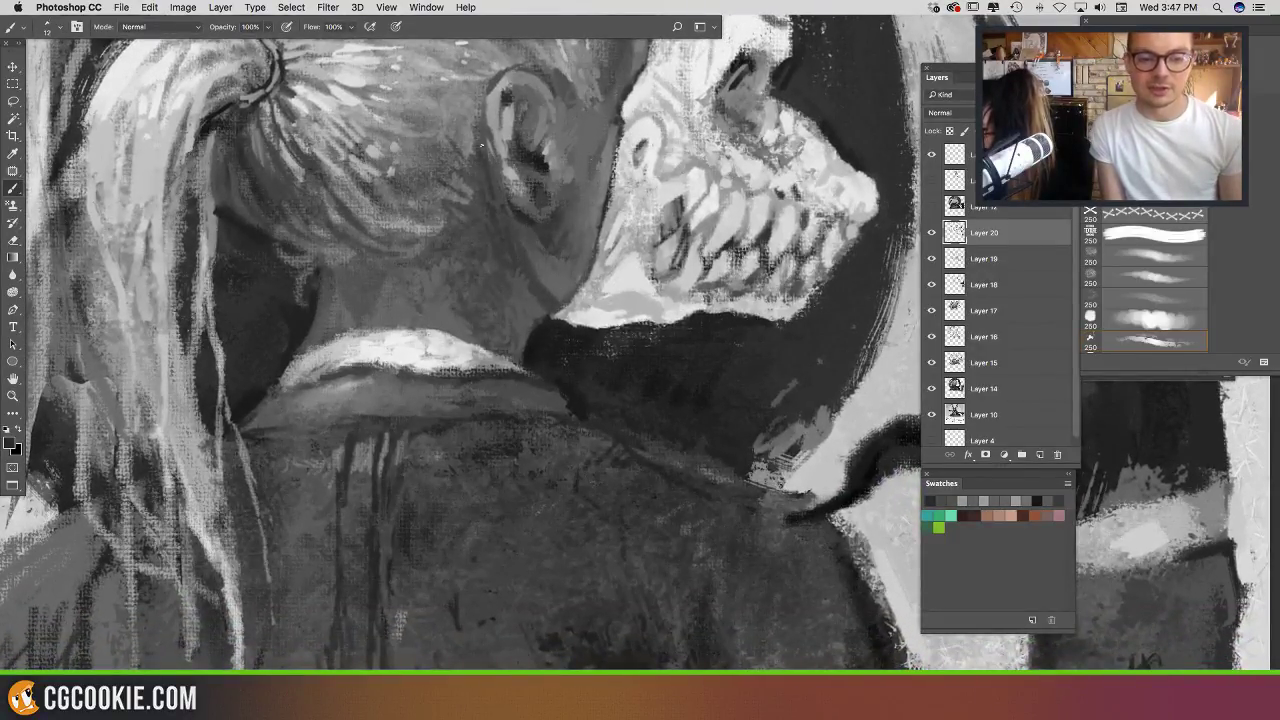
left_click_drag(488, 142, 500, 176)
Step: Paint short lighter hair strokes behind the middle of the ear using greys sampled from the nearby hair
scroll(533, 172, "up", 5)
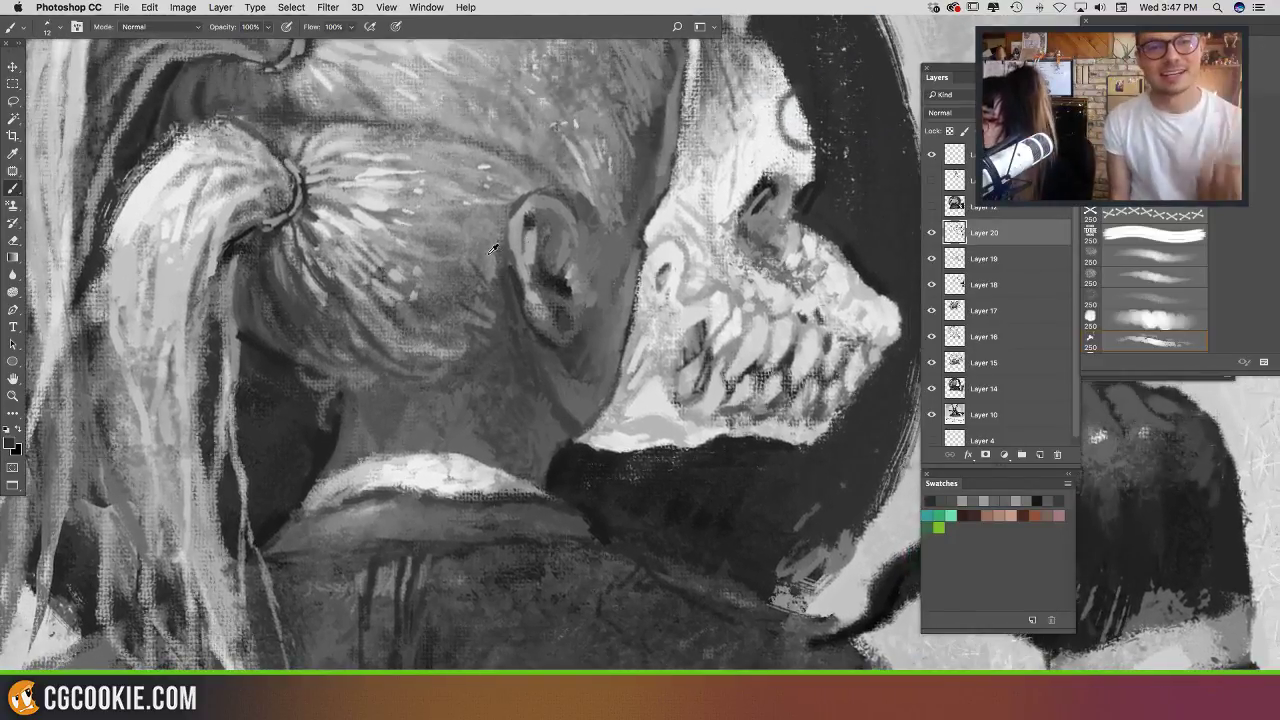
left_click(490, 254, "alt")
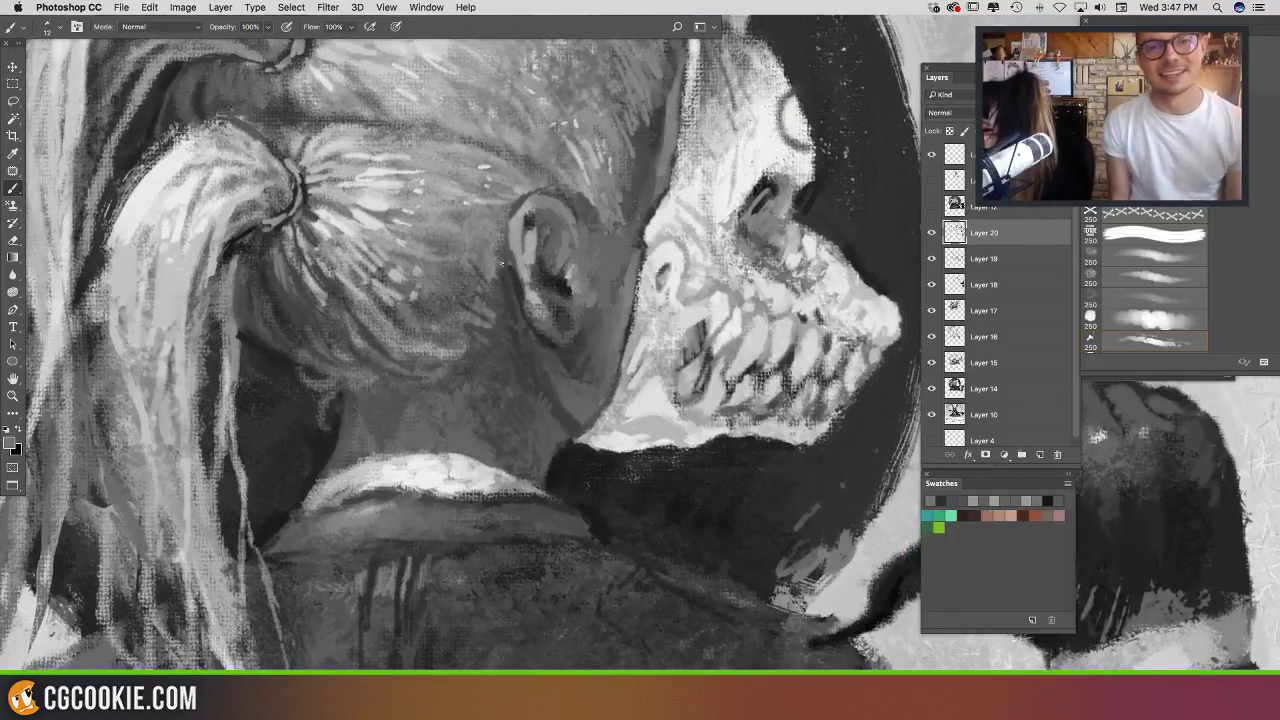
left_click(470, 240, "alt")
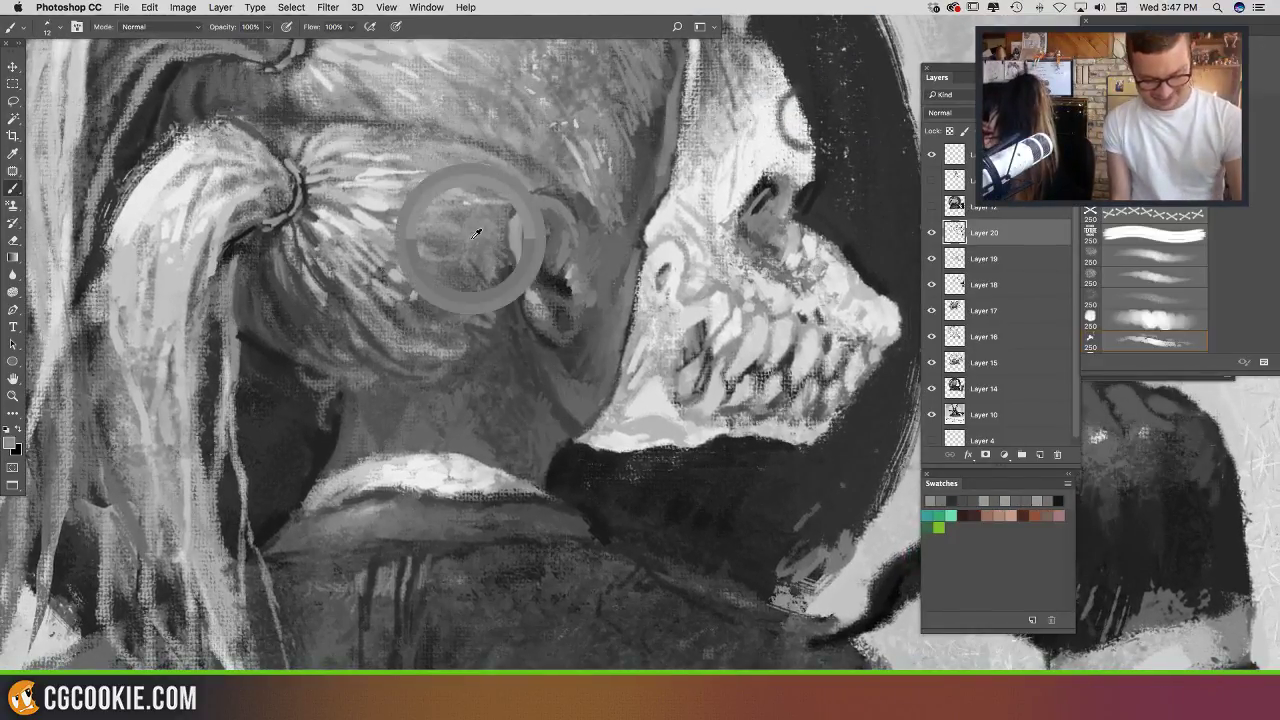
left_click(510, 314, "alt")
Step: Paint a row of short dark hatch marks along the lower edge of the grey collar band beneath the white collar
mouse_move(660, 214)
left_mouse_down()
mouse_move(637, 317)
mouse_move(651, 361)
left_mouse_up()
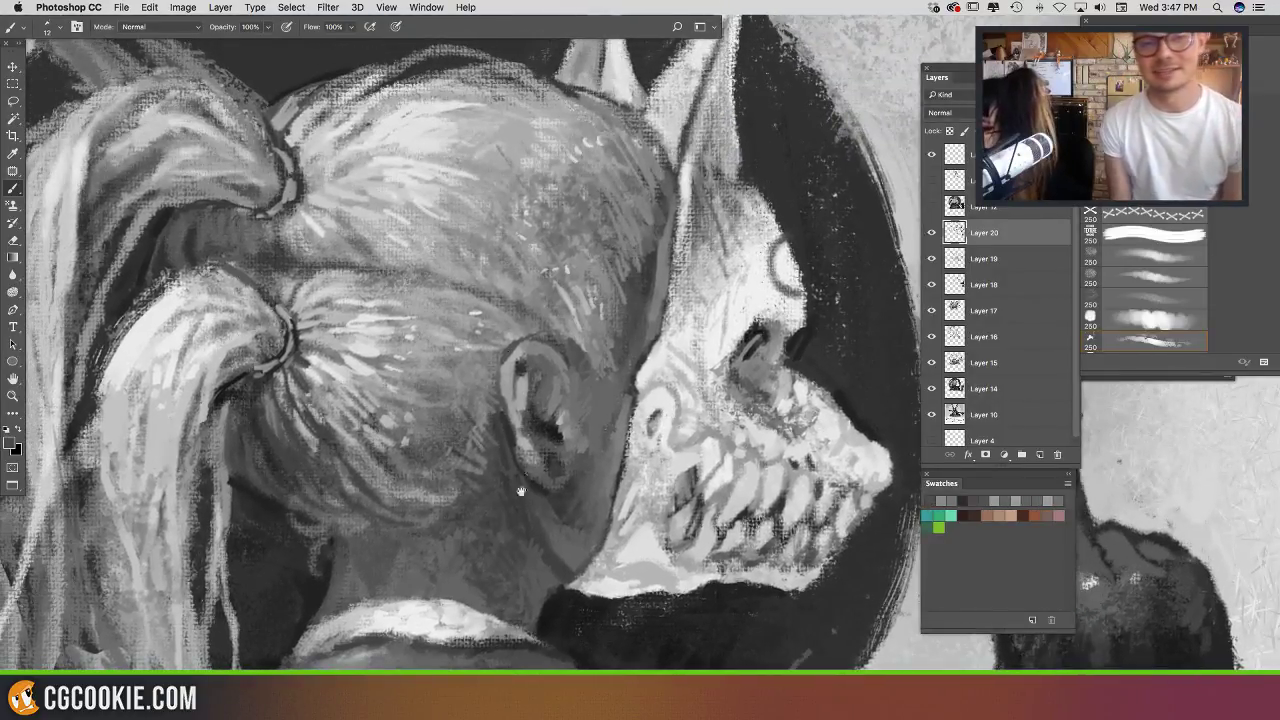
left_click_drag(521, 491, 565, 68)
left_click_drag(520, 294, 474, 302)
left_click(521, 219, "alt")
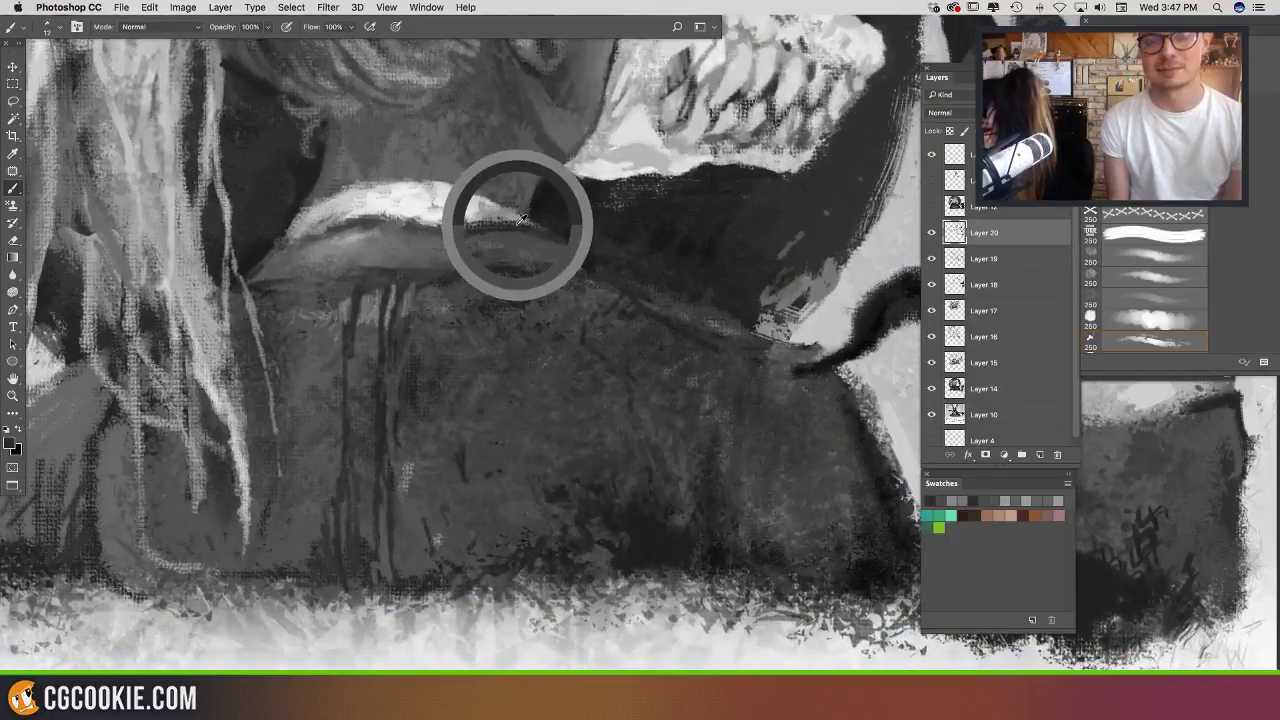
left_click_drag(631, 343, 600, 325)
left_click_drag(631, 385, 627, 591)
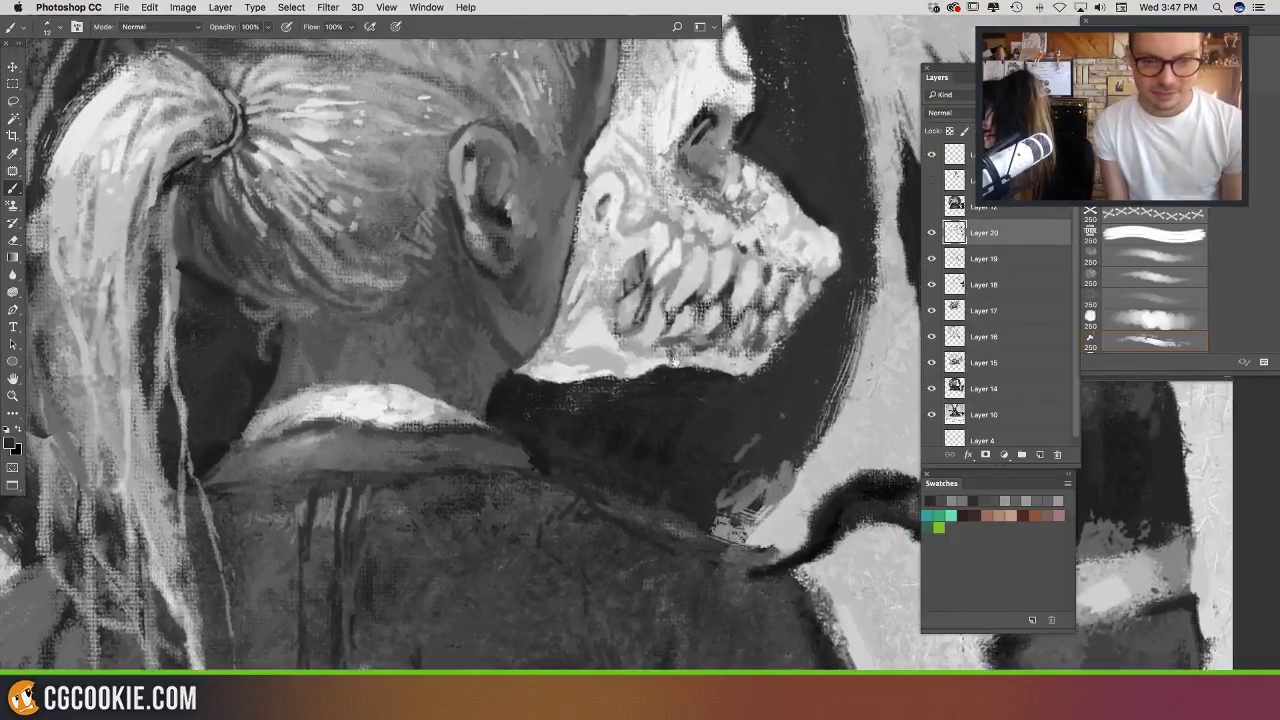
mouse_move(682, 356)
left_mouse_down()
mouse_move(532, 500)
mouse_move(533, 400)
mouse_move(348, 332)
mouse_move(600, 277)
mouse_move(658, 185)
left_mouse_up()
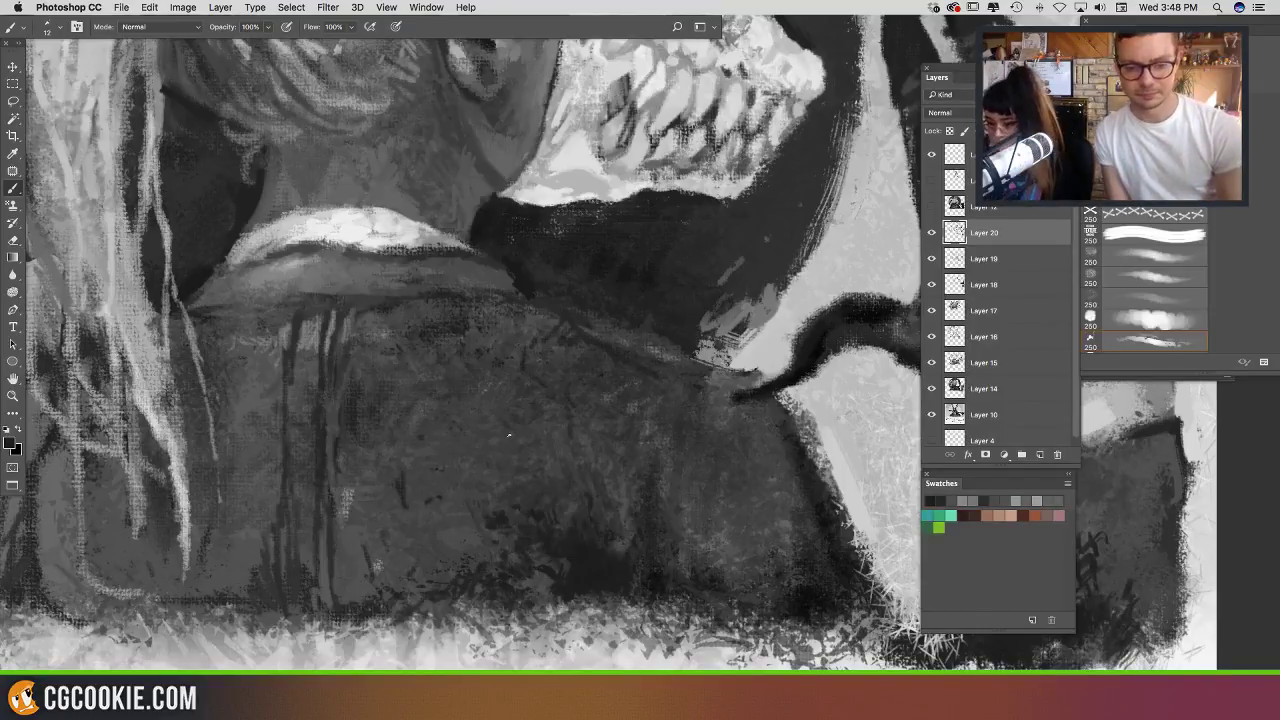
left_click_drag(386, 299, 458, 317)
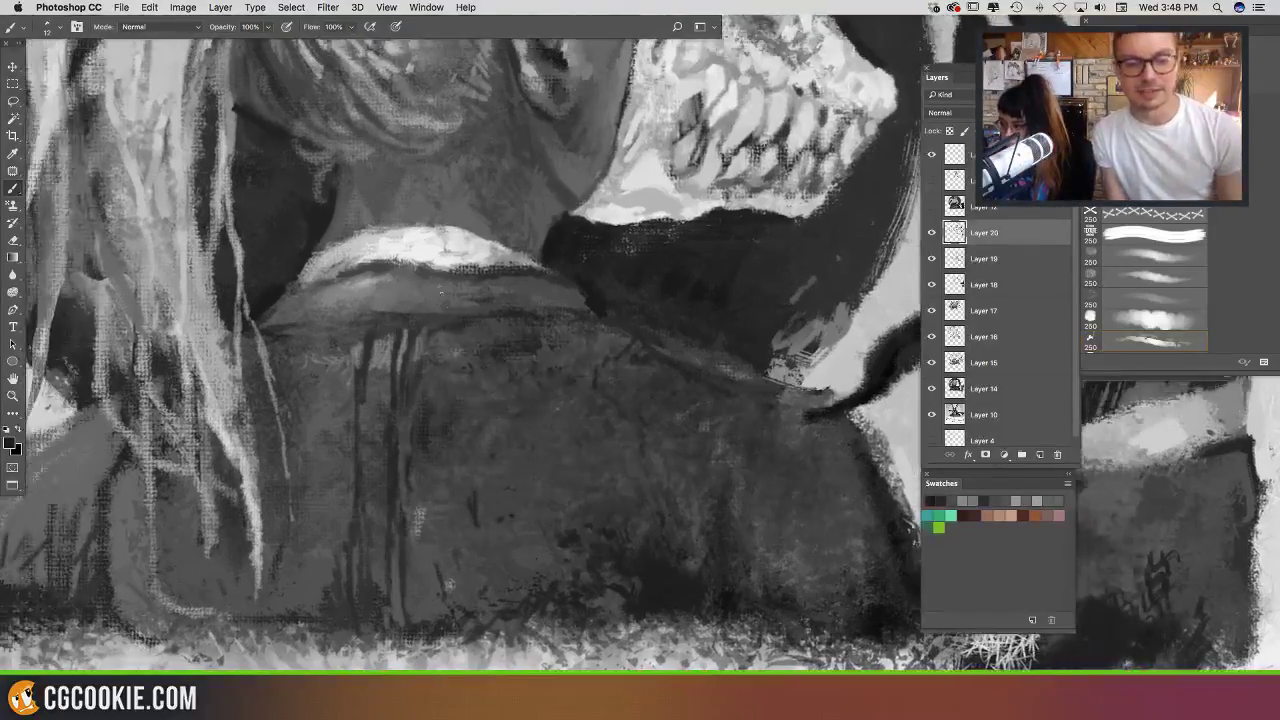
left_click(503, 270, "alt")
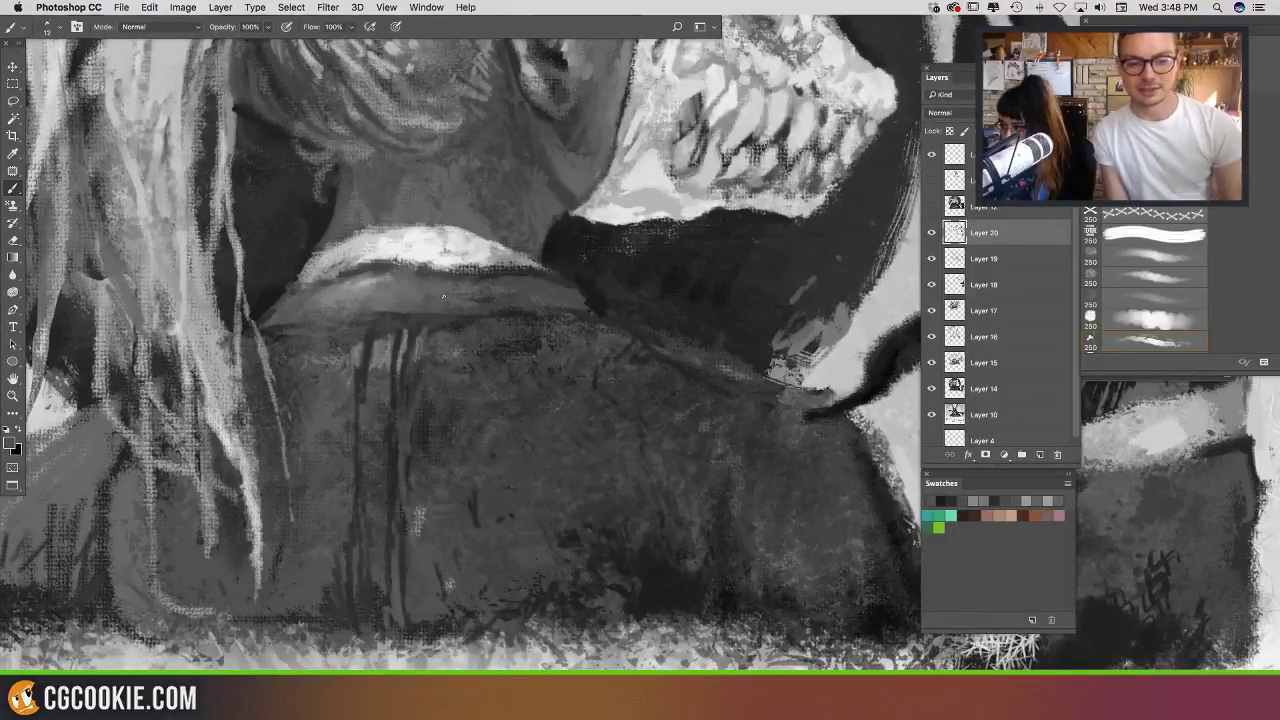
left_click(514, 303, "alt")
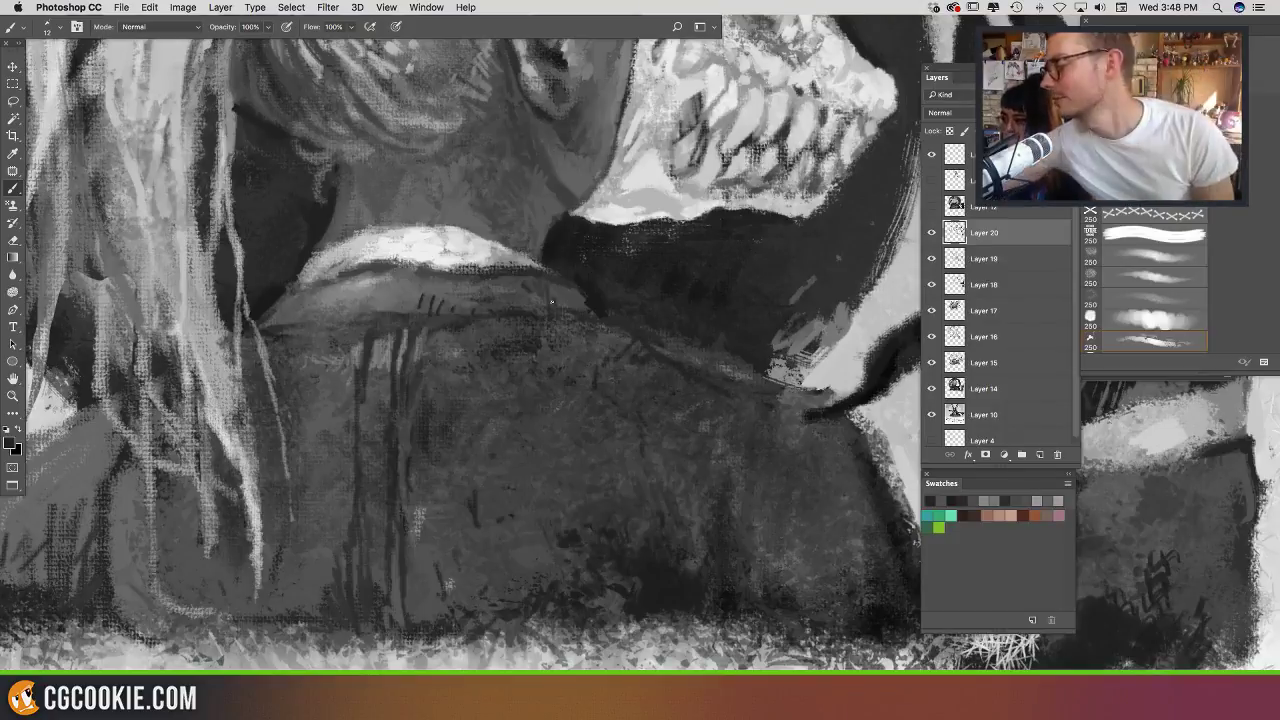
Step: Add dark fold lines to the collar band's end nearest the skull and clean its edge against the dark shape
scroll(535, 274, "up", 2)
left_click(549, 278, "alt")
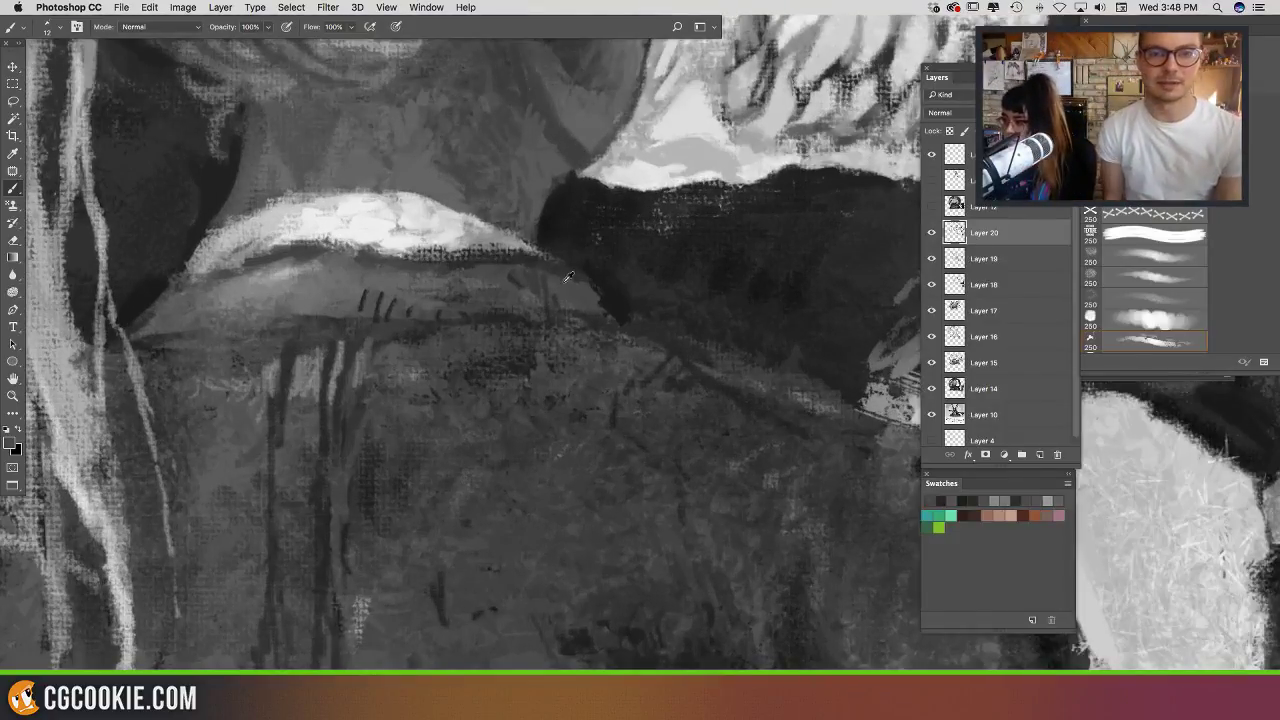
left_click(571, 266, "alt")
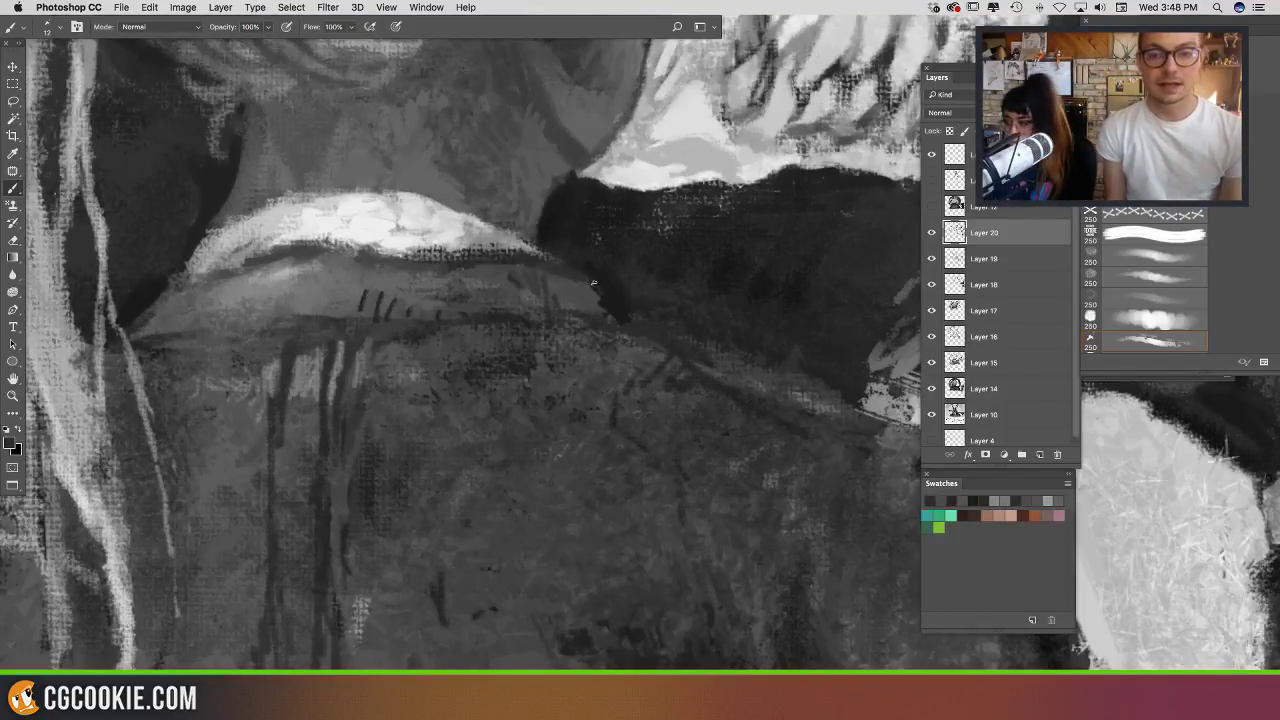
left_click(596, 274, "alt")
left_click_drag(558, 286, 571, 315)
mouse_move(562, 278)
left_mouse_down()
mouse_move(577, 307)
mouse_move(618, 323)
left_mouse_up()
left_click(591, 289, "alt")
left_click(577, 270, "alt")
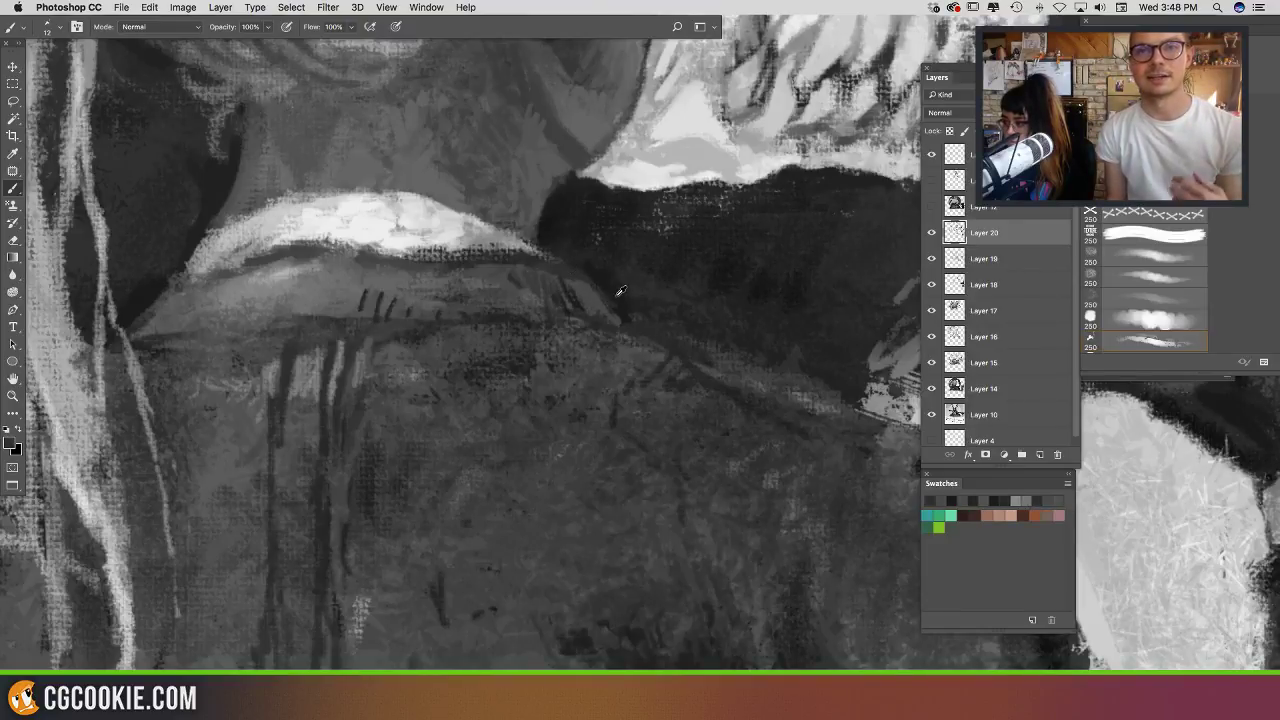
left_click(594, 275, "alt")
Step: Paint slanted fold lines across the middle and pigtail-side end of the collar band with sampled light and dark greys
left_click_drag(563, 234, 728, 227)
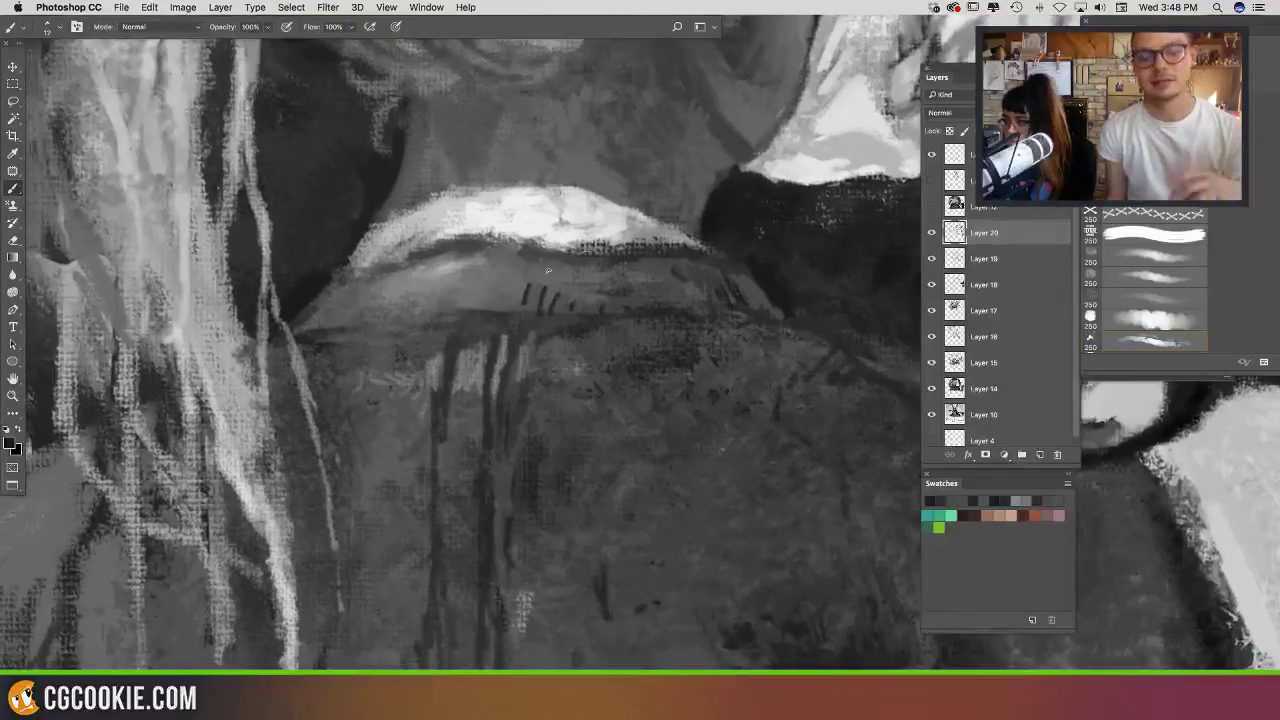
left_click(454, 266, "alt")
mouse_move(532, 285)
left_mouse_down()
mouse_move(526, 303)
mouse_move(538, 304)
mouse_move(516, 309)
left_mouse_up()
left_click(601, 258, "alt")
left_click_drag(384, 262, 370, 311)
left_click(414, 289, "alt")
mouse_move(398, 267)
left_mouse_down()
mouse_move(367, 314)
mouse_move(349, 317)
mouse_move(343, 300)
left_mouse_up()
left_click(368, 291, "alt")
left_click(446, 246, "alt")
left_click(344, 257, "alt")
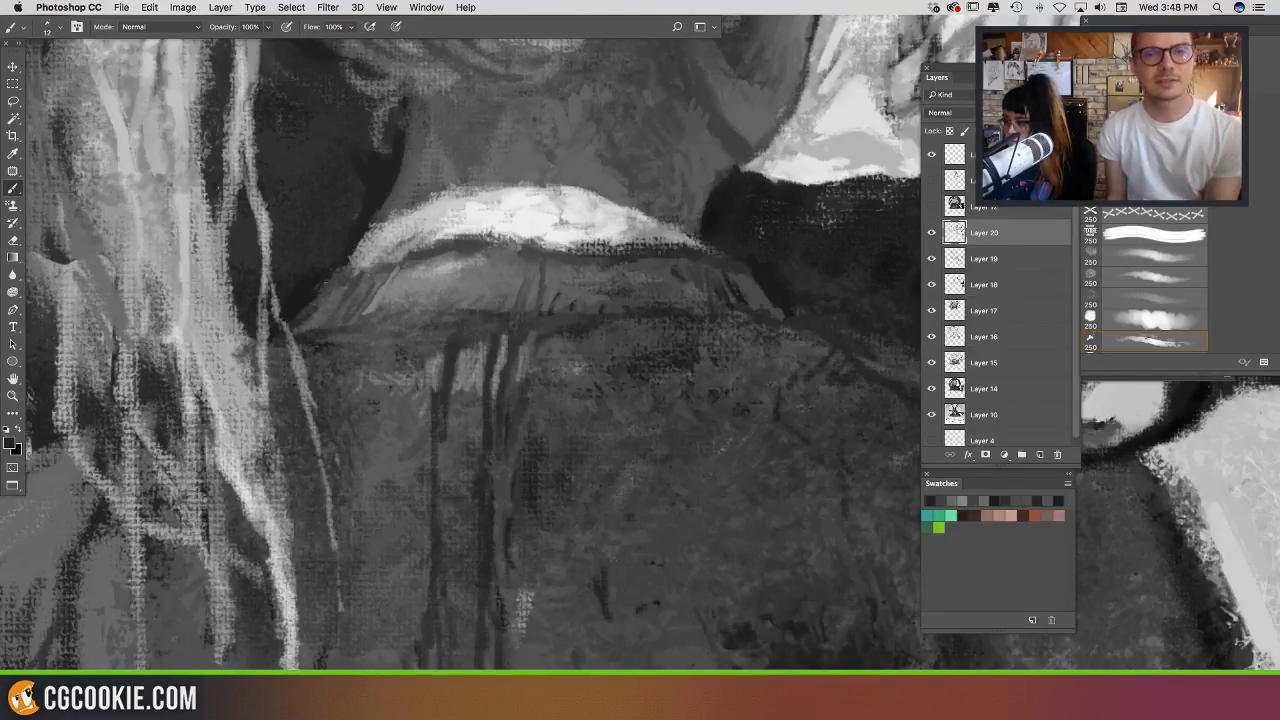
Step: Outline the collar band with dark contours under the white collar and along the seam where it meets the jacket
left_click_drag(394, 265, 442, 244)
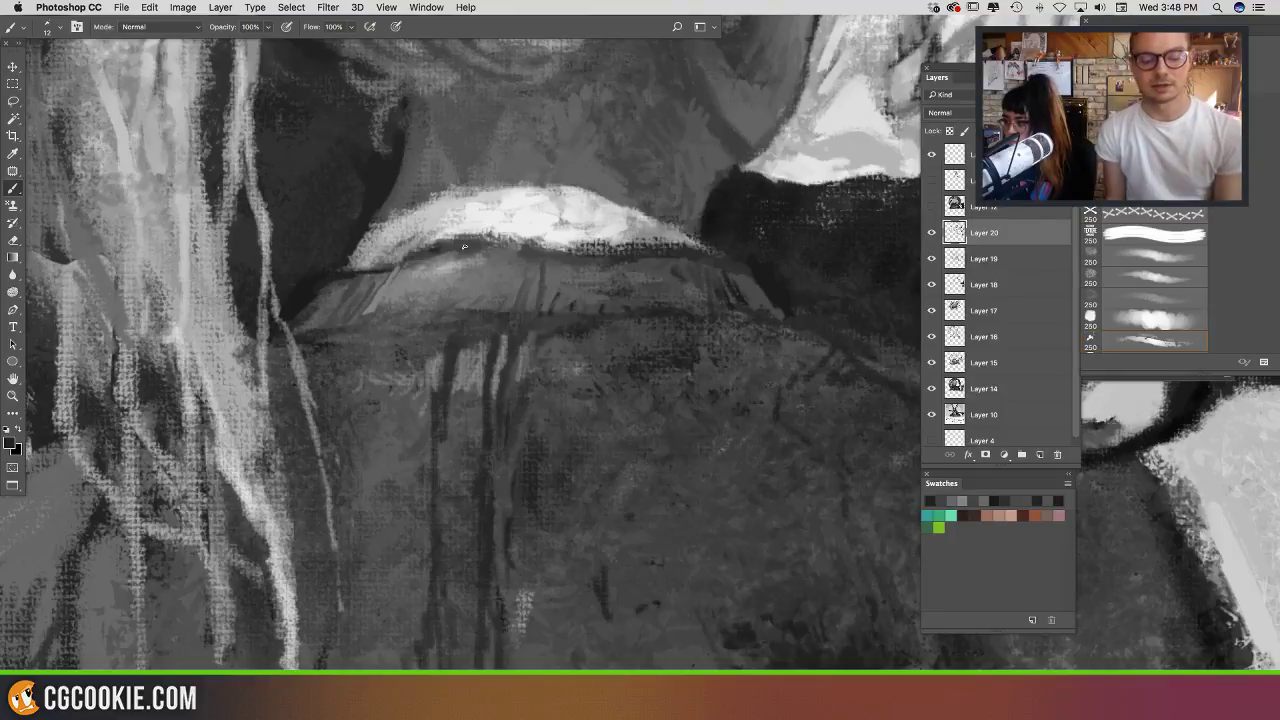
left_click_drag(598, 281, 620, 170)
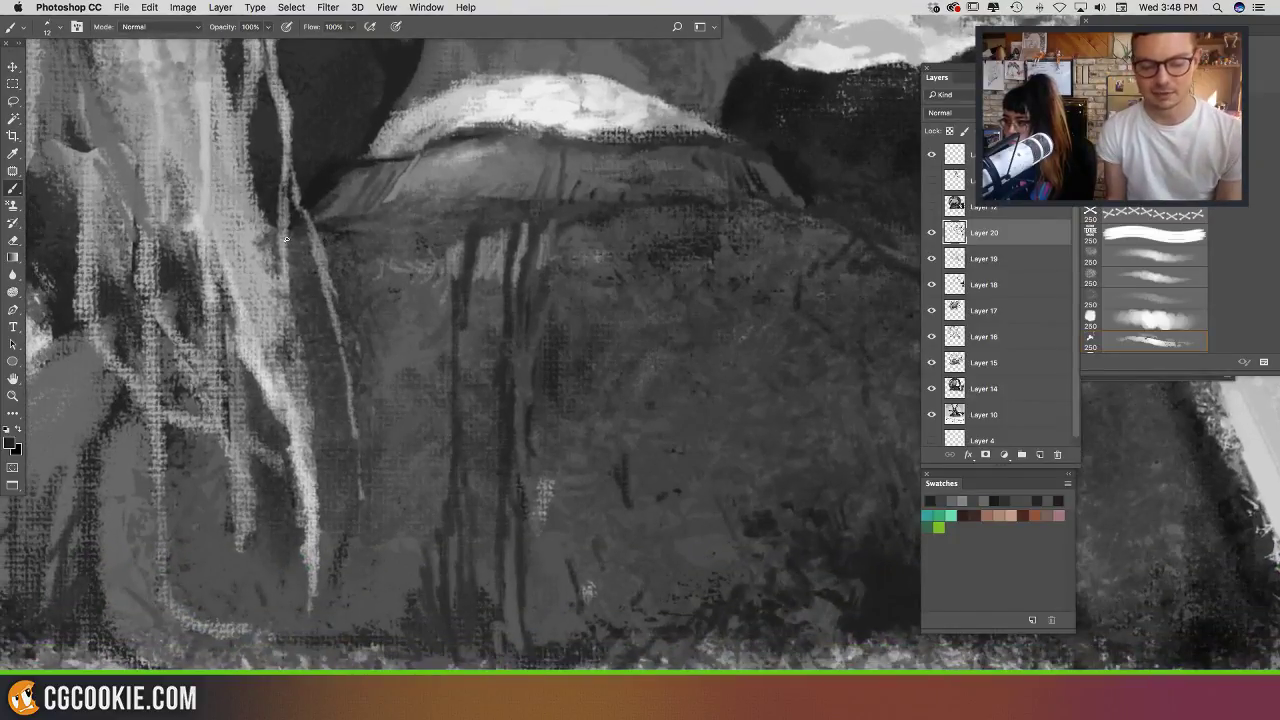
mouse_move(286, 241)
left_mouse_down()
mouse_move(447, 202)
mouse_move(391, 218)
mouse_move(450, 206)
left_mouse_up()
mouse_move(725, 208)
left_mouse_down()
mouse_move(595, 262)
mouse_move(636, 261)
left_mouse_up()
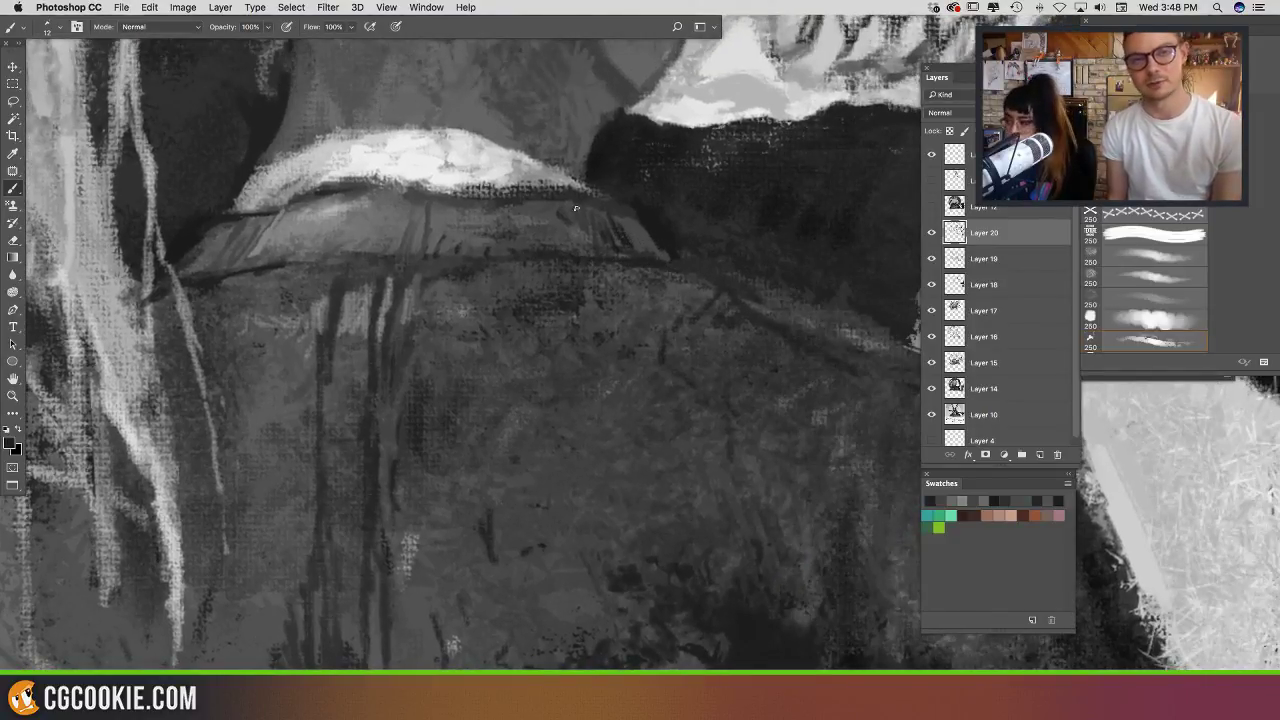
mouse_move(658, 270)
left_mouse_down()
mouse_move(733, 284)
mouse_move(677, 249)
mouse_move(732, 266)
left_mouse_up()
Step: Blend the shading on the collar band just below the white collar with sampled mid-greys
left_click_drag(679, 332, 755, 530)
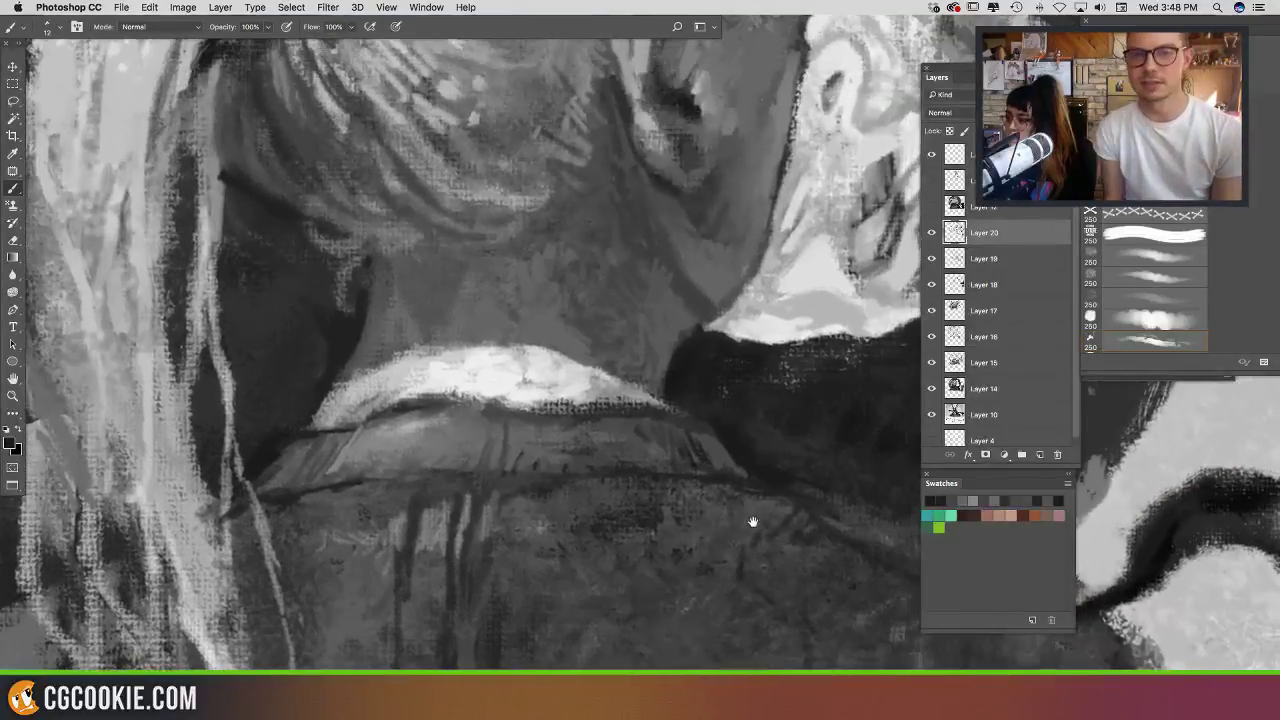
left_click(436, 405, "alt")
mouse_move(470, 412)
left_mouse_down()
mouse_move(420, 416)
mouse_move(478, 403)
left_mouse_up()
left_click(424, 403, "alt")
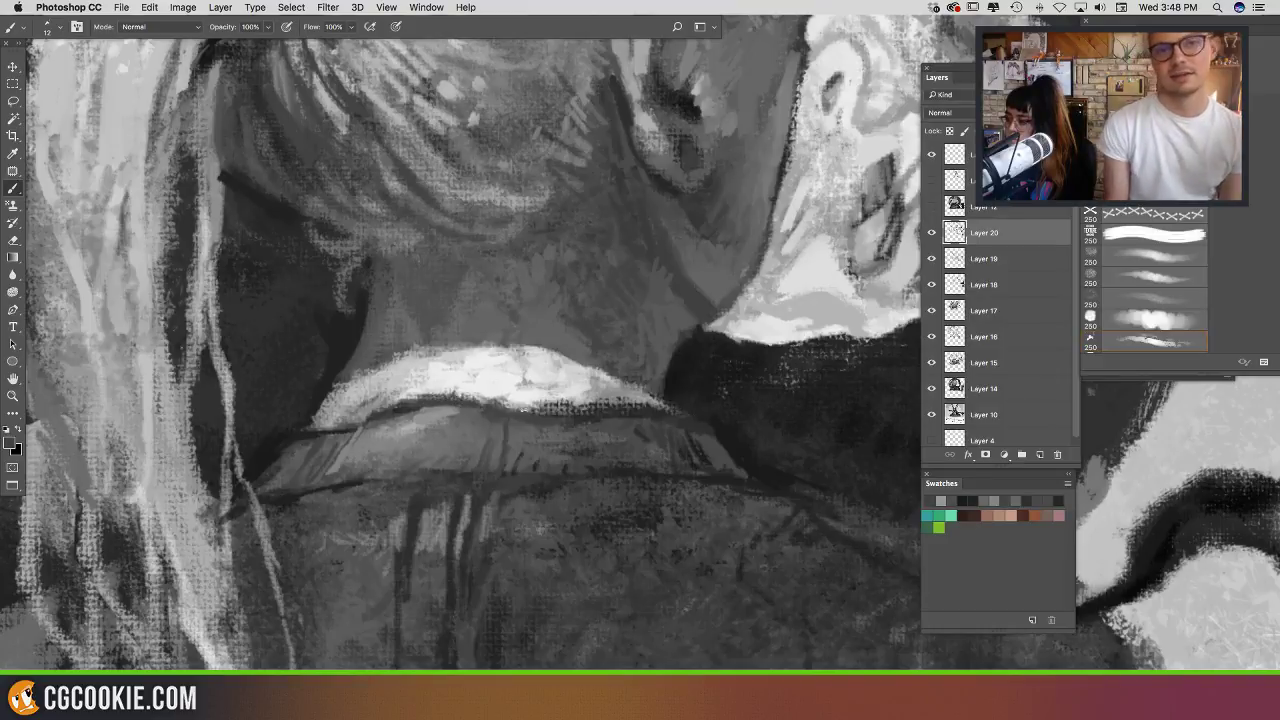
Step: Deepen the shadow behind the ear where the hairline meets the neck with dark strokes
left_click_drag(565, 393, 568, 503)
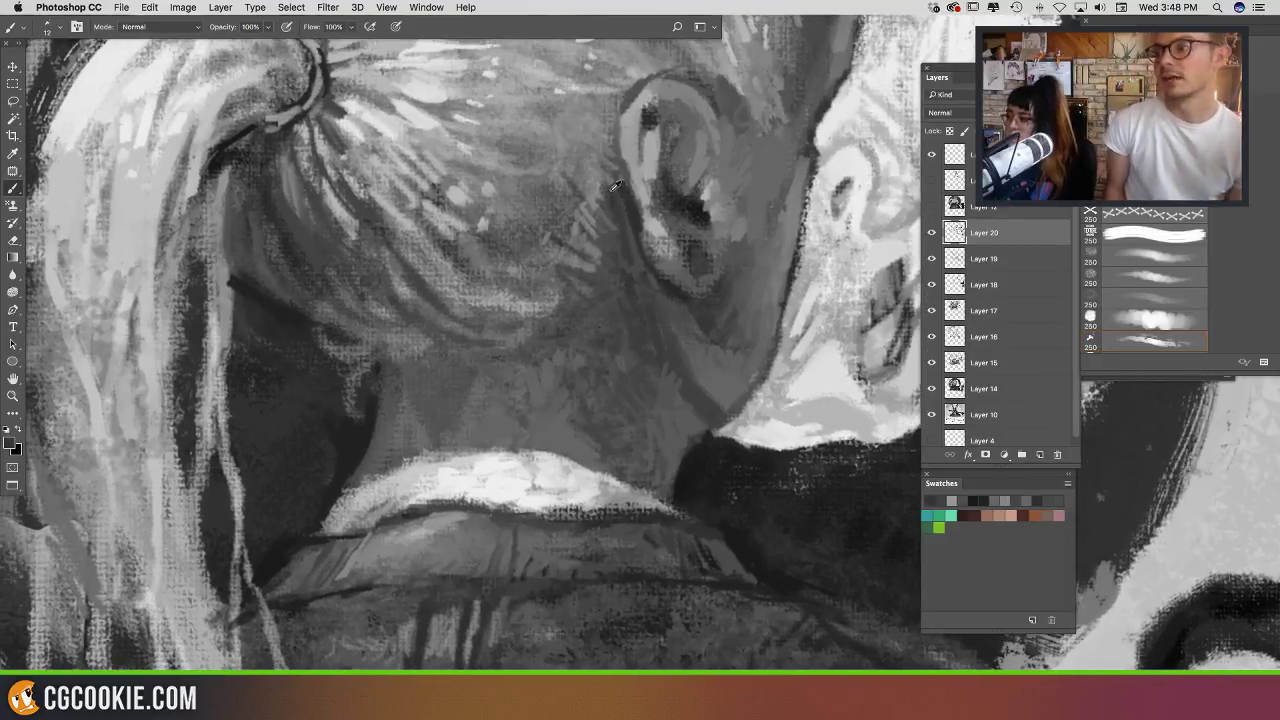
left_click_drag(603, 167, 614, 185)
left_click_drag(625, 276, 626, 340)
mouse_move(609, 218)
left_mouse_down()
mouse_move(632, 273)
mouse_move(626, 290)
mouse_move(614, 234)
mouse_move(623, 281)
mouse_move(634, 218)
mouse_move(645, 276)
mouse_move(596, 302)
left_mouse_up()
left_click(645, 279, "alt")
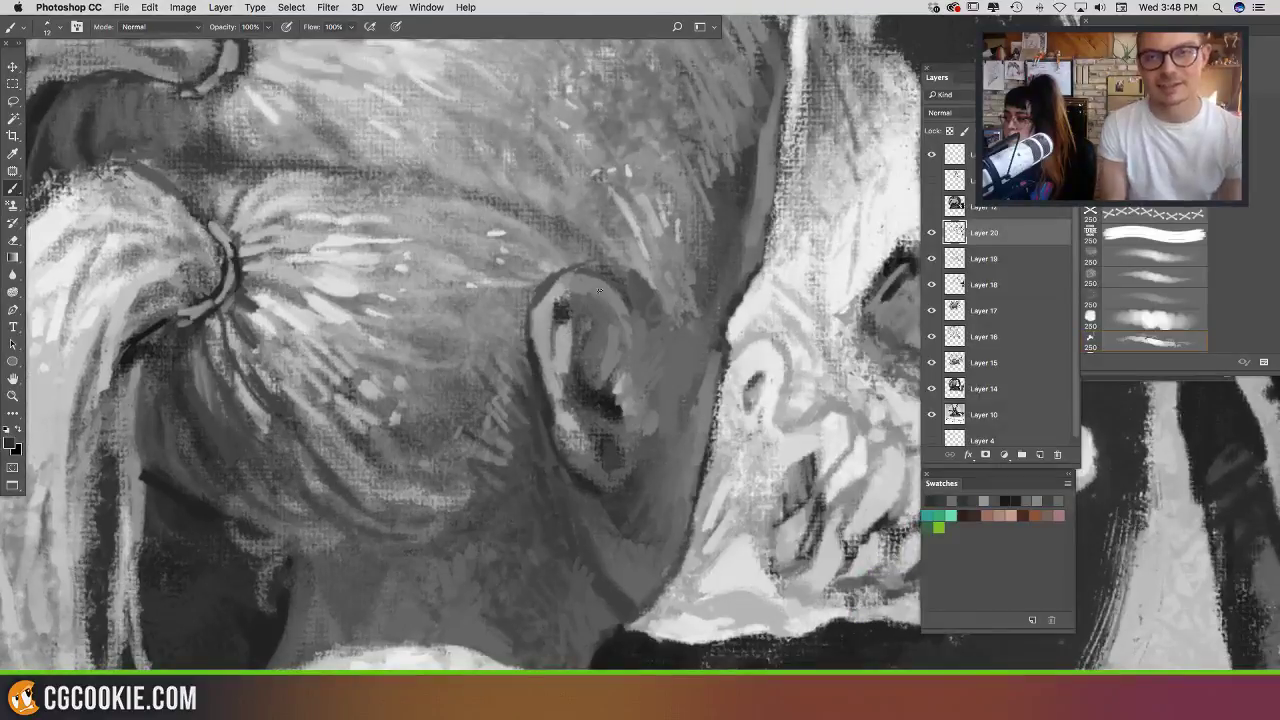
Step: Sharpen the ear's lower back edge against the neck shadow and darken the hollow in the earlobe
left_click(566, 475, "alt")
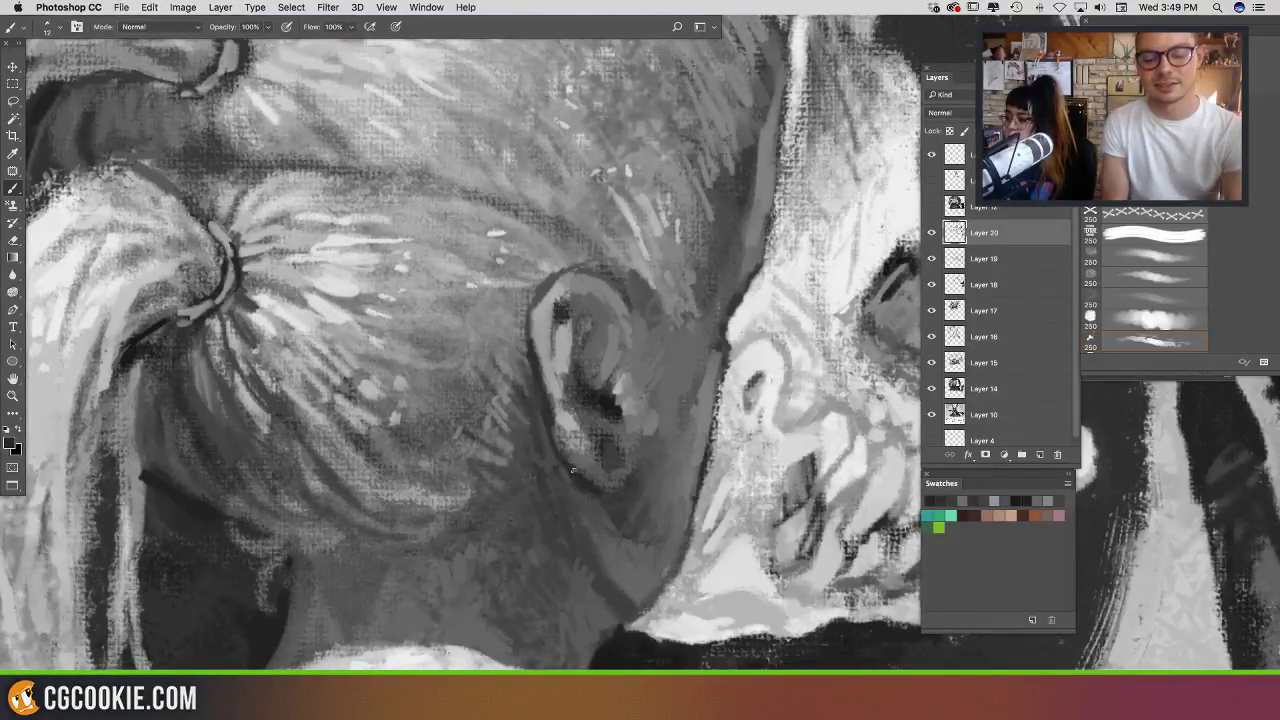
mouse_move(588, 494)
left_mouse_down()
mouse_move(554, 456)
mouse_move(537, 405)
mouse_move(579, 472)
left_mouse_up()
left_click(545, 401, "alt")
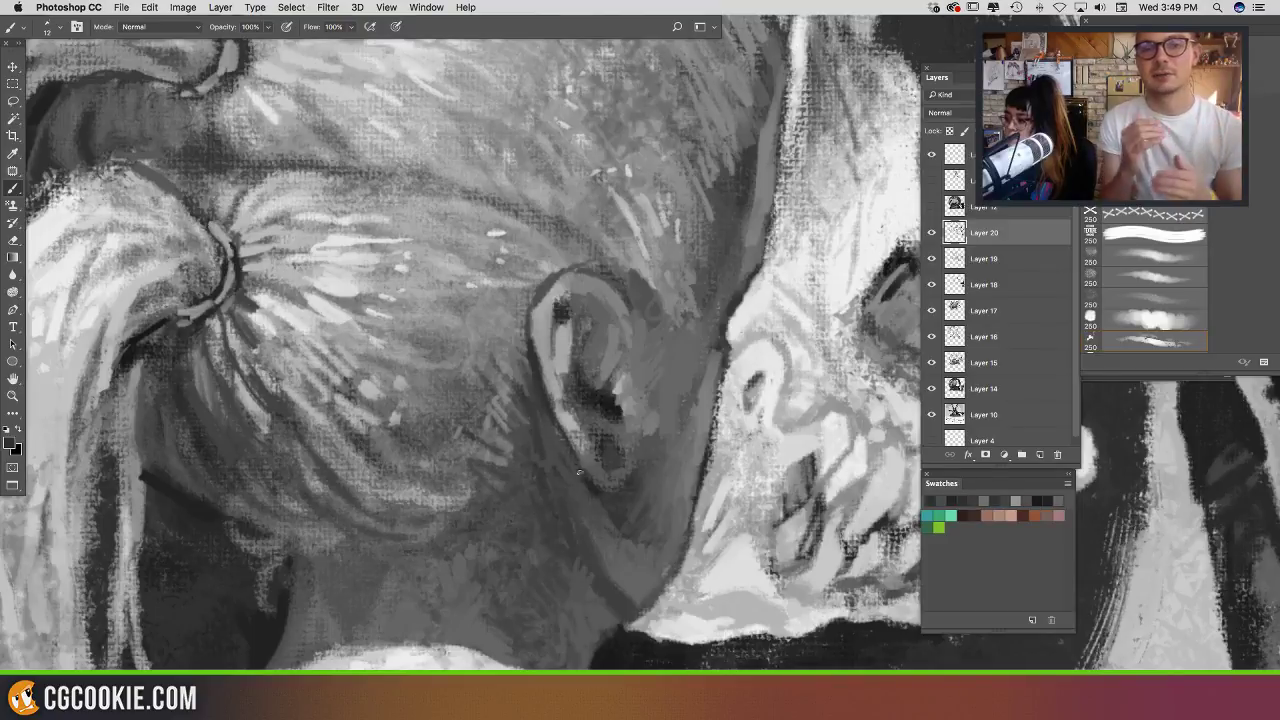
left_click_drag(697, 485, 495, 352)
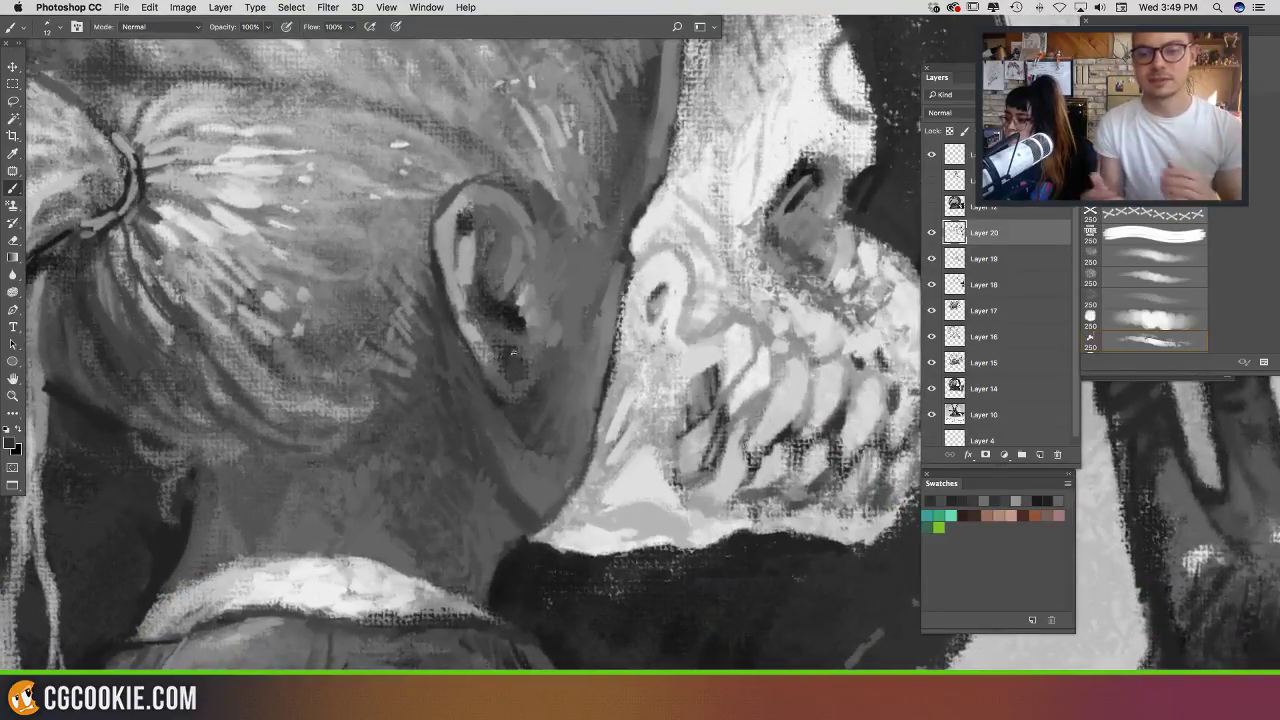
left_click(516, 320, "alt")
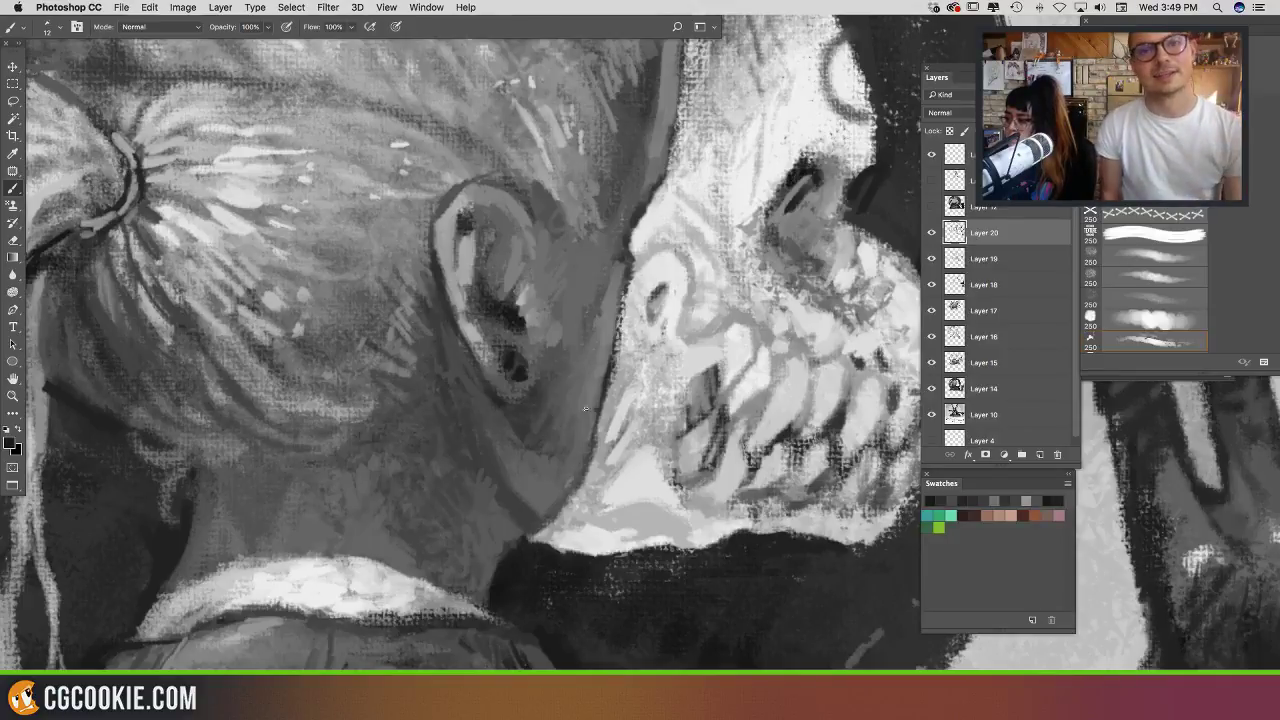
Step: Paint a small dark accent just behind the upper outer rim of the ear
left_click_drag(585, 408, 634, 486)
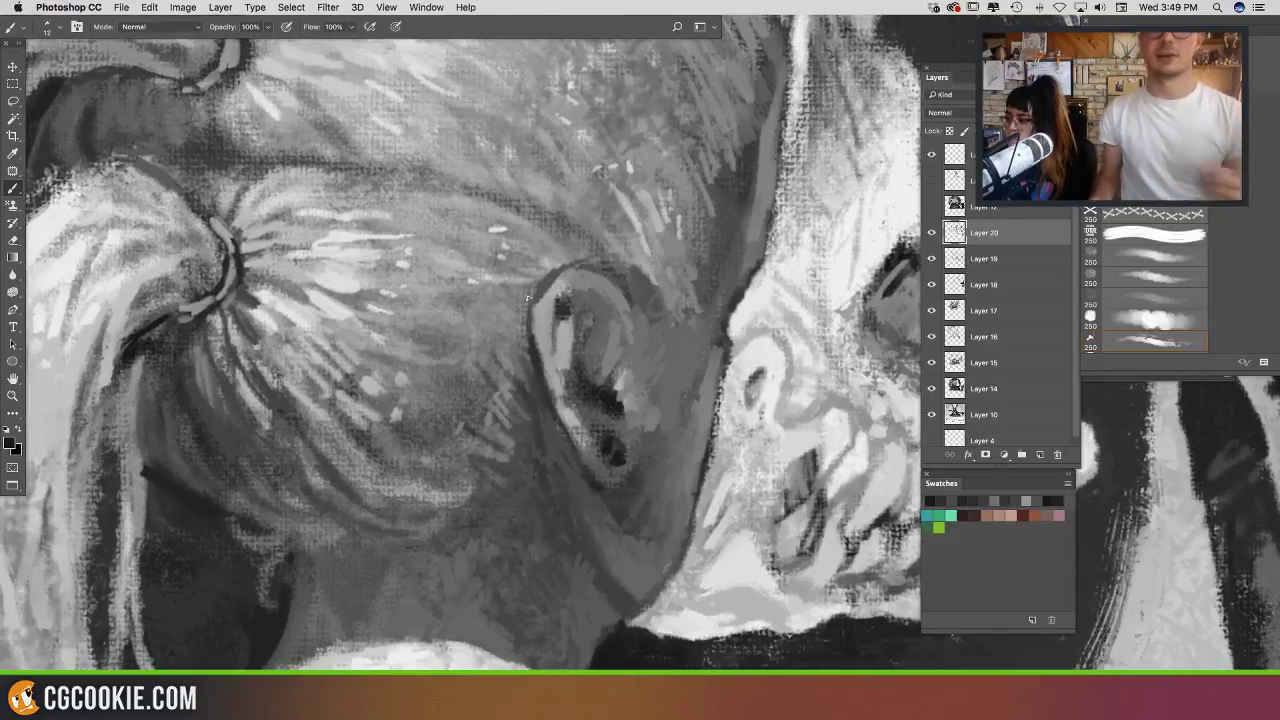
left_click_drag(523, 302, 522, 314)
mouse_move(703, 334)
left_mouse_down()
mouse_move(534, 359)
mouse_move(682, 501)
left_mouse_up()
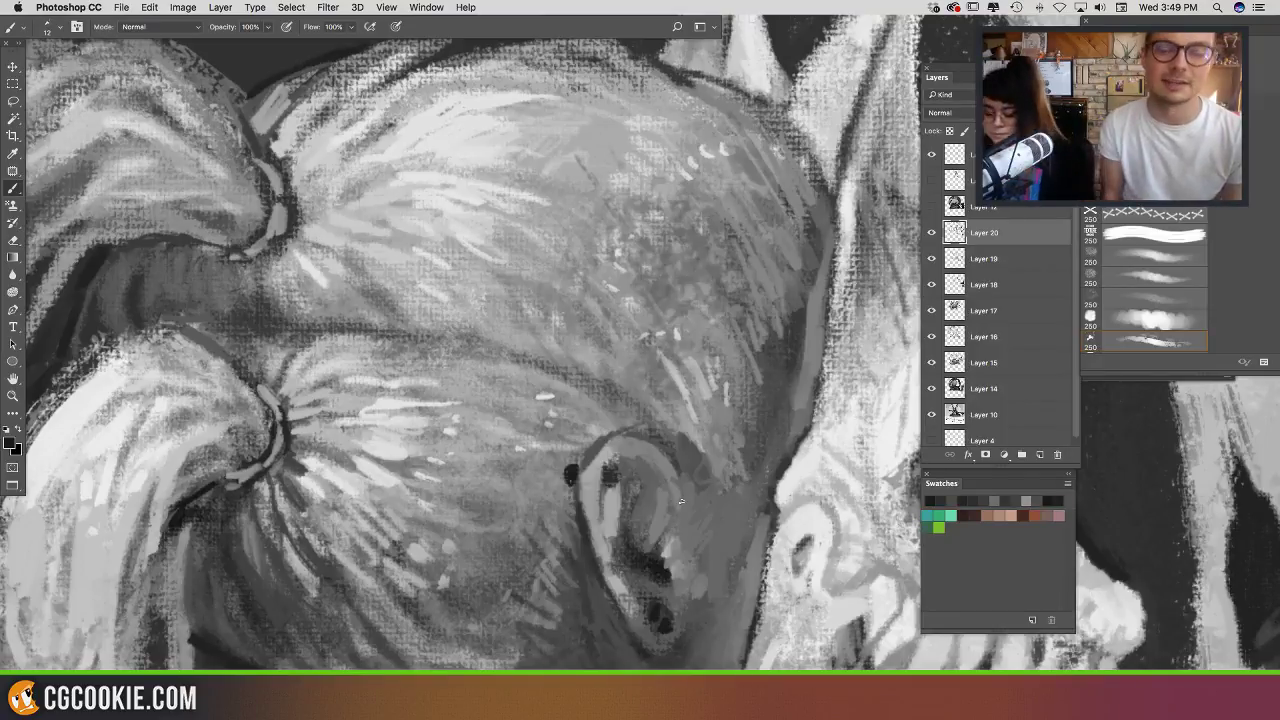
left_click_drag(616, 281, 744, 286)
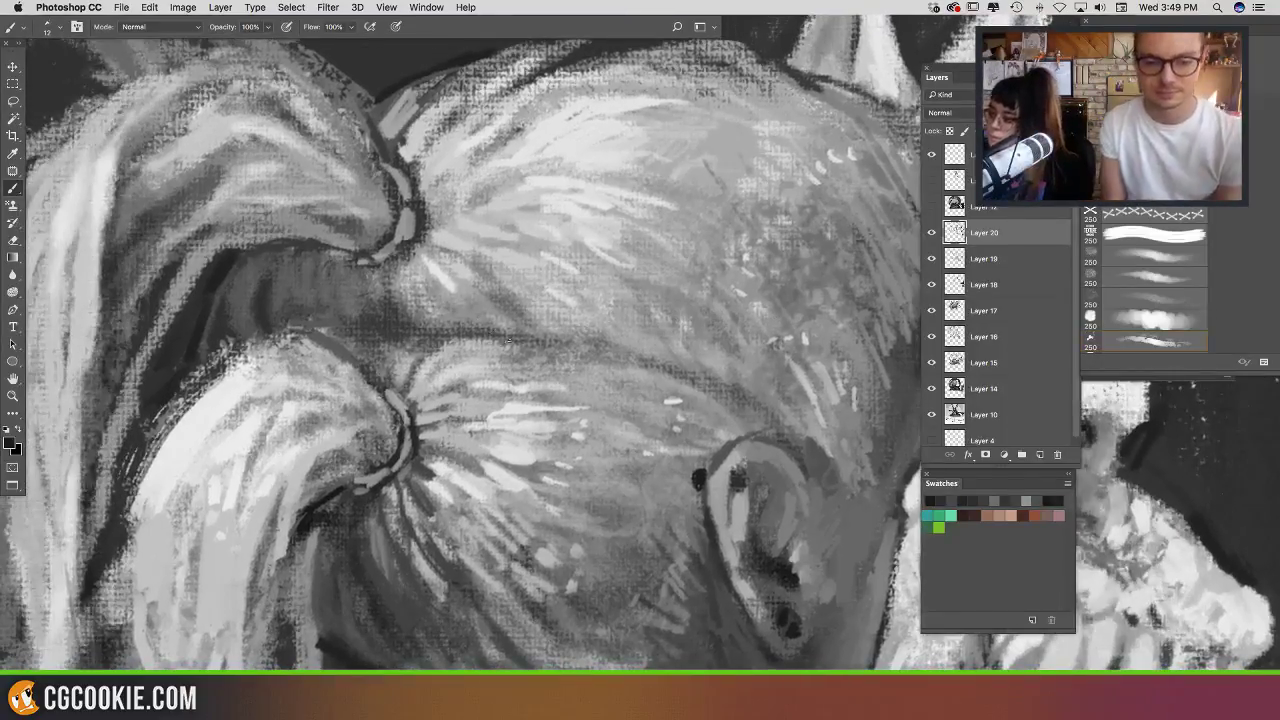
Step: Clean up the white collar's upper edge near the nape with sampled light grey and neck grey
key("e")
mouse_move(581, 422)
left_mouse_down()
mouse_move(498, 224)
mouse_move(502, 210)
mouse_move(595, 219)
mouse_move(613, 199)
mouse_move(513, 145)
mouse_move(376, 133)
left_mouse_up()
scroll(590, 205, "down", 5)
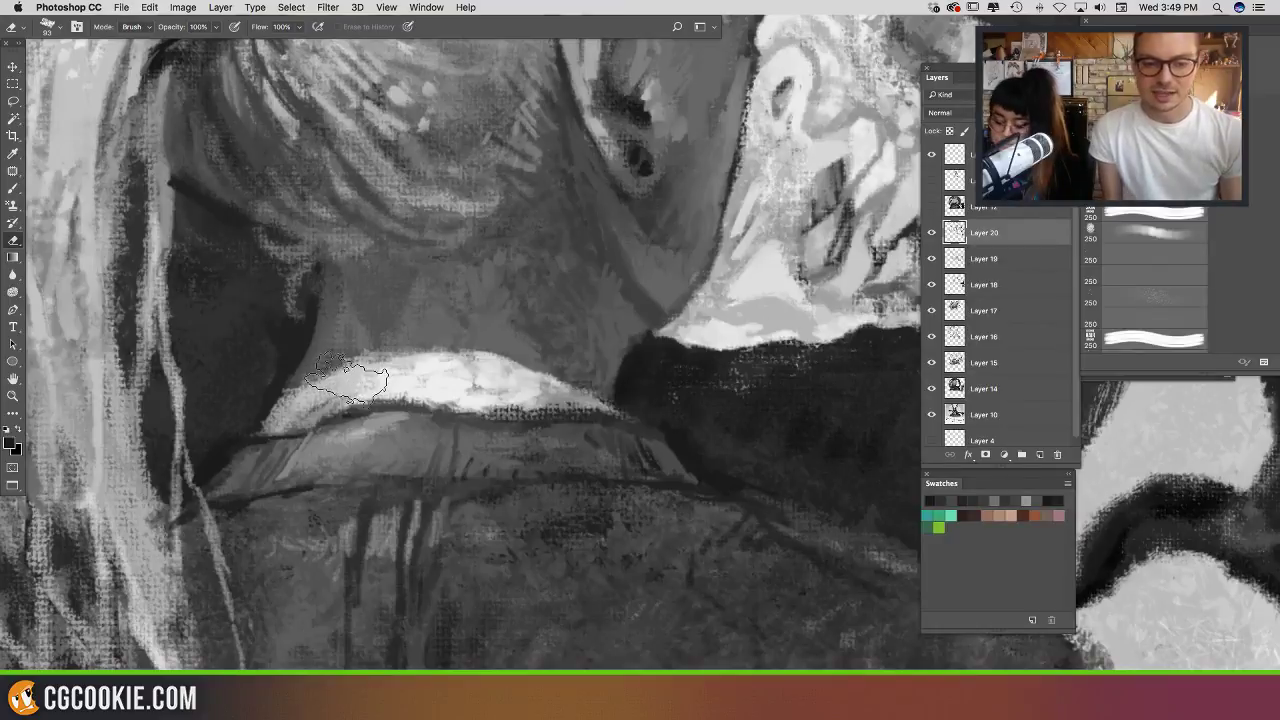
key("b")
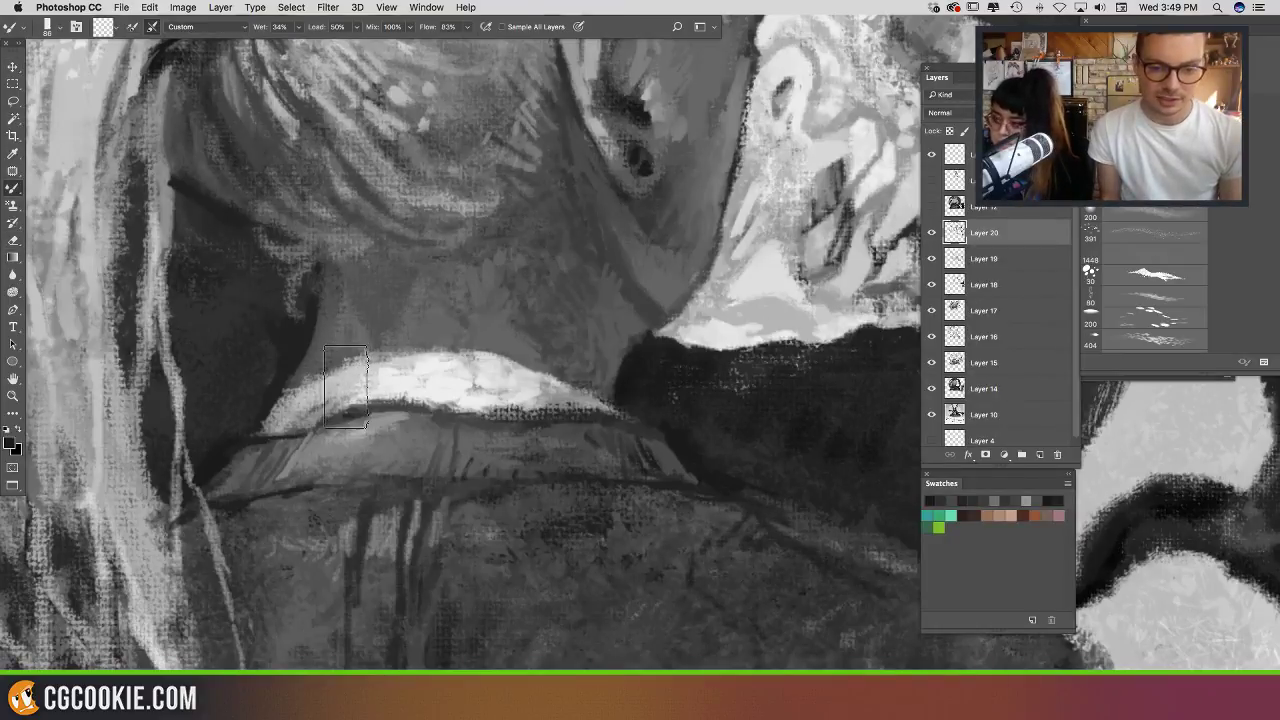
key("shift+b")
left_click(345, 378, "alt")
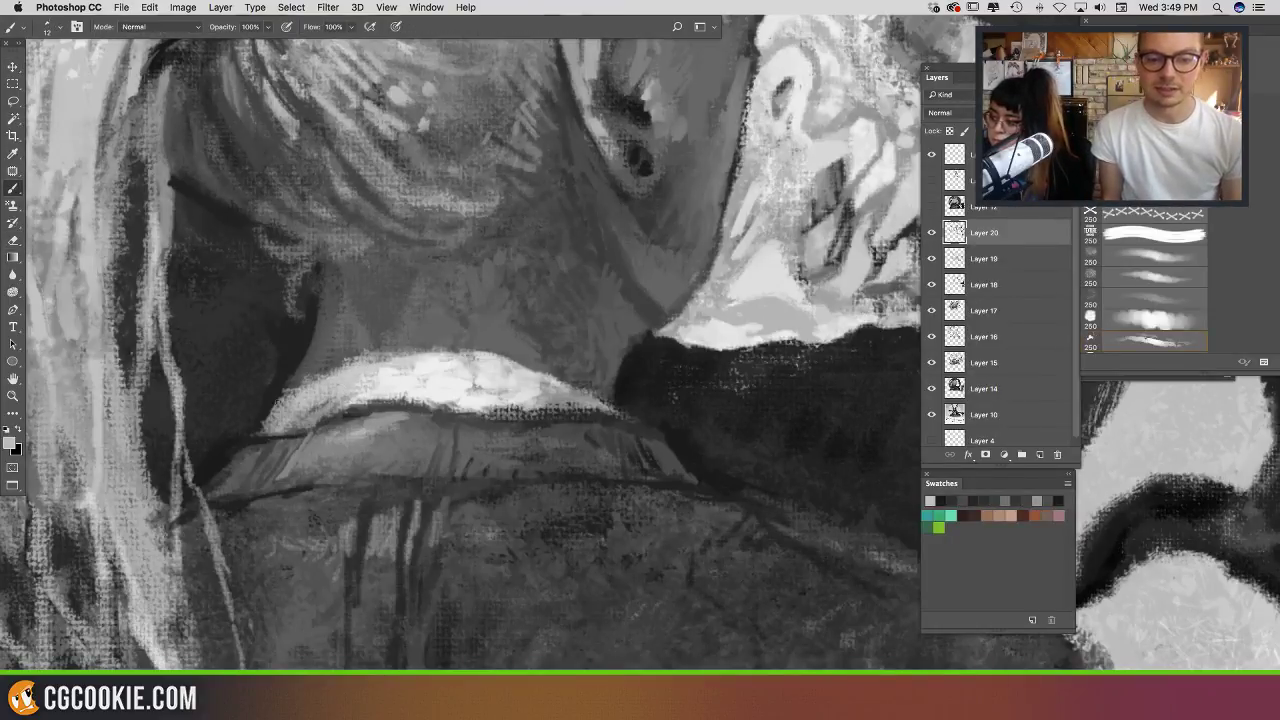
mouse_move(278, 397)
left_mouse_down()
mouse_move(260, 433)
mouse_move(320, 376)
mouse_move(402, 351)
left_mouse_up()
left_click(297, 382, "alt")
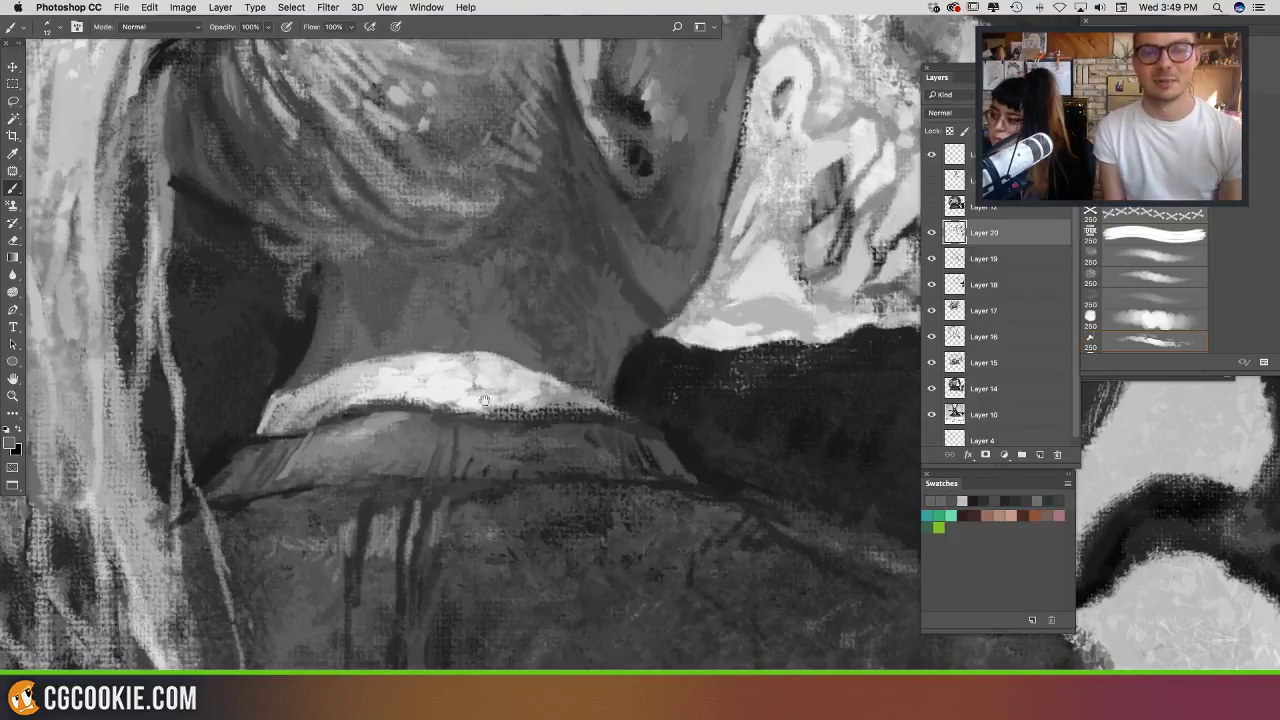
Step: Brighten the white collar's tapered end below the jaw with sampled light greys and sharpen its tip
left_click_drag(484, 400, 466, 398)
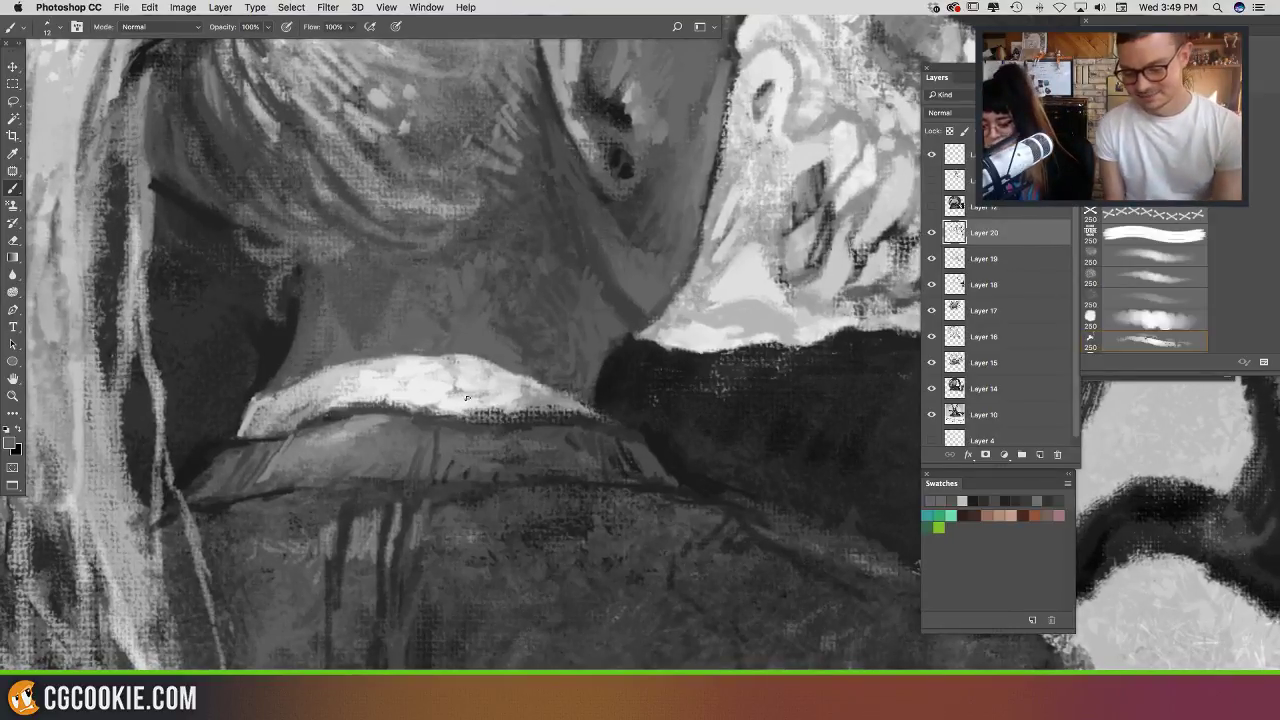
scroll(560, 340, "down", 2)
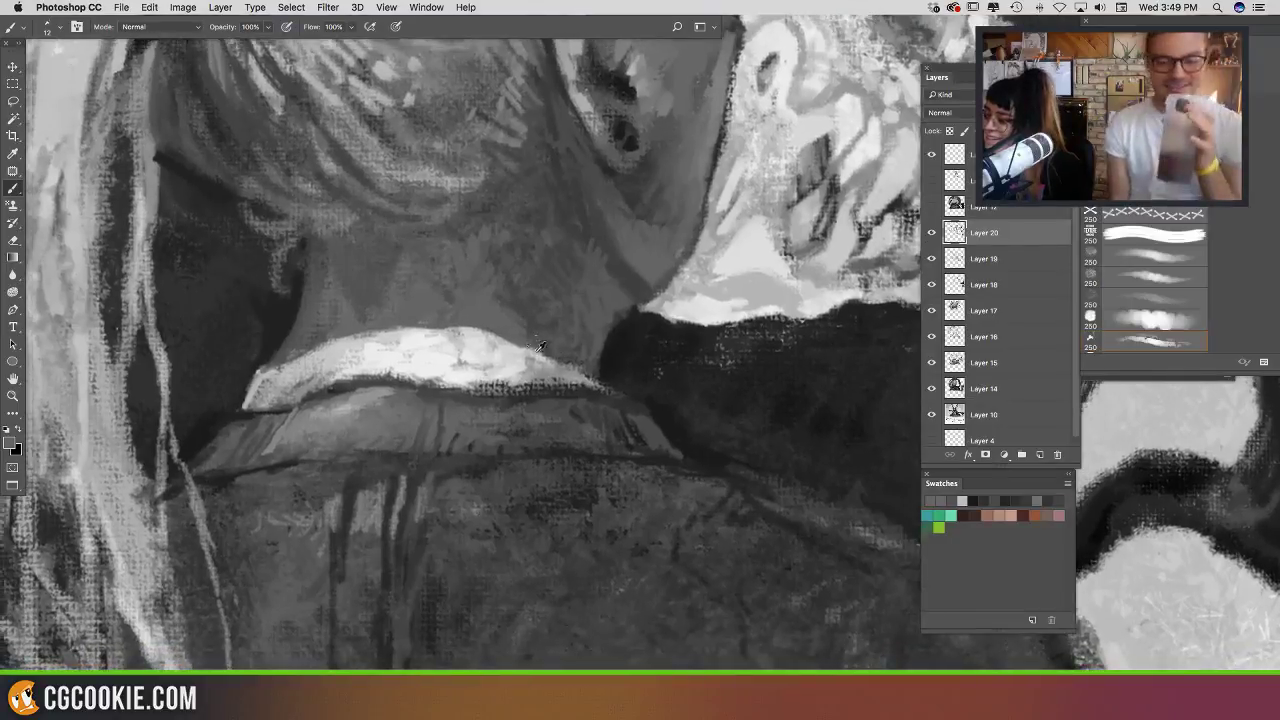
left_click(507, 356, "alt")
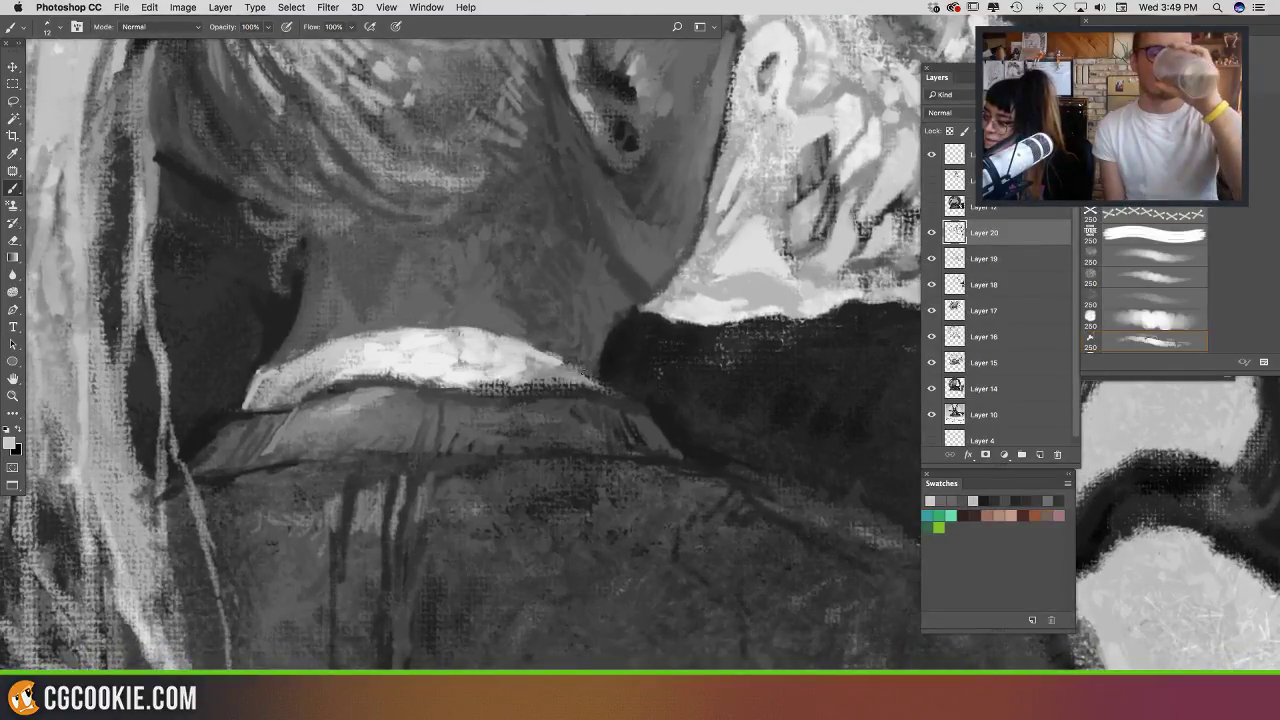
left_click(557, 363, "alt")
mouse_move(640, 360)
left_mouse_down()
mouse_move(493, 315)
mouse_move(468, 338)
mouse_move(515, 362)
mouse_move(652, 371)
left_mouse_up()
left_click(424, 335, "alt")
left_click(503, 305, "alt")
left_click(665, 218, "alt")
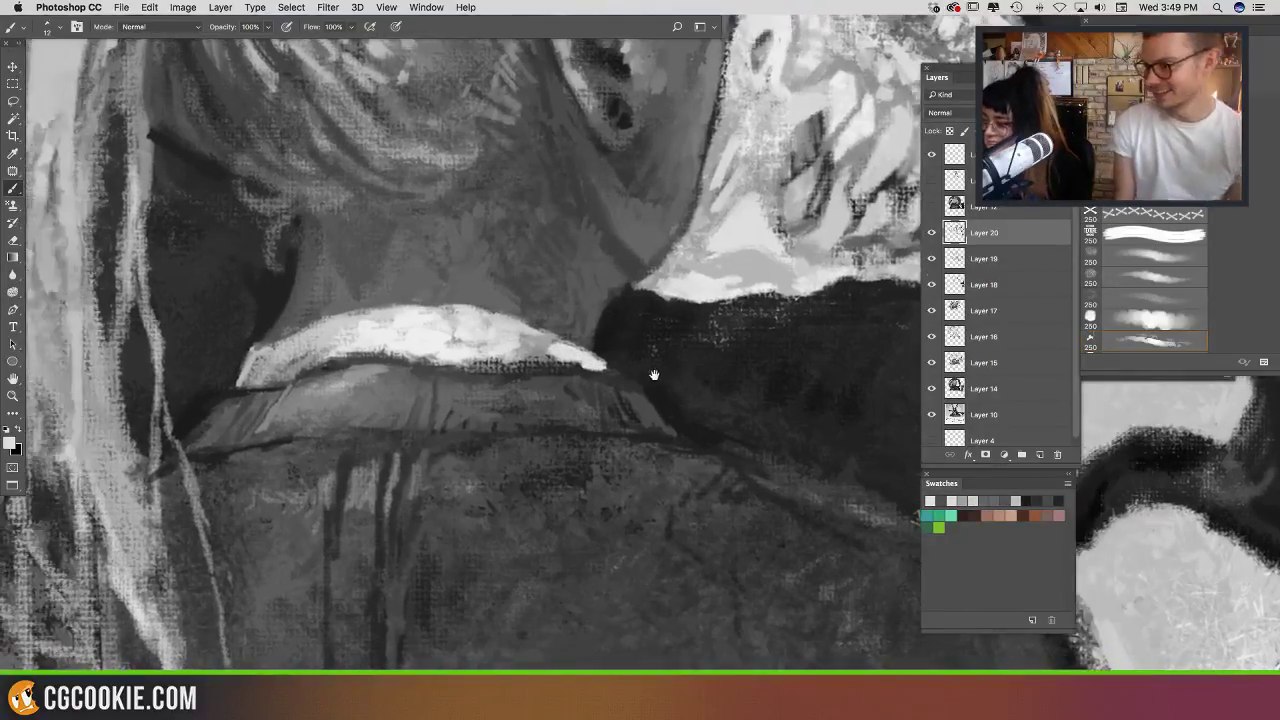
Step: Blend the lower edge of the collar's tapered end with sampled greys
left_click(537, 349, "alt")
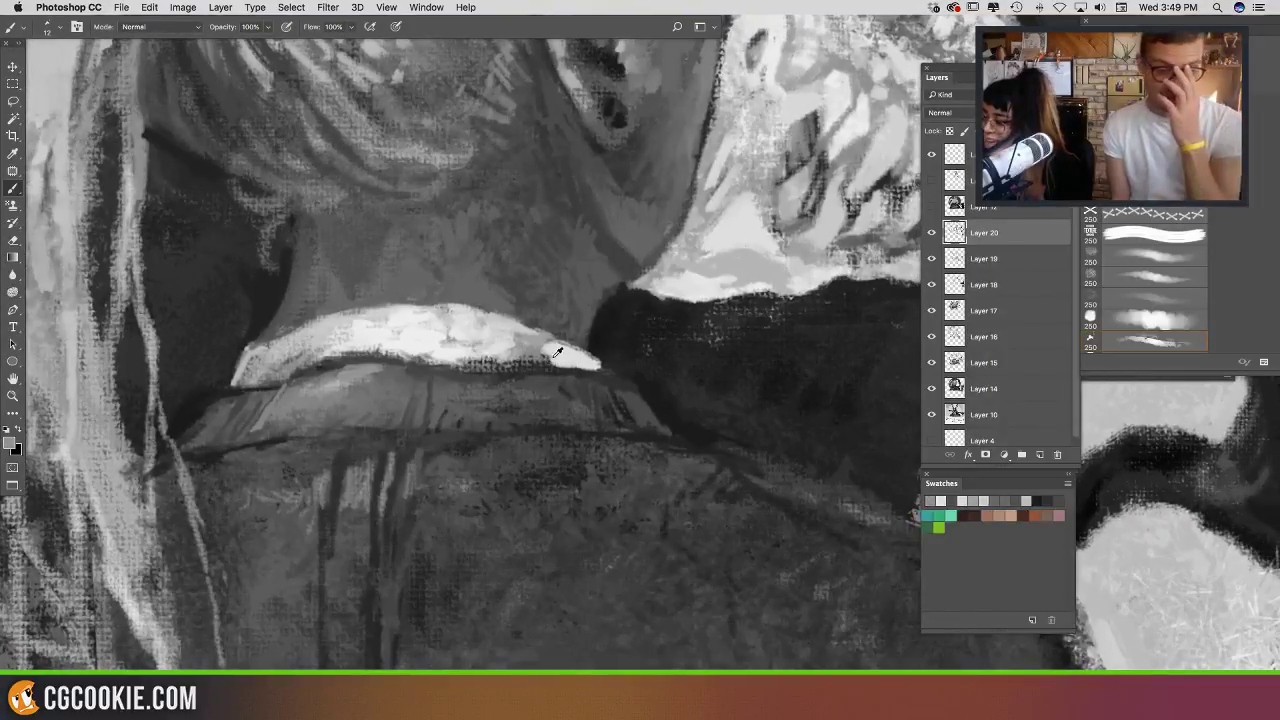
left_click(540, 350, "alt")
left_click_drag(550, 361, 527, 358)
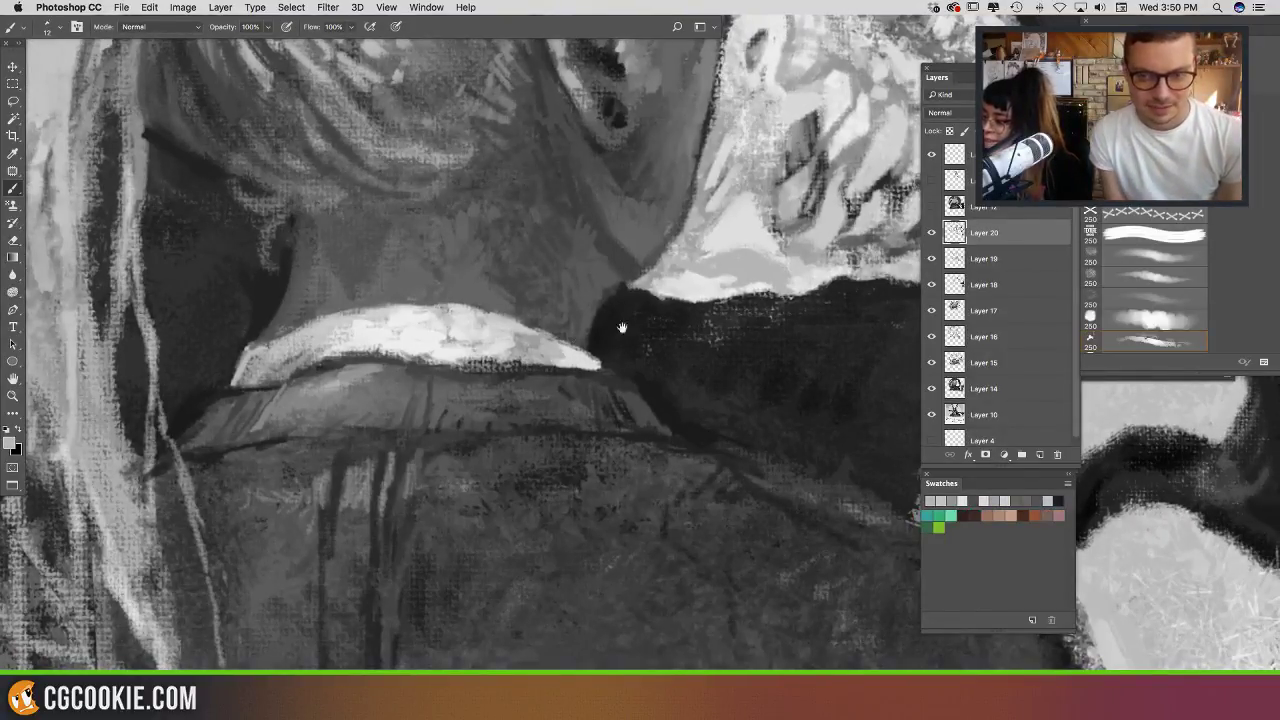
Step: Add short light highlight strokes to the collar band and beside the vertical seams on the jacket's back
mouse_move(620, 331)
left_mouse_down()
mouse_move(680, 217)
mouse_move(749, 194)
left_mouse_up()
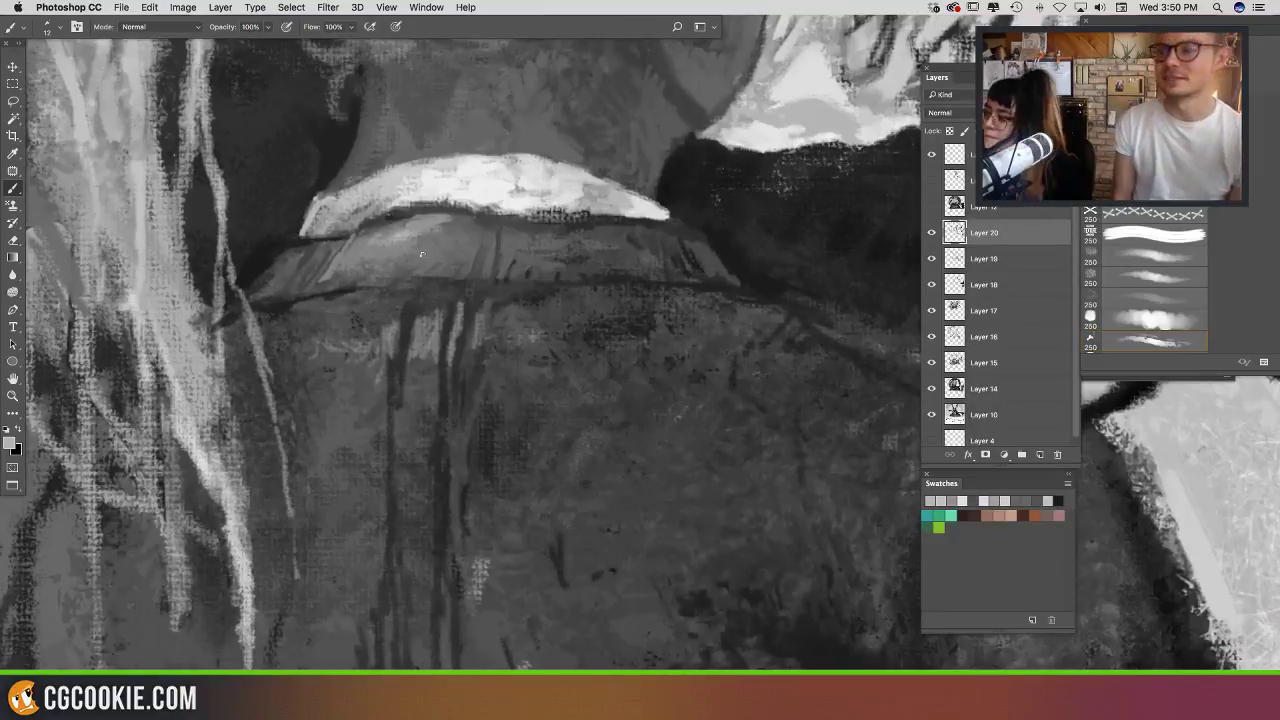
left_click_drag(425, 251, 417, 263)
left_click_drag(440, 253, 444, 269)
left_click_drag(637, 313, 537, 243)
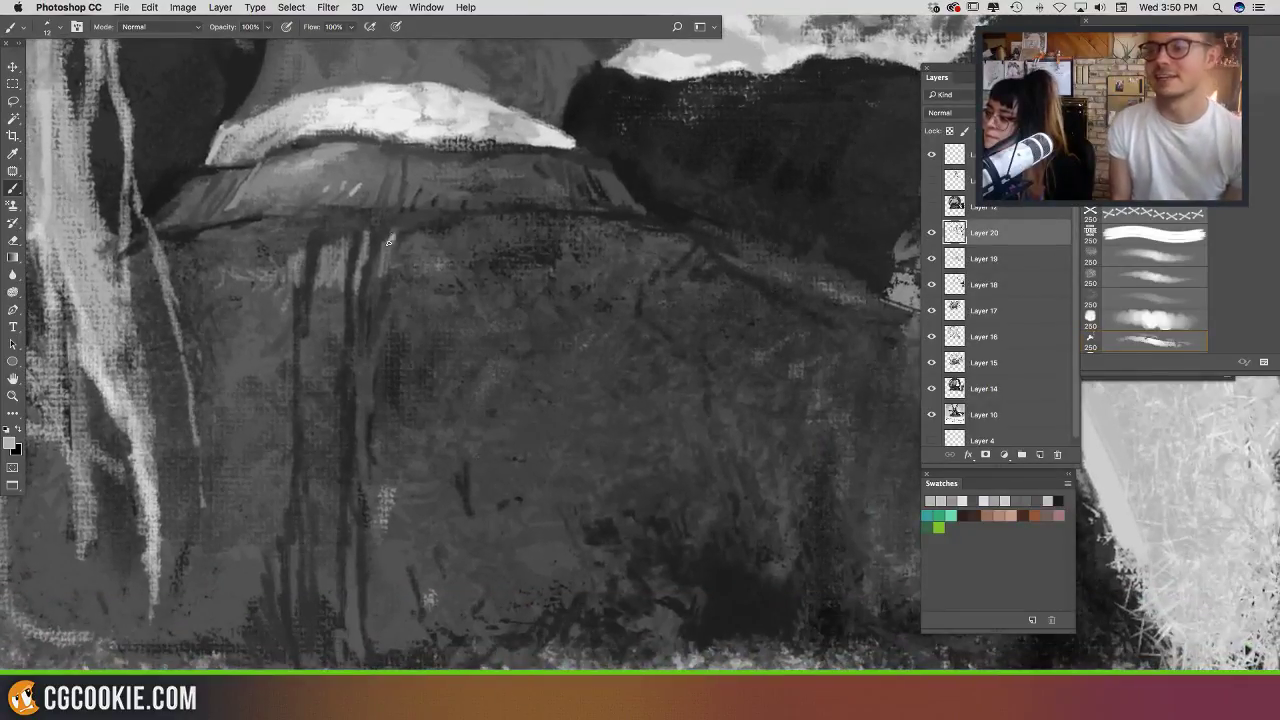
left_click_drag(388, 243, 398, 272)
left_click(417, 175, "alt")
mouse_move(426, 242)
left_mouse_down()
mouse_move(406, 271)
mouse_move(460, 288)
left_mouse_up()
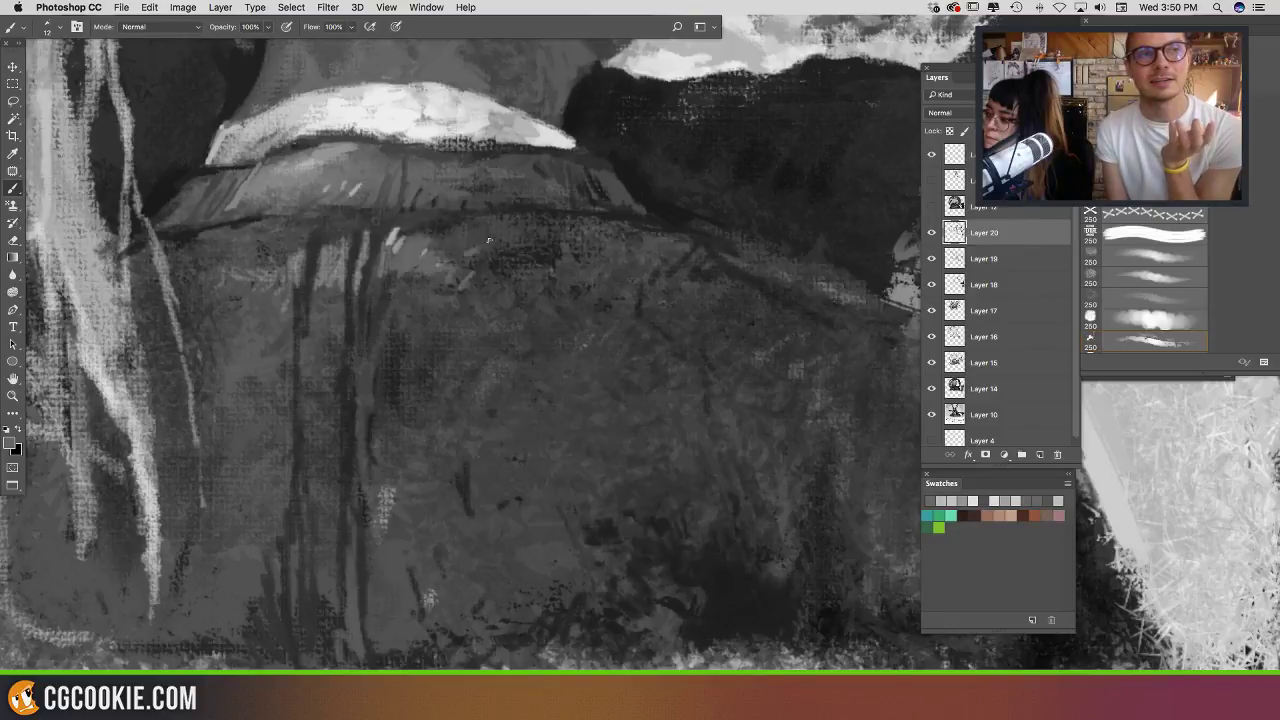
mouse_move(496, 232)
left_mouse_down()
mouse_move(453, 252)
mouse_move(452, 240)
mouse_move(550, 226)
mouse_move(540, 255)
mouse_move(571, 258)
mouse_move(578, 276)
mouse_move(616, 234)
left_mouse_up()
left_click_drag(510, 318, 574, 351)
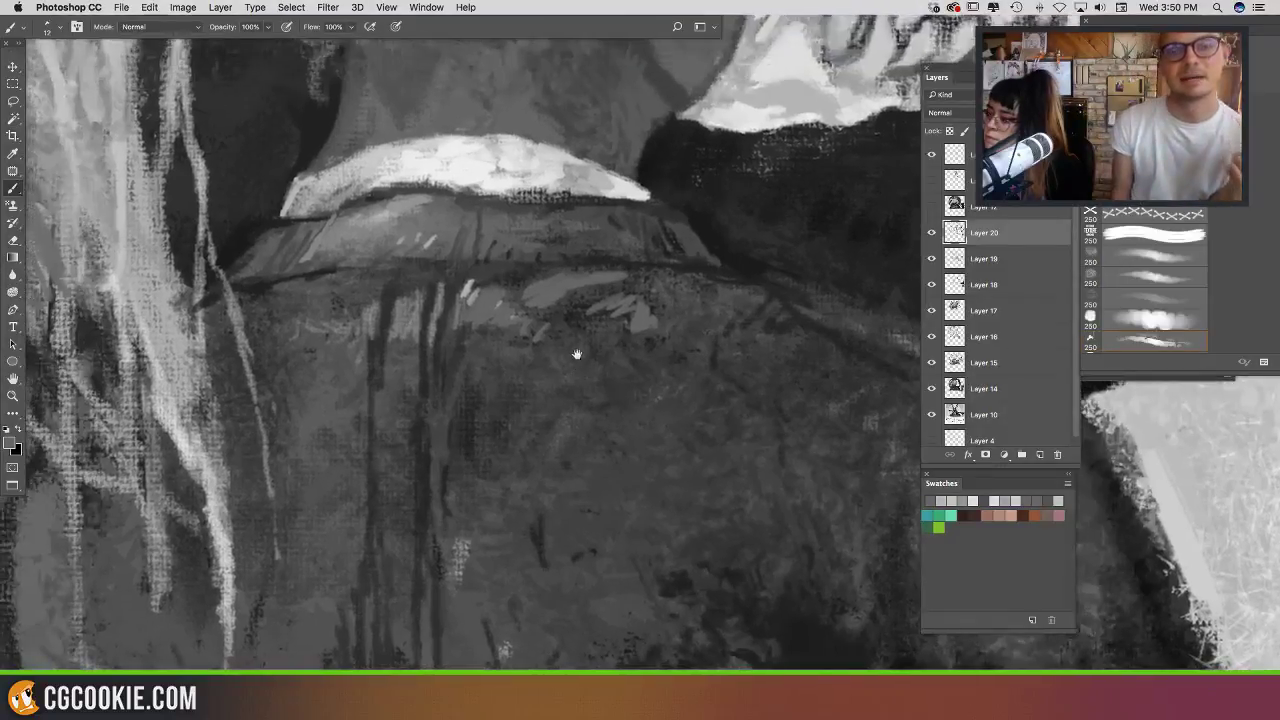
key("e")
mouse_move(512, 295)
left_mouse_down()
mouse_move(522, 338)
mouse_move(586, 277)
mouse_move(690, 332)
left_mouse_up()
left_click_drag(641, 349, 545, 309)
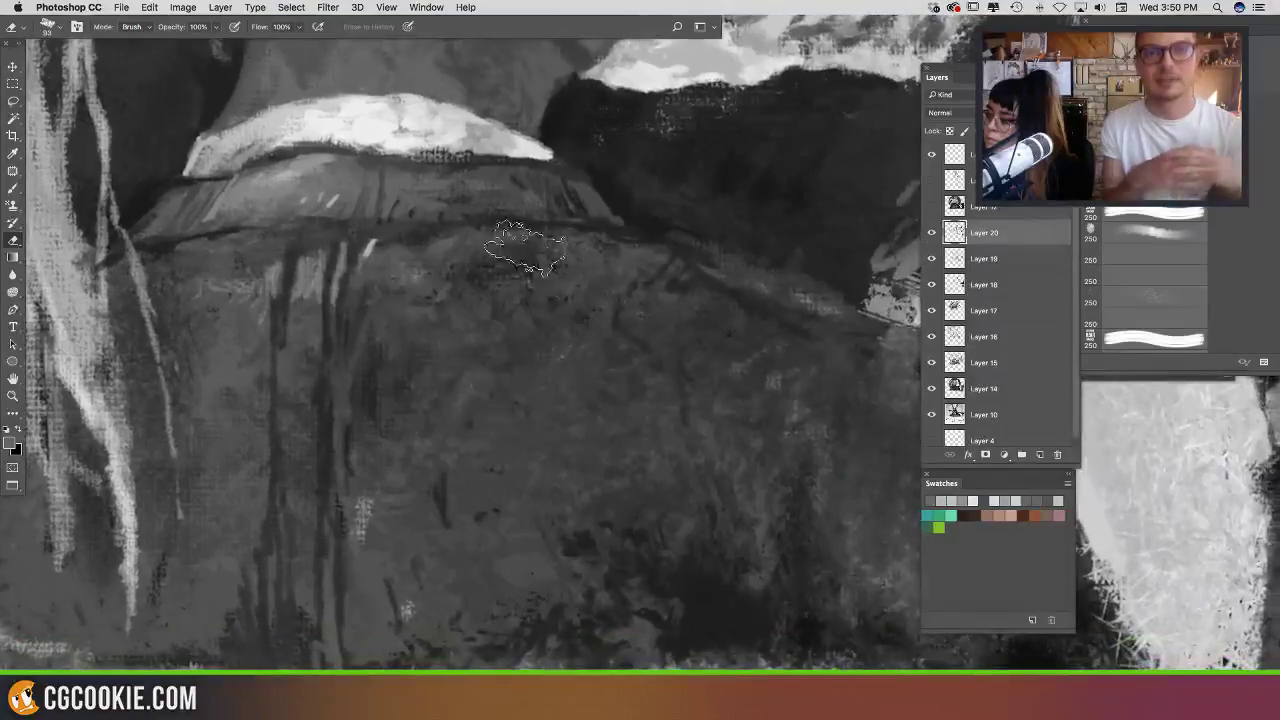
Step: Hatch sampled mid-grey strokes on the jacket beside the vertical seams just below the collar band
key("b")
left_click(311, 284, "alt")
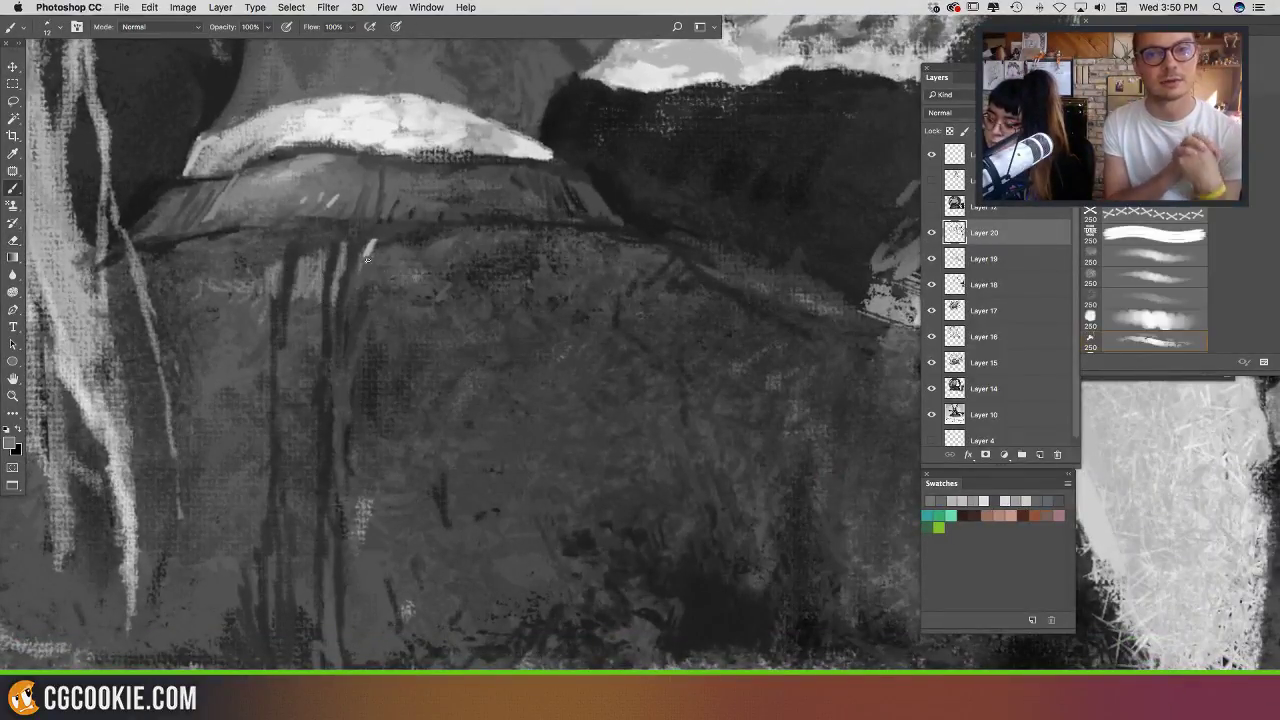
left_click_drag(403, 256, 376, 297)
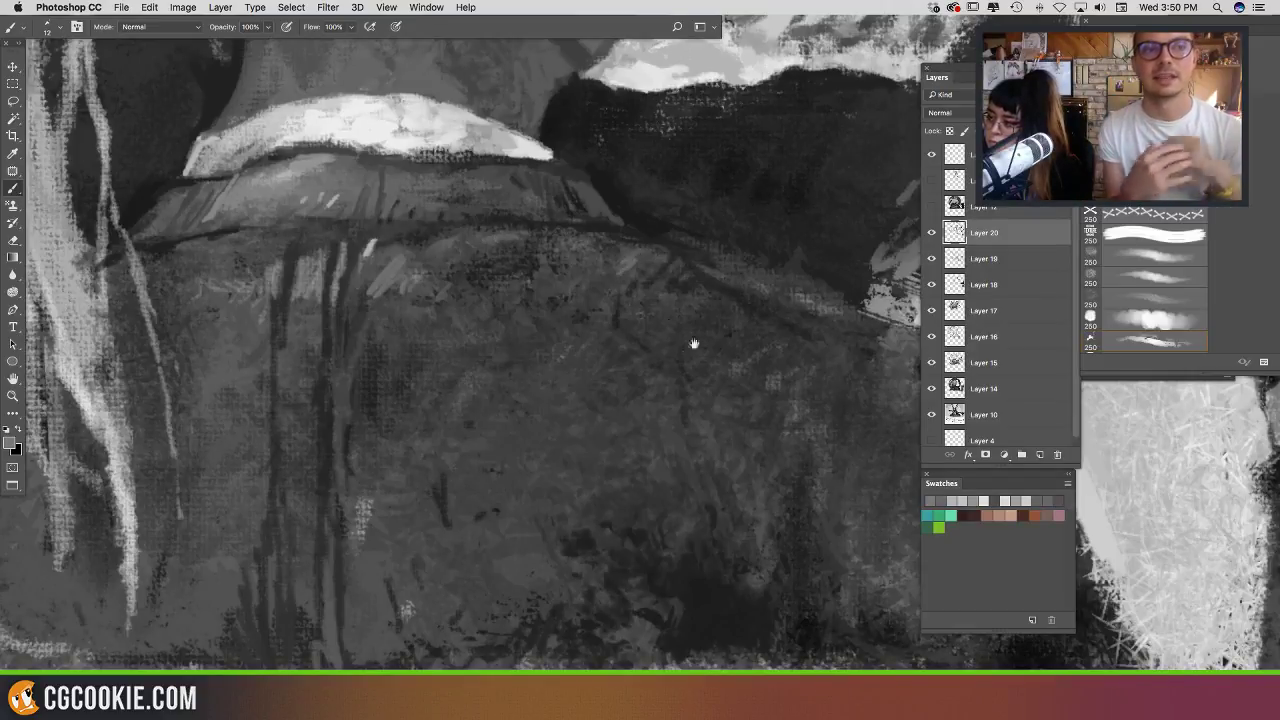
Step: Add short grey highlight strokes to the folds low on the jacket near the sleeve
left_click_drag(707, 395, 511, 310)
left_click_drag(506, 449, 511, 477)
left_click_drag(517, 452, 535, 480)
left_click_drag(554, 464, 589, 520)
mouse_move(582, 456)
left_mouse_down()
mouse_move(584, 490)
mouse_move(621, 473)
left_mouse_up()
Step: Define the jacket's sleeve seam at the shoulder with grey highlights and a dark sampled line
mouse_move(696, 250)
left_mouse_down()
mouse_move(644, 316)
mouse_move(683, 363)
left_mouse_up()
left_click(631, 459, "alt")
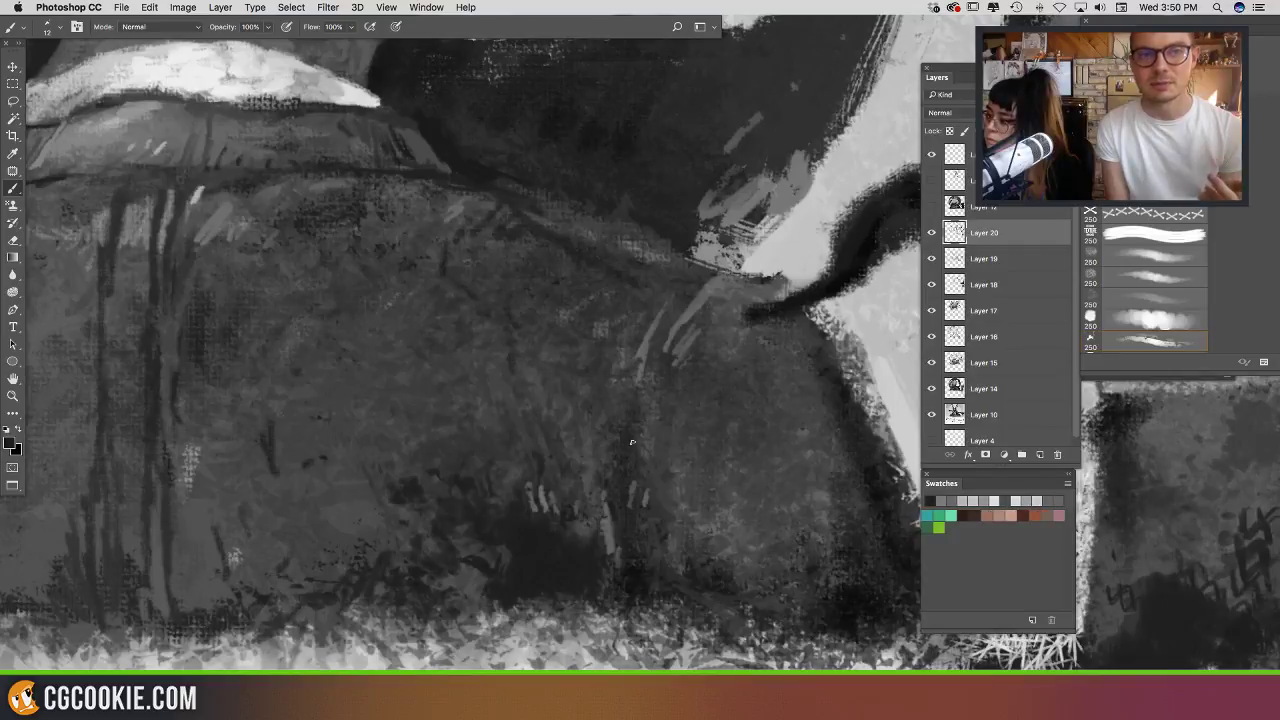
left_click_drag(636, 402, 655, 340)
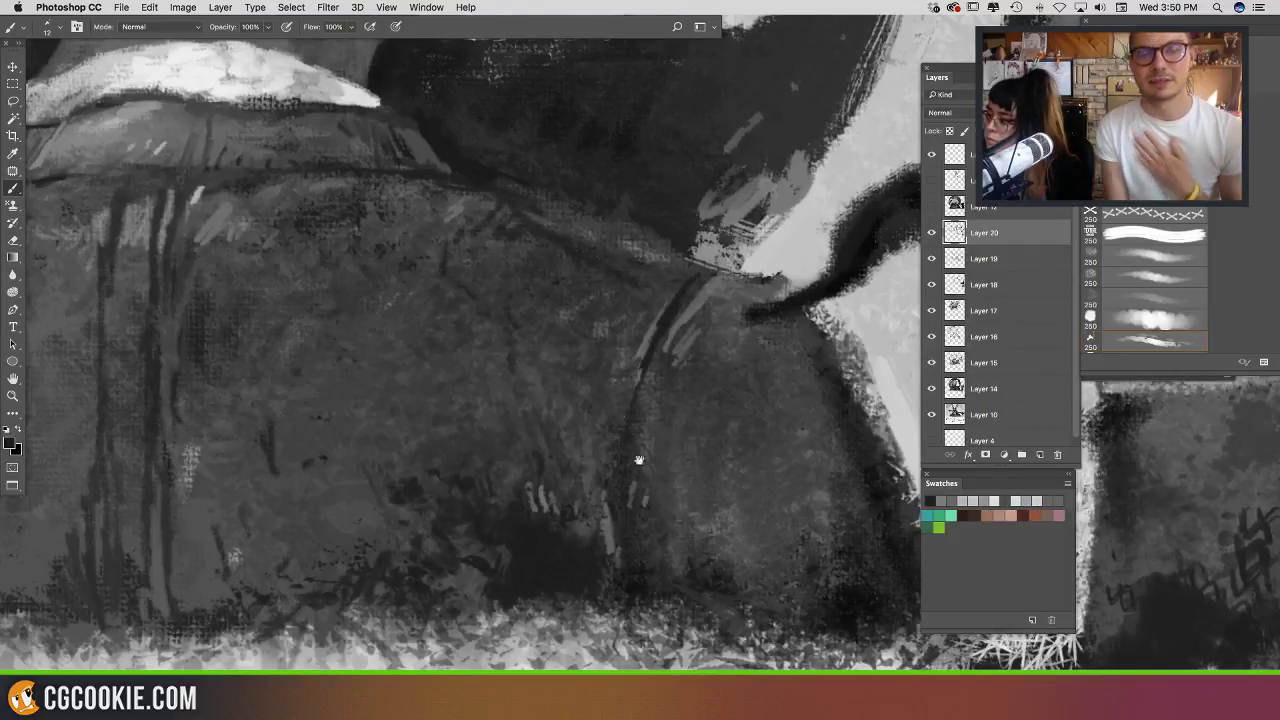
Step: View the whole figure and compare the painting with Layer 20 hidden and shown
mouse_move(634, 457)
left_mouse_down()
mouse_move(709, 463)
mouse_move(791, 530)
mouse_move(806, 560)
mouse_move(783, 574)
left_mouse_up()
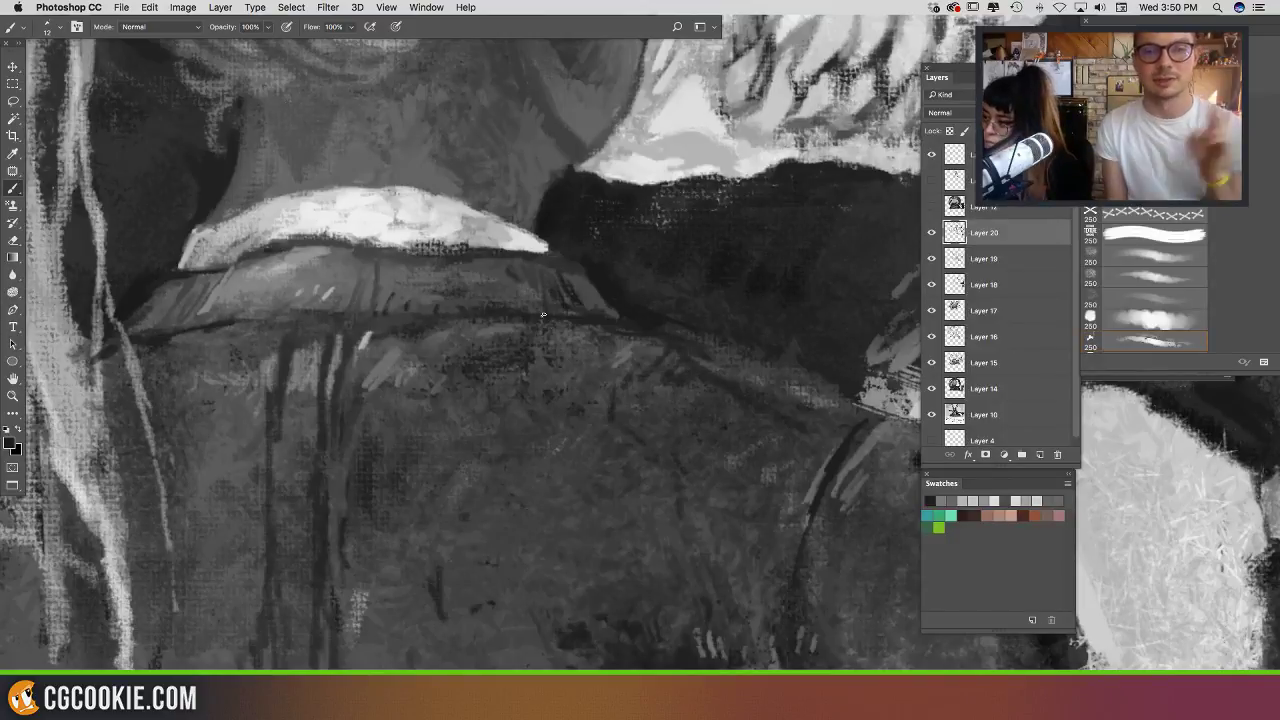
key("super+minus")
key("super+minus")
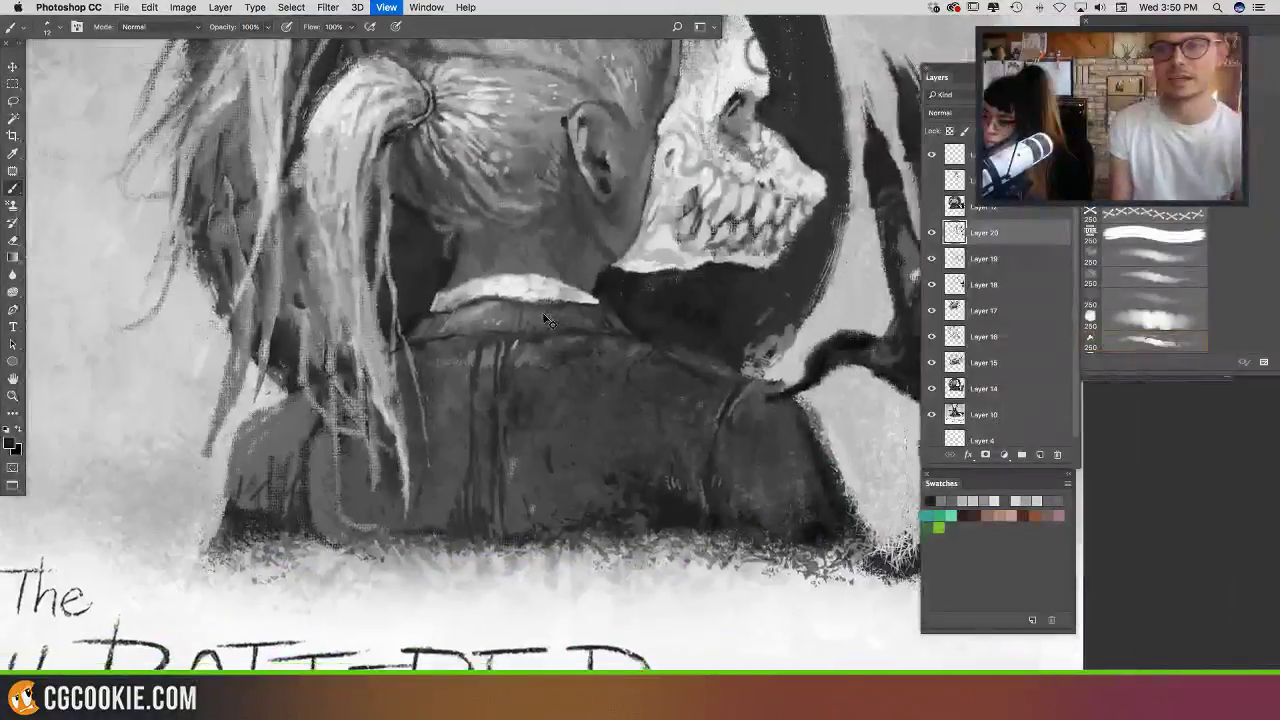
key("super+minus")
scroll(543, 314, "up", 10)
left_click_drag(573, 379, 574, 260)
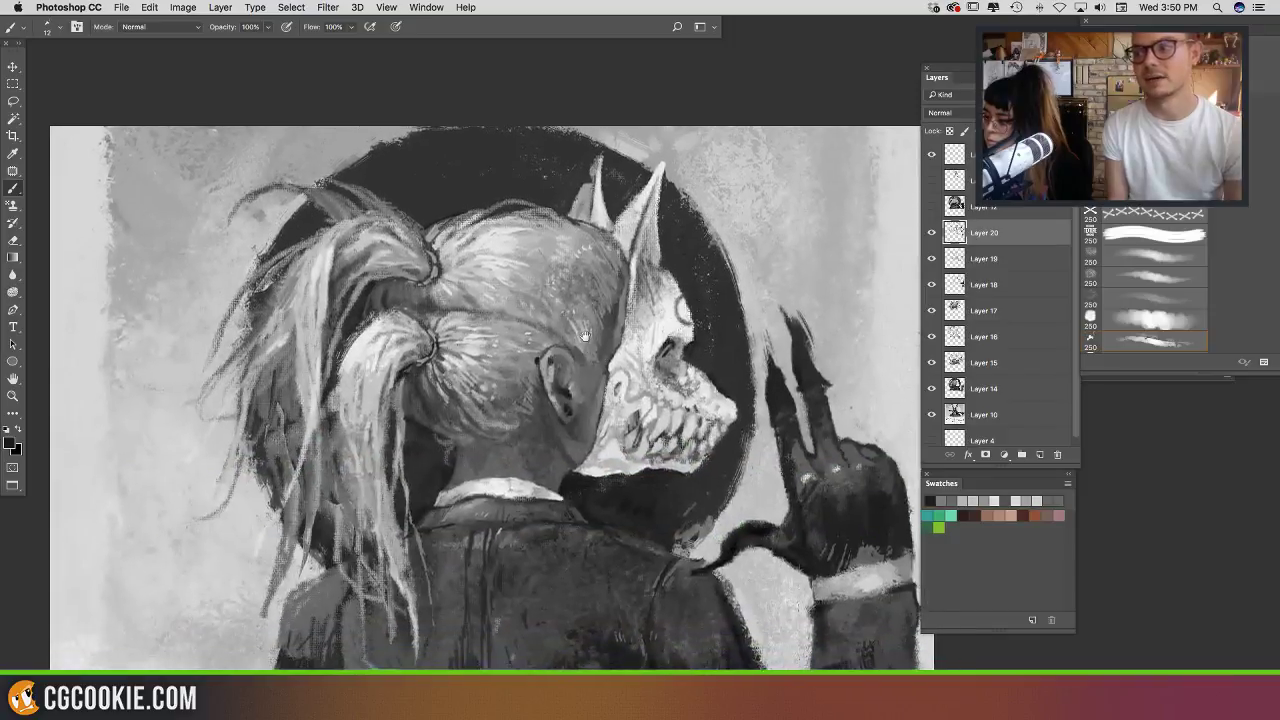
mouse_move(585, 336)
left_mouse_down()
mouse_move(591, 306)
mouse_move(591, 317)
left_mouse_up()
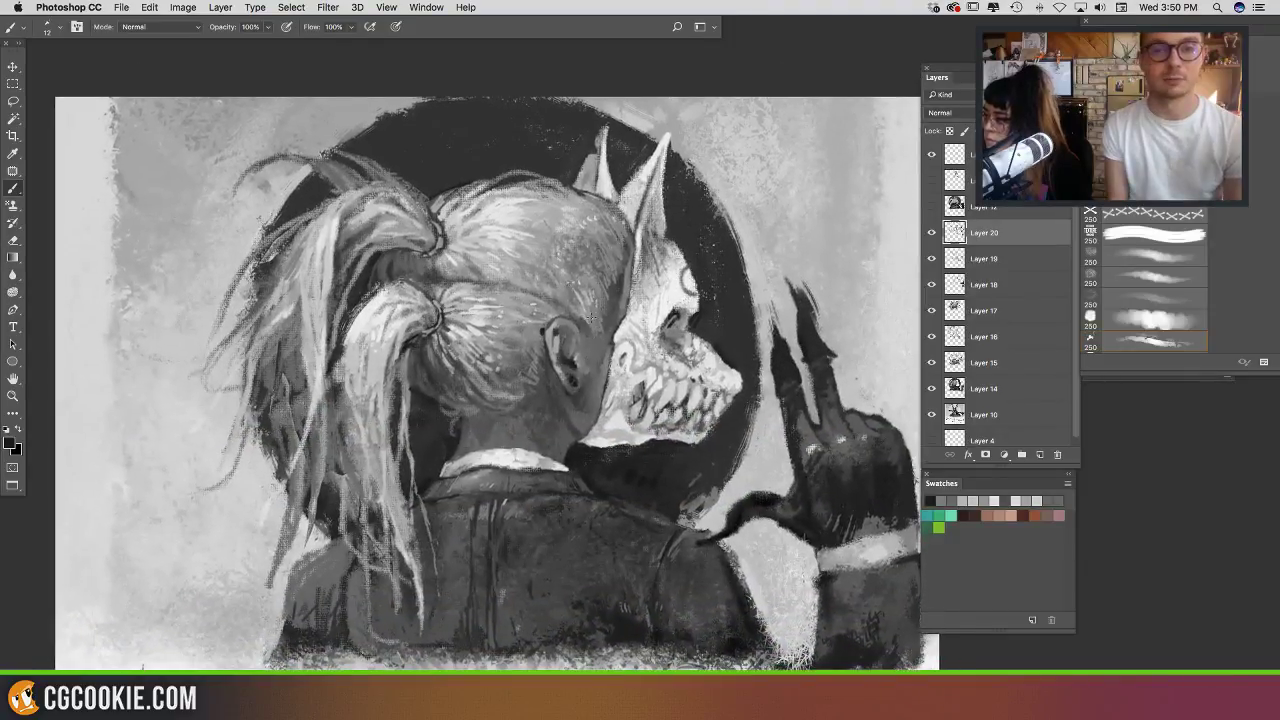
left_click(931, 232)
left_click(931, 233)
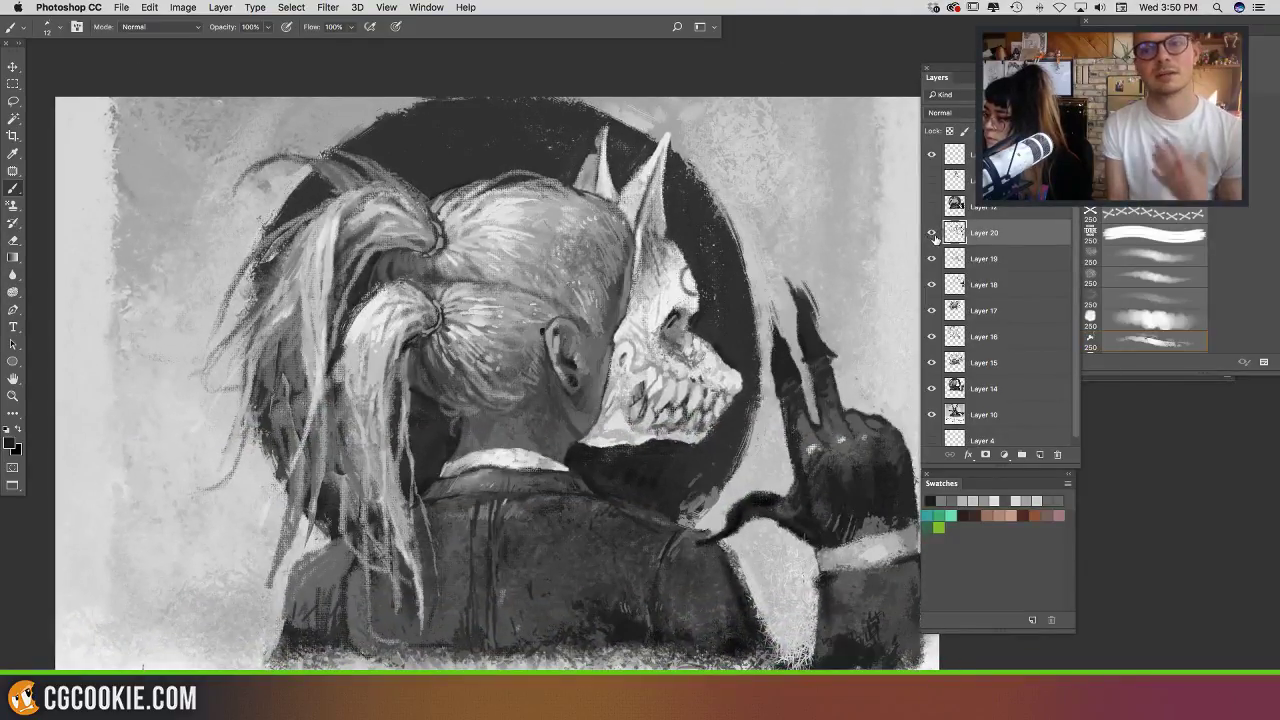
left_click(931, 233)
left_click(932, 232)
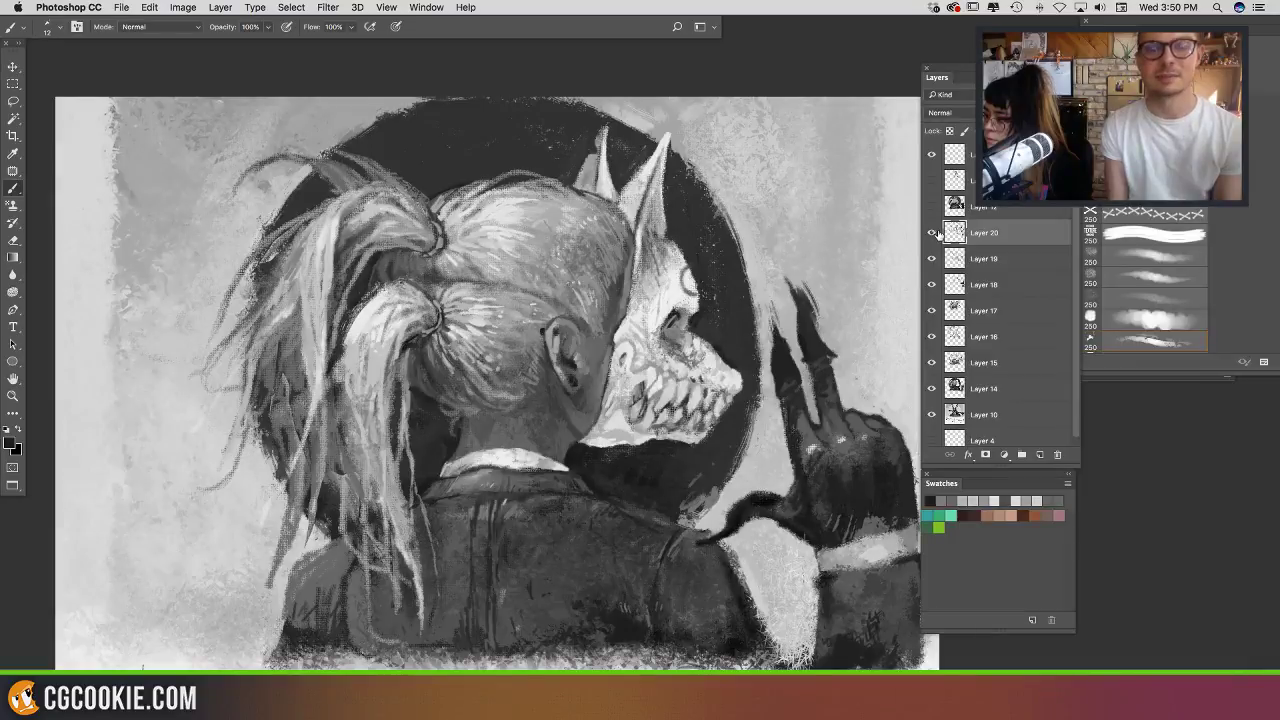
left_click(932, 232)
left_click(932, 232)
left_click(932, 232)
left_click(932, 232)
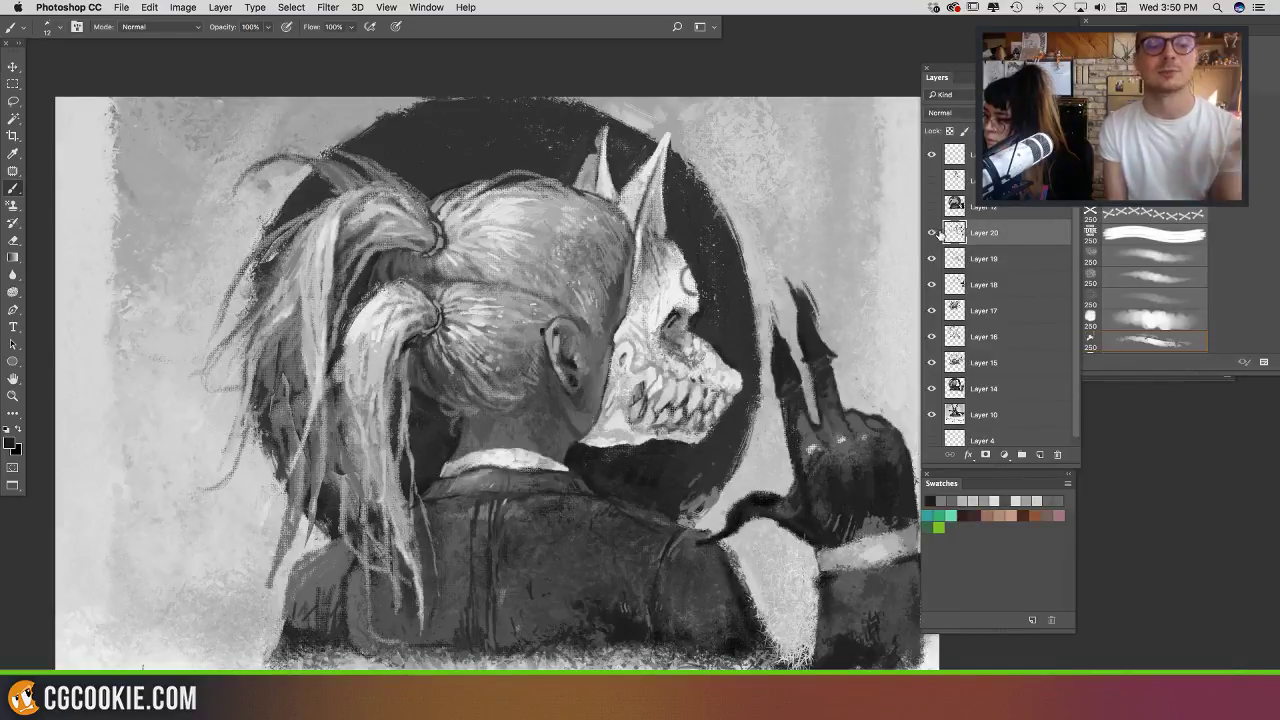
left_click(940, 232)
left_click(940, 232)
left_click(940, 232)
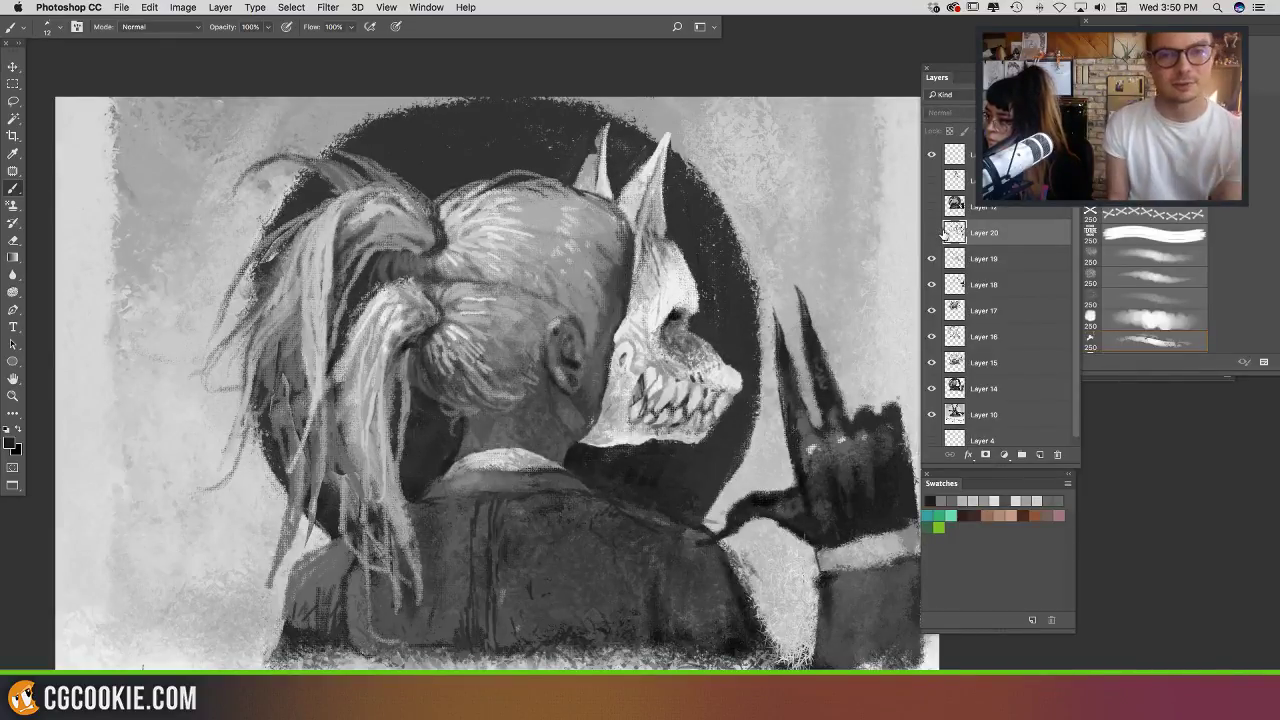
left_click(934, 233)
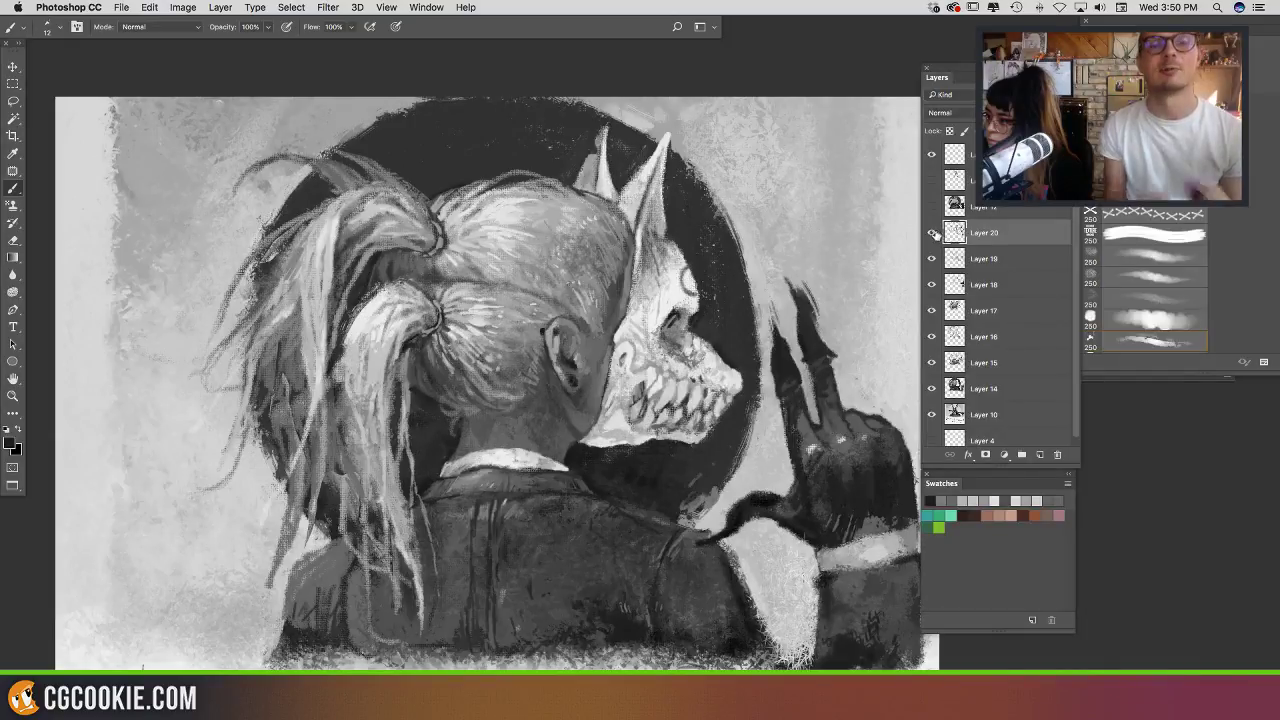
left_click_drag(769, 418, 722, 385)
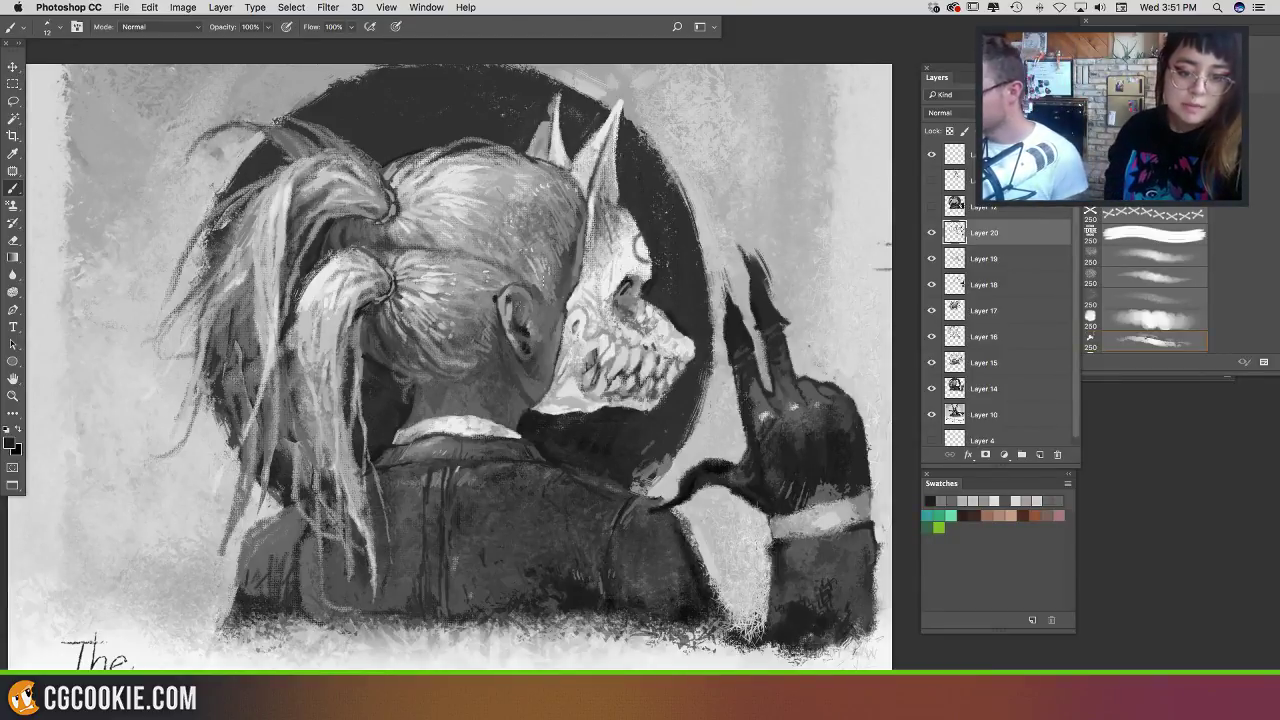
key("super+plus")
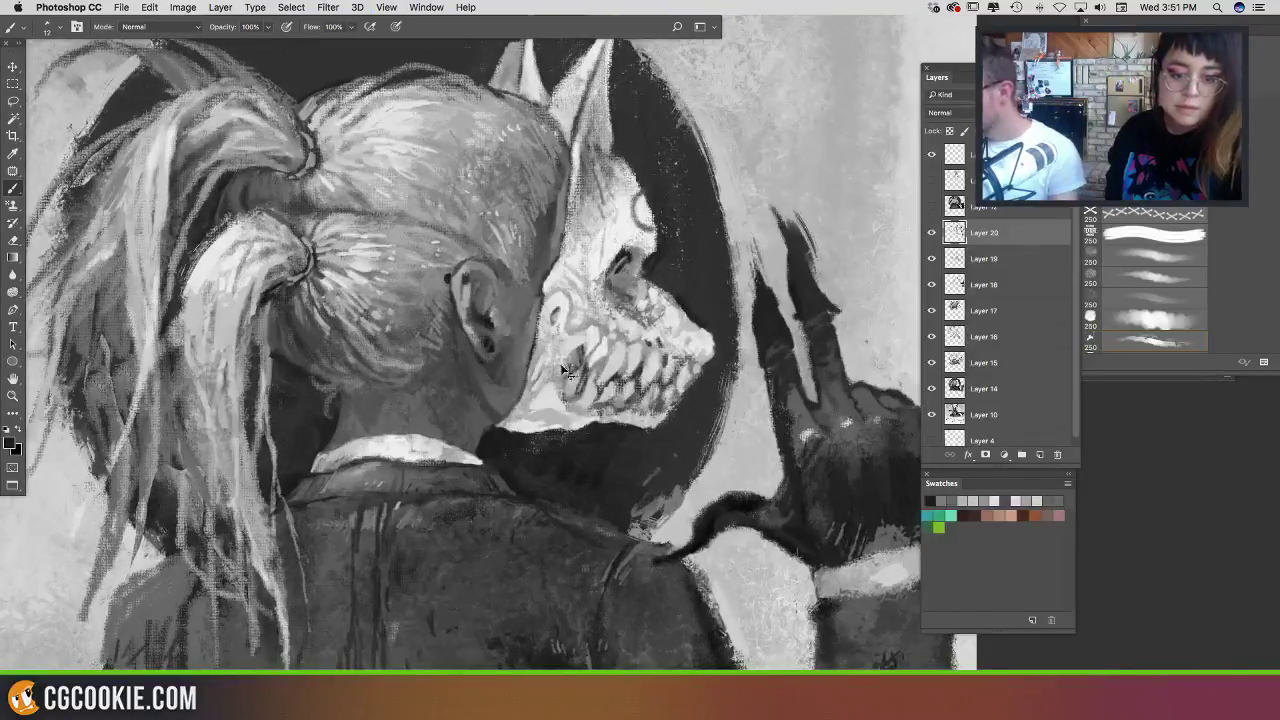
key("super+plus")
key("super+minus")
key("super+minus")
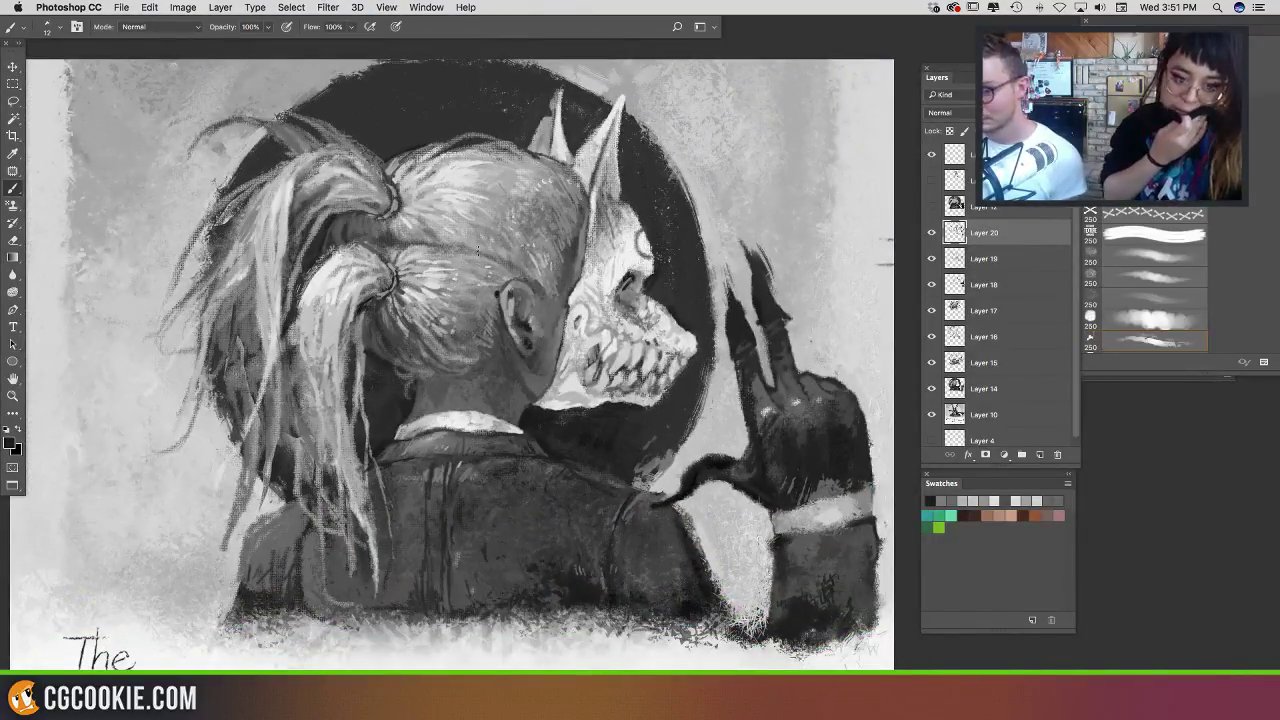
key("super+minus")
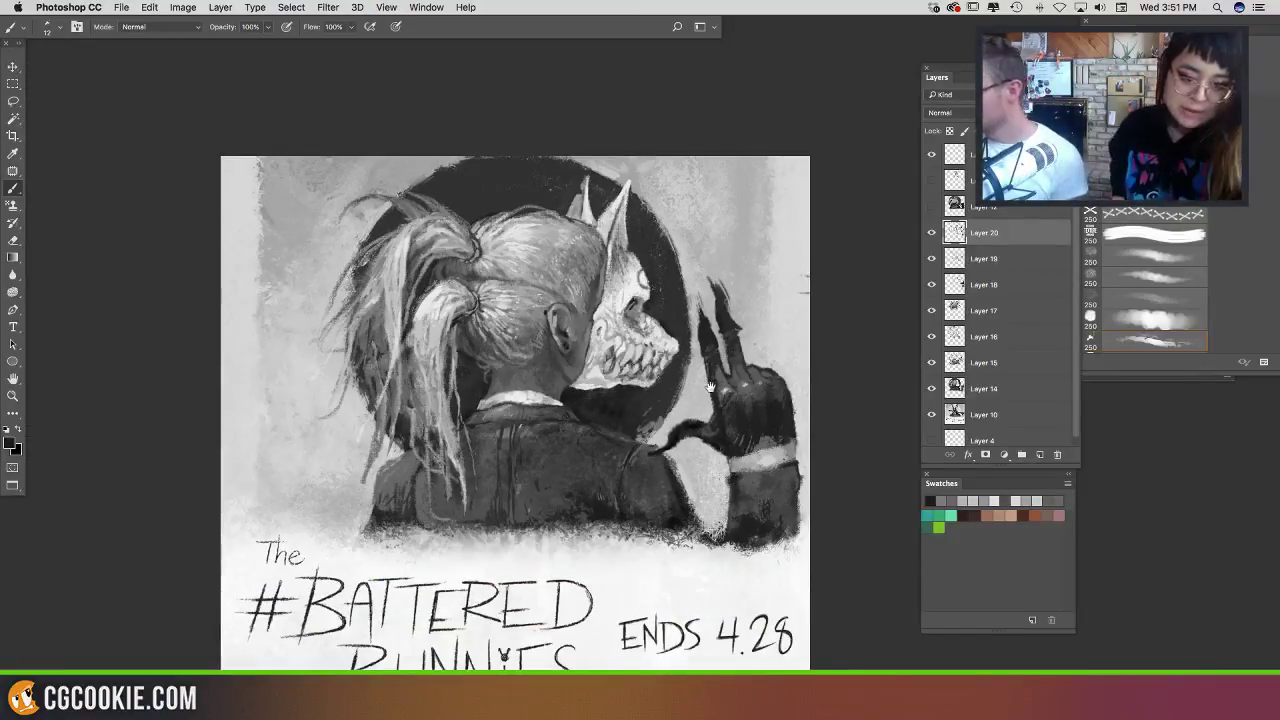
Step: Sample the near-white of the lower background and choose the 250 px scattered brush from the Chaos brushes
mouse_move(629, 470)
left_mouse_down()
mouse_move(577, 443)
mouse_move(571, 385)
left_mouse_up()
left_click(523, 465, "alt")
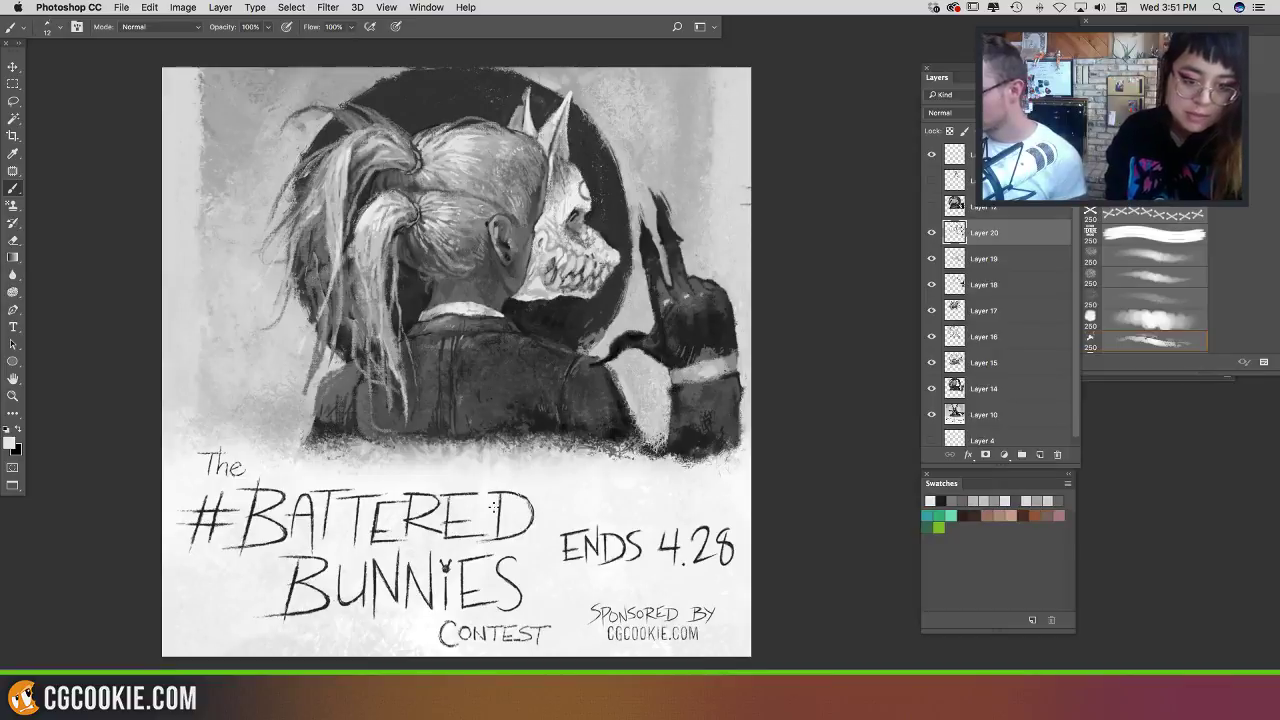
mouse_move(496, 512)
left_mouse_down()
mouse_move(536, 506)
mouse_move(180, 510)
left_mouse_up()
key("super+z")
right_click(510, 446)
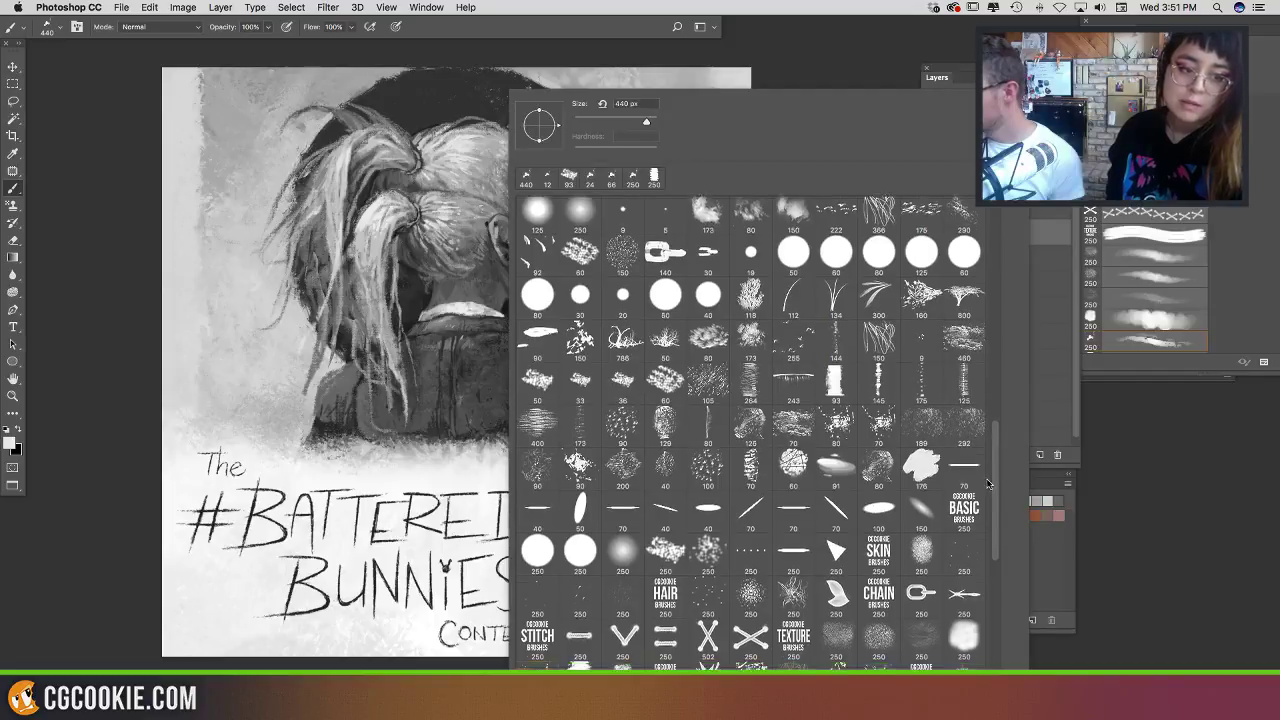
scroll(999, 456, "down", 3)
left_click(751, 558)
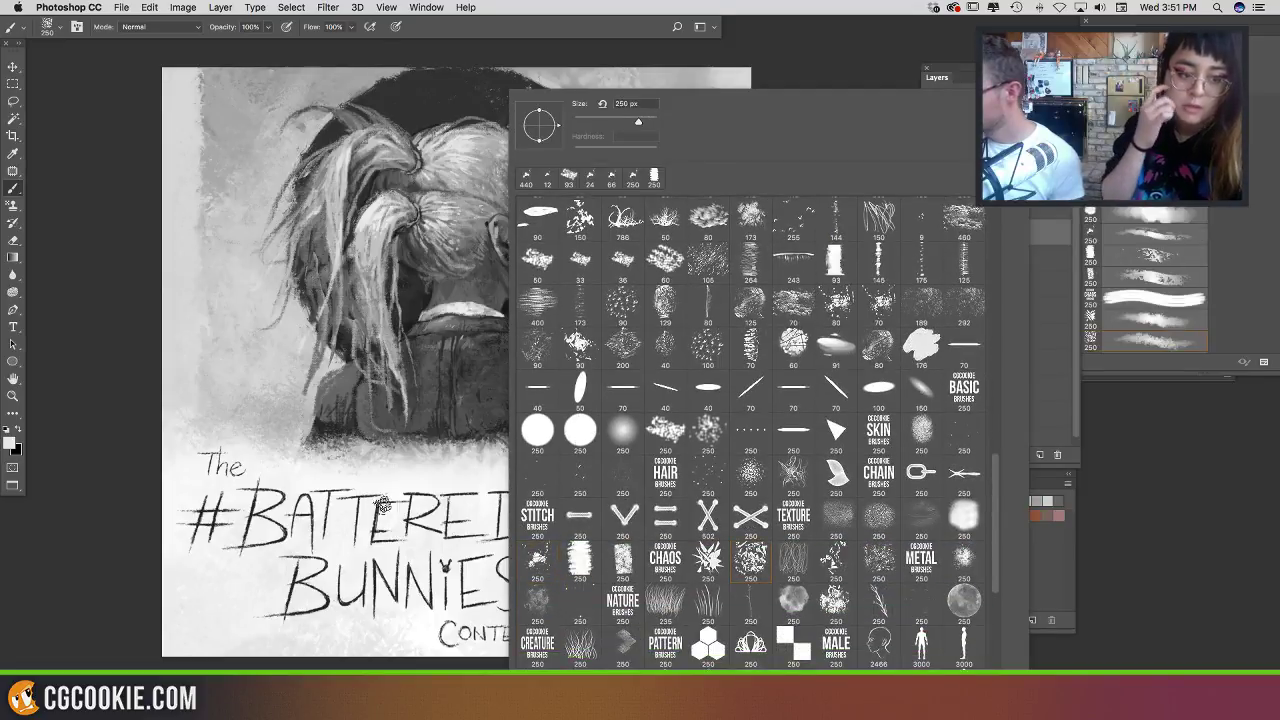
Step: Paint near-white texture over the middle of the title, the end date, the sponsor line and the word CONTEST
mouse_move(384, 506)
left_mouse_down()
mouse_move(424, 516)
mouse_move(423, 497)
mouse_move(435, 503)
mouse_move(406, 531)
mouse_move(280, 567)
mouse_move(366, 597)
mouse_move(501, 603)
mouse_move(530, 587)
mouse_move(524, 578)
mouse_move(686, 568)
mouse_move(557, 572)
left_mouse_up()
left_click_drag(599, 533, 554, 532)
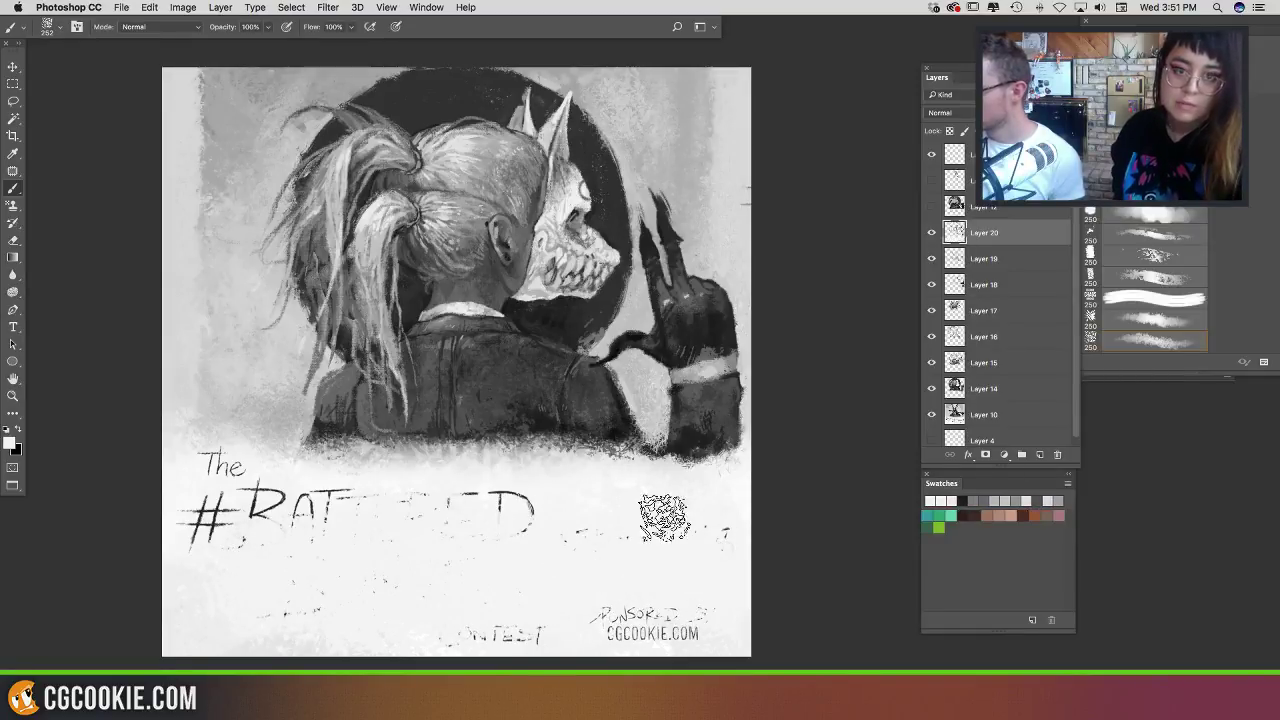
left_click_drag(611, 623, 714, 630)
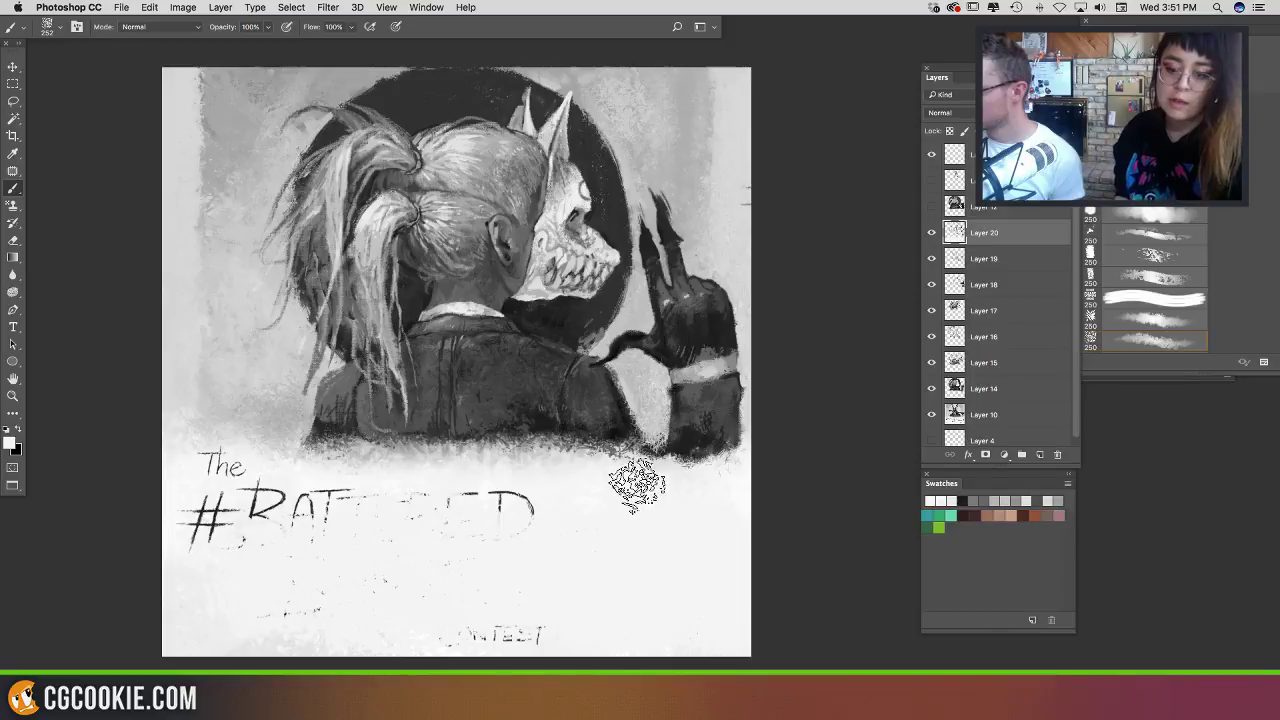
mouse_move(637, 486)
left_mouse_down()
mouse_move(624, 471)
mouse_move(663, 521)
left_mouse_up()
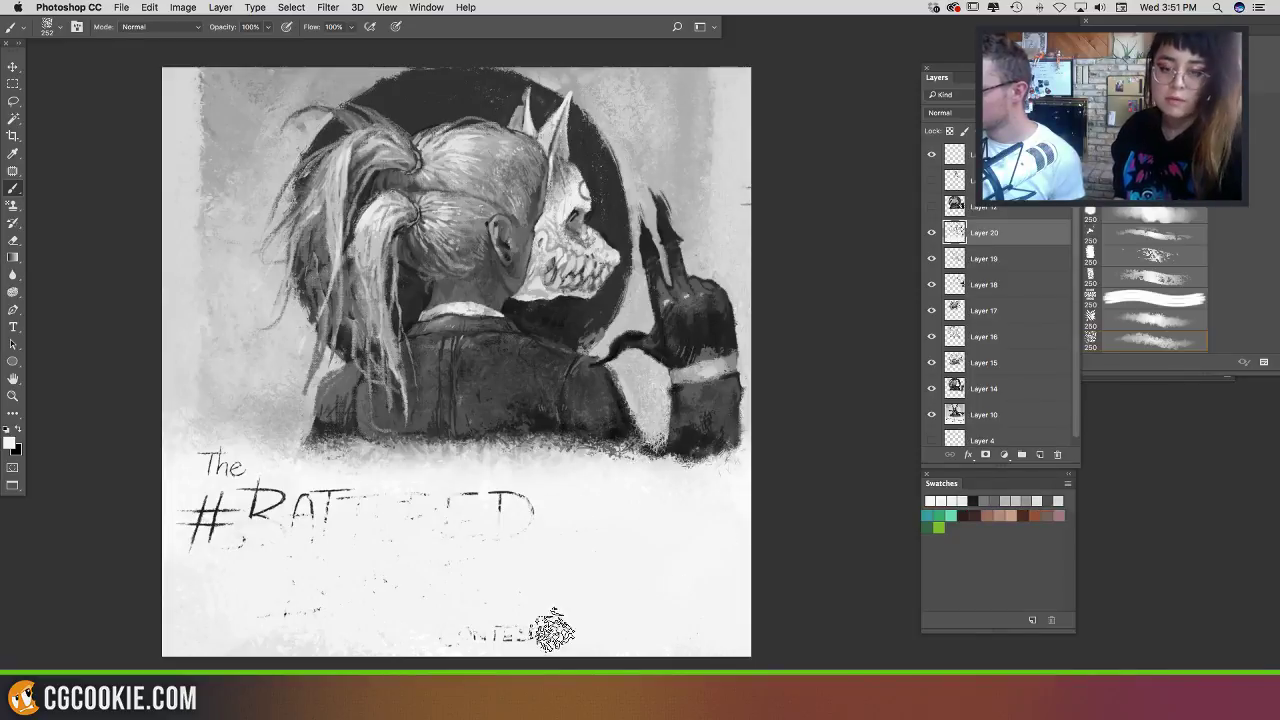
left_click_drag(552, 631, 528, 645)
Step: Cover the remaining title lettering and lower background with broad sampled light strokes using a 525 px brush
left_click(282, 636, "alt")
mouse_move(298, 633)
left_mouse_down()
mouse_move(346, 598)
mouse_move(497, 654)
mouse_move(695, 612)
left_mouse_up()
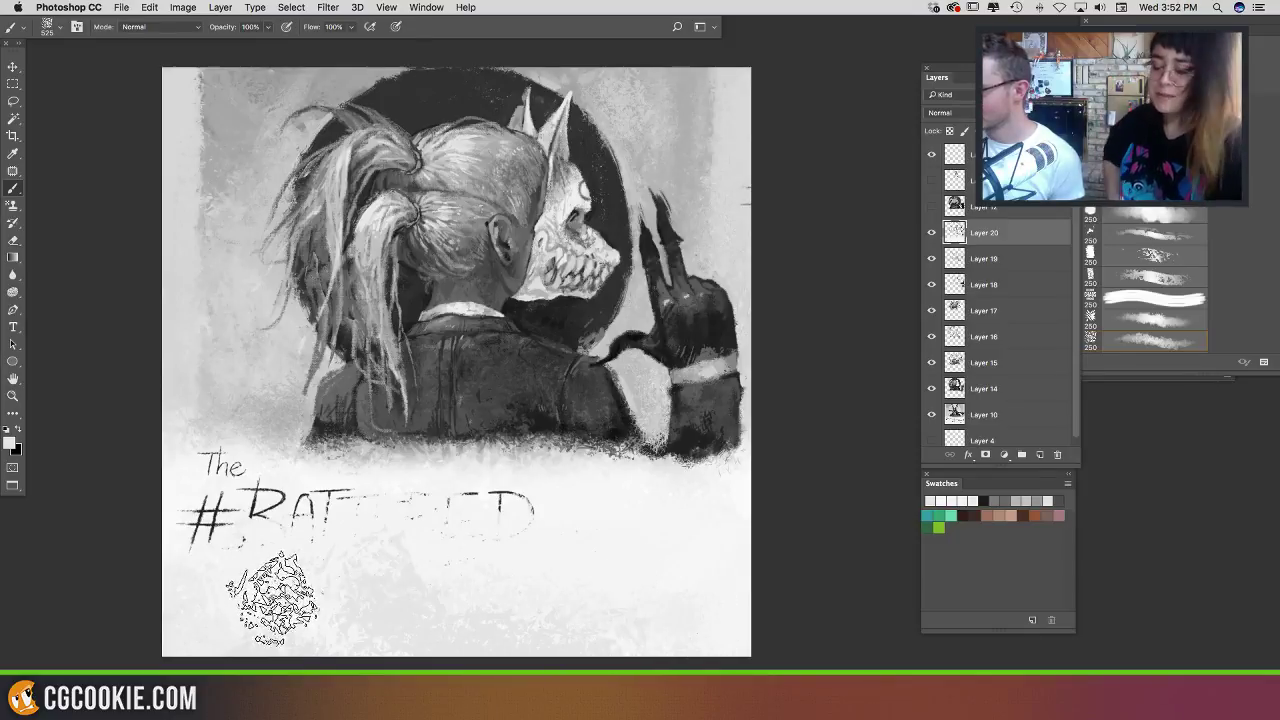
left_click_drag(258, 522, 516, 530)
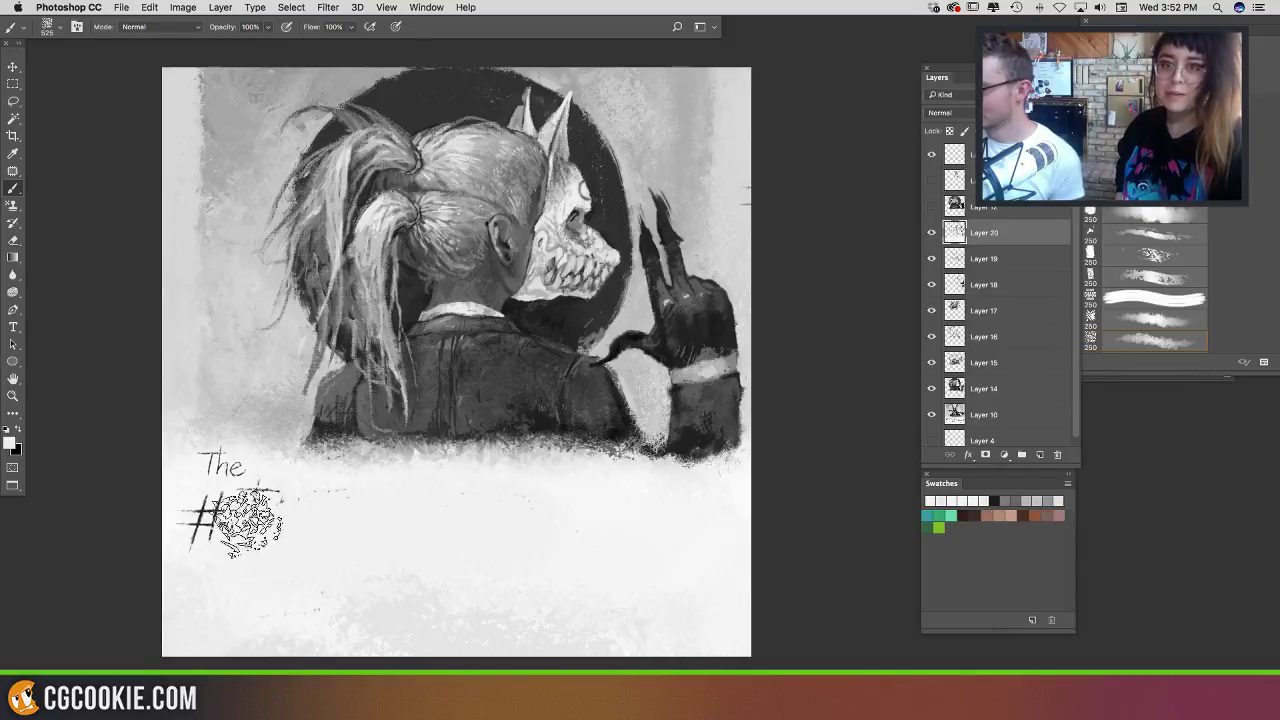
mouse_move(246, 514)
left_mouse_down()
mouse_move(207, 472)
mouse_move(173, 543)
mouse_move(445, 490)
mouse_move(708, 509)
left_mouse_up()
Step: Blend the background texture near the canvas's side edges with greys sampled from the surrounding area
left_click(234, 410, "alt")
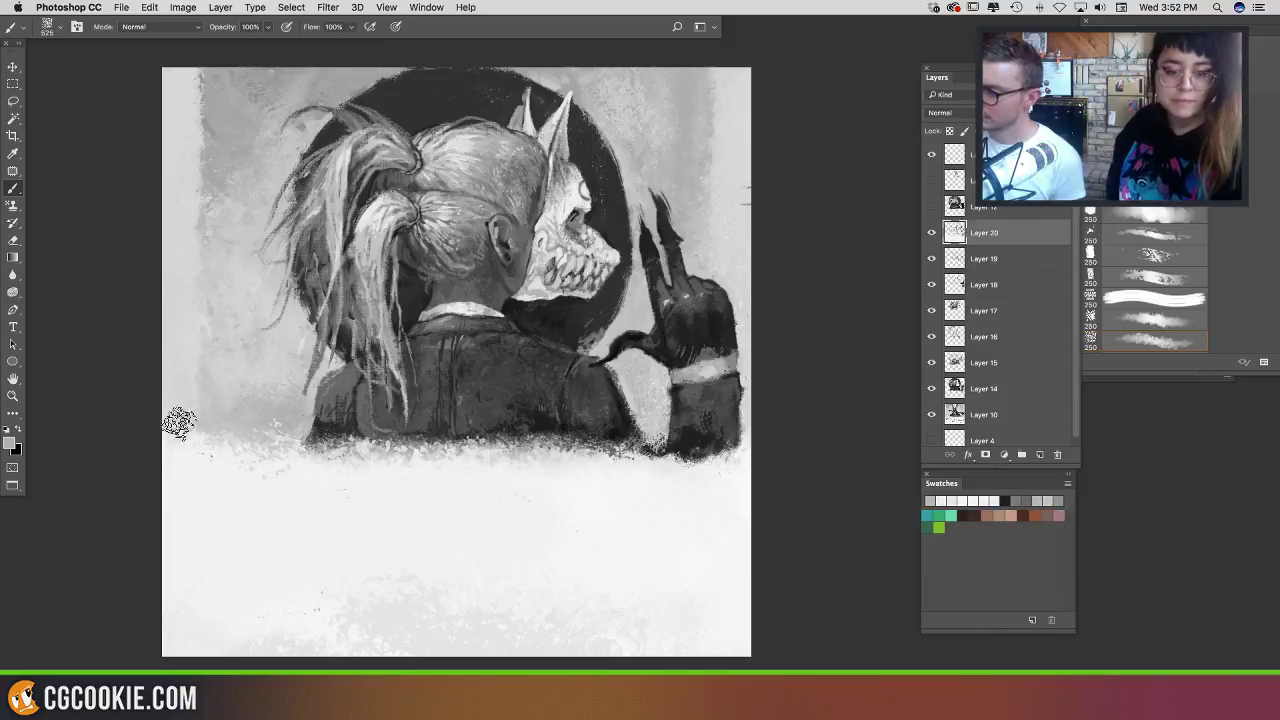
left_click(732, 188, "alt")
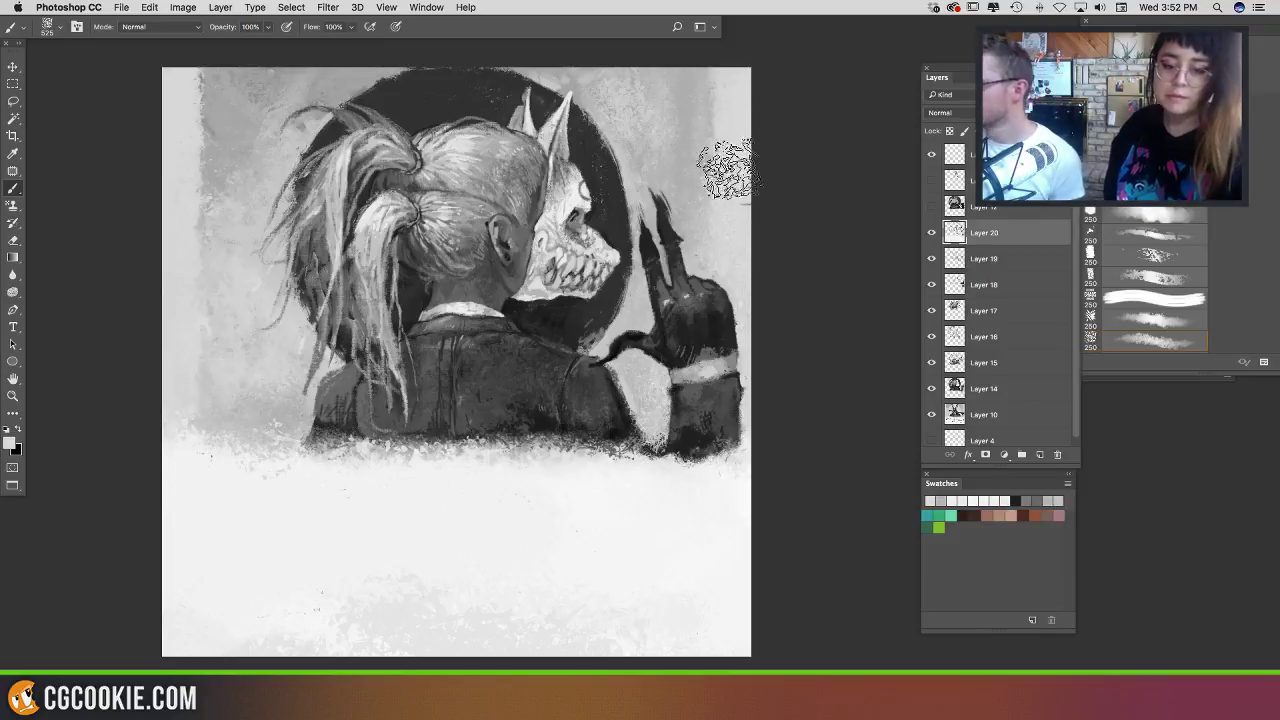
left_click_drag(728, 170, 702, 171)
left_click(743, 172, "alt")
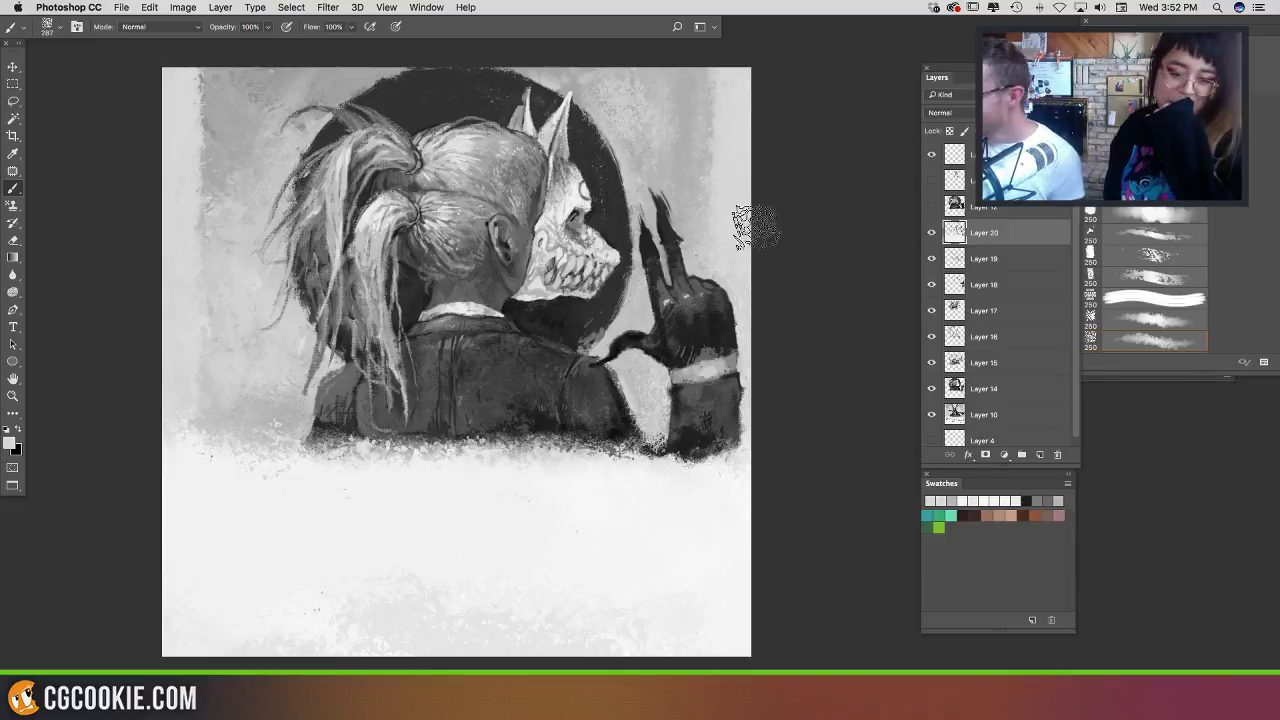
left_click(657, 82, "alt")
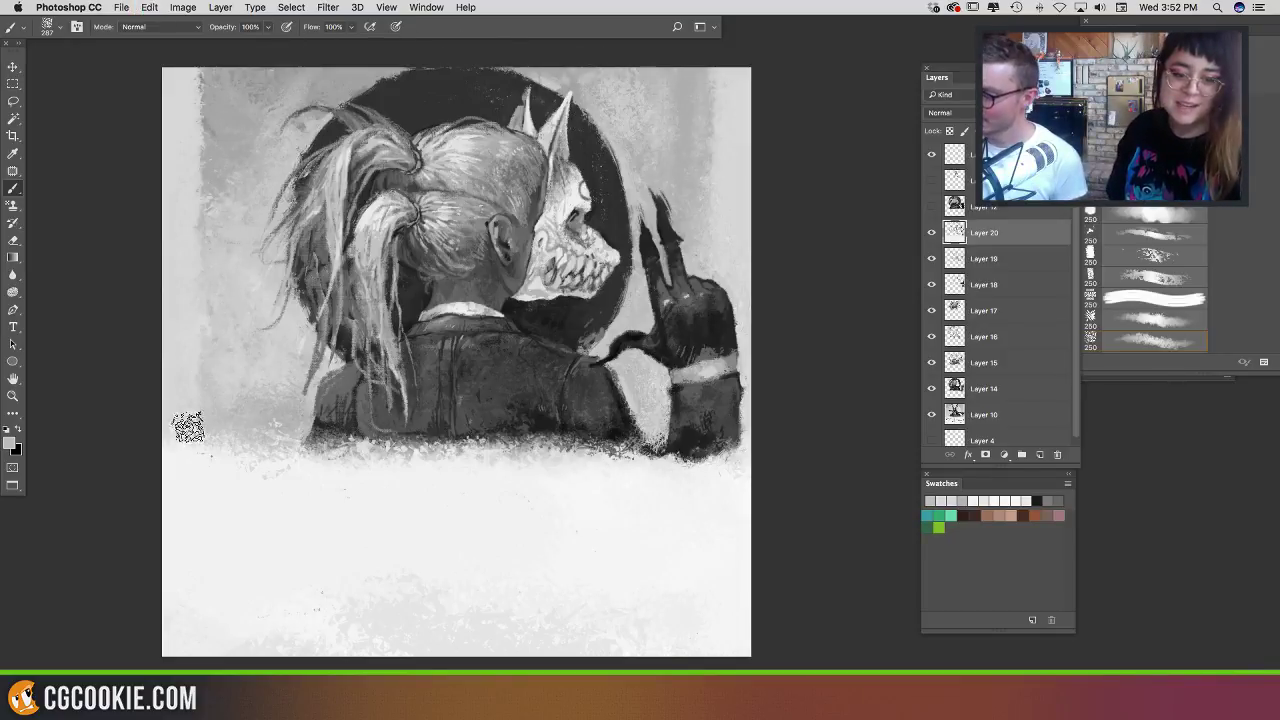
left_click(226, 393, "alt")
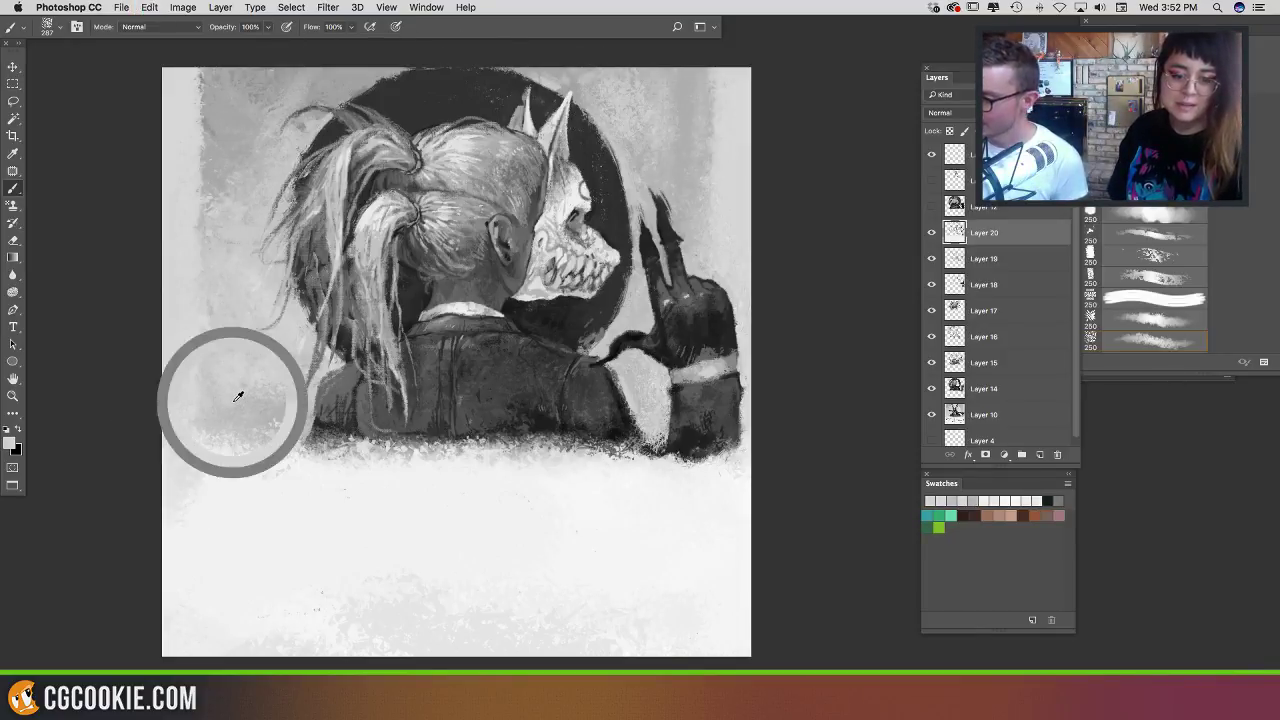
Step: Break up the painting's lower edge and the blank area below it with sampled near-white and grey texture strokes
left_click(266, 500, "alt")
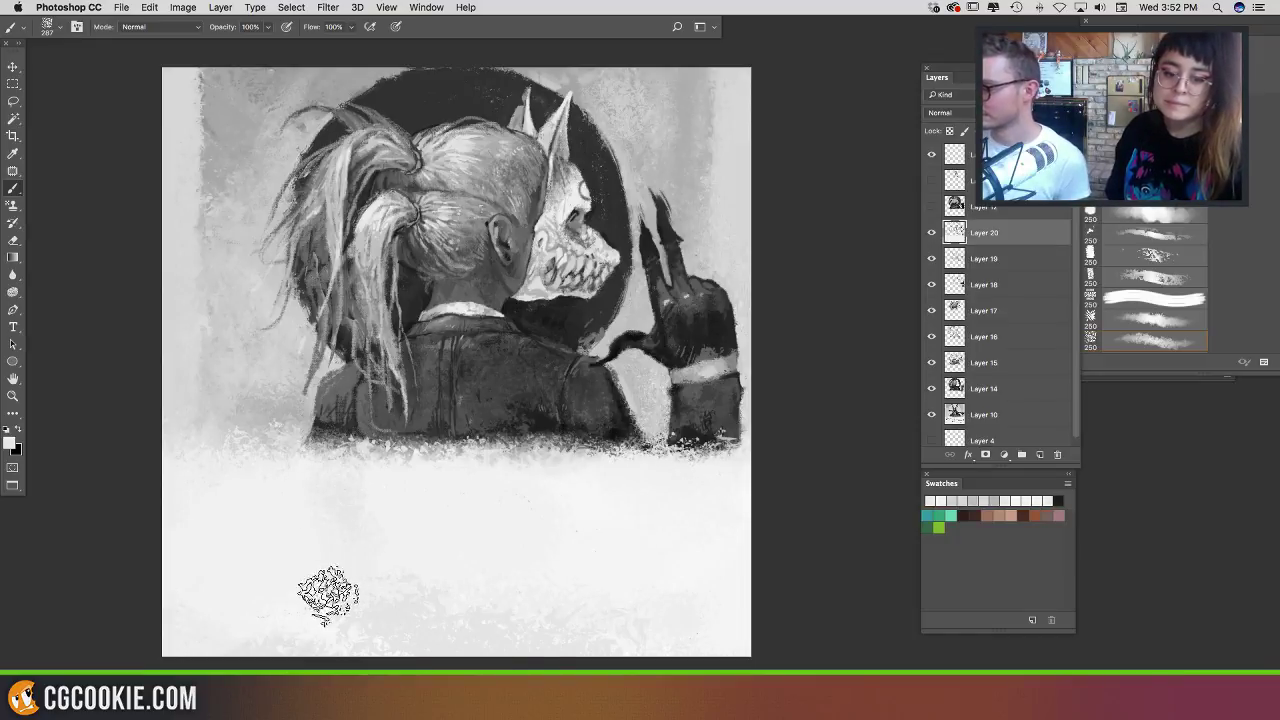
left_click(279, 424, "alt")
left_click_drag(268, 454, 250, 465)
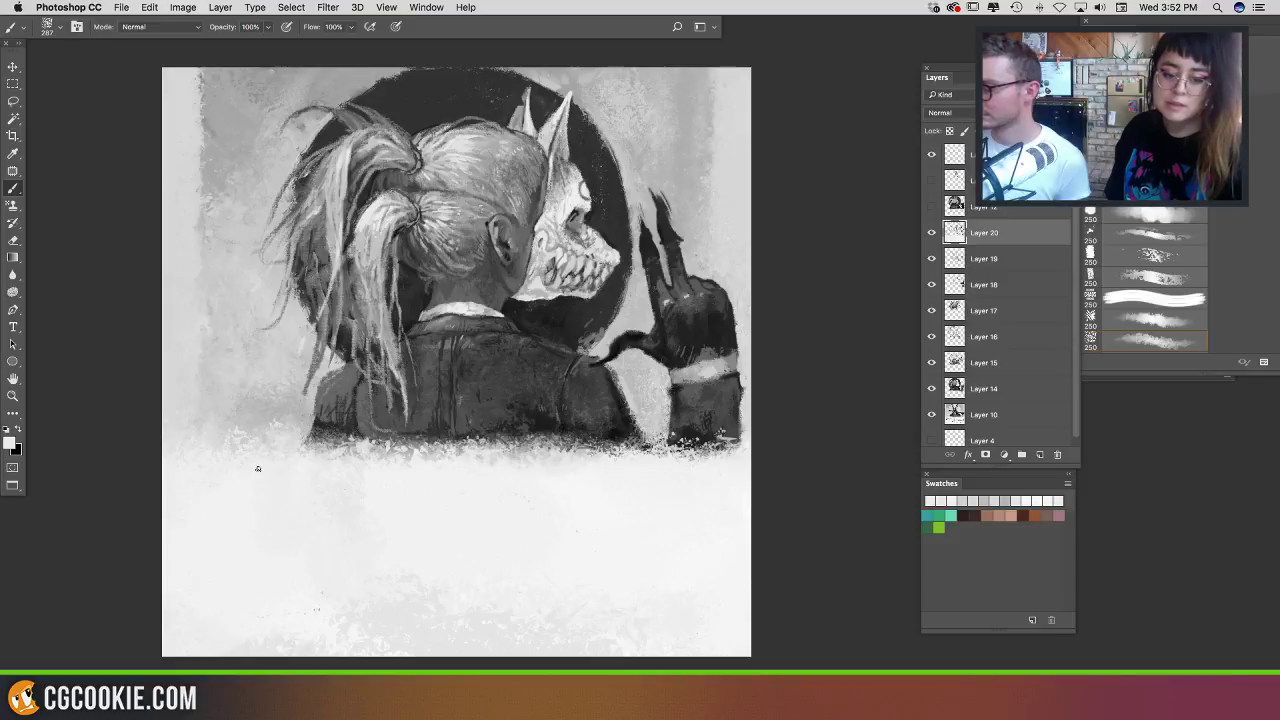
left_click_drag(406, 479, 445, 484)
left_click(274, 402, "alt")
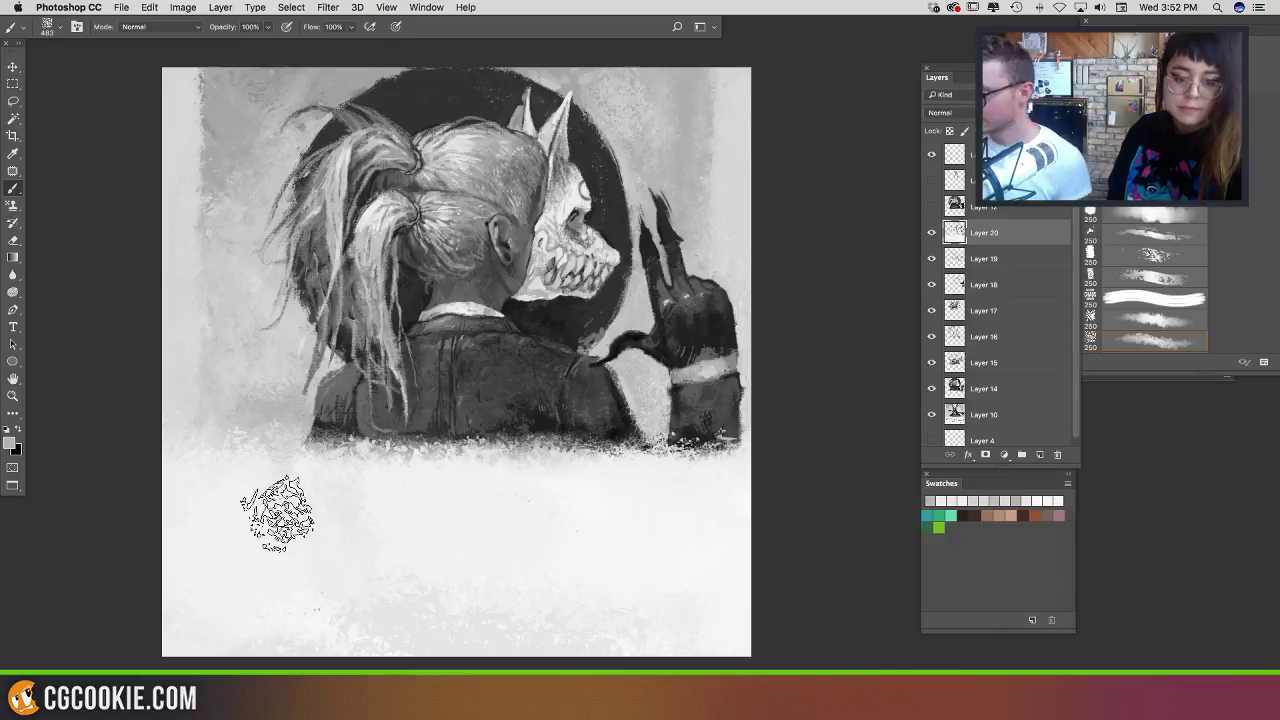
left_click_drag(586, 232, 550, 238, "ctrl+alt")
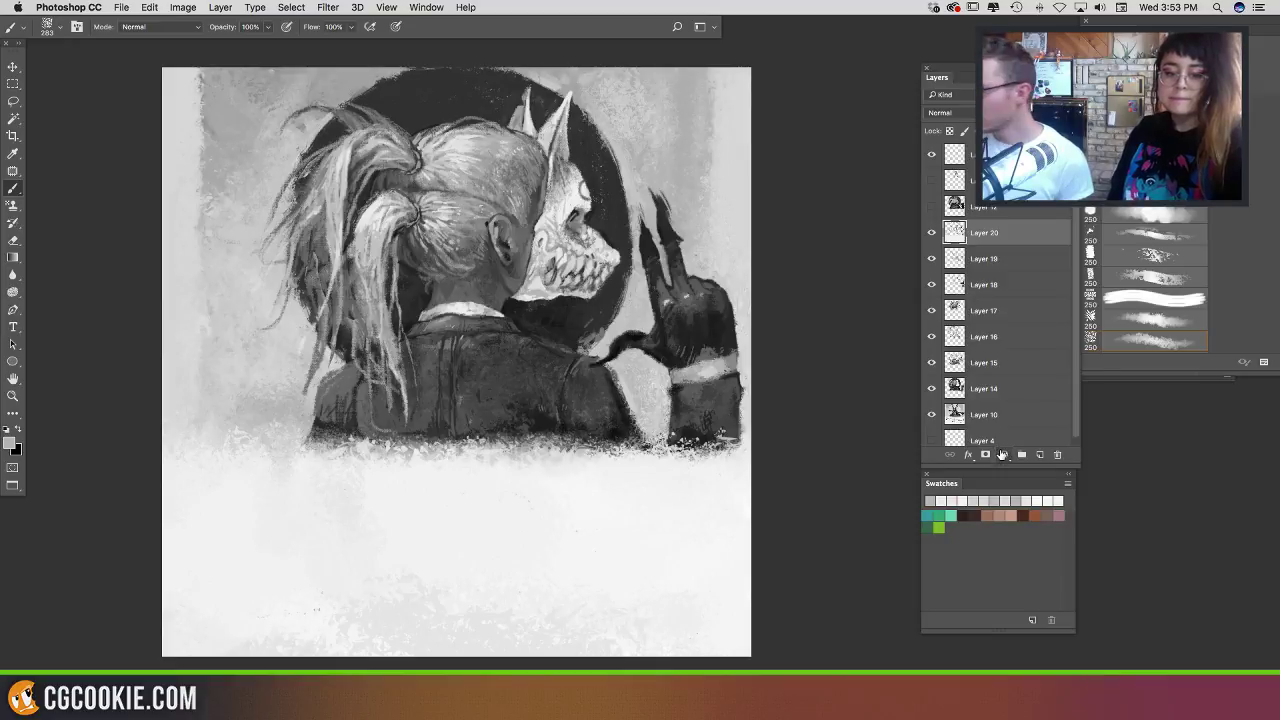
left_click(1005, 455)
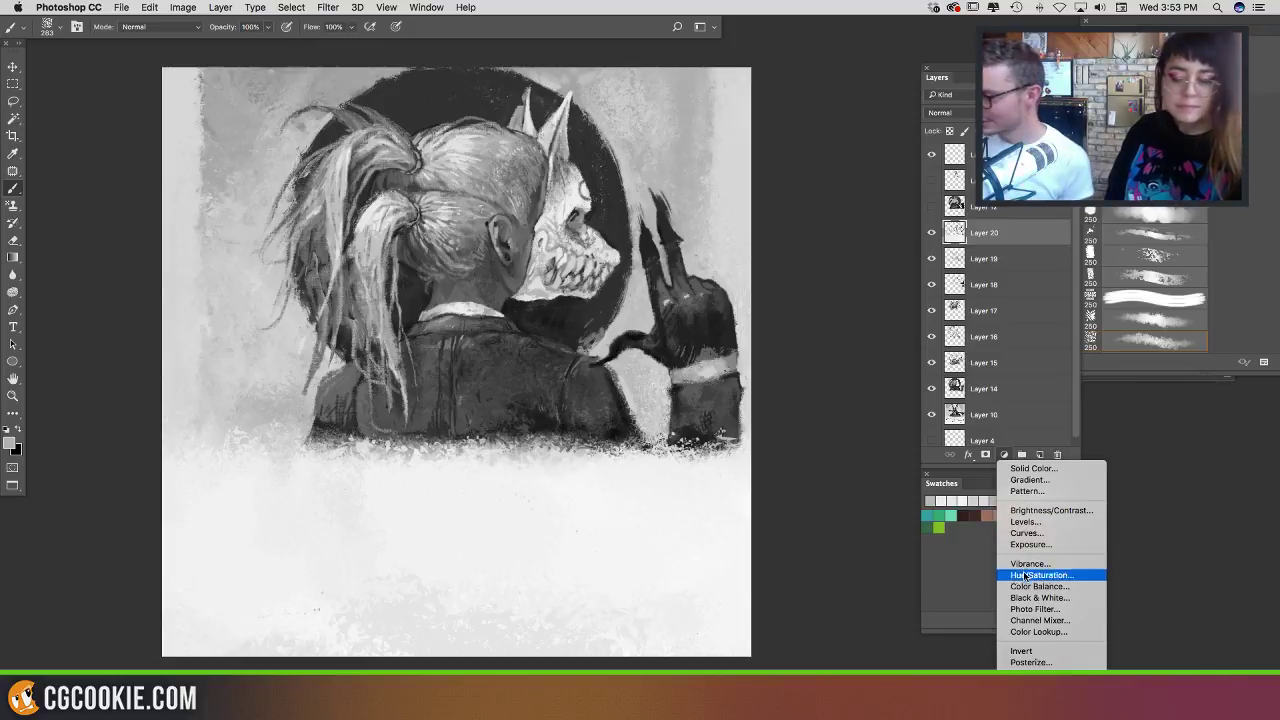
left_click(968, 580)
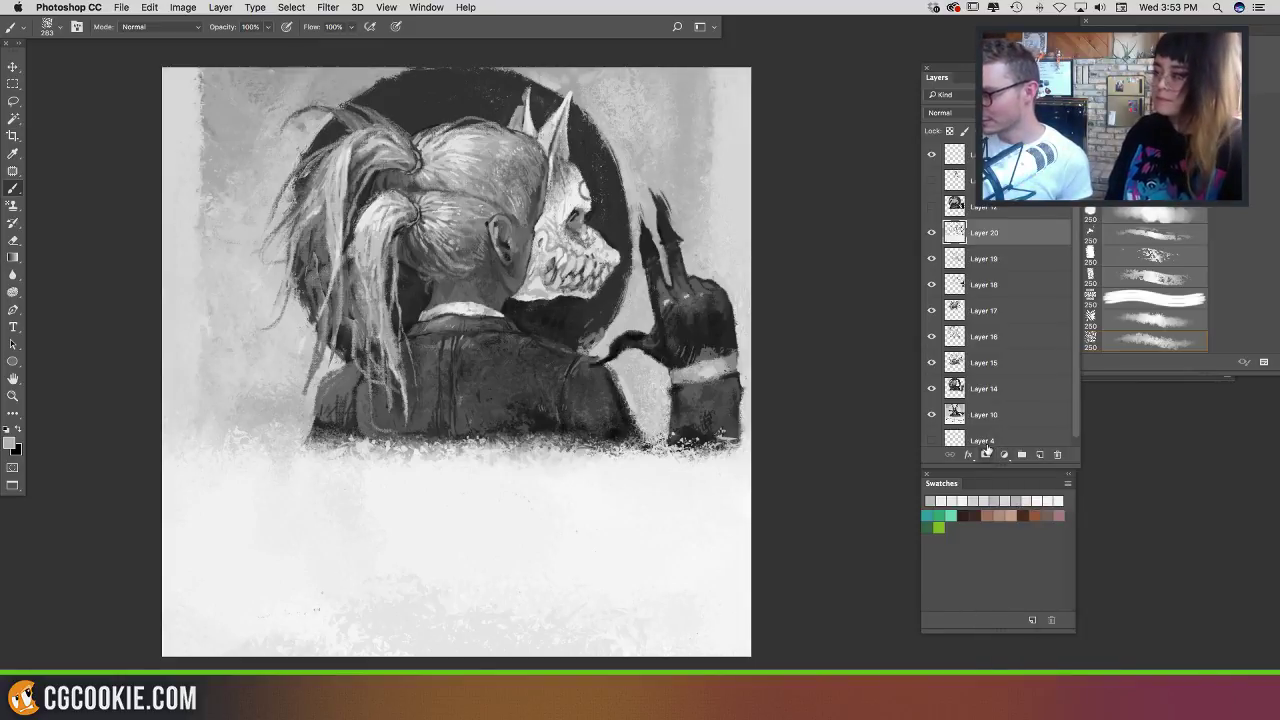
left_click(968, 455)
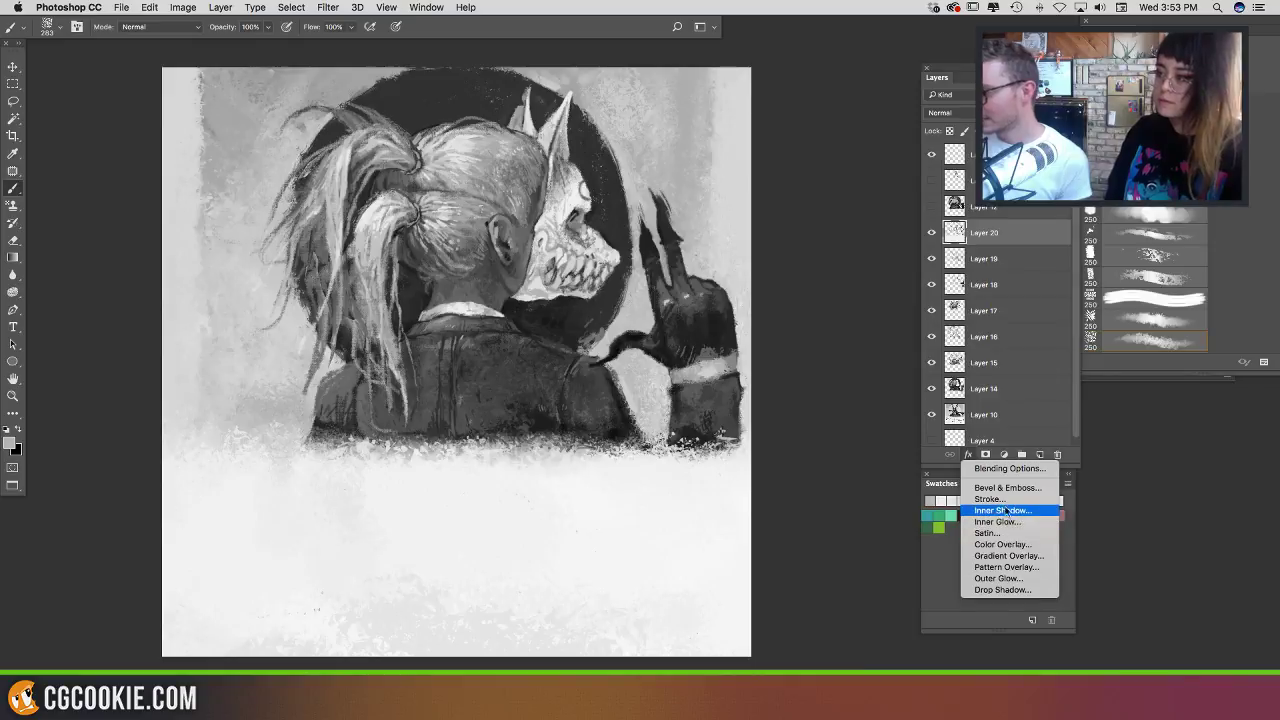
Step: Add a Levels adjustment layer above Layer 20 with input levels of 30, 0.96 and 240
left_click(1004, 455)
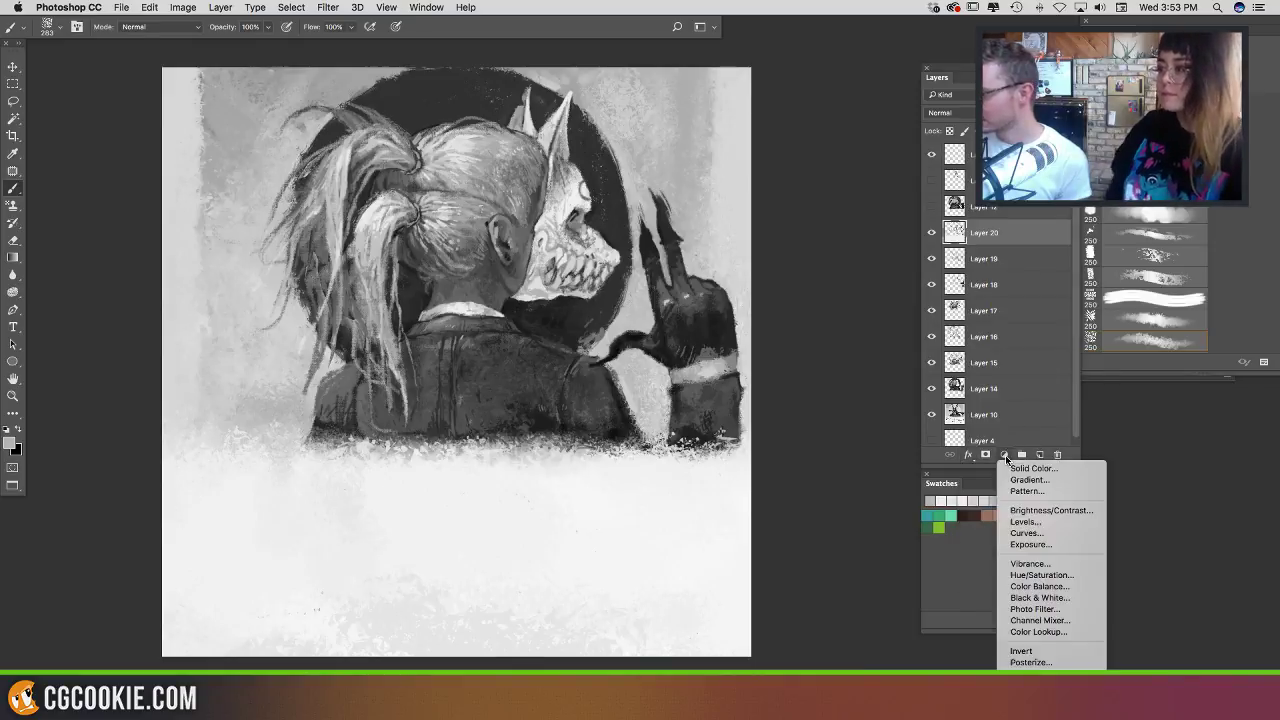
left_click(1024, 521)
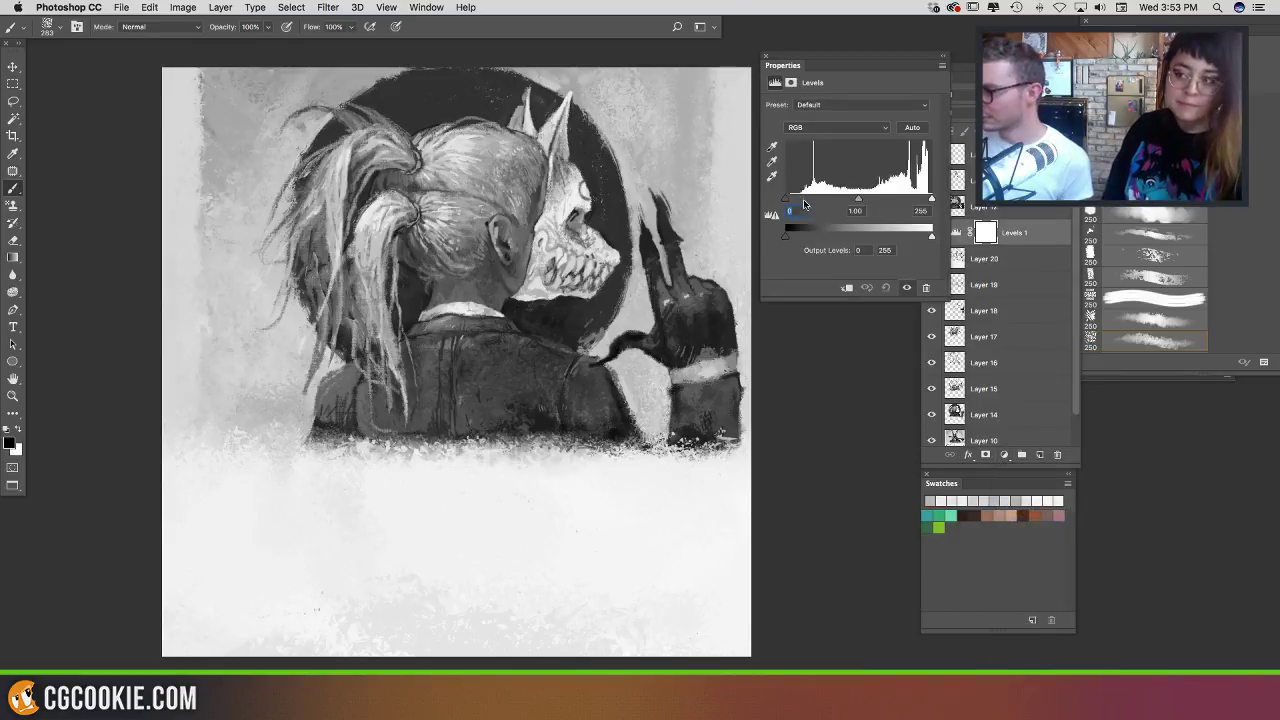
left_click_drag(803, 204, 808, 201)
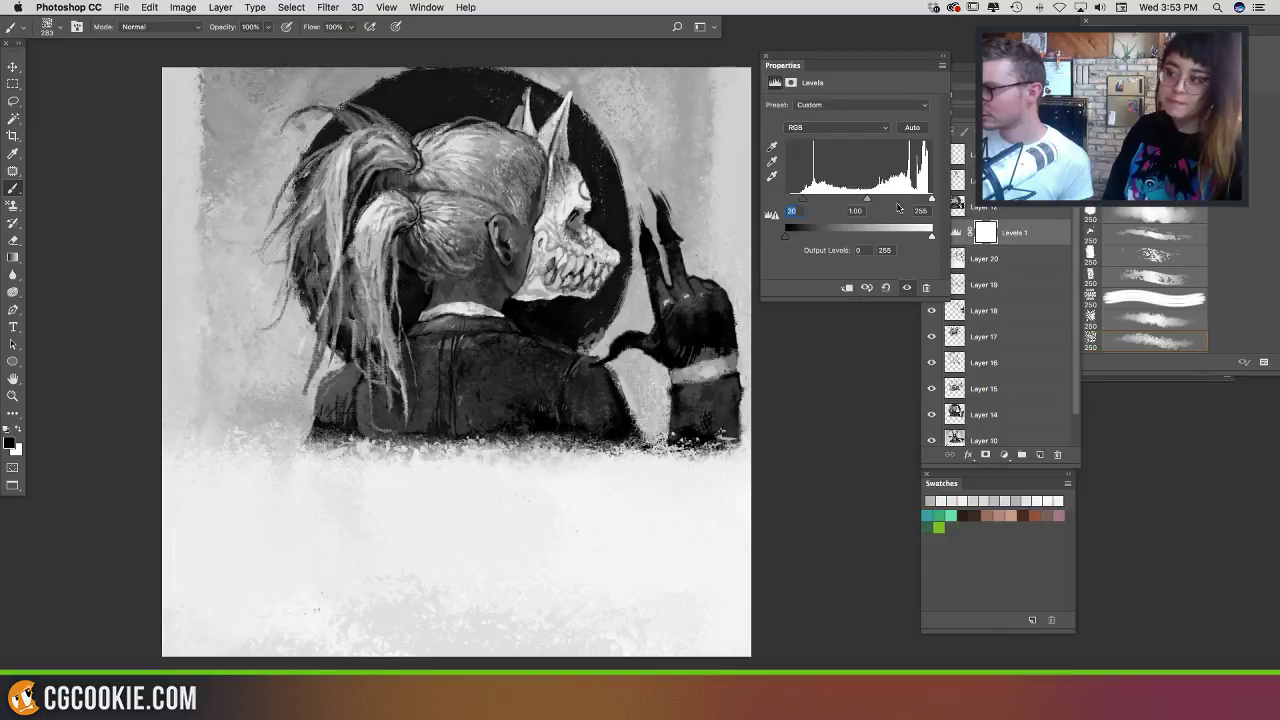
left_click_drag(933, 199, 867, 195)
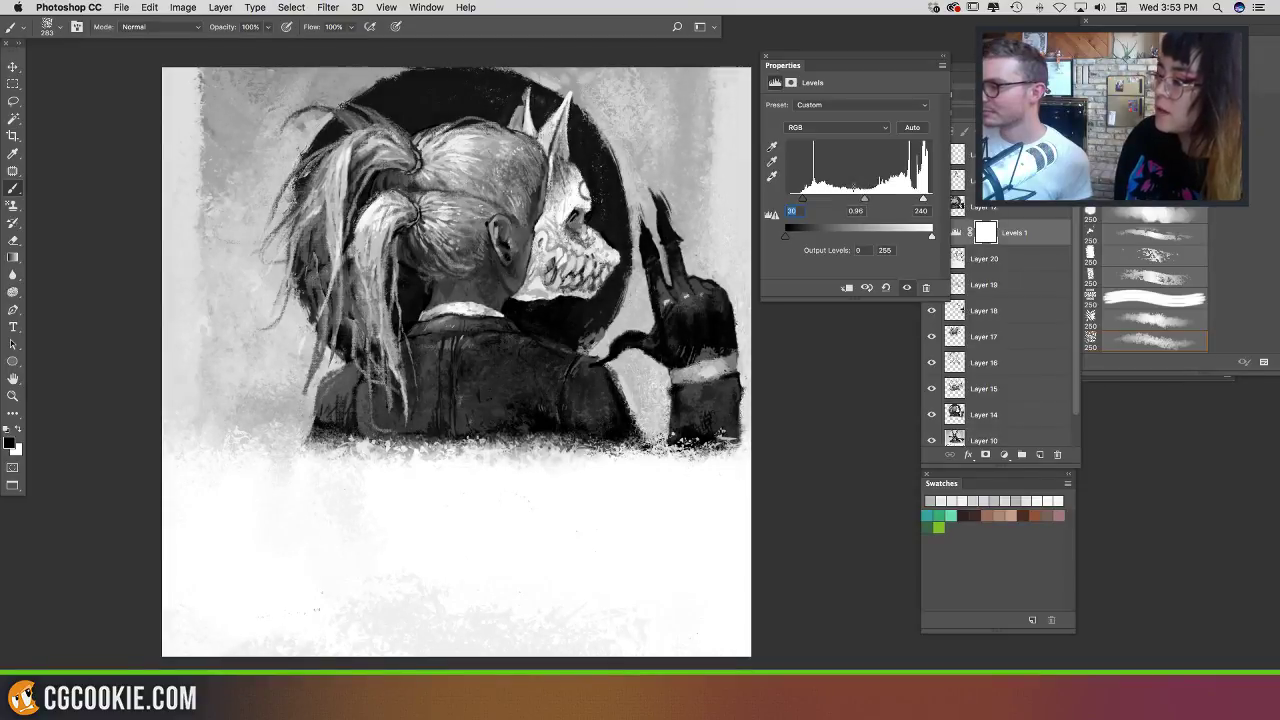
left_click_drag(711, 255, 688, 270)
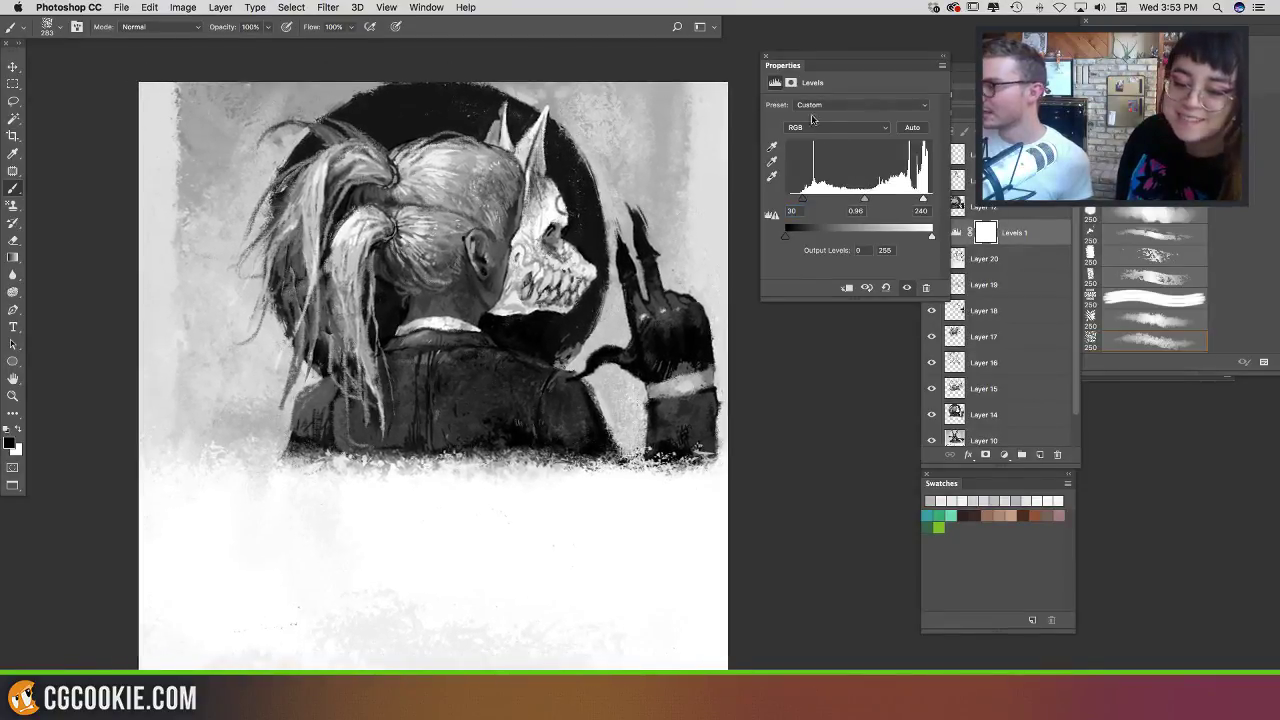
left_click_drag(783, 57, 759, 69)
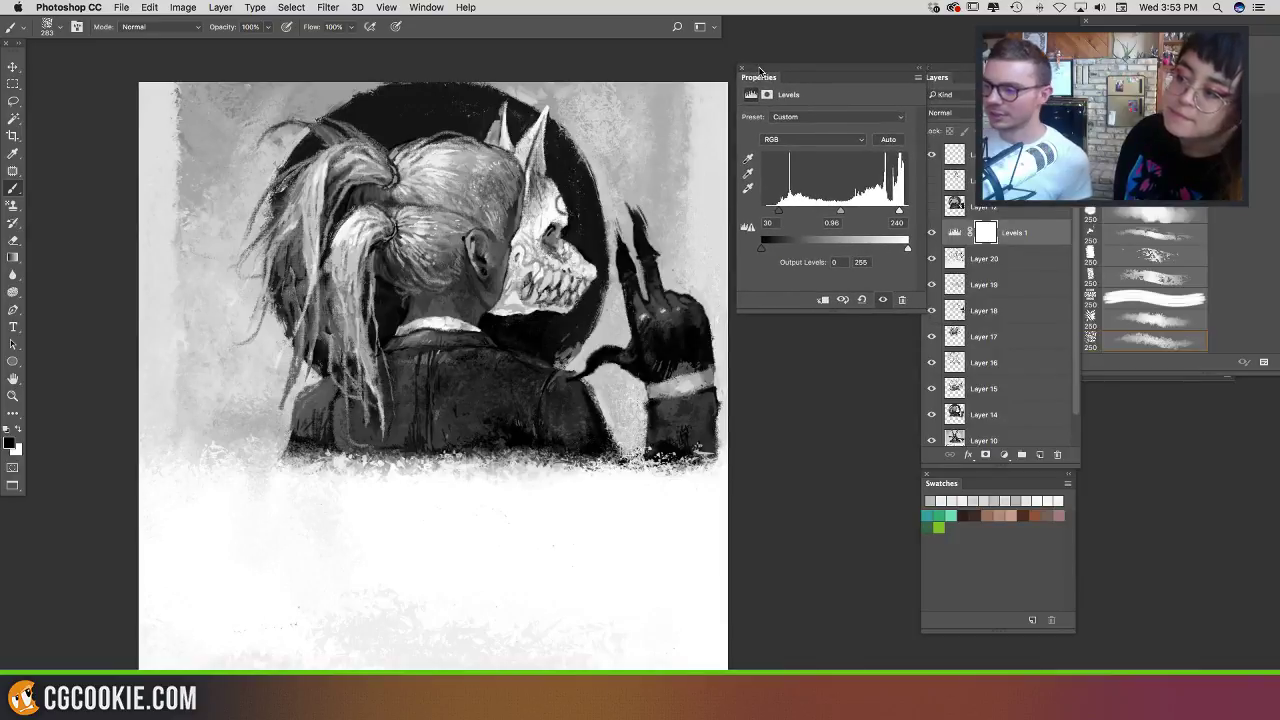
left_click_drag(454, 263, 404, 254)
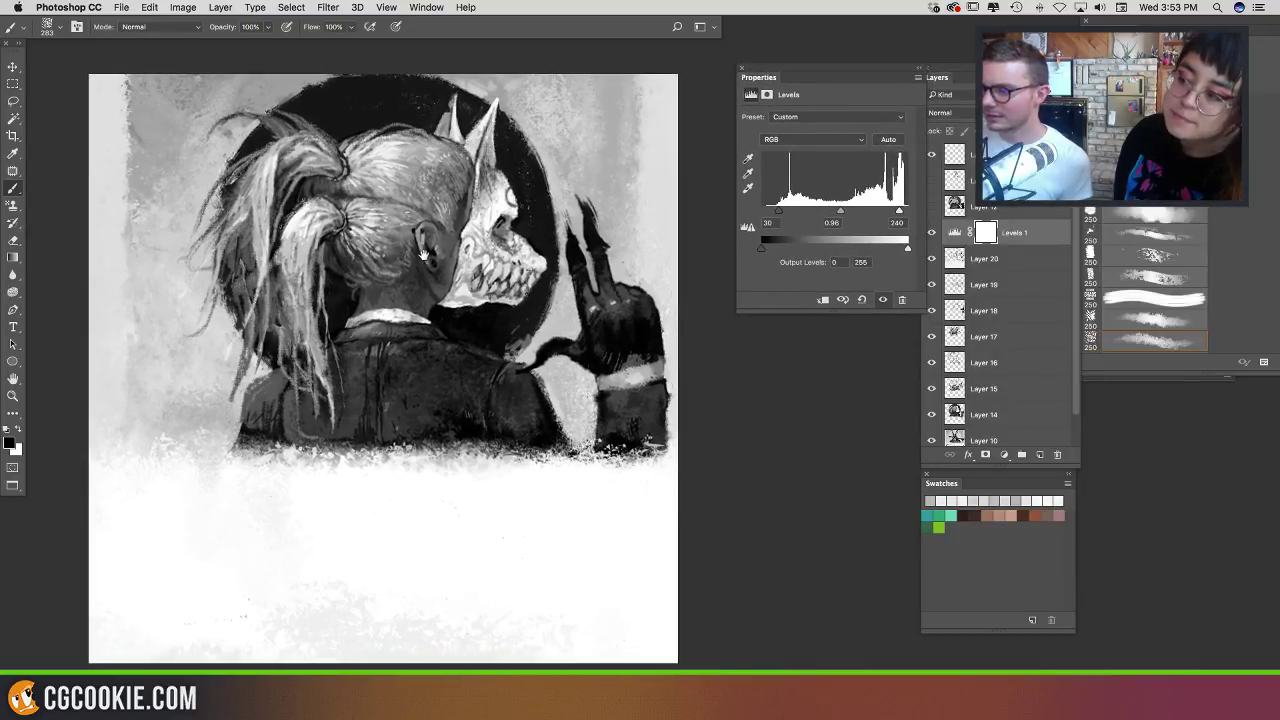
Step: Add a Gradient Map adjustment layer above the Levels adjustment
left_click(180, 7)
left_click(180, 7)
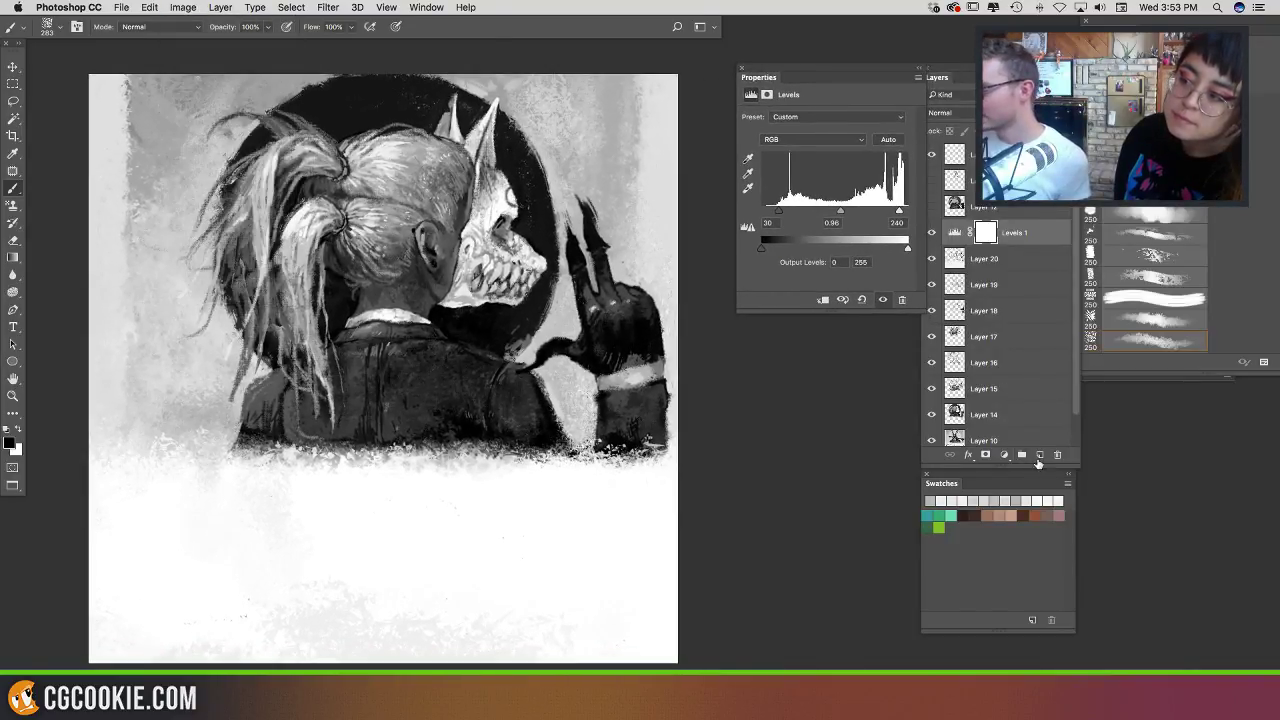
left_click(1005, 455)
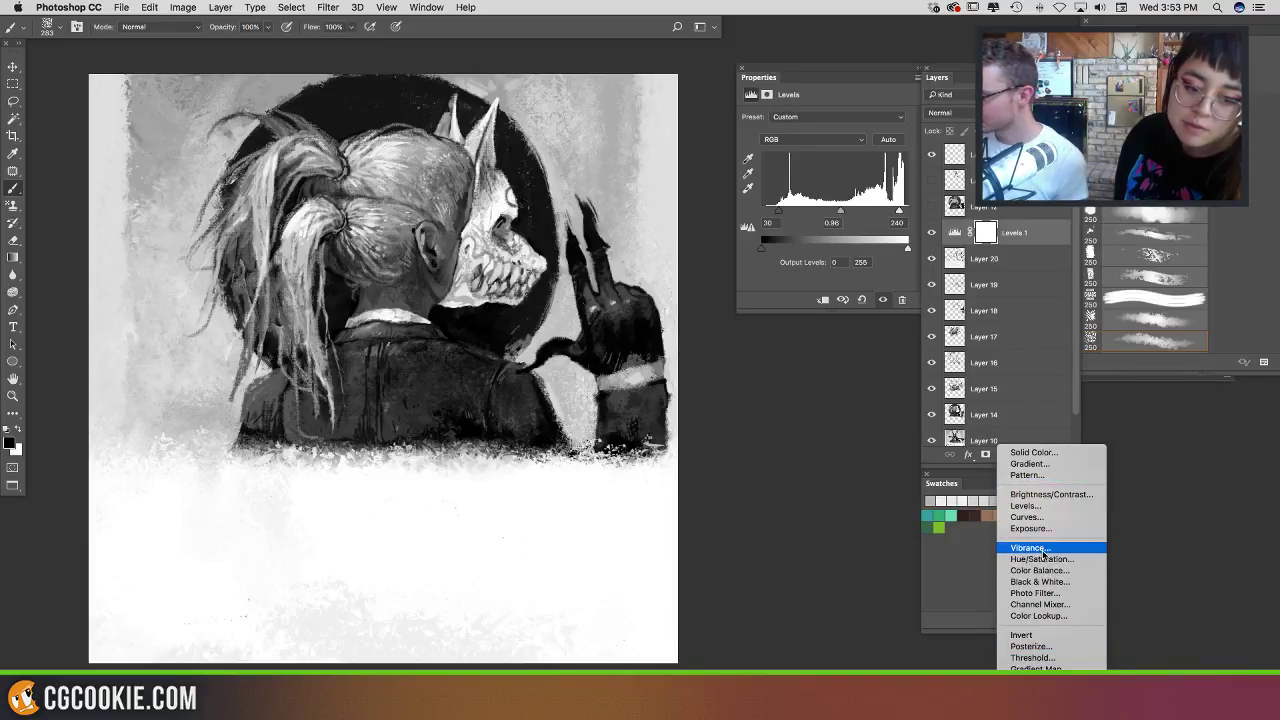
left_click(1035, 660)
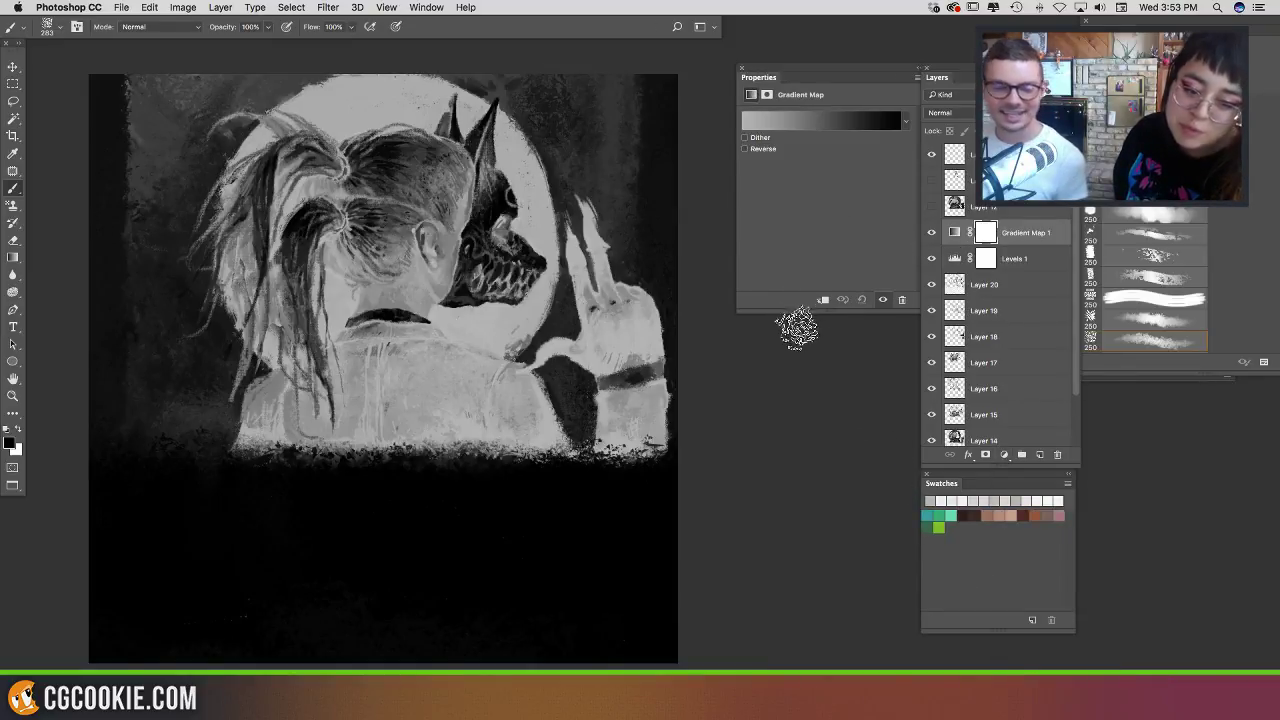
Step: Give the gradient map a randomized Noise gradient running from pink-violet to lime green and mute its effect over the painting
left_click(795, 121)
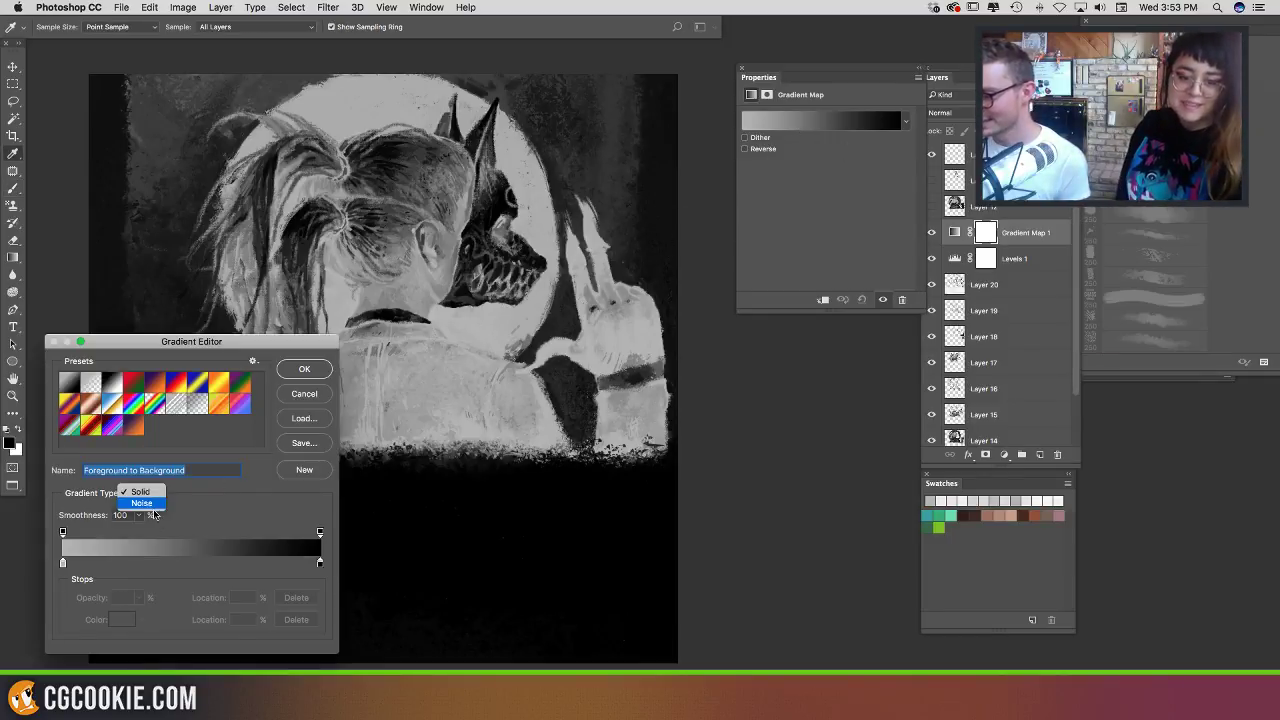
left_click(142, 502)
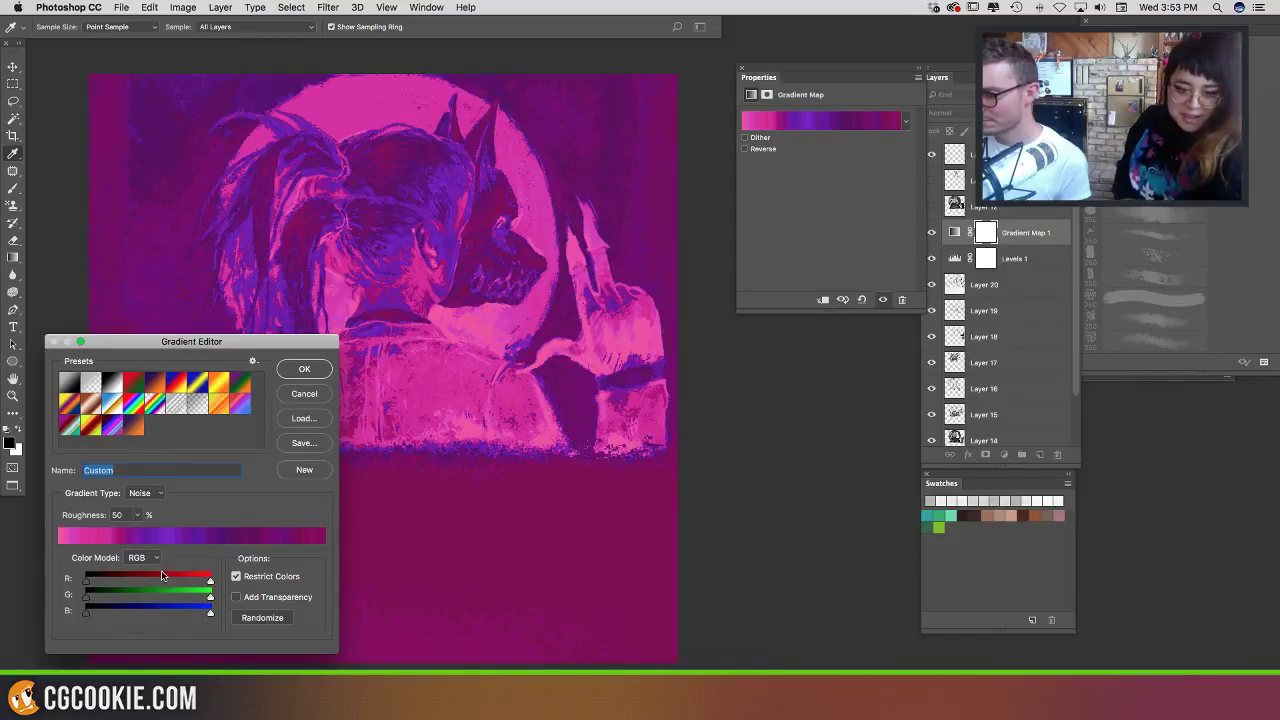
left_click(262, 617)
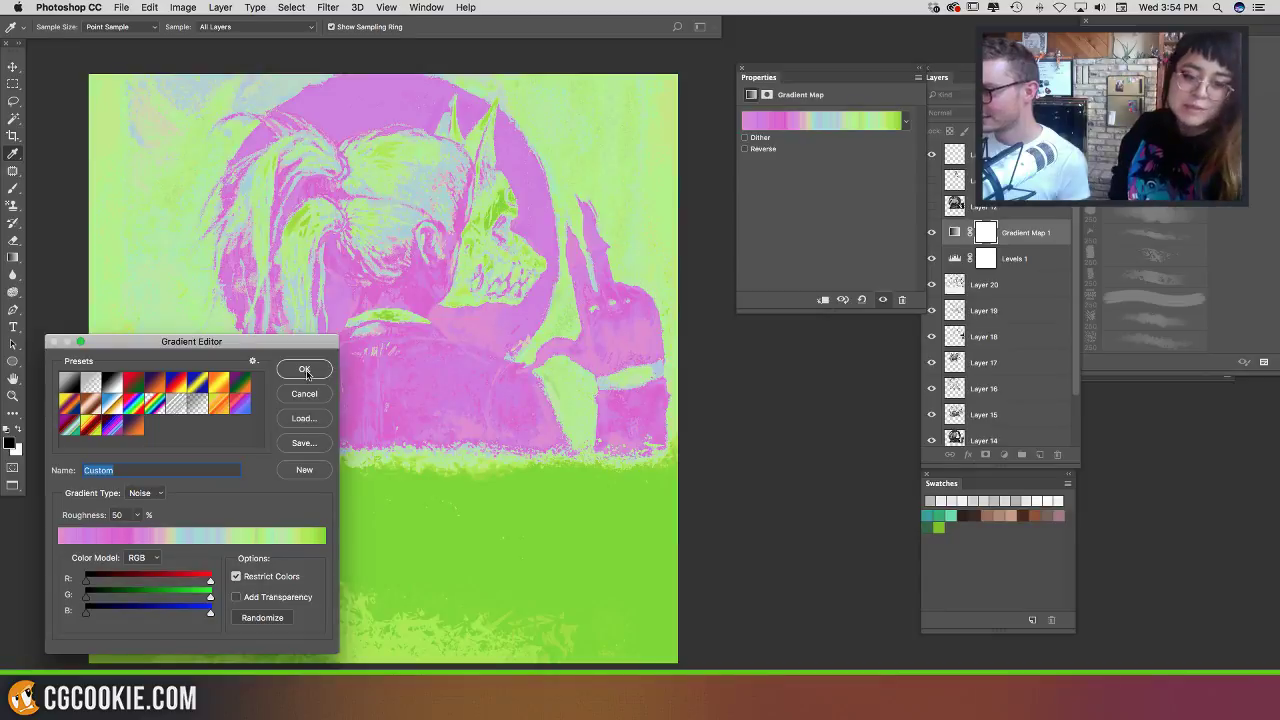
left_click(305, 370)
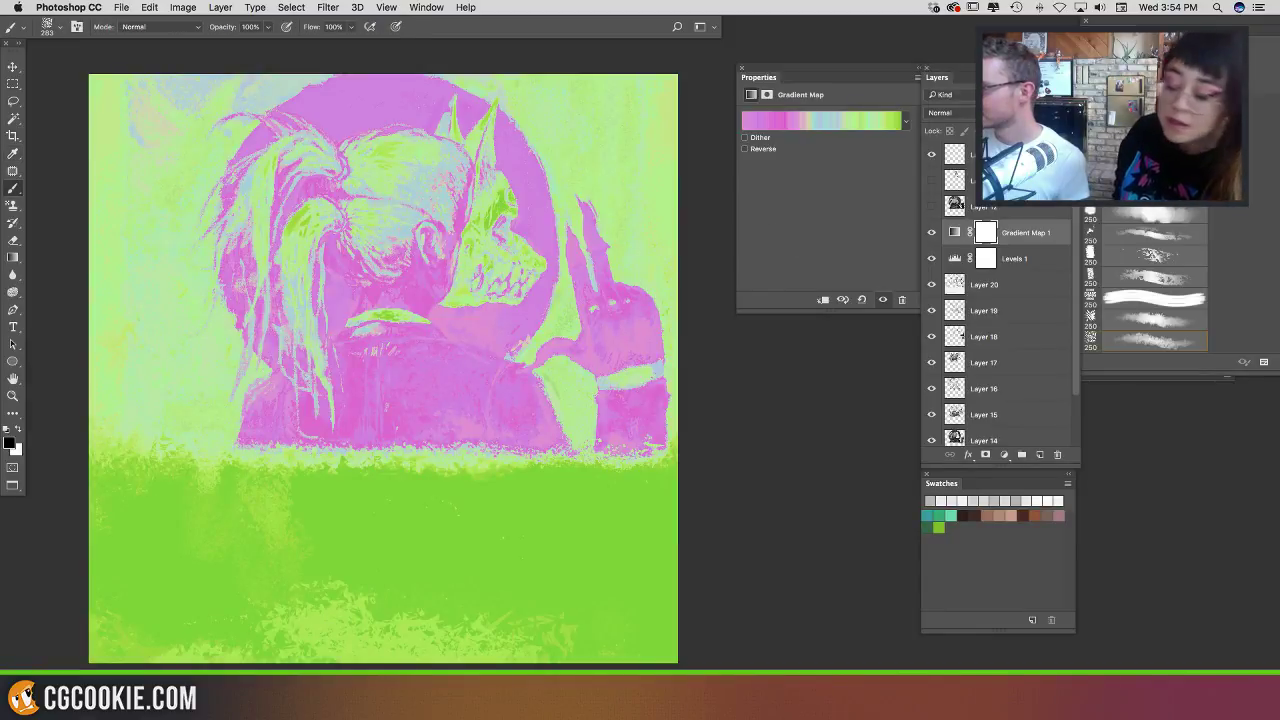
key("ctrl+z")
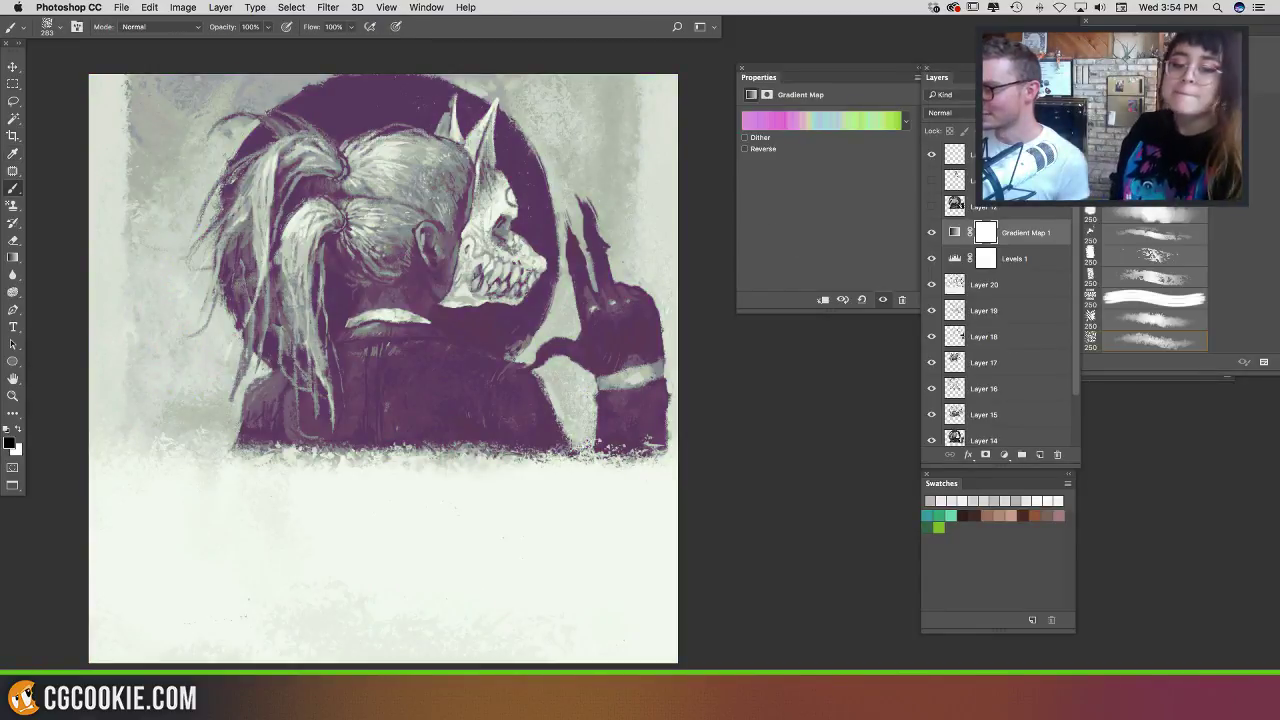
Step: Compare stronger and weaker strengths of the gradient map and settle on a more muted purple-and-grey tint
left_click_drag(1043, 130, 1035, 130)
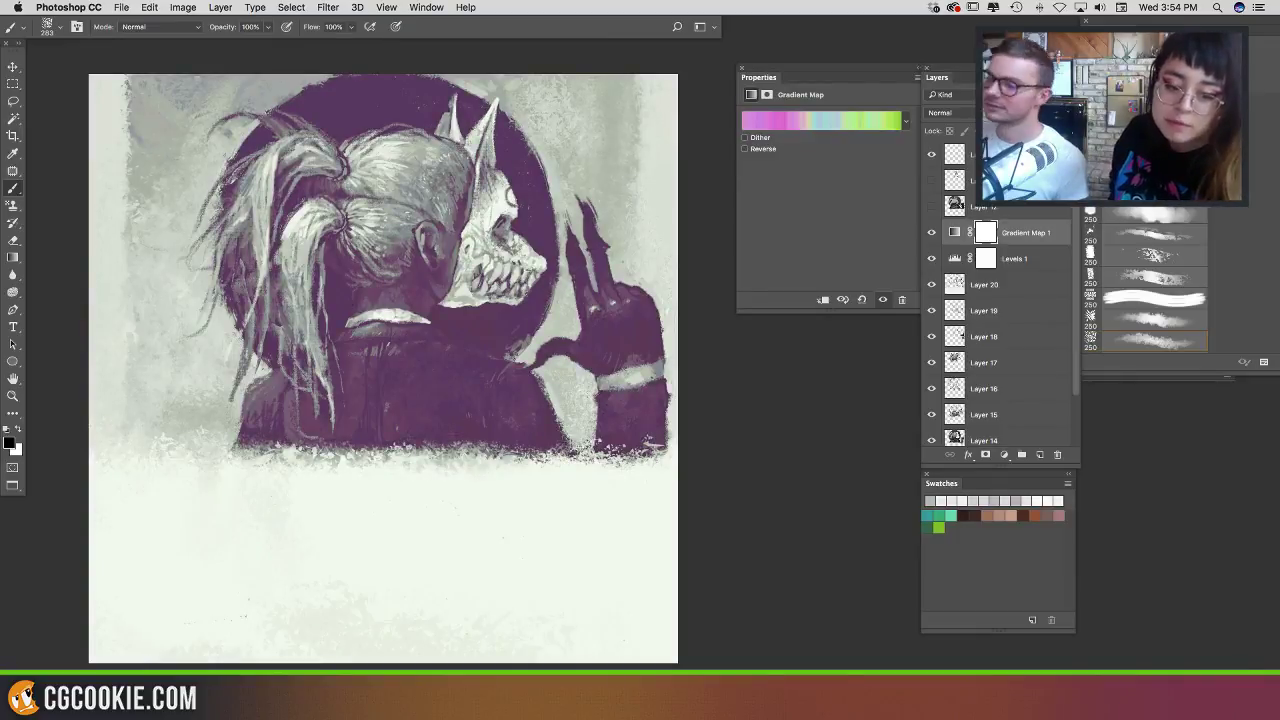
key("ctrl+z")
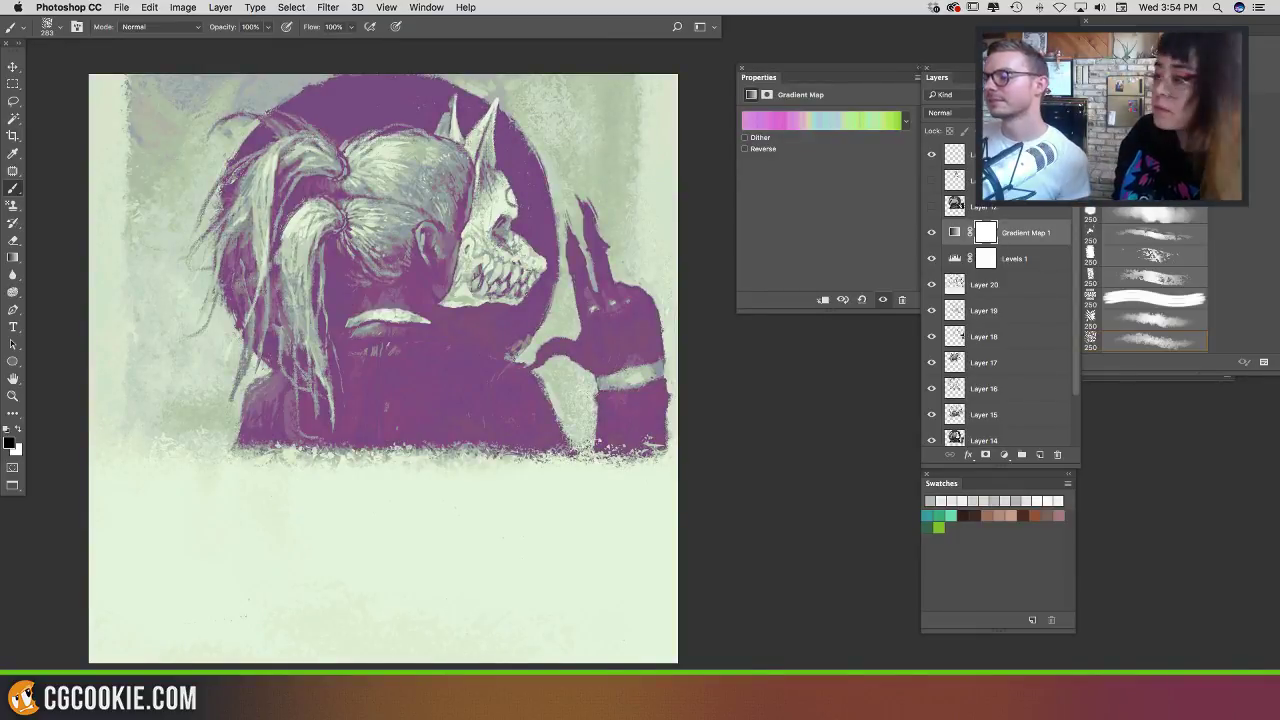
key("ctrl+z")
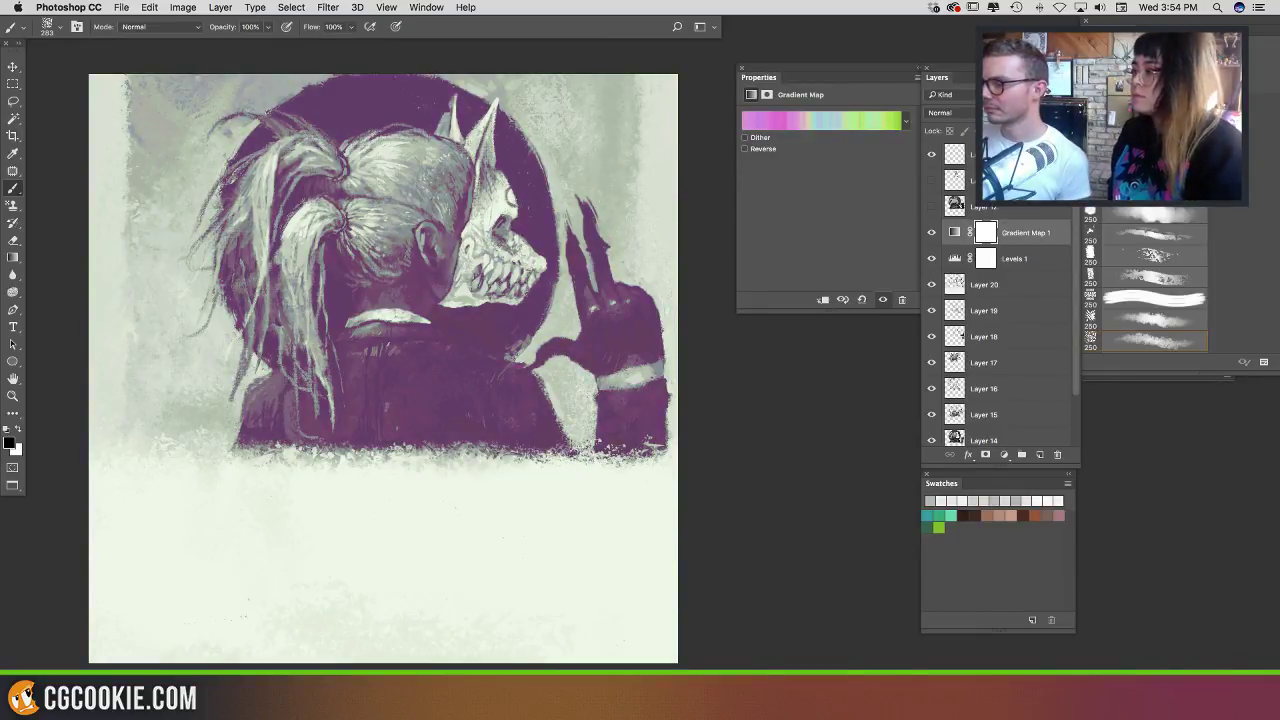
key("ctrl+z")
key("ctrl+z")
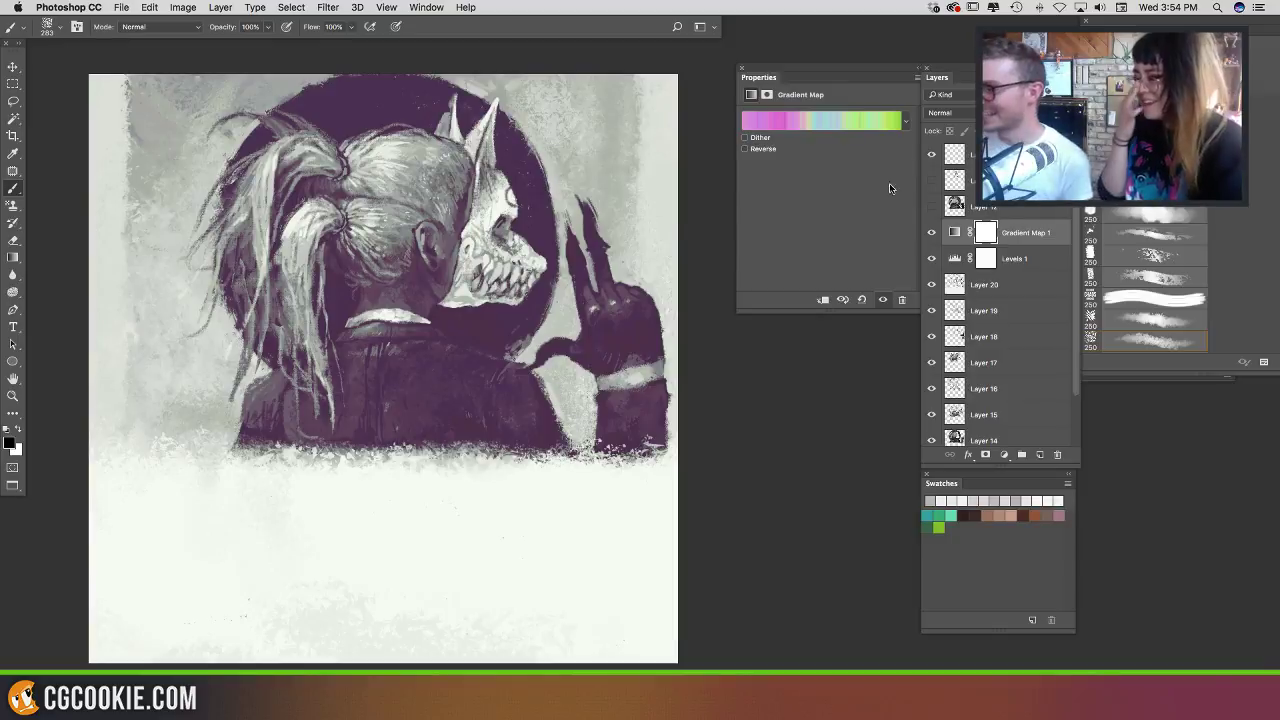
Step: Add an empty layer above the Gradient Map adjustment and move the layer properties window clear of the painted hand
left_click(1038, 455)
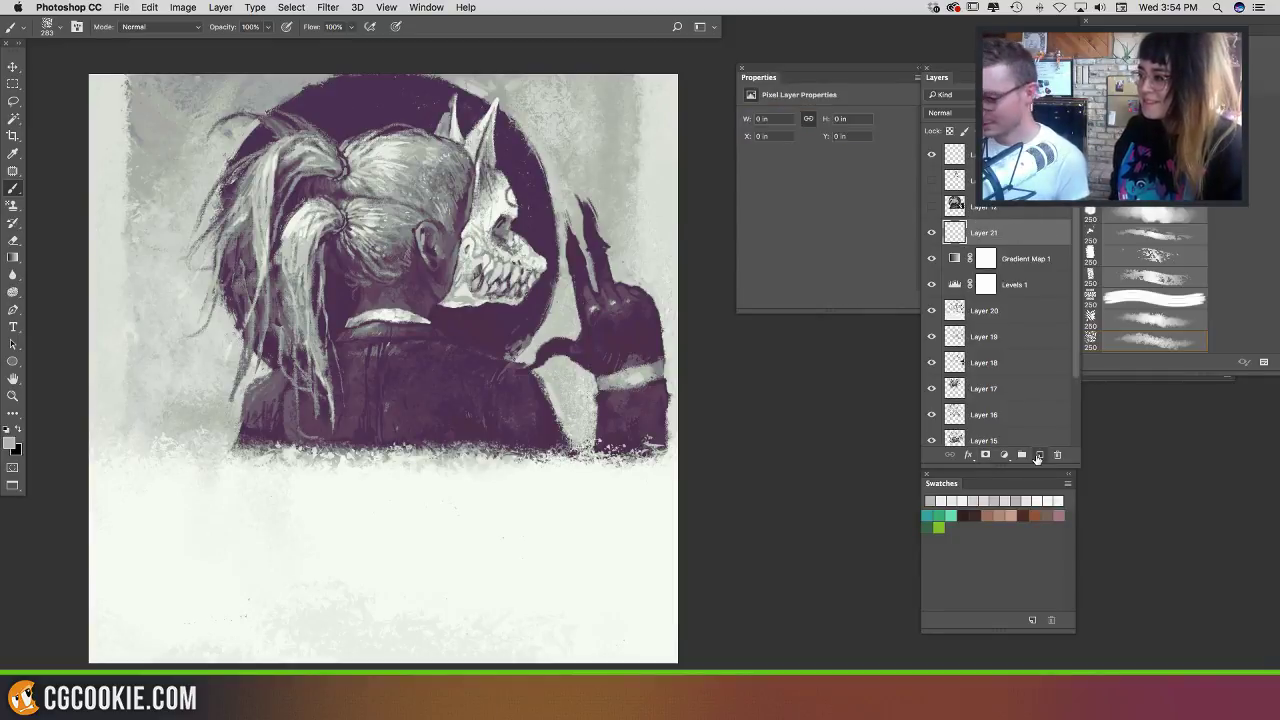
key("super+plus")
key("super+plus")
left_click_drag(561, 268, 747, 374)
left_click(822, 73)
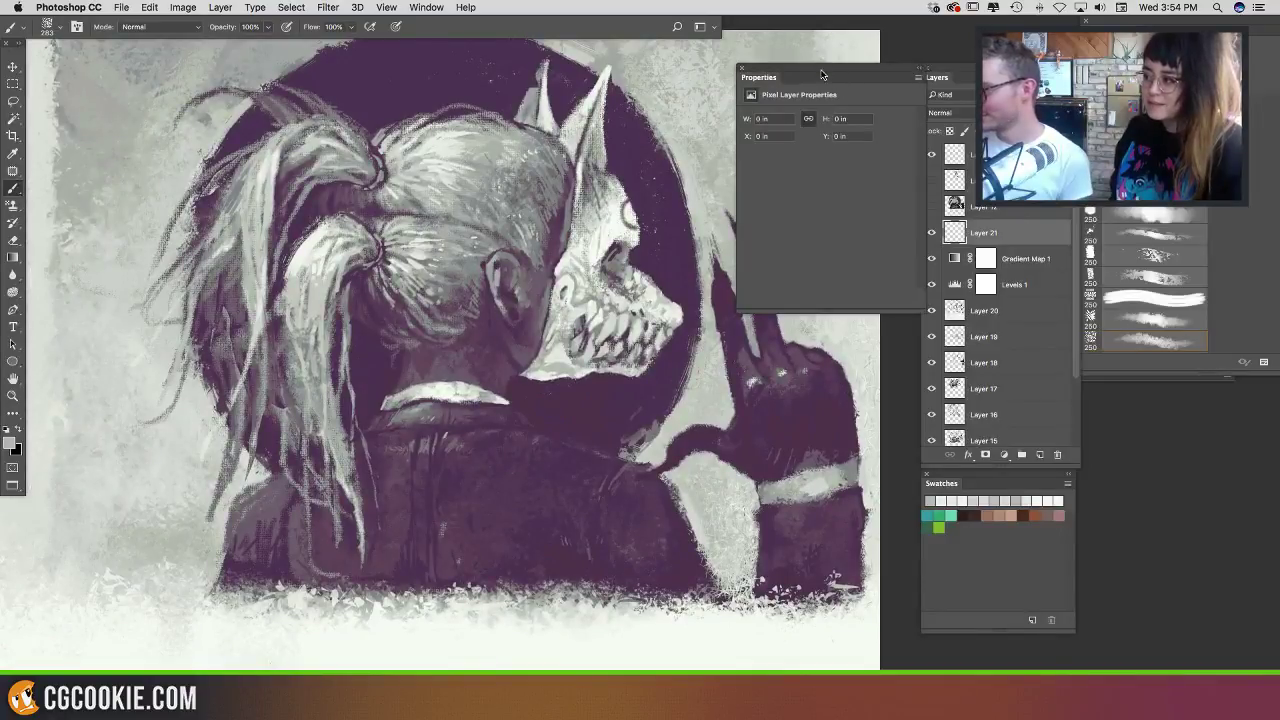
mouse_move(822, 74)
left_mouse_down()
mouse_move(890, 42)
mouse_move(920, 45)
left_mouse_up()
mouse_move(530, 240)
left_mouse_down()
mouse_move(505, 252)
mouse_move(532, 284)
mouse_move(512, 282)
left_mouse_up()
Step: Choose the ragged 250 px brush from the Basic brushes and reduce it to 17 px for painting on Layer 21
right_click(510, 206)
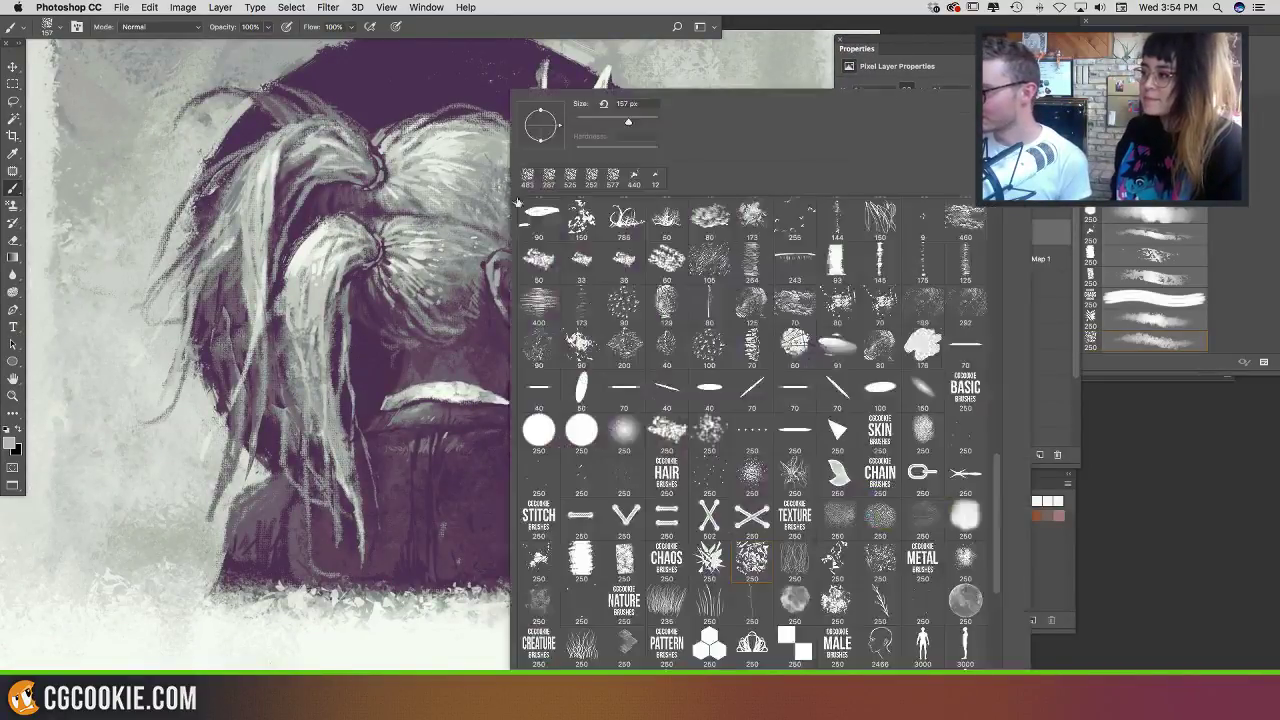
left_click(678, 432)
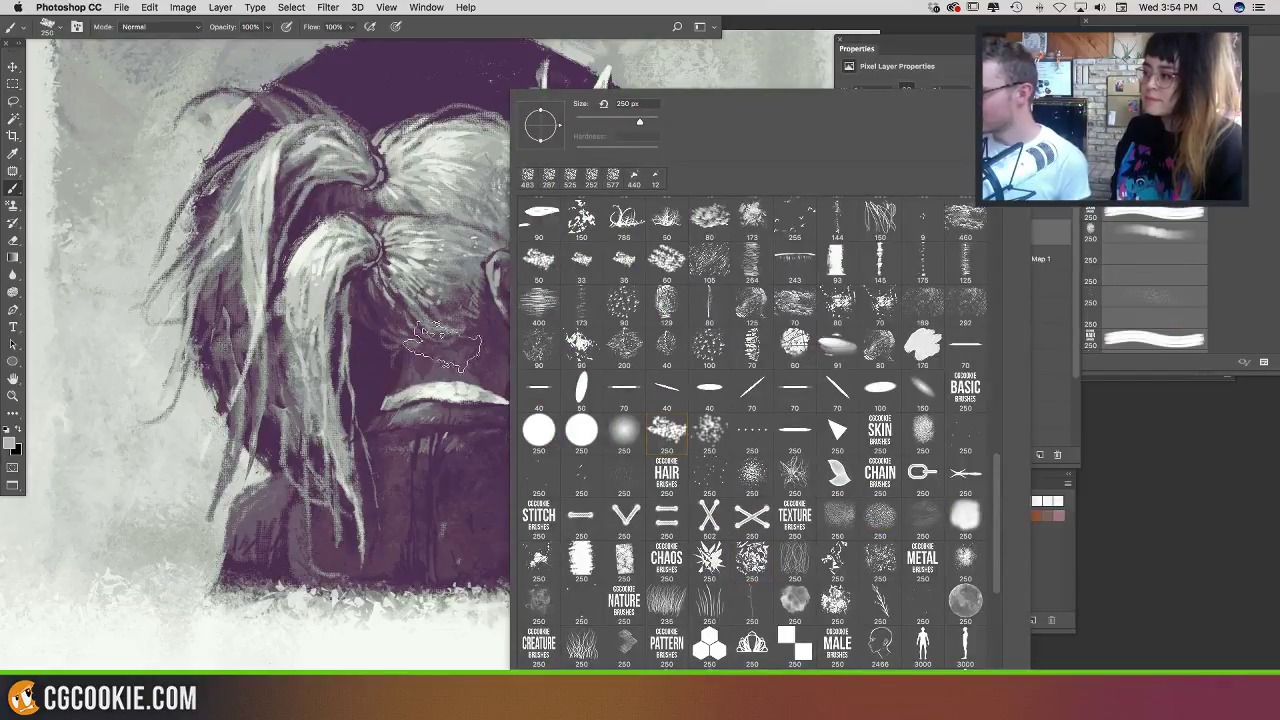
left_click_drag(384, 297, 345, 293)
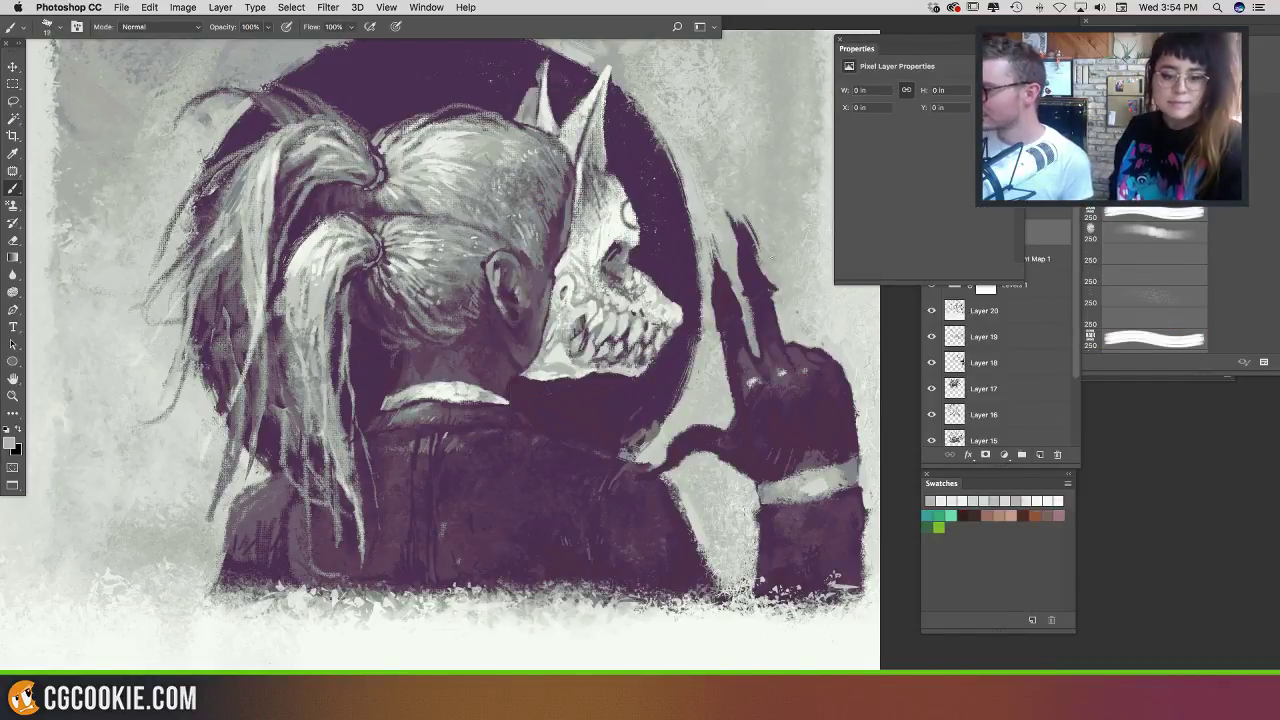
left_click(1032, 241)
left_click(931, 234)
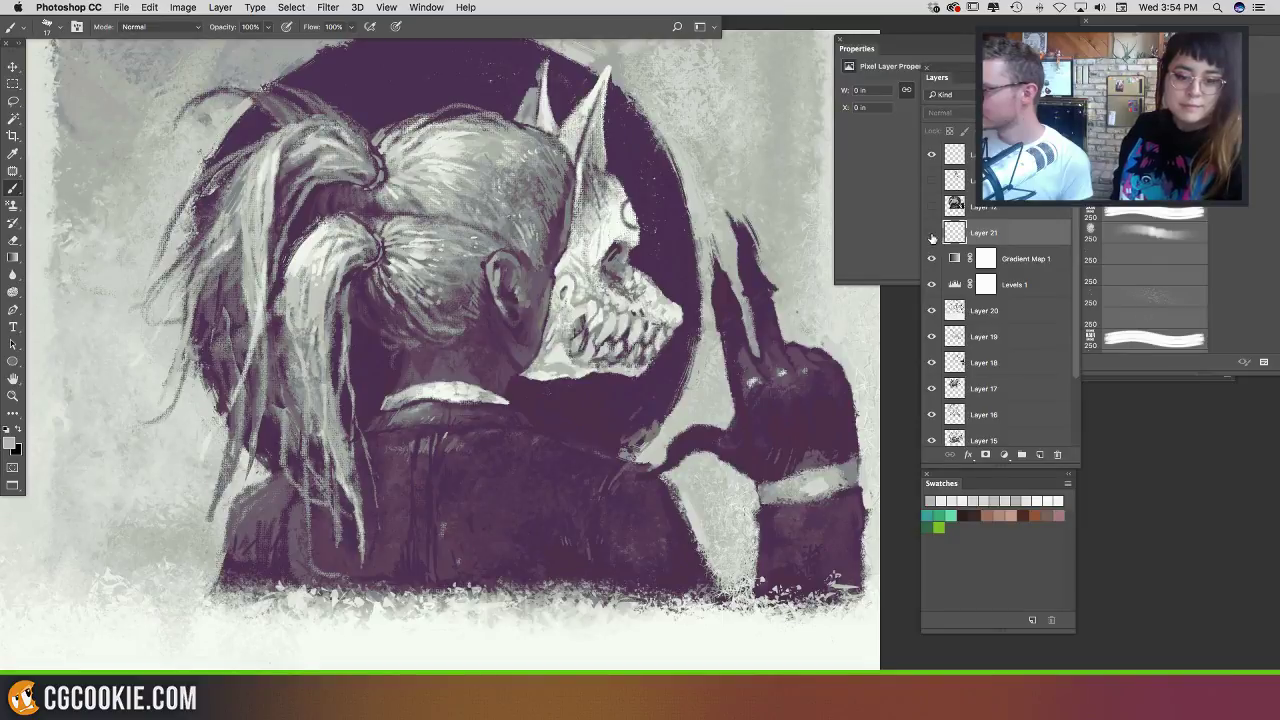
Step: Set the foreground colour to near-white #f3f0f0 for detailing the skull mask
key("super+equal")
key("super+equal")
key("super+equal")
key("super+equal")
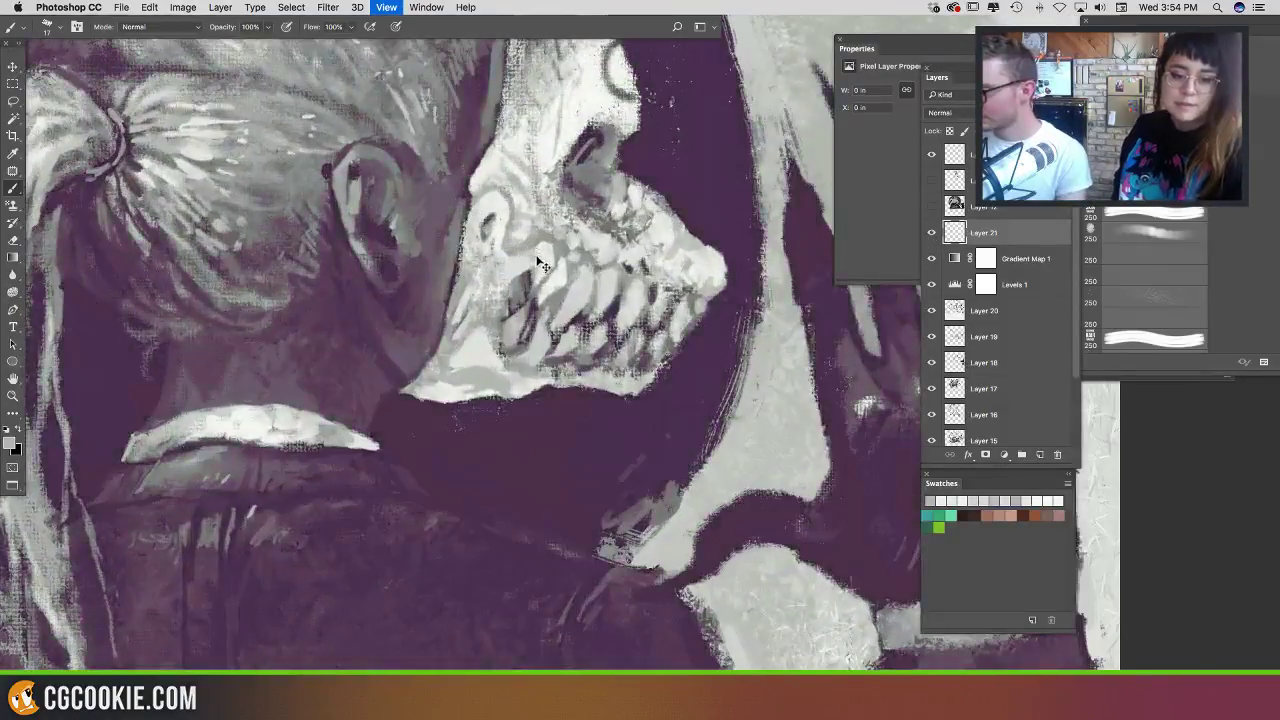
scroll(540, 262, "up", 5)
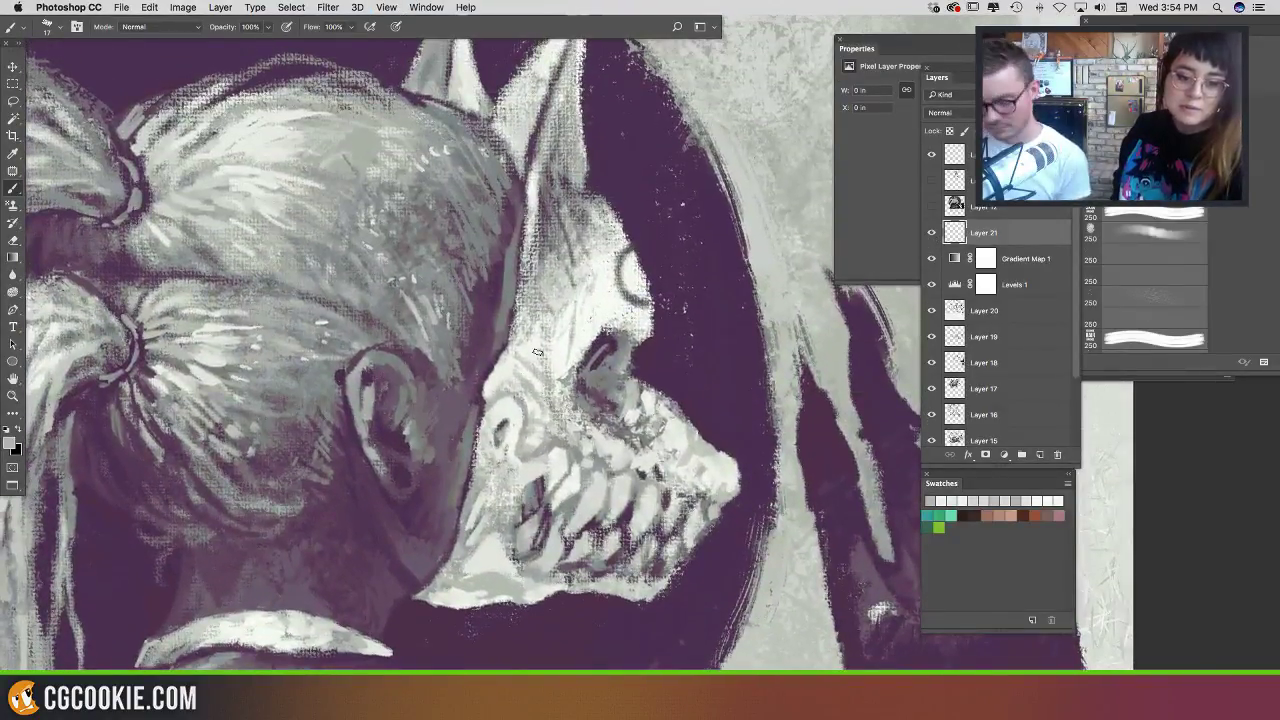
left_click(13, 441)
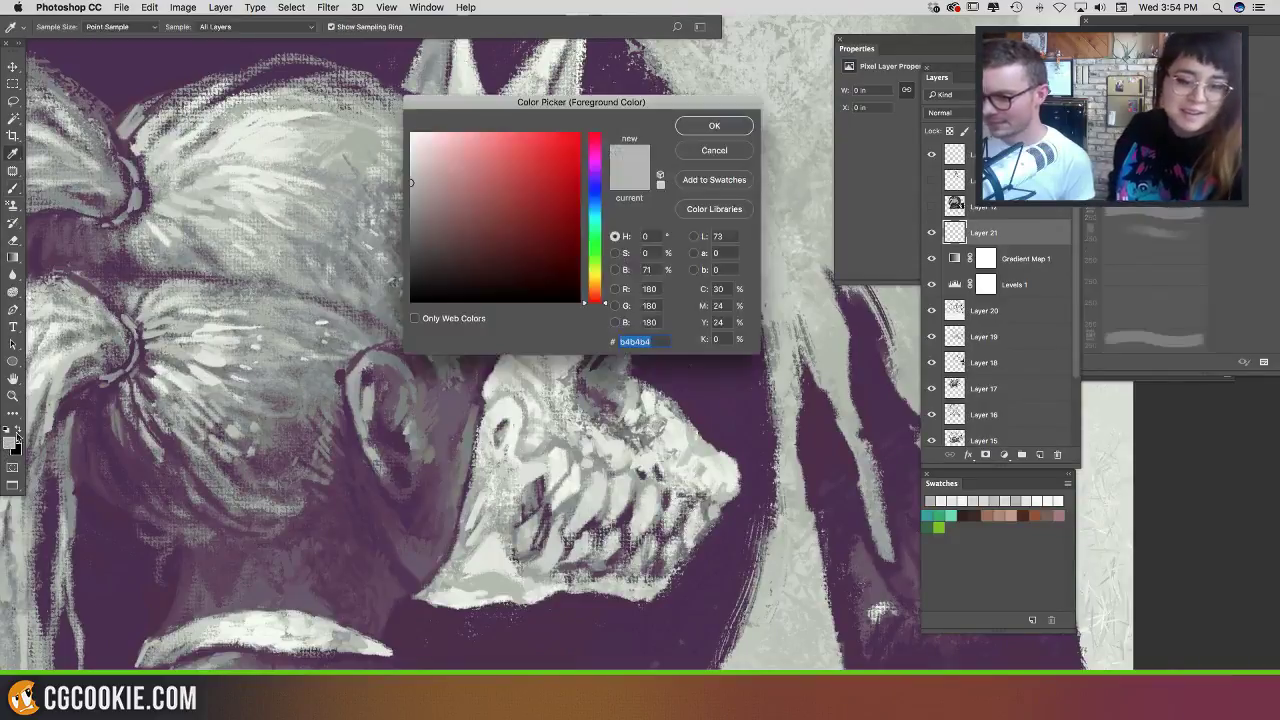
left_click(412, 140)
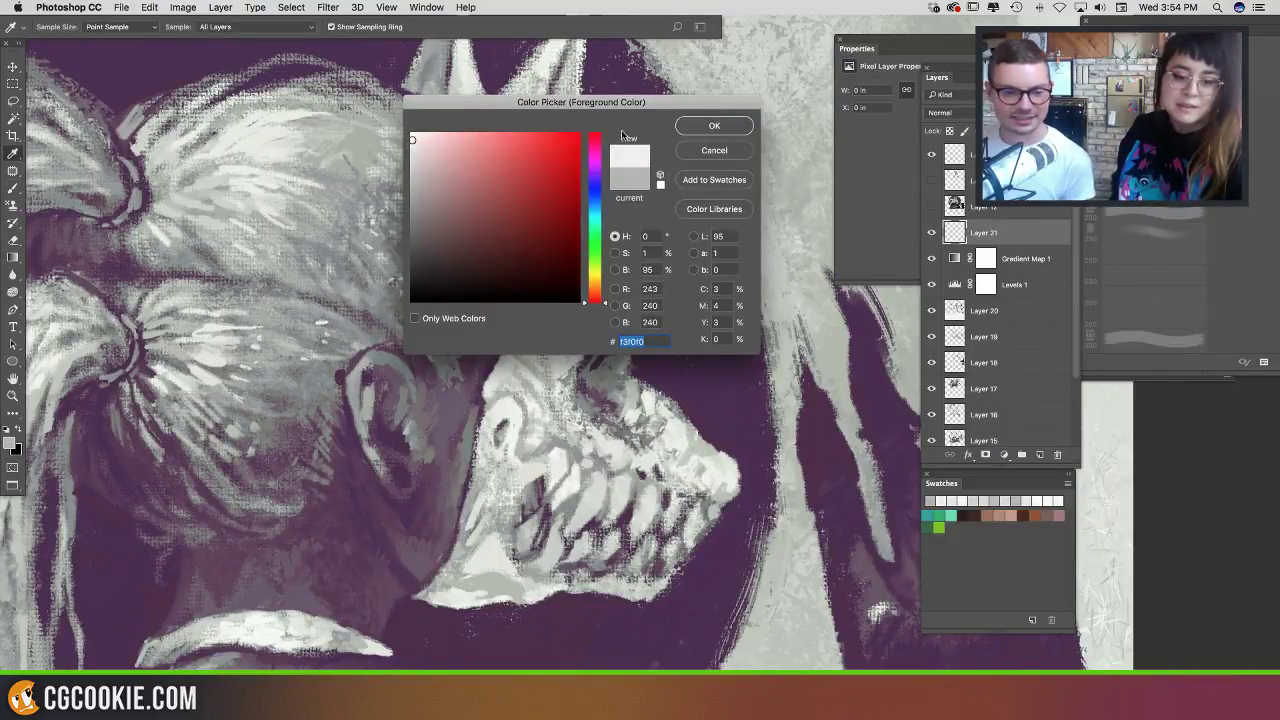
left_click(714, 130)
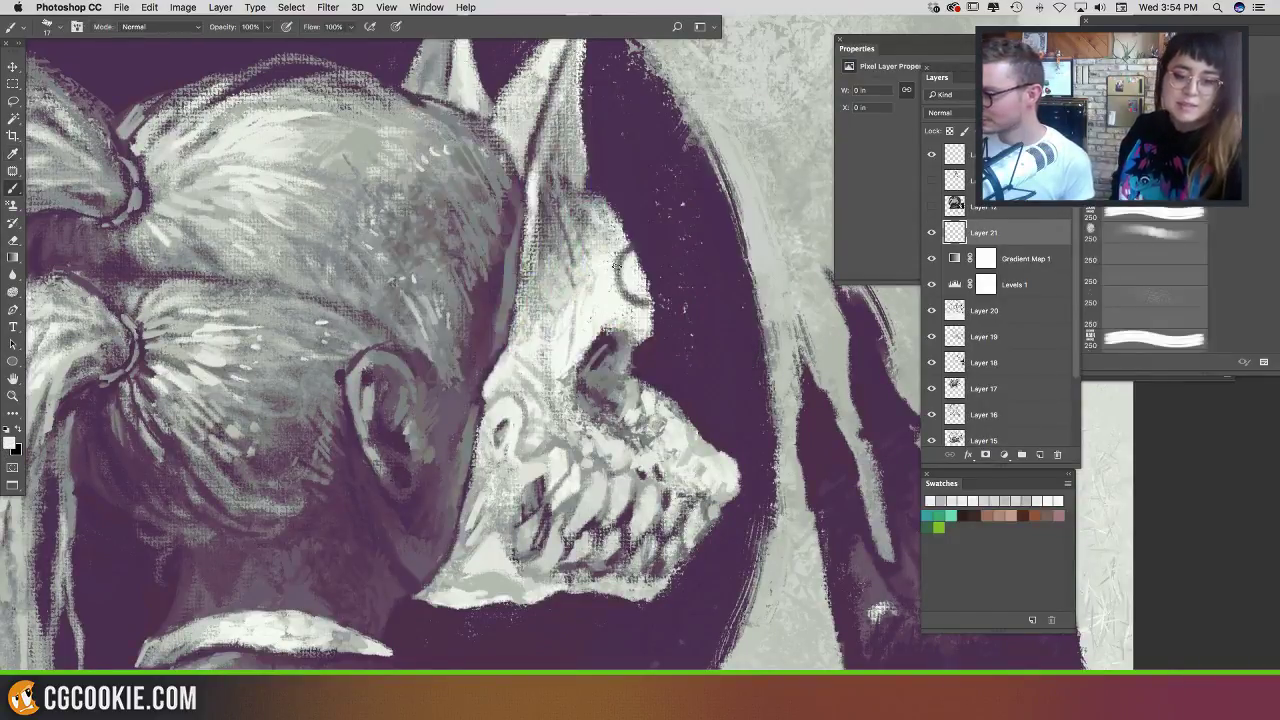
Step: Paint small near-white highlights along the skull mask's back edge above the cheekbone, redoing the stroke that does not fit
left_click_drag(545, 270, 538, 280)
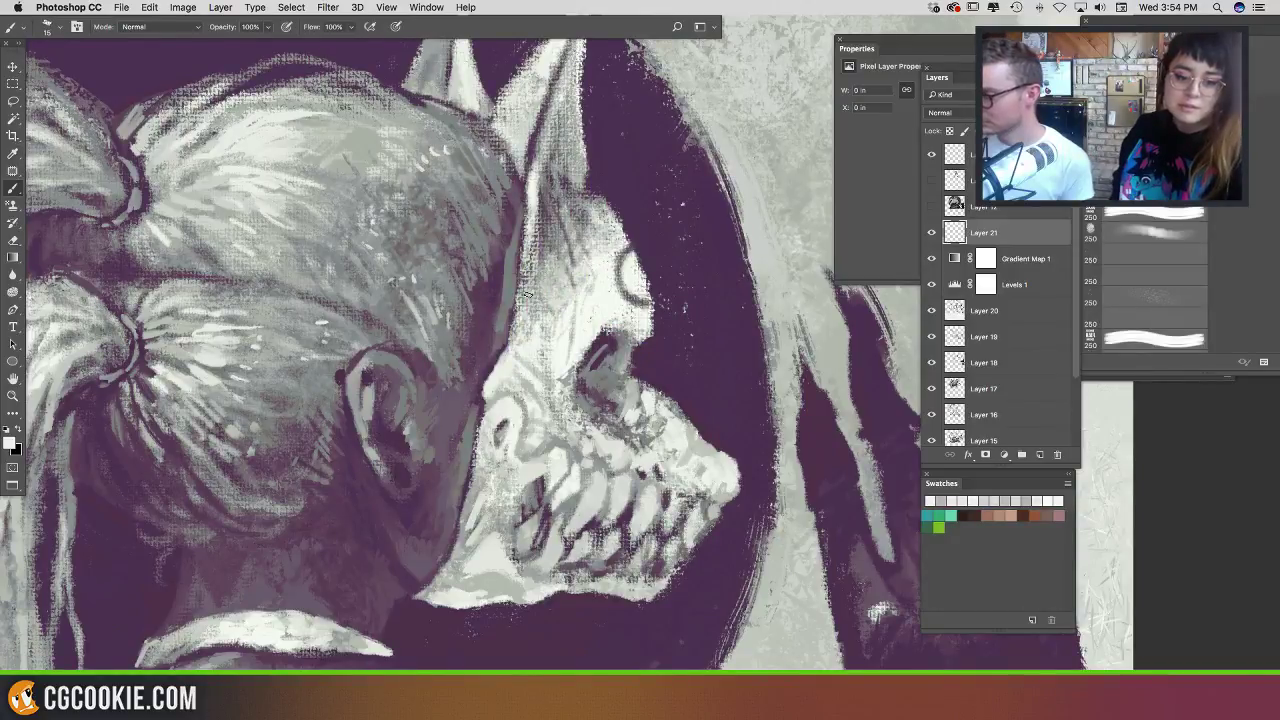
left_click_drag(512, 348, 502, 362)
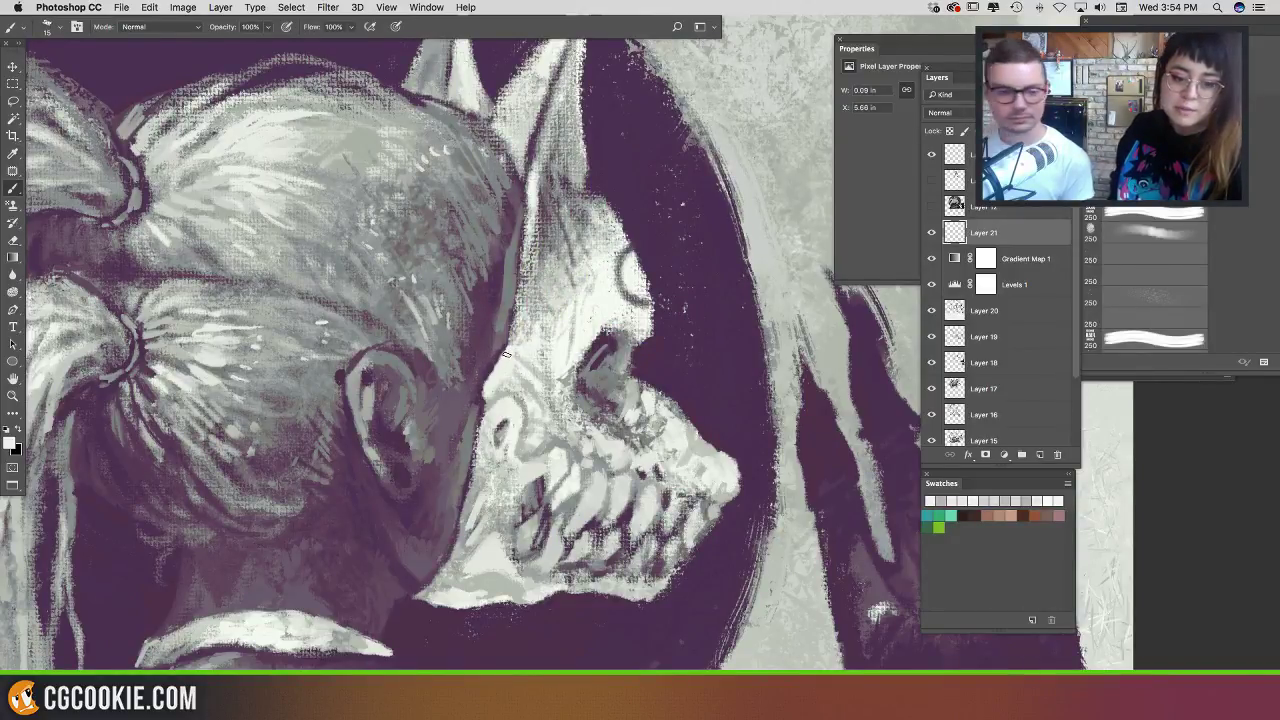
key("super+z")
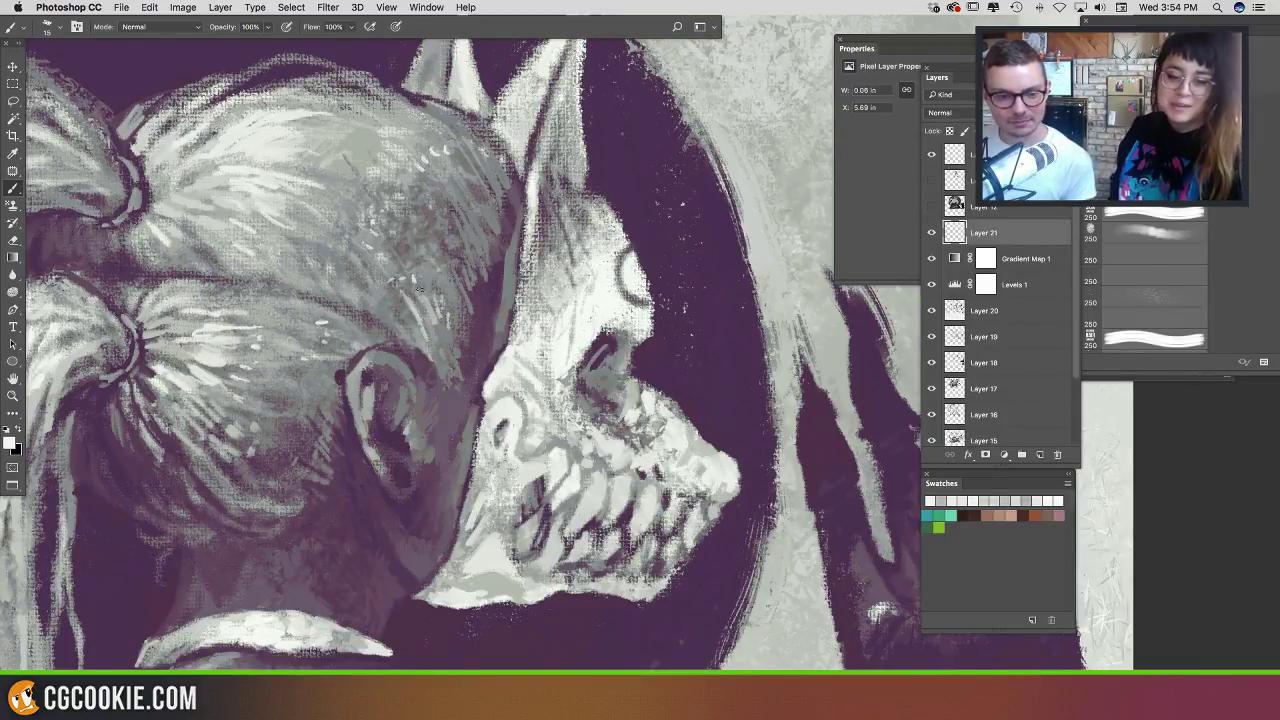
mouse_move(514, 344)
left_mouse_down()
mouse_move(488, 385)
mouse_move(500, 345)
left_mouse_up()
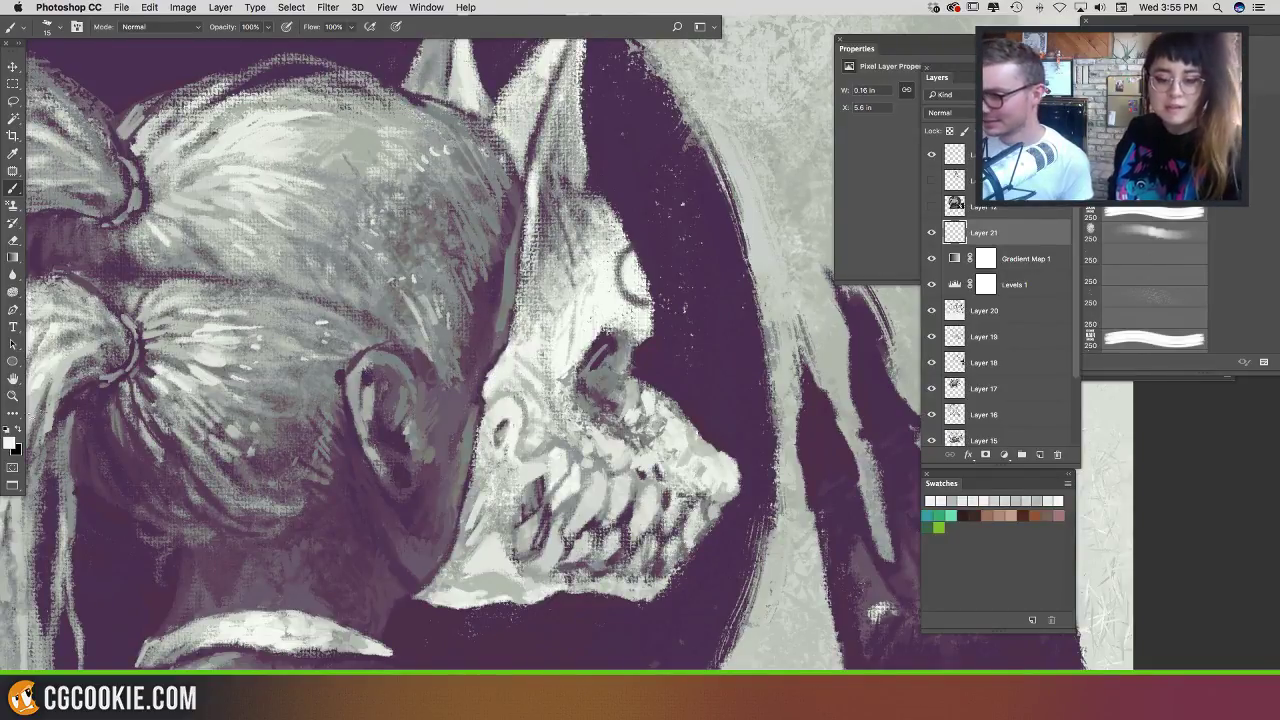
Step: Set the foreground colour to pure white #ffffff and paint highlights on the horn's base, brow, snout and upper teeth
left_click(11, 440)
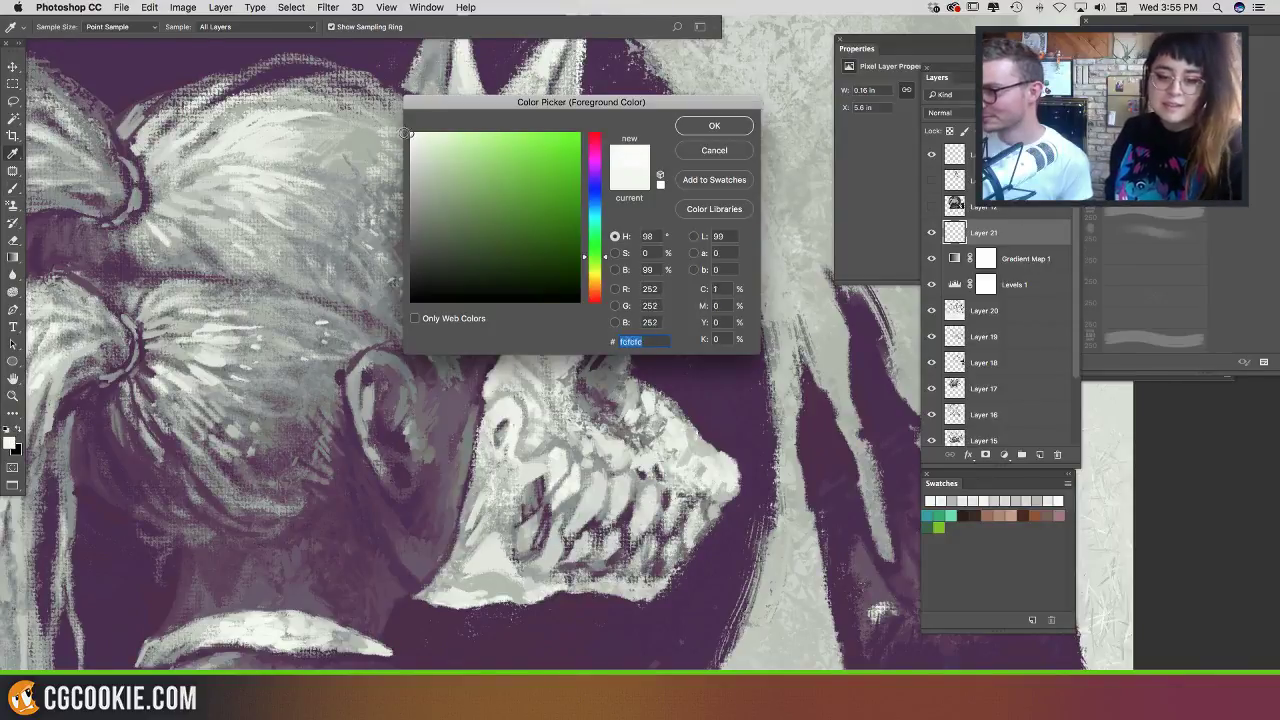
left_click(410, 133)
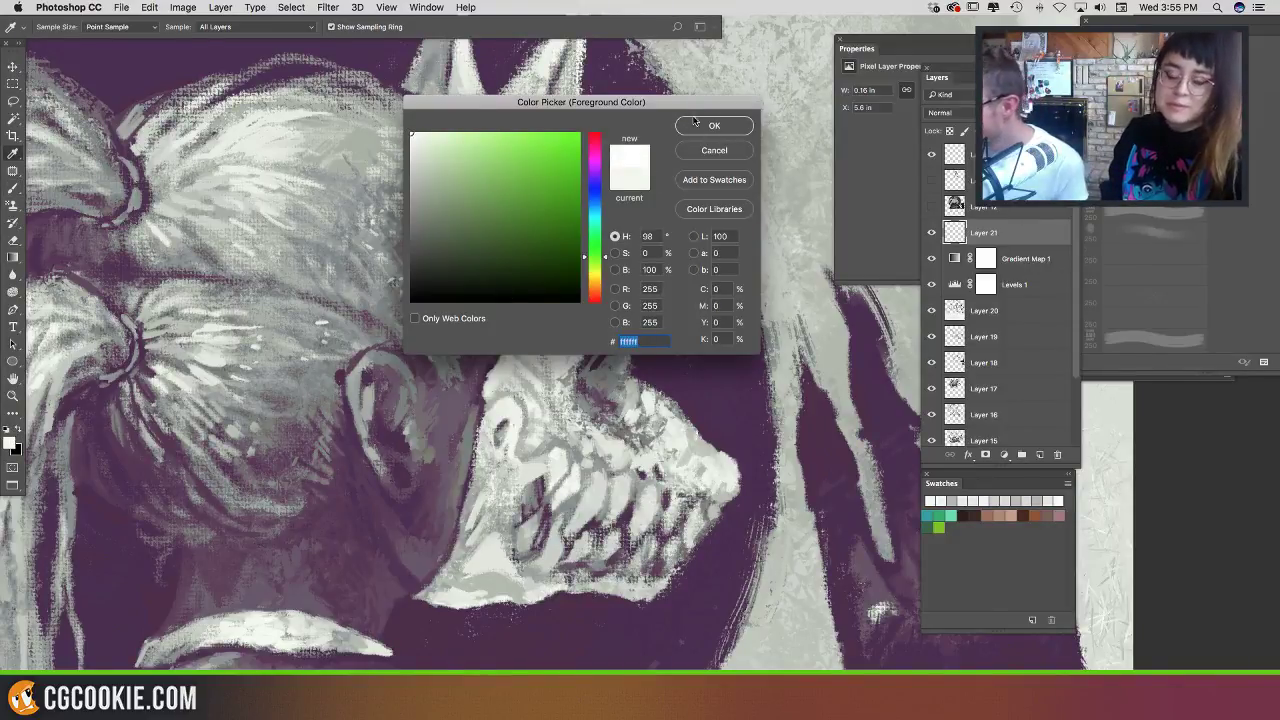
left_click(705, 125)
left_click_drag(531, 179, 534, 194)
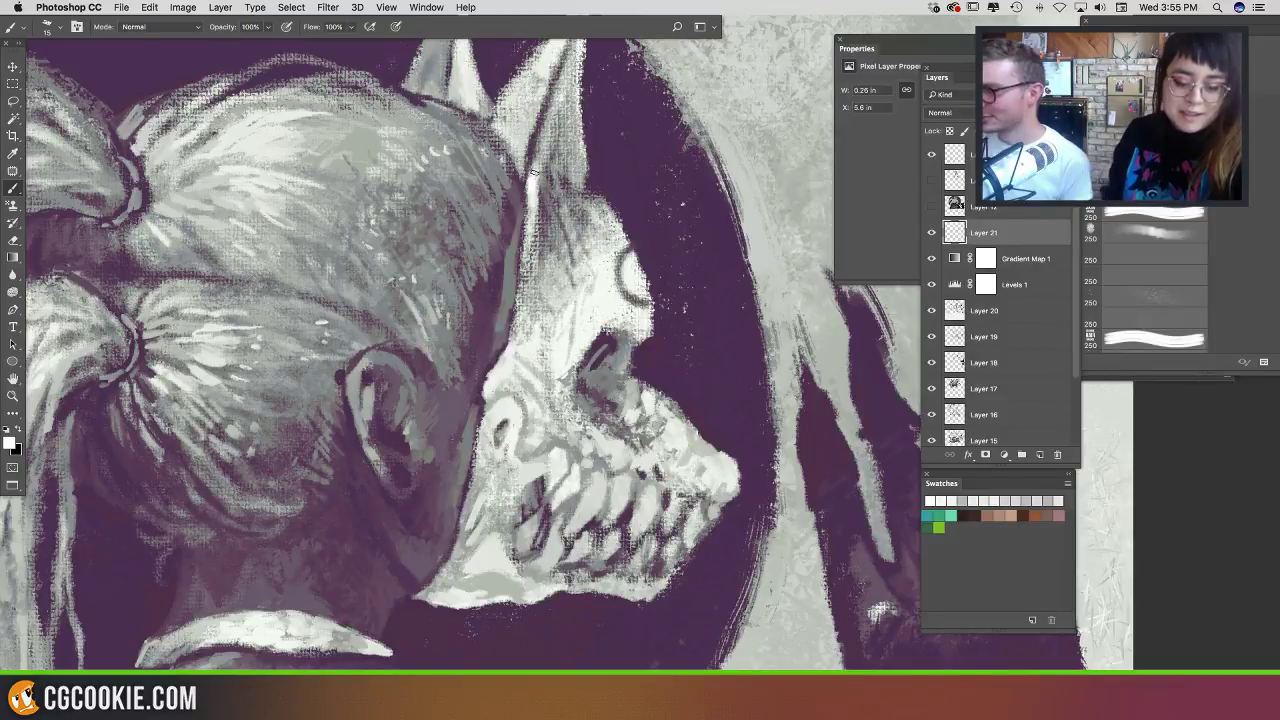
left_click_drag(598, 309, 603, 306)
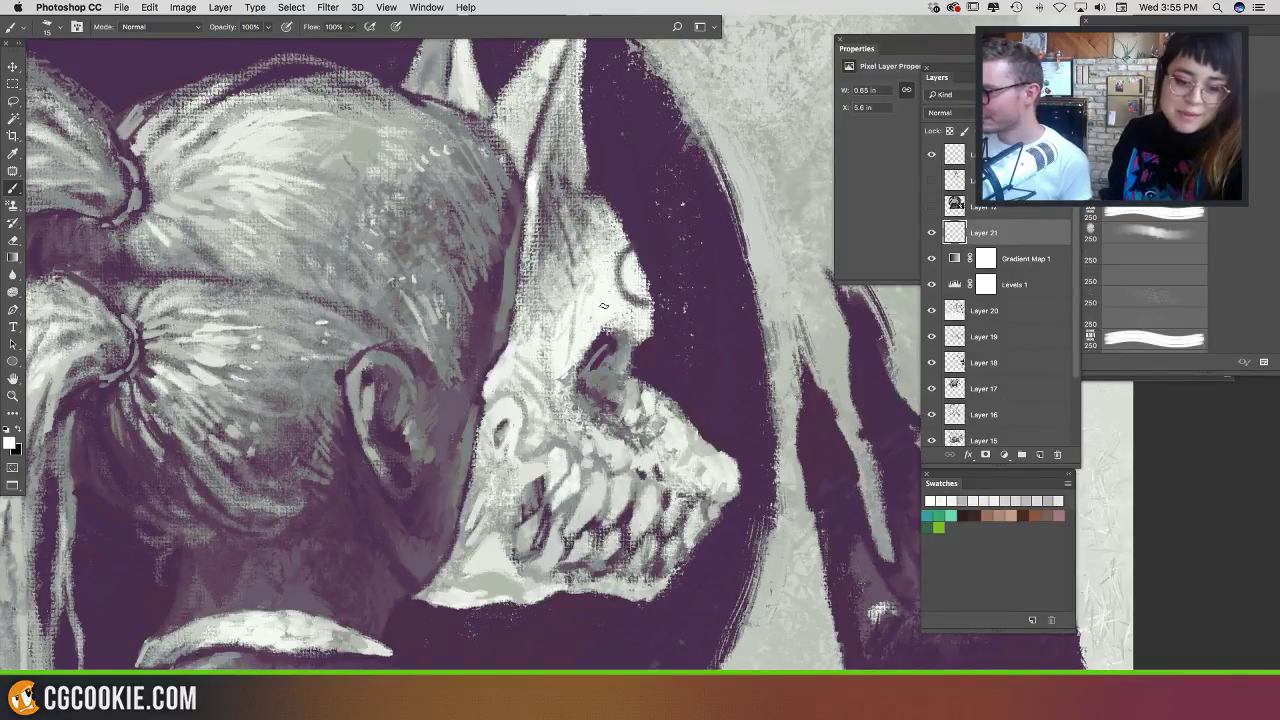
left_click_drag(662, 432, 695, 458)
mouse_move(595, 474)
left_mouse_down()
mouse_move(591, 486)
mouse_move(606, 464)
left_mouse_up()
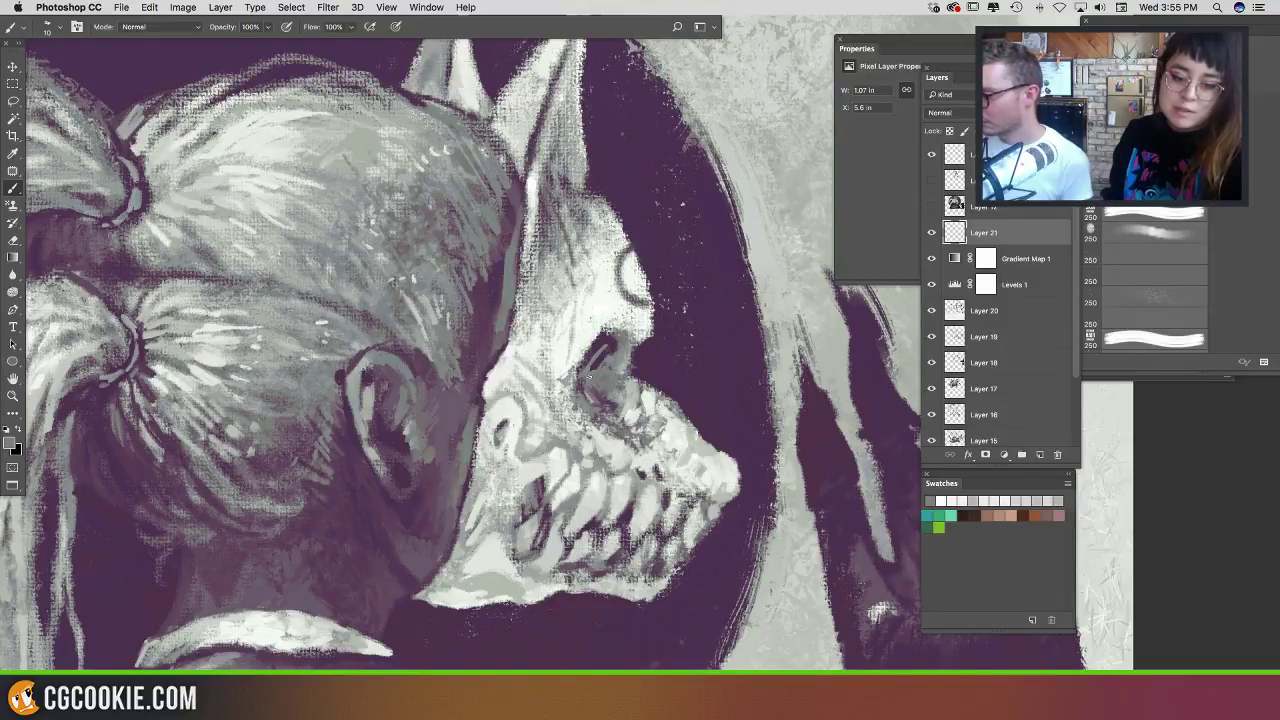
Step: Sample the dark purple and deepen the shadows around the eye socket, snout bumps and cheekbone outline of the skull mask
left_click(603, 358, "alt")
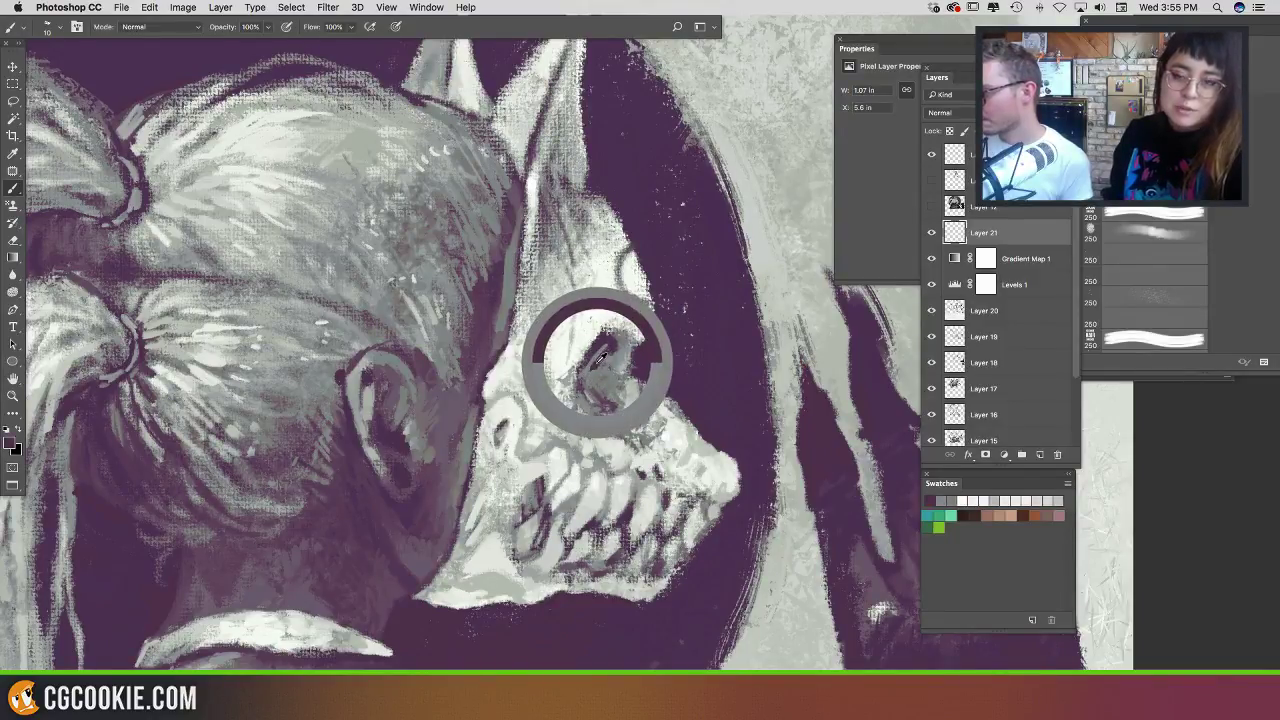
left_click_drag(592, 385, 618, 401)
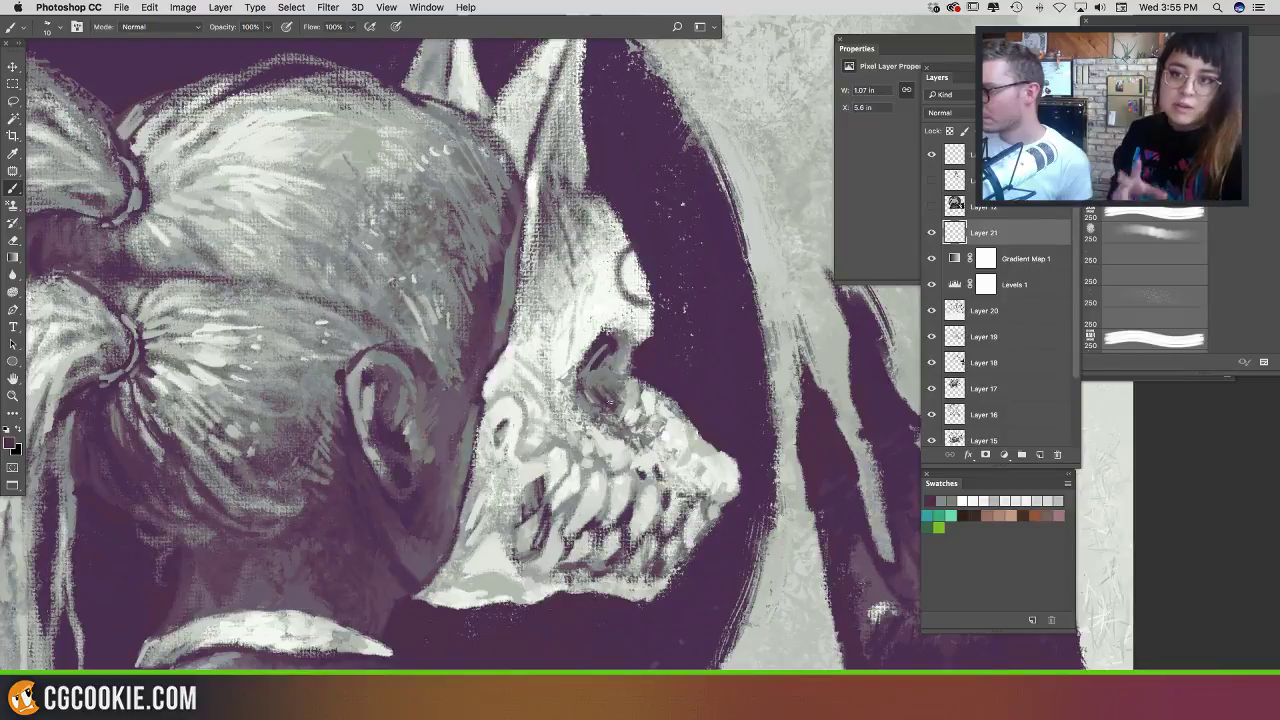
left_click_drag(614, 383, 642, 402)
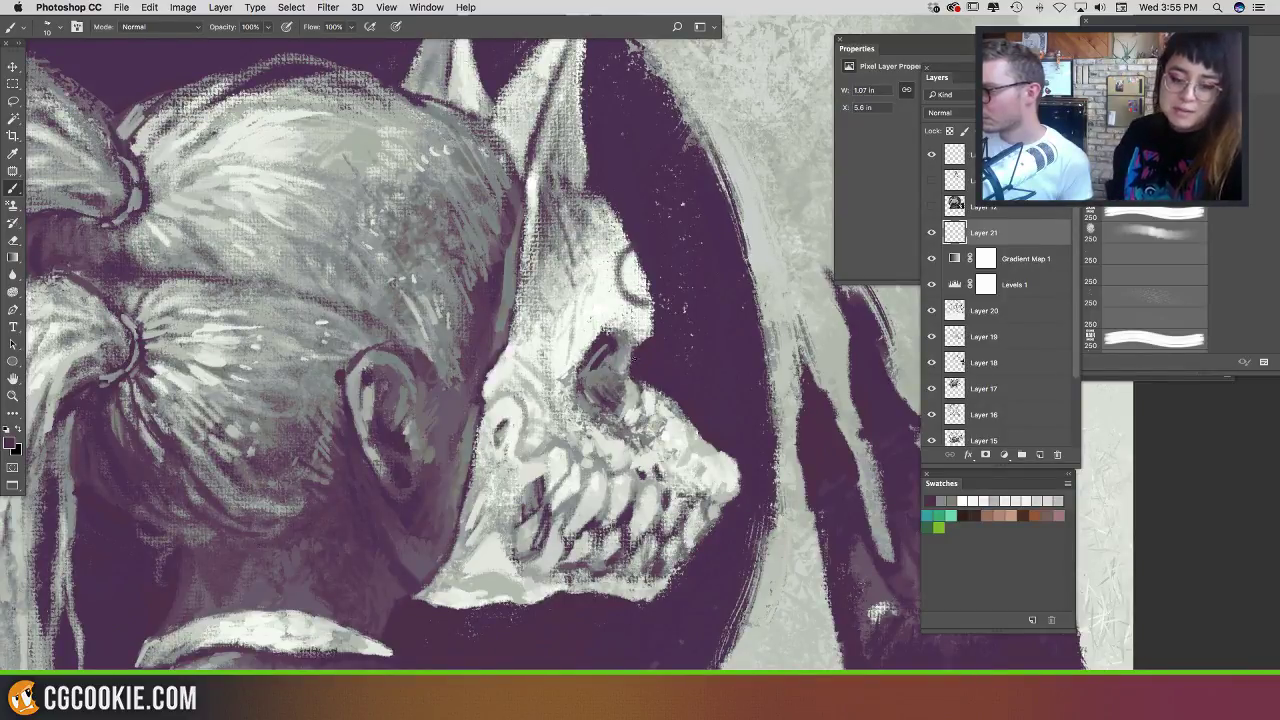
mouse_move(642, 396)
left_mouse_down()
mouse_move(628, 420)
mouse_move(650, 388)
mouse_move(660, 412)
mouse_move(645, 446)
left_mouse_up()
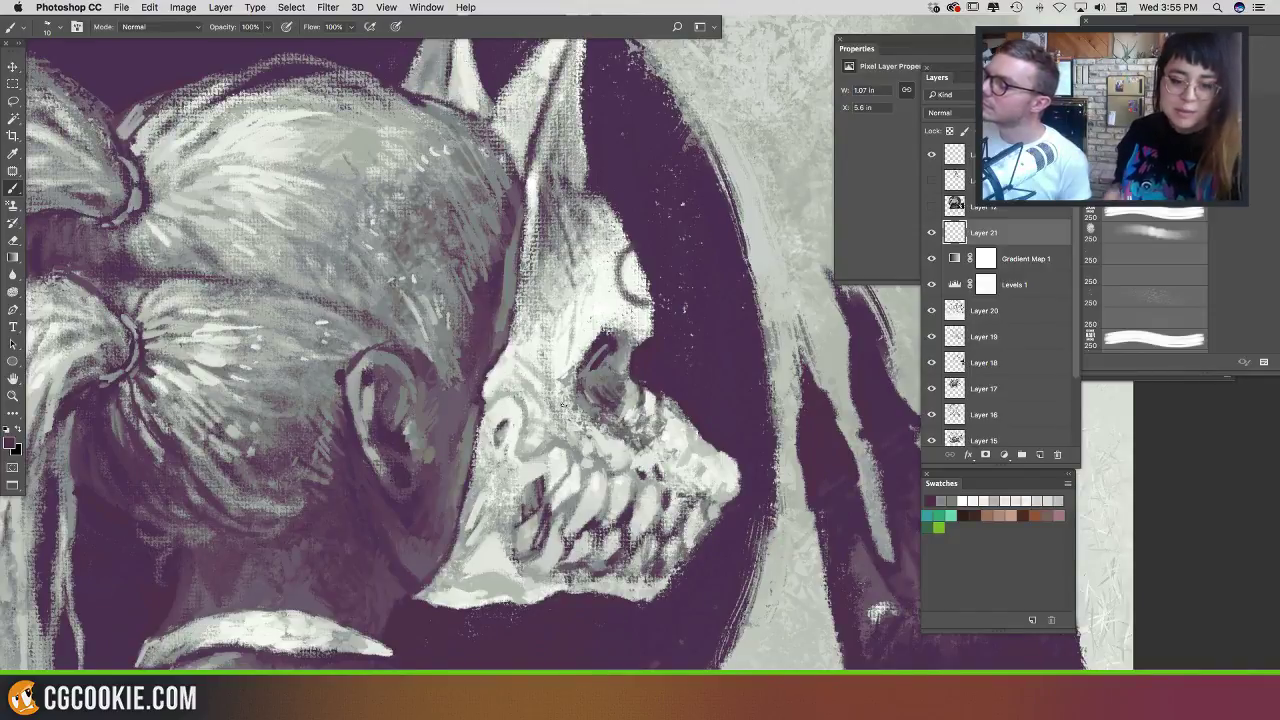
left_click_drag(563, 405, 572, 392)
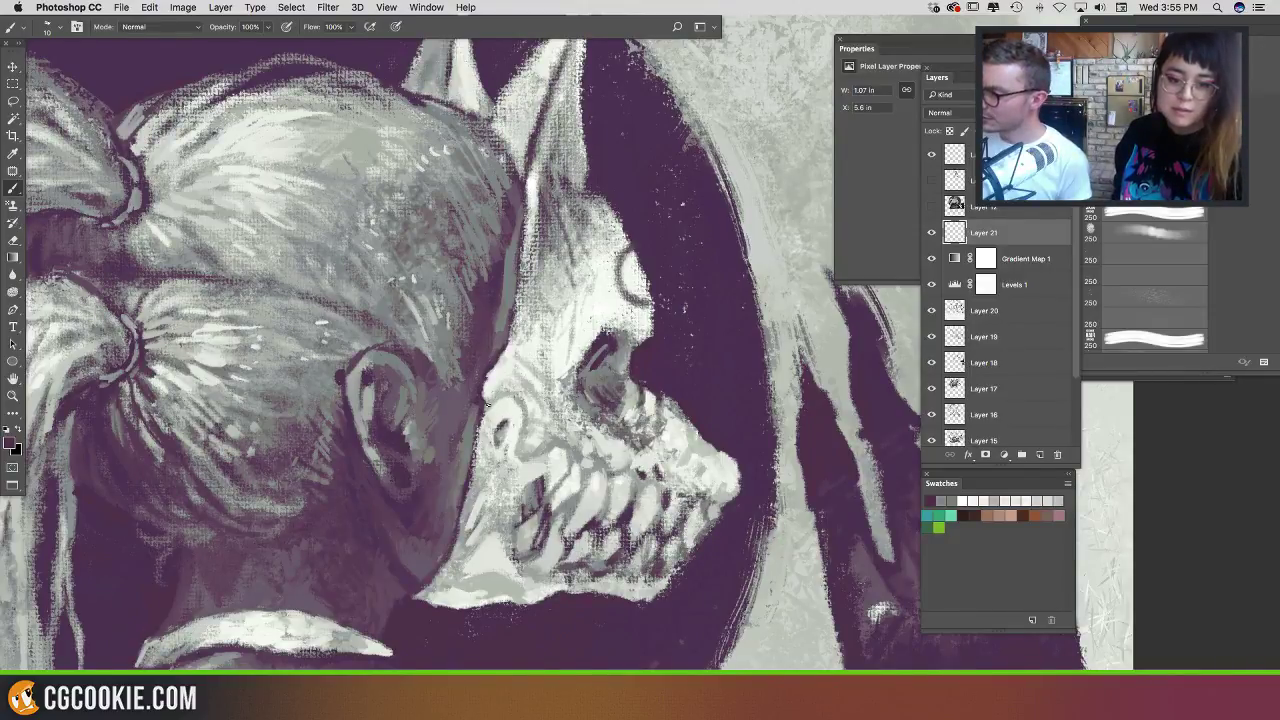
mouse_move(484, 412)
left_mouse_down()
mouse_move(517, 396)
mouse_move(492, 397)
mouse_move(519, 397)
mouse_move(480, 411)
mouse_move(545, 445)
left_mouse_up()
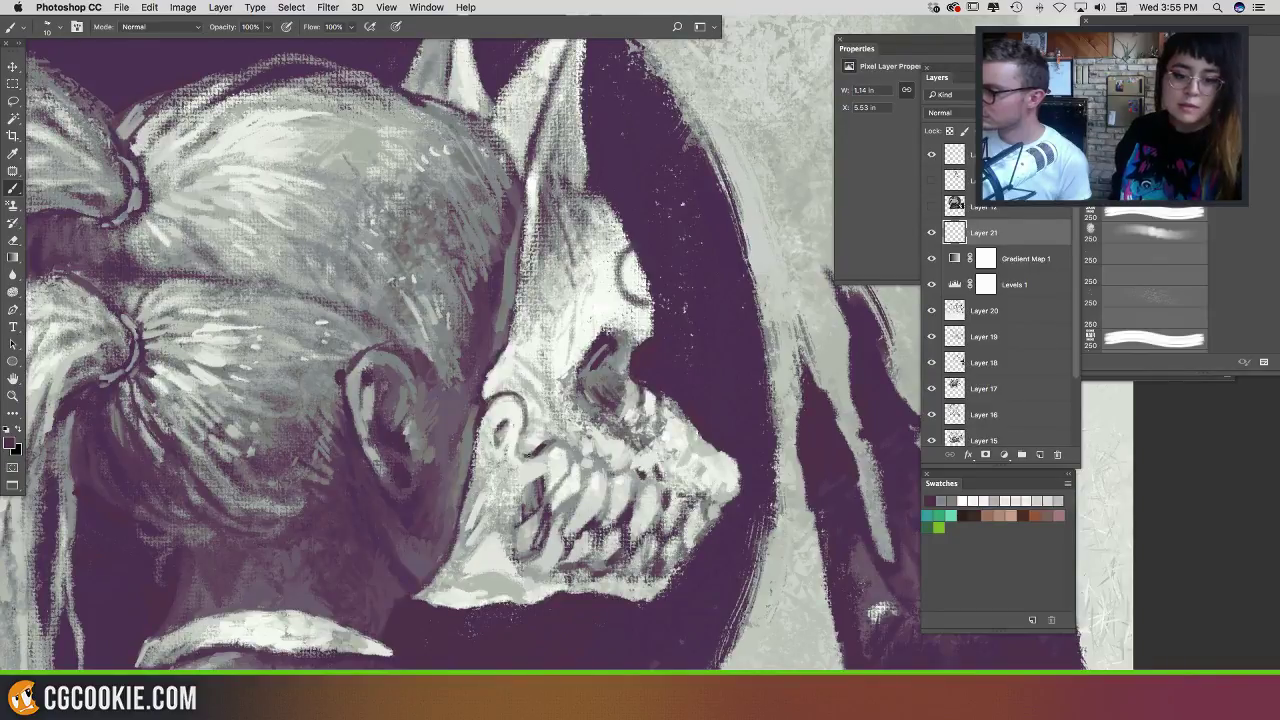
Step: Refine the cheekbone's back edge on the skull mask with alternately sampled light and dark purple strokes
left_click(500, 377, "alt")
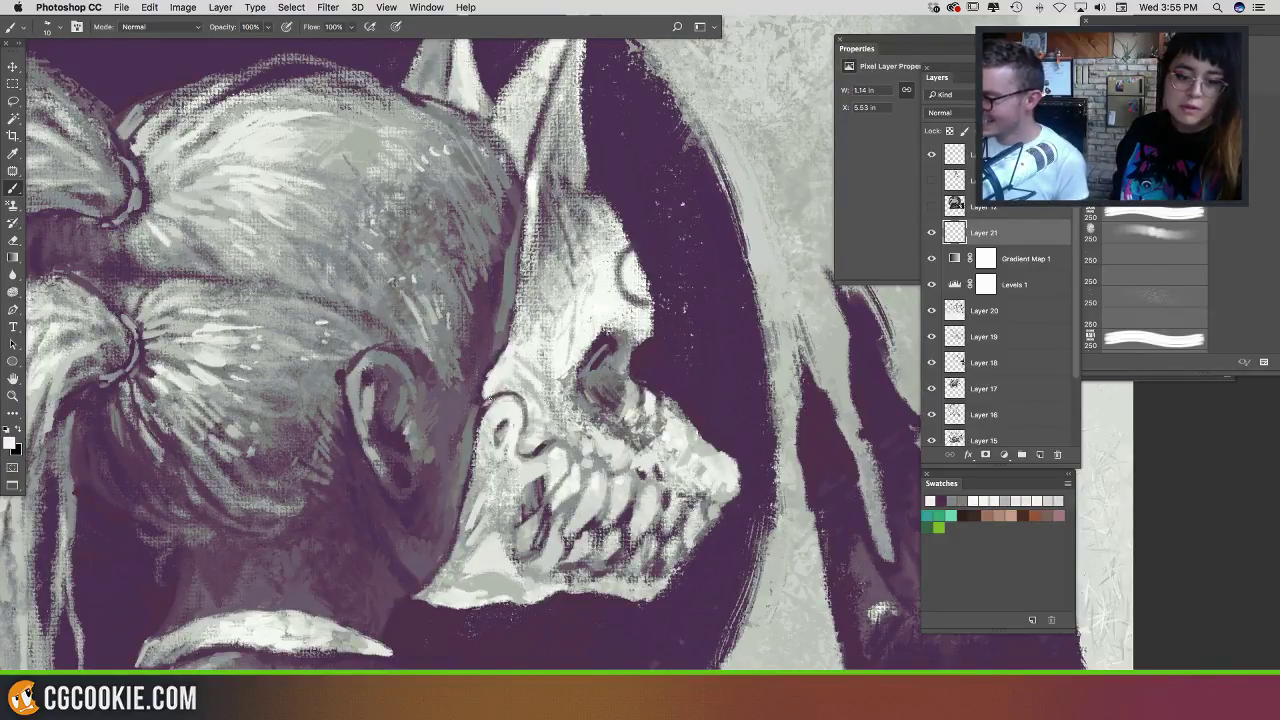
left_click(486, 405, "alt")
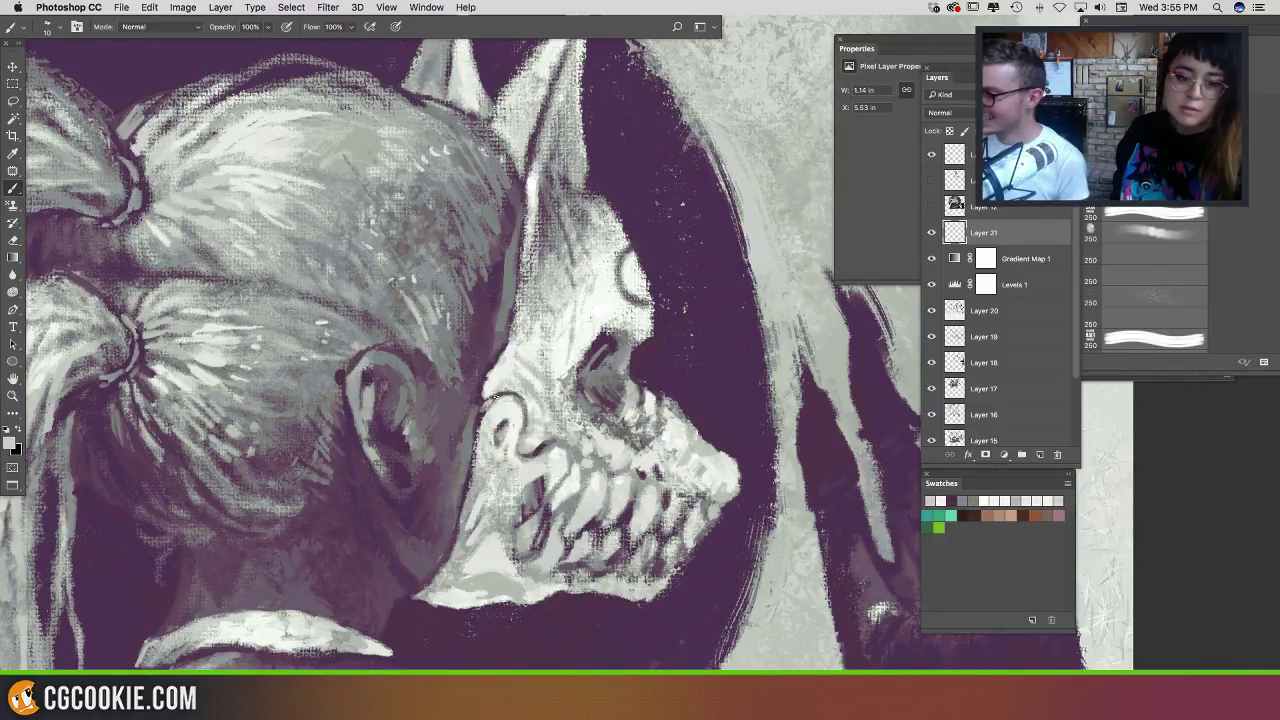
left_click(484, 405, "alt")
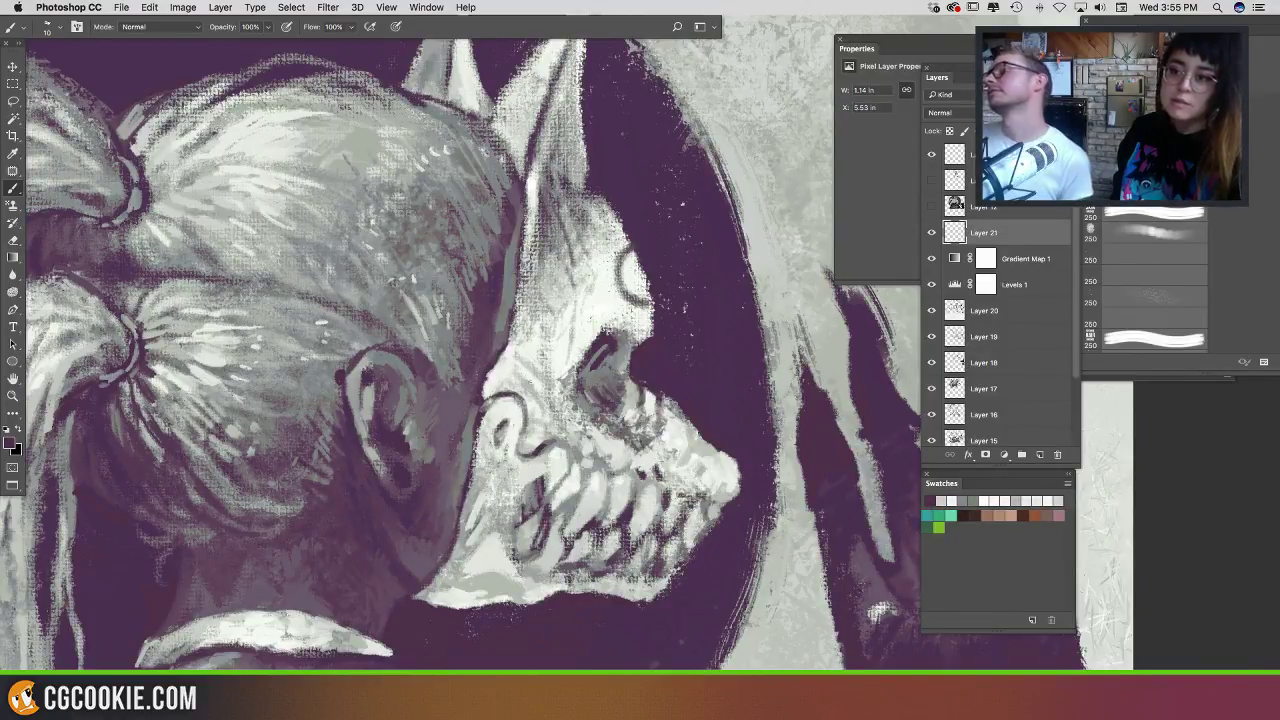
left_click(476, 388, "alt")
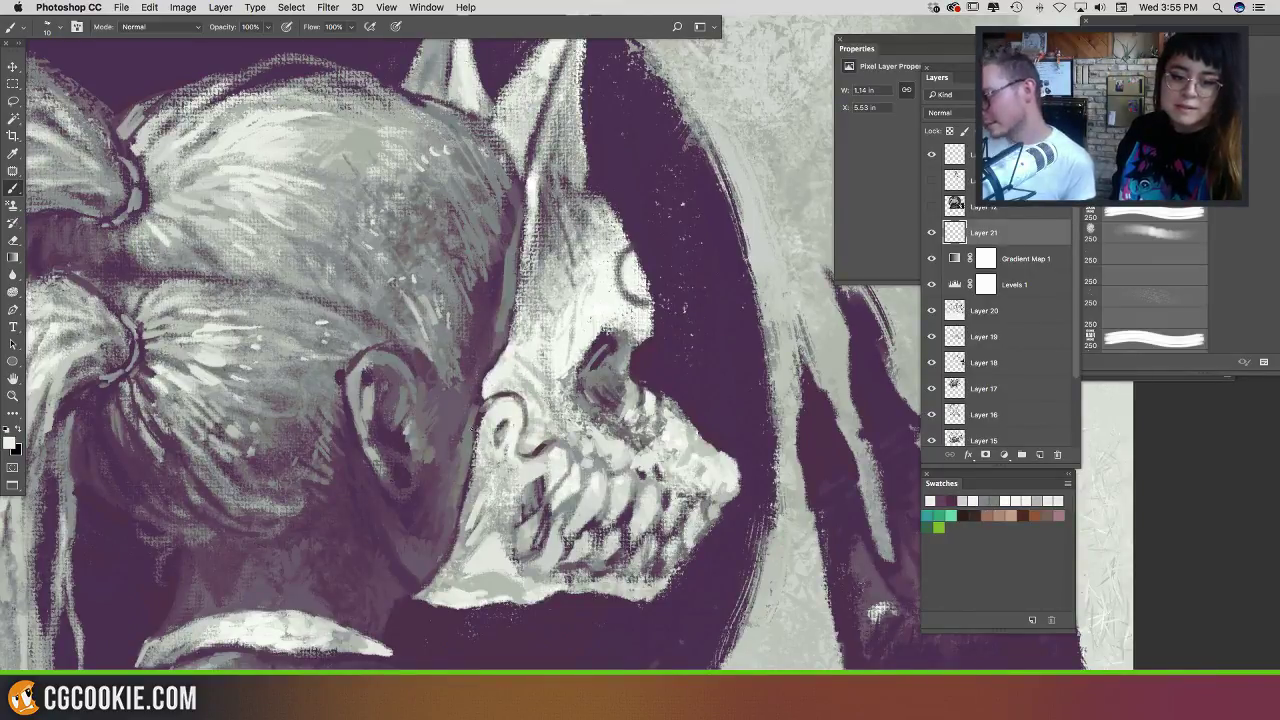
left_click_drag(483, 426, 484, 448)
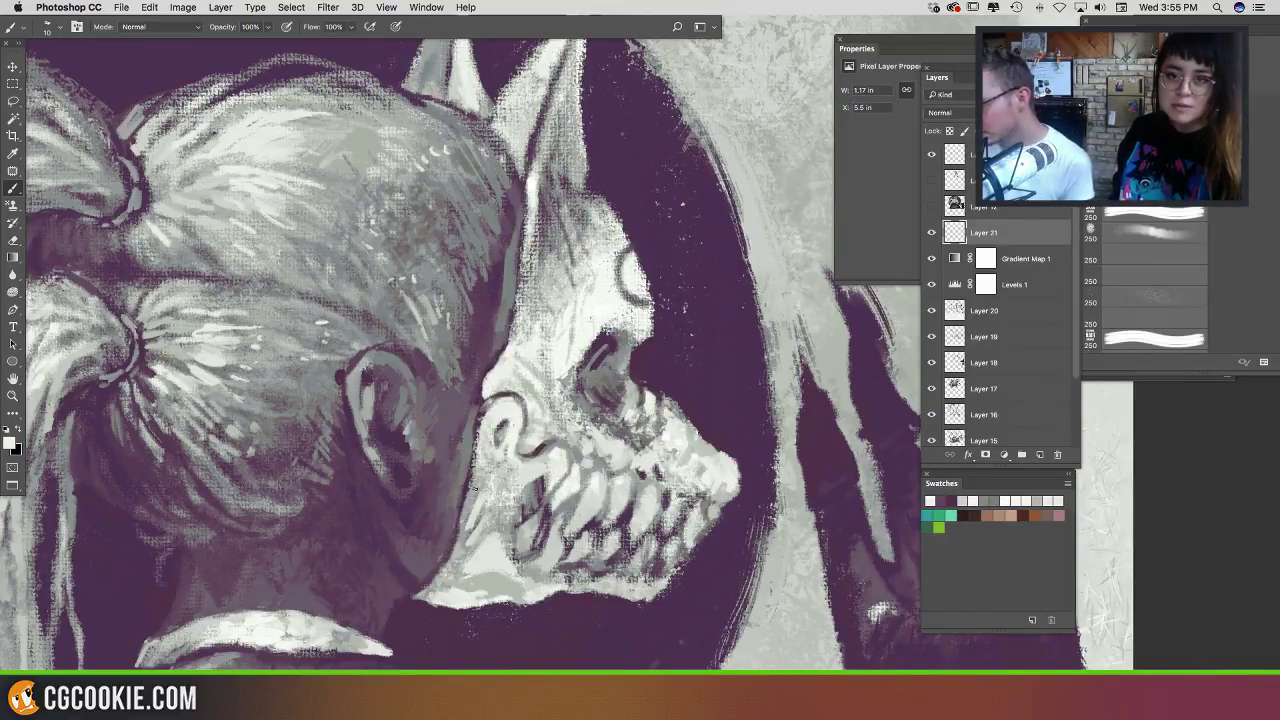
Step: Clean up the skull mask's lower back edge and jaw corner with sampled dark purple and light grey strokes
left_click(466, 478, "alt")
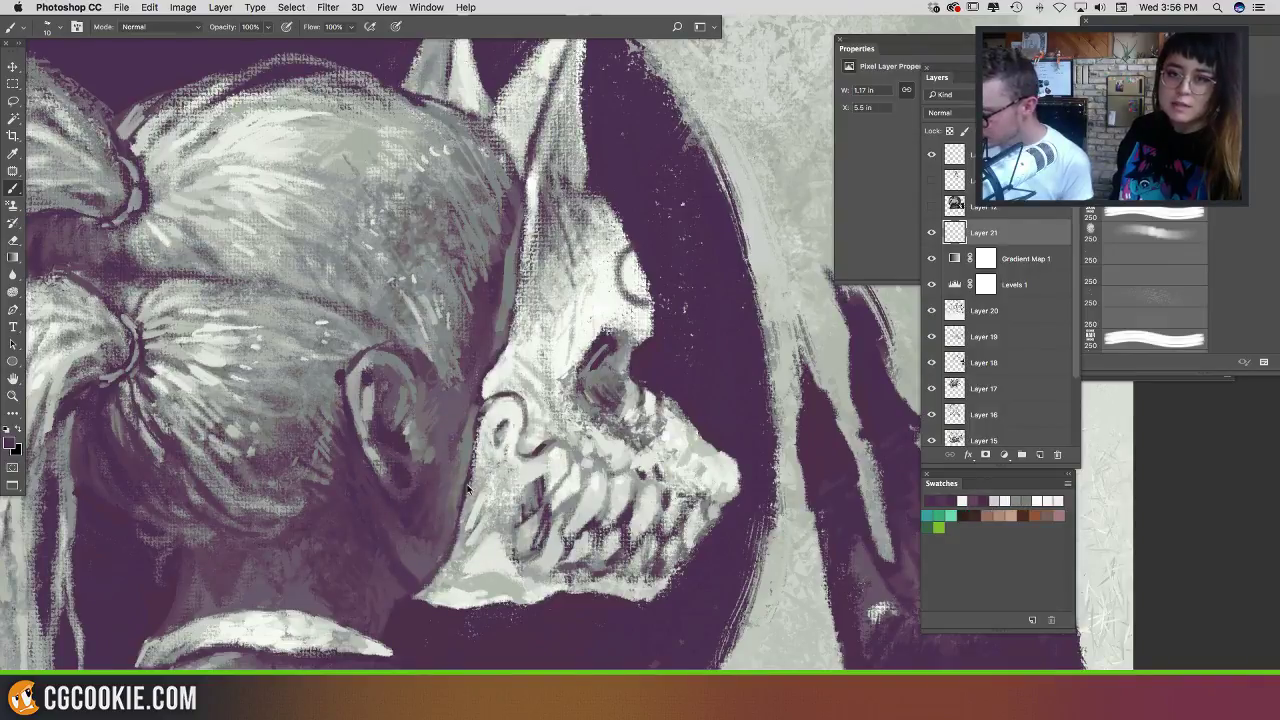
left_click_drag(466, 488, 456, 517)
left_click_drag(431, 574, 406, 595)
left_click(435, 590, "alt")
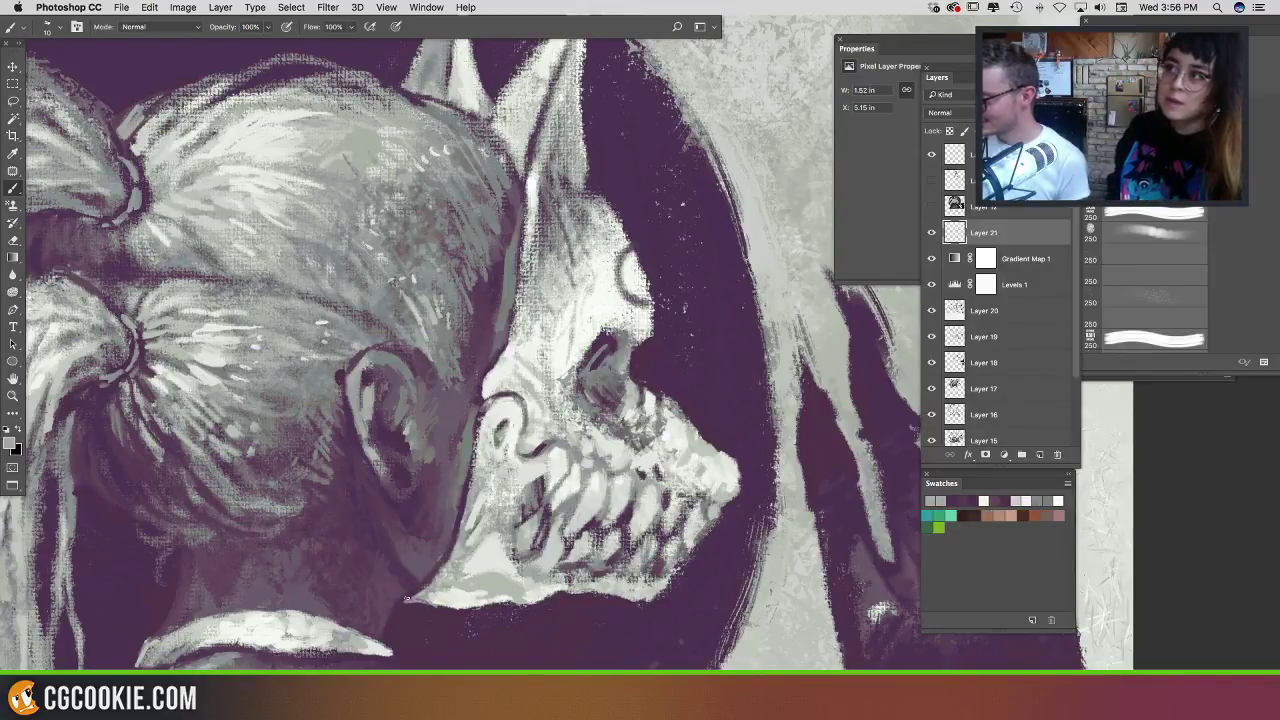
left_click_drag(424, 603, 456, 607)
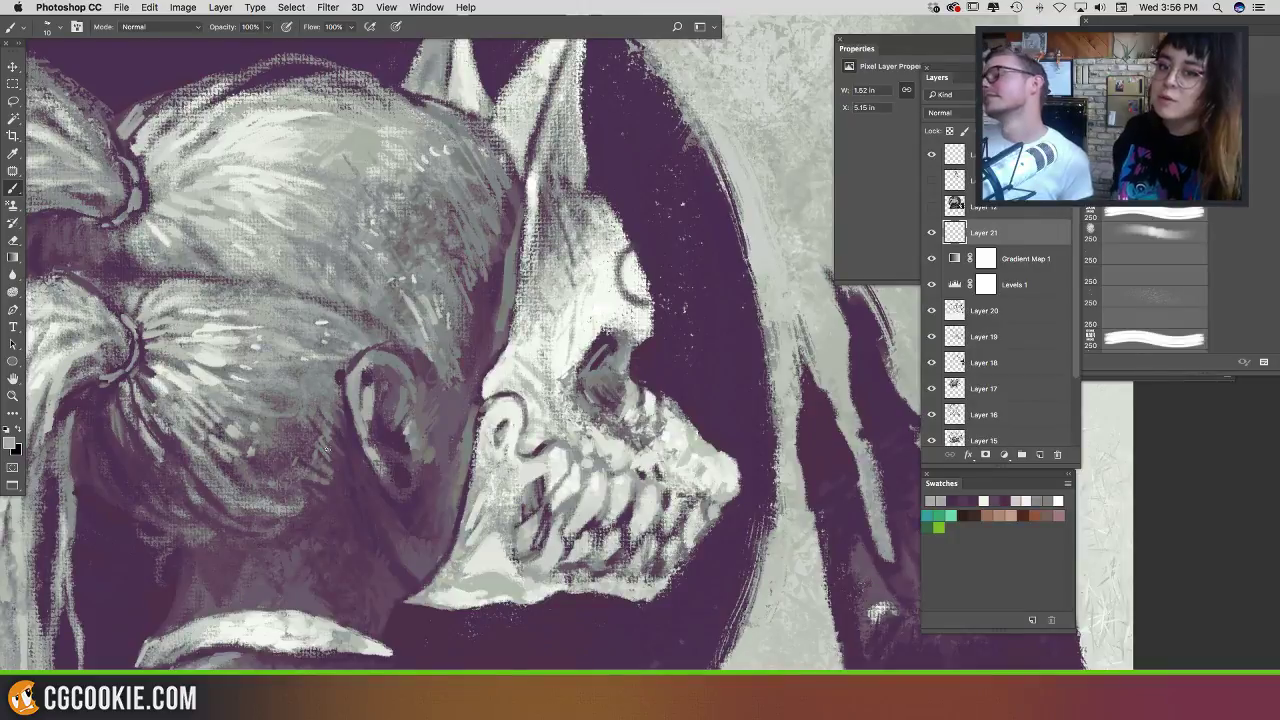
Step: Blend the strip of face between the ear and the skull mask's cheekbone with sampled purple and grey tones
left_click(474, 430, "alt")
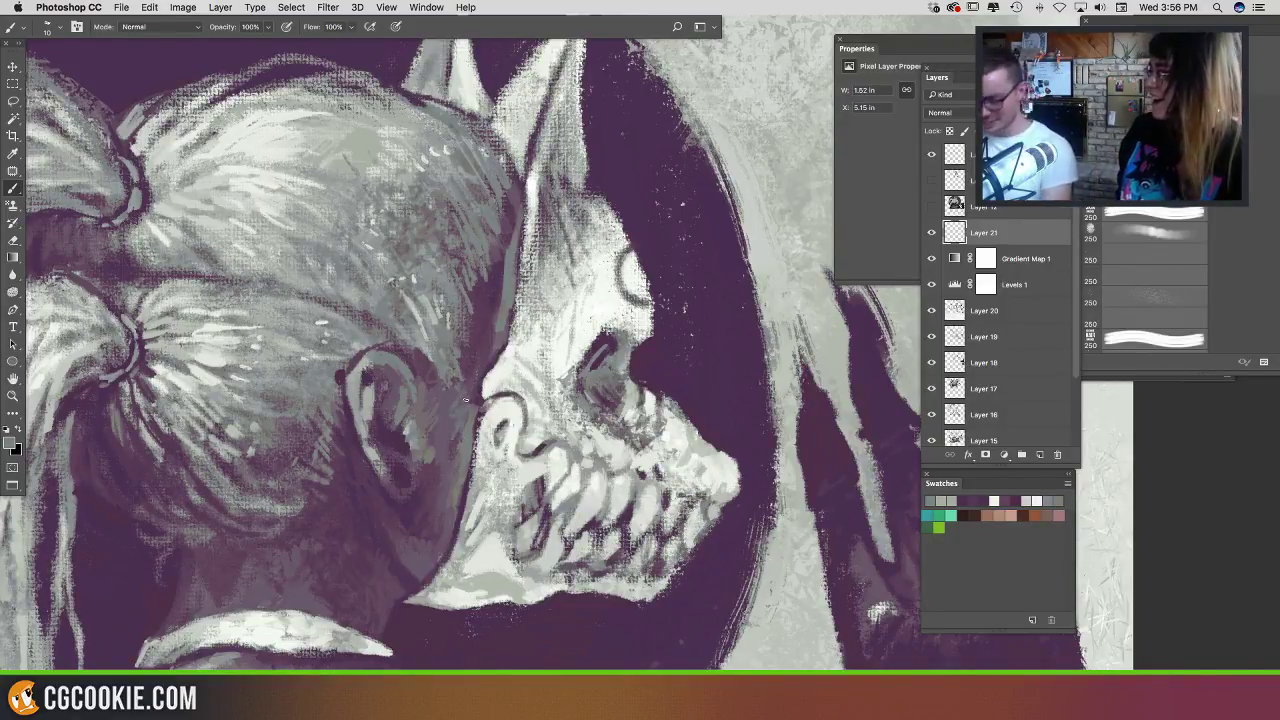
left_click(478, 390, "alt")
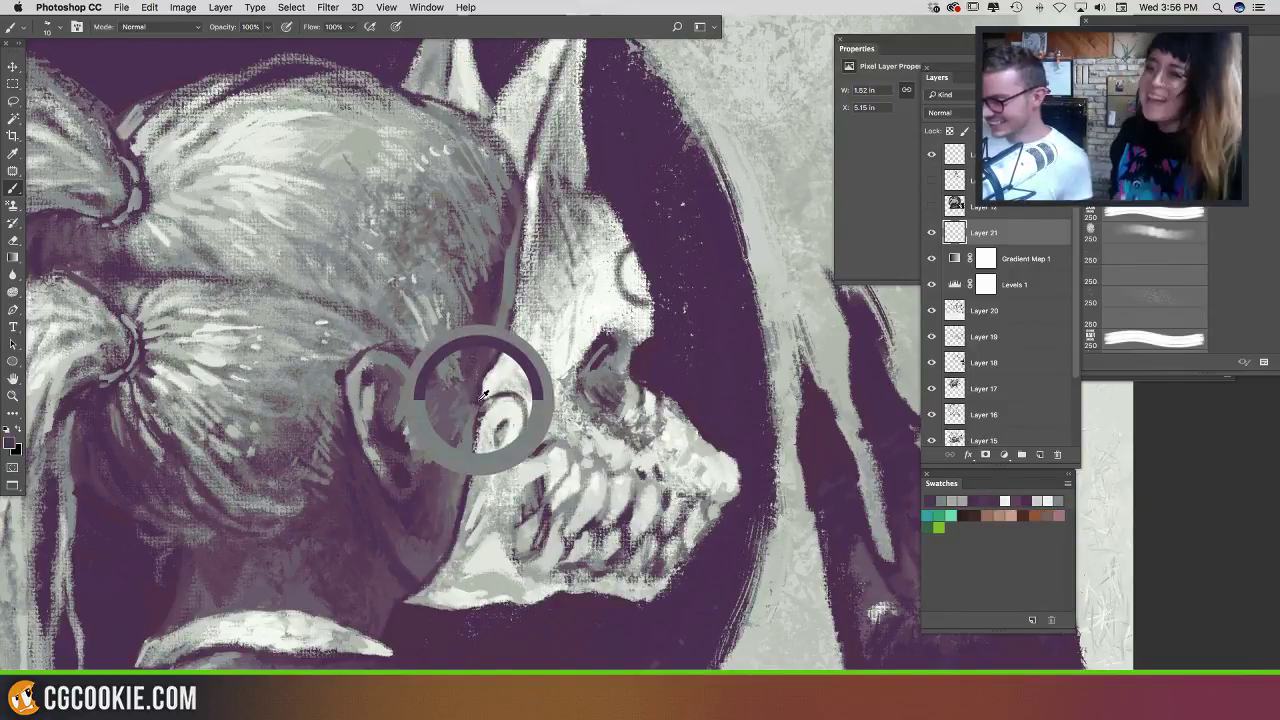
left_click_drag(478, 406, 472, 430)
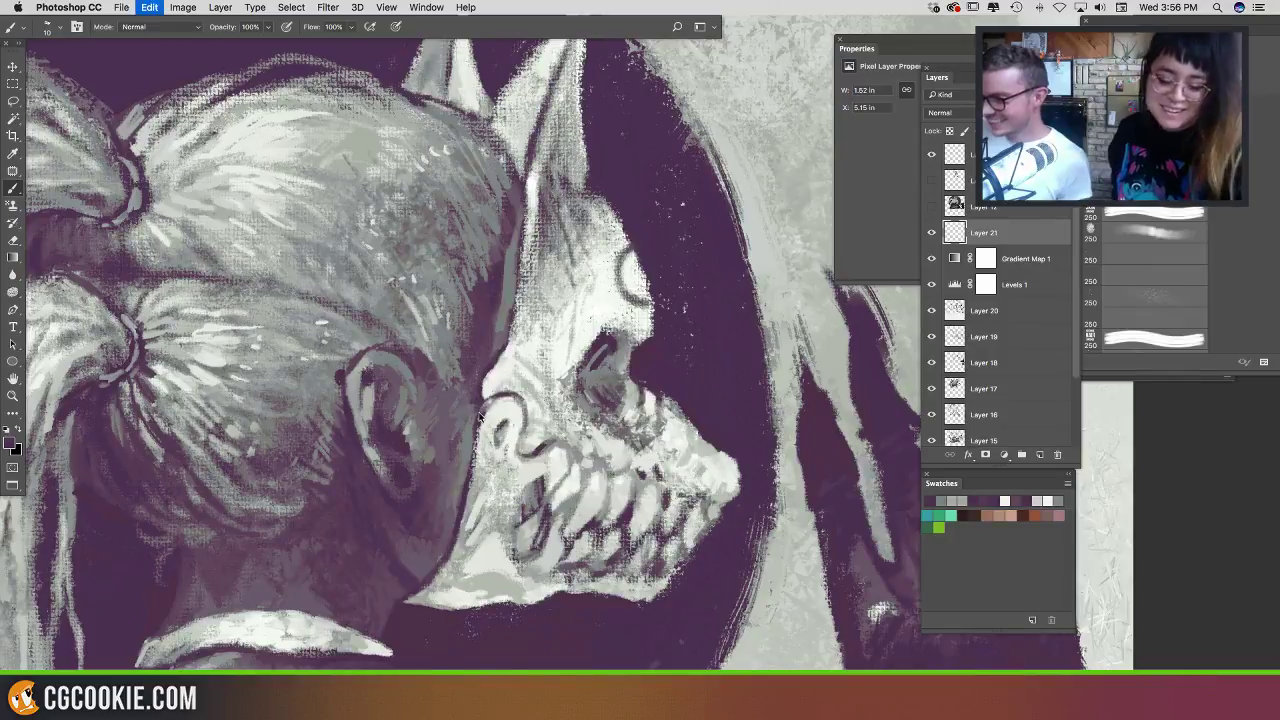
left_click(478, 409, "alt")
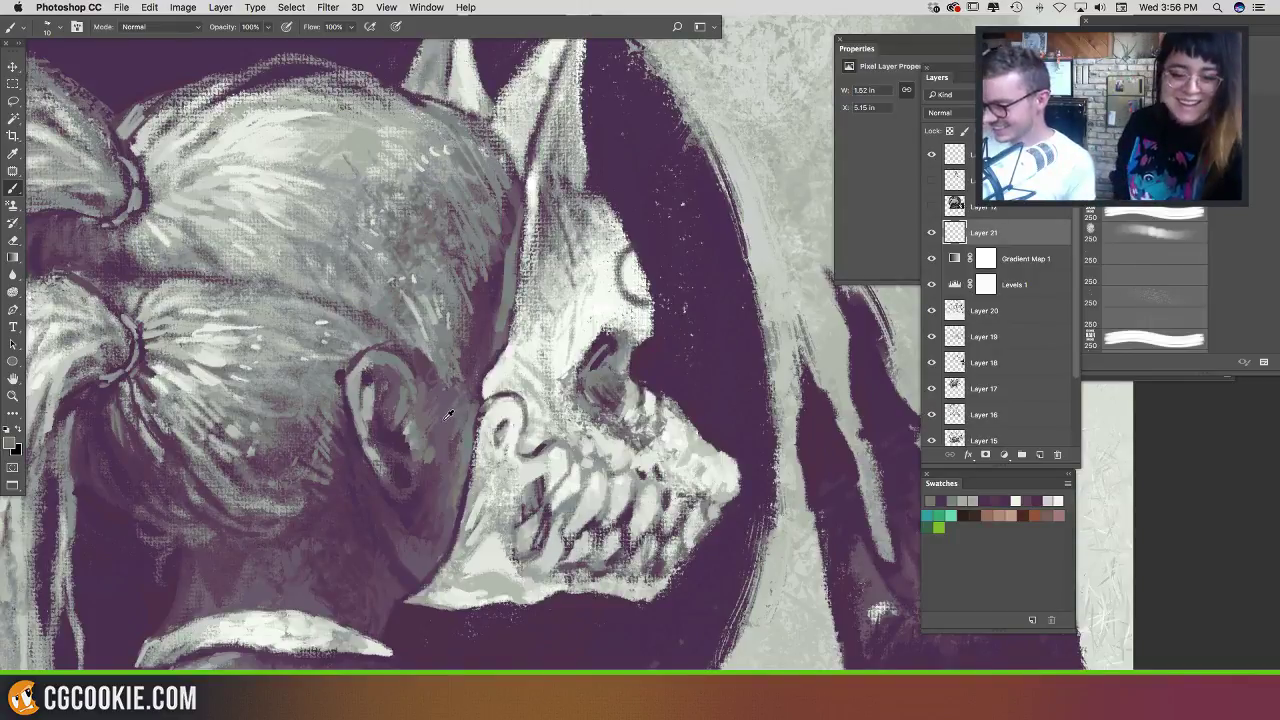
left_click(467, 436, "alt")
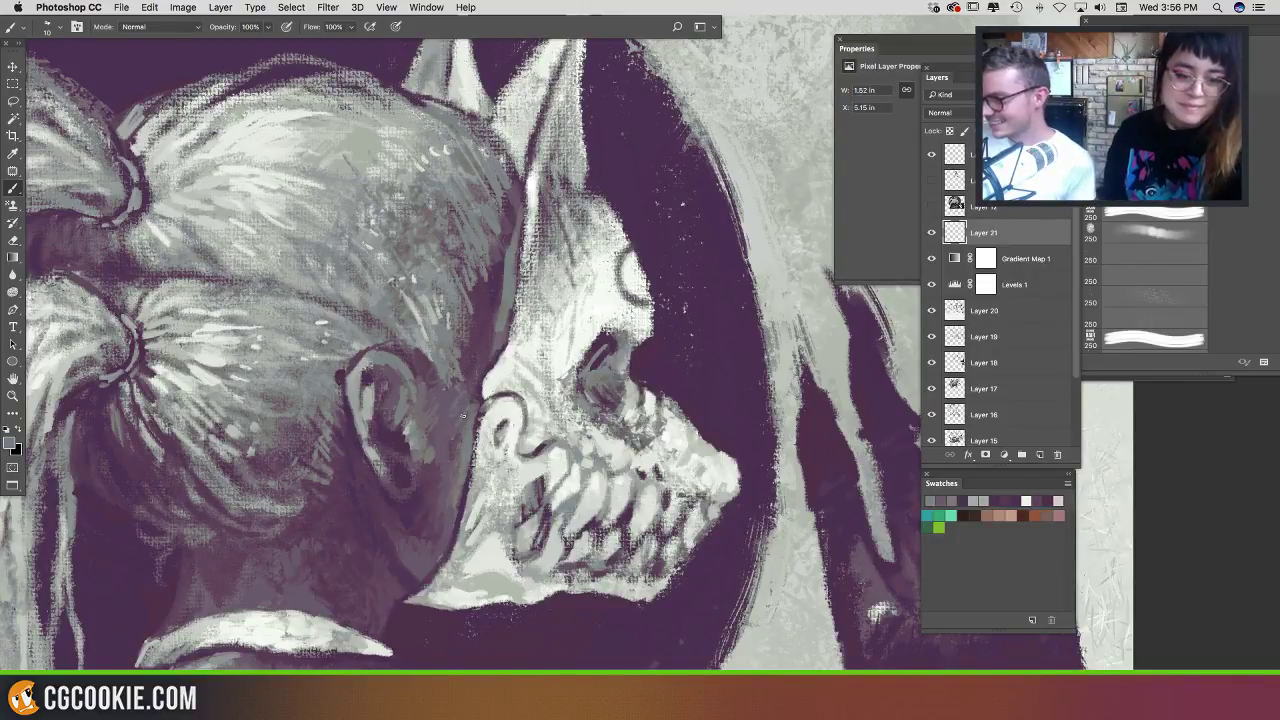
left_click_drag(450, 442, 452, 463)
Step: Soften the temple and hairline beside the skull mask with sampled grey and mid-purple strokes
mouse_move(490, 348)
left_mouse_down()
mouse_move(473, 368)
mouse_move(491, 314)
left_mouse_up()
left_click(482, 334, "alt")
left_click(497, 325, "alt")
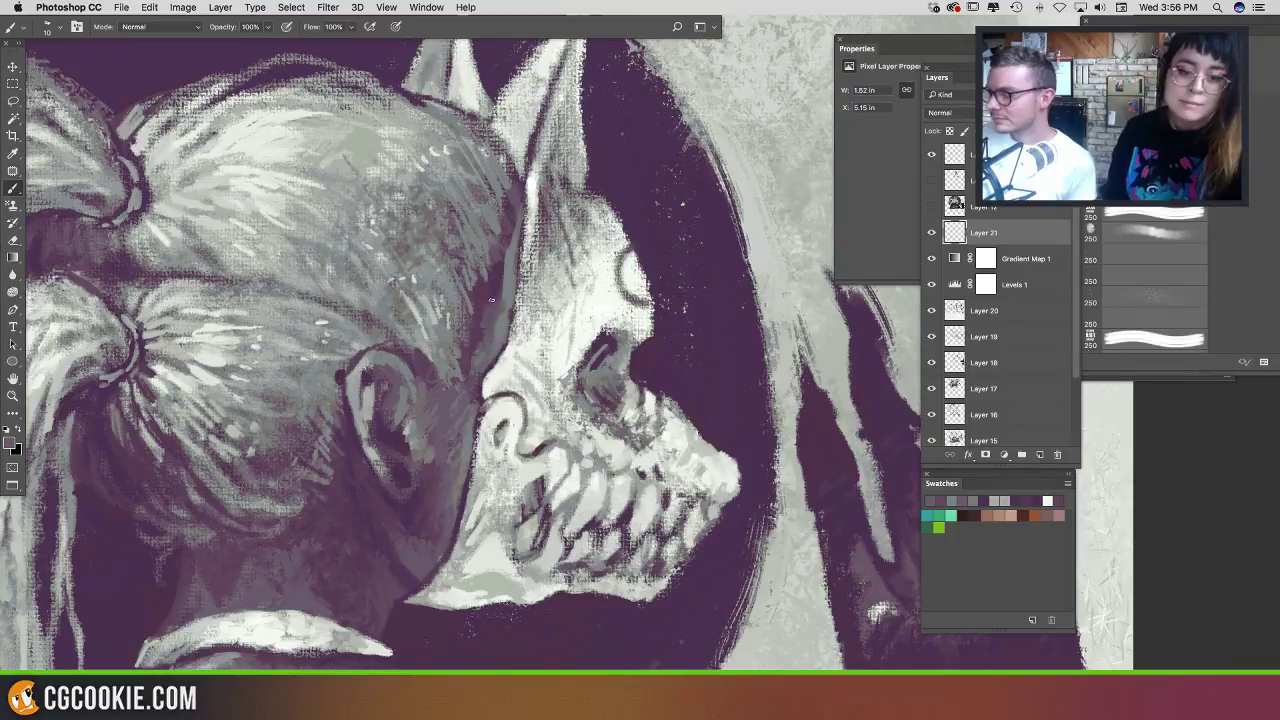
left_click(508, 288, "alt")
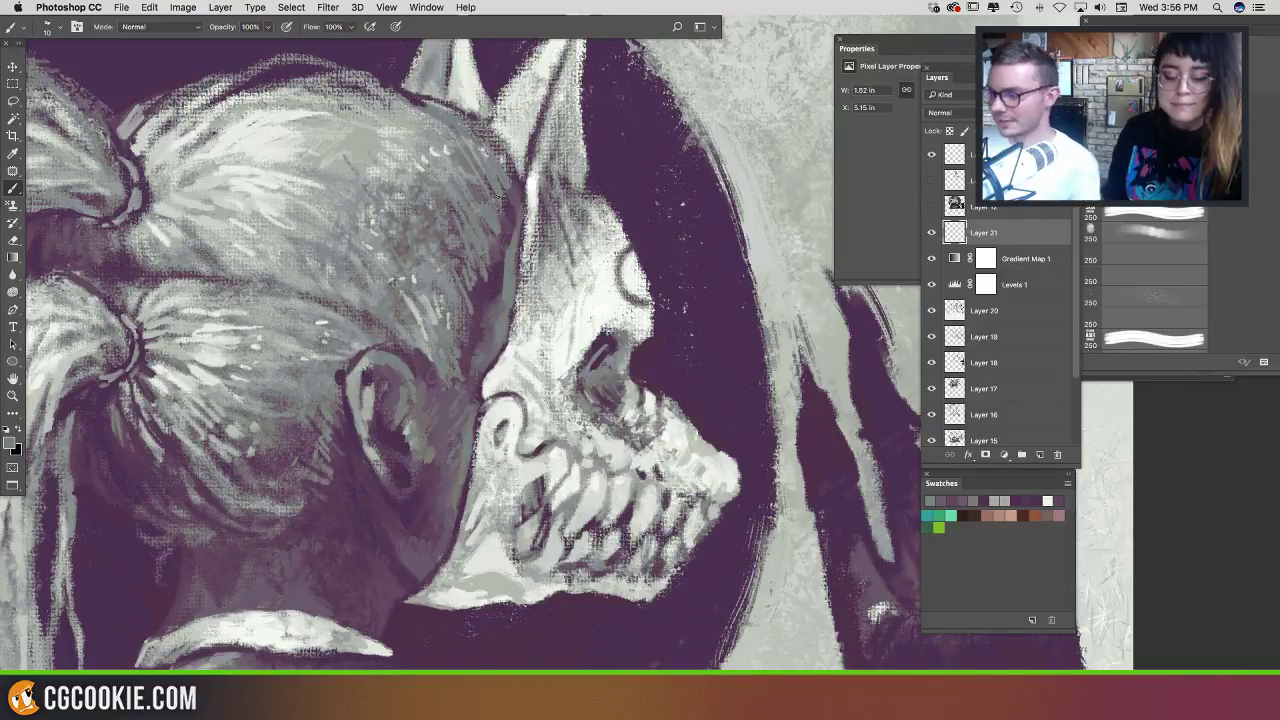
left_click(503, 353, "alt")
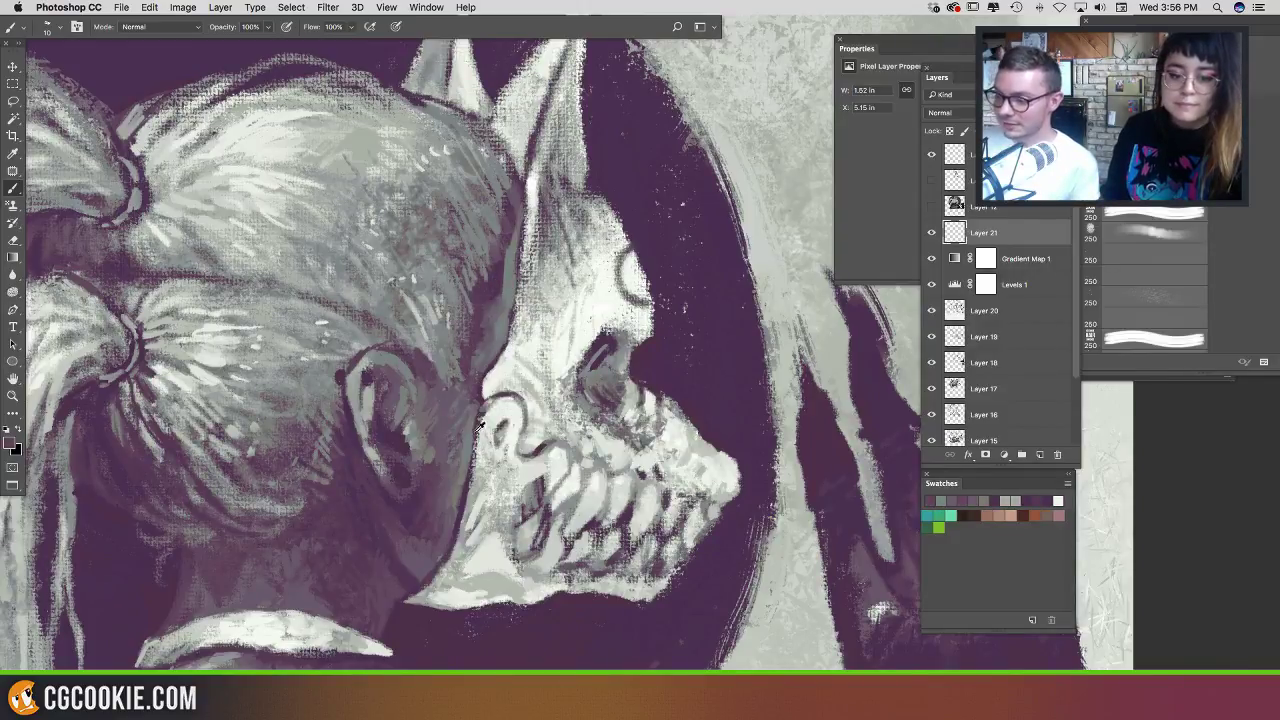
Step: Sample the dark purple and strengthen the contour behind the skull mask from the horn's base down to the jaw corner
left_click(472, 472, "alt")
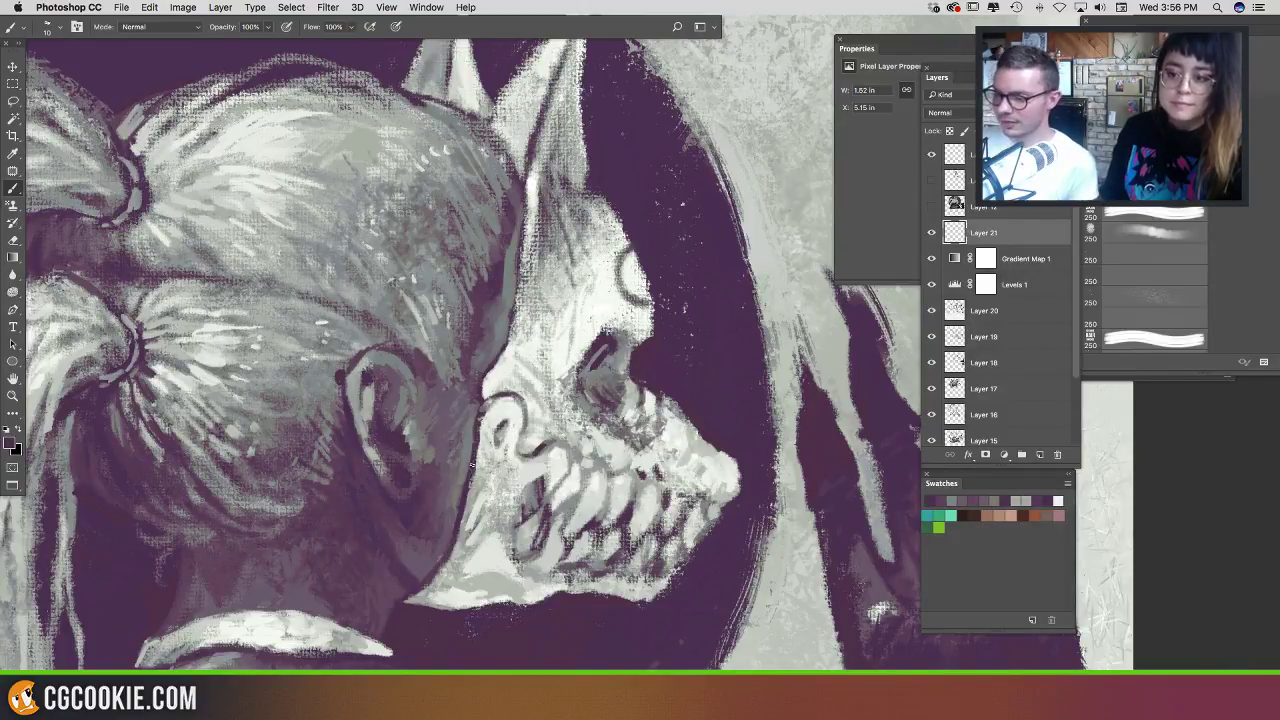
left_click_drag(477, 432, 466, 486)
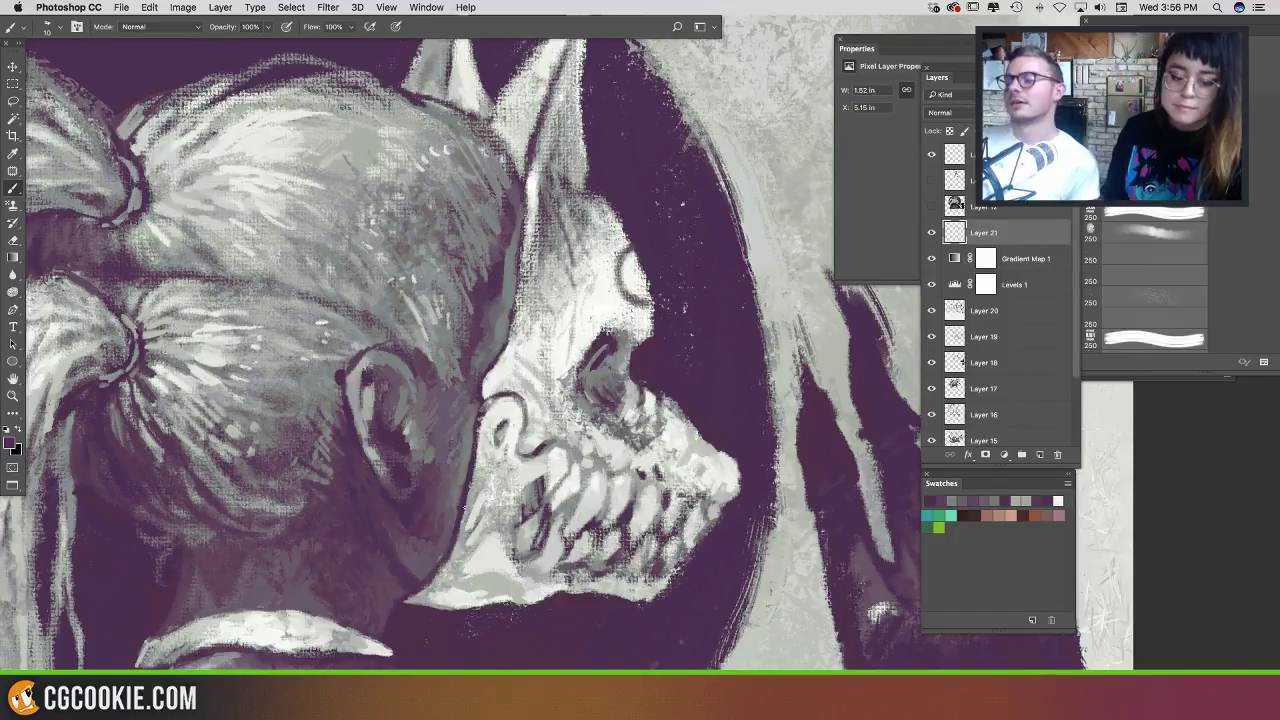
mouse_move(522, 180)
left_mouse_down()
mouse_move(510, 332)
mouse_move(484, 375)
left_mouse_up()
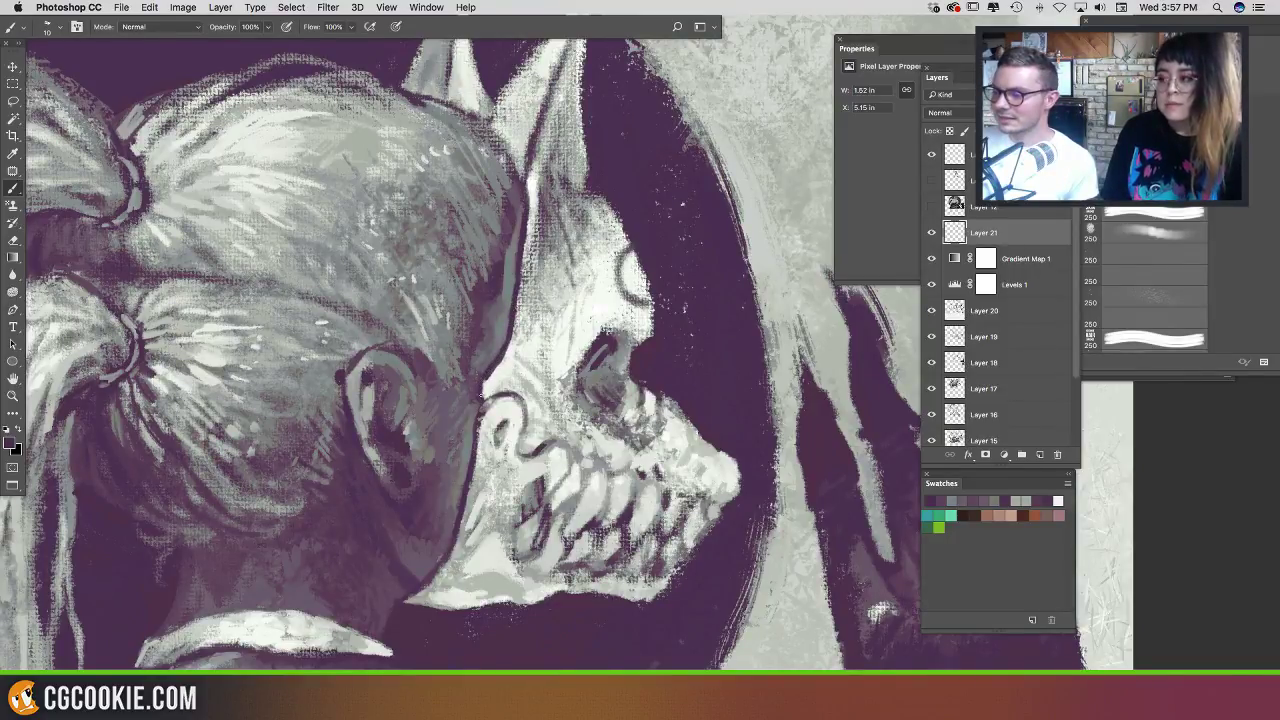
mouse_move(526, 181)
left_mouse_down()
mouse_move(531, 150)
mouse_move(527, 186)
mouse_move(529, 166)
left_mouse_up()
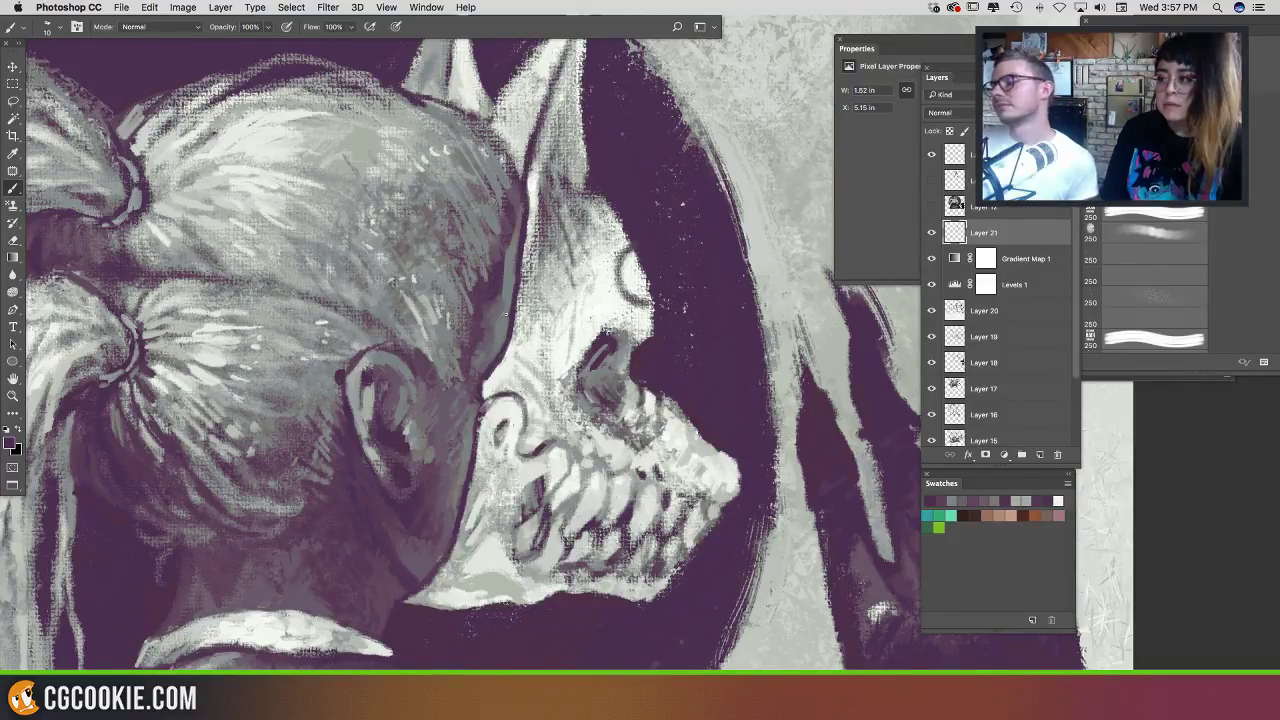
left_click_drag(480, 410, 475, 478)
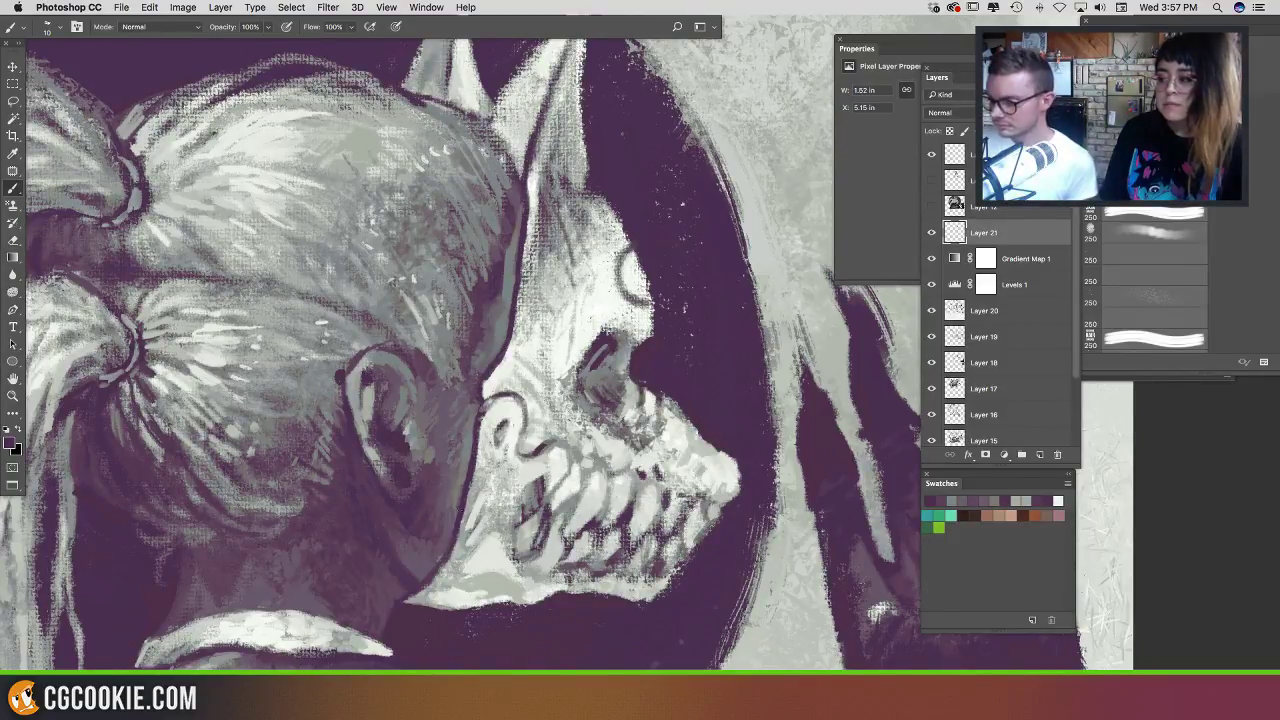
mouse_move(430, 580)
left_mouse_down()
mouse_move(402, 598)
mouse_move(455, 609)
left_mouse_up()
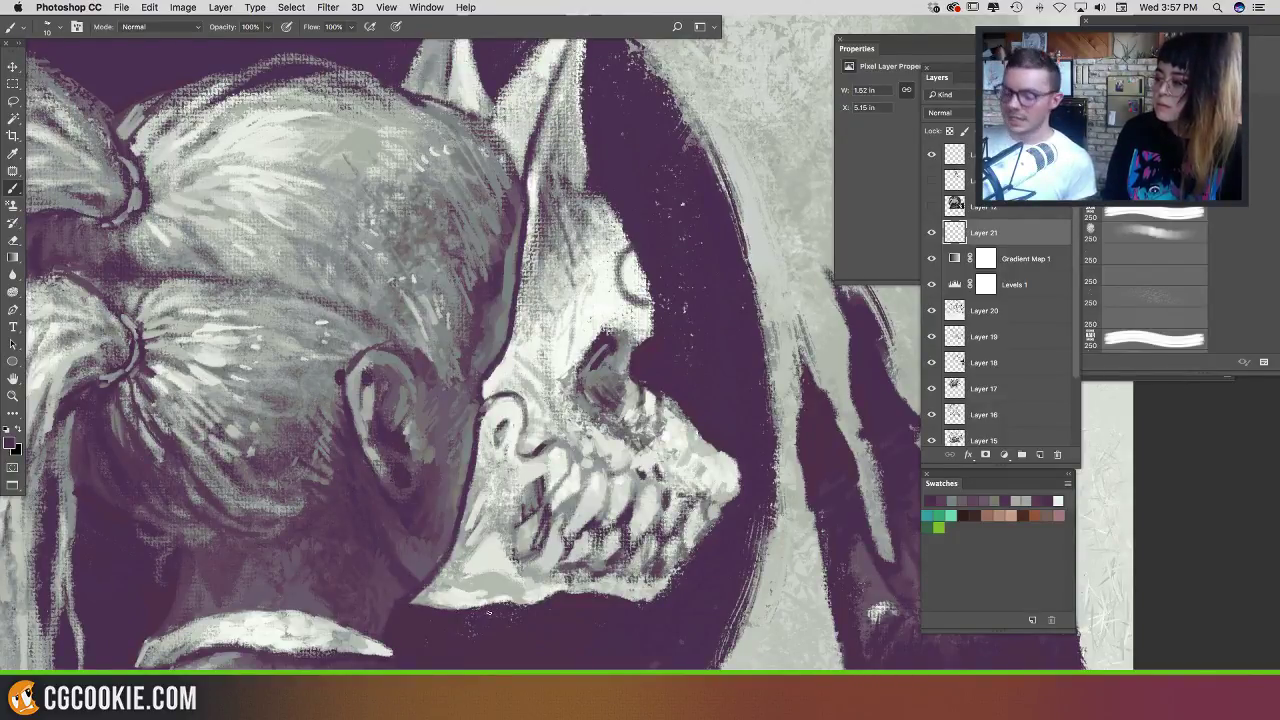
Step: Flip the canvas horizontally and retouch the temple's edge beside the skull mask with sampled grey and purple
key("ctrl+minus")
key("super+shift+h")
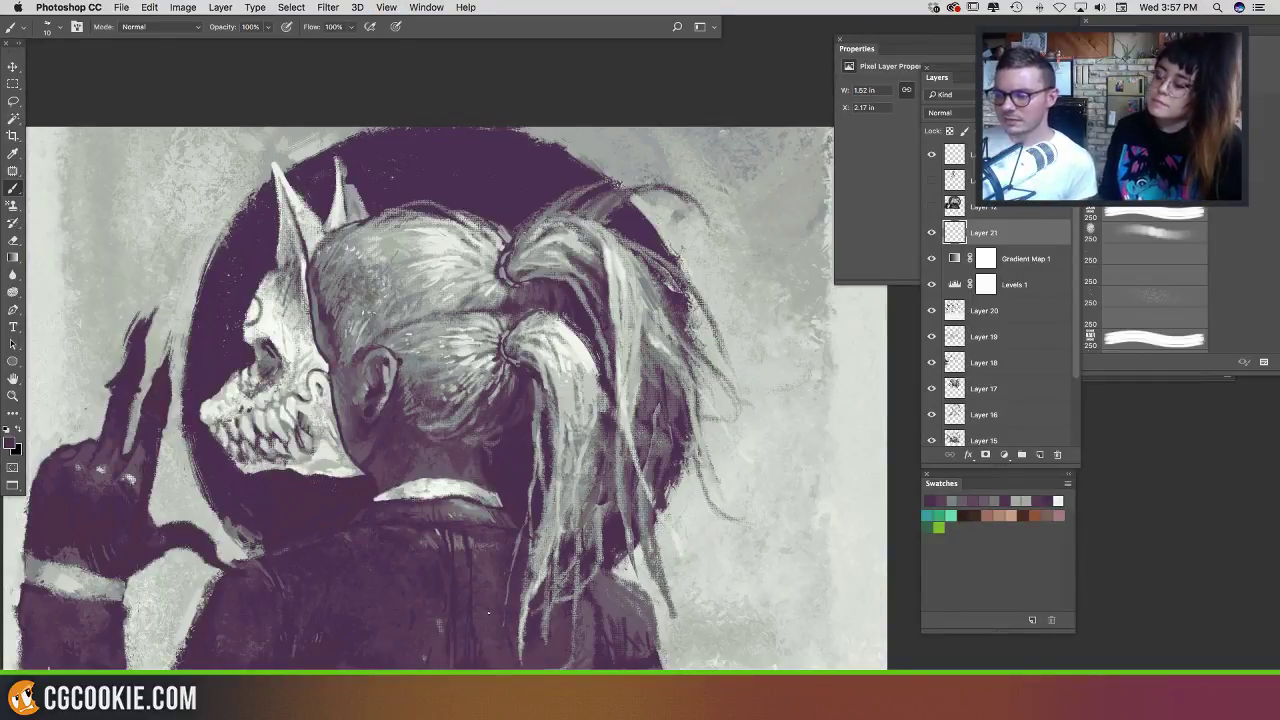
left_click(317, 311, "alt")
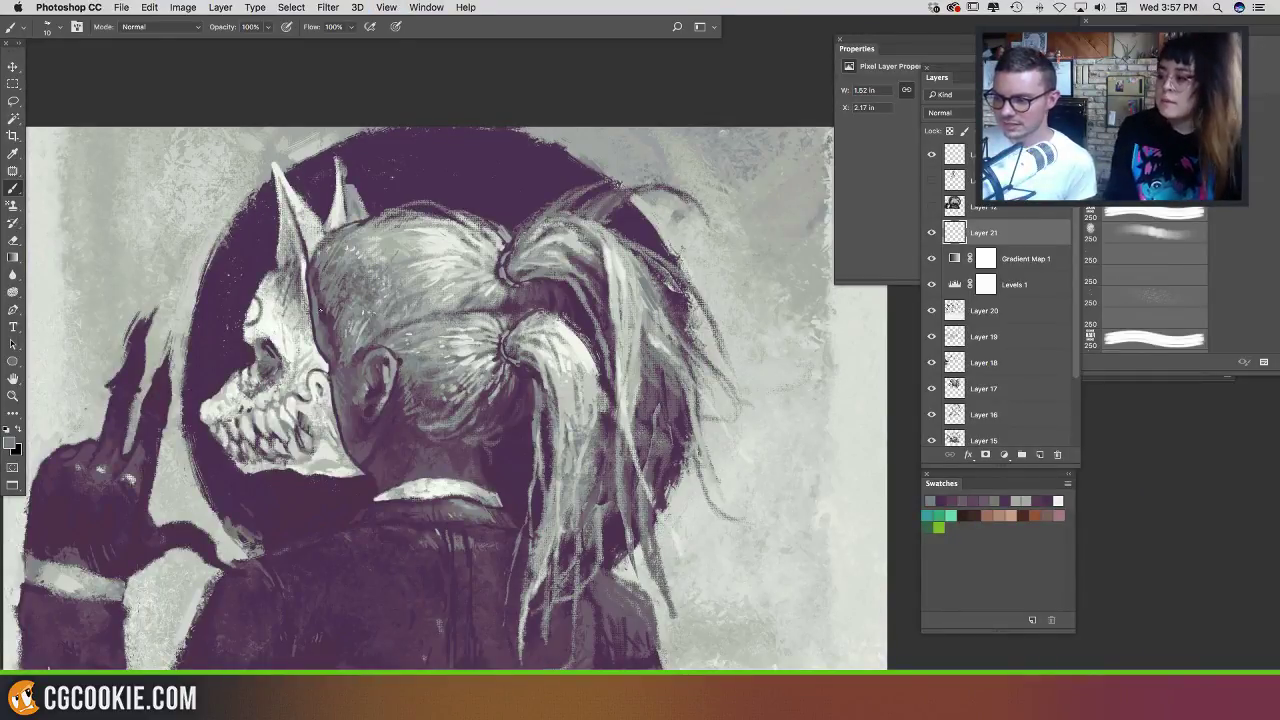
left_click_drag(319, 307, 320, 317)
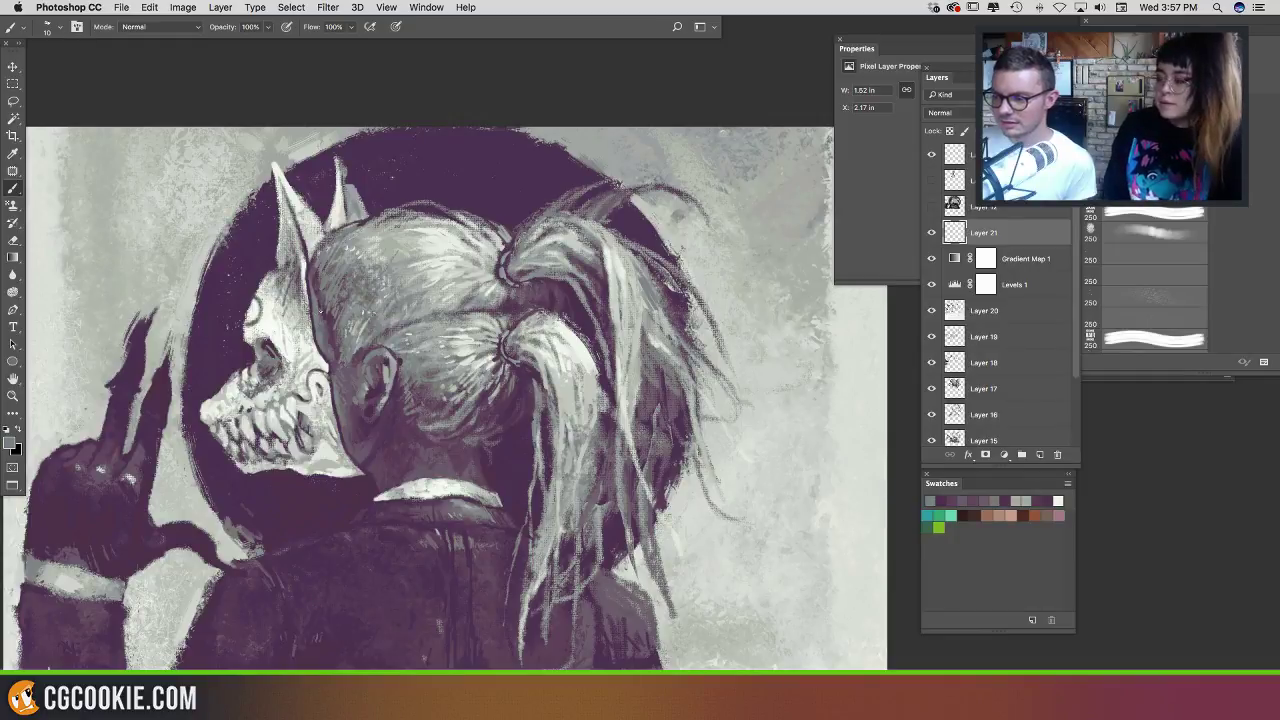
left_click(324, 302, "alt")
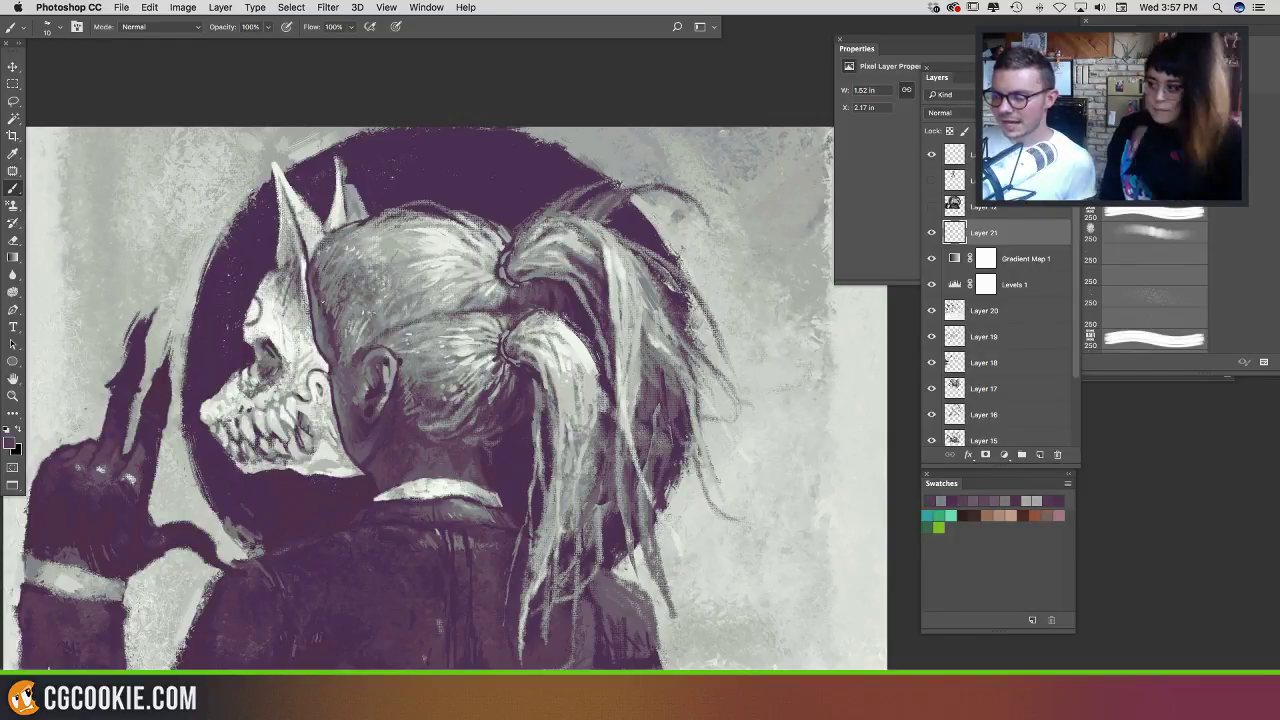
left_click(328, 312, "alt")
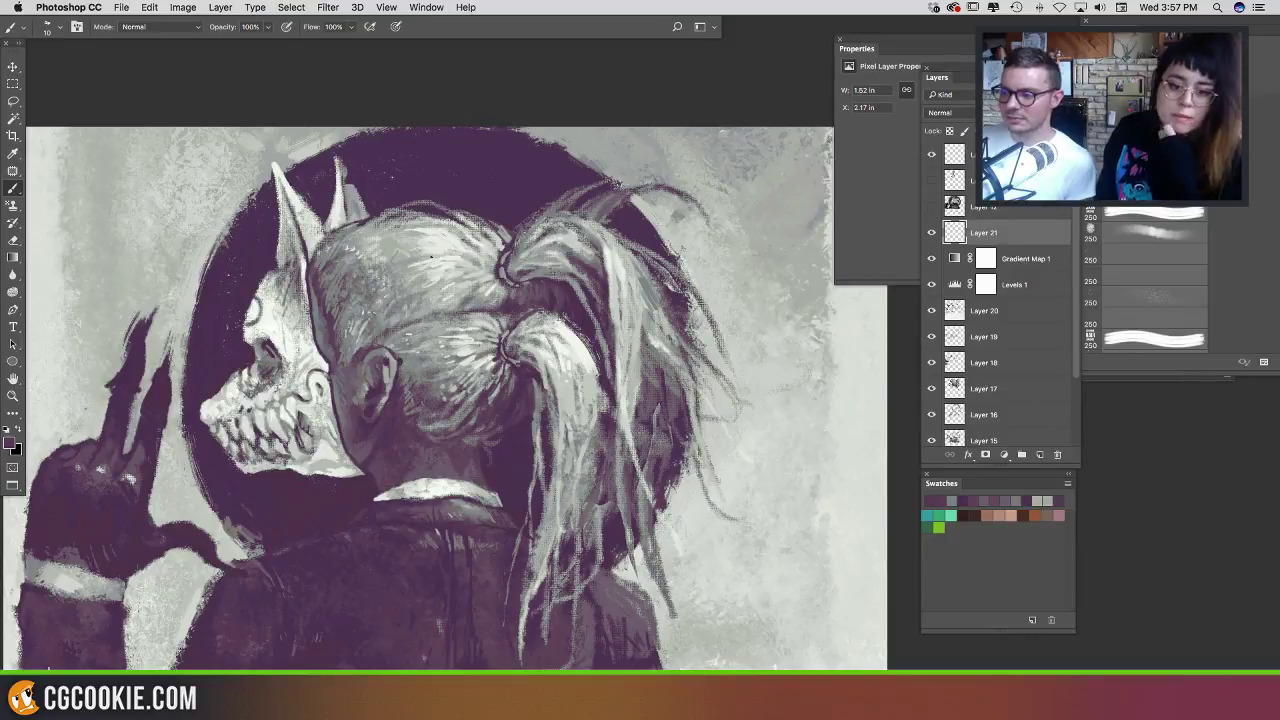
Step: Paint dark purple strands into the hair around the upper pigtail's tie and the root of the pigtail
mouse_move(452, 255)
left_mouse_down()
mouse_move(498, 261)
mouse_move(489, 255)
left_mouse_up()
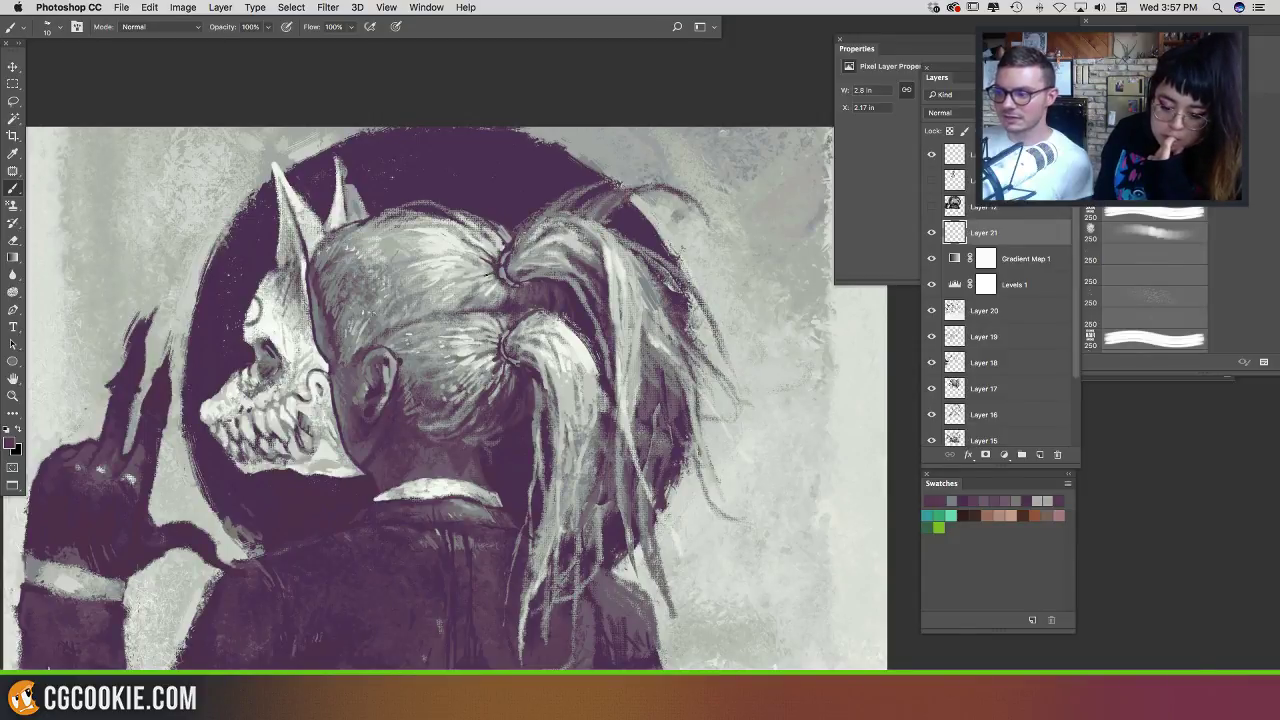
left_click_drag(485, 287, 497, 275)
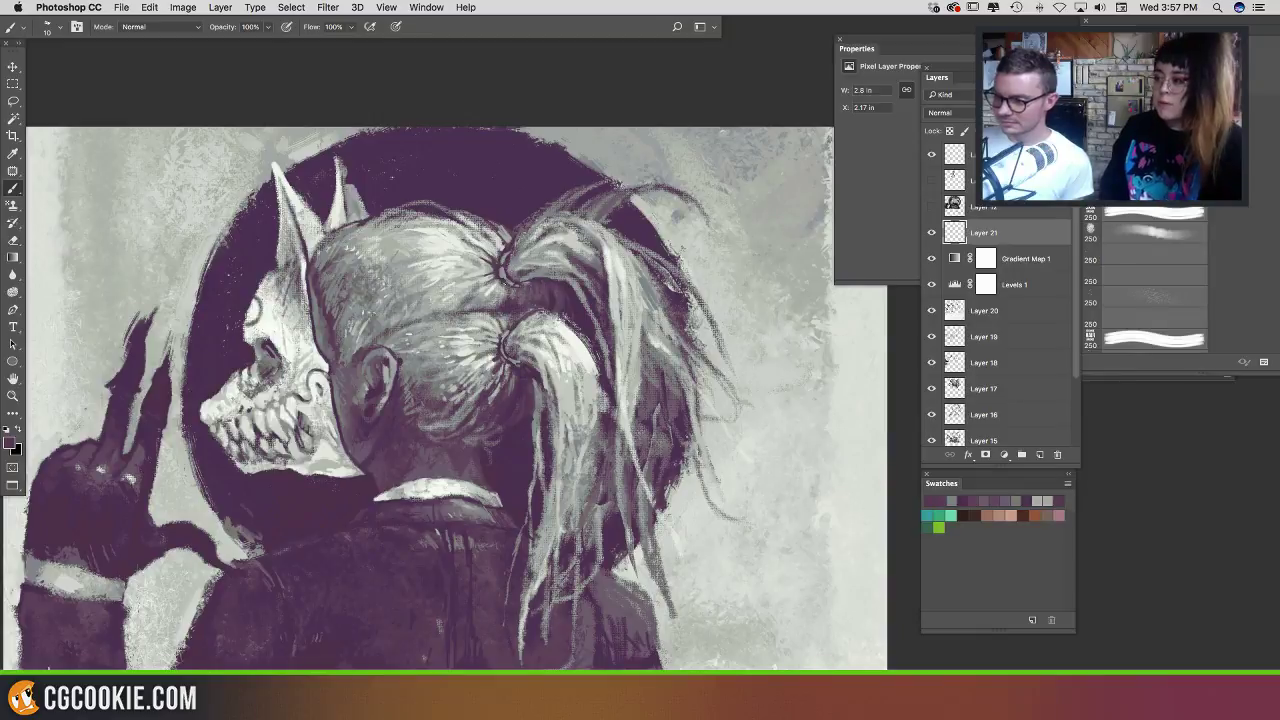
left_click_drag(504, 283, 507, 295)
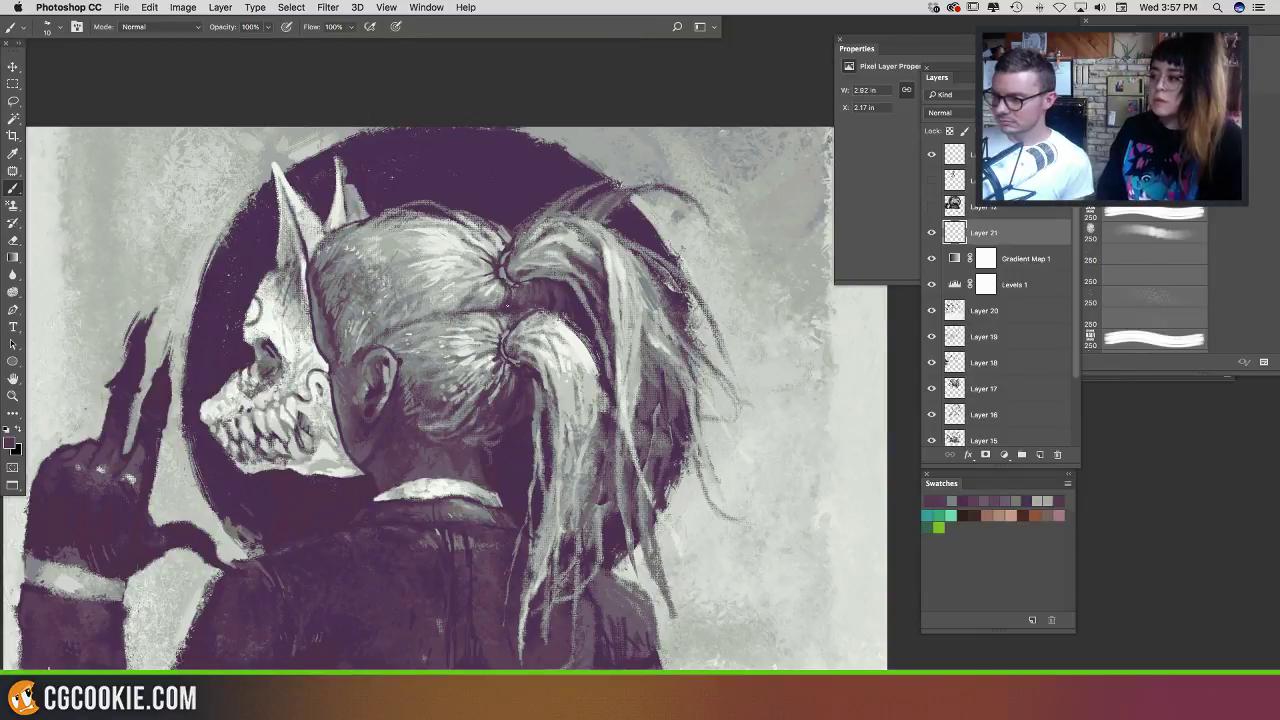
left_click_drag(502, 269, 506, 283)
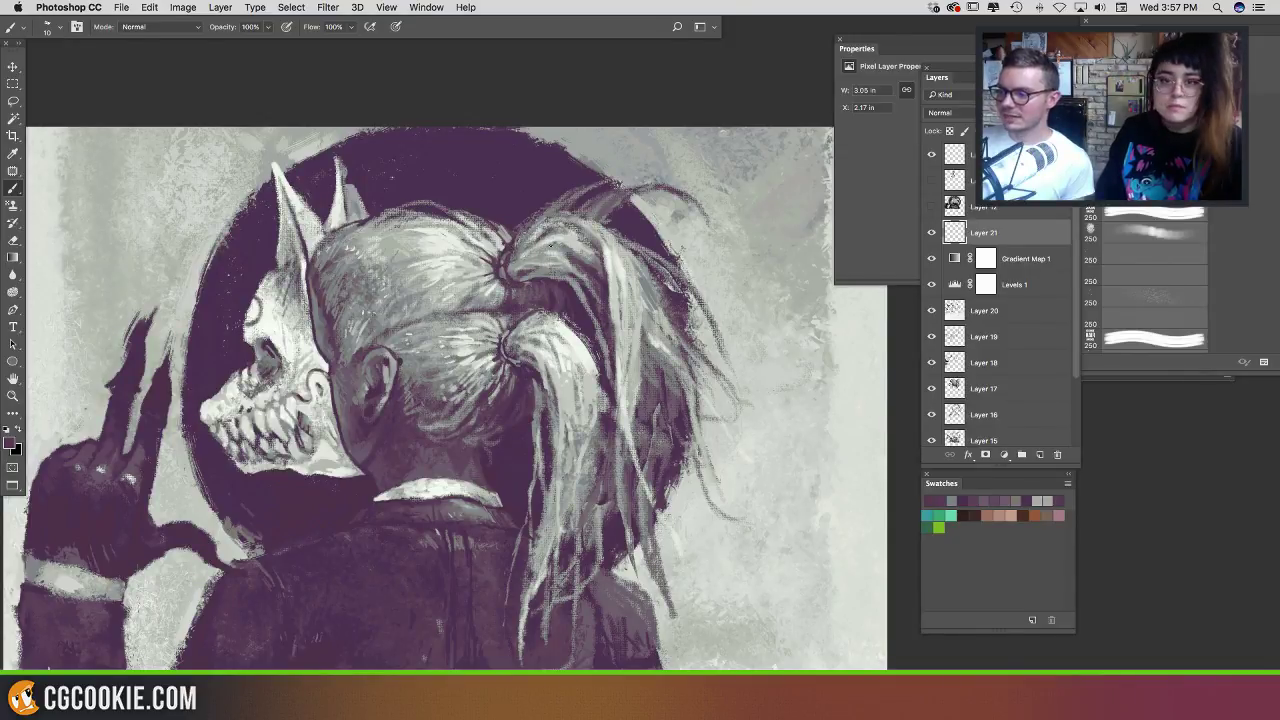
left_click_drag(548, 246, 562, 254)
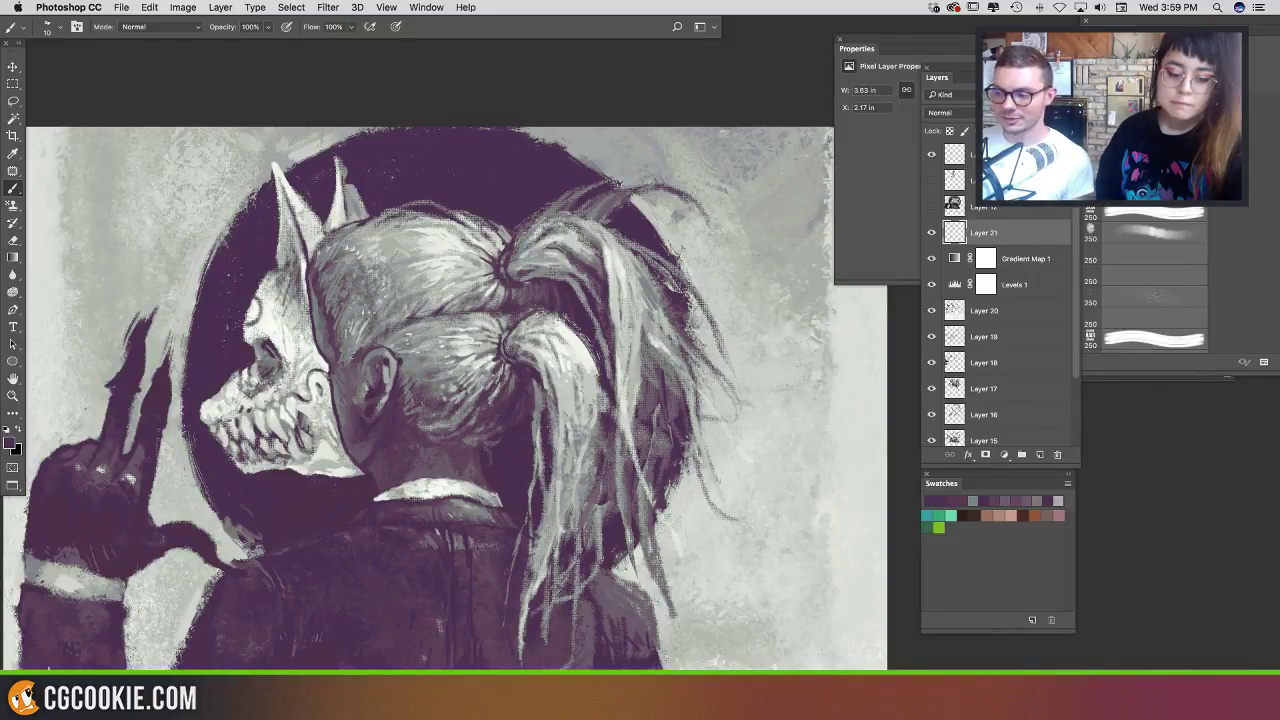
Step: Touch up the hair in front of the ear and the ear's inner shadow with sampled purple and grey tones
left_click(348, 358, "alt")
left_click(338, 354, "alt")
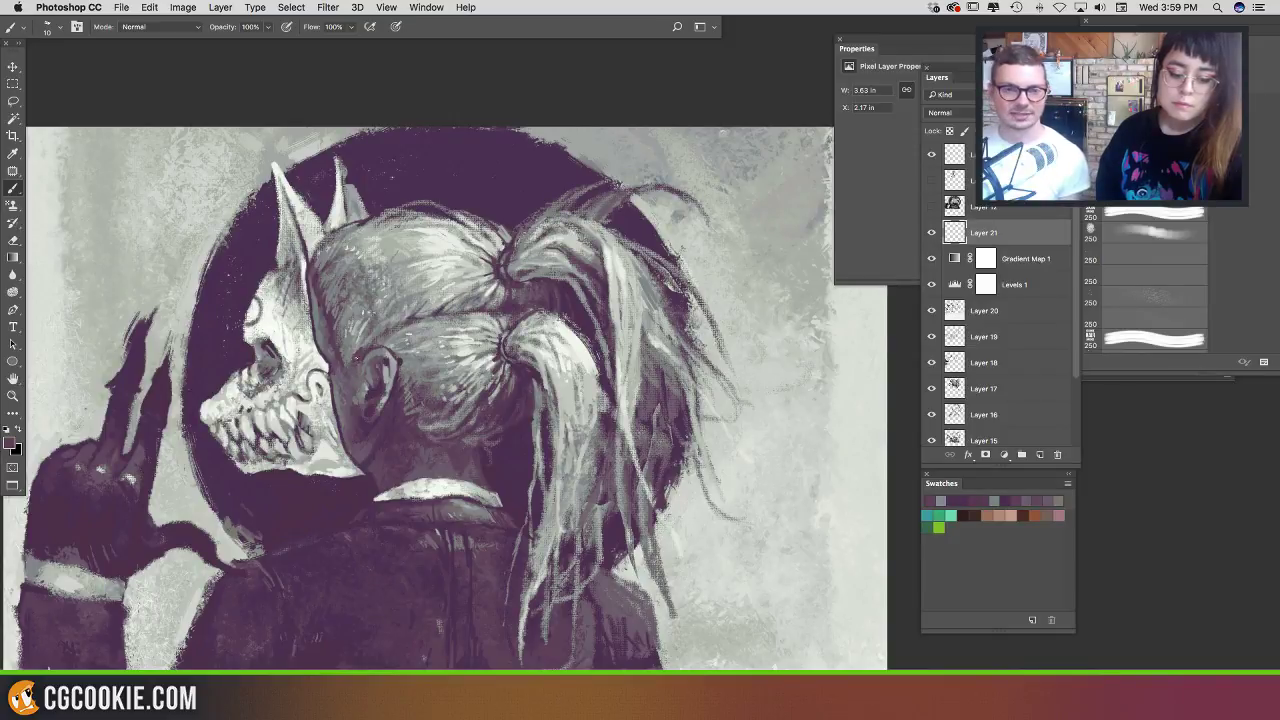
left_click(352, 350, "alt")
left_click(352, 354, "alt")
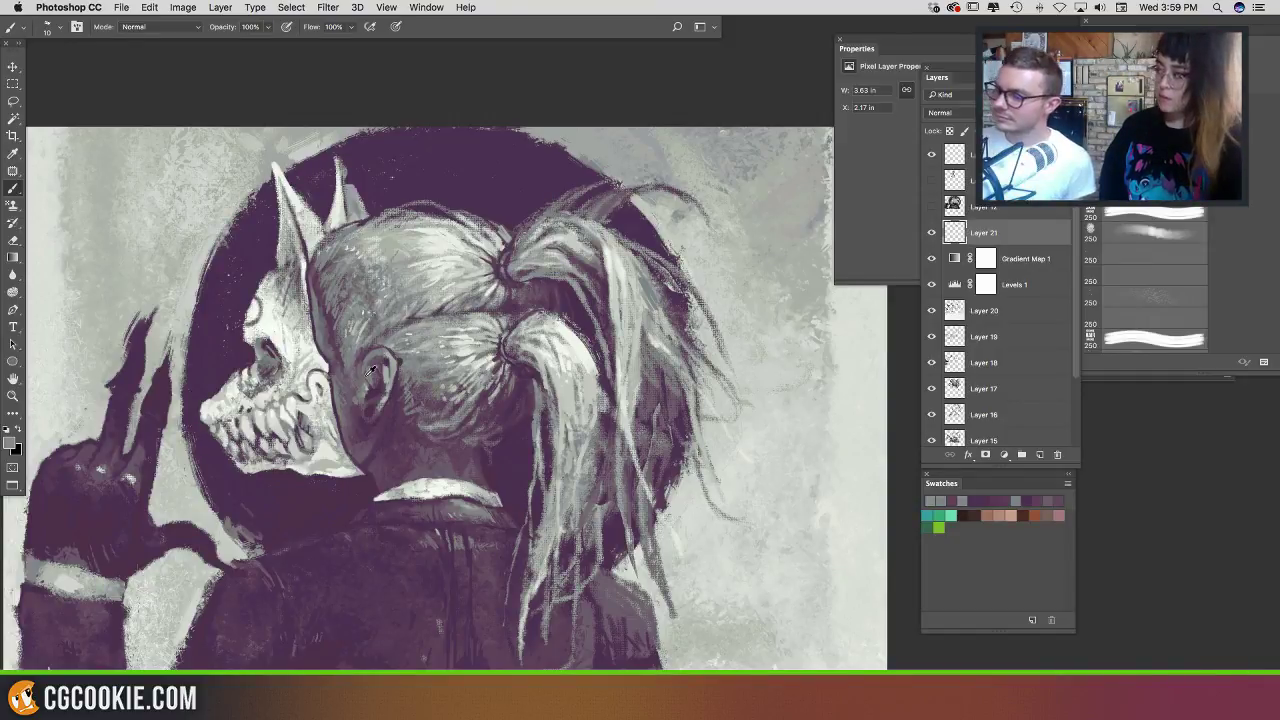
left_click(371, 377, "alt")
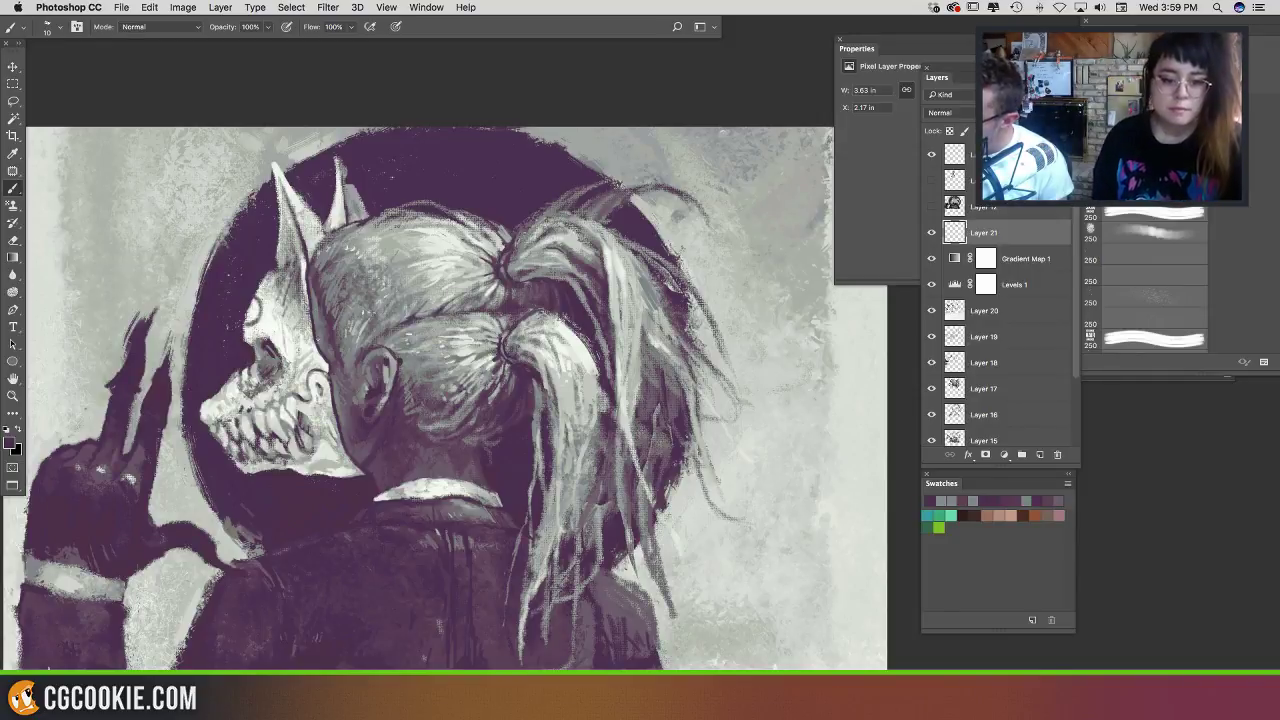
Step: Retouch the temple, the ear's upper rim and the lower pigtail's tie with sampled tones, and flip the canvas back horizontally
left_click(318, 326, "alt")
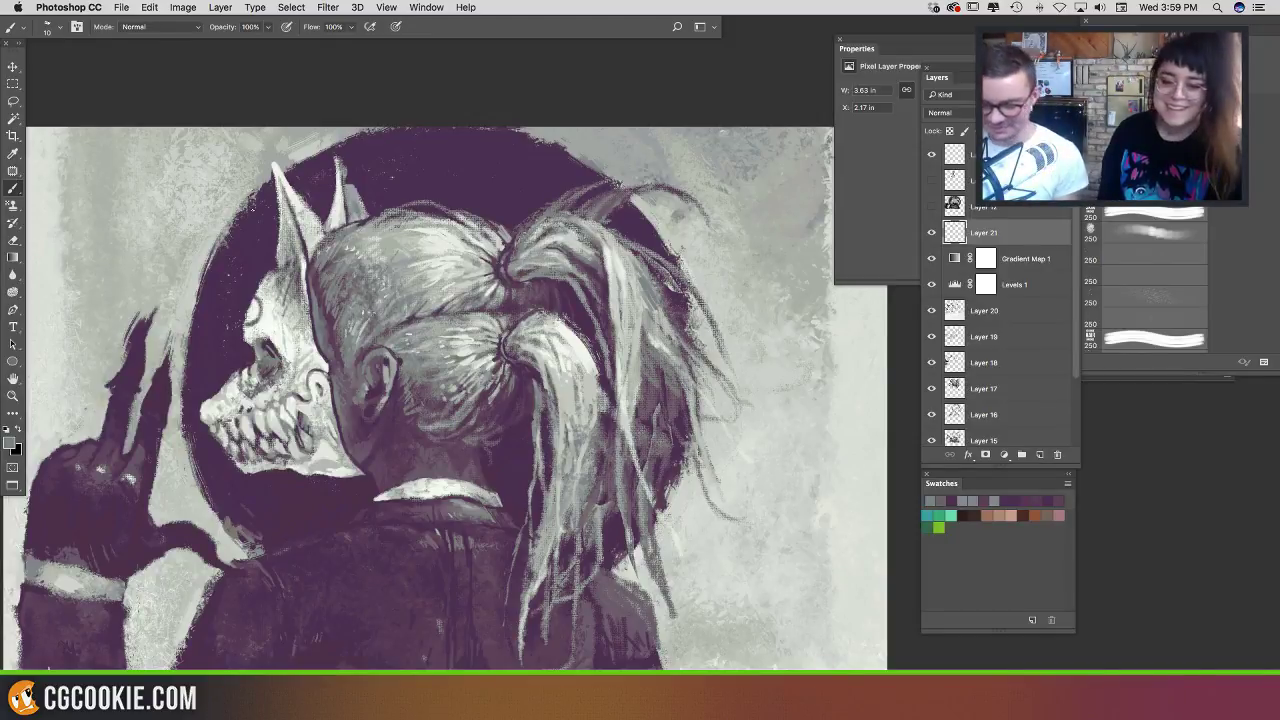
left_click(403, 357, "alt")
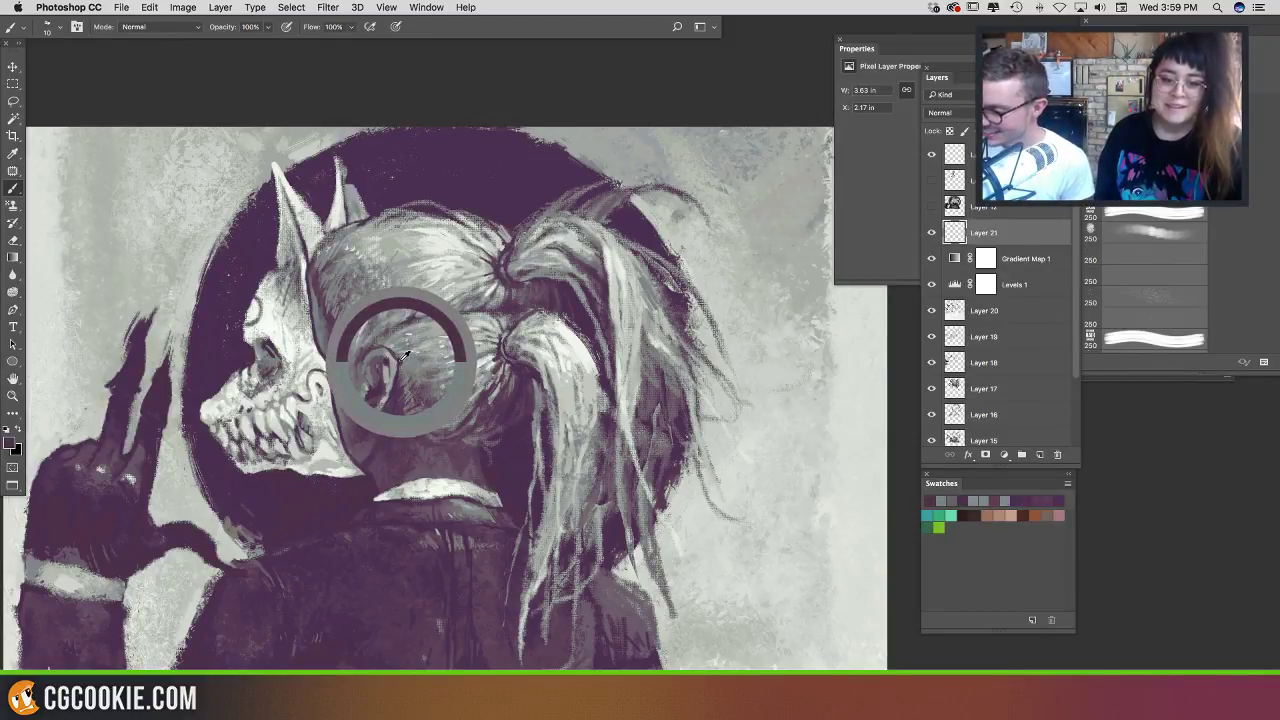
left_click(385, 354, "alt")
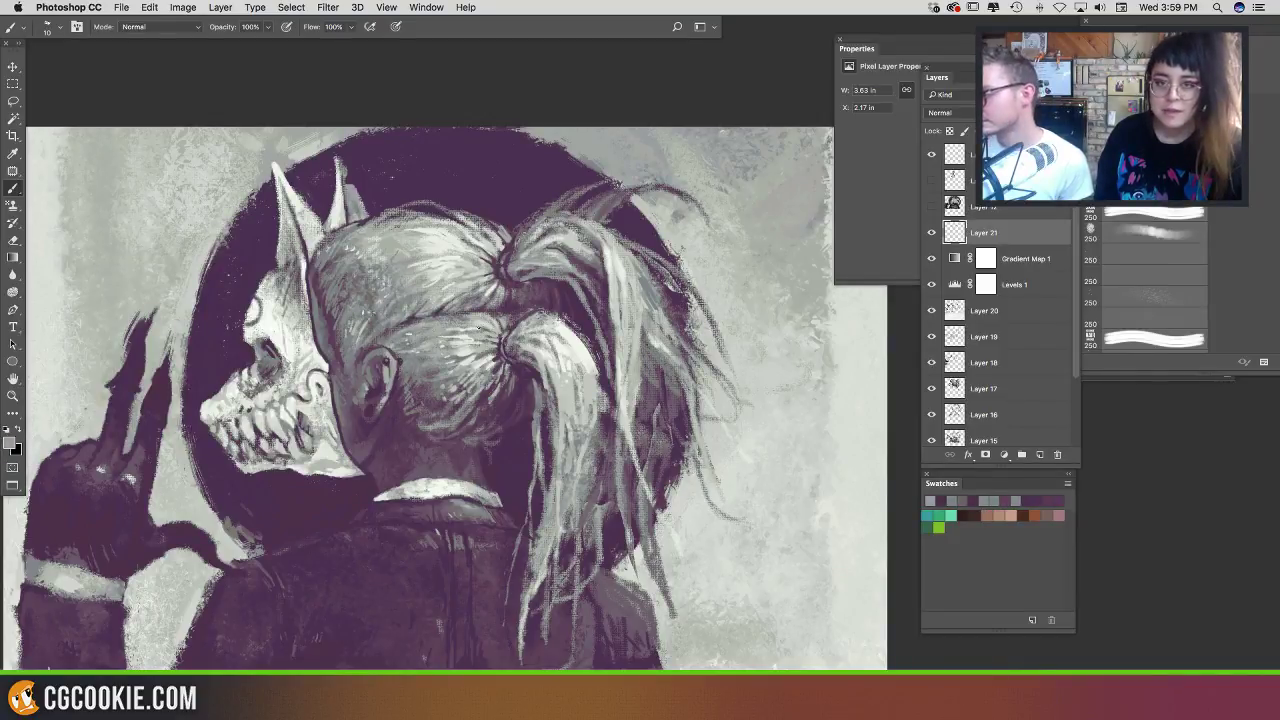
left_click(520, 358, "alt")
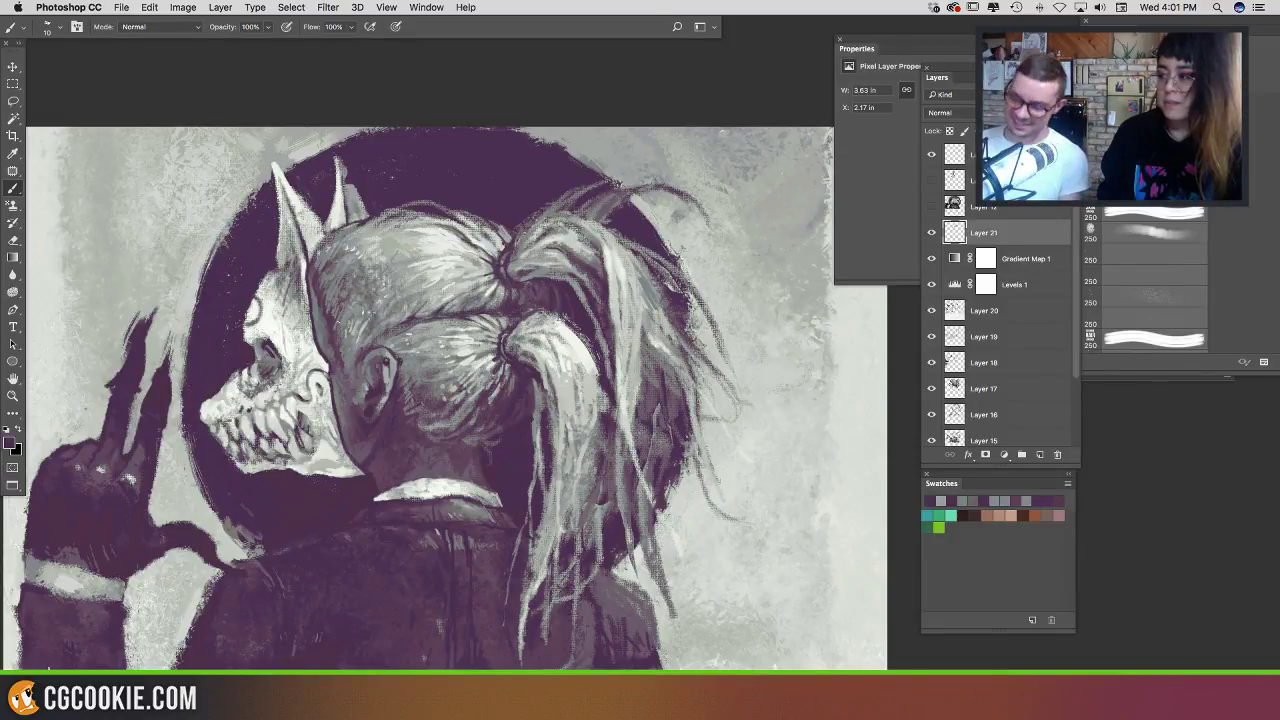
key("super+shift+h")
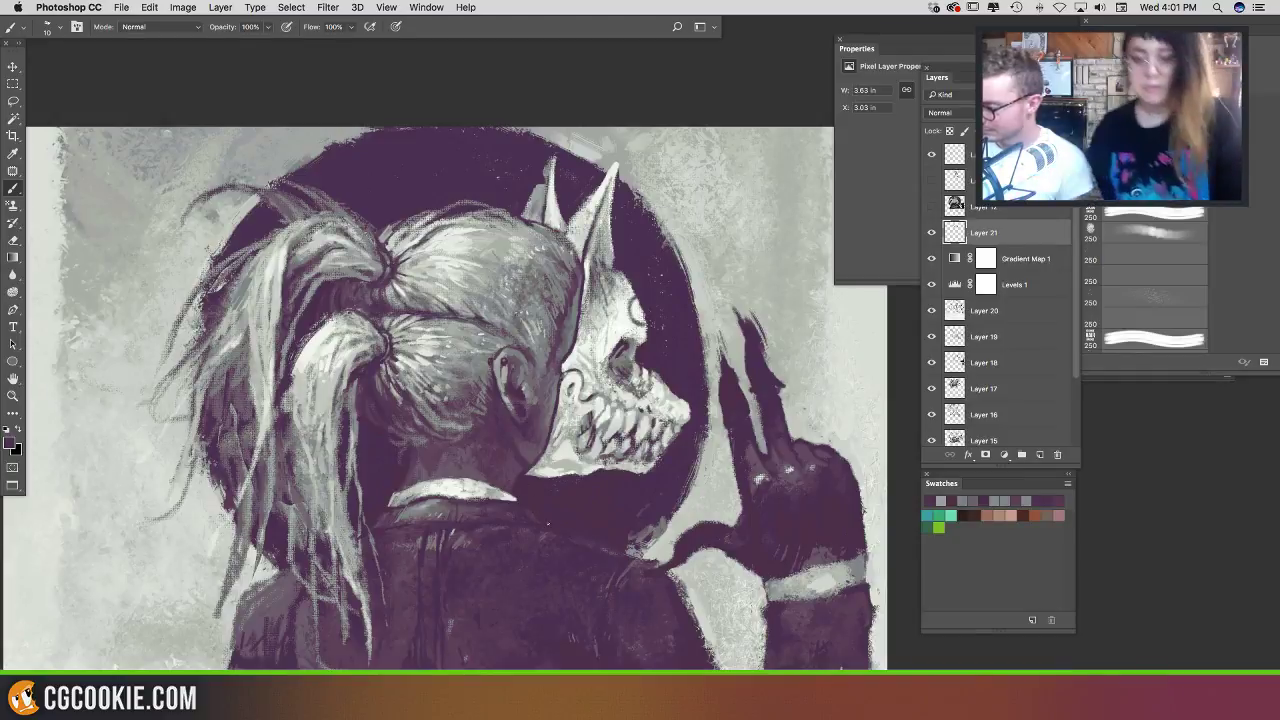
Step: Clean up the dark circle beneath the mask's jaw and along the circle's outer edge with sampled purple and a large textured brush
left_click(557, 469, "alt")
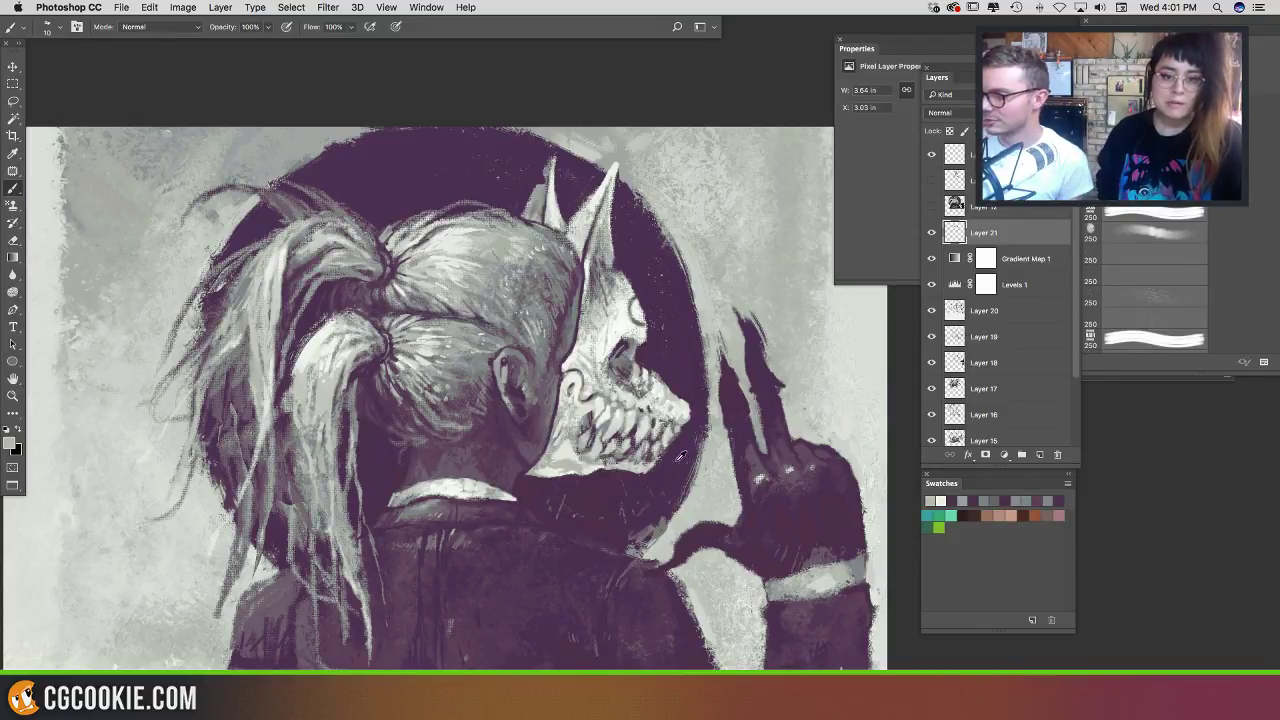
left_click(653, 512, "alt")
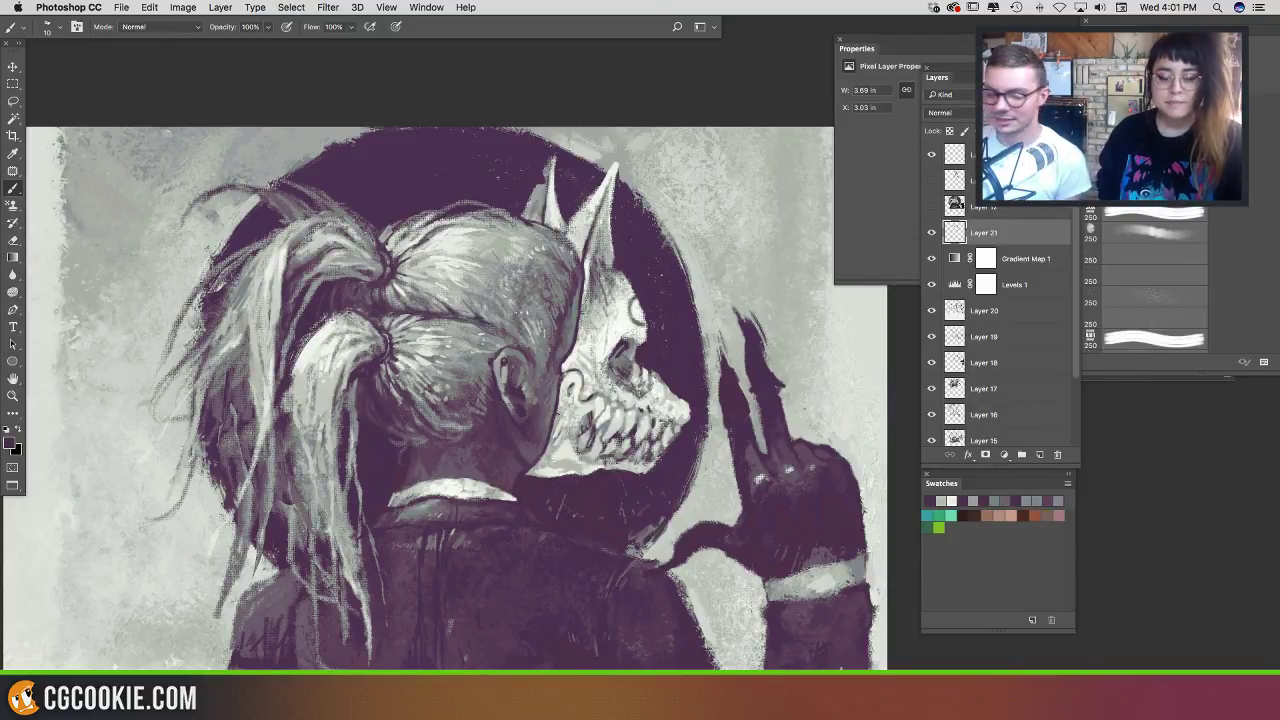
mouse_move(628, 516)
left_mouse_down()
mouse_move(651, 514)
mouse_move(627, 516)
left_mouse_up()
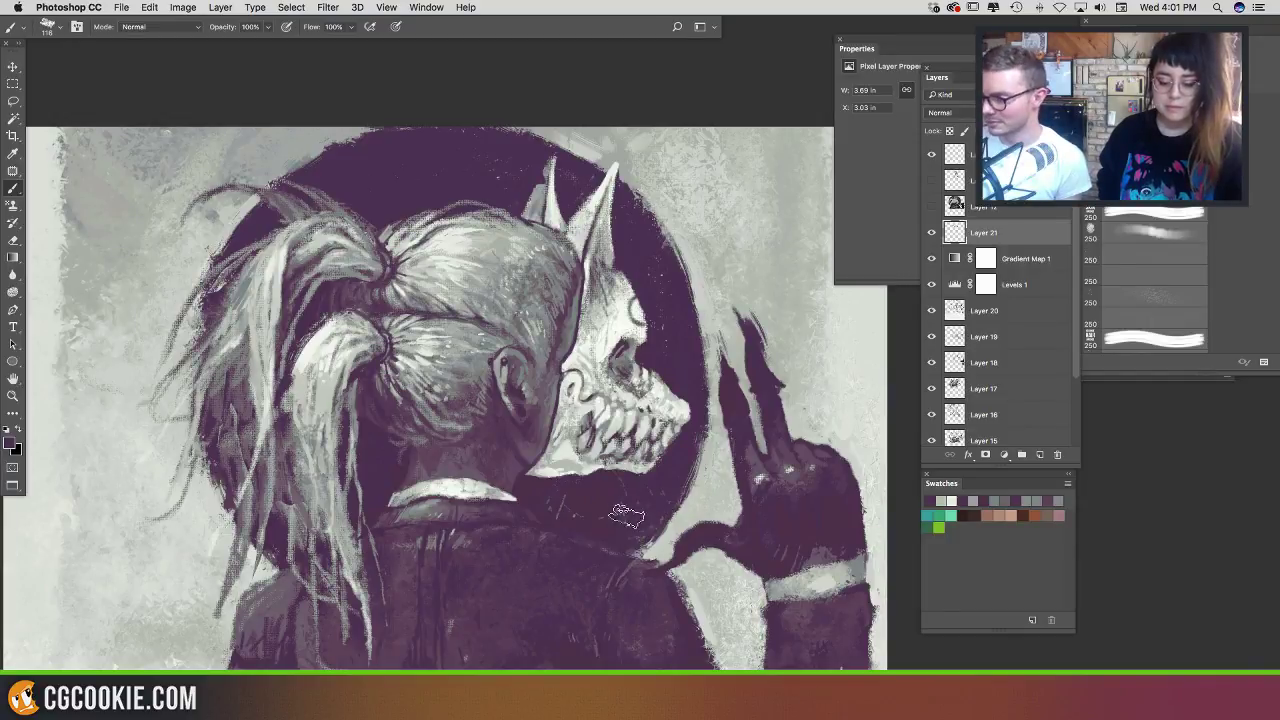
left_click(558, 512, "alt")
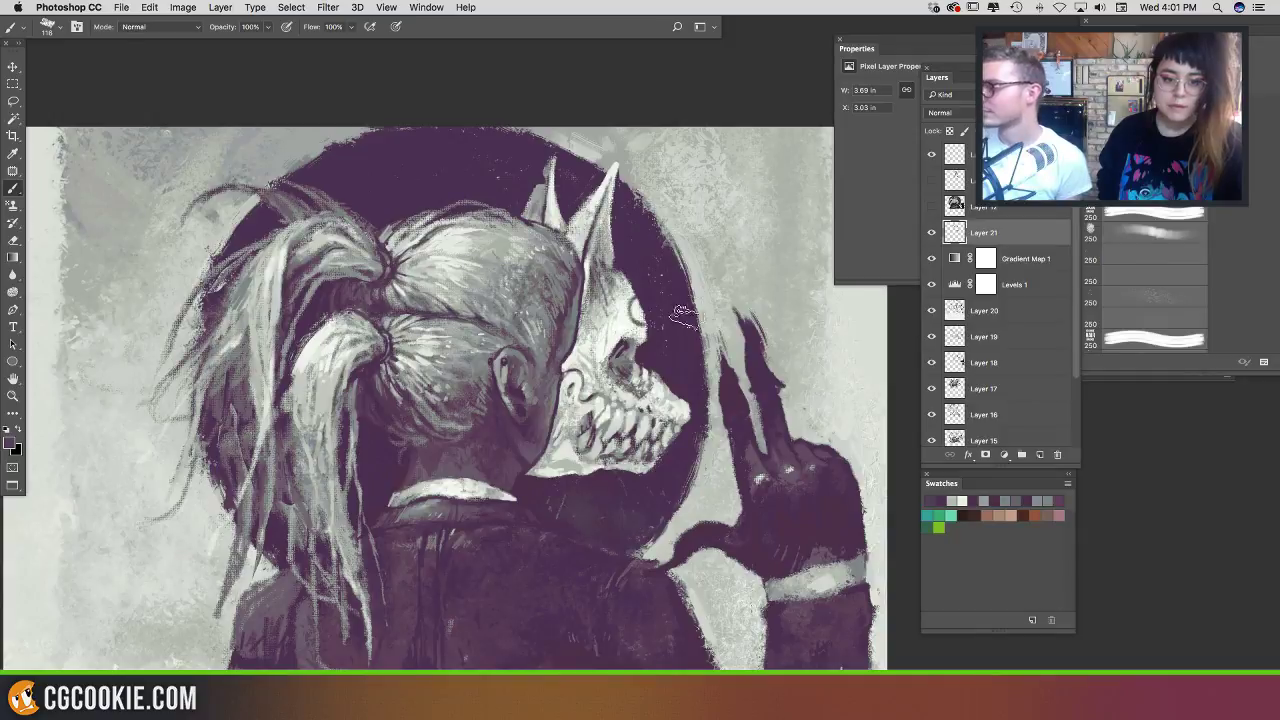
left_click_drag(684, 317, 684, 349)
left_click(637, 267, "alt")
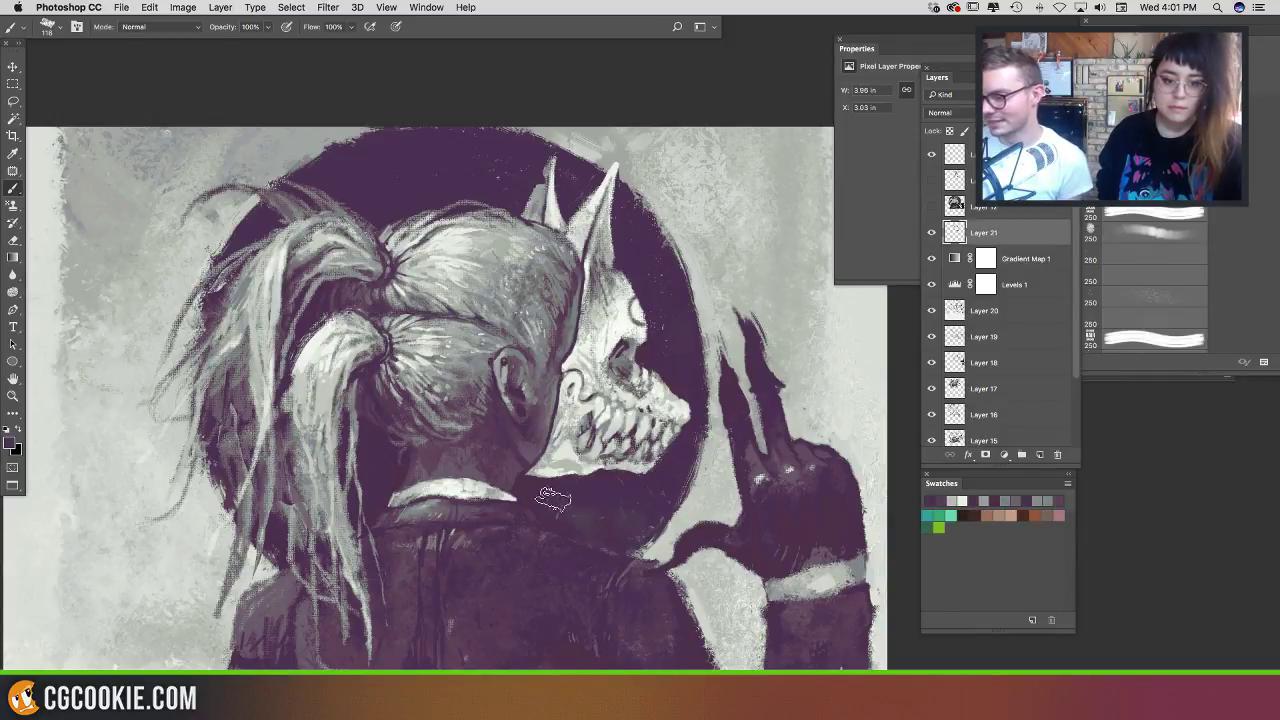
Step: Retouch the neck above the collar and the jaw below the ear with sampled grey and purple using smaller brush sizes
left_click_drag(533, 481, 519, 492, "ctrl+alt")
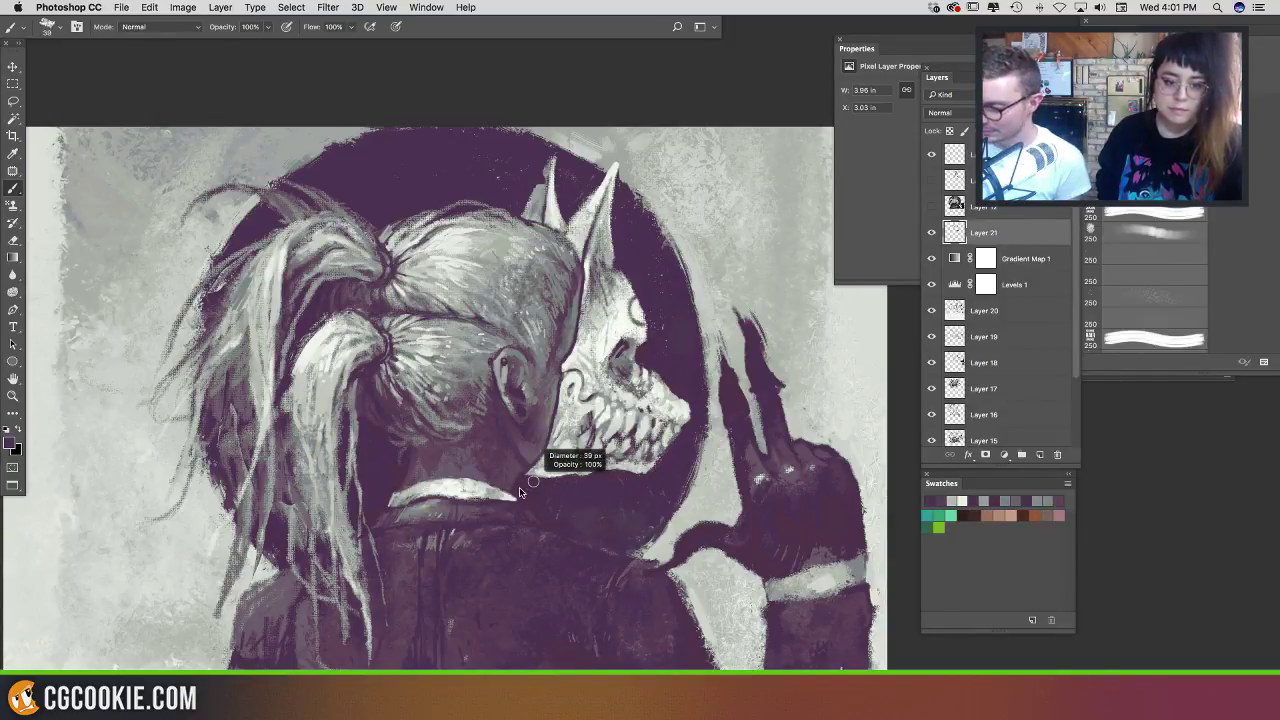
left_click(552, 396, "alt")
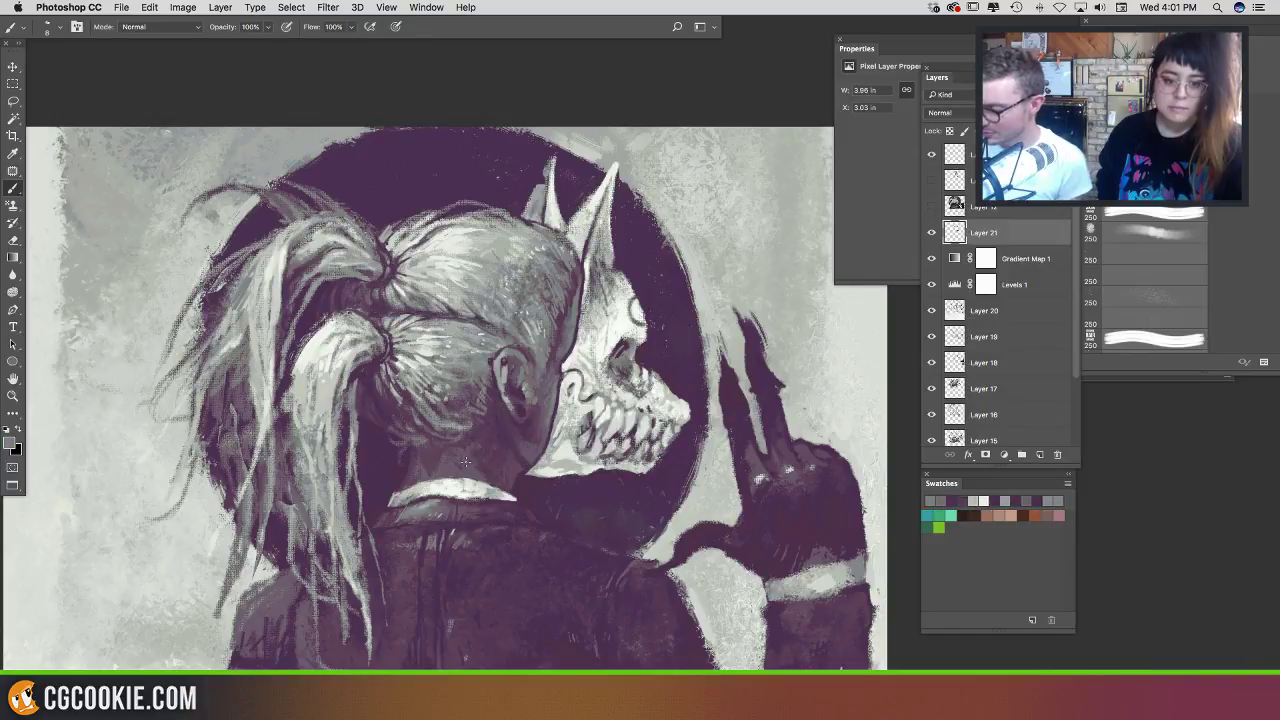
left_click_drag(465, 461, 475, 470, "ctrl+alt")
left_click(540, 412, "alt")
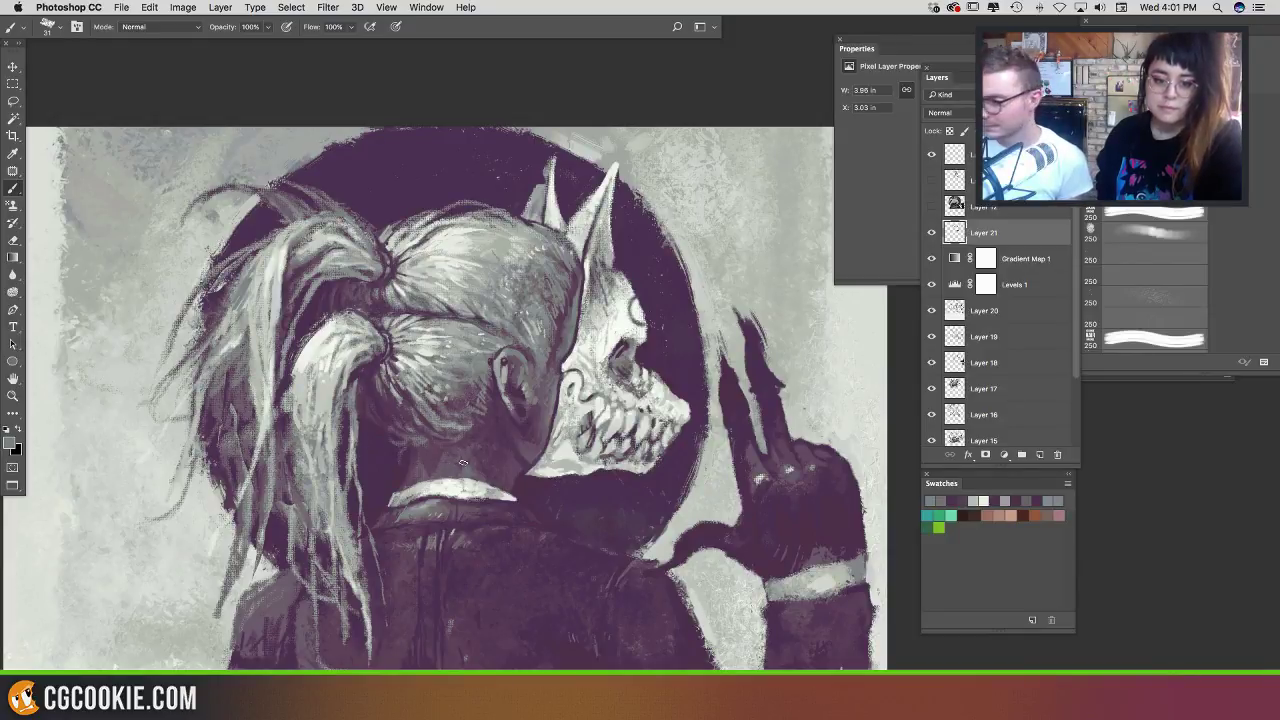
left_click_drag(463, 461, 450, 461, "ctrl+alt")
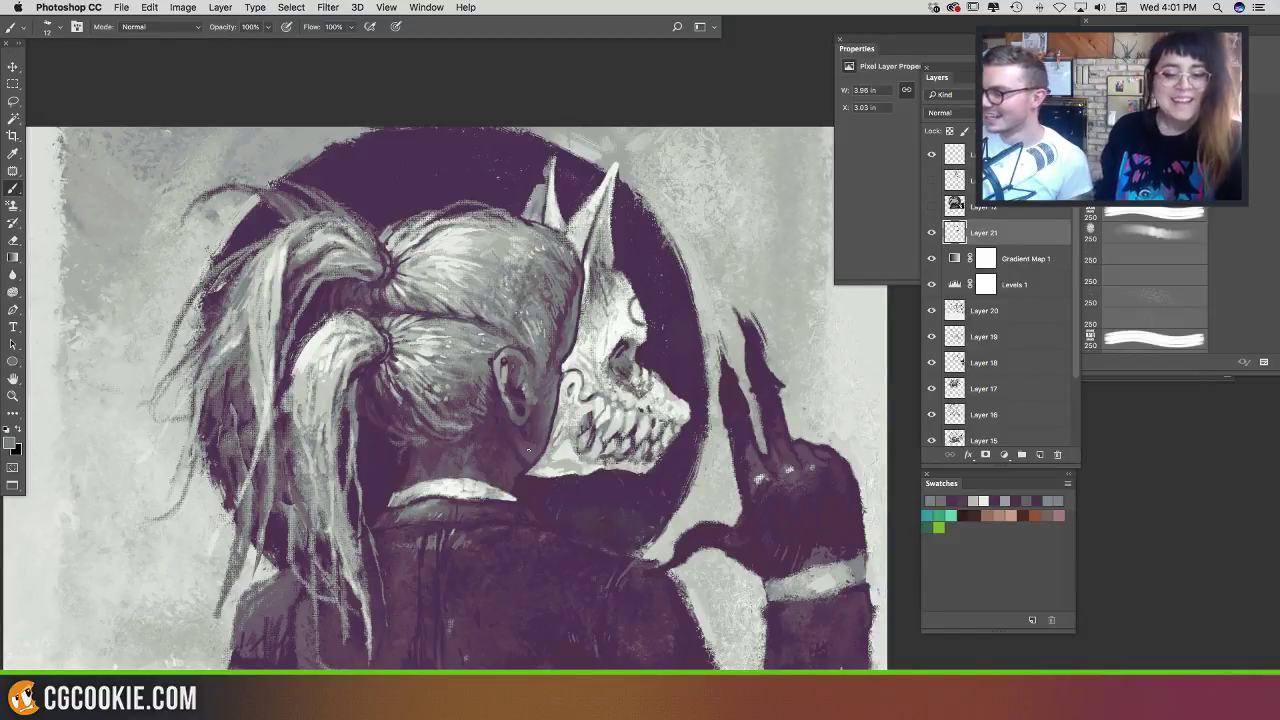
left_click(520, 443, "alt")
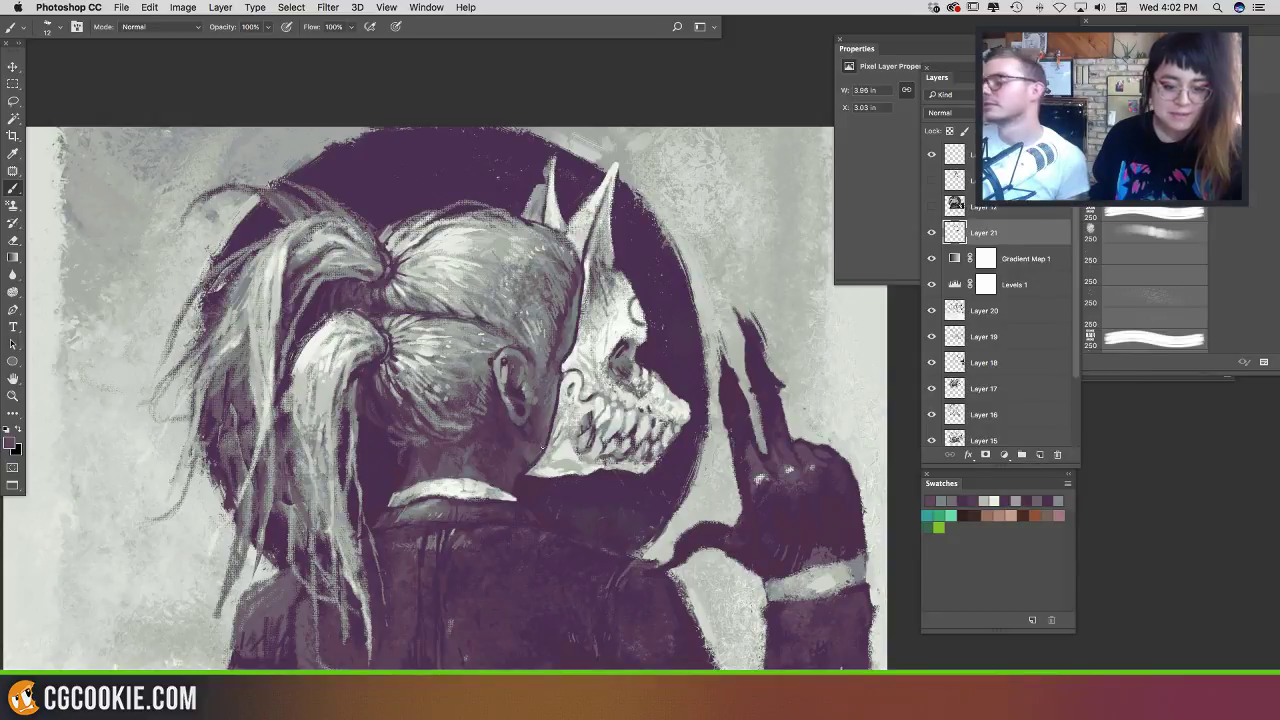
Step: Touch up the edge of the mask's rear horn with sampled light grey, sample the temple's tone, and dismiss the pen compatibility alert
left_click(543, 194, "alt")
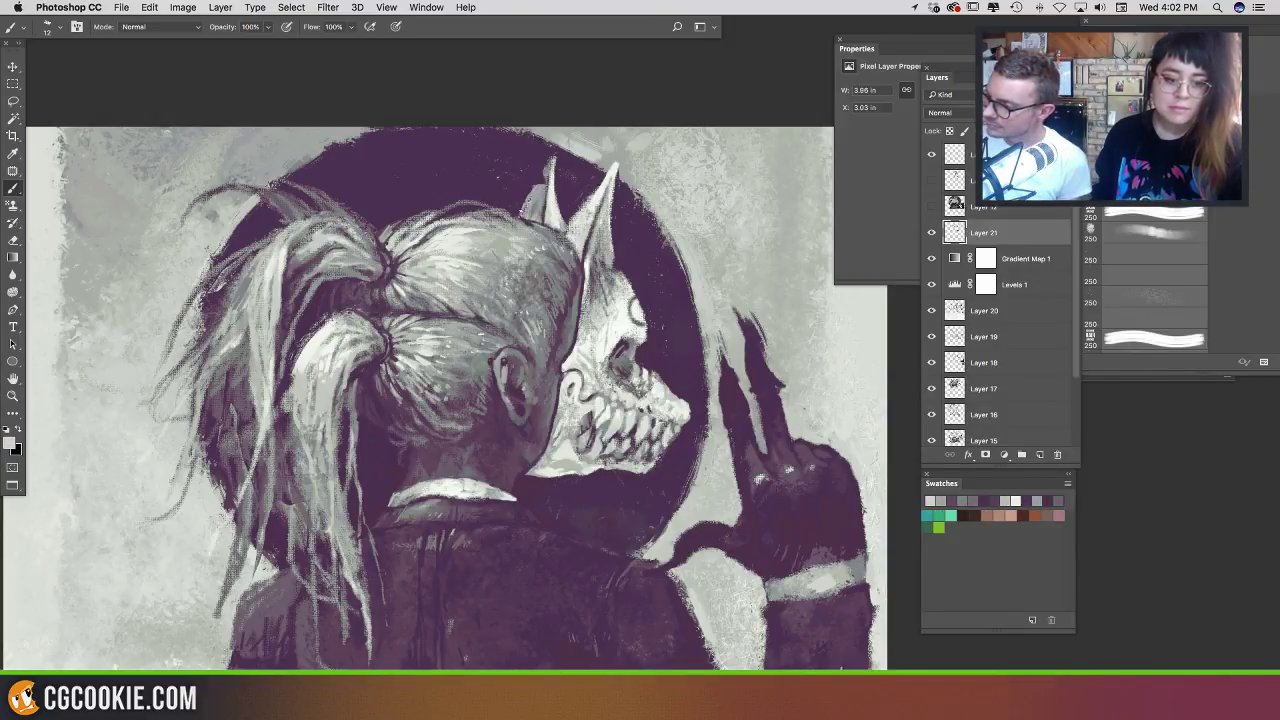
left_click_drag(525, 200, 522, 218)
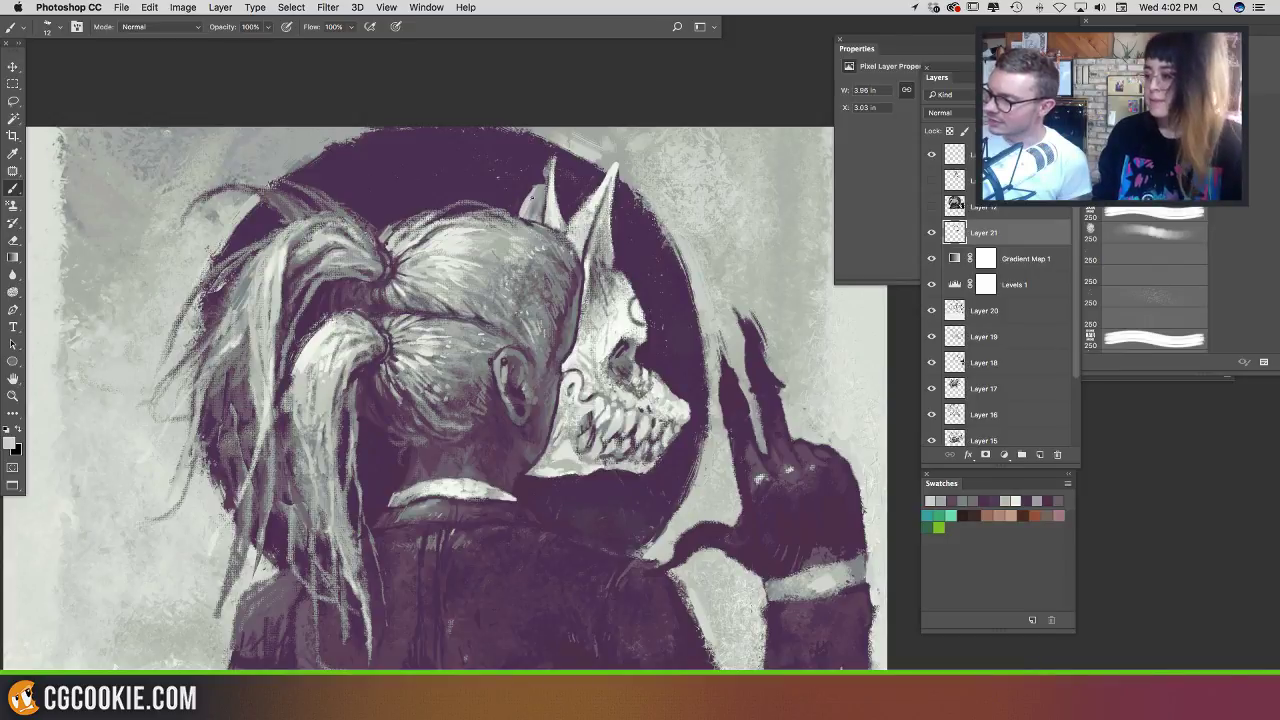
left_click(529, 202, "alt")
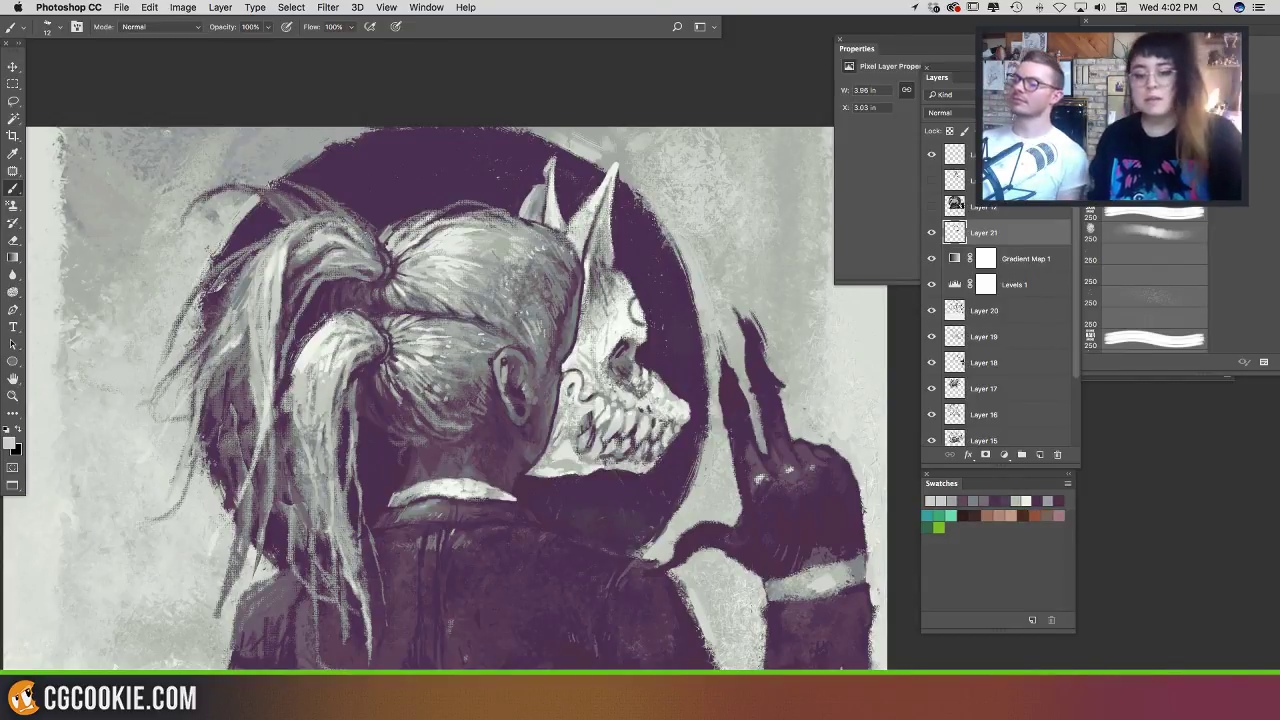
left_click(572, 315, "alt")
left_click(573, 317, "alt")
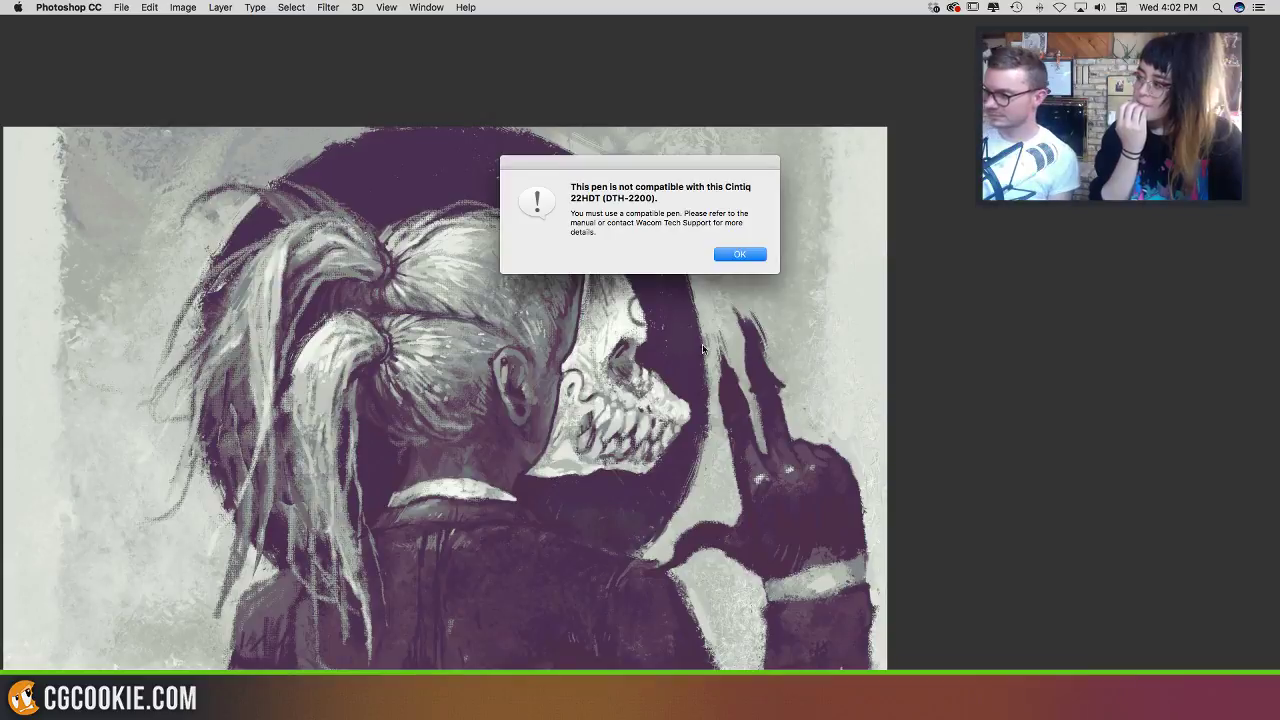
left_click(755, 252)
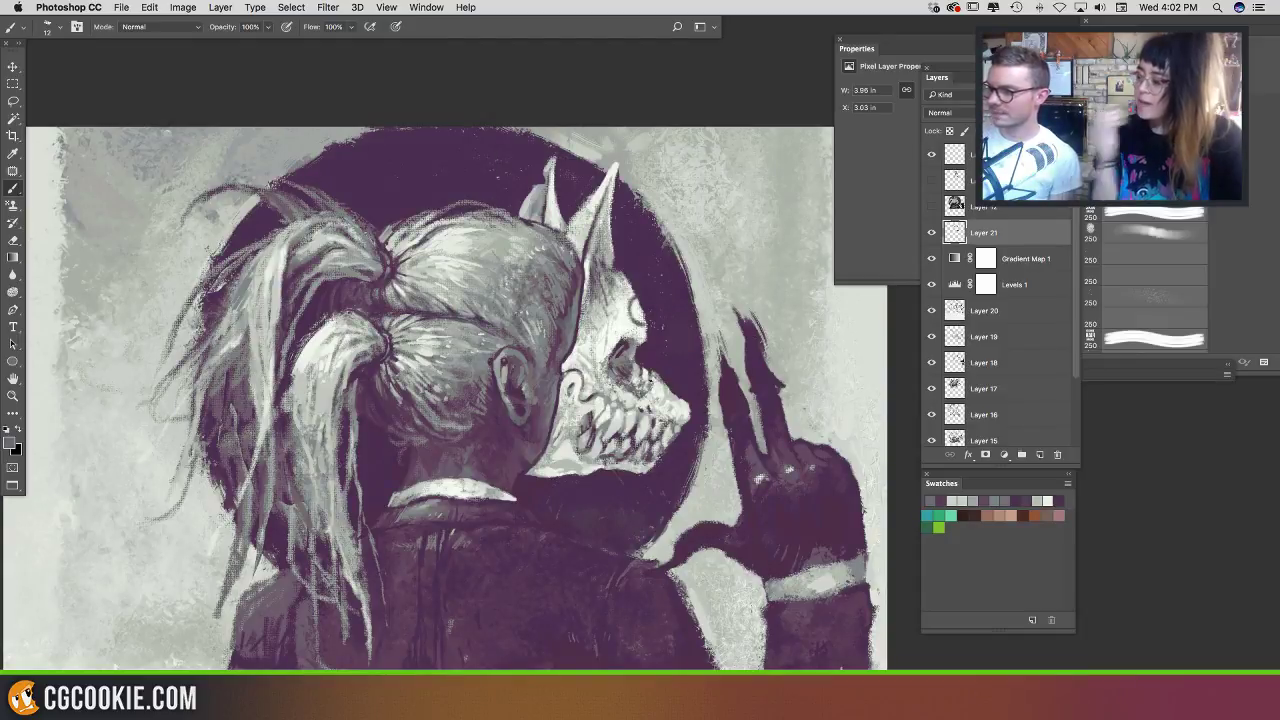
Step: Compare the painting with and without Layer 21 by toggling its visibility, both close up and with the whole figure in view
left_click(931, 234)
left_click(931, 236)
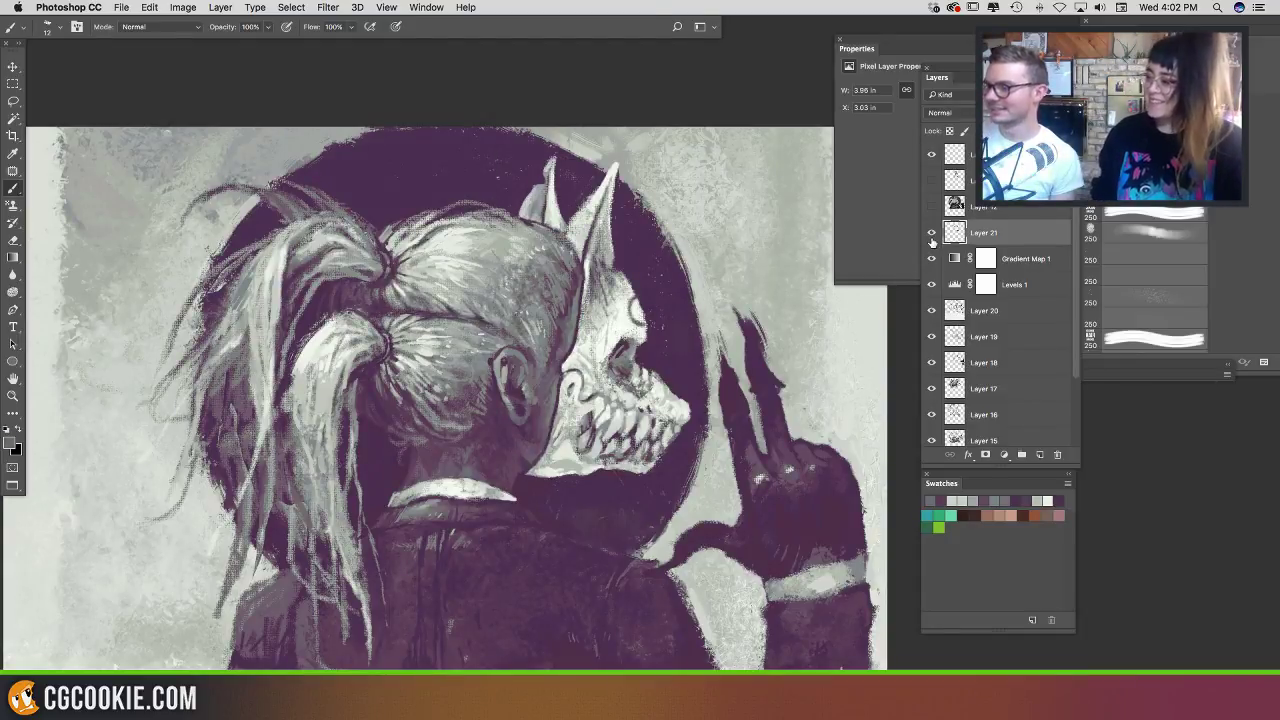
left_click(931, 238)
left_click(931, 238)
key("super+minus")
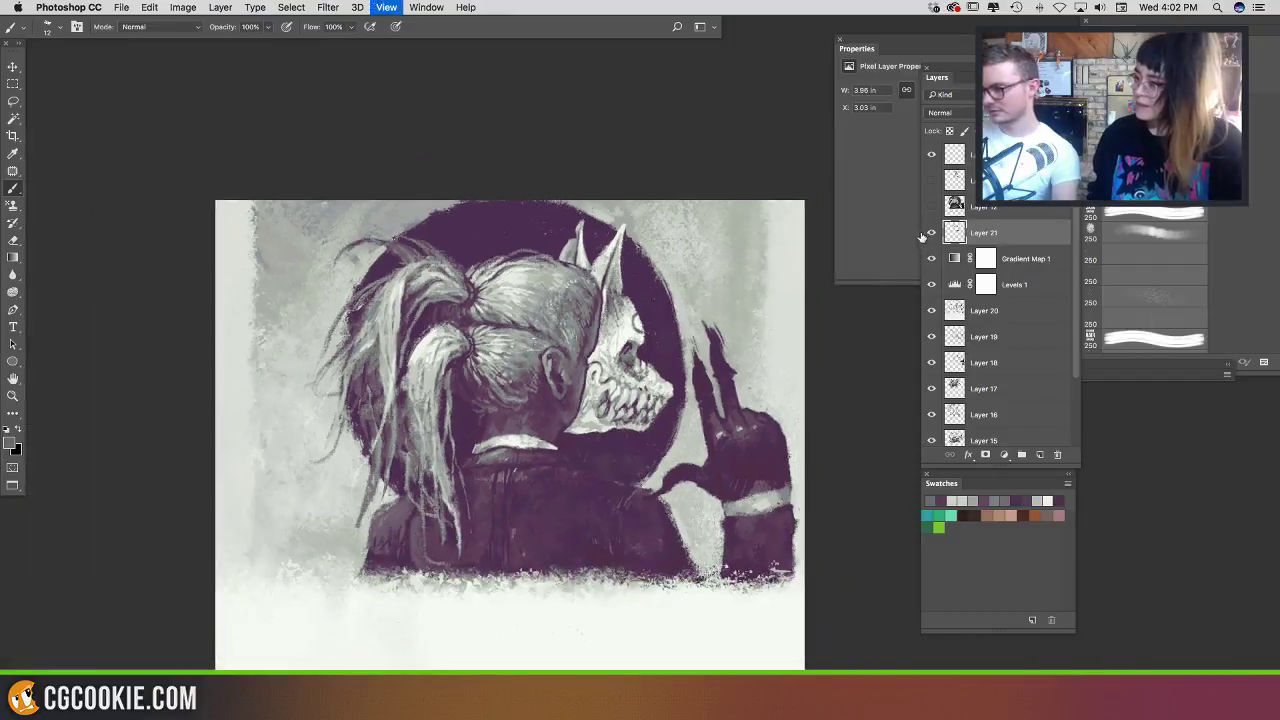
left_click(930, 236)
left_click(930, 236)
mouse_move(931, 238)
left_mouse_down()
mouse_move(931, 285)
mouse_move(932, 237)
left_mouse_up()
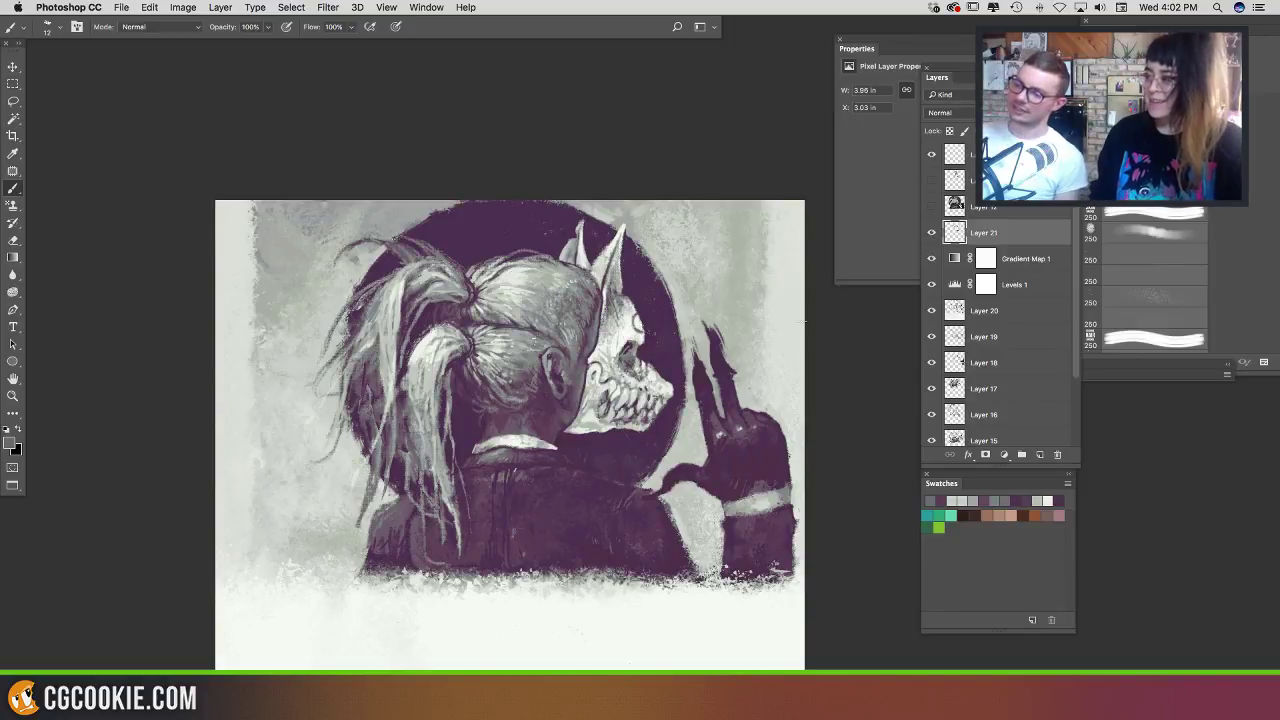
Step: Flip the canvas horizontally and hide all interface panels to present the painting on its own
key("super+shift+h")
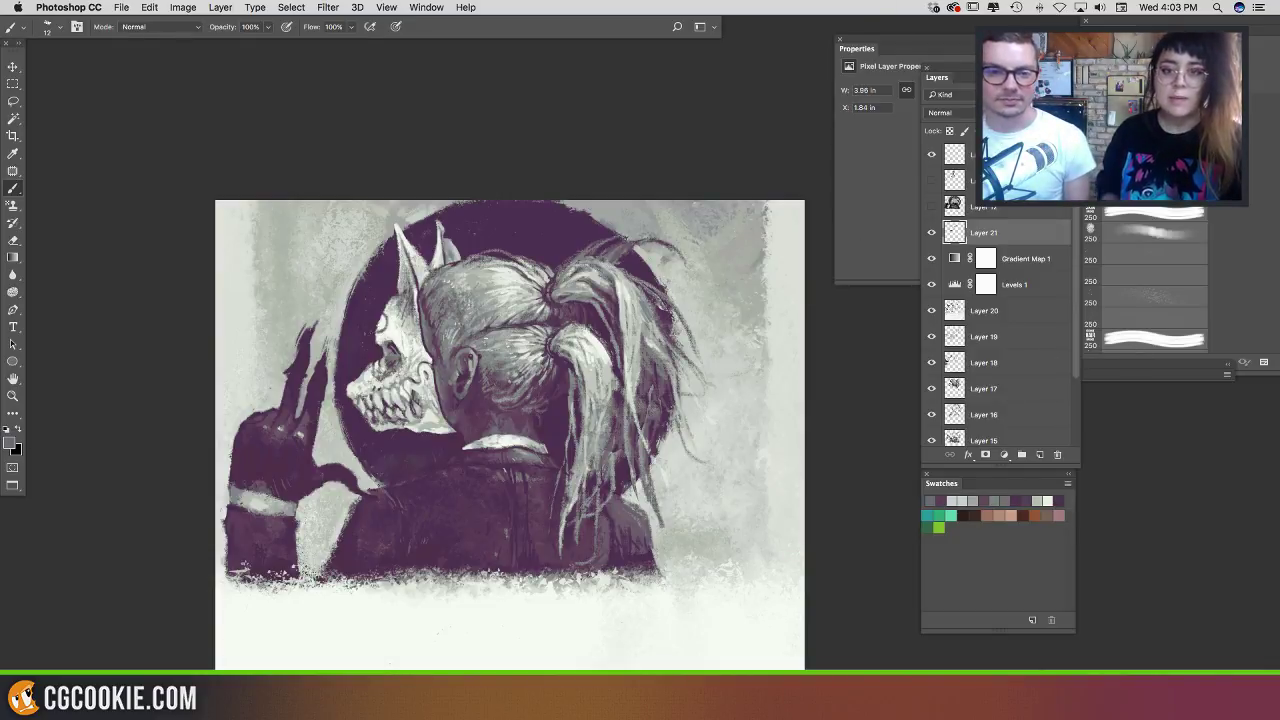
key("Tab")
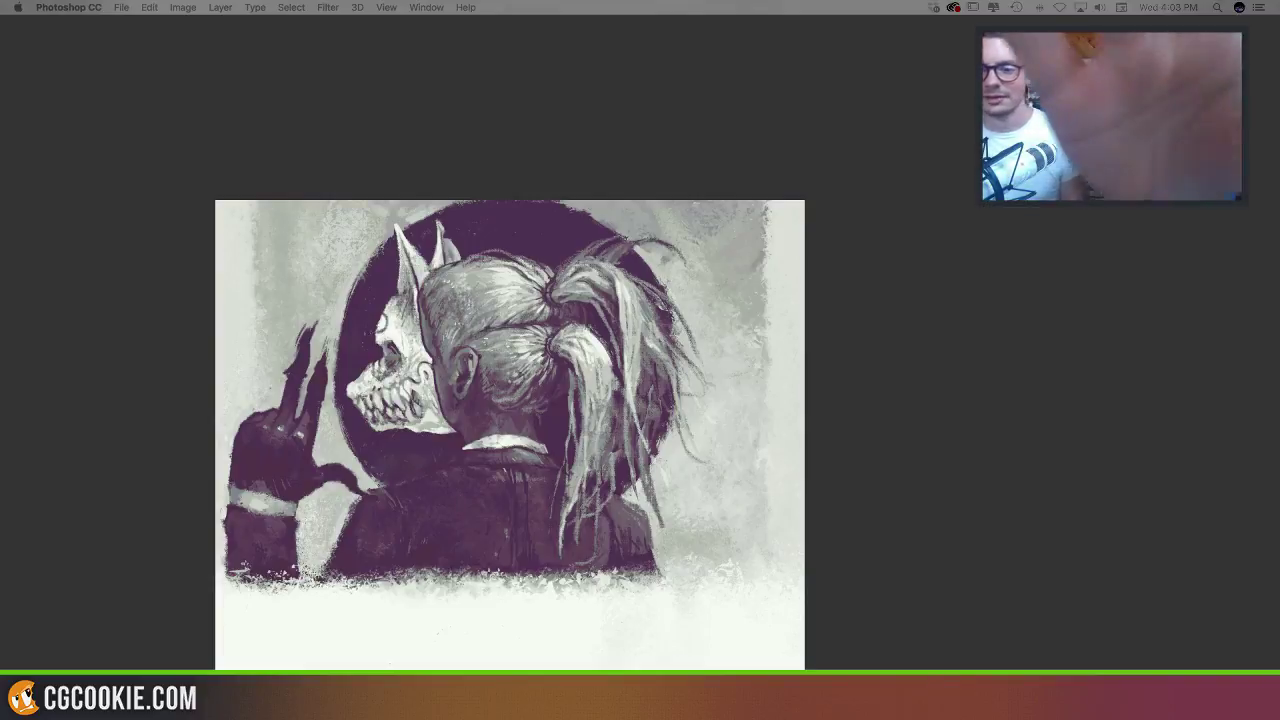